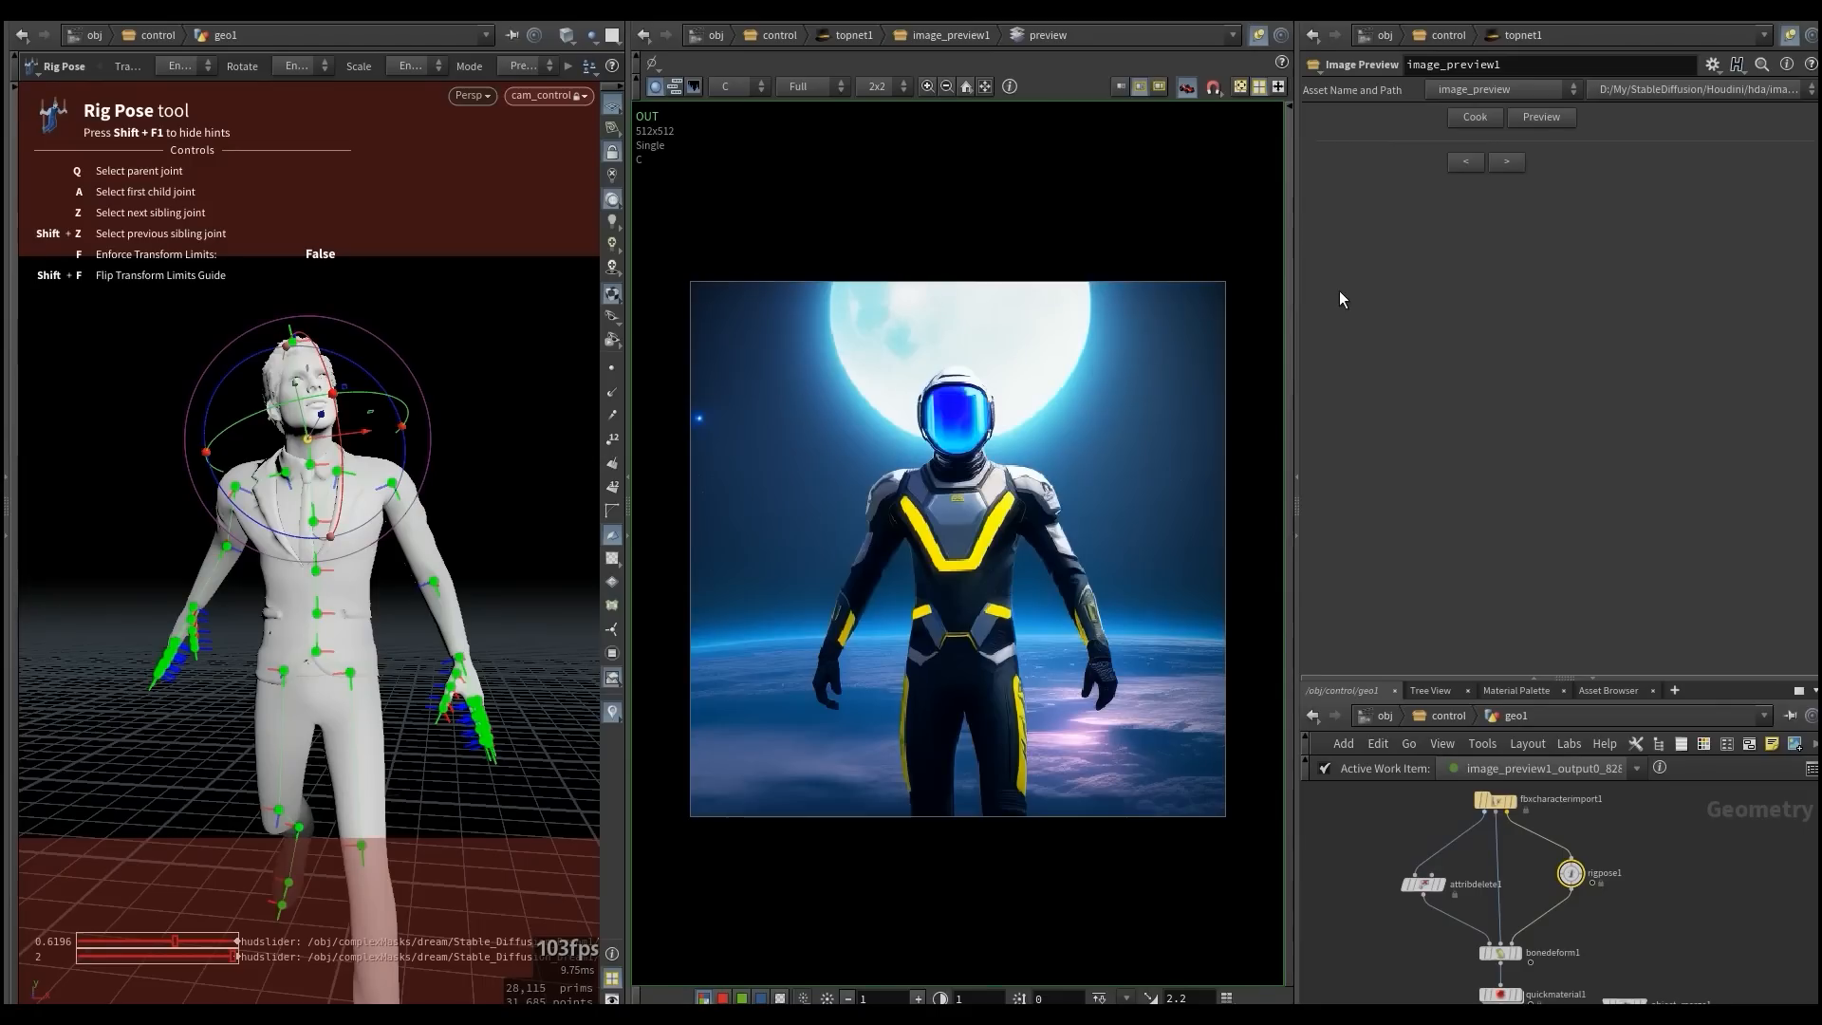
- Reframe the posed character with the camera and cook a new Stable Diffusion image preview
left_click_drag(360, 656, 252, 705, "alt")
left_click(1474, 117)
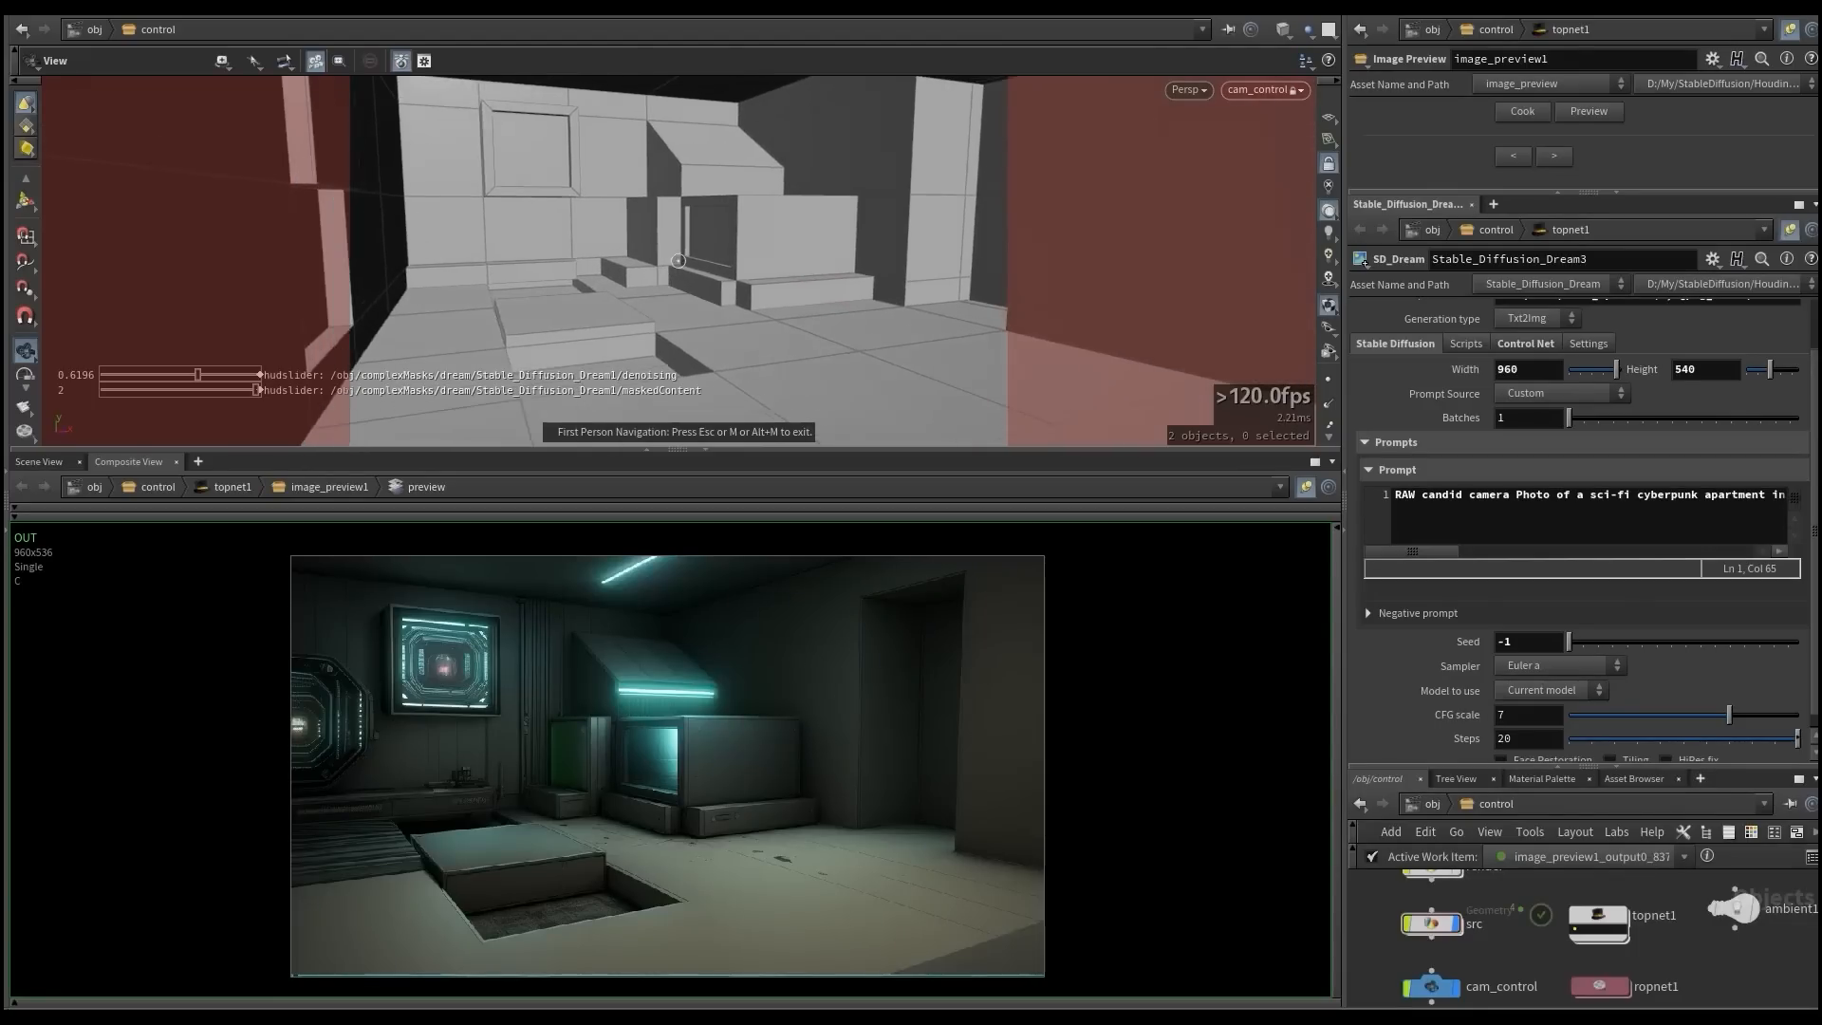
- Turn the camera to frame the square wall panel and large block in the apartment blockout, and cook the image preview
key("d")
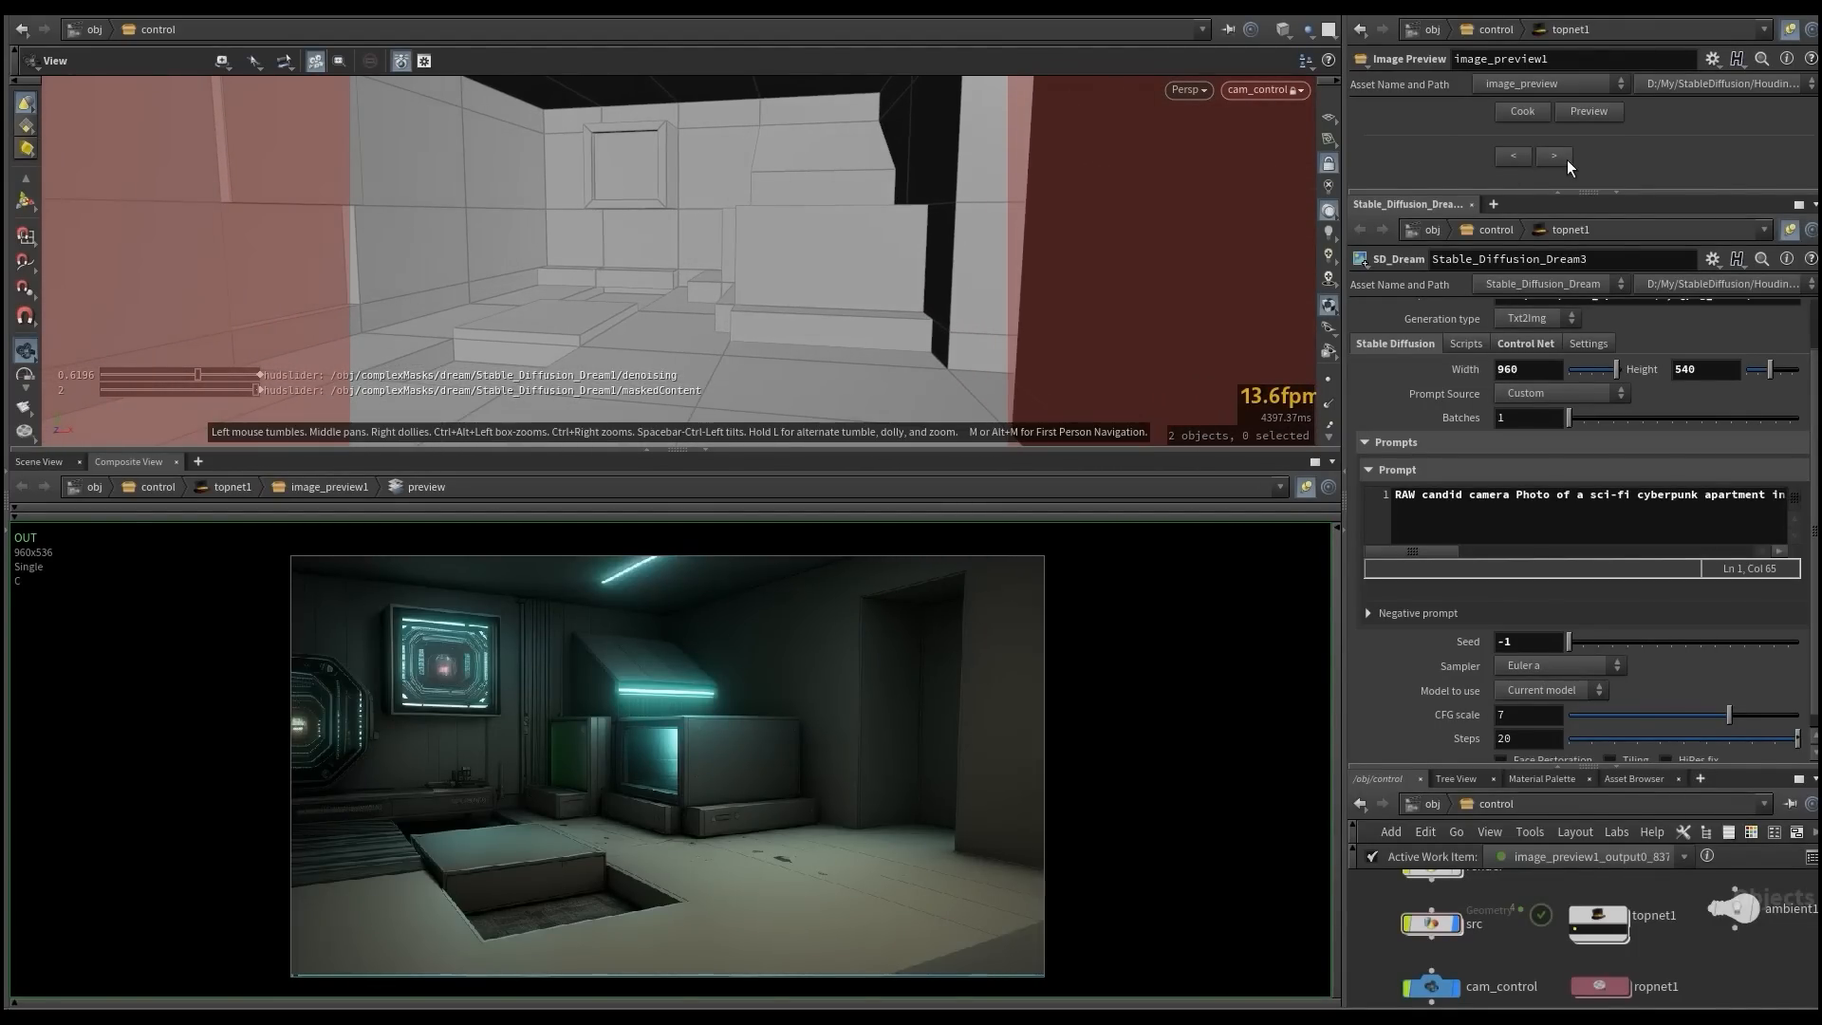
left_click(1521, 111)
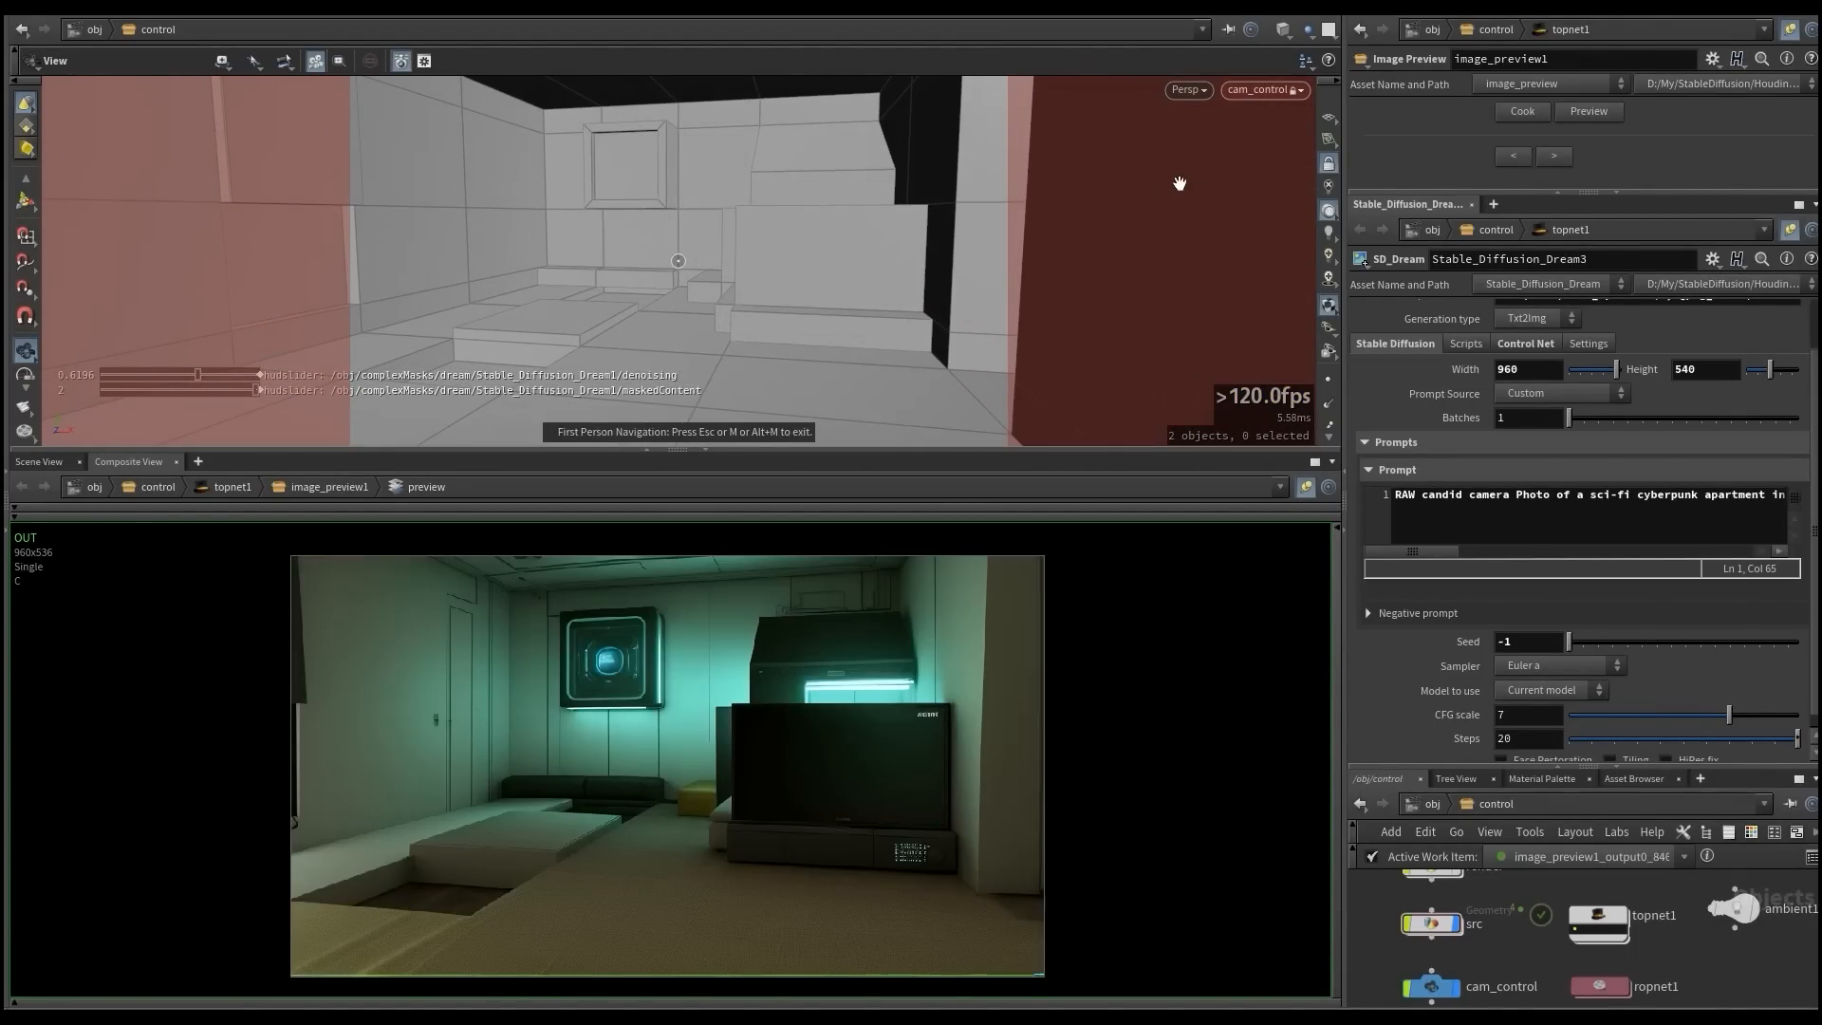
- Walk the camera deeper into the apartment to face the low screen and doorway corner, and cook the image preview
key("w")
left_click_drag(765, 215, 911, 221)
key("w")
left_click_drag(678, 261, 868, 261)
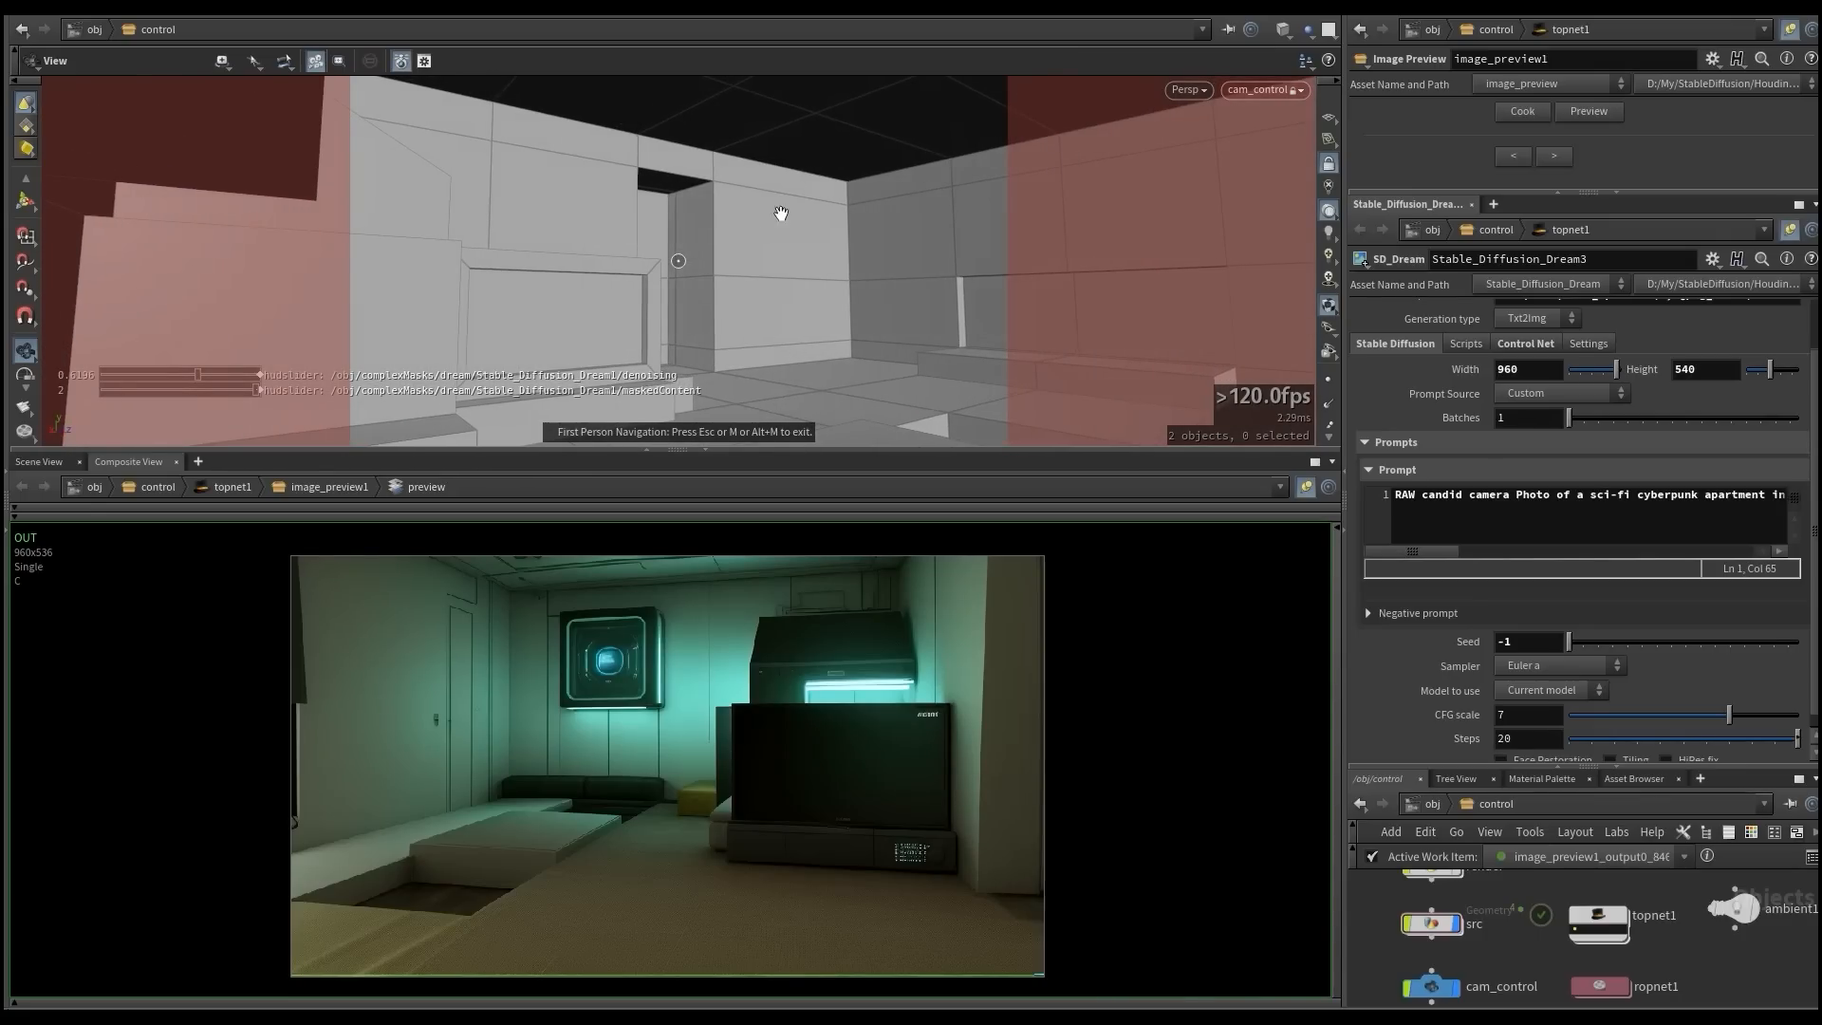
key("Escape")
left_click(1522, 111)
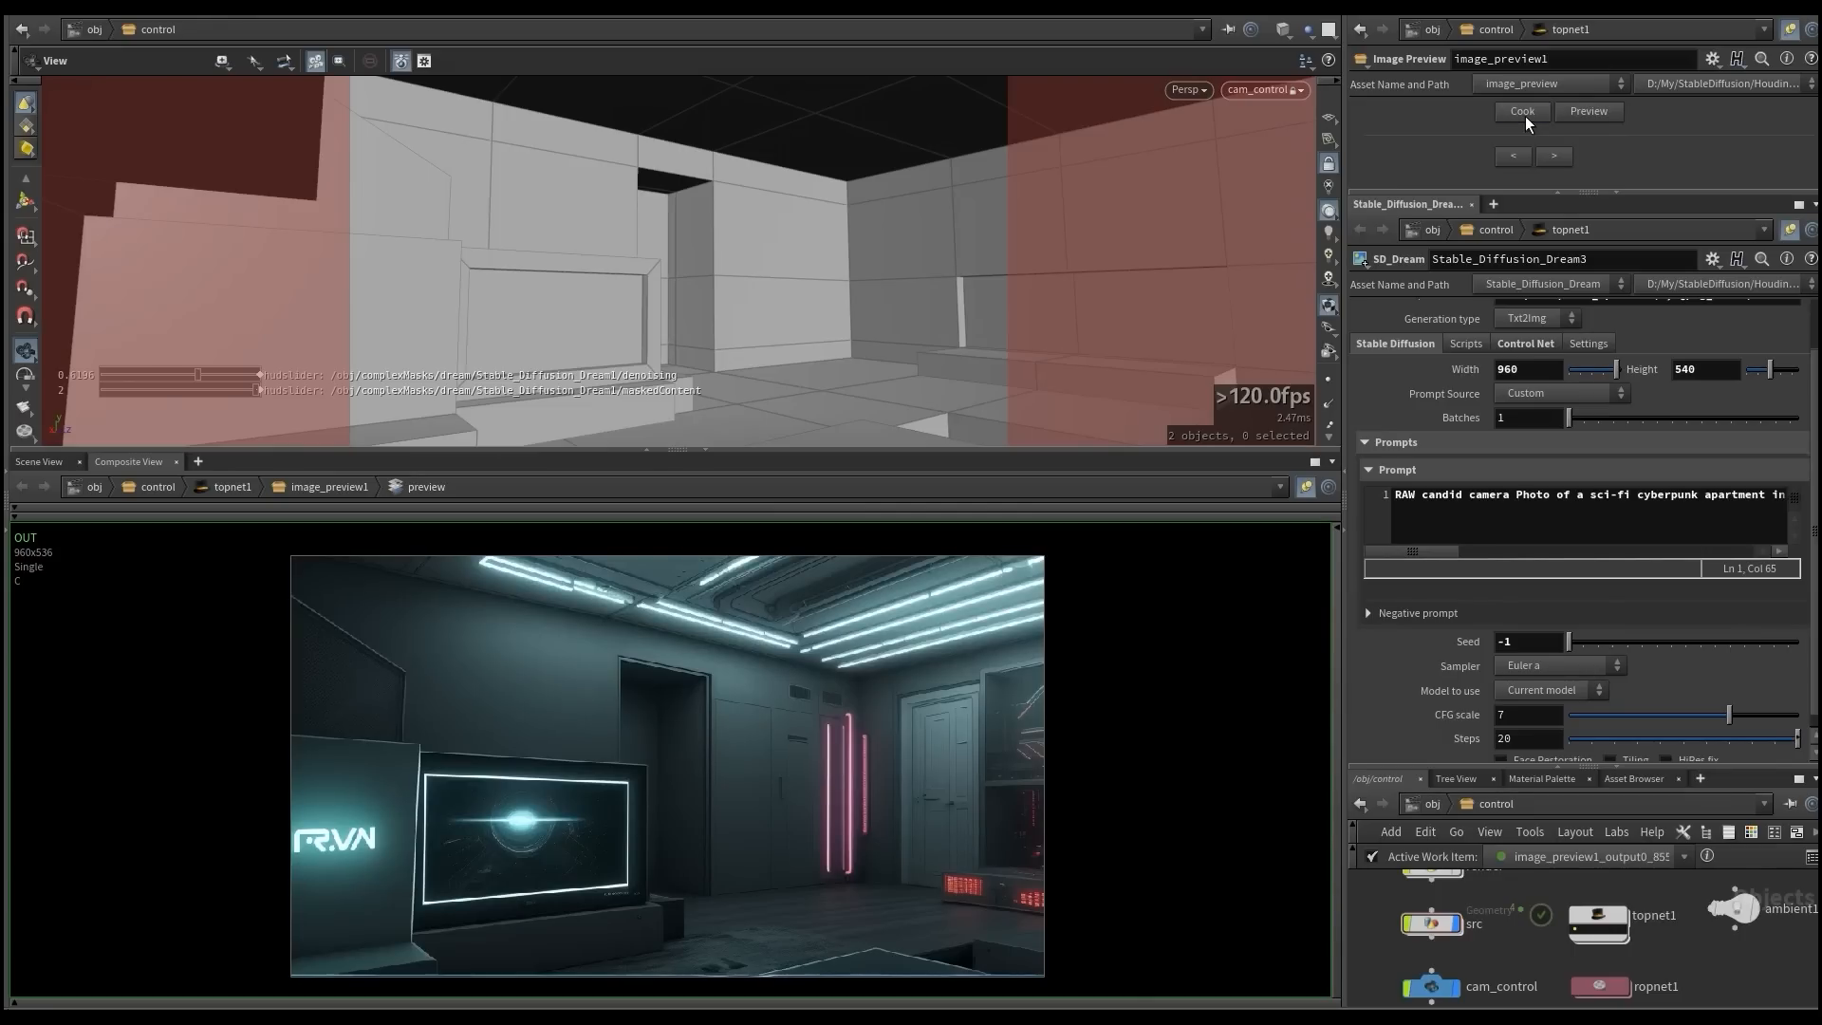
- Move the camera to look past the side screen toward the apartment's far wall, and cook the image preview
key("m")
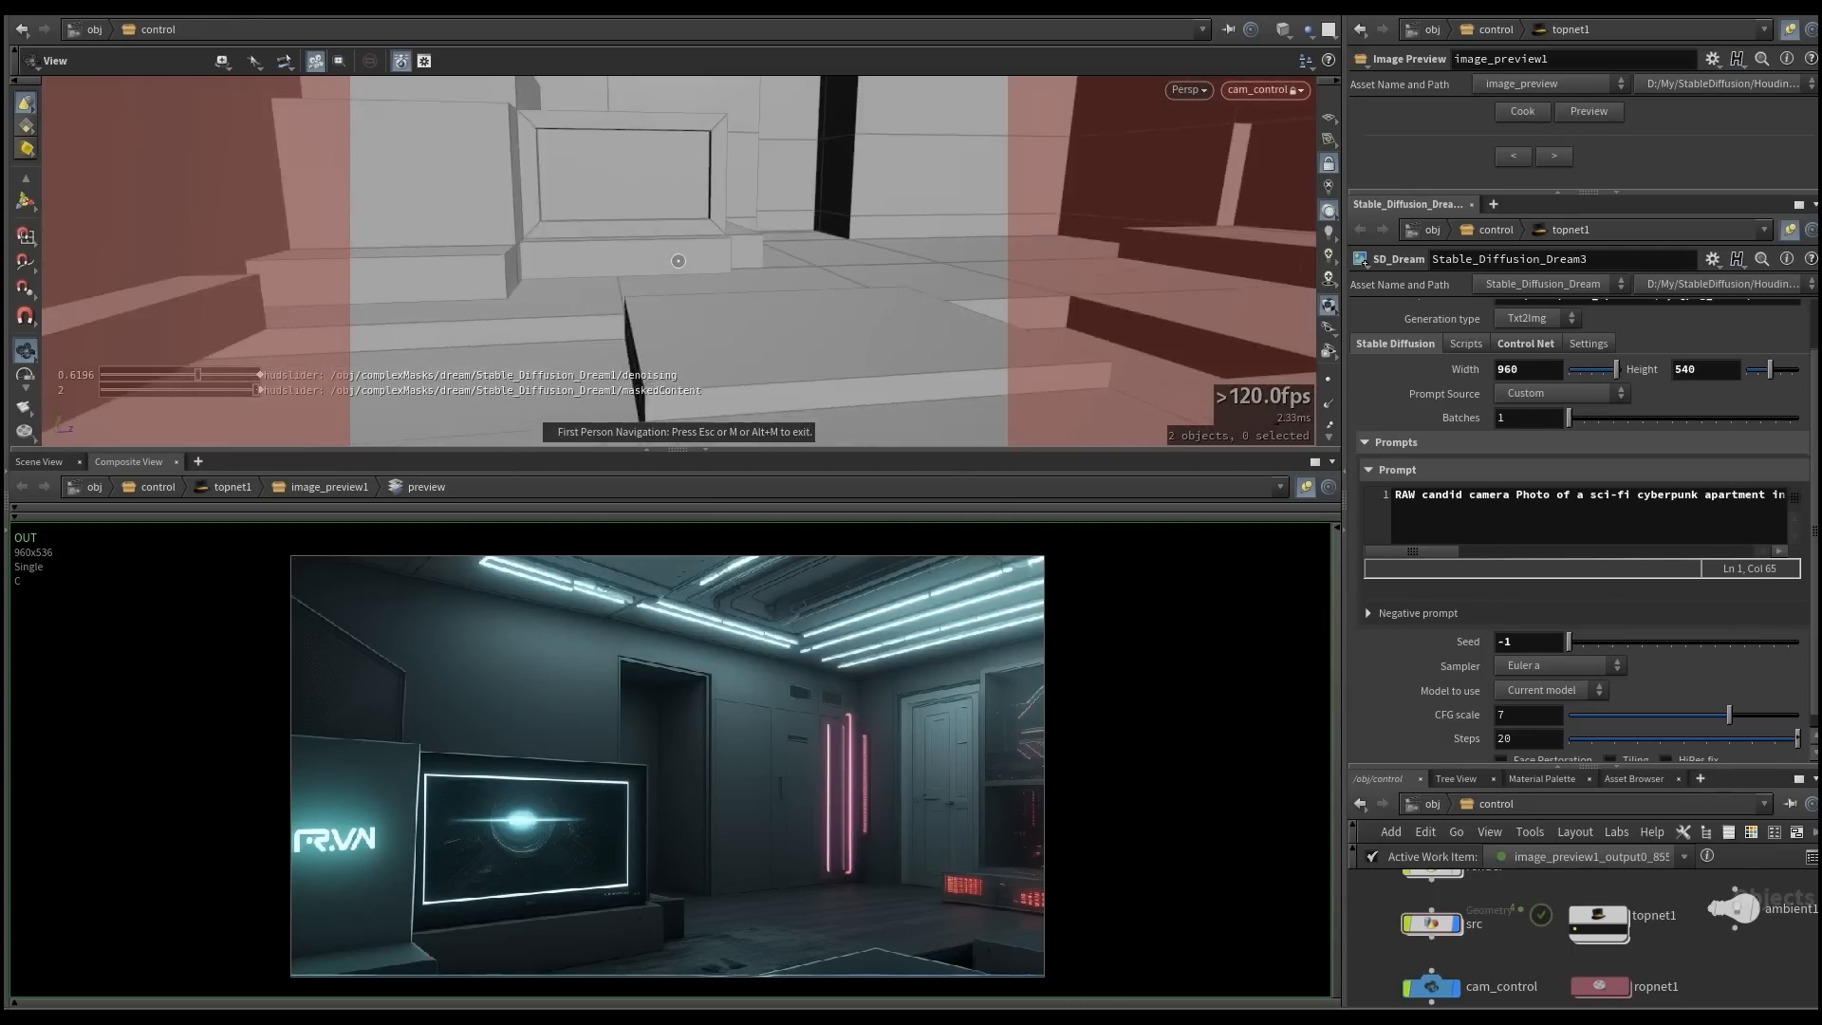
key("w")
key("a")
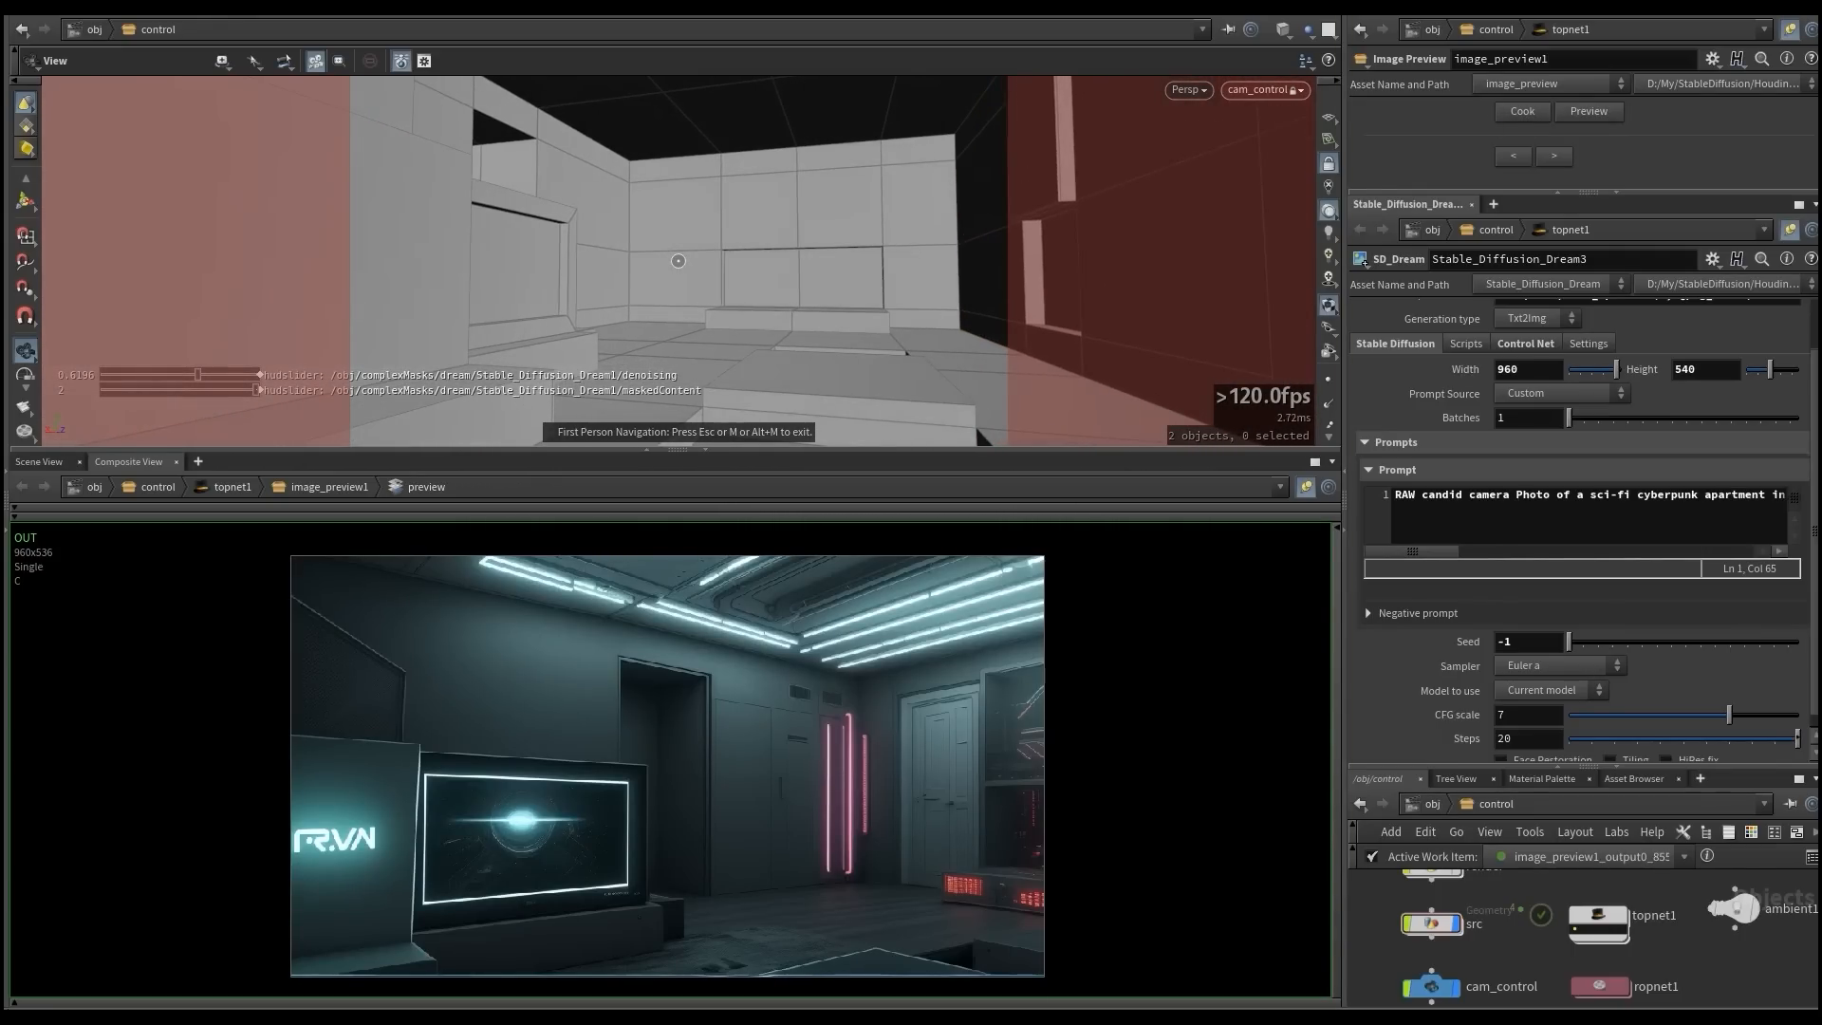
key("Escape")
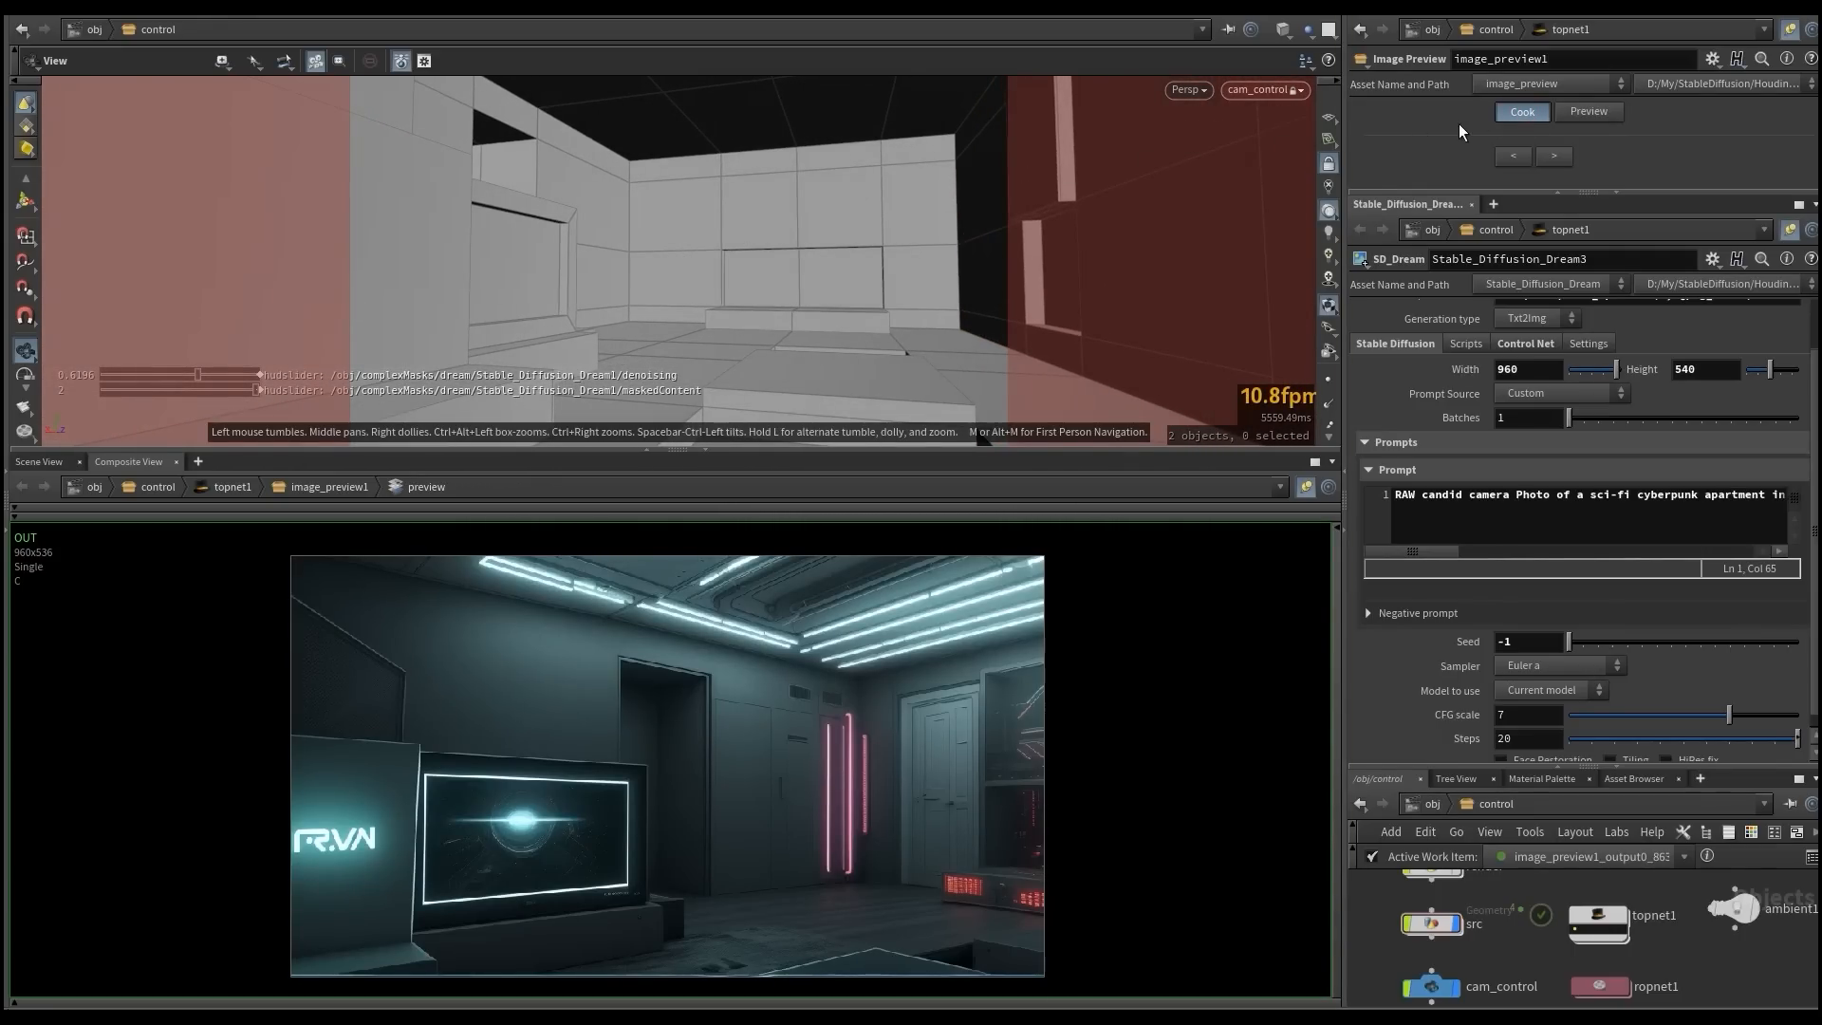
- Back the camera away to a wide, slightly elevated view of the stepped blocks and wall panel, and cook the image preview
key("m")
key("w")
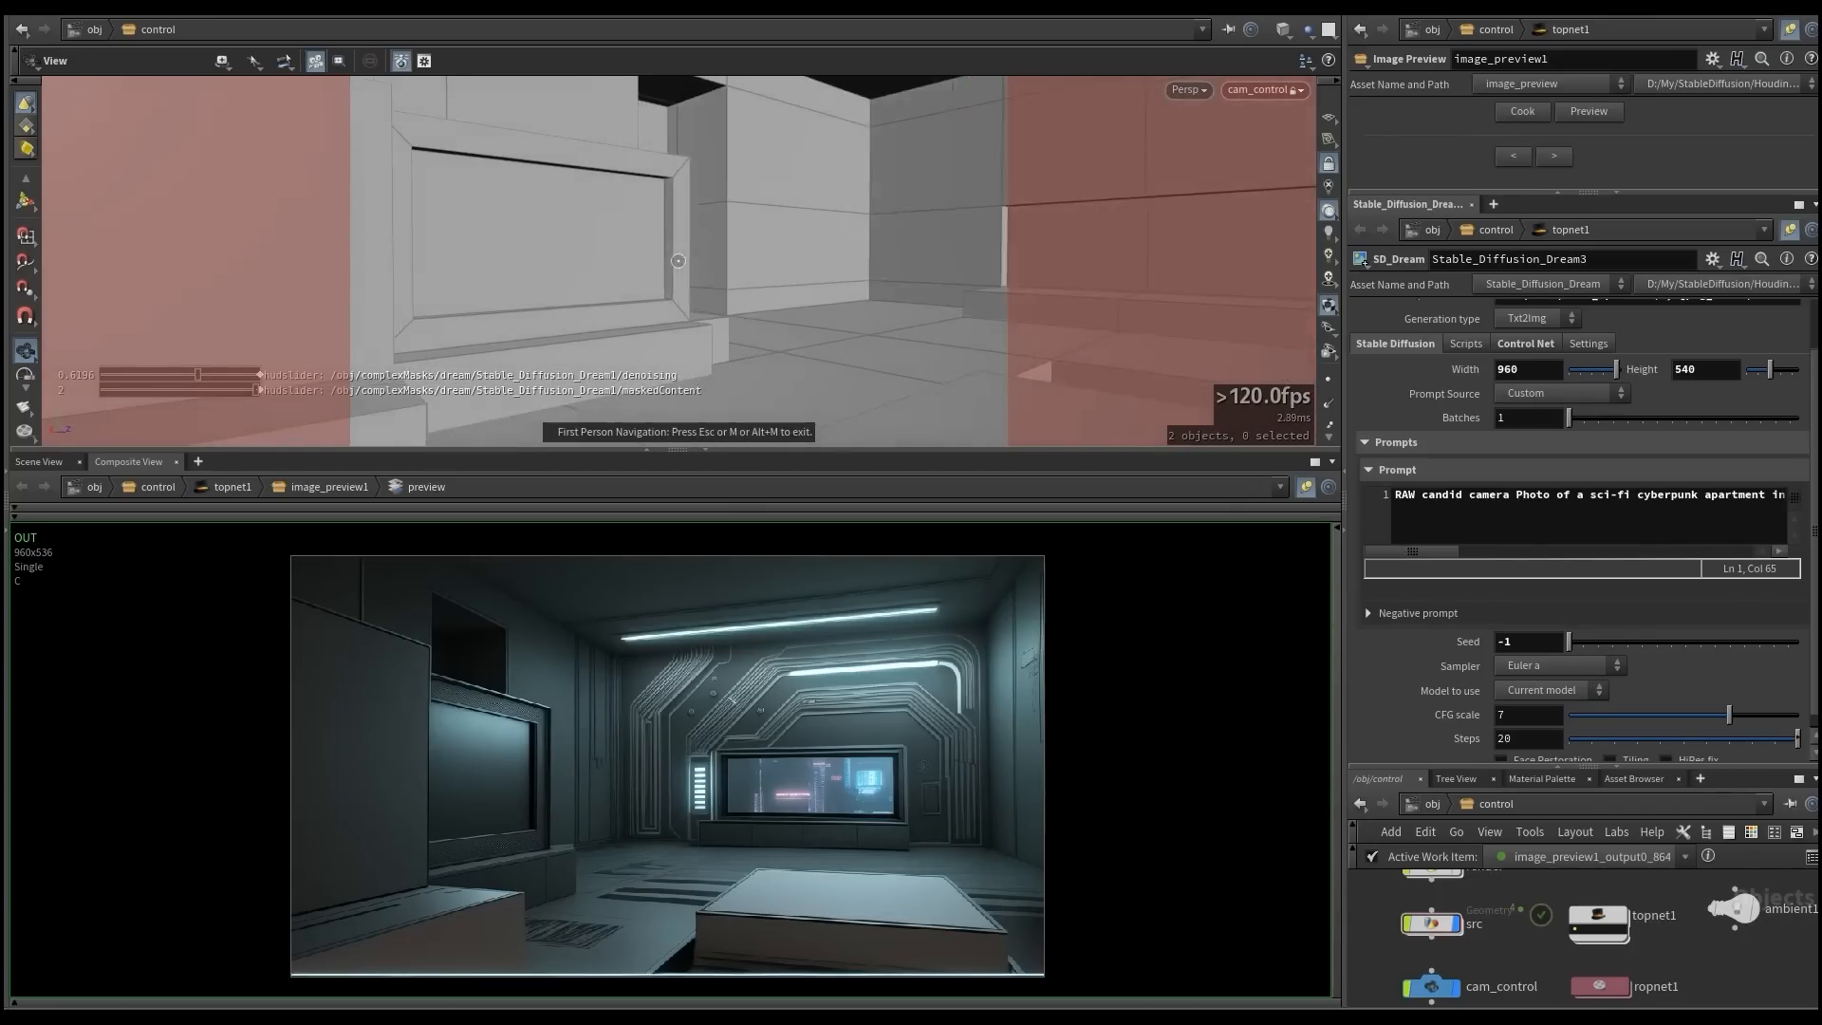
key("s")
key("s")
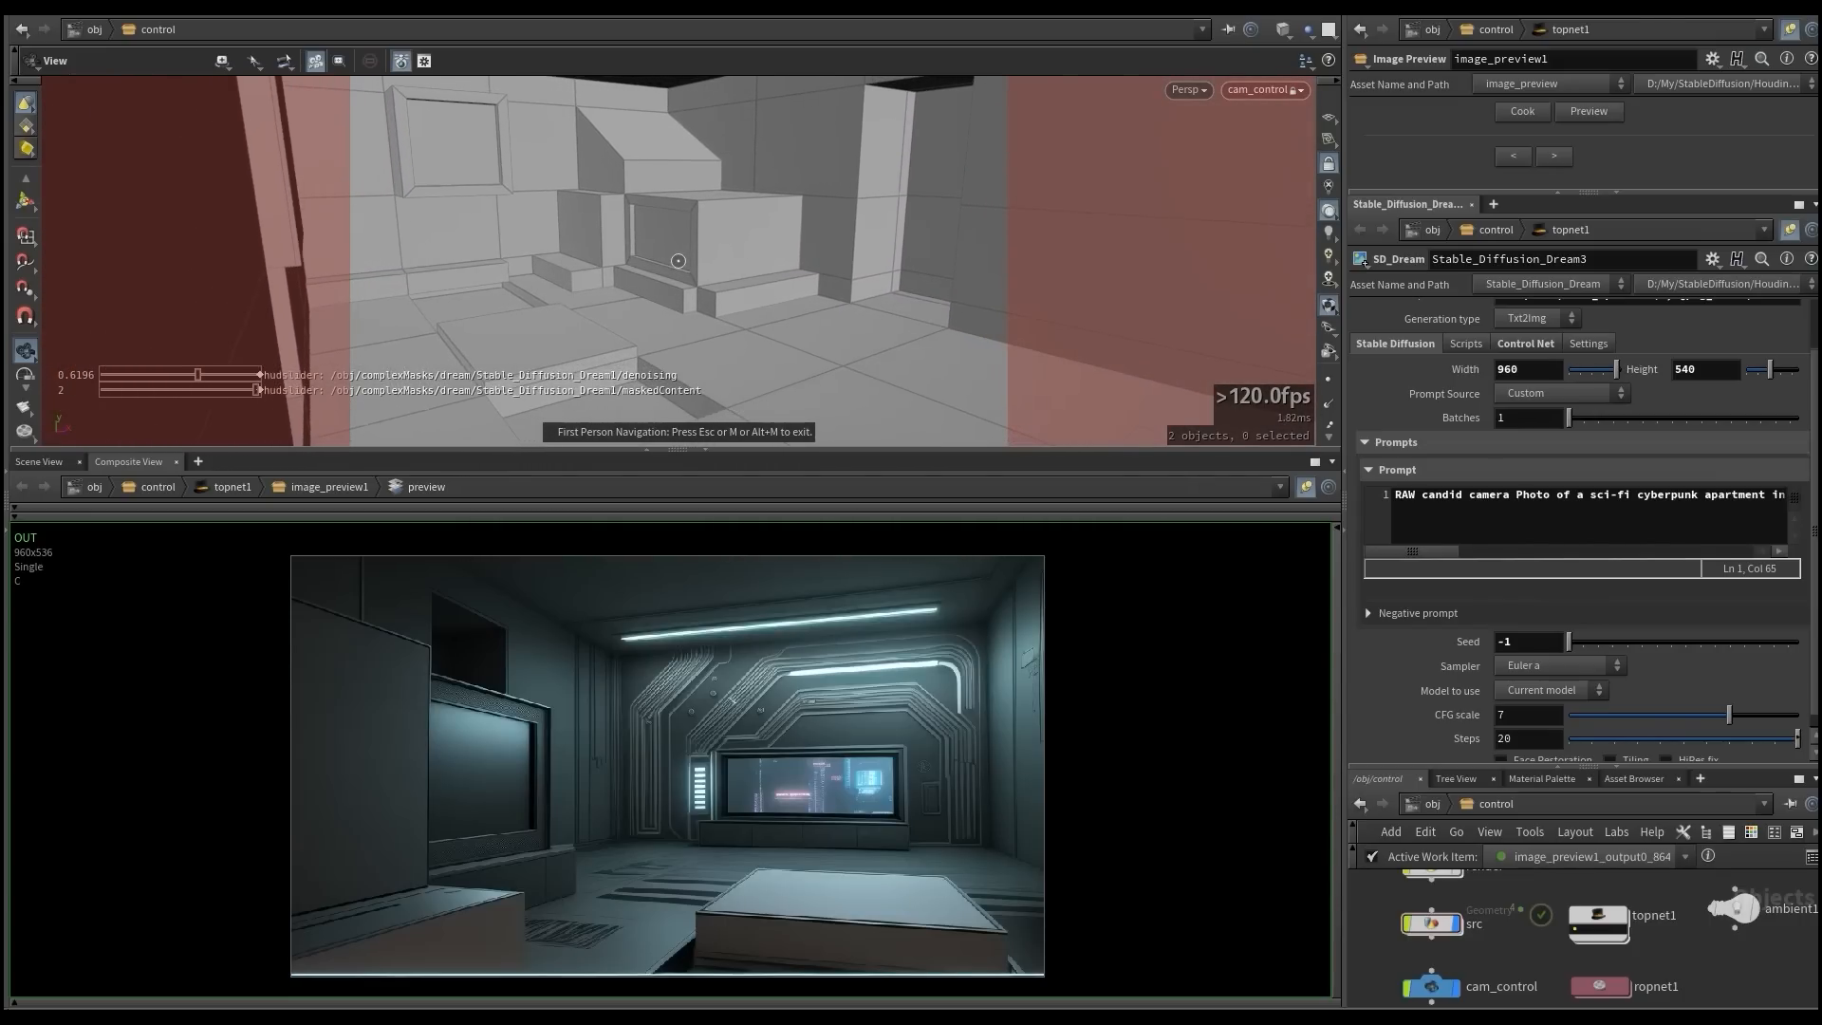
key("Escape")
left_click(1517, 112)
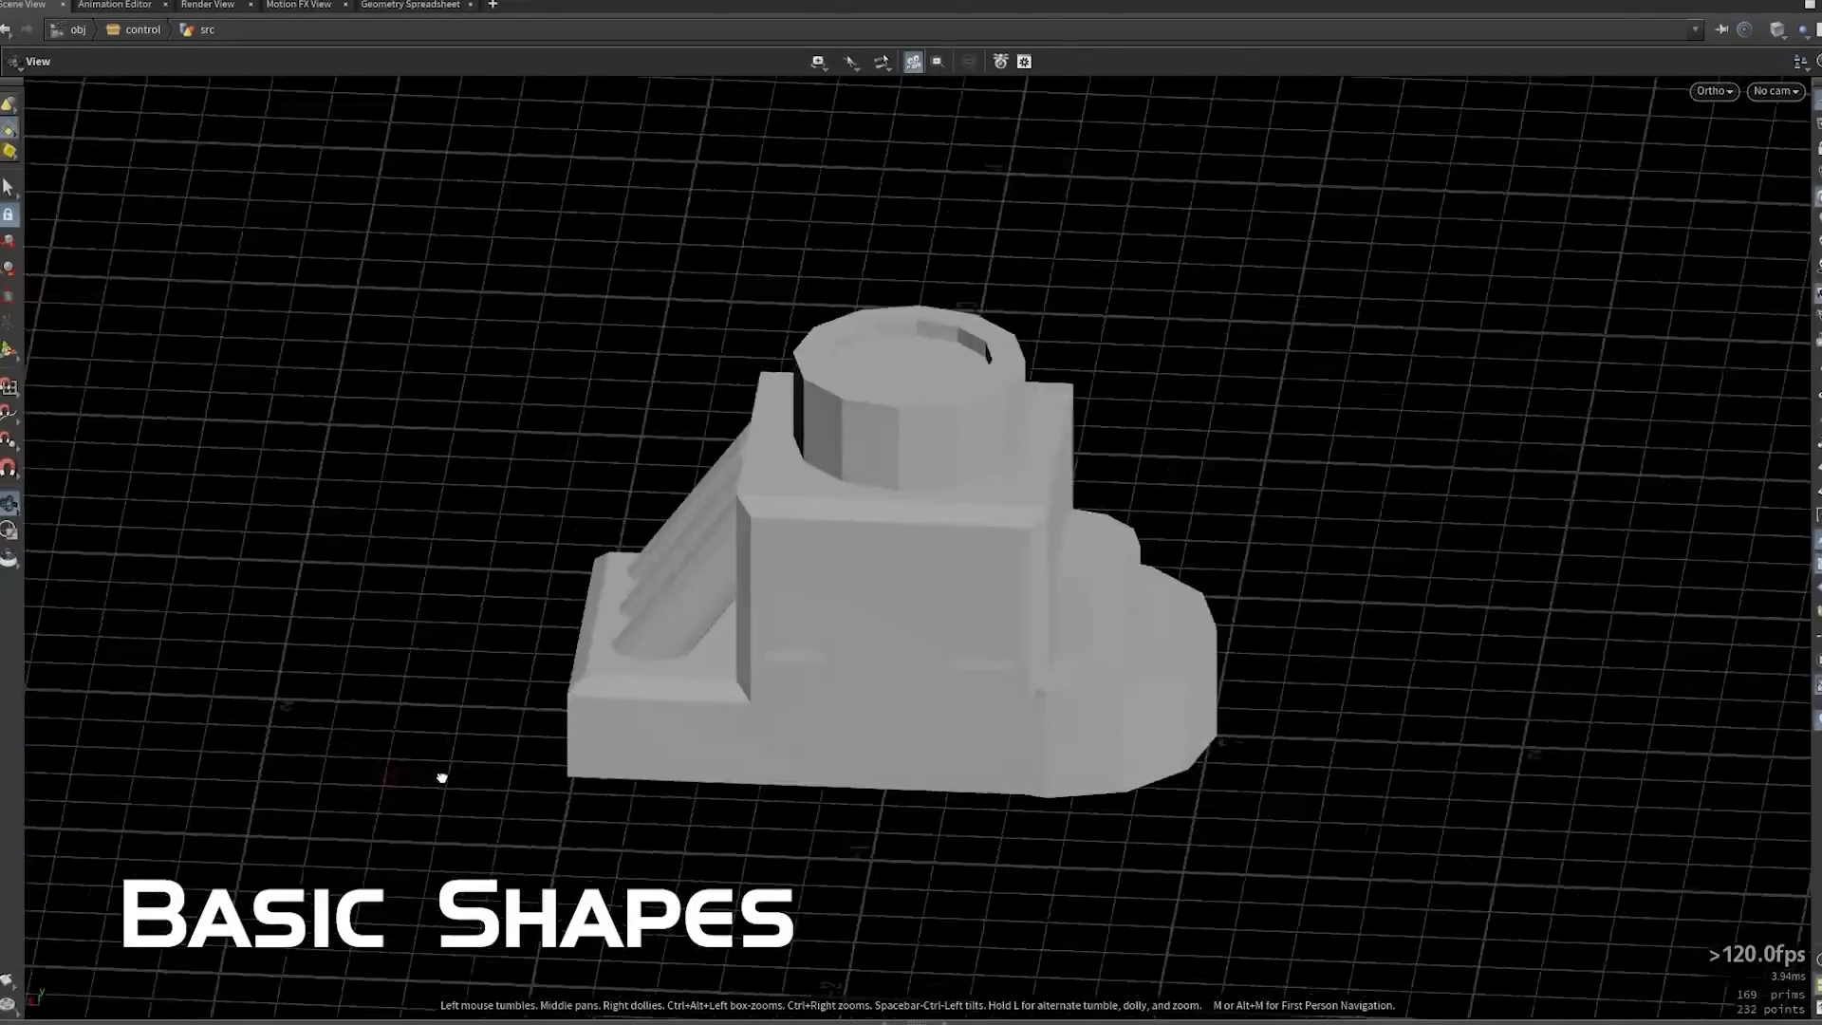
left_click_drag(440, 772, 1221, 785)
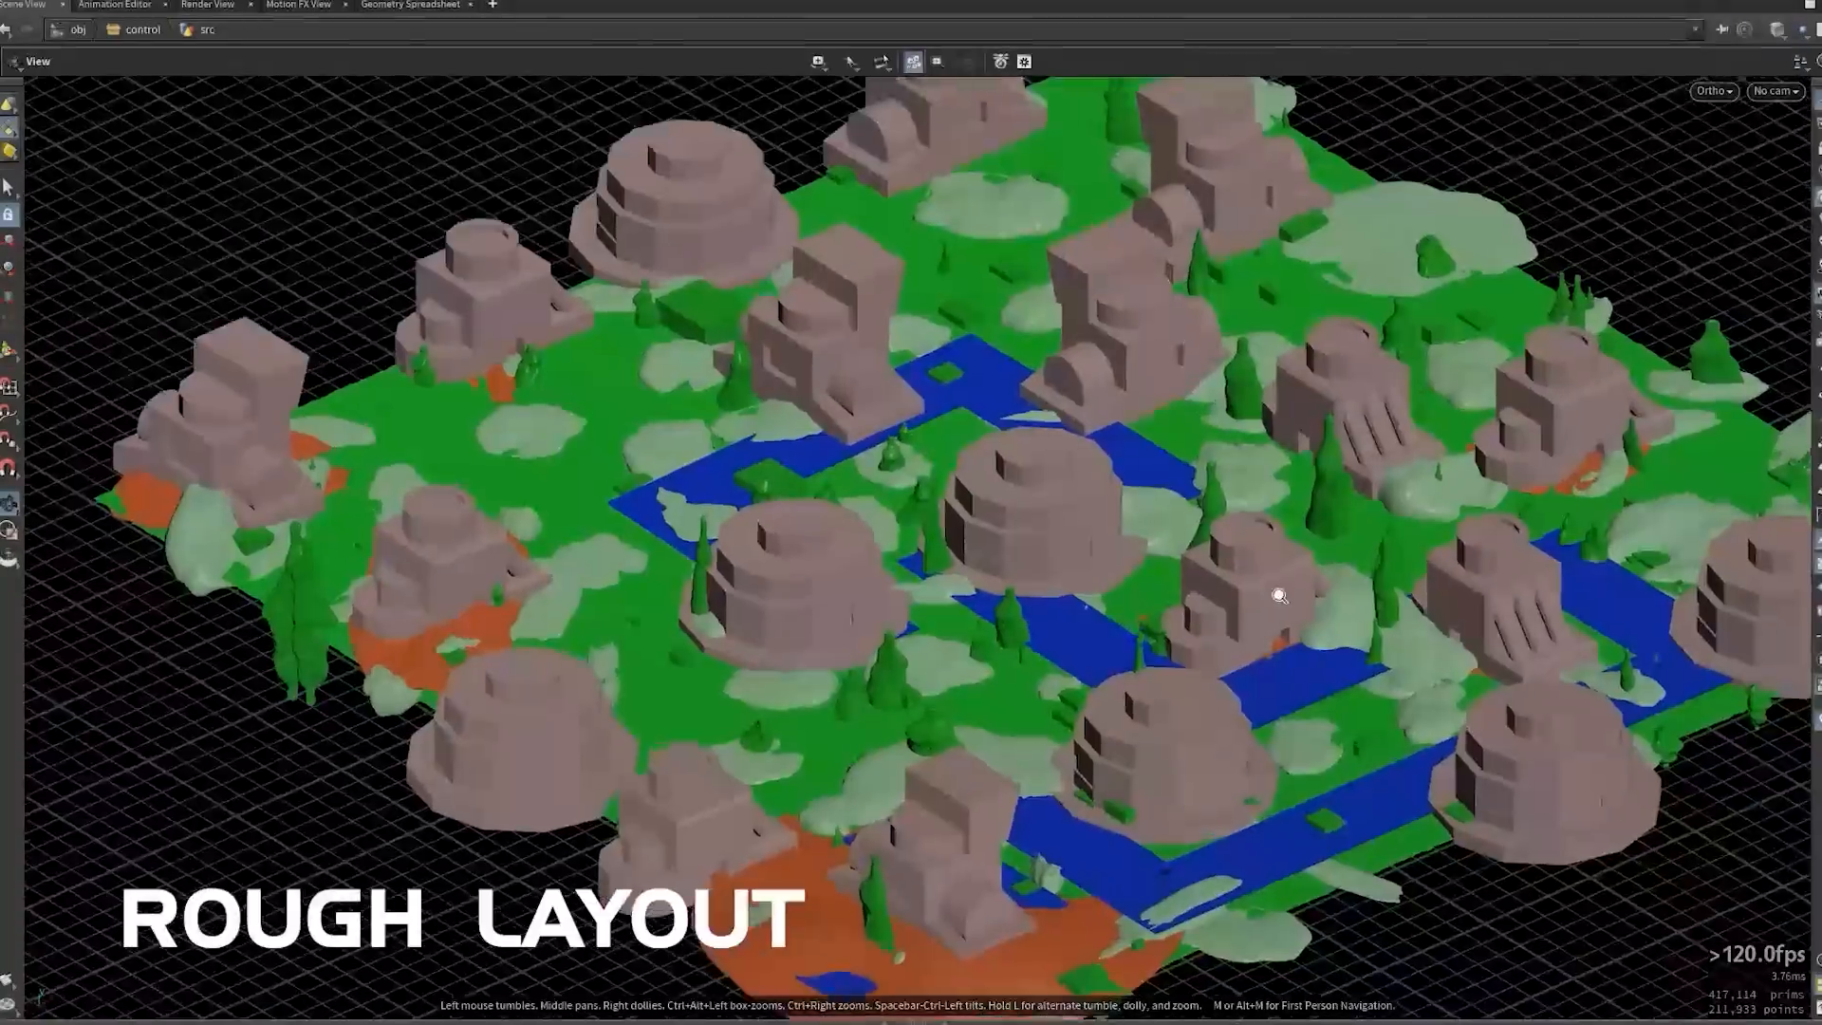
mouse_move(1272, 594)
right_mouse_down()
mouse_move(1505, 541)
mouse_move(1251, 576)
right_mouse_up()
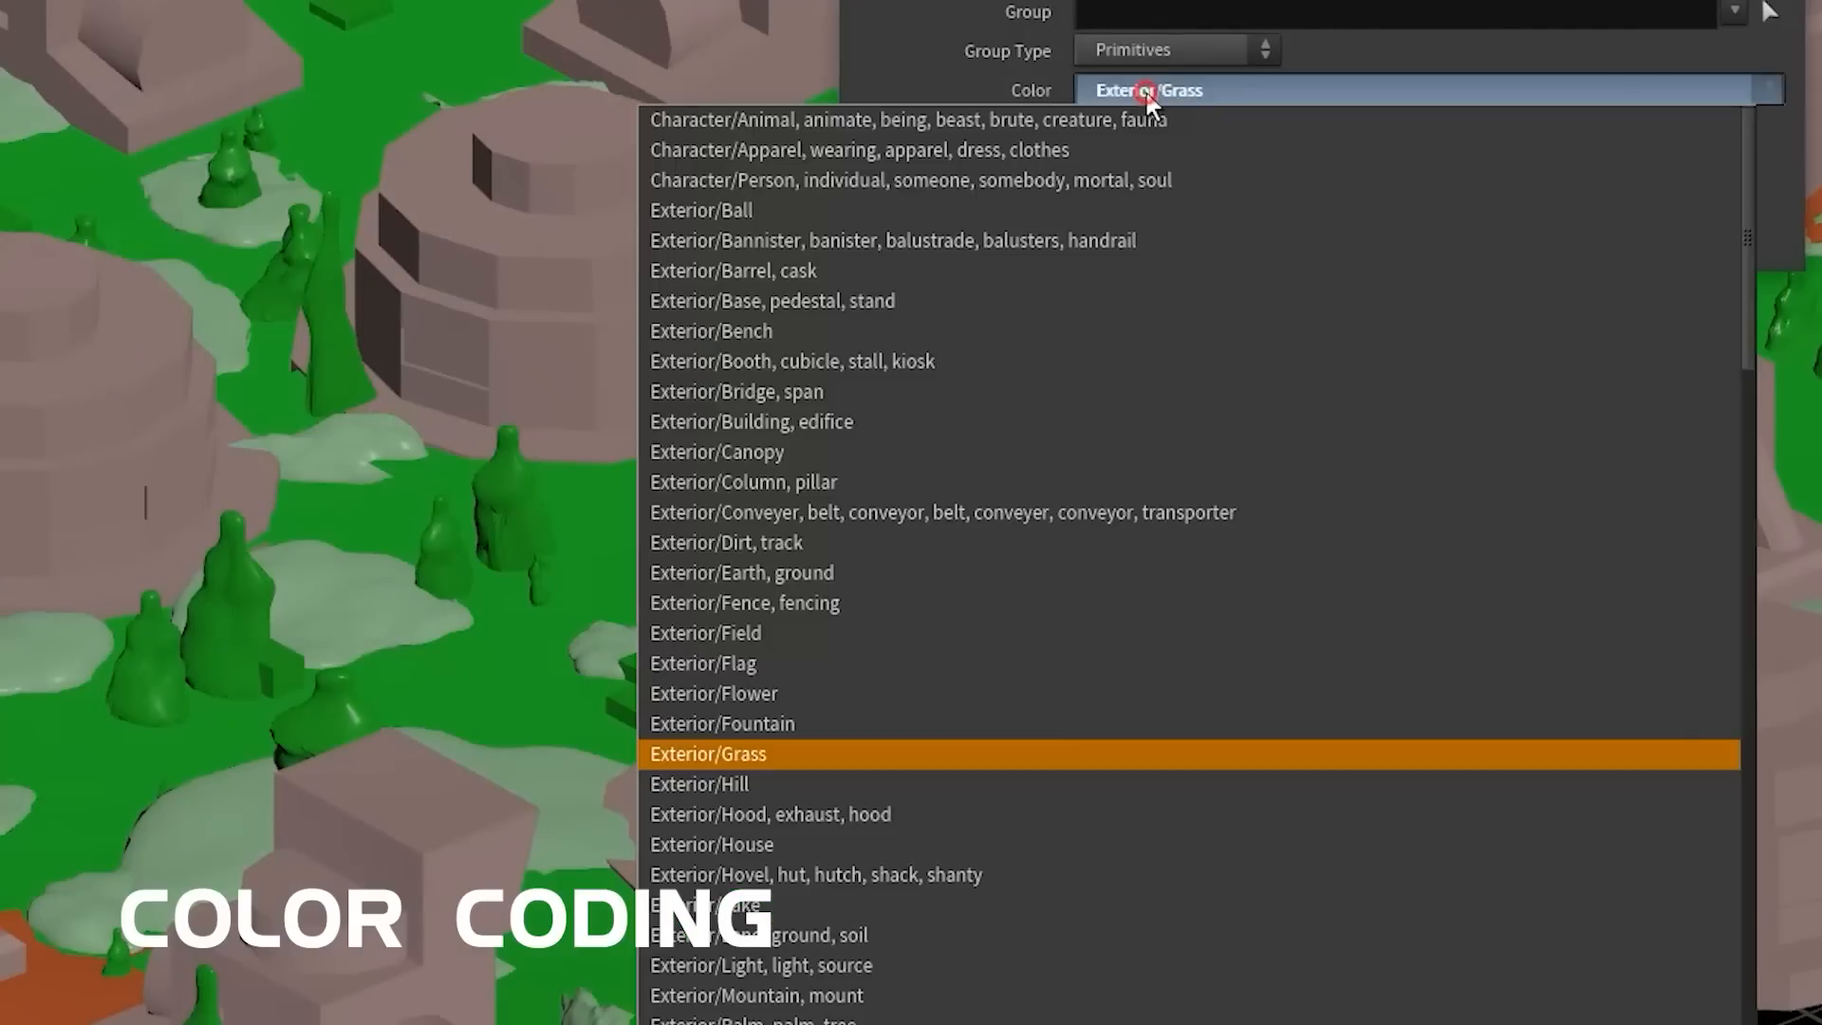
- Assign the primitives the color label Exterior/Land, ground, soil, and replace it with Exterior/Mountain, mount
left_click(852, 930)
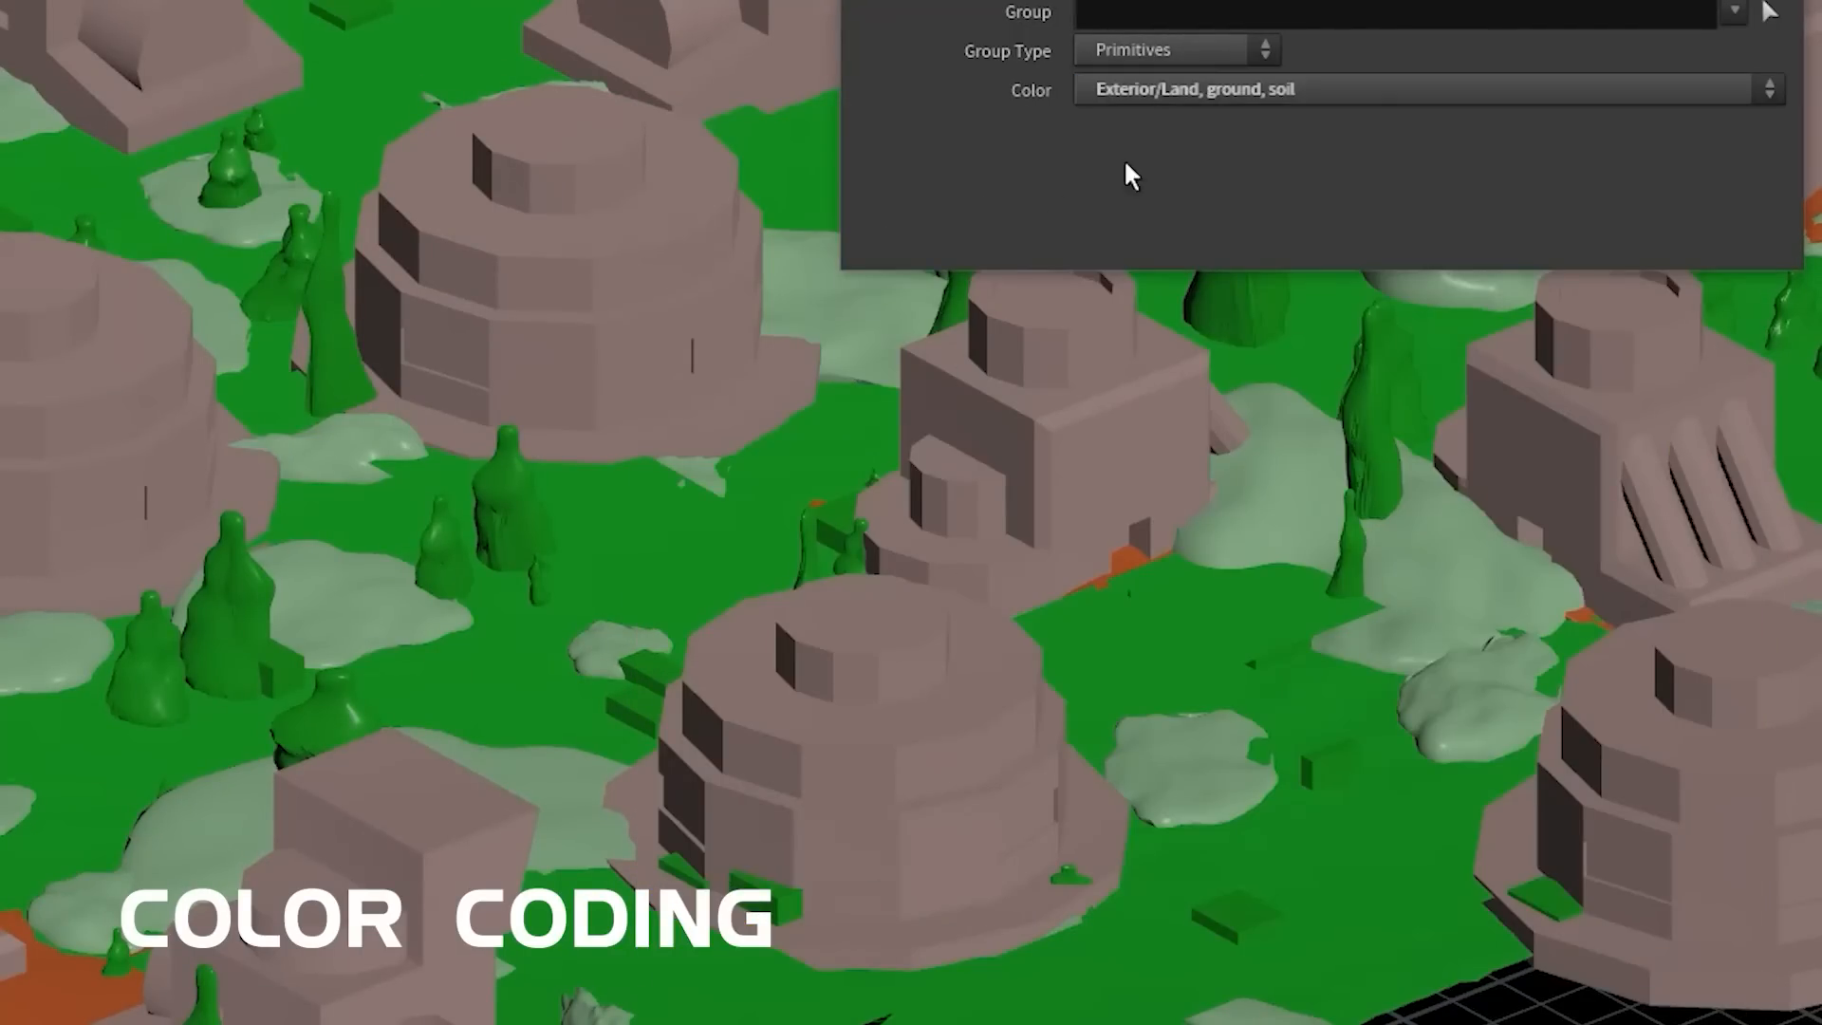
left_click(1212, 89)
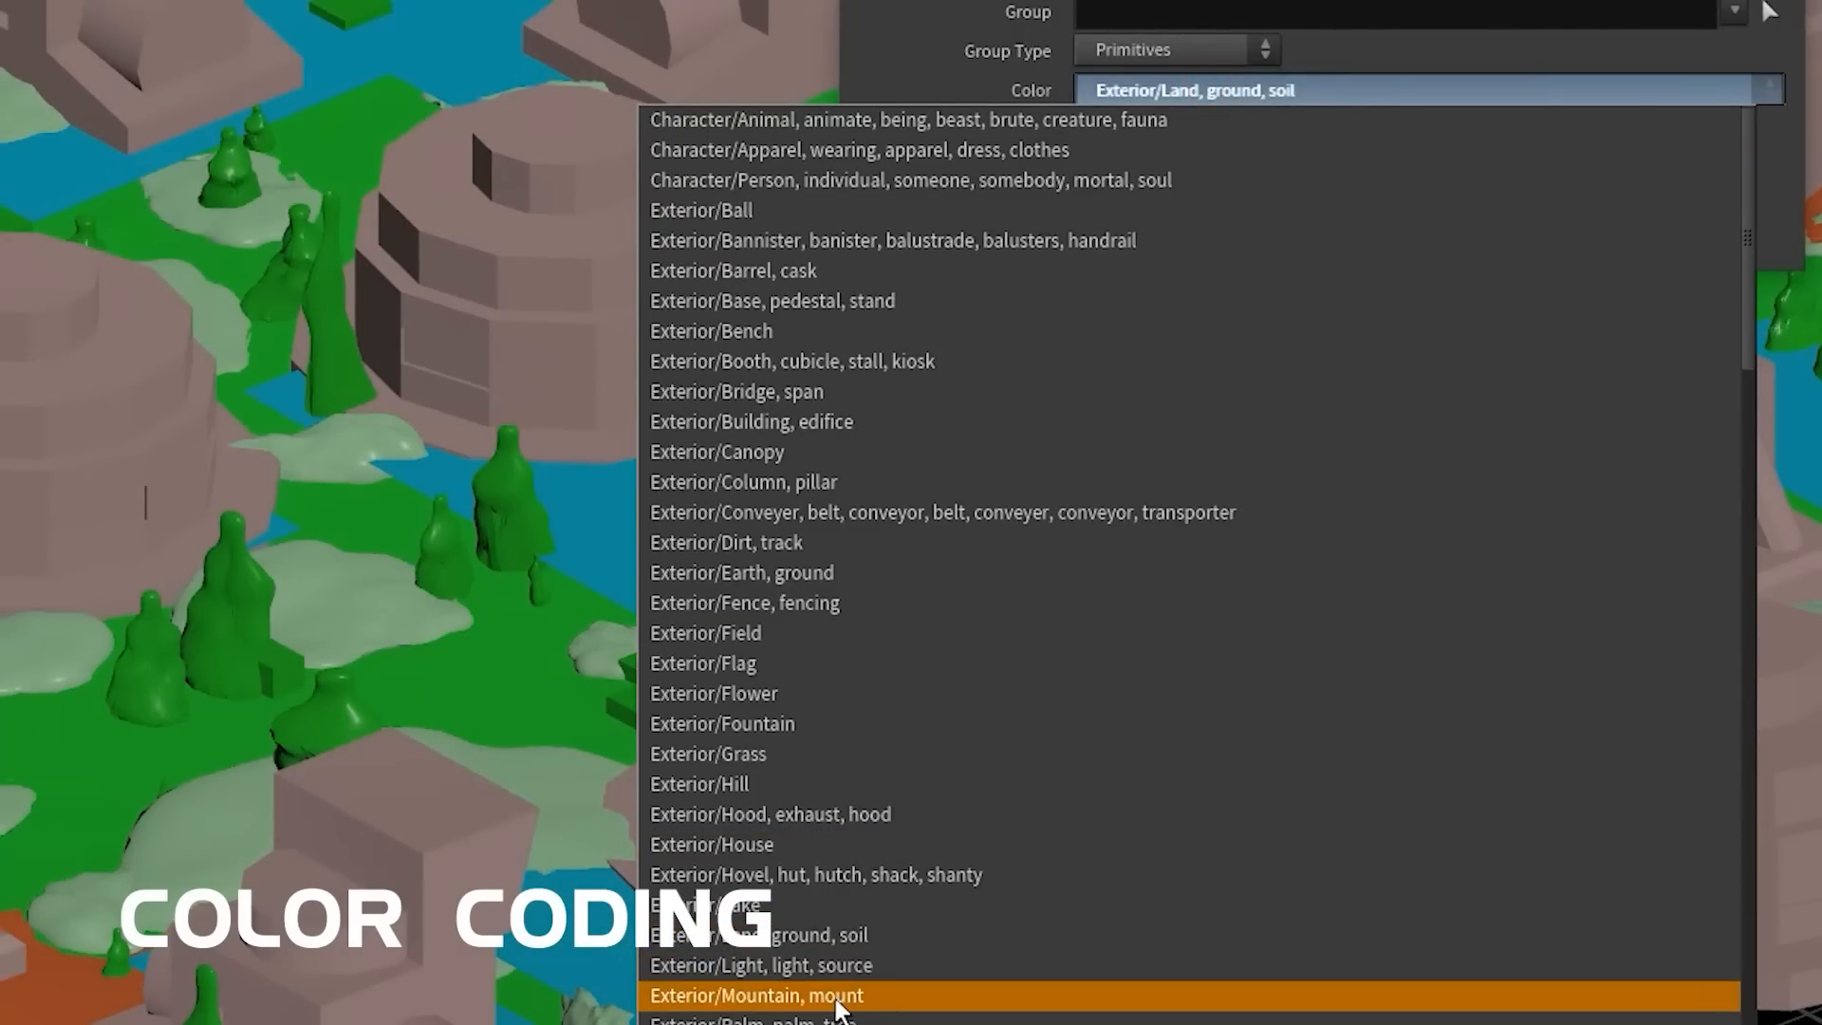
left_click(807, 995)
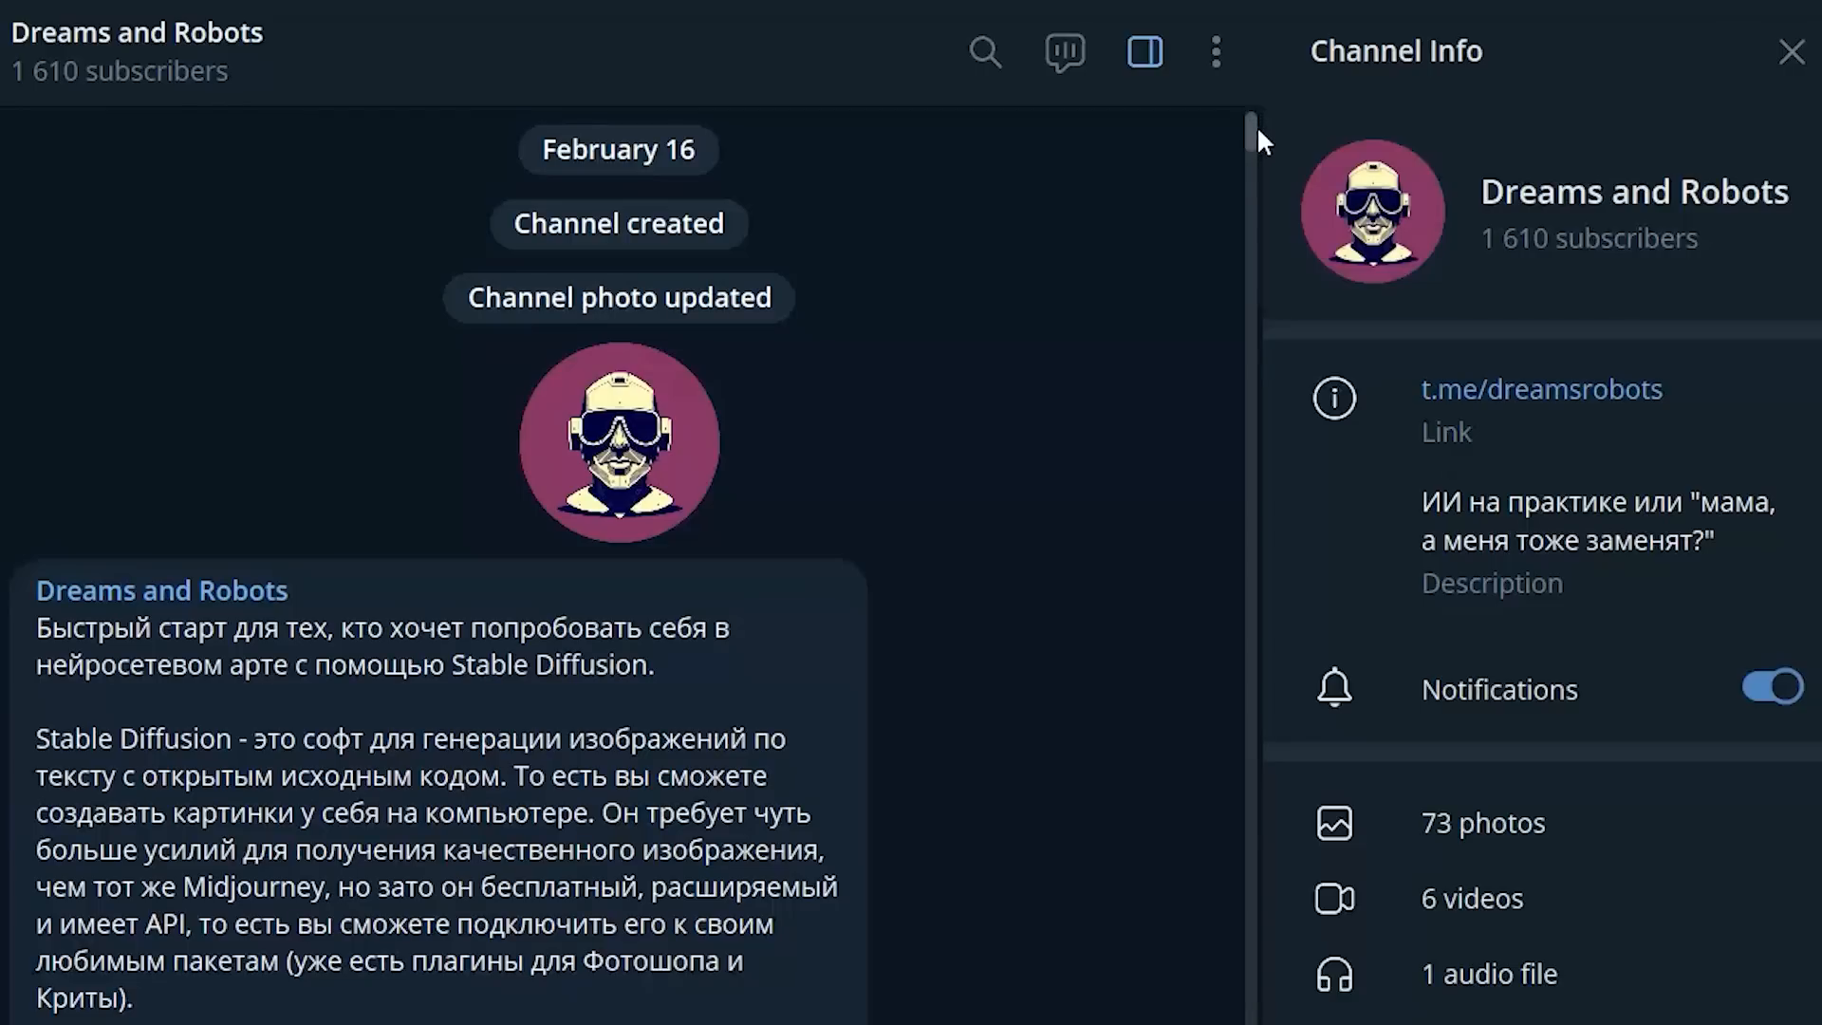
- Look through the Stable Diffusion posts in the Dreams and Robots Telegram channel
scroll(1254, 134, "down", 10)
left_click_drag(1252, 153, 1281, 433)
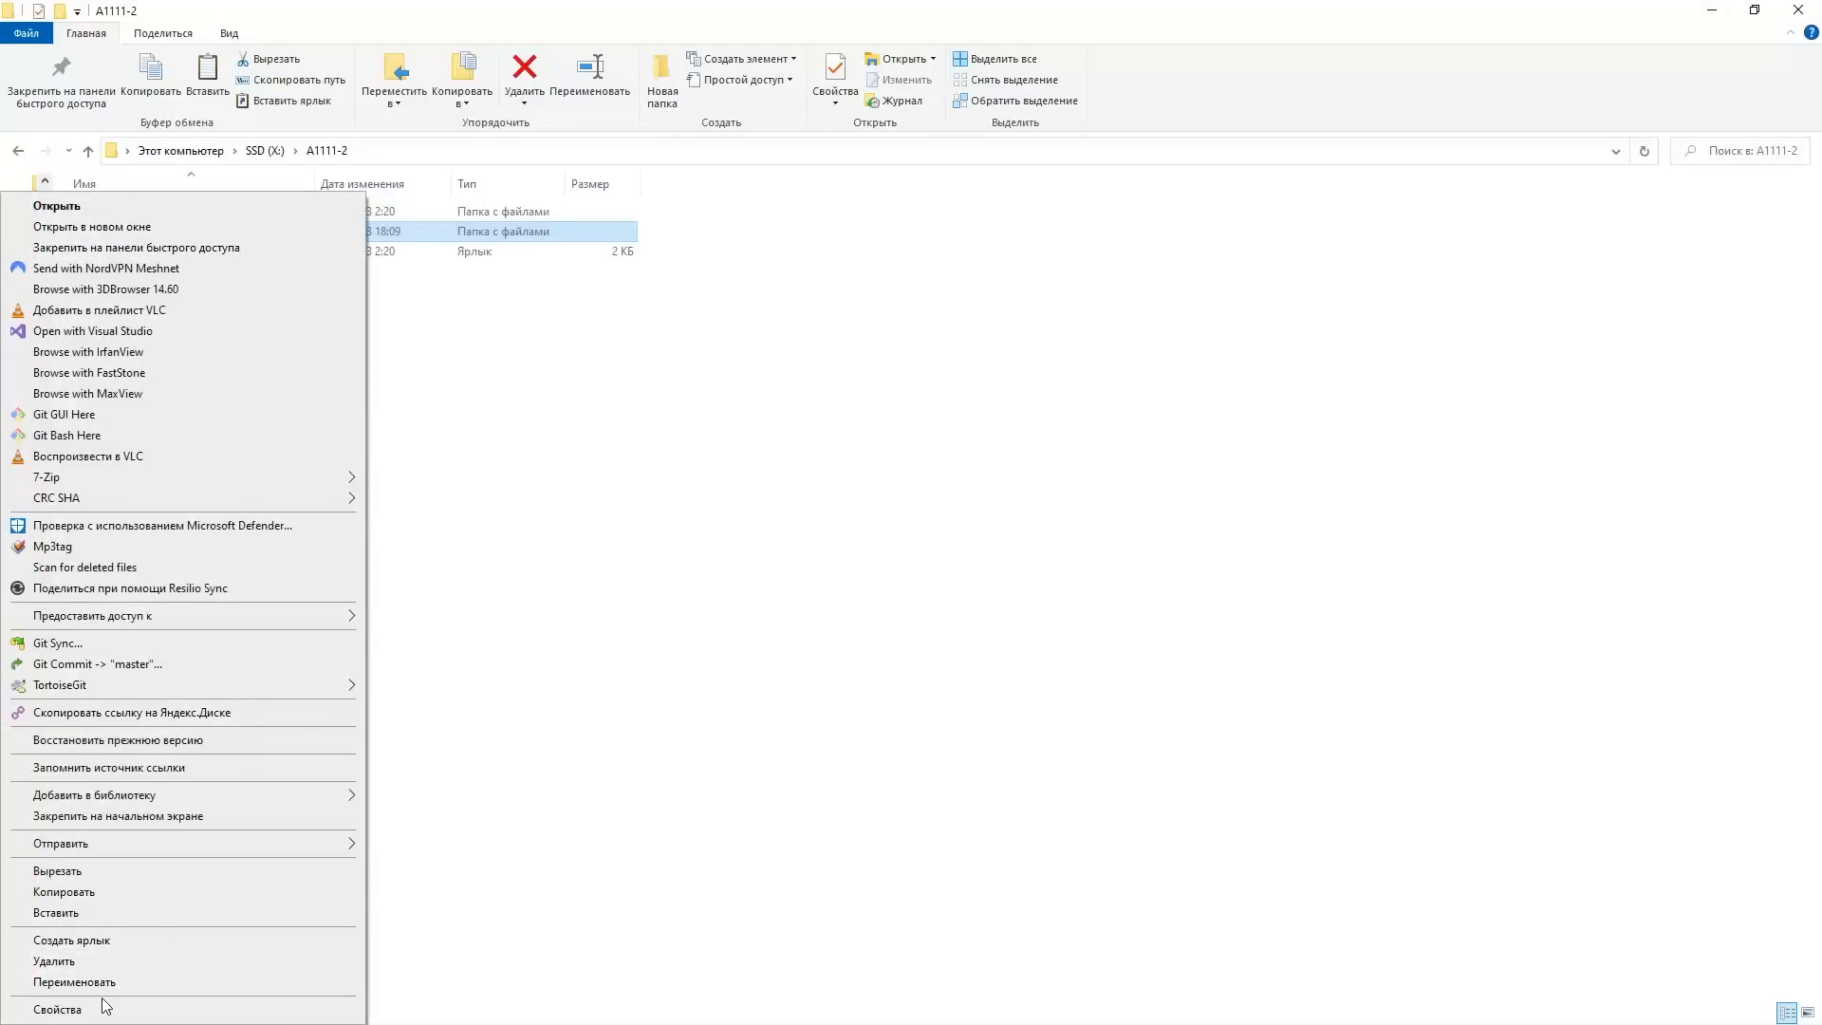
- Open the properties of the selected folder inside A1111-2 in File Explorer
left_click(95, 1009)
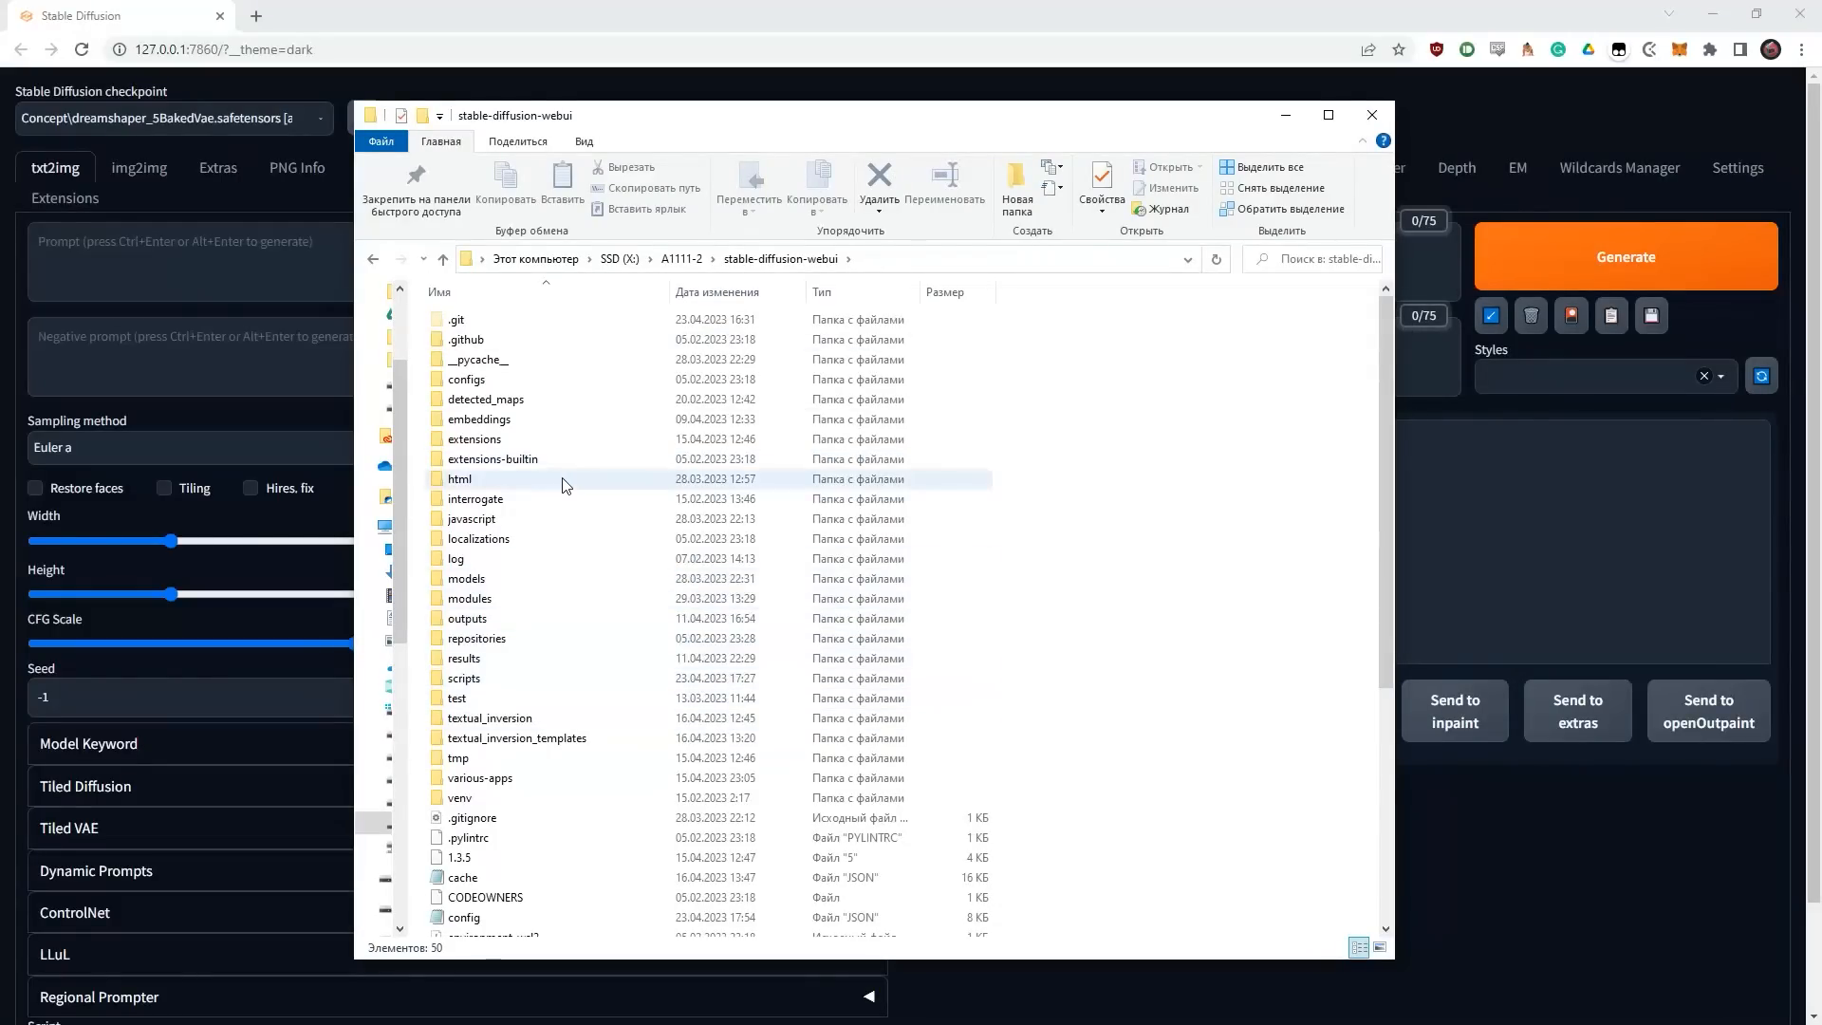
- Find the webui-user batch file in the stable-diffusion-webui folder and open it for editing in Notepad++
scroll(598, 688, "down", 5)
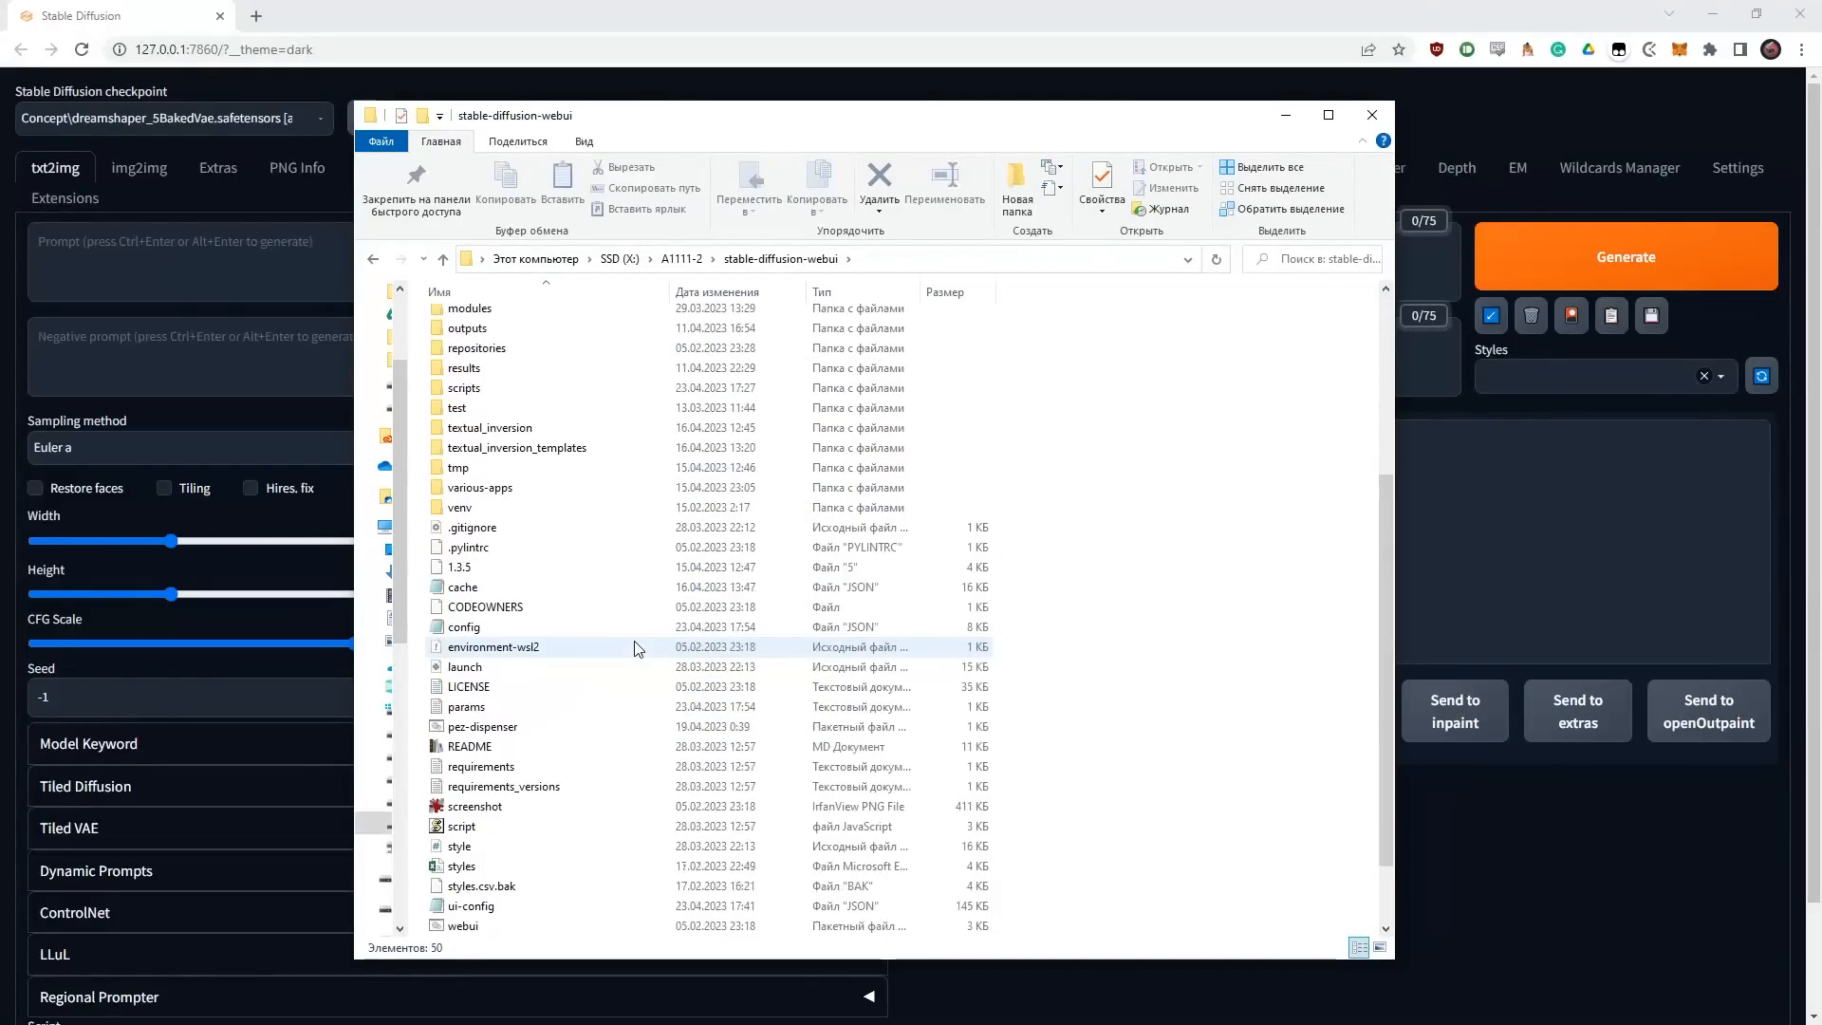
scroll(635, 649, "down", 2)
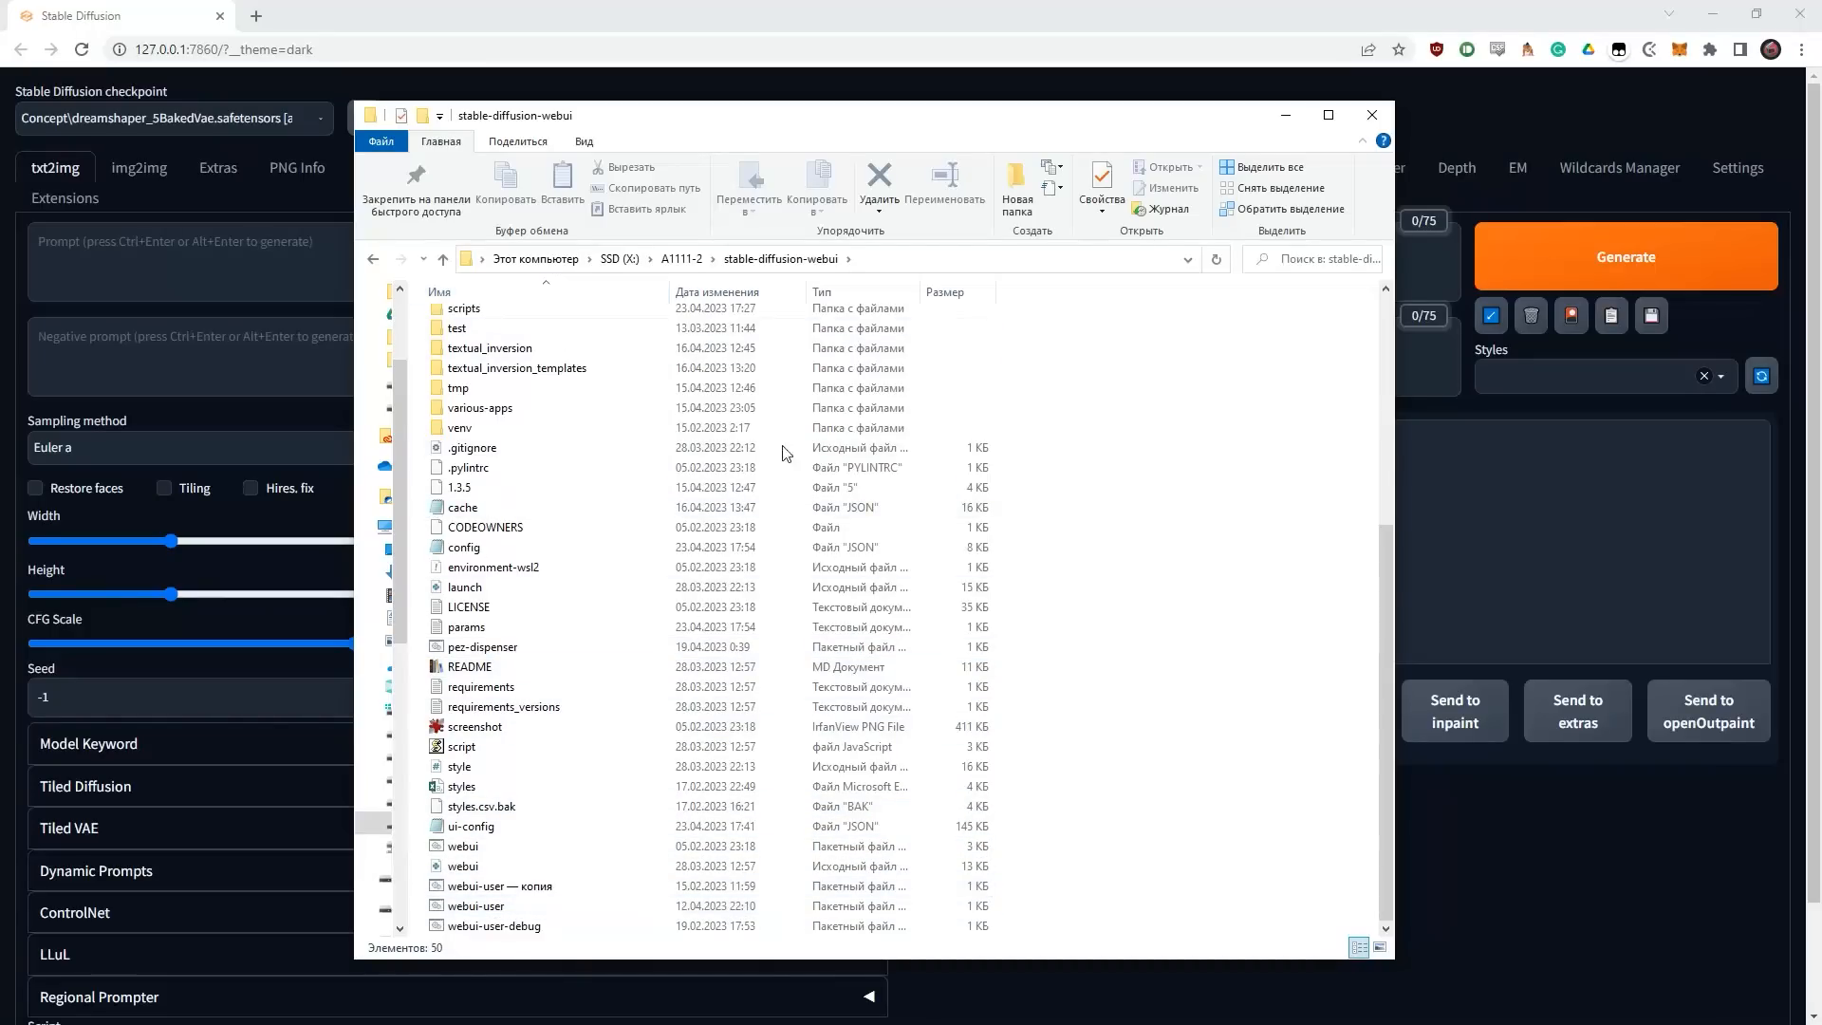
left_click(438, 911)
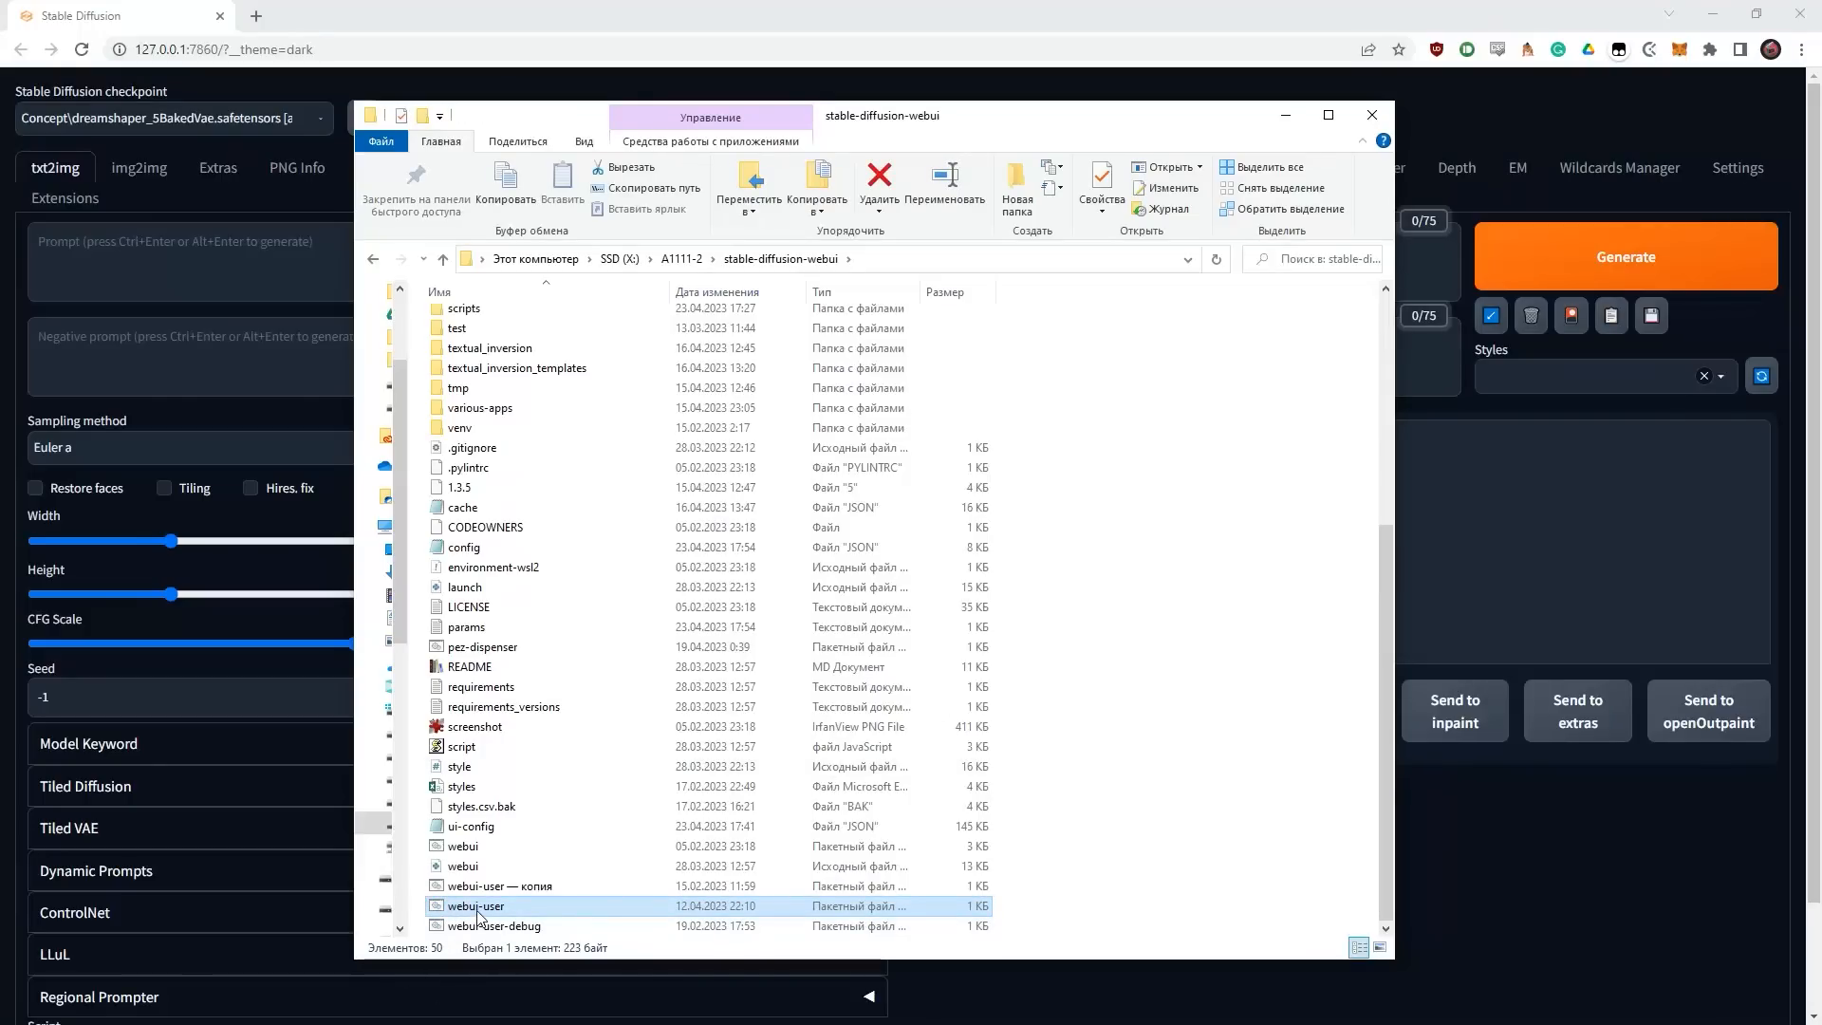
left_click(441, 903)
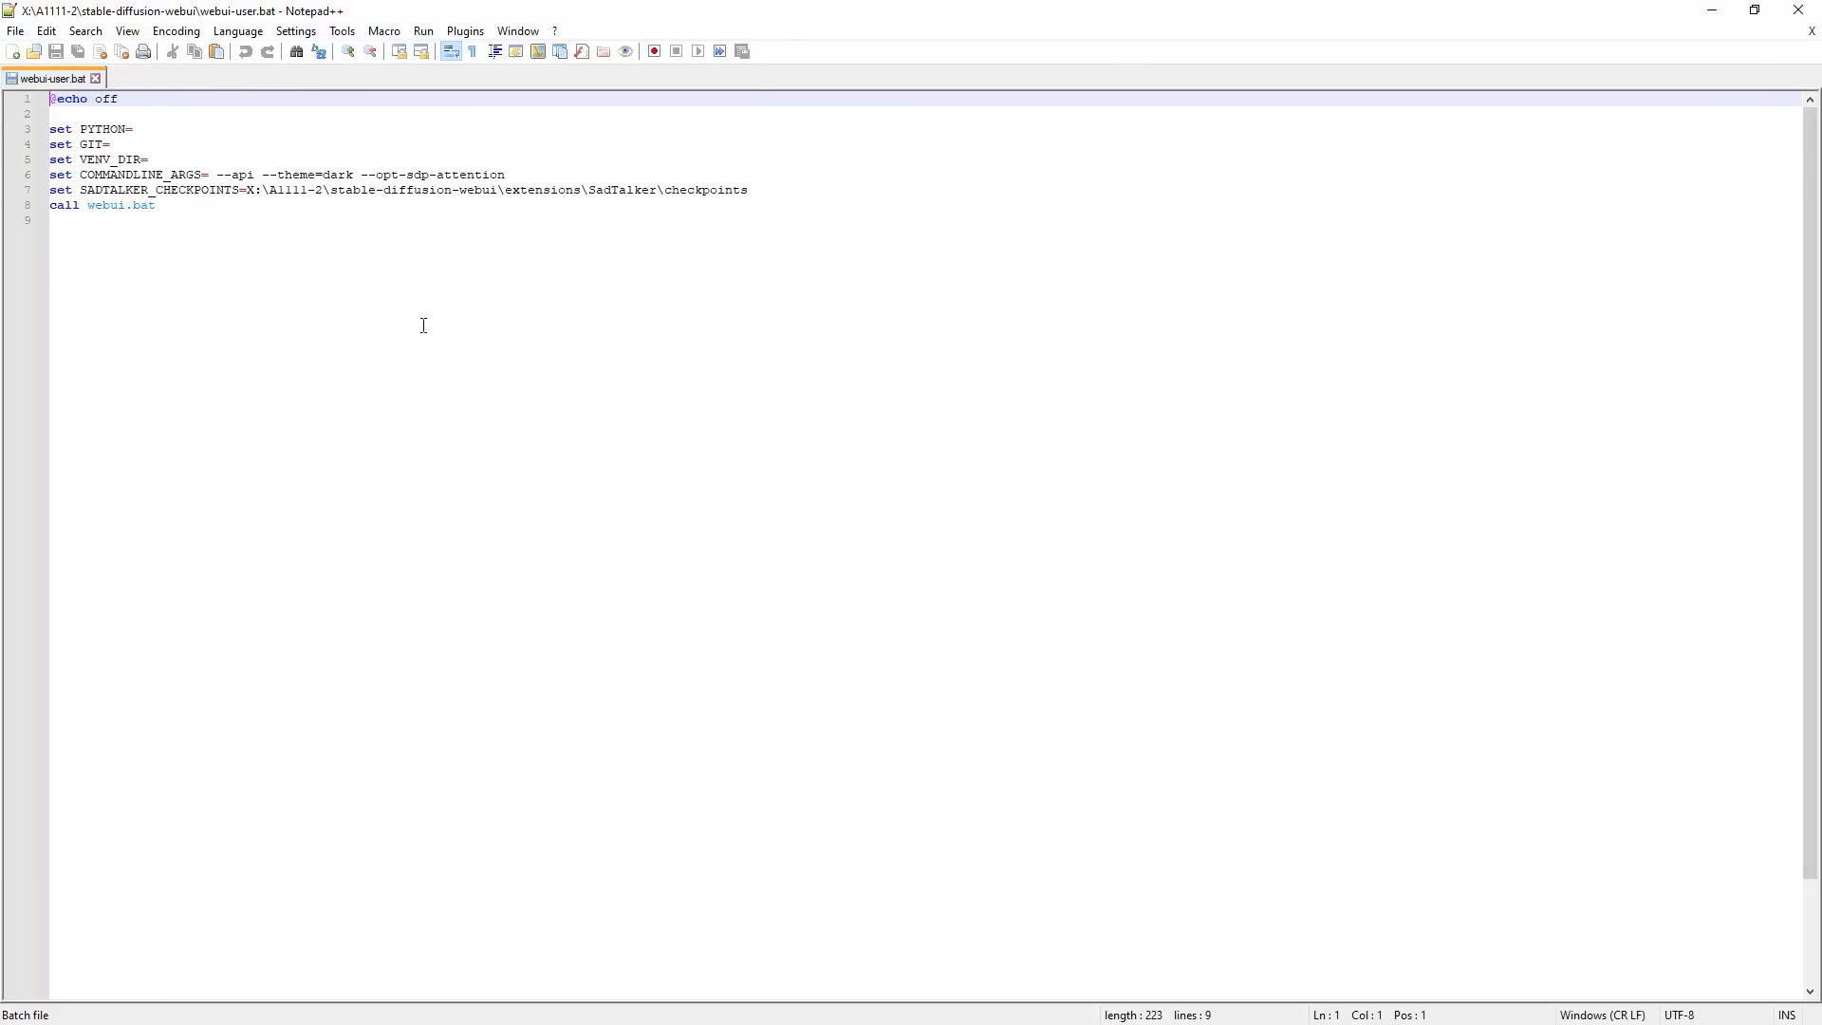
- Examine the PYTHON and COMMANDLINE_ARGS lines of webui-user.bat, including the --api and --theme=dark arguments
scroll(424, 325, "up", 15, "ctrl")
scroll(415, 338, "down", 6, "ctrl")
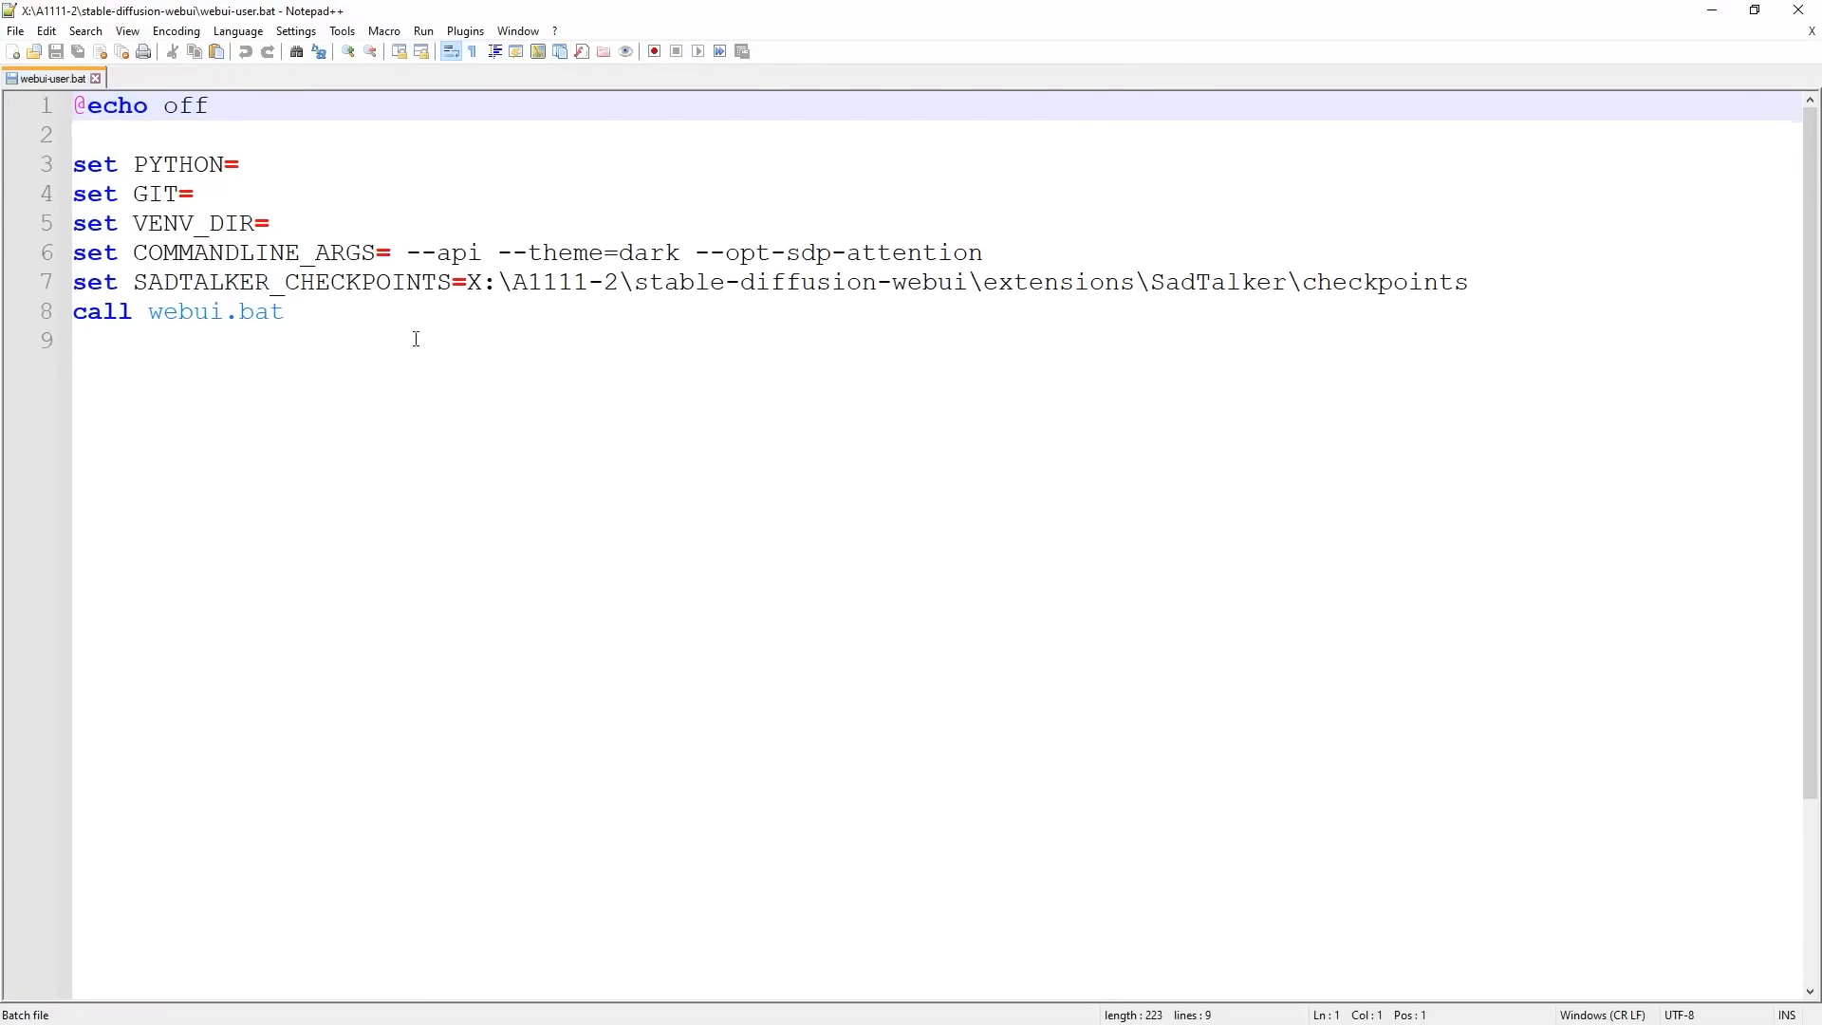
left_click(220, 232)
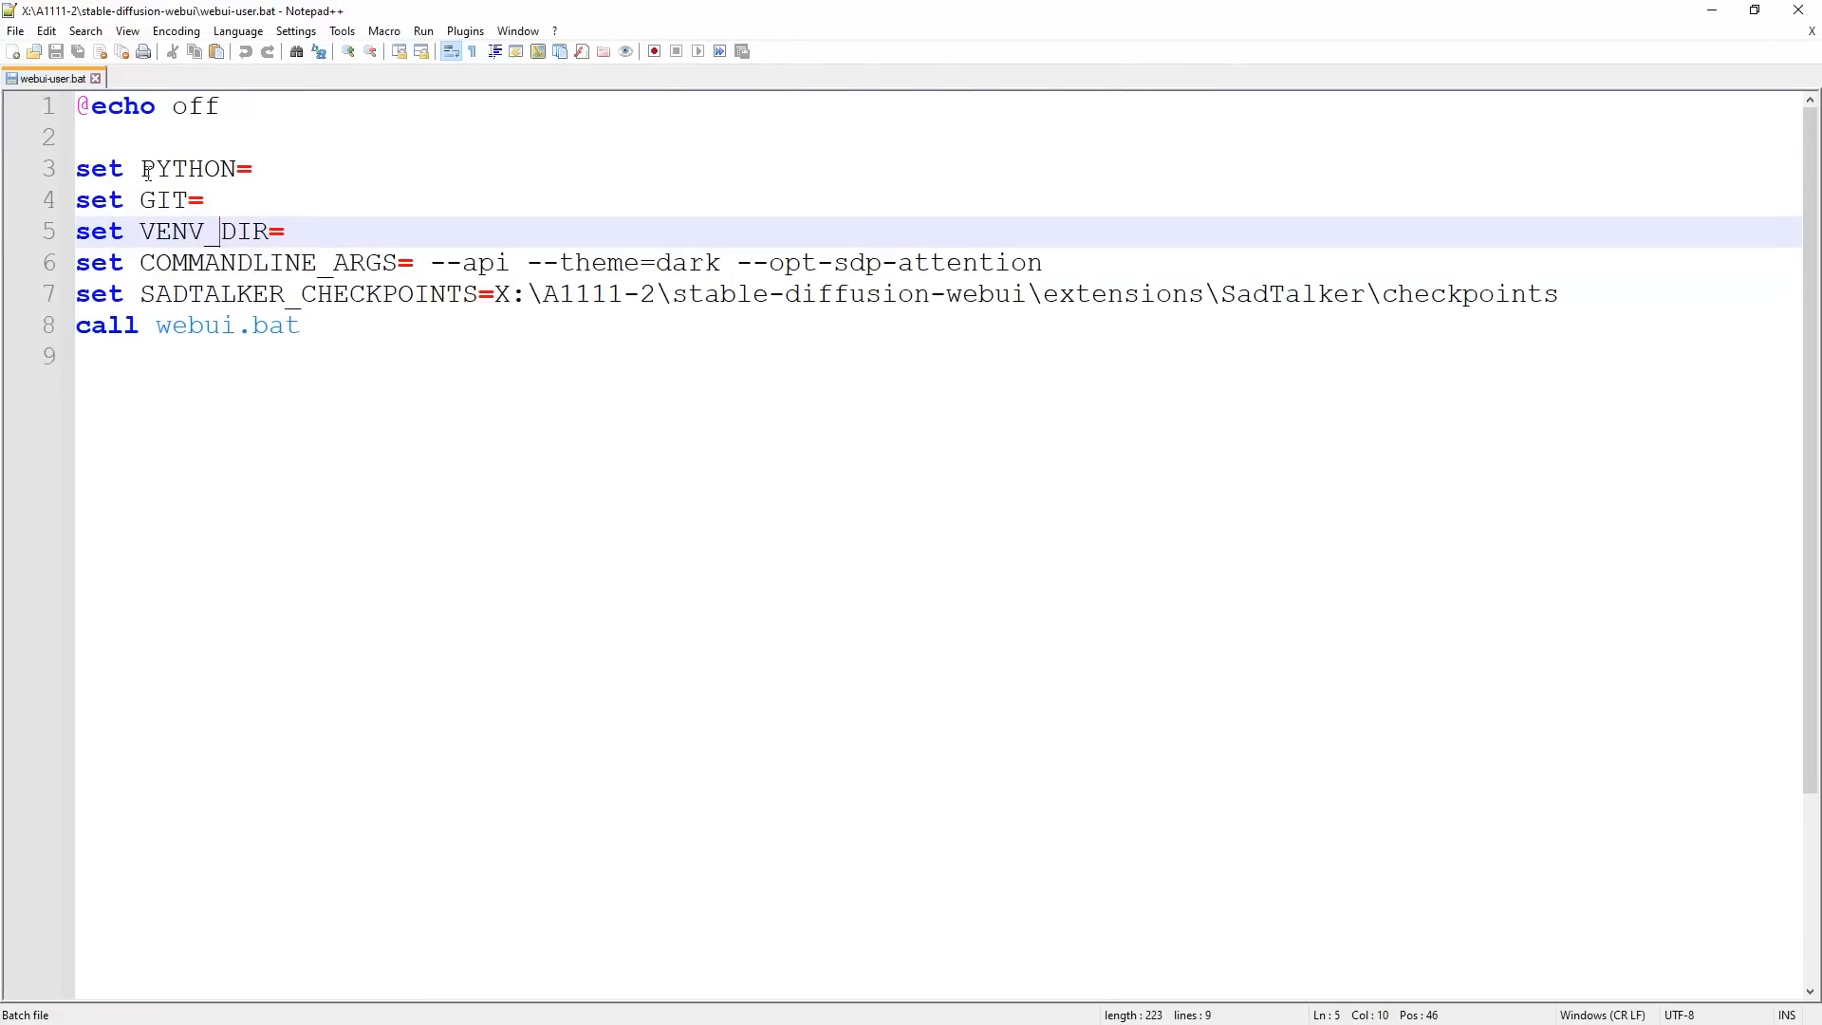
left_click_drag(147, 173, 297, 170)
left_click(323, 173)
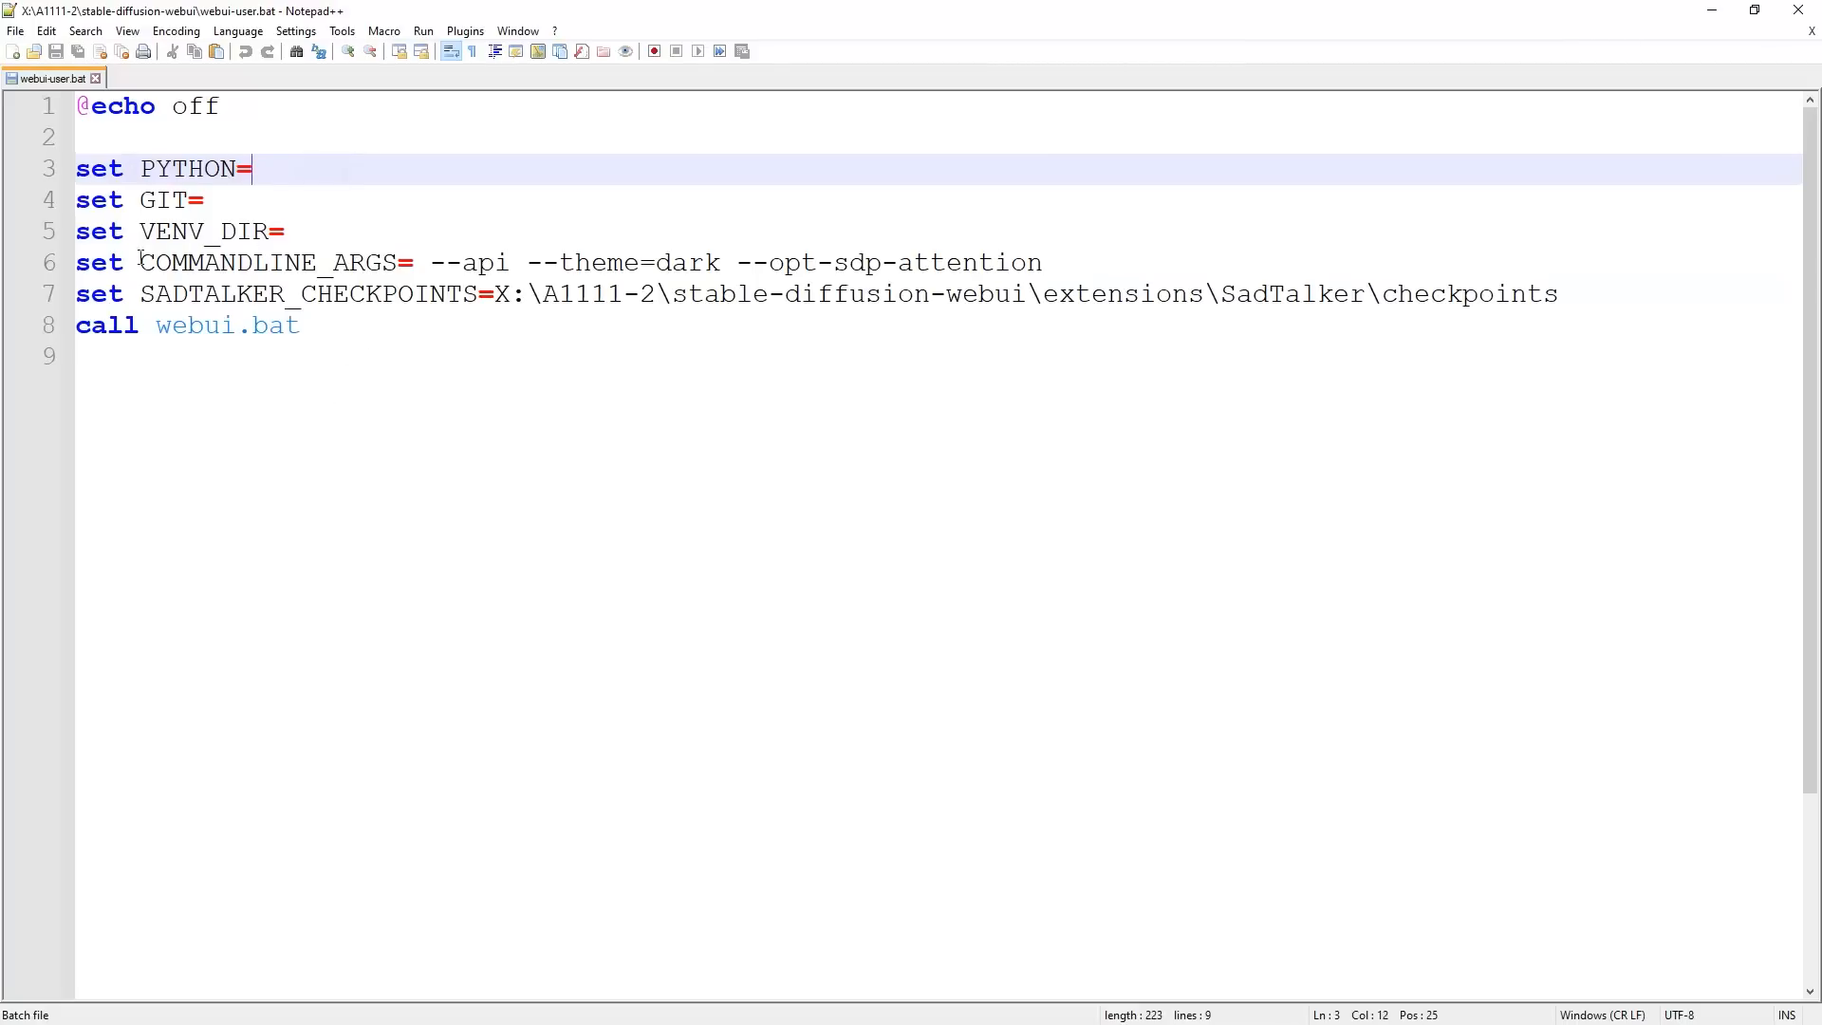
left_click_drag(142, 262, 462, 265)
left_click(479, 294)
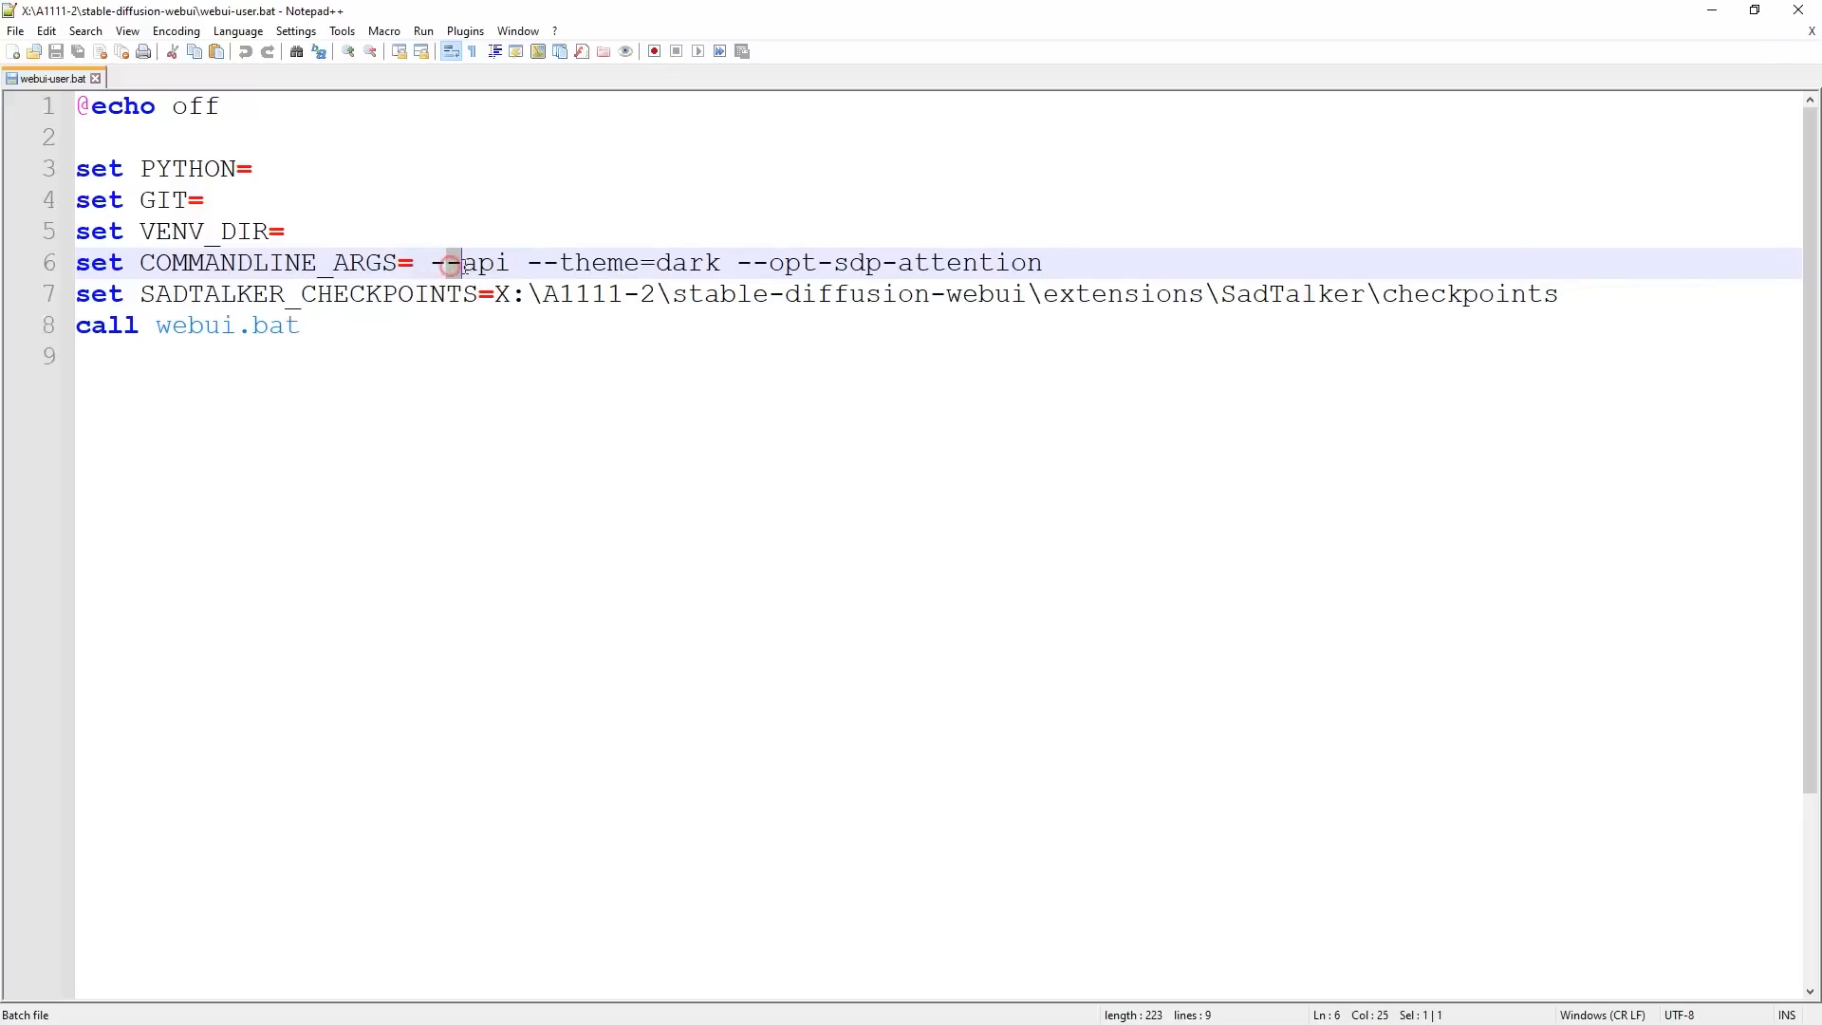
left_click(508, 265)
left_click_drag(530, 265, 727, 267)
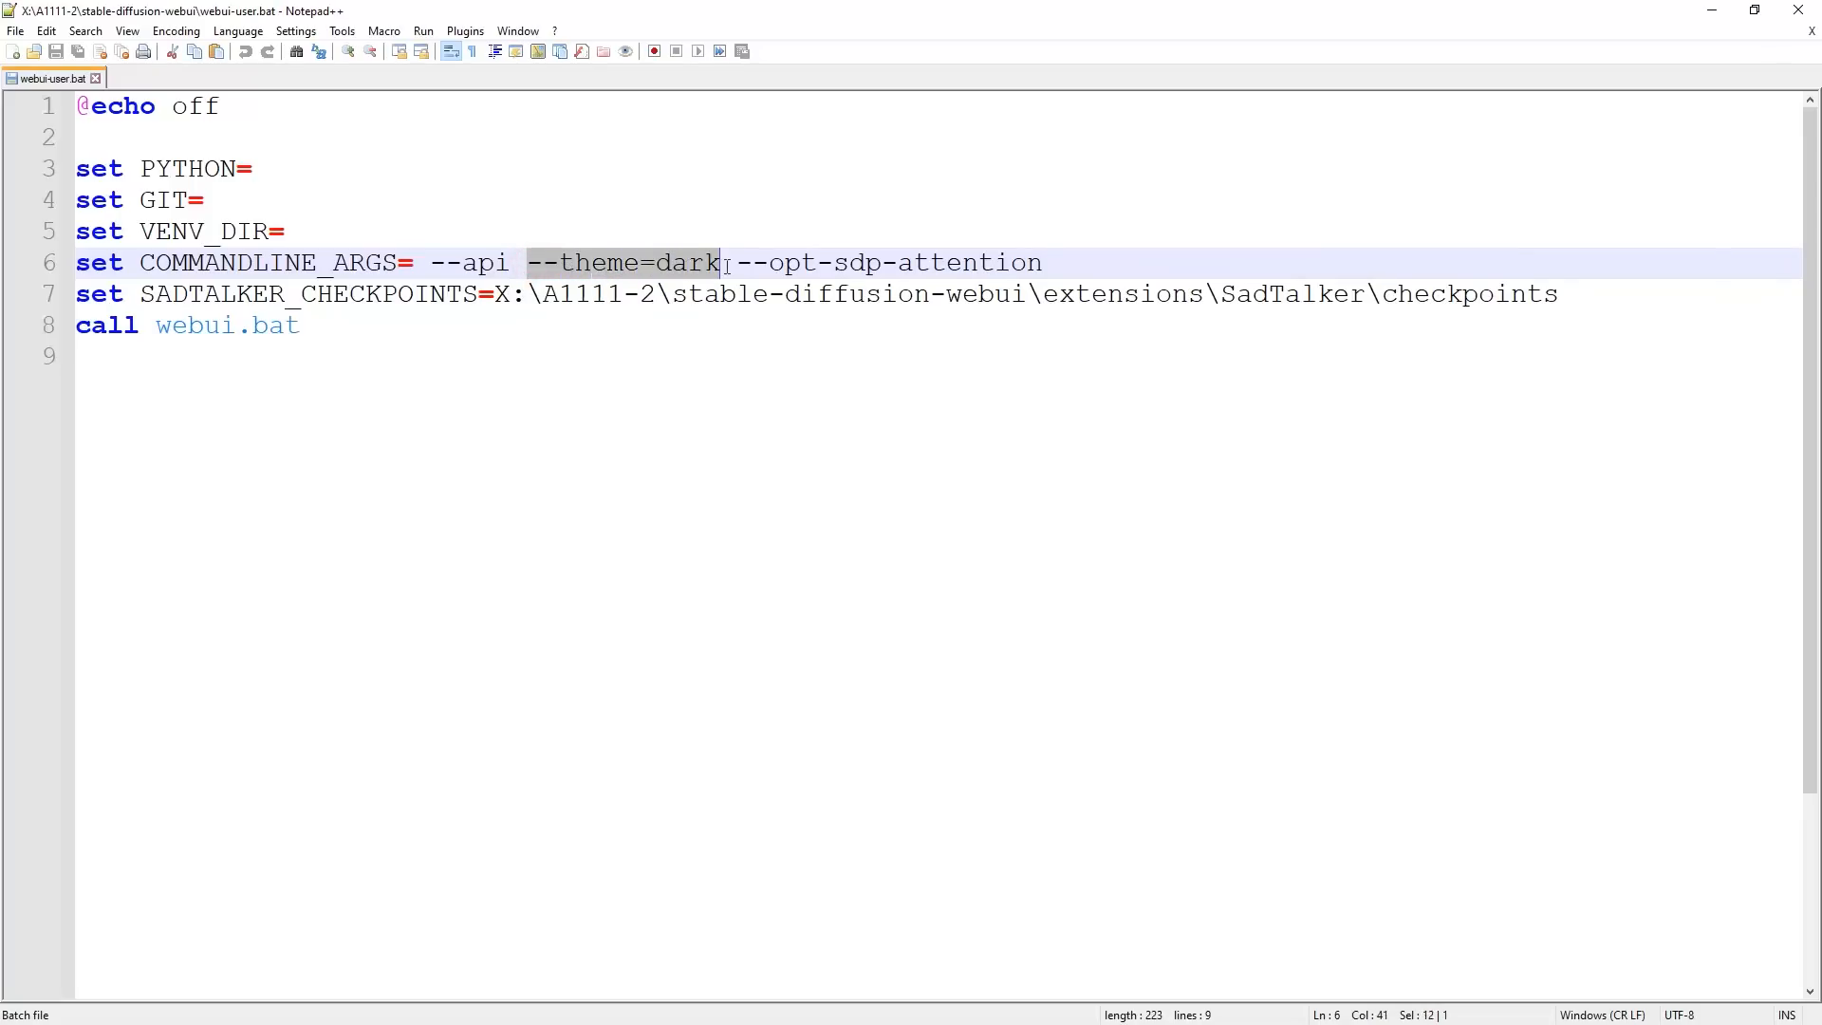
left_click(609, 264)
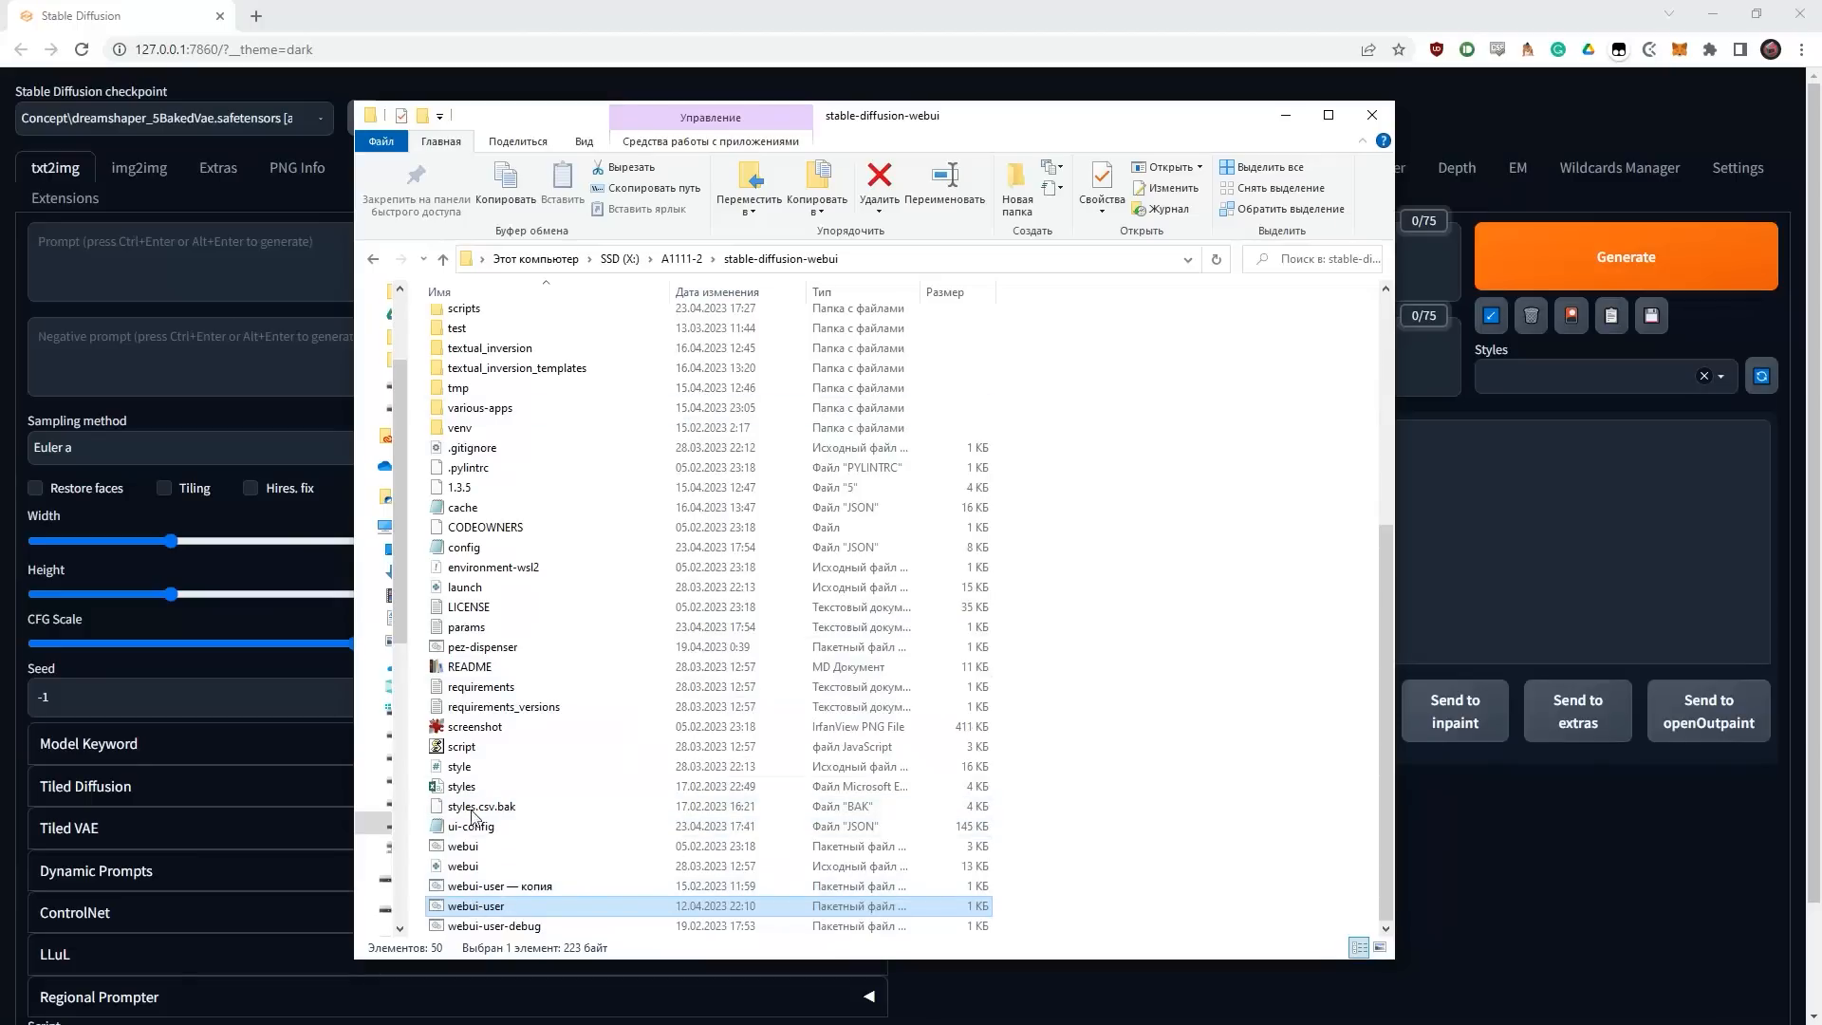
double_click(456, 909)
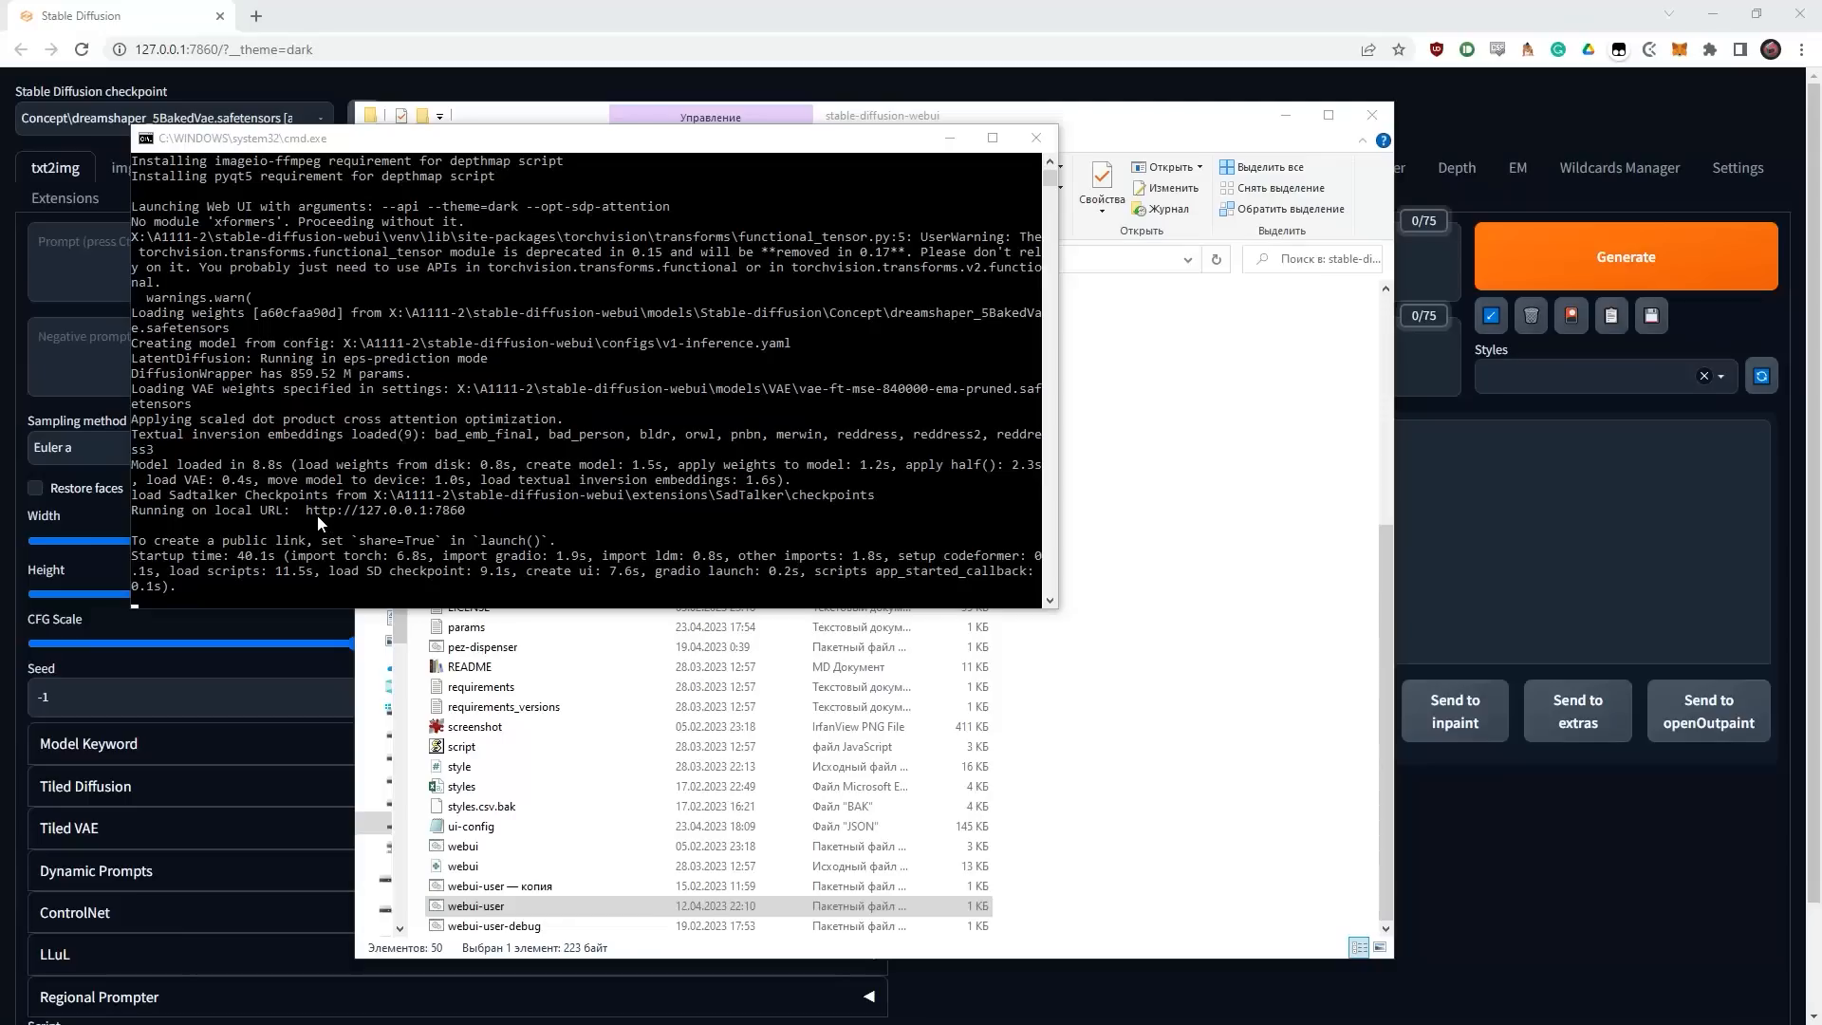
left_click(356, 513)
left_click(469, 512)
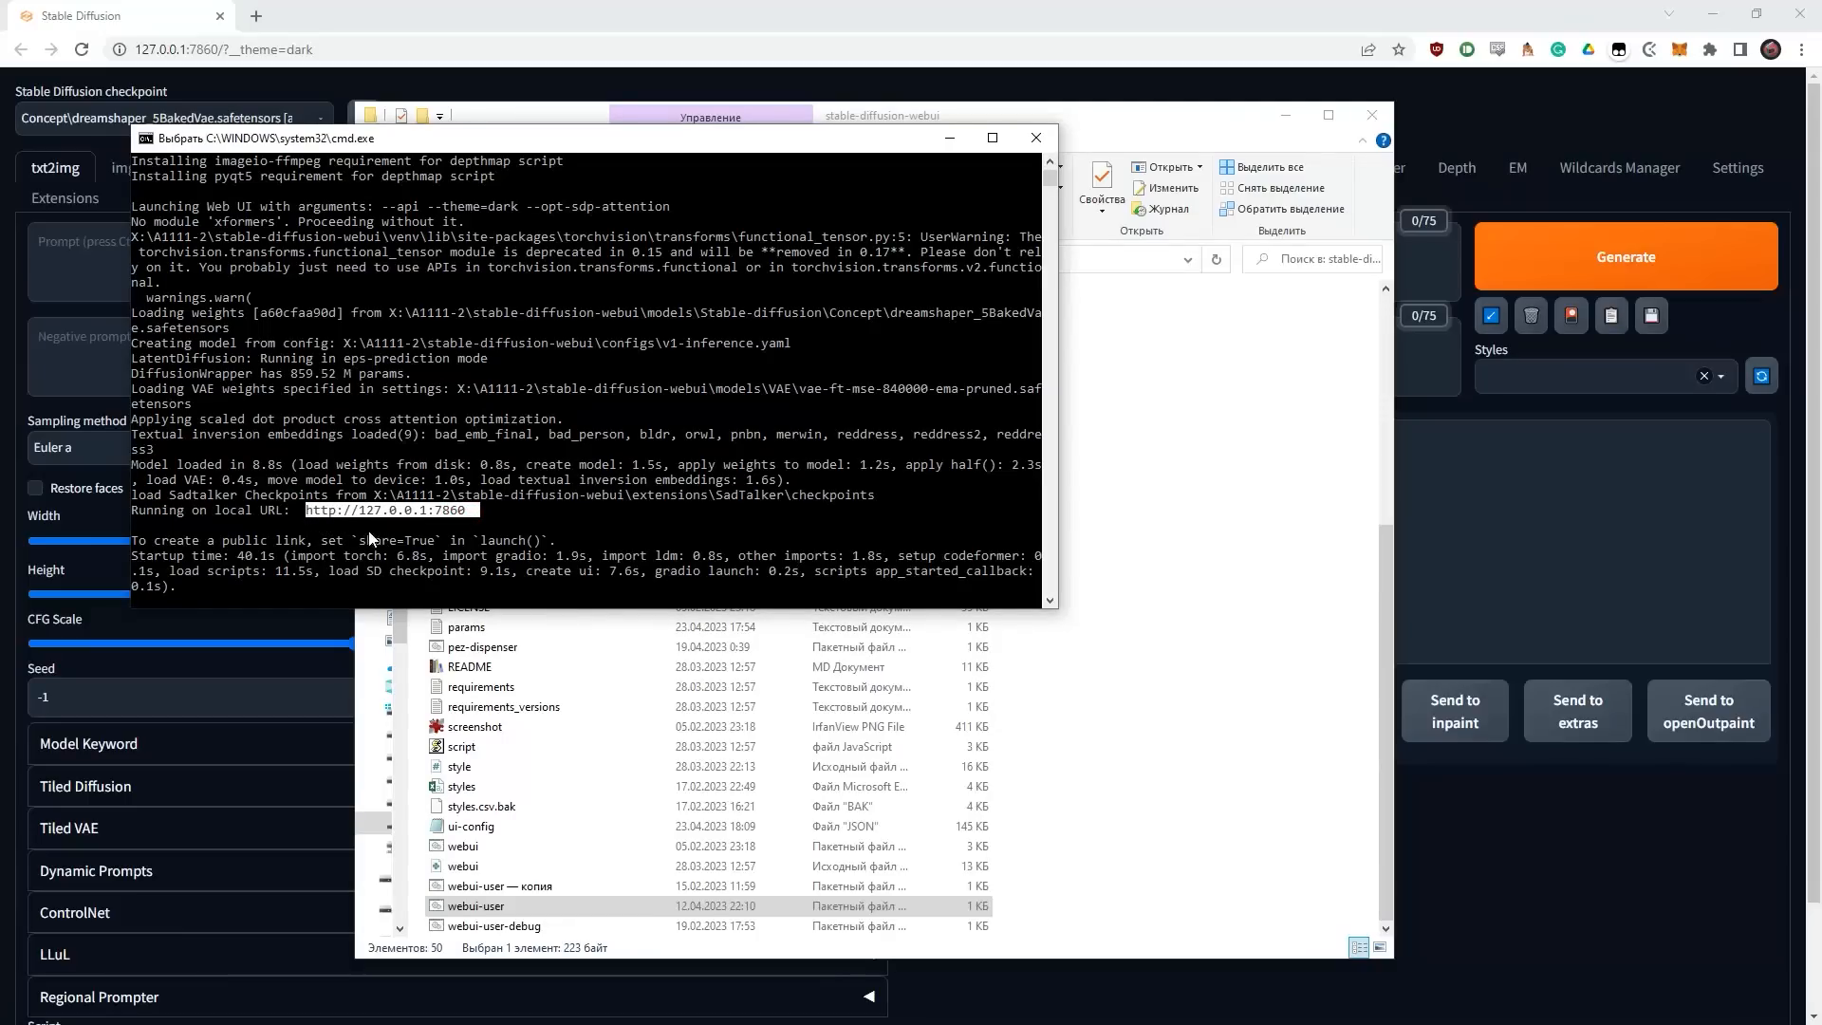
key("ctrl+c")
left_click(182, 56)
key("ctrl+v")
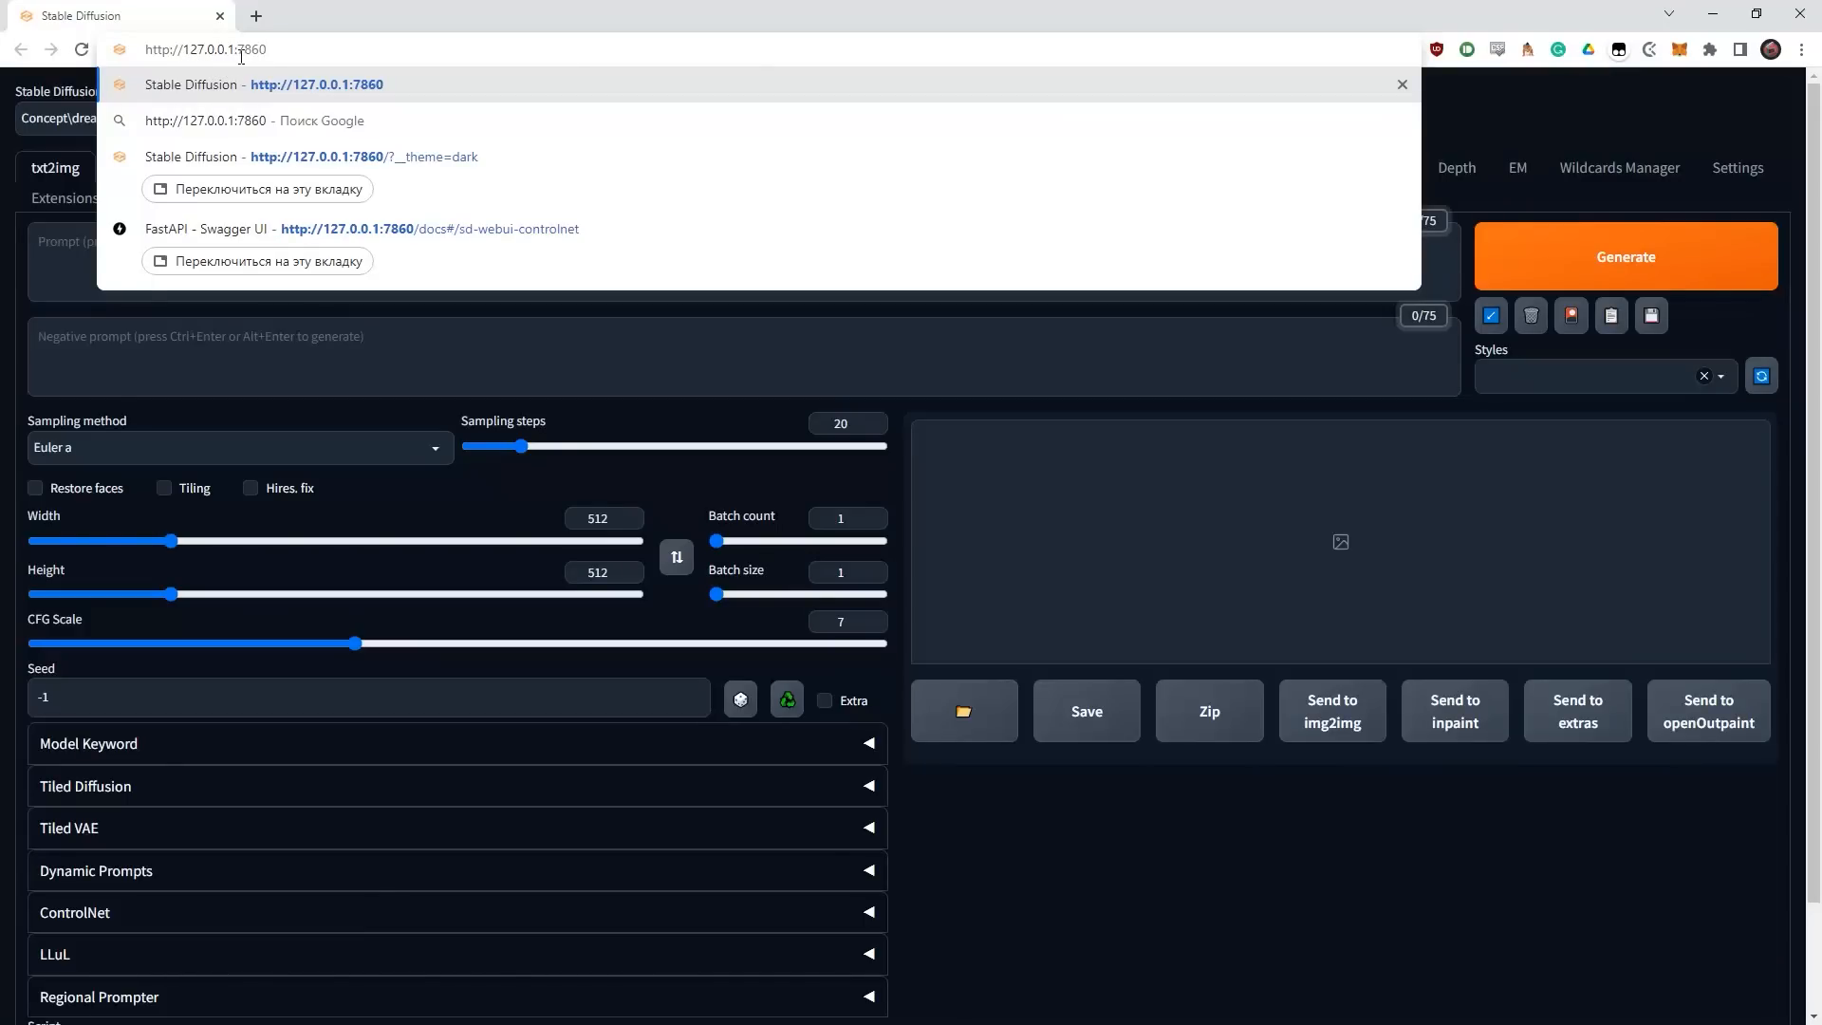
double_click(240, 56)
key("Return")
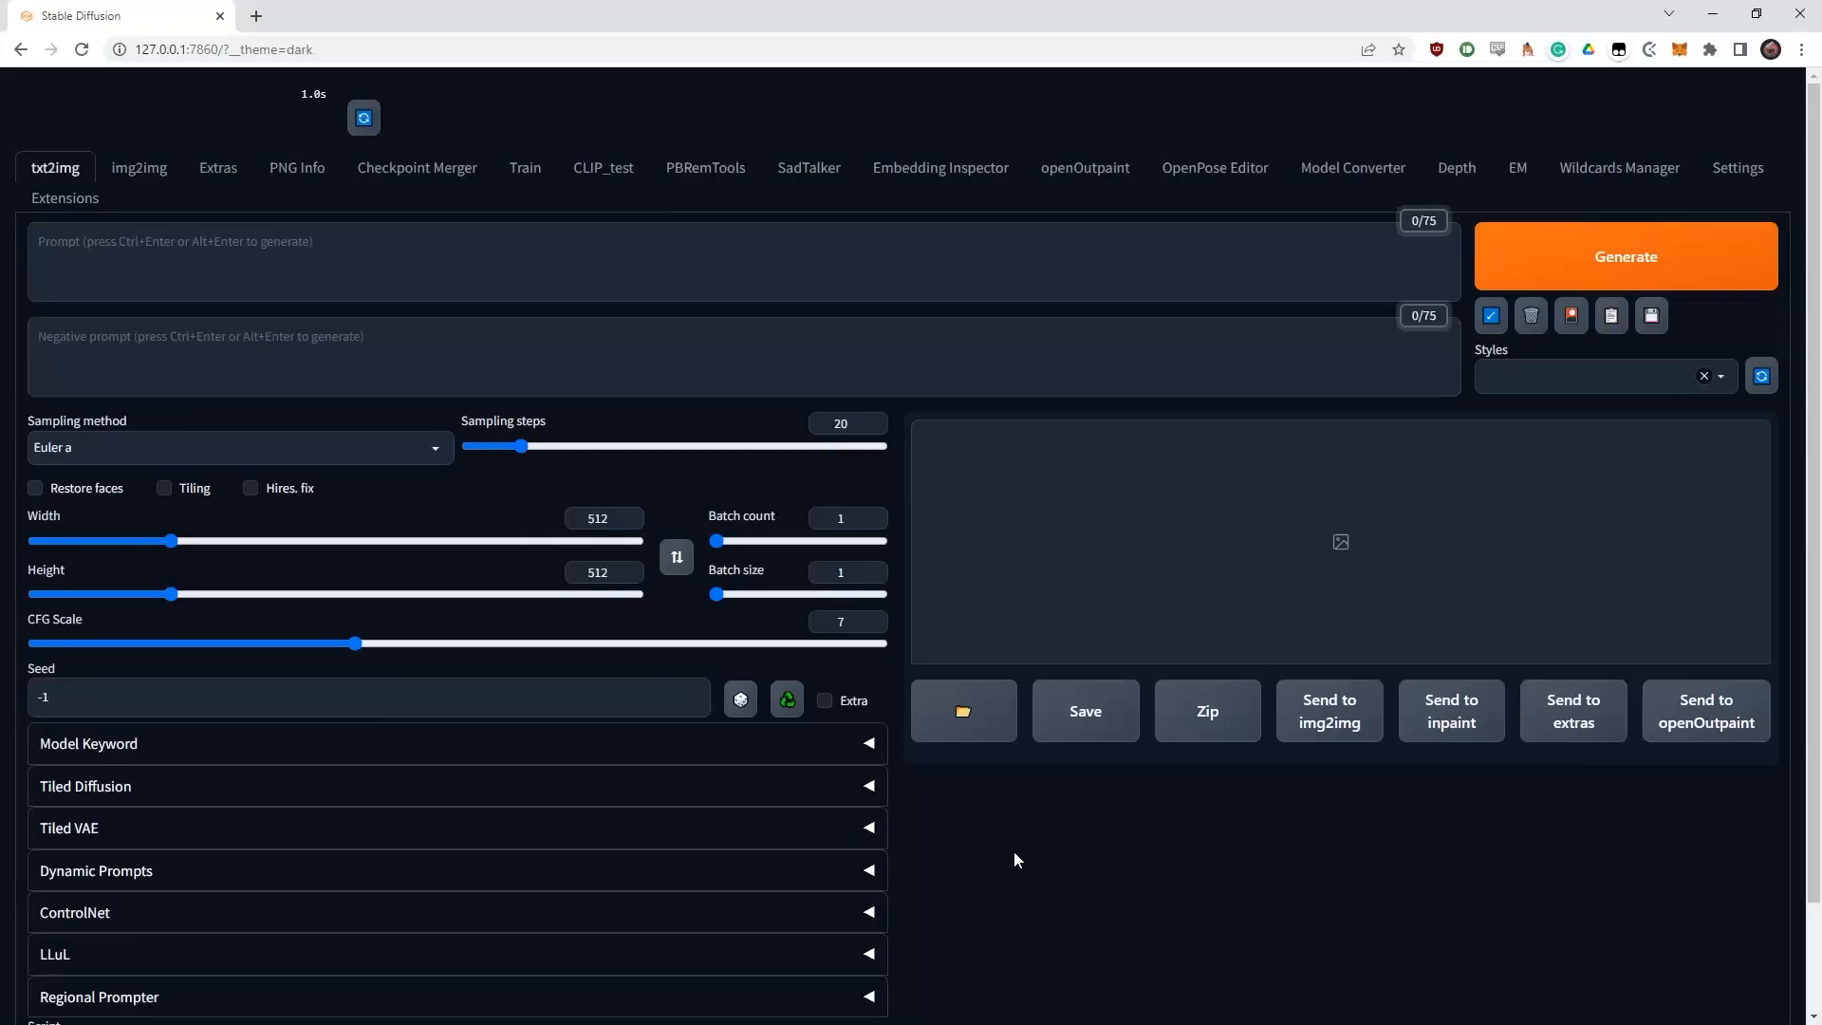
- Enter "Phot of a cat" as the txt2img prompt and generate the image
left_click(284, 260)
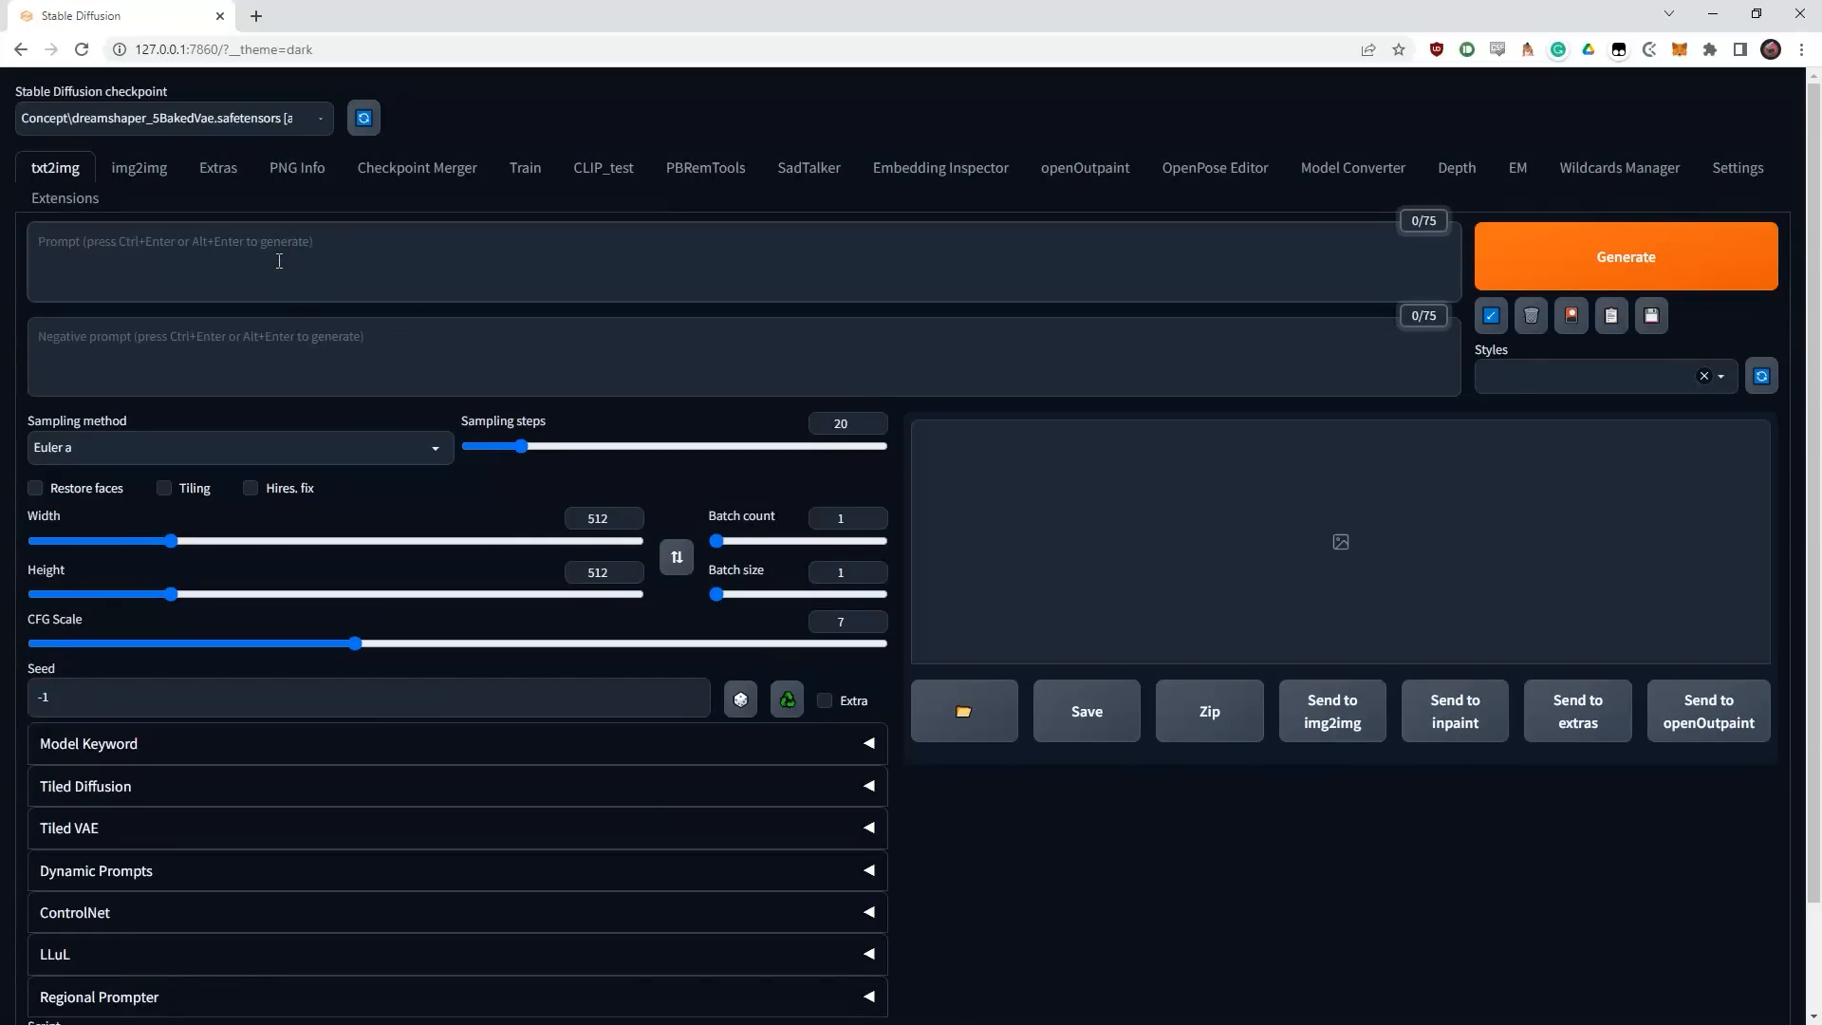
type("Ph")
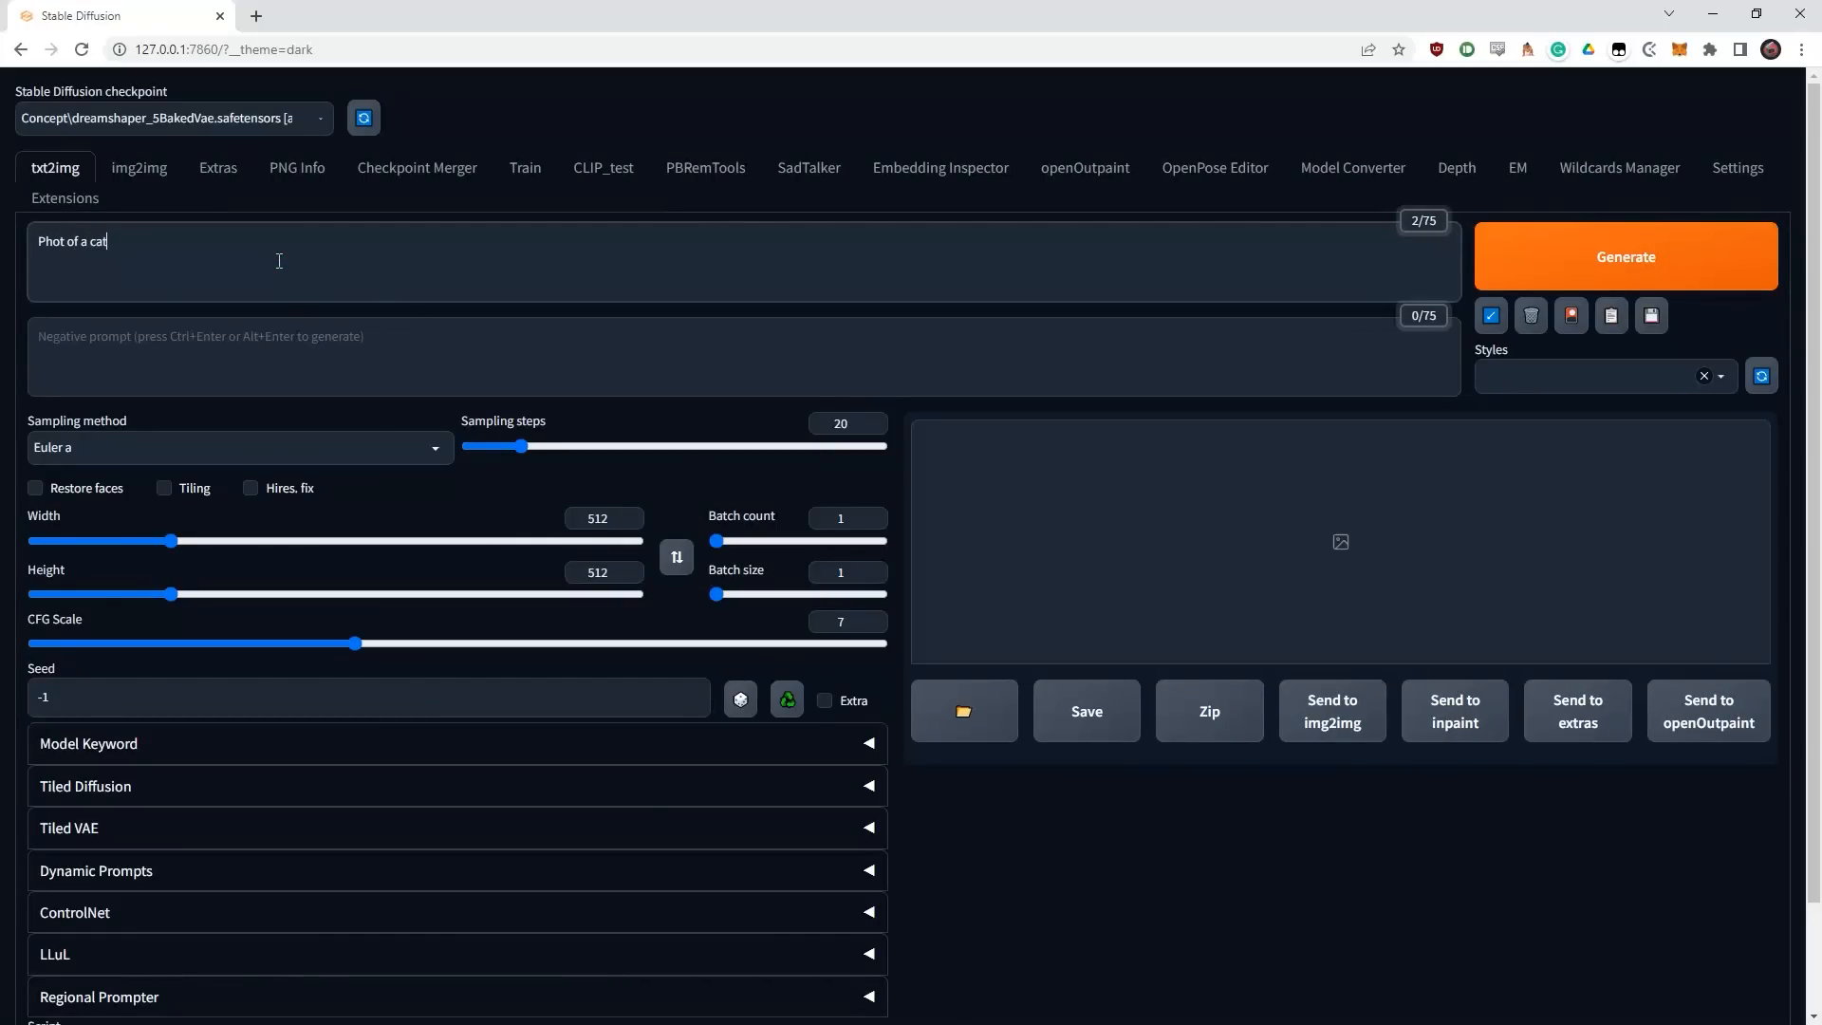
type("ot of a cat")
left_click(1575, 261)
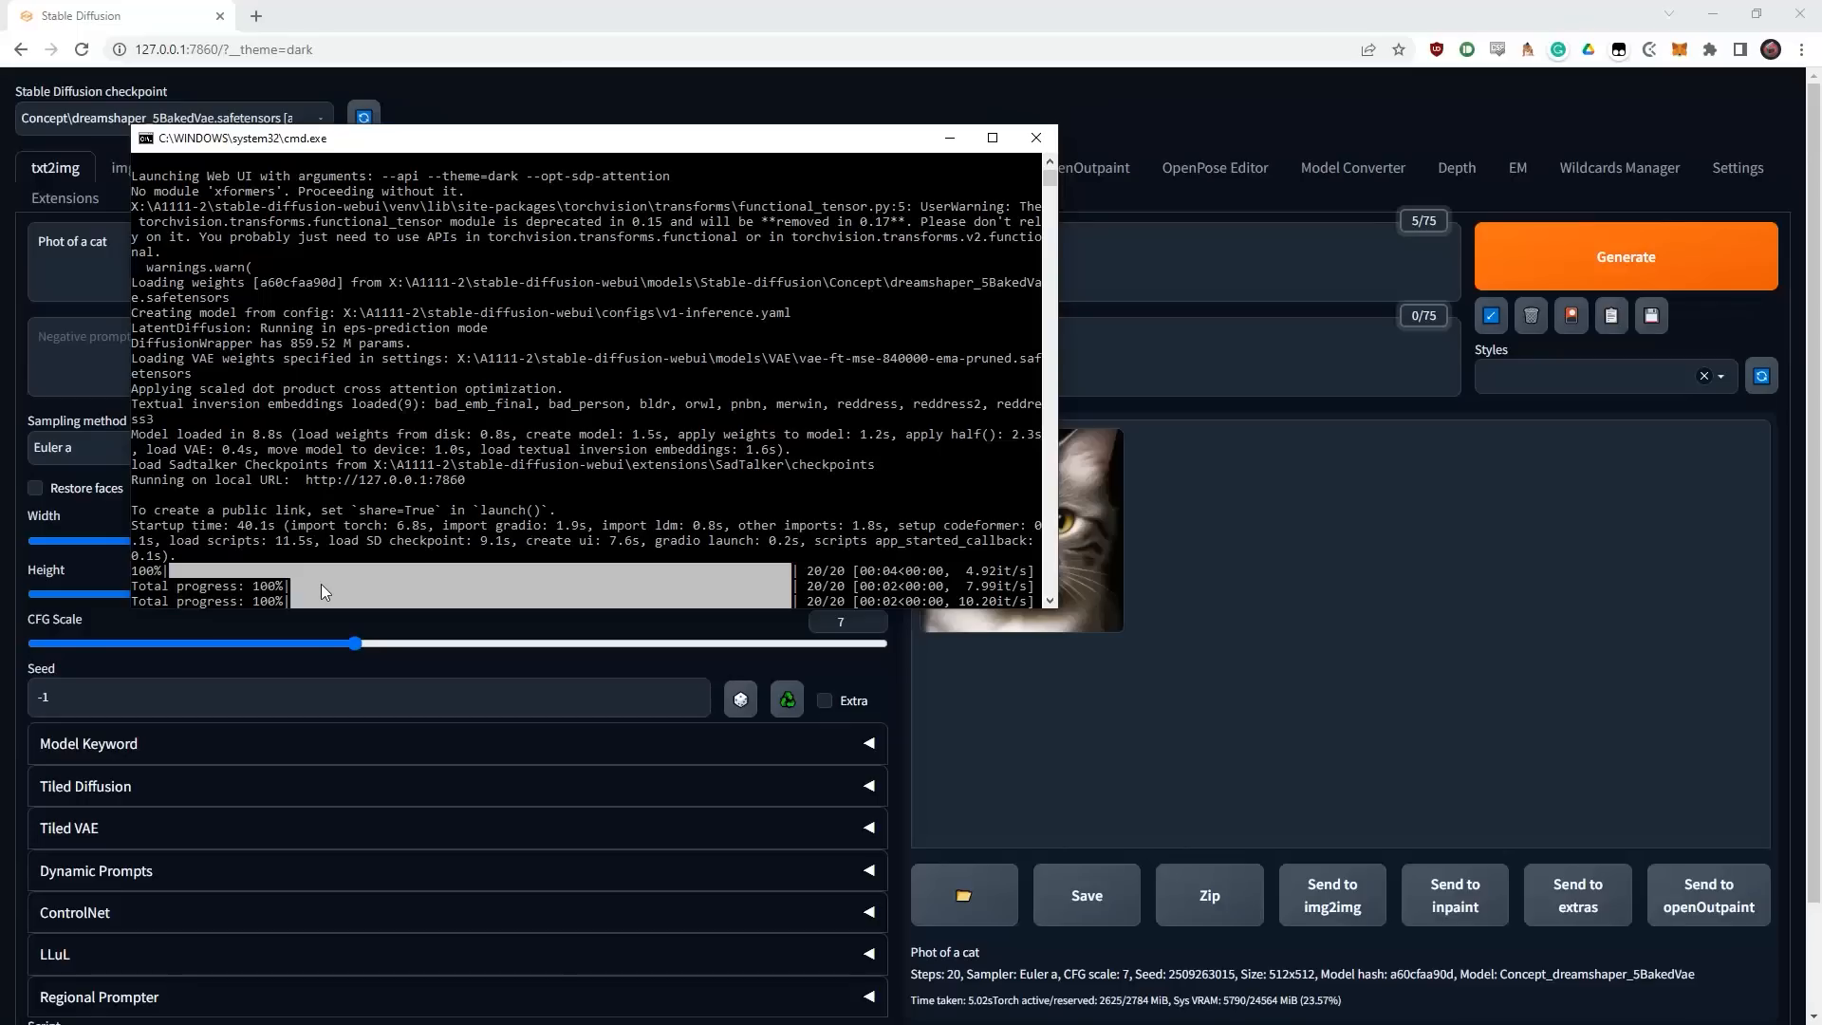
- Bring the web UI forward and examine its Stable Diffusion checkpoint list and txt2img settings
left_click(1065, 482)
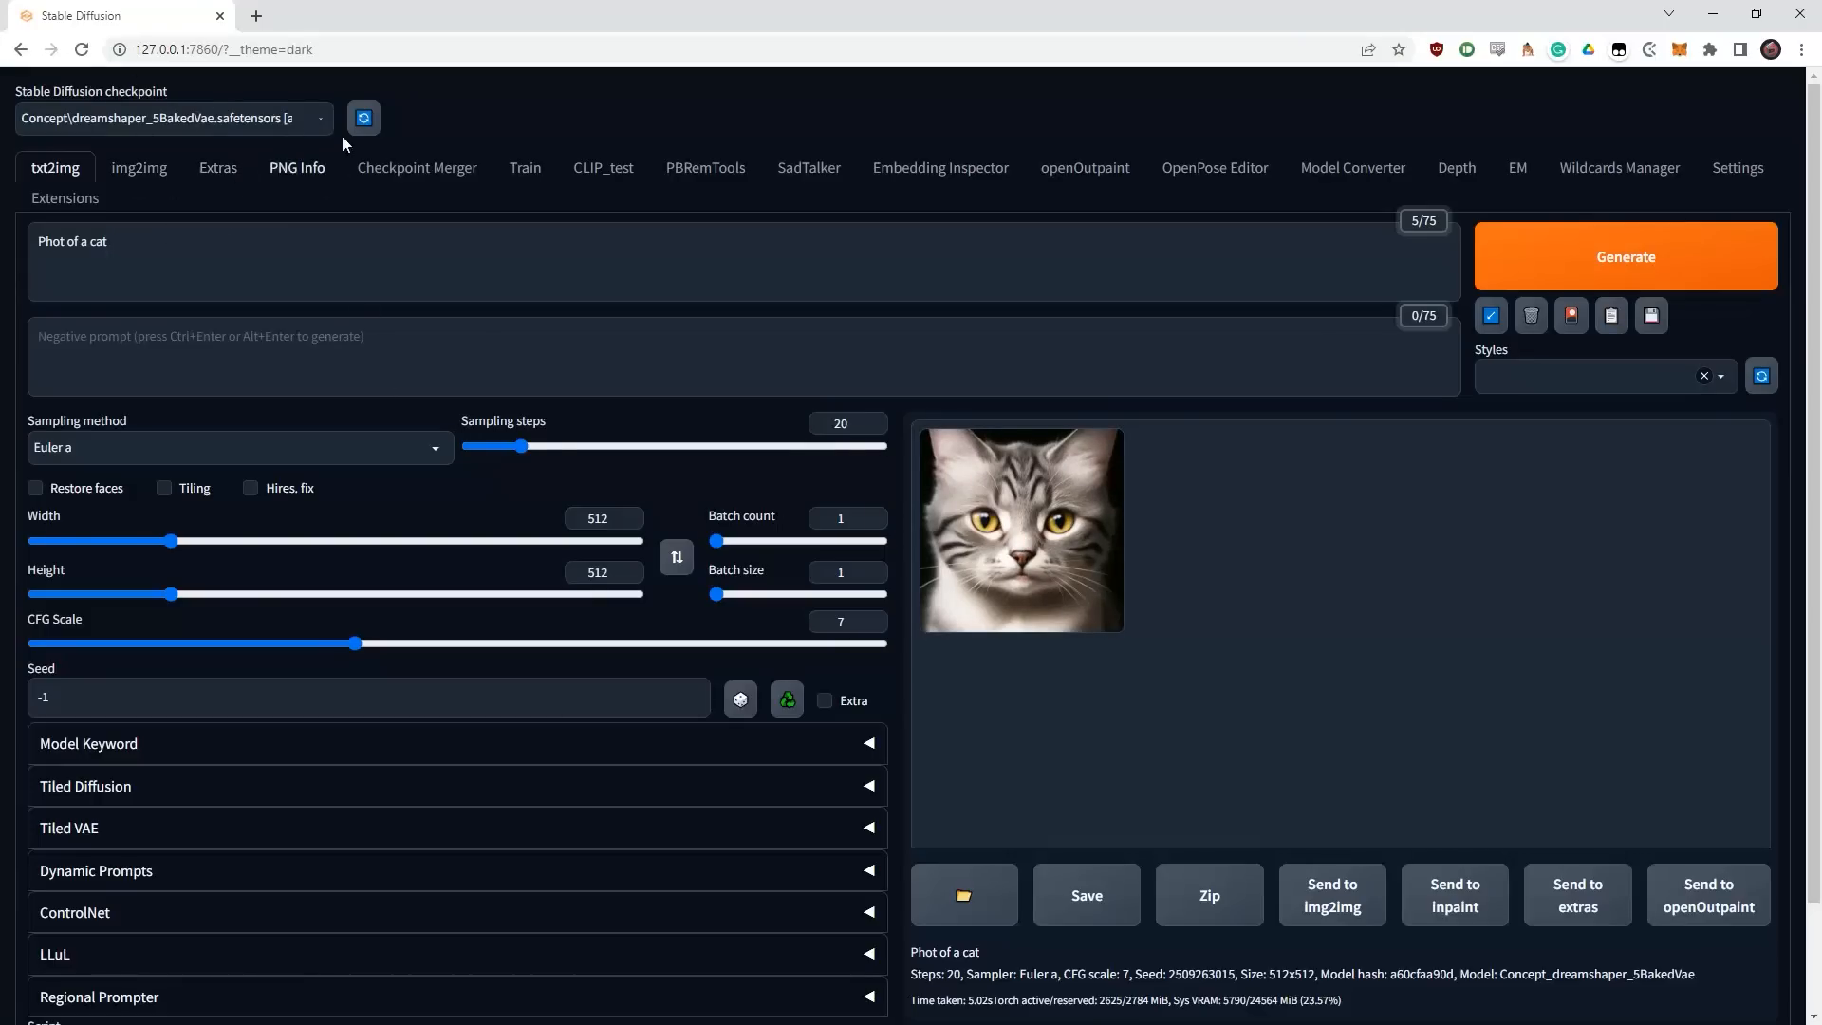
left_click(321, 122)
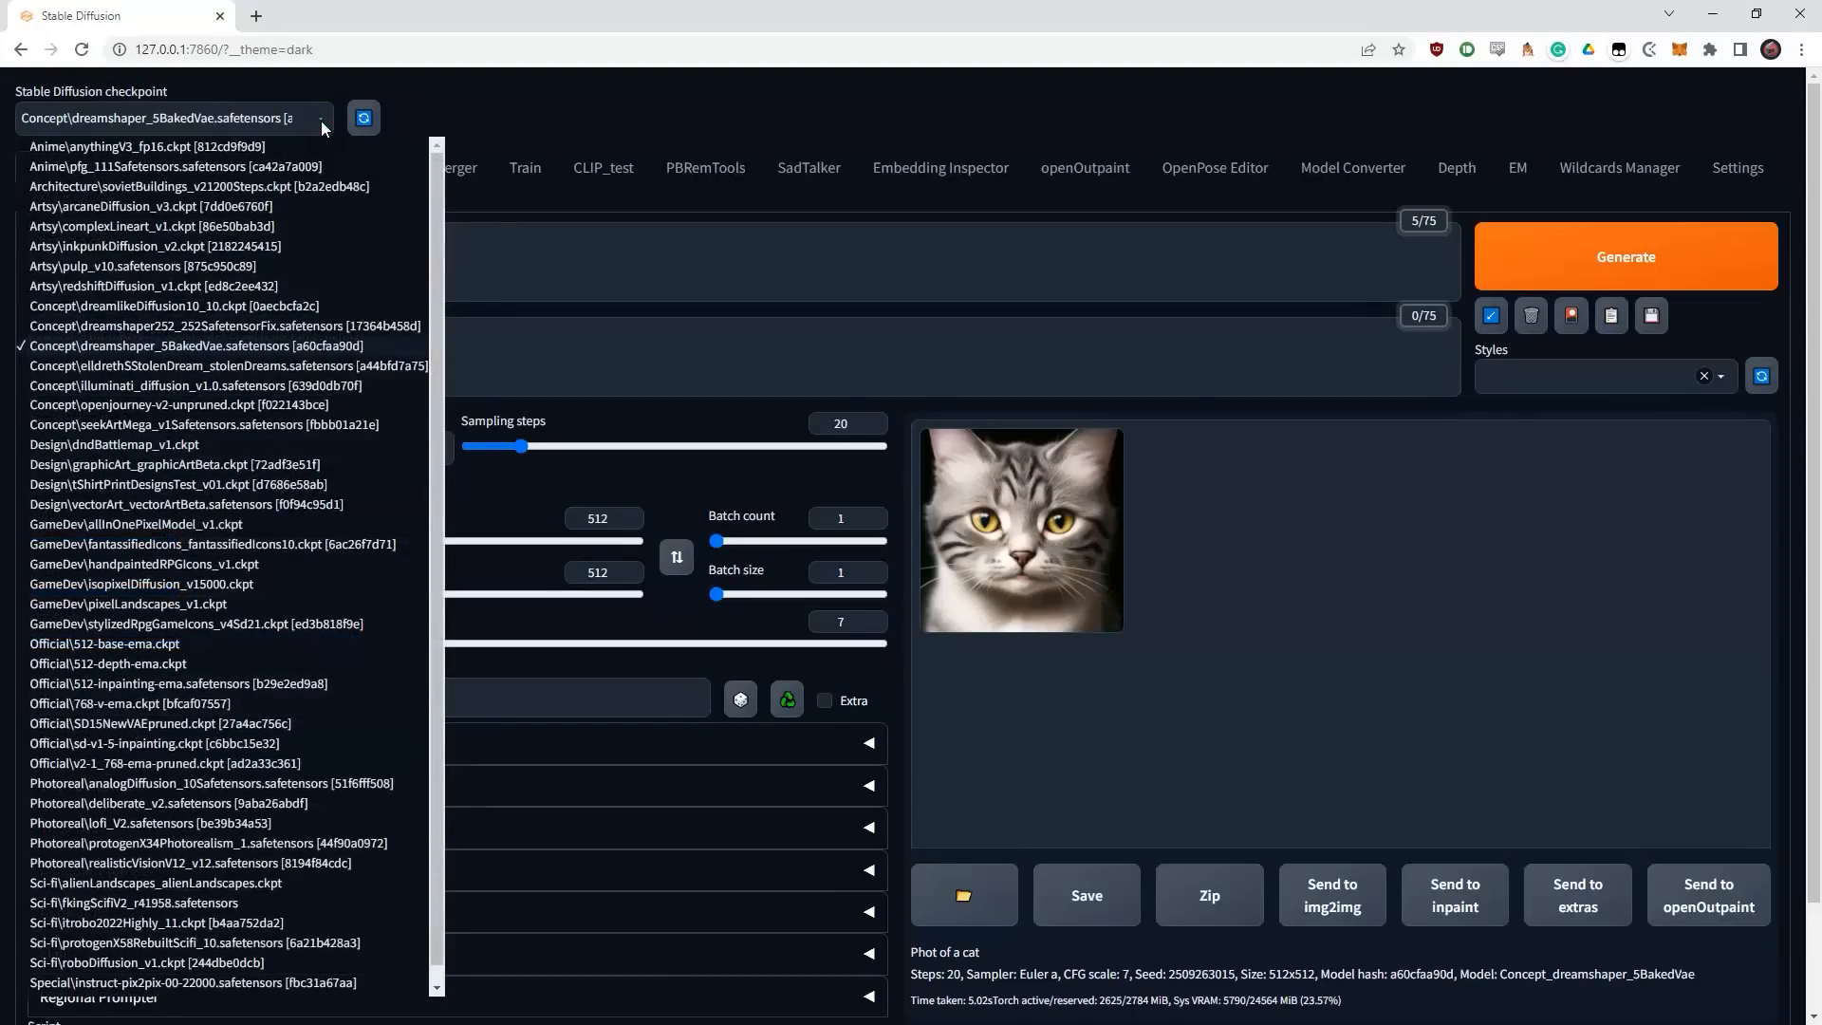
left_click(533, 119)
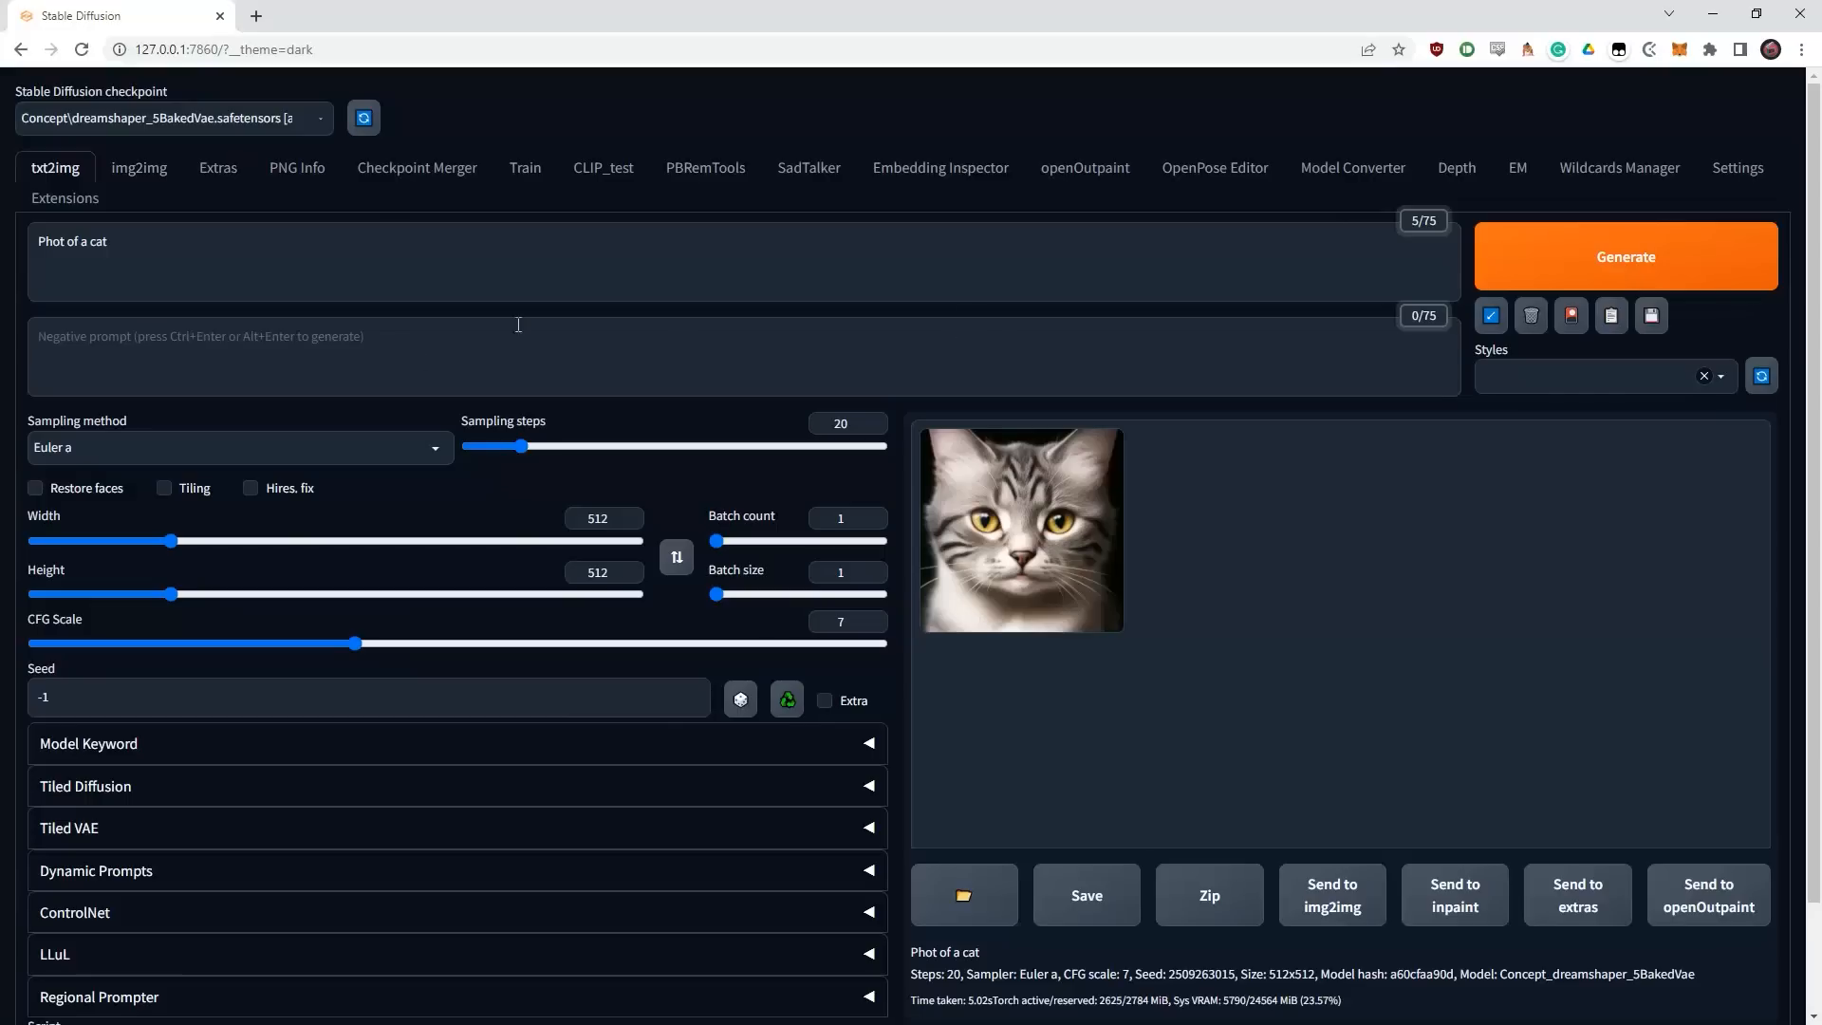
scroll(467, 654, "down", 2)
scroll(466, 652, "up", 2)
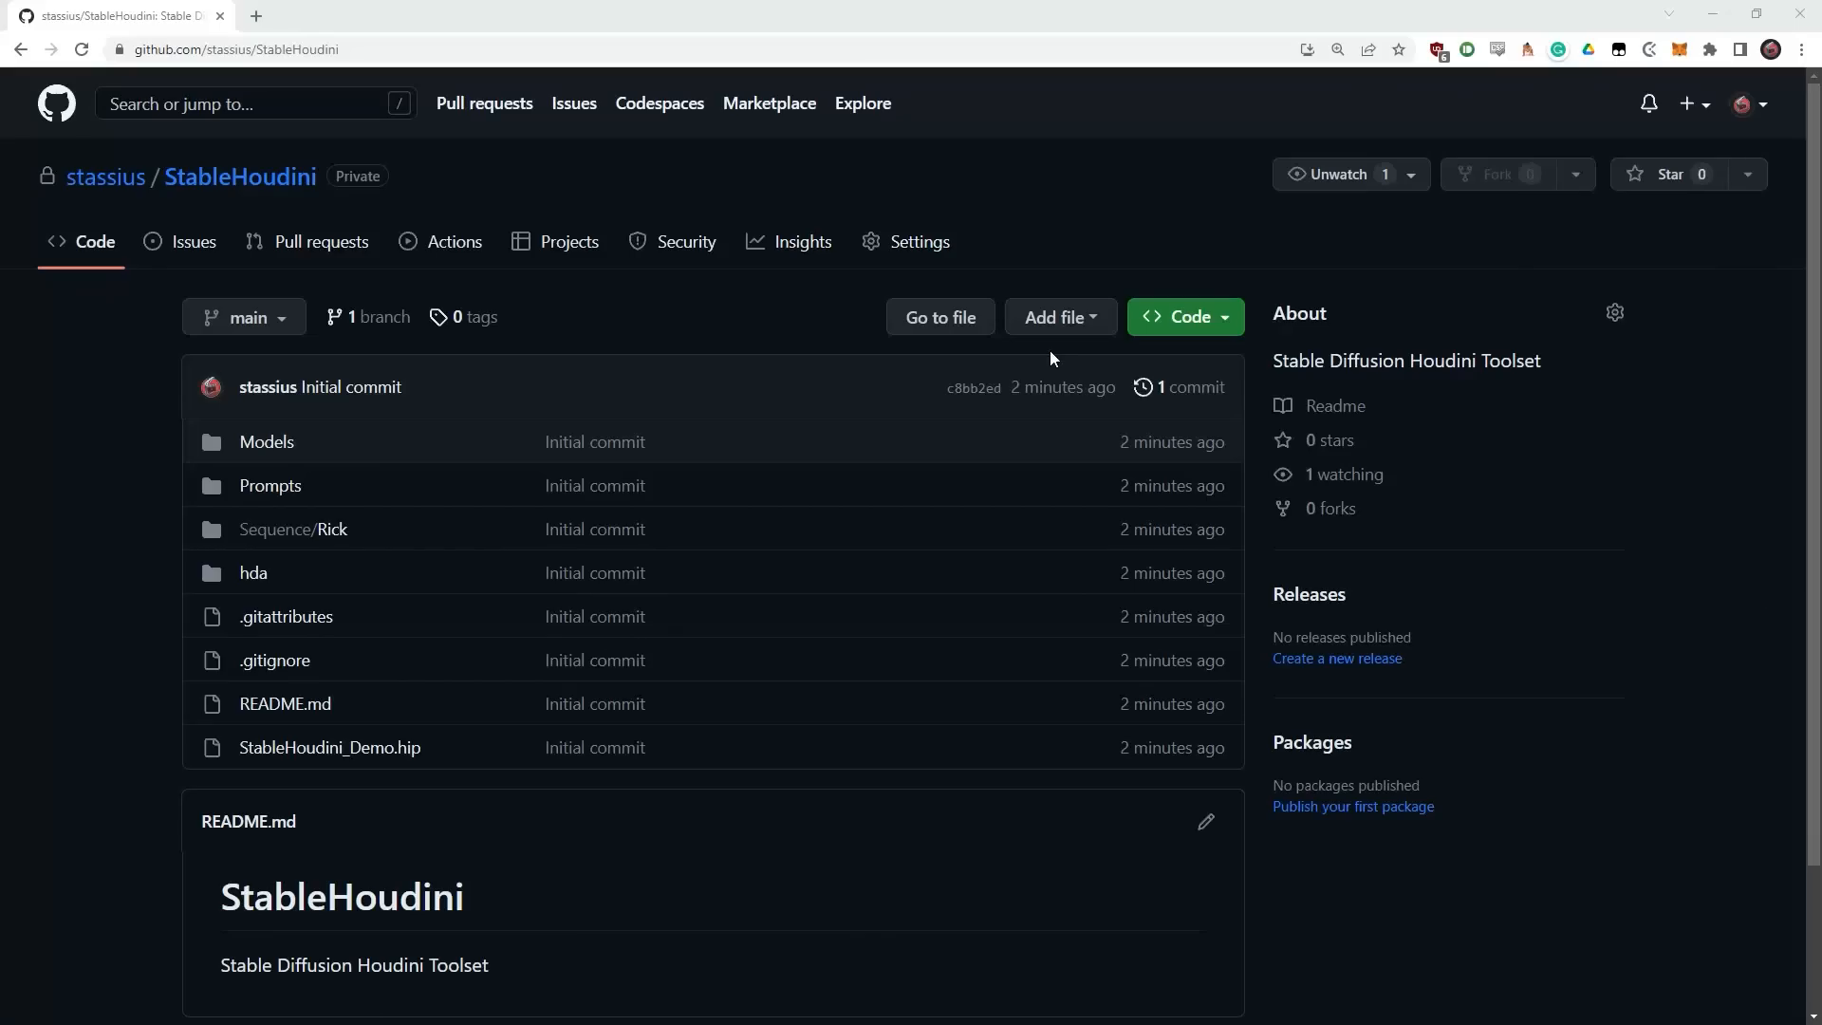
- Download the StableHoudini repository from GitHub as a ZIP archive
scroll(1110, 628, "down", 1)
scroll(1110, 628, "up", 1)
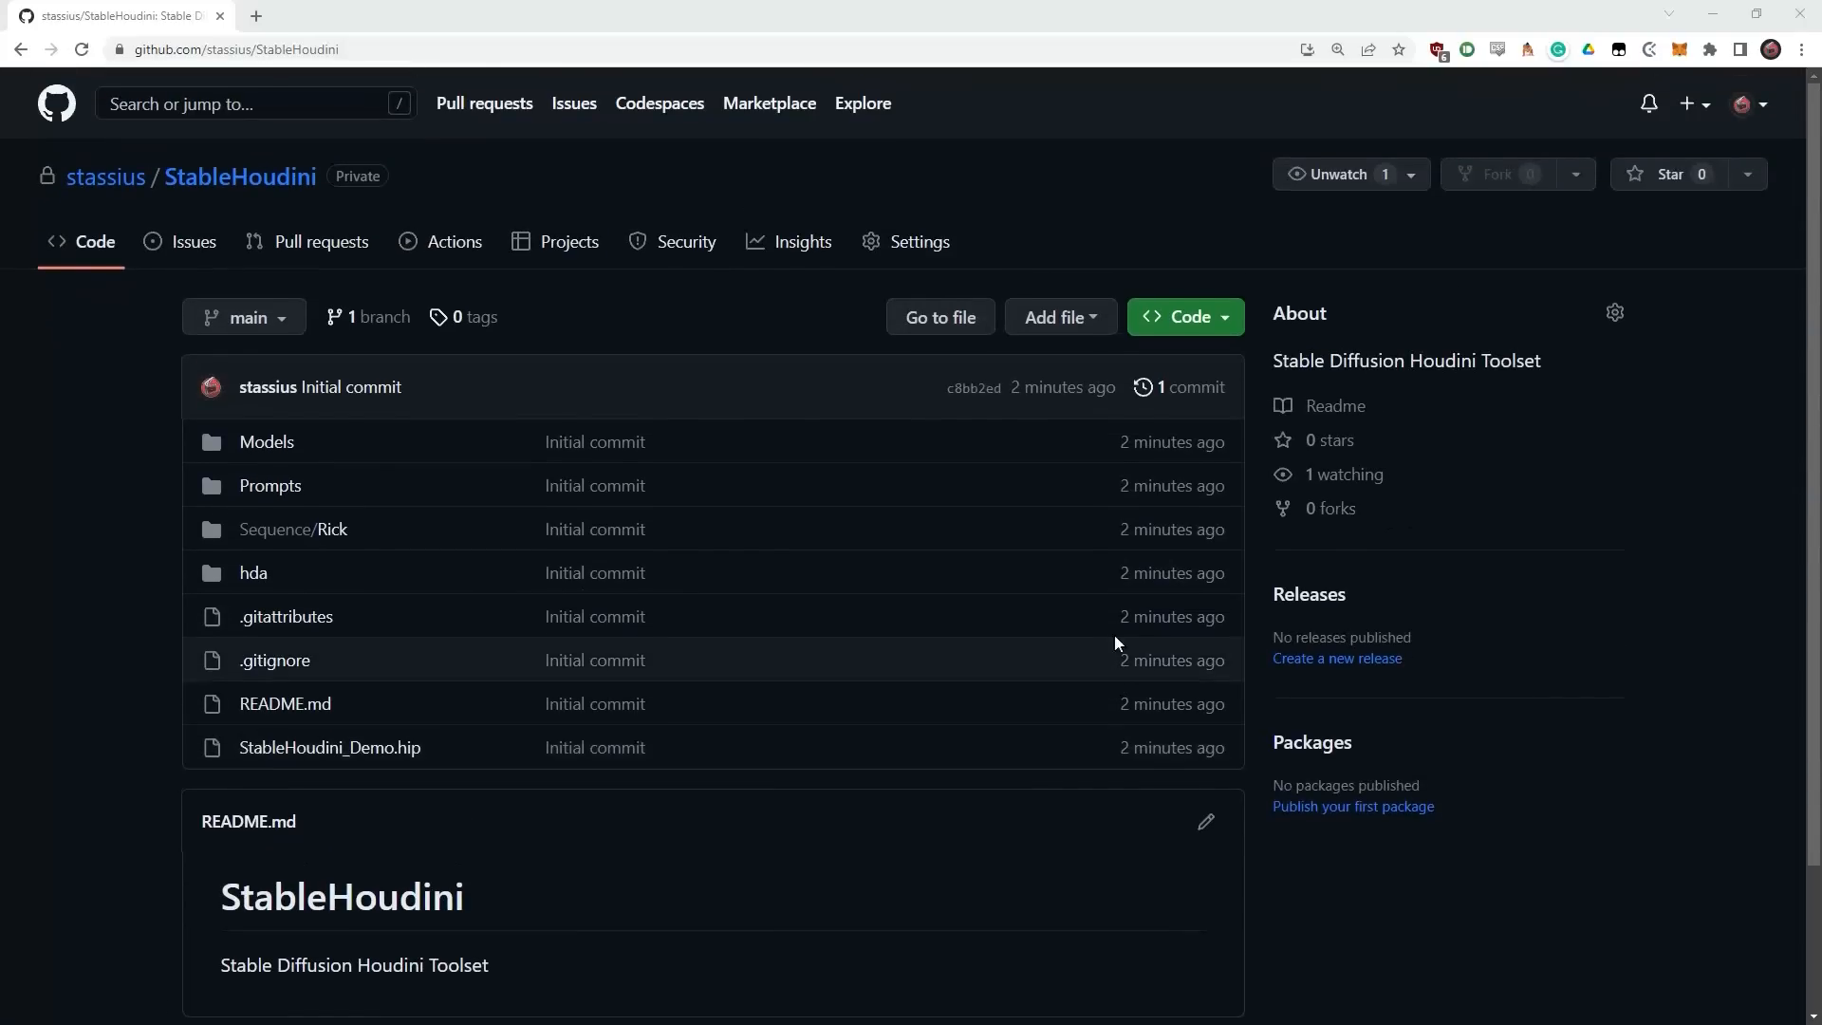
left_click(1234, 320)
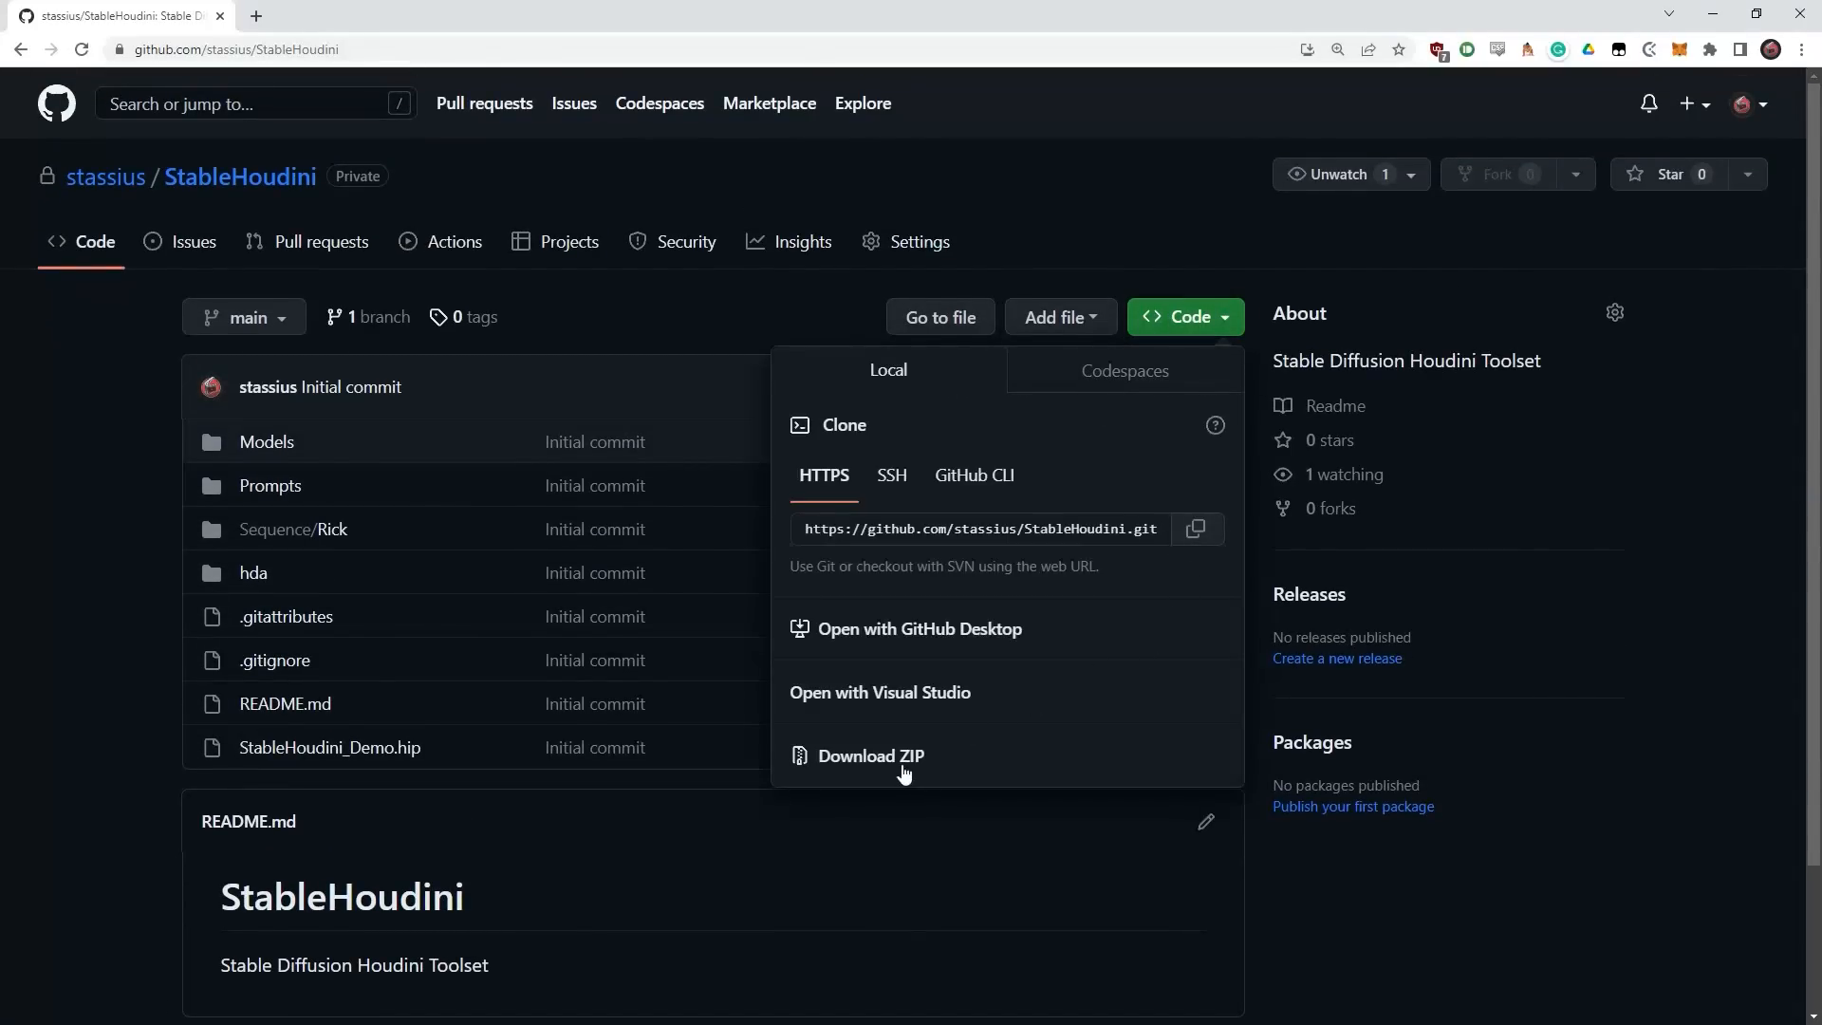
left_click(900, 762)
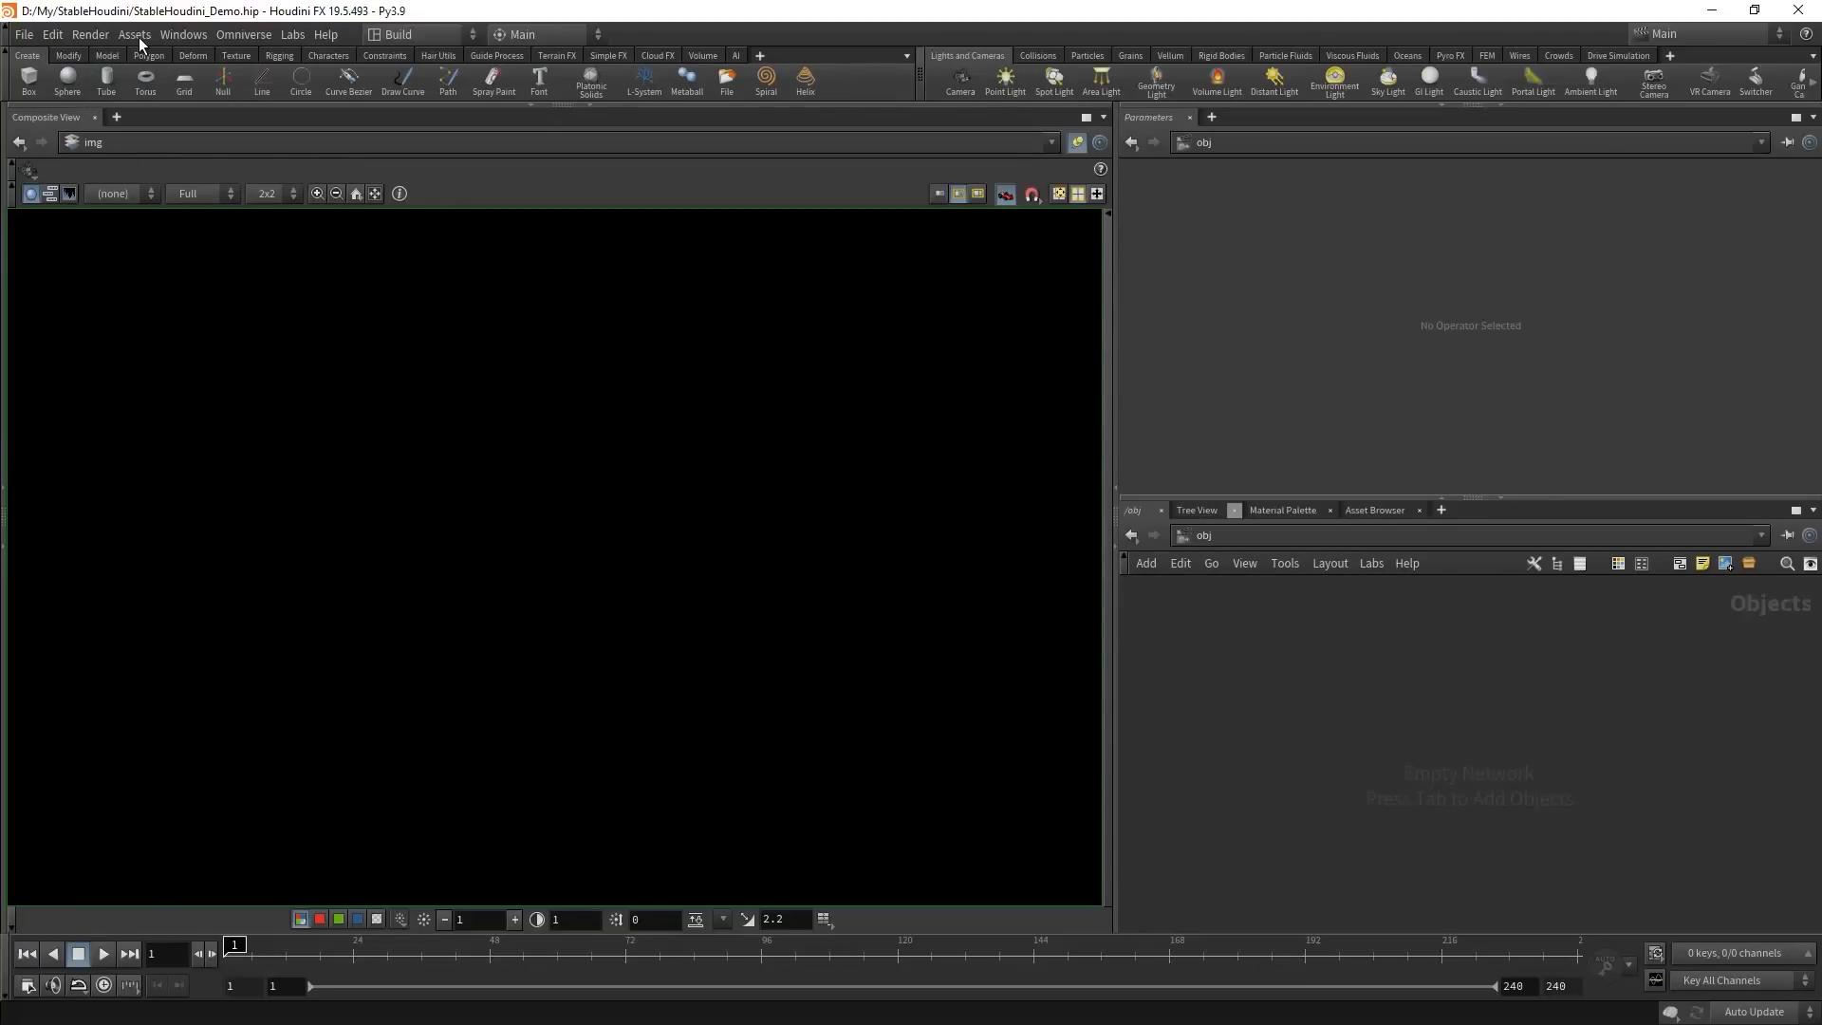
- In Houdini, install image_preview.hda, image_process.hda and top_Stable_Diffusion.hda from $HIP/hda/ as asset libraries for the current HIP file only
left_click(138, 37)
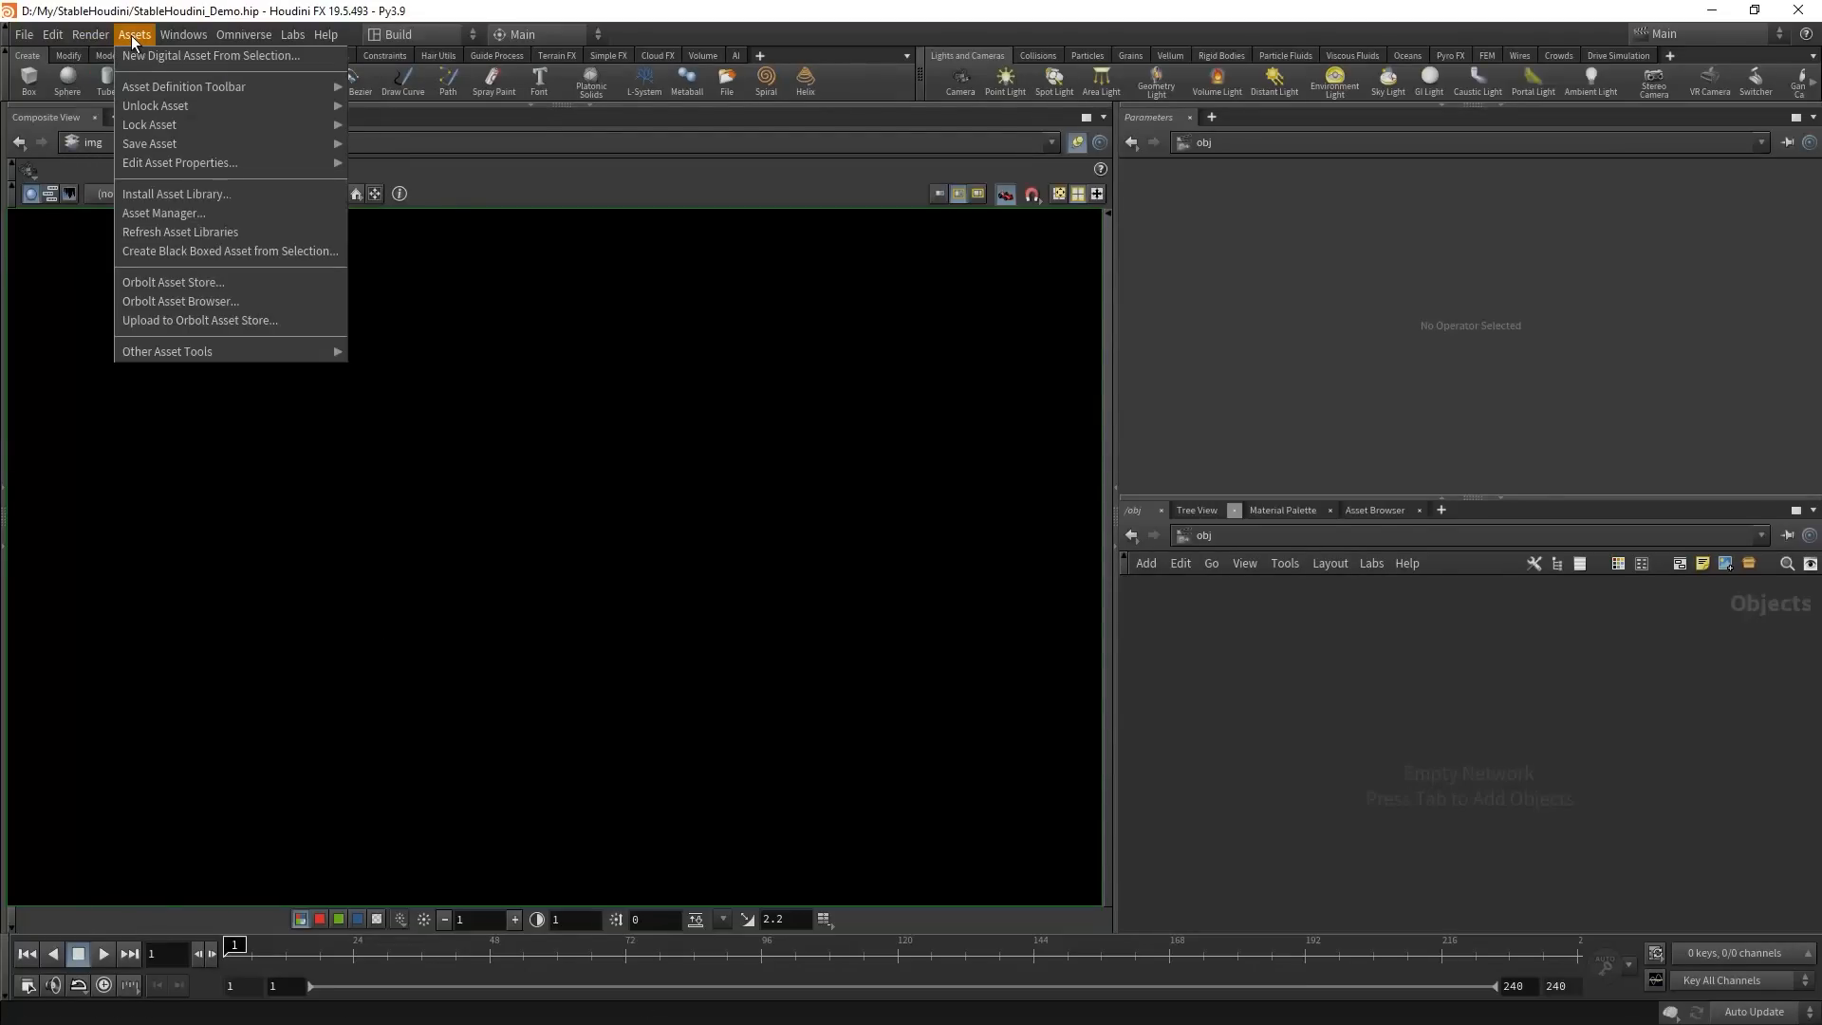
left_click(158, 194)
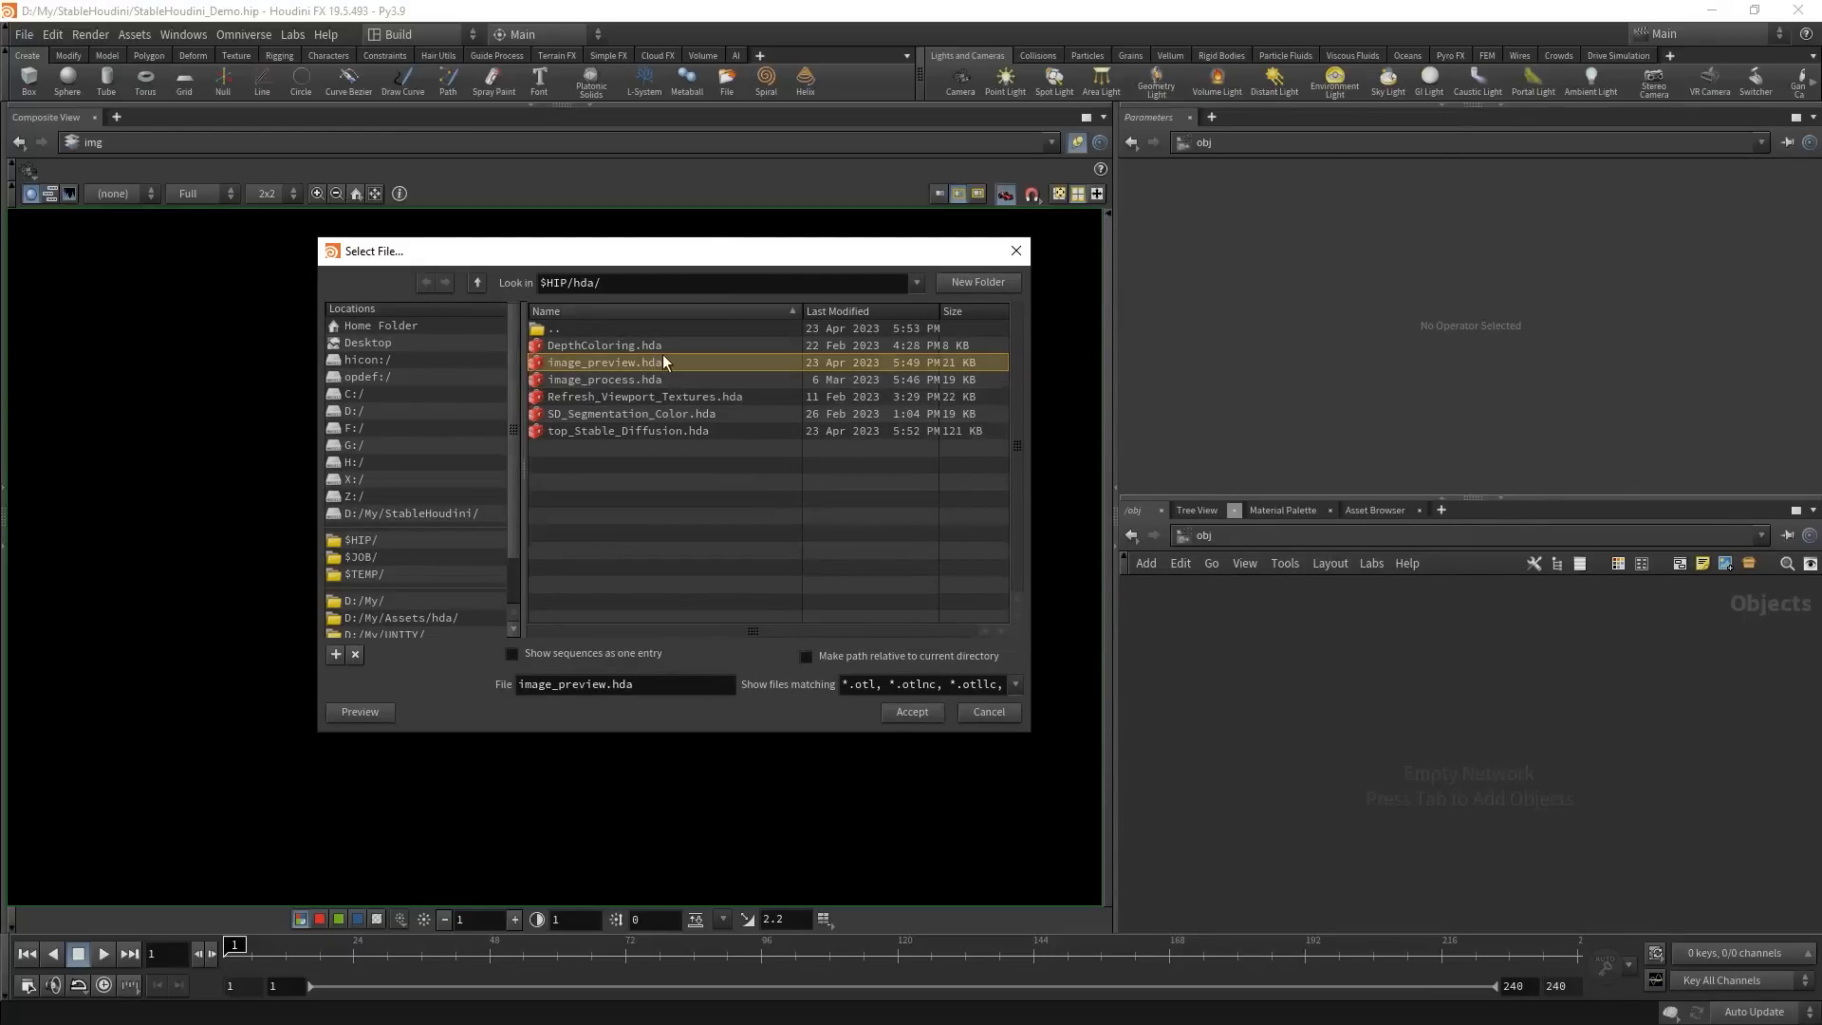
left_click(634, 432)
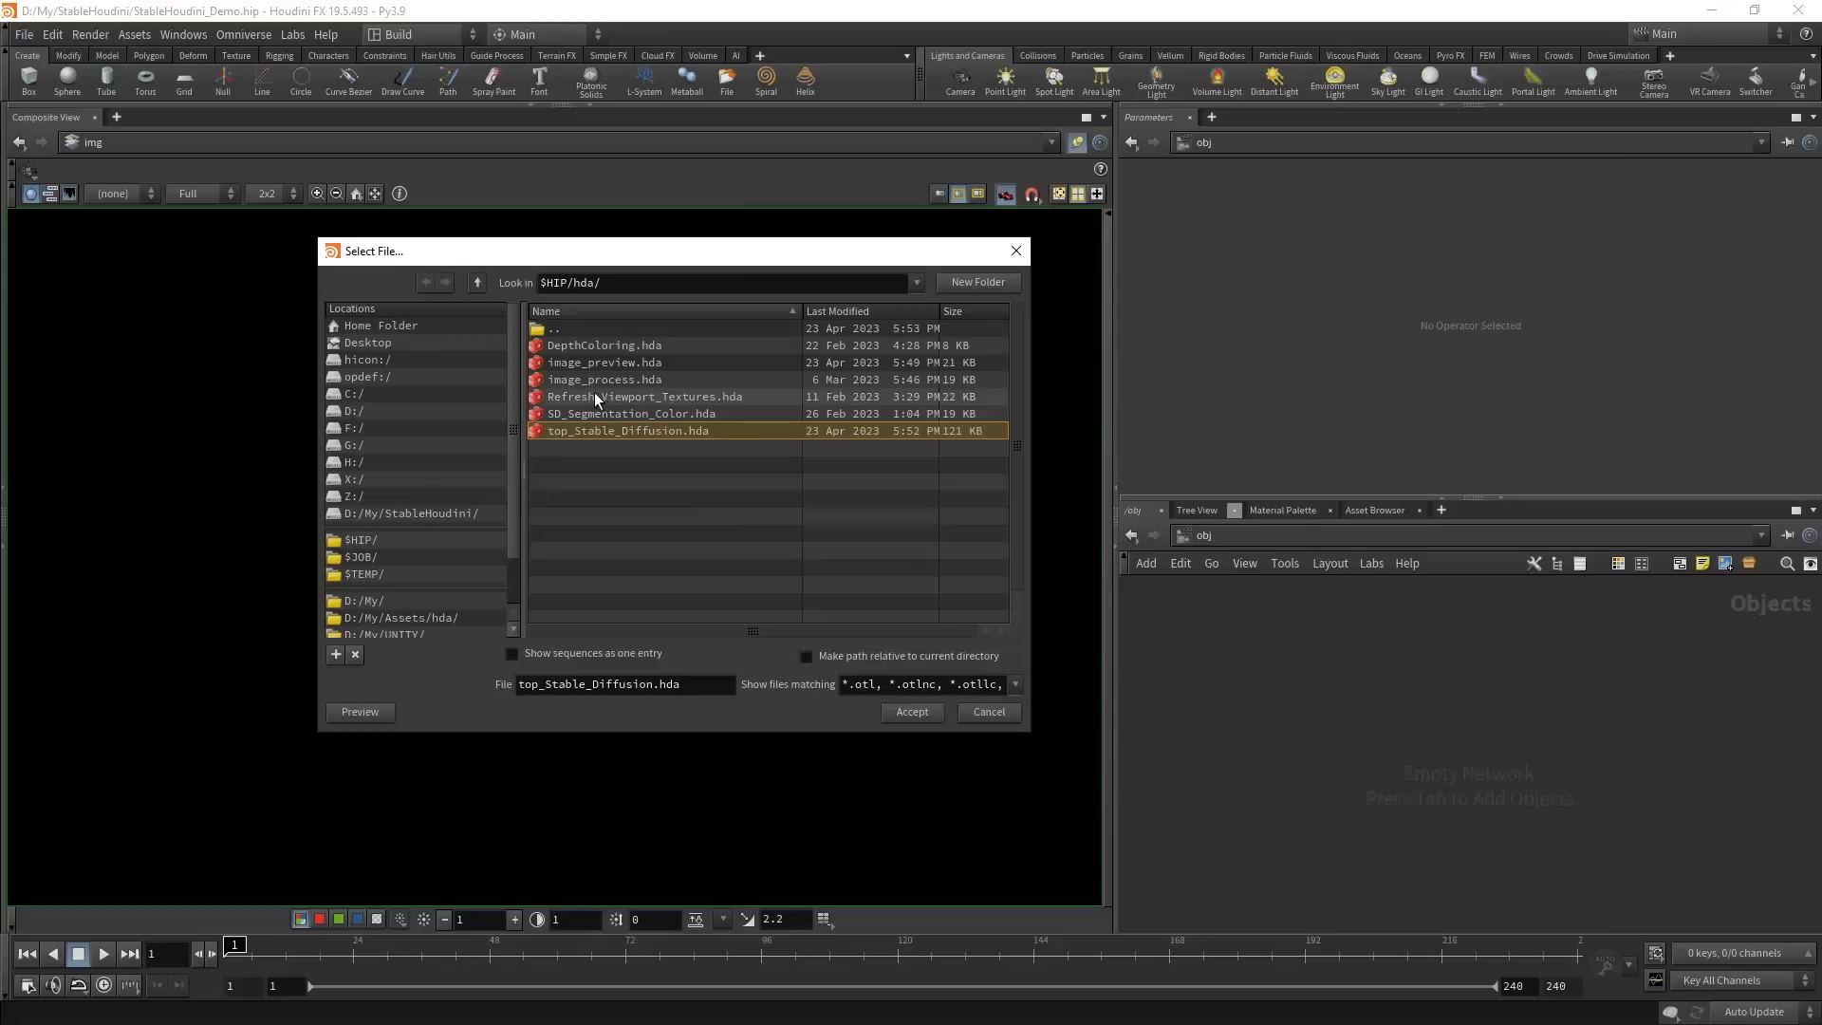
left_click(626, 362, "ctrl")
left_click(616, 379, "ctrl")
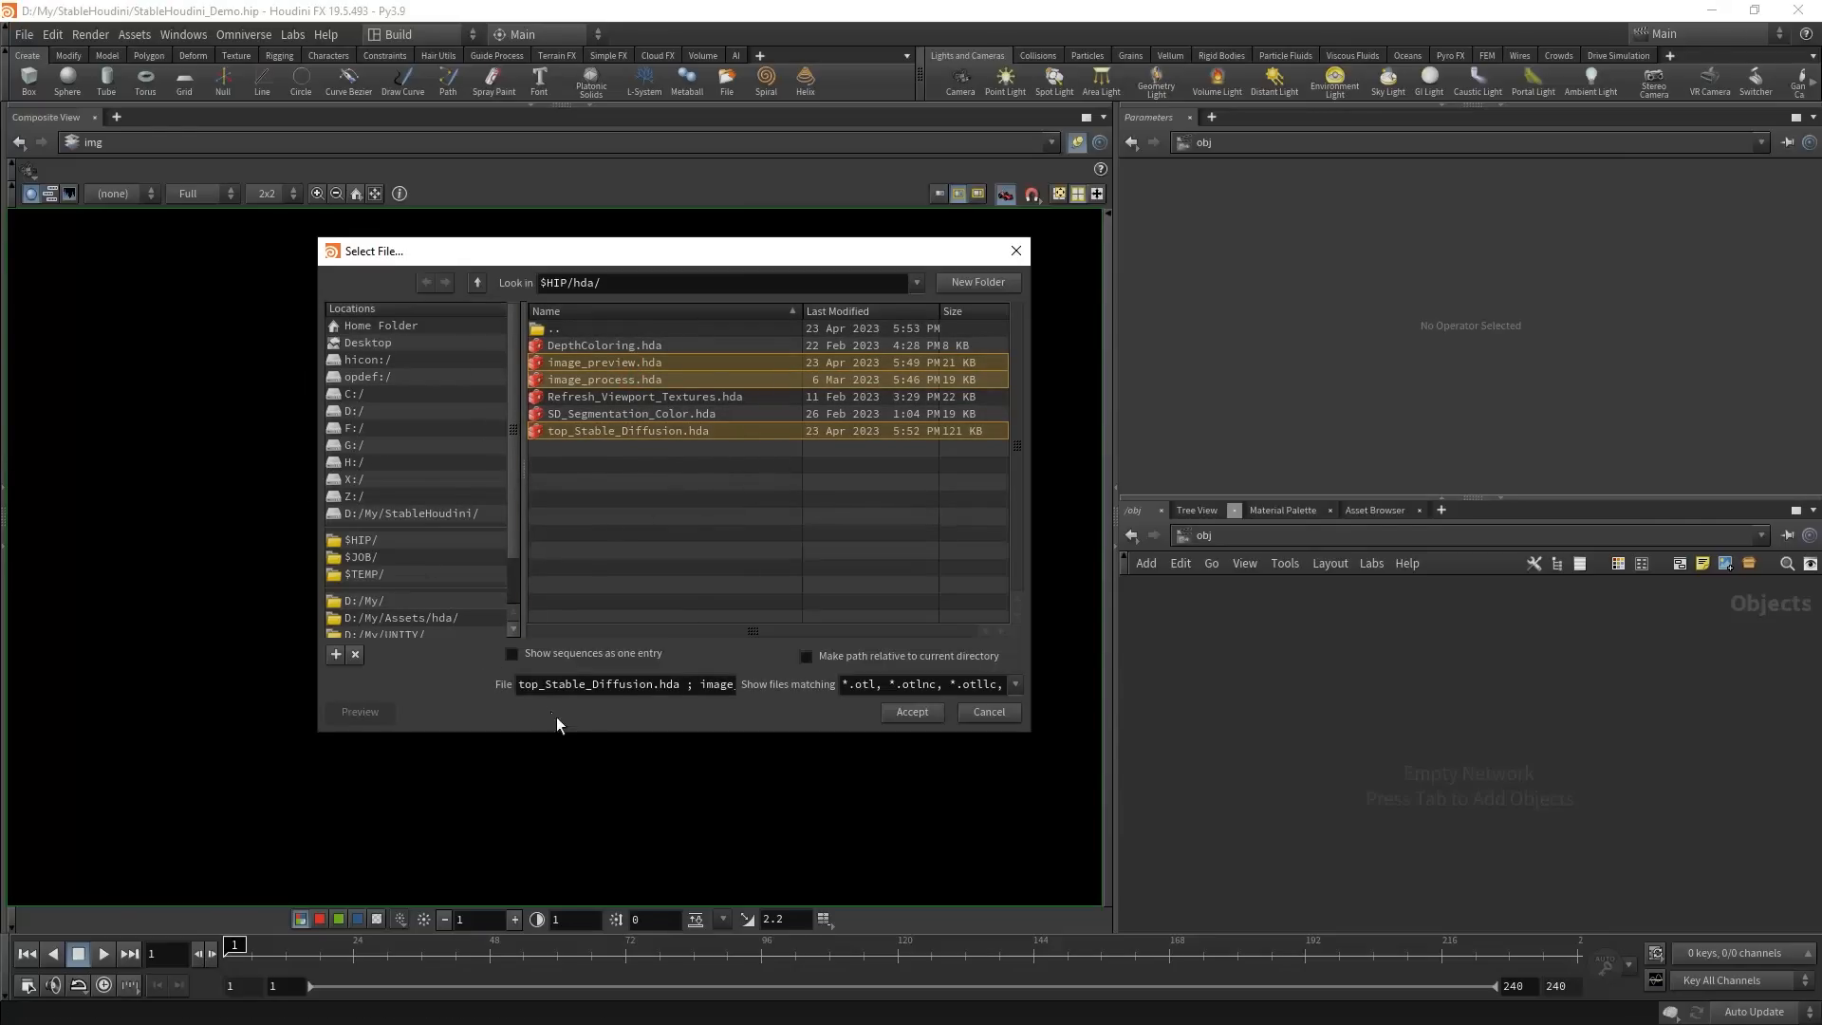
left_click(913, 714)
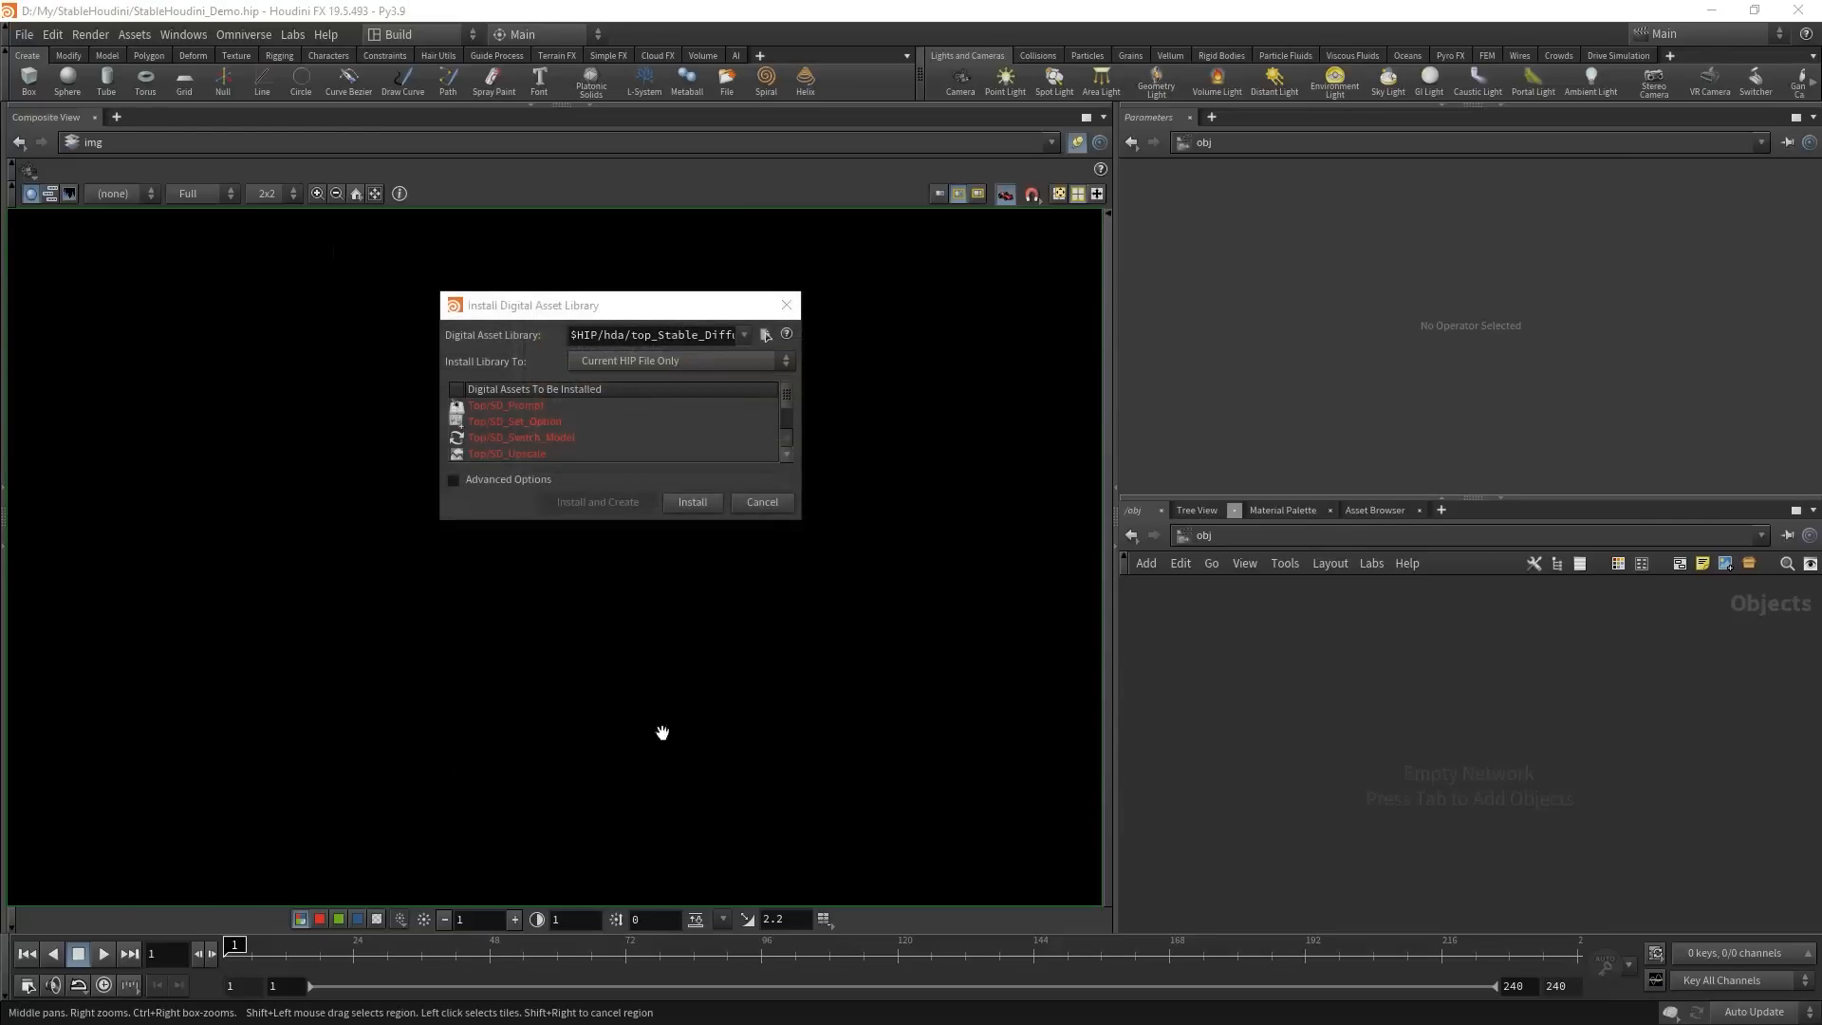
left_click(685, 513)
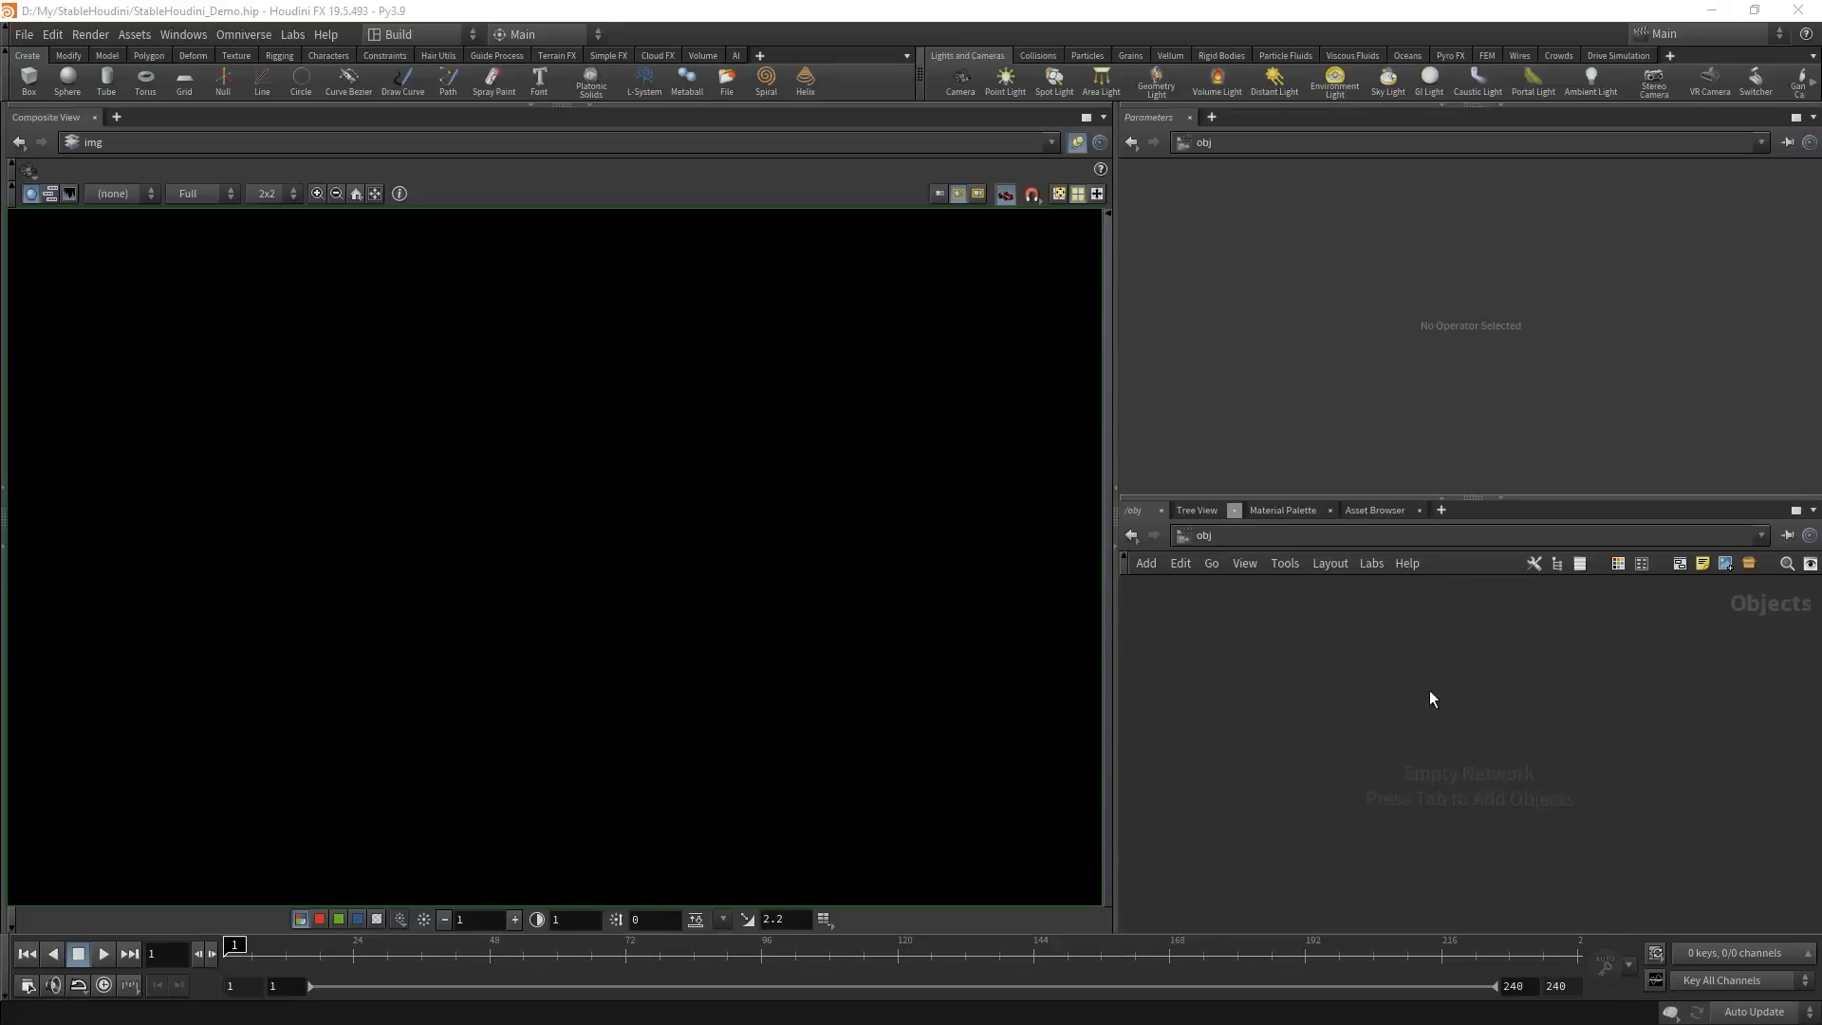
- Add a TOP Network in the obj context, go inside it and select its localscheduler node
key("Tab")
type("top")
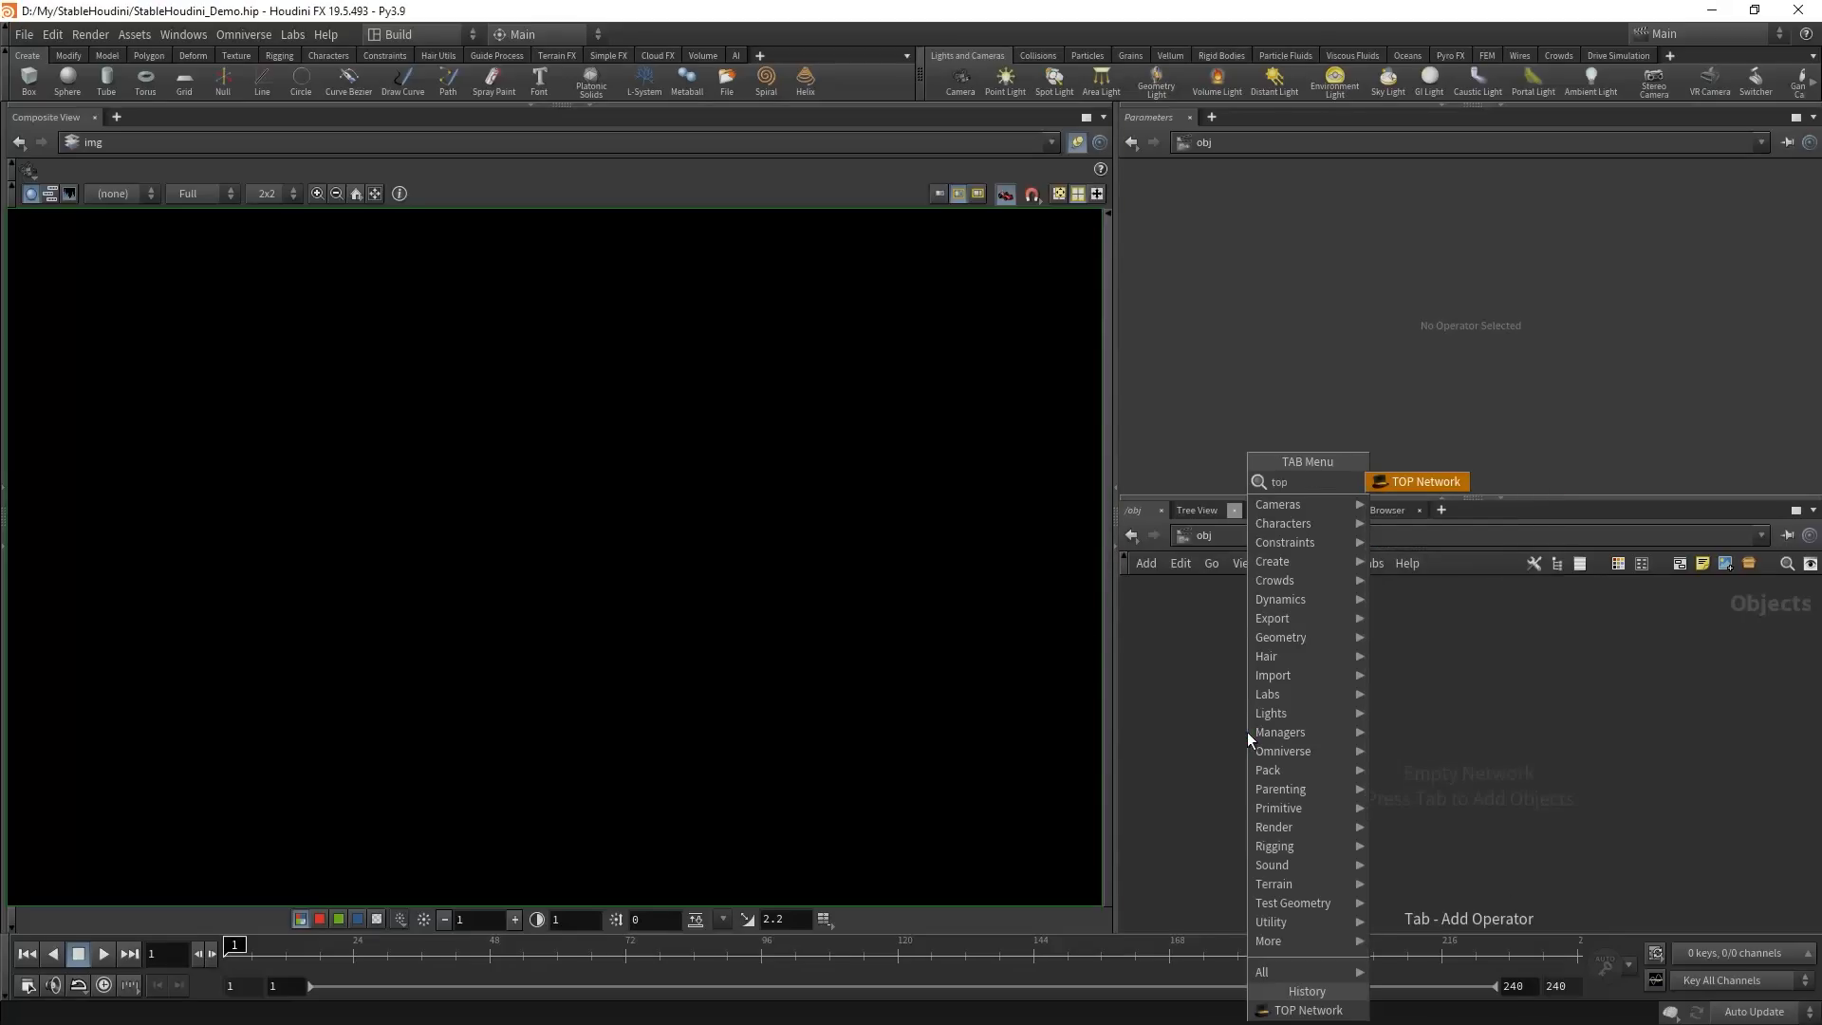
key("Return")
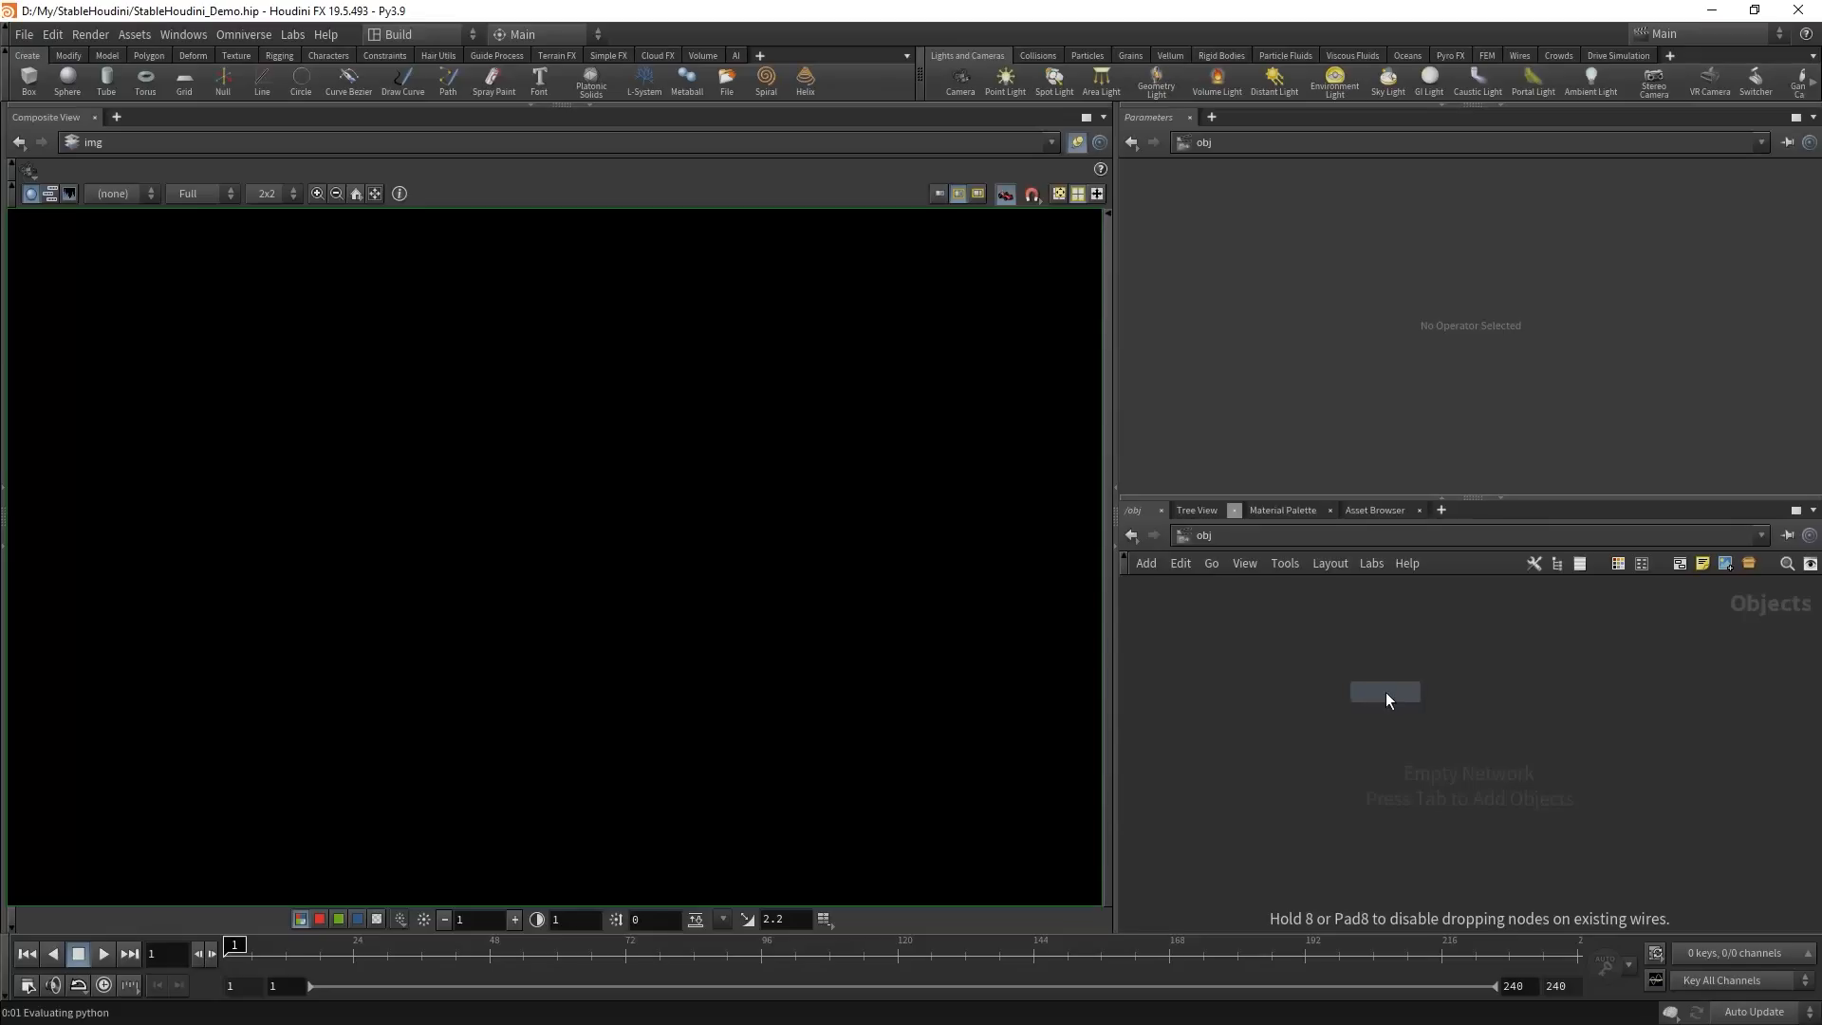
left_click(1385, 692)
double_click(1385, 691)
left_click_drag(1294, 702, 1653, 833)
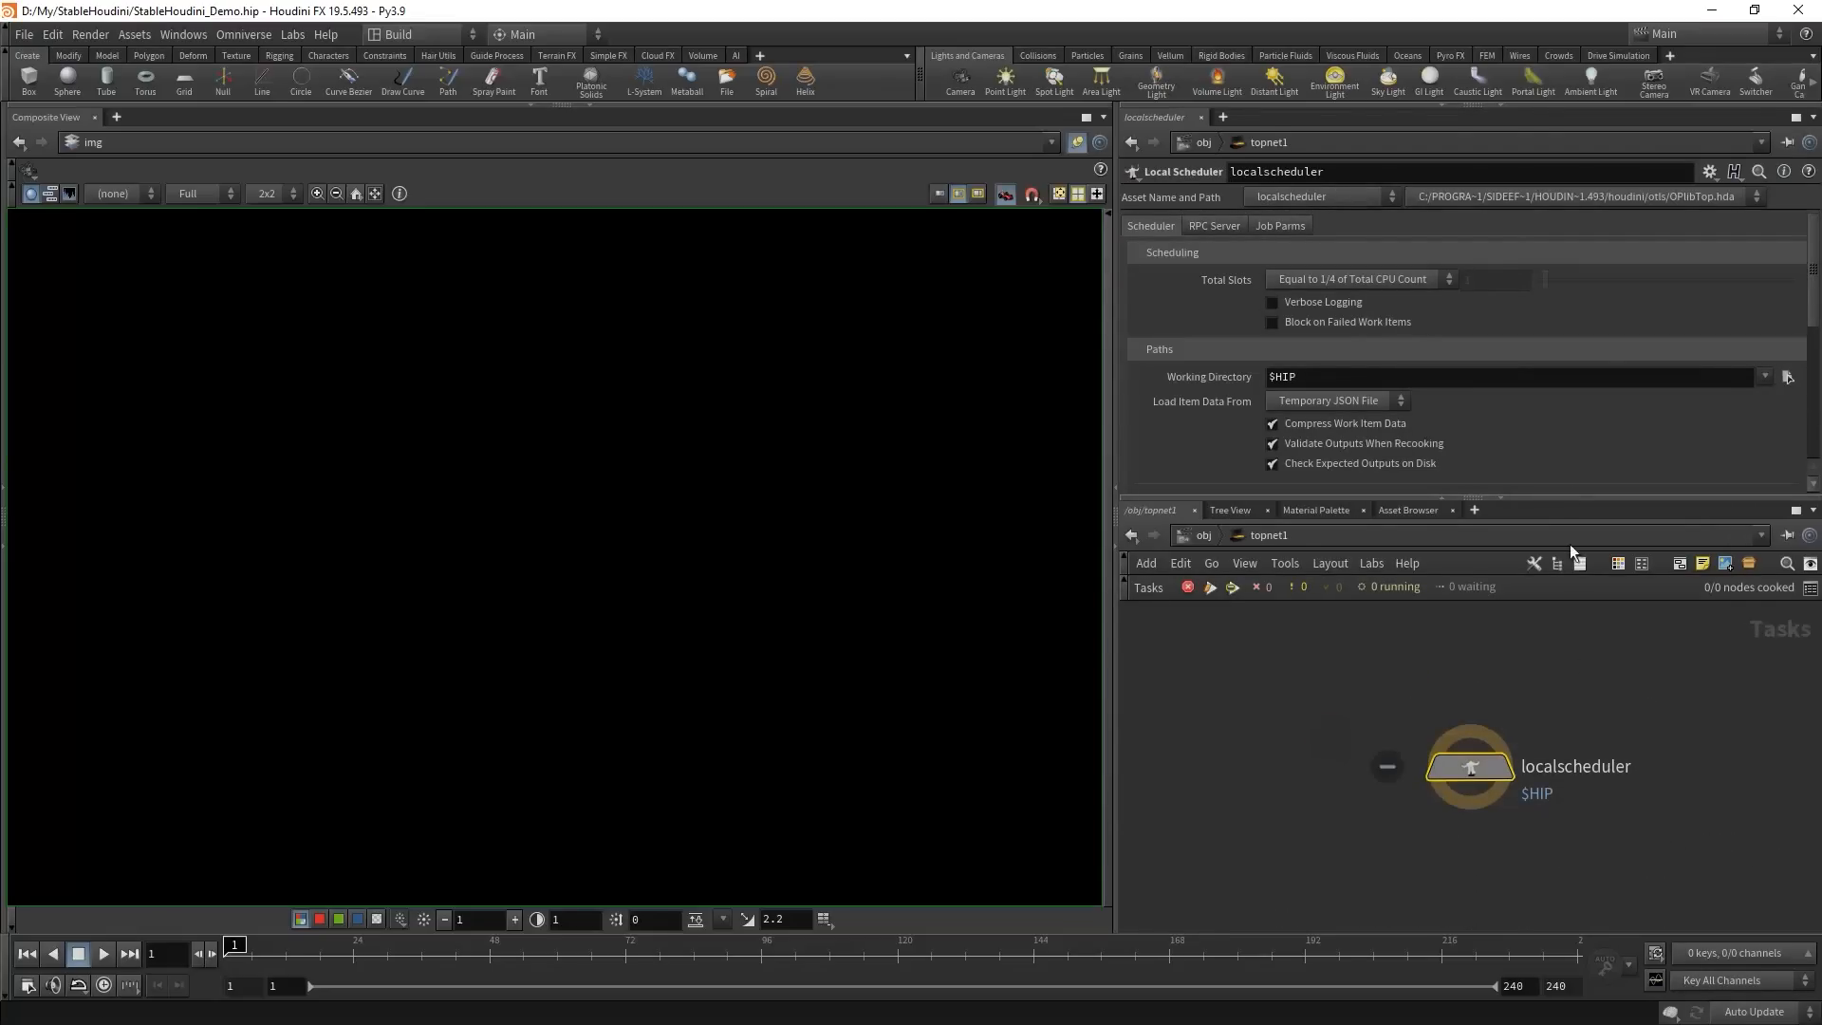
- Set the local scheduler's Total Slots to Custom Slot Count with a value of 1
left_click(1344, 275)
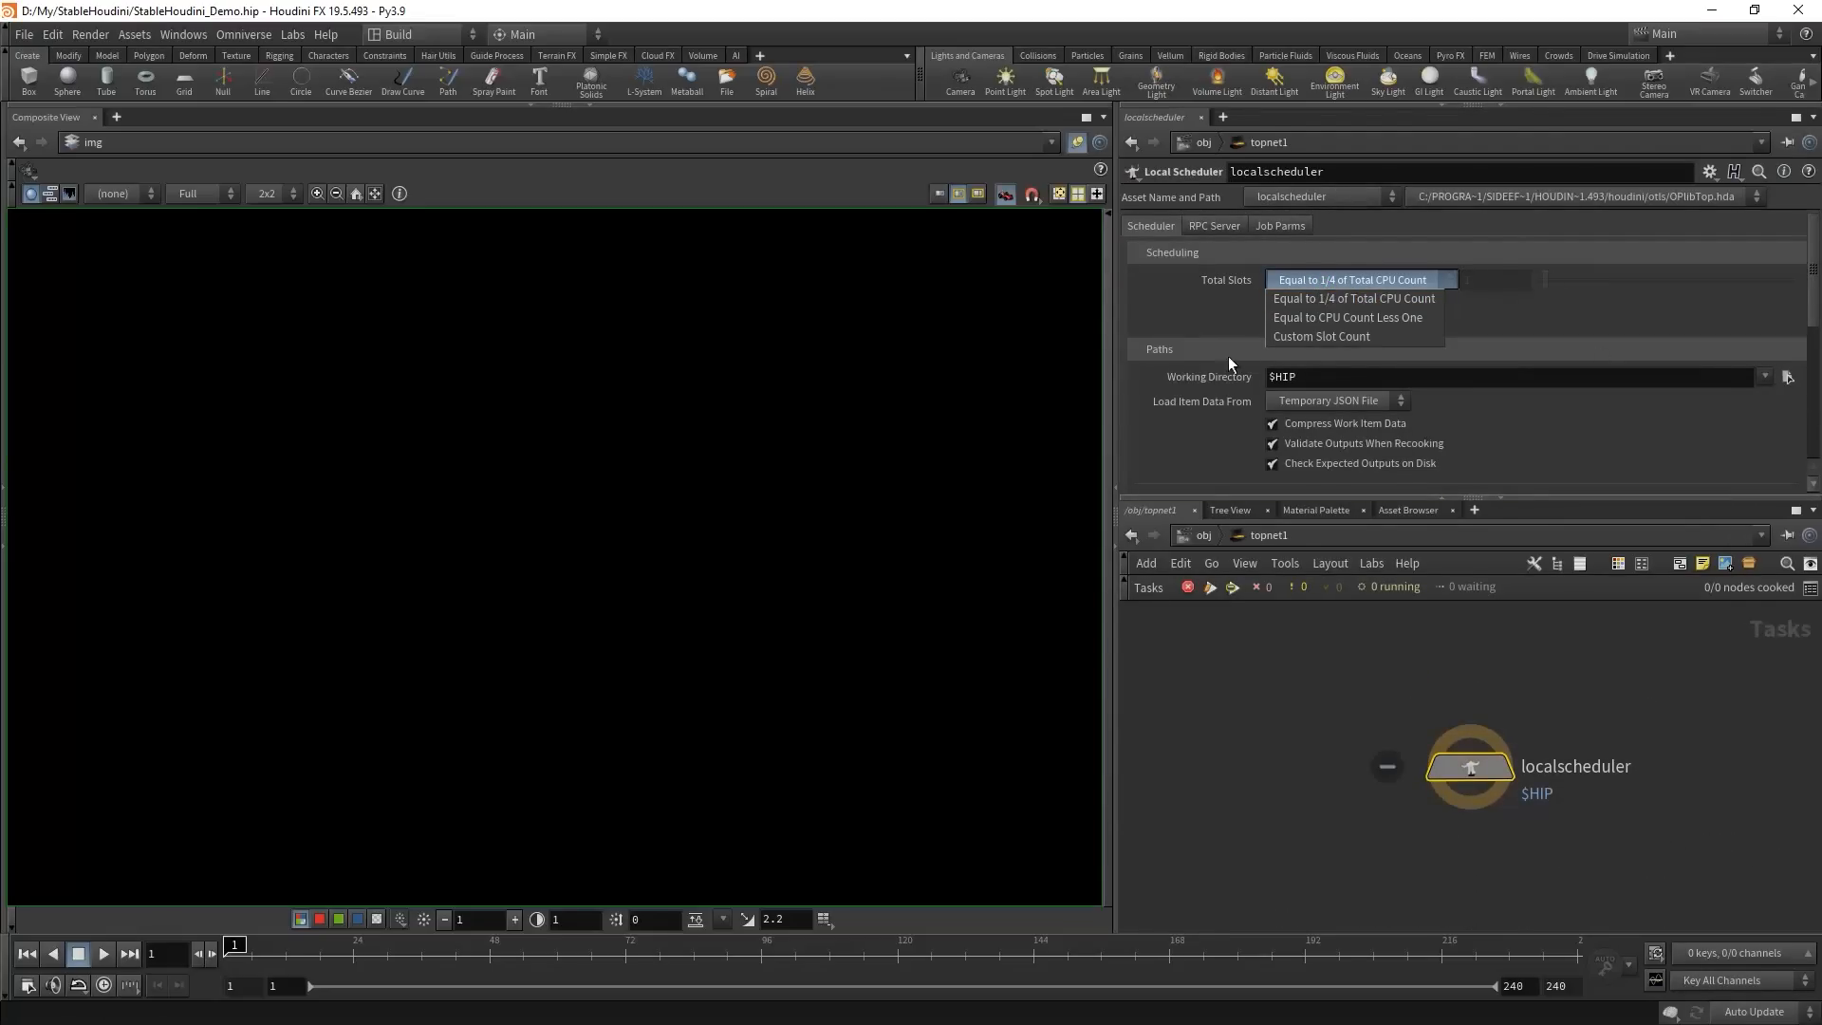
left_click(1274, 341)
left_click_drag(1509, 292, 1247, 296)
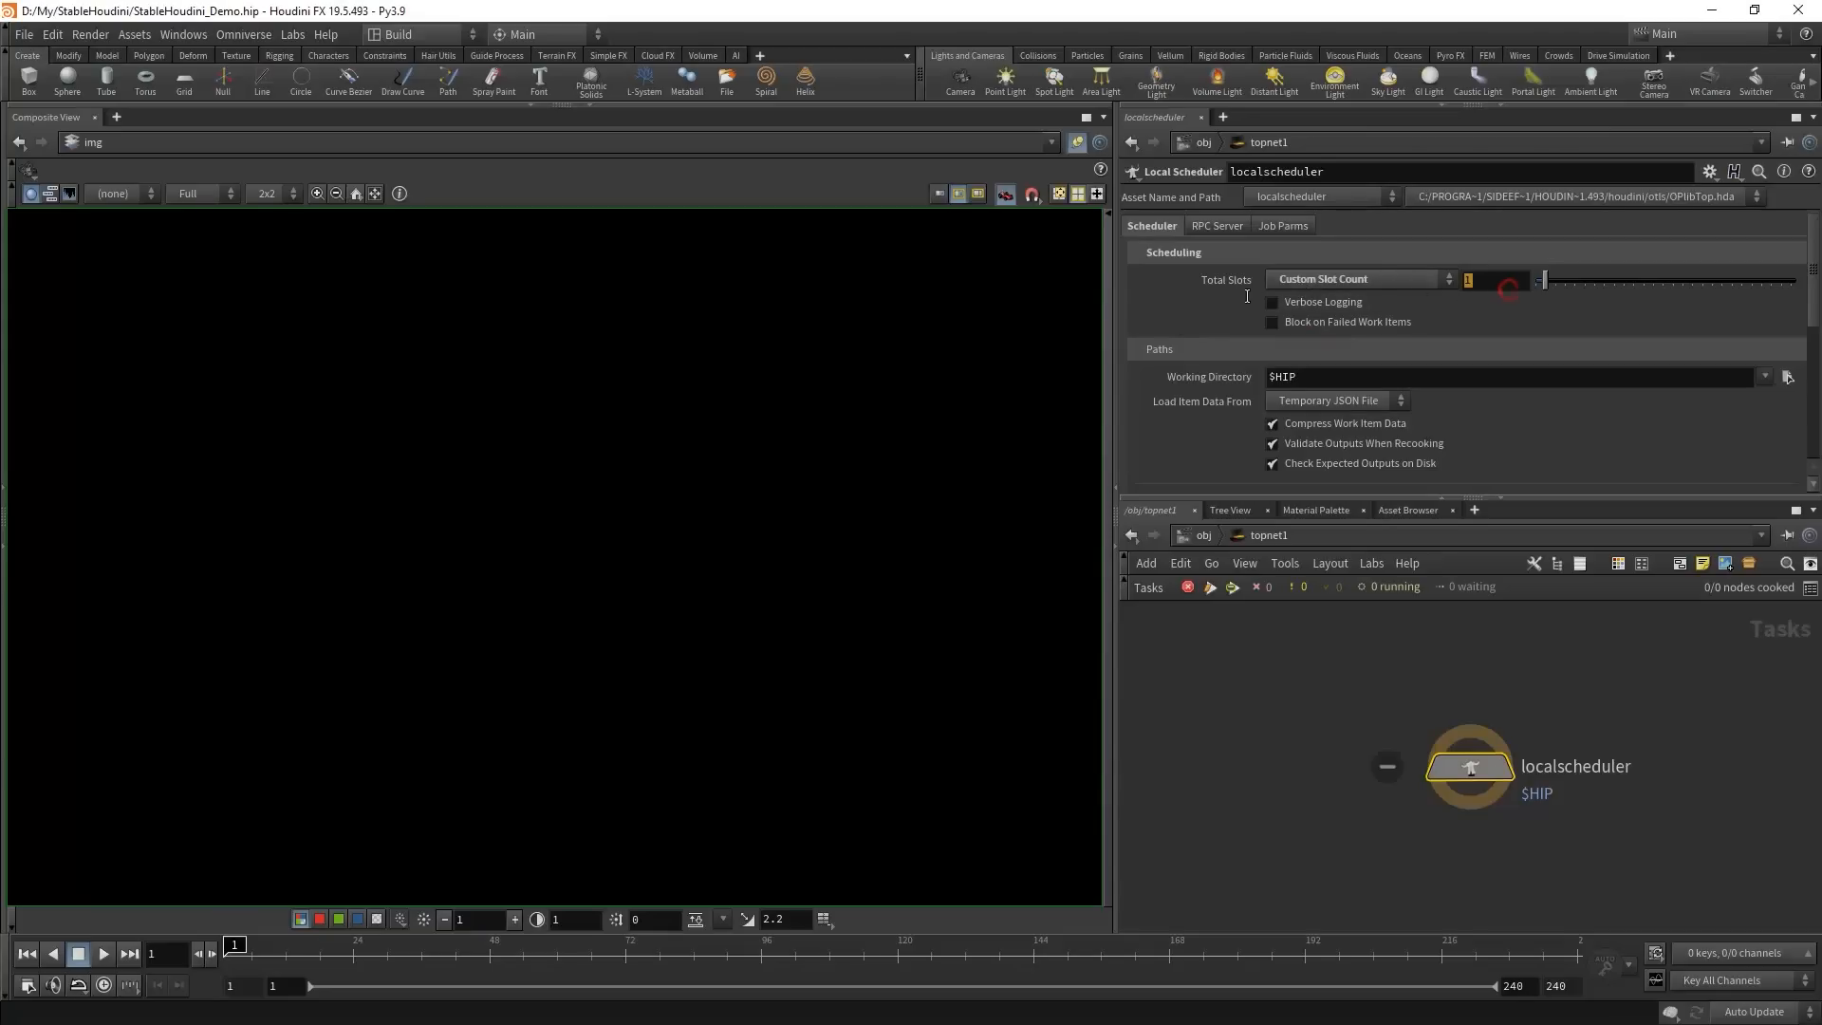
left_click(1218, 778)
left_click_drag(1506, 281, 1361, 285)
- Add an Sd Switch Model node from the Stable Diffusion category to the TOP network and select it
key("Tab")
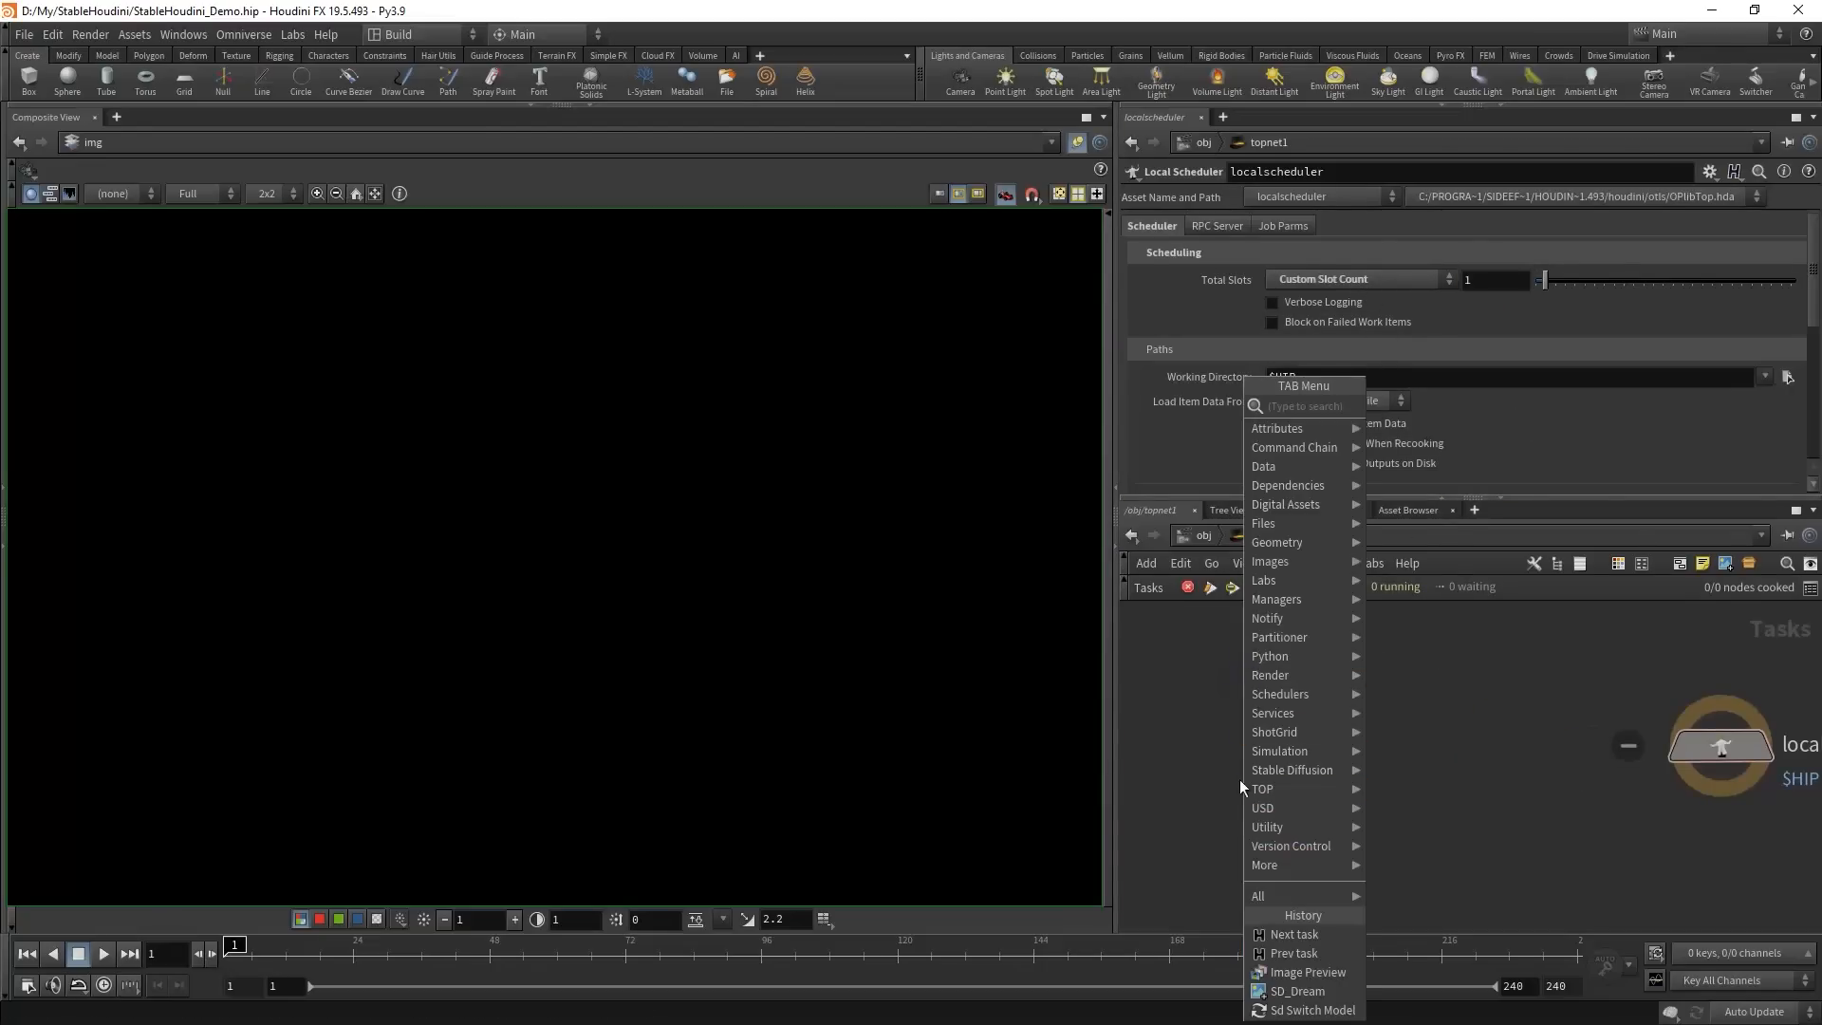
mouse_move(1295, 771)
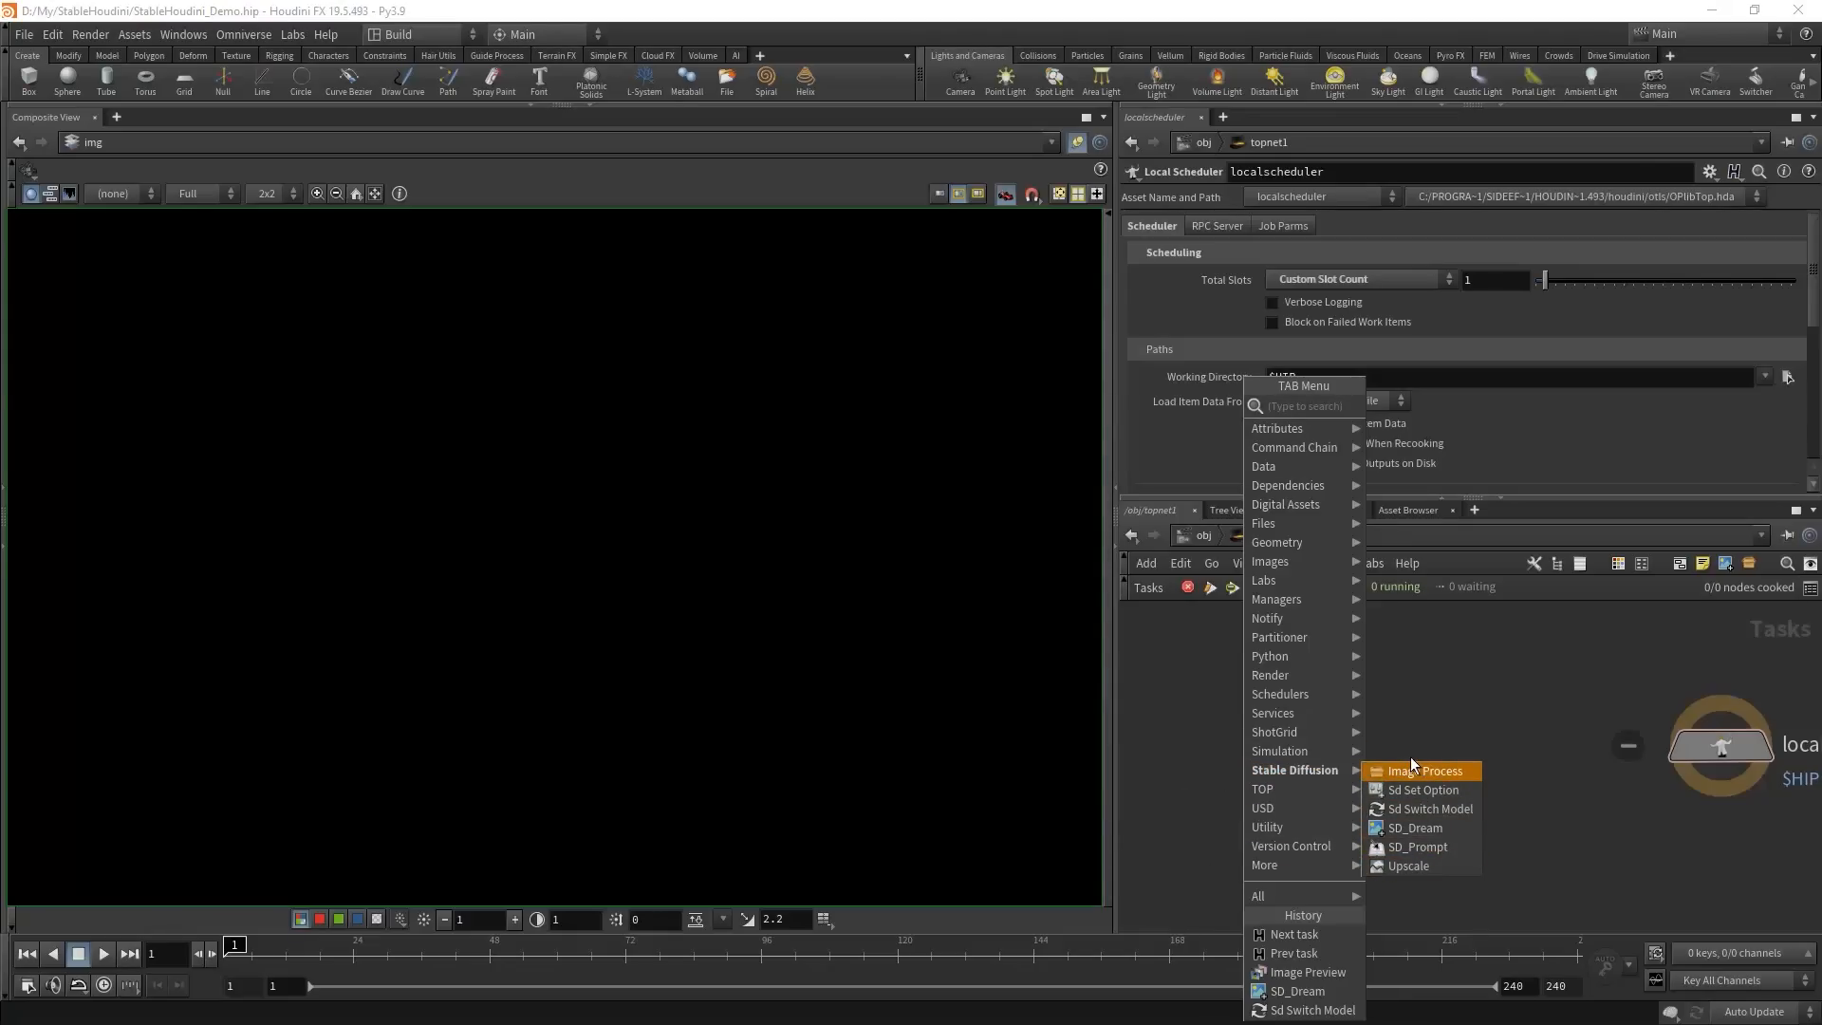
left_click(1432, 812)
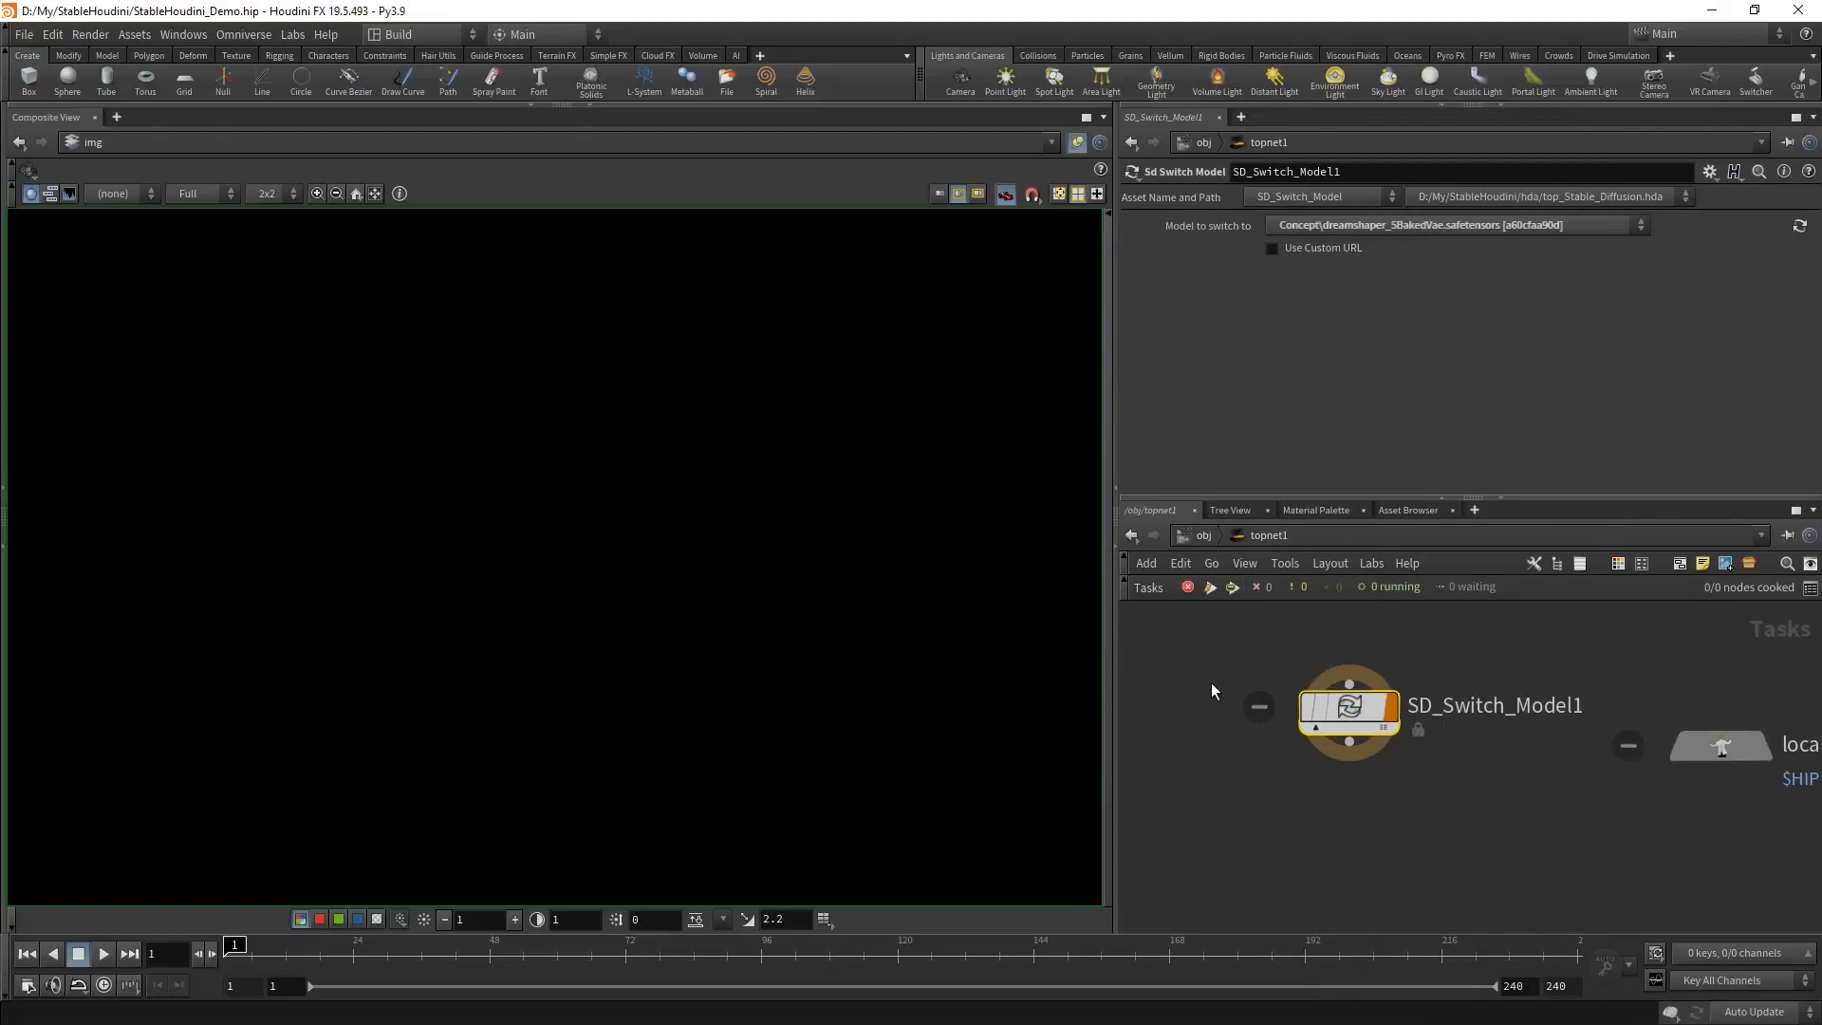
left_click_drag(1184, 657, 1398, 795)
- Refresh the node's model list and choose Concept\elldrethSStolenDream_stolenDreams.safetensors as the model to switch to
left_click(1799, 225)
left_click(1421, 223)
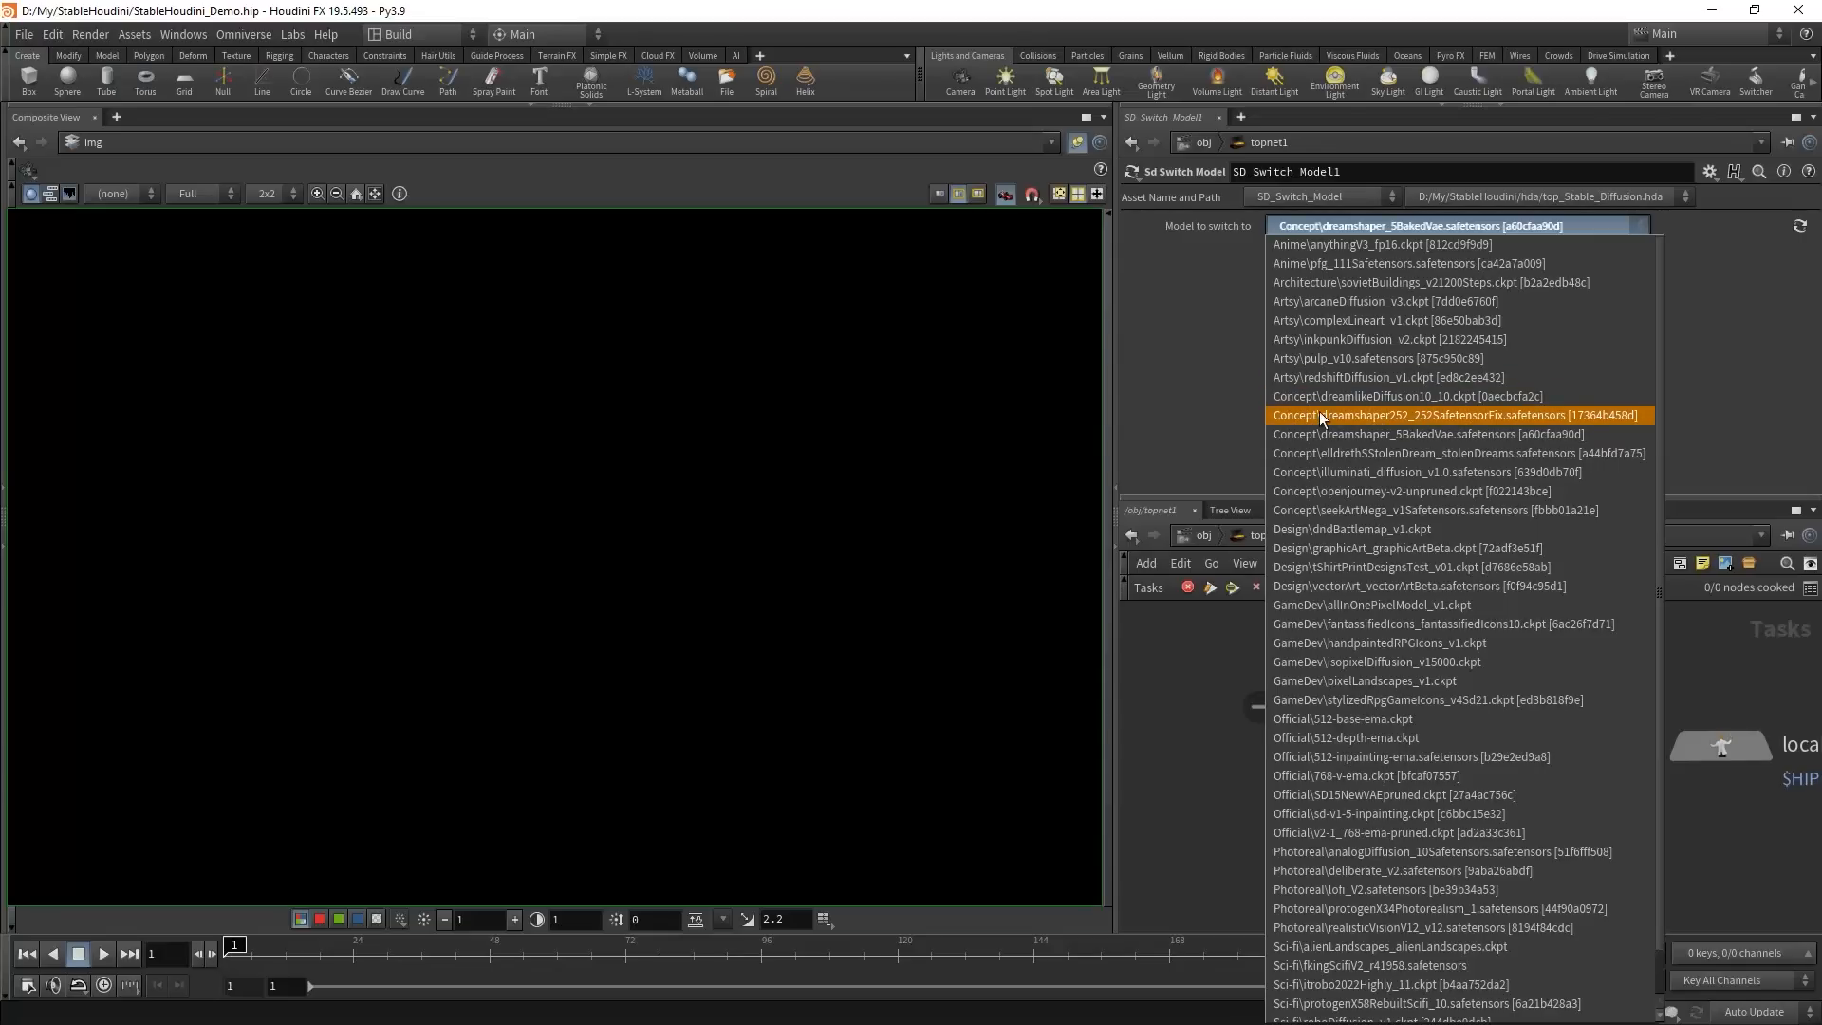
left_click(1375, 228)
left_click(1374, 225)
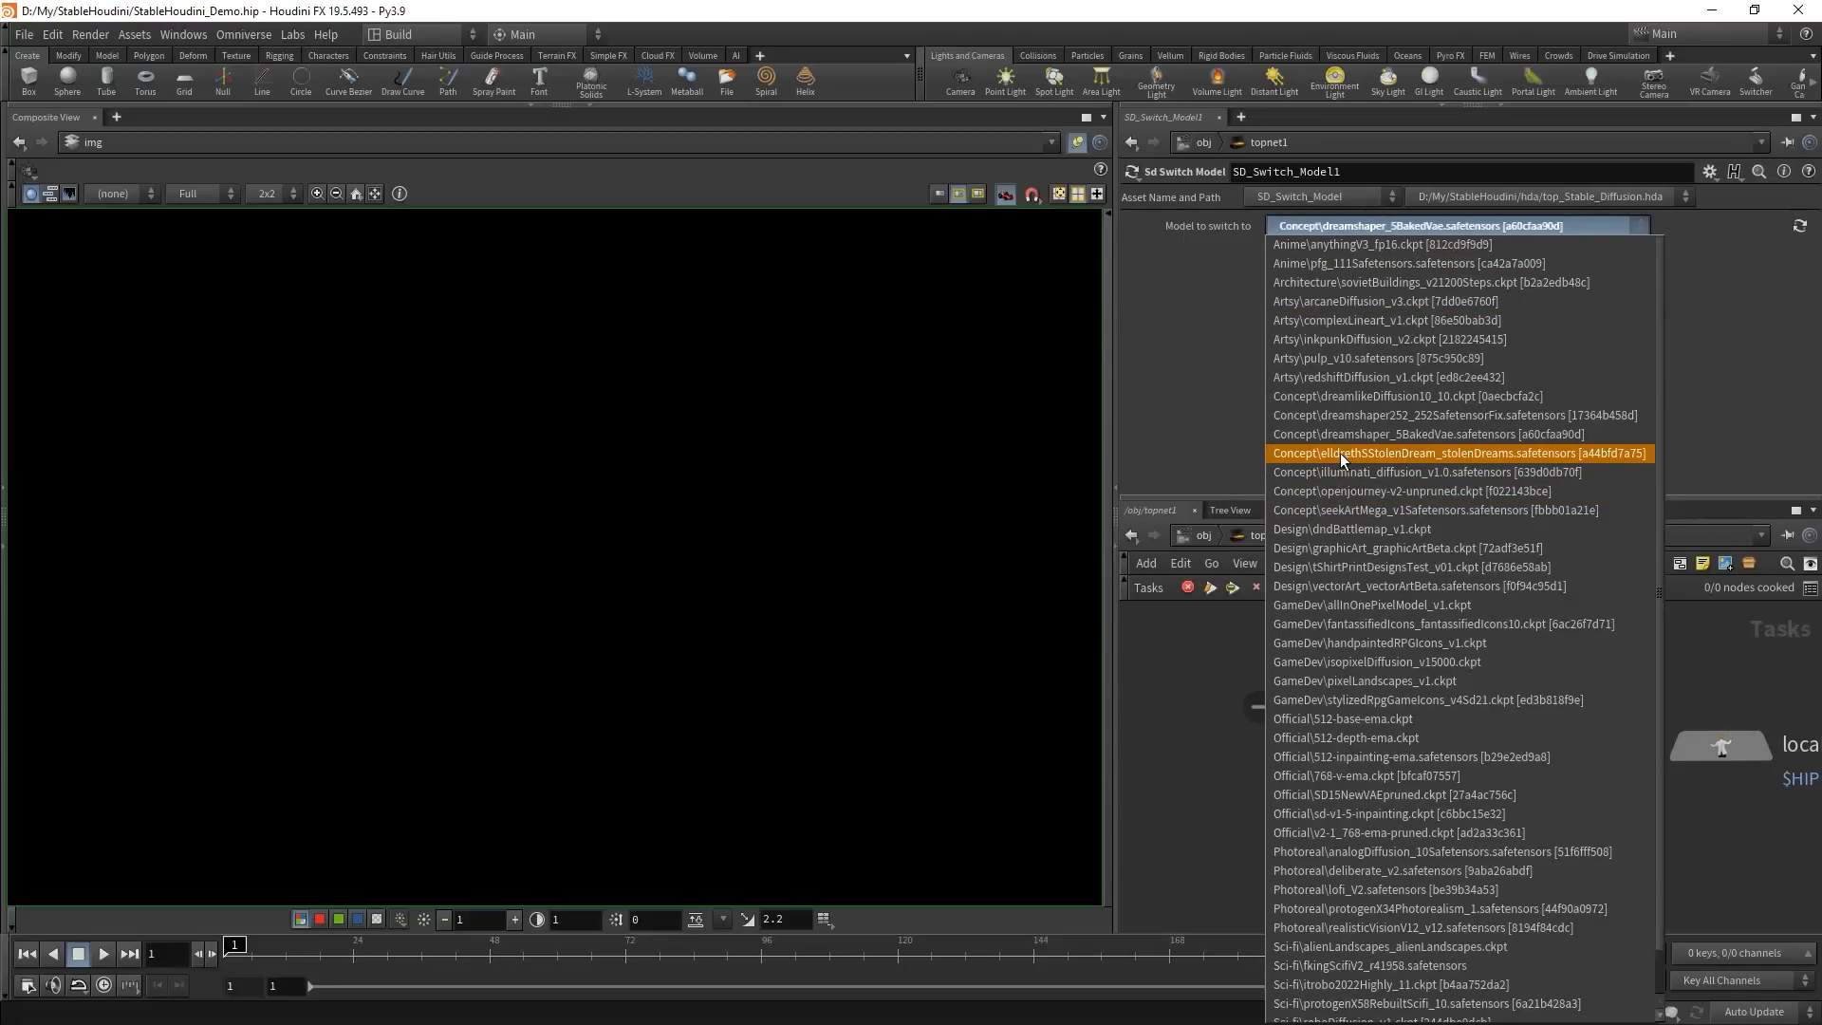
left_click(1404, 452)
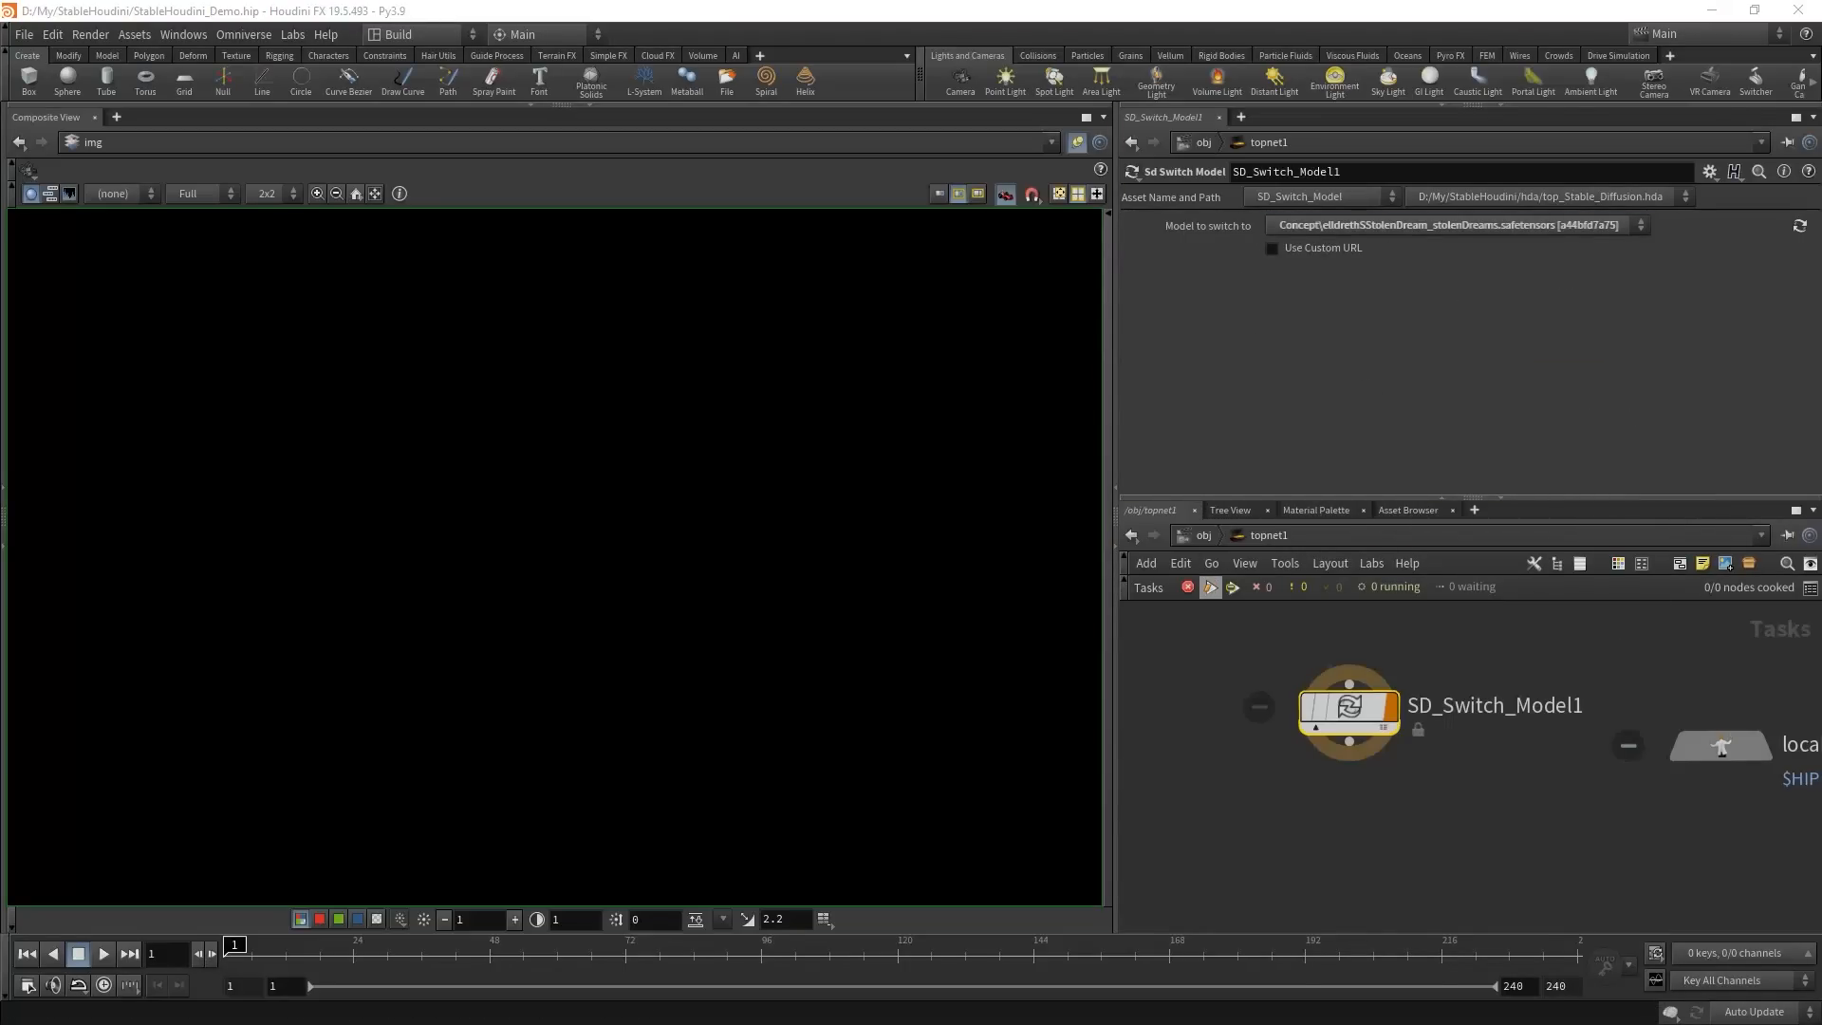
- Dirty and cook the SD_Switch_Model1 node and check the model loading in the command console
key("alt+Tab")
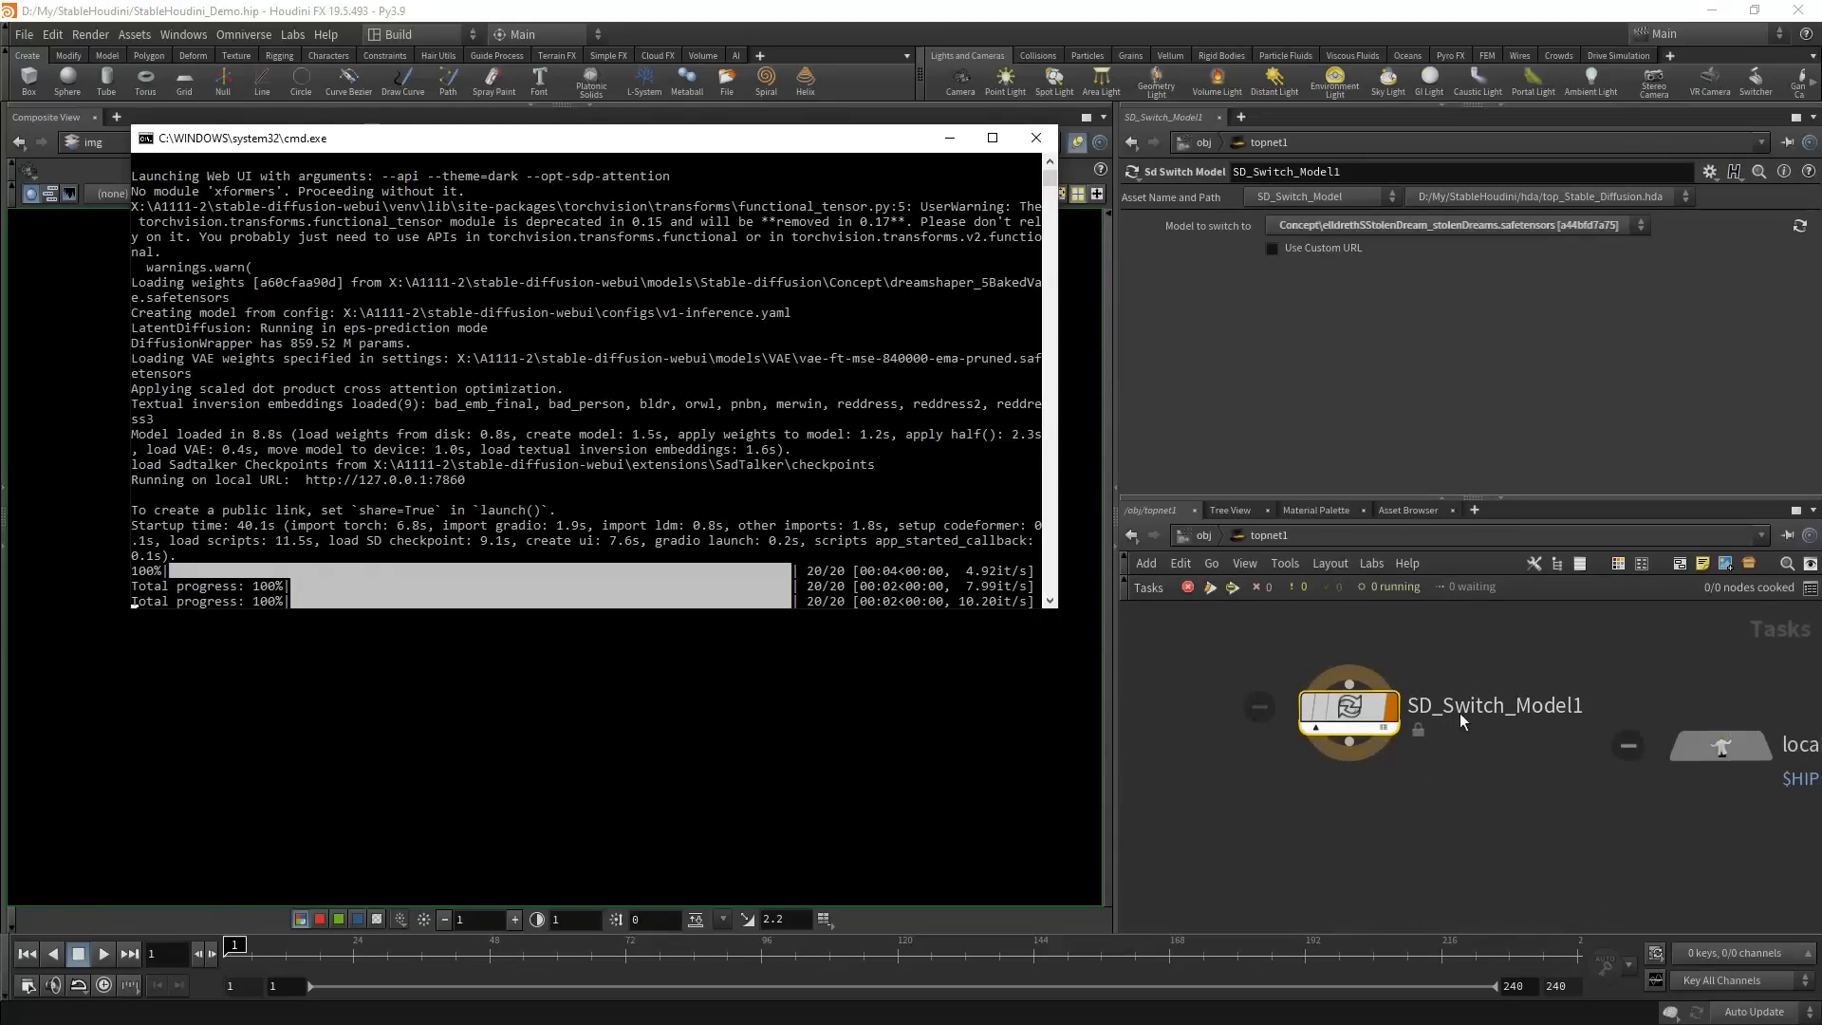
right_click(1352, 711)
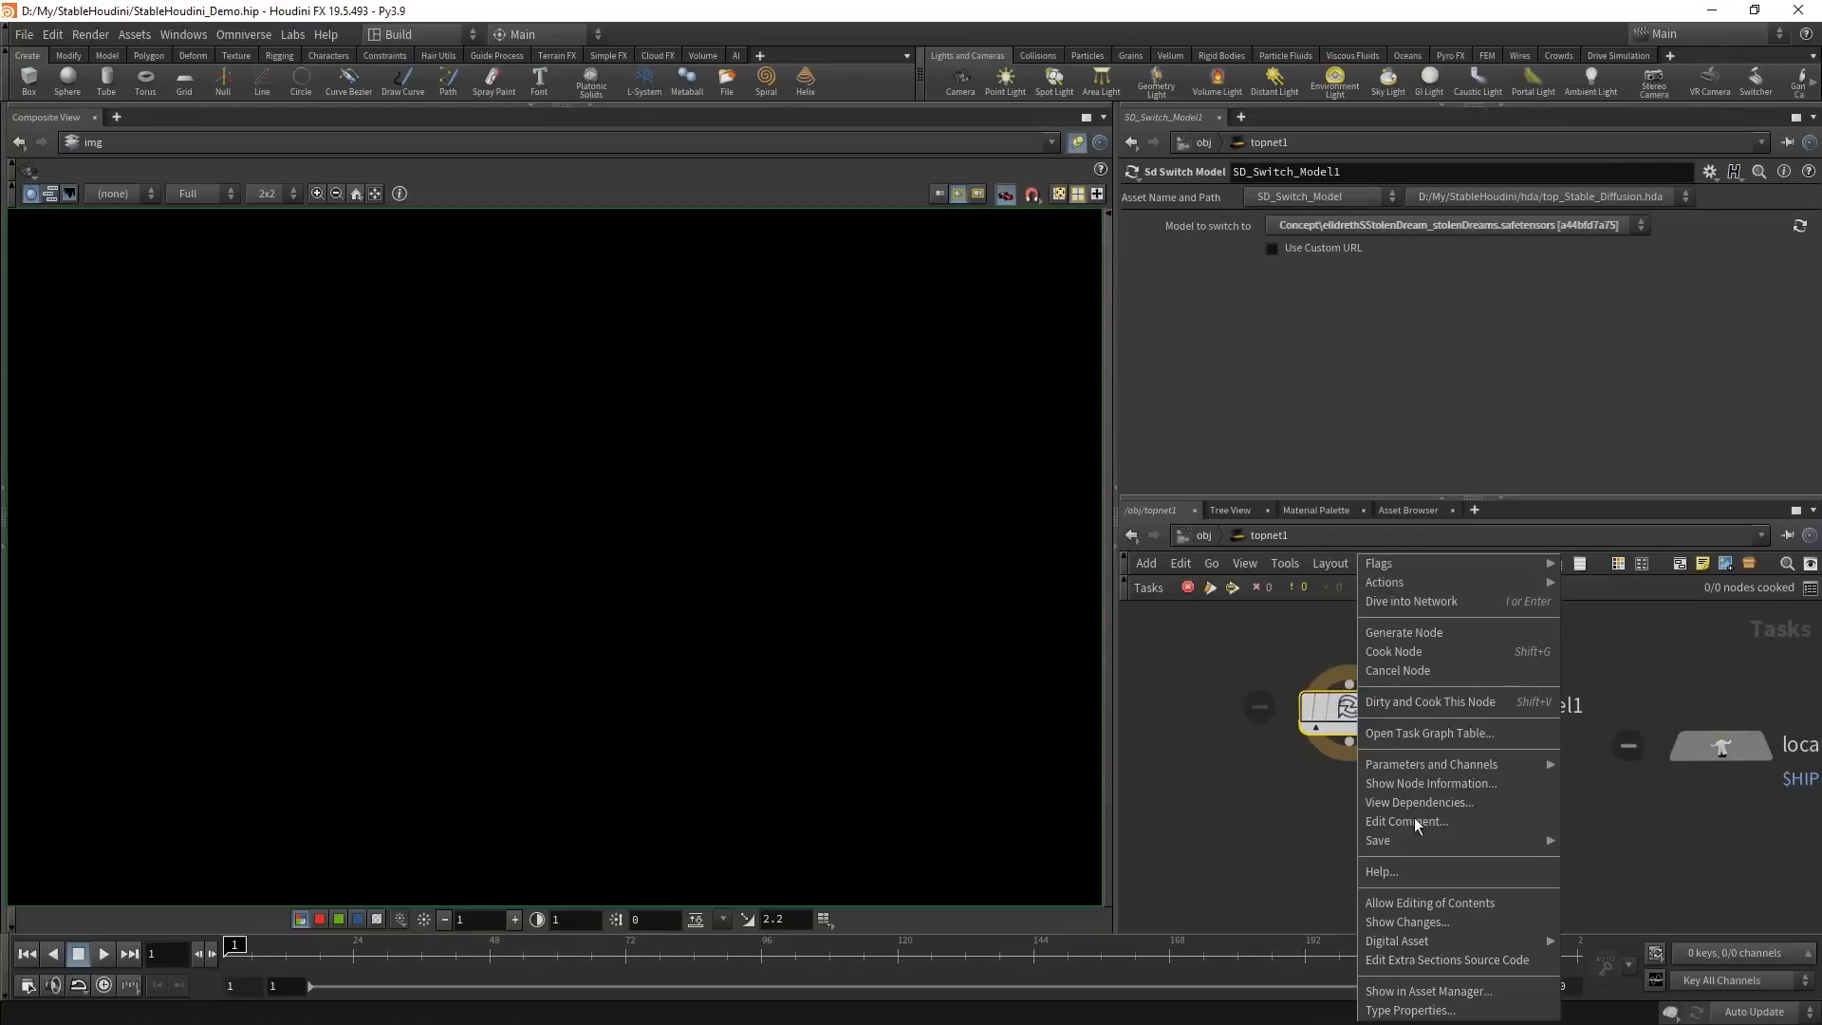
left_click(1471, 702)
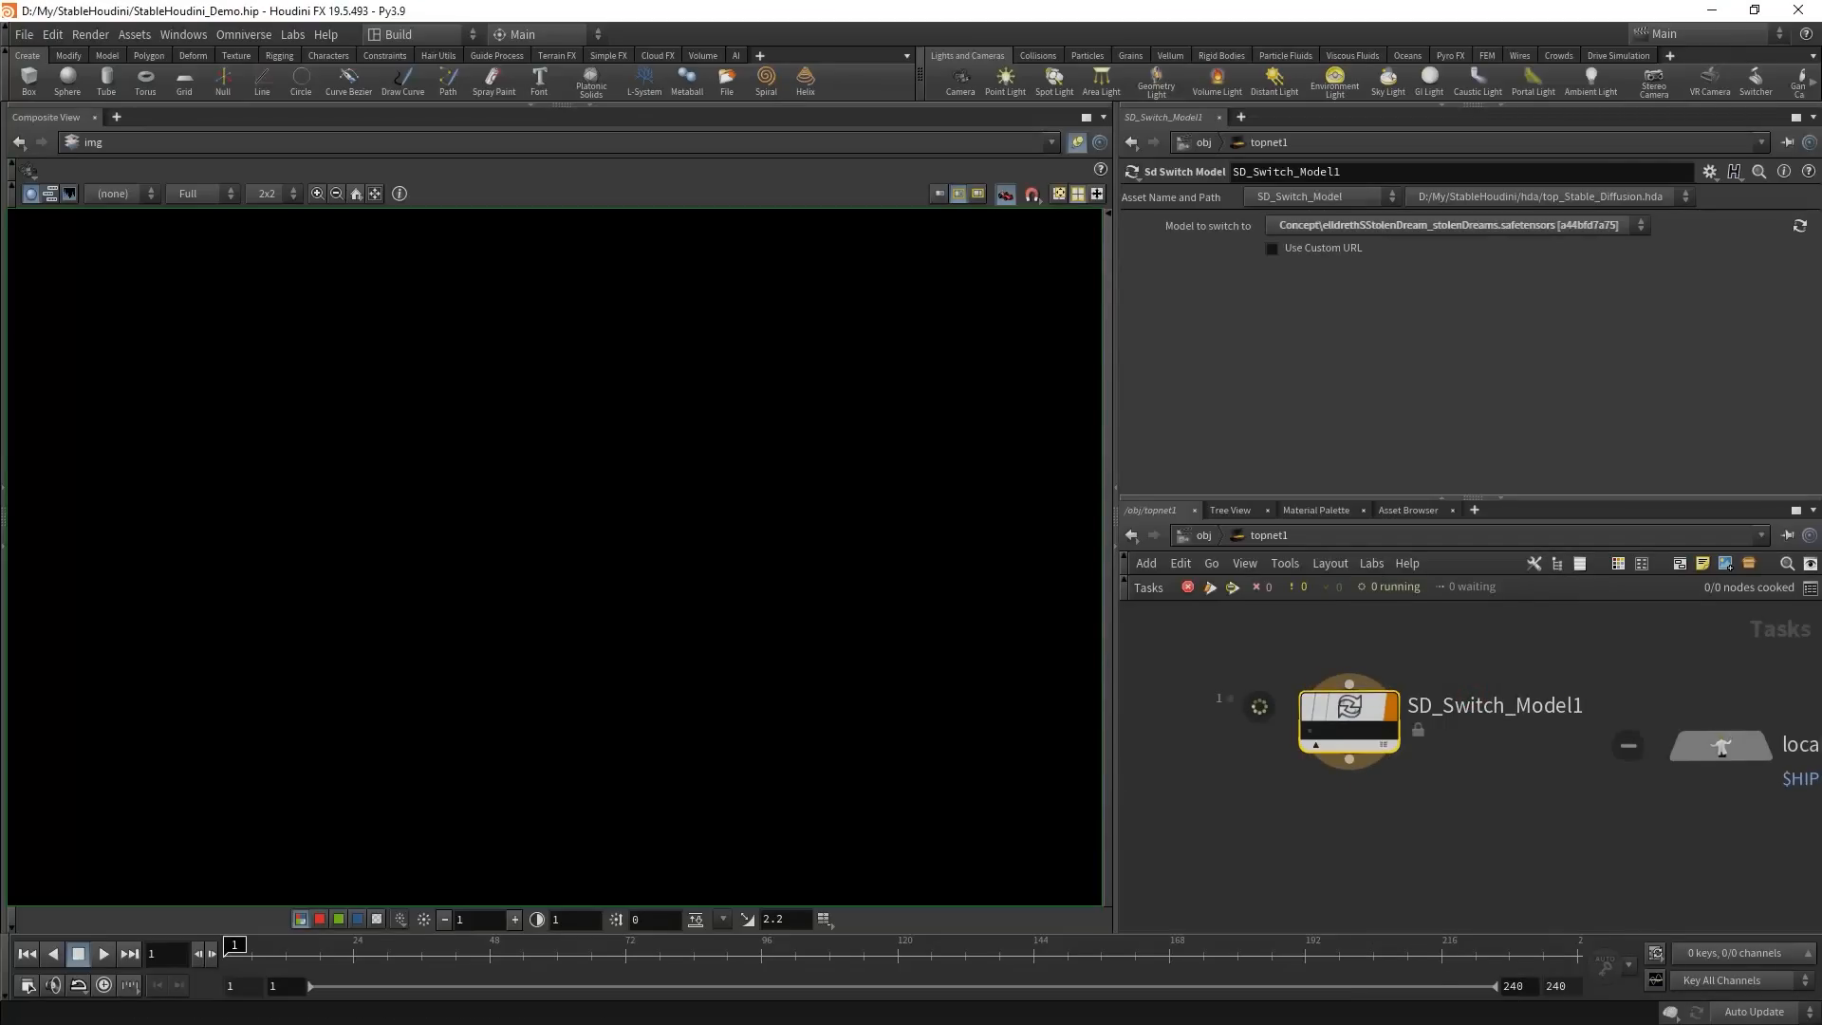
key("alt+Tab")
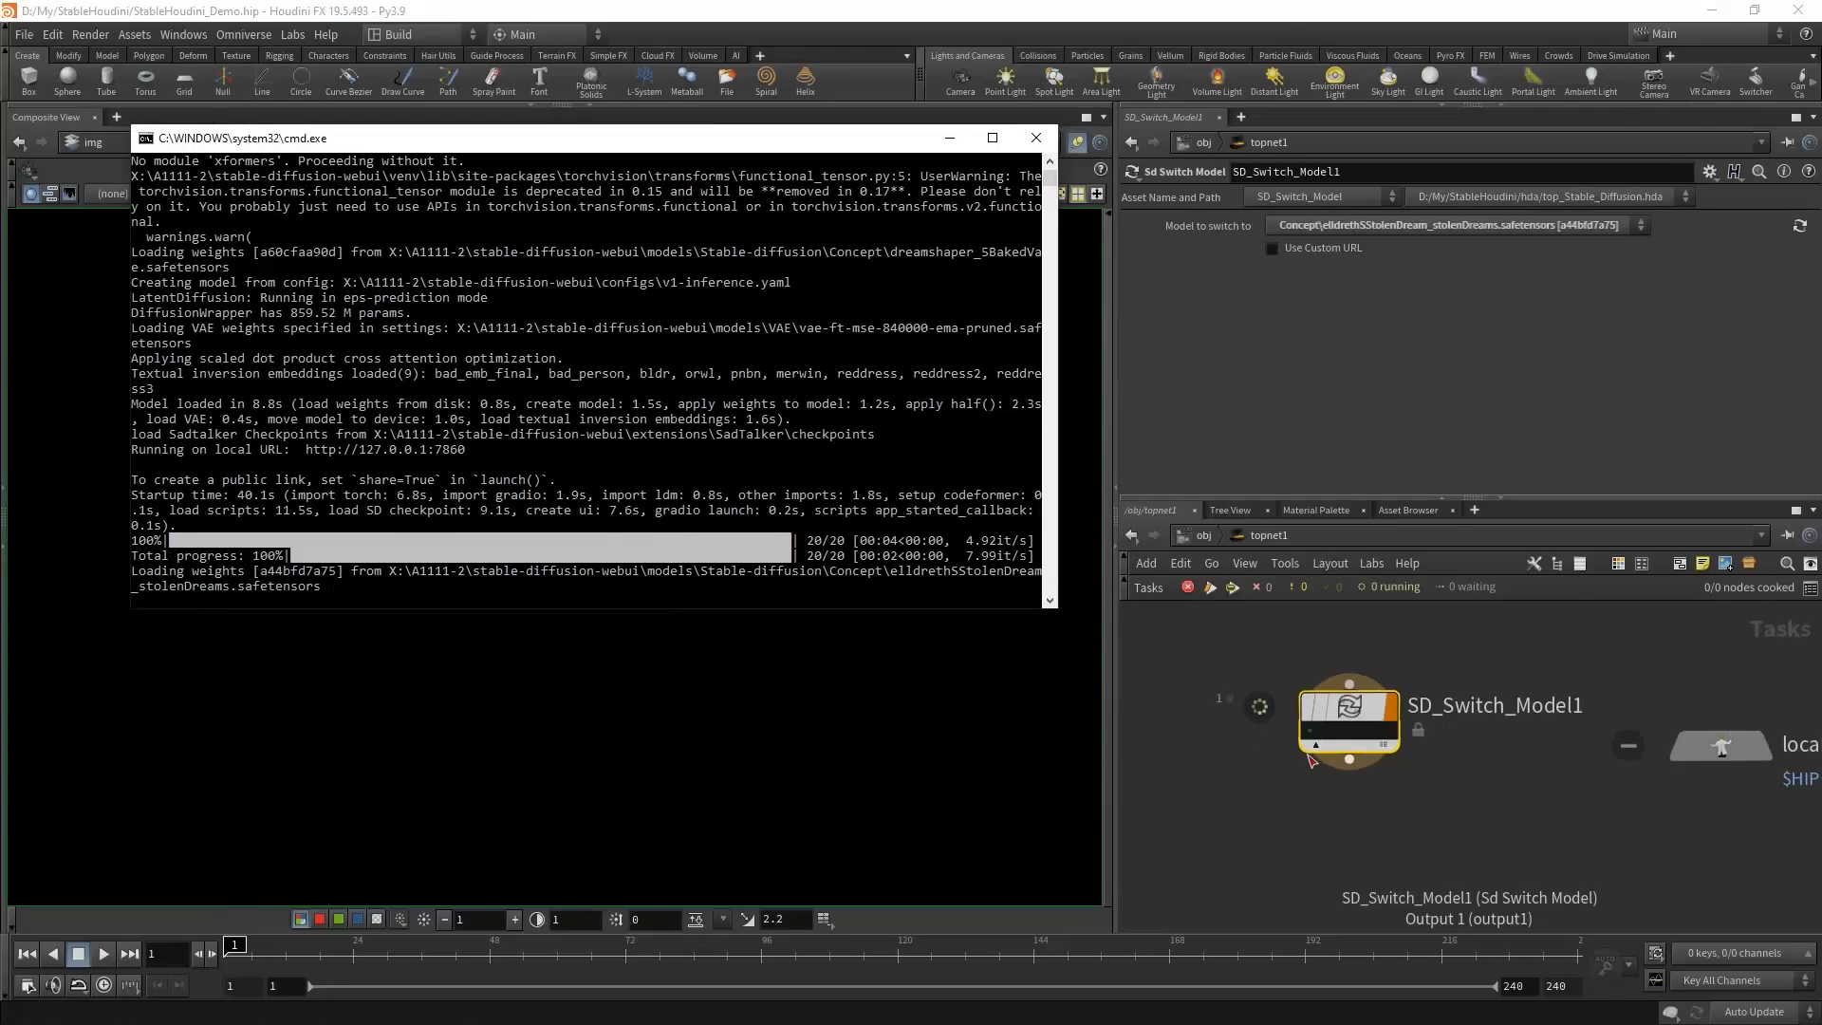
left_click(1332, 296)
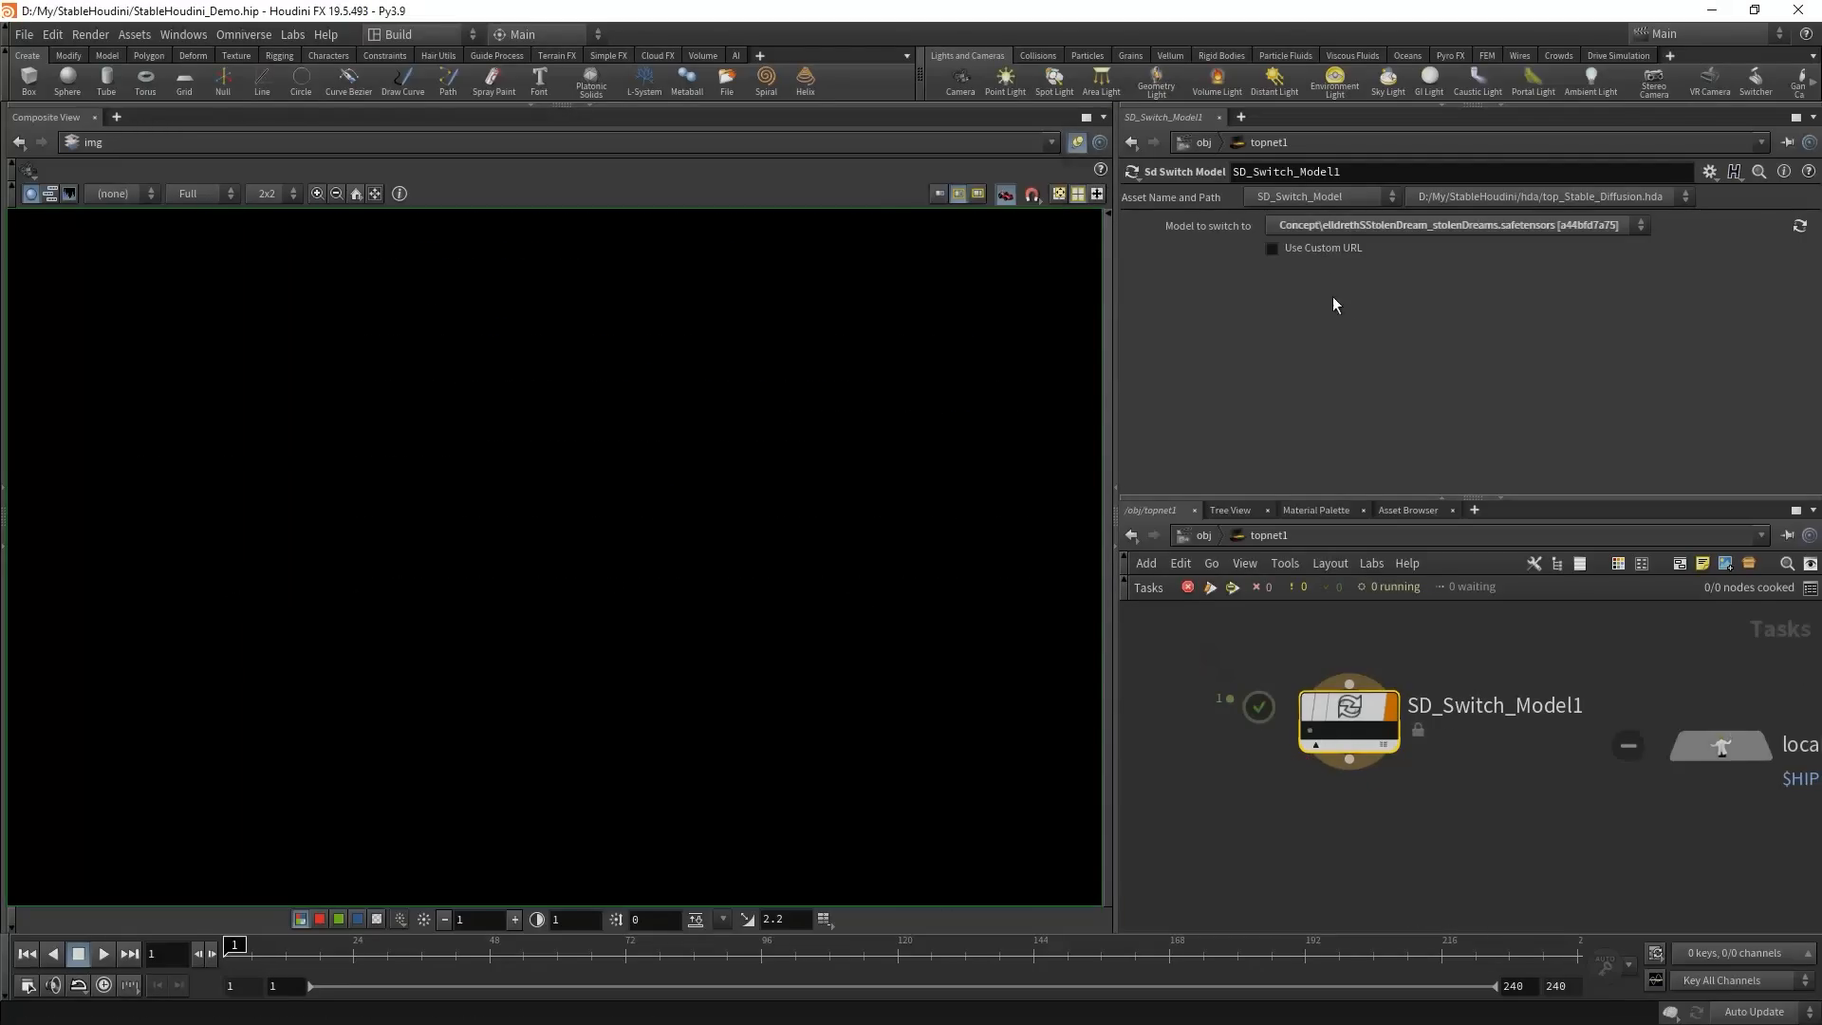
- Set the model to switch to as Concept\dreamshaper_5BakedVae.safetensors, and dirty and cook the SD_Switch_Model1 node again
left_click(1381, 235)
left_click(1341, 438)
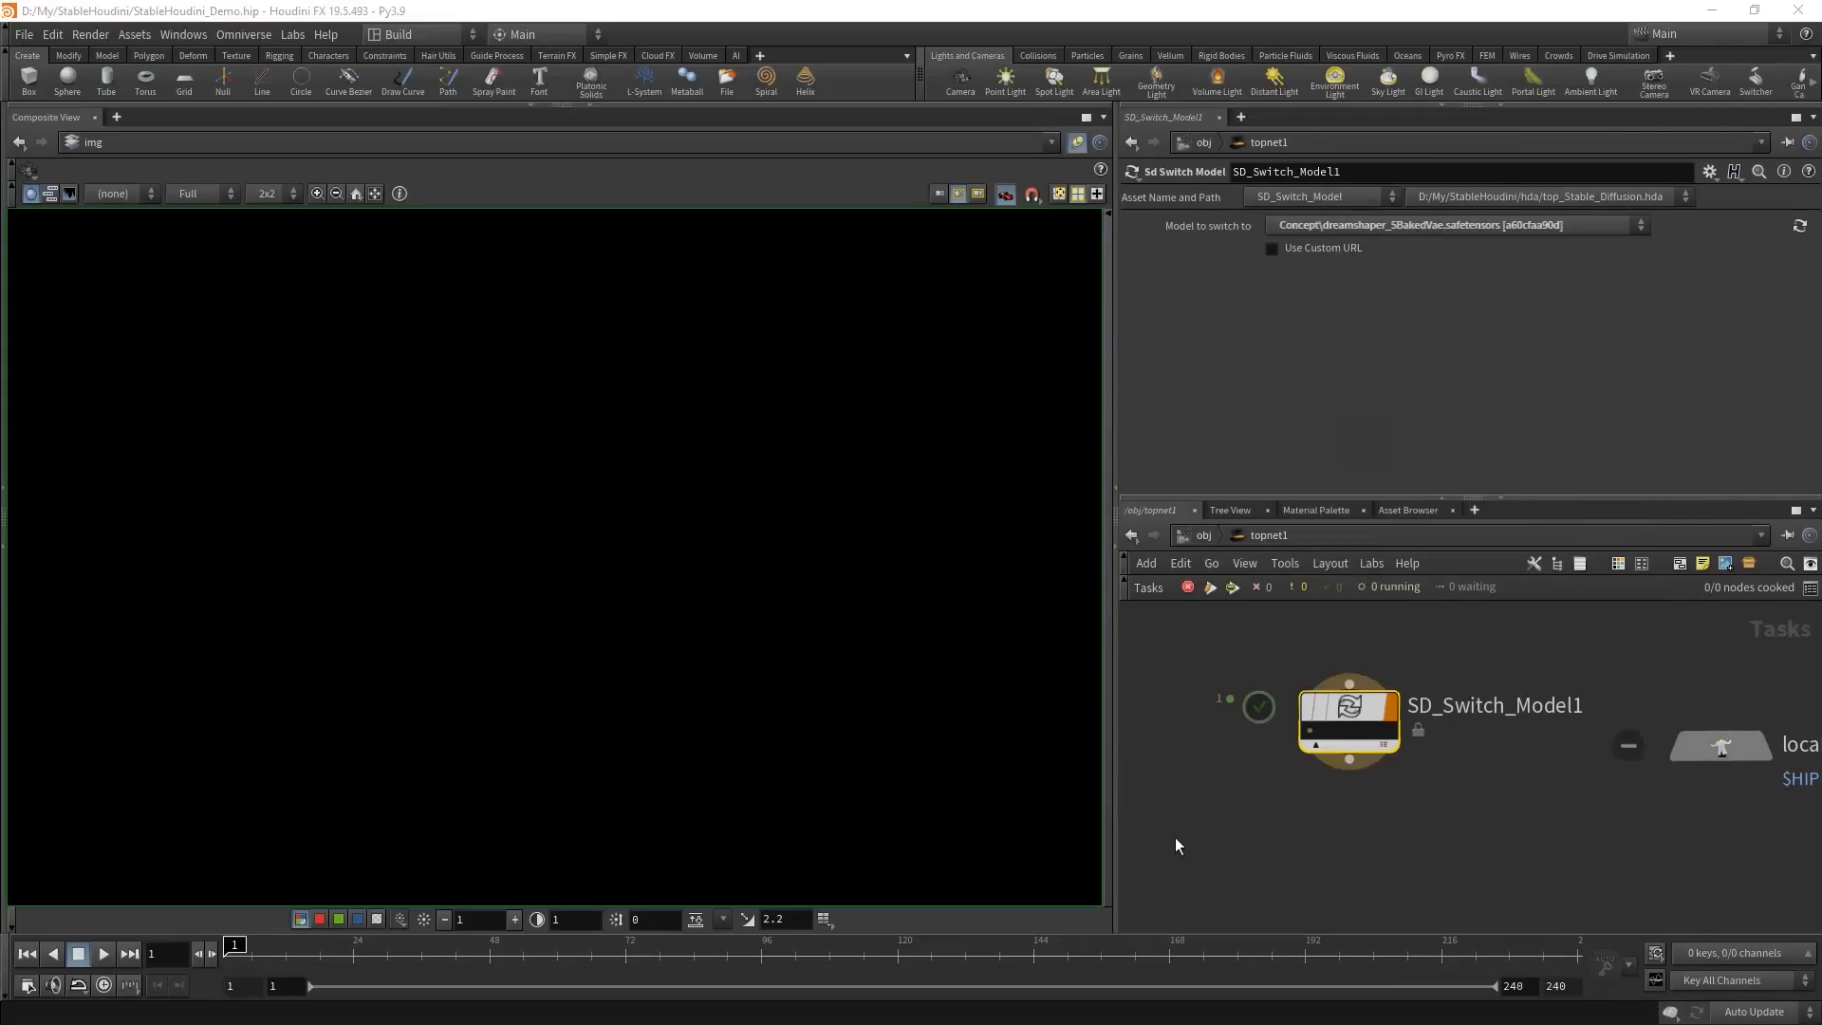
left_click_drag(1205, 804, 1491, 700)
scroll(1430, 829, "down", 3)
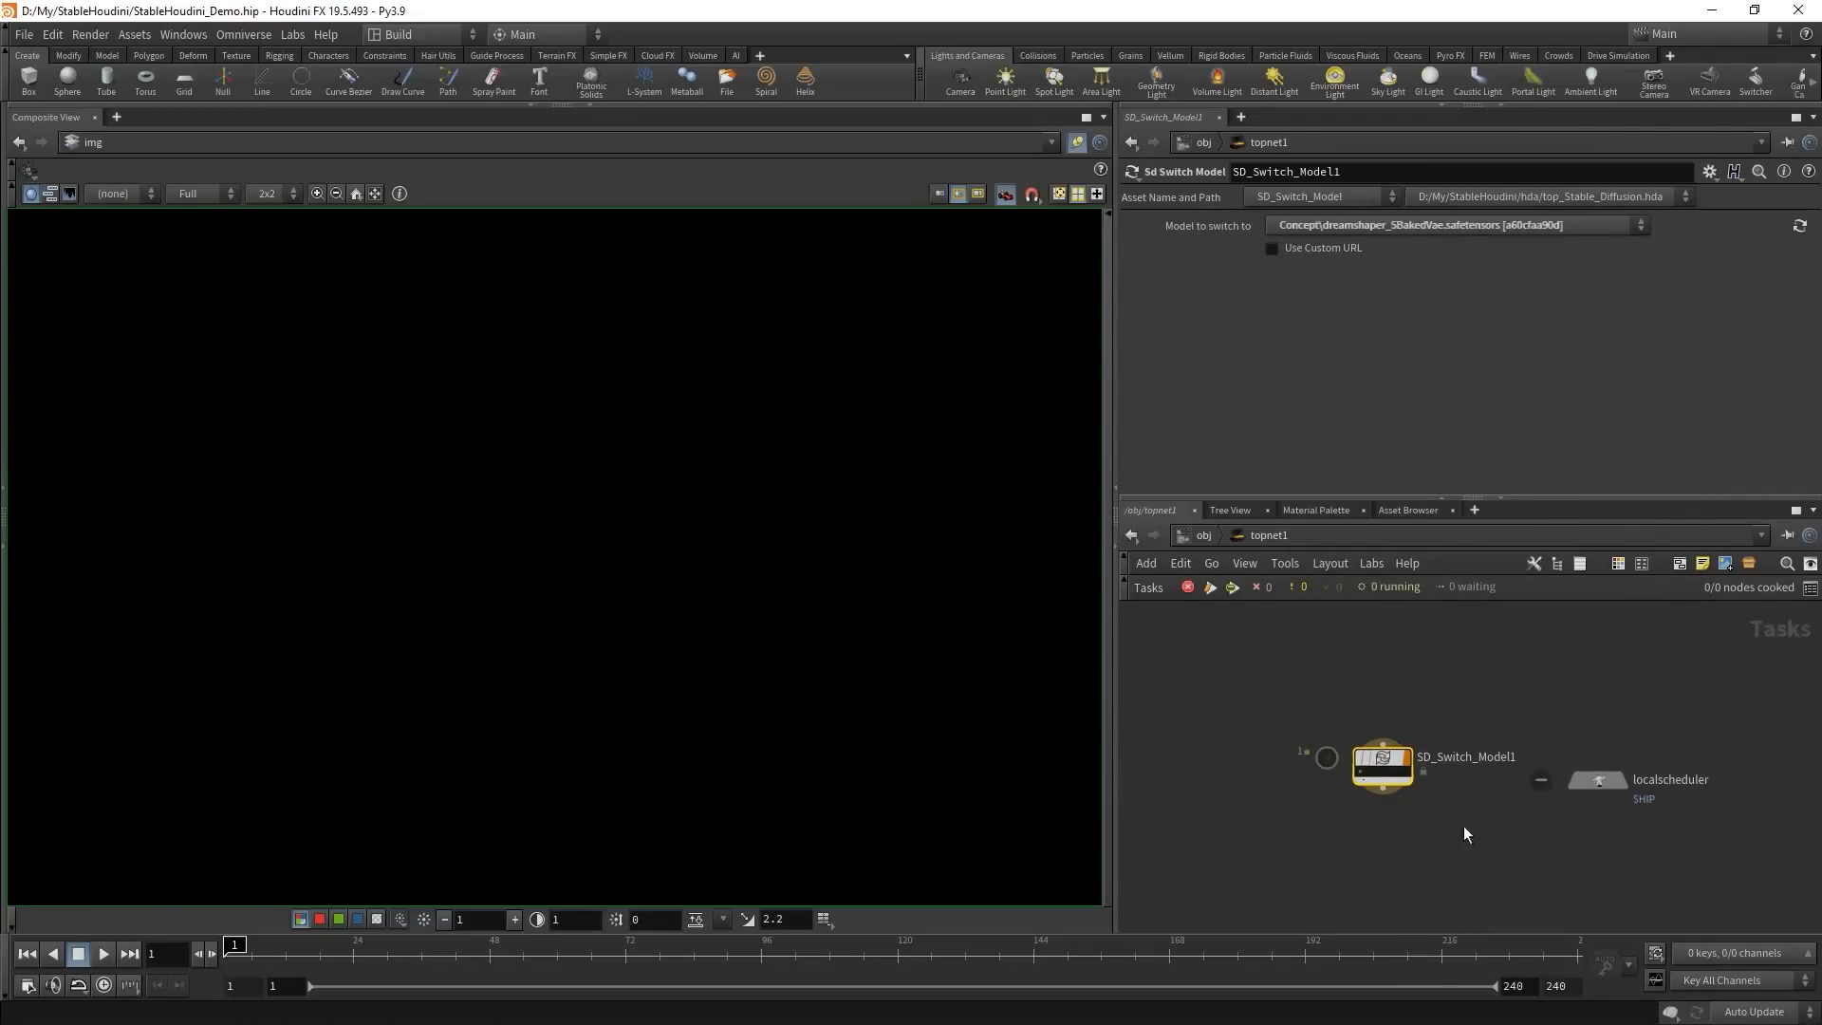
right_click(1387, 778)
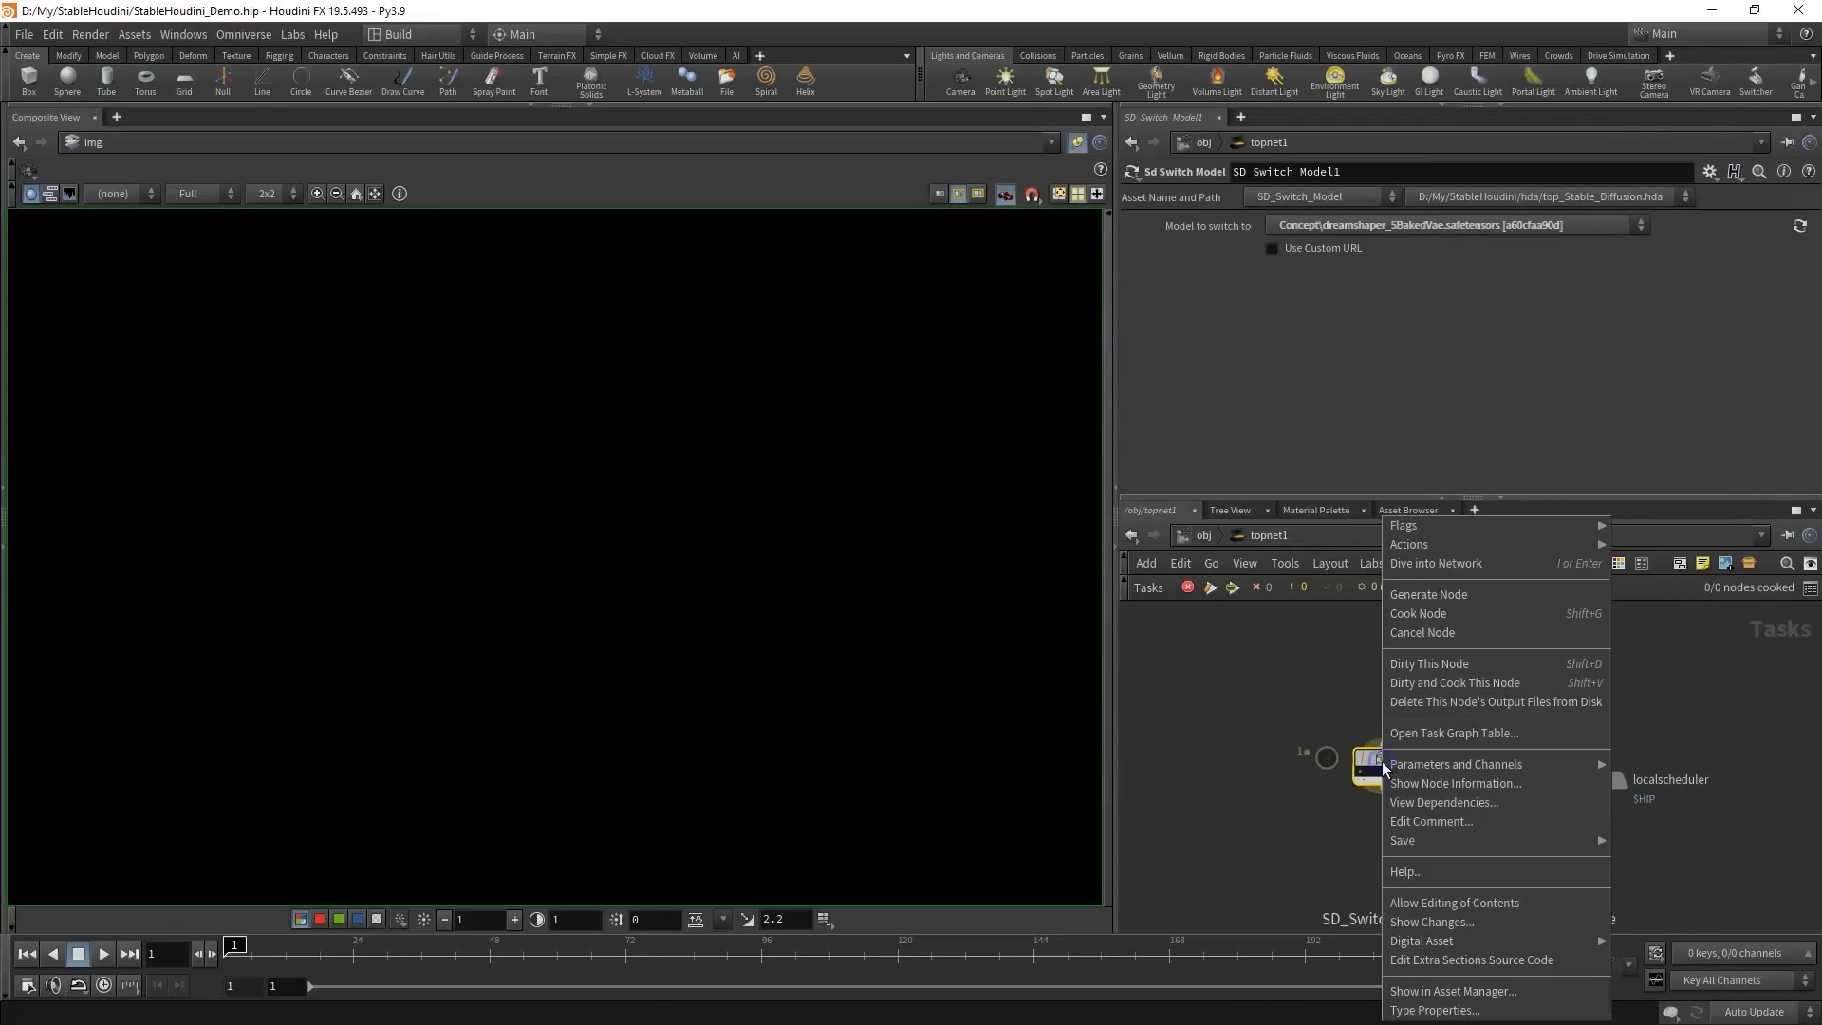
left_click(1505, 689)
middle_click_drag(1330, 848, 1293, 774)
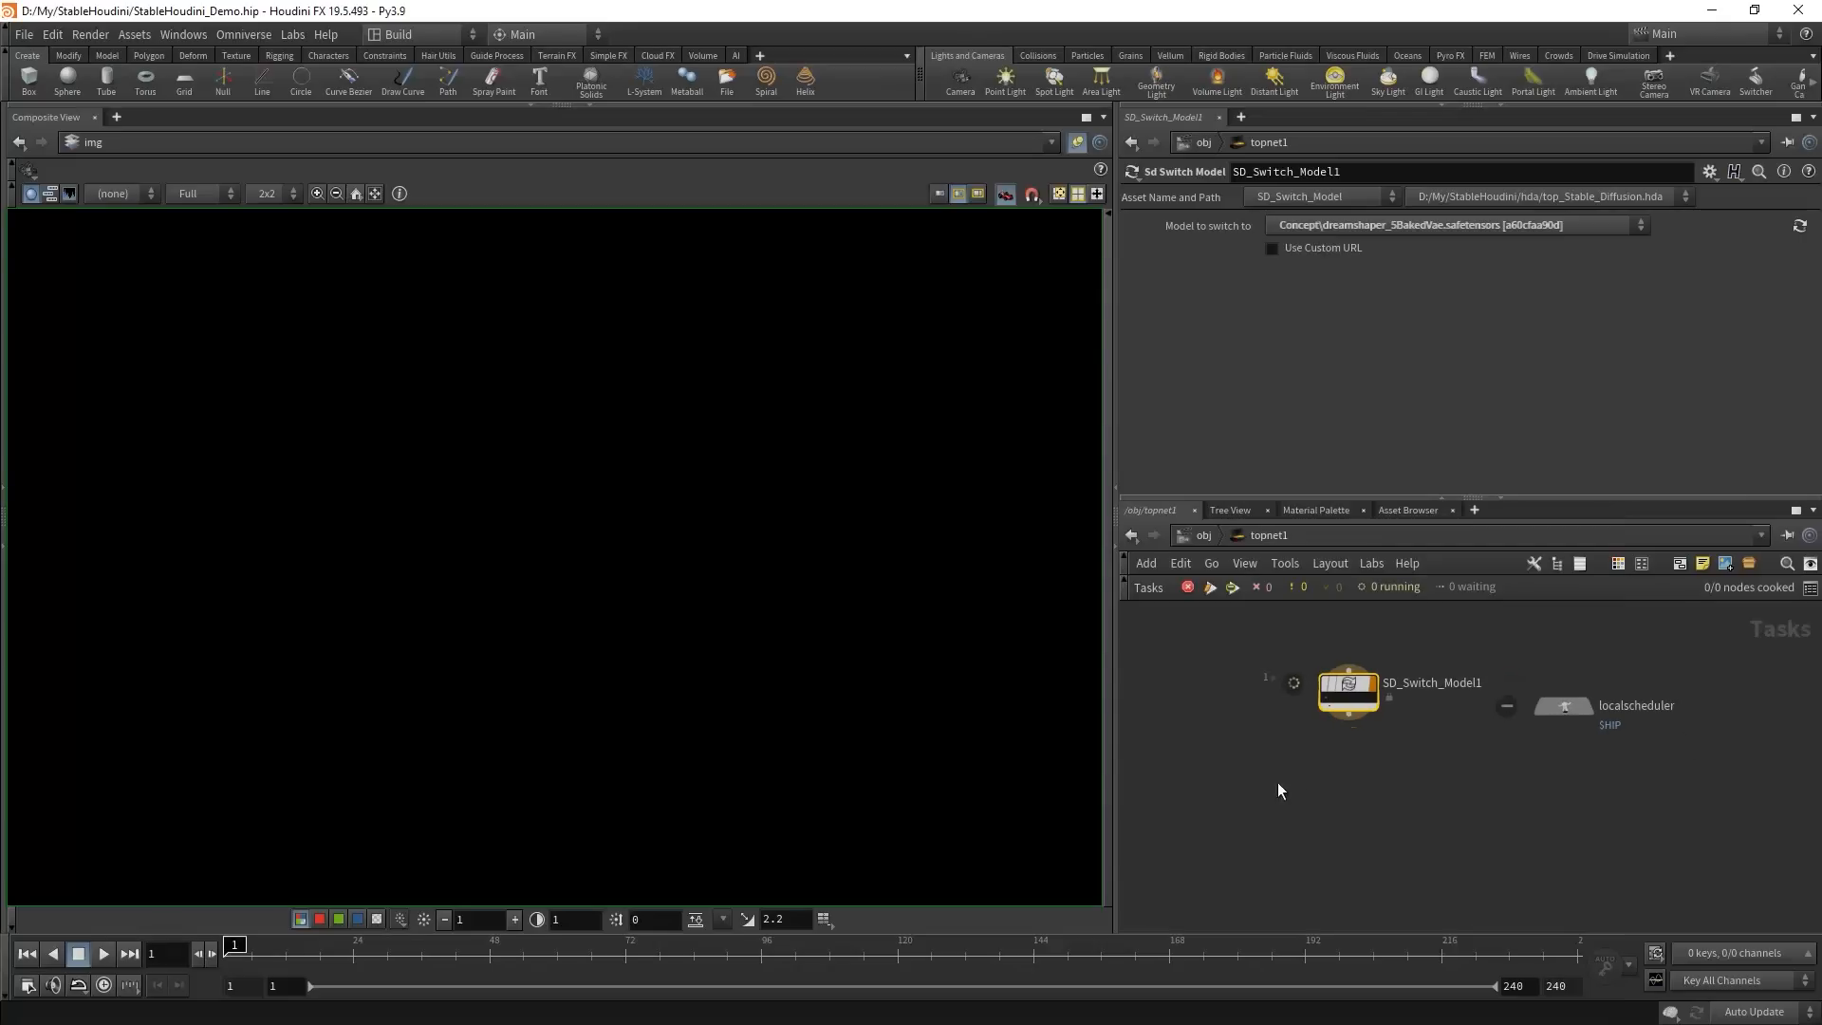
scroll(1232, 758, "up", 3)
left_click(1217, 772)
left_click_drag(1220, 623, 1302, 633)
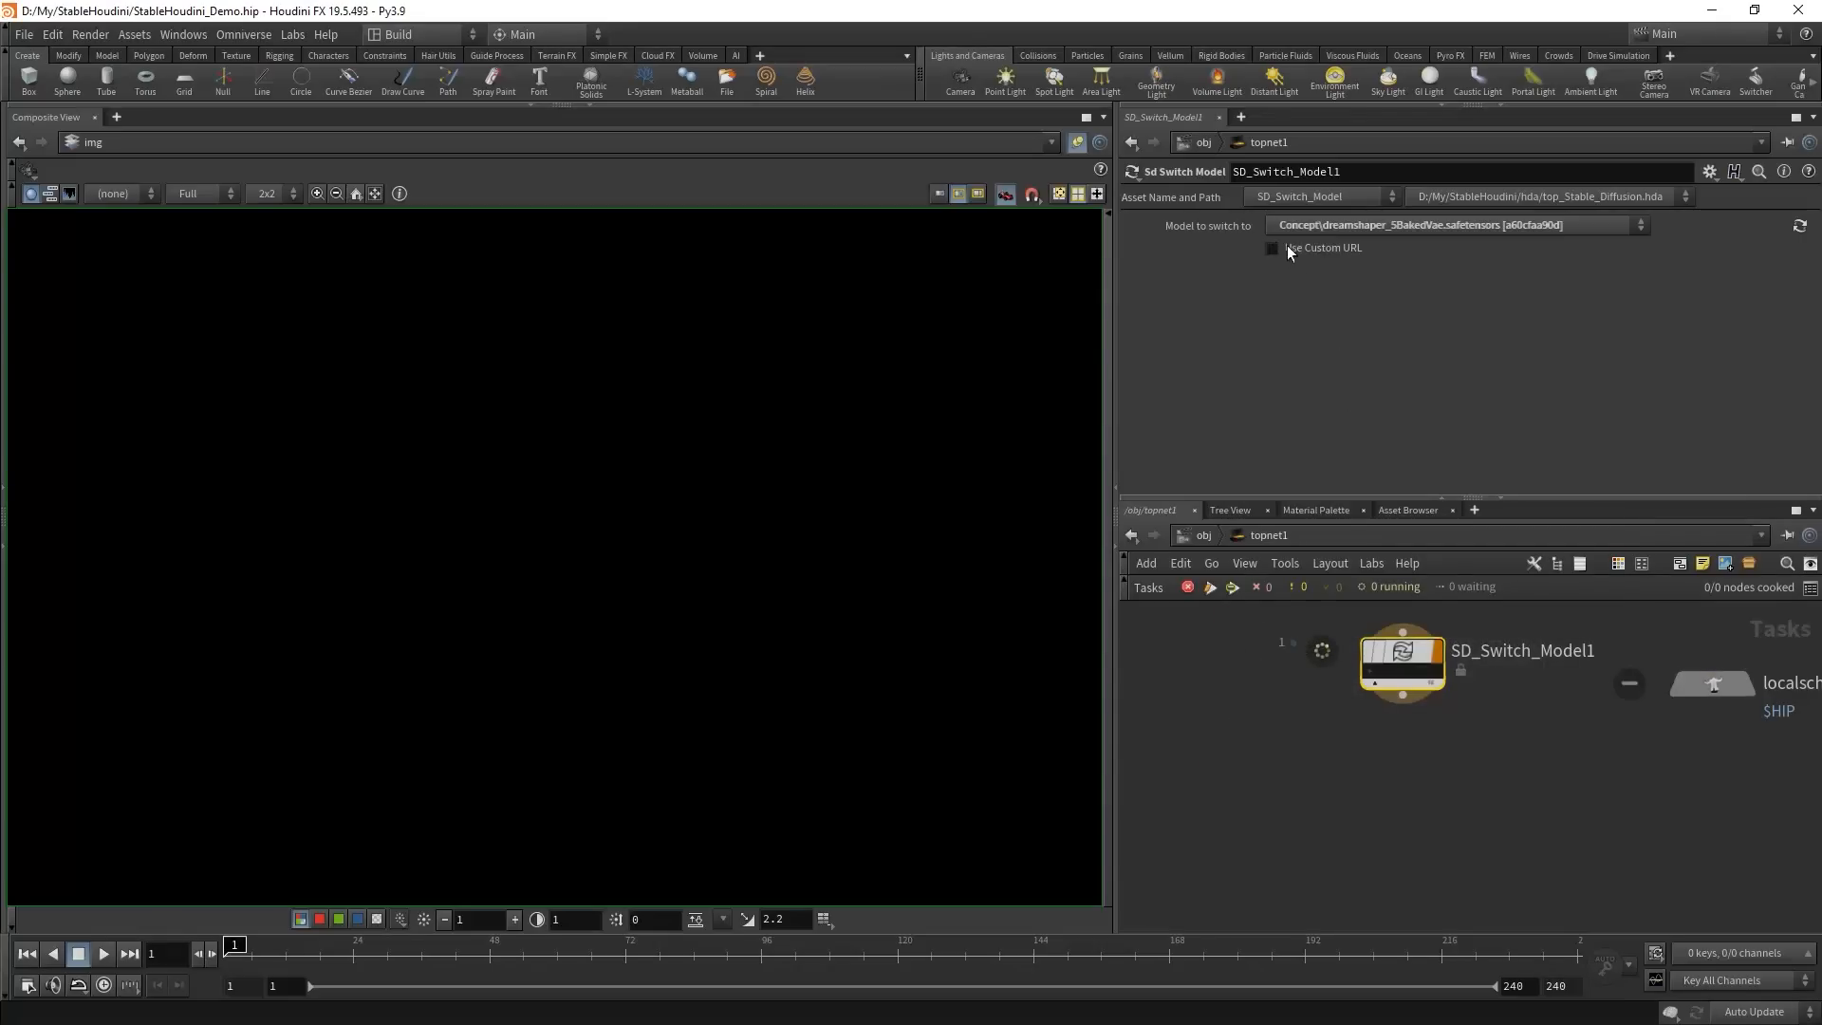
- Turn on the custom URL option of SD_Switch_Model1, examine its server address and port, and turn the option off again
left_click(1326, 246)
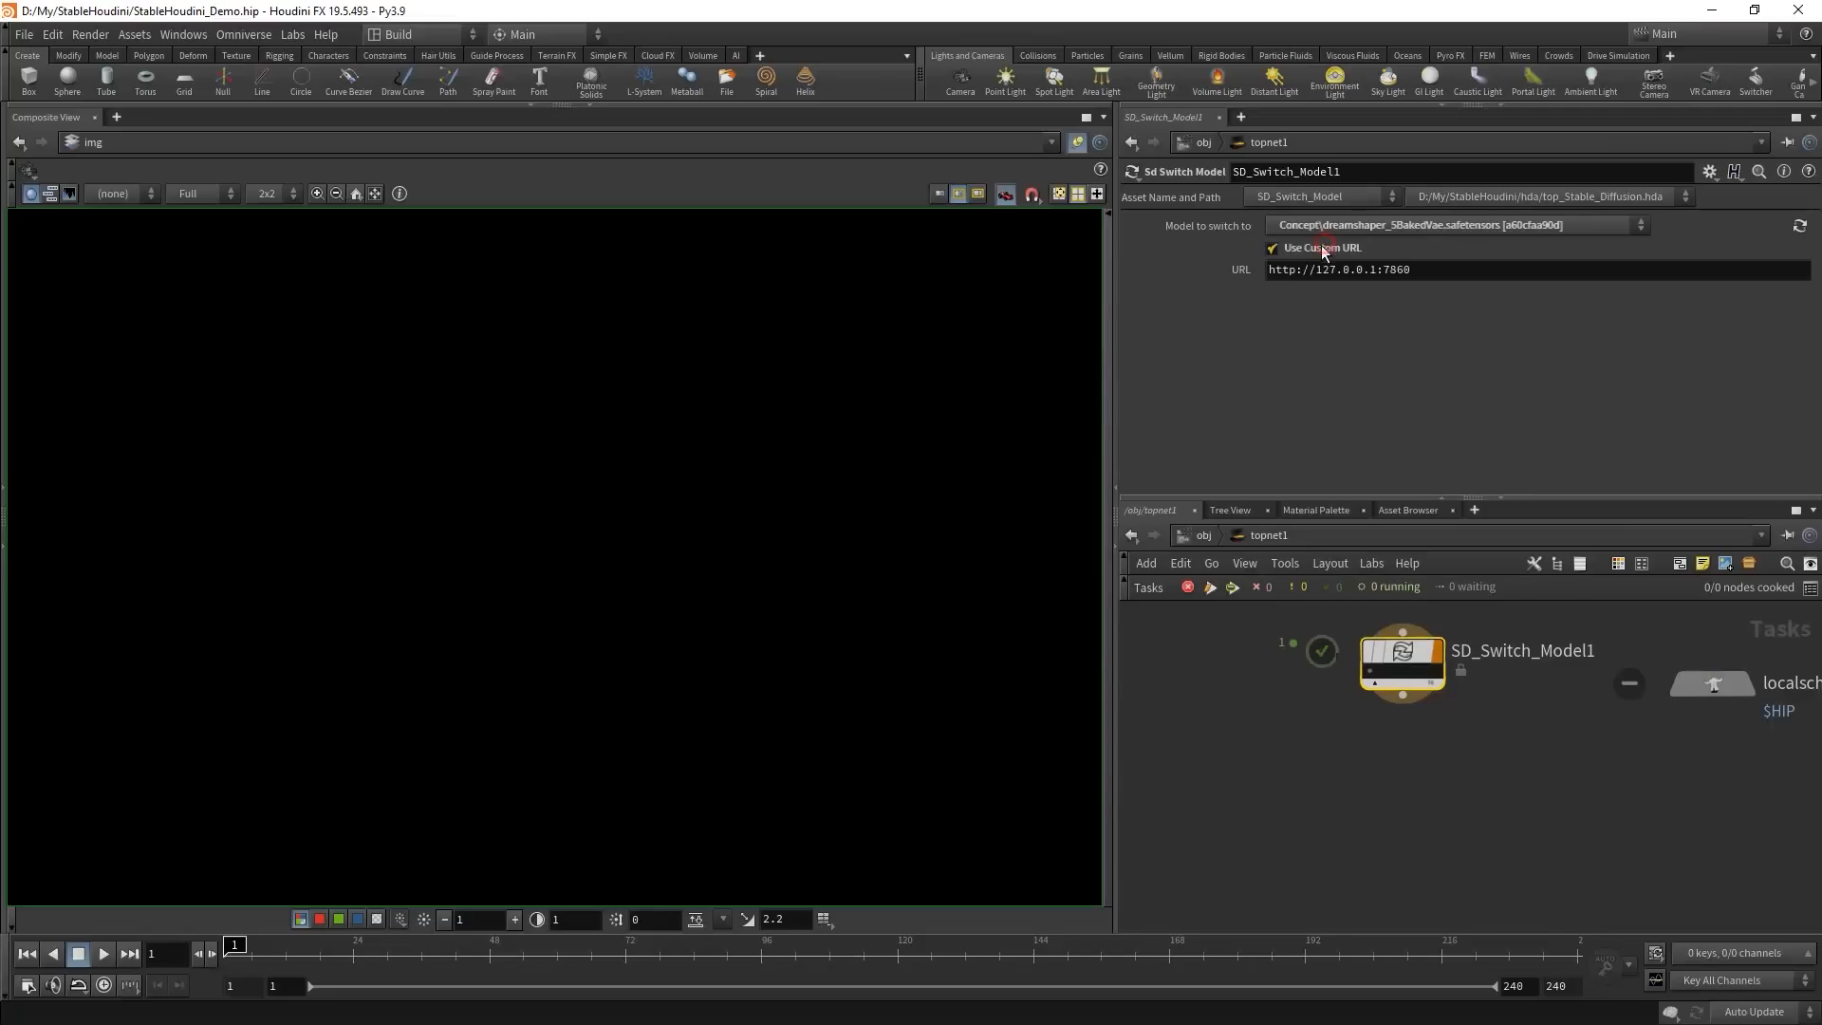
double_click(1379, 274)
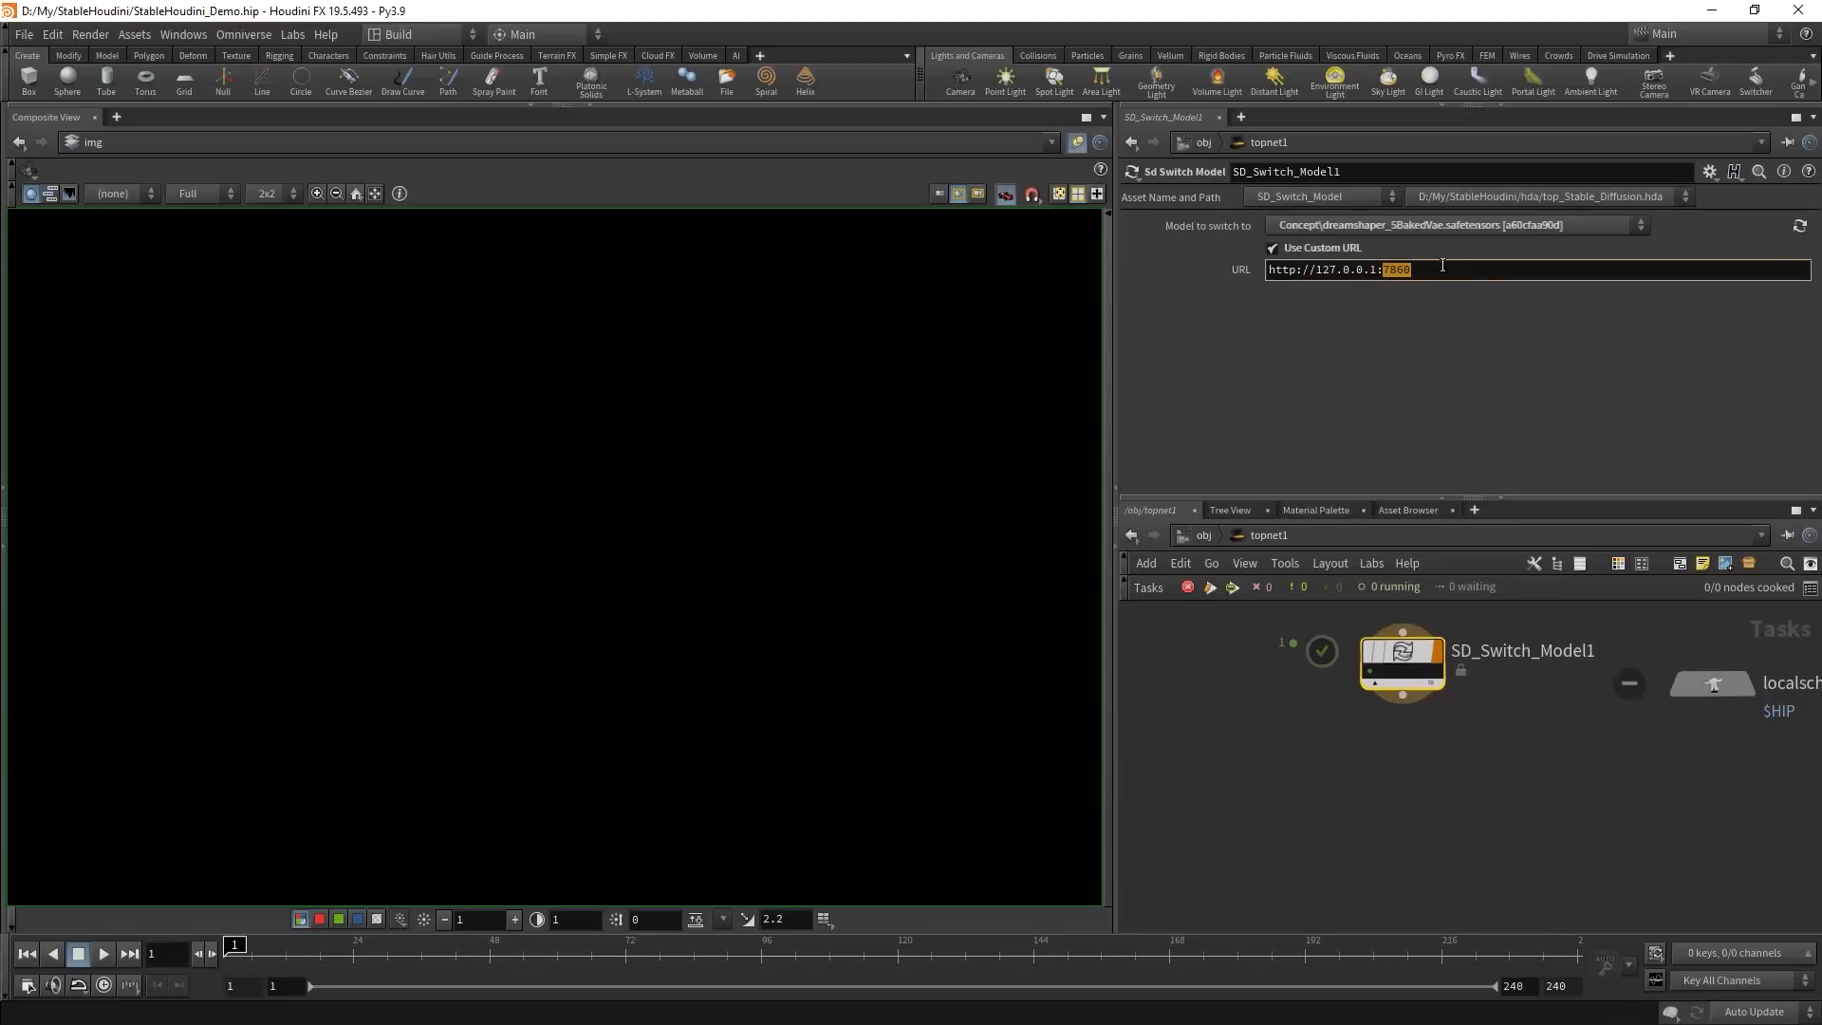
left_click_drag(1315, 273, 1377, 275)
left_click(1309, 248)
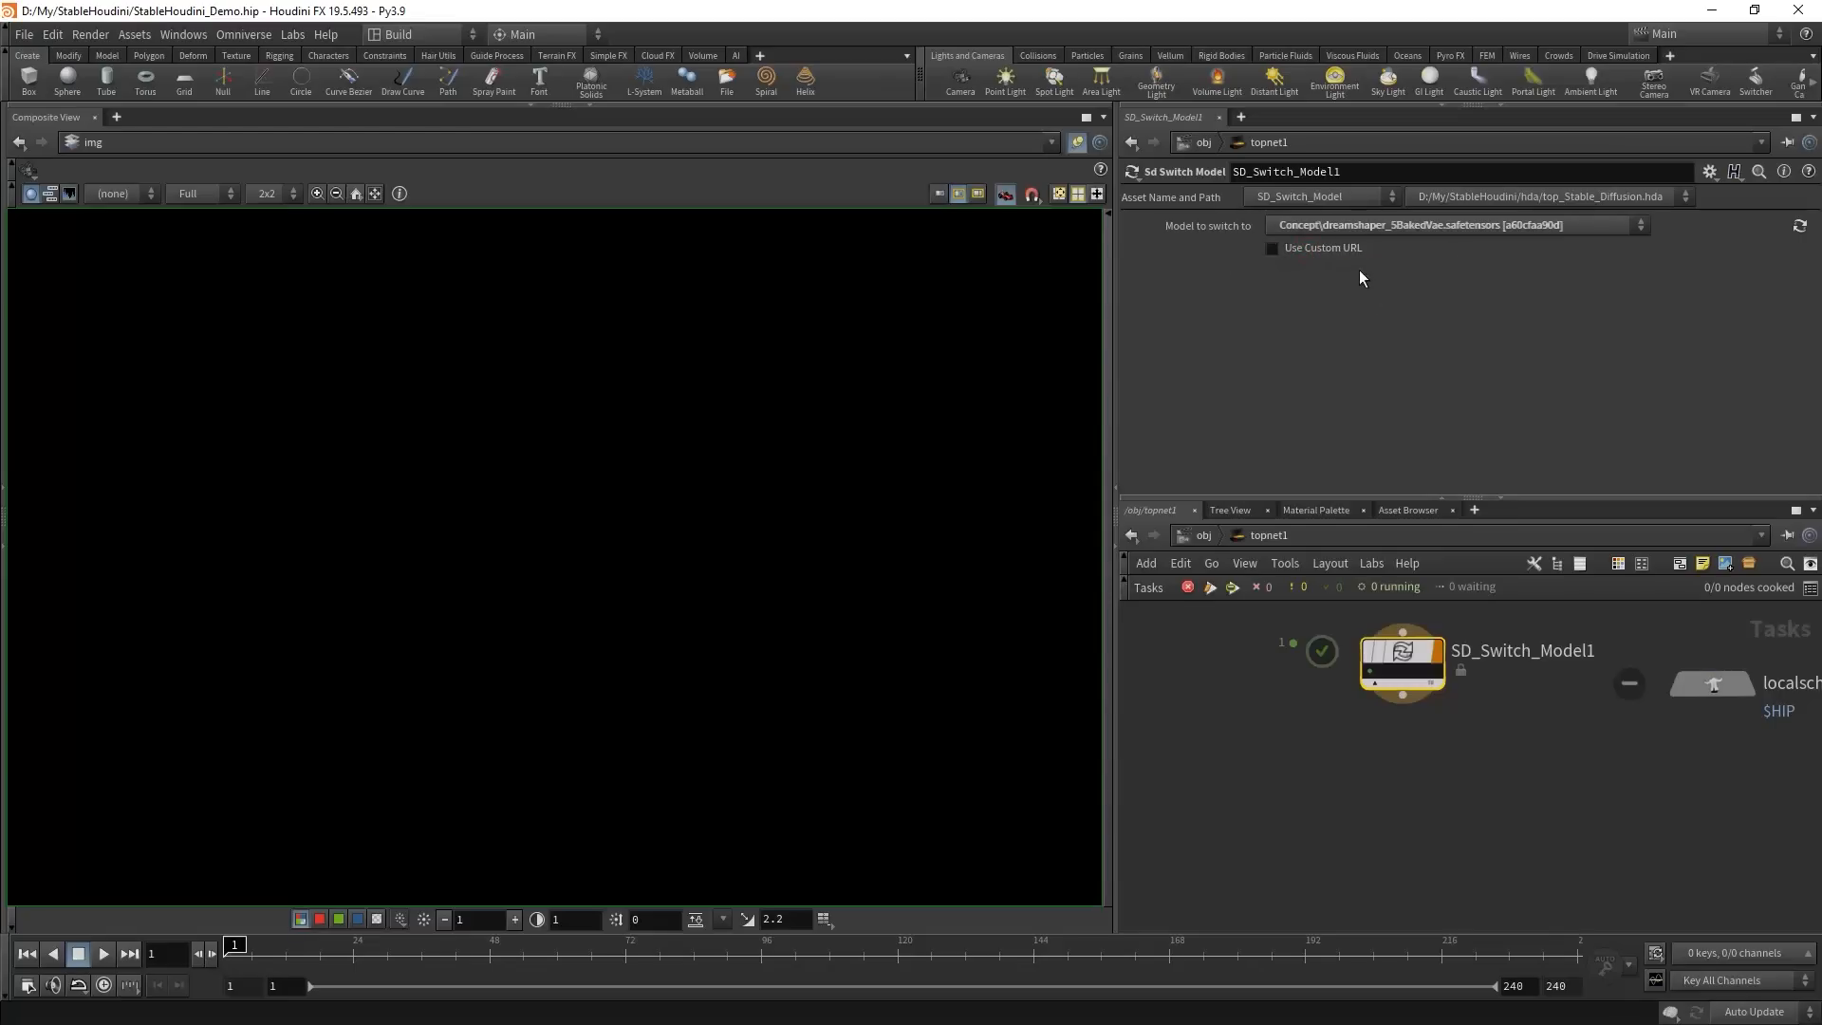
left_click(1324, 251)
double_click(1448, 275)
triple_click(1589, 275)
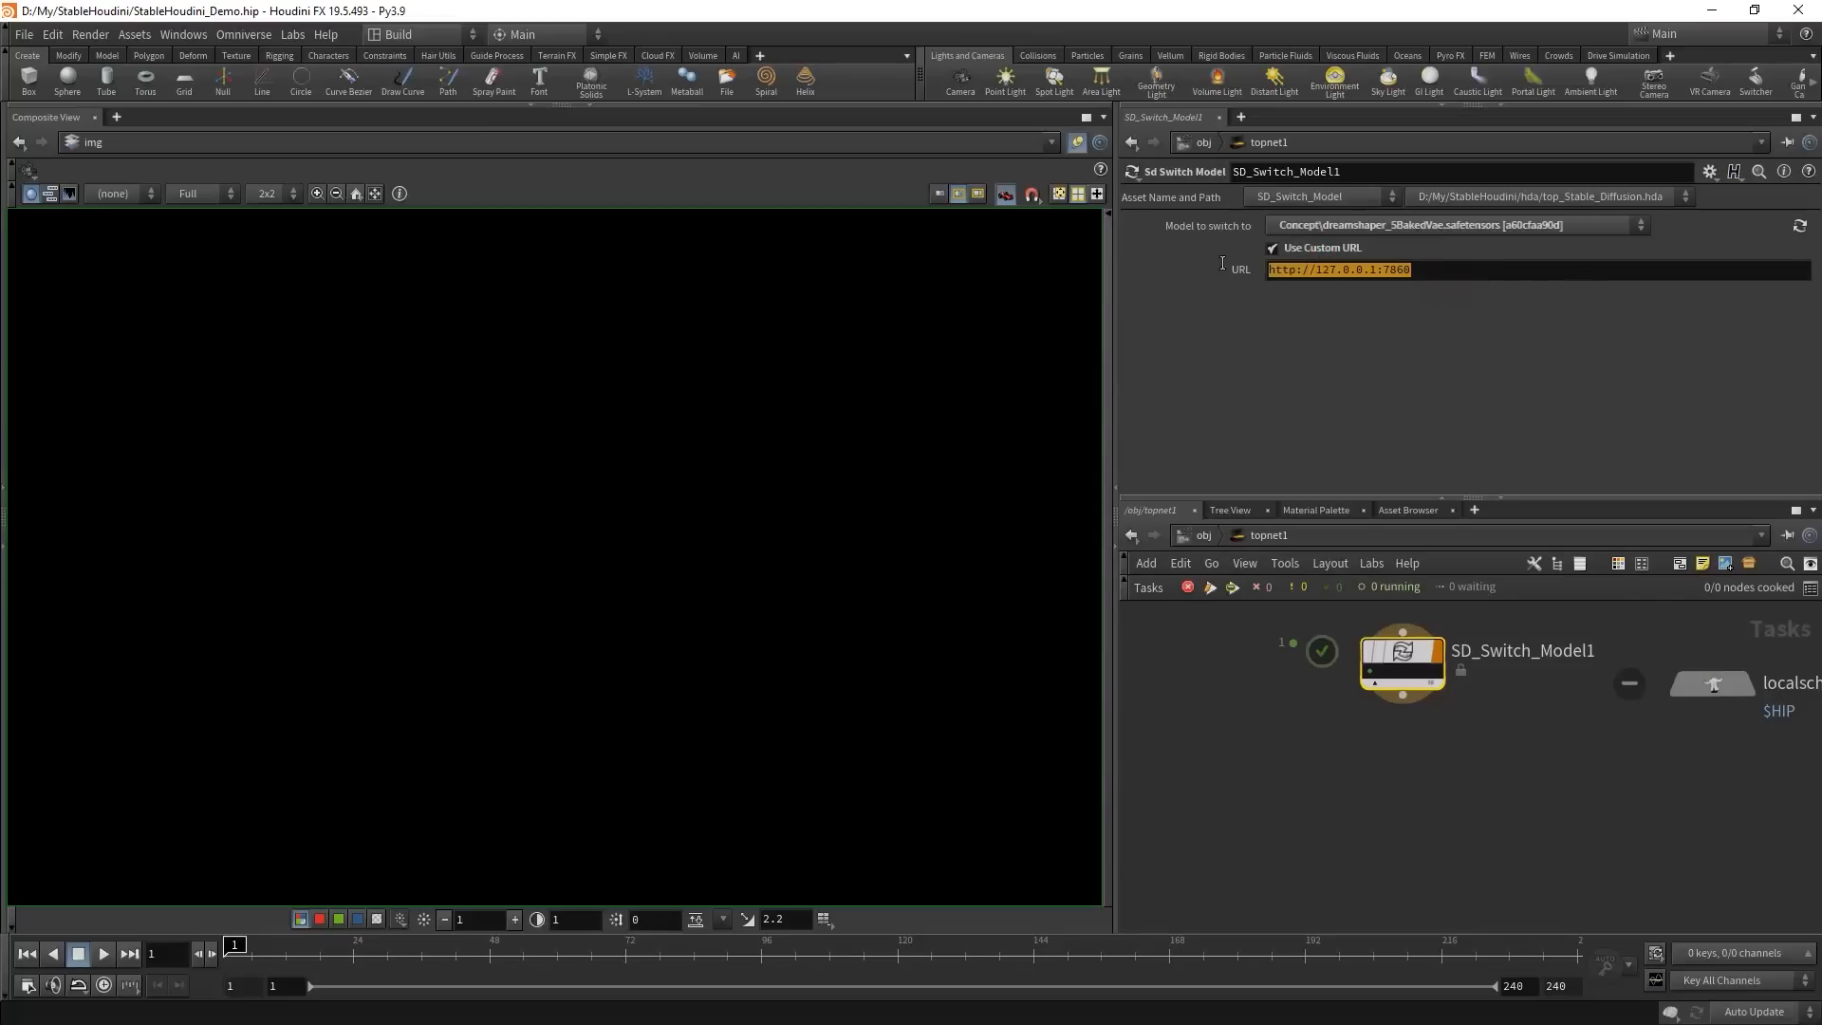
left_click(1560, 275)
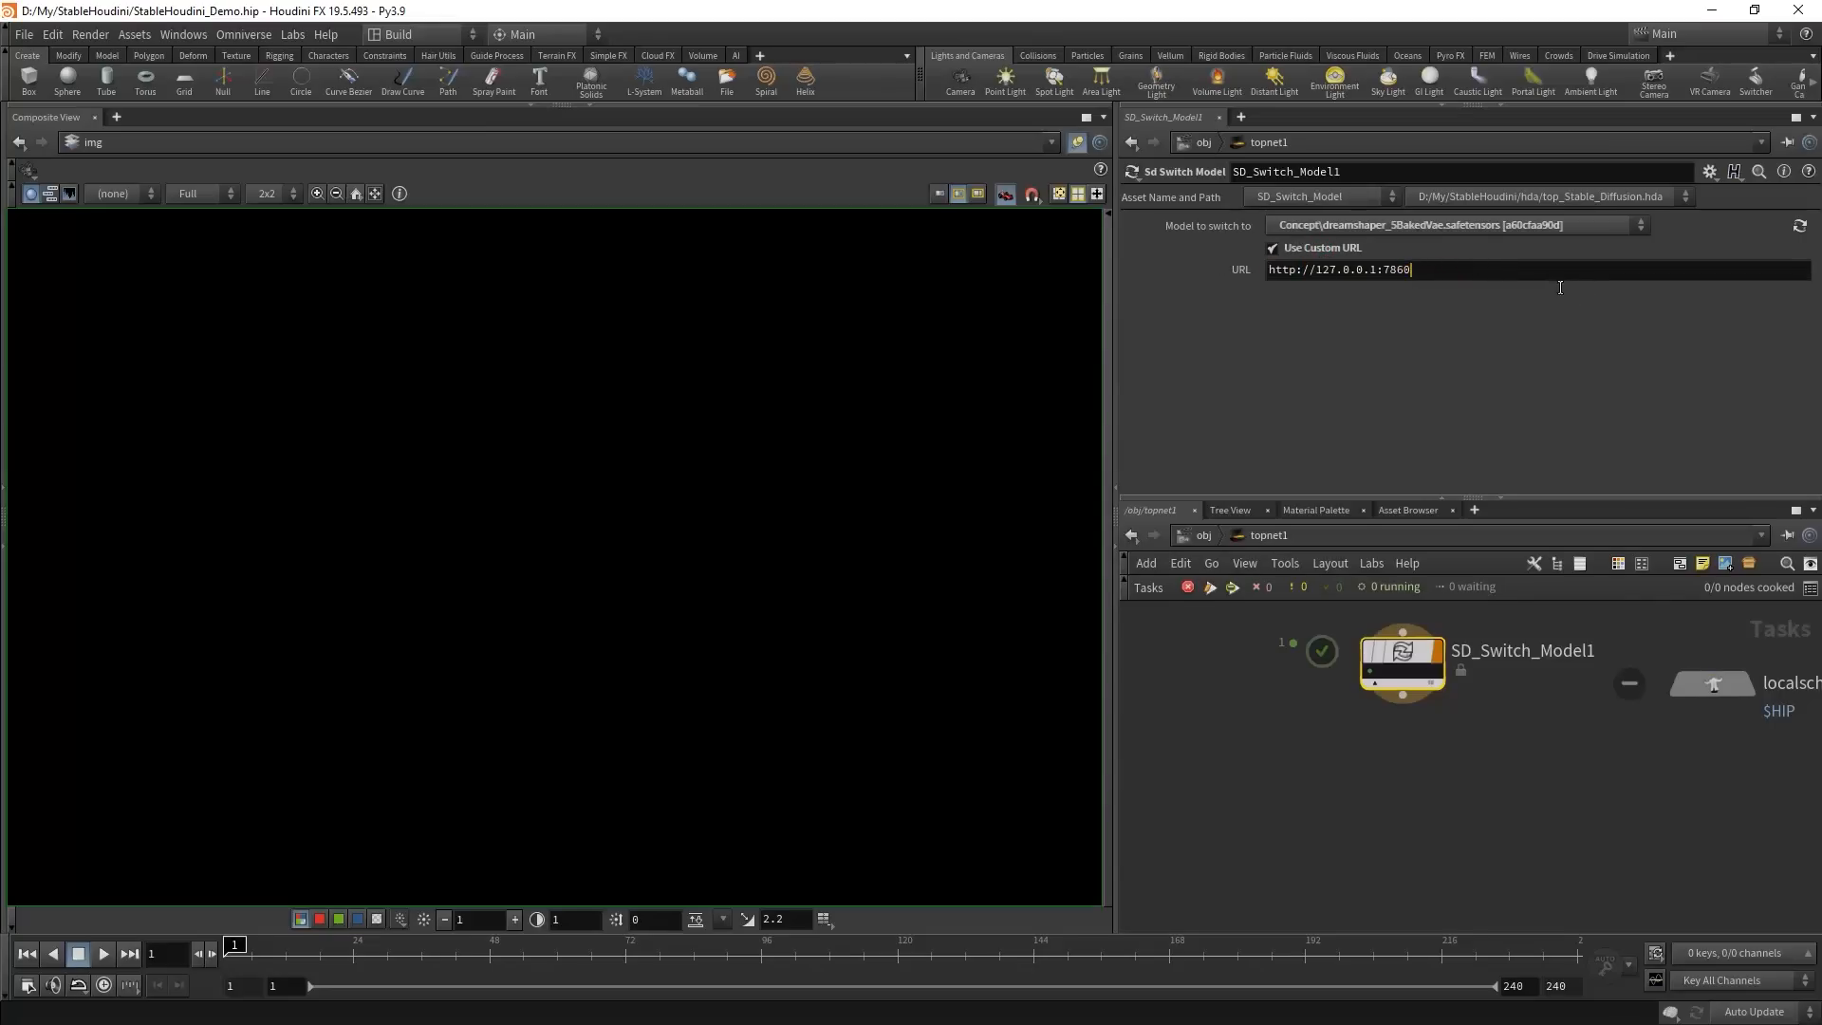
left_click(1272, 248)
- Add an SD_Dream node from the Stable Diffusion category, wired below SD_Switch_Model1
key("Tab")
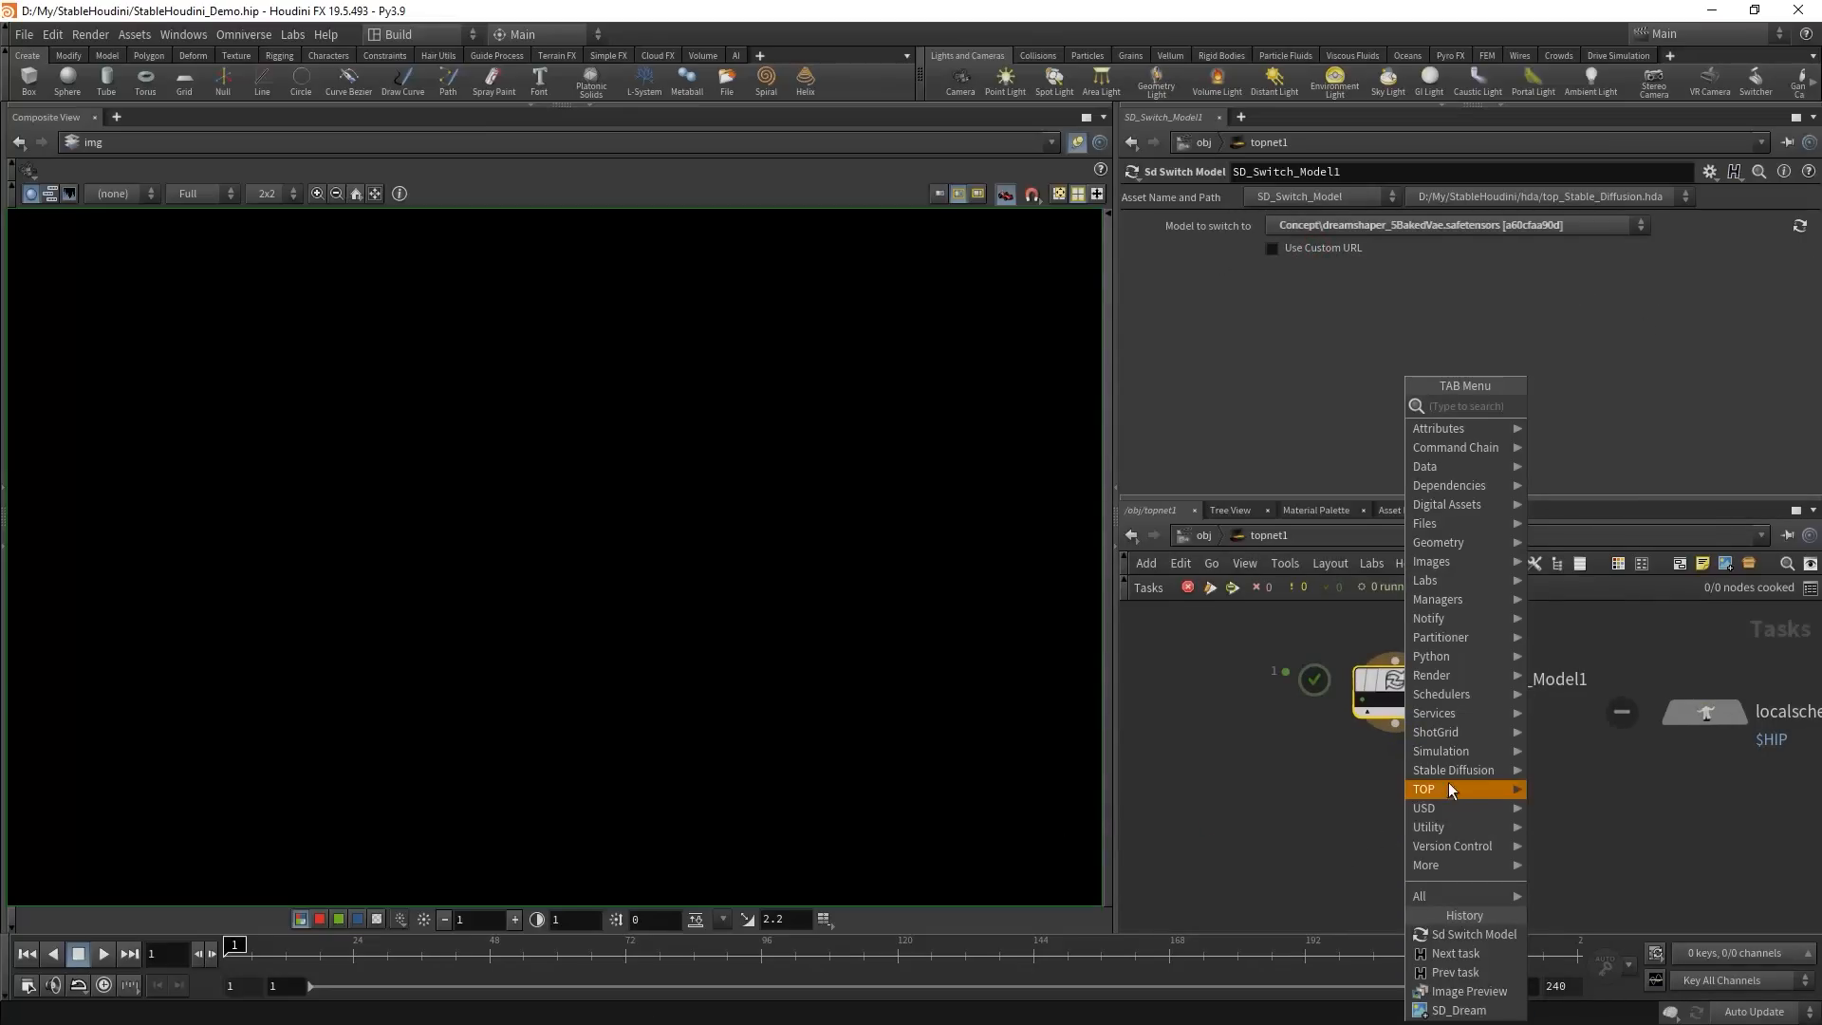
mouse_move(1446, 769)
left_click(1558, 827)
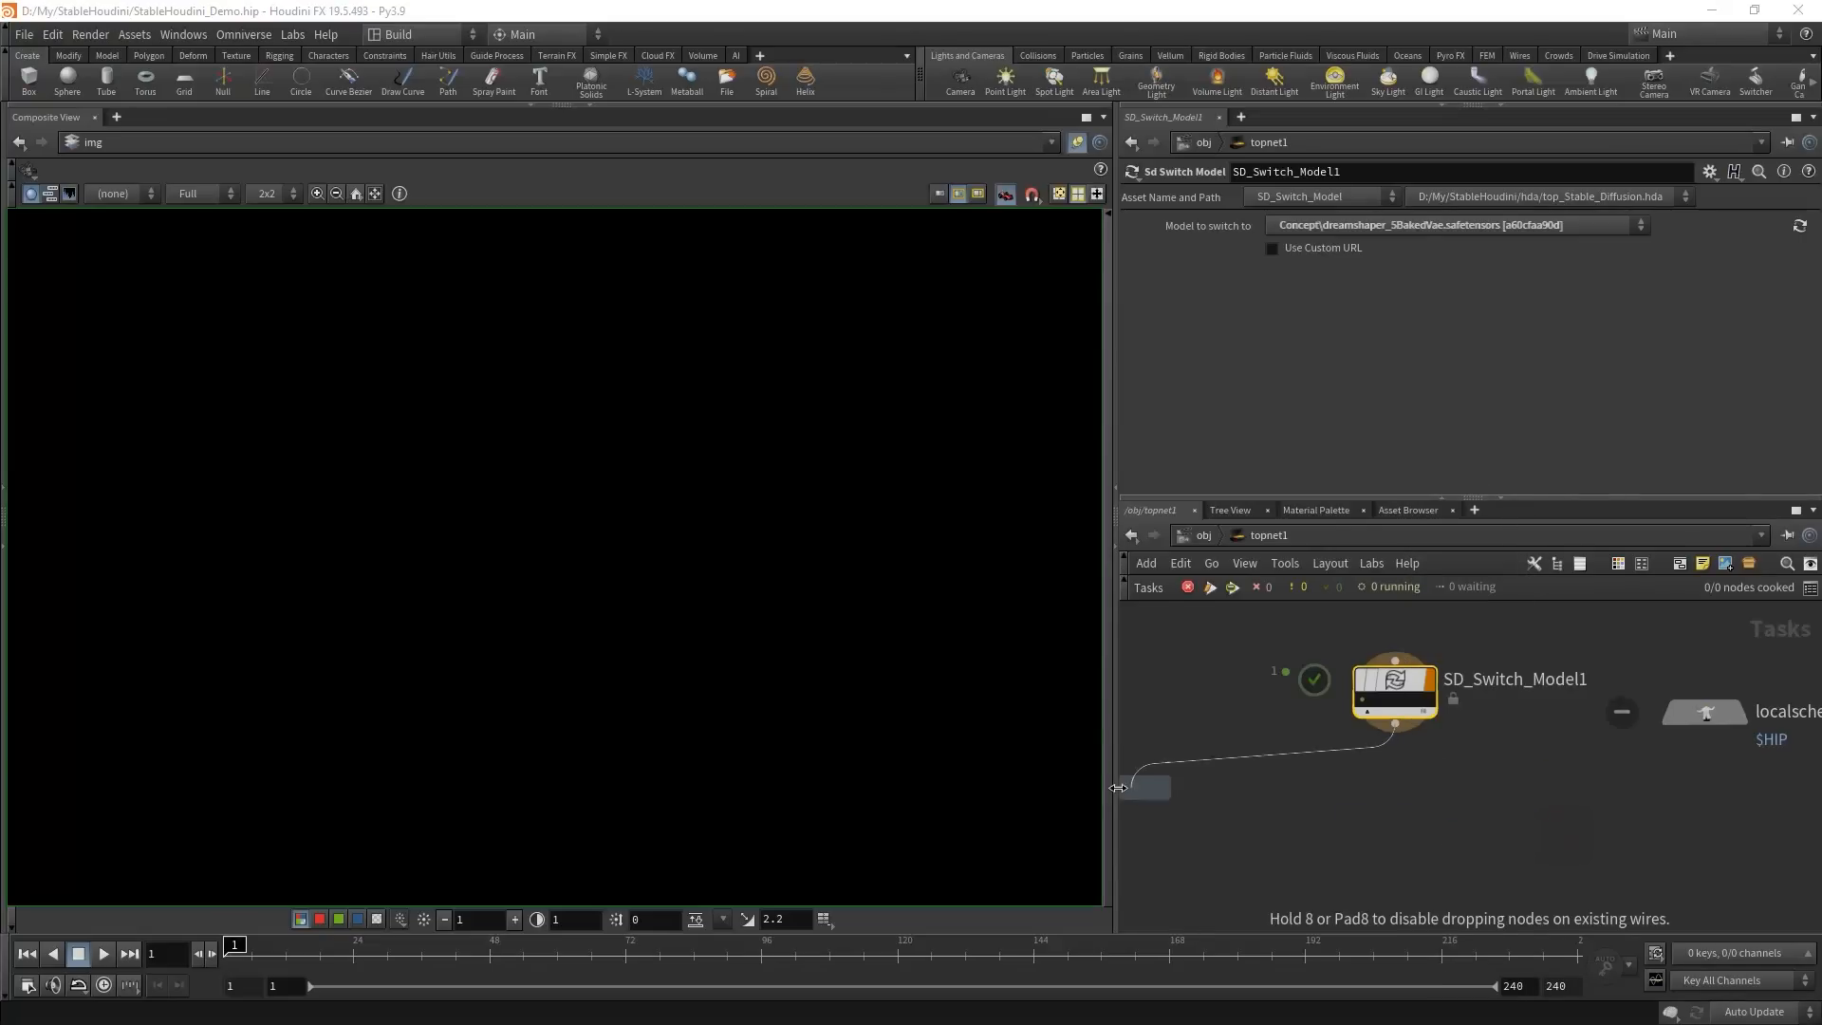
left_click(1234, 797)
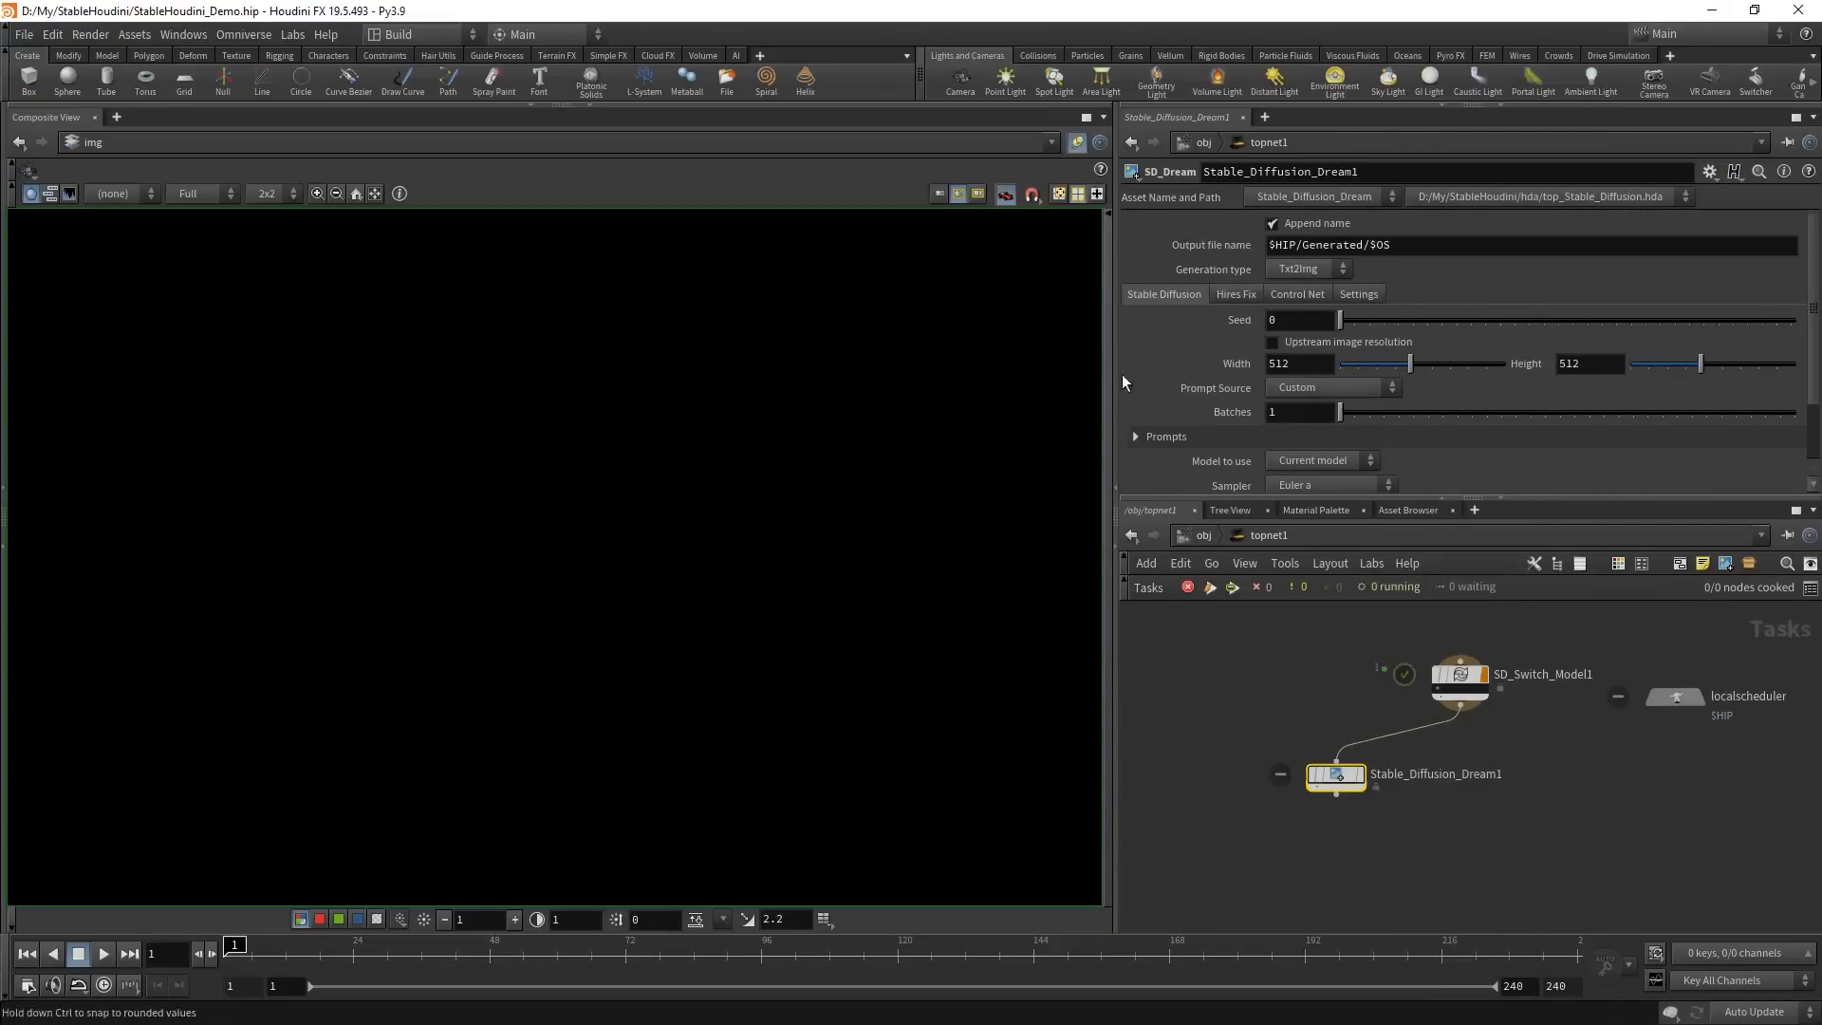
- Connect an Image Preview node from the Digital Assets category to the output of Stable_Diffusion_Dream1
left_click(1340, 801)
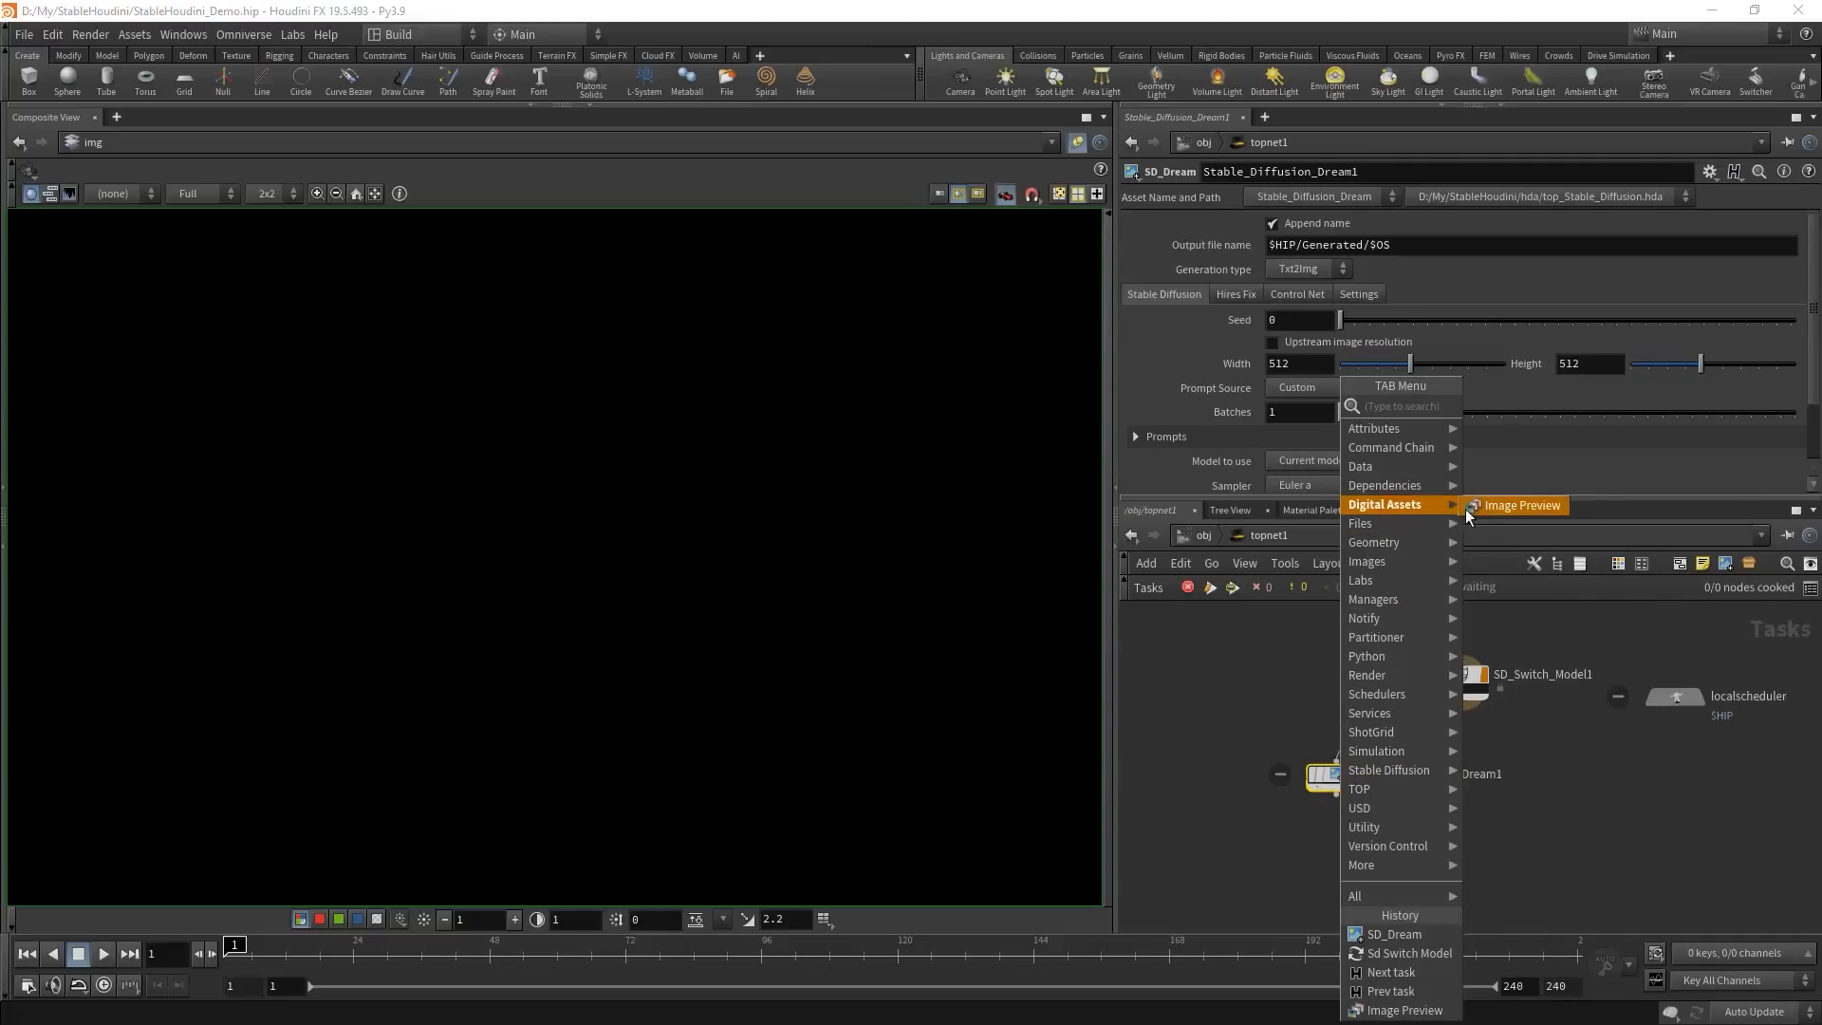
left_click(1517, 505)
left_click(1250, 839)
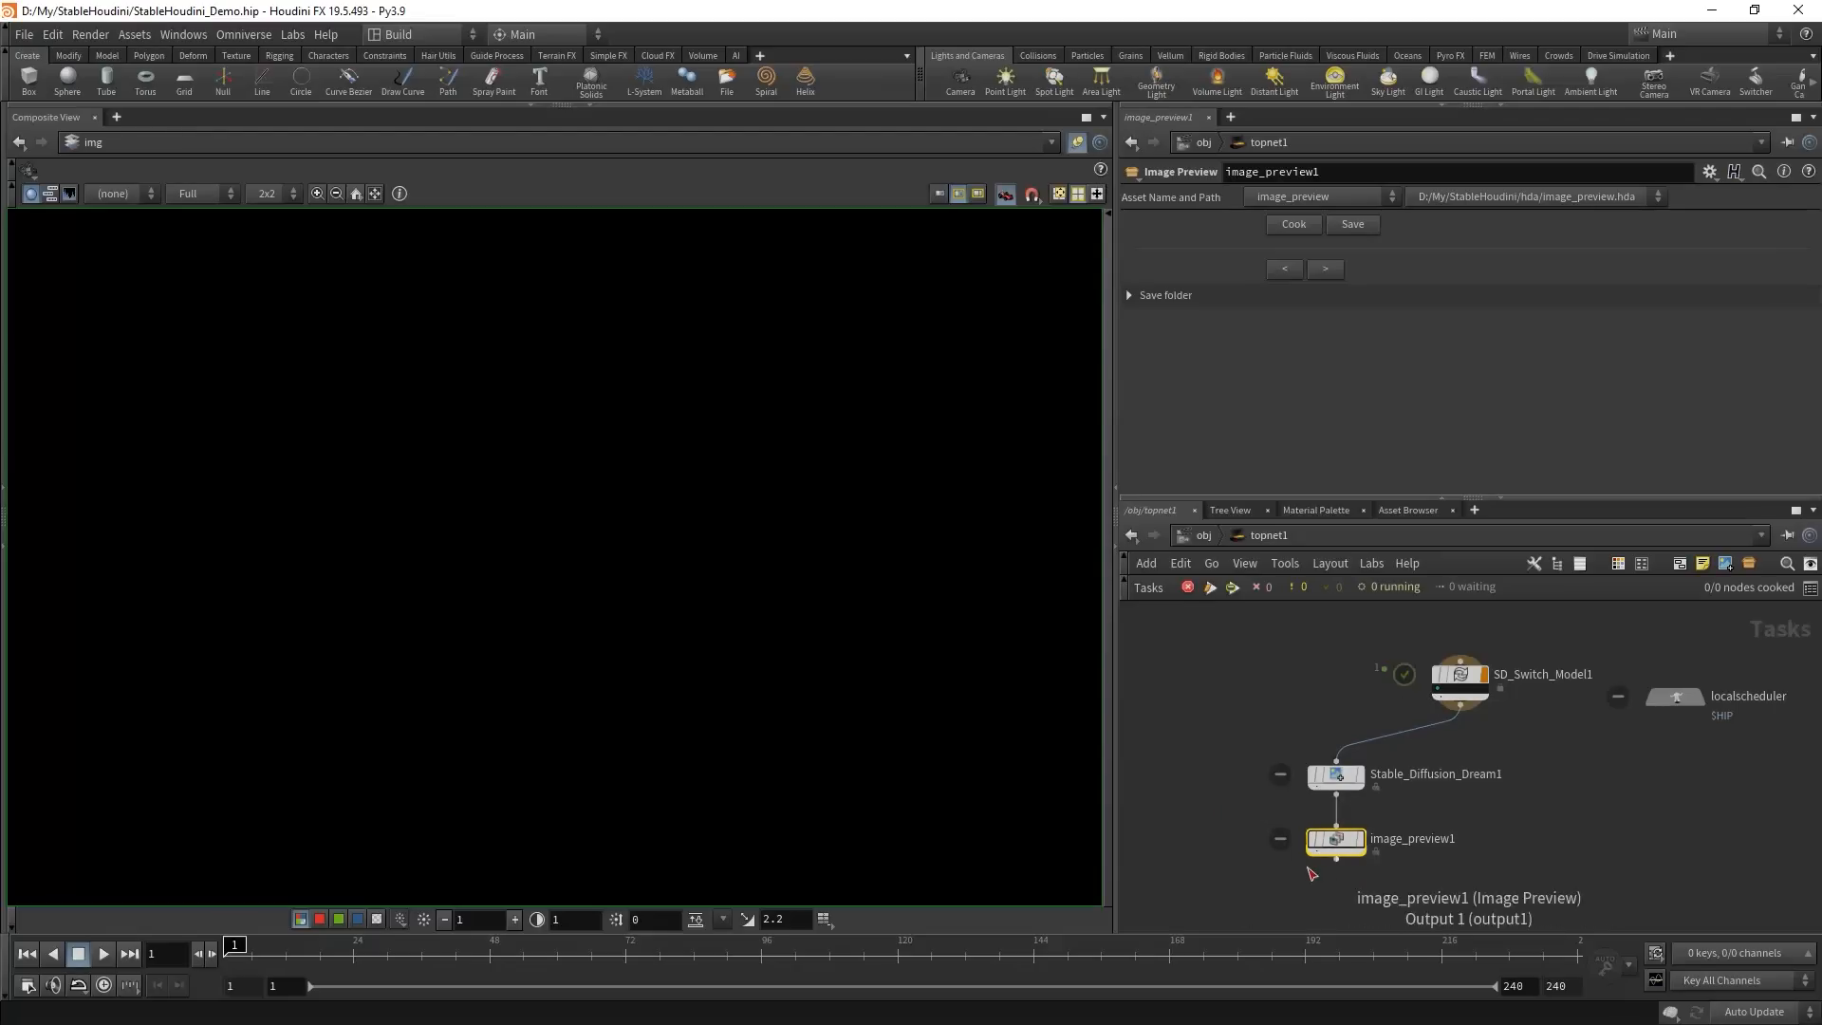
left_click(115, 117)
mouse_move(131, 157)
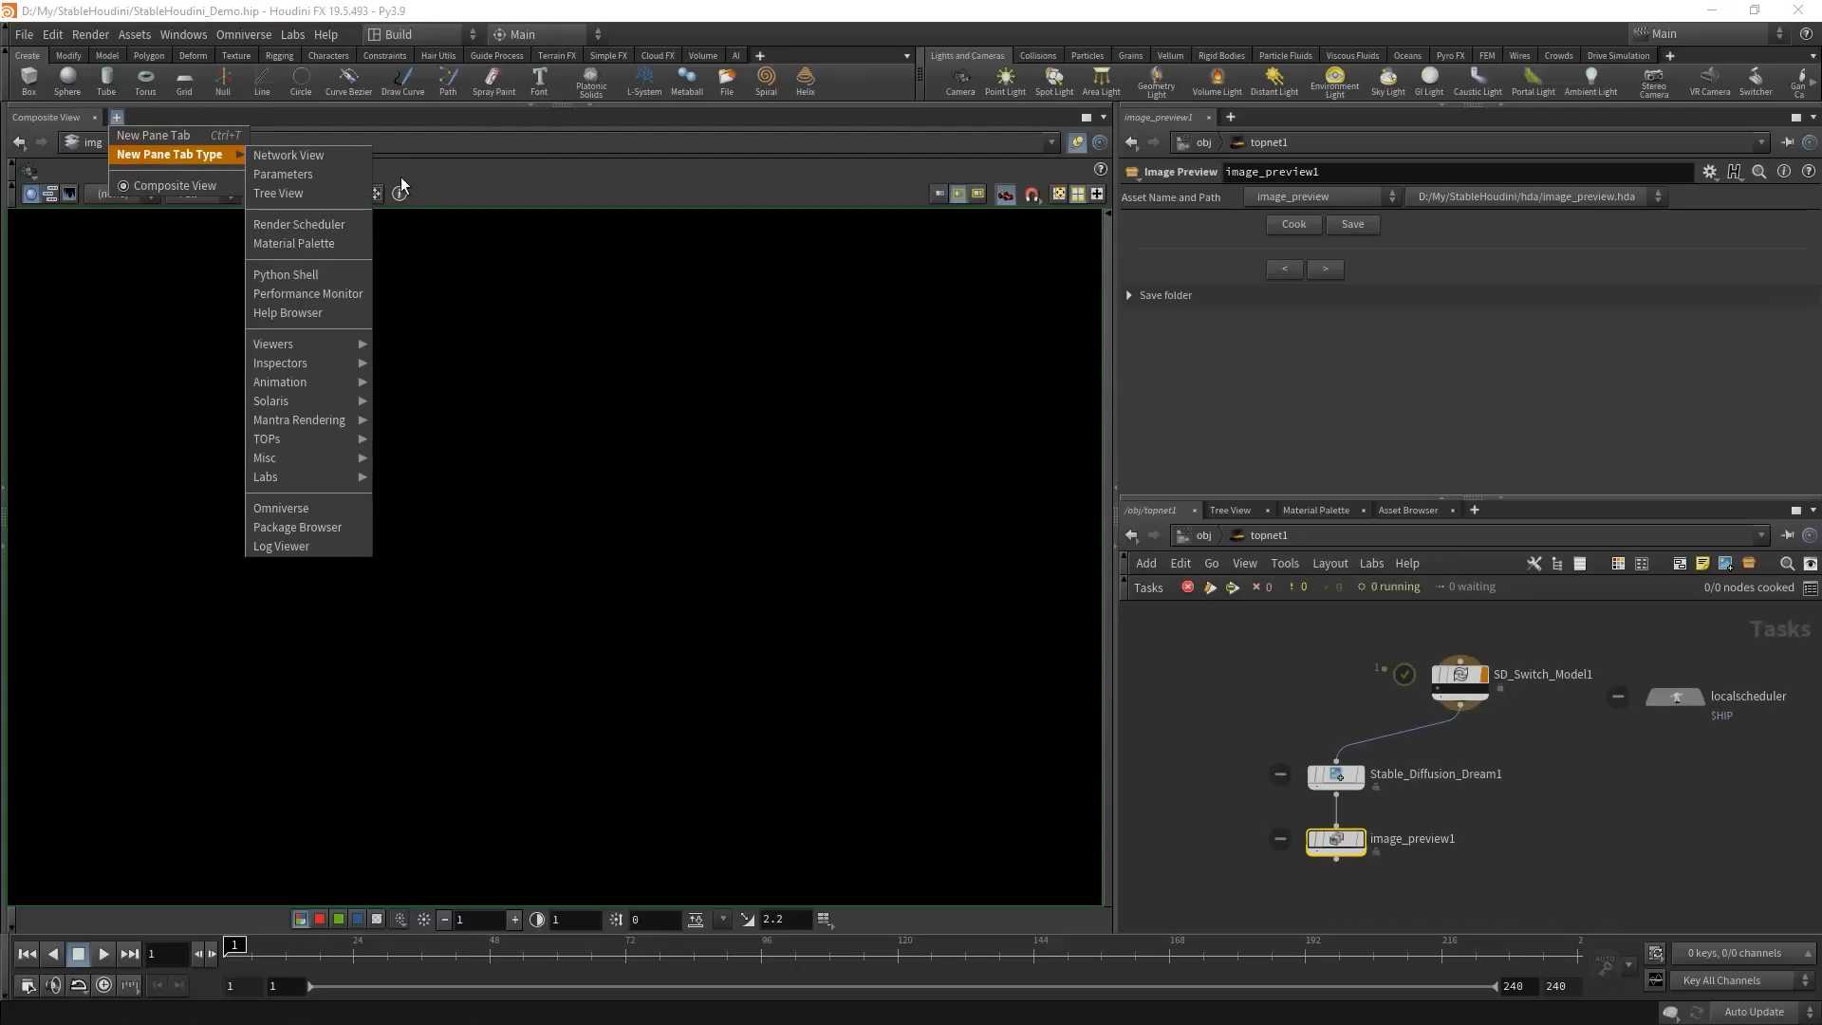
mouse_move(322, 353)
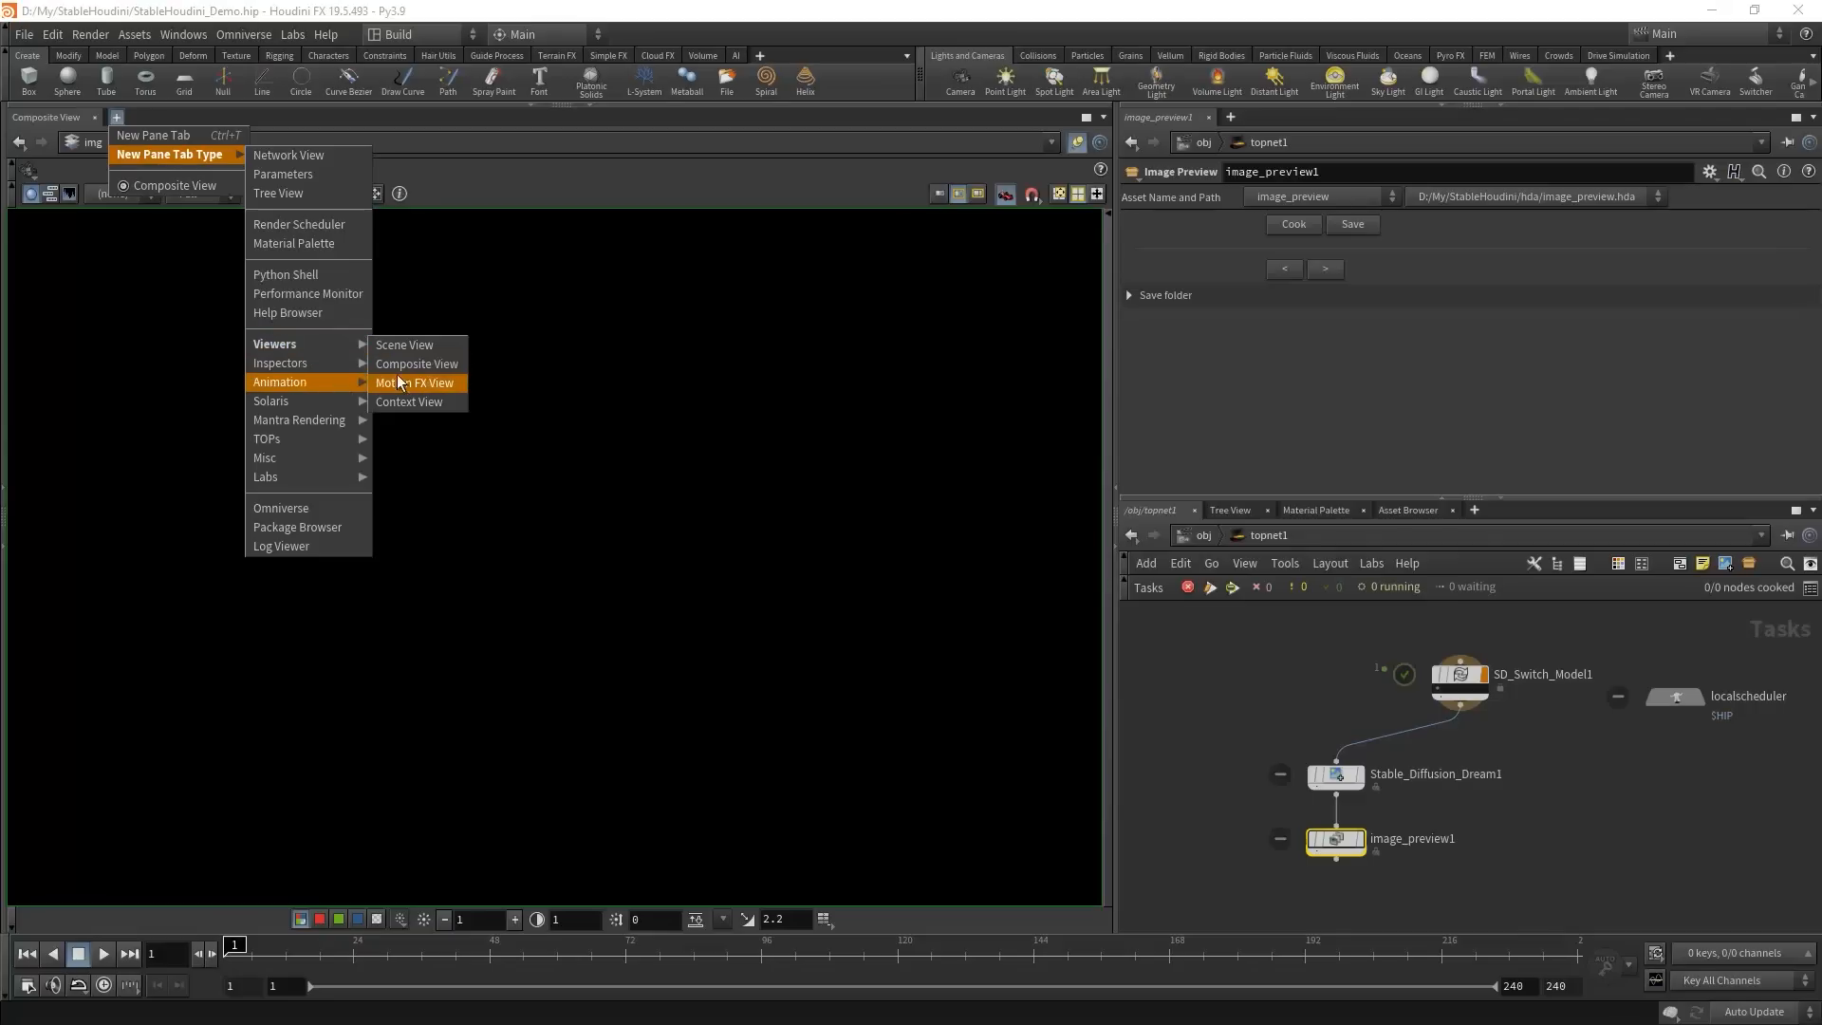
left_click(520, 477)
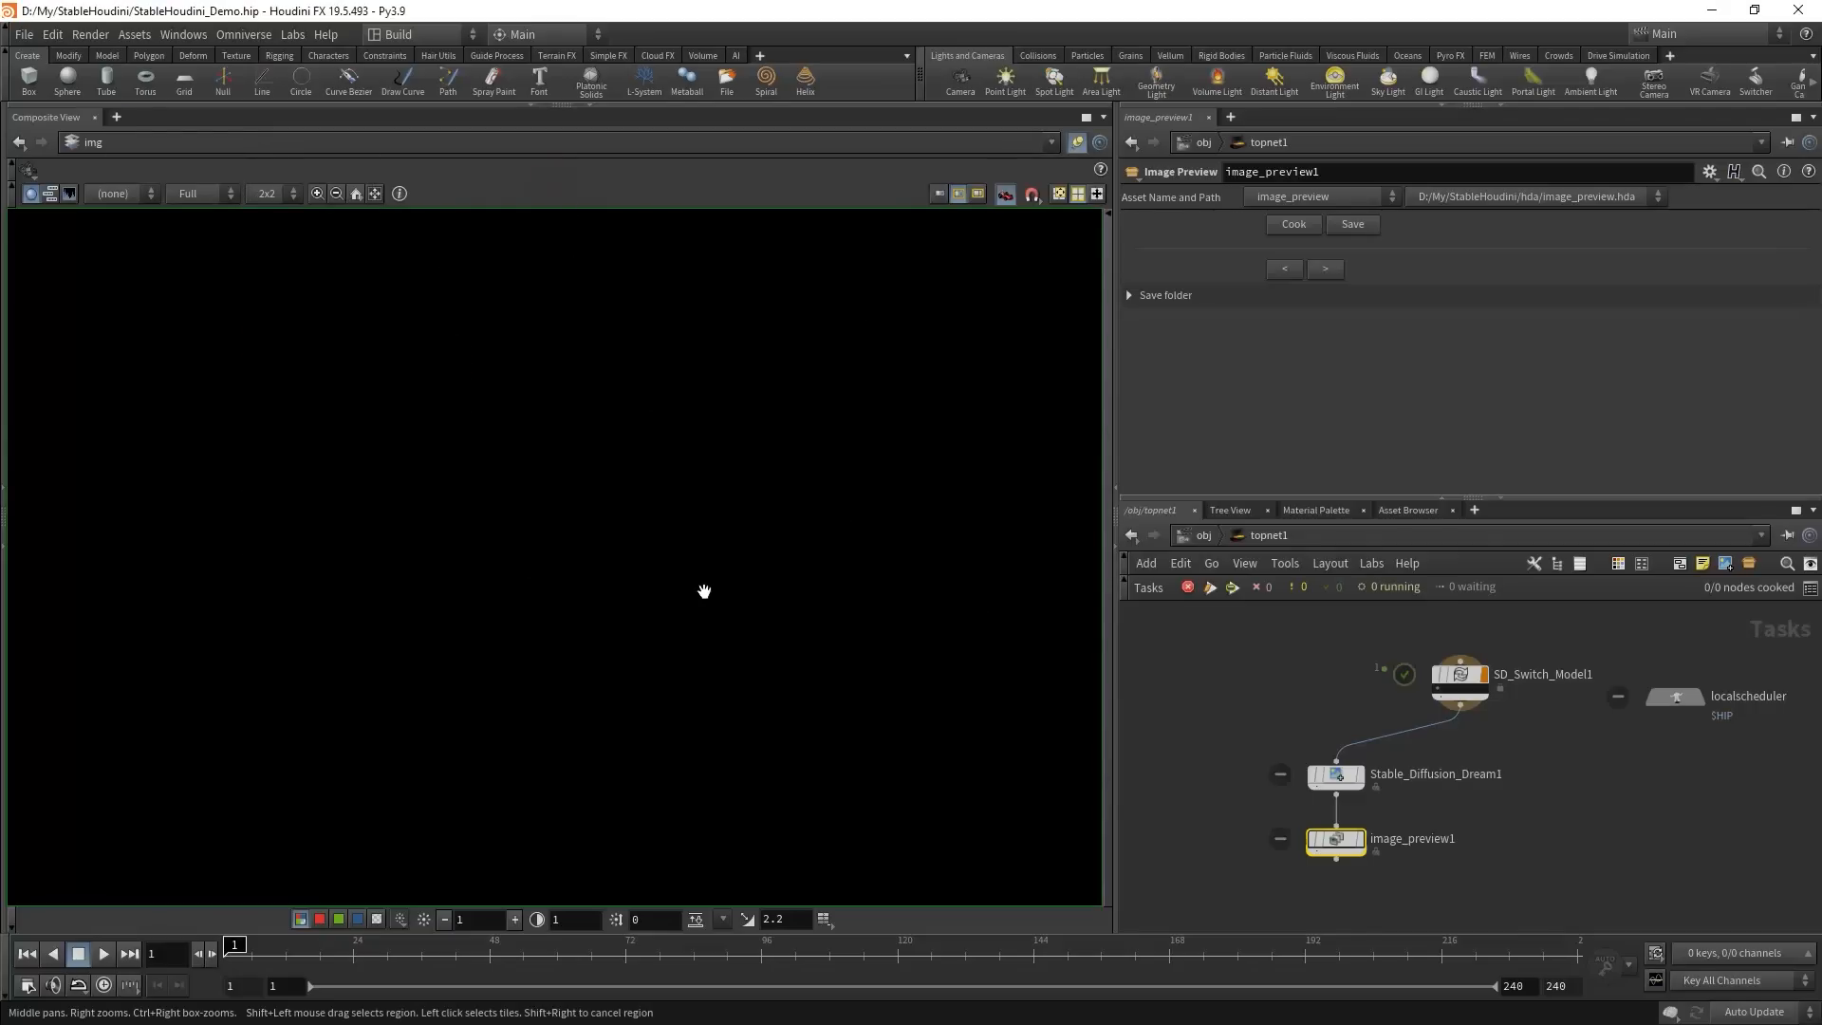
- Select the Stable_Diffusion_Dream1 node and enlarge the pane that shows its parameters
left_click_drag(1418, 743, 1601, 814)
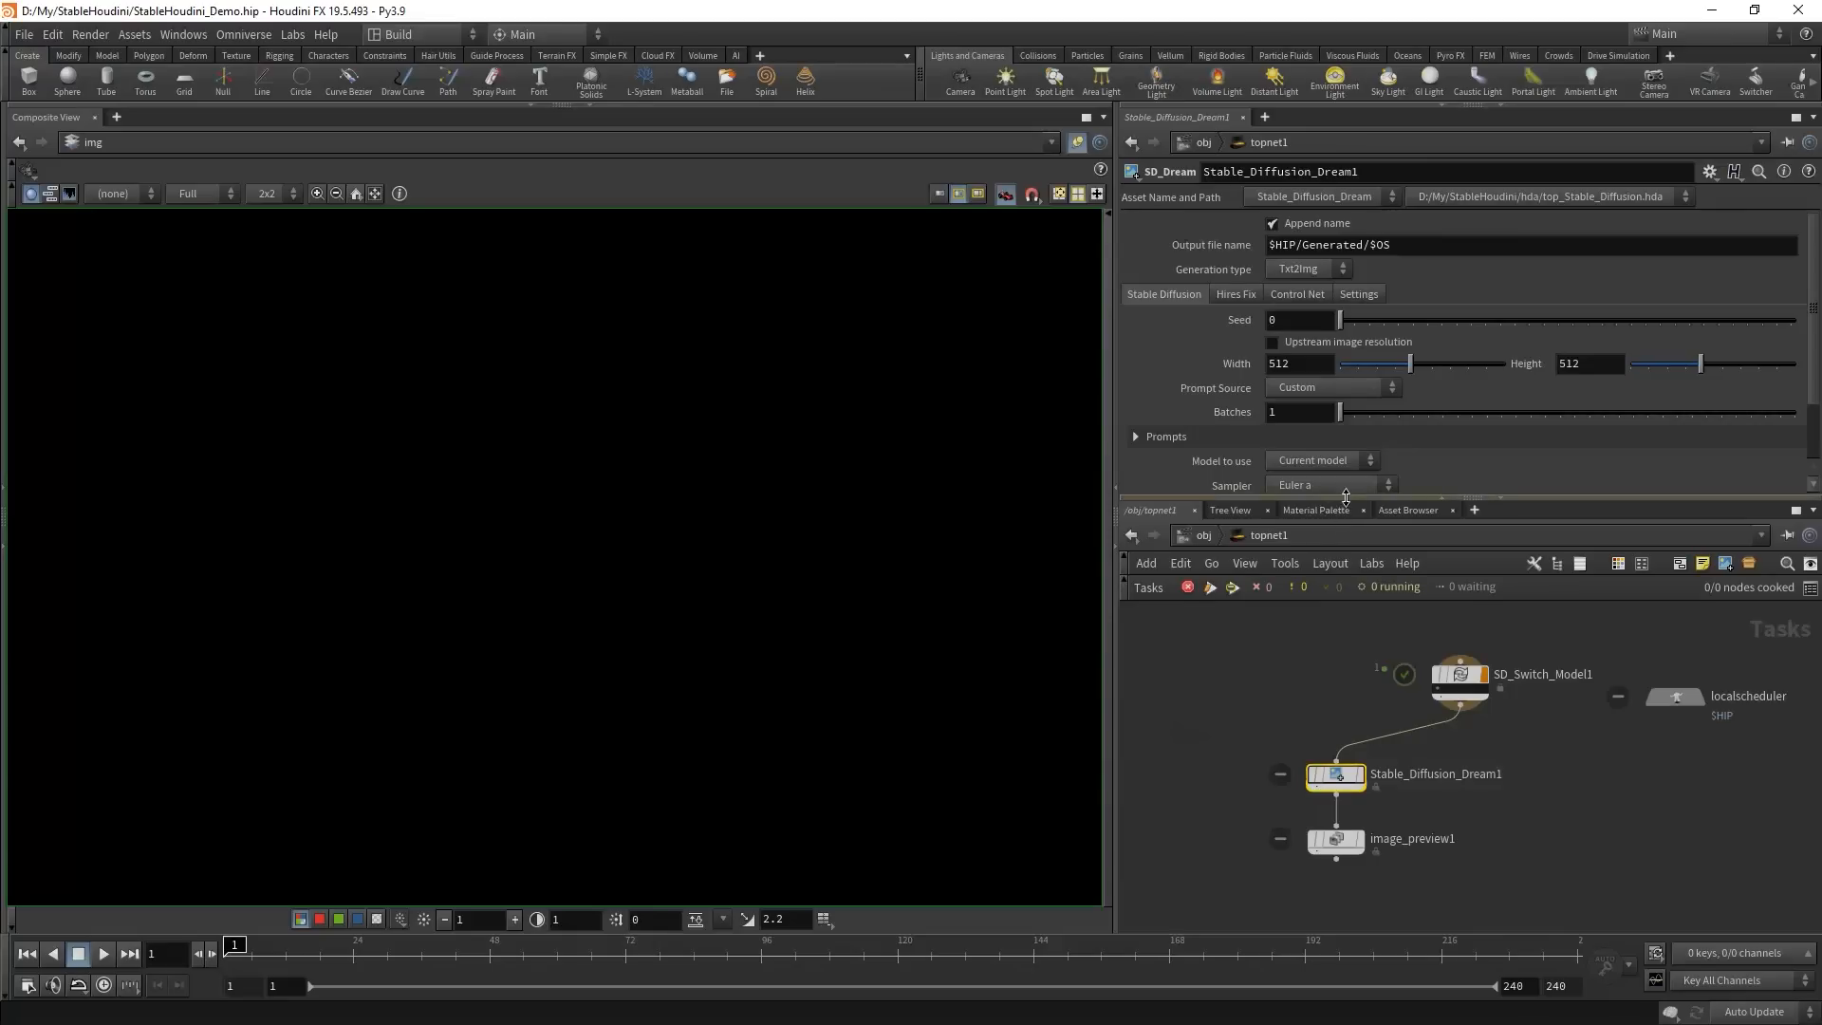
left_click_drag(1328, 497, 1314, 676)
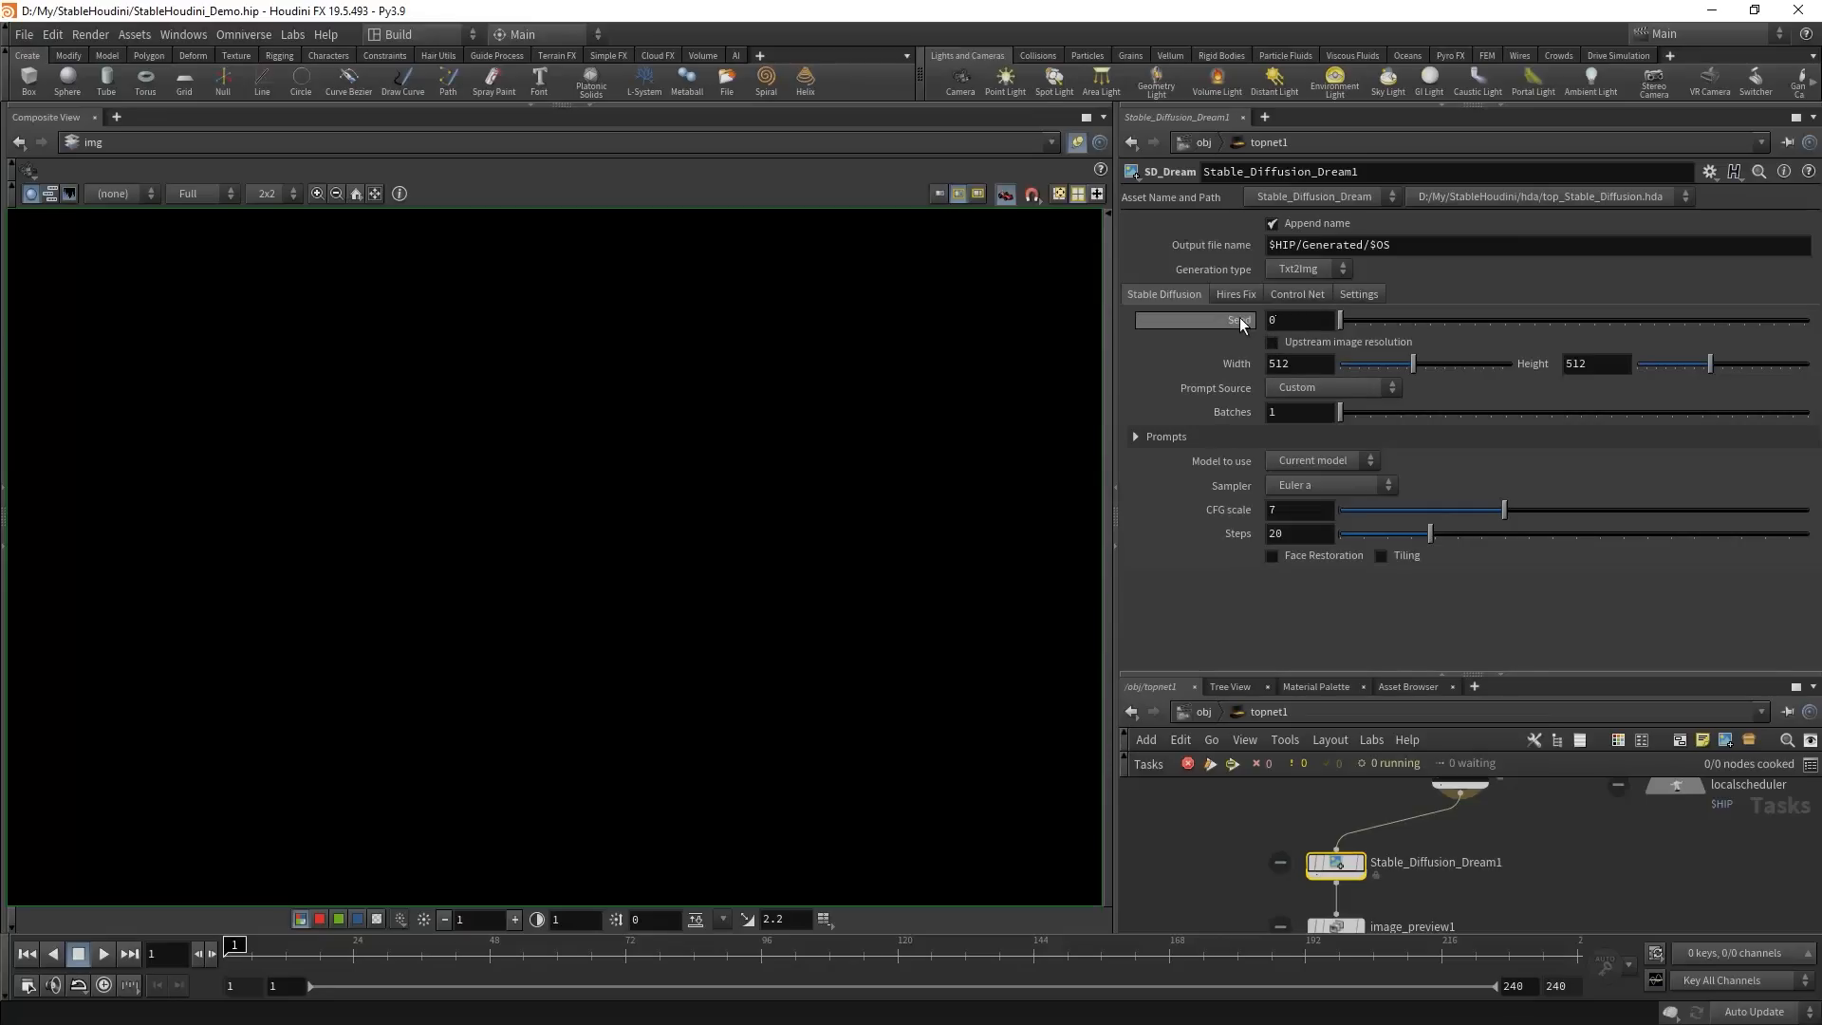
- Try a seed of -1 on Stable_Diffusion_Dream1 and set it back to 0
left_click(1306, 320)
type("-1")
key("Return")
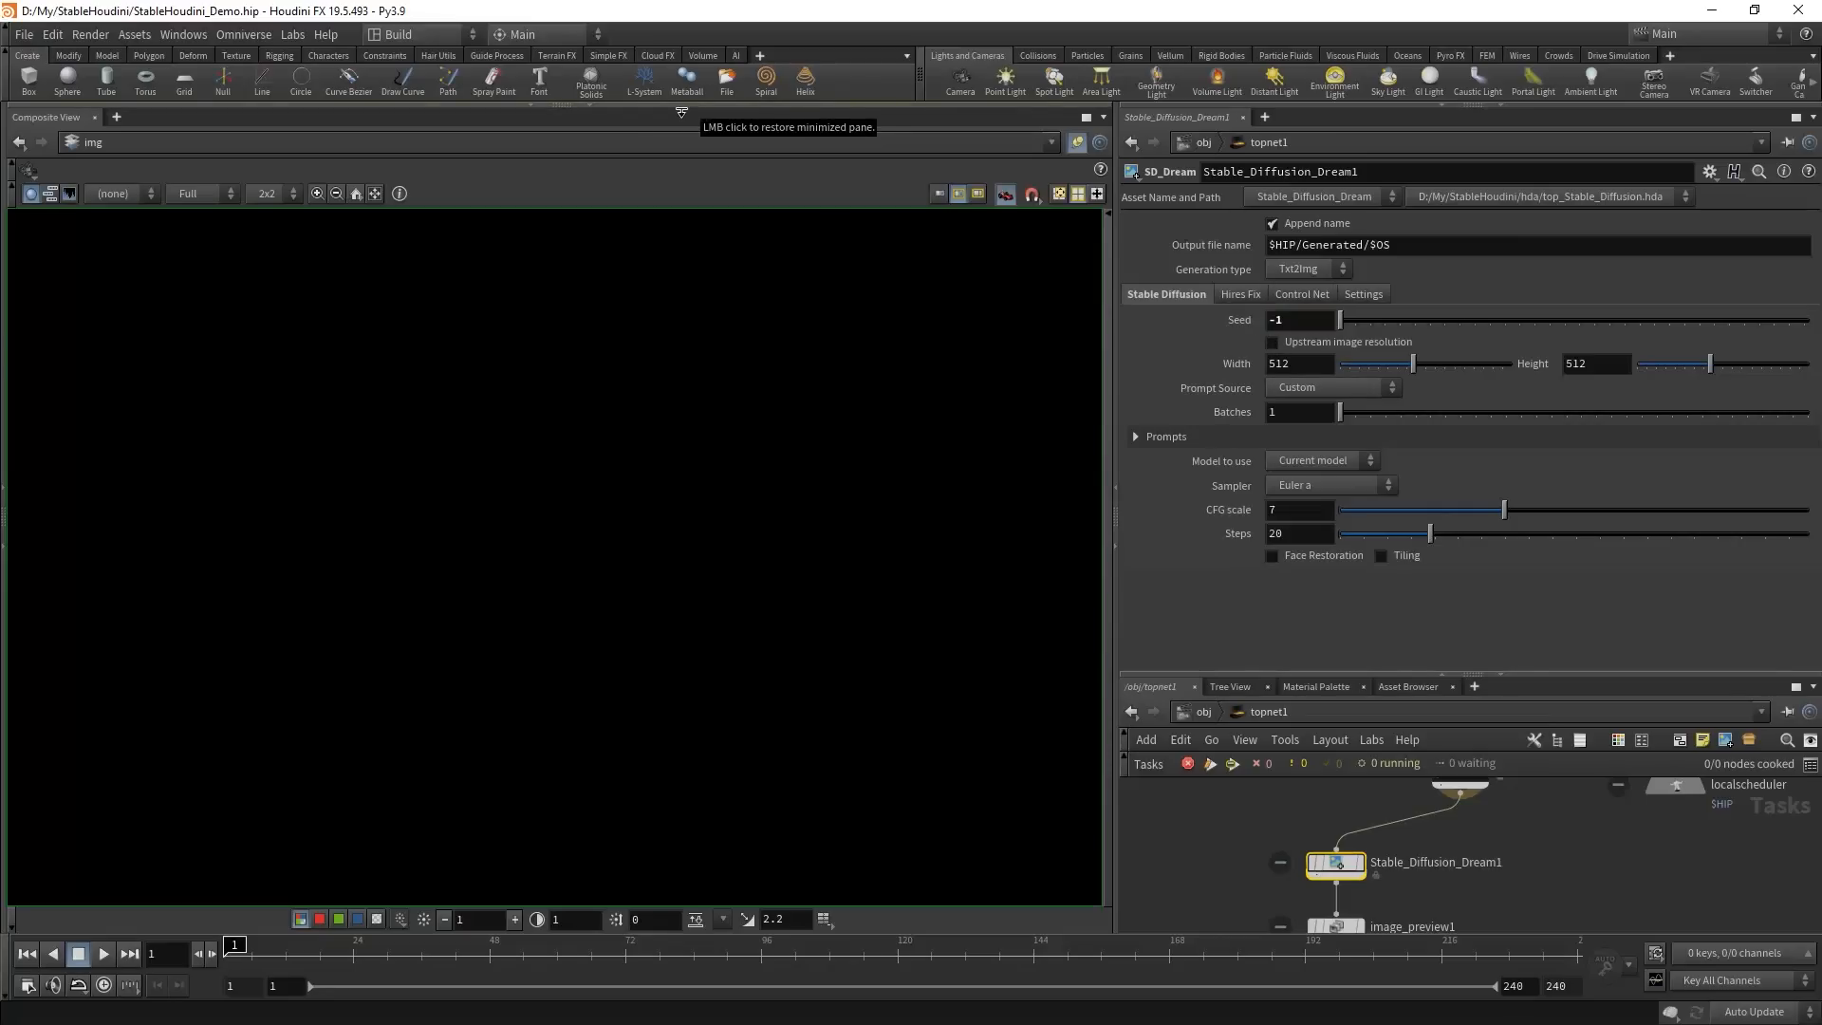
left_click(1309, 319)
type("0")
key("Return")
- Expand the Prompts section of Stable_Diffusion_Dream1 and examine the negative prompt
left_click(1190, 436)
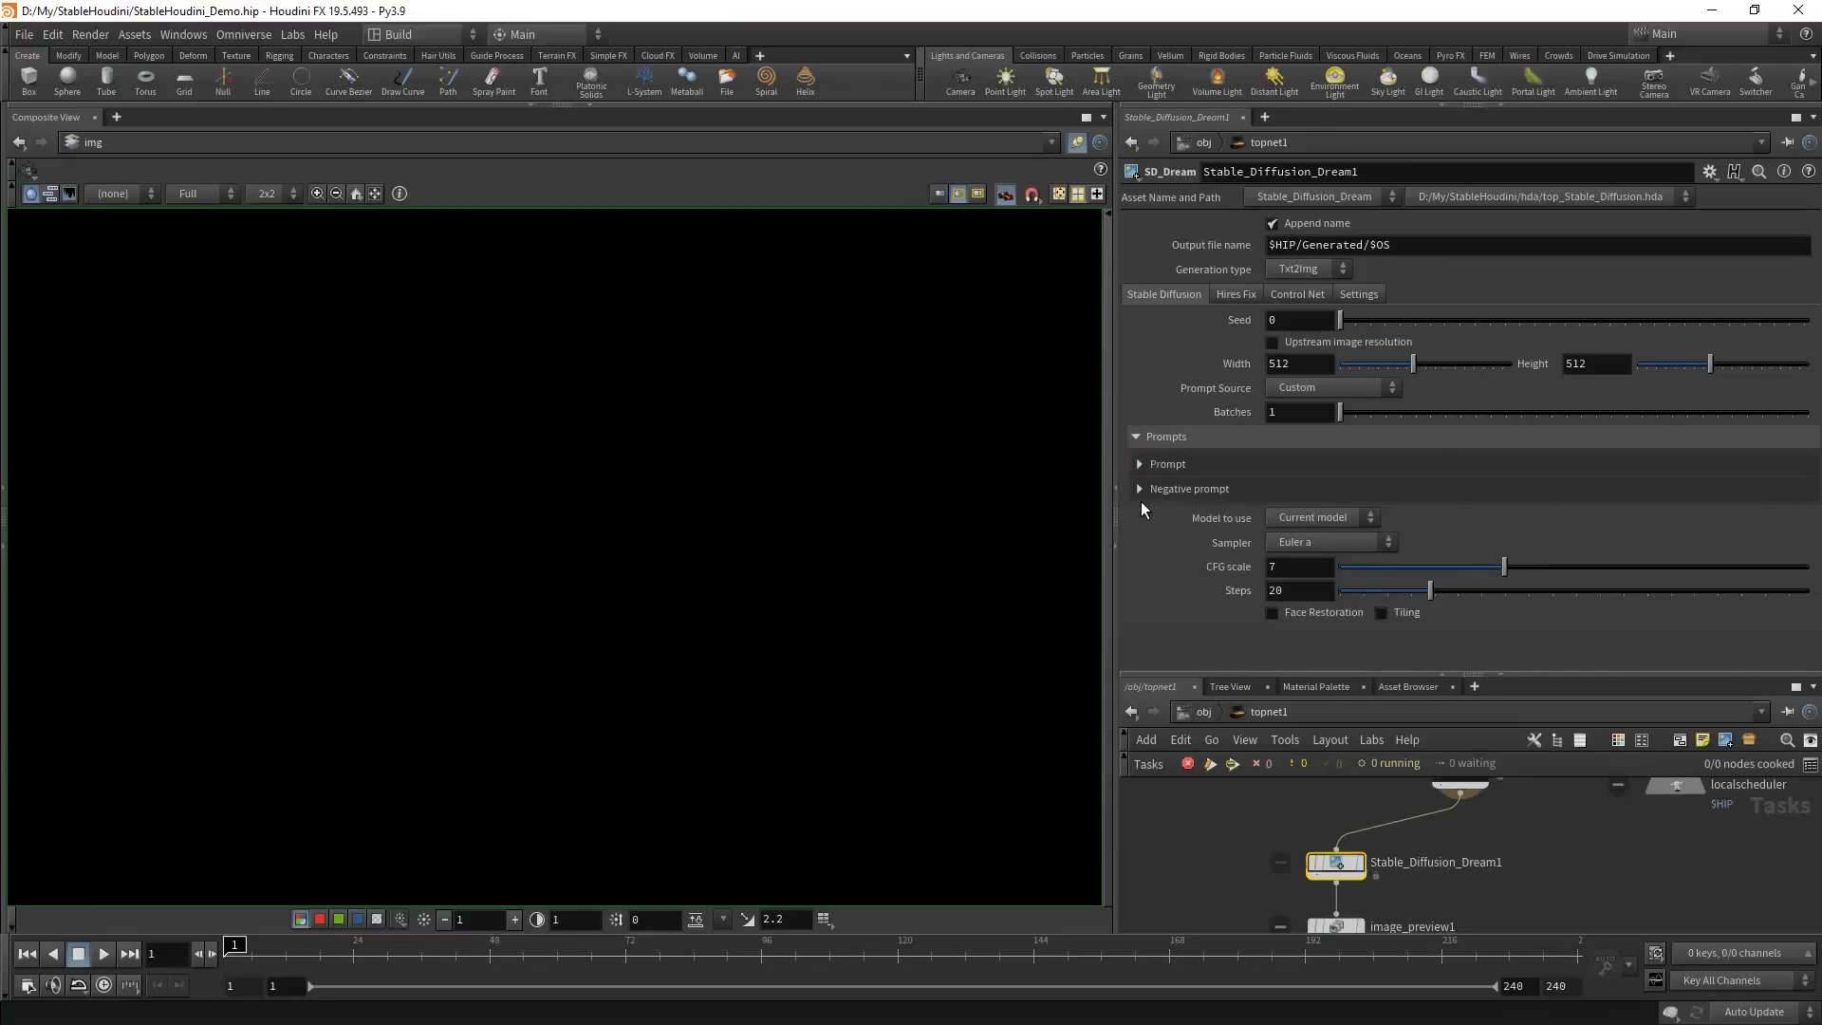
left_click(1139, 489)
left_click(1139, 489)
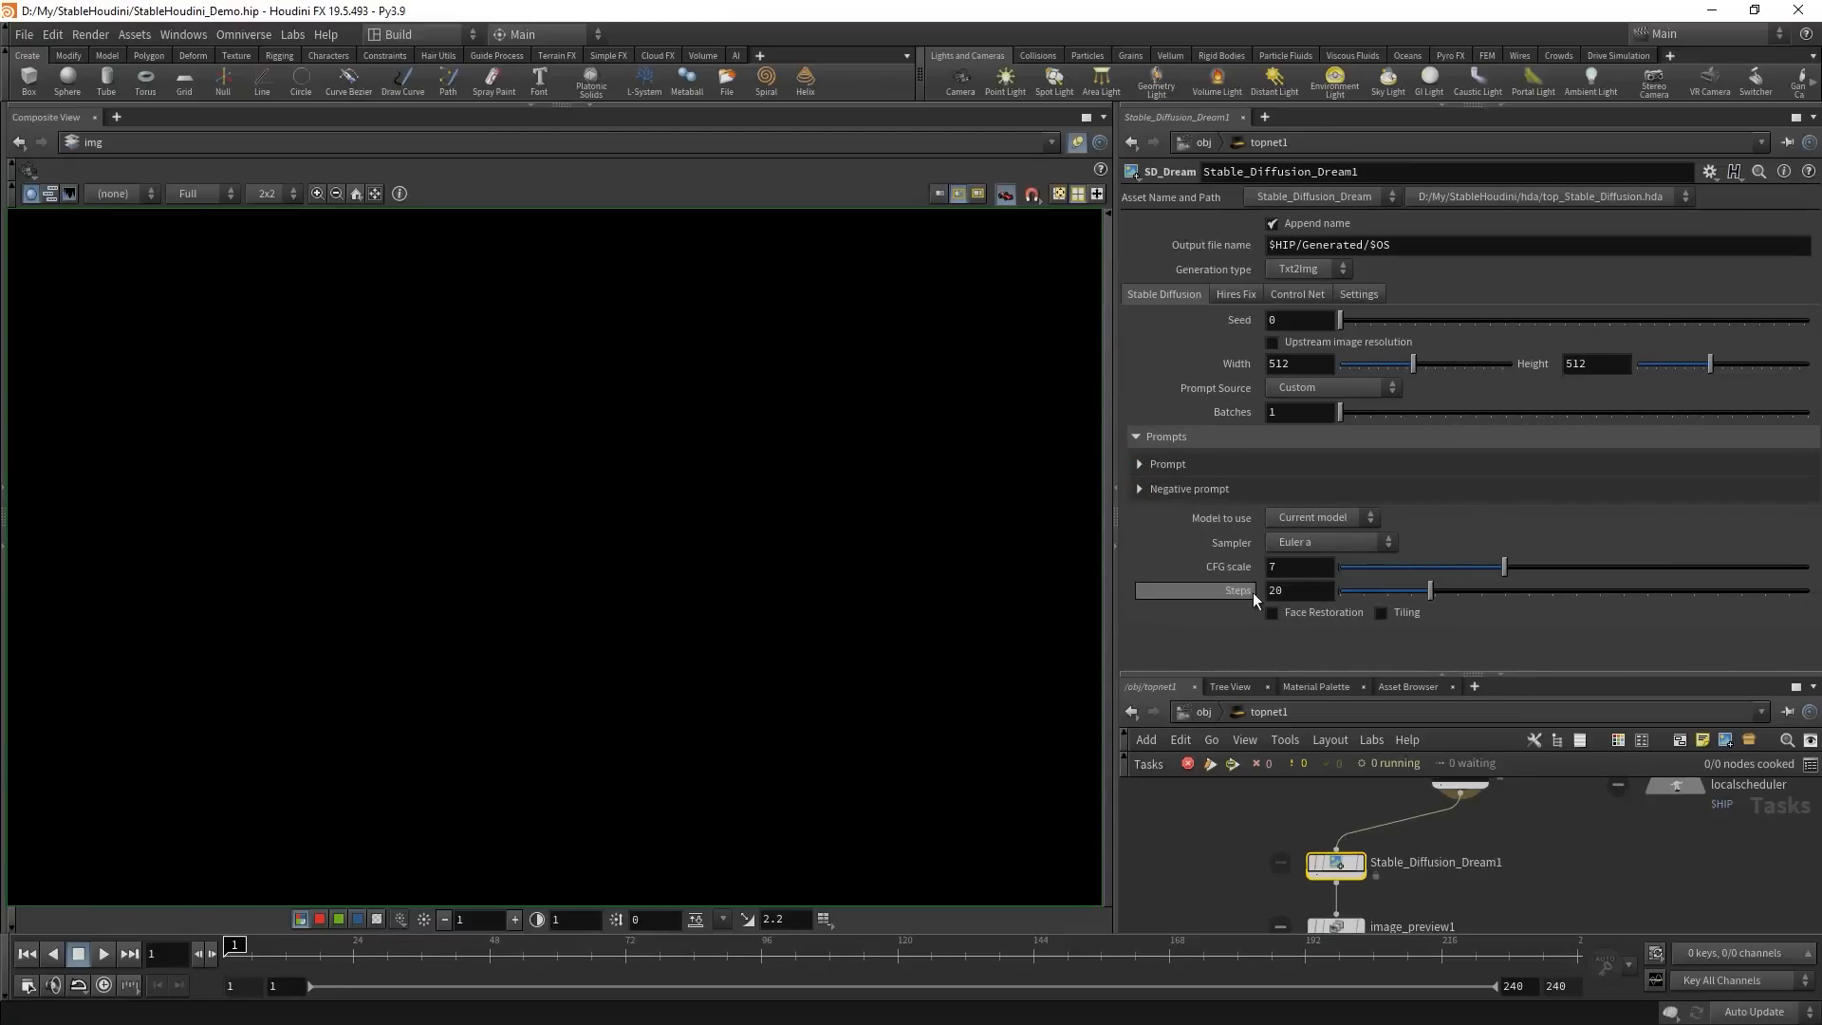
left_click_drag(1267, 567, 1032, 576)
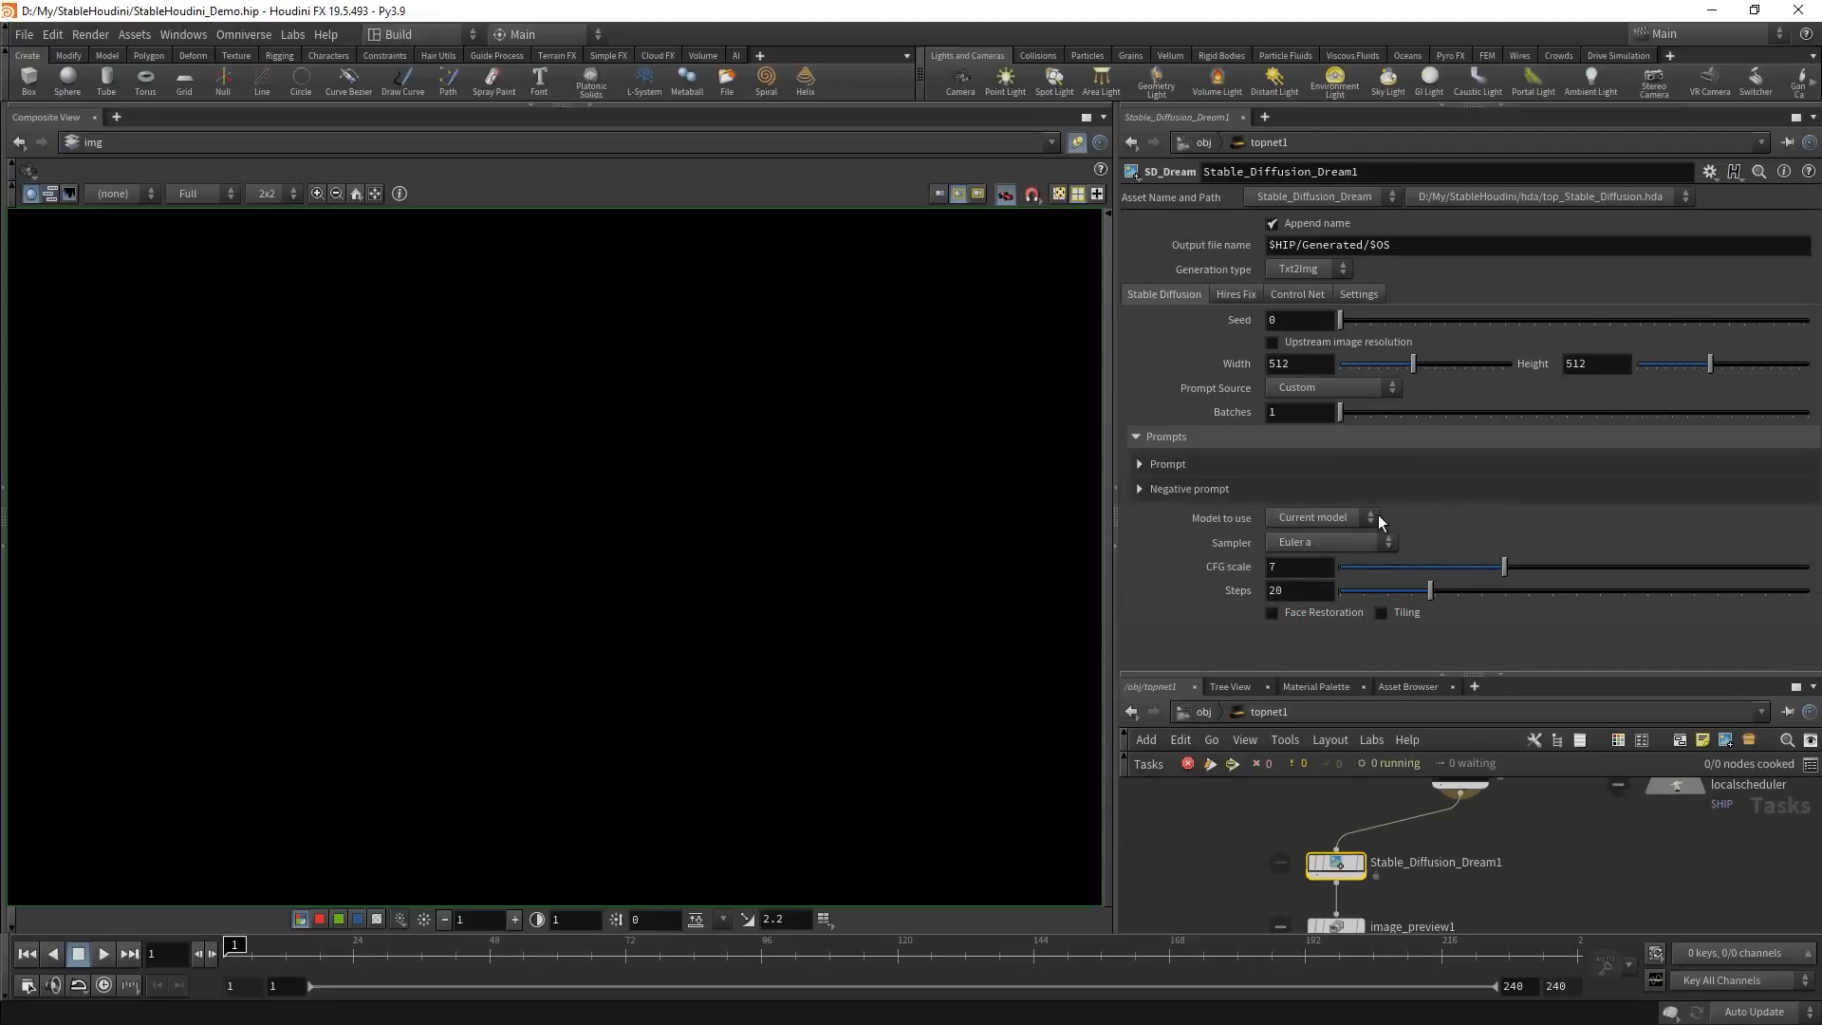
- Try Specific model as the Model to use on Stable_Diffusion_Dream1 and return it to Current model
left_click(1336, 517)
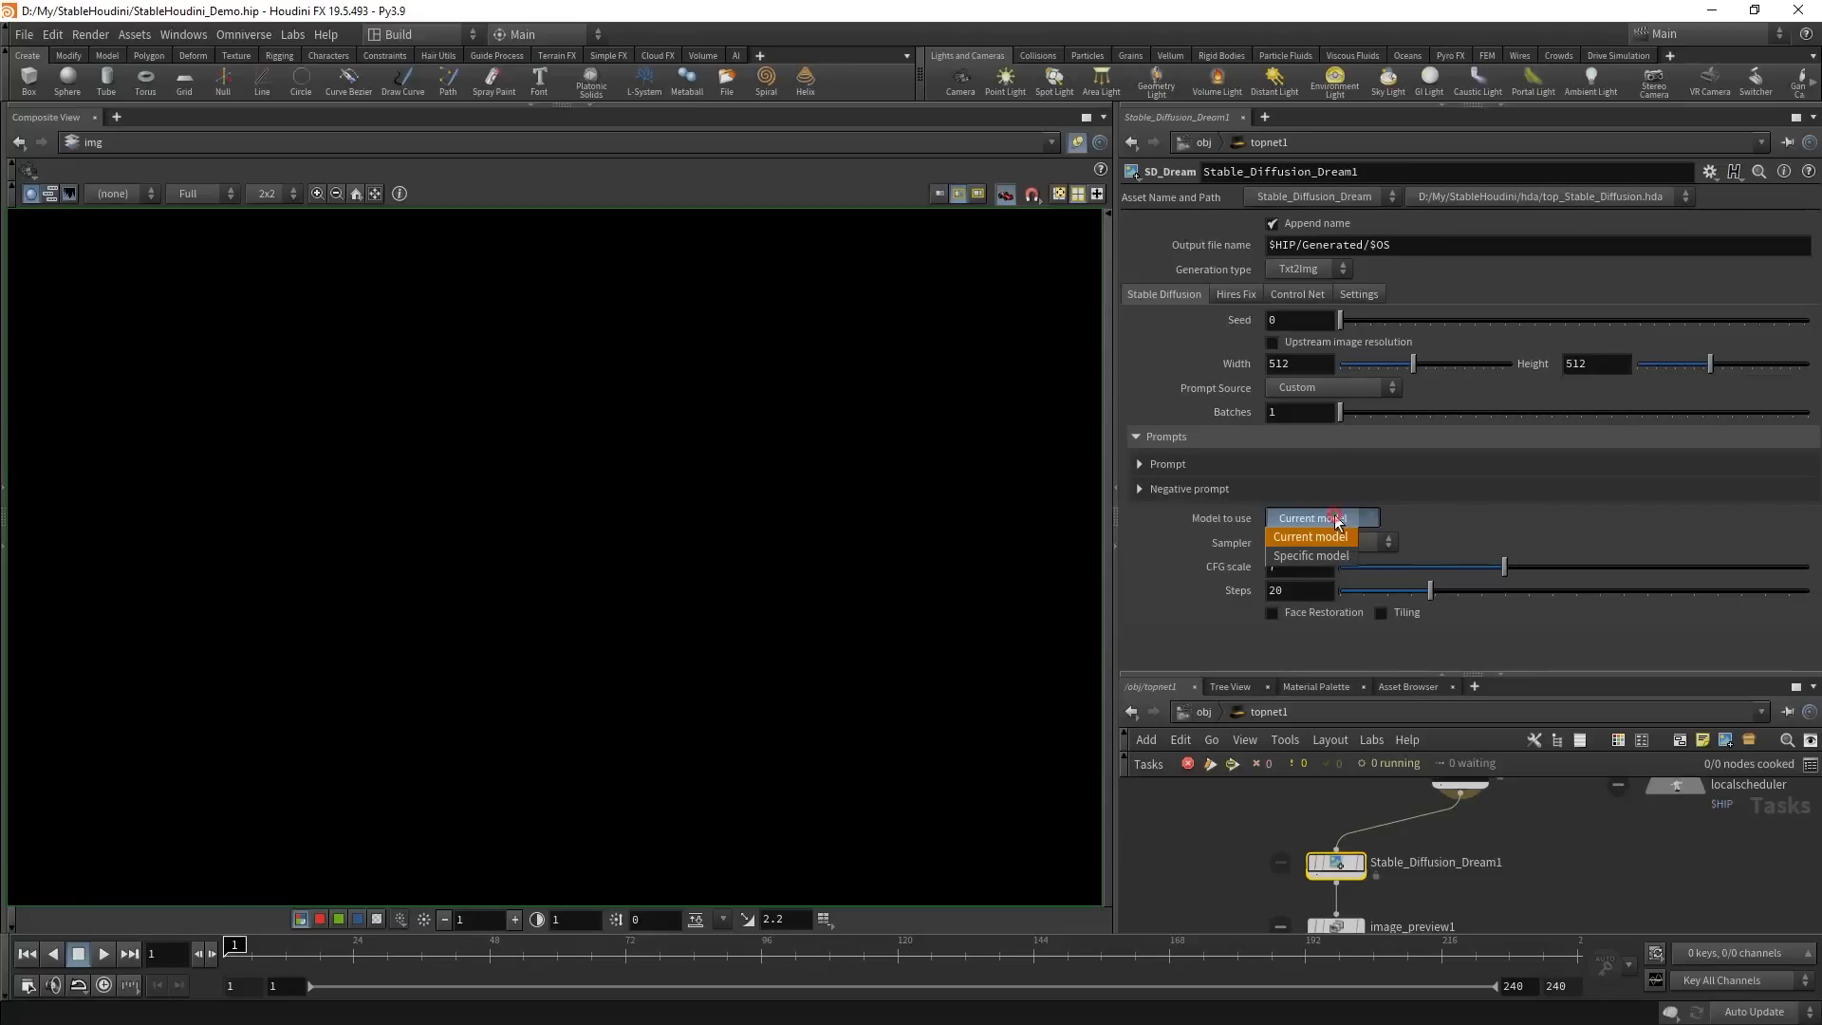
left_click(1311, 536)
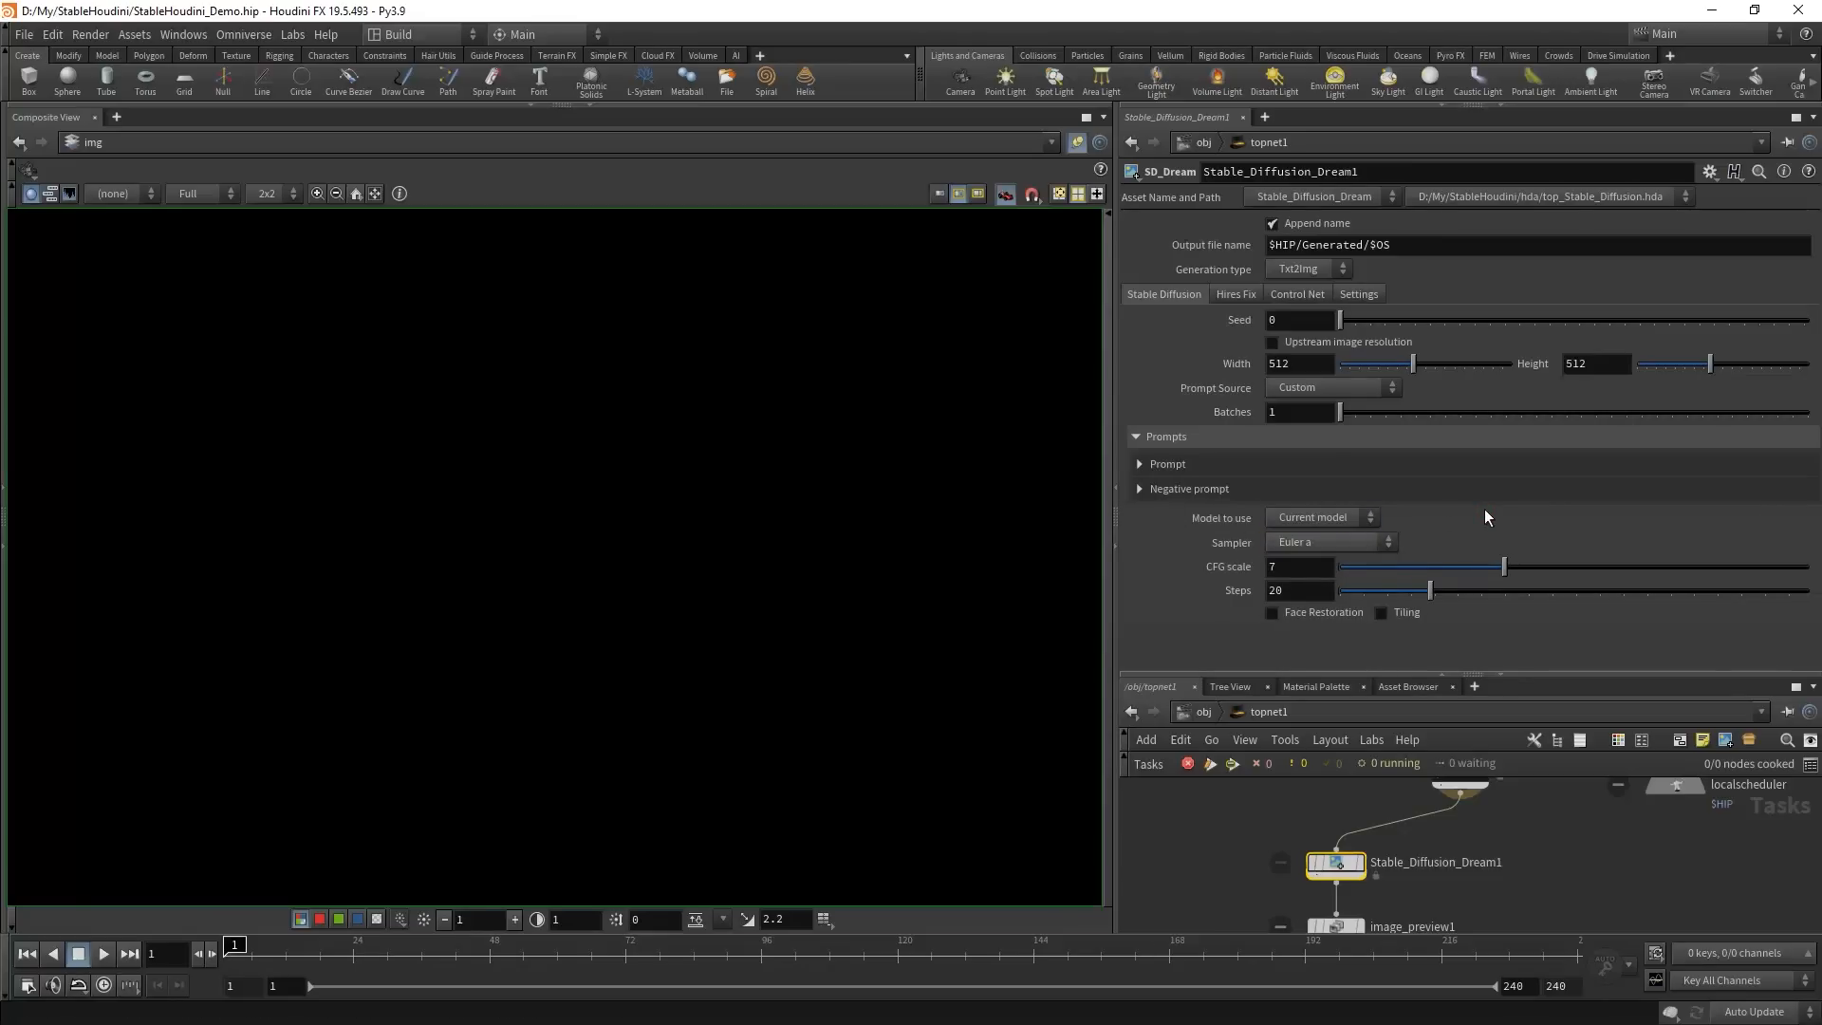
left_click_drag(1537, 676, 1537, 396)
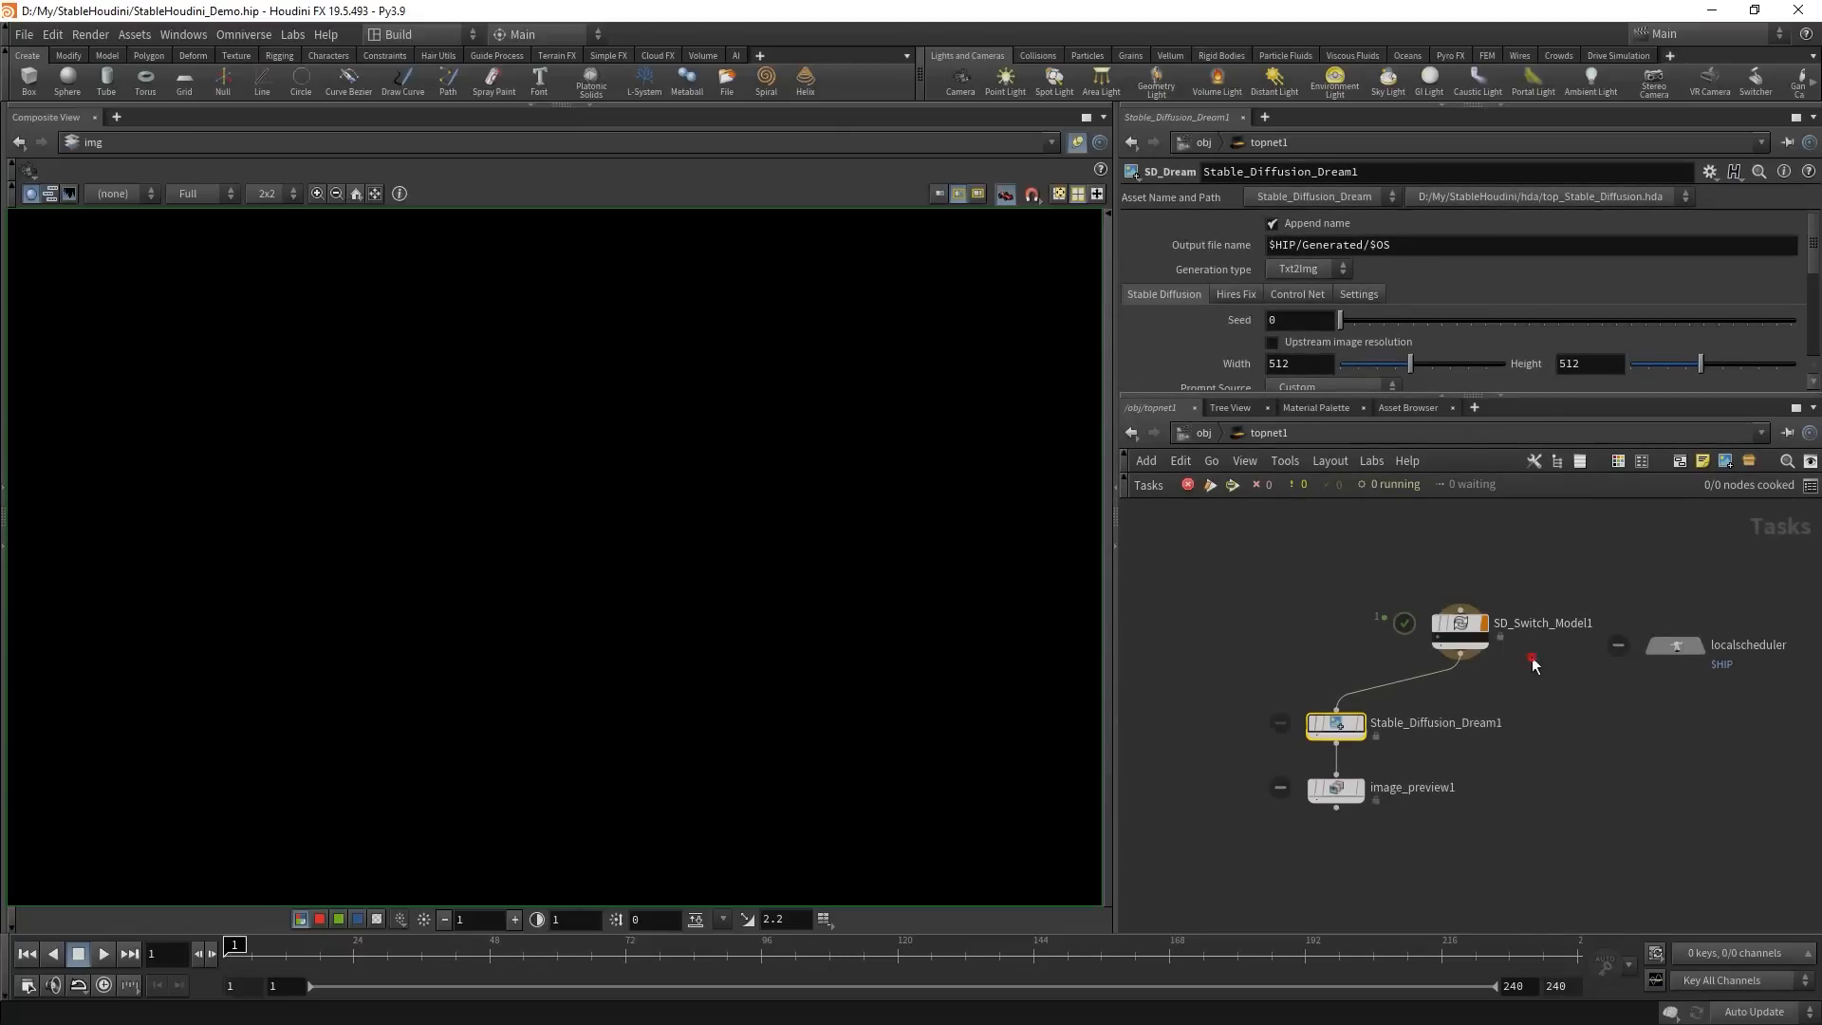
left_click(1447, 626)
left_click(1335, 726)
left_click_drag(1299, 395, 1300, 624)
left_click(1315, 520)
left_click(1313, 554)
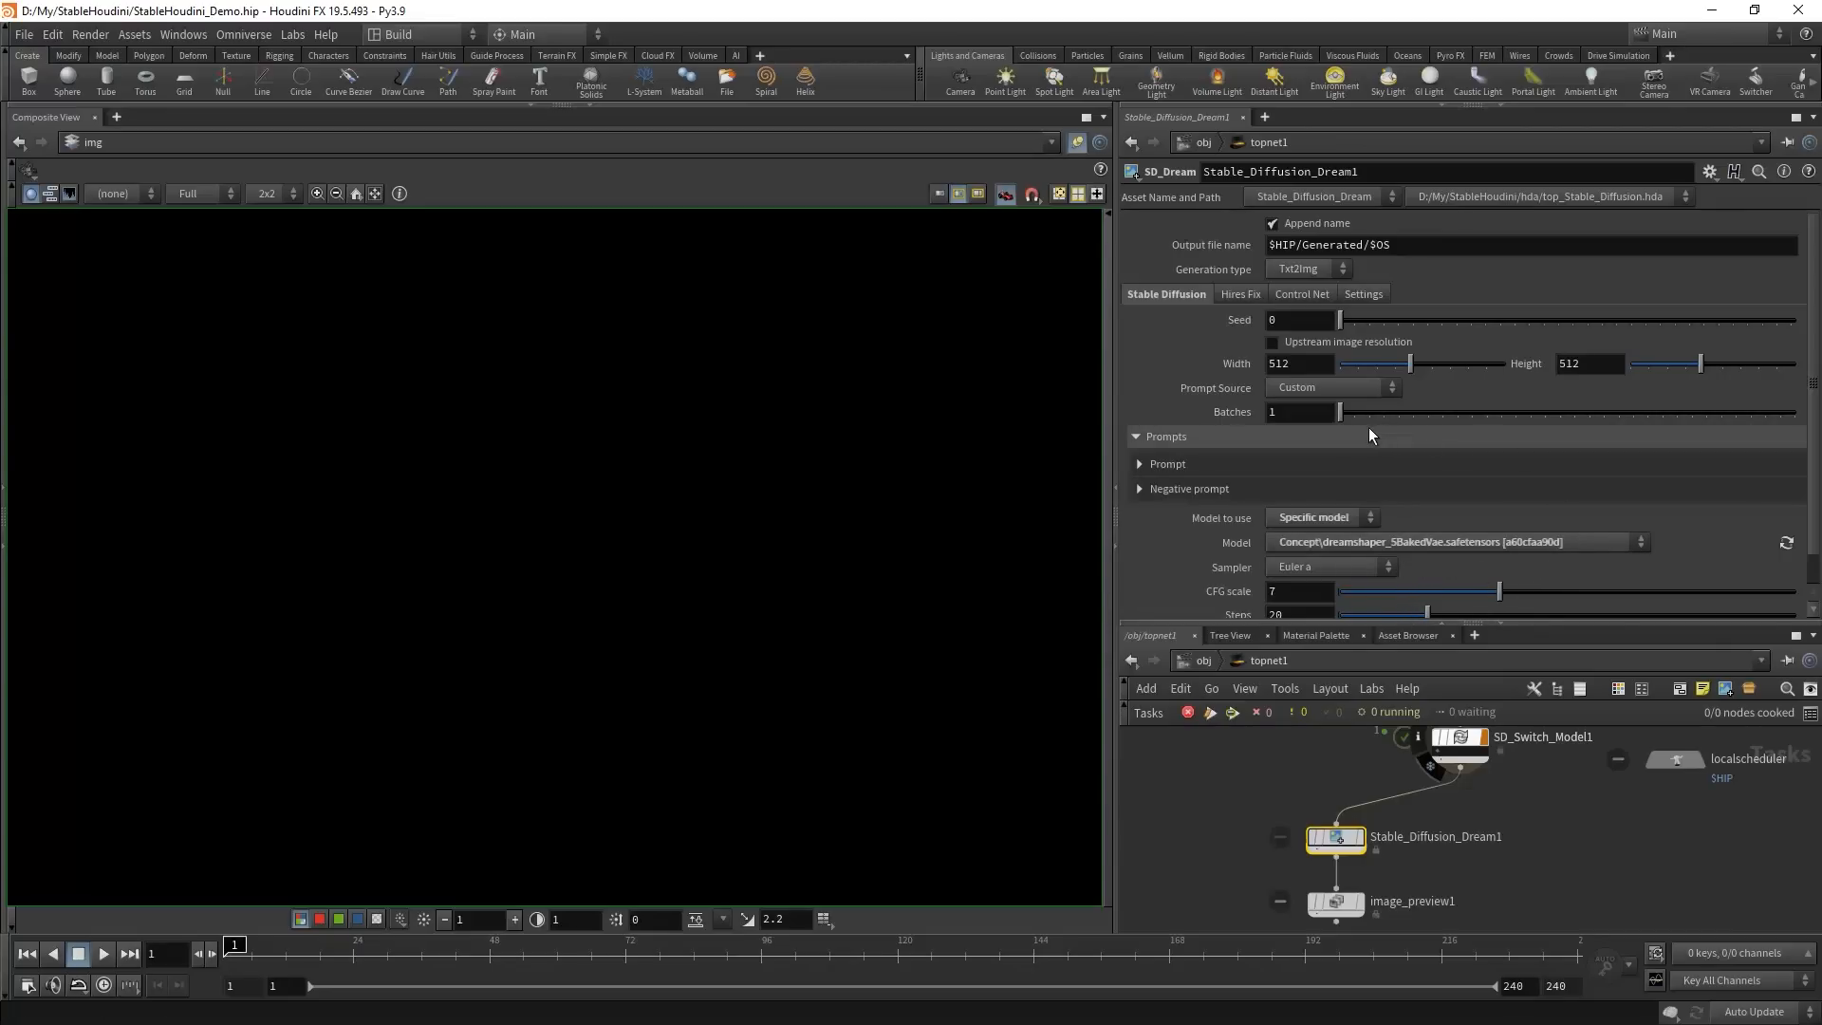
left_click(1334, 516)
left_click(1330, 545)
- Review the model set on SD_Switch_Model1 and the prompt and negative prompt of Stable_Diffusion_Dream1
middle_click_drag(1544, 815, 1528, 868)
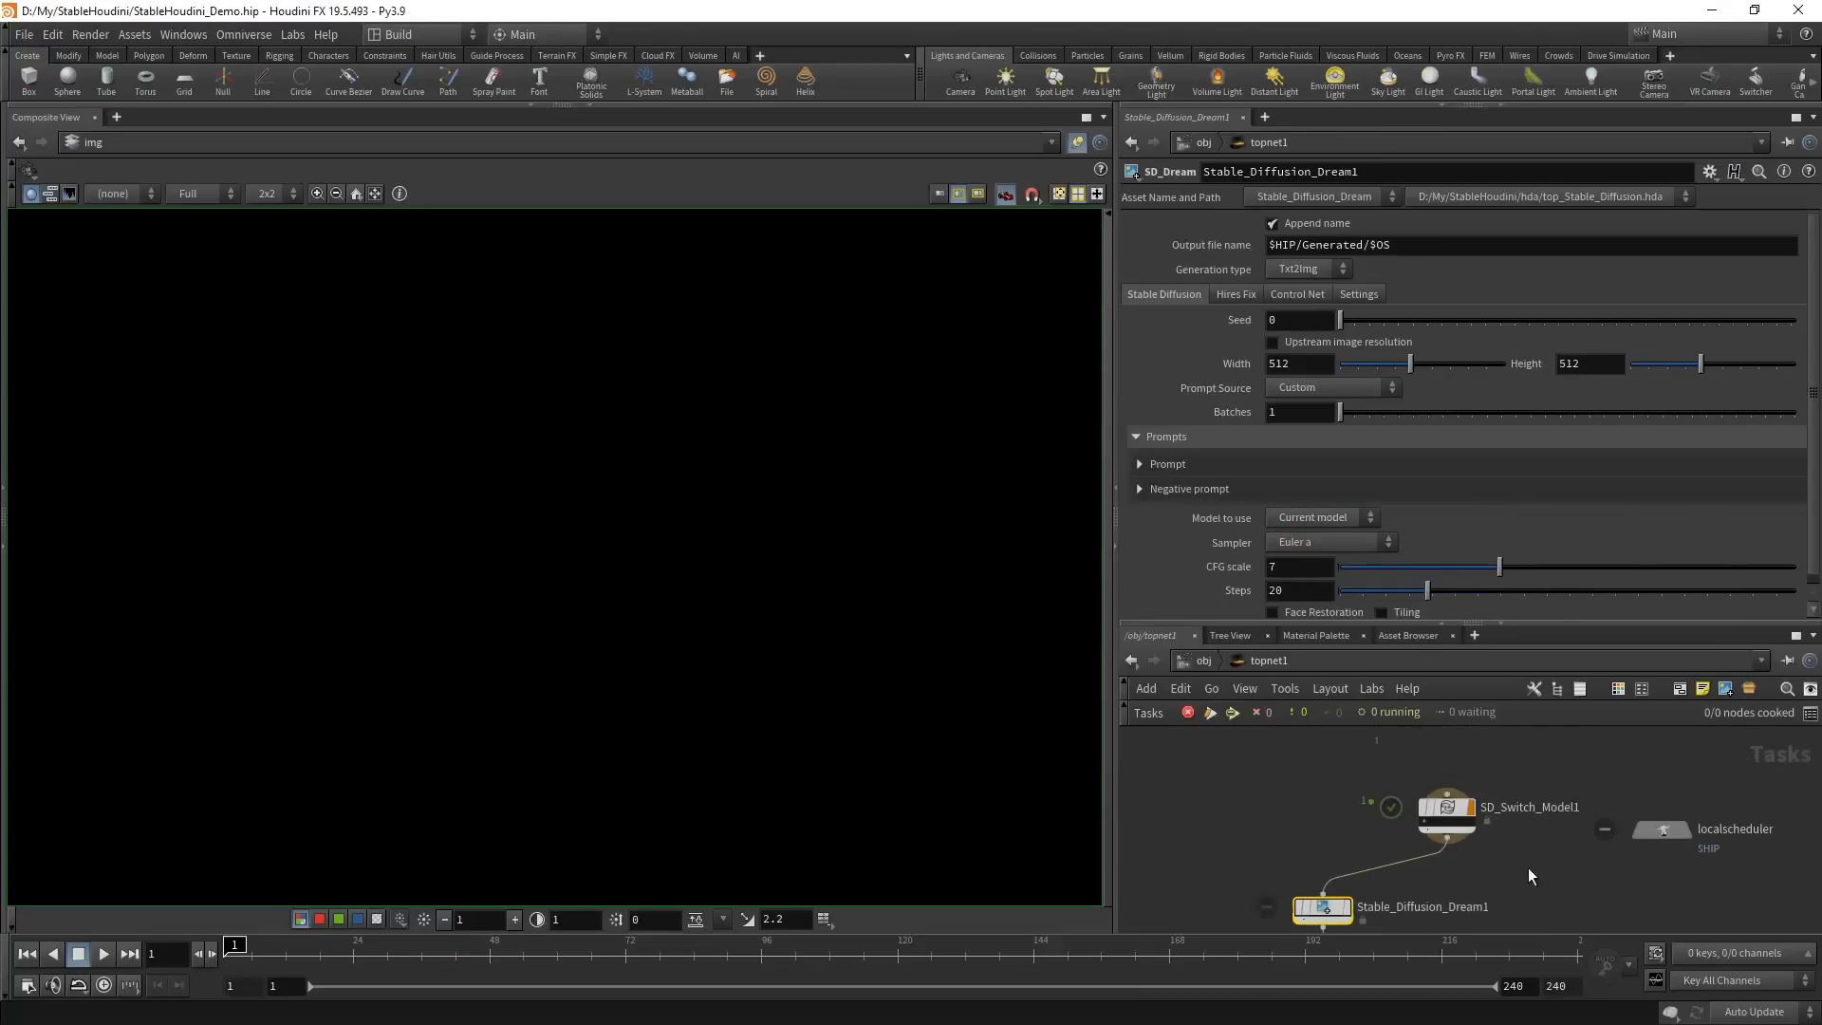
left_click(1446, 816)
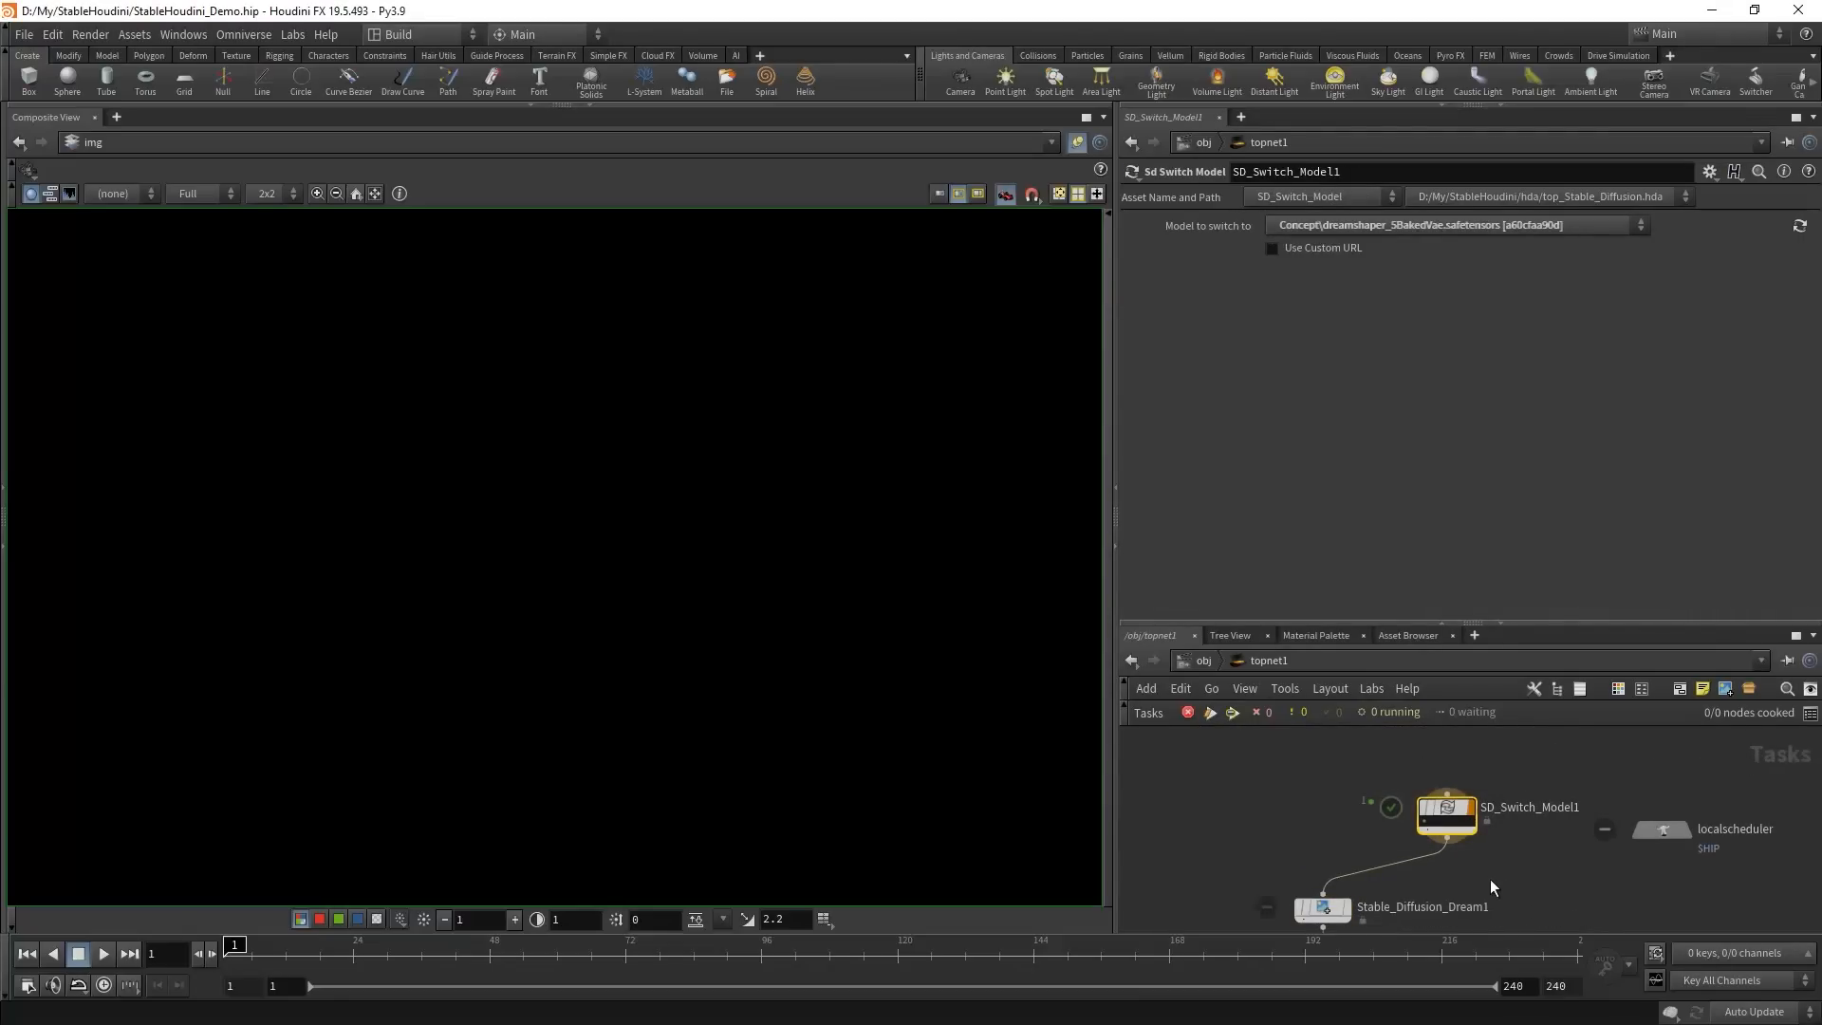
middle_click_drag(1489, 878, 1530, 797)
left_click(1363, 828)
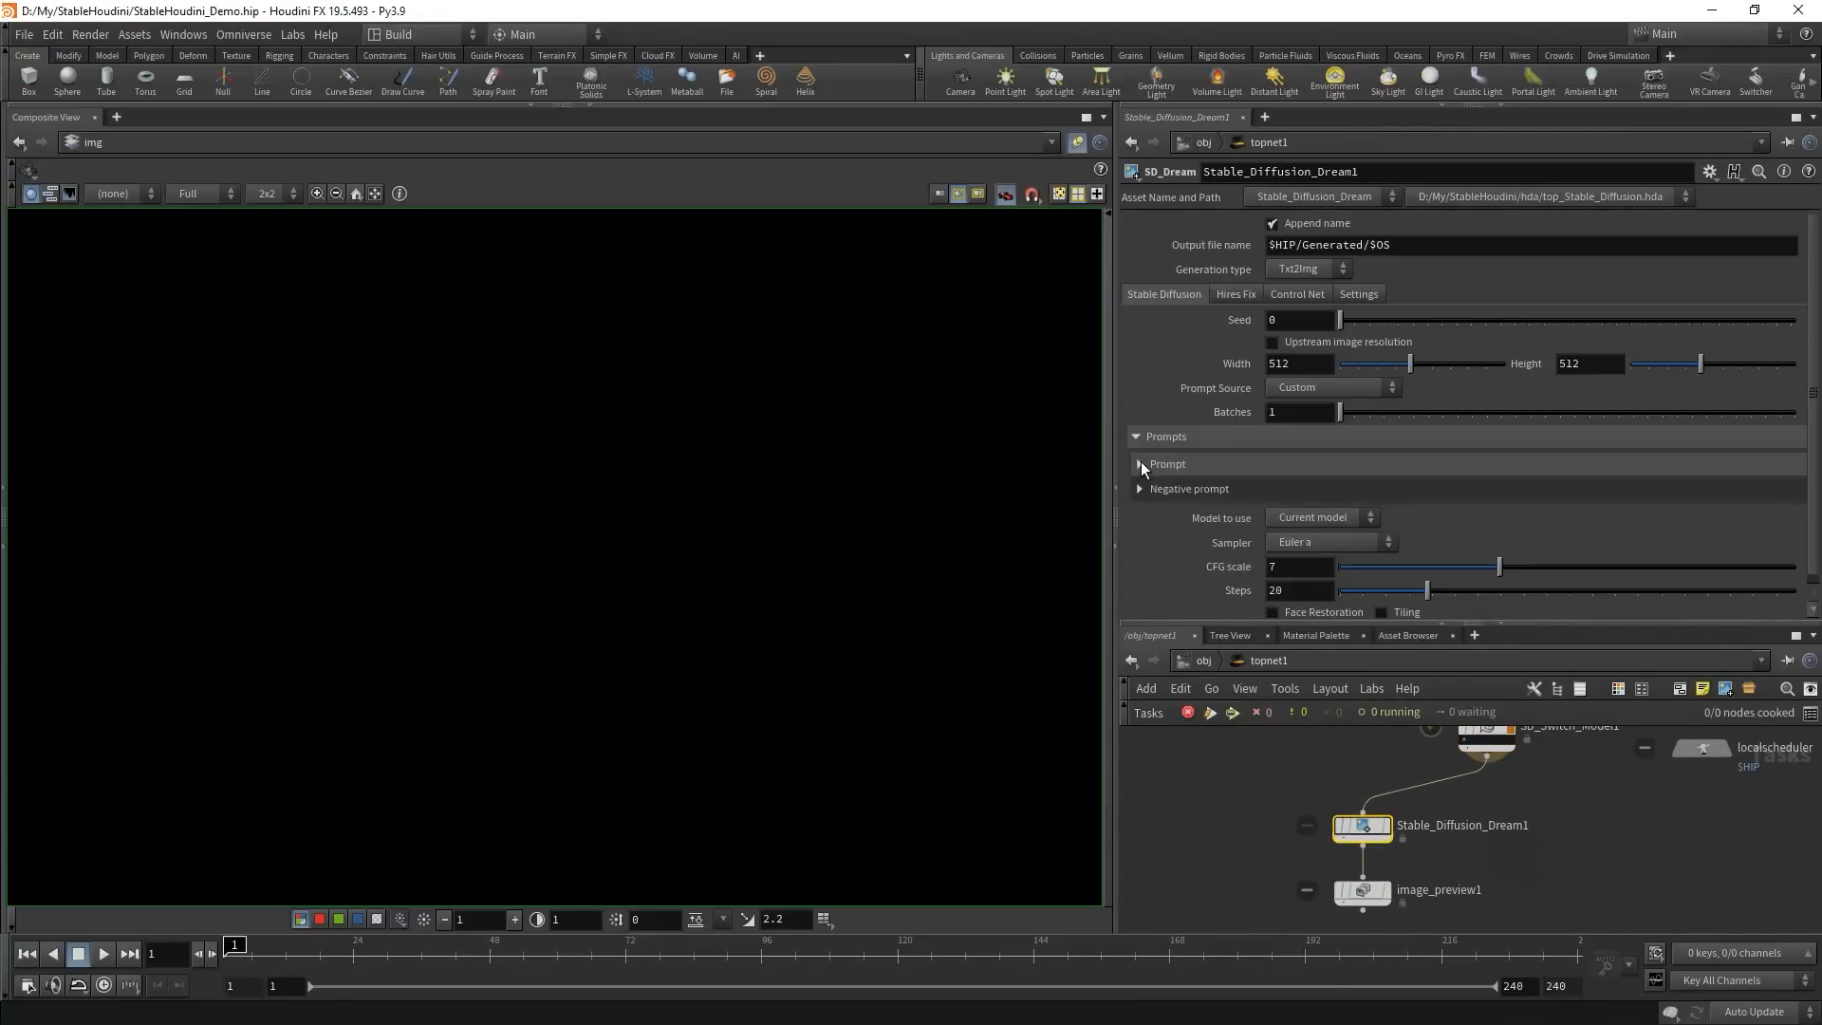
left_click(1141, 464)
left_click(1140, 465)
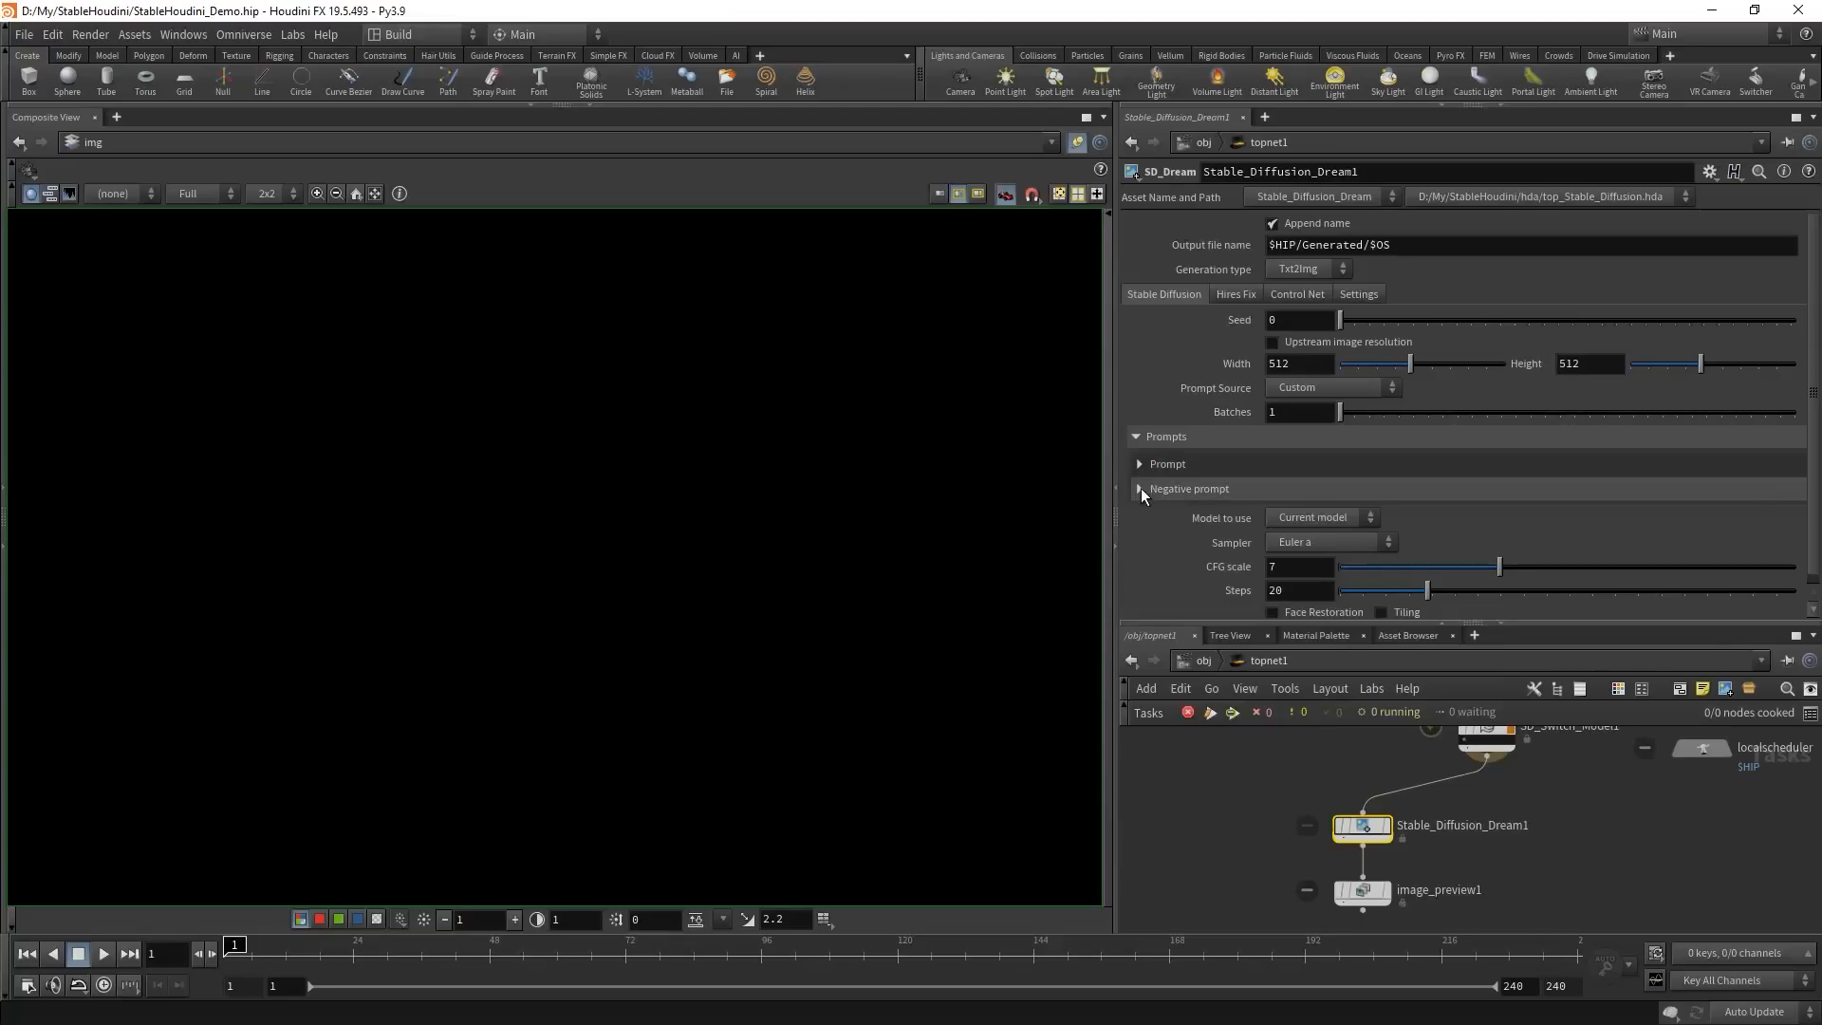
left_click(1141, 489)
left_click(1140, 489)
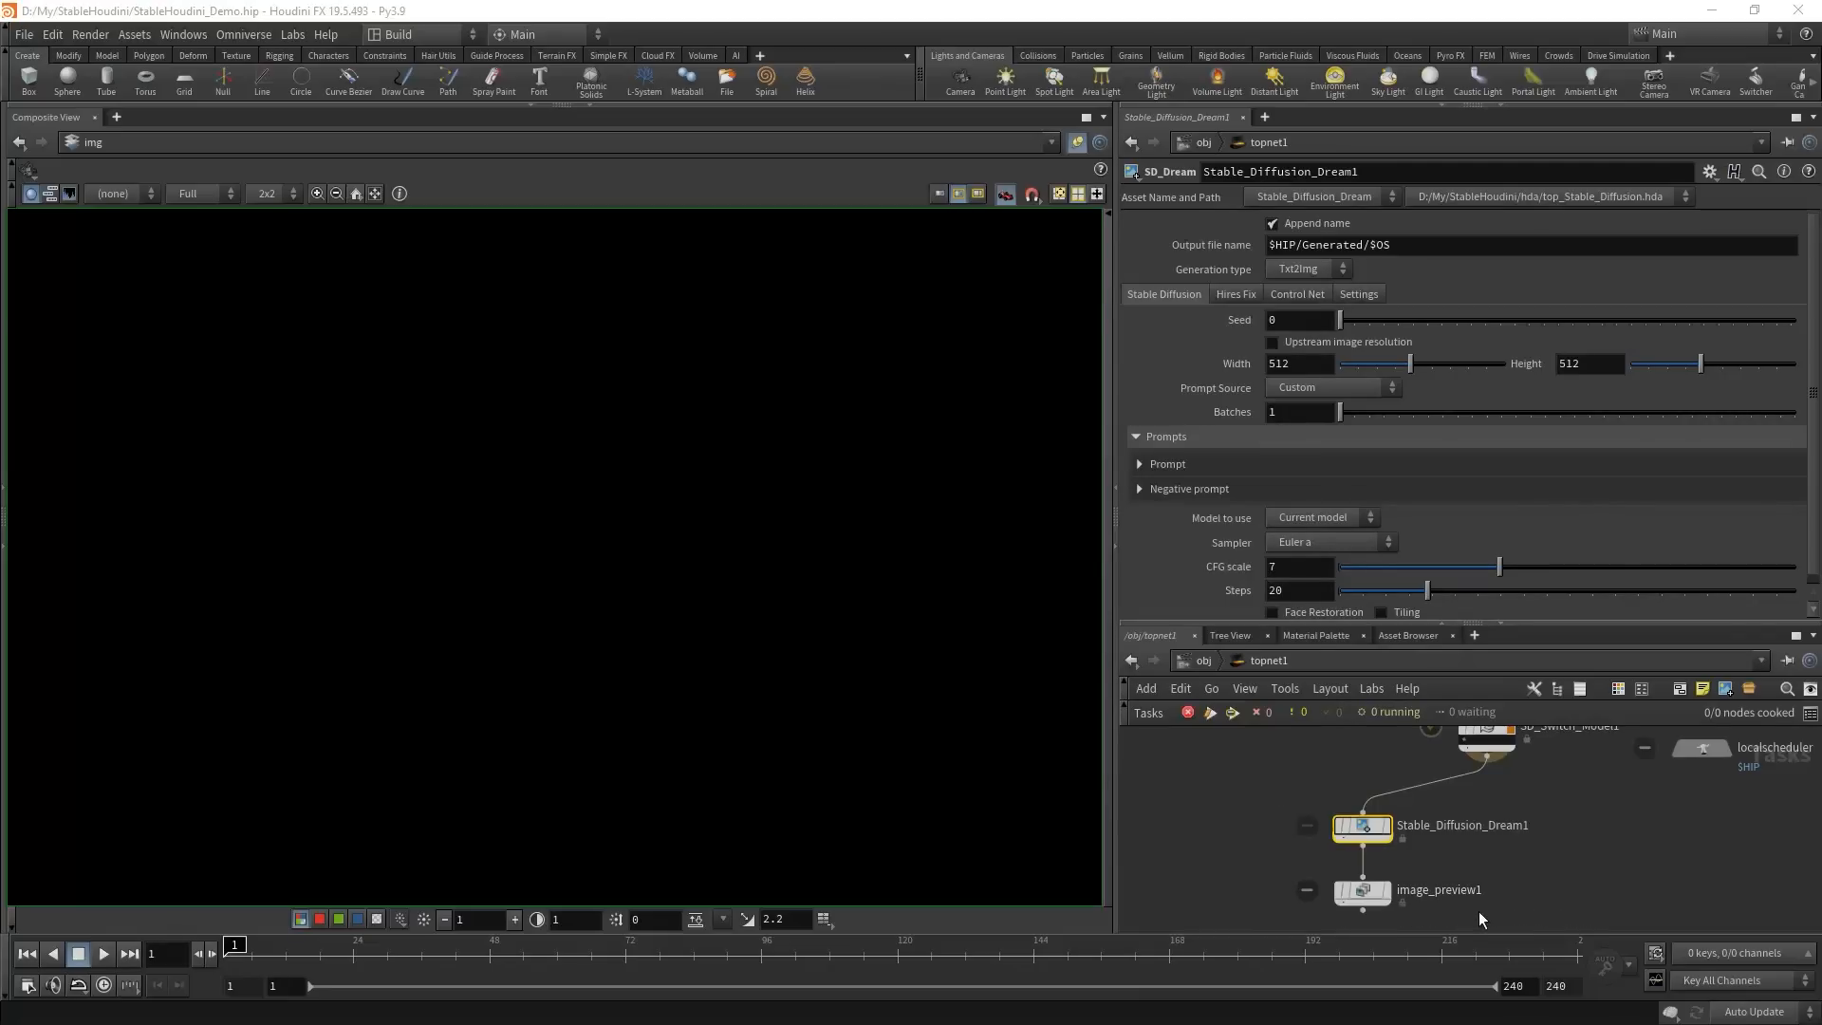
- Select the image_preview1 node and cook it to generate the image and display it in the composite view
middle_click_drag(1493, 915, 1439, 873)
left_click(1307, 847)
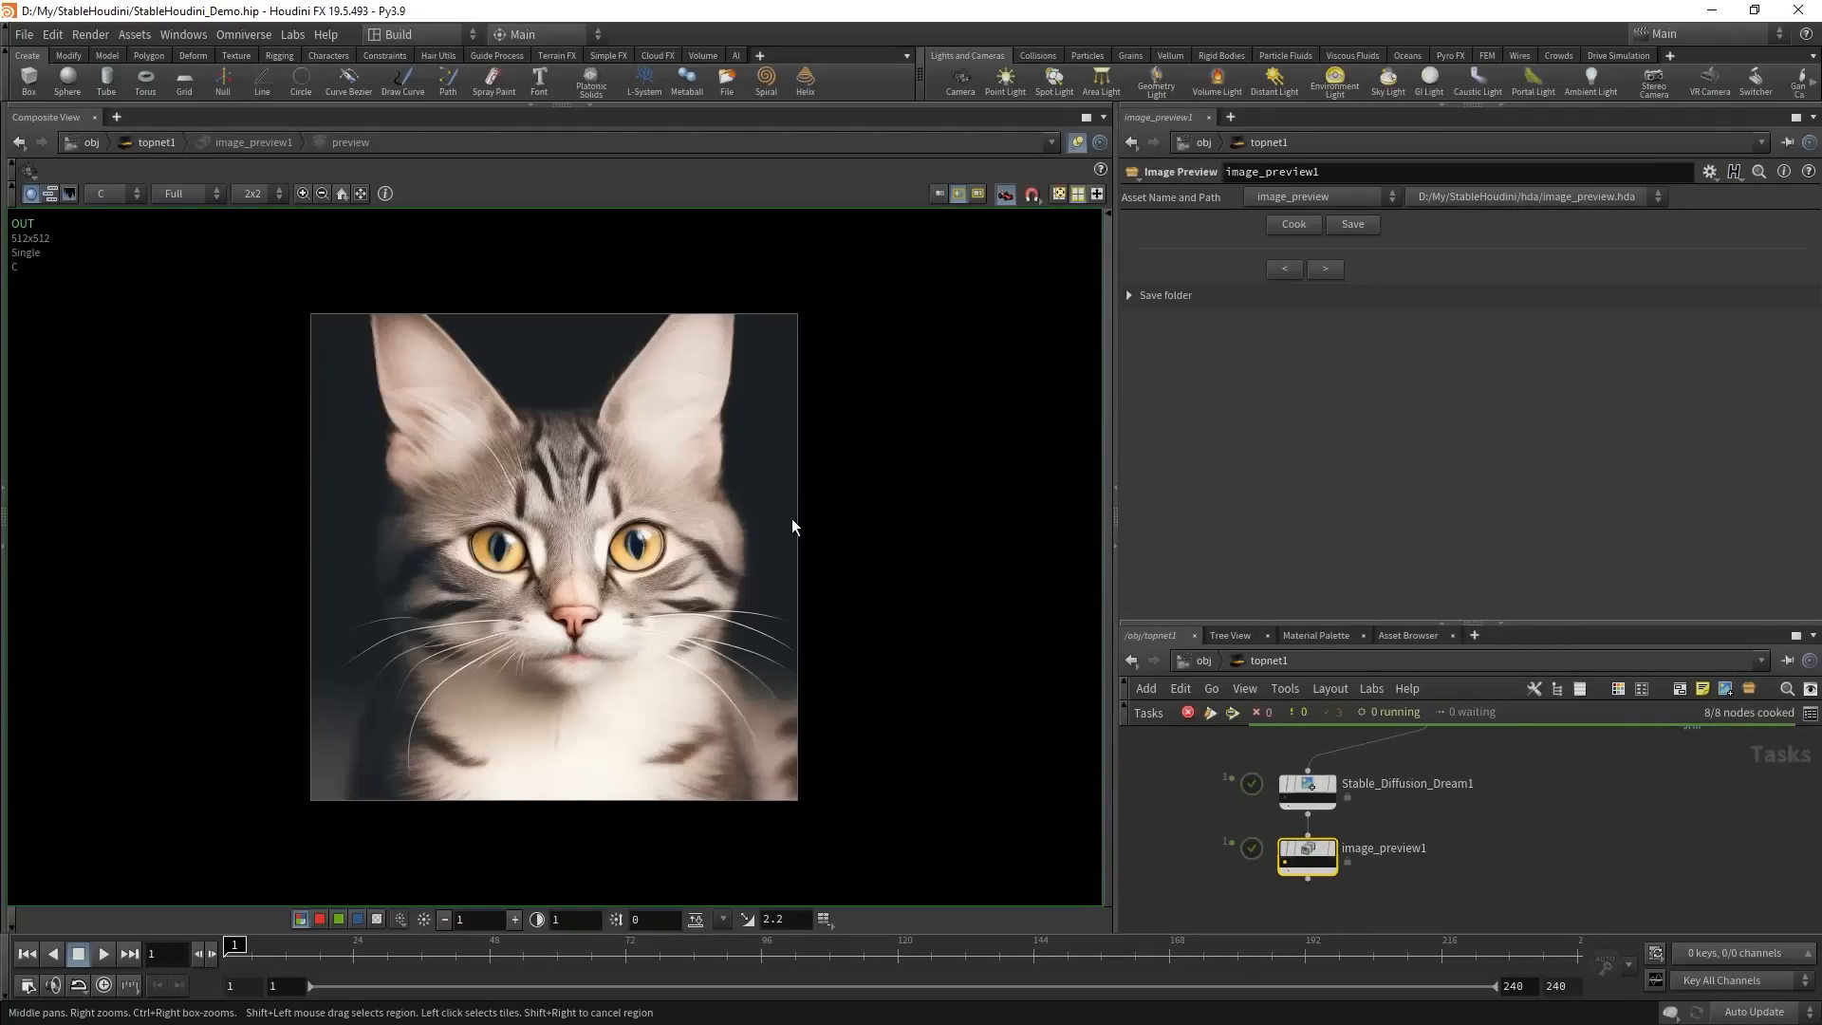
scroll(928, 607, "down", 1)
scroll(1240, 794, "up", 3)
- Set the number of batches on Stable_Diffusion_Dream1 to 4
left_click(1361, 791)
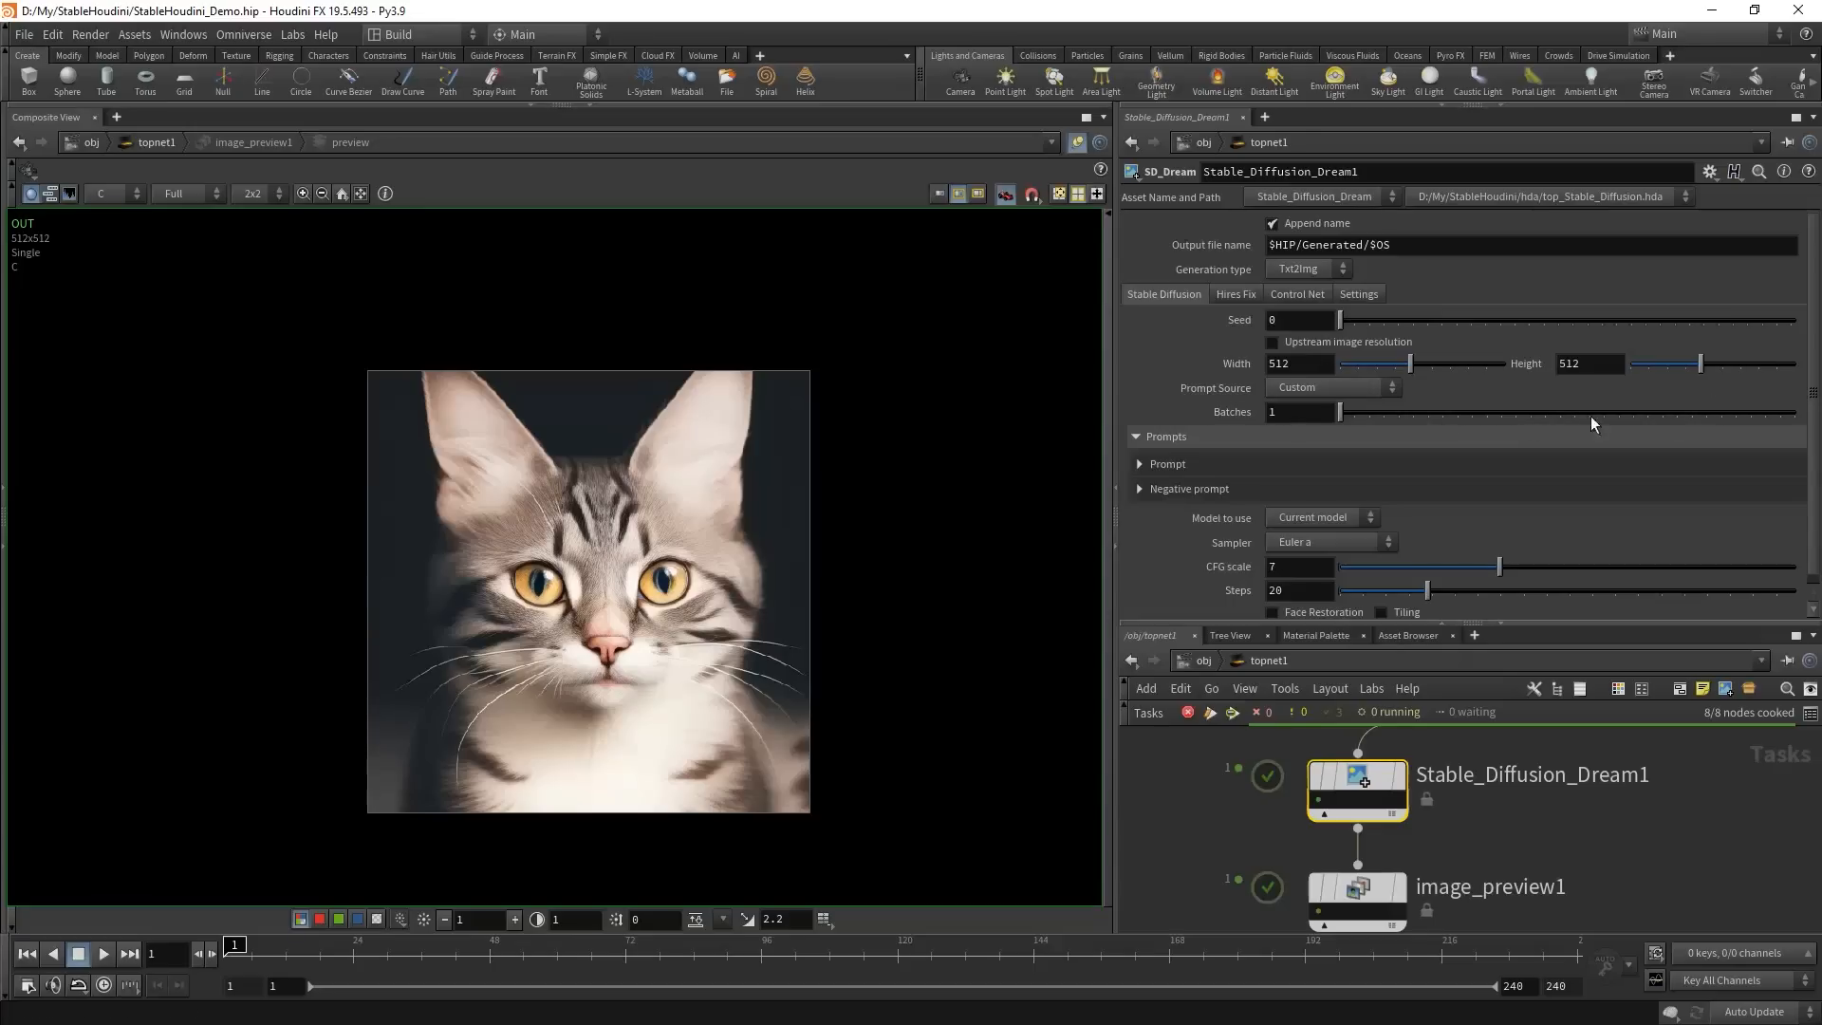
left_click(1298, 417)
type("4")
key("Return")
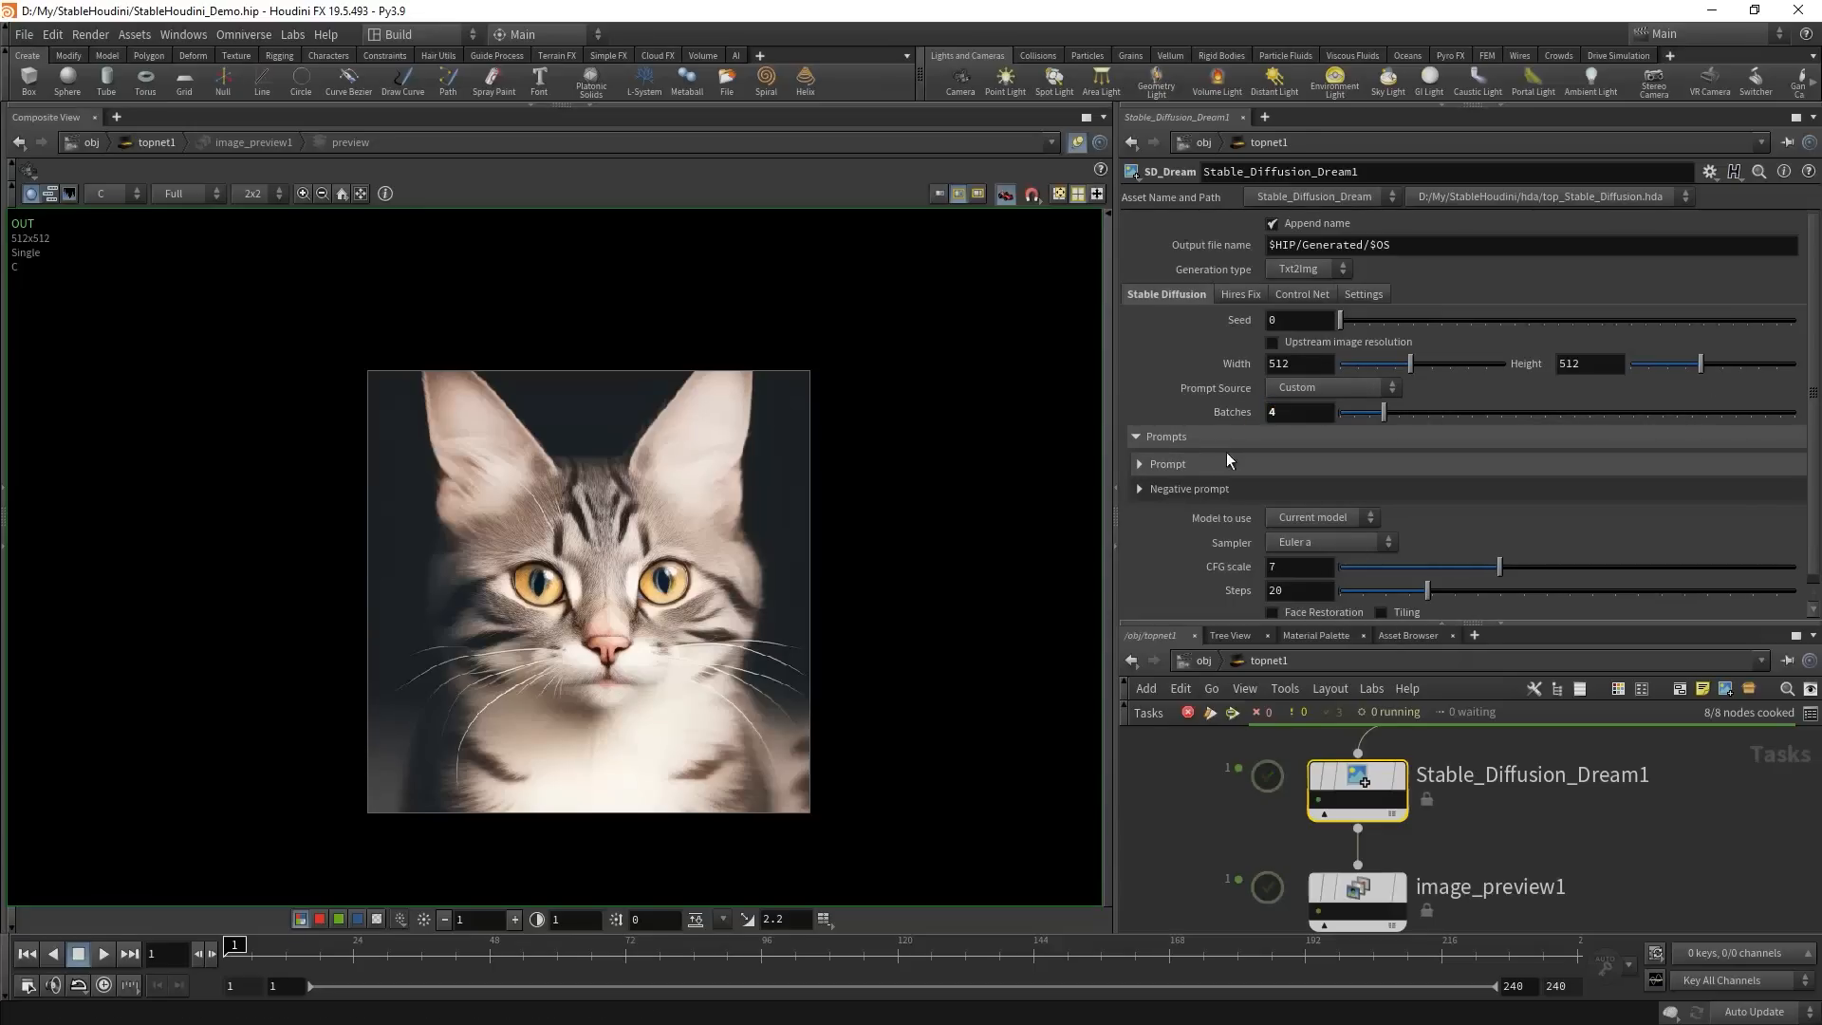
- Select image_preview1 and cook it again to generate the batch of four images
scroll(1229, 873, "down", 1)
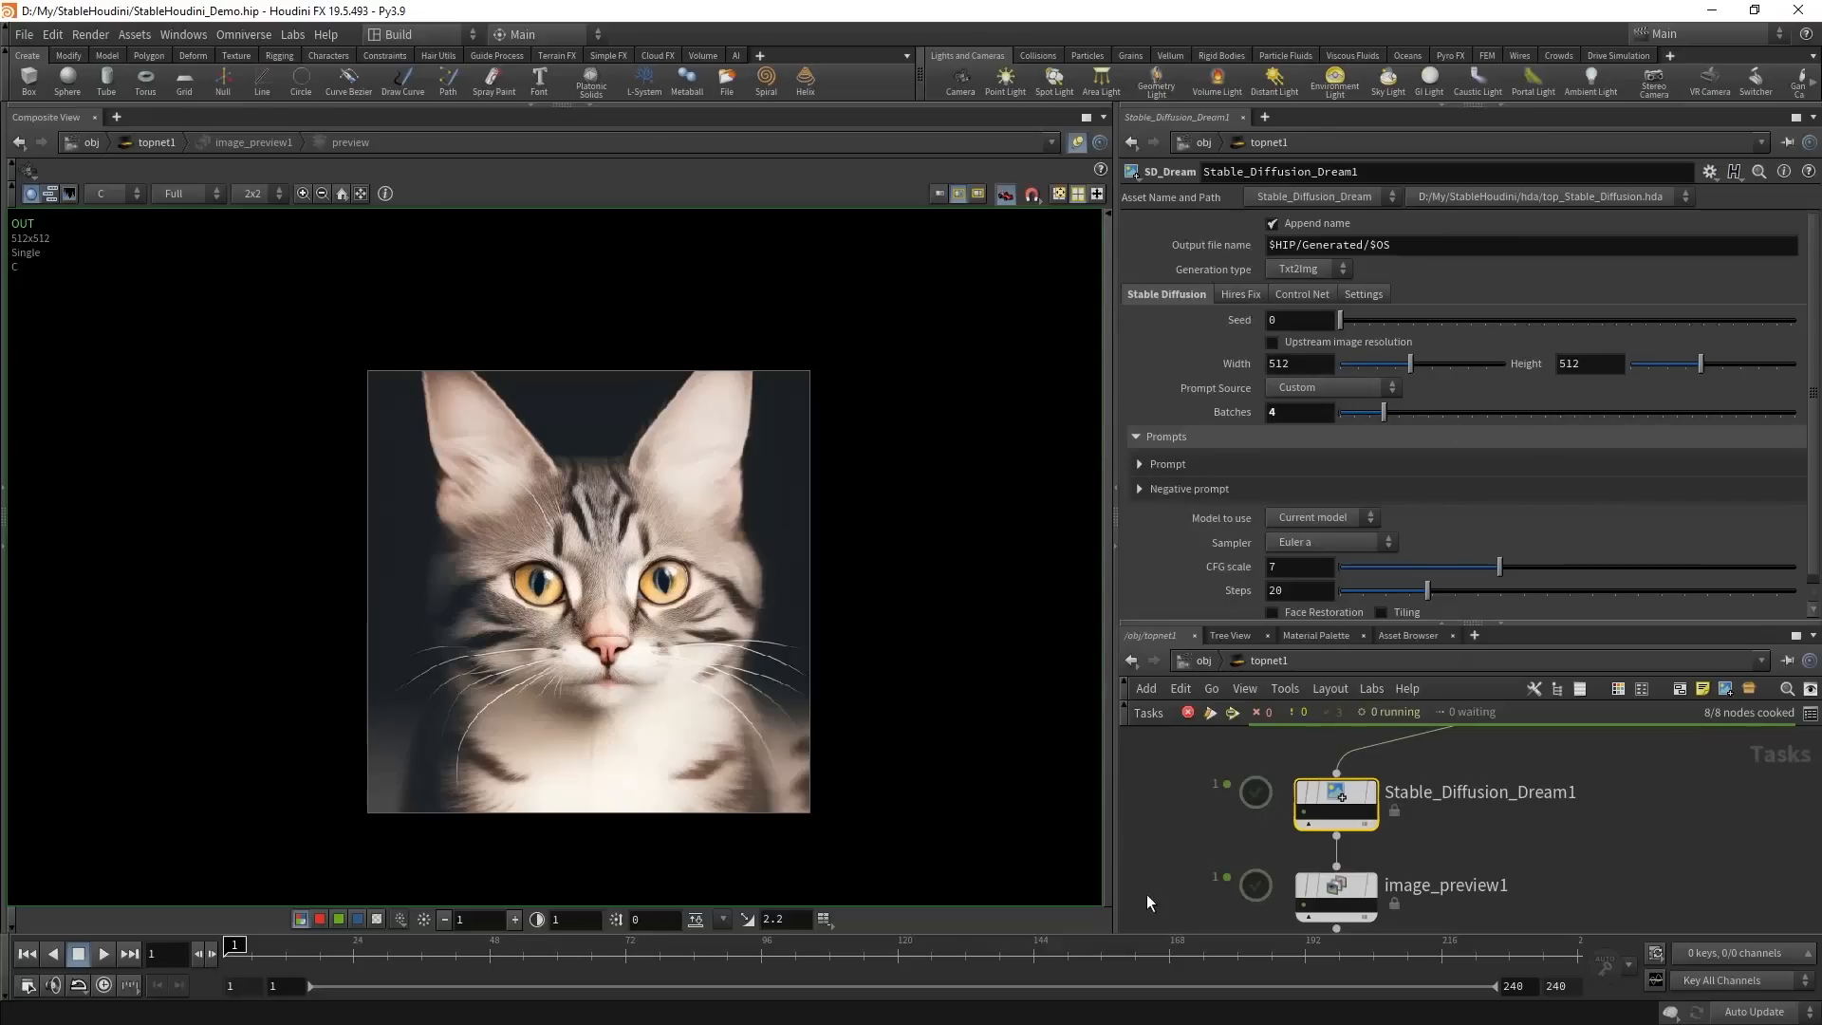
left_click_drag(1169, 850, 1531, 912)
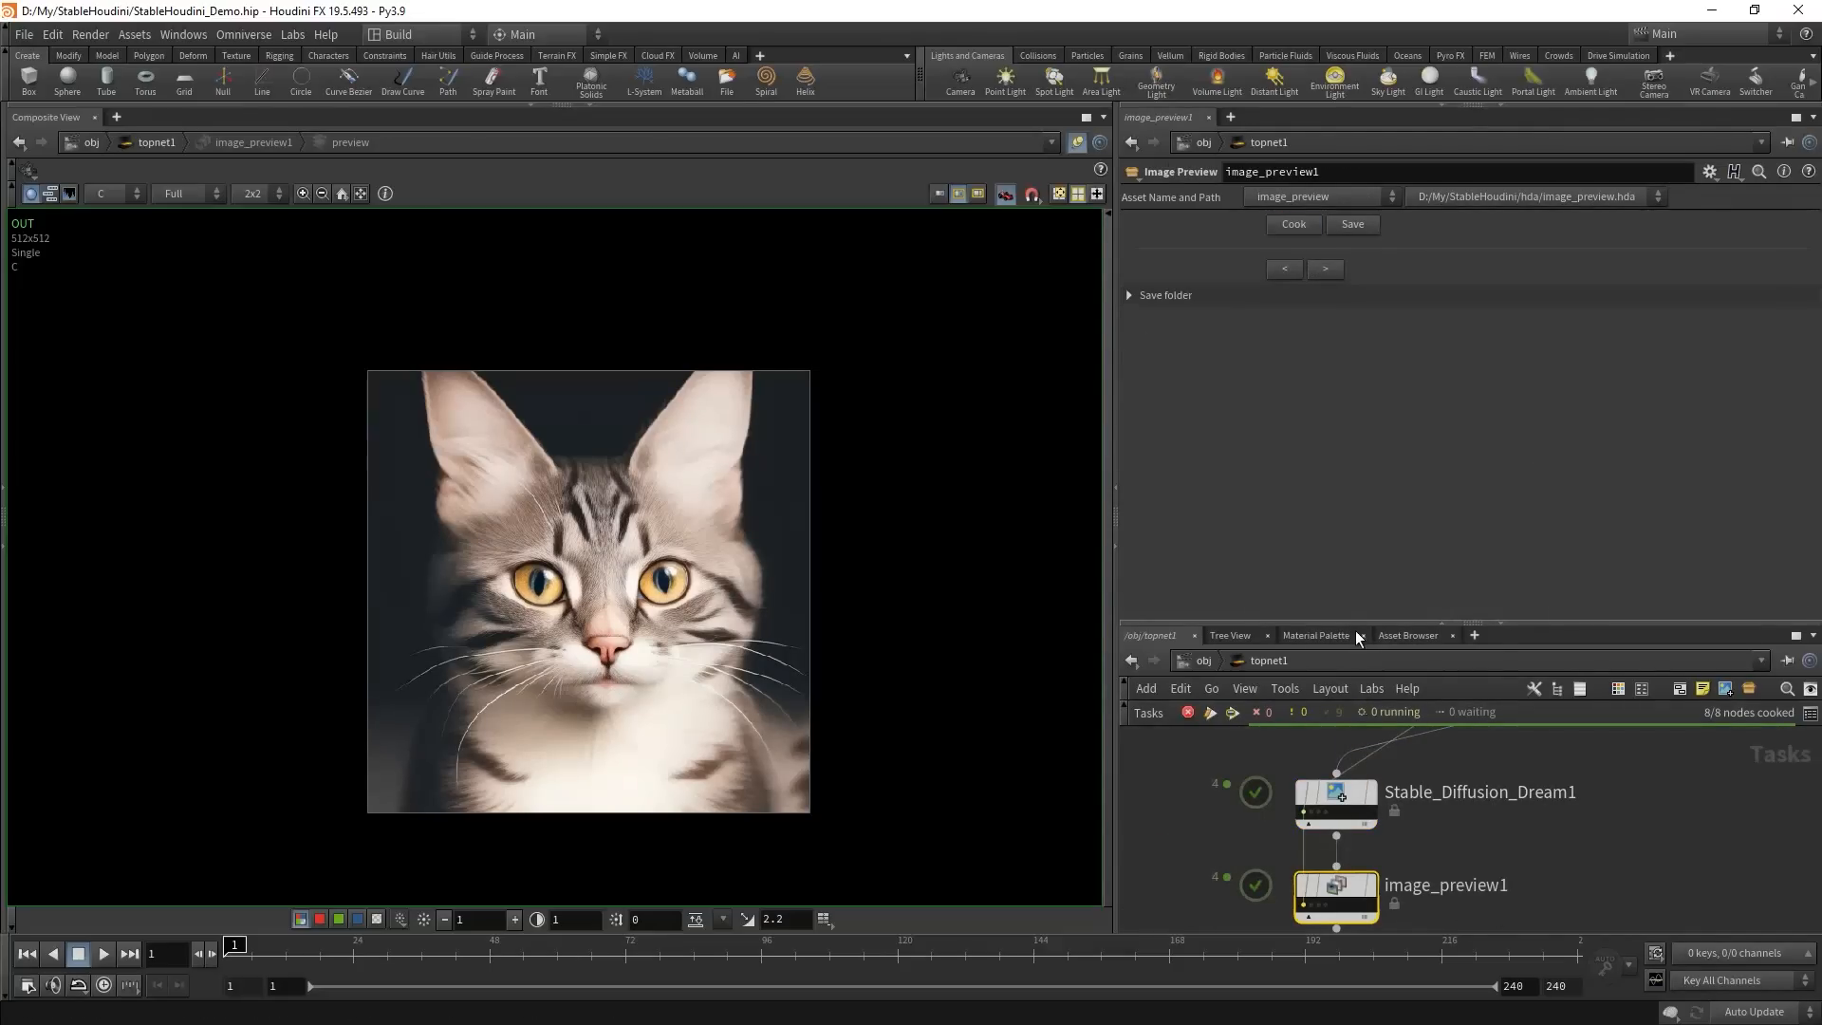
- Enlarge the network pane and preview the image of the second work item on Stable_Diffusion_Dream1
left_click_drag(1355, 626, 1347, 357)
scroll(1328, 655, "up", 4)
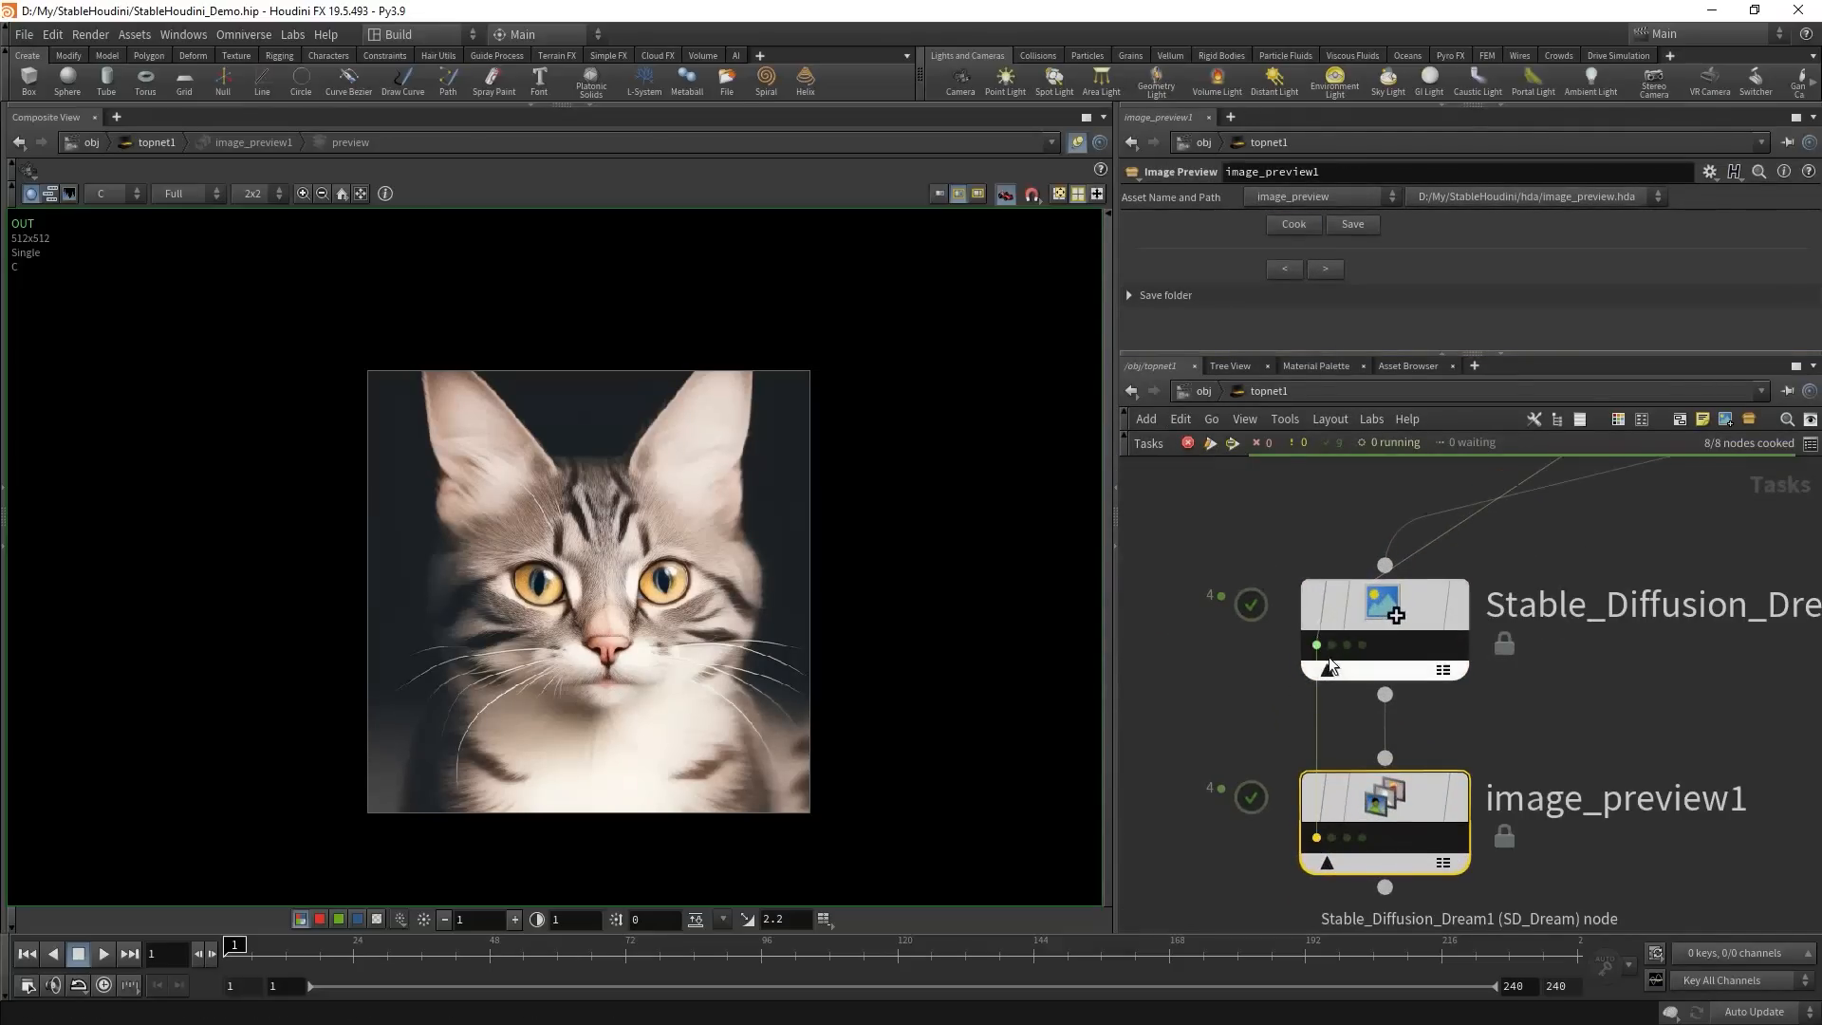
left_click(1332, 645)
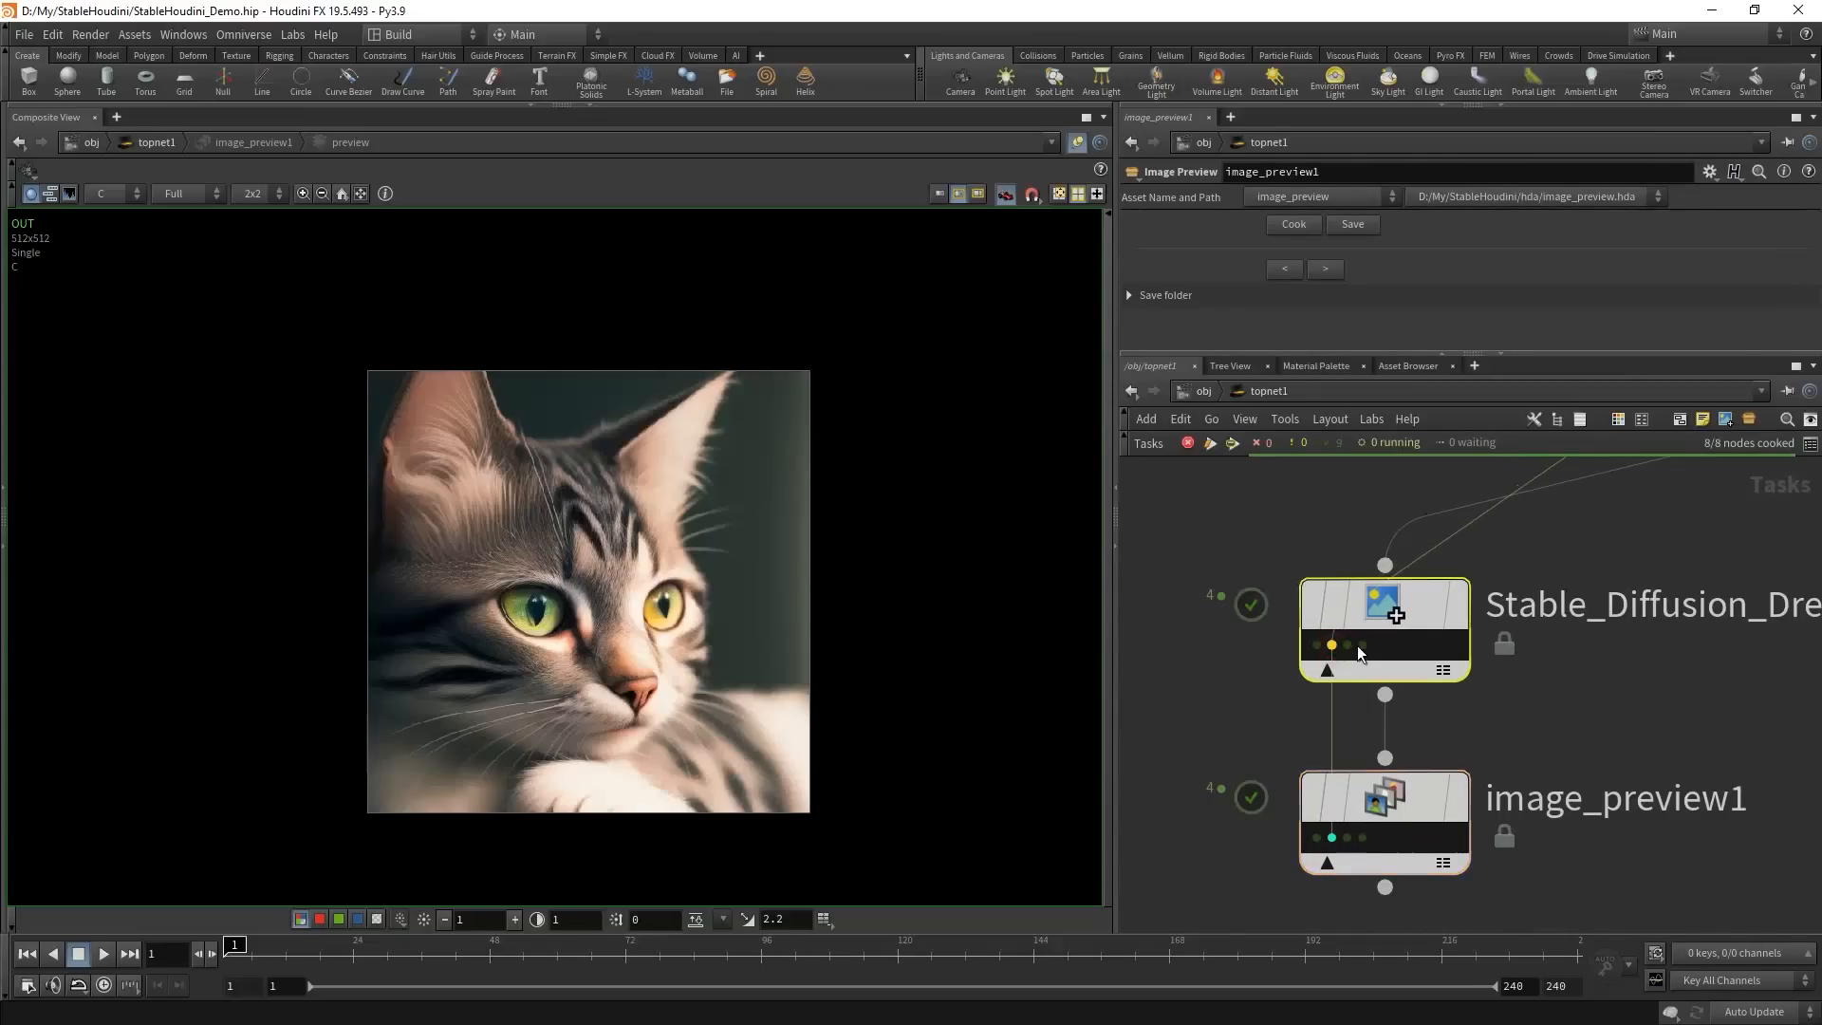
- Preview the images of the third and fourth work items on Stable_Diffusion_Dream1, and each of the four on image_preview1
left_click(1349, 645)
left_click(1363, 645)
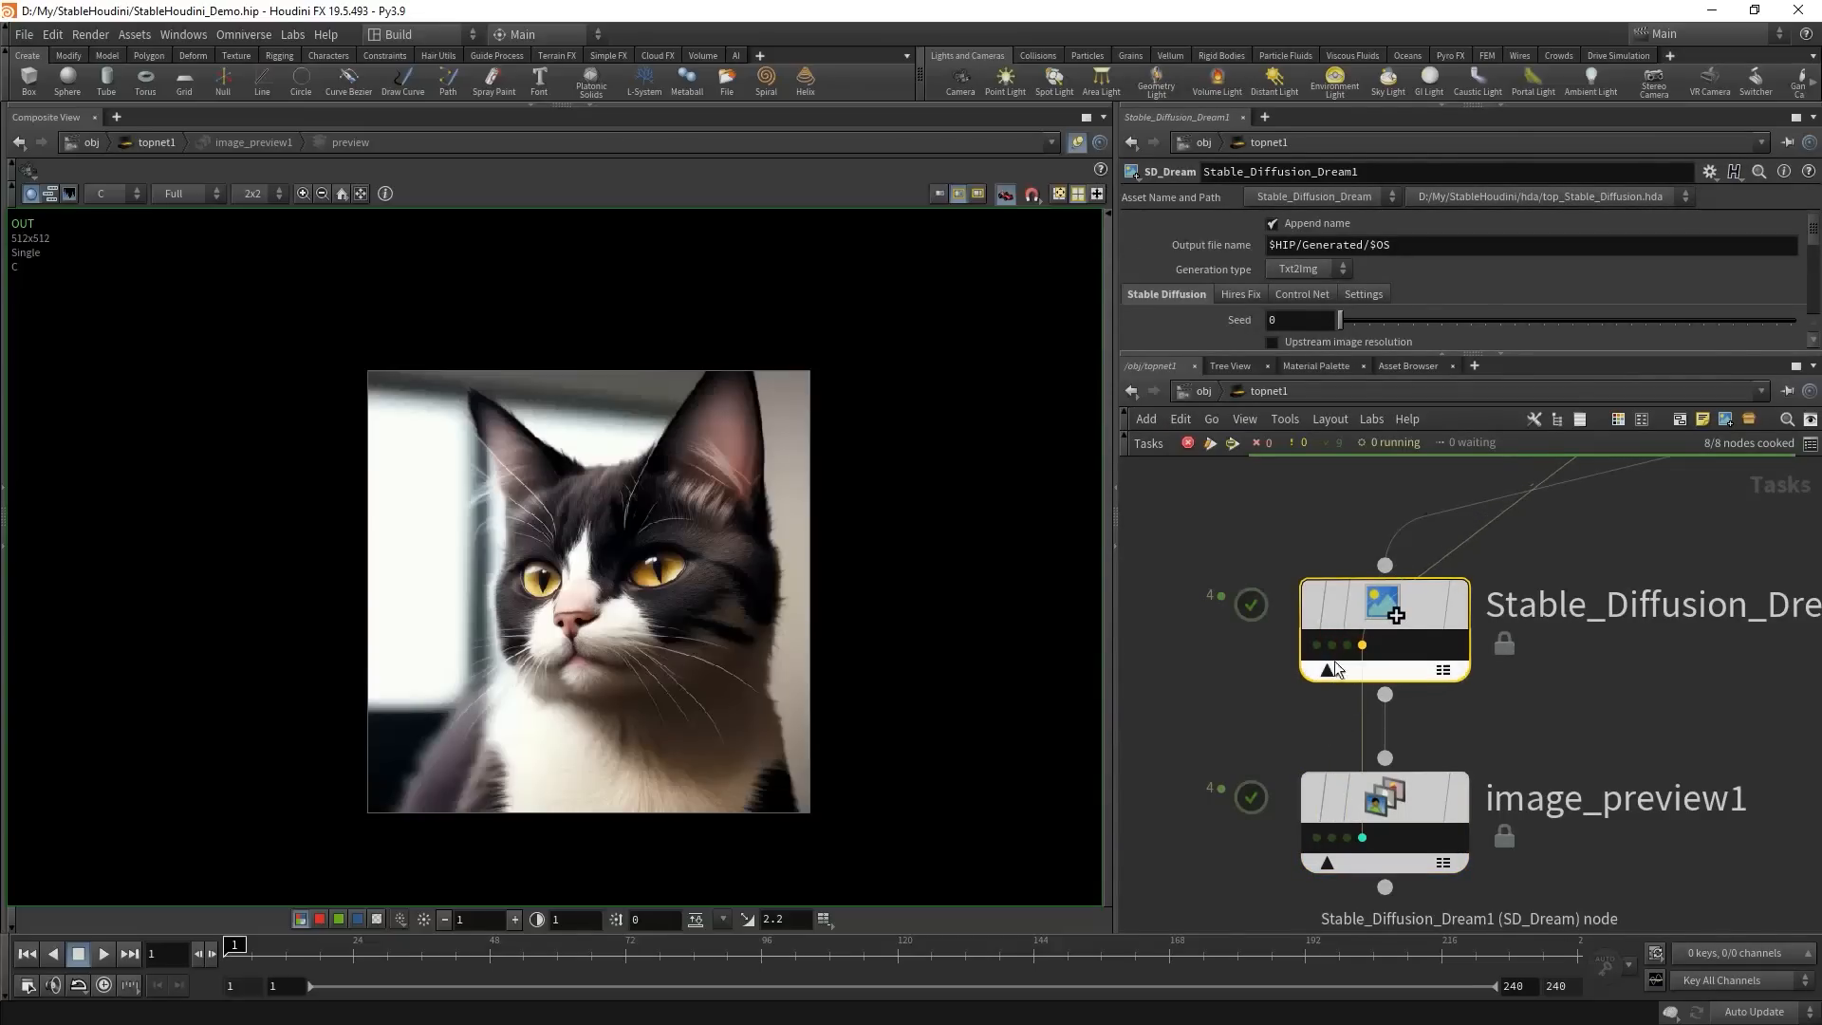
left_click(1315, 837)
left_click(1332, 837)
left_click(1347, 837)
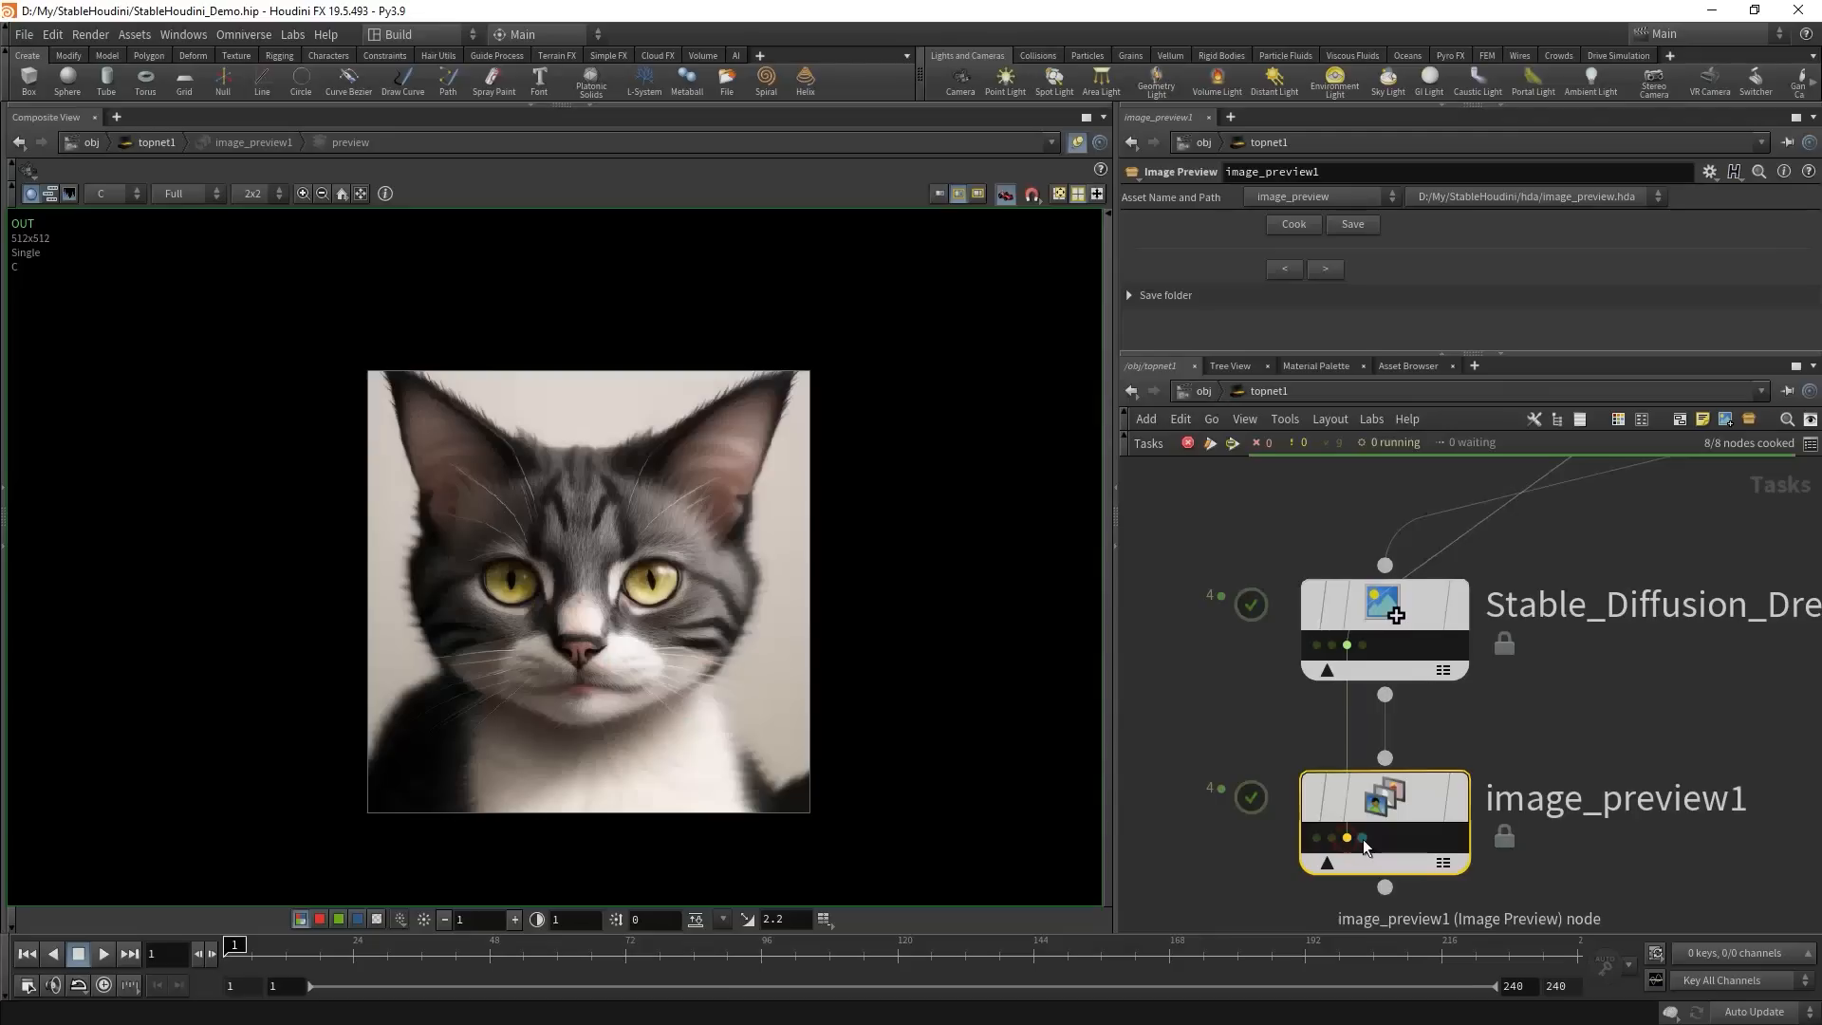
left_click(1362, 837)
- Enlarge the parameter area and browse the batch with image_preview1's previous and next controls, ending on the second image
left_click_drag(1352, 349, 1347, 402)
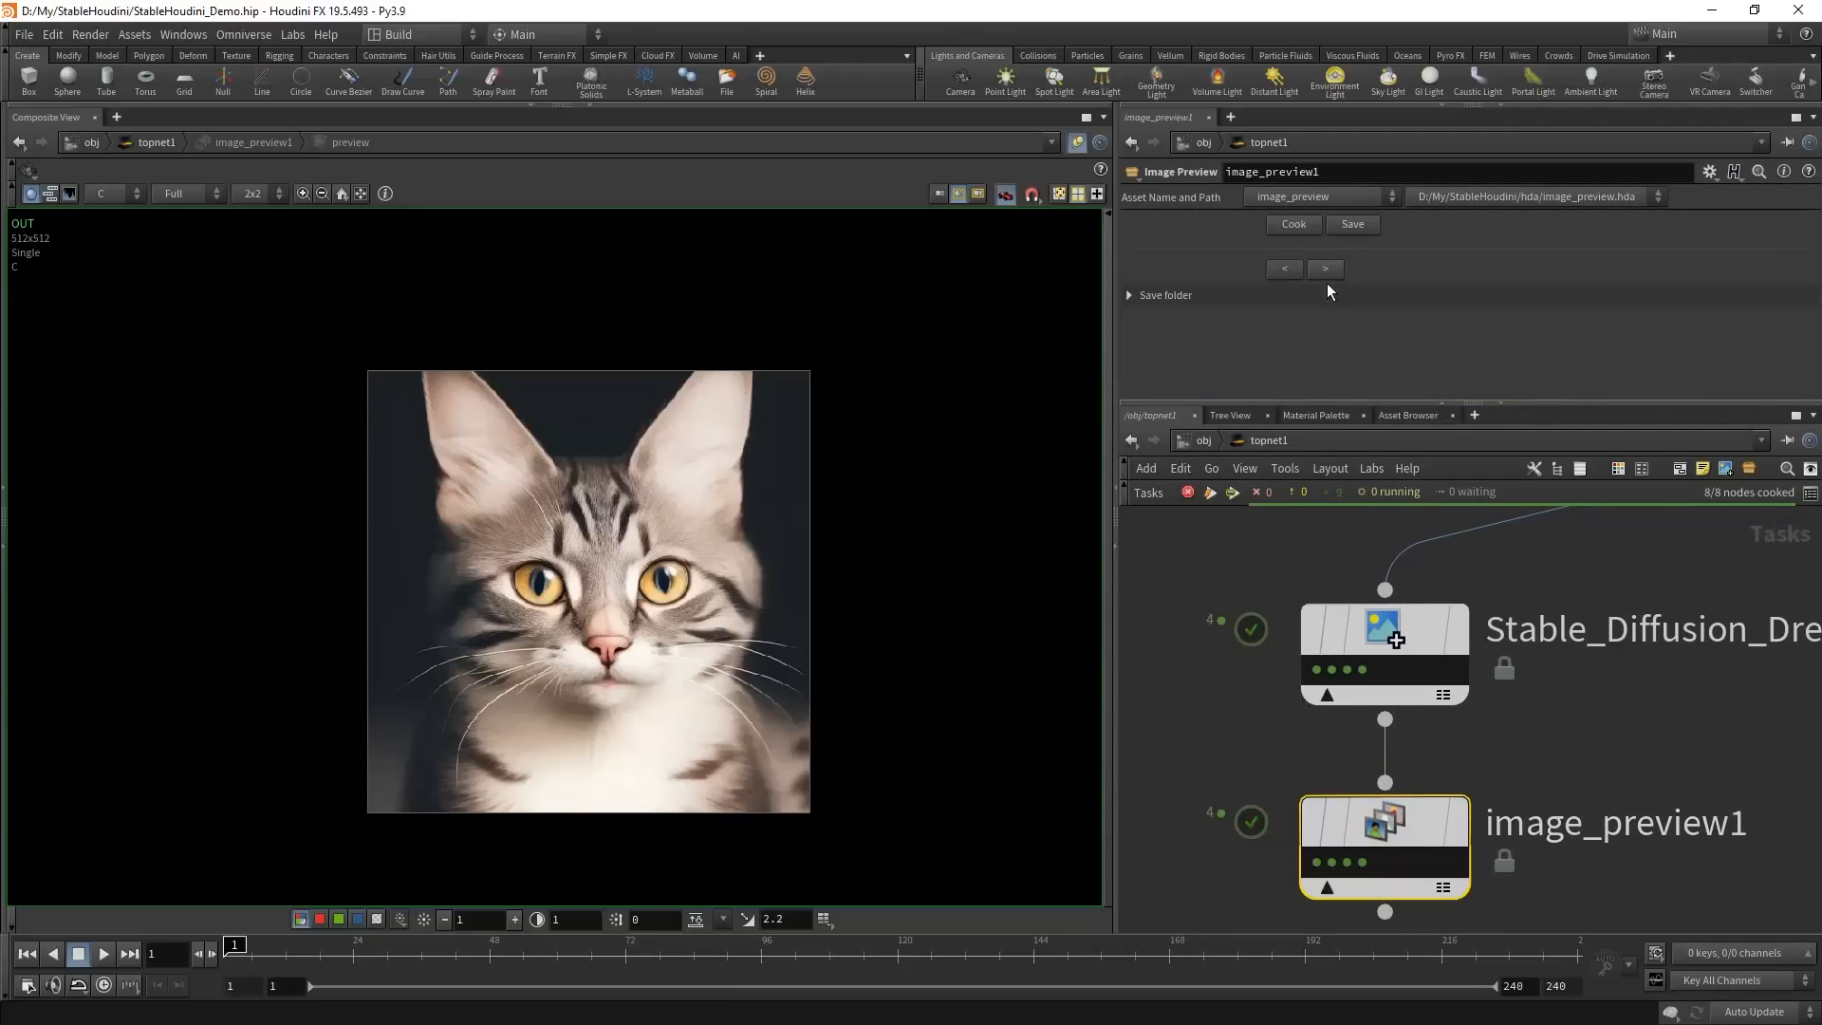
left_click(1325, 269)
left_click(1290, 273)
left_click(1328, 272)
left_click(1328, 272)
left_click(1328, 272)
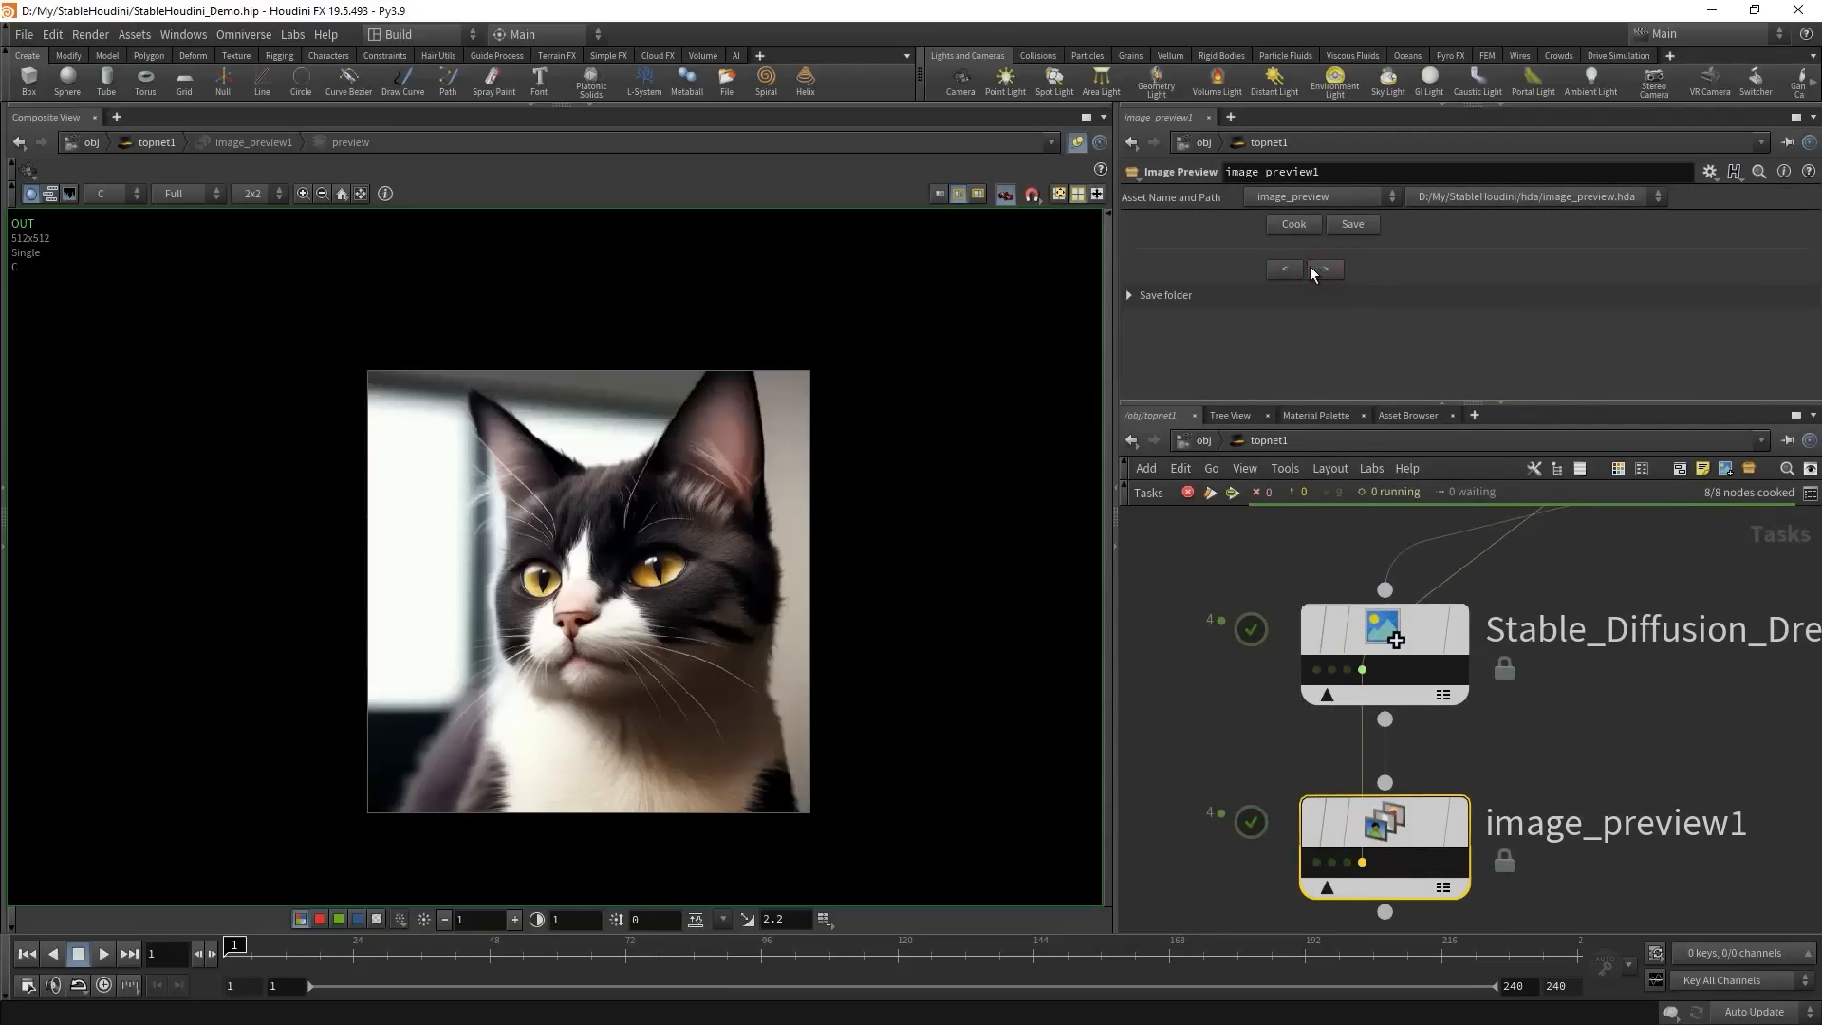
left_click(1290, 273)
left_click(1290, 268)
left_click(1290, 269)
left_click(1315, 269)
left_click(1315, 268)
left_click(1315, 269)
left_click(1291, 271)
left_click(1290, 271)
- Inspect the Next_TOP_Image, Prev_TOP_Image and Save_Top_Image shelf tools in image_preview1's type properties, and close the dialog
right_click(1399, 826)
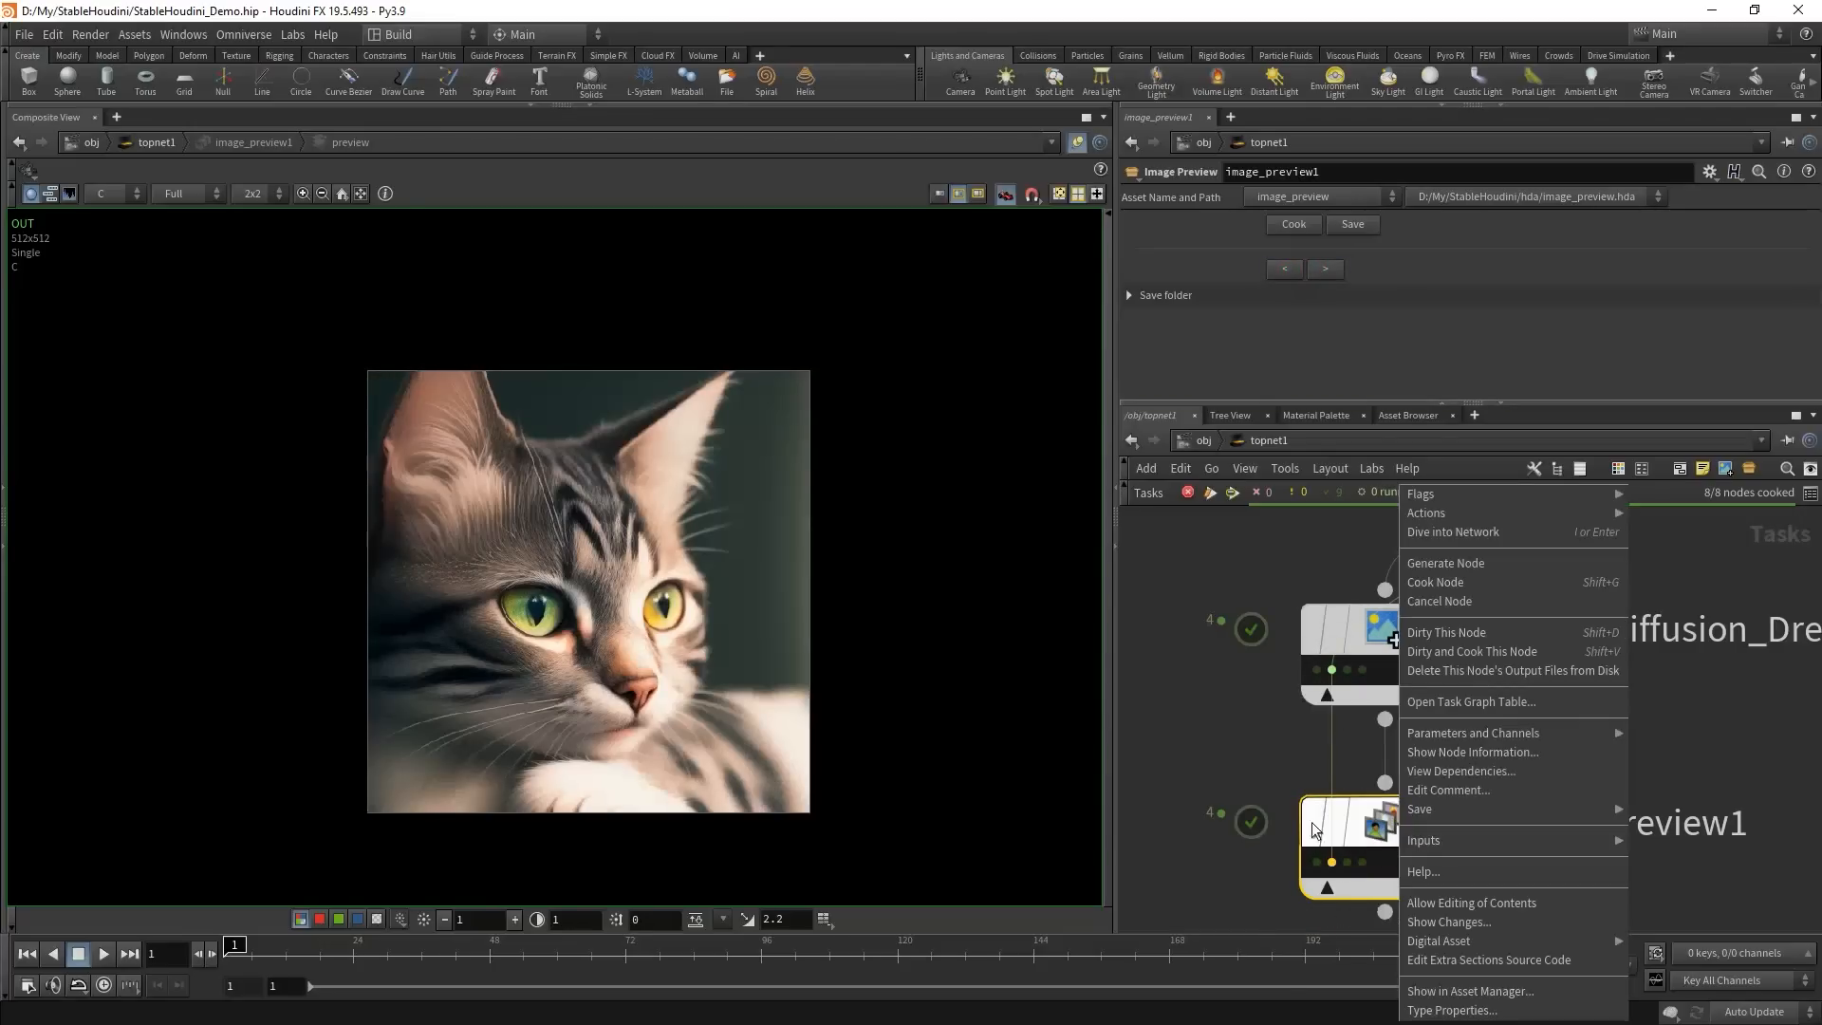
left_click(1419, 1009)
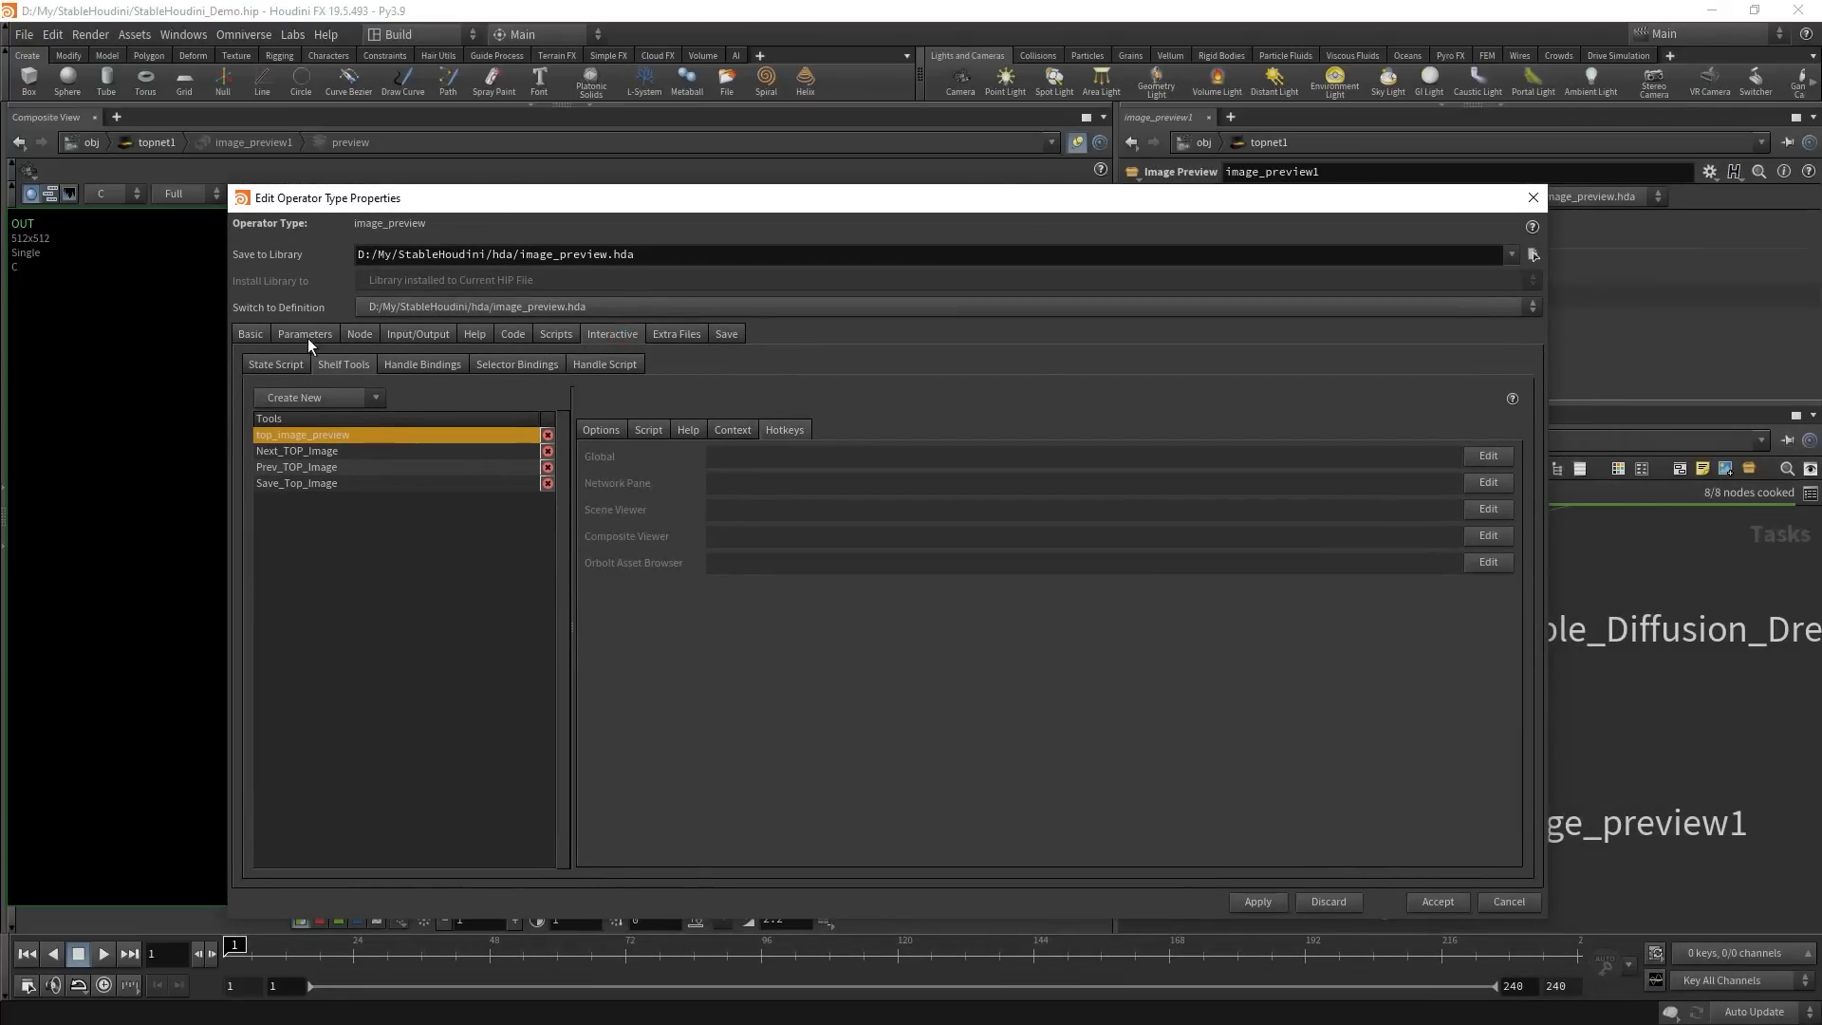
left_click(311, 451)
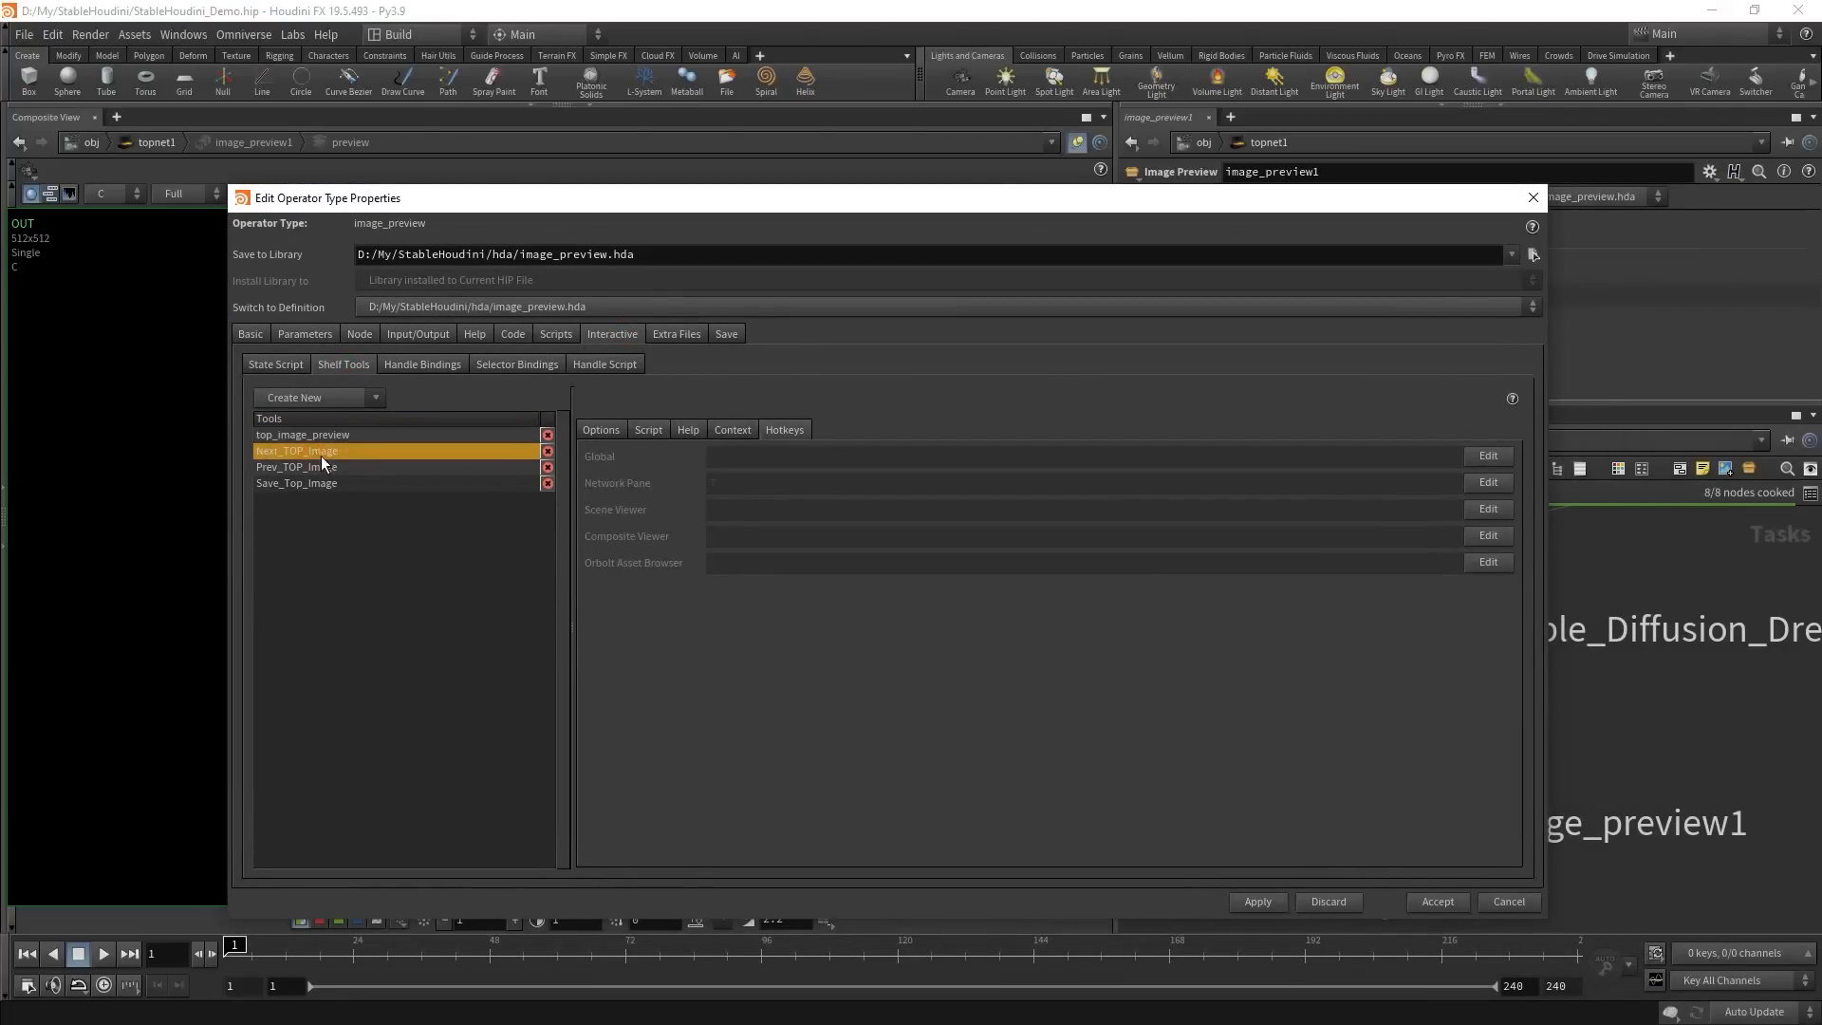
left_click(311, 482)
left_click(309, 452)
left_click(296, 469)
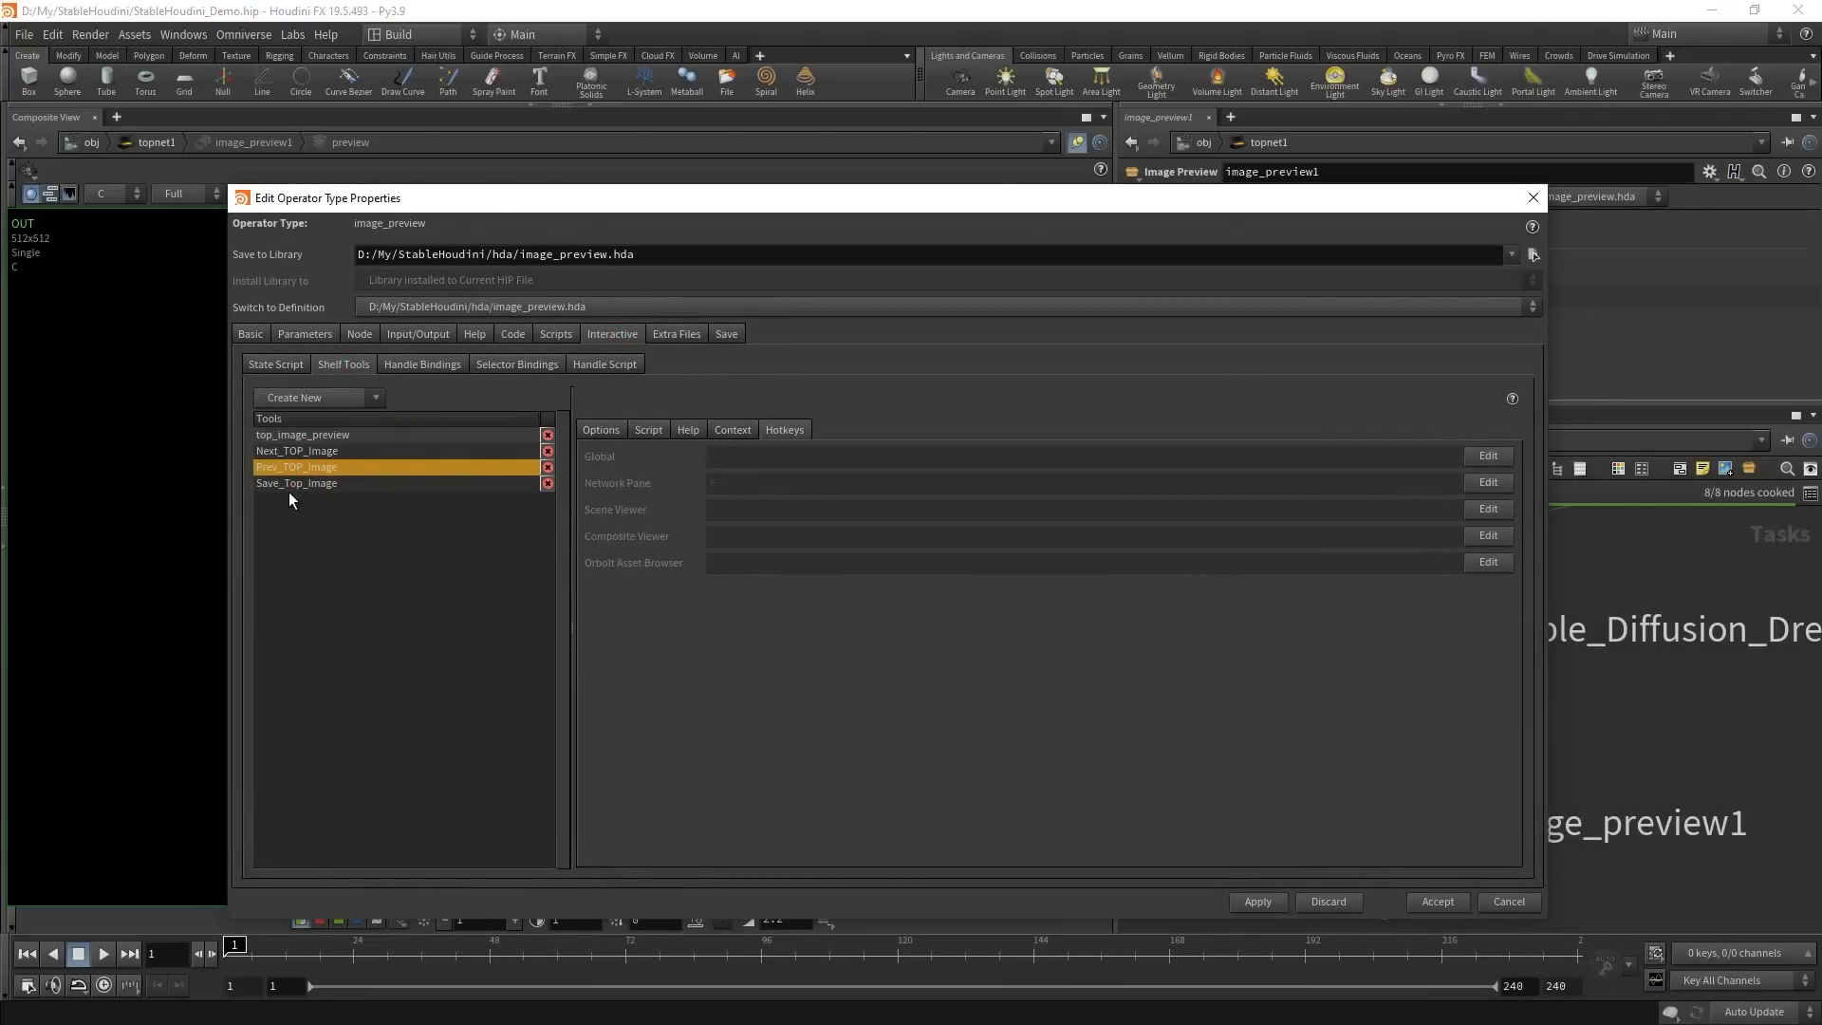
left_click(289, 485)
left_click(289, 468)
left_click(1532, 198)
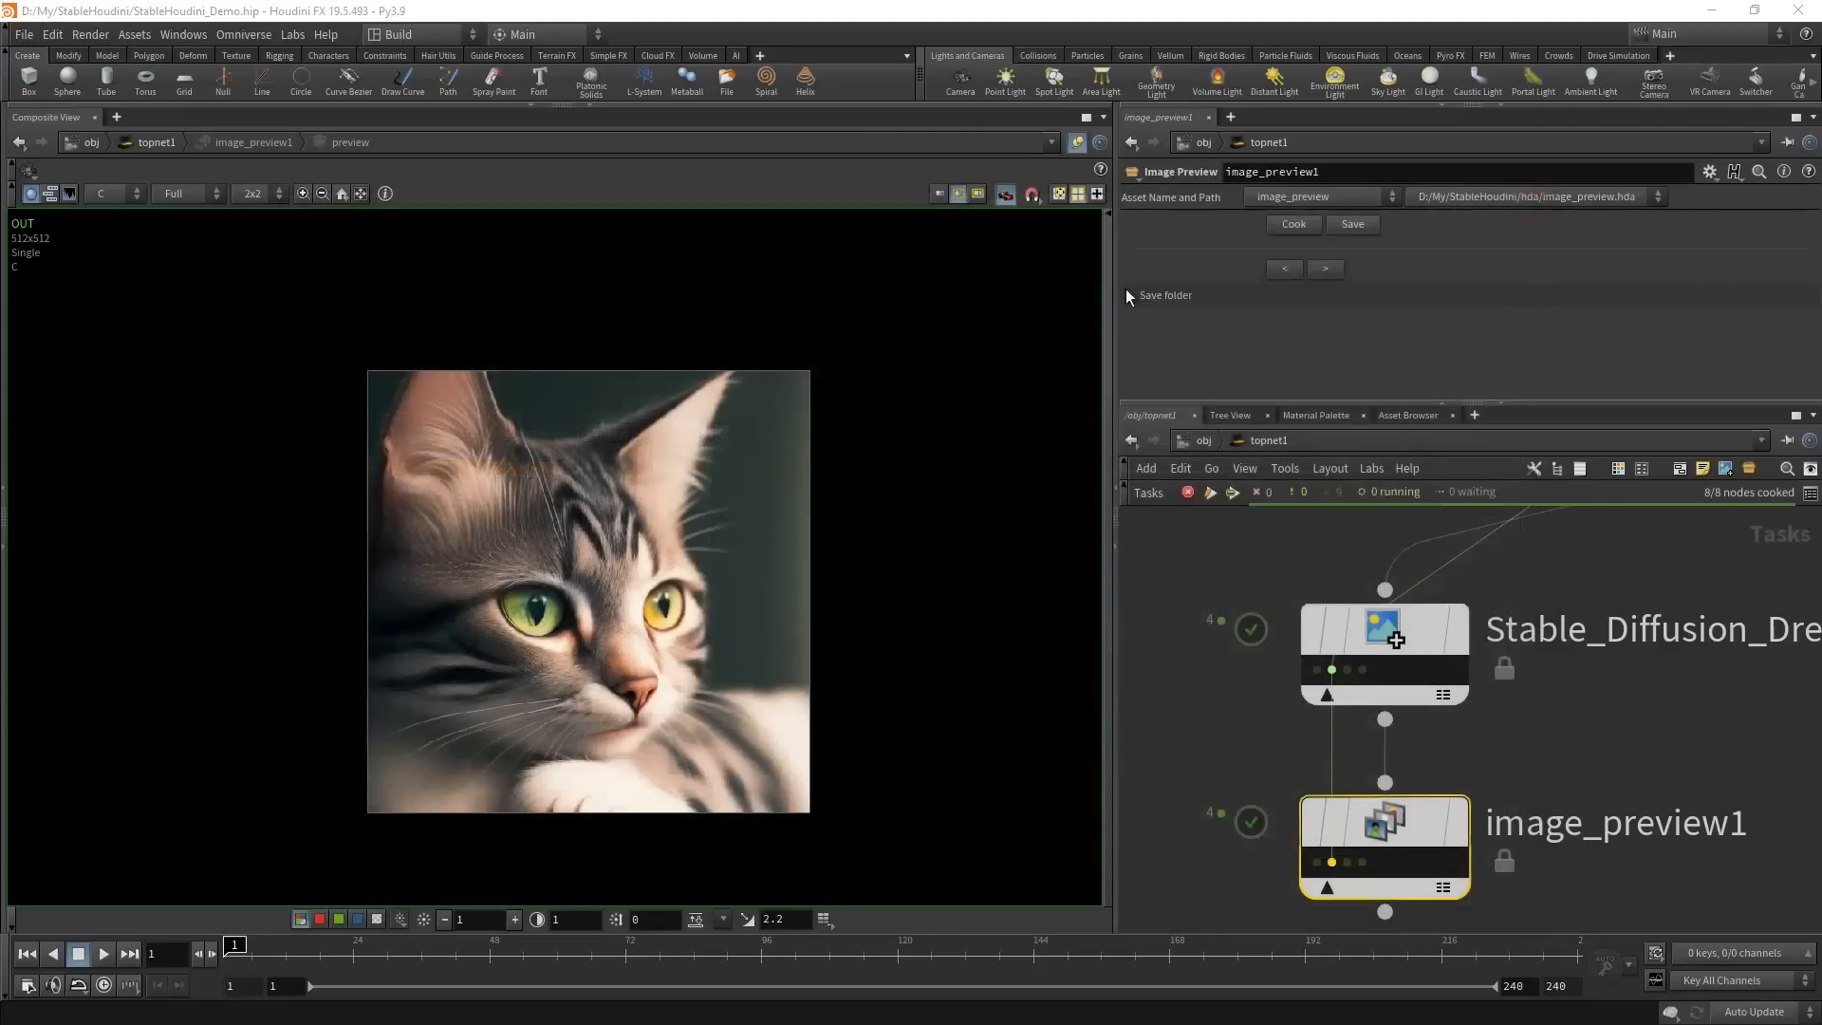
- Flip back and forth through the four generated images directly from the workspace, ending on the second work item
key("Left")
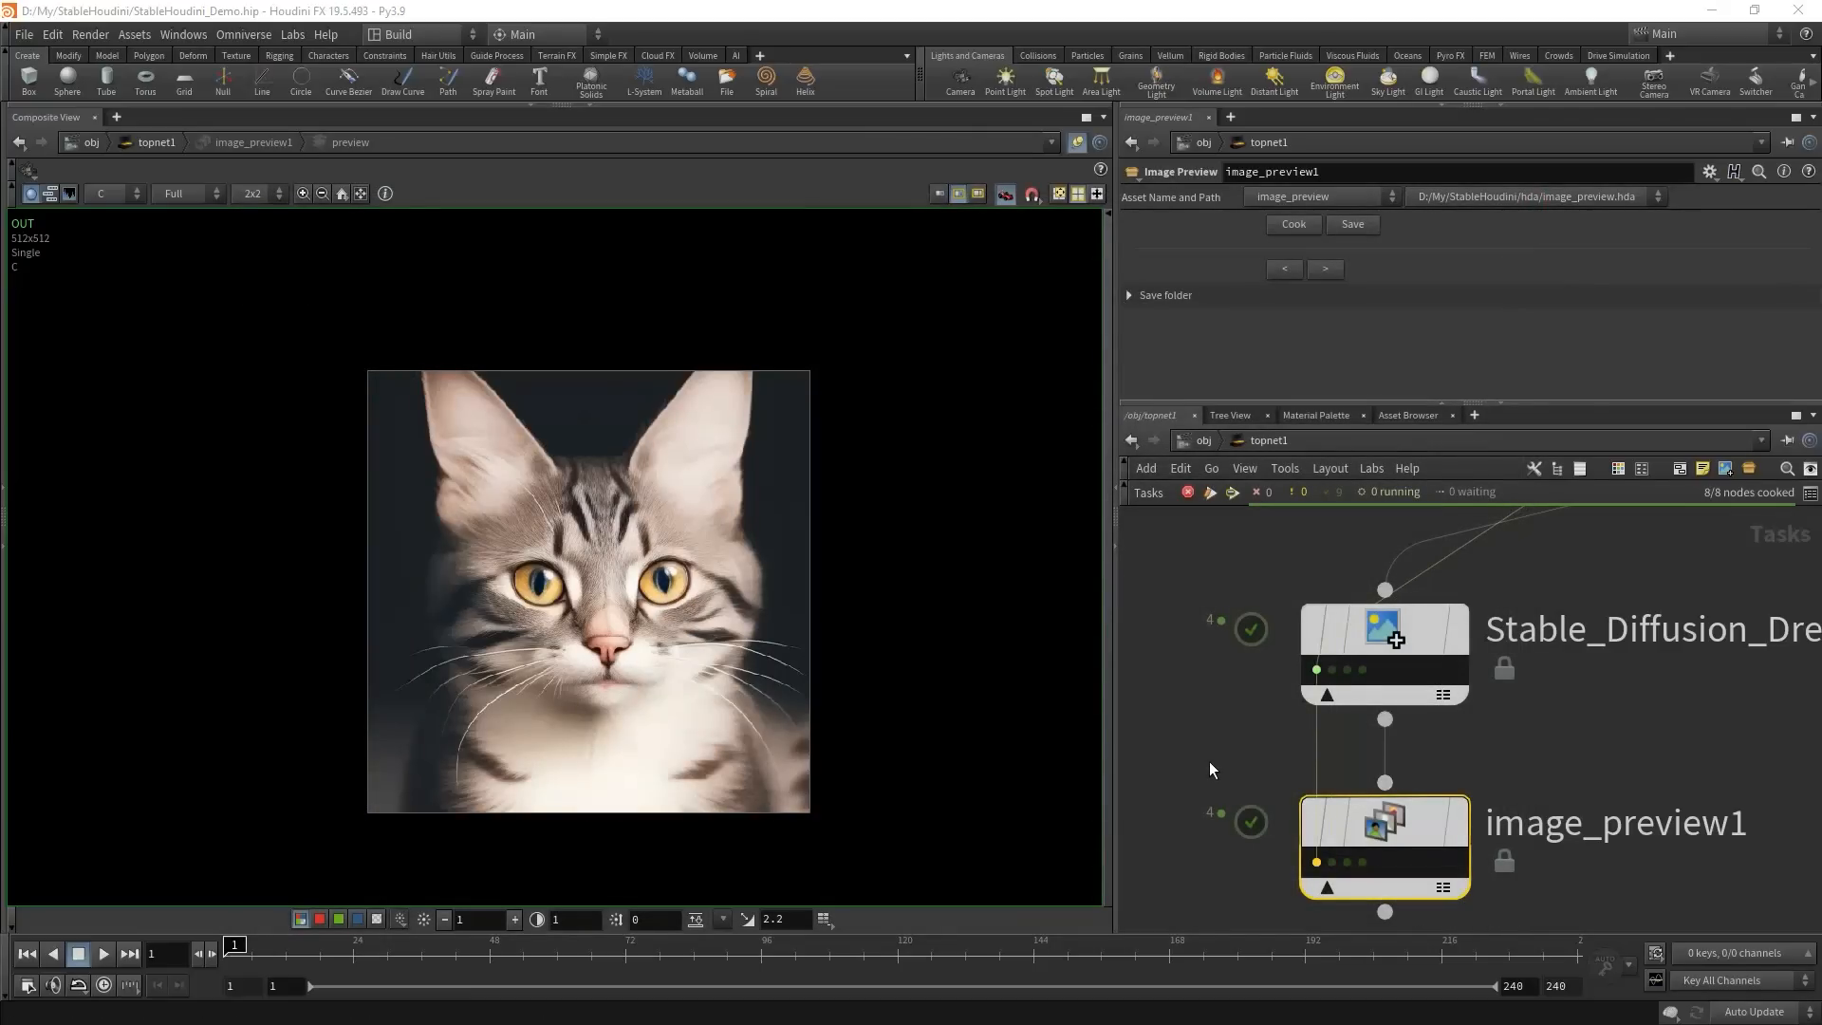
key("Right")
key("Right")
key("Right")
key("Left")
key("Left")
key("Left")
key("Right")
key("Right")
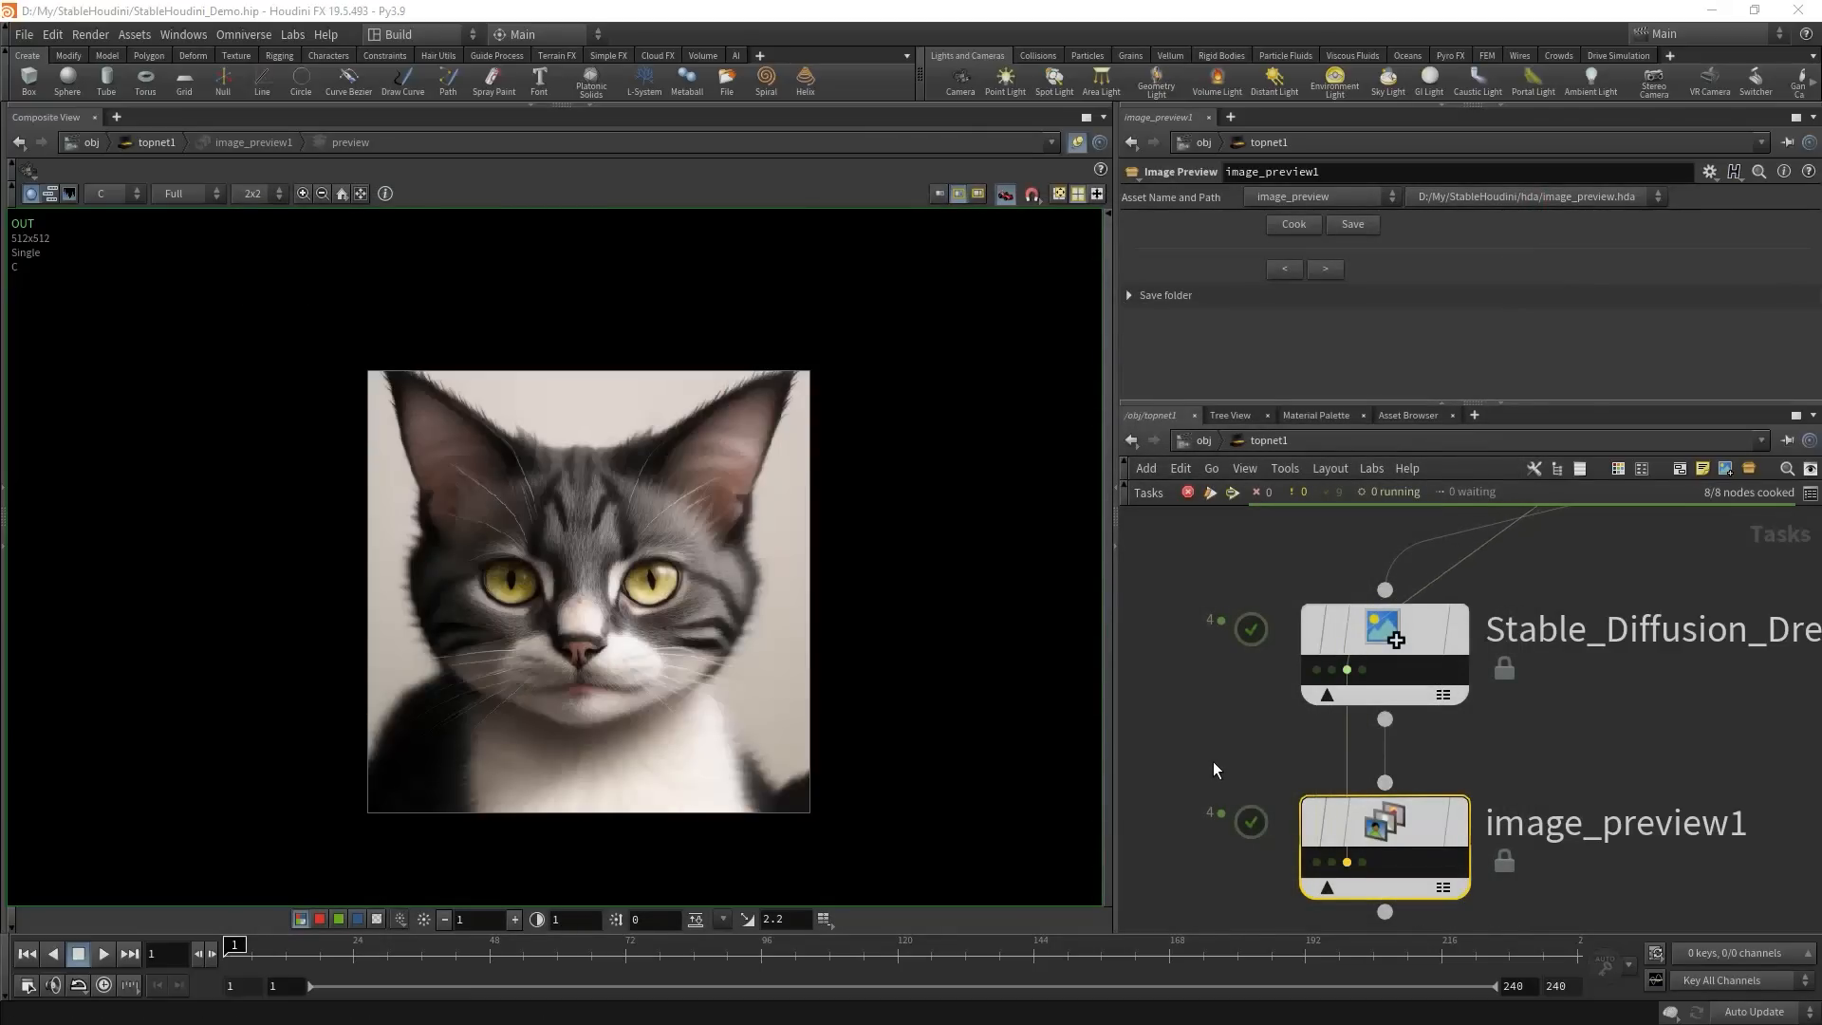
key("Right")
key("Left")
key("Left")
key("Left")
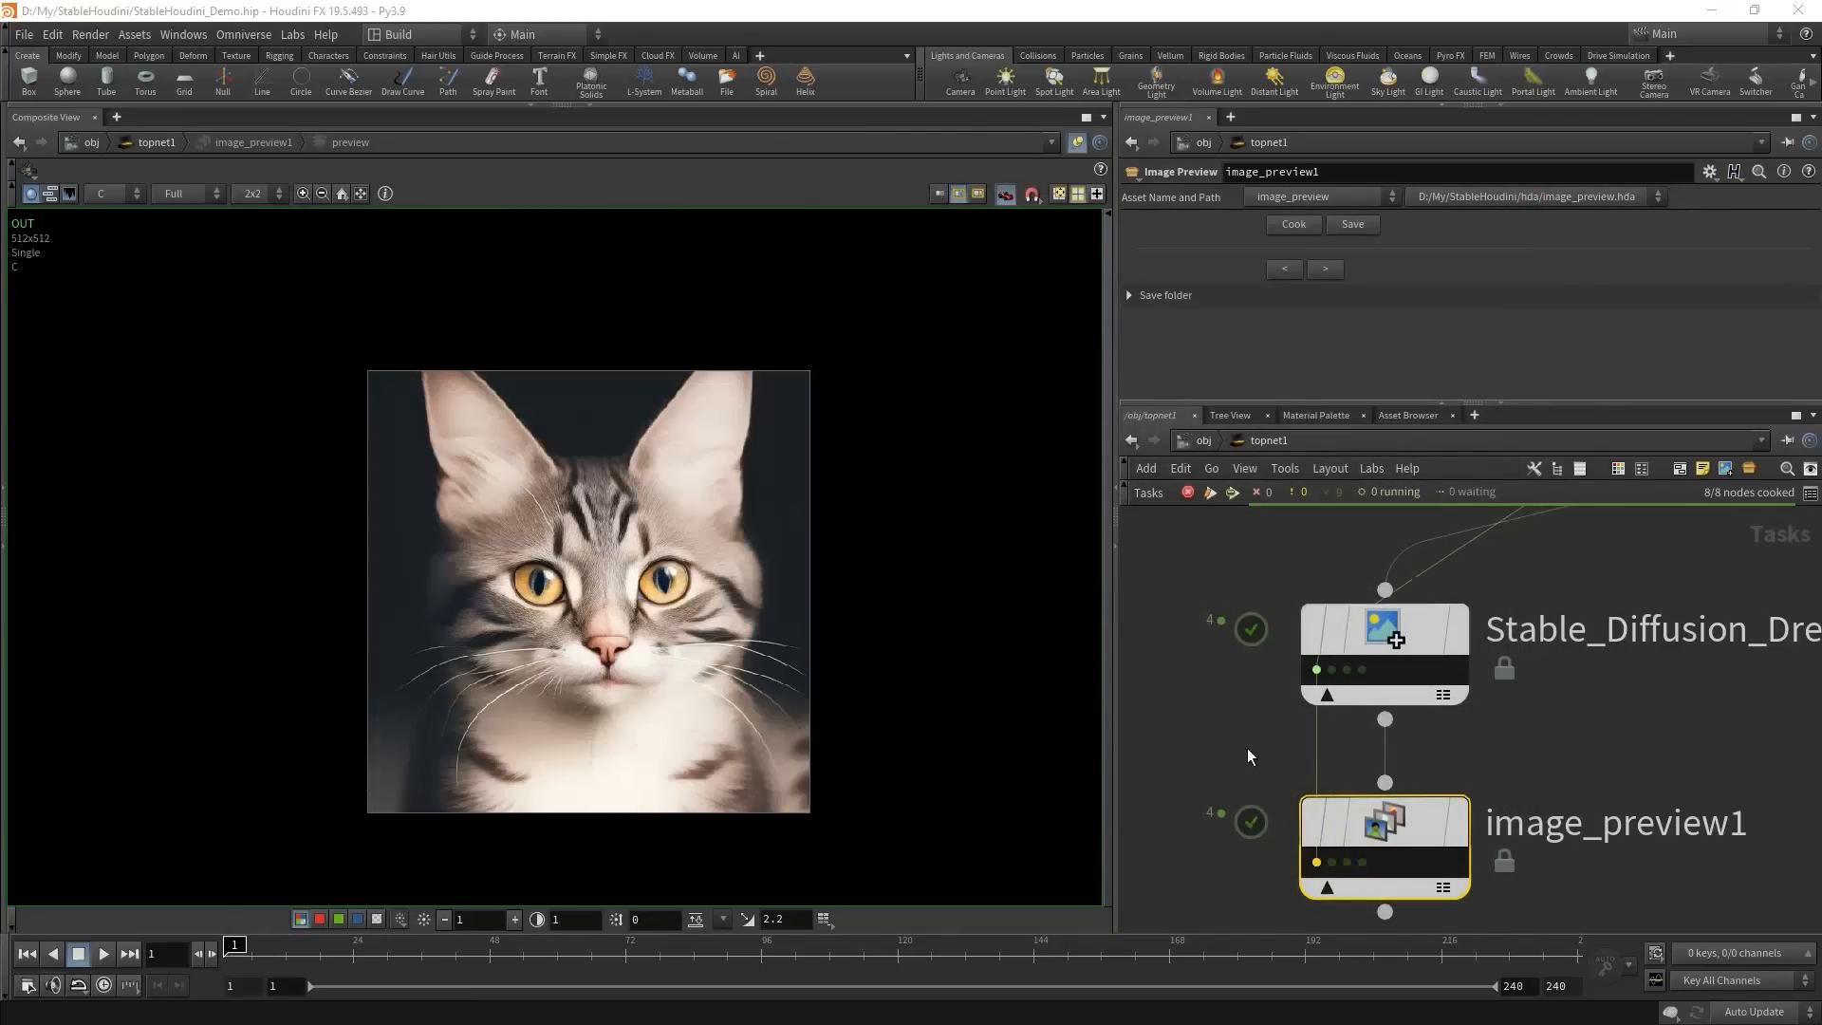
key("Right")
mouse_move(1559, 788)
key("Right")
key("Right")
key("Left")
key("Left")
key("Left")
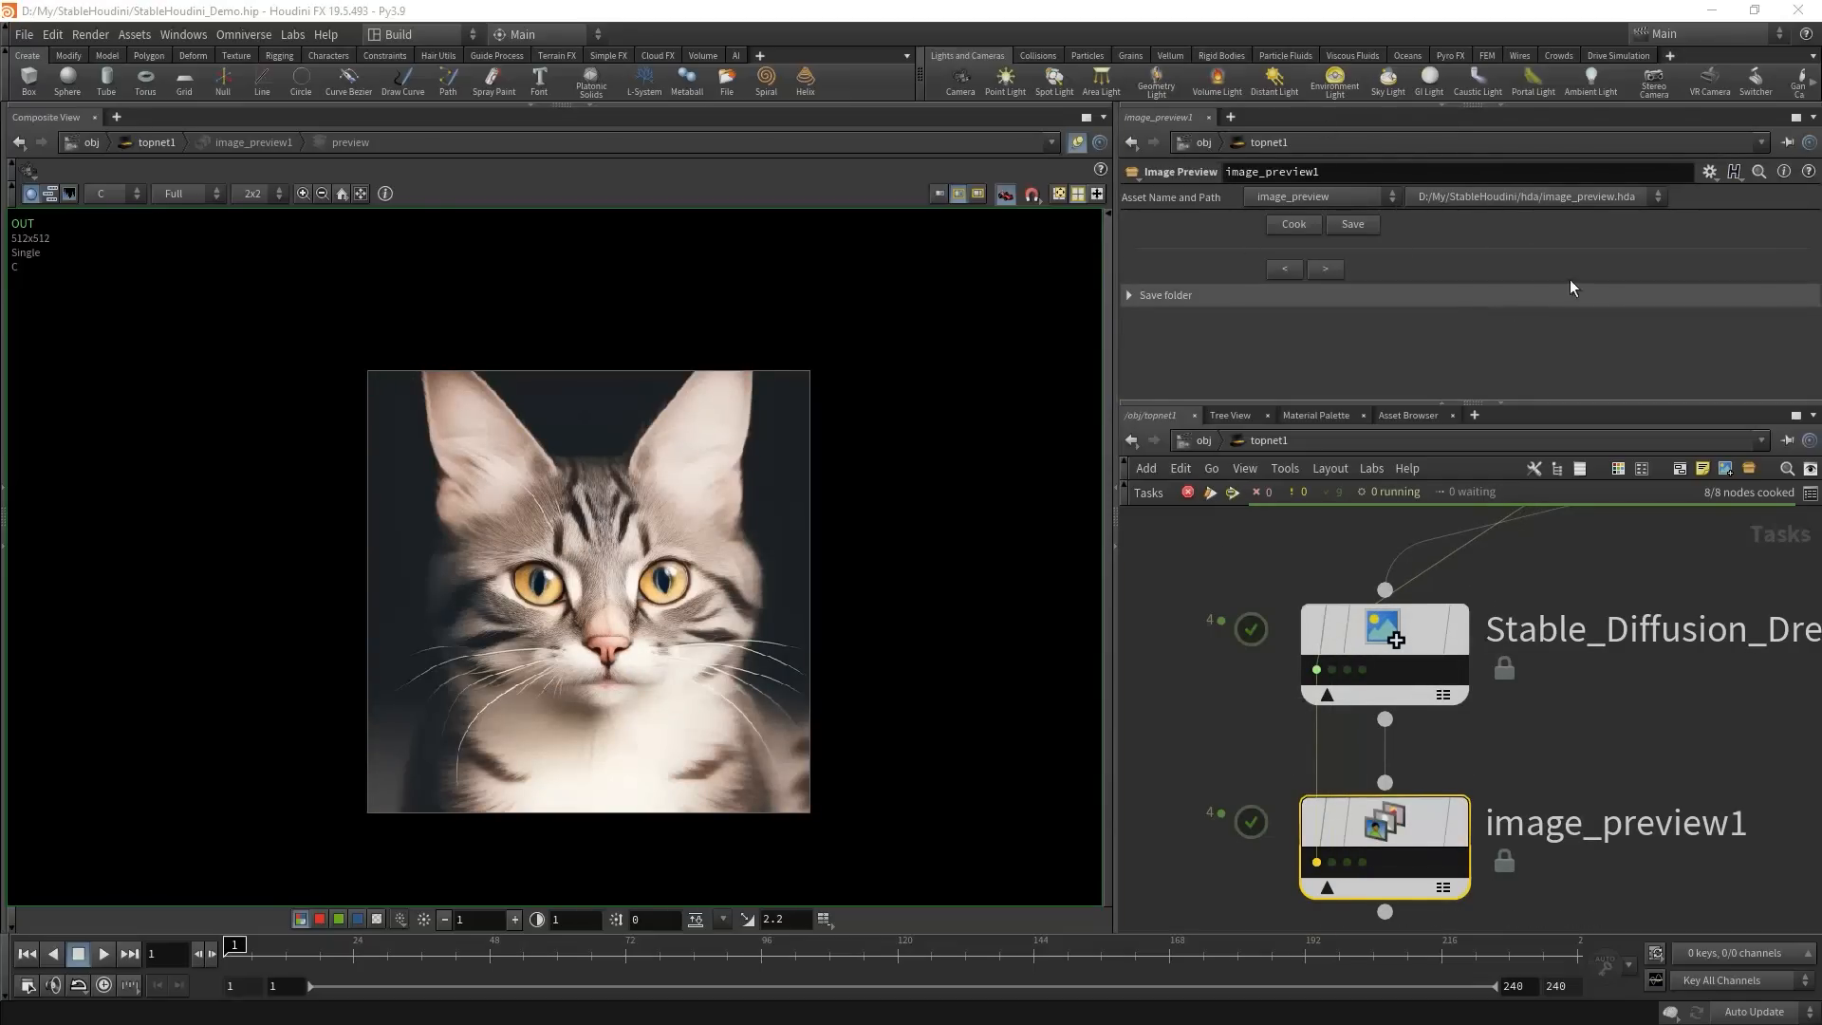
key("Right")
key("Right")
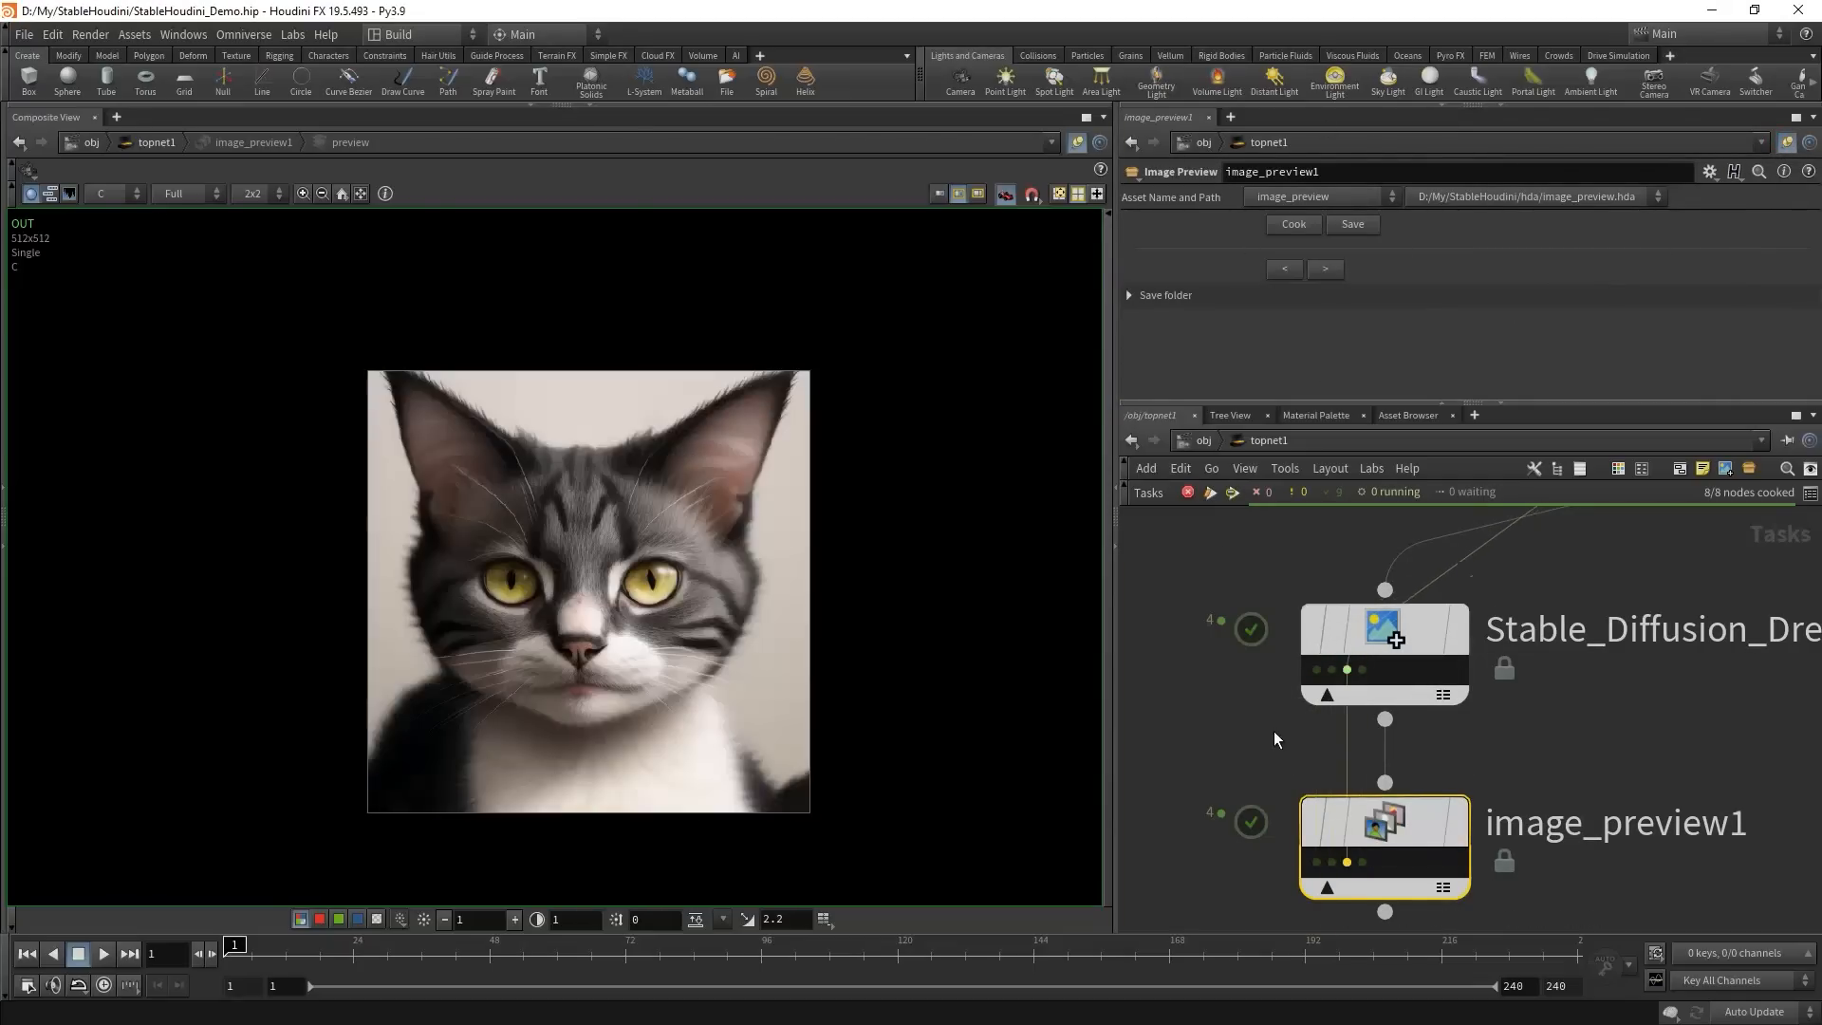
key("Left")
key("Left")
key("Right")
key("Right")
key("Right")
key("Left")
key("Left")
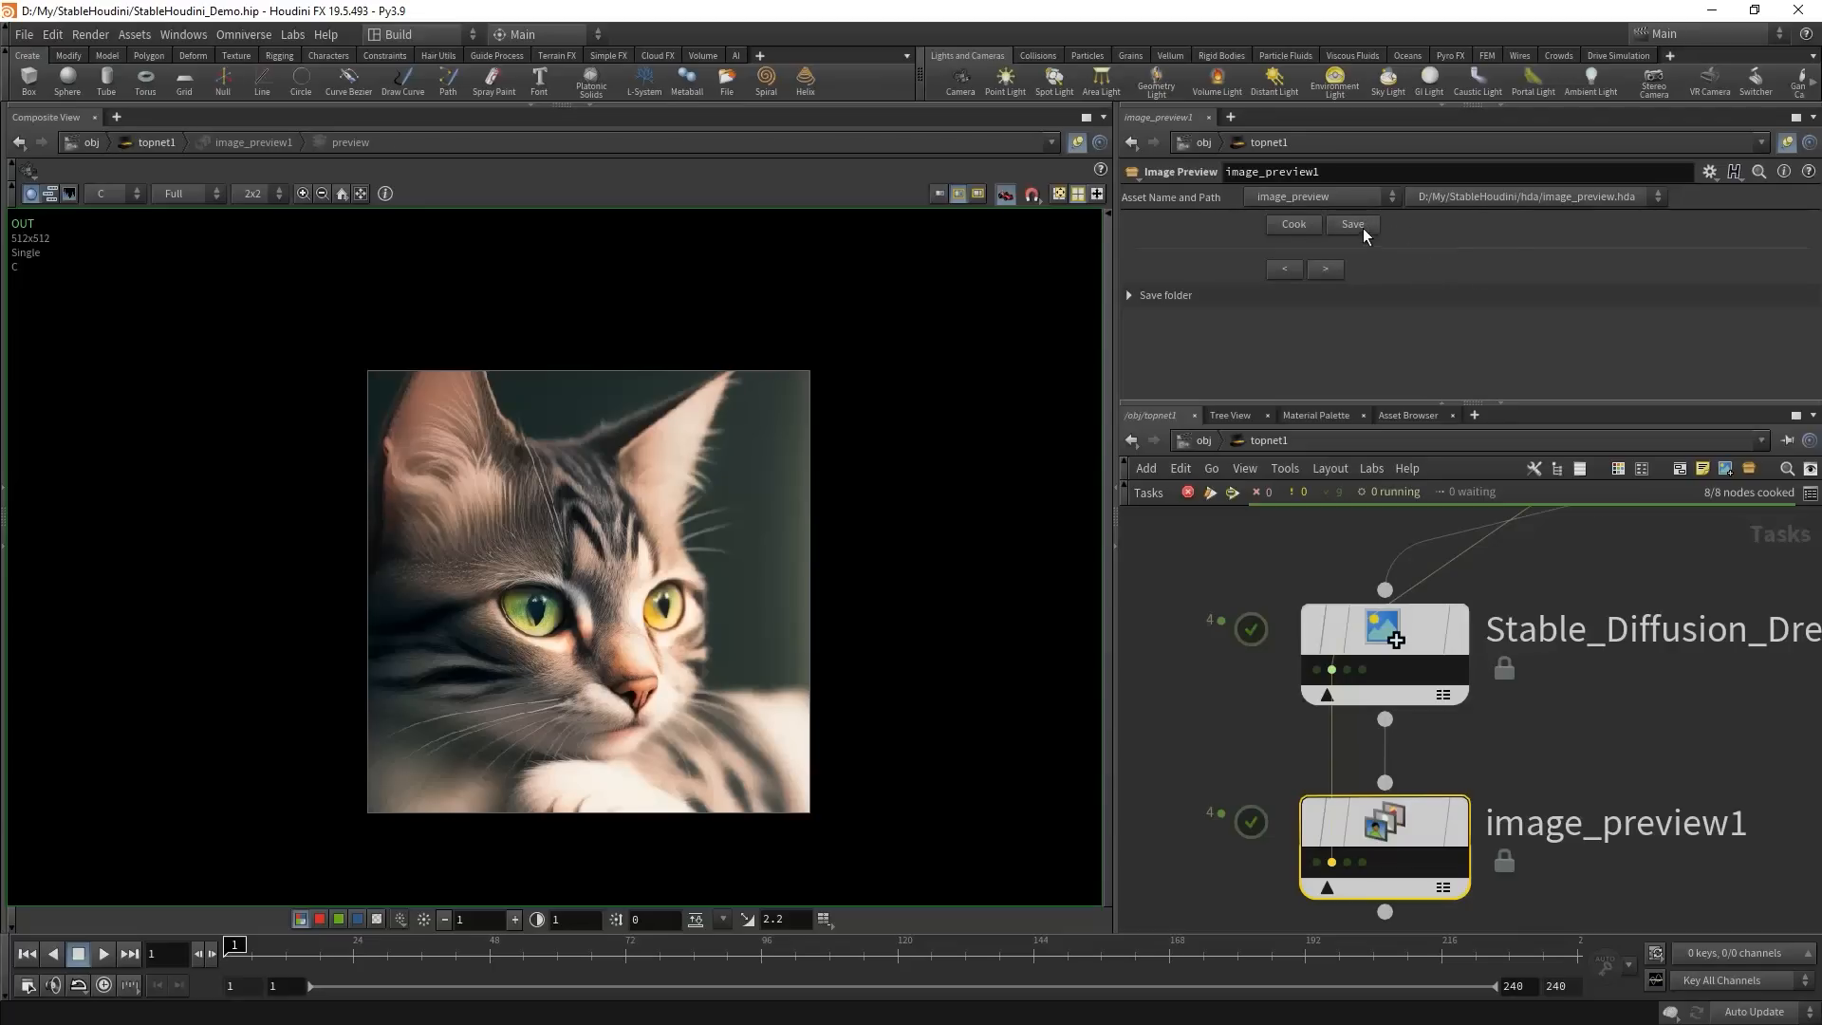
- Reveal the save folder path of image_preview1 and flip through the batch once more, ending on the third image
left_click(1136, 297)
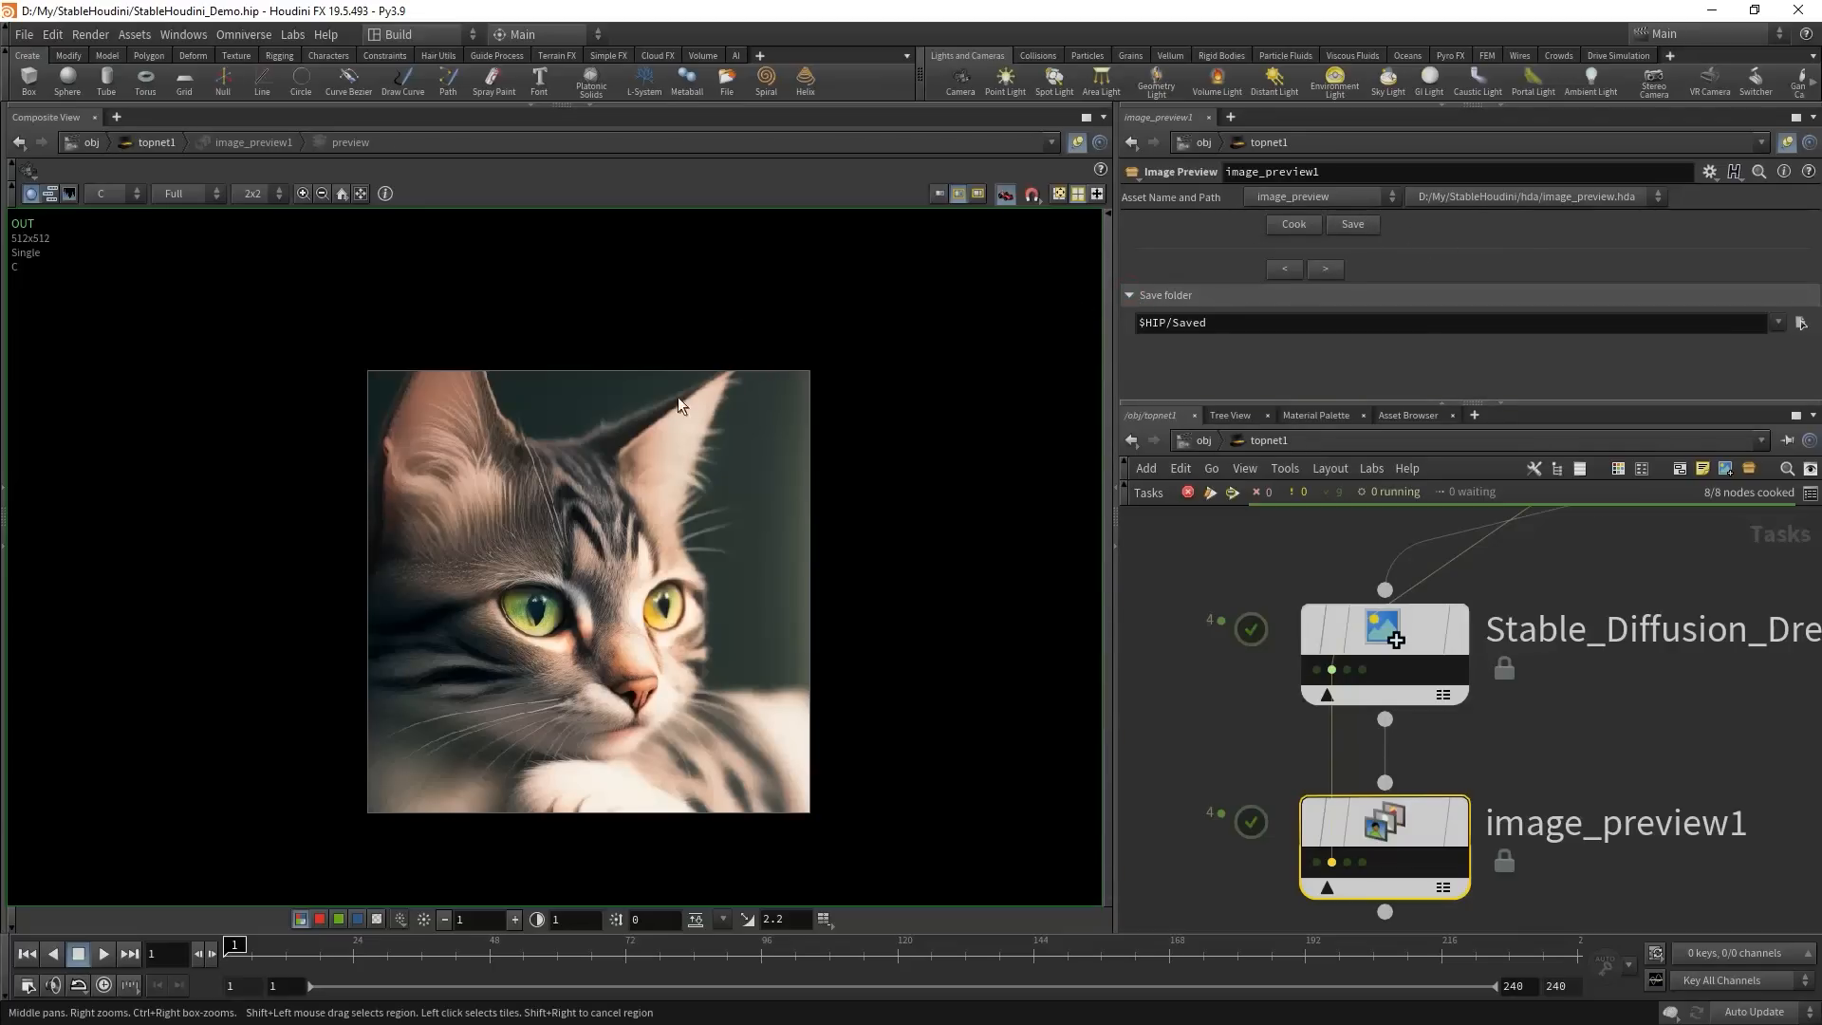
left_click(1245, 327)
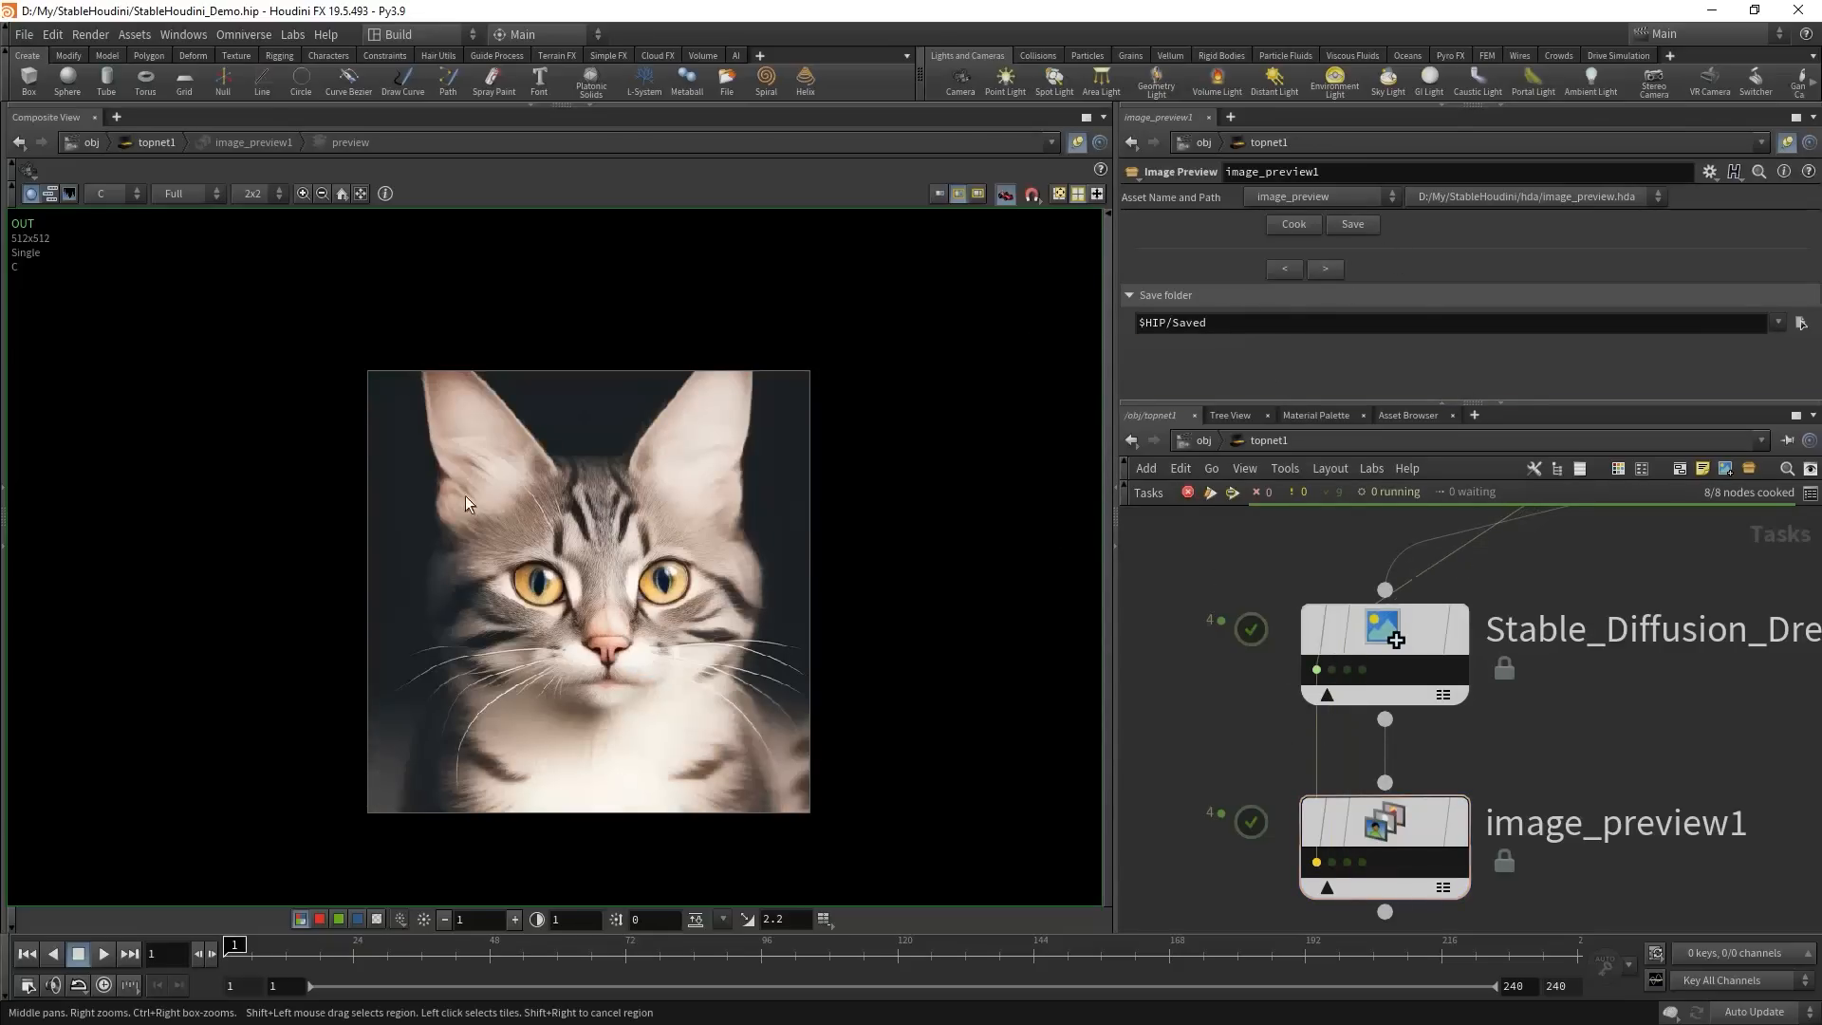
key("Right")
key("Right")
key("Right")
key("Left")
- Enable HiRes fix on Stable_Diffusion_Dream1, view its upscaler choices and scale setting, and turn it off again
left_click_drag(1188, 739, 1338, 655)
left_click_drag(1347, 403, 1347, 607)
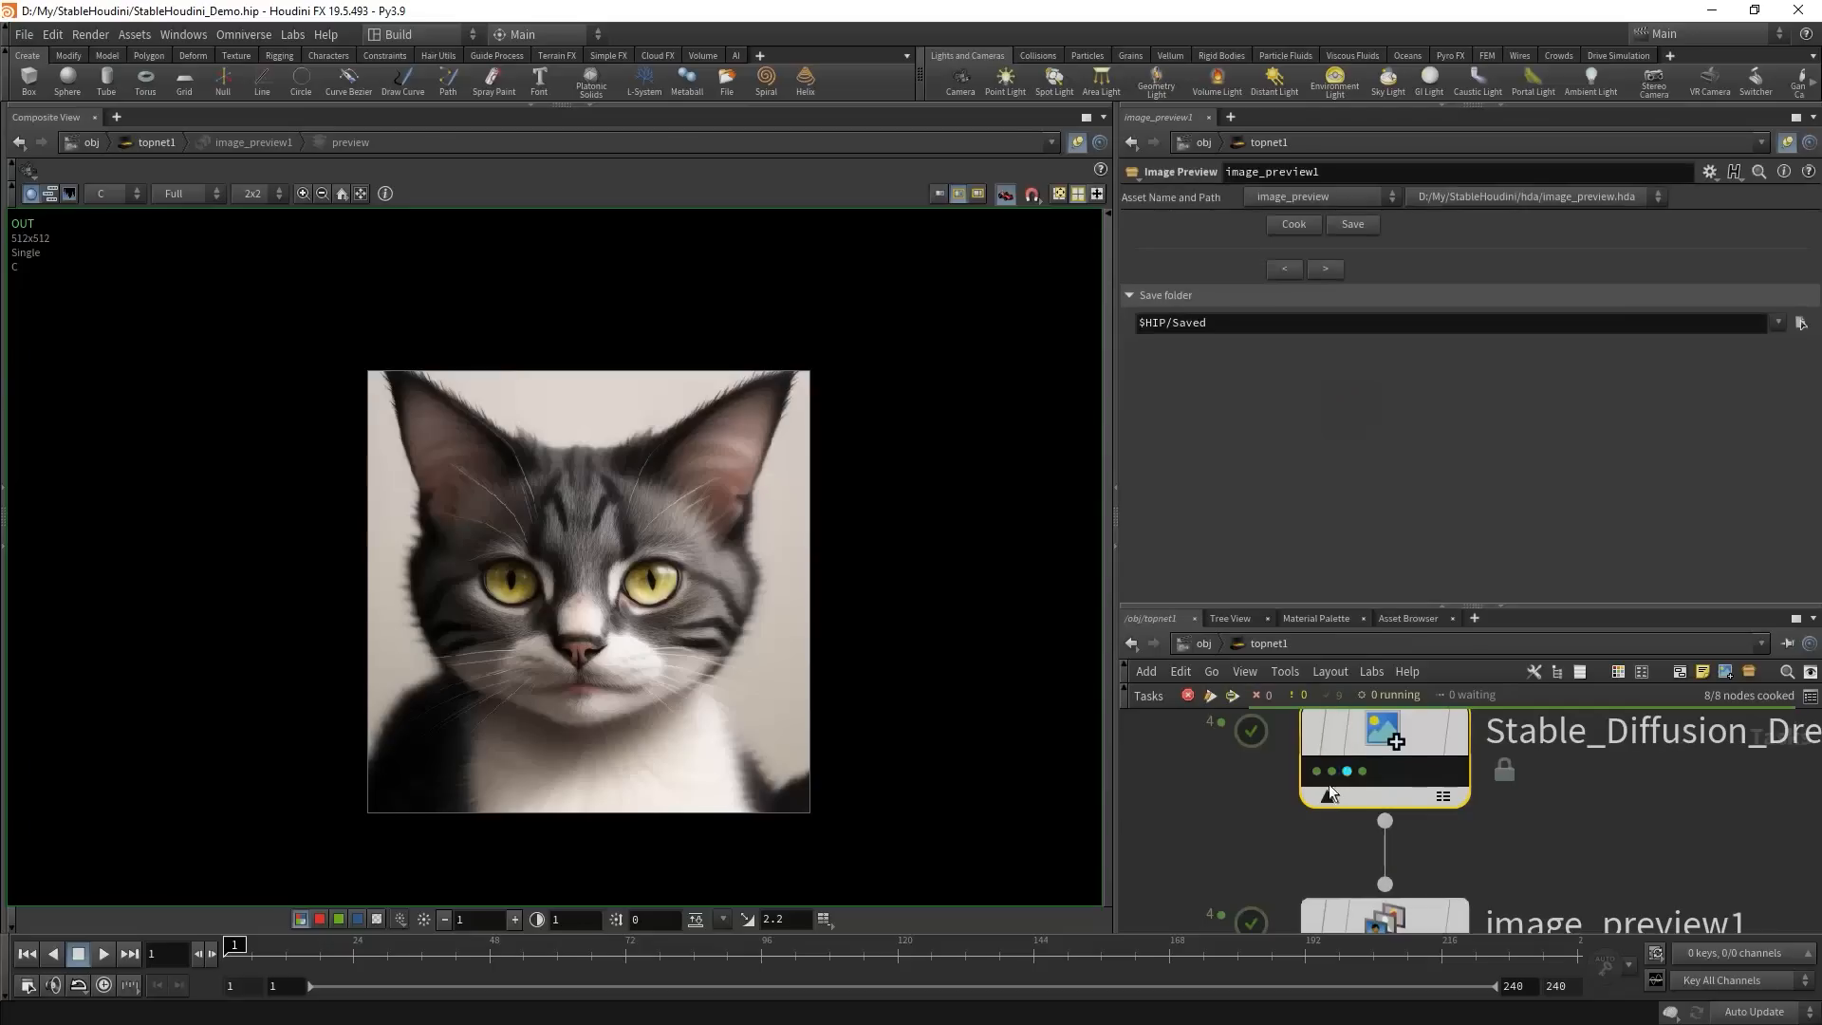
left_click(1786, 142)
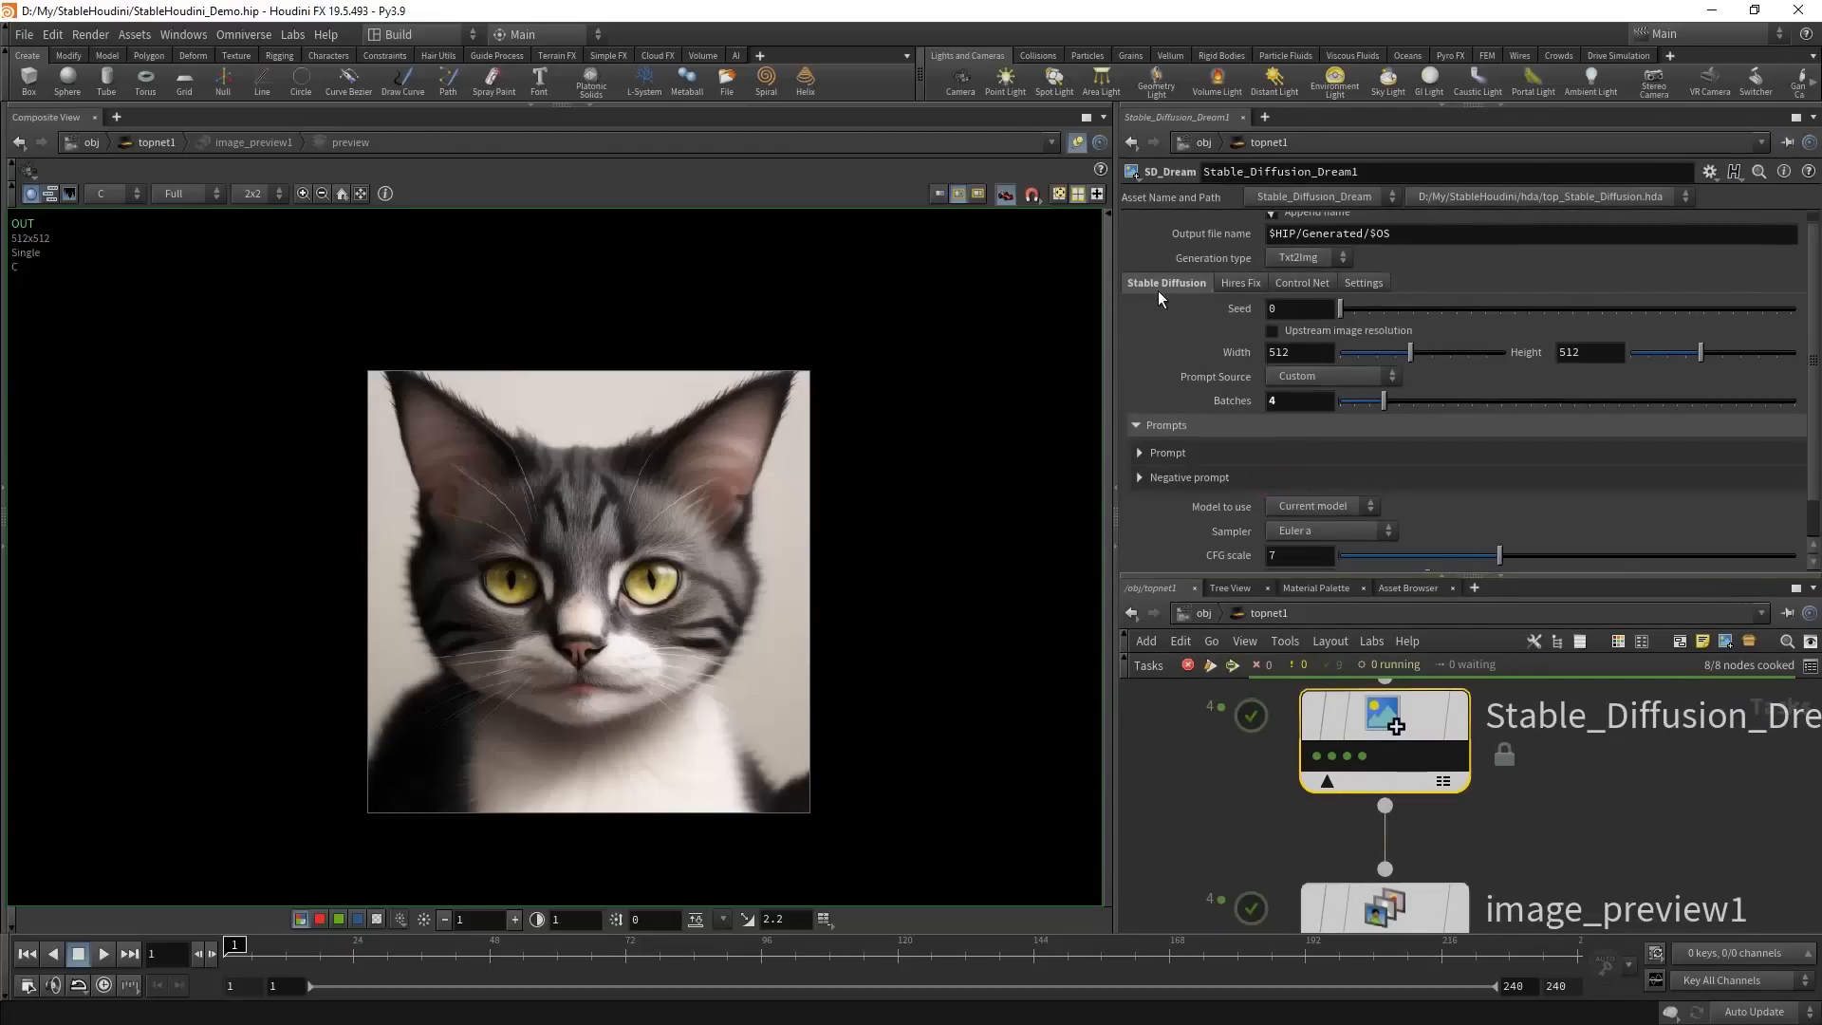
left_click(1240, 282)
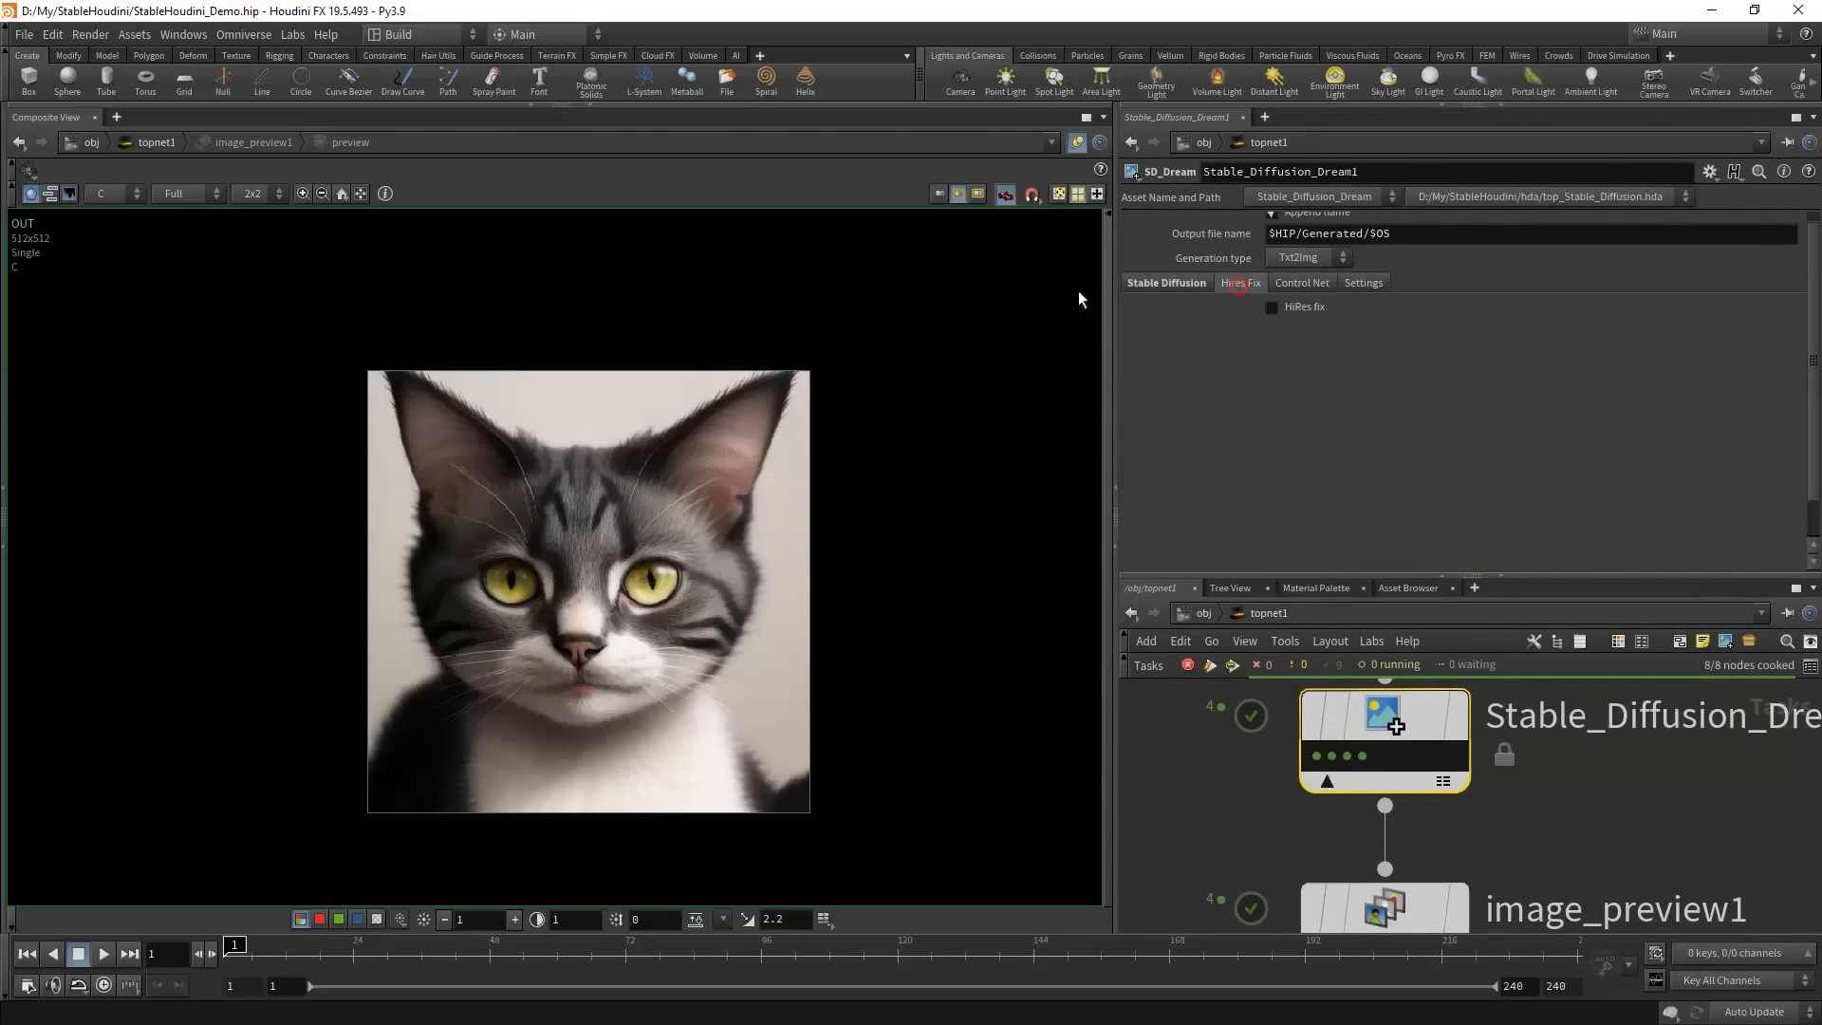
left_click(1296, 308)
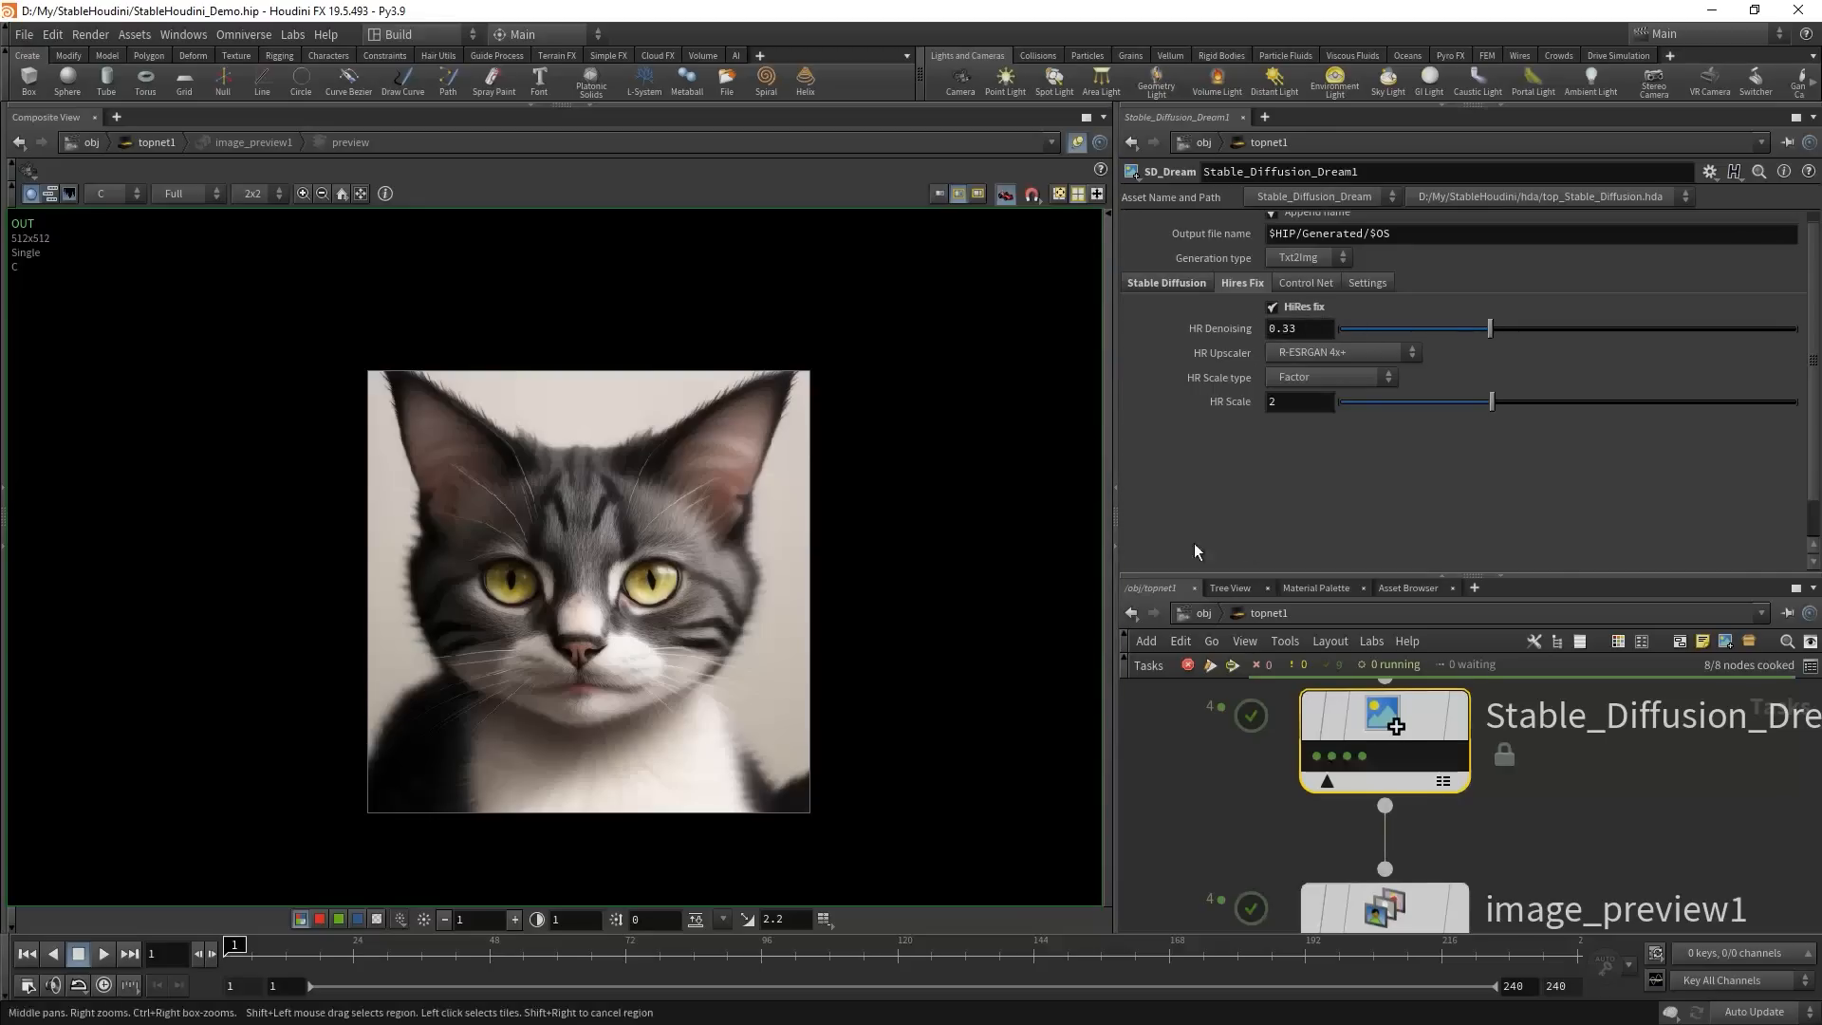
left_click(1391, 353)
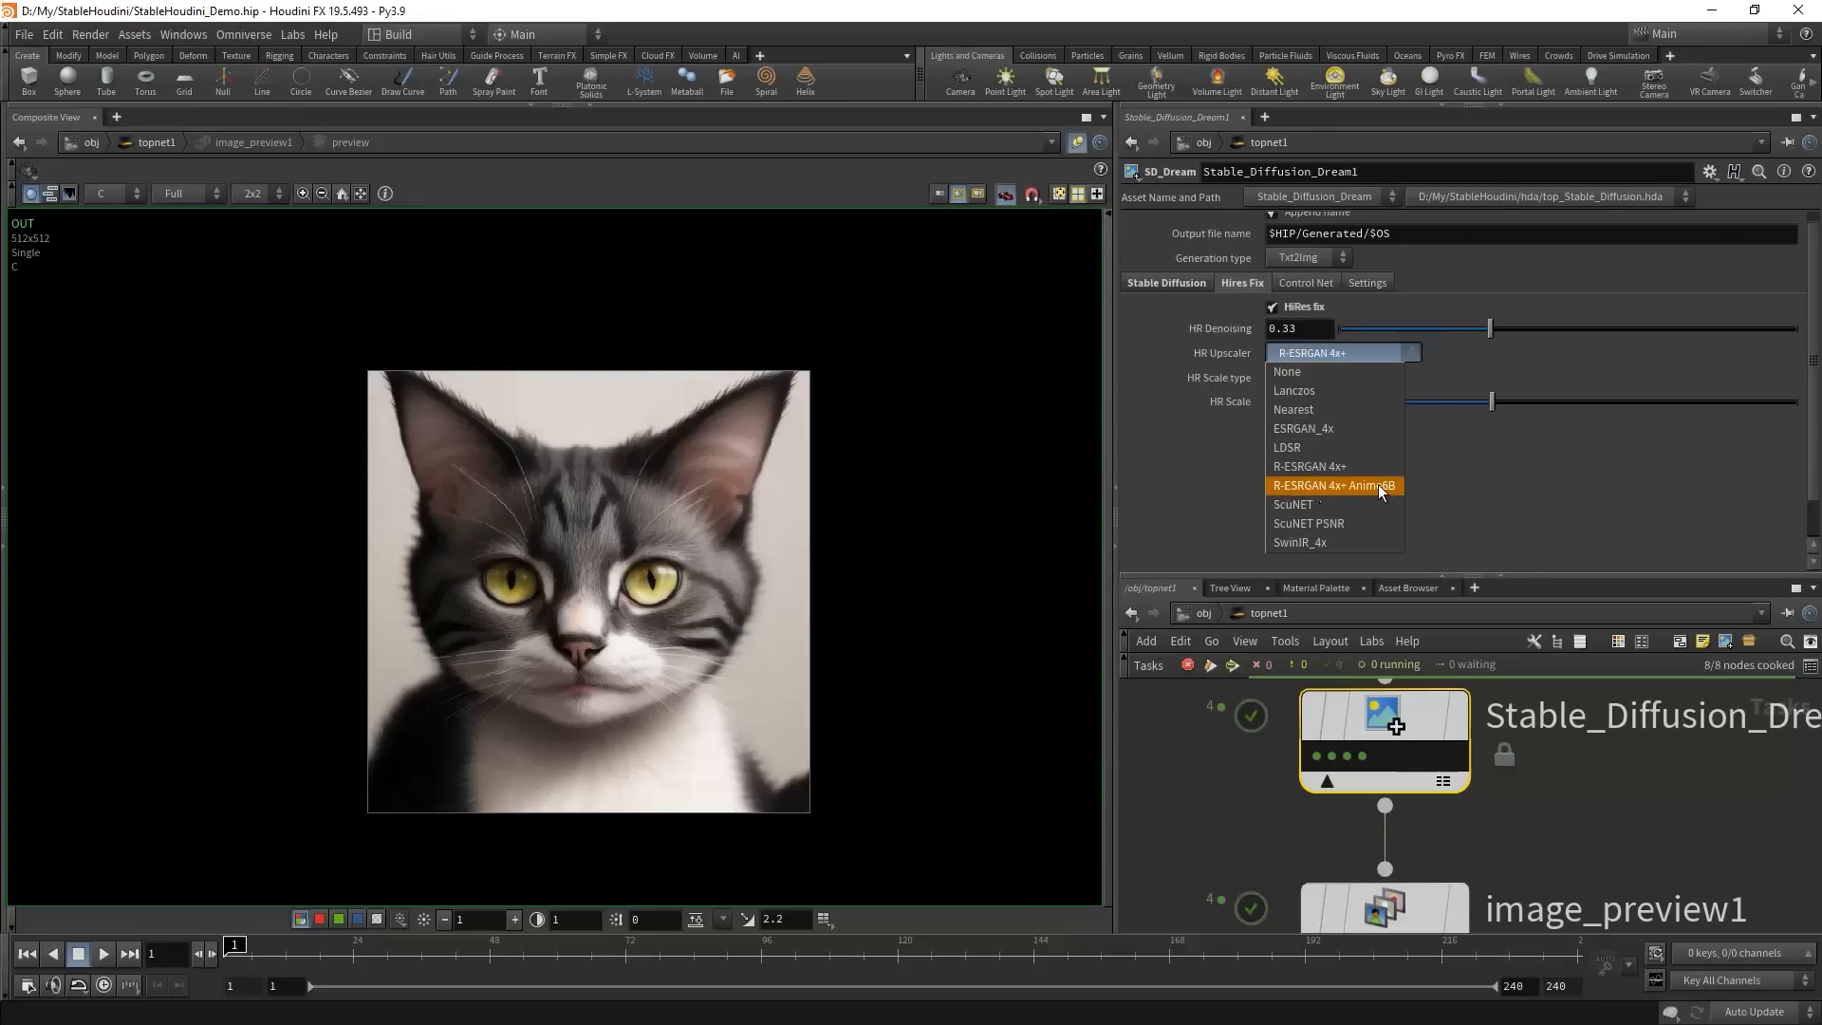
left_click(1492, 503)
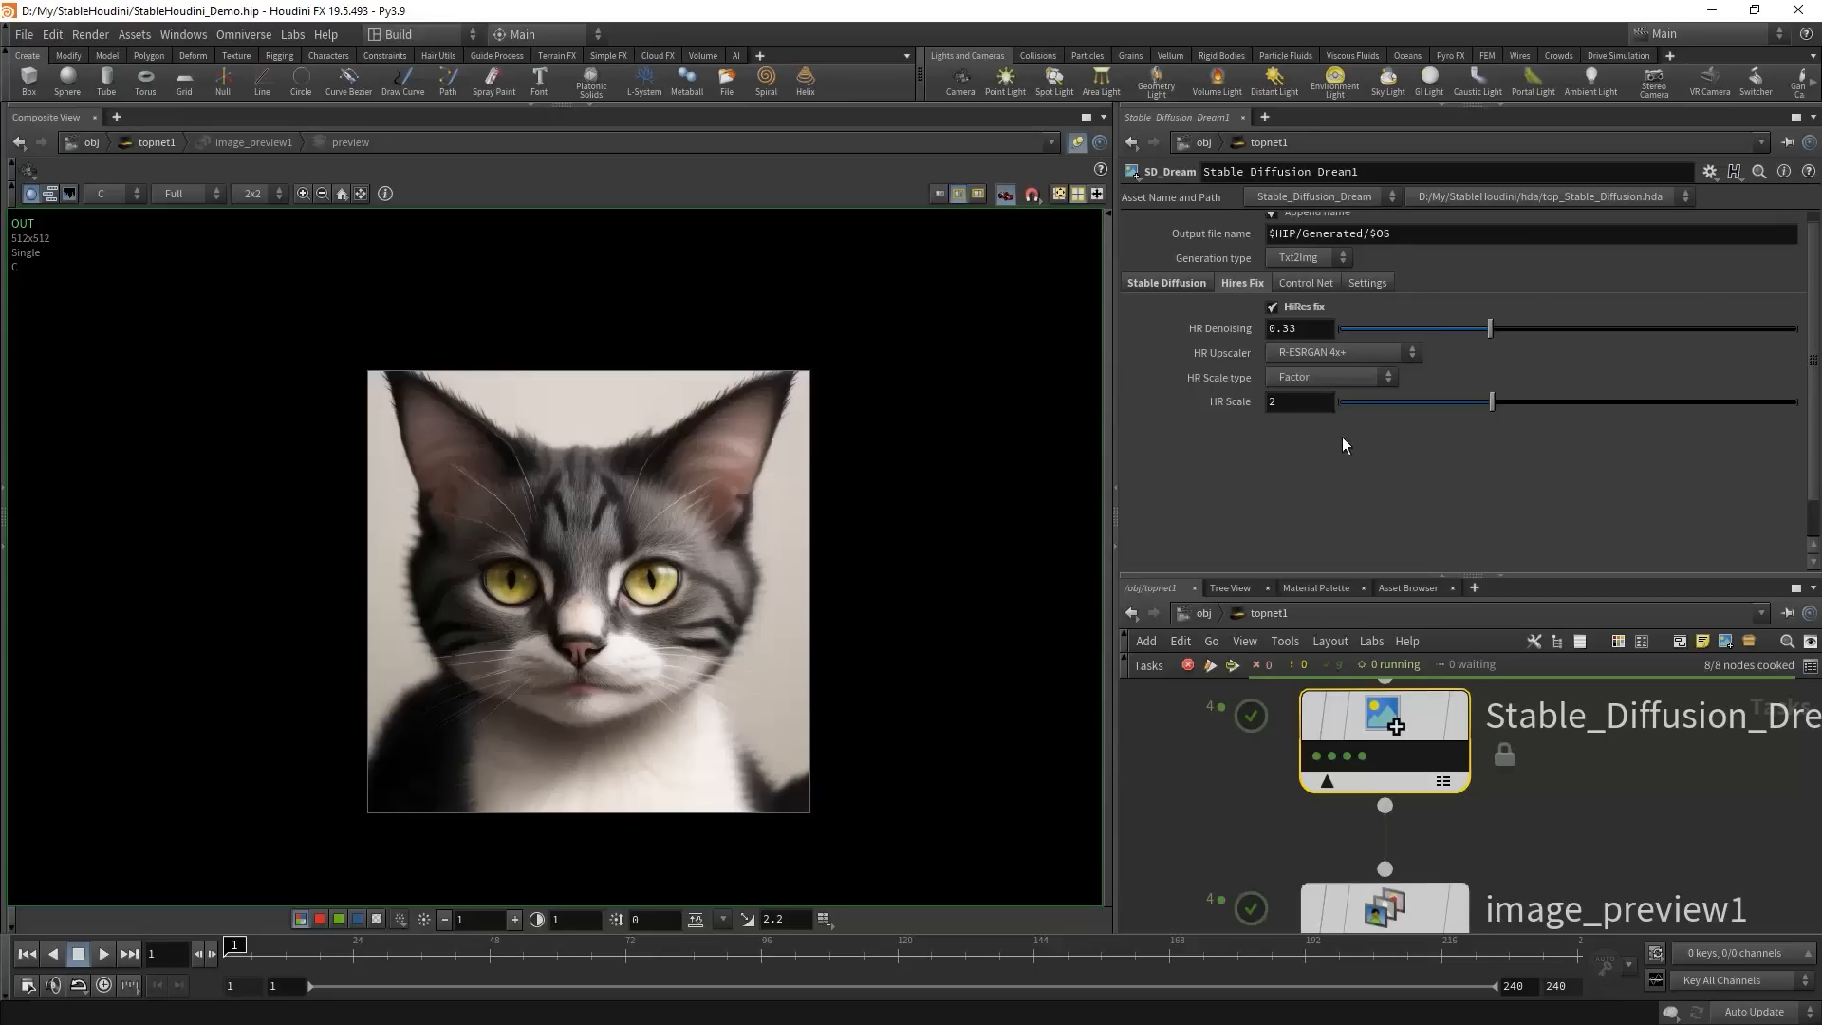
double_click(1314, 401)
left_click_drag(1381, 575, 1380, 473)
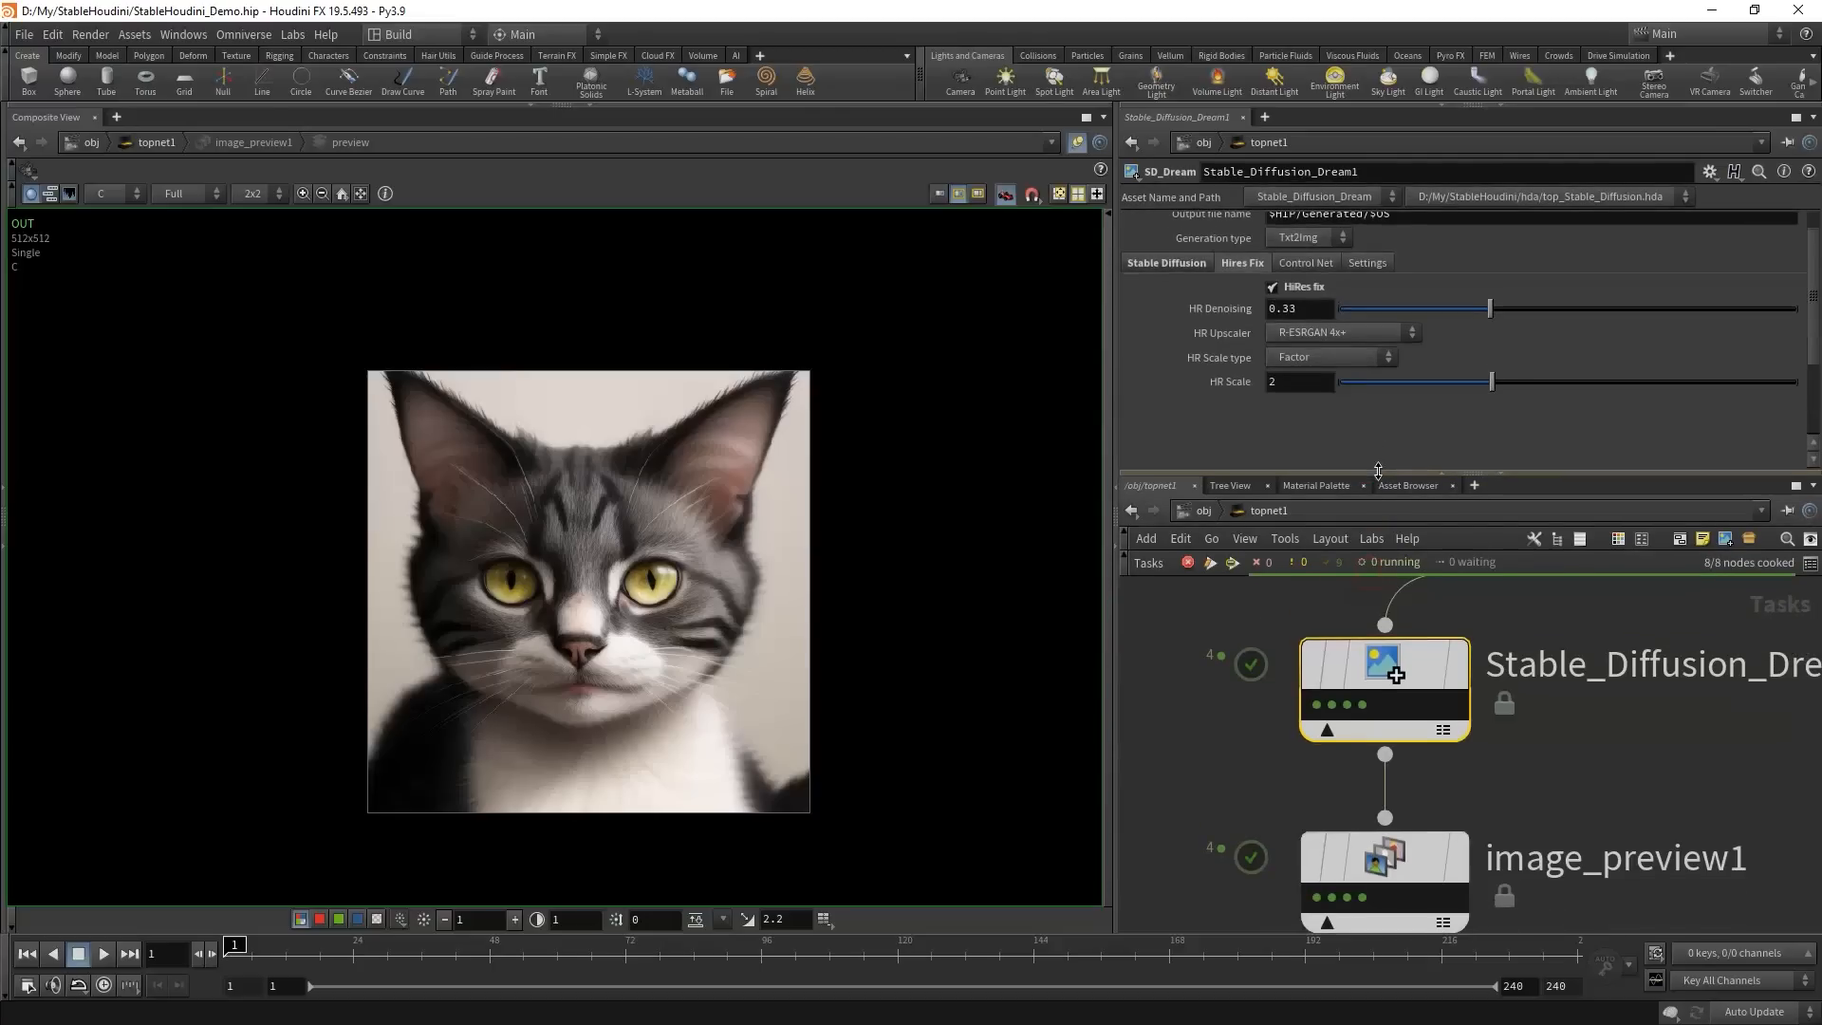
left_click(1316, 285)
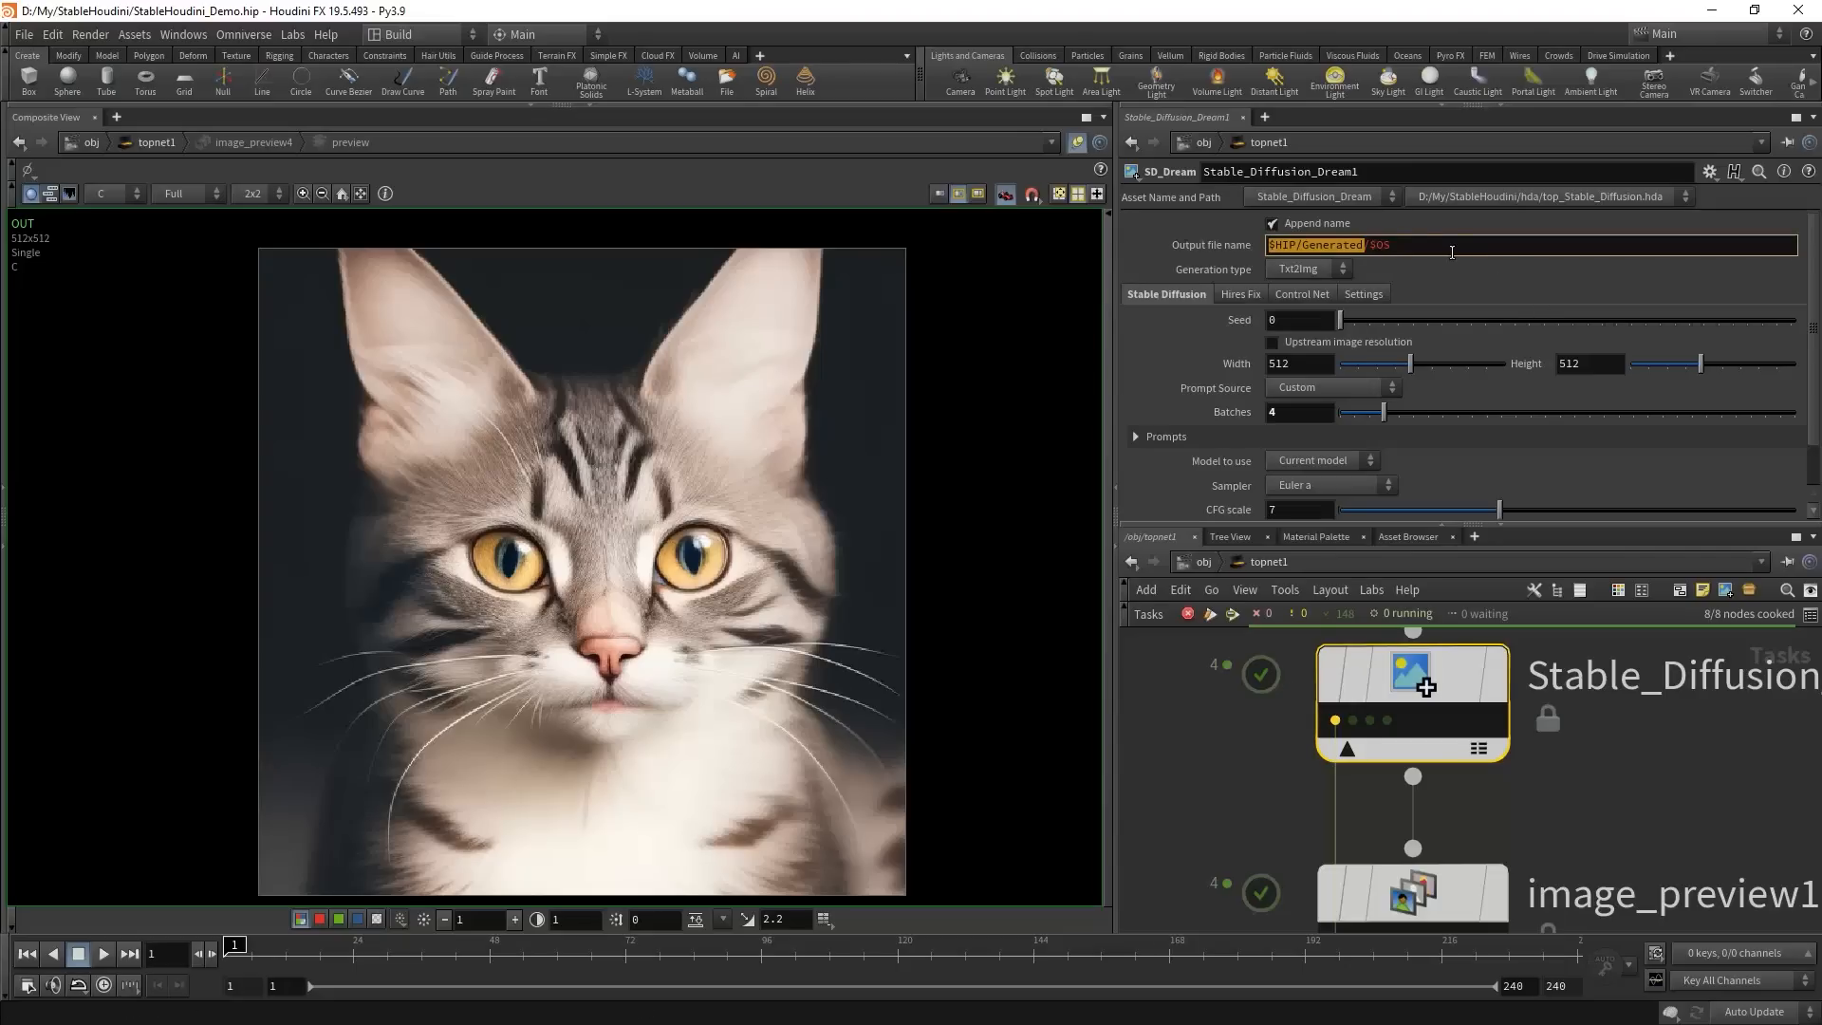
- Examine the parts of Stable_Diffusion_Dream1's output file path and the Append name option, leaving Append name on
left_click_drag(1452, 249, 1060, 261)
left_click(1297, 245)
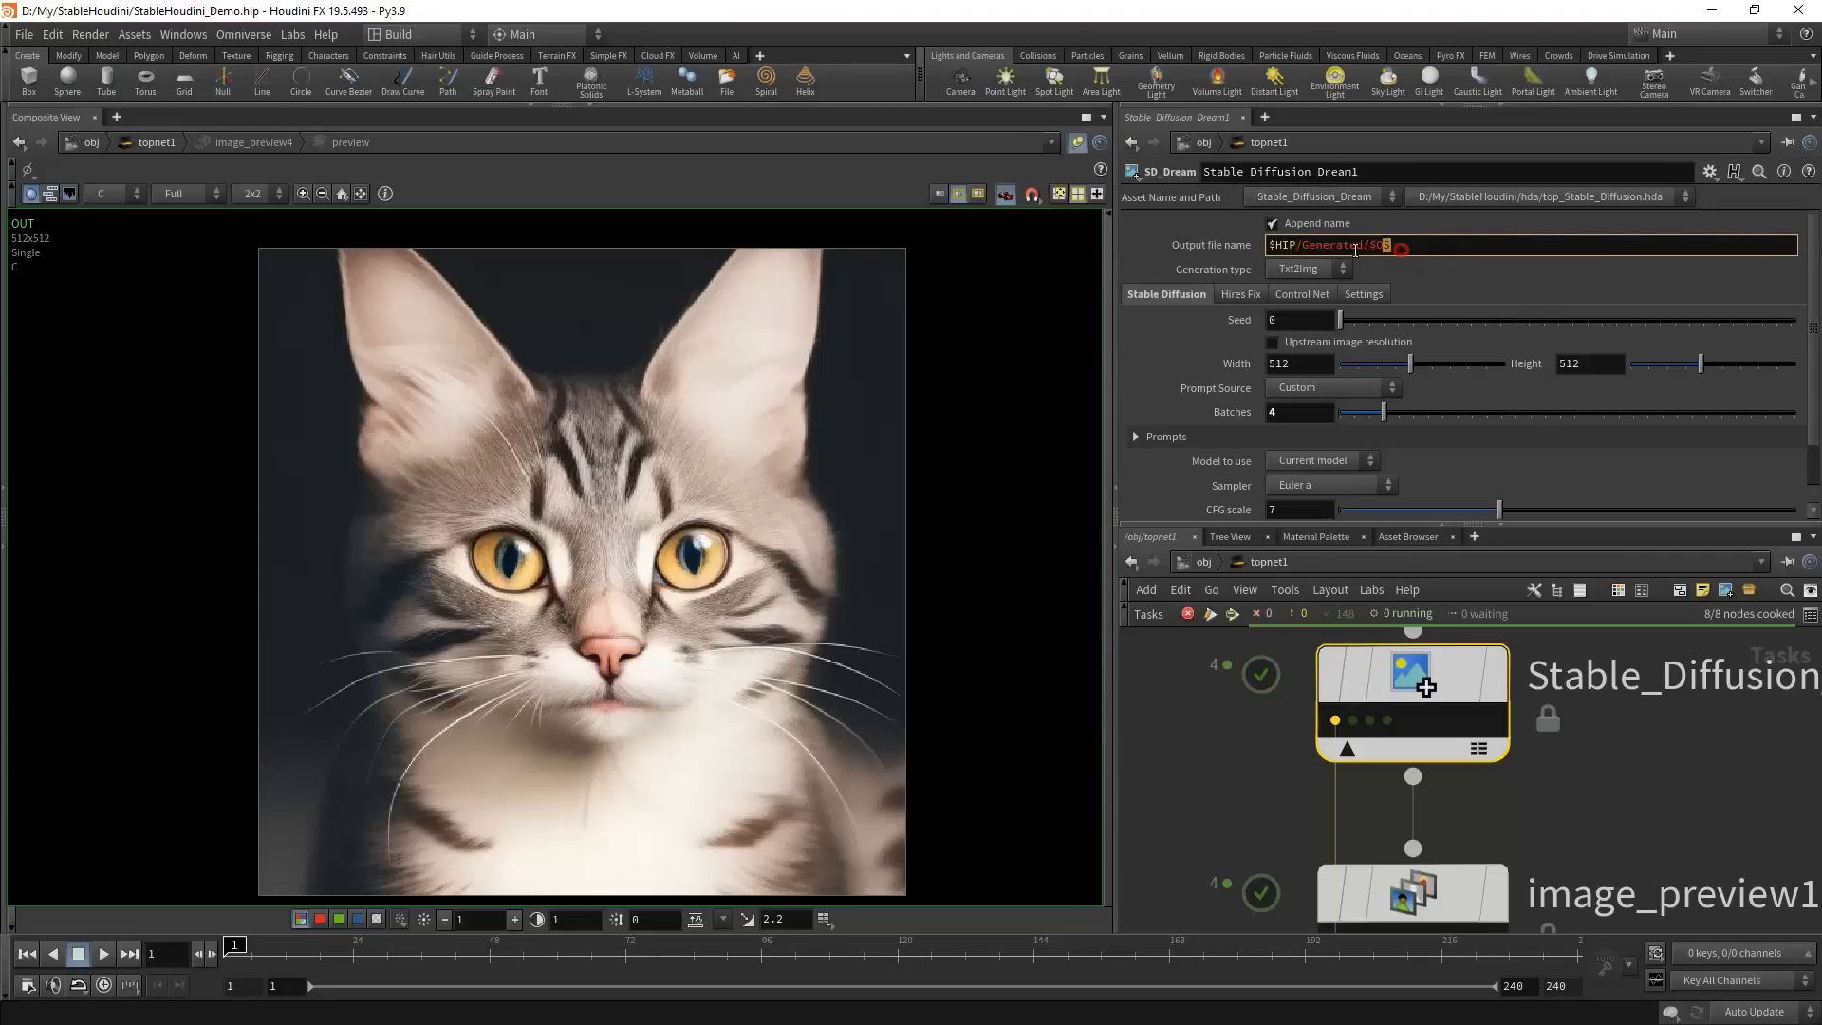
key("Return")
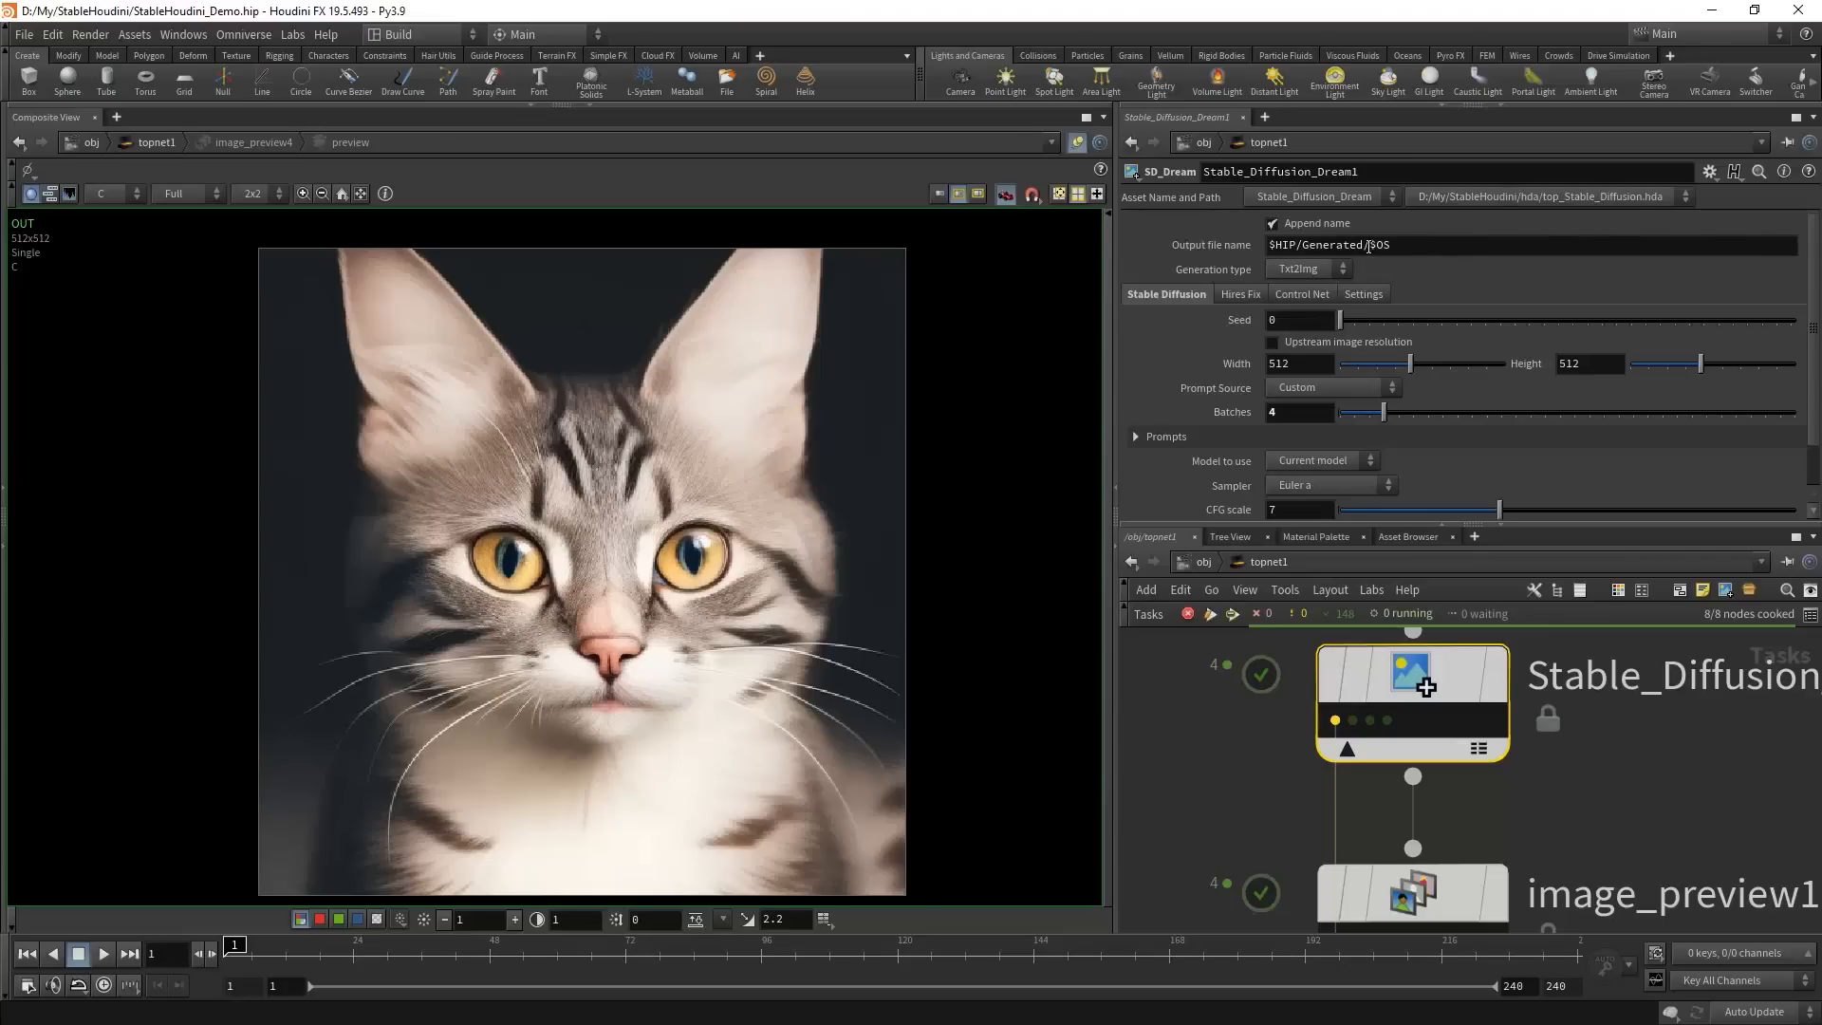
left_click_drag(1366, 248, 1302, 247)
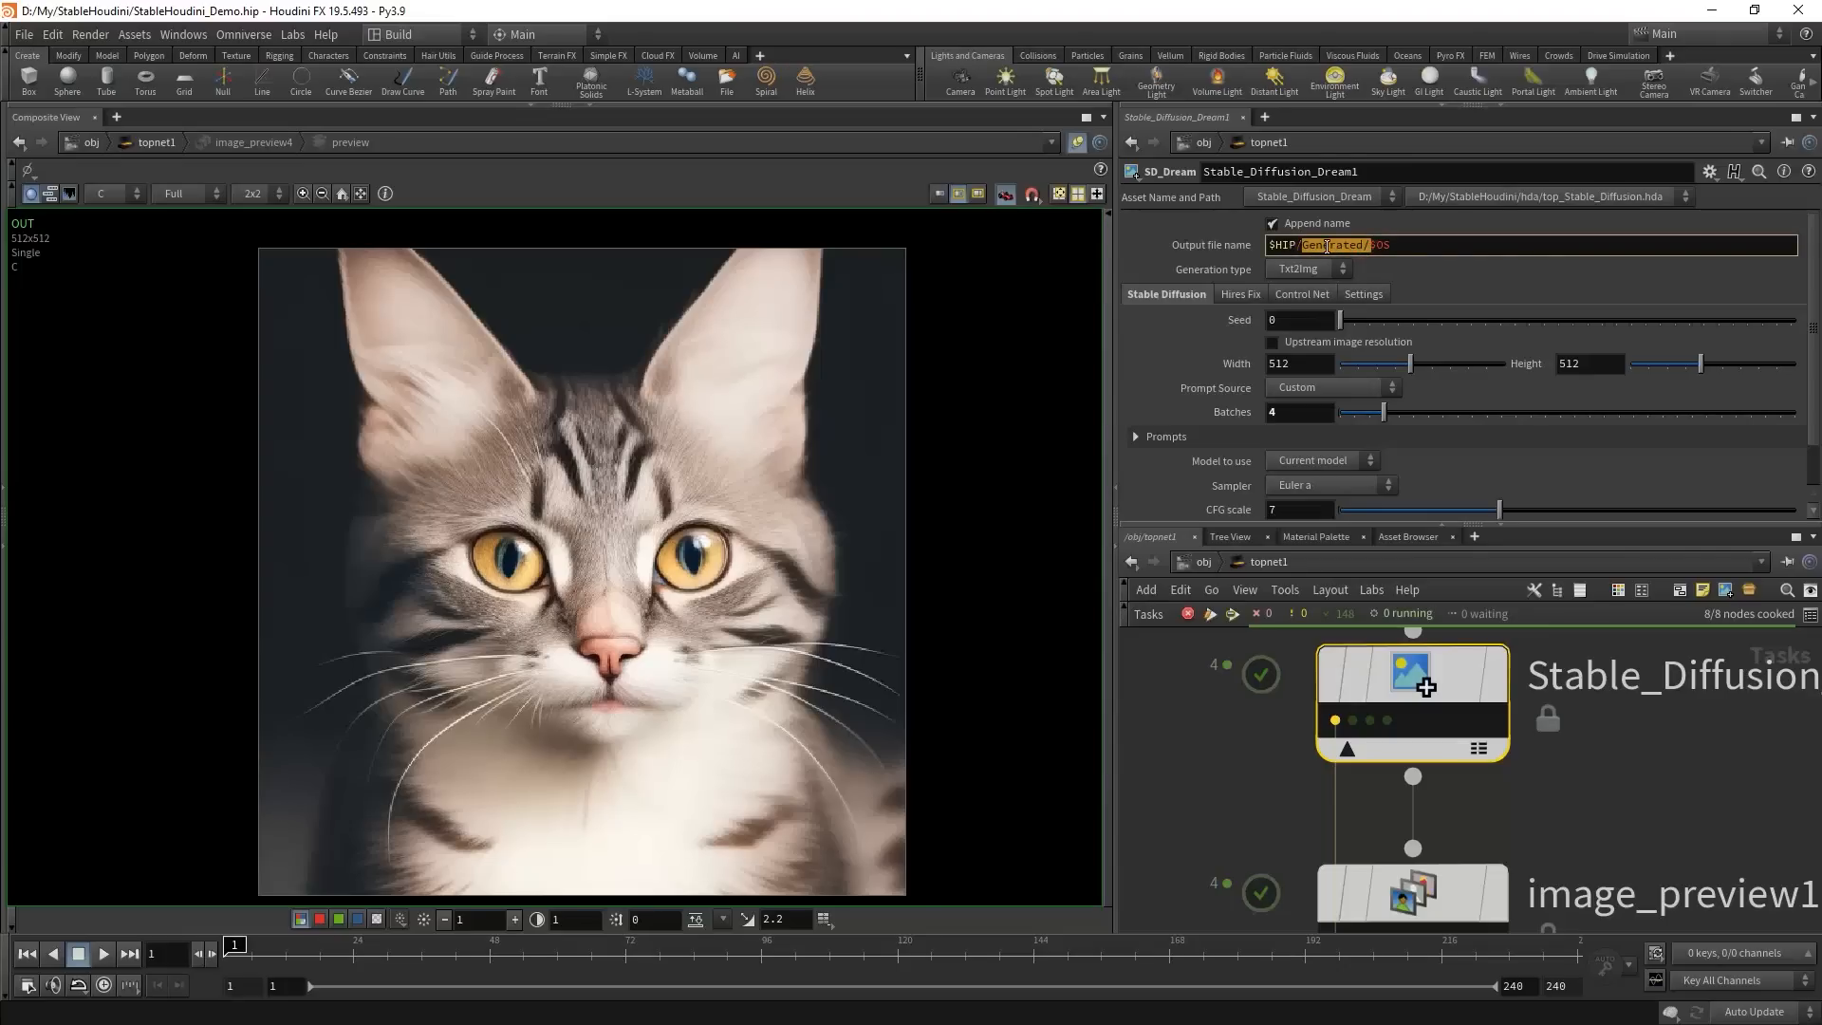
left_click(1367, 246)
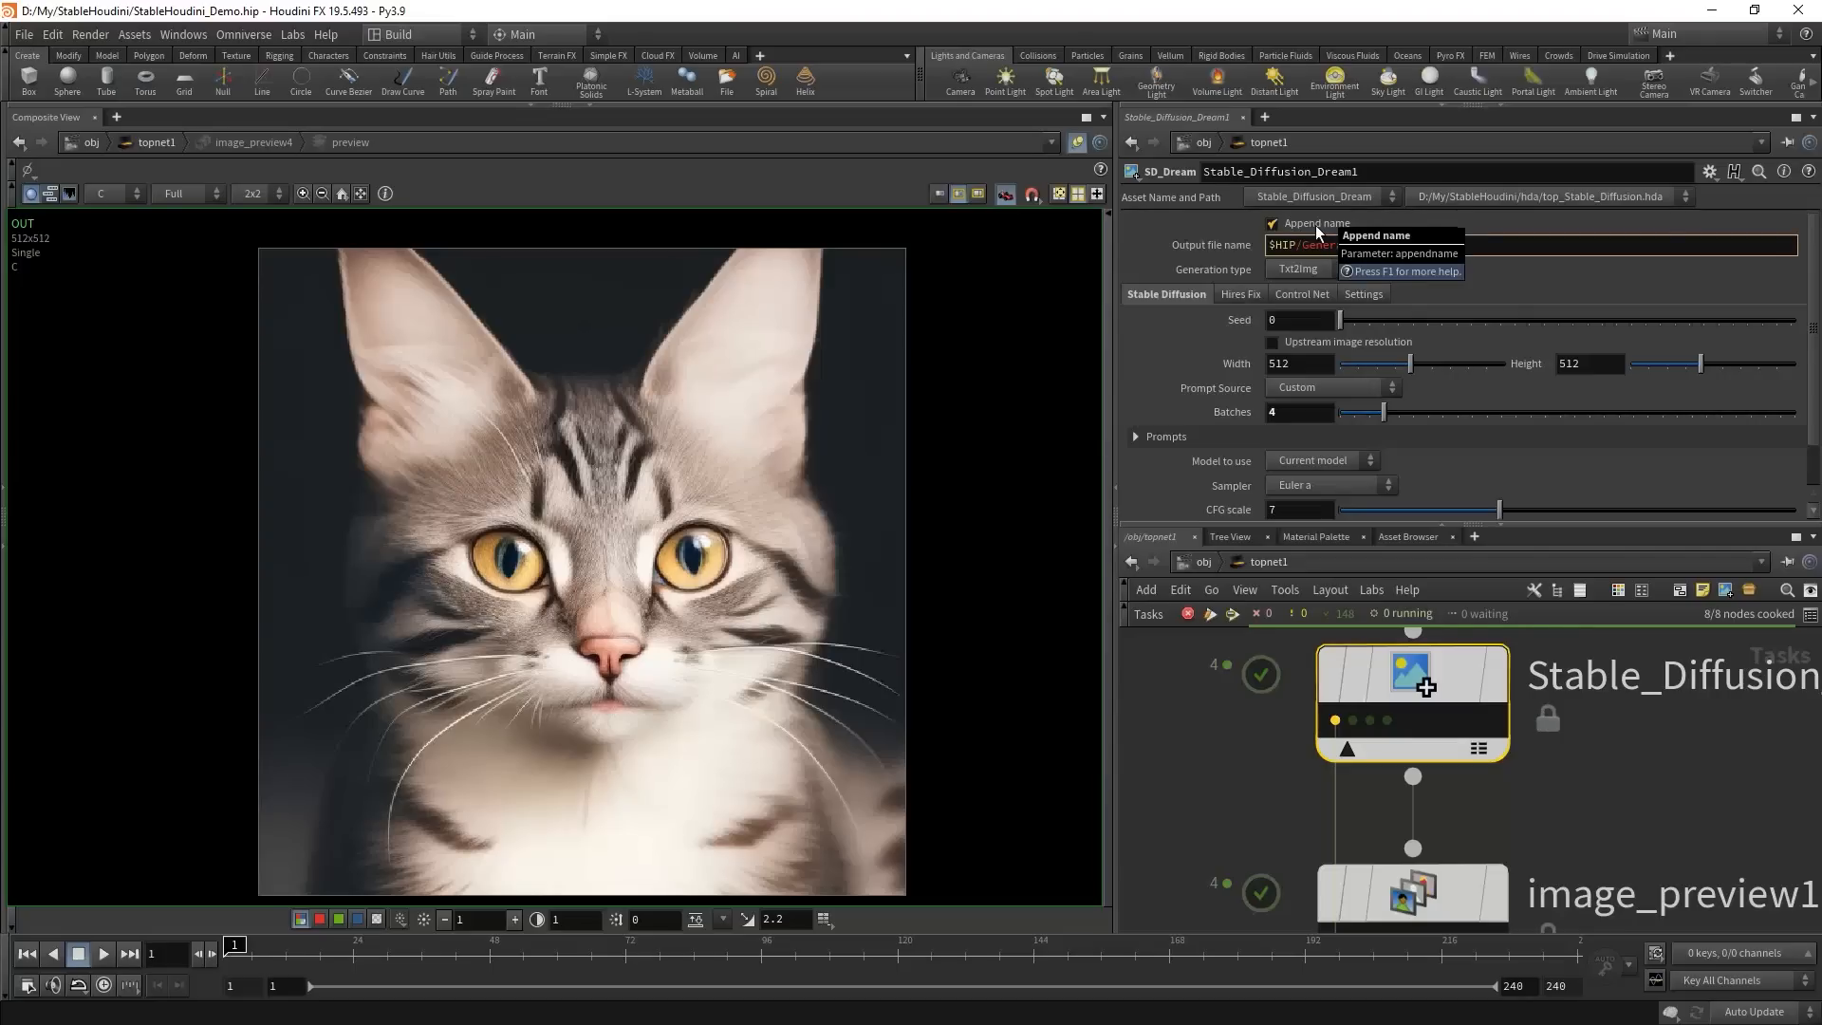
left_click(1273, 226)
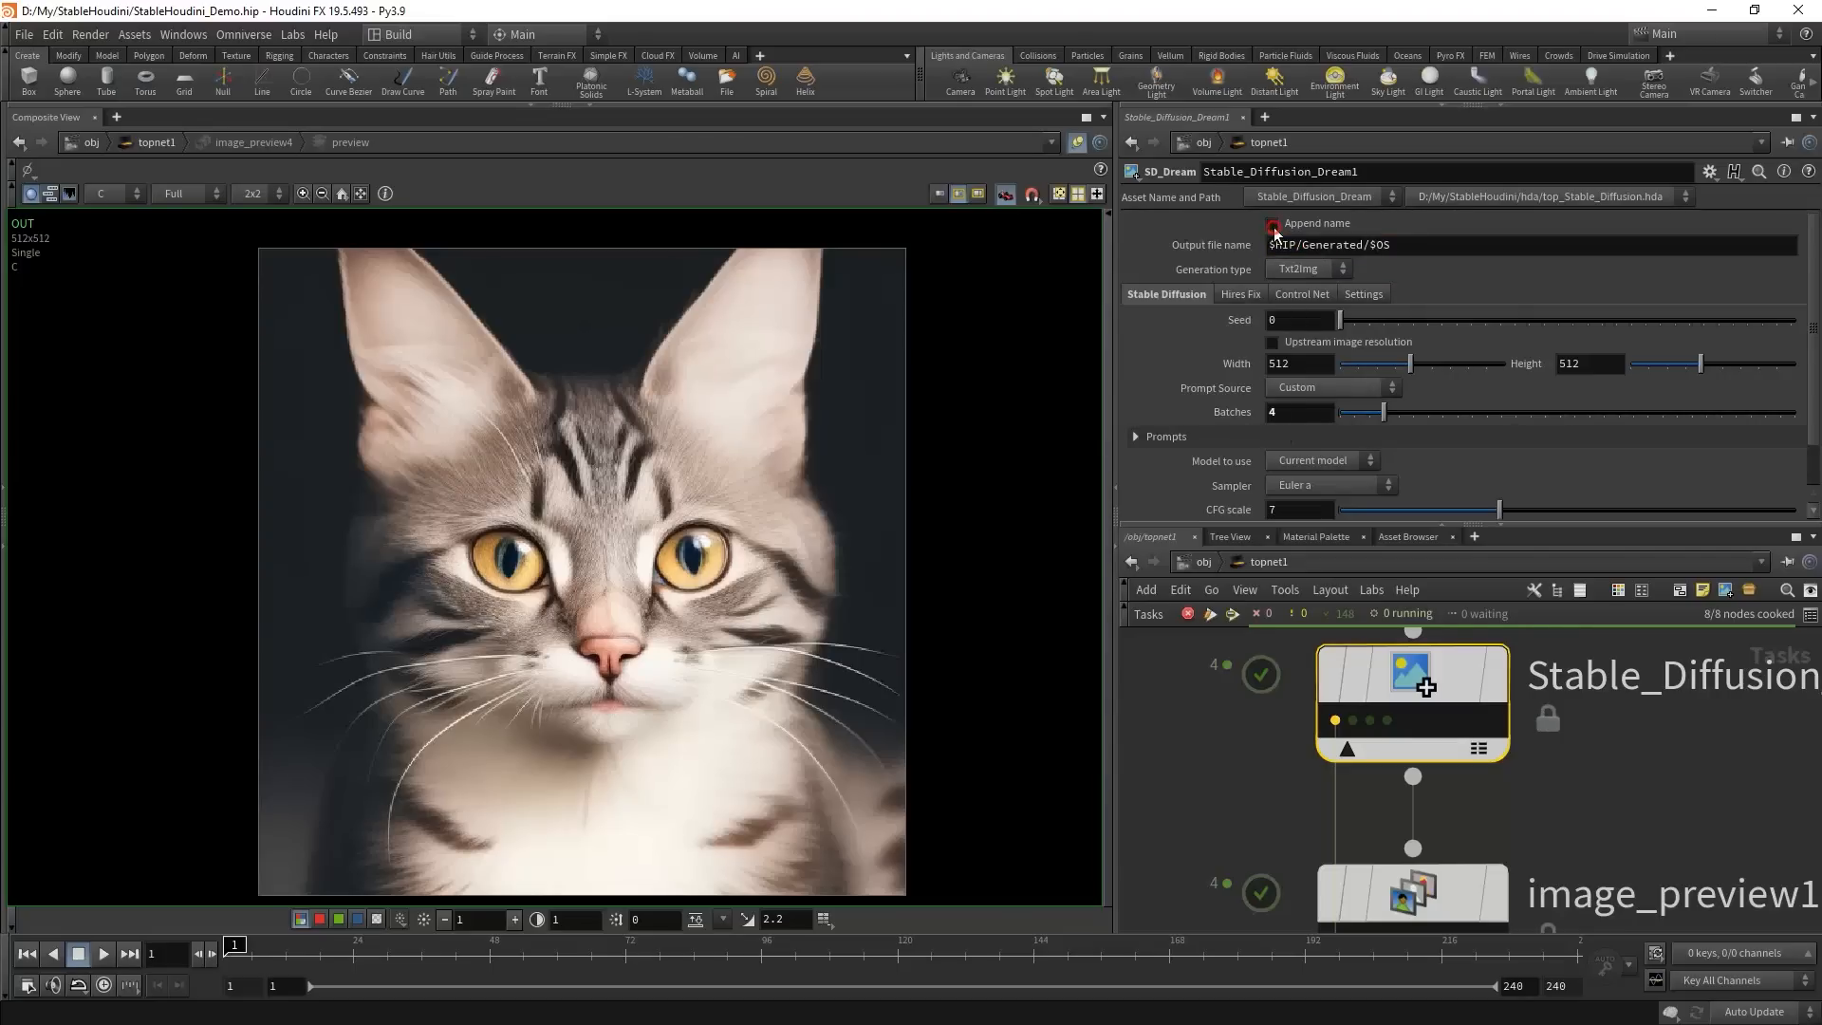
left_click(1273, 226)
double_click(1371, 249)
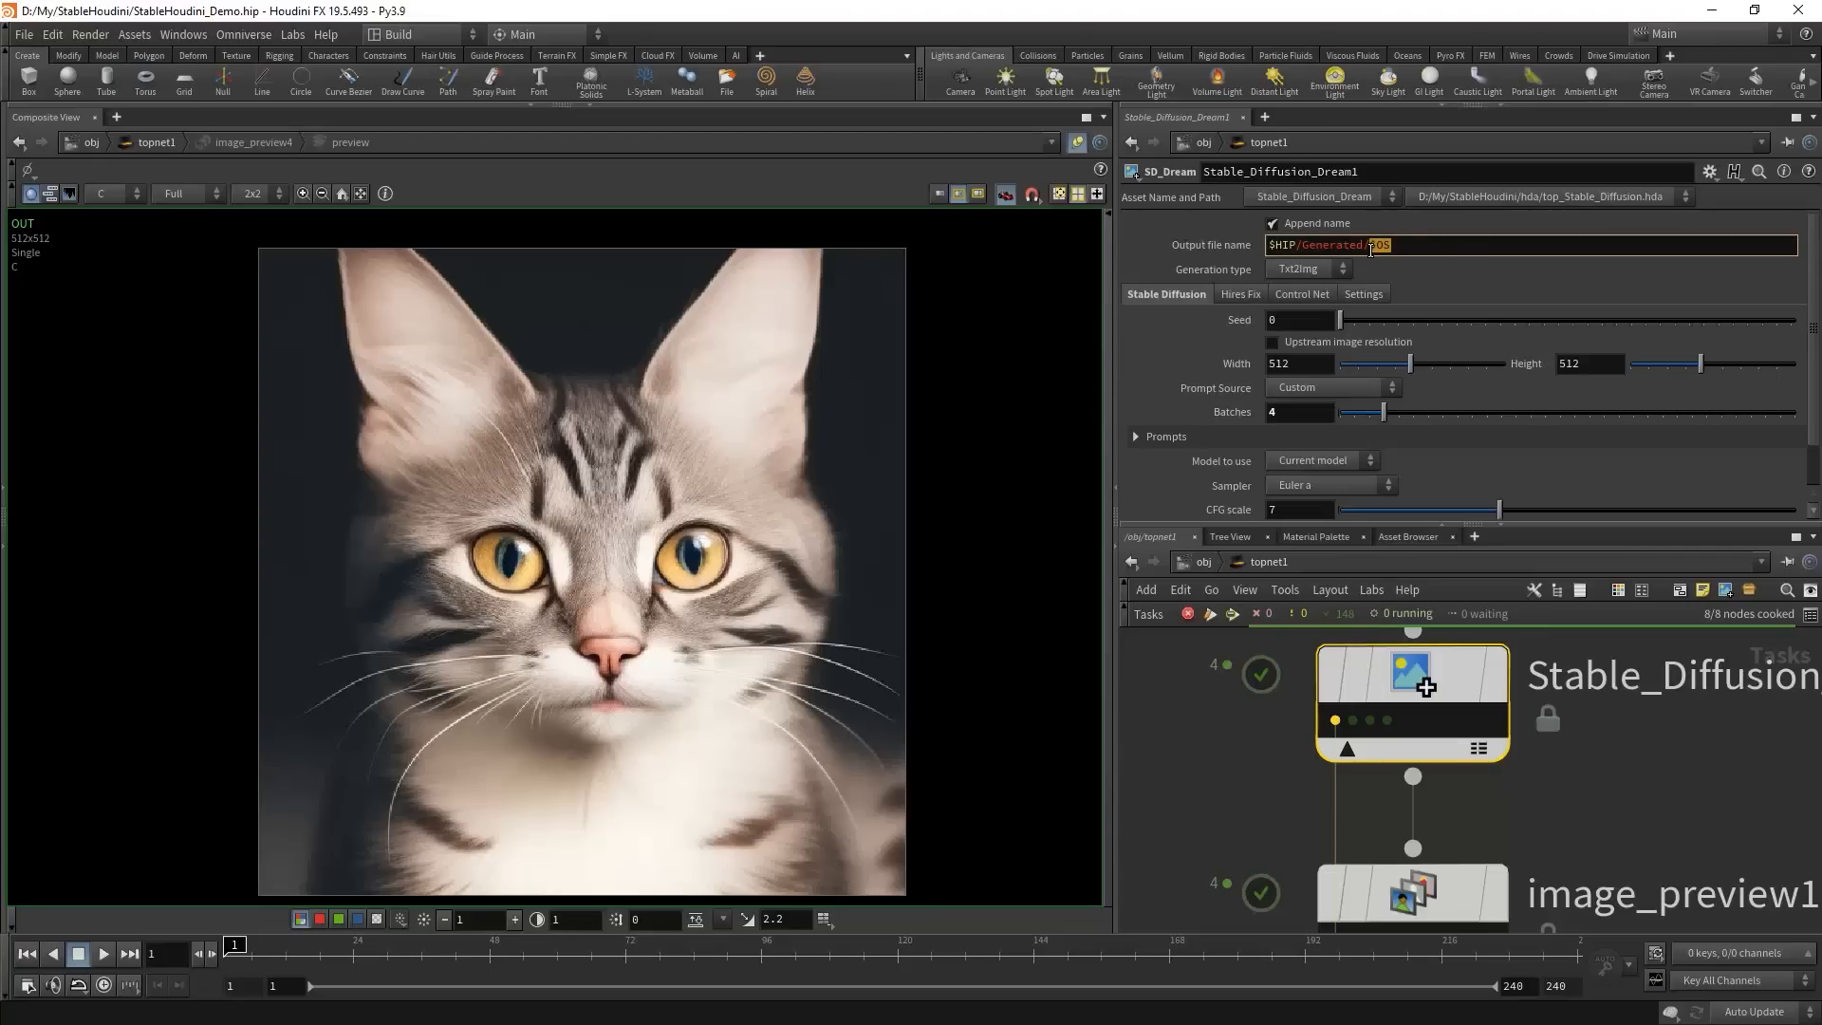
- Preview the work items on Stable_Diffusion_Dream1 to compare their images, ending on the third one
mouse_move(1332, 721)
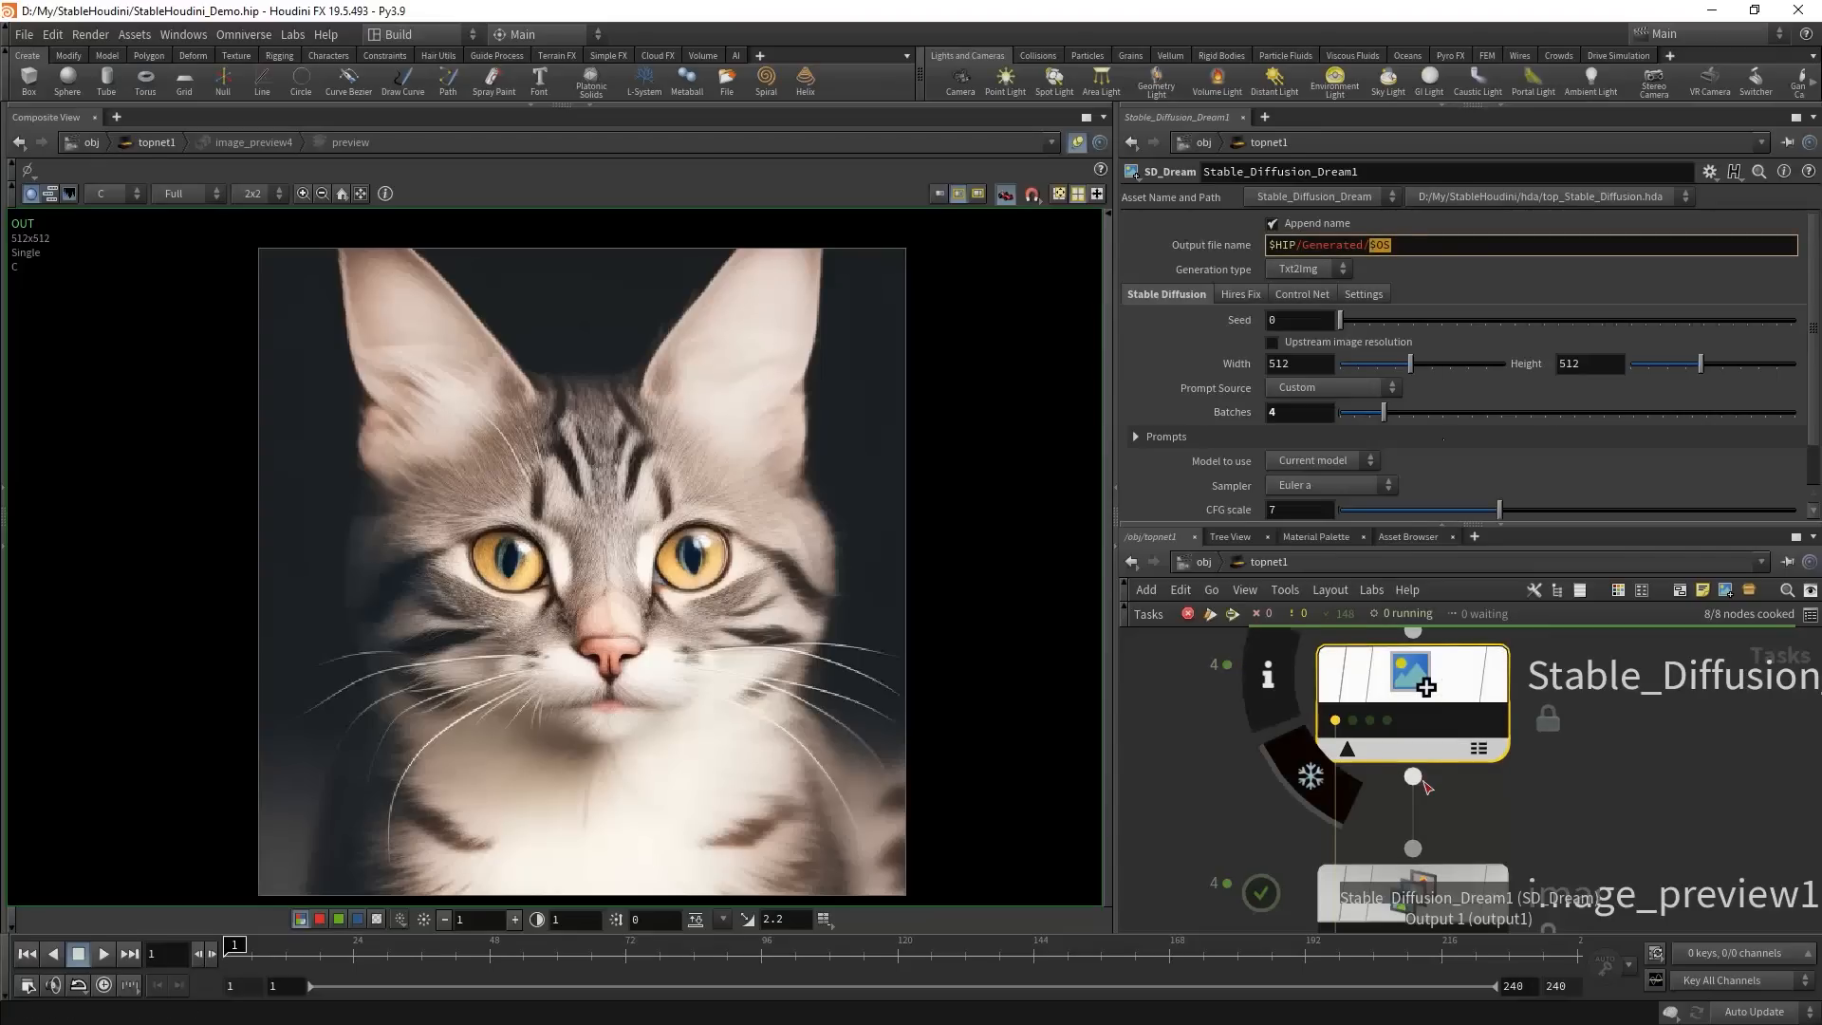
left_click(1352, 721)
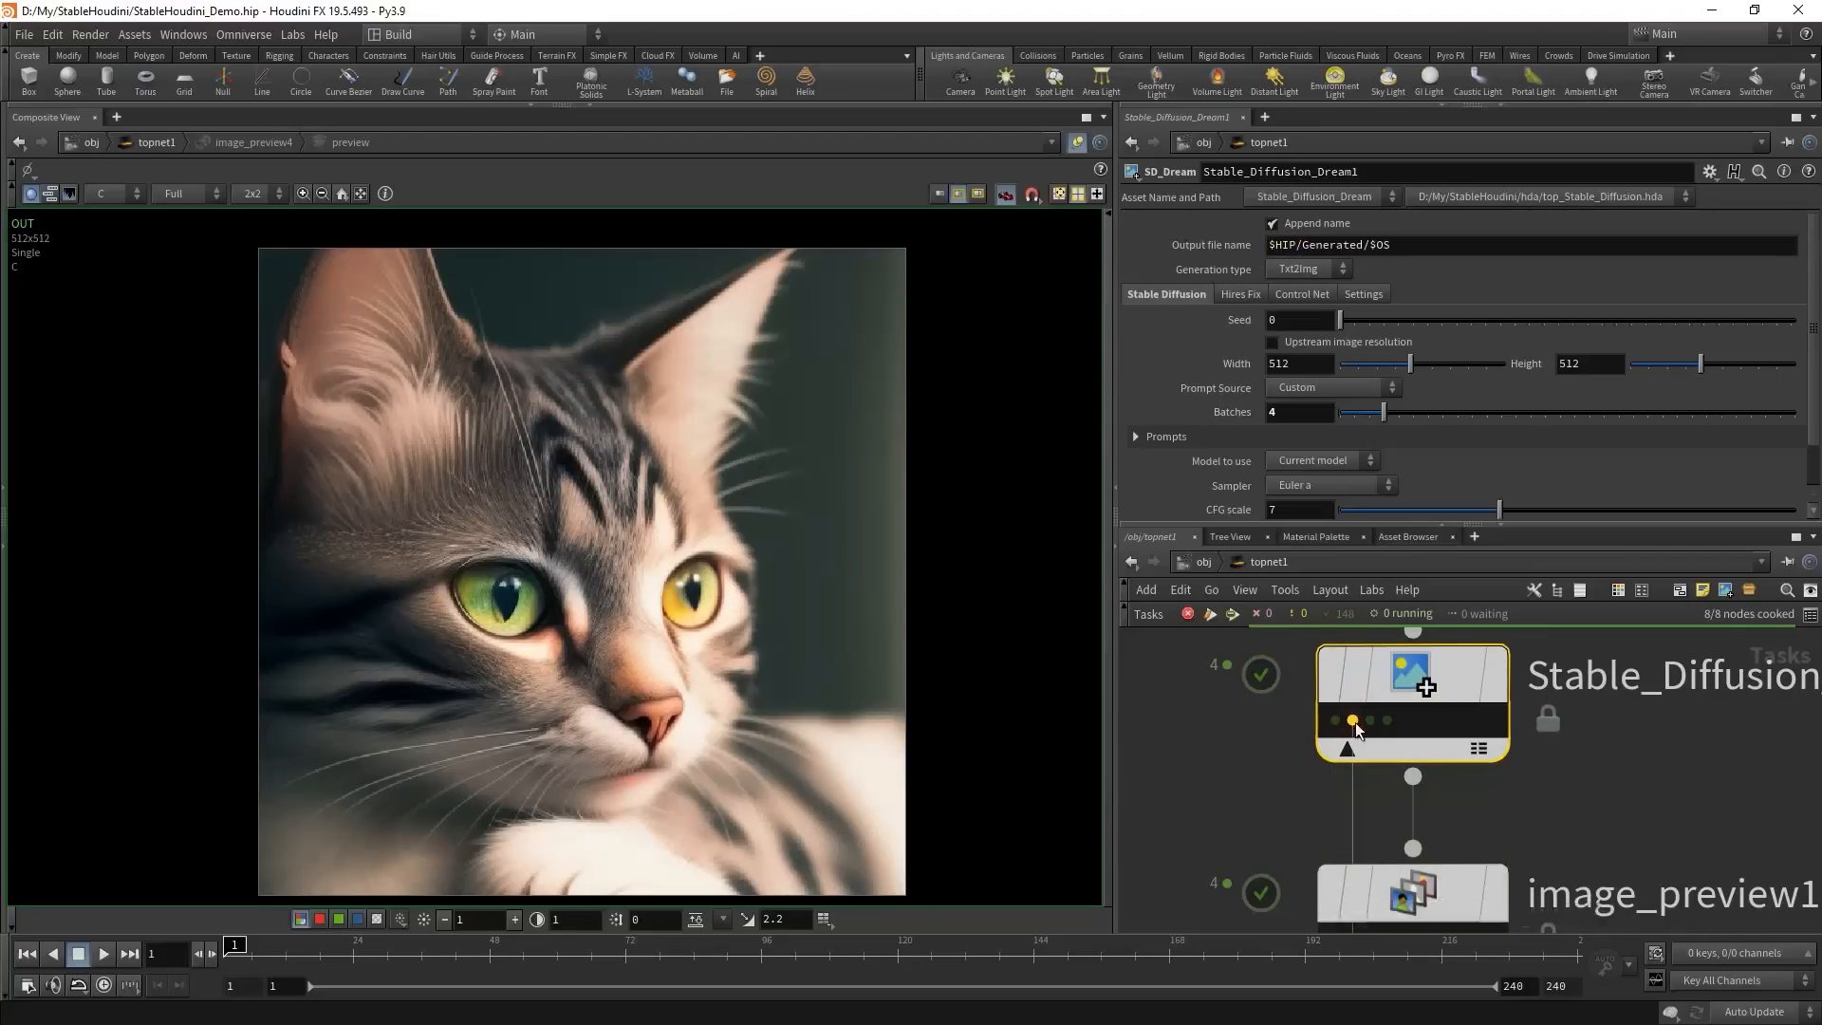
left_click(1370, 721)
left_click(1386, 721)
left_click(1370, 721)
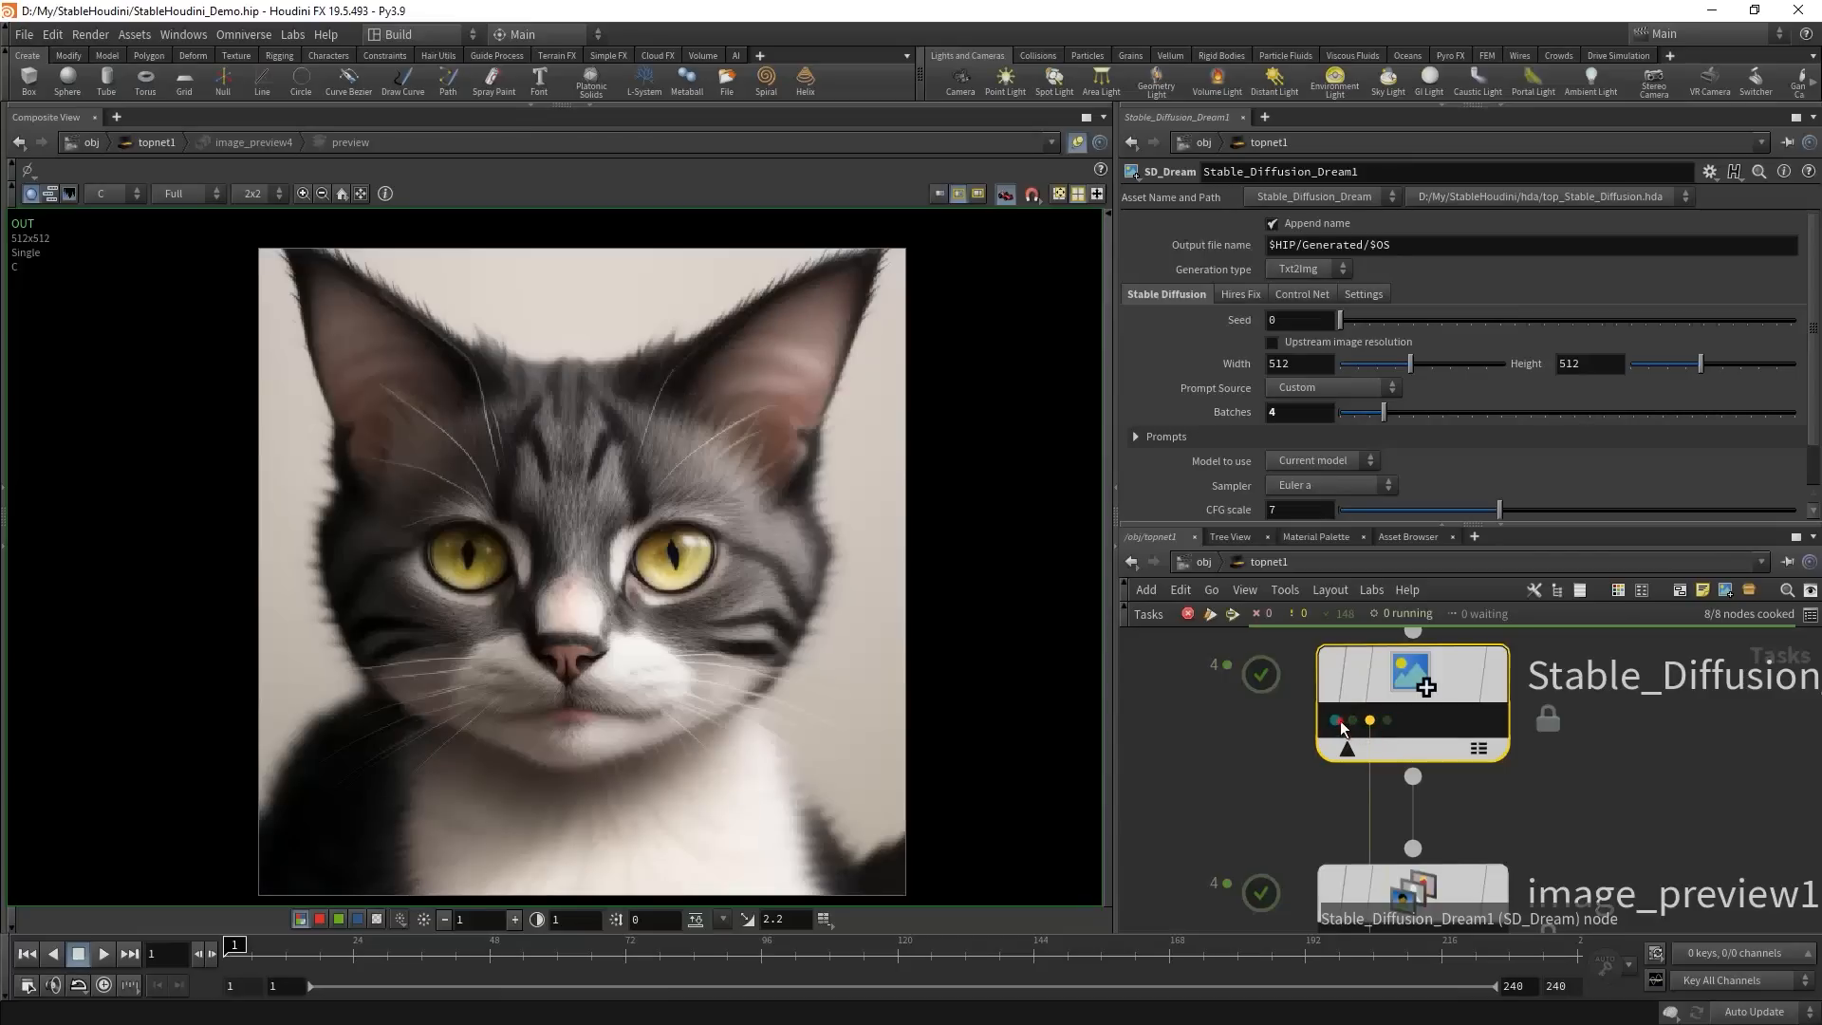
left_click(1336, 721)
left_click(1370, 721)
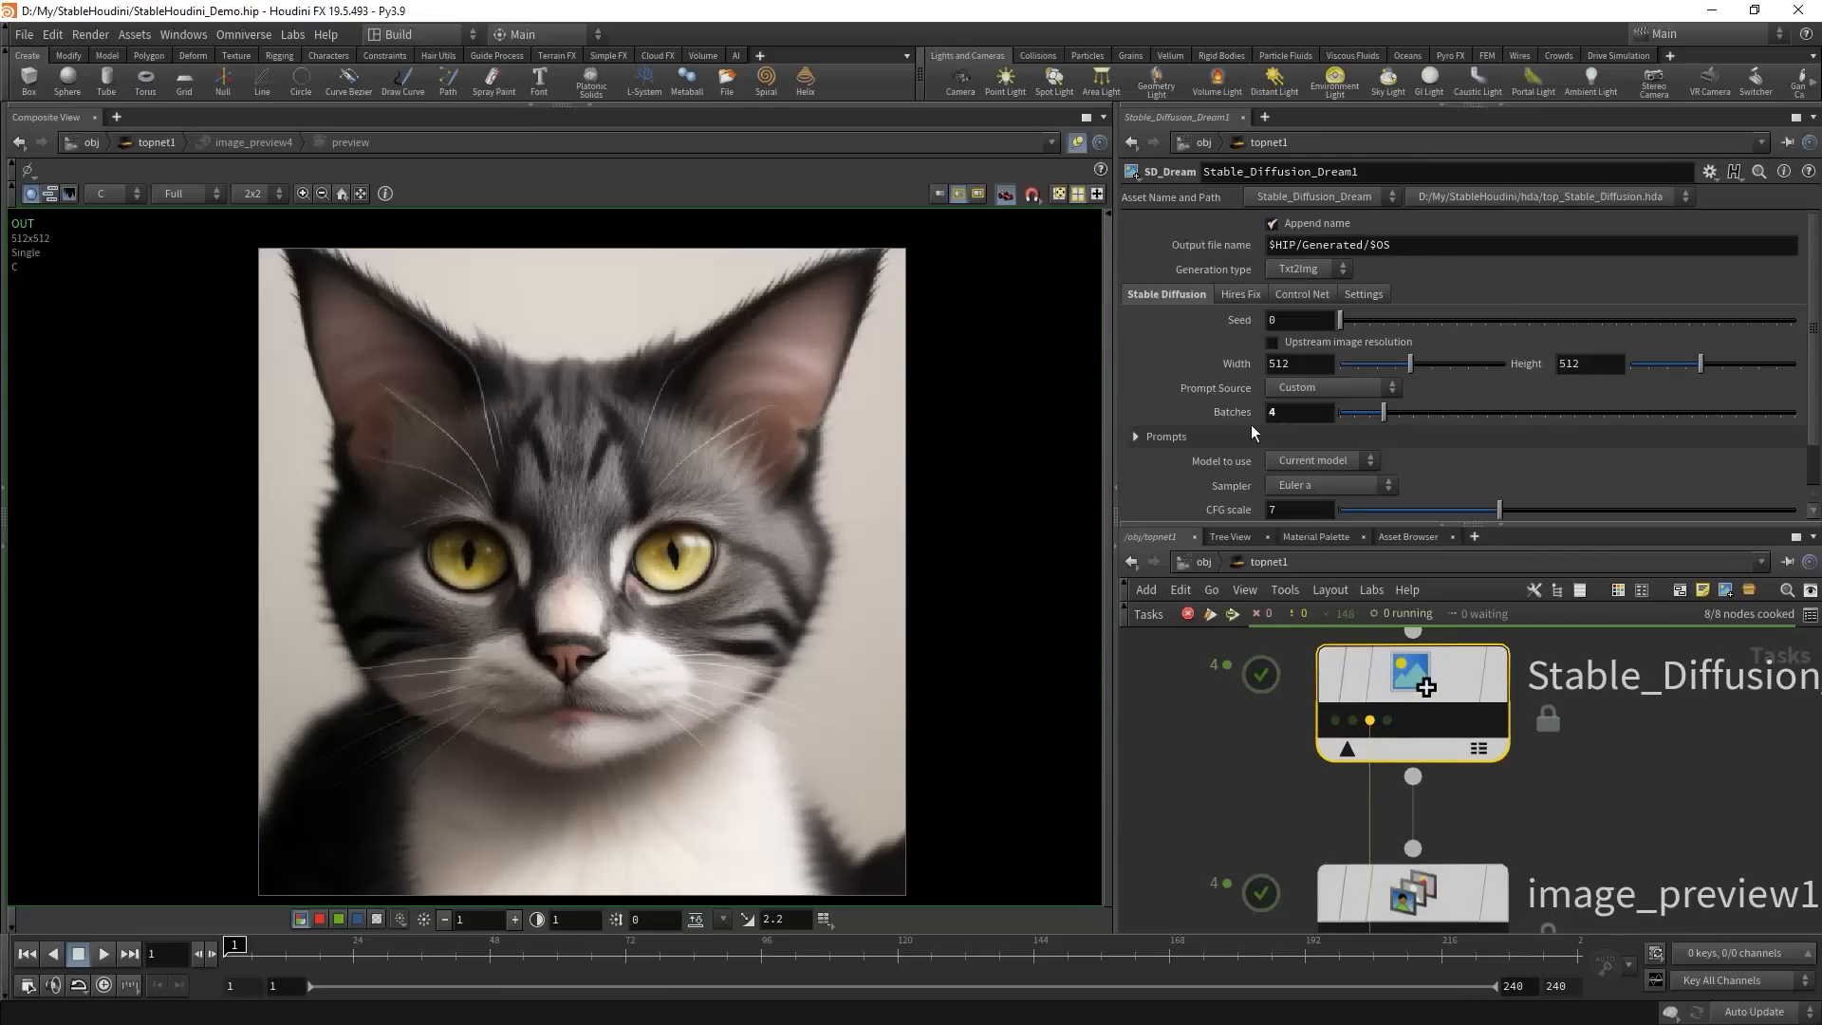
double_click(1292, 412)
type("1")
left_click(1273, 224)
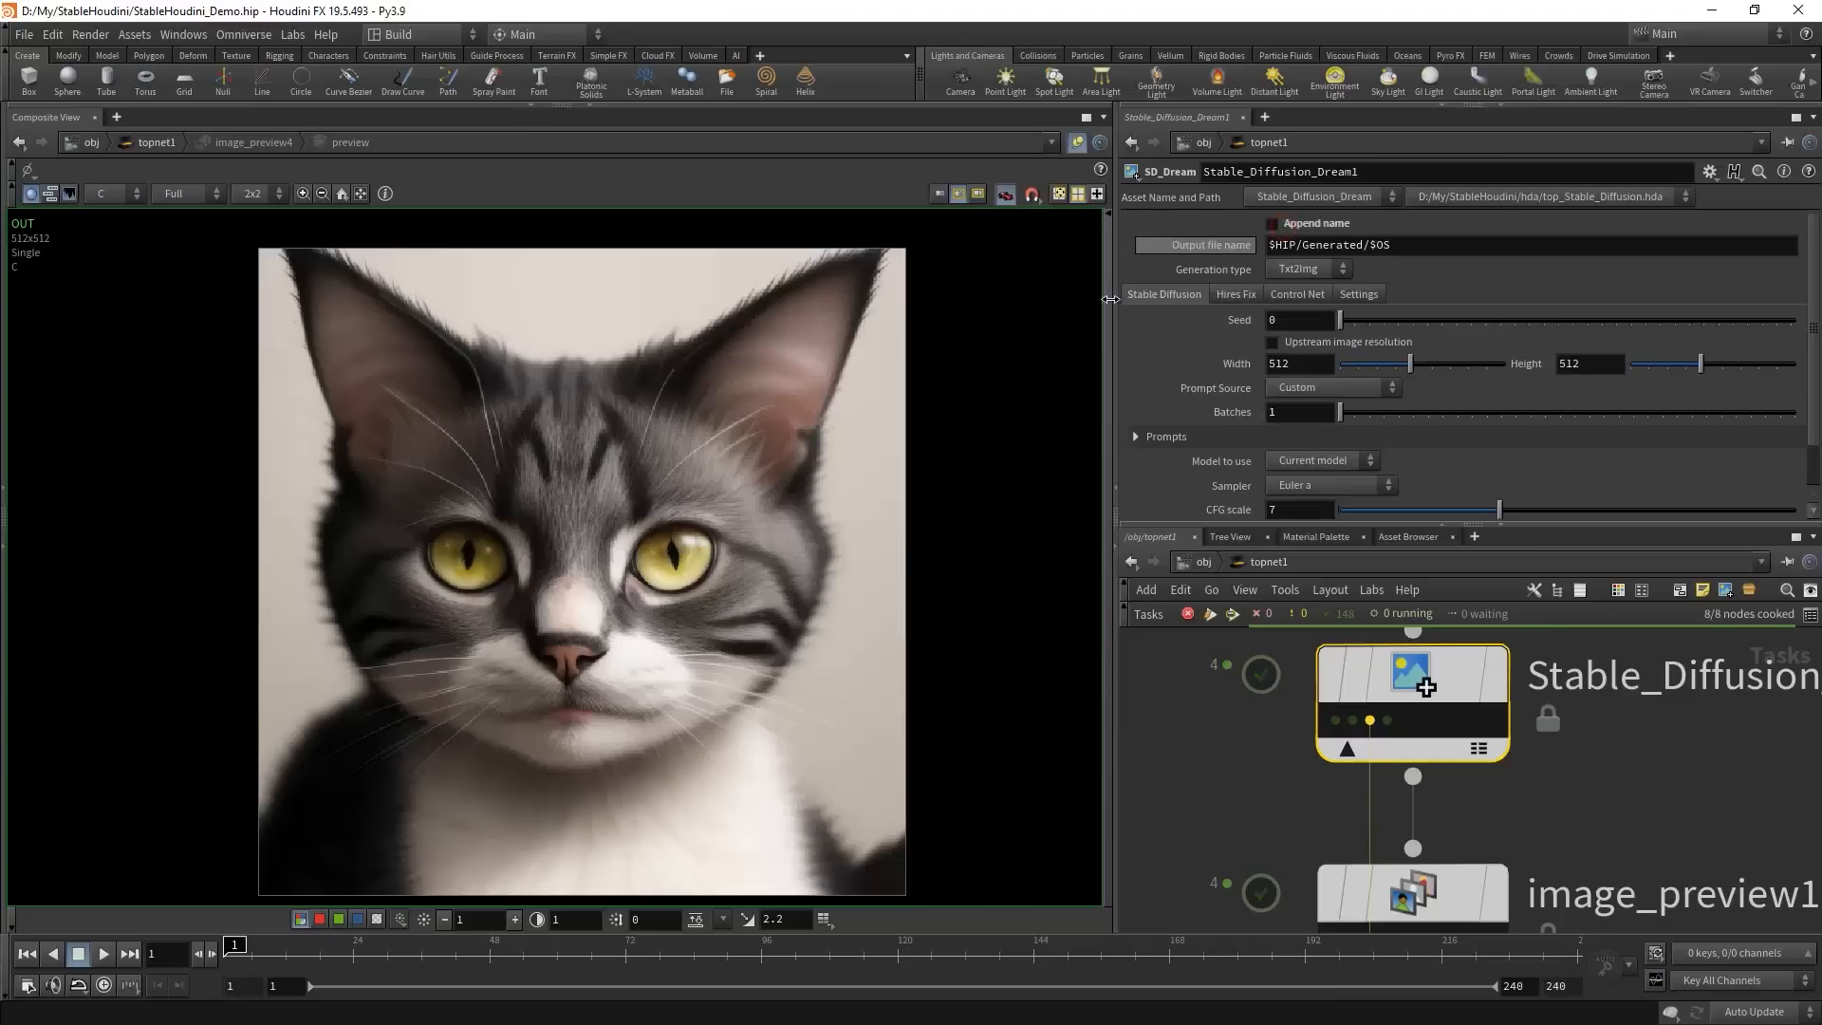
left_click(1438, 255)
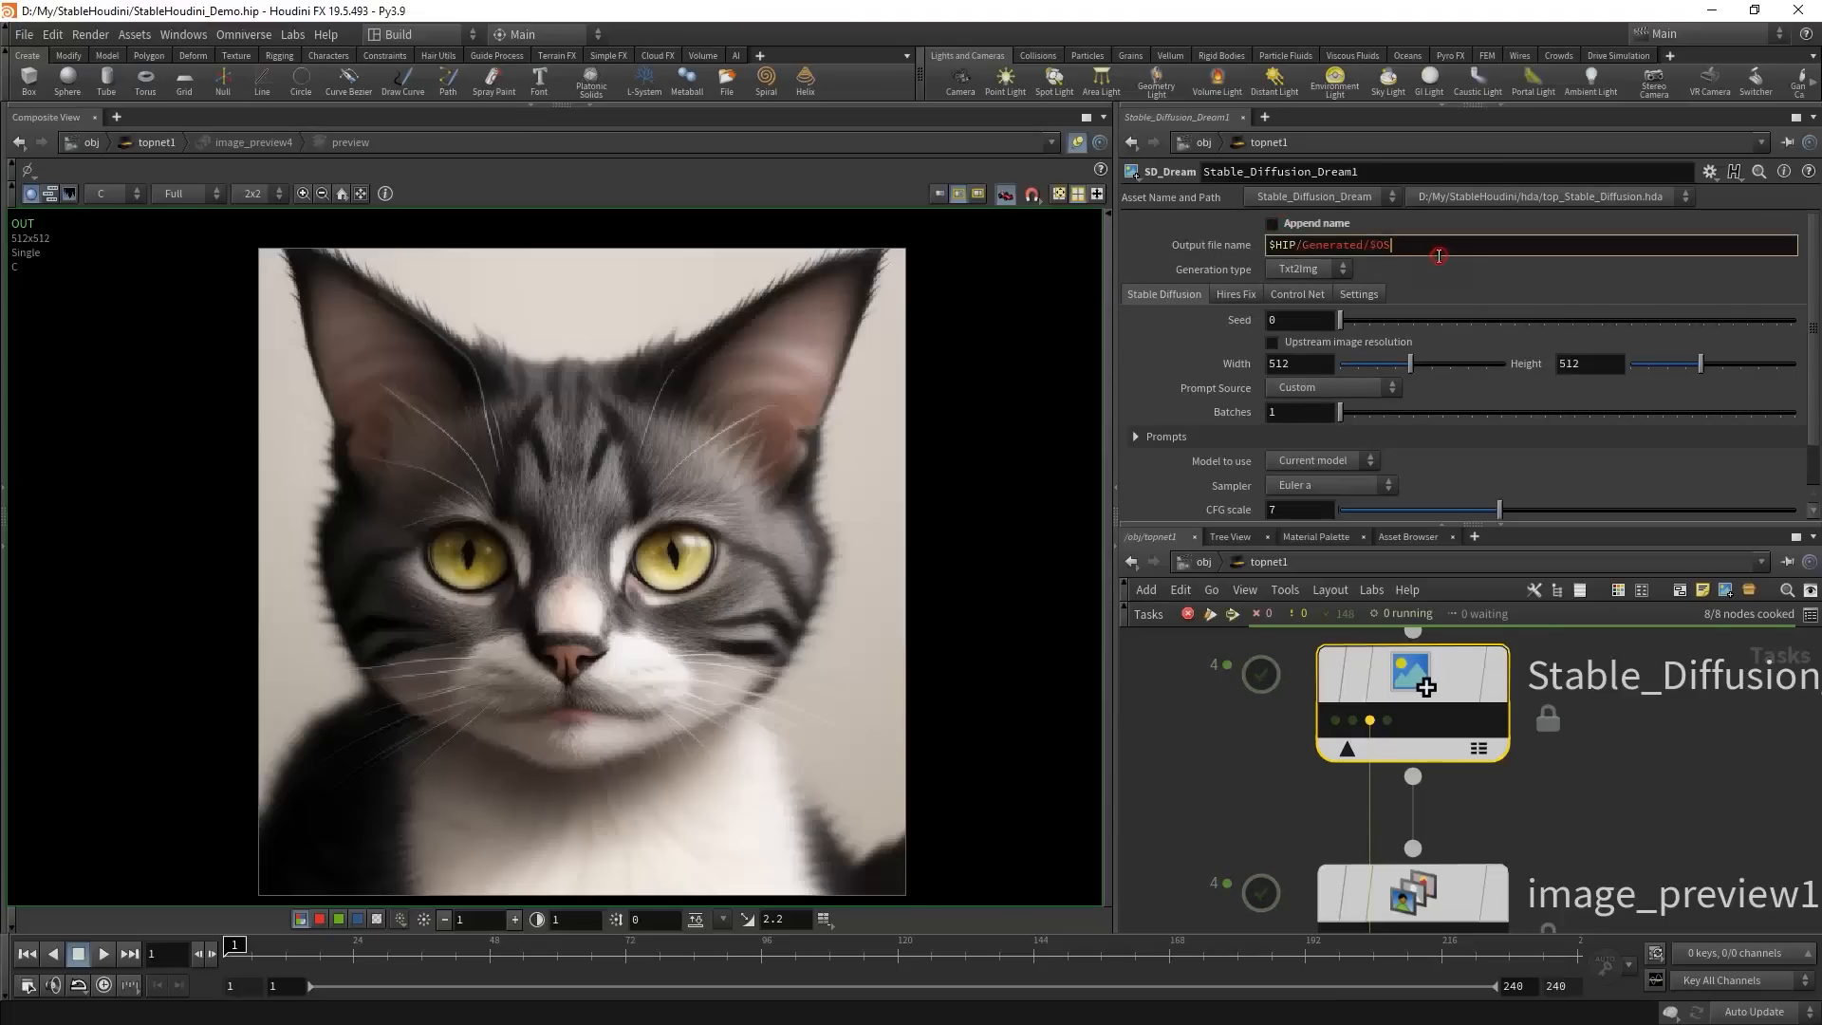
type("_`@pdg_index")
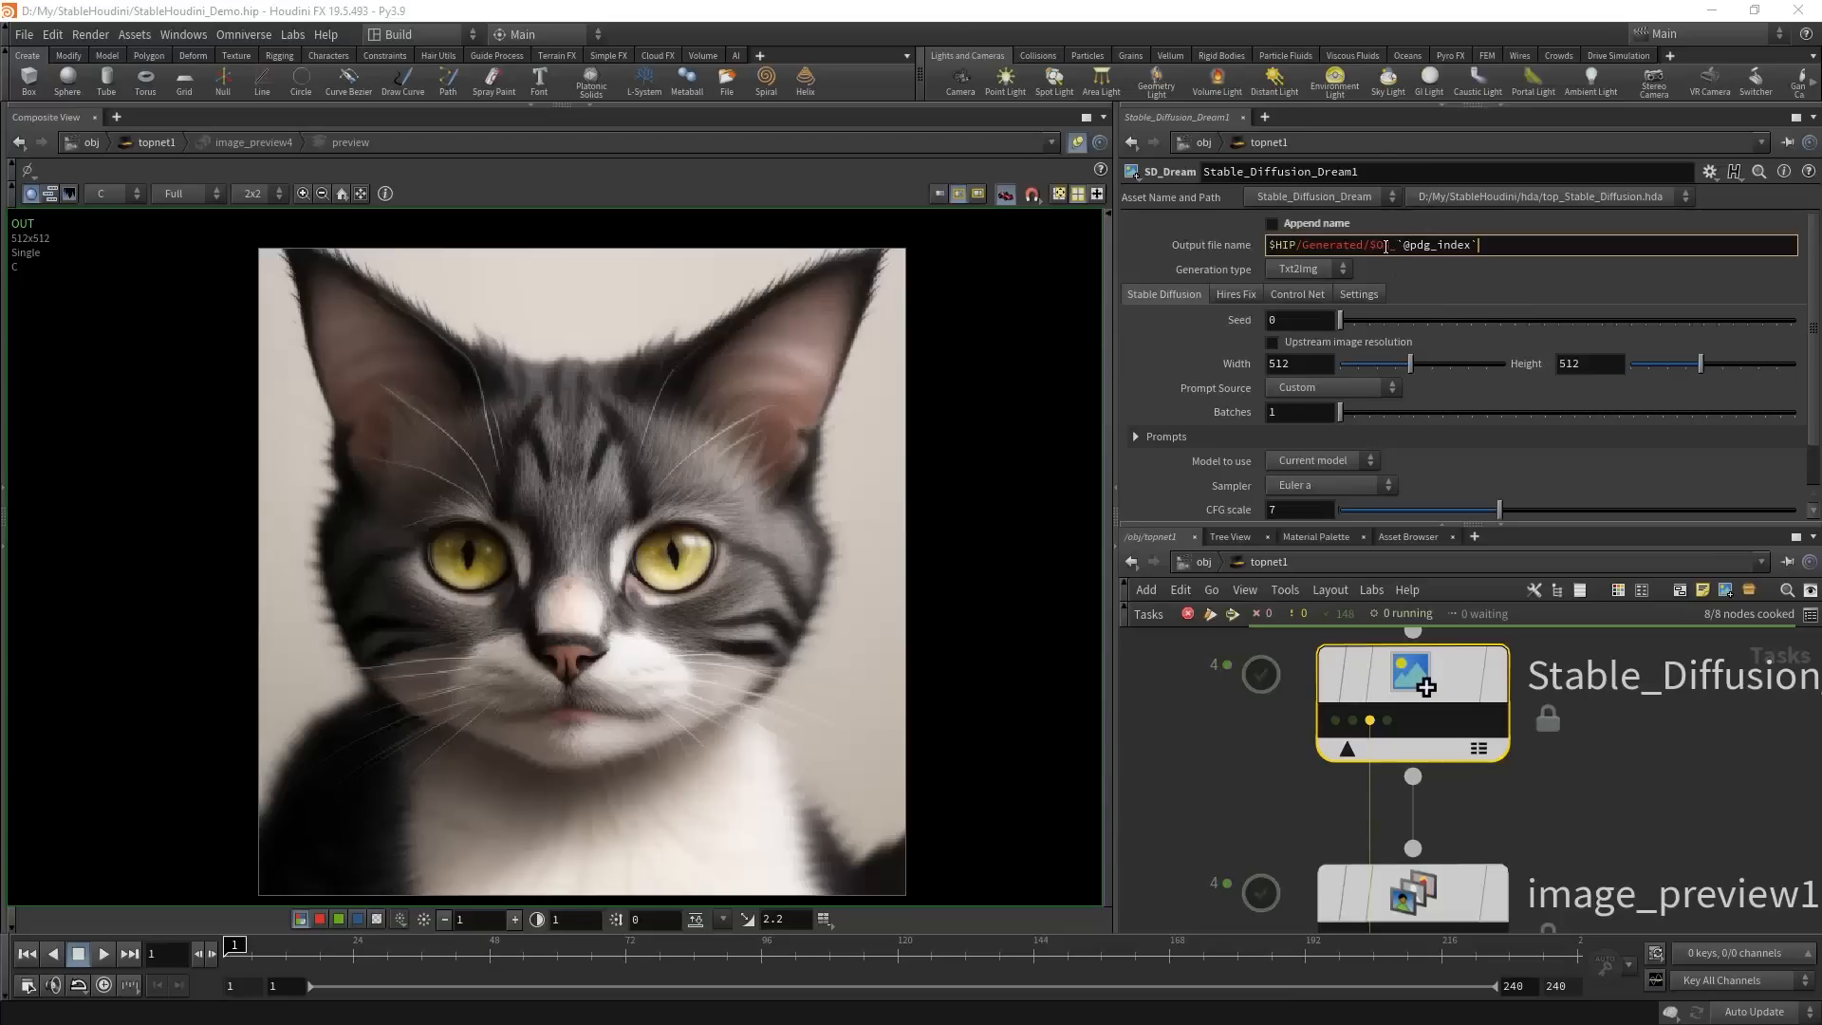
left_click_drag(1390, 251, 1512, 249)
key("BackSpace")
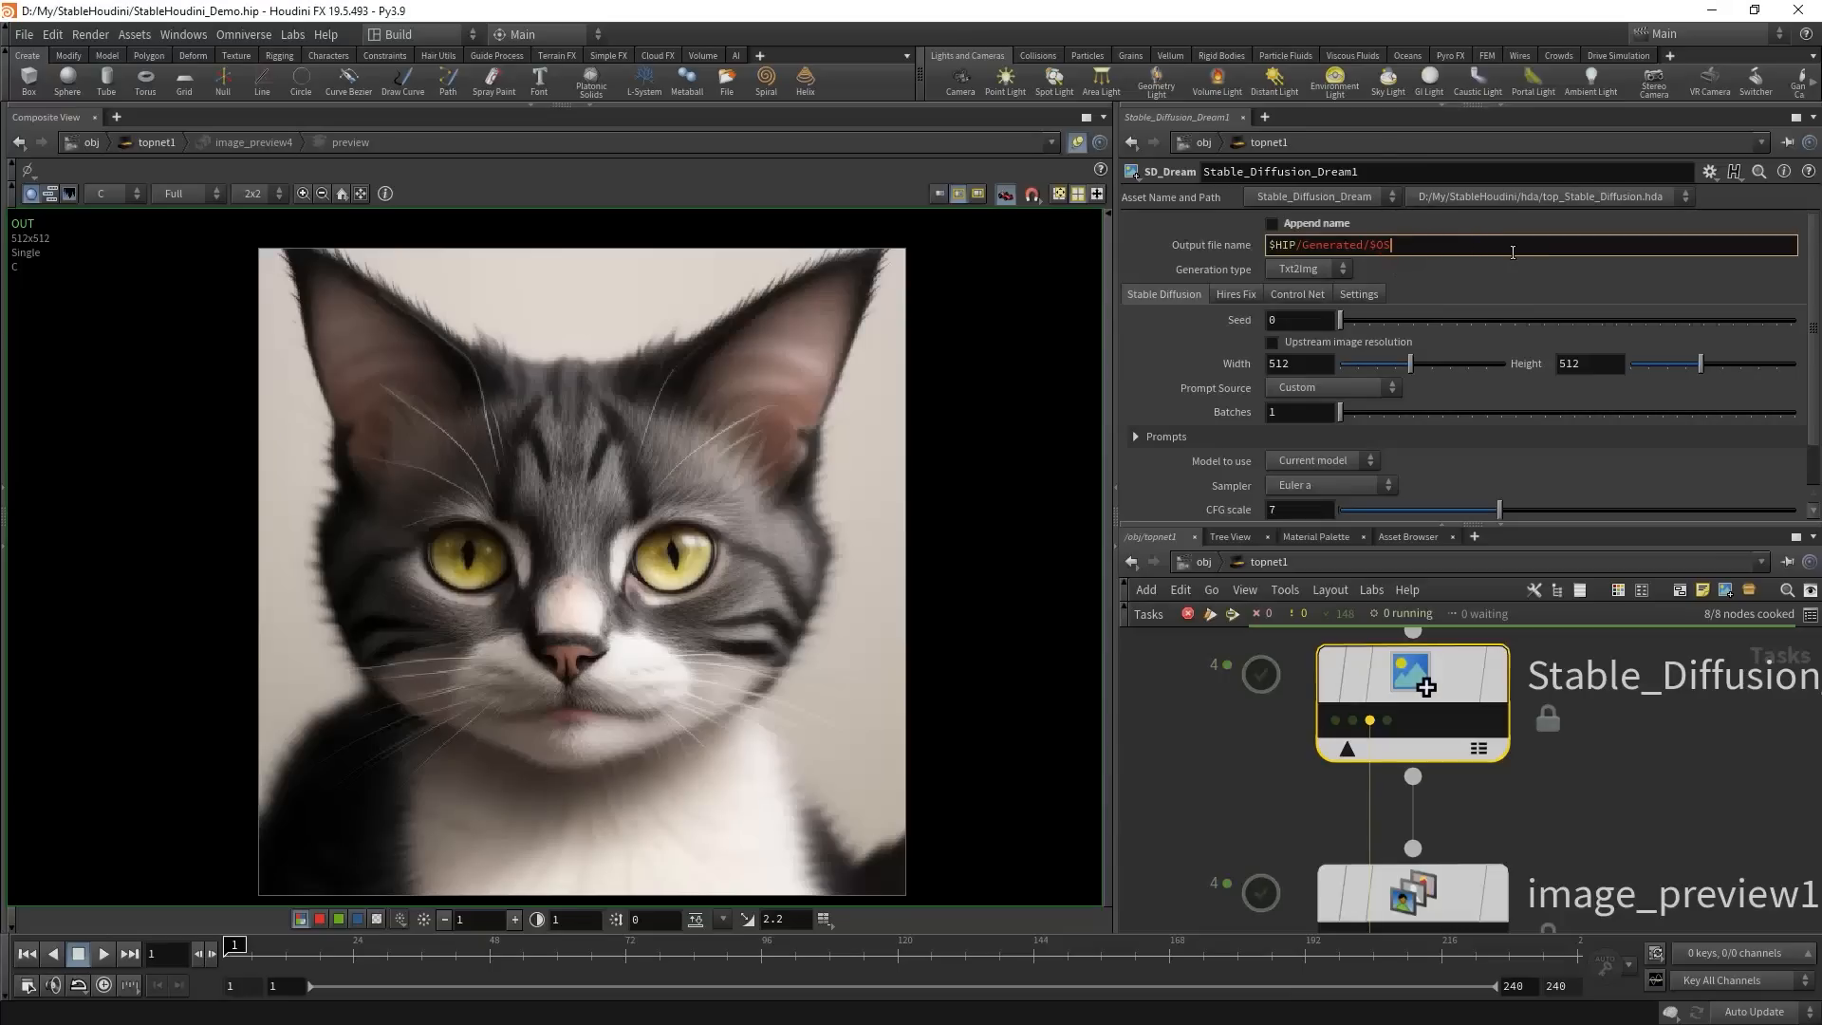
left_click(1302, 223)
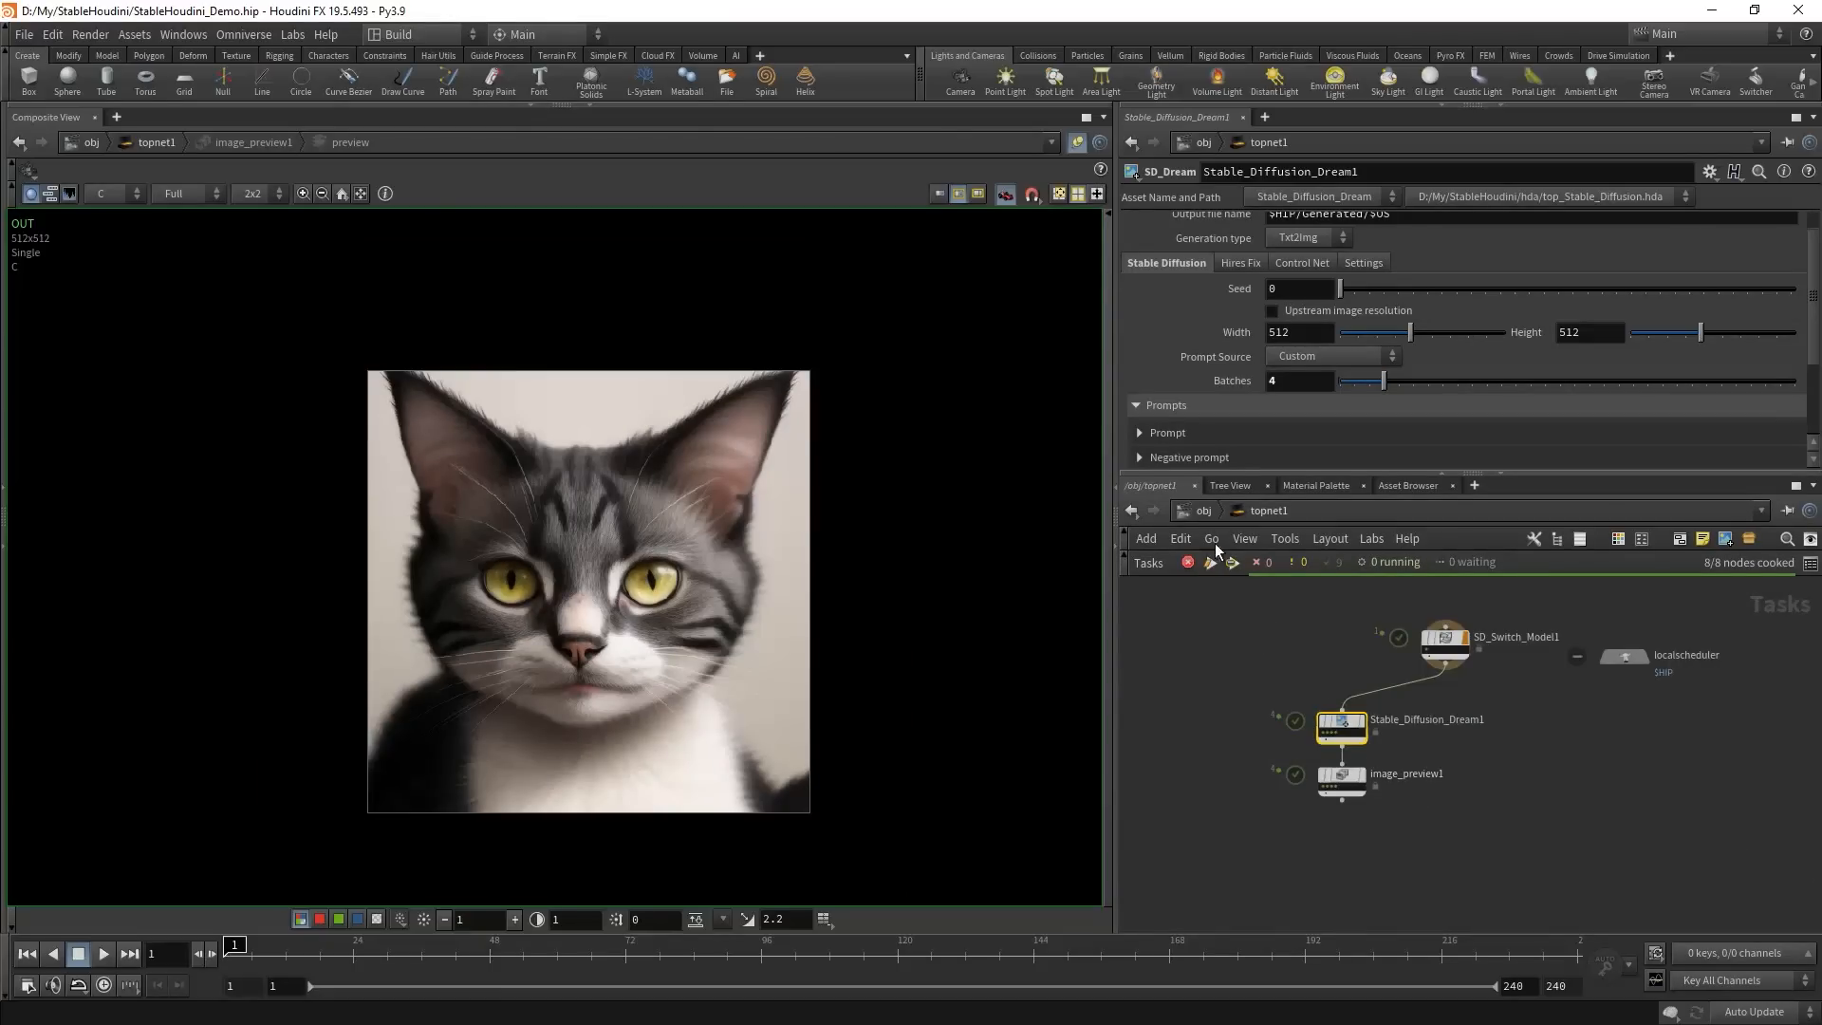
- Move Stable_Diffusion_Dream1 and image_preview1 aside to clear space beneath SD_Switch_Model1
left_click_drag(1130, 730, 1221, 786)
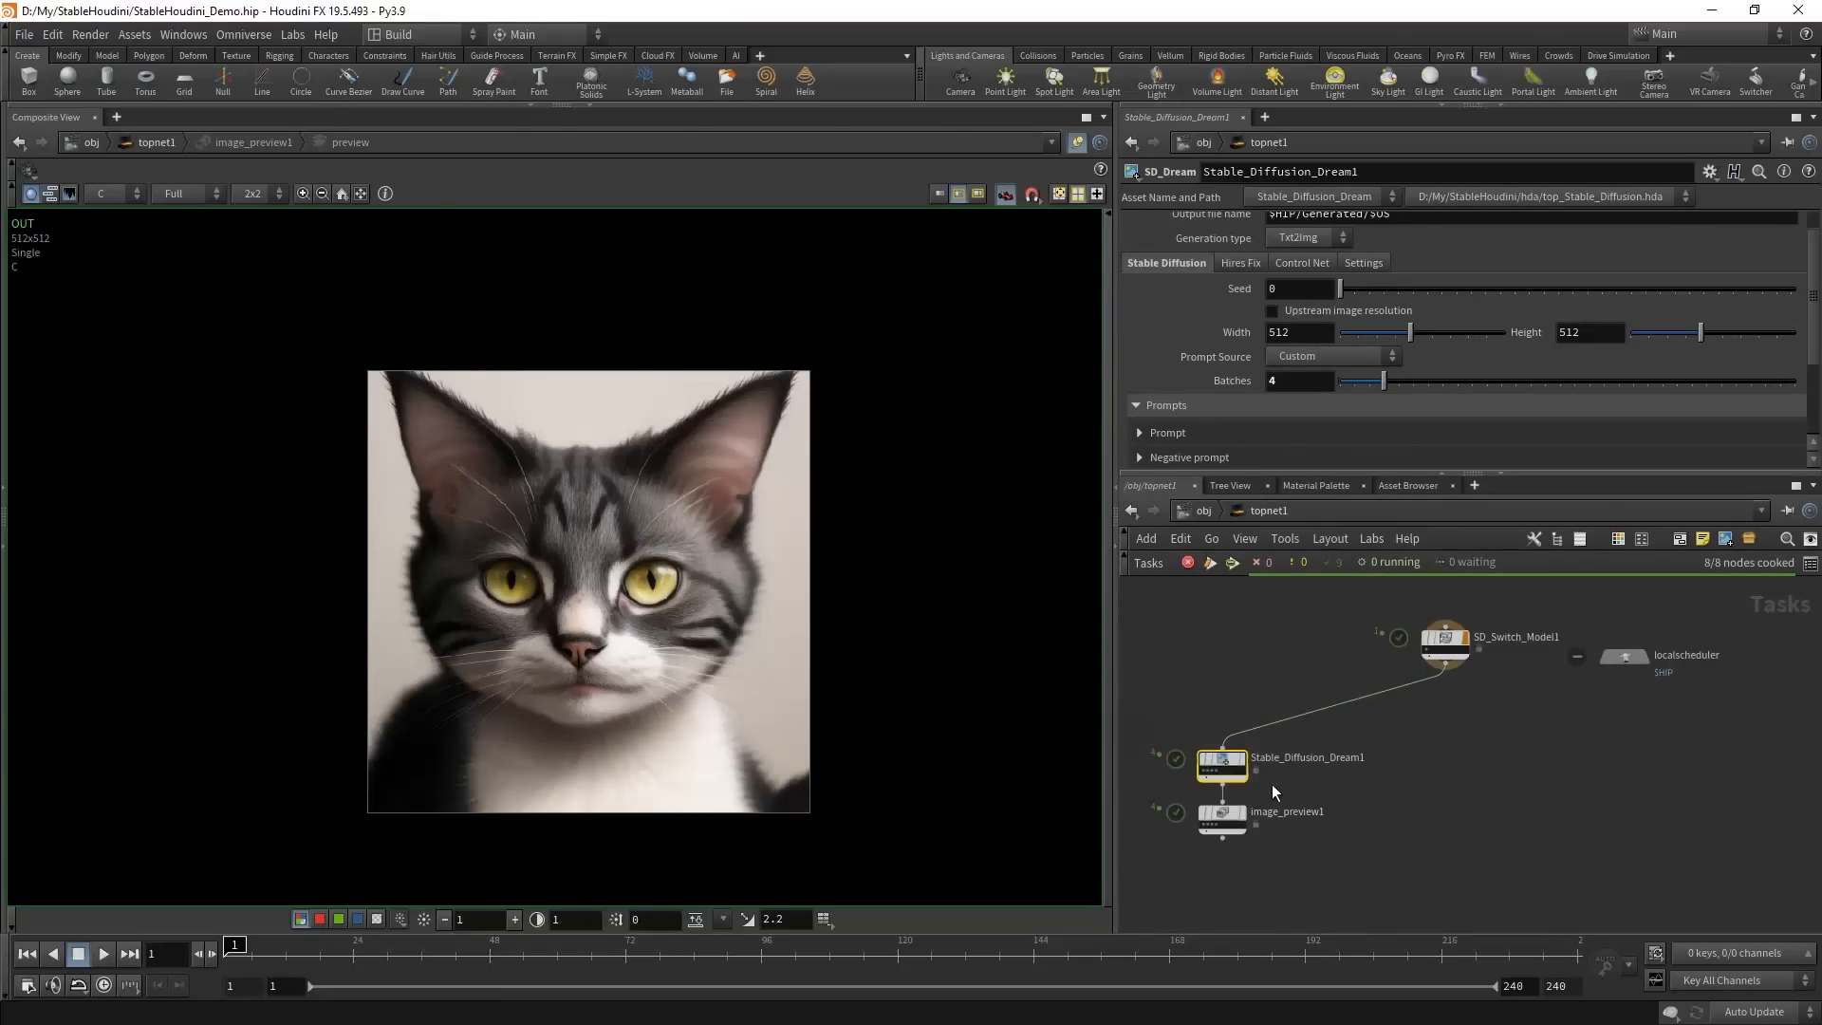
left_click(1308, 361)
left_click(1127, 341)
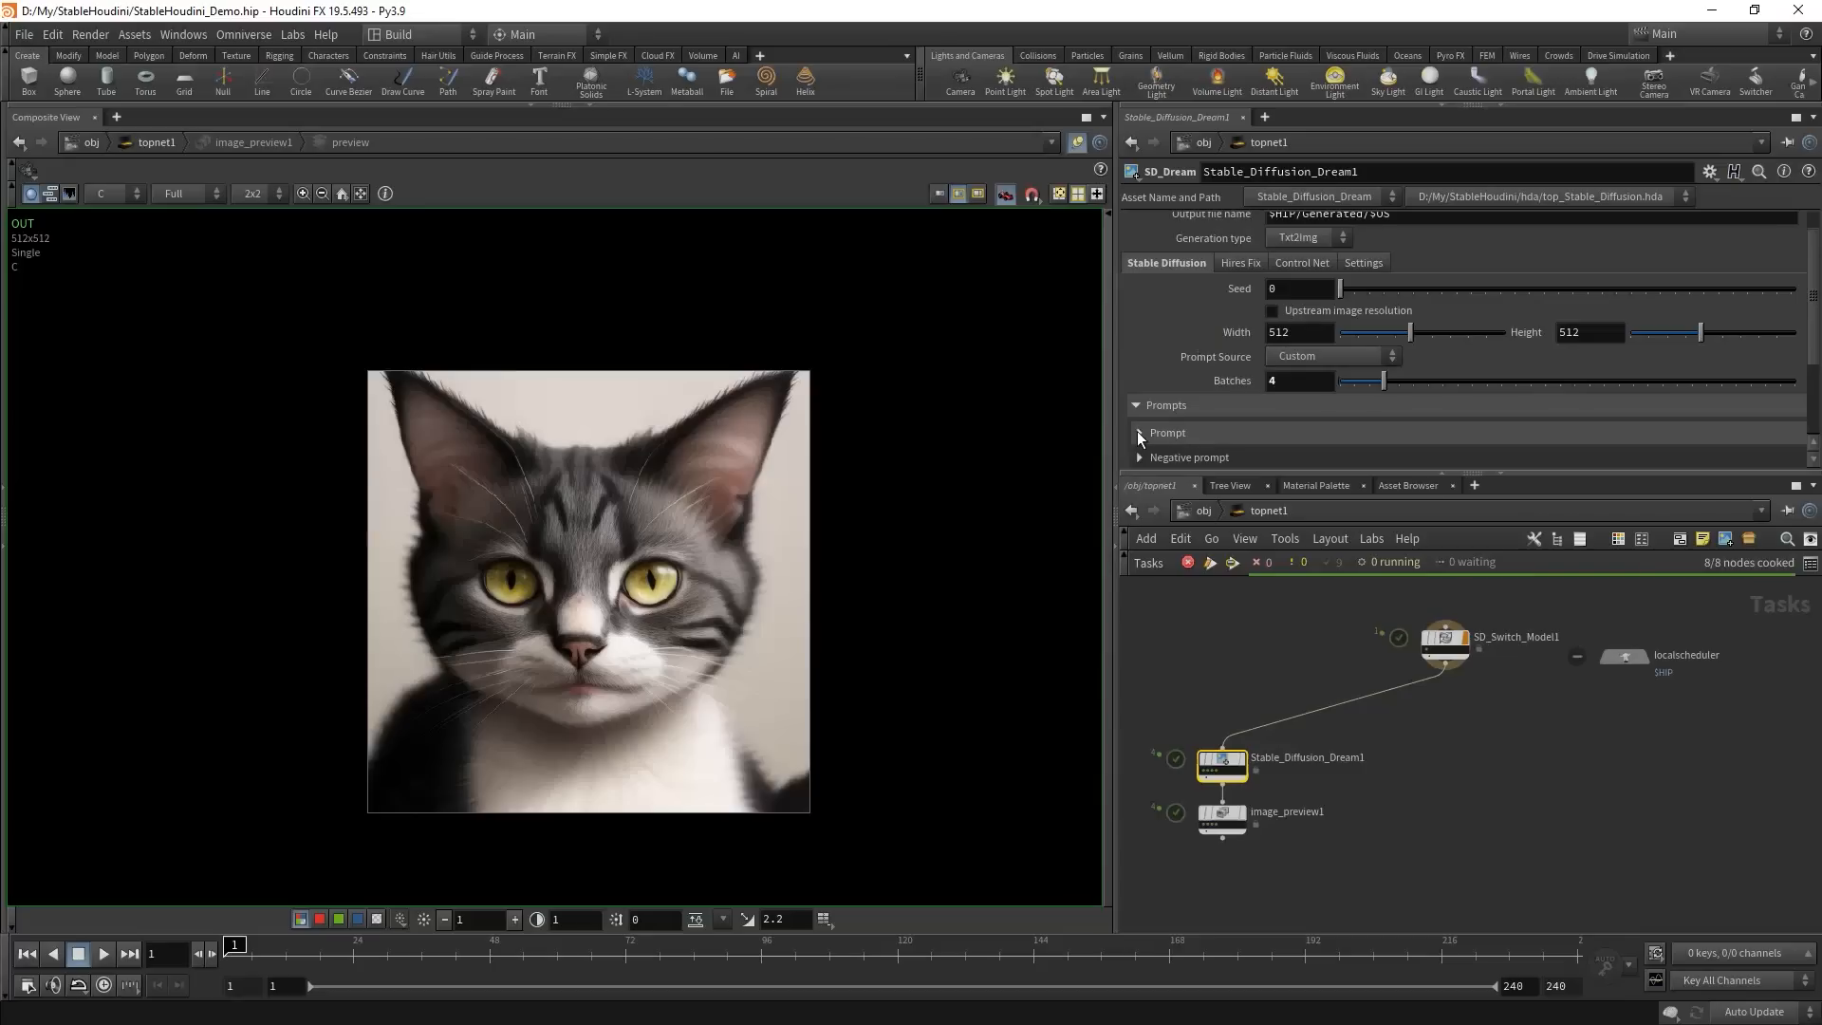
- Examine the prompt and negative prompt fields of Stable_Diffusion_Dream1, and collapse the Prompts section again
left_click(1139, 432)
left_click_drag(1201, 472, 1201, 762)
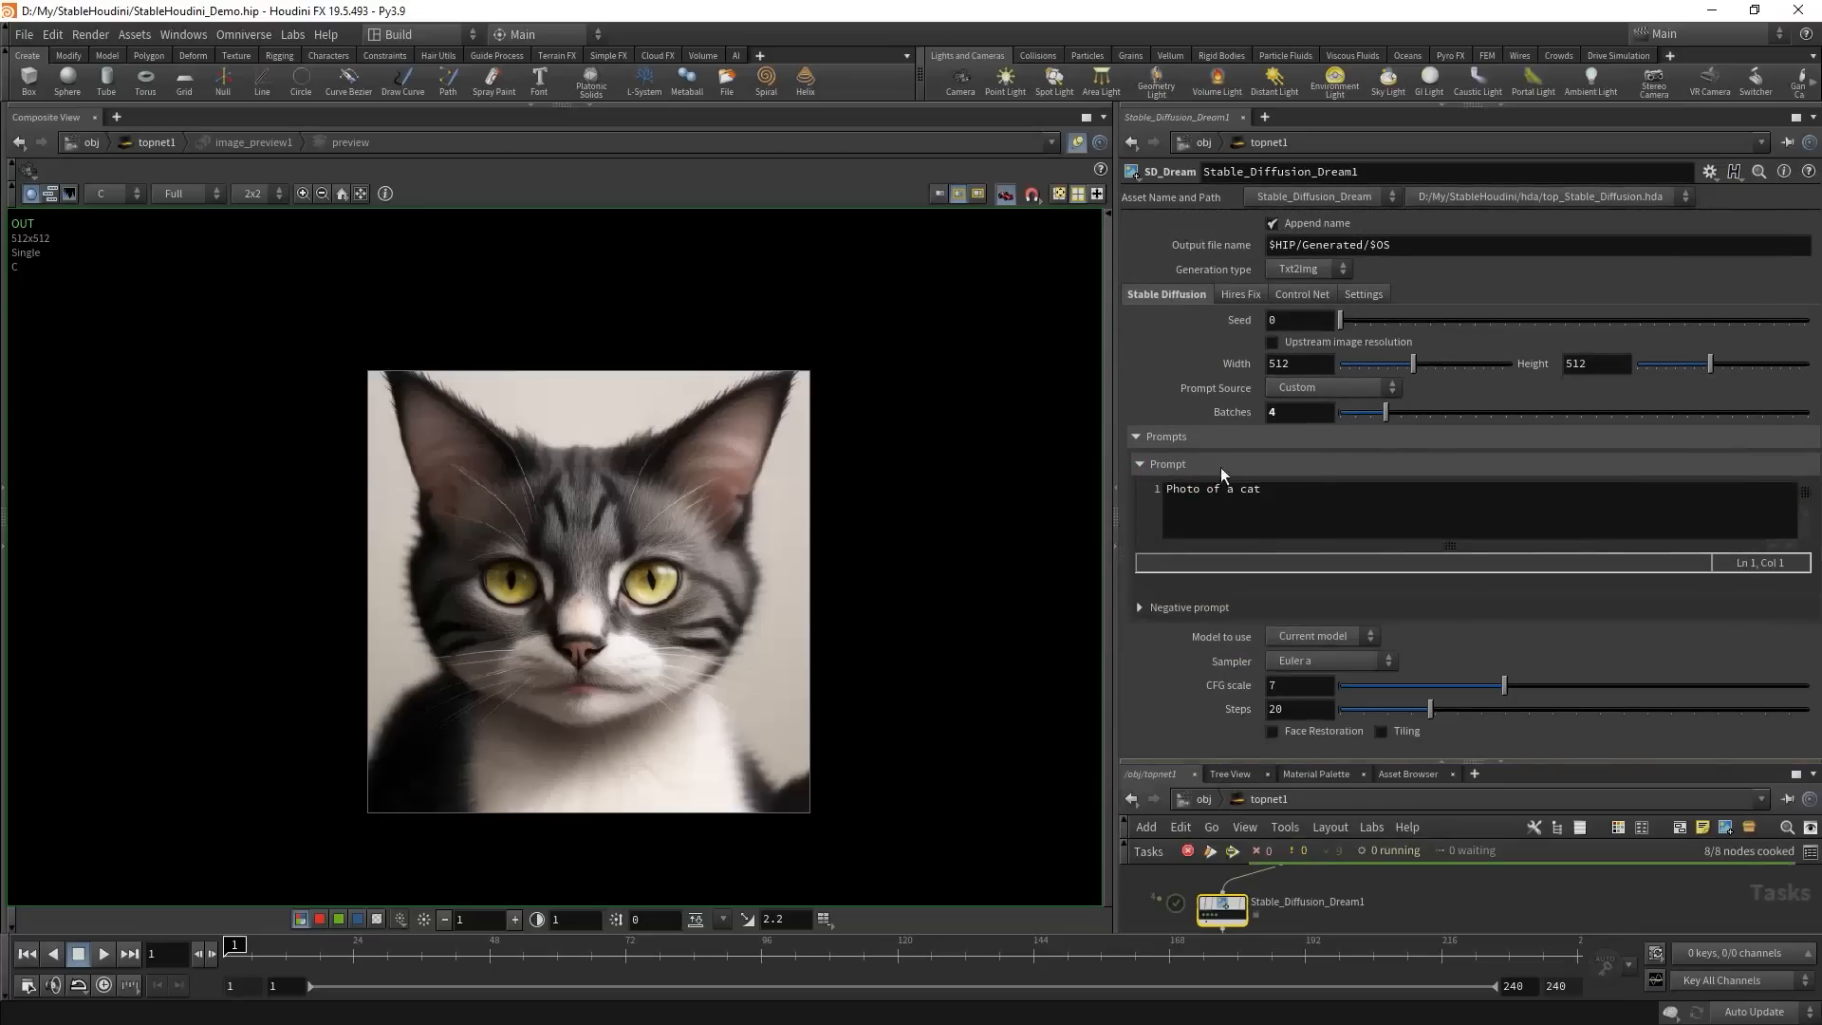
left_click(1137, 605)
left_click(1305, 489)
left_click_drag(1305, 489, 1091, 477)
left_click(1219, 647)
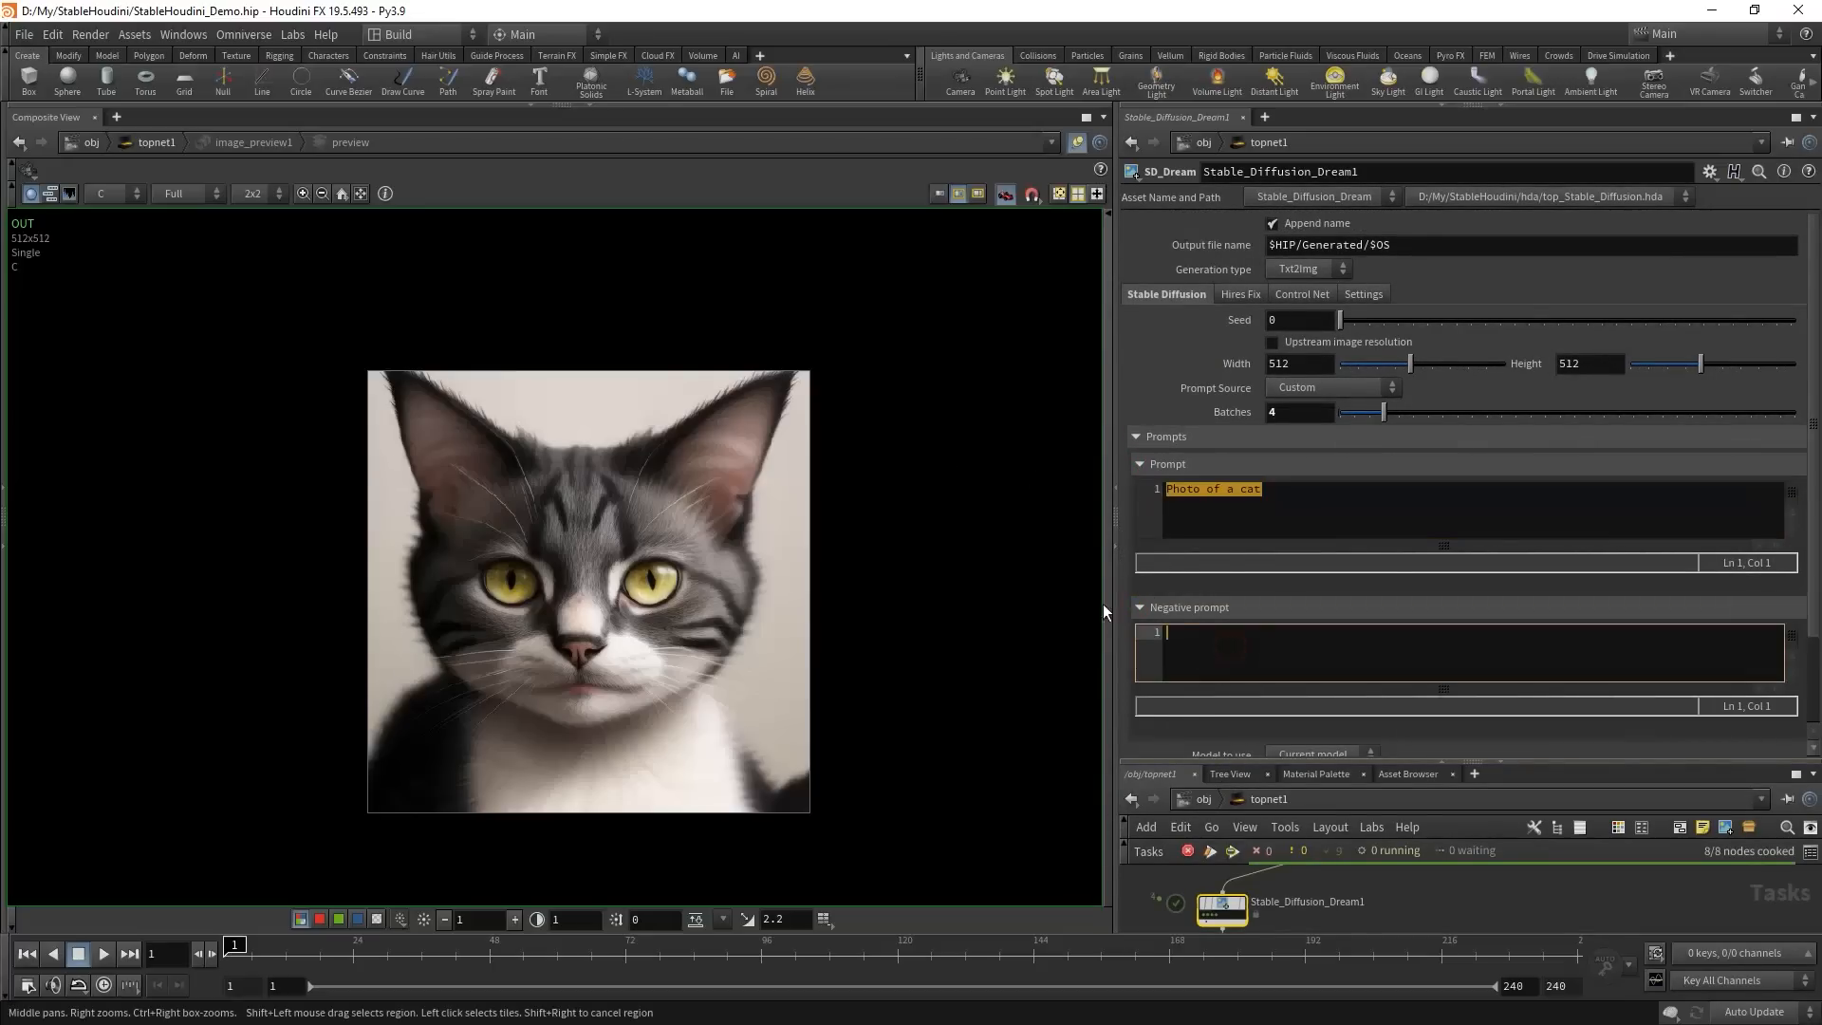
left_click(1144, 604)
left_click(1136, 436)
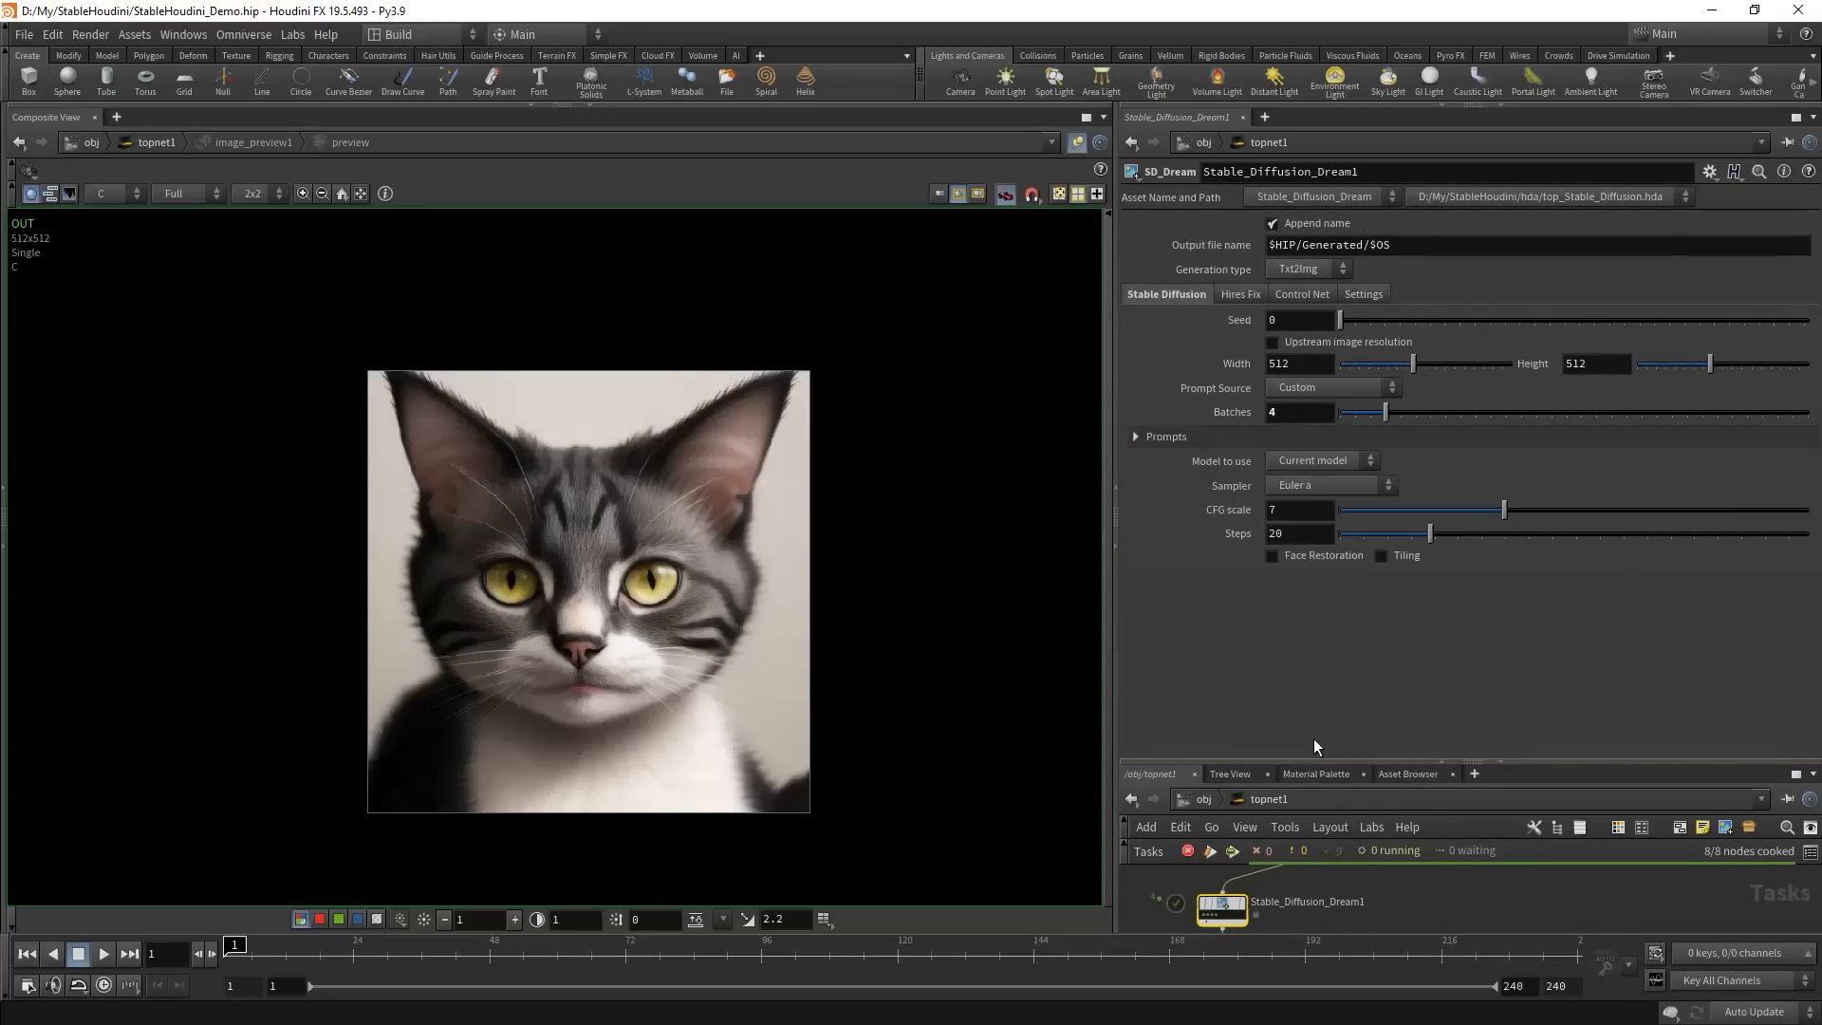
left_click_drag(1313, 759, 1313, 589)
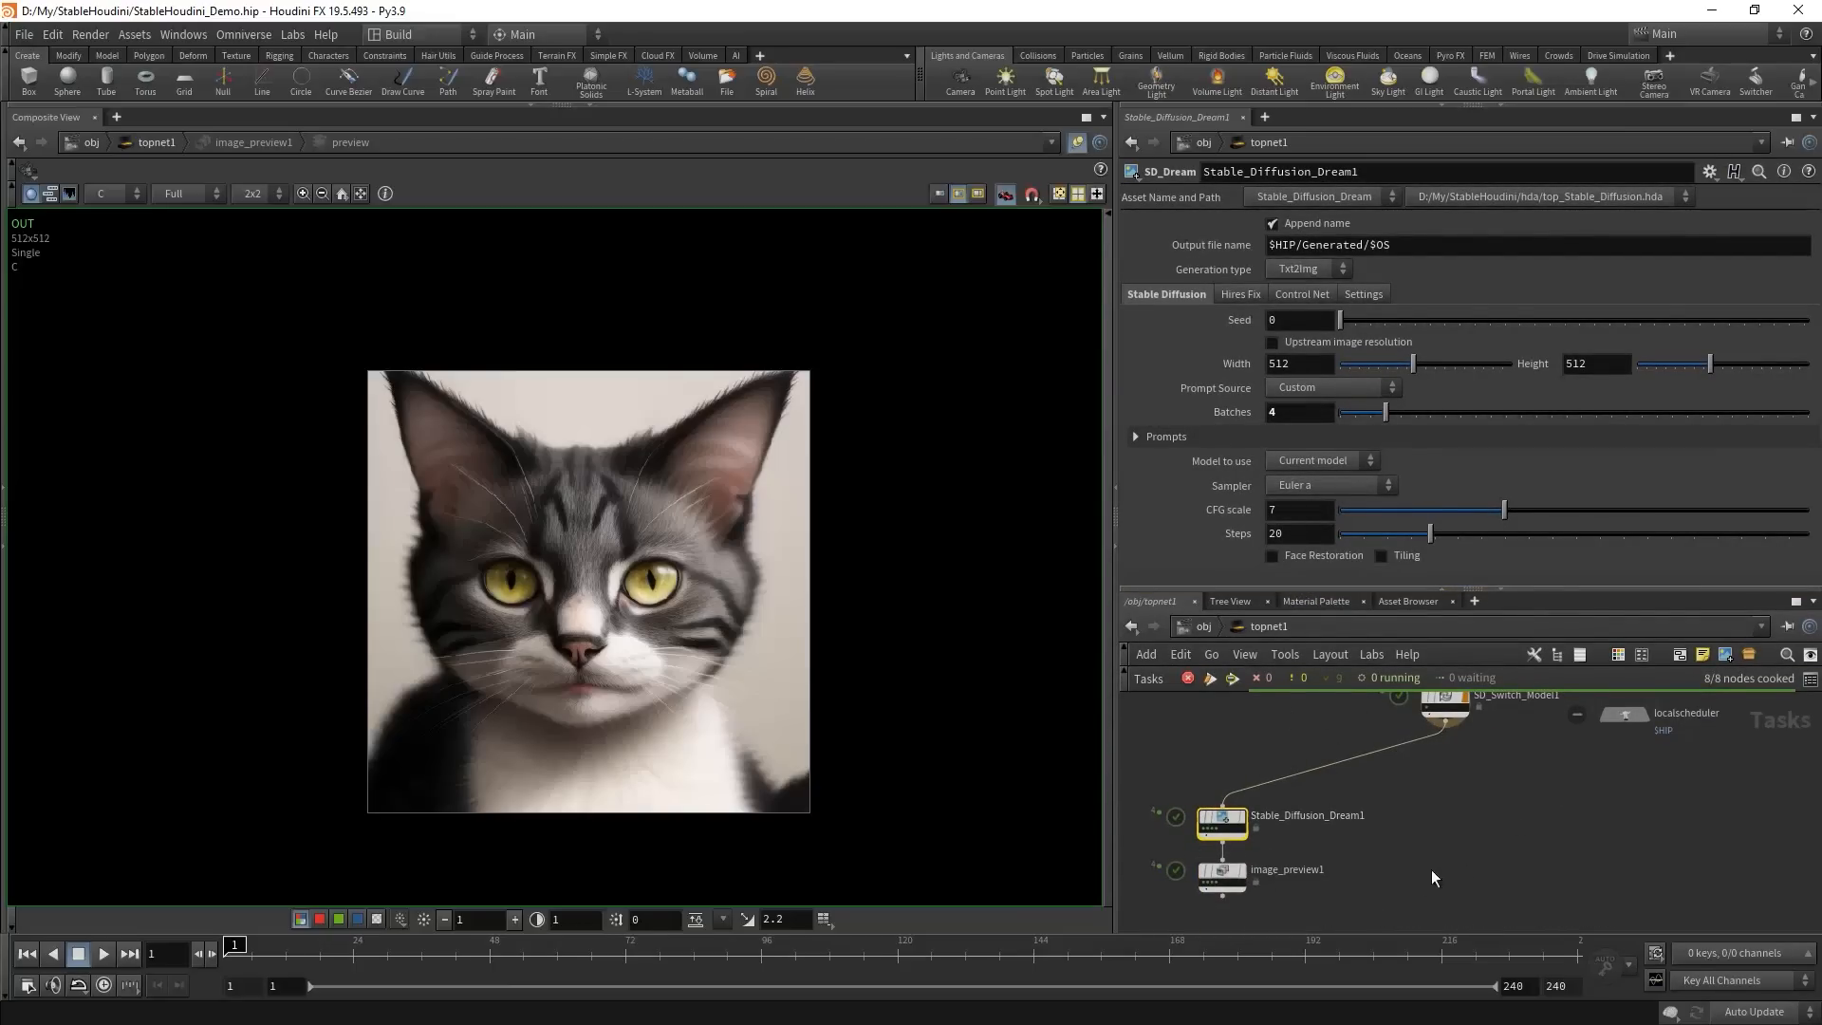
- Add an SD_Prompt node beneath SD_Switch_Model1 and enter the prompt "Photo of a cat"
key("Tab")
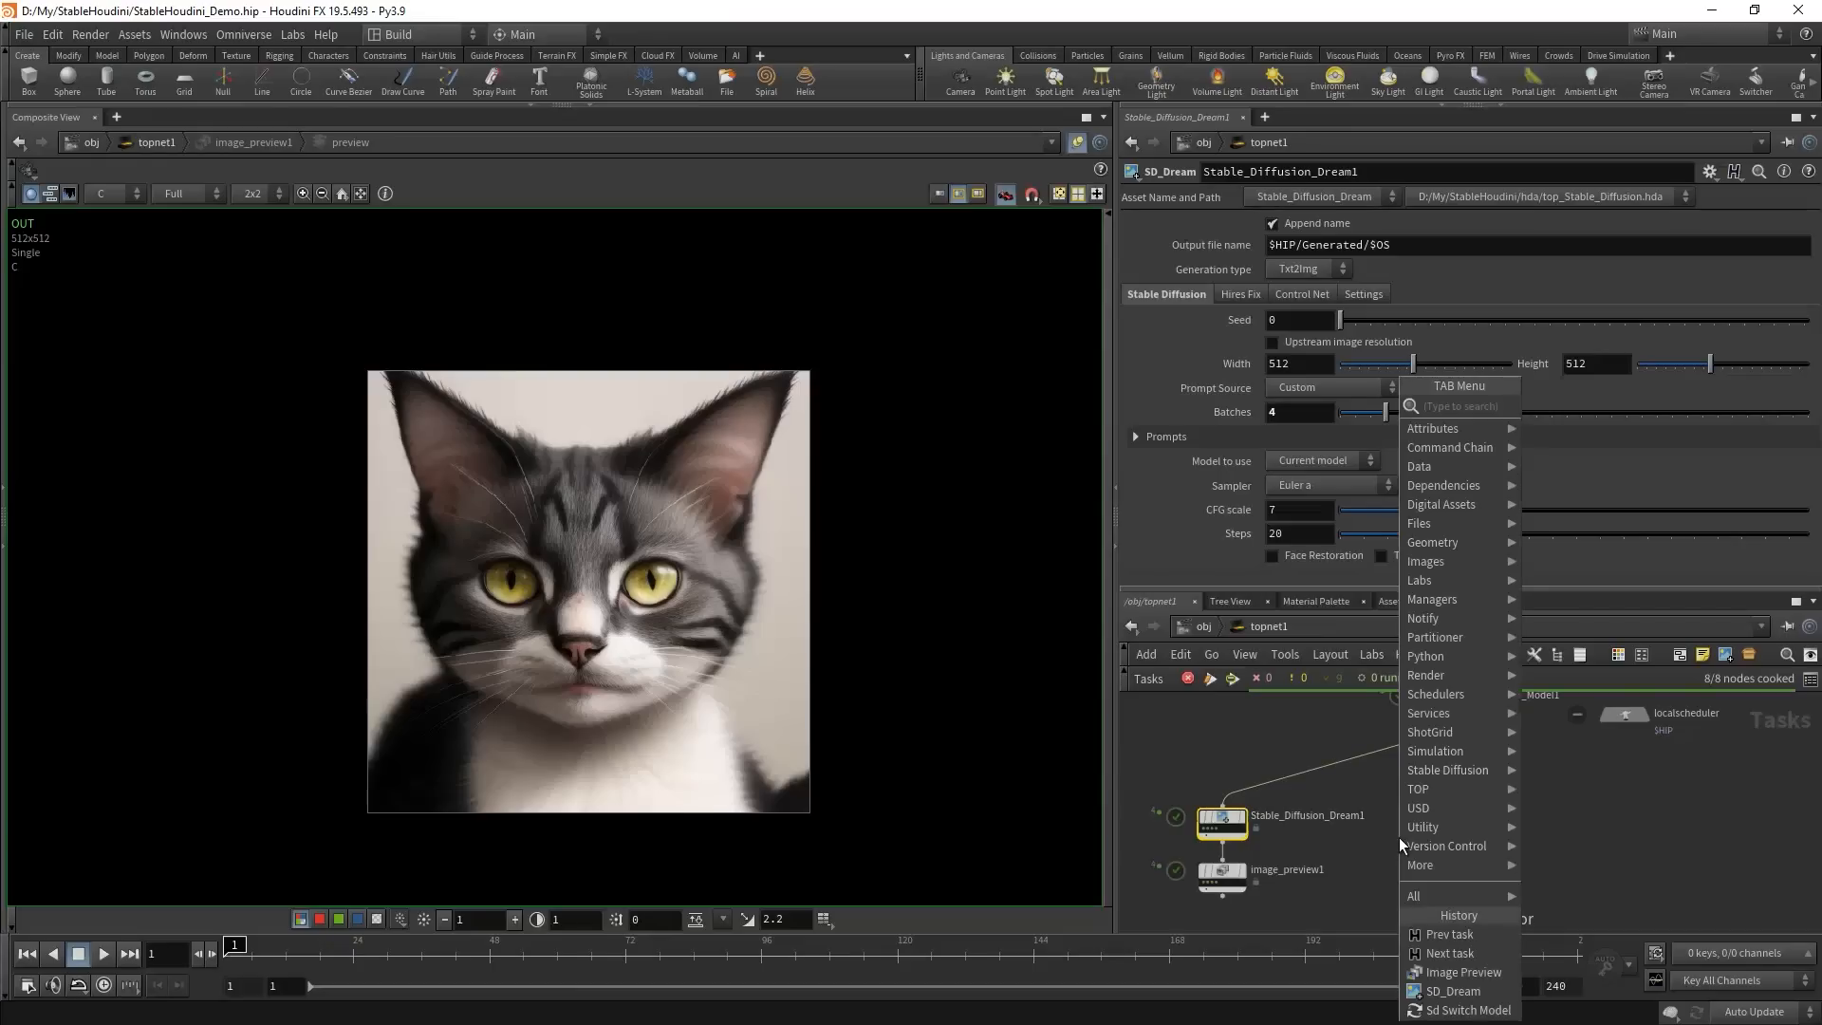
mouse_move(1437, 829)
mouse_move(1454, 770)
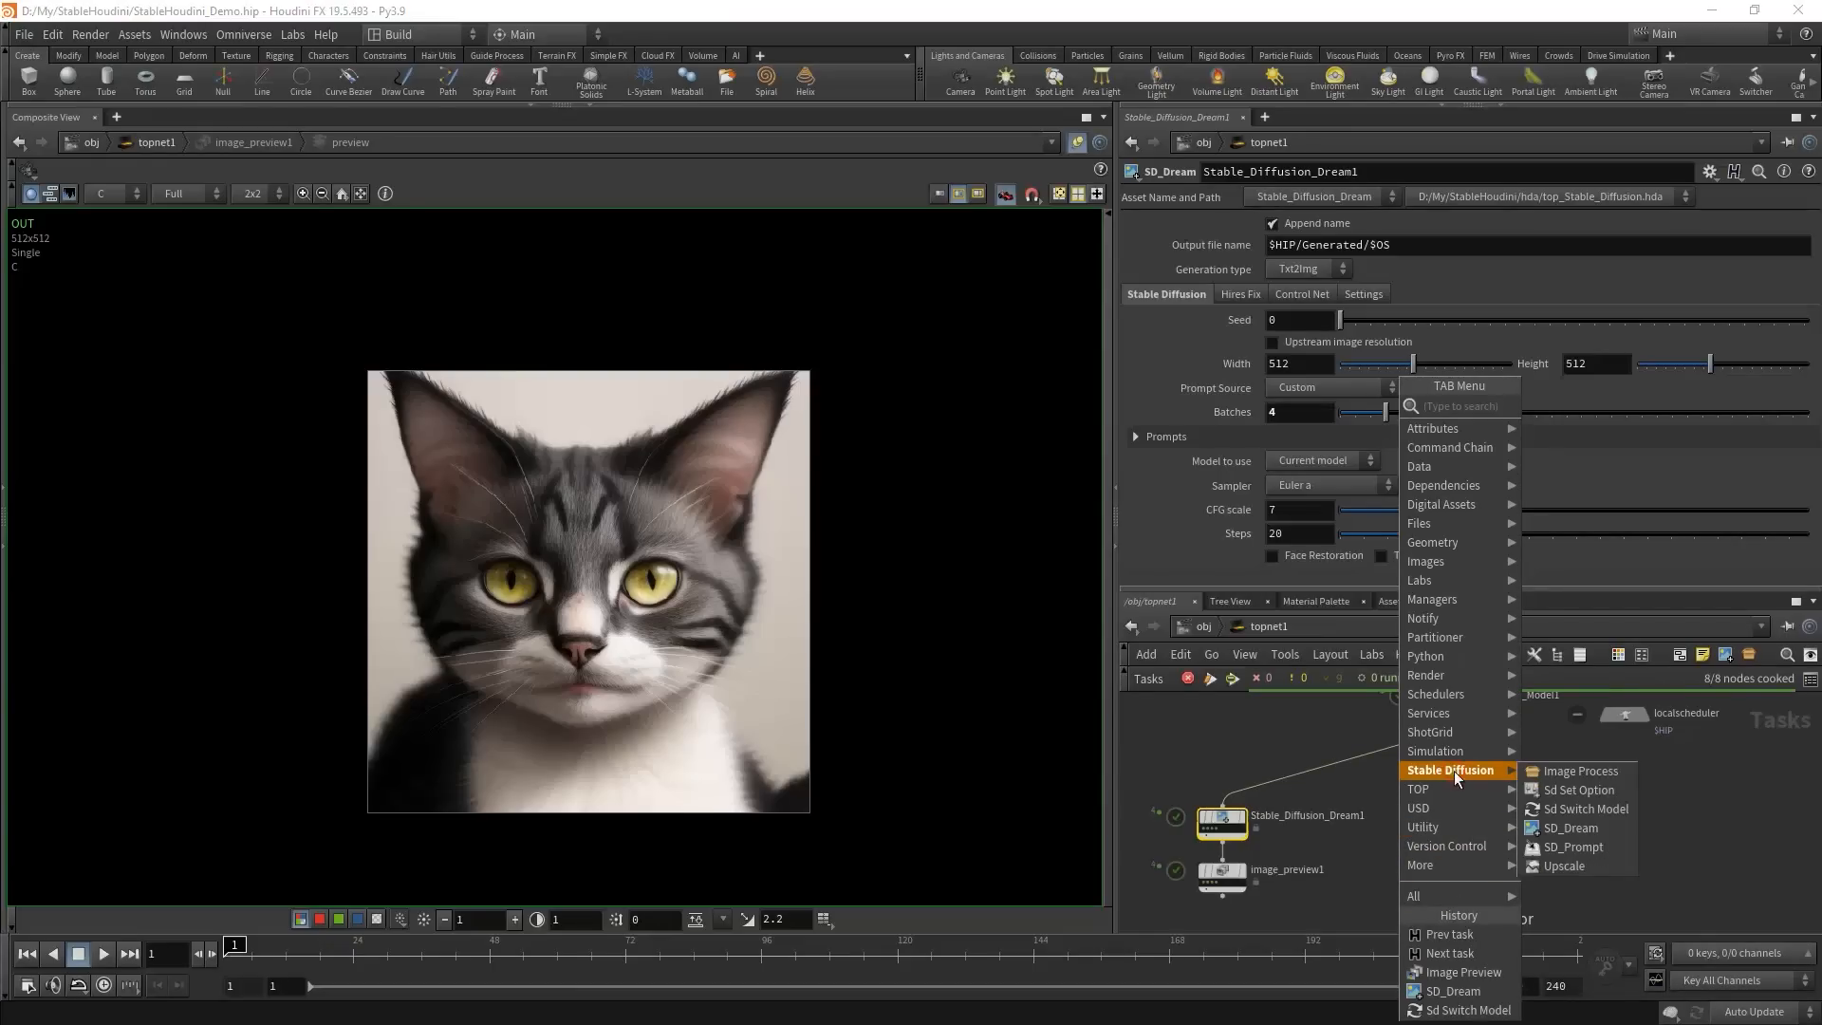
left_click(1573, 848)
left_click(1444, 812)
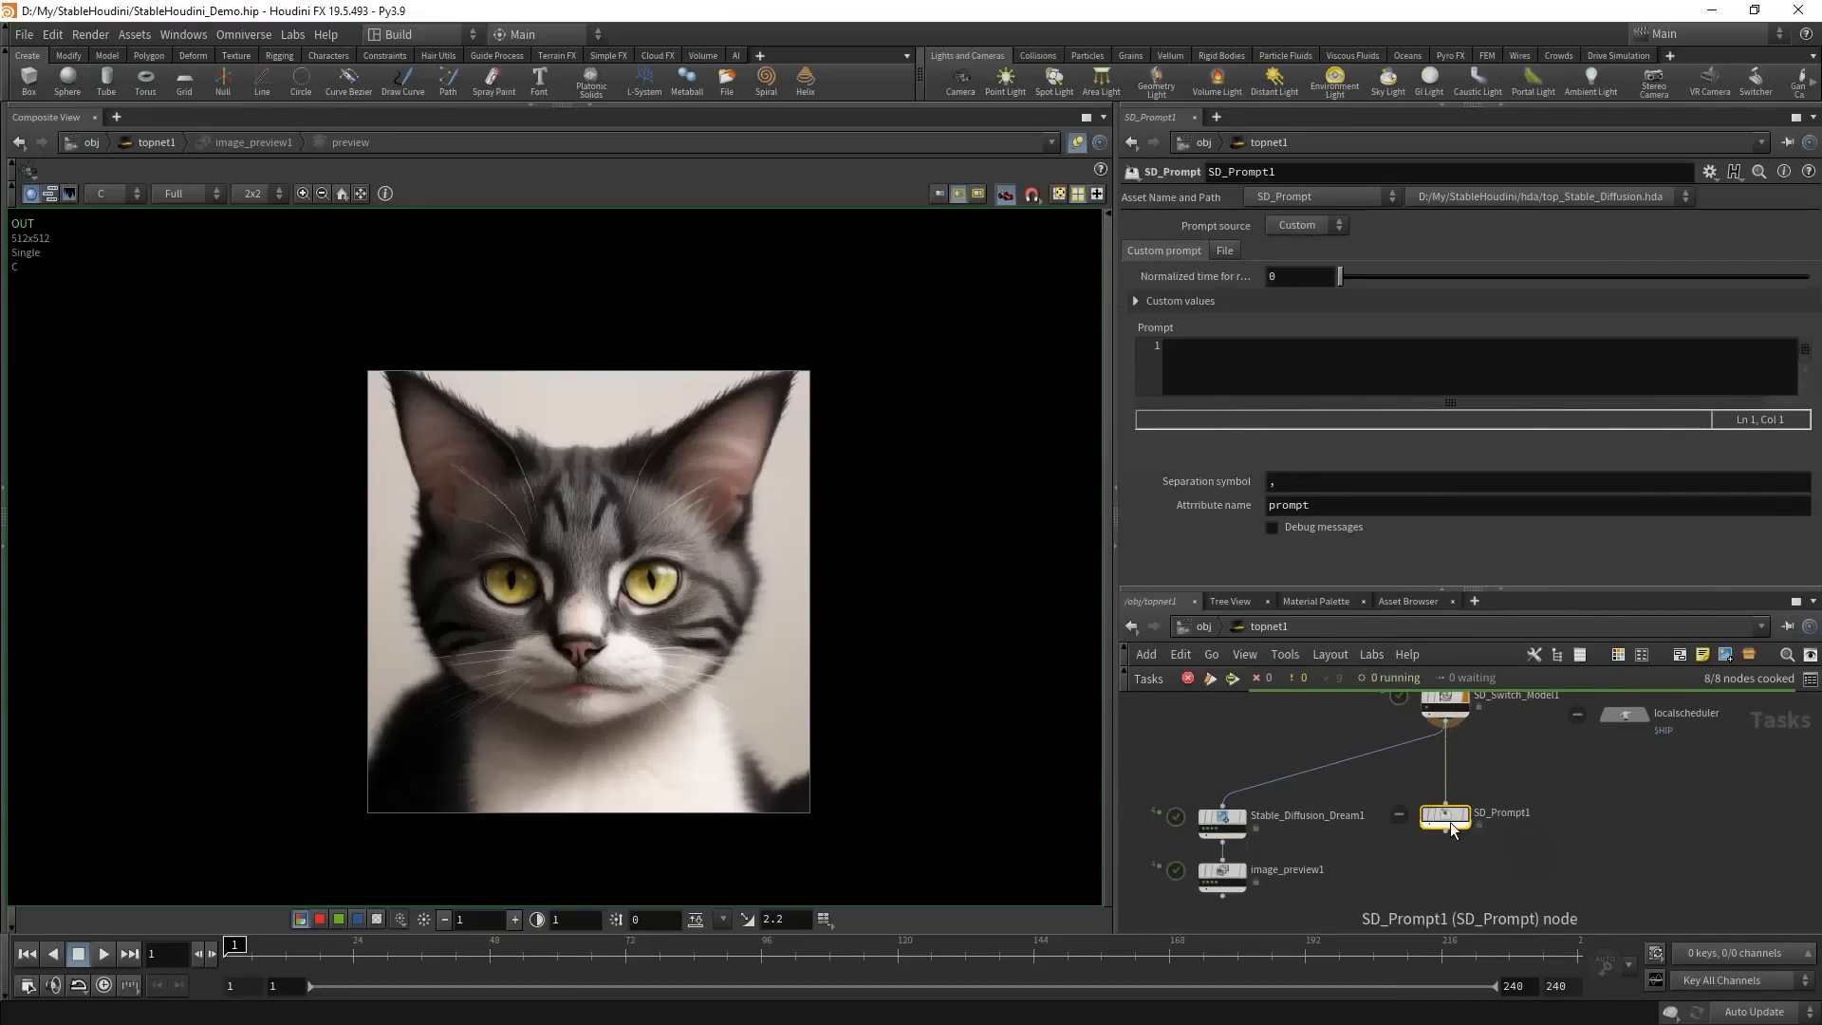
left_click(1398, 373)
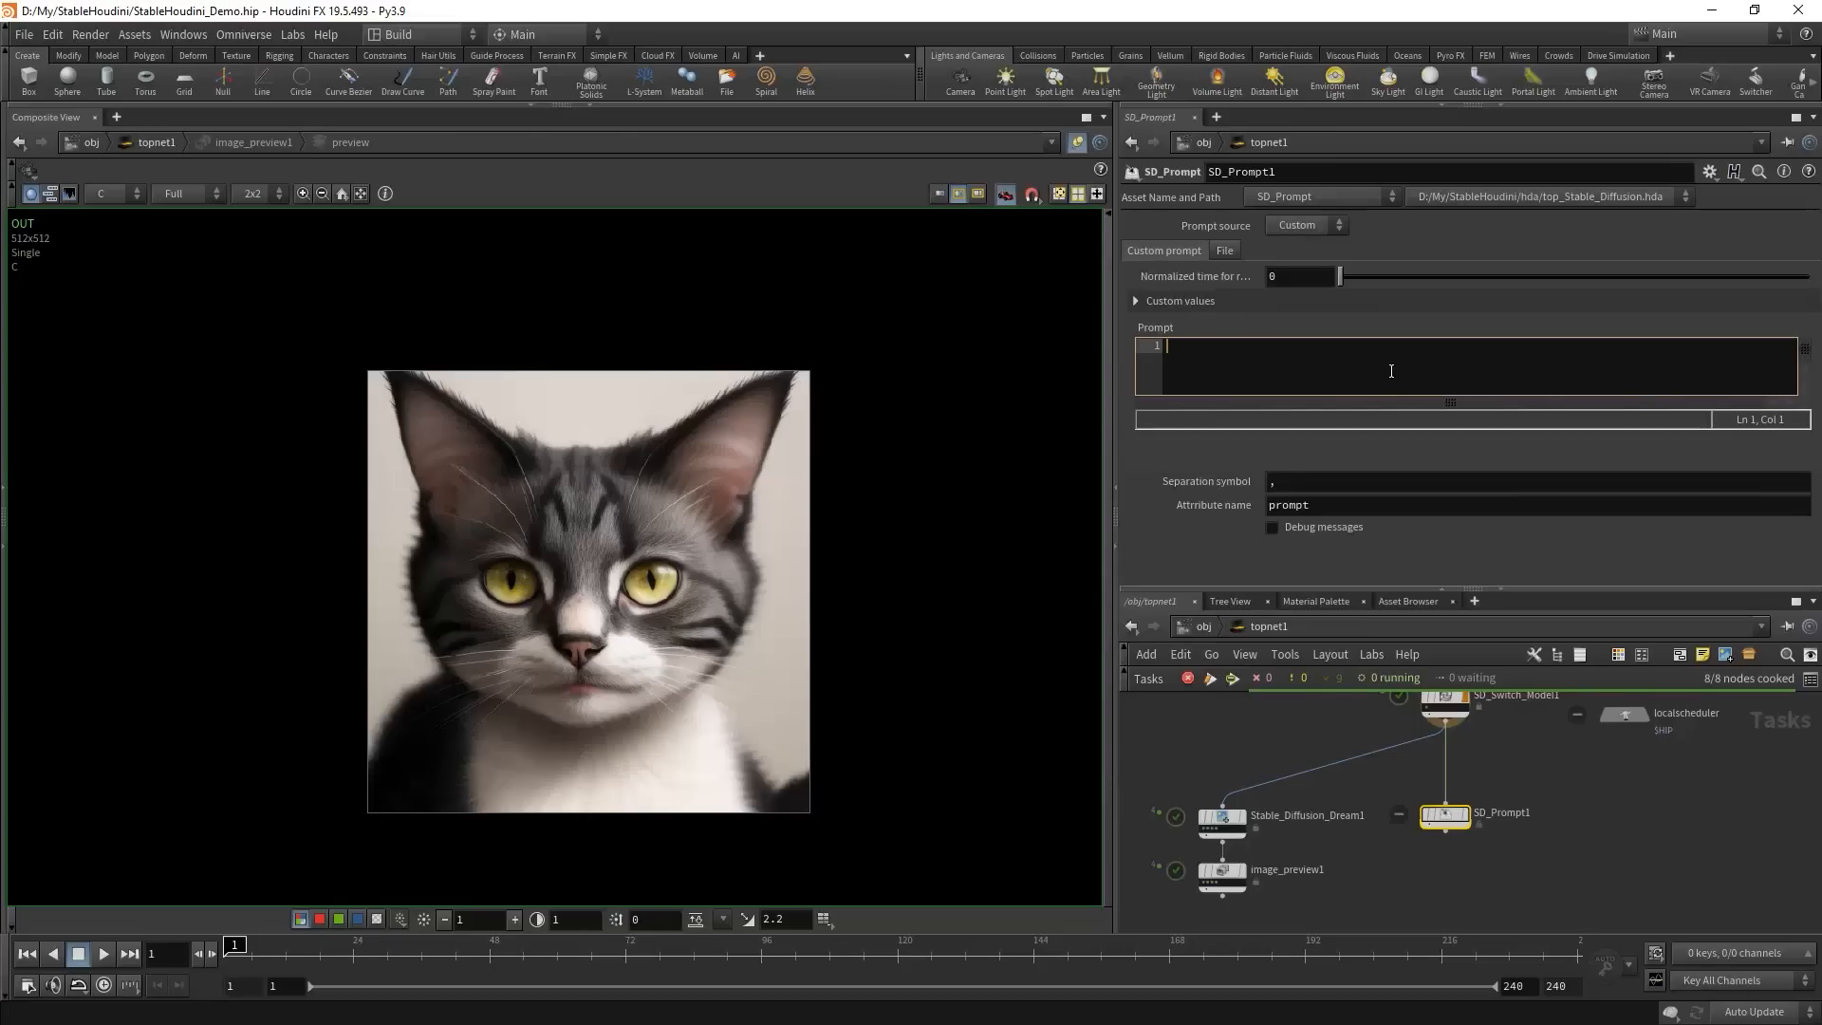
type("Photo of a cat")
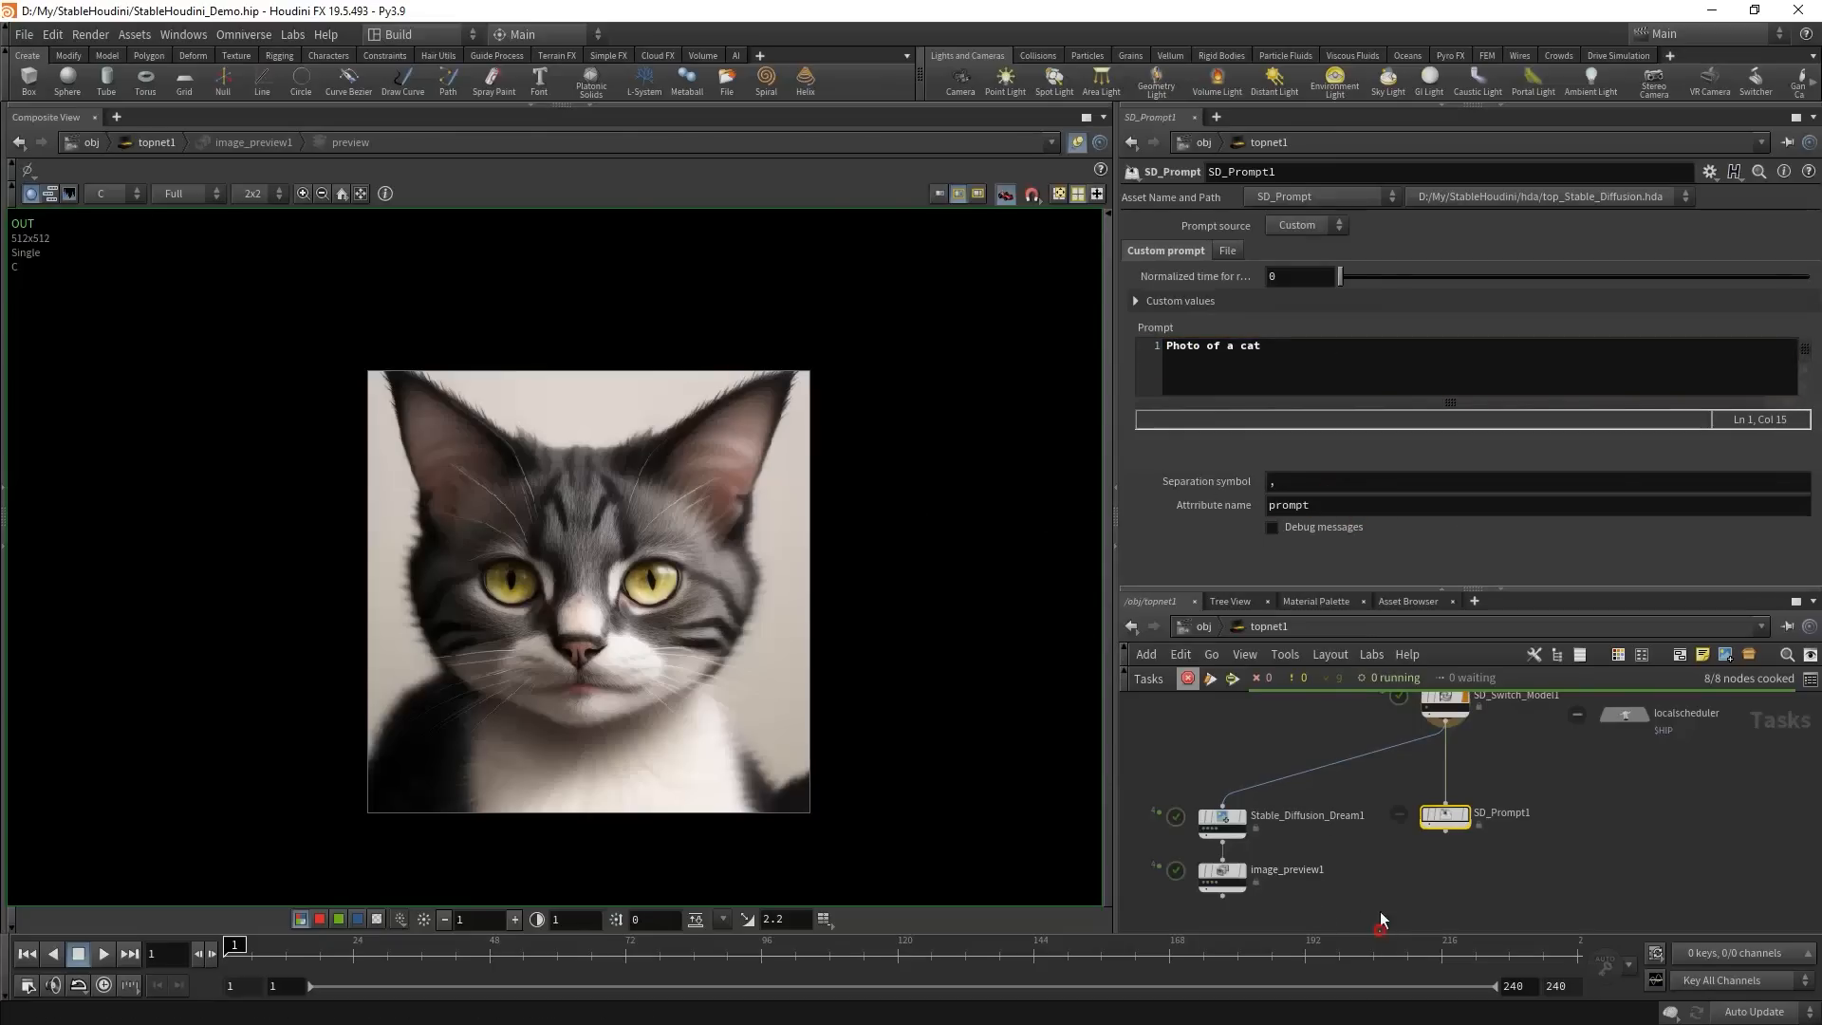
- Duplicate Stable_Diffusion_Dream1 and image_preview1, and connect the copies beneath SD_Prompt1
scroll(1376, 879, "down", 3)
left_click_drag(1359, 844, 1429, 795)
scroll(1429, 795, "up", 3)
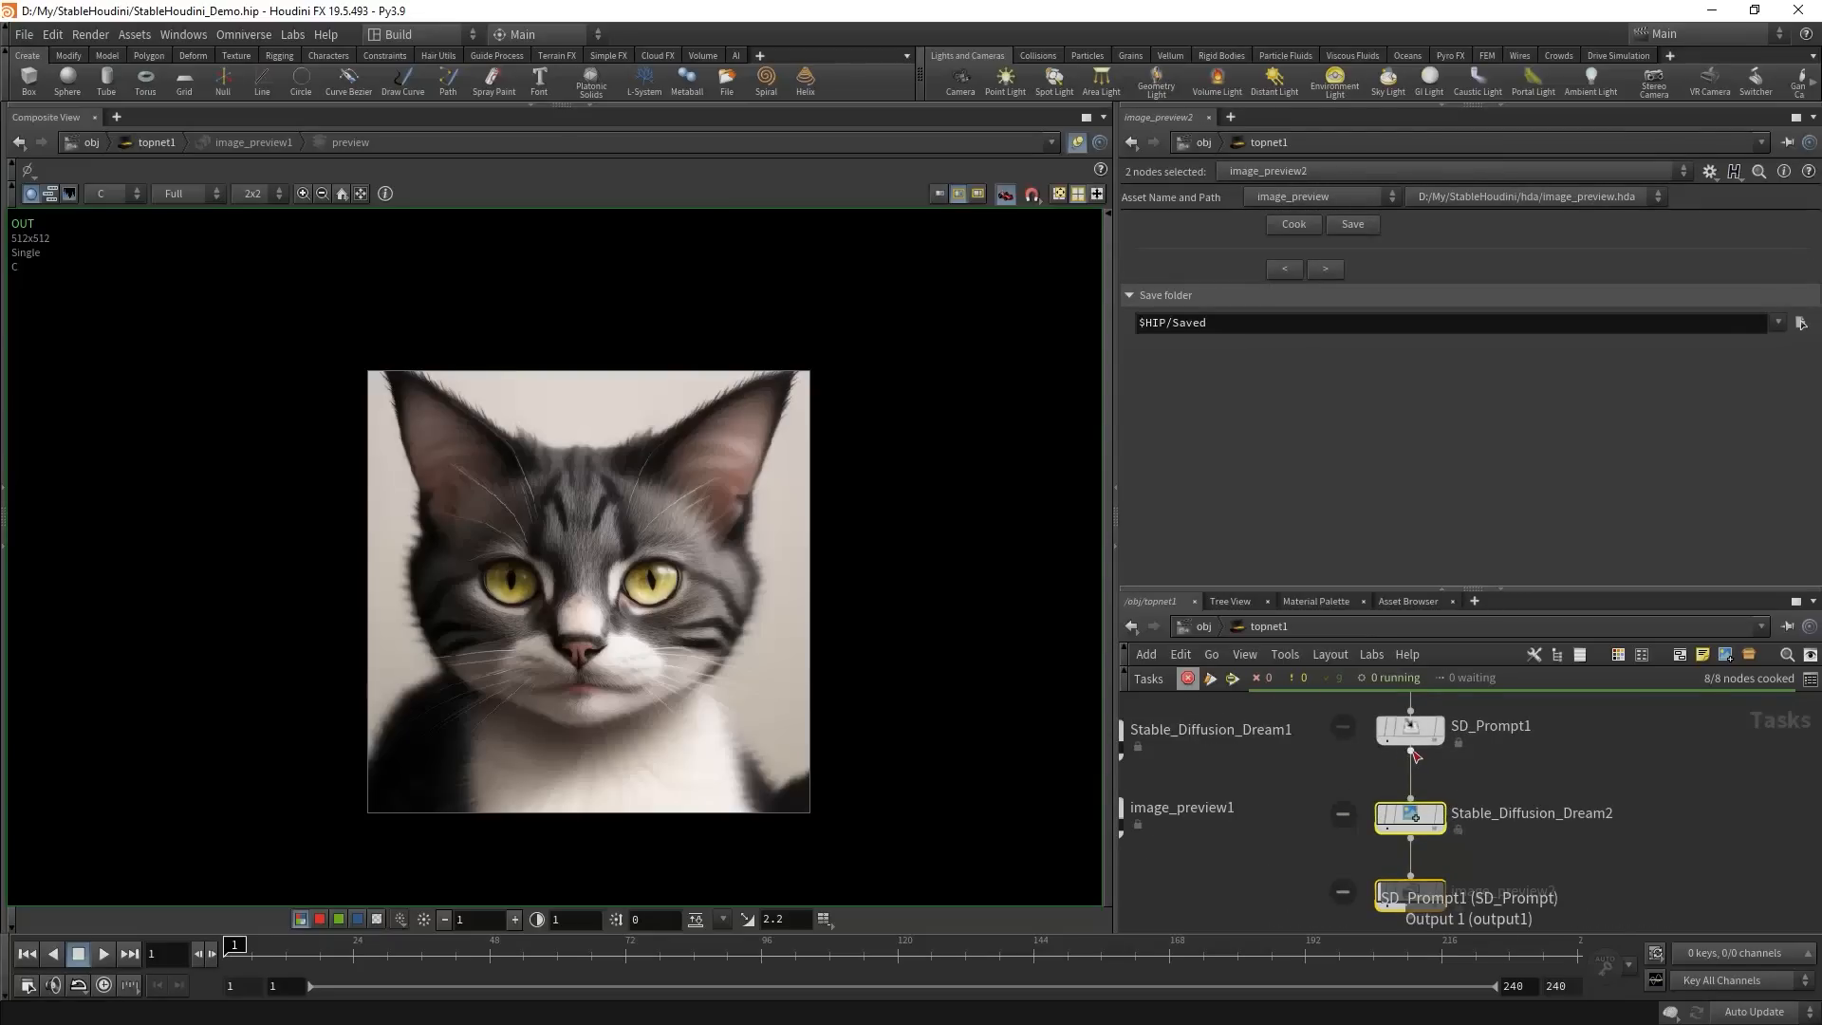
- Set the Prompt Source of Stable_Diffusion_Dream2 to Upstream Attribute and cook image_preview2
left_click(1408, 814)
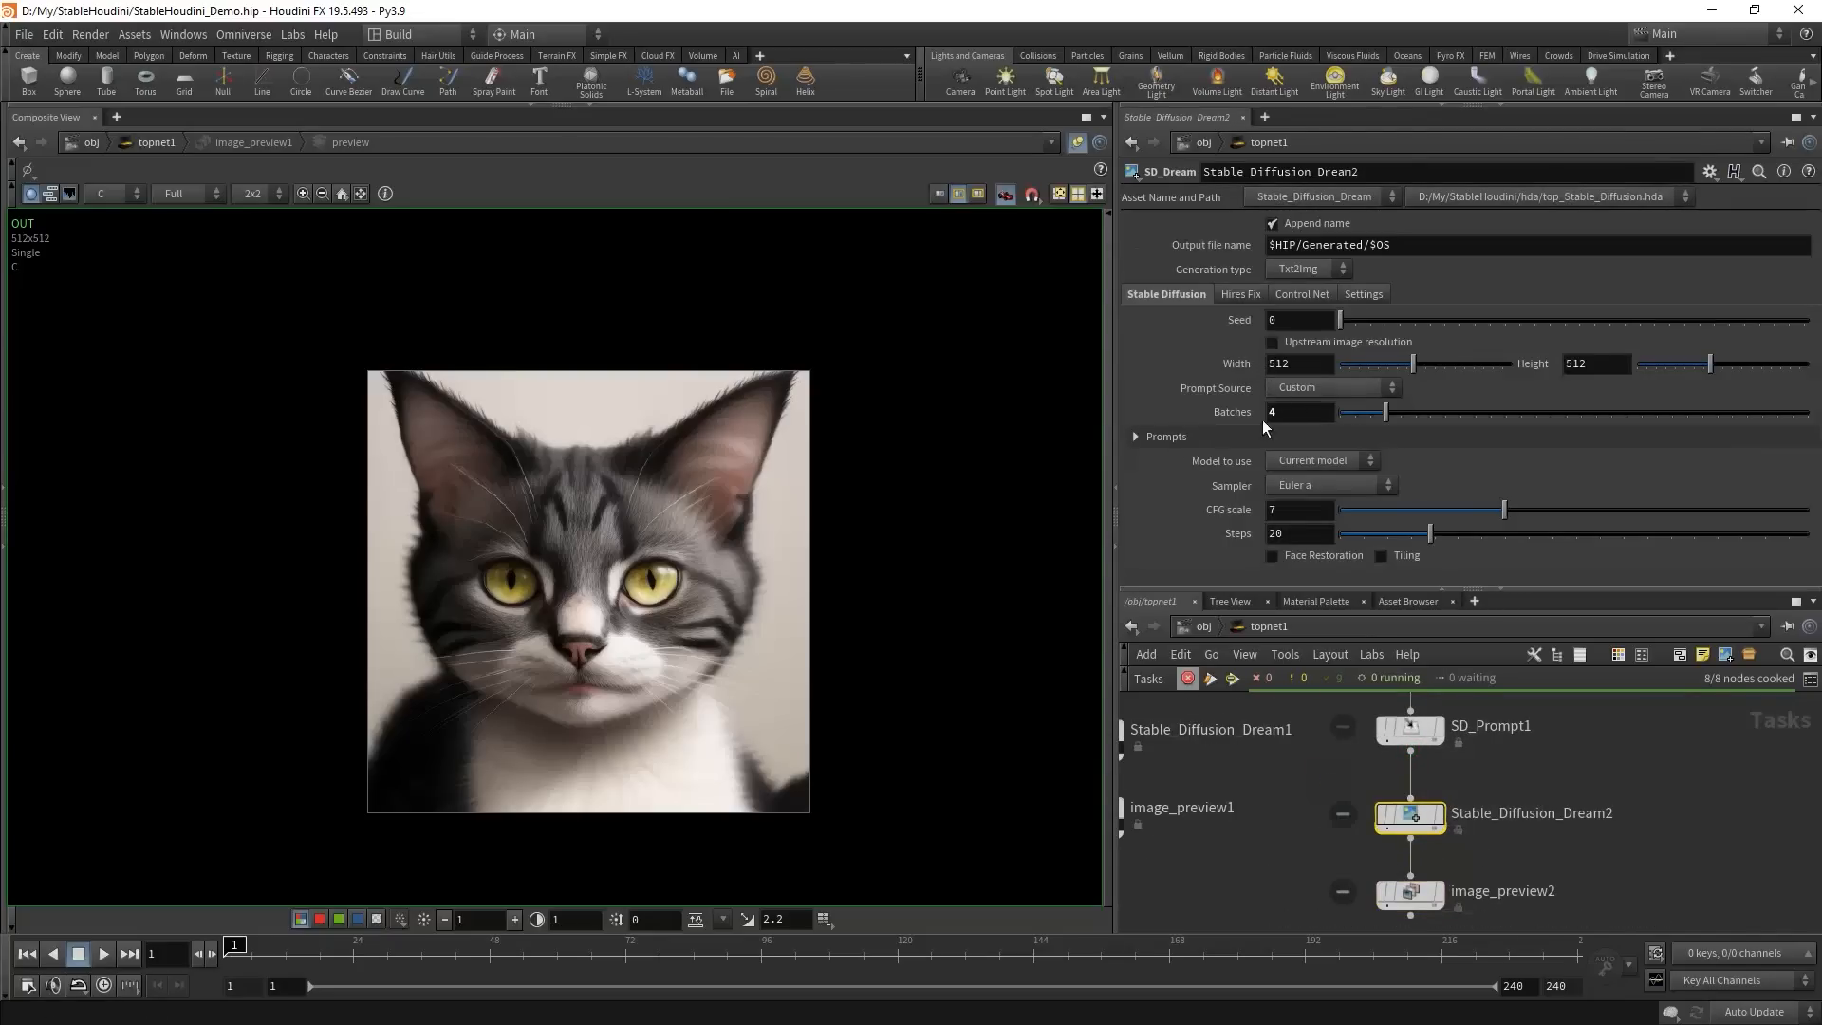
left_click(1347, 388)
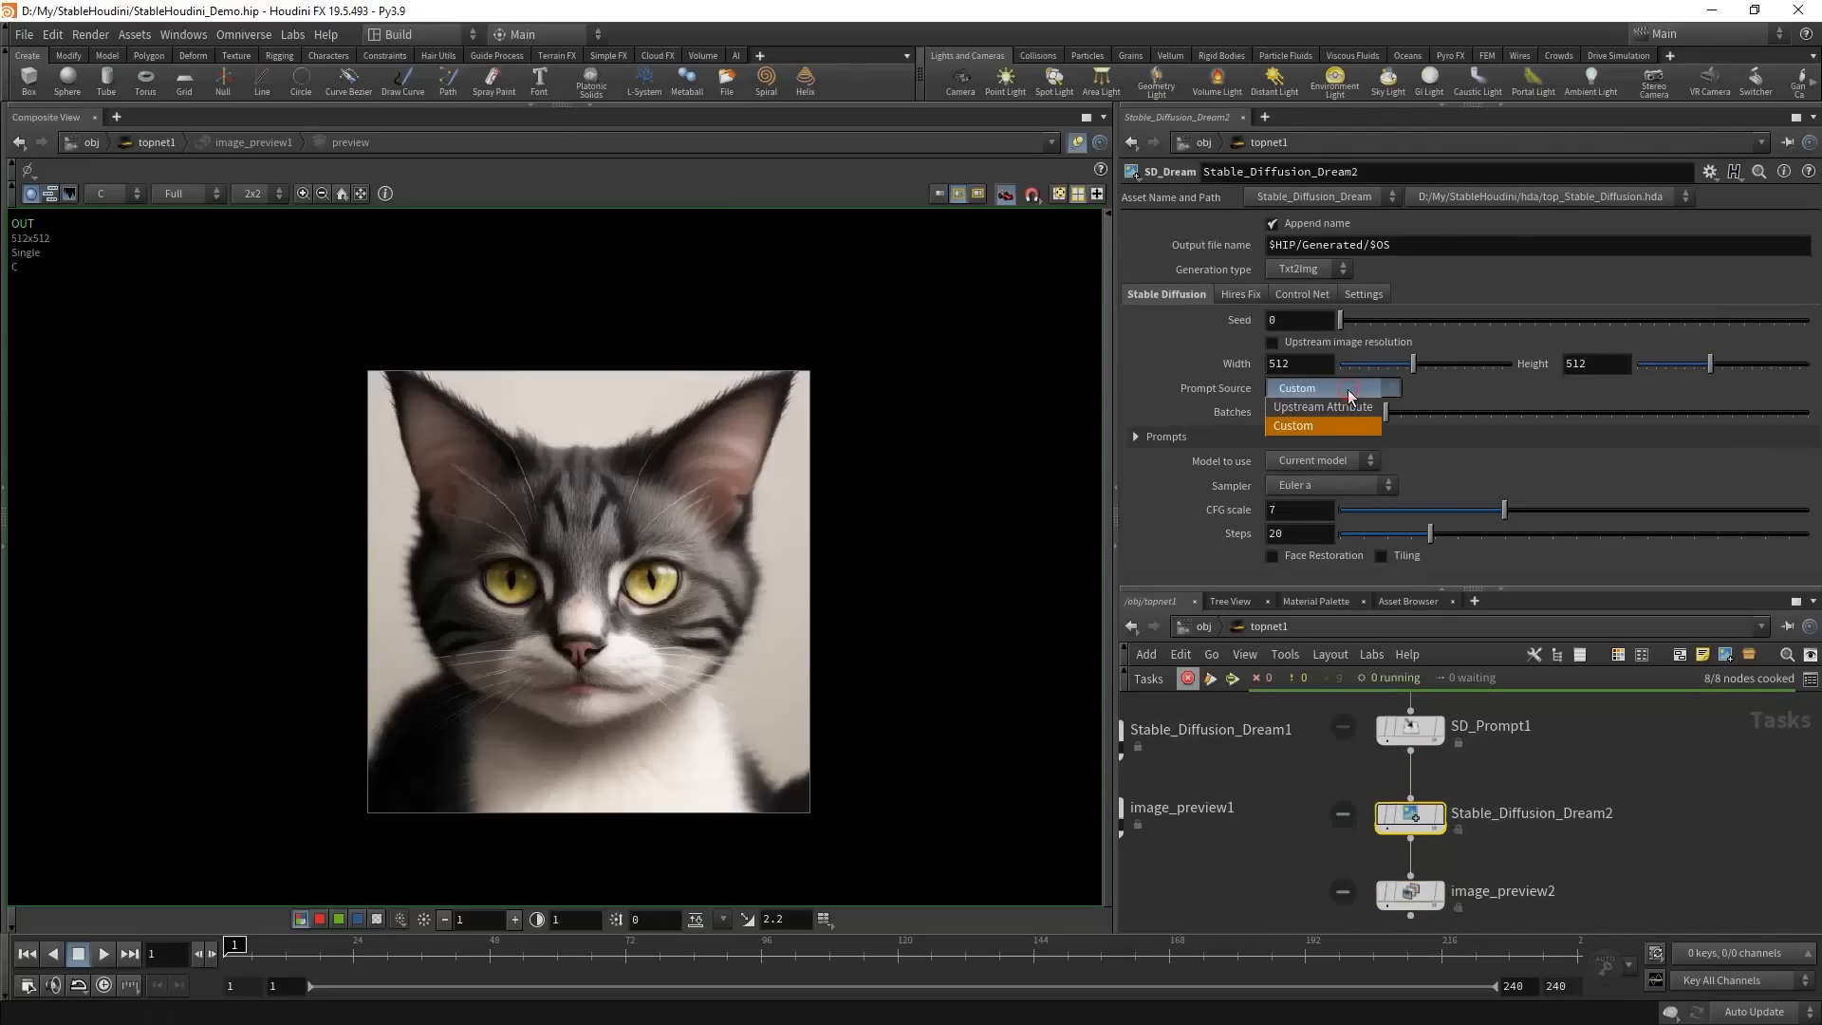
left_click(1311, 406)
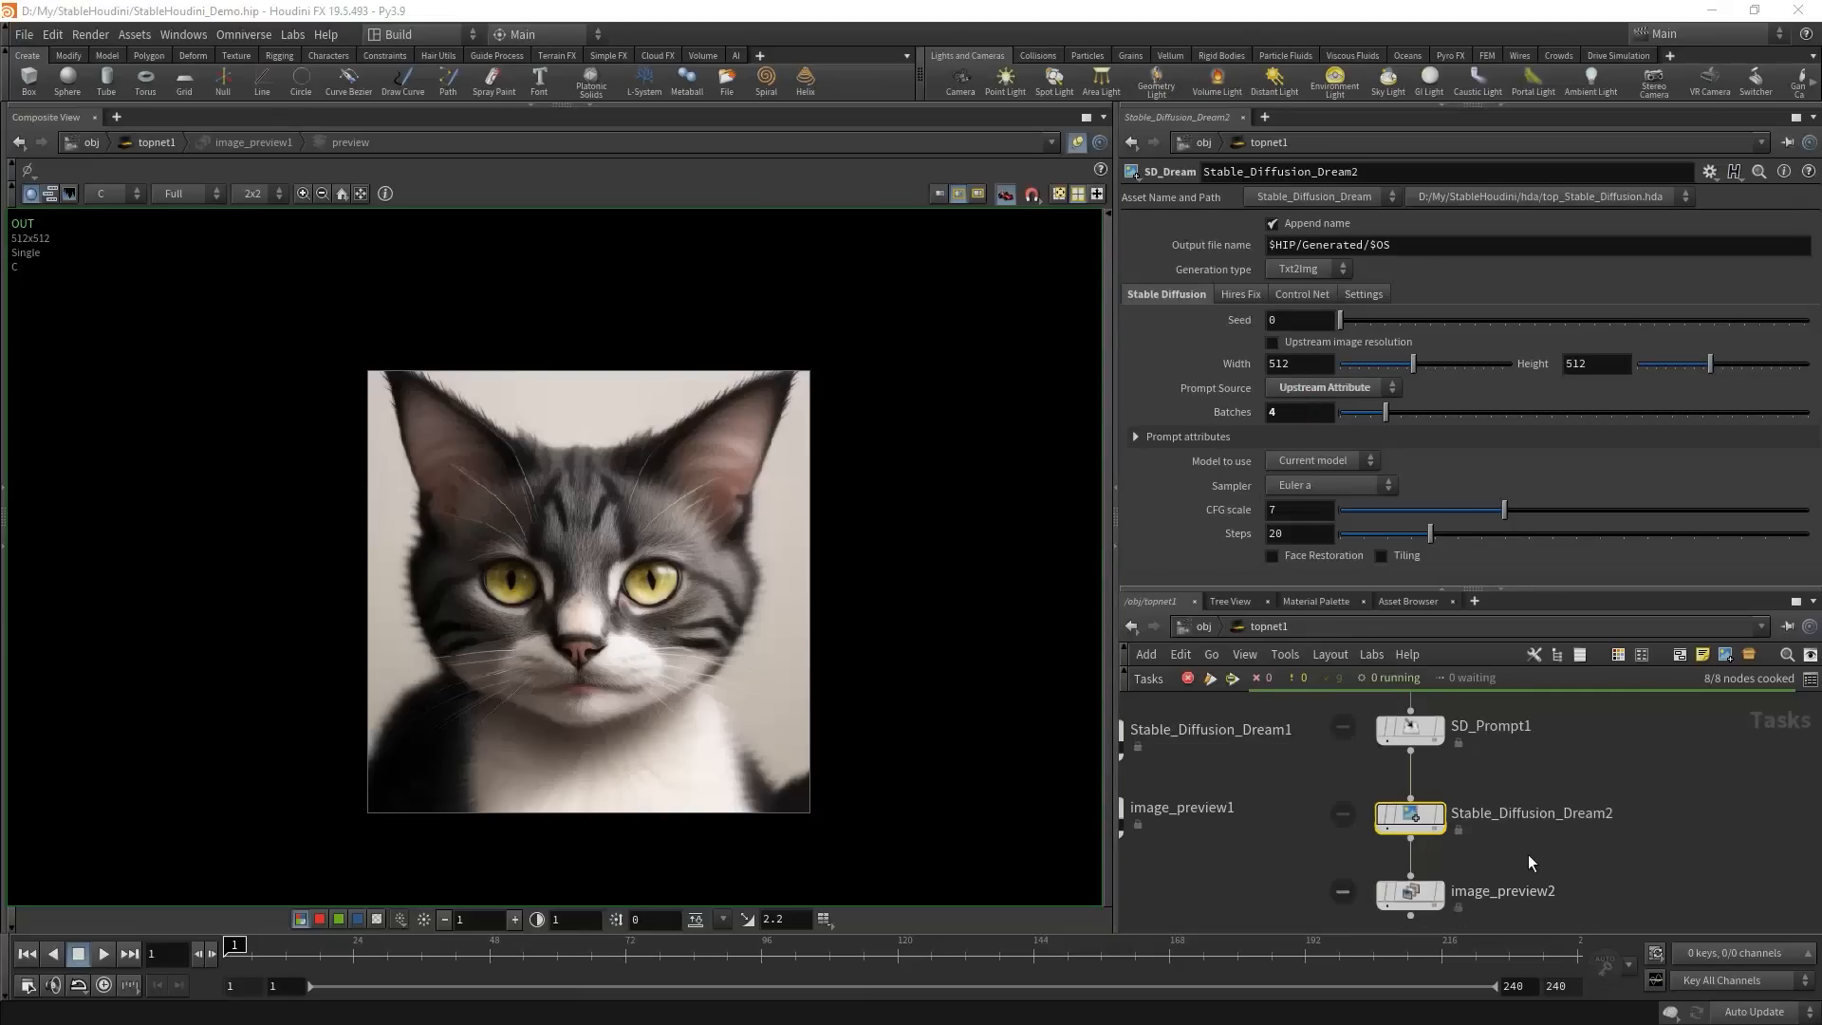
scroll(1527, 855, "down", 3)
left_click_drag(1522, 908, 1405, 863)
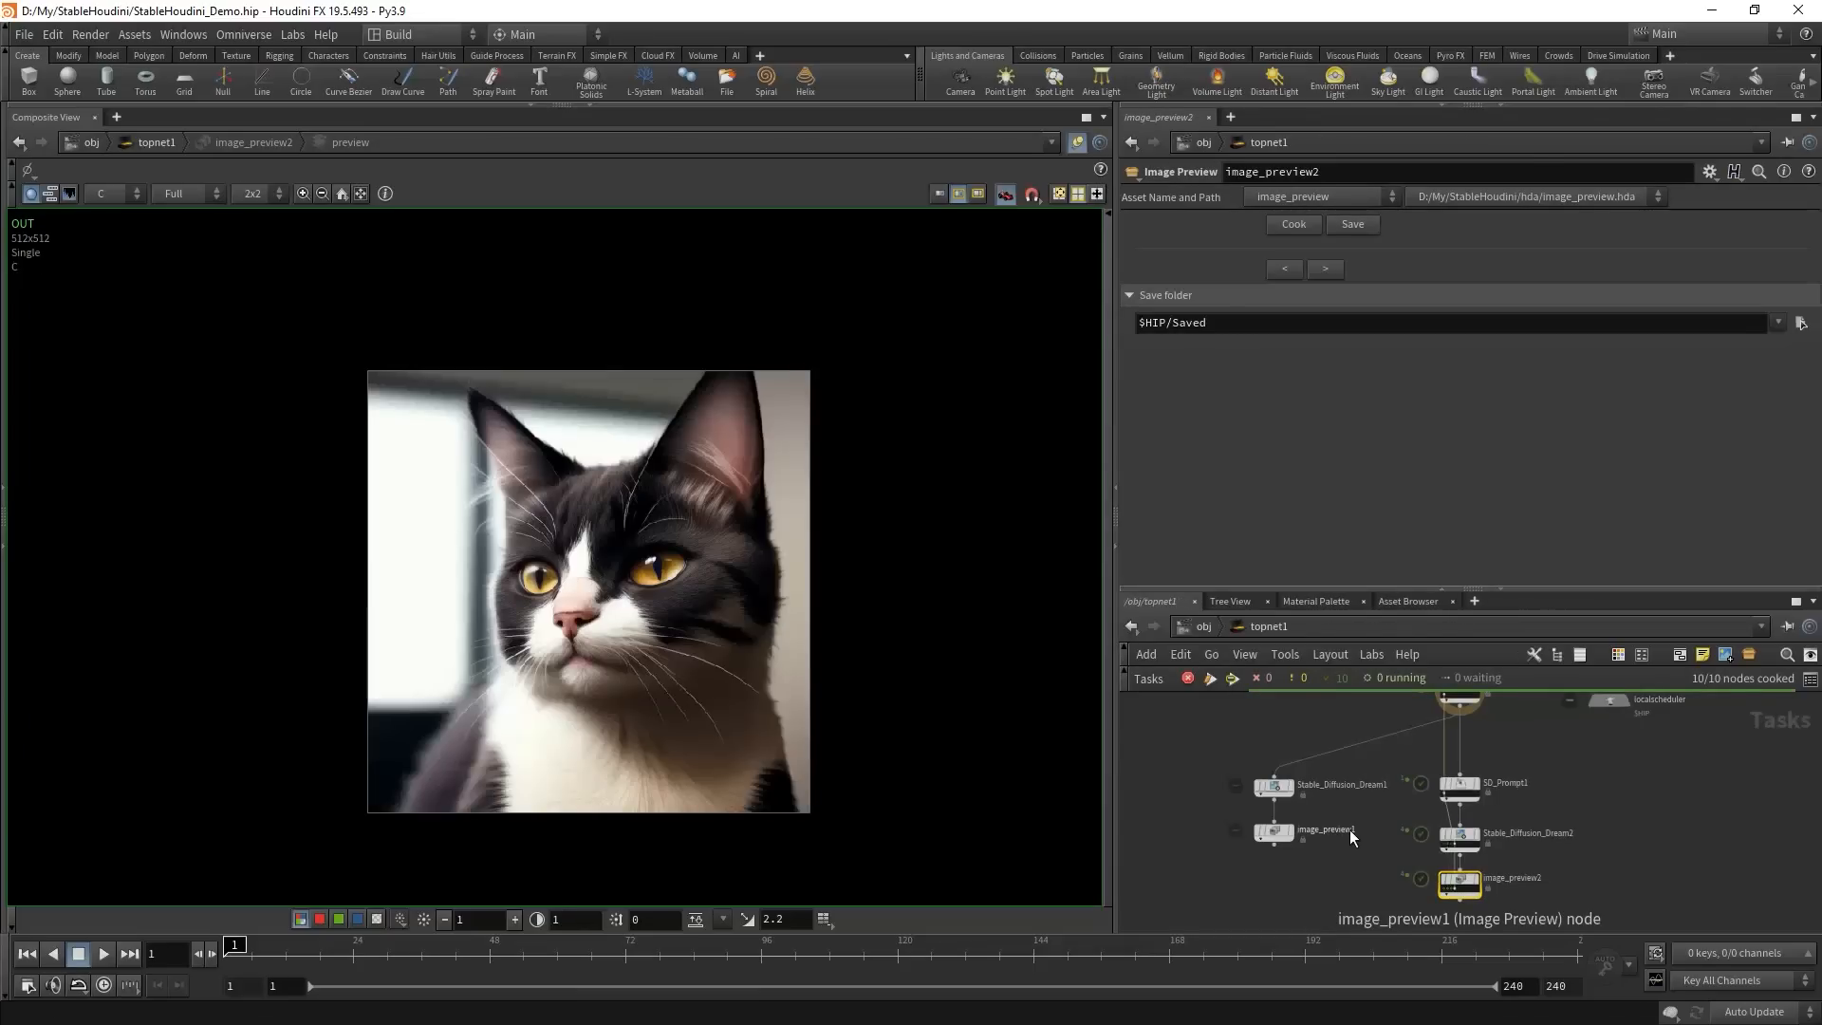
- Select SD_Prompt1 and move it slightly up, closer to SD_Switch_Model1
scroll(1552, 818, "up", 2)
scroll(1552, 818, "up", 1)
left_click(1412, 765)
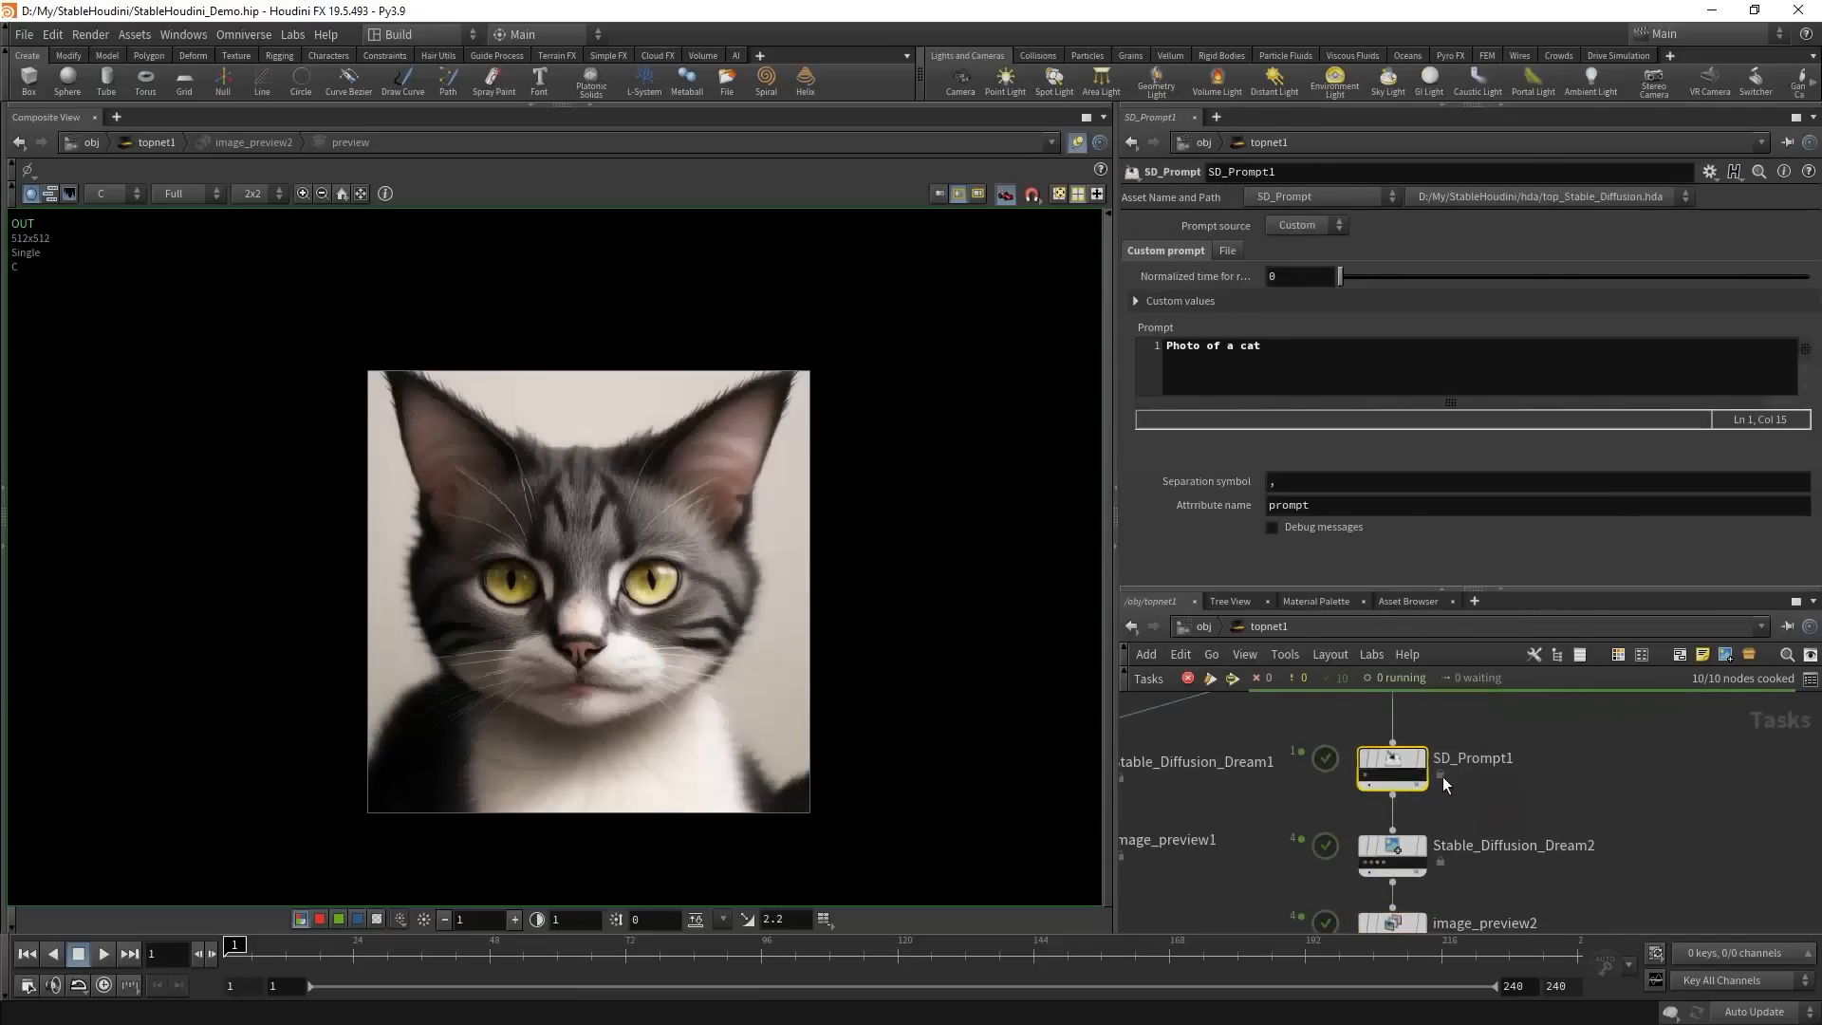
left_click_drag(1390, 756, 1389, 731)
scroll(1501, 711, "down", 1)
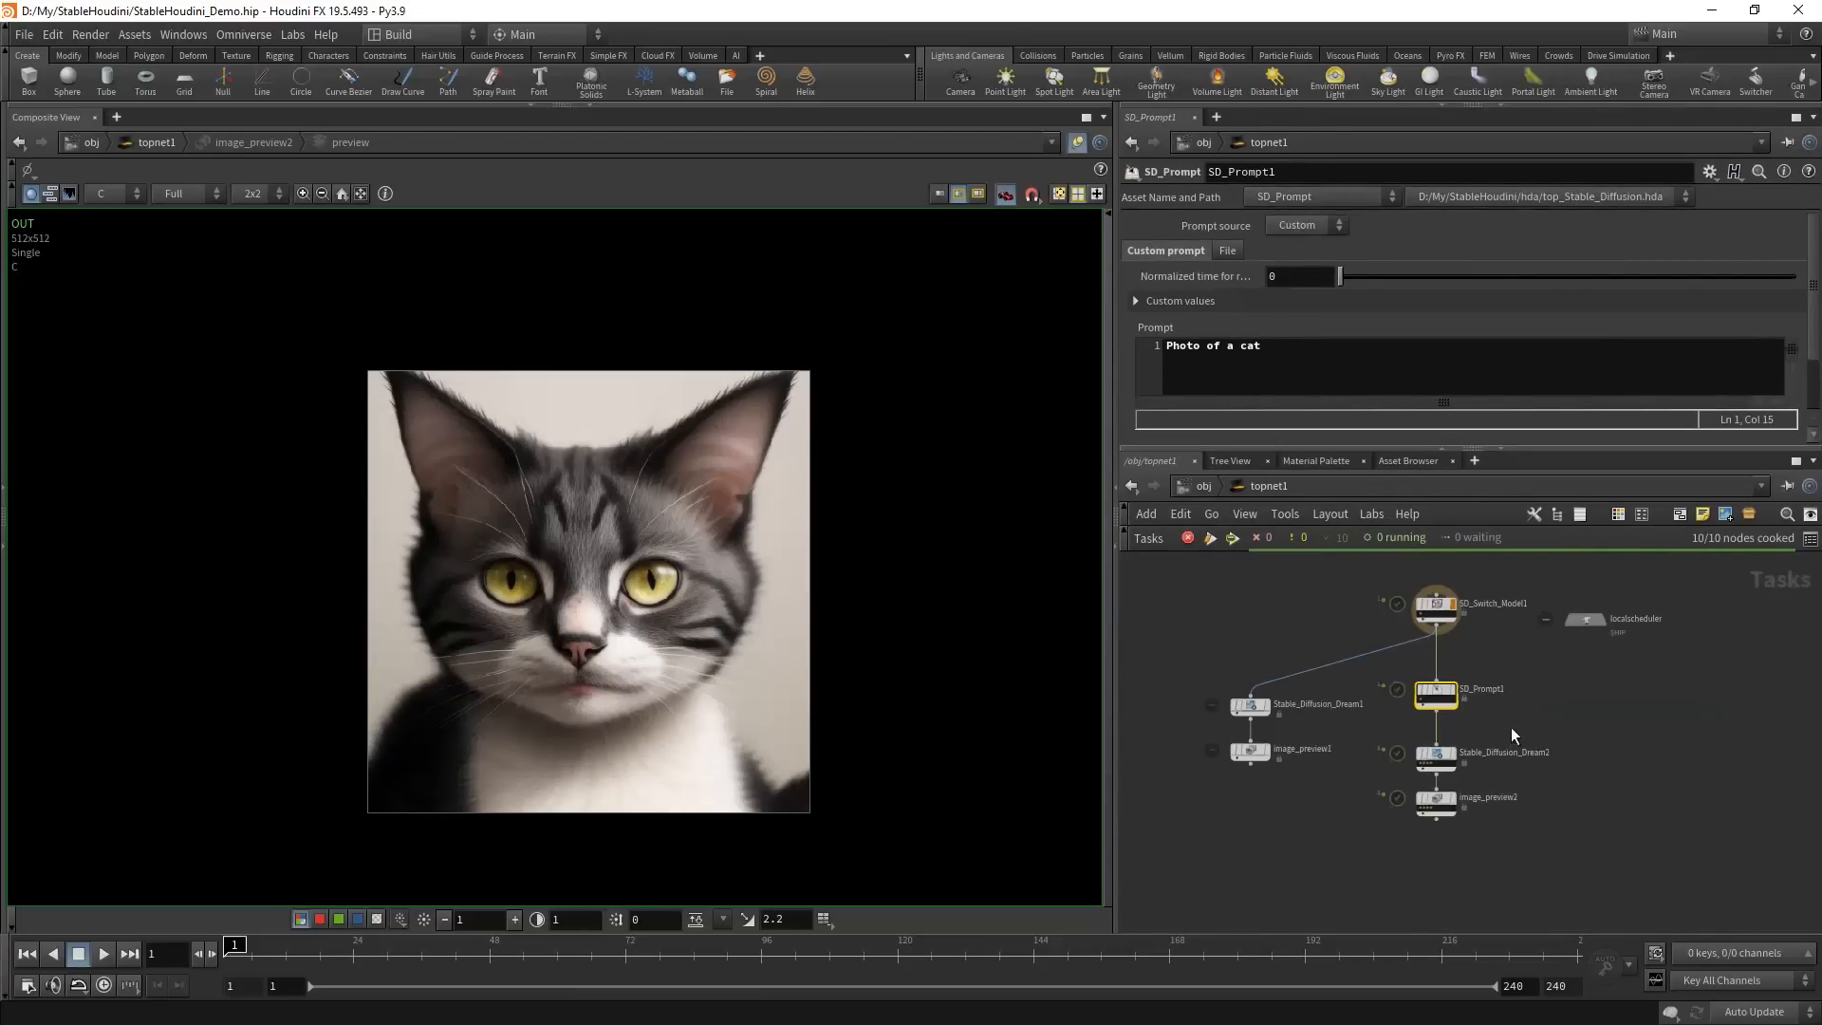
scroll(1510, 726, "down", 1)
middle_click_drag(1511, 726, 1450, 759)
scroll(1441, 756, "up", 3)
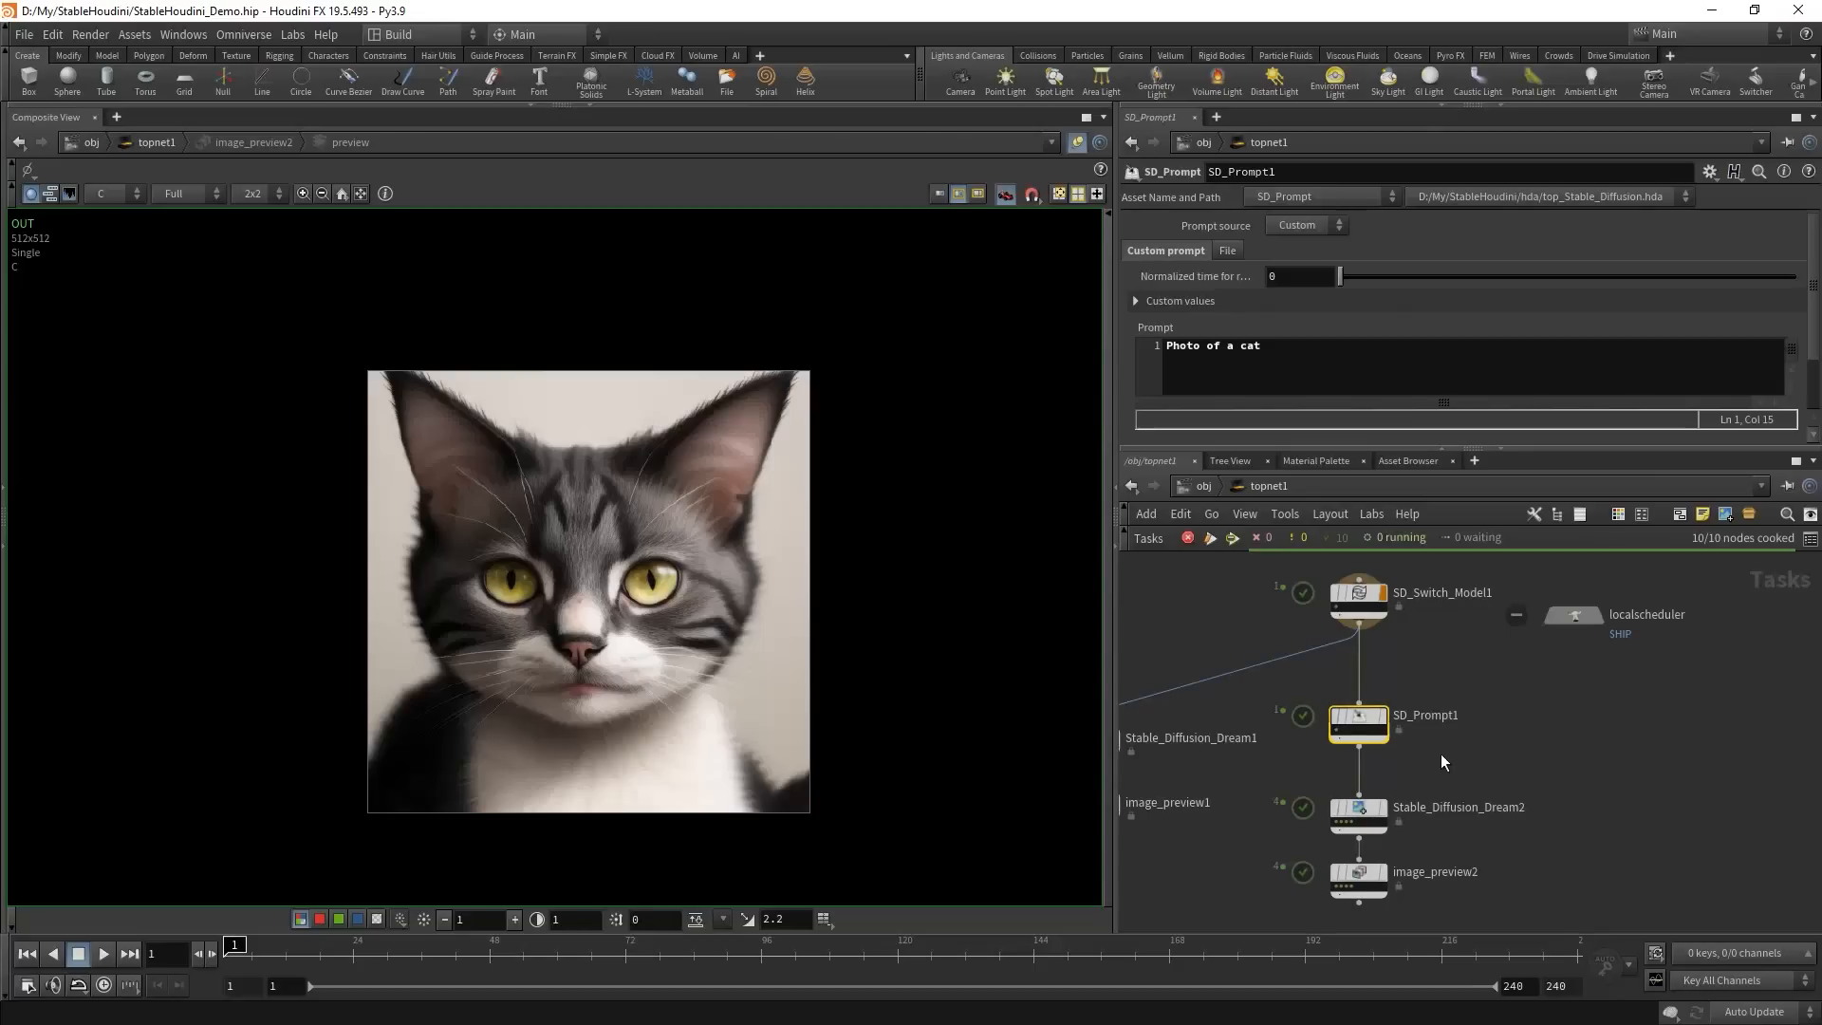
- Insert a CSV Input node between SD_Switch_Model1 and SD_Prompt1
left_click(1441, 756)
key("Tab")
type("csv")
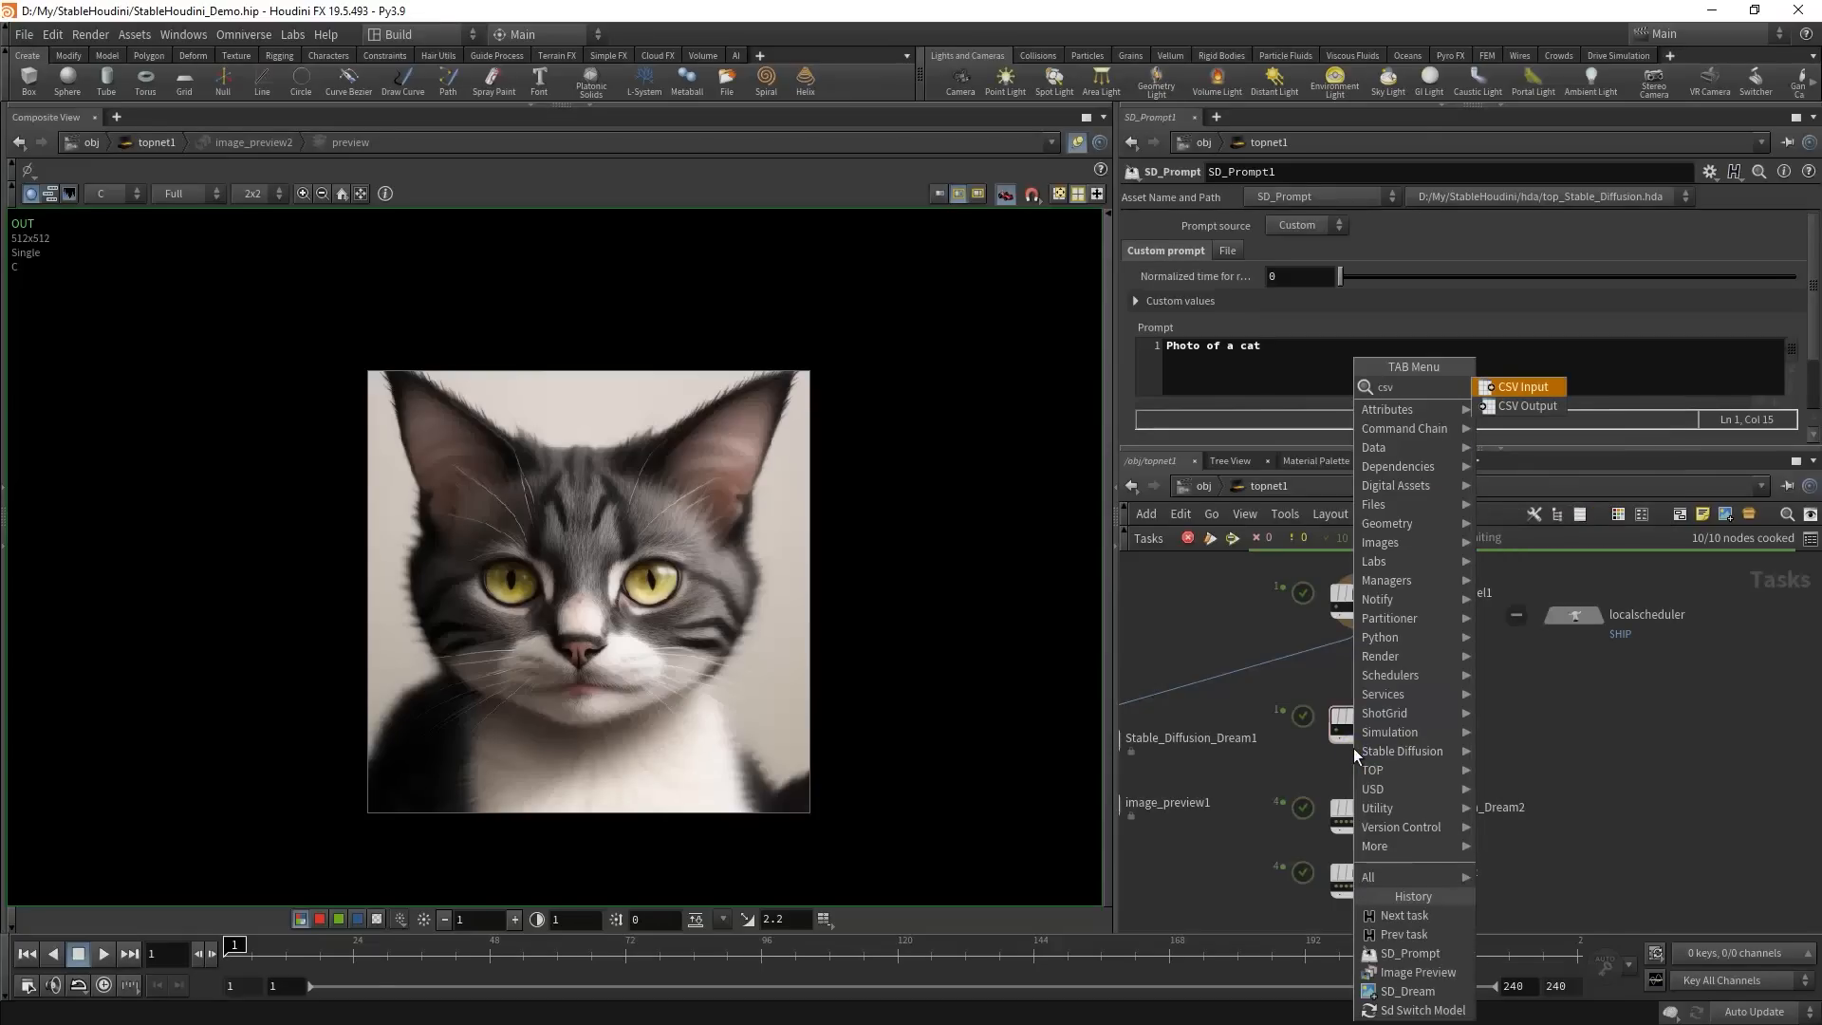
key("Return")
left_click(1369, 683)
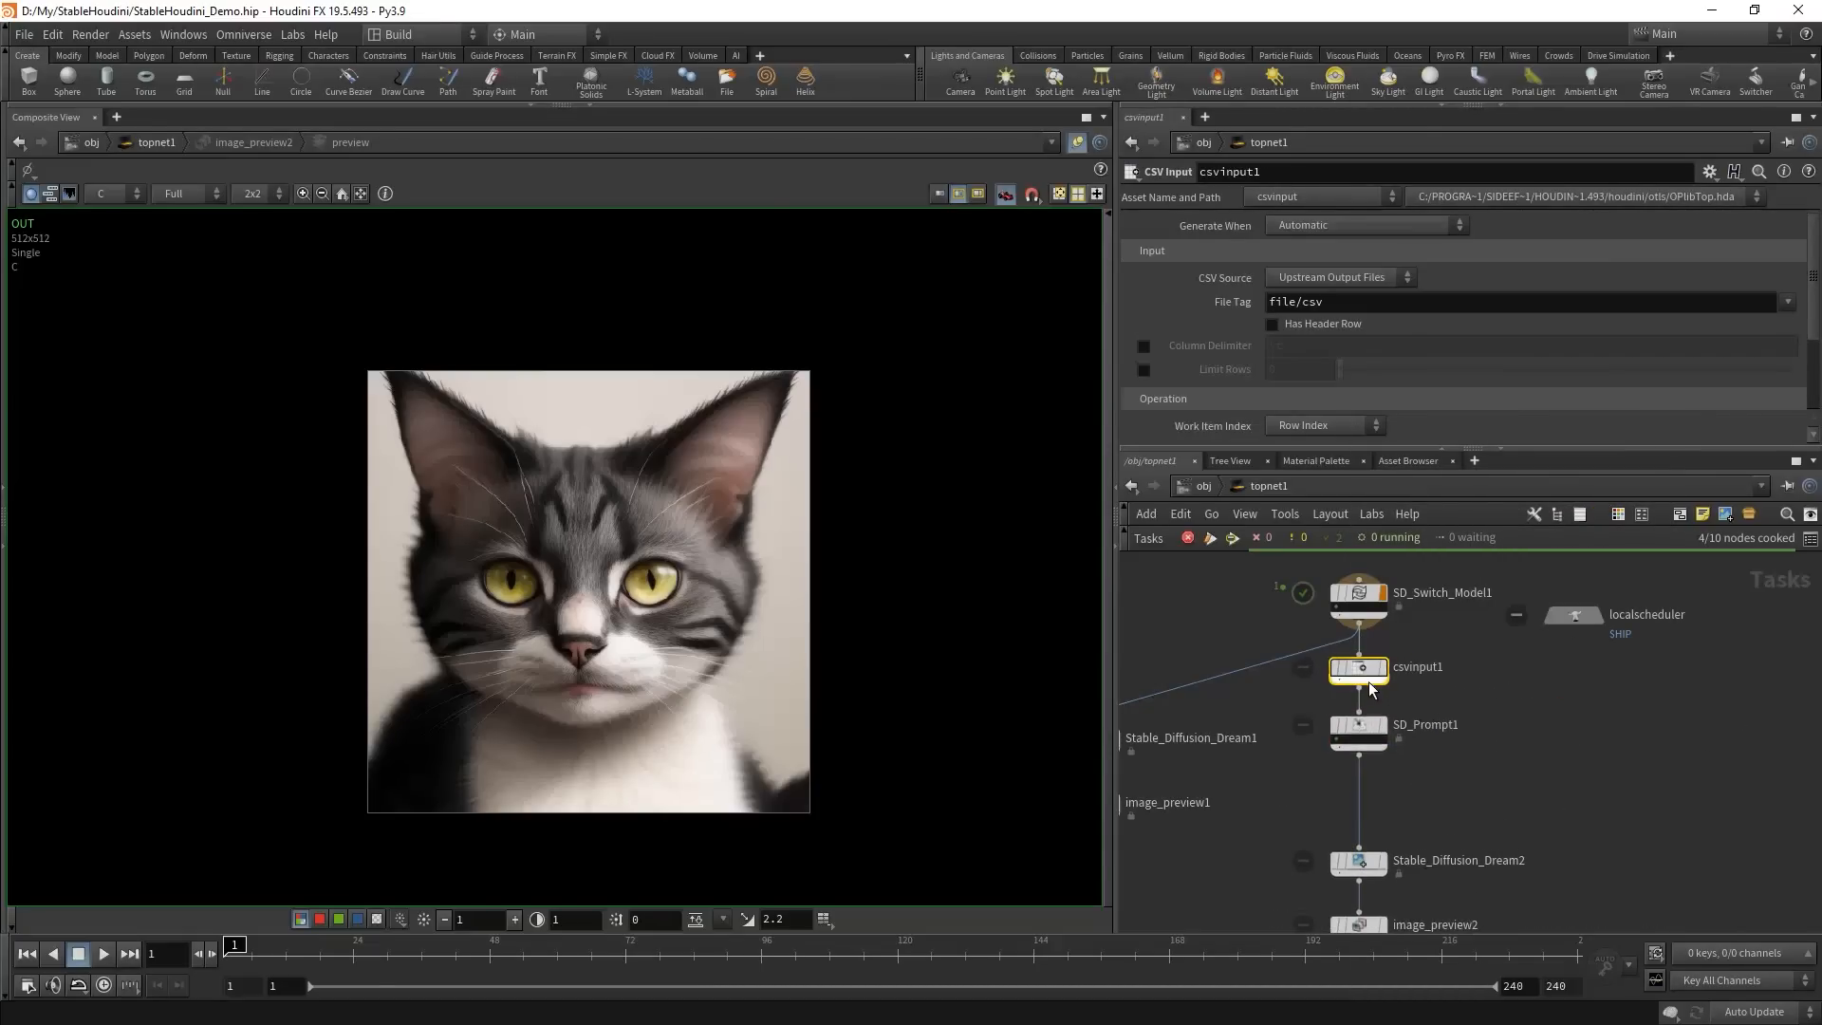
- Set csvinput1's CSV Source to Custom File Path and choose $HIP/Prompts/prompts.csv as its file
left_click(1302, 280)
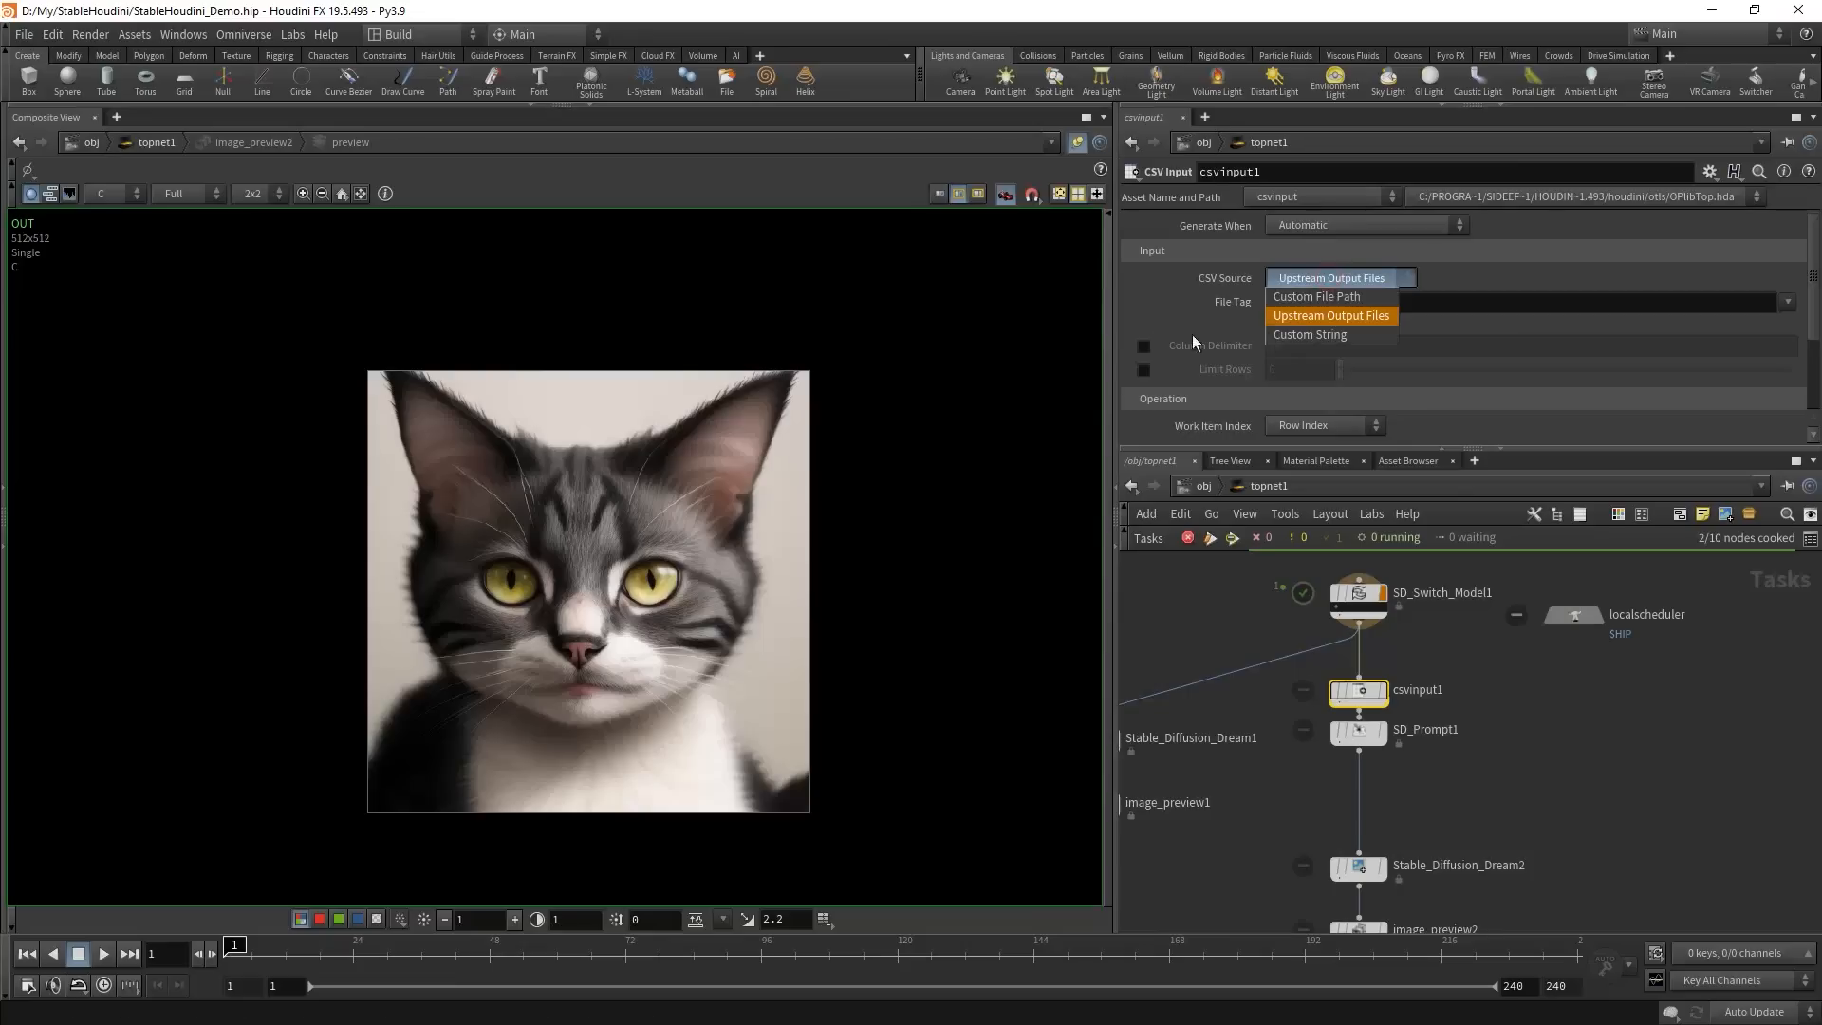
left_click(1309, 302)
left_click(1787, 303)
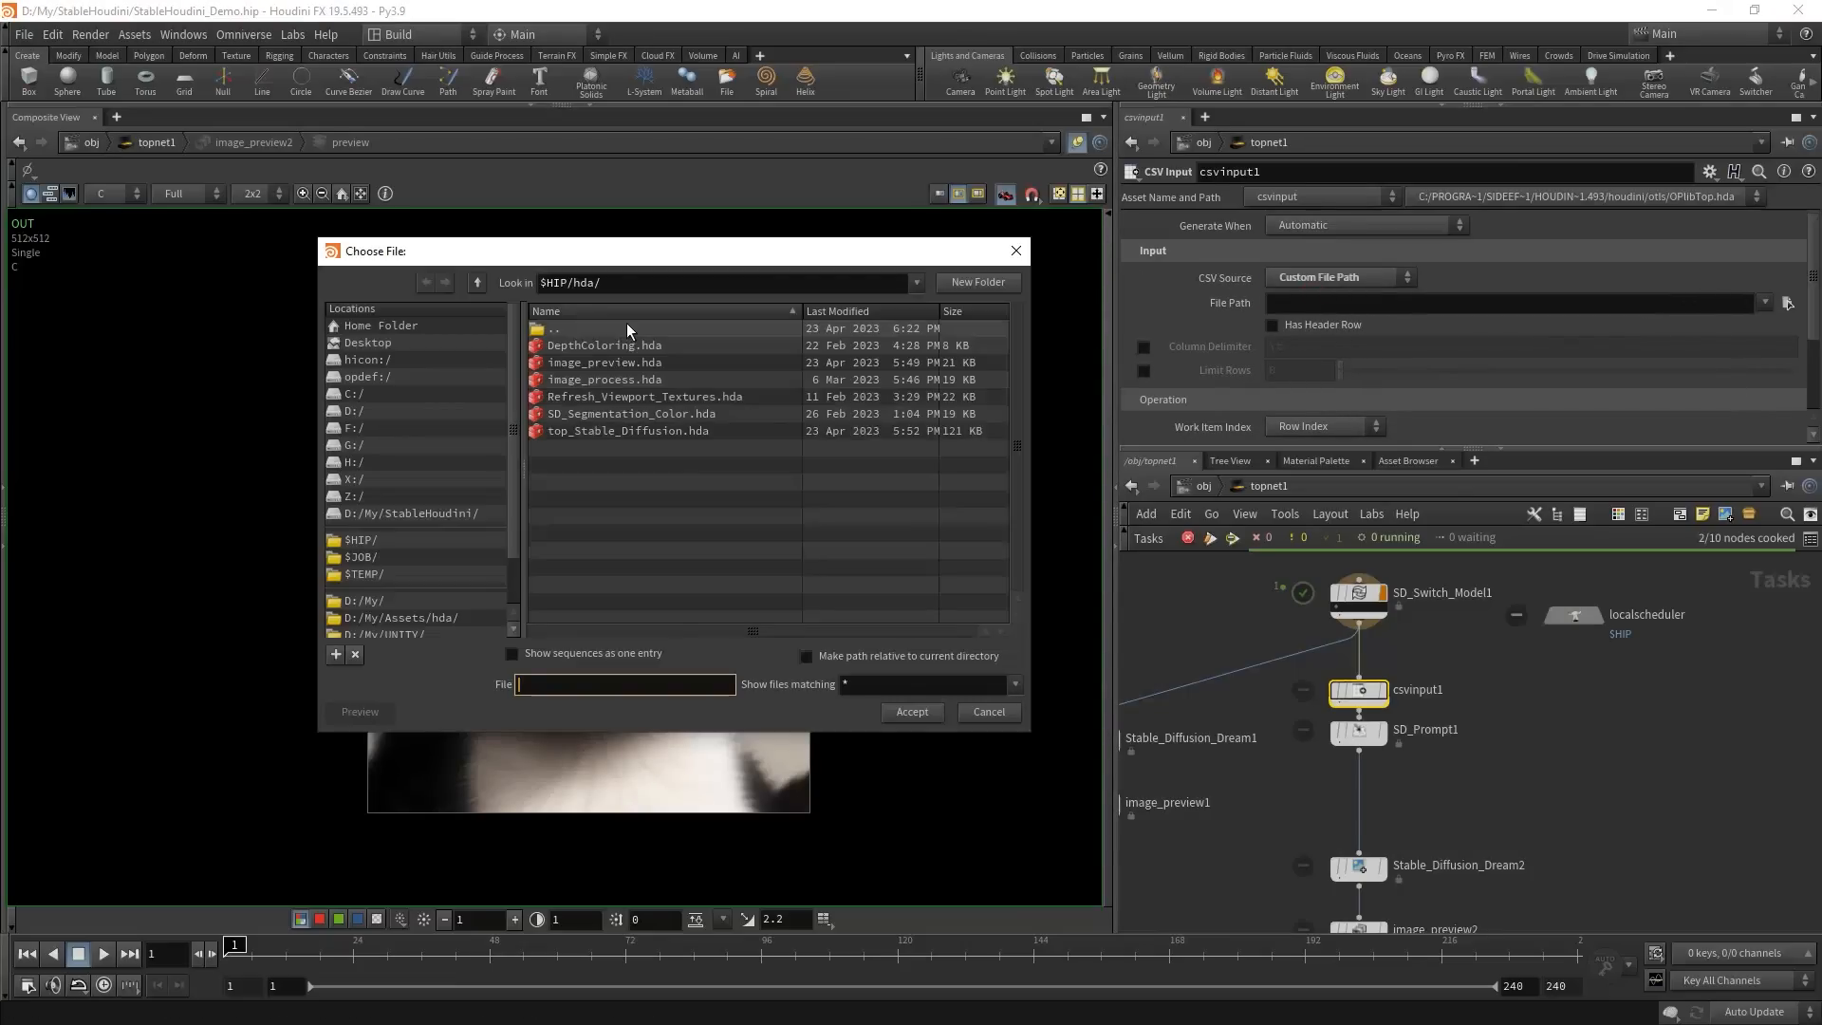
left_click(361, 538)
double_click(573, 389)
left_click(579, 345)
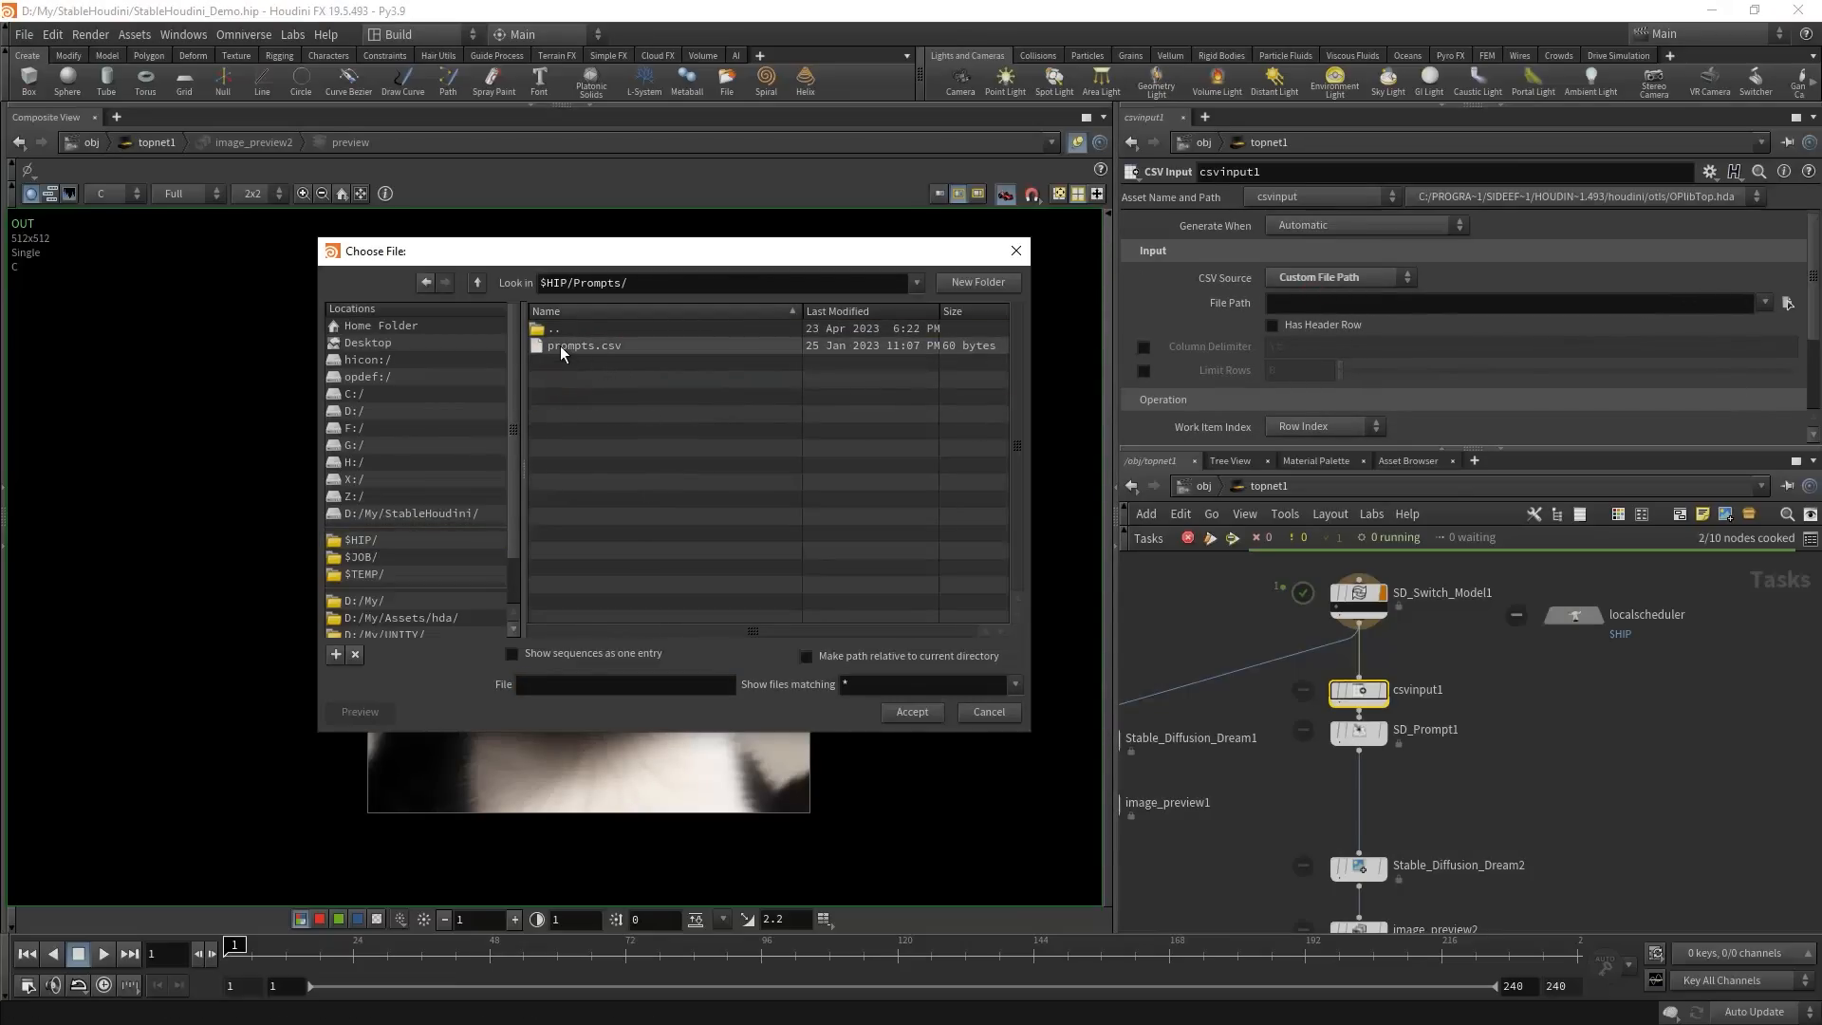
double_click(603, 347)
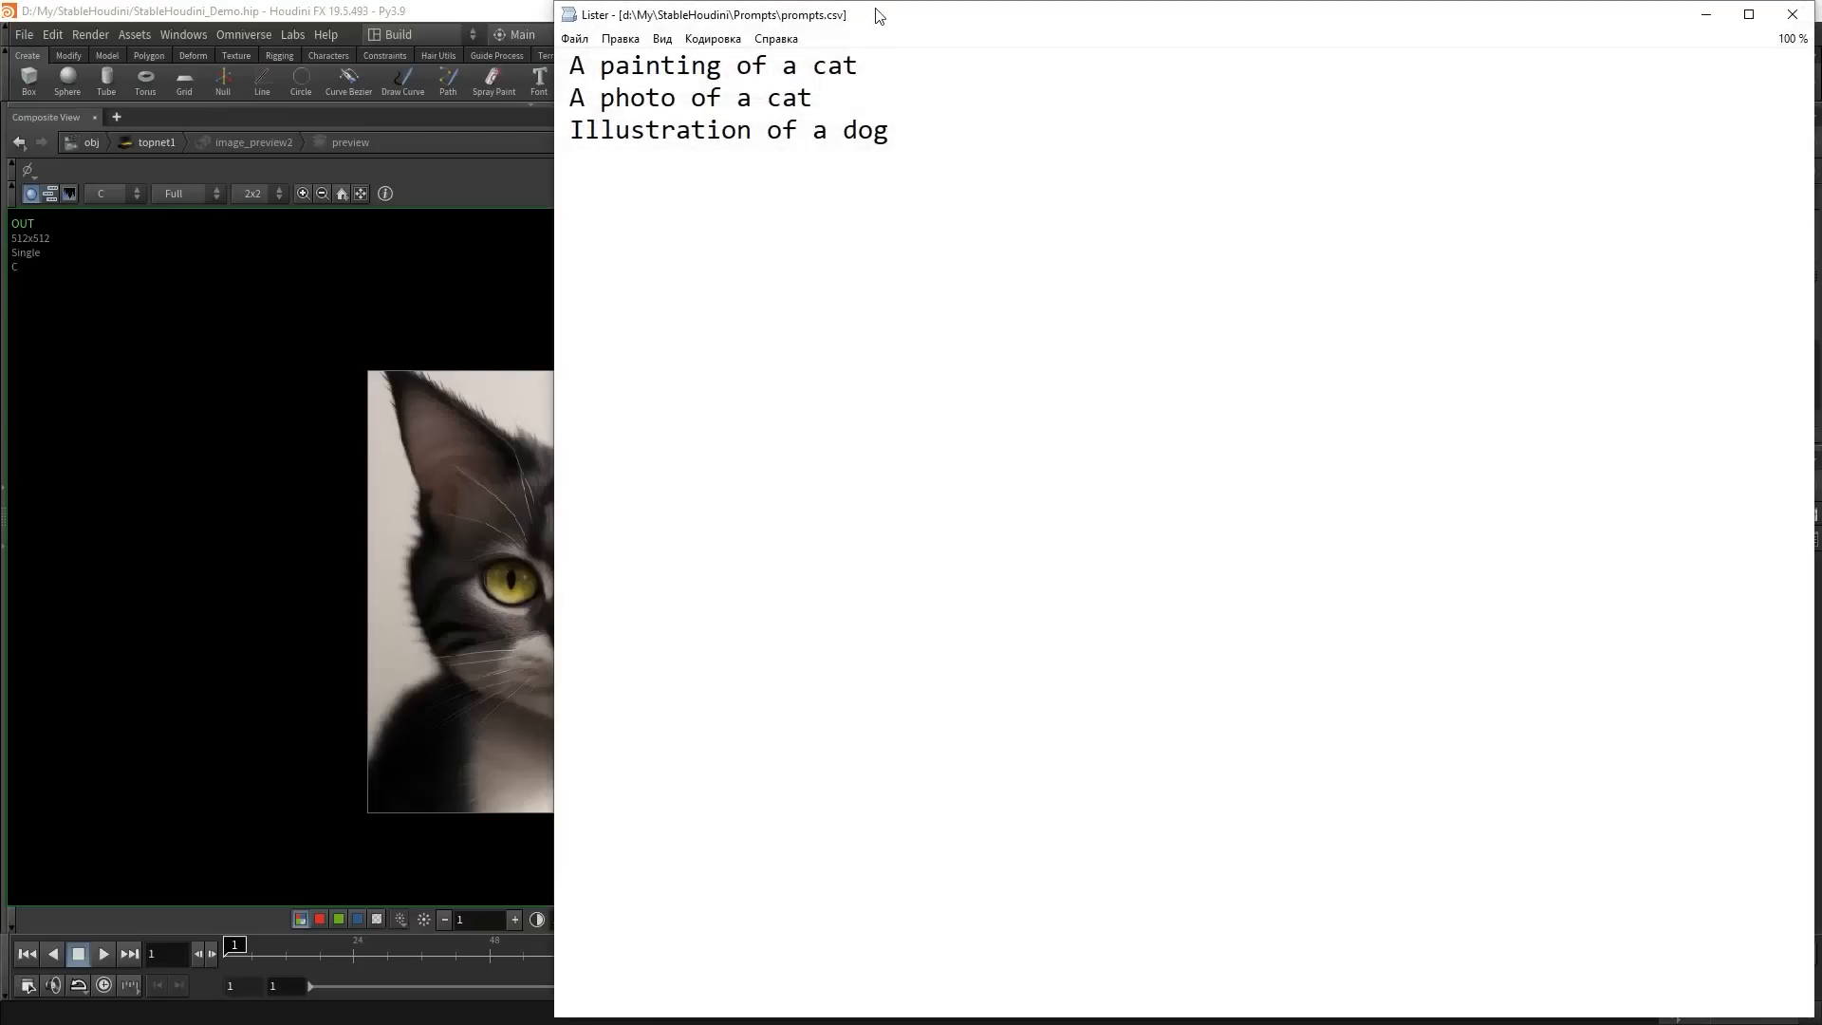
- Review each prompt line of prompts.csv in the Lister viewer and close the viewer
left_click_drag(880, 14, 731, 92)
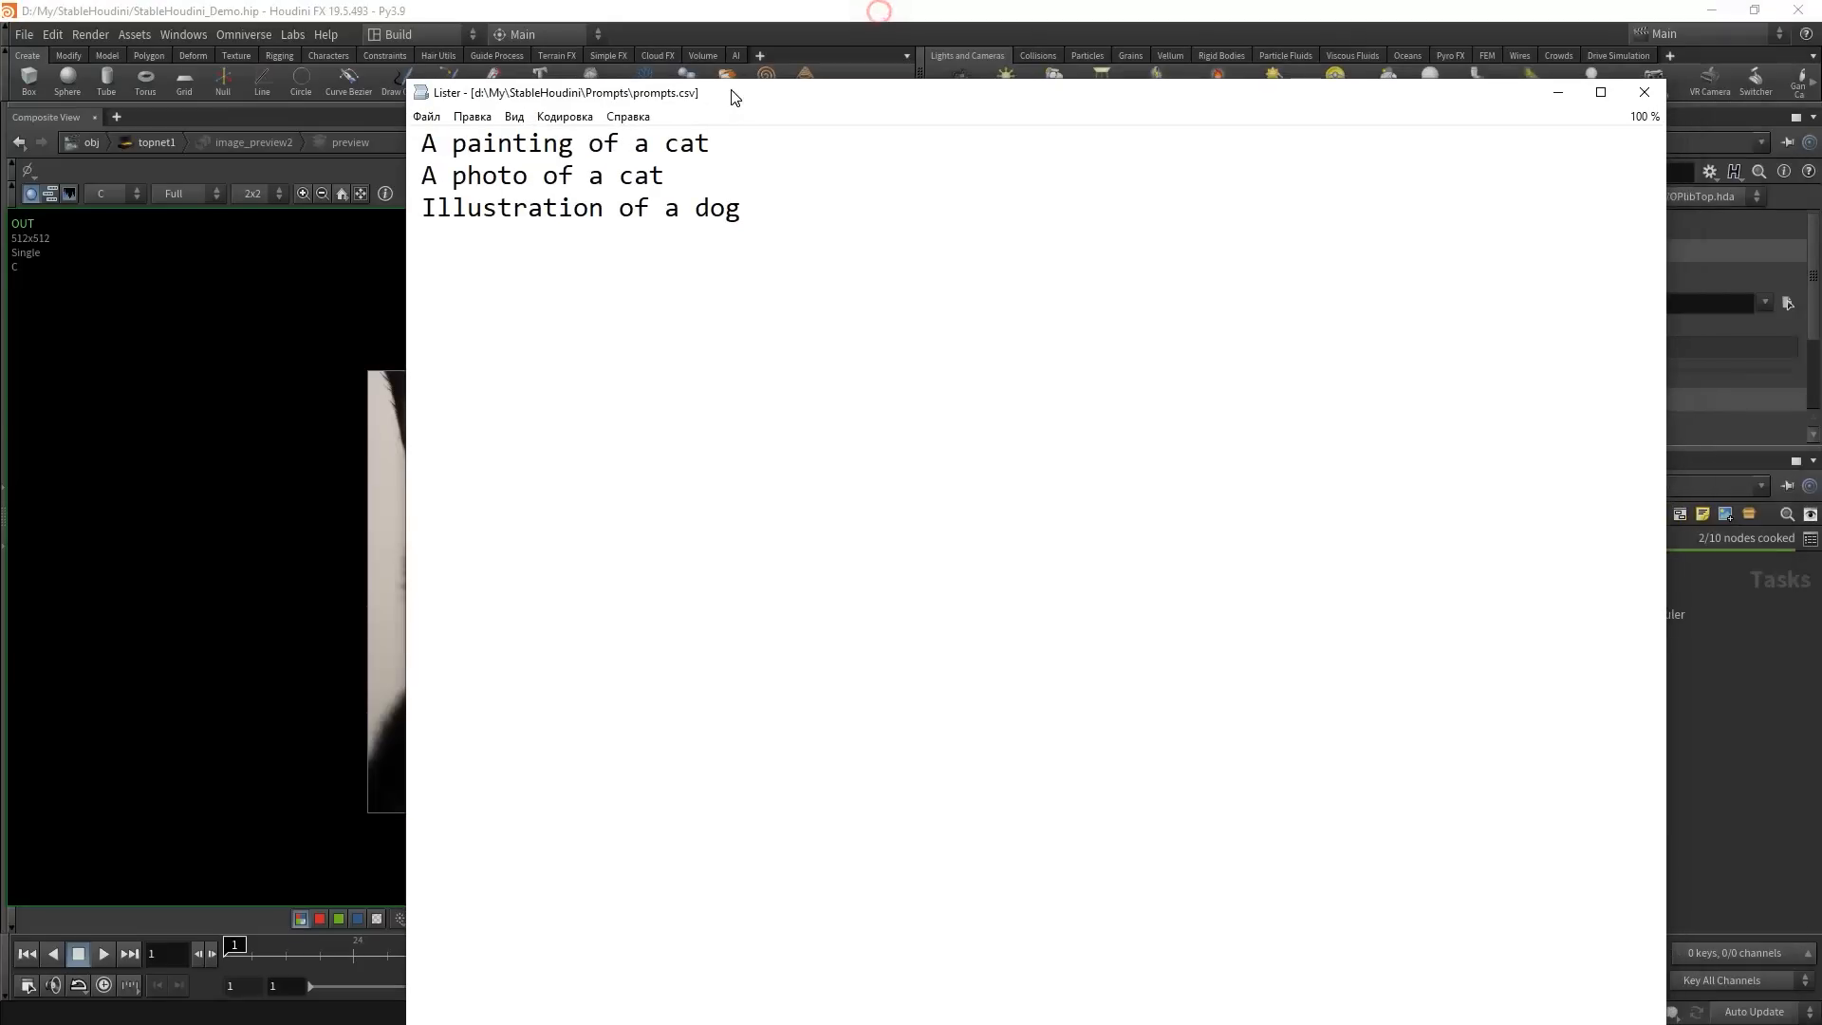
left_click(738, 148)
left_click(725, 174)
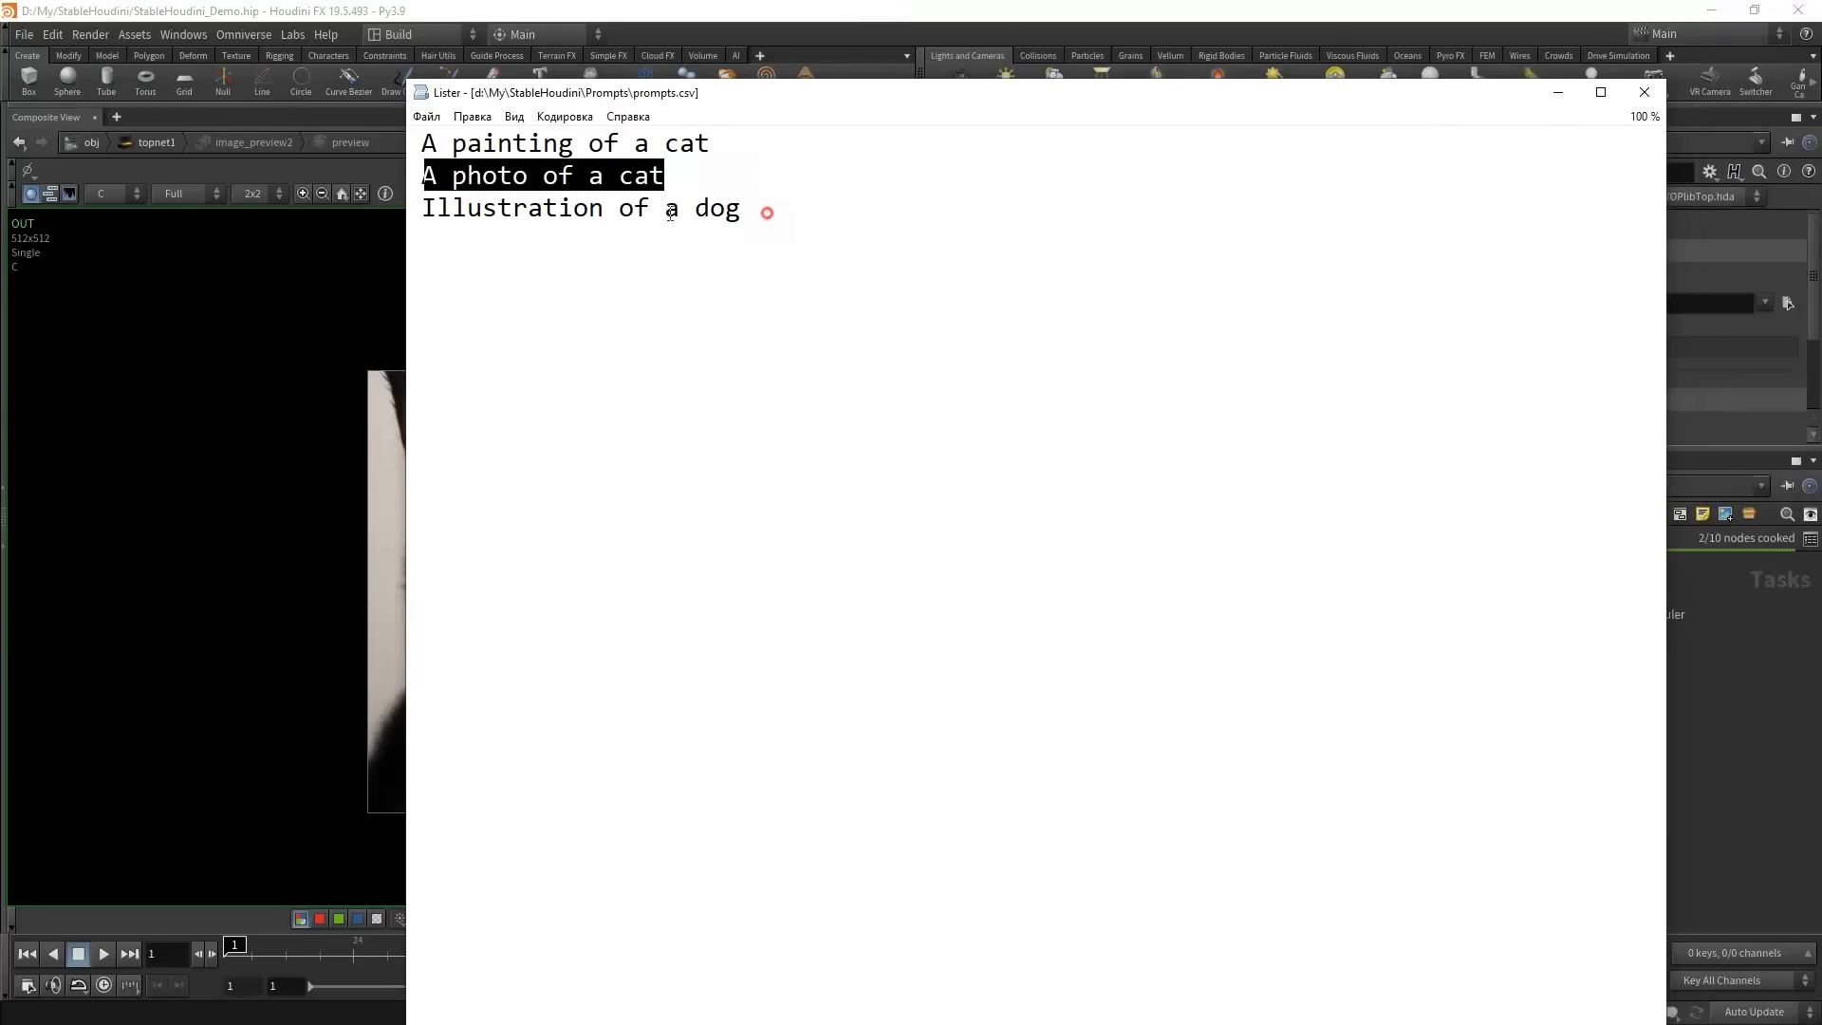
left_click(765, 209)
left_click(1644, 92)
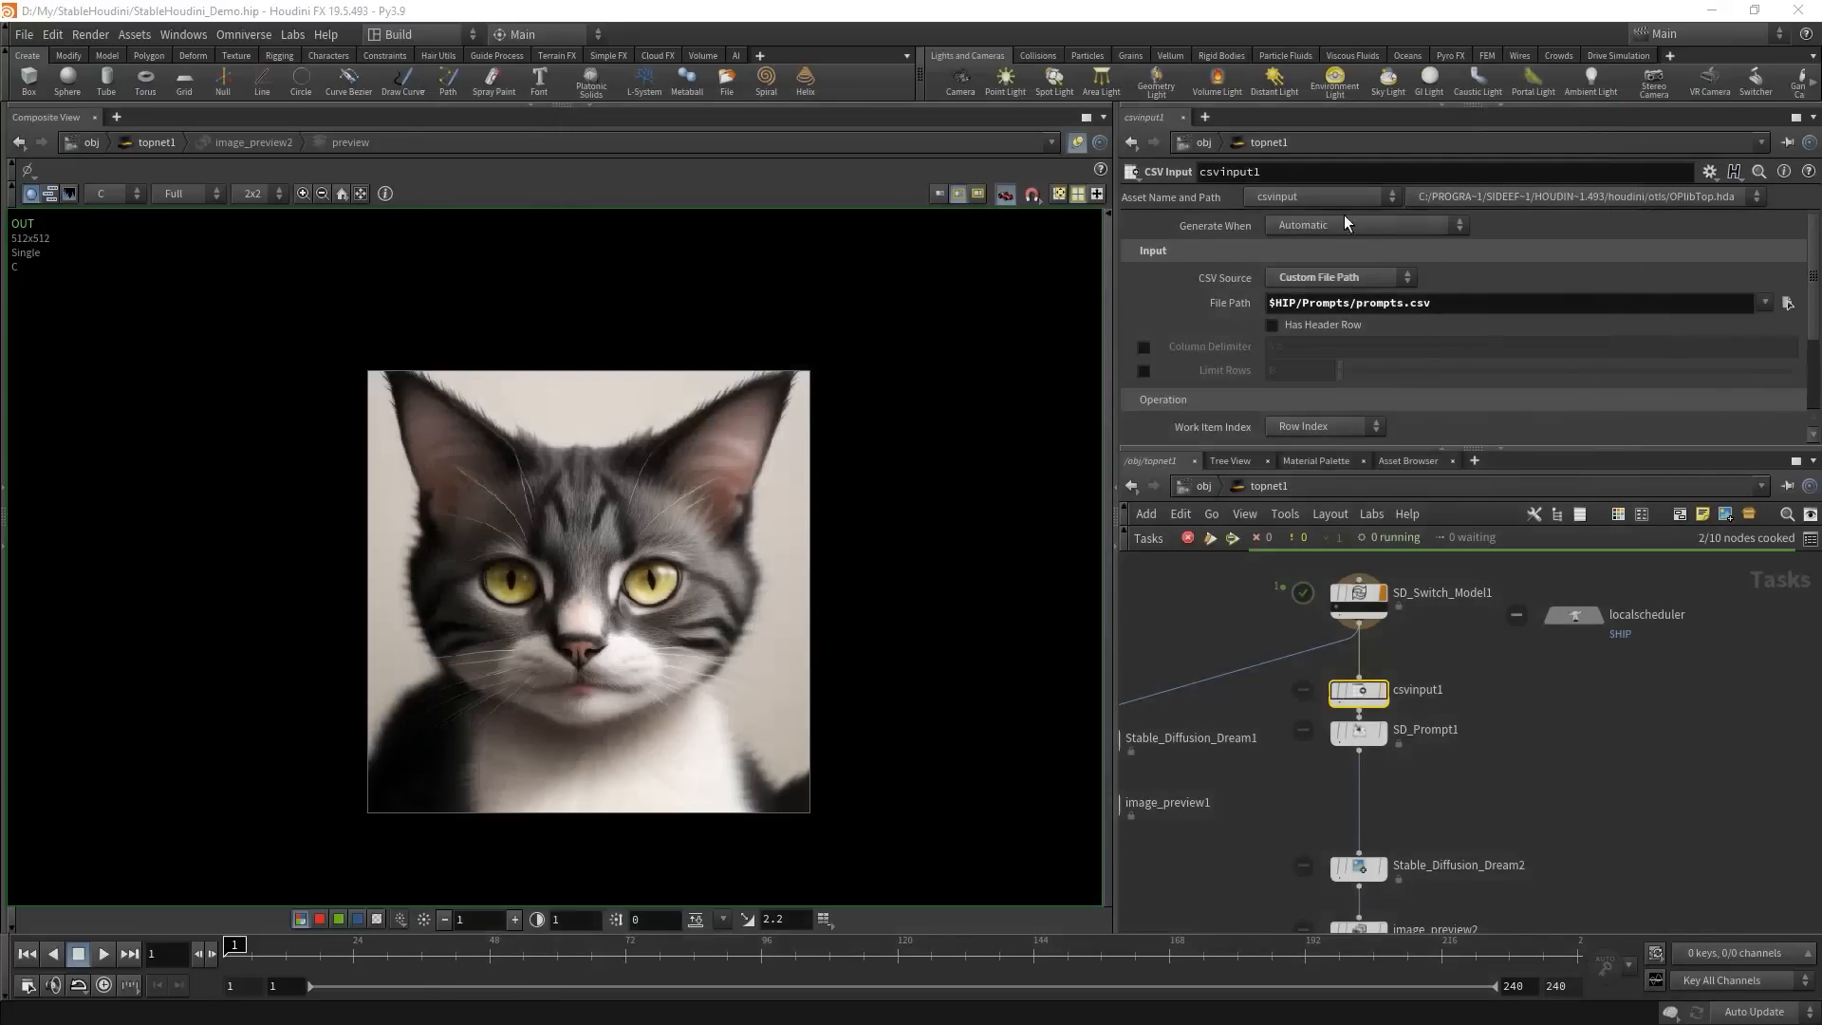
- Add one column to extract on csvinput1 and set its attribute name to prompt
scroll(1292, 408, "down", 3)
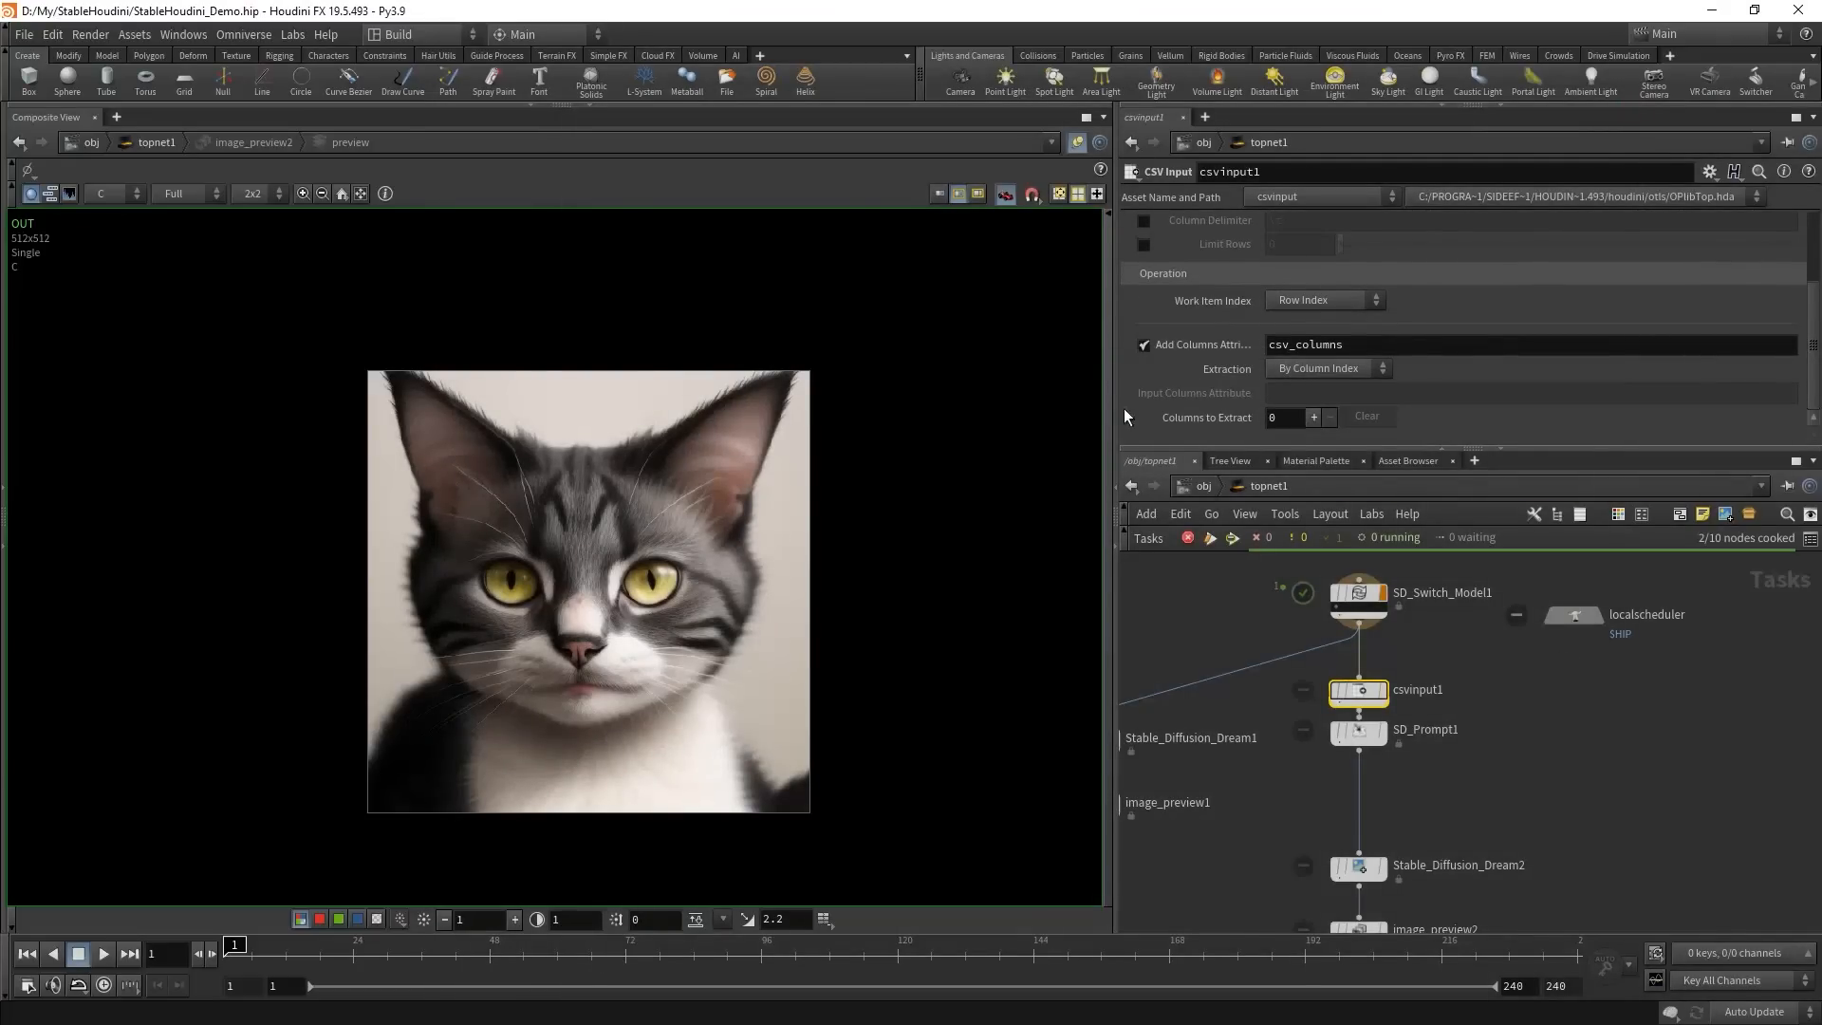
left_click(1313, 418)
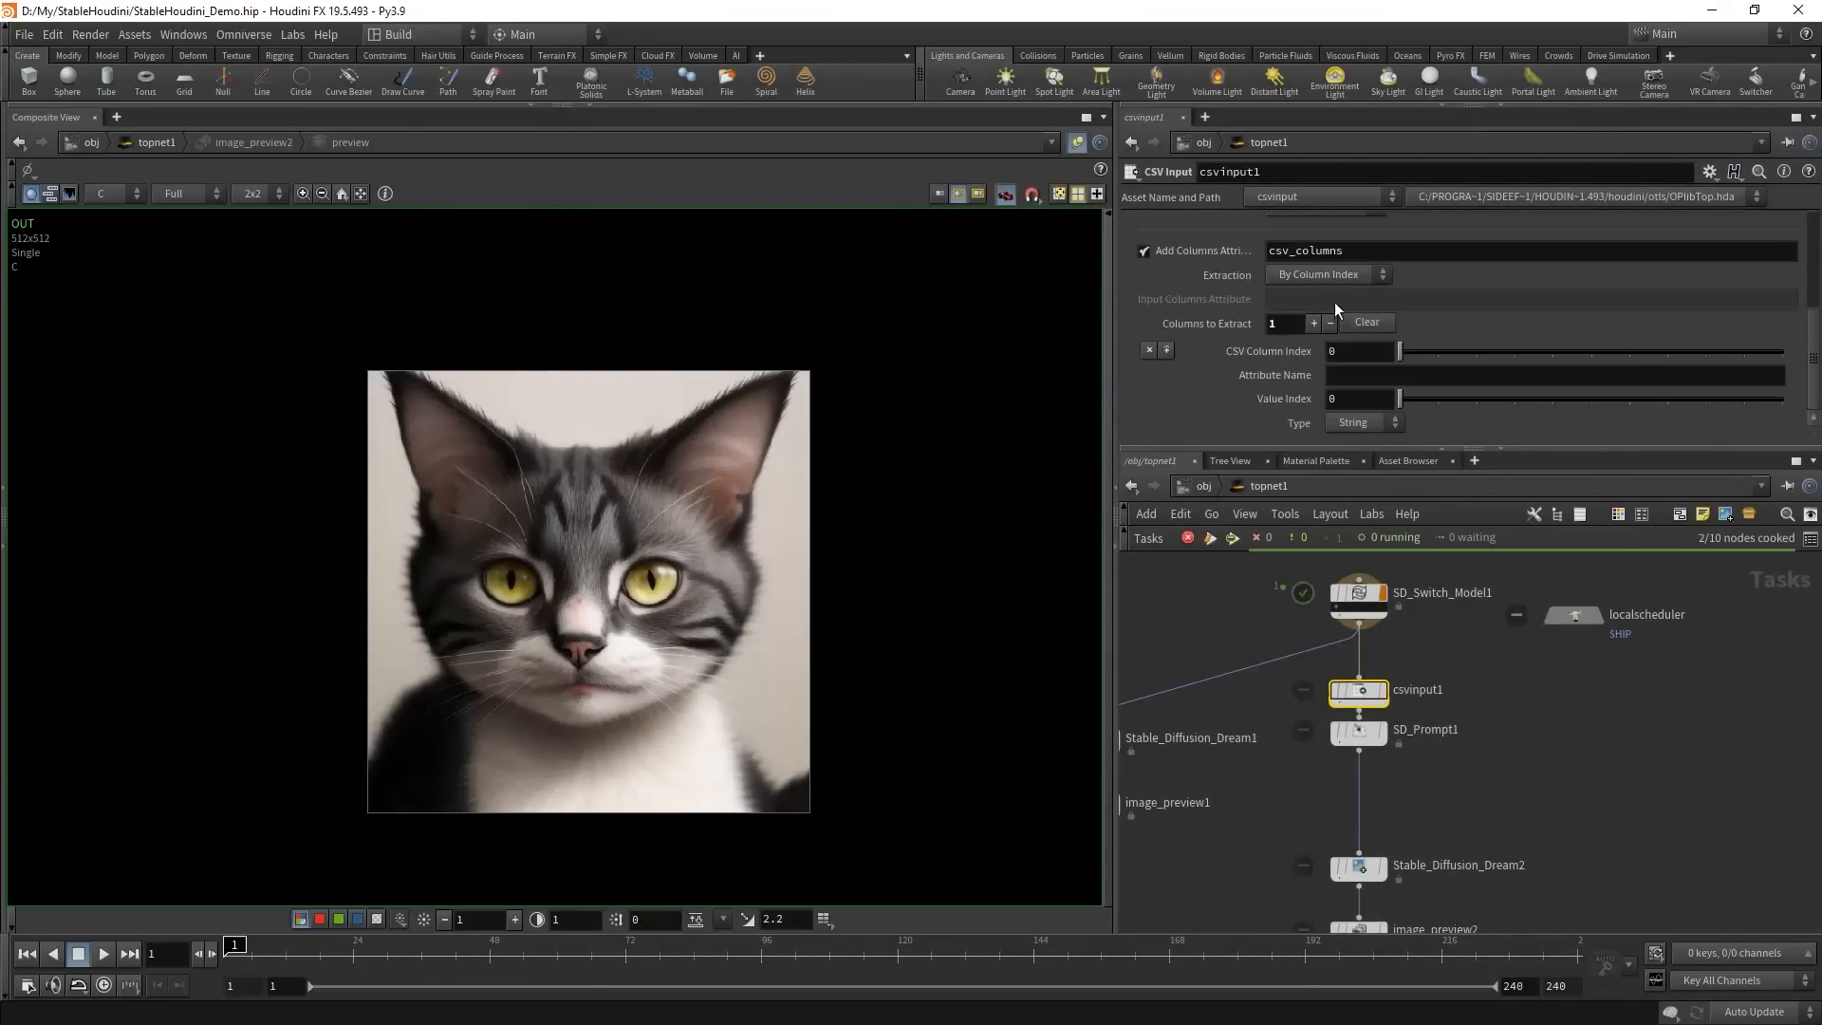
left_click(1380, 376)
type("pro,")
type("pt")
key("Return")
- Cook csvinput1 and inspect the prompt attribute on each of its work items
scroll(1347, 688, "up", 4)
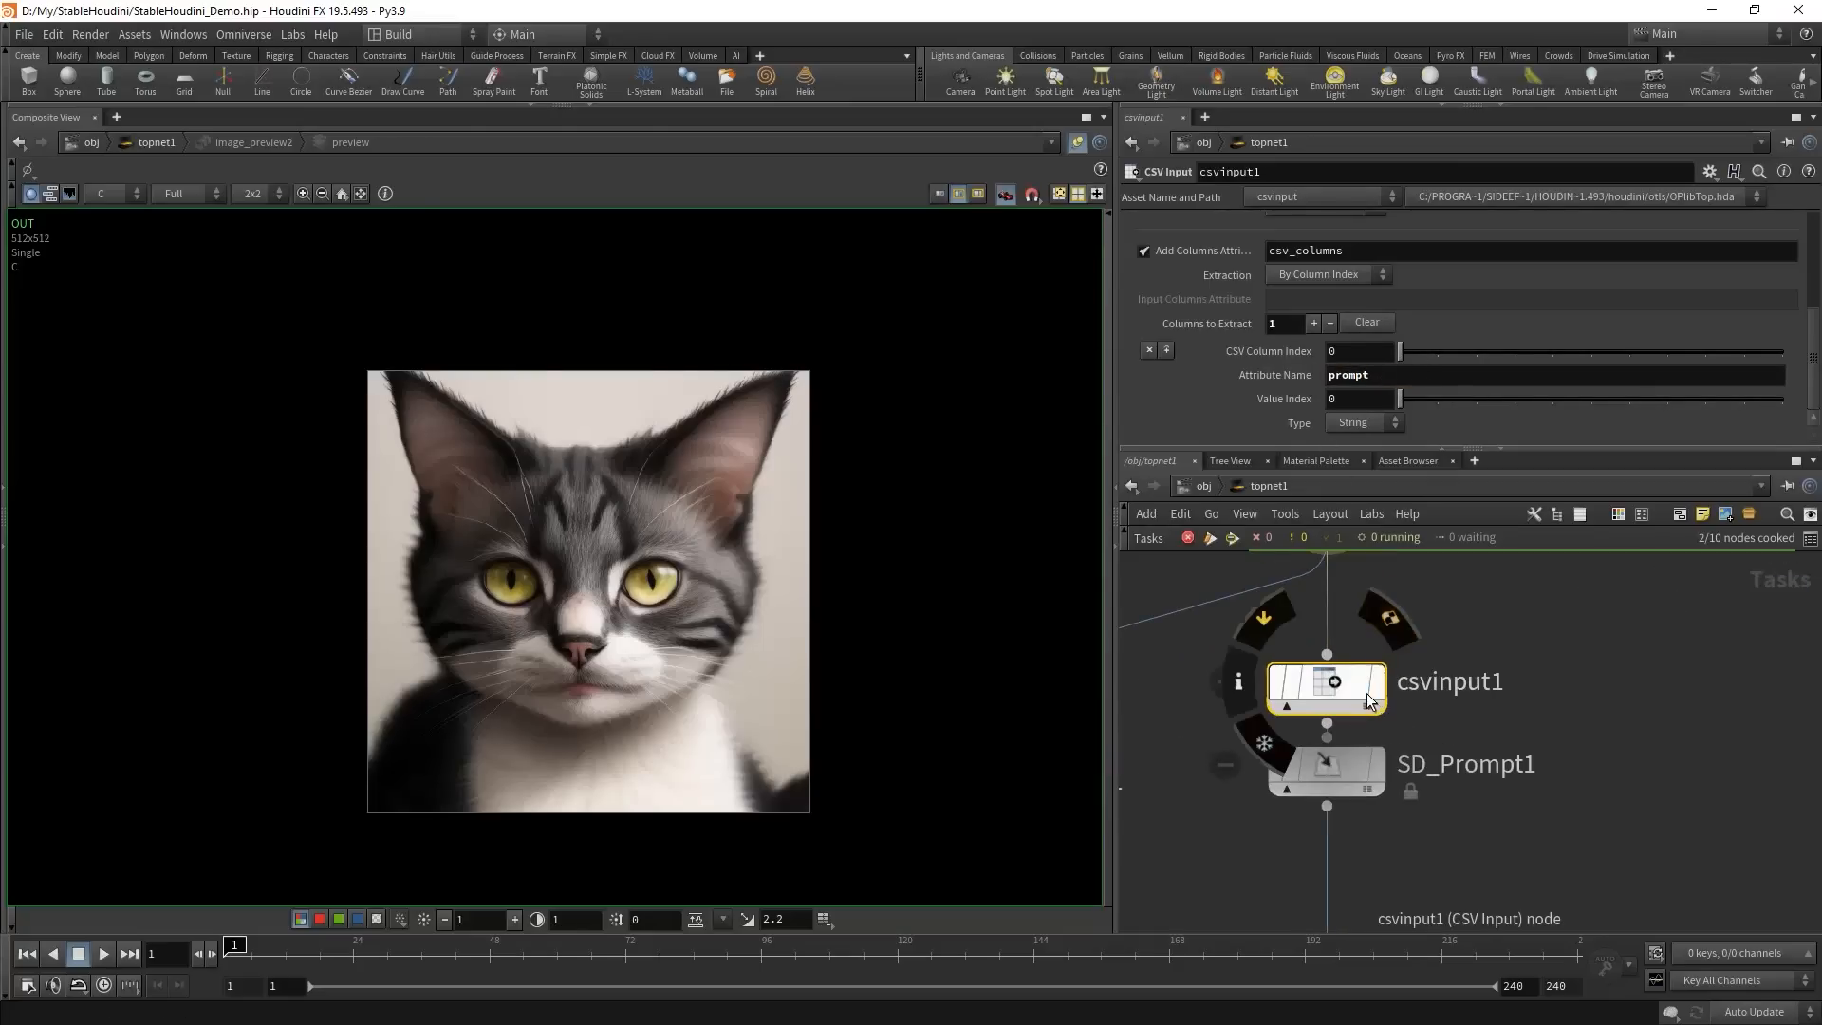
right_click(1343, 689)
left_click(1442, 637)
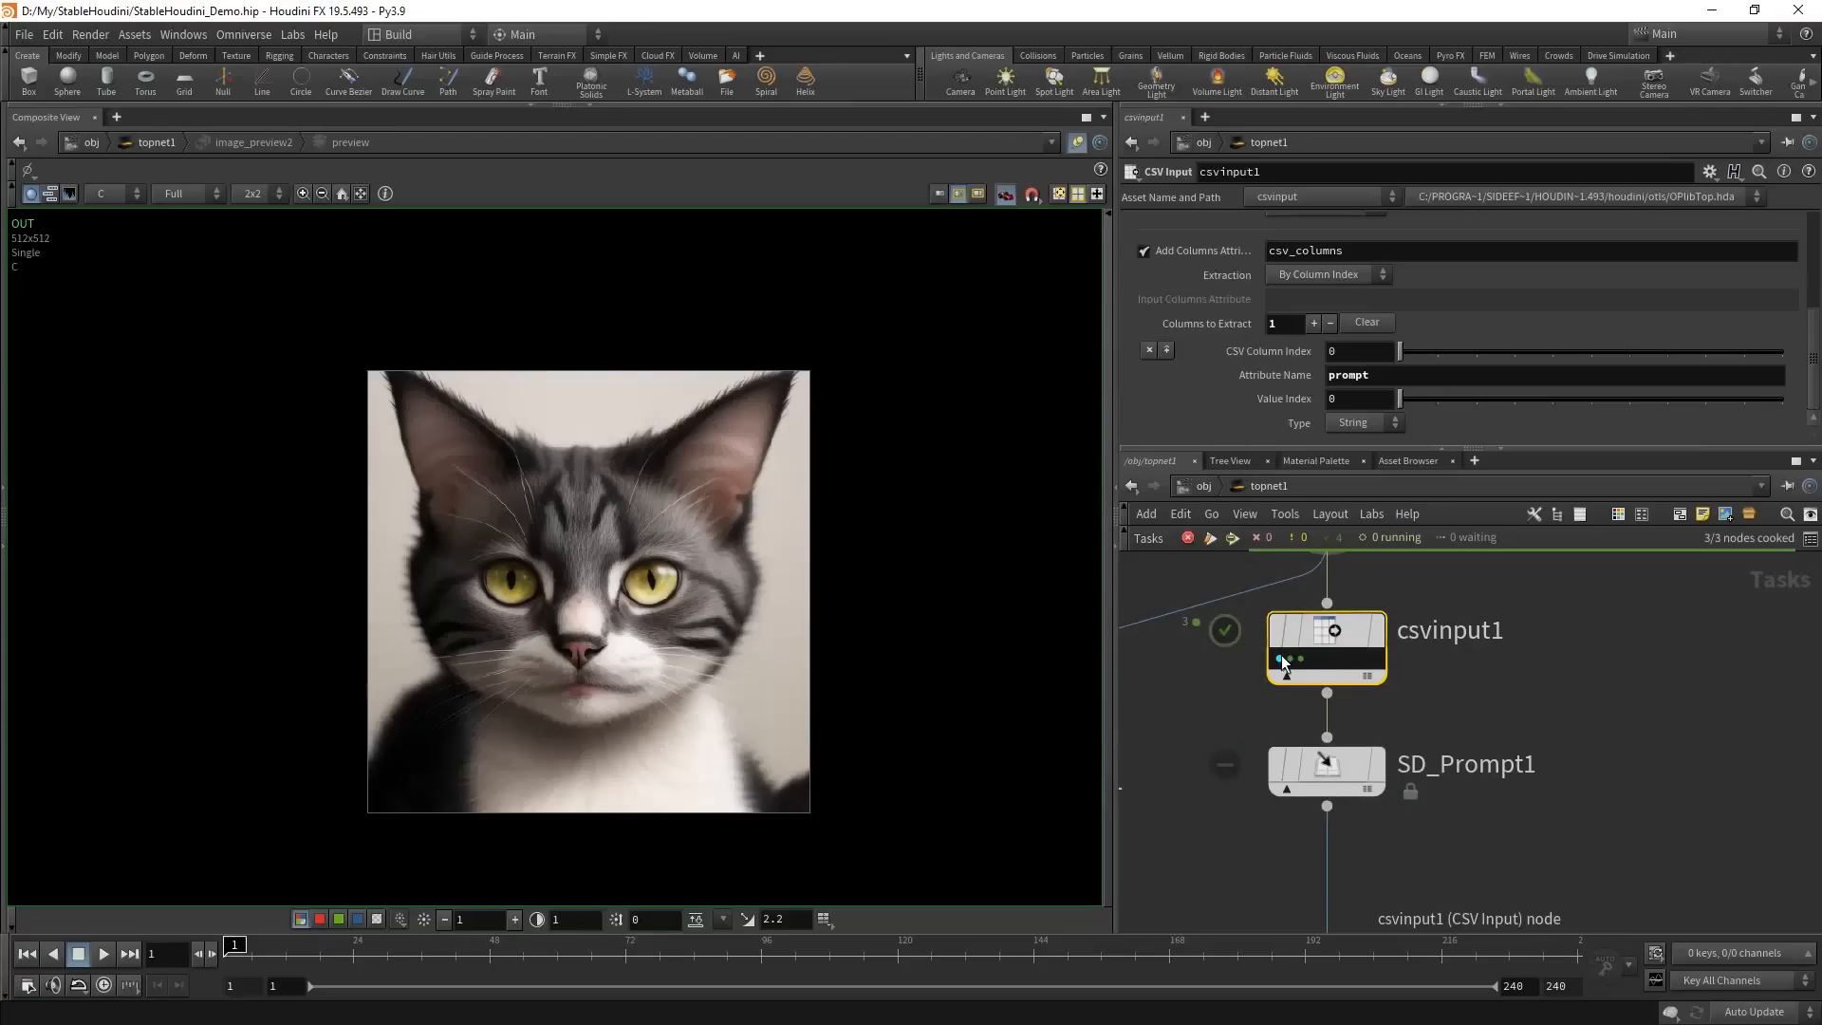
left_click(1281, 658)
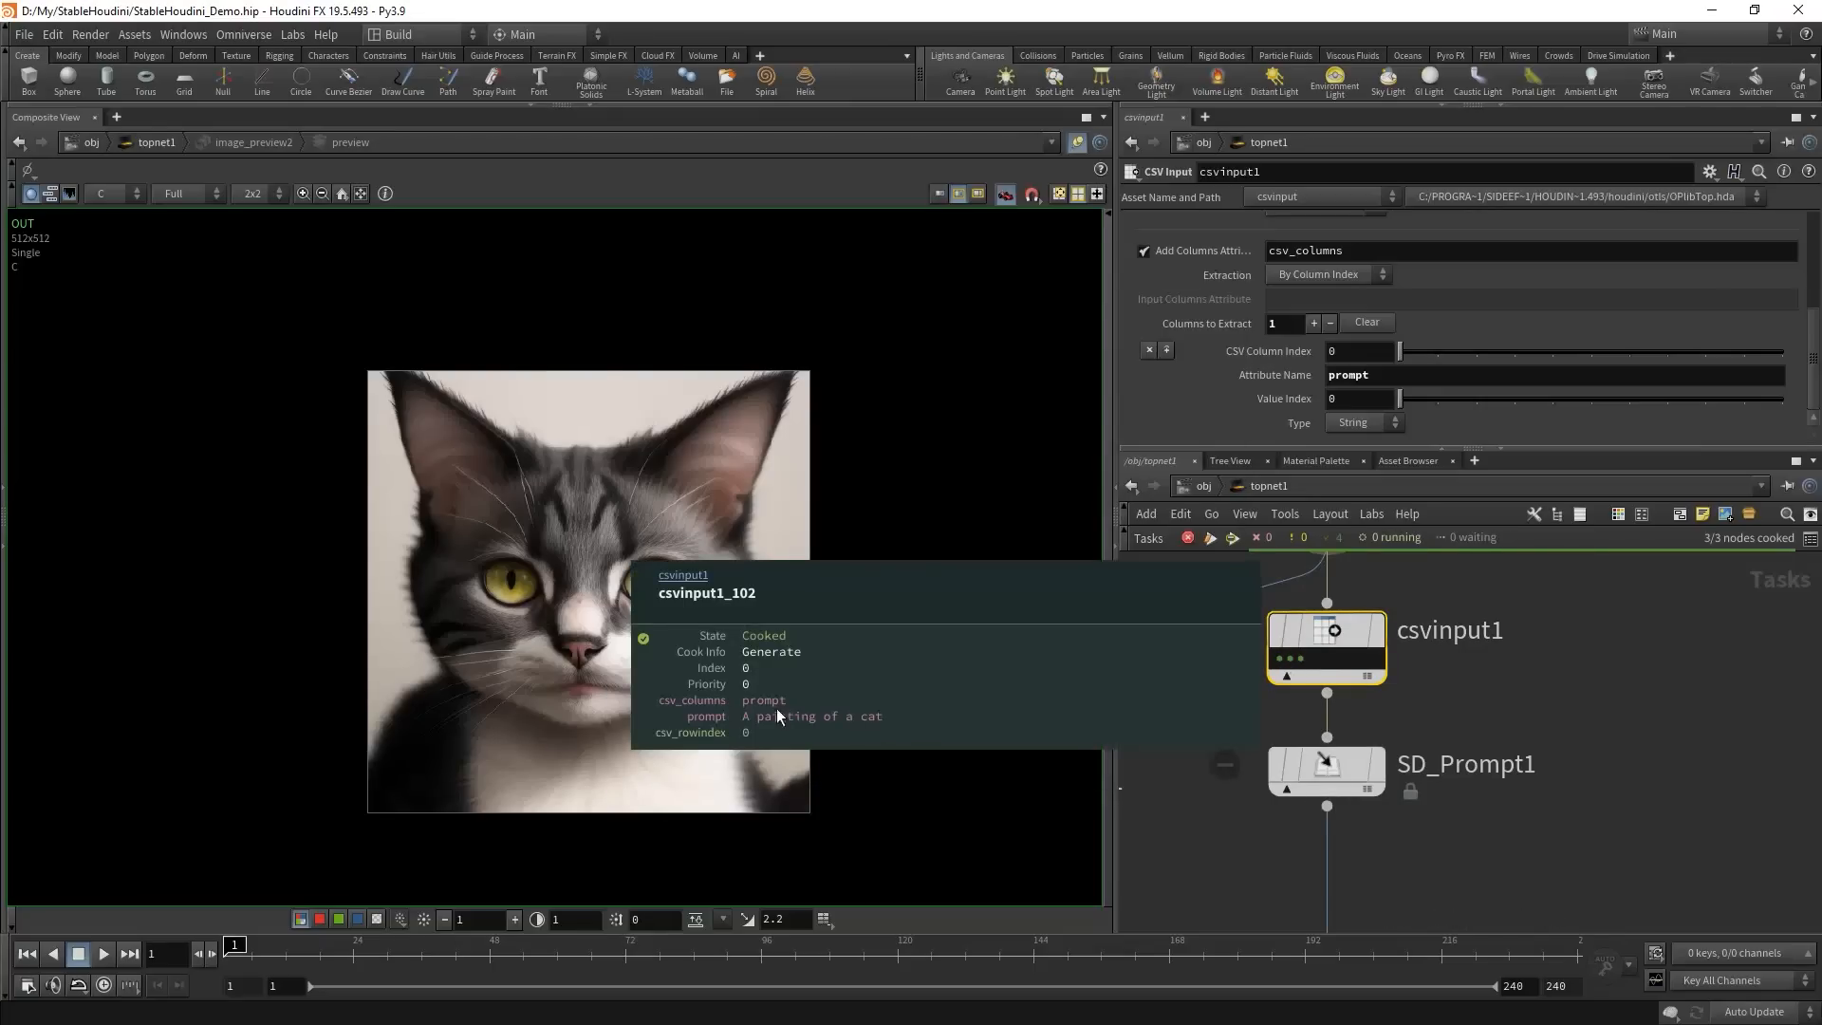
left_click(1291, 658)
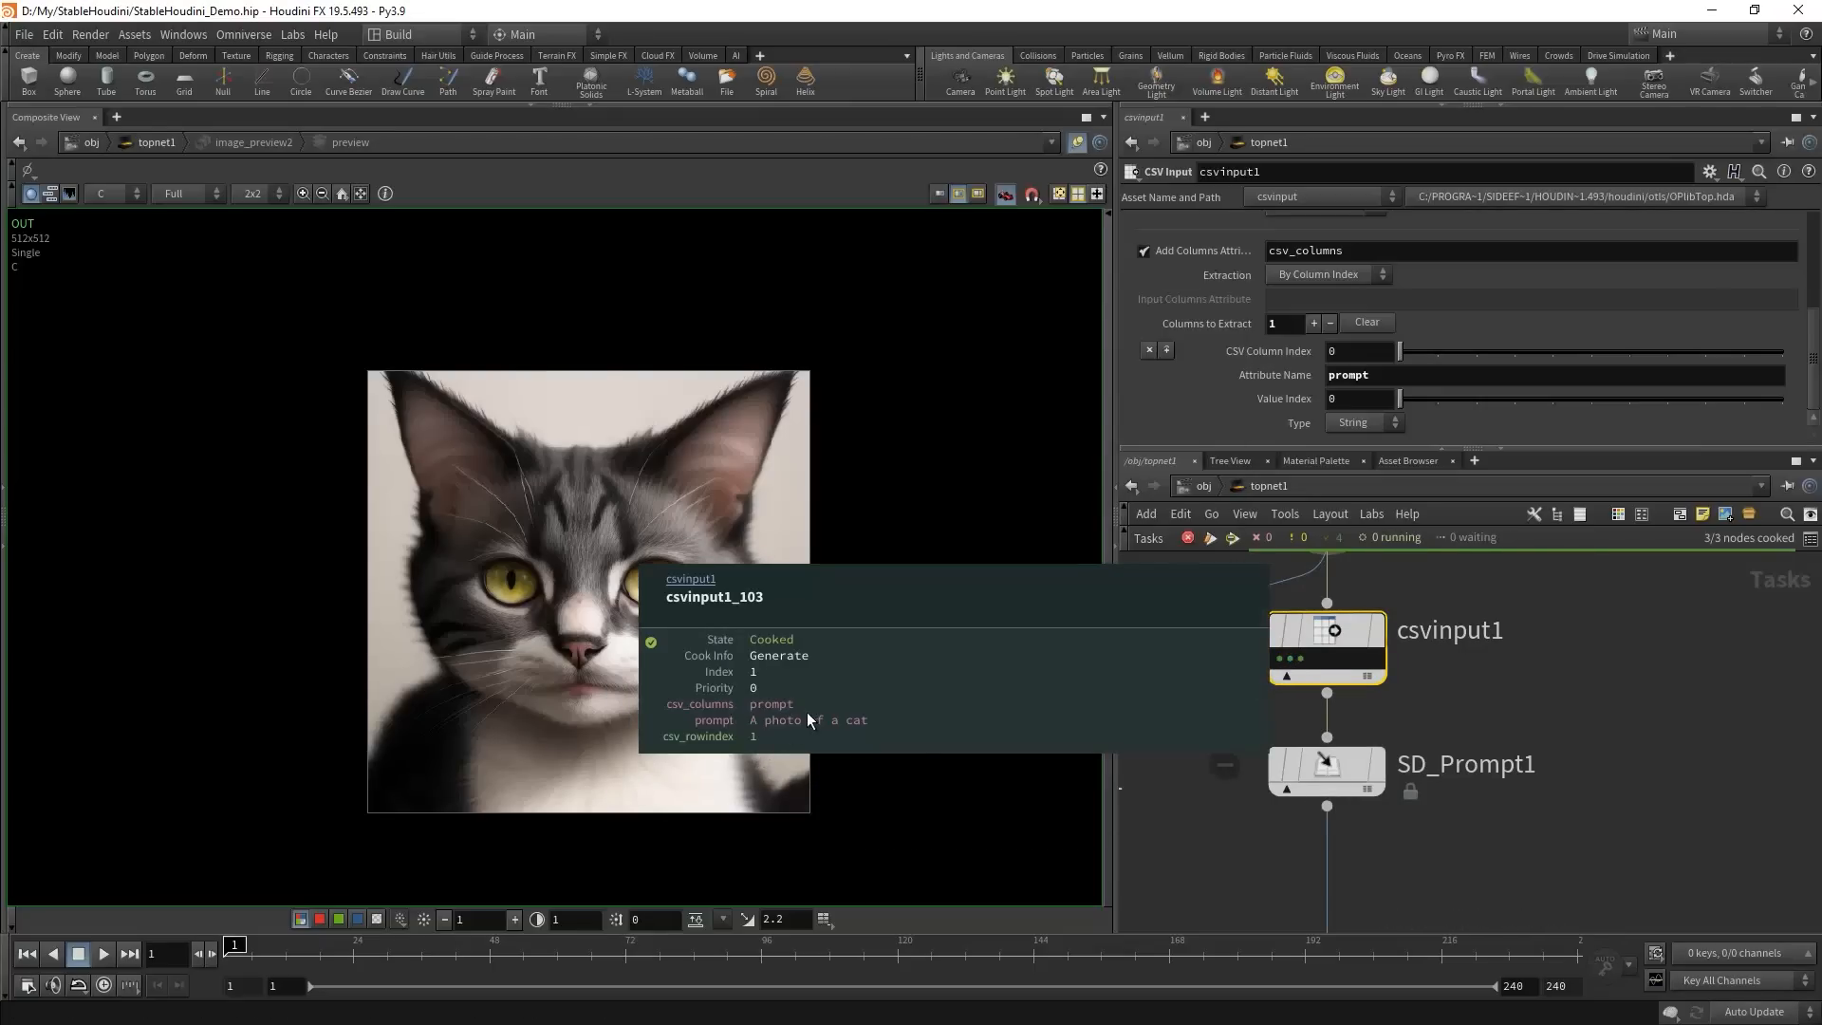
left_click(1302, 658)
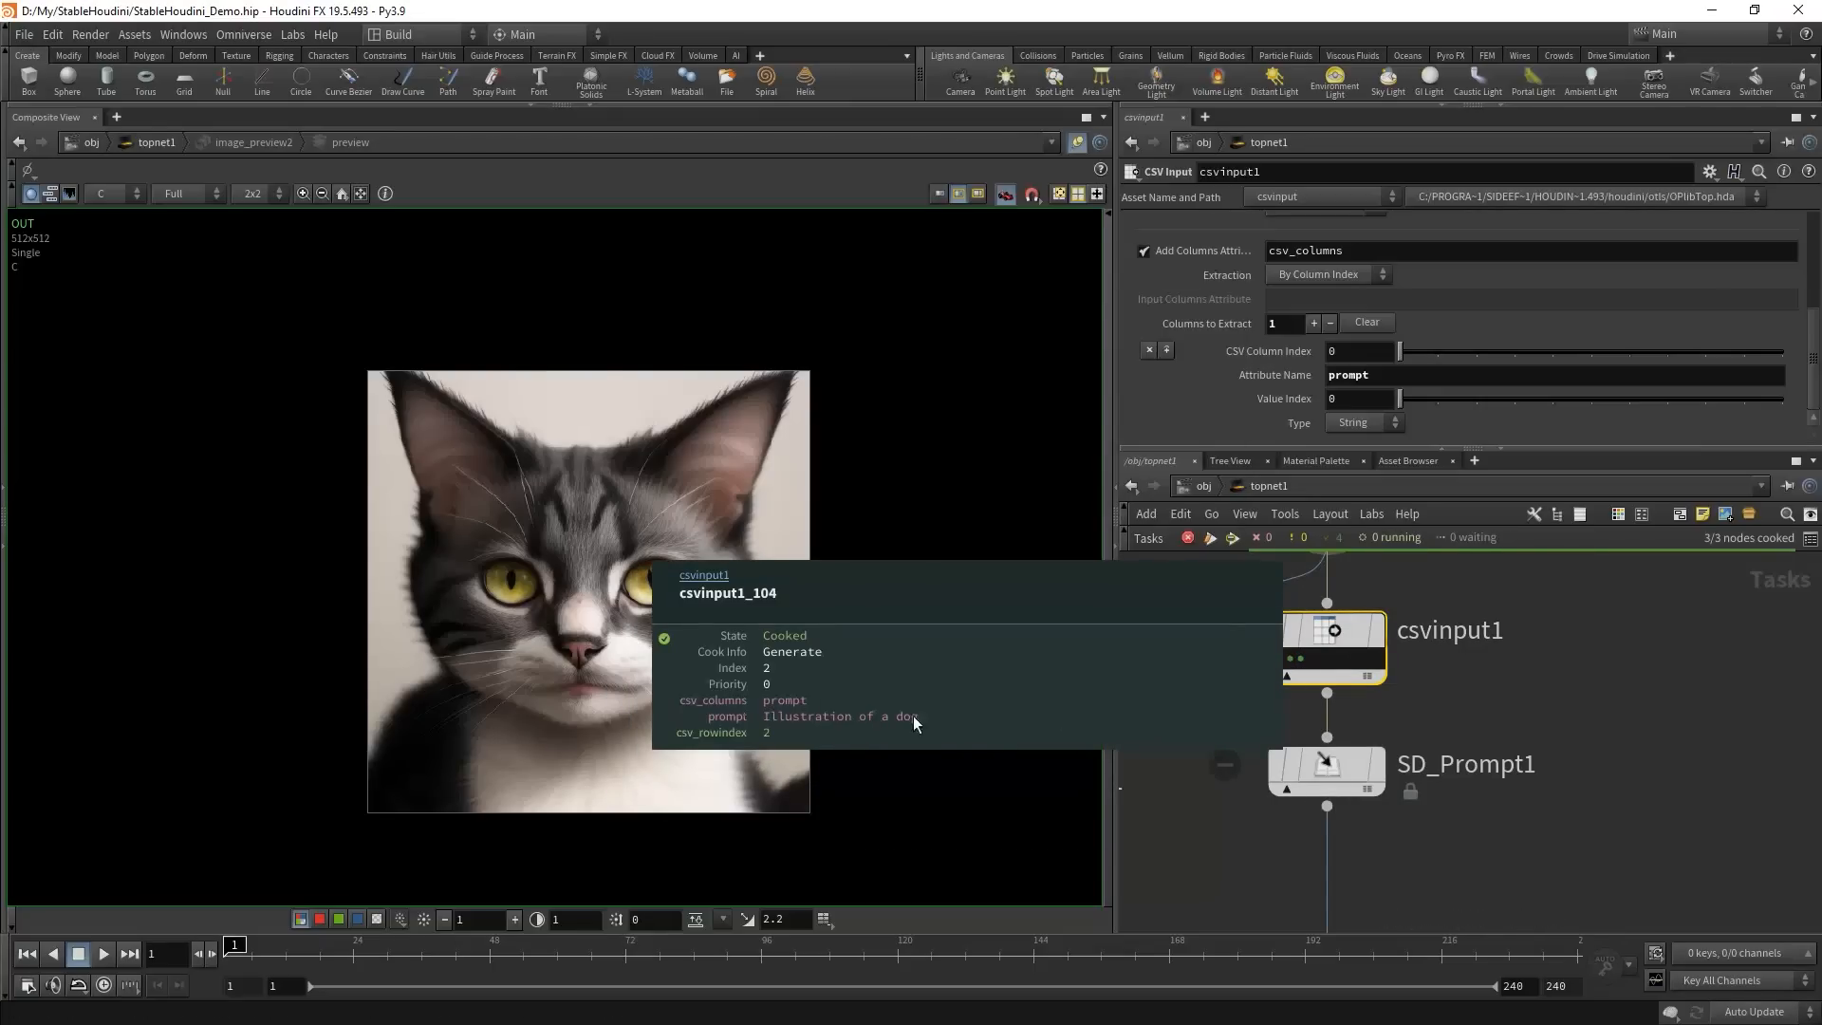
- Move SD_Prompt1 slightly down from csvinput1 and replace its prompt with "by Greg Rutkowski"
mouse_move(1333, 773)
mouse_move(1338, 776)
left_mouse_down()
mouse_move(1340, 816)
mouse_move(1339, 774)
mouse_move(1345, 801)
left_mouse_up()
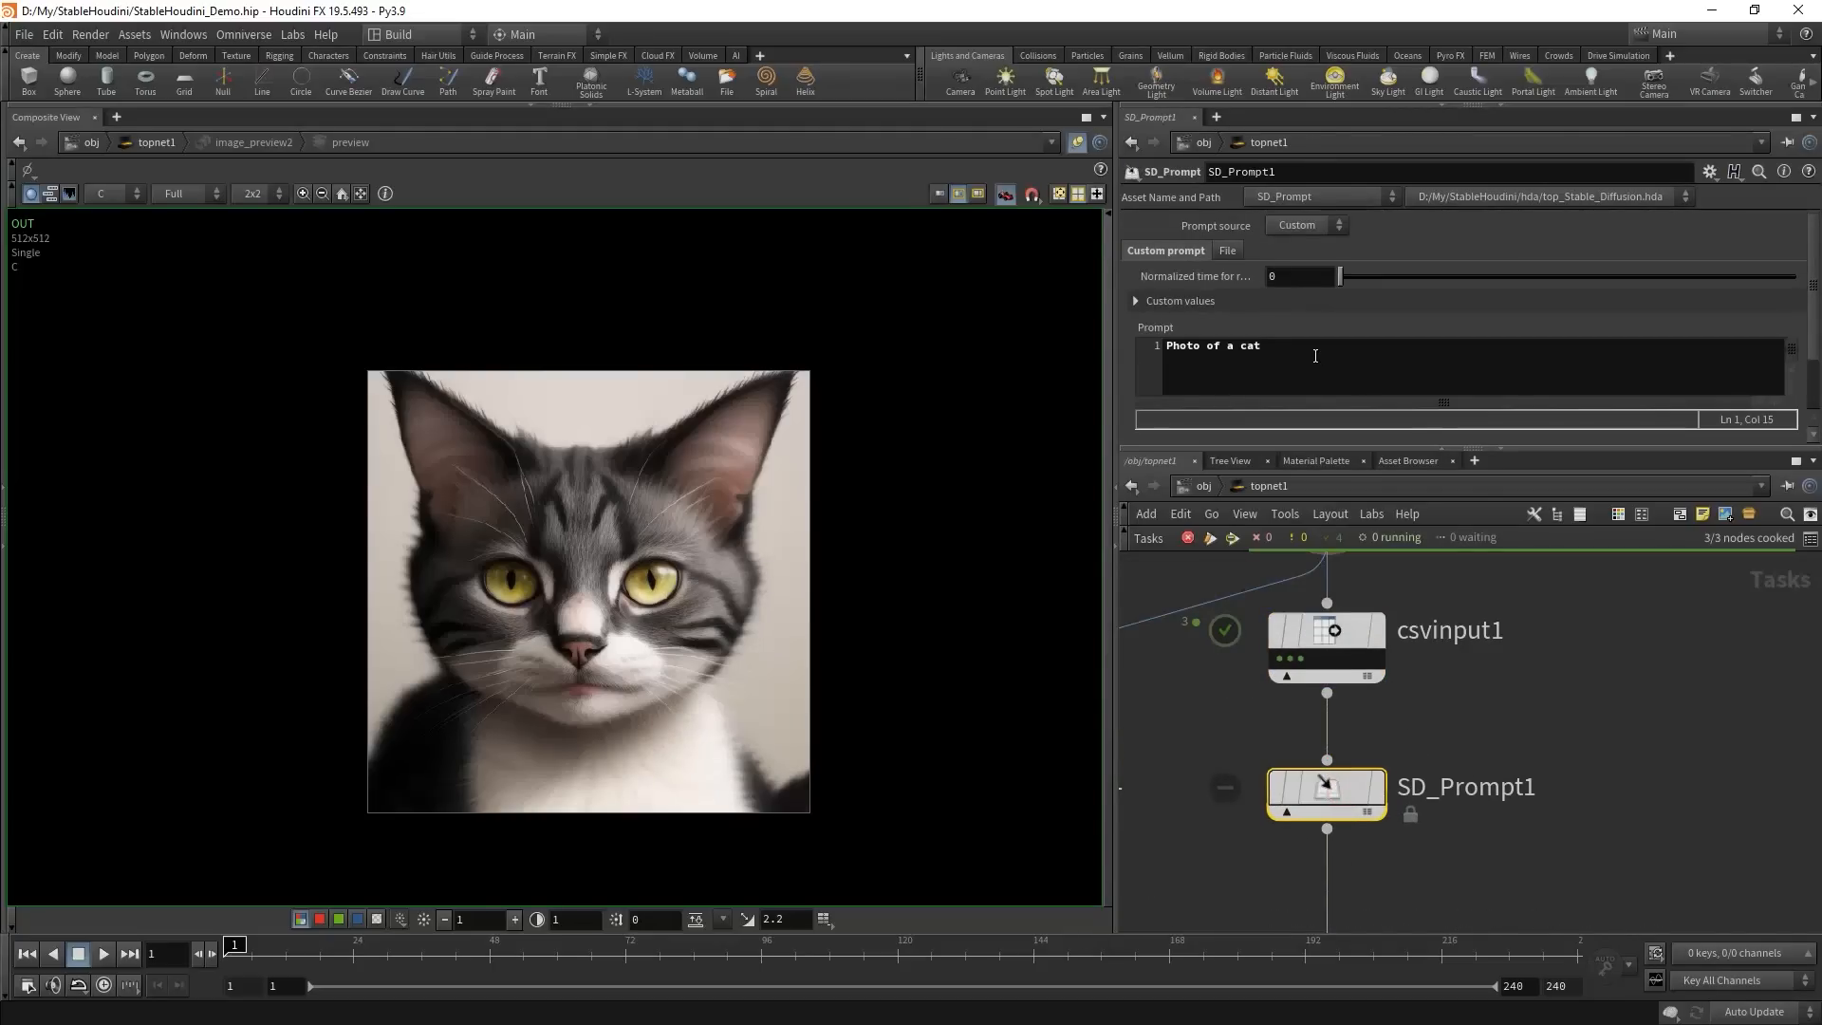
key("ctrl+a")
type("by ")
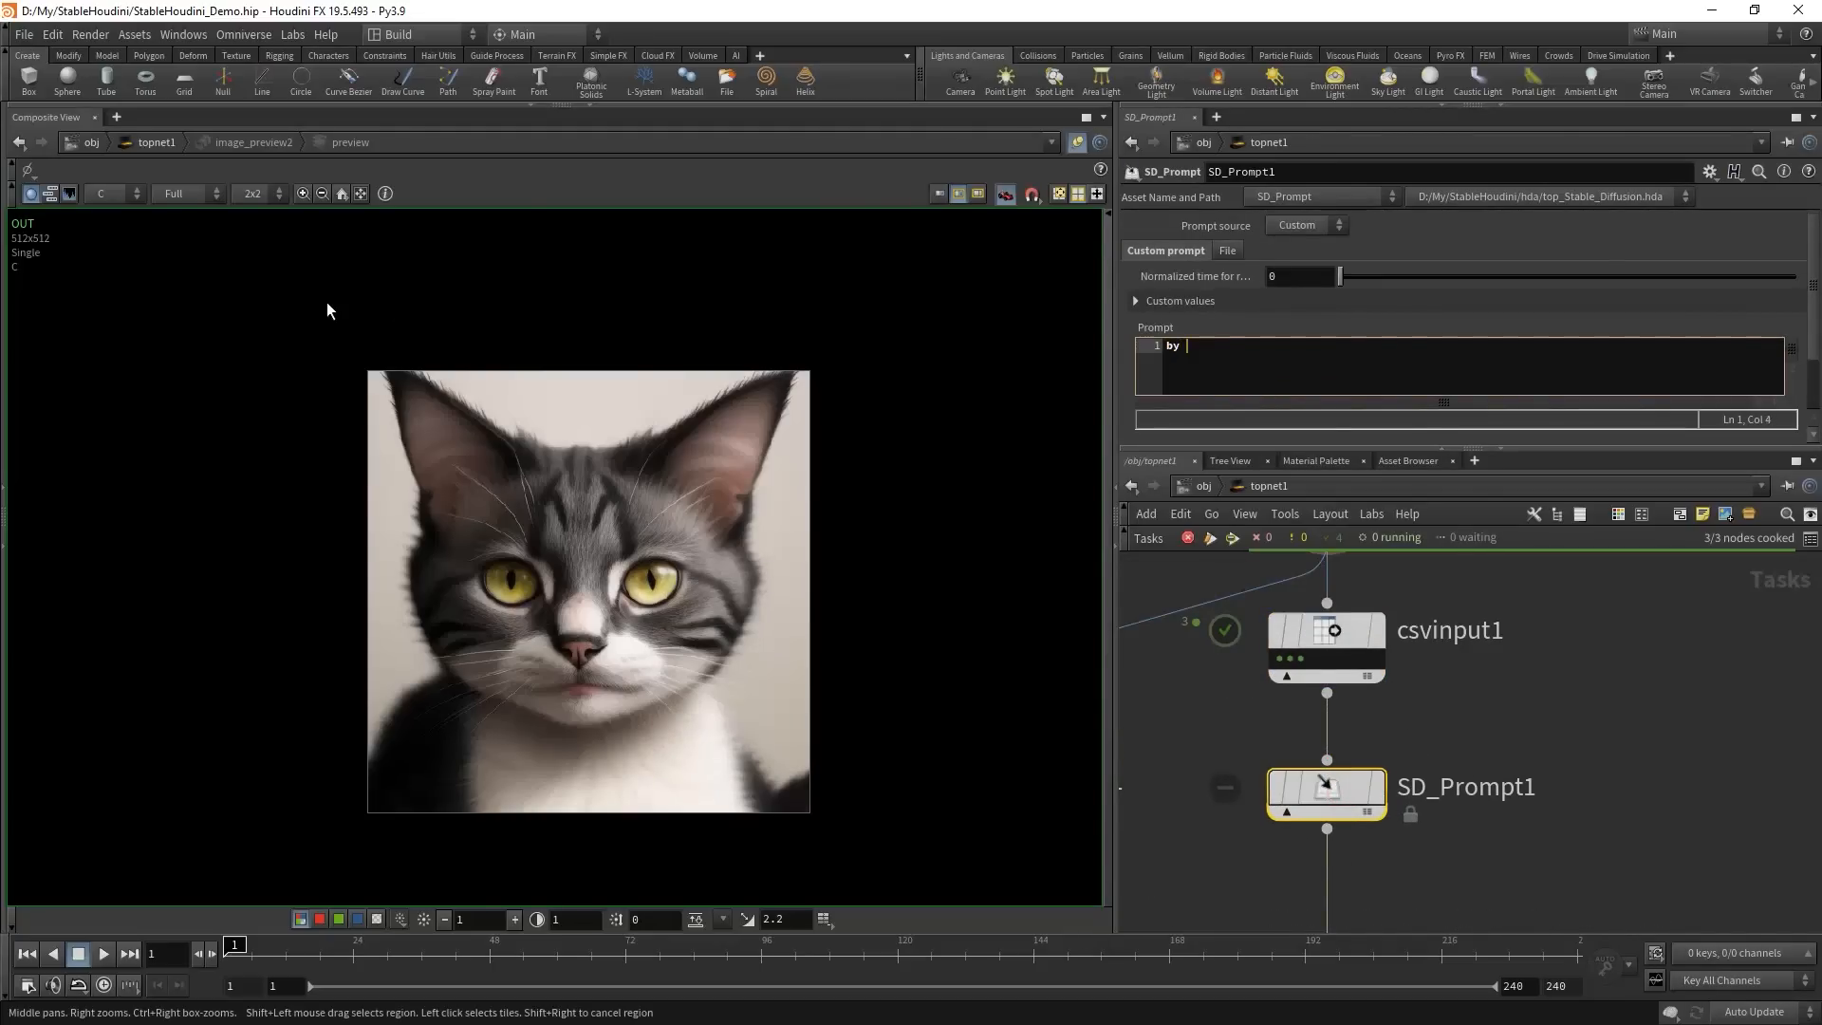
type("Greg Rutkowski")
left_click(1535, 875)
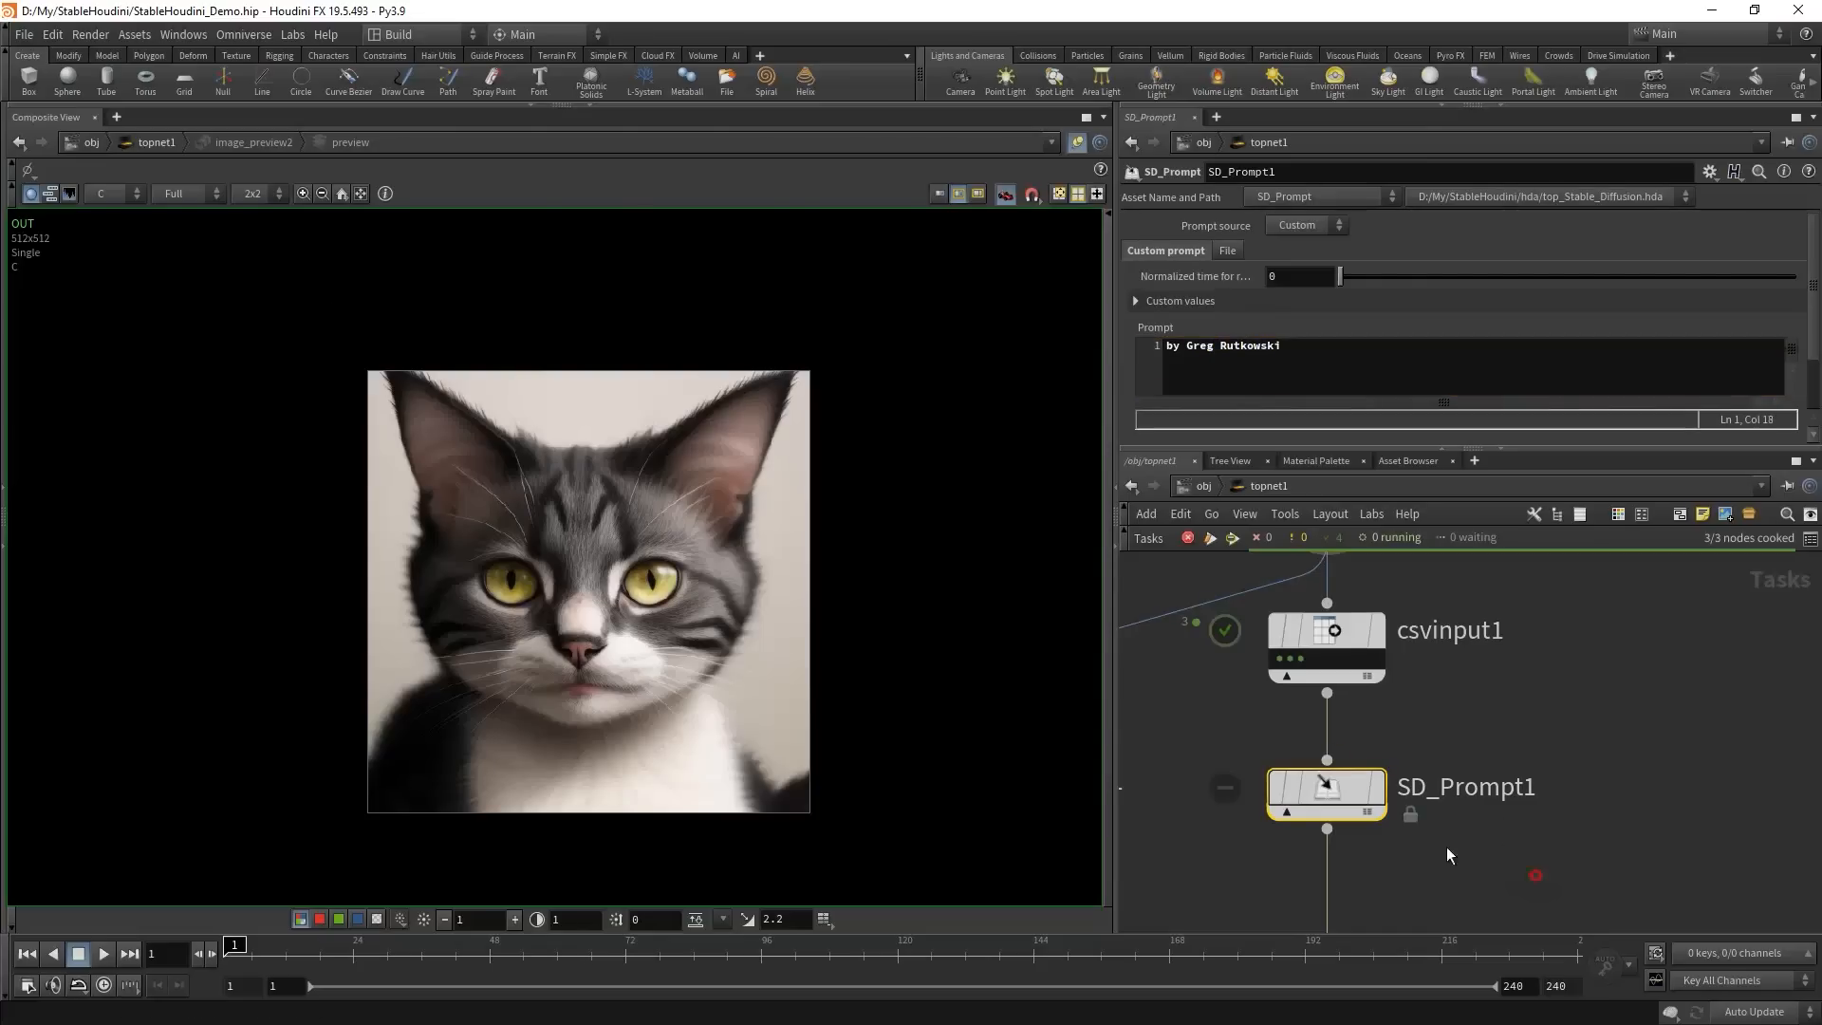
- Cook SD_Prompt1 and inspect the combined prompt on each of its work items
key("shift+v")
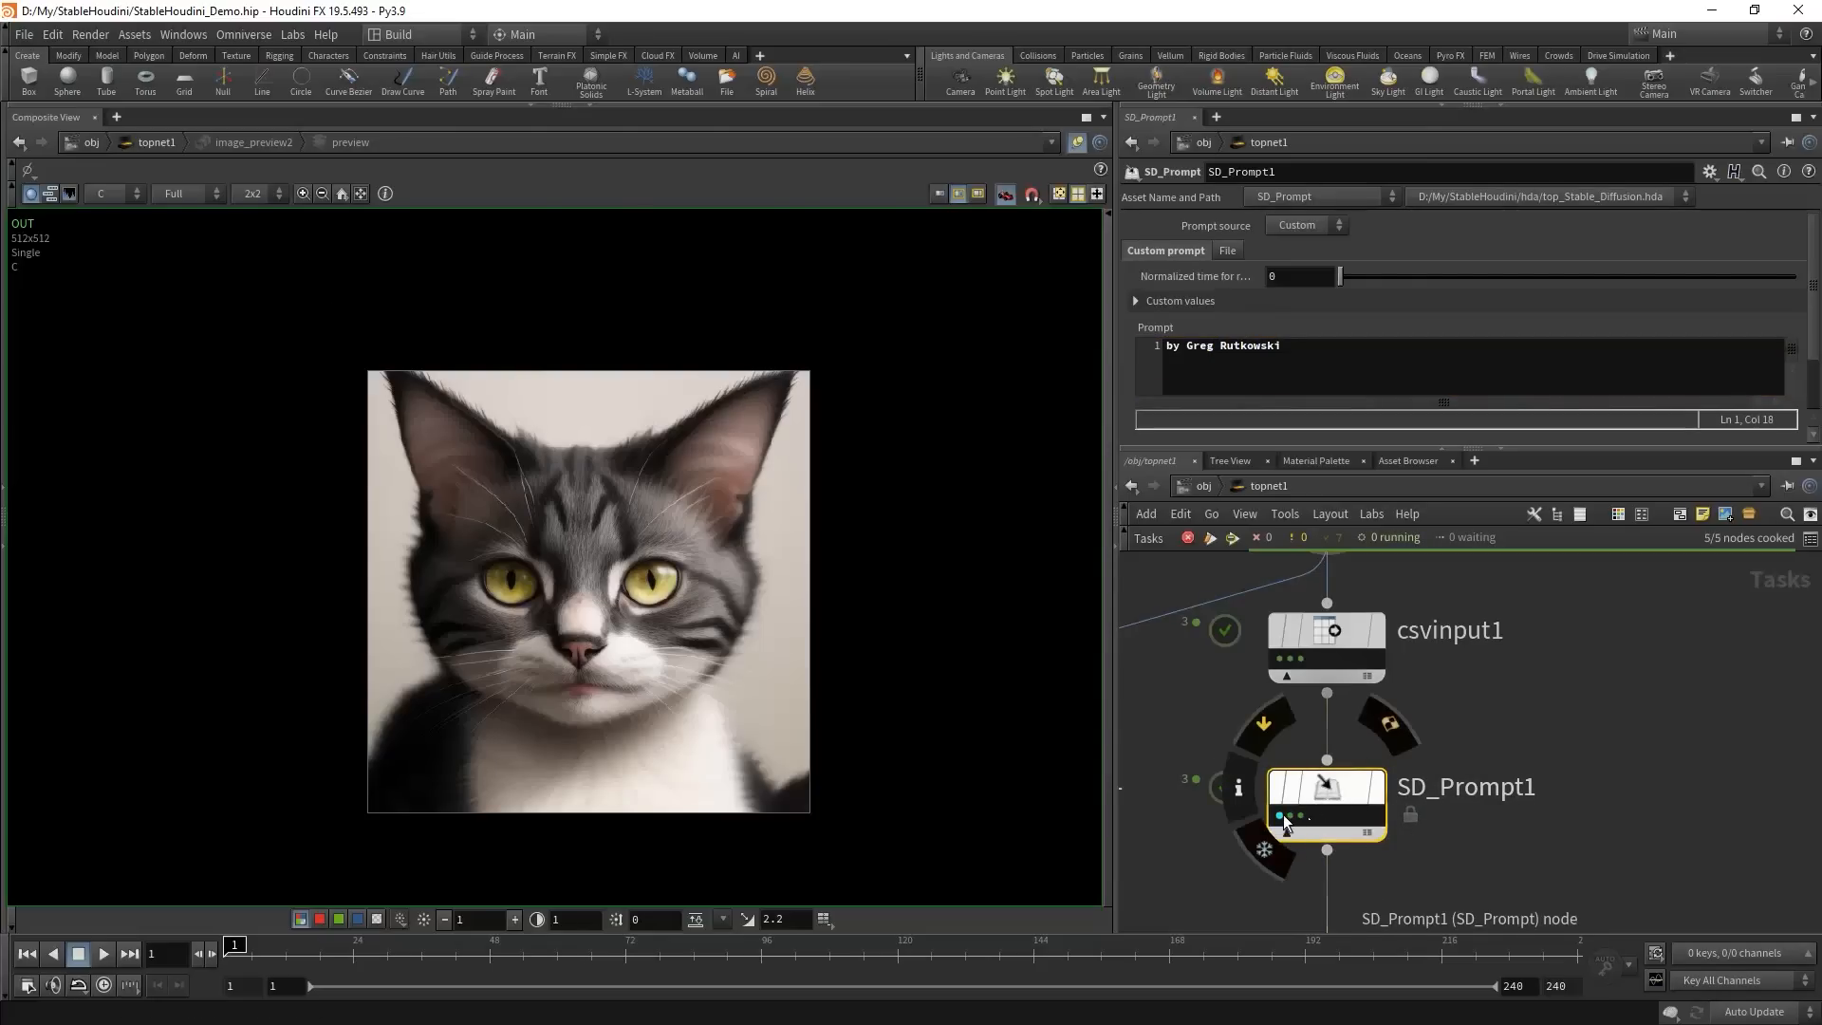
scroll(1282, 814, "down", 1)
middle_click(1283, 814)
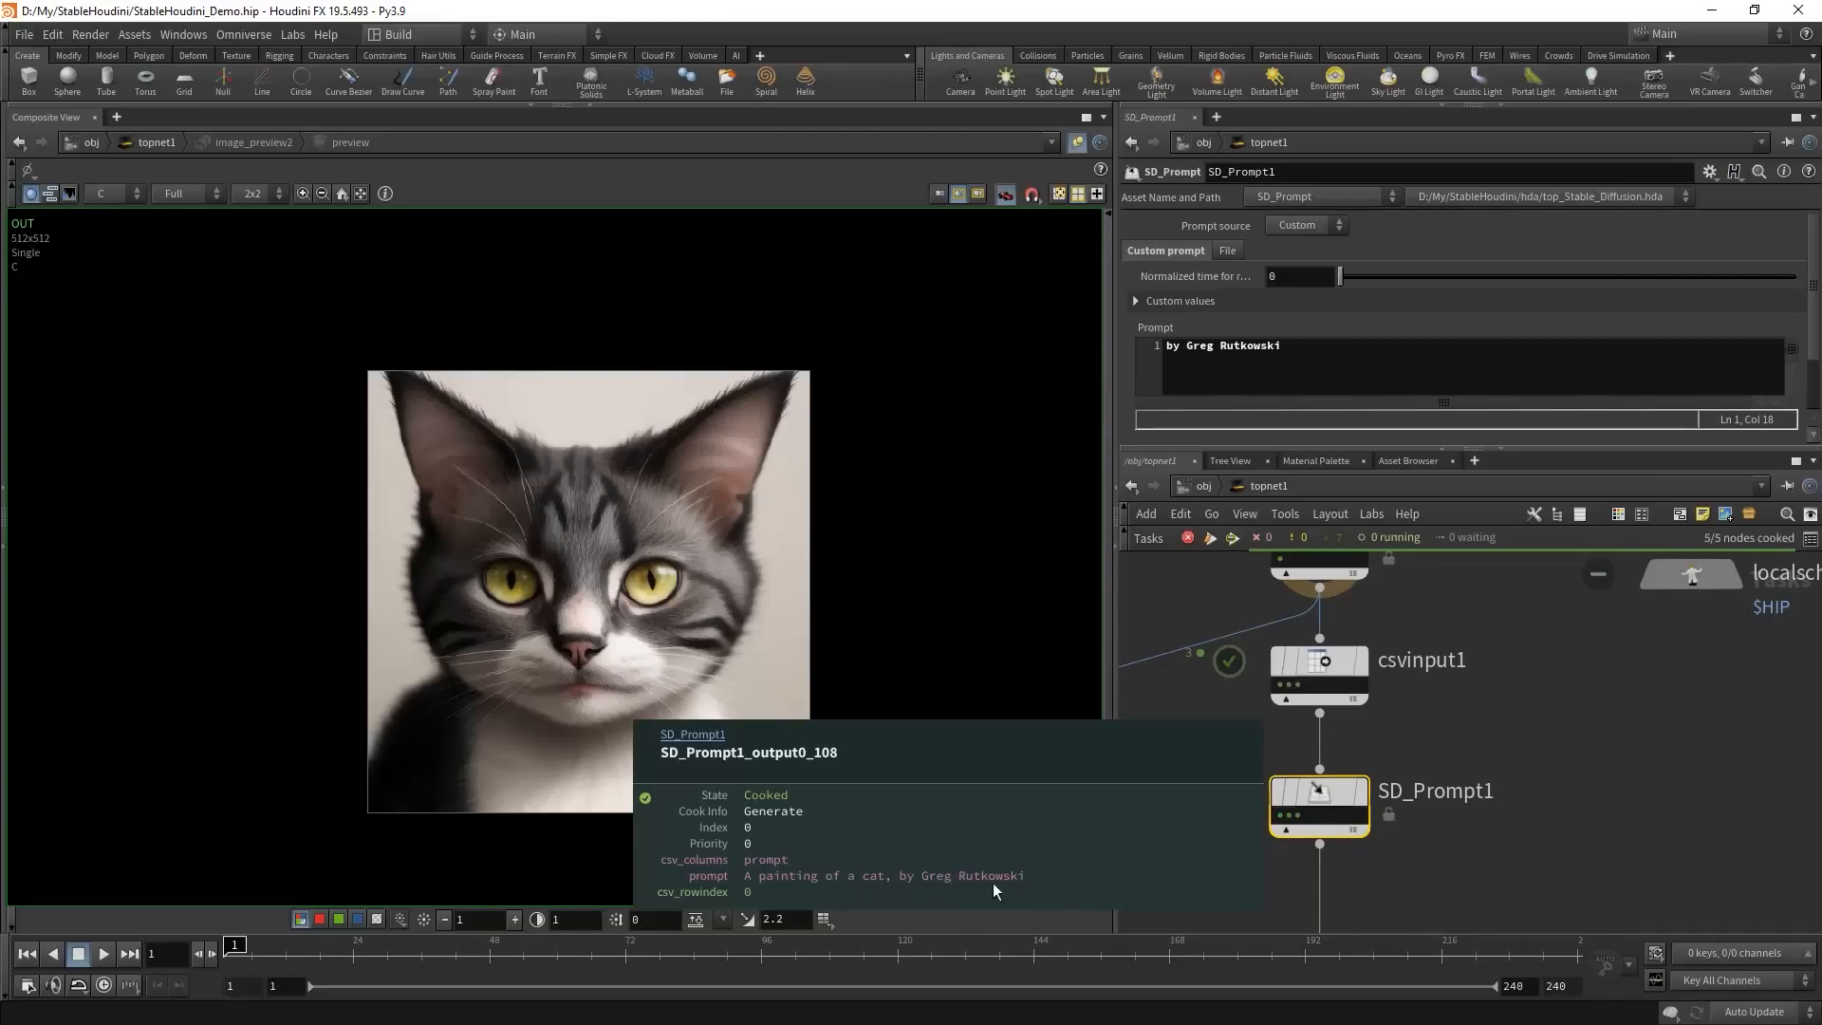
left_click(1288, 816)
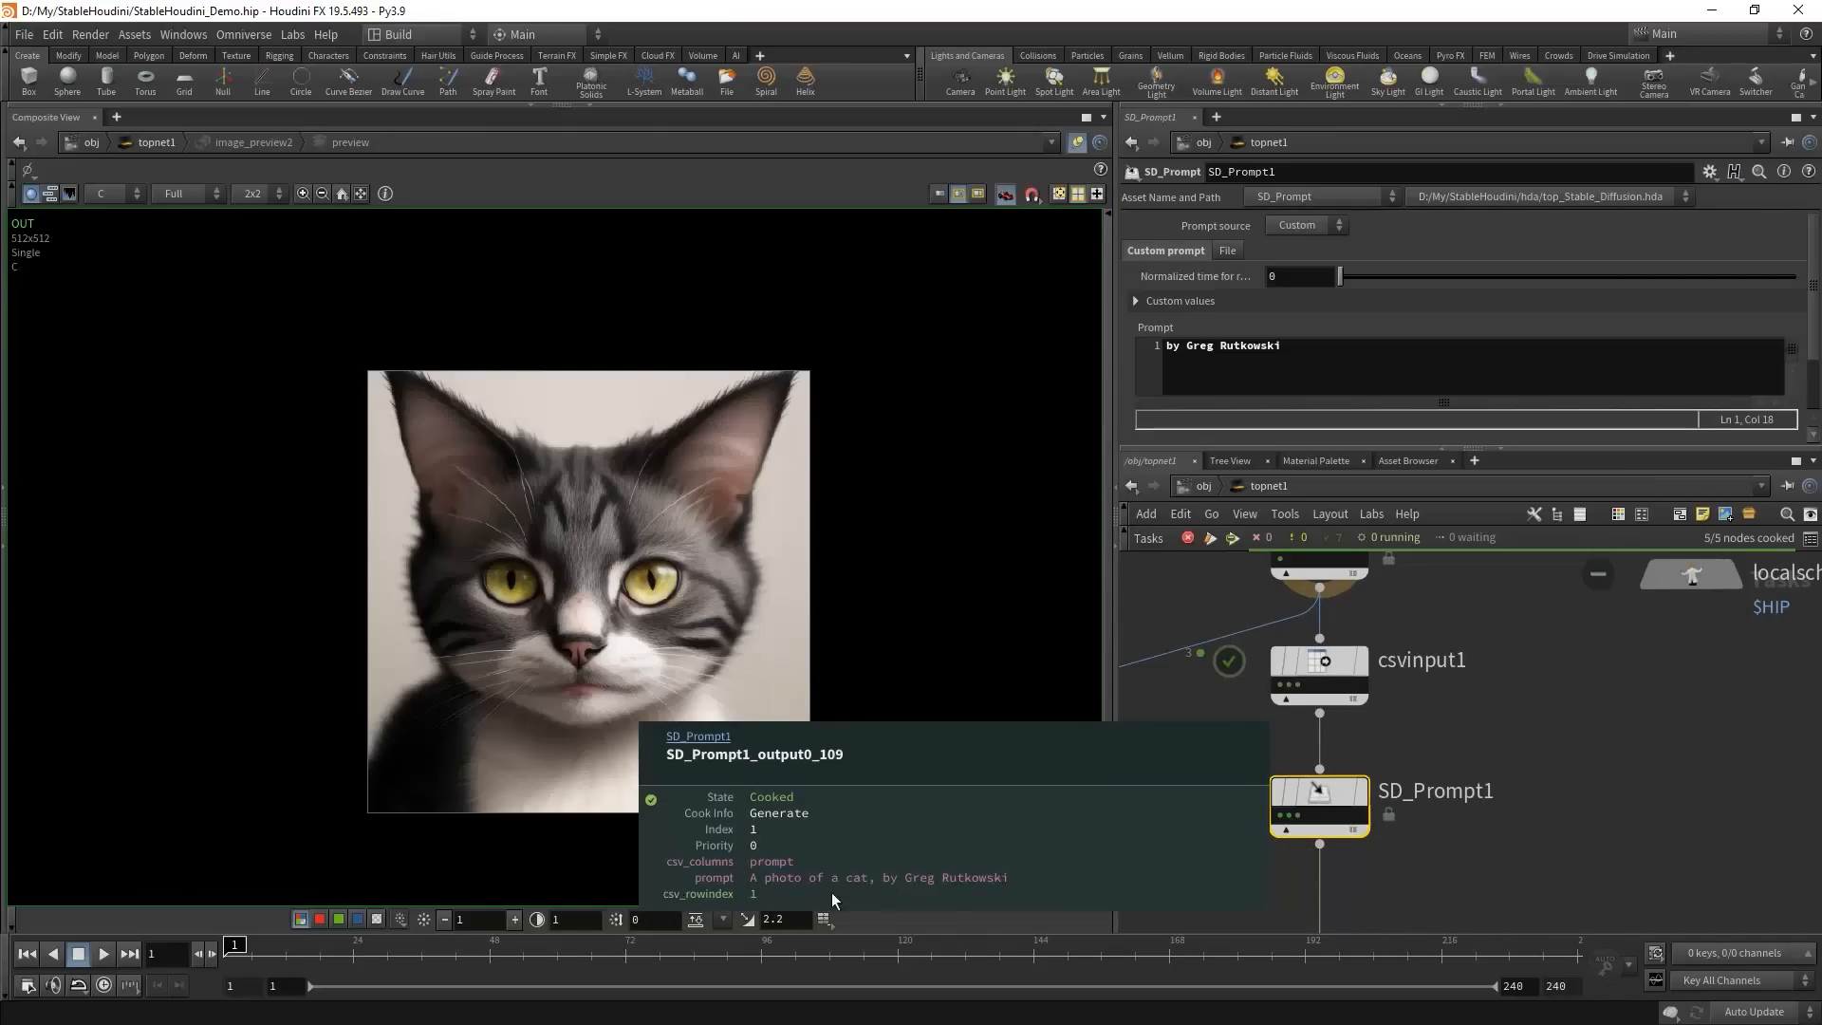
left_click(1297, 816)
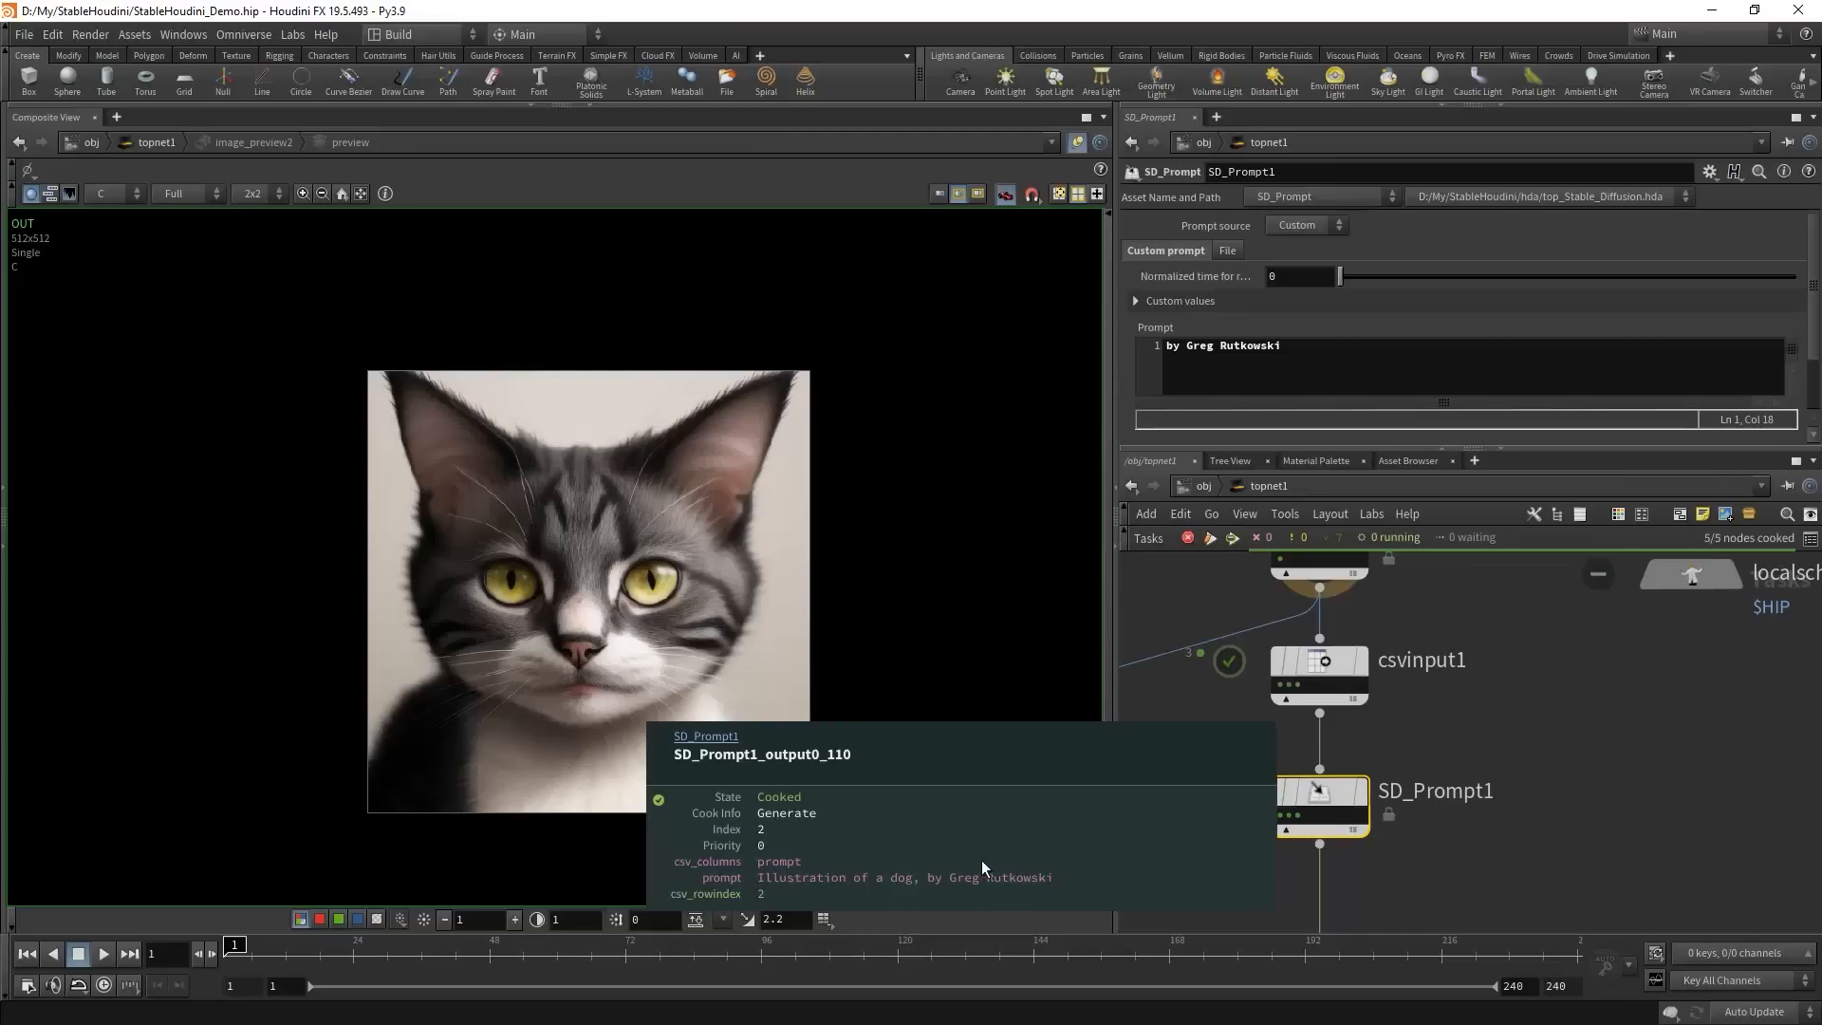
left_click_drag(1447, 712, 1226, 660)
left_click_drag(1222, 731, 1415, 861)
- Clear SD_Prompt1's separation symbol and check the prompt on its work items again
scroll(1625, 310, "down", 2)
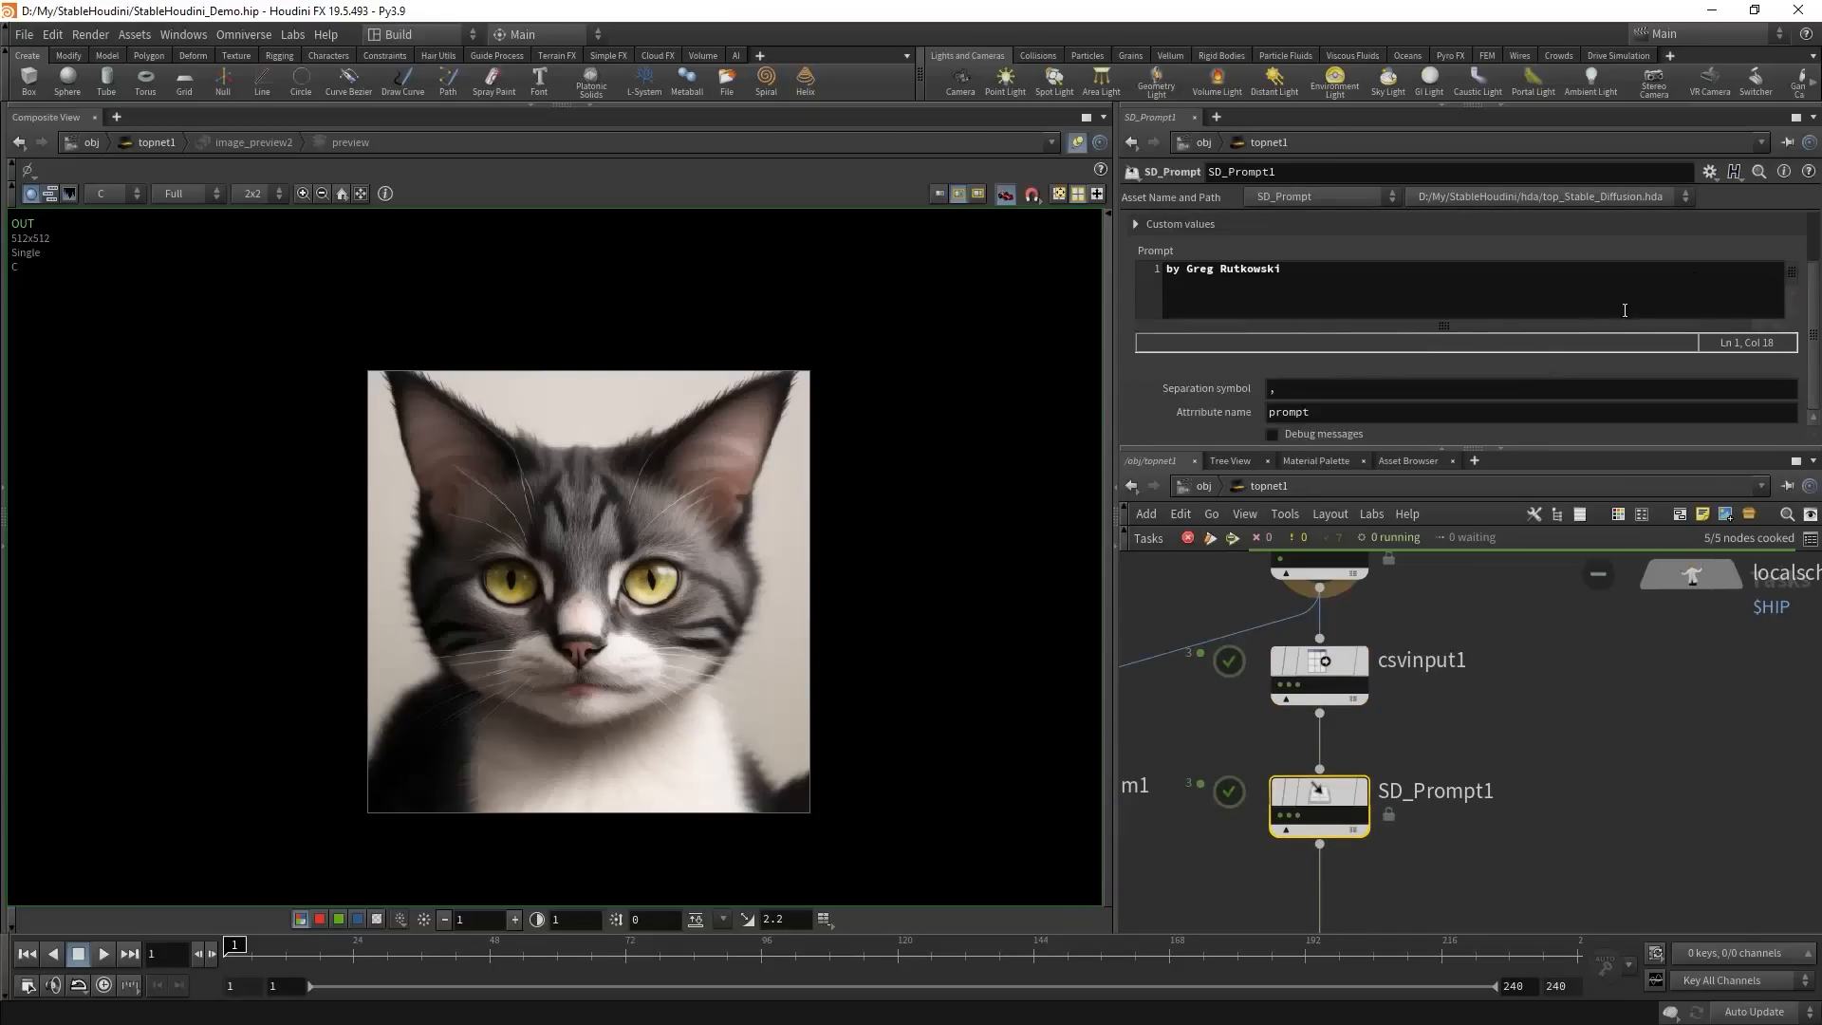
left_click(1311, 392)
left_click_drag(1313, 390, 1175, 388)
key("BackSpace")
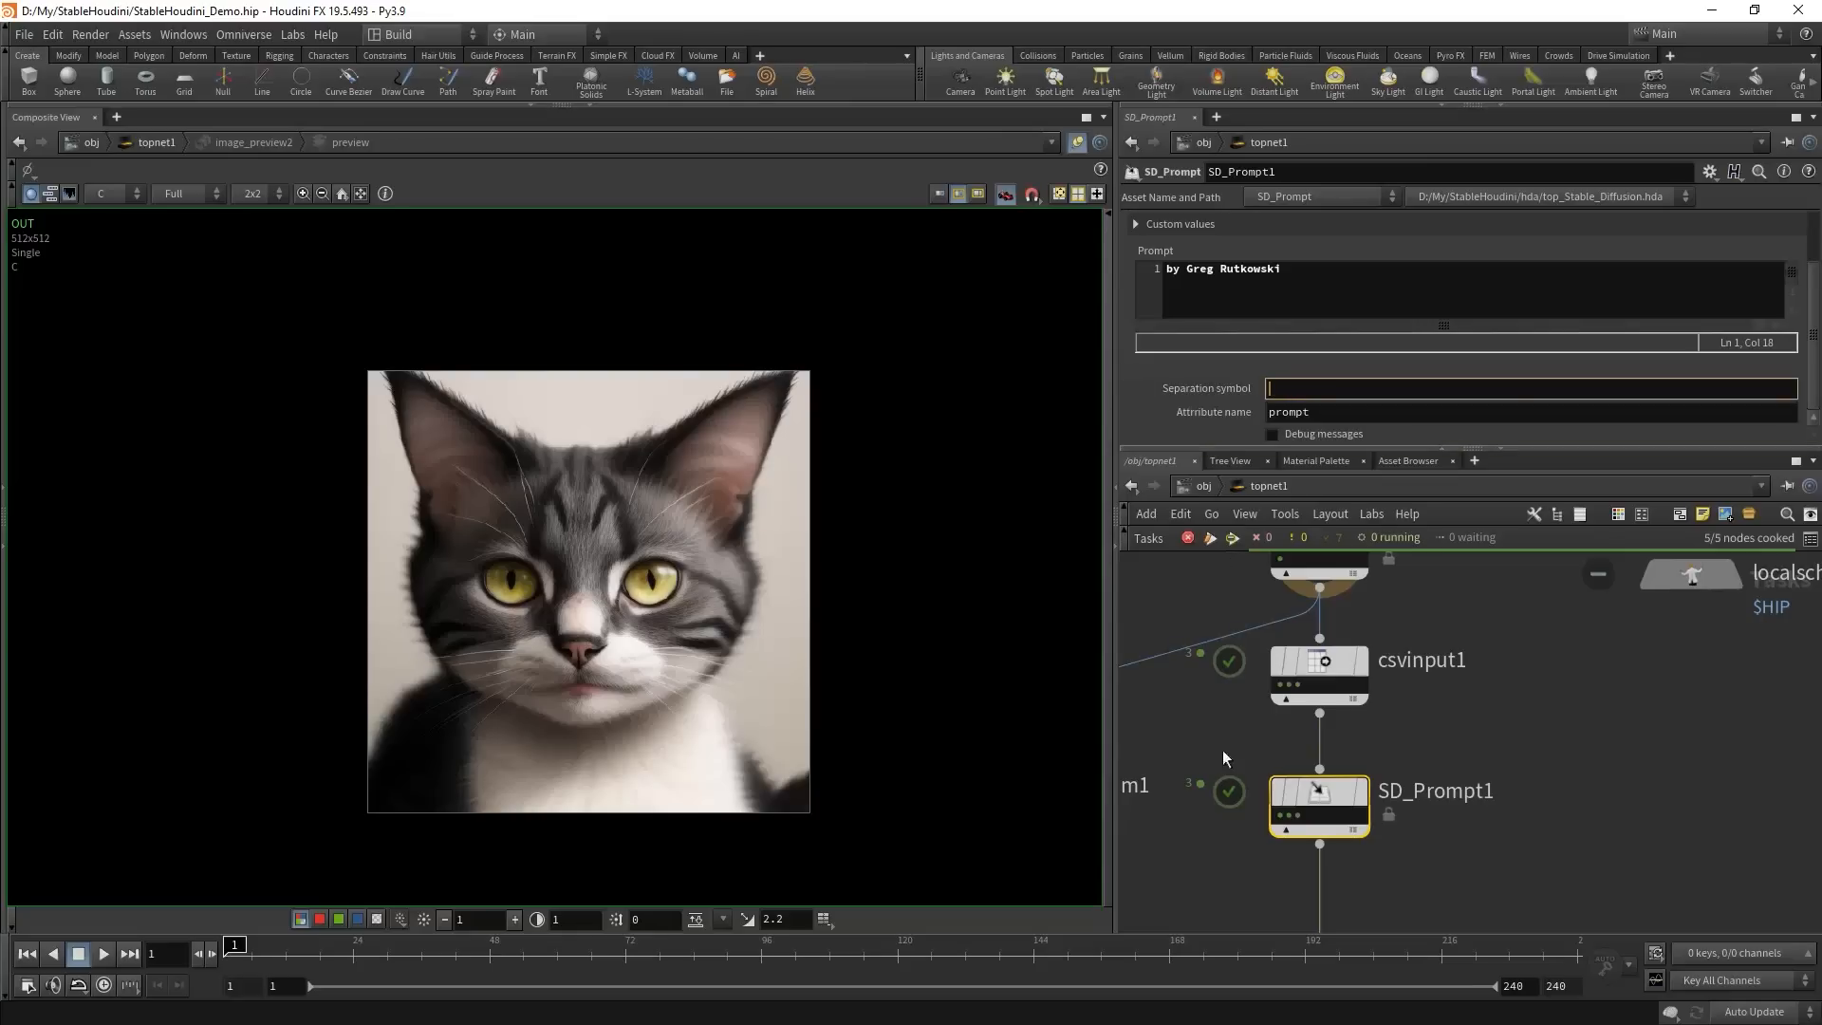
scroll(1300, 816, "down", 1)
left_click(1307, 818)
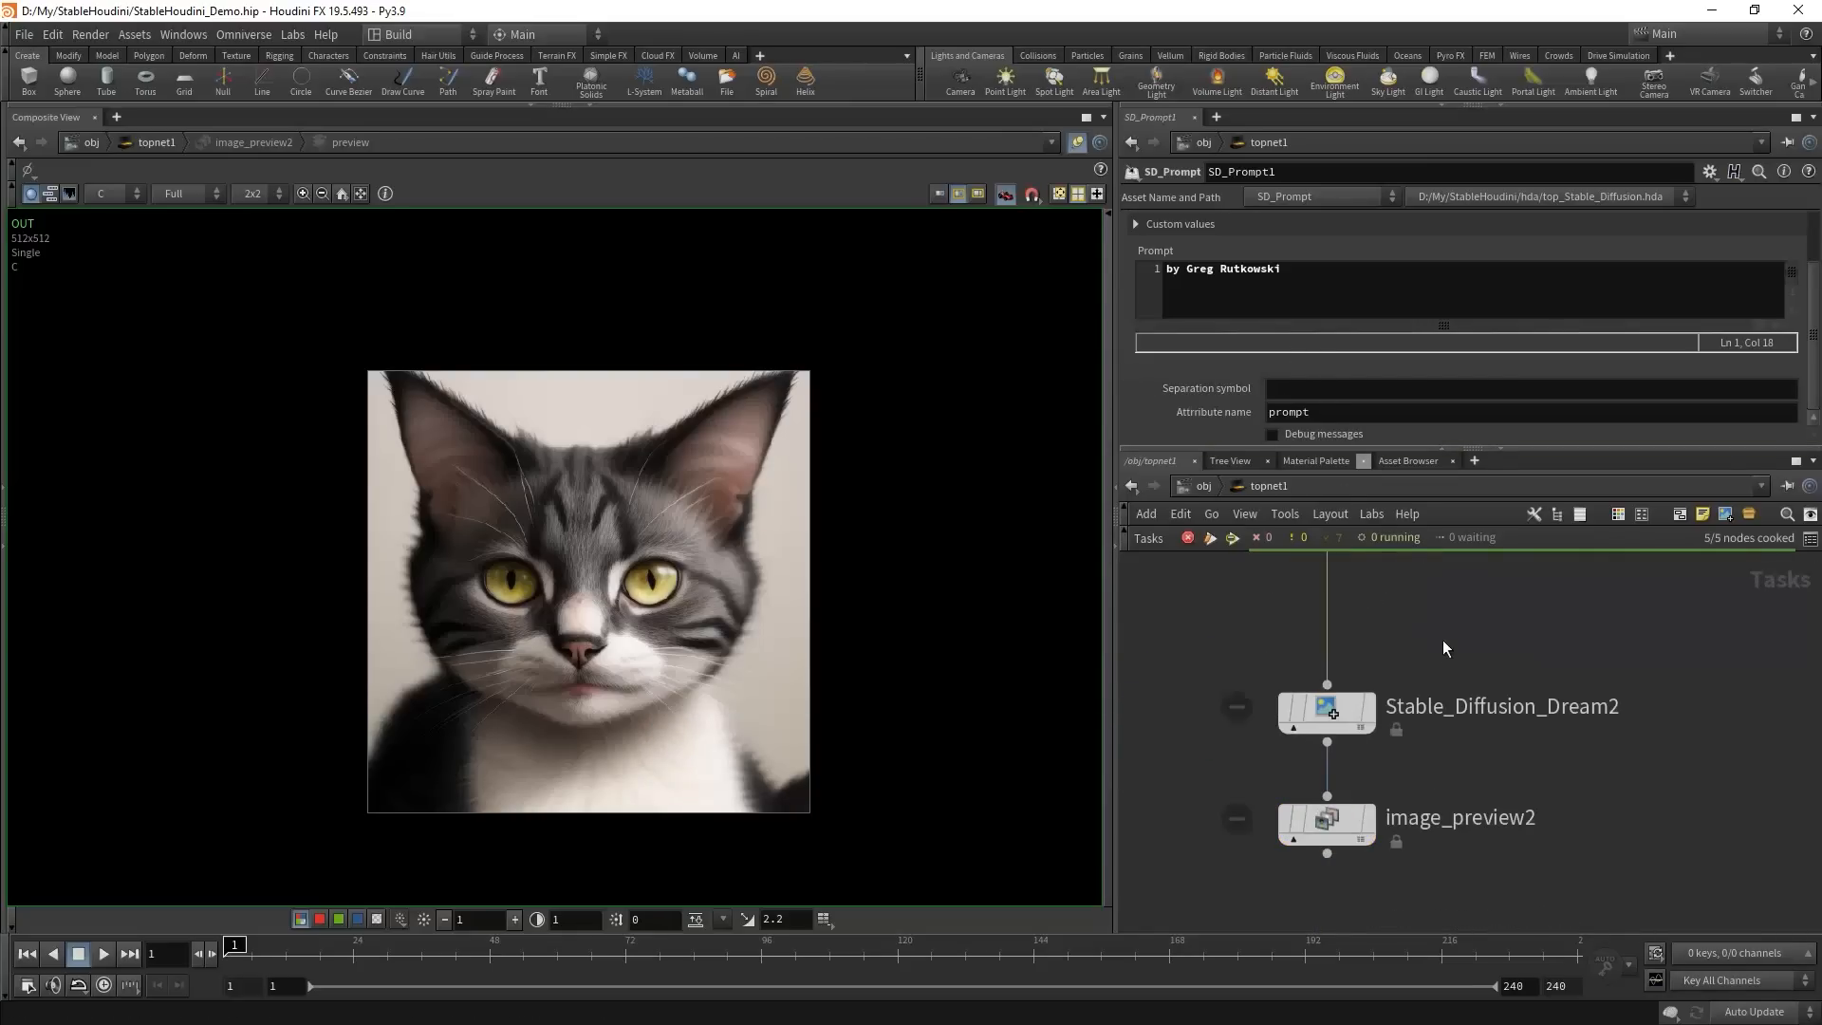
- Insert a copy of SD_Prompt1 between SD_Prompt1 and Stable_Diffusion_Dream2
scroll(1442, 641, "down", 3)
middle_click_drag(1440, 646, 1392, 783)
scroll(1393, 773, "up", 2)
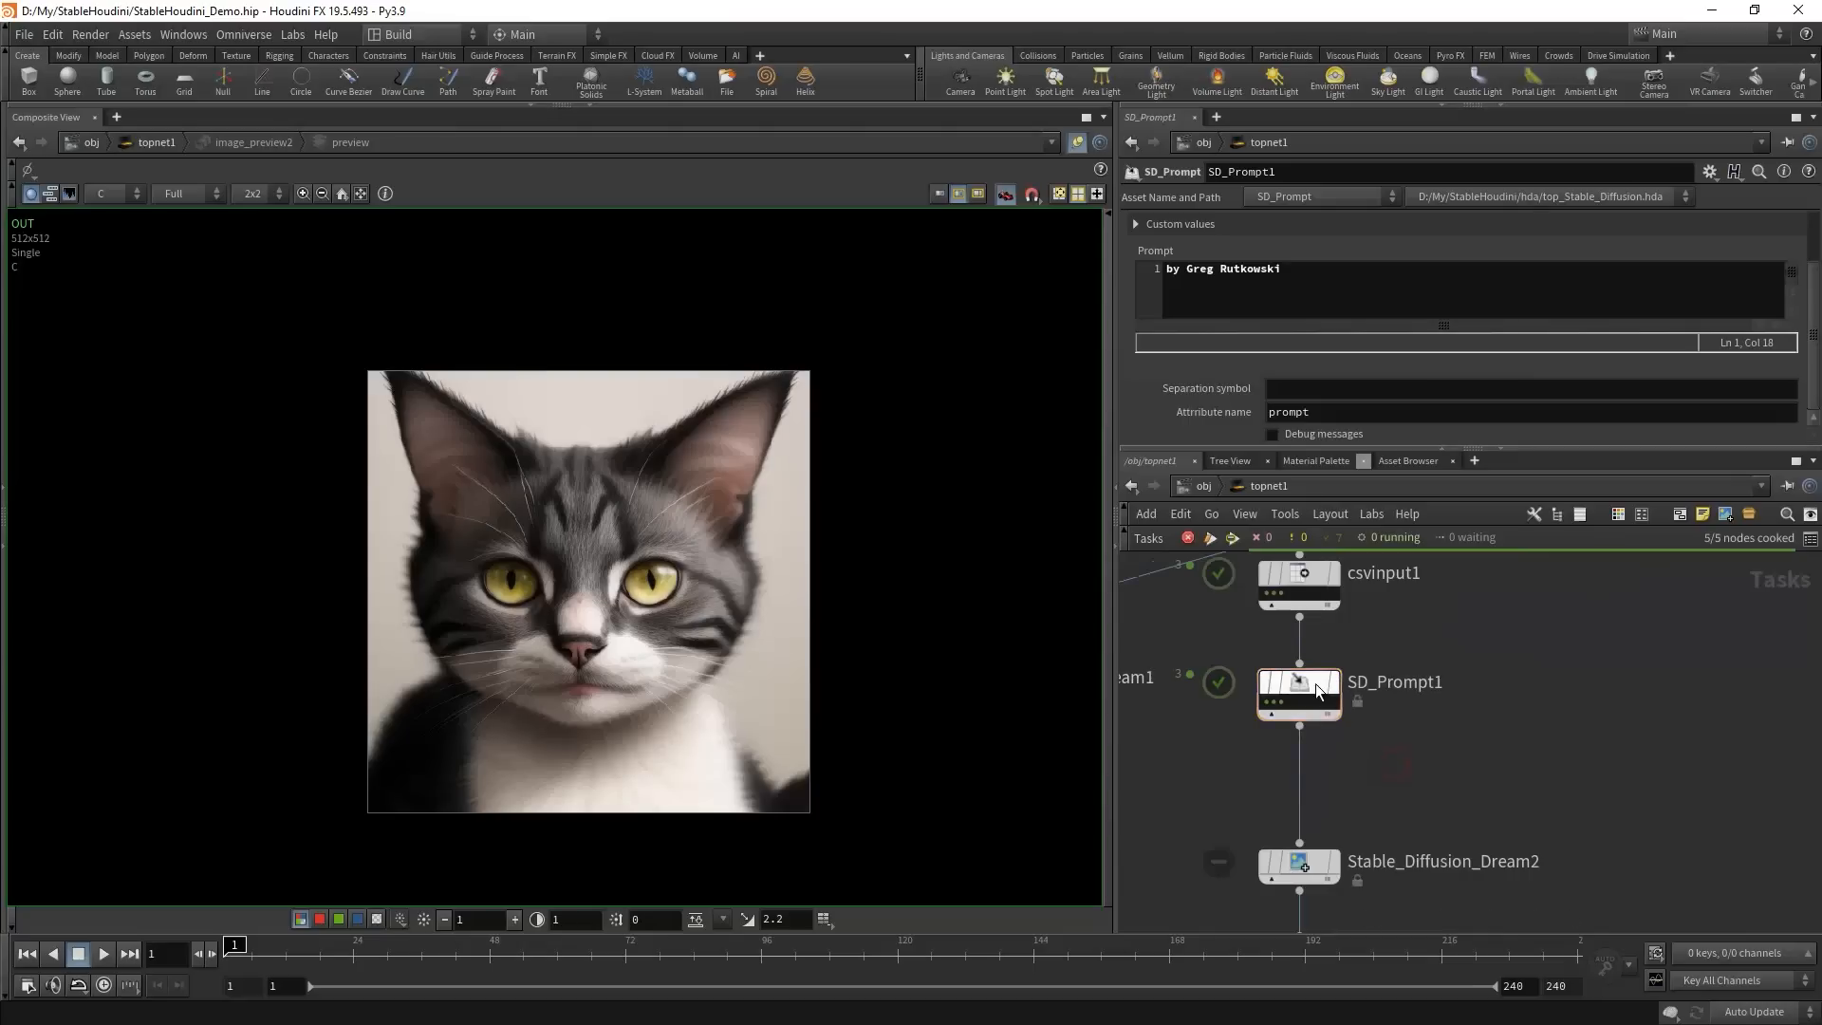
left_click_drag(1314, 683, 1310, 811, "alt")
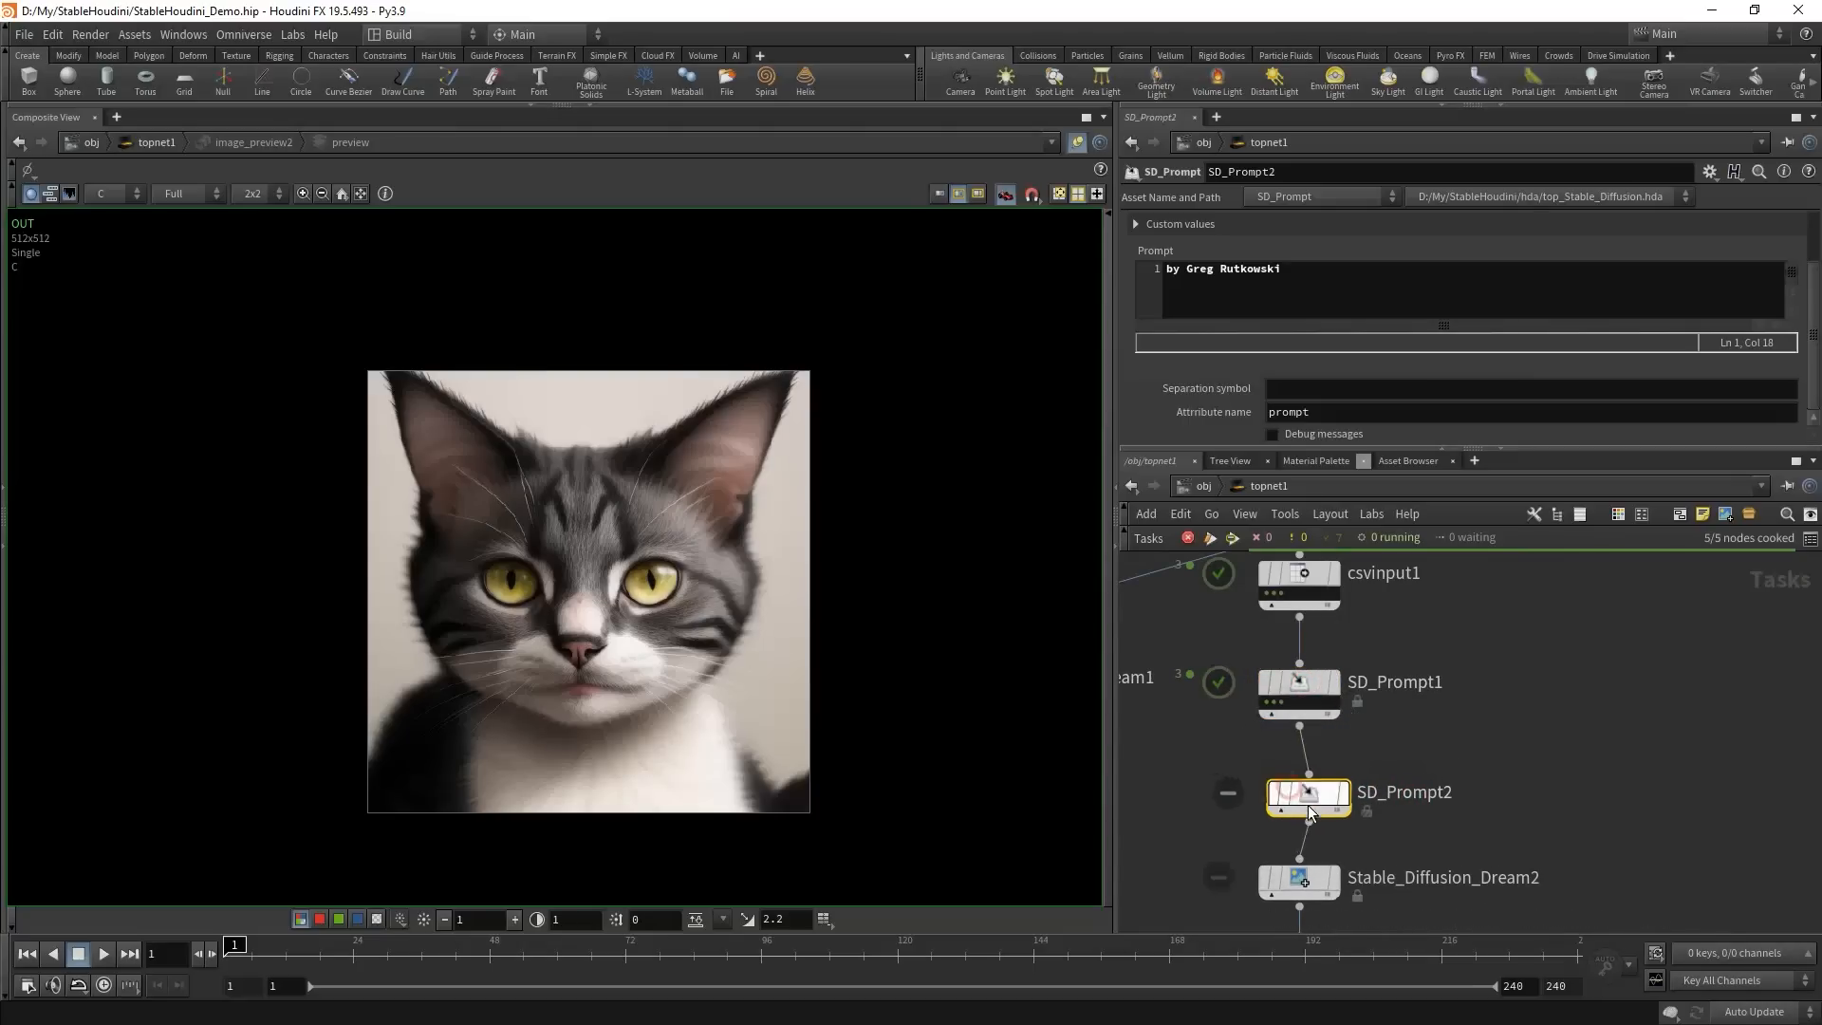
- Set SD_Prompt2's attribute name to negprompt and replace its prompt with "blurry"
double_click(1362, 416)
type("negprompt")
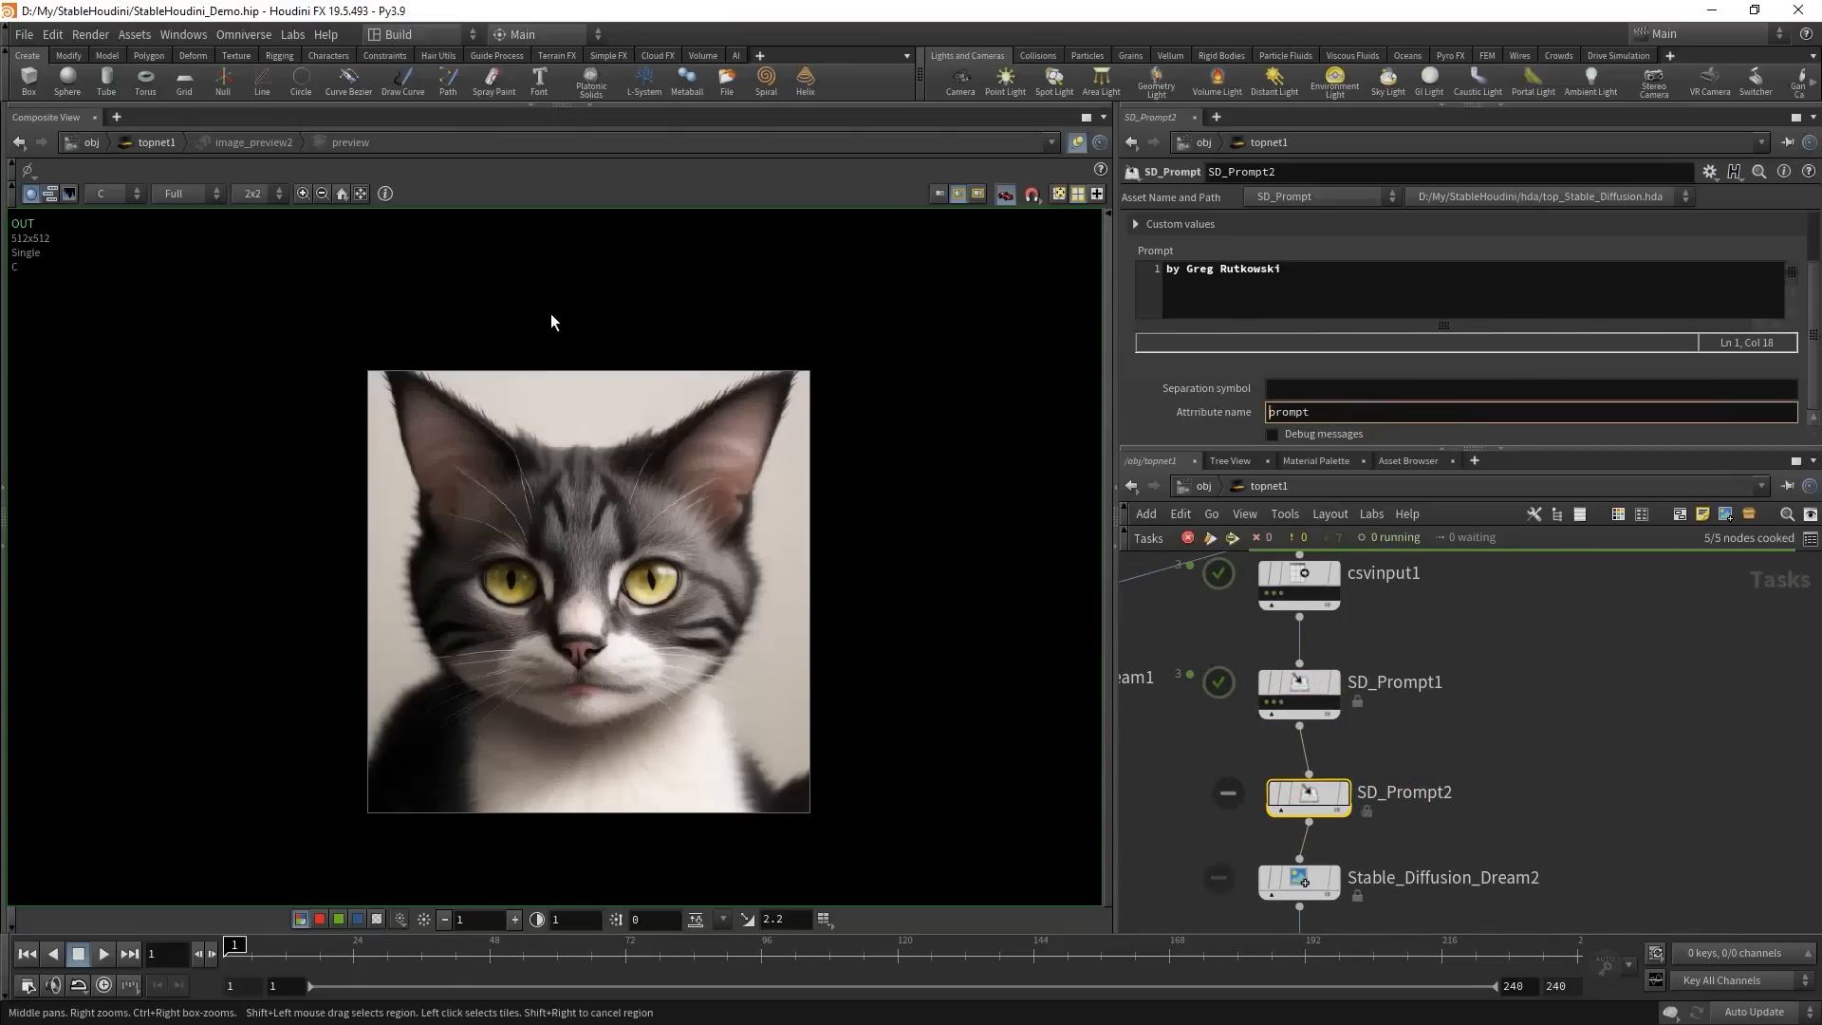
key("Return")
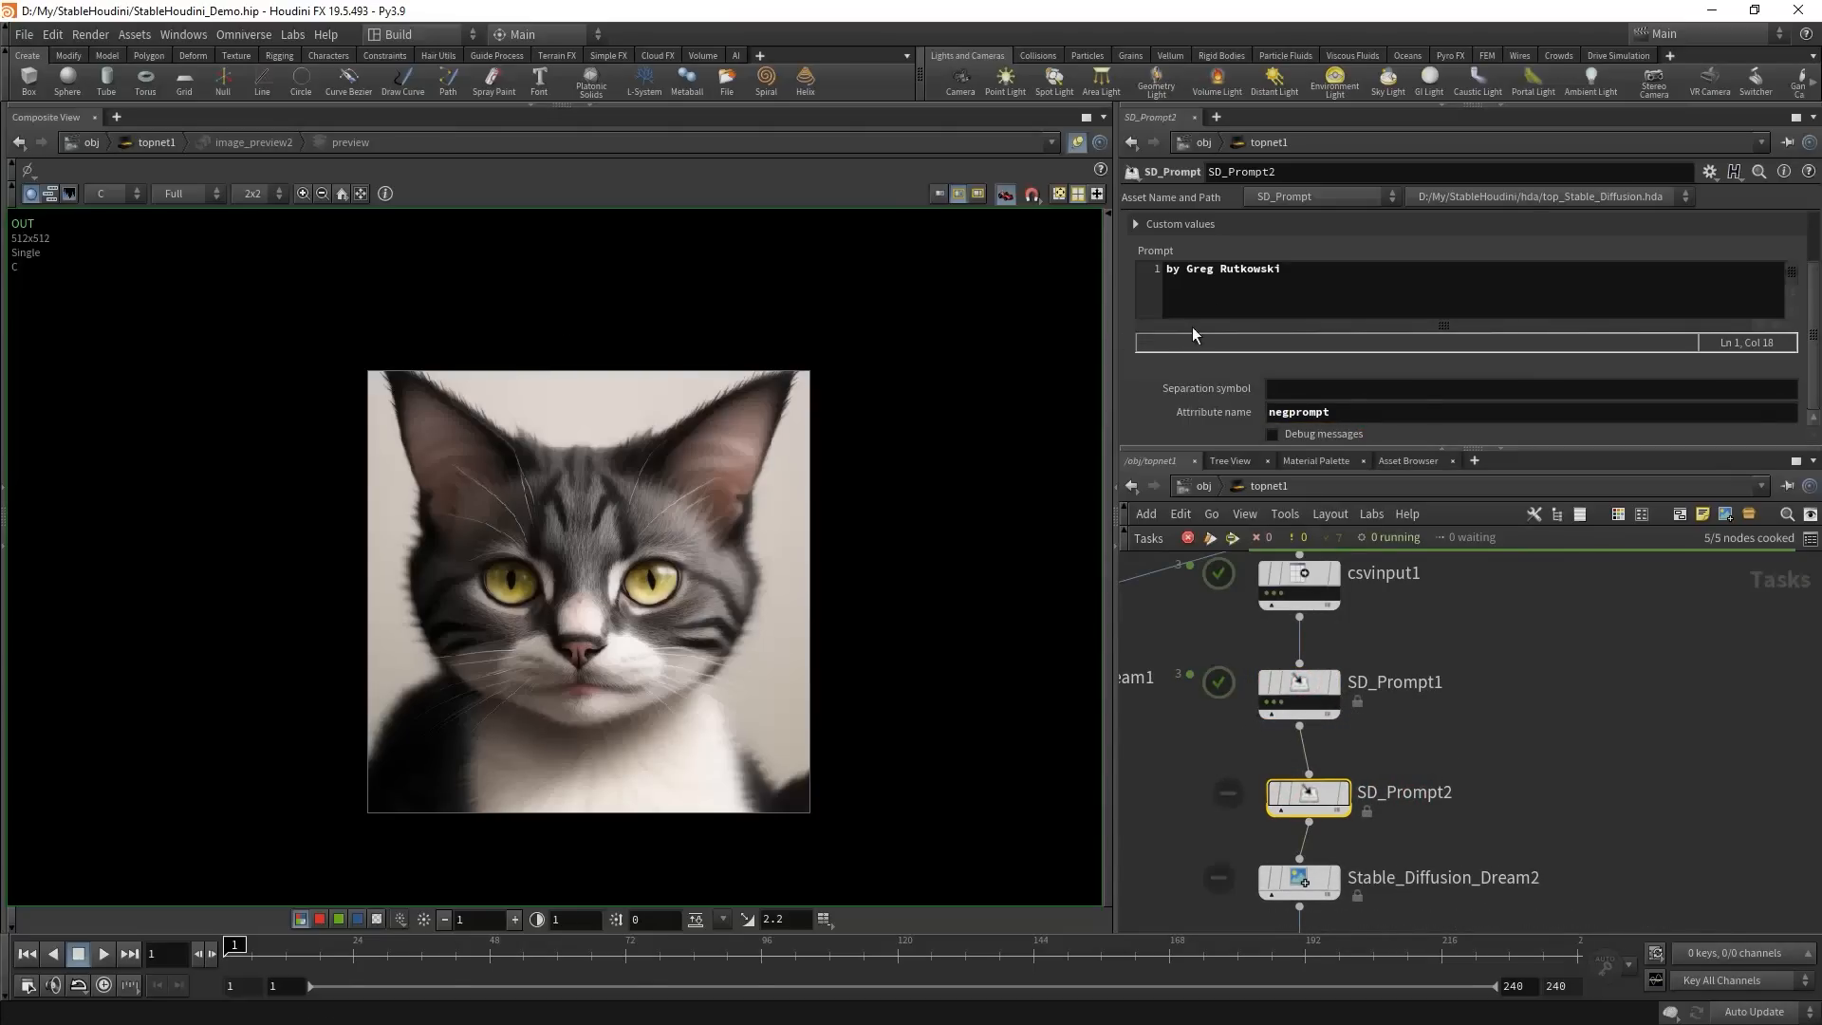
left_click_drag(1304, 266, 1150, 266)
type("blurry")
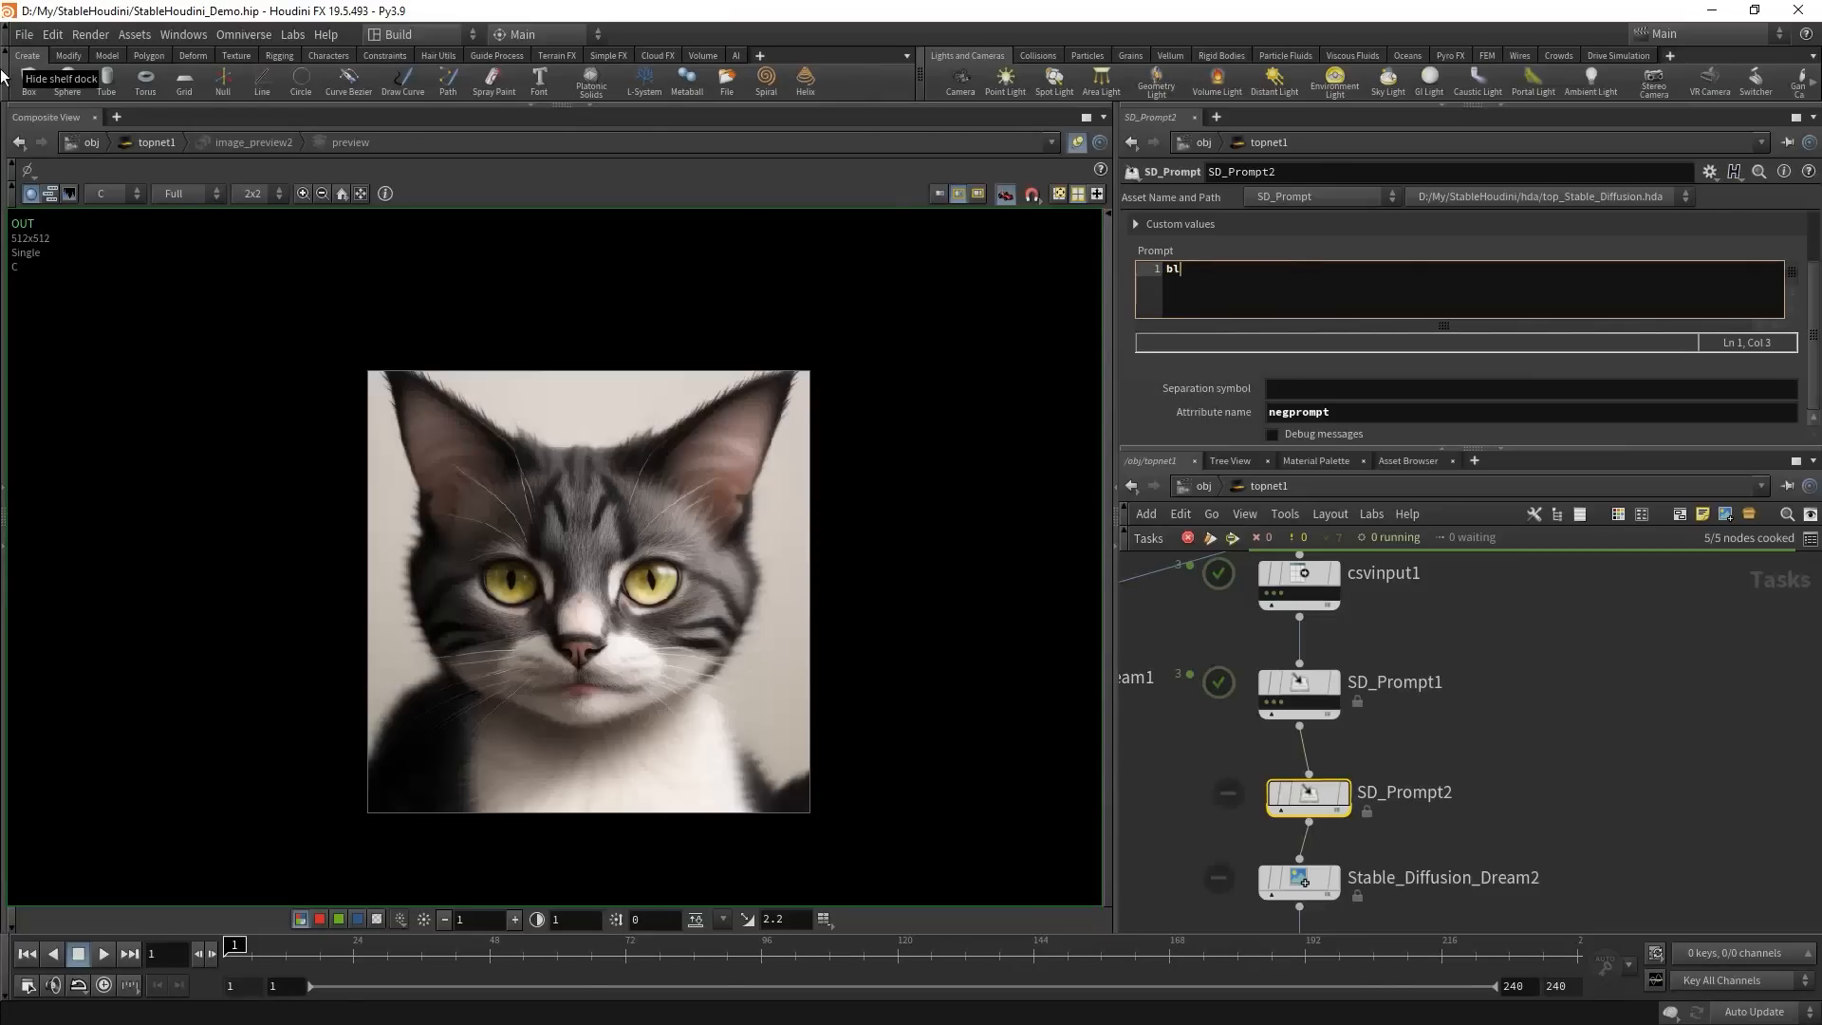
- Select Stable_Diffusion_Dream2, enlarge the parameter area and examine the attribute names in its expanded Prompt attributes section
scroll(1439, 788, "down", 2)
left_click_drag(1456, 826, 1314, 791)
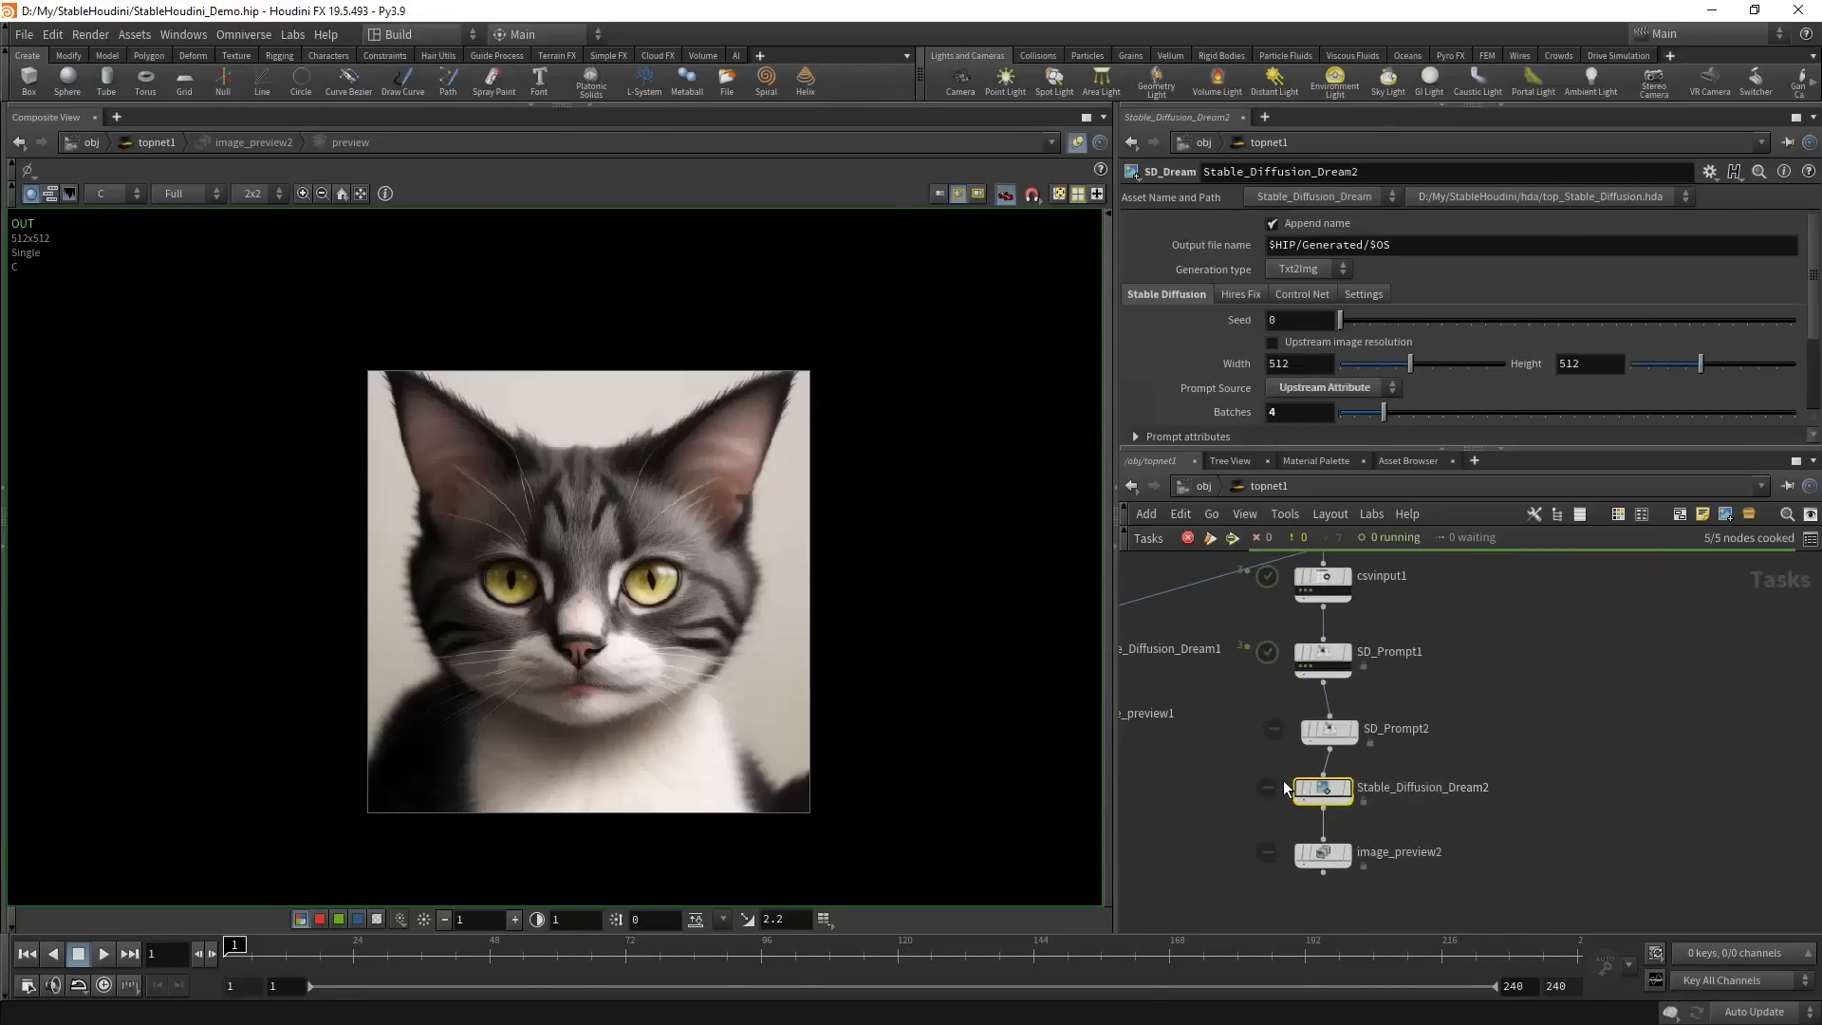
left_click_drag(1258, 583, 1258, 612)
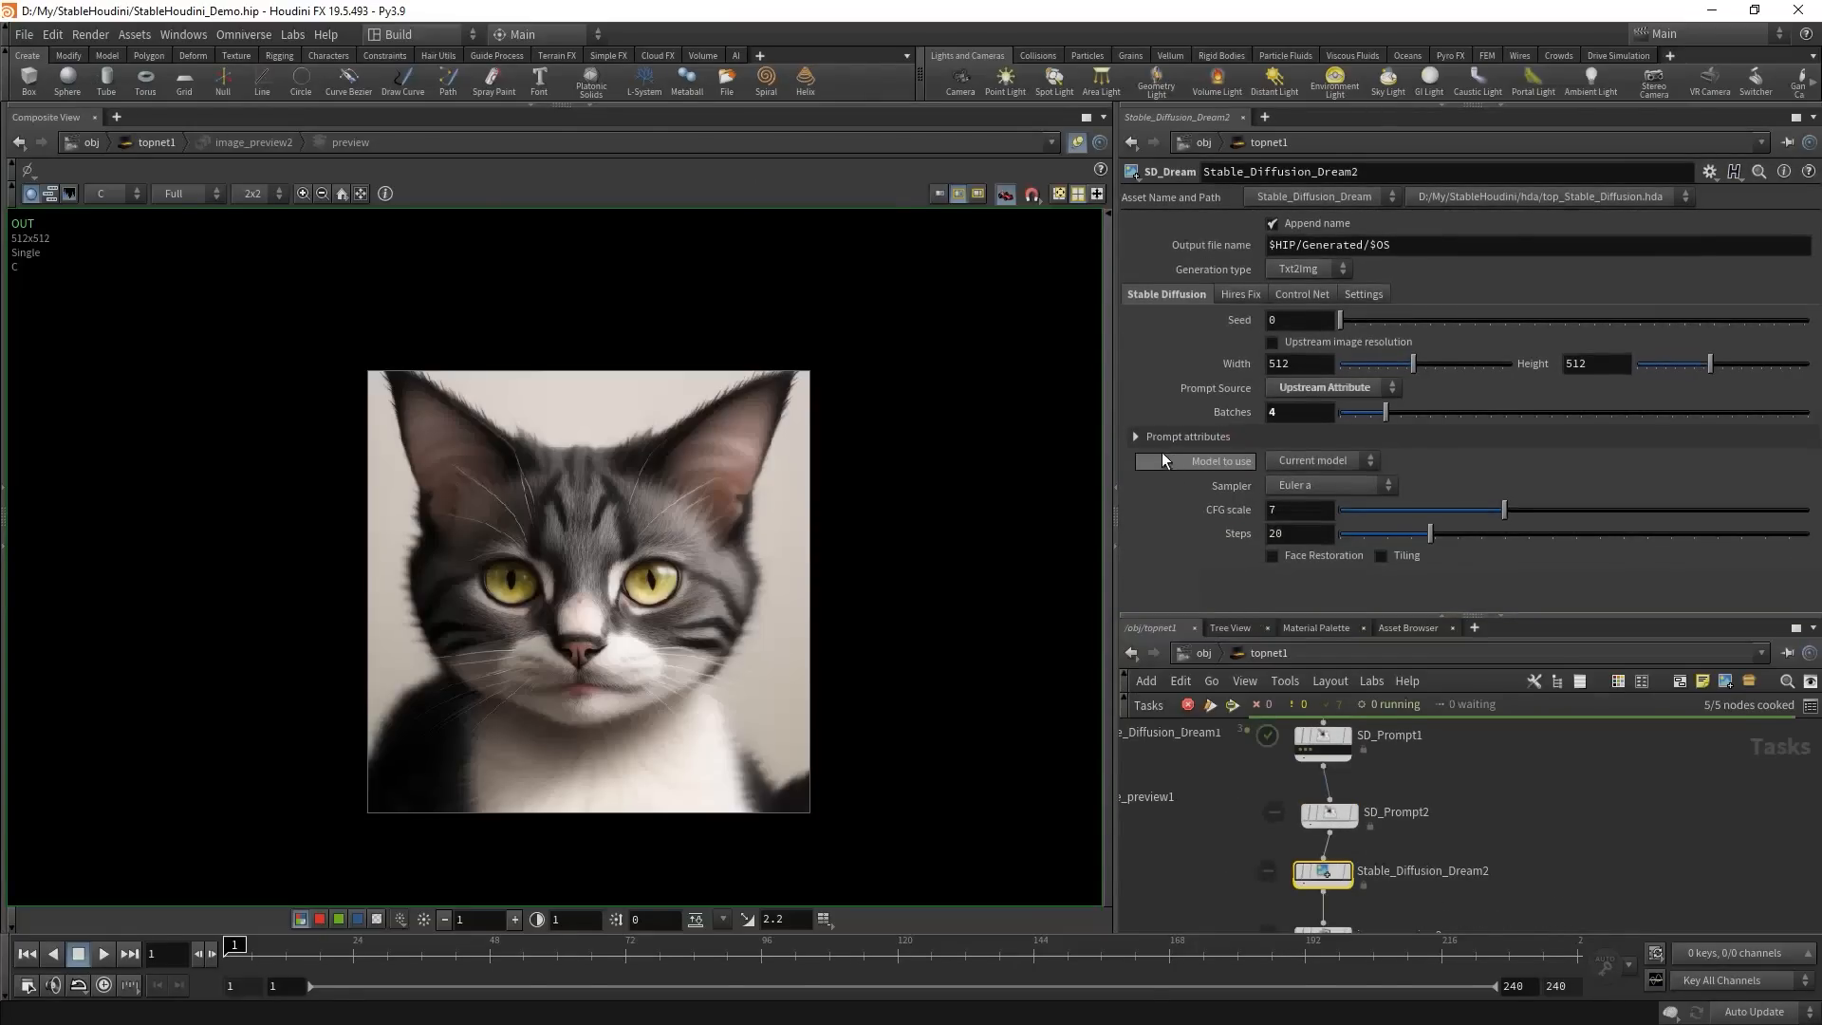
left_click(1144, 434)
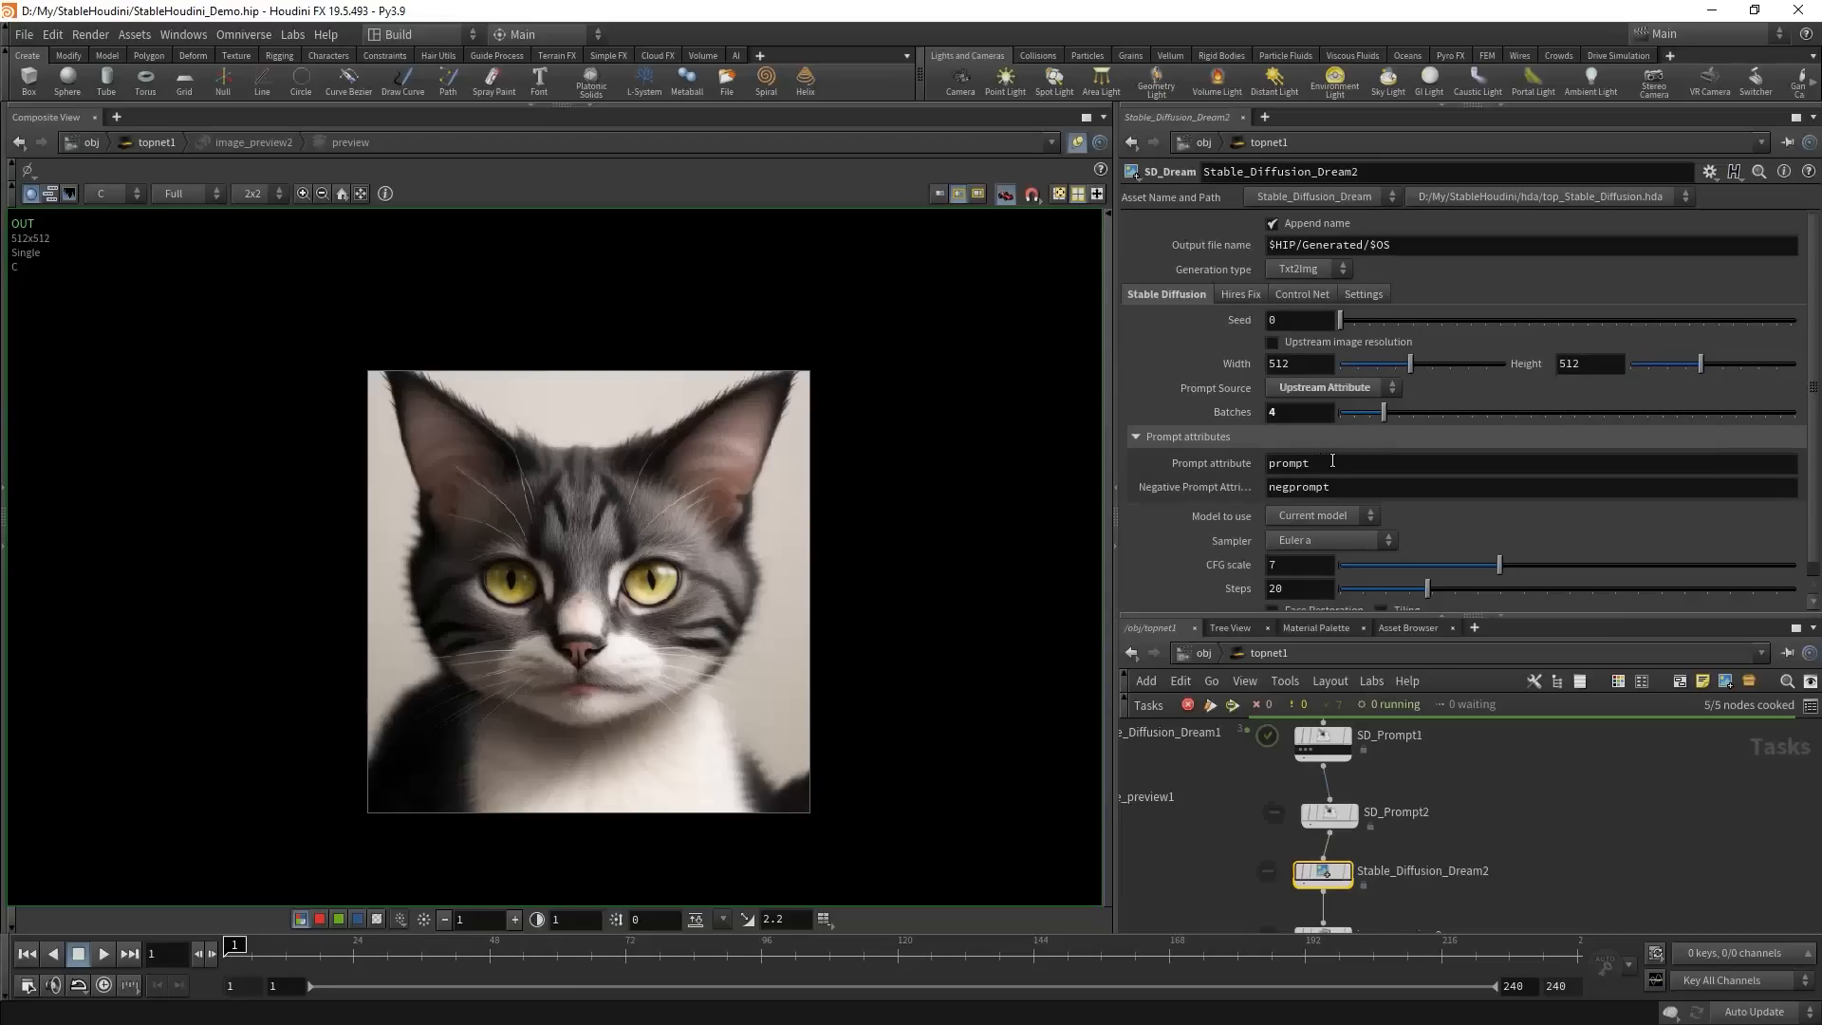
left_click_drag(1330, 462, 1038, 435)
double_click(1381, 493)
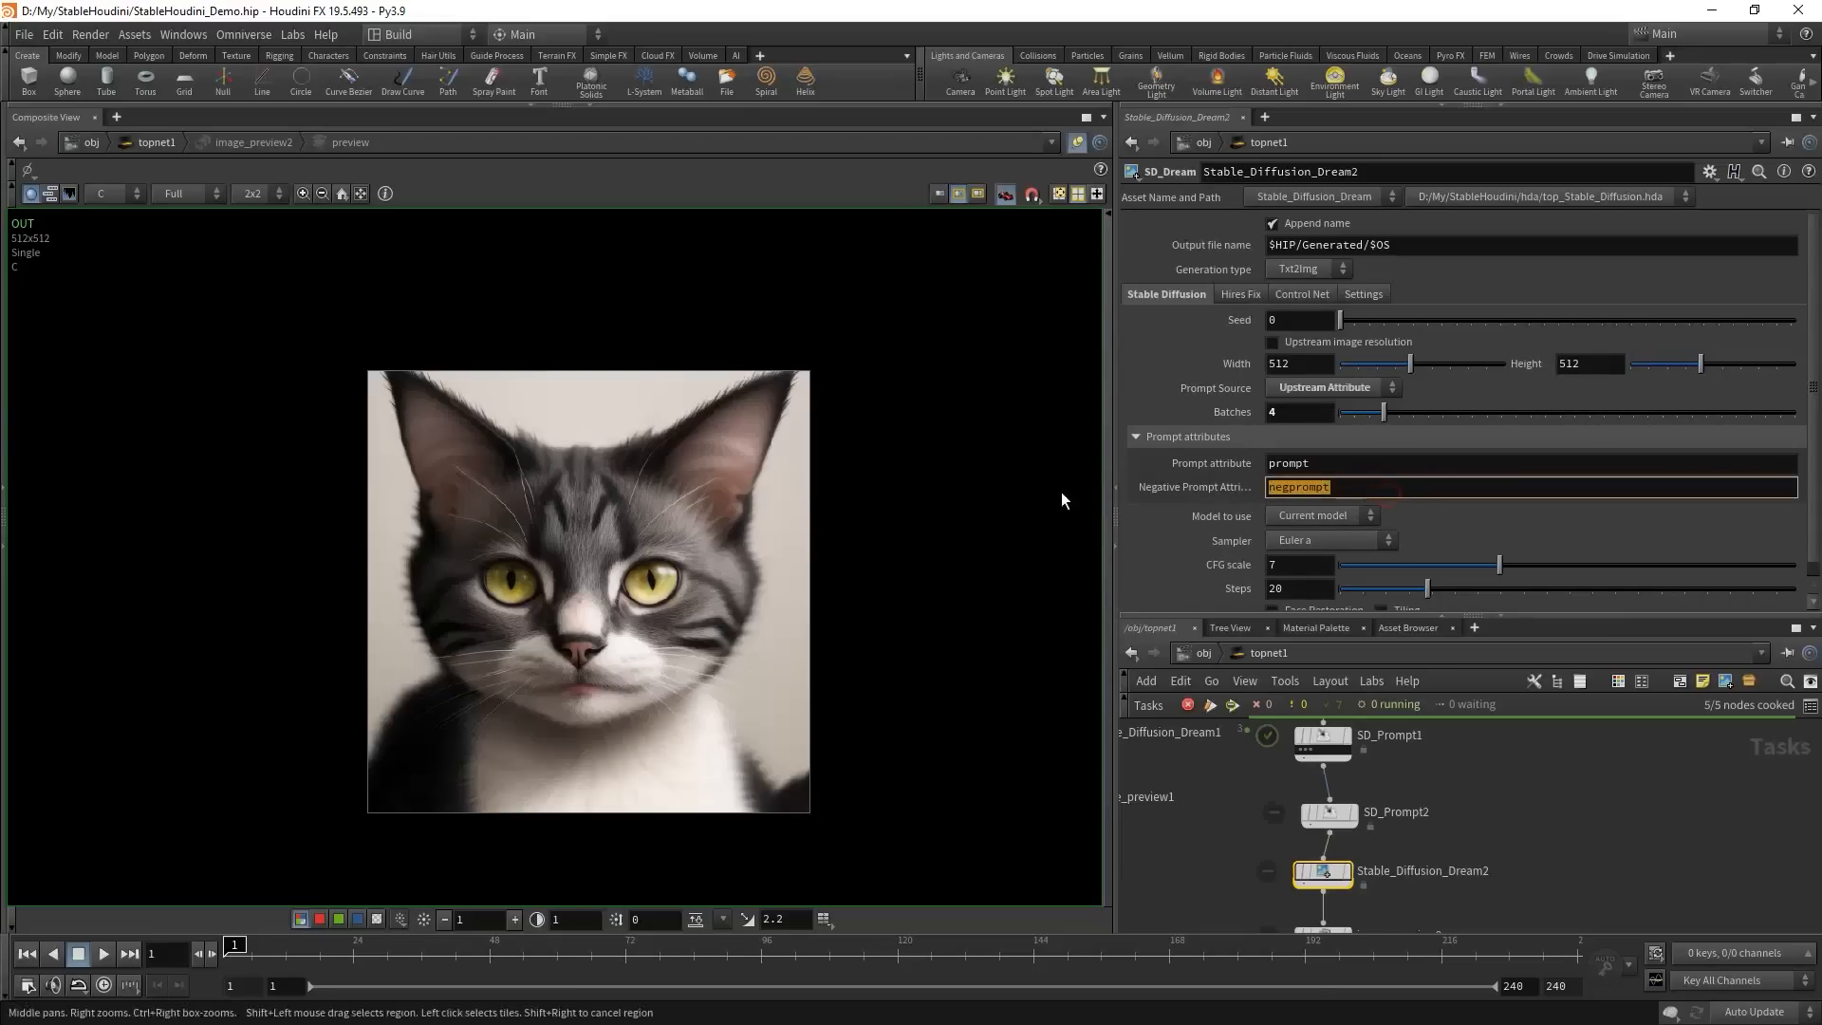
- Cook SD_Prompt2 and inspect the prompt and negprompt attributes on its first work item
left_click_drag(1372, 795, 1250, 829)
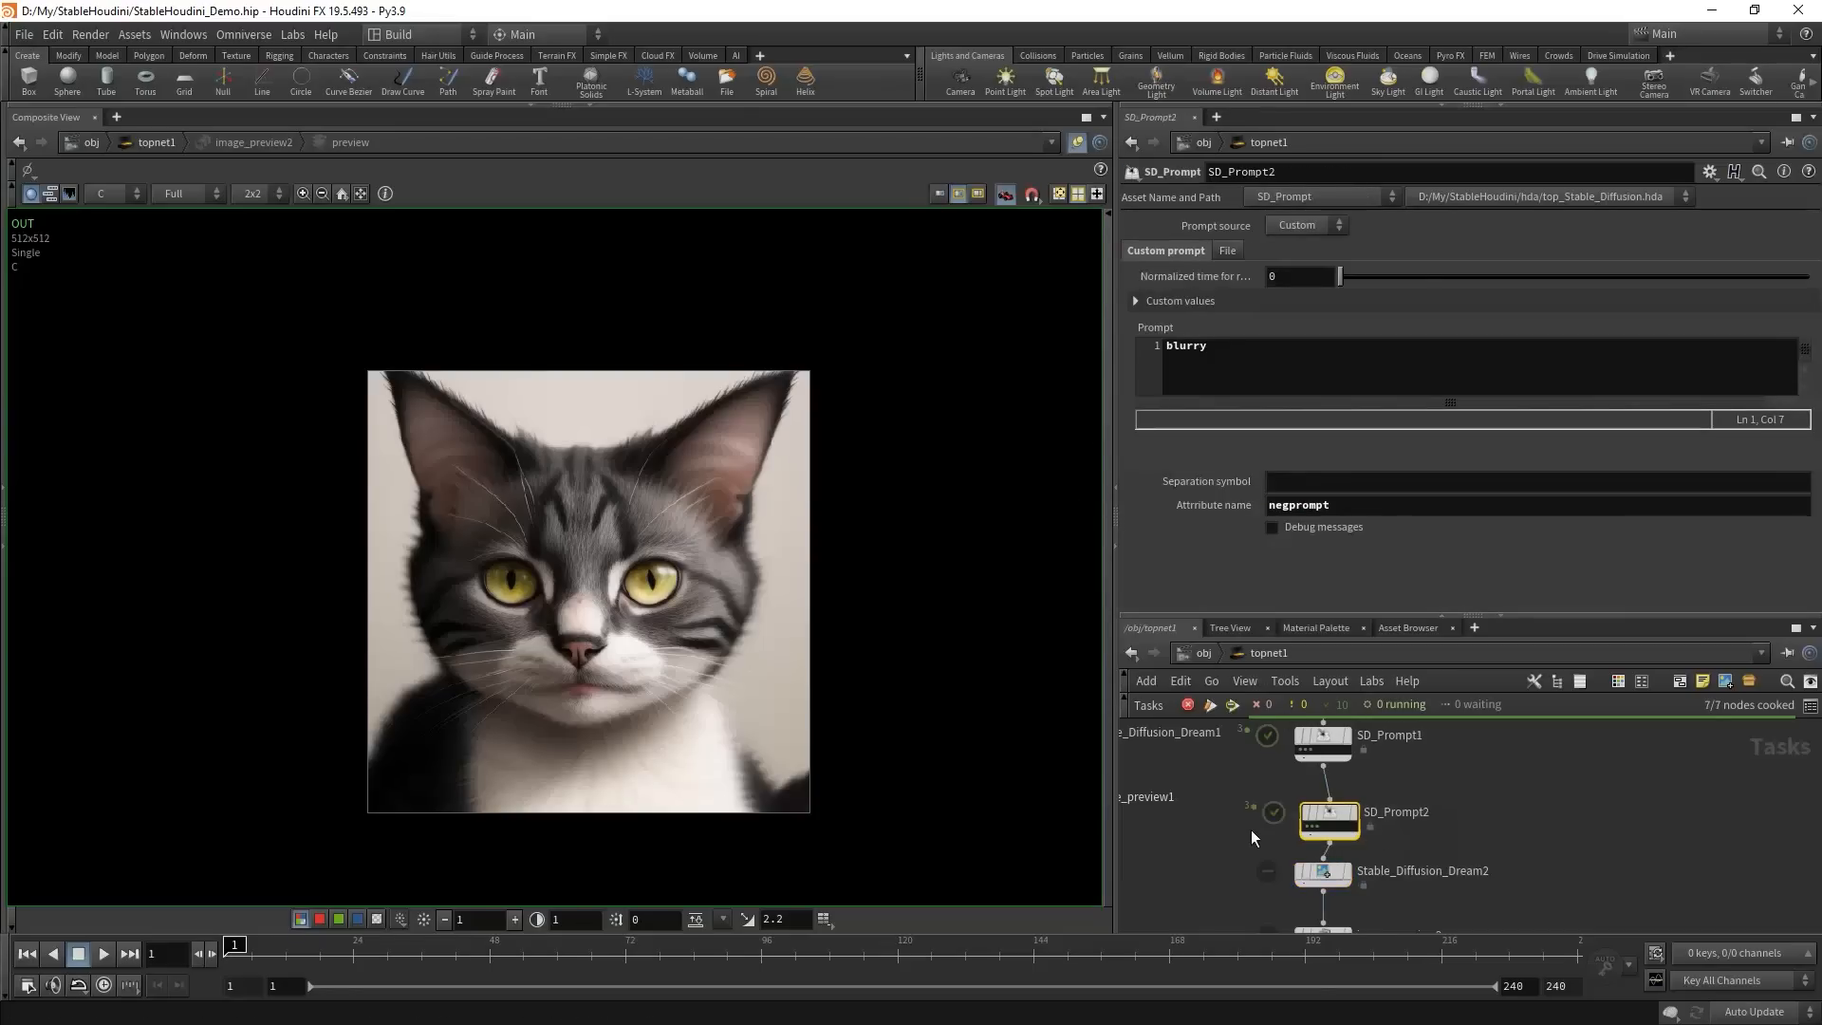
left_click(1308, 826)
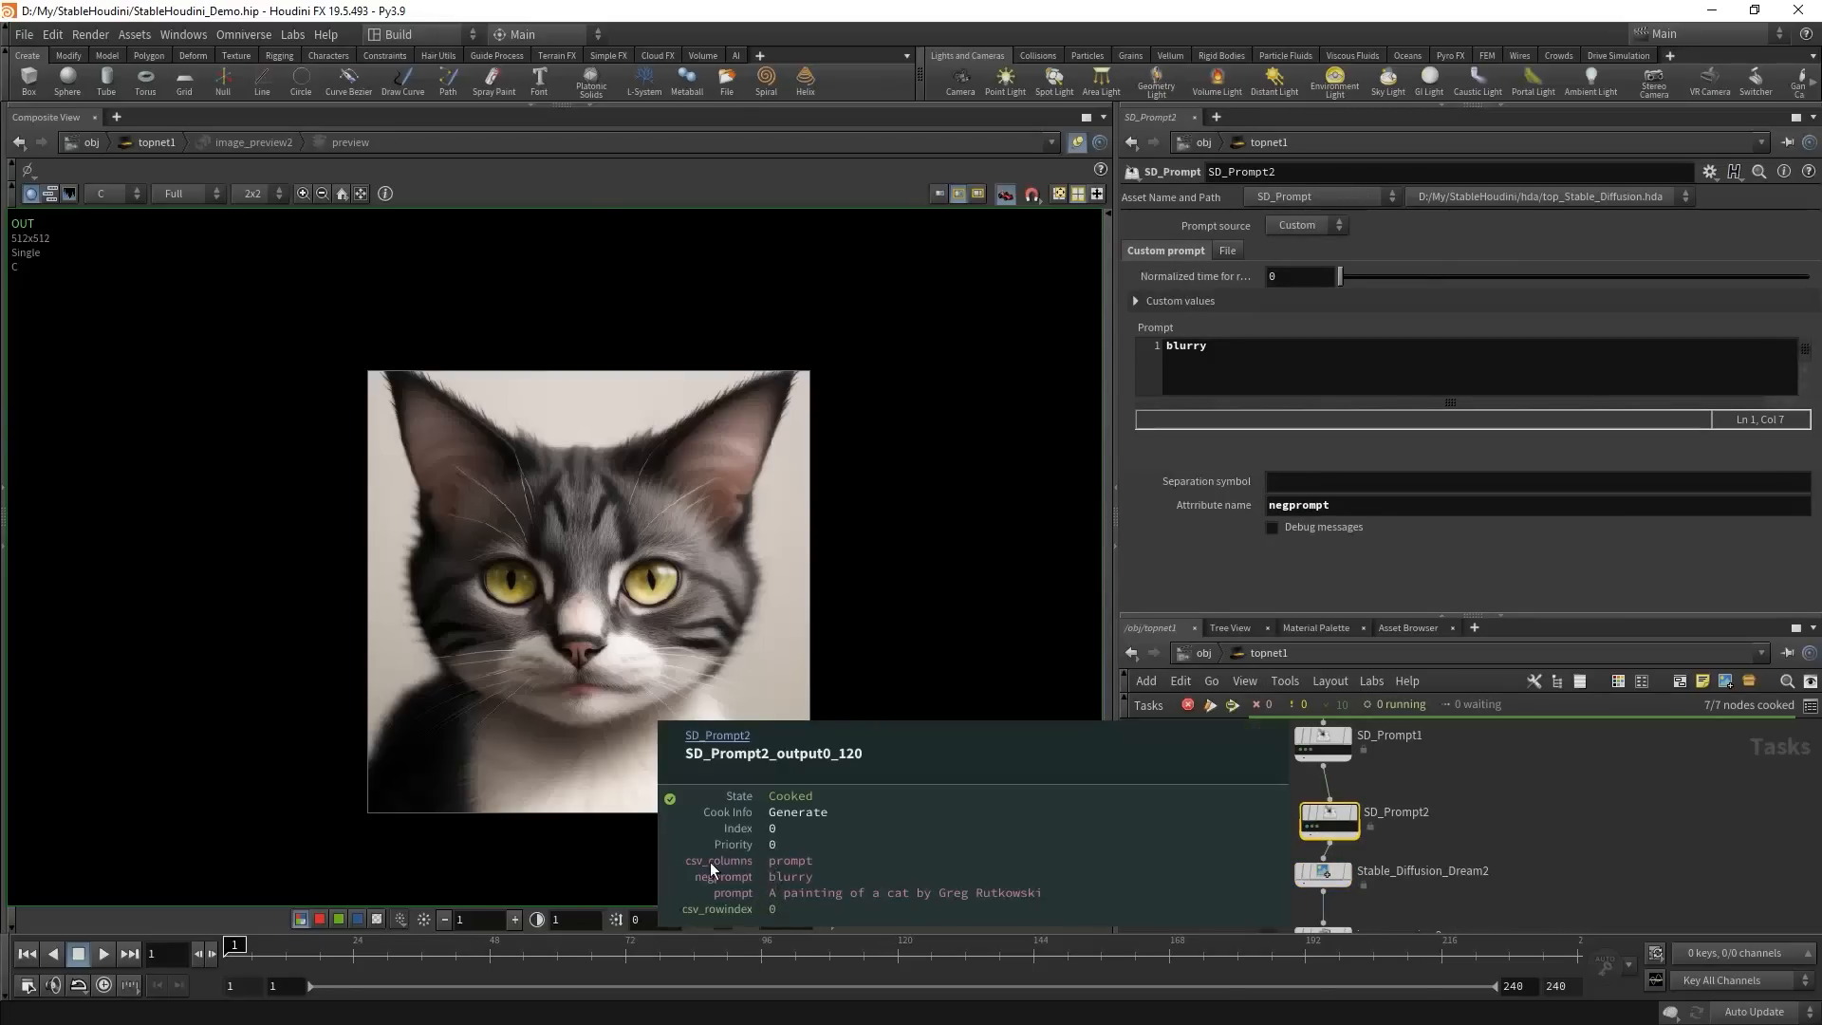
- Select image_preview2 and cook it to generate the images for all the prompts
scroll(1620, 886, "down", 2)
middle_click_drag(1621, 886, 1588, 774)
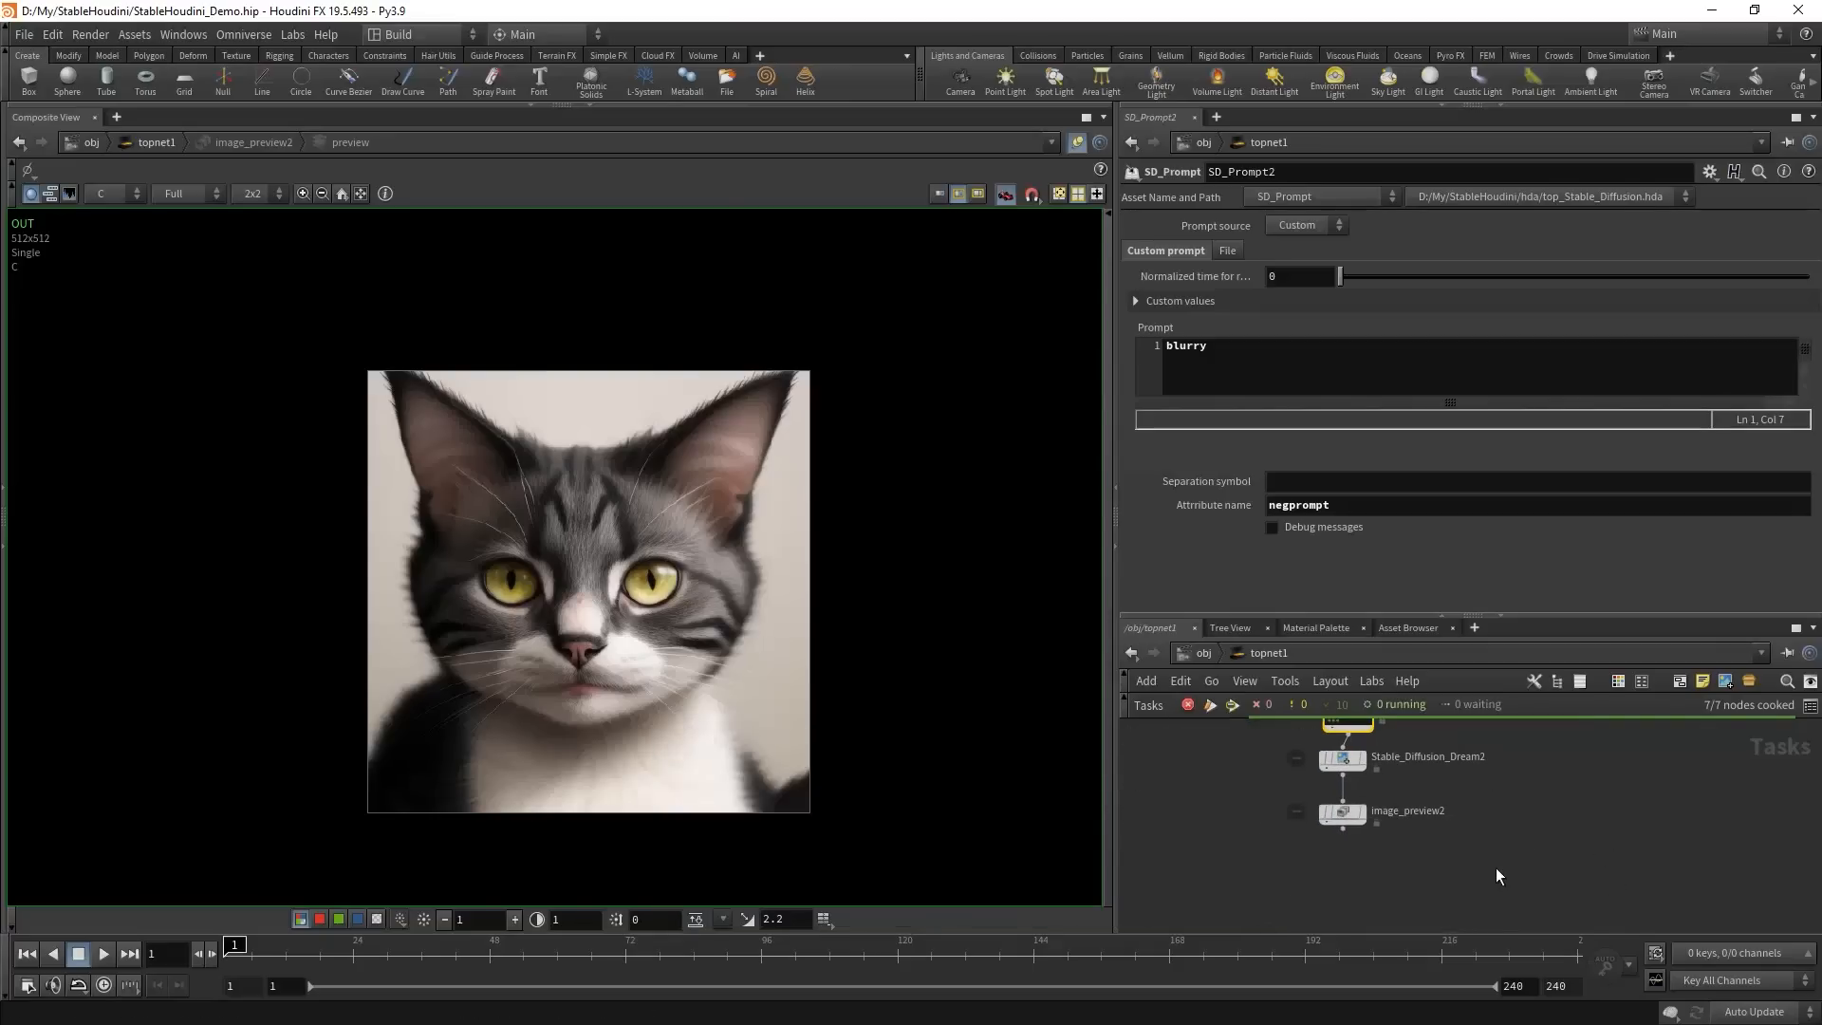
left_click_drag(1482, 865, 1277, 778)
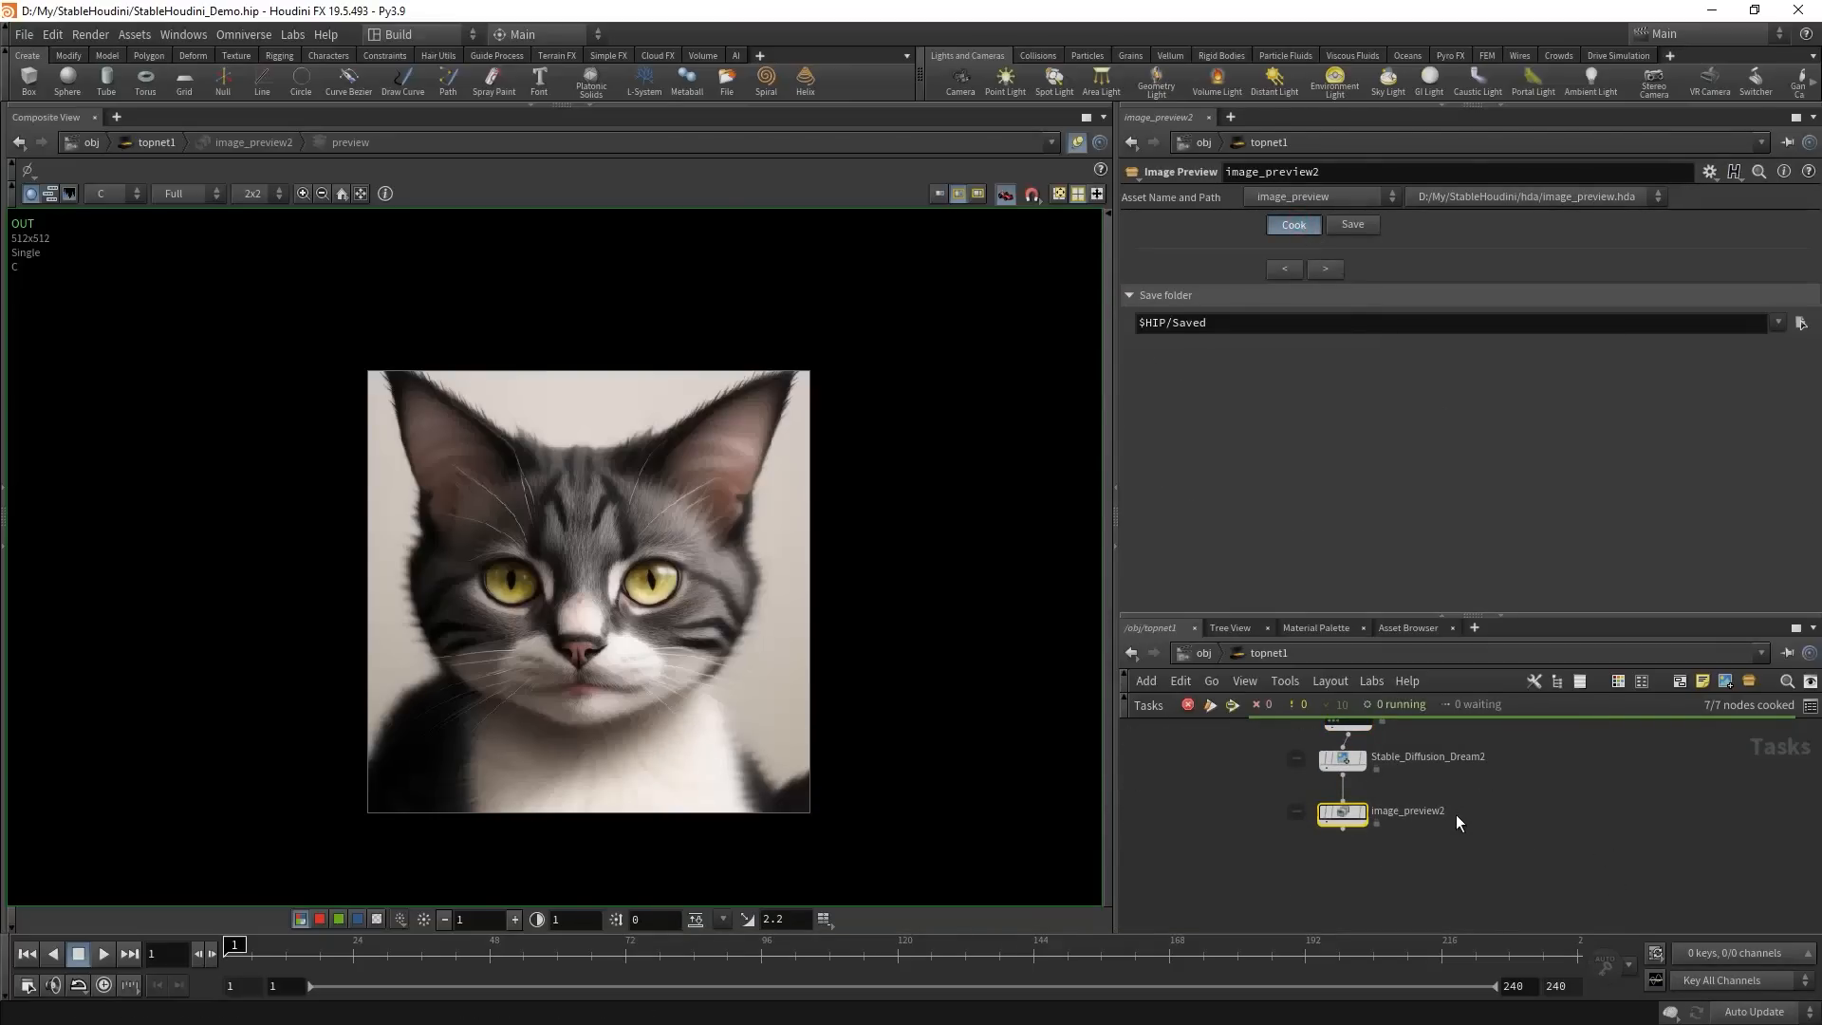
- Enlarge the network view and examine the work items of Stable_Diffusion_Dream2 and the SD_Prompt nodes above it
scroll(1396, 632, "up", 3)
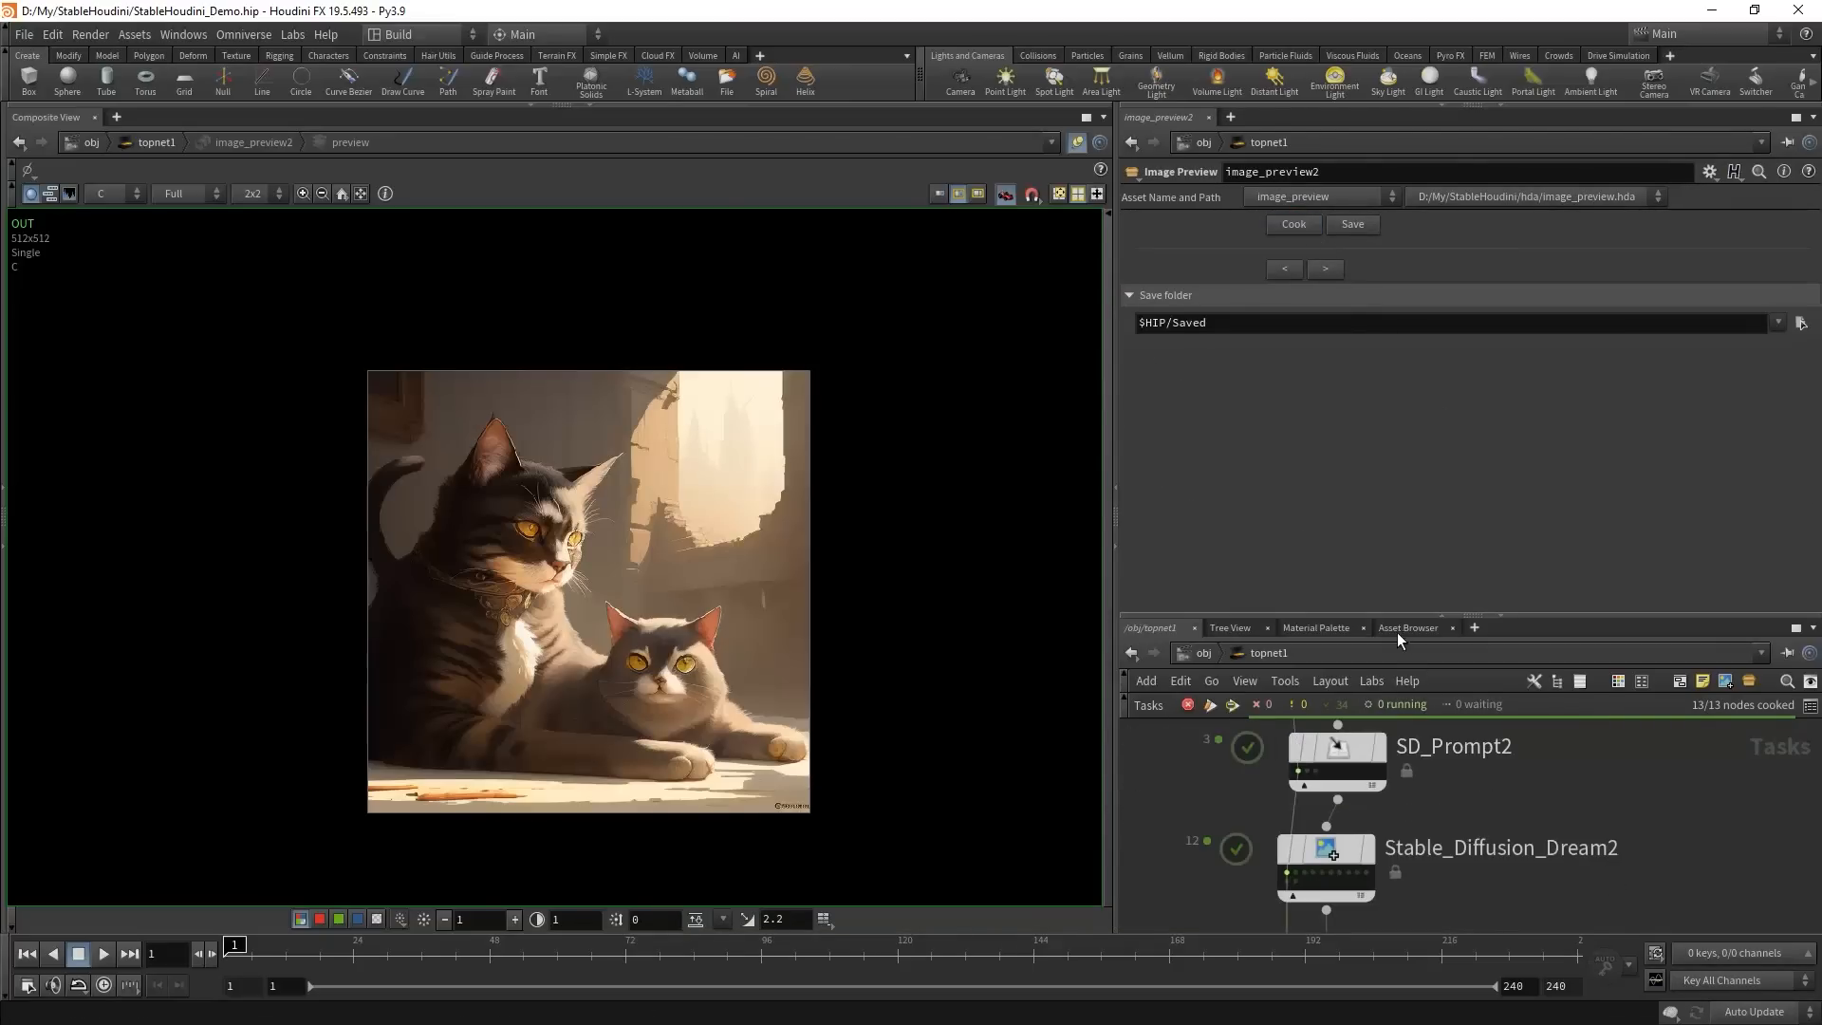
left_click_drag(1394, 615, 1395, 338)
scroll(1328, 599, "up", 1)
left_click_drag(1321, 600, 1320, 588)
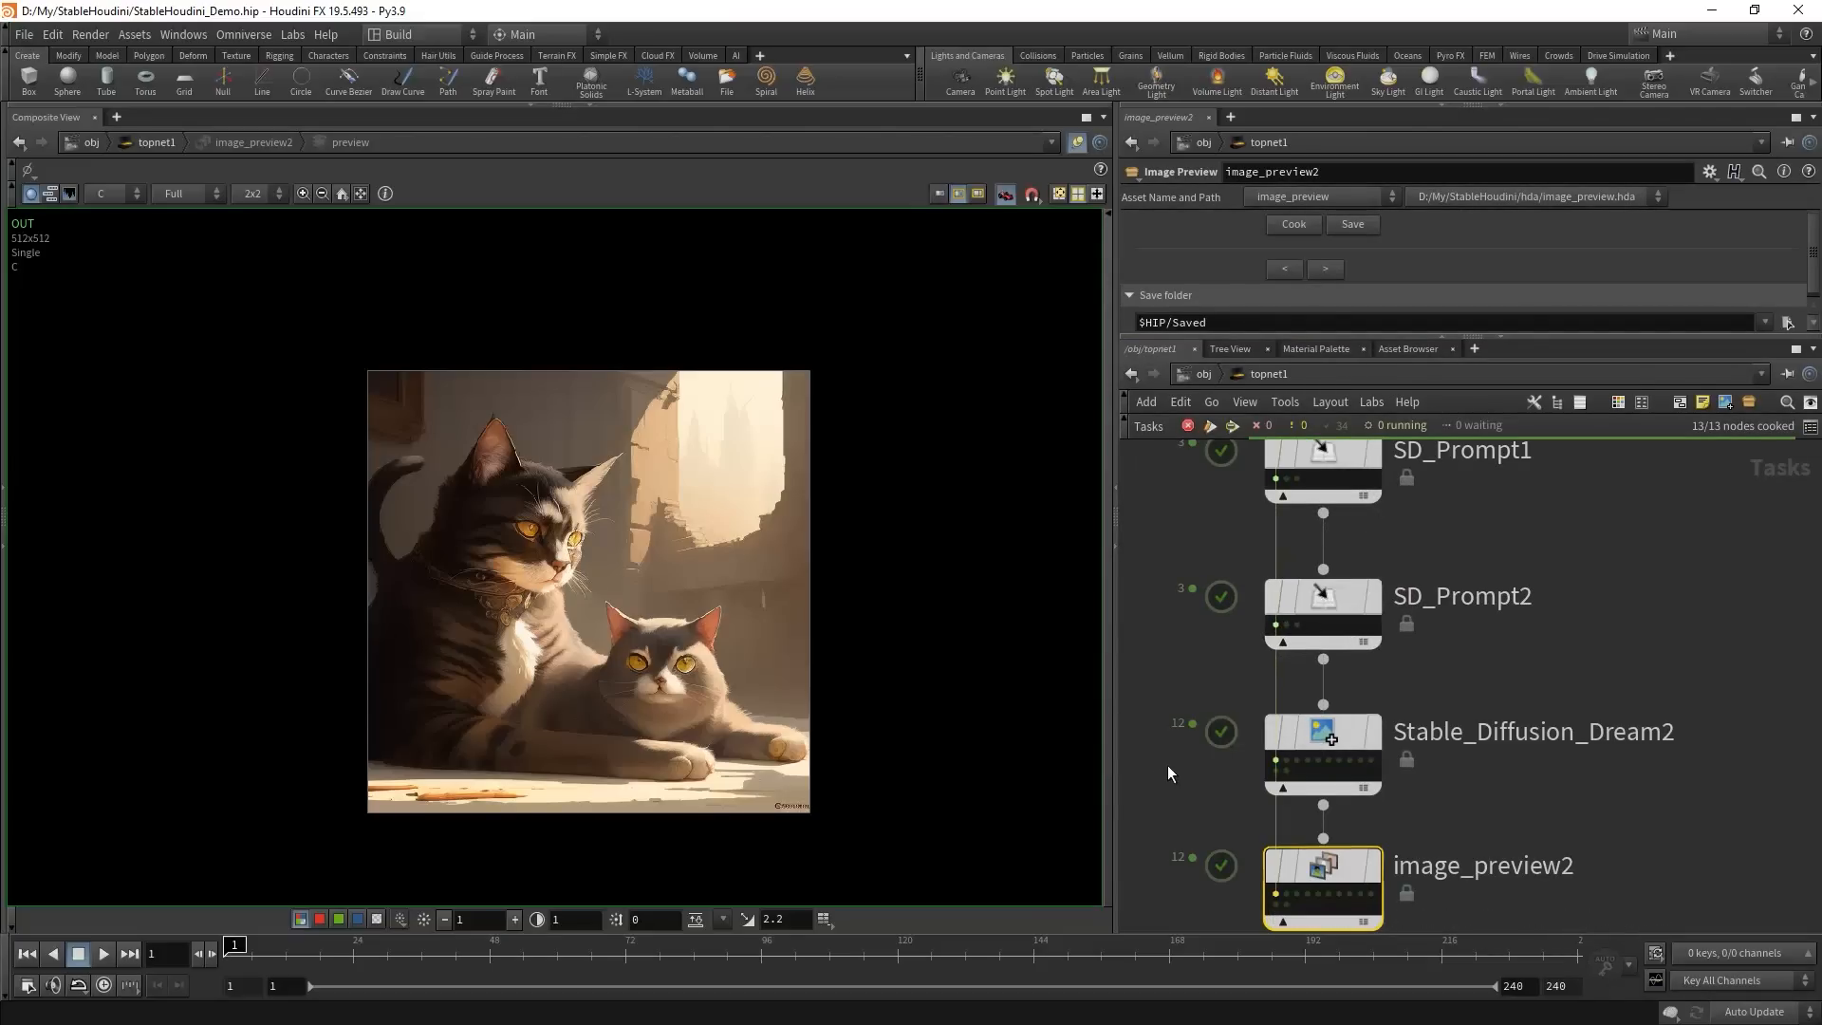
left_click_drag(1169, 701, 1423, 816)
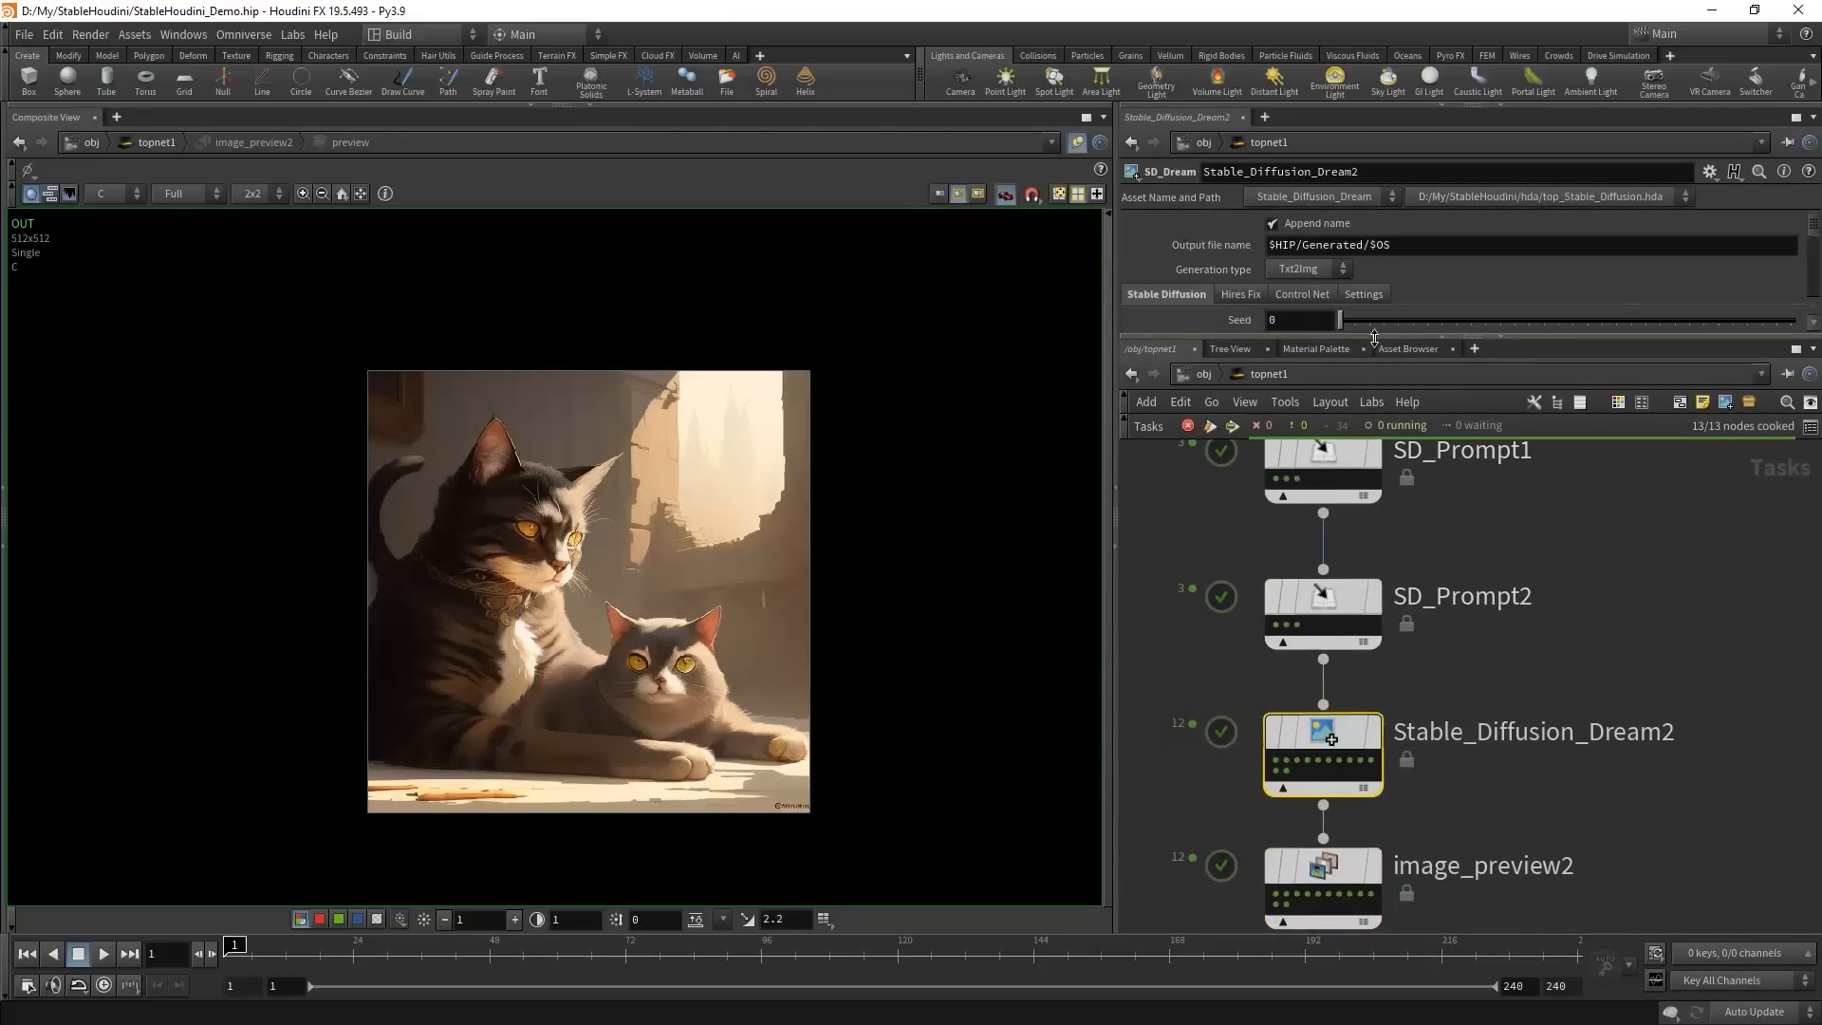
mouse_move(1377, 338)
left_mouse_down()
mouse_move(1378, 518)
mouse_move(1377, 352)
left_mouse_up()
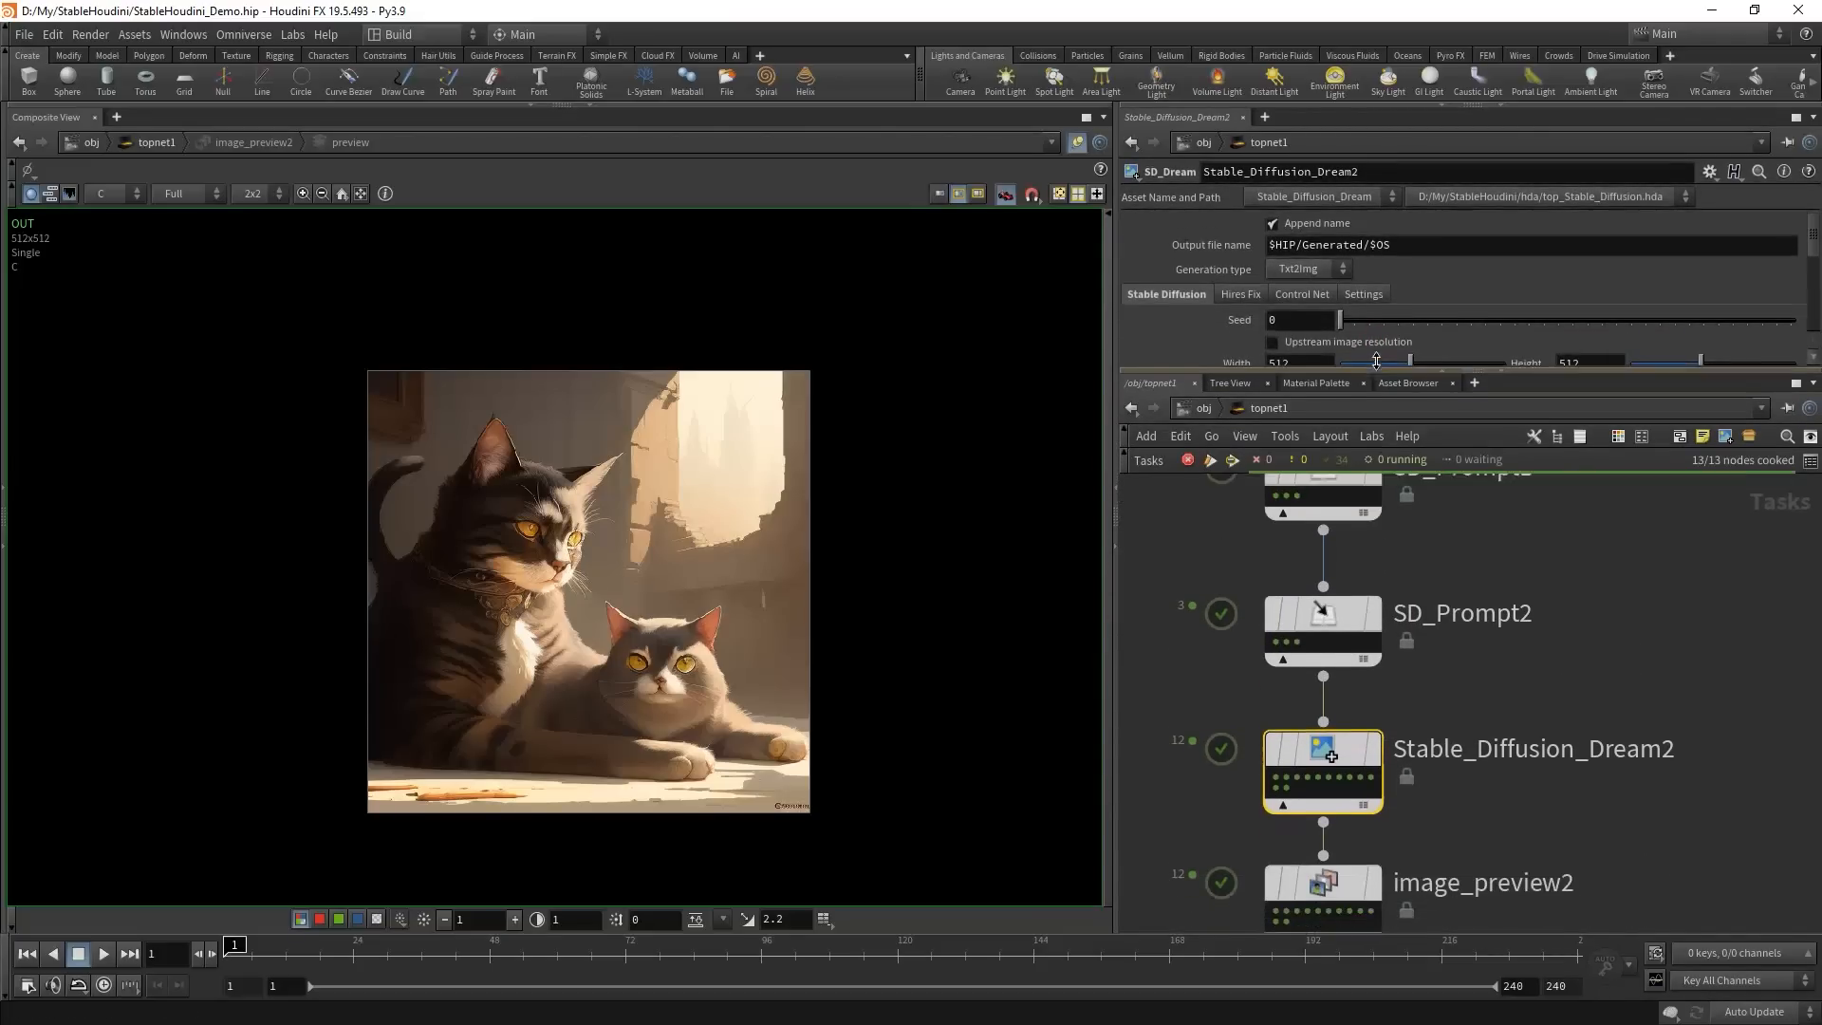
mouse_move(1286, 643)
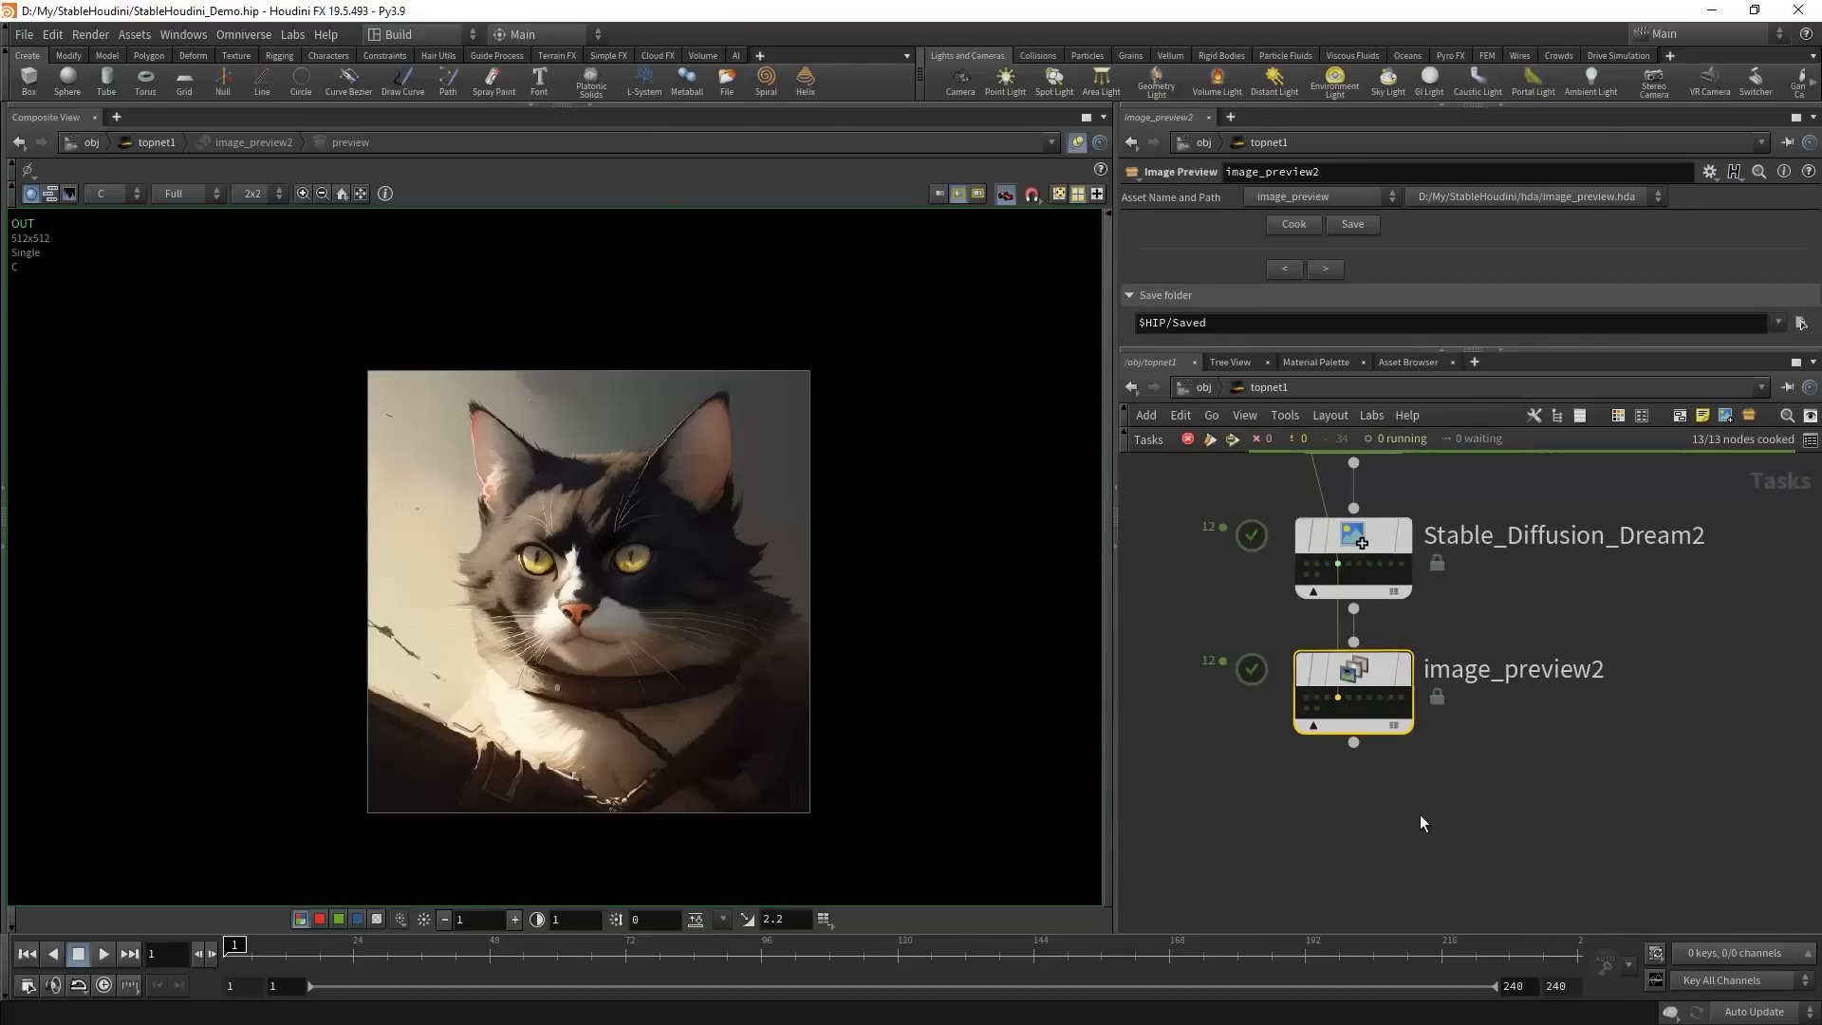
- Step through the images generated by image_preview2 and compare the results of its work items
key("Right")
key("Right")
key("Right")
key("Right")
key("Right")
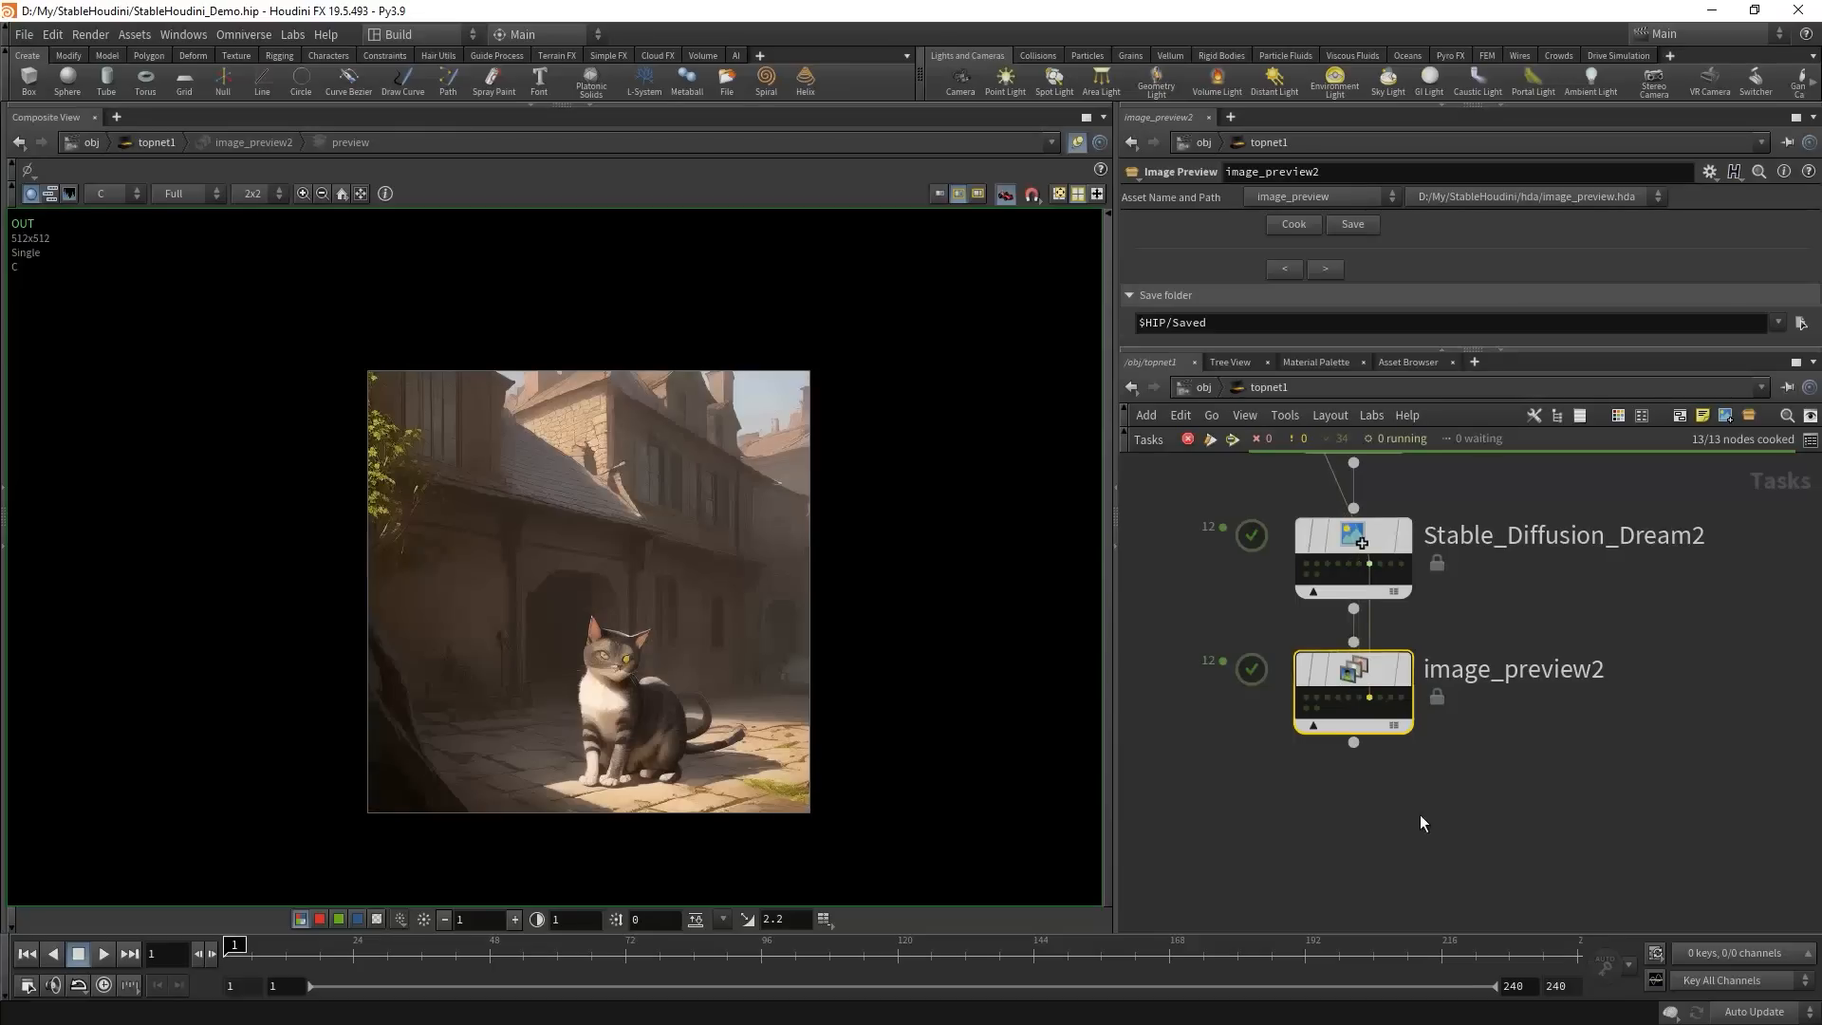
key("Right")
key("Right")
key("Right")
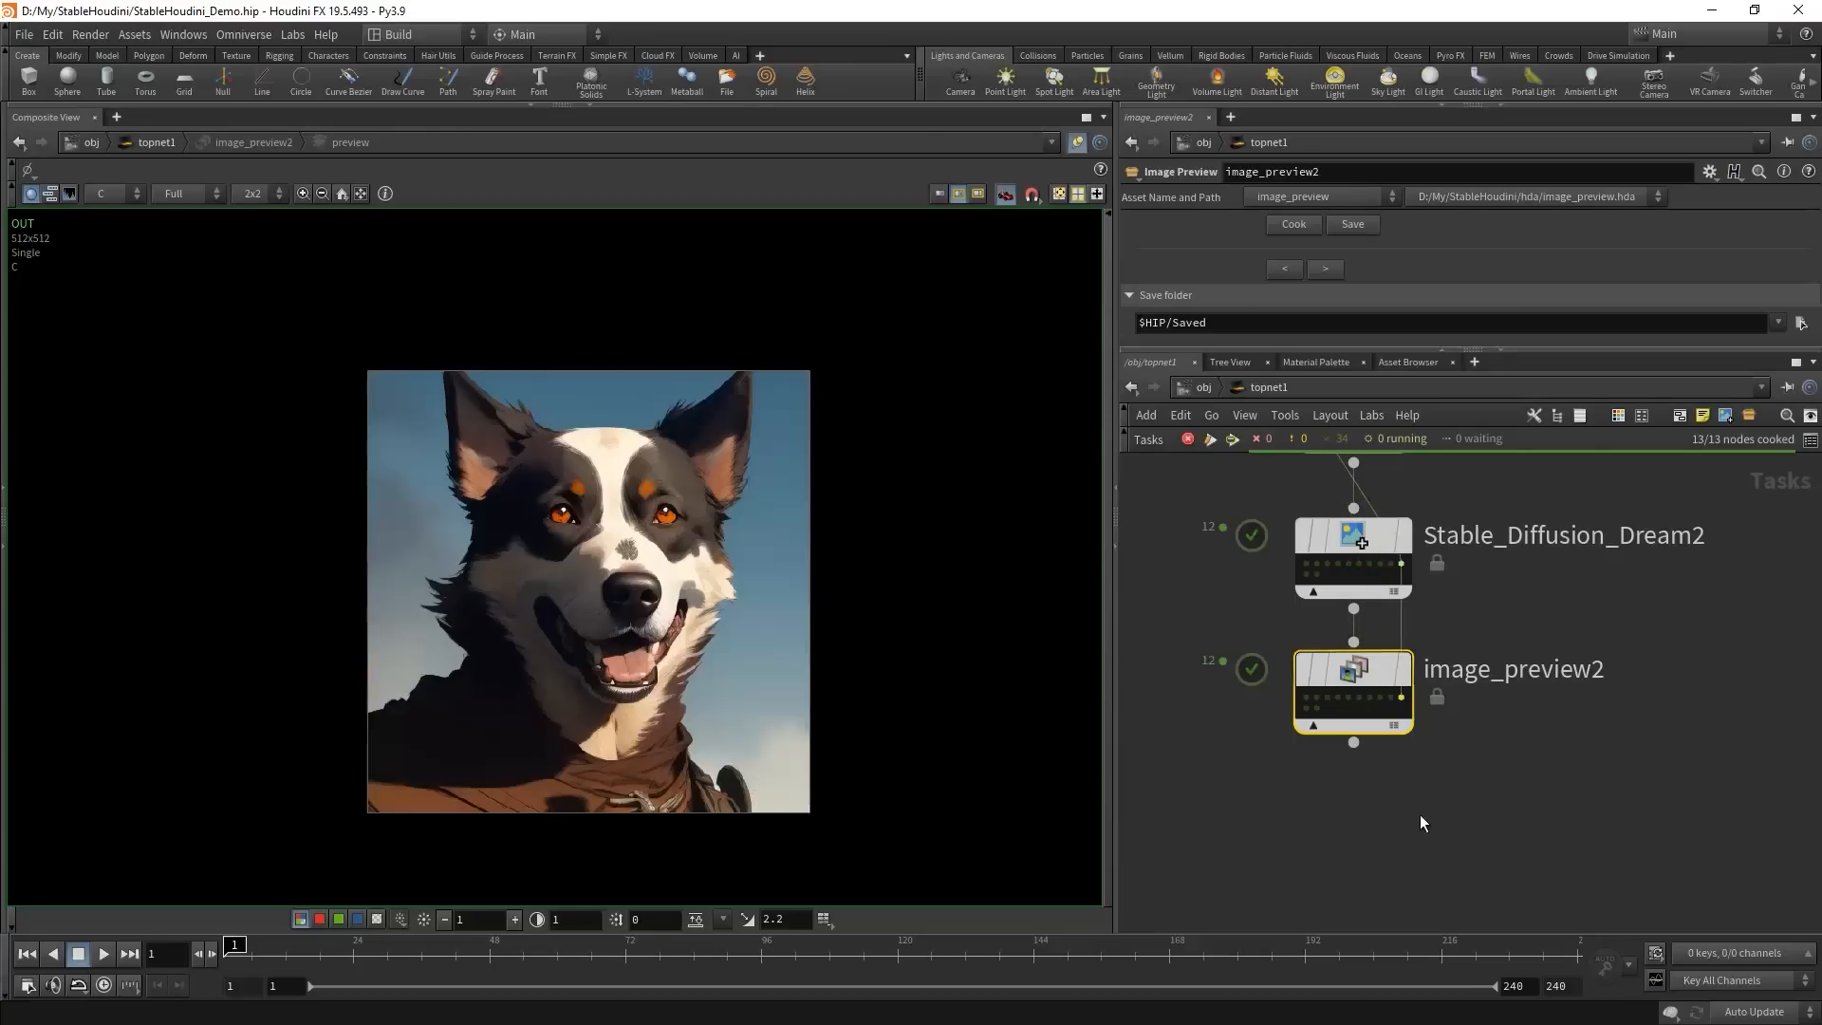
key("Left")
key("Left")
key("Left")
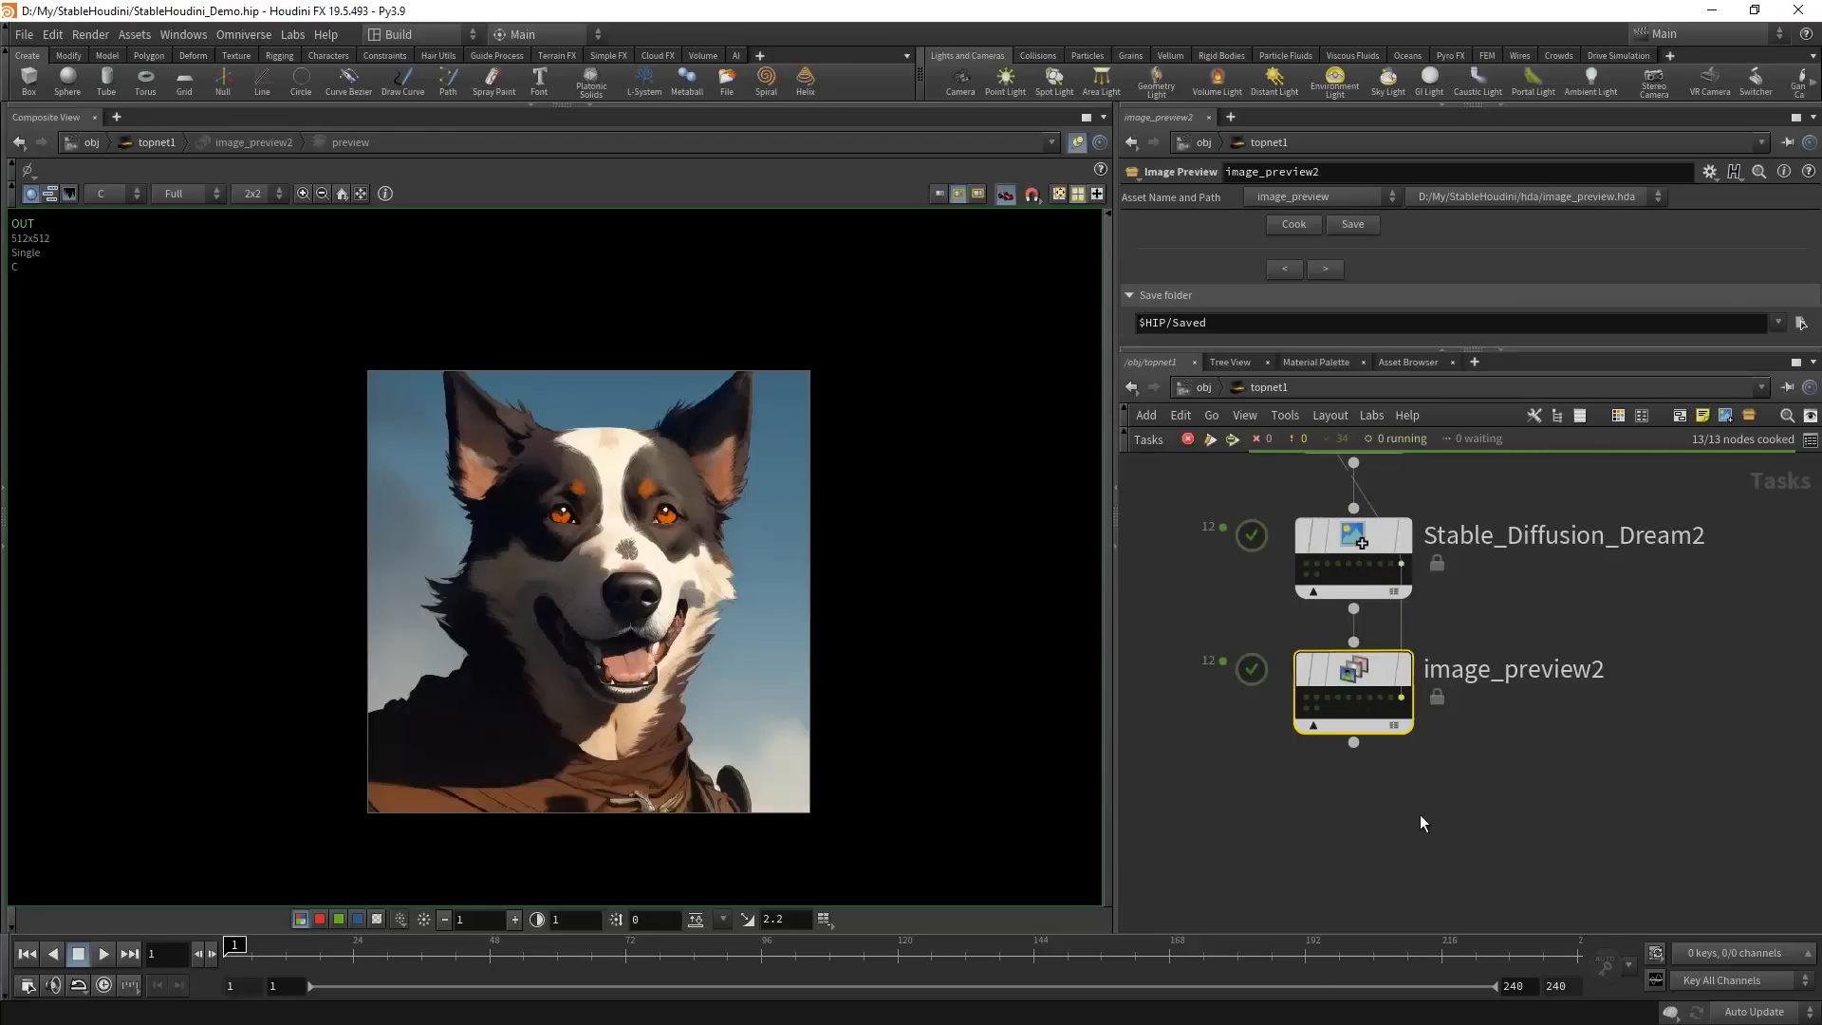
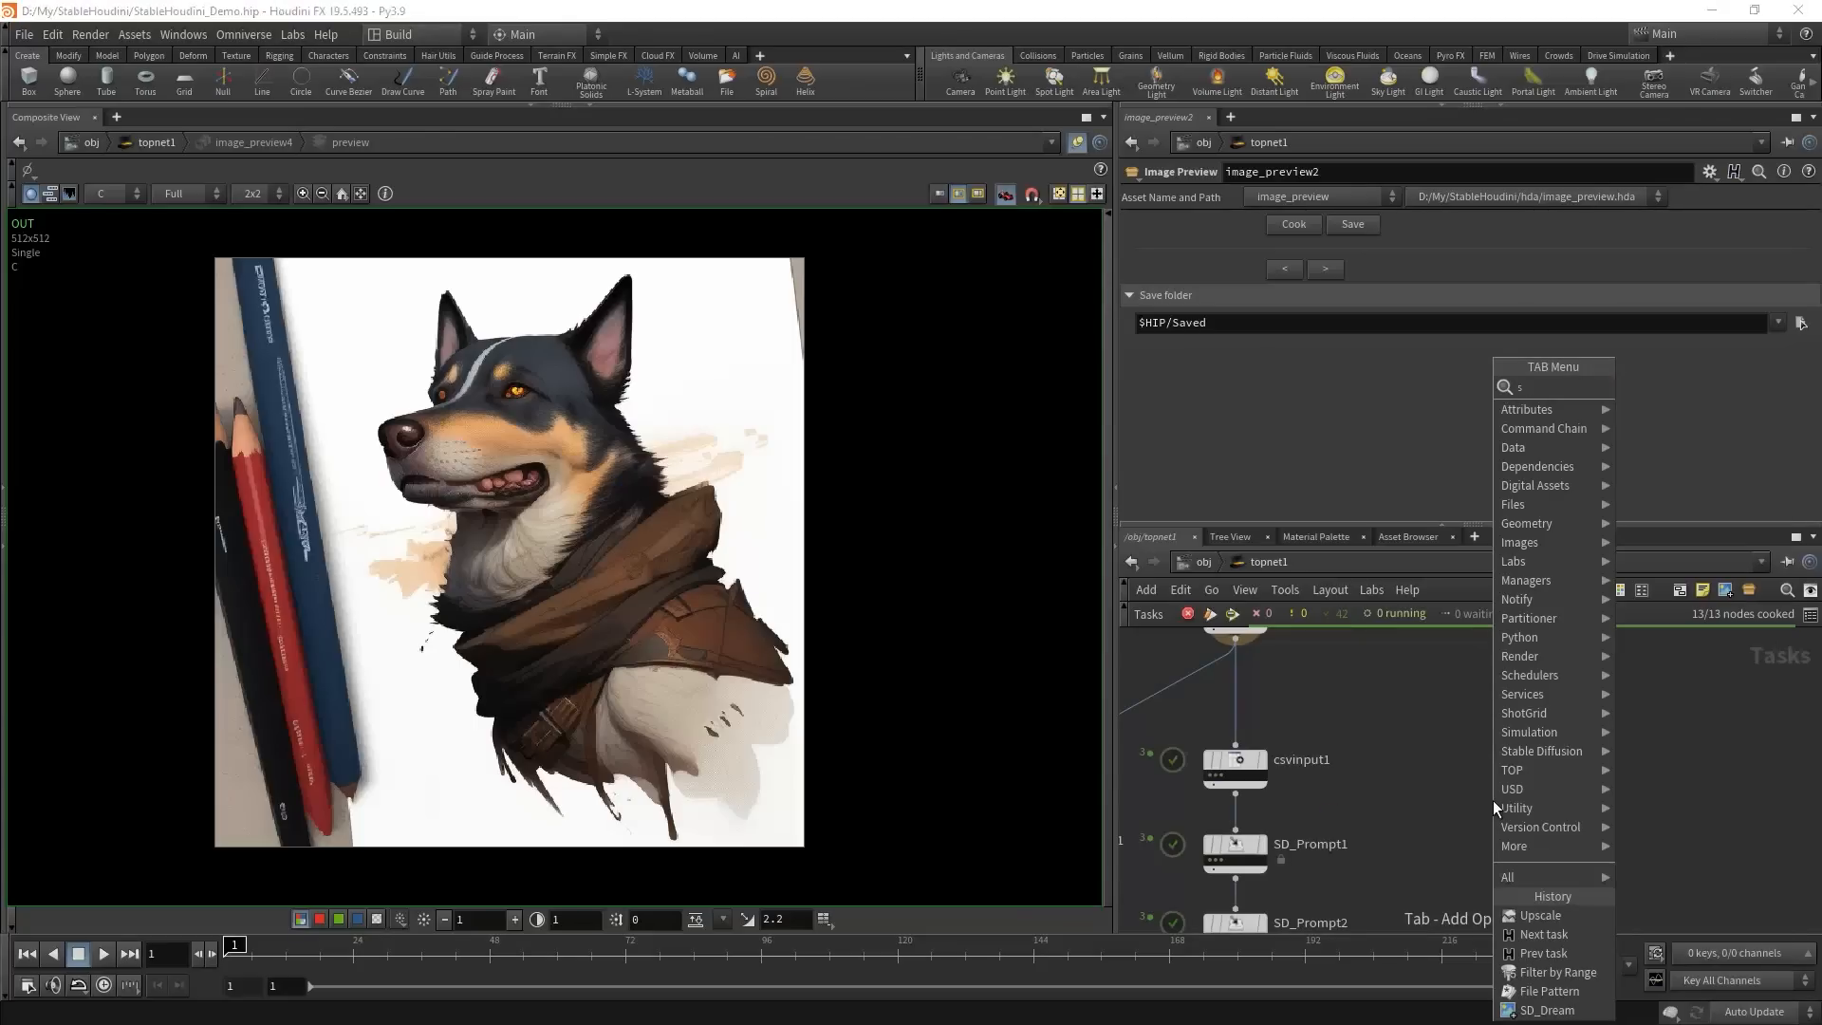
- Add an SD_Dream node beside the csvinput1 branch and connect it to the output of SD_Switch_Model1
type("sd")
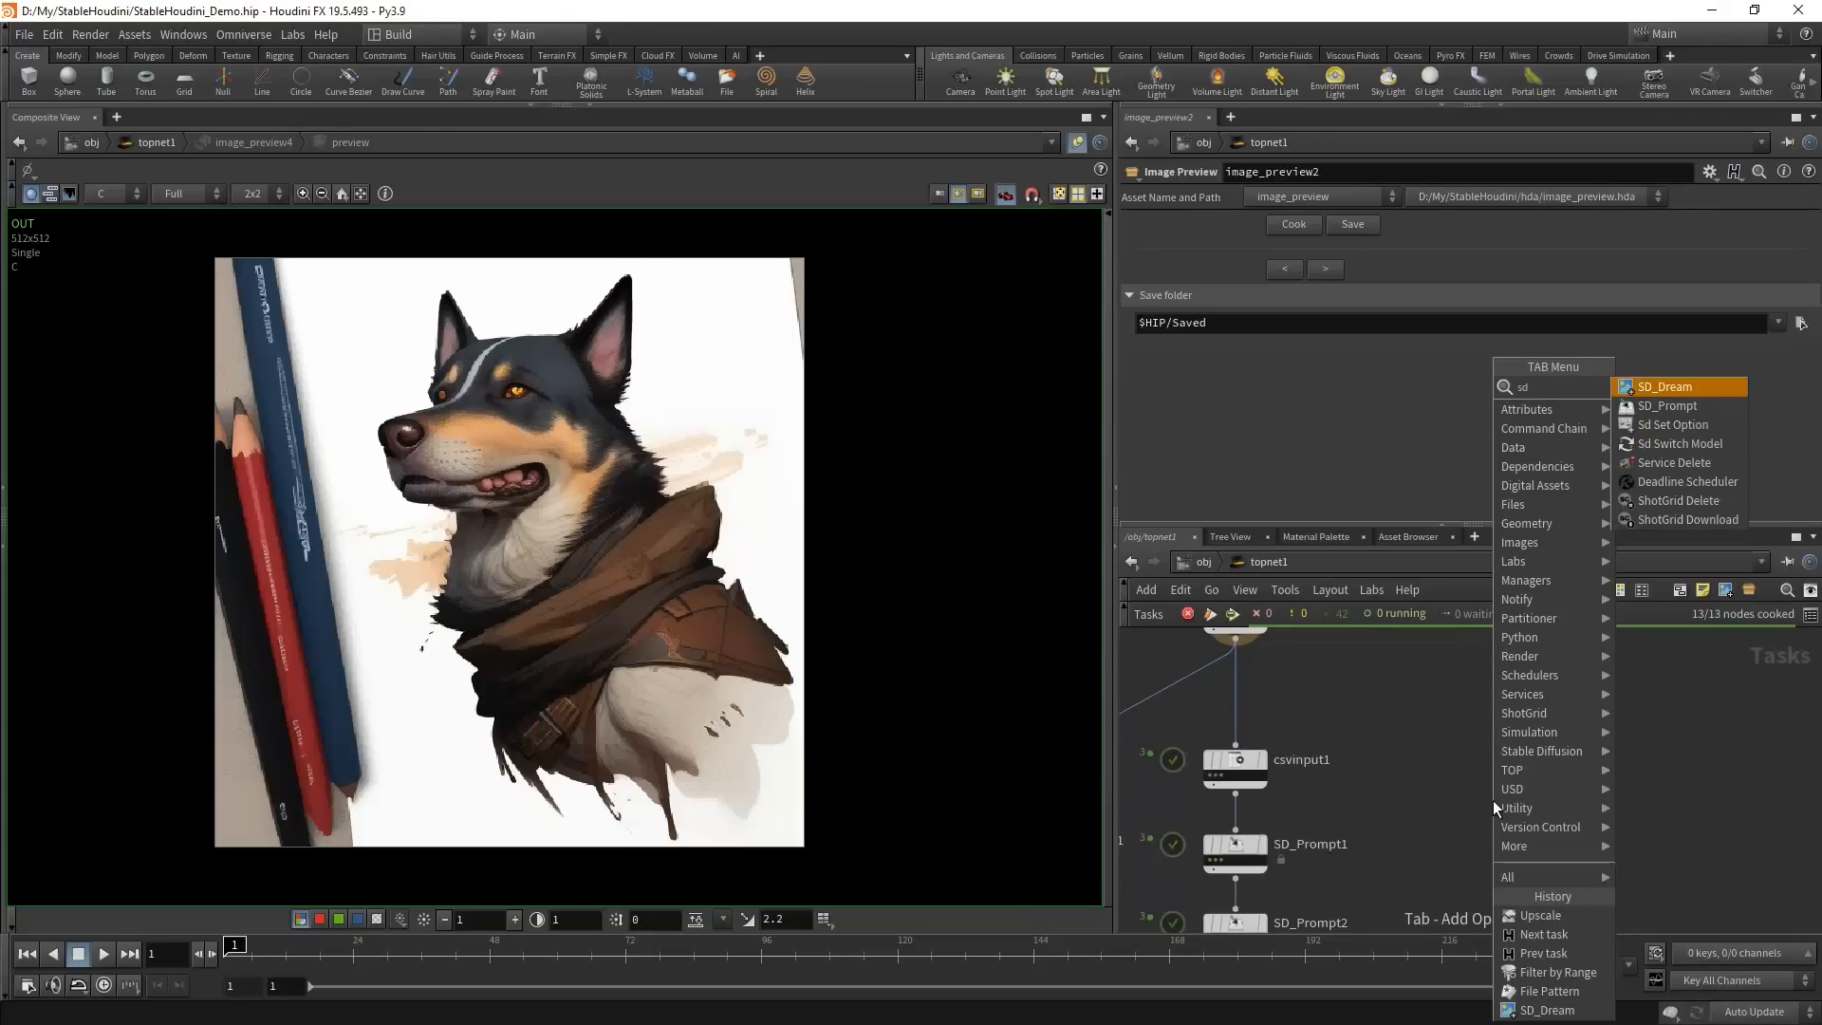
left_click(1665, 386)
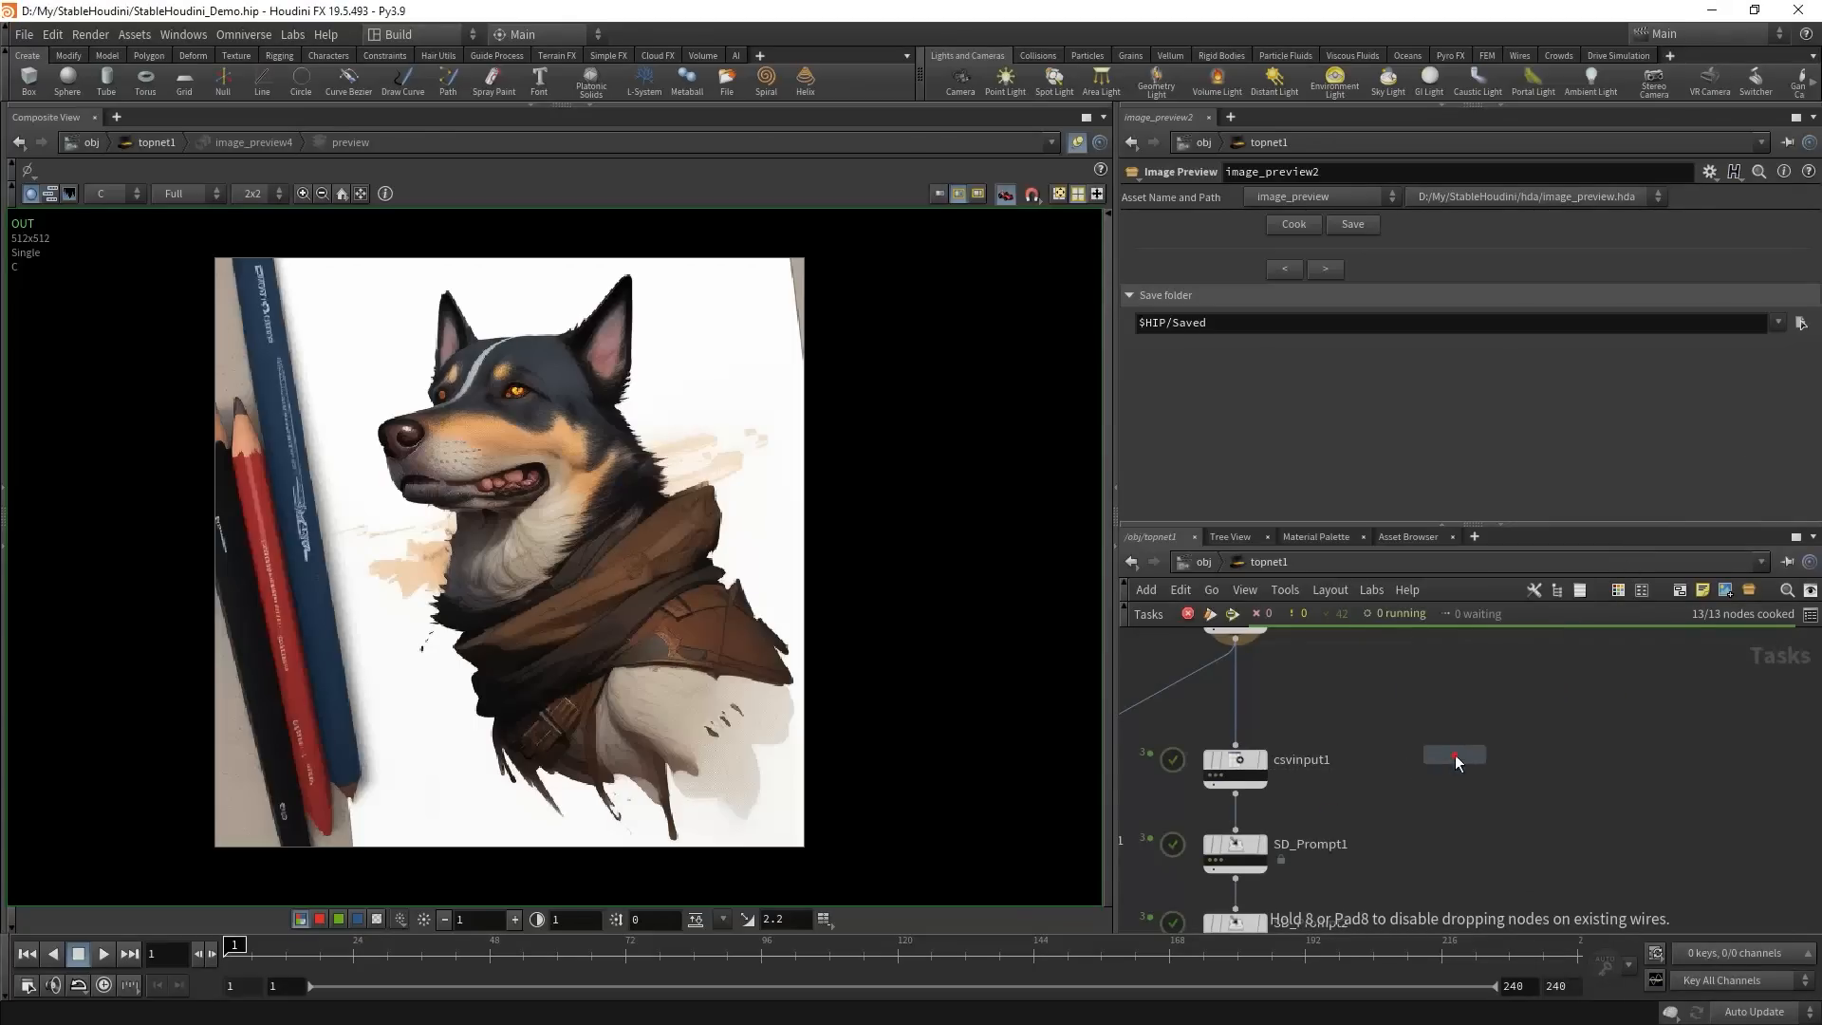
left_click(1454, 754)
middle_click_drag(1342, 662, 1340, 730)
left_click_drag(1233, 707, 1461, 860)
left_click(1510, 729)
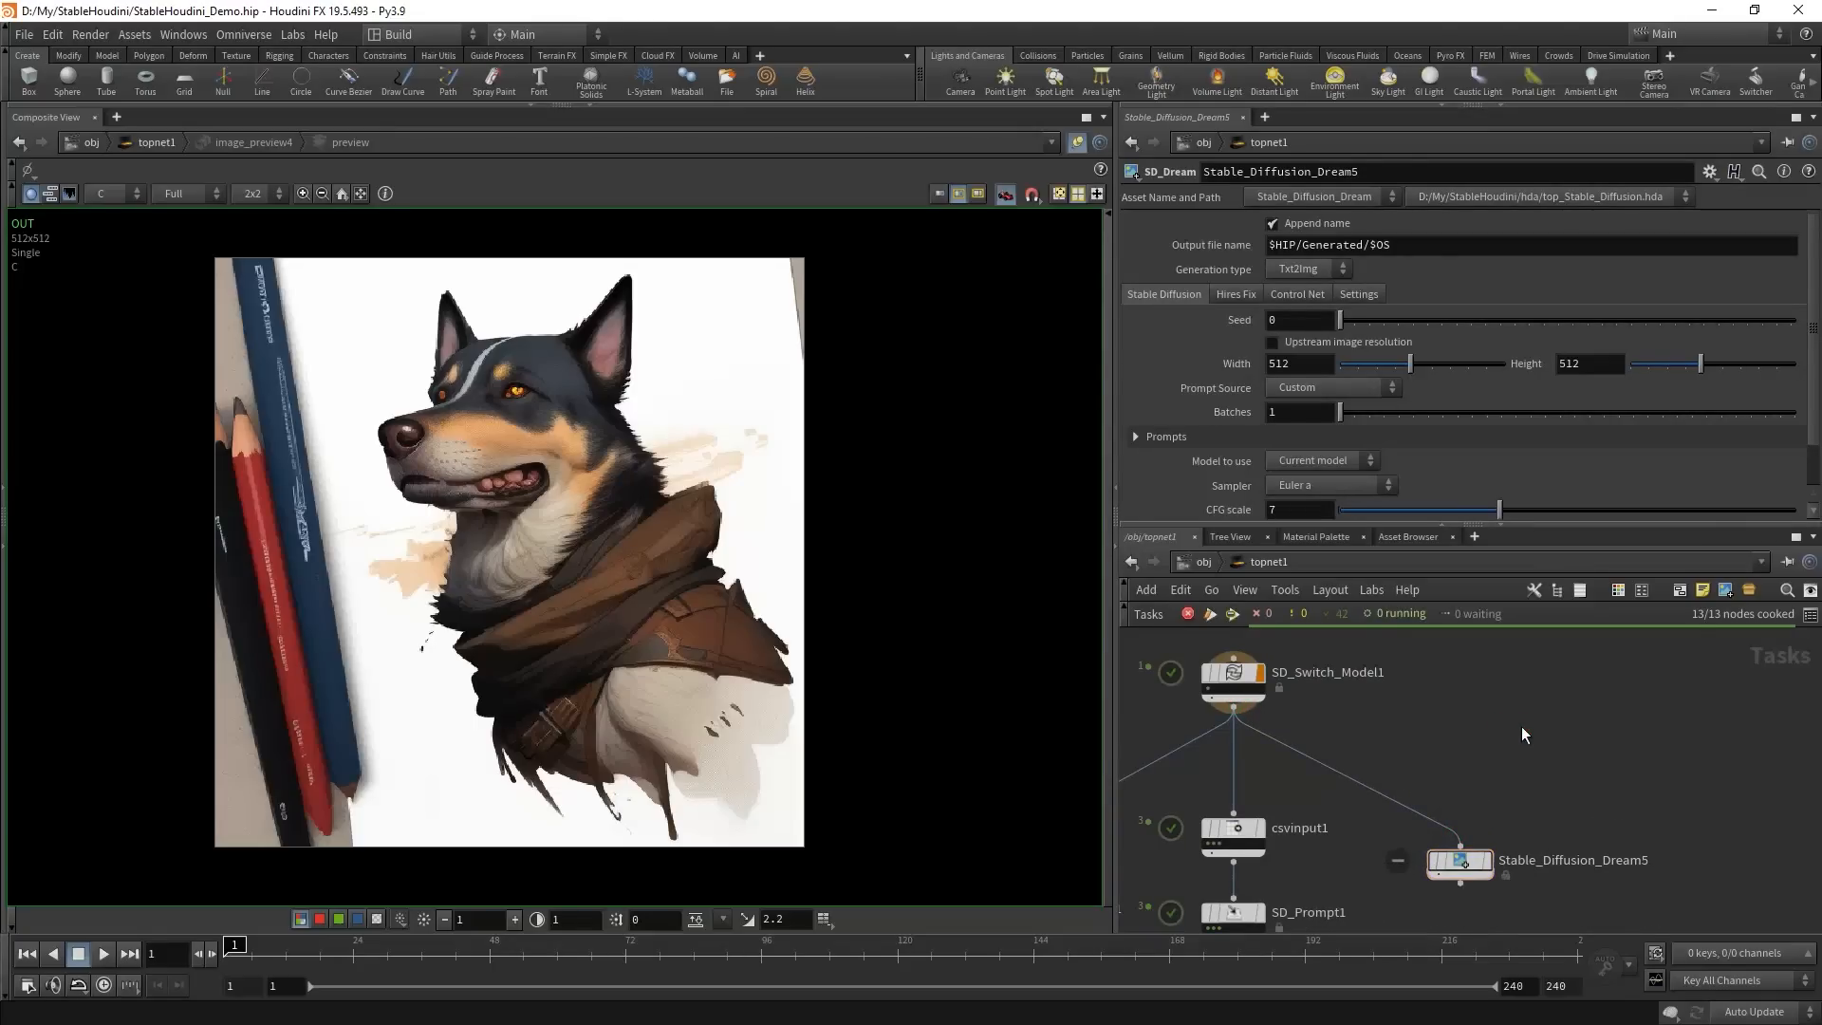
- Add a Generic Generator node and insert it between SD_Switch_Model1 and Stable_Diffusion_Dream5
scroll(1487, 797, "up", 3)
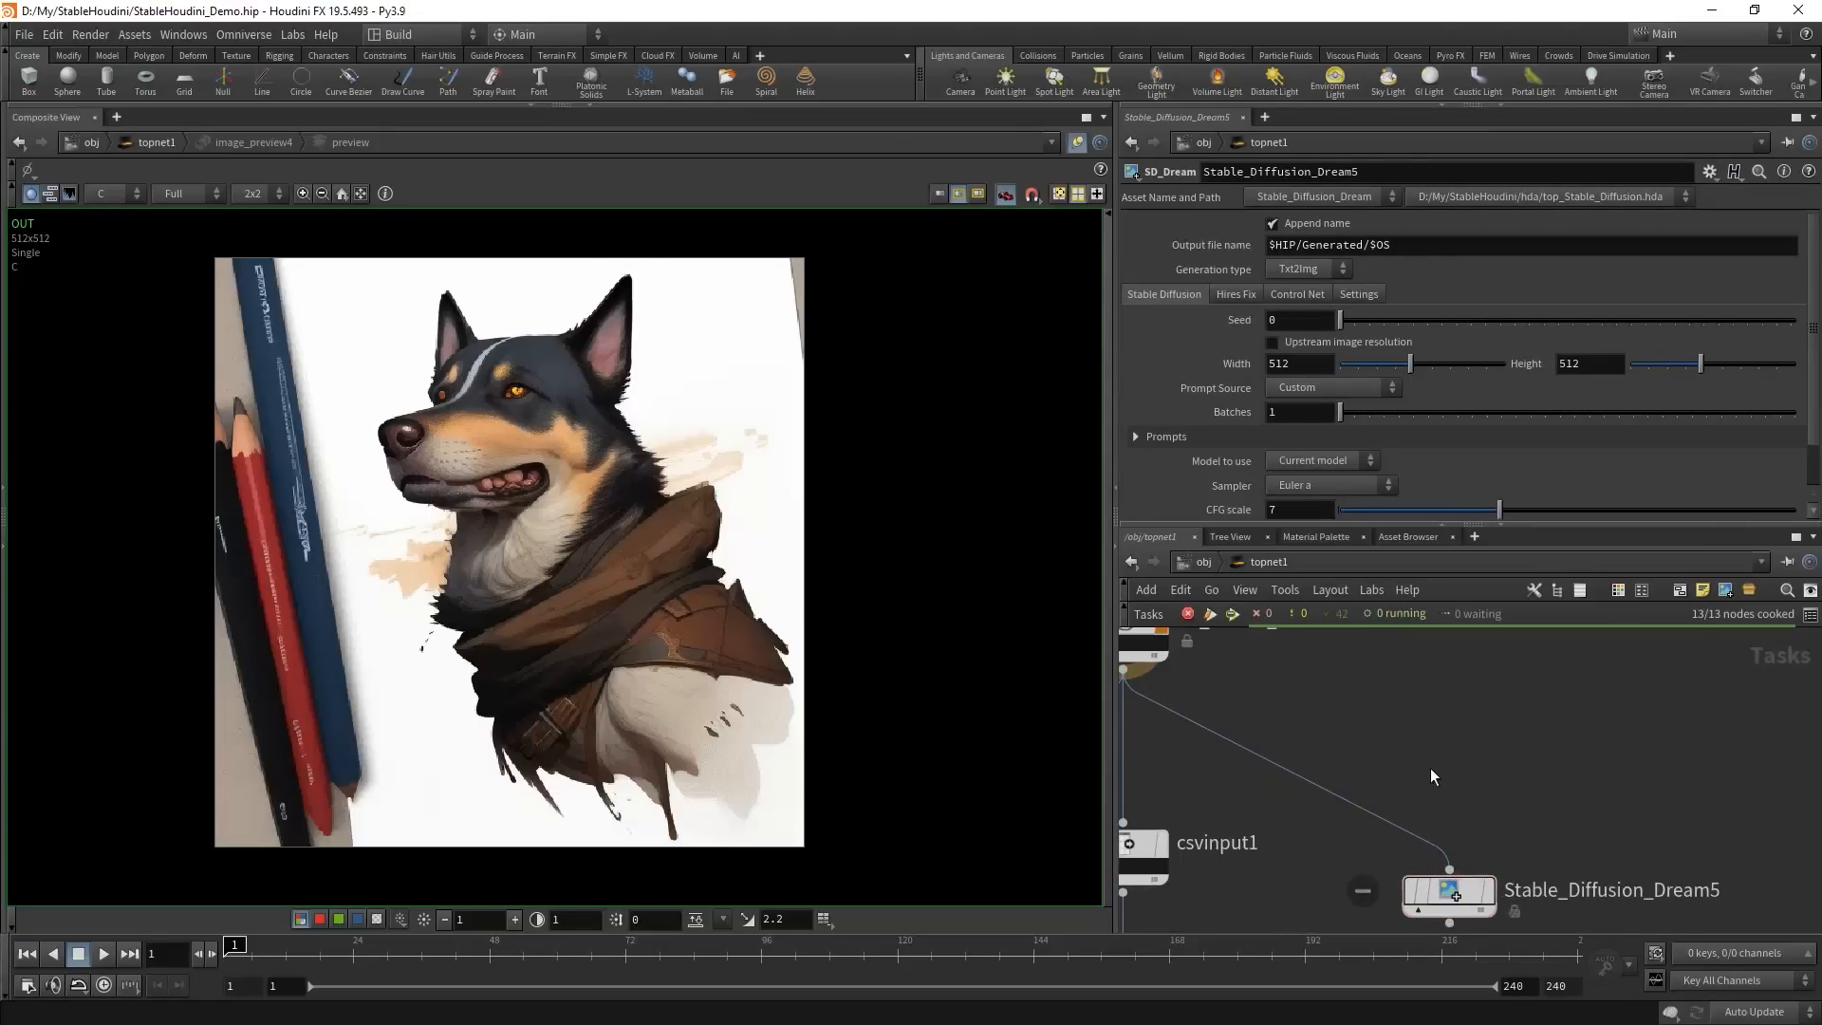
middle_click_drag(1529, 799, 1579, 821)
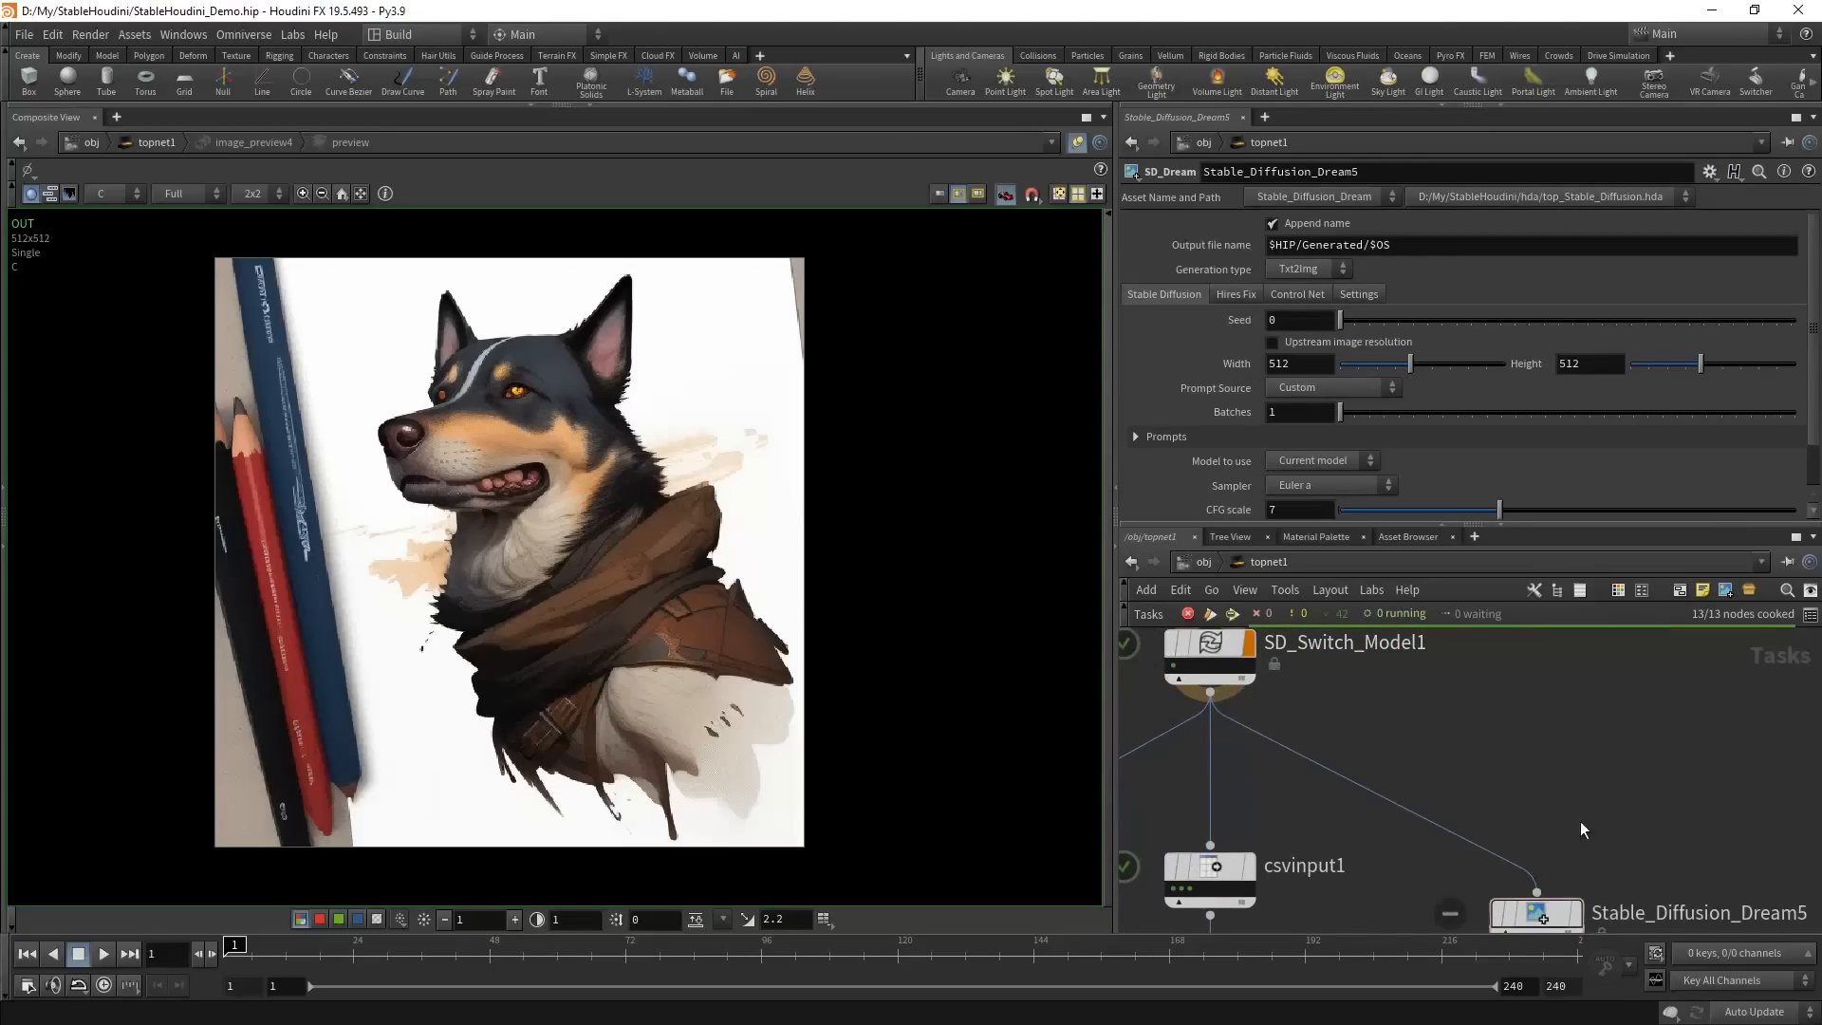
key("Tab")
type("gene")
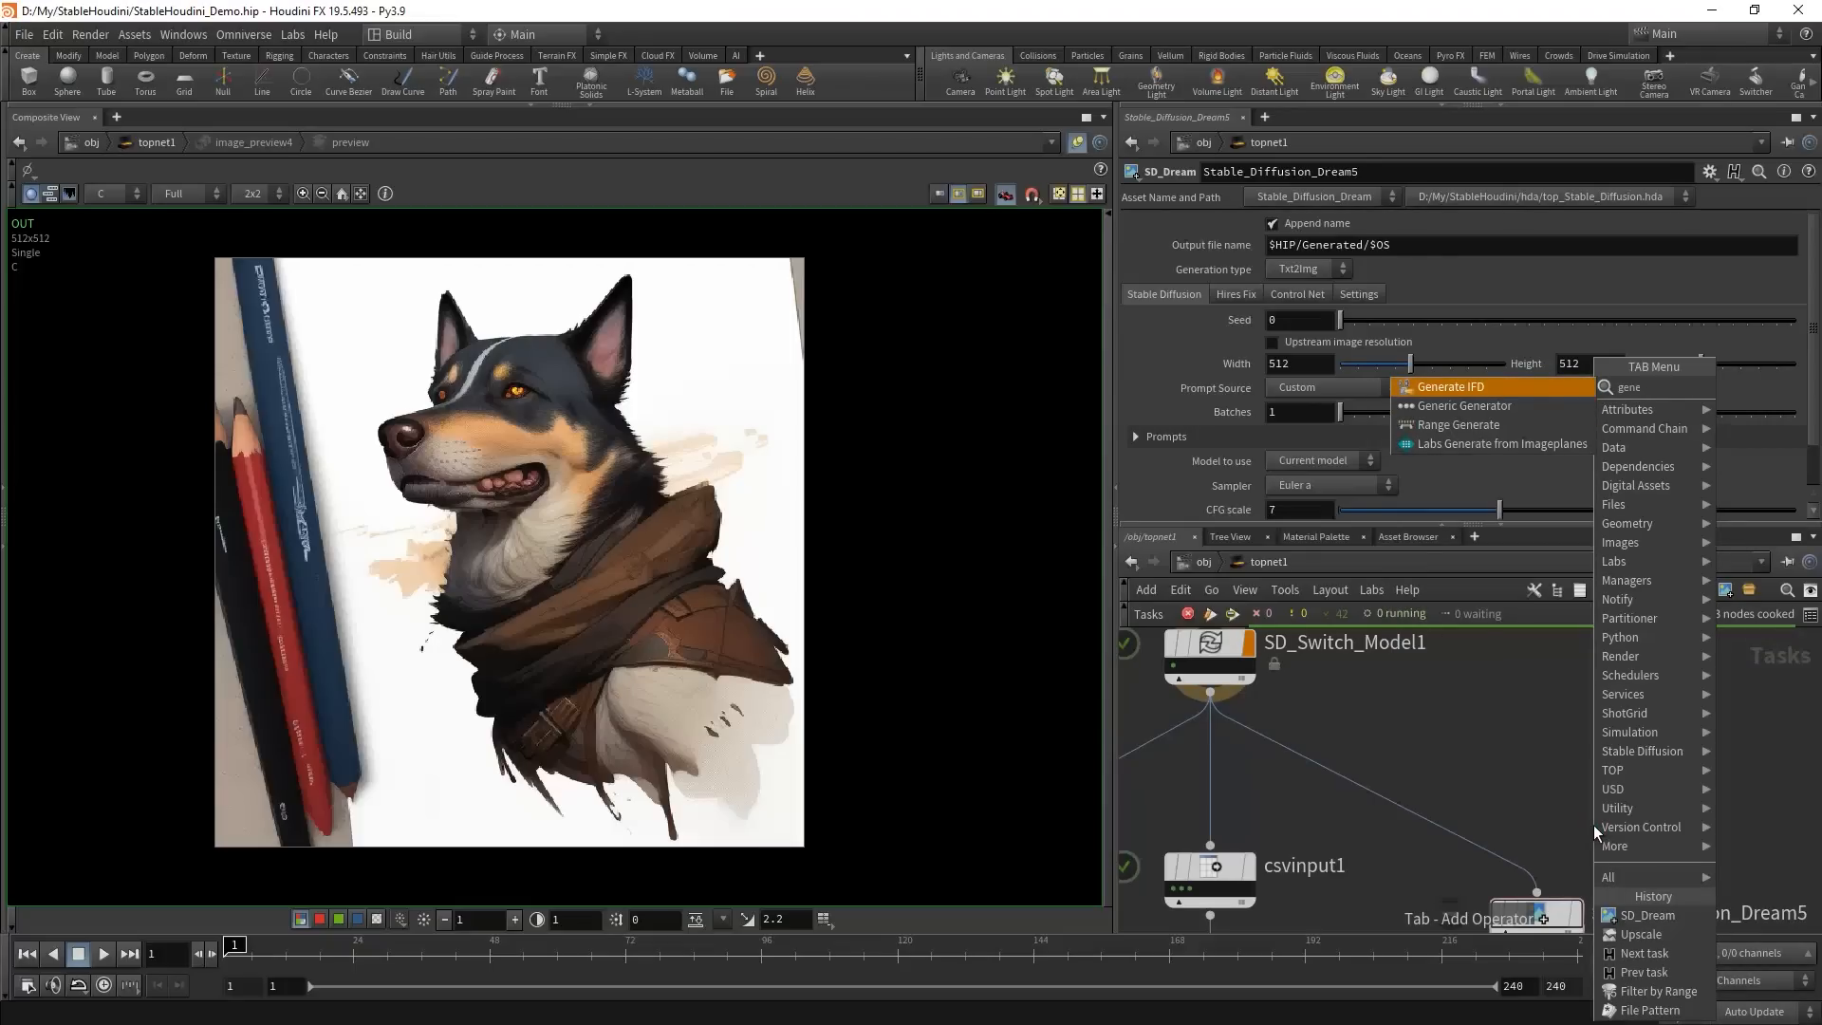
key("Down")
key("Return")
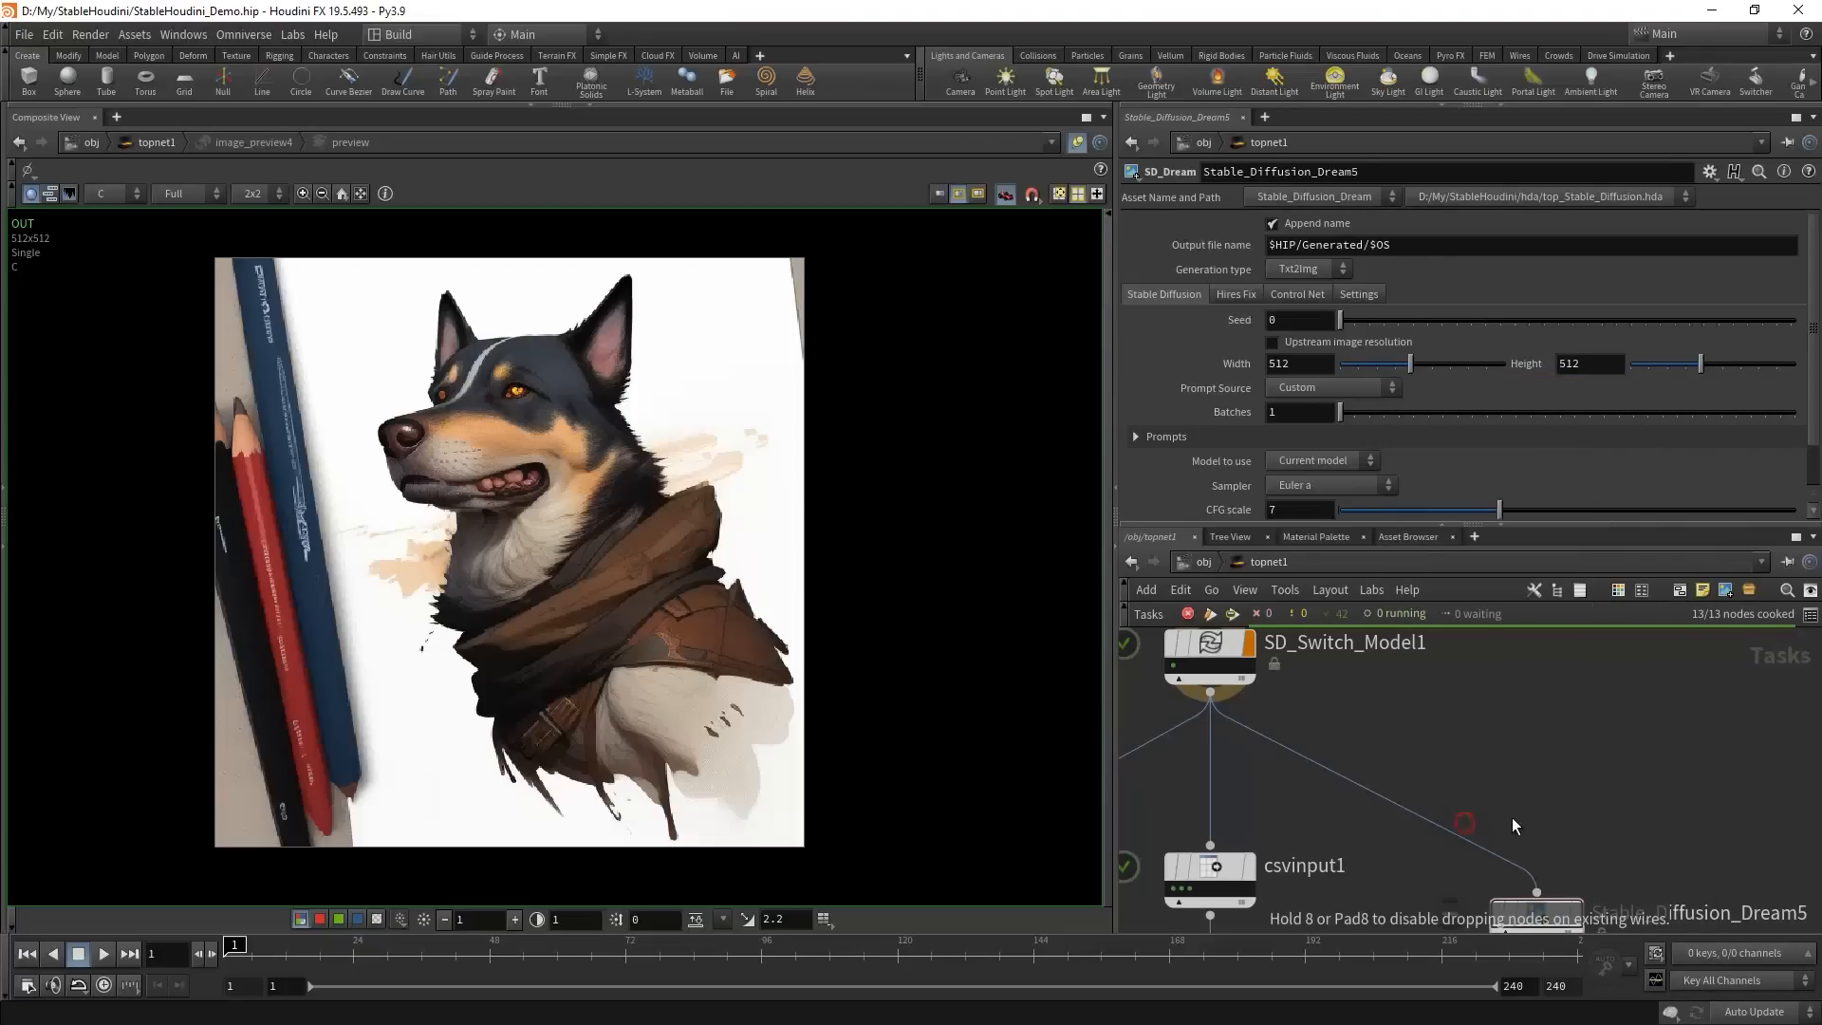
left_click(1436, 831)
left_click_drag(1437, 832, 1541, 809)
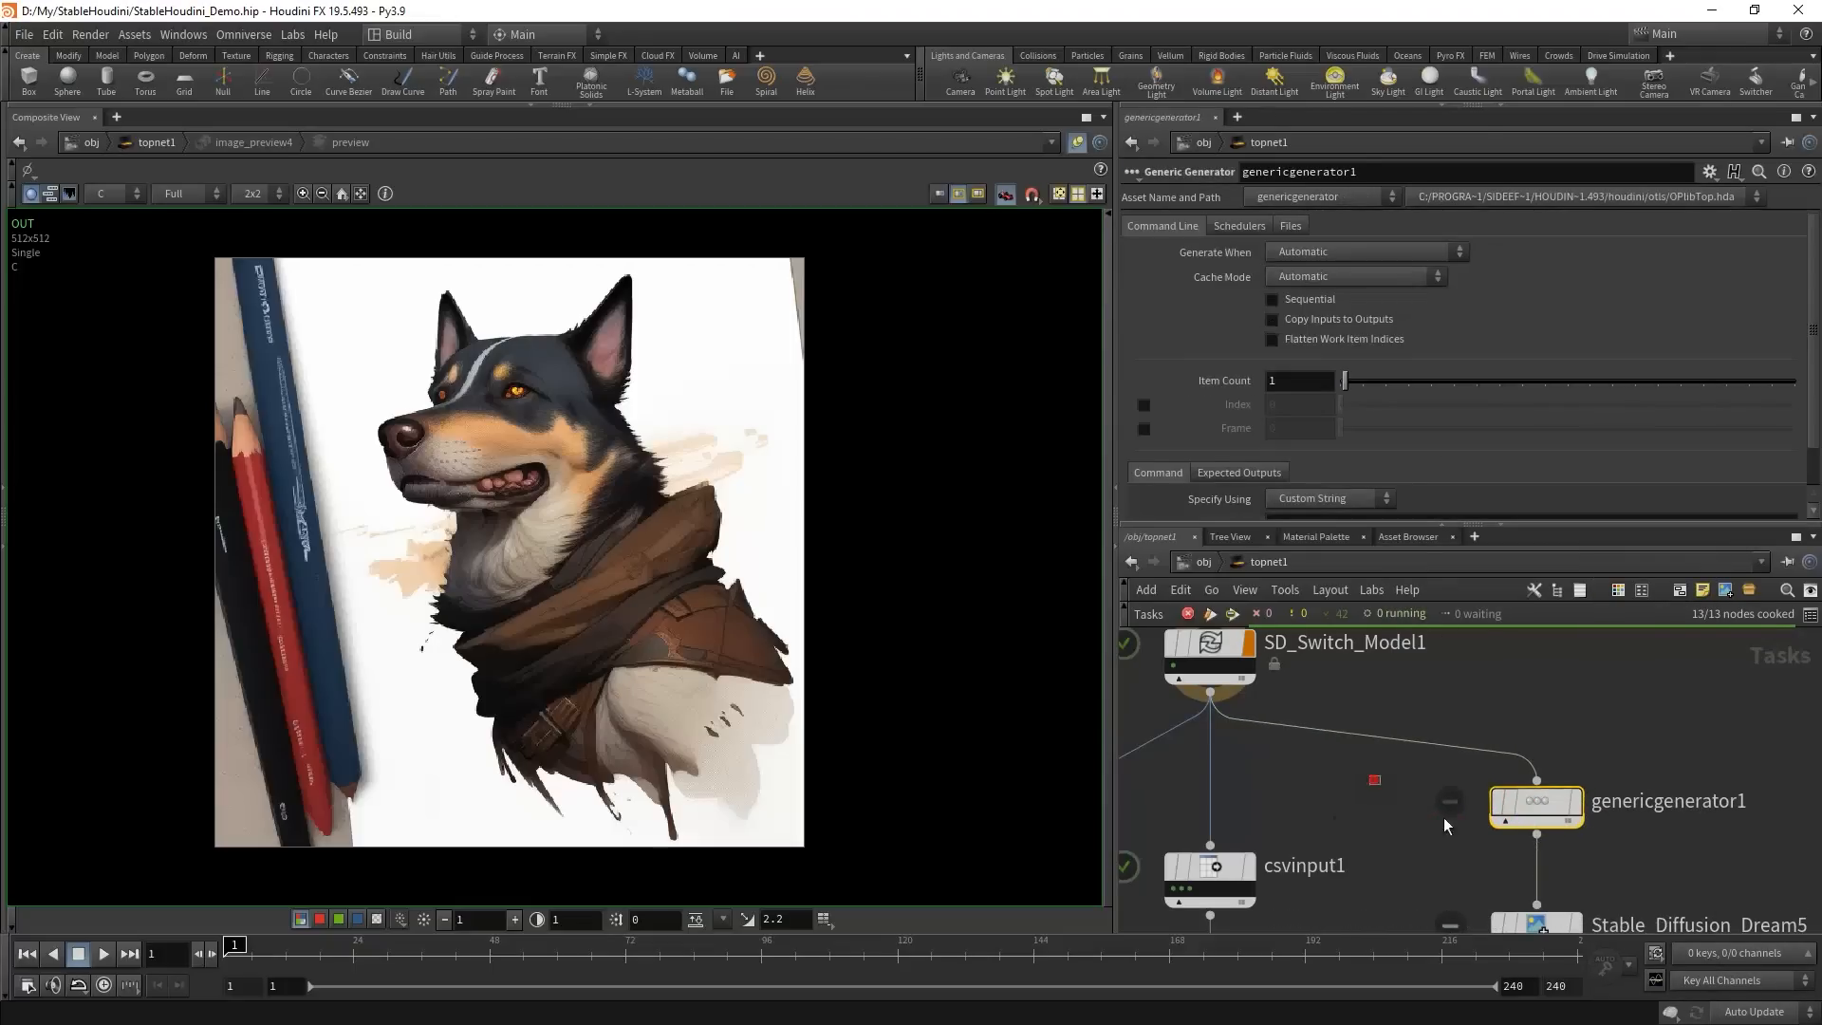
- Set the generic generator's item count to 60 and cook the node to generate its work items
left_click(1323, 382)
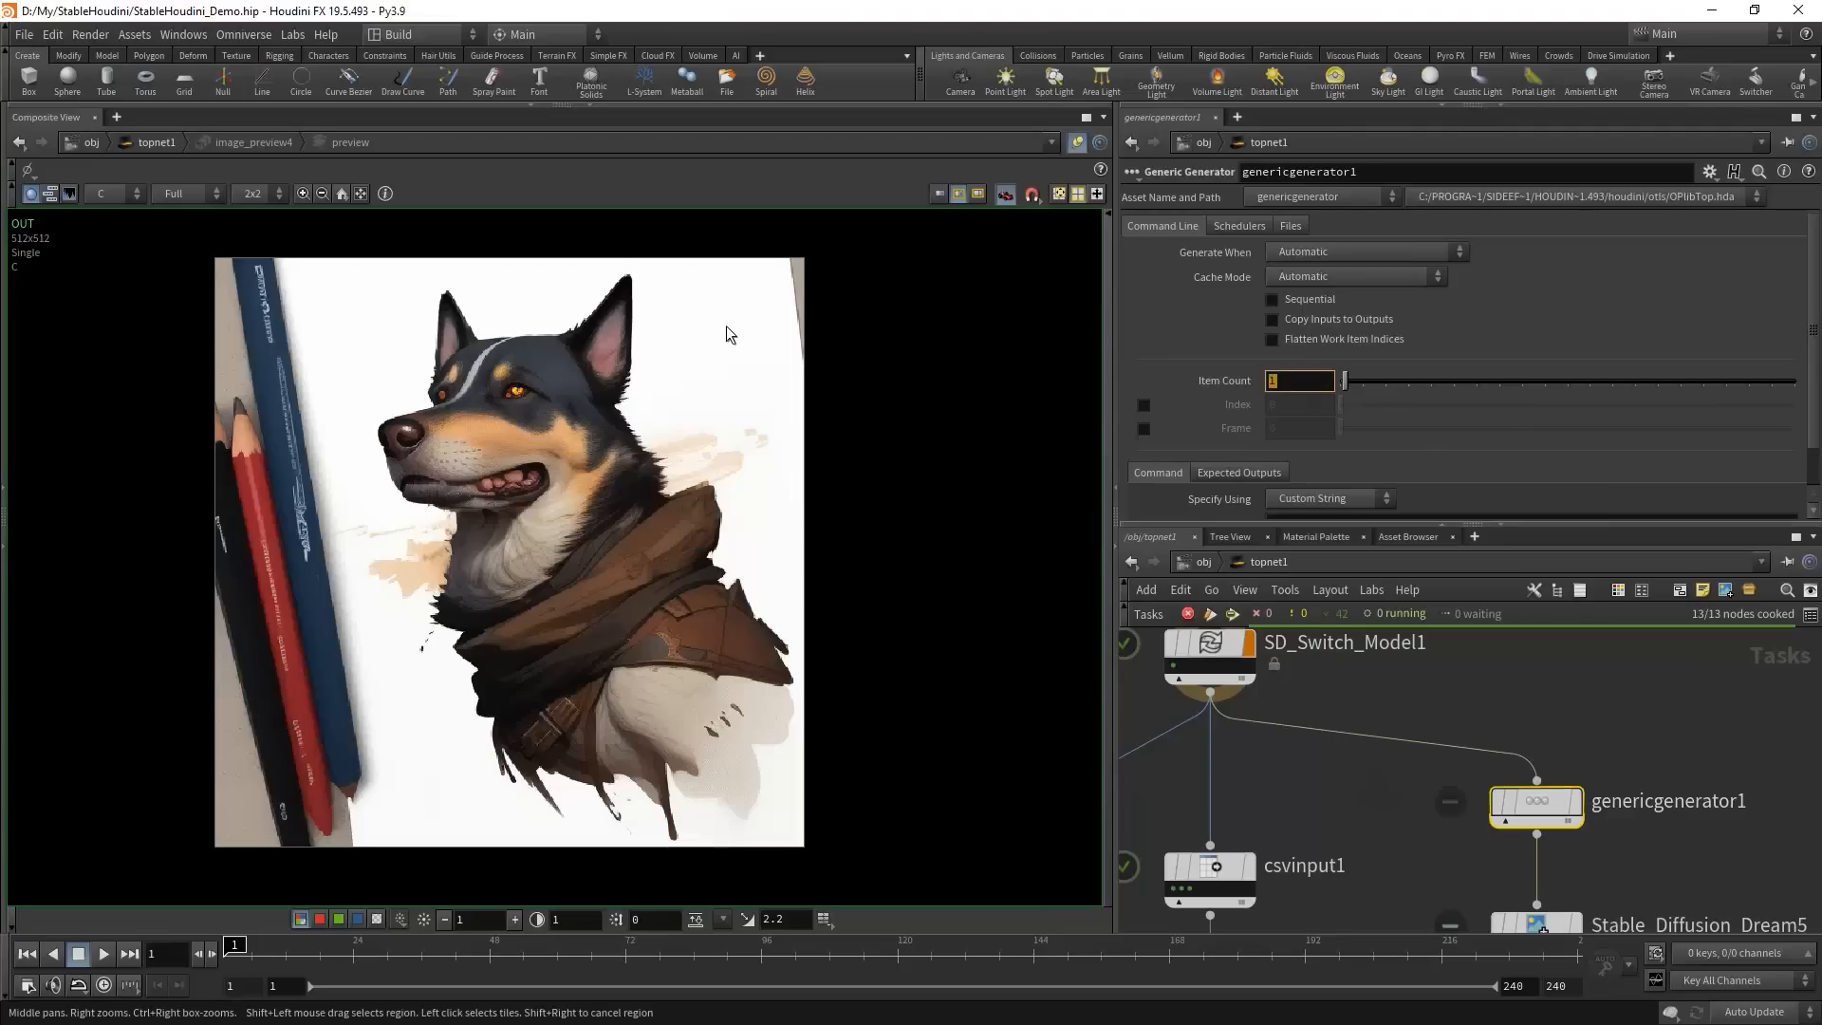
type("60")
key("Return")
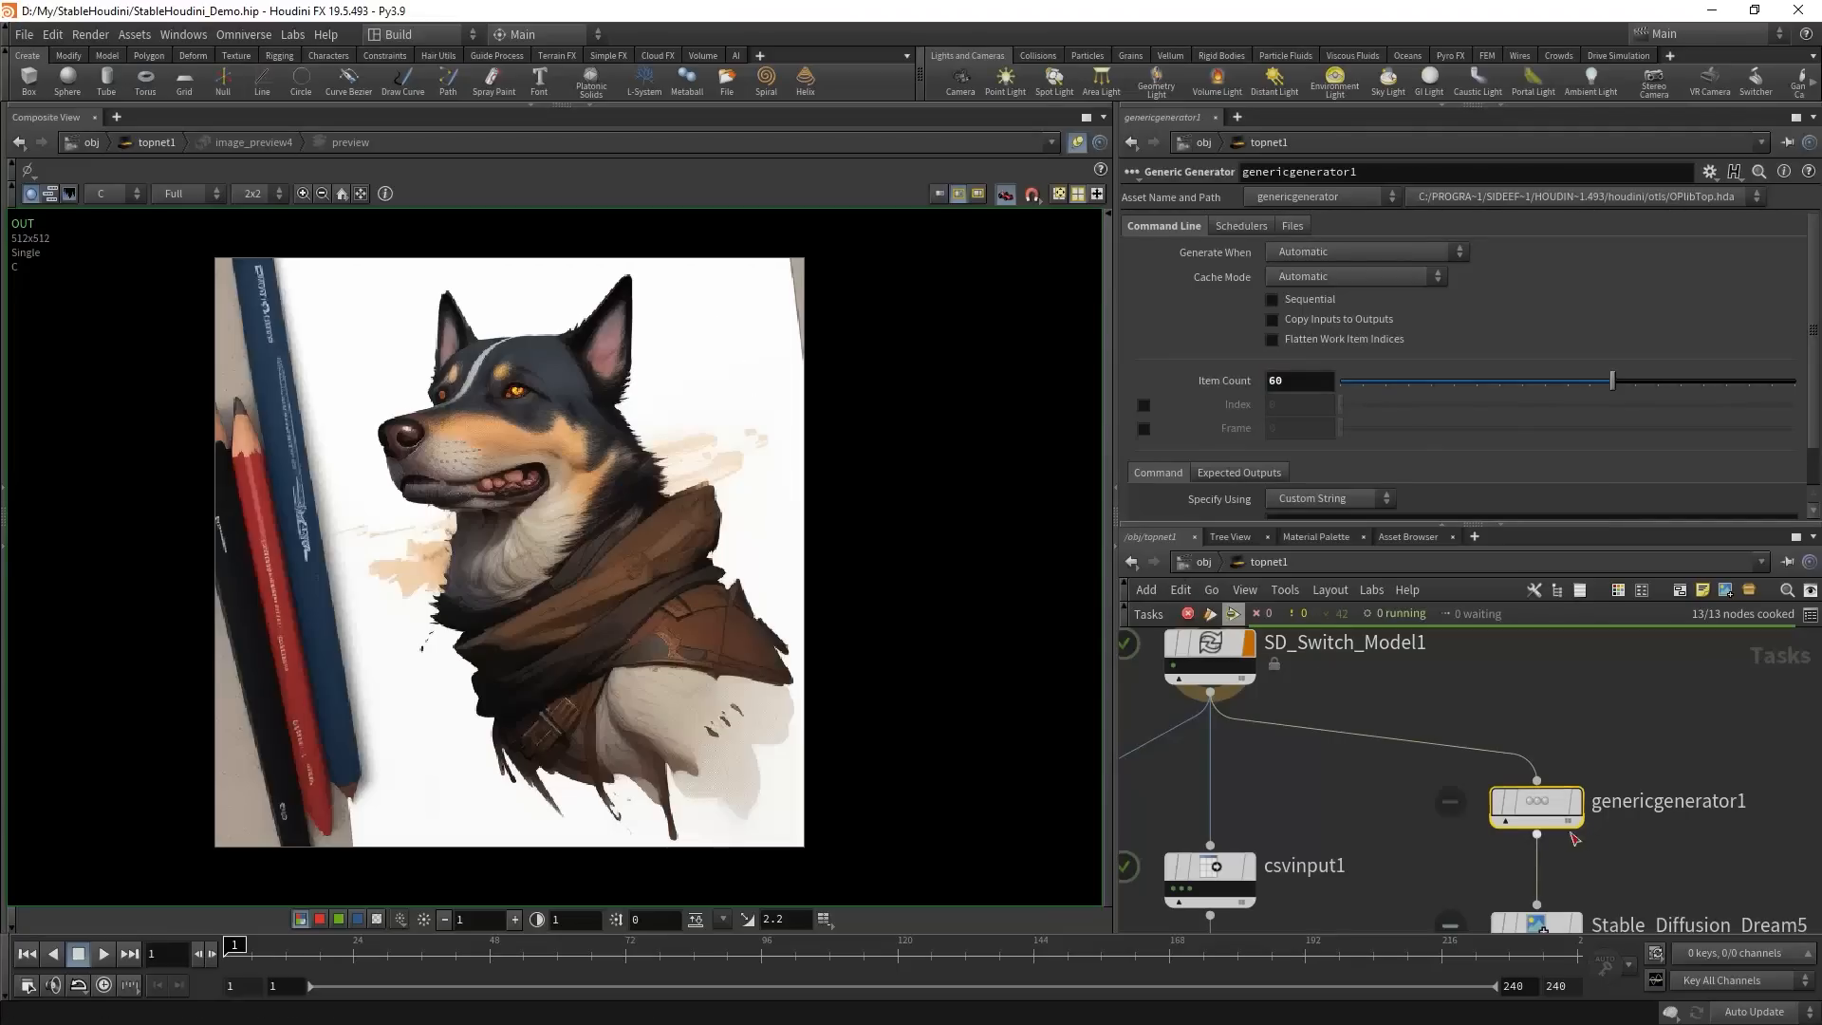
left_click_drag(1363, 777, 1653, 839)
key("shift+v")
scroll(1586, 792, "down", 1)
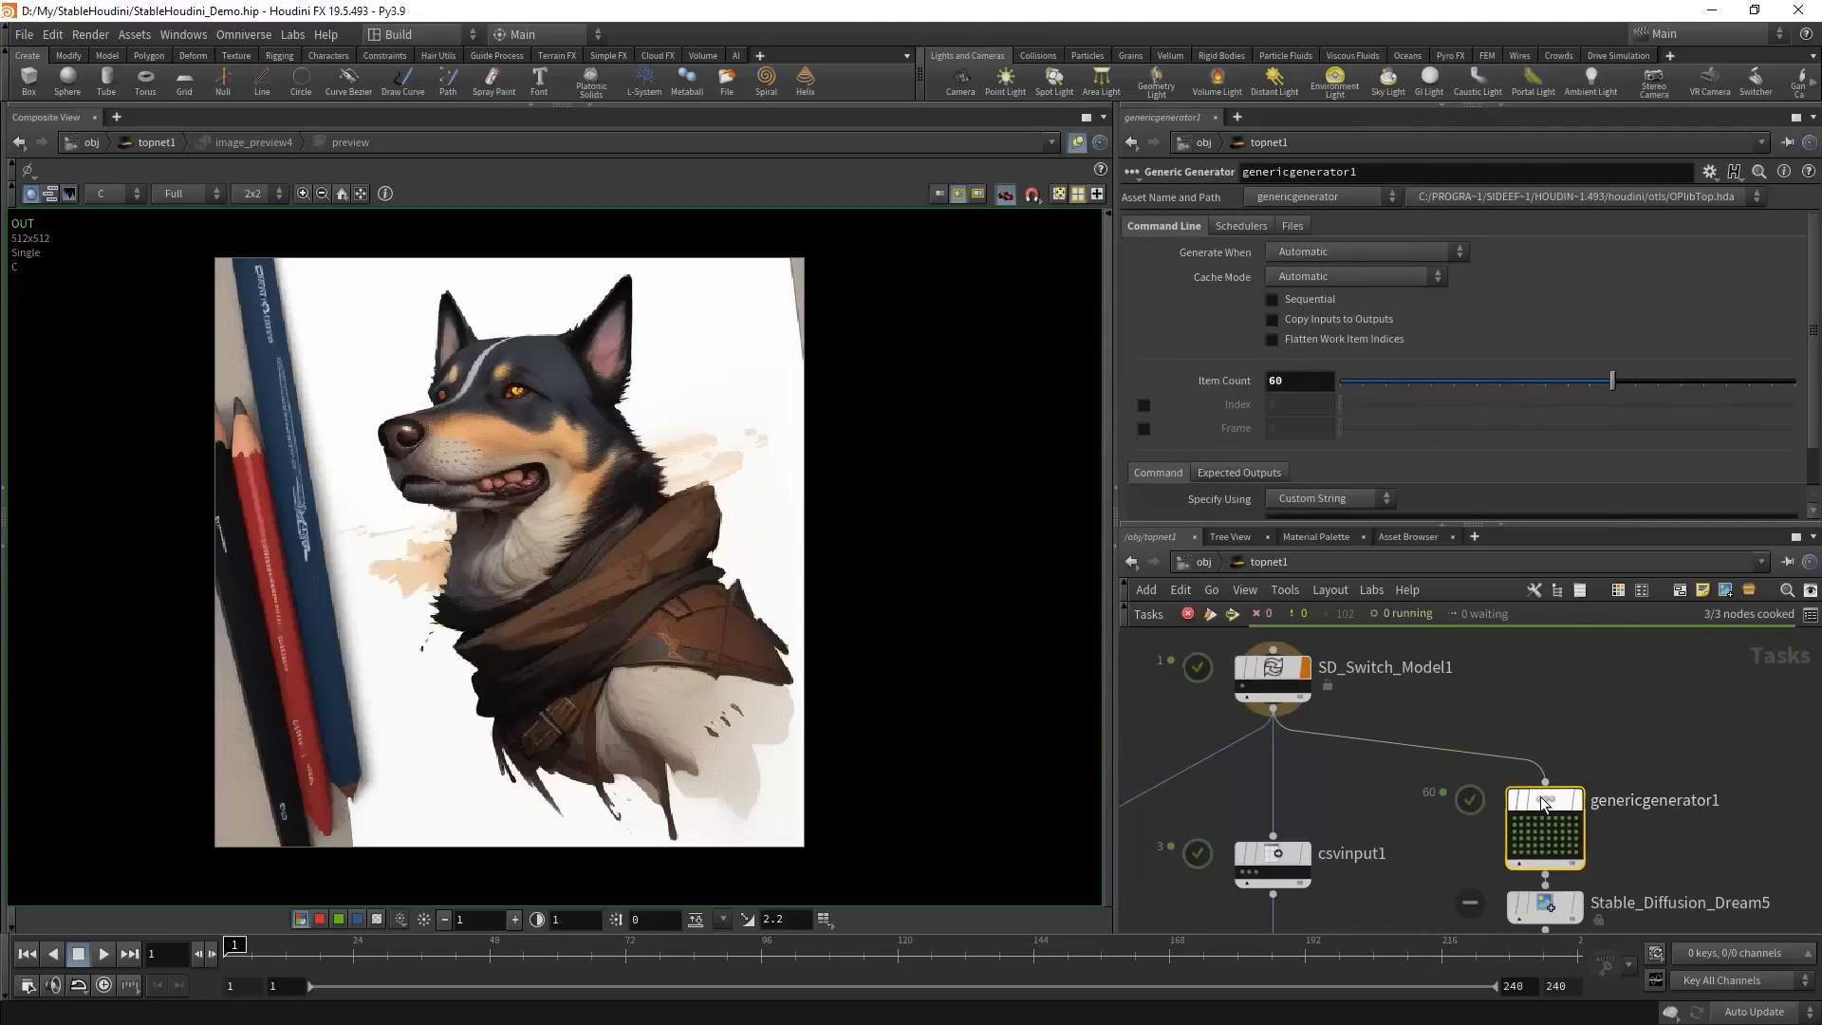
- Move Stable_Diffusion_Dream5 further down and insert an SD_Prompt node between it and the generic generator
left_click_drag(1540, 794, 1538, 742)
left_click(1329, 777)
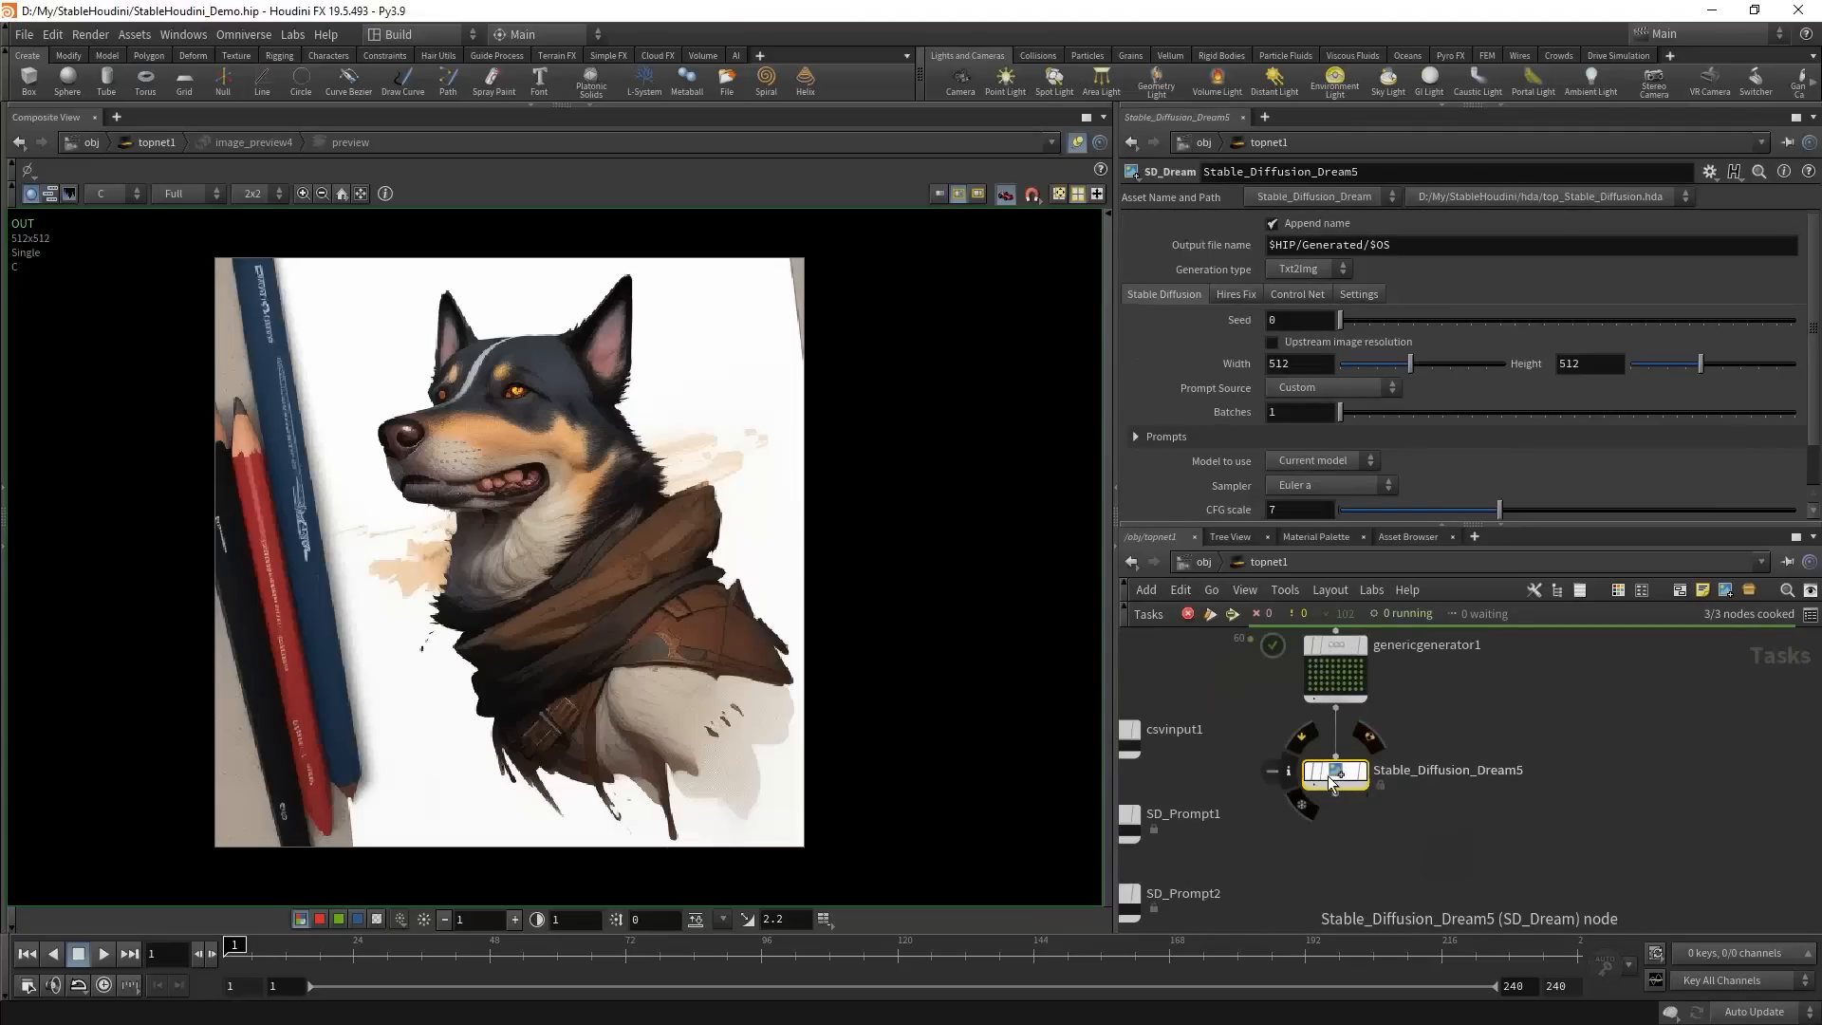
left_click_drag(1325, 799, 1335, 937)
key("Tab")
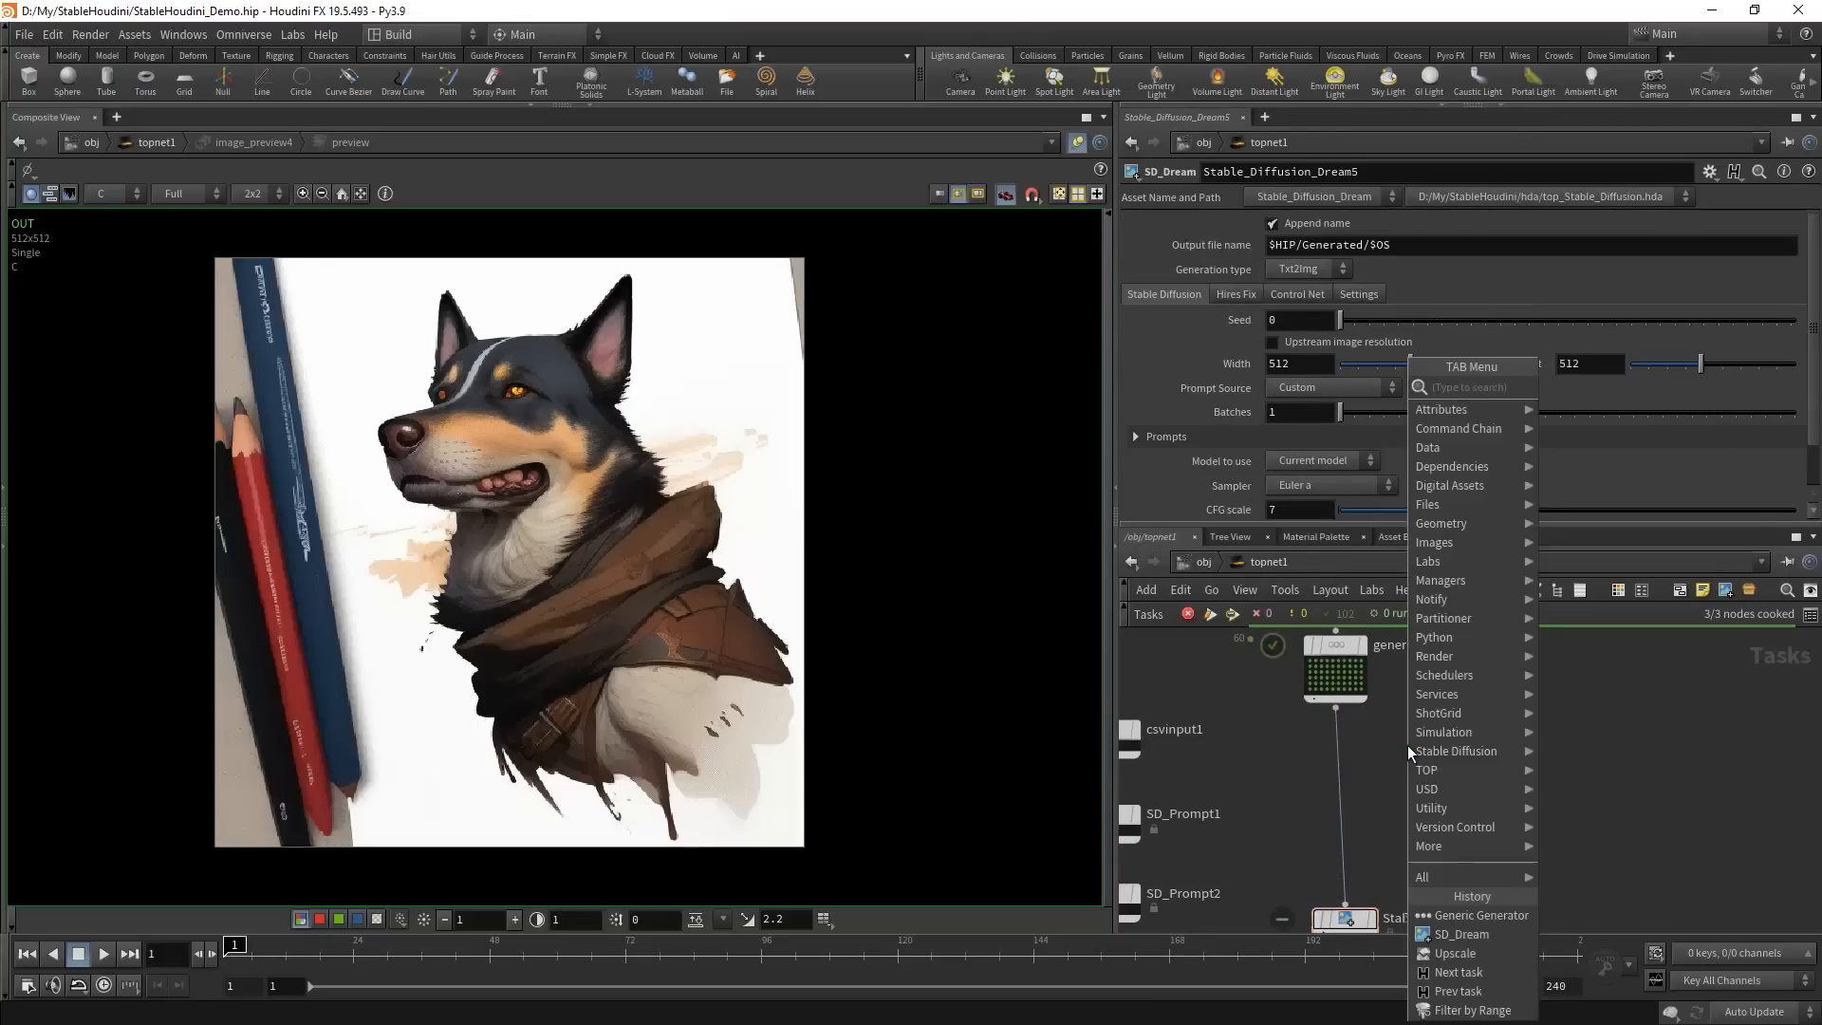
type("promp")
key("Return")
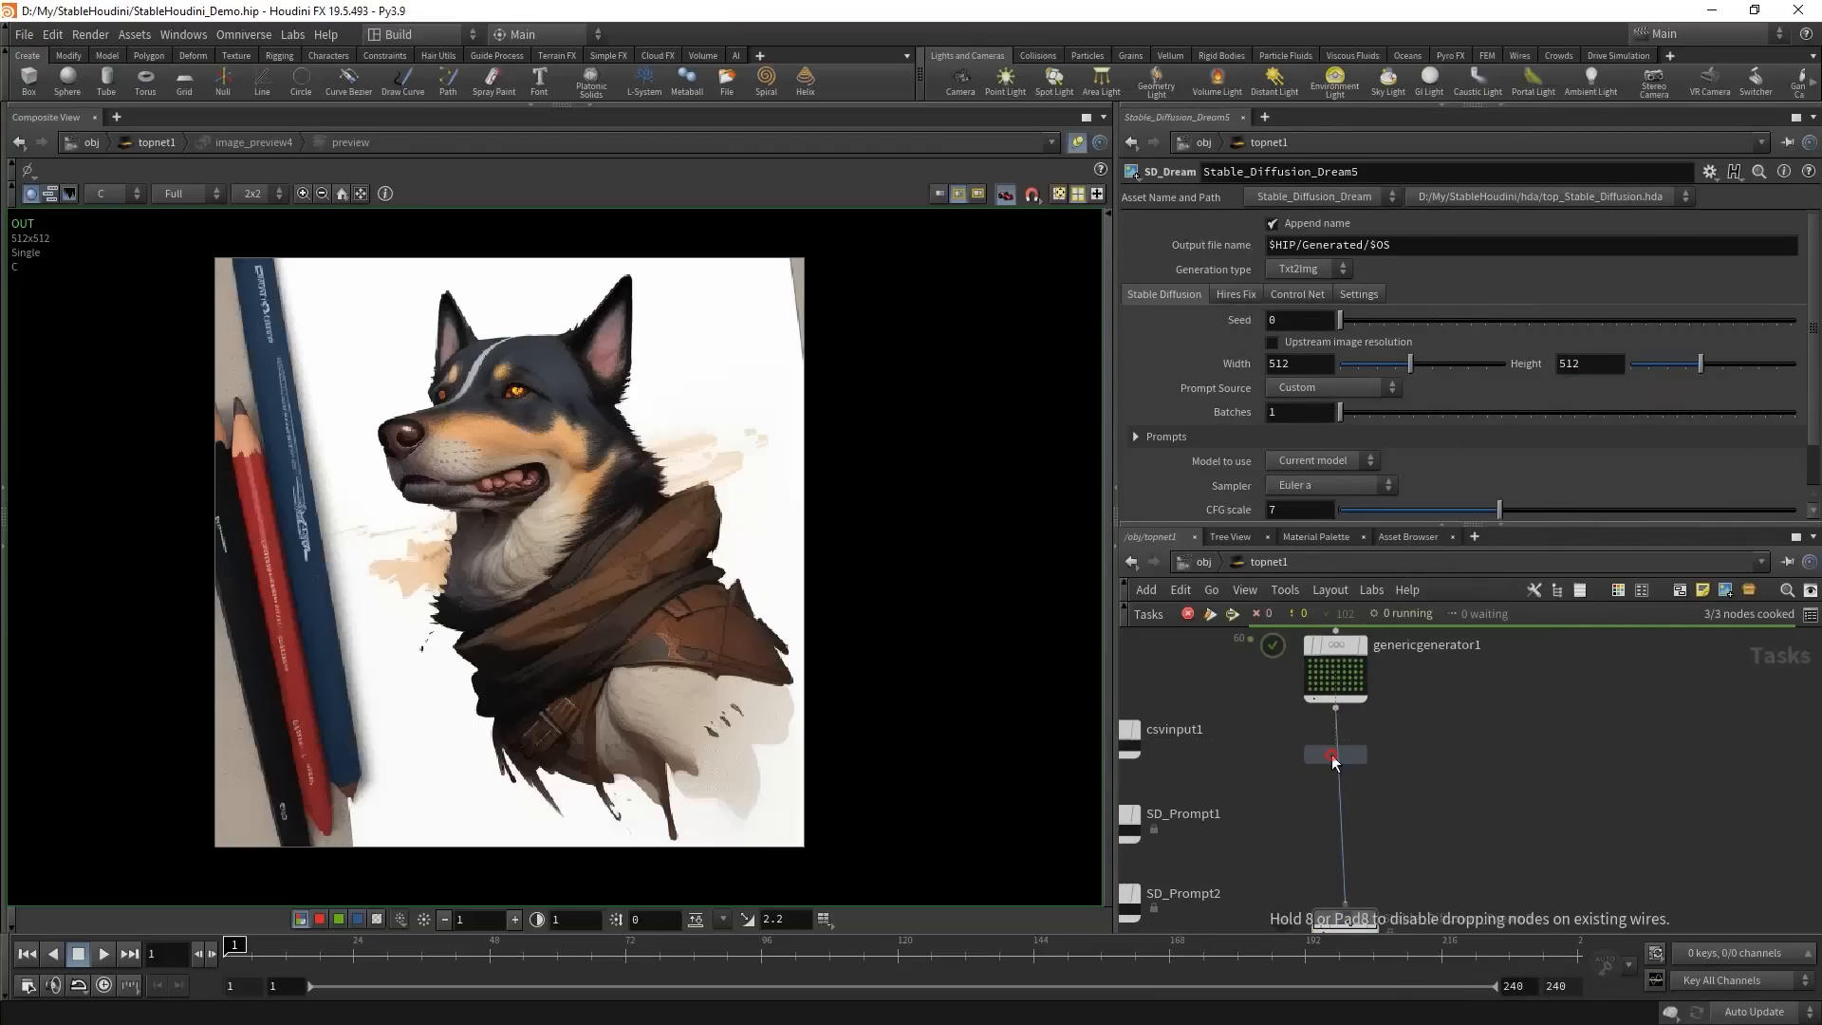
left_click(1330, 755)
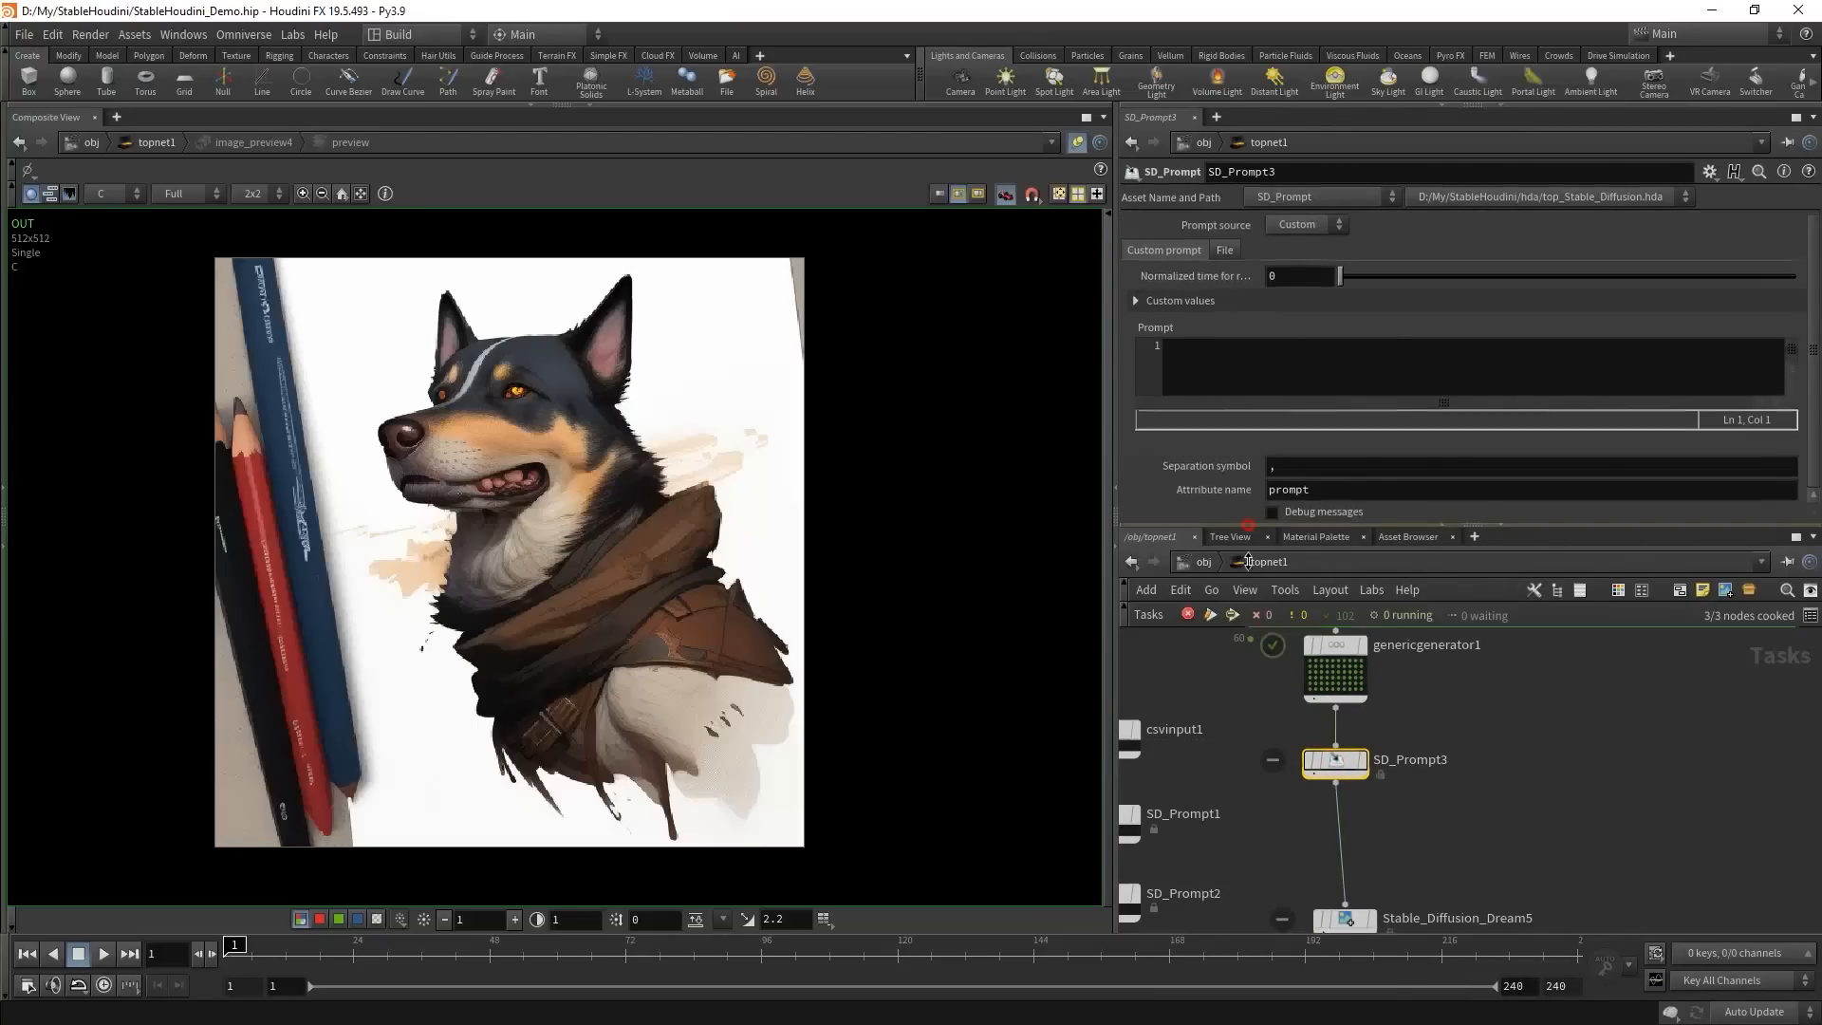
- Enlarge the parameter area, expand the custom values of SD_Prompt3 and add three custom strings
left_click_drag(1244, 524, 1243, 661)
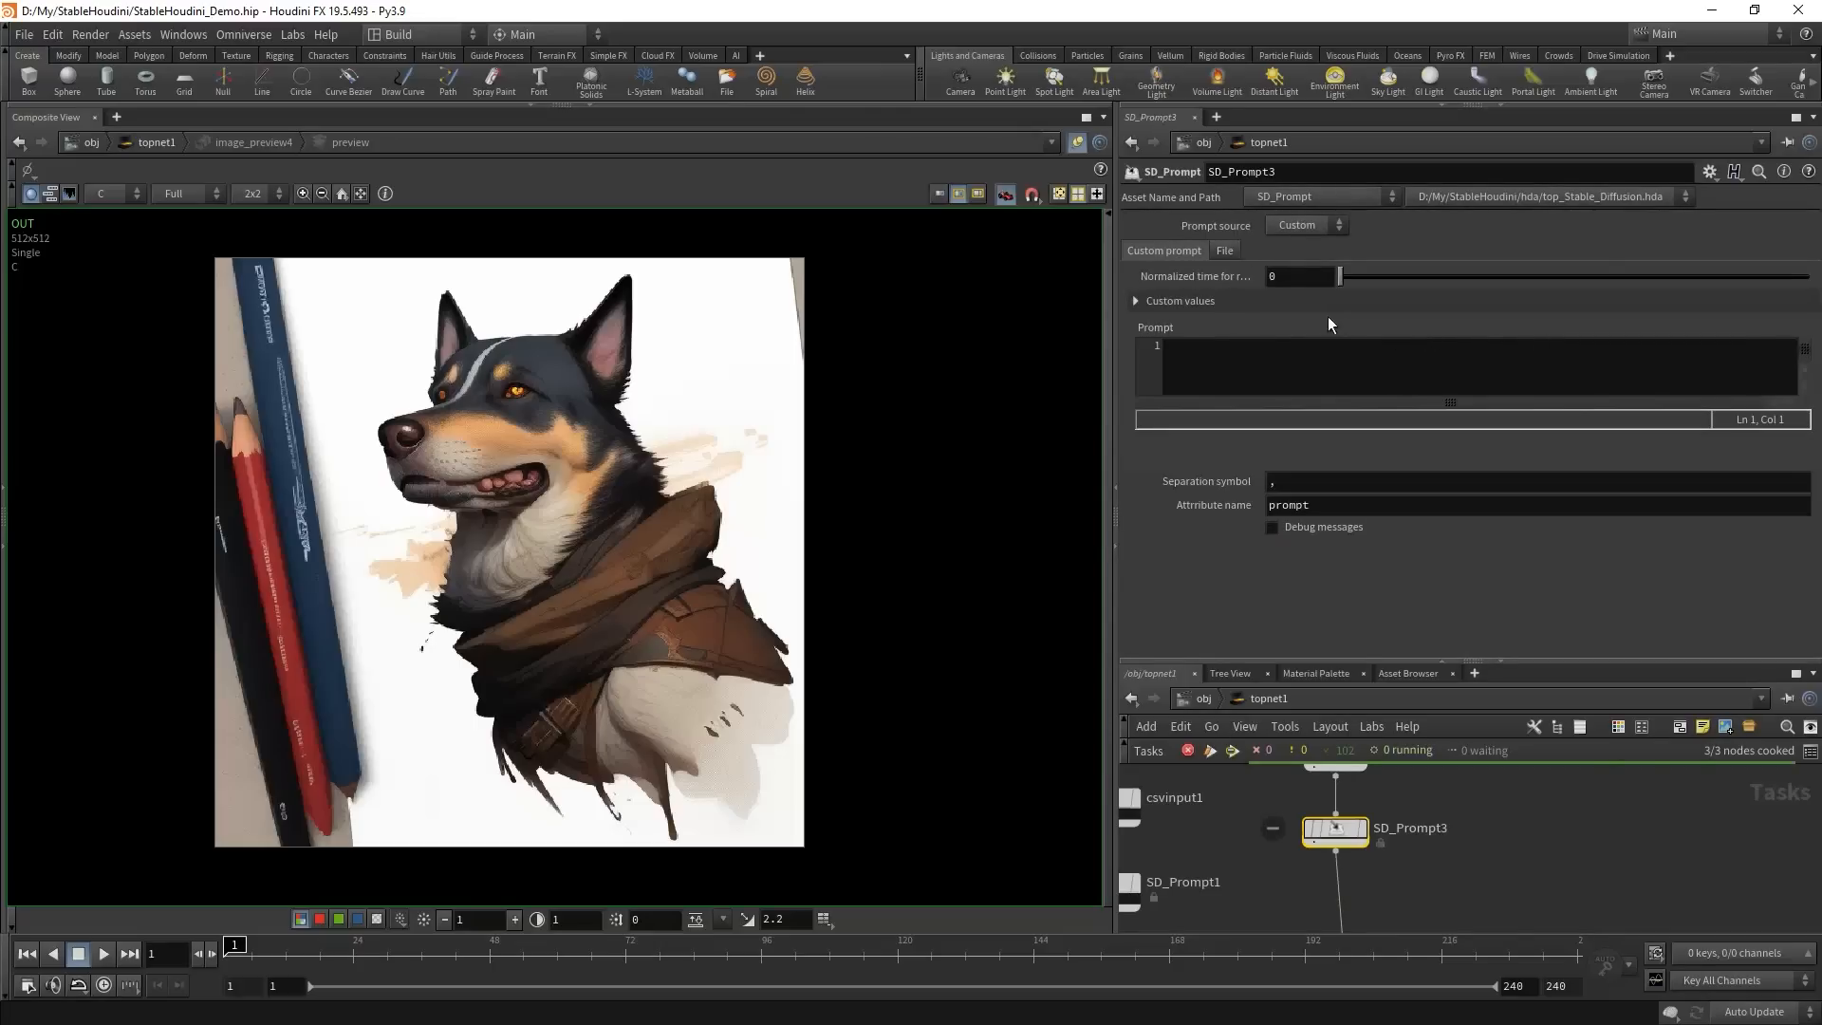
left_click(1135, 300)
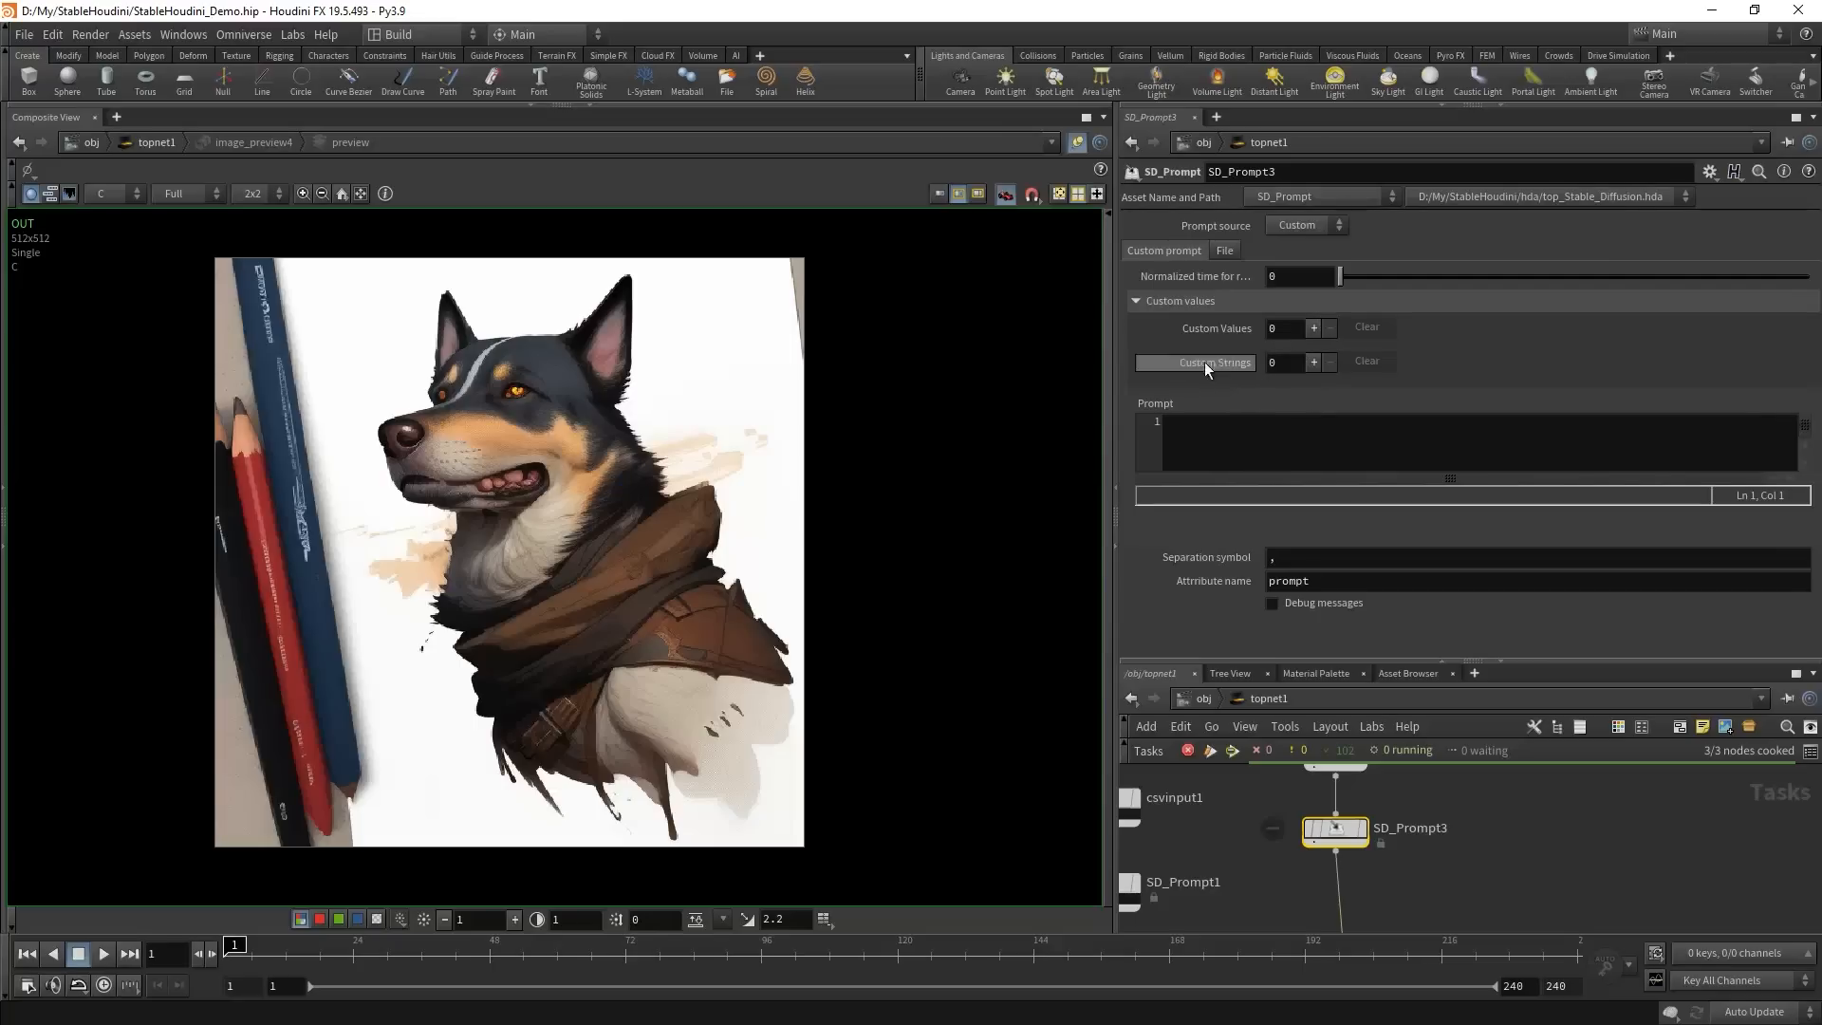
left_click(1313, 362)
left_click(1313, 361)
left_click(1313, 362)
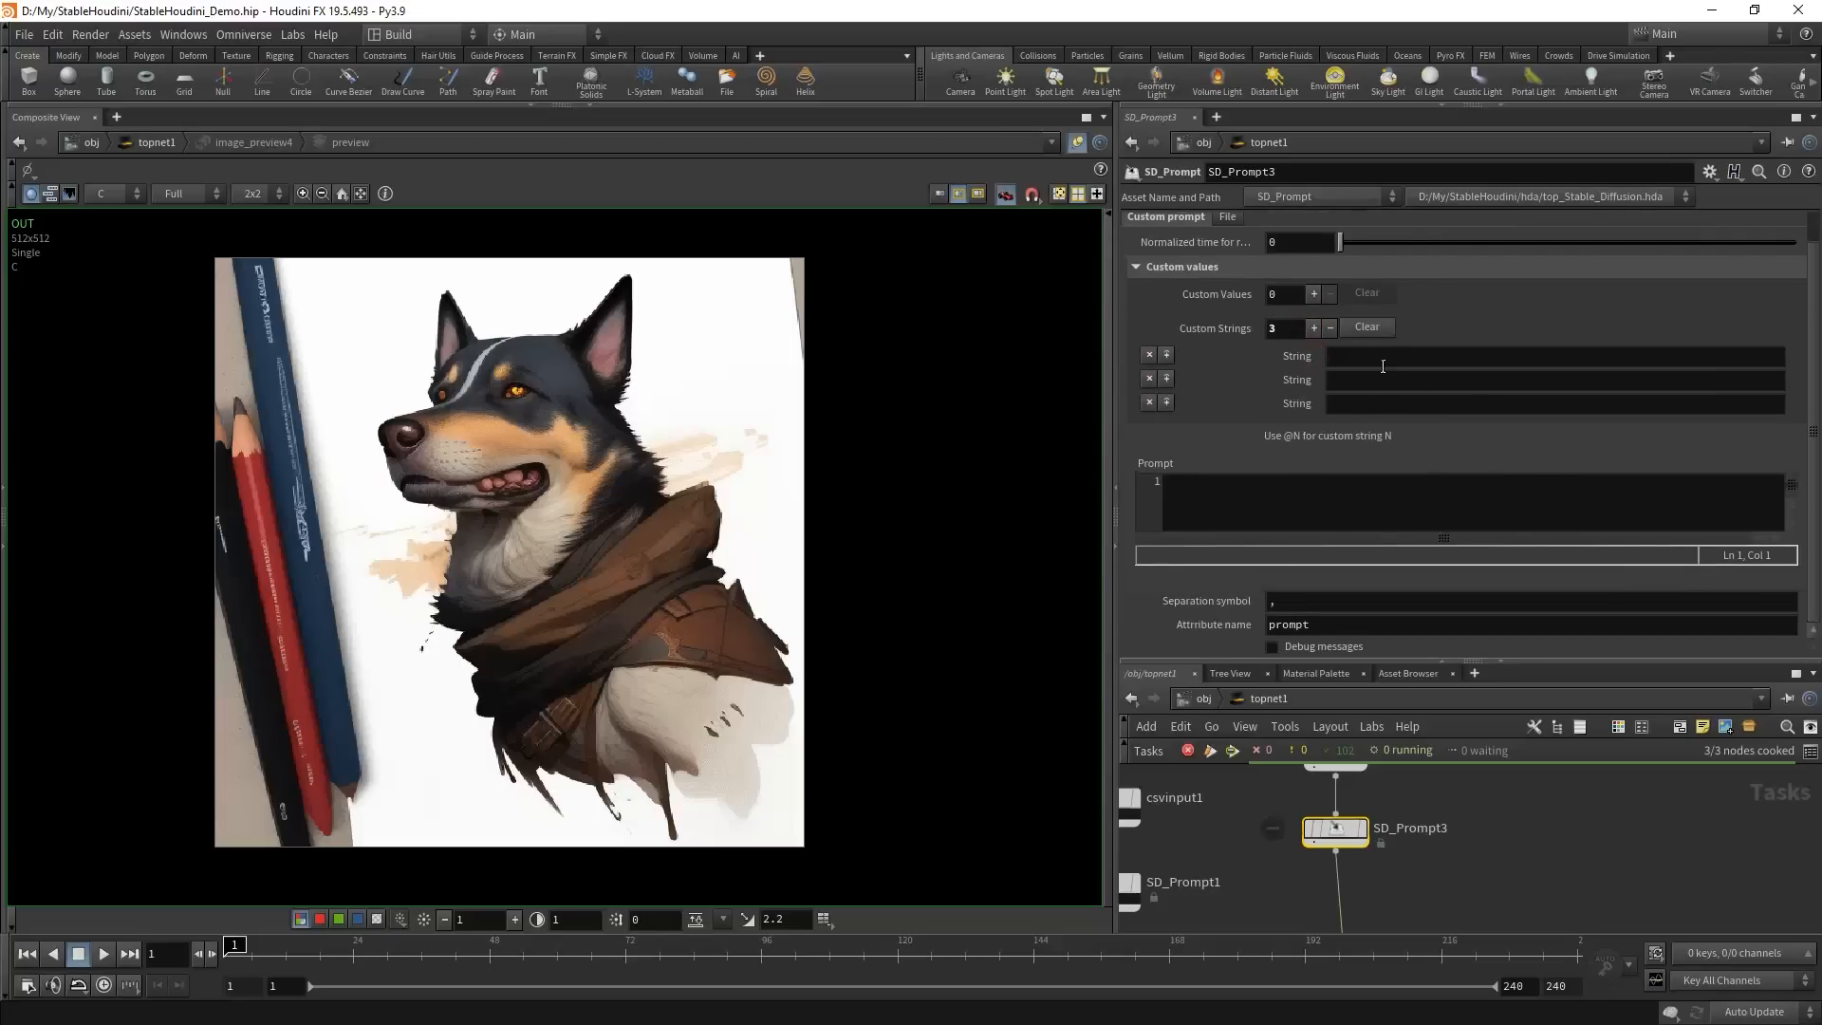
- Fill in the three custom strings of SD_Prompt3 as Dog, Cat and Mouse
left_click(1380, 357)
type("Dog")
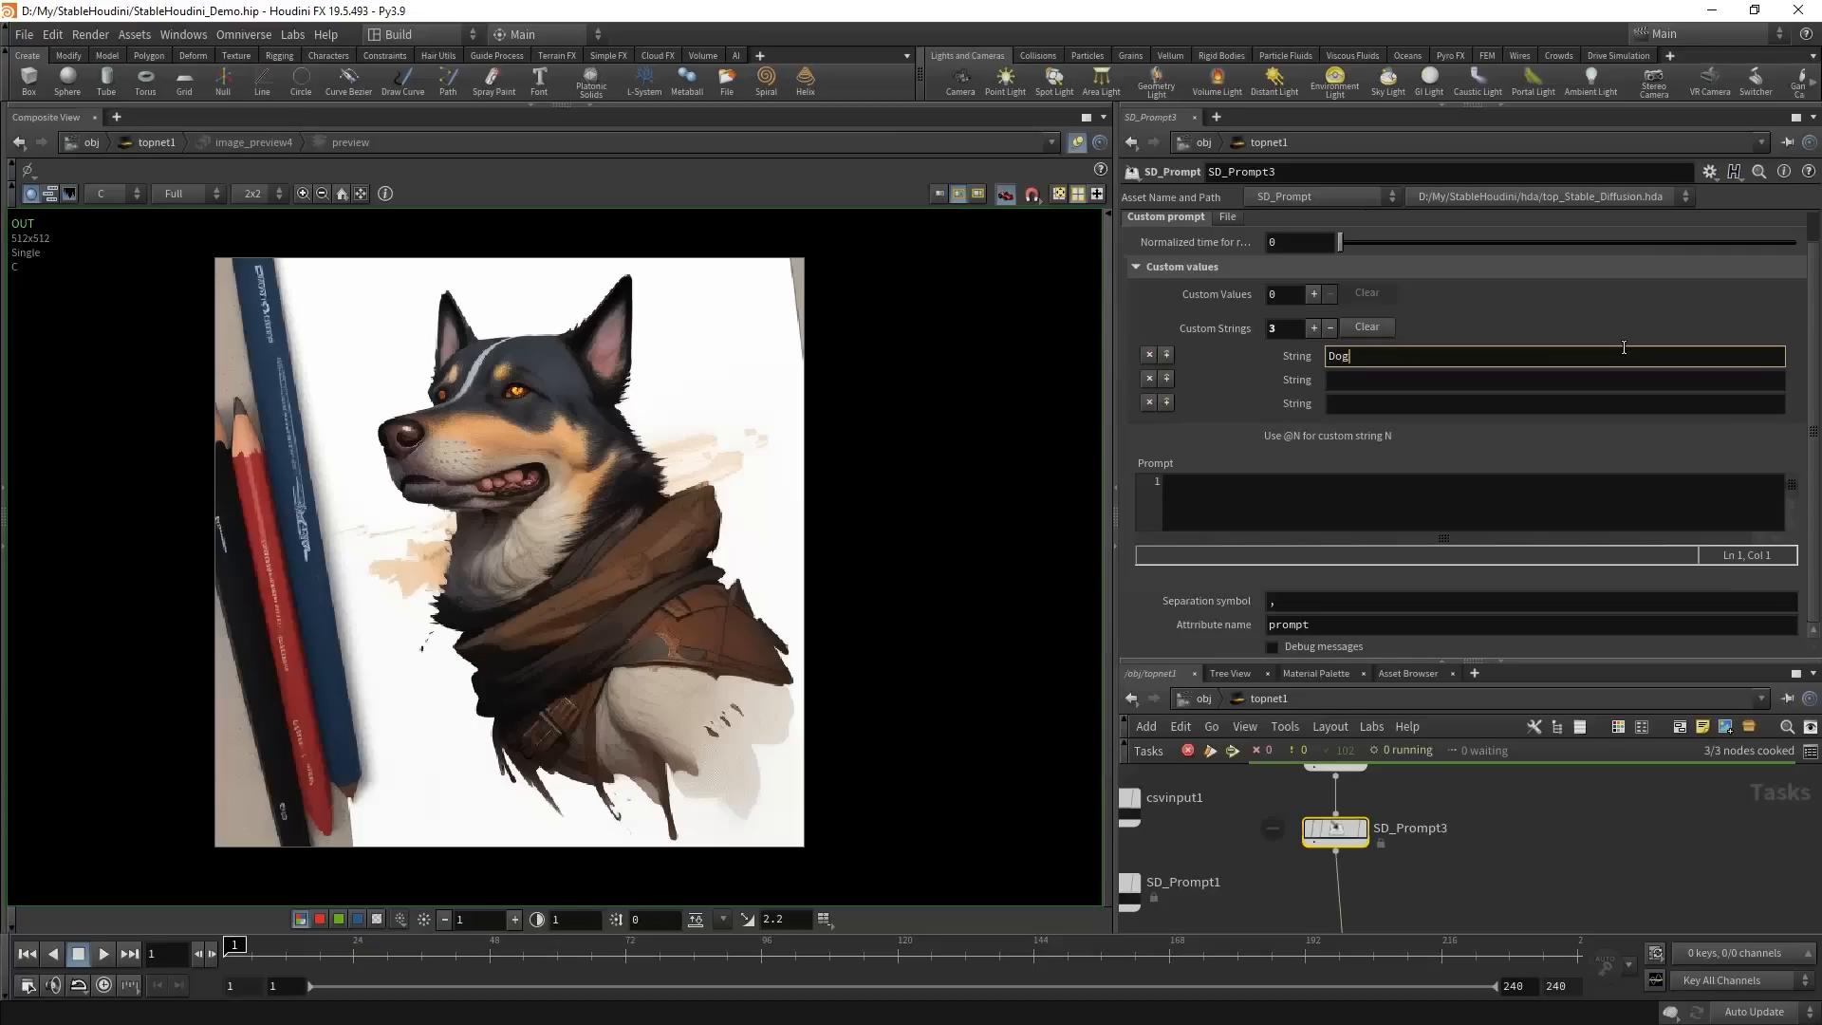
key("Tab")
type("Cat")
key("Tab")
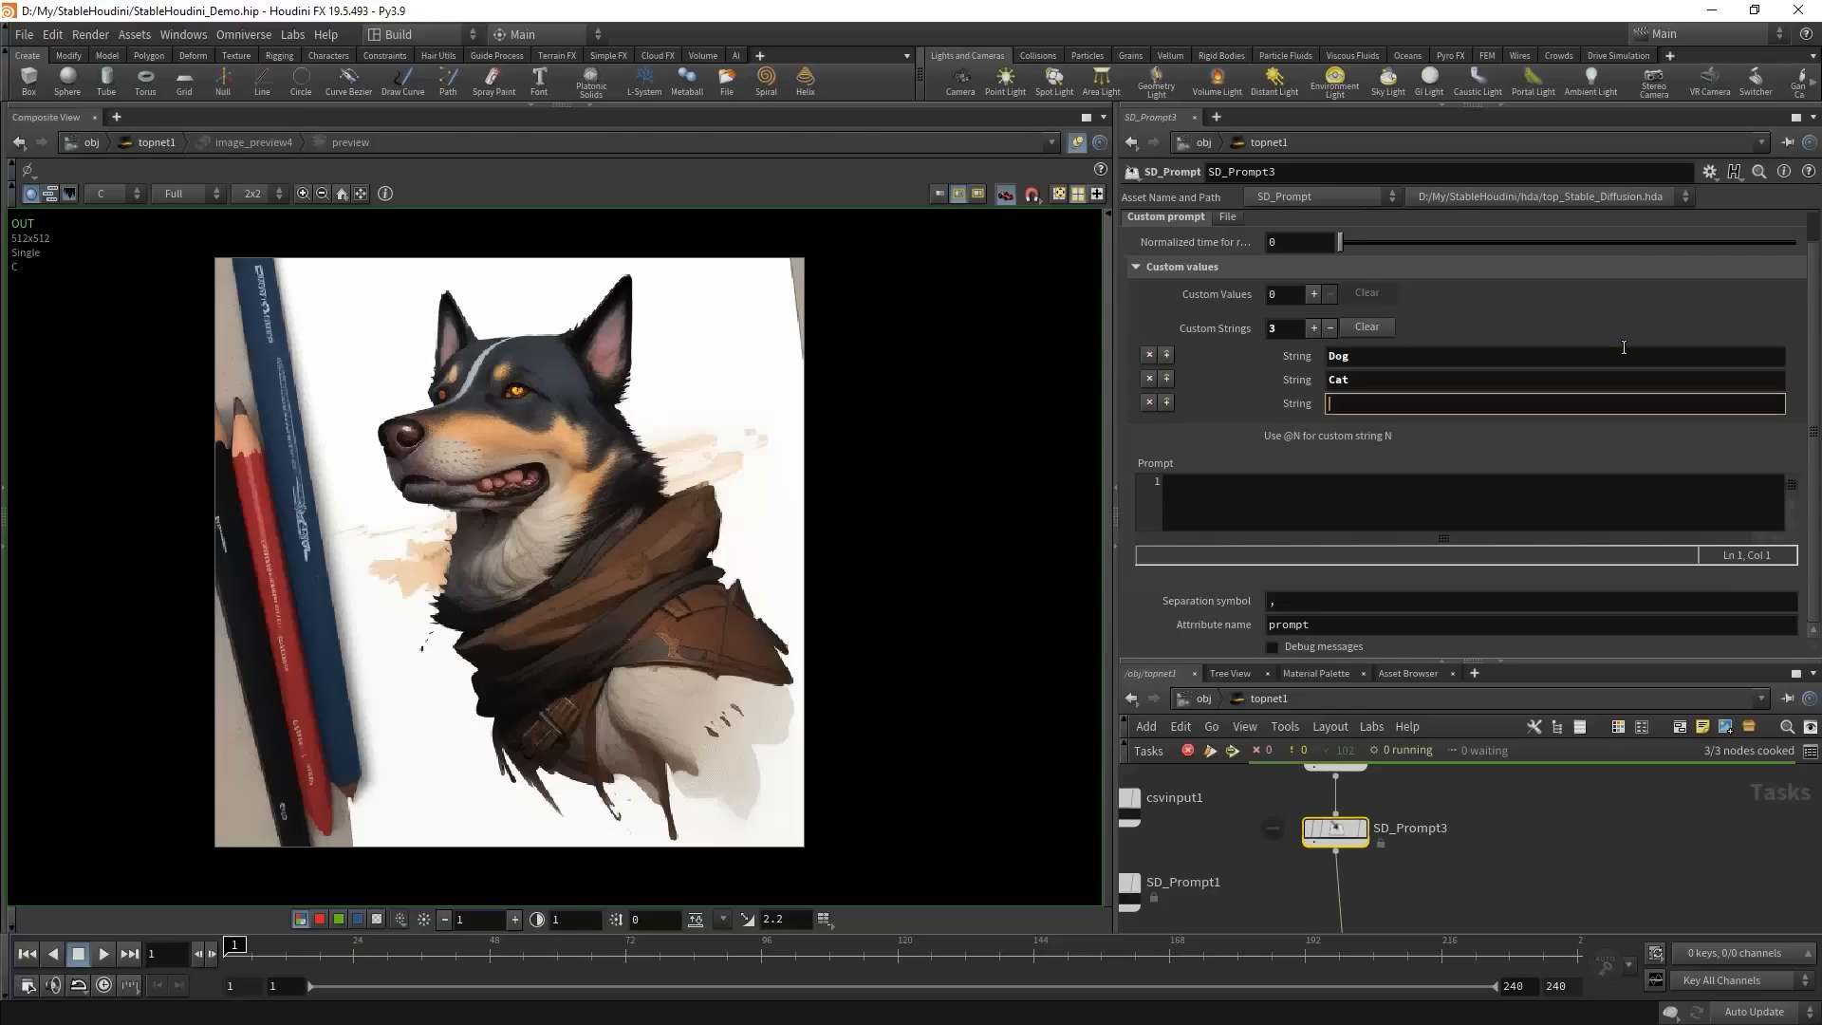
type("Mouse")
left_click(1314, 444)
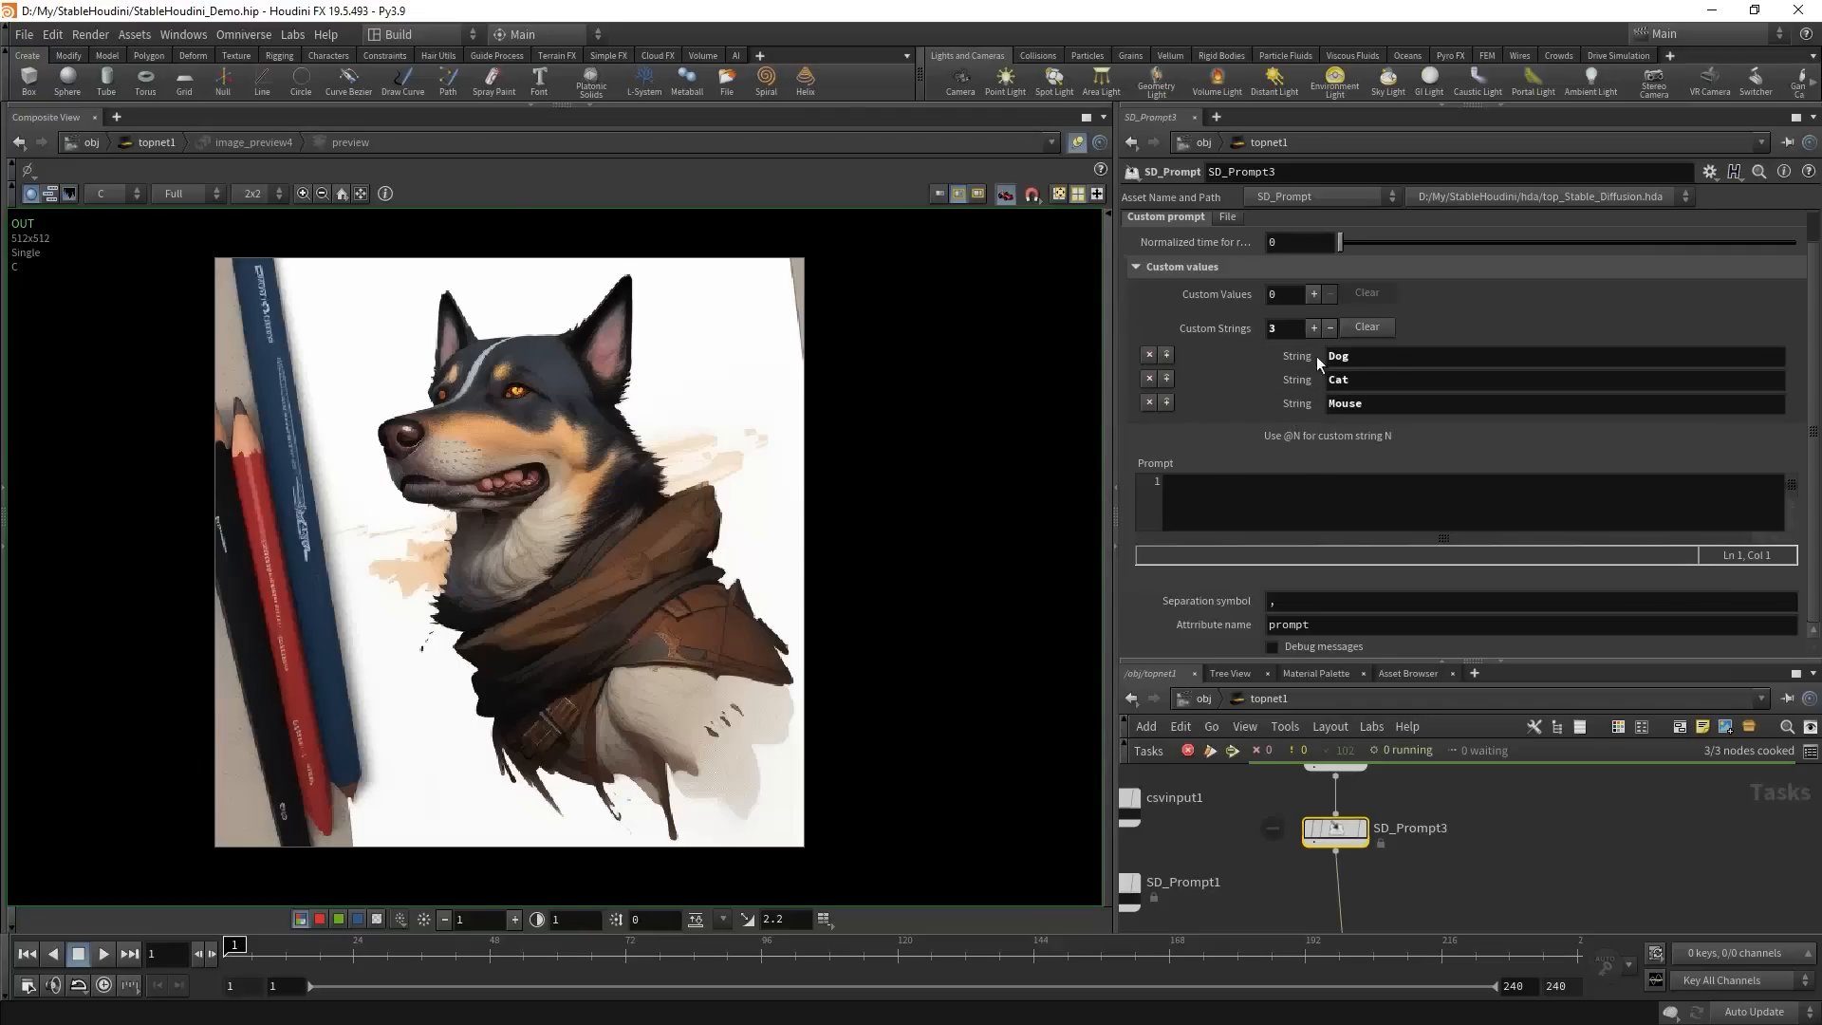
- Try the prompt "@0 @1 @2" to reference the custom strings, and remove the prompt text and all custom strings again
left_click(1458, 503)
type("@")
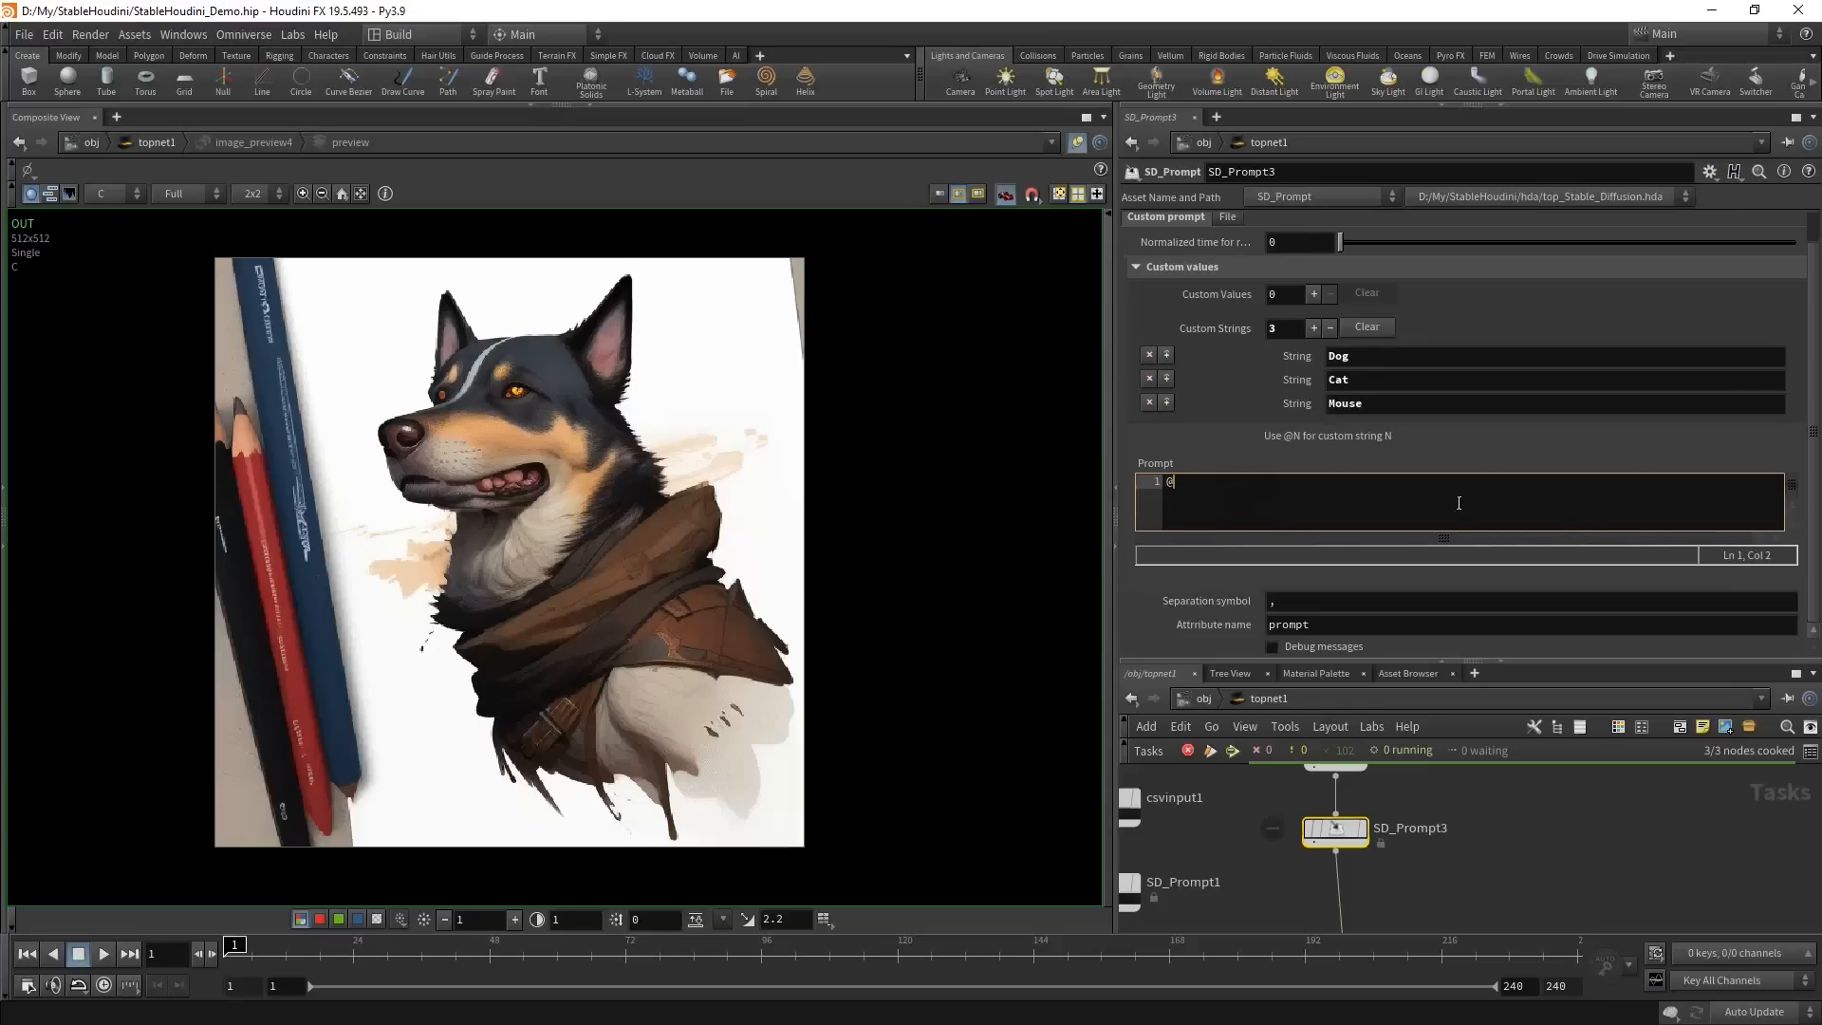
type("0 @1 @2")
left_click_drag(1249, 494, 1151, 505)
left_click(1397, 366)
key("Tab")
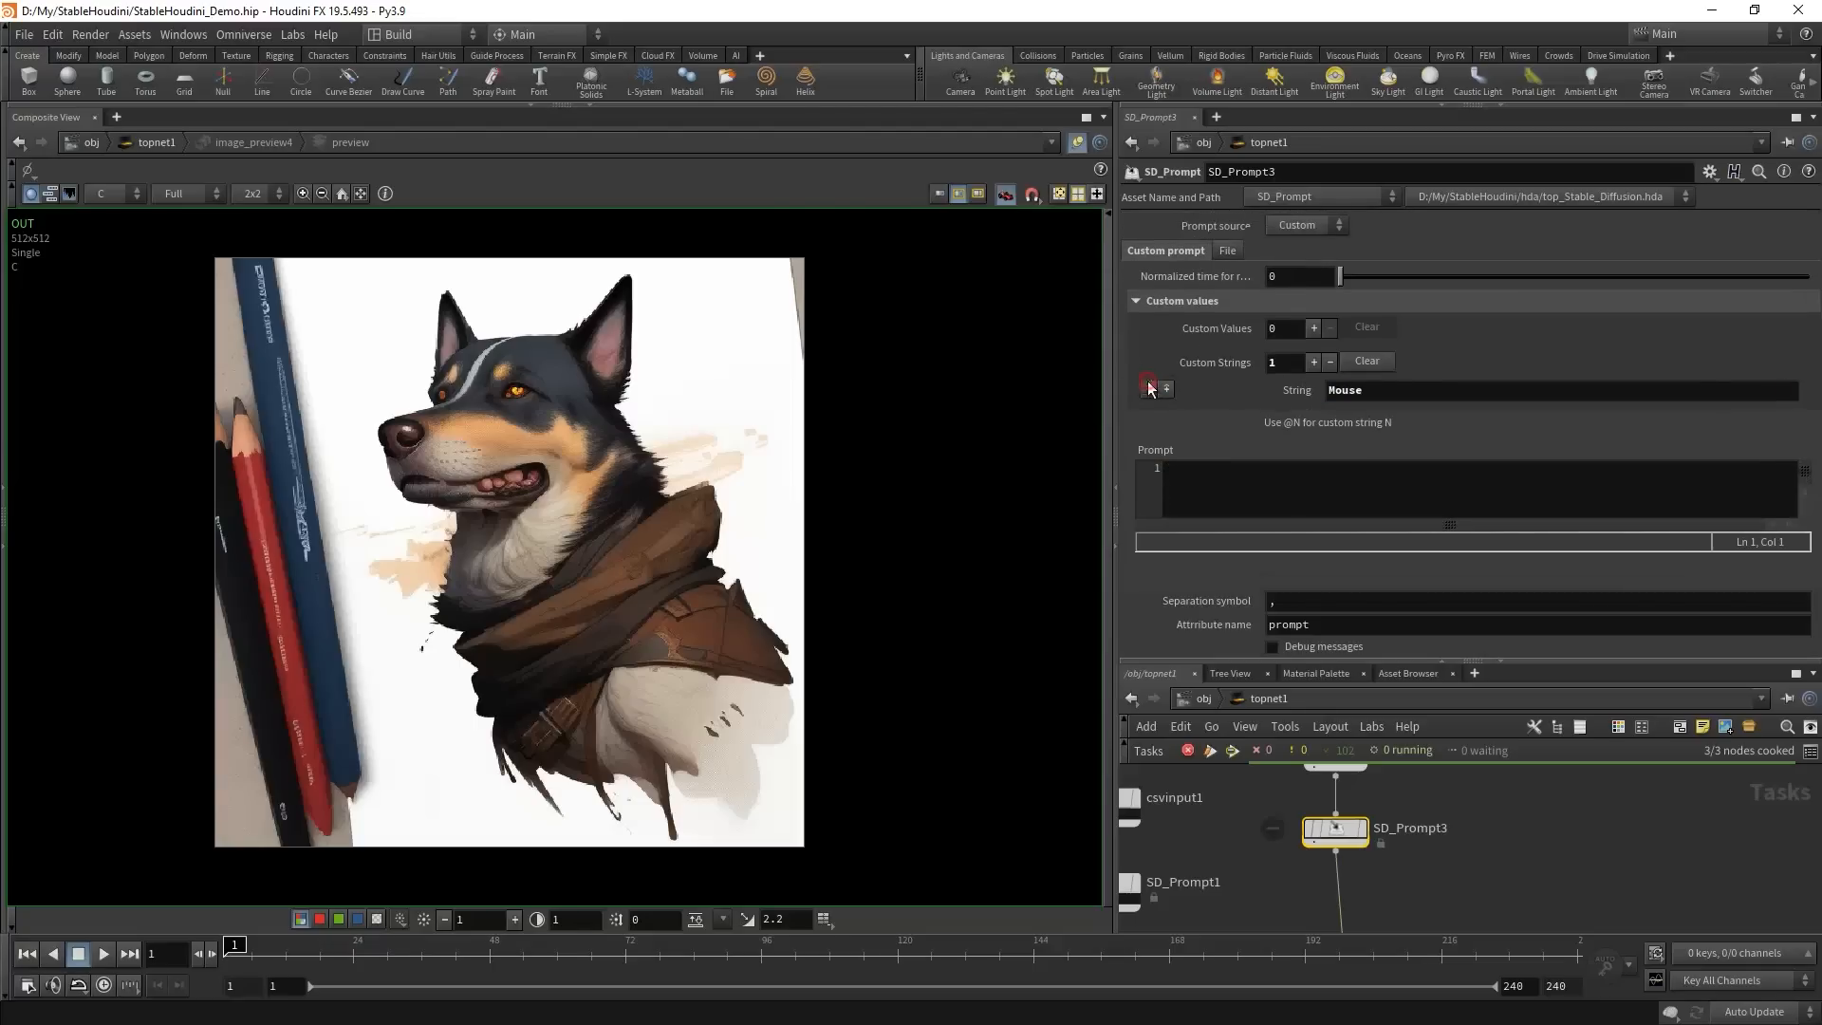
left_click(1148, 389)
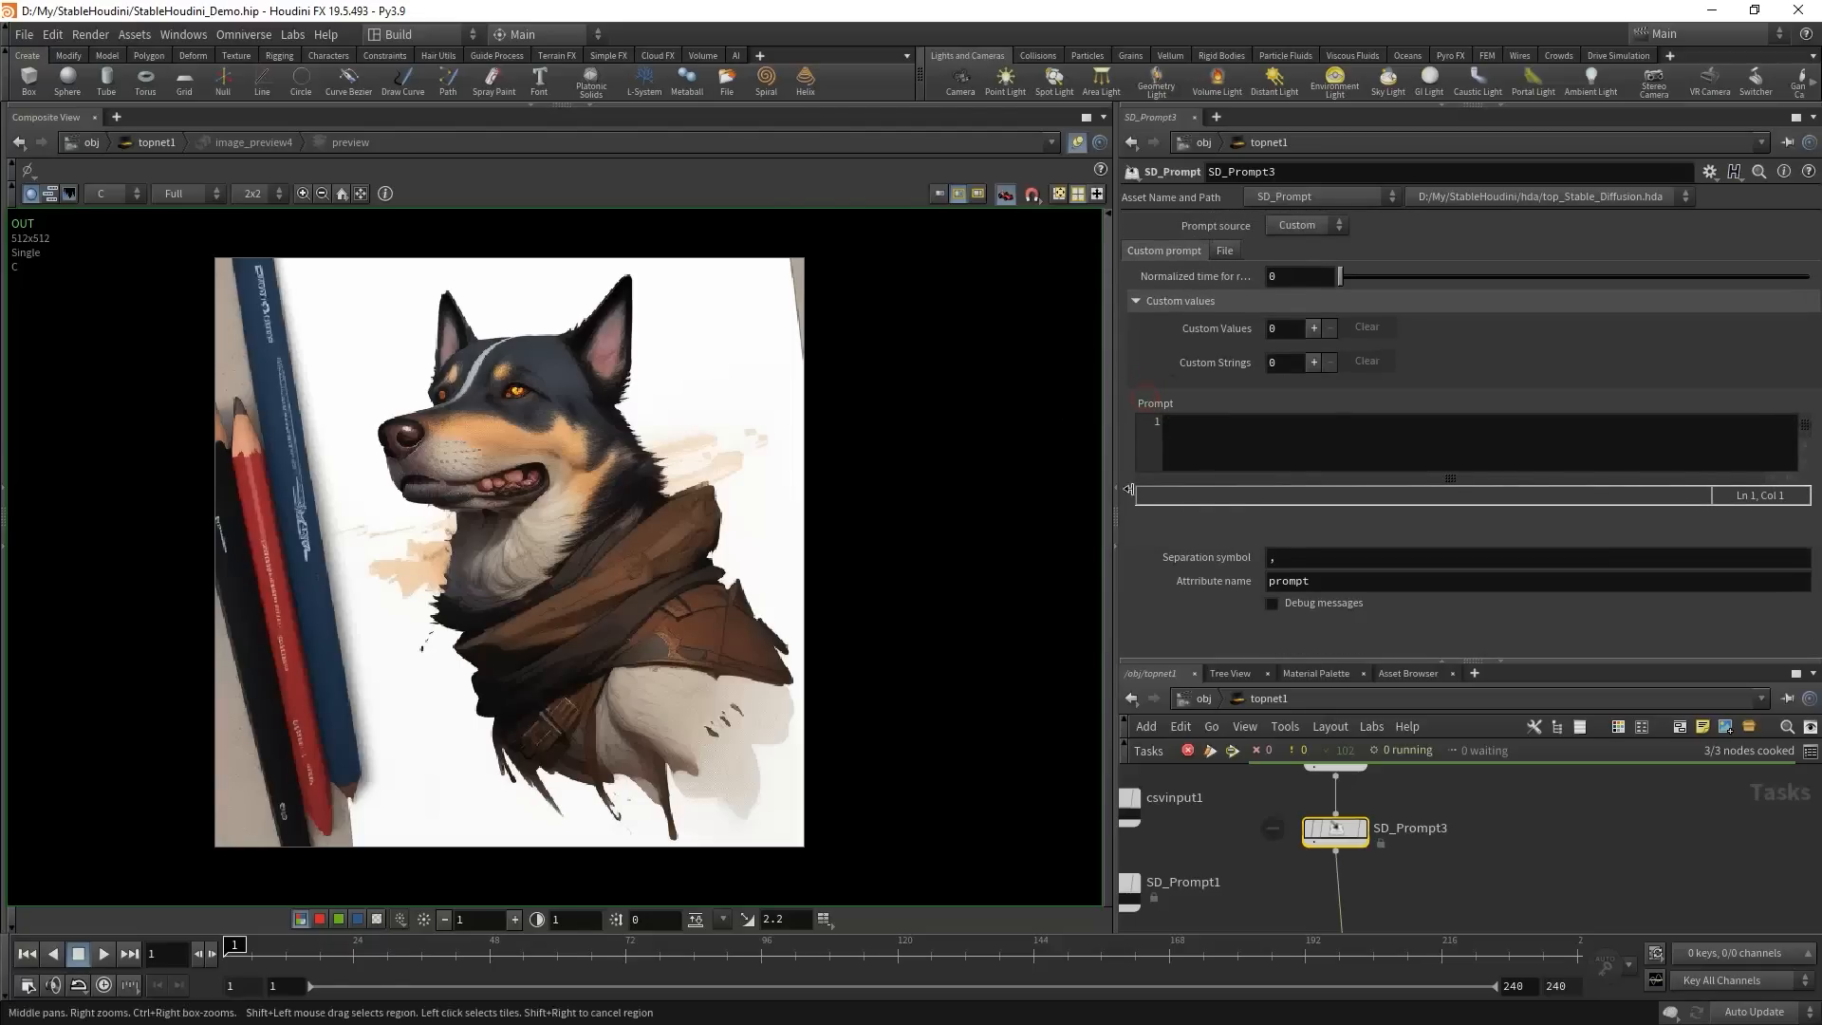
- Add one custom value to SD_Prompt3 and enter the prompt "Portrait painting of a cat or dog, trending on artstation, centered"
left_click(1313, 329)
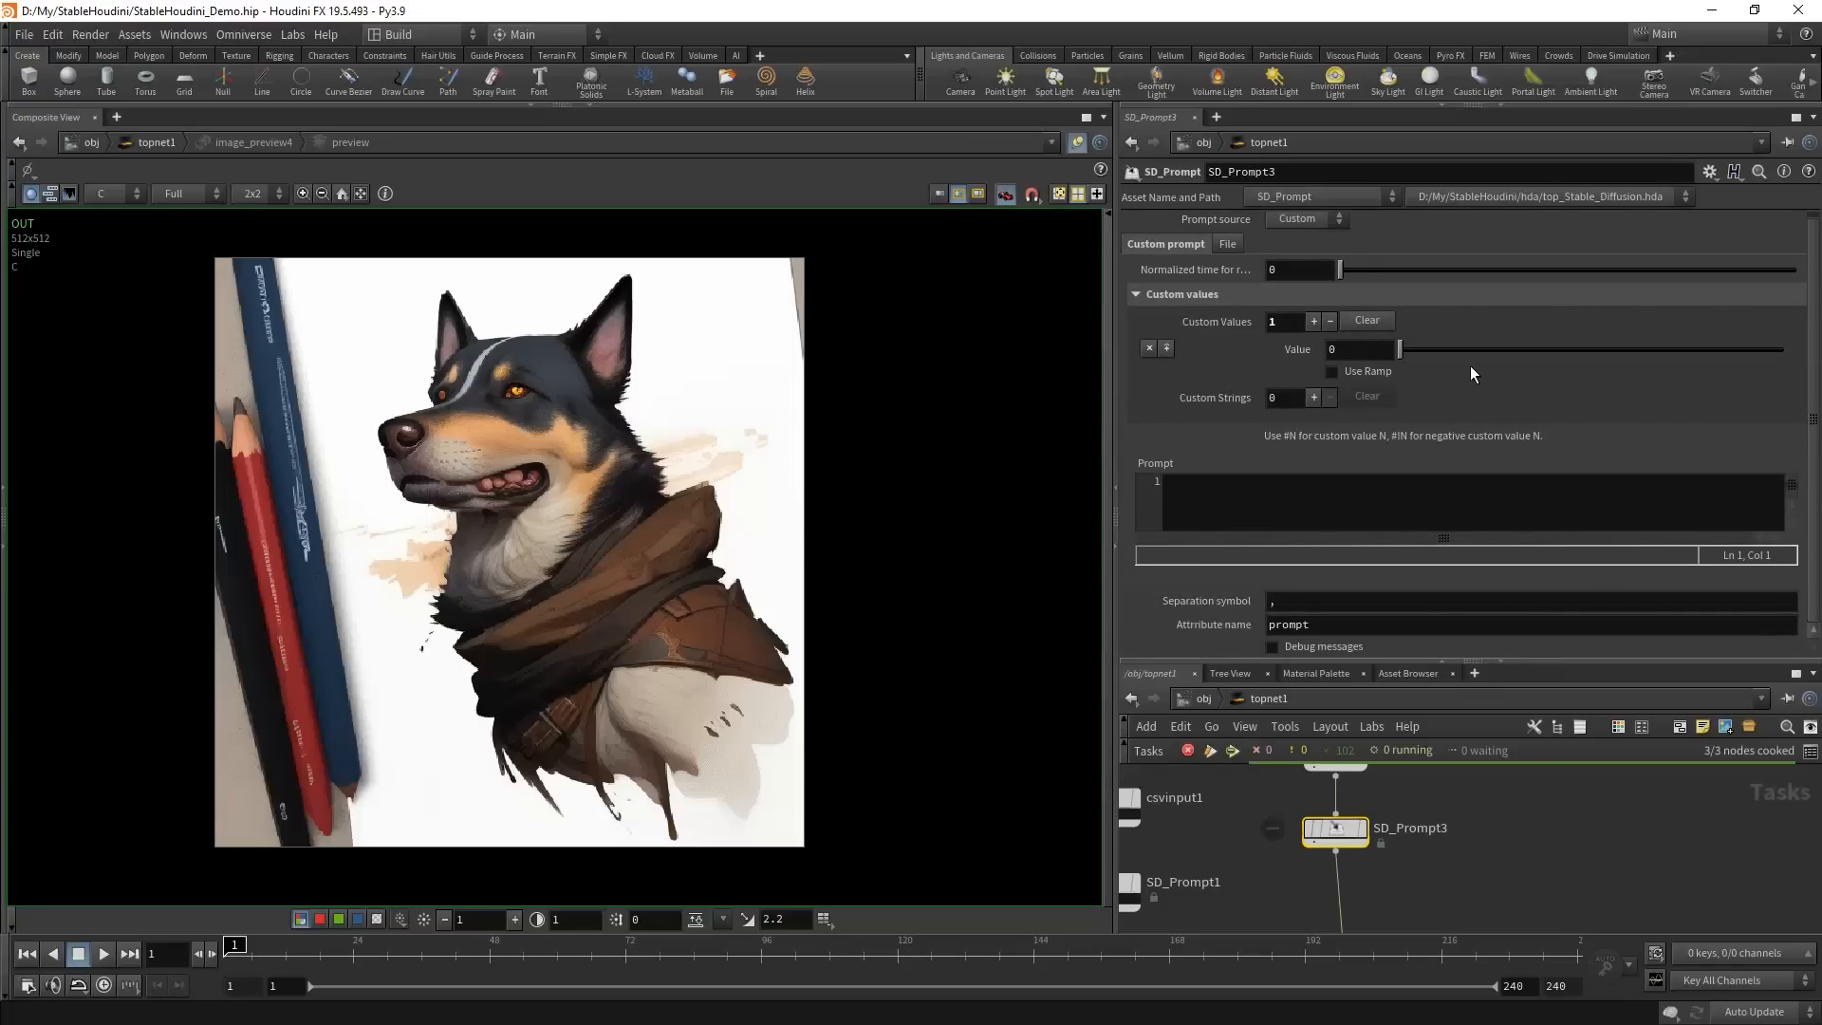
left_click(1258, 504)
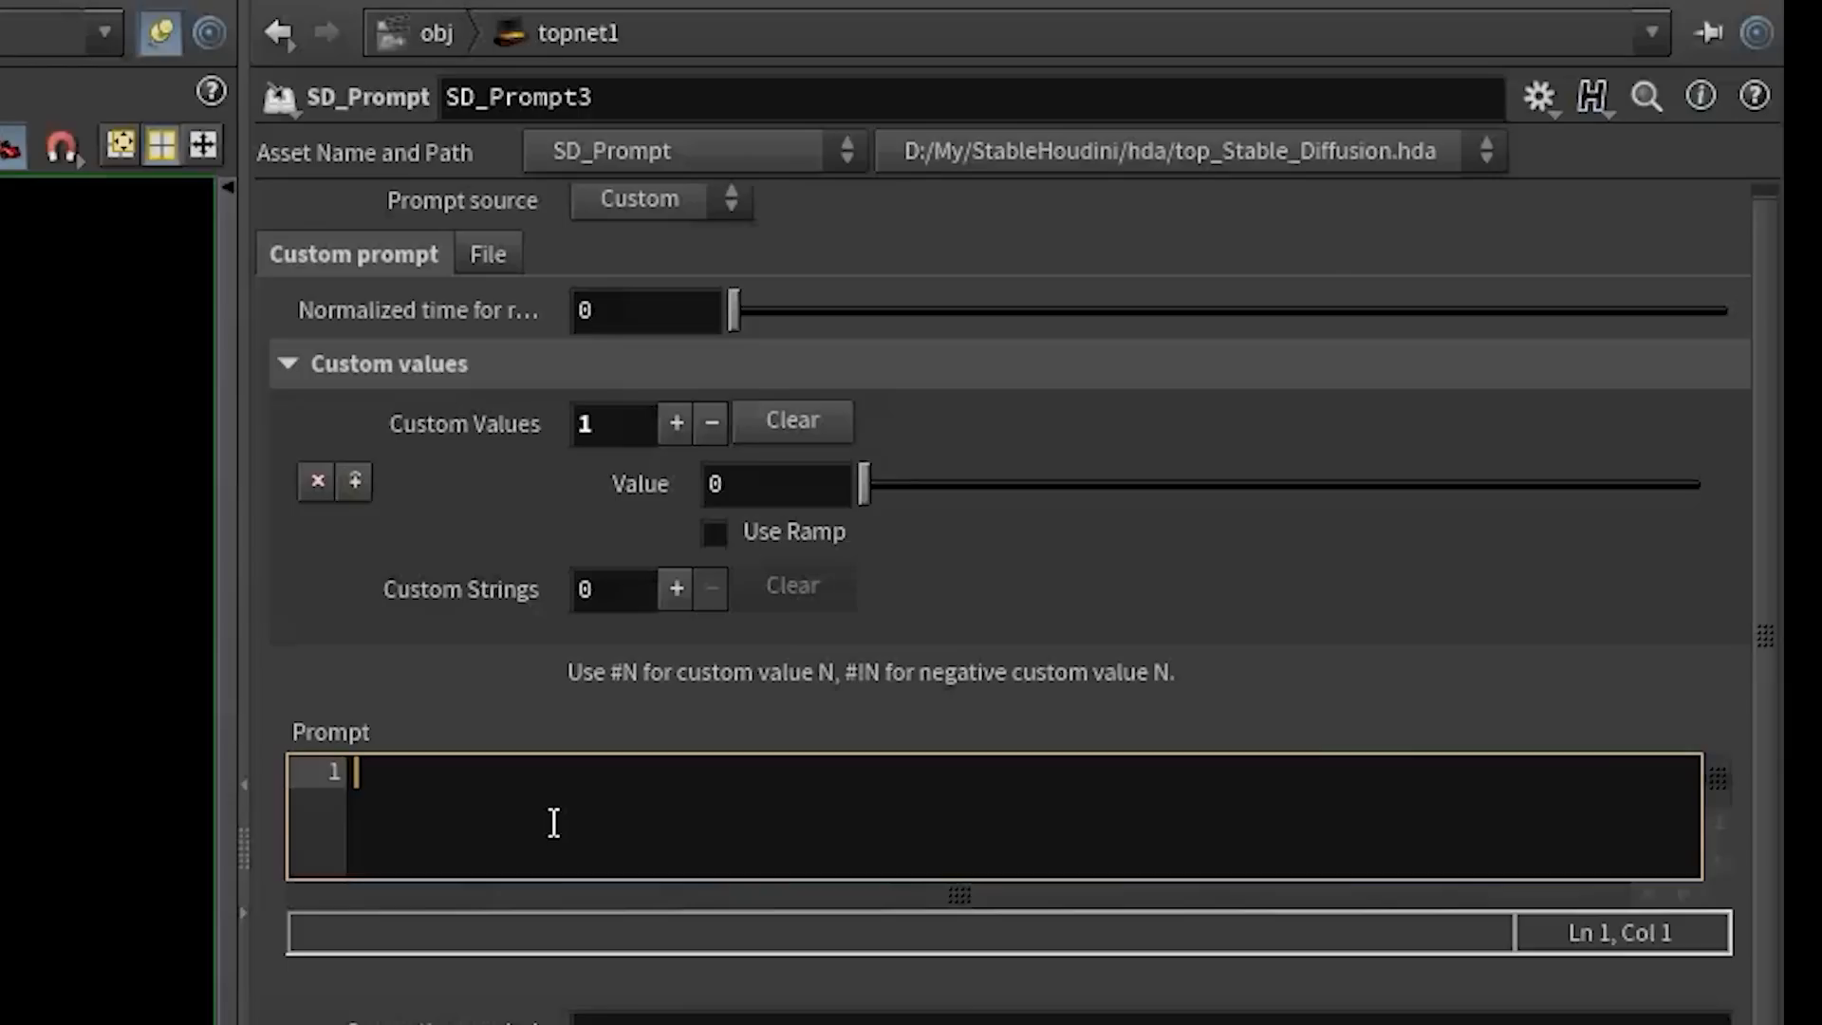
type("Portrait")
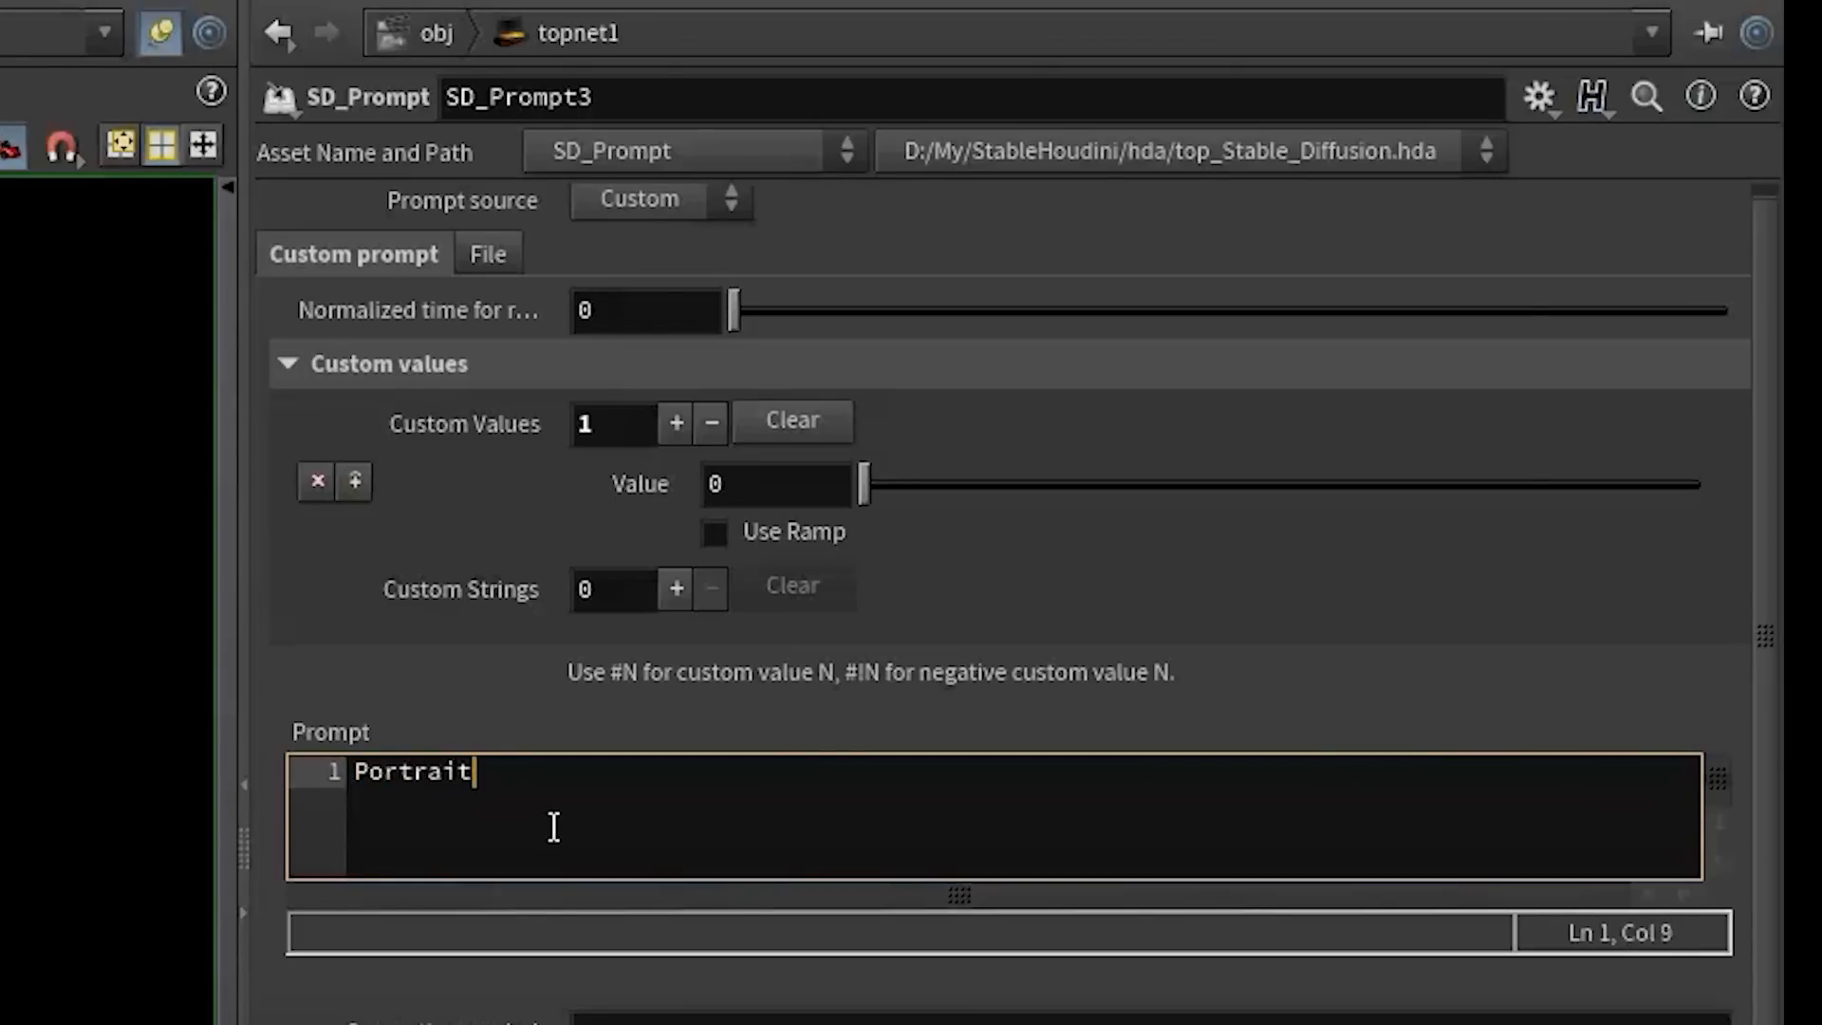
type(" painting")
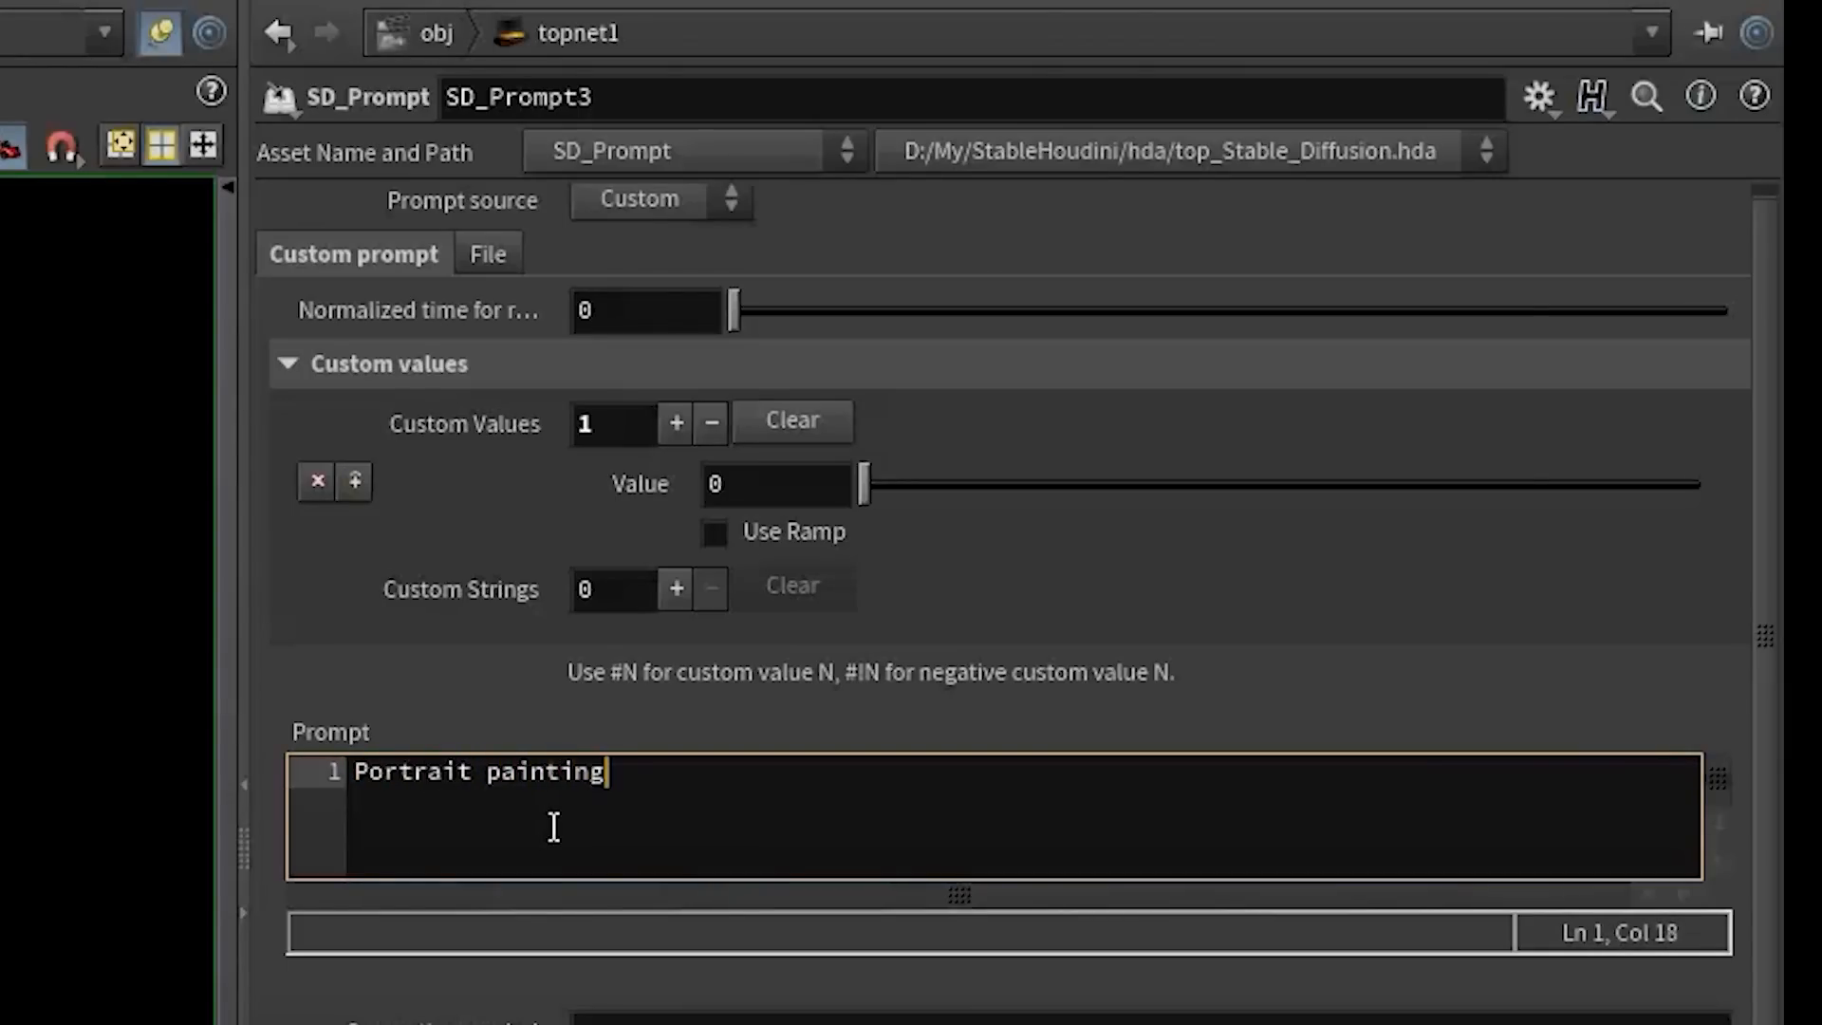
type(" of a cat or do")
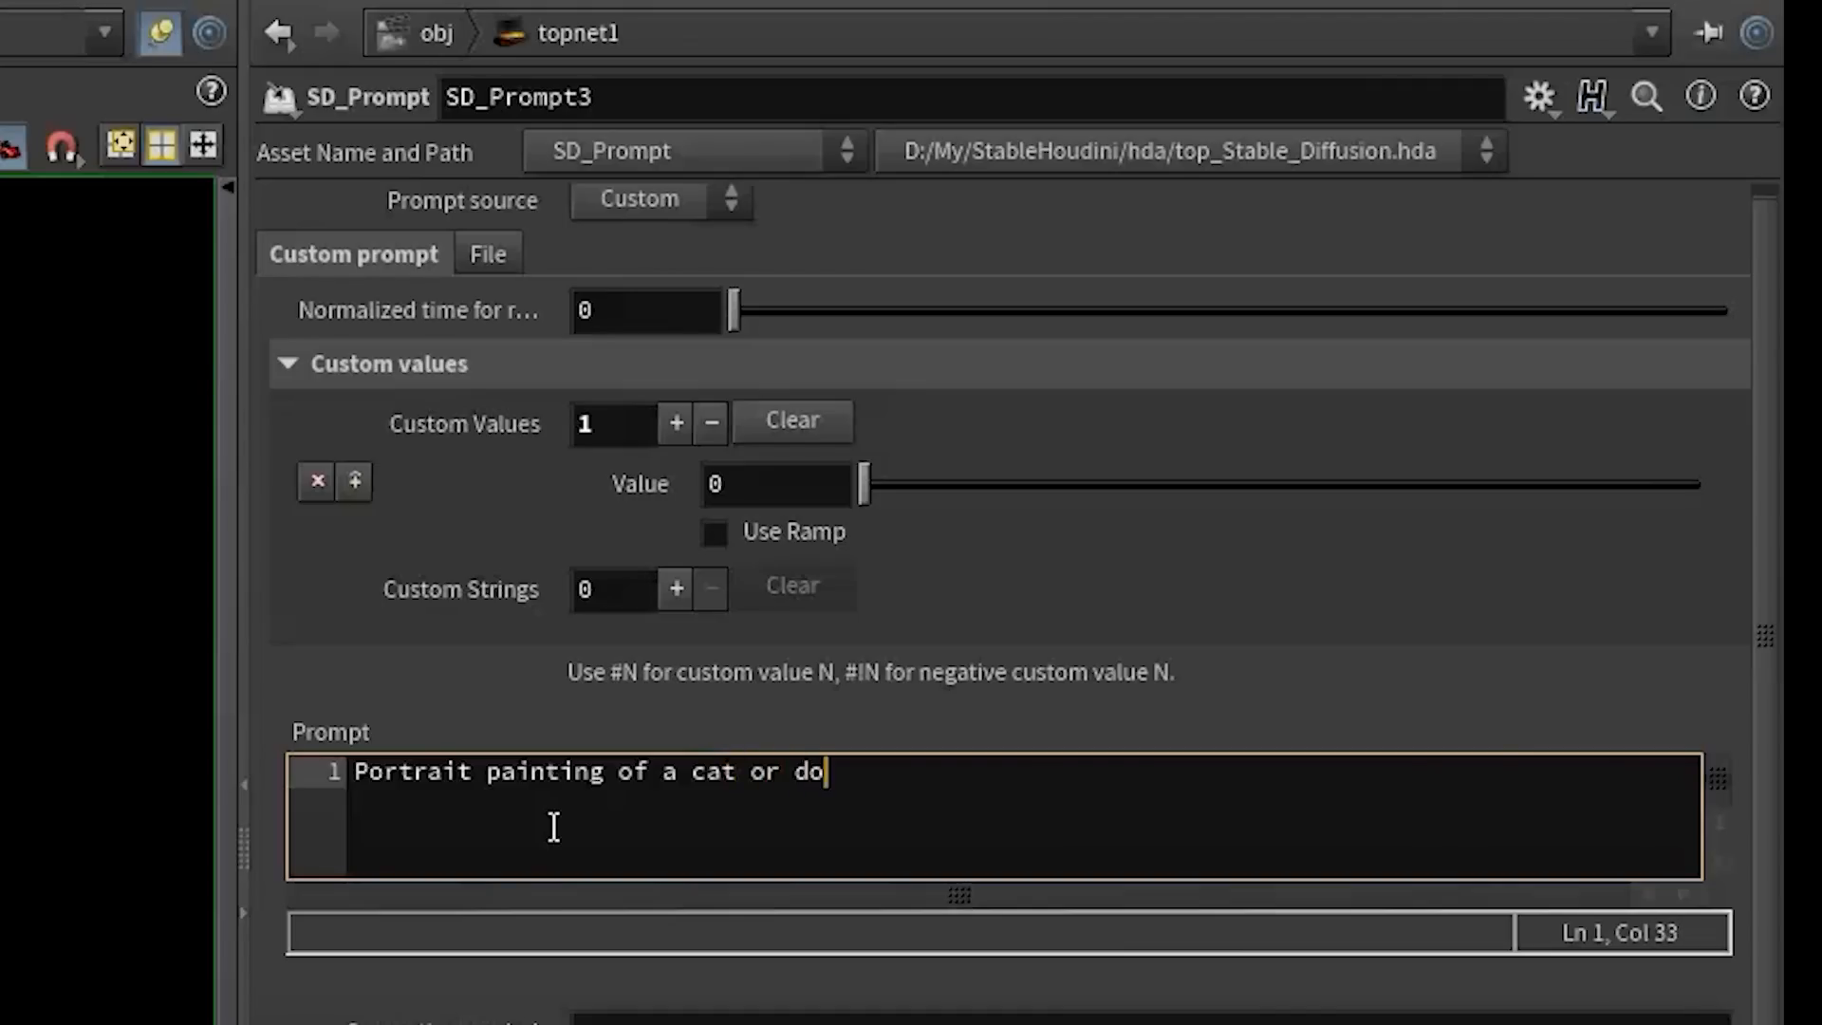
type("g, trending on art")
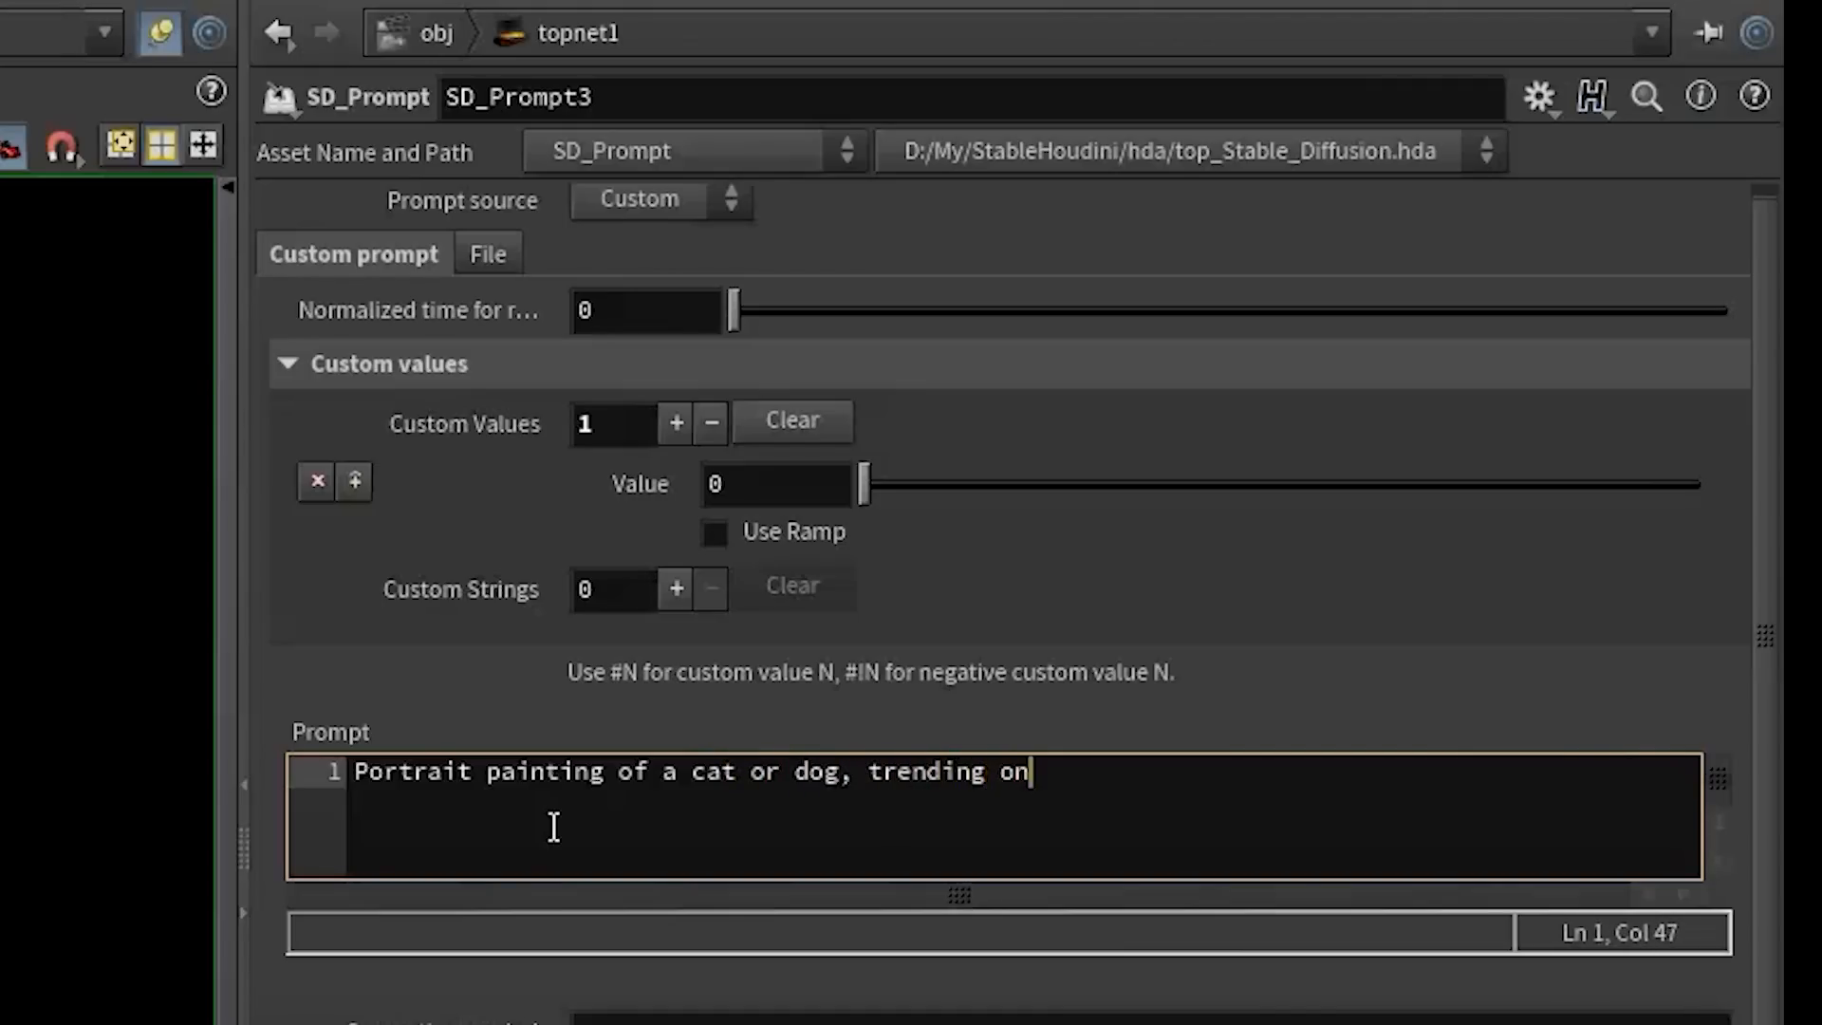
type("ation, cenet")
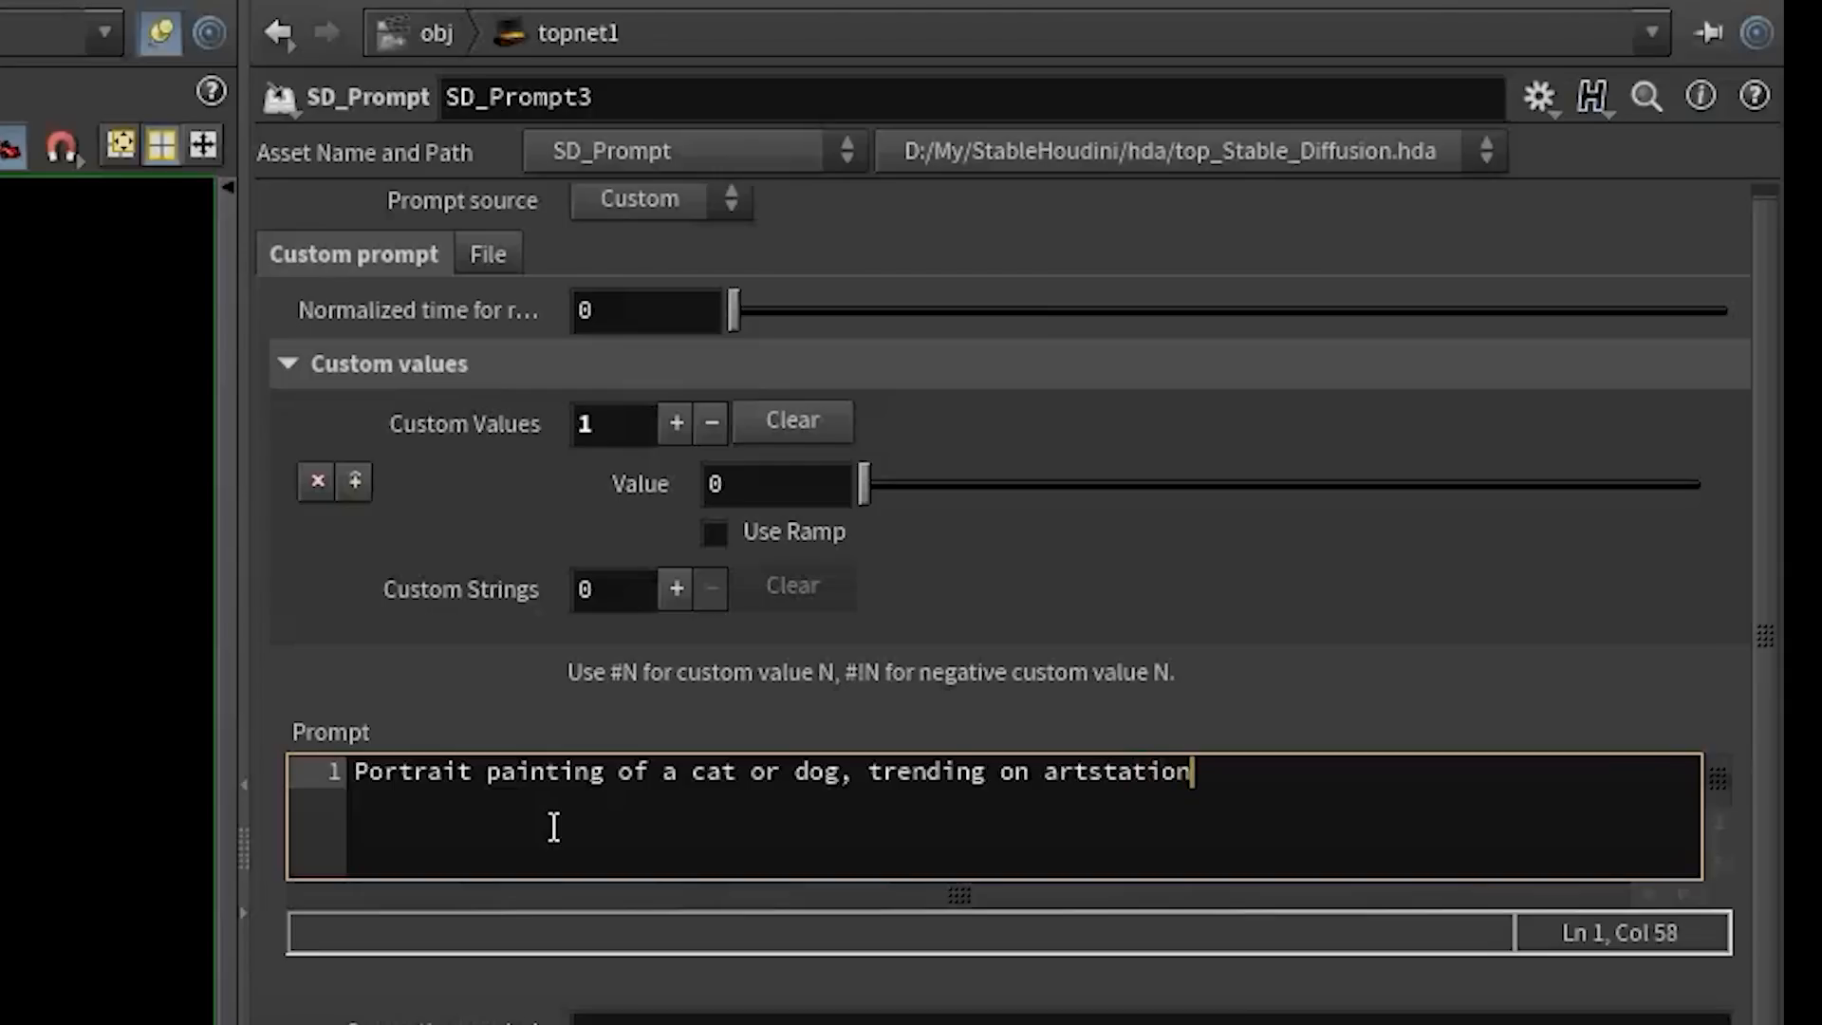
key("BackSpace")
key("BackSpace")
type("tered")
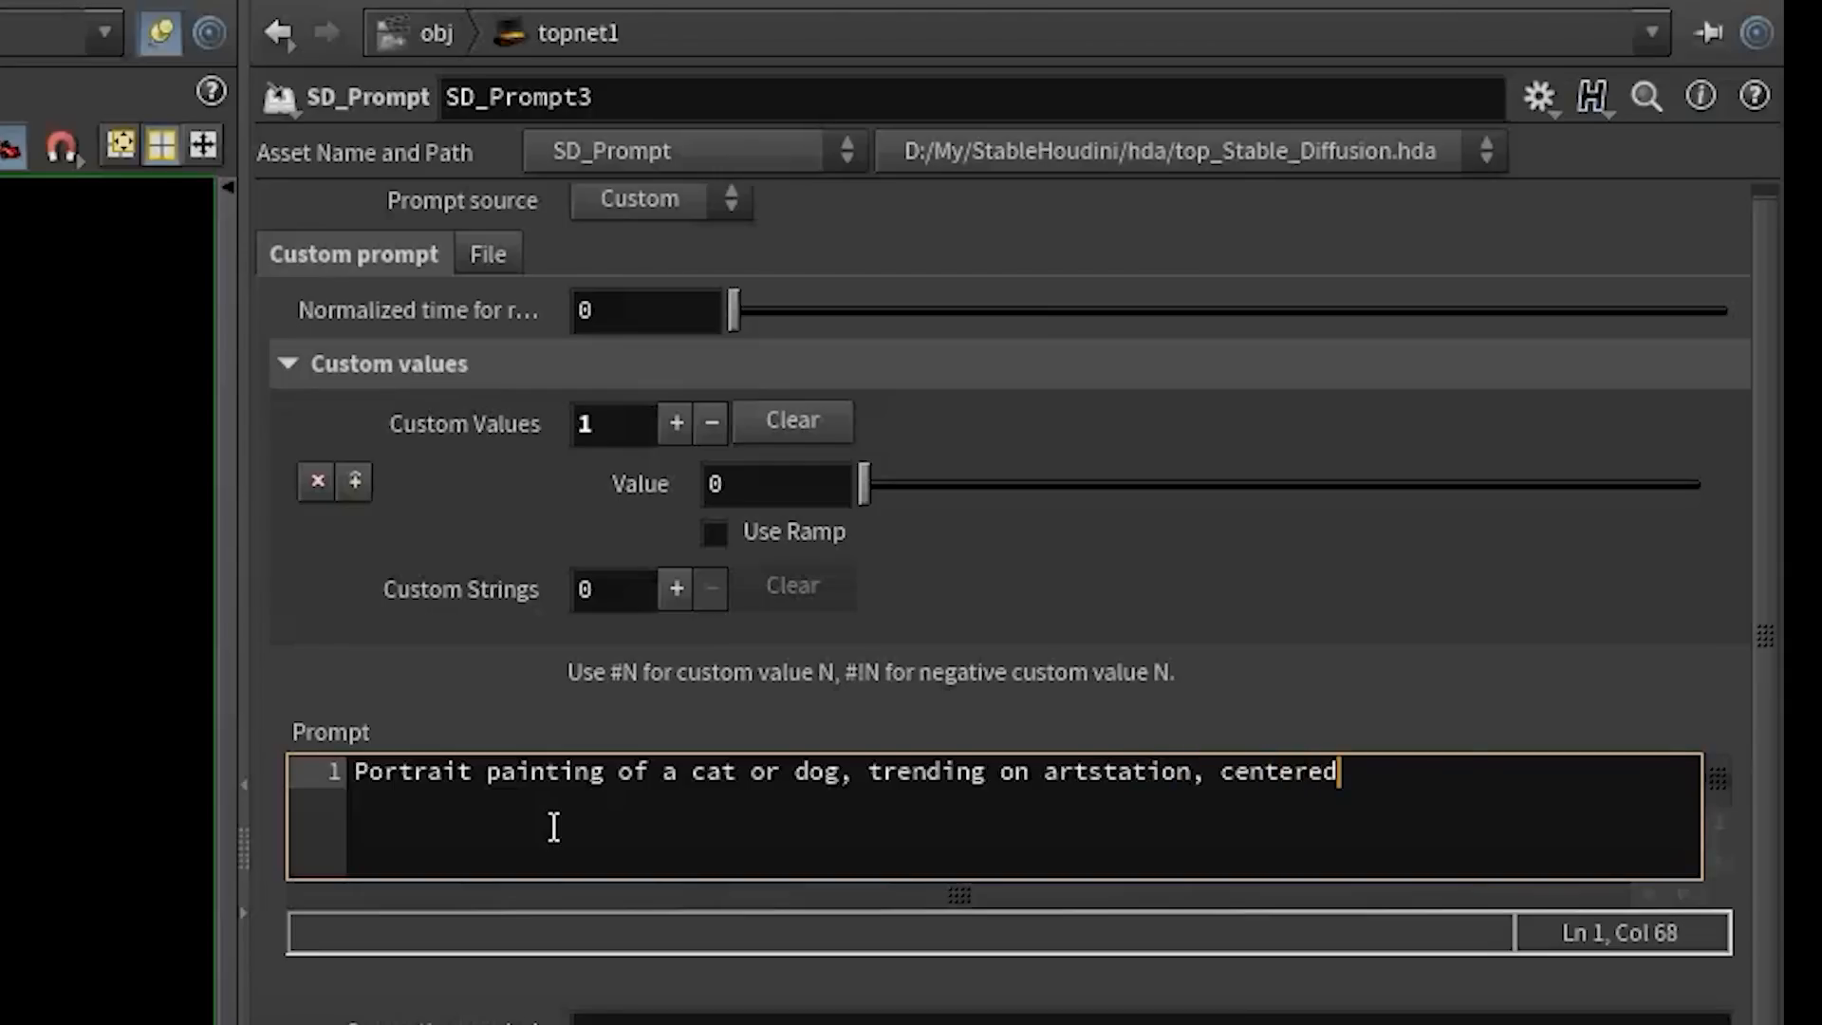
- Weight the word cat in the prompt as (cat:0.5)
left_click(692, 774)
type("(")
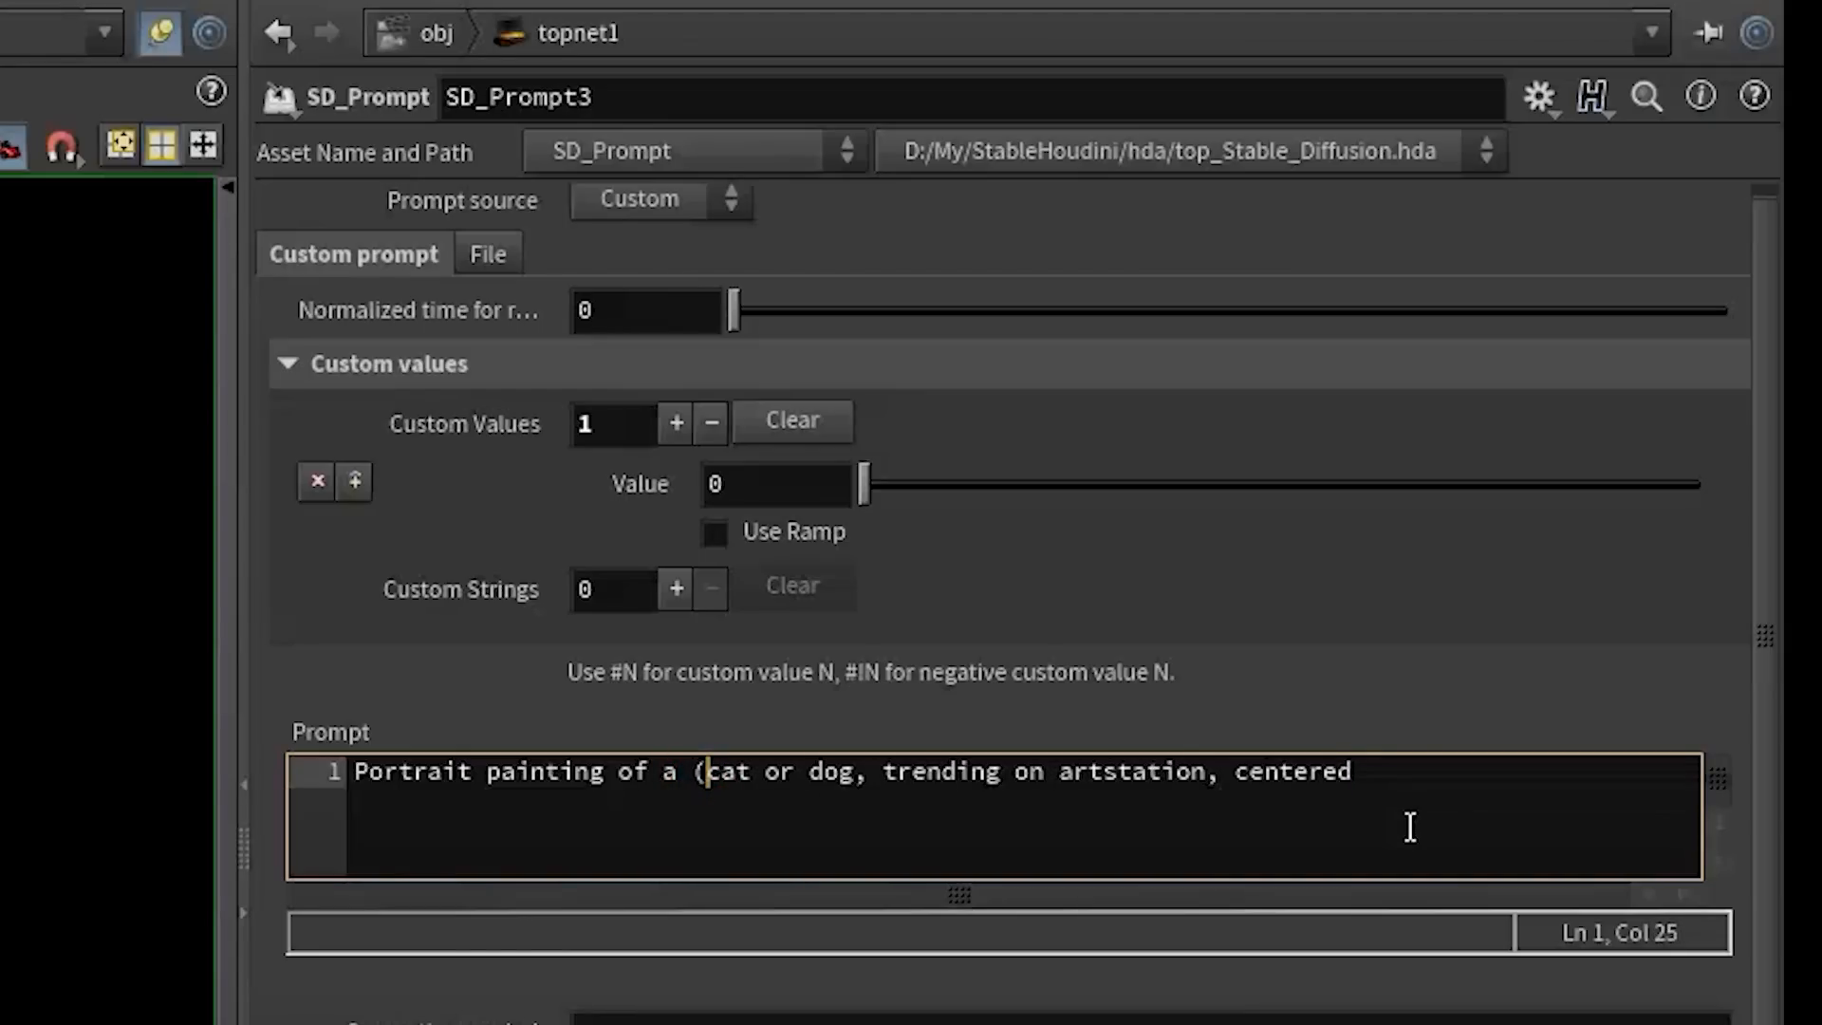
key("Right")
key("Right")
key("Right")
key("Left")
key("Left")
key("Left")
key("Left")
key("Right")
key("Right")
key("Right")
key("Right")
type(":")
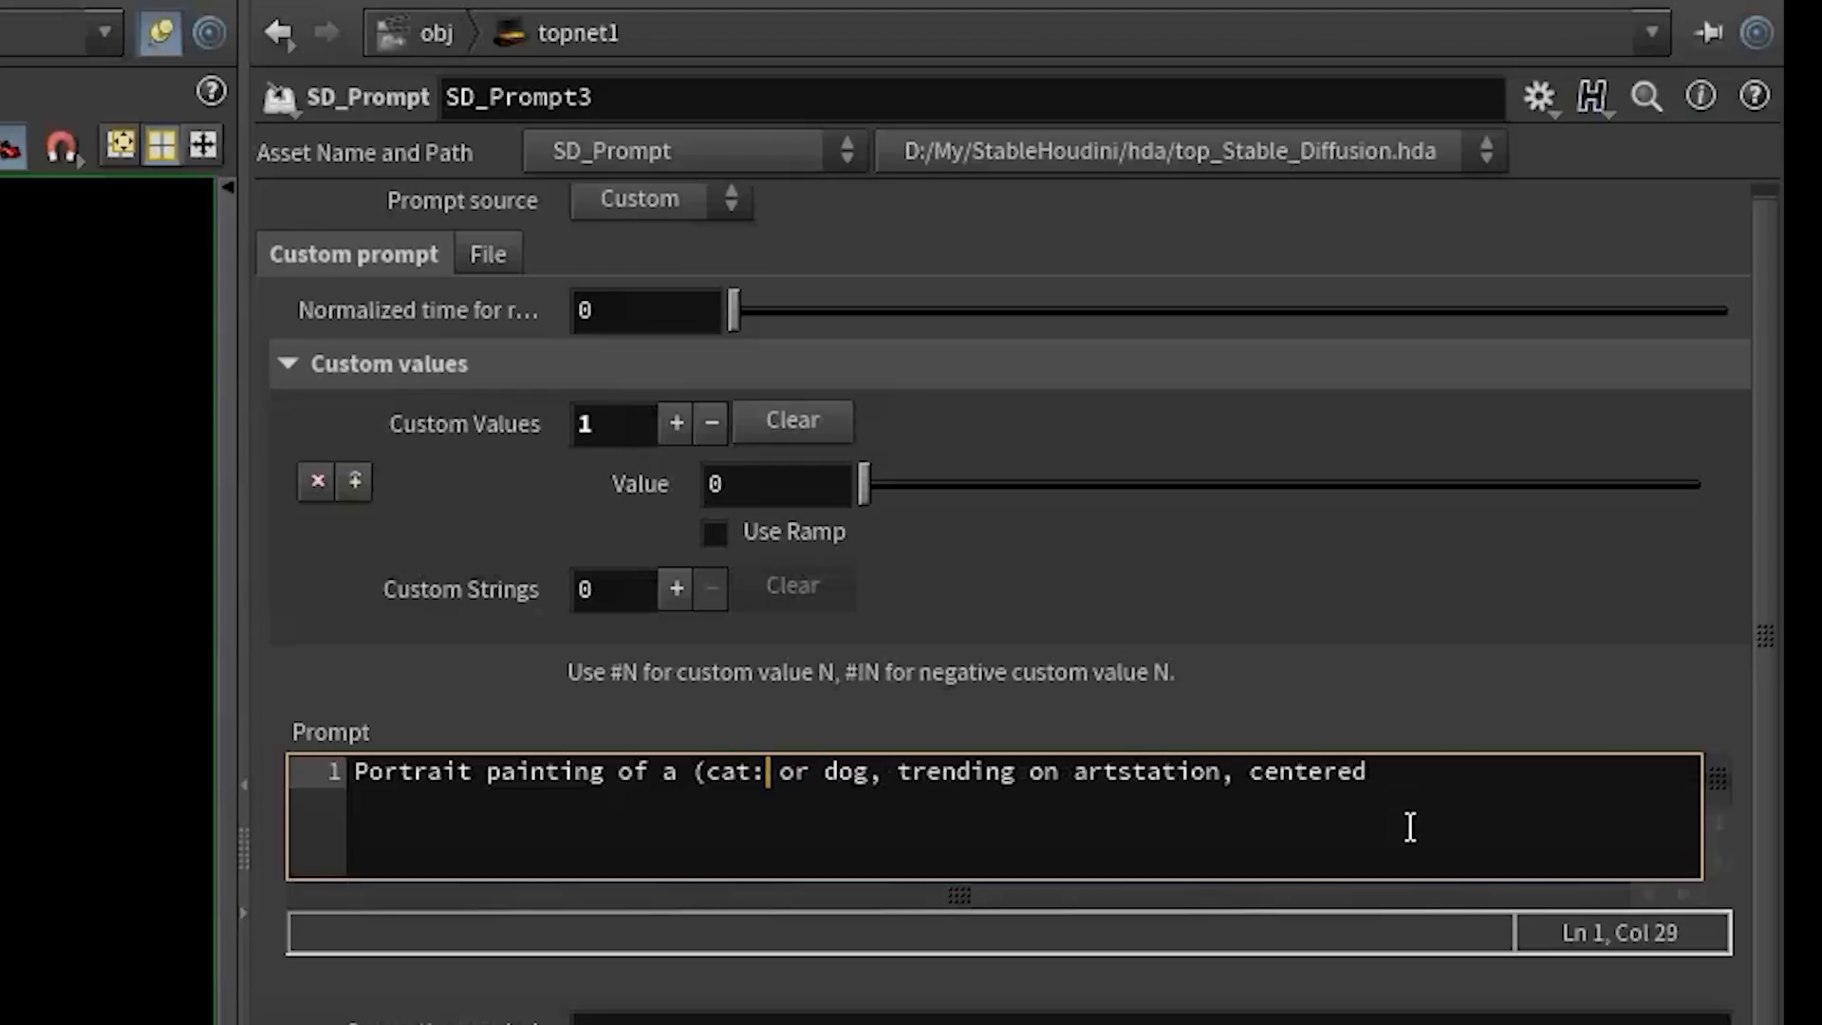
type("0.5)")
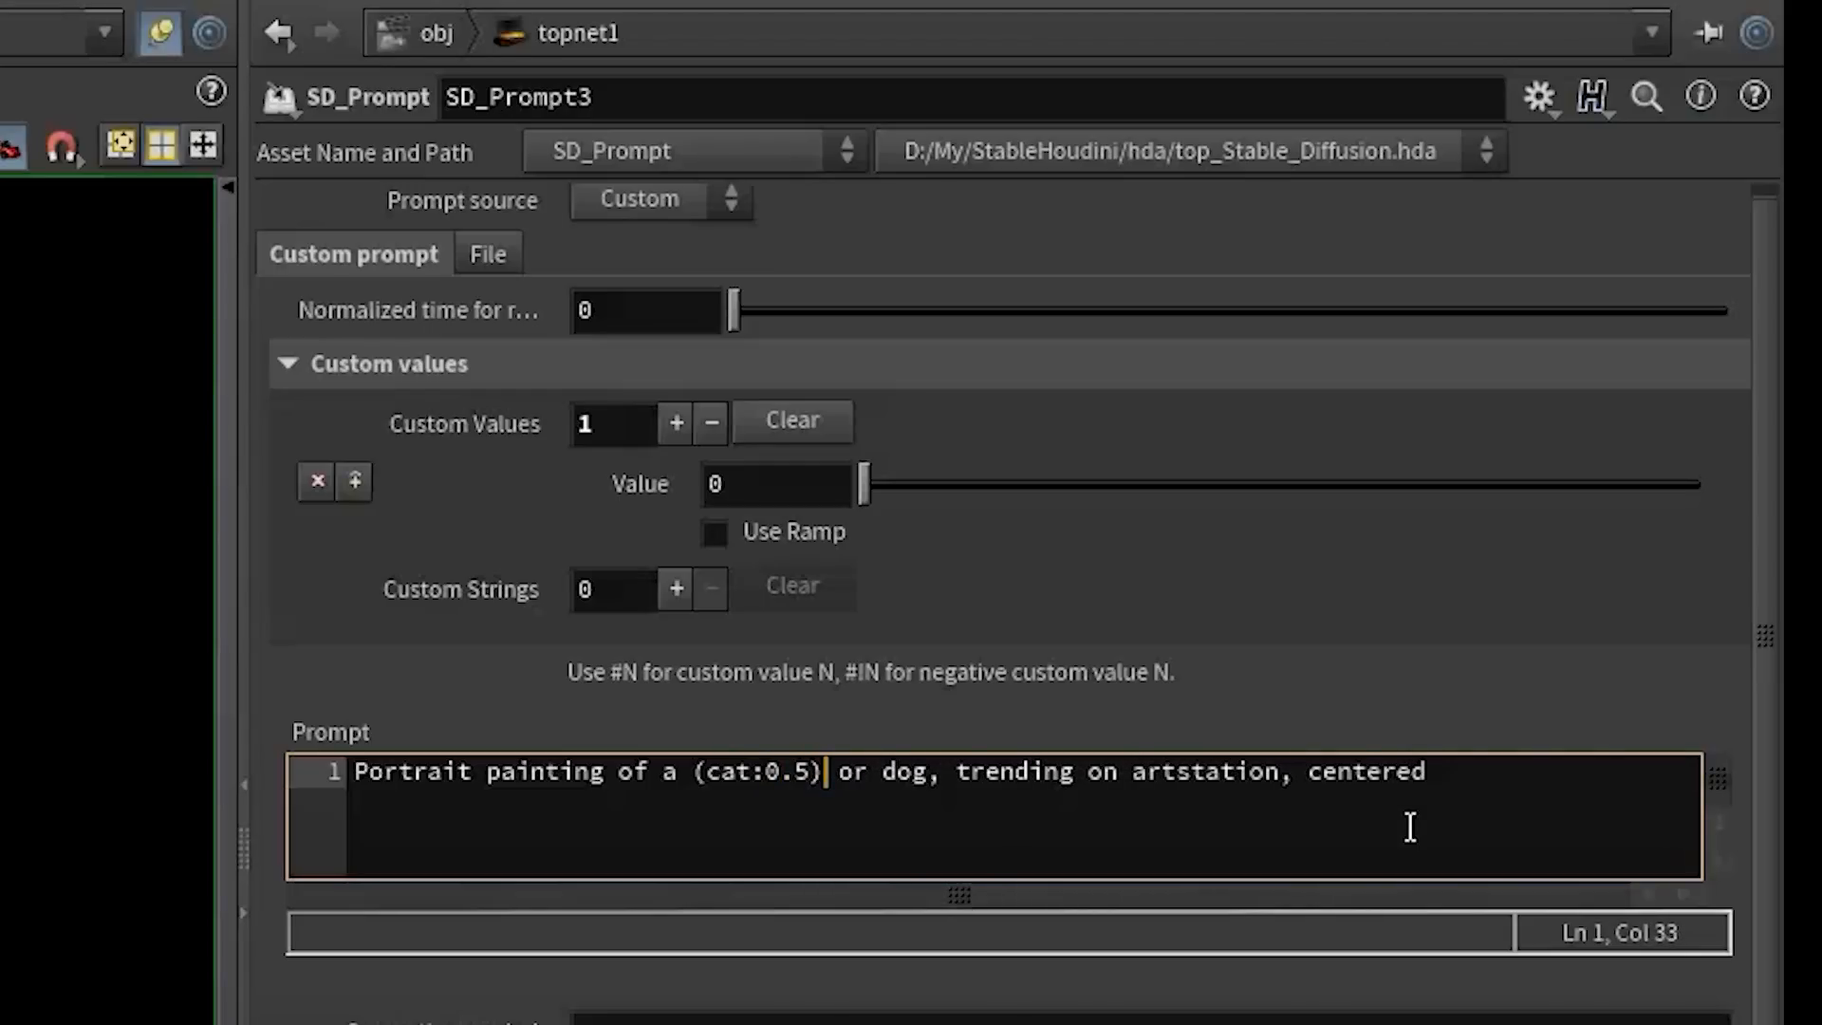
- Weight the word dog in the prompt as (dog:1.5)
key("Right")
key("Right")
key("Right")
key("Right")
type("(")
key("Right")
key("Right")
key("Right")
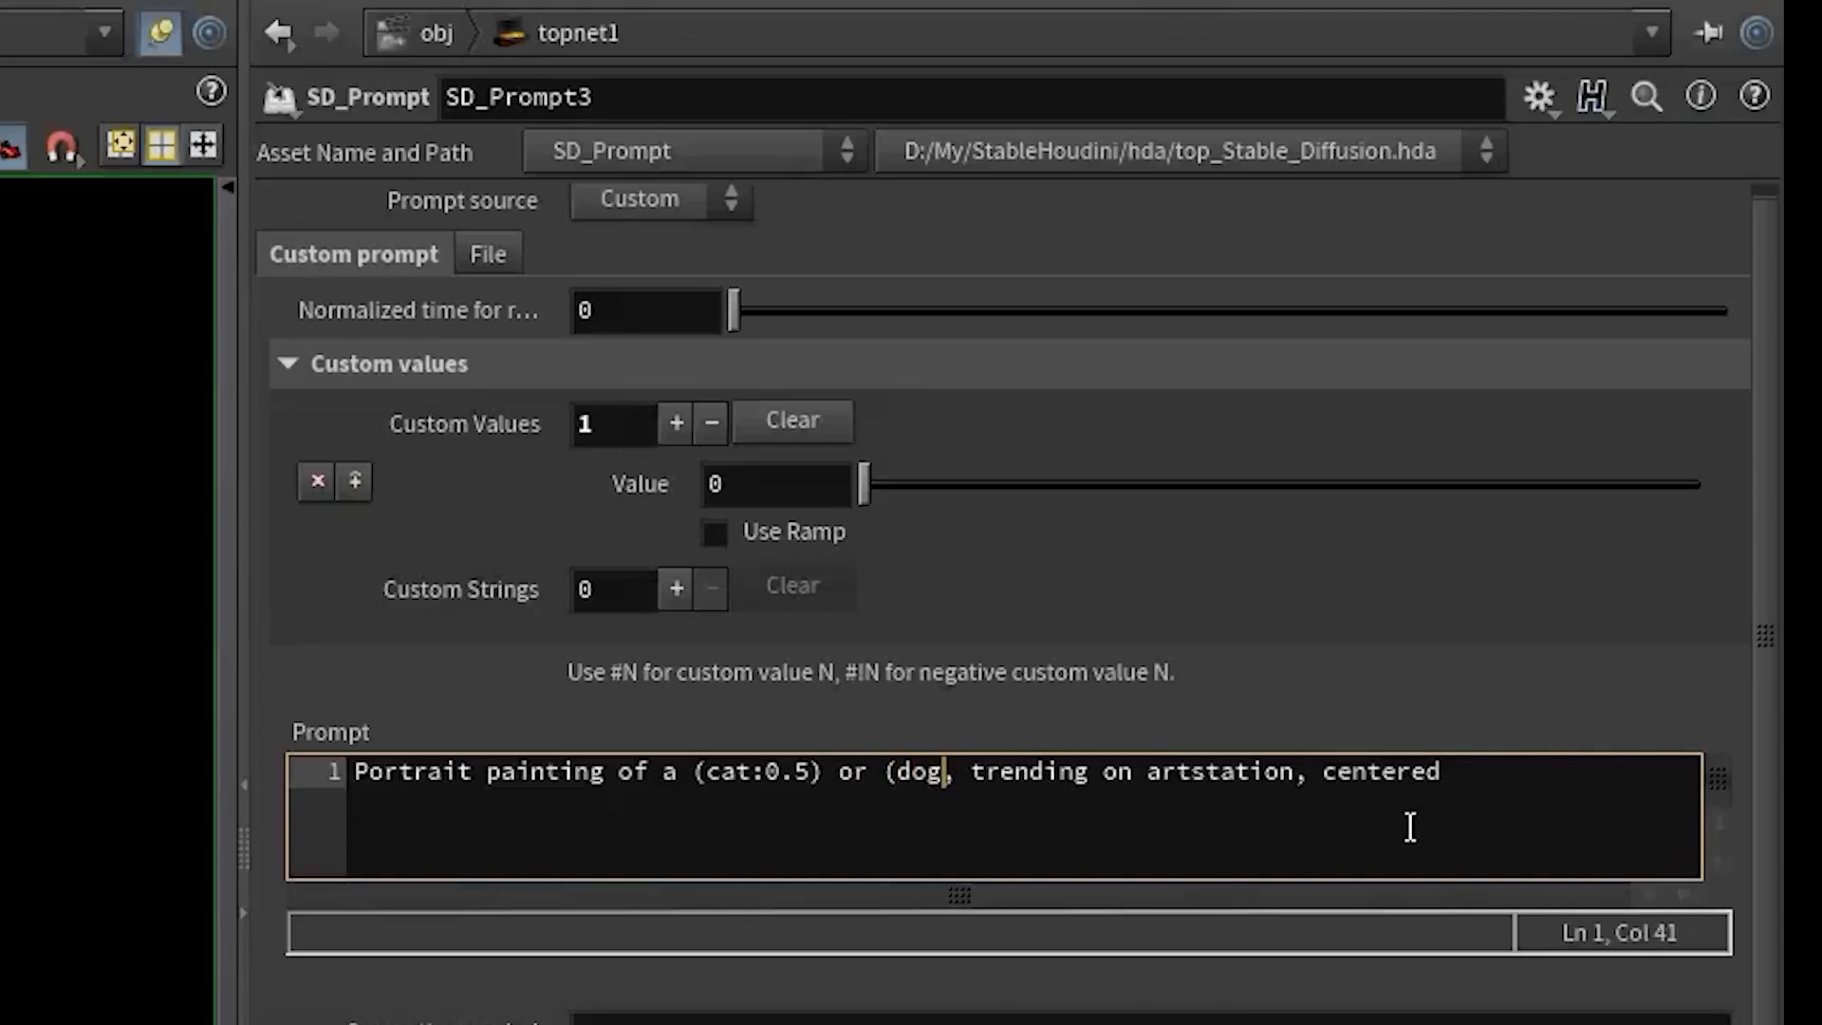
type(":1.5)")
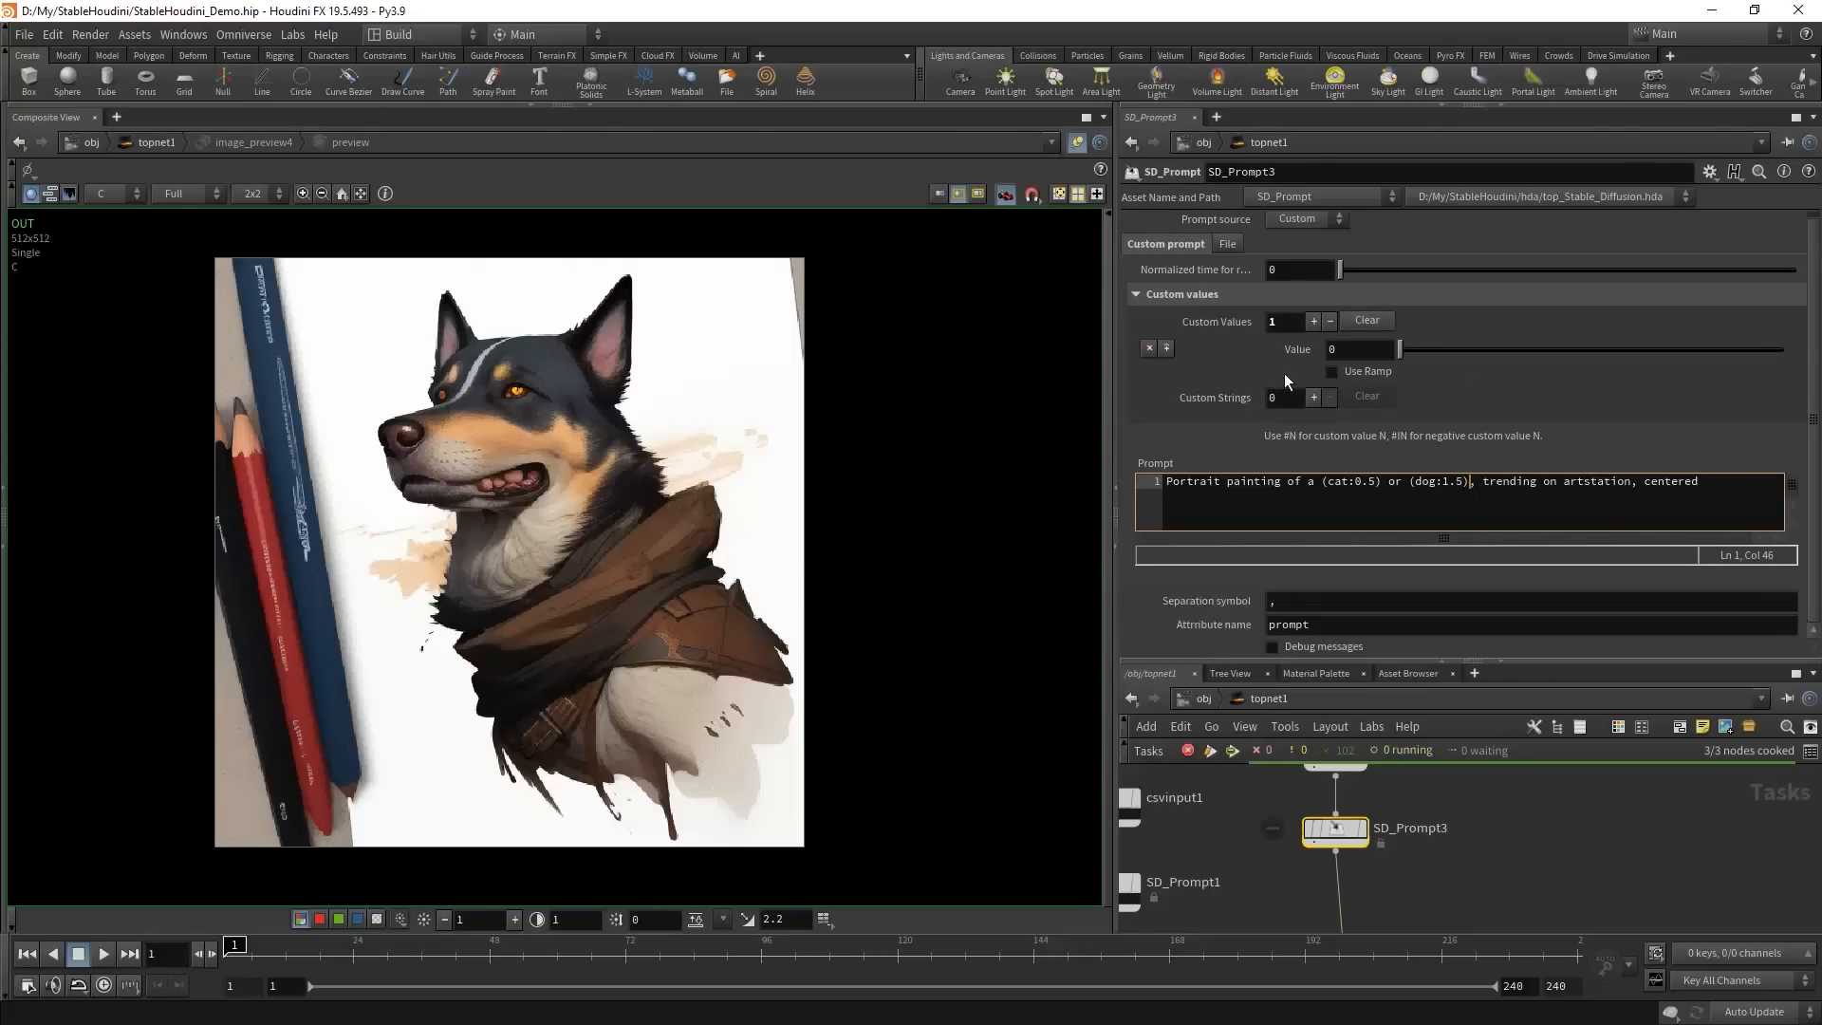
- Try different amounts for the custom value, return it to 0, and enable Use Ramp for it
left_click_drag(1403, 351, 1413, 351)
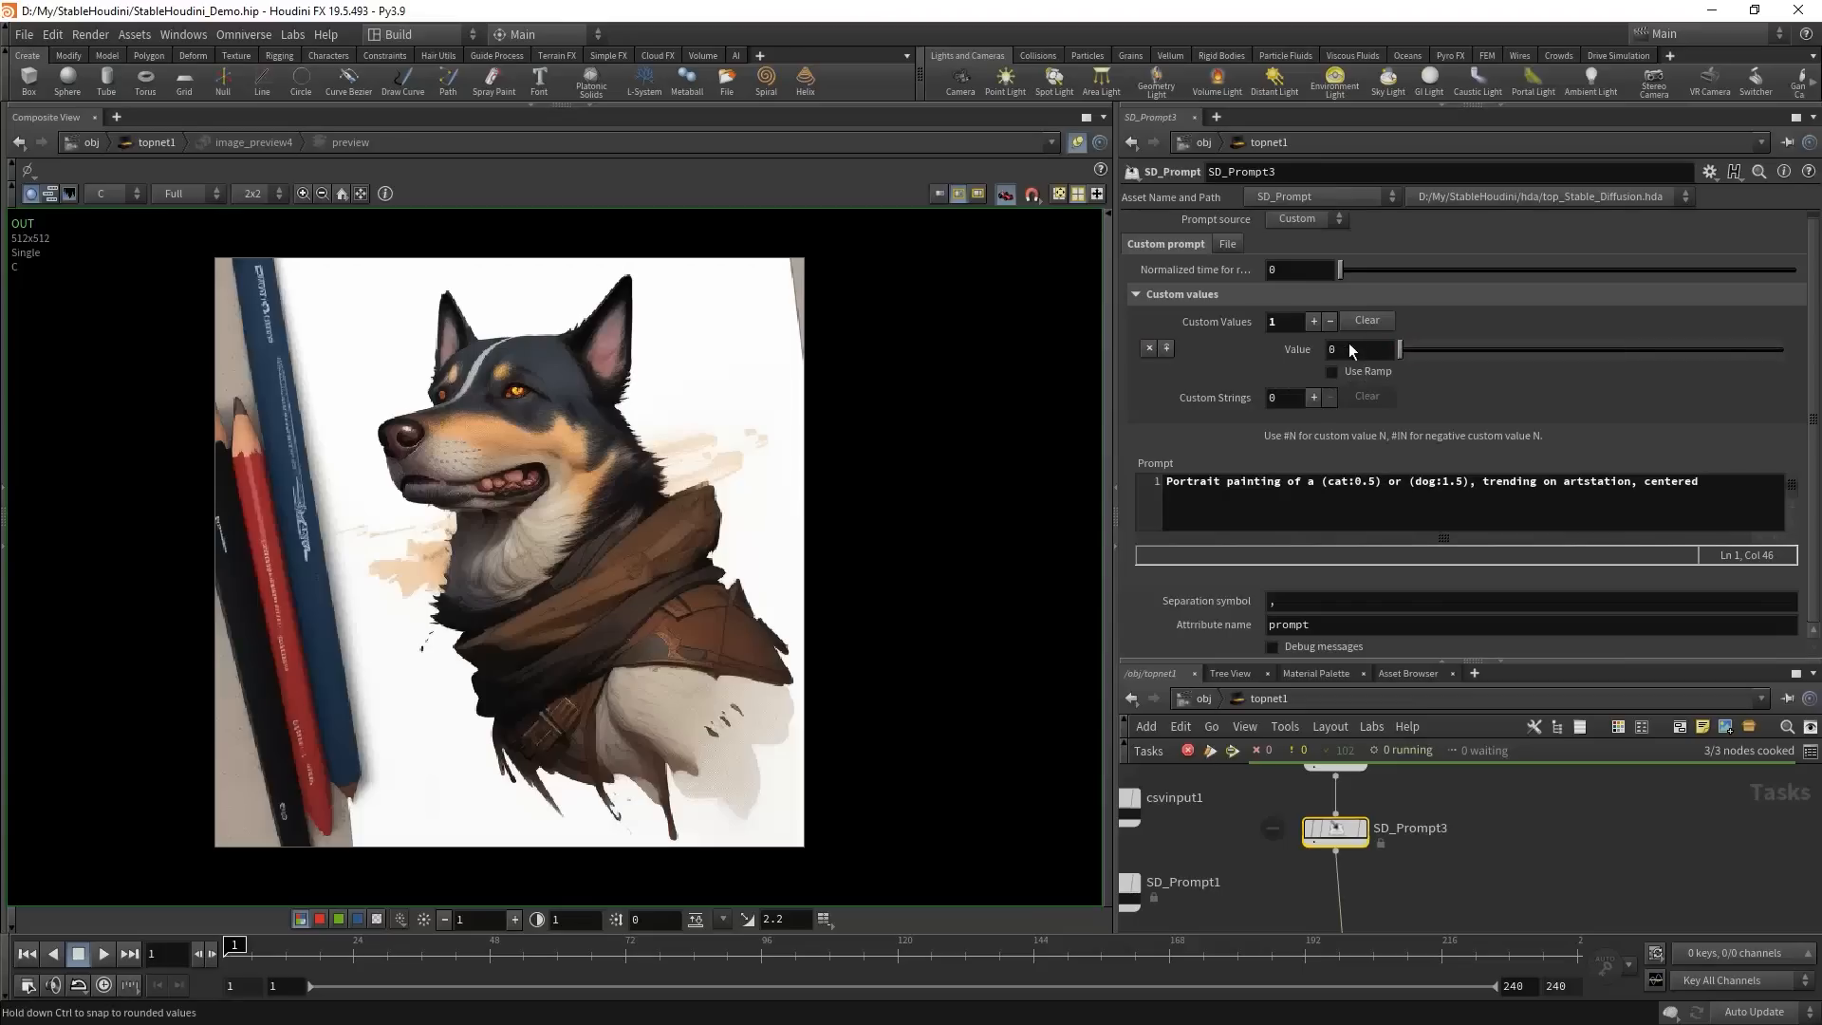
left_click_drag(1584, 352, 1349, 351)
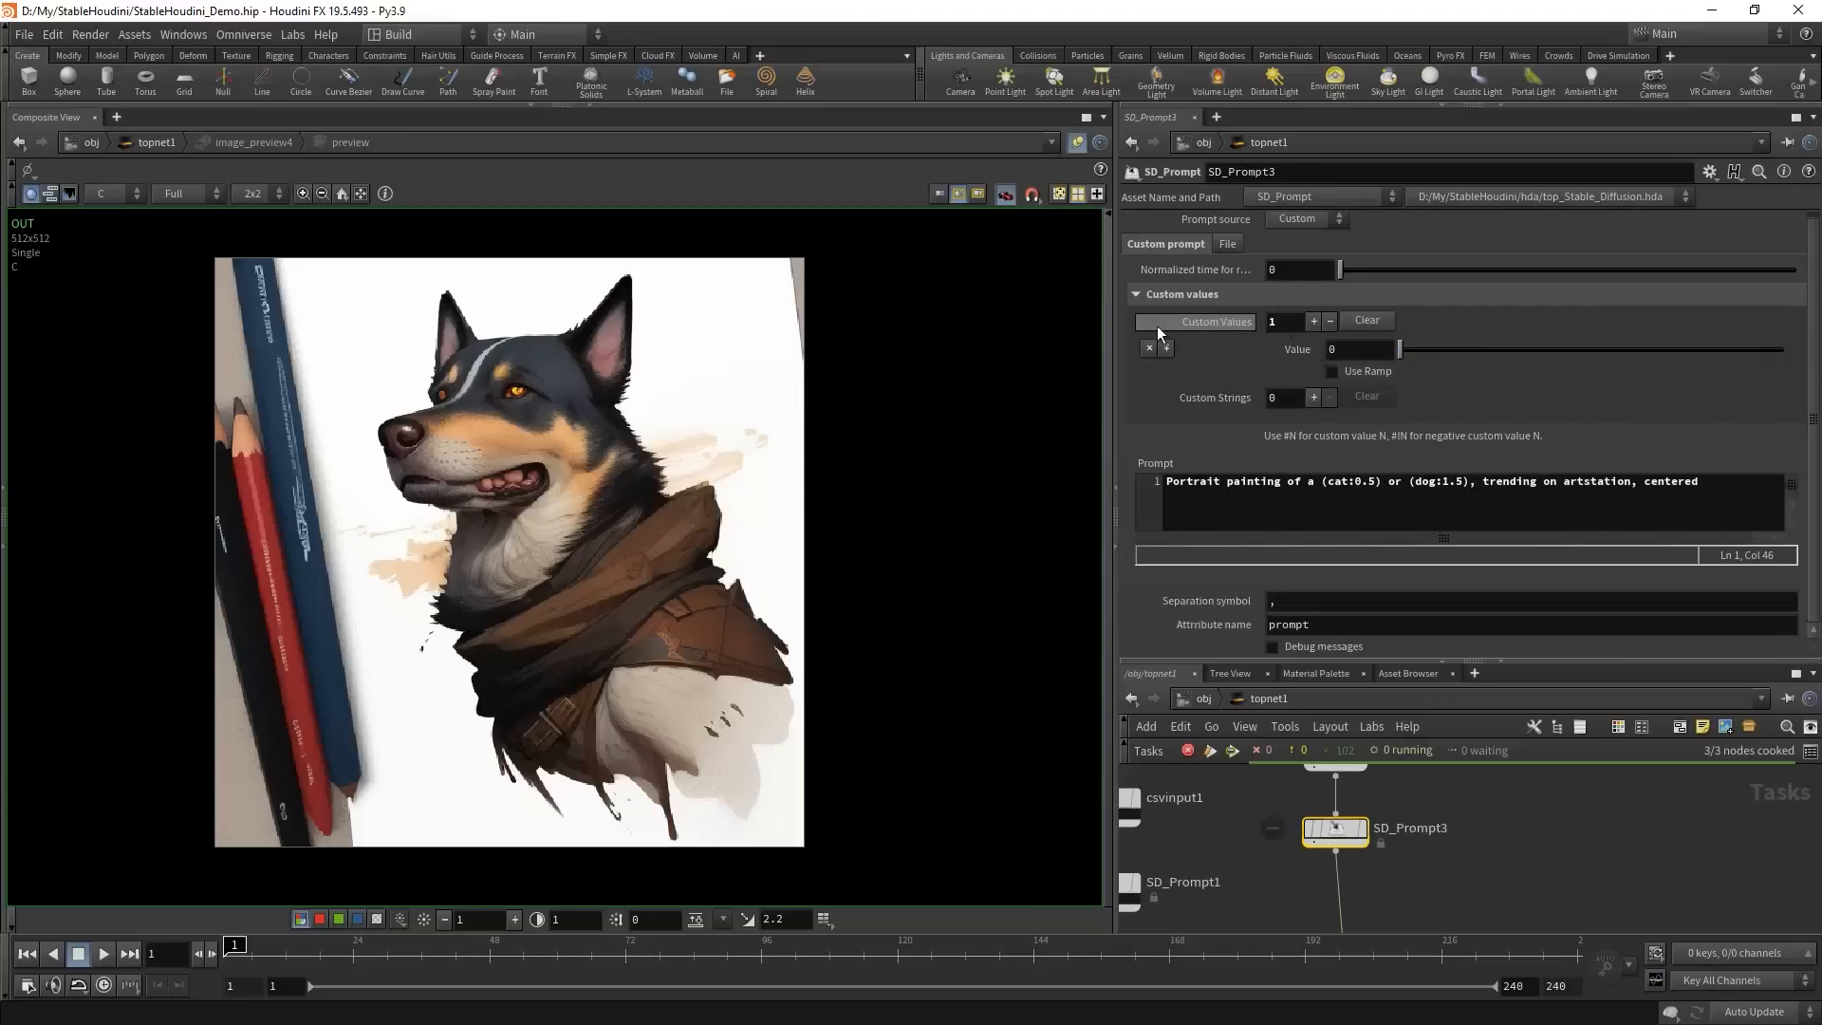
left_click(1331, 373)
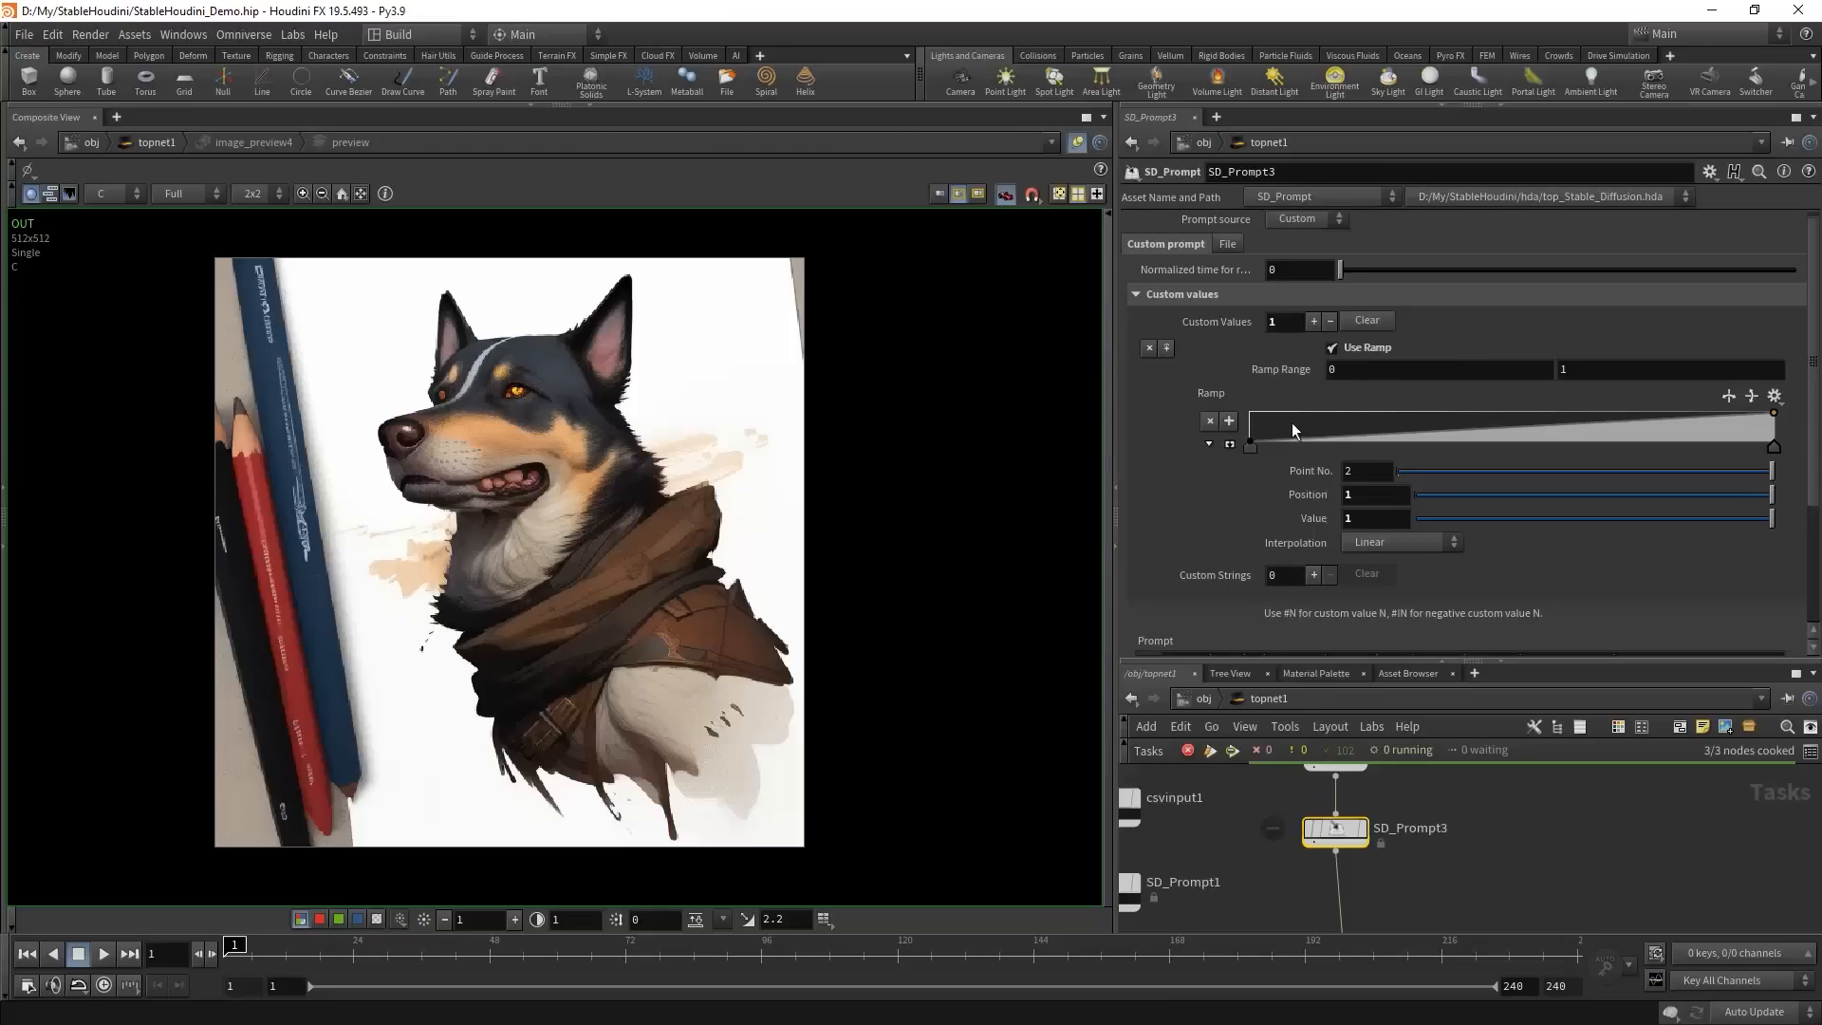
left_click(1251, 446)
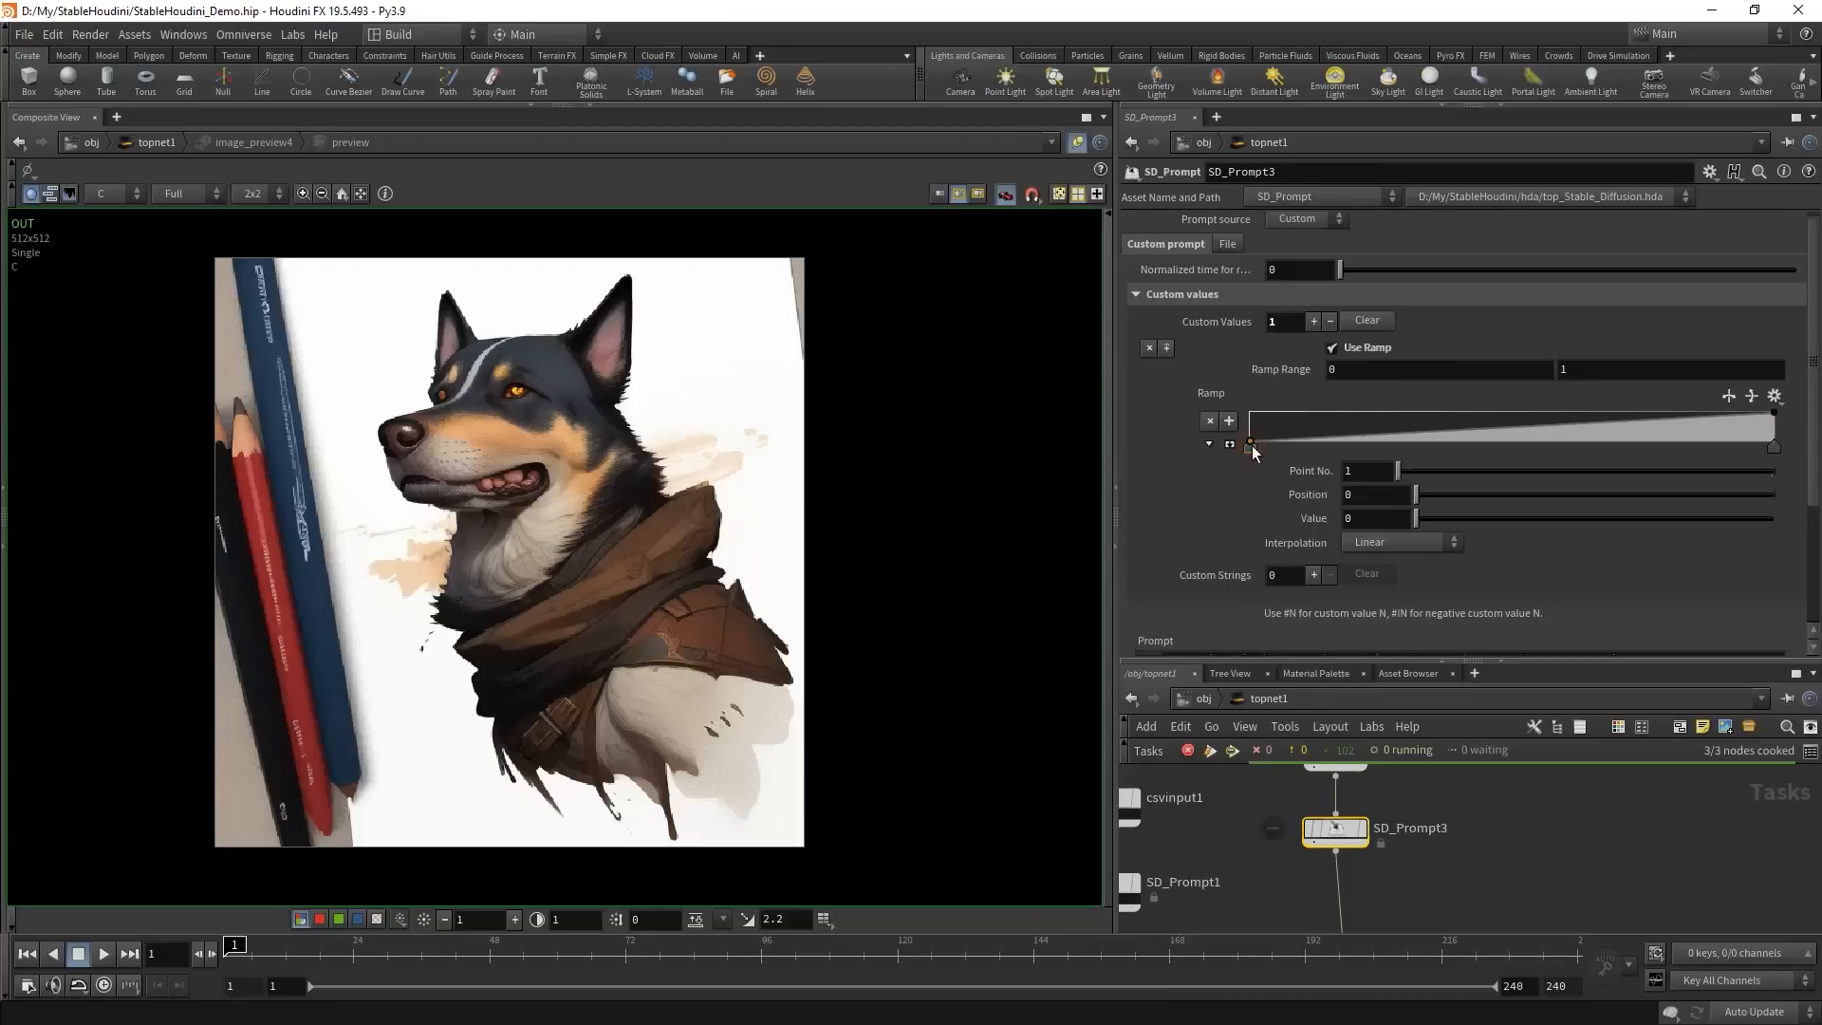
left_click(1770, 448)
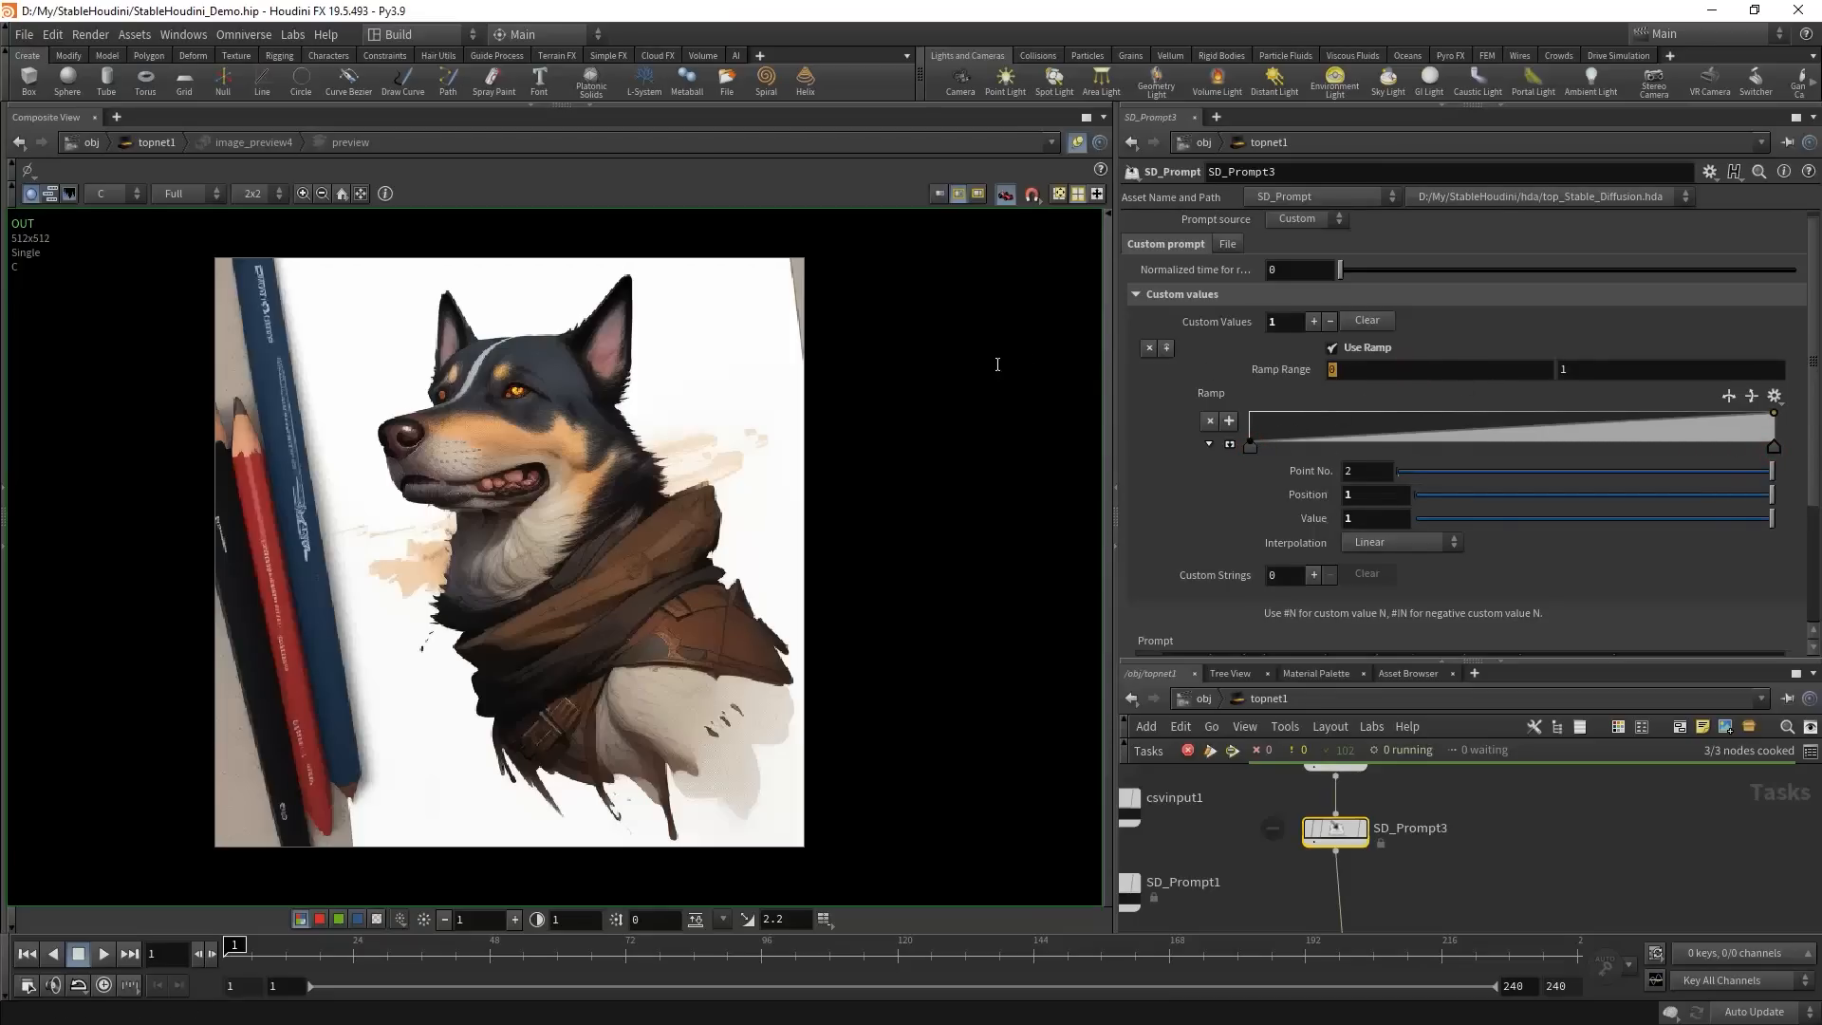
- Set the custom value's ramp range from -1.4 to 1.4 and check the ramp's start and end points
left_click(1390, 370)
type("-1.4")
key("Tab")
type("1.4")
key("Return")
left_click(1250, 446)
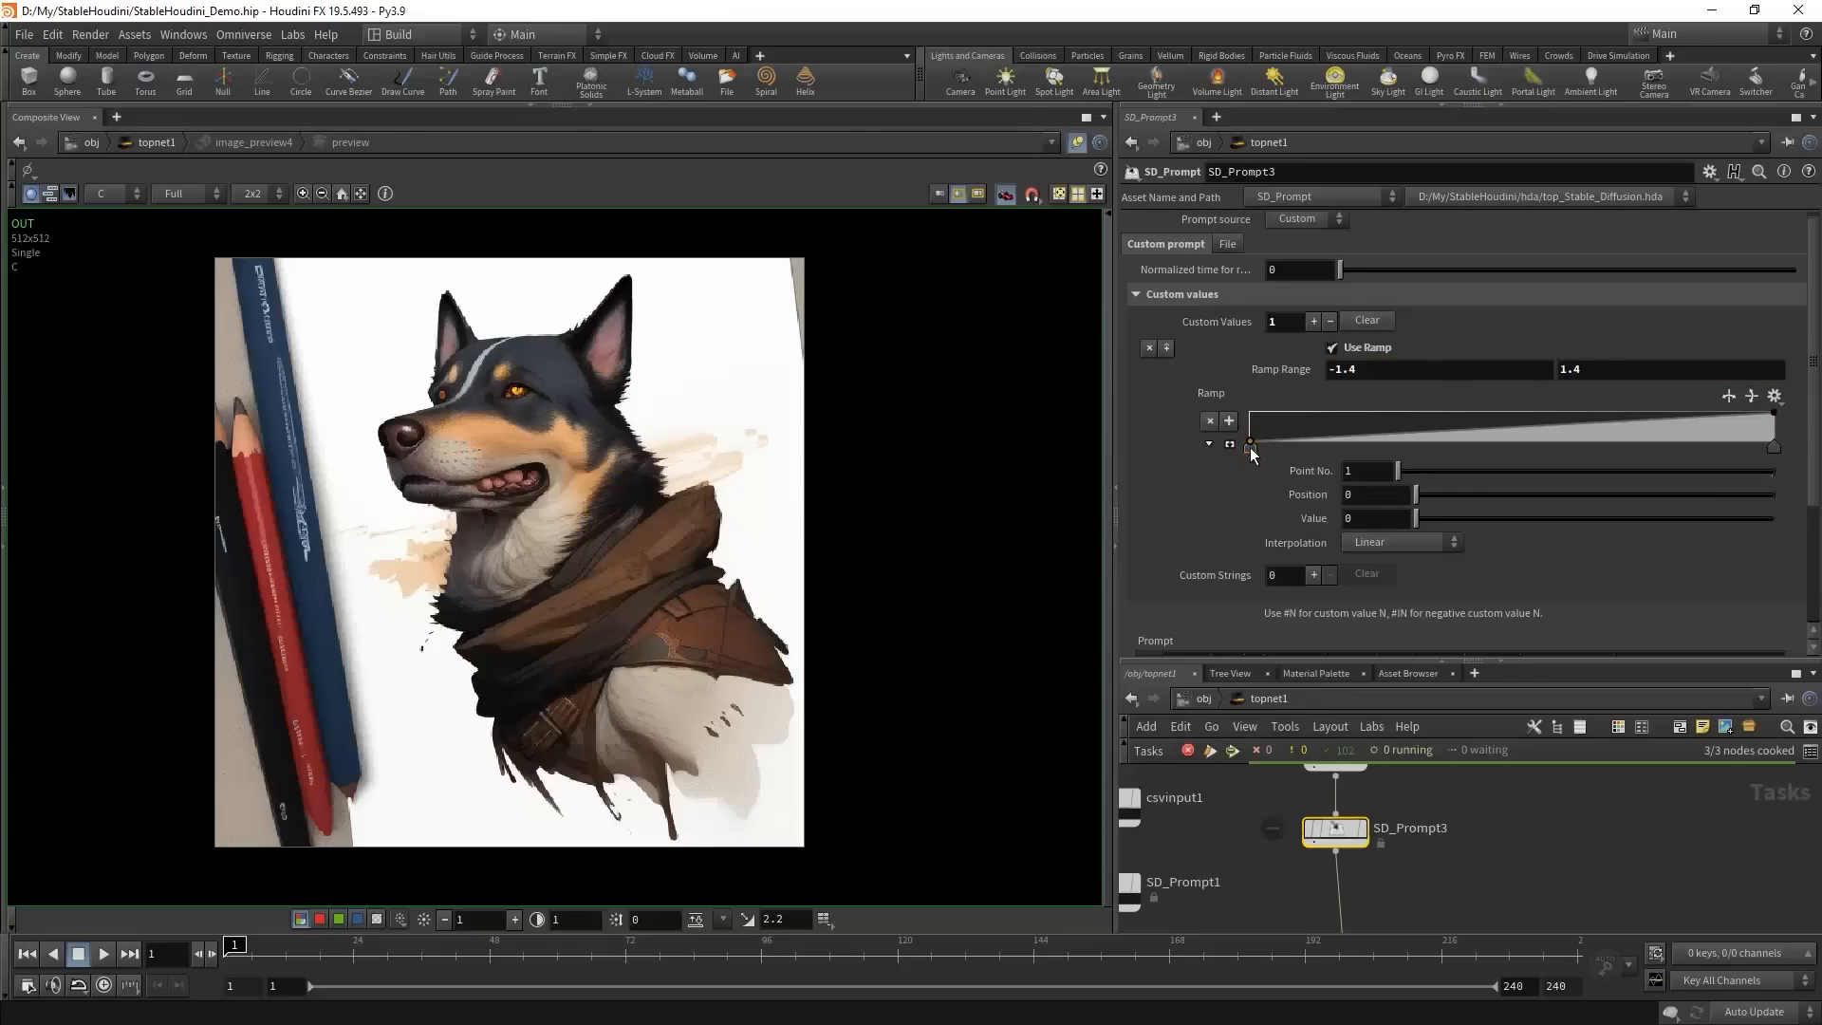
left_click(1772, 447)
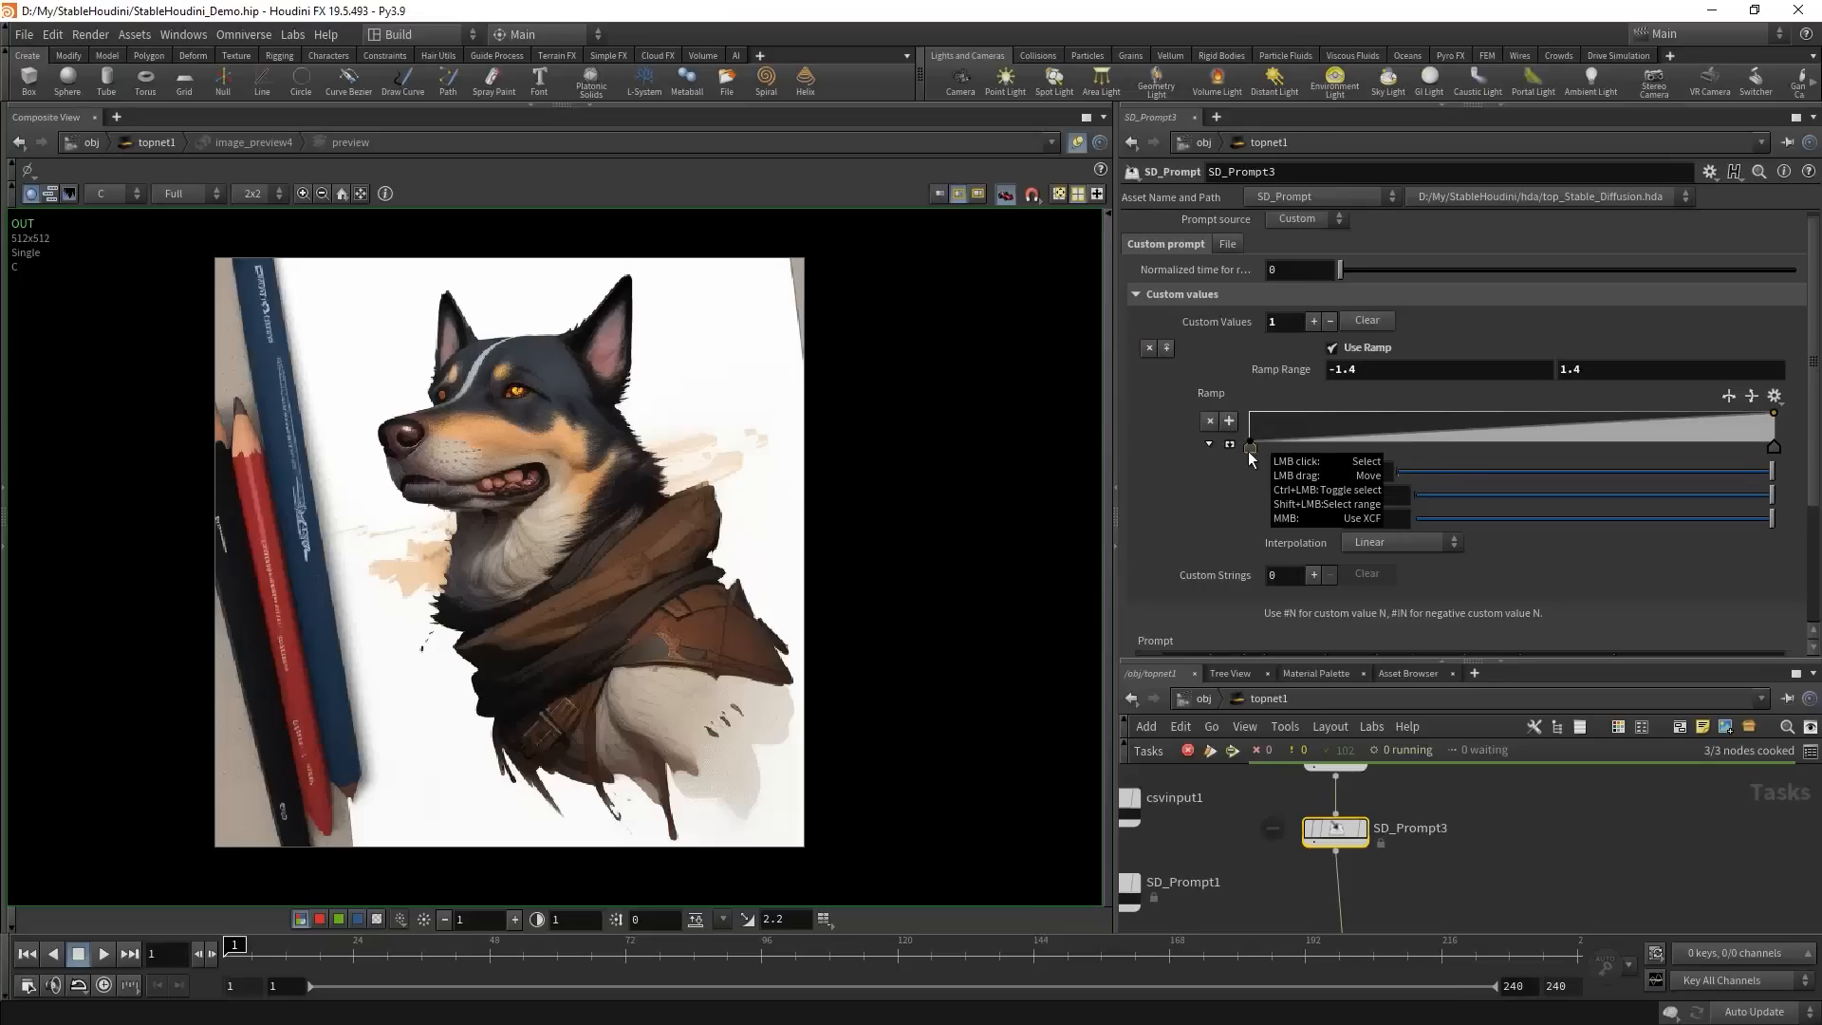
left_click(1291, 270)
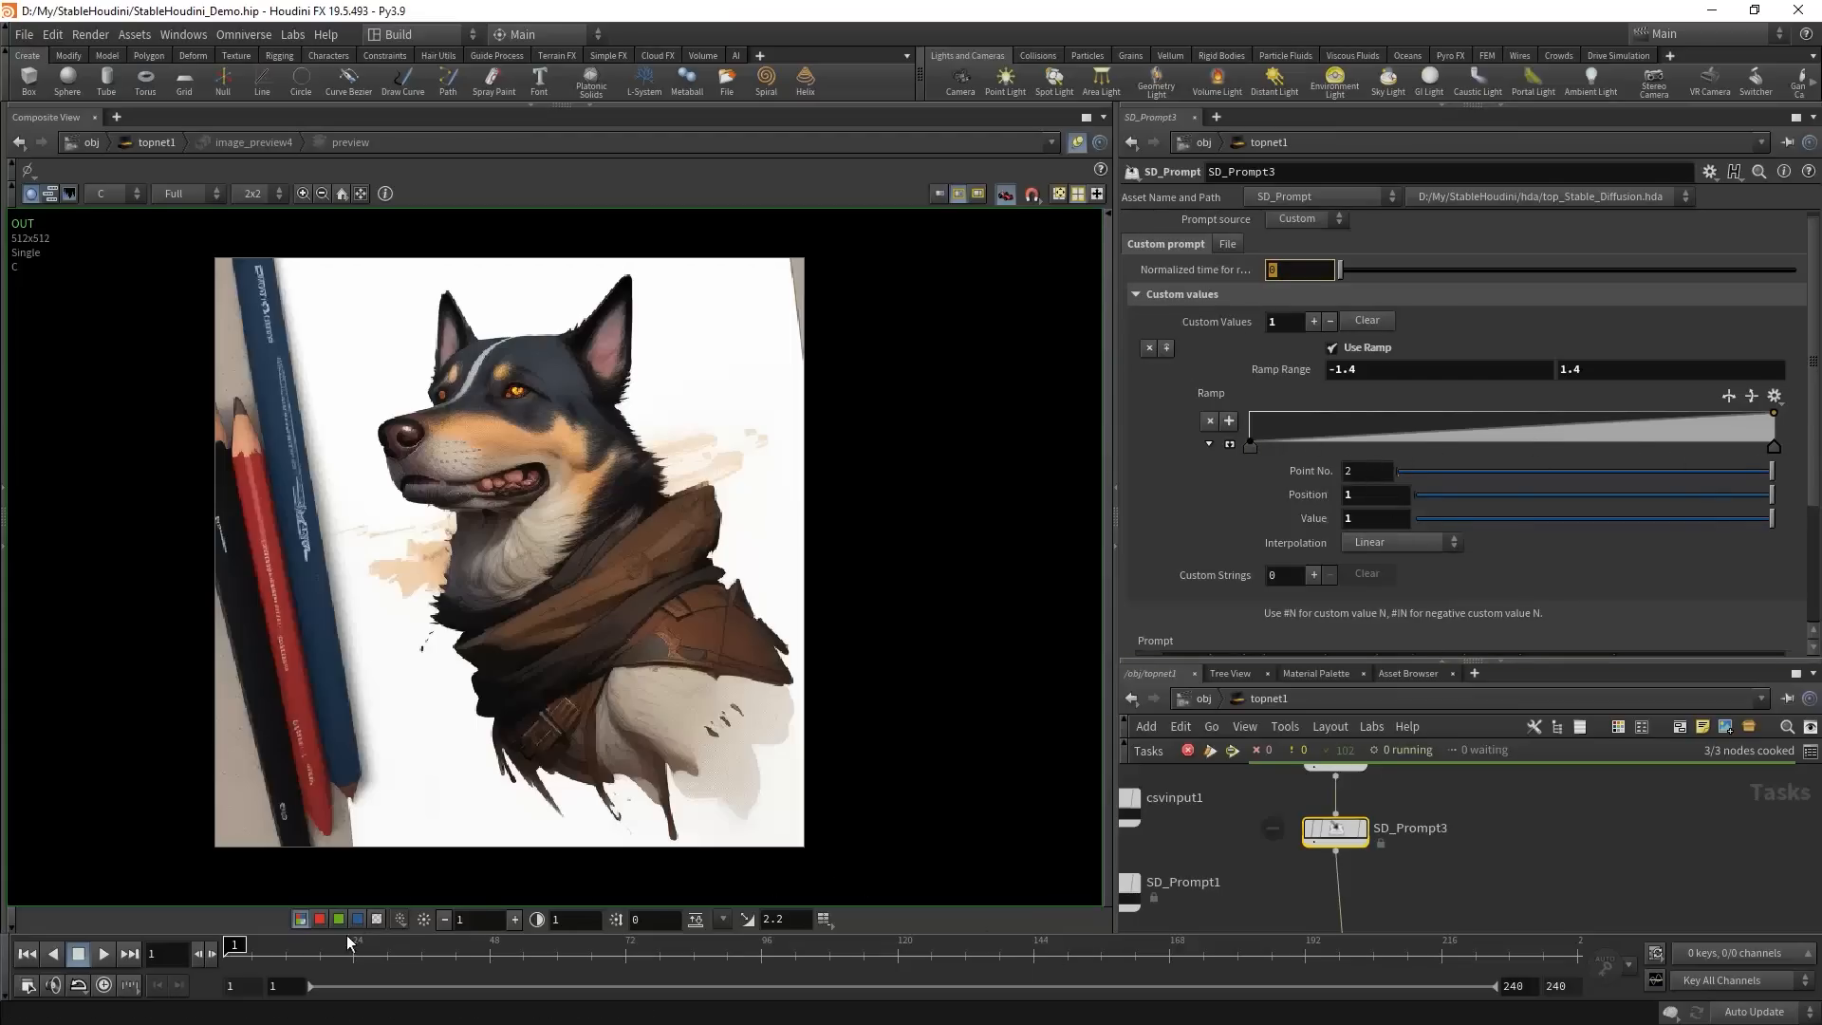
left_click(104, 953)
left_click(30, 954)
left_click(1305, 270)
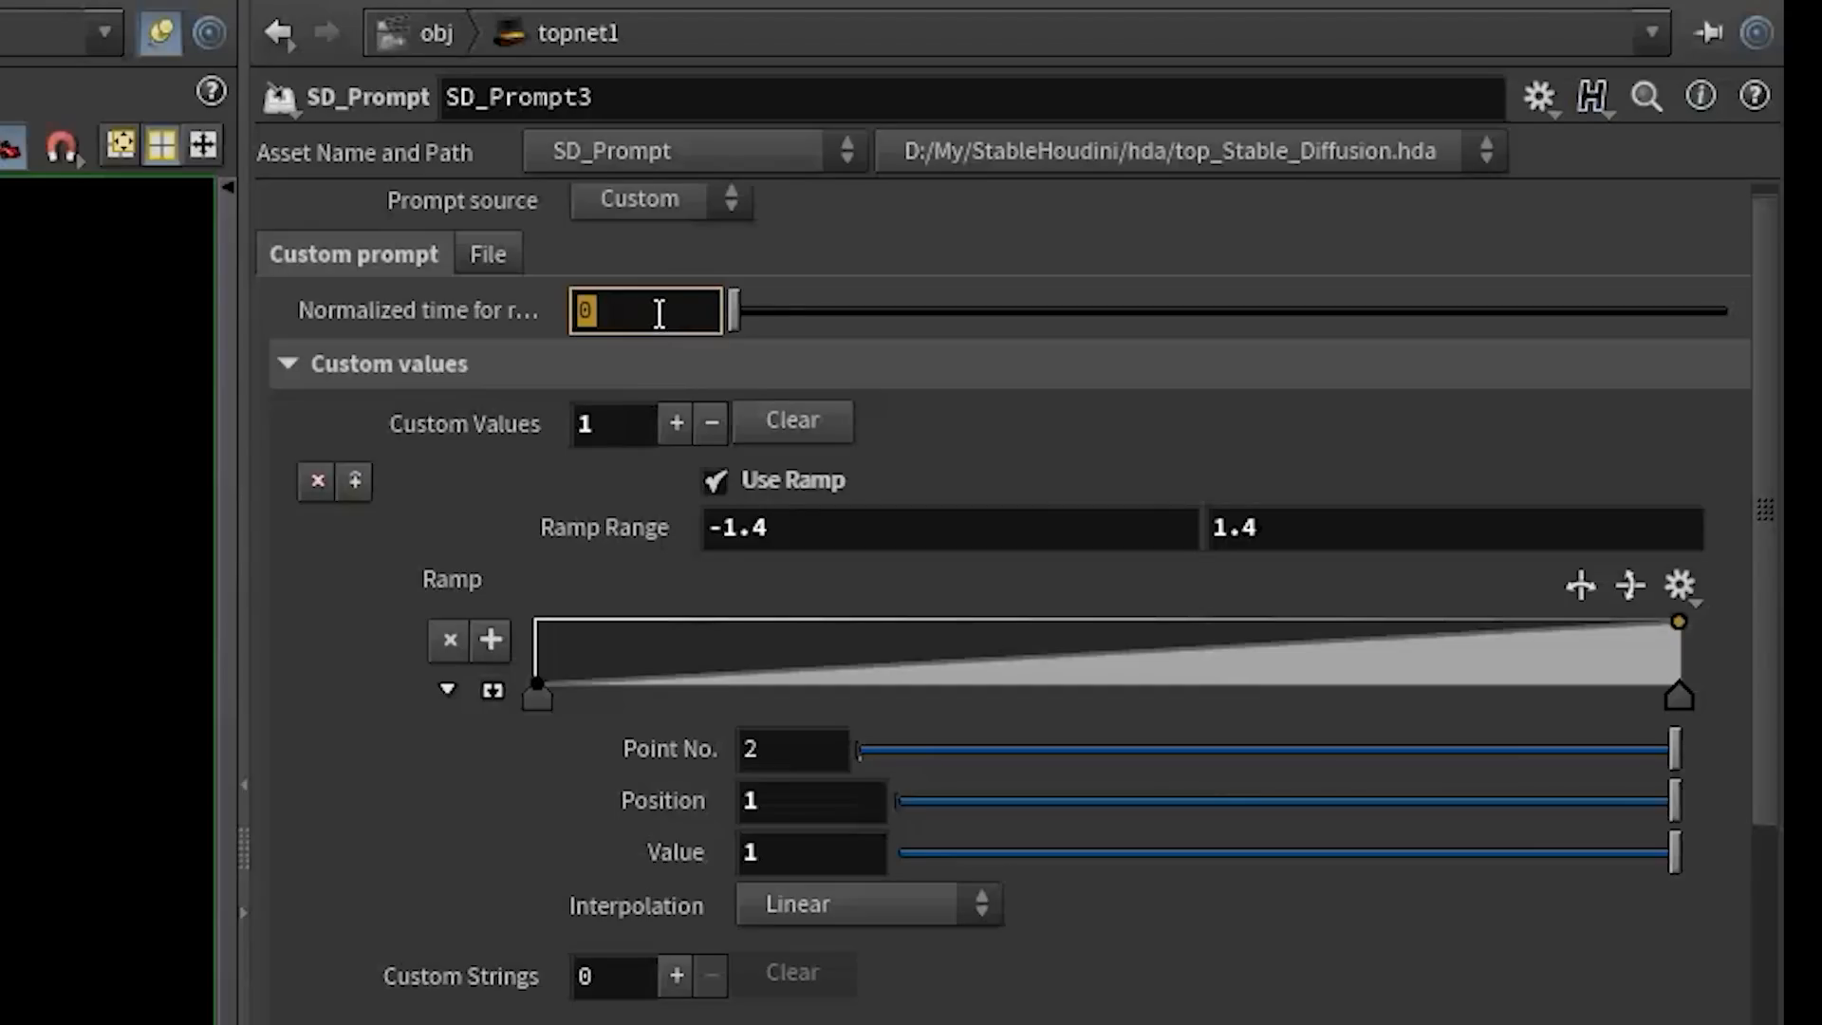
type("@")
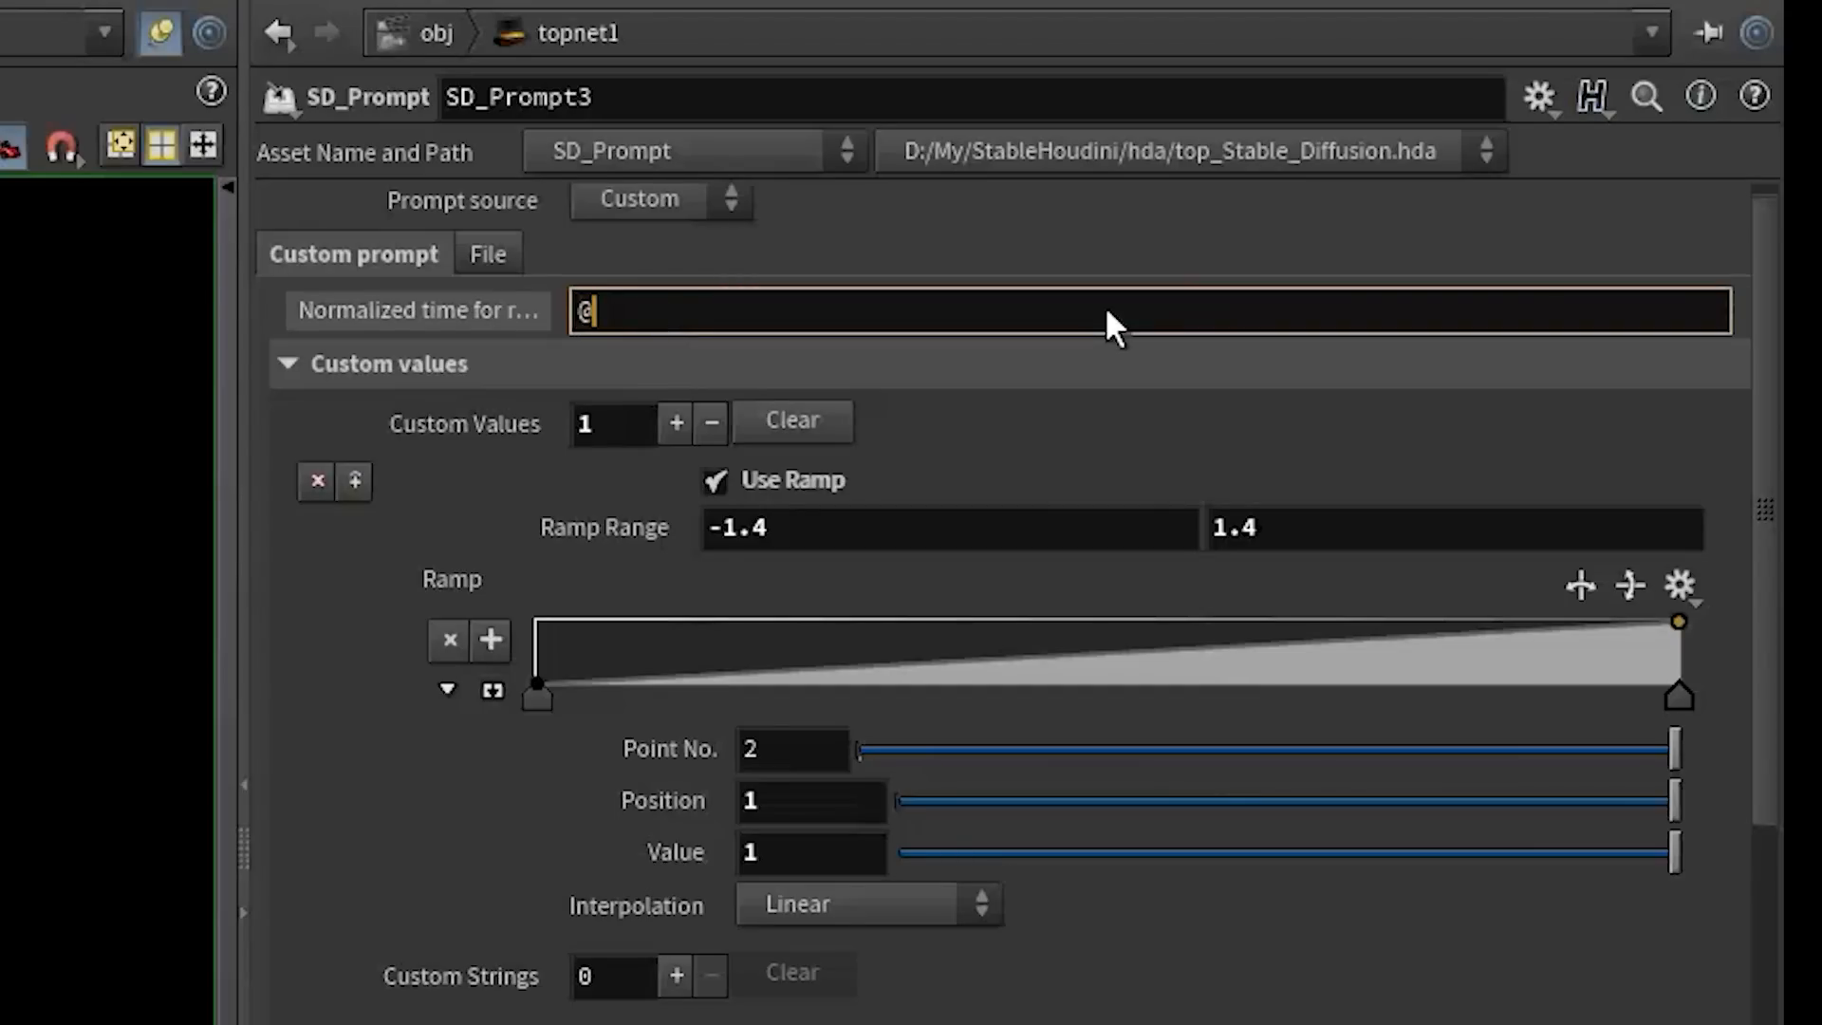
type("pdg_index")
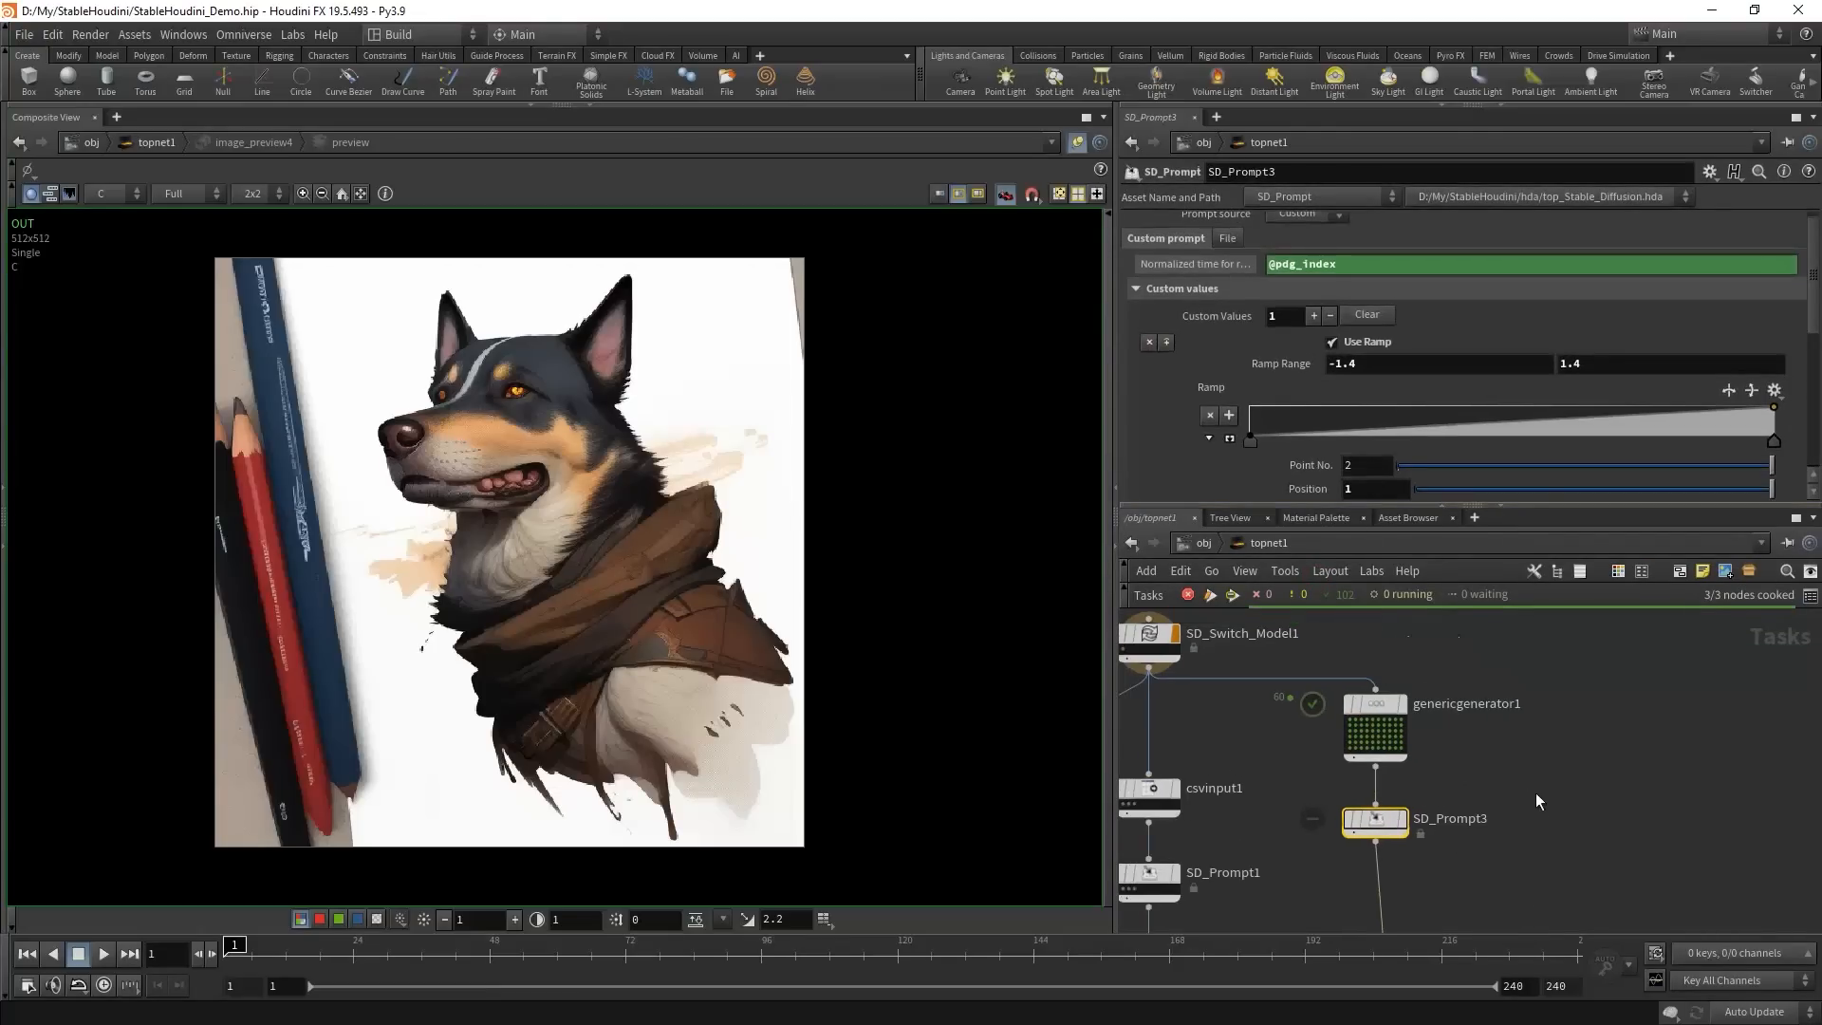
left_click(1375, 727)
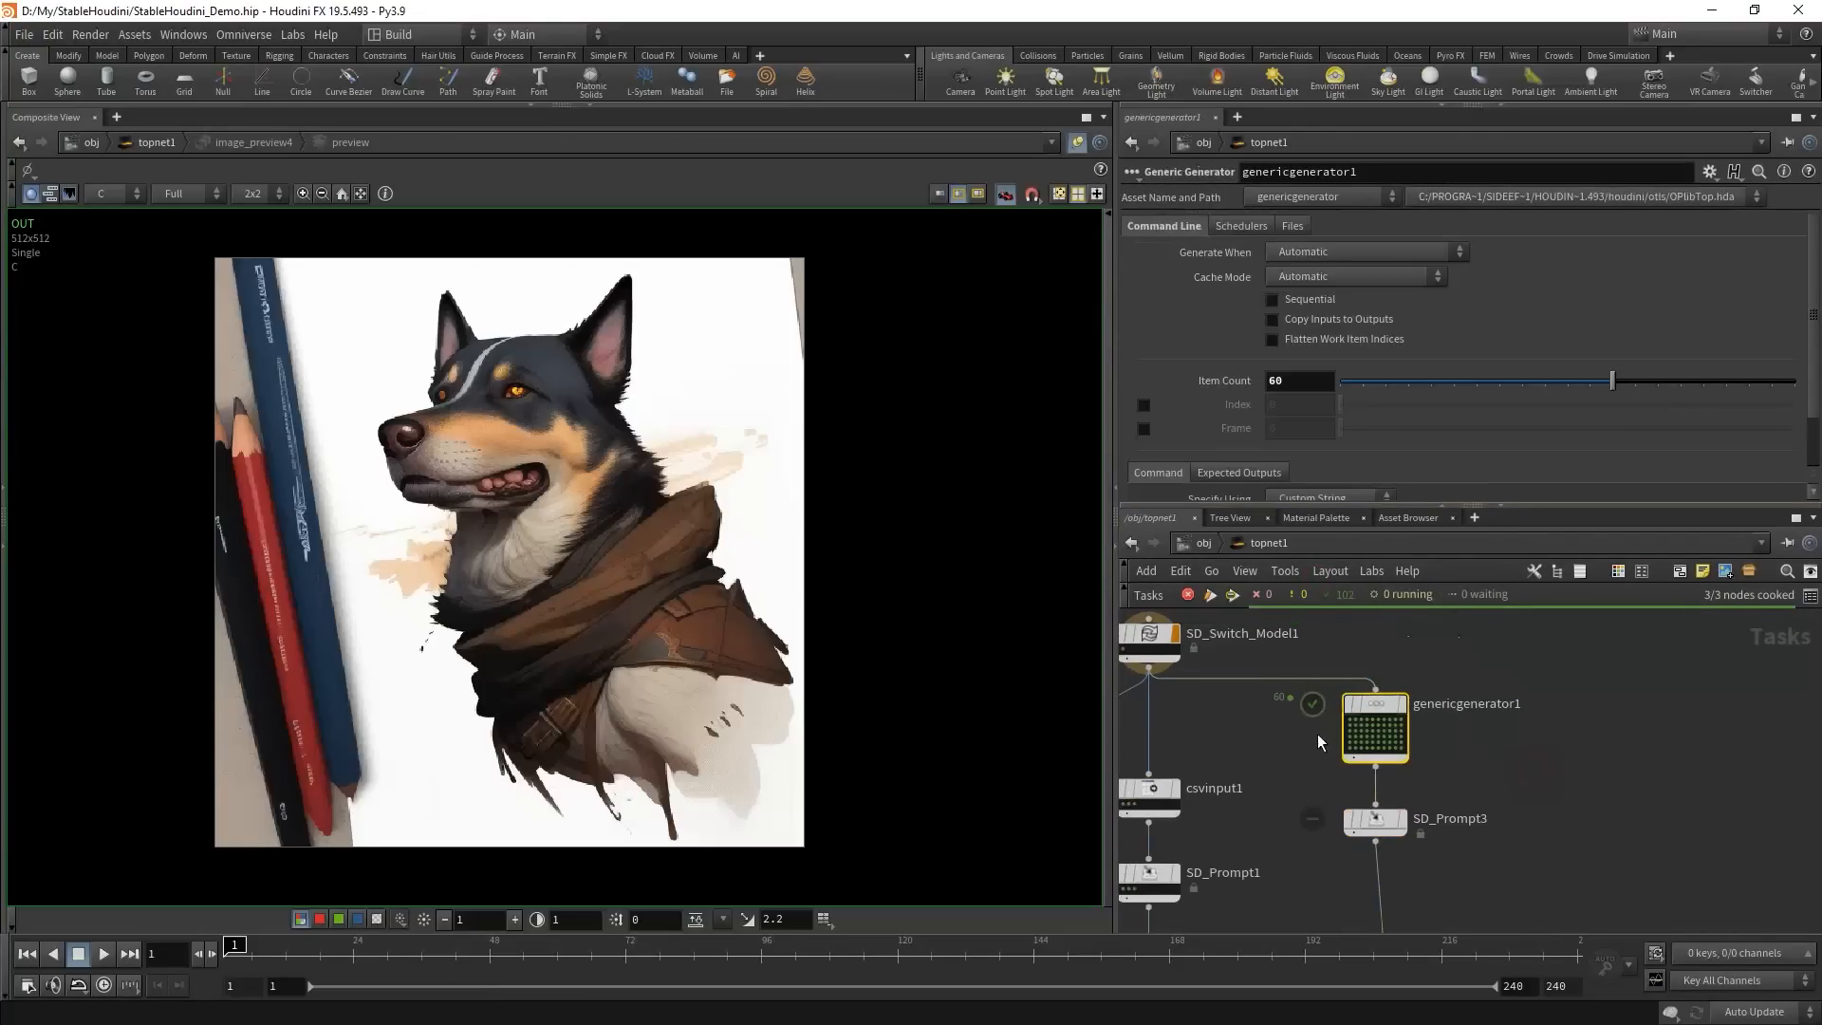
right_click(1203, 384)
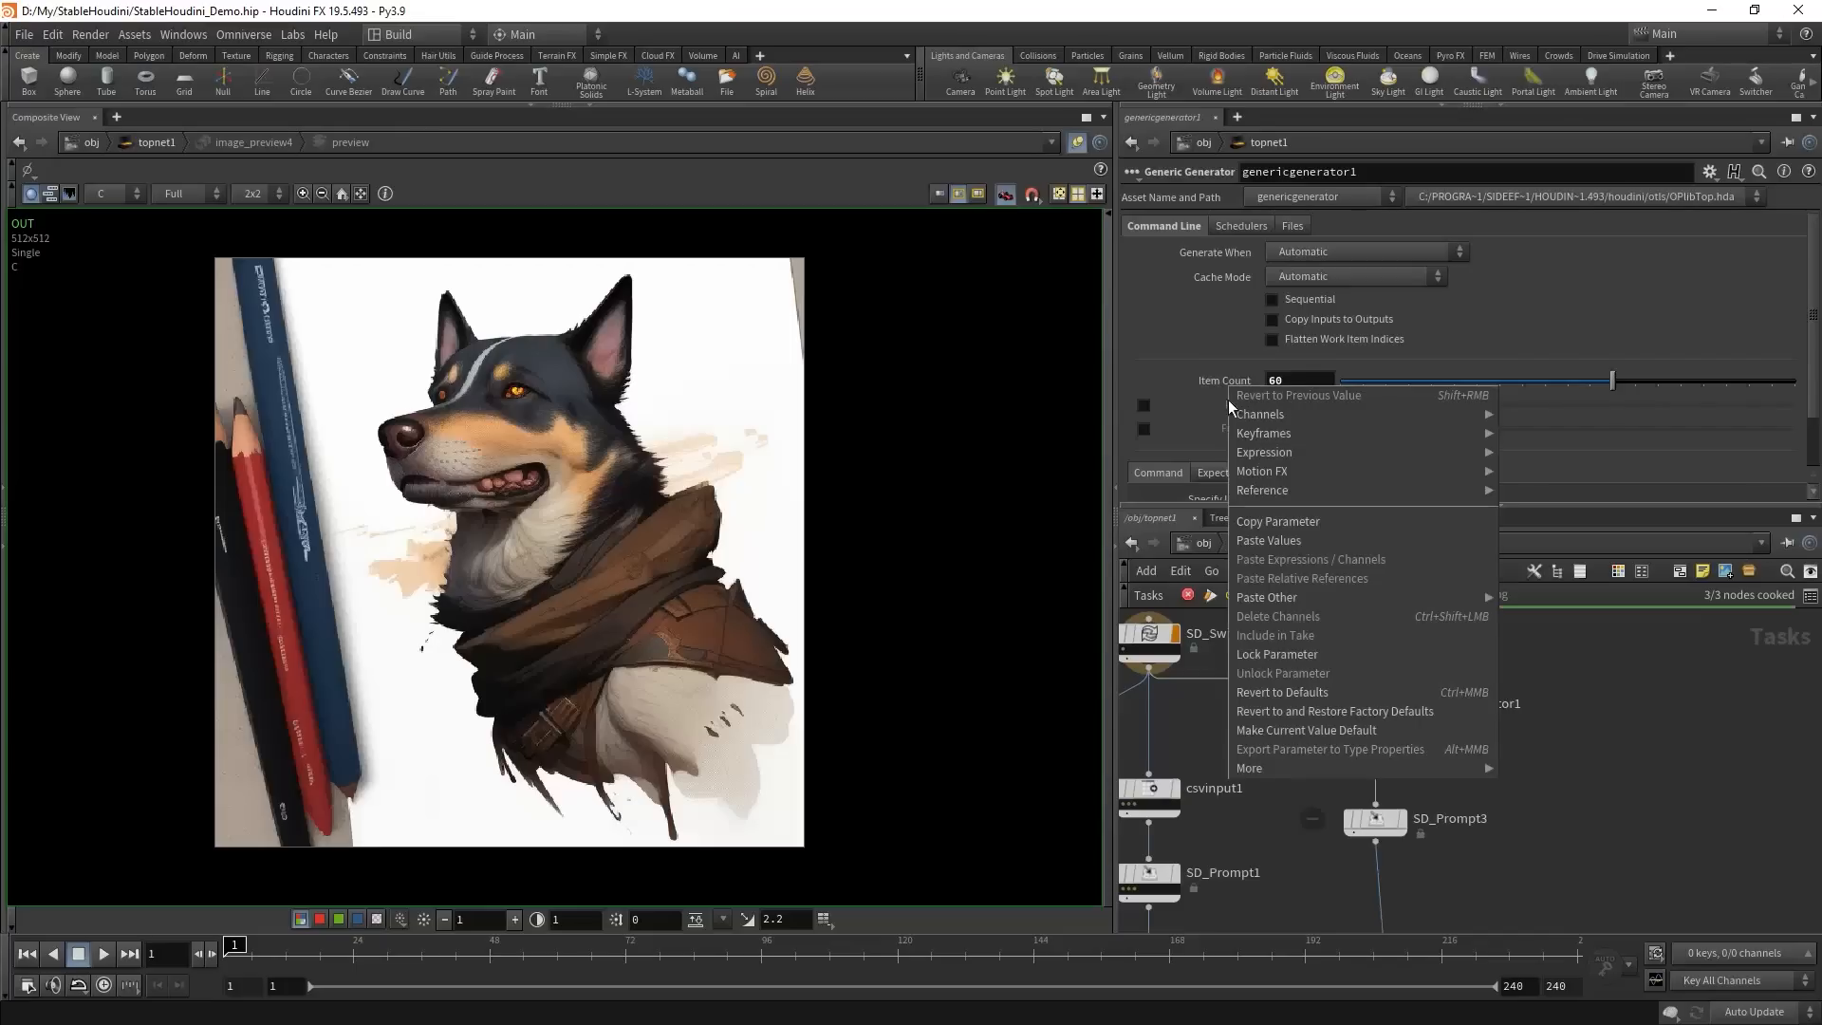
left_click(1330, 538)
left_click(1374, 818)
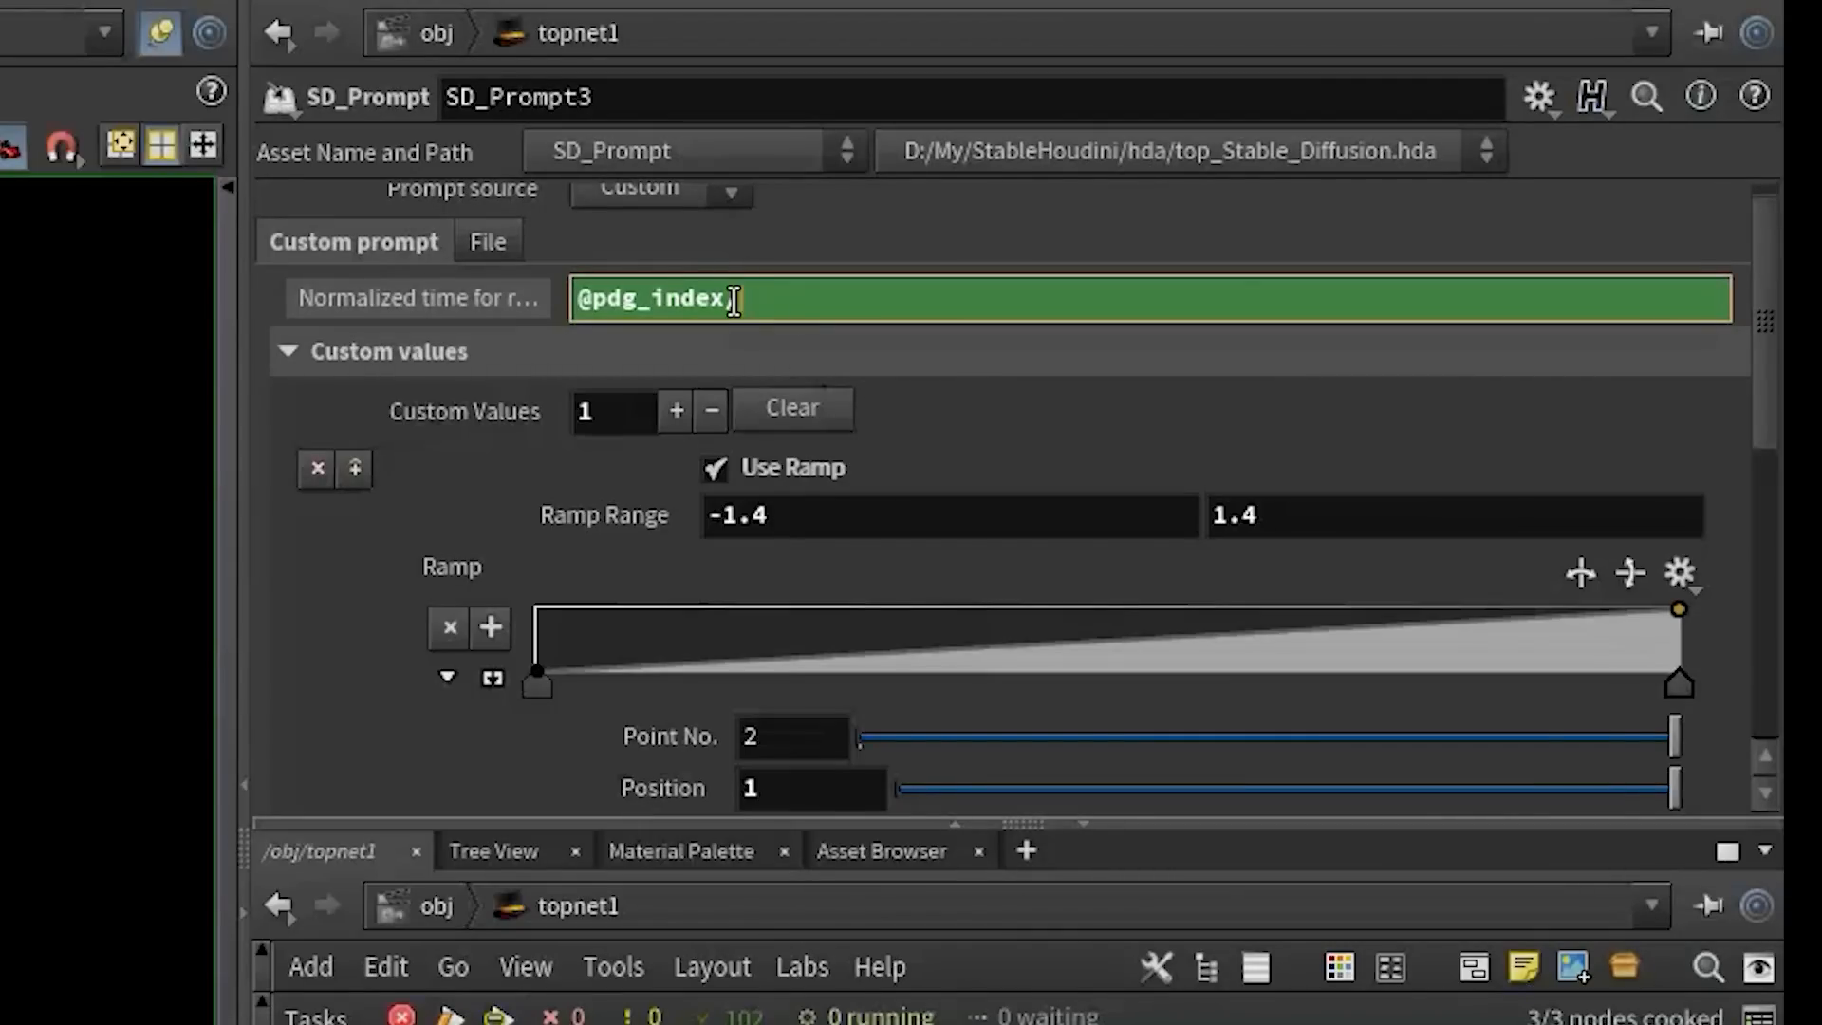
type("/")
right_click(750, 300)
left_click(906, 721)
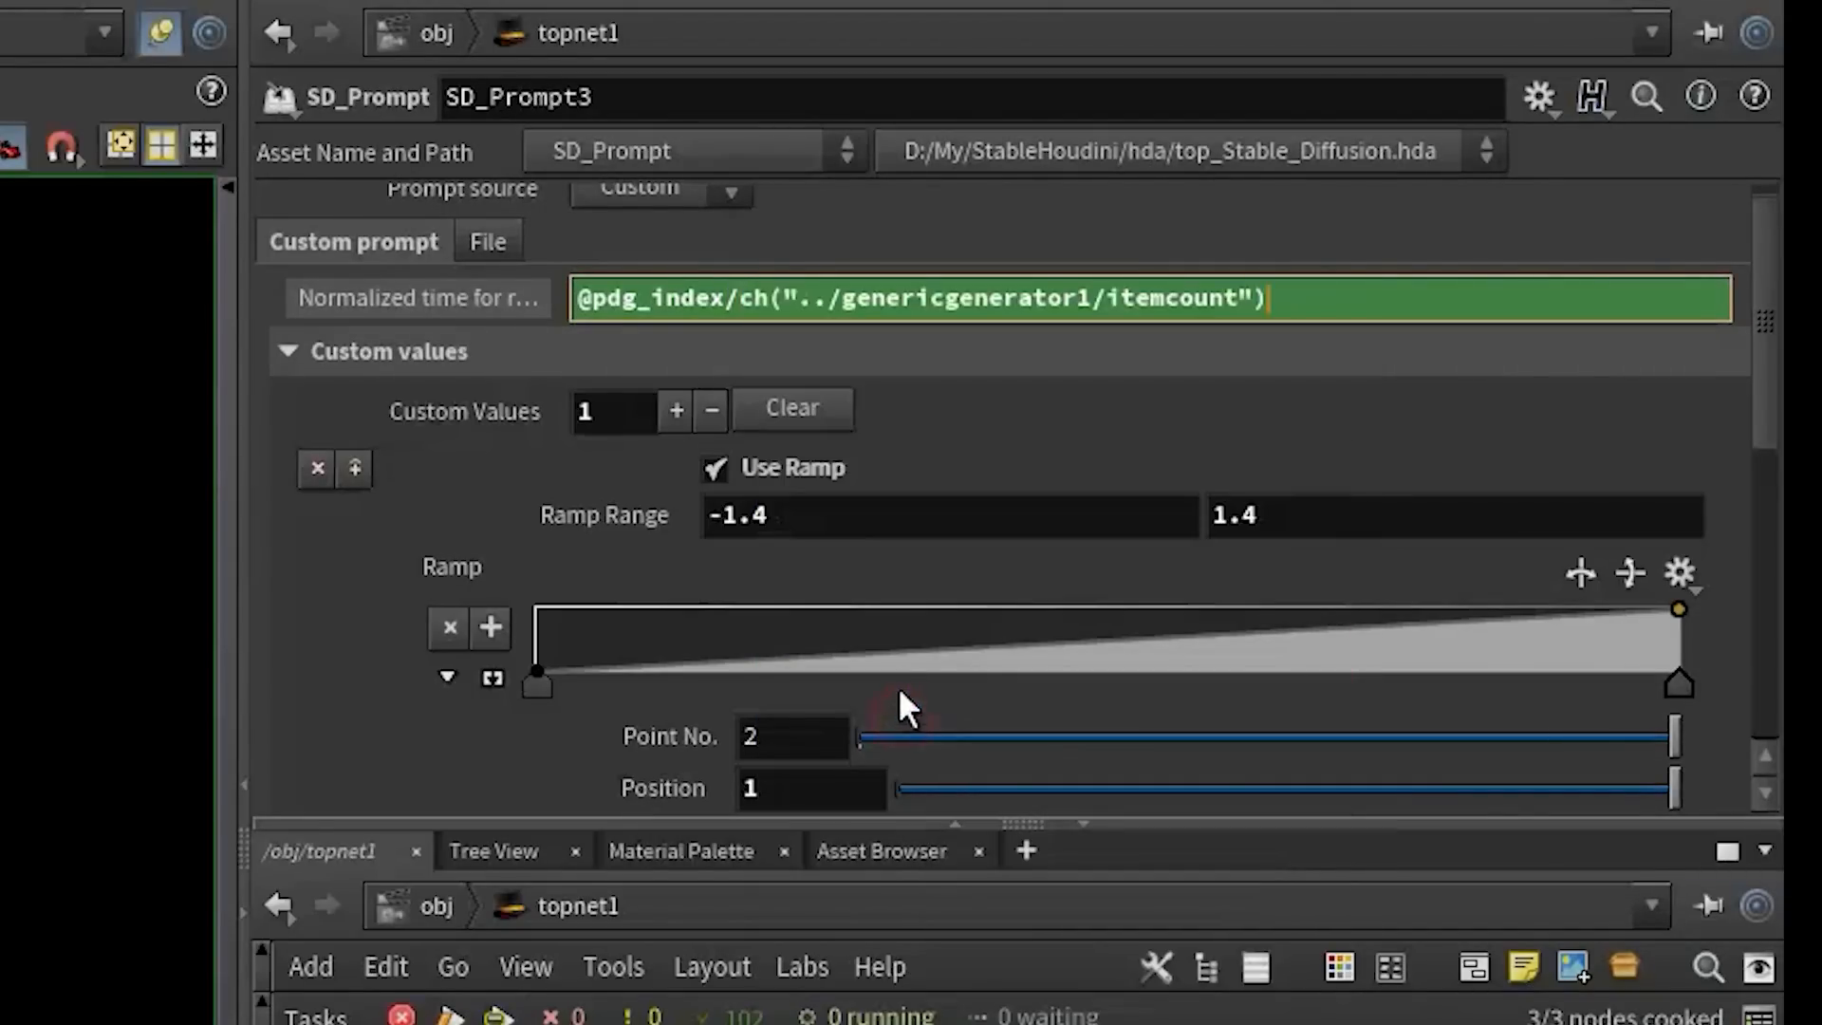
left_click(754, 298)
type("(")
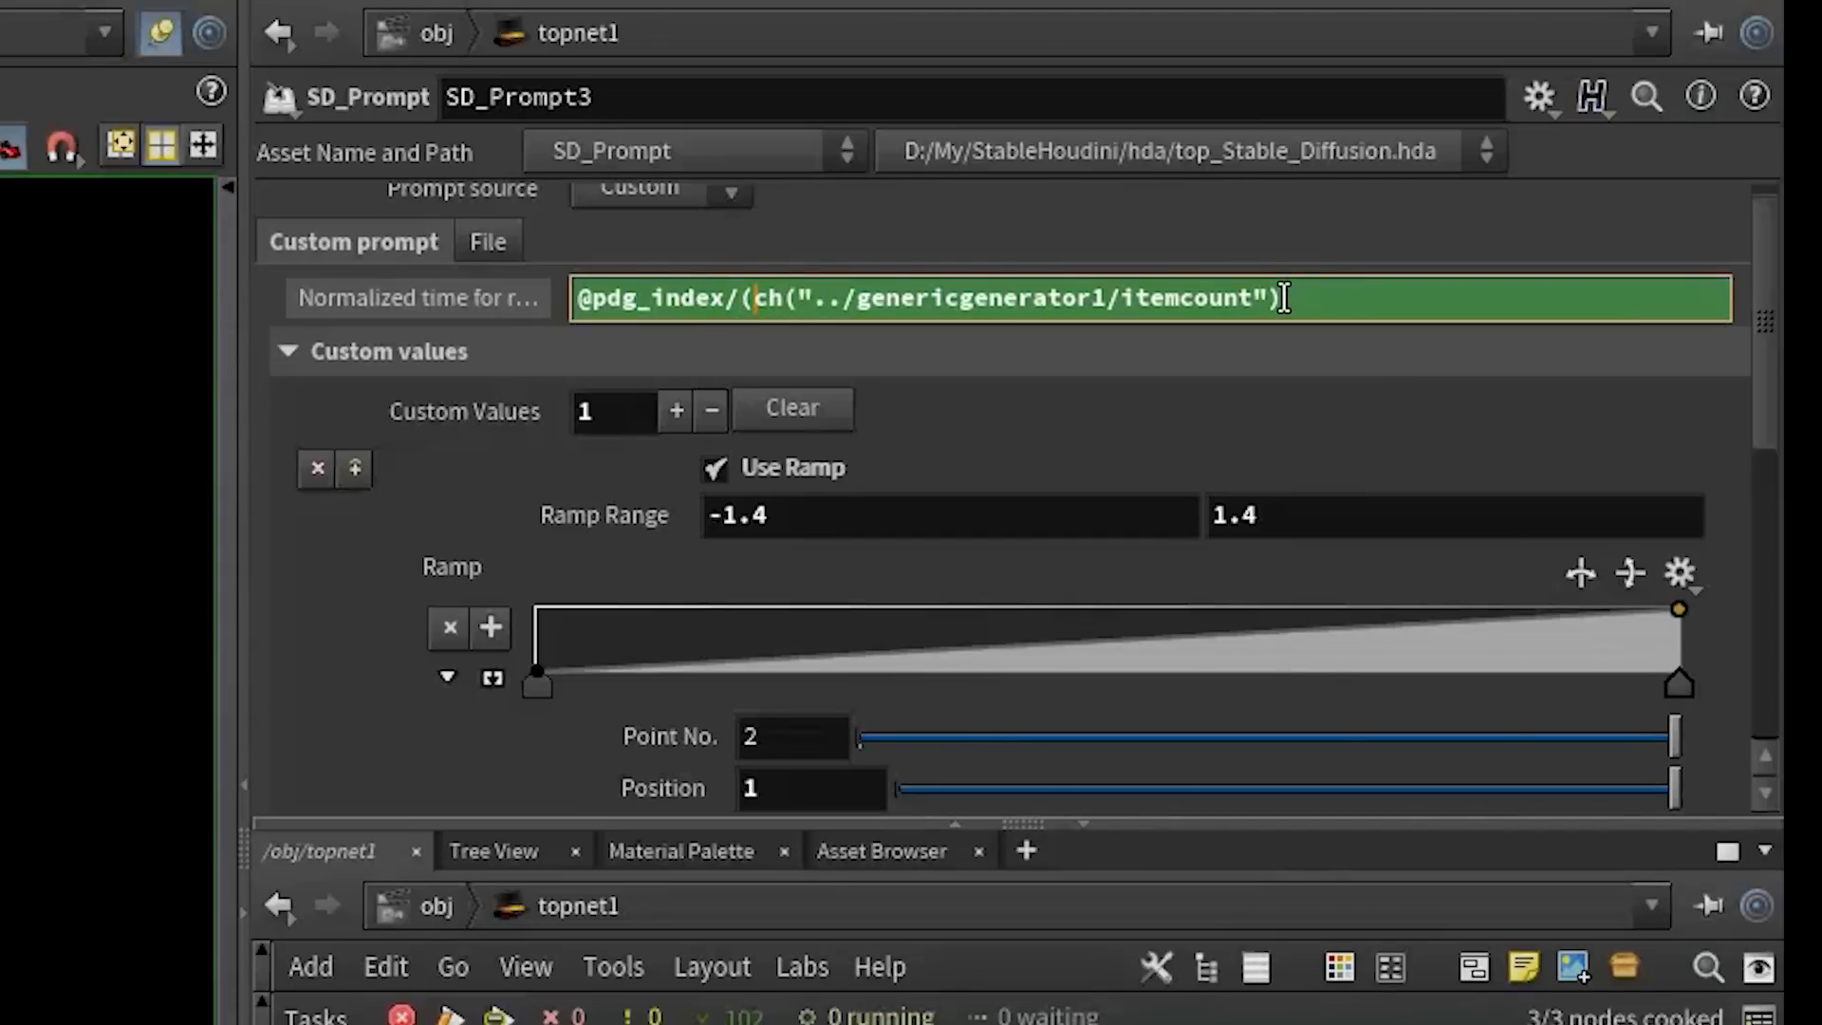
type("-1)")
key("Return")
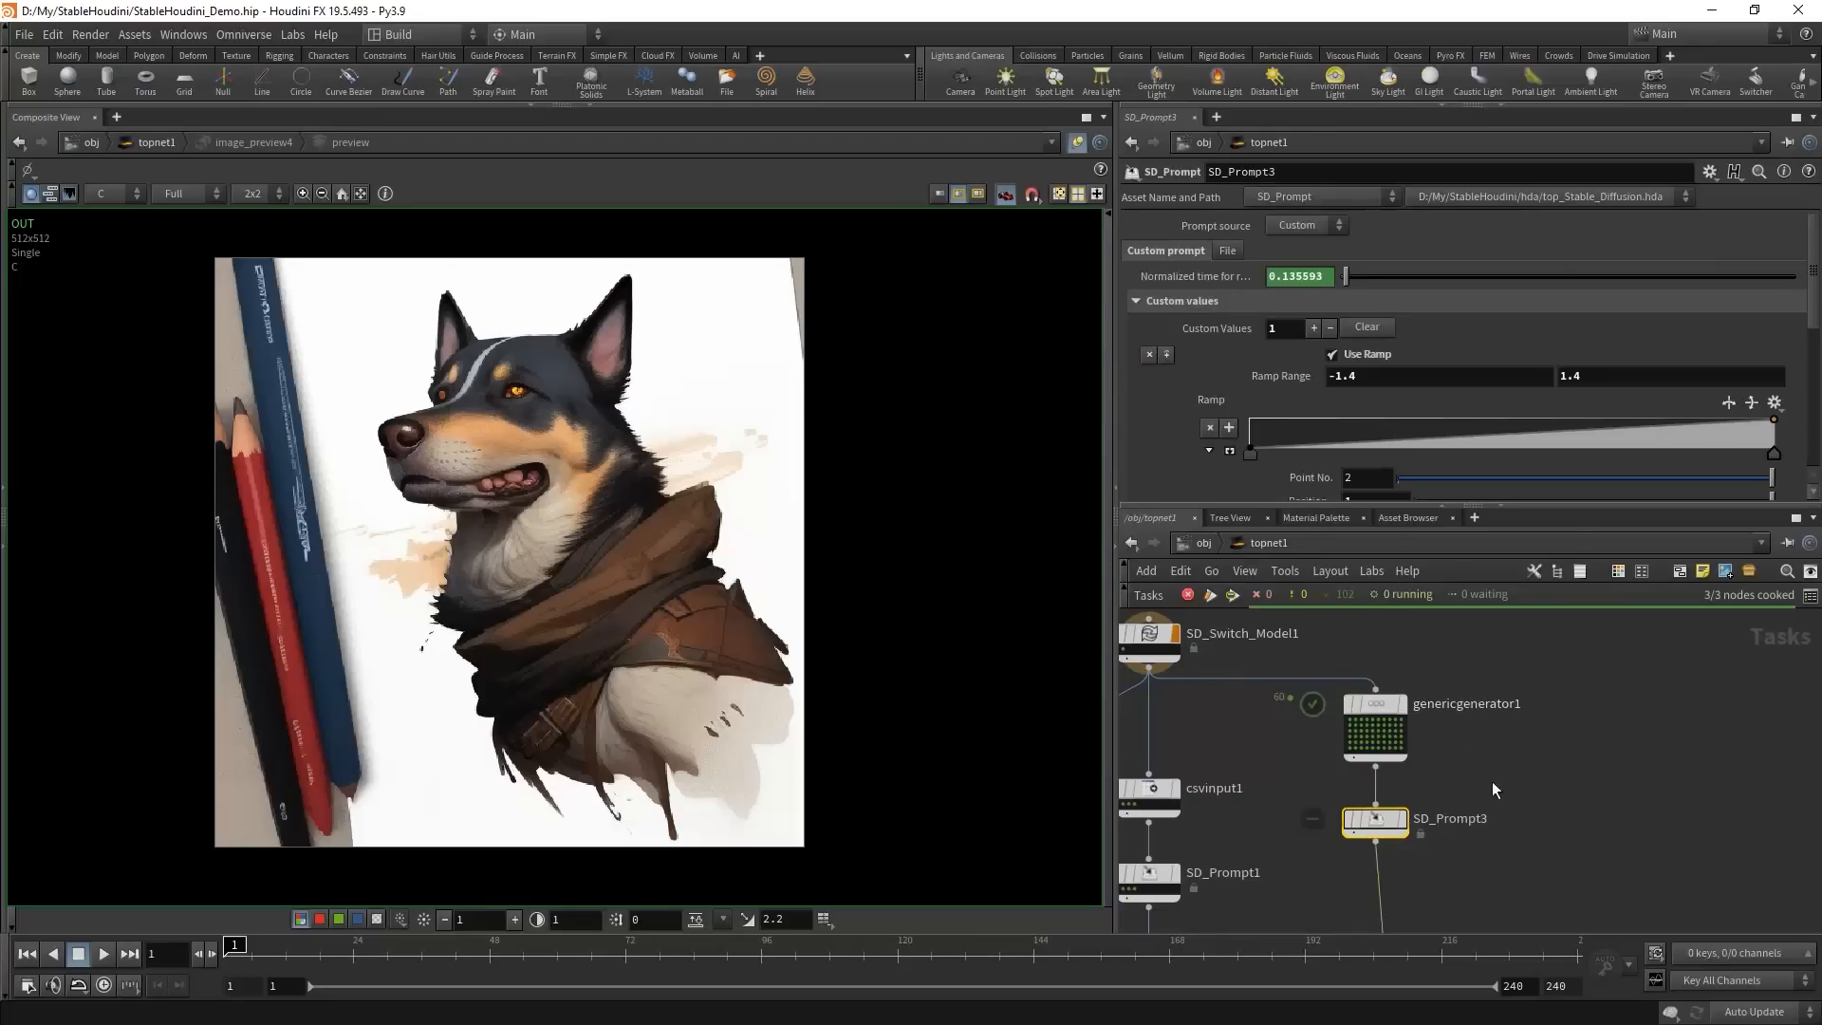
- Cook SD_Prompt3 to generate its work items
left_click_drag(1487, 853, 1300, 795)
key("shift+v")
scroll(1400, 821, "up", 4)
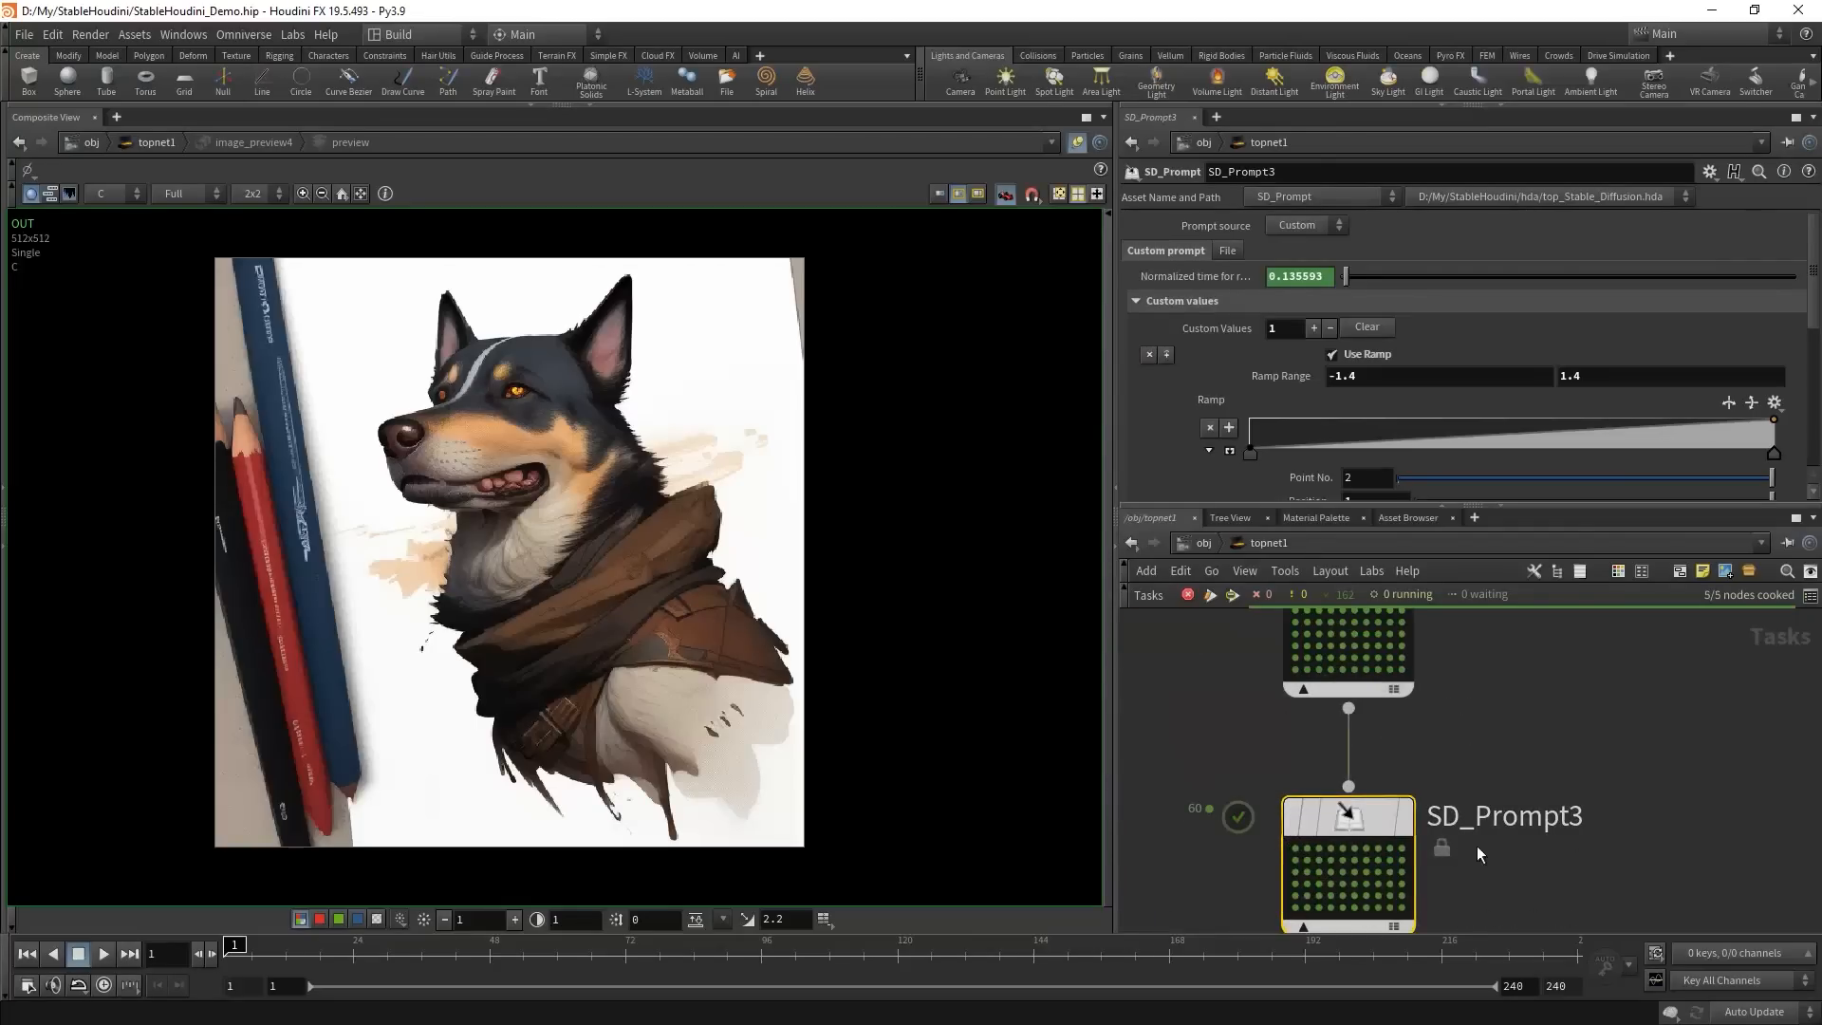
middle_click_drag(1477, 847, 1468, 750)
- Check the normalized time on the first, last and several intermediate SD_Prompt3 work items, and bring up the prompt text
left_click(1289, 730)
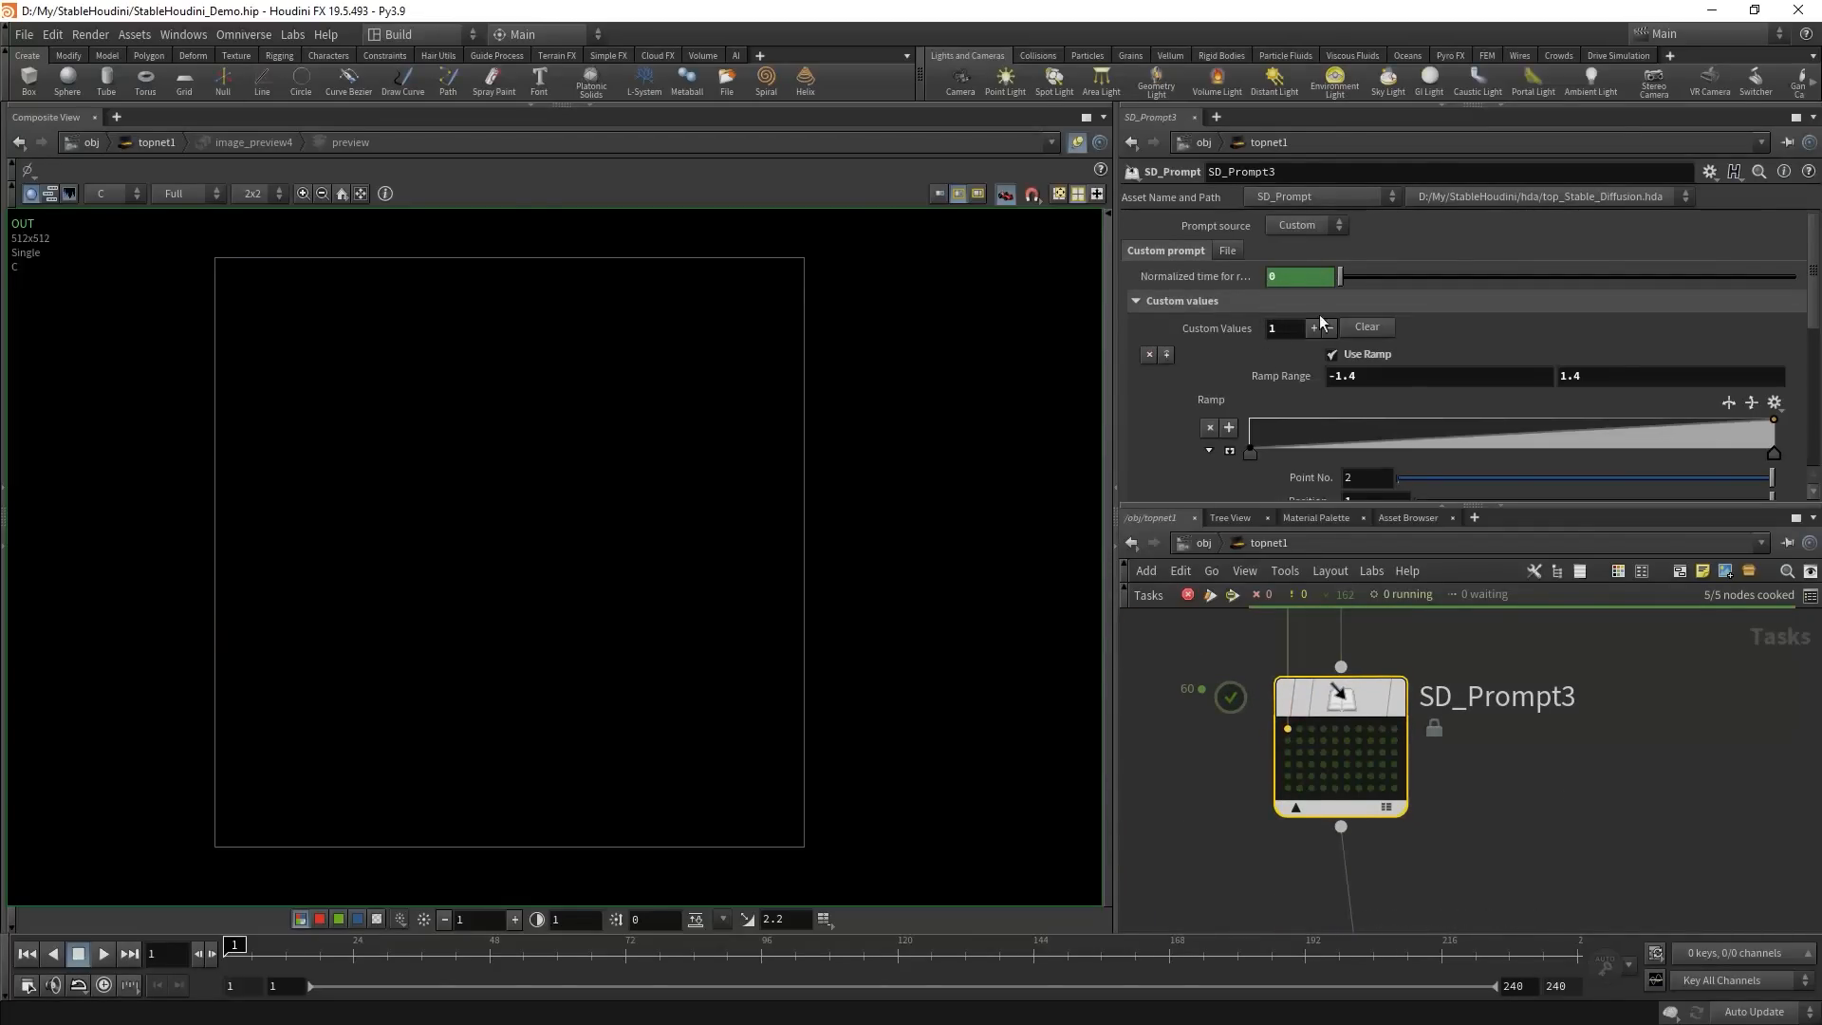
left_click(1393, 787)
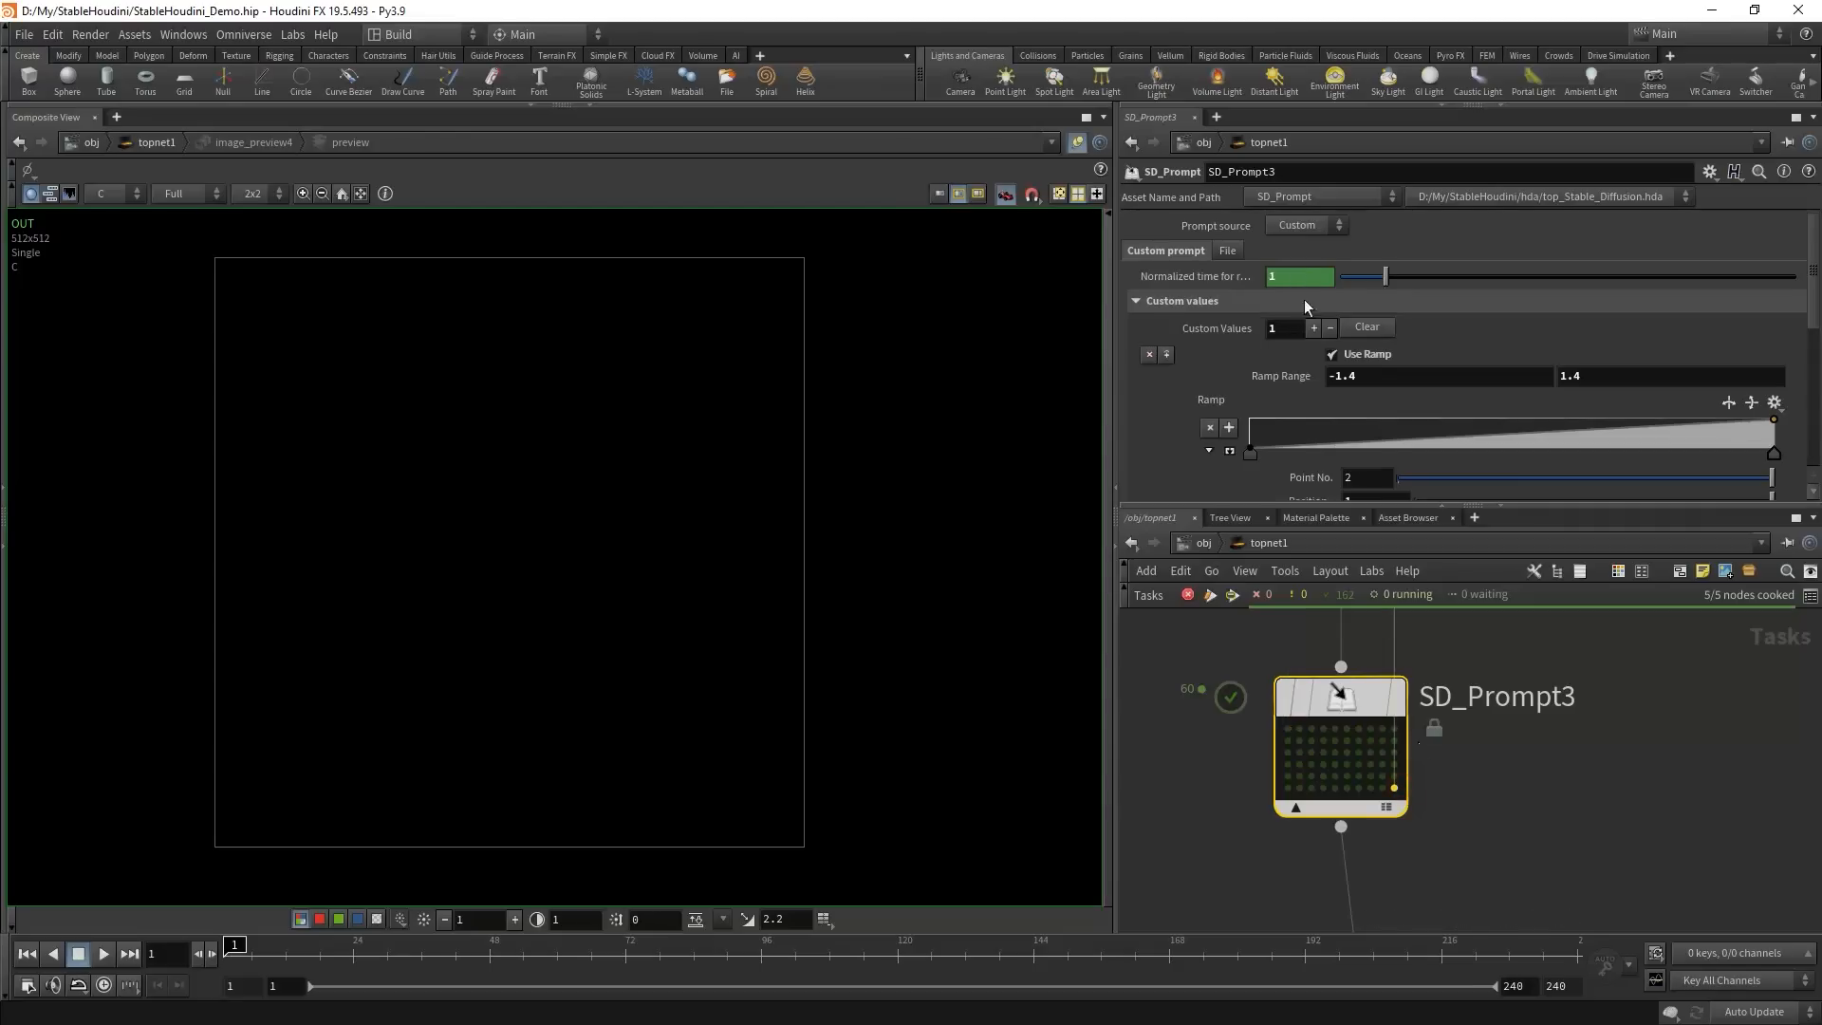
left_click(1346, 754)
left_click(1369, 764)
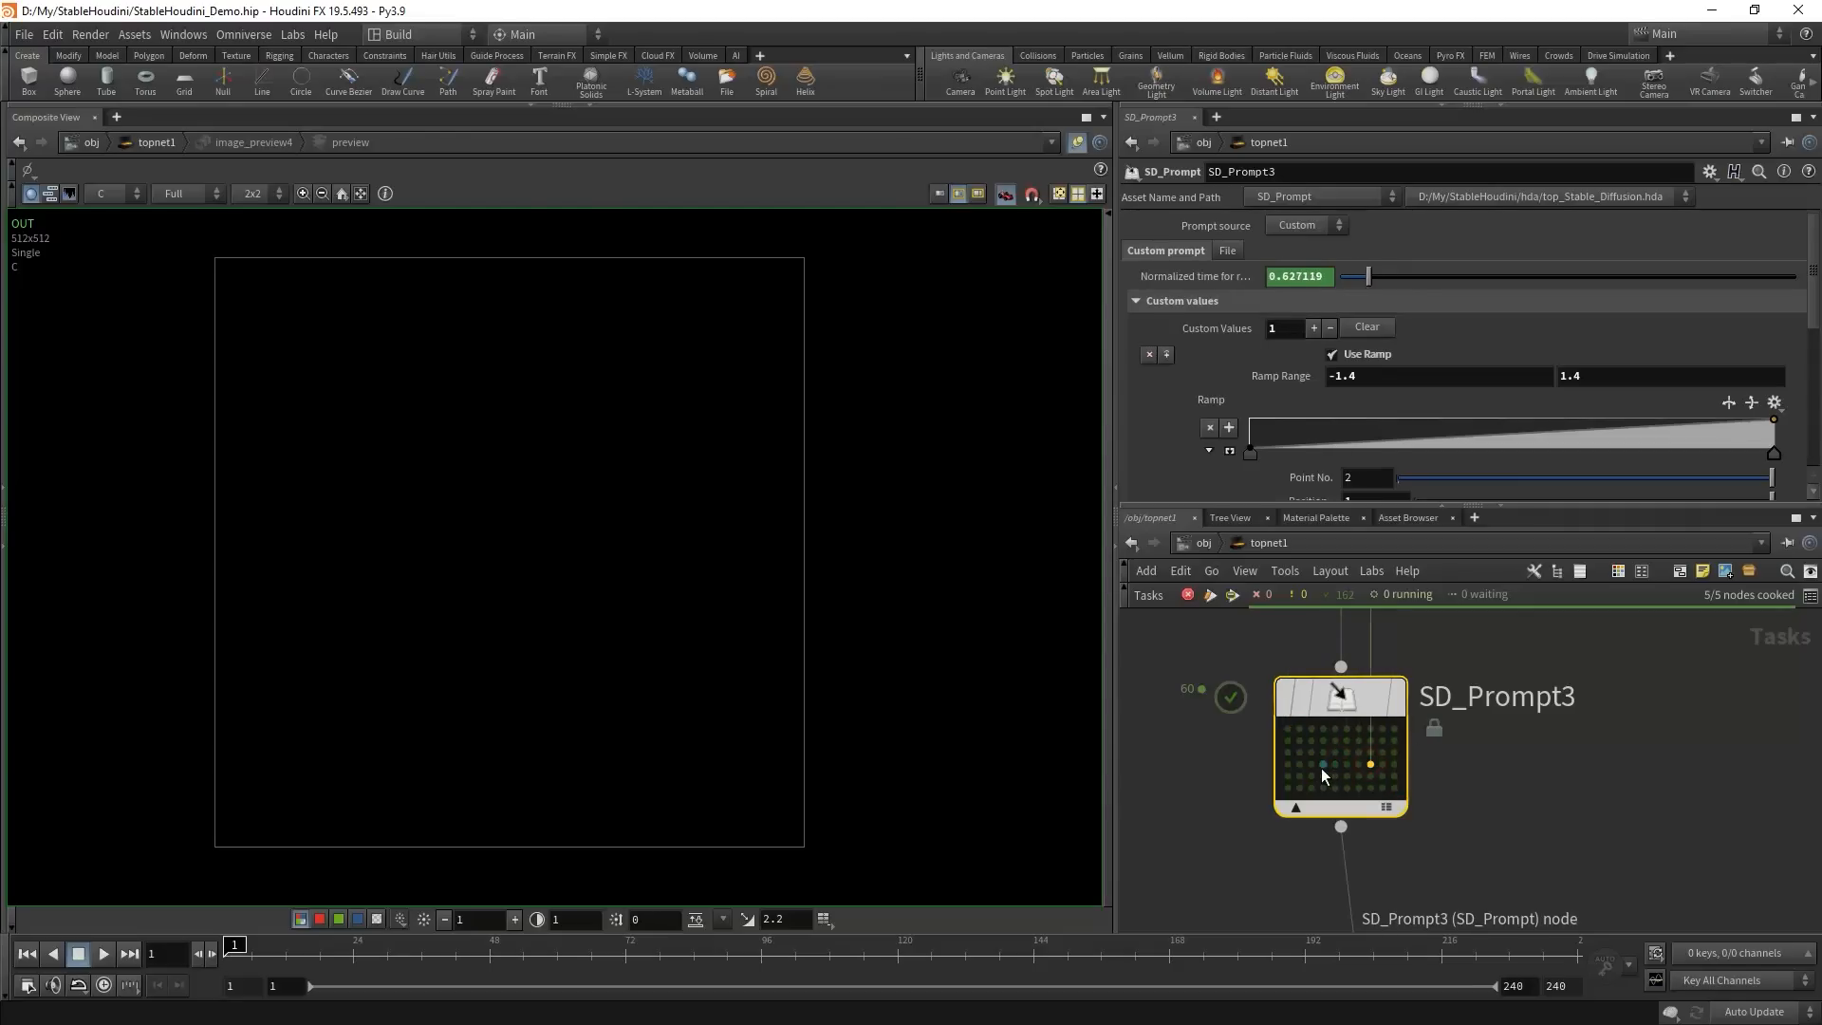
left_click(1370, 776)
left_click(1346, 787)
scroll(1227, 298, "down", 4)
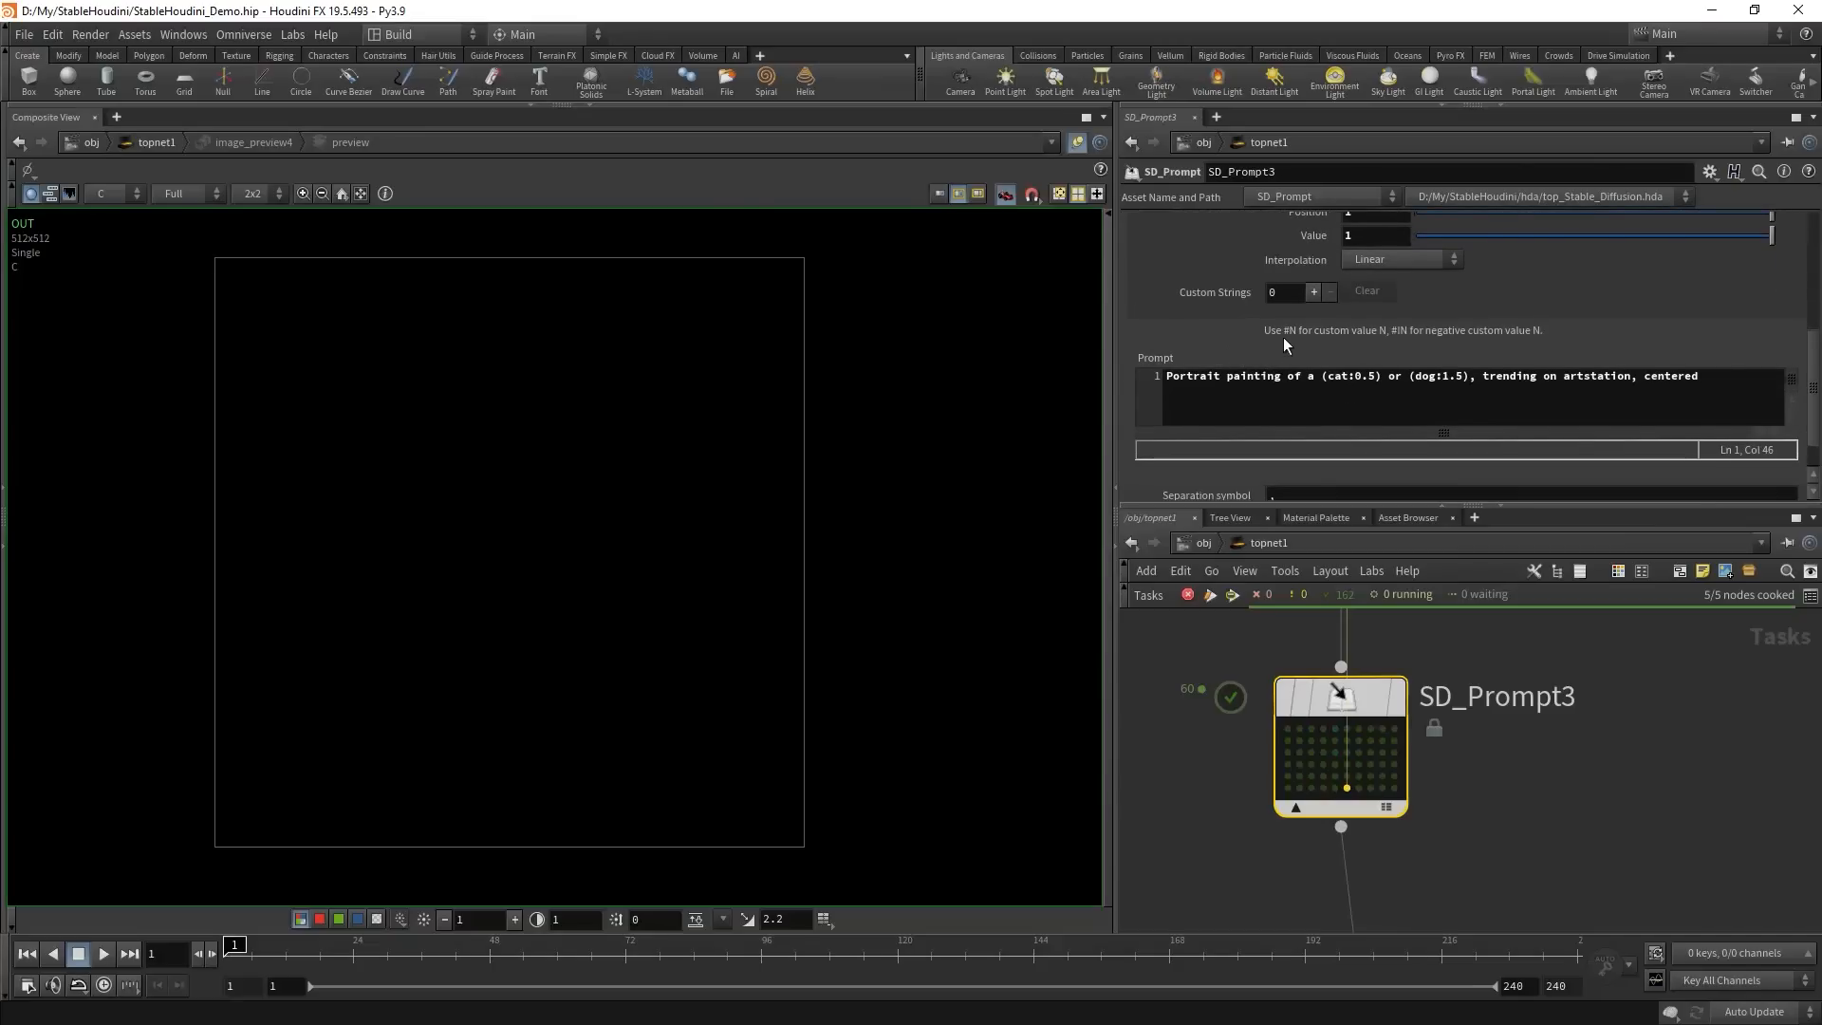
- In SD_Prompt3's prompt, replace the cat weight with #0 and the dog weight with #!0
scroll(1192, 294, "up", 4)
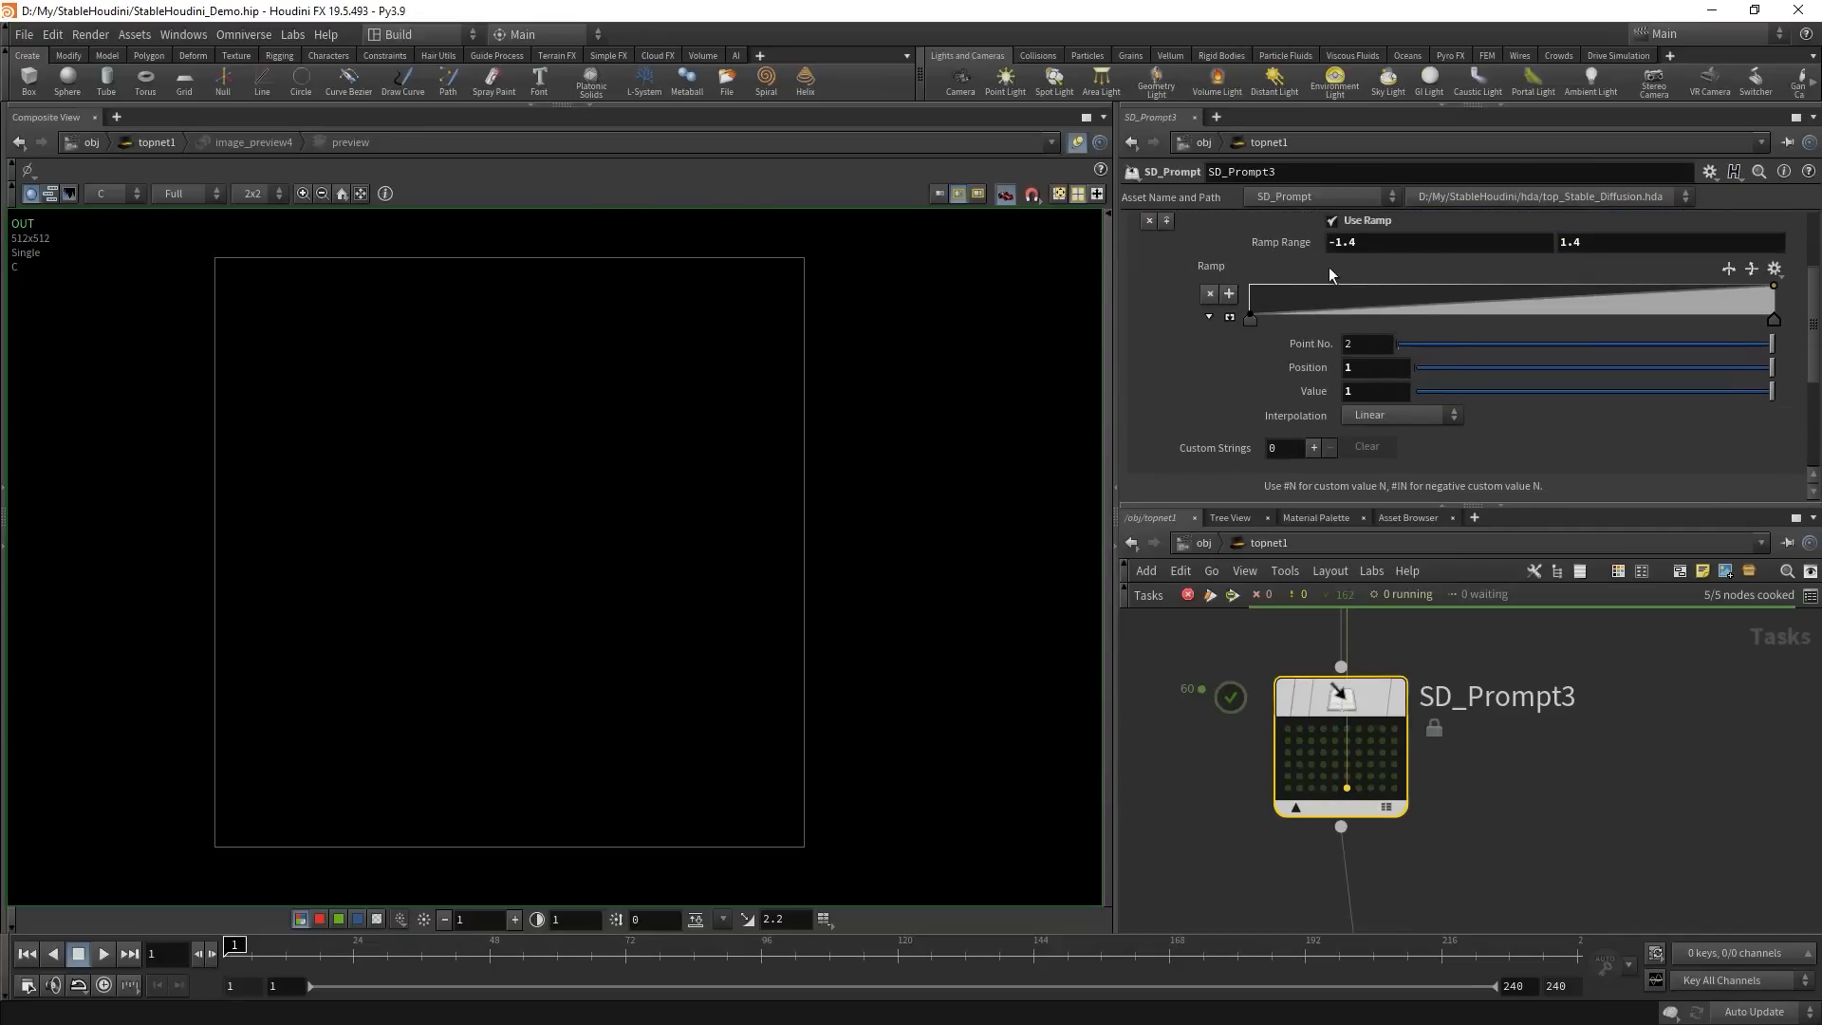
scroll(1257, 431, "down", 2)
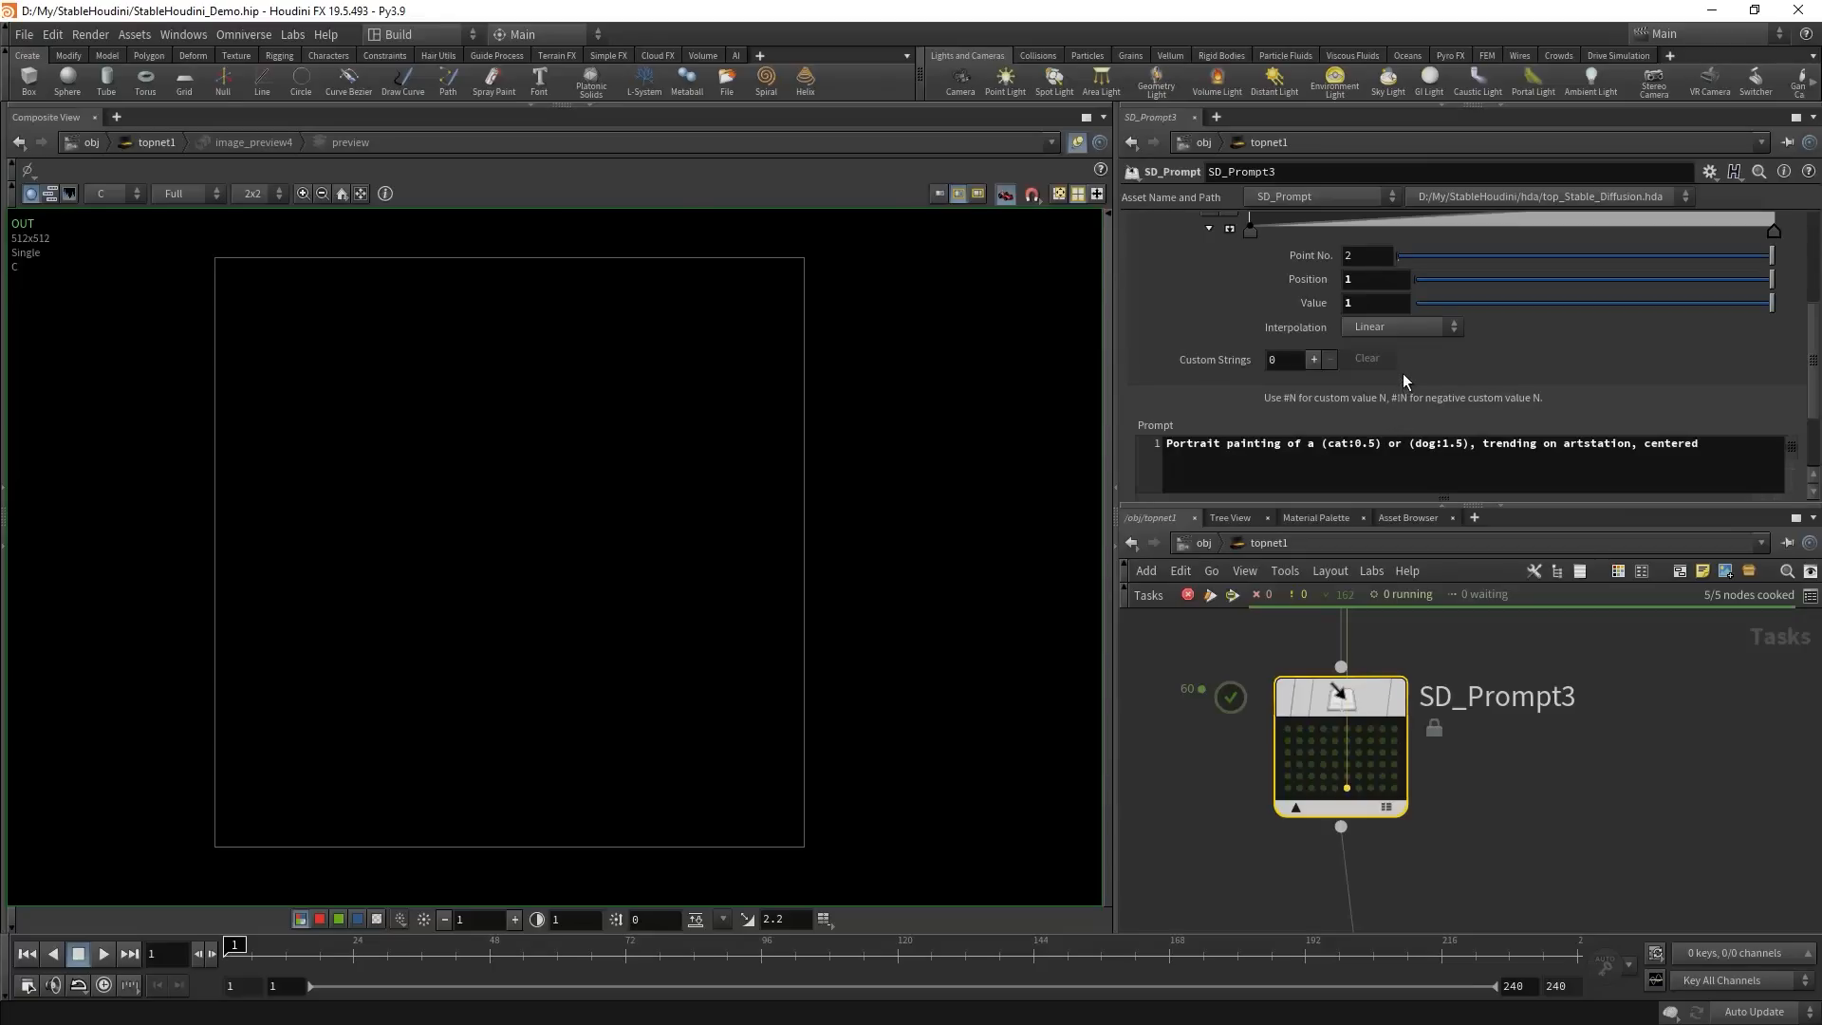
left_click_drag(1353, 443, 1375, 442)
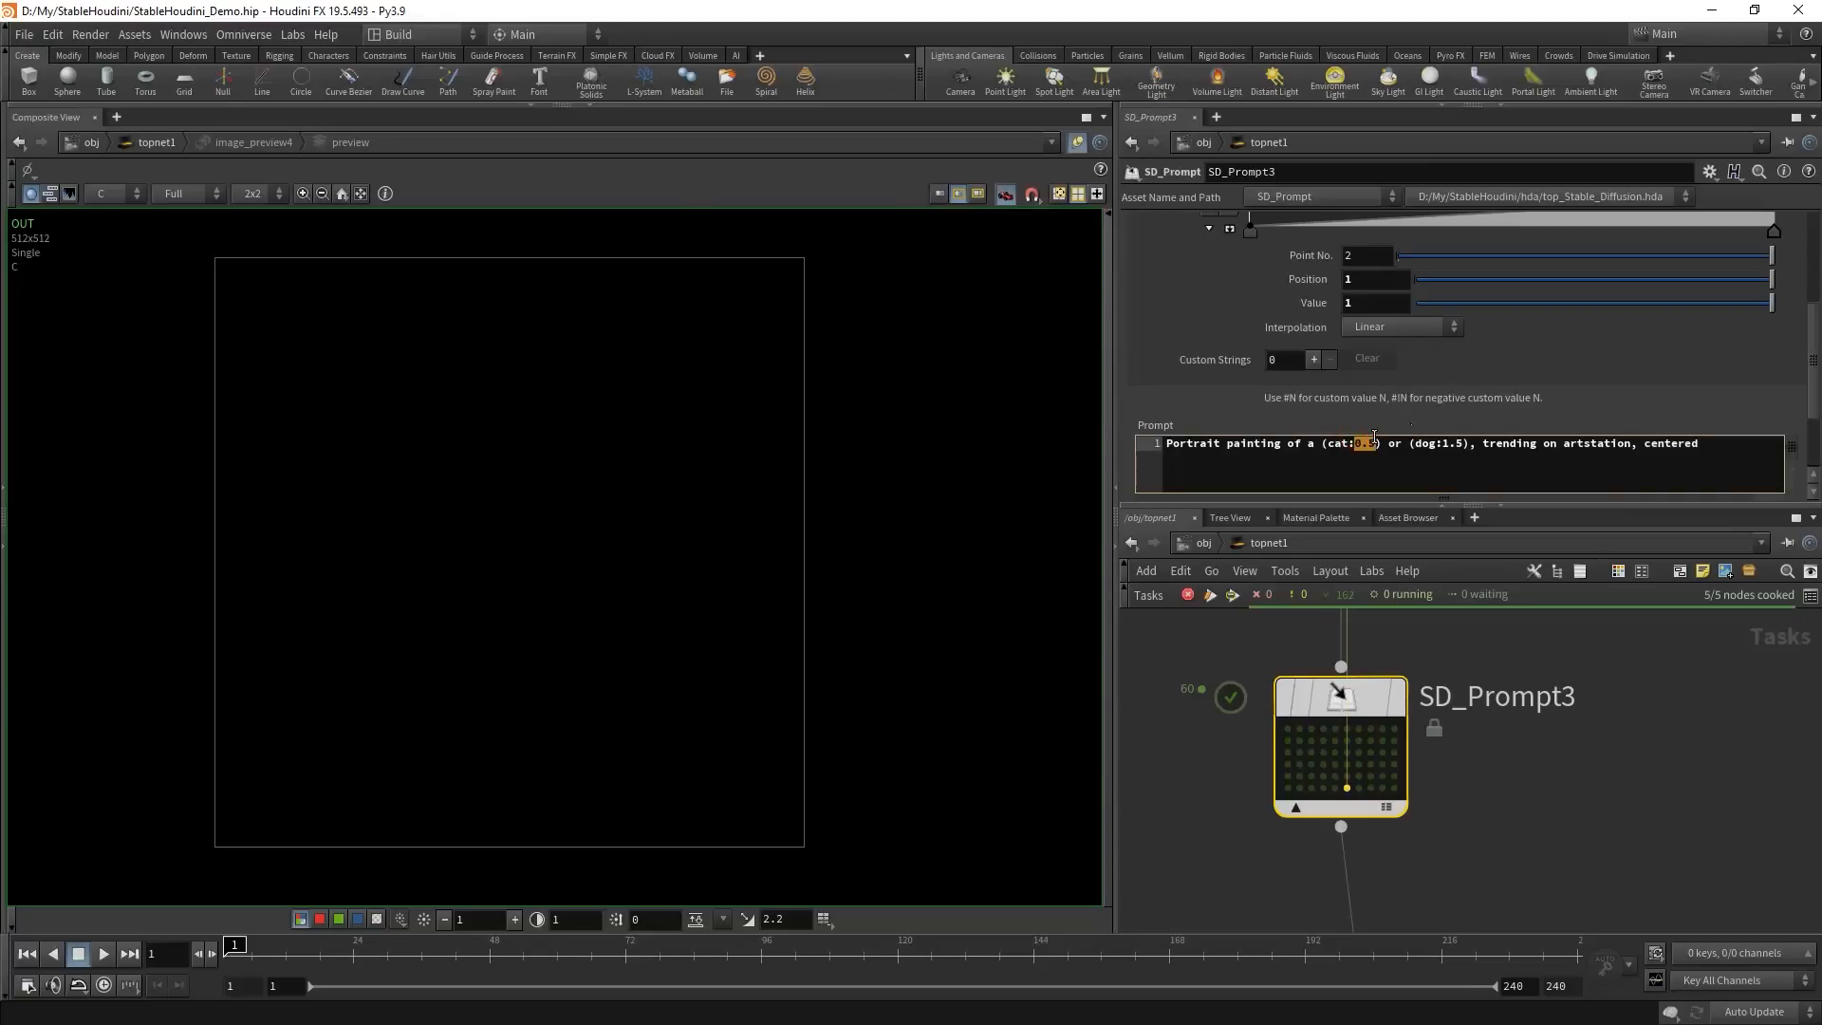
type("#0")
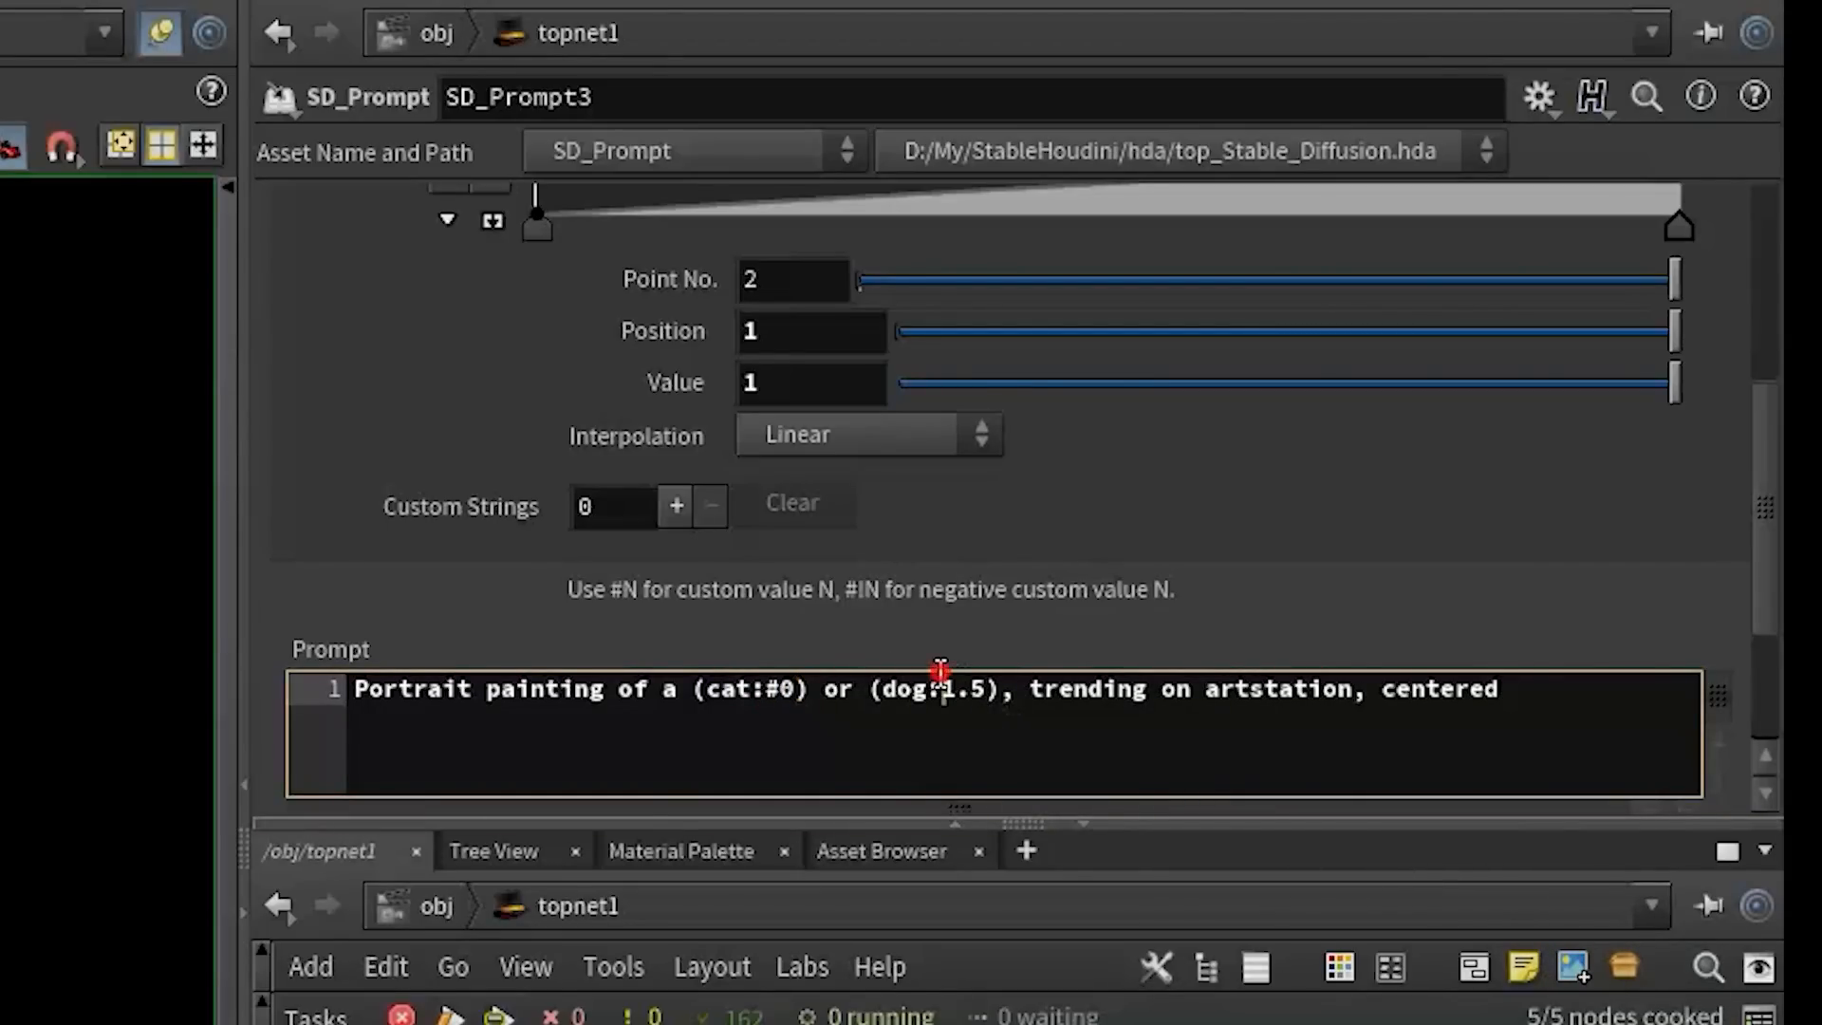
left_click_drag(941, 676, 989, 677)
type("#!")
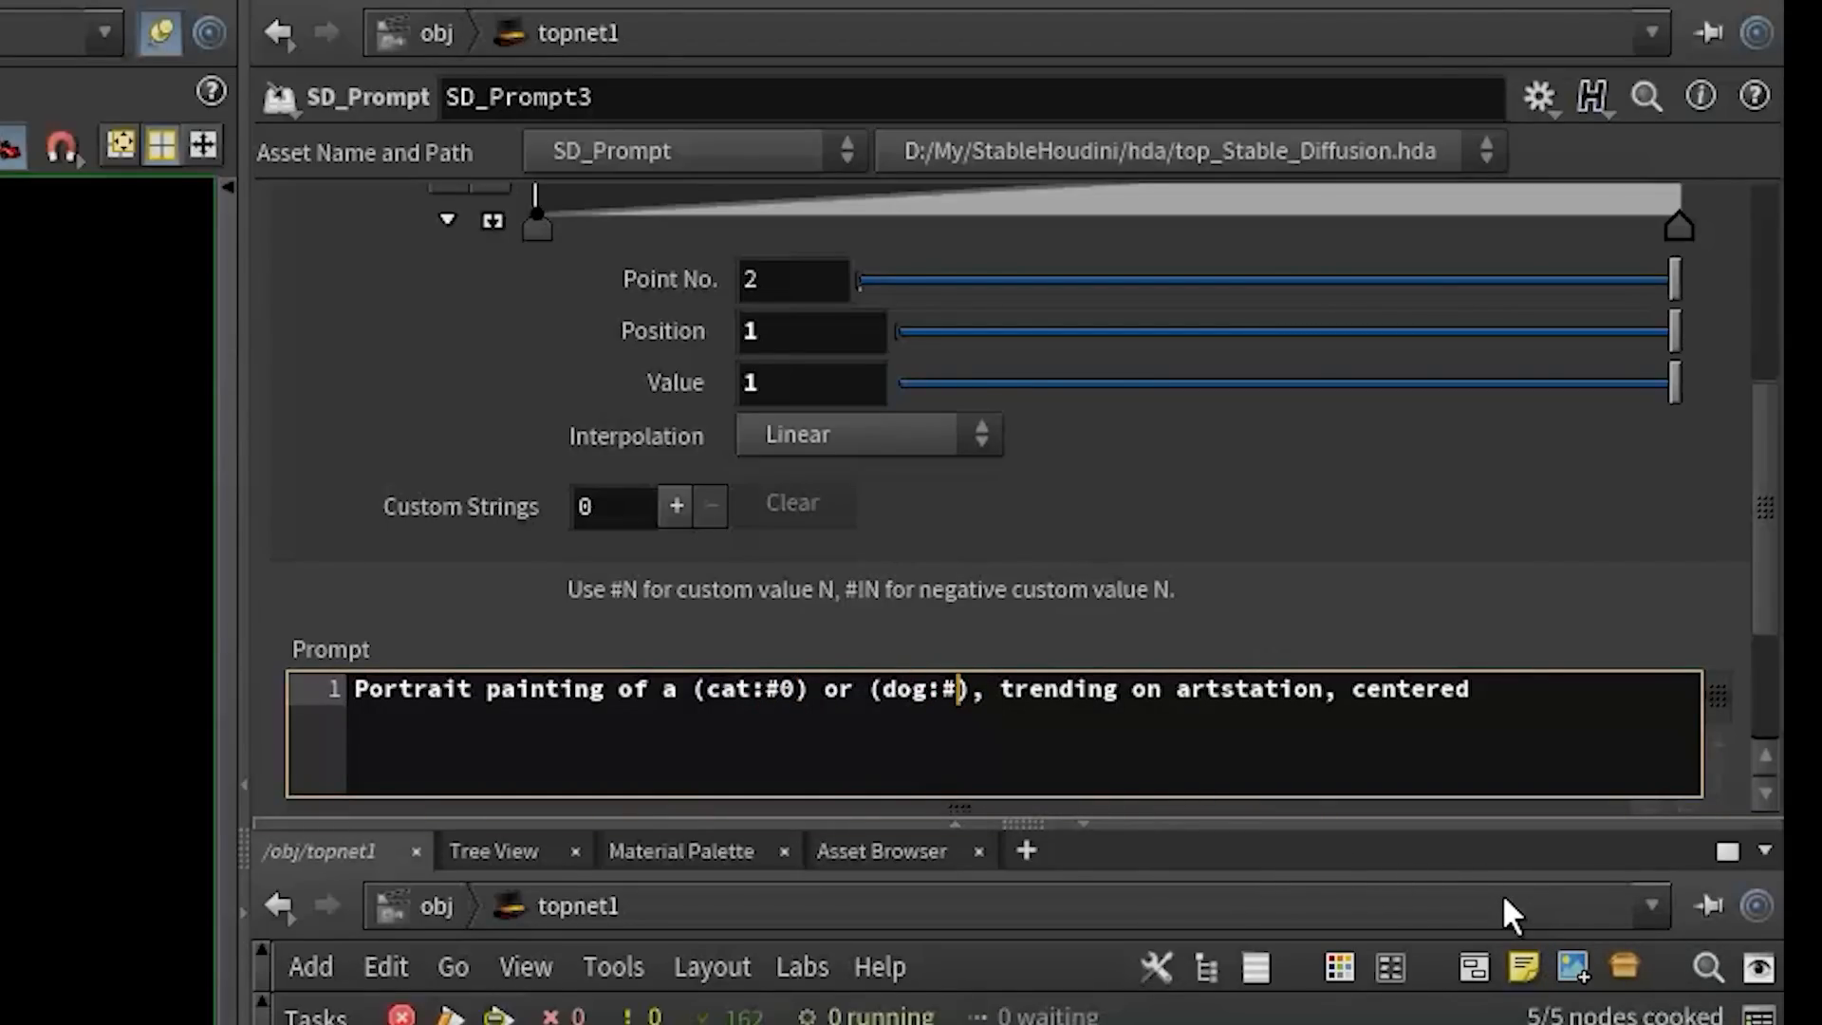
type("0")
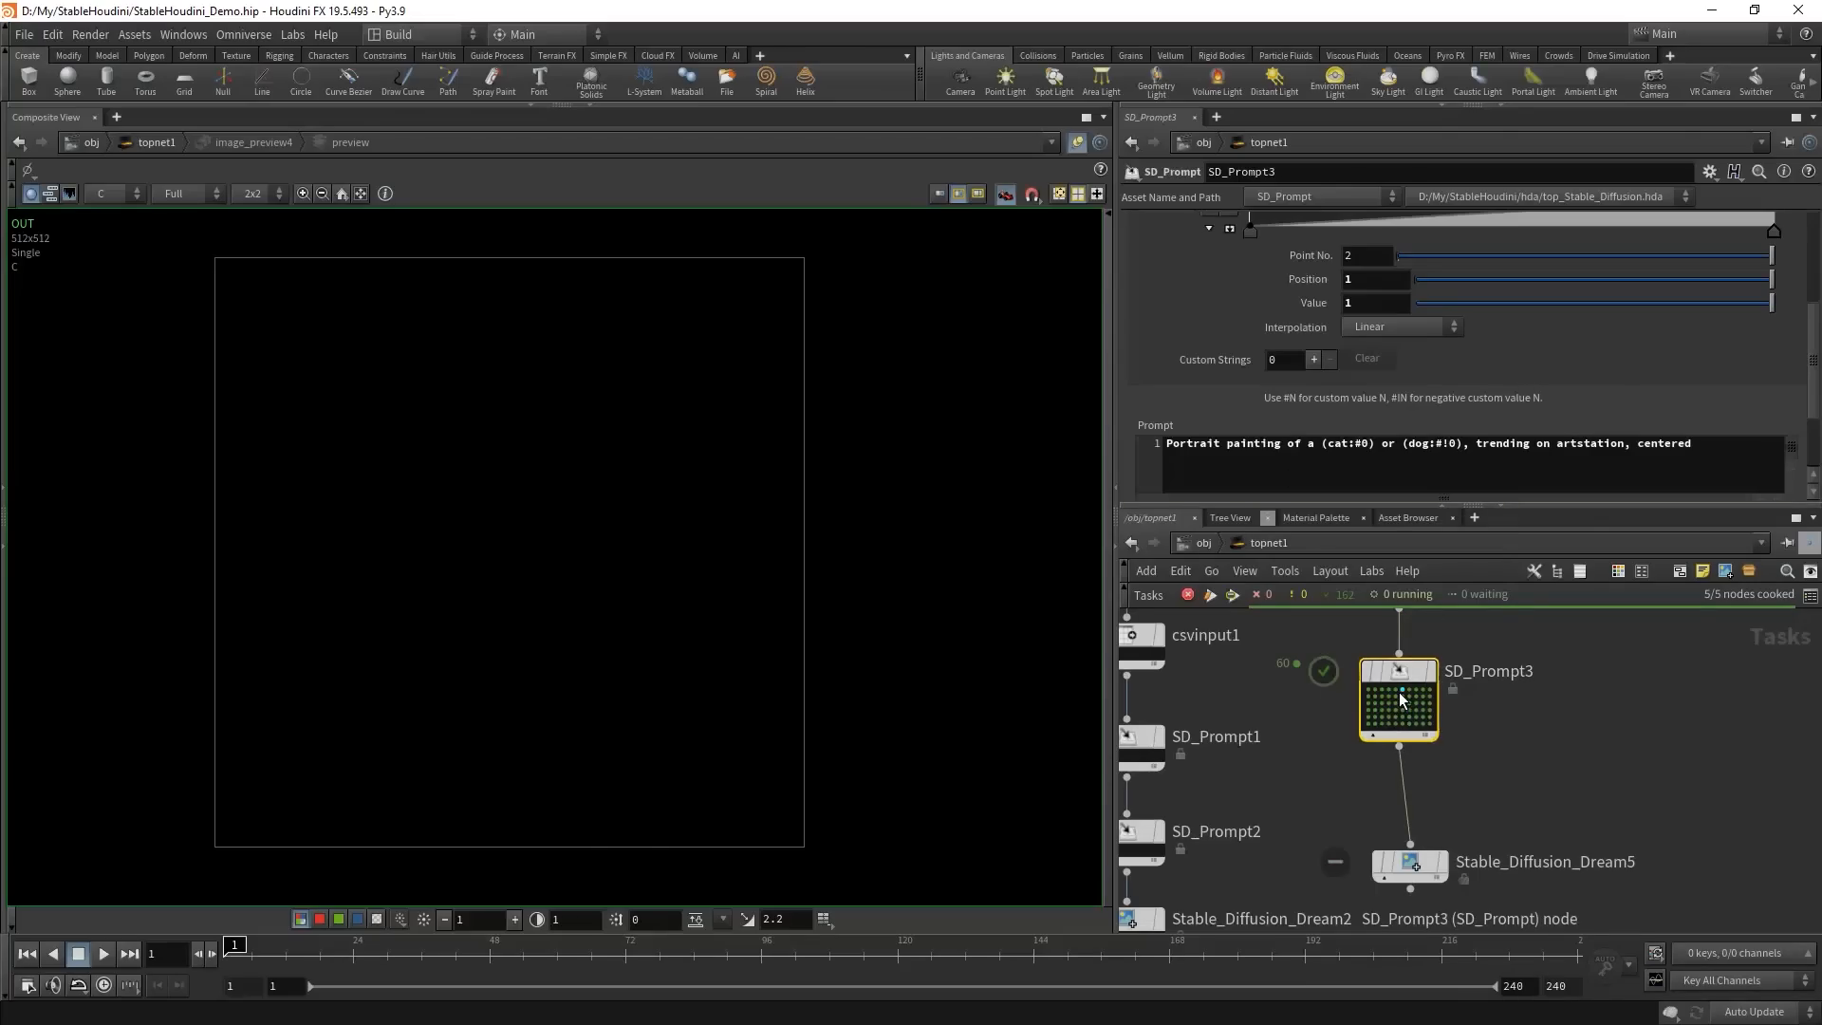
- Inspect the prompt attribute on SD_Prompt3's first and last work items
scroll(1334, 681, "up", 3)
left_click(1324, 686)
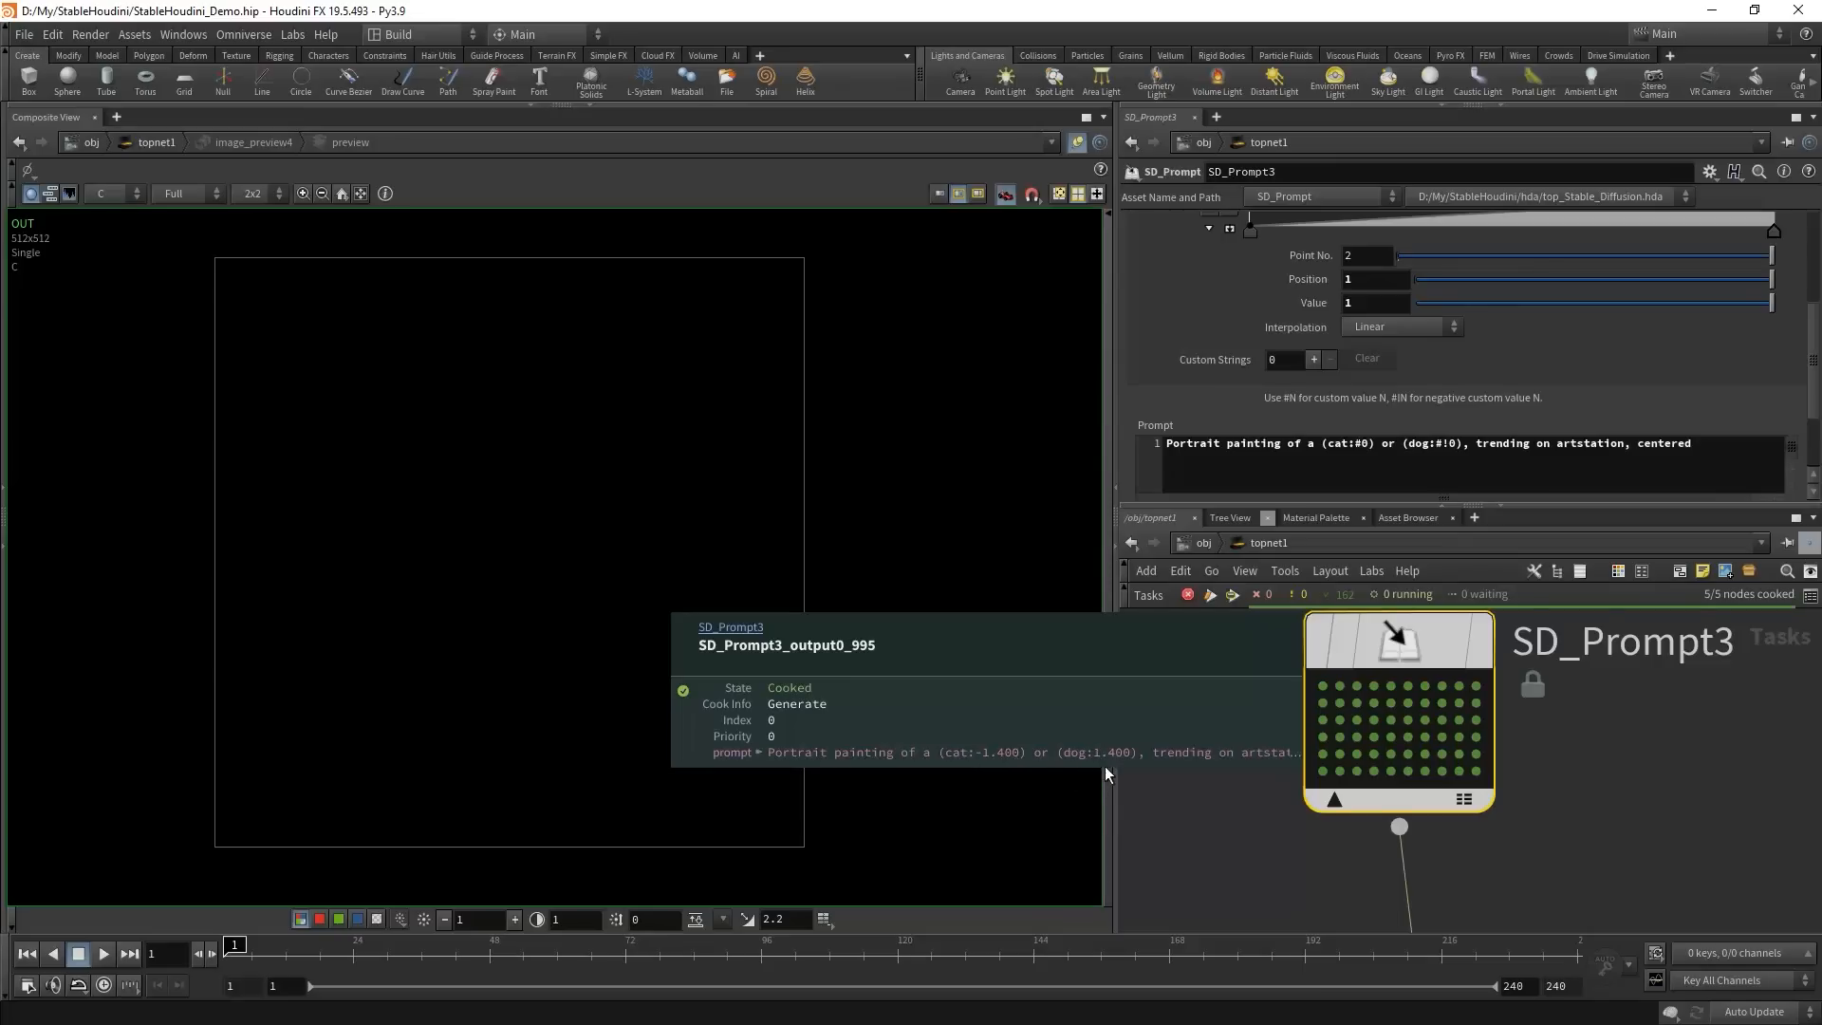
left_click(1475, 770)
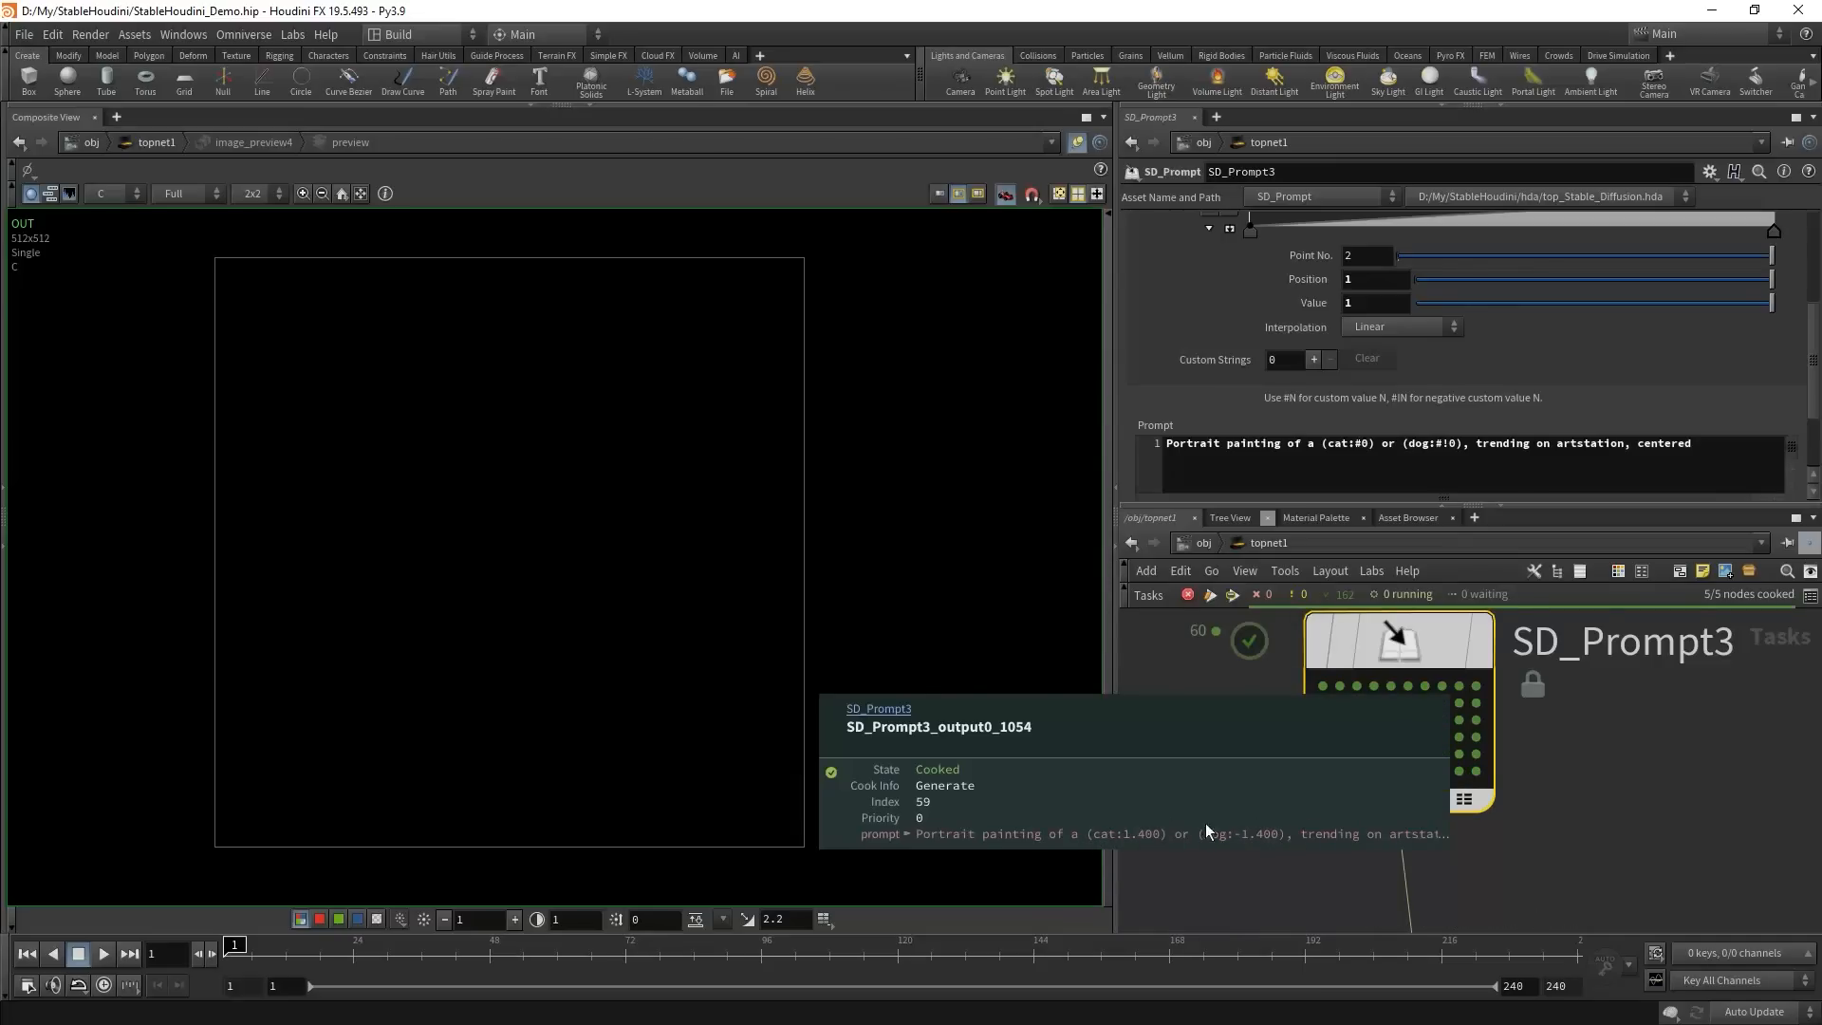
- Insert an SD_Prompt node between SD_Prompt3 and Stable_Diffusion_Dream5
middle_click_drag(1205, 823, 1188, 804)
left_click(1400, 826)
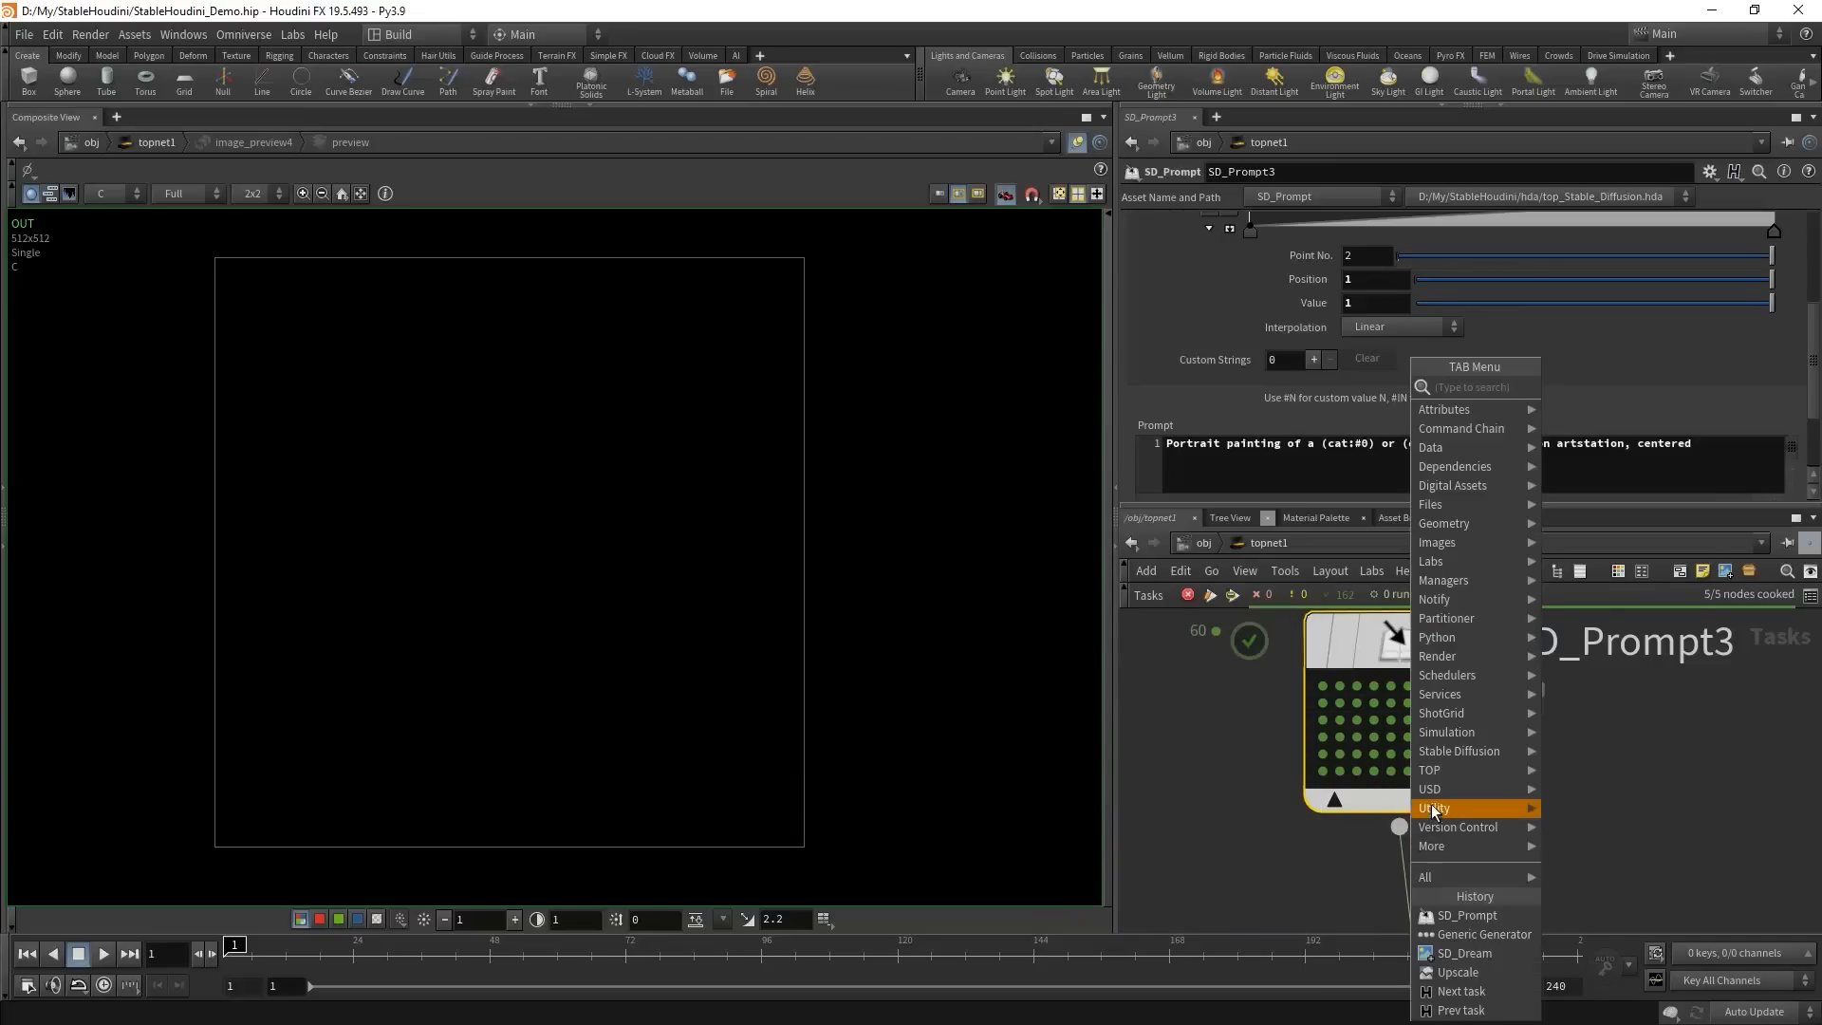
mouse_move(1450, 750)
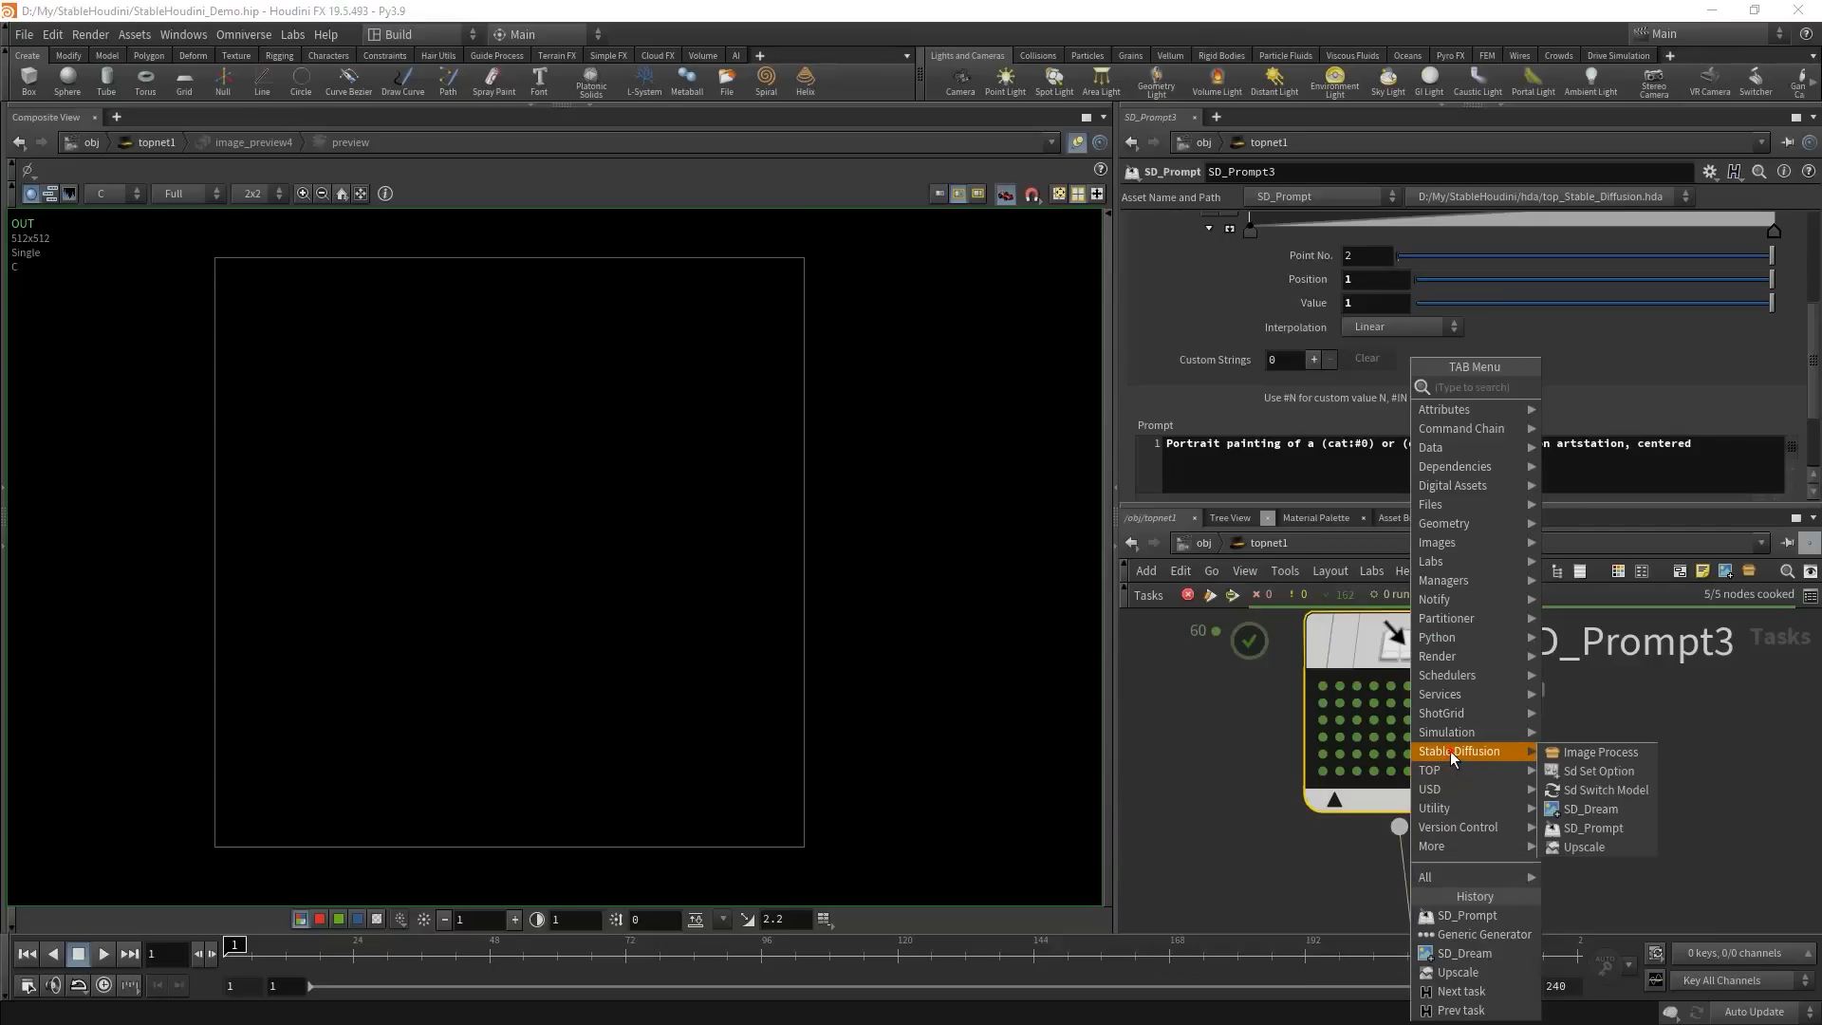
left_click(1594, 827)
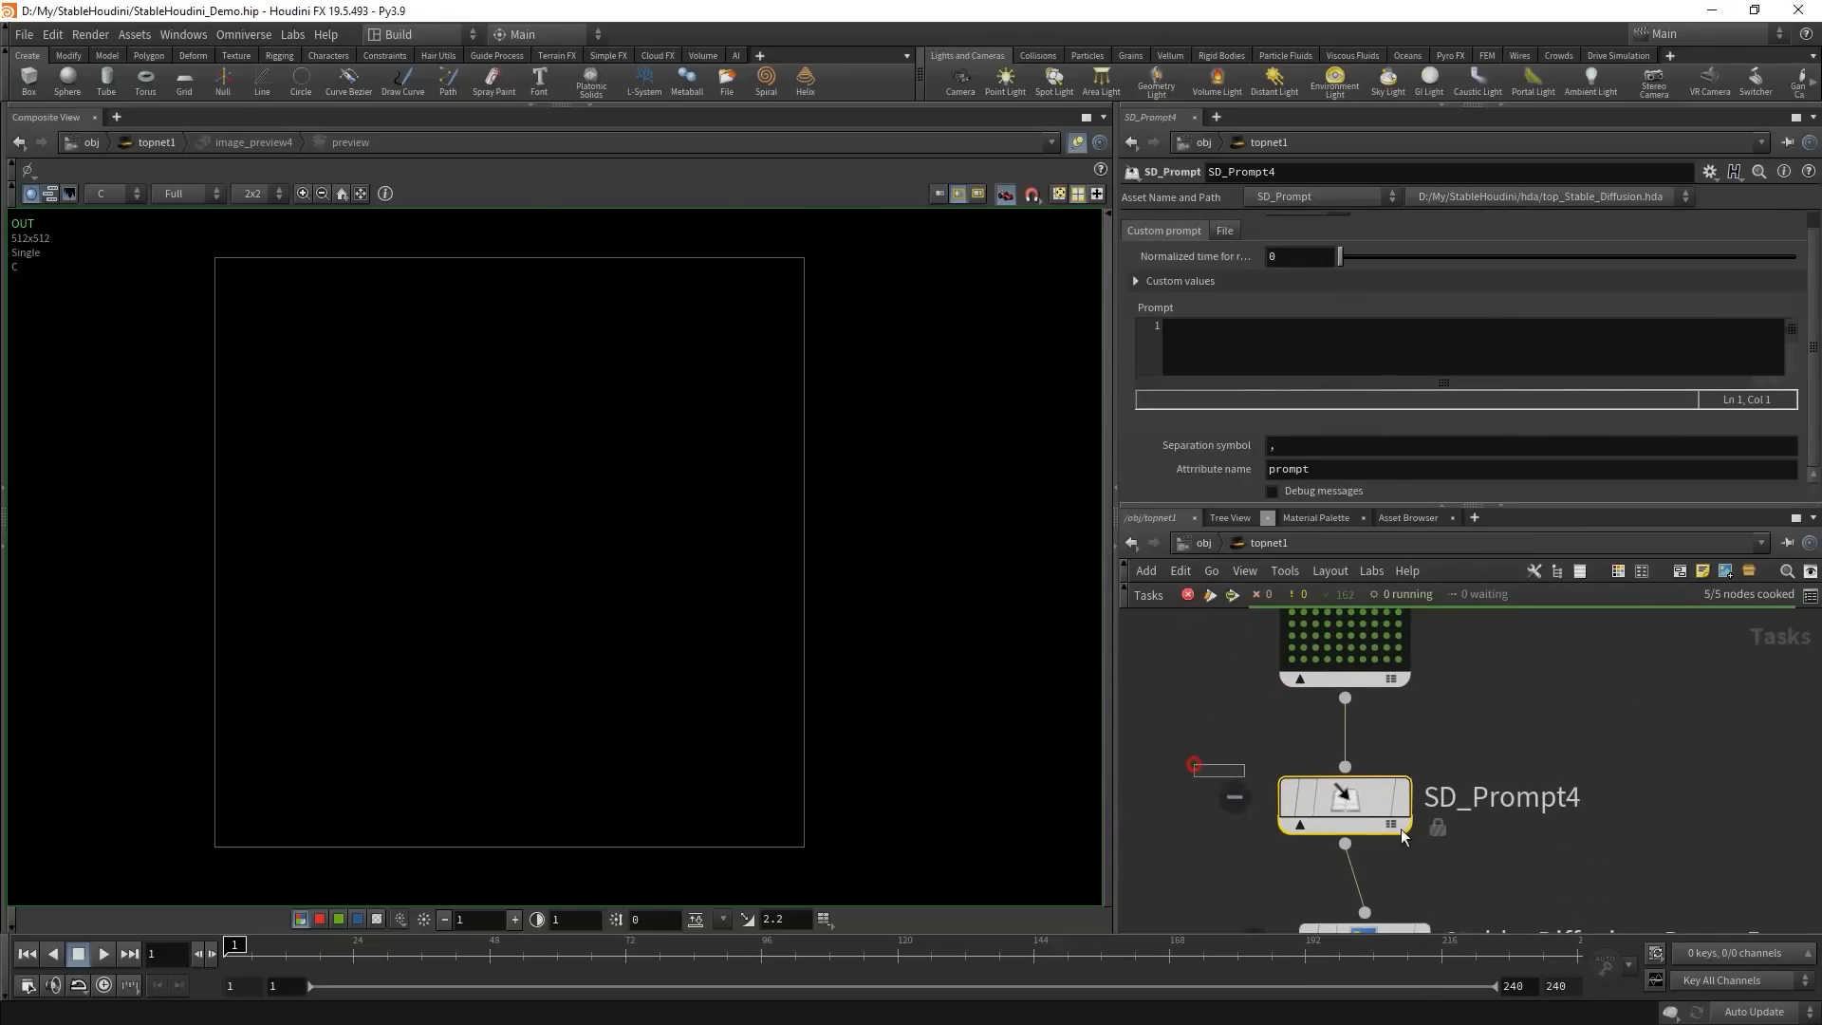
- Set SD_Prompt4's attribute name to negprompt and its prompt text to "blurry, out of focus"
left_click(1296, 469)
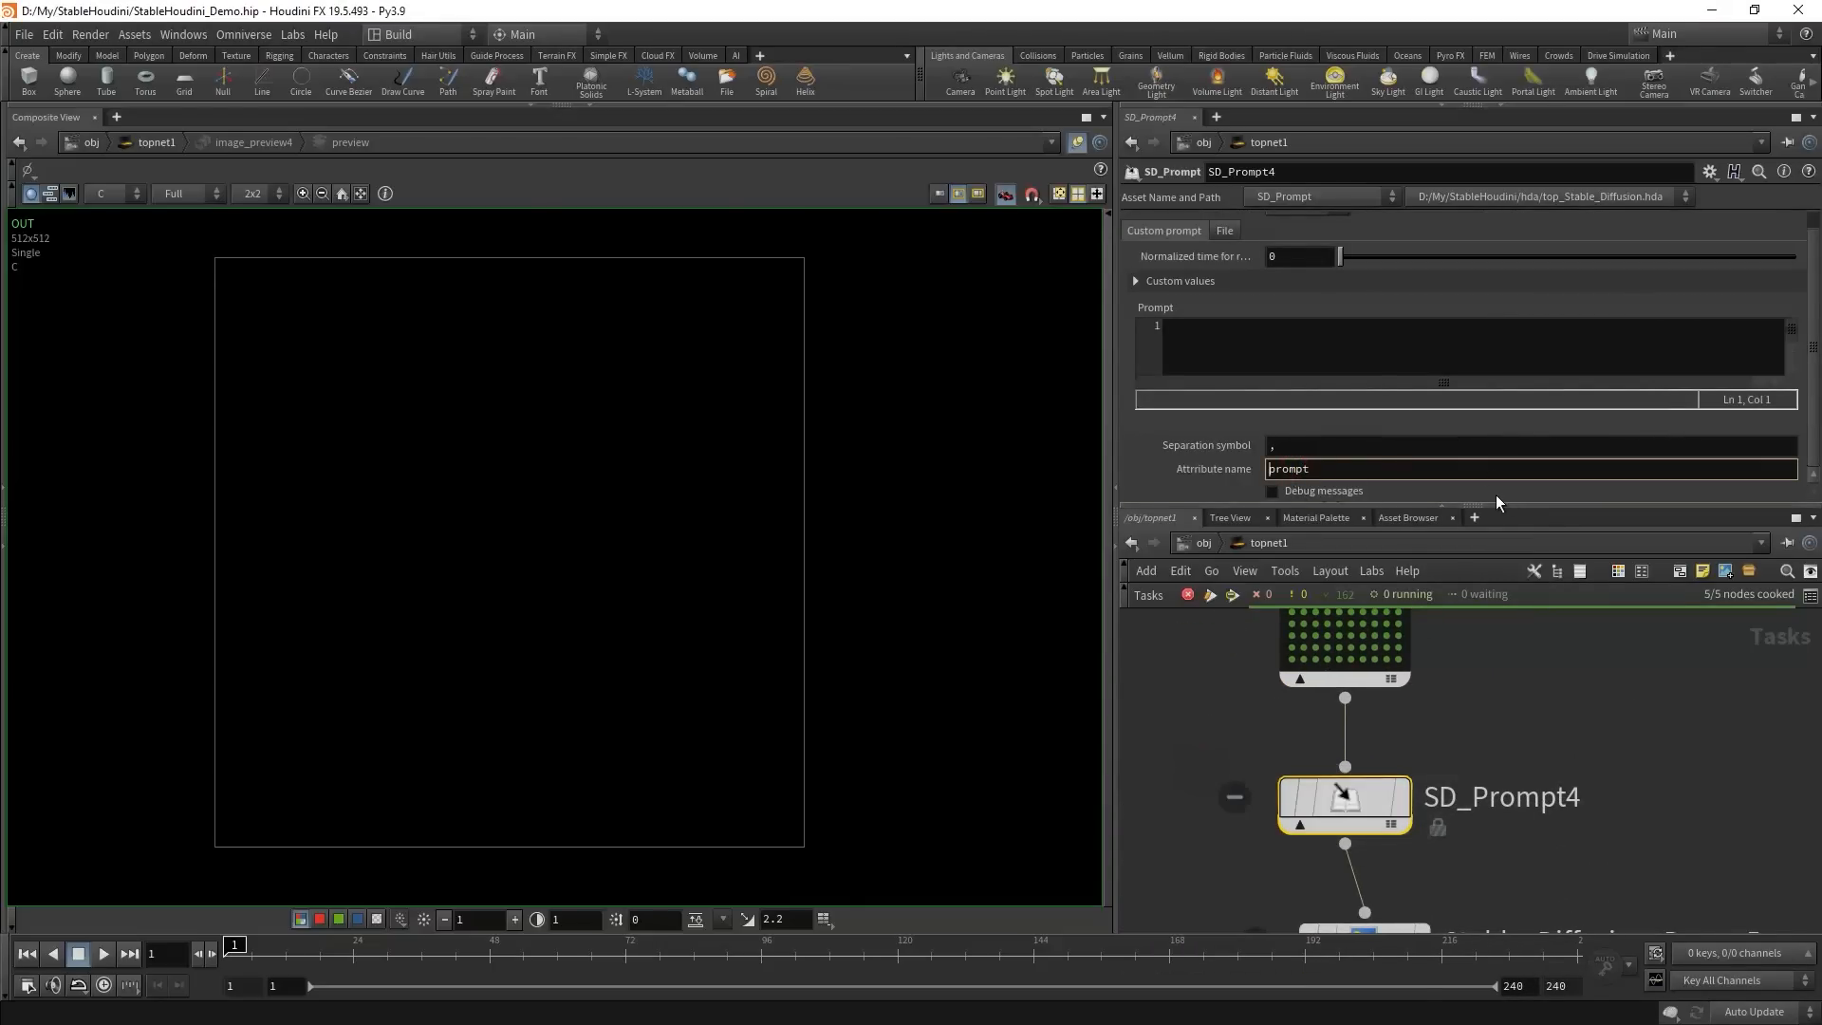
key("Home")
type("neg")
key("Return")
left_click(1286, 351)
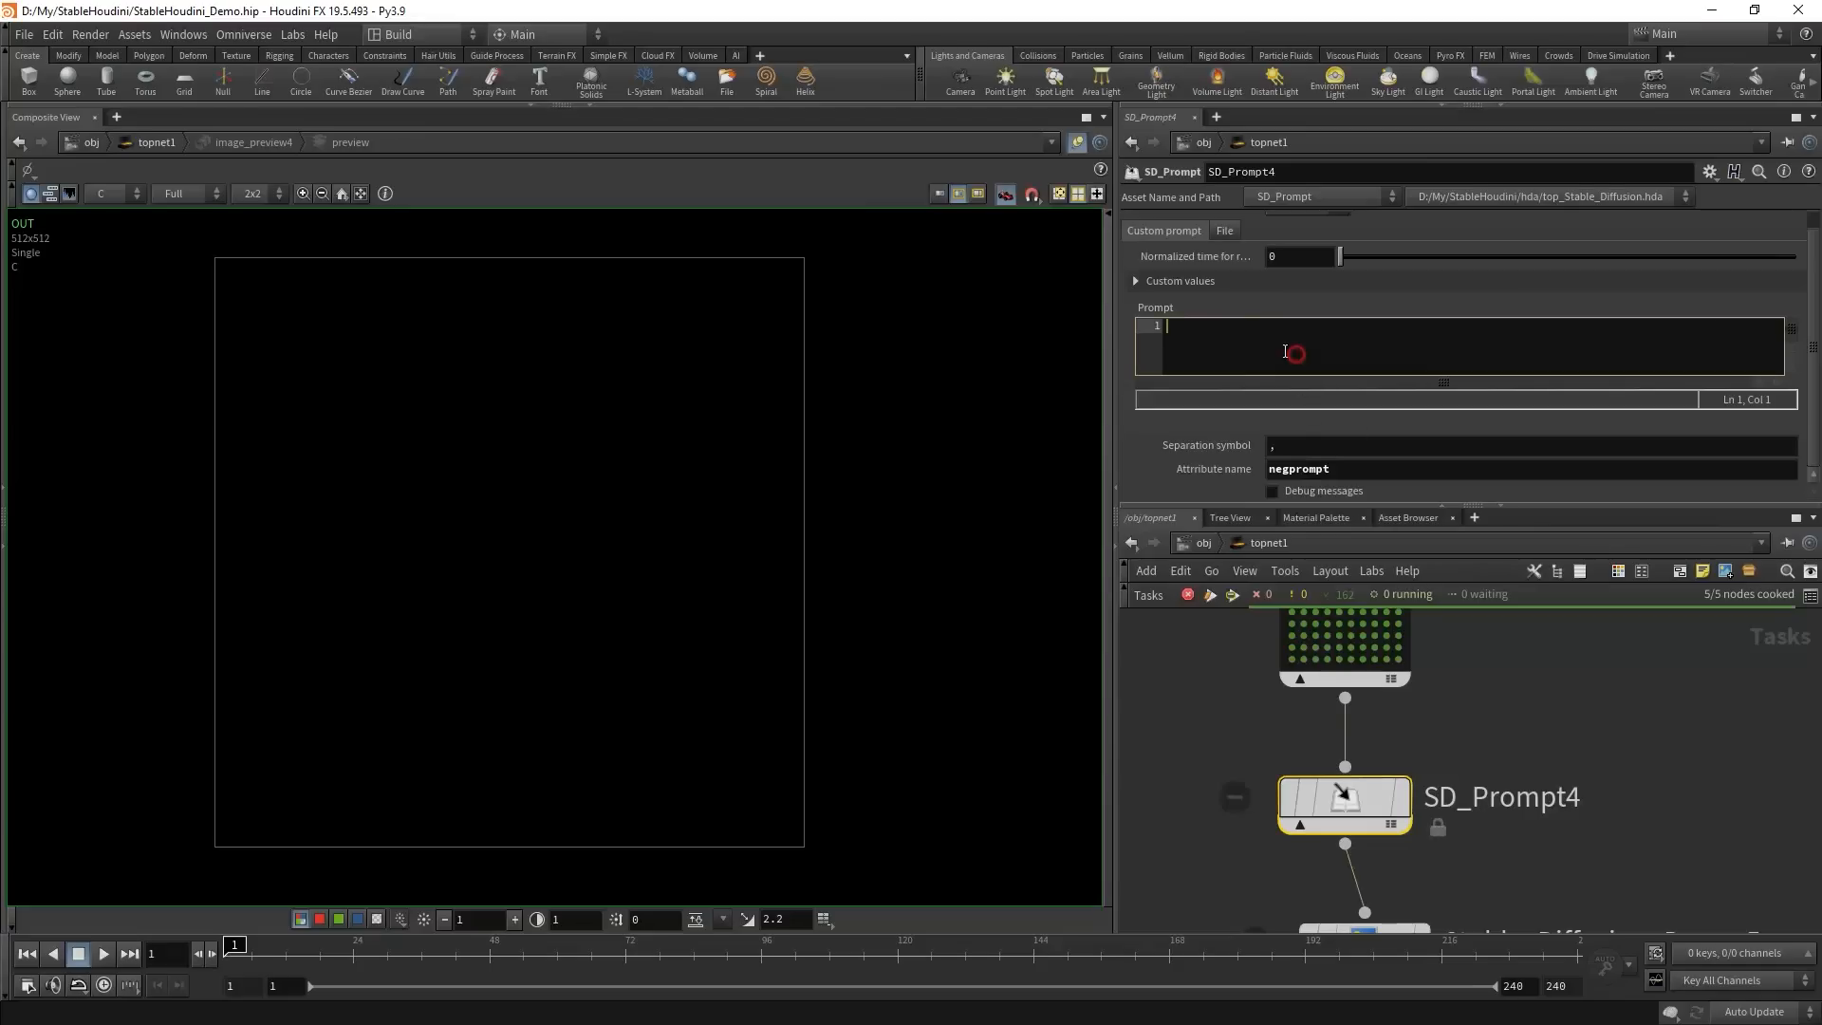
type("blurry")
key("Return")
key("BackSpace")
type(", out of focus")
scroll(1506, 737, "down", 2)
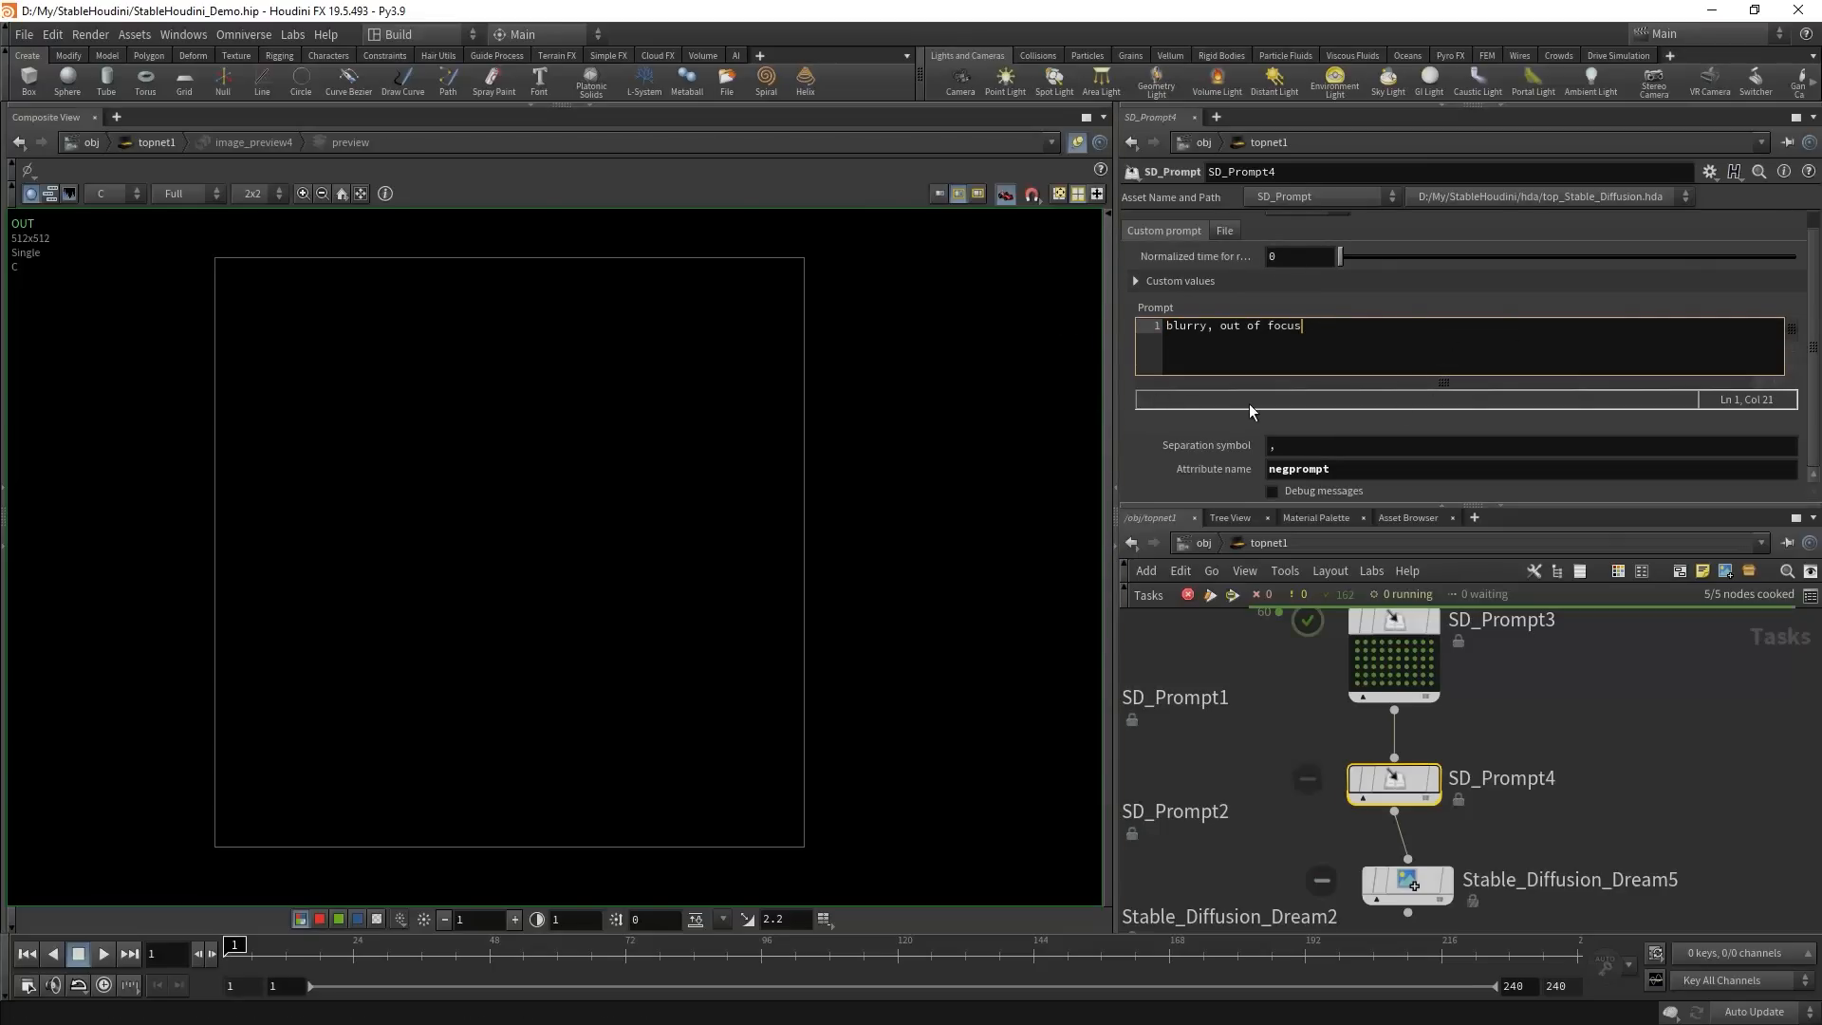
- Line up Stable_Diffusion_Dream5 beneath SD_Prompt4 and bring up its parameters
scroll(1518, 774, "down", 2)
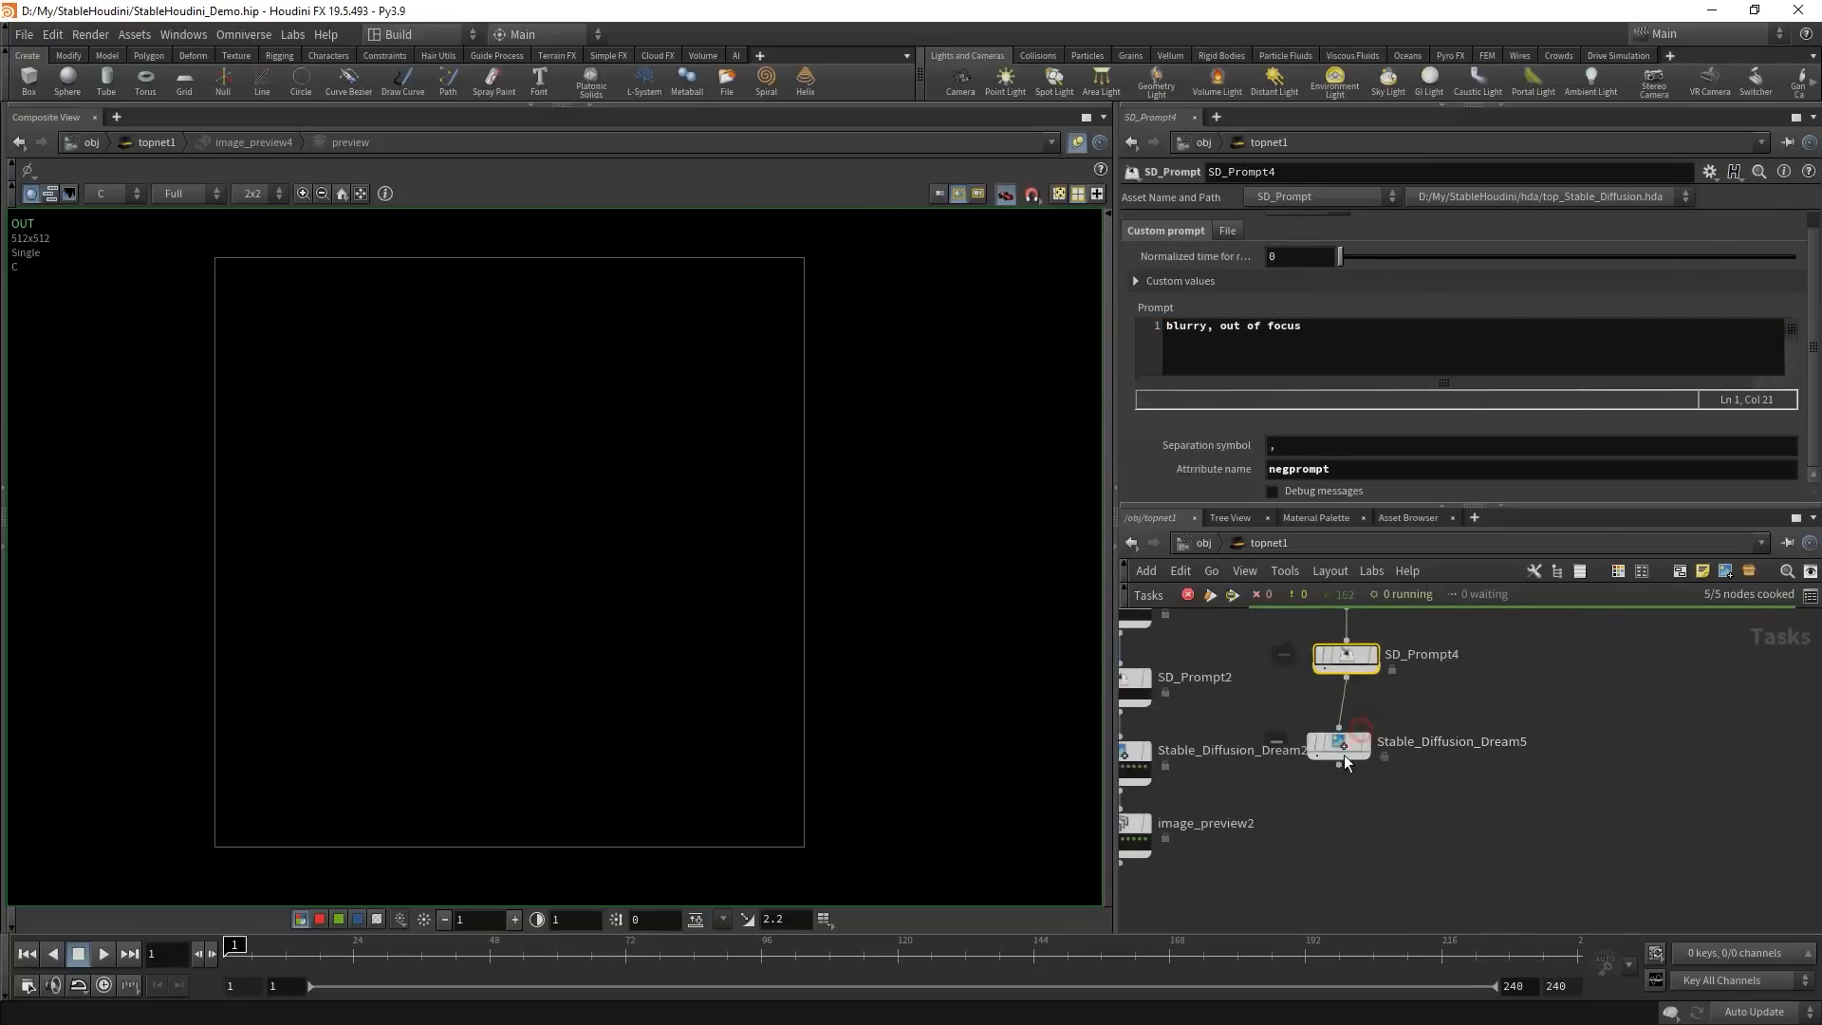
left_click_drag(1343, 754, 1366, 799)
left_click_drag(1537, 855, 1305, 829)
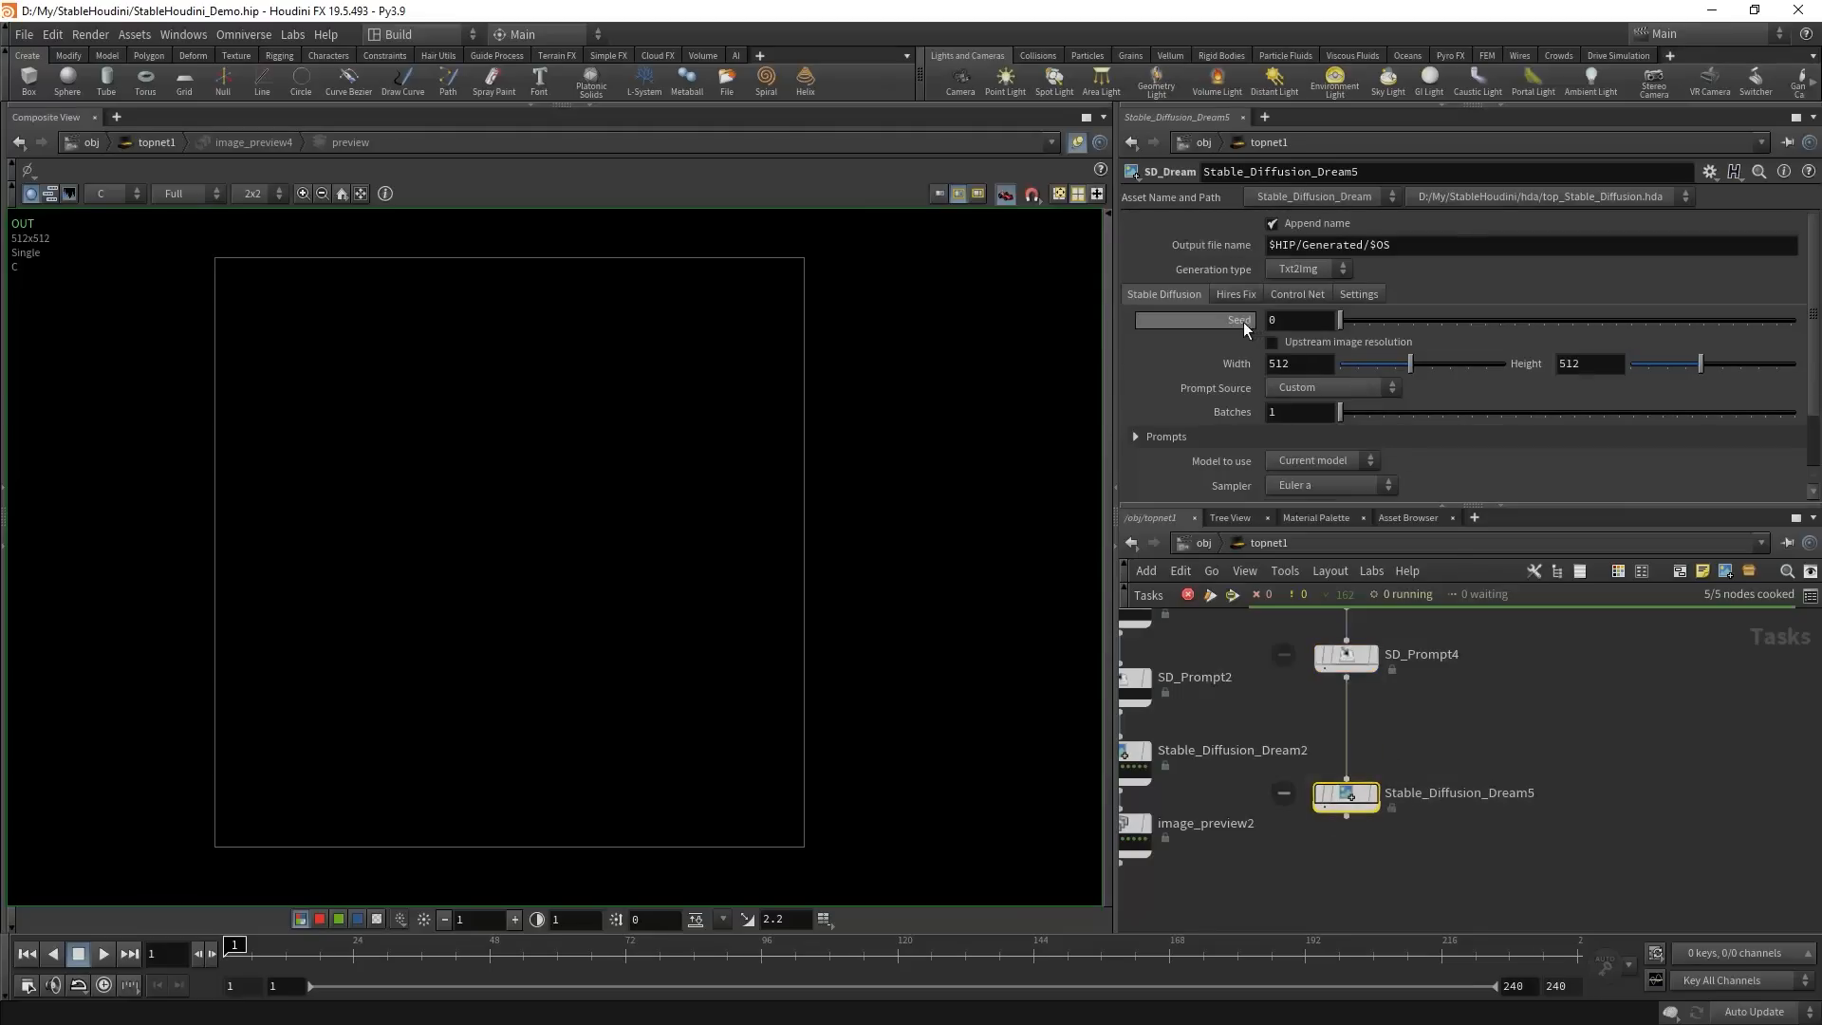
- Set Stable_Diffusion_Dream5's Prompt Source to Upstream Attribute and its seed to 15009
left_click_drag(1224, 506, 1224, 623)
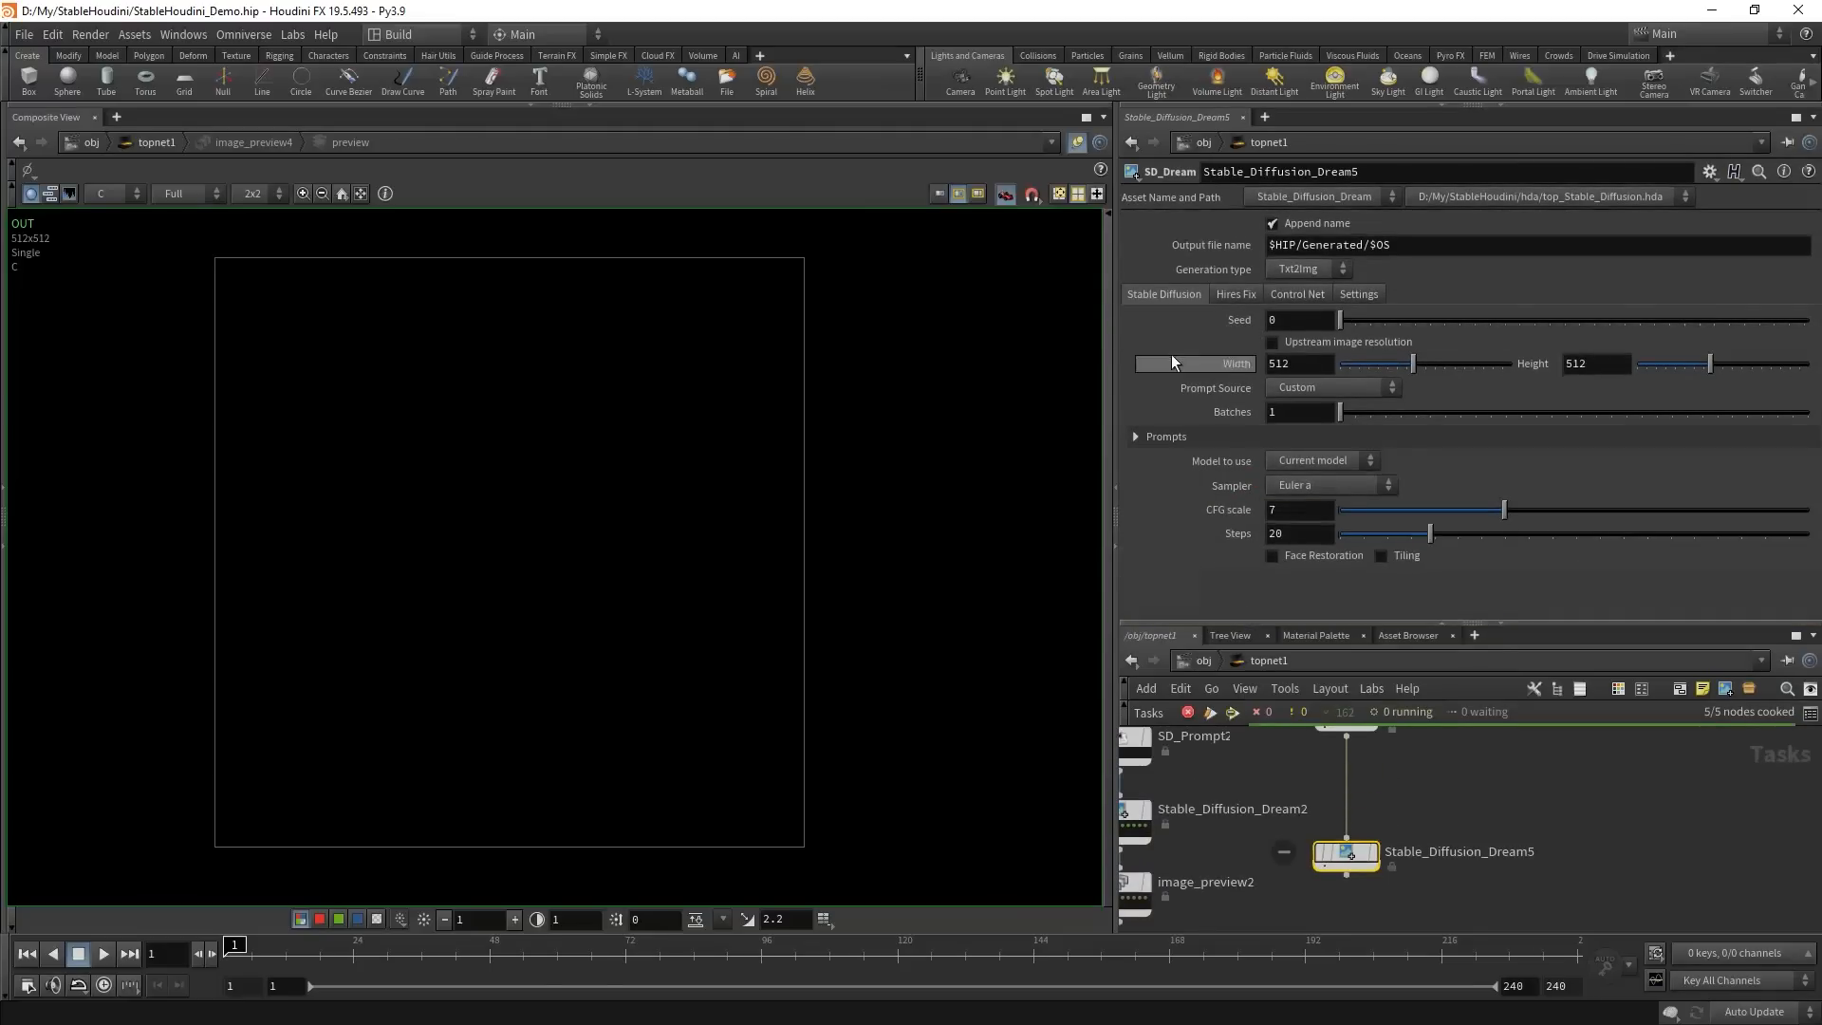
left_click(1236, 294)
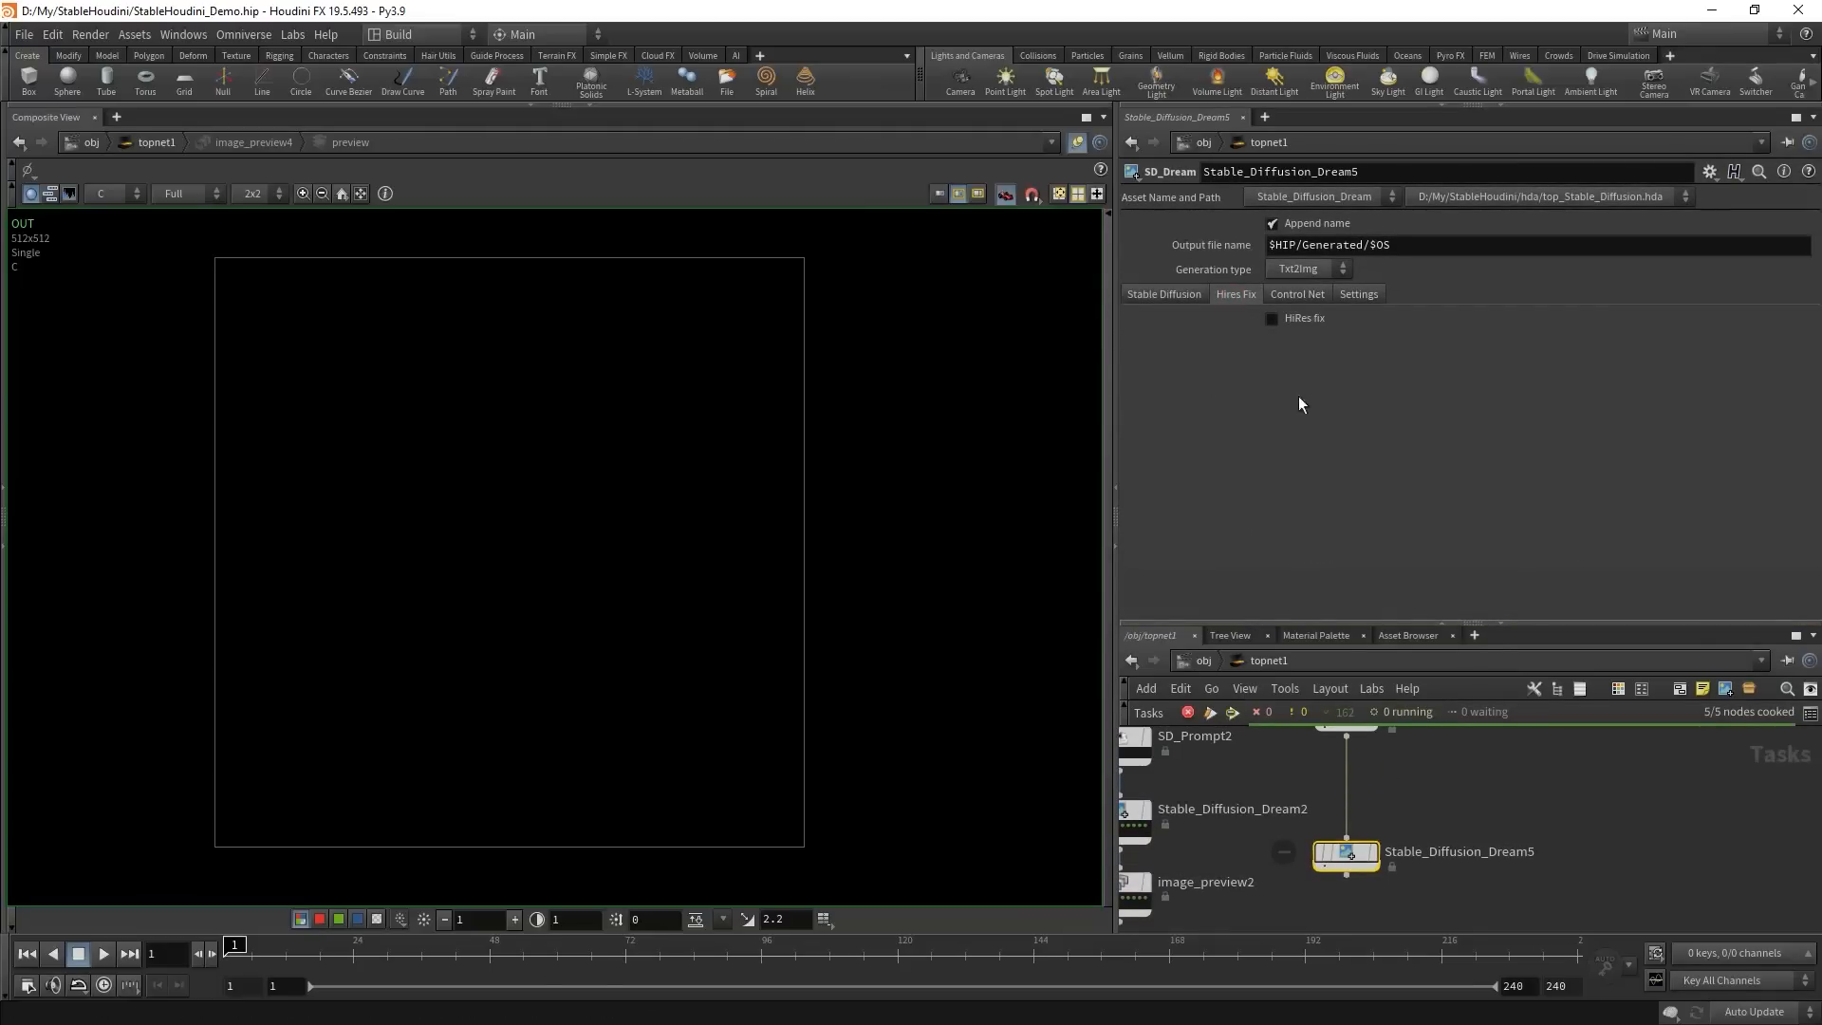
left_click(1173, 294)
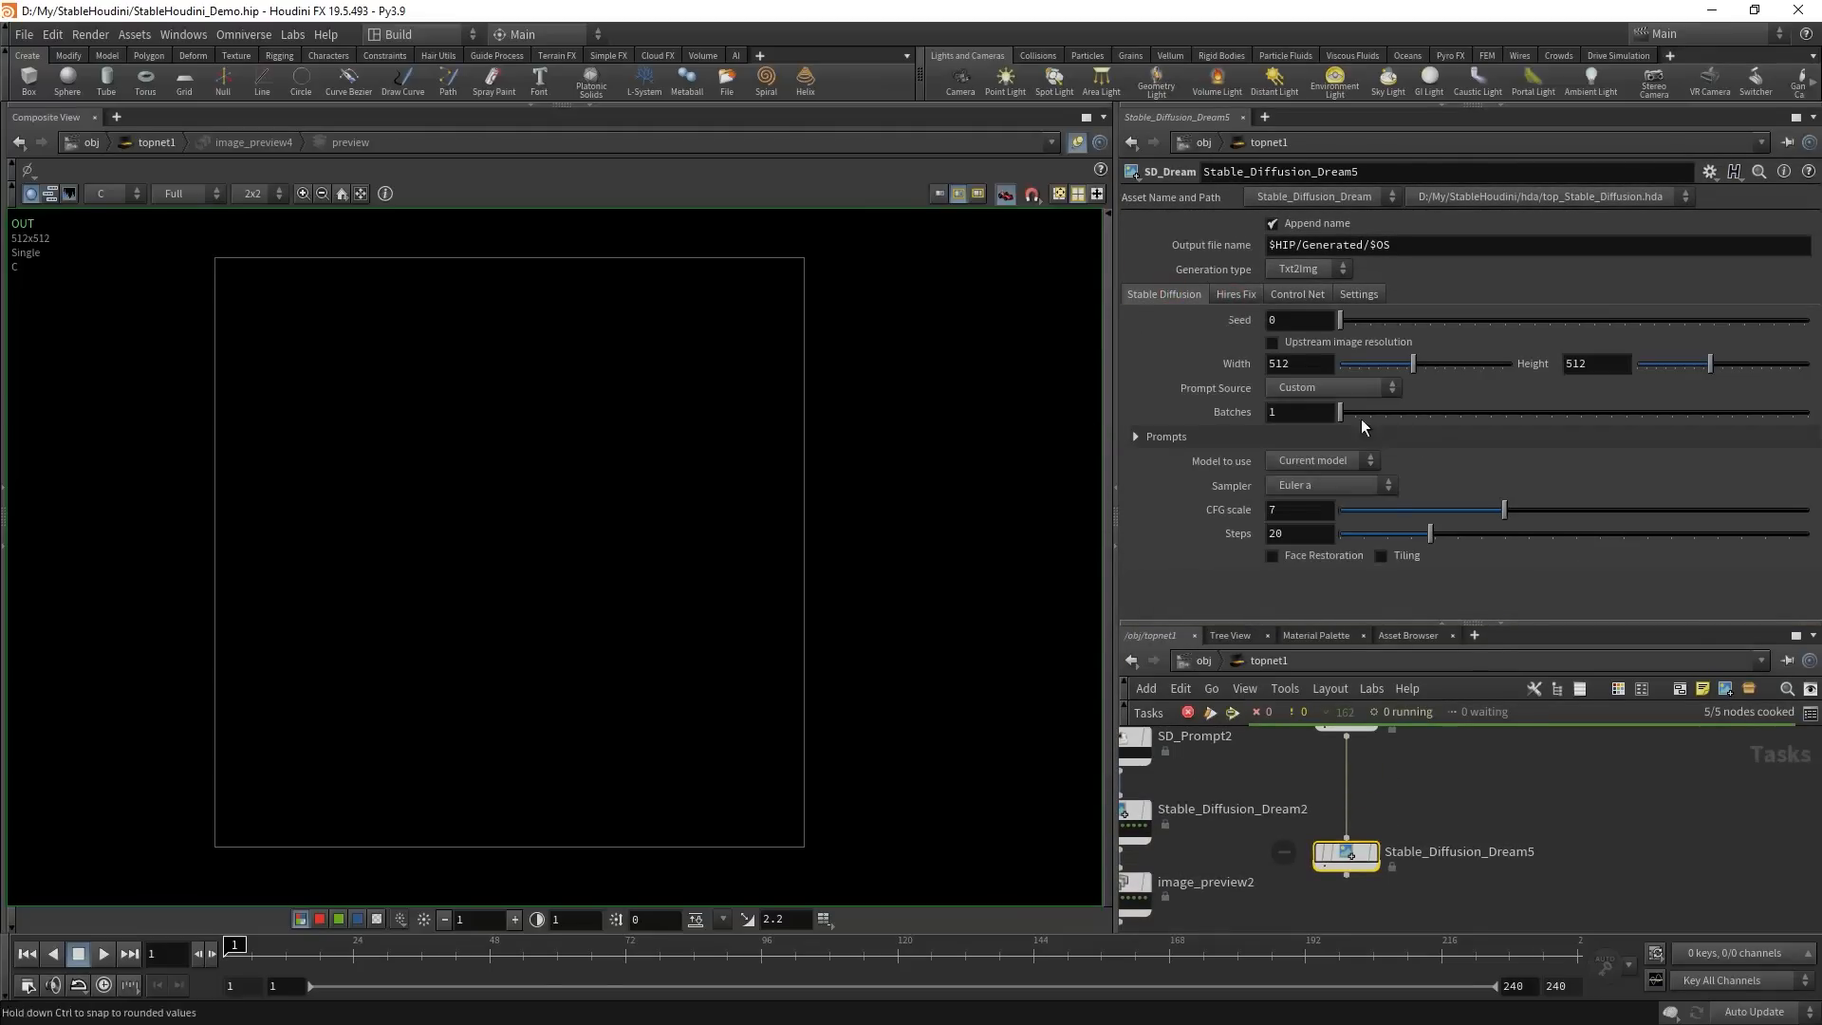
left_click(1308, 389)
left_click(1296, 408)
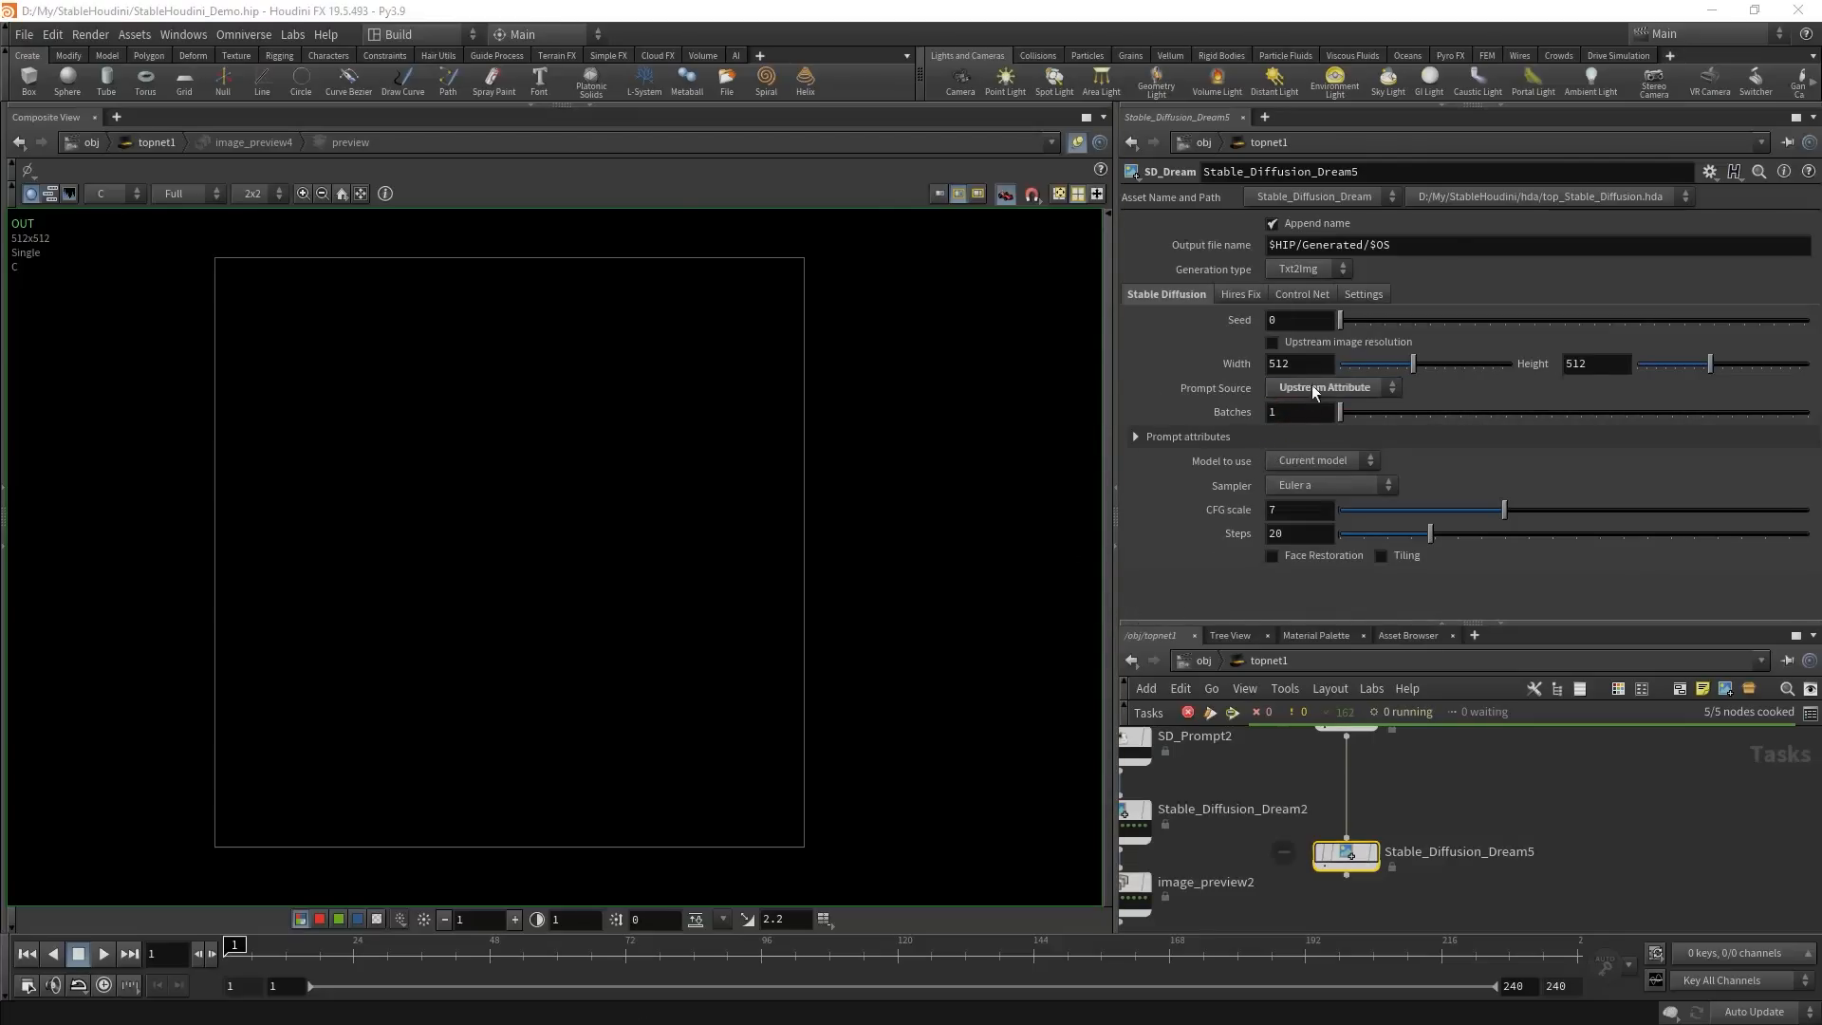
left_click_drag(1342, 321, 1410, 346)
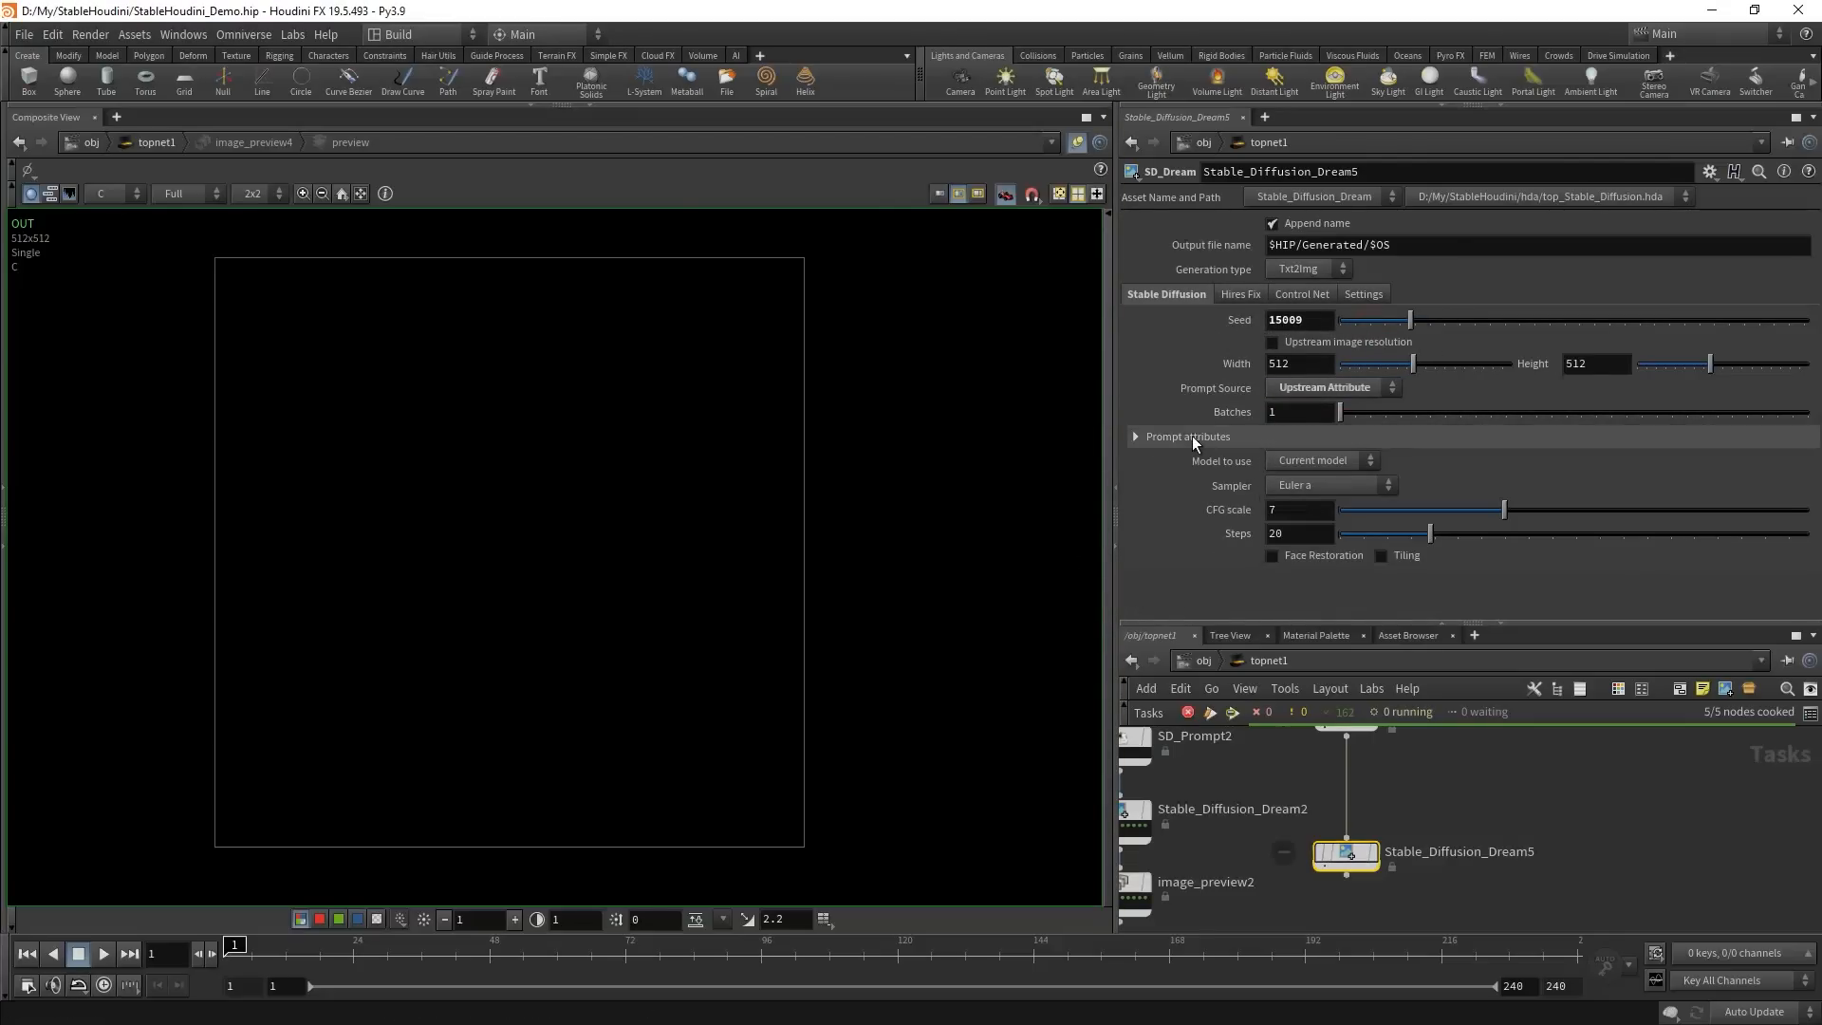
- Set the Dream node's output file name to $HIP/Generated/Sequence/$OS
left_click(1372, 247)
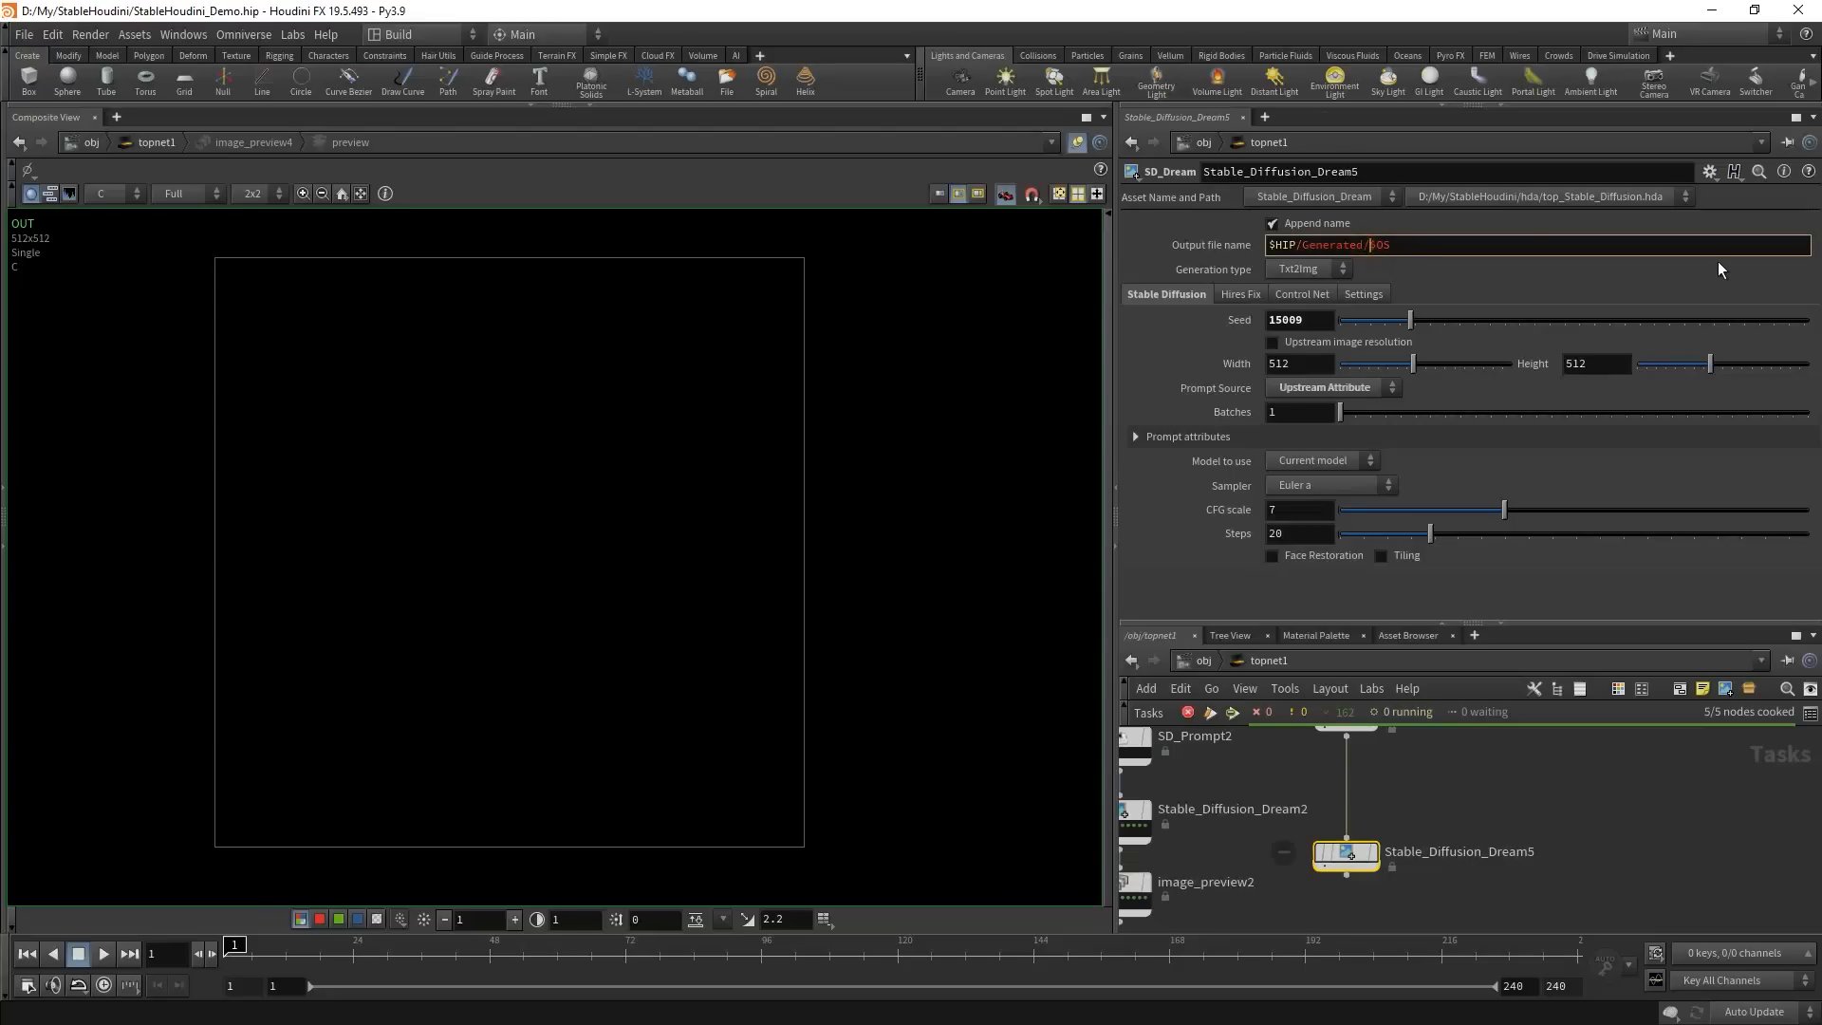
type("Sequence/")
key("End")
- Rename Stable_Diffusion_Dream5 to dog_to_cat and save the scene
double_click(1523, 850)
type("dog")
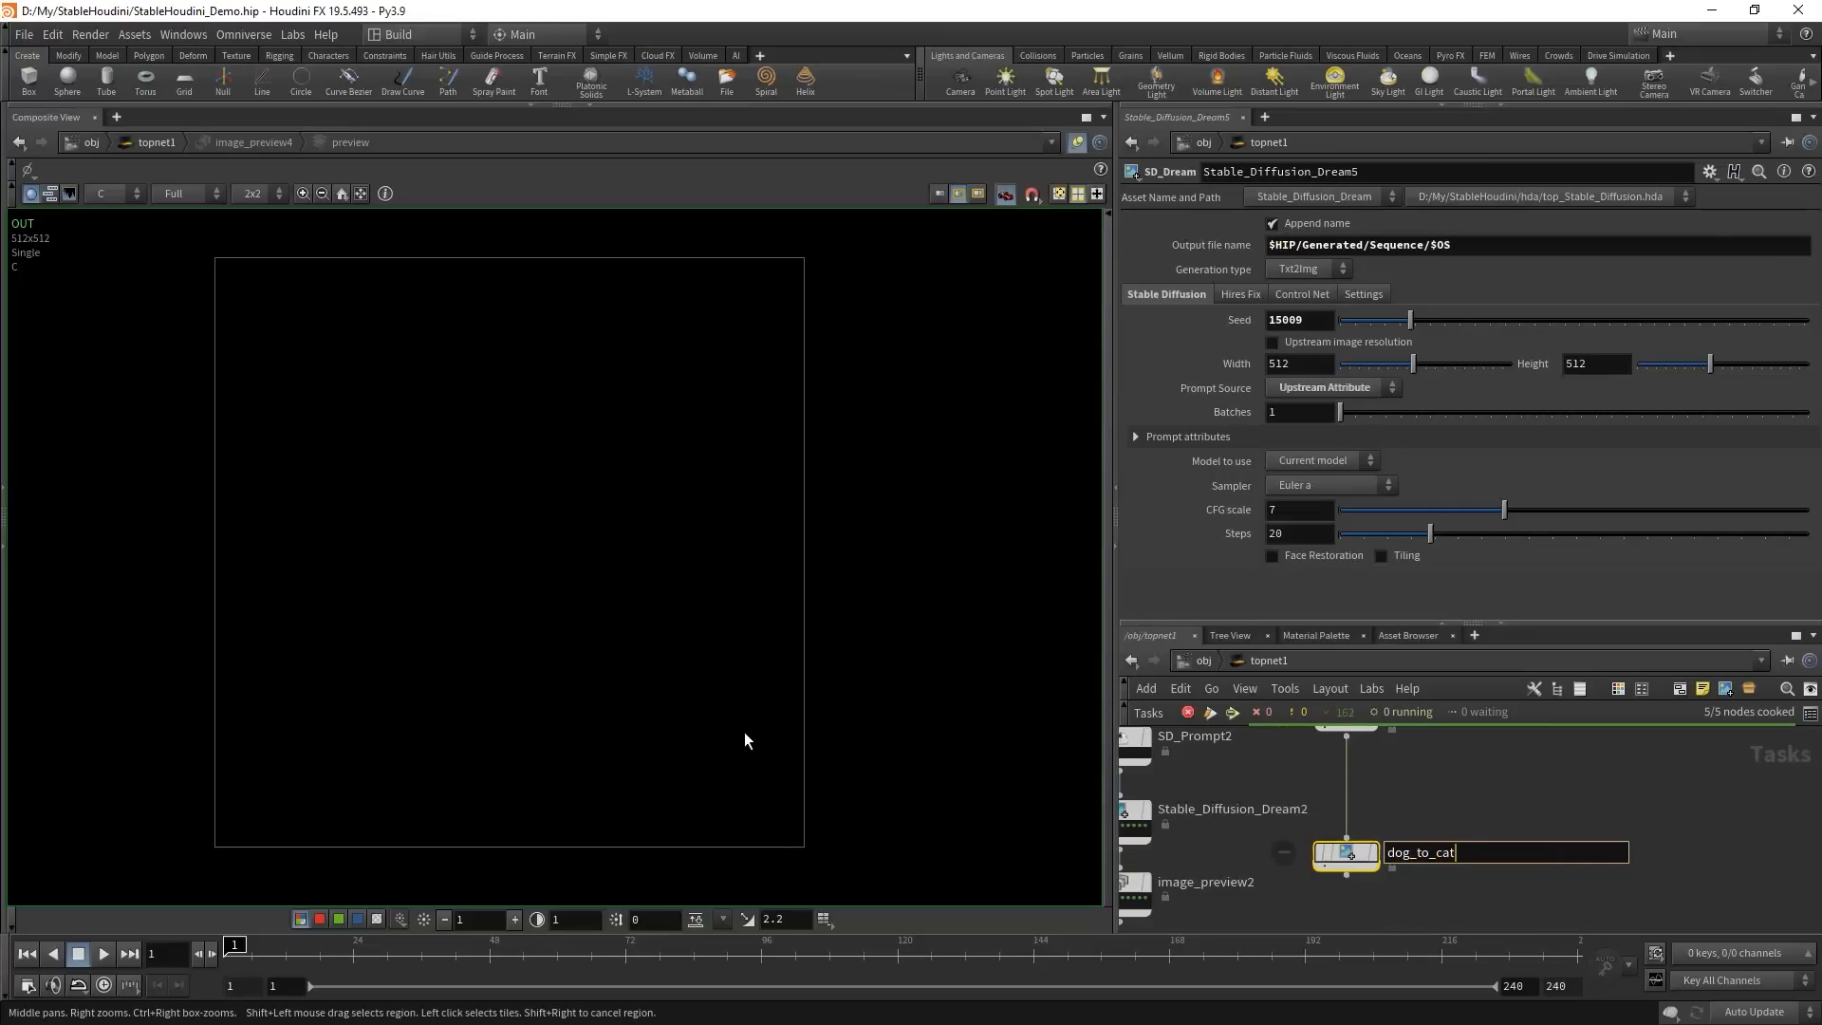
key("Return")
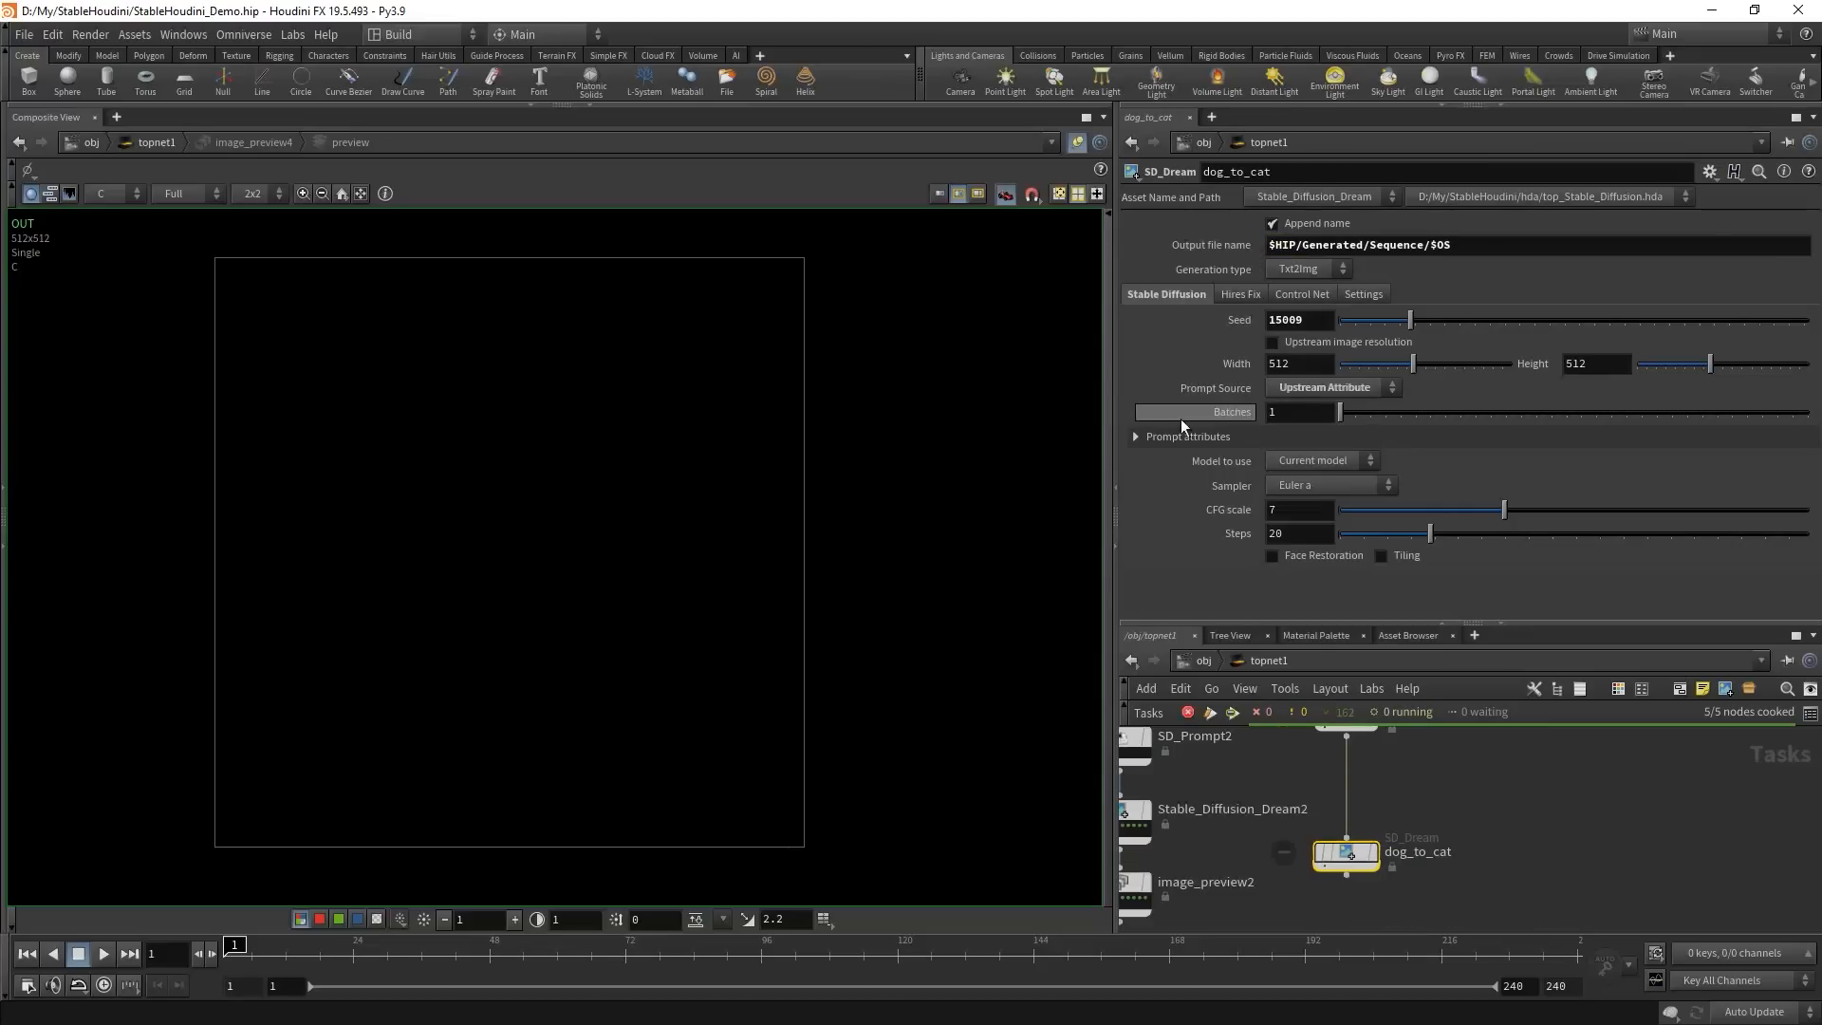
key("ctrl+s")
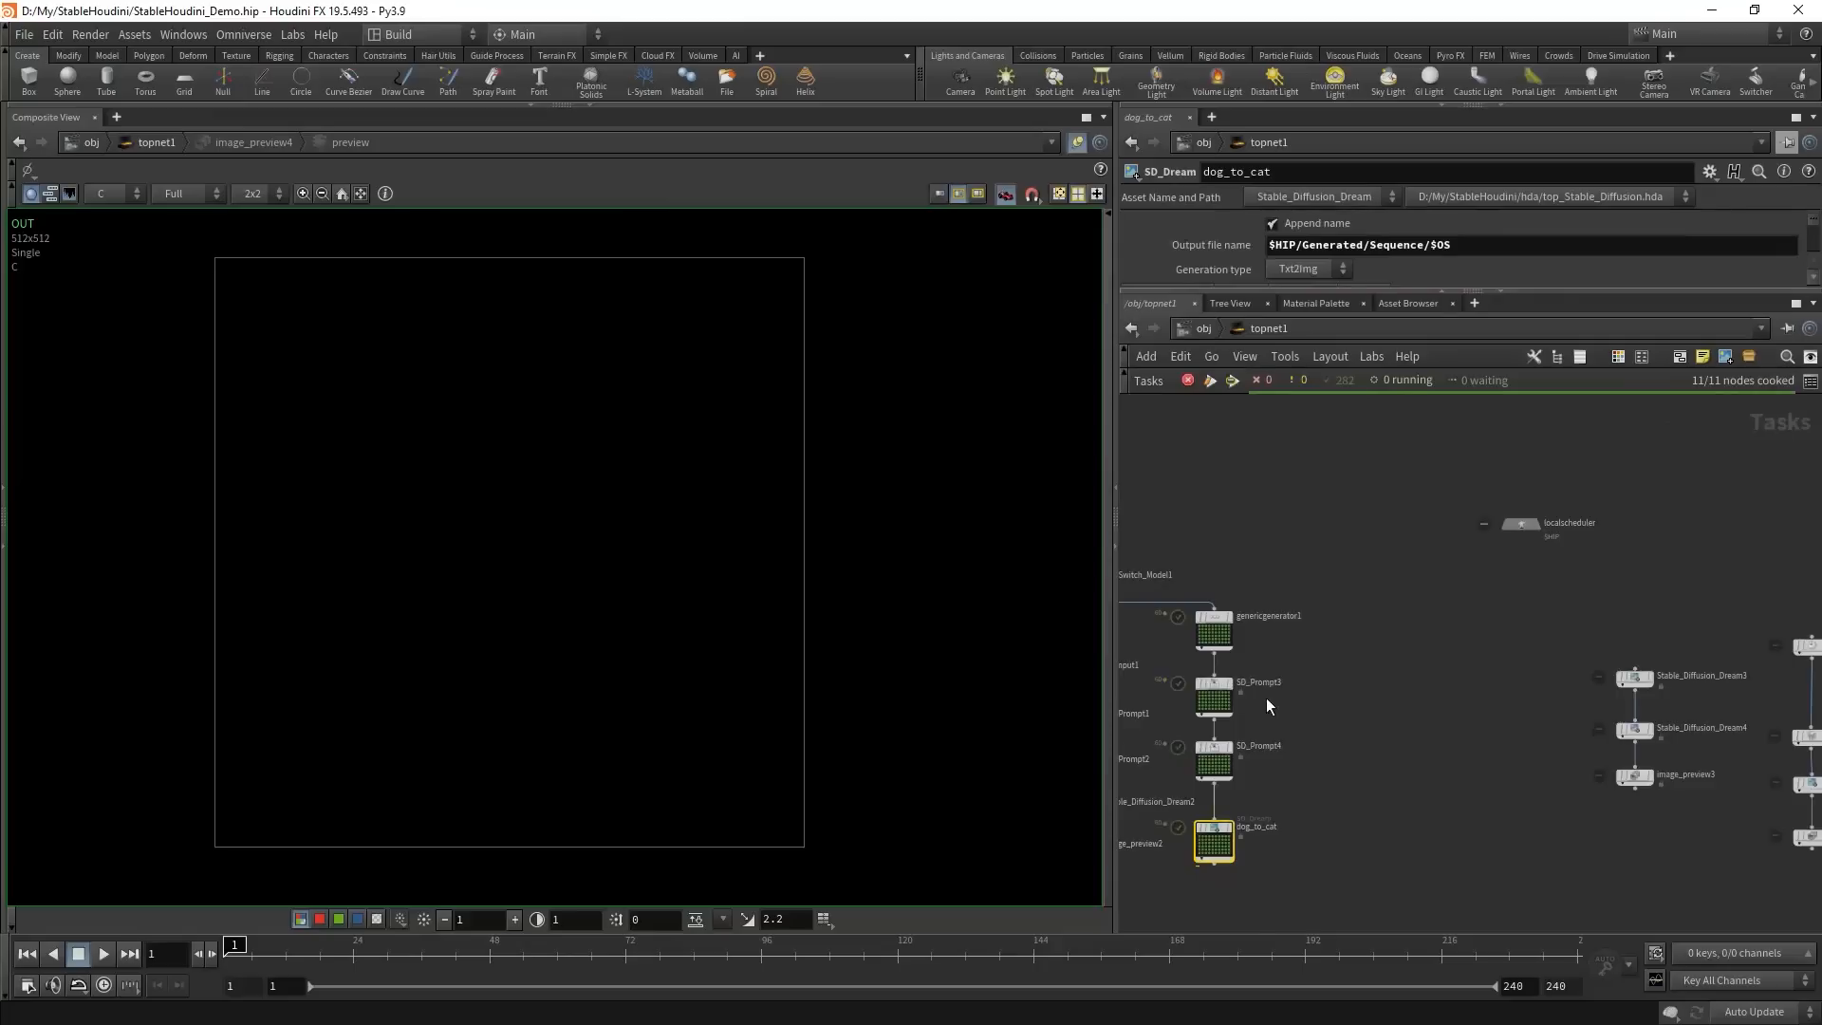
- Switch dog_to_cat's generation type to Img2Img and set its image denoising strength to 1
scroll(1266, 697, "up", 3)
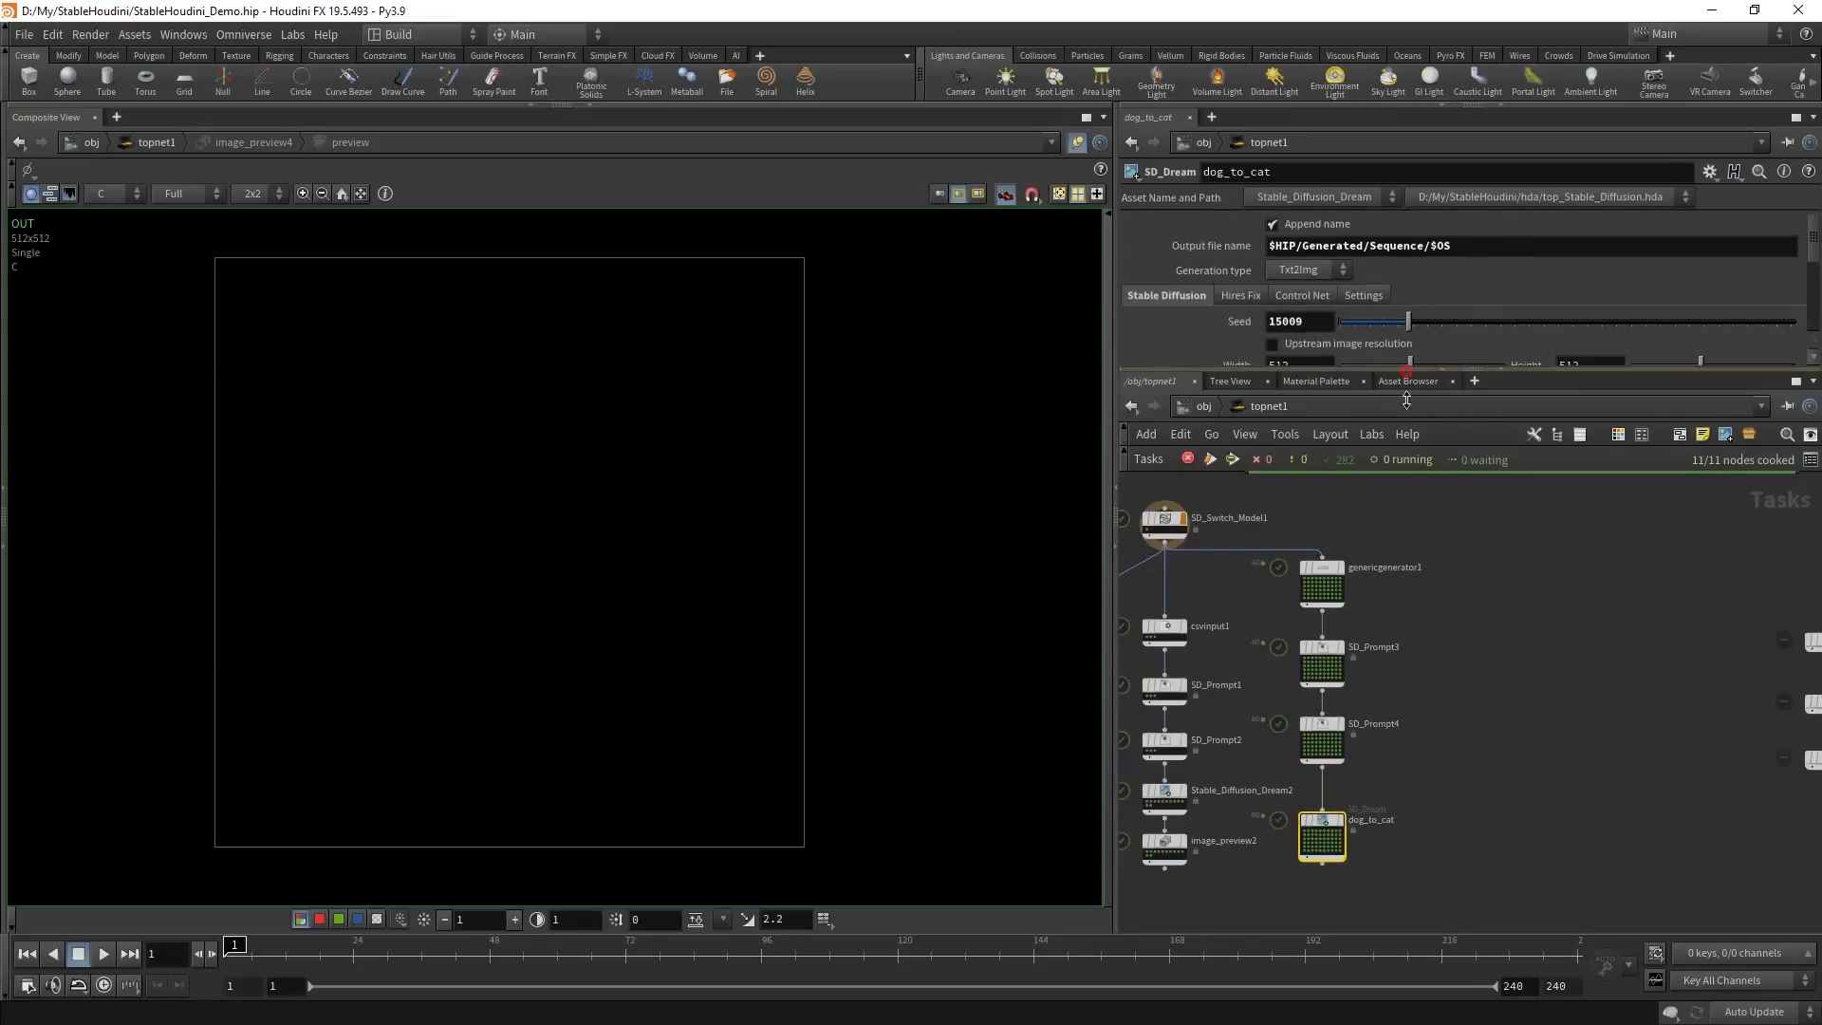
left_click_drag(1407, 378, 1556, 706)
left_click(1294, 536)
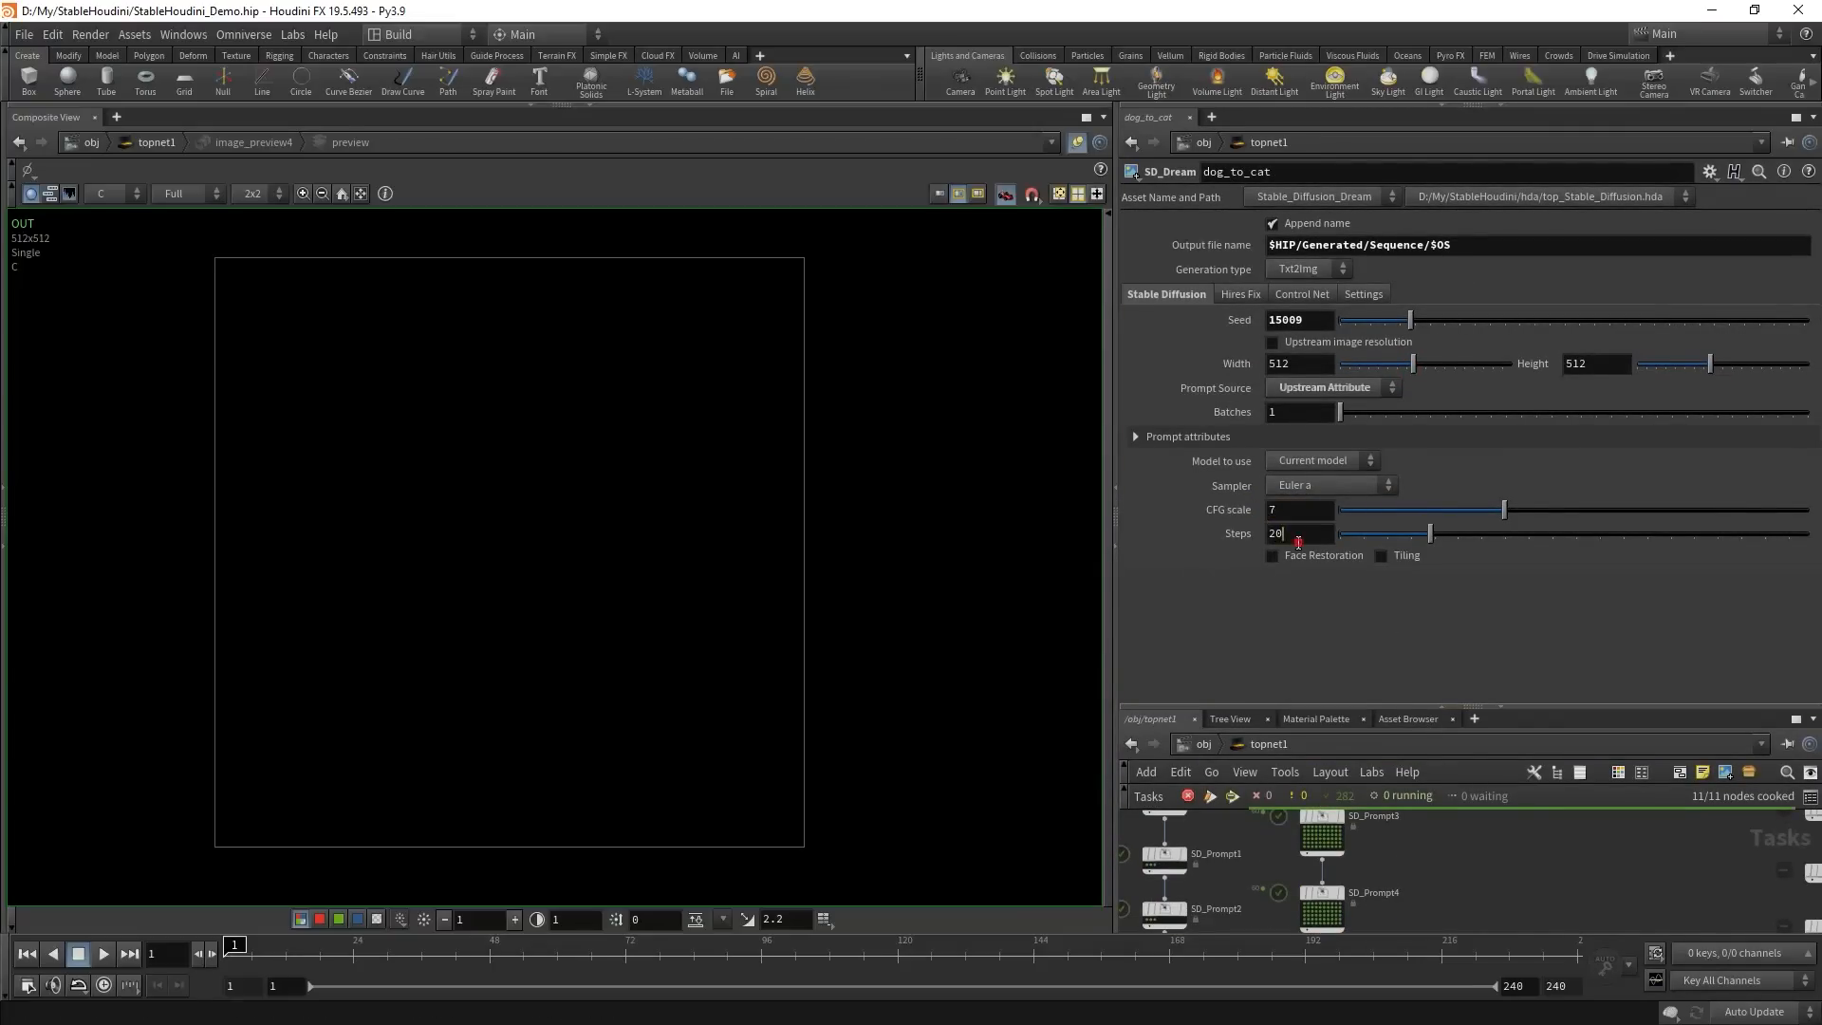
left_click(1406, 634)
left_click(1243, 297)
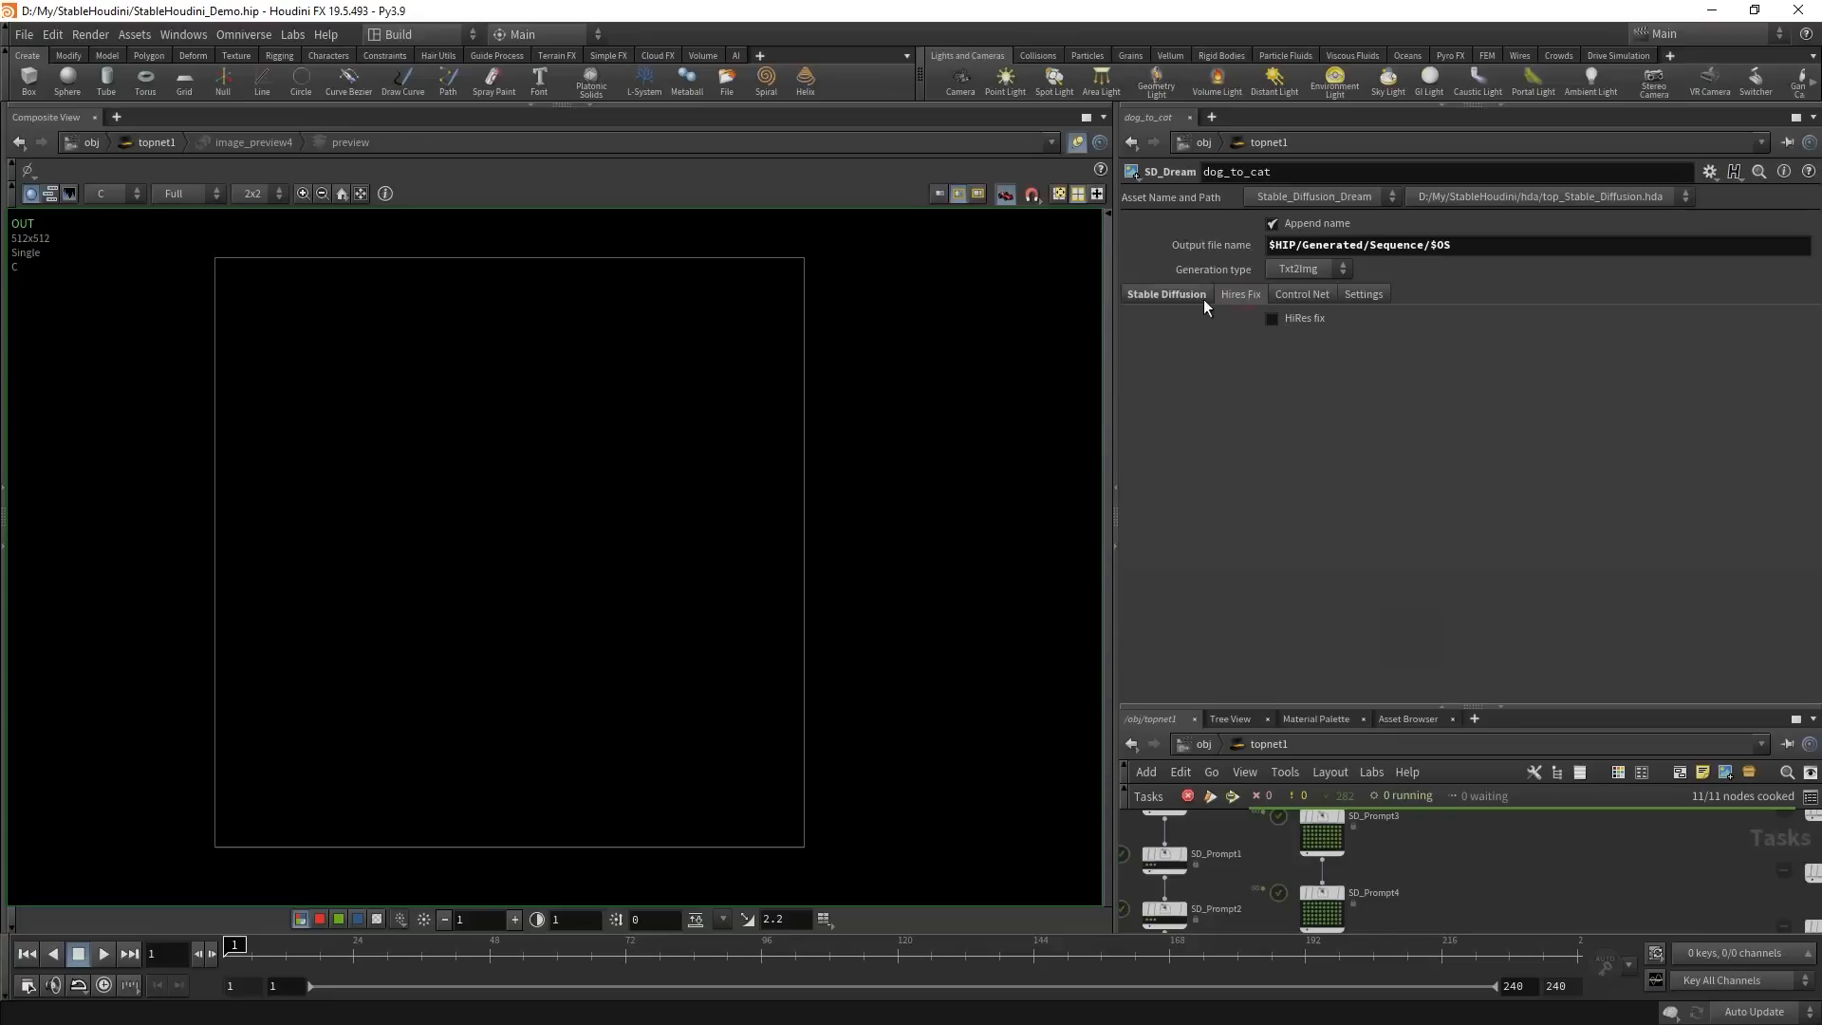
left_click(1203, 297)
left_click(1310, 269)
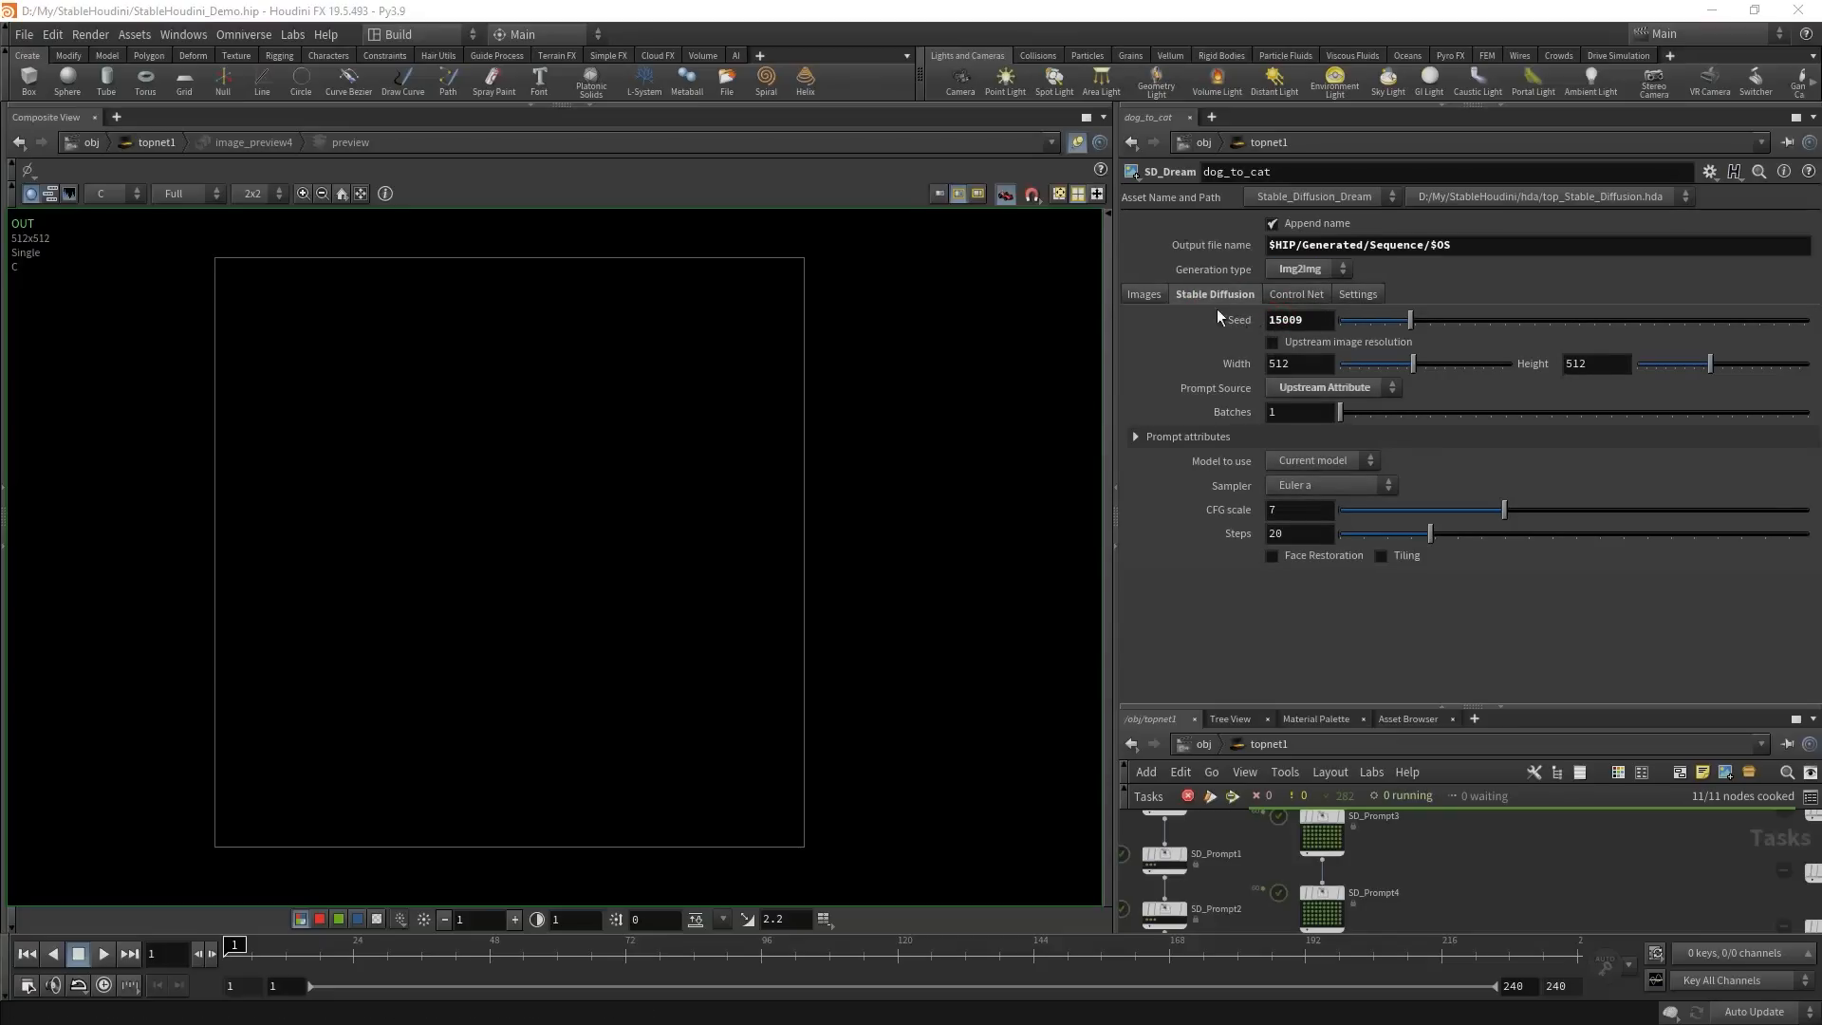
left_click(1143, 295)
left_click_drag(1414, 324, 1813, 330)
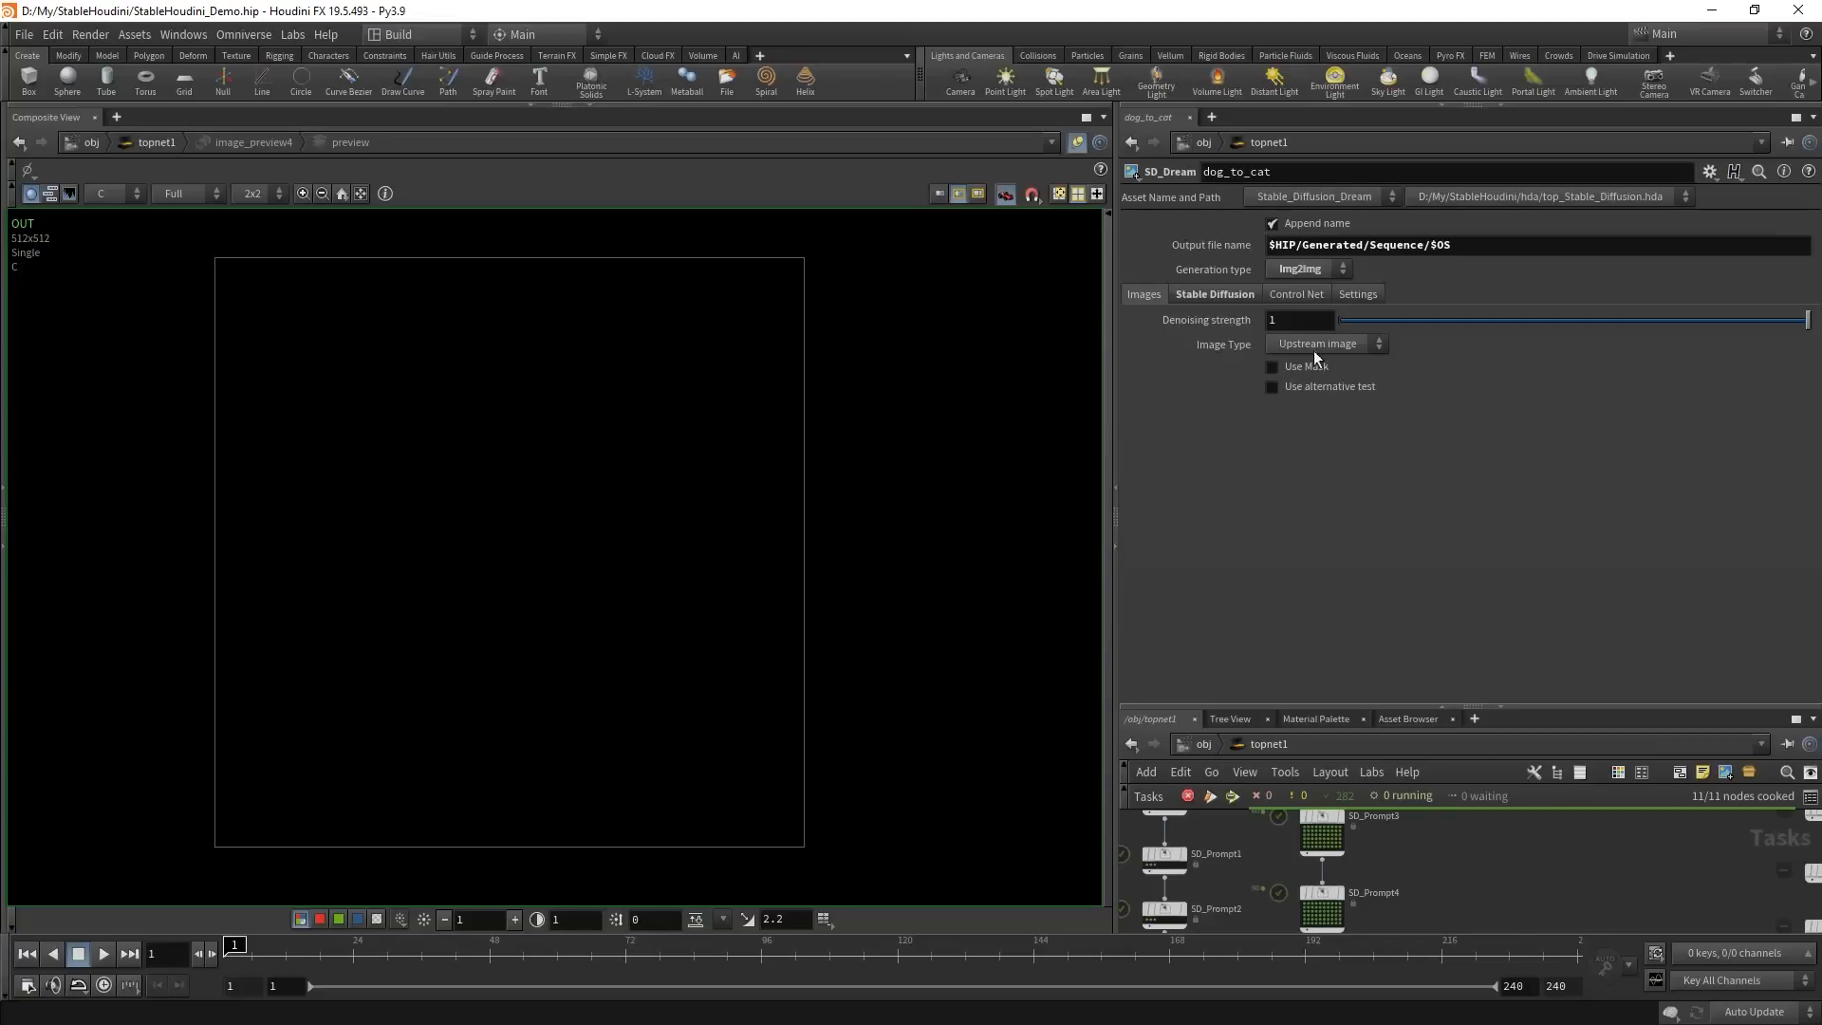
- Give the network view more room by hiding the playbar, and examine SD_Prompt3's normalized time expression
left_click_drag(1398, 705, 1409, 481)
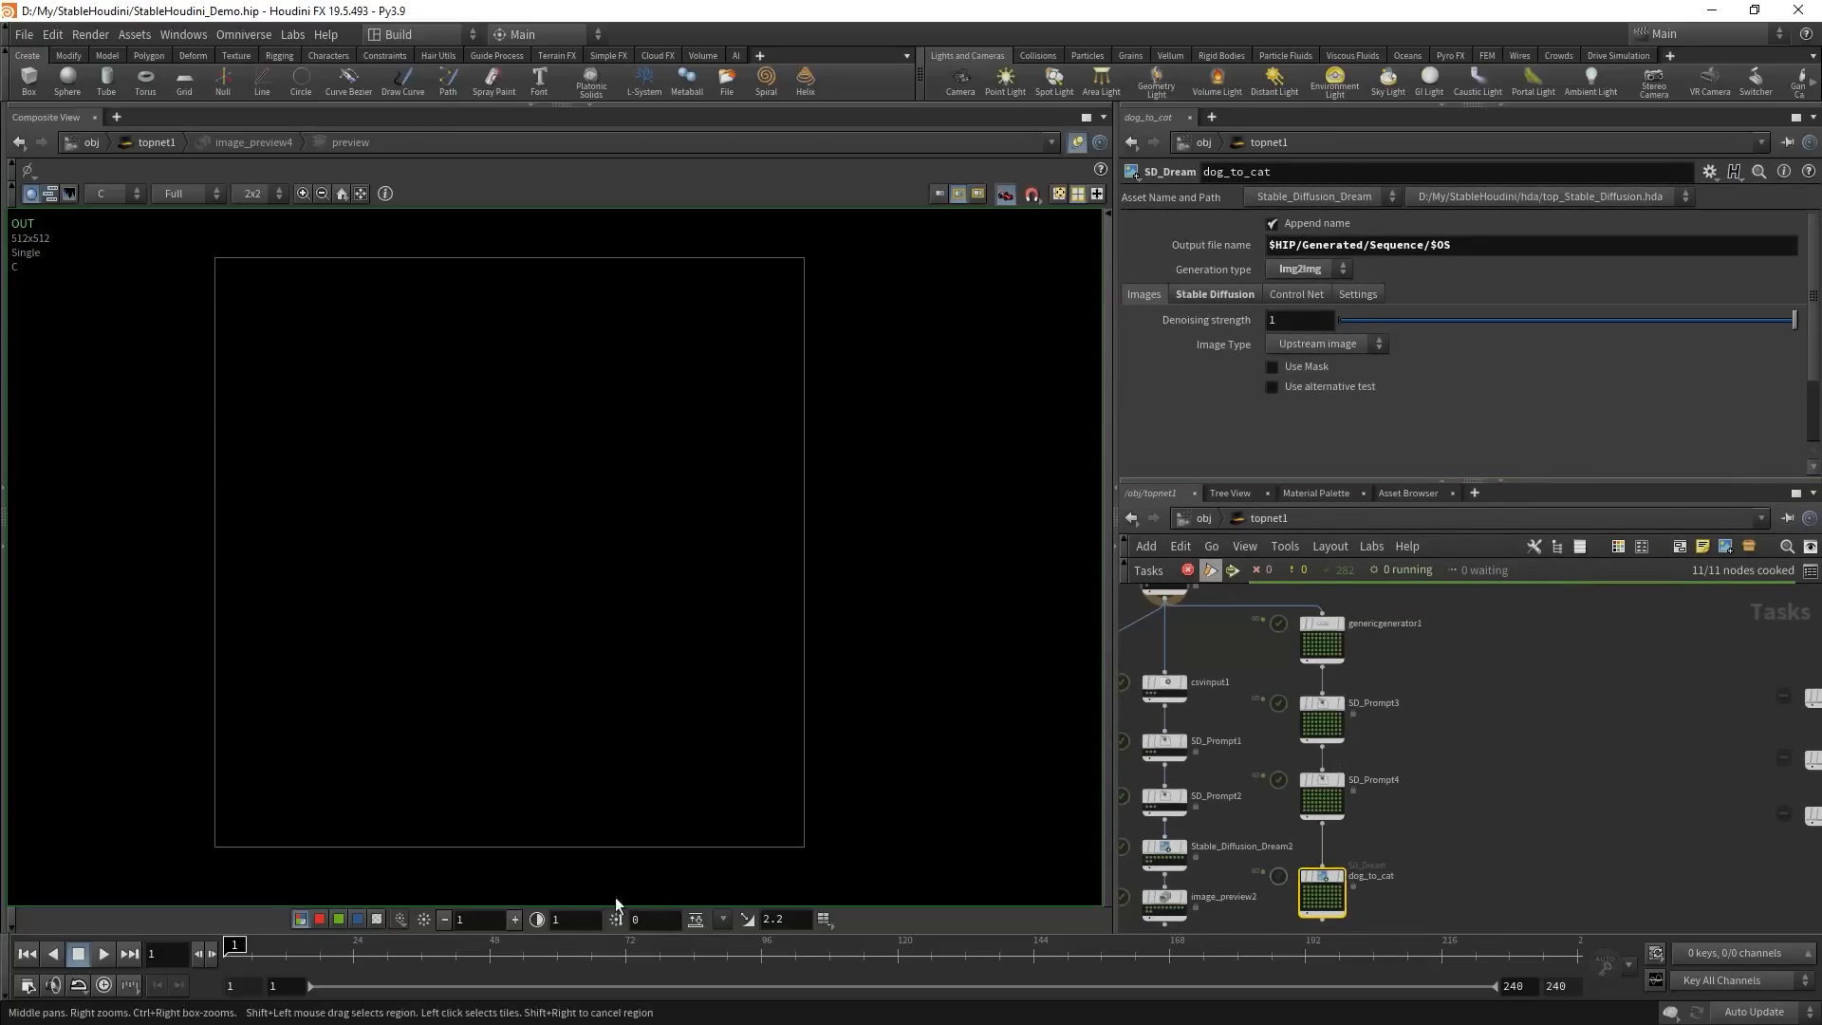
left_click_drag(332, 960, 80, 1013)
left_click(5, 965)
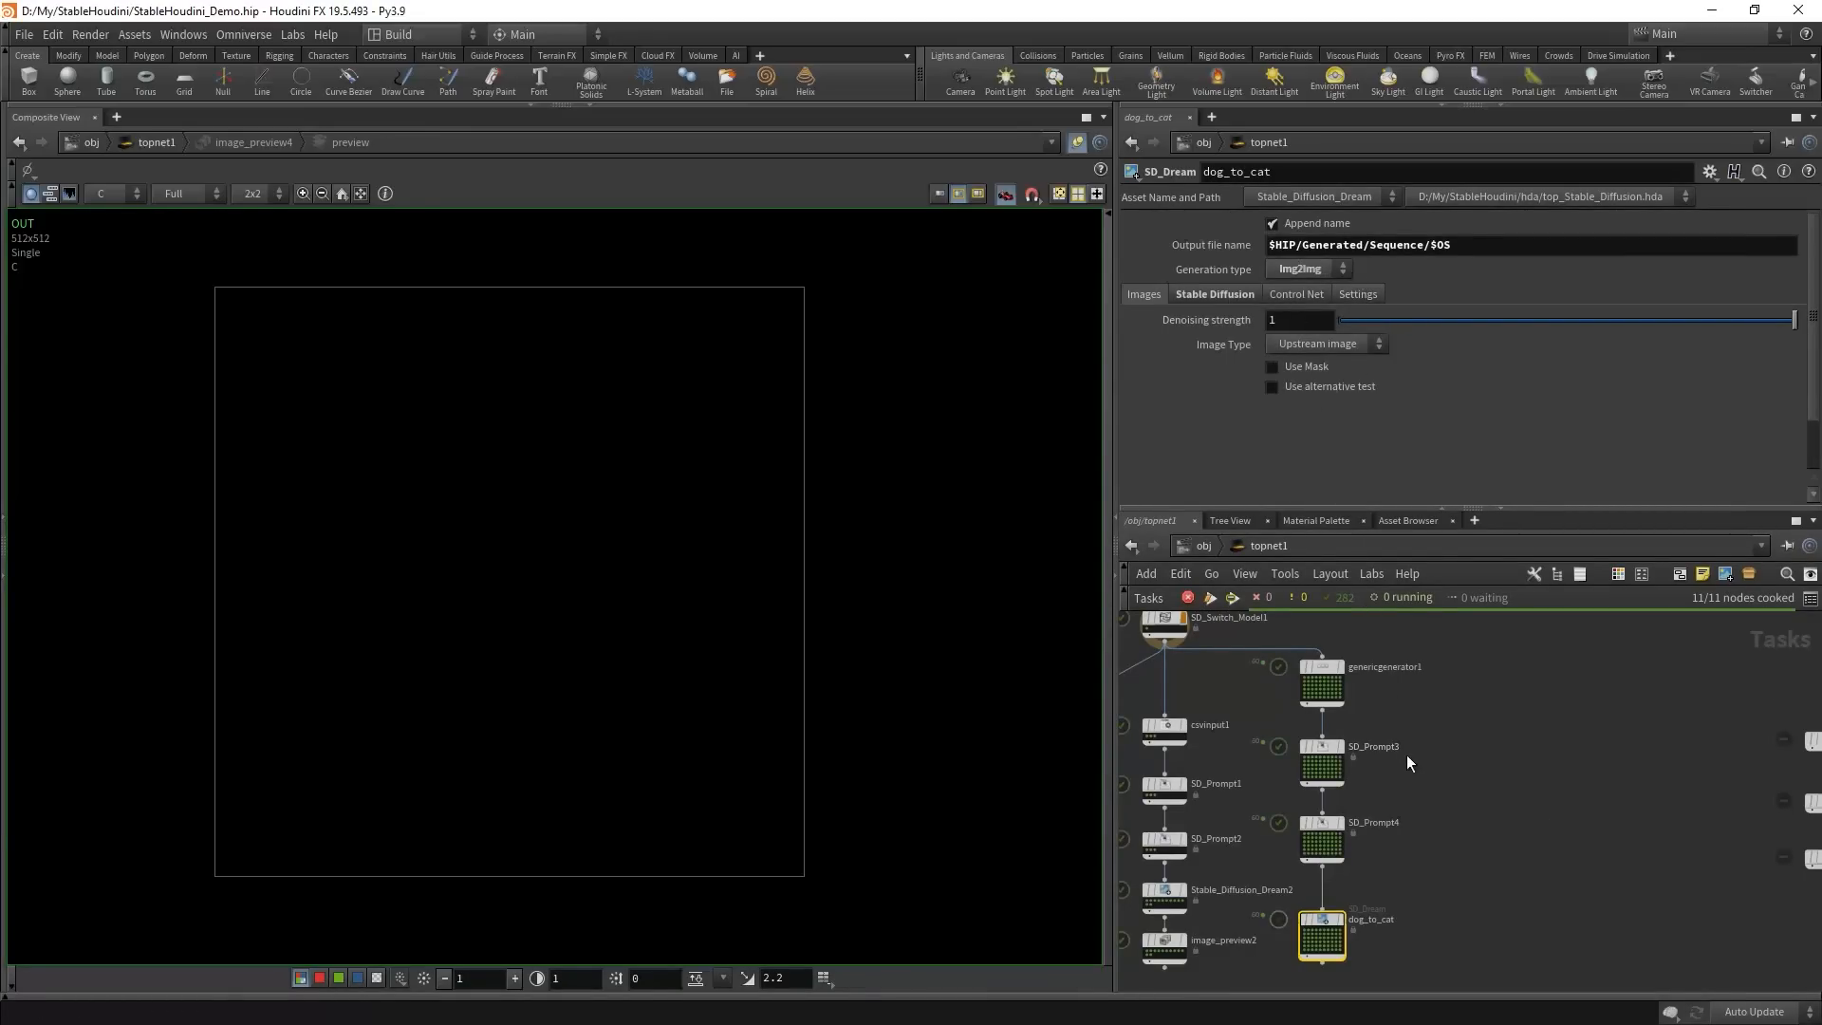
left_click(1321, 763)
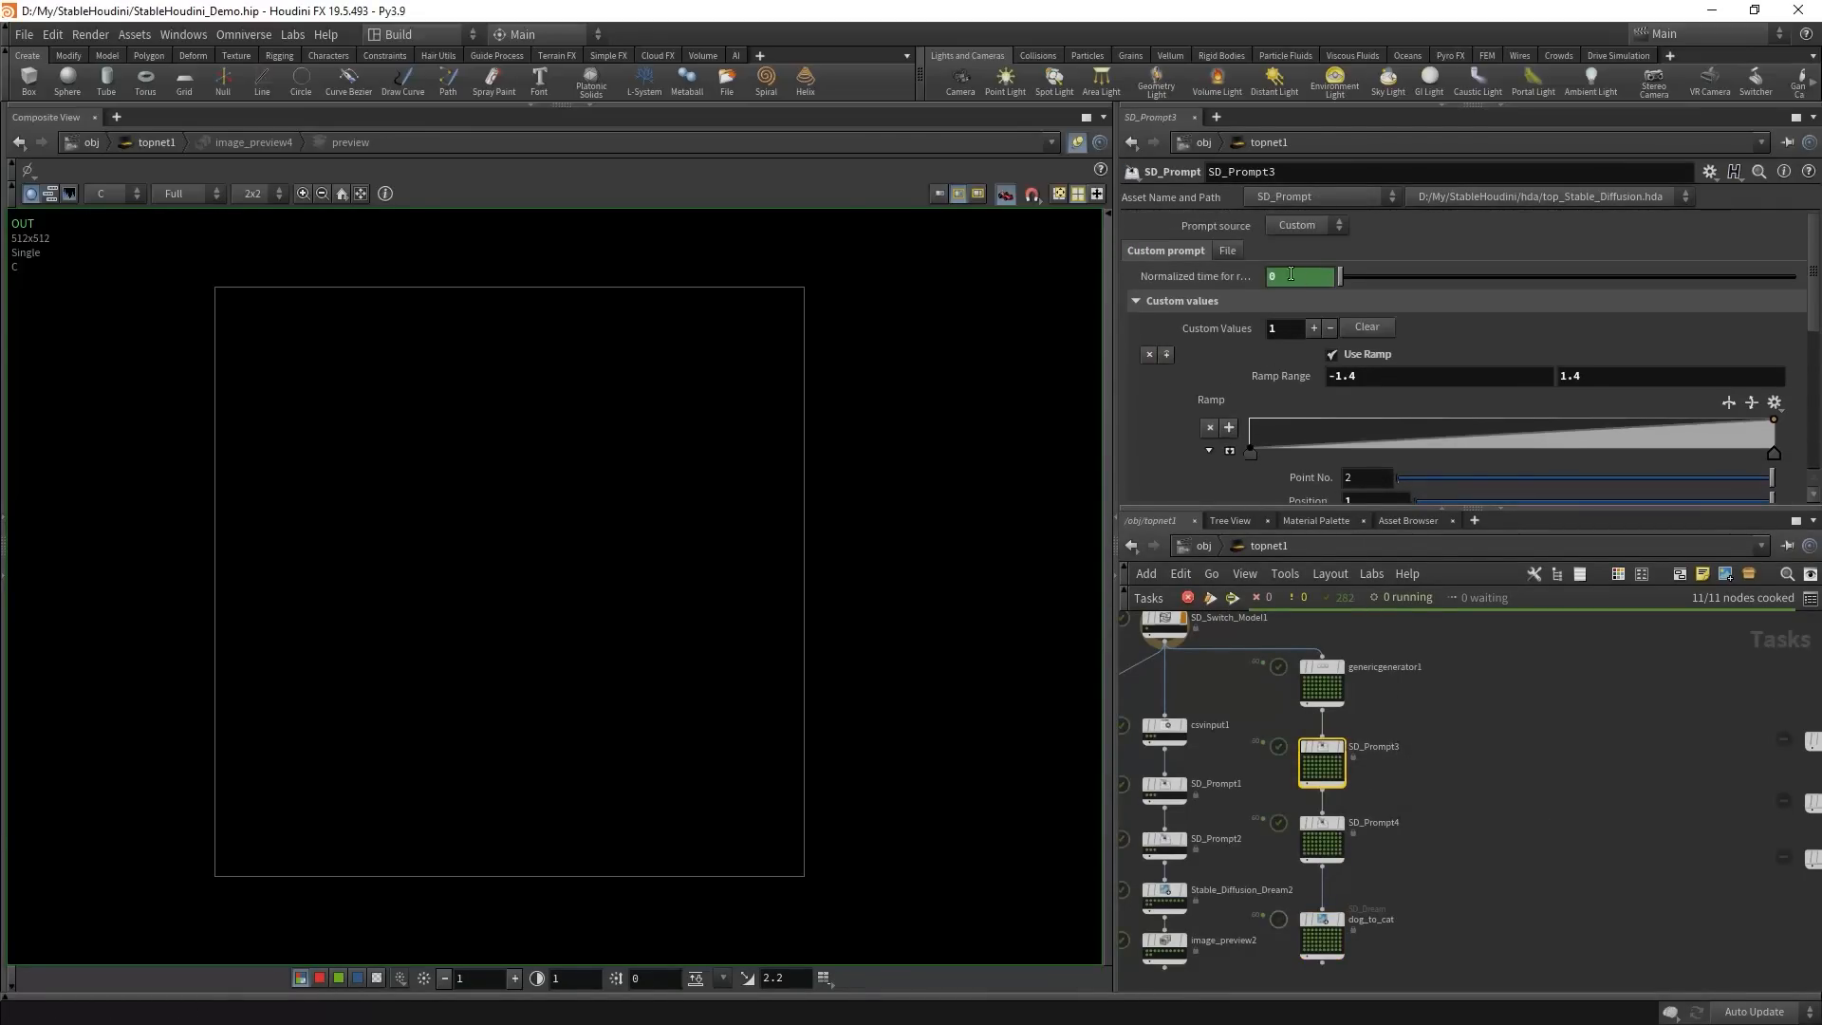
left_click(1234, 276)
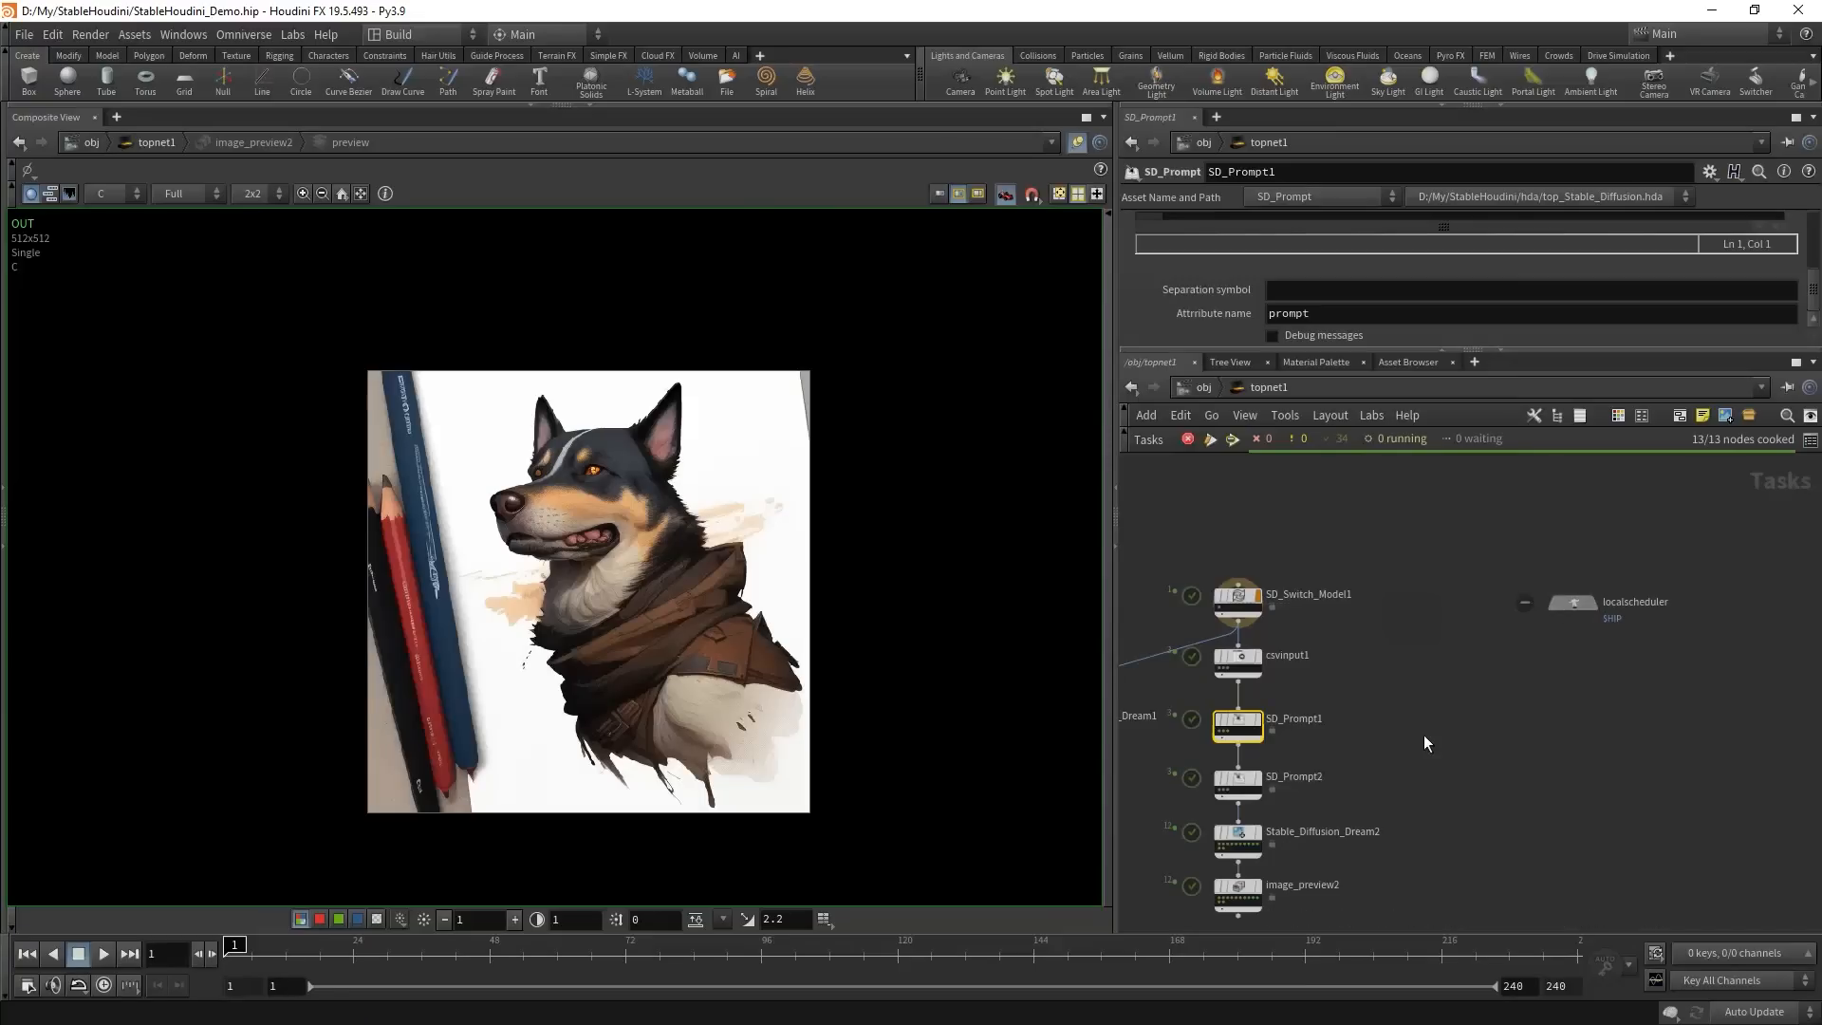
- Save the scene and frame the whole TOP network
key("ctrl+s")
key("h")
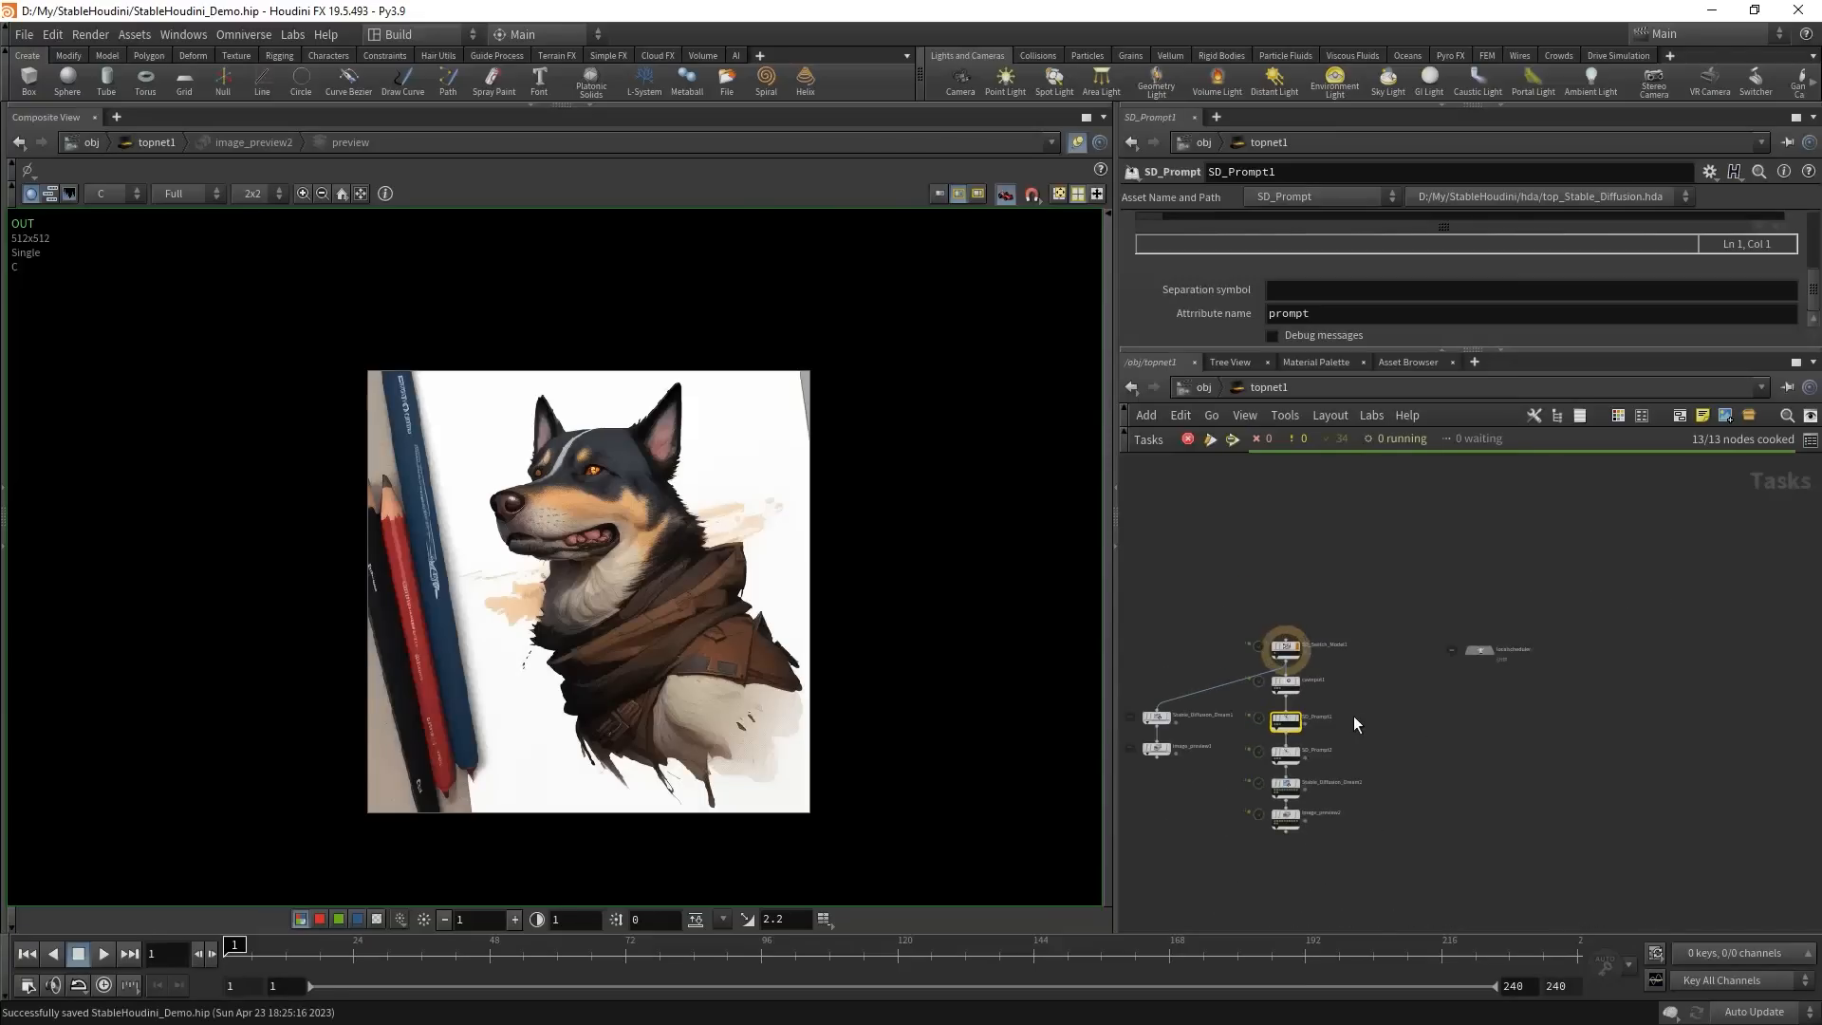
- Select Stable_Diffusion_Dream3, give its parameters more room, and set its batches to 1
left_click_drag(1192, 736, 1203, 754)
left_click_drag(1166, 692, 1546, 670, "alt")
scroll(1577, 651, "up", 3)
left_click(1521, 693)
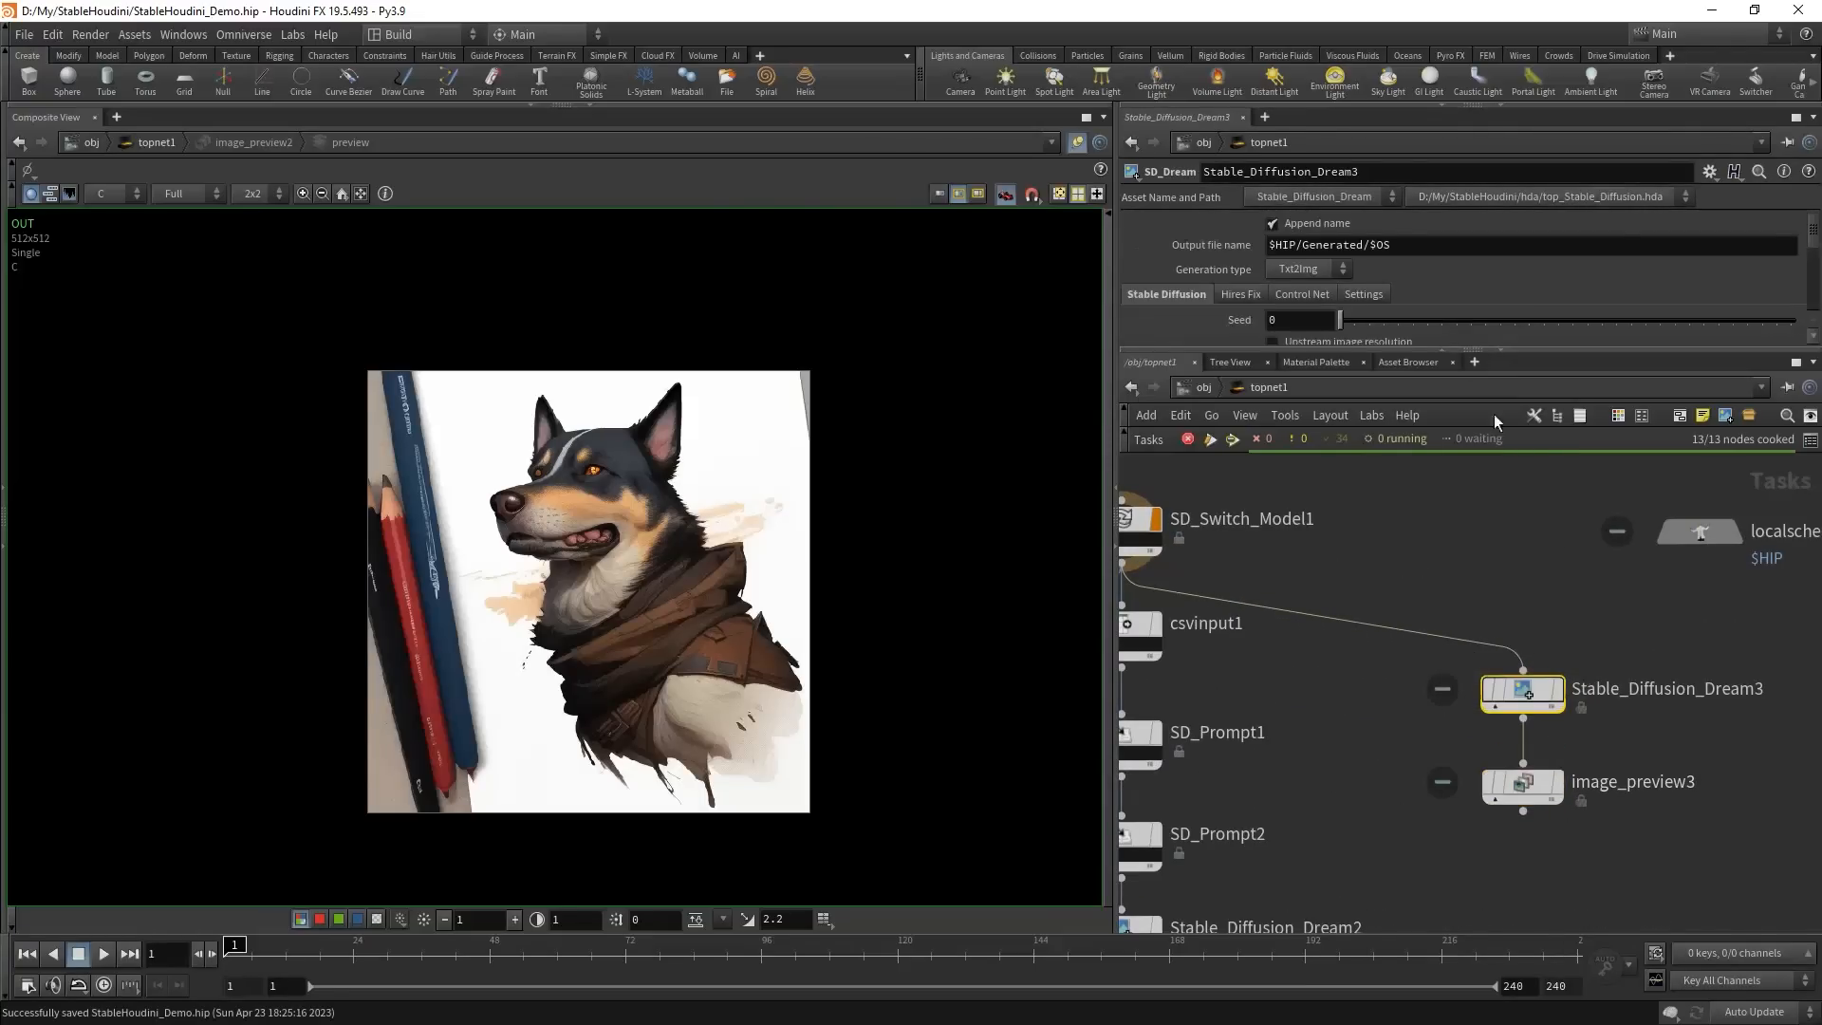
left_click_drag(1410, 352, 1409, 575)
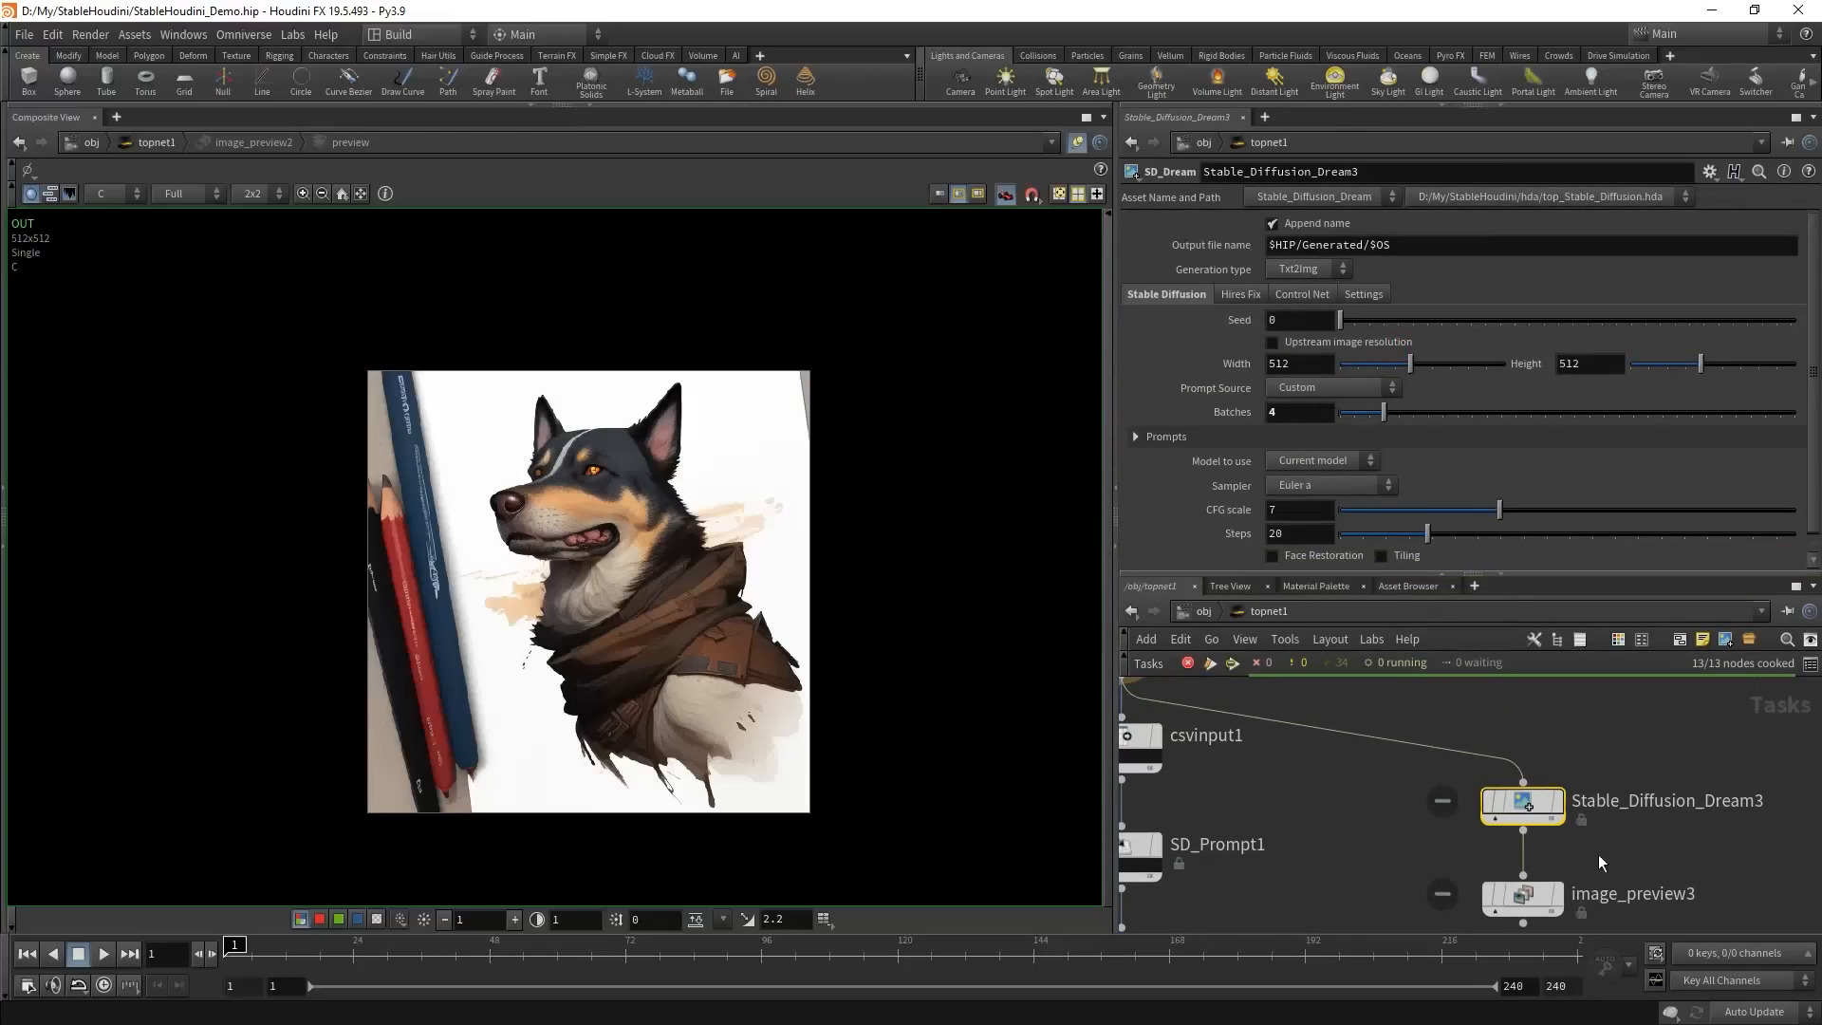
left_click(1314, 412)
type("1")
- Cook image_preview3 and display its generated work item
scroll(1430, 830, "up", 2)
left_click(1391, 816)
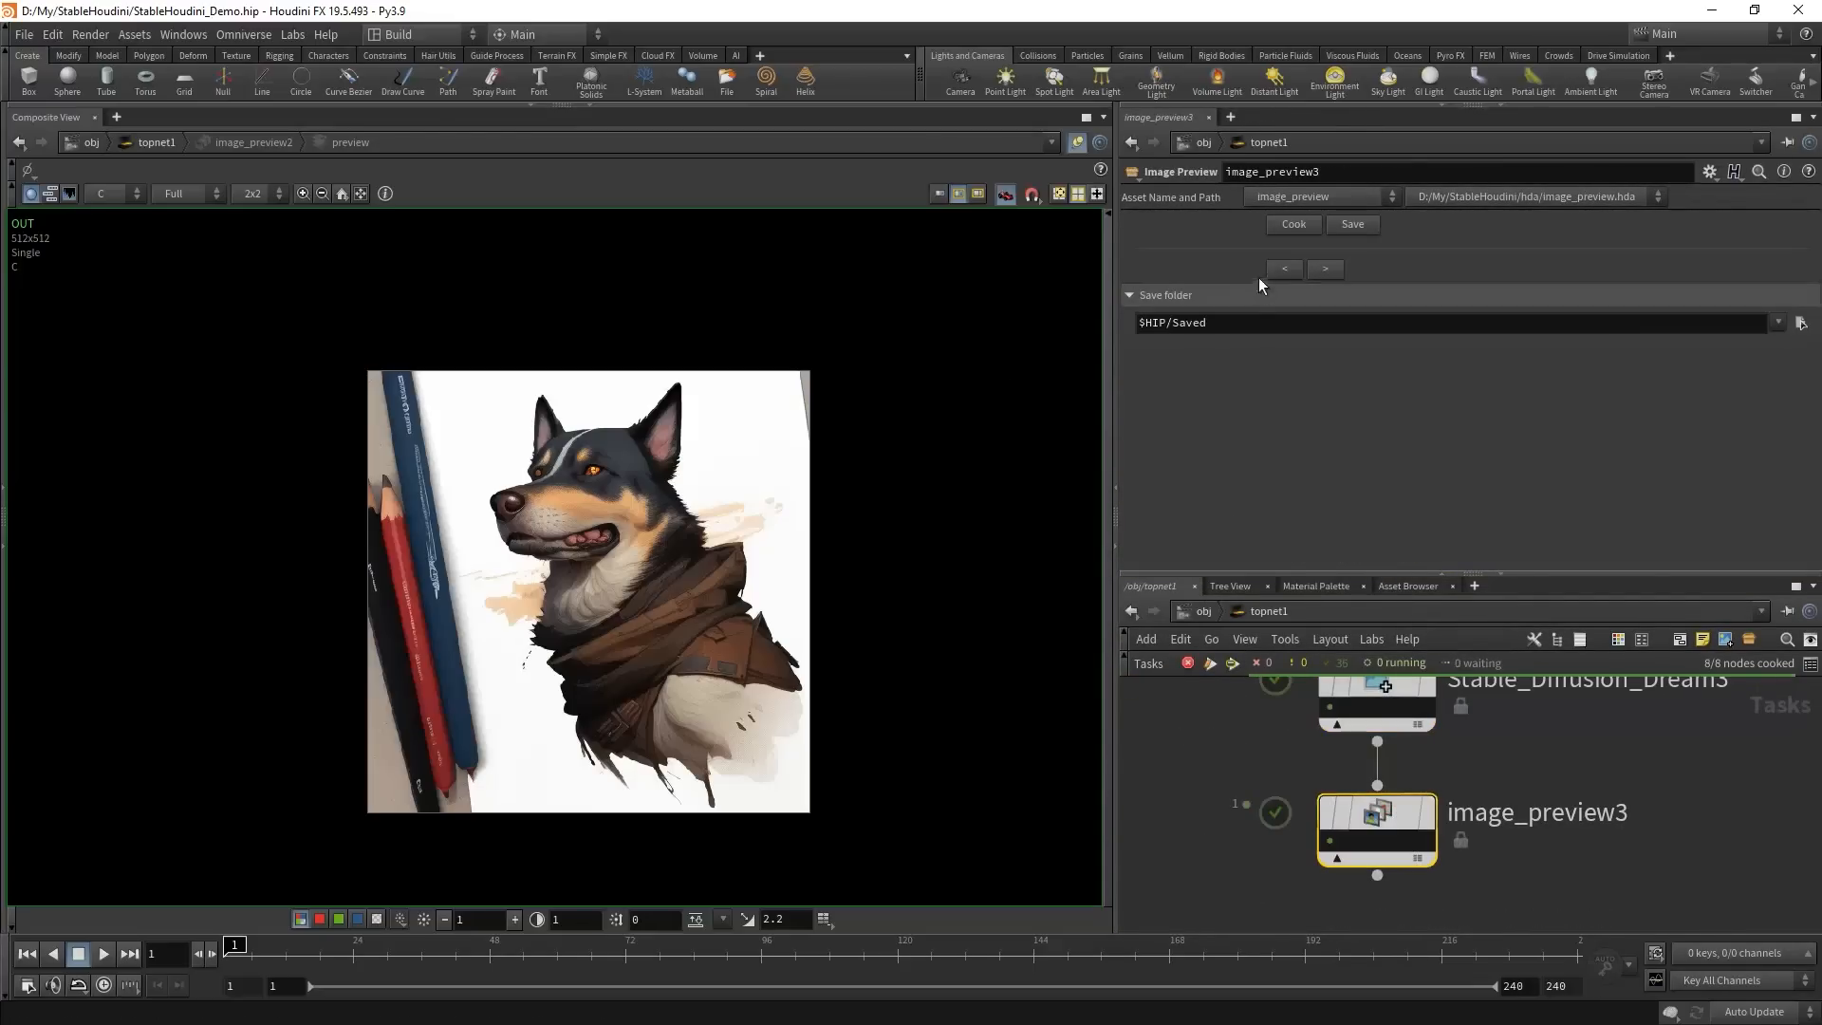
left_click(1330, 839)
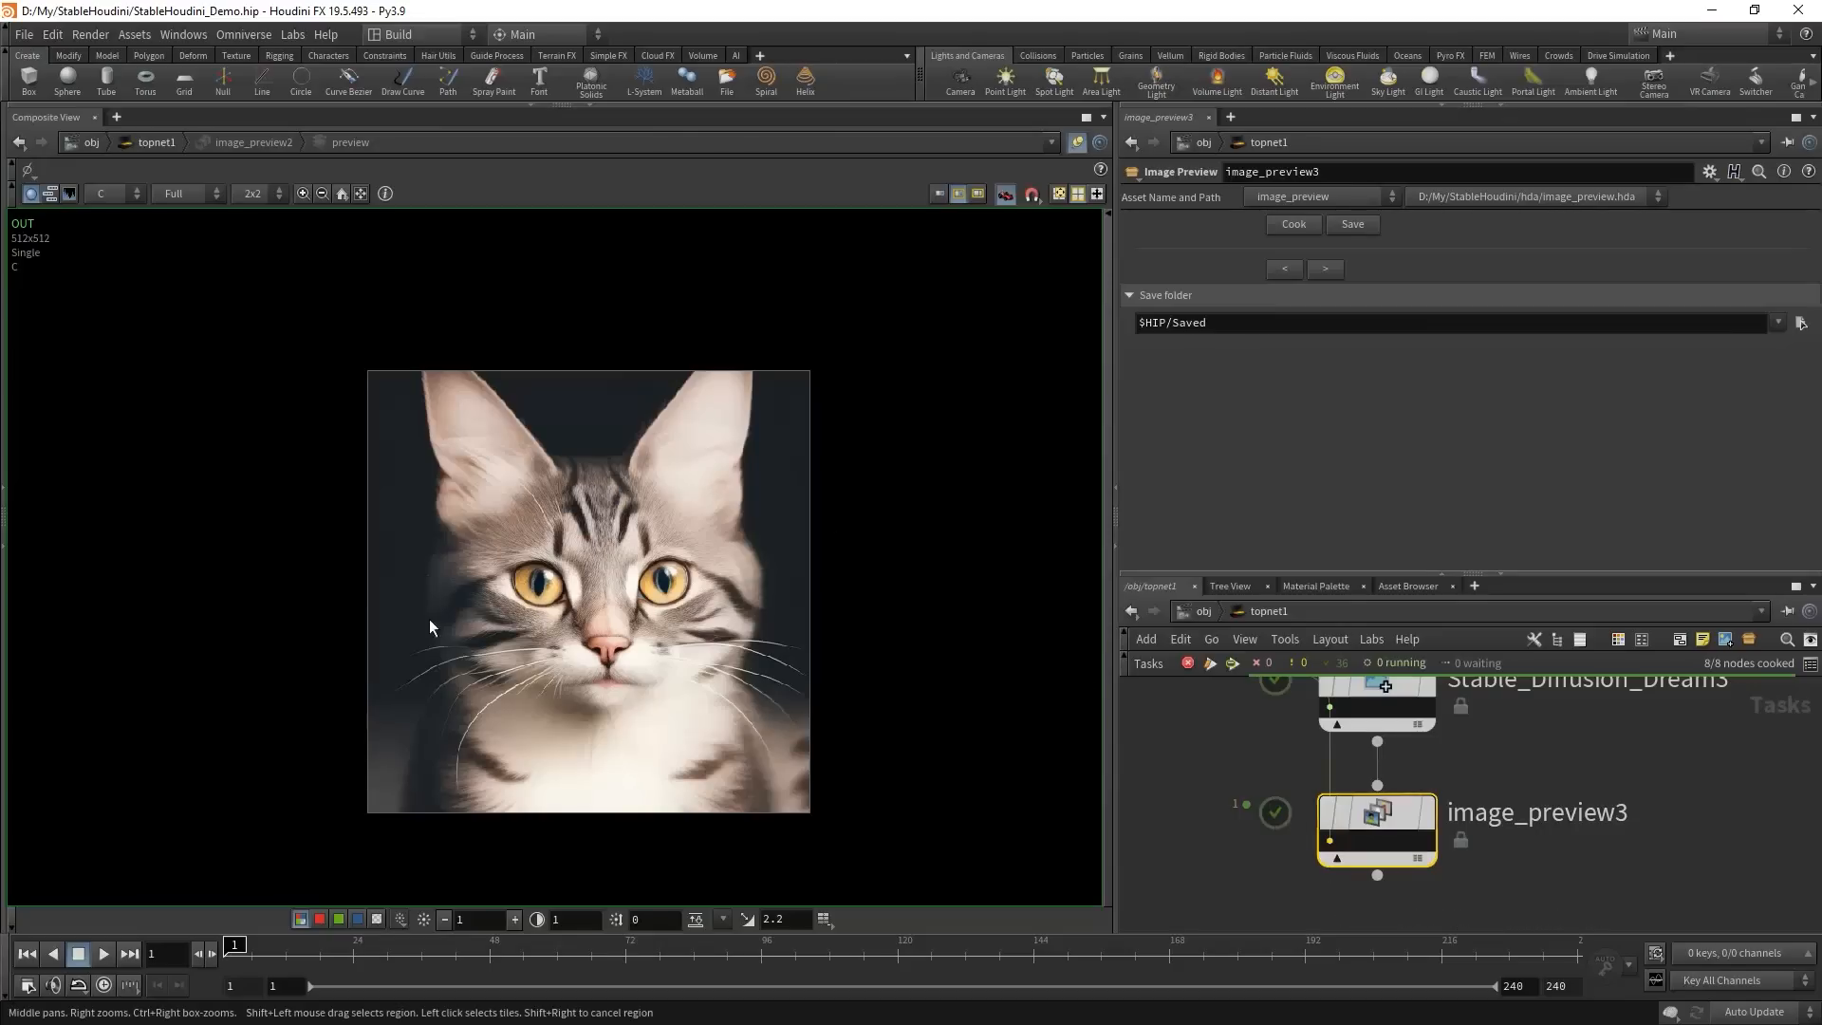
- Insert a new SD_Dream node between Stable_Diffusion_Dream3 and image_preview3
scroll(1541, 827, "down", 2)
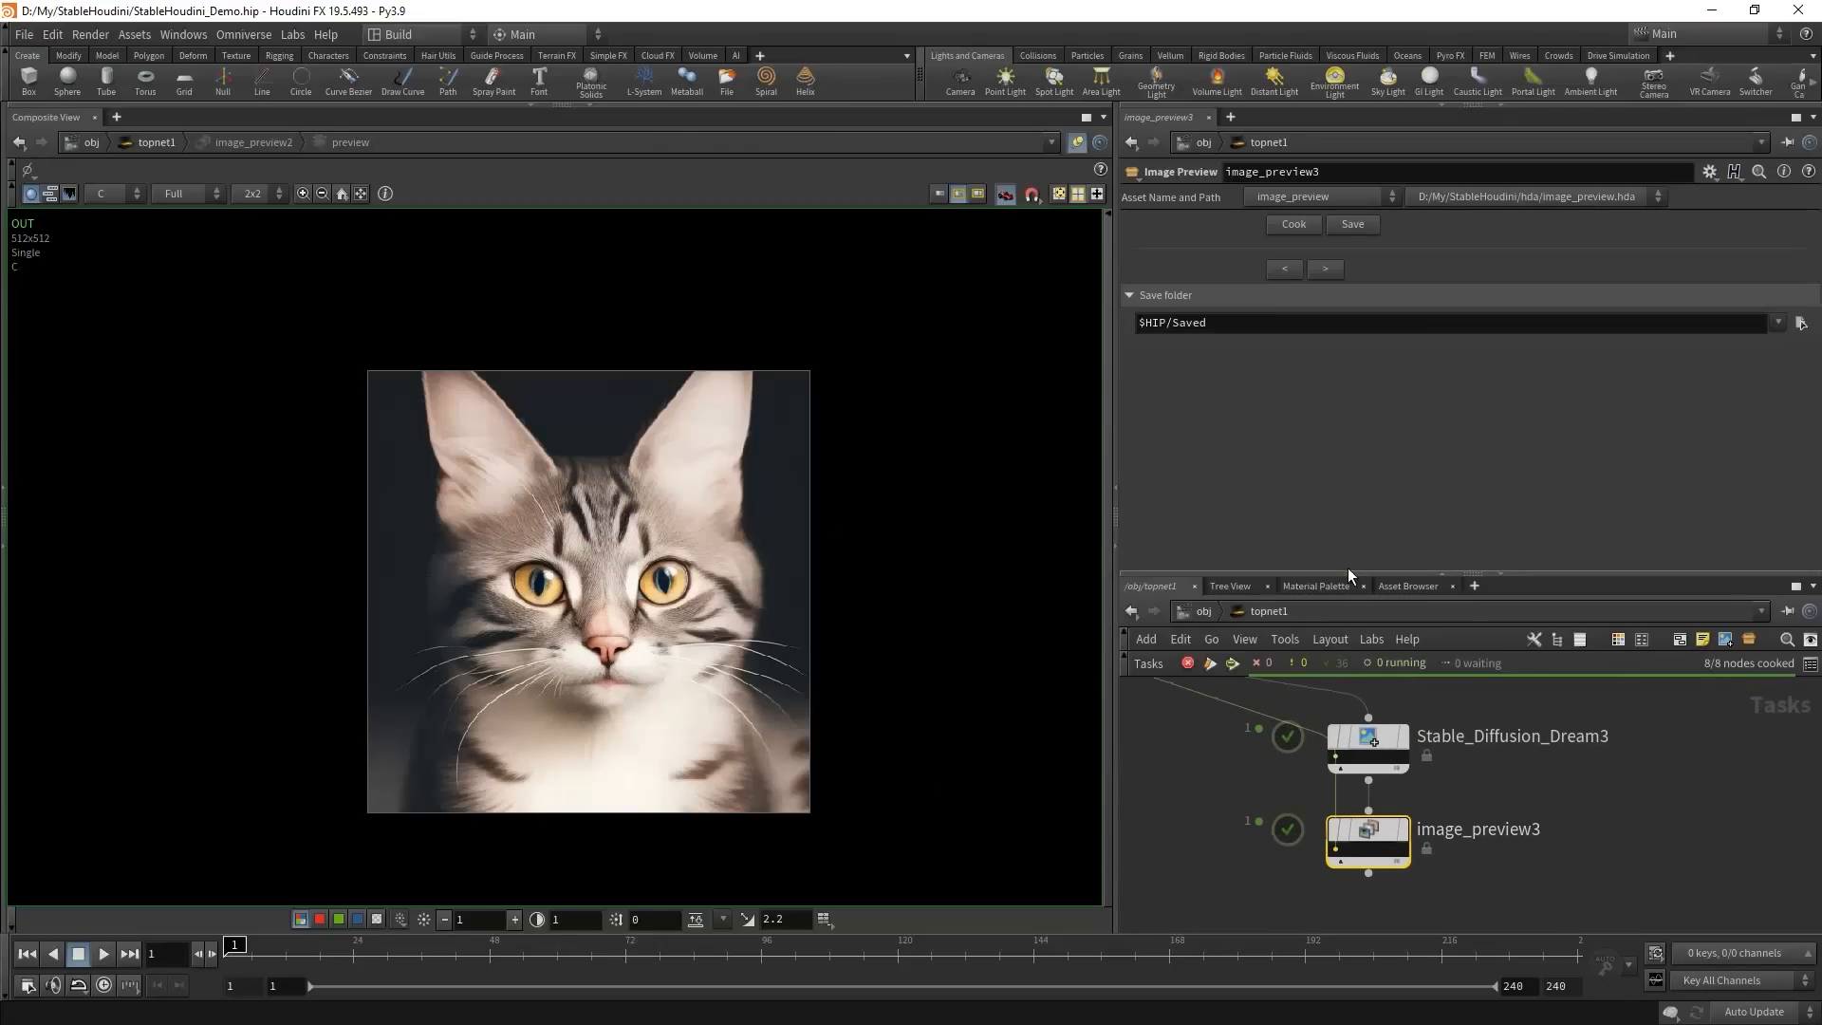
left_click_drag(1347, 570, 1347, 316)
left_click_drag(1365, 706, 1365, 837)
scroll(1418, 607, "up", 3)
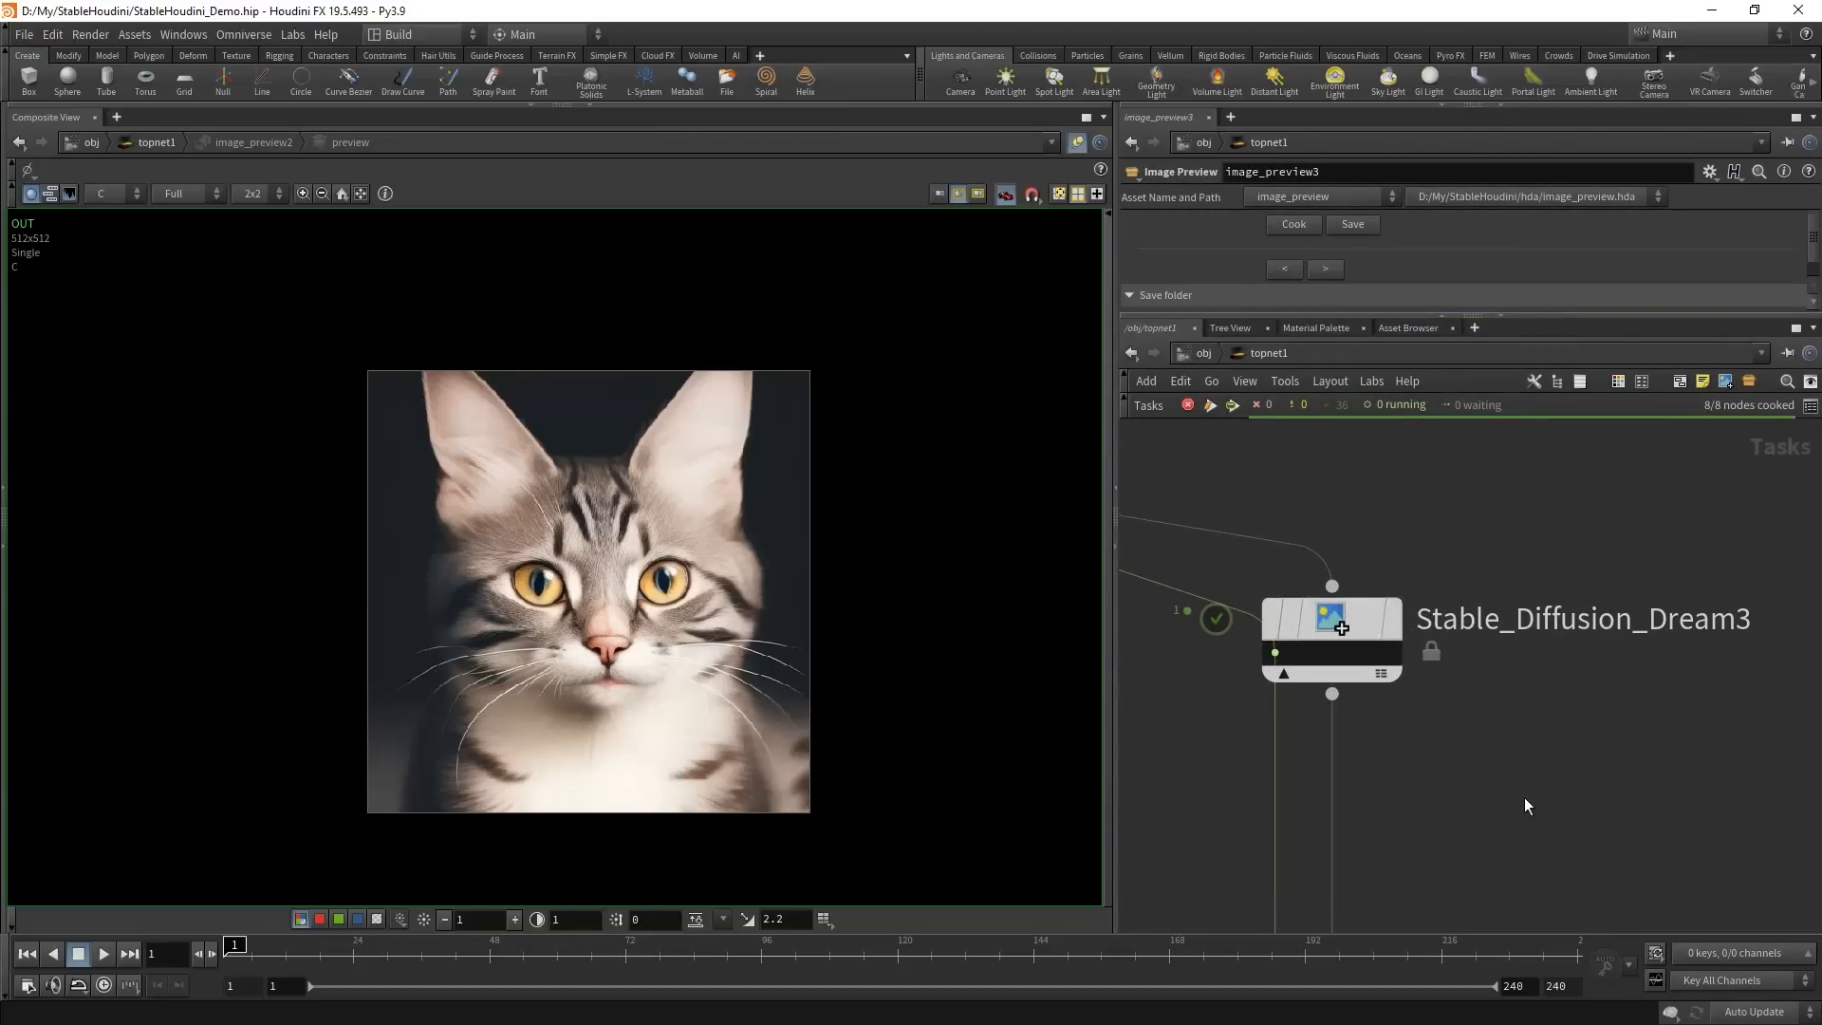
scroll(1525, 801, "down", 3)
key("Tab")
type("dre")
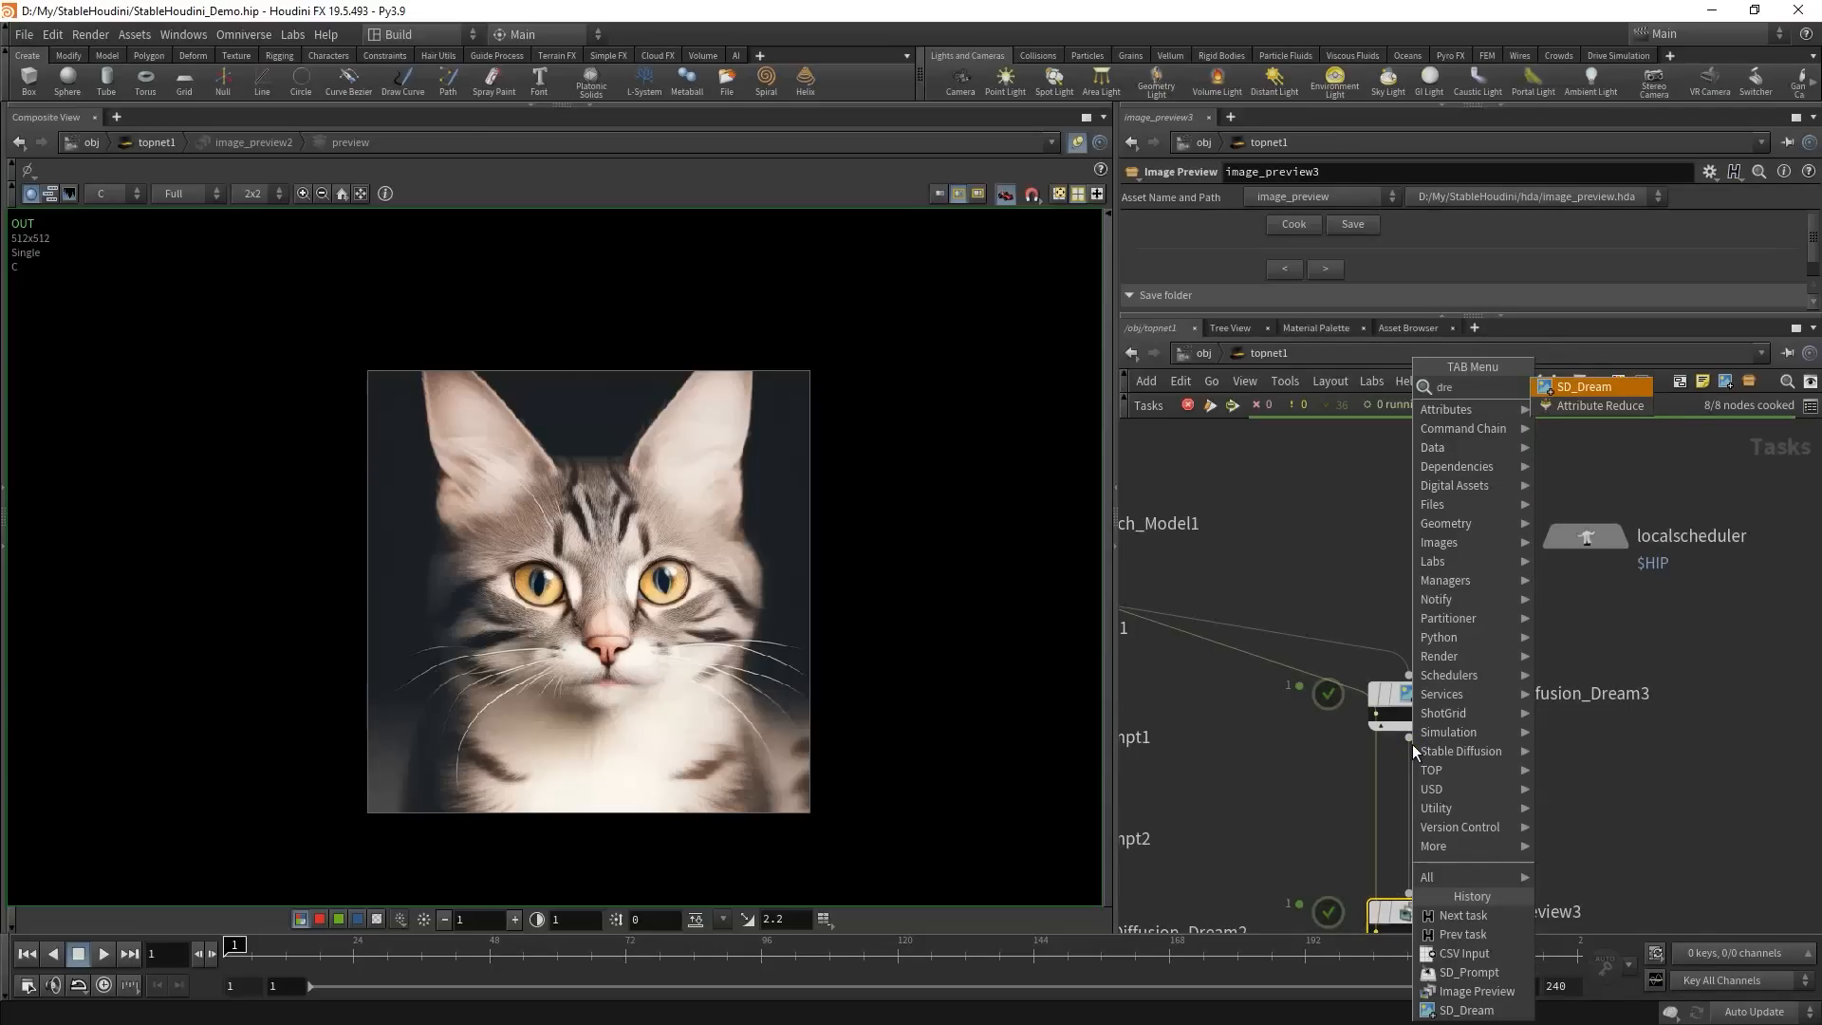
left_click(1598, 390)
left_click(1400, 814)
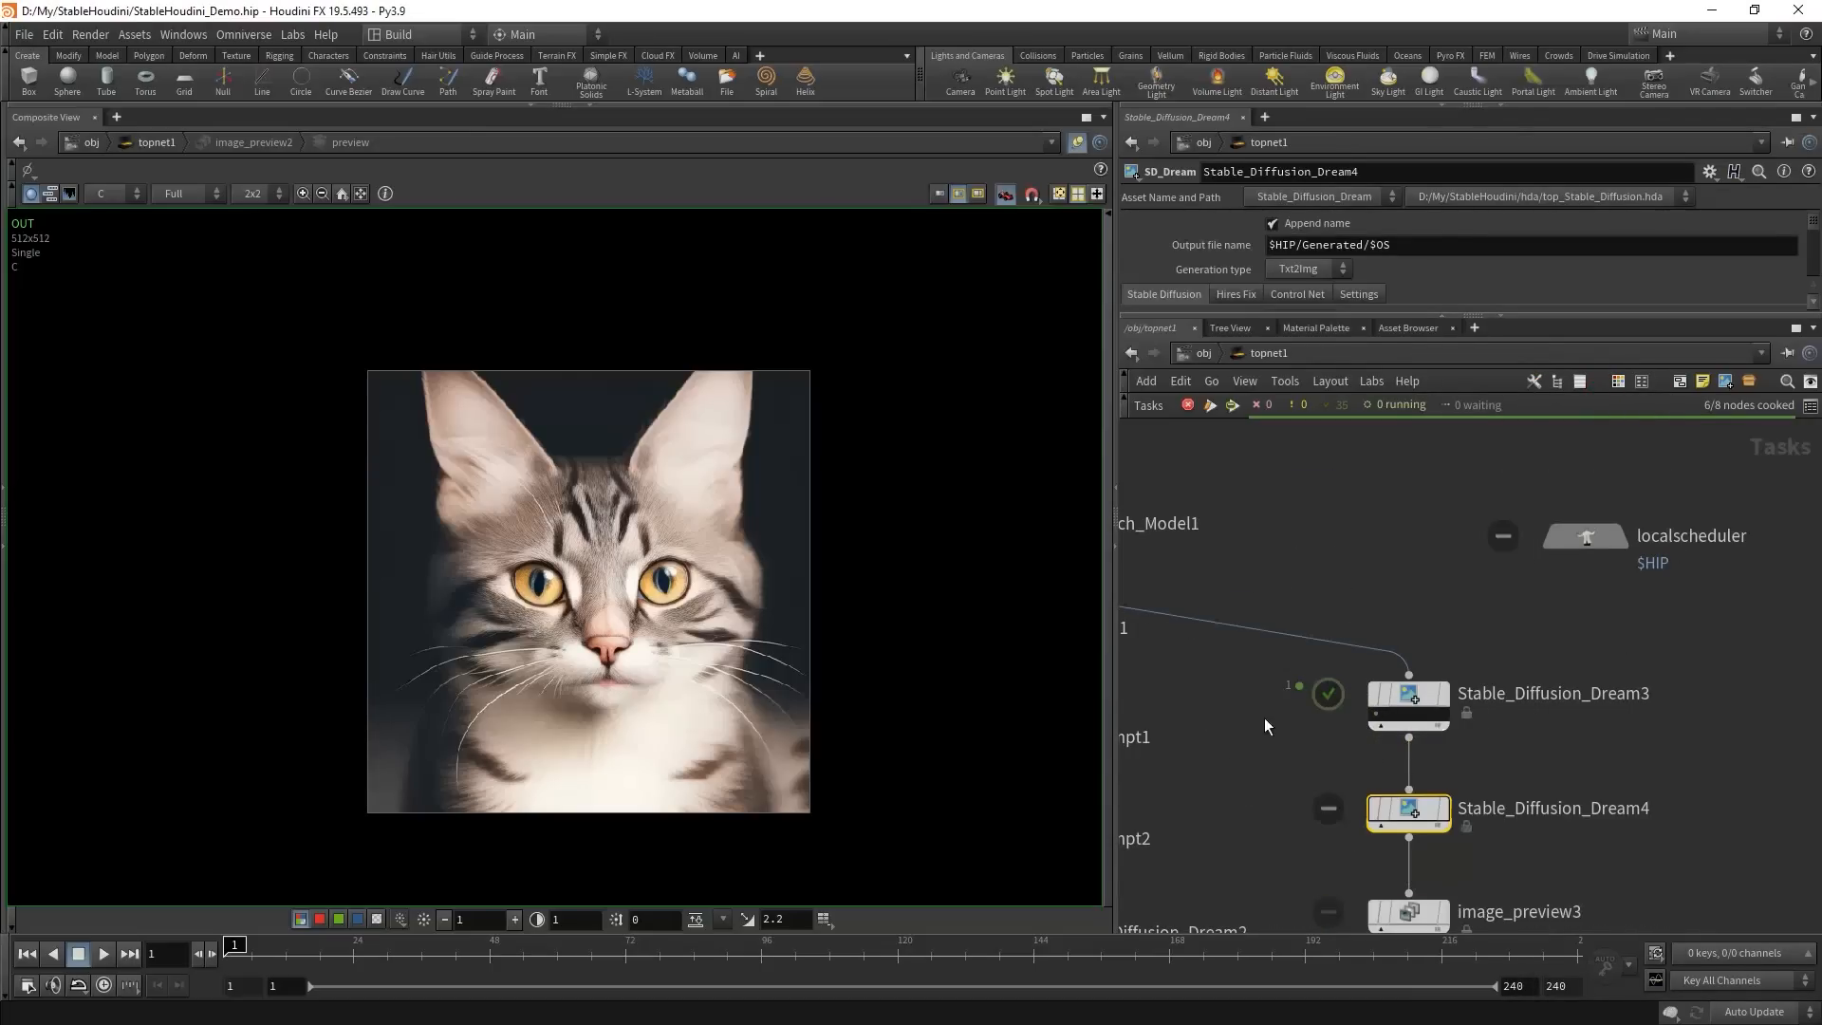
- Switch Stable_Diffusion_Dream4's generation type to Img2Img, keeping its denoising strength at 1
left_click_drag(1275, 723, 1696, 602)
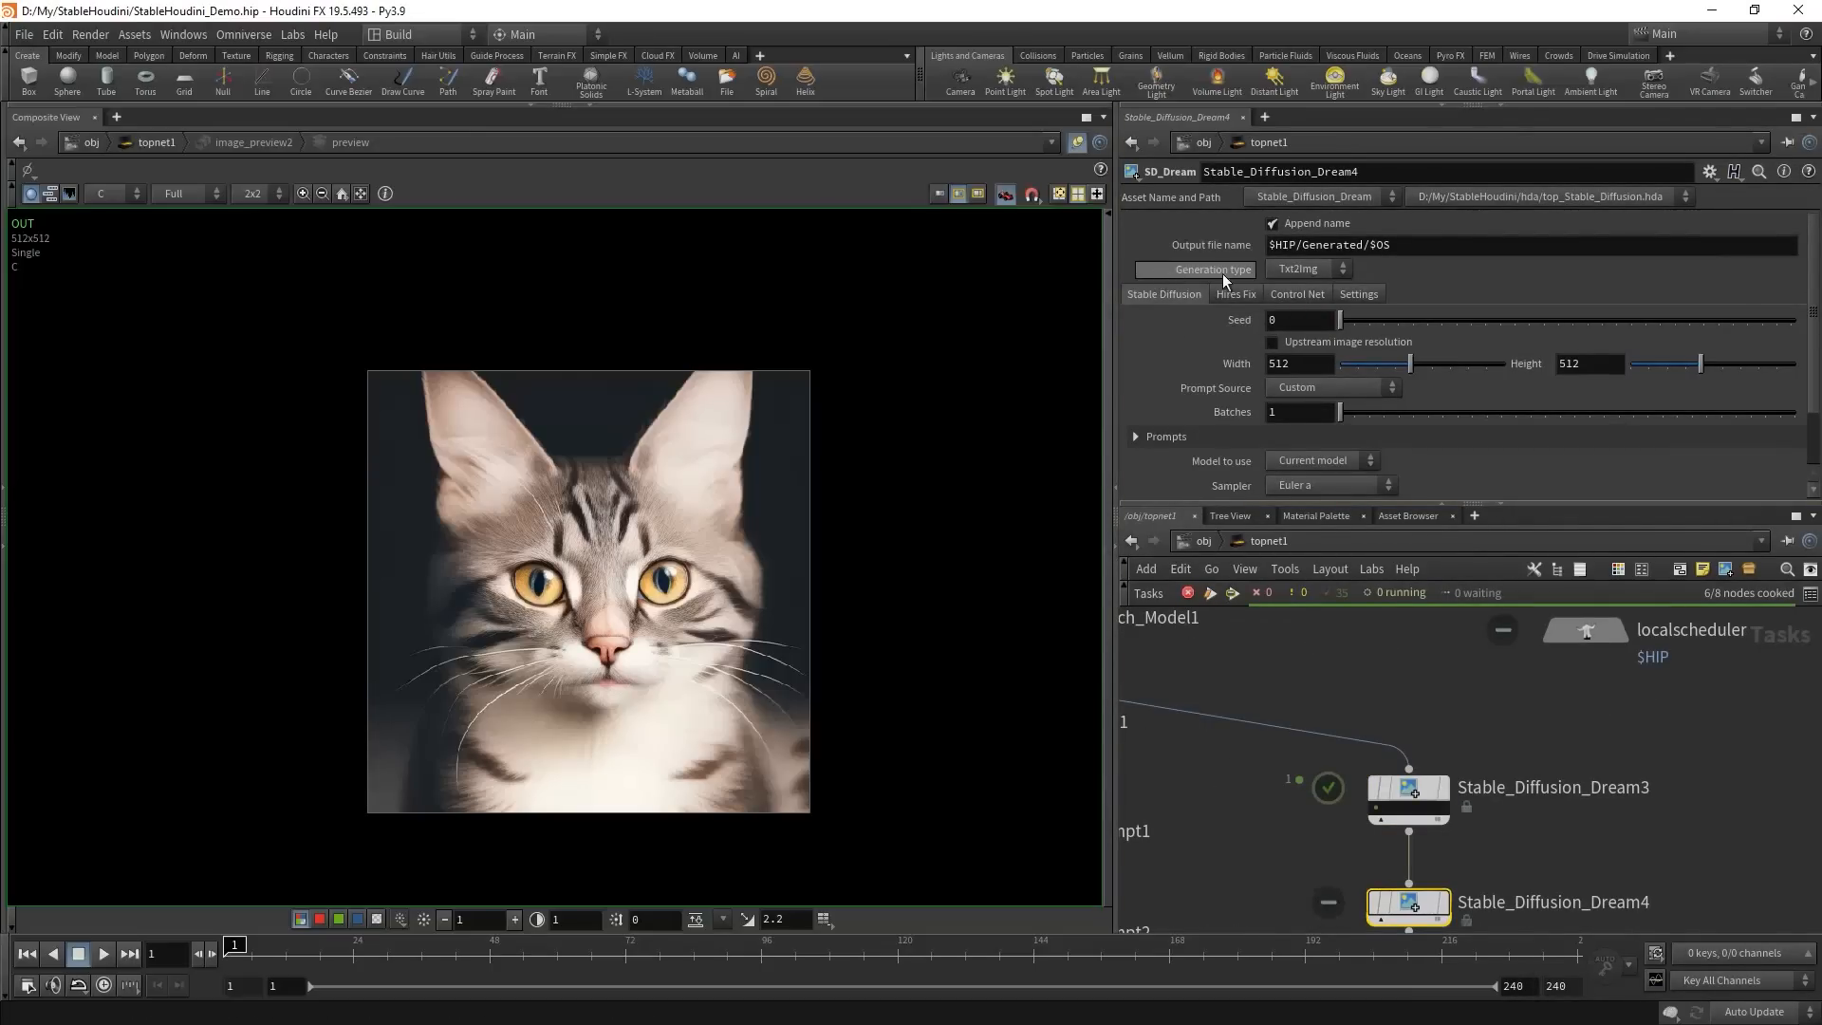
left_click(1315, 271)
left_click(1295, 307)
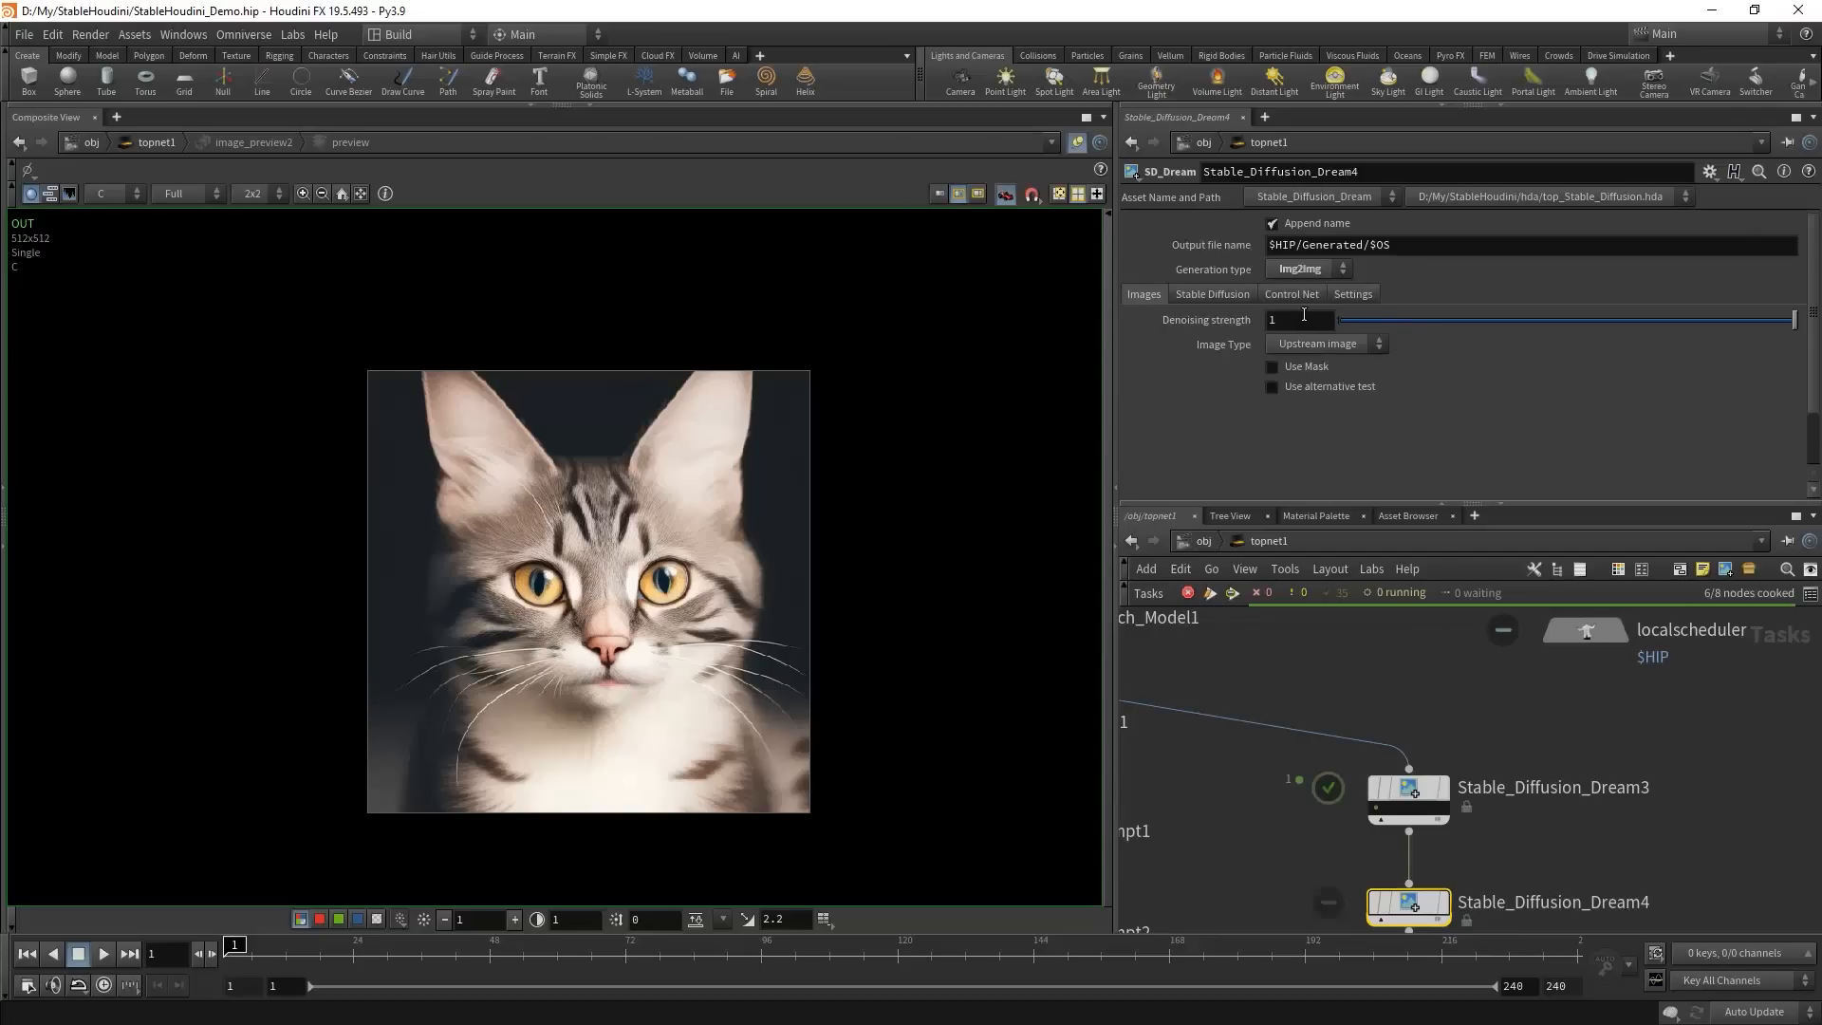
mouse_move(1787, 331)
left_mouse_down()
mouse_move(1343, 331)
mouse_move(1808, 332)
left_mouse_up()
left_click(1319, 345)
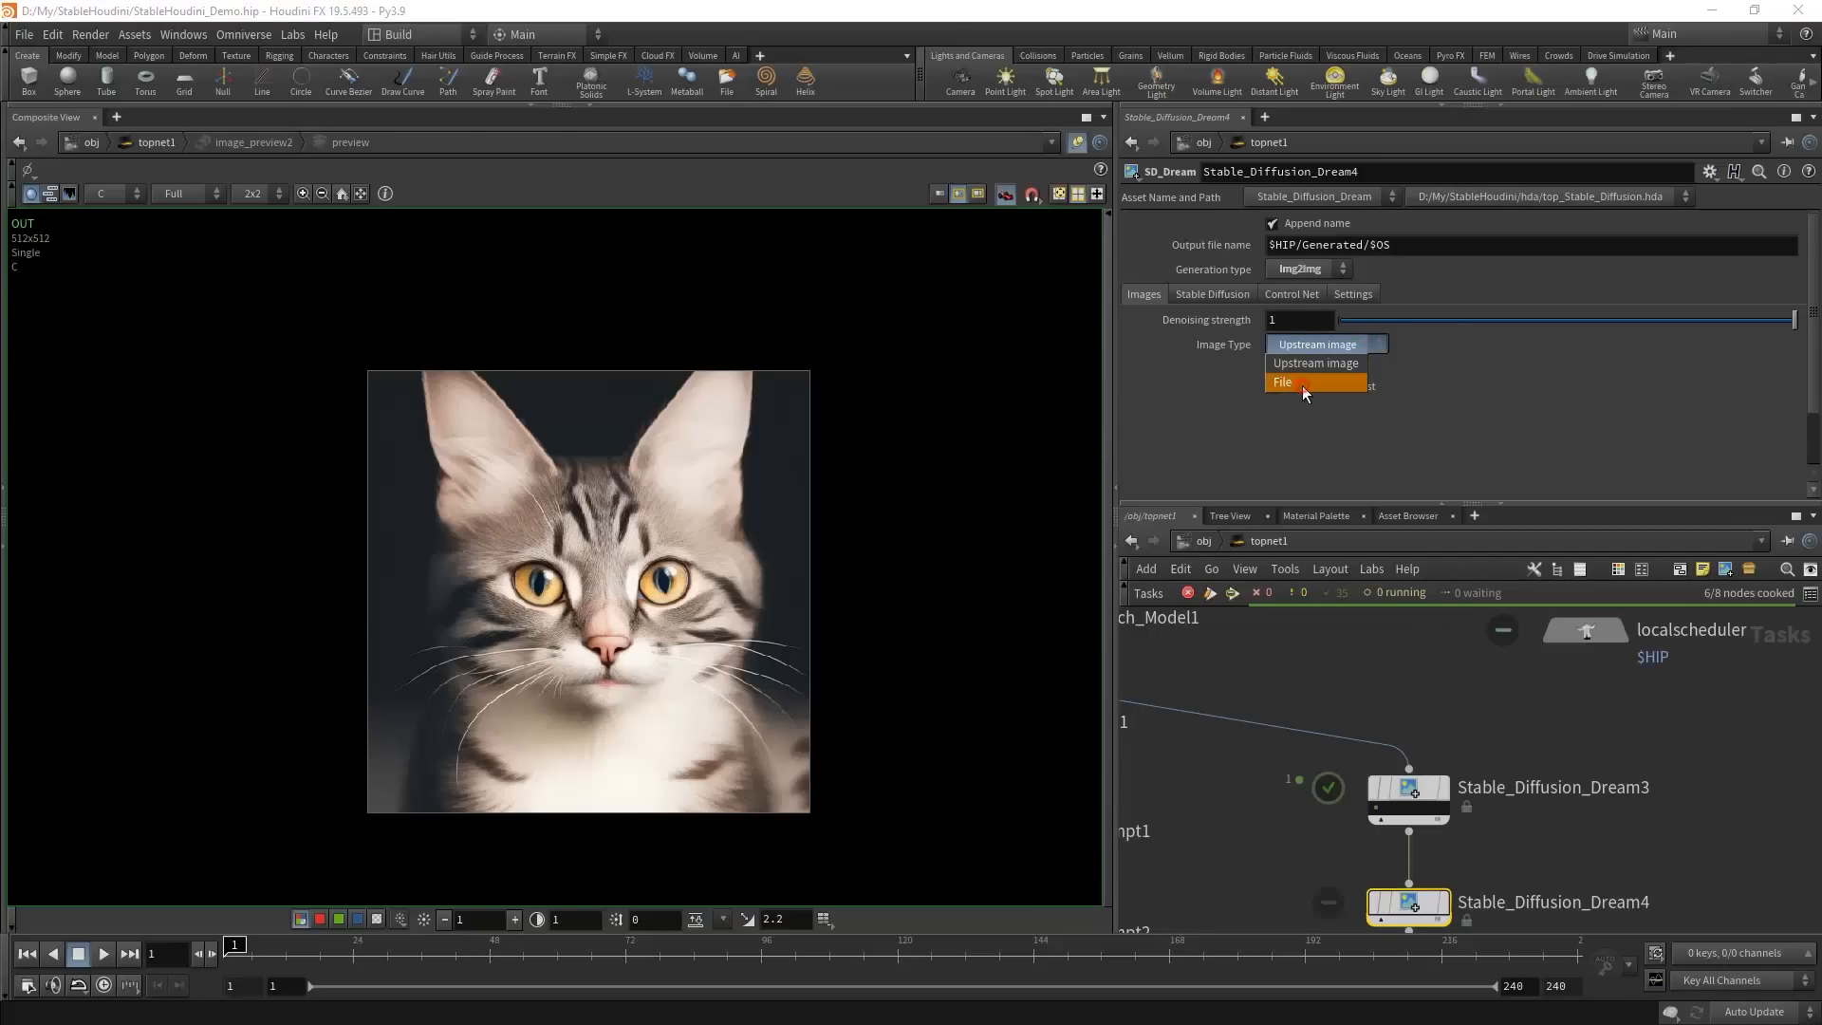
left_click(1305, 384)
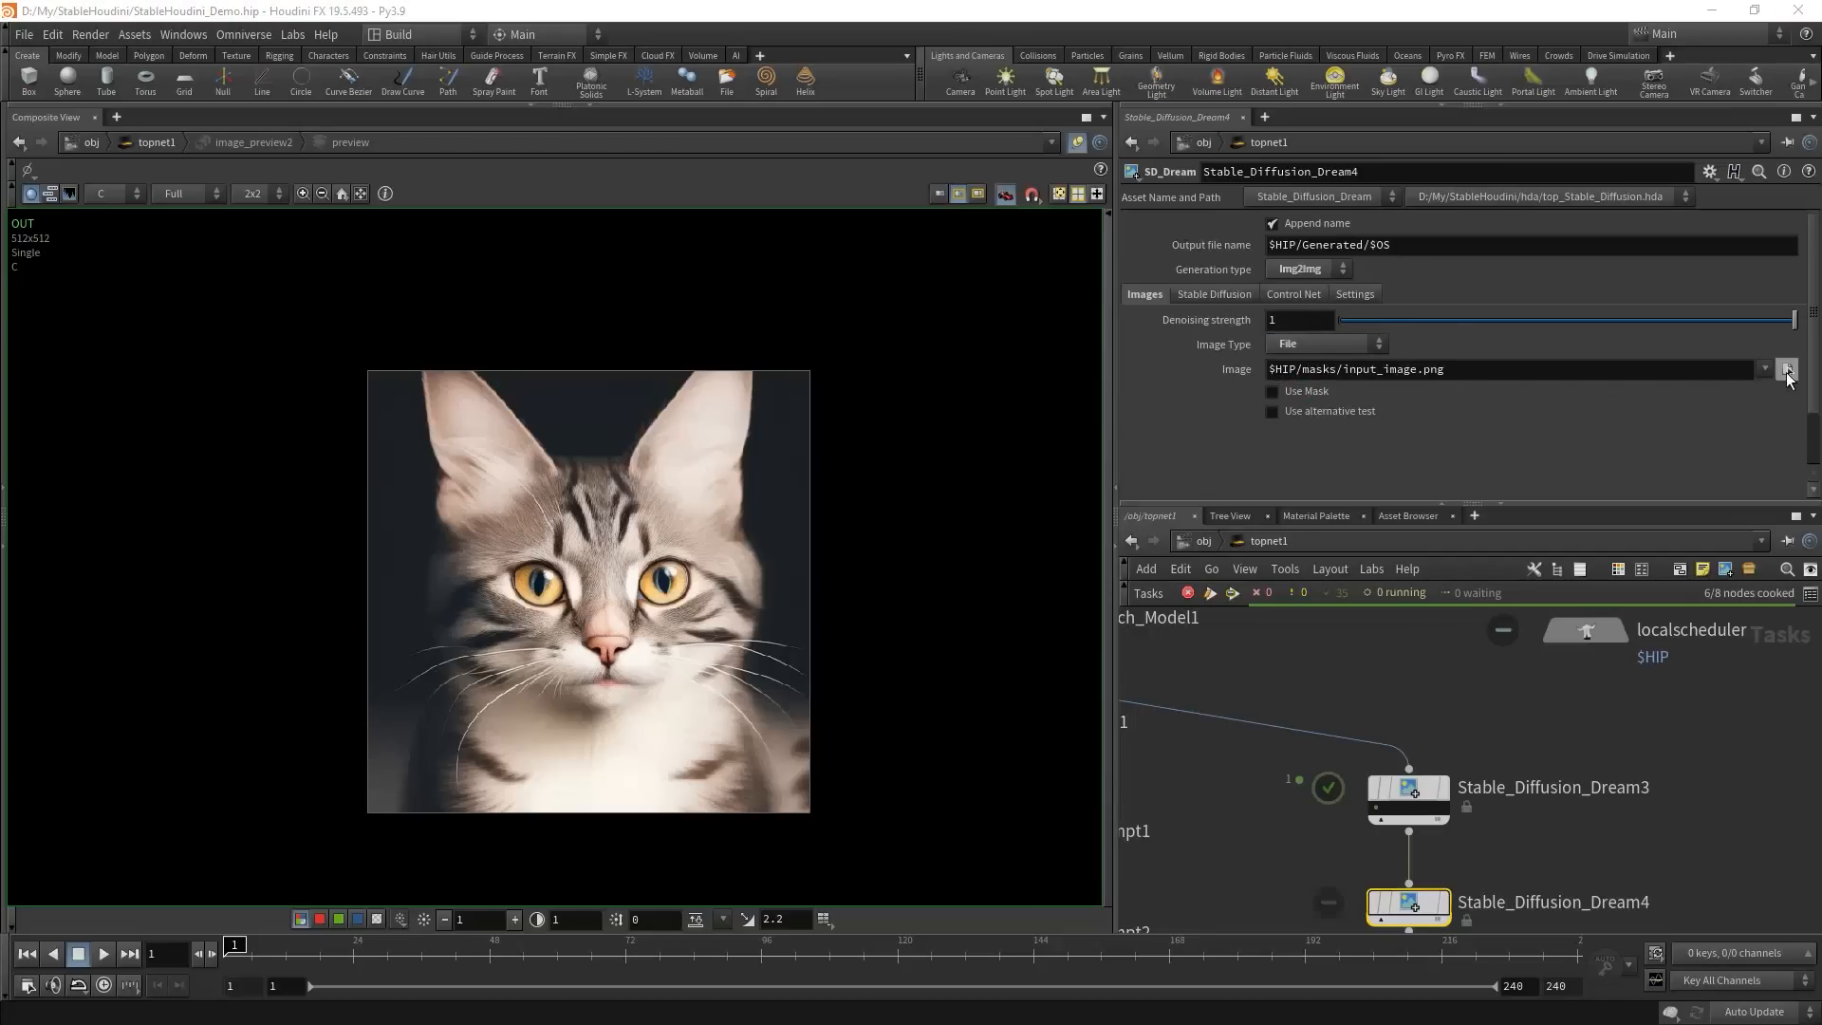
left_click(1412, 372)
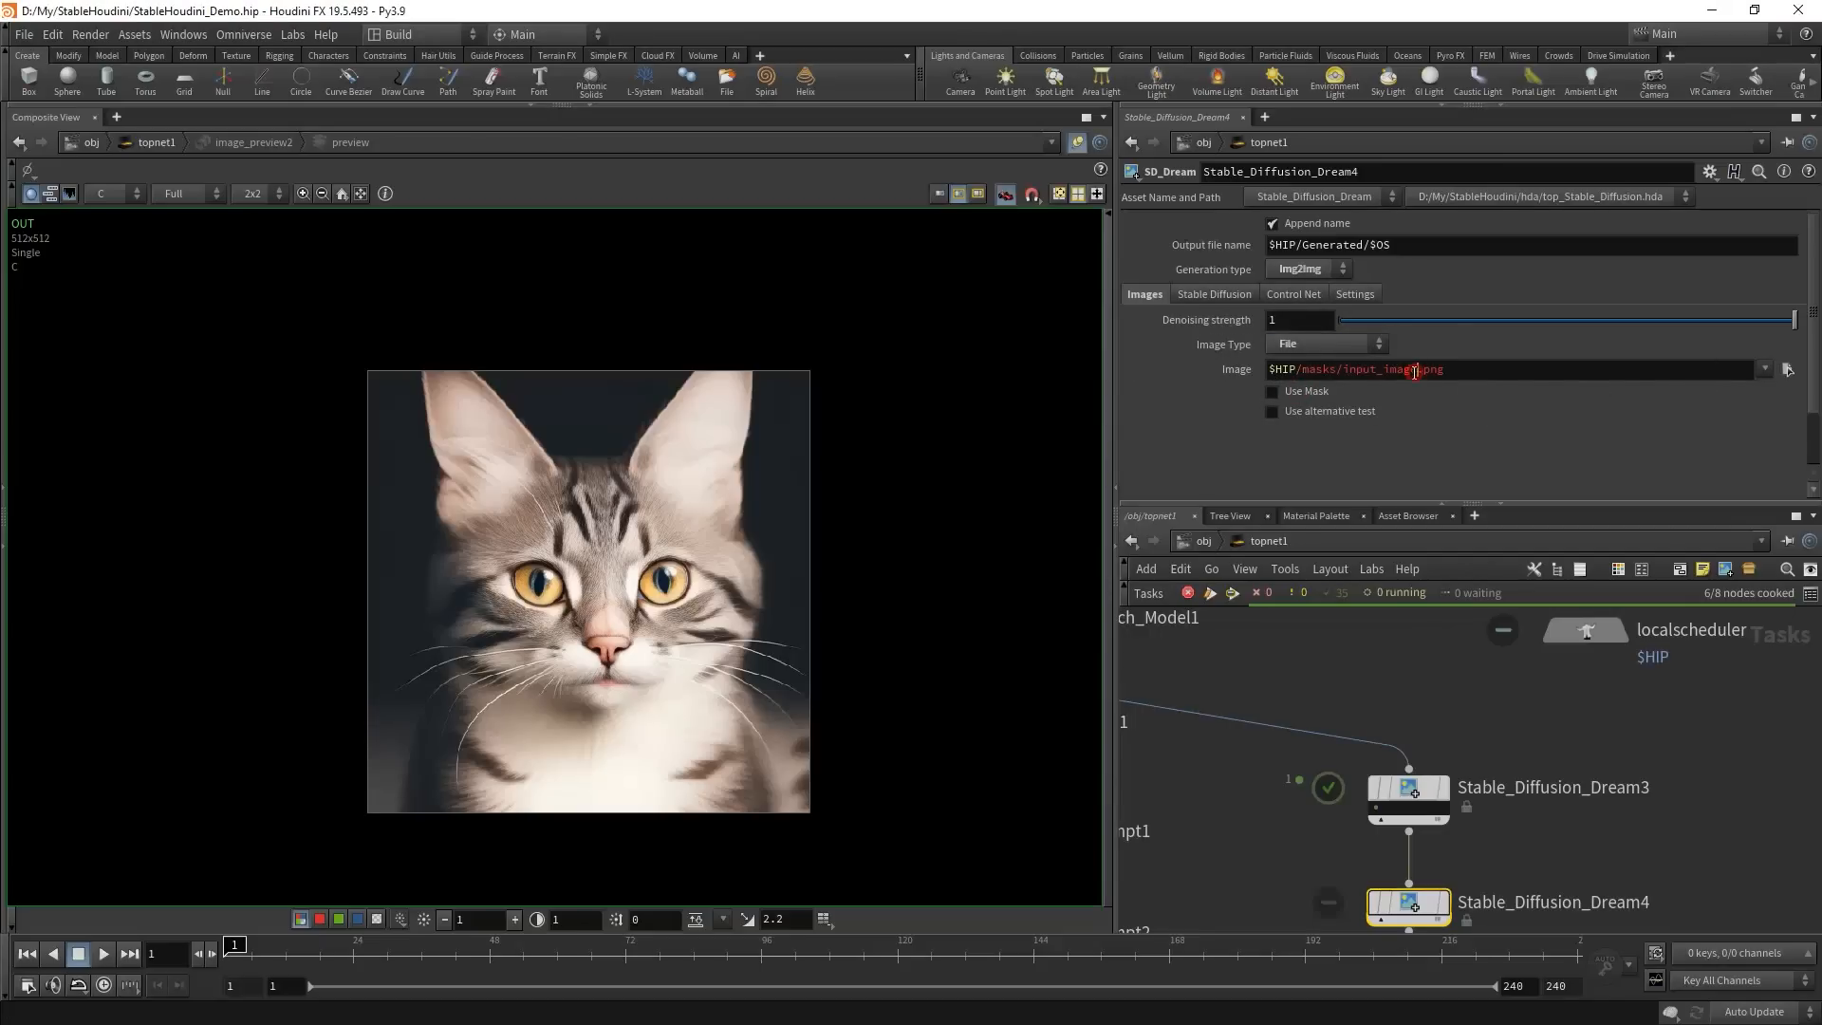
type("_``")
type("@pdg")
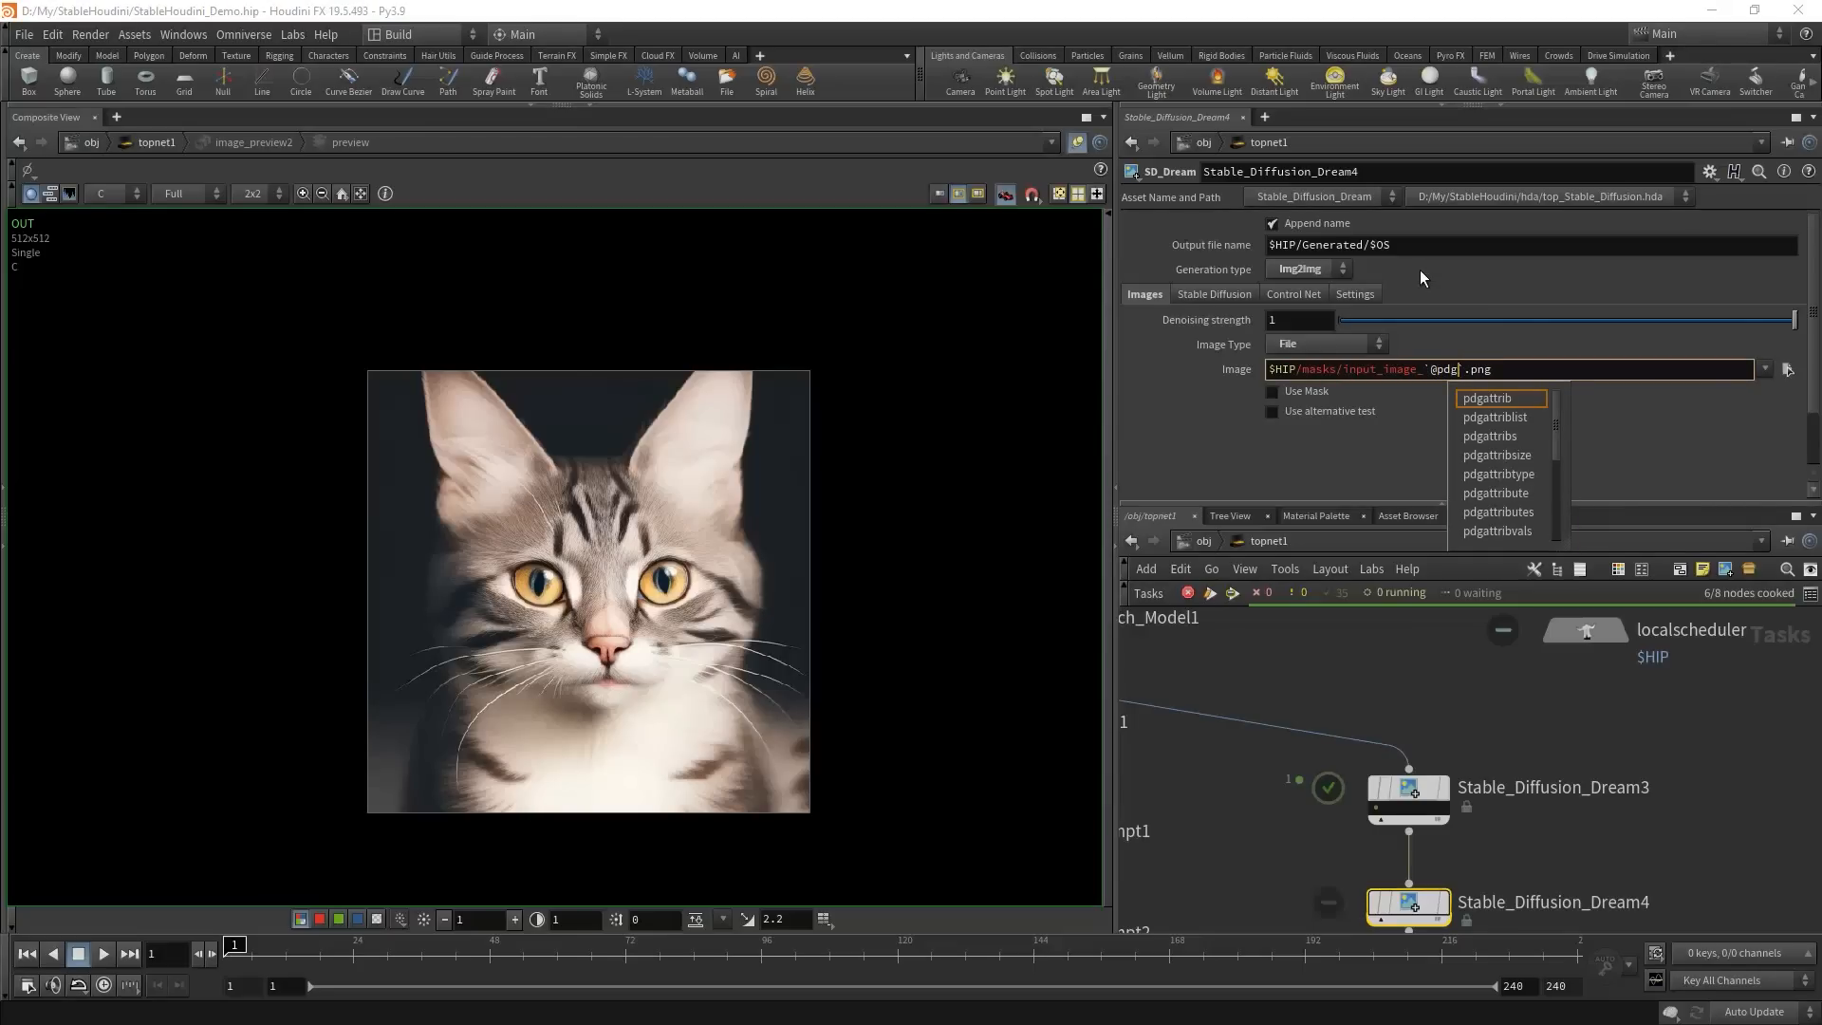
type("_index")
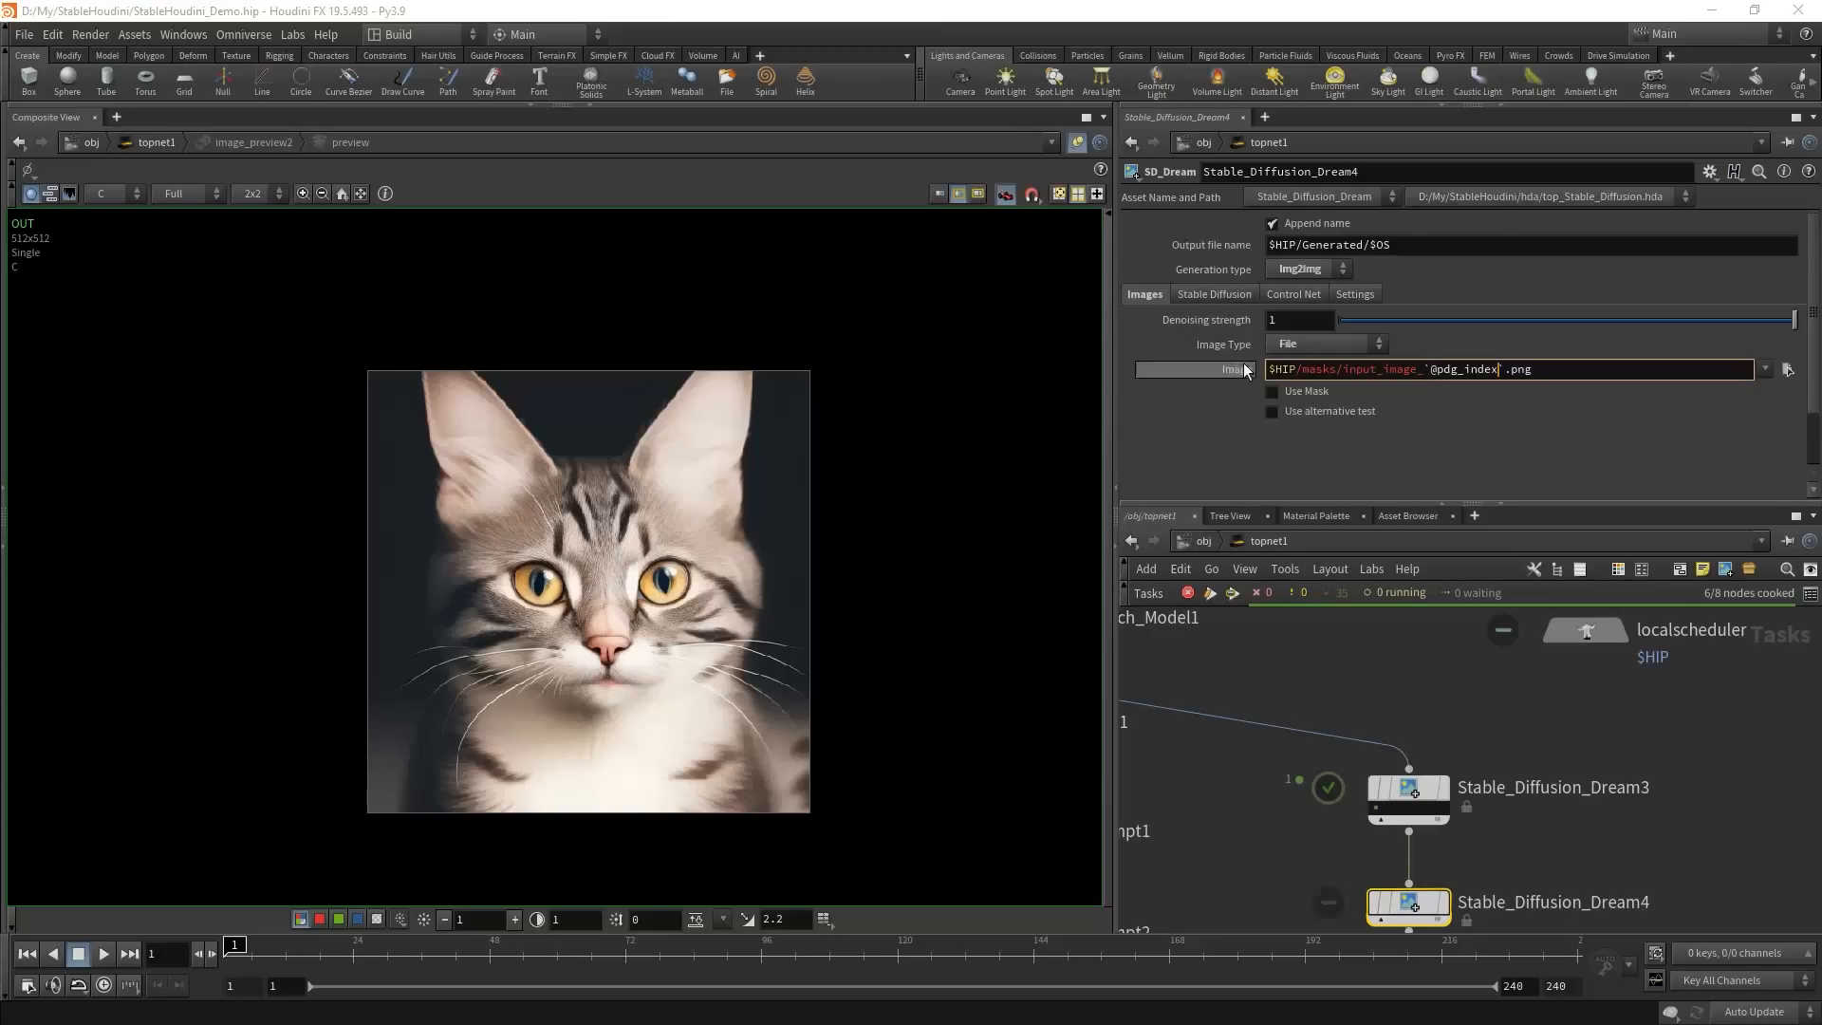
left_click(1299, 342)
left_click(1281, 362)
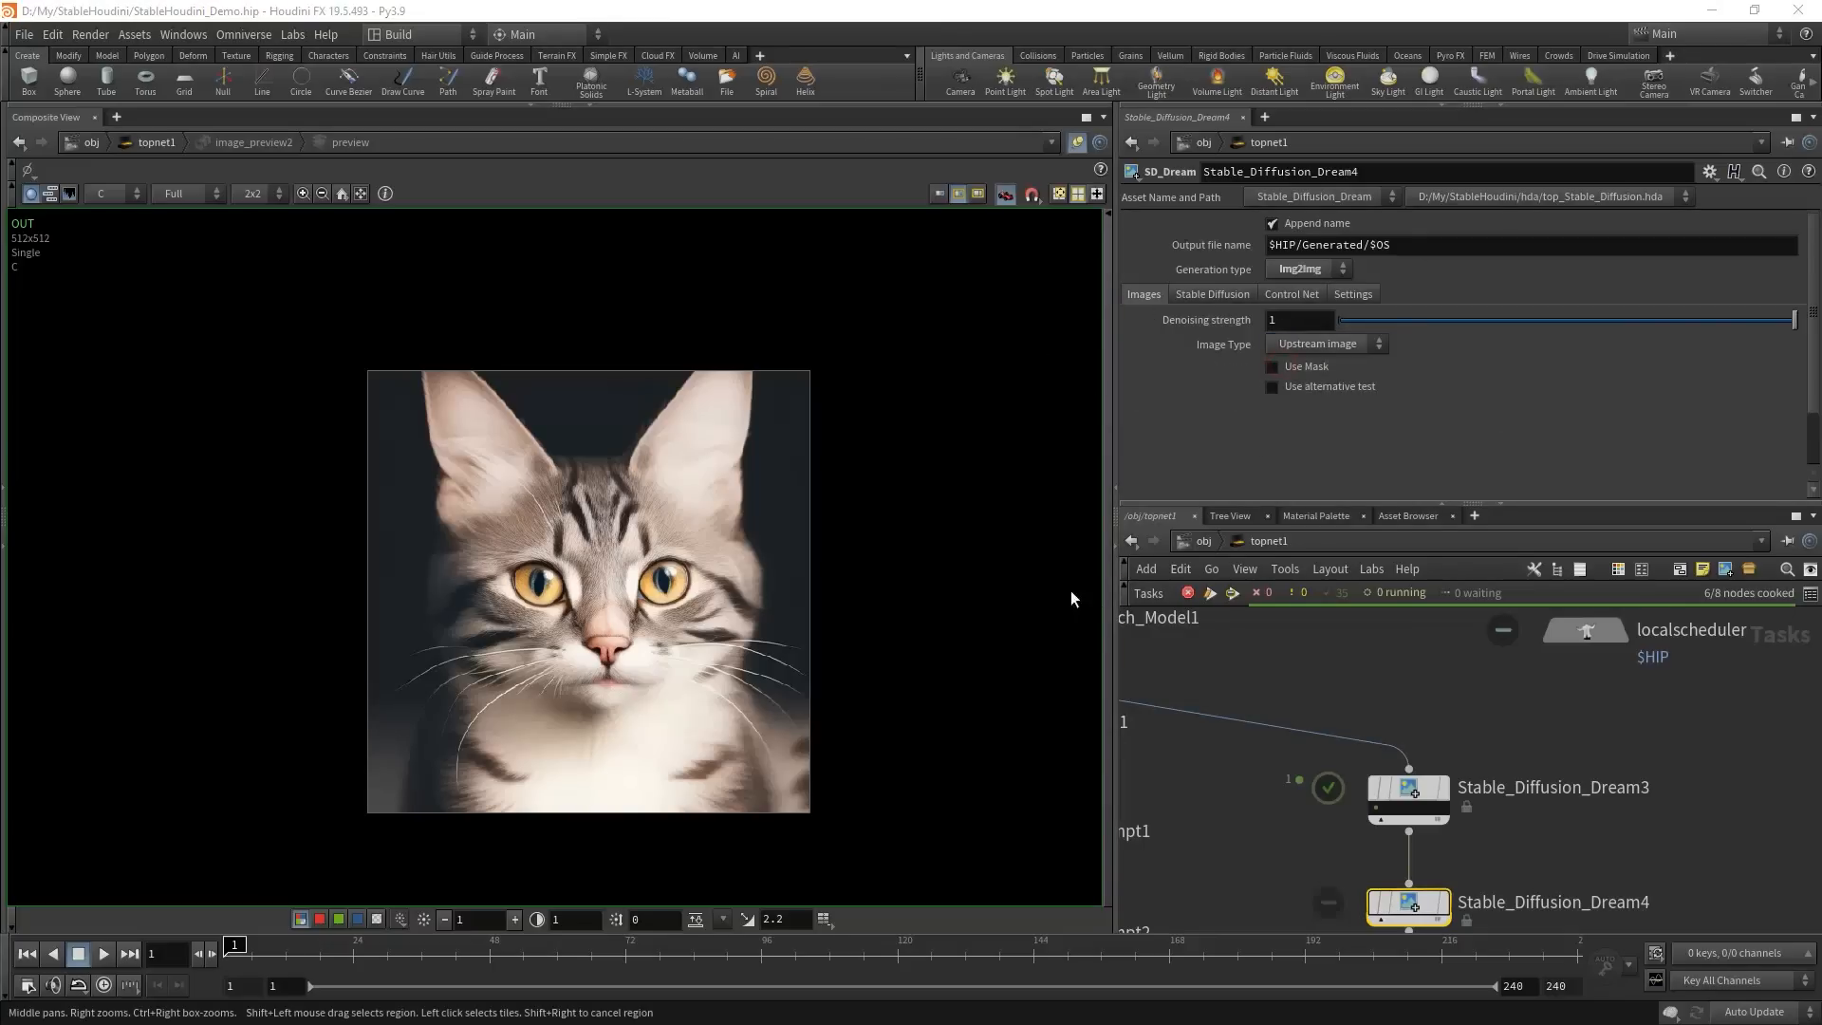
- Examine how Stable_Diffusion_Dream3's generated work item feeds into Stable_Diffusion_Dream4
scroll(1260, 829, "down", 1)
scroll(1380, 901, "up", 3)
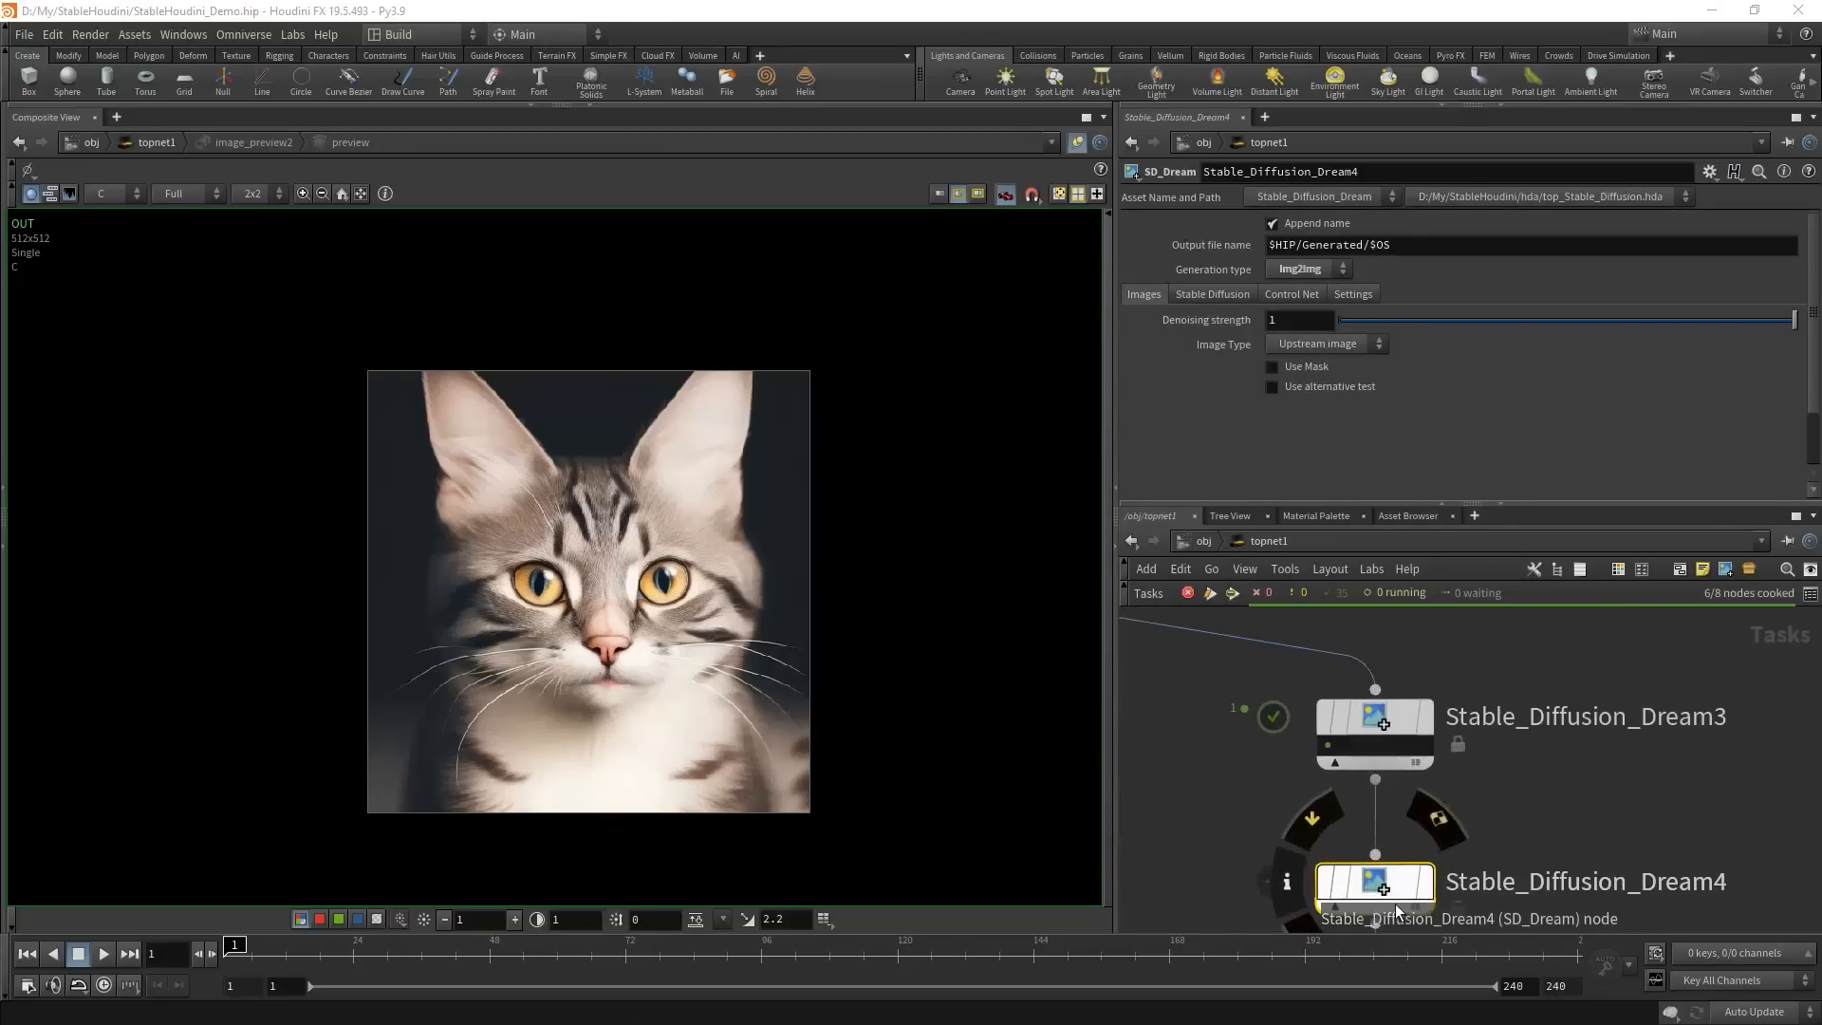
mouse_move(1356, 800)
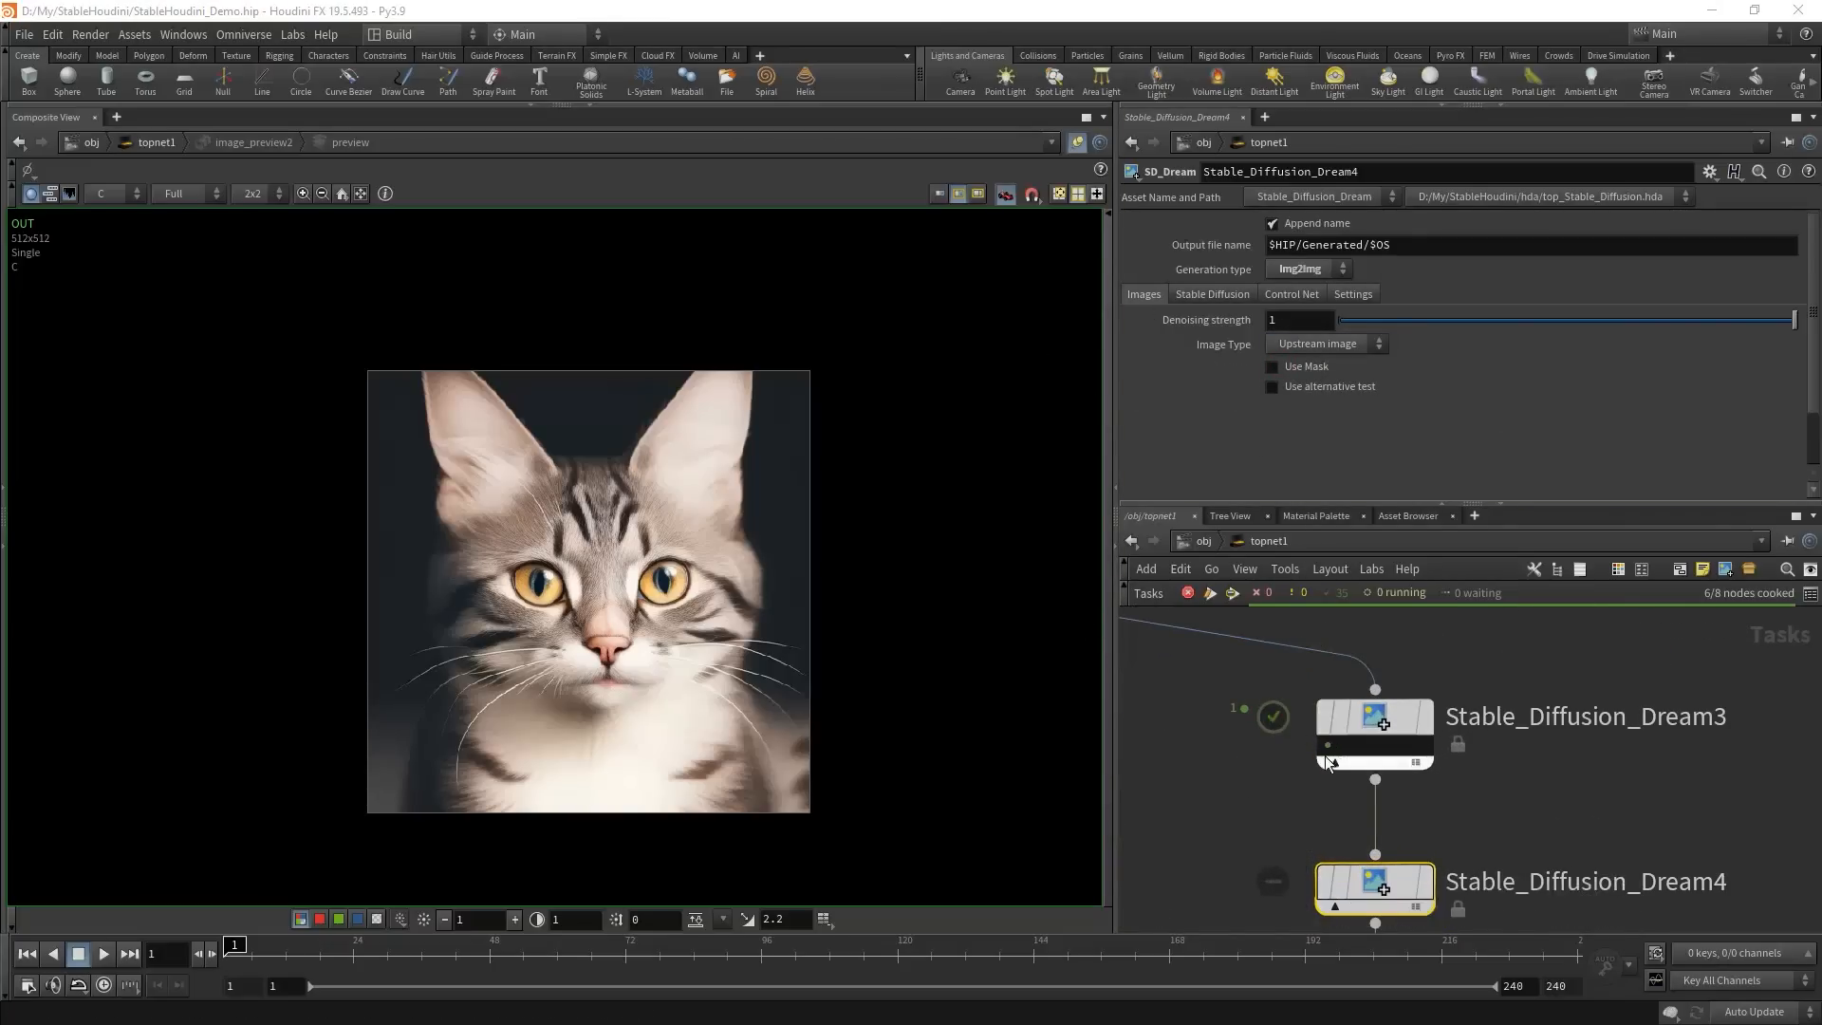
left_click(1327, 745)
scroll(1326, 754, "up", 1)
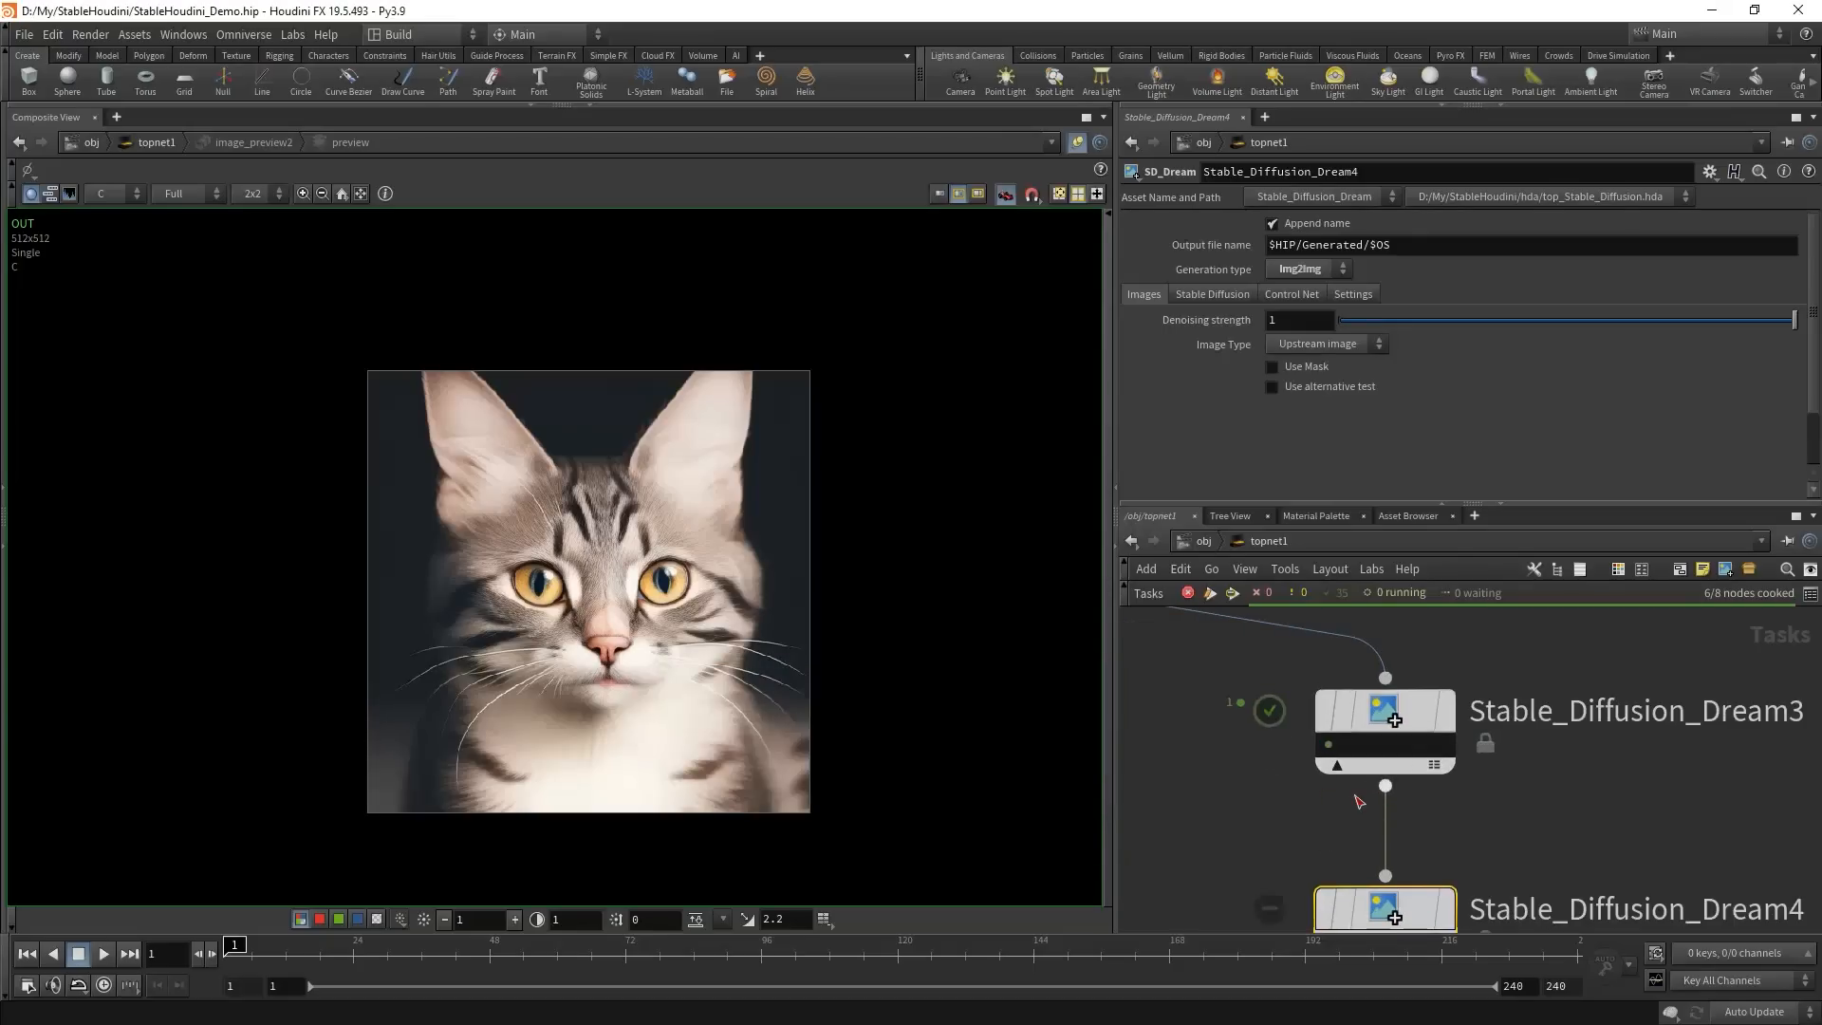
middle_click_drag(1317, 848, 1332, 716)
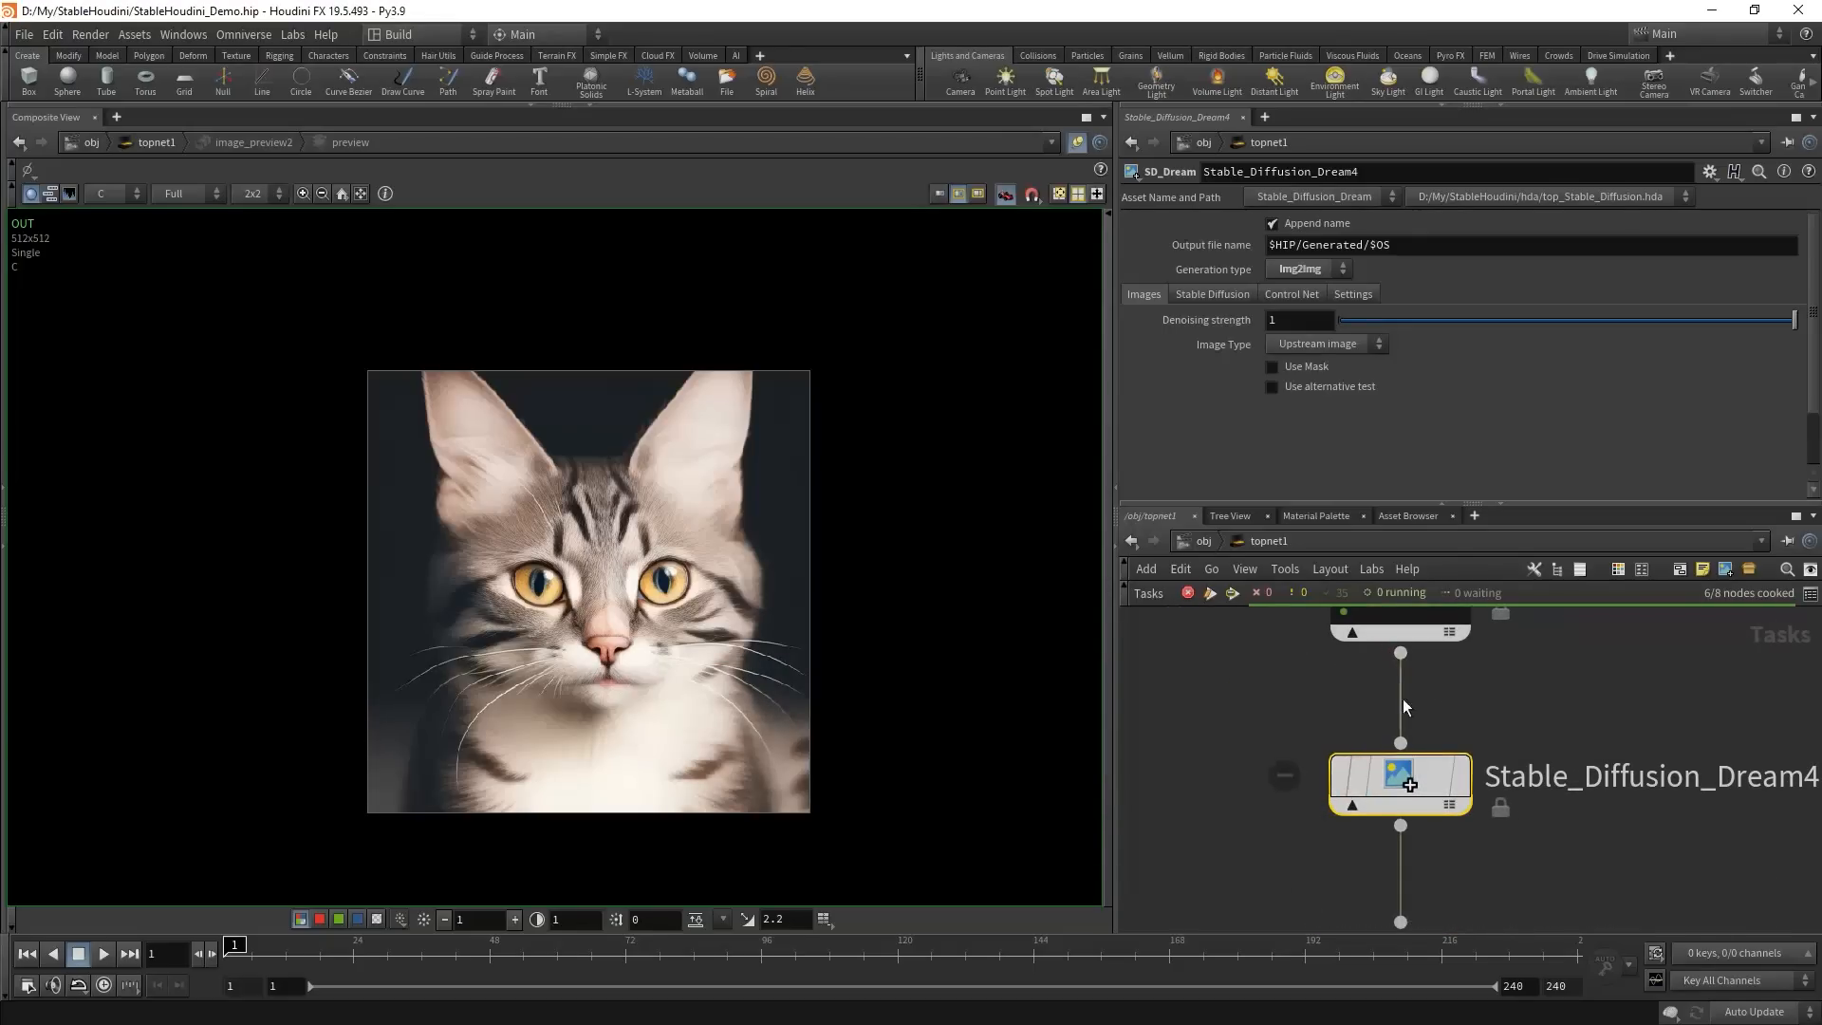
left_click_drag(1185, 741, 1496, 835)
mouse_move(1403, 777)
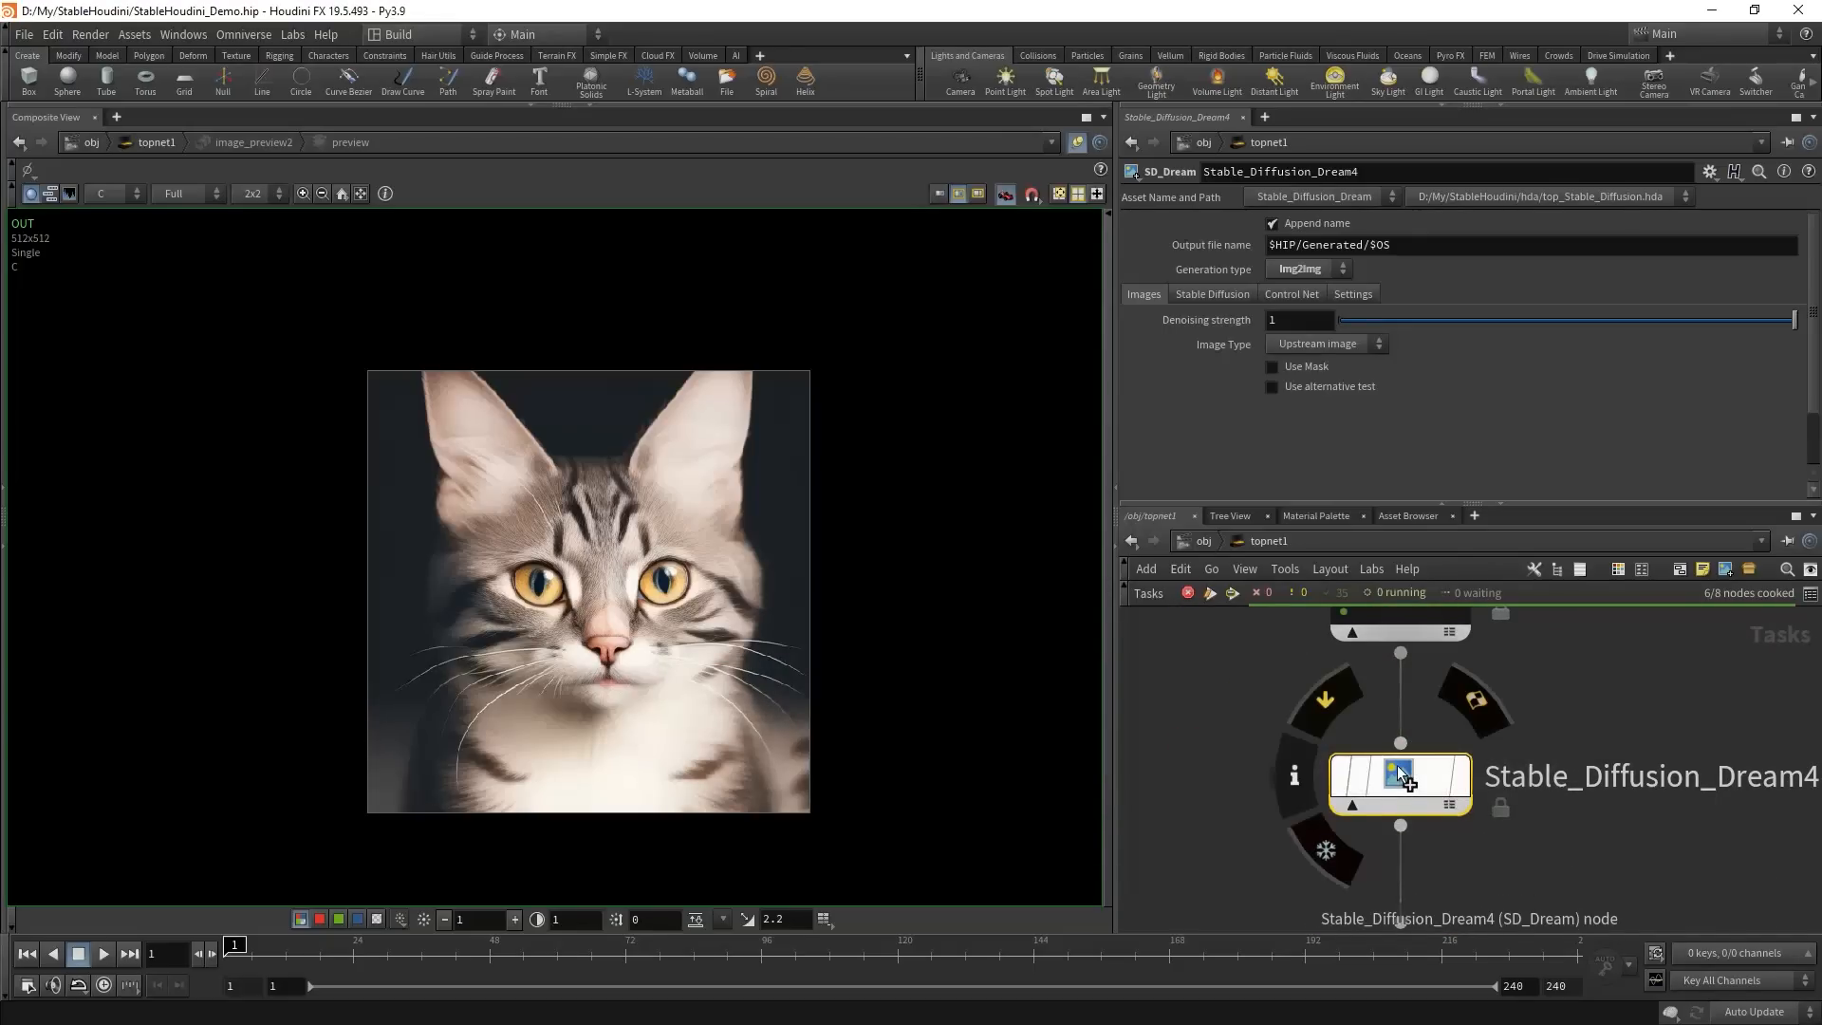
left_click_drag(1229, 726, 1490, 818)
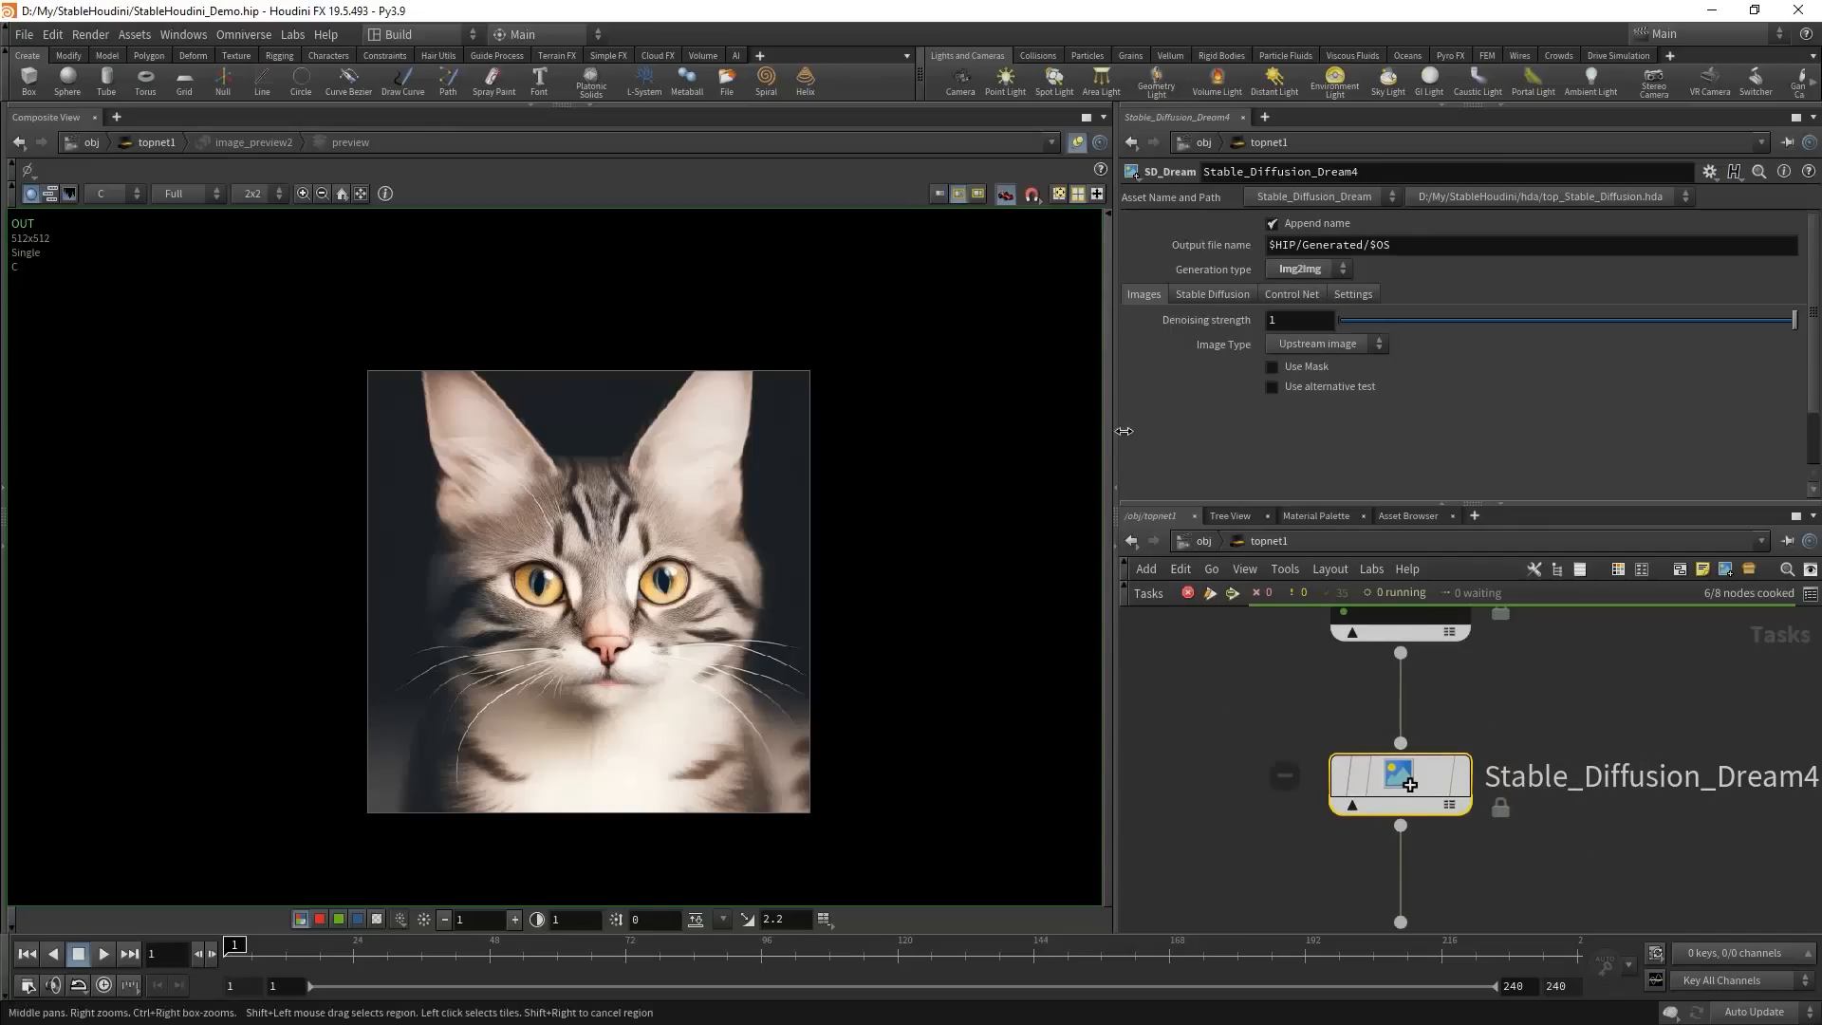
- Set Stable_Diffusion_Dream4's prompt to "Illustration of a cat, anime style" and enable Upstream image resolution
left_click(1224, 296)
scroll(1218, 413, "down", 2)
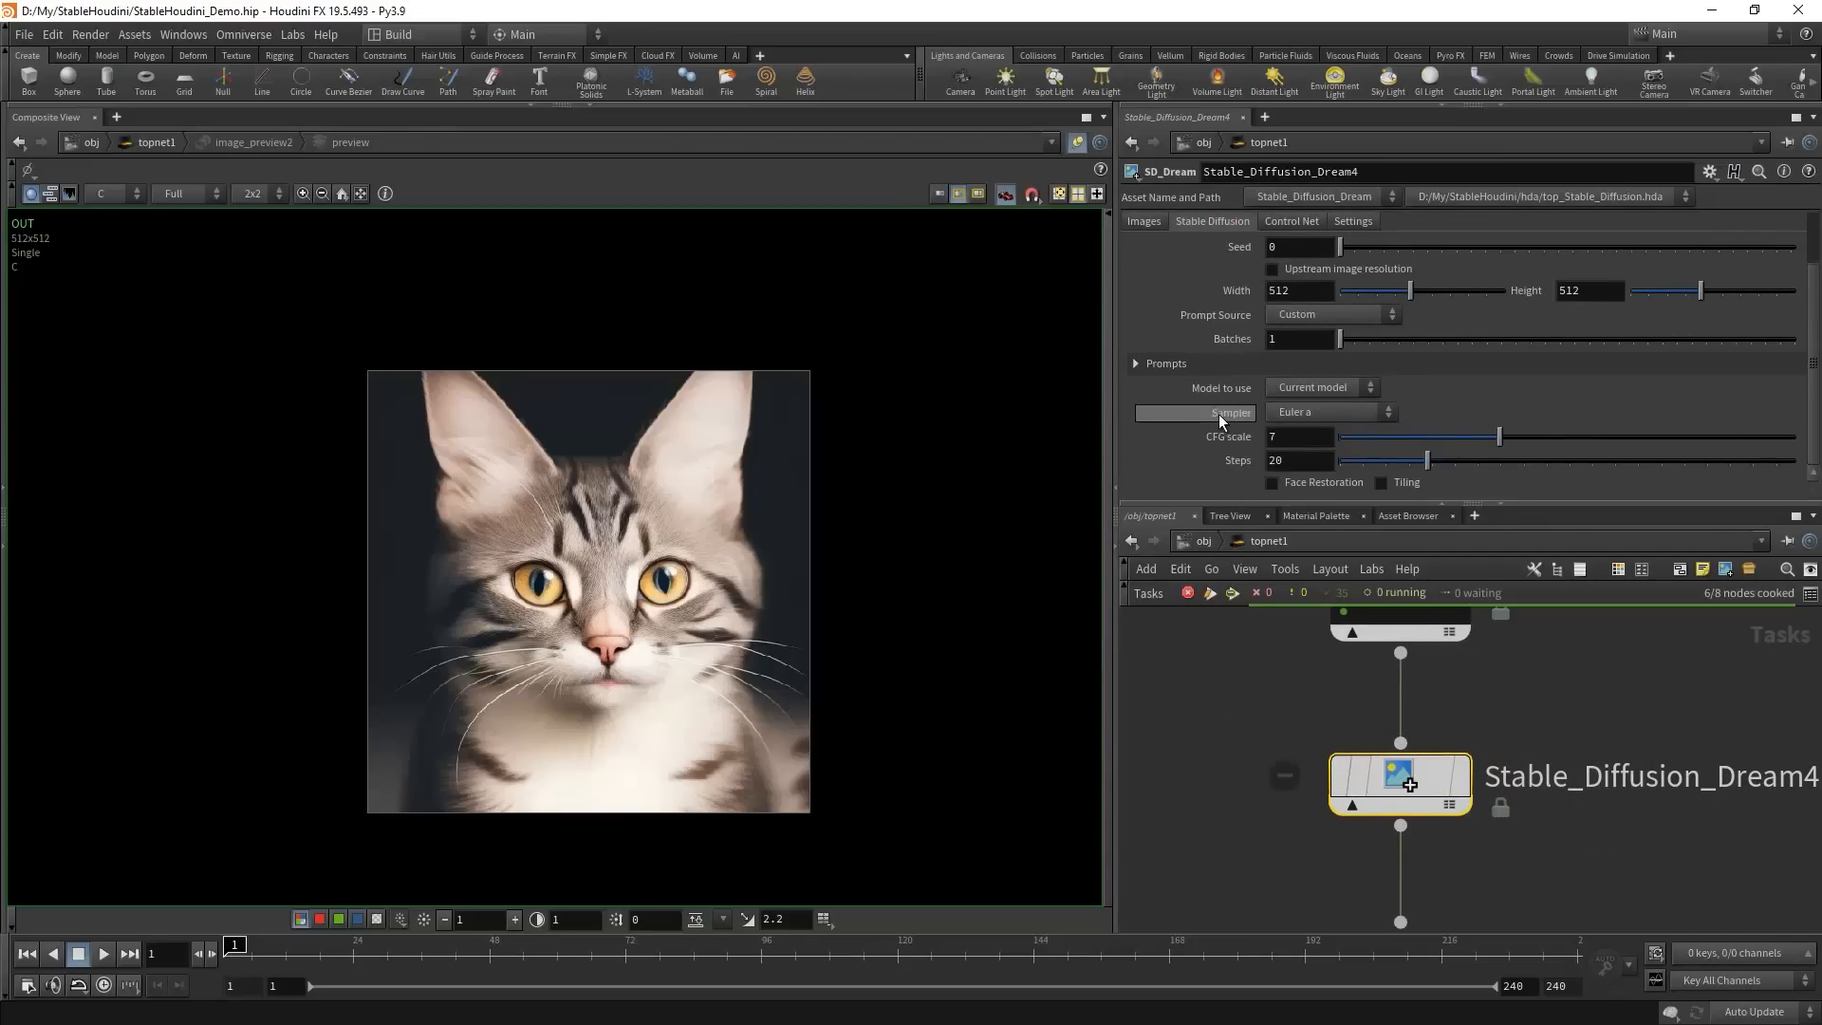
left_click(1137, 362)
left_click(1138, 390)
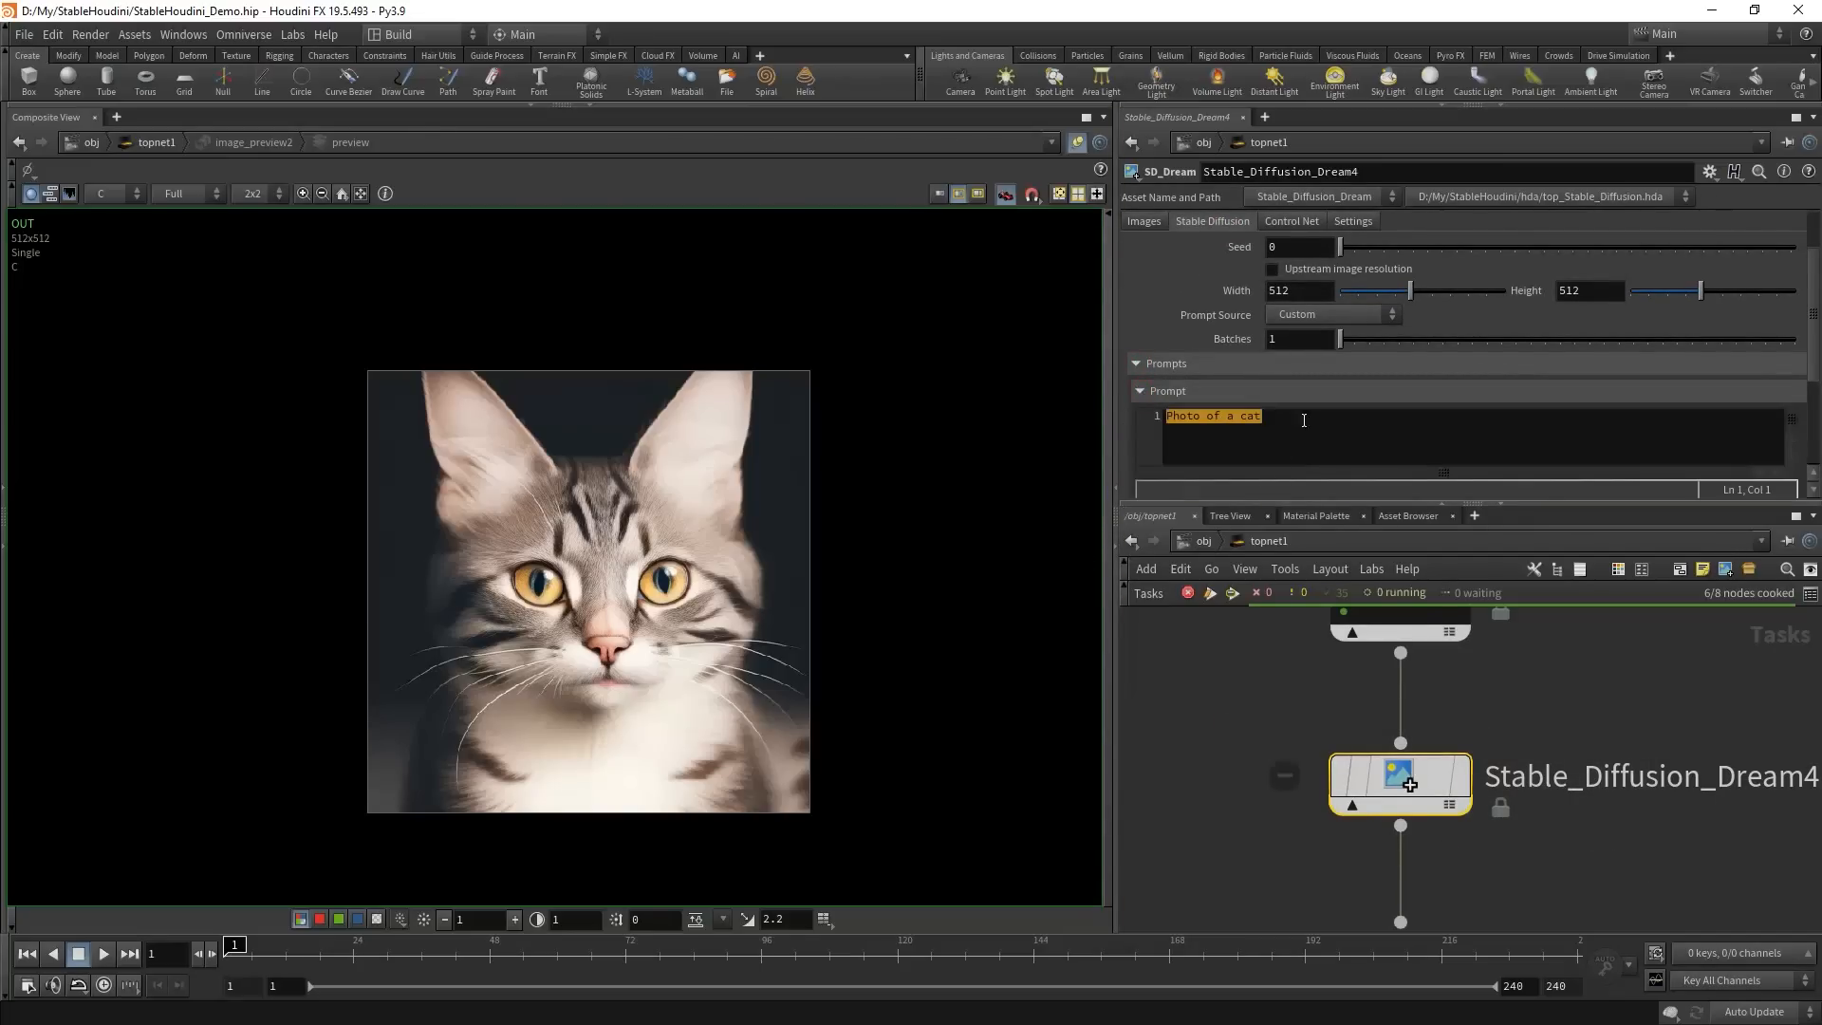
left_click(1205, 414)
double_click(1200, 416)
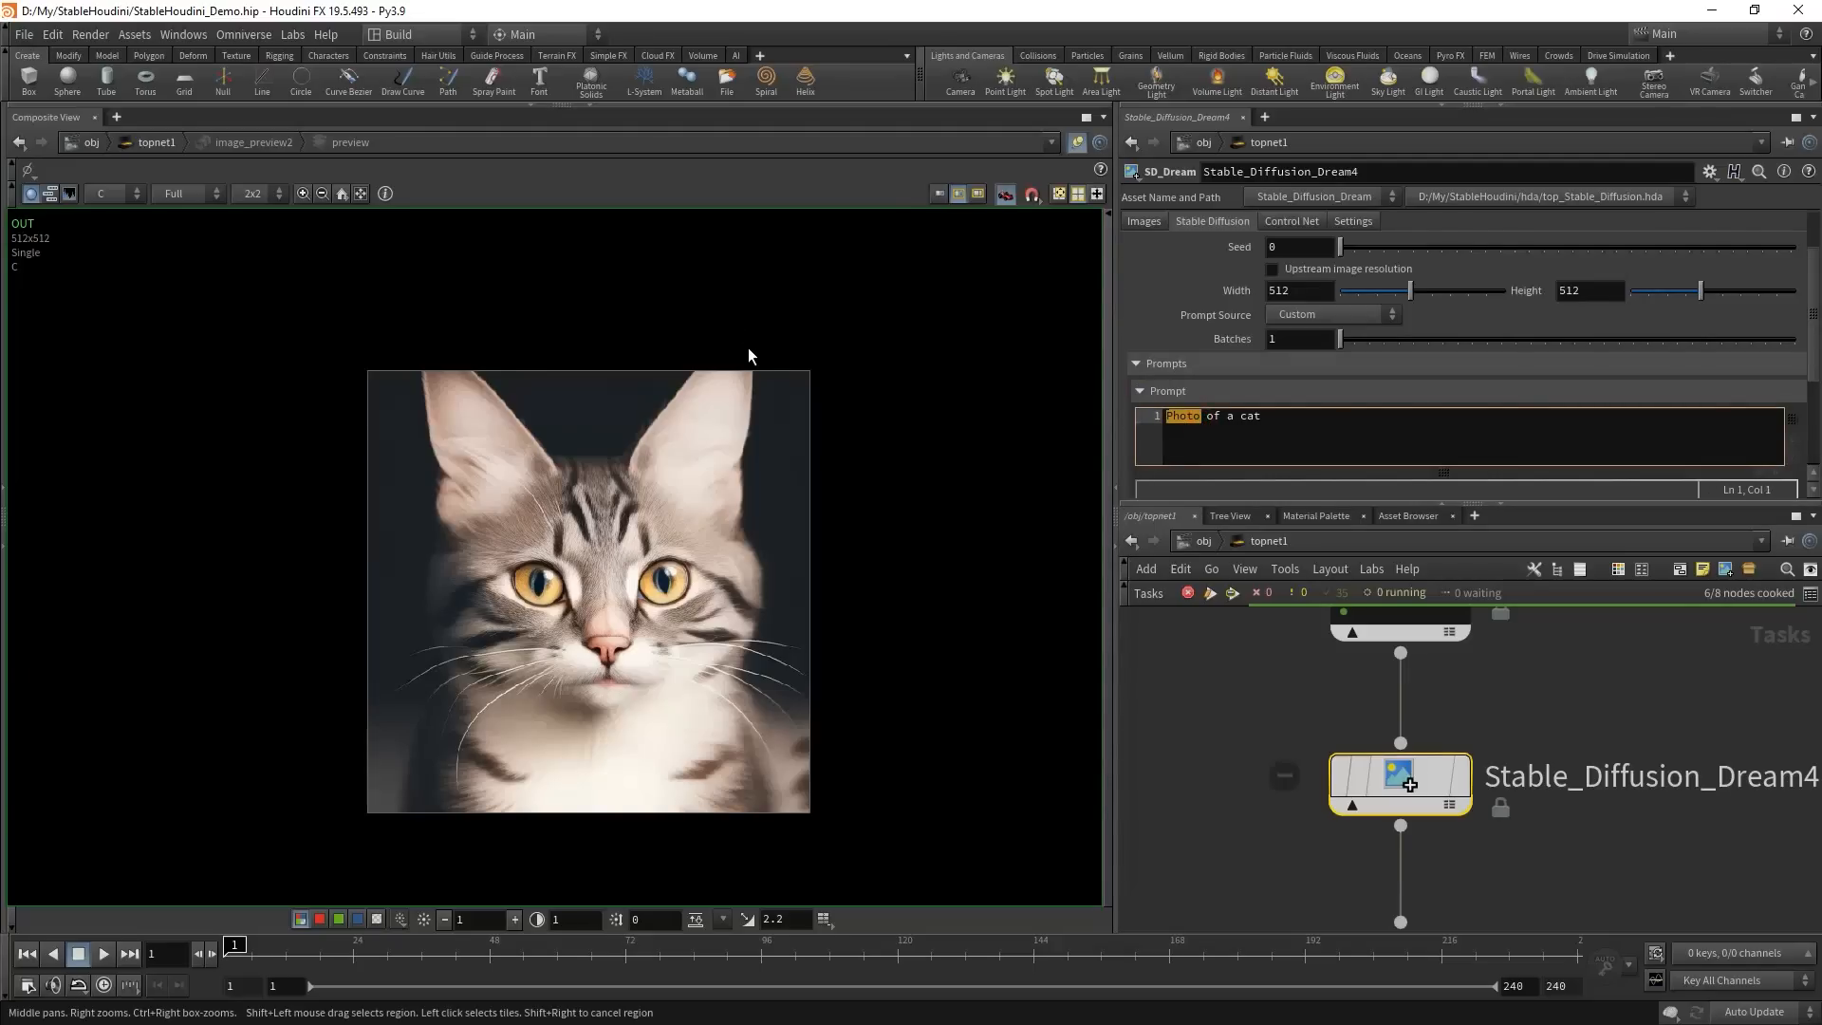
type("Illustration of a cat, anime style")
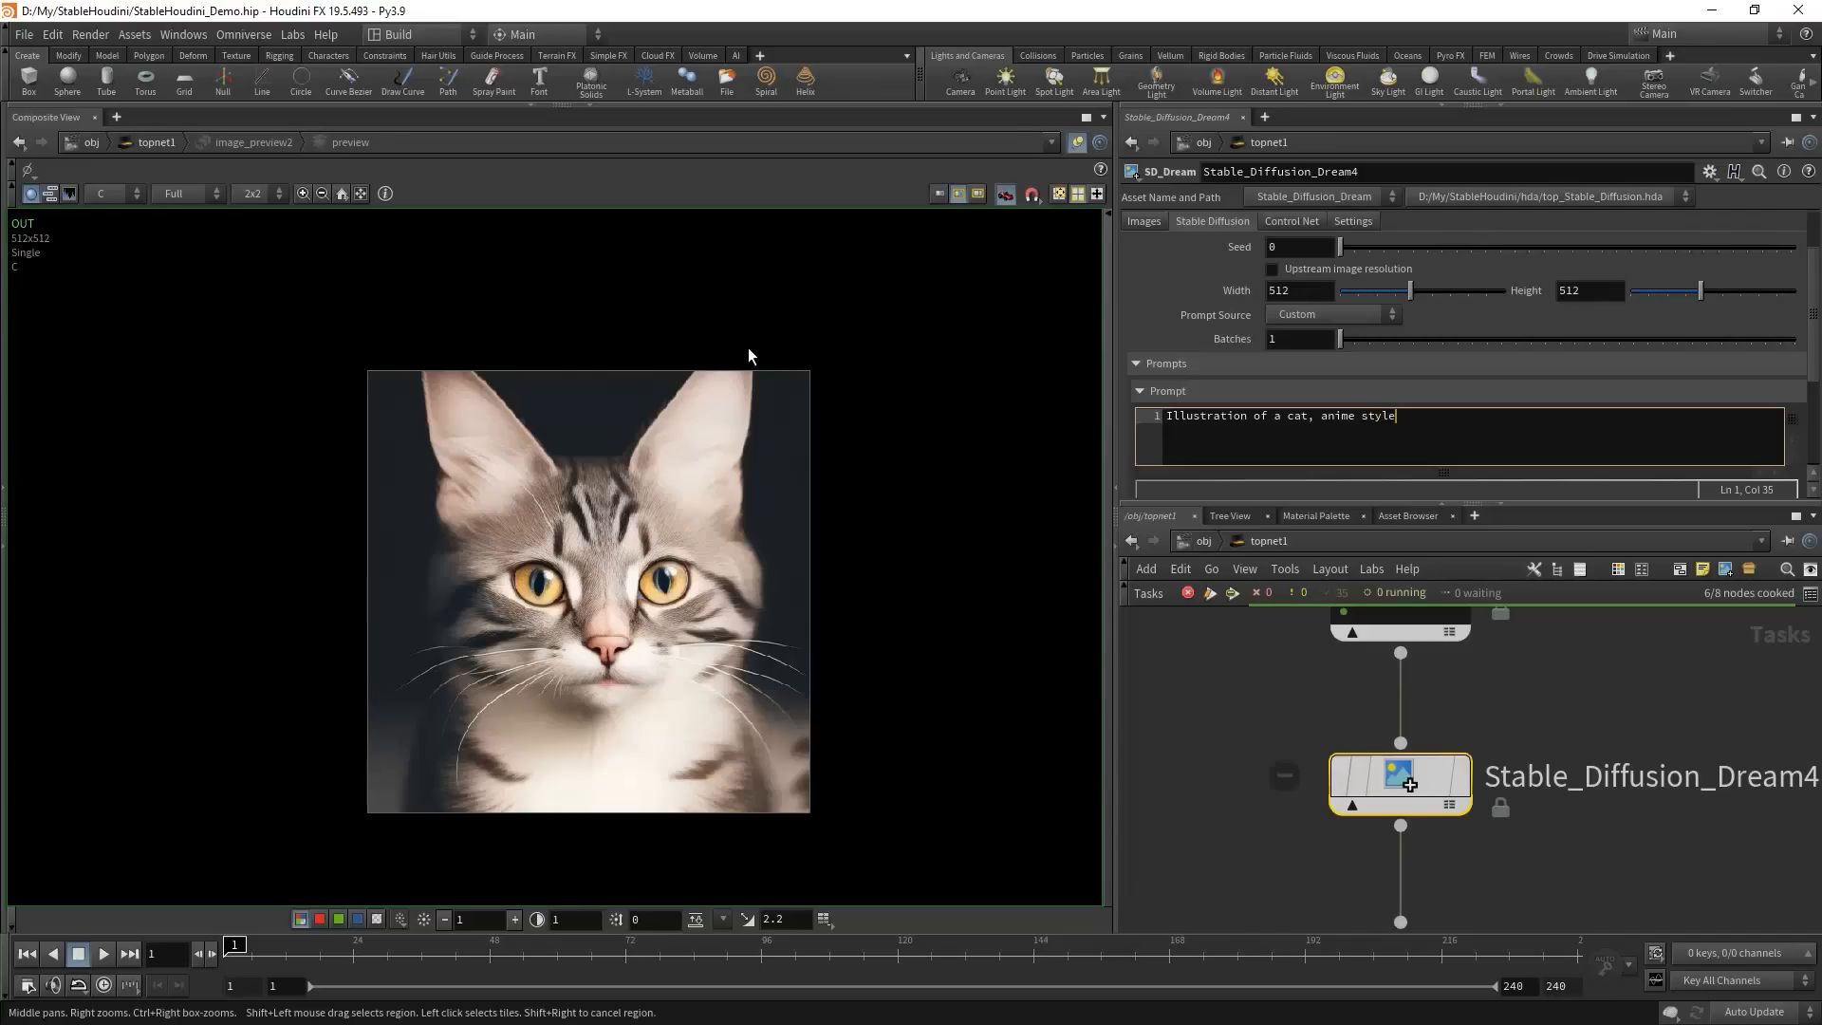
scroll(1332, 349, "up", 2)
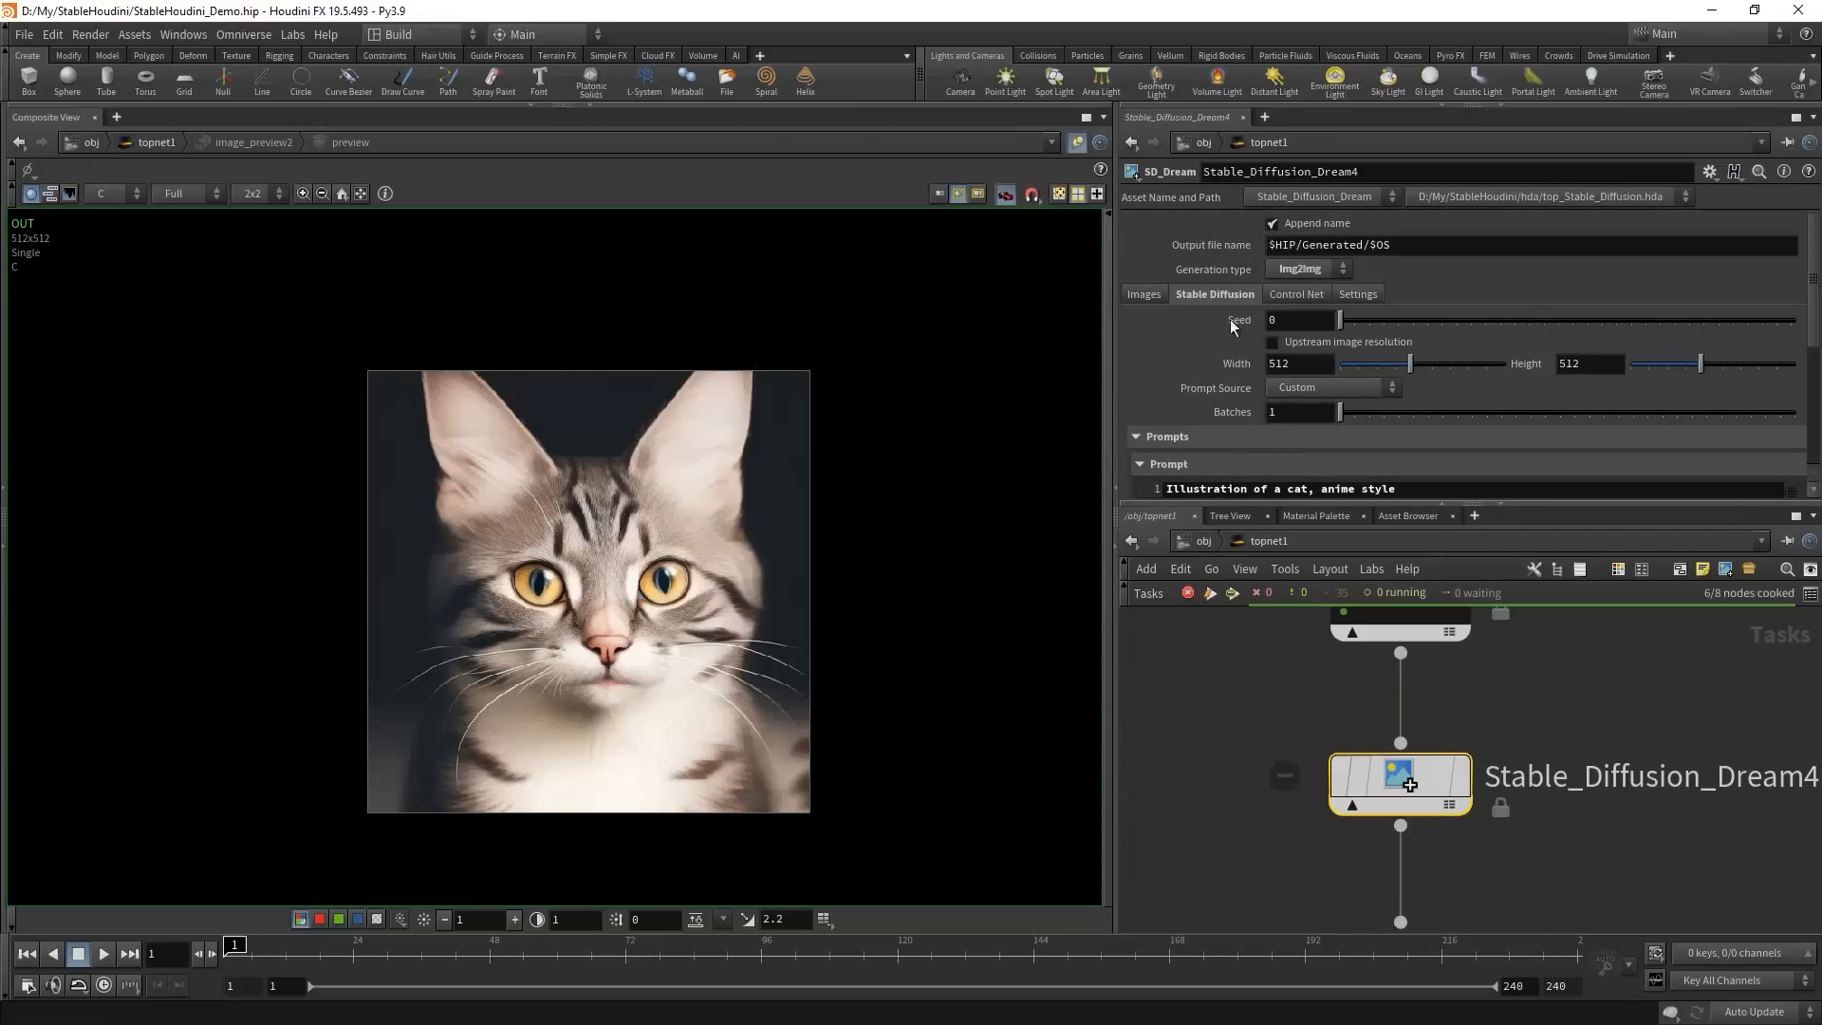
left_click(1325, 345)
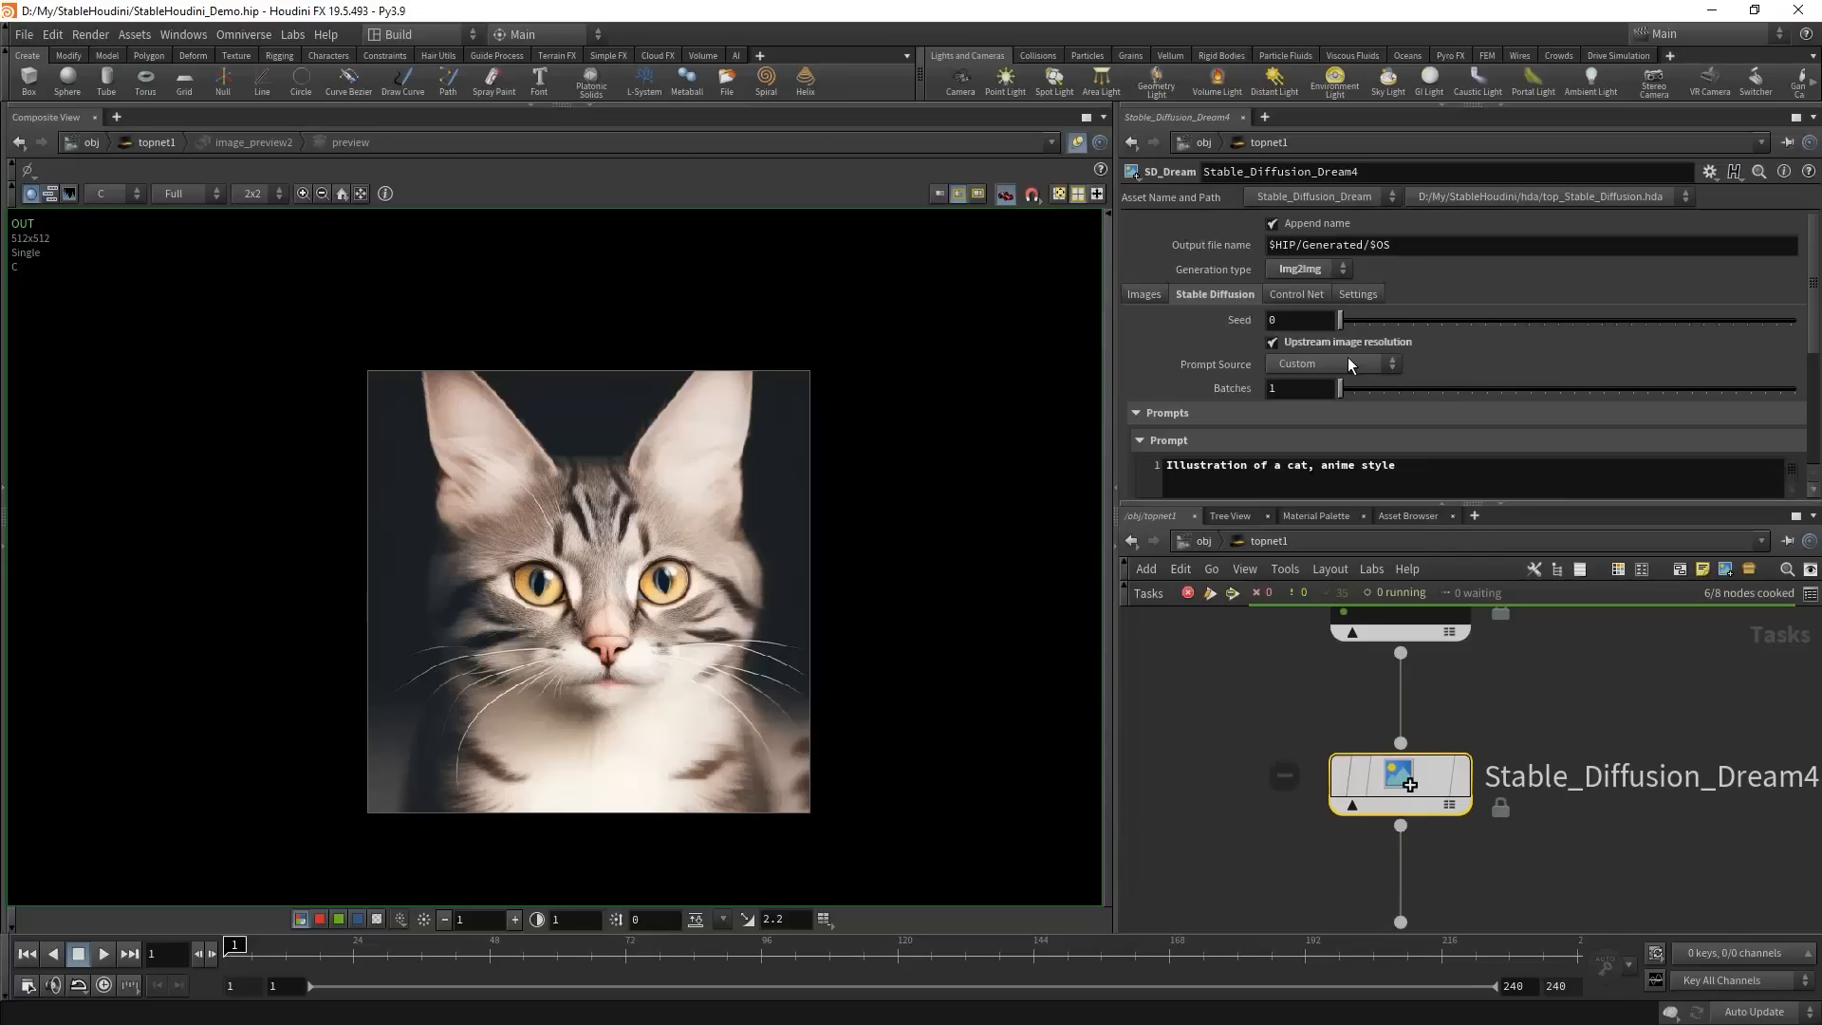
- Cook image_preview3 to generate and preview the Img2Img result
scroll(1311, 776, "down", 3)
left_click(1332, 865)
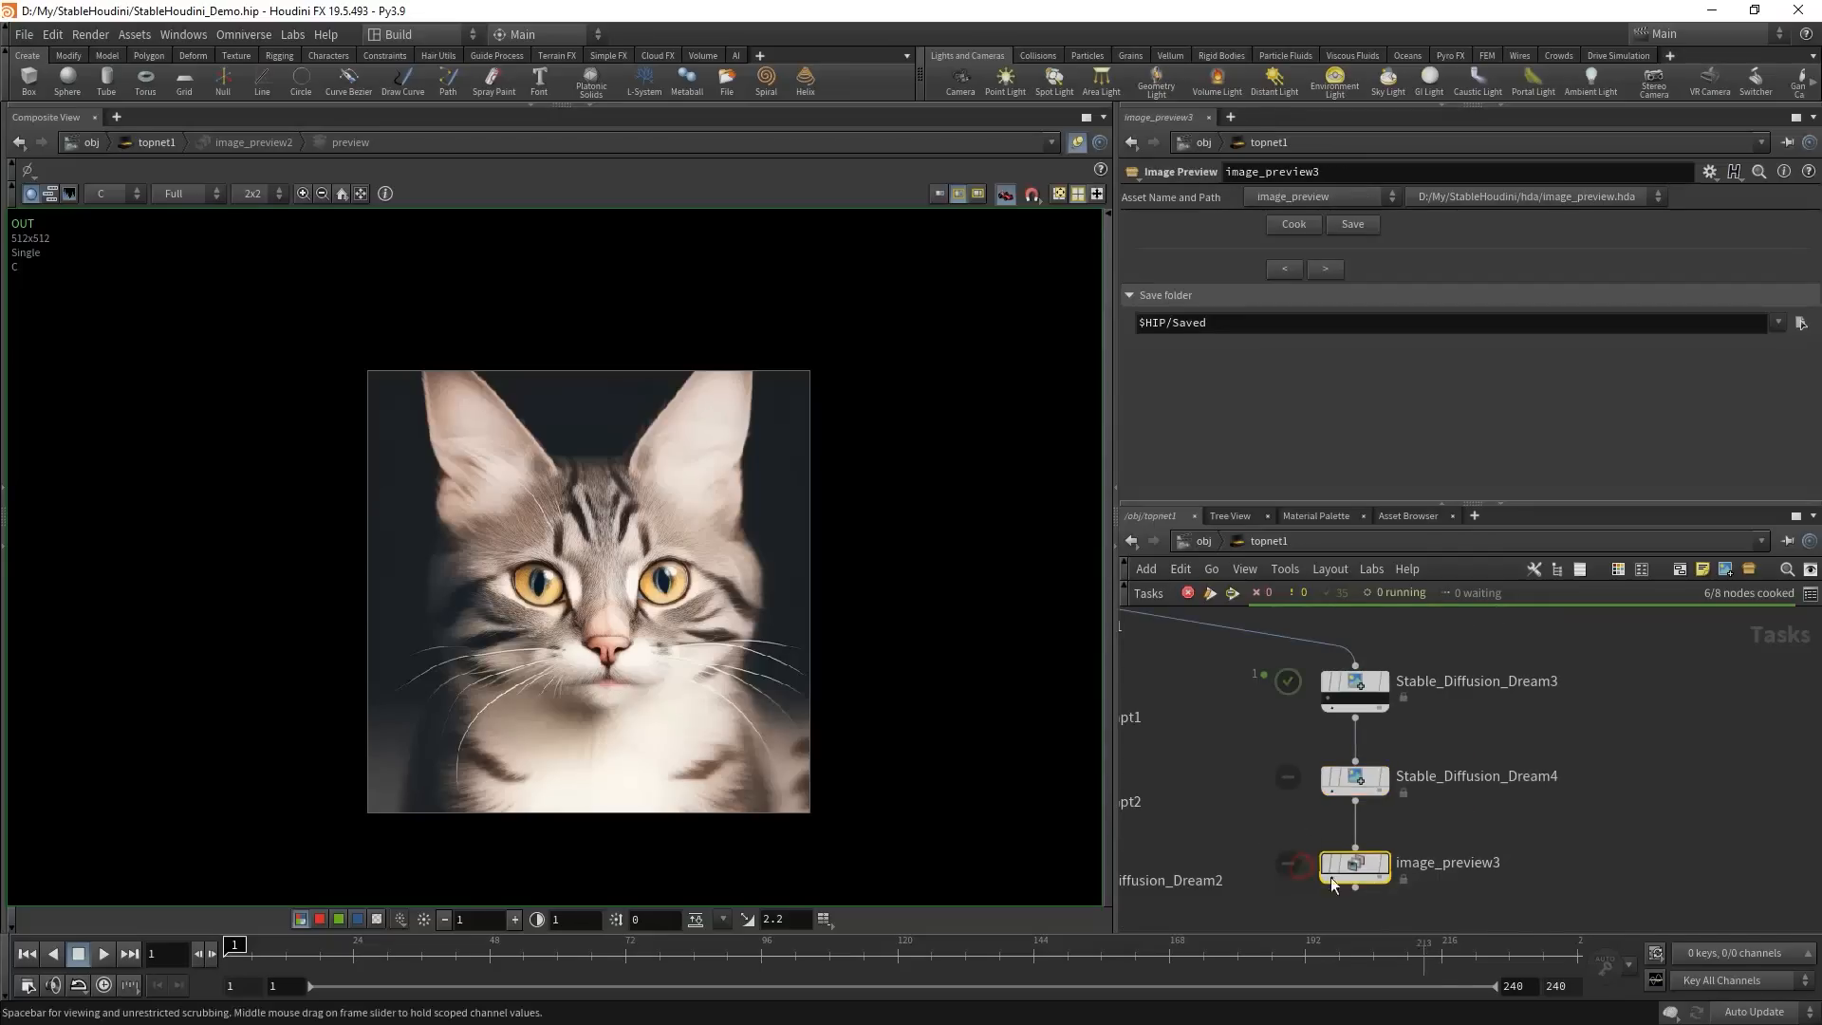
left_click(1290, 226)
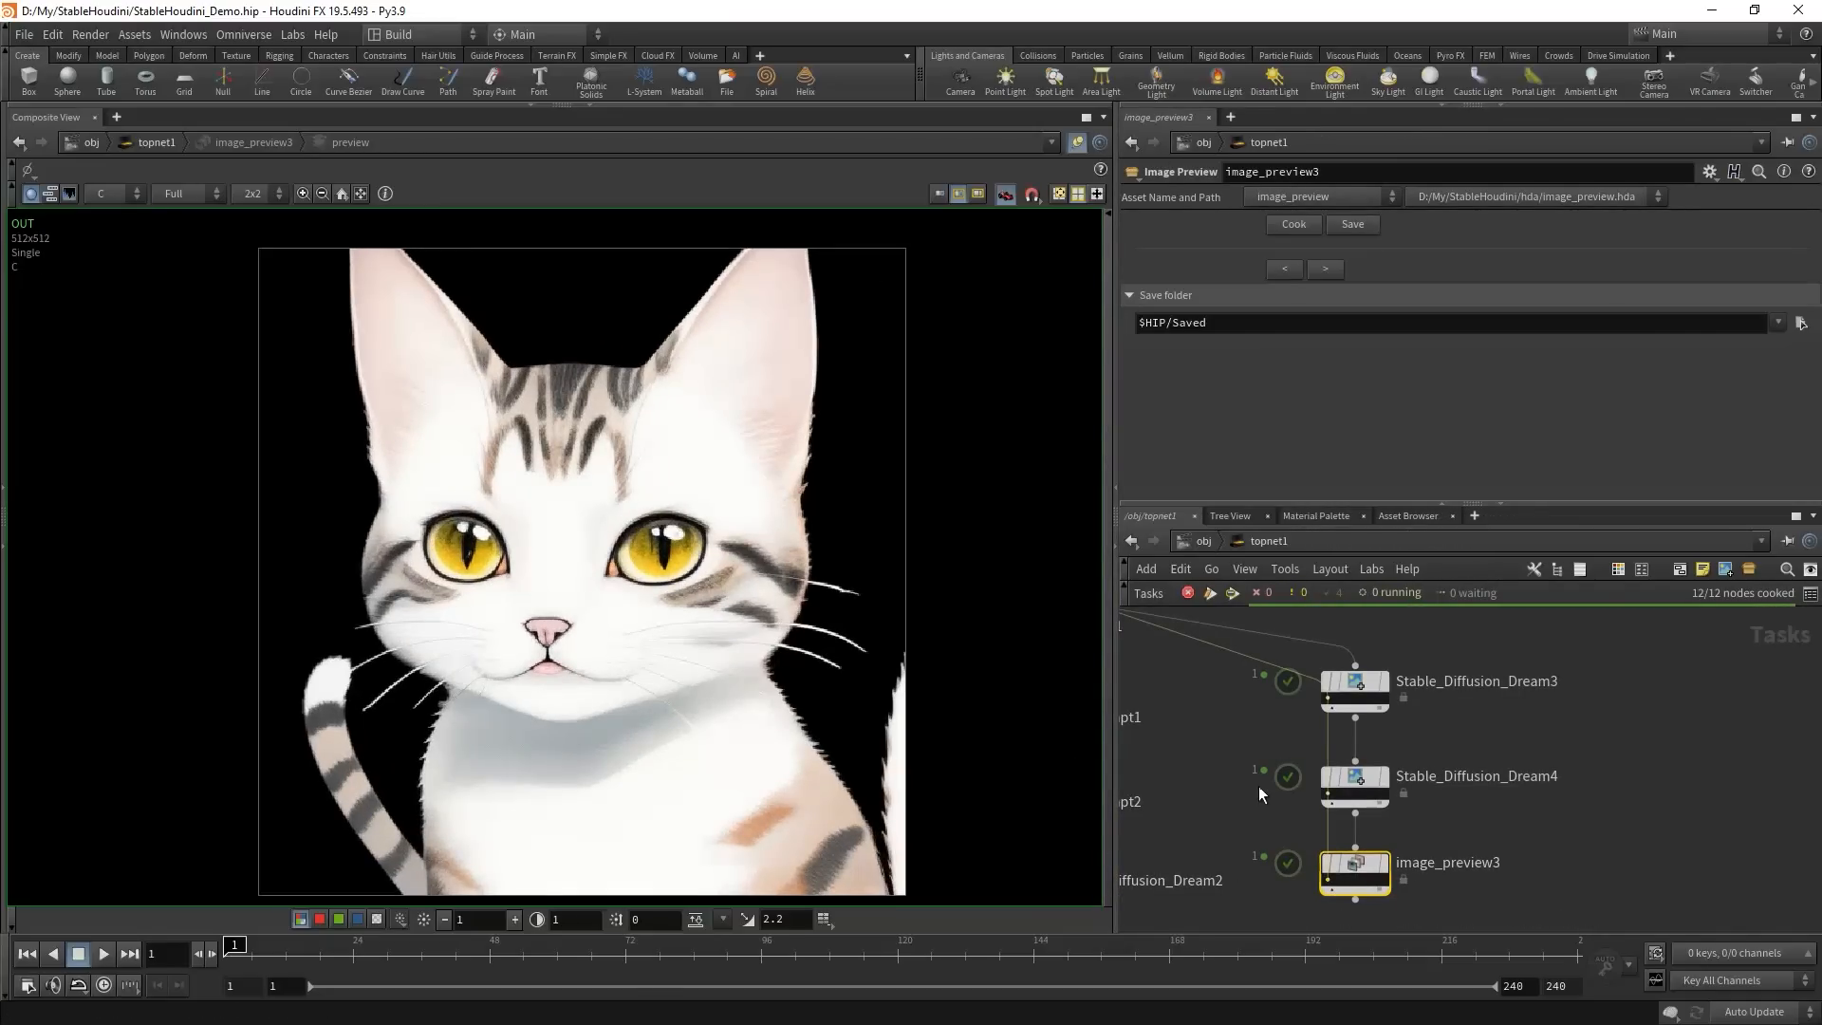
- Compare the generated images of Stable_Diffusion_Dream3 and Stable_Diffusion_Dream4 through their work items
left_click(1354, 785)
scroll(1349, 717, "up", 4)
left_click(1349, 718)
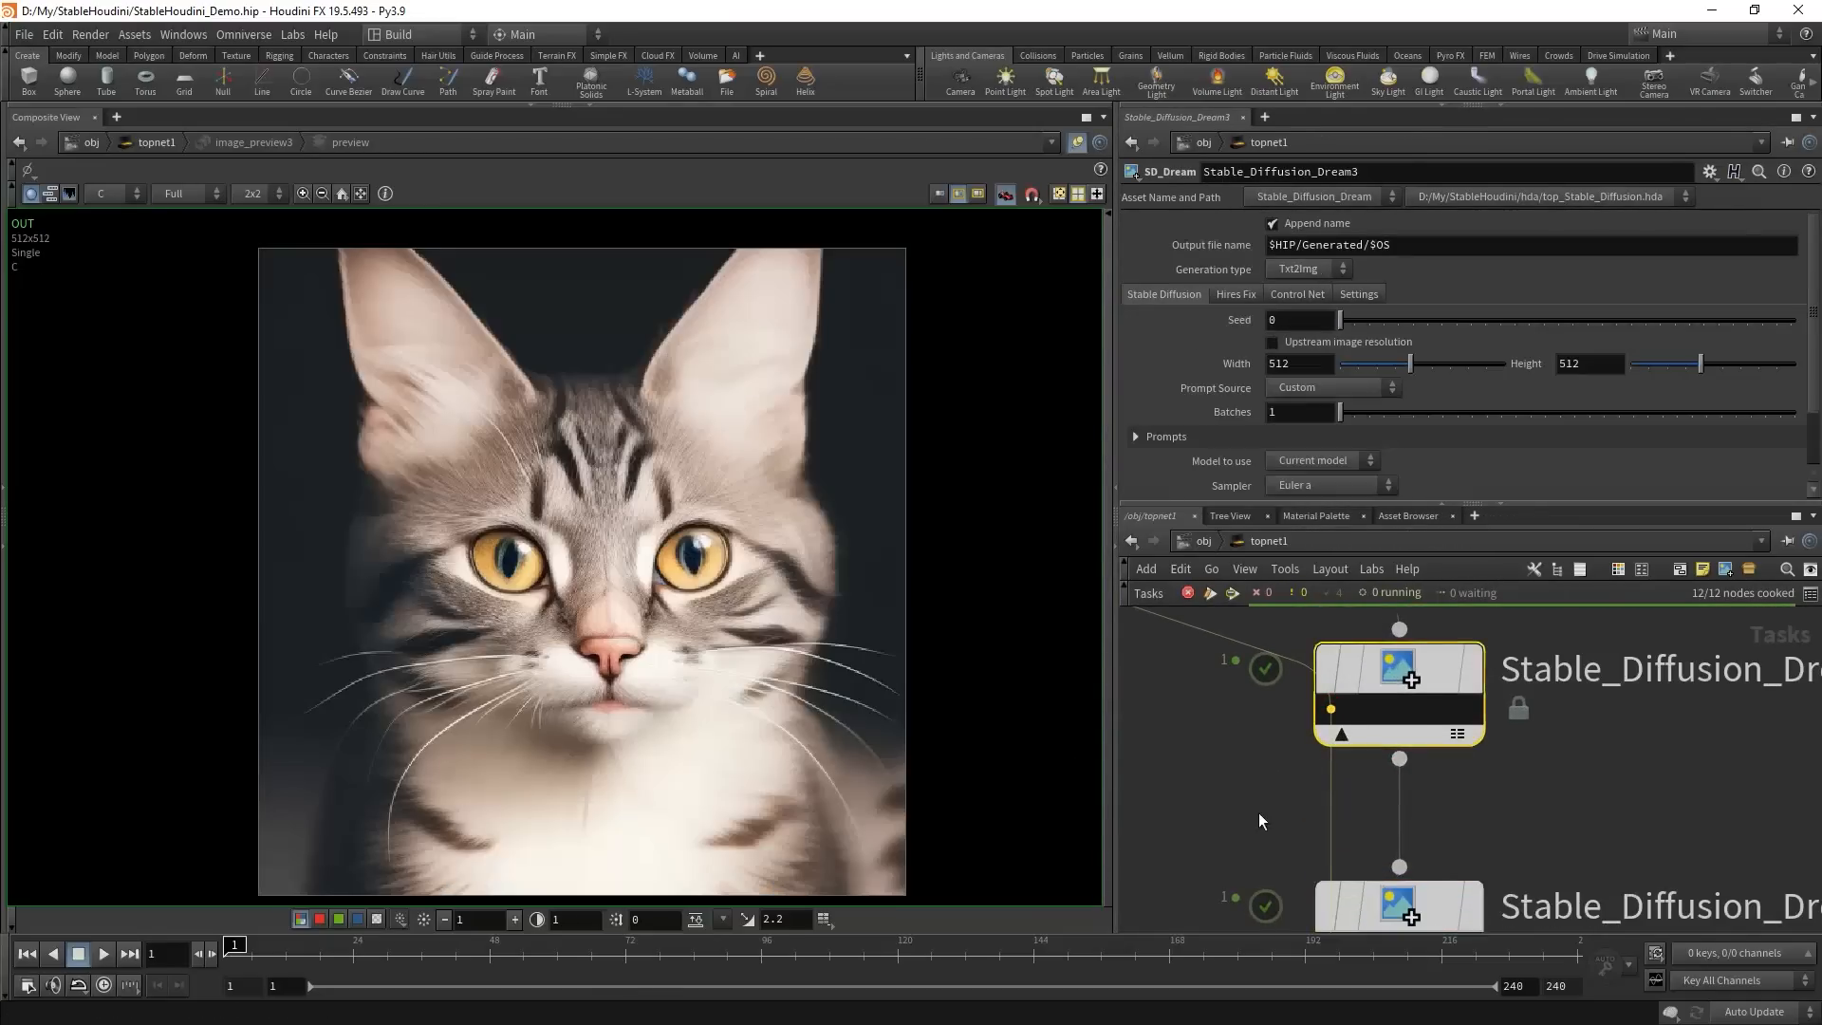
scroll(1258, 812, "down", 2)
scroll(1256, 823, "up", 2)
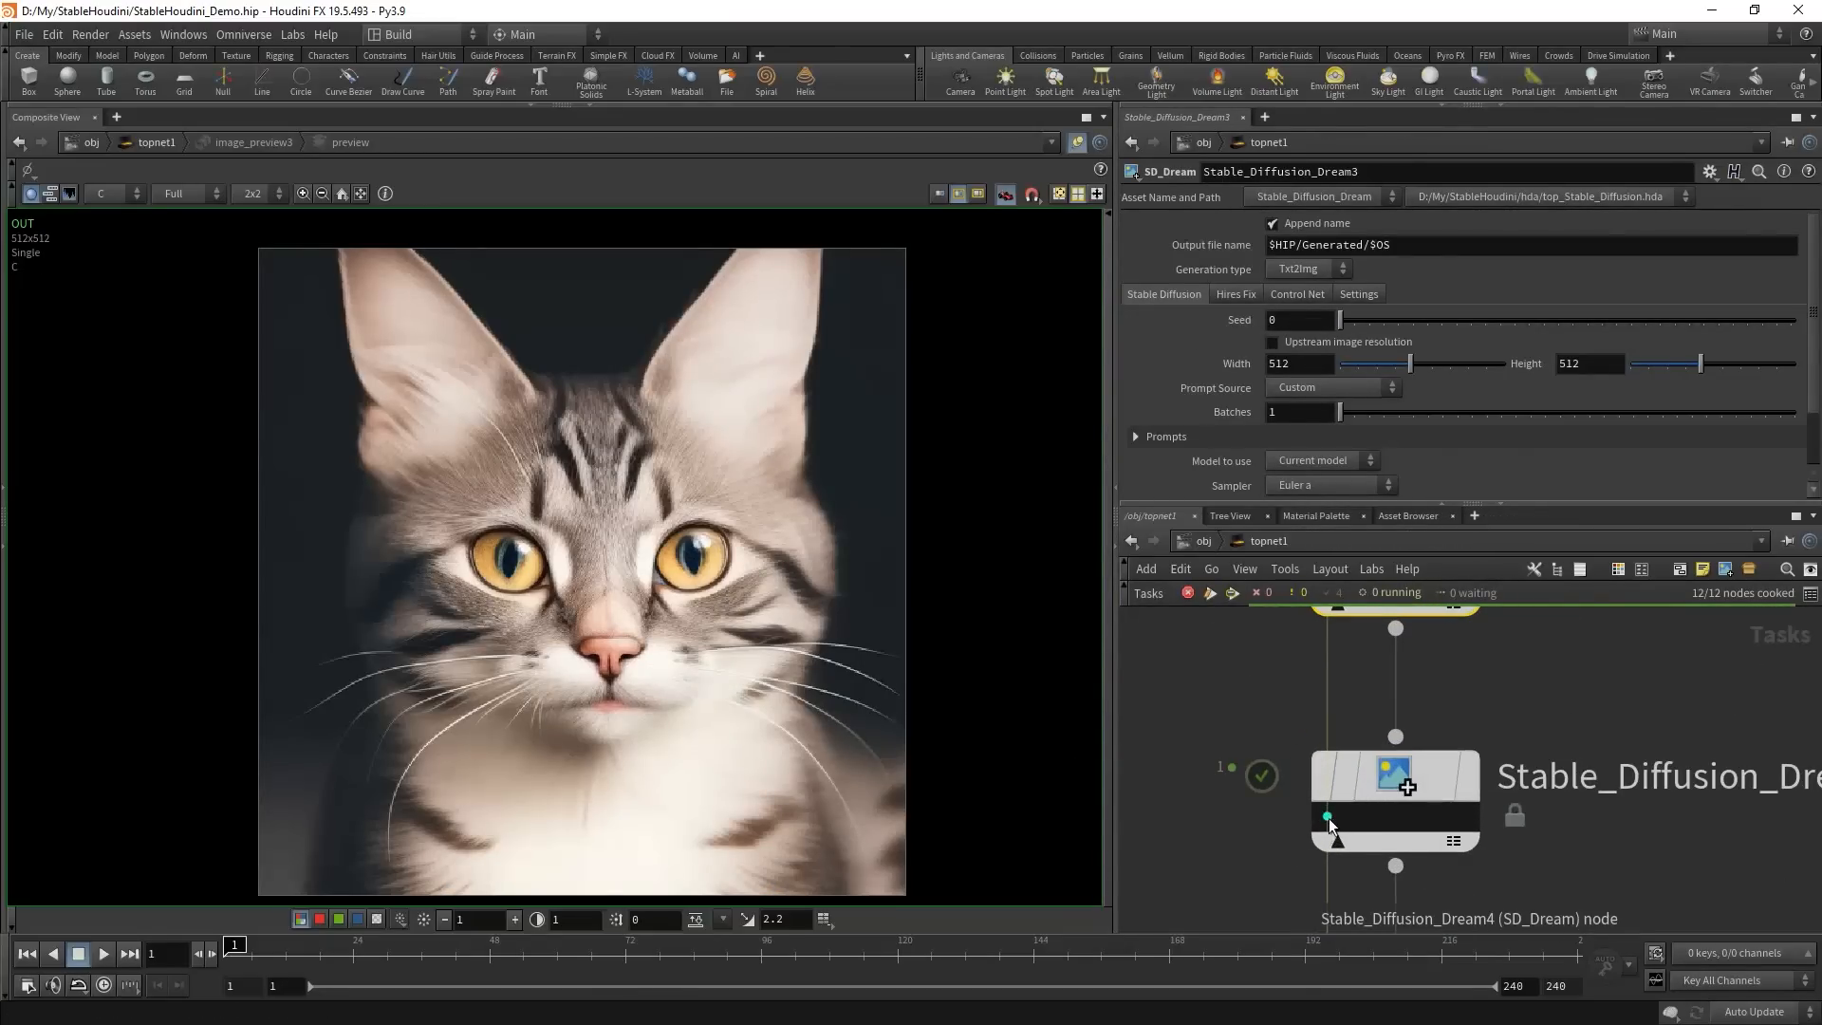
left_click(1328, 818)
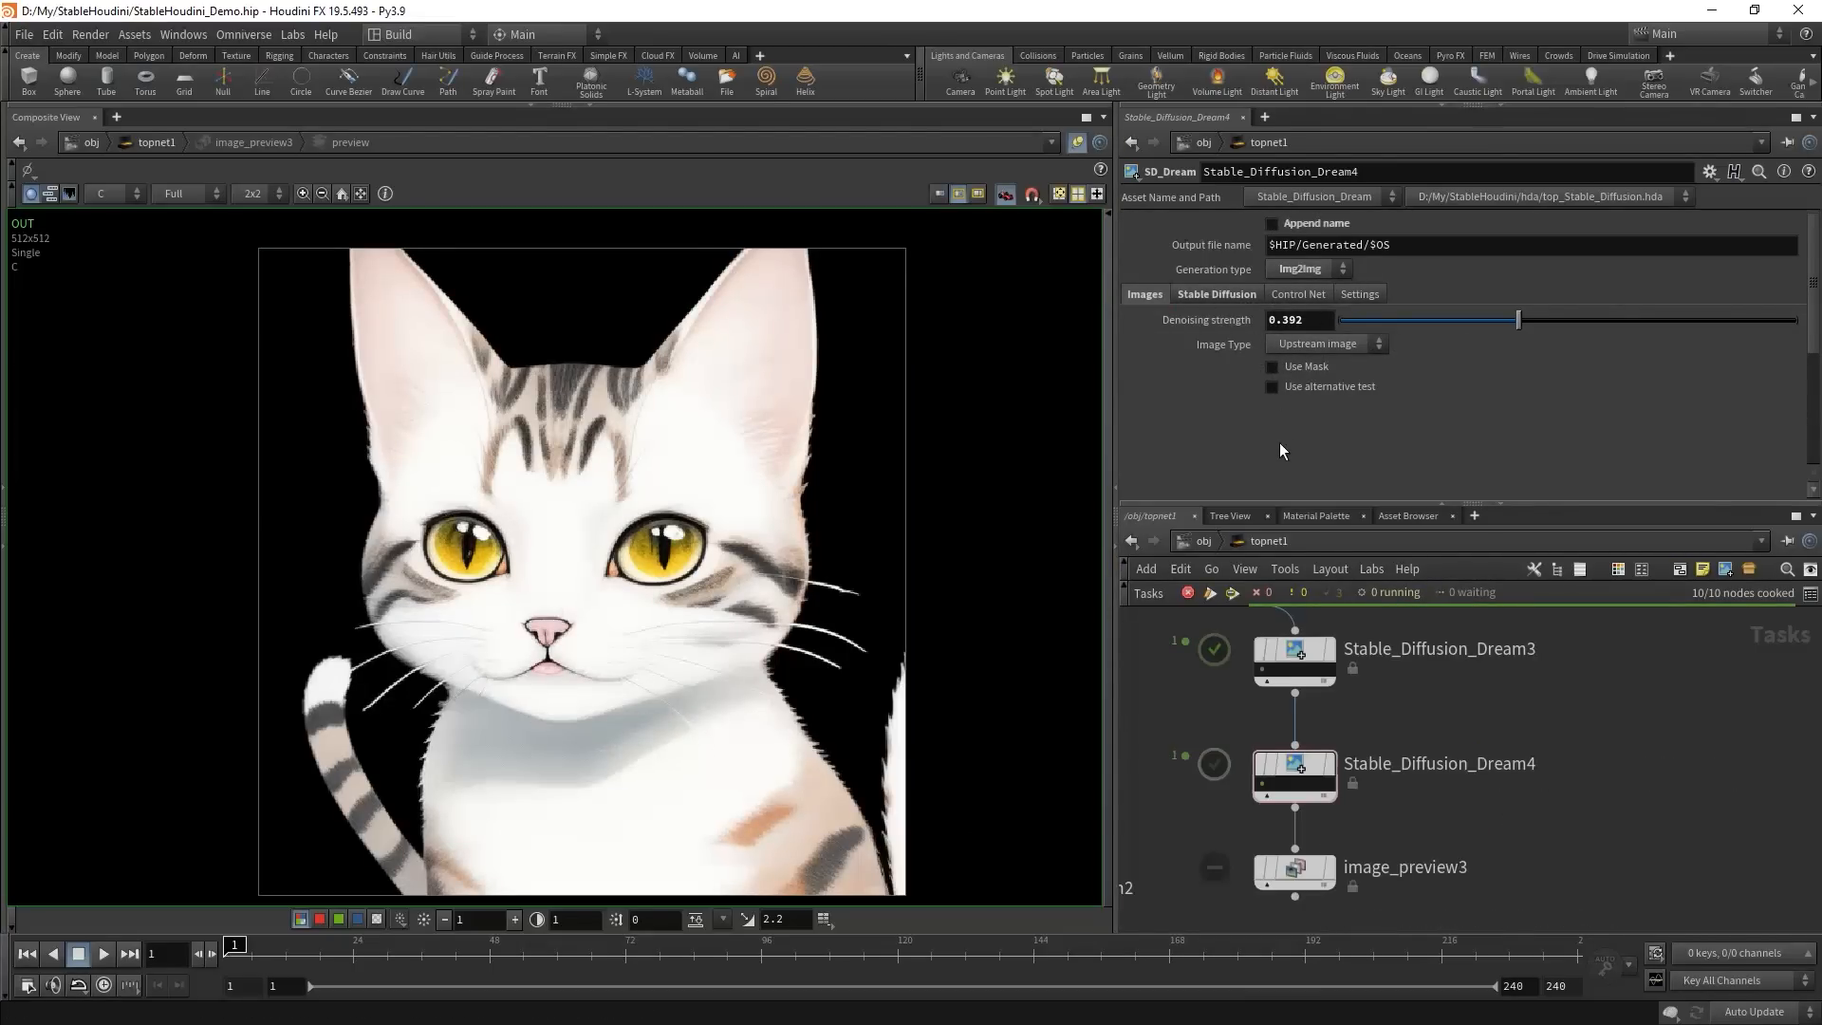
- Set Stable_Diffusion_Dream4's denoising strength to 0.276, enable Use Mask, and review the mask settings
left_click_drag(1467, 327, 1303, 371)
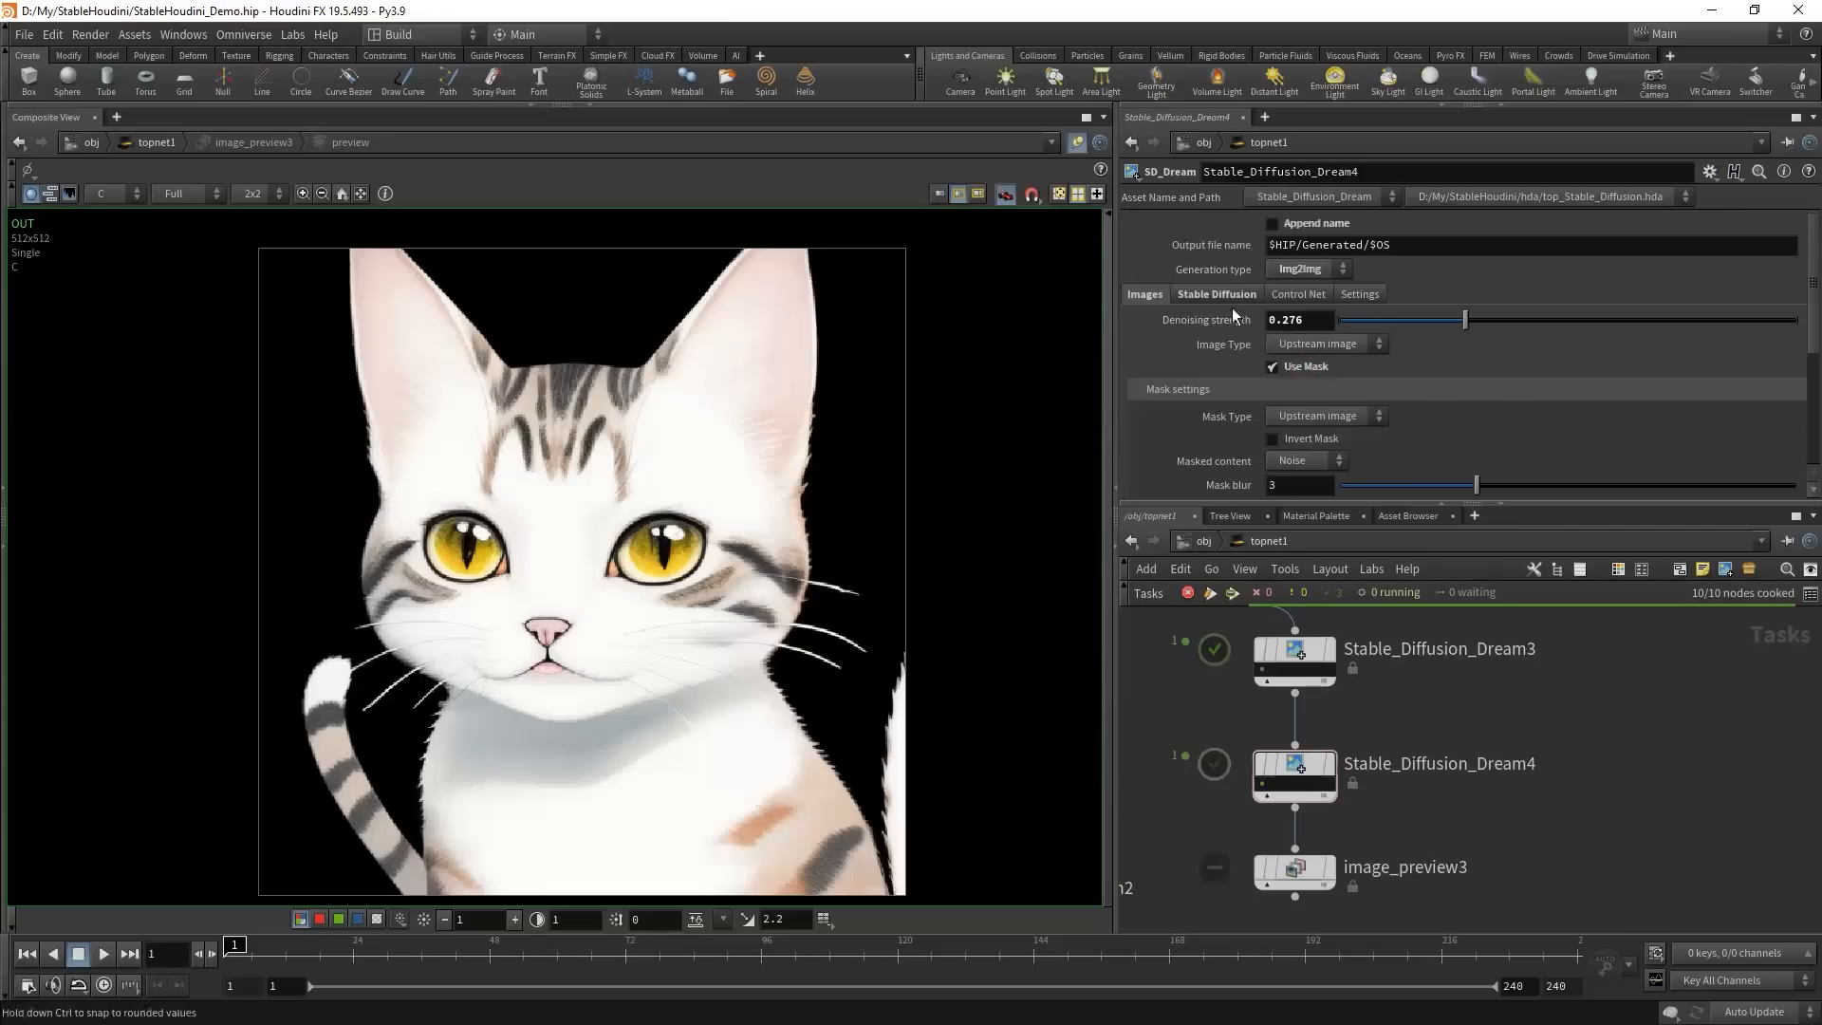
scroll(1184, 393, "down", 3)
scroll(1184, 393, "up", 1)
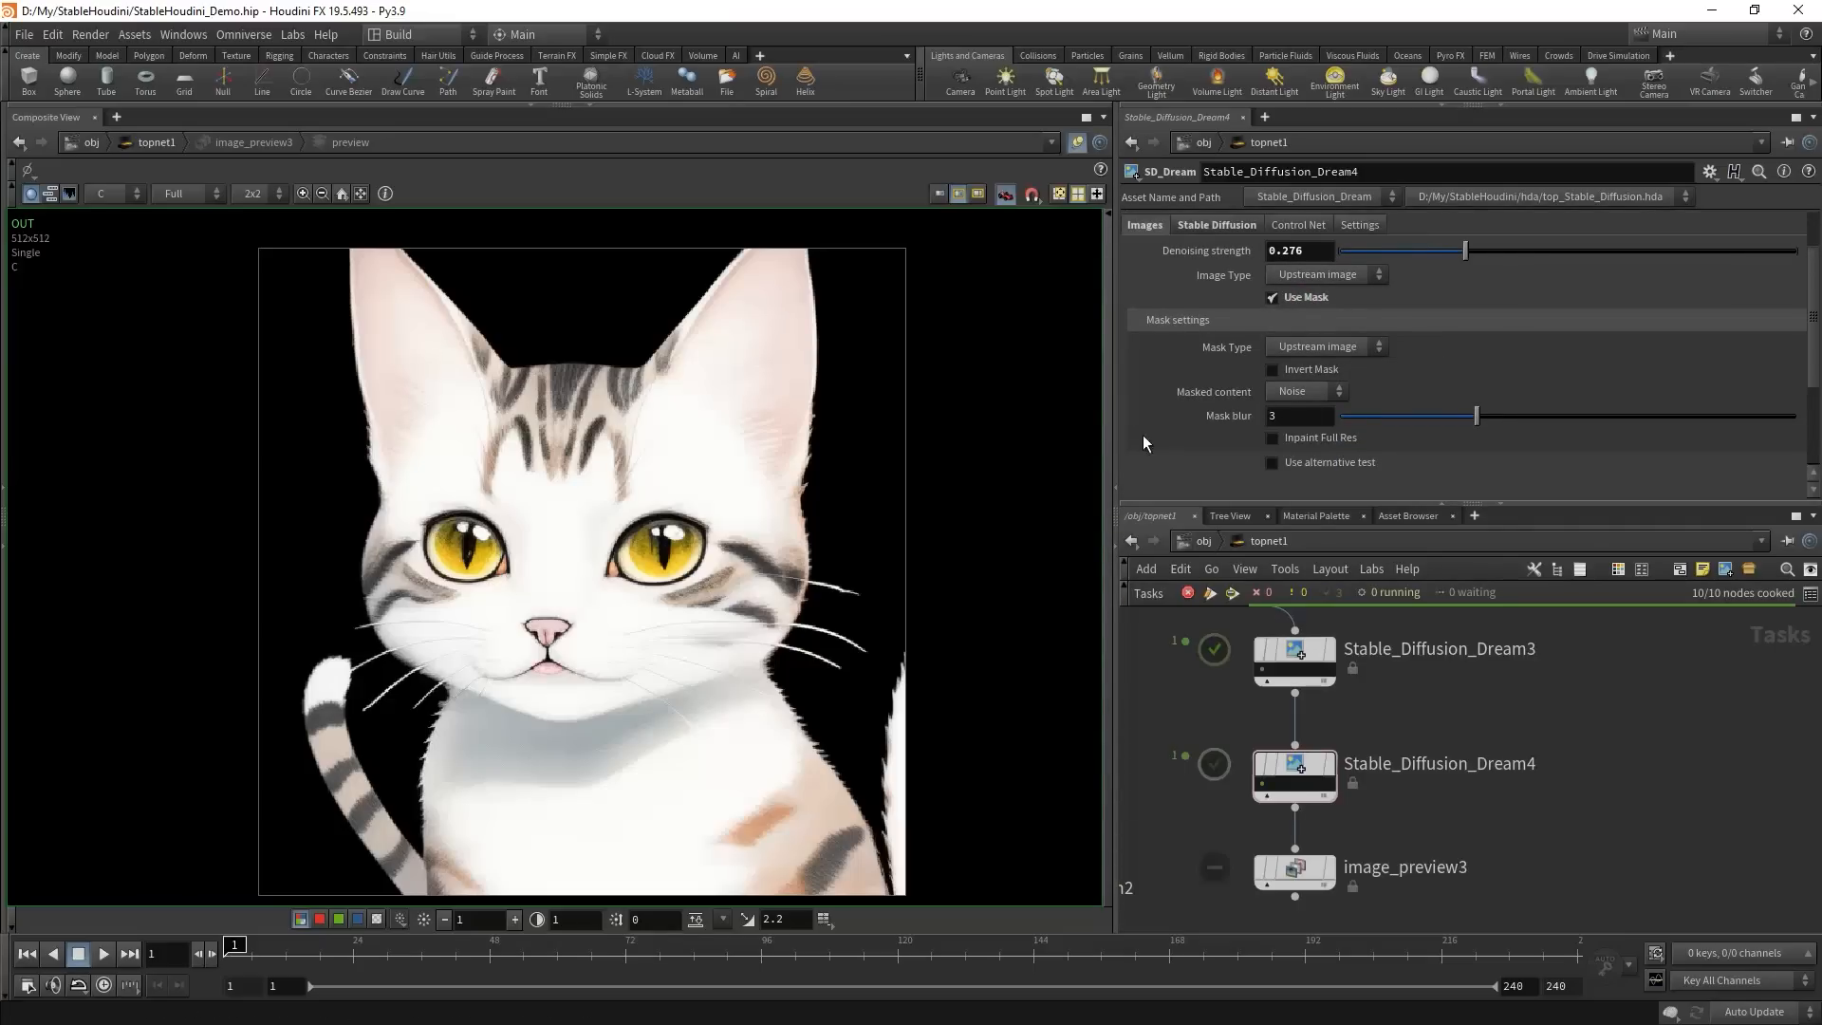
- Review Stable_Diffusion_Dream4's Mask Type and Masked content options, switching Invert Mask on and off again
left_click(1342, 350)
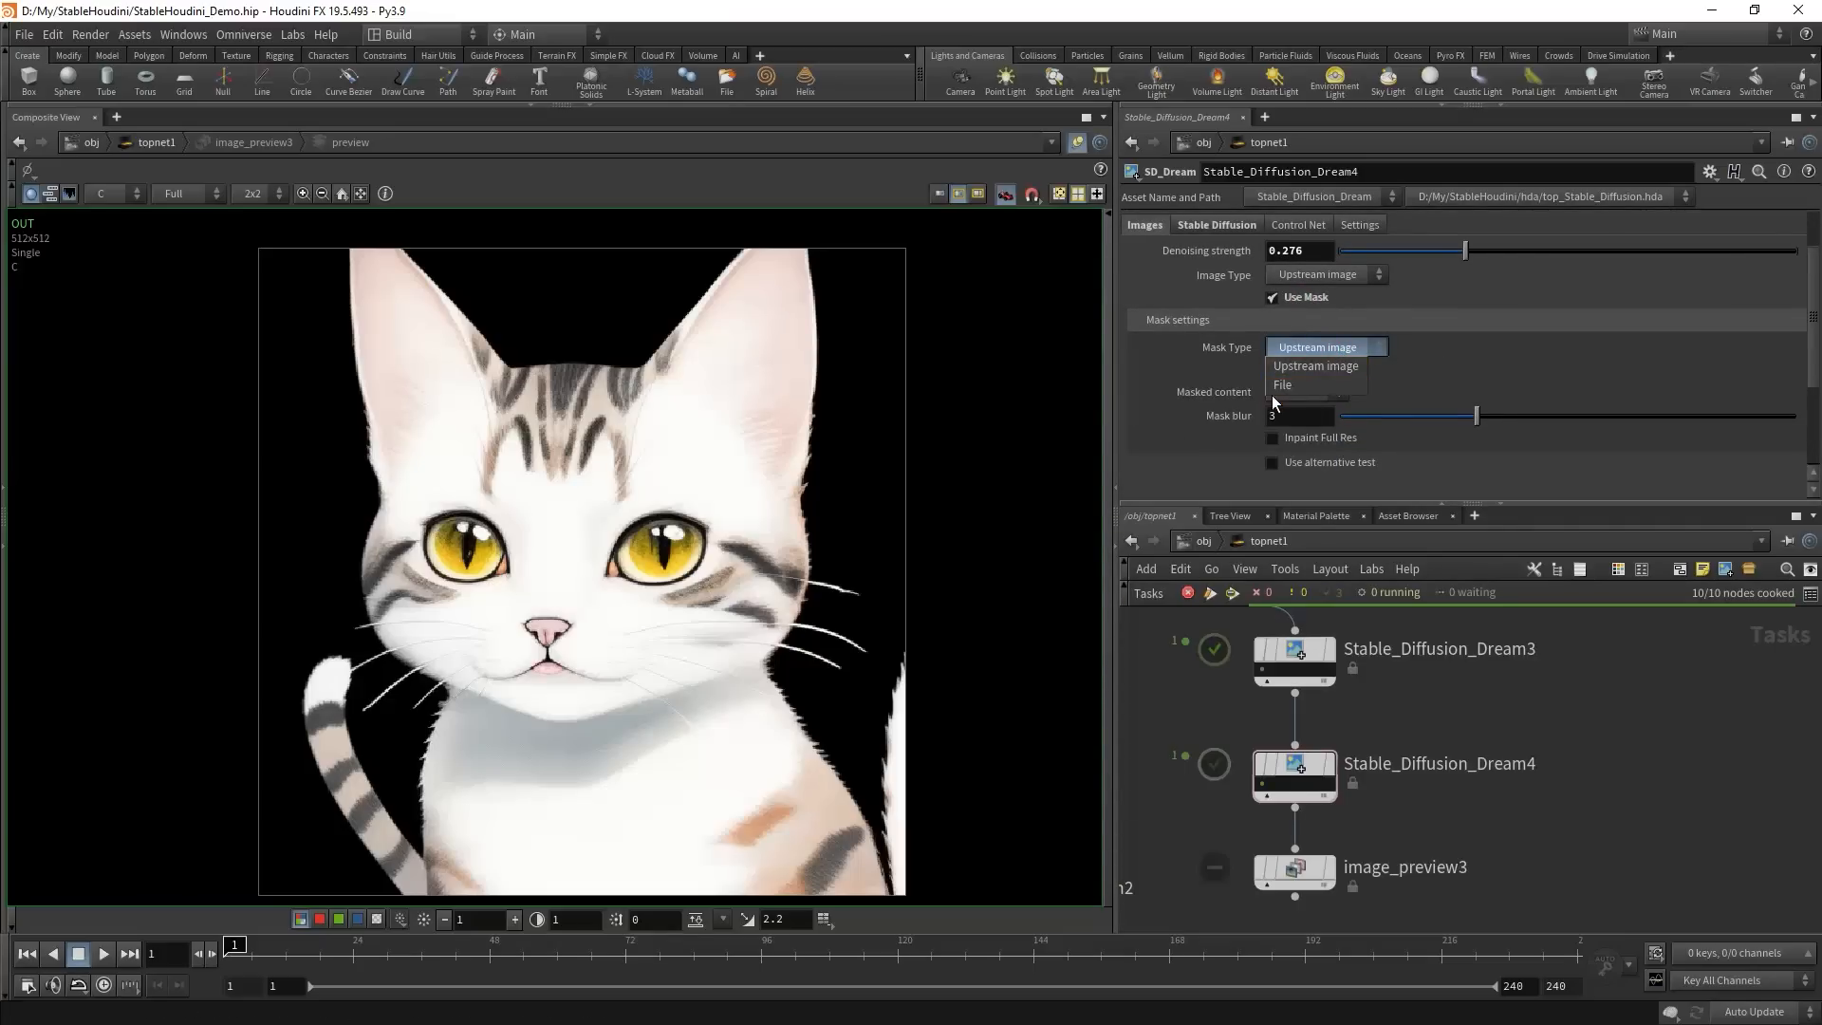
left_click(1318, 368)
left_click(1324, 349)
left_click(1164, 399)
left_click(1315, 371)
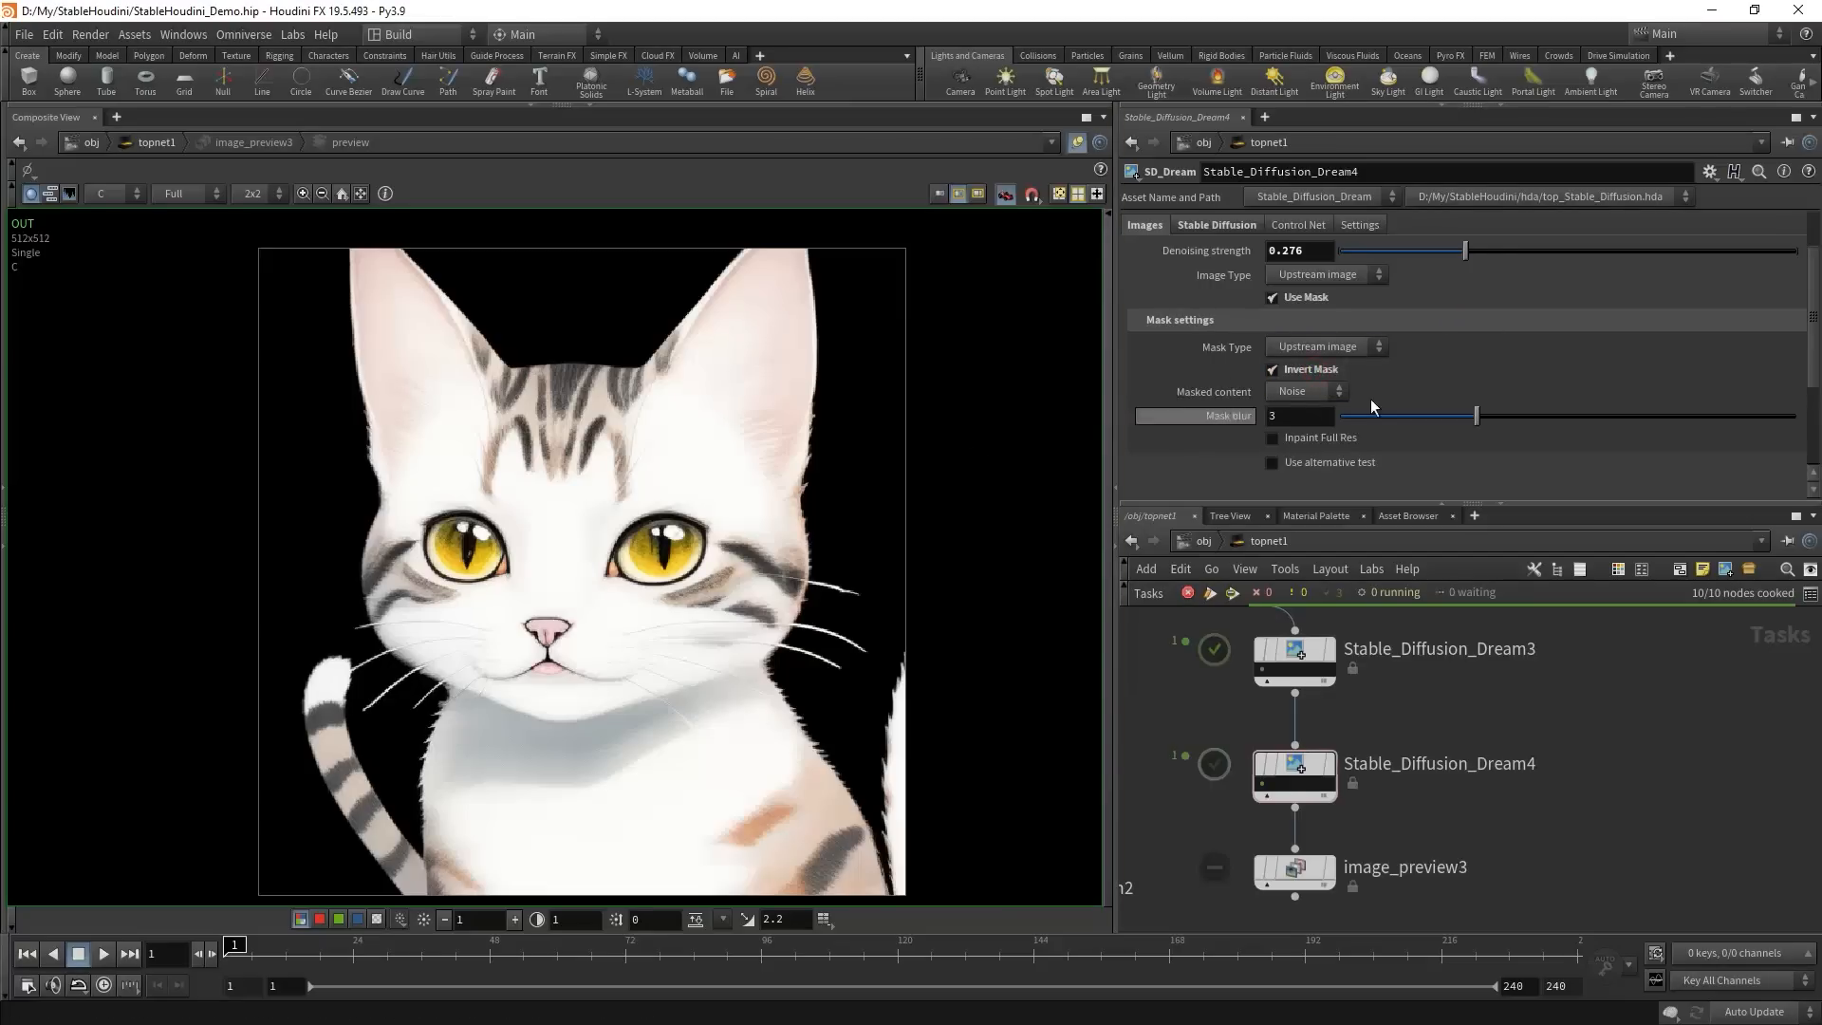
left_click(1325, 373)
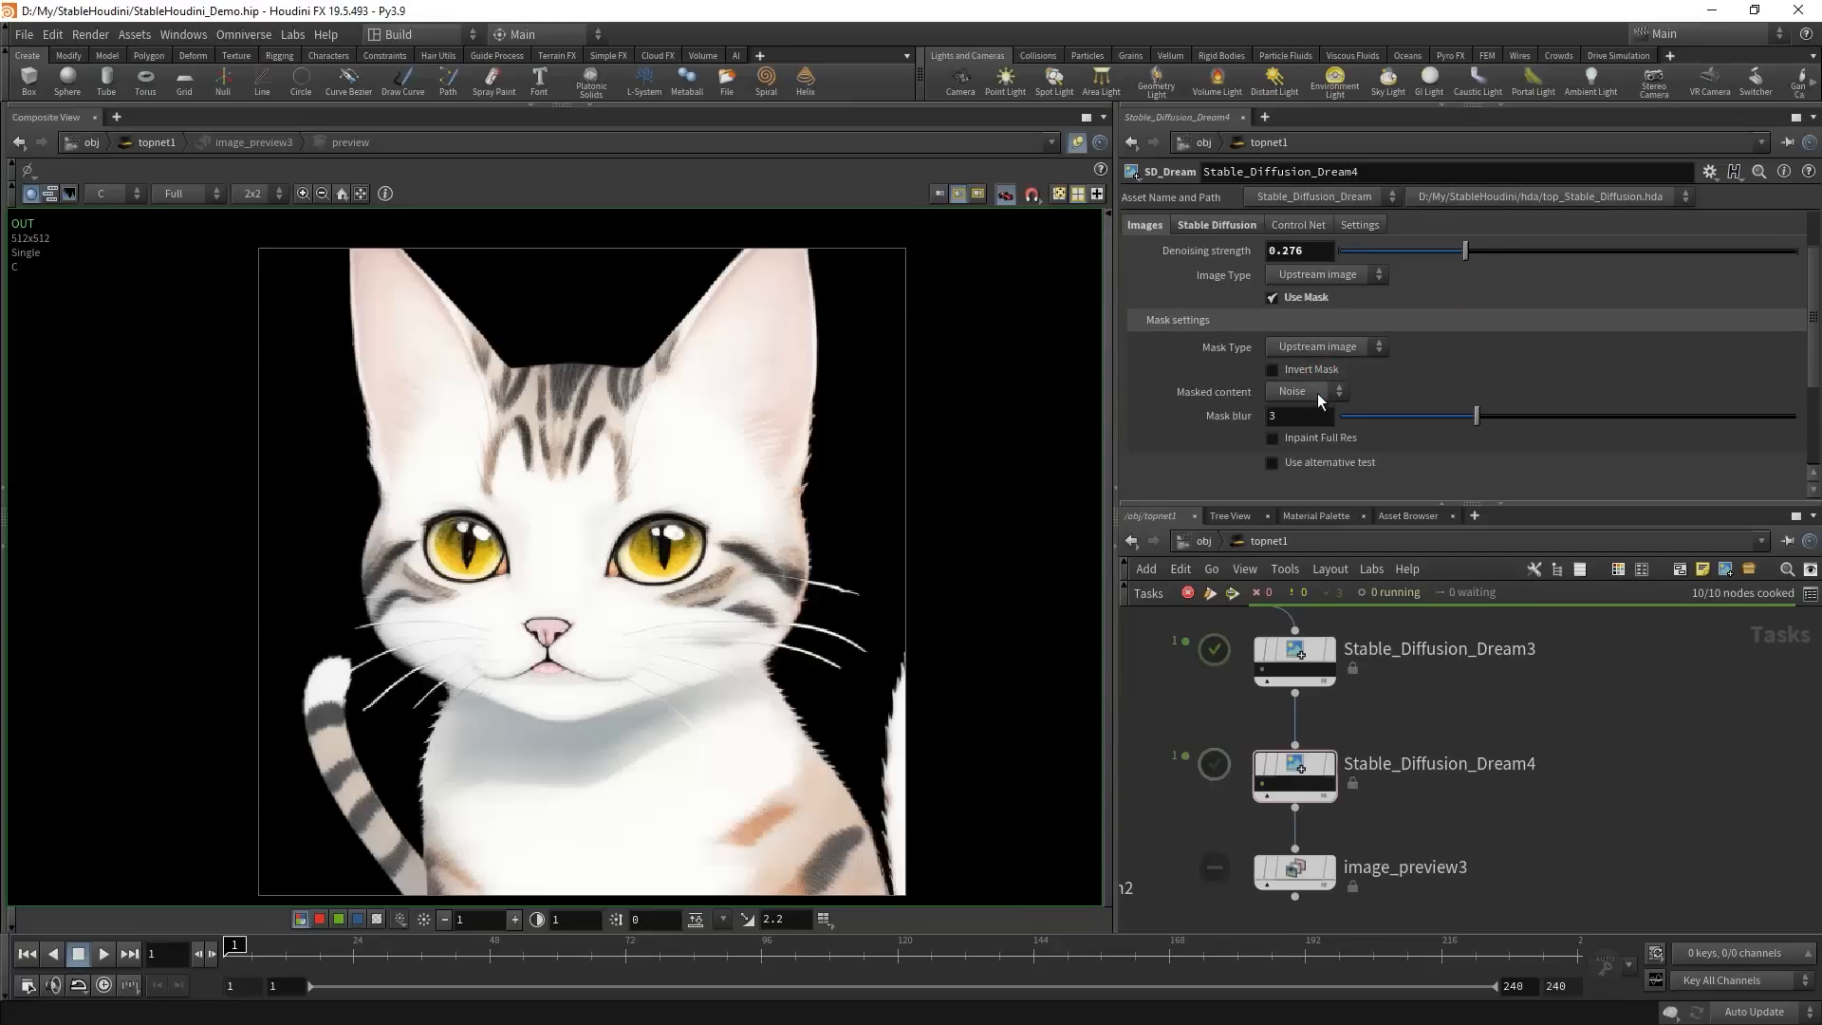
left_click(1292, 394)
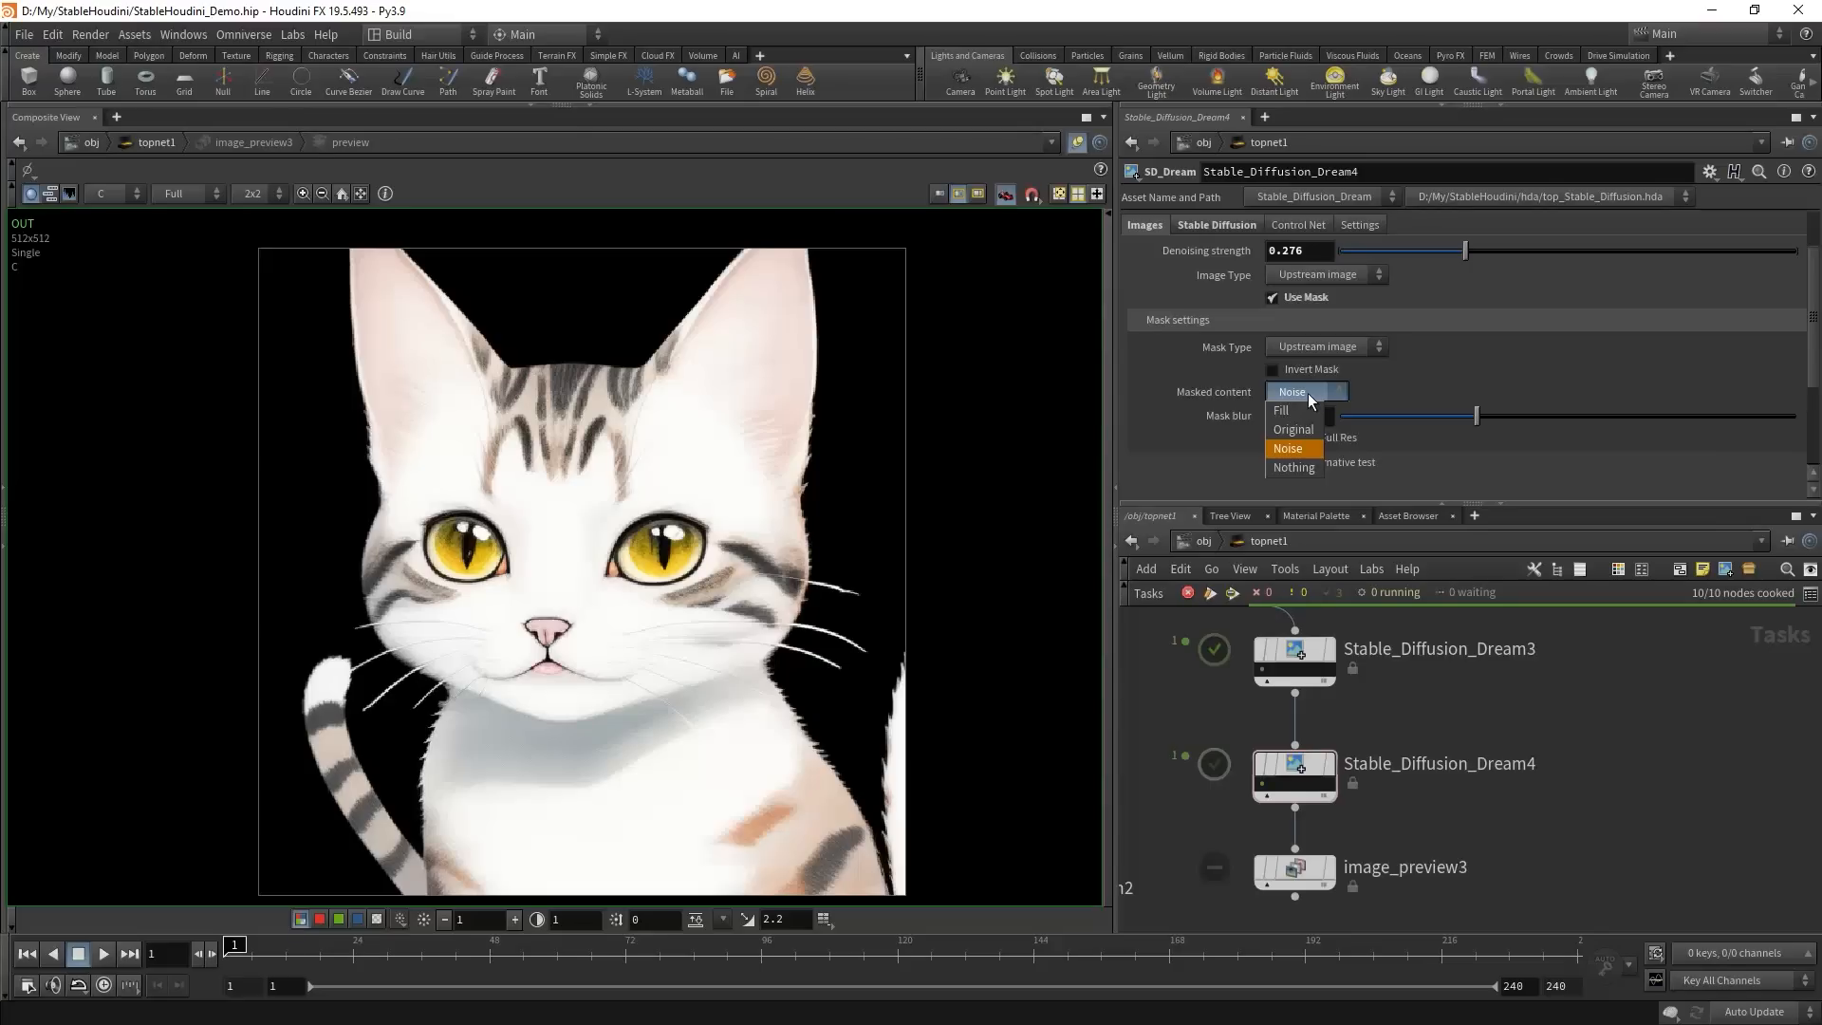
- Set the mask blur to 3.01 and switch Inpaint Full Res on and off to check its padding option
left_click(1476, 415)
mouse_move(1477, 415)
left_mouse_down()
mouse_move(1455, 418)
mouse_move(1478, 418)
left_mouse_up()
left_click(1303, 442)
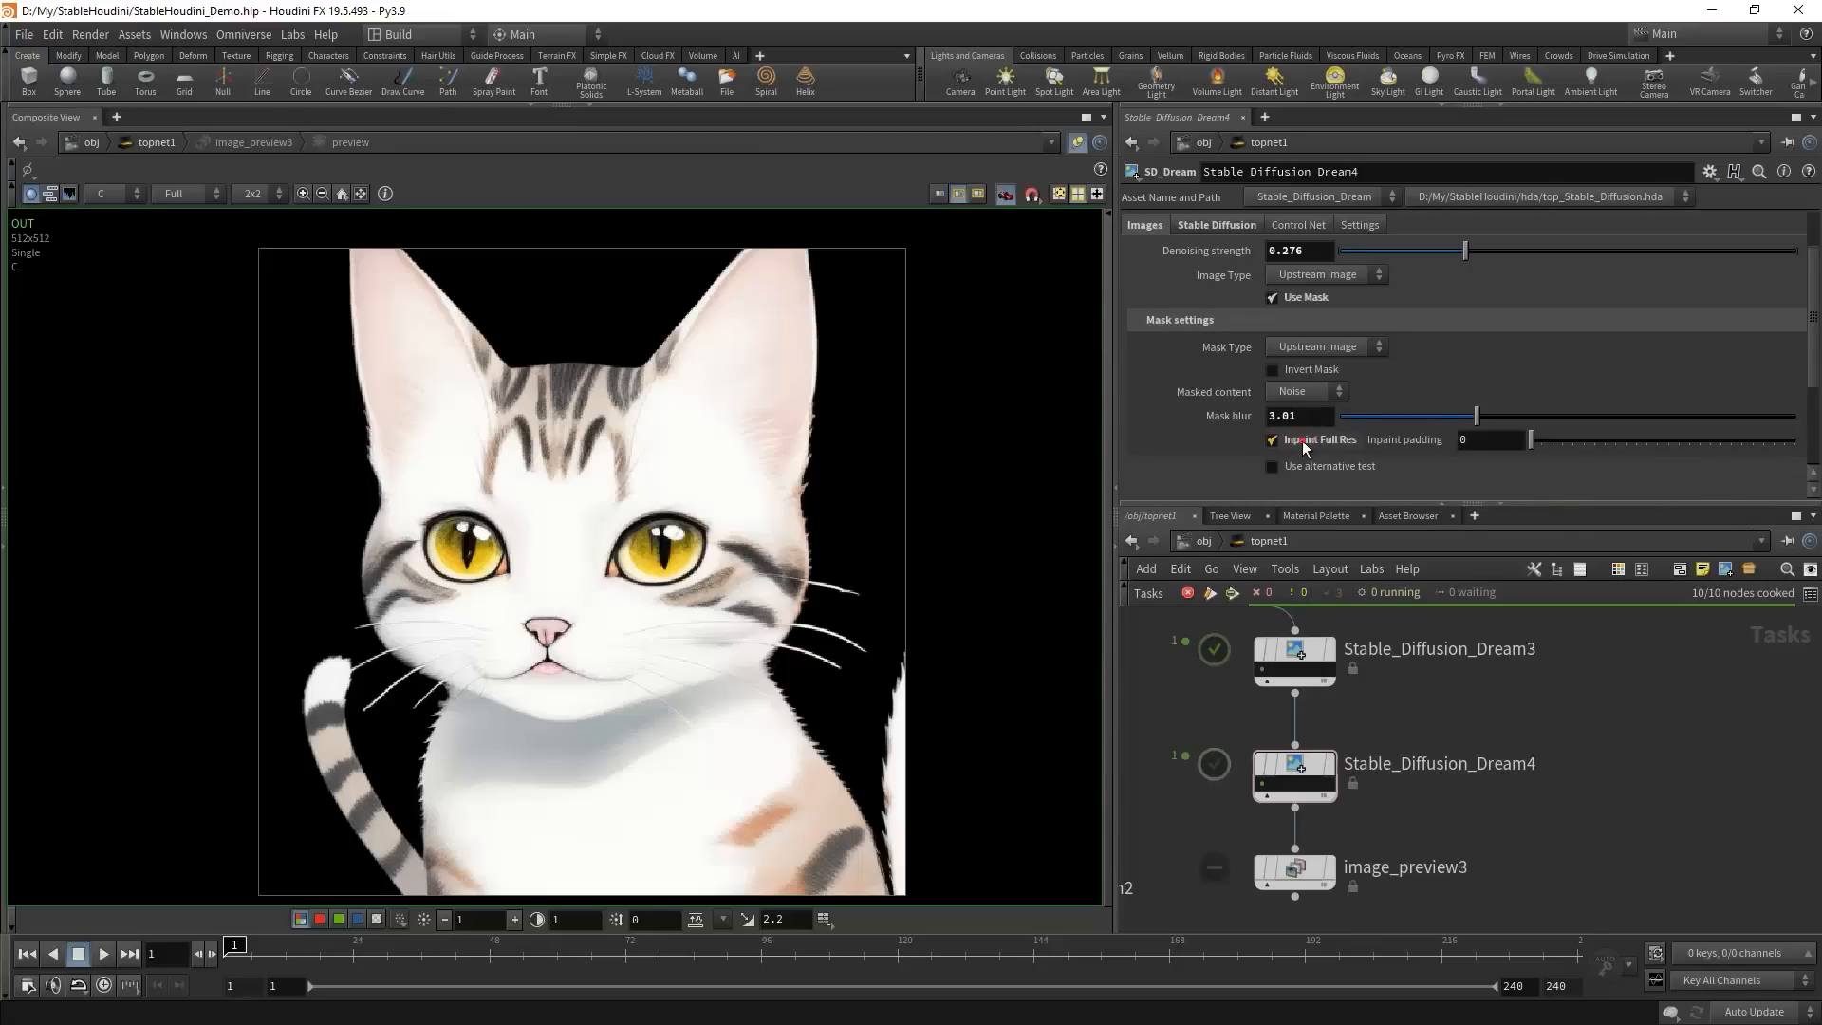
left_click(1299, 438)
left_click(1274, 440)
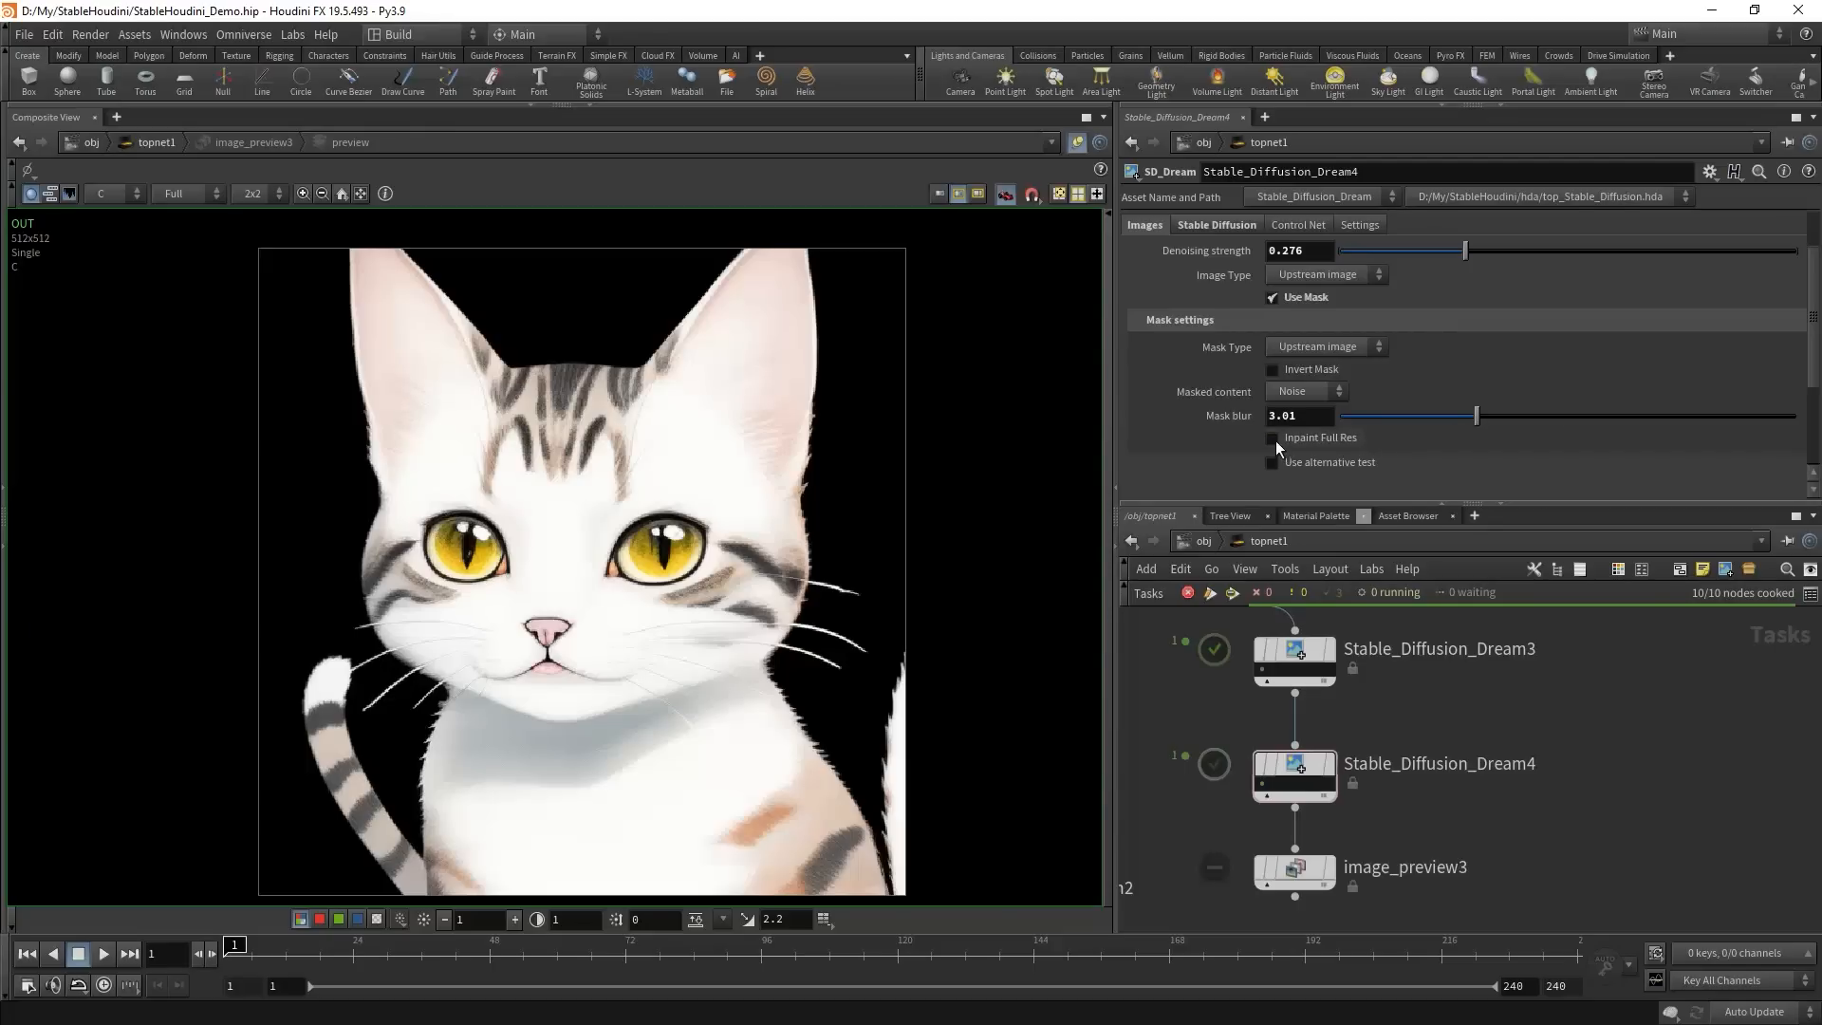
- Disable Use Mask on Stable_Diffusion_Dream4, enable Use alternative test, and review the alternative test settings
left_click(1288, 298)
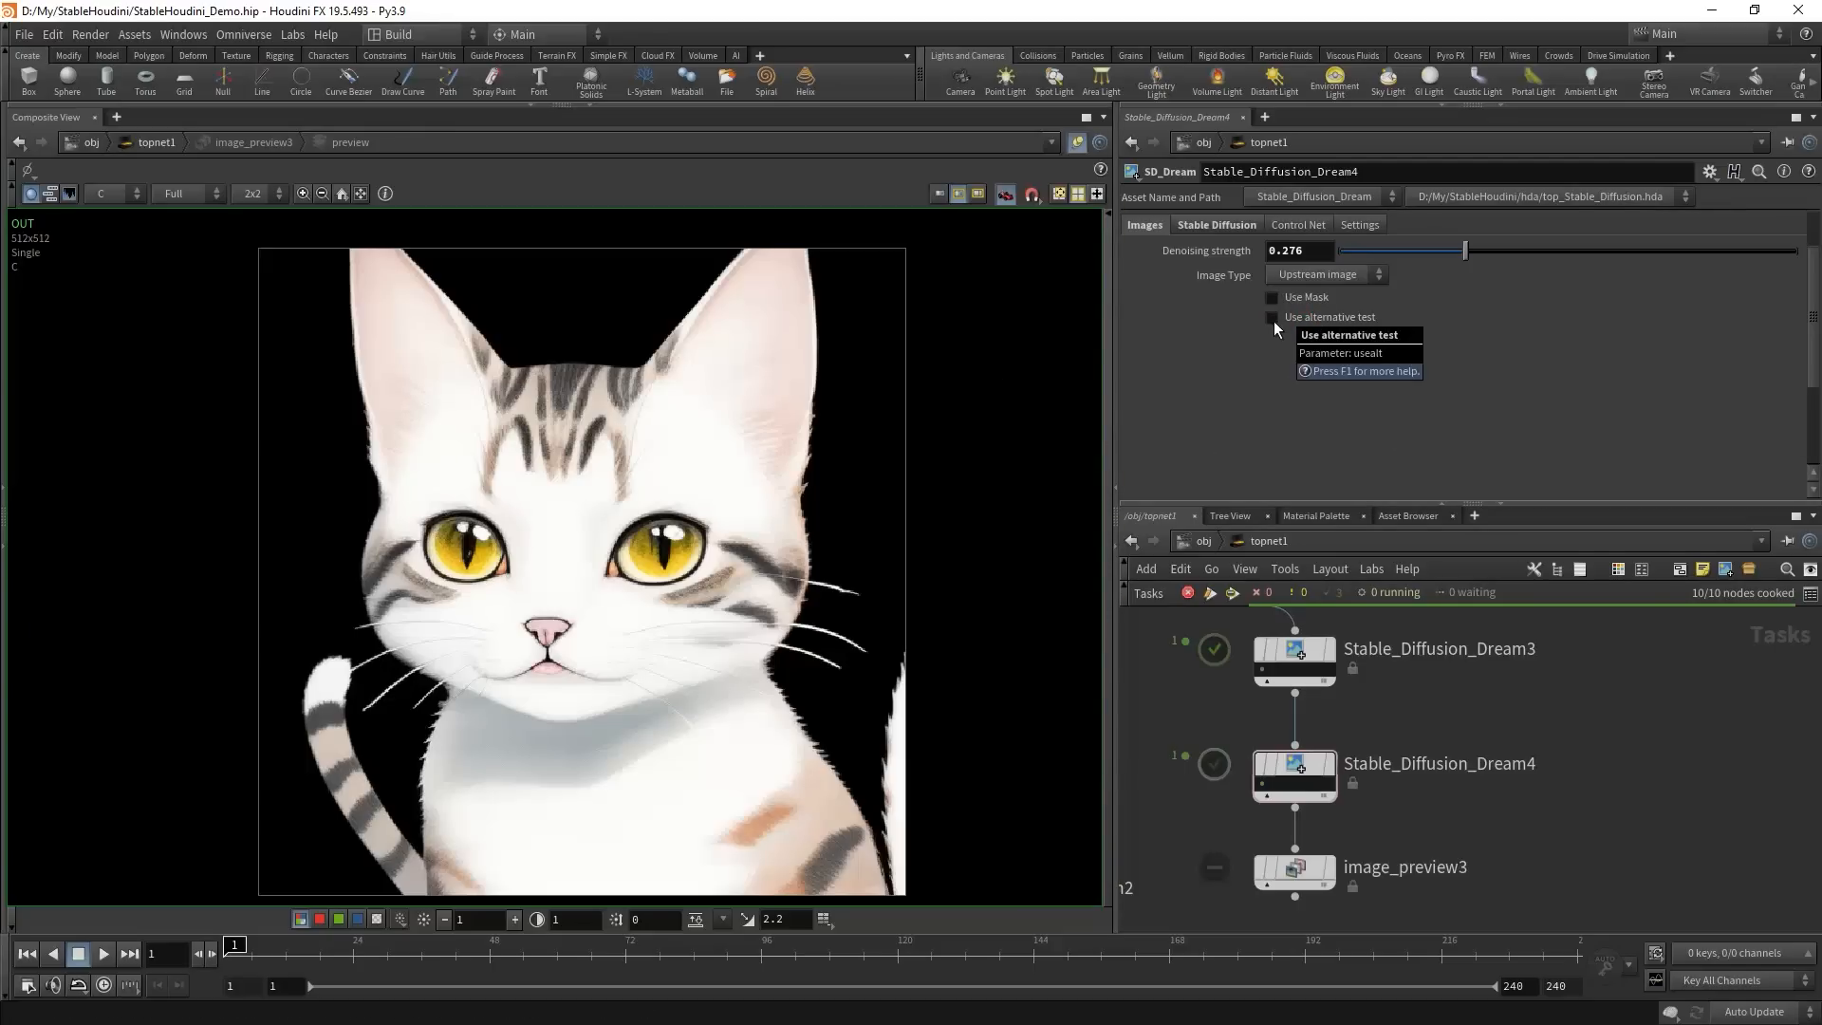
left_click(1273, 318)
scroll(1246, 338, "down", 2)
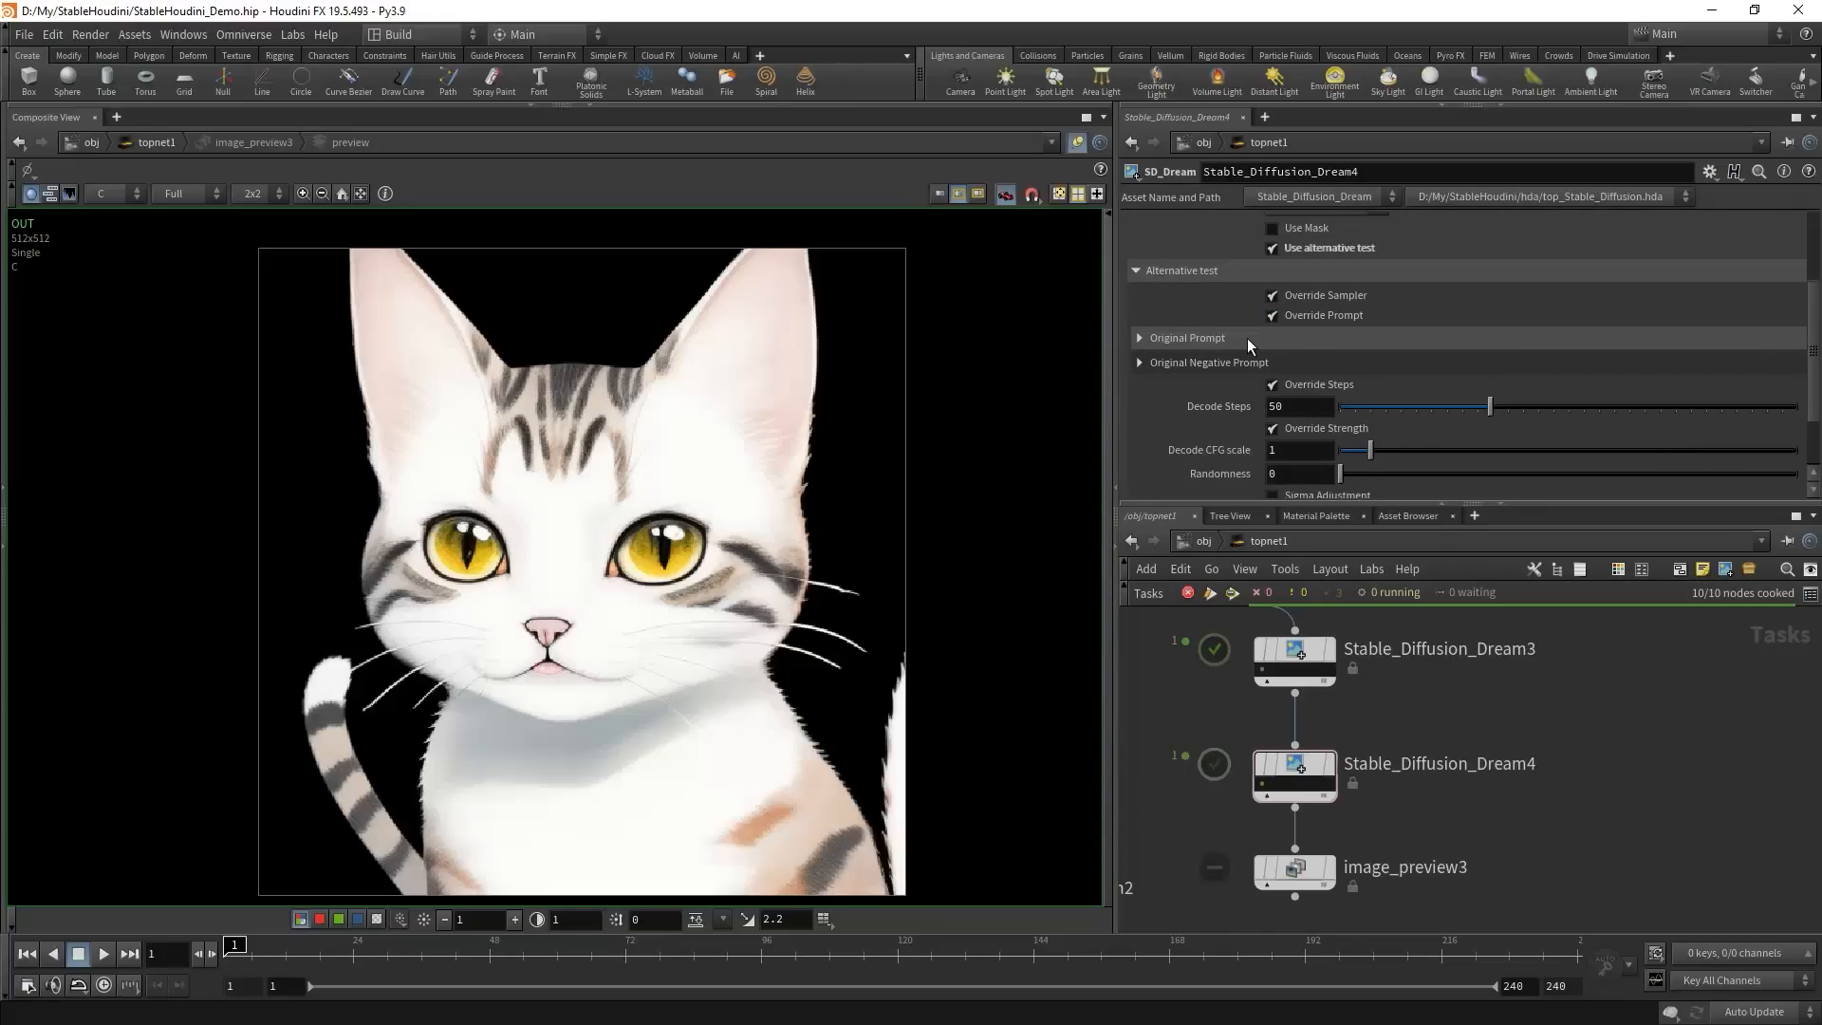
scroll(1272, 370, "down", 2)
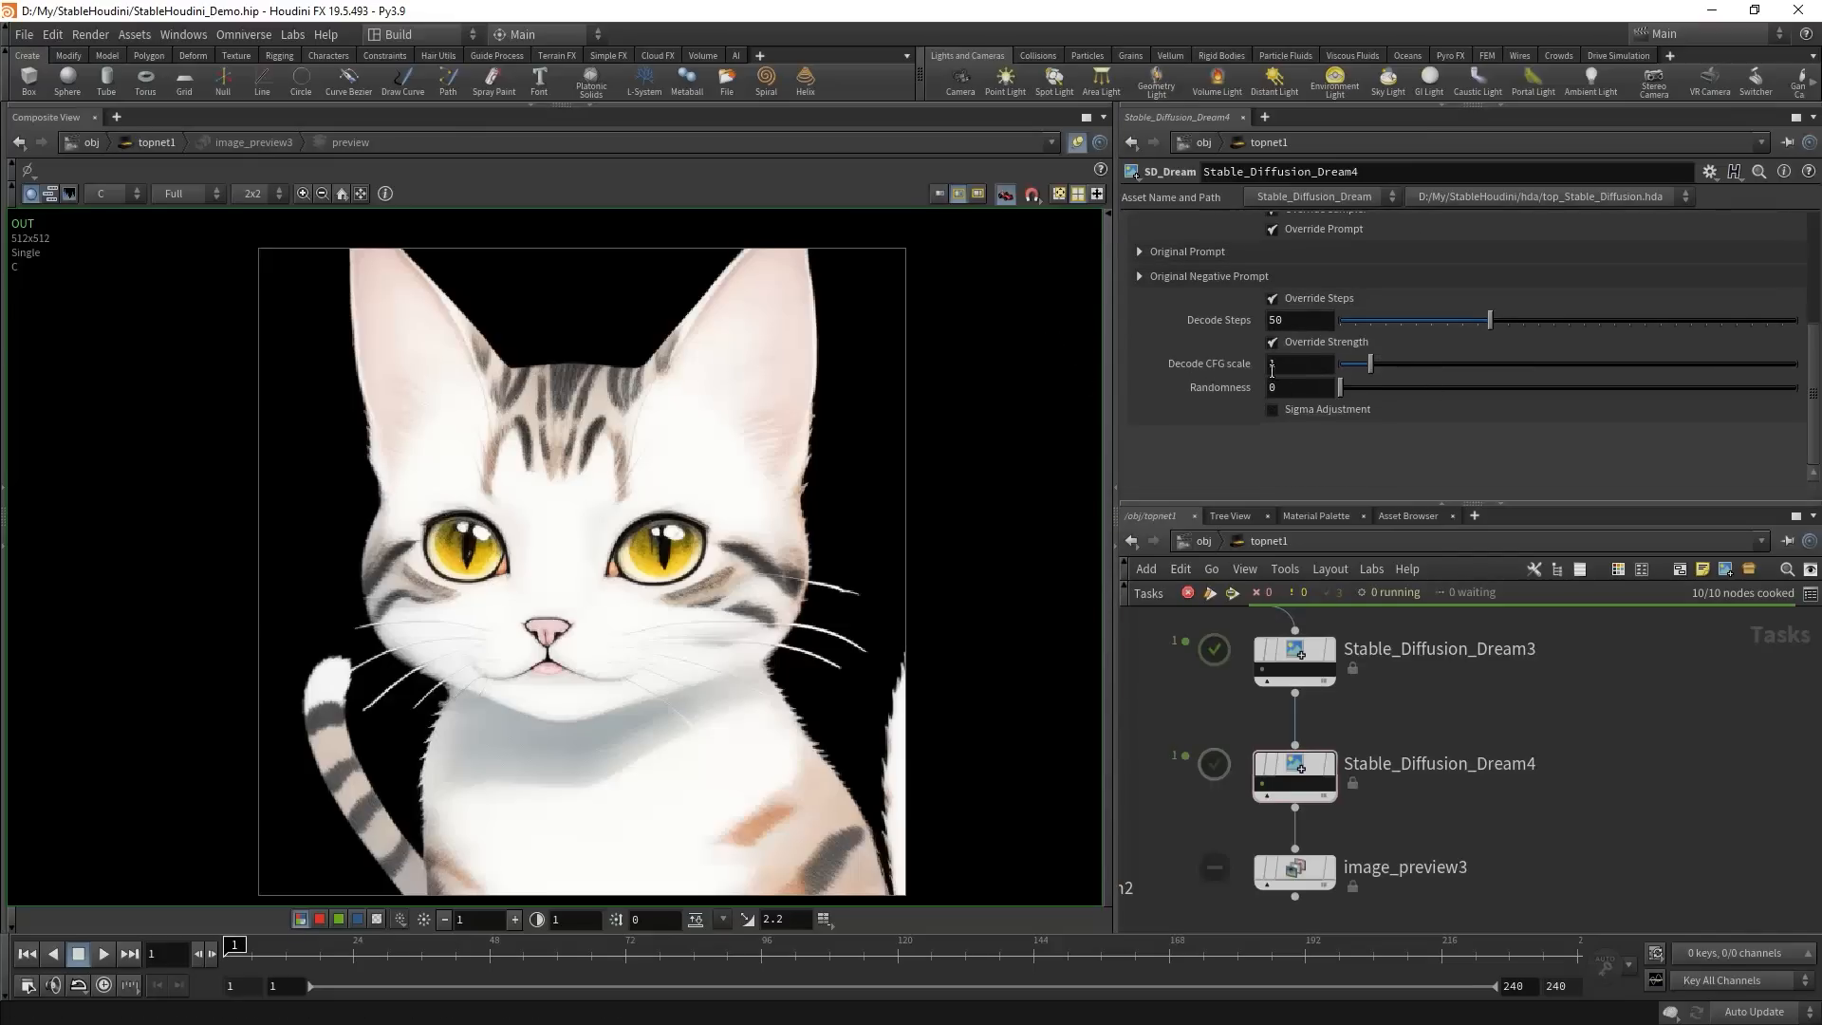
scroll(1272, 370, "up", 2)
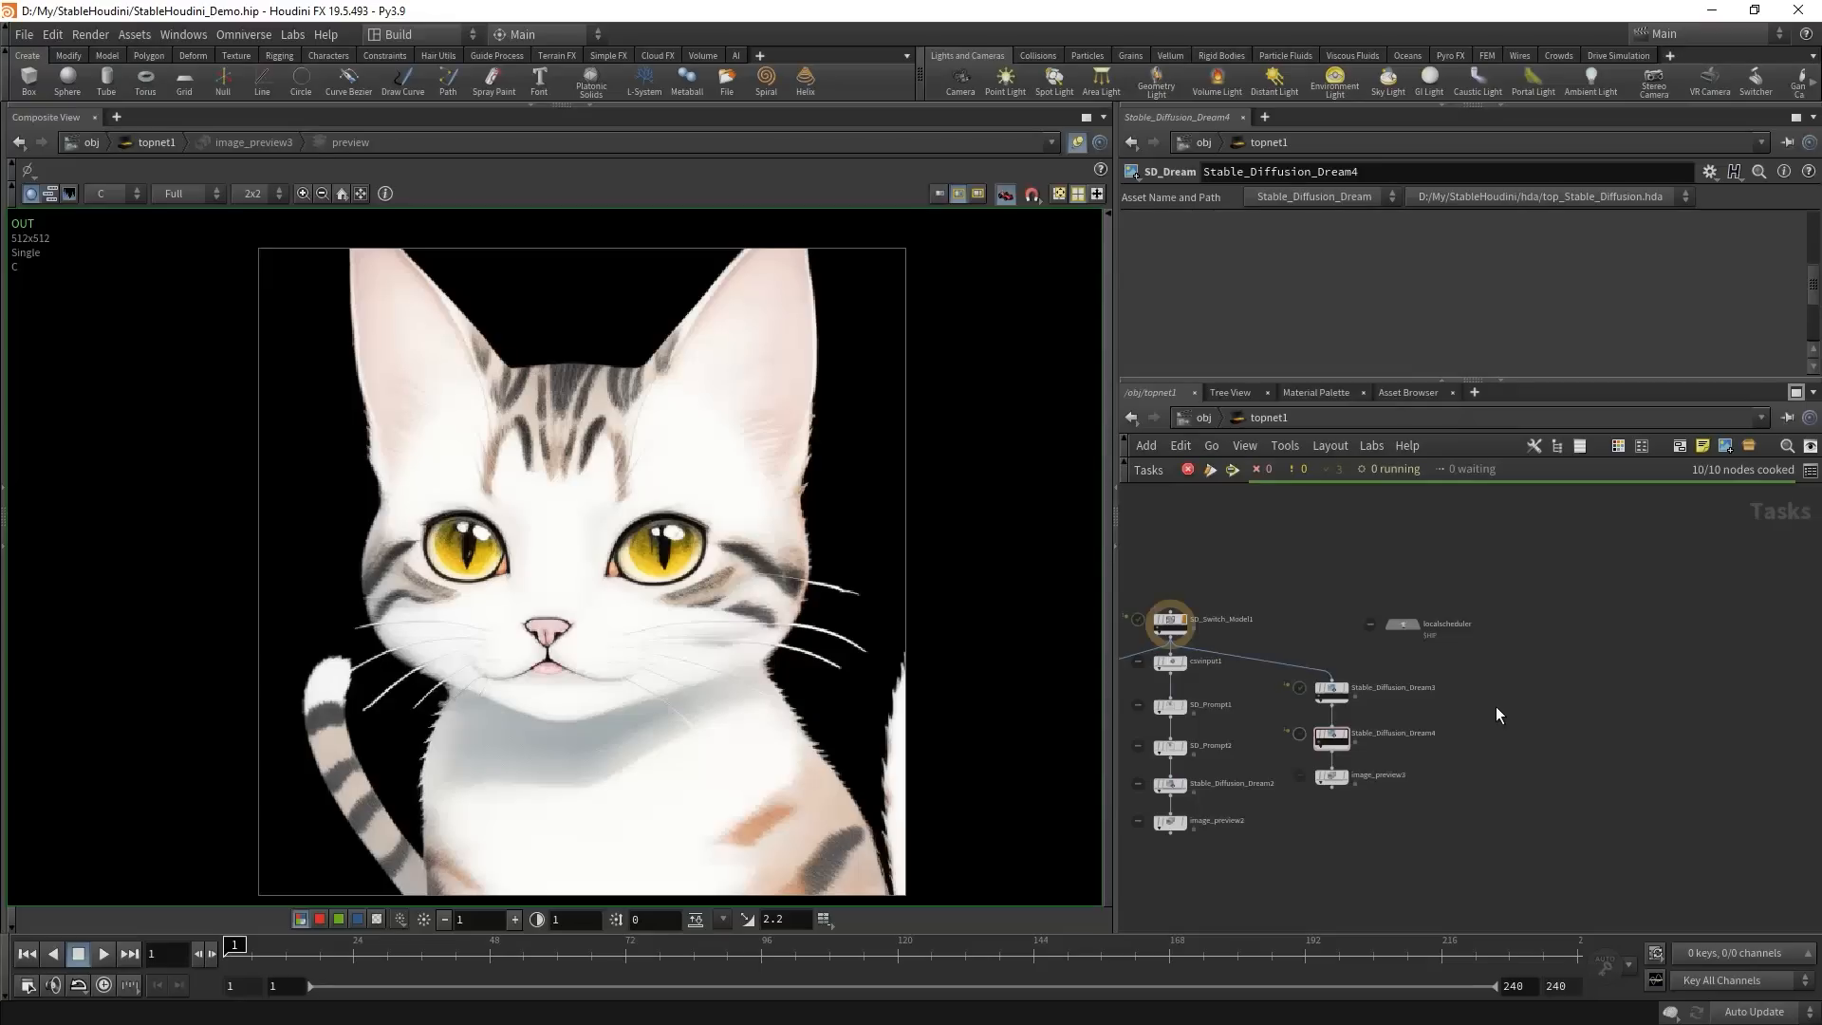
- Add a File Pattern node beside the Img2Img branch and wire the model-switch node's output into it
scroll(1498, 706, "up", 2)
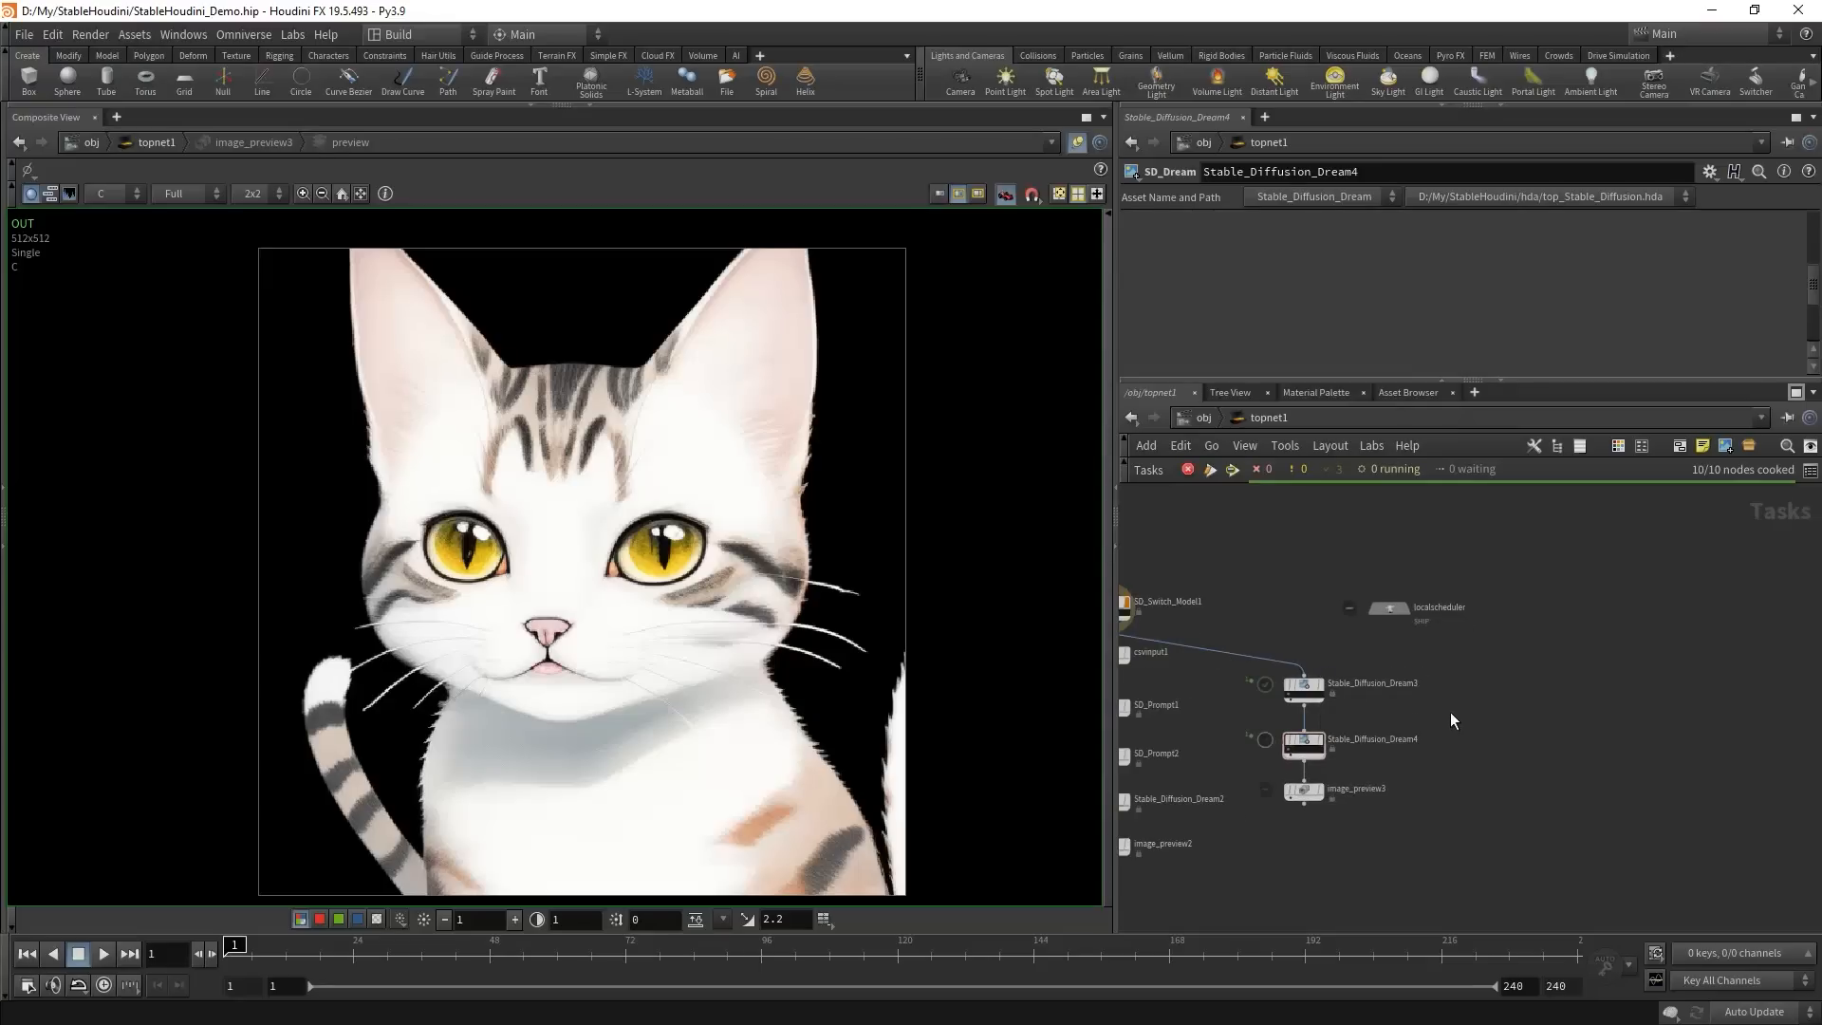
key("Tab")
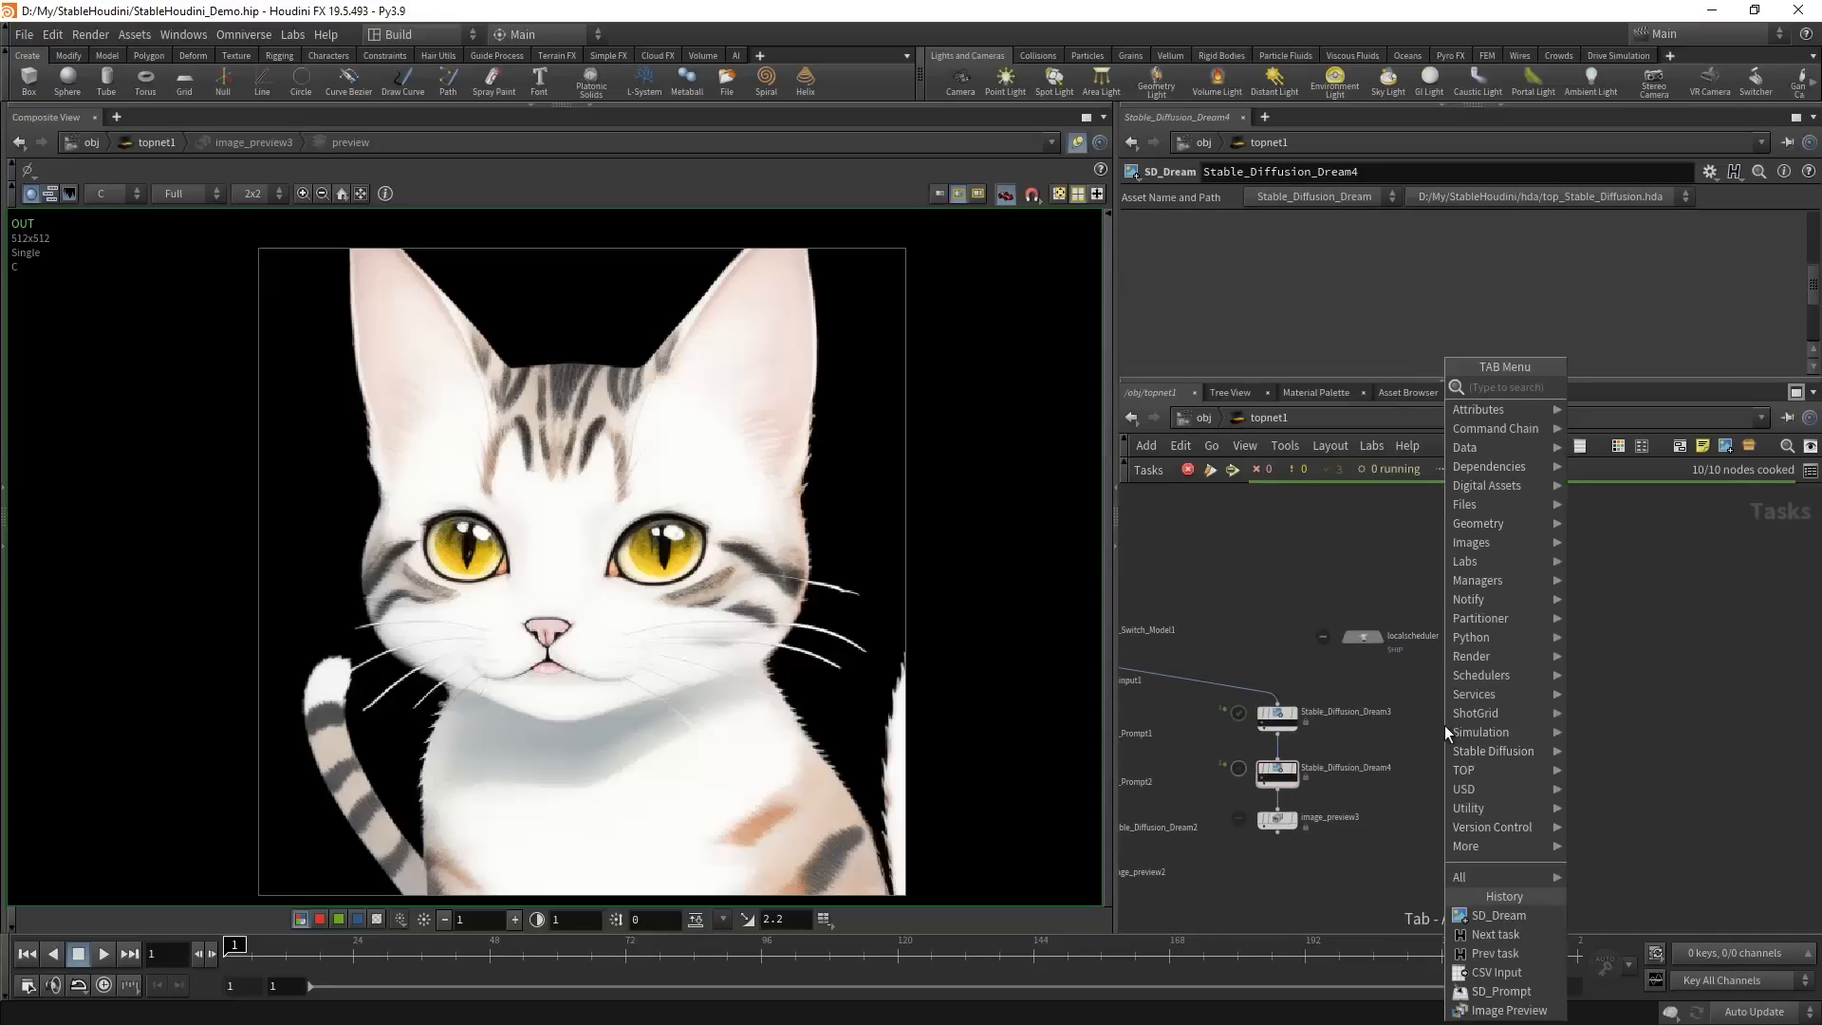
type("filepa")
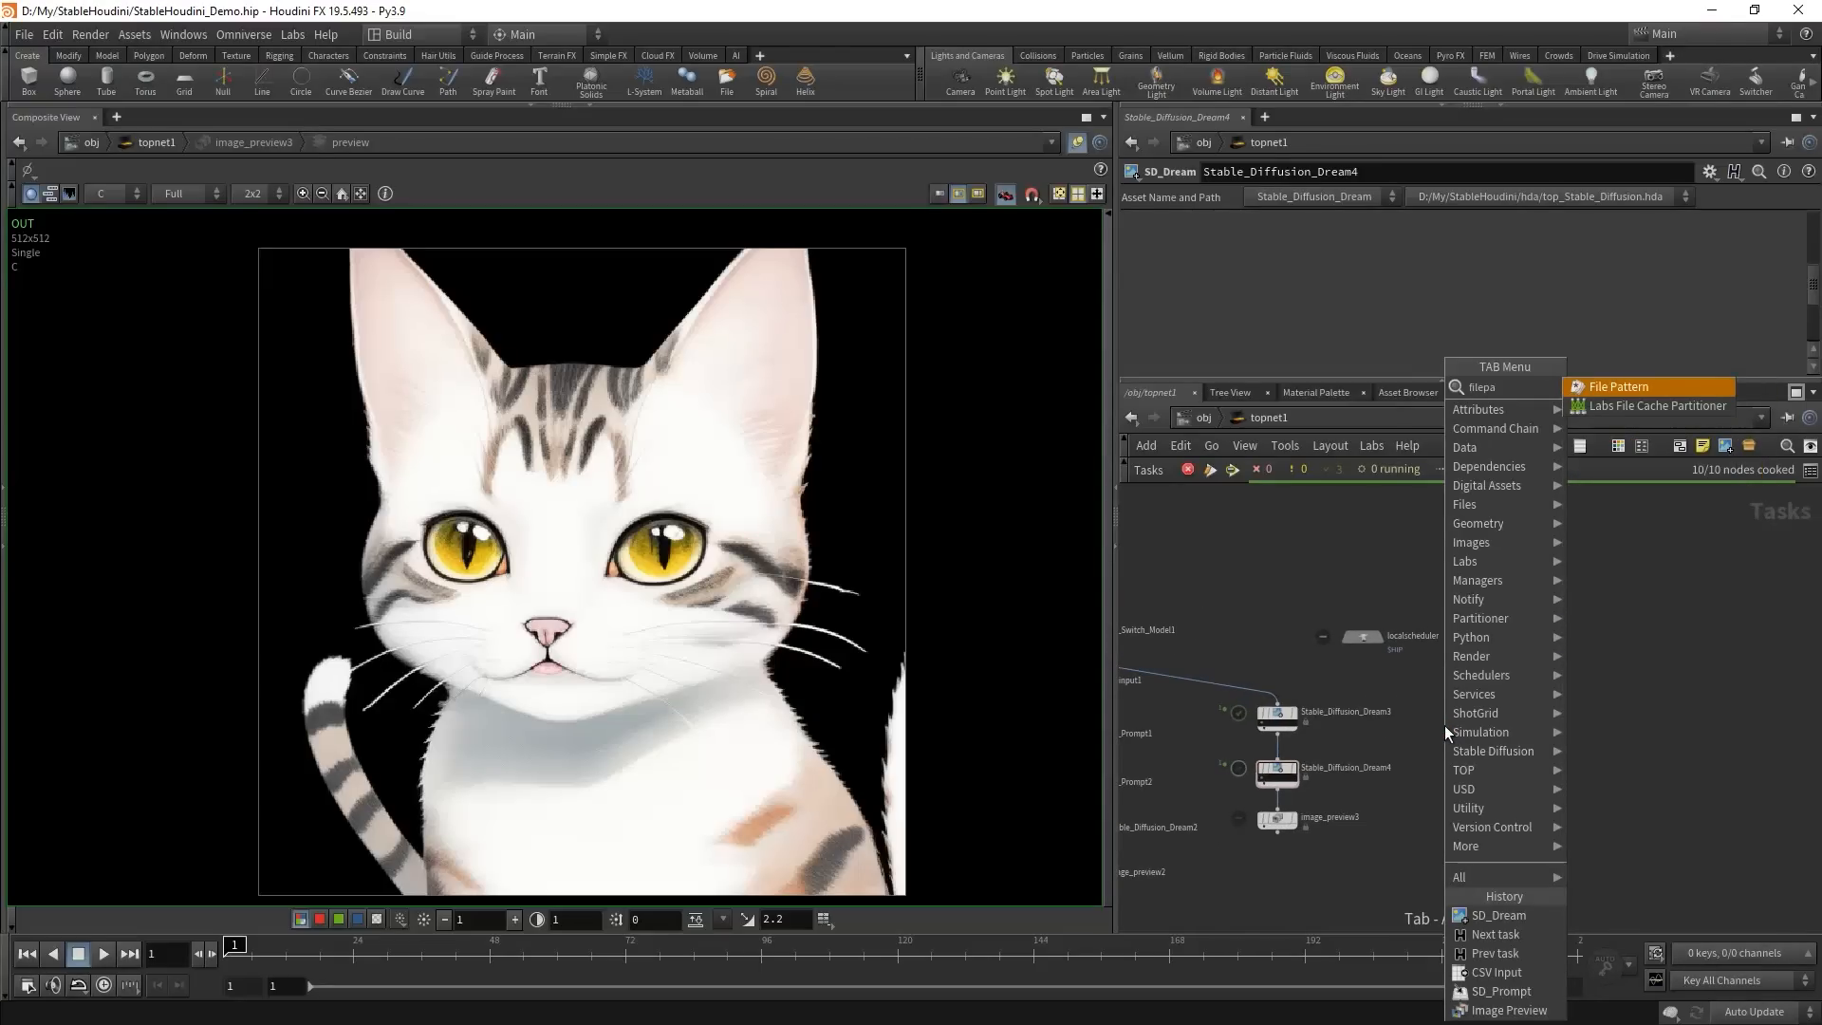
key("Return")
left_click(1459, 717)
middle_click_drag(1258, 661, 1385, 672)
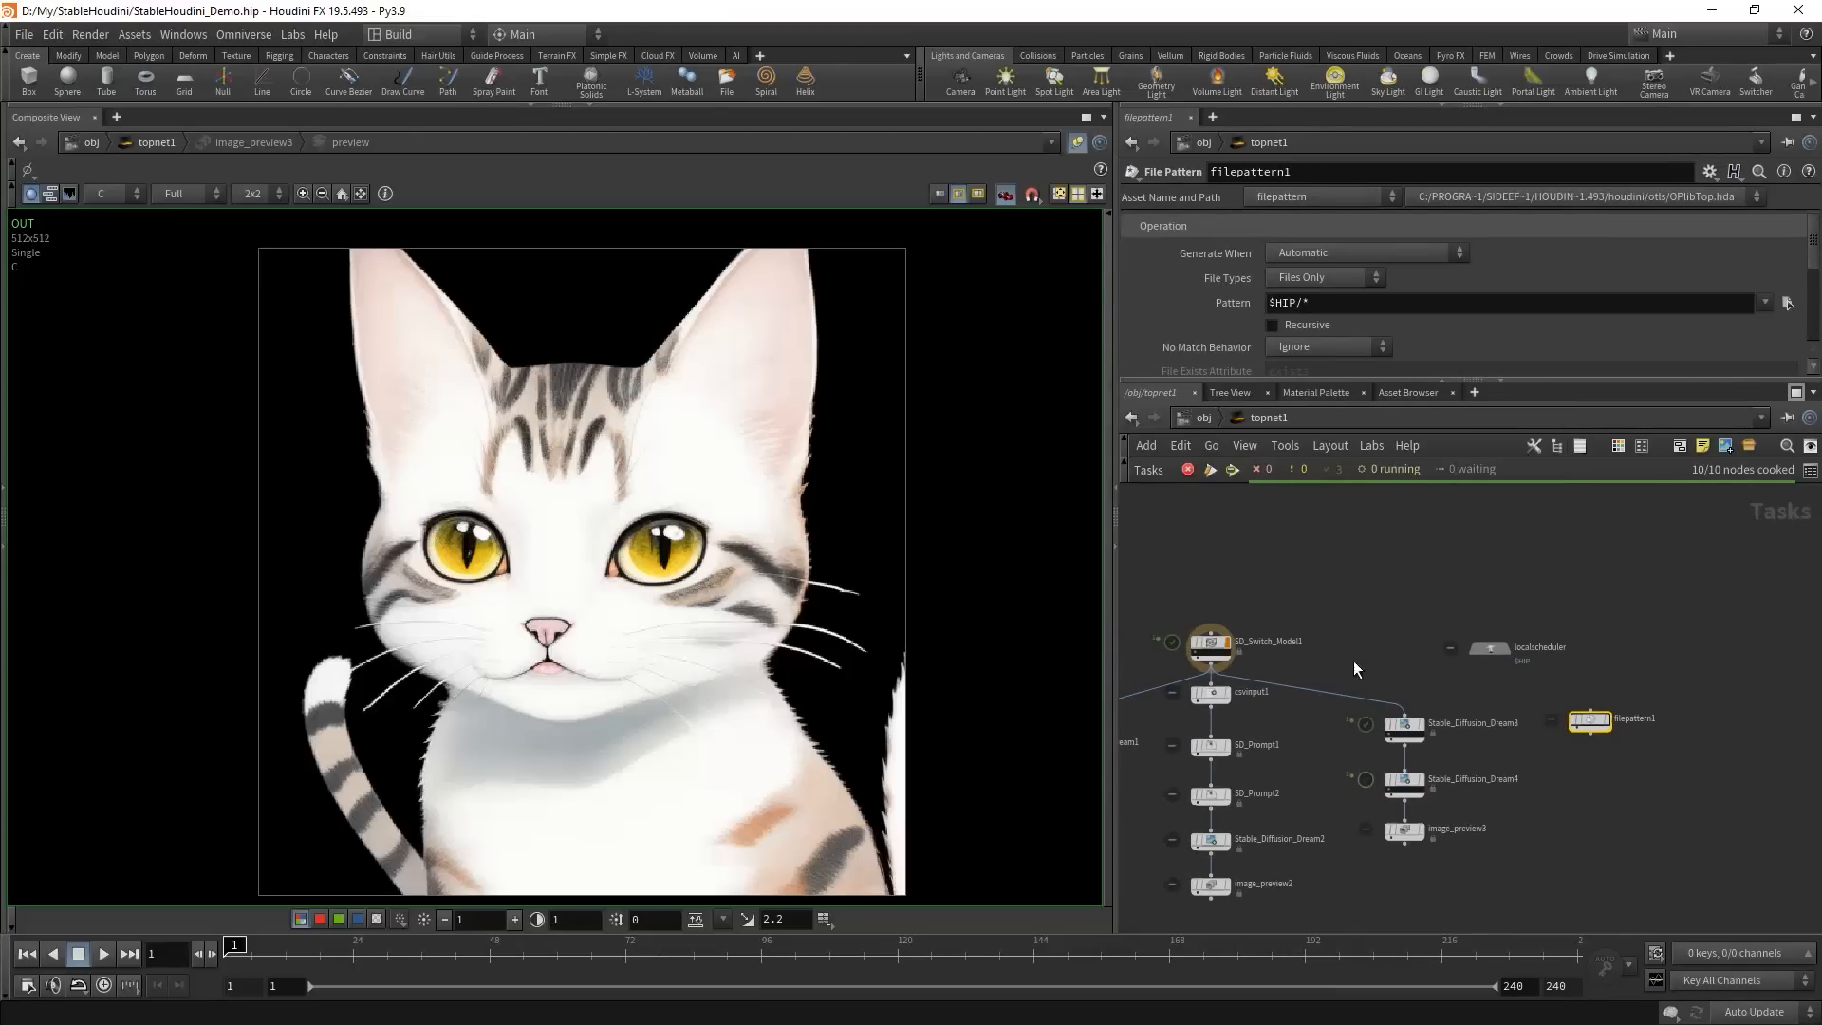
mouse_move(1209, 660)
left_mouse_down()
mouse_move(1589, 691)
mouse_move(1212, 614)
left_mouse_up()
left_click_drag(1208, 620, 1590, 710)
scroll(1658, 697, "up", 4)
- Set the File Pattern node's pattern to $HIP/Sequence/Rick/rick*.png, starting from a picked frame of the image sequence
left_click(1787, 303)
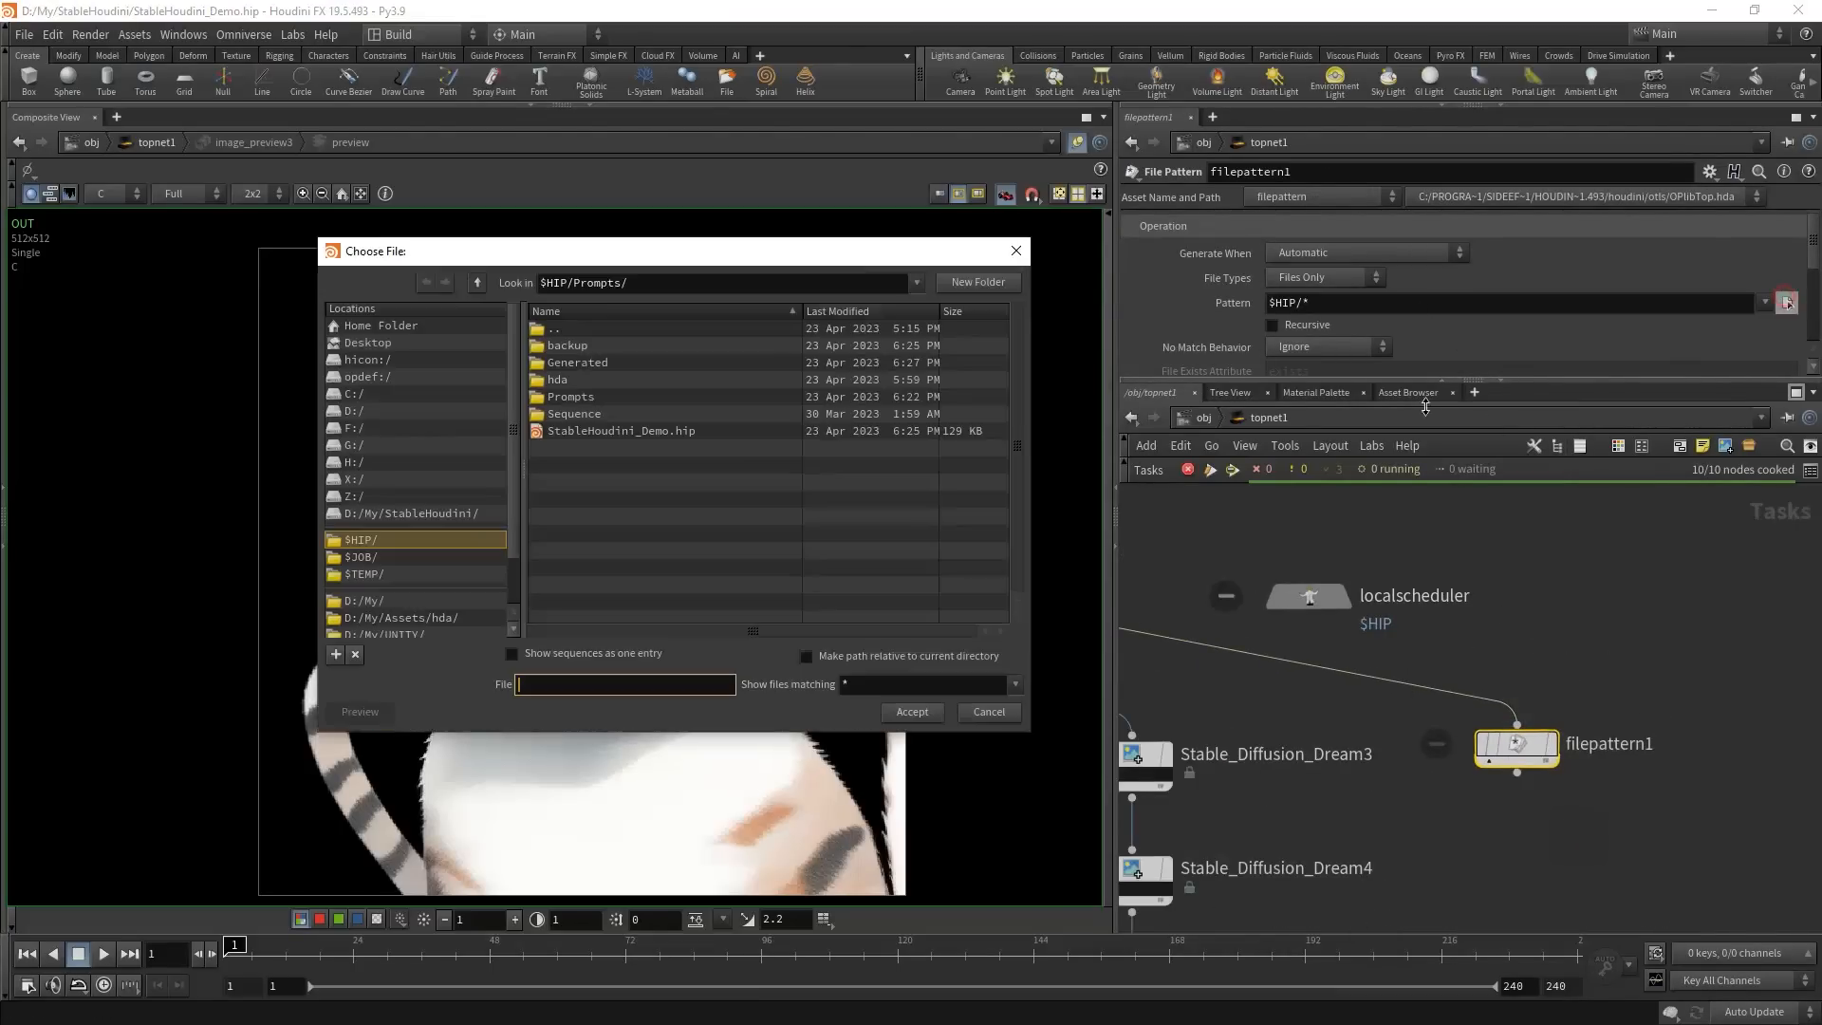
left_click_drag(651, 261, 1106, 304)
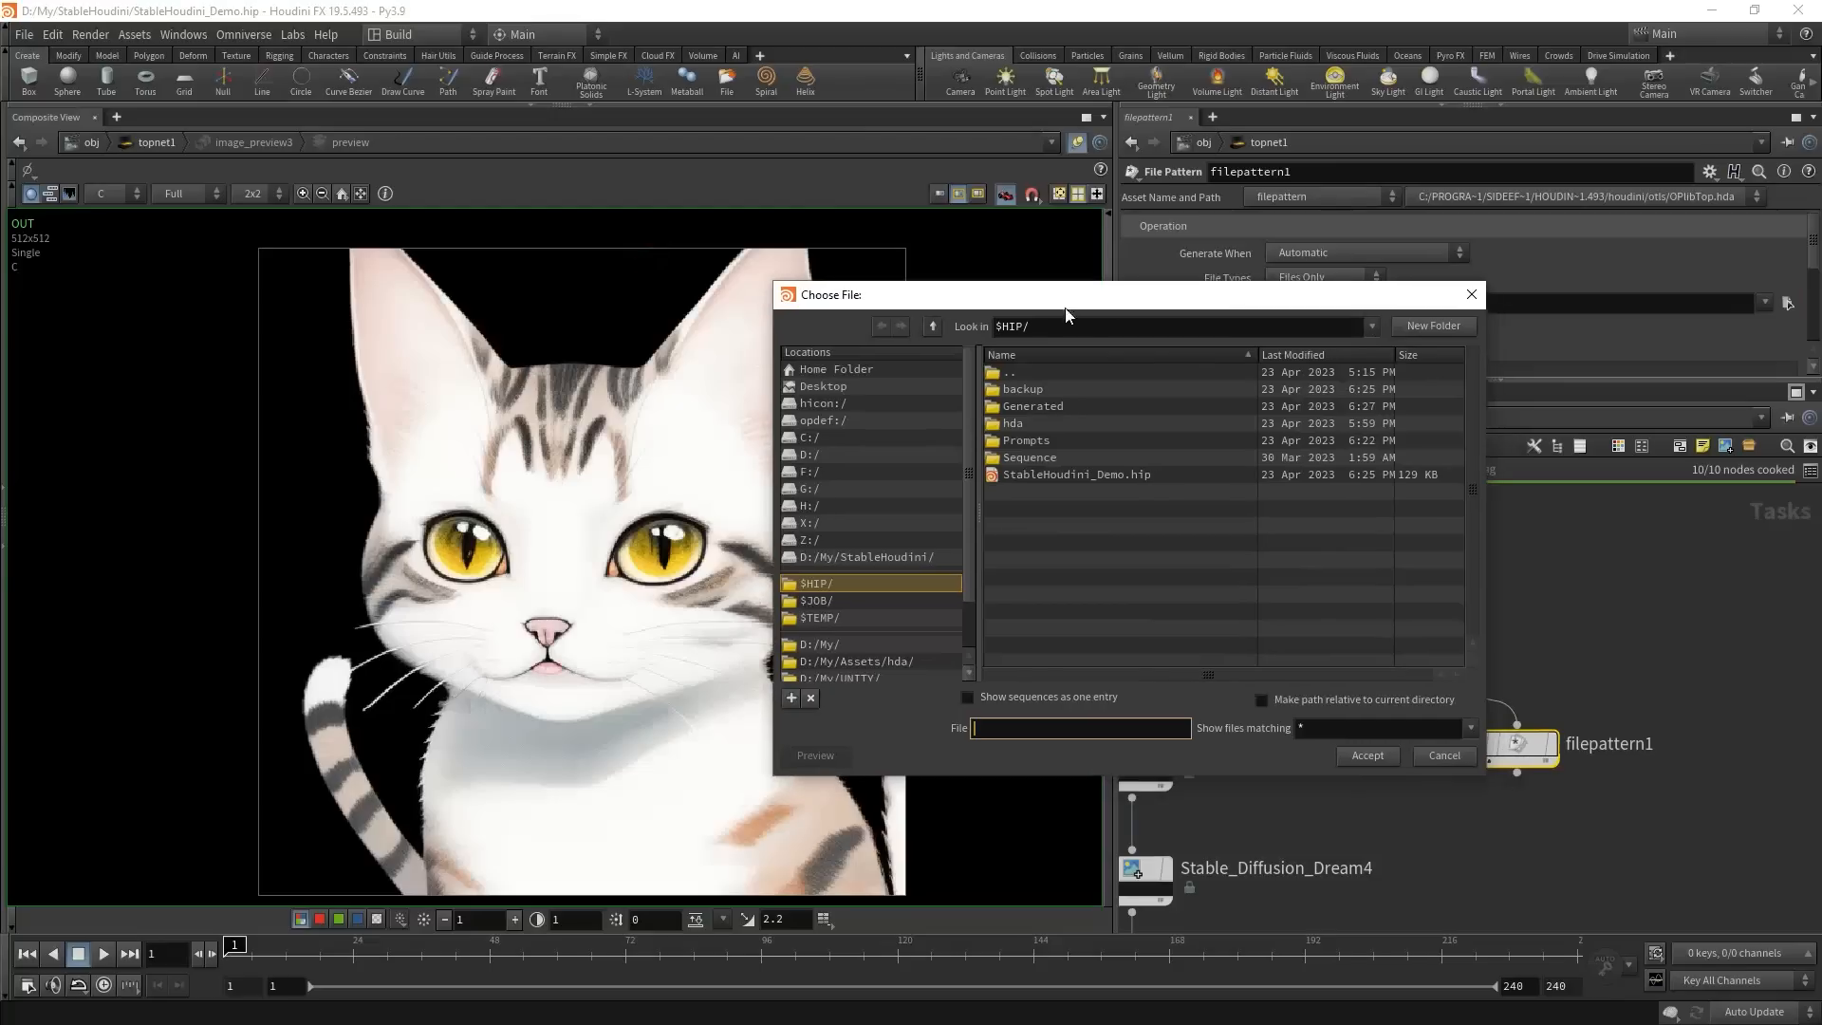
double_click(1015, 457)
double_click(1010, 390)
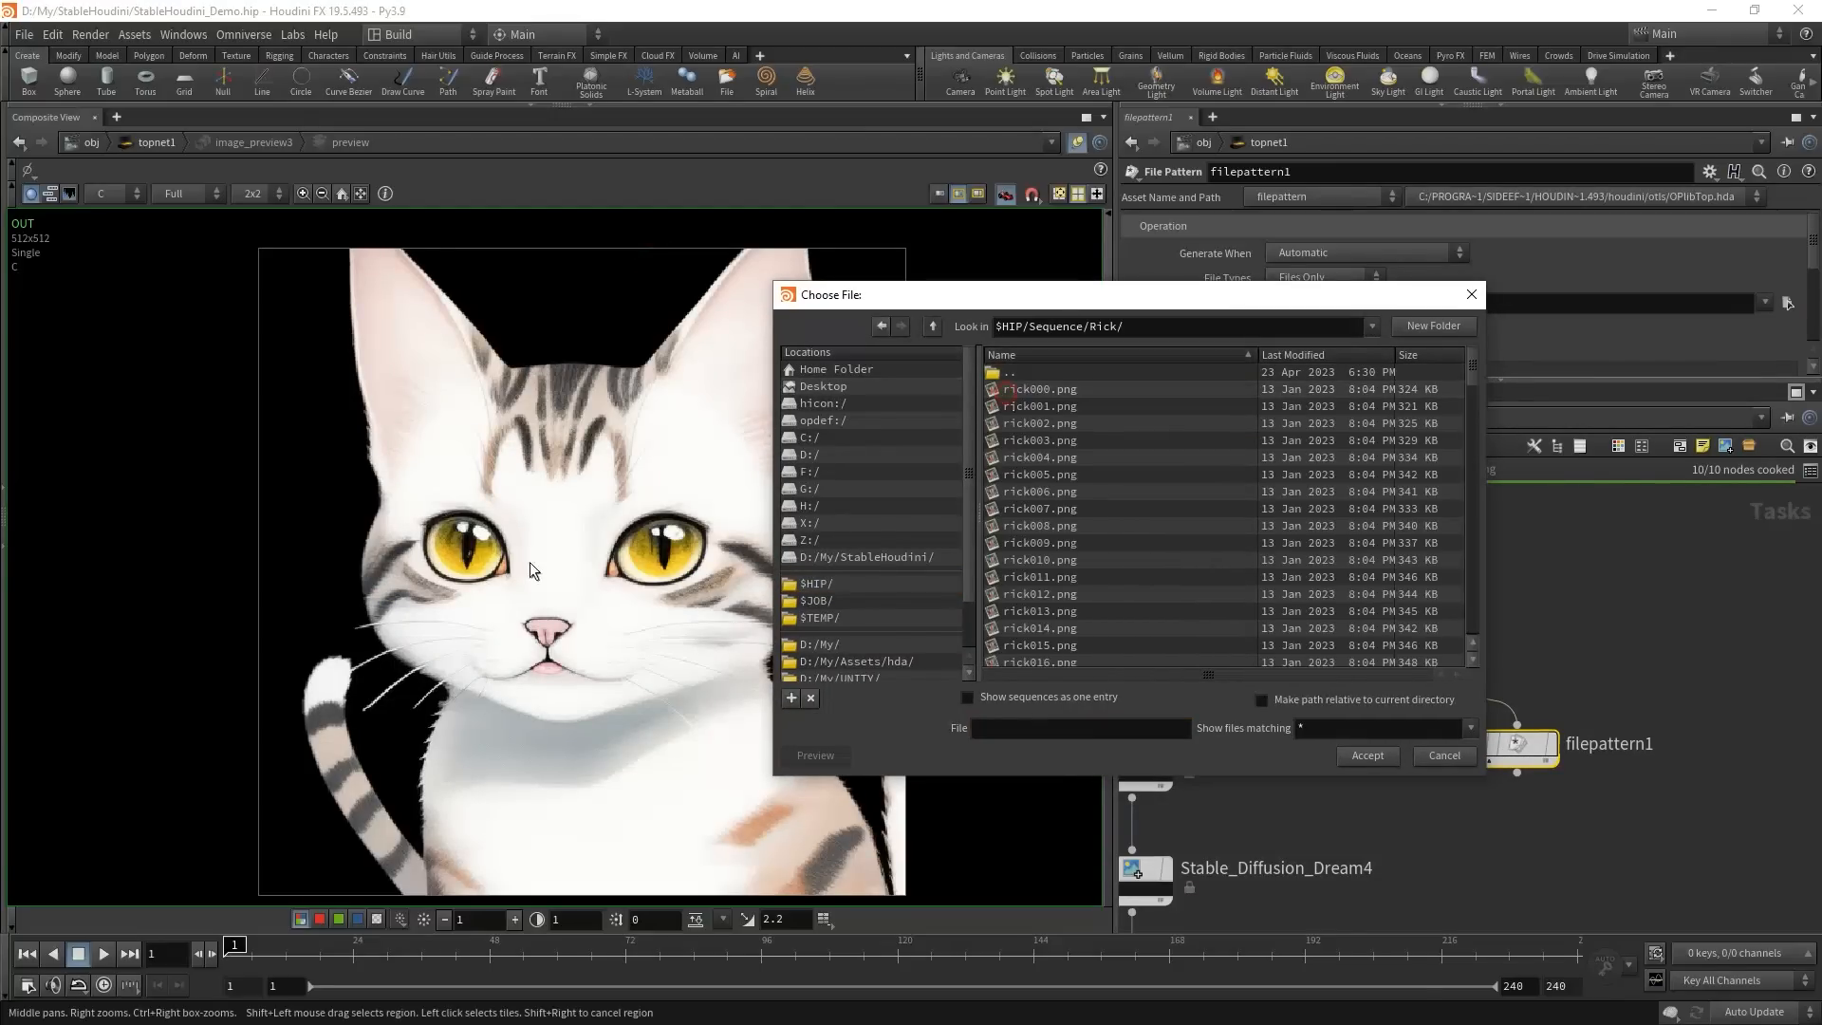
double_click(1038, 406)
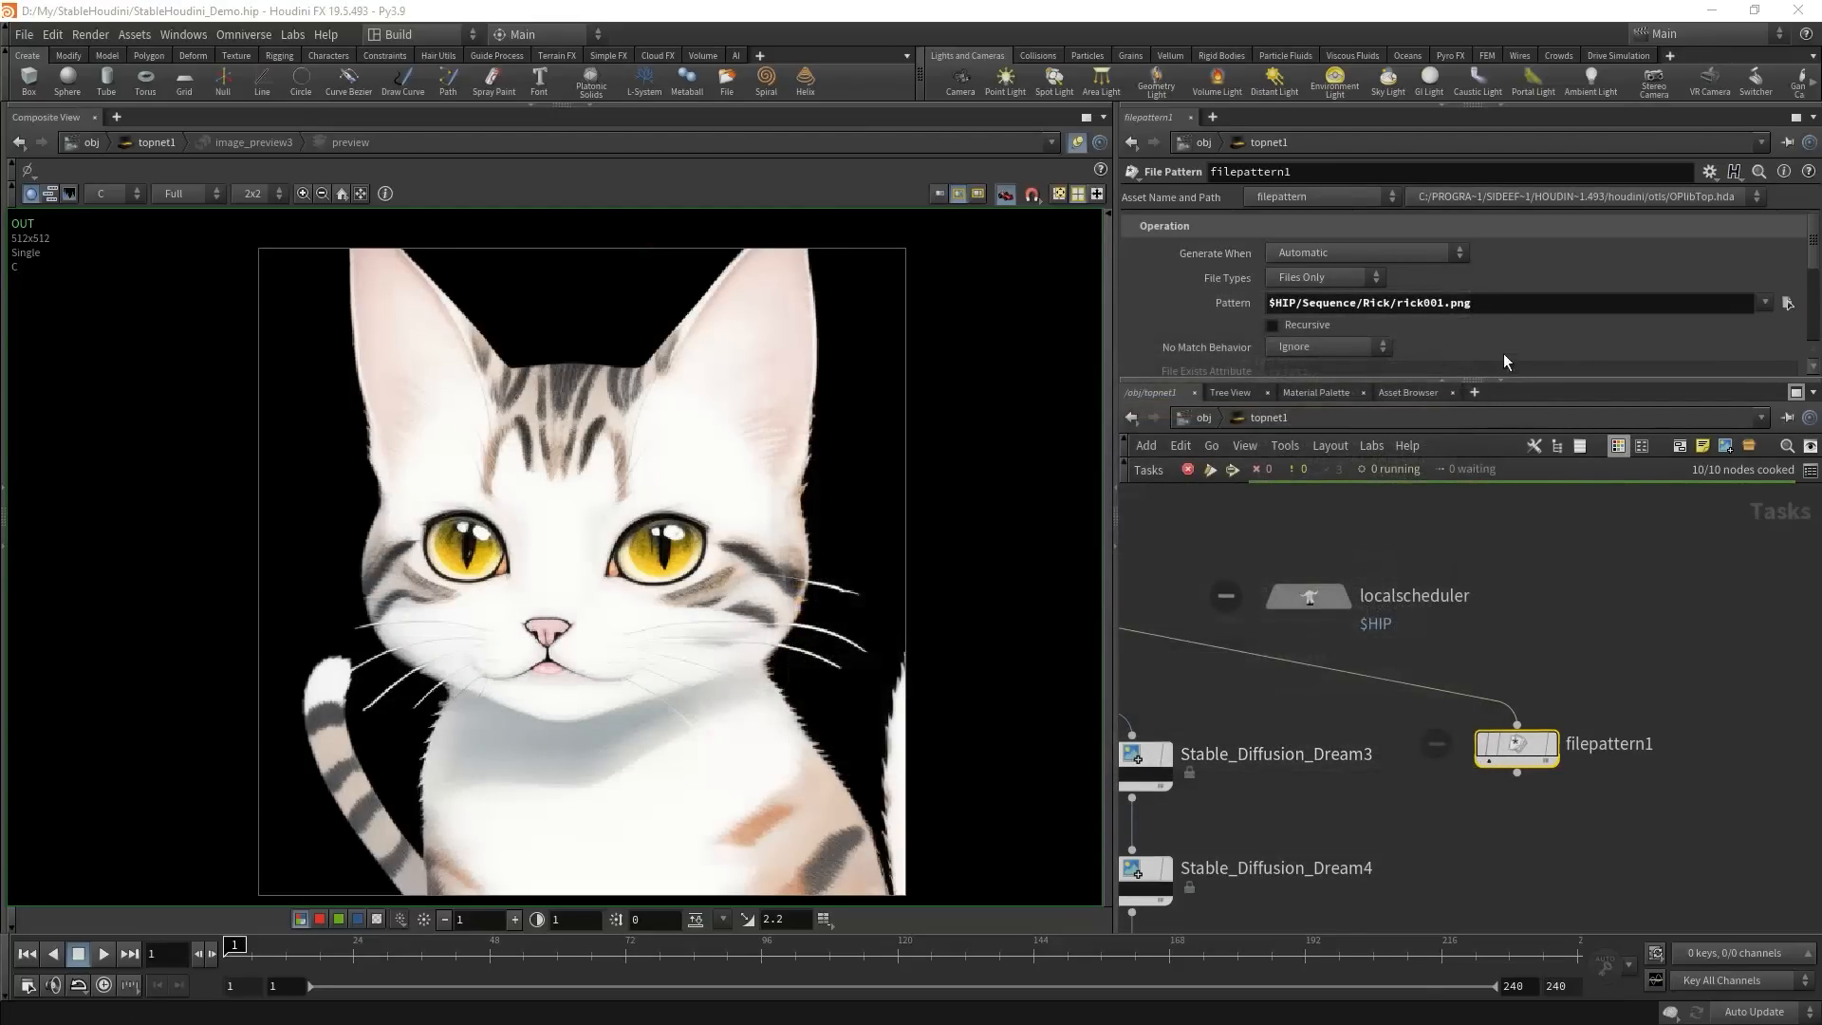
left_click_drag(1427, 307, 1444, 307)
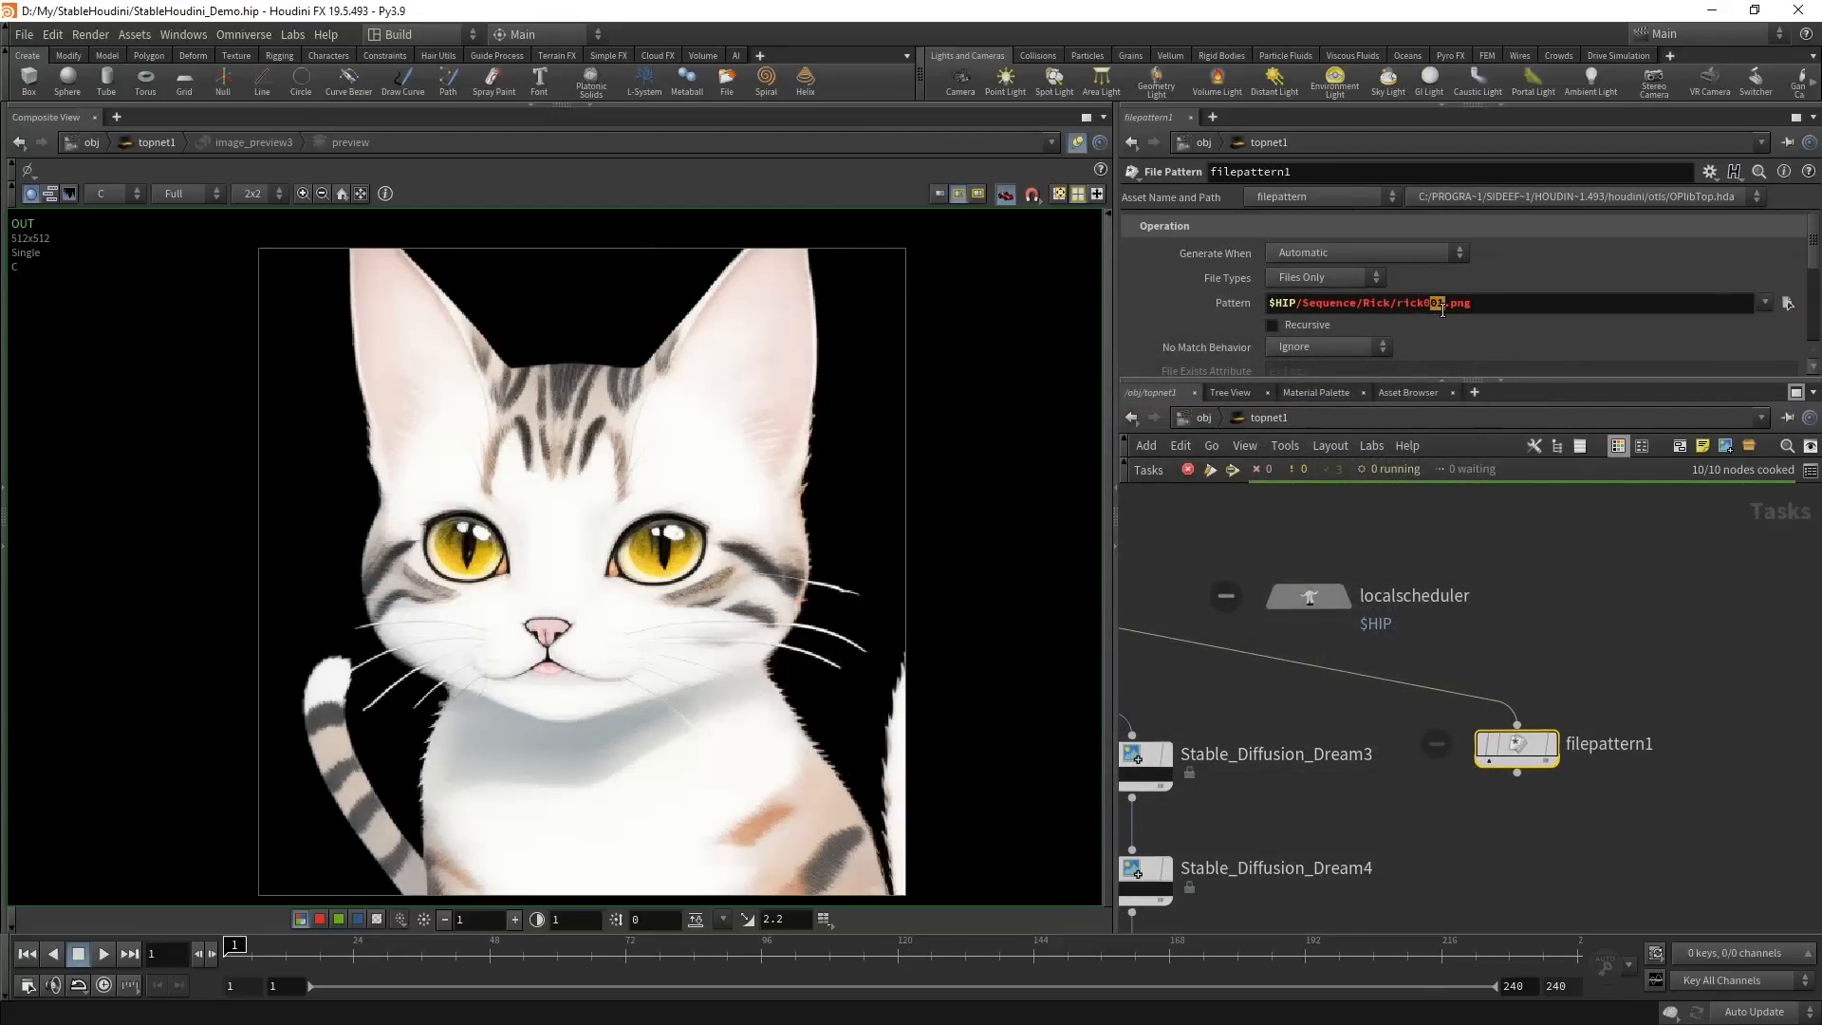
key("BackSpace")
key("BackSpace")
type("*")
key("Return")
- Cook filepattern1 and inspect the output file path of its last work item
right_click(1510, 755)
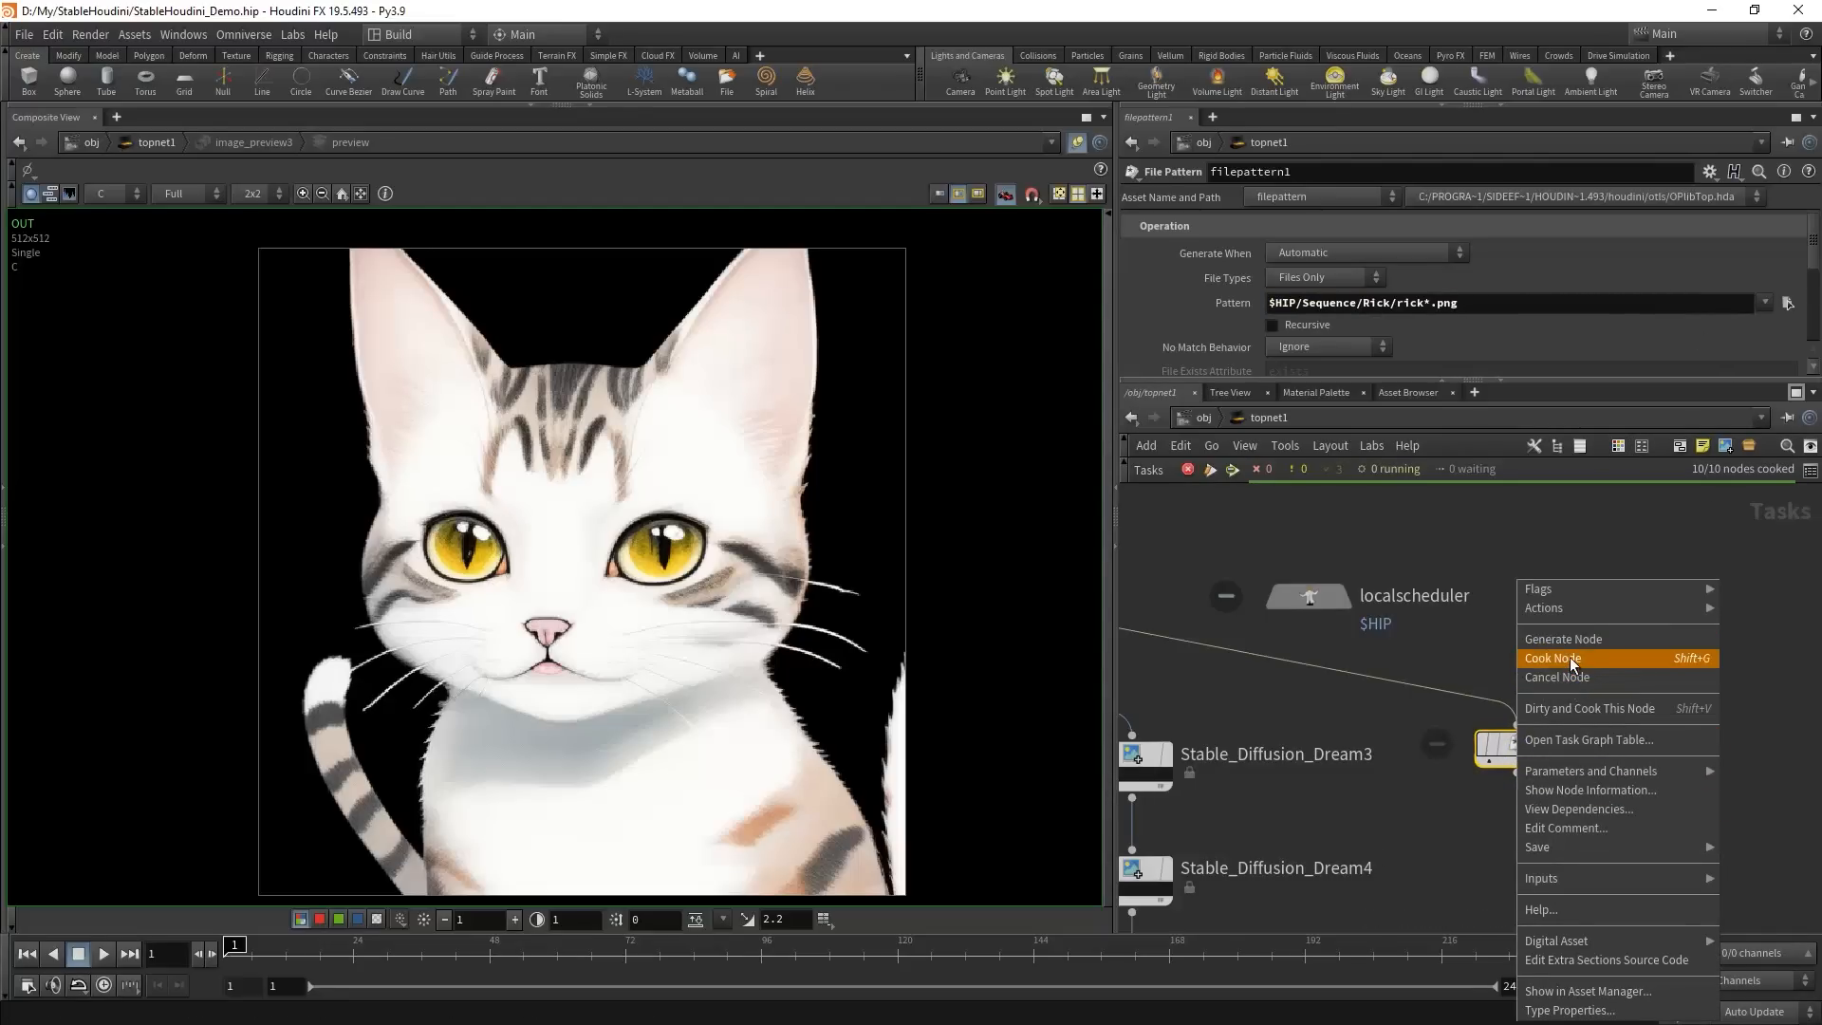
left_click(1552, 657)
scroll(1461, 721, "up", 4)
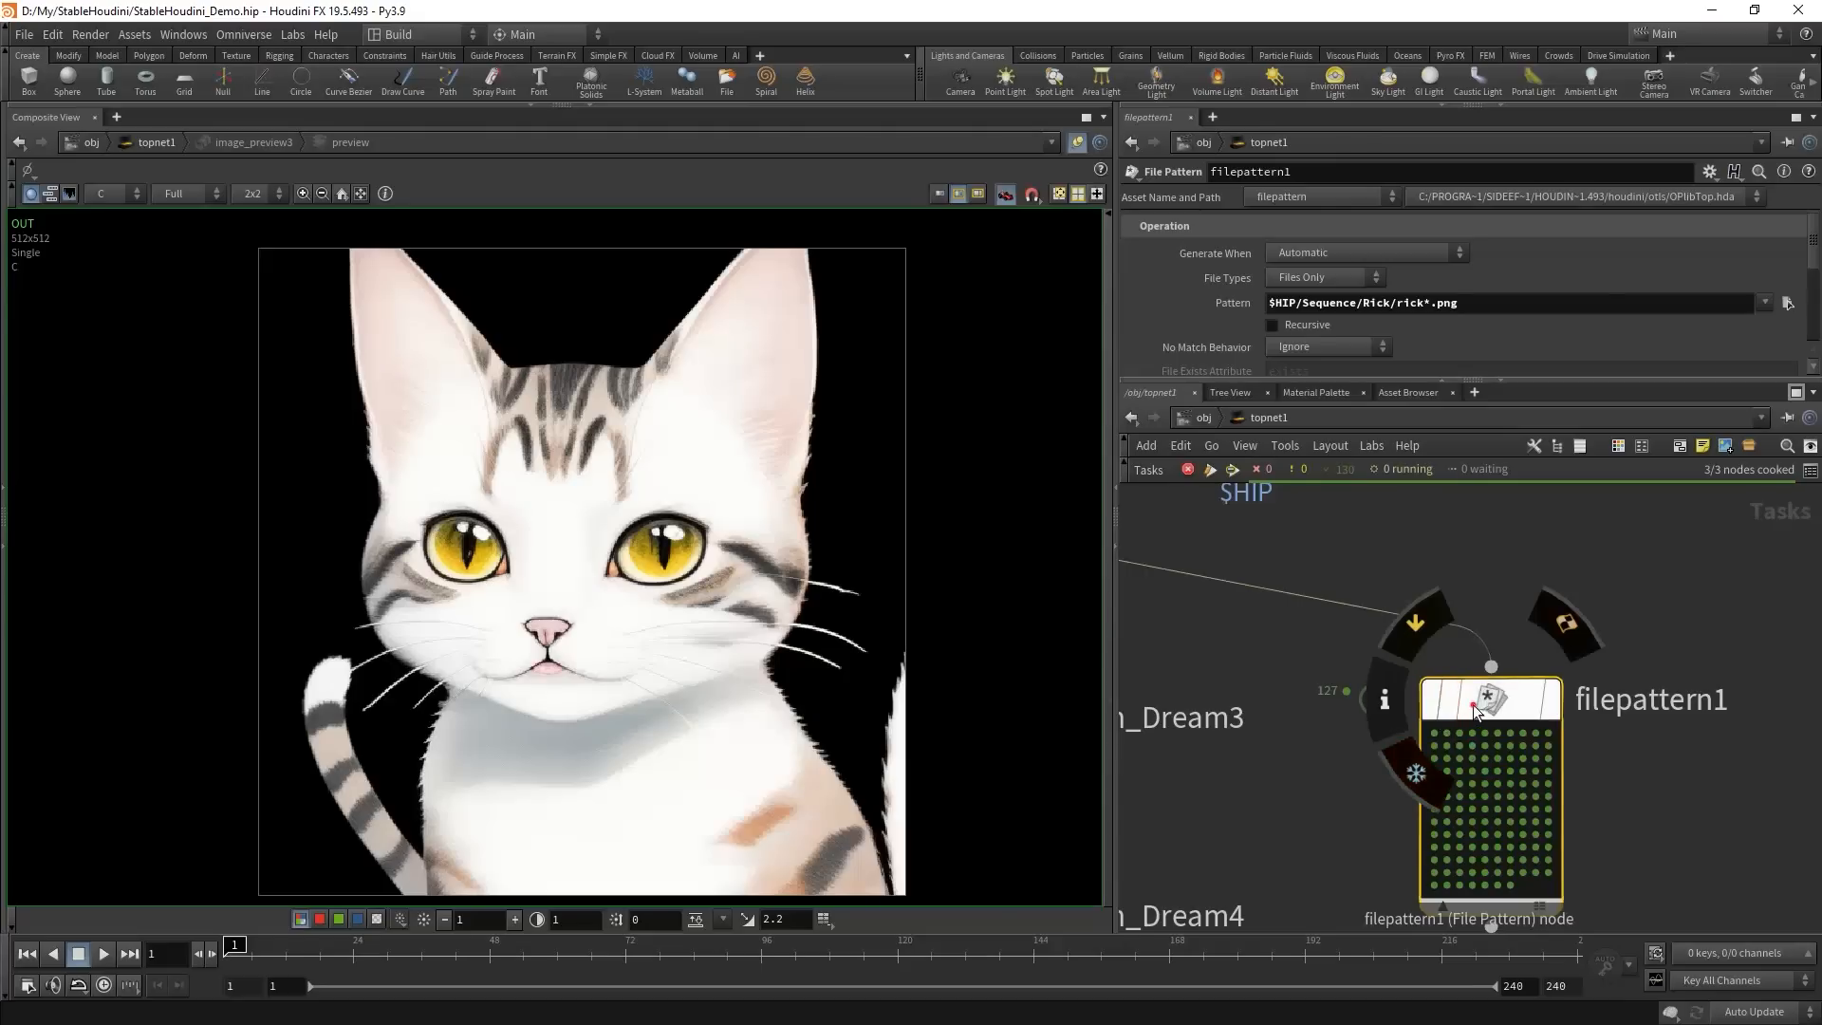
left_click(1448, 629)
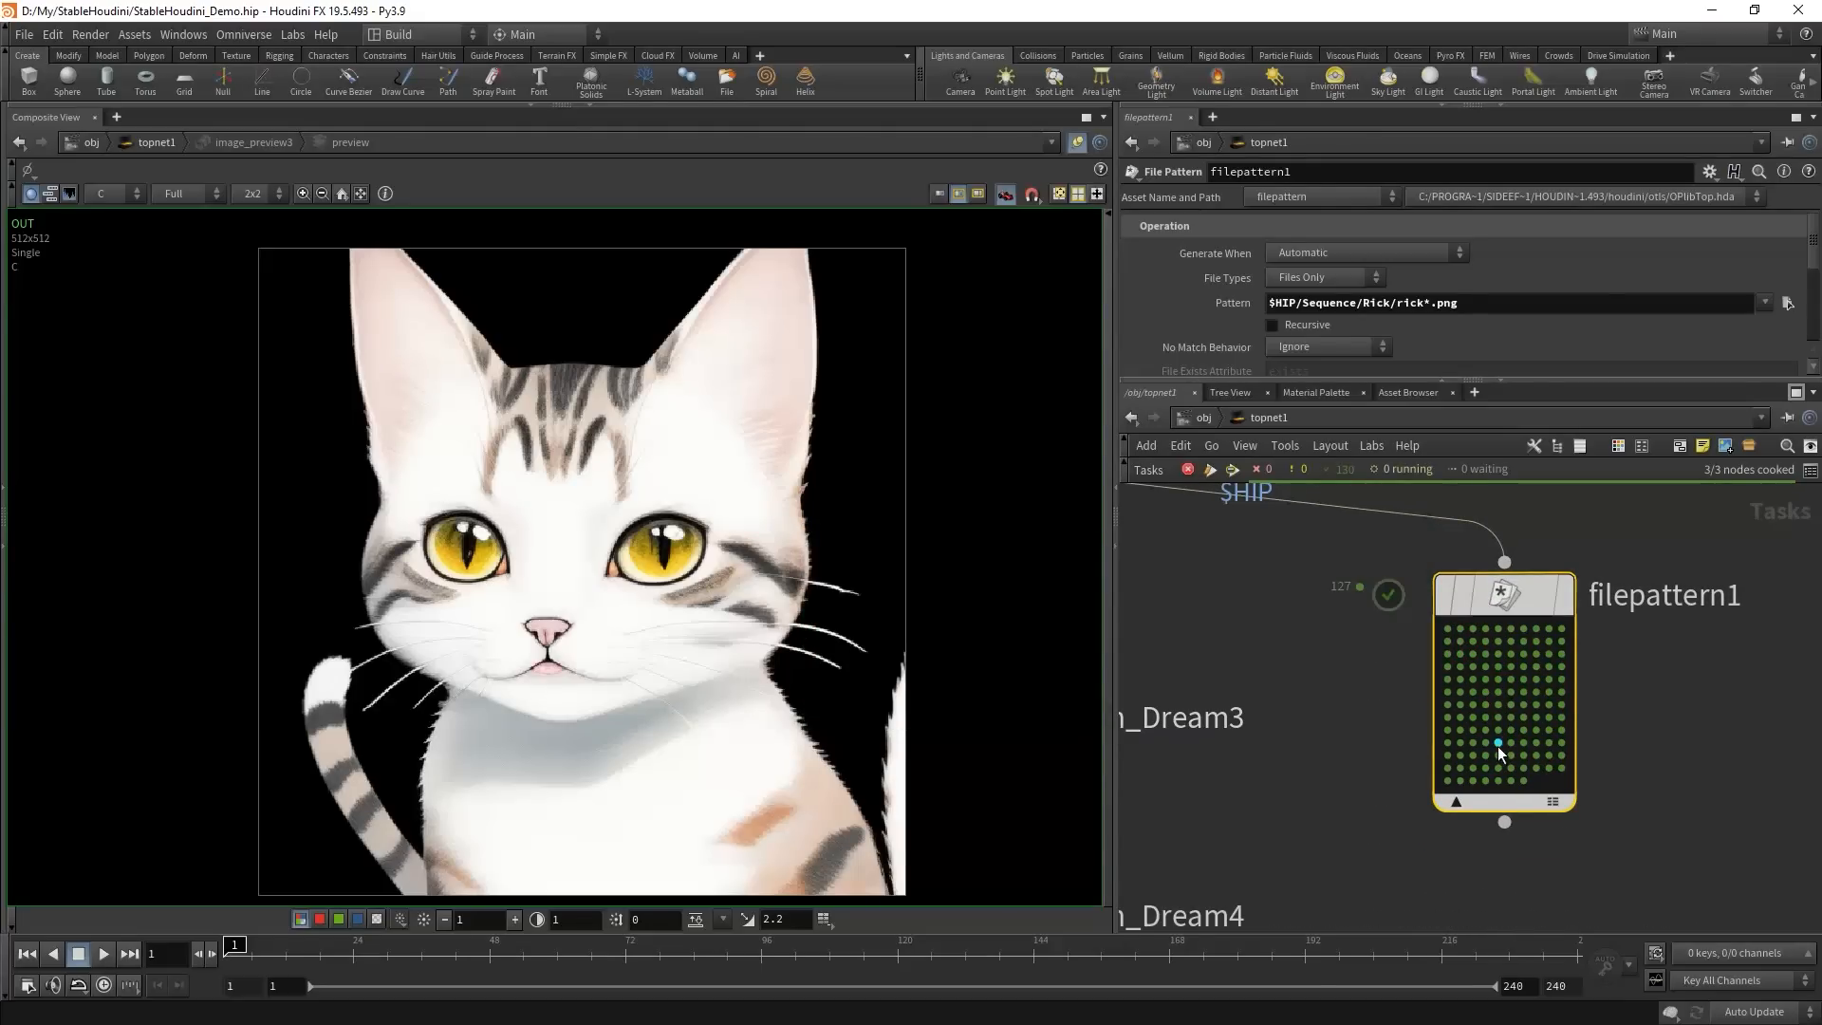
left_click(1524, 781)
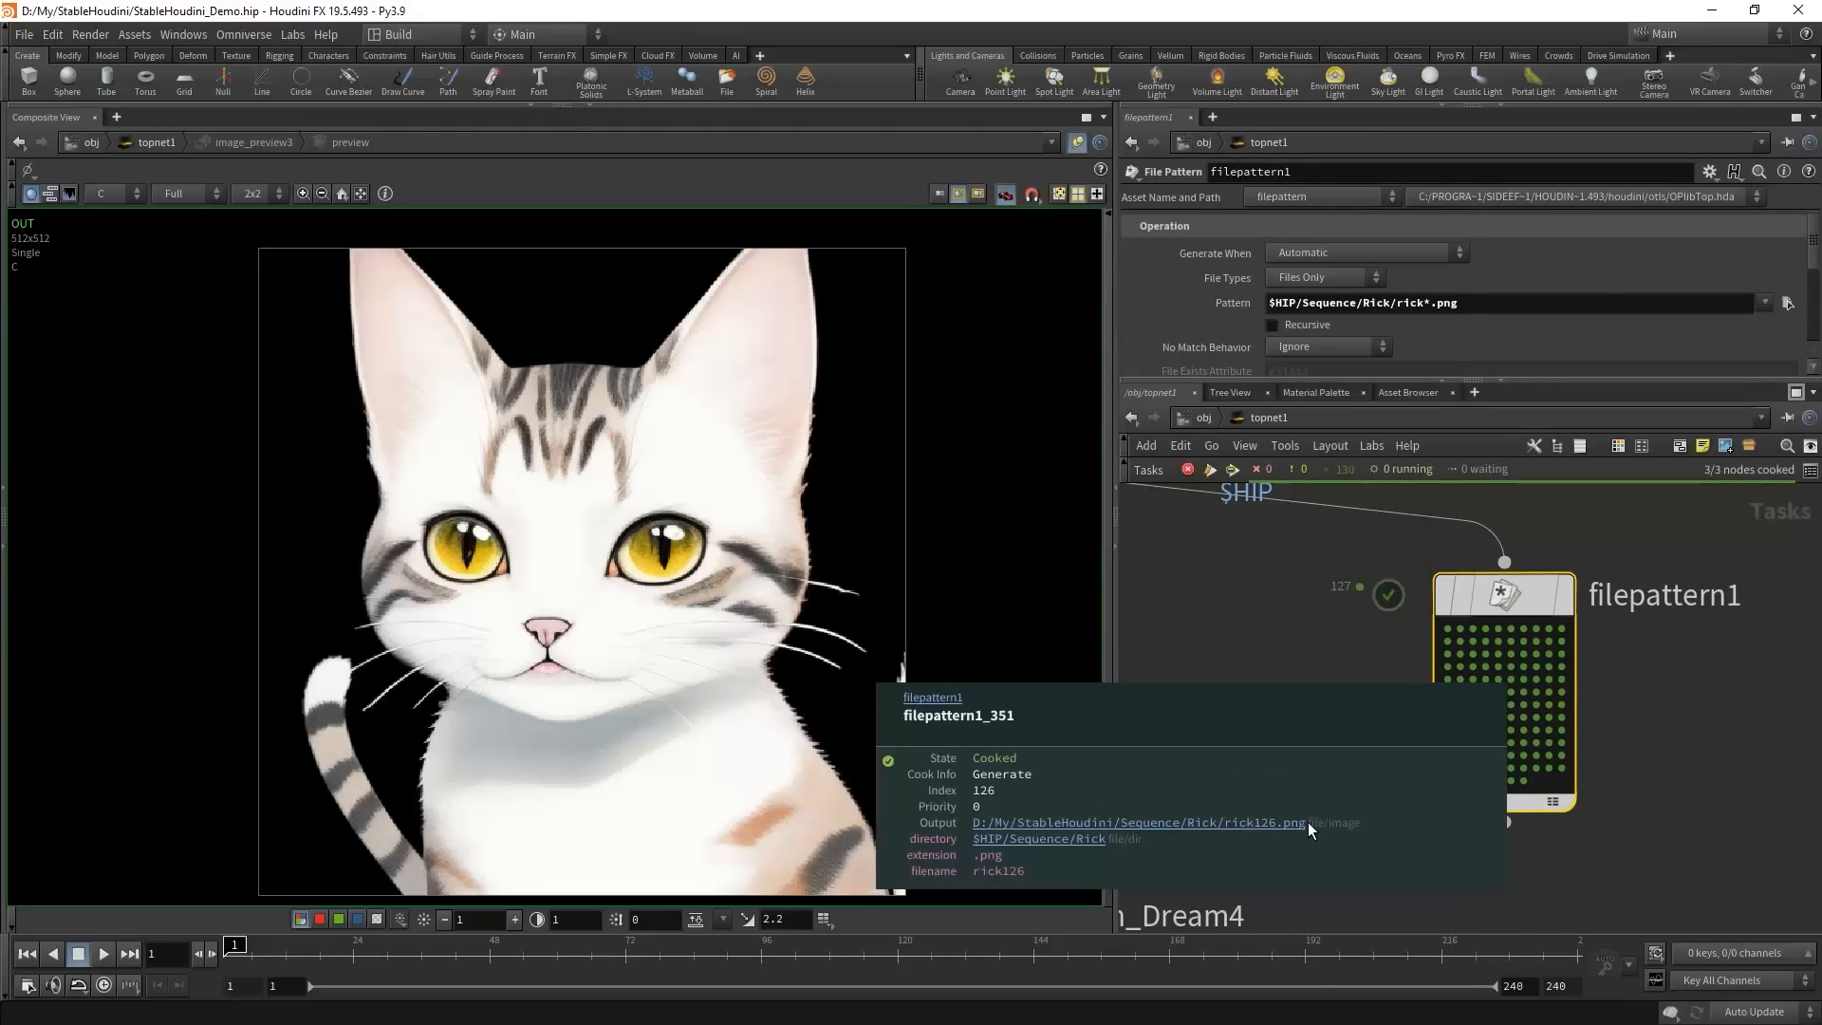
- Duplicate Stable_Diffusion_Dream4 below filepattern1 and connect the copy to filepattern1's output
scroll(1508, 768, "down", 5)
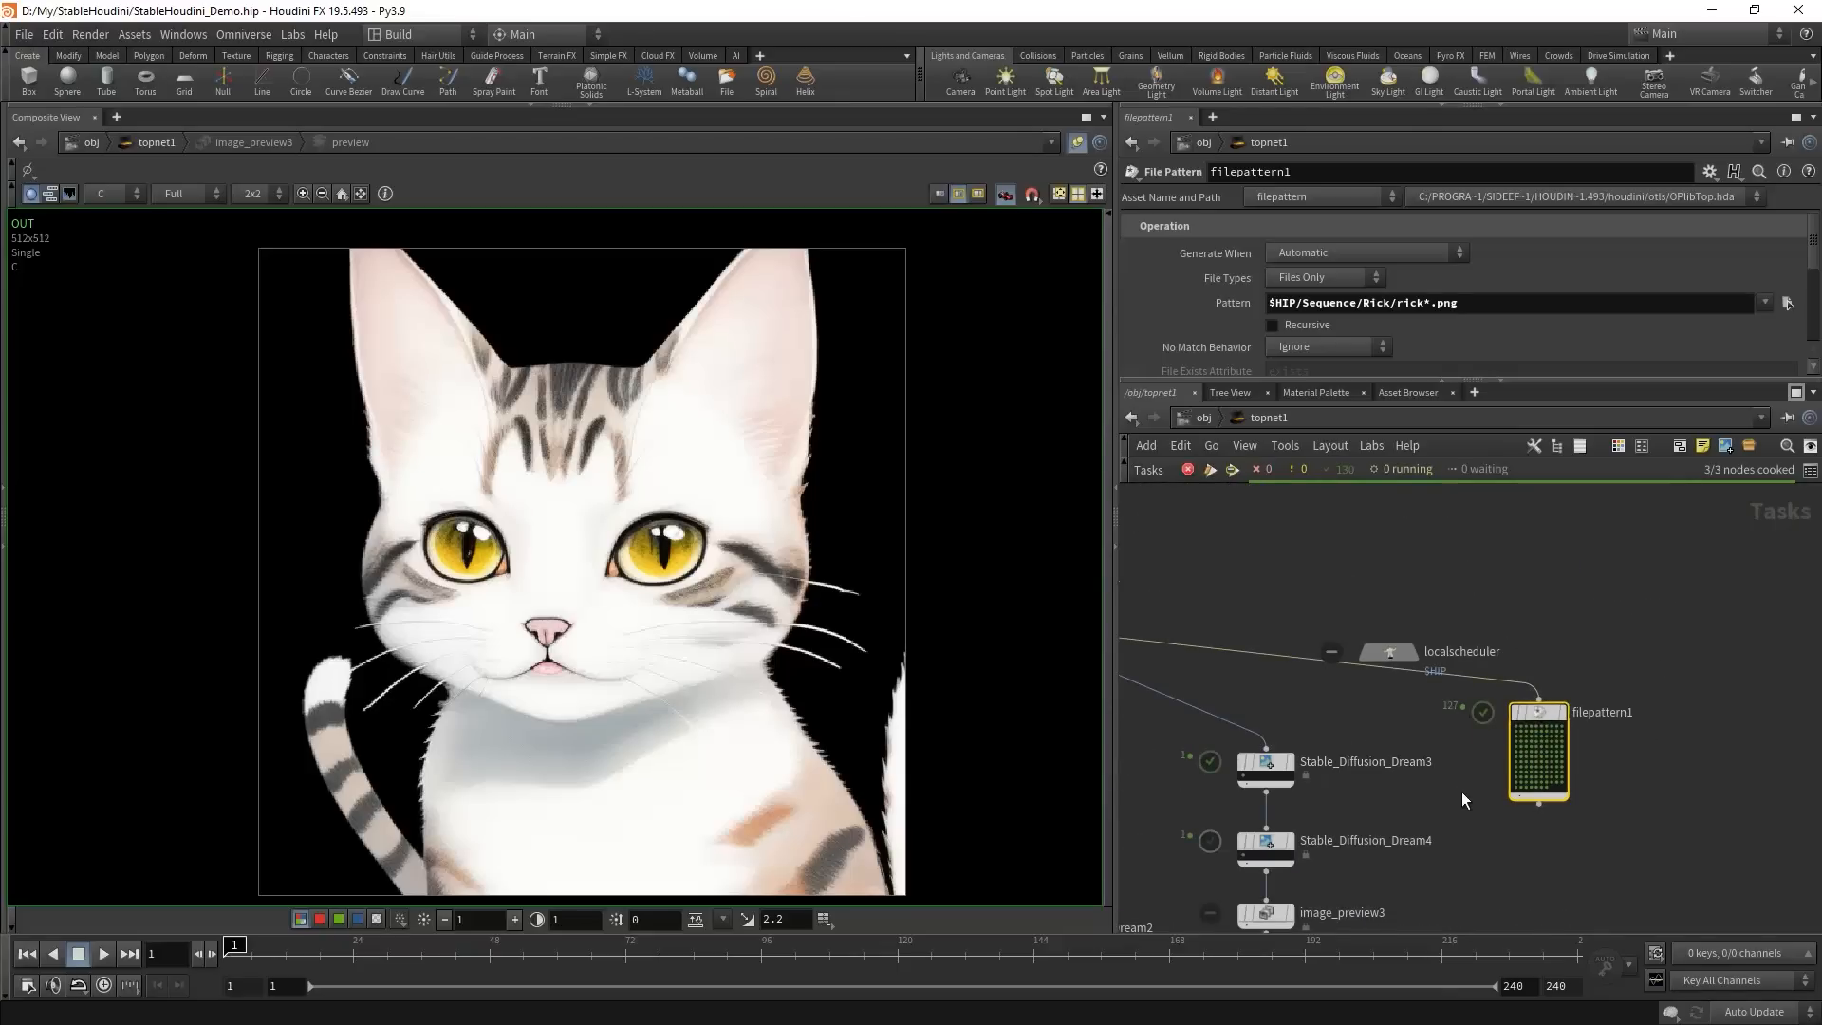
left_click_drag(1266, 843, 1530, 868, "alt")
scroll(1552, 833, "up", 4)
left_click_drag(1523, 772, 1509, 877)
middle_click_drag(1418, 846, 1342, 759)
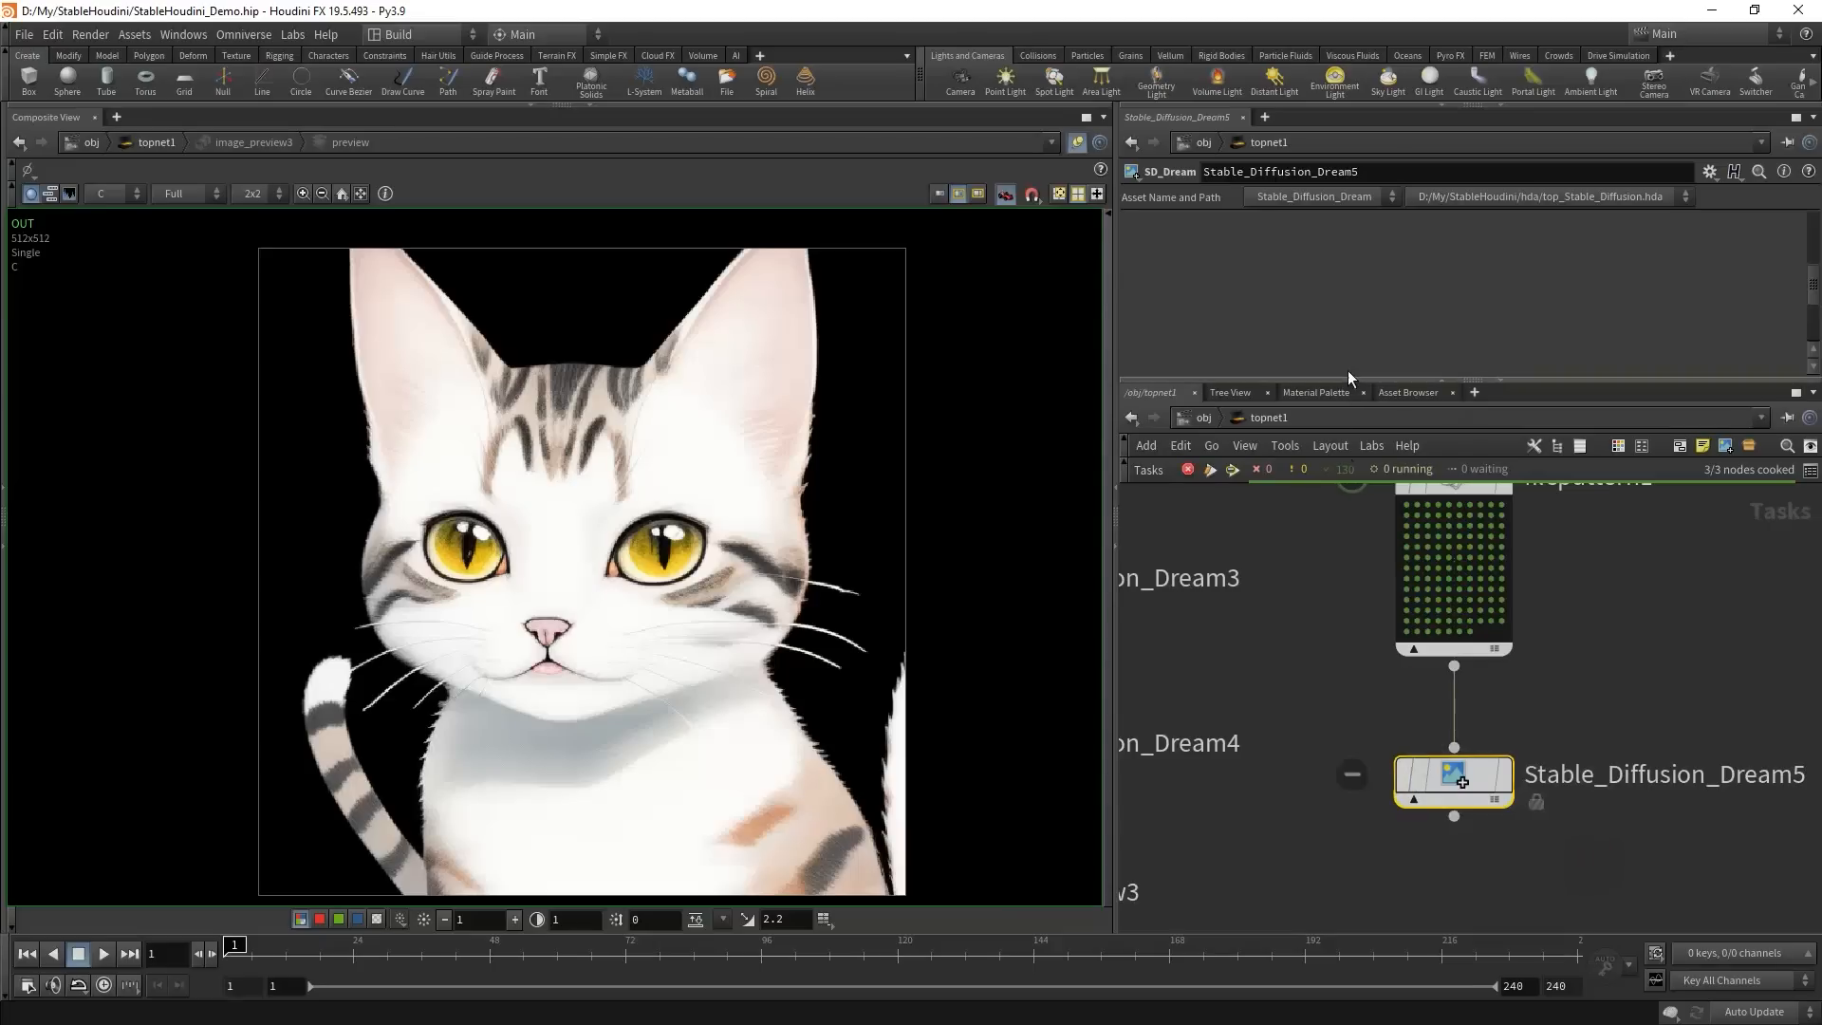
- Set Stable_Diffusion_Dream5's denoising strength to 0.15
scroll(1306, 326, "up", 5)
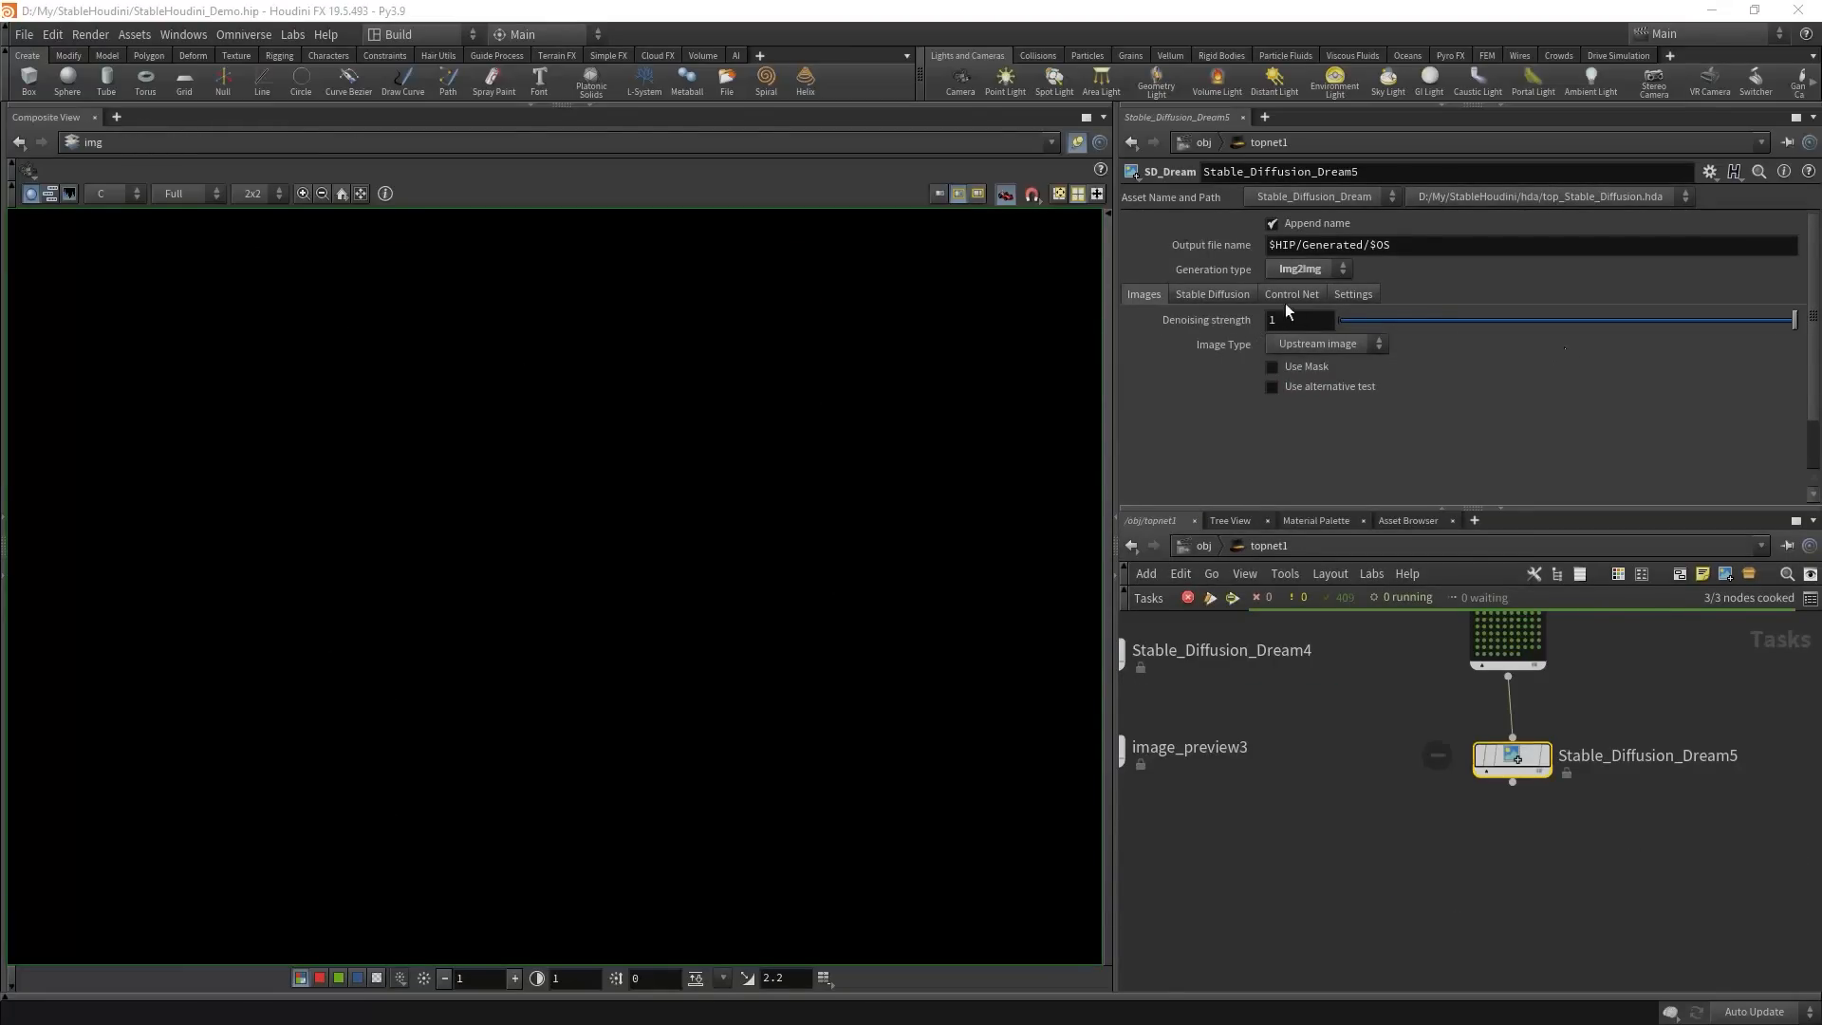
left_click_drag(1313, 324, 949, 300)
type("0.15")
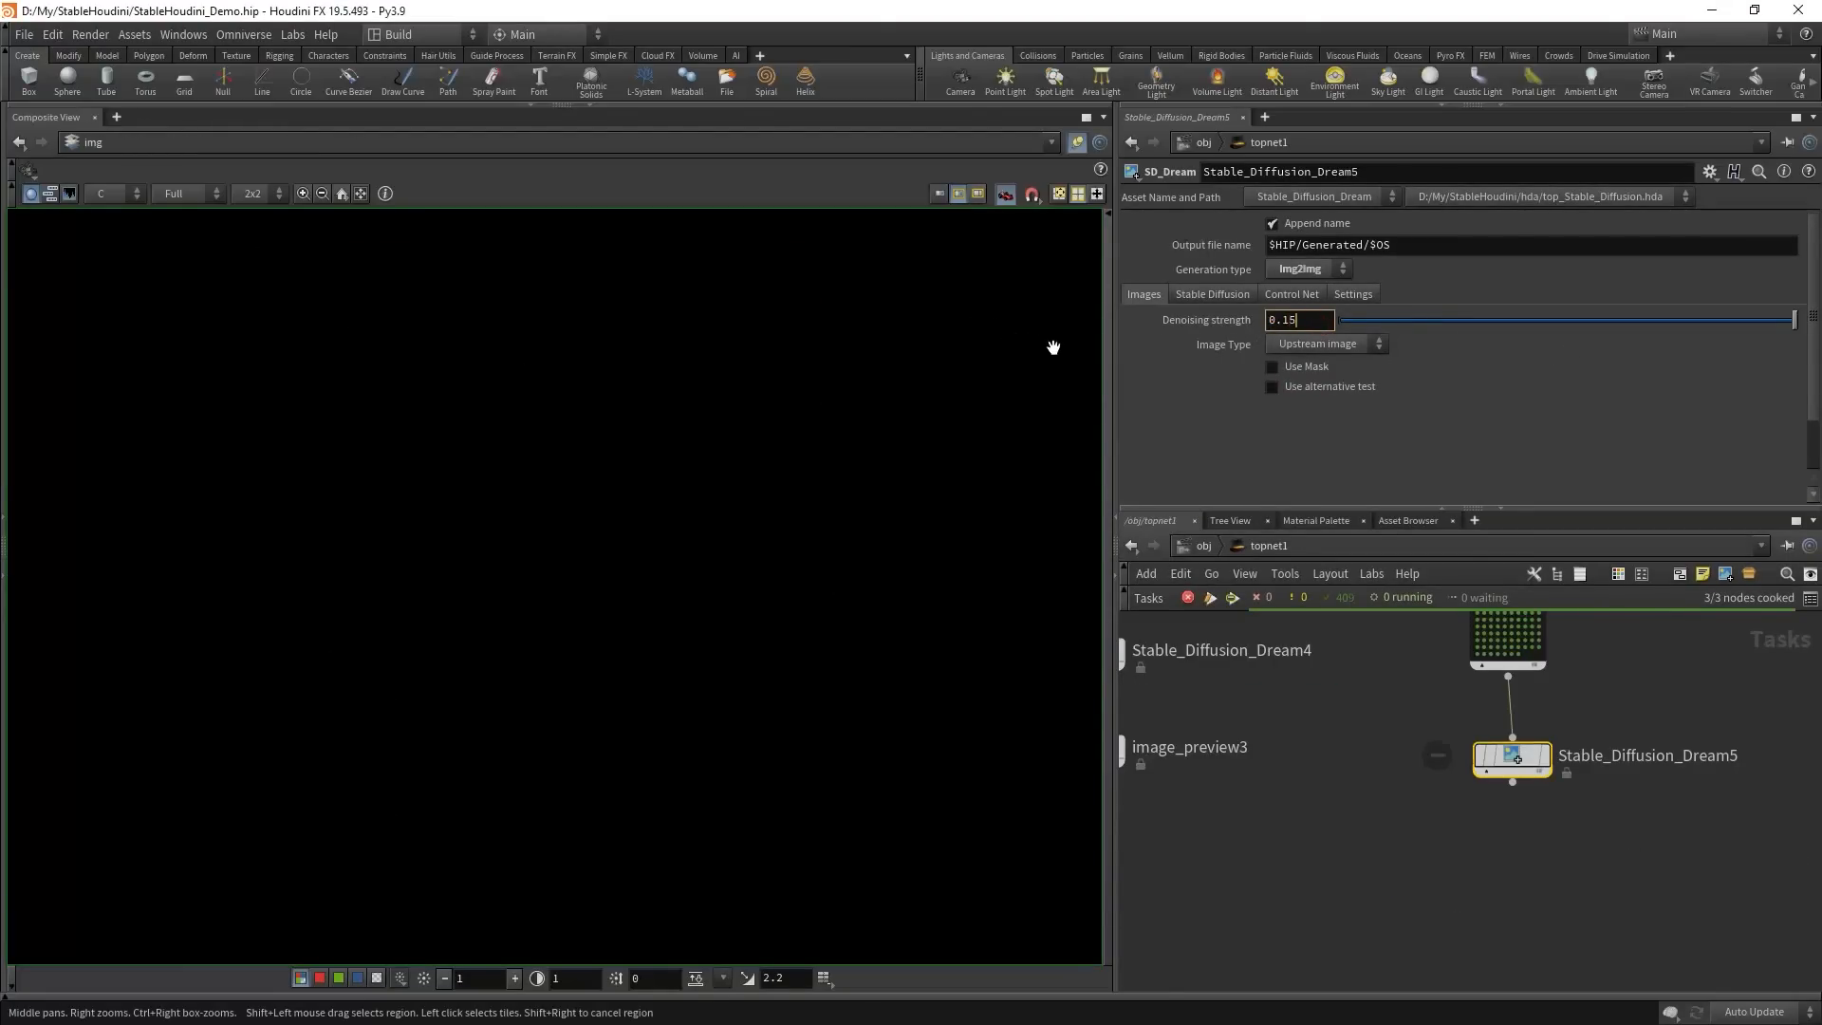
key("Return")
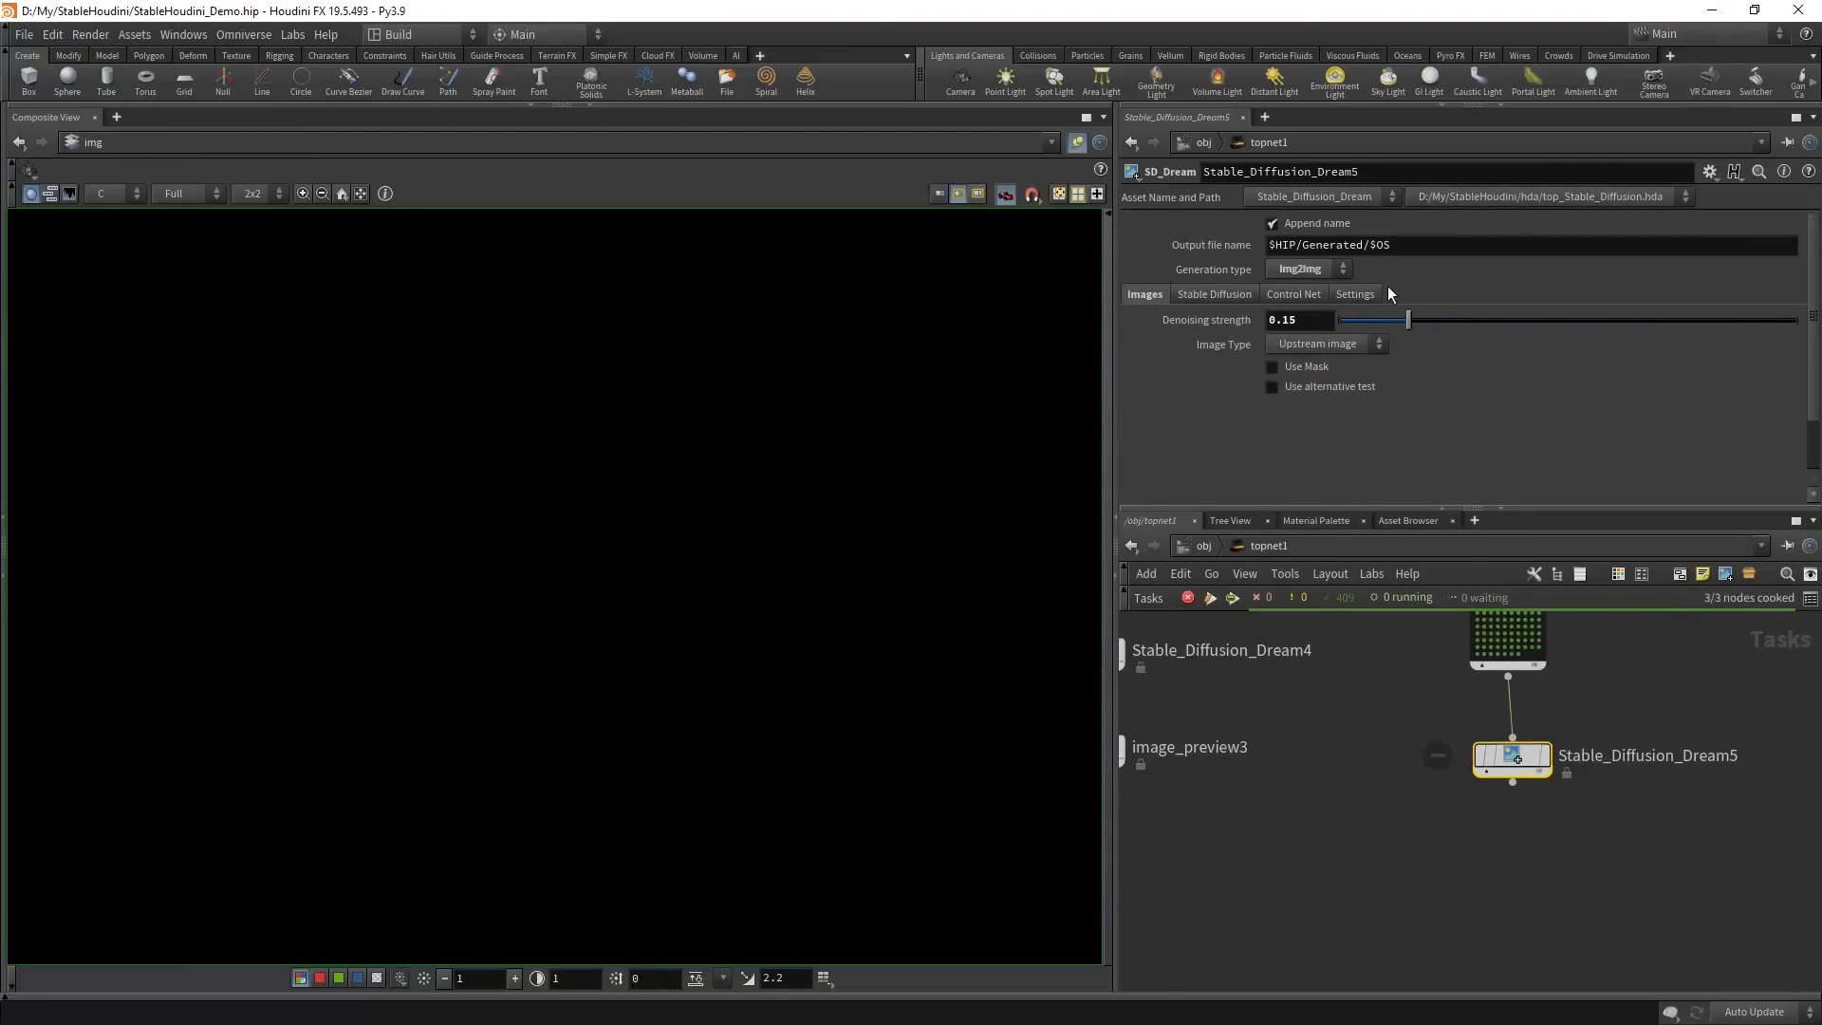
- Enable Upstream image resolution in Stable_Diffusion_Dream5's Stable Diffusion settings
left_click(1218, 300)
scroll(1213, 339, "down", 1)
scroll(1212, 339, "up", 1)
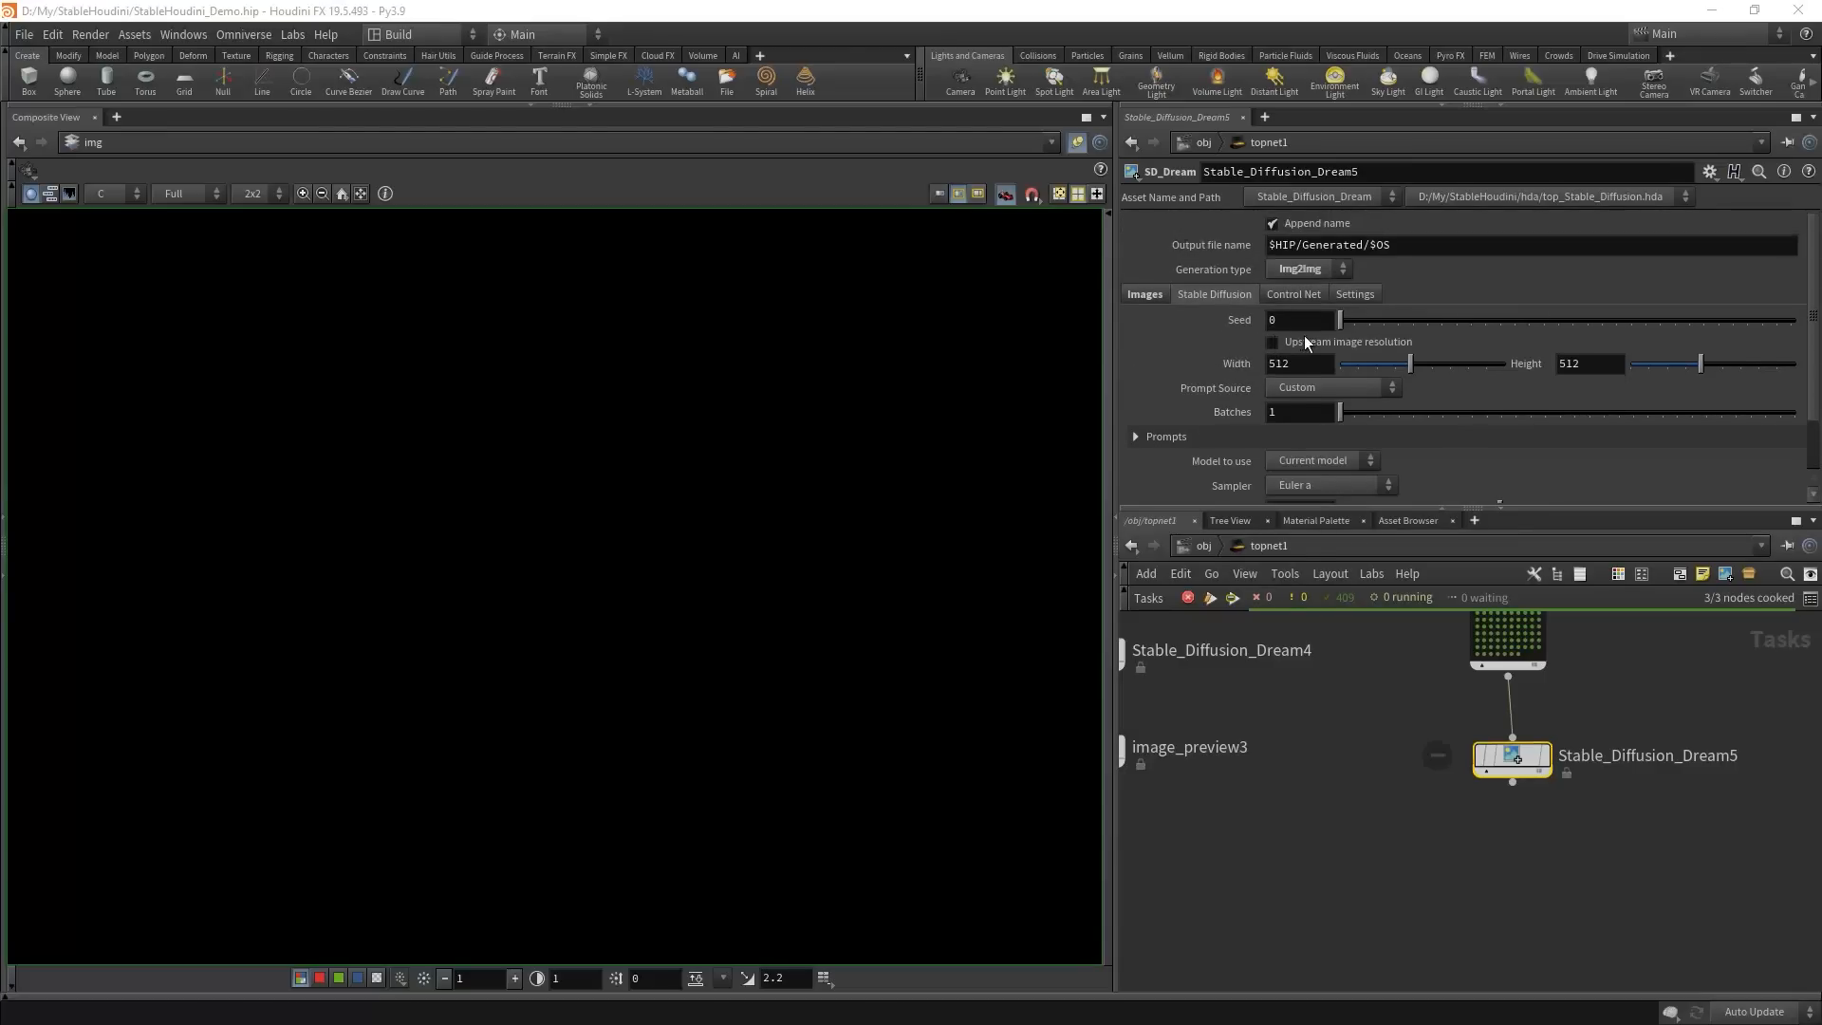
left_click(1312, 344)
left_click(1313, 345)
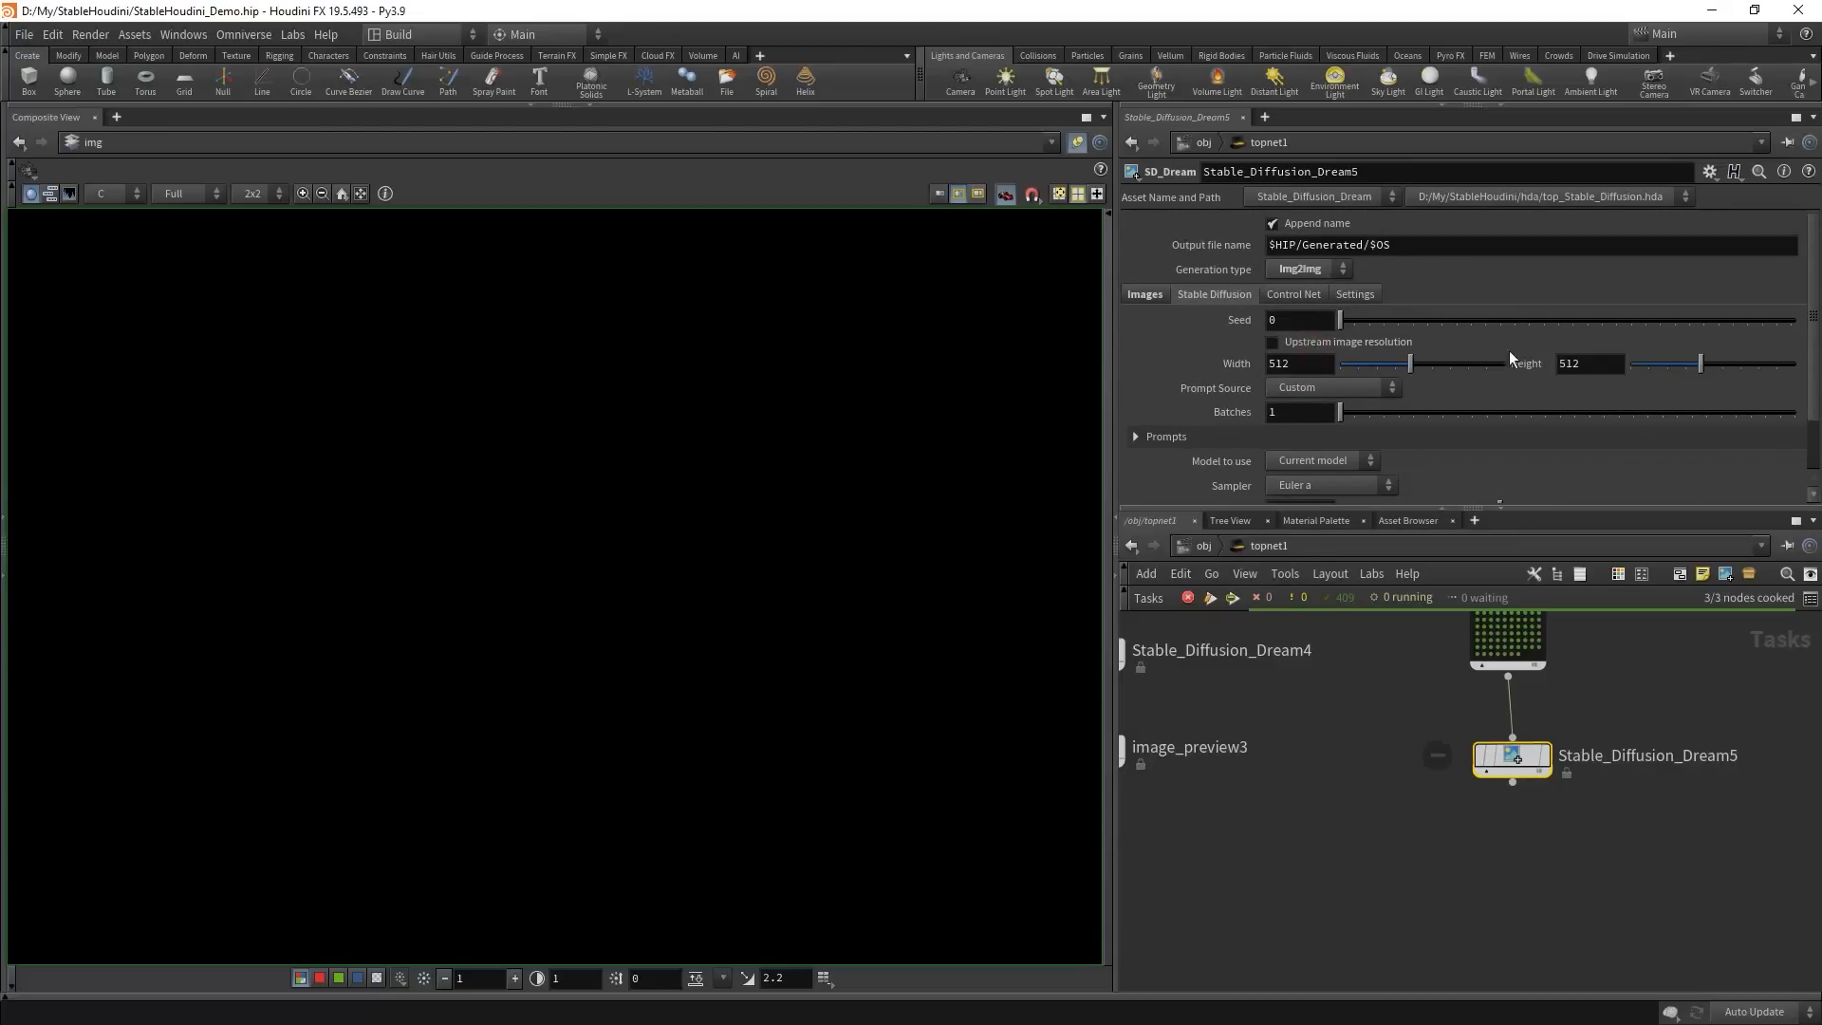
left_click(1318, 339)
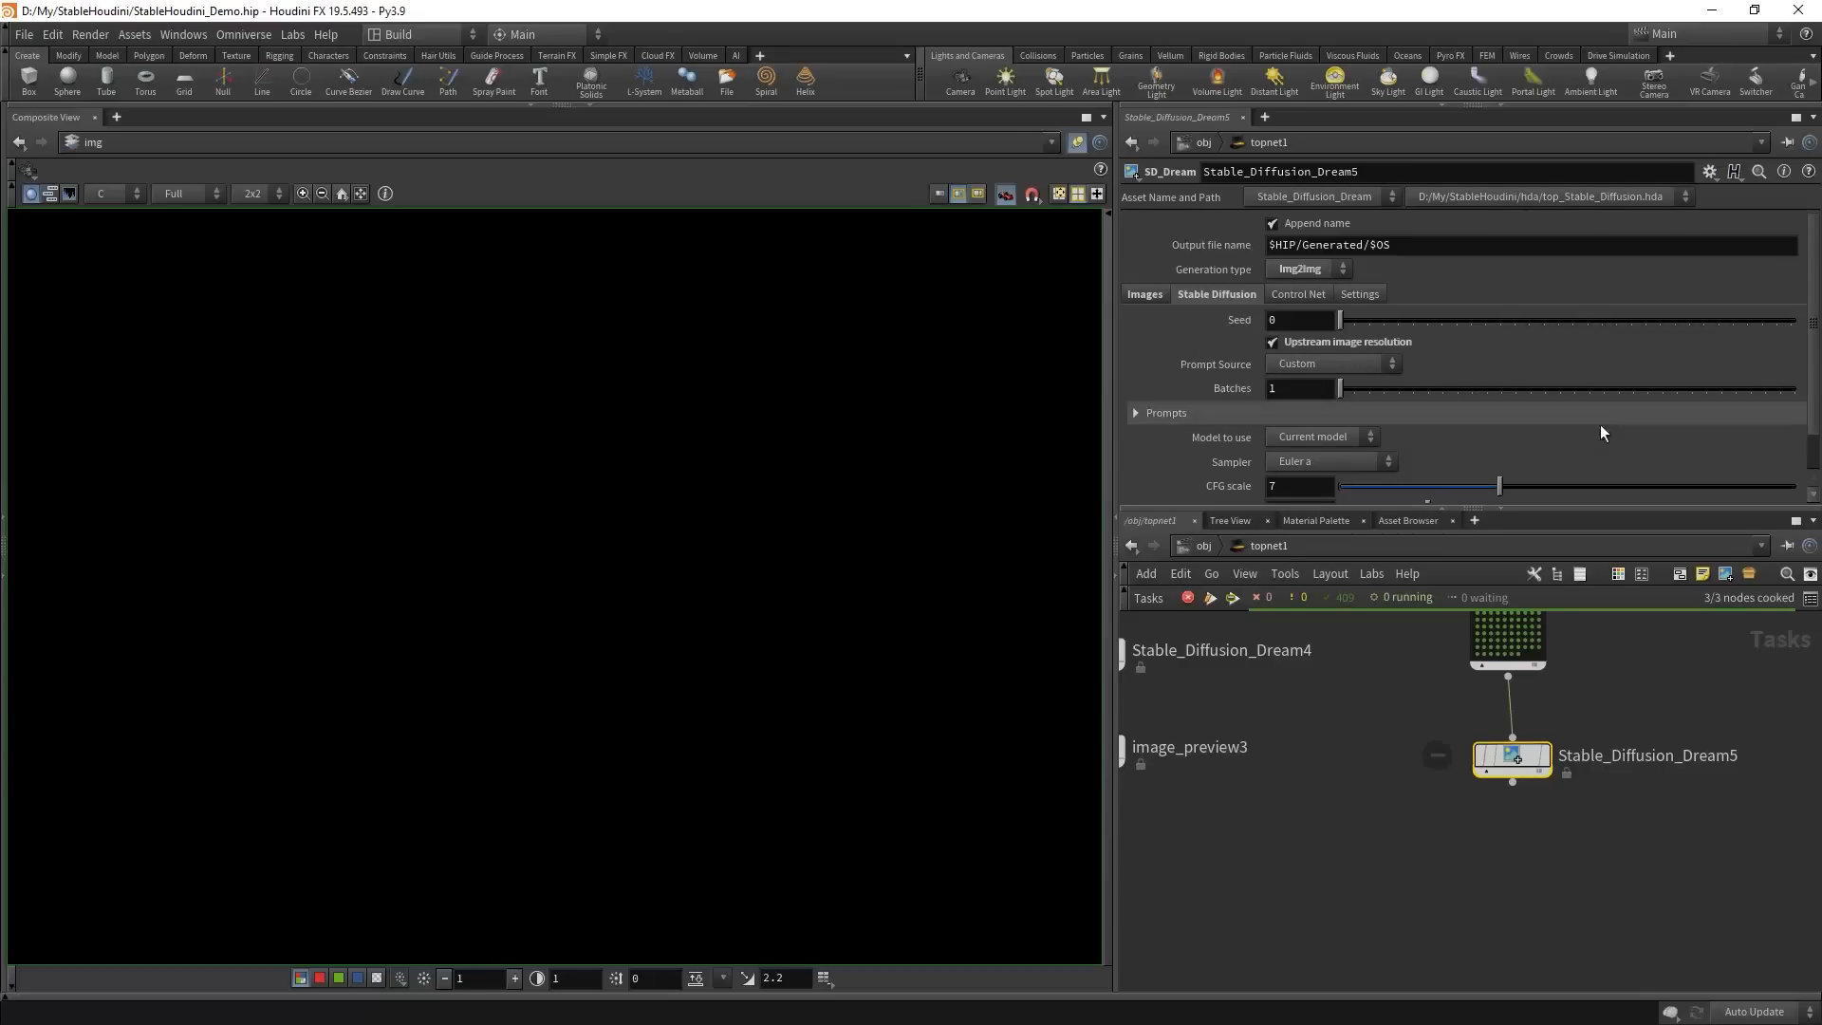
- Replace Stable_Diffusion_Dream5's prompt with "Drawing of a dancing man, anime-style, lineart, flat colors, minimalistic"
left_click(1134, 421)
left_click(1139, 439)
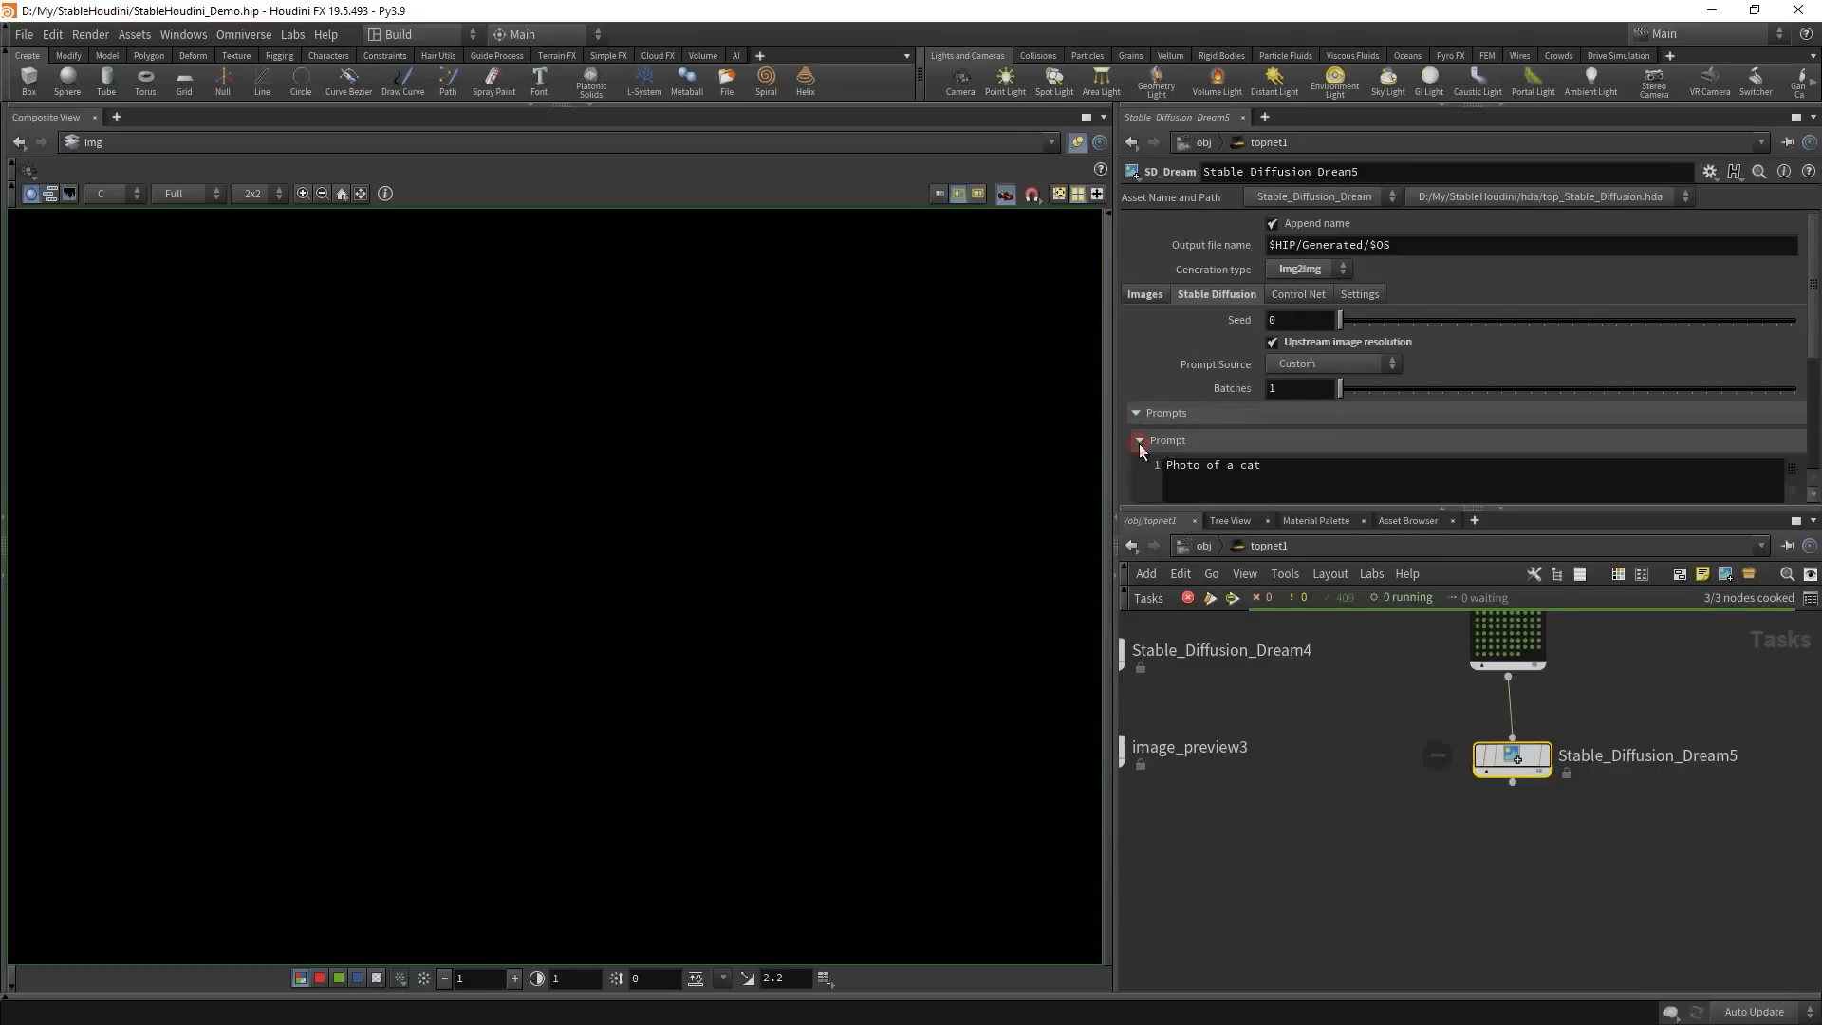
scroll(1237, 400, "down", 2)
left_click(1345, 399)
key("ctrl+a")
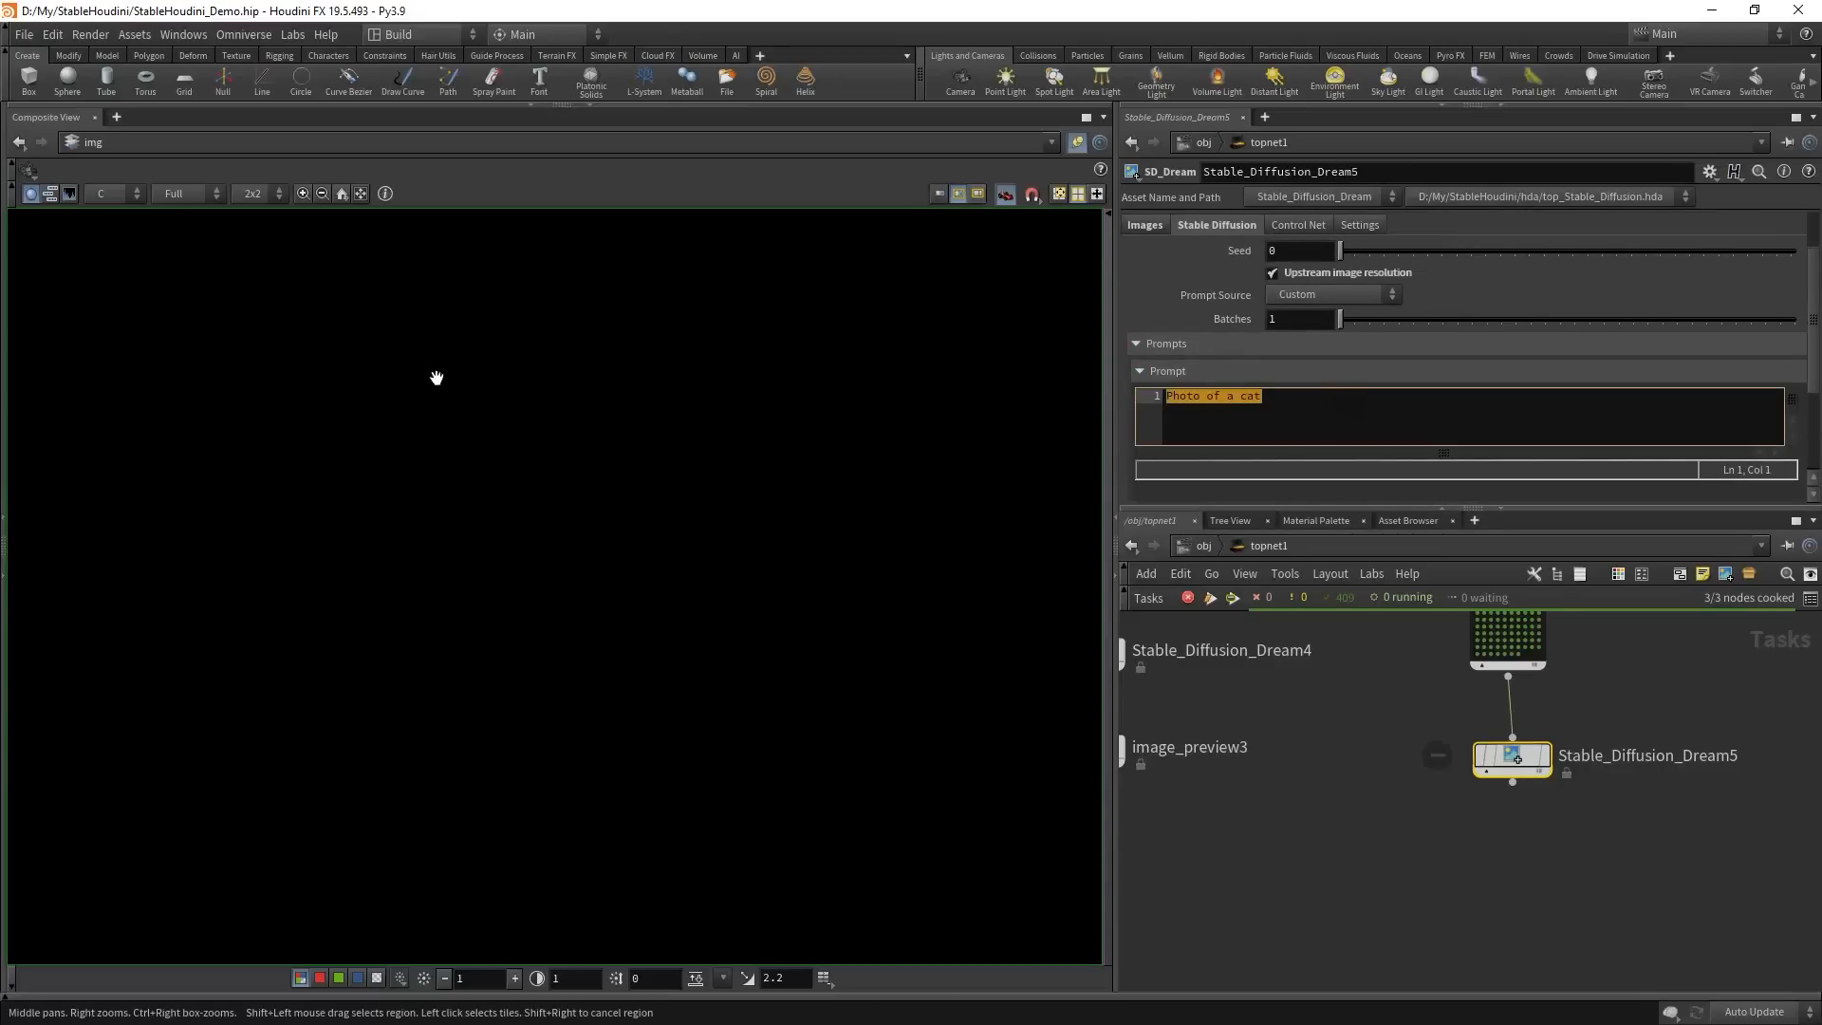
type("Drawi")
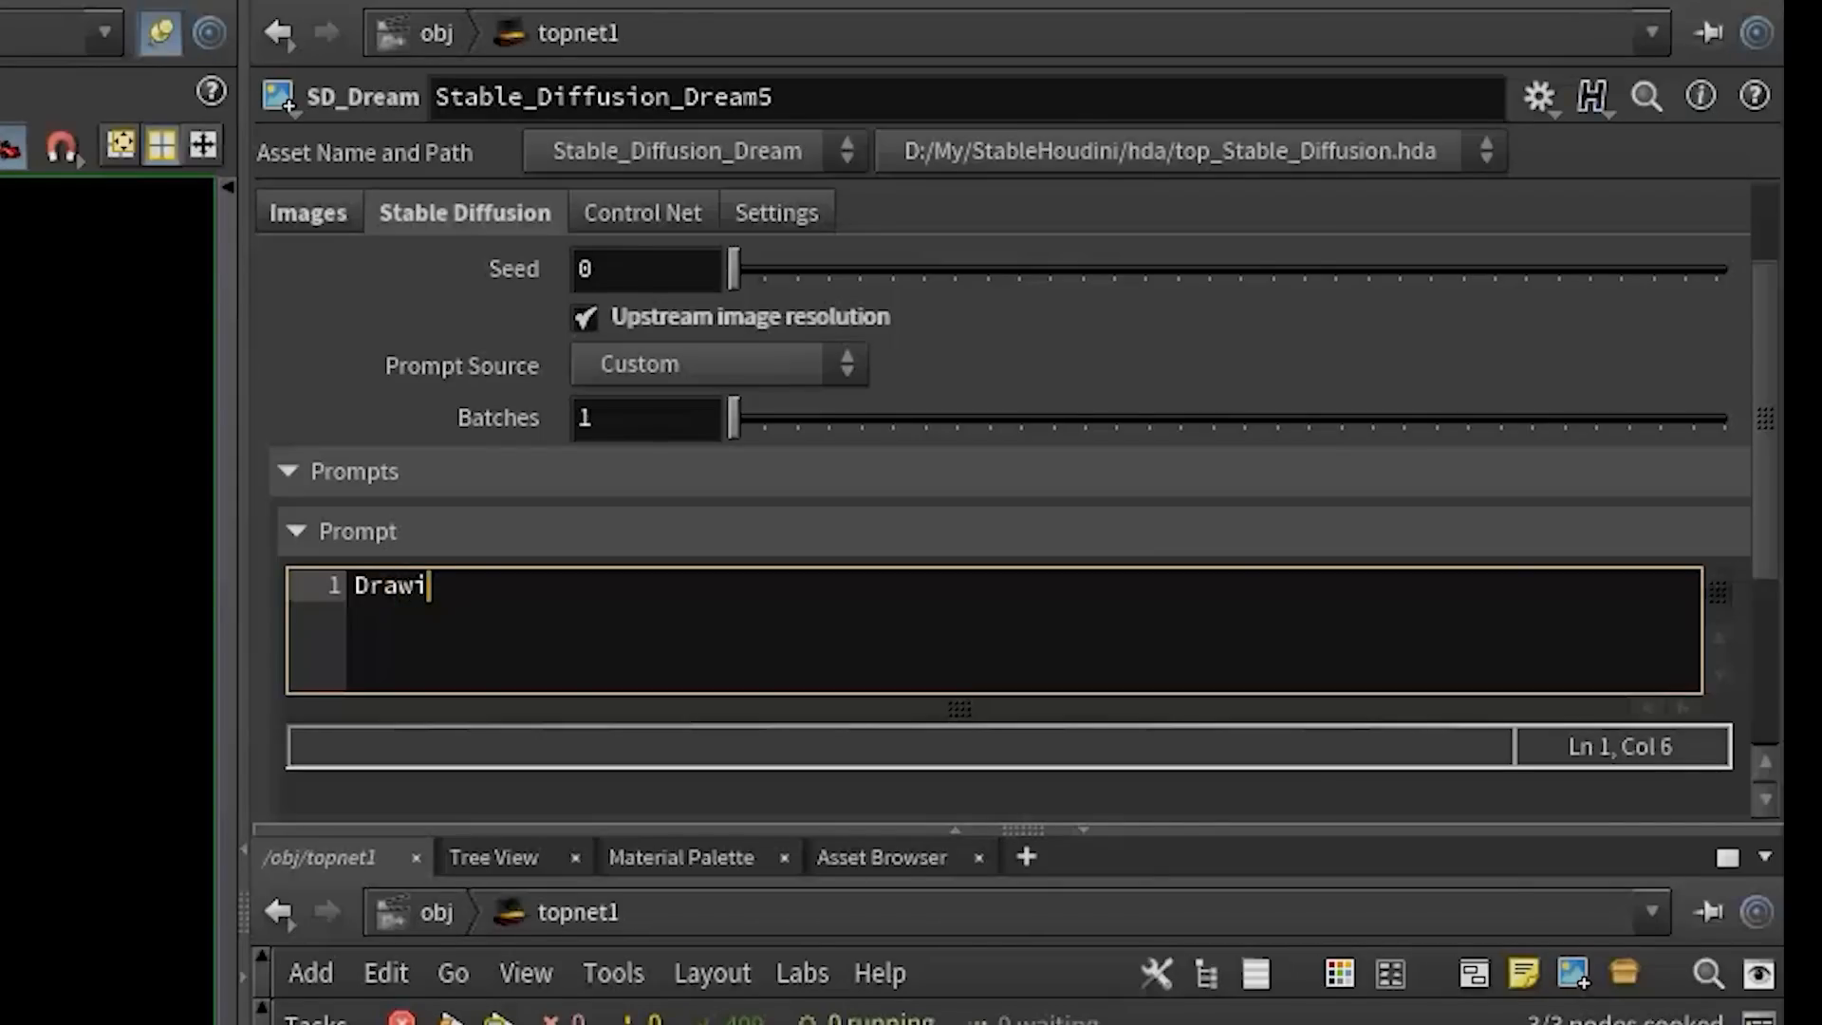
type("ng of a d")
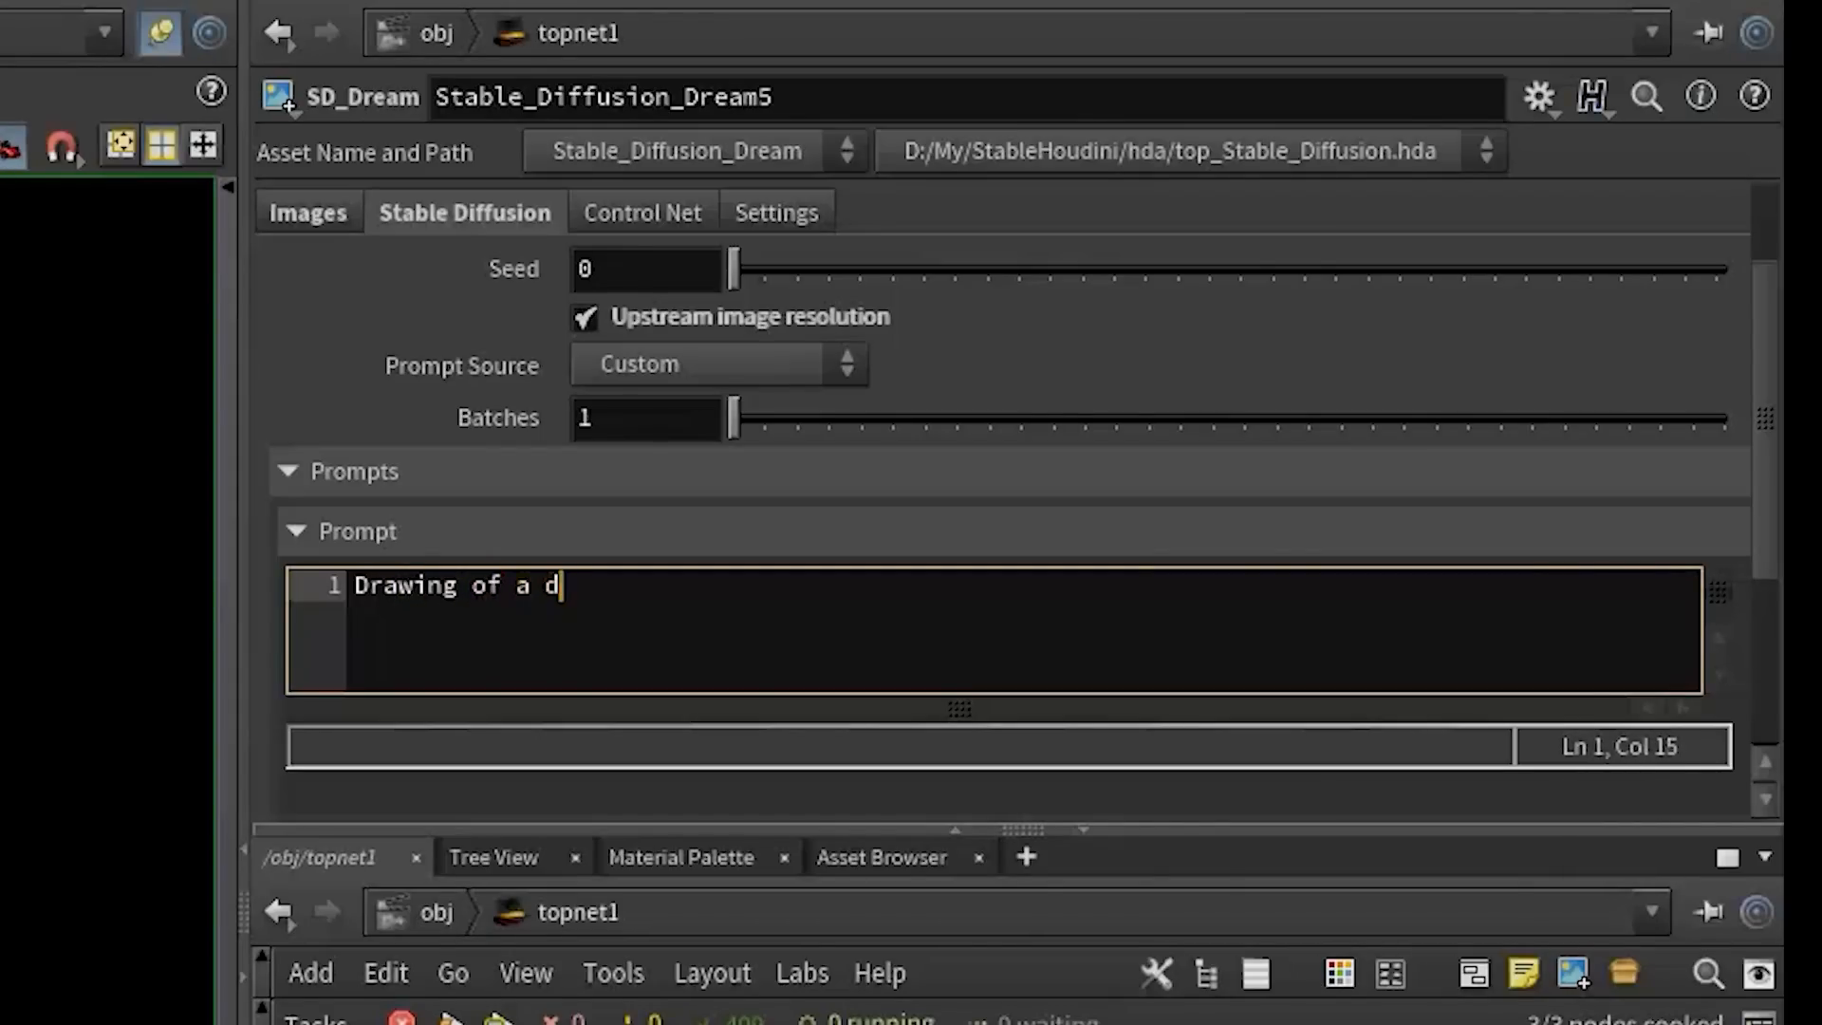
type("ancing ma")
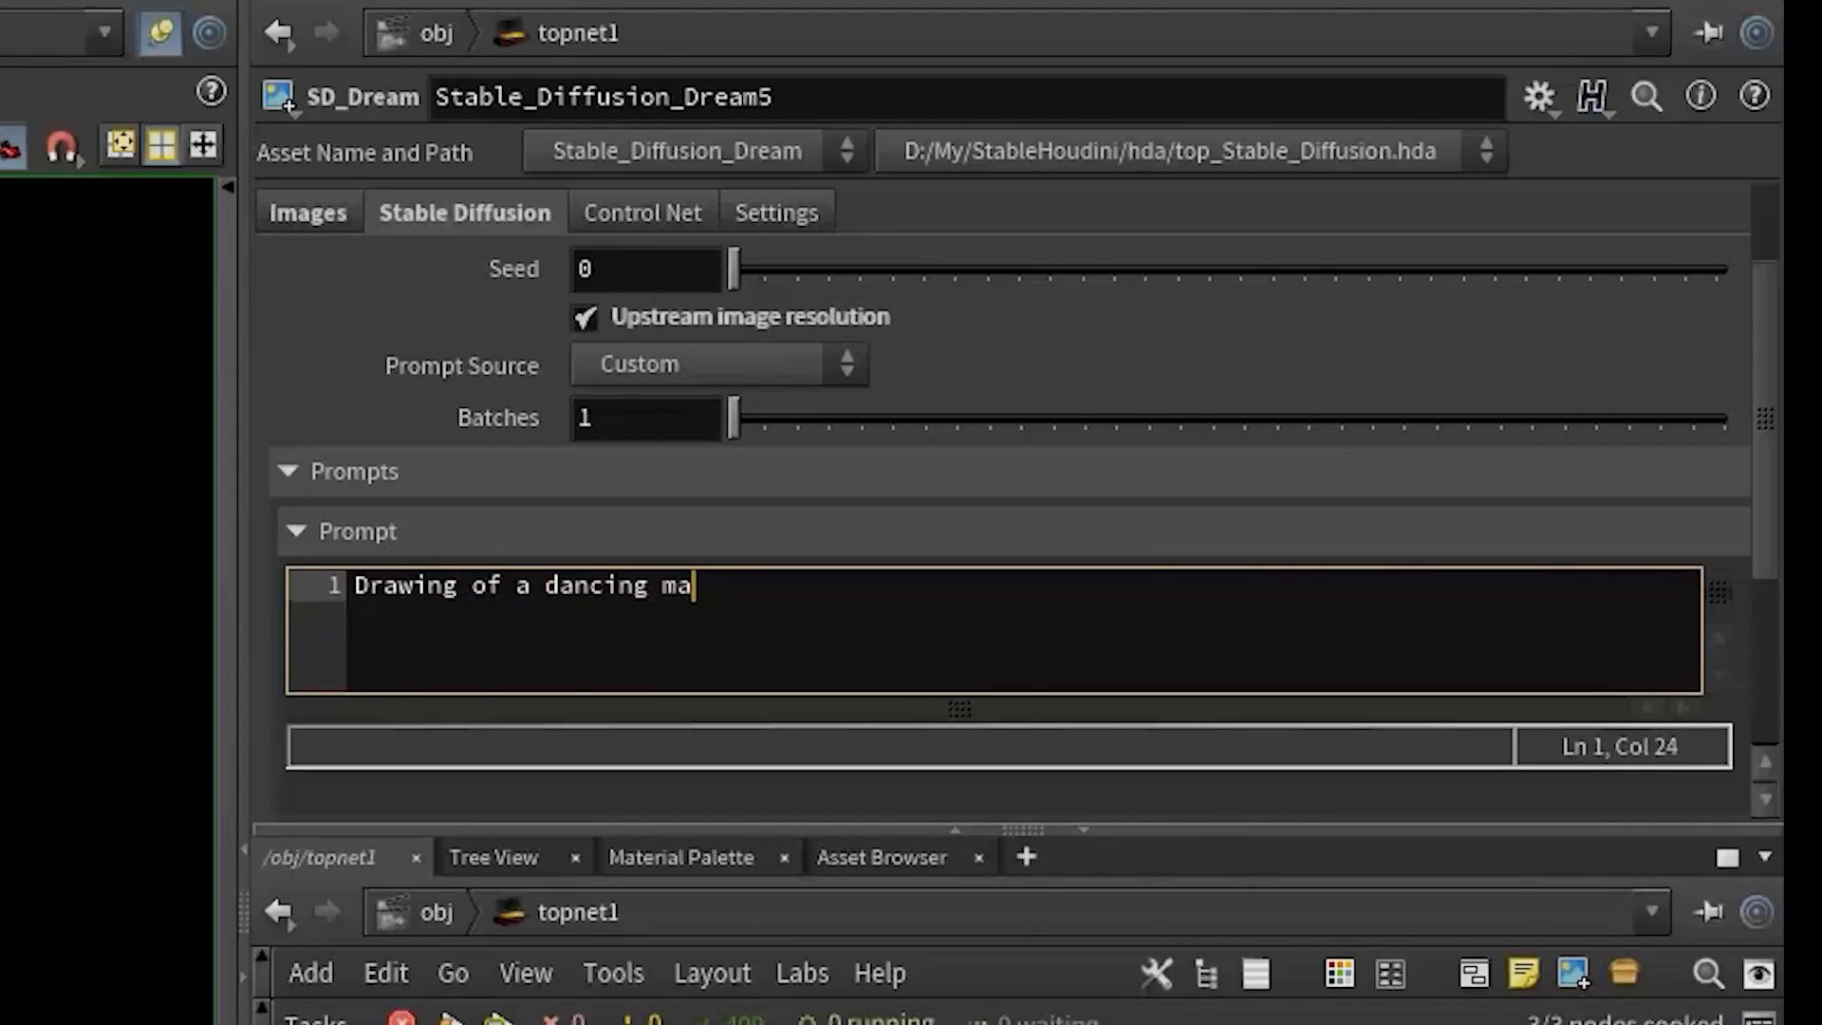
type("n, anime-stye")
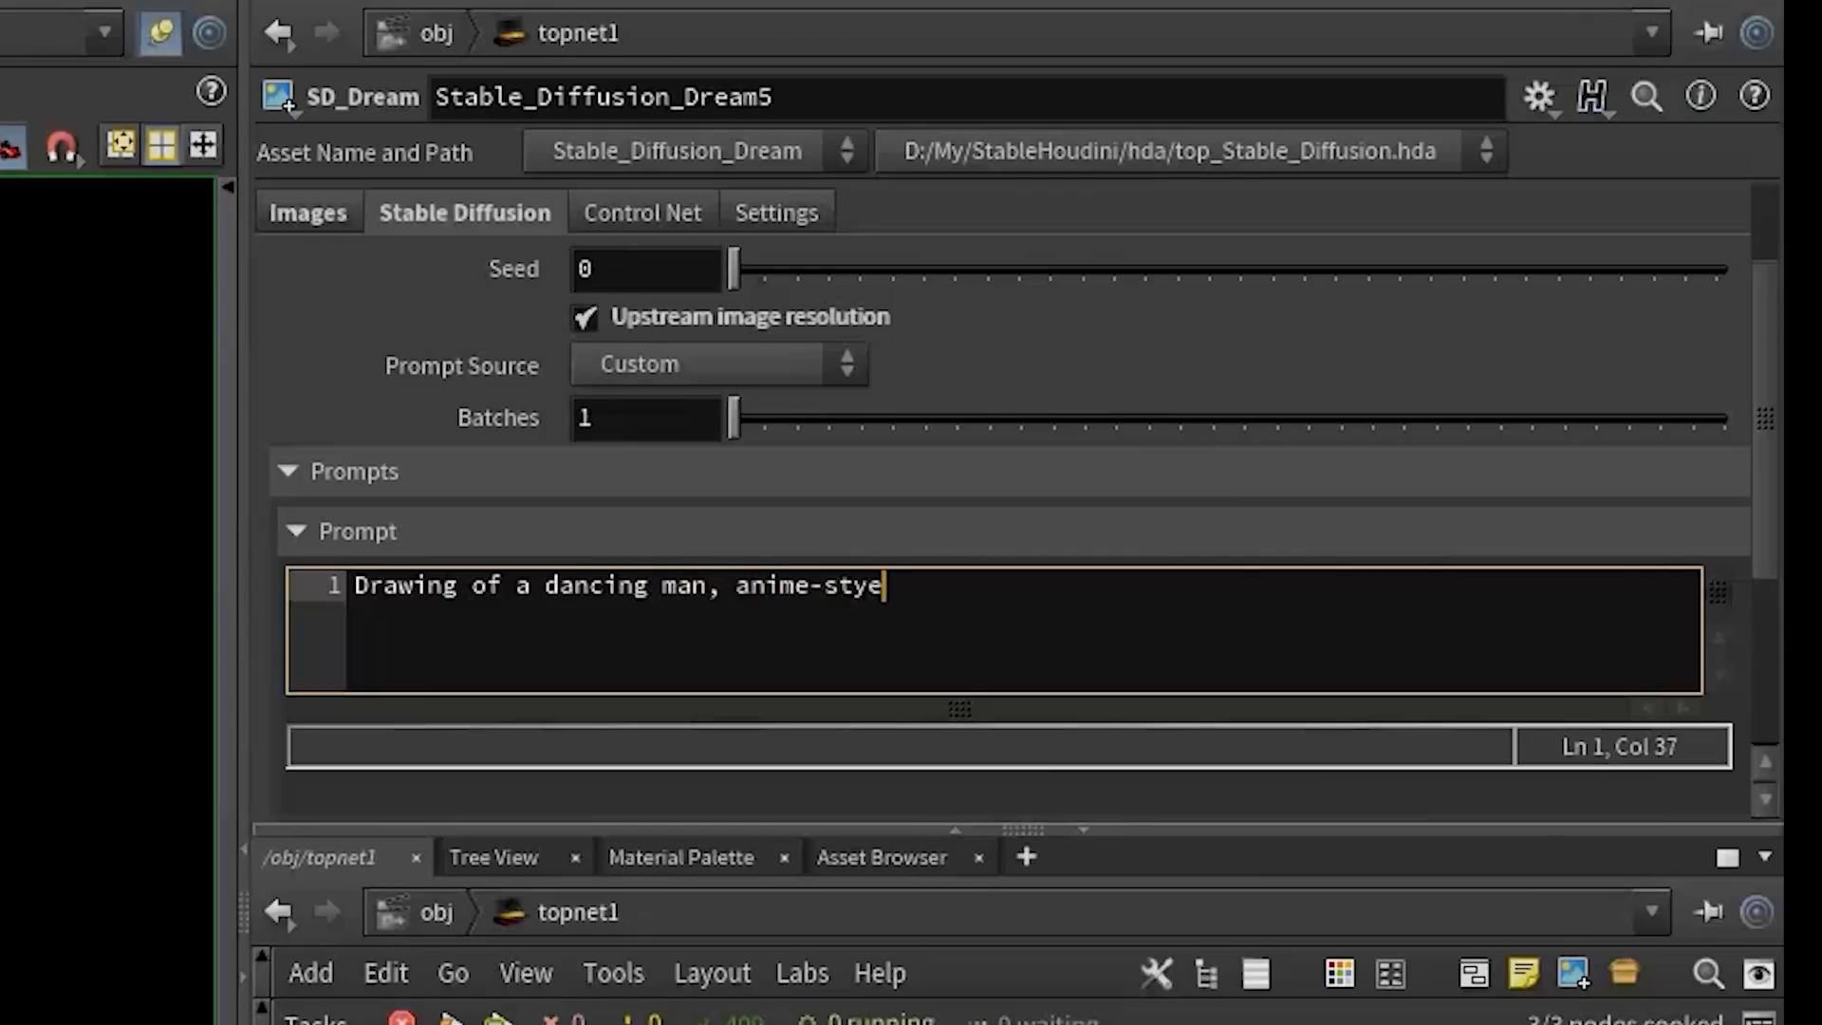
key("BackSpace")
type("le, lis")
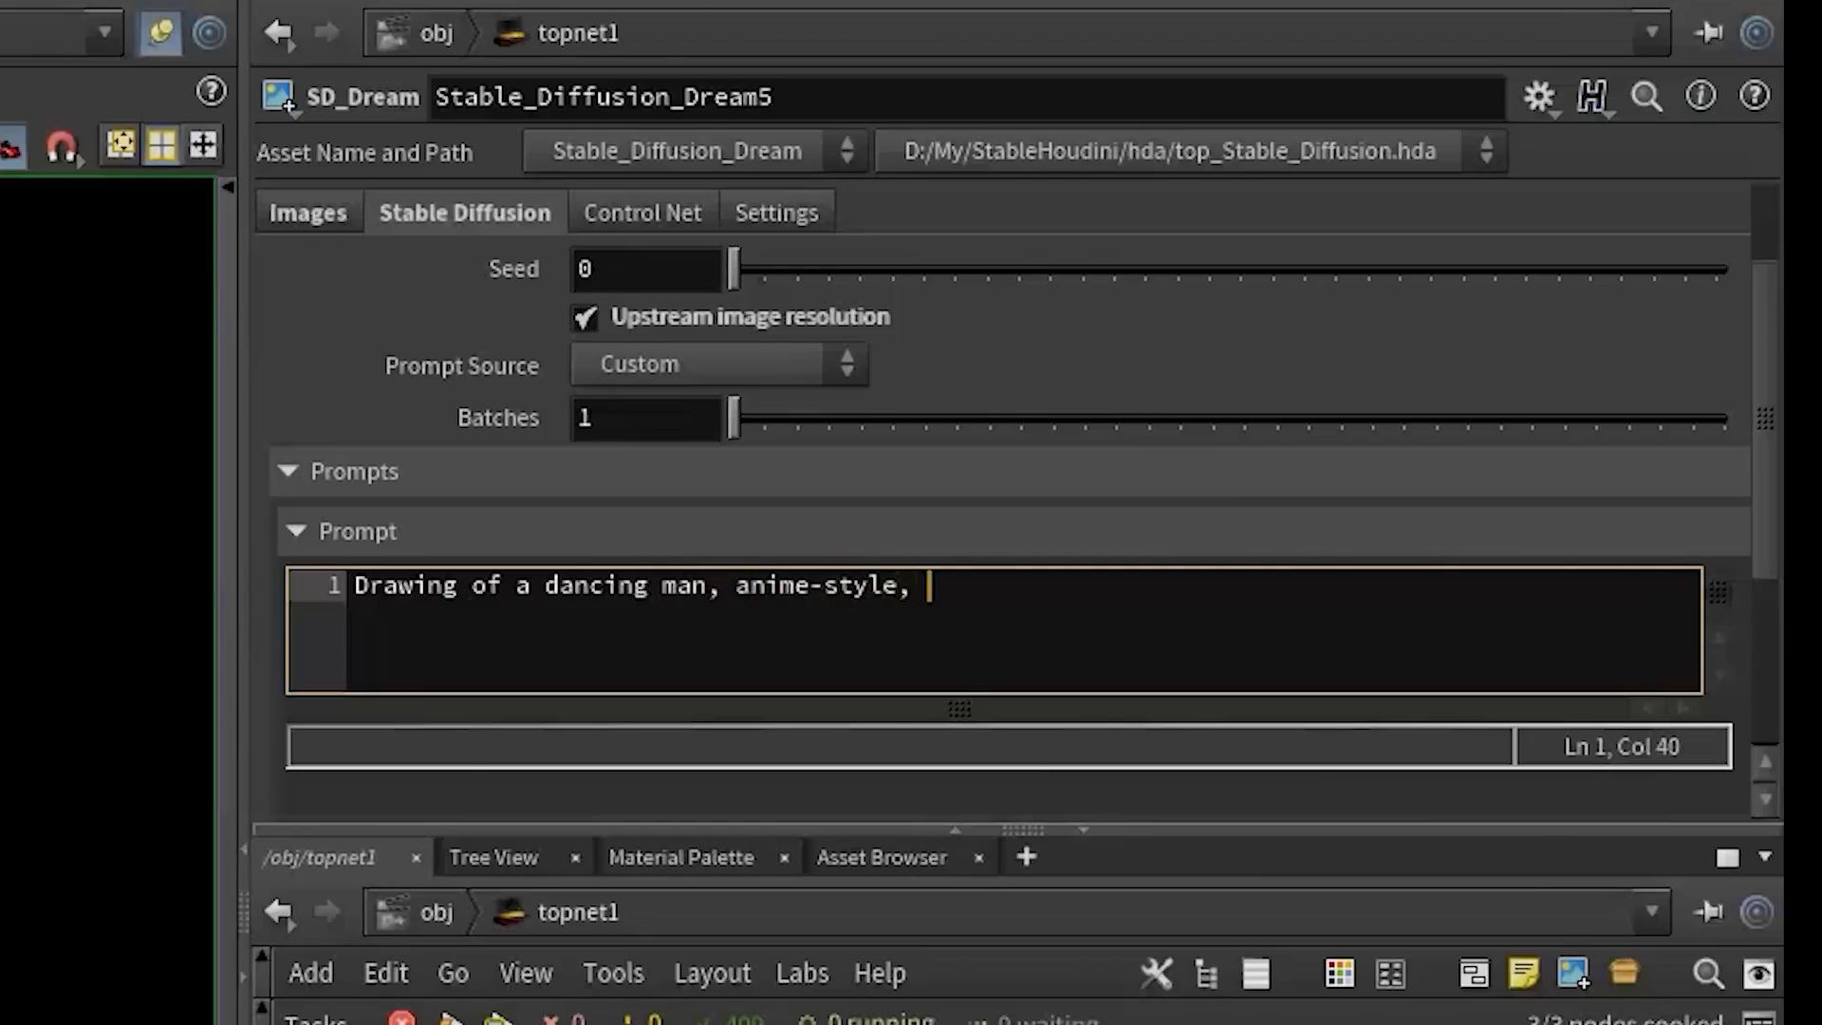
key("BackSpace")
type("neart")
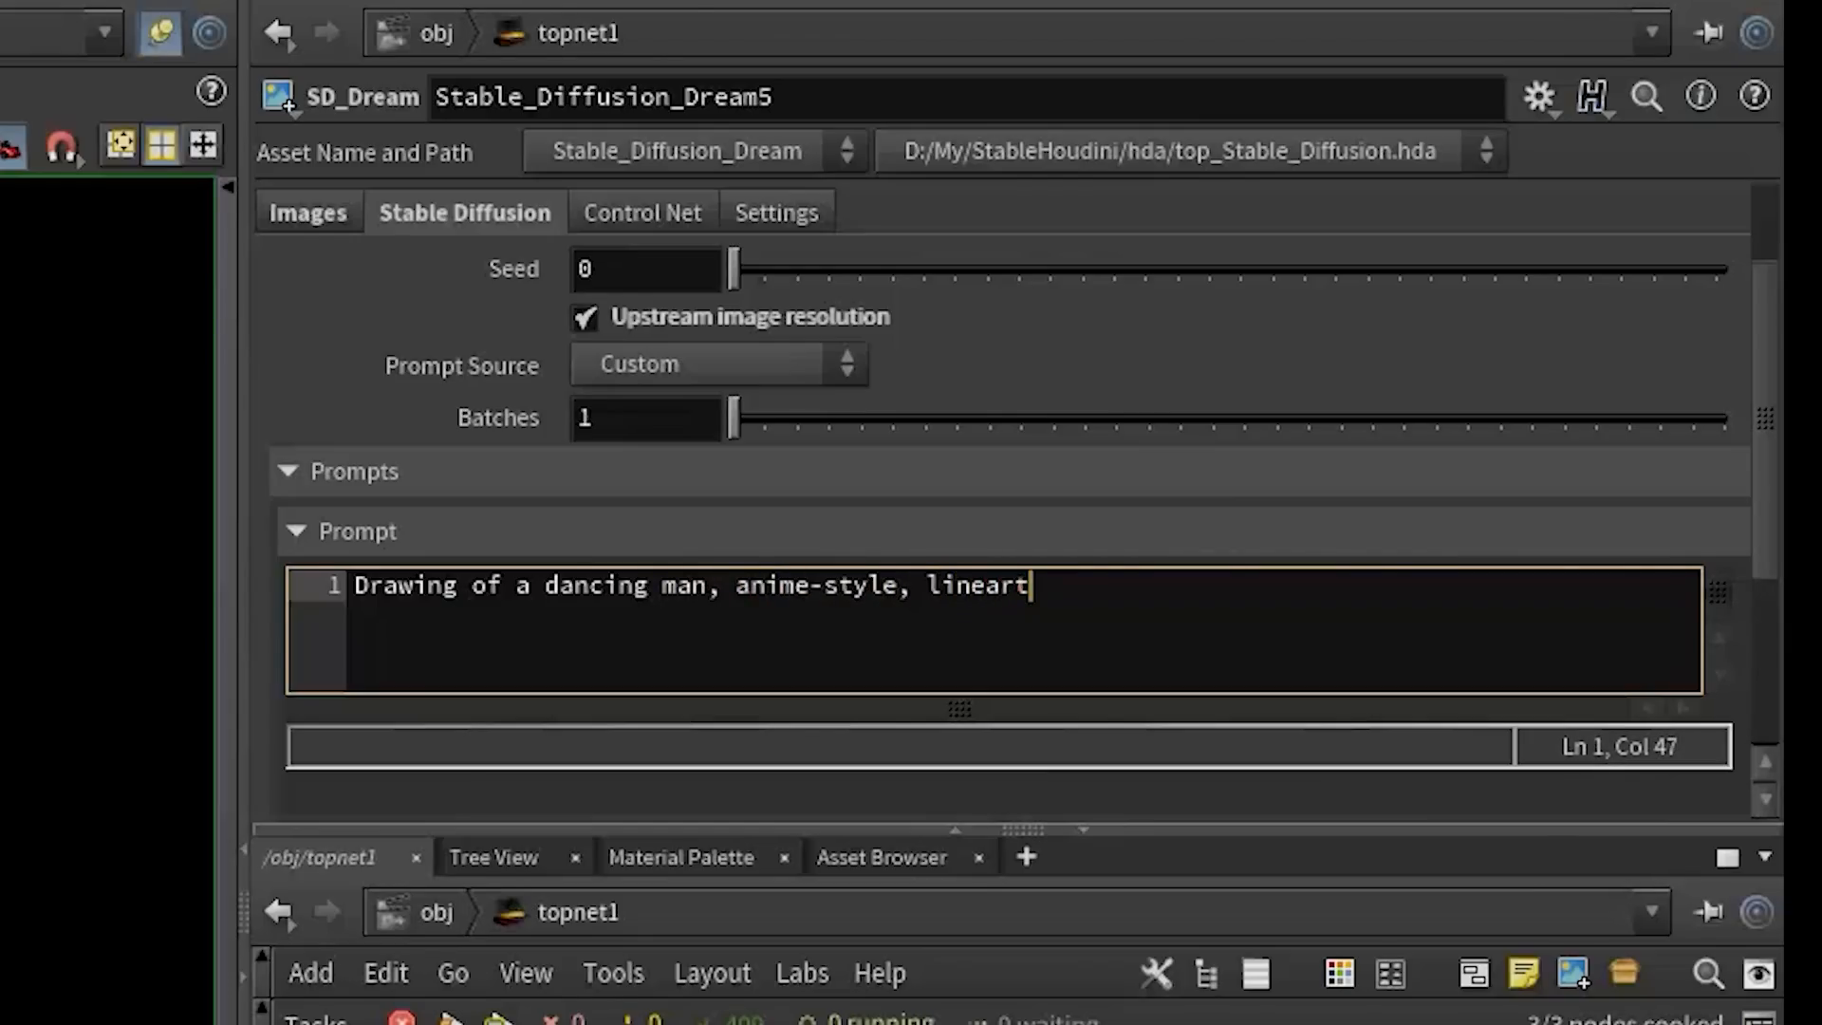
type(", flat colors, mi")
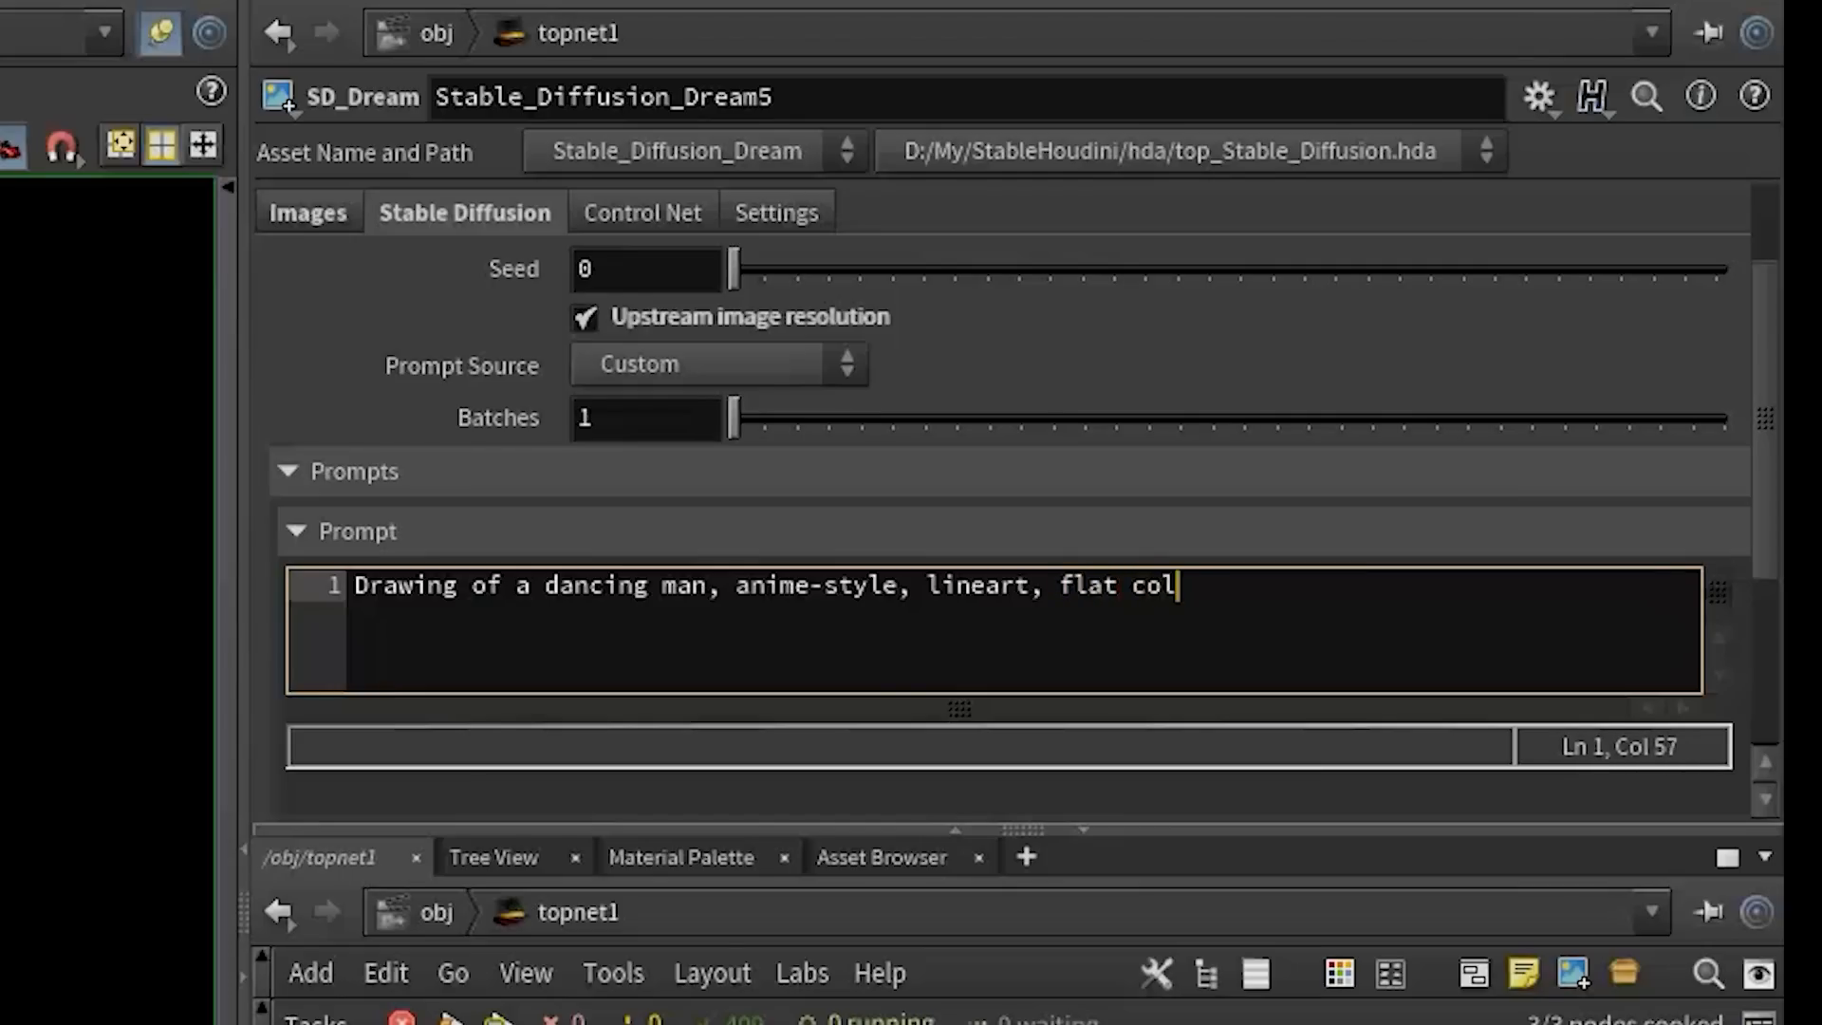
type("nimalistic")
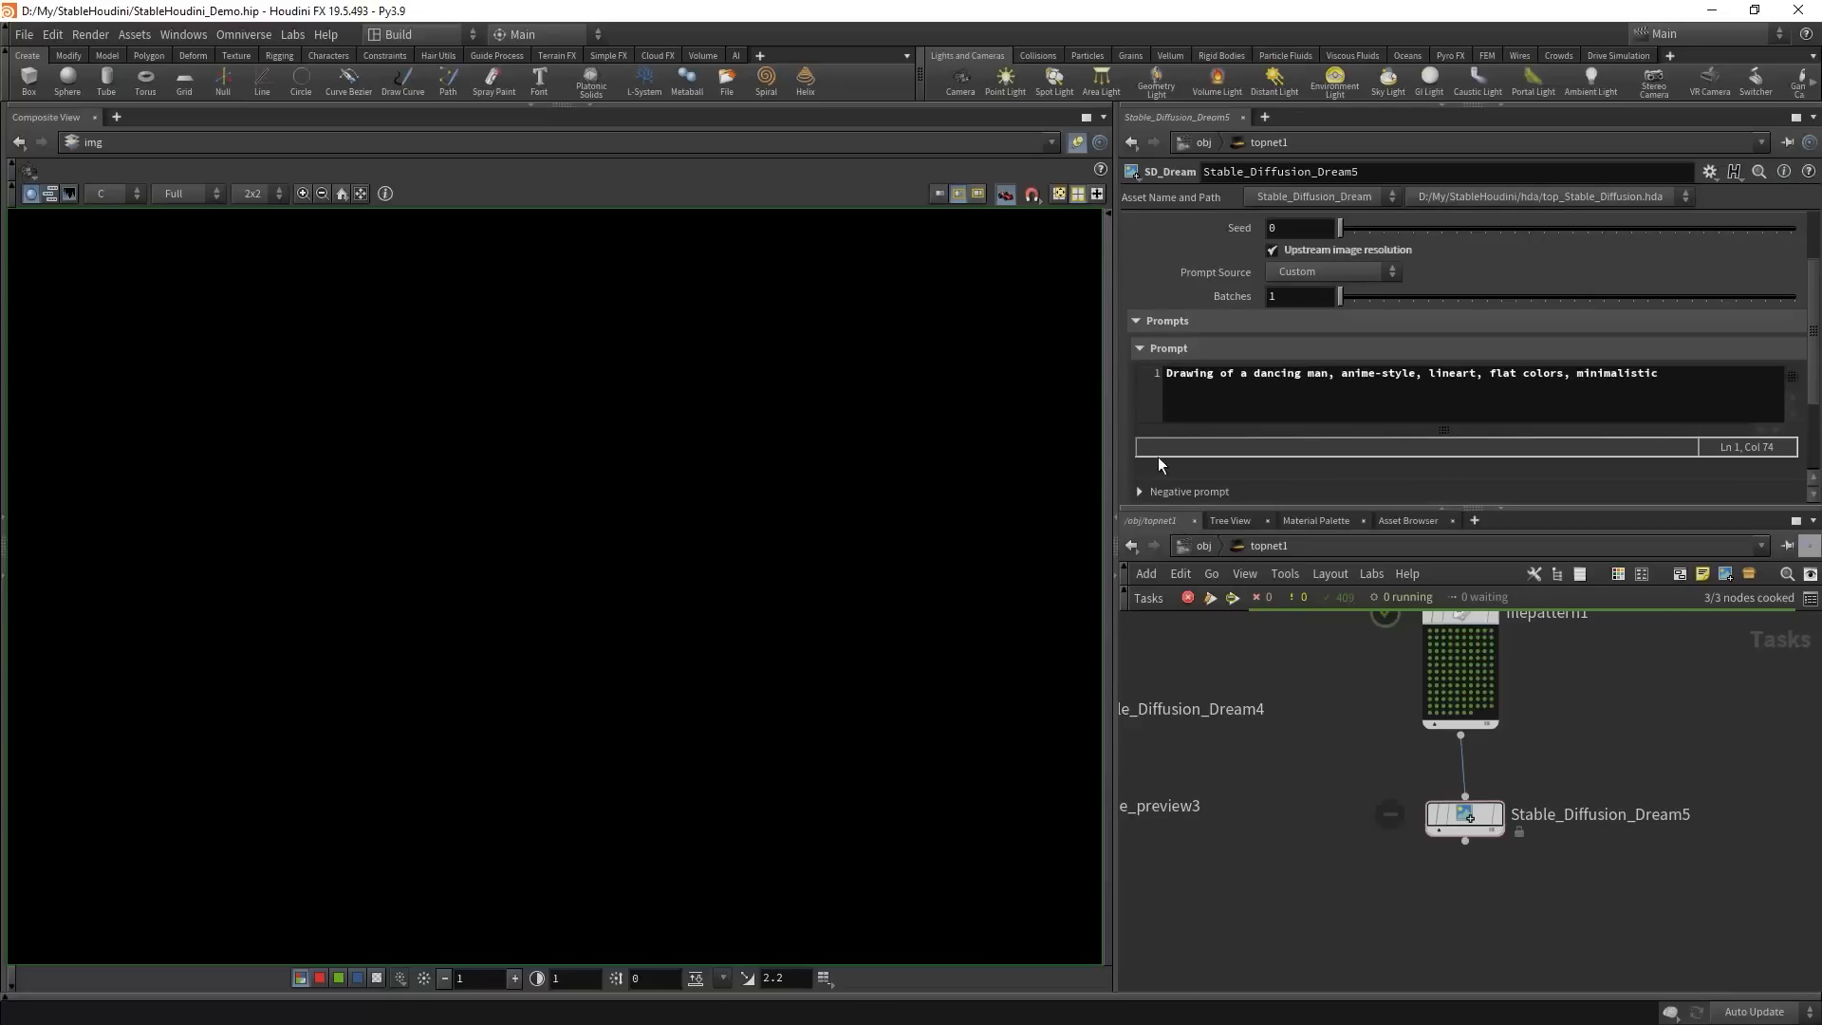
- Enter "blurry, out of focus" as Stable_Diffusion_Dream5's negative prompt
left_click(1142, 489)
scroll(1148, 479, "down", 2)
left_click(1223, 486)
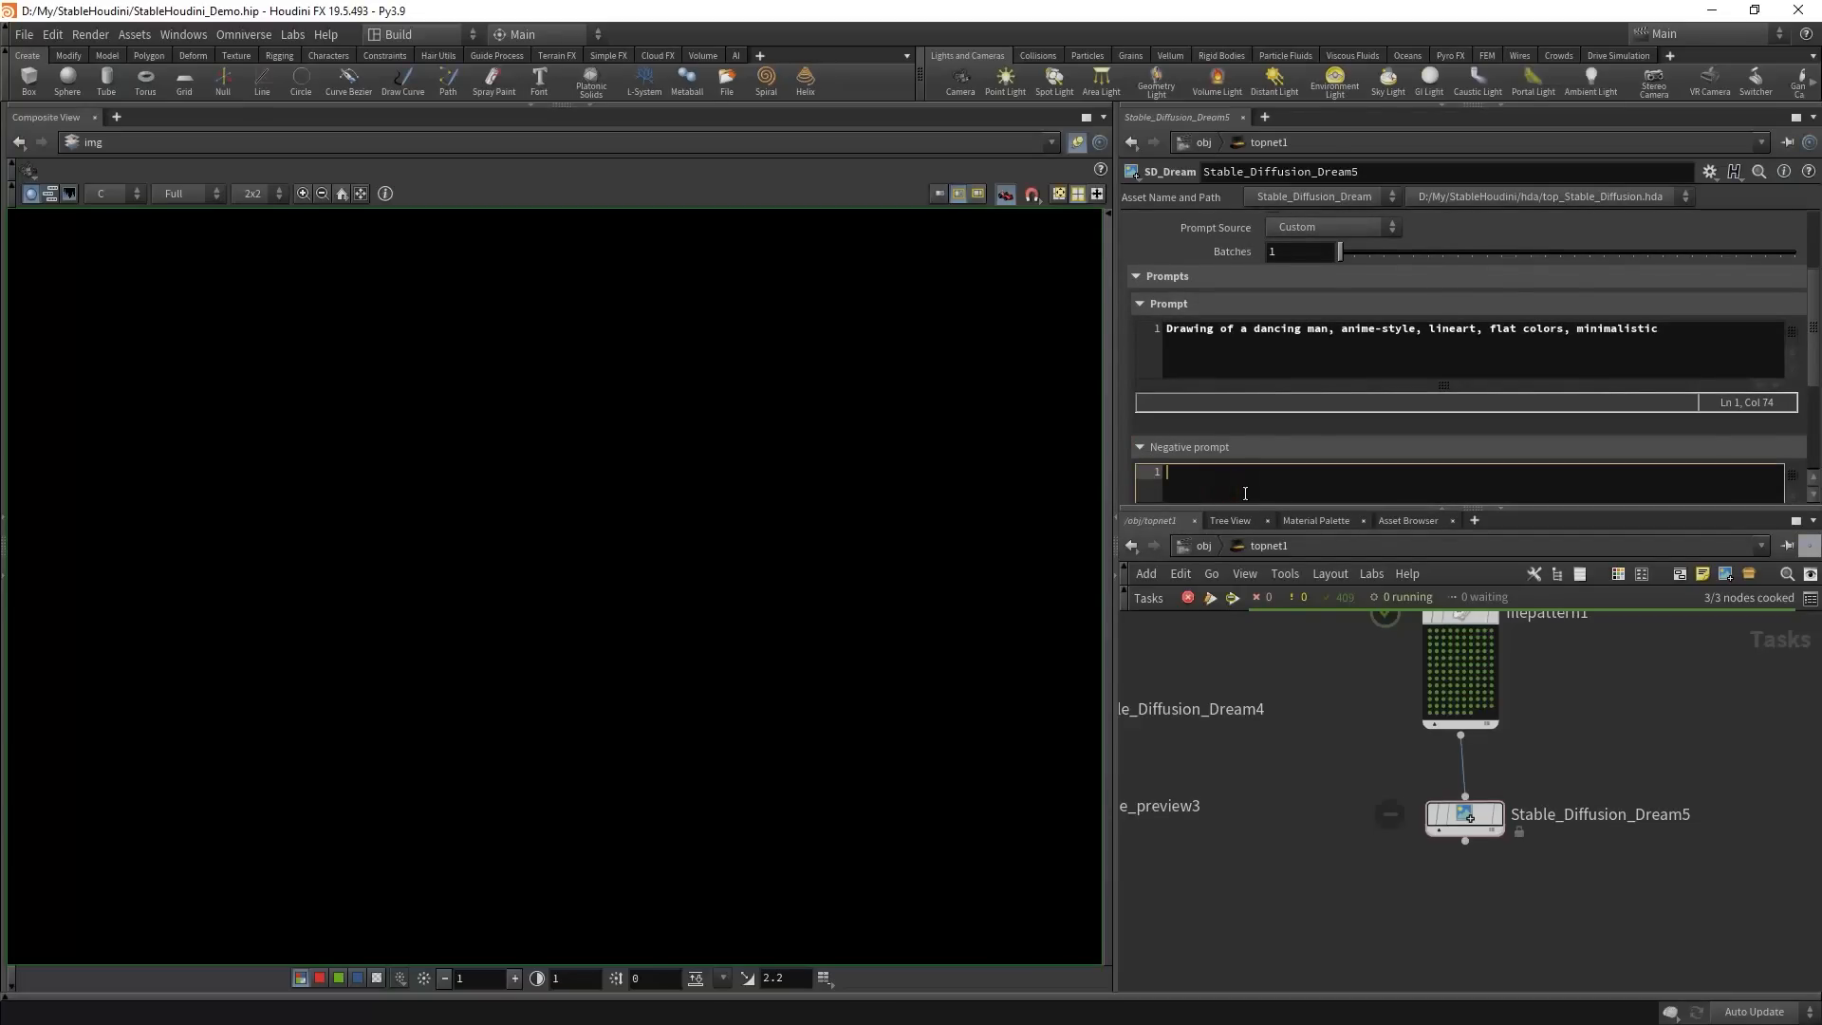
type("blurry, out of focus")
scroll(1209, 389, "down", 4)
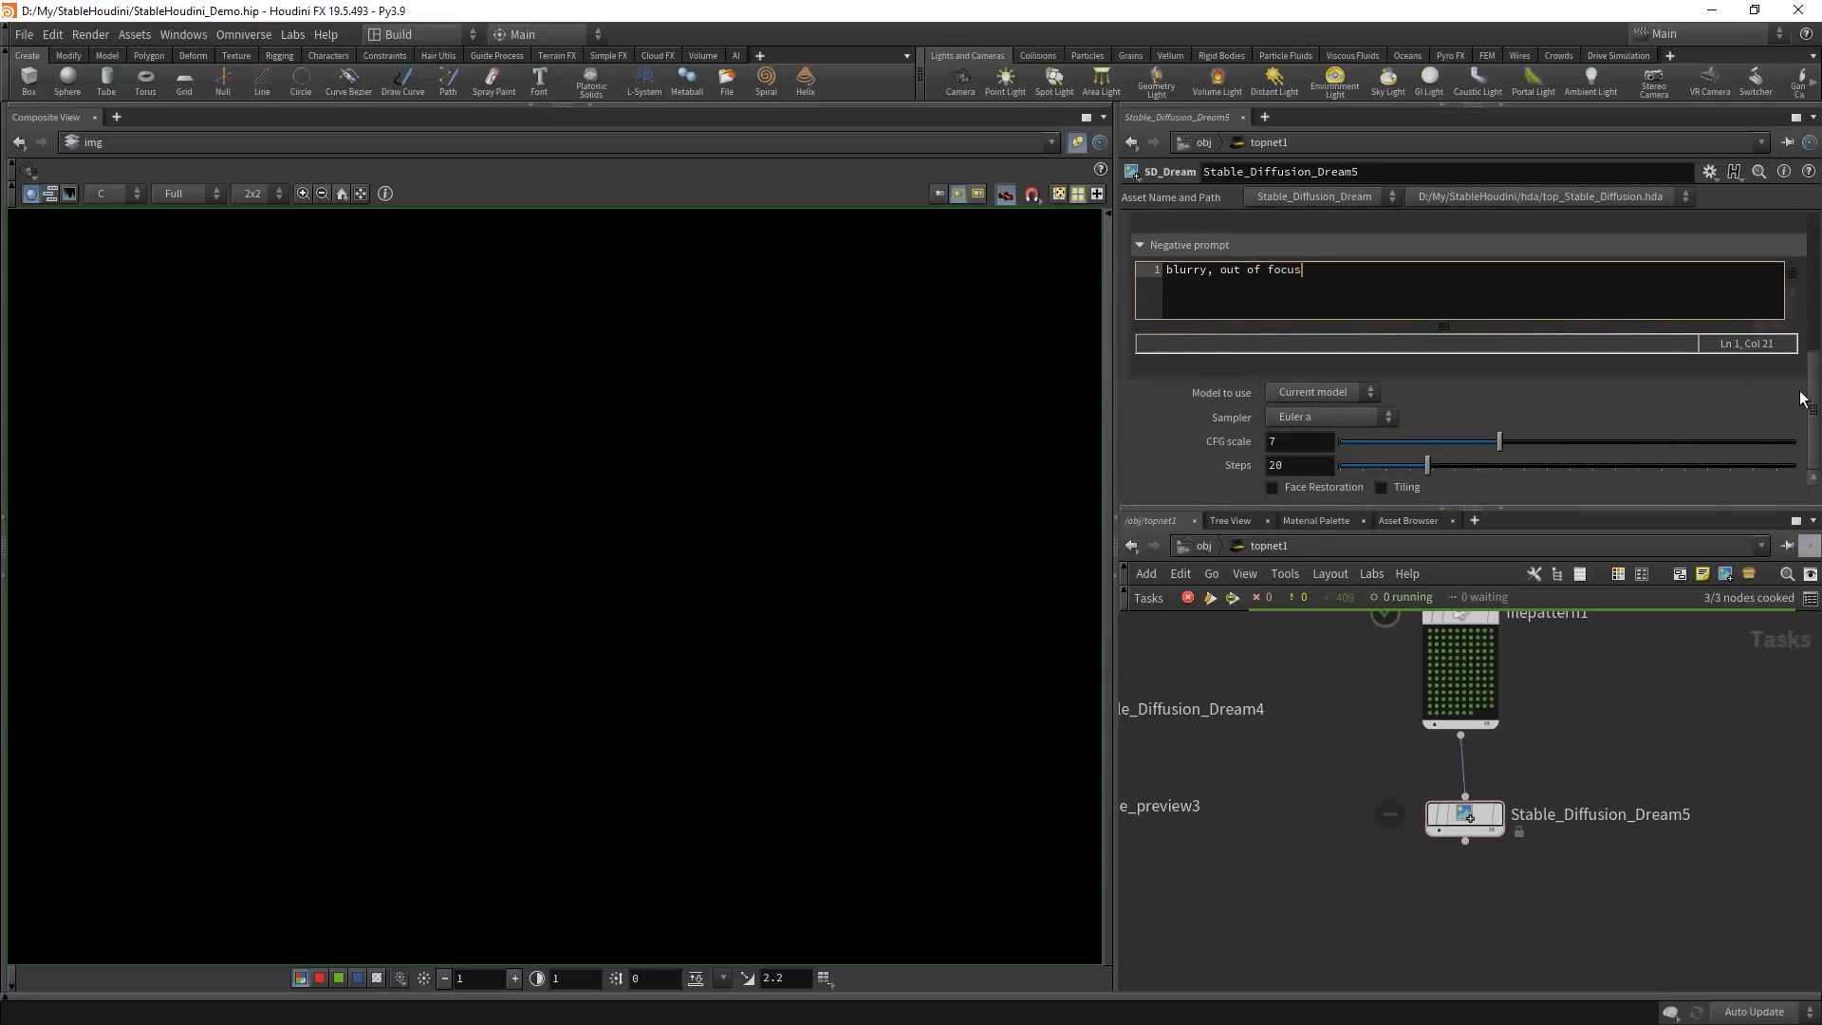
- Open Stable_Diffusion_Dream5's seed value for editing
left_click_drag(1805, 401, 1807, 233)
left_click(1288, 320)
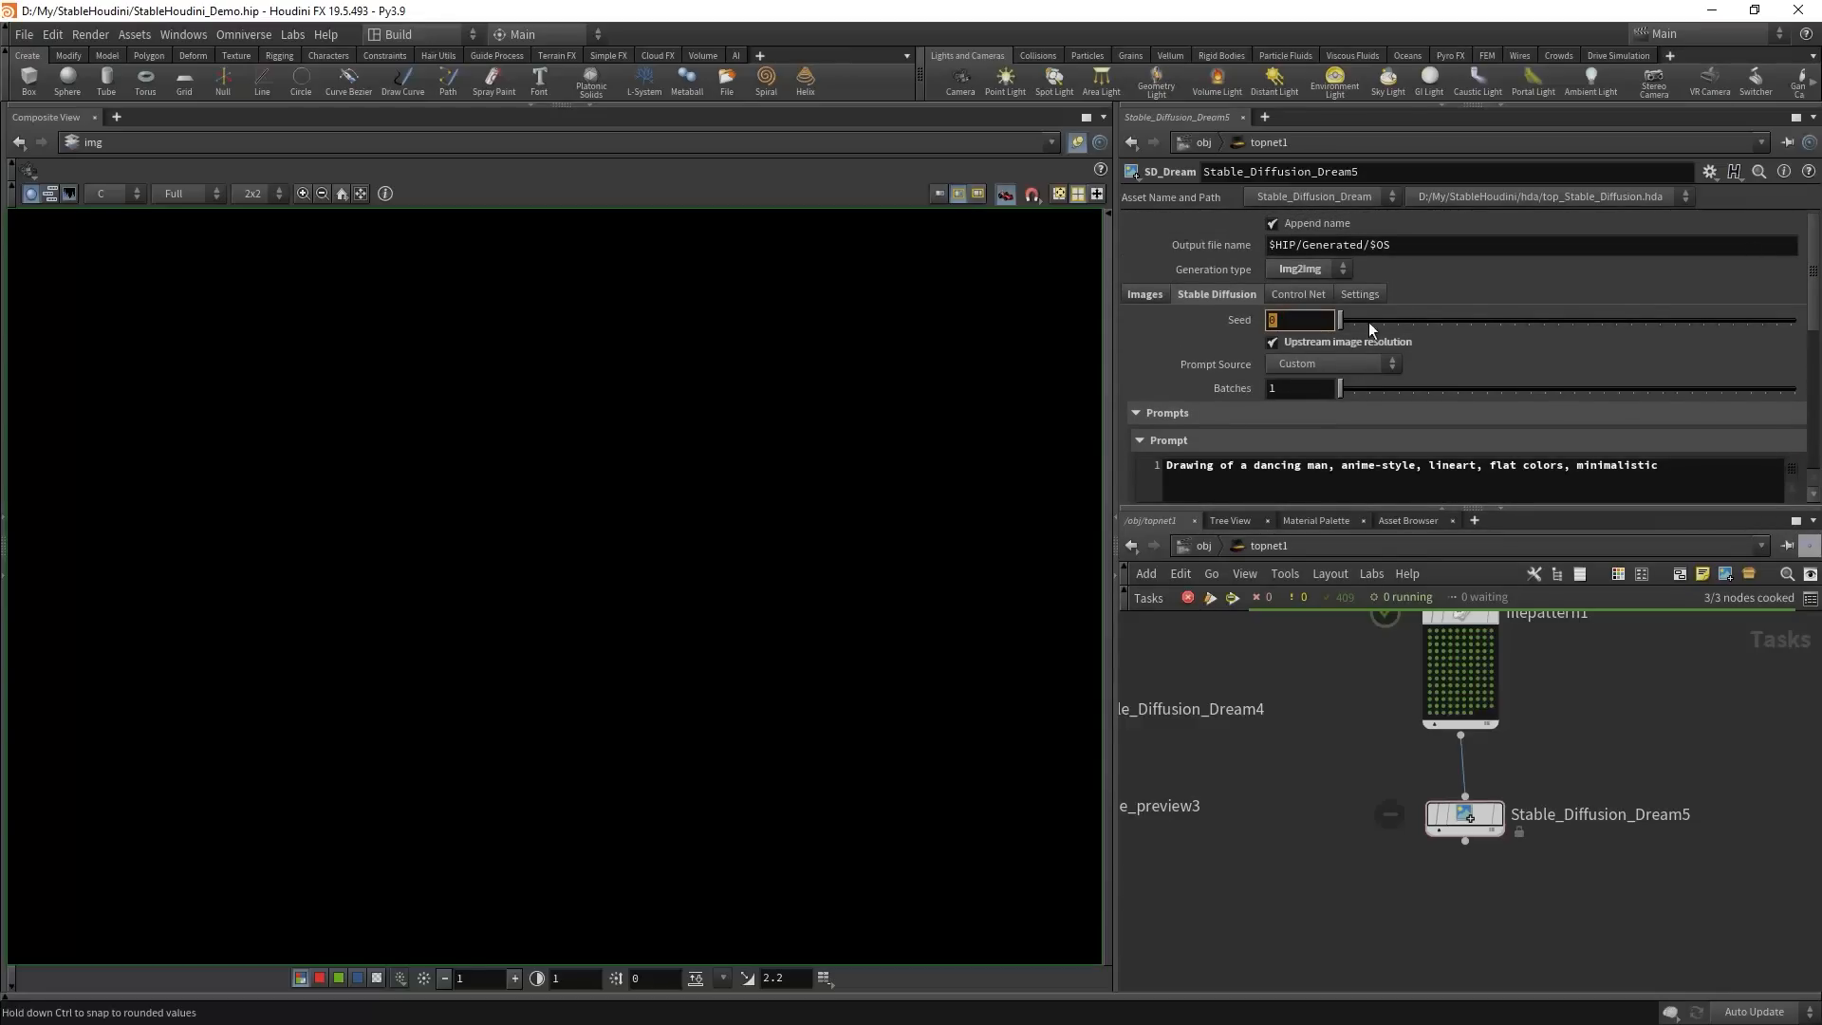
- Set the Stable Diffusion seed of the SD_Dream node to 1
left_click_drag(1339, 320, 1388, 327)
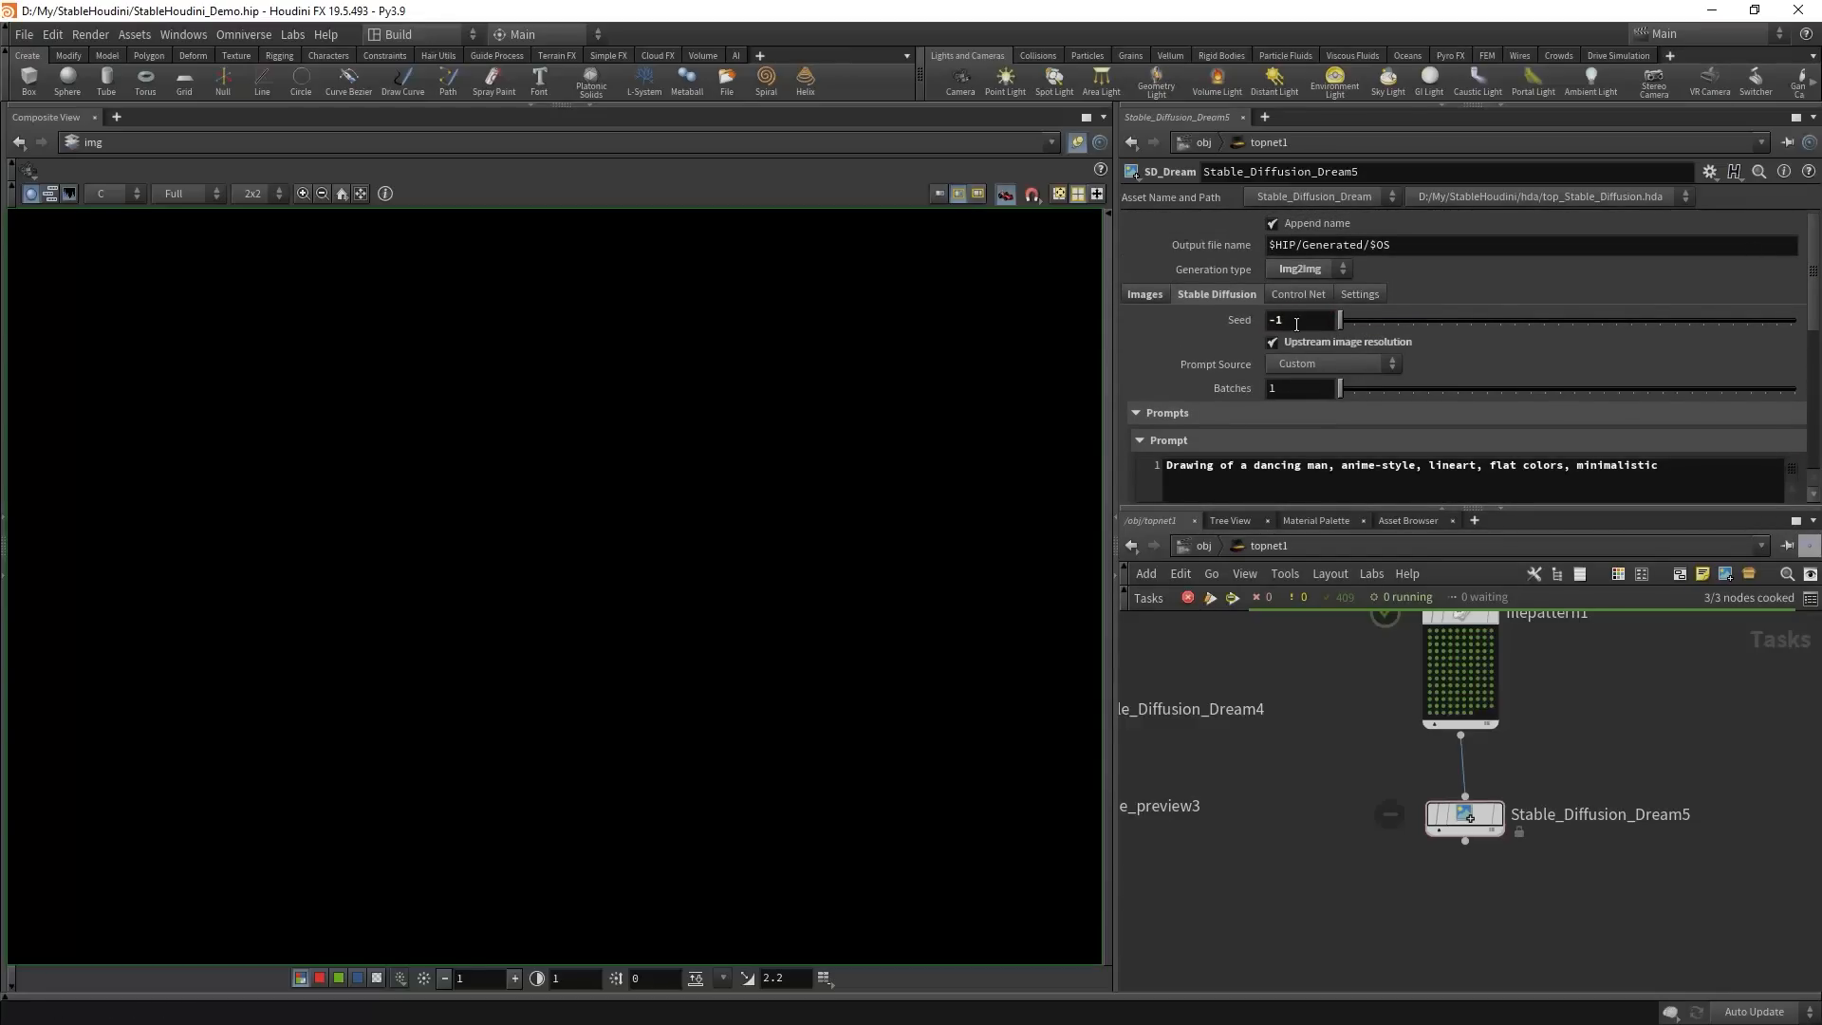
double_click(1290, 320)
type("1")
key("Return")
- Set the output file name to $HIP/Generated/Sequence/$OS/$OS
left_click(1368, 246)
type("Sequence")
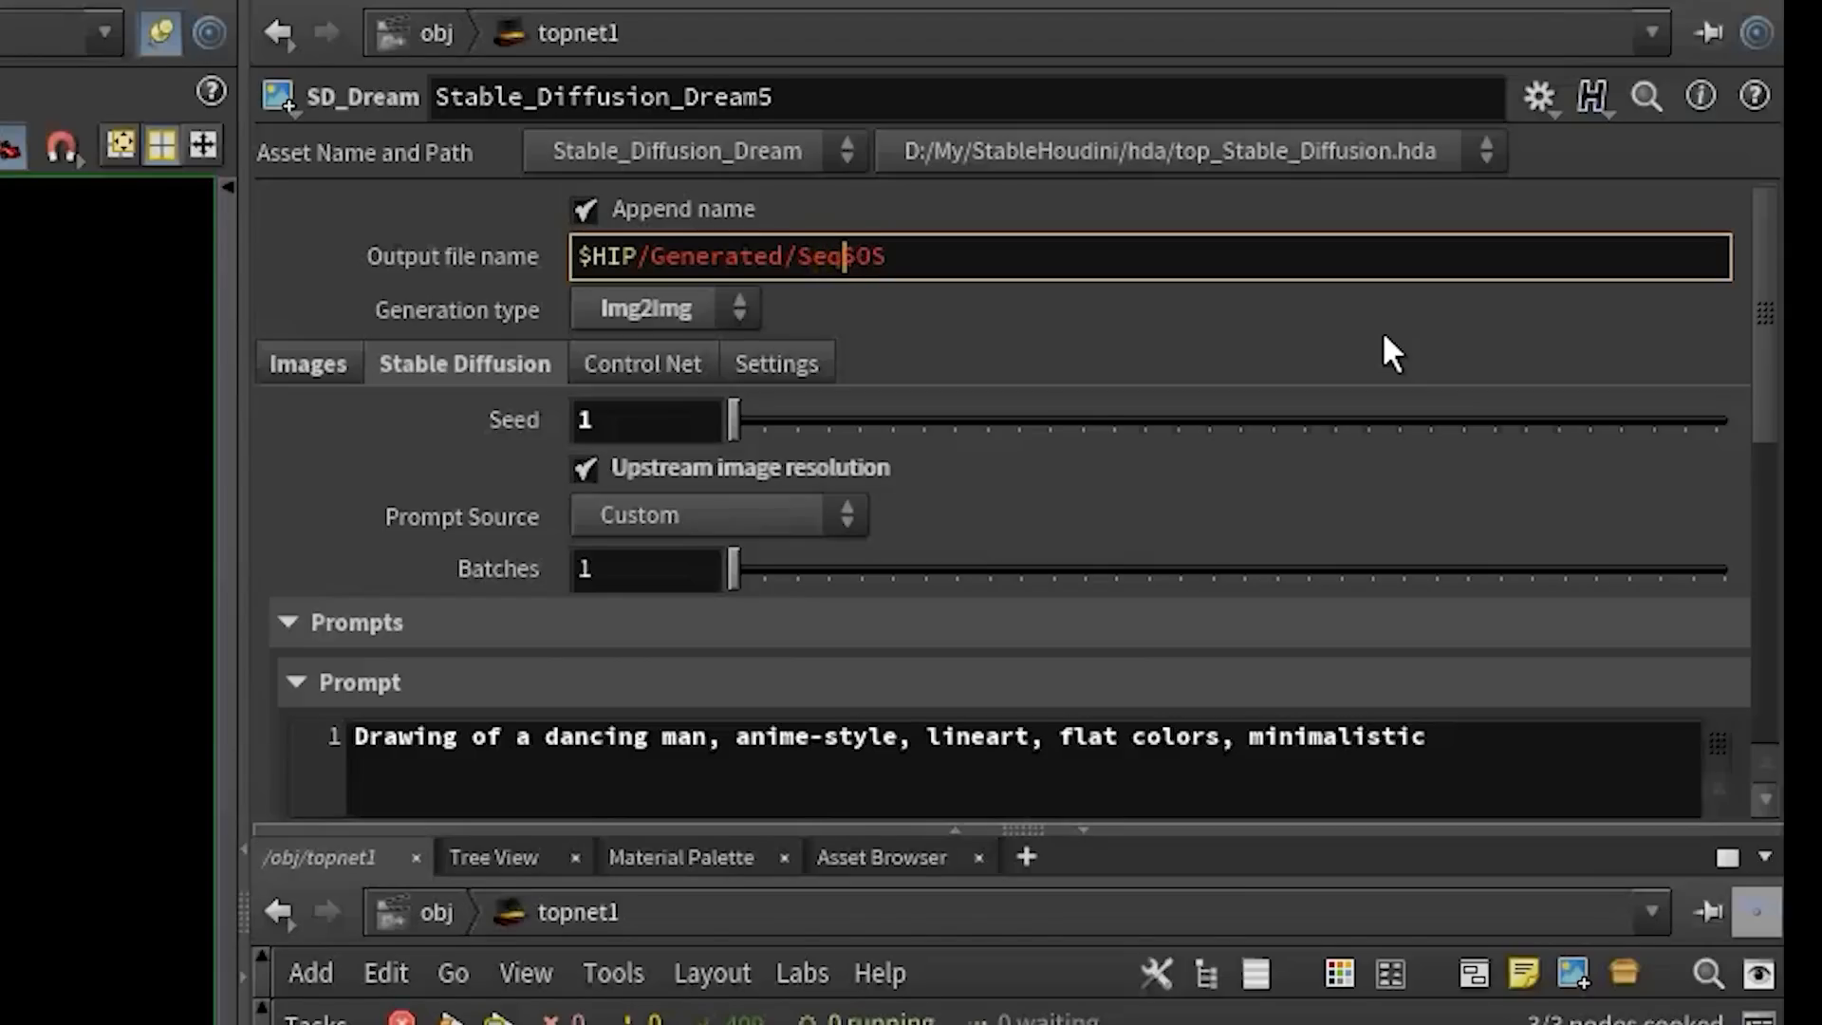
type("/")
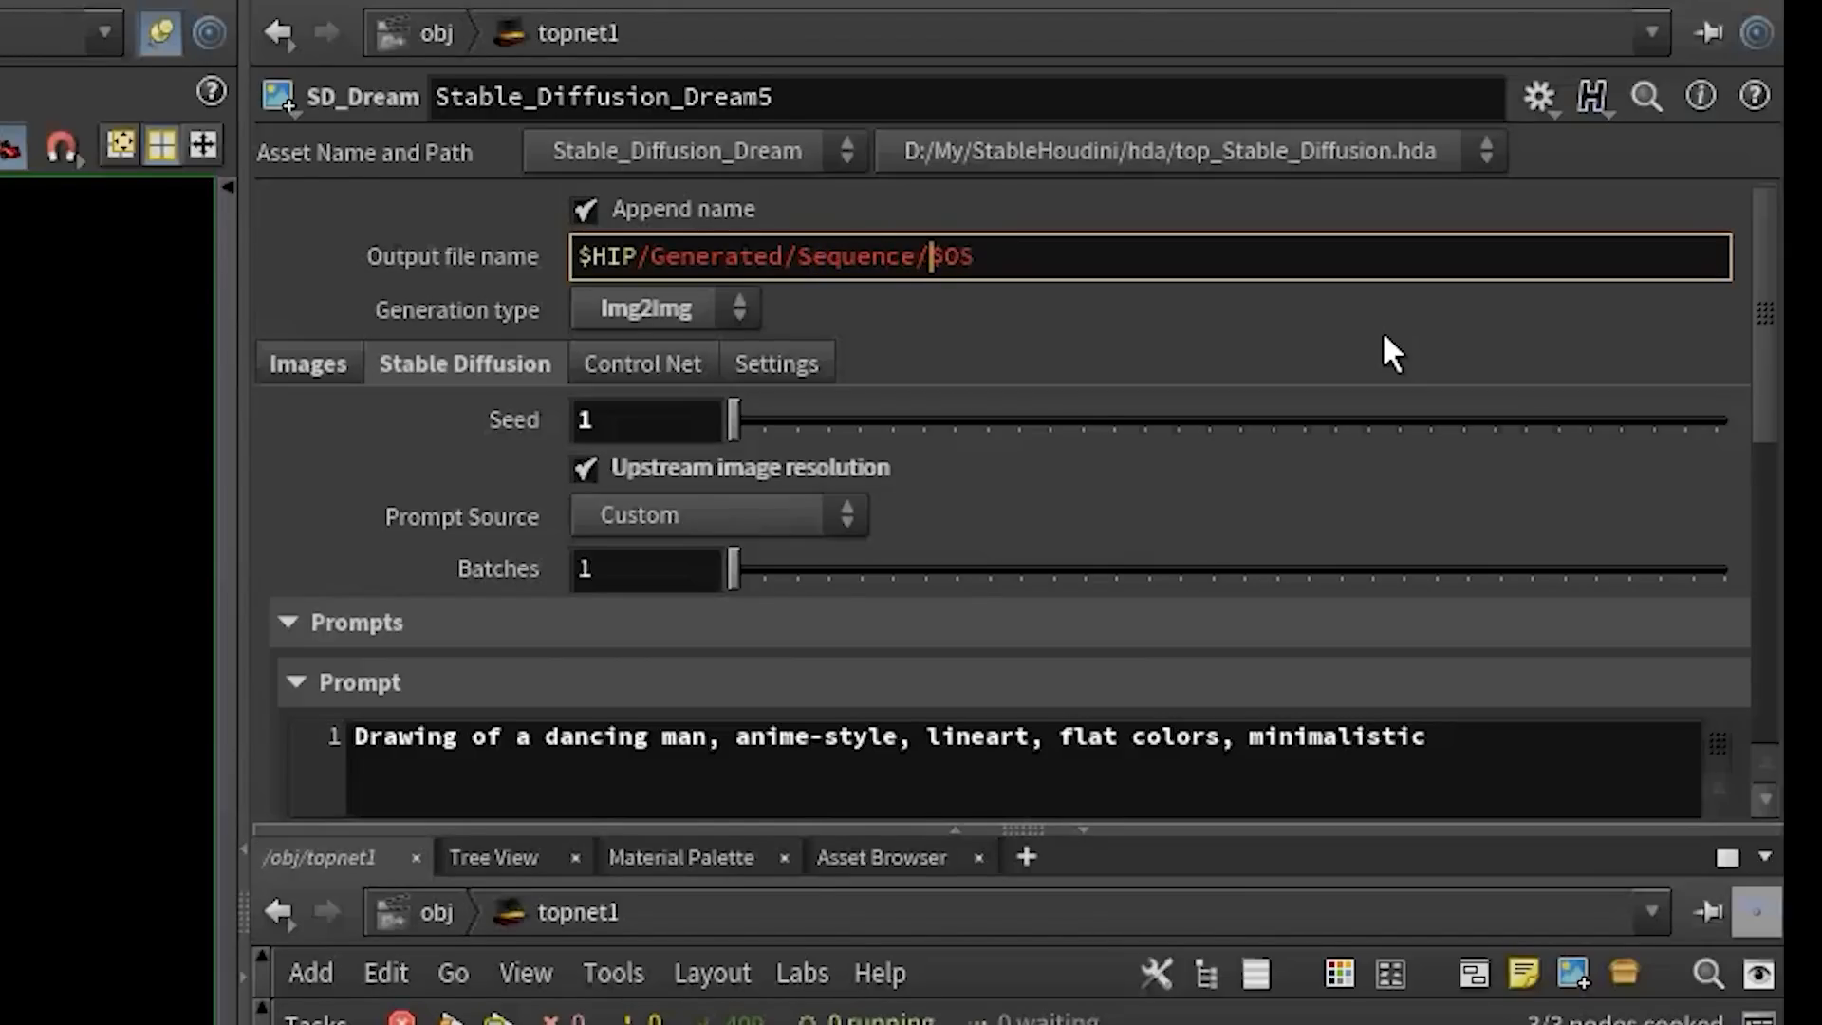
key("End")
type("/$OS")
key("Return")
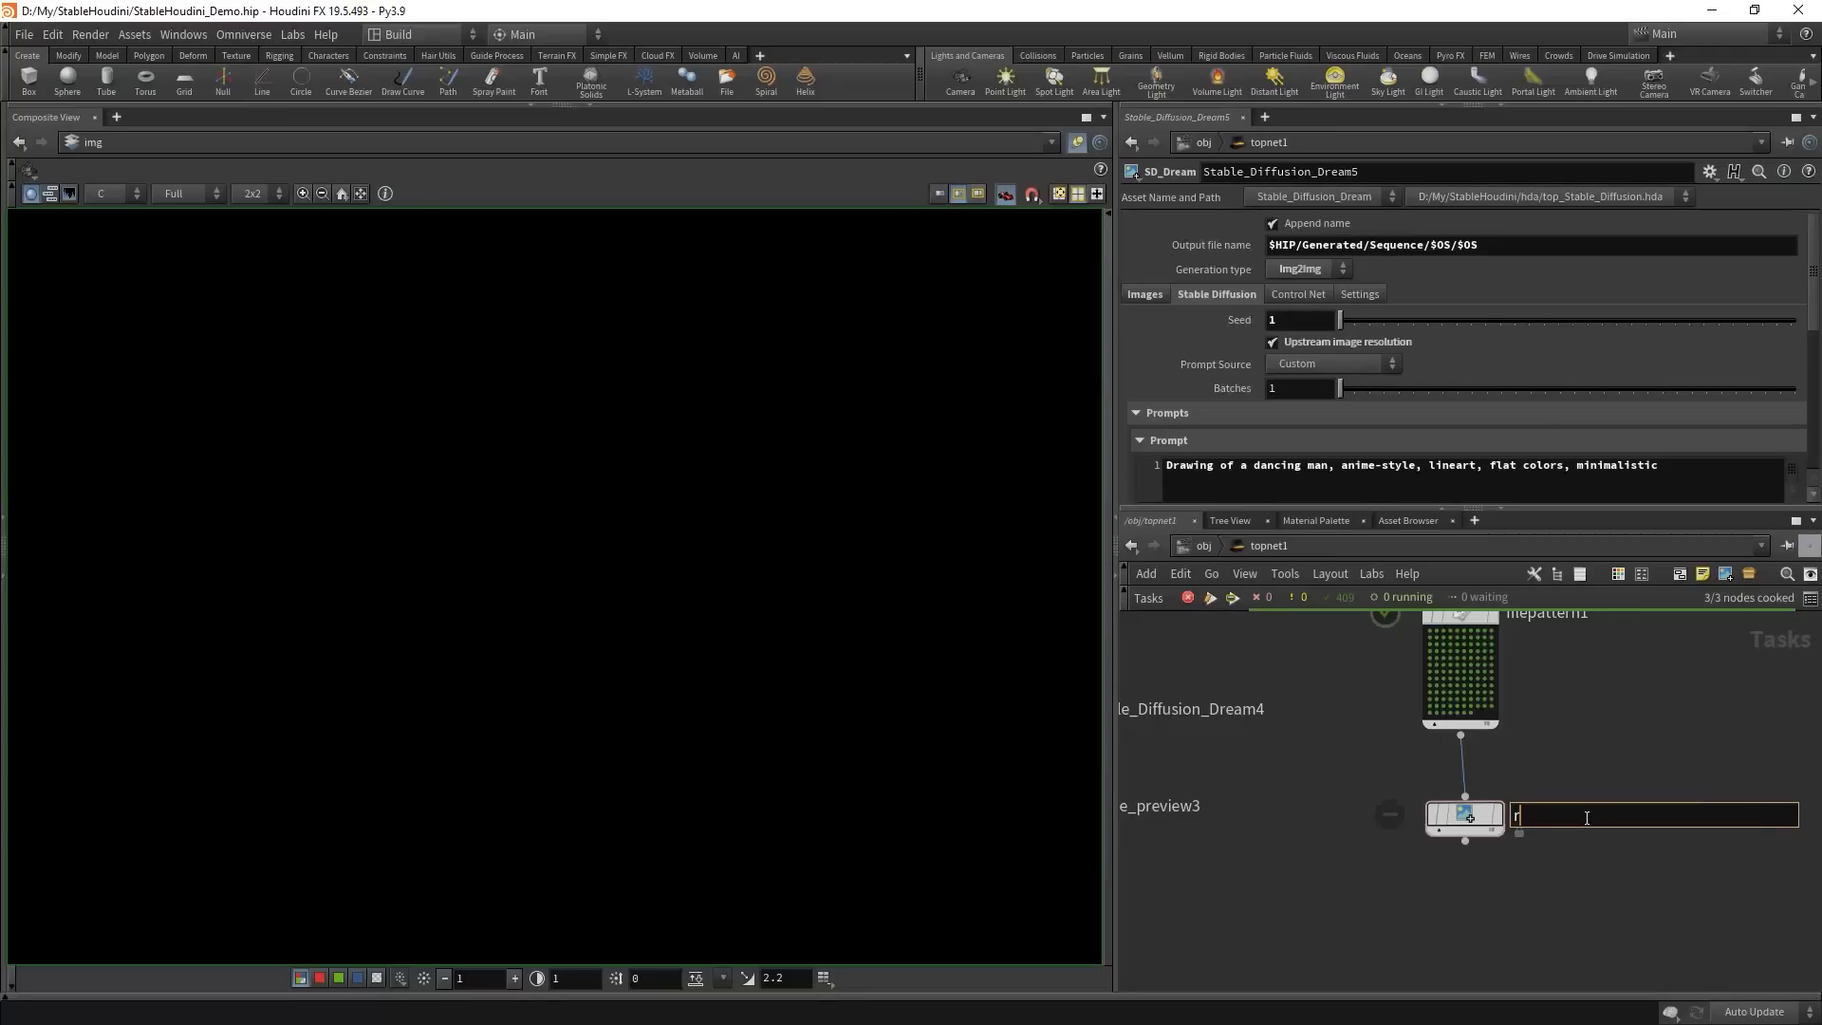
- Rename the Stable_Diffusion_Dream5 node to rick and move it further below filepattern1
type("rick")
key("Return")
middle_click_drag(1338, 797, 1313, 788)
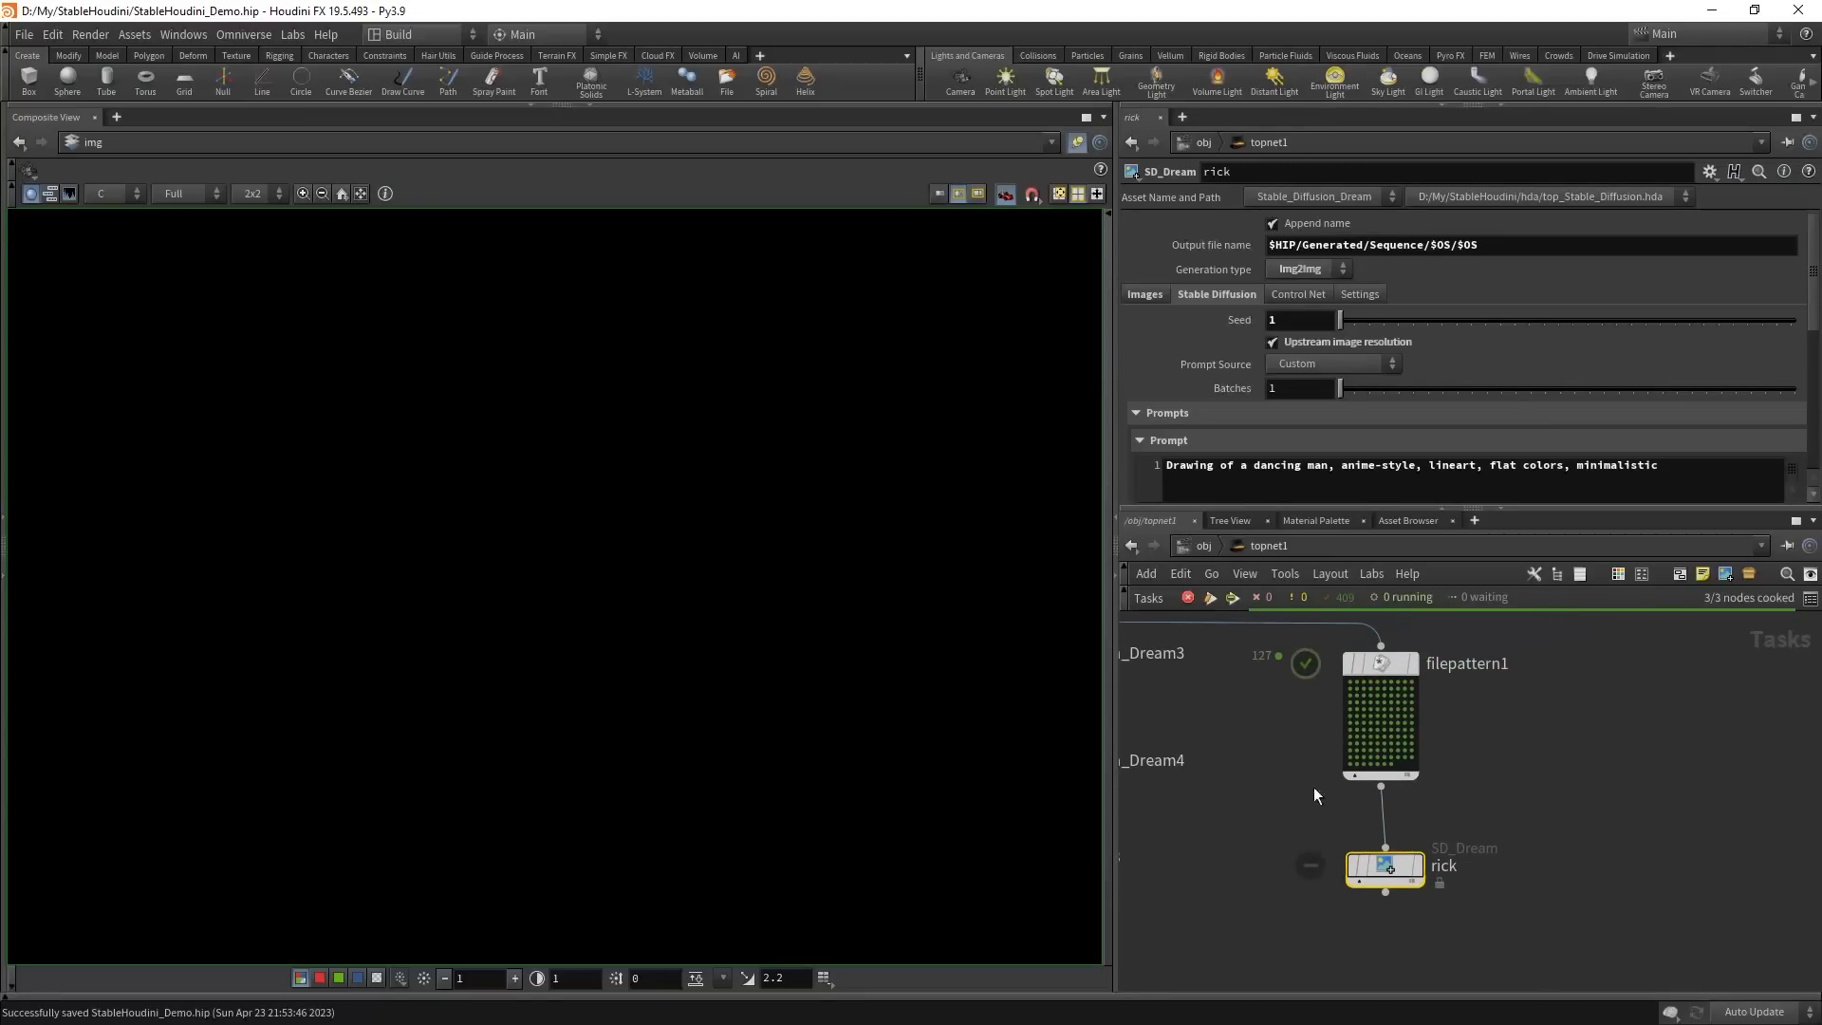
left_click_drag(1378, 883, 1379, 932)
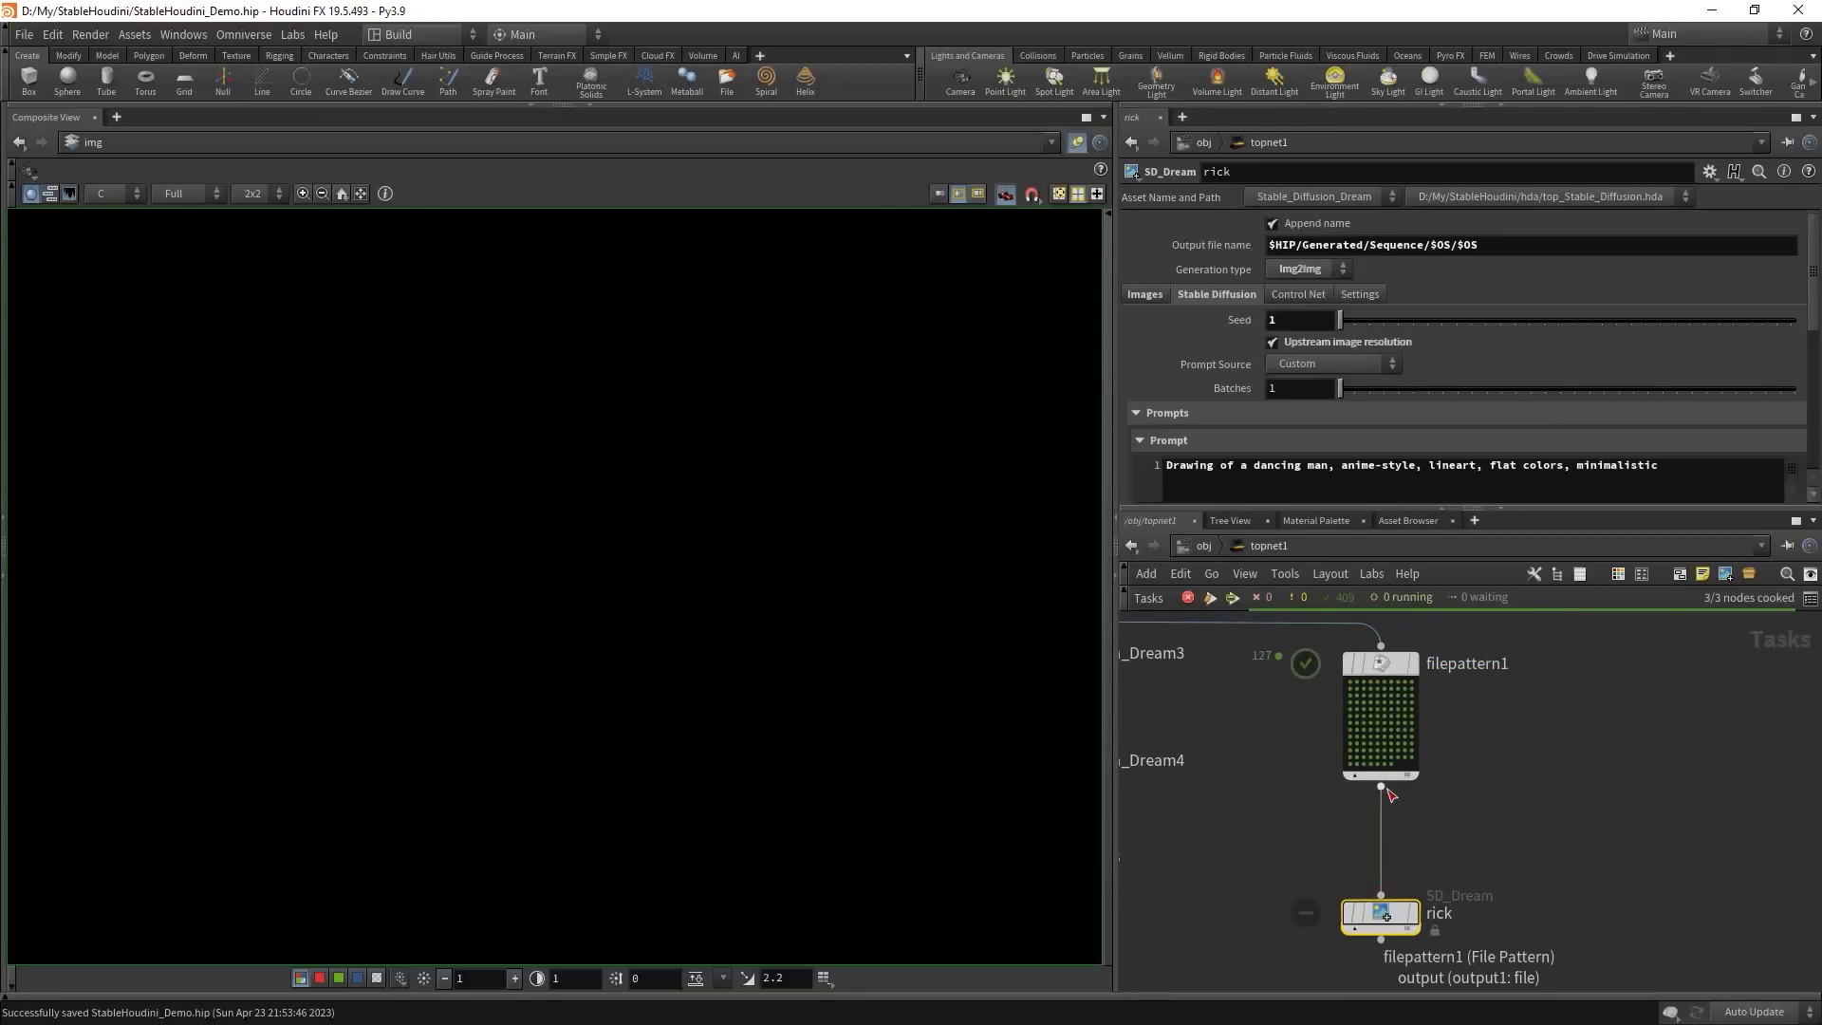
- Insert a Filter by Range node on the wire between filepattern1 and rick
key("Tab")
type("fil")
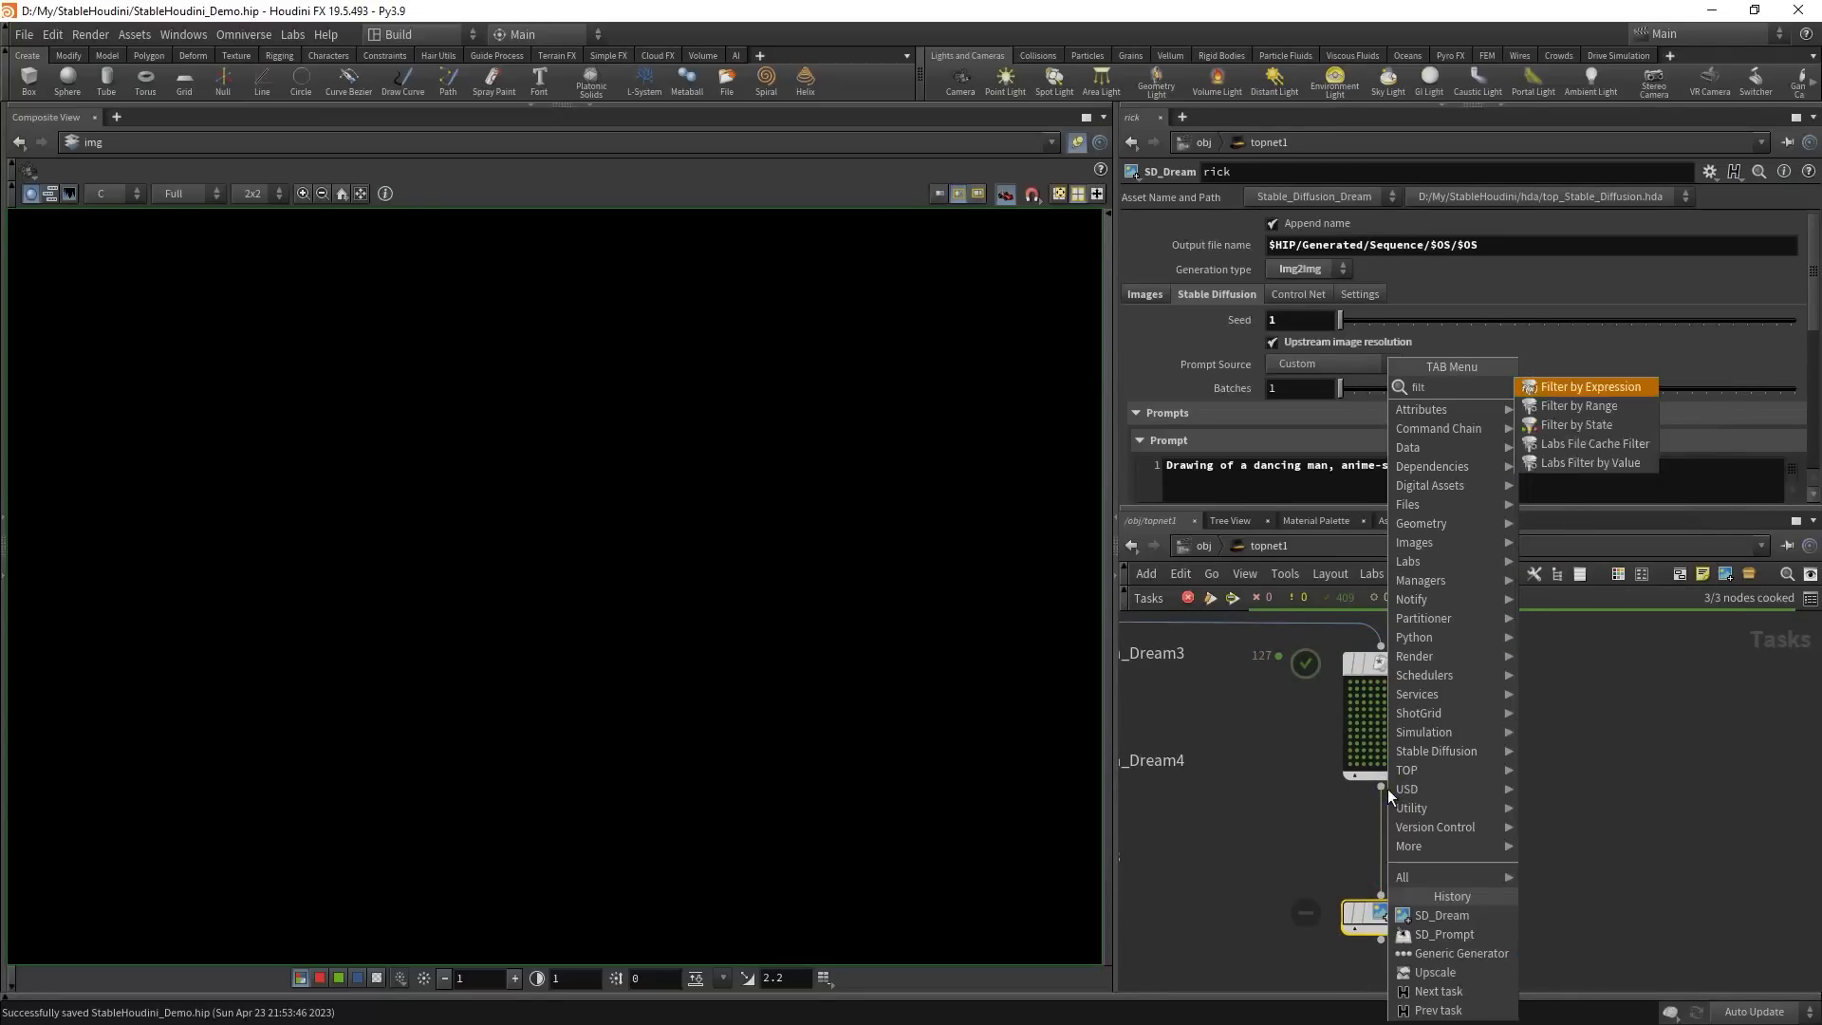
left_click(1558, 408)
left_click(1358, 823)
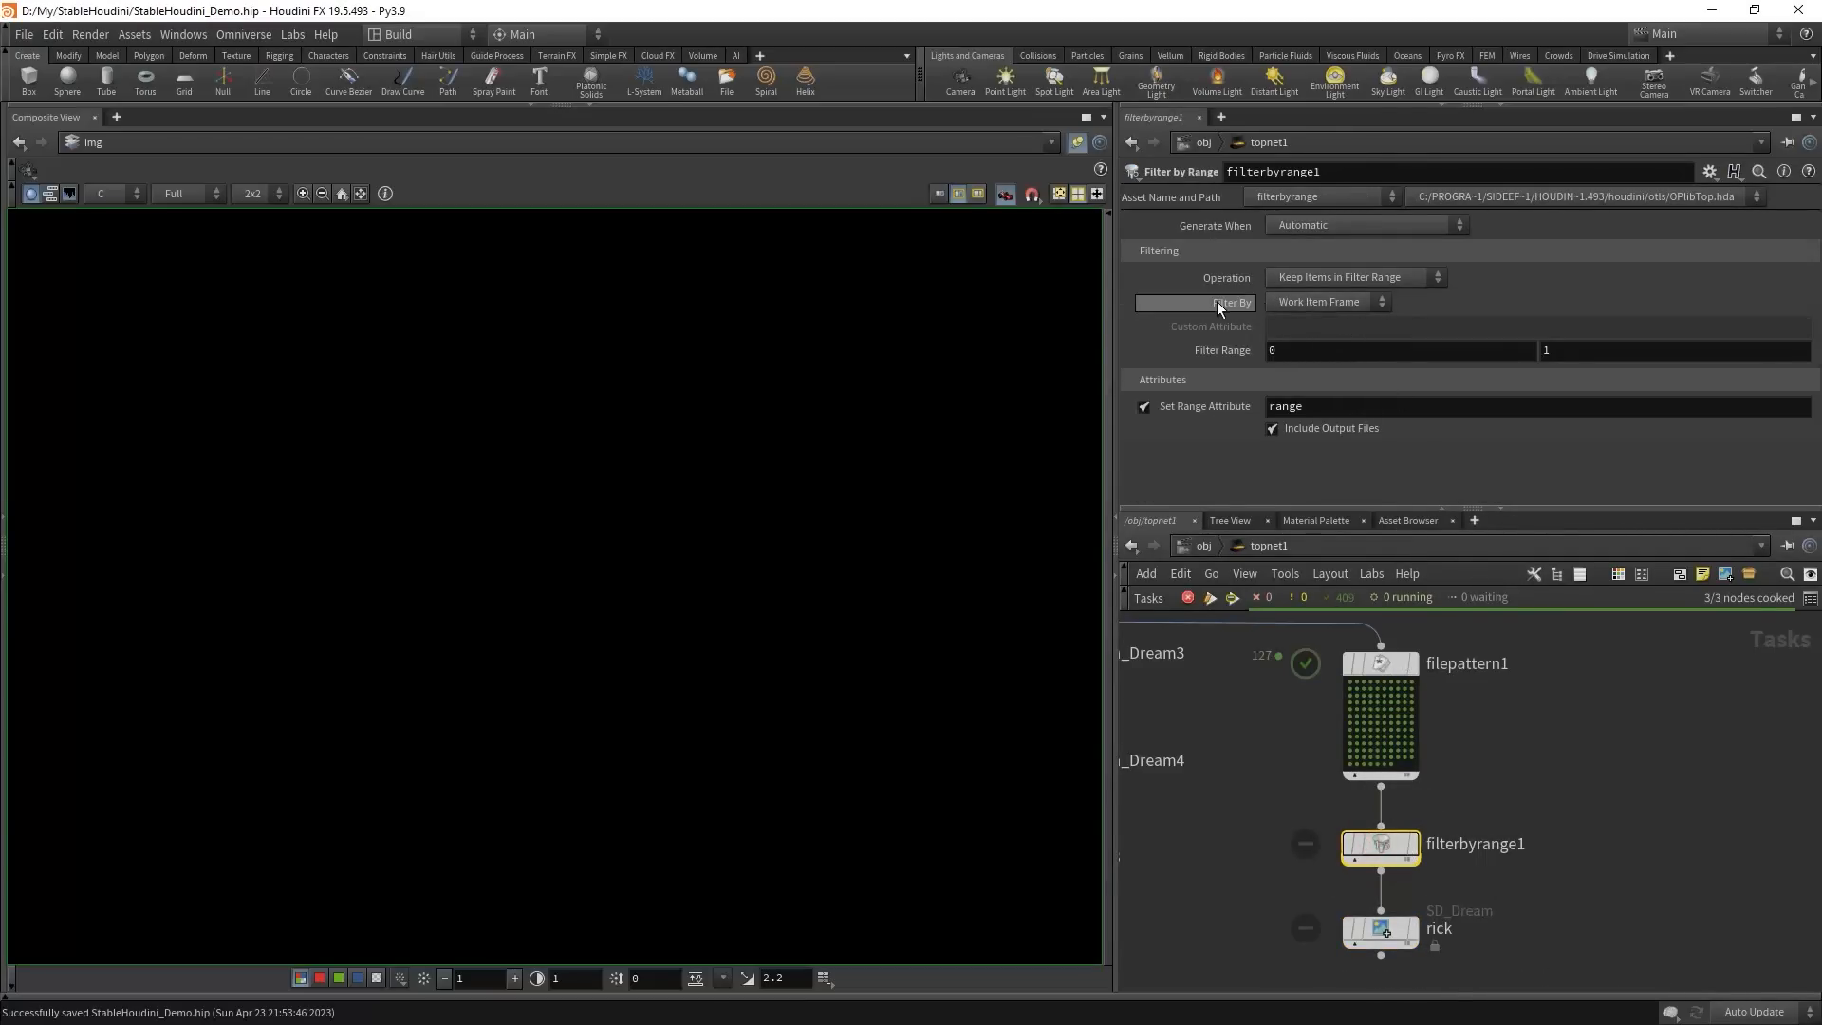
- Filter filterbyrange1 by Work Item Index with a range end of 5 and cook the node
left_click(1326, 302)
left_click(1309, 343)
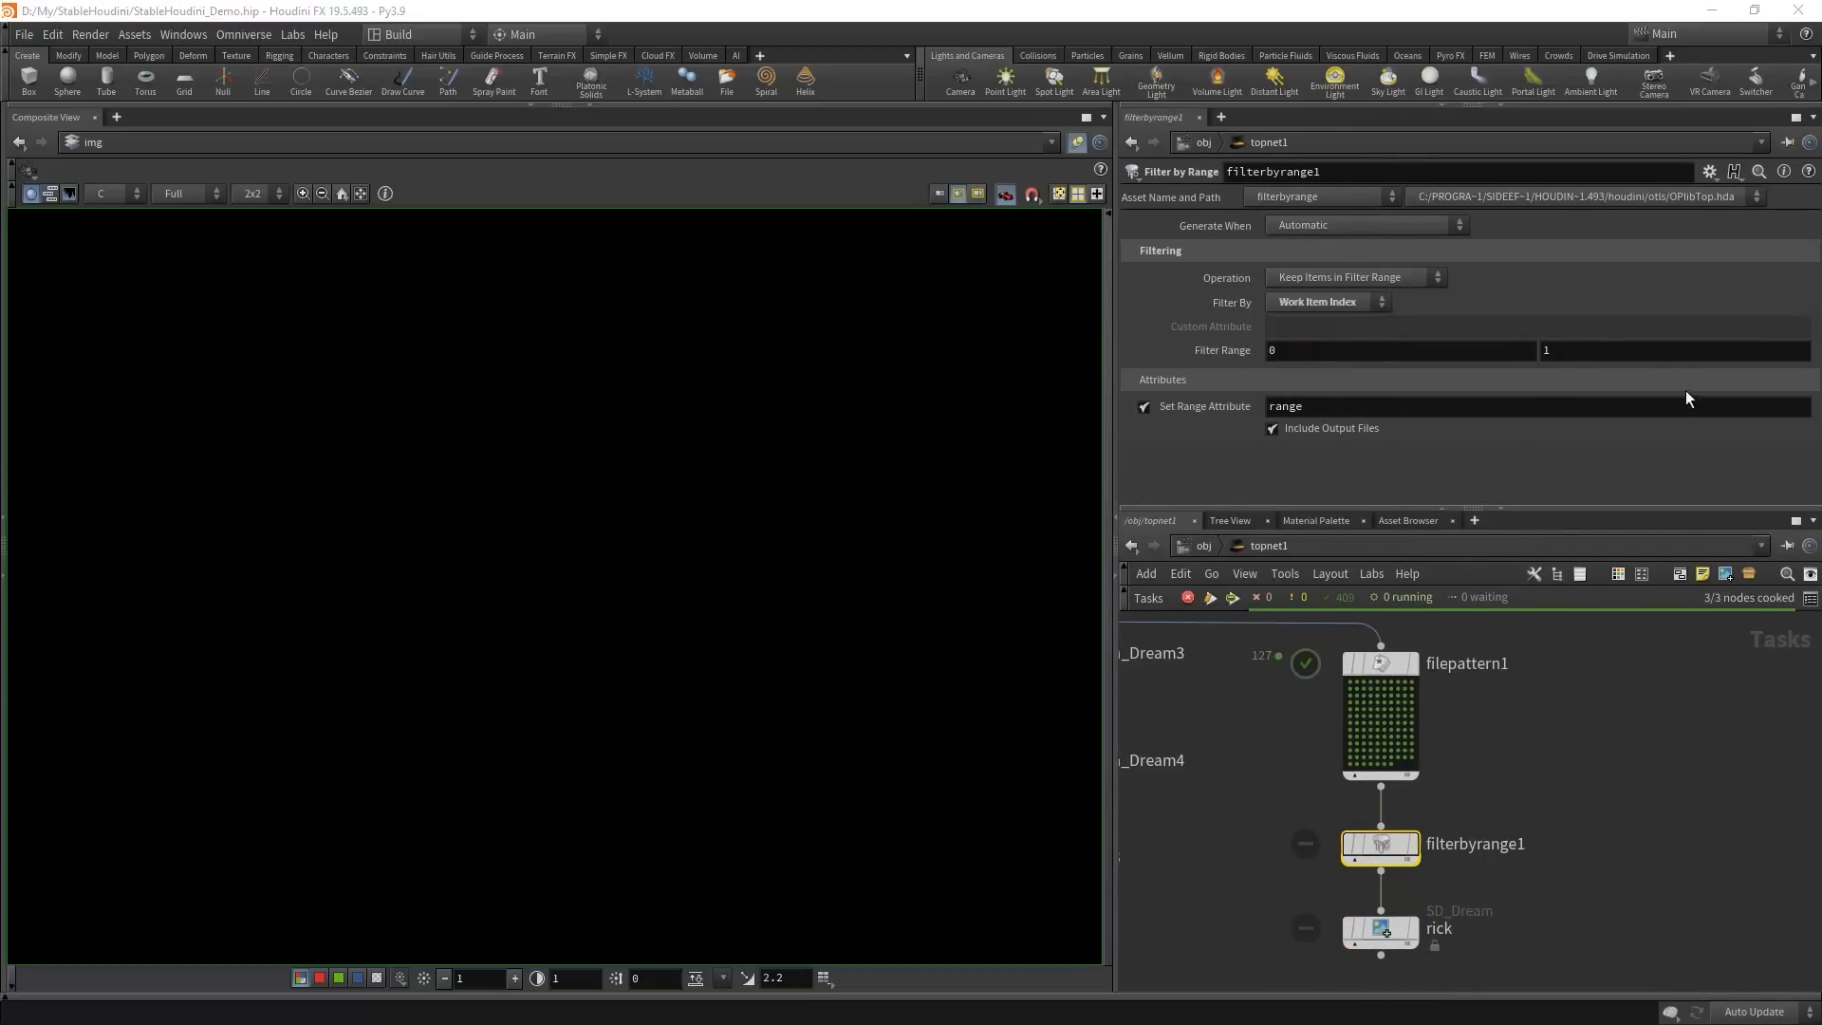
left_click(1648, 351)
type("5")
key("Return")
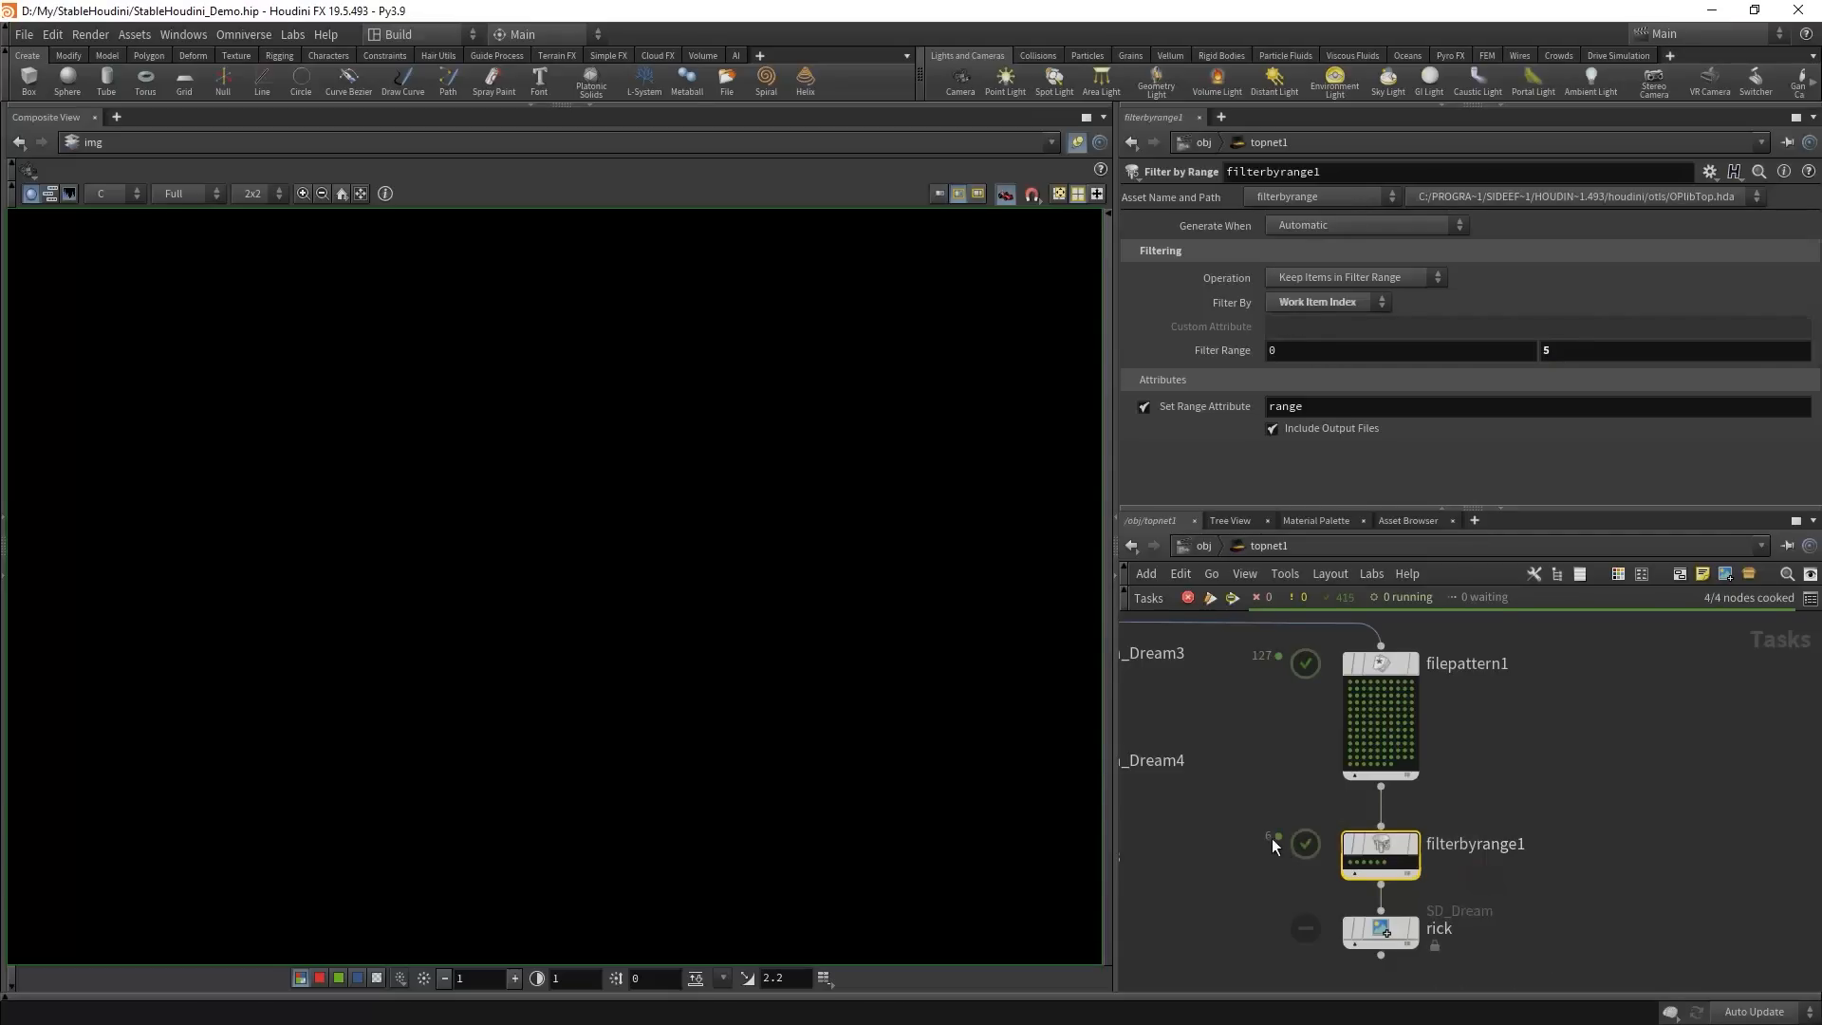
- Add an Image Preview node after rick and cook the chain to generate the filtered frames
middle_click_drag(1272, 839, 1315, 730)
scroll(1315, 731, "up", 3)
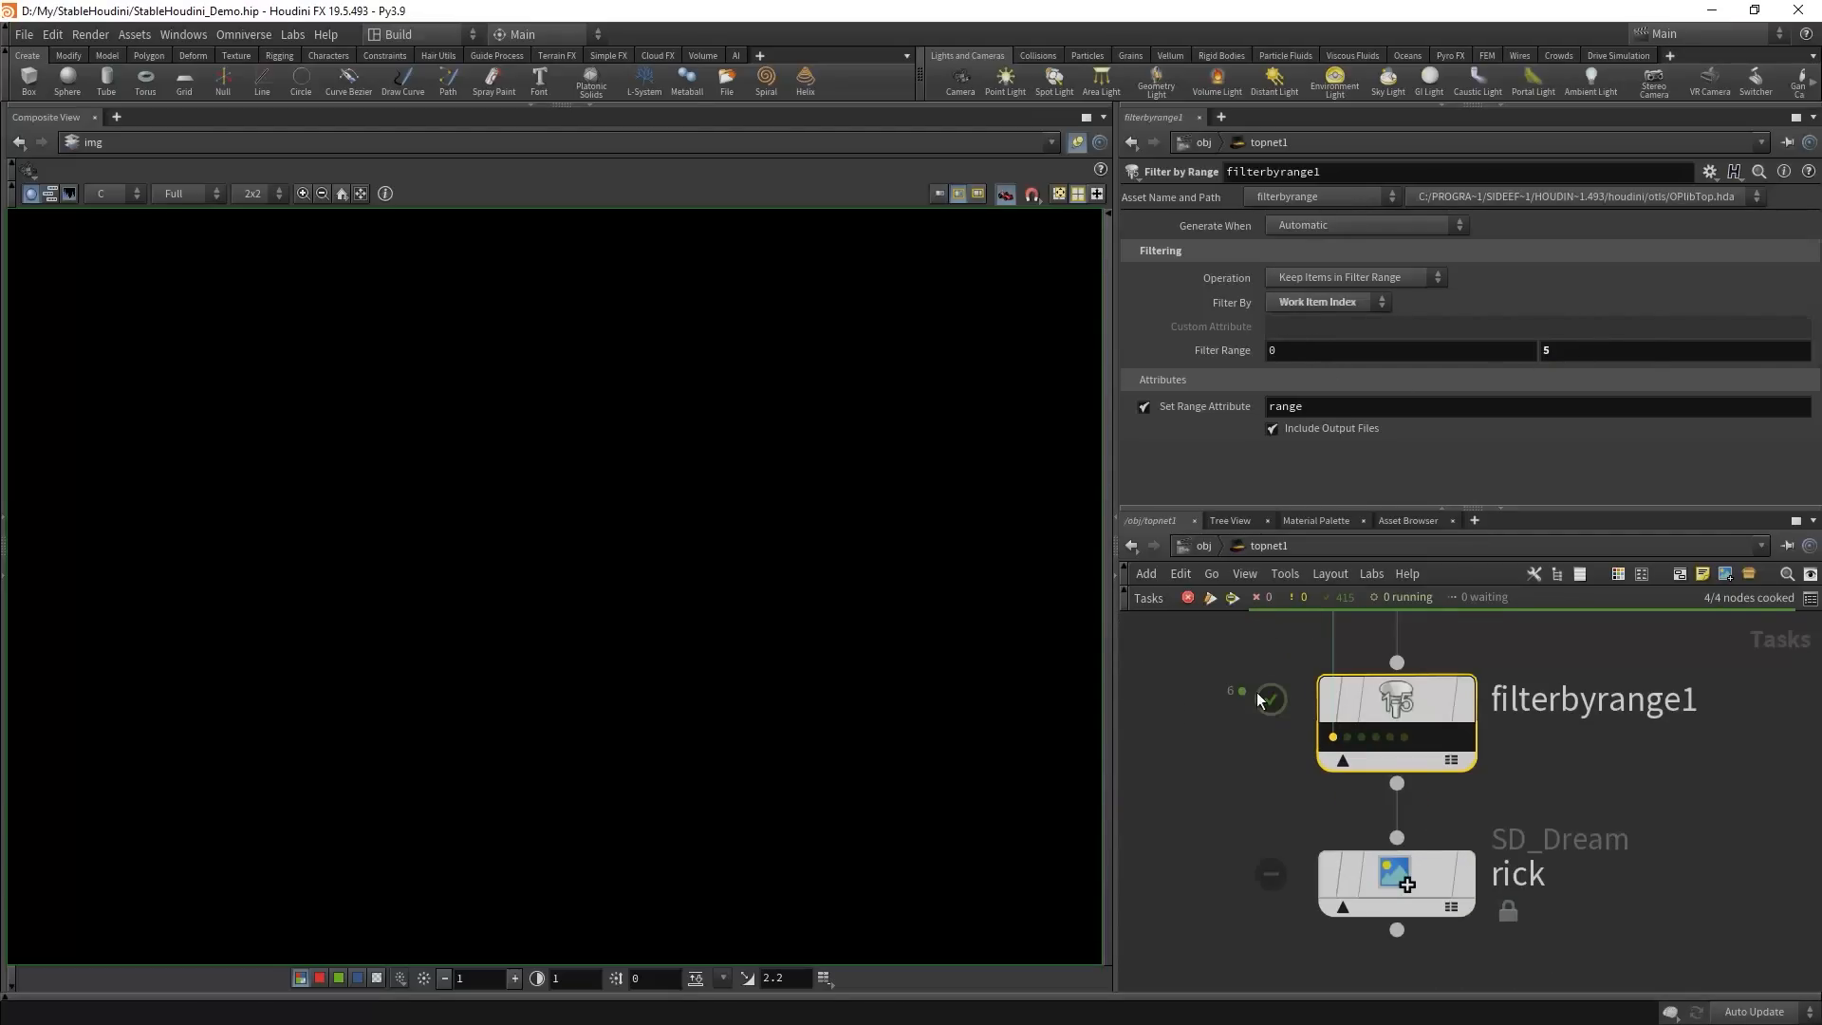
scroll(1573, 947, "down", 1)
middle_click_drag(1574, 947, 1520, 839)
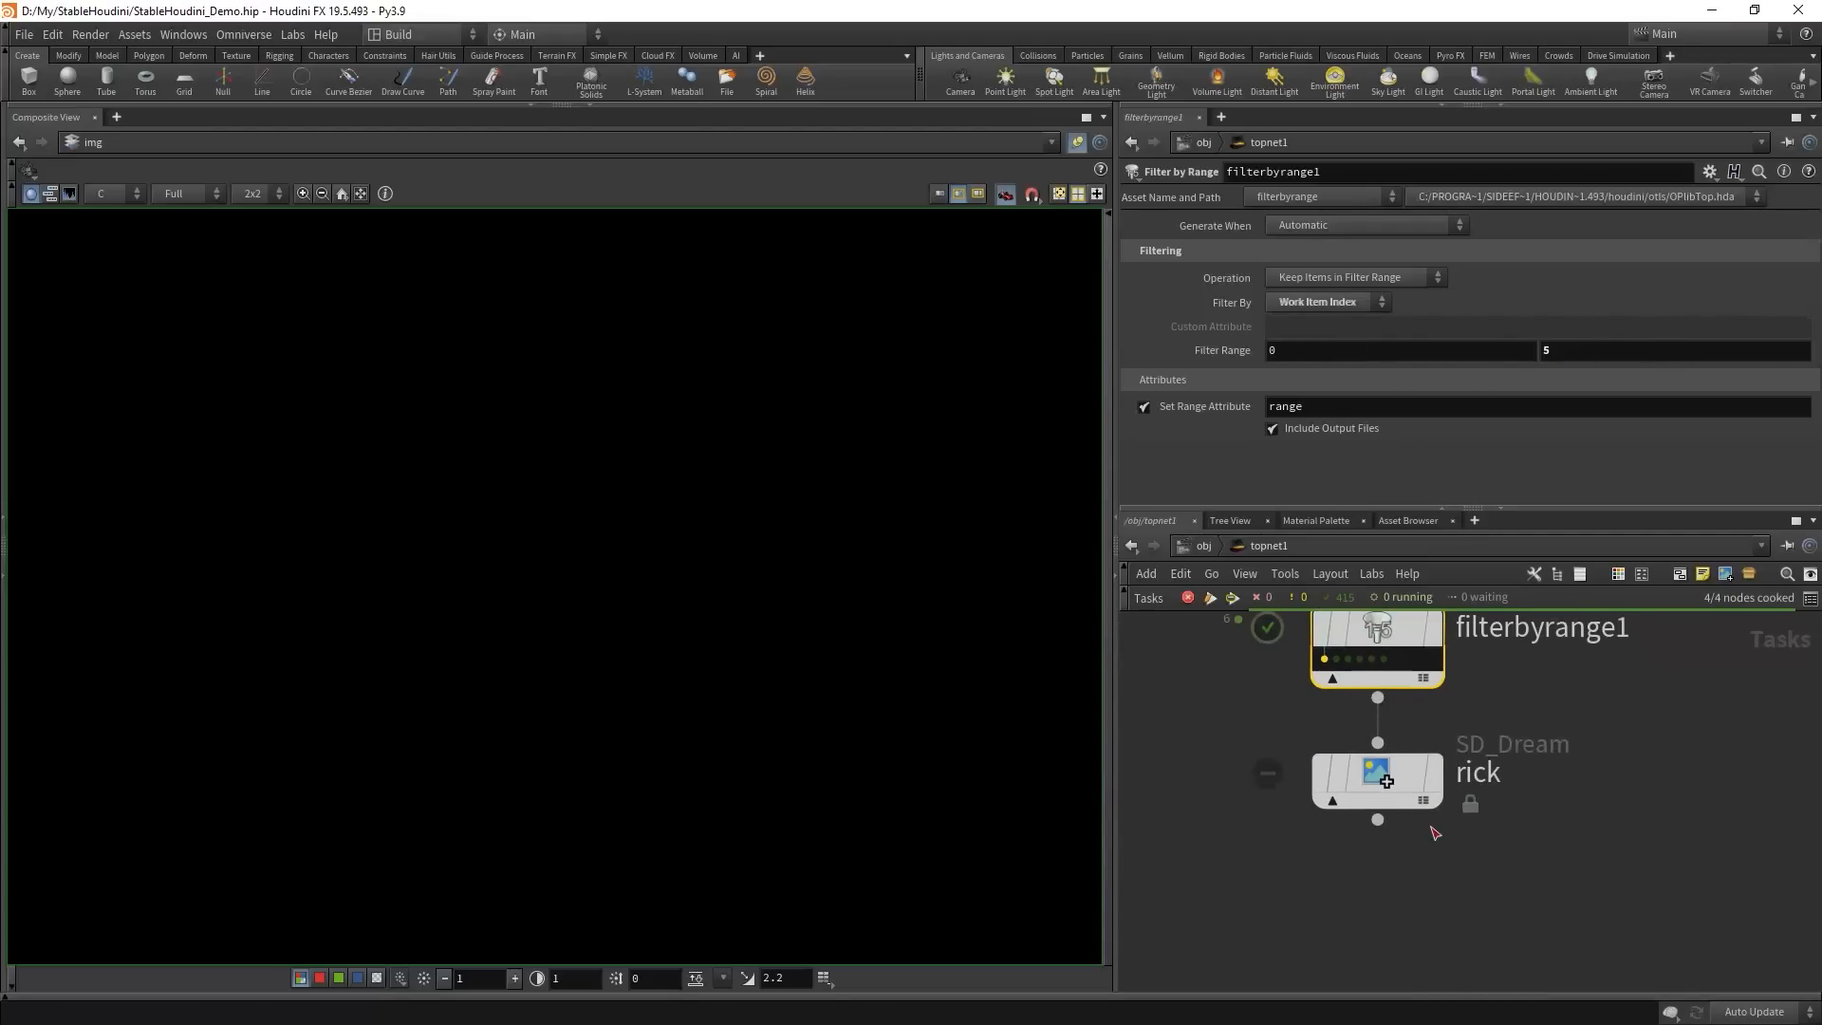
key("Tab")
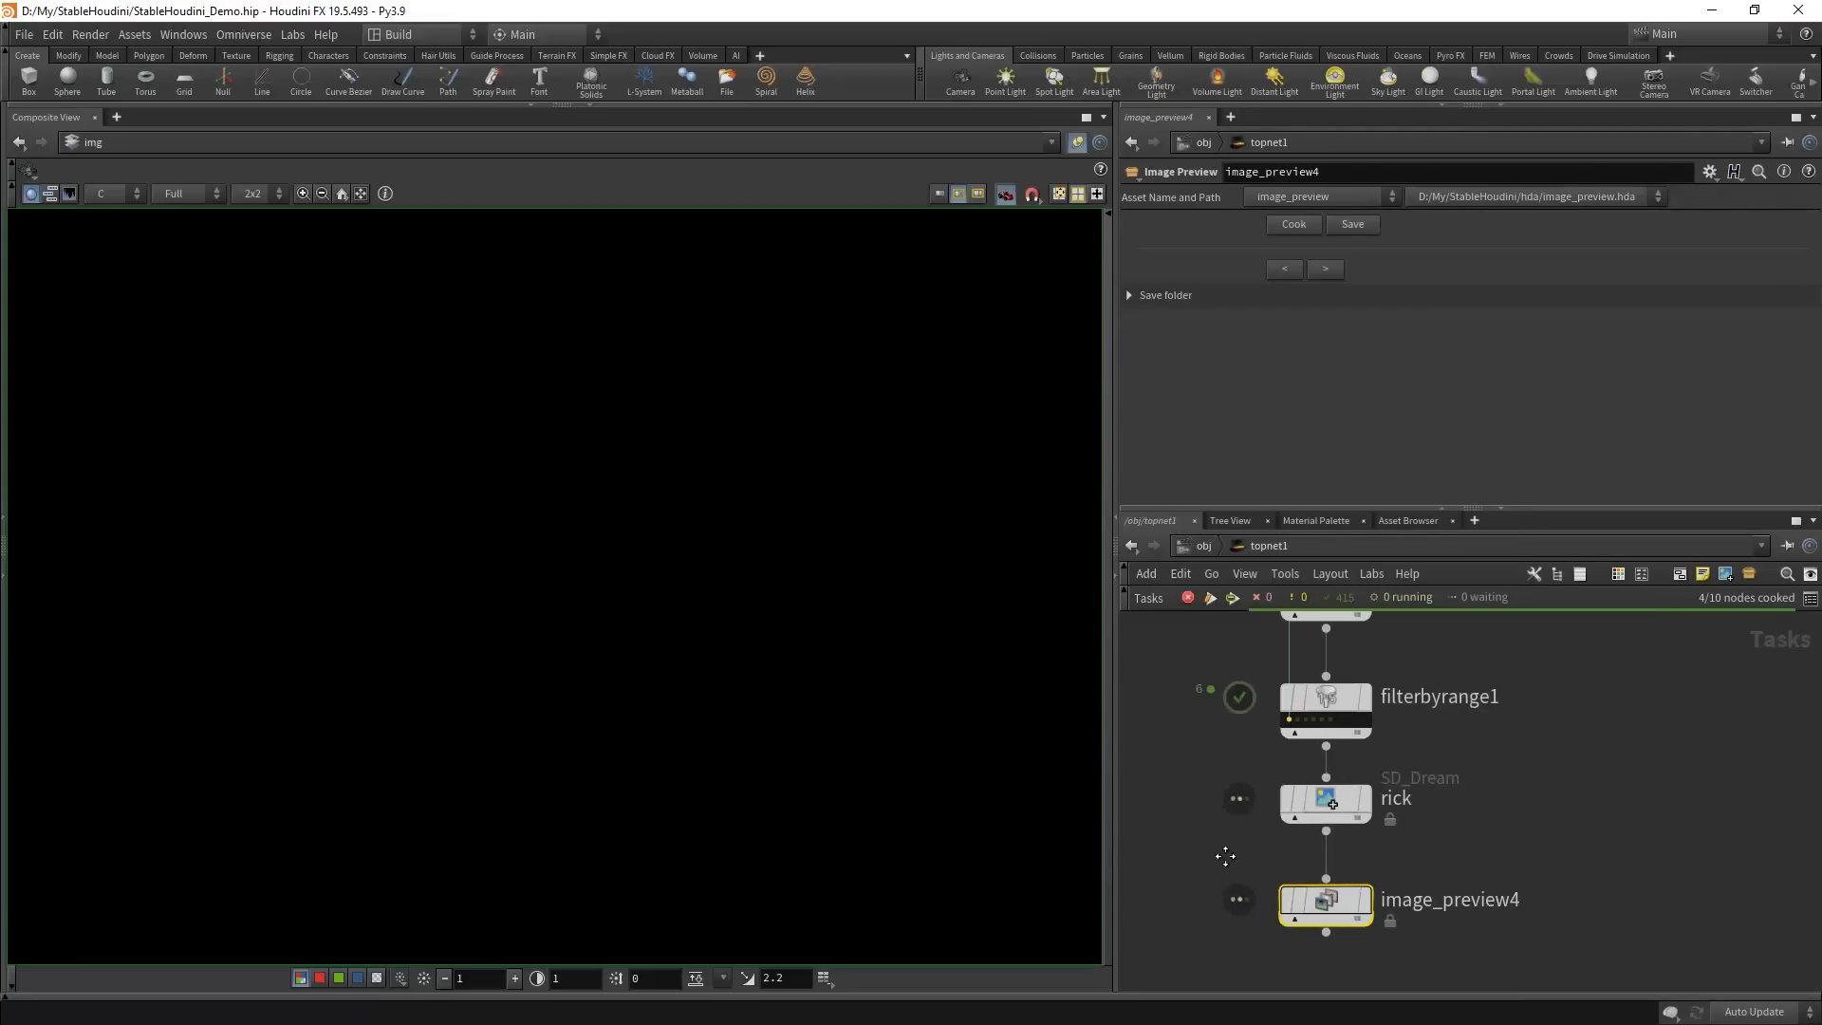
middle_click_drag(1224, 858, 1288, 834)
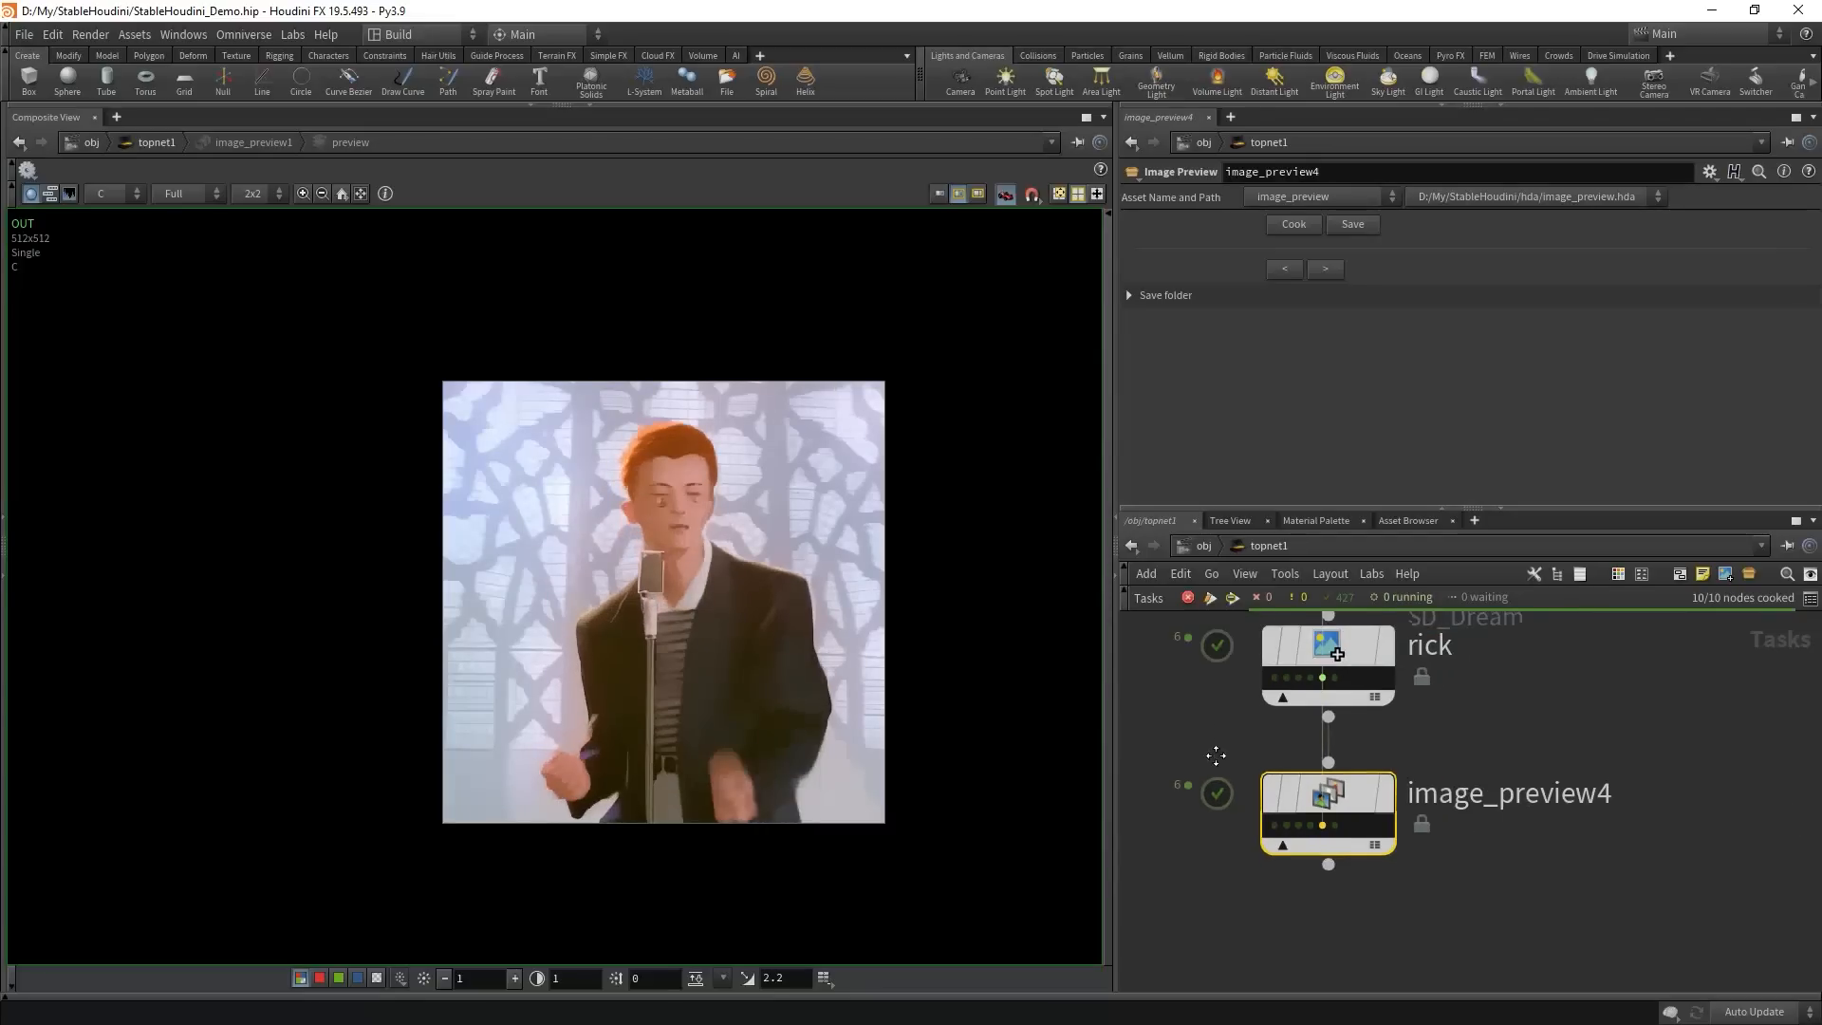
- View the original source frames through the work items of filterbyrange1
middle_click_drag(1328, 617, 1336, 877)
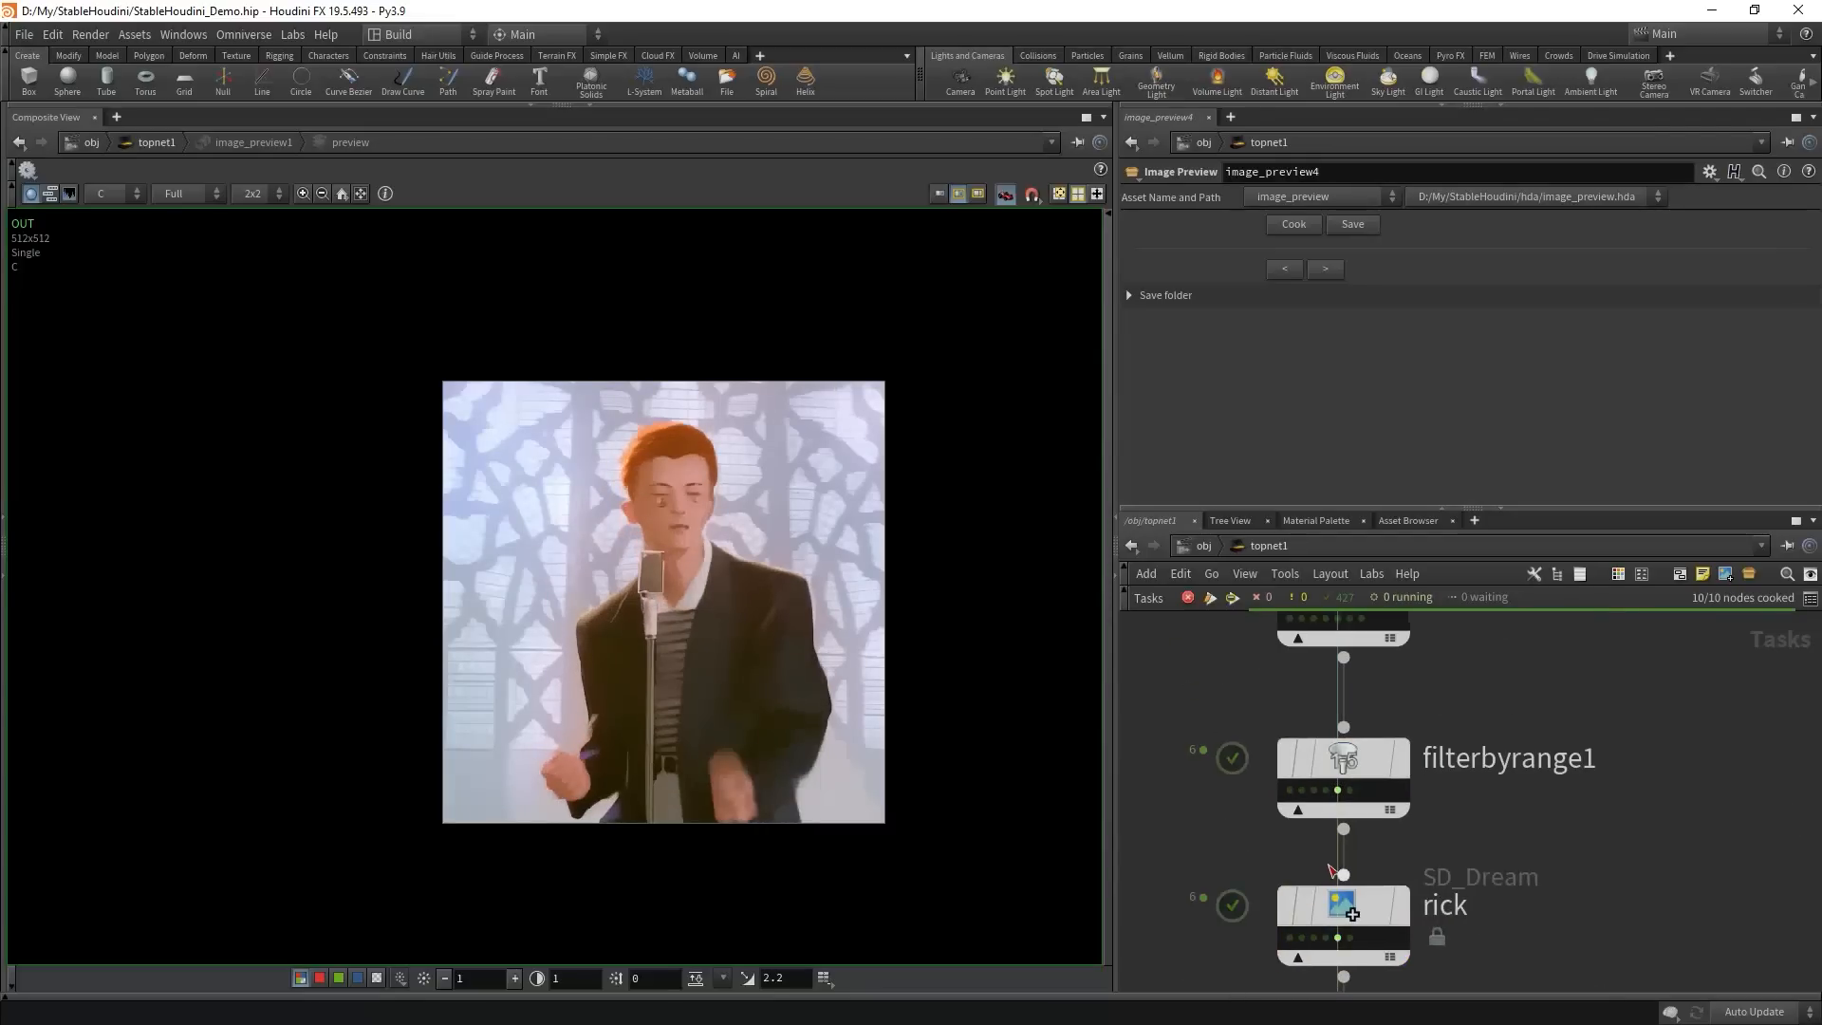
left_click(1312, 792)
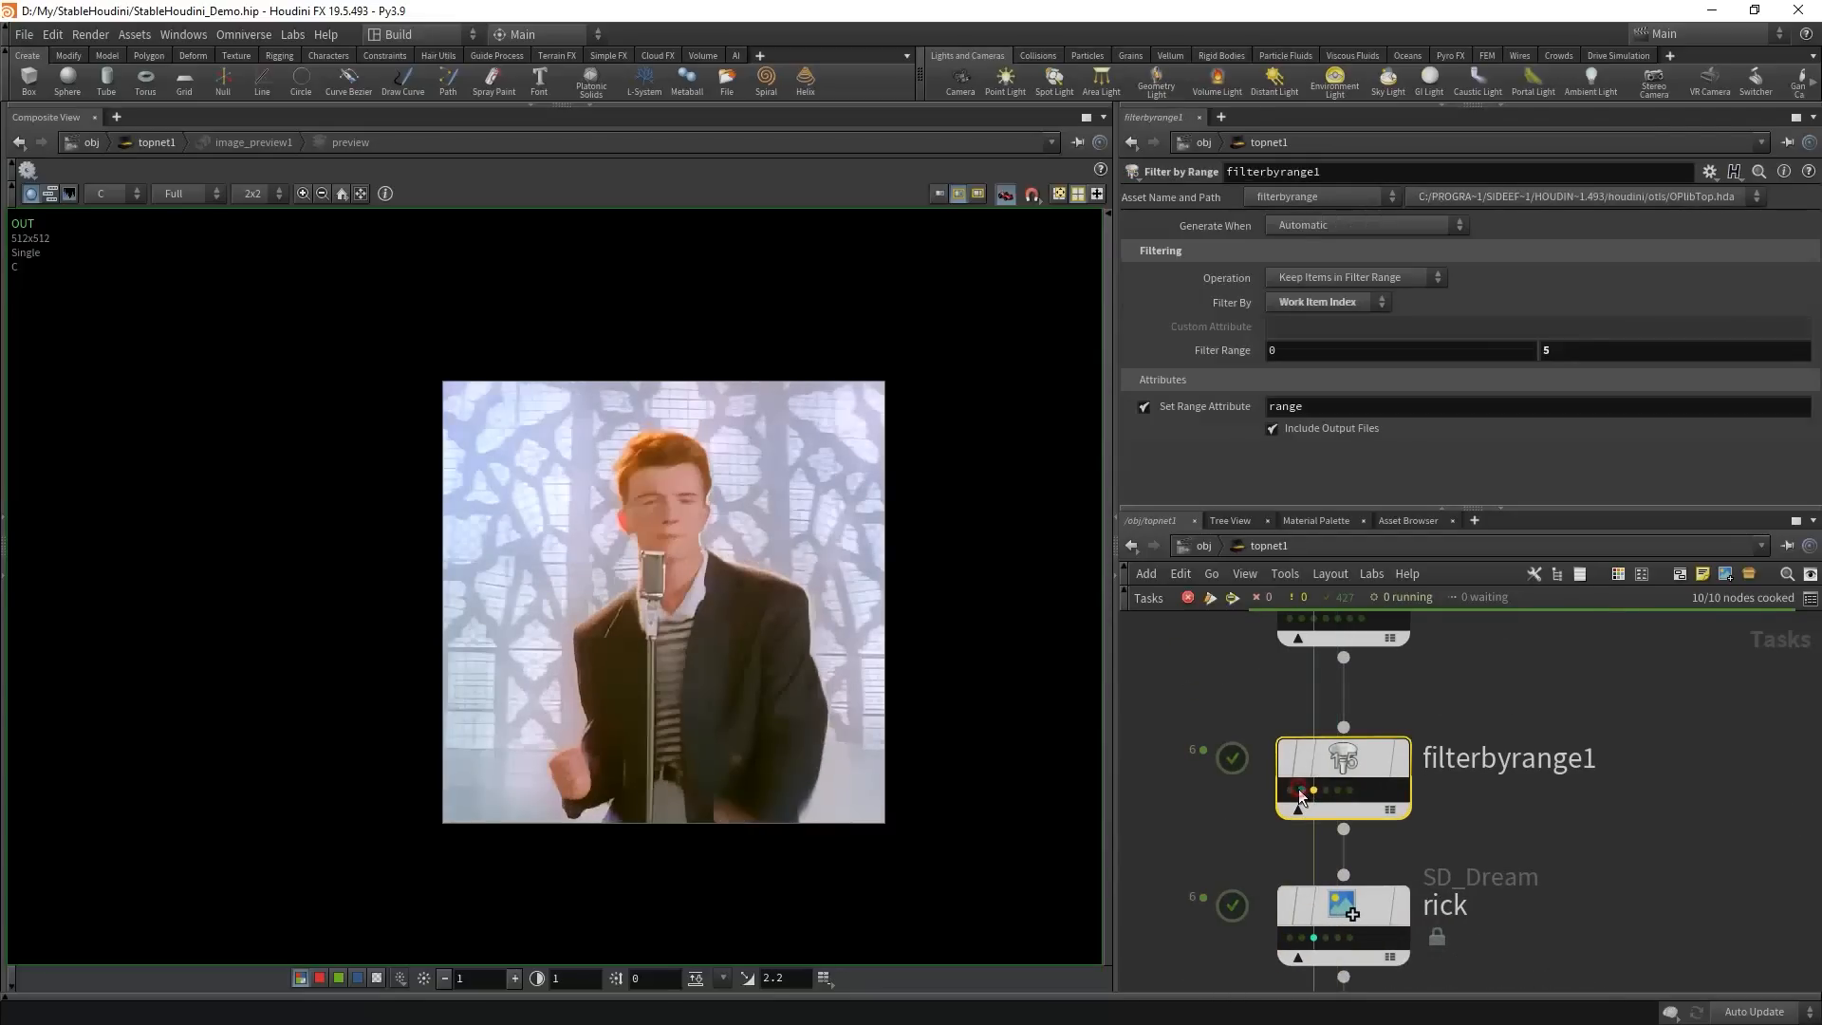
left_click(1301, 790)
scroll(1328, 806, "down", 3)
scroll(1270, 823, "up", 3)
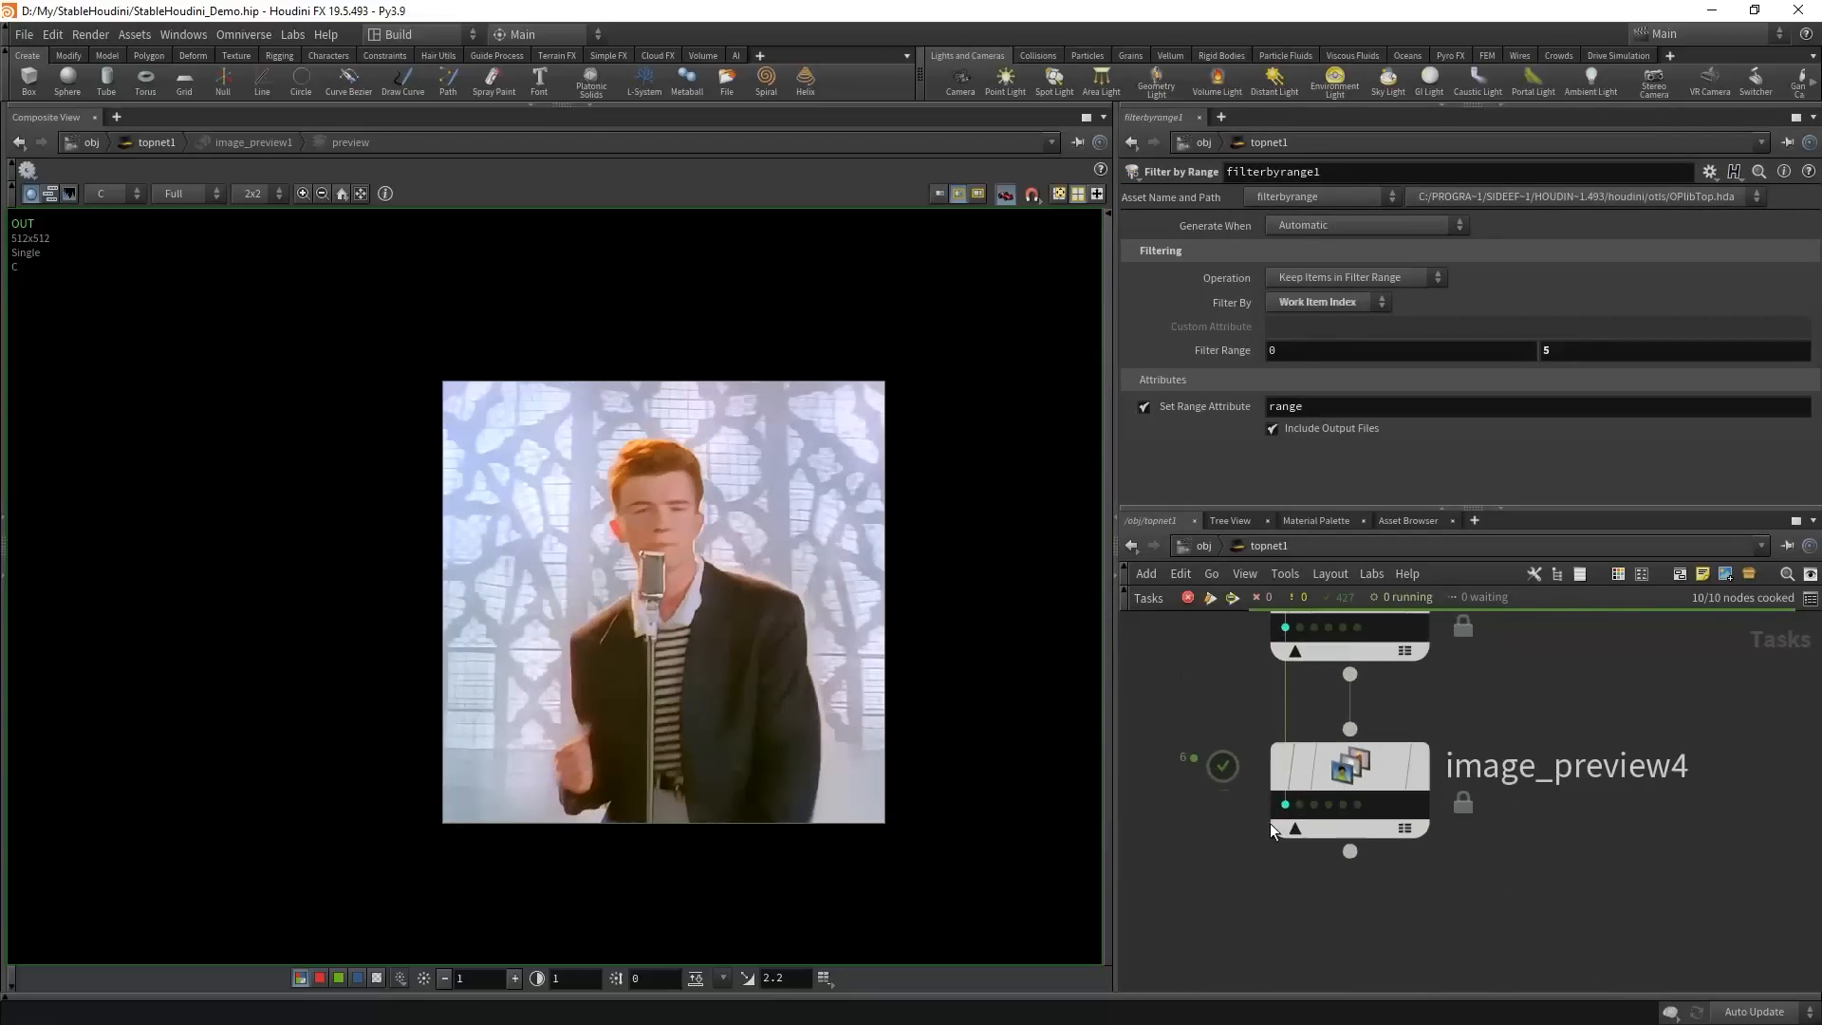
- View the generated frames one after another through the work items of image_preview4
left_click(1285, 804)
left_click(1300, 804)
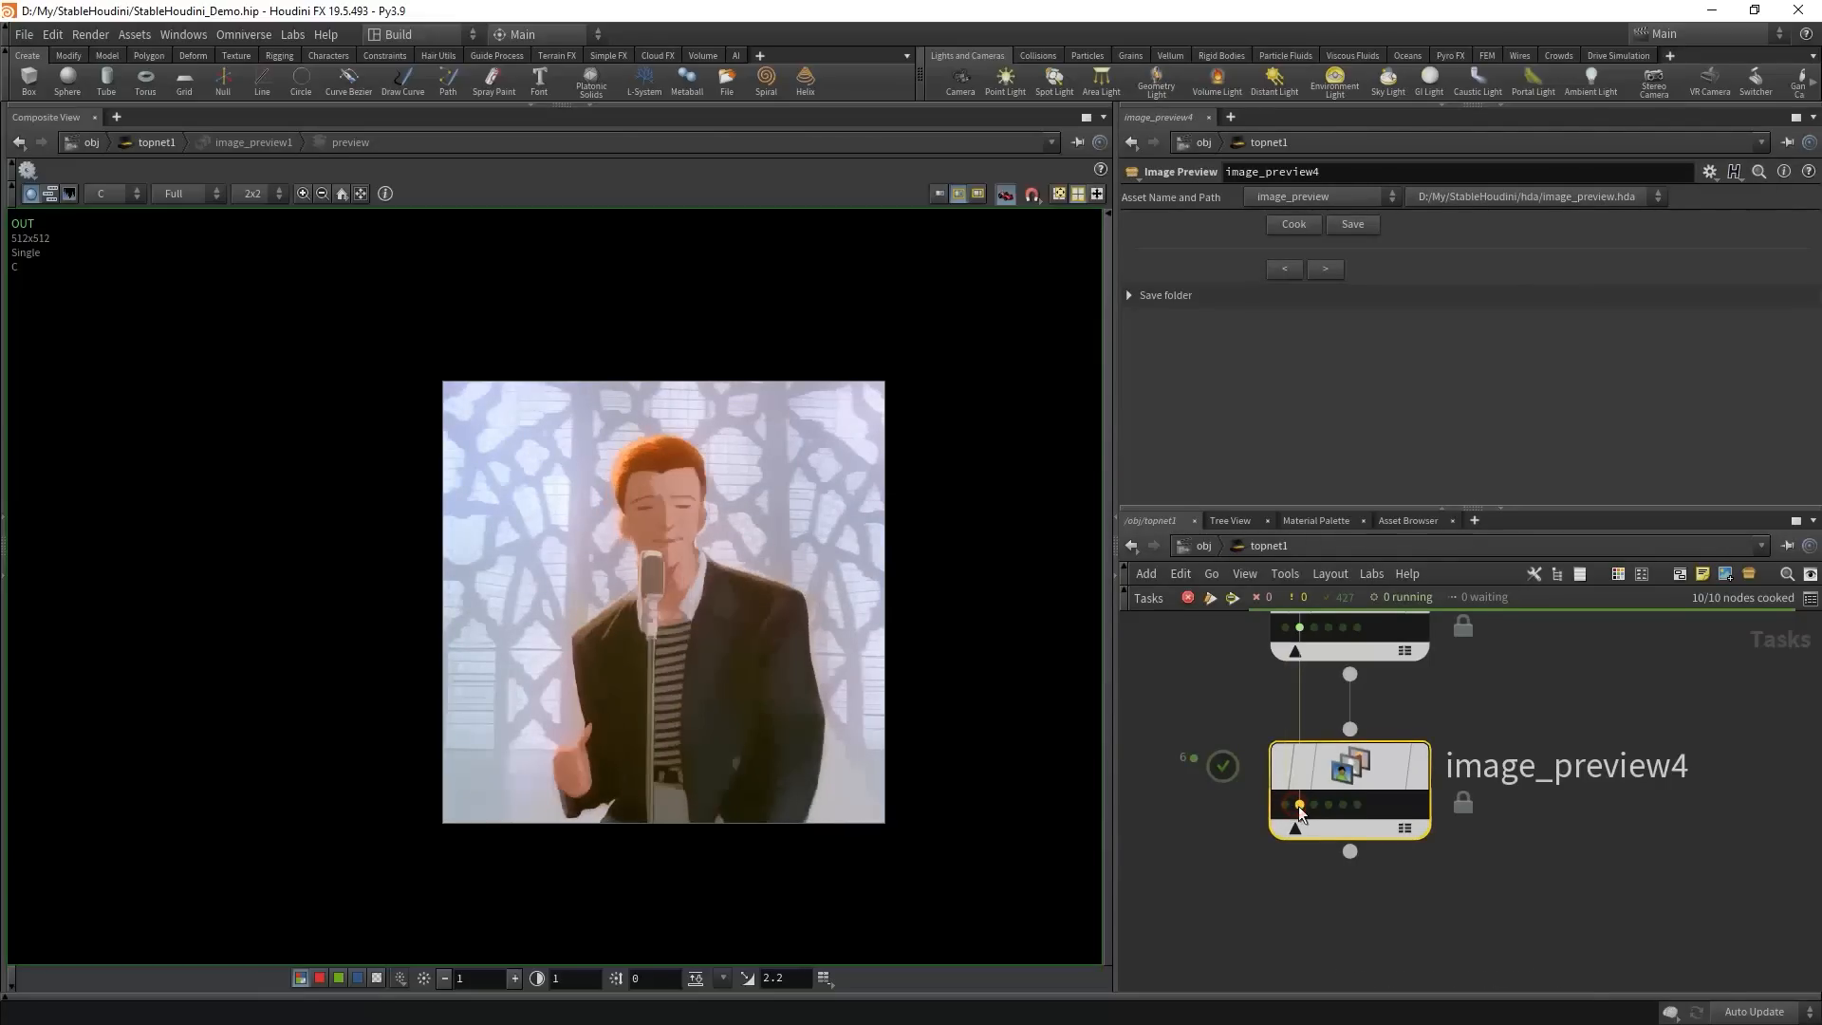
left_click(1315, 805)
left_click(1330, 806)
left_click(1342, 806)
left_click(1357, 805)
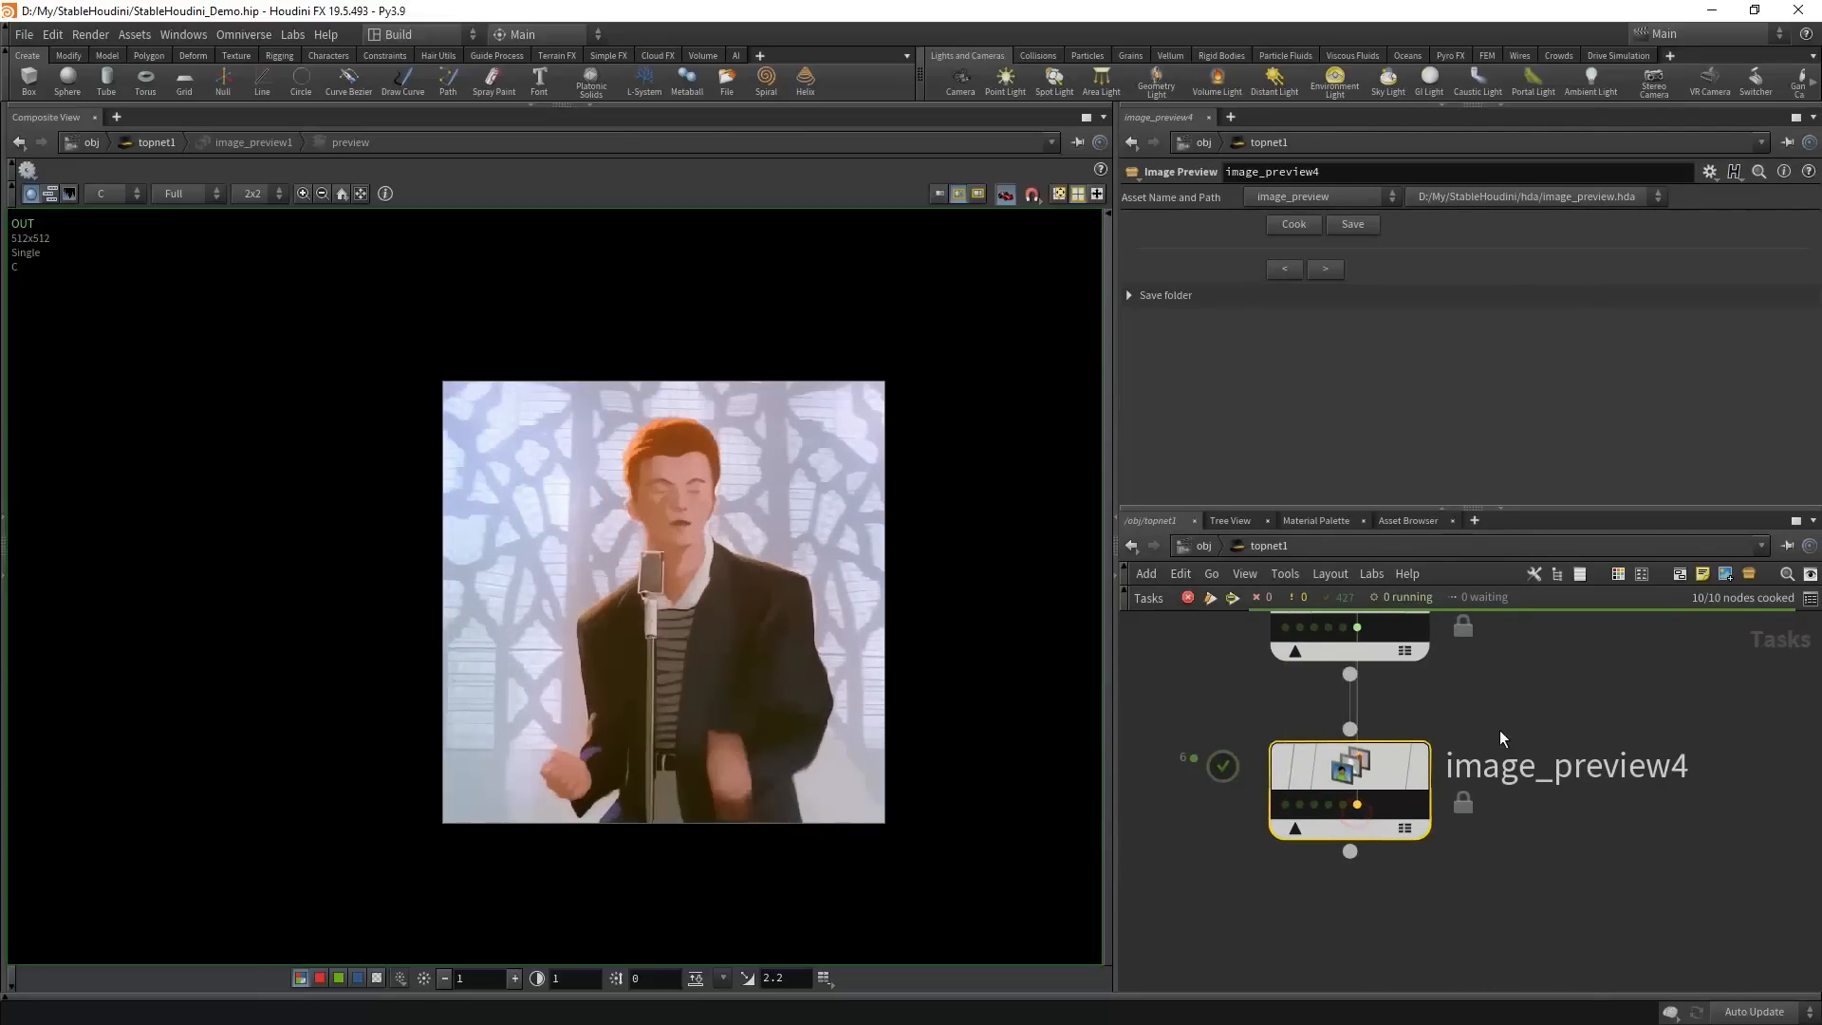
- Bypass the filterbyrange1 node and select filepattern1
scroll(1499, 731, "down", 3)
left_click(1292, 718)
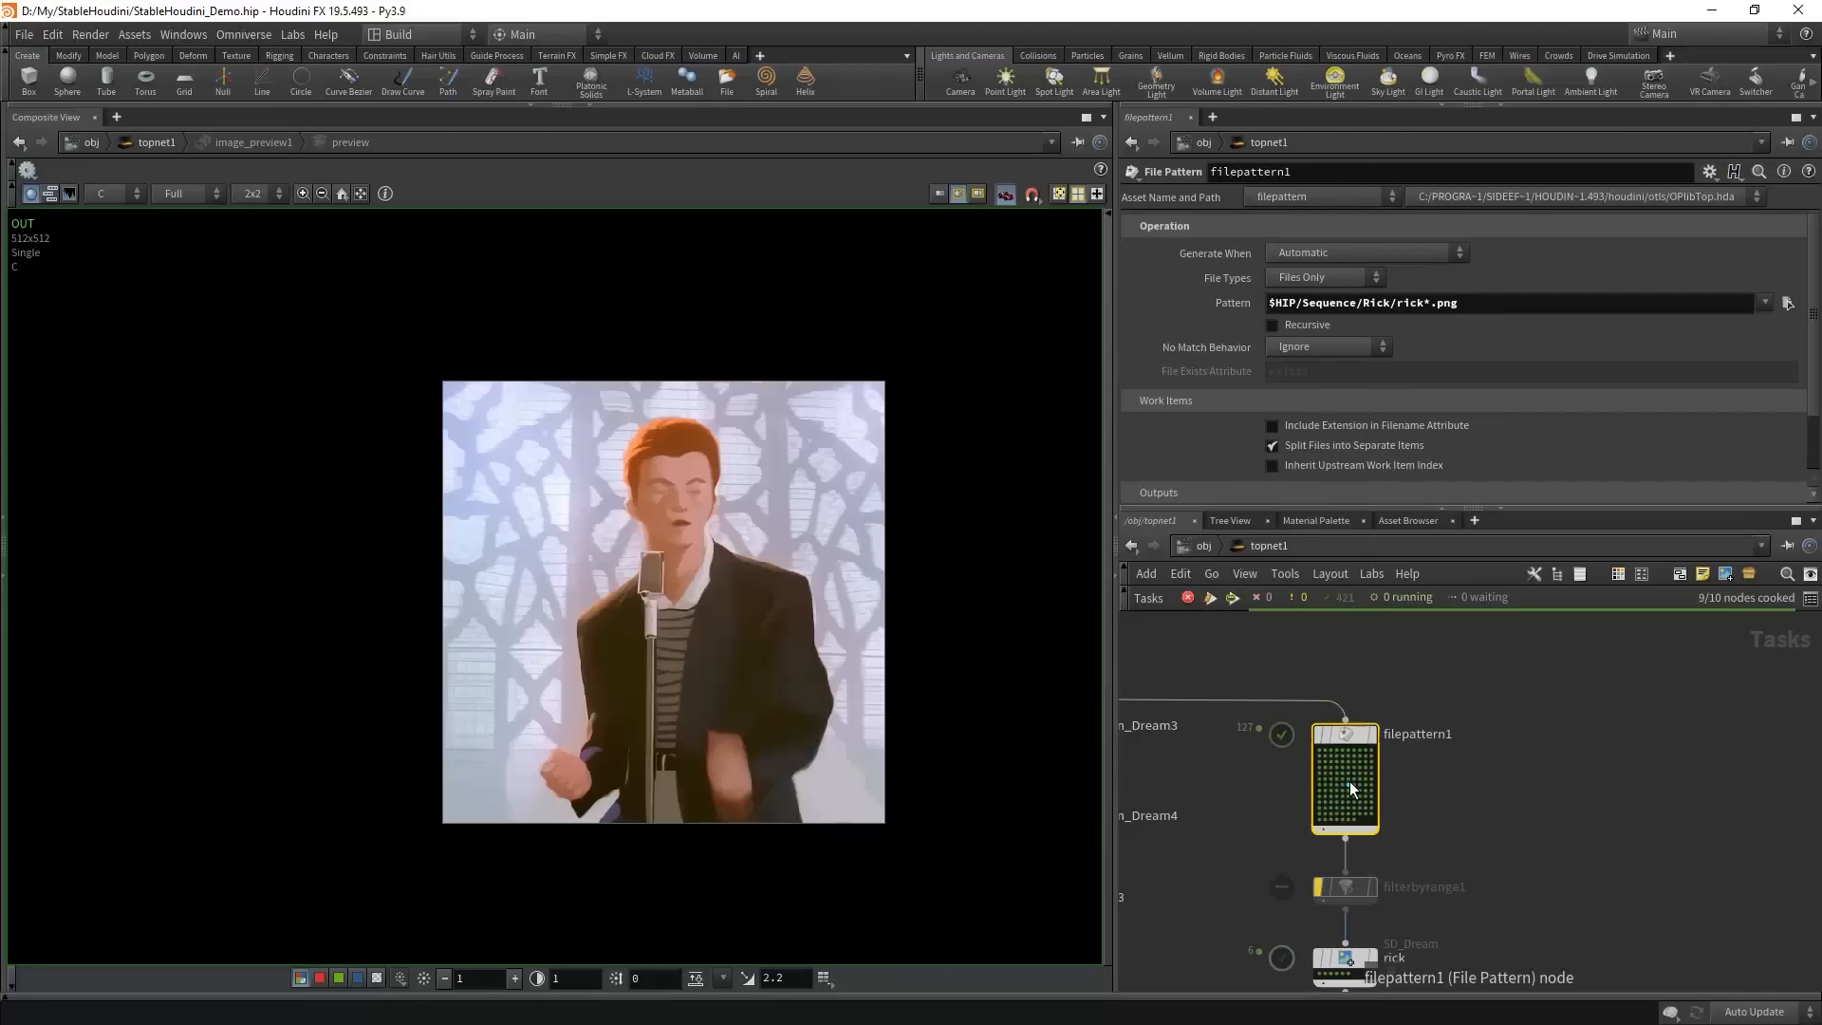
scroll(1475, 835, "down", 2)
scroll(1471, 789, "up", 2)
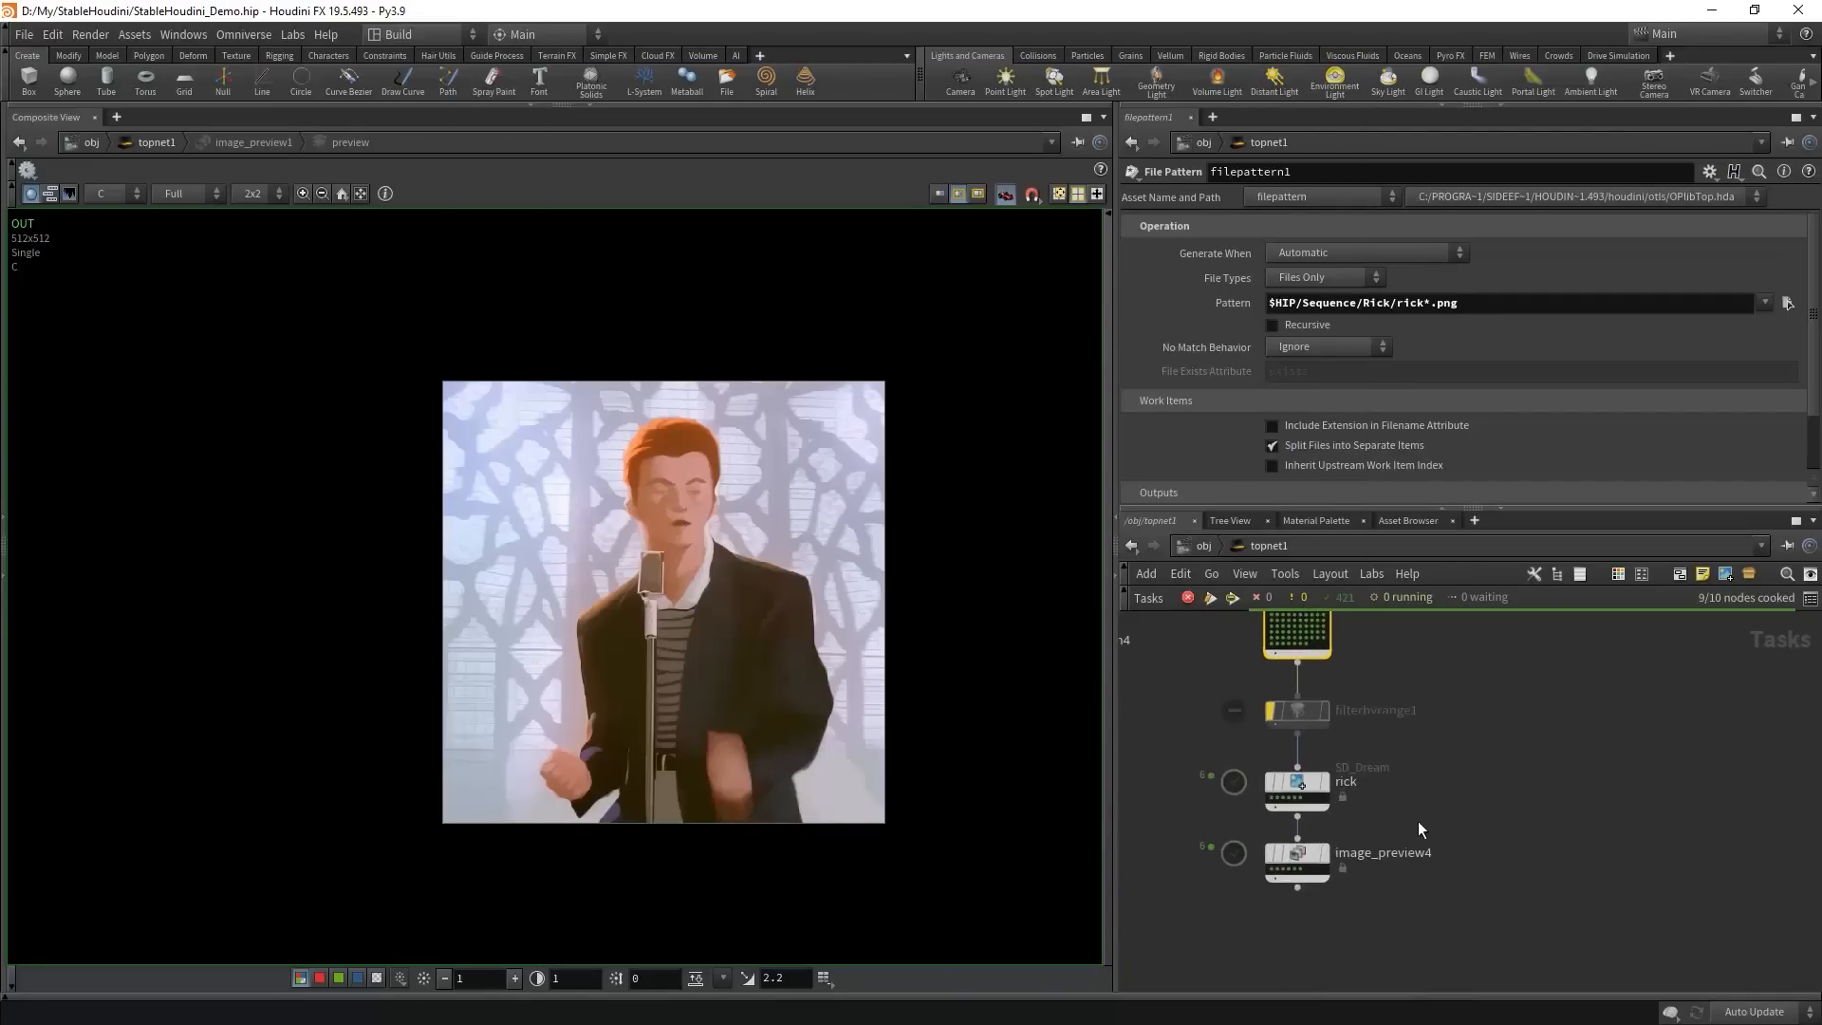
- Enable Use Mask in the image settings of rick and set its Image Type to File
left_click(1297, 786)
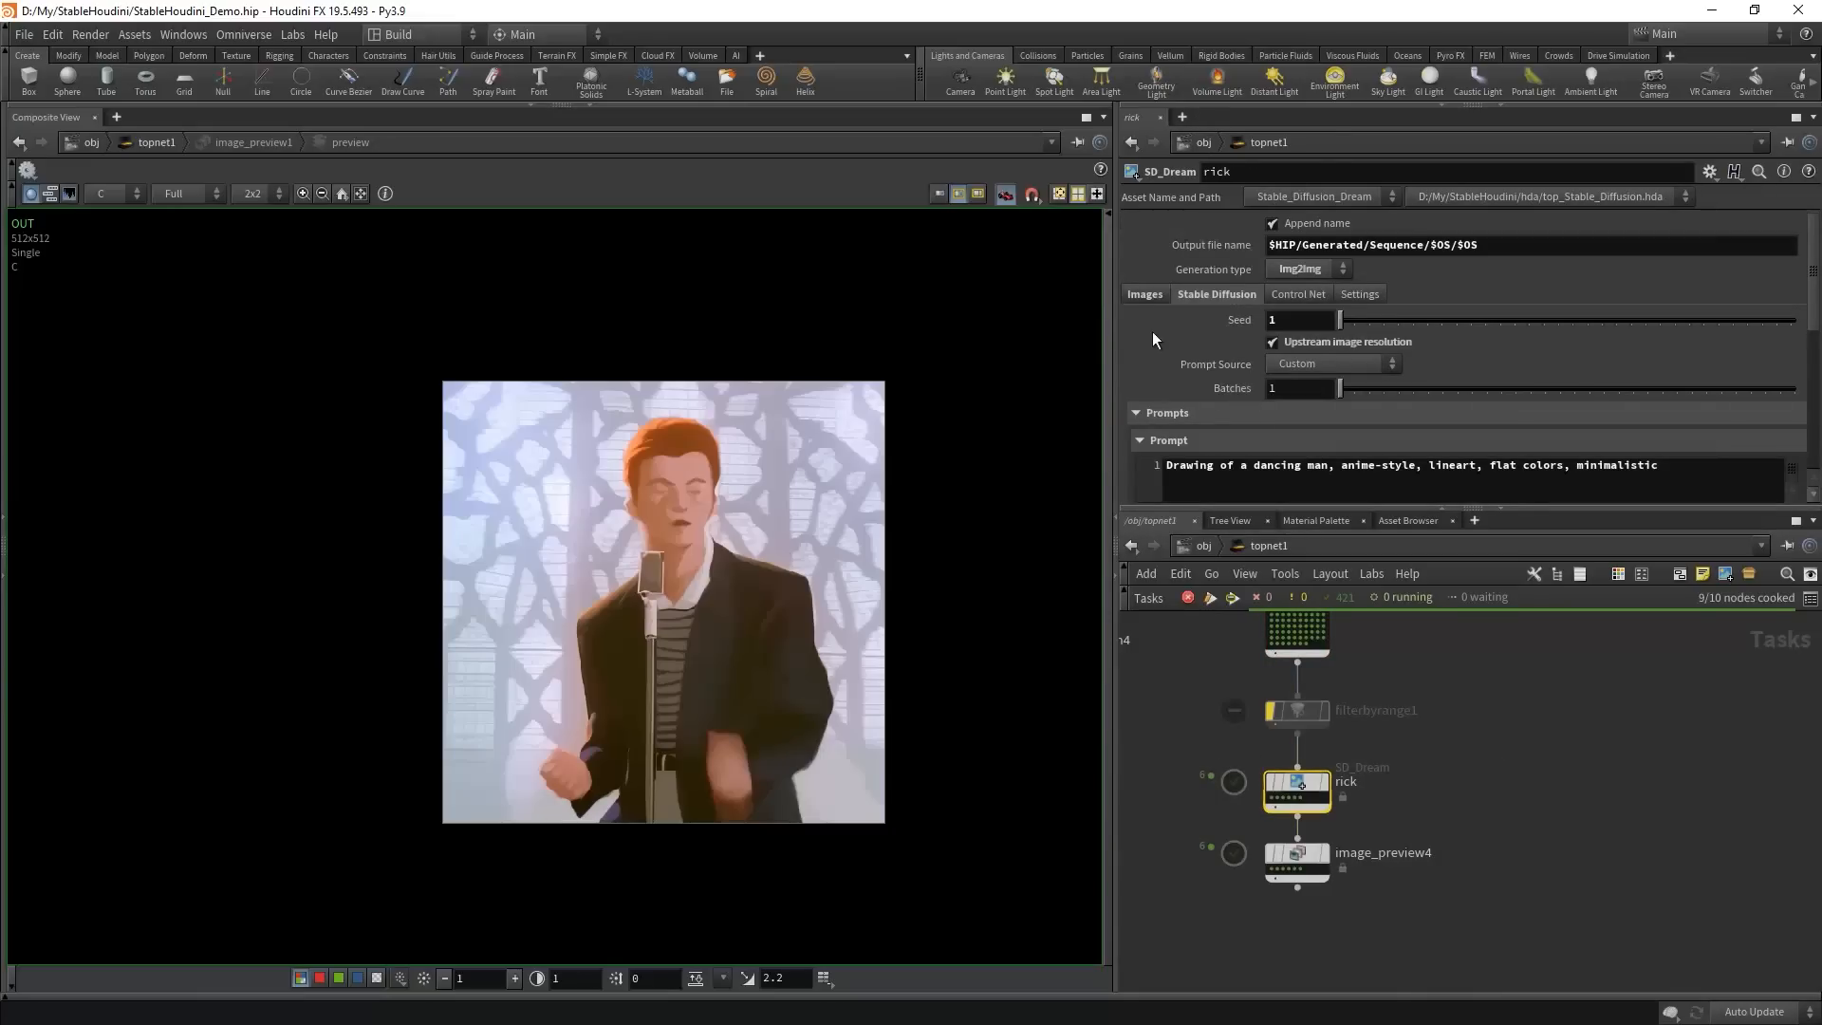
left_click(1150, 299)
left_click(1288, 370)
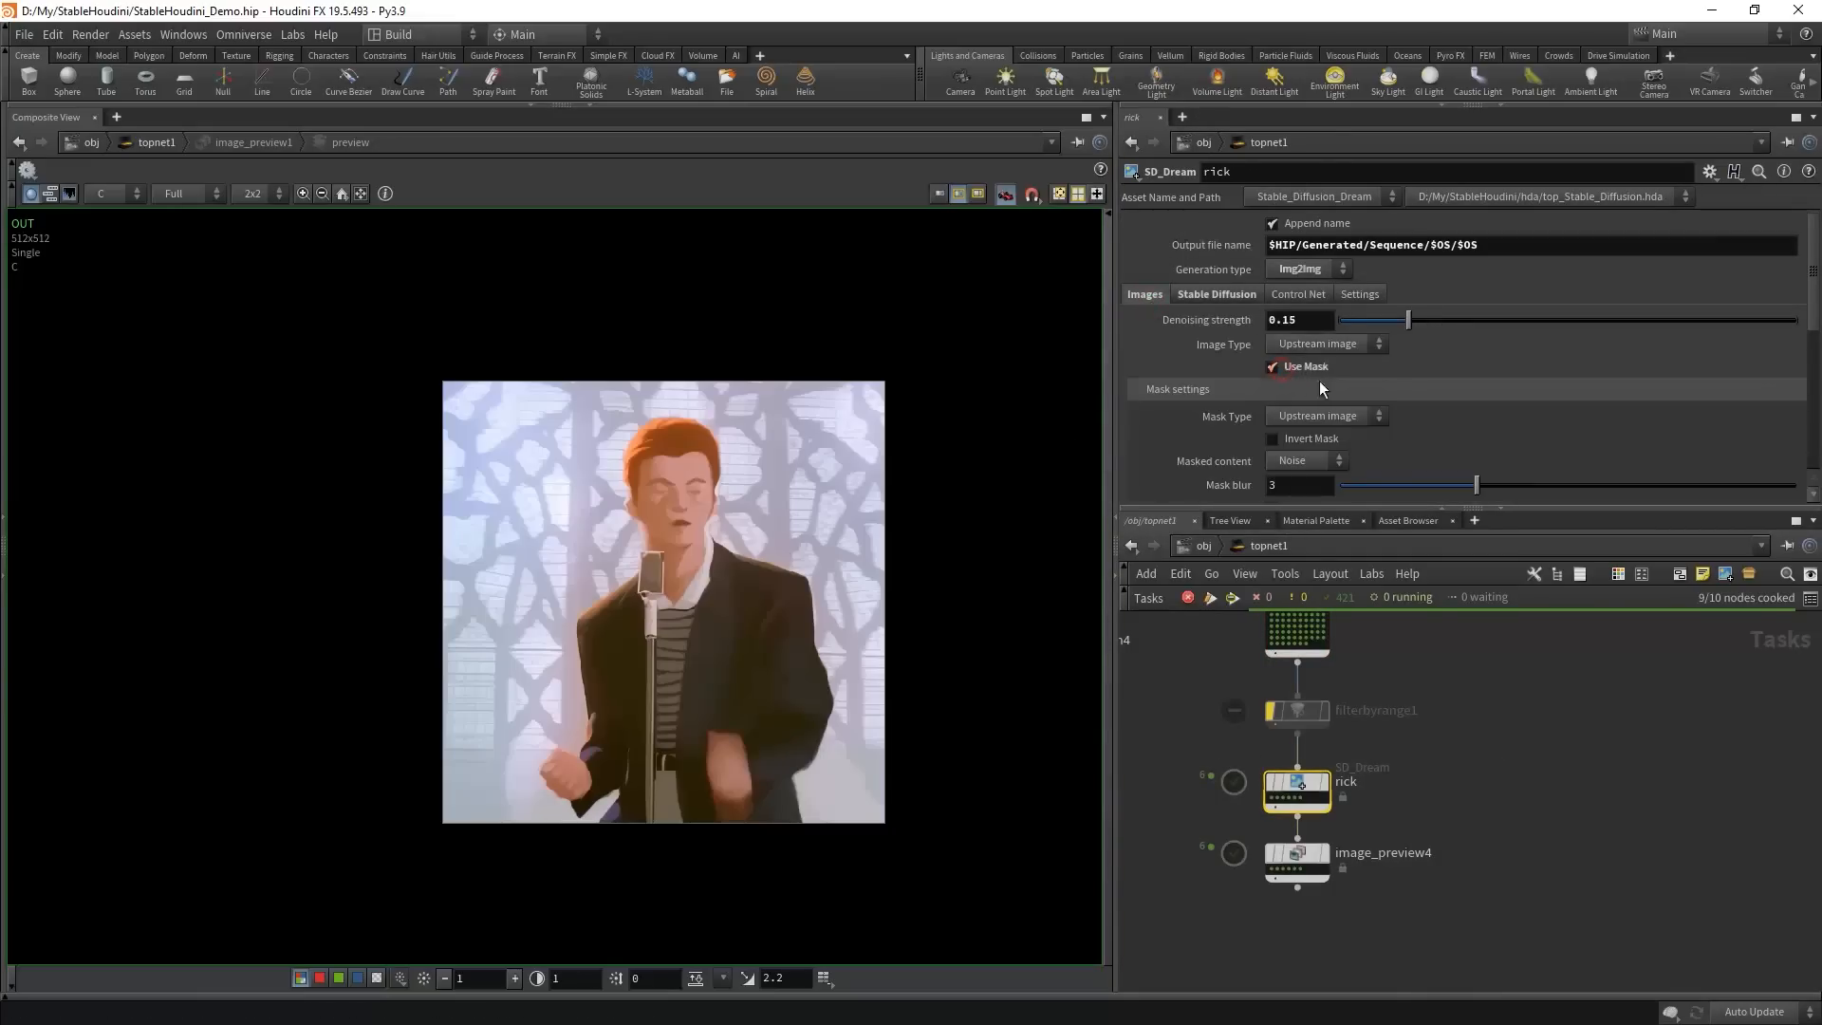
scroll(1179, 413, "down", 2)
left_click(1309, 301)
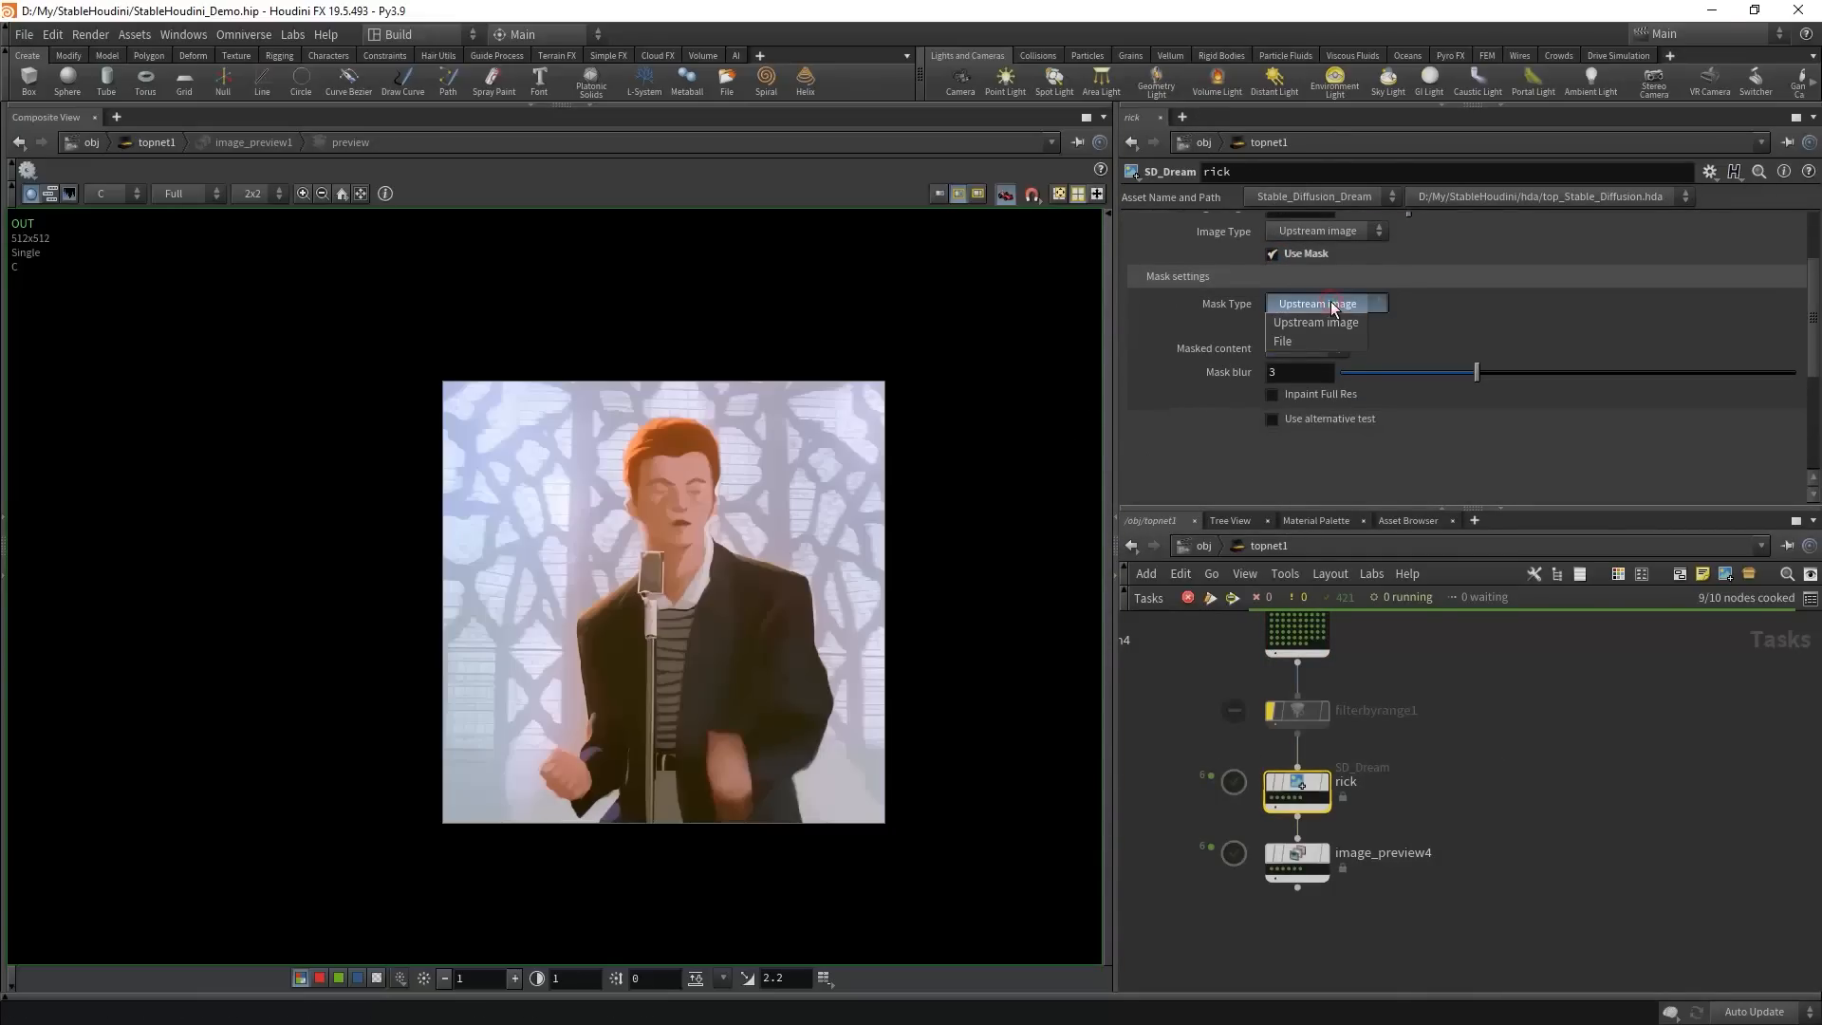
left_click(1156, 331)
scroll(1363, 355, "up", 2)
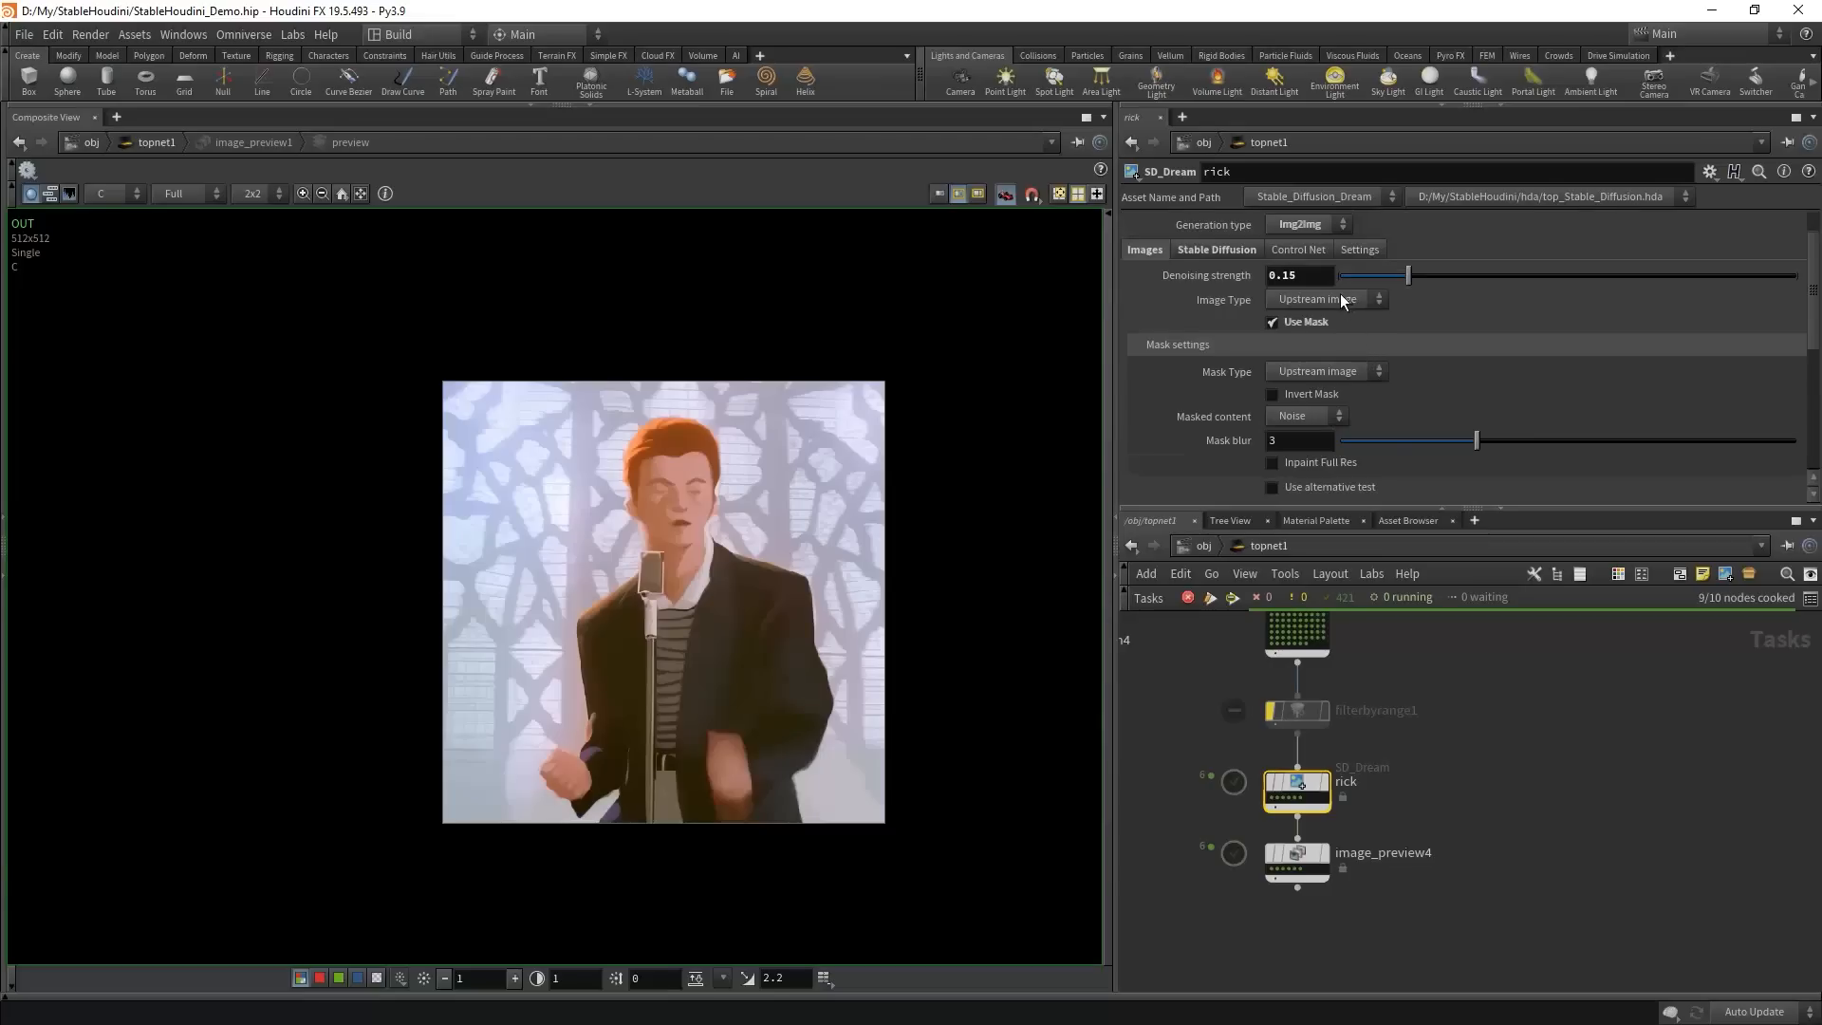
left_click(1342, 299)
left_click(1303, 337)
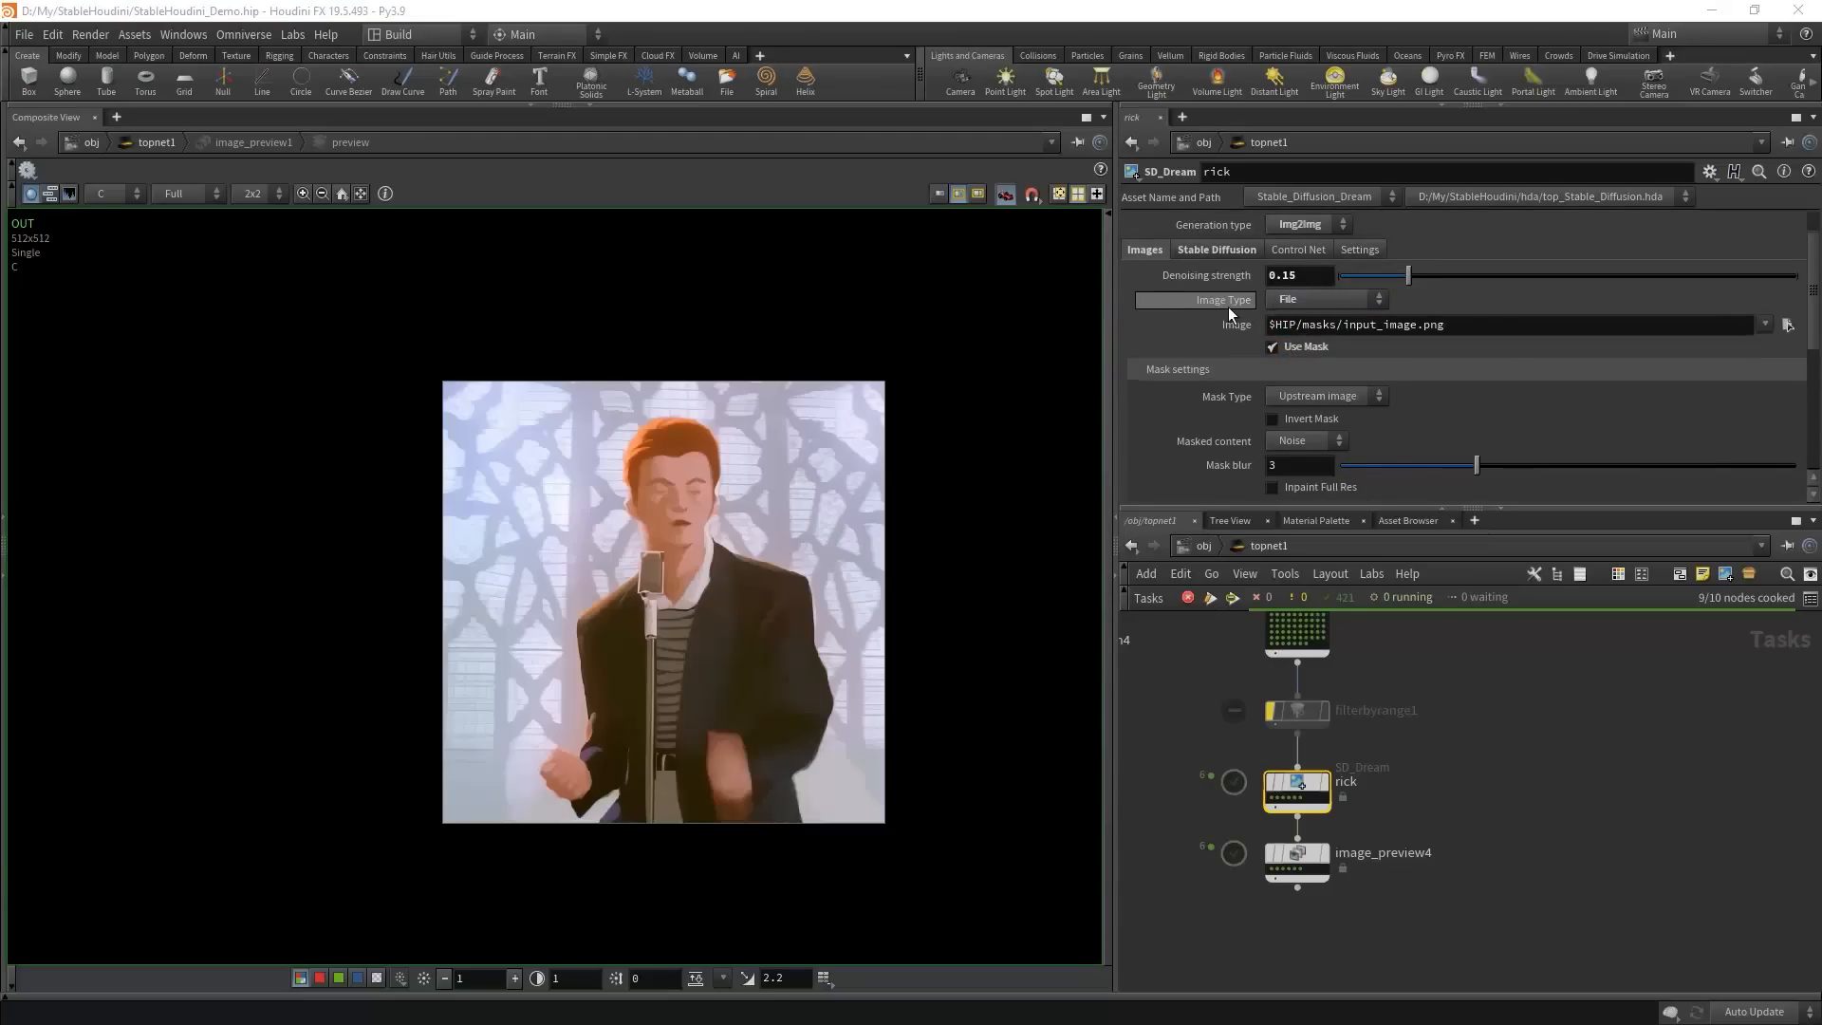
left_click(1340, 323)
key("Return")
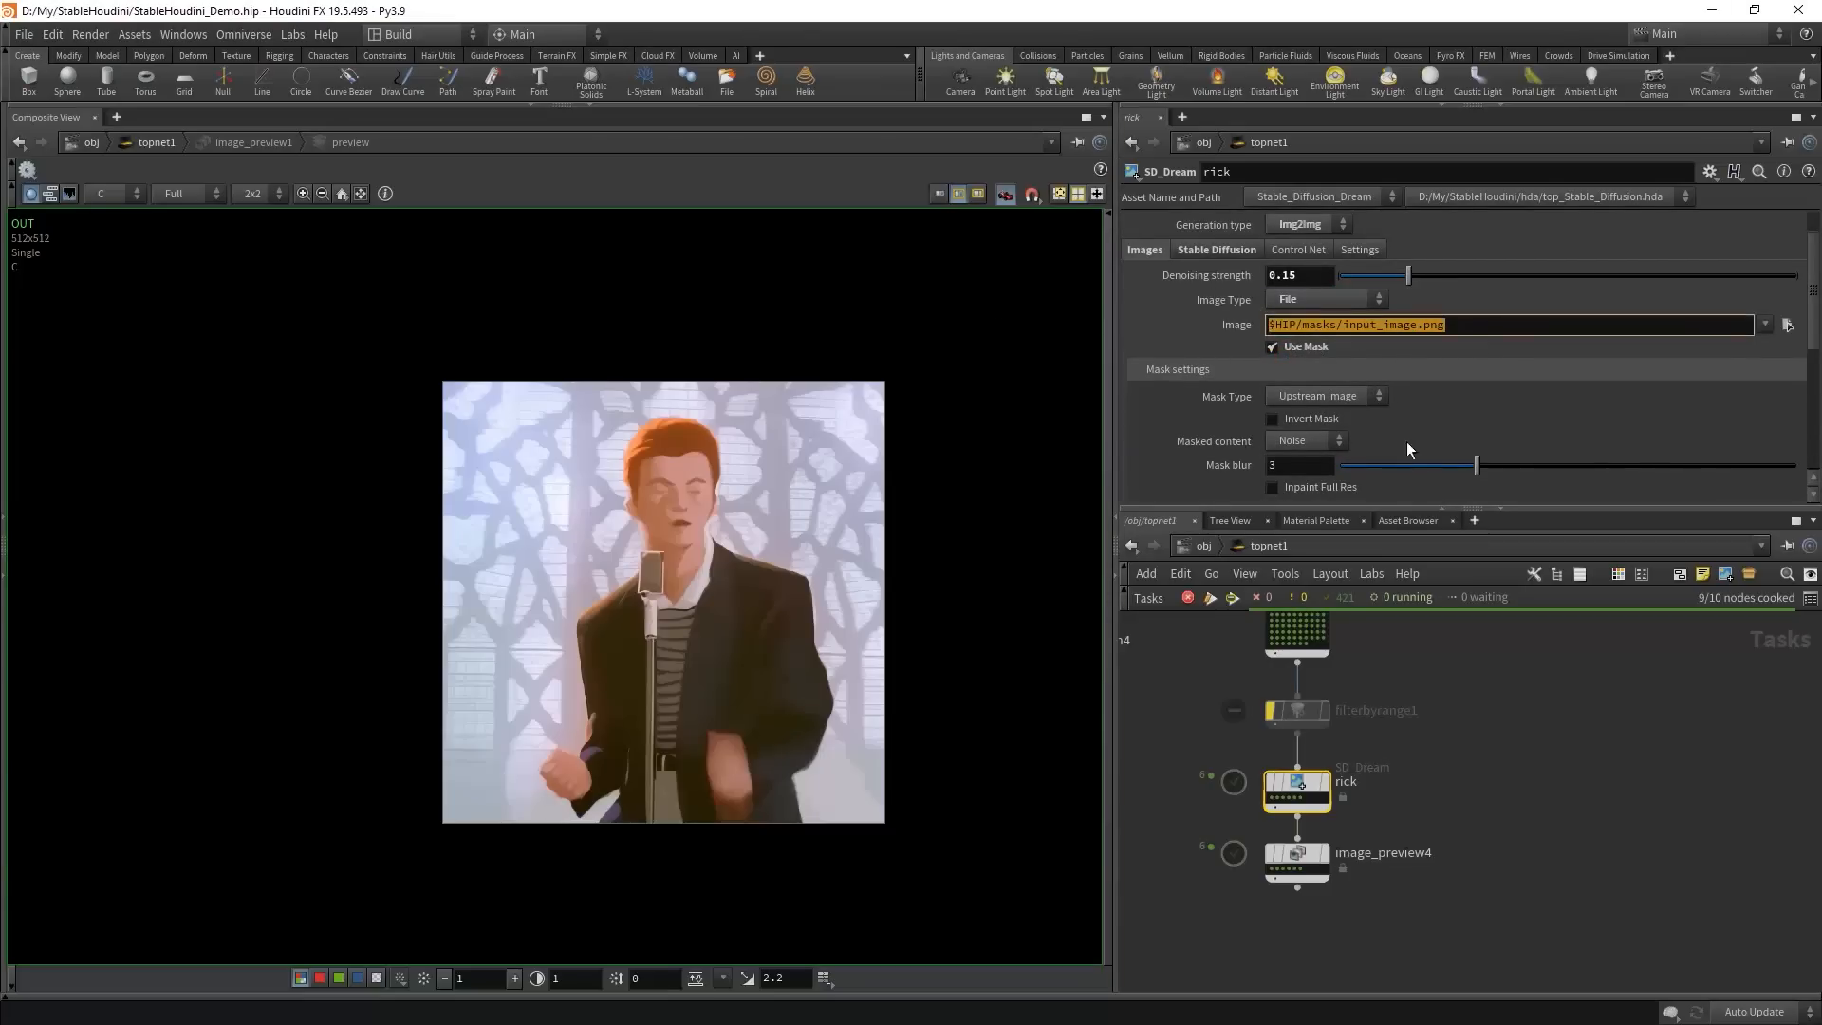
left_click(1421, 325)
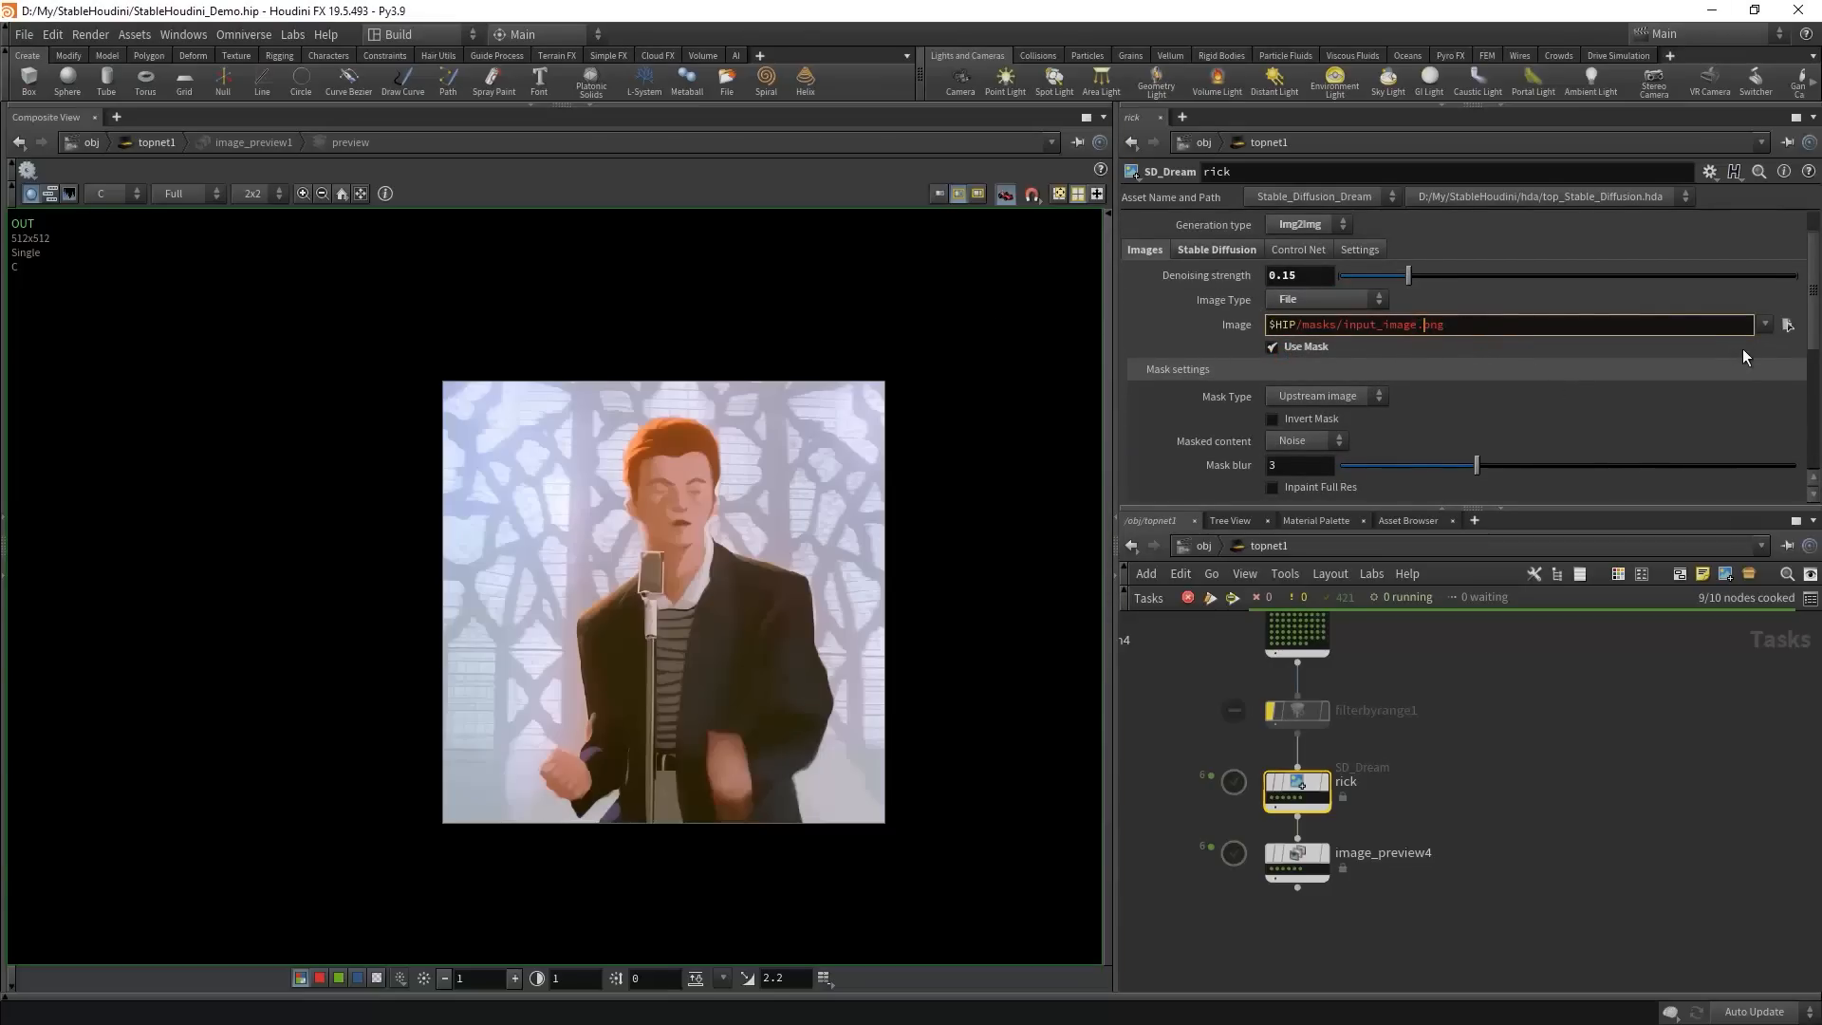
type("_`@pdg_index")
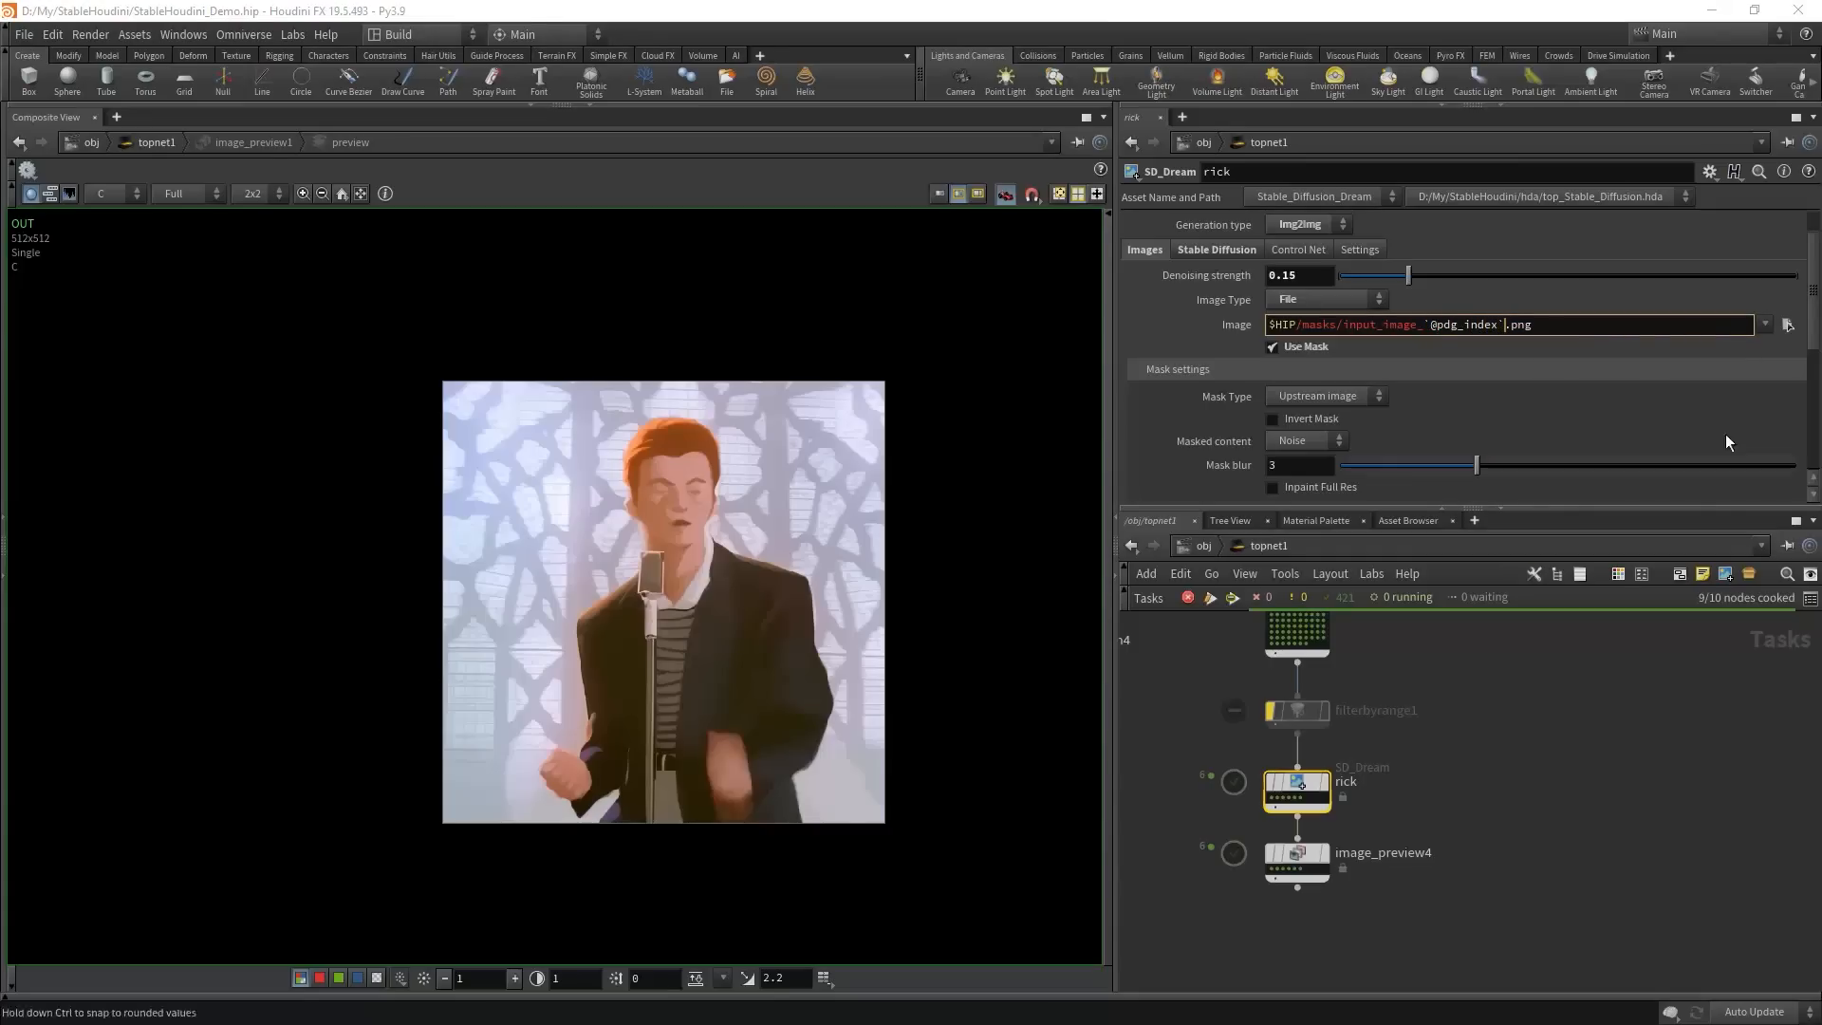
key("ctrl+z")
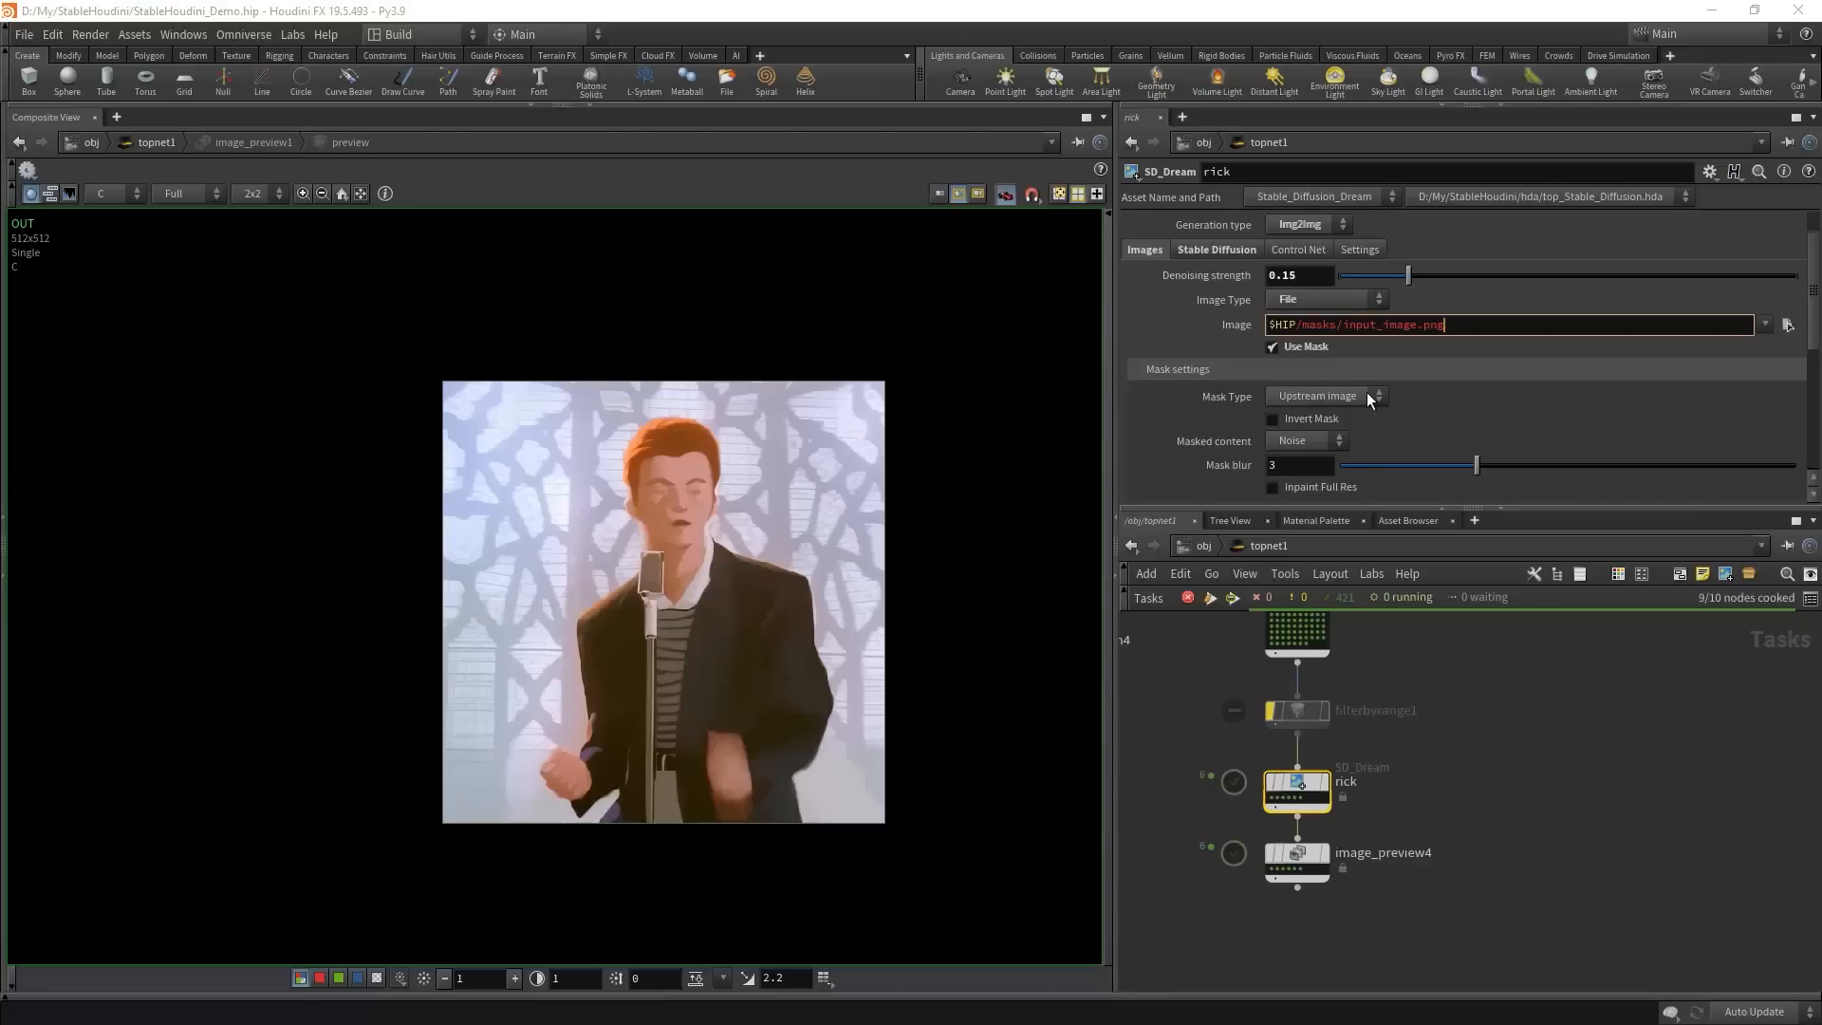
- Save the scene file
key("ctrl+s")
scroll(1471, 816, "down", 1)
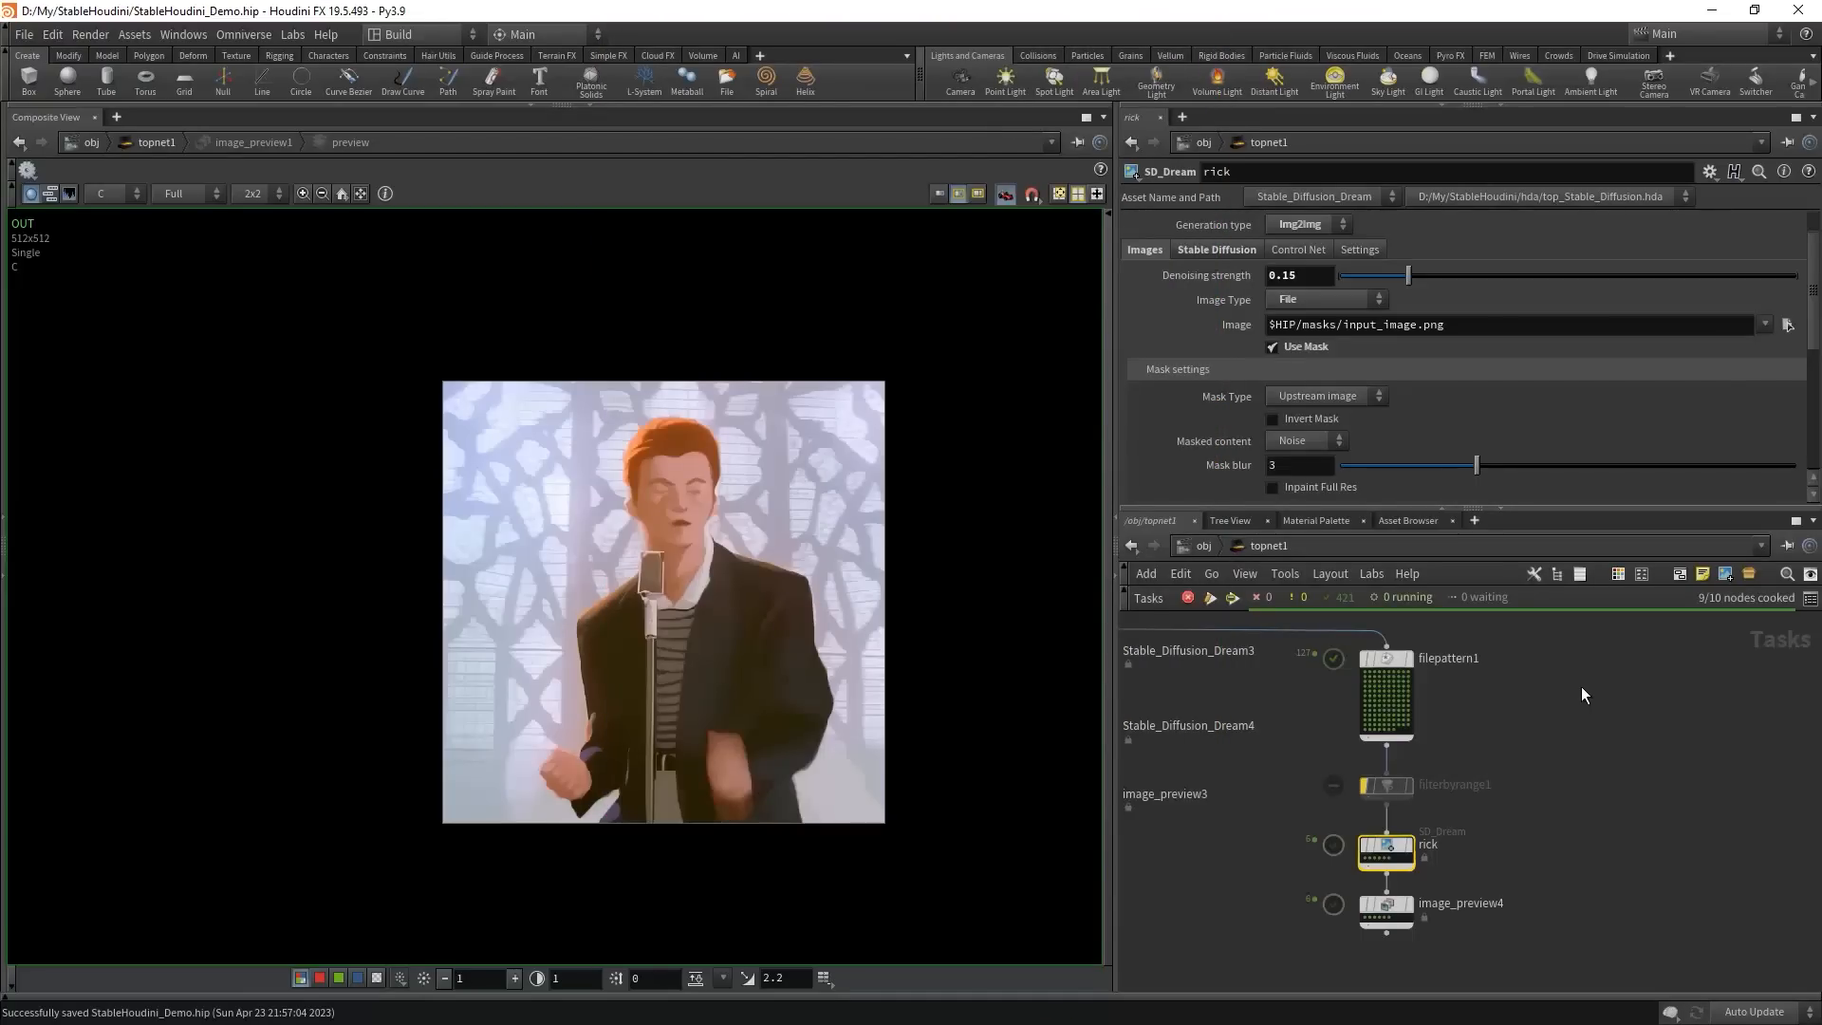
- Add a for-each feedback loop block beside the filepattern1 chain and move its end node down, level with rick
scroll(1572, 776, "down", 3)
scroll(1591, 728, "up", 3)
middle_click_drag(1590, 728, 1491, 795)
left_click(1491, 795)
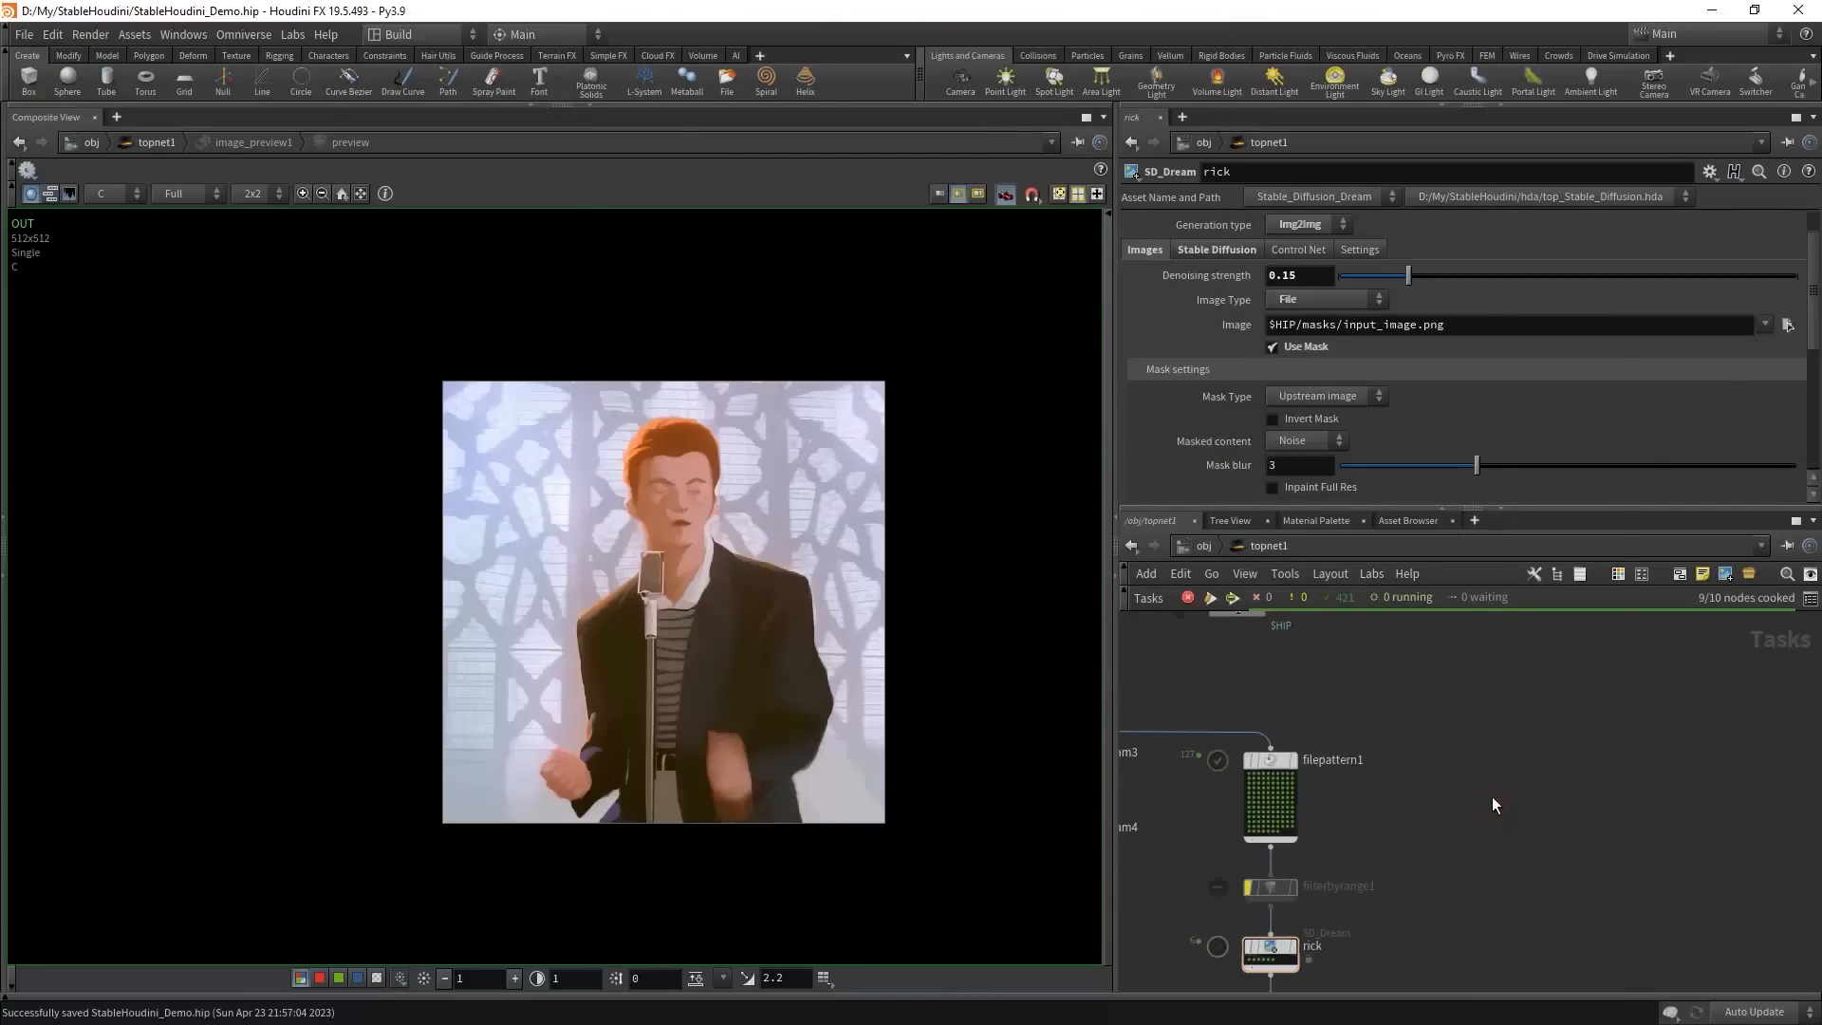
key("Tab")
type("foreac")
key("Return")
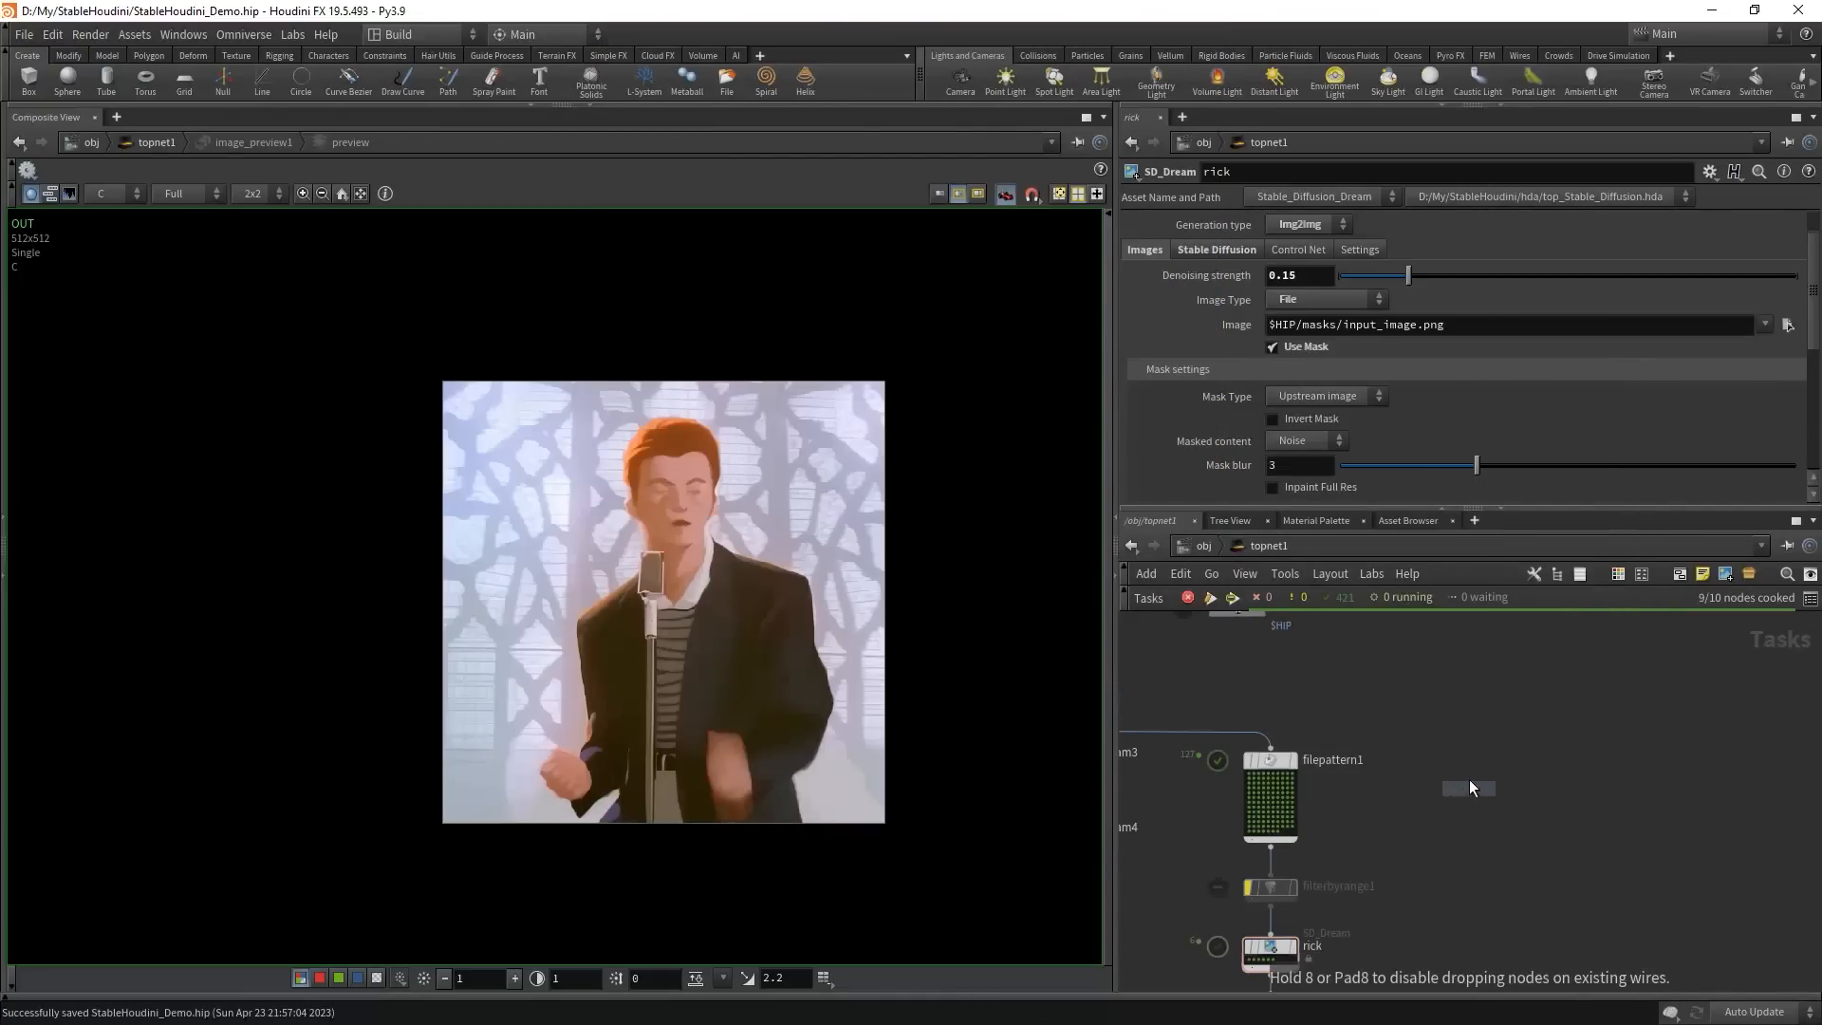
left_click(1486, 759)
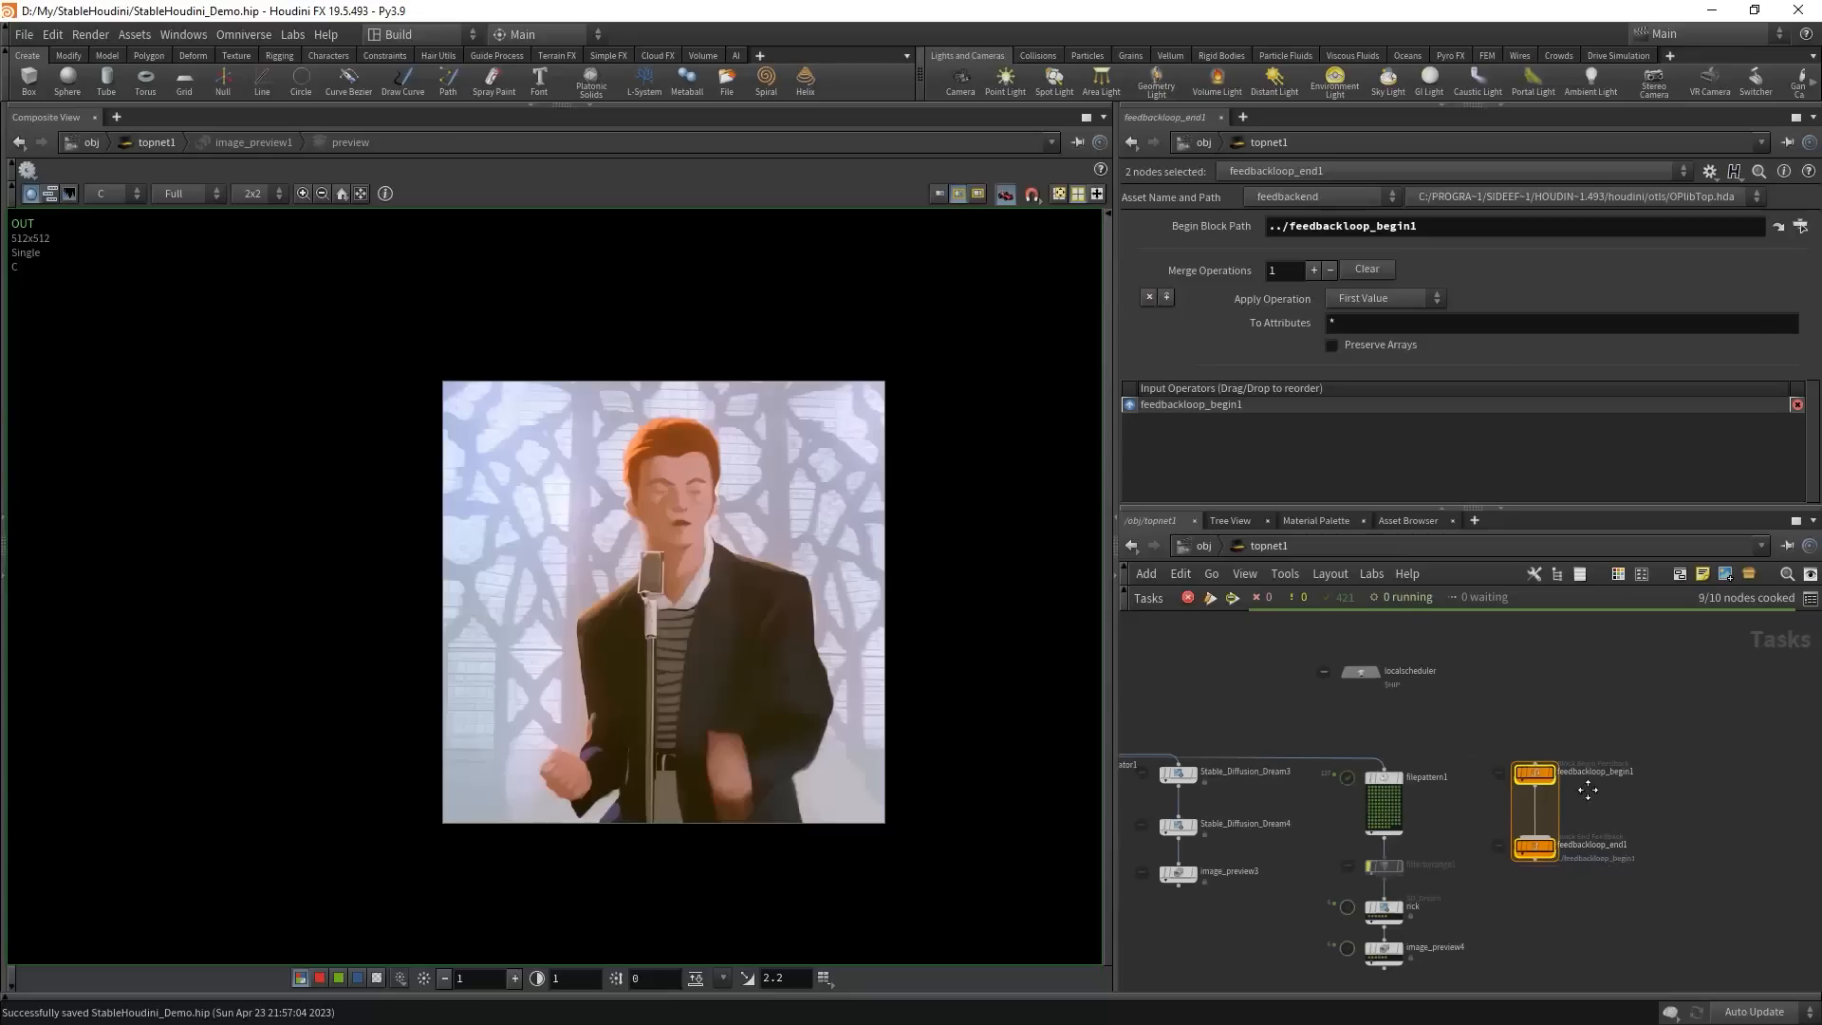
left_click_drag(1522, 809, 1505, 934)
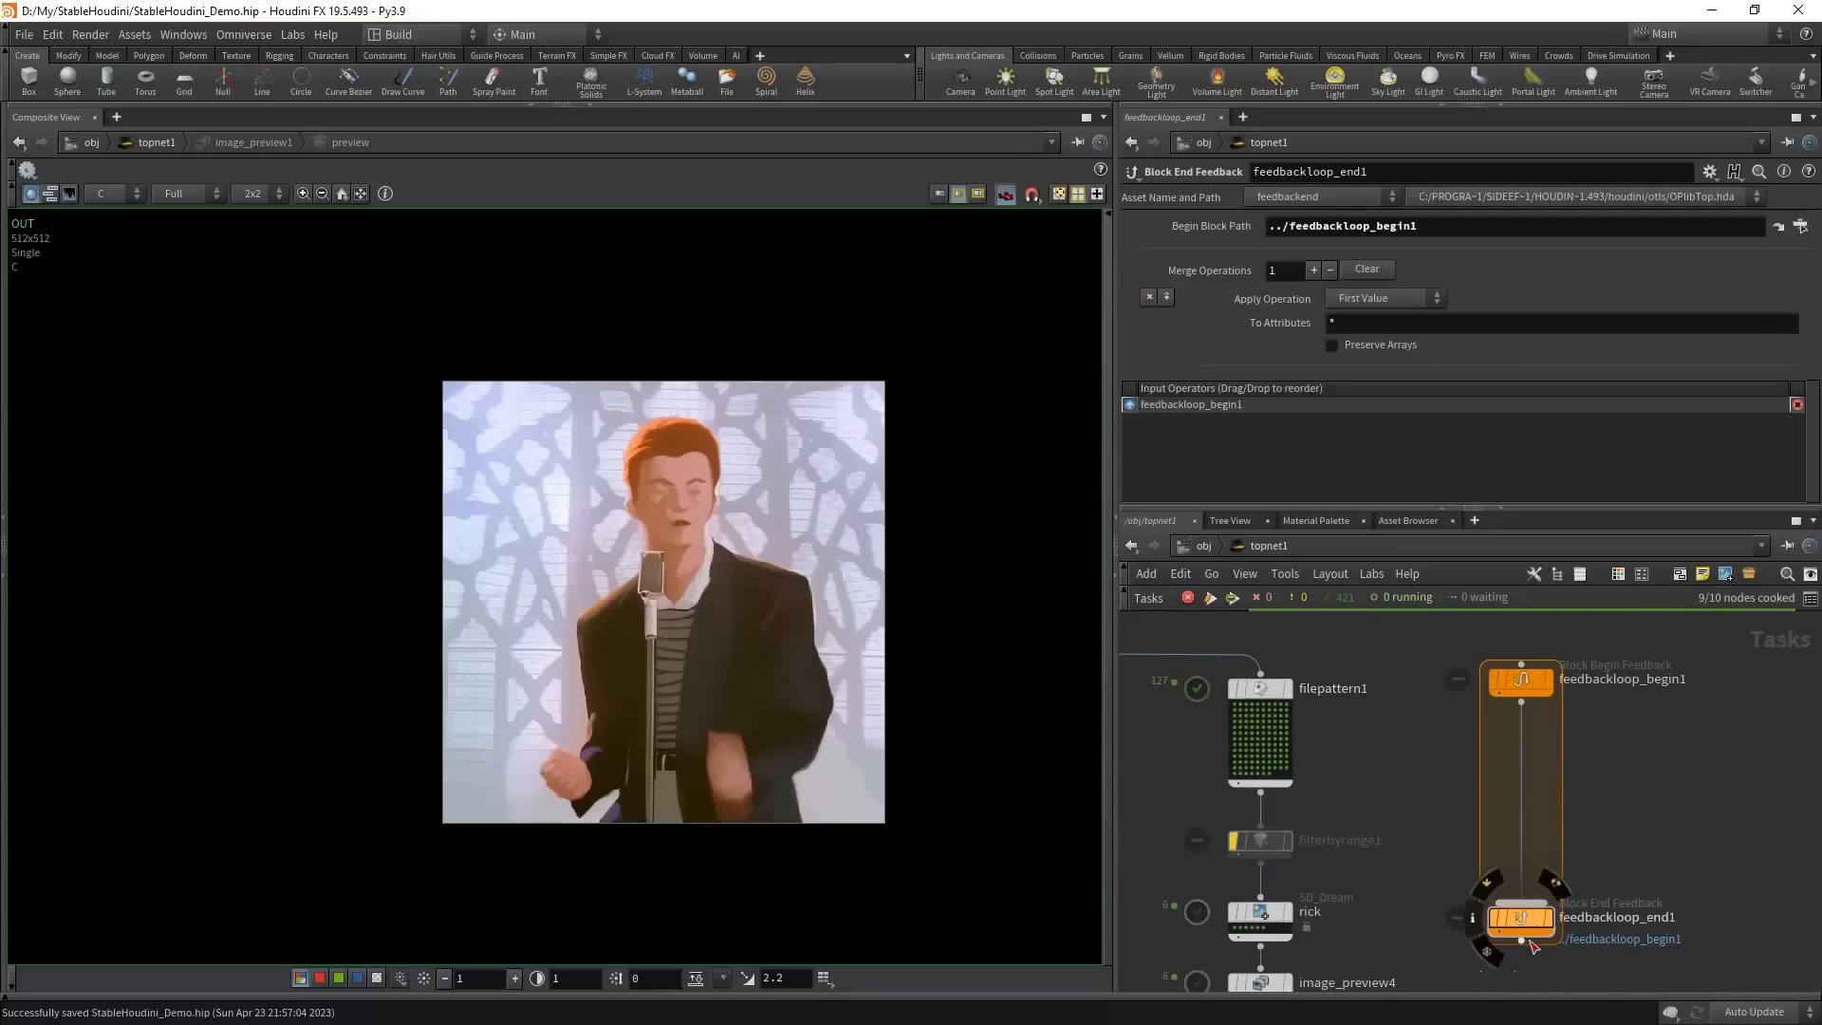
- Move SD_Switch_Model1 up slightly and insert an SD_Dream node between it and feedbackloop_begin1
scroll(1410, 852, "down", 7)
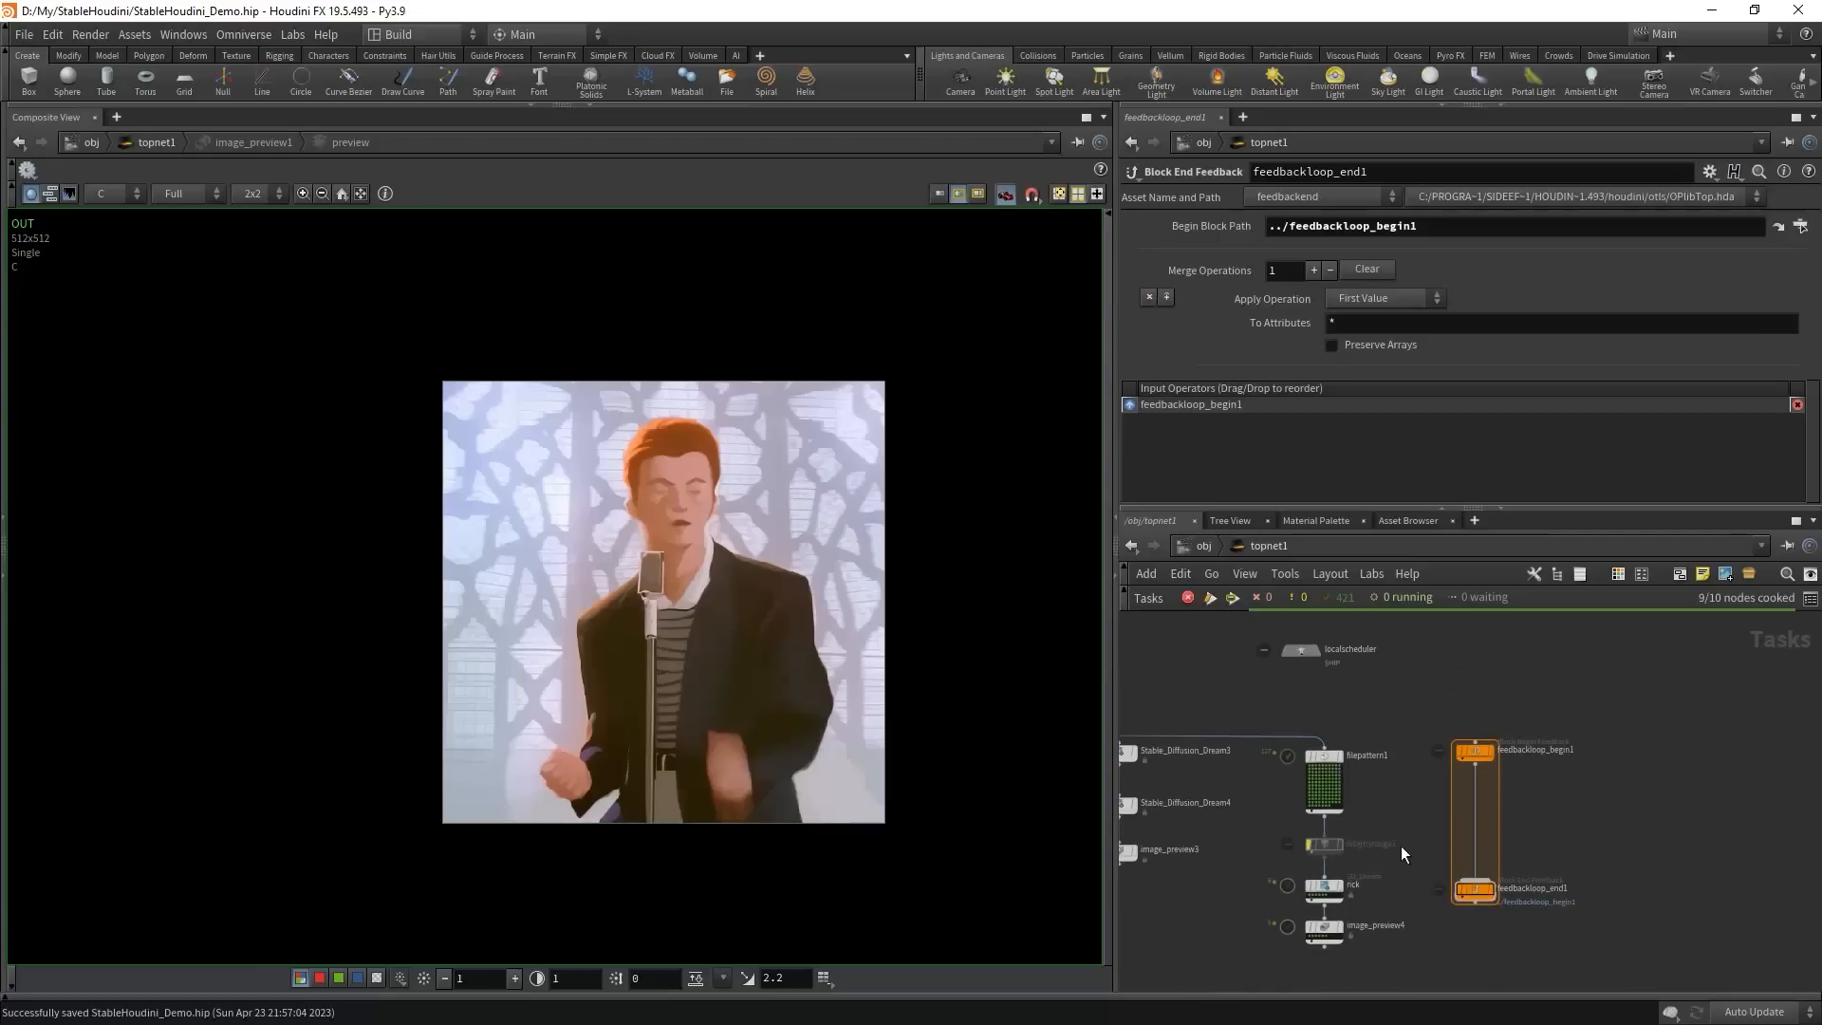
scroll(1191, 768, "up", 5)
scroll(1322, 751, "down", 1)
middle_click_drag(1323, 746, 1443, 757)
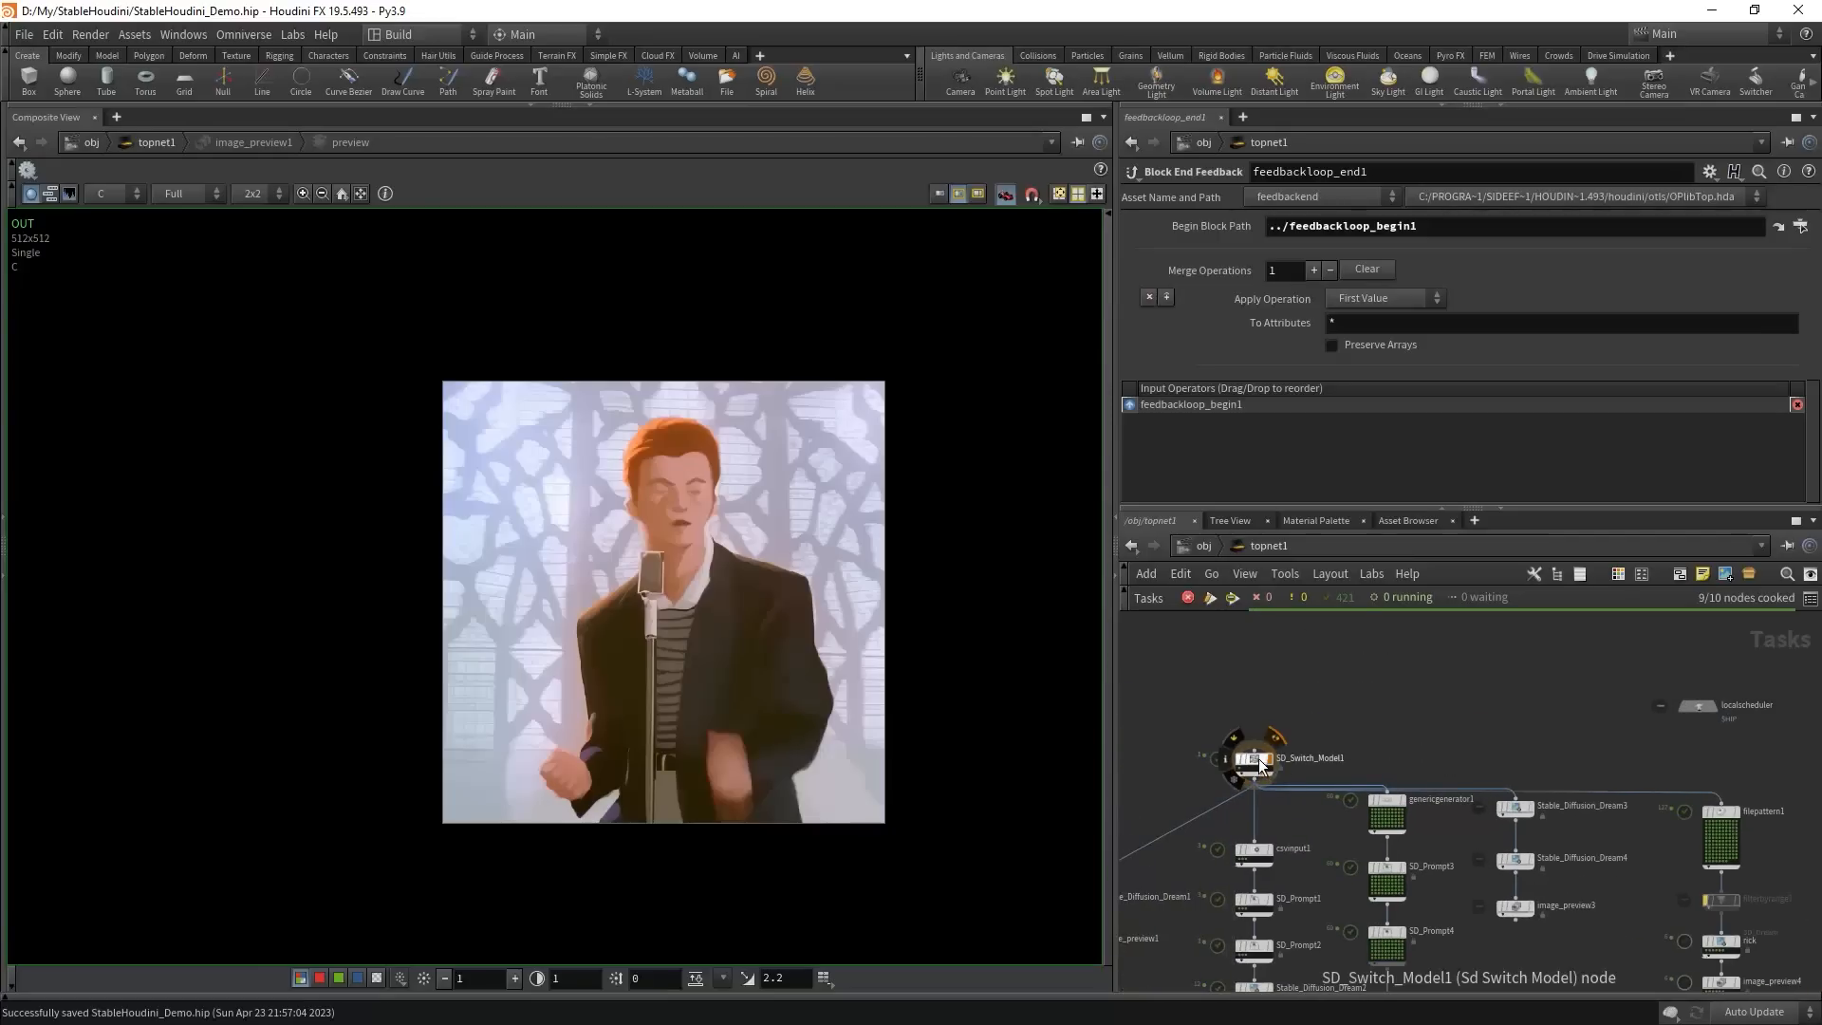
left_click_drag(1254, 761, 1255, 725)
middle_click_drag(1666, 752, 1428, 768)
middle_click_drag(1537, 788, 1566, 789)
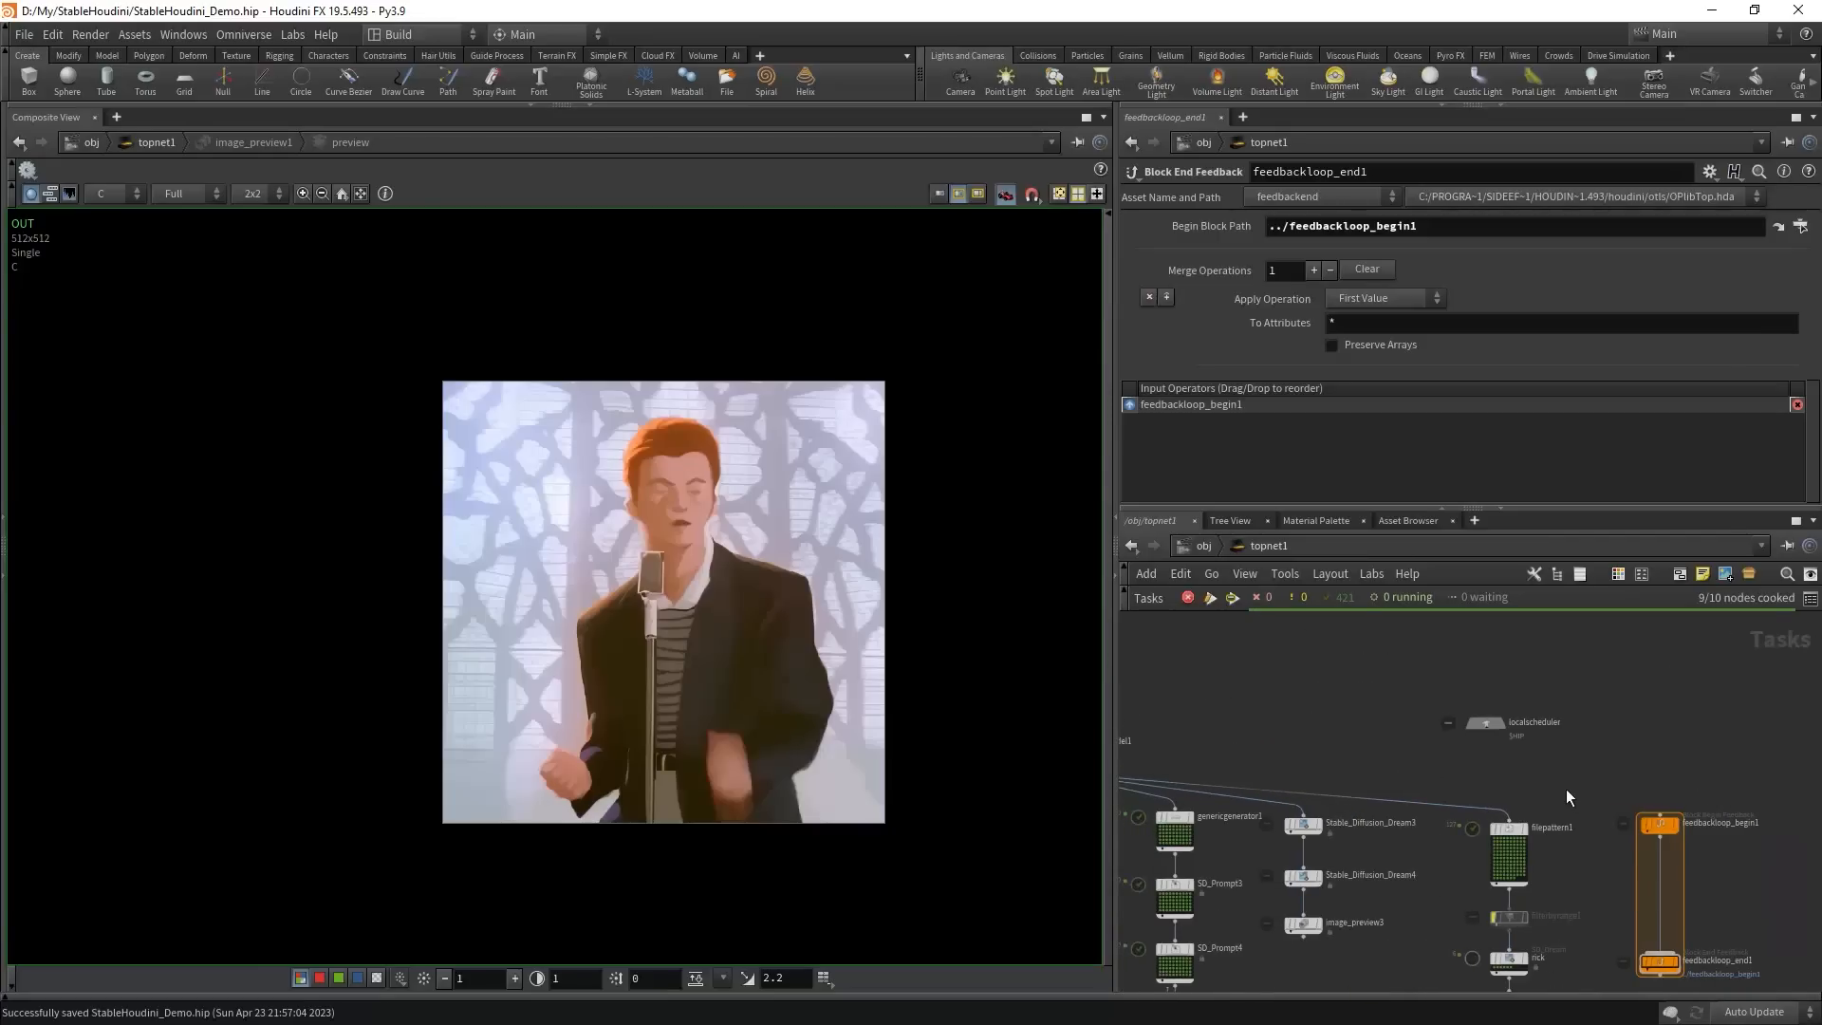
key("Tab")
left_click(1620, 971)
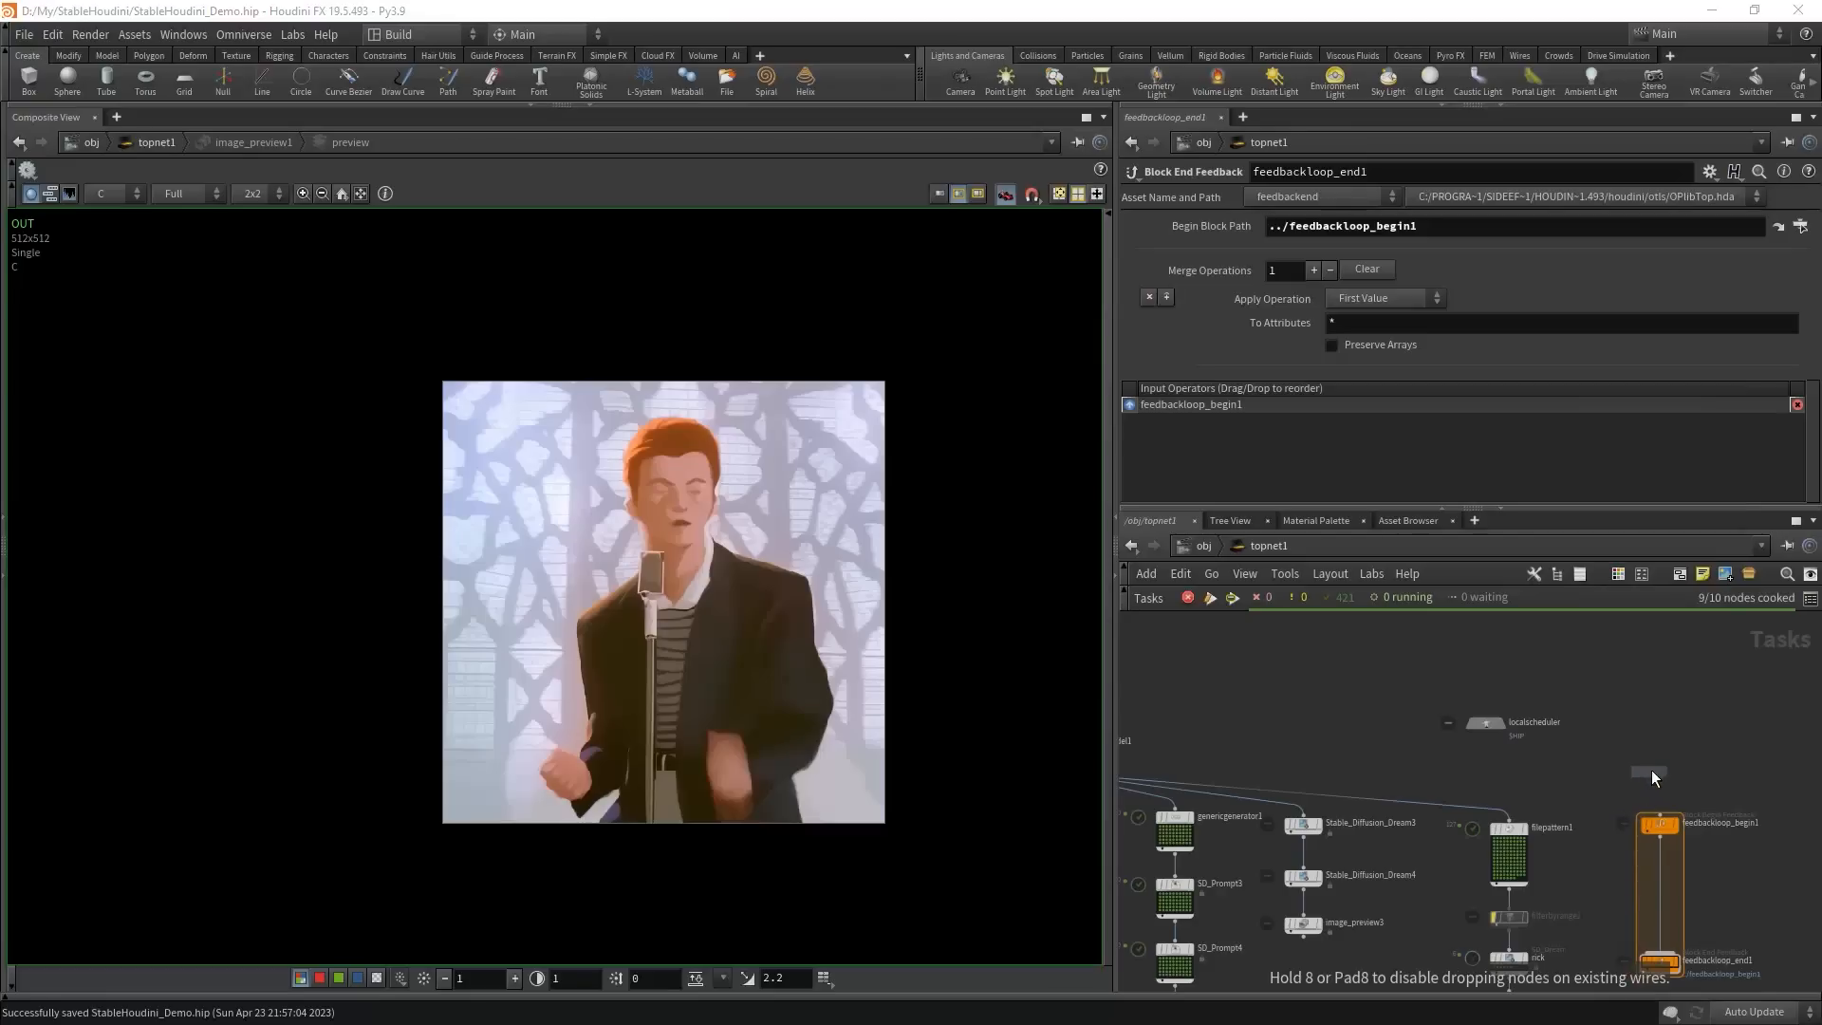
left_click(1658, 782)
left_click_drag(1656, 782, 1660, 814)
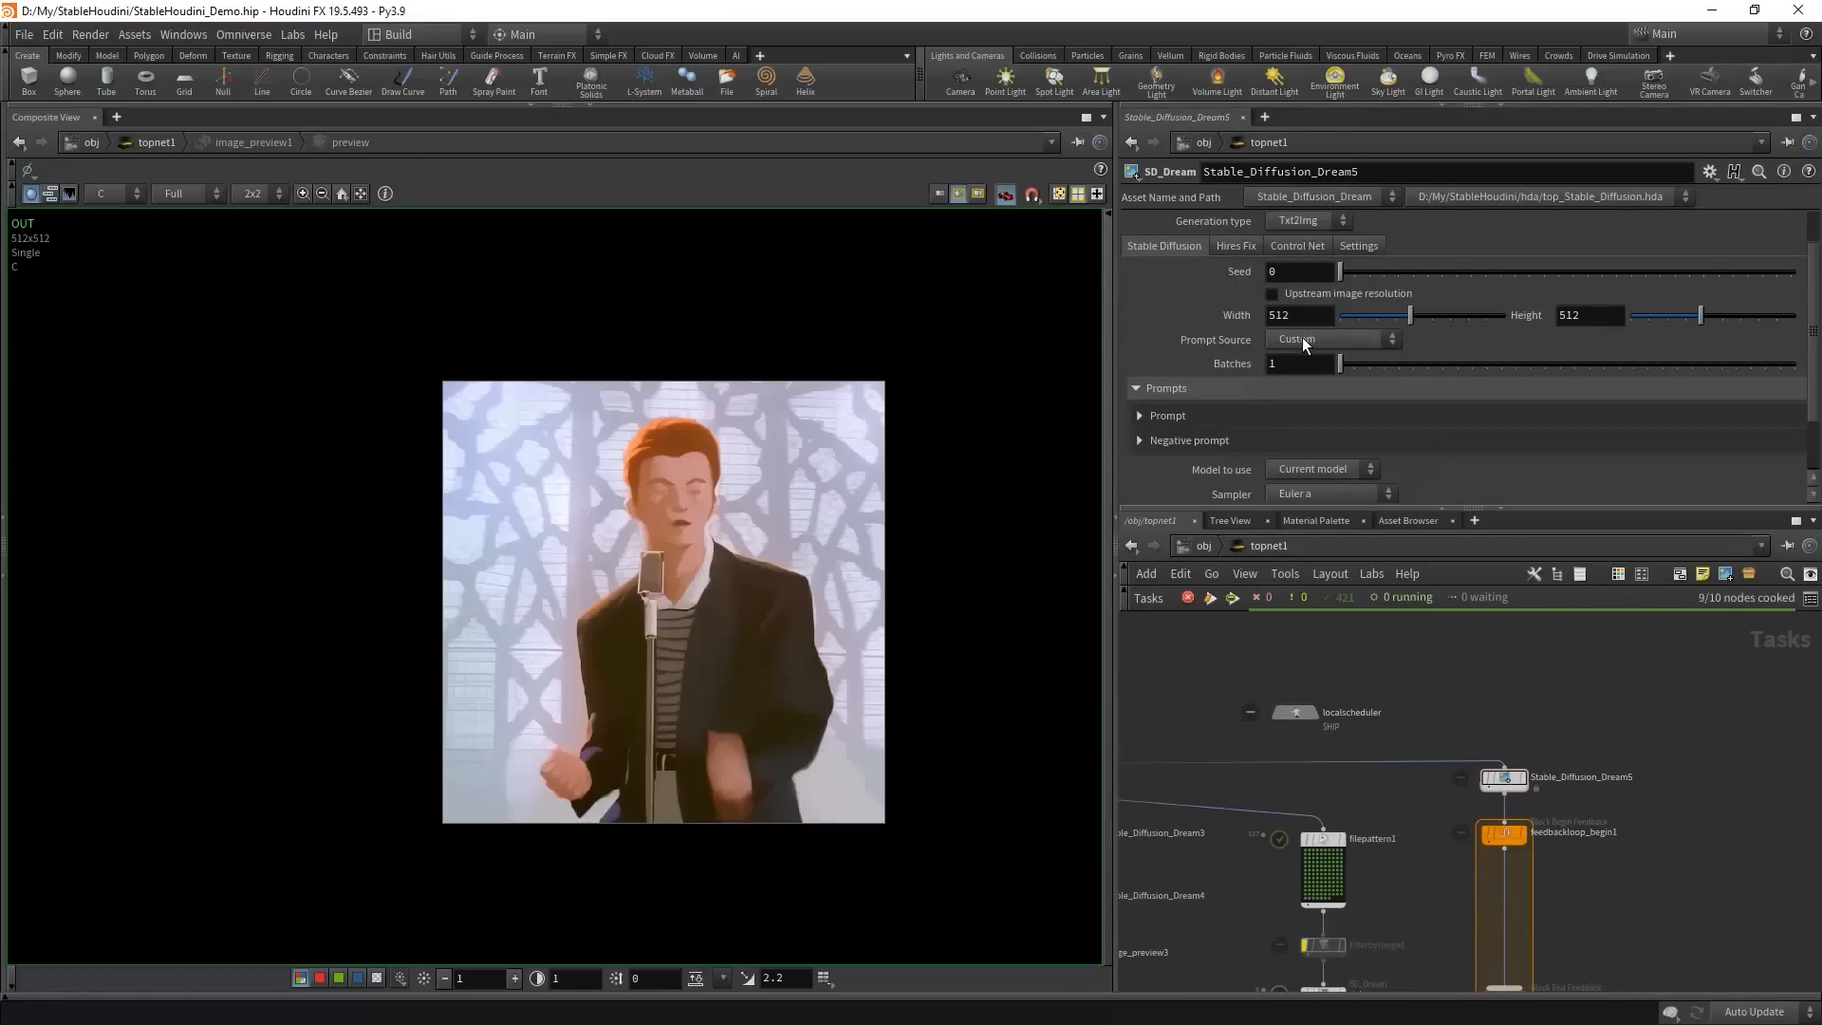
- Set the new SD_Dream node's Prompt Source to Upstream Attribute and wire an SD_Prompt node in ahead of it
left_click(1328, 340)
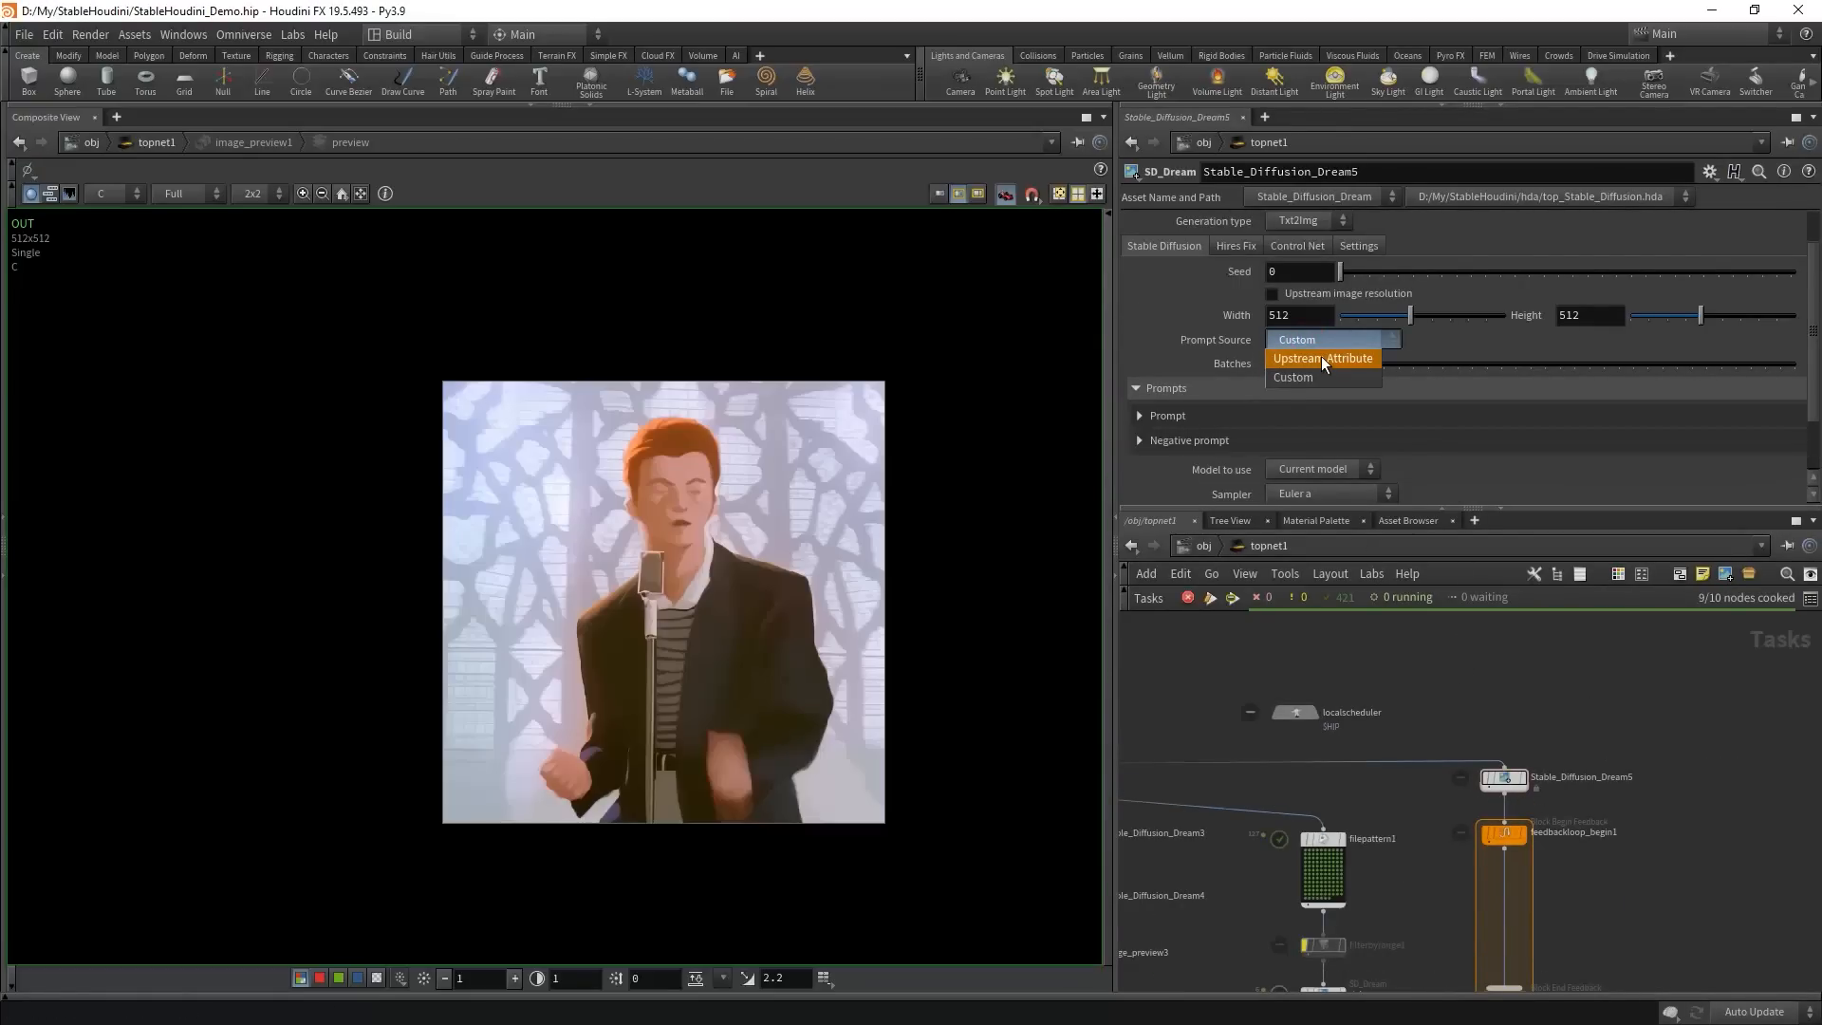
left_click(1321, 357)
key("Tab")
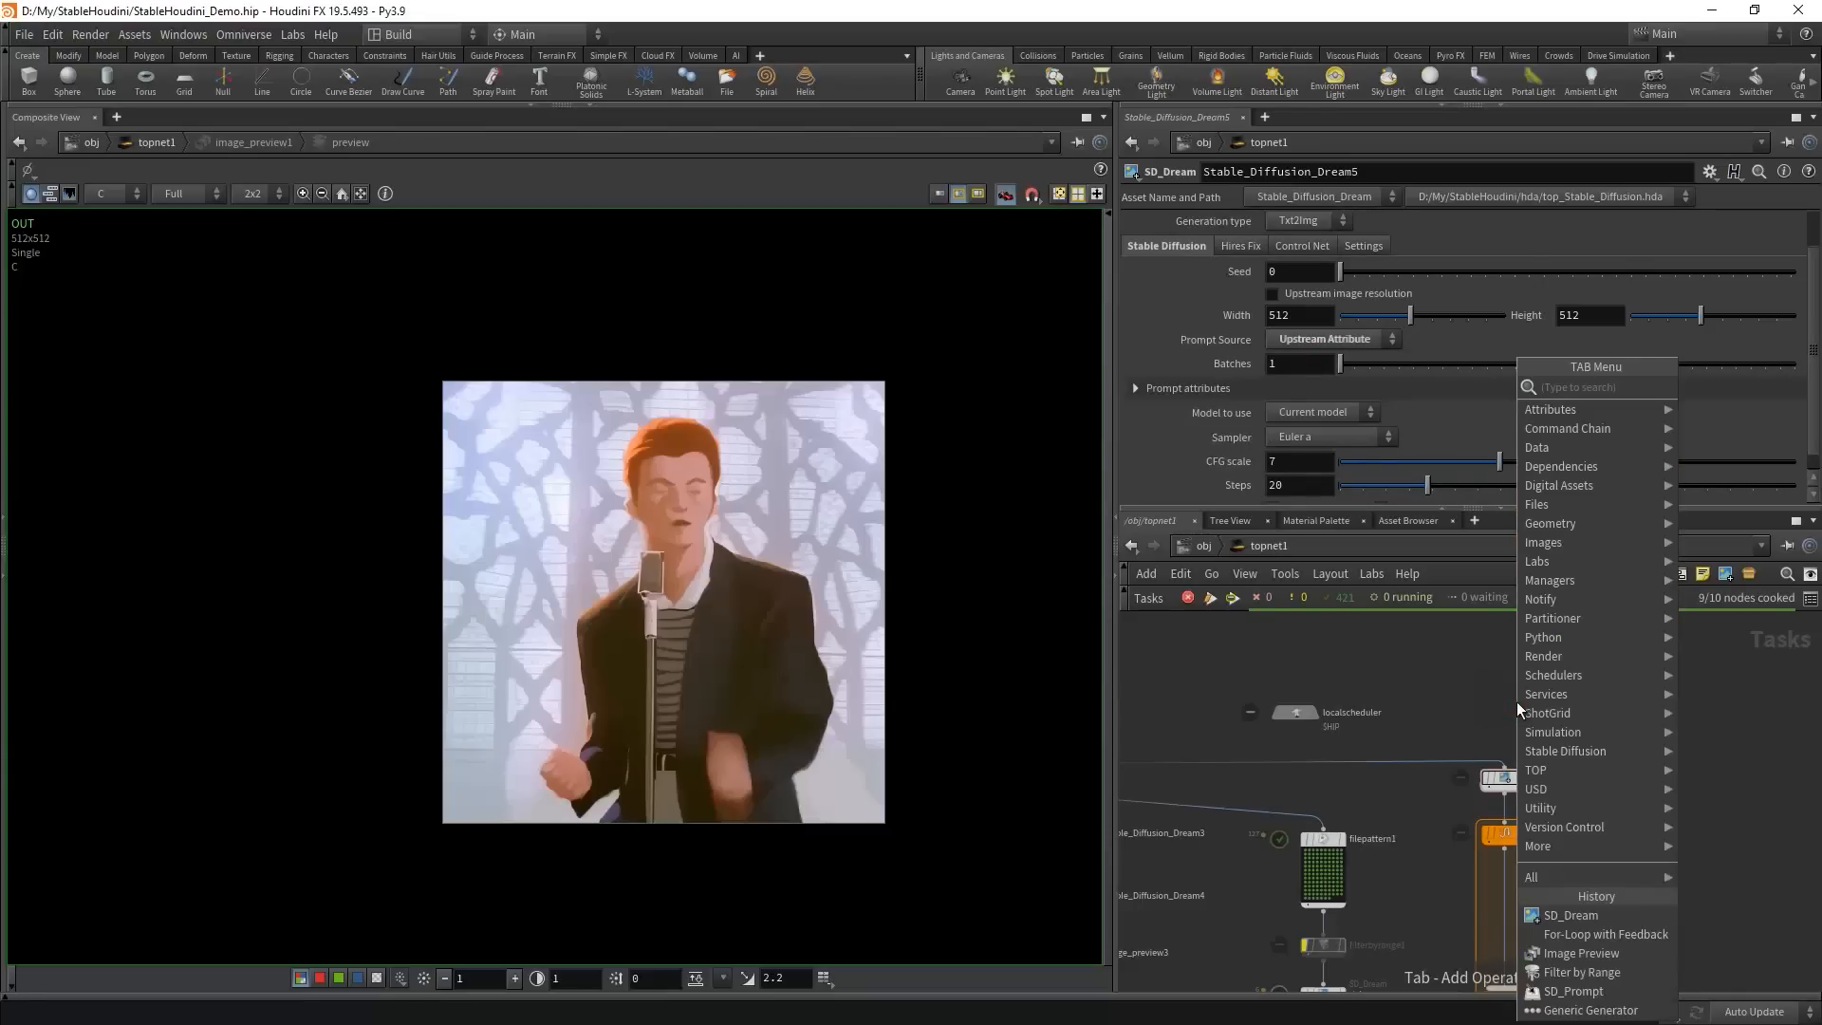
type("prompt")
key("Return")
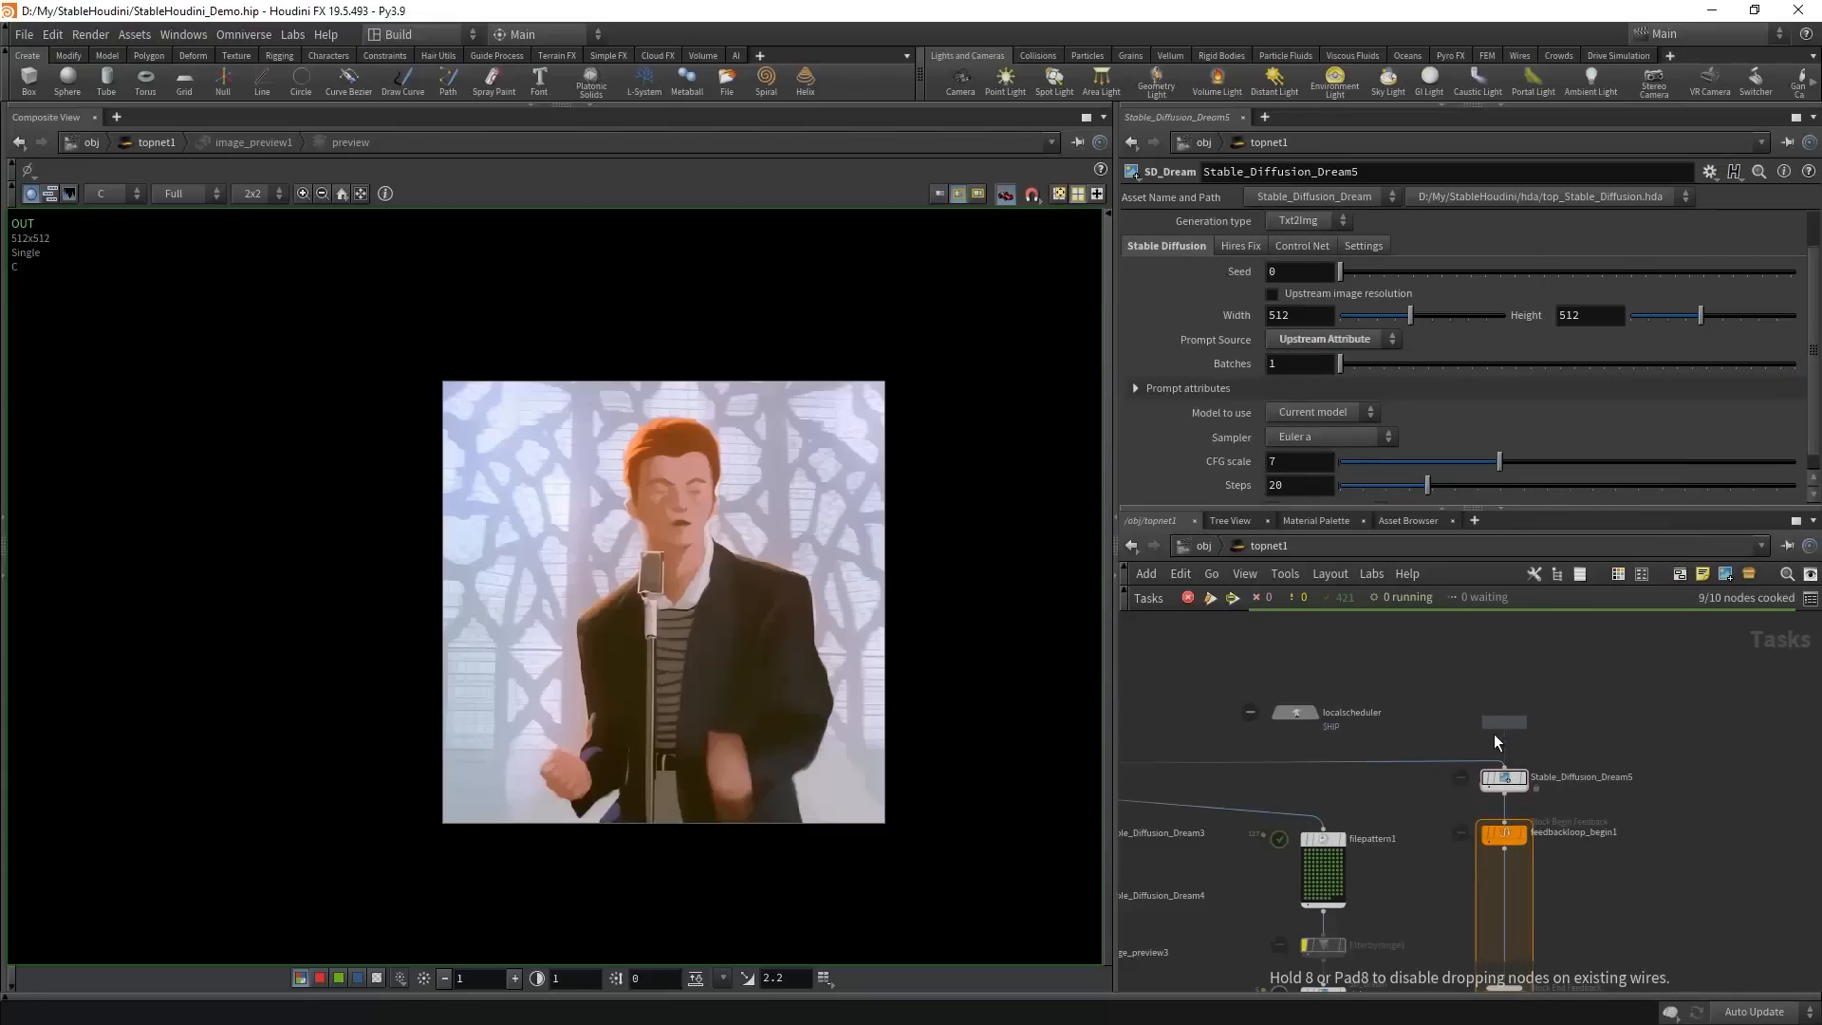
left_click(1449, 771)
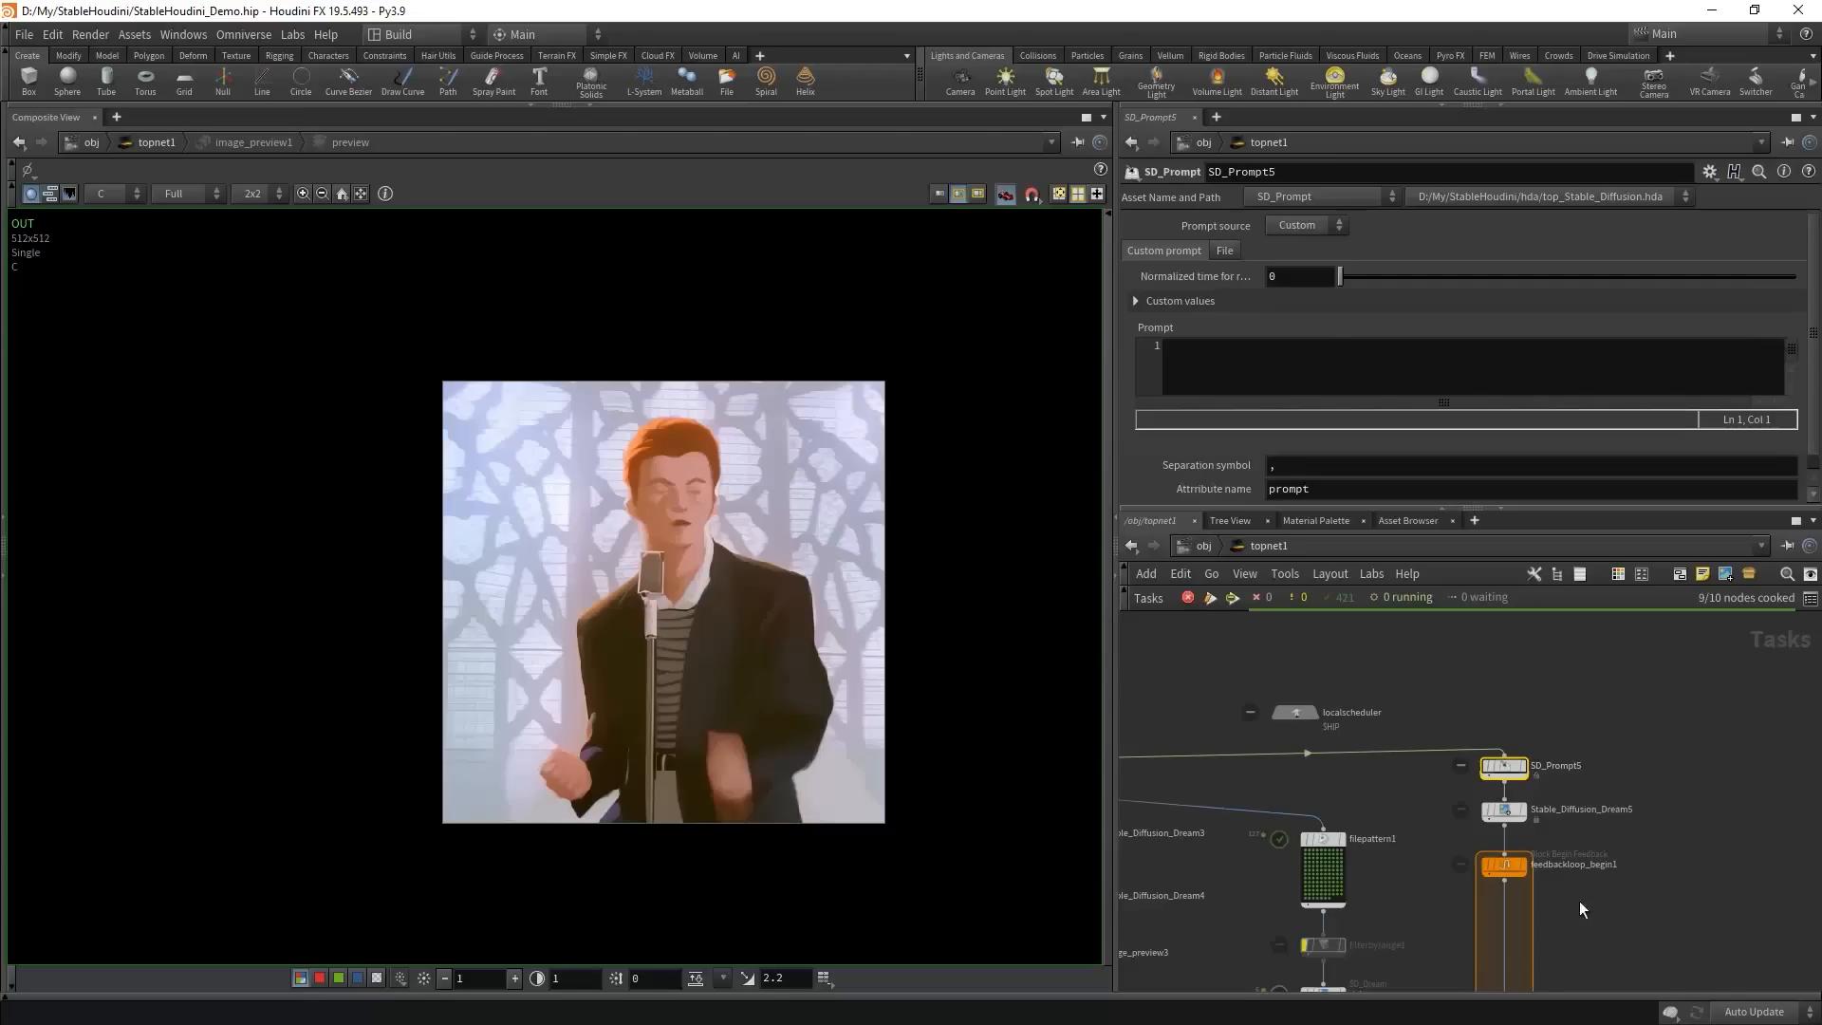
- Paste the prompt starting "((graffiti)), large paint splatters, dark tags, paint stains, ink drips" into SD_Prompt5
left_click(1226, 364)
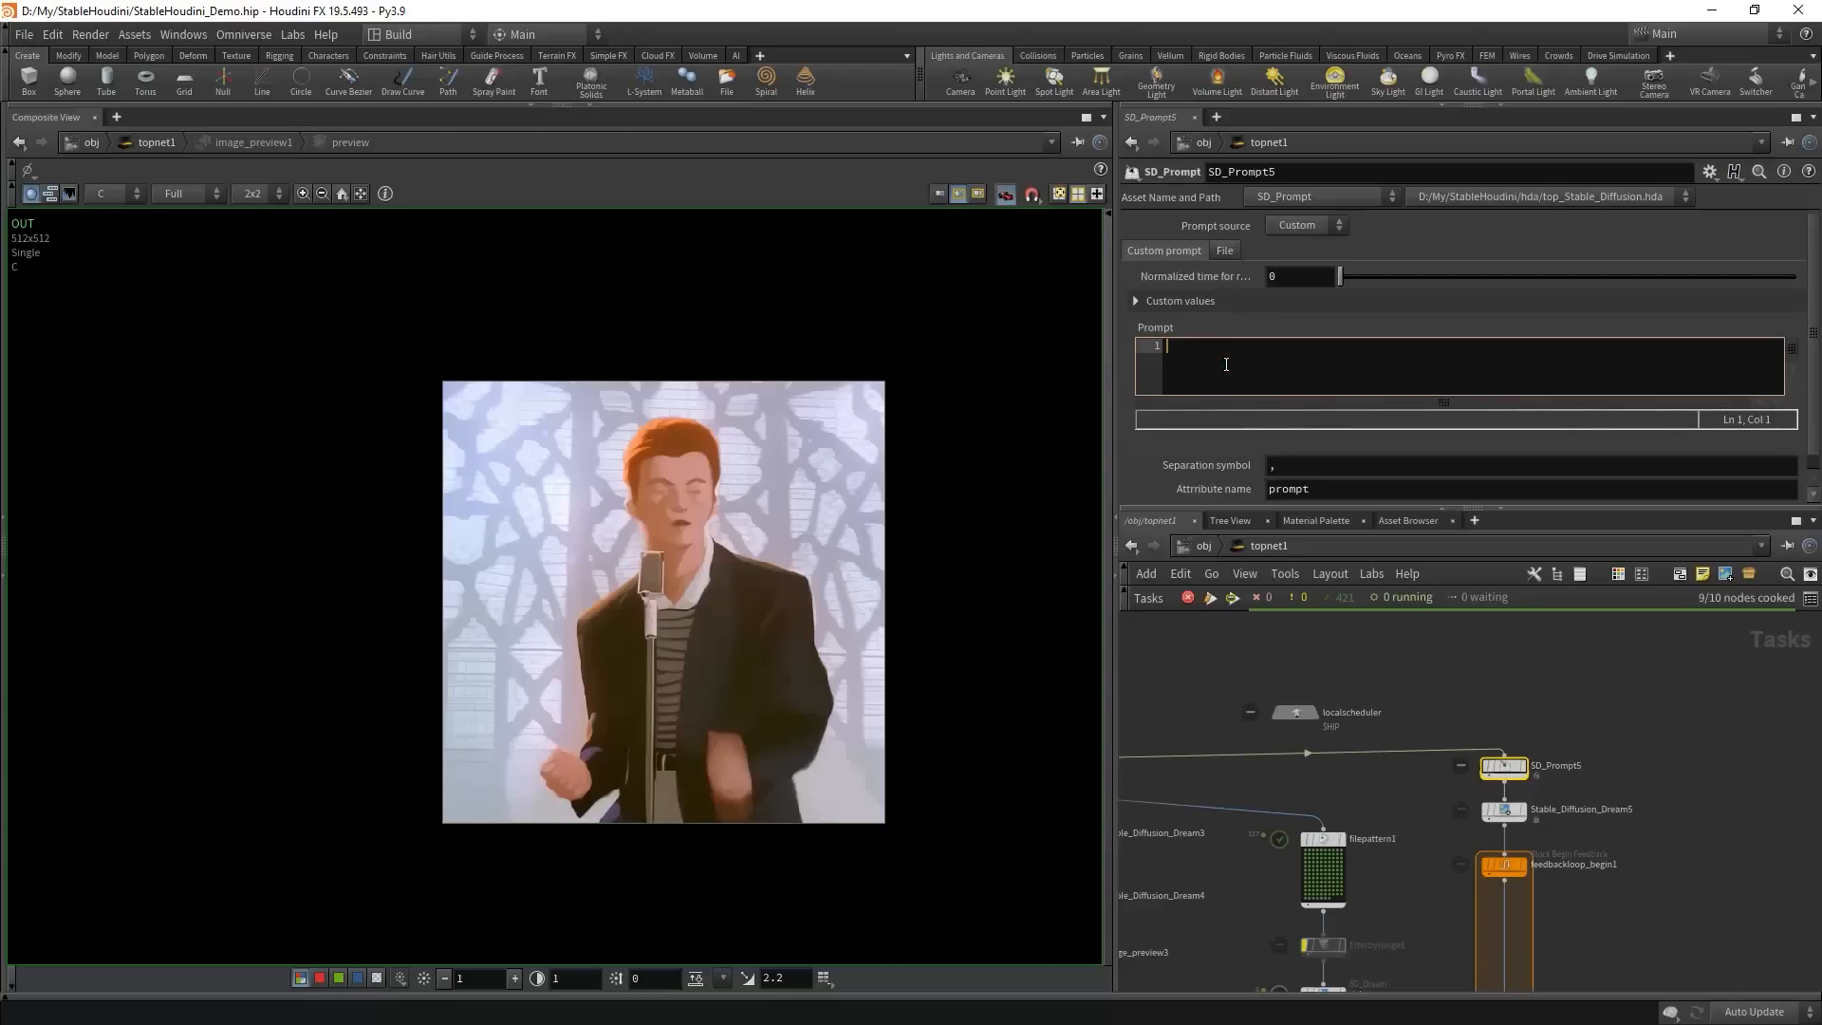
key("ctrl+v")
mouse_move(1440, 401)
left_mouse_down()
mouse_move(1172, 418)
mouse_move(1412, 403)
left_mouse_up()
left_click_drag(1276, 463, 1168, 461)
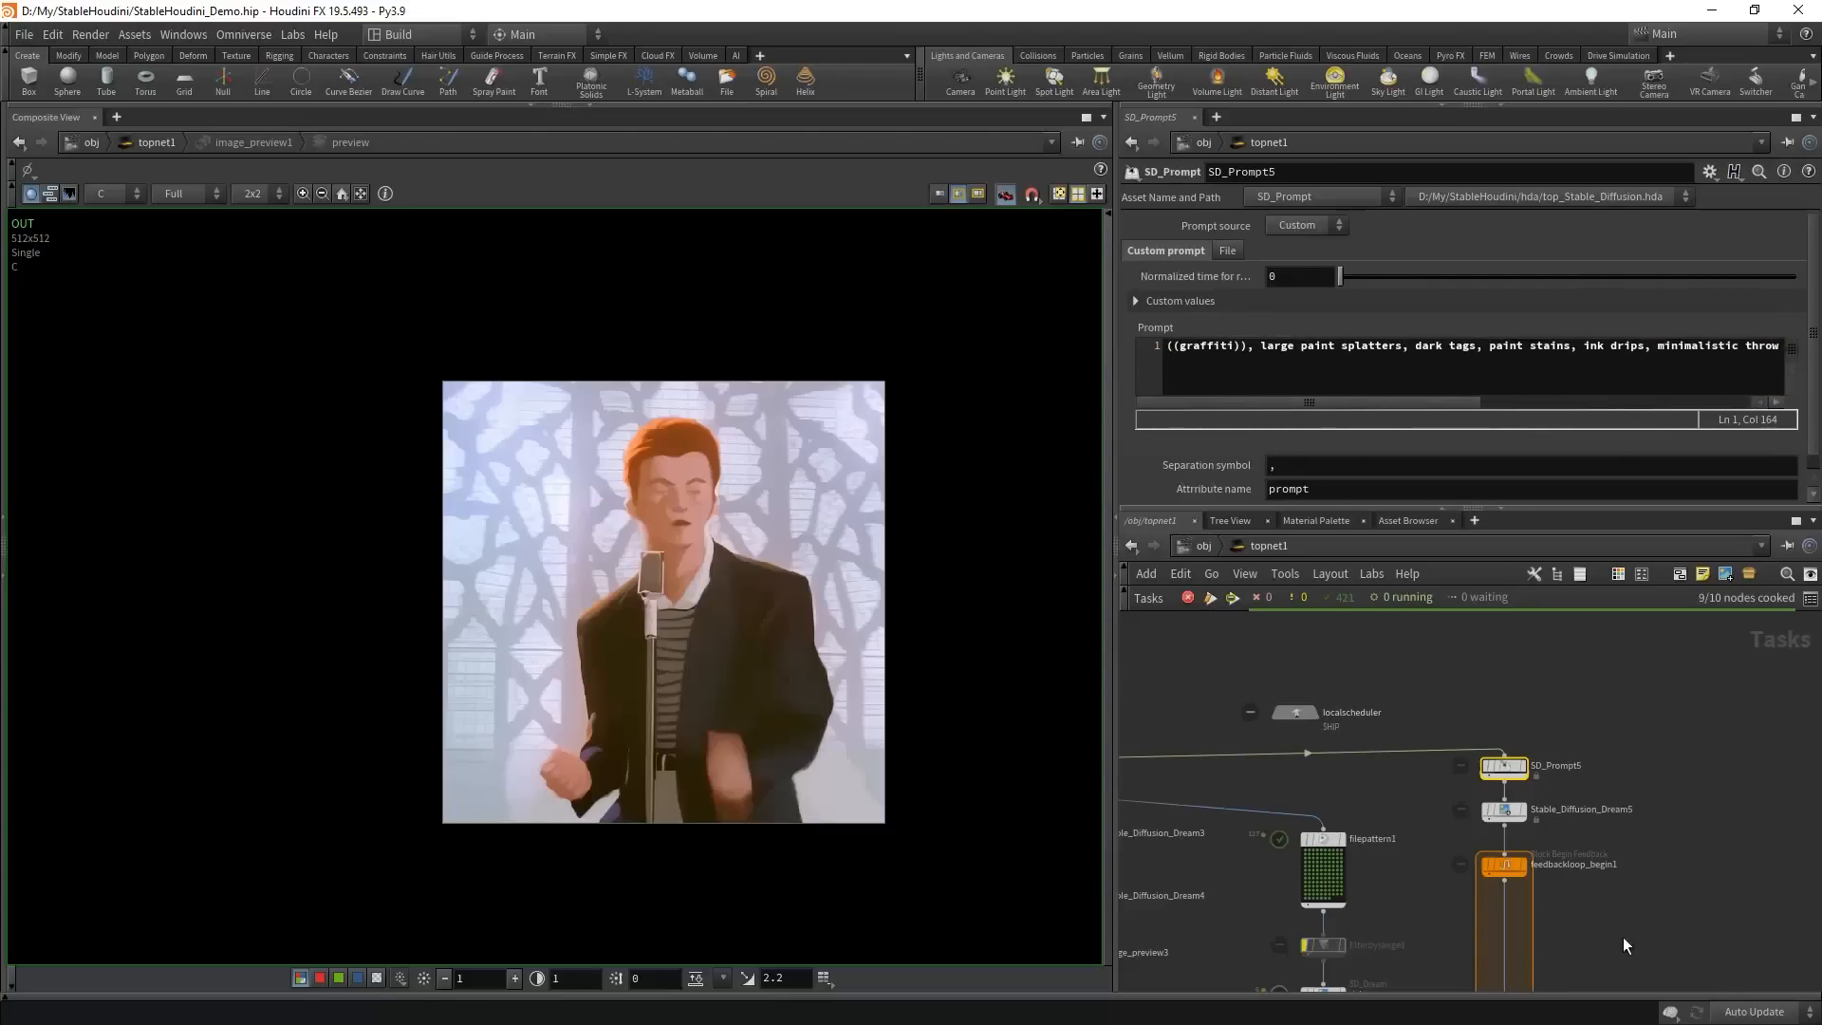
- Move SD_Prompt5 up and insert a second SD_Prompt node between it and Stable_Diffusion_Dream5
scroll(1490, 786, "up", 3)
scroll(1435, 784, "down", 2)
left_click_drag(1487, 833, 1486, 727)
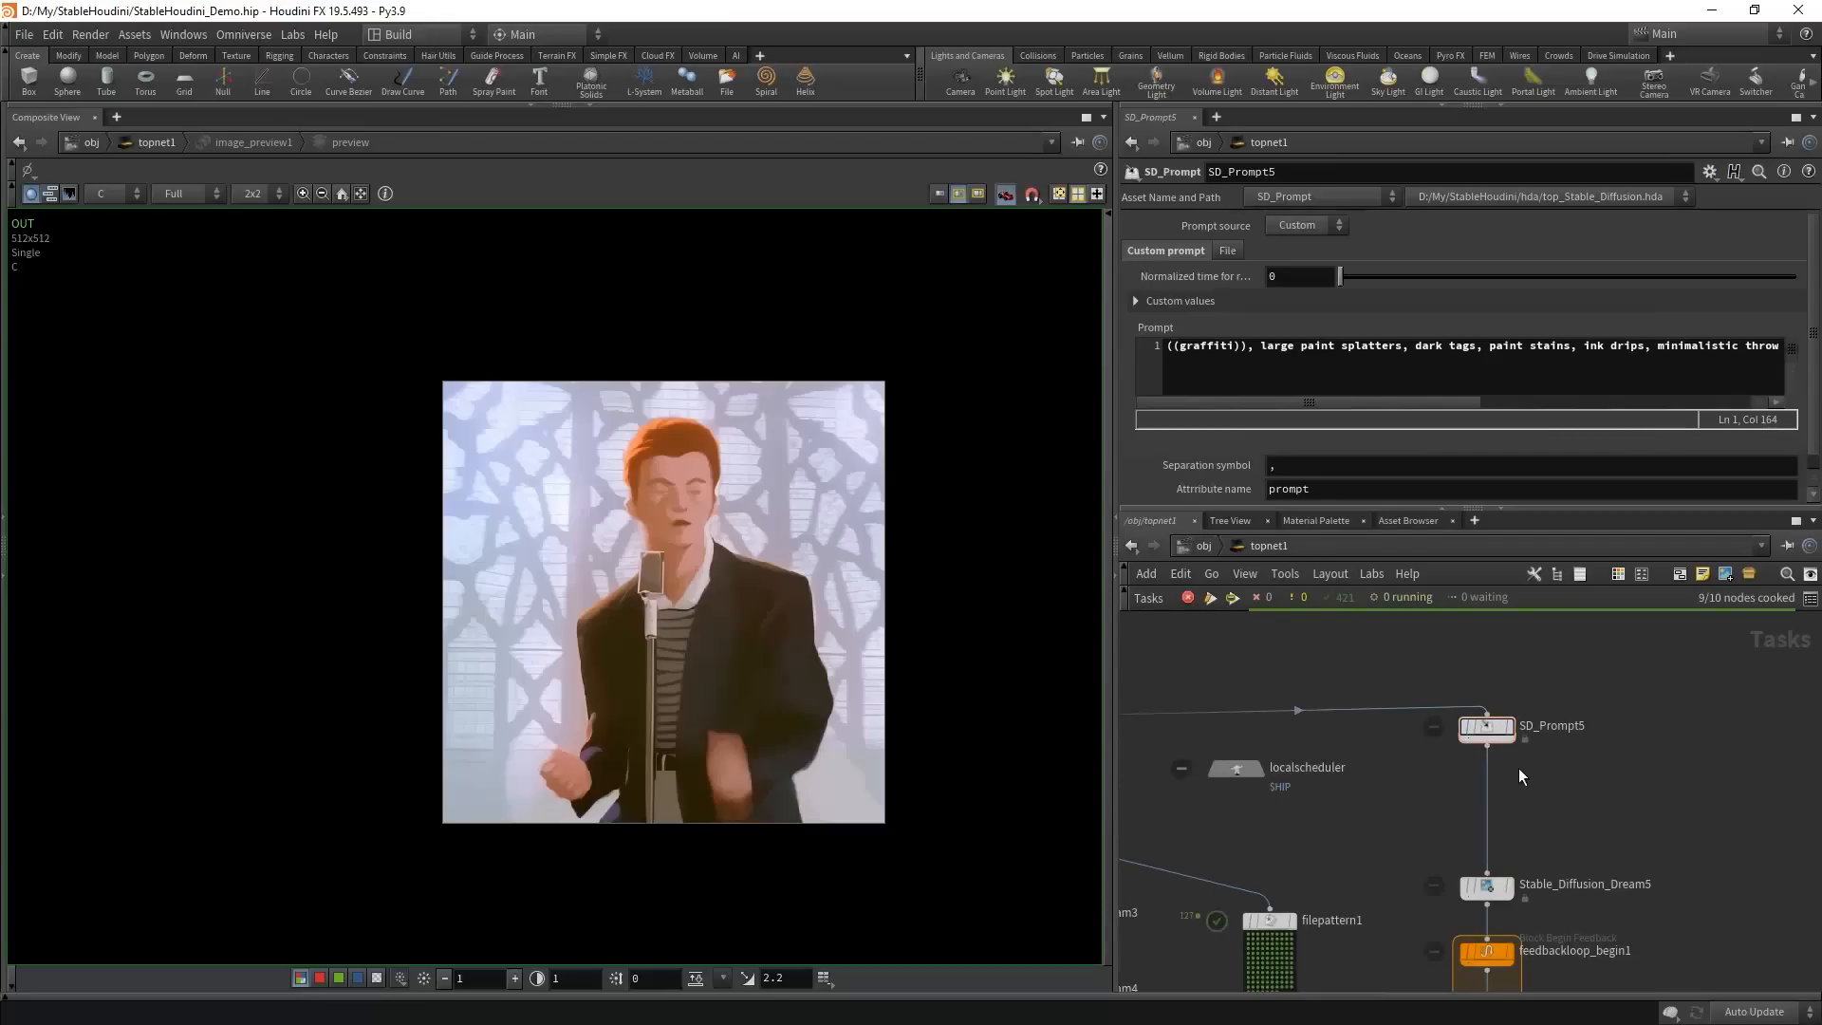
key("Tab")
left_click(1546, 915)
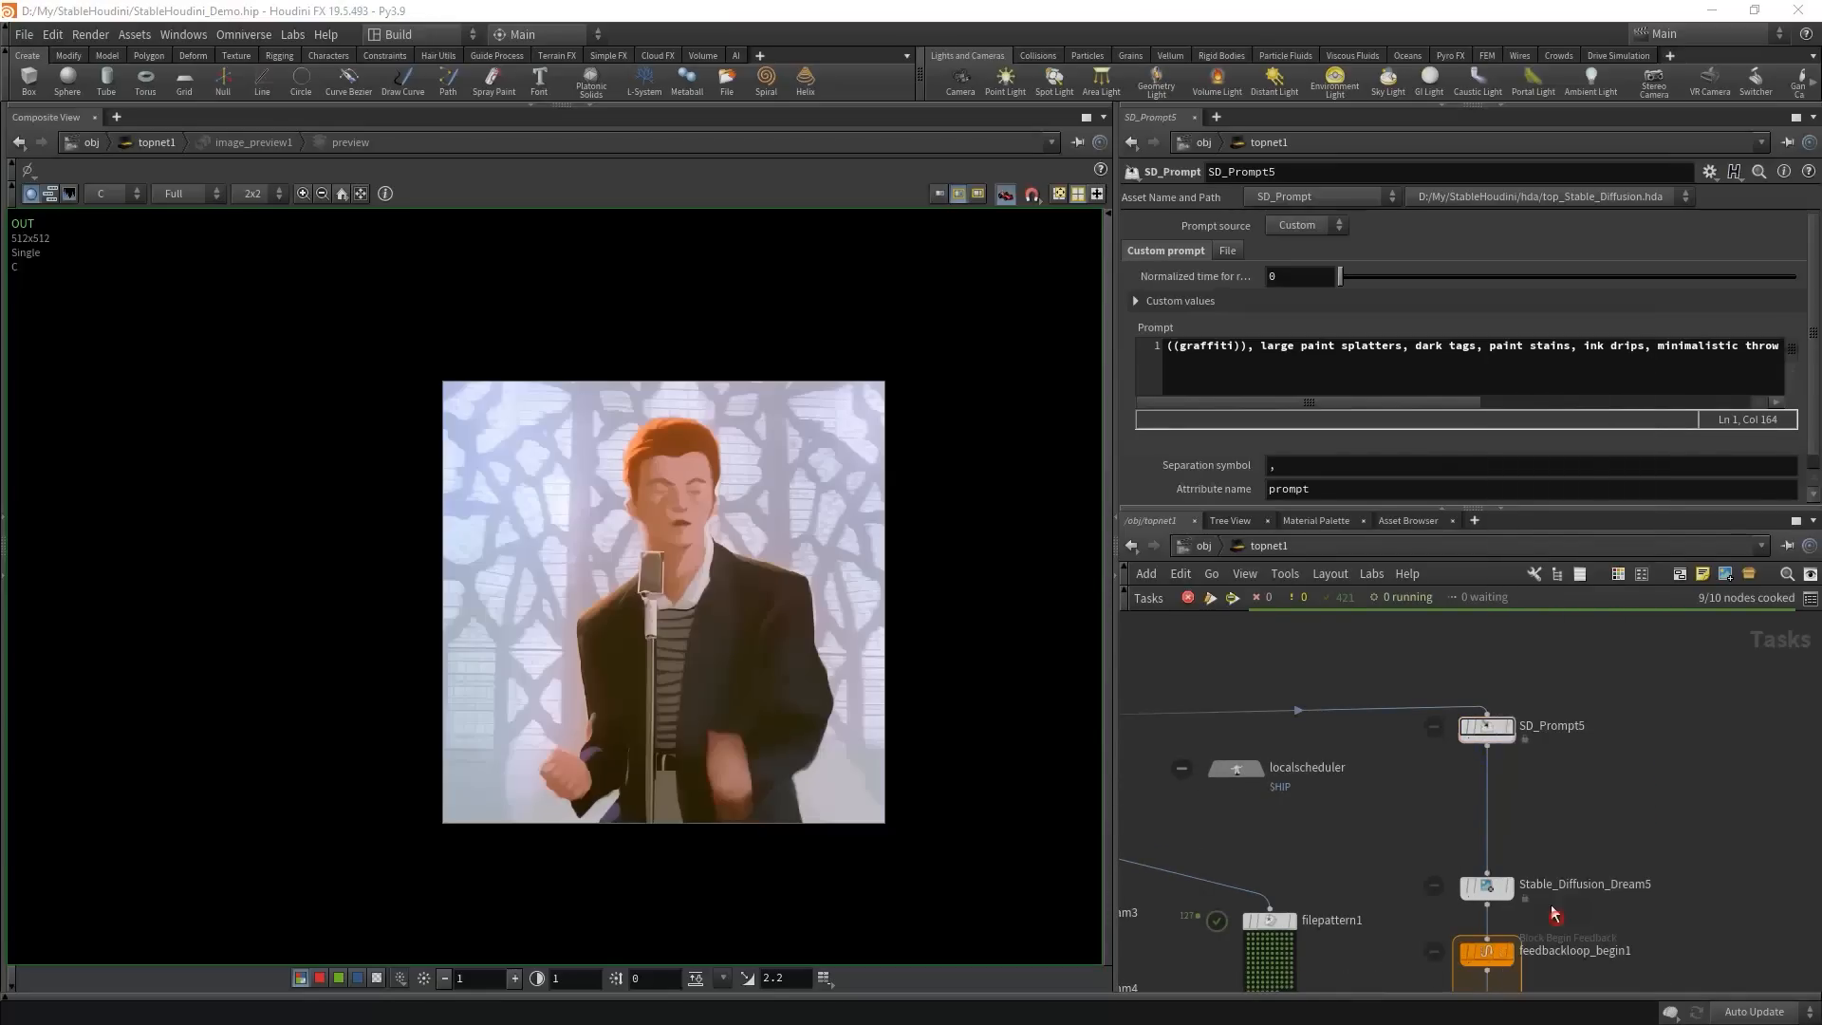
left_click(1486, 813)
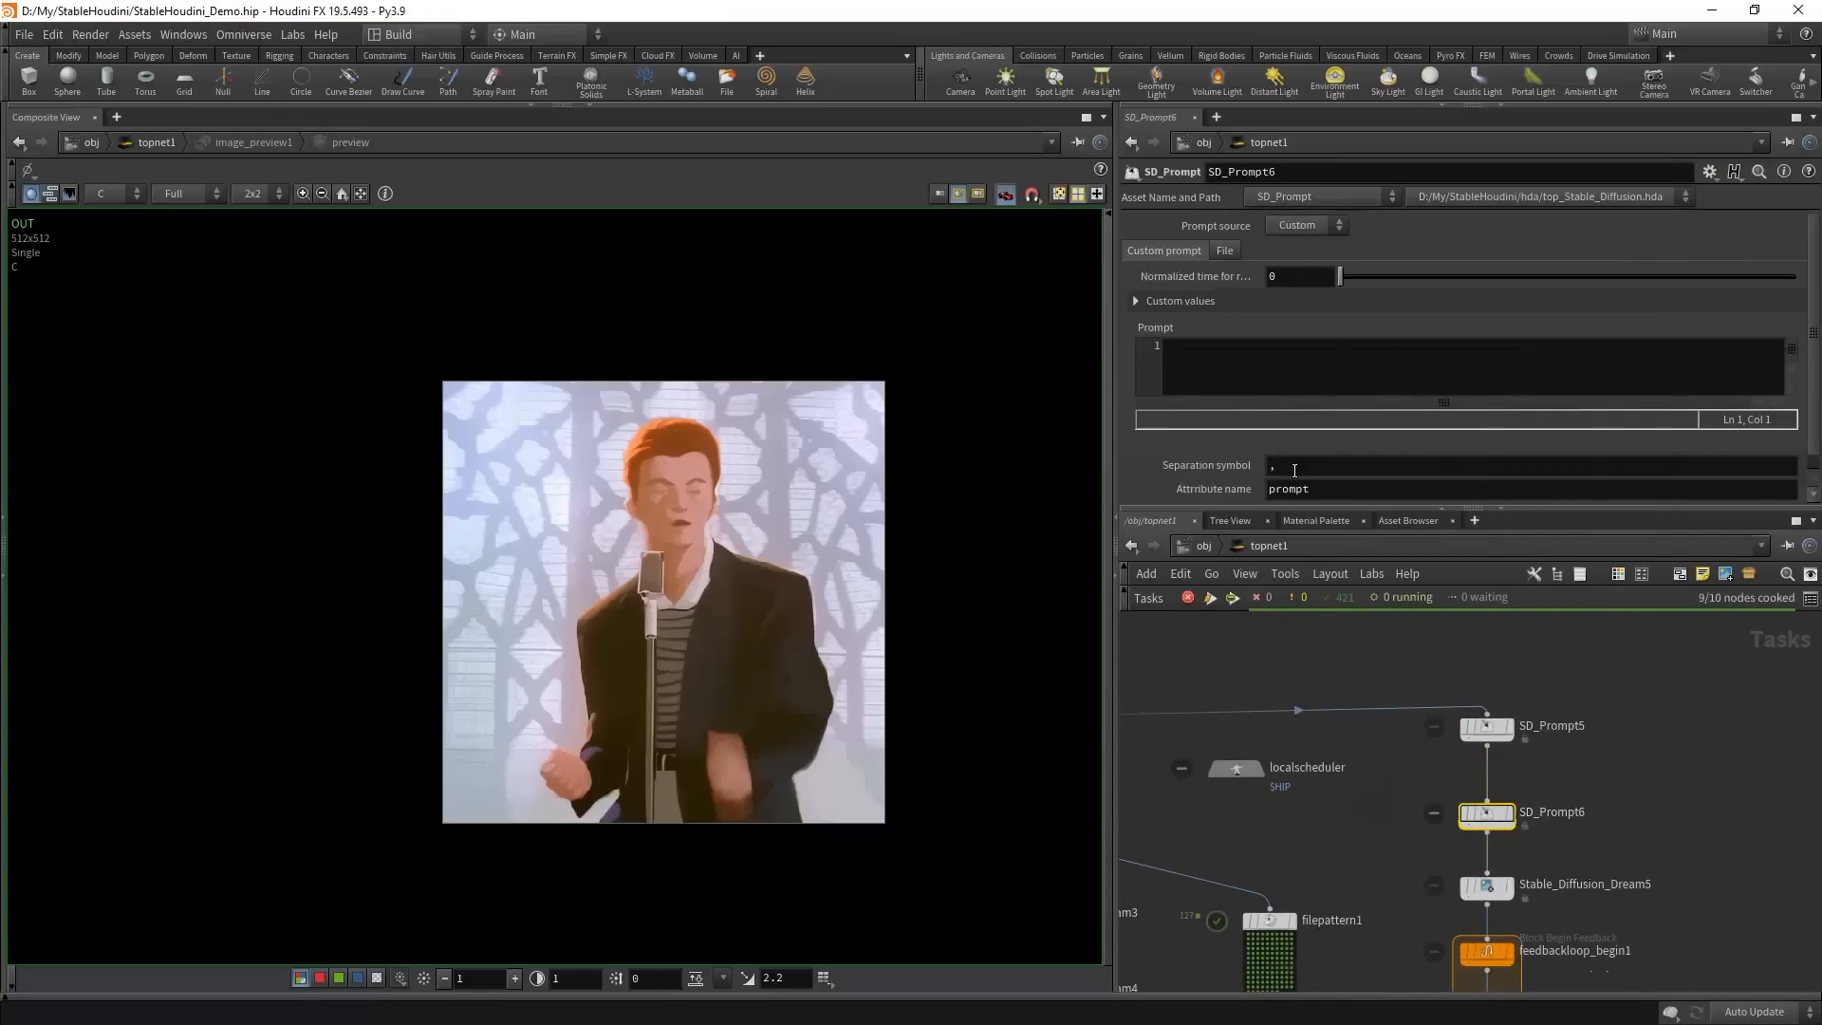
- Set SD_Prompt6's attribute name to negprompt and paste in the negative prompt listing man, eye, woman, girl, boy, dots, circles, window
left_click(1269, 492)
type("neg")
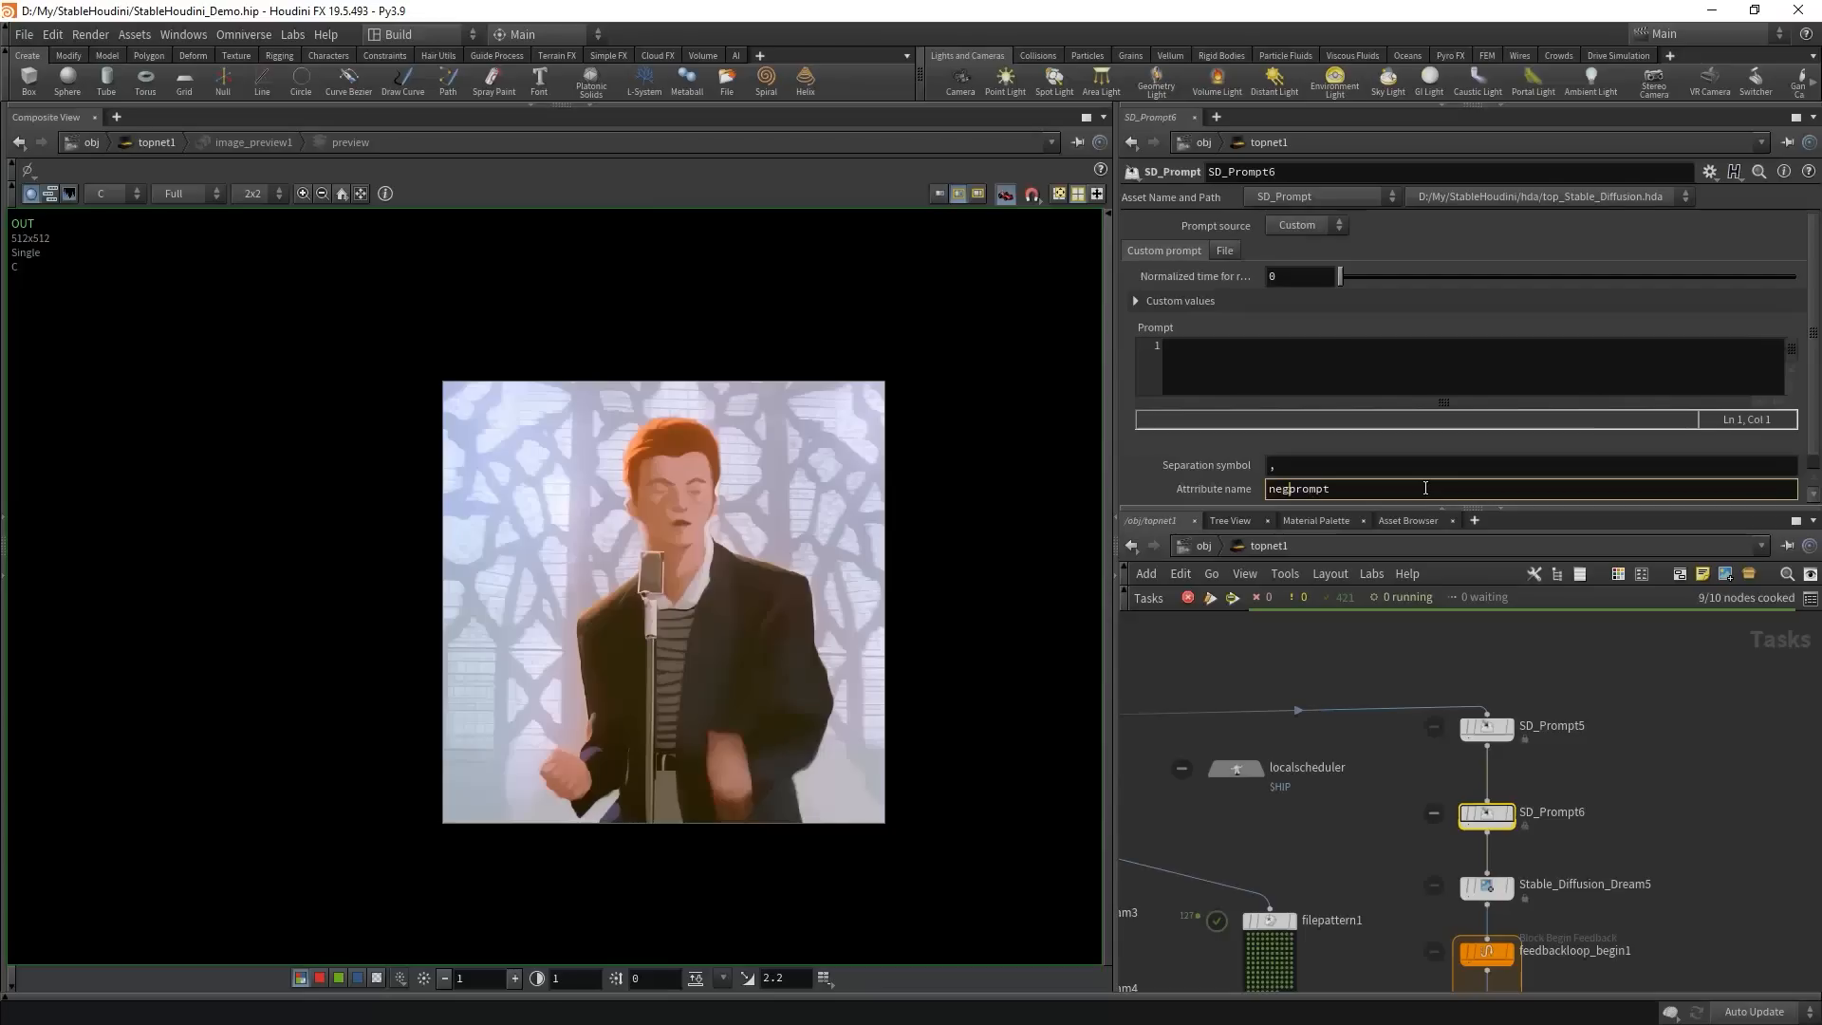
left_click(1396, 657)
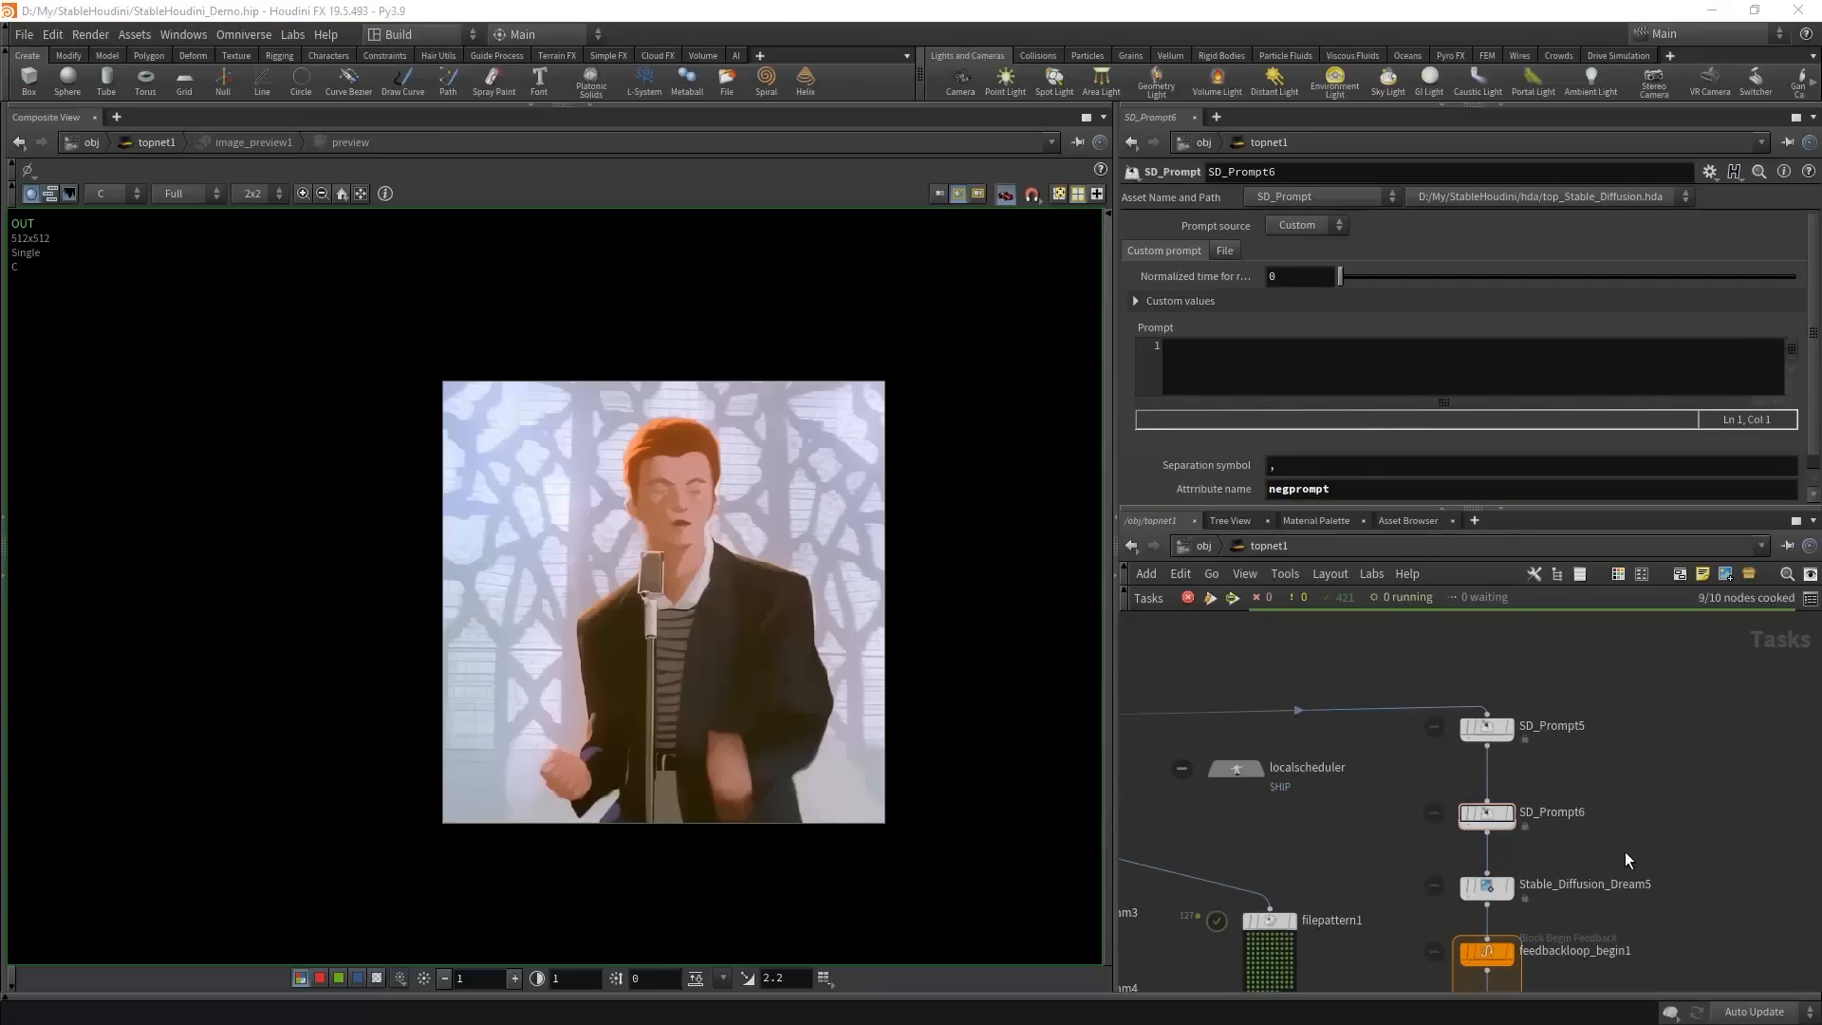
left_click(1221, 369)
key("ctrl+v")
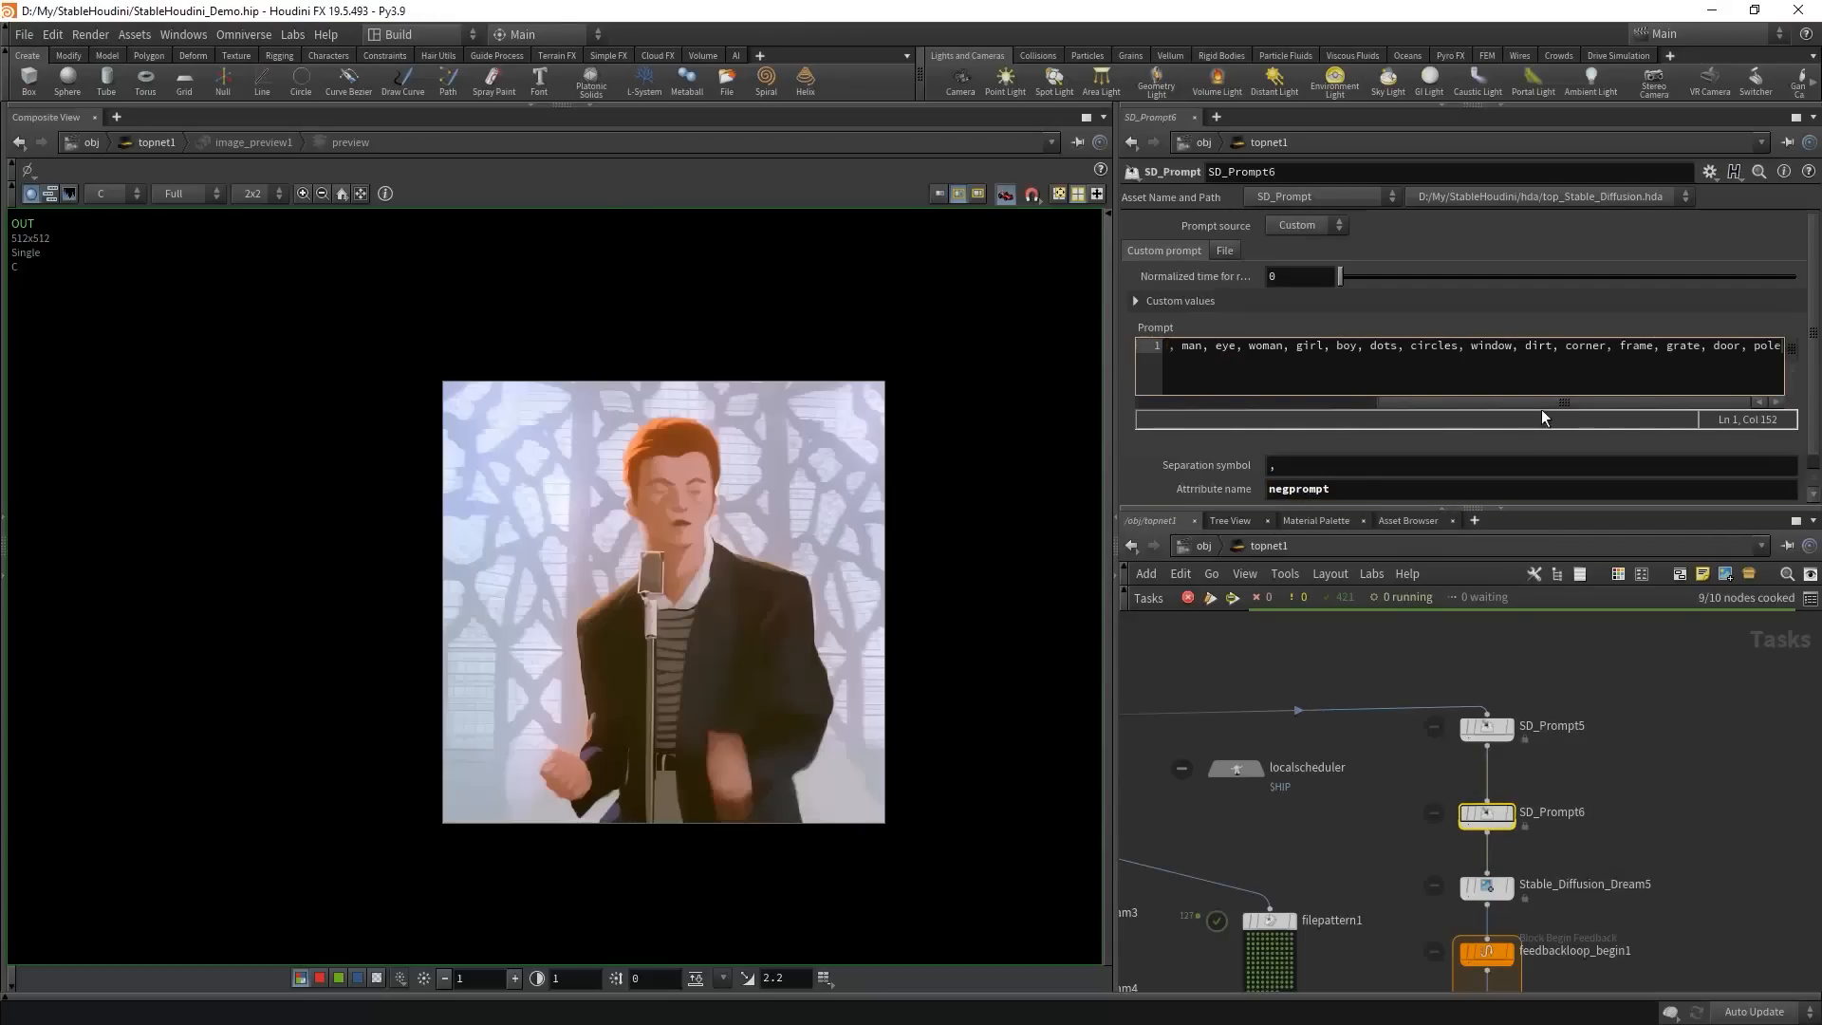
- Set the seed of Stable_Diffusion_Dream5 to 3339
left_click_drag(1570, 823, 1333, 789)
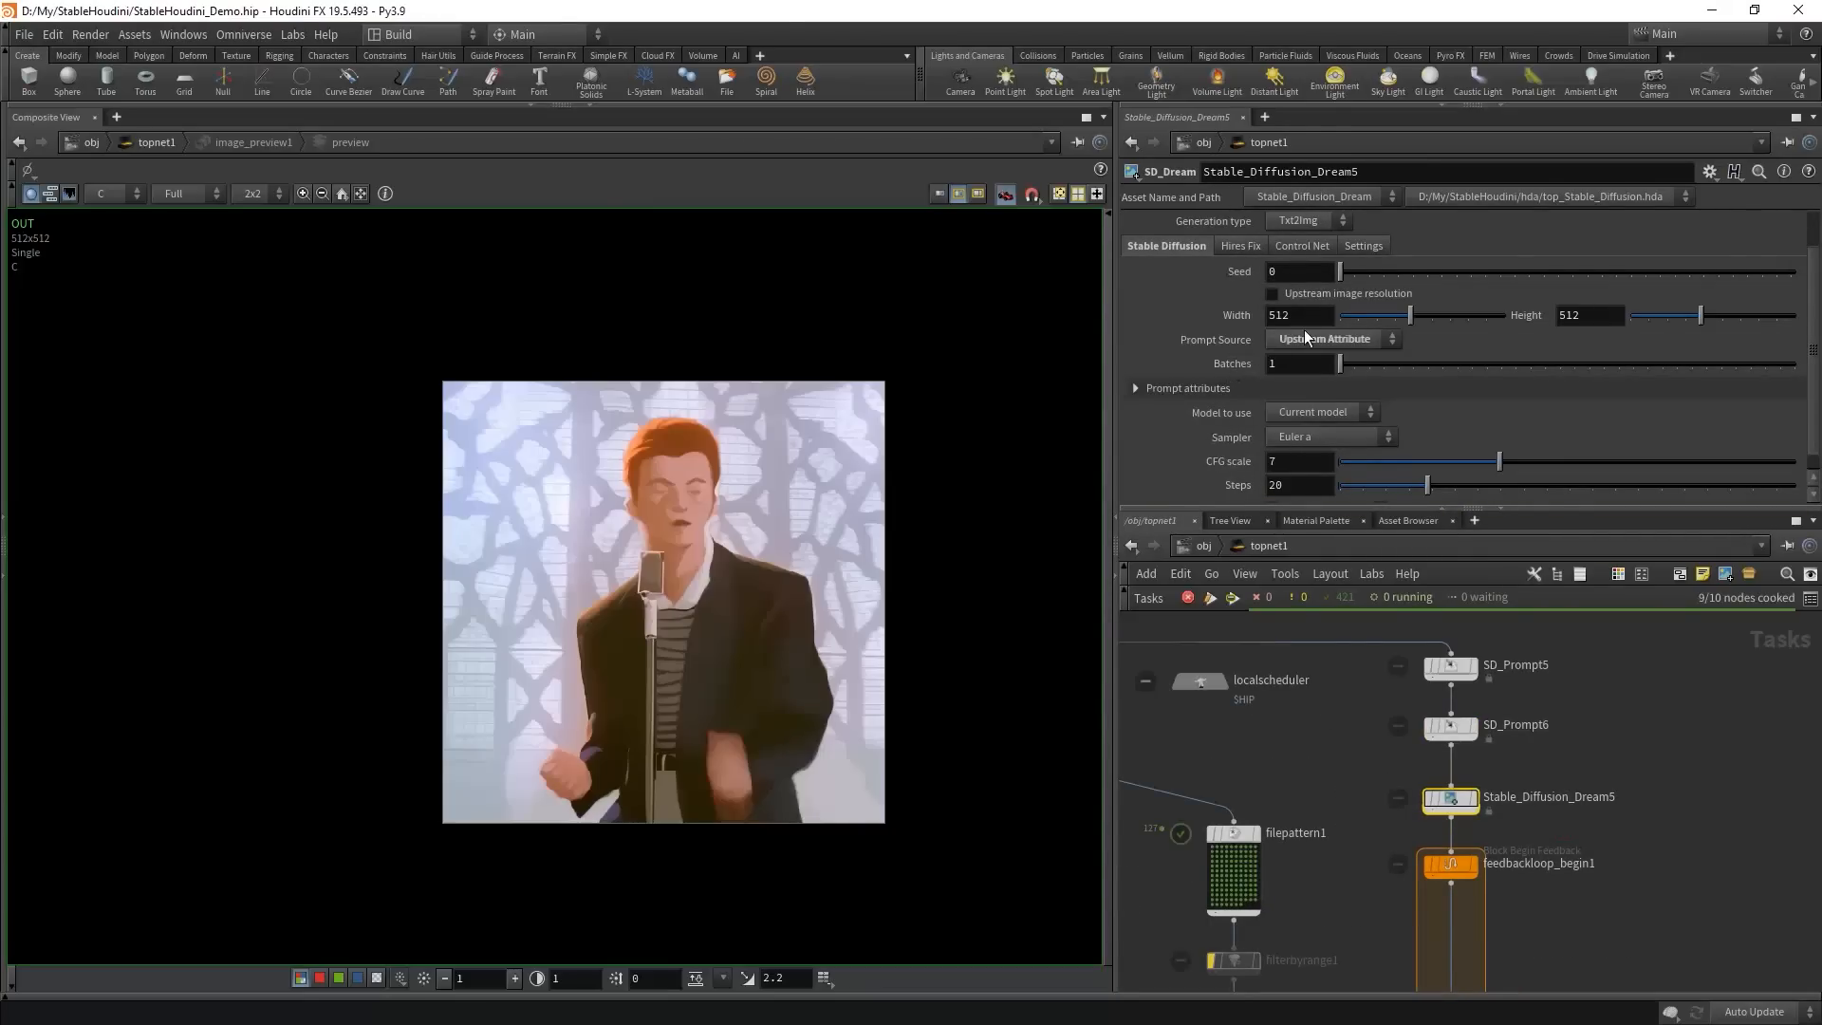
scroll(1295, 391, "up", 2)
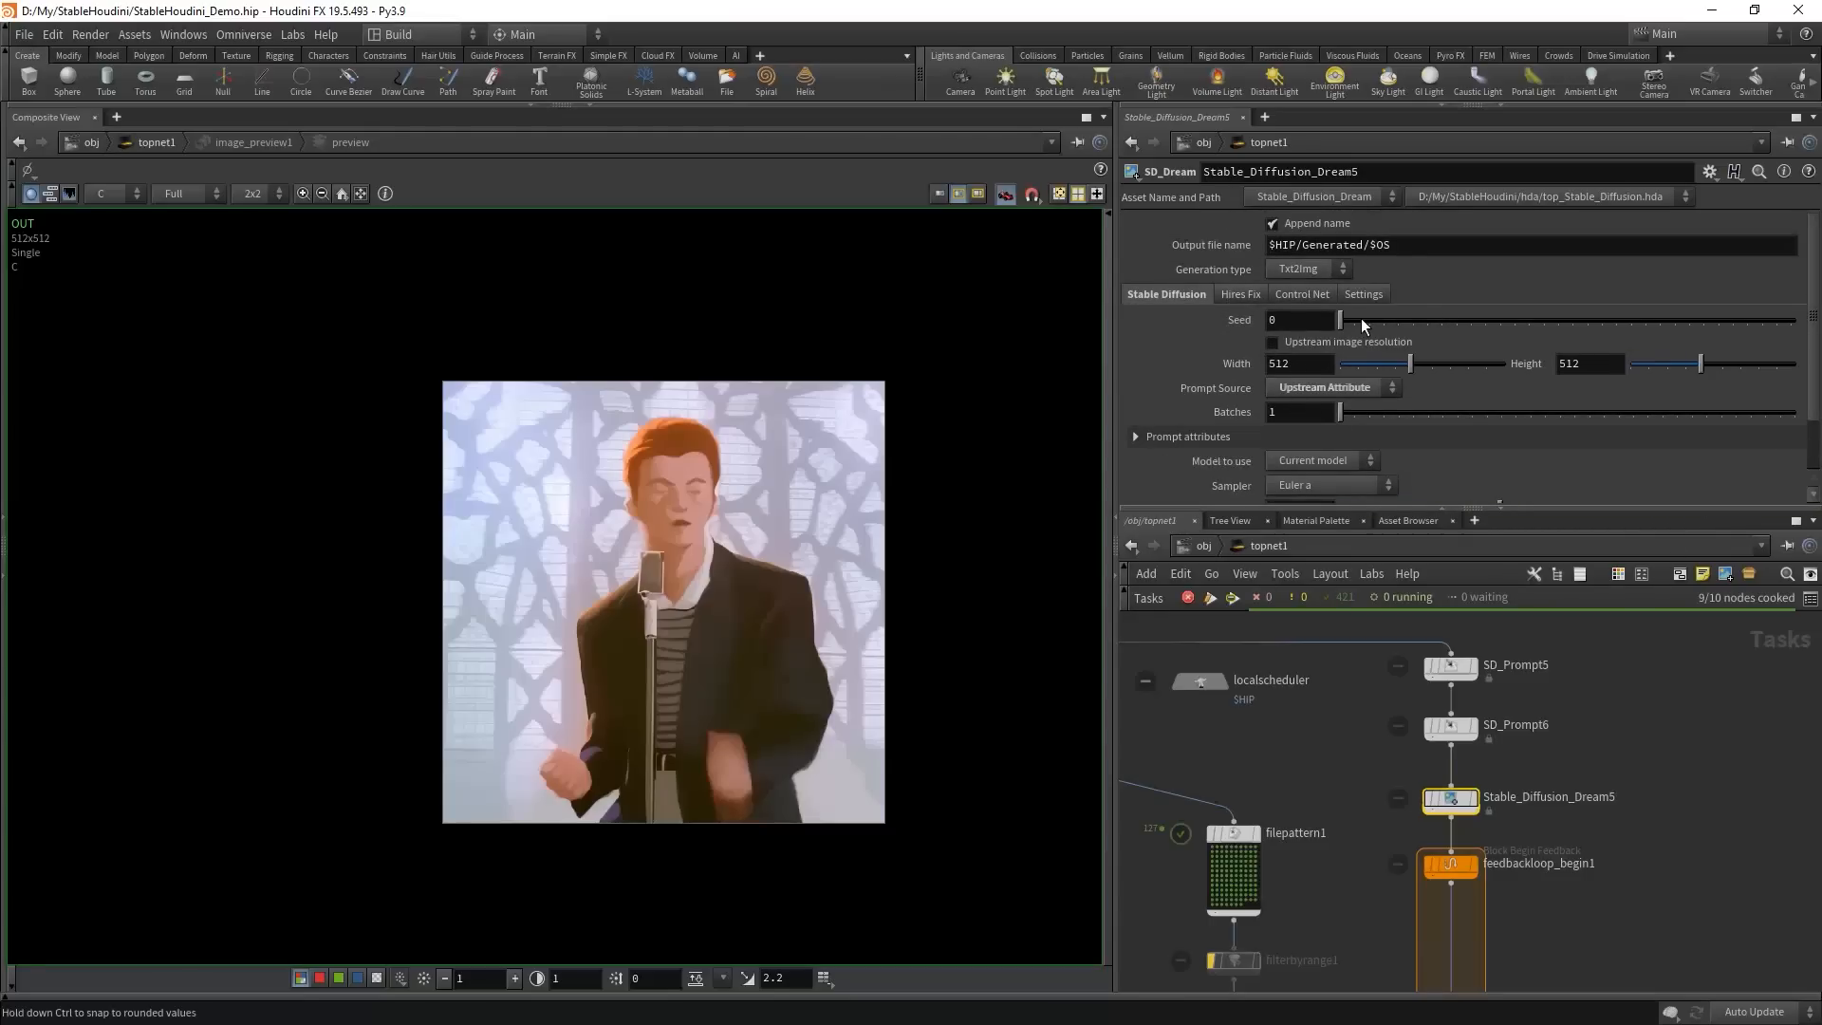
mouse_move(1353, 321)
left_mouse_down()
mouse_move(1391, 327)
mouse_move(1360, 322)
left_mouse_up()
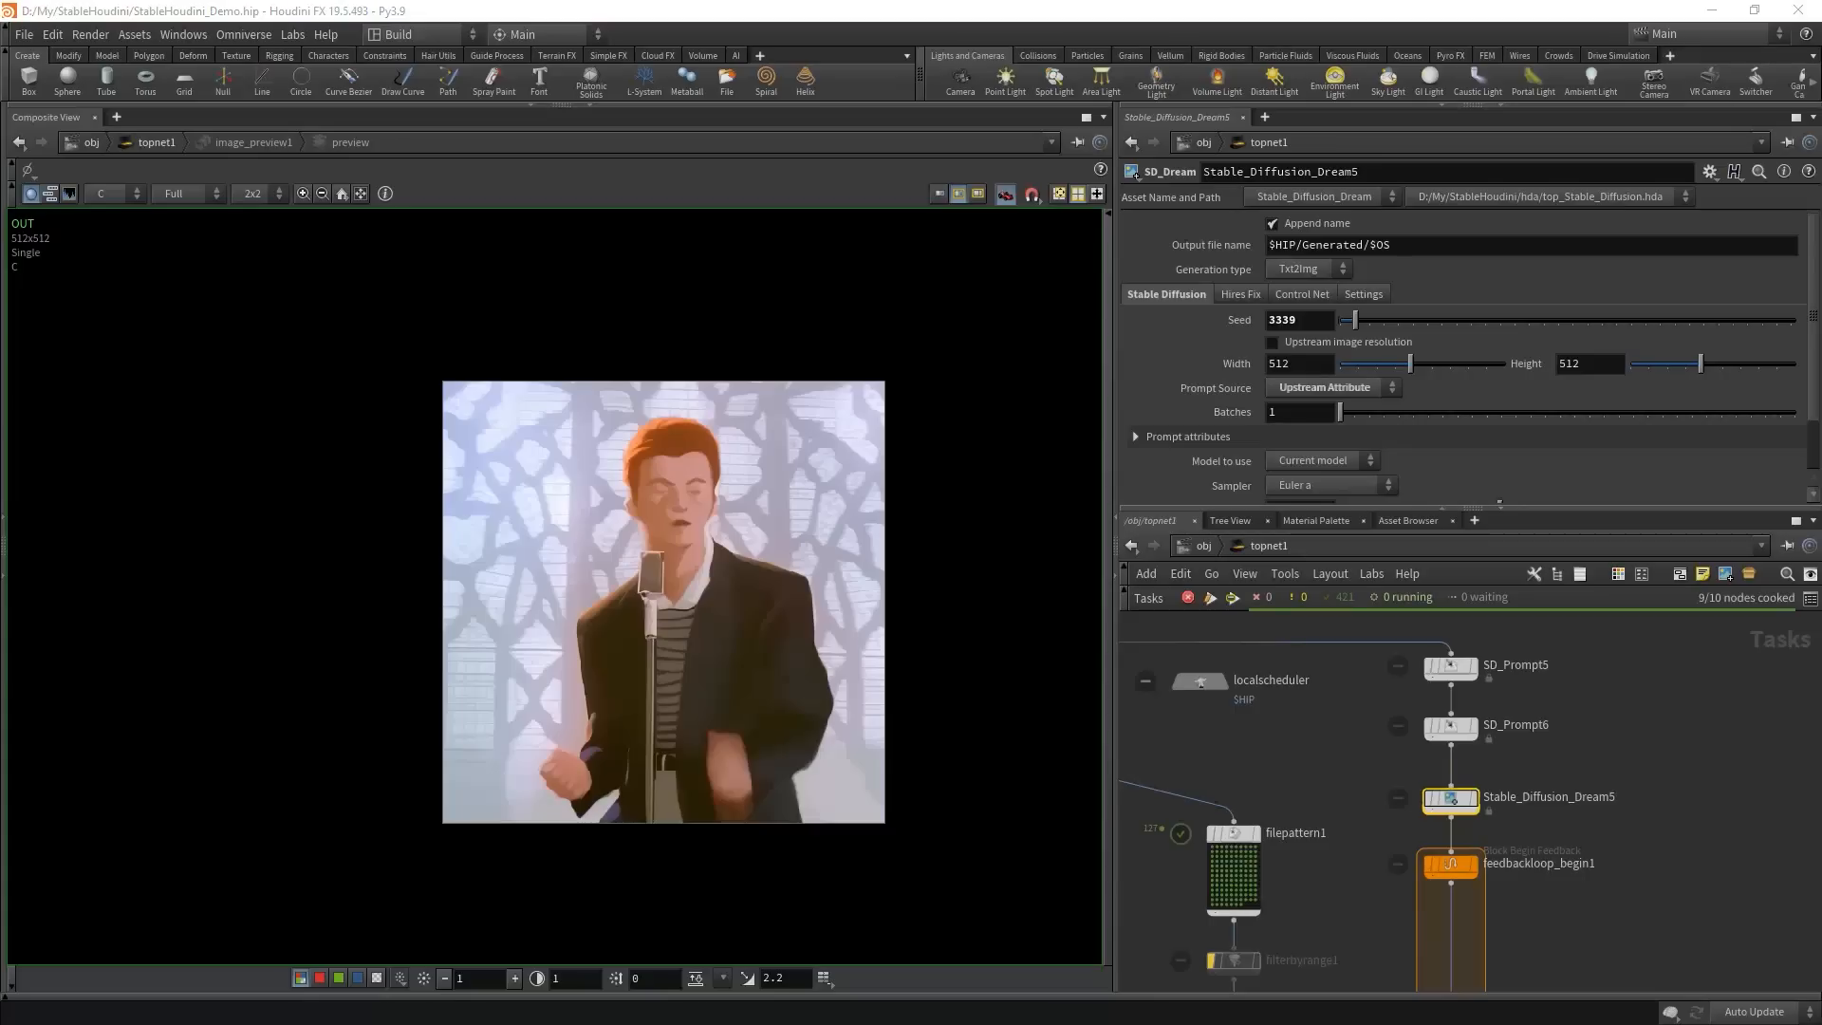
- Set the output file name of Stable_Diffusion_Dream5 to $HIP/Generated/Temp/feedback_init and turn off Append name
left_click(1368, 246)
type("Temp/")
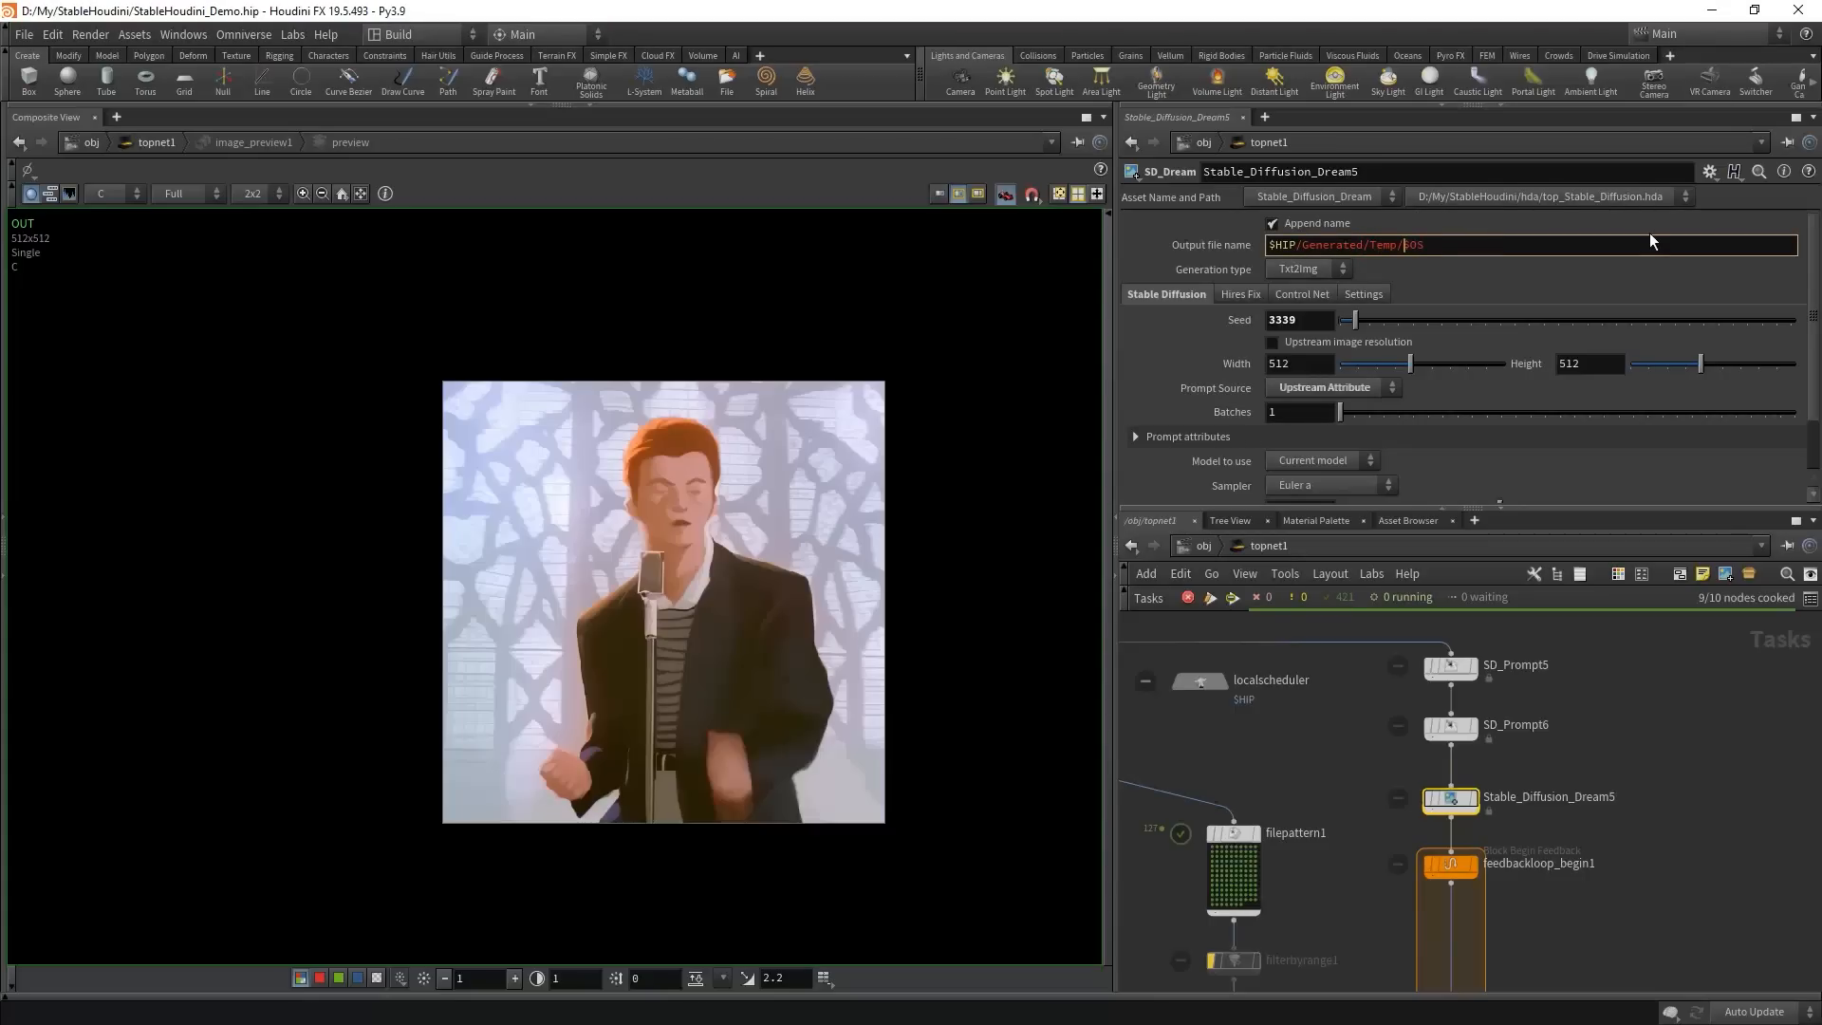
key("Delete")
key("Delete")
key("Delete")
type("feedback_init")
key("Return")
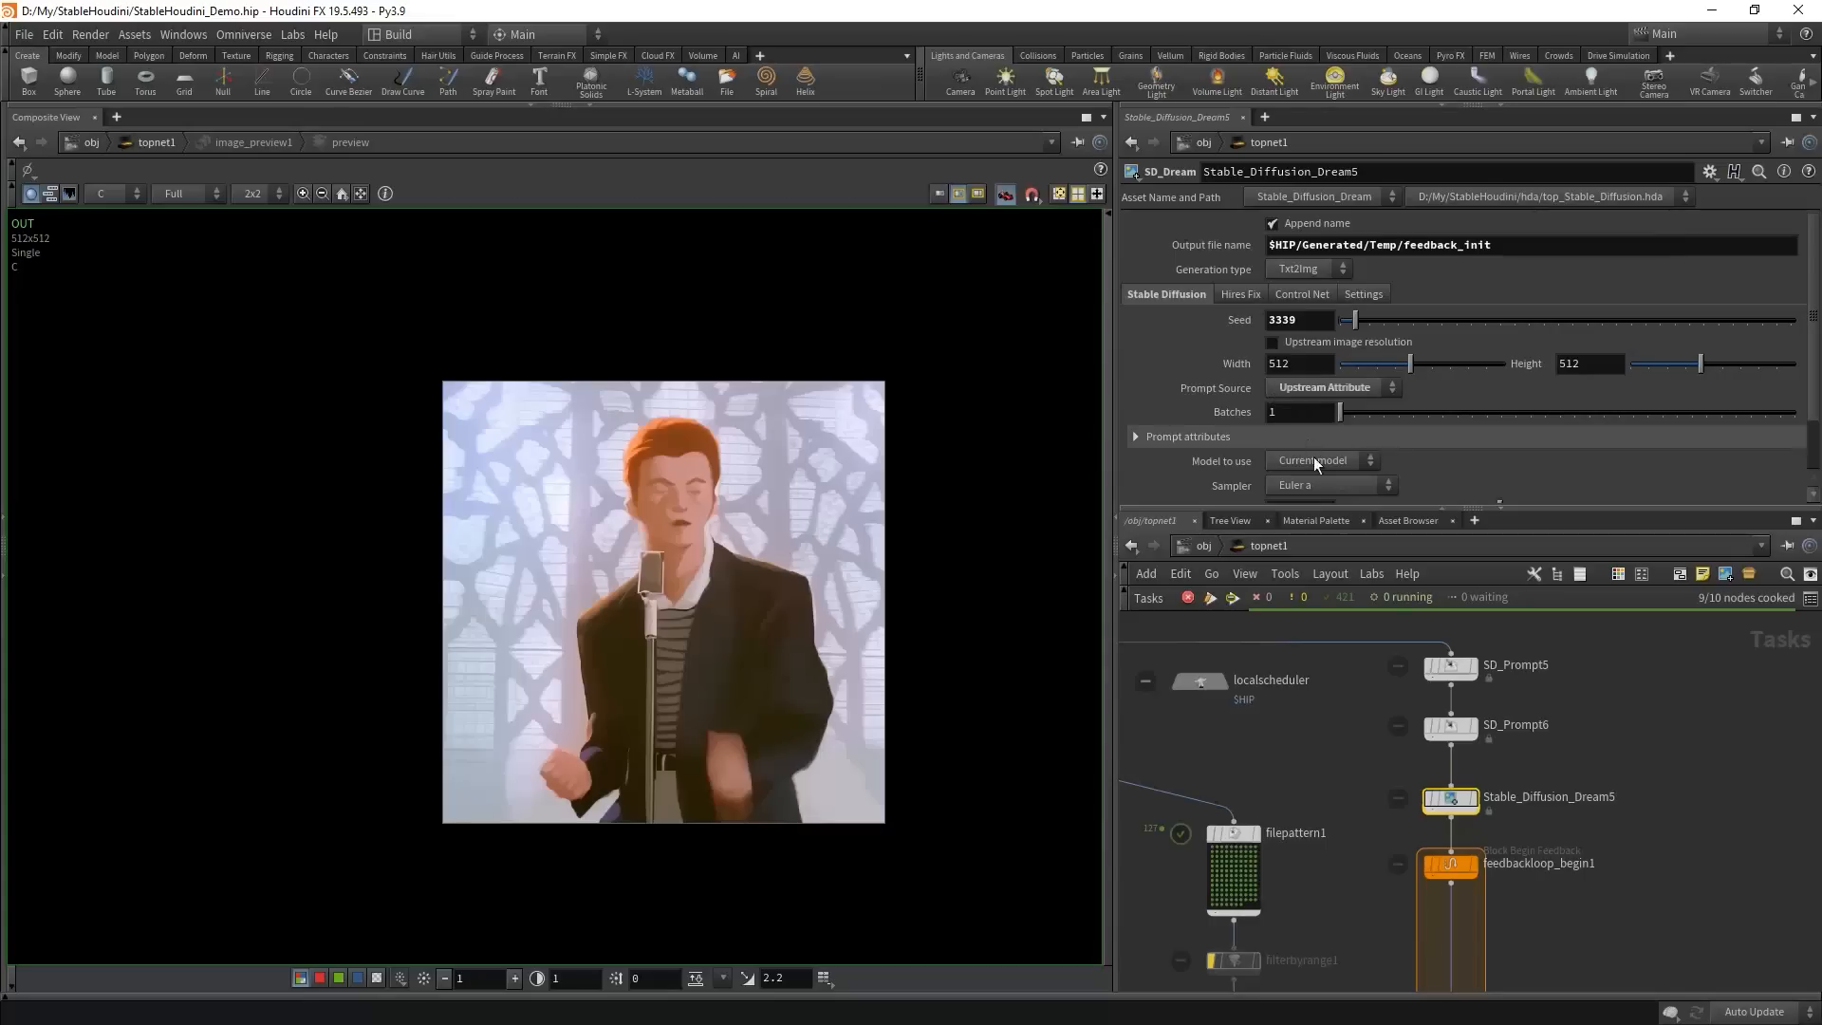
scroll(1492, 742, "down", 4)
scroll(1435, 883, "up", 4)
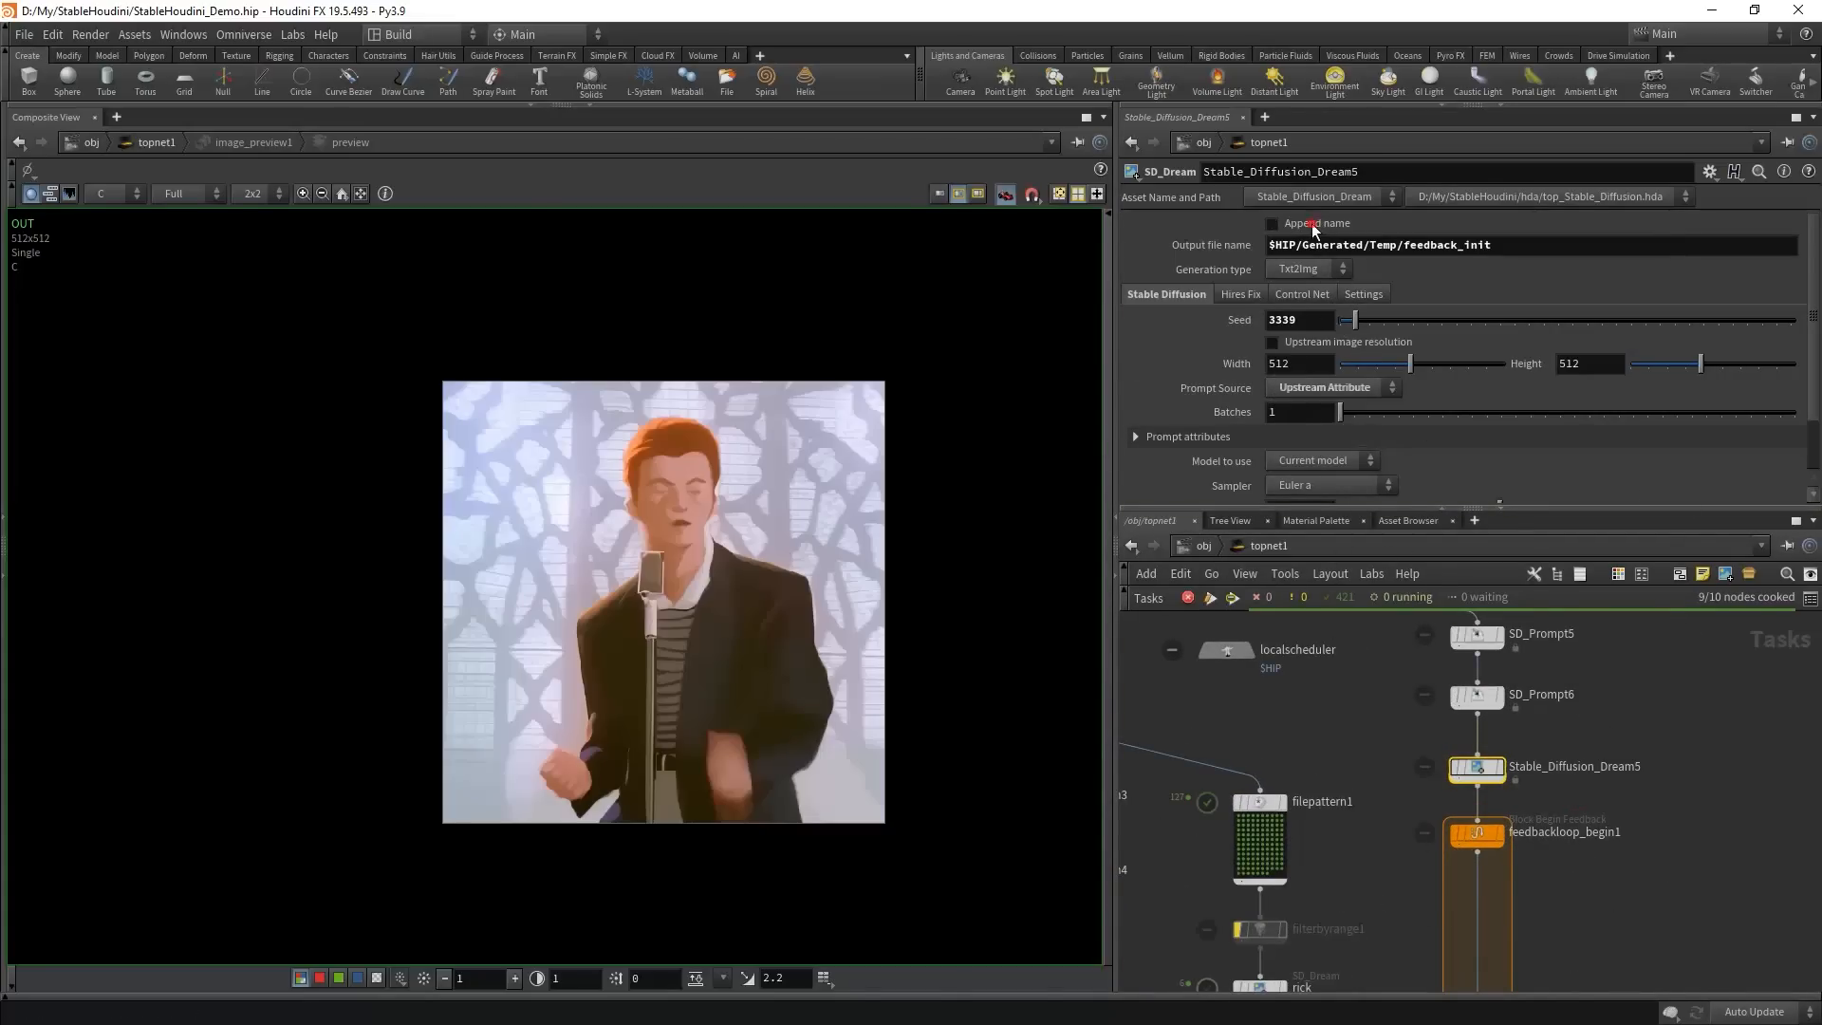
left_click(1272, 223)
scroll(1345, 711, "down", 2)
scroll(1351, 715, "up", 3)
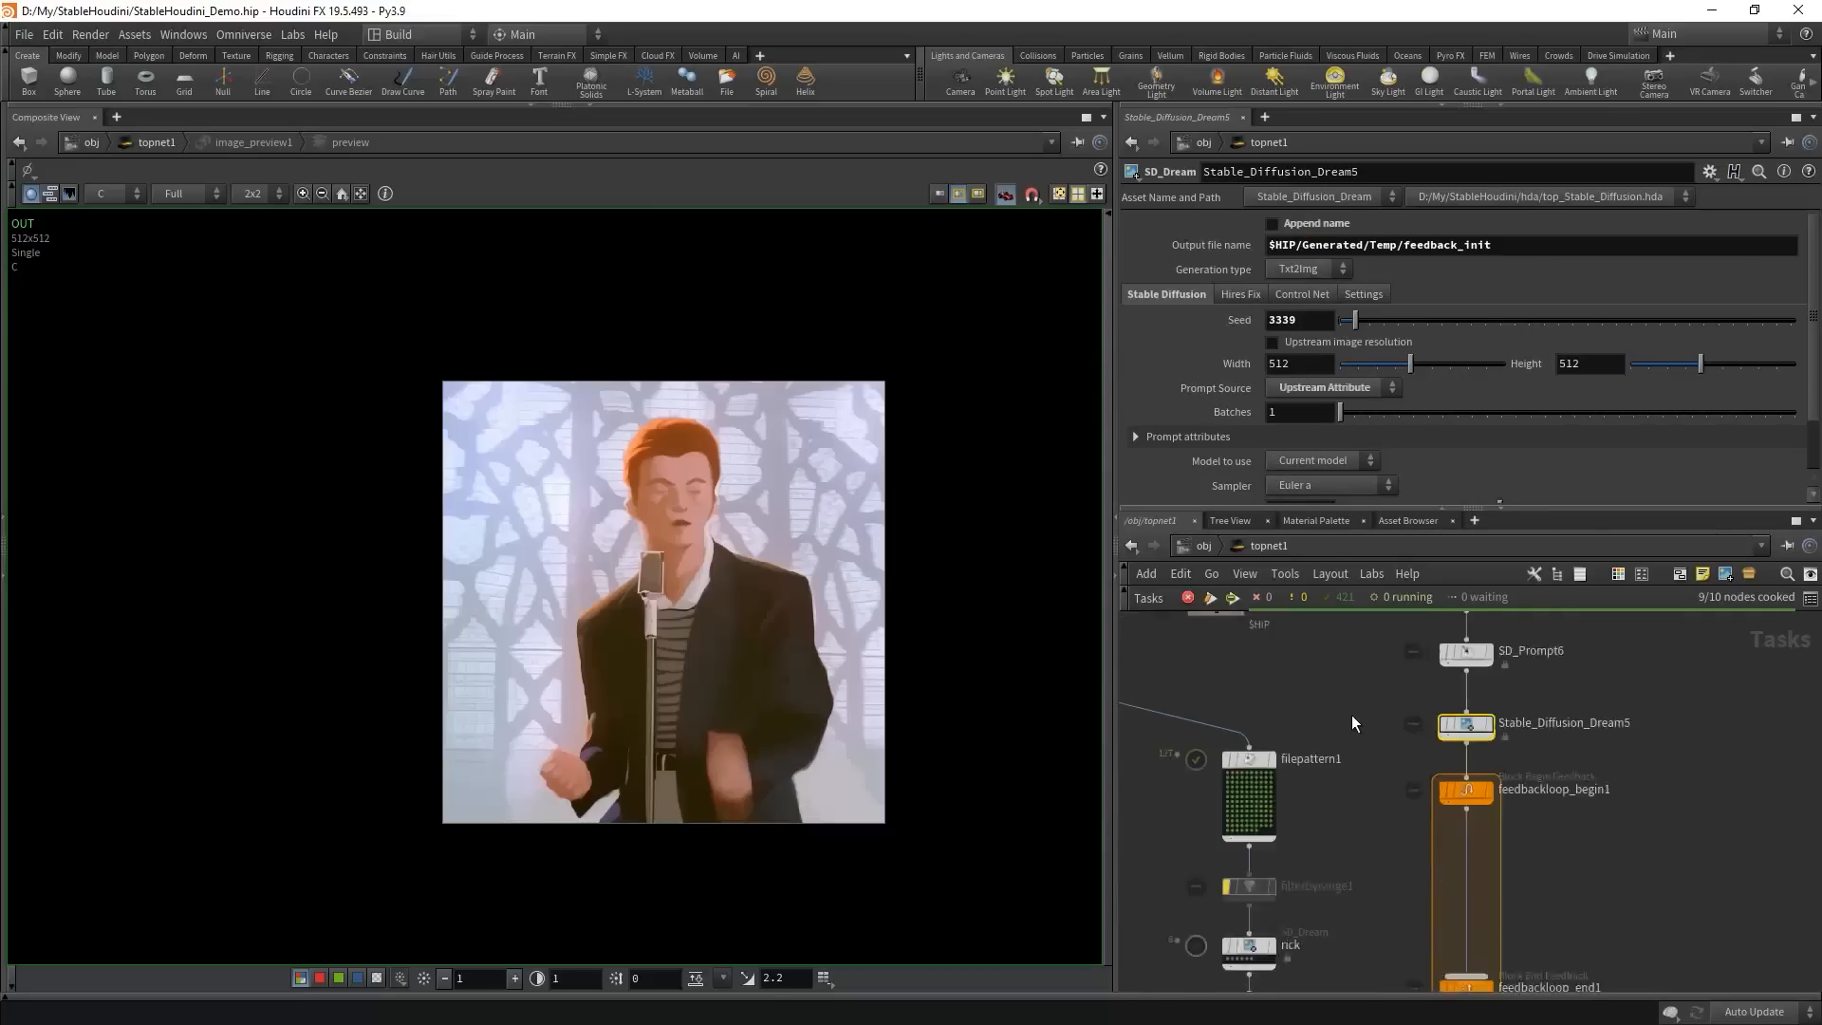
- Cook Stable_Diffusion_Dream5 and view its generated image in the composite viewer
left_click_drag(1364, 706, 1582, 748)
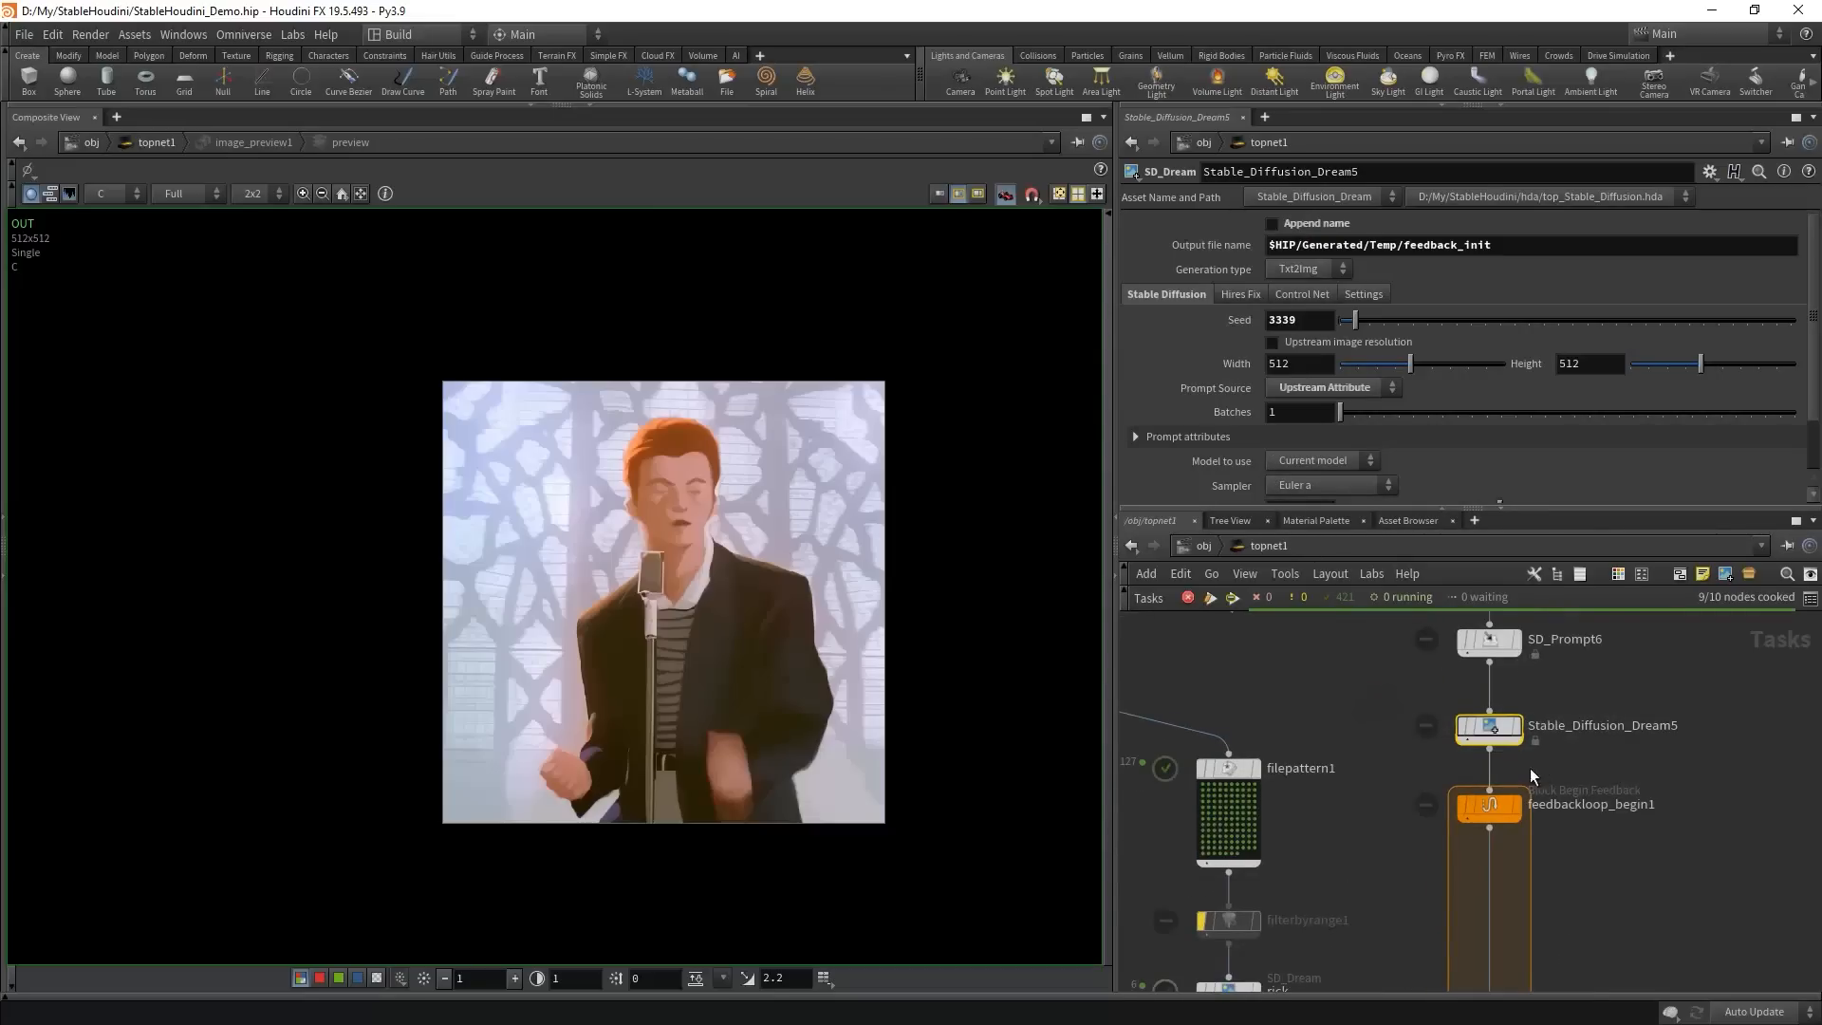
key("shift+v")
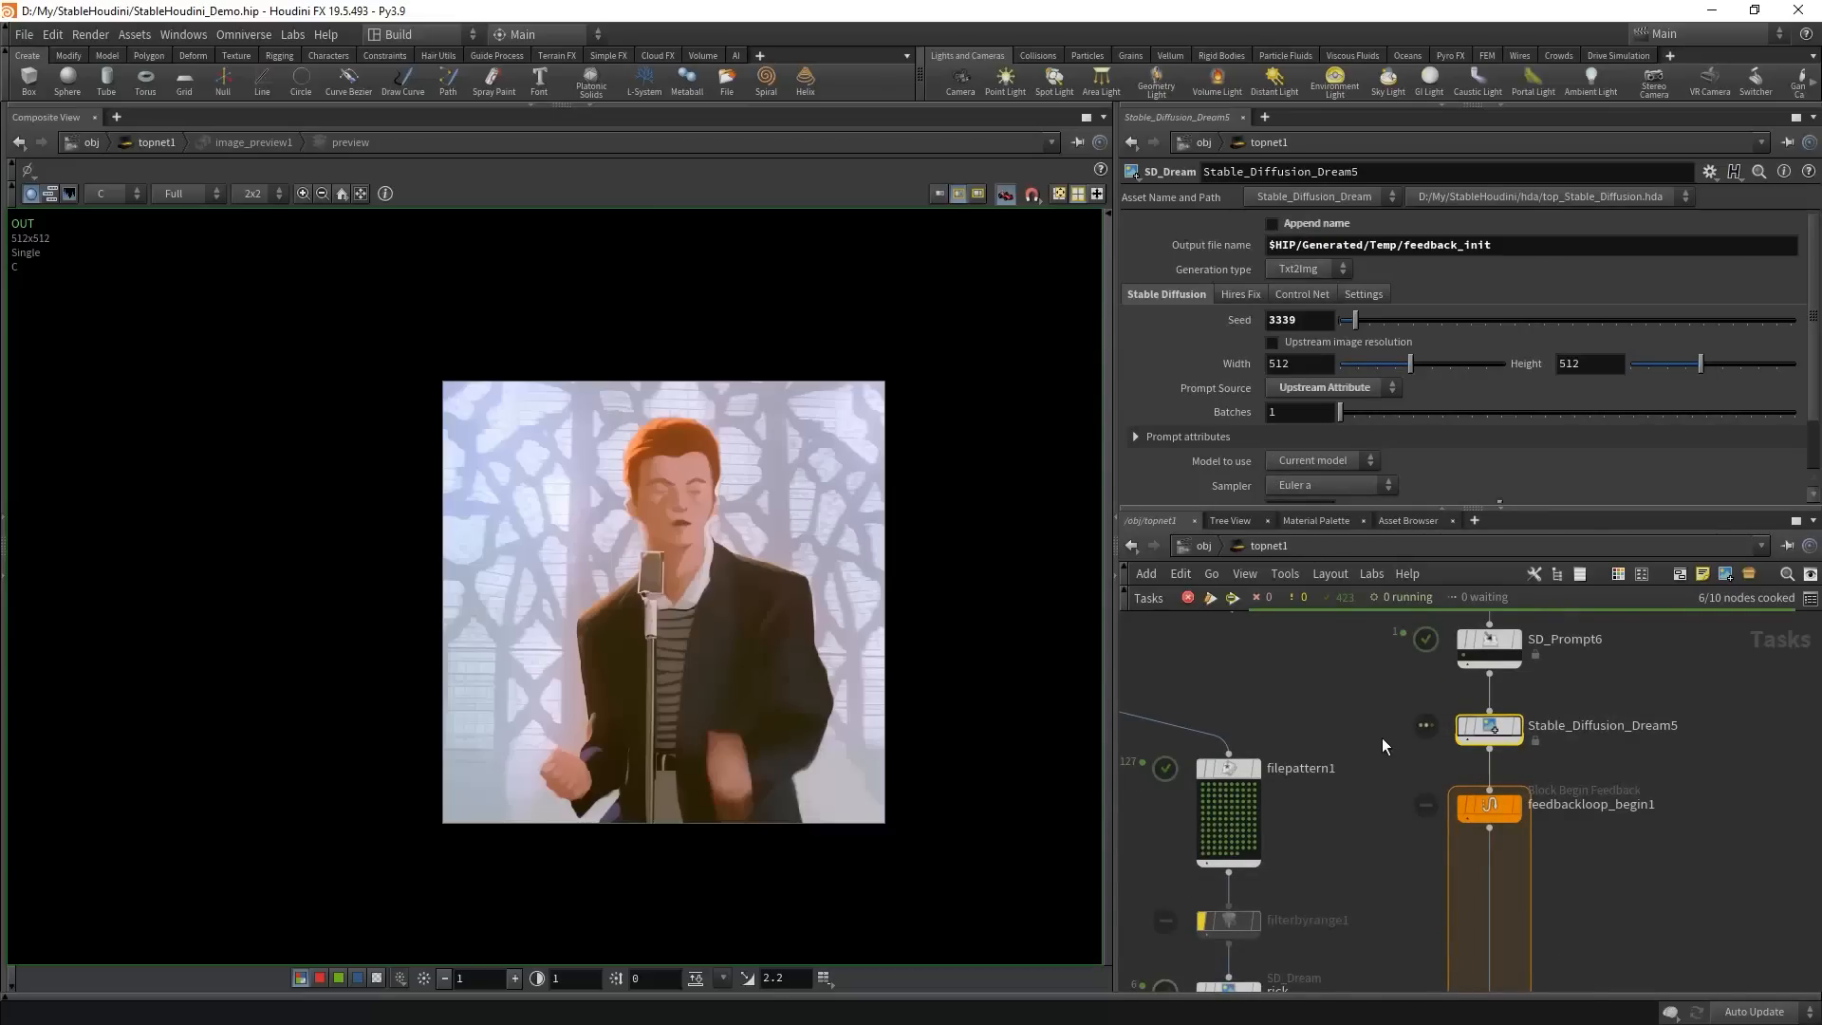
scroll(1349, 832, "down", 2)
scroll(1354, 835, "up", 2)
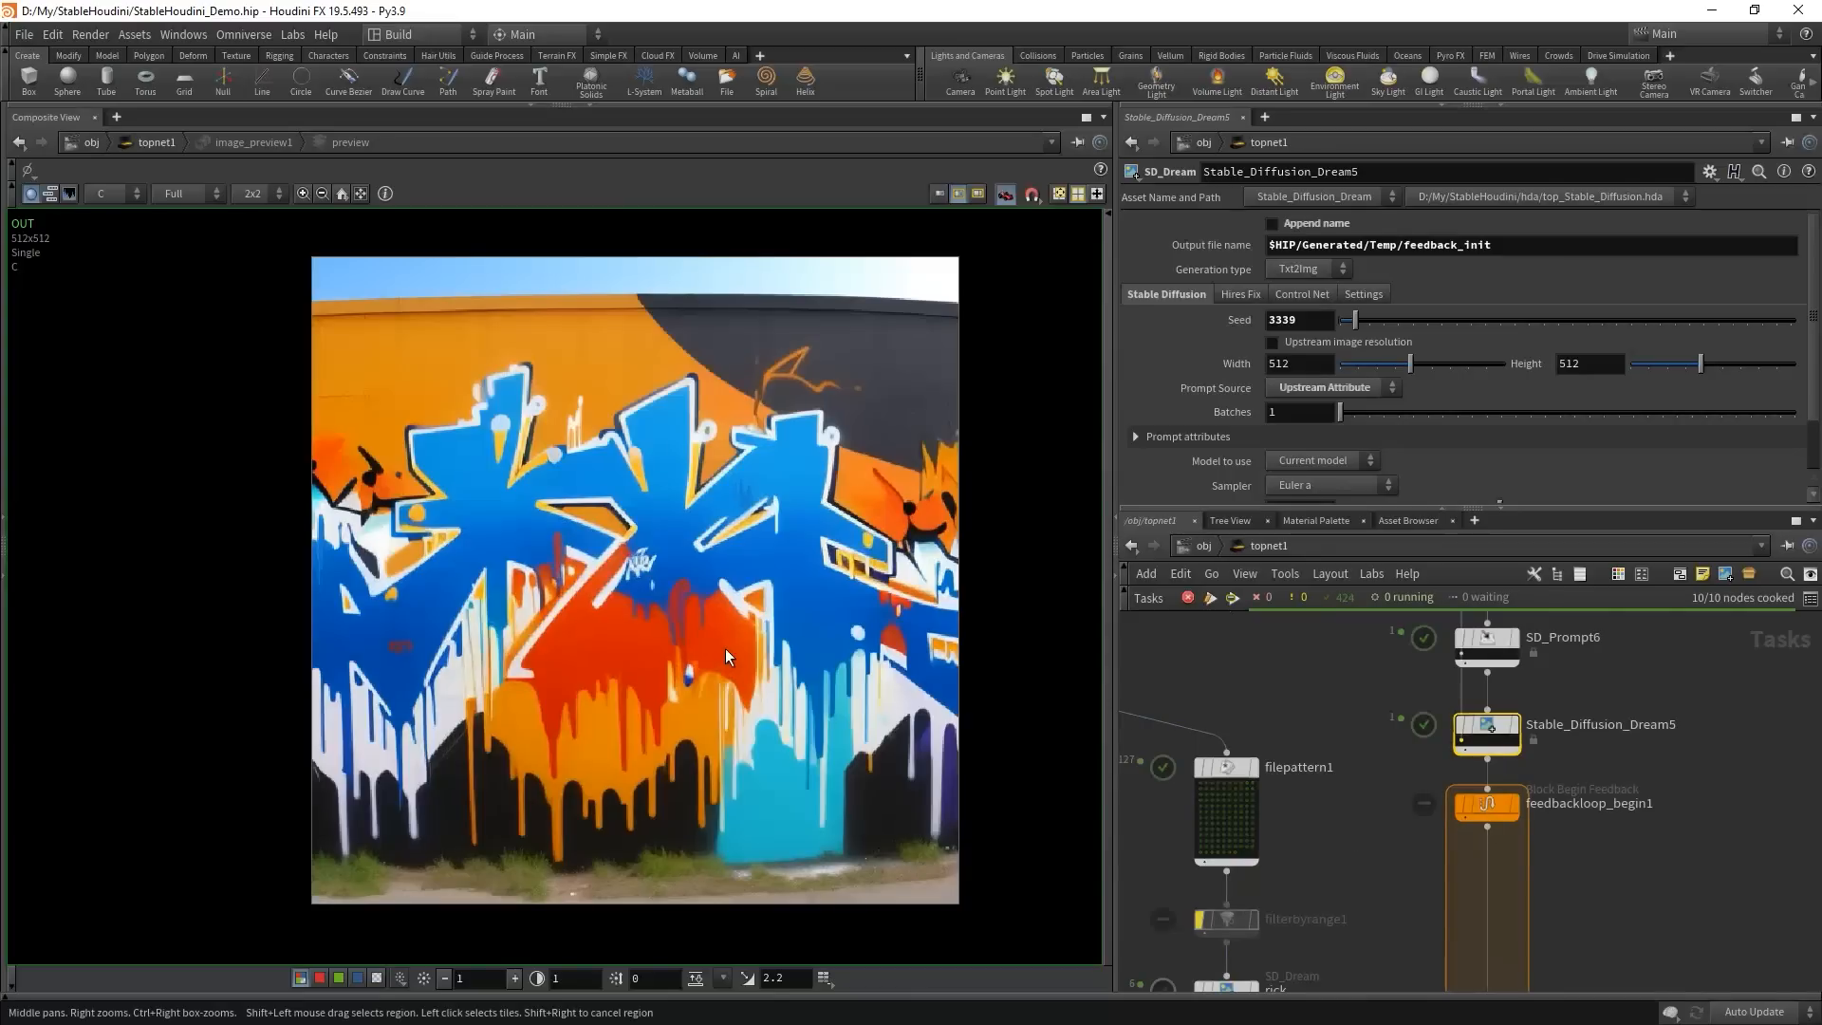
middle_click_drag(642, 691, 537, 698)
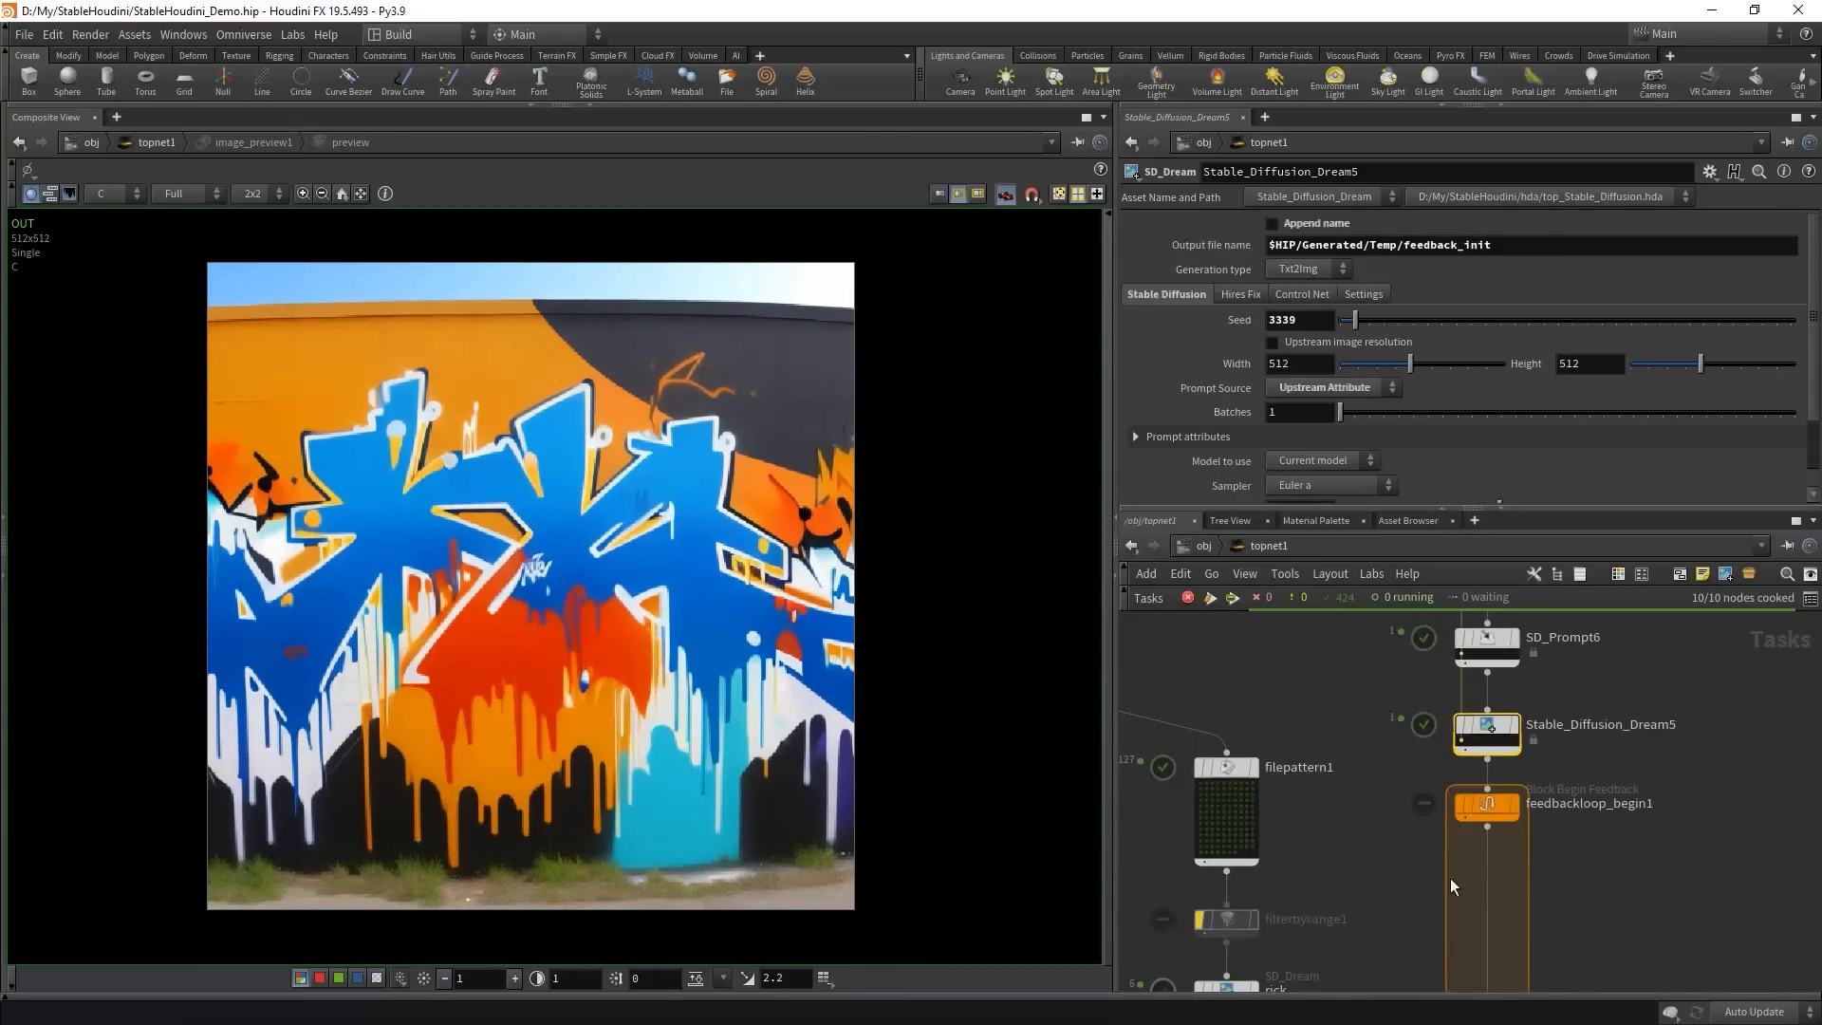
- Set feedbackloop_begin1 to 60 iterations and copy its input files for the first iteration only
middle_click_drag(1449, 879, 1380, 773)
left_click(1416, 699)
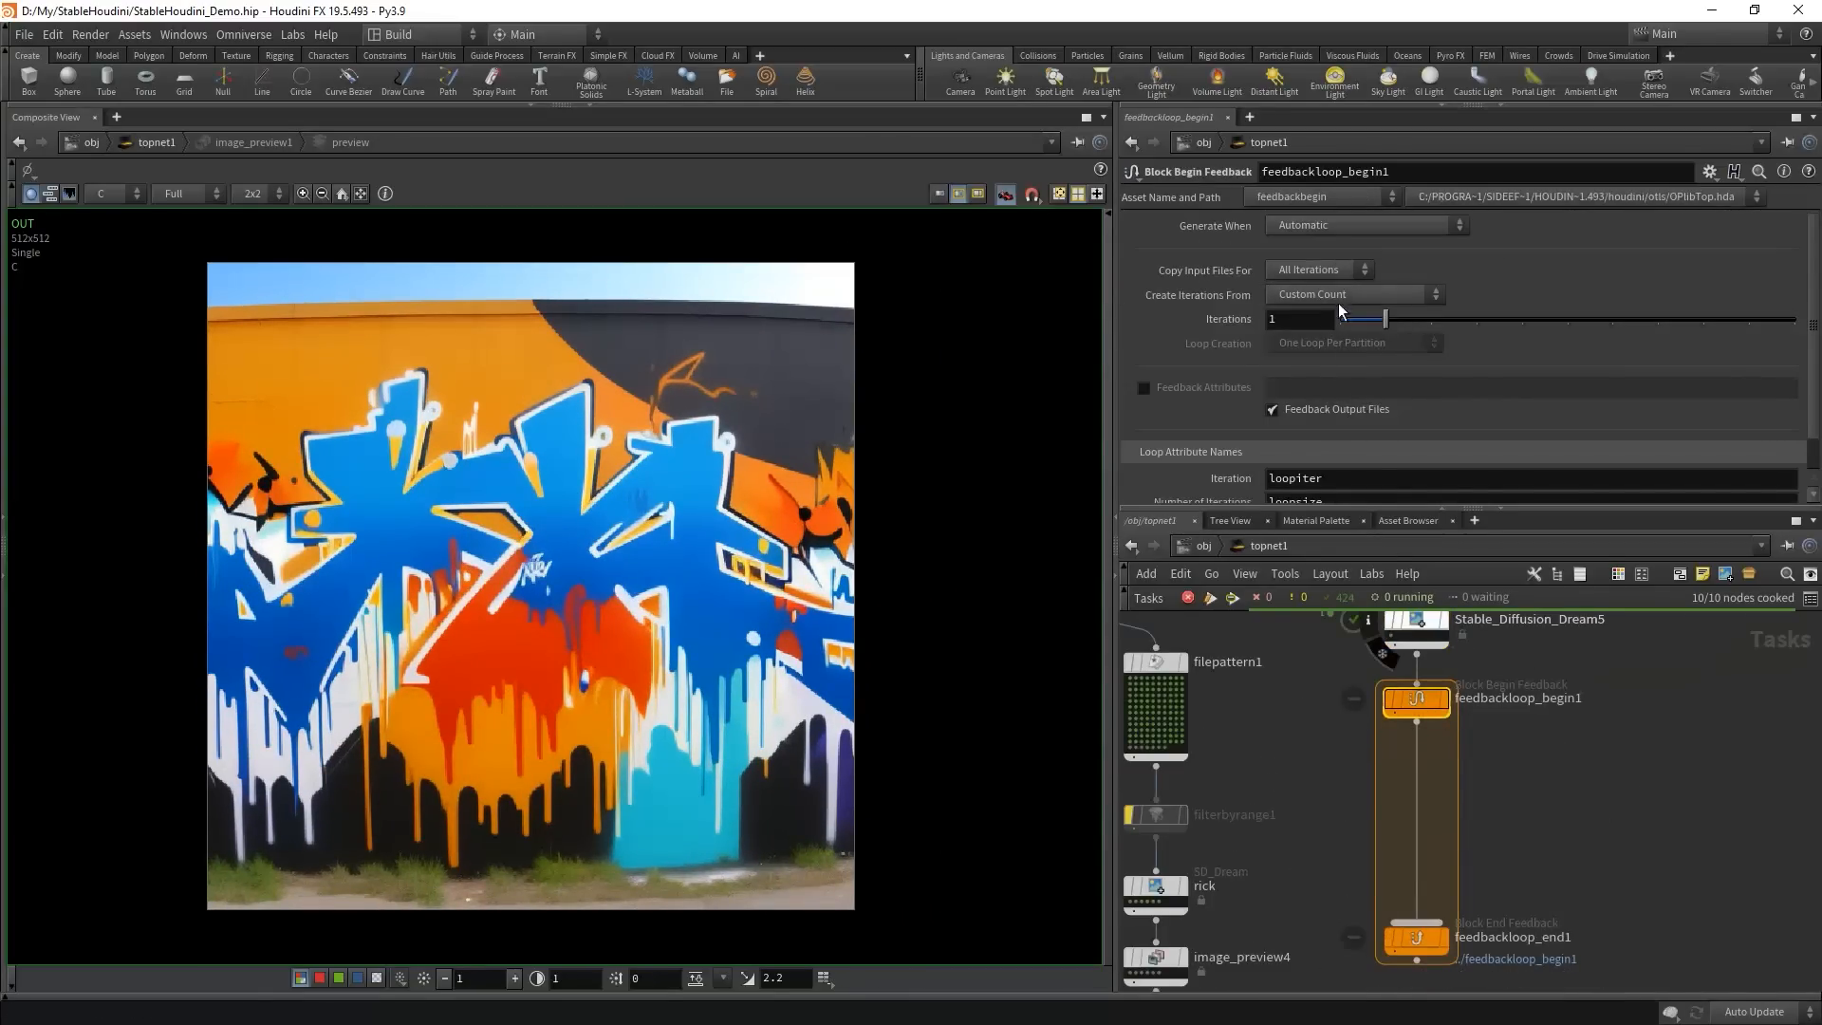
double_click(1285, 319)
type("60")
key("Return")
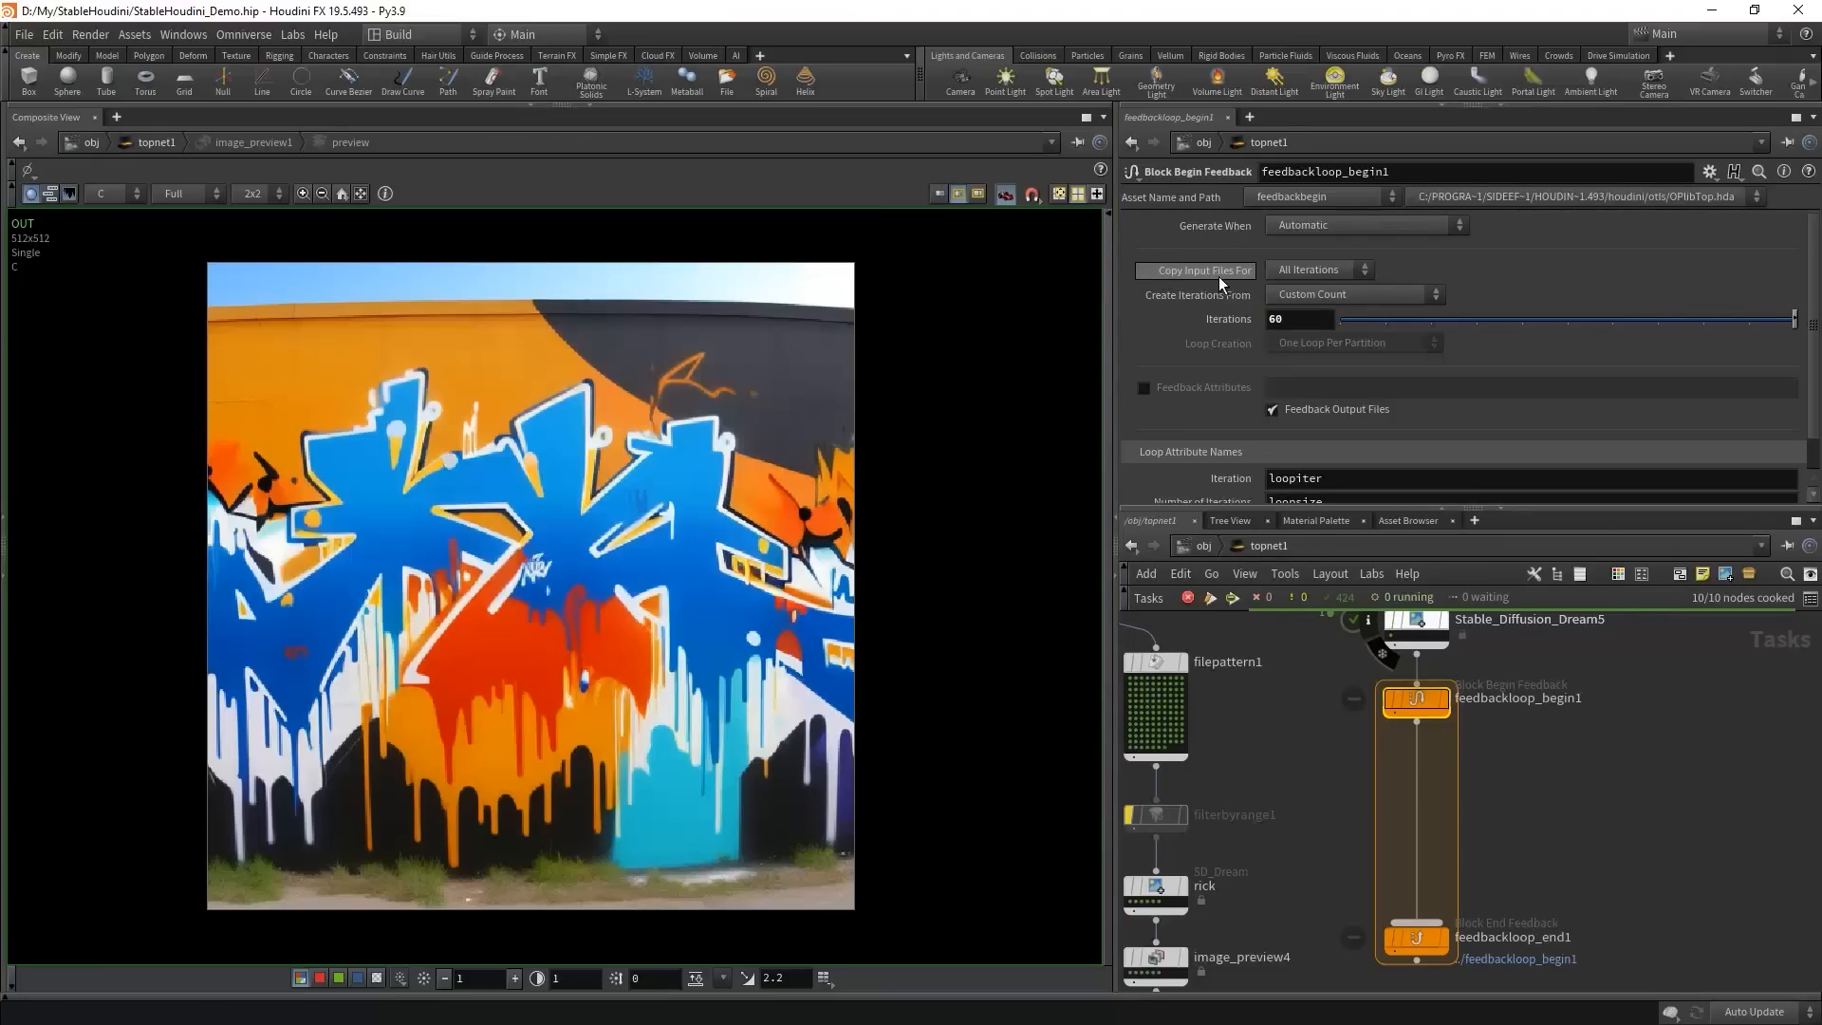
left_click(1337, 273)
left_click(1305, 309)
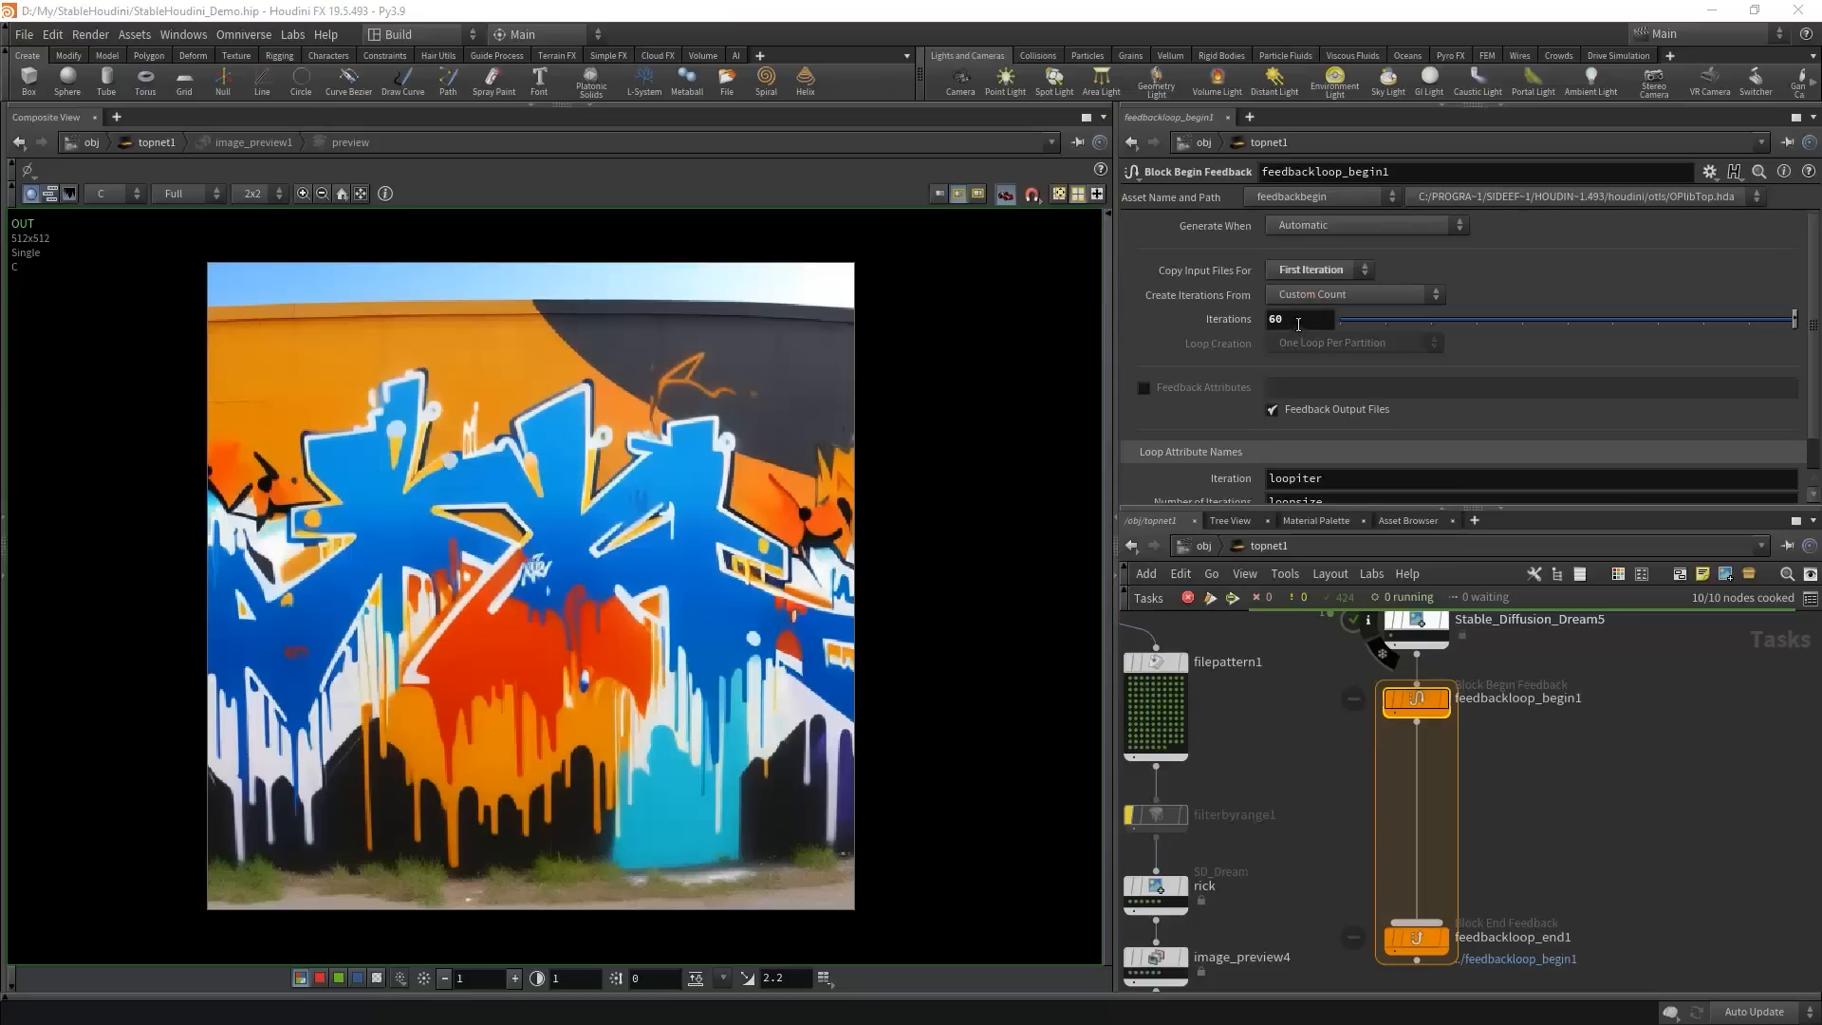
- Duplicate Stable_Diffusion_Dream5 and insert the copy between feedbackloop_begin1 and feedbackloop_end1
middle_click_drag(1306, 786, 1311, 868)
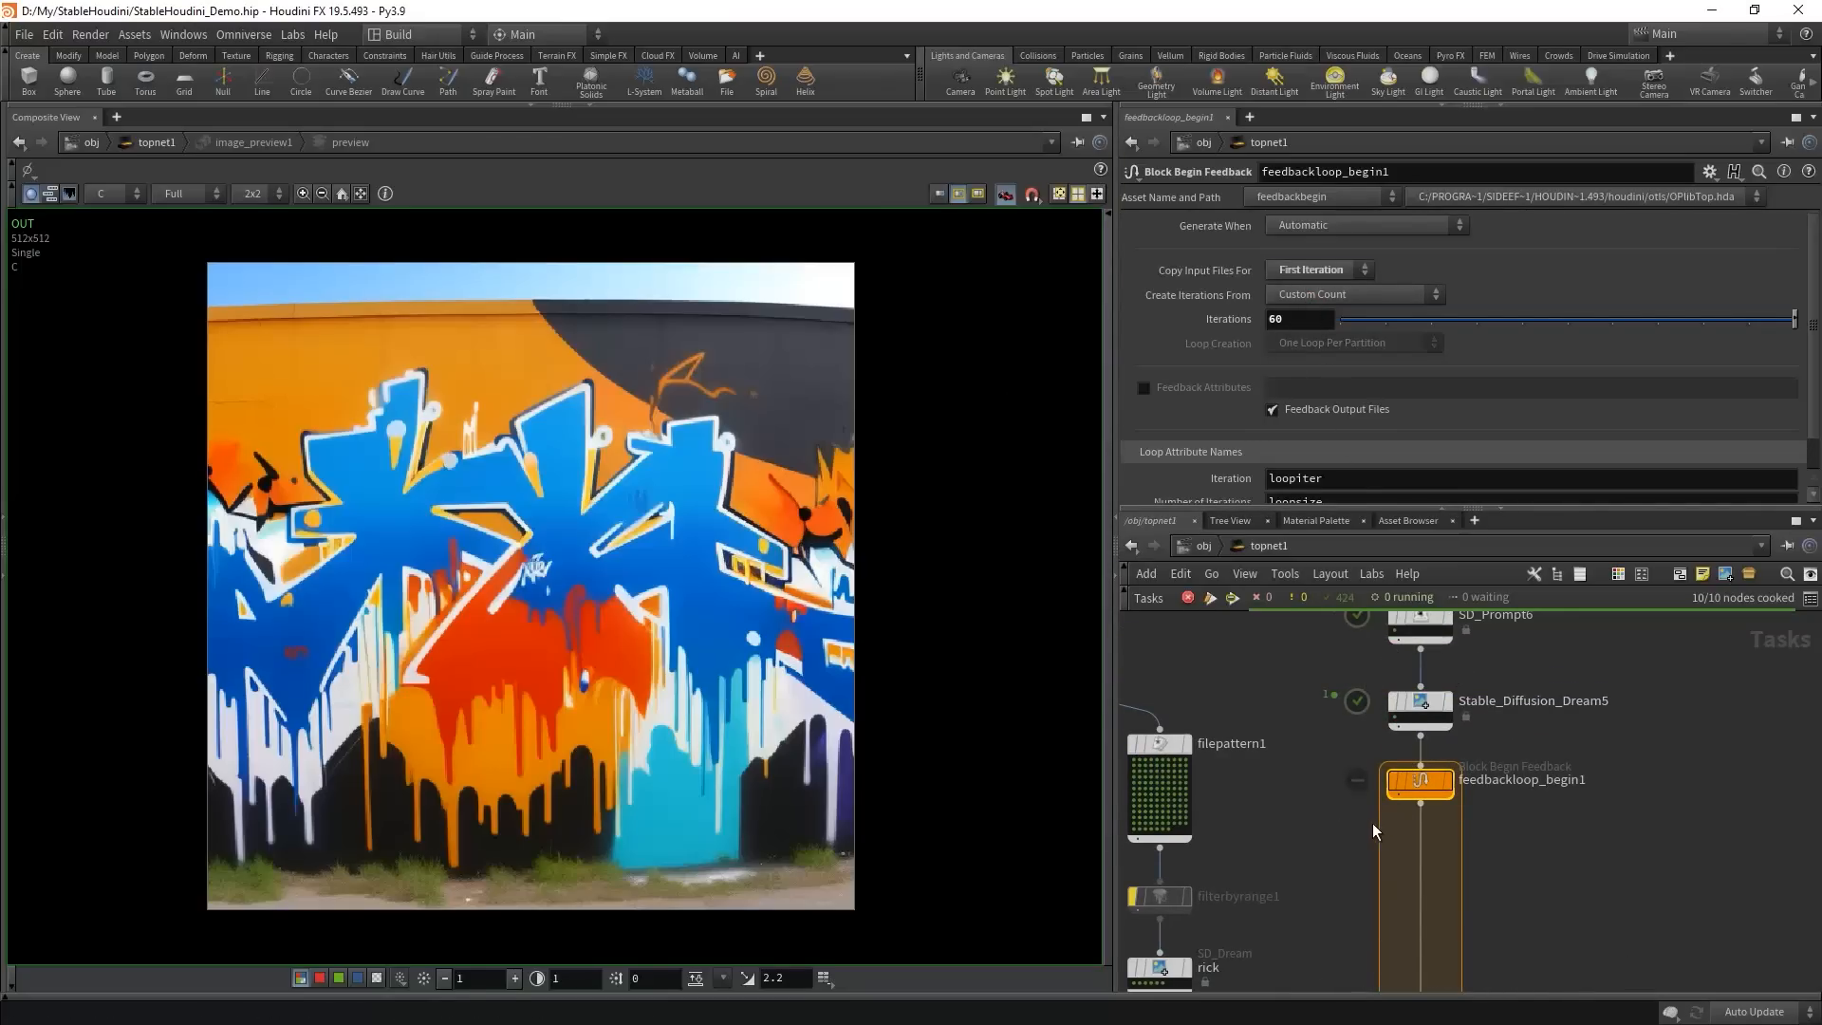
scroll(1376, 816, "down", 2)
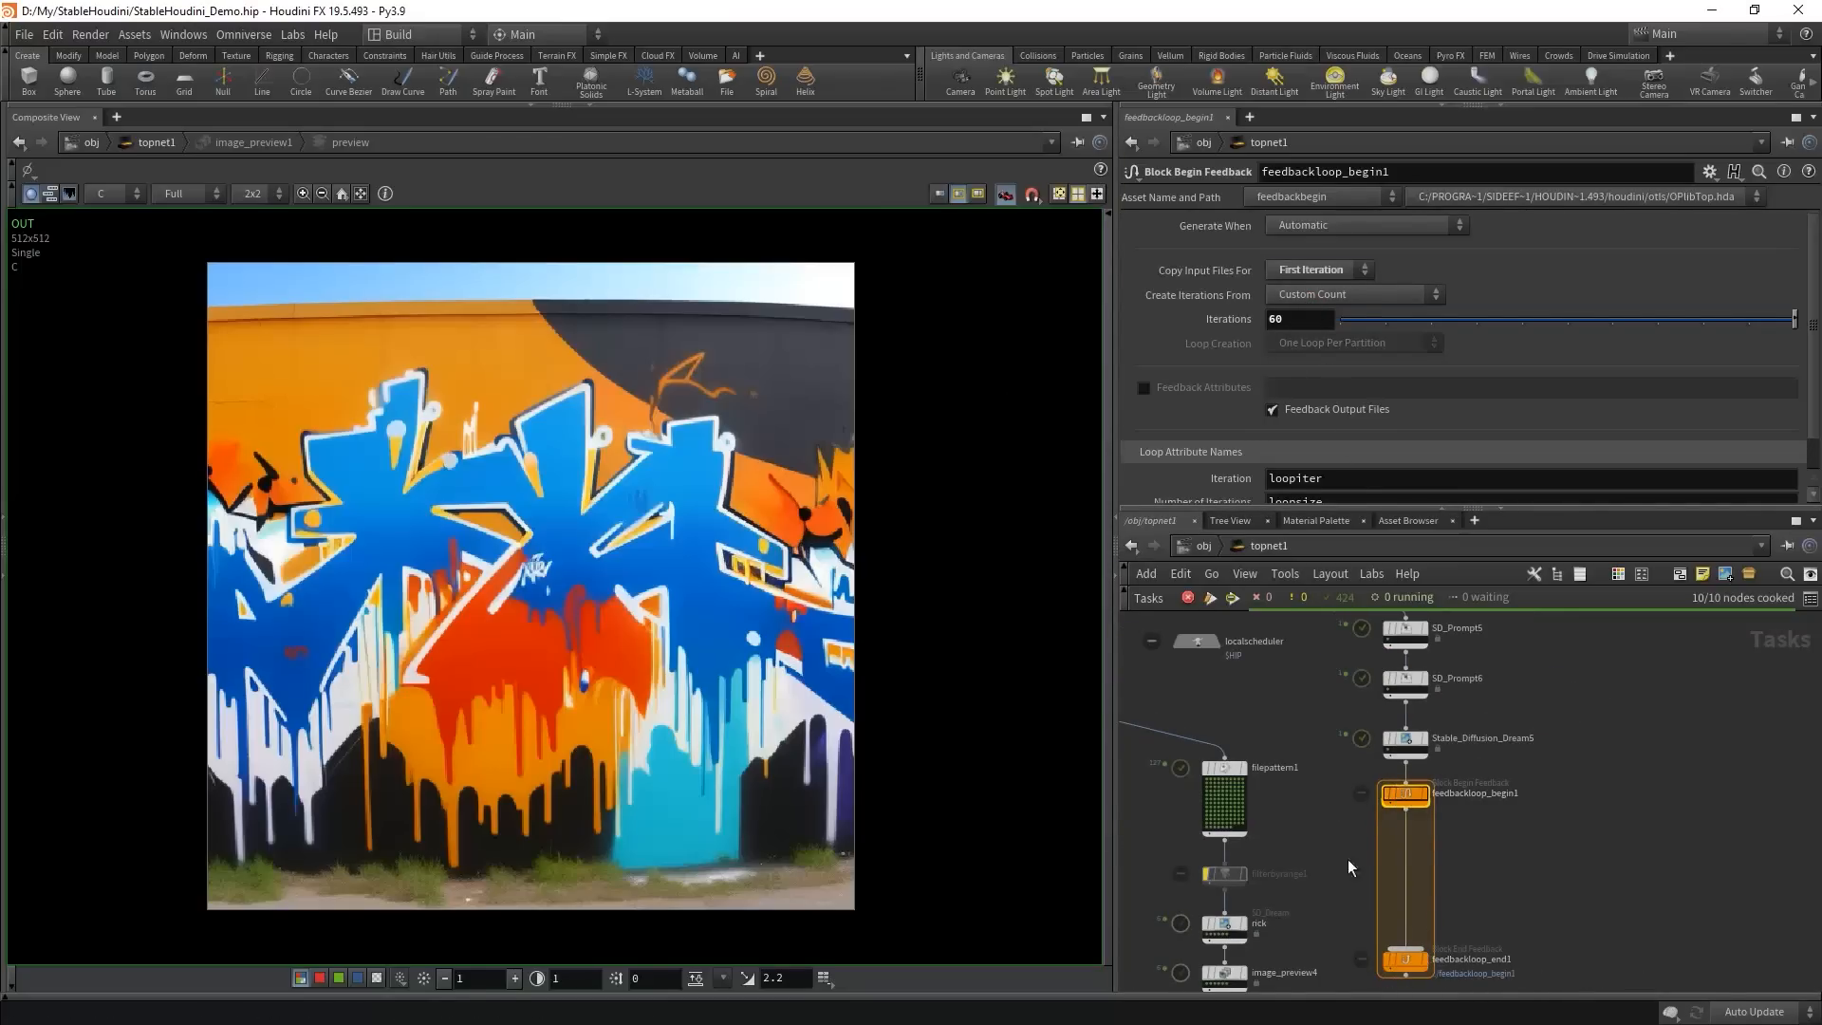
scroll(1456, 834, "up", 3)
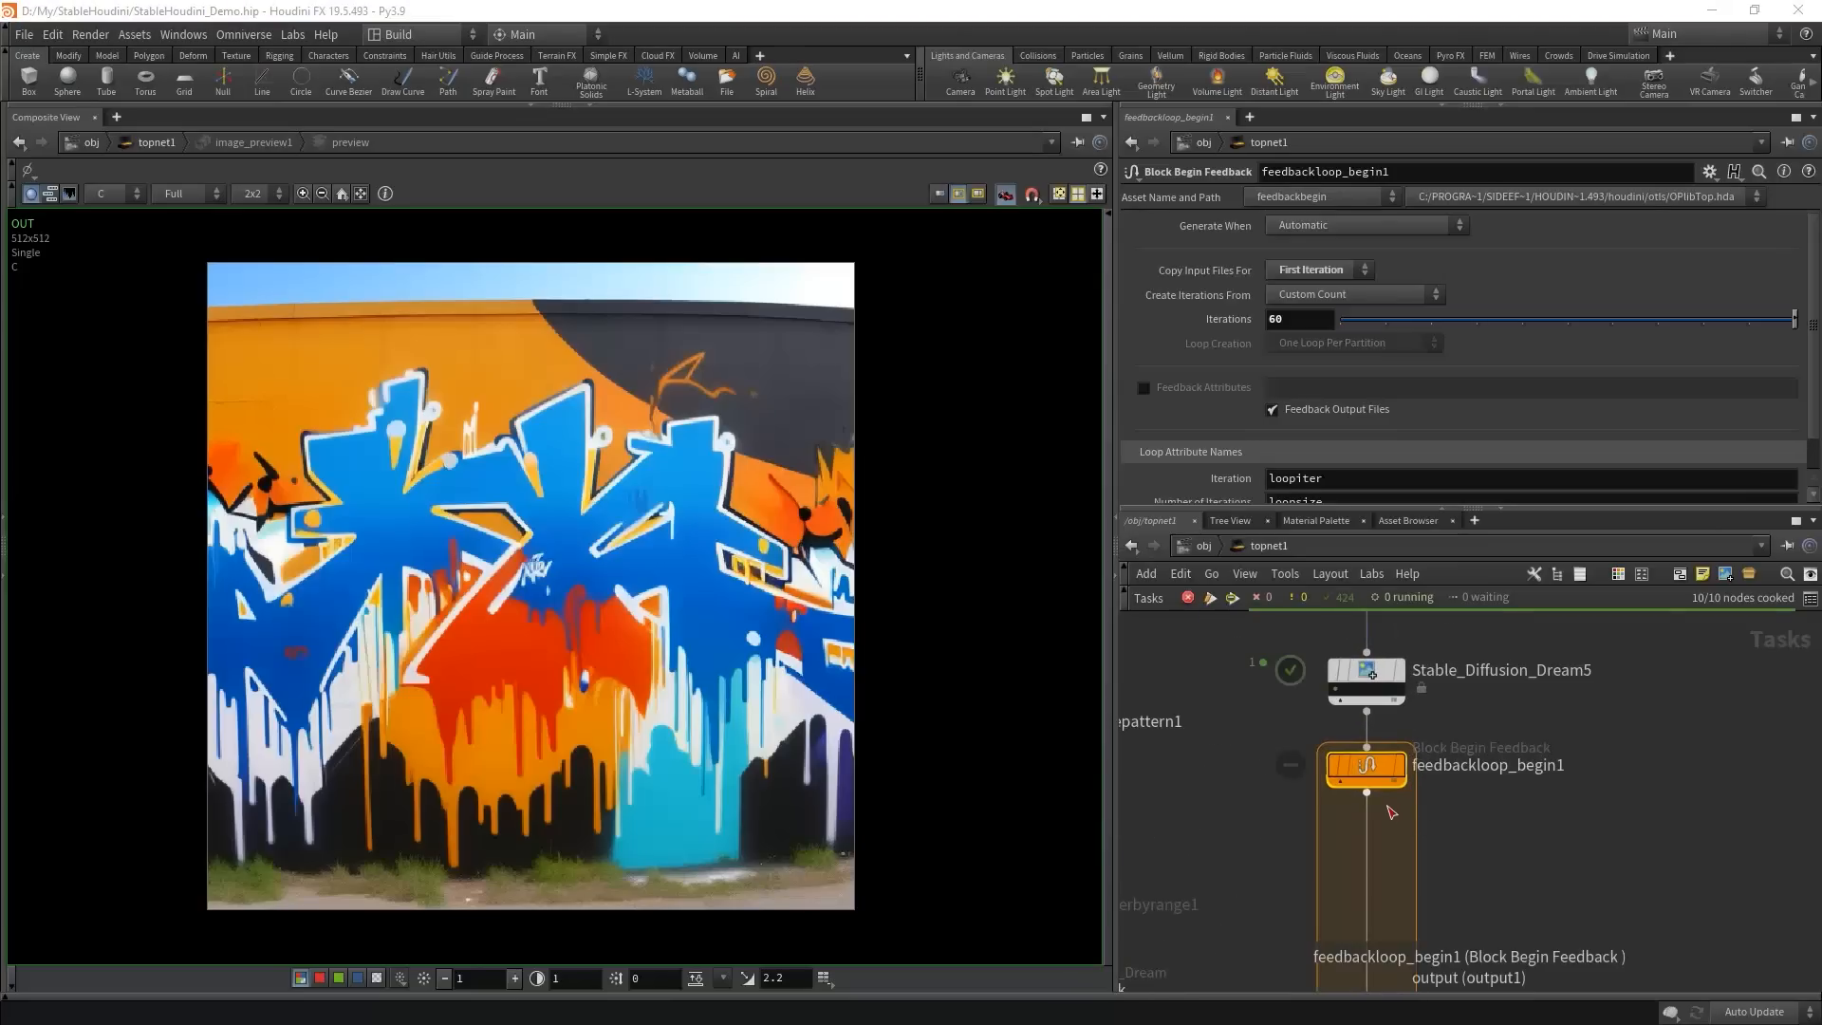
middle_click_drag(1565, 851, 1546, 930)
left_click_drag(1388, 757, 1502, 934, "alt")
middle_click_drag(1559, 896, 1599, 773)
left_click_drag(1538, 795, 1425, 786)
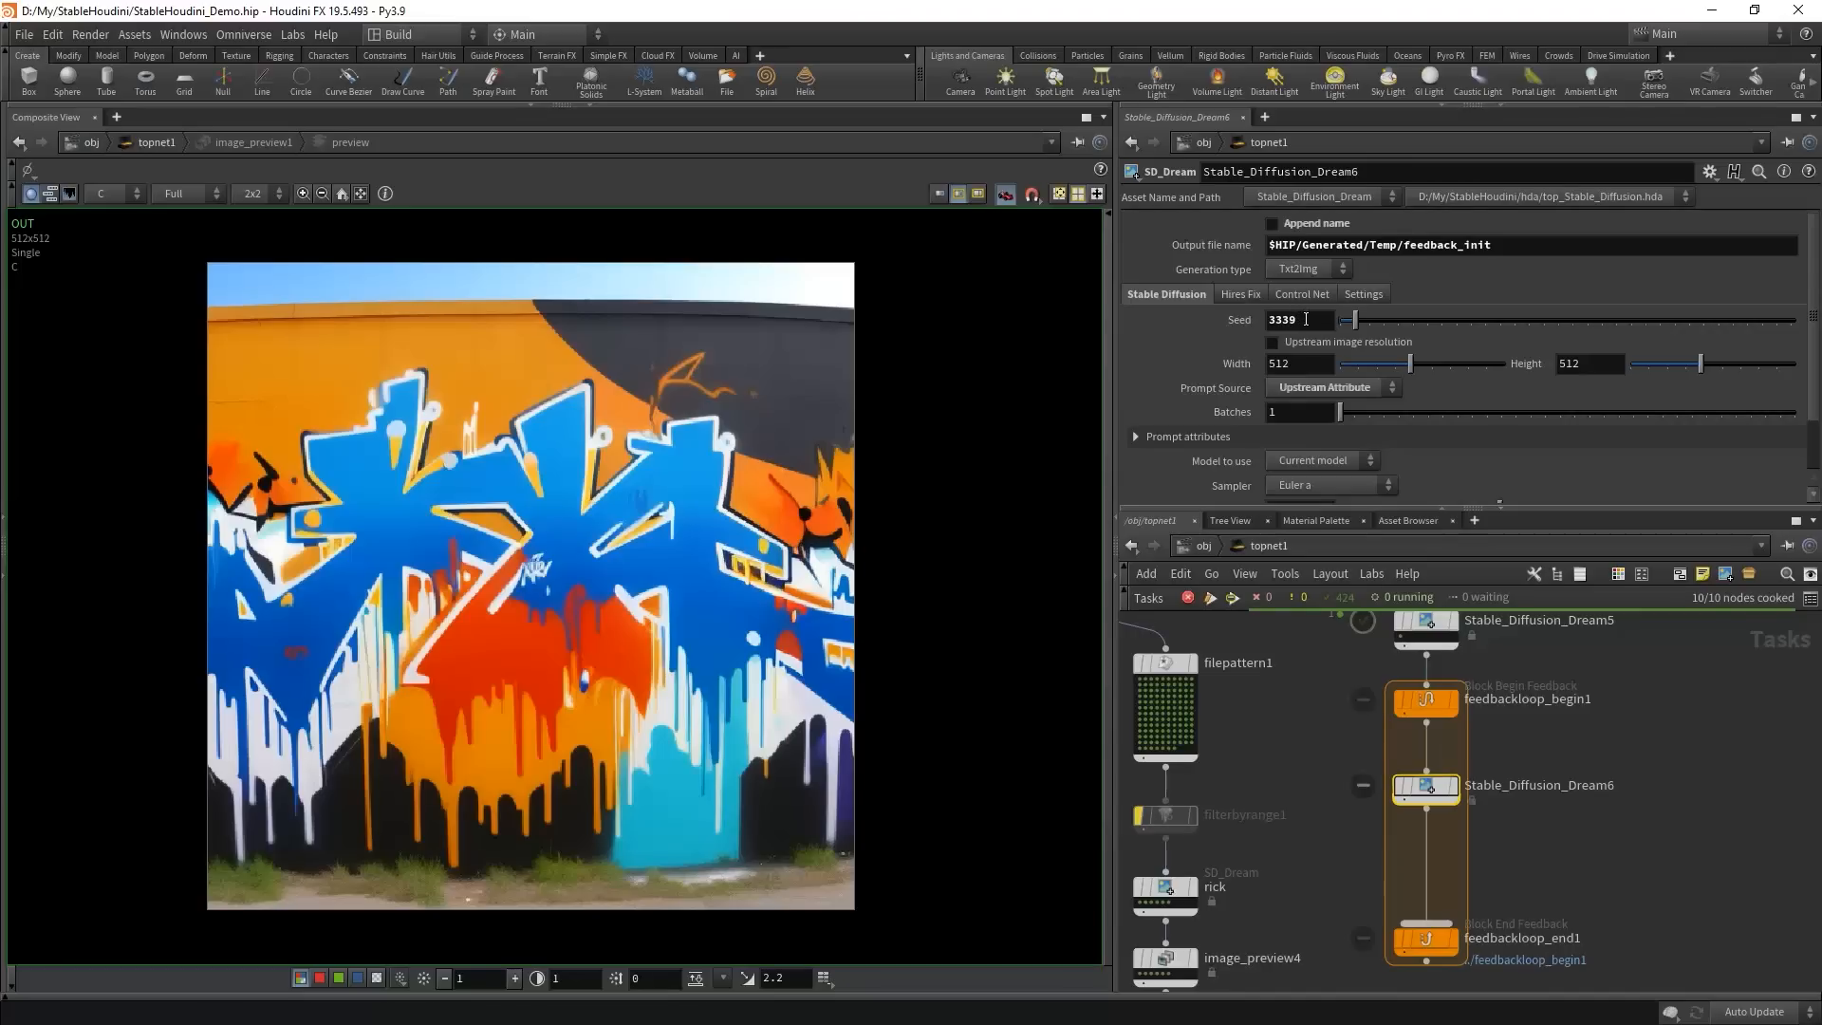
- Set the seed of Stable_Diffusion_Dream6 to -1
left_click(1305, 319)
type("-1")
key("Return")
left_click(1426, 701)
scroll(1385, 438, "down", 1)
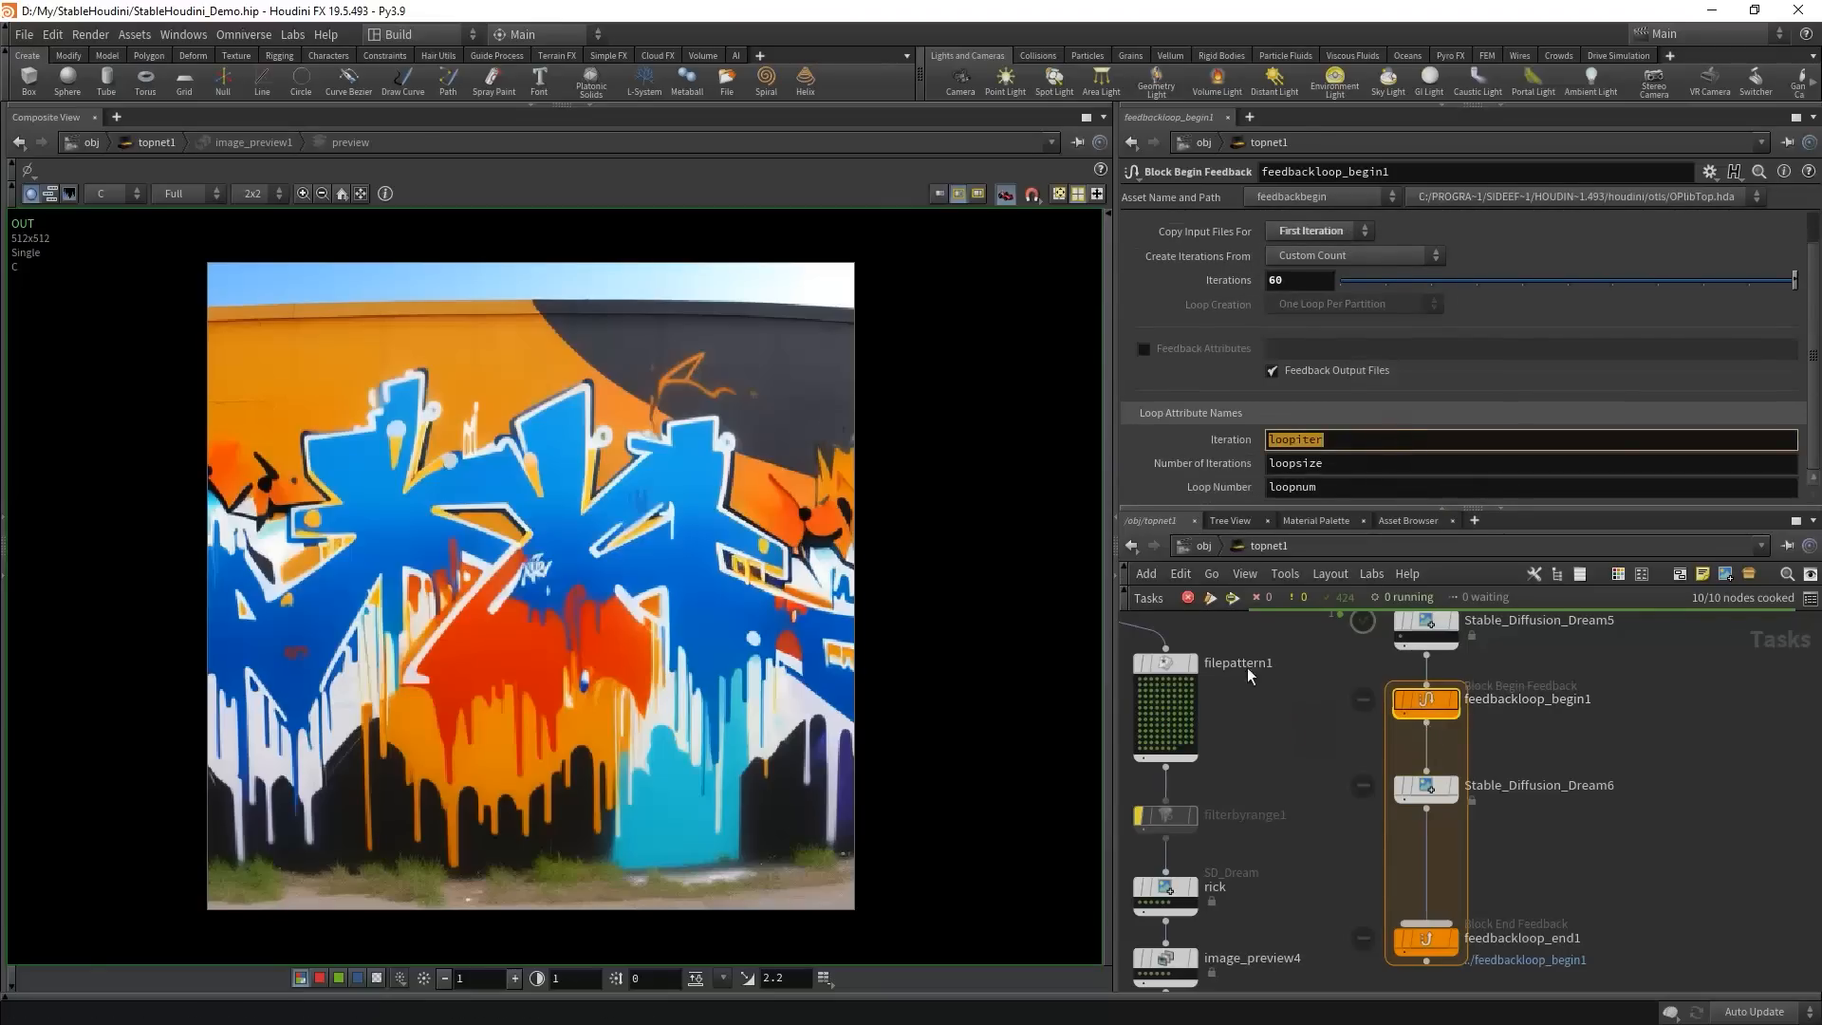
left_click(1426, 787)
double_click(1277, 321)
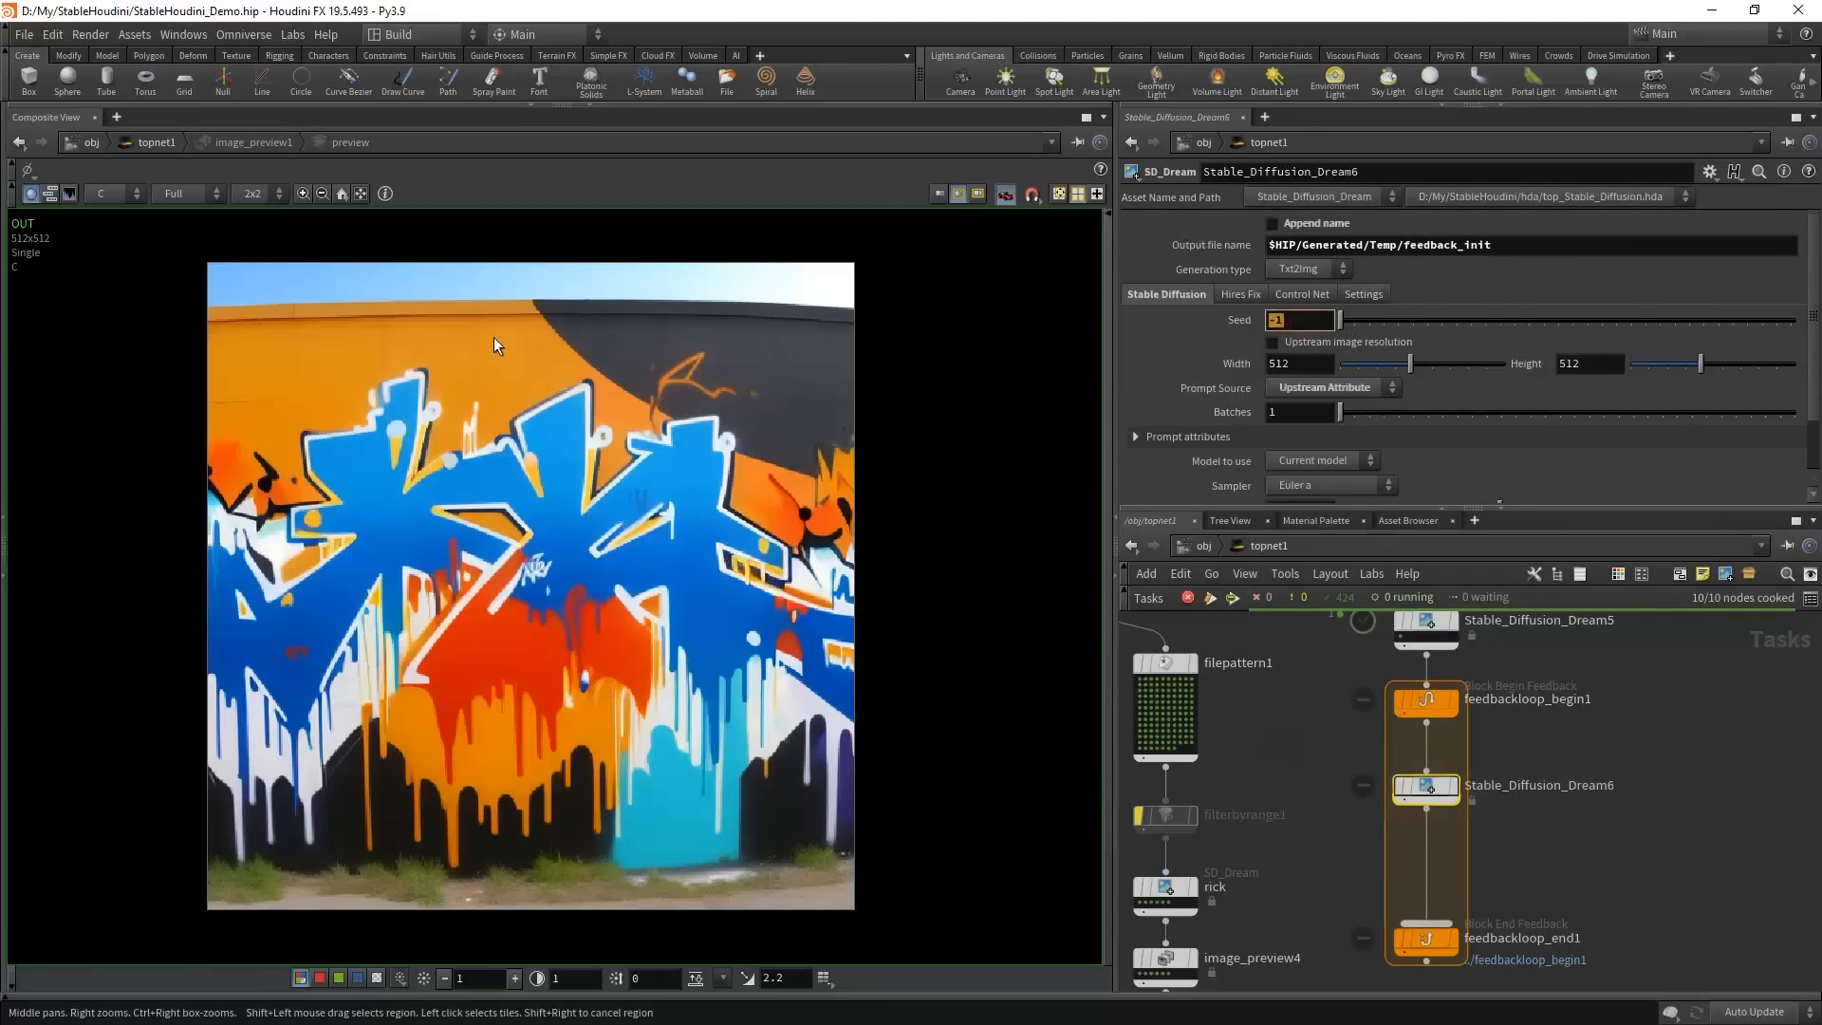
type("500+")
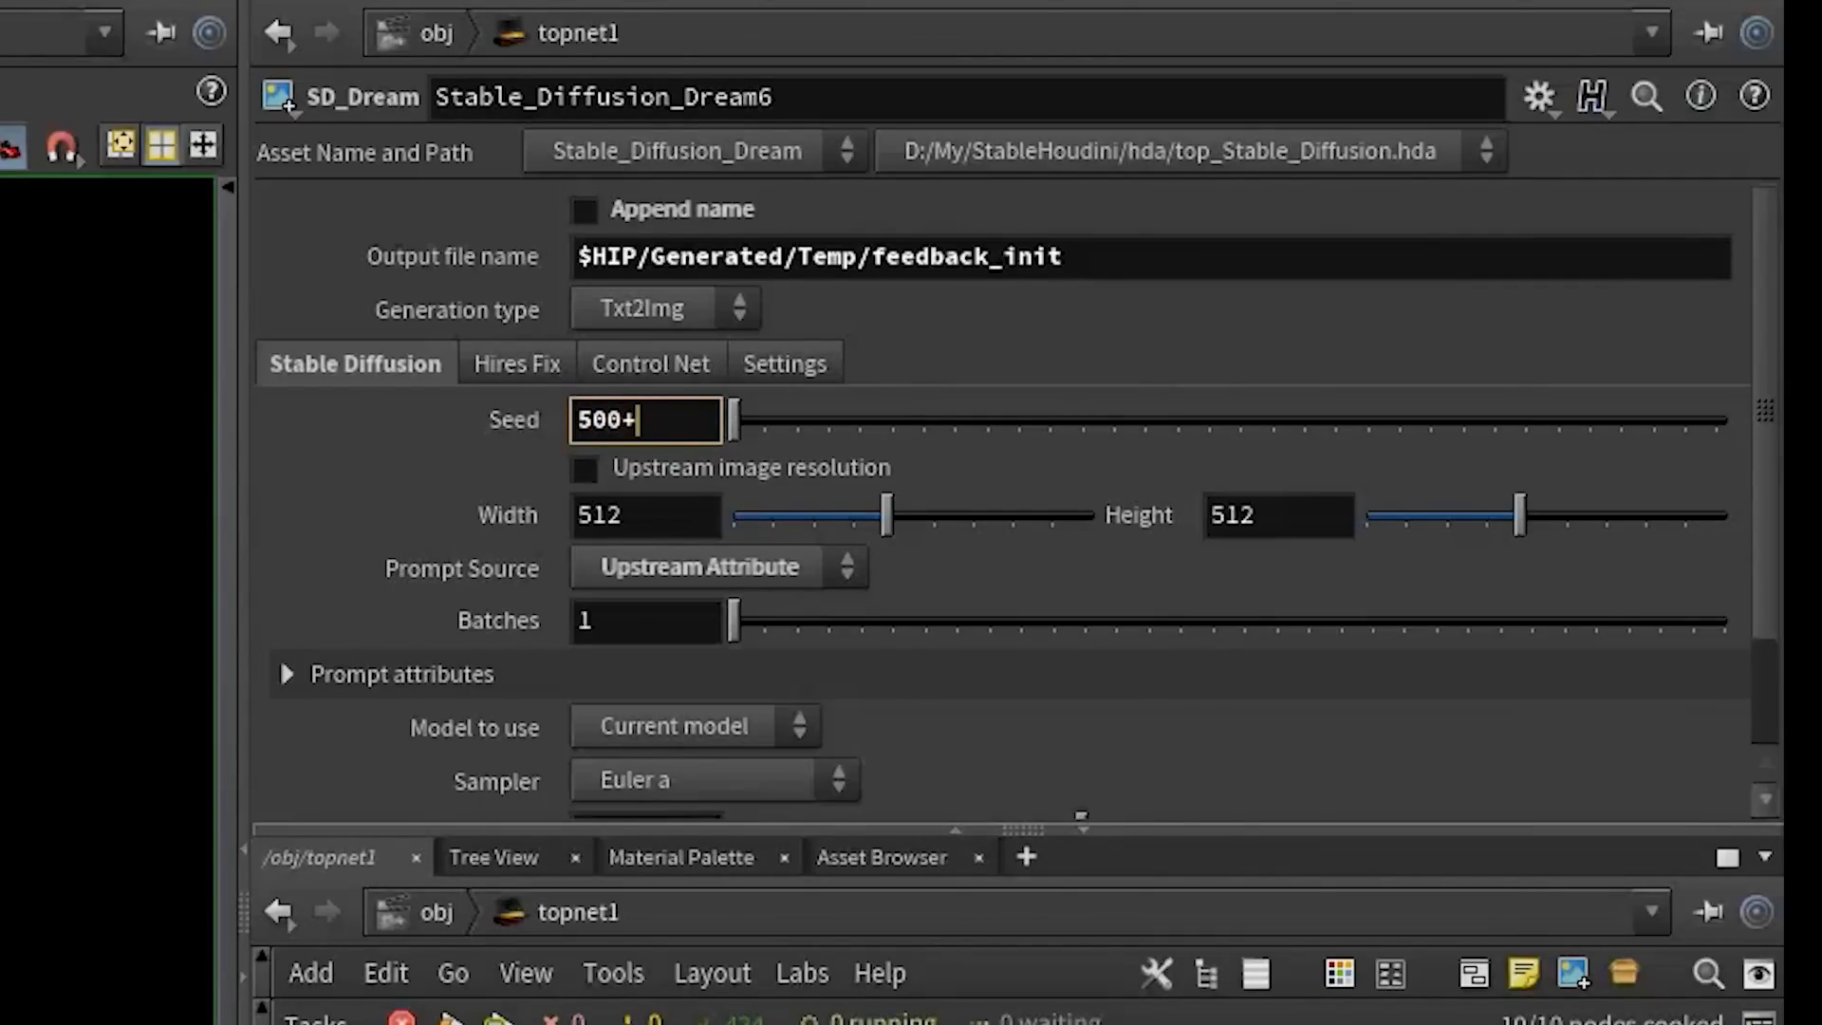
type("@loopiter")
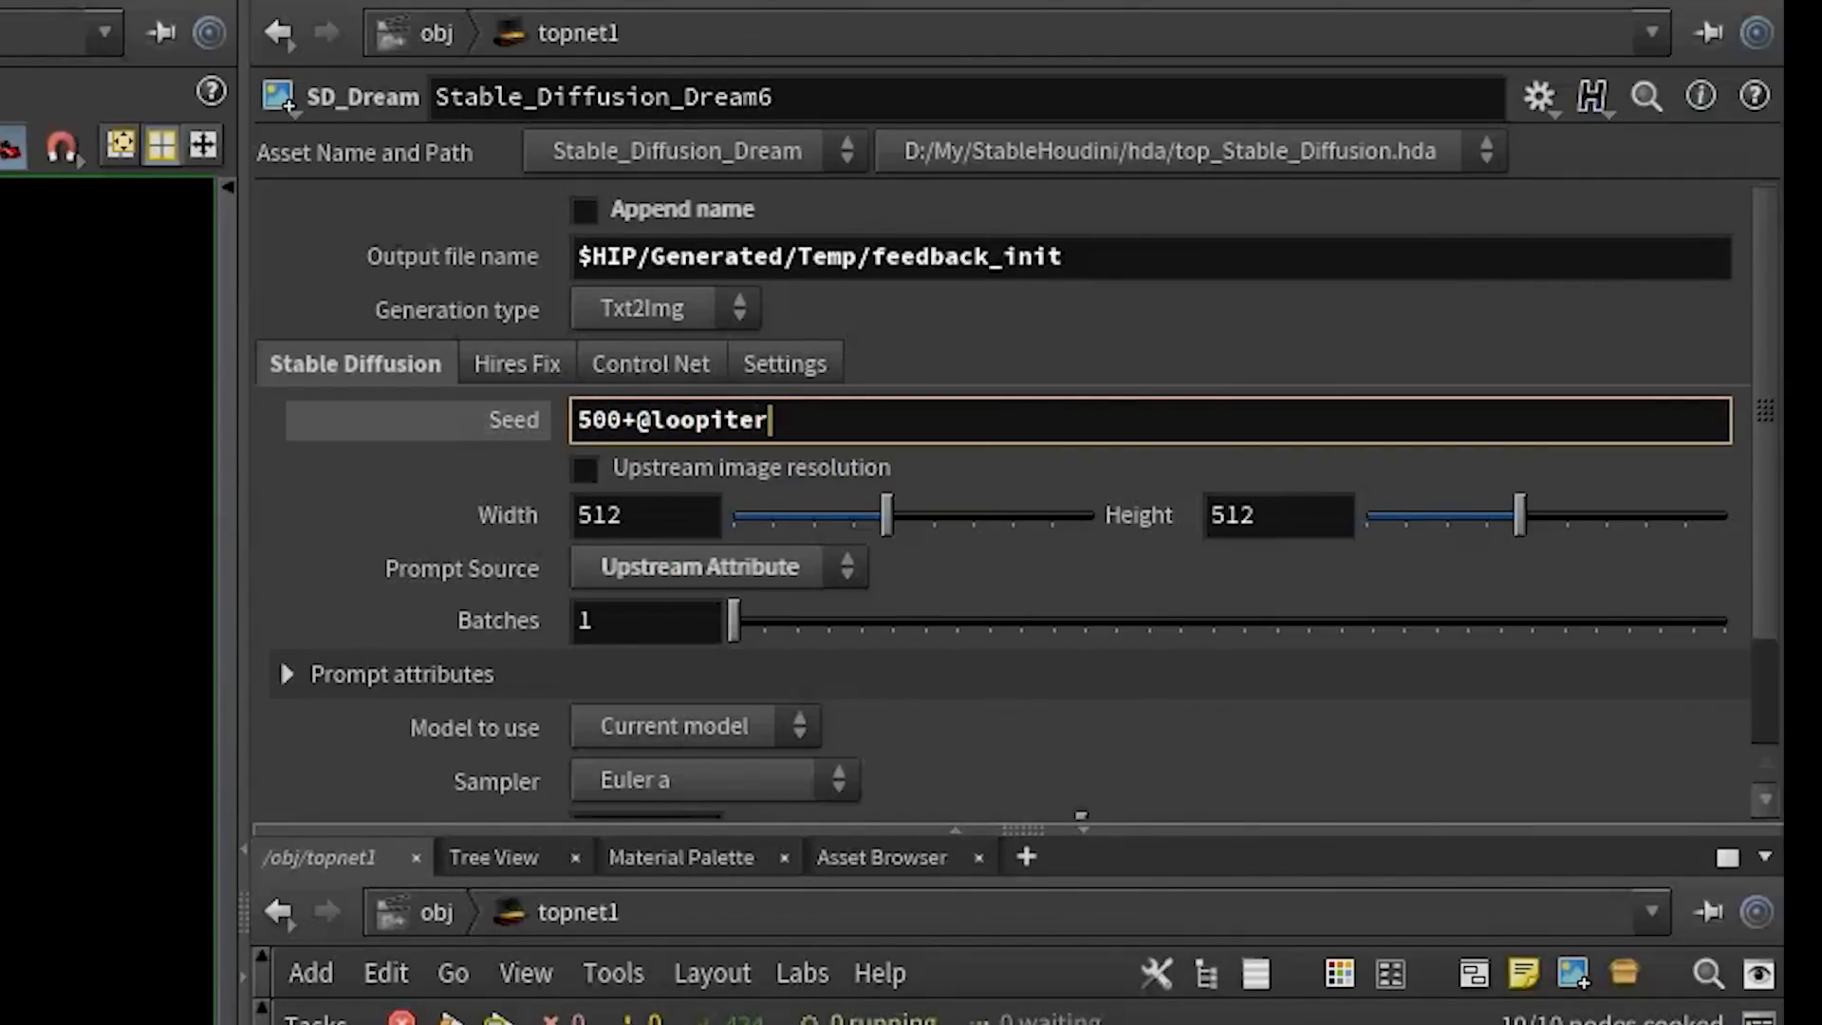
key("Return")
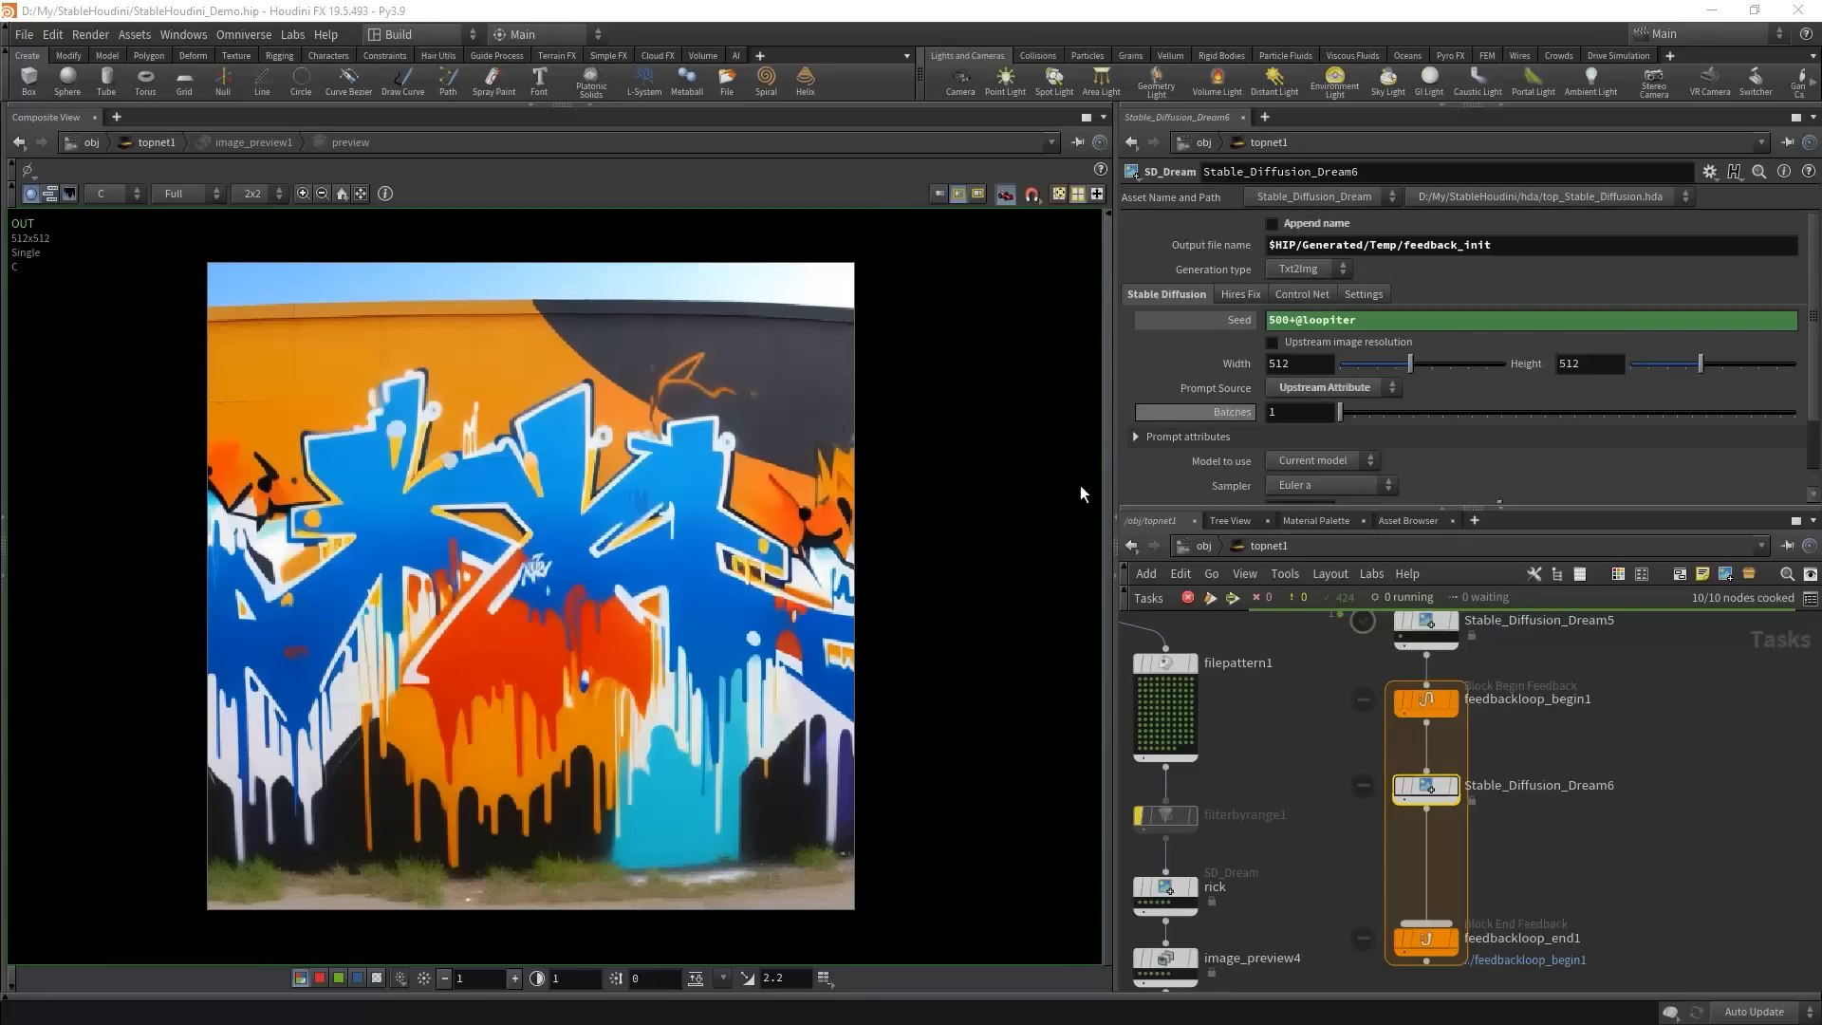
- Switch Stable_Diffusion_Dream6 to Img2Img generation with a denoising strength of 0.25 and review its Stable Diffusion settings
left_click(1308, 268)
left_click(1295, 302)
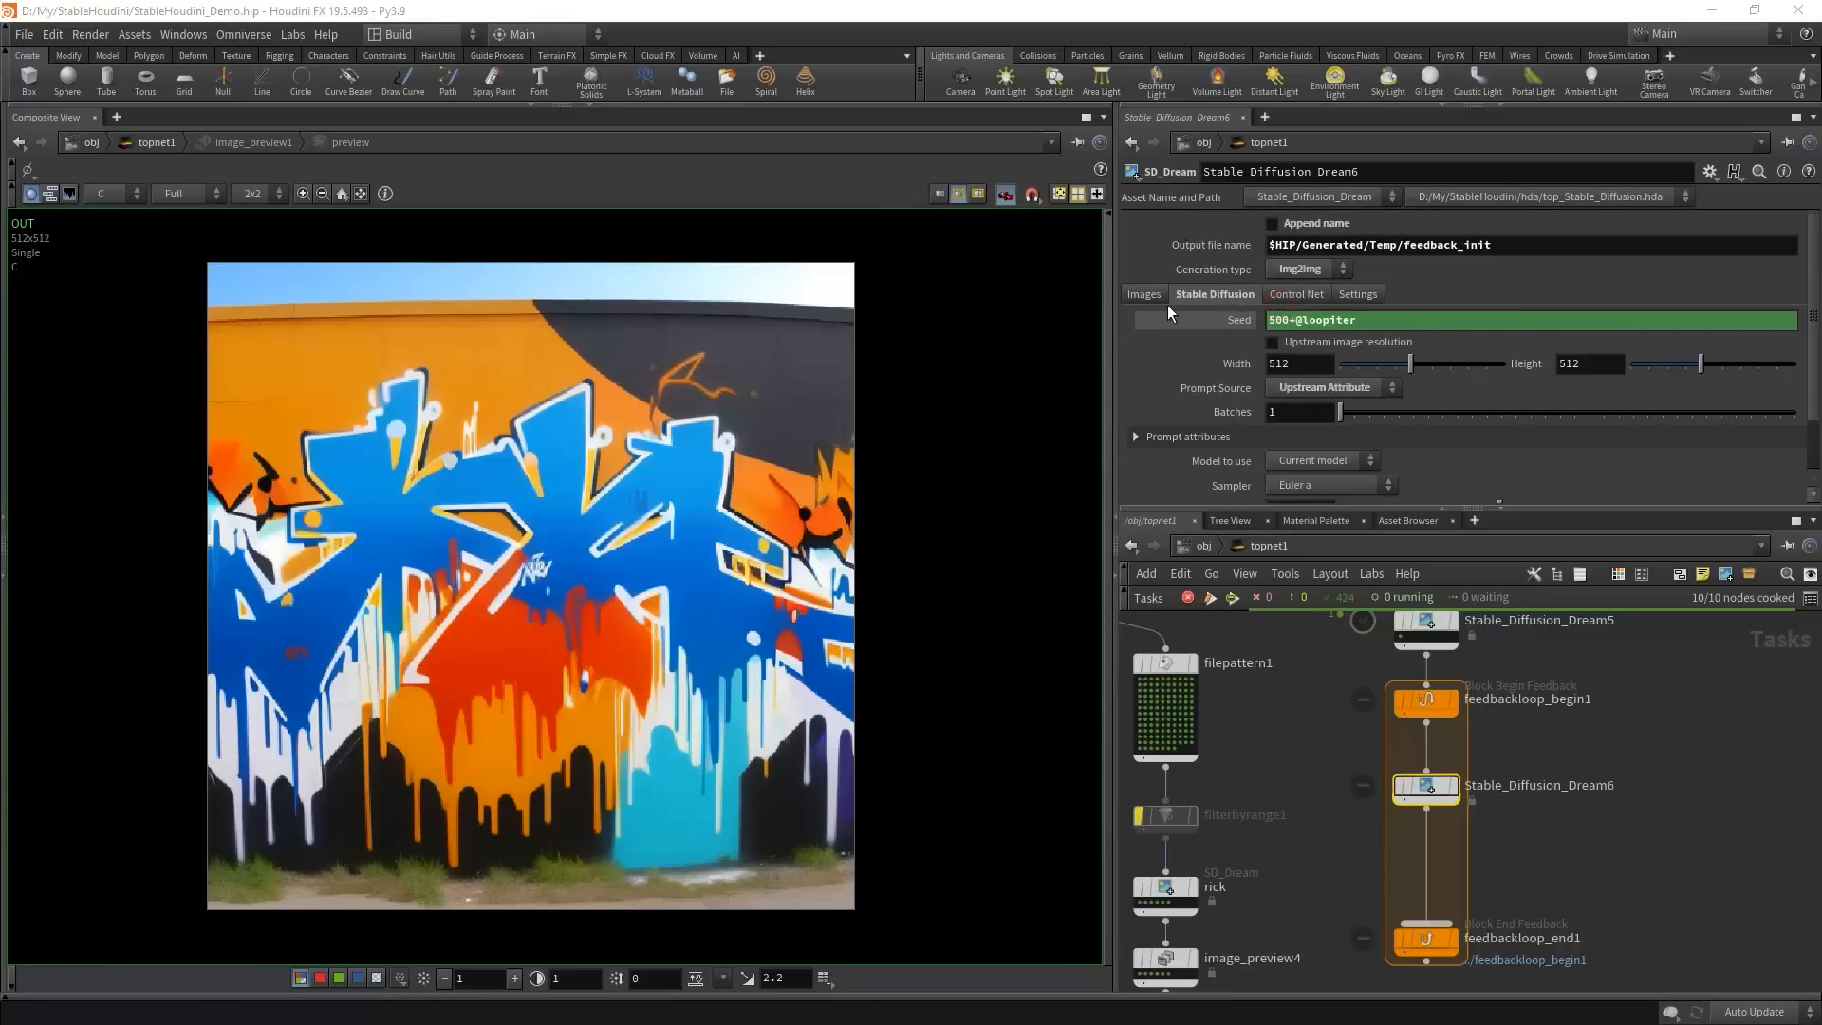
left_click(1147, 297)
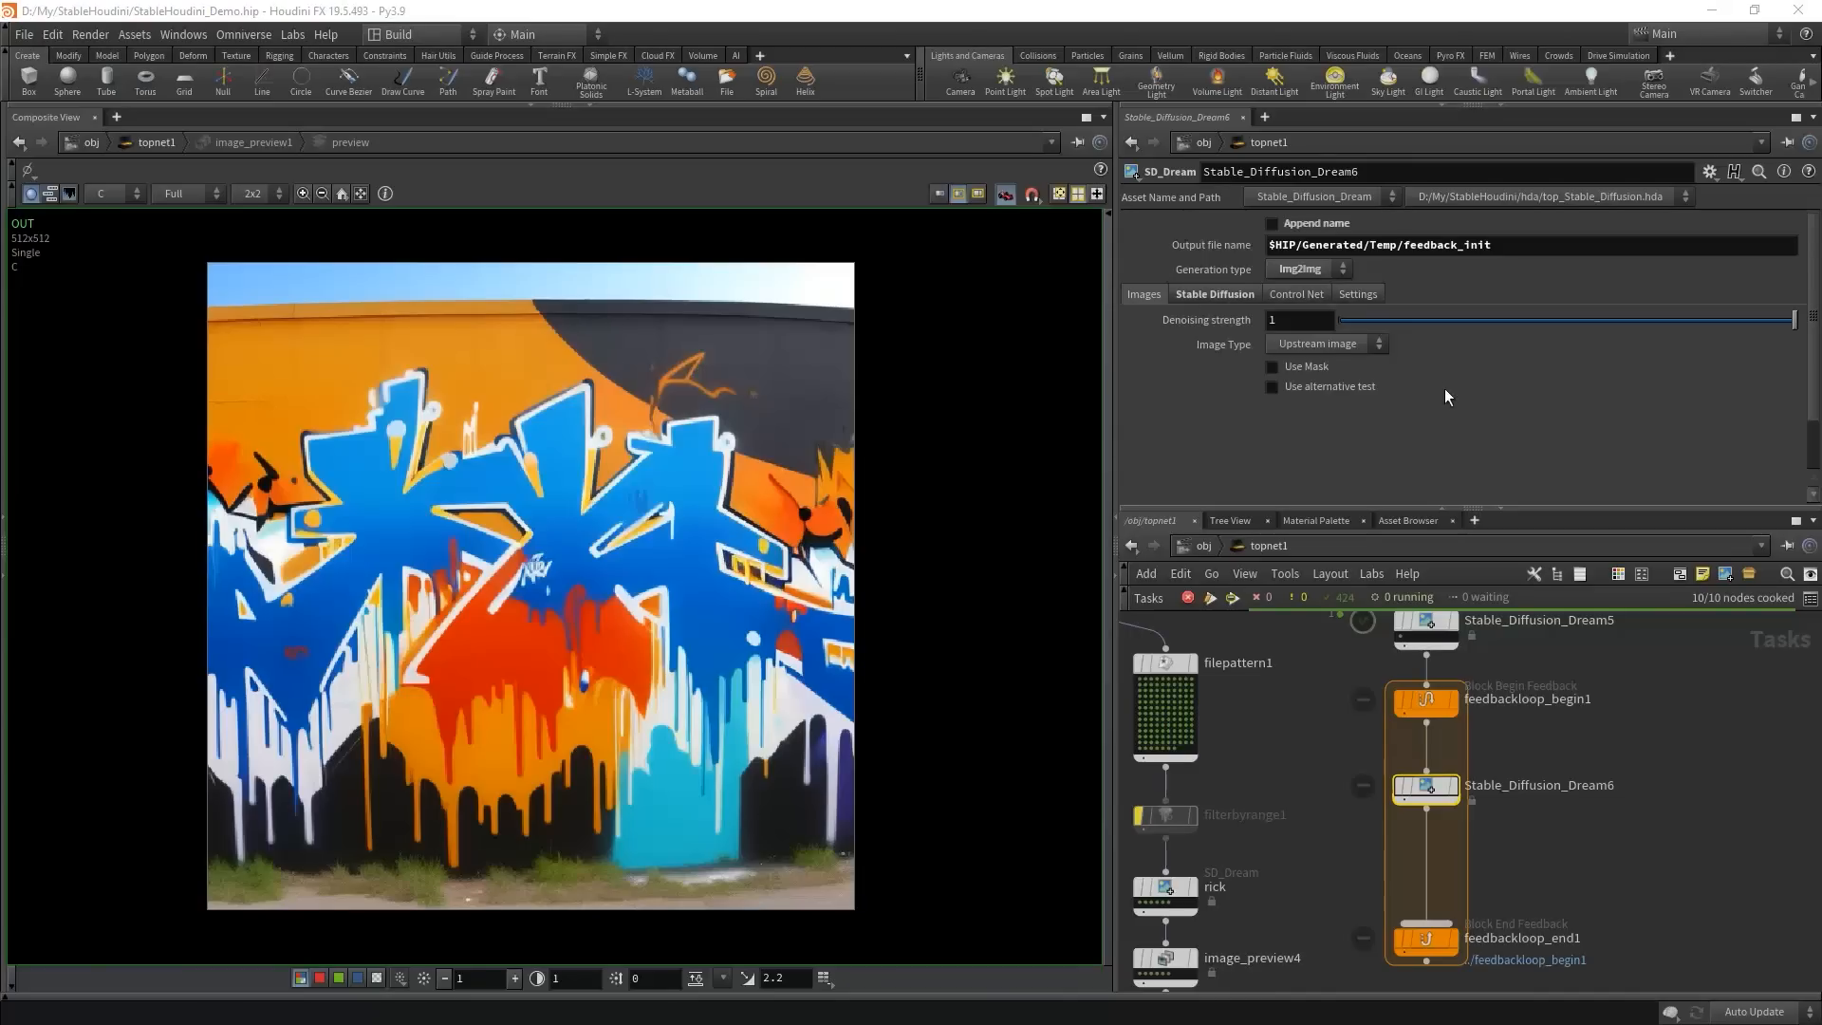
left_click(1287, 322)
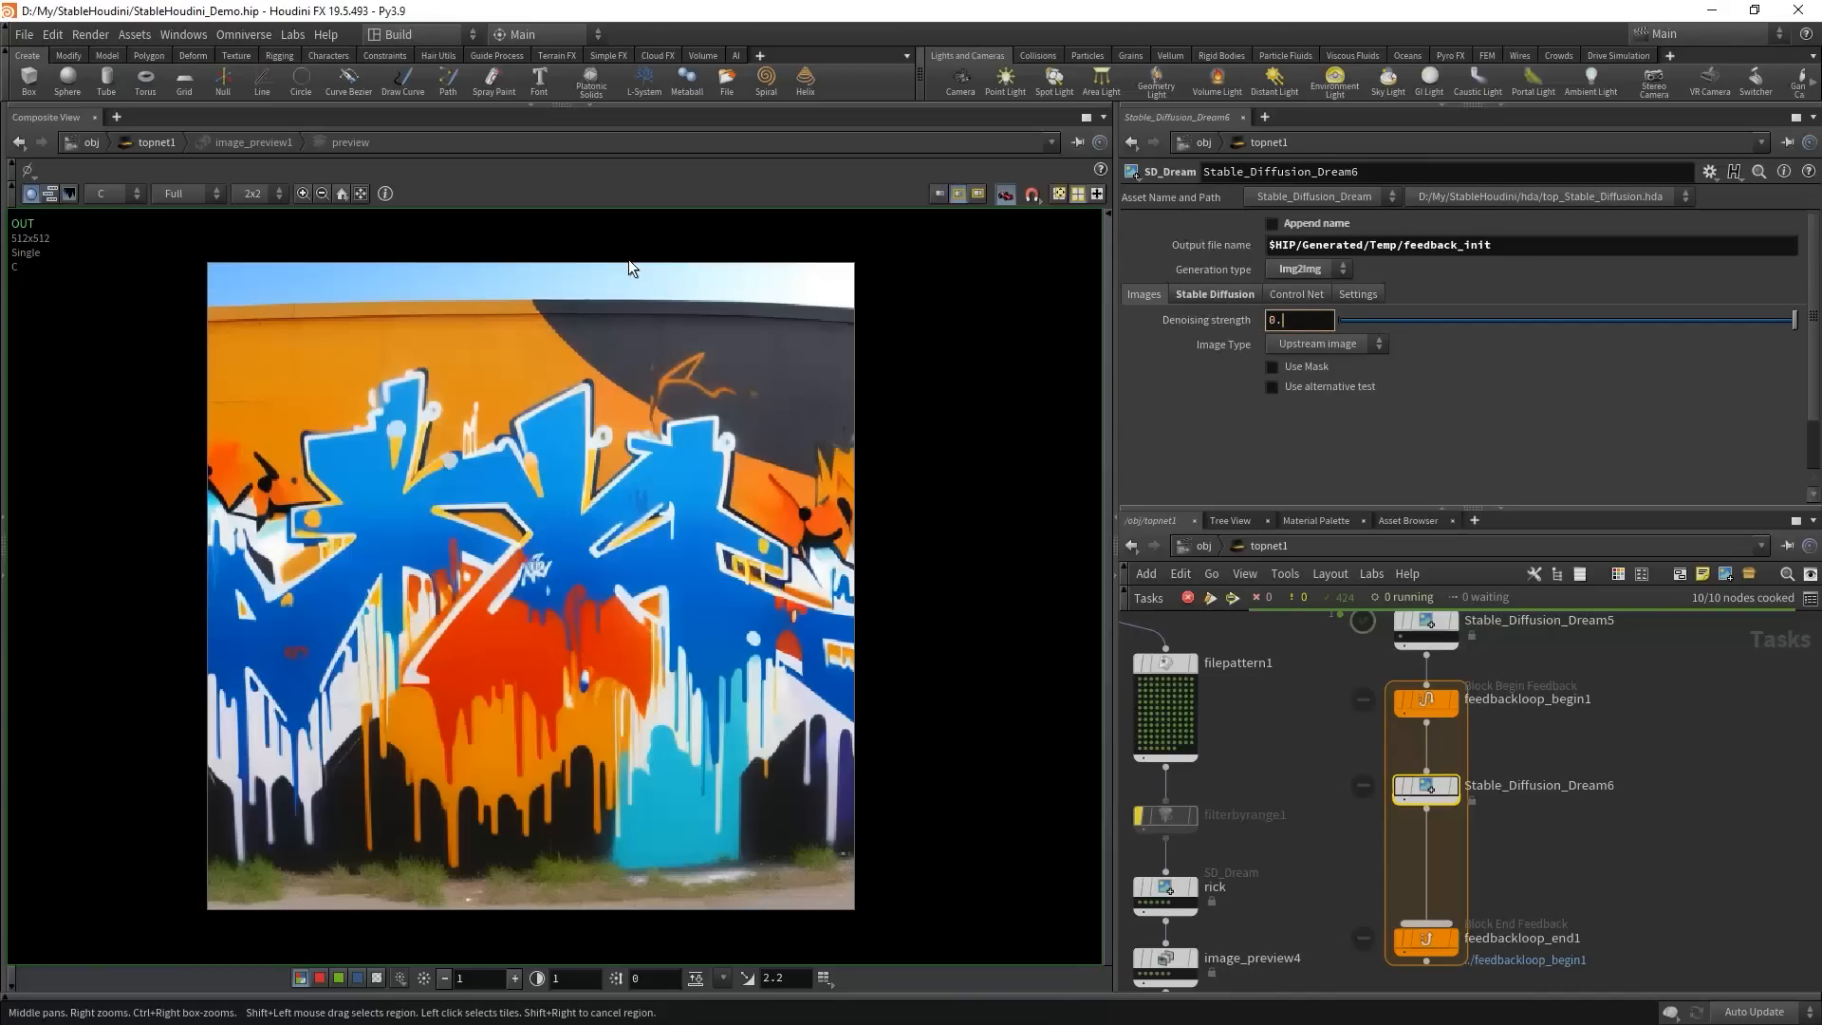
type("0.25")
key("Return")
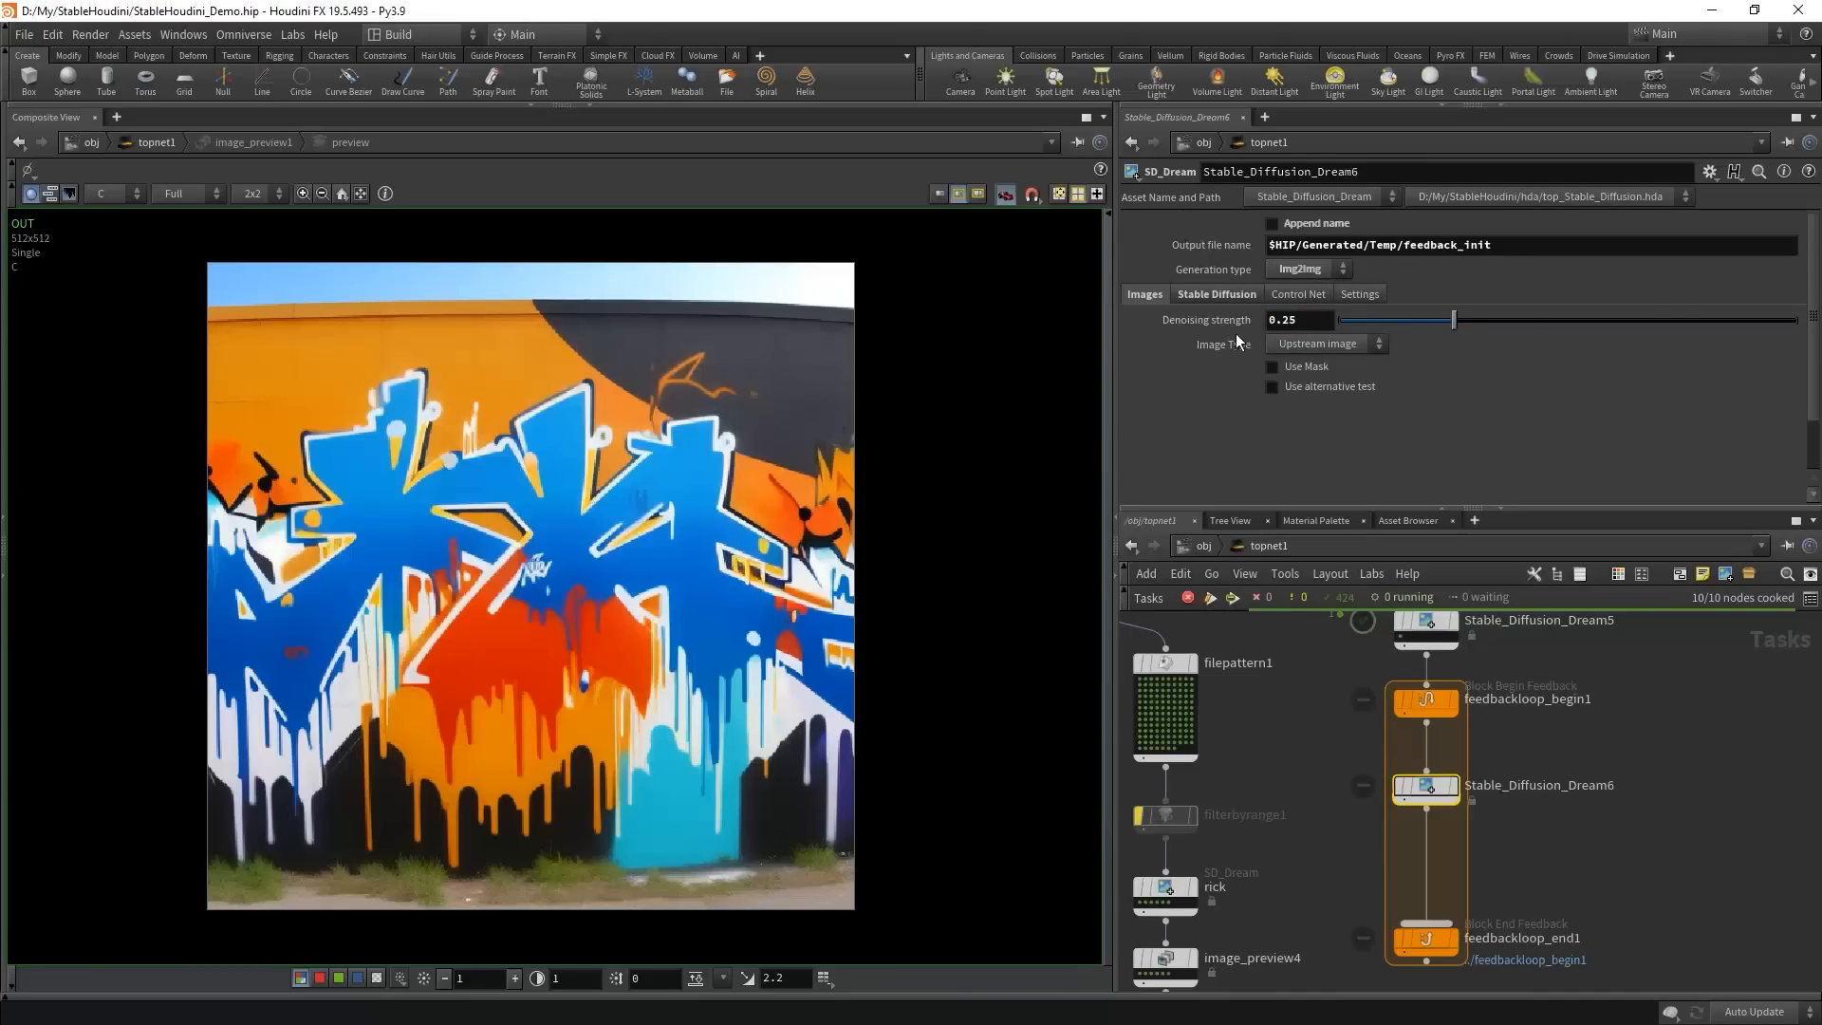
left_click(1245, 296)
scroll(1243, 313, "down", 3)
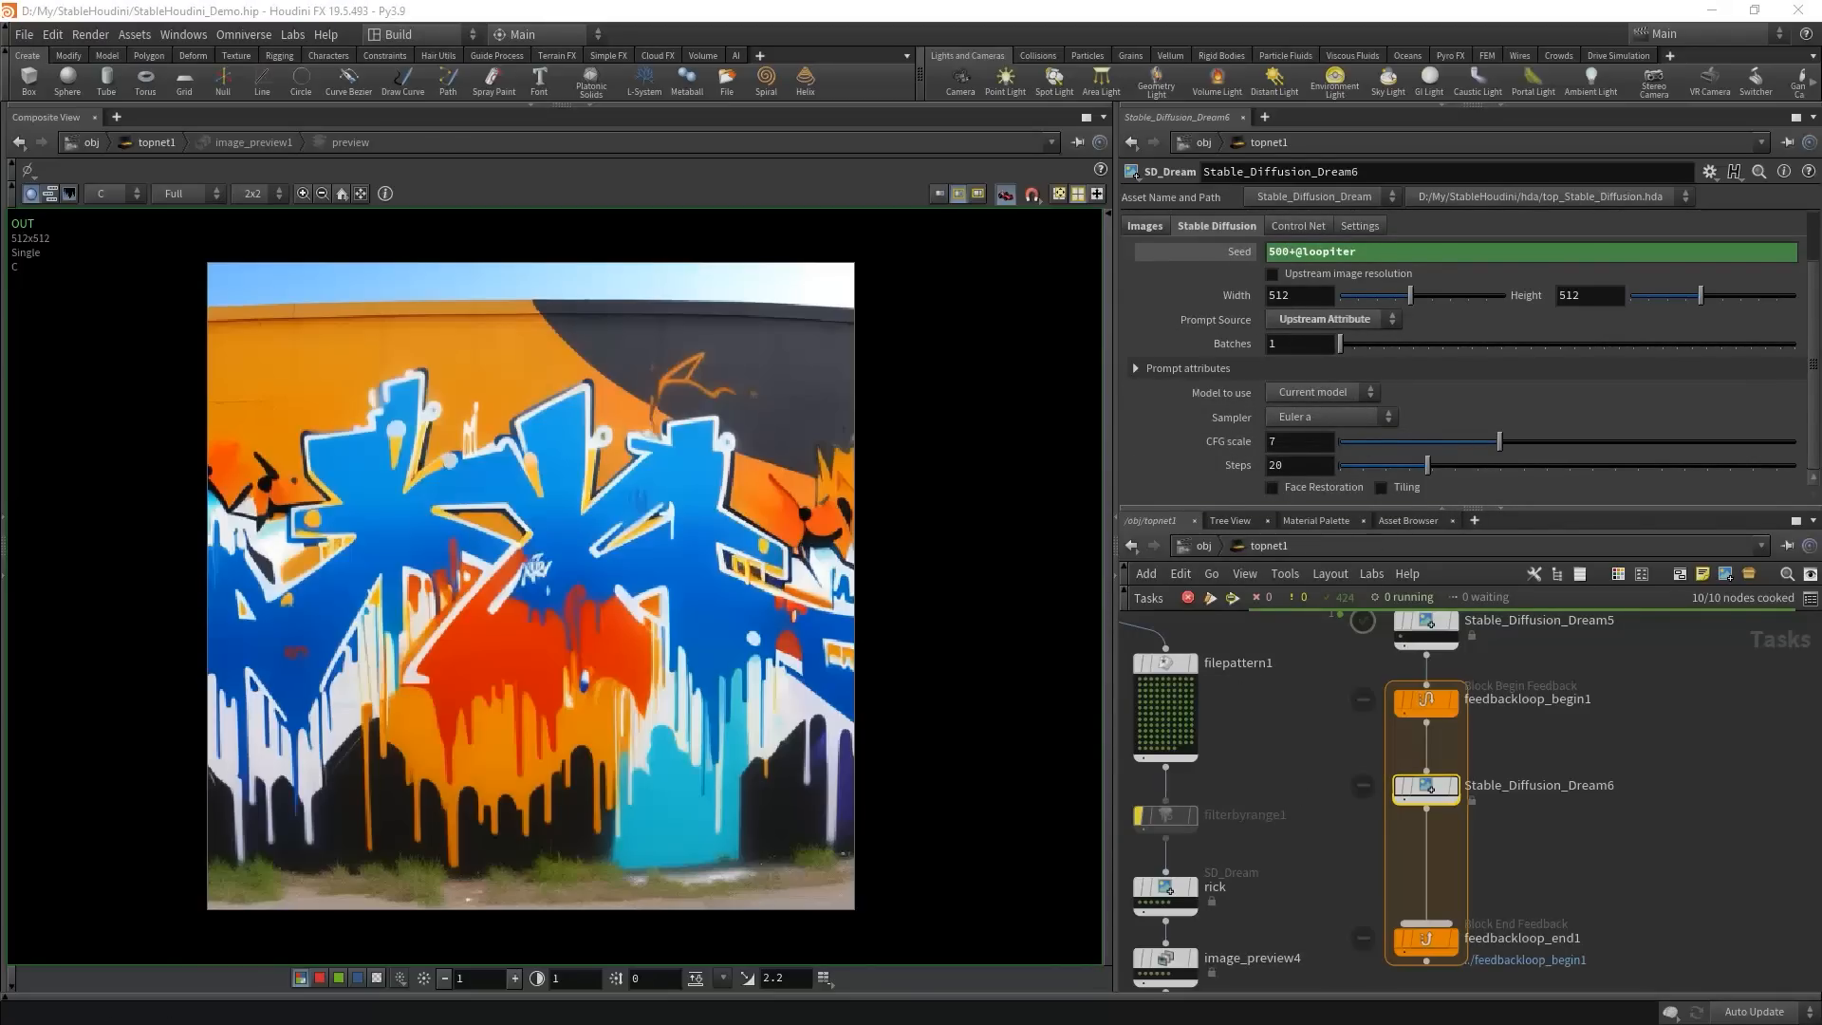
- Add an Image Process node between Stable_Diffusion_Dream6 and feedbackloop_end1
middle_click_drag(1578, 890, 1487, 816)
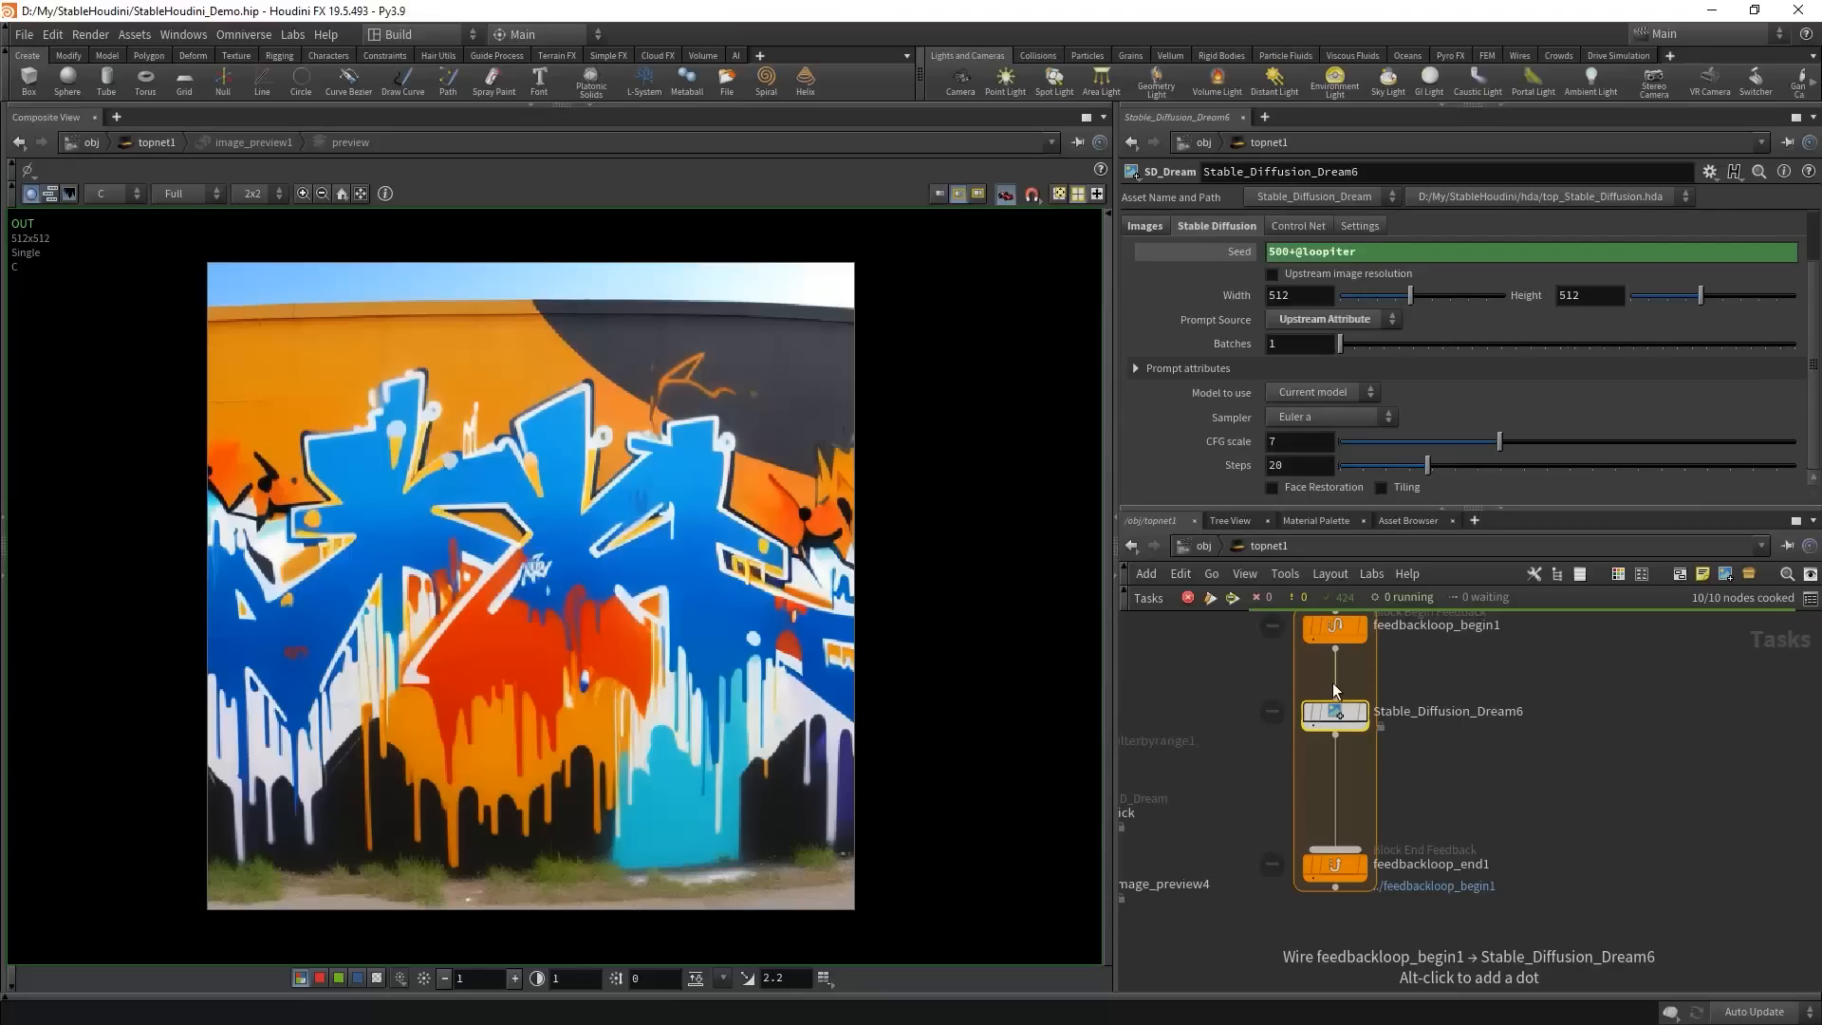
key("Tab")
mouse_move(1417, 483)
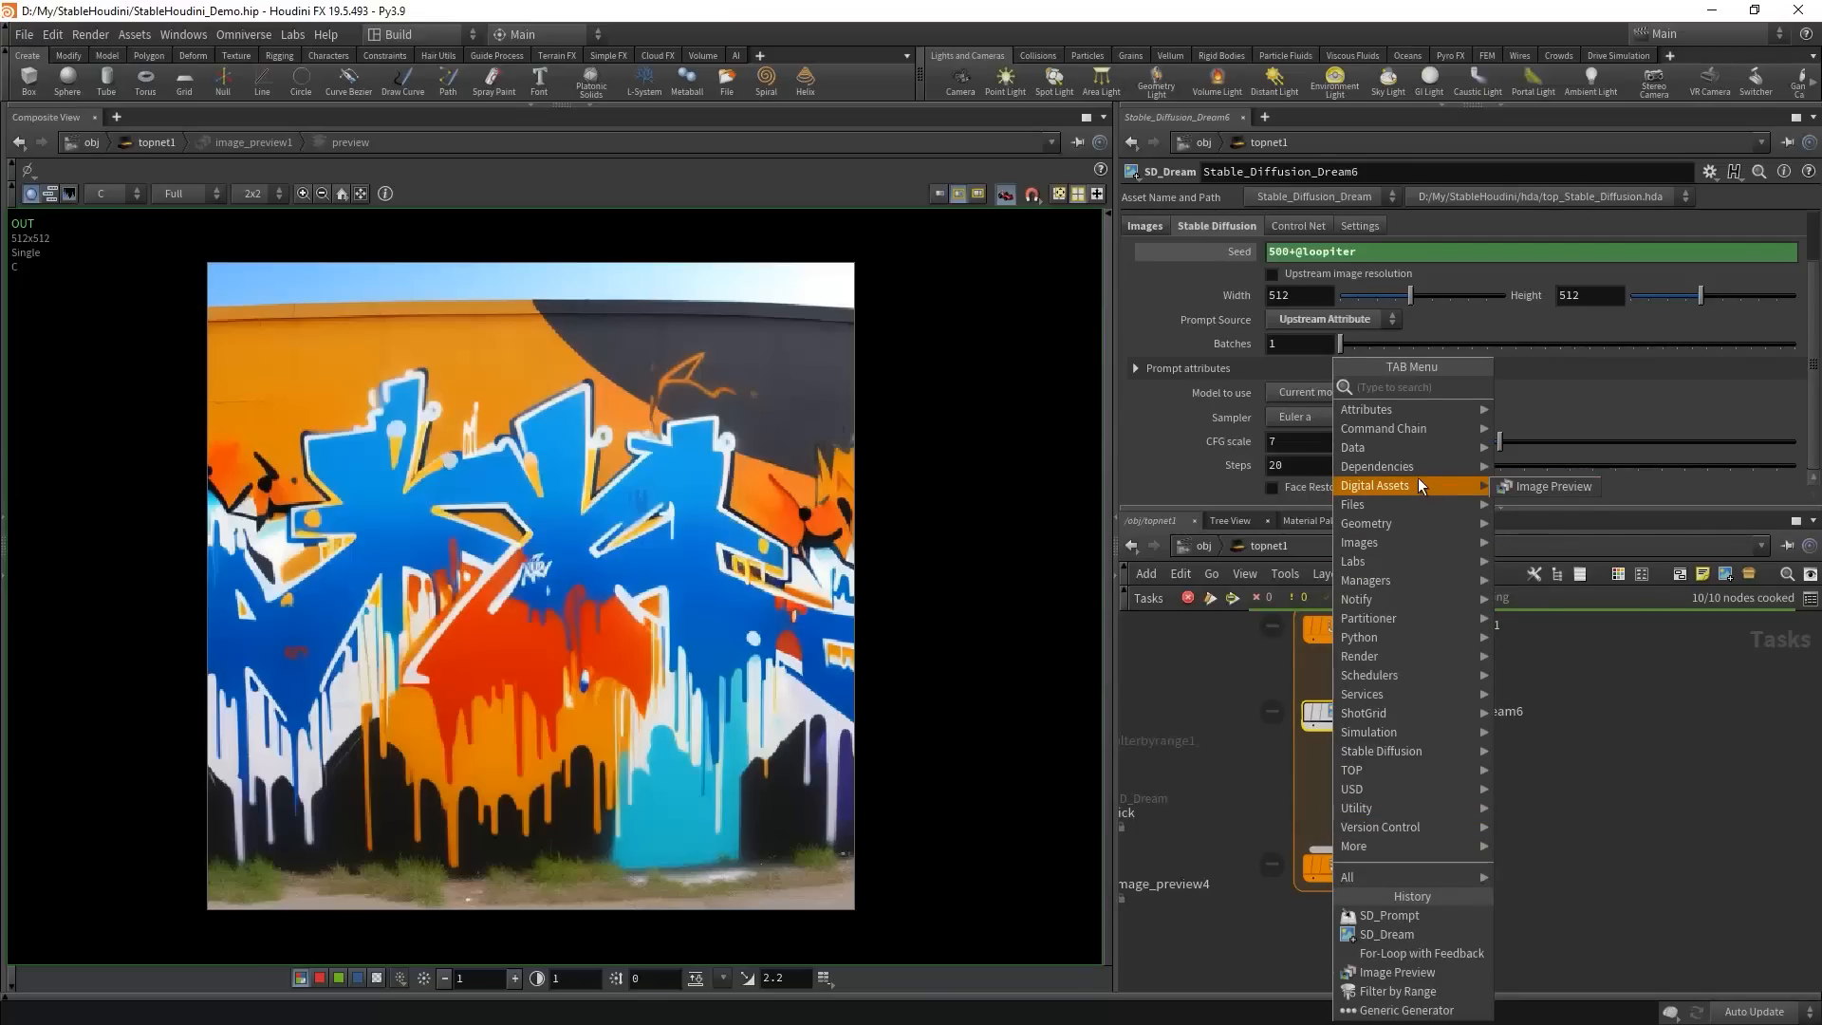
mouse_move(1420, 750)
left_click(1556, 753)
left_click(1415, 806)
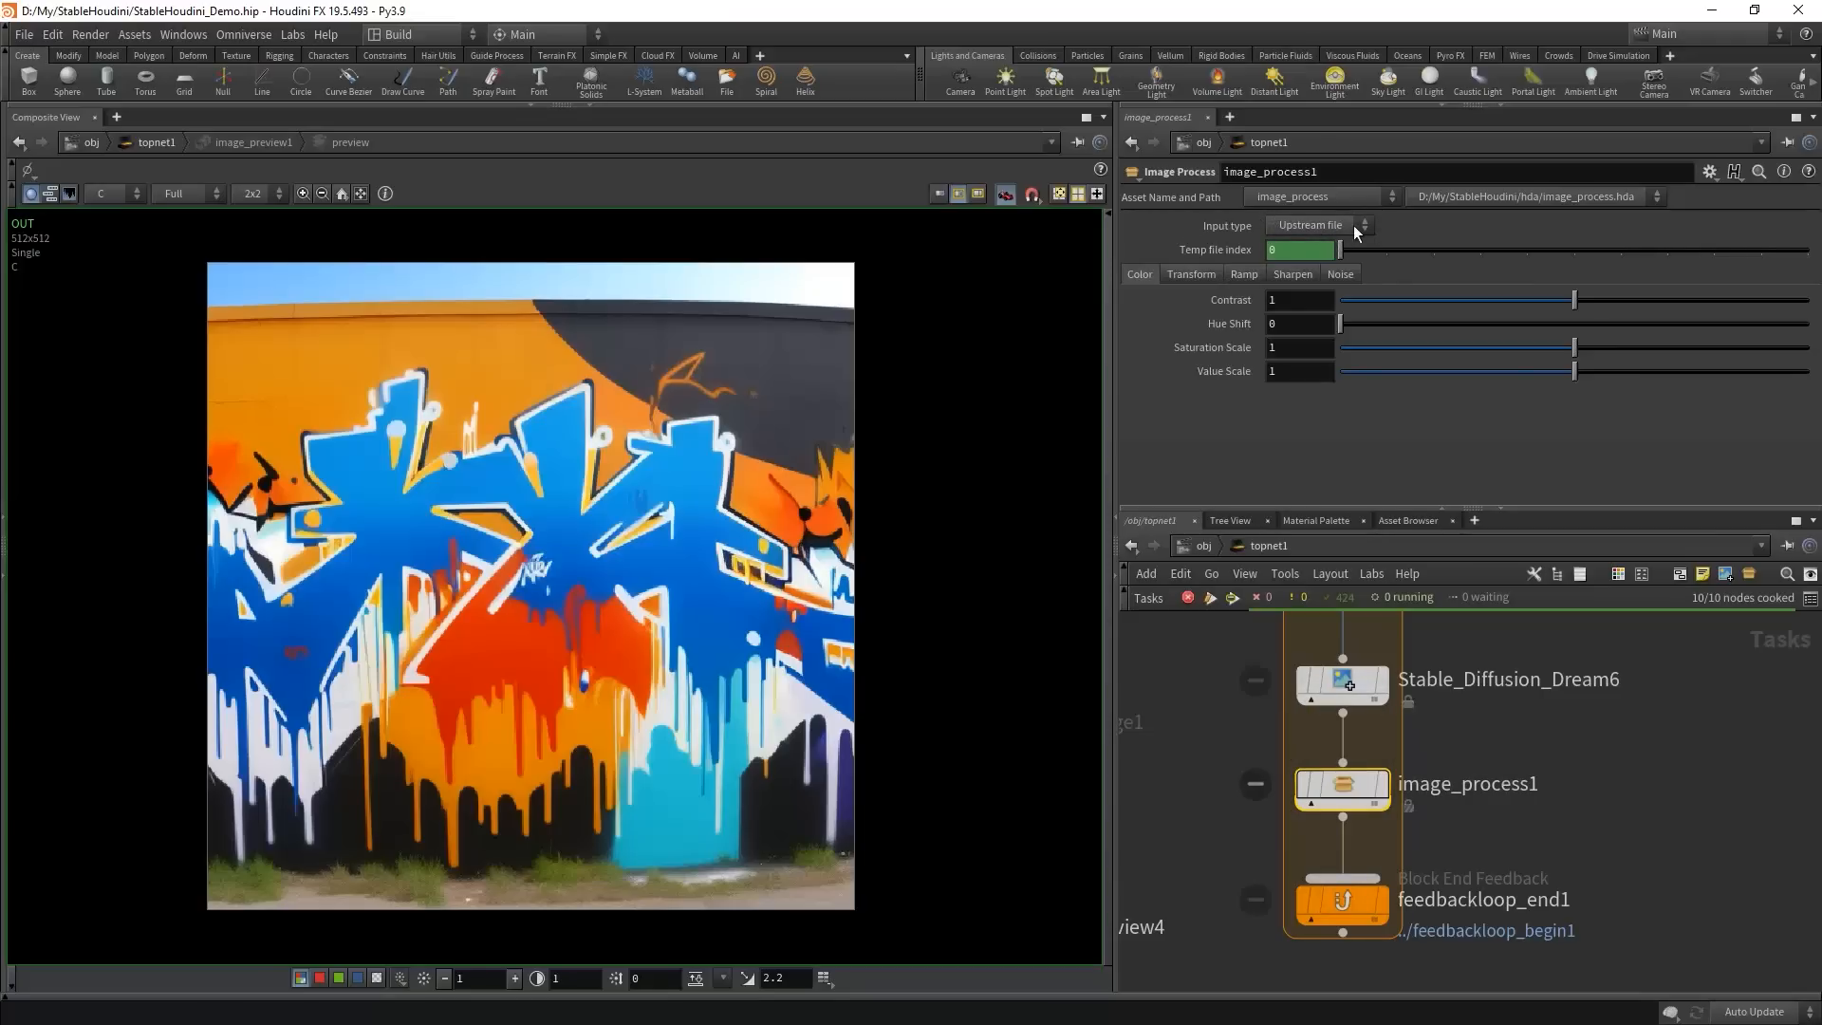
left_click(1182, 253)
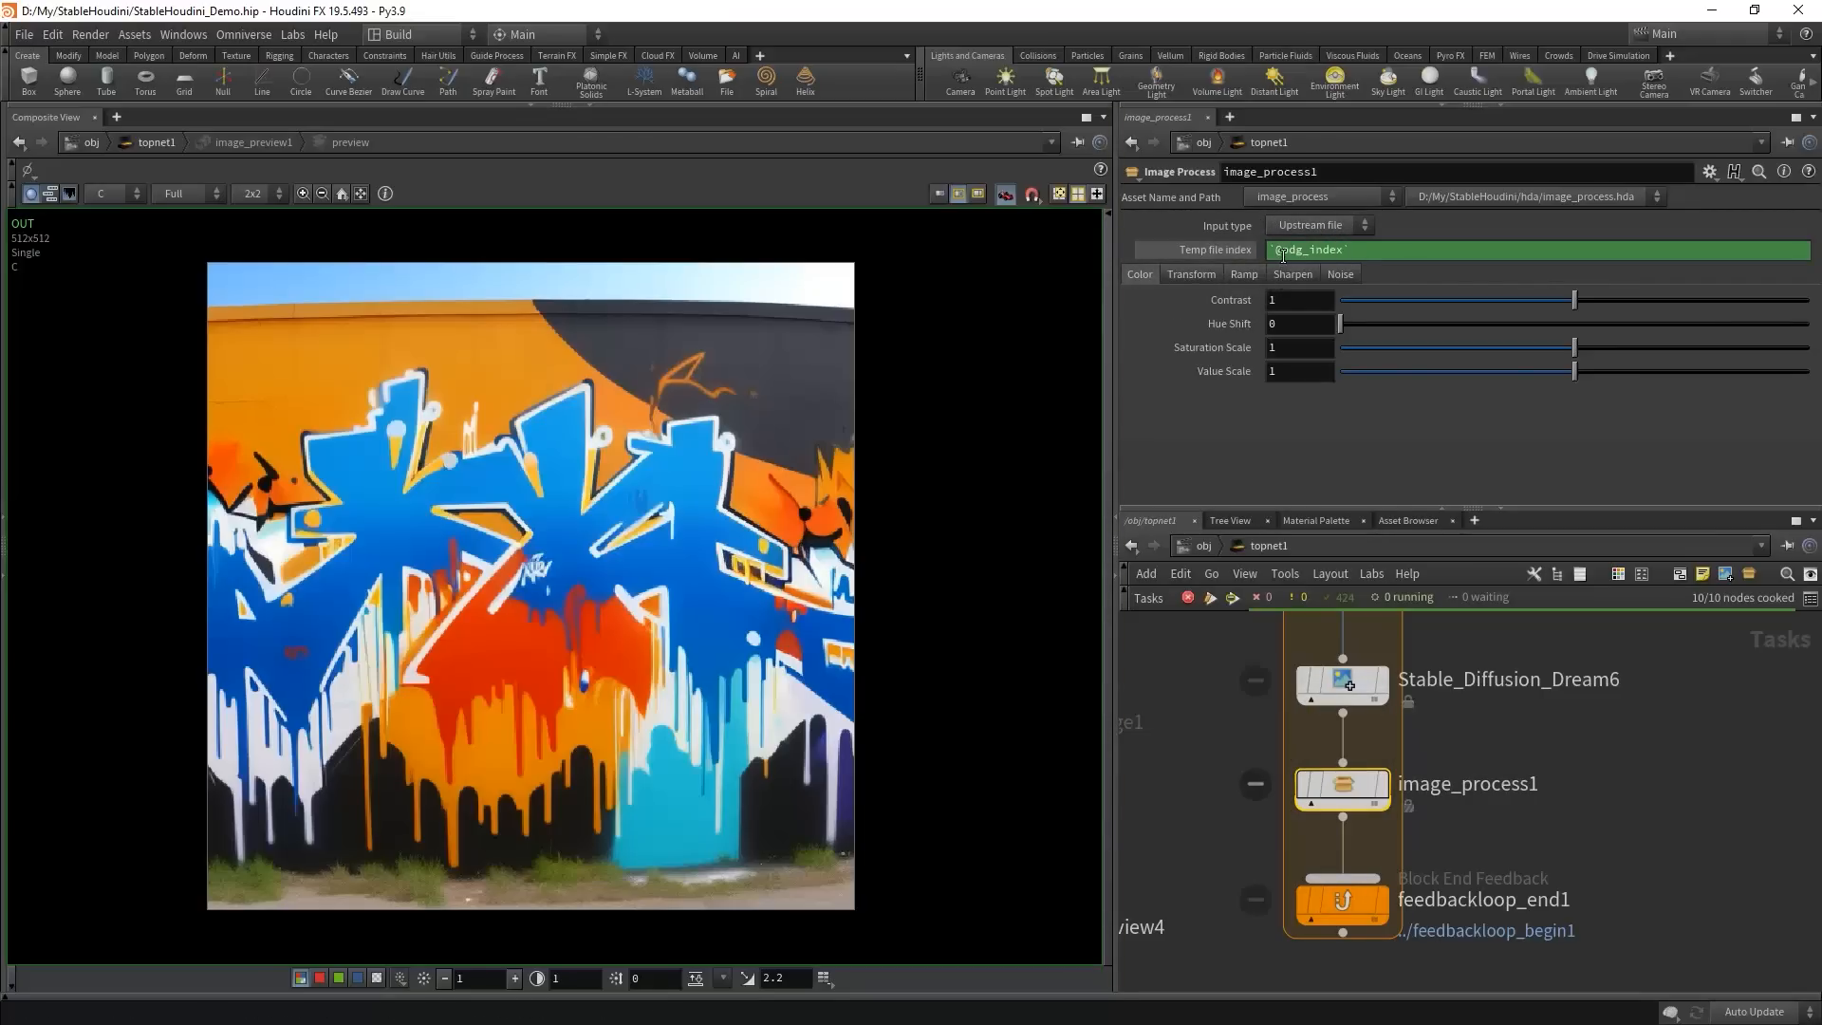
left_click_drag(1276, 251, 1639, 243)
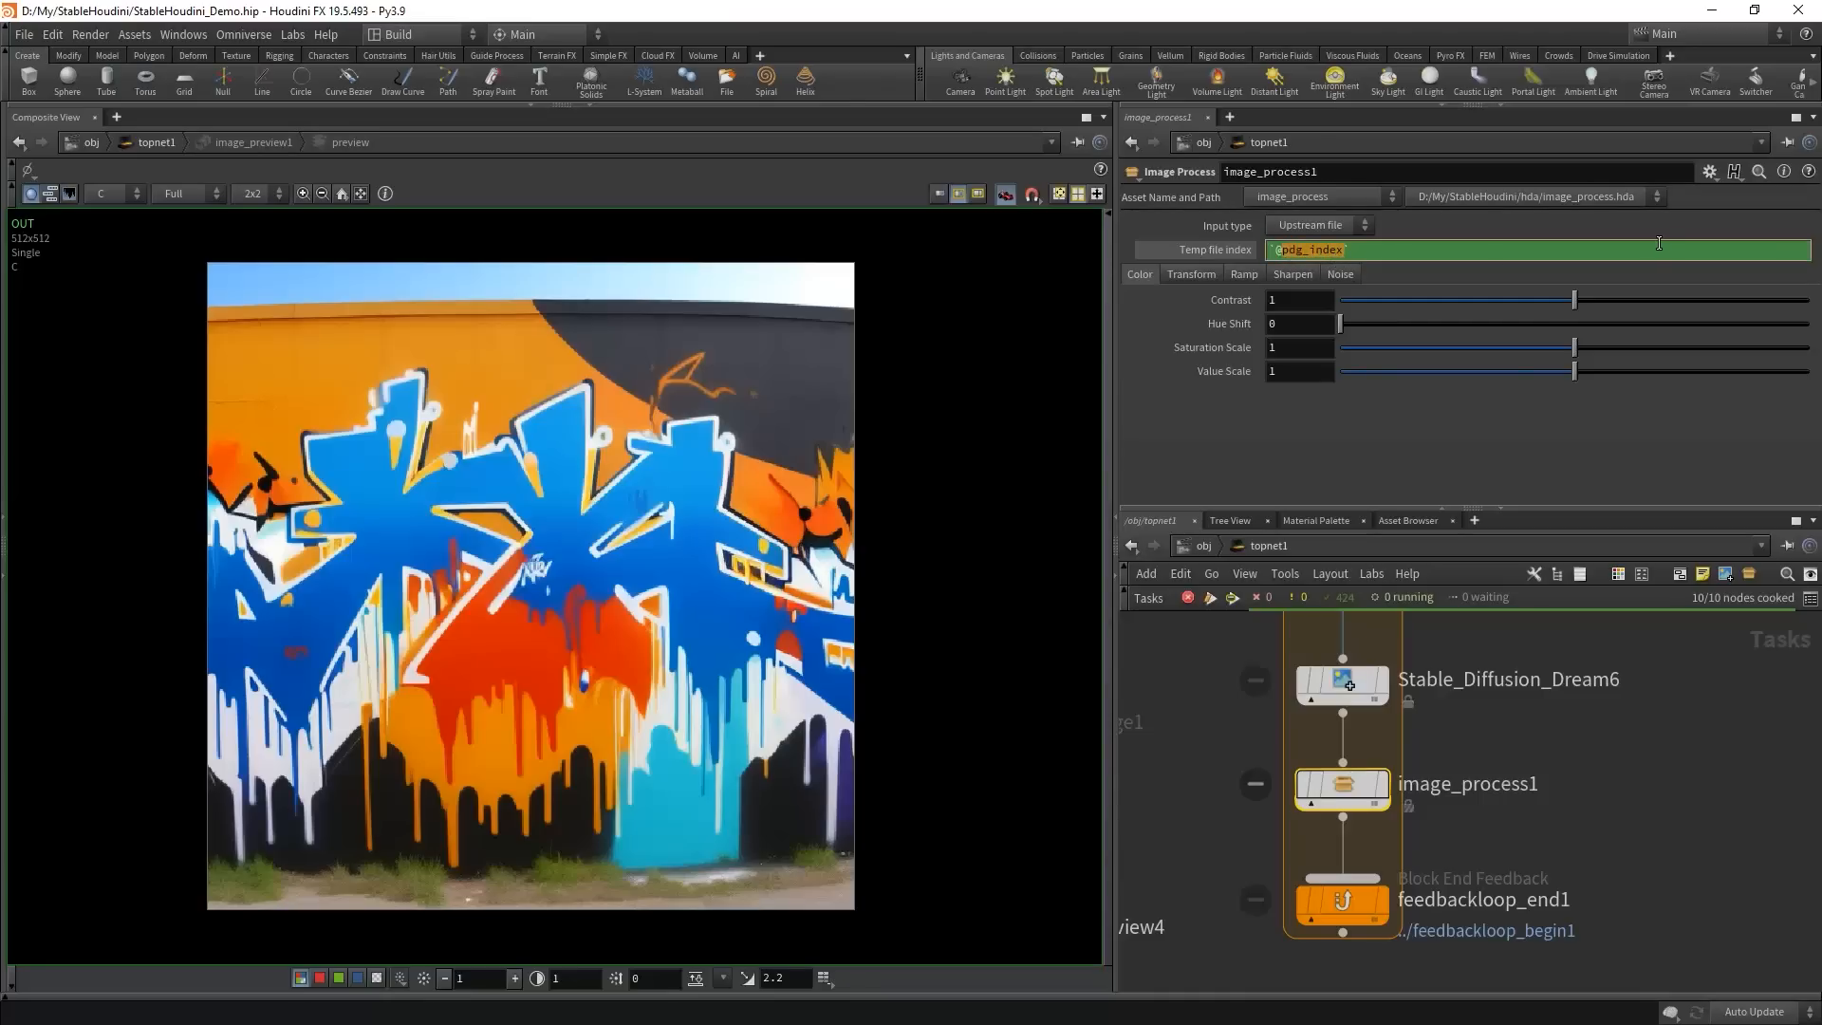
type("loop")
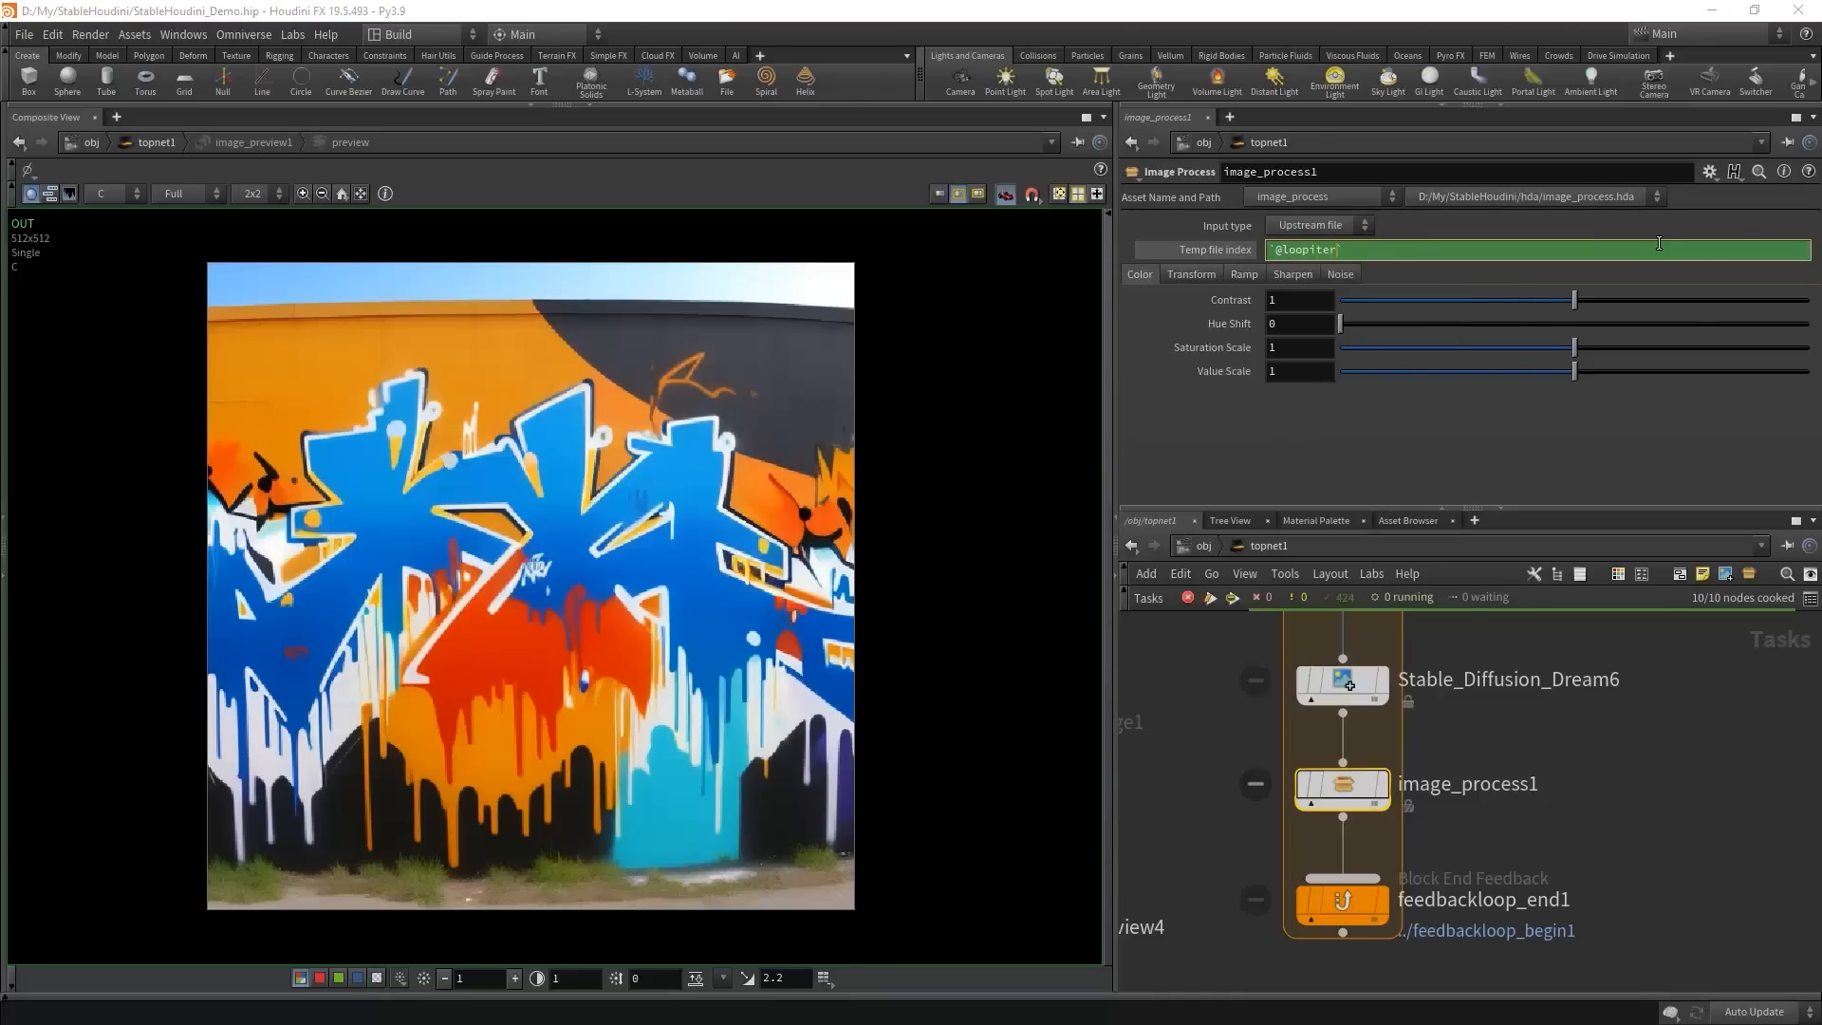
type("iter")
key("Return")
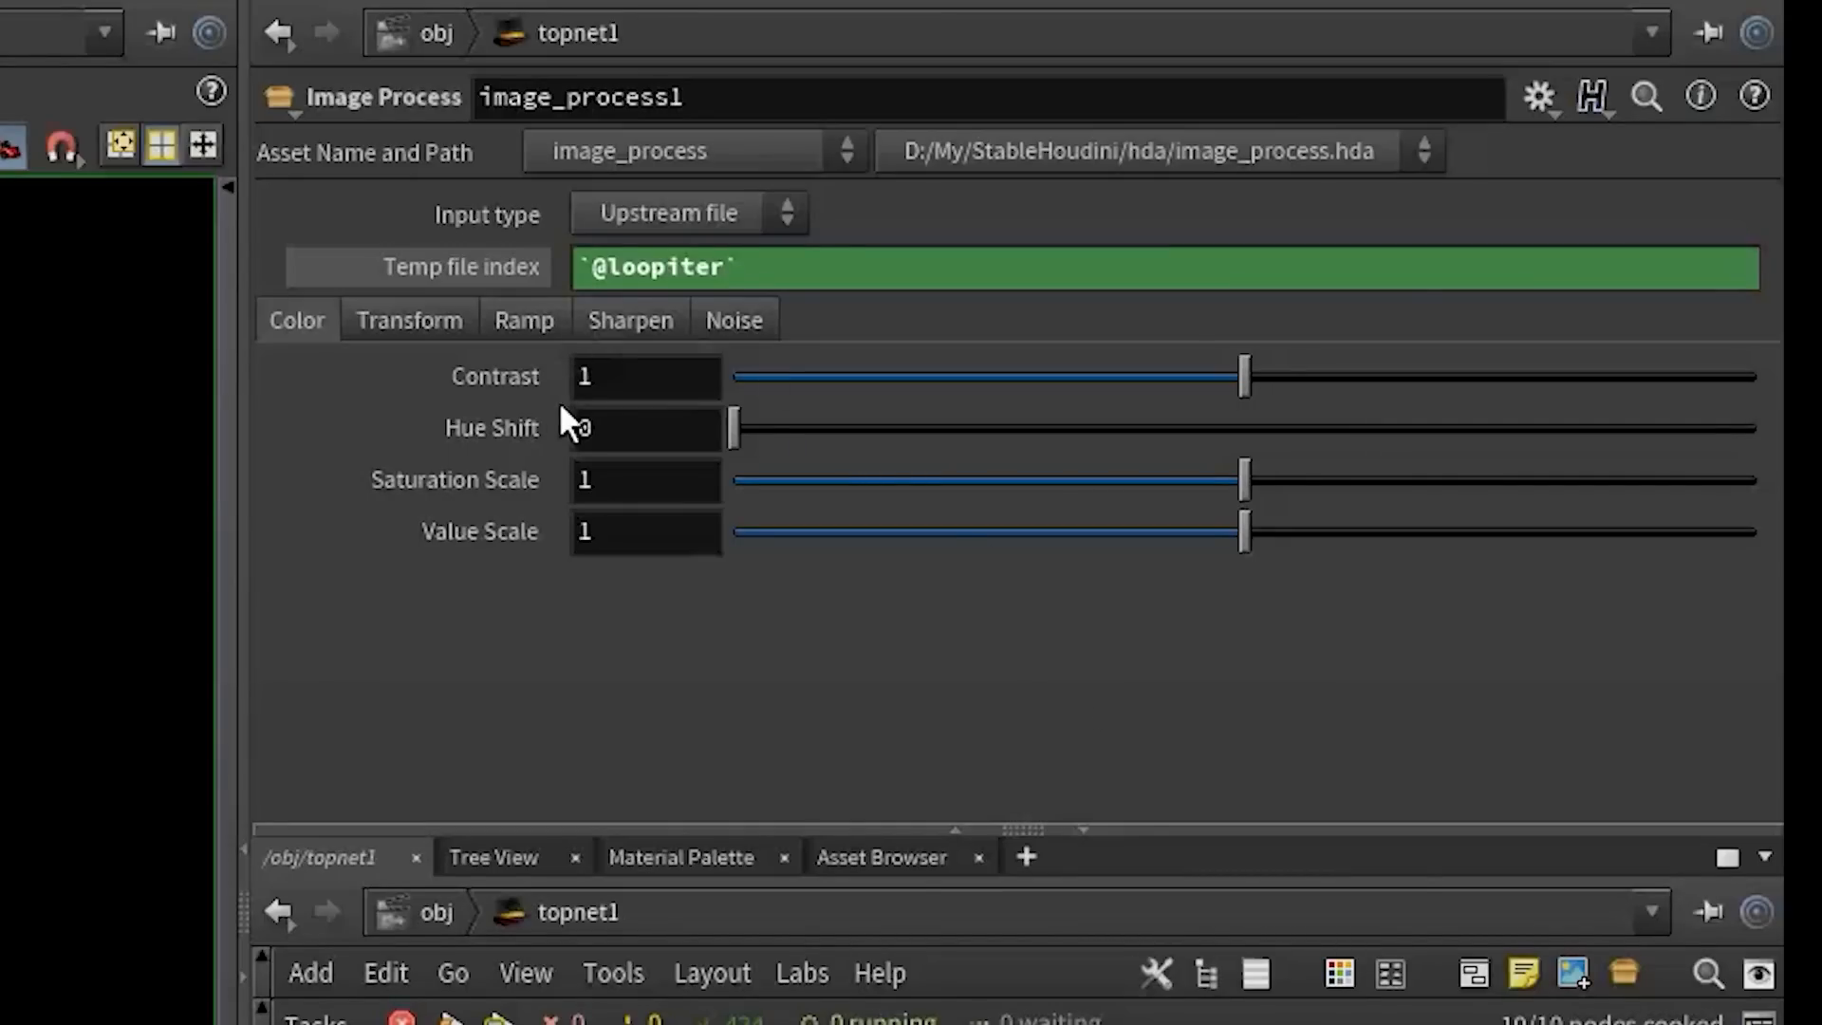
- Set the color adjustments of image_process1 to contrast 1.007, saturation scale 1.03 and value scale 1.02
left_click(713, 378)
type("1.007")
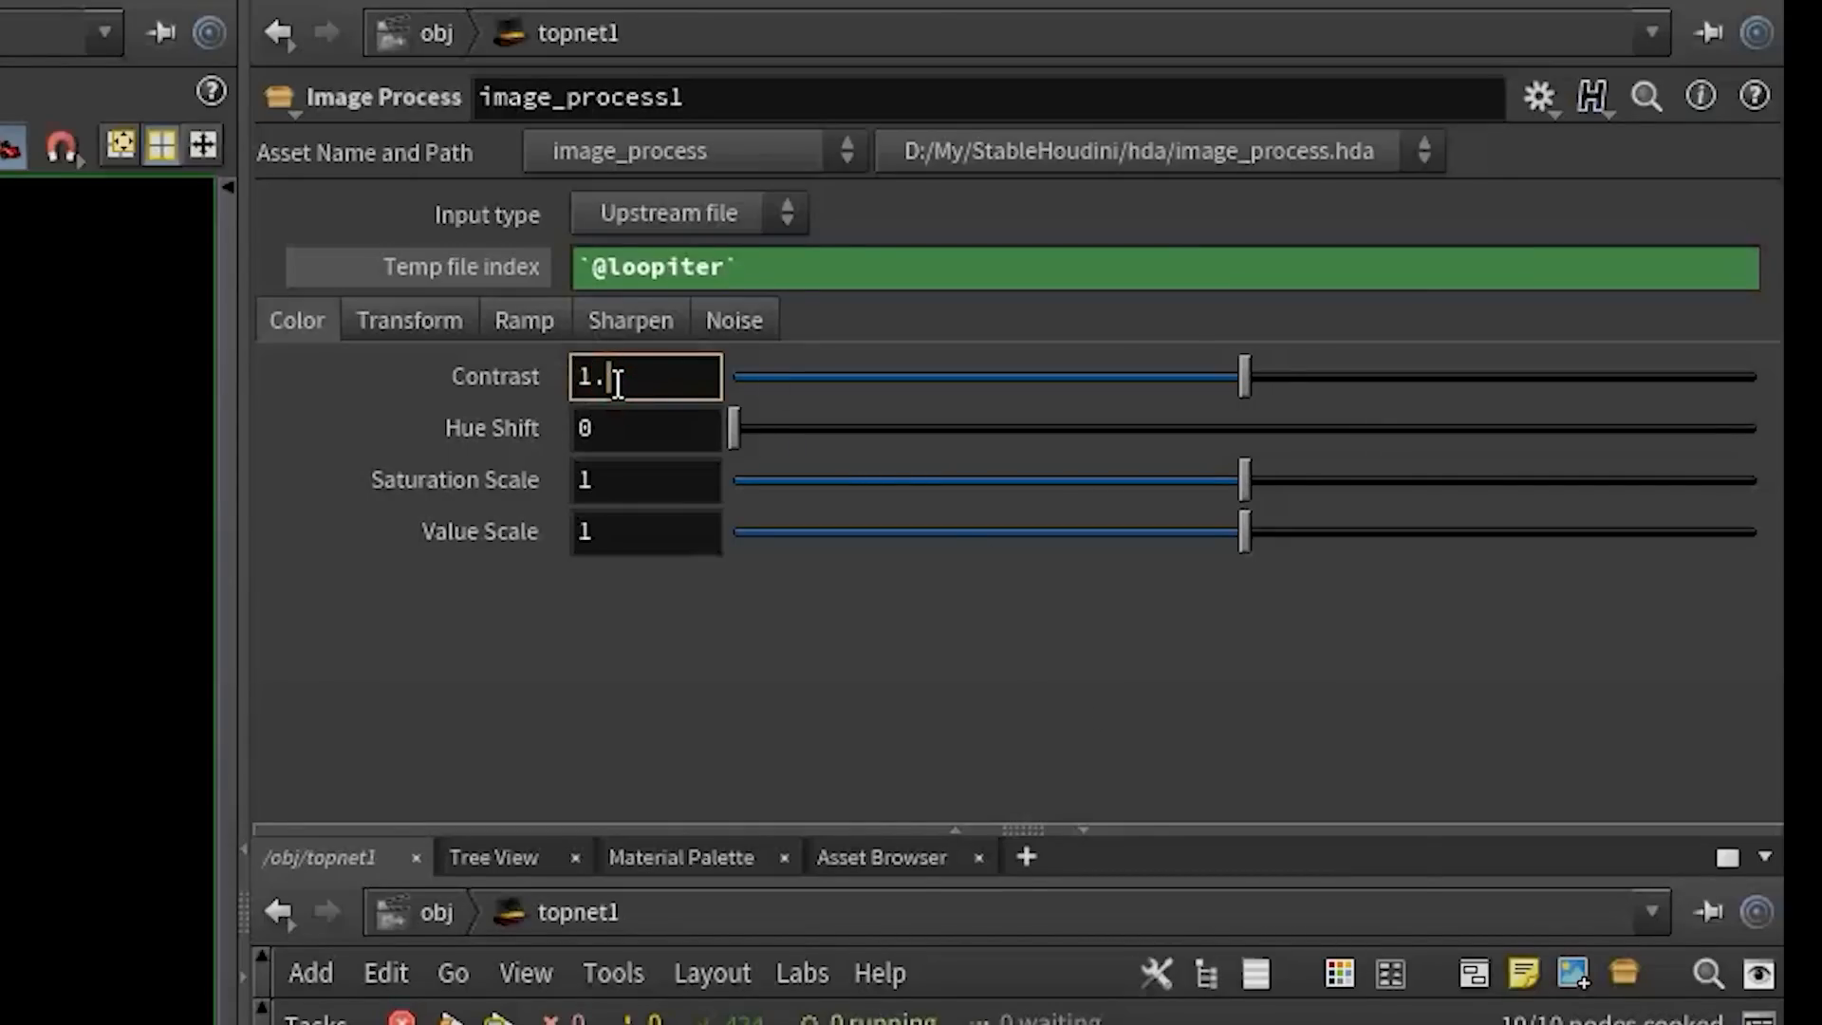
left_click(670, 491)
type("1.03")
key("Return")
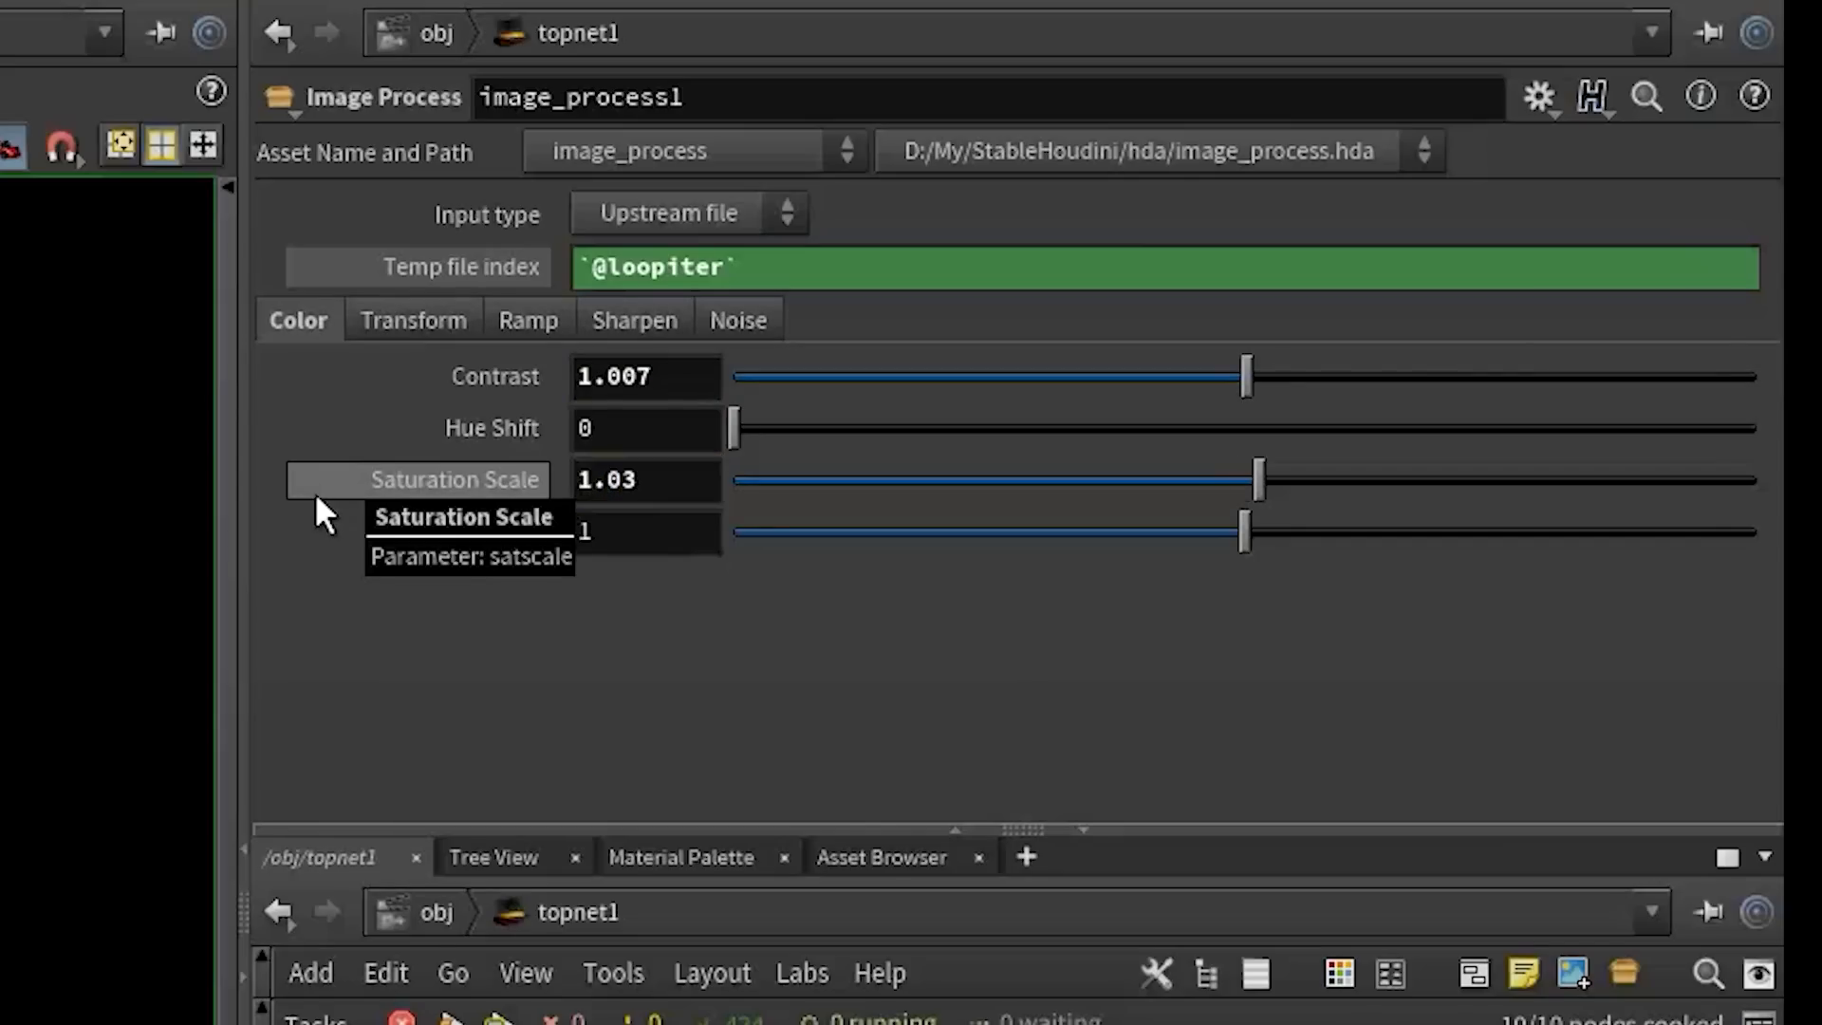
left_click(651, 528)
type("0.")
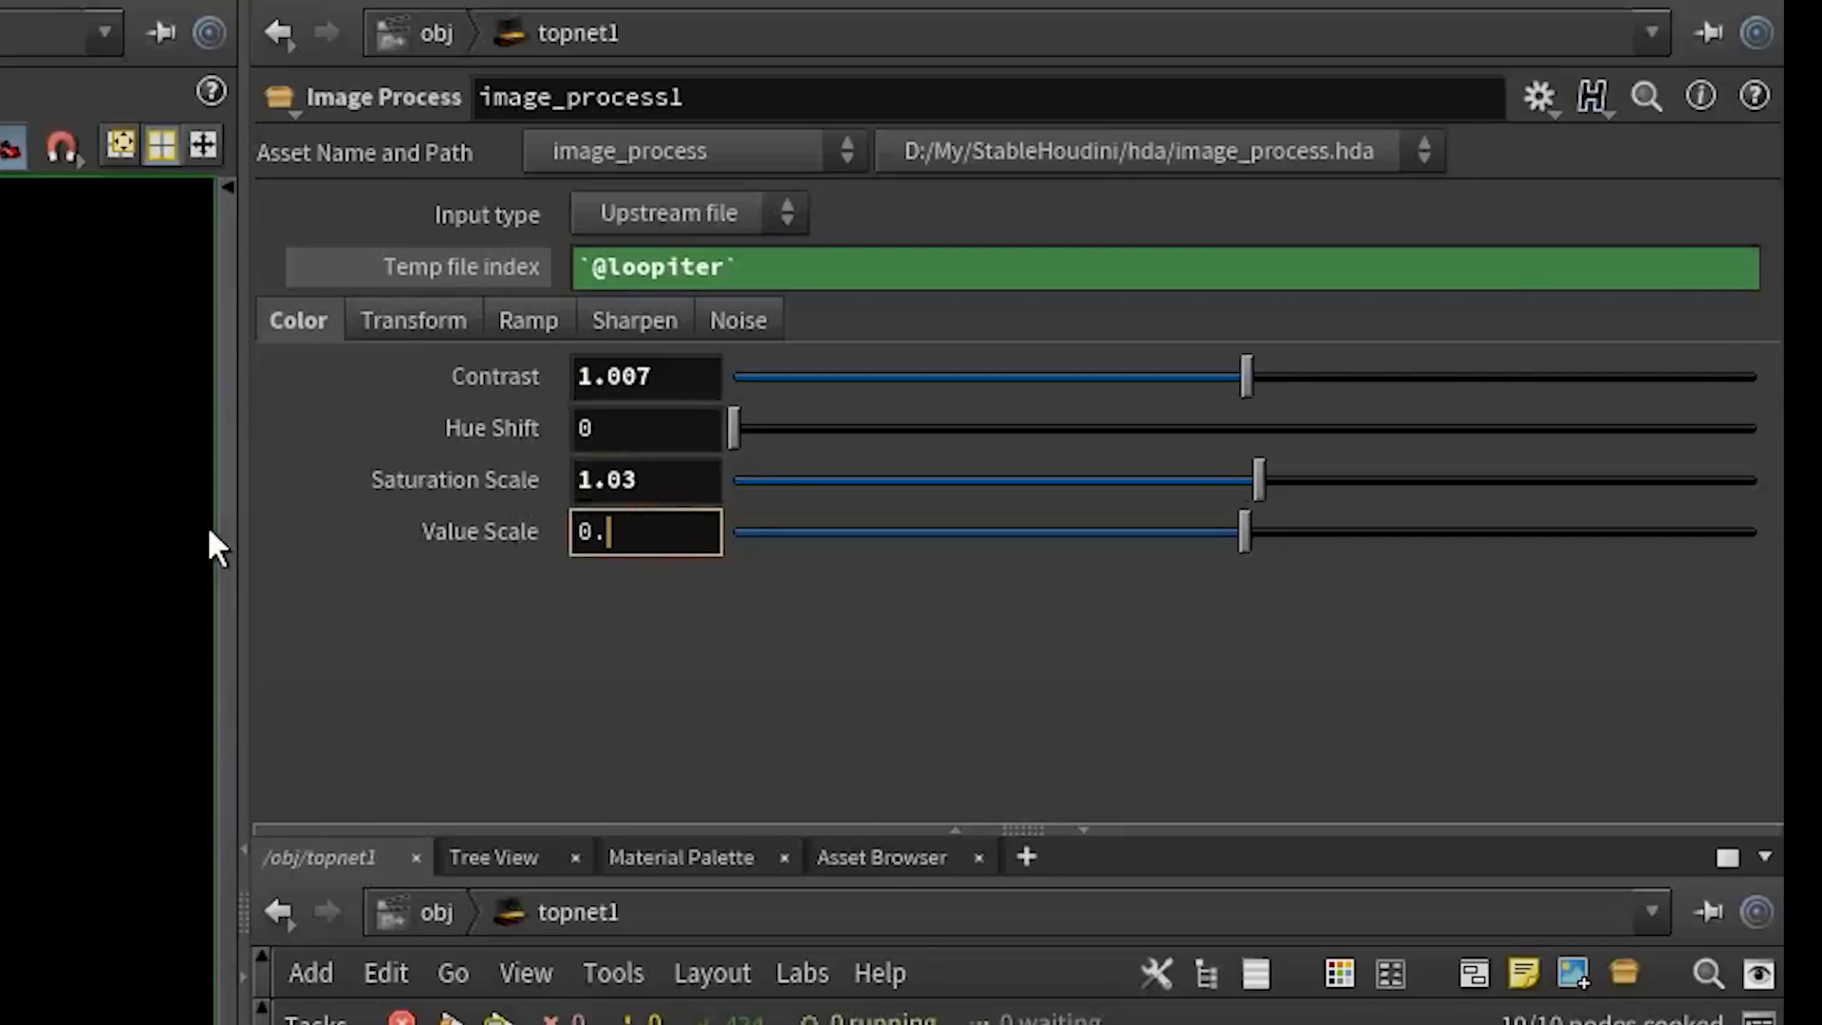
key("BackSpace")
key("BackSpace")
type("1.02")
- Set the transform Scale X of image_process1 to 1.02
left_click(410, 322)
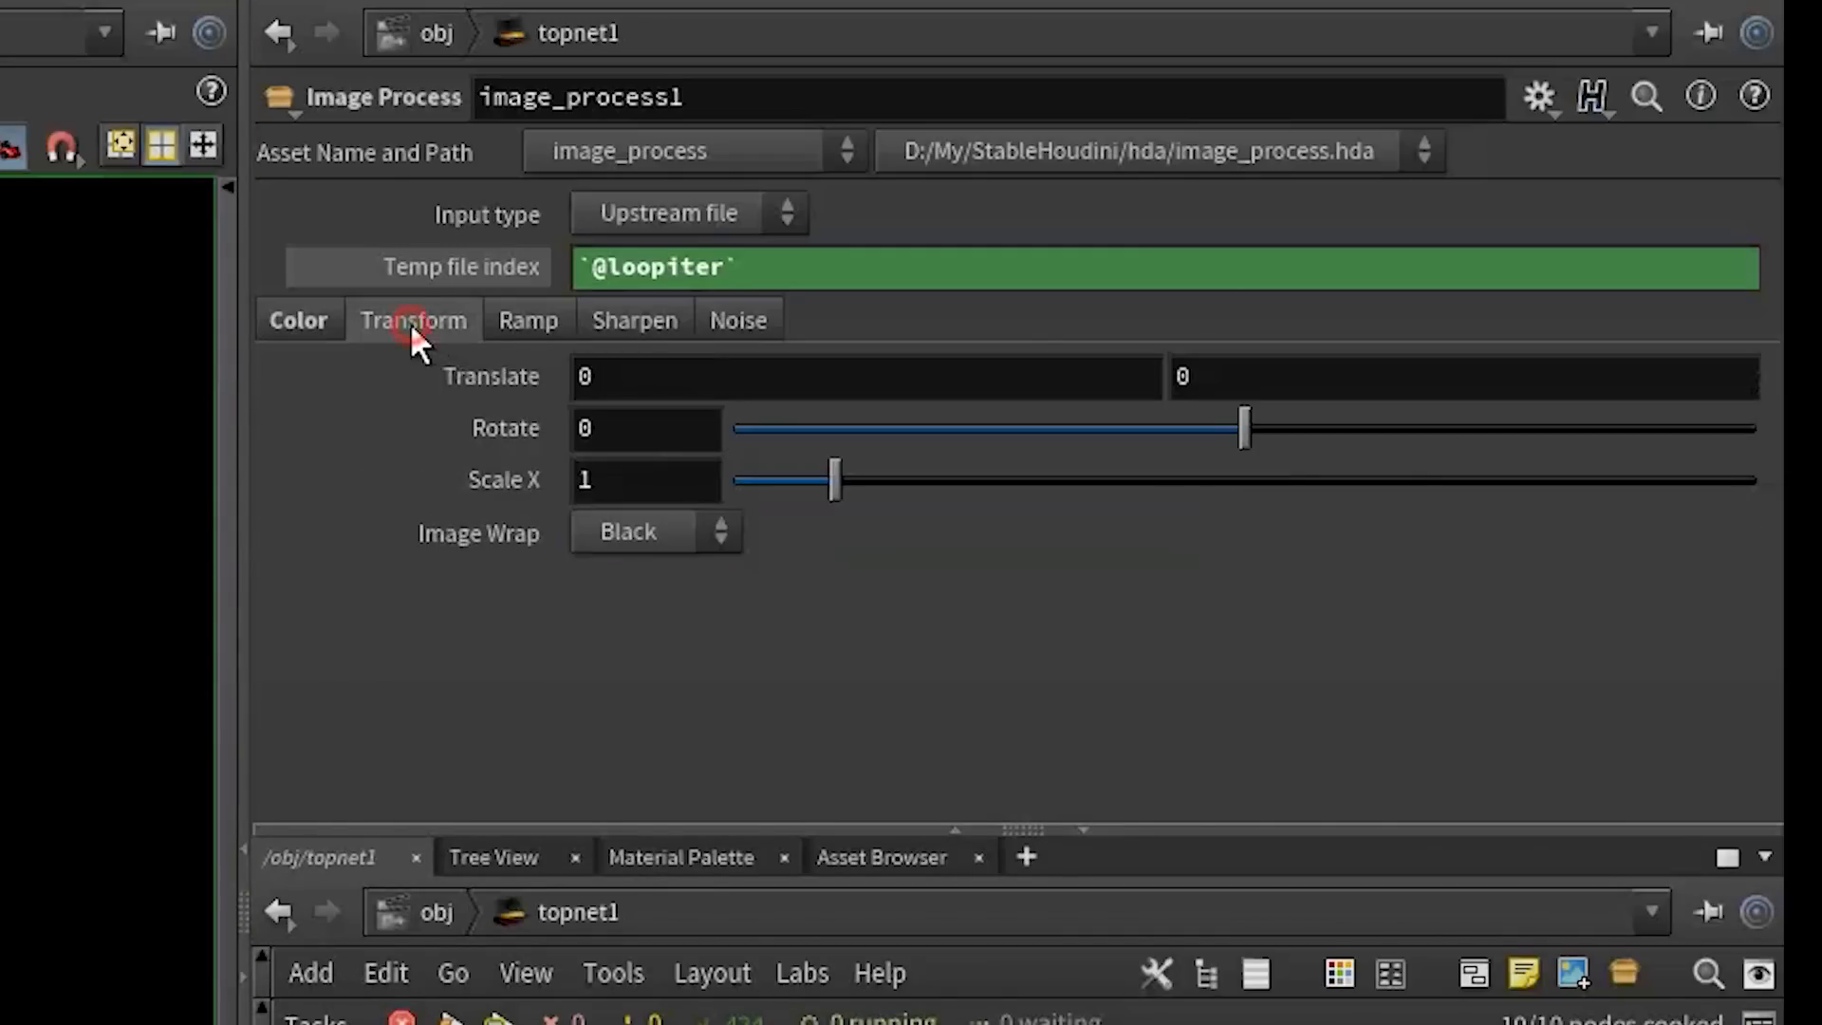
double_click(634, 479)
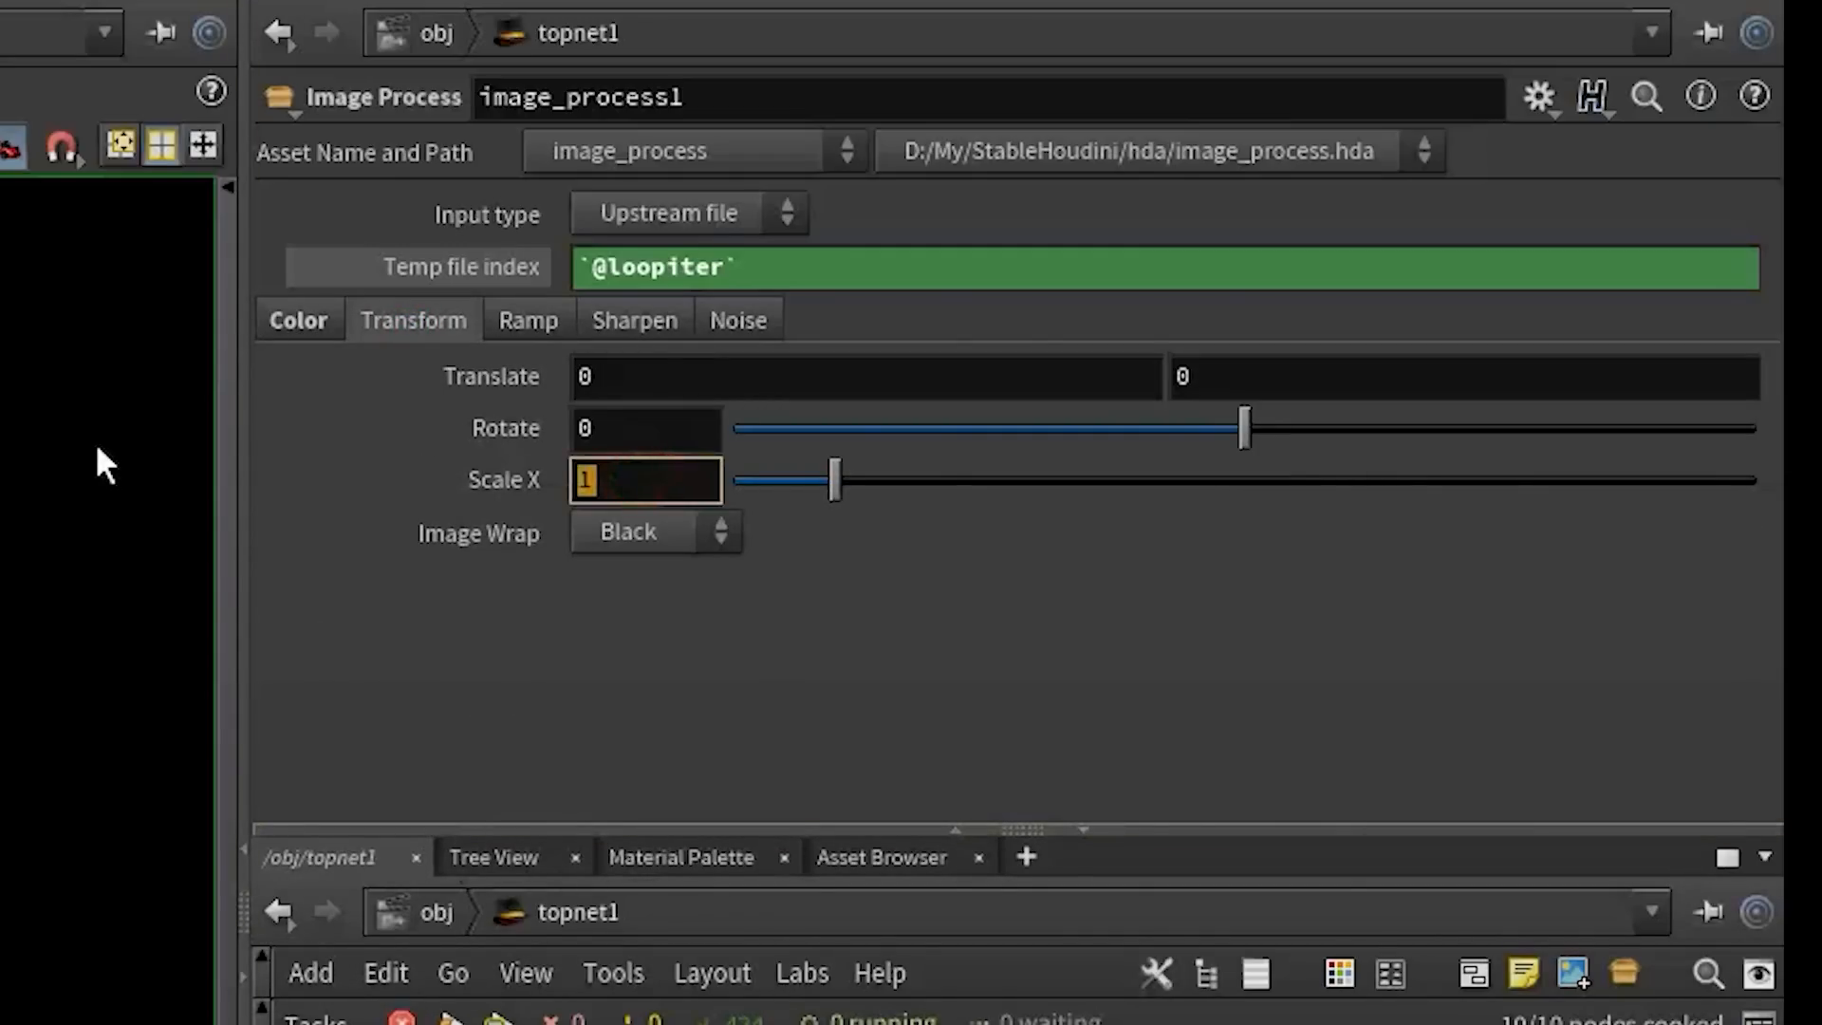
type("1.02")
key("Return")
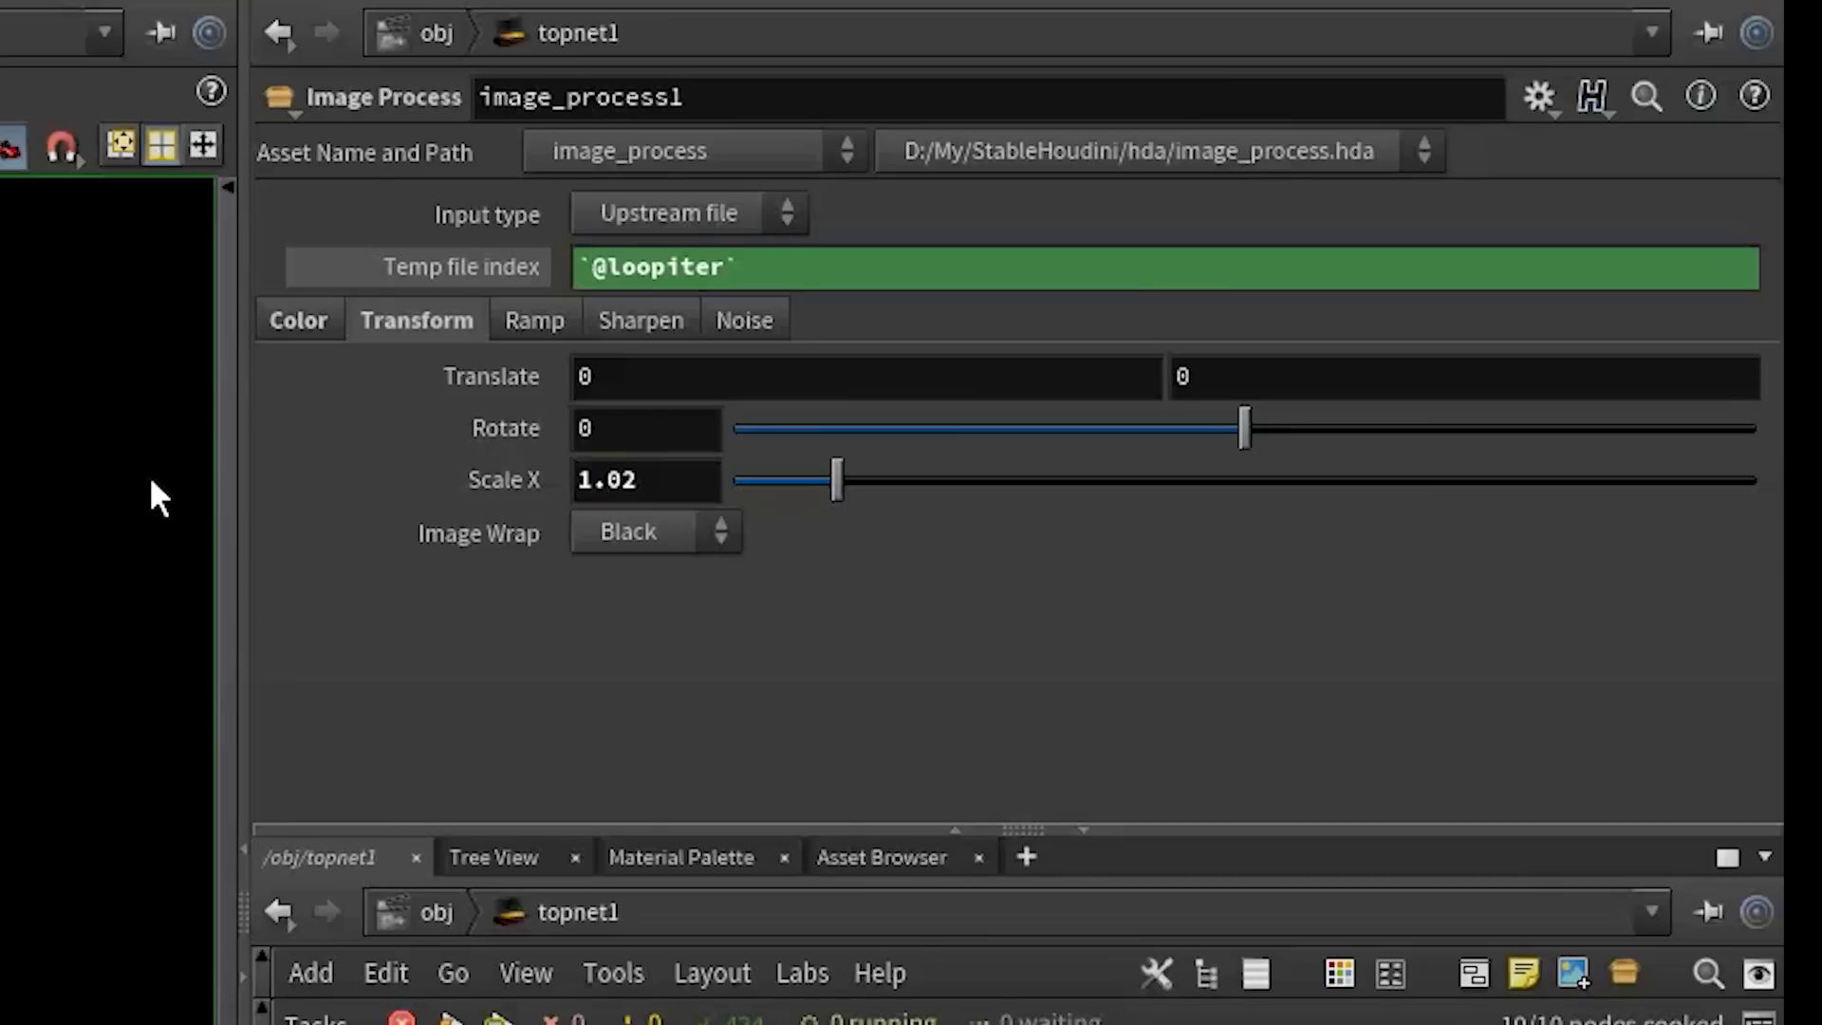
- Set the sharpen effect of image_process1 to 0.3
left_click(529, 324)
left_click(634, 321)
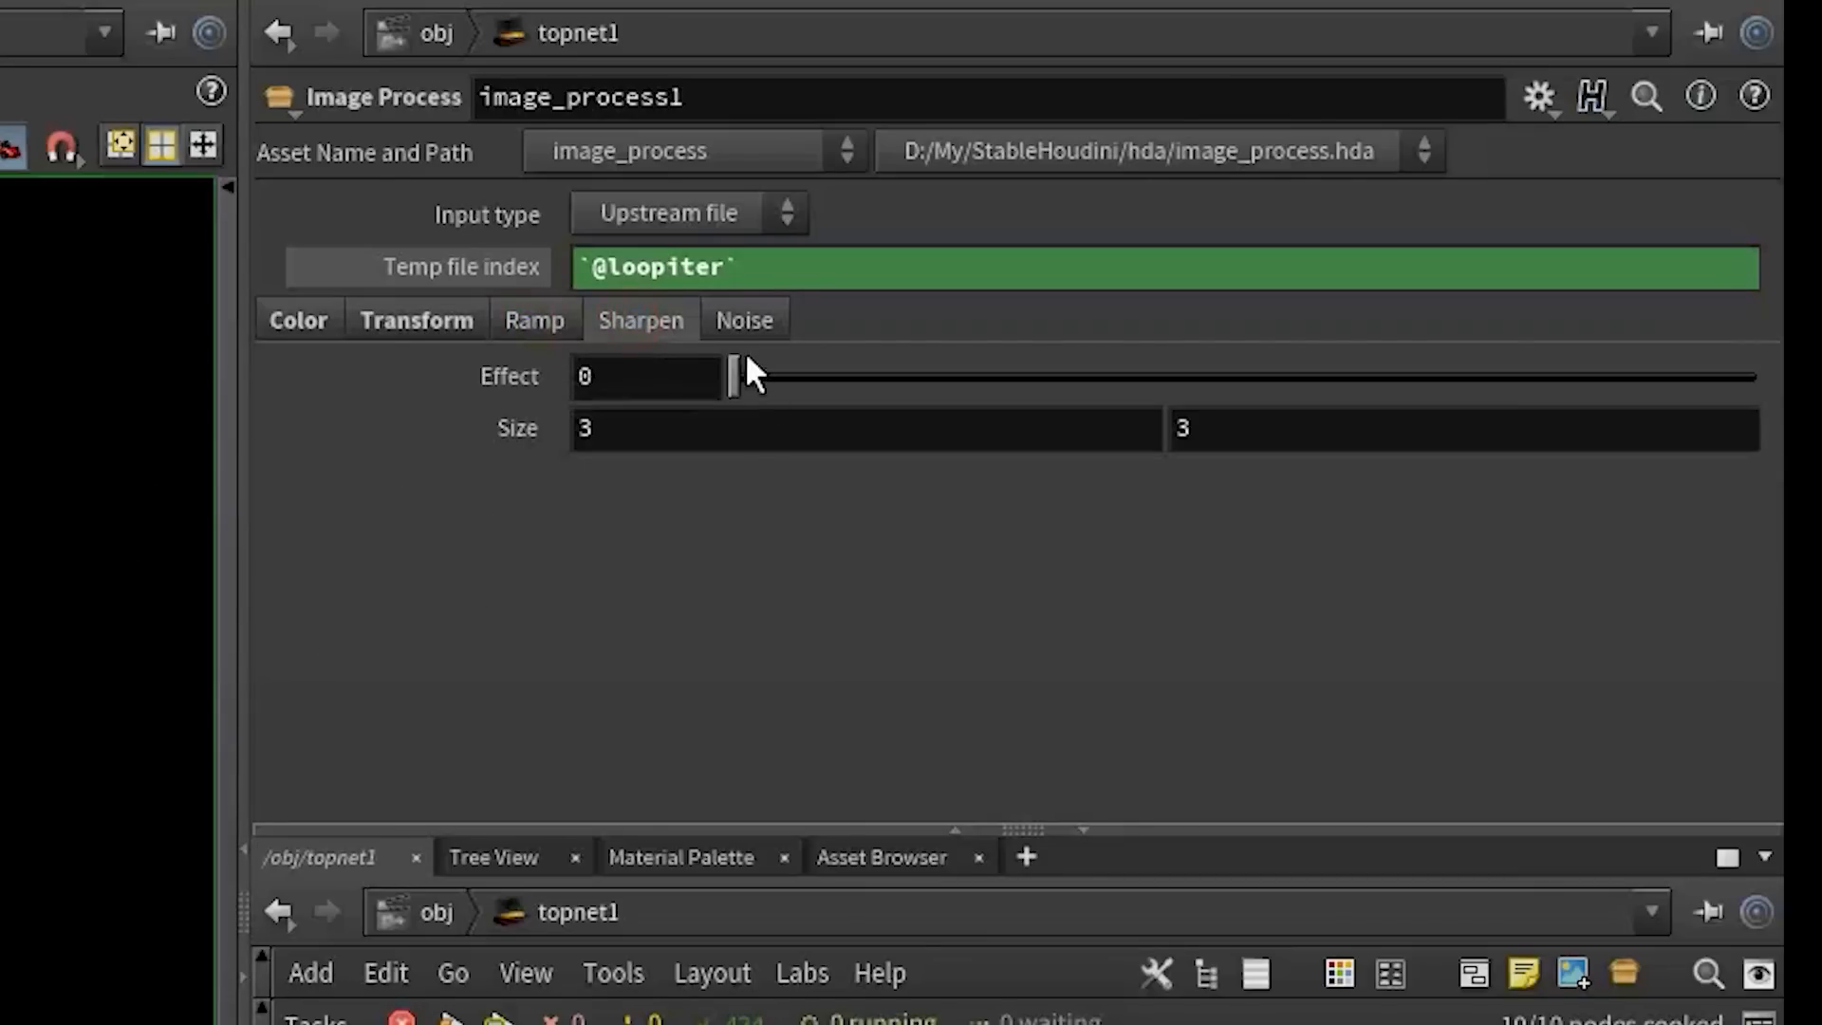
double_click(651, 378)
type("0.3")
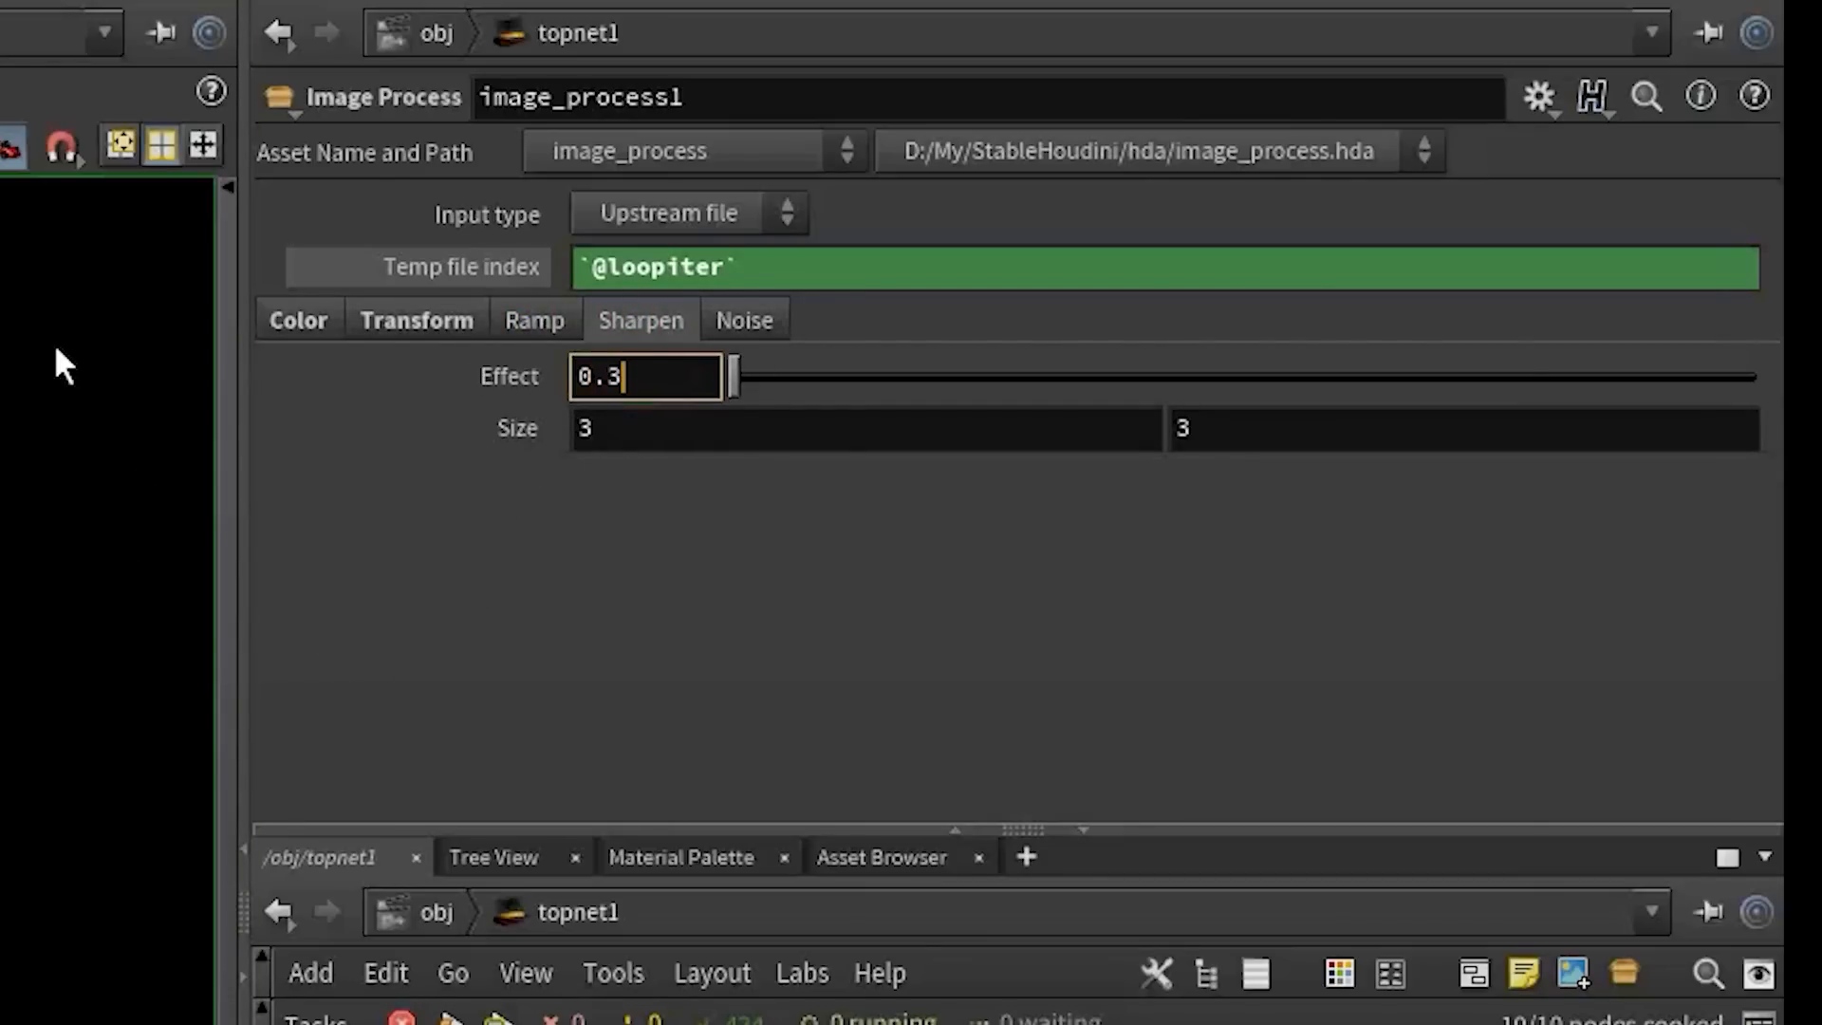
key("Return")
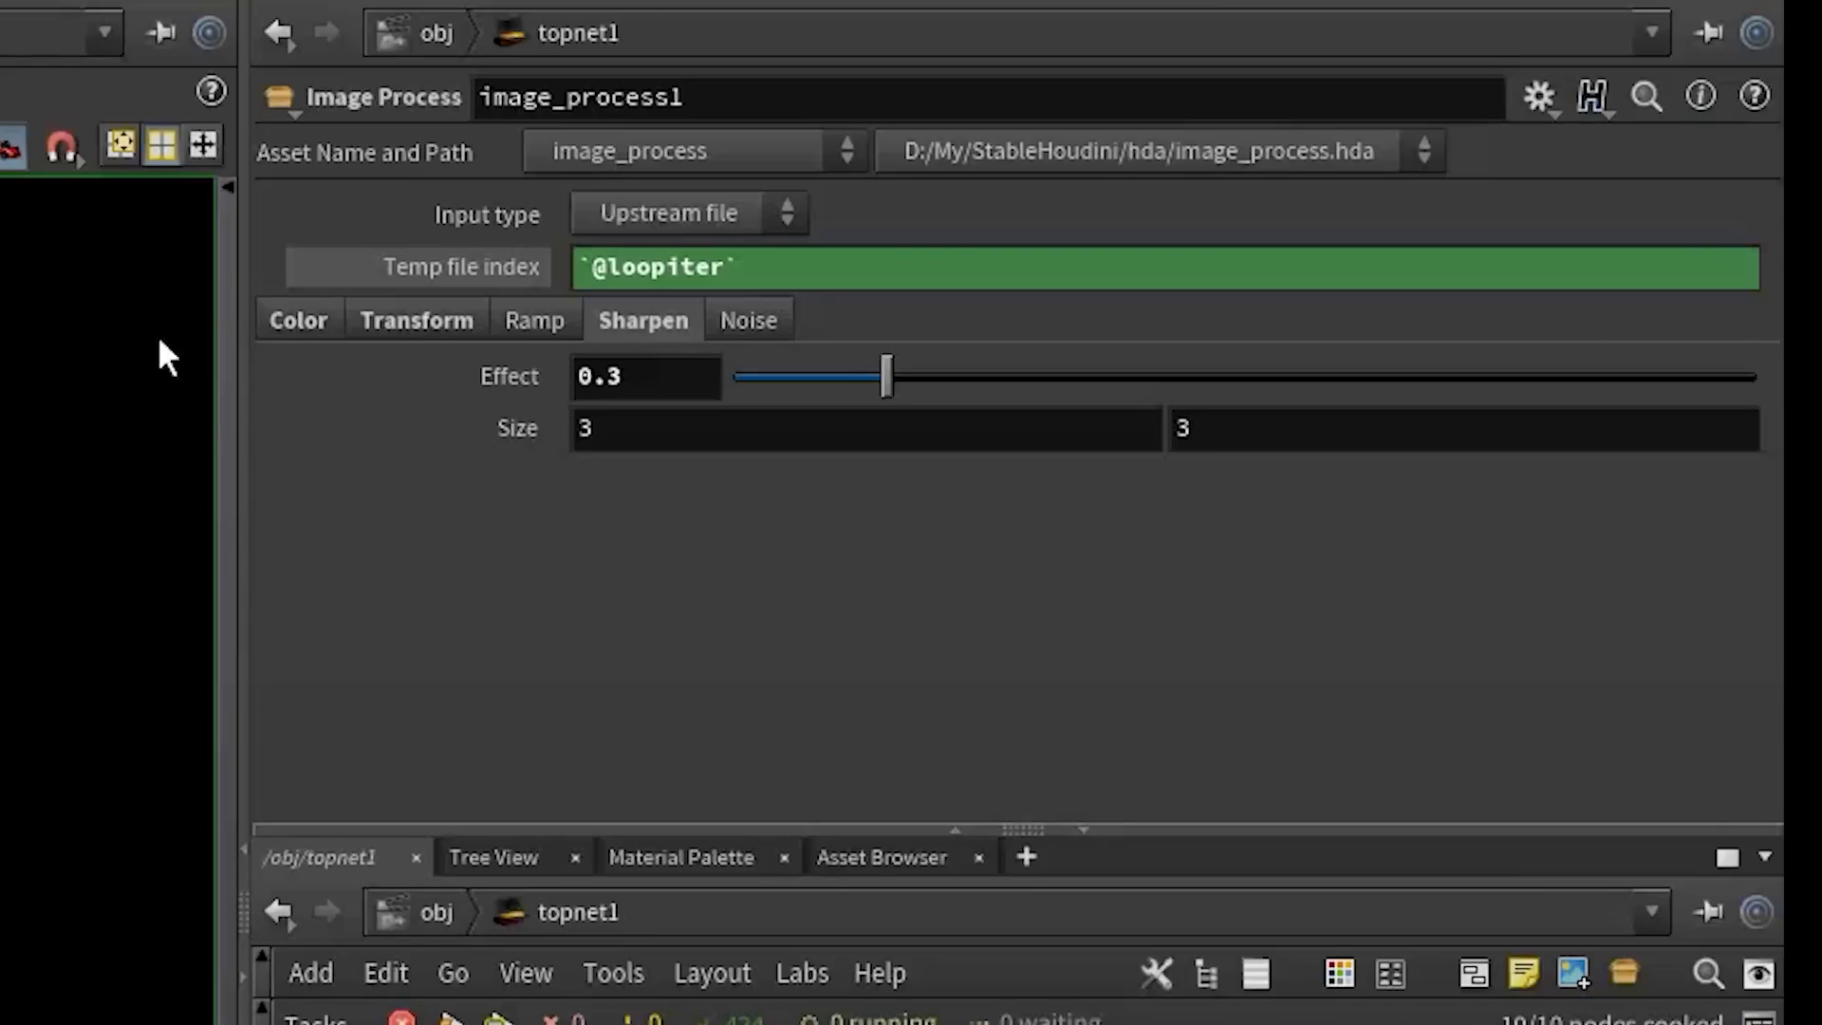
- Set the noise amount of image_process1 to 0.05 and the noise type to Alligator
left_click(748, 320)
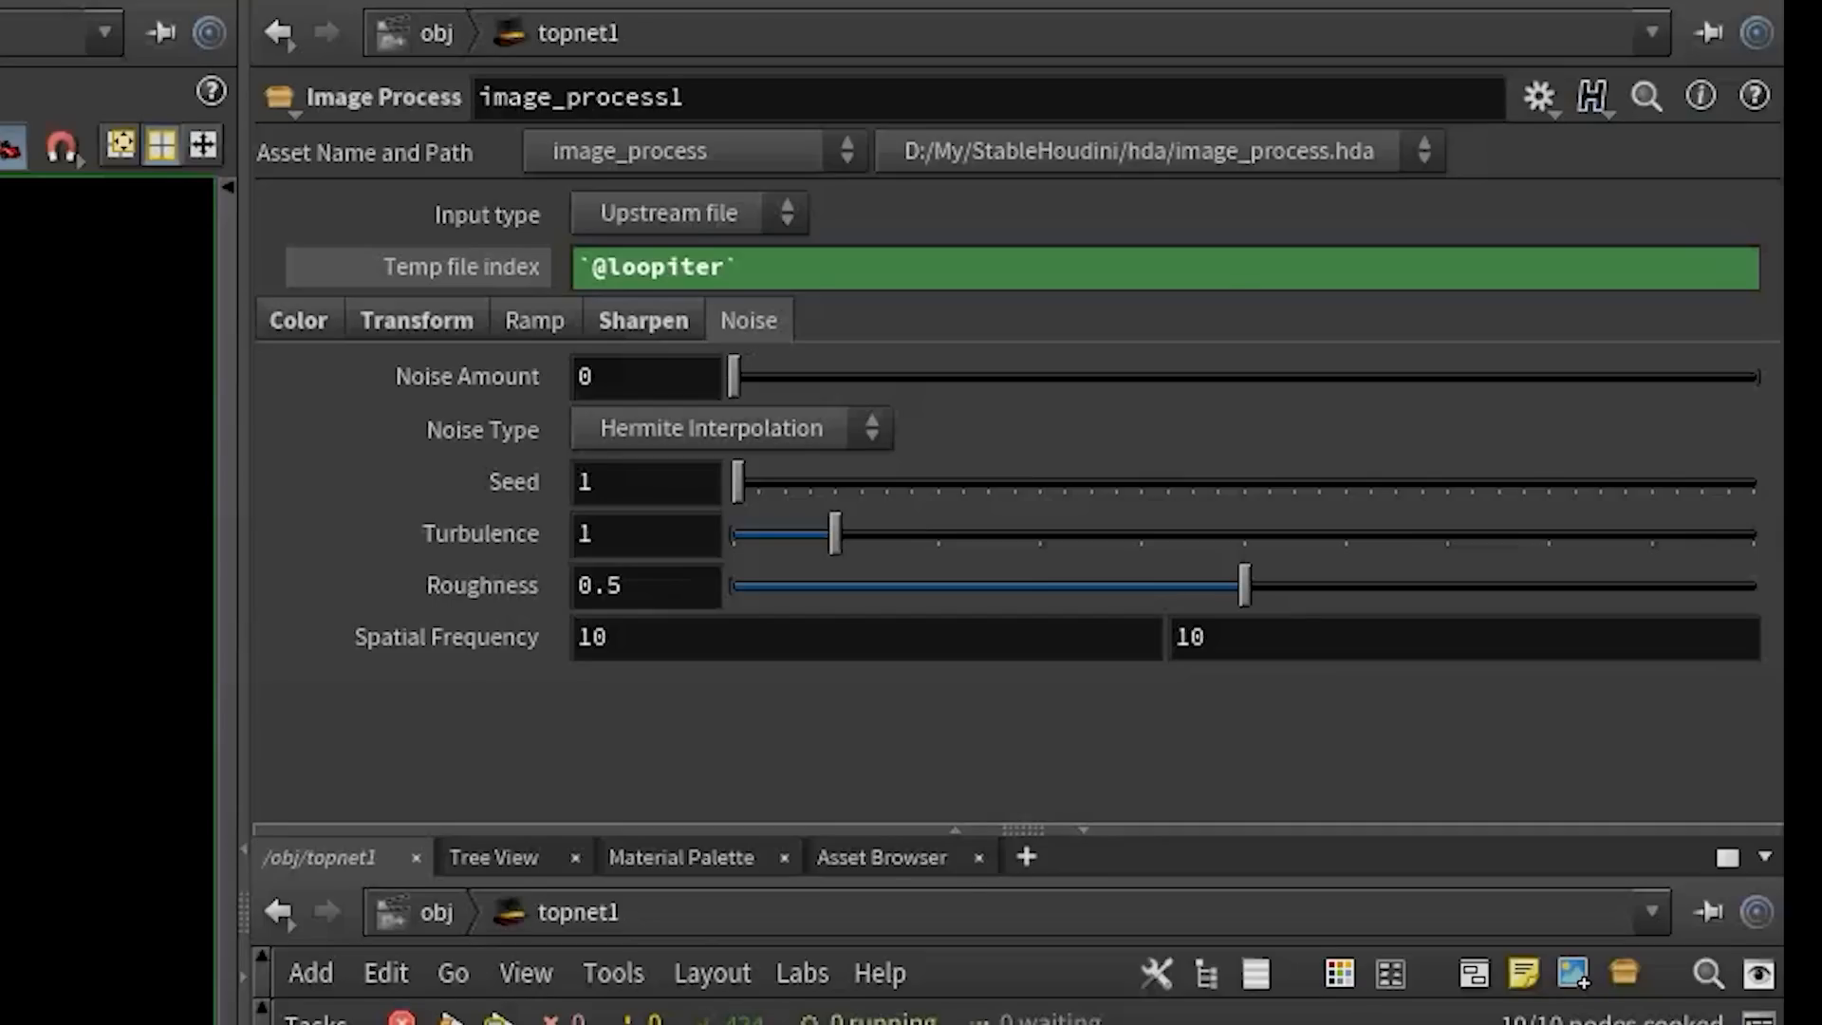
double_click(652, 377)
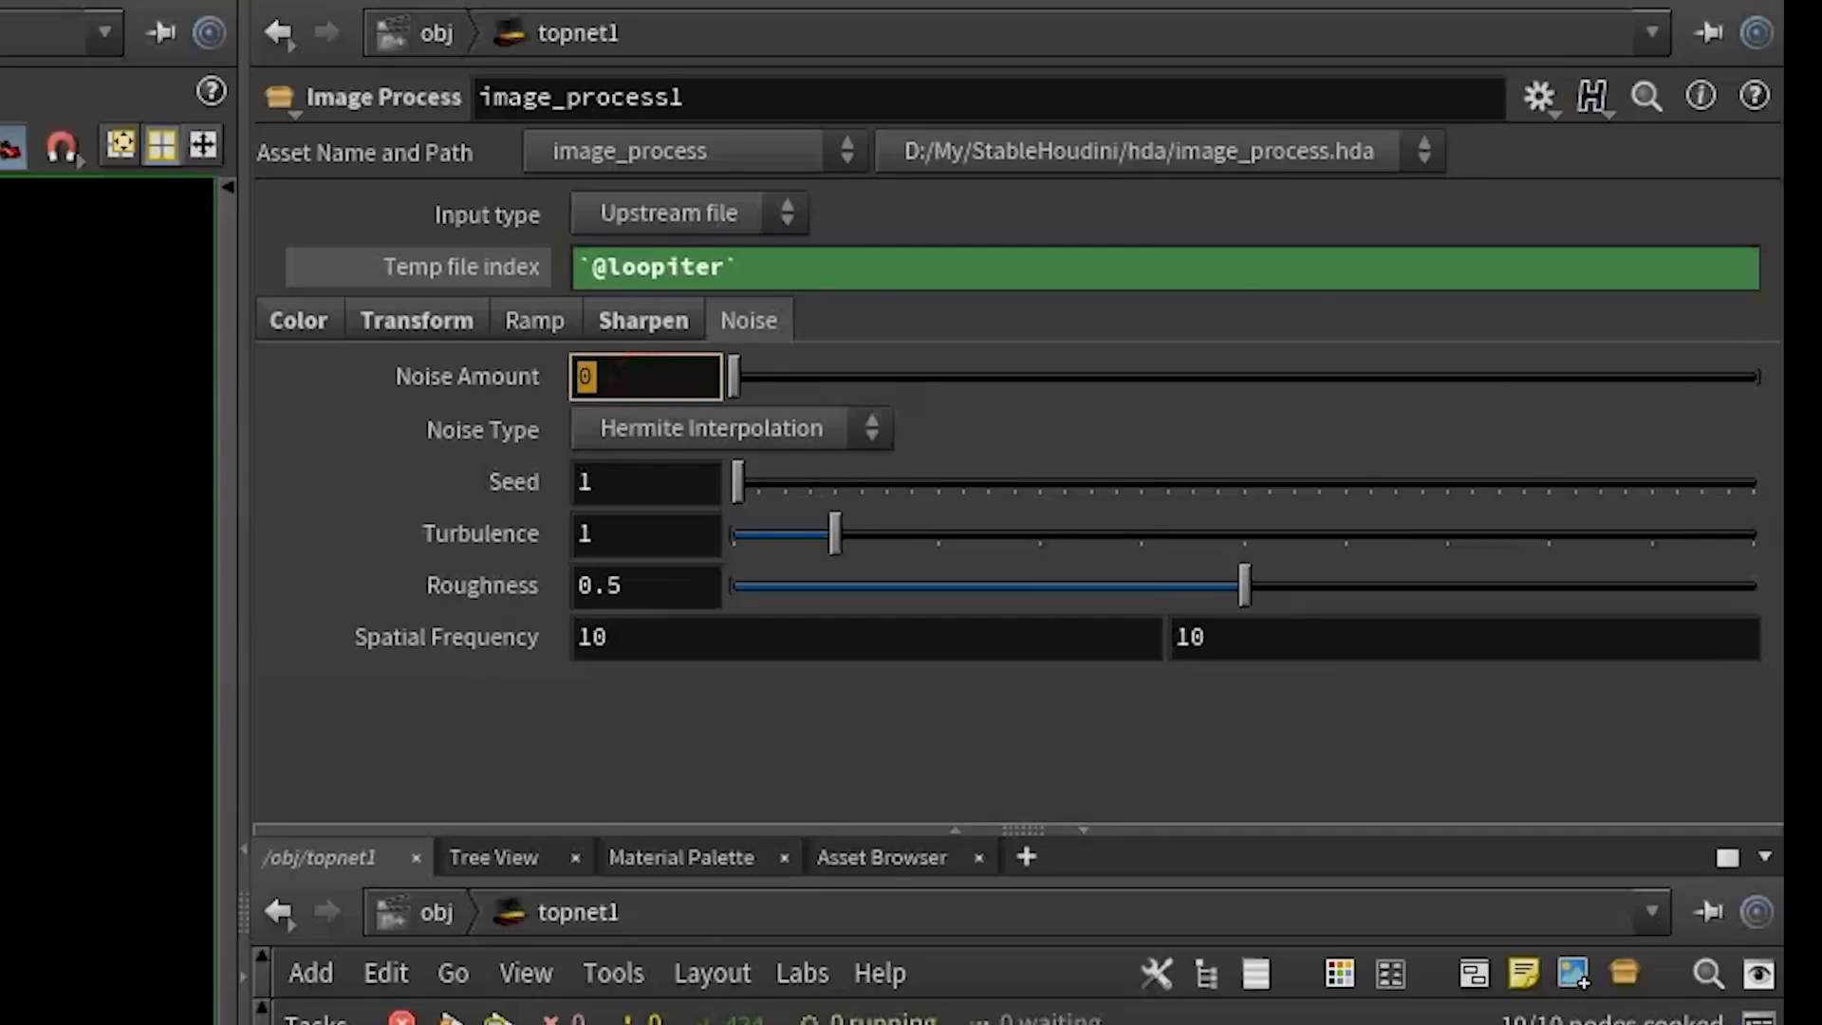
type("0.05")
key("Return")
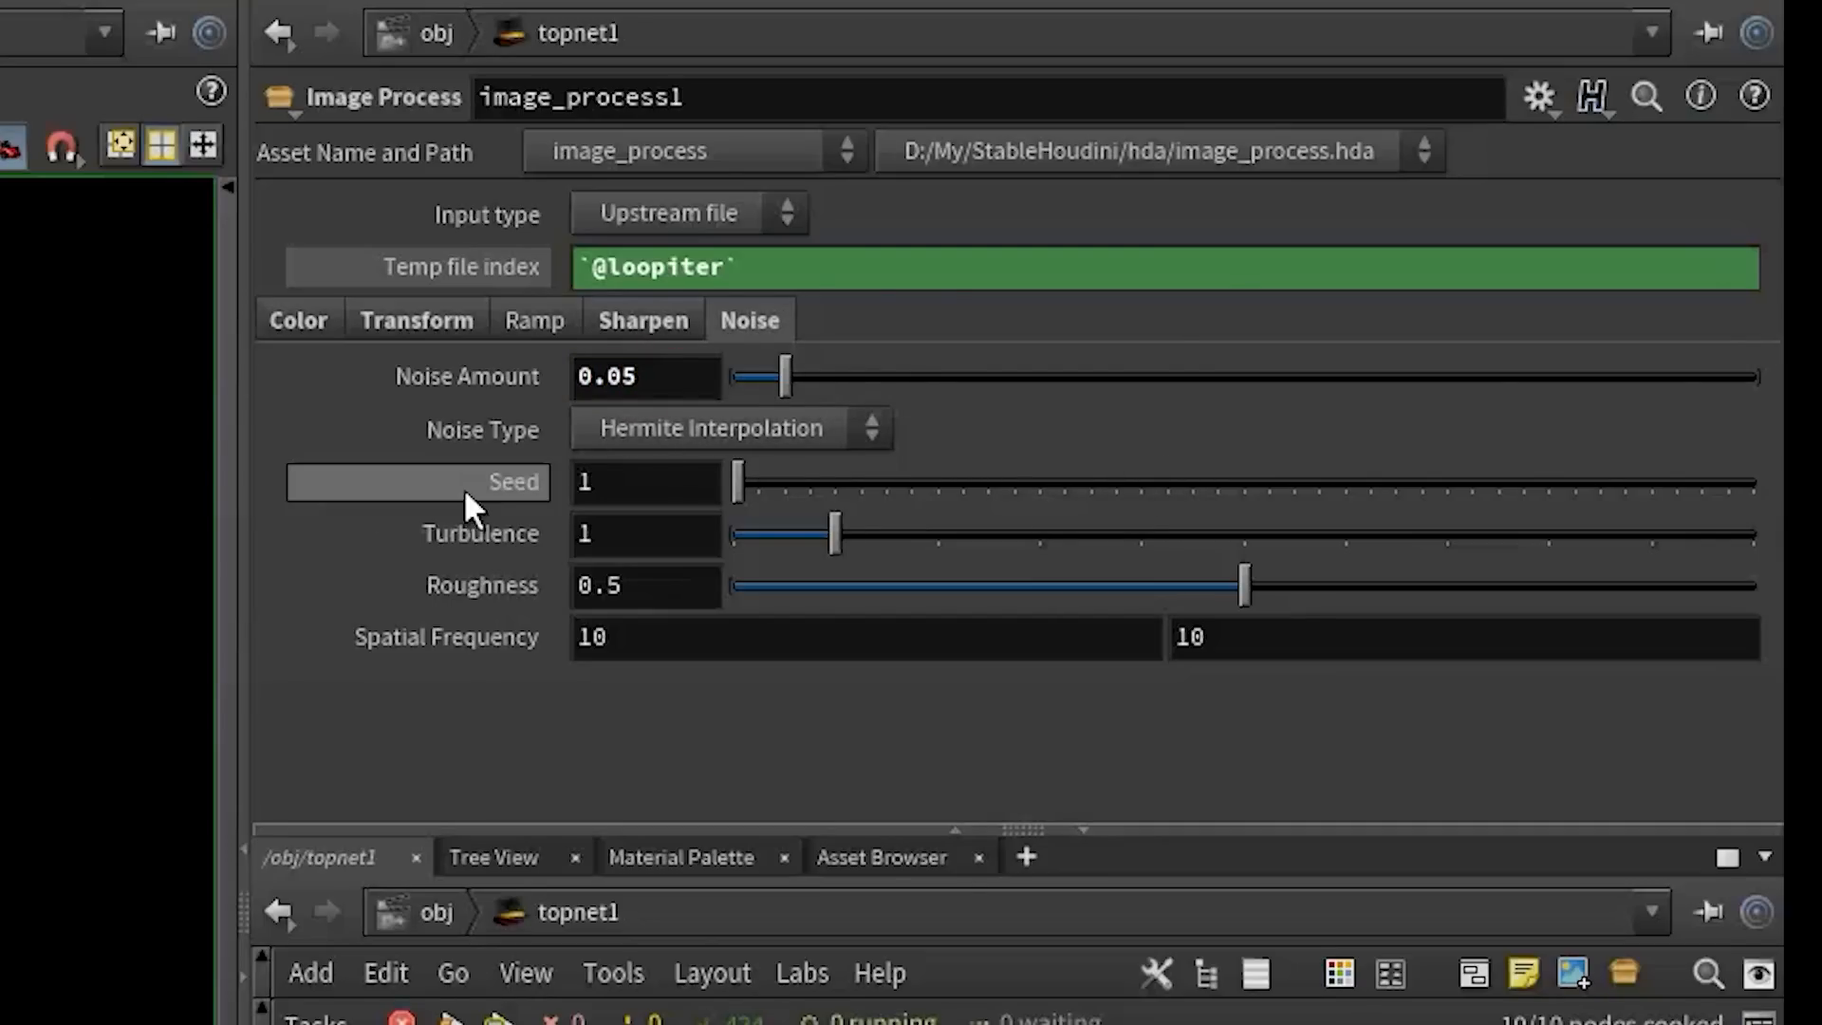
left_click(651, 430)
left_click(607, 595)
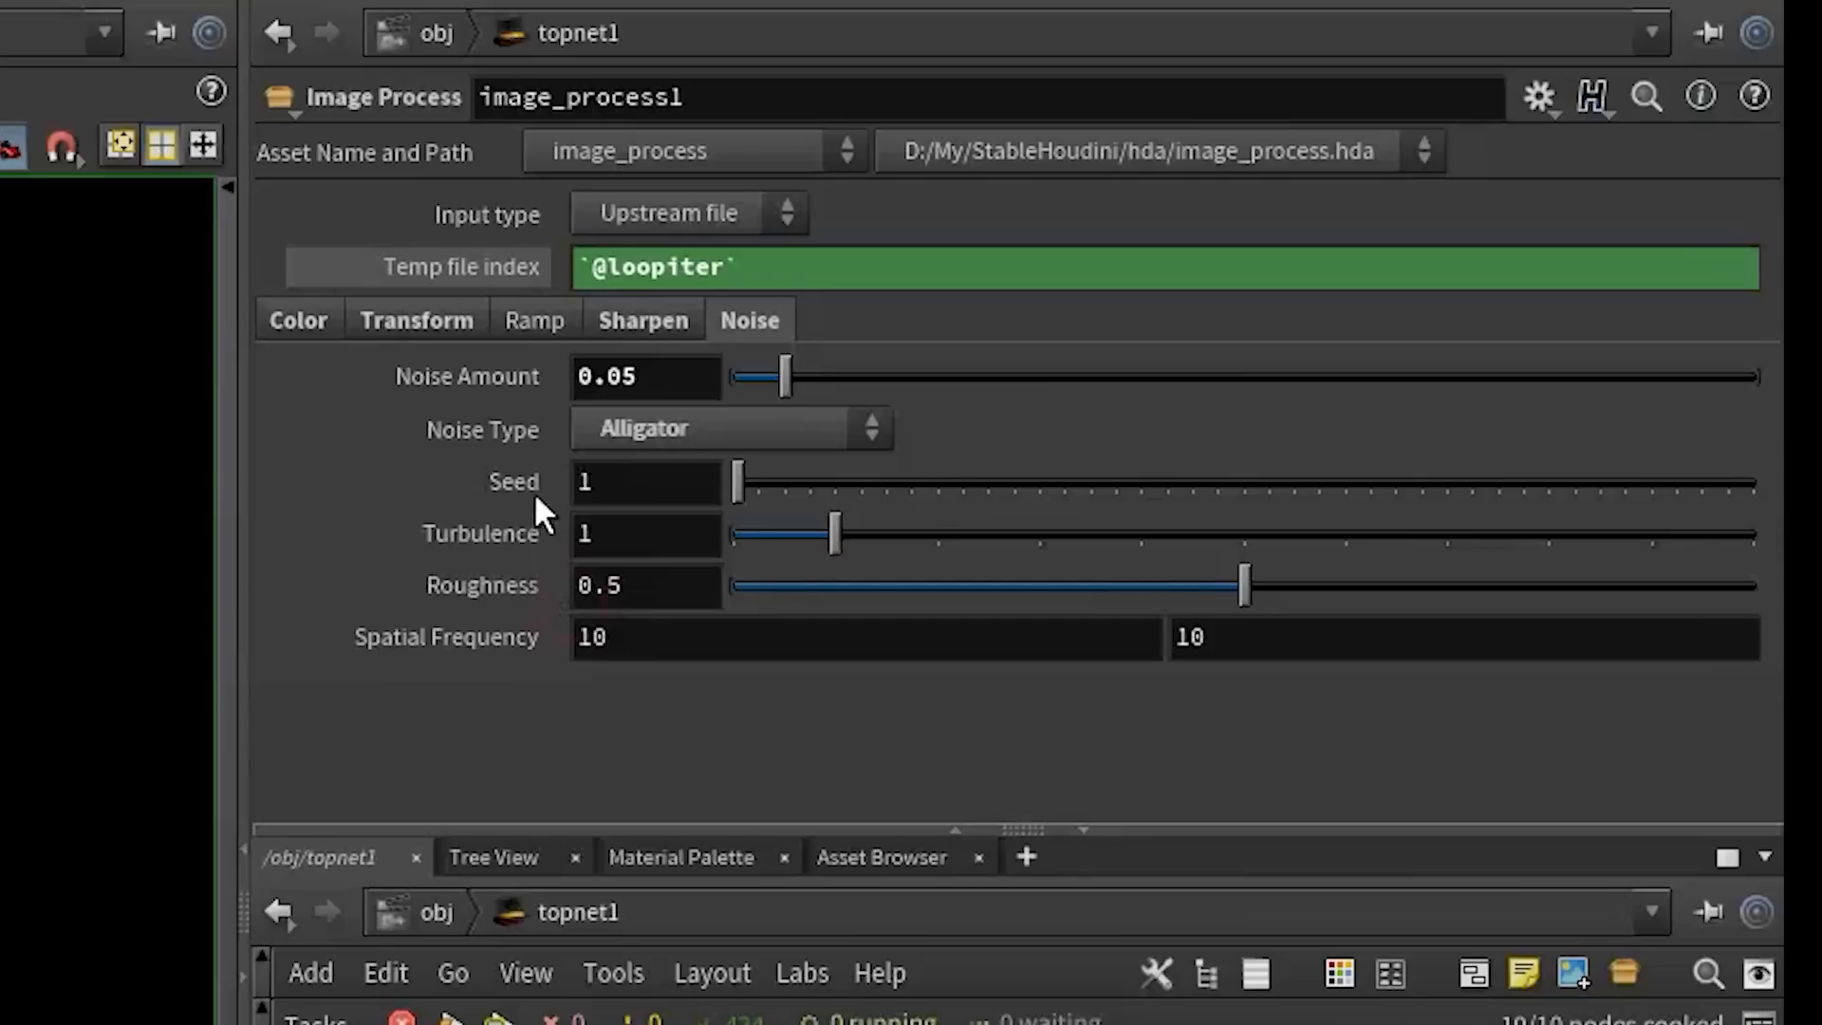
double_click(634, 479)
type("@lo")
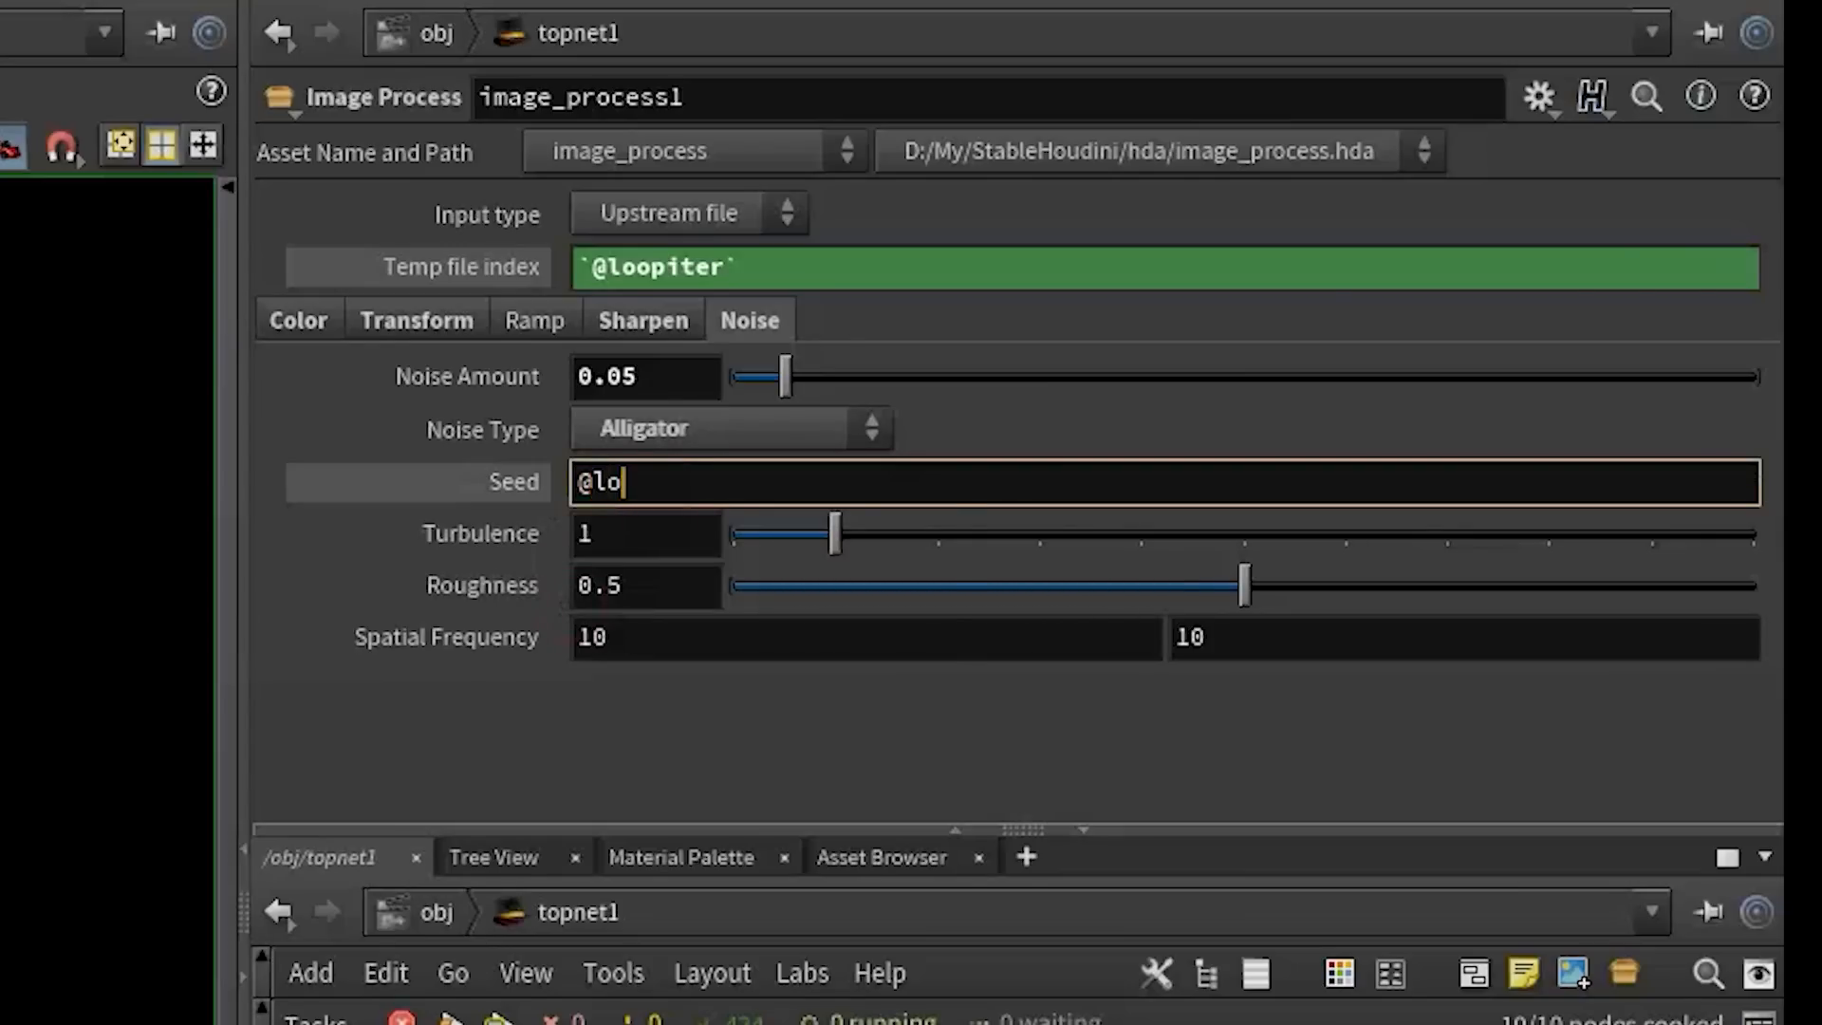
type("opiter")
key("Return")
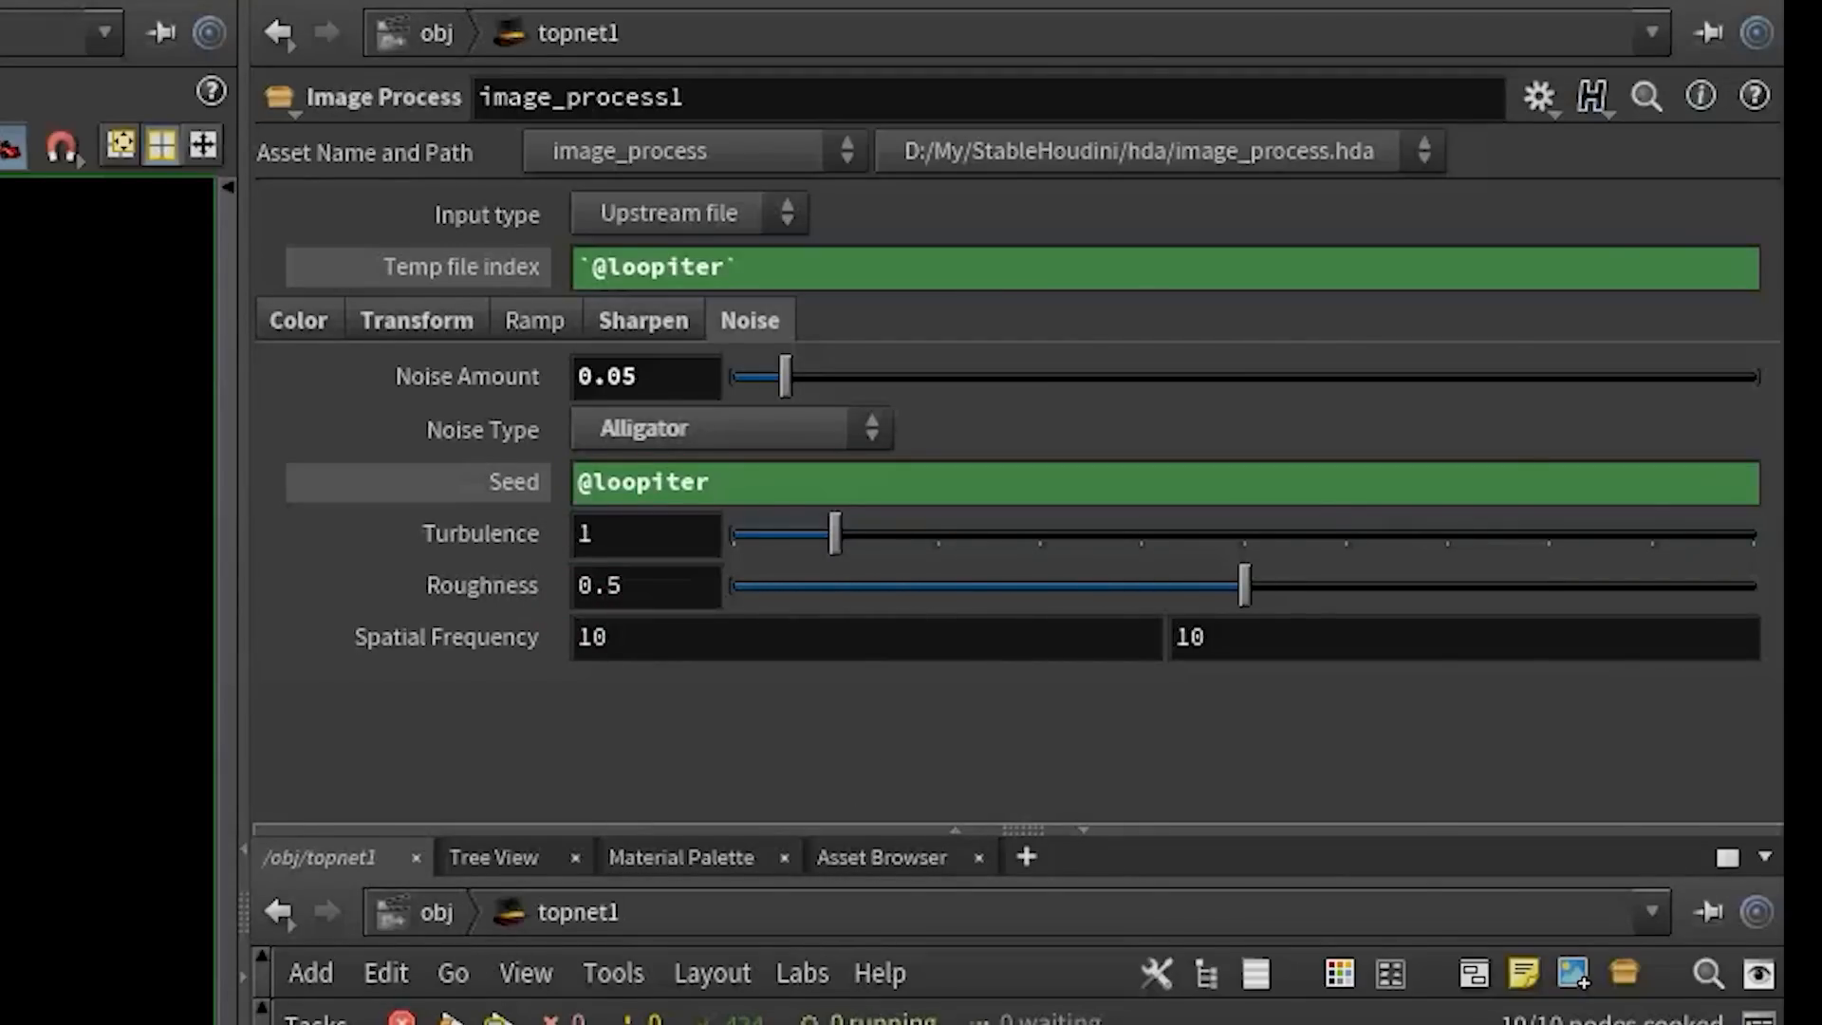
- Set both spatial frequency values of the image_process1 noise to 80
double_click(759, 637)
type("8")
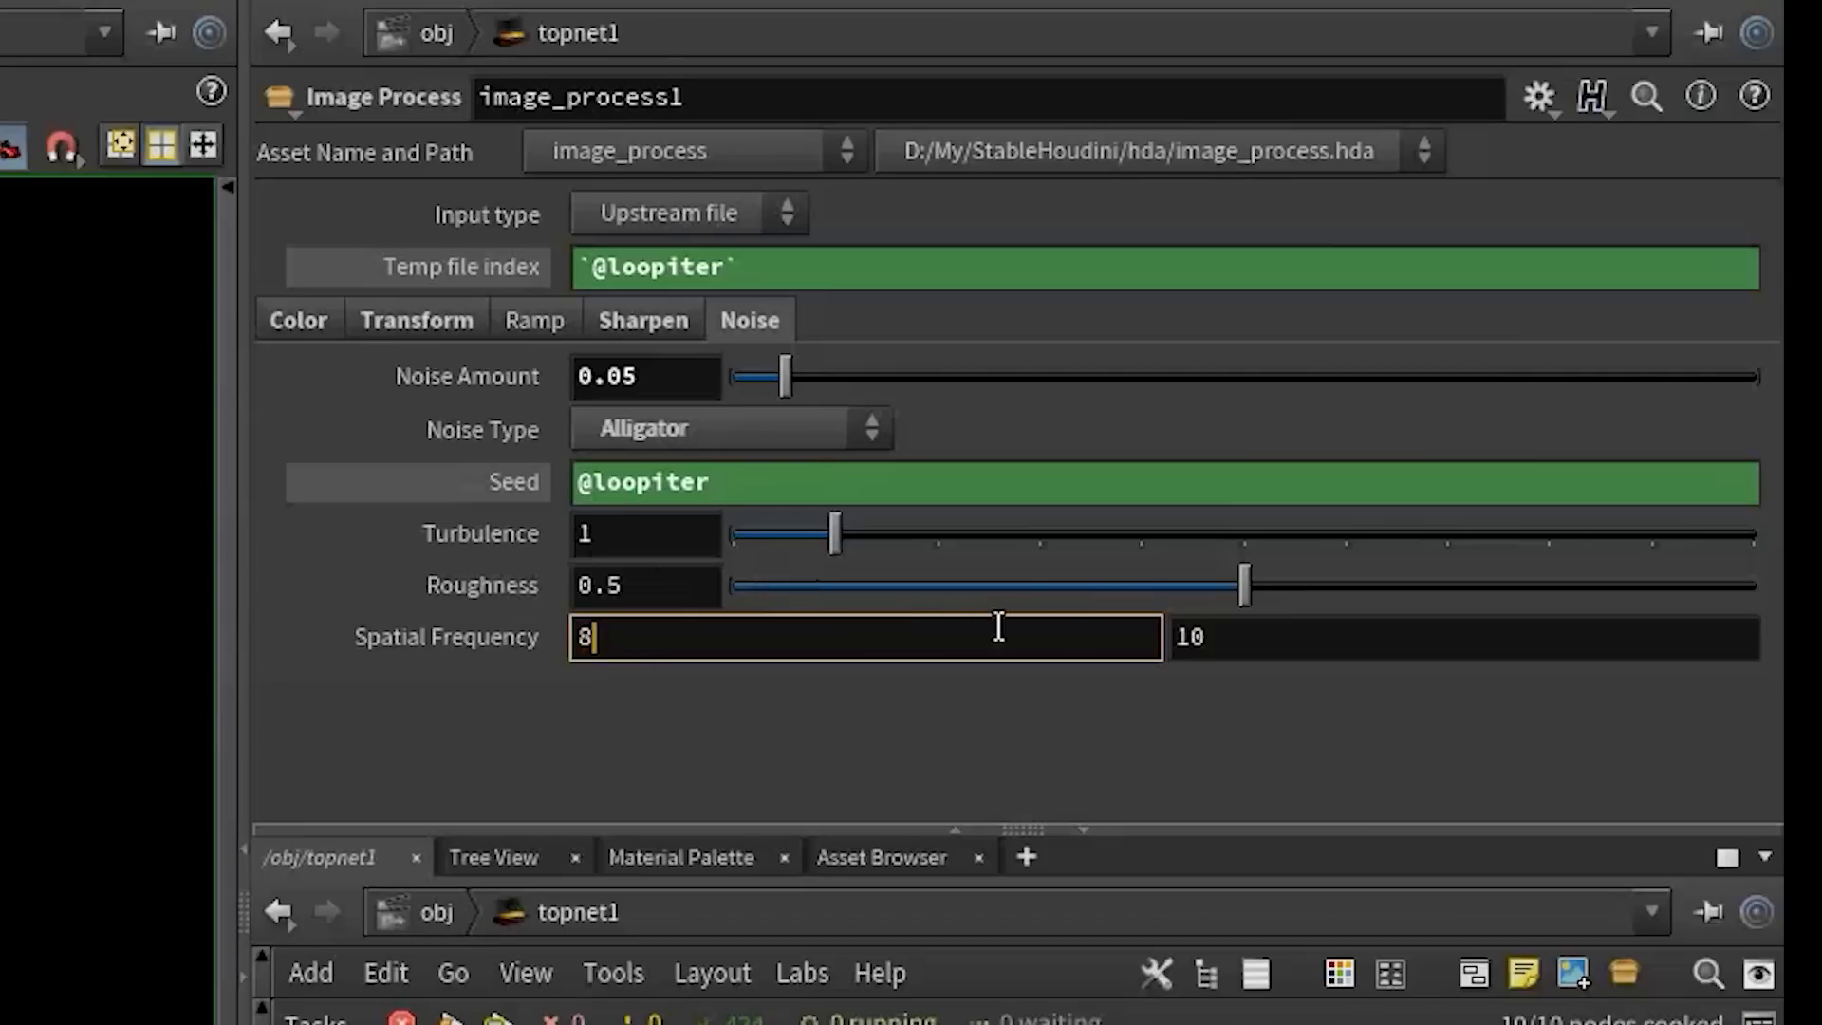
type("0")
double_click(1281, 641)
type("80")
key("Return")
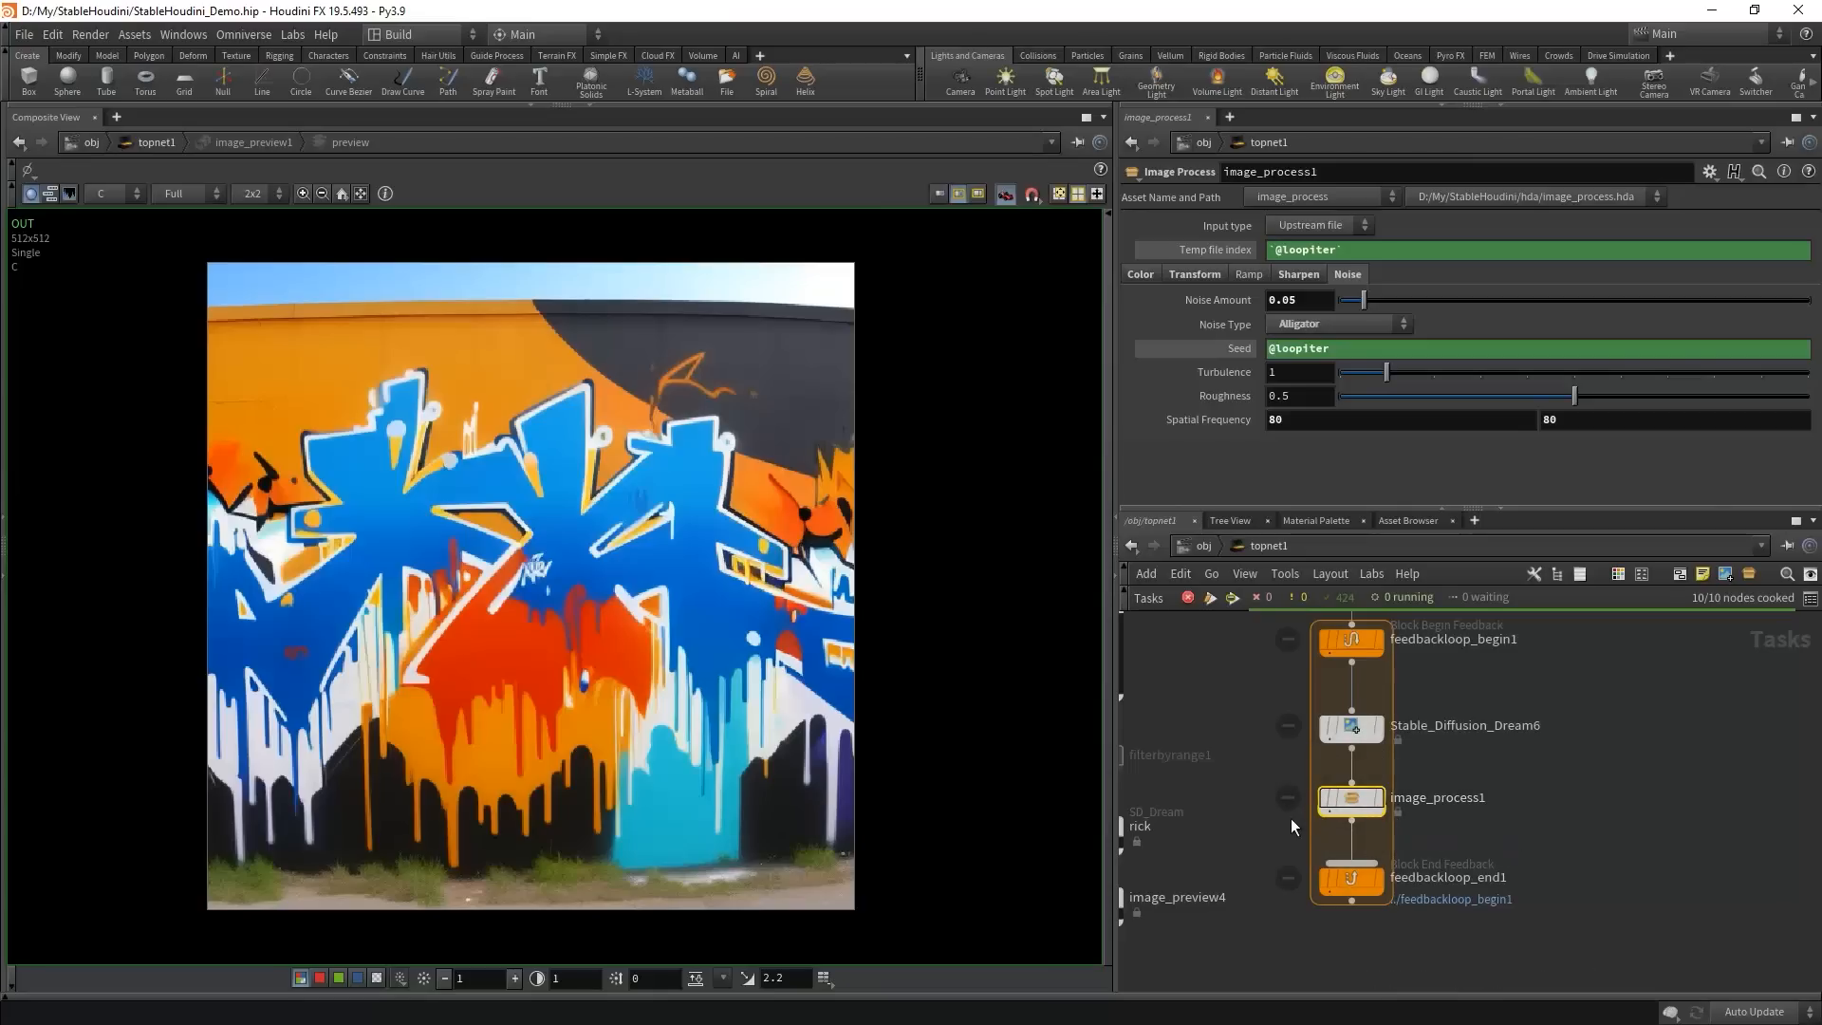
scroll(1366, 835, "up", 4)
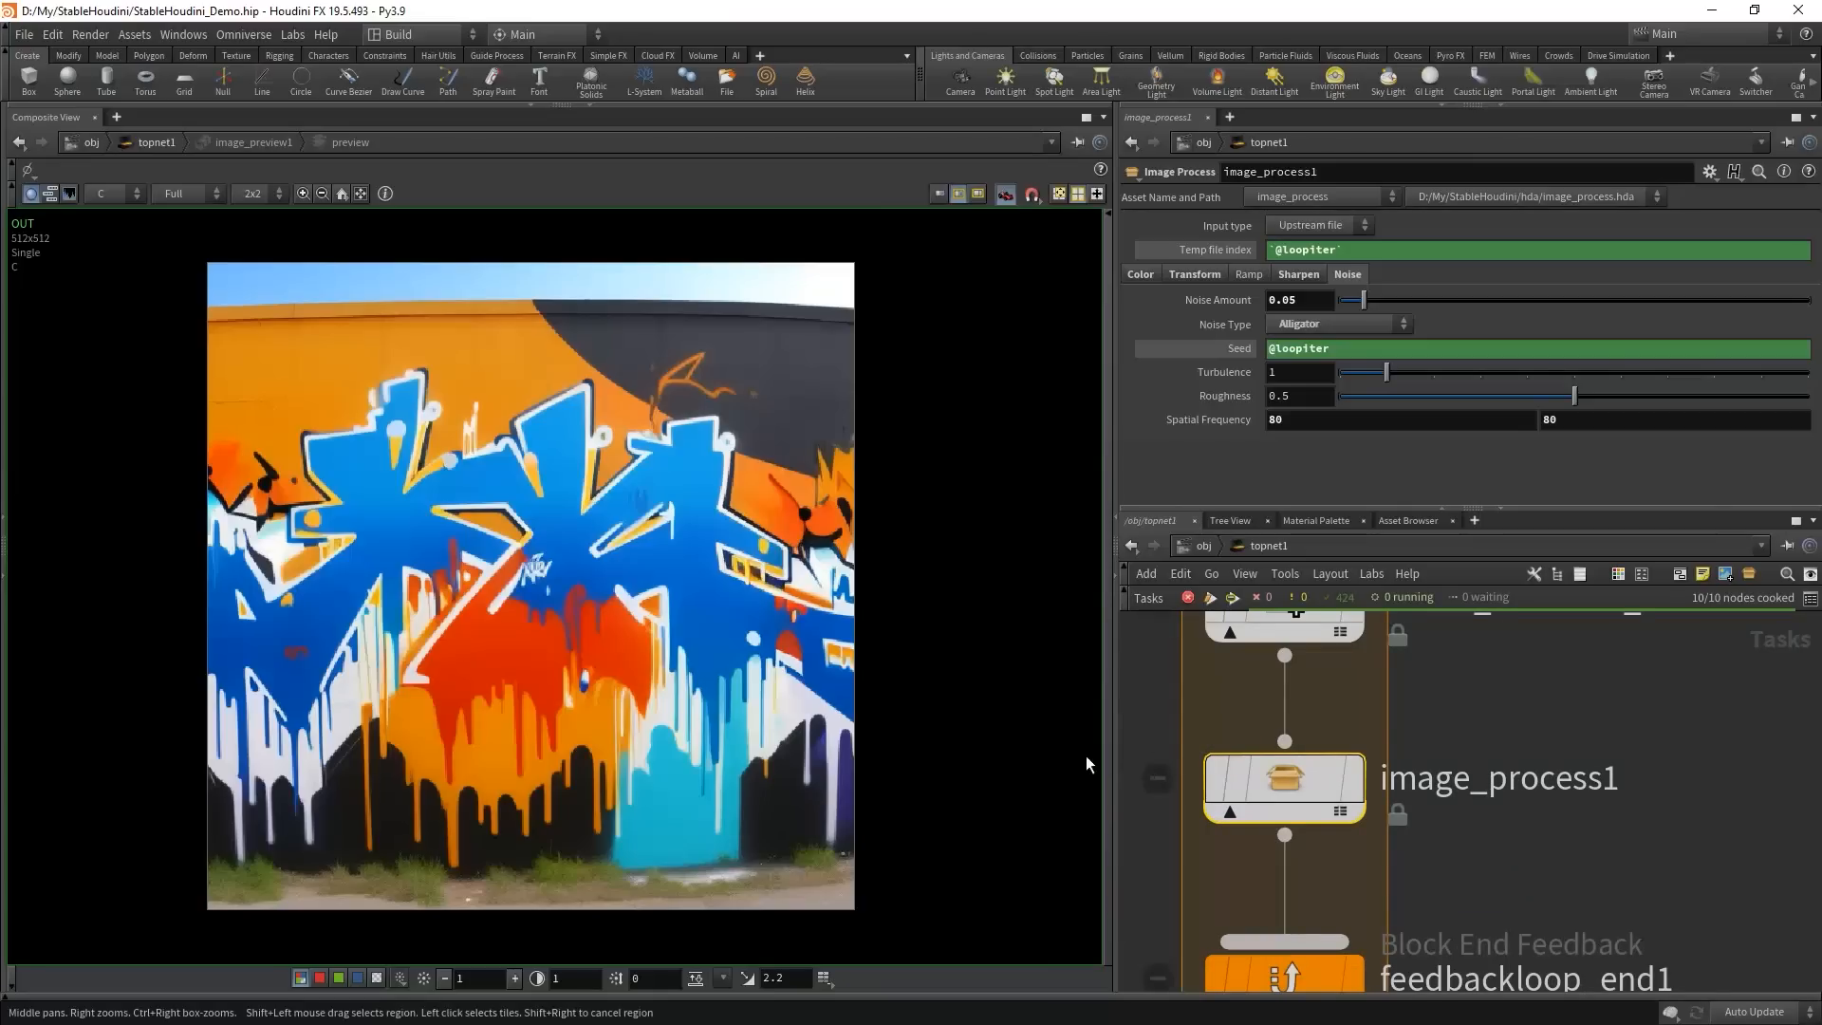
- Set the output file name of Stable_Diffusion_Dream6 to $HIP/Generated/Sequence/$OS/$OS
scroll(1463, 783, "down", 5)
middle_click_drag(1393, 984, 1414, 944)
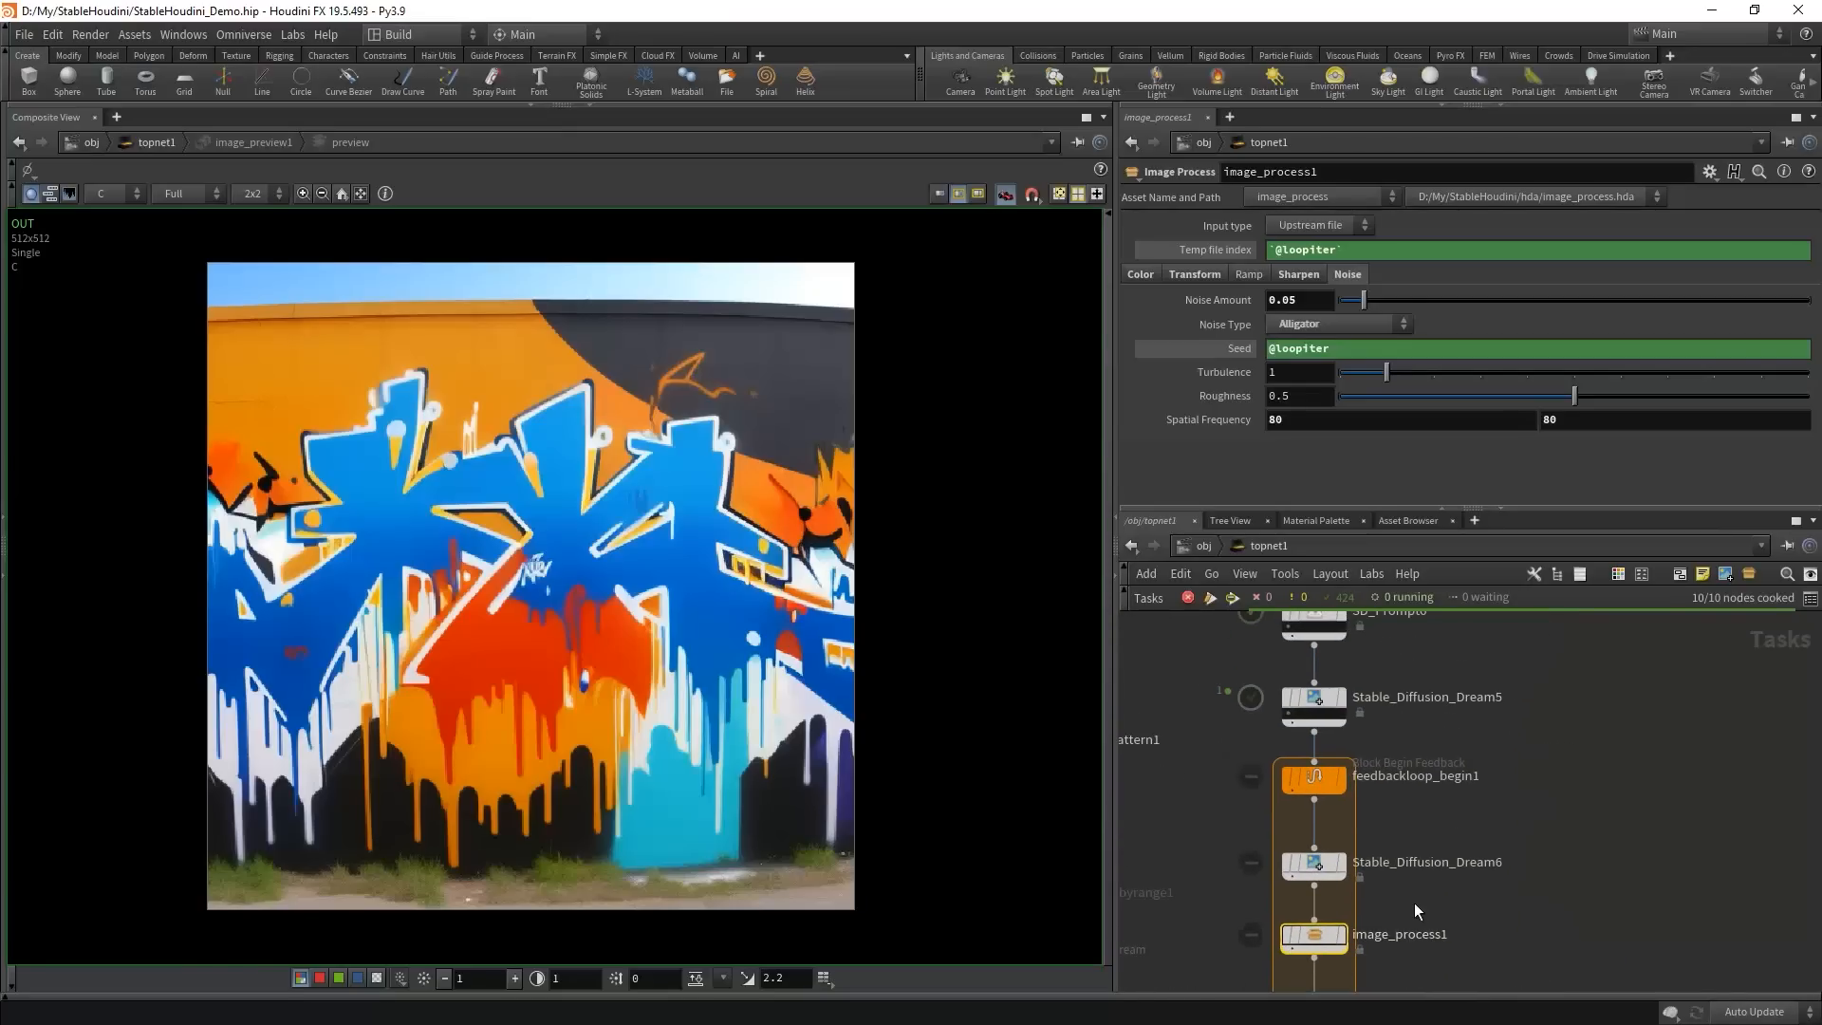
left_click(1313, 864)
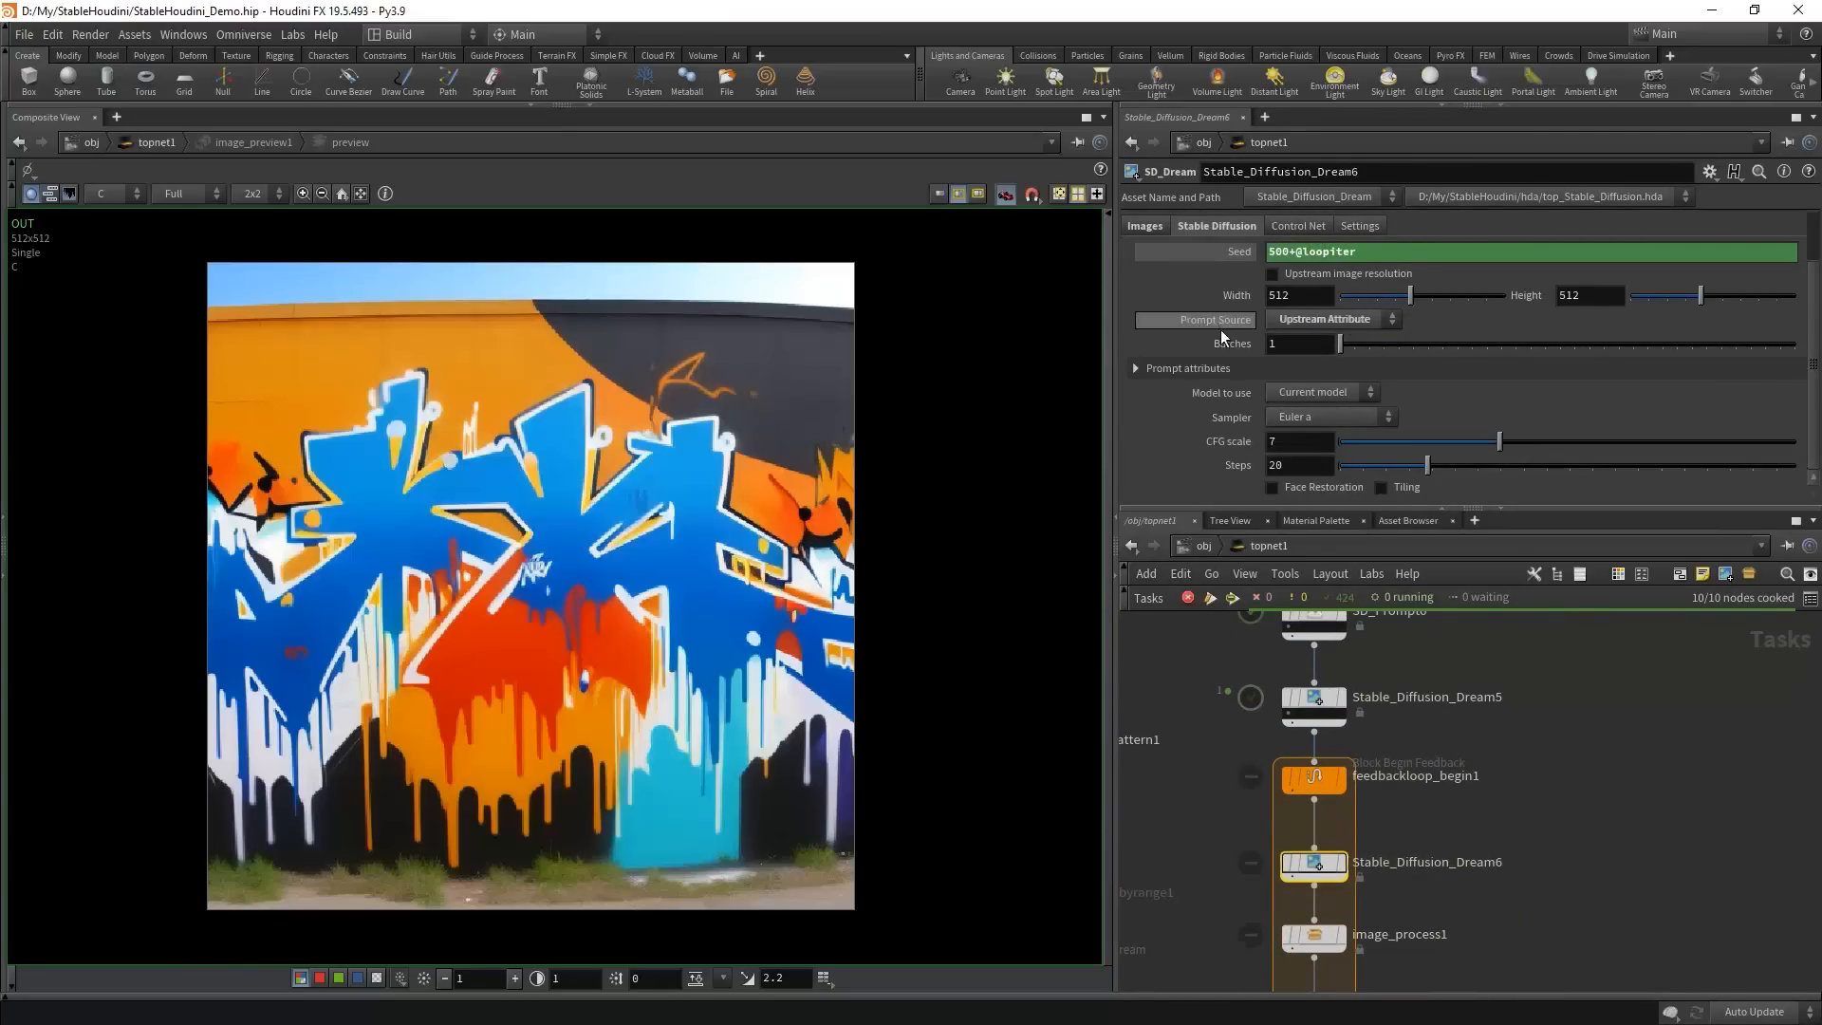
scroll(1243, 327, "up", 2)
left_click(1370, 249)
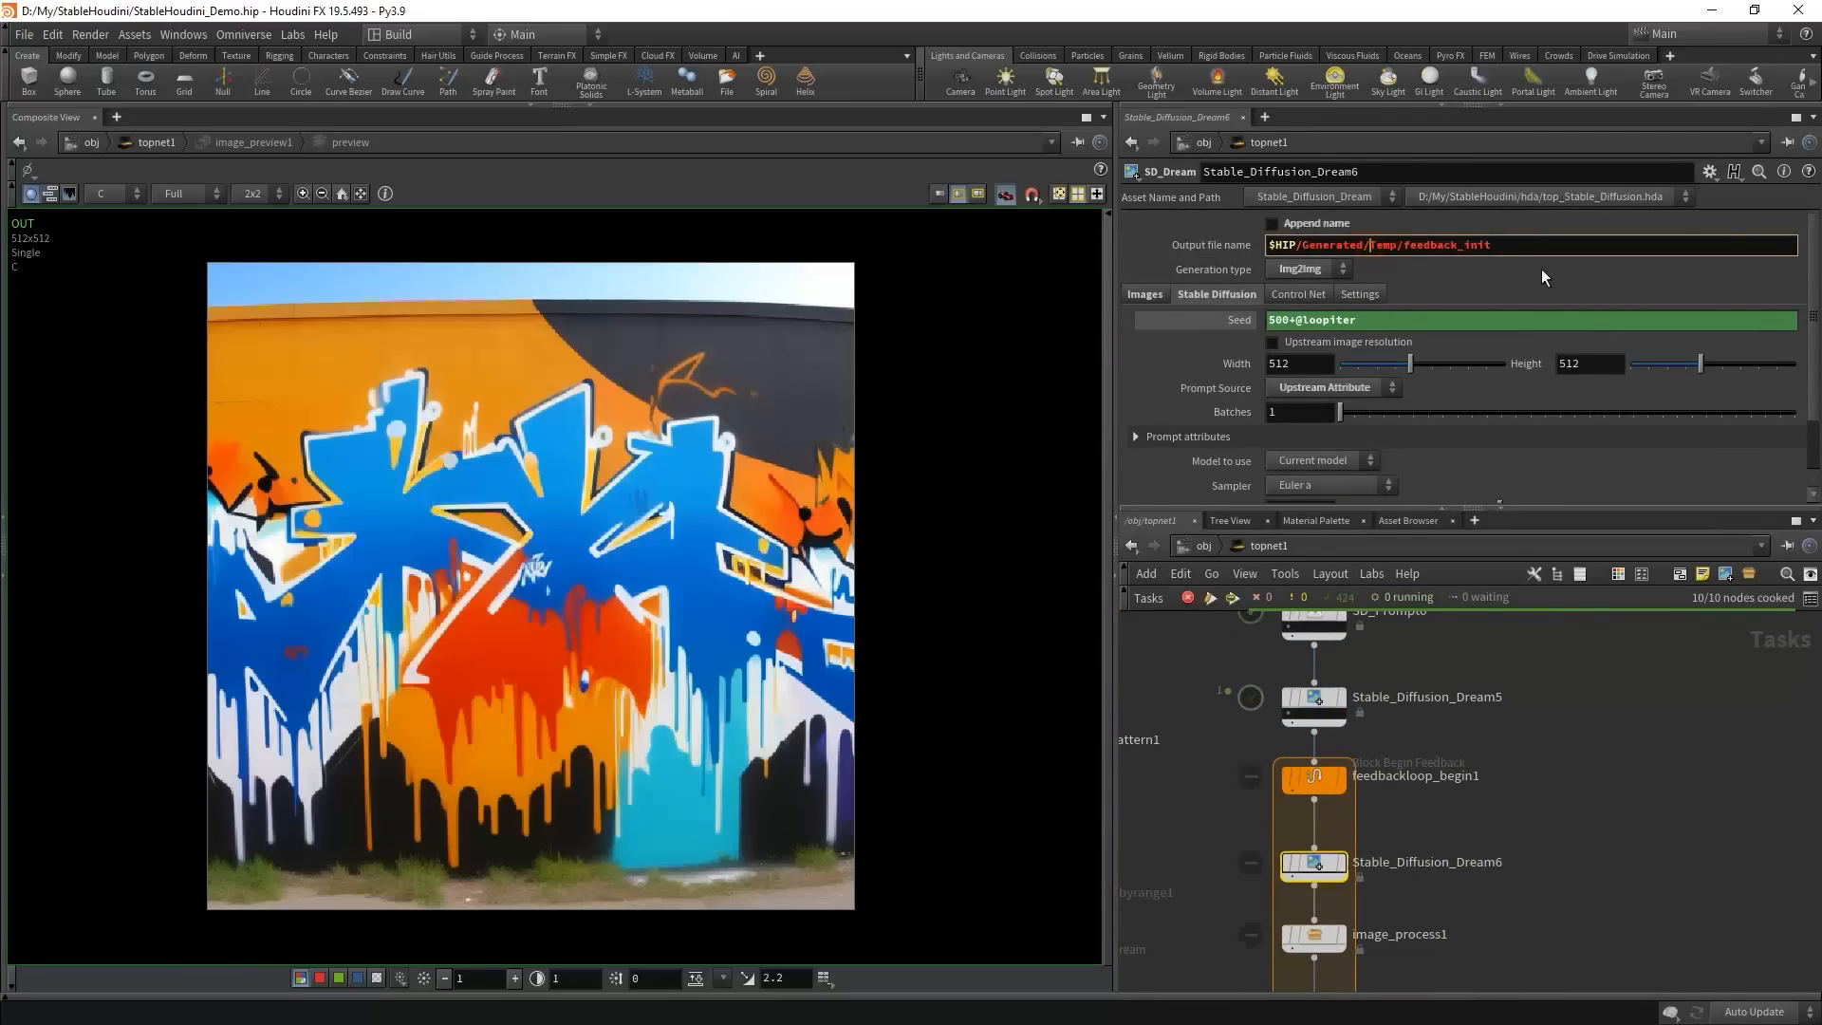
key("Delete")
key("Delete")
key("Delete")
key("Delete")
type("Sequence/")
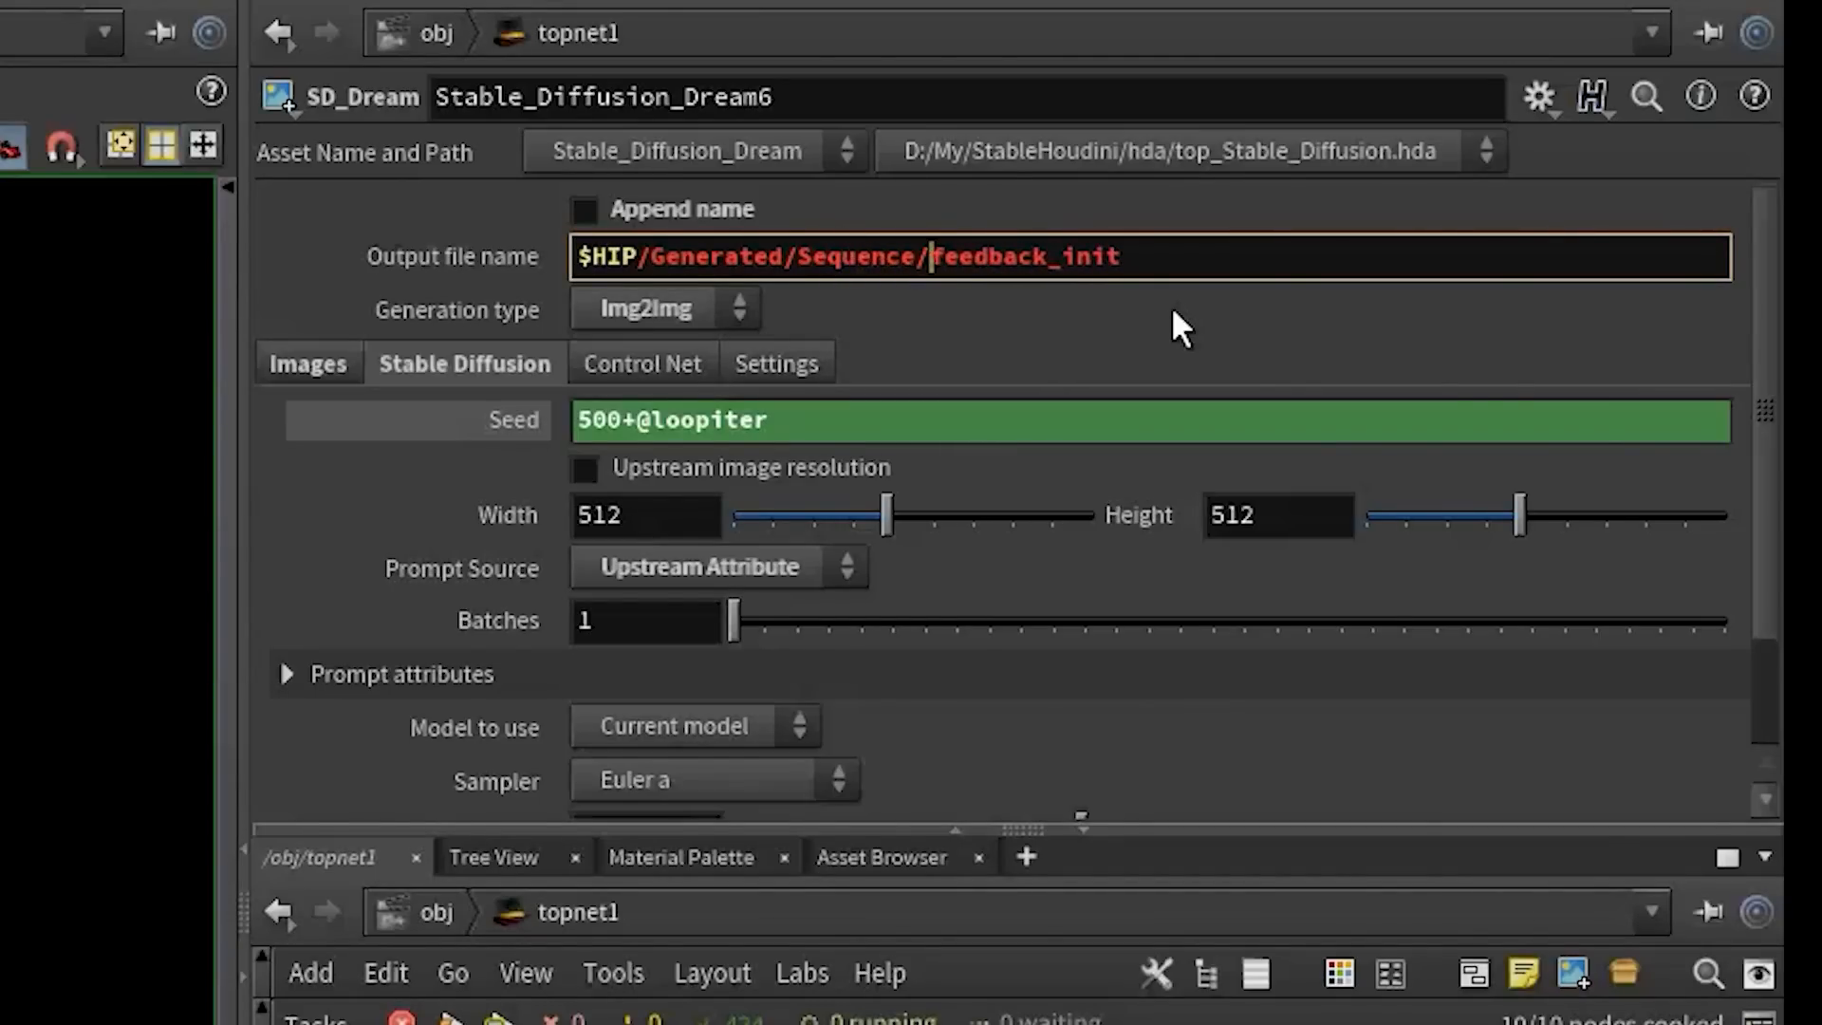
type("$OS/$")
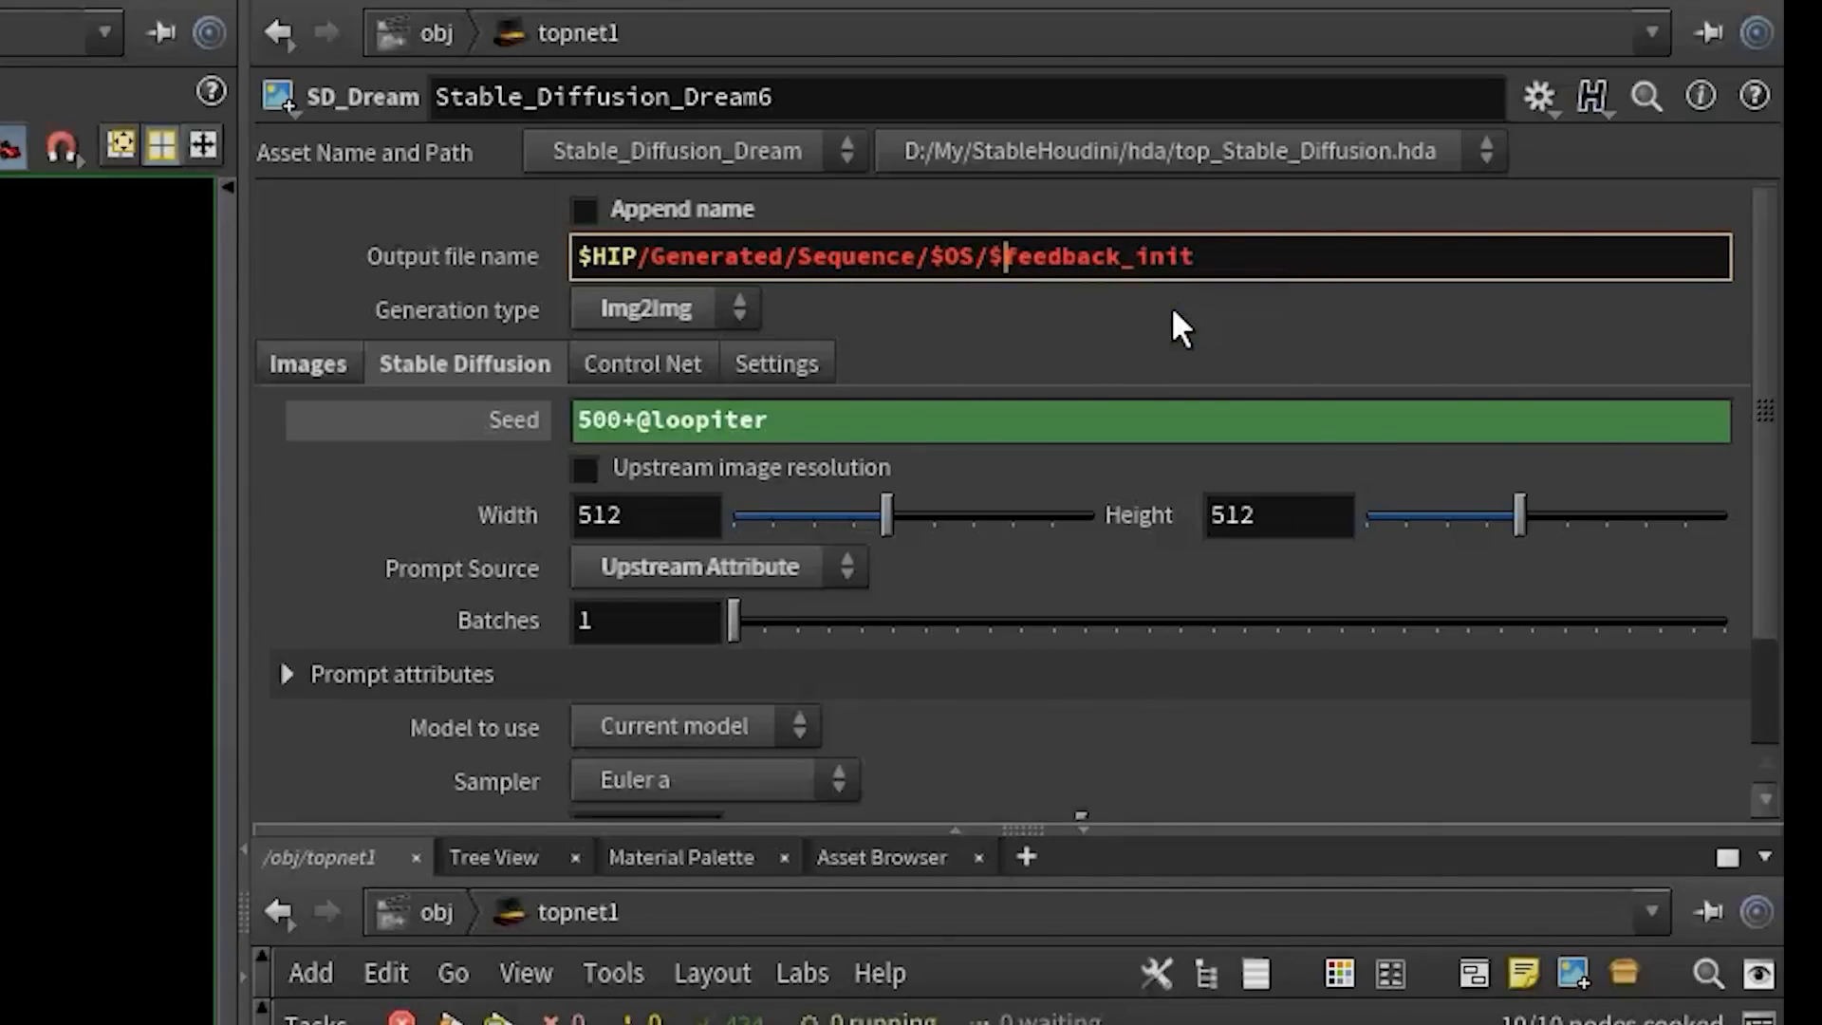
type("OS")
key("shift+End")
key("Delete")
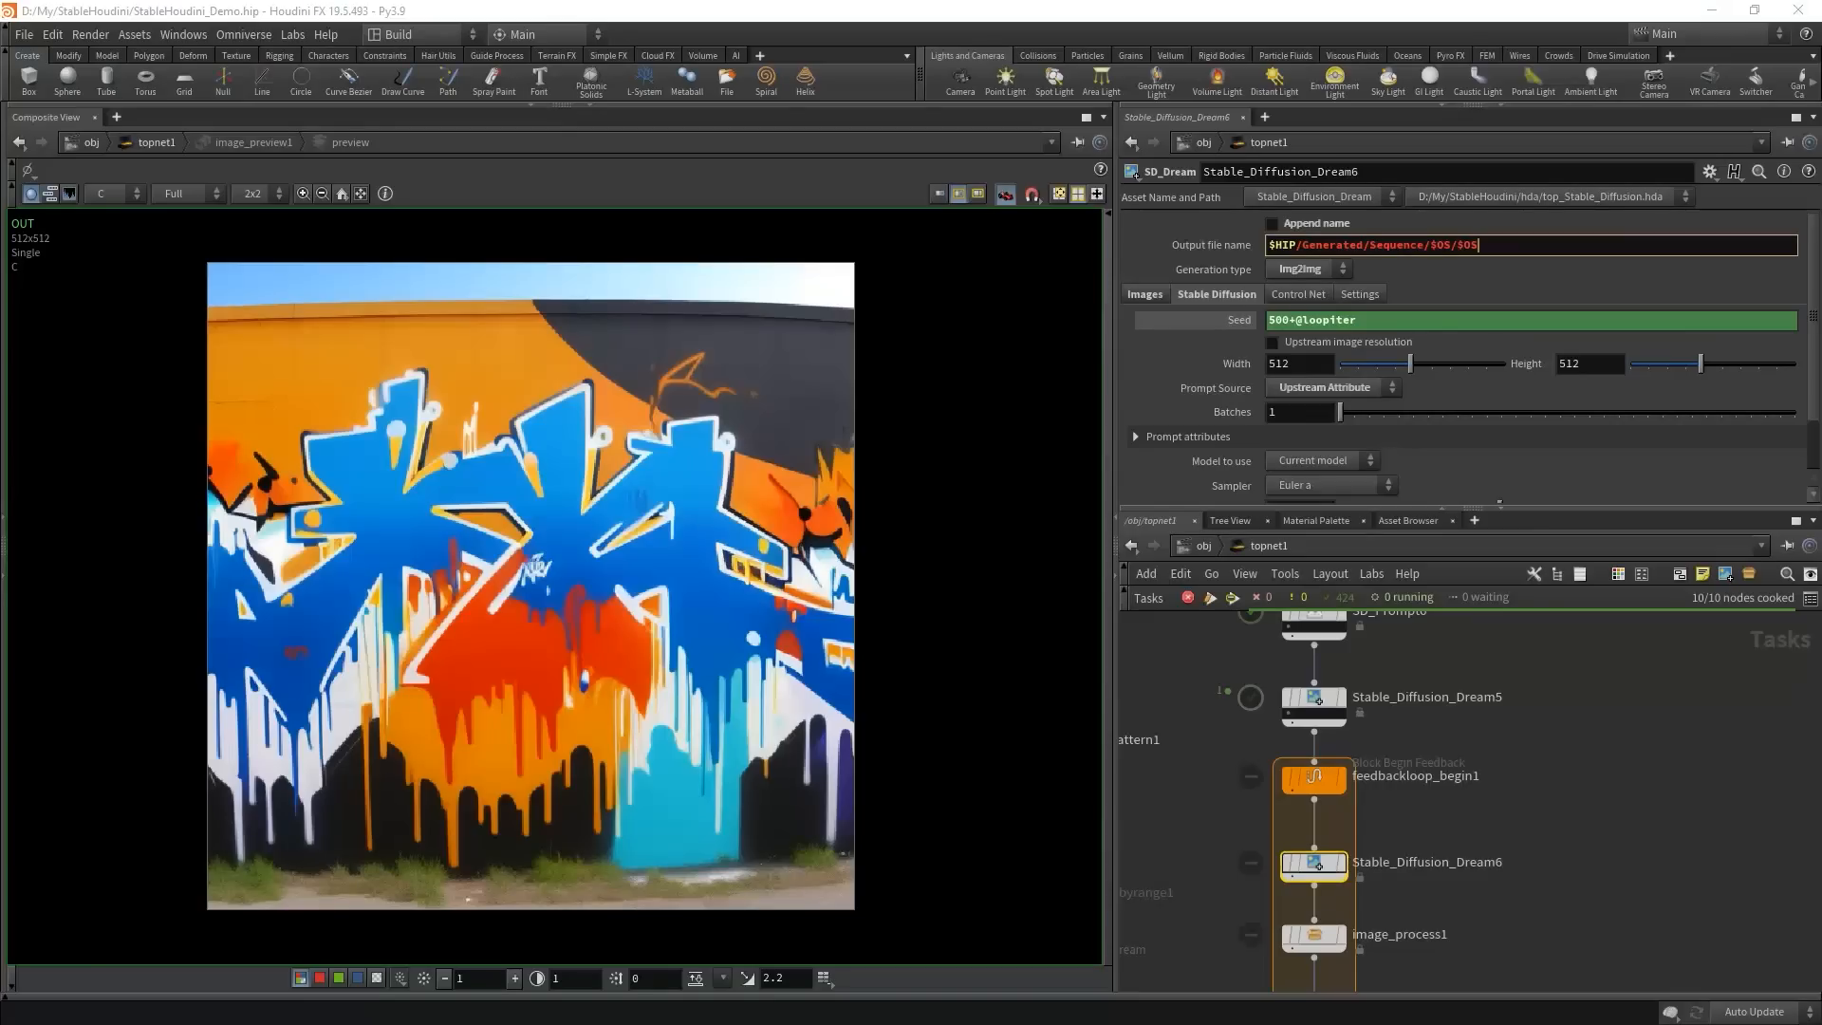
- Rename the Stable_Diffusion_Dream6 node inside the feedback loop to feedback
double_click(1426, 862)
type("f")
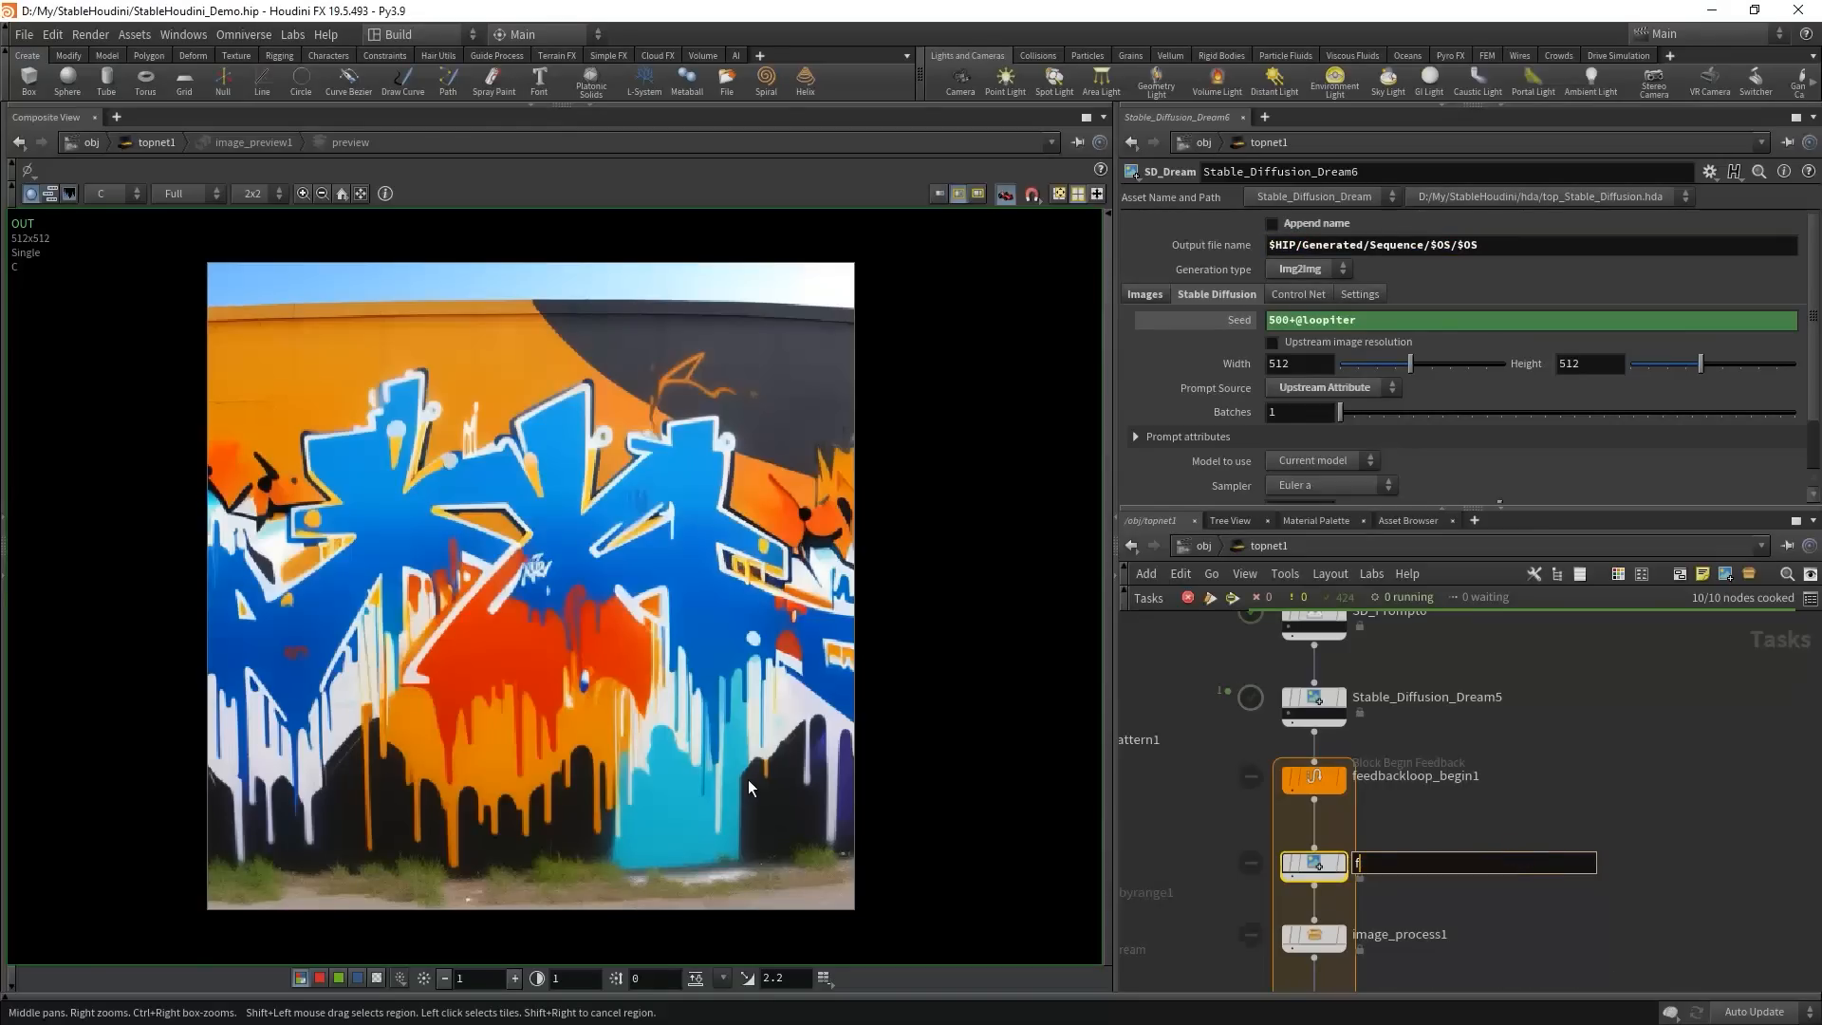
type("eedback")
key("Return")
left_click(1576, 256)
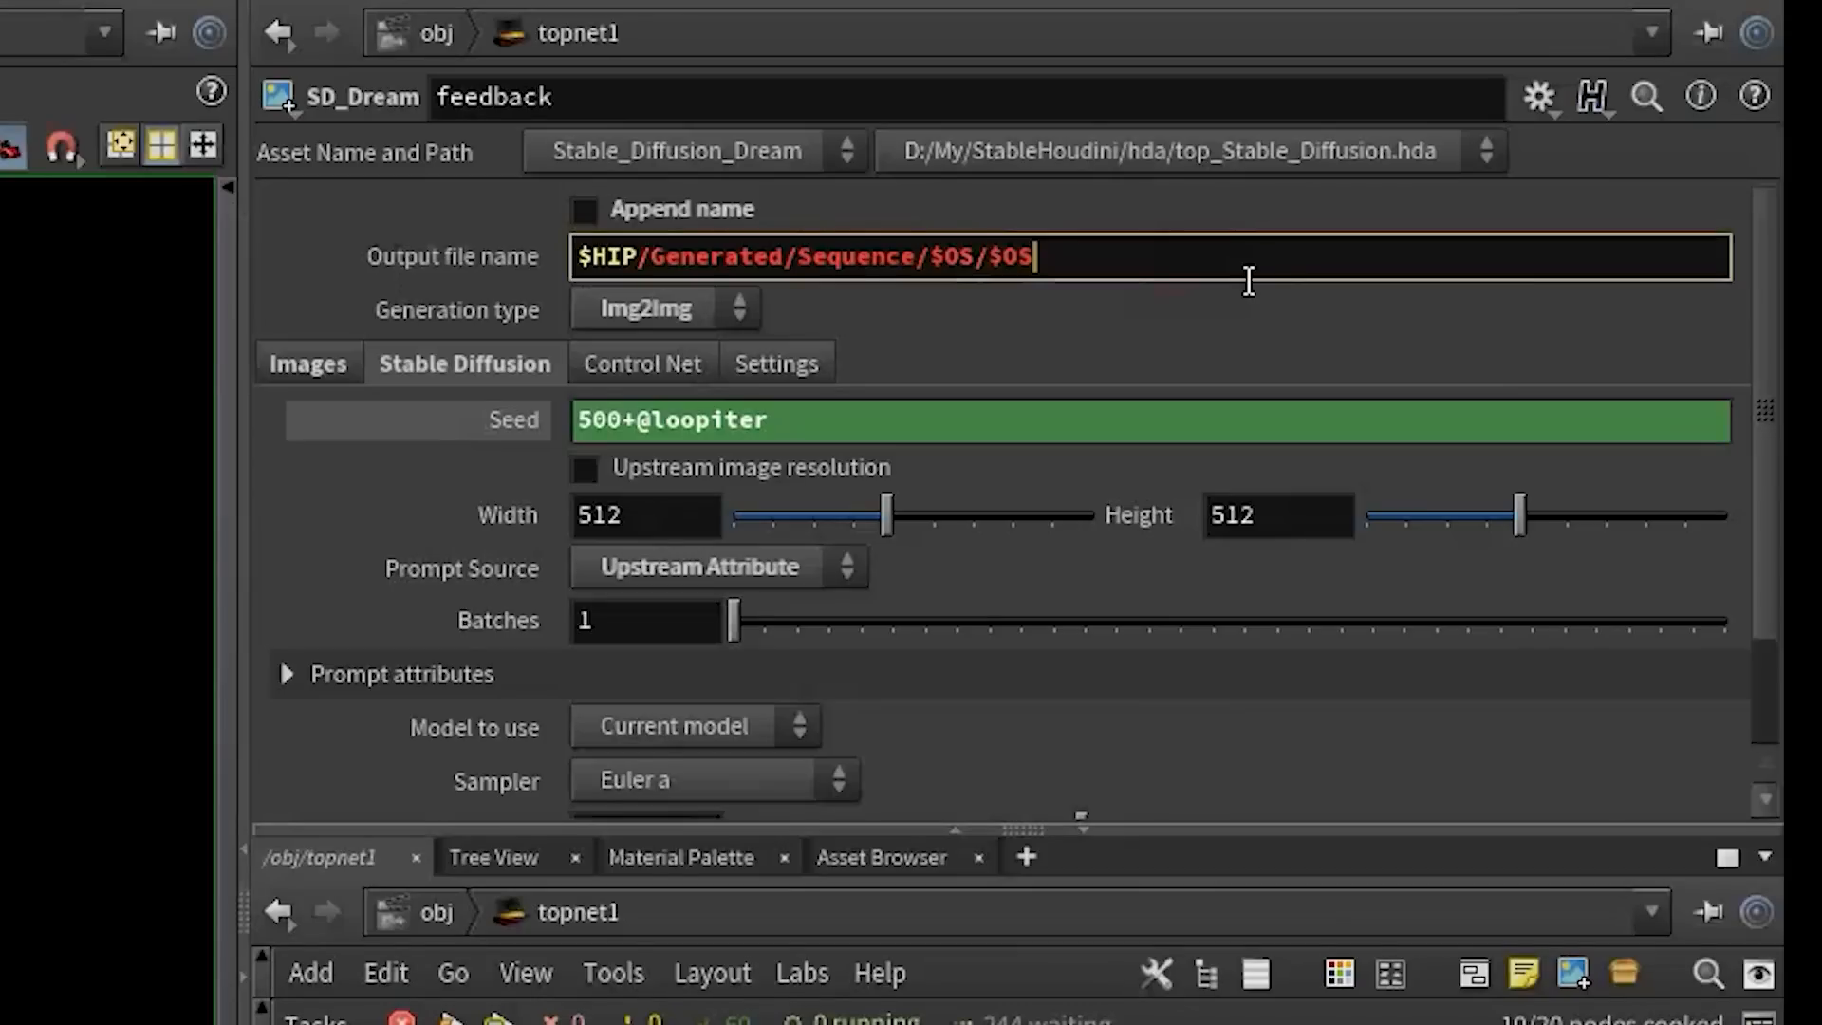
type("_`")
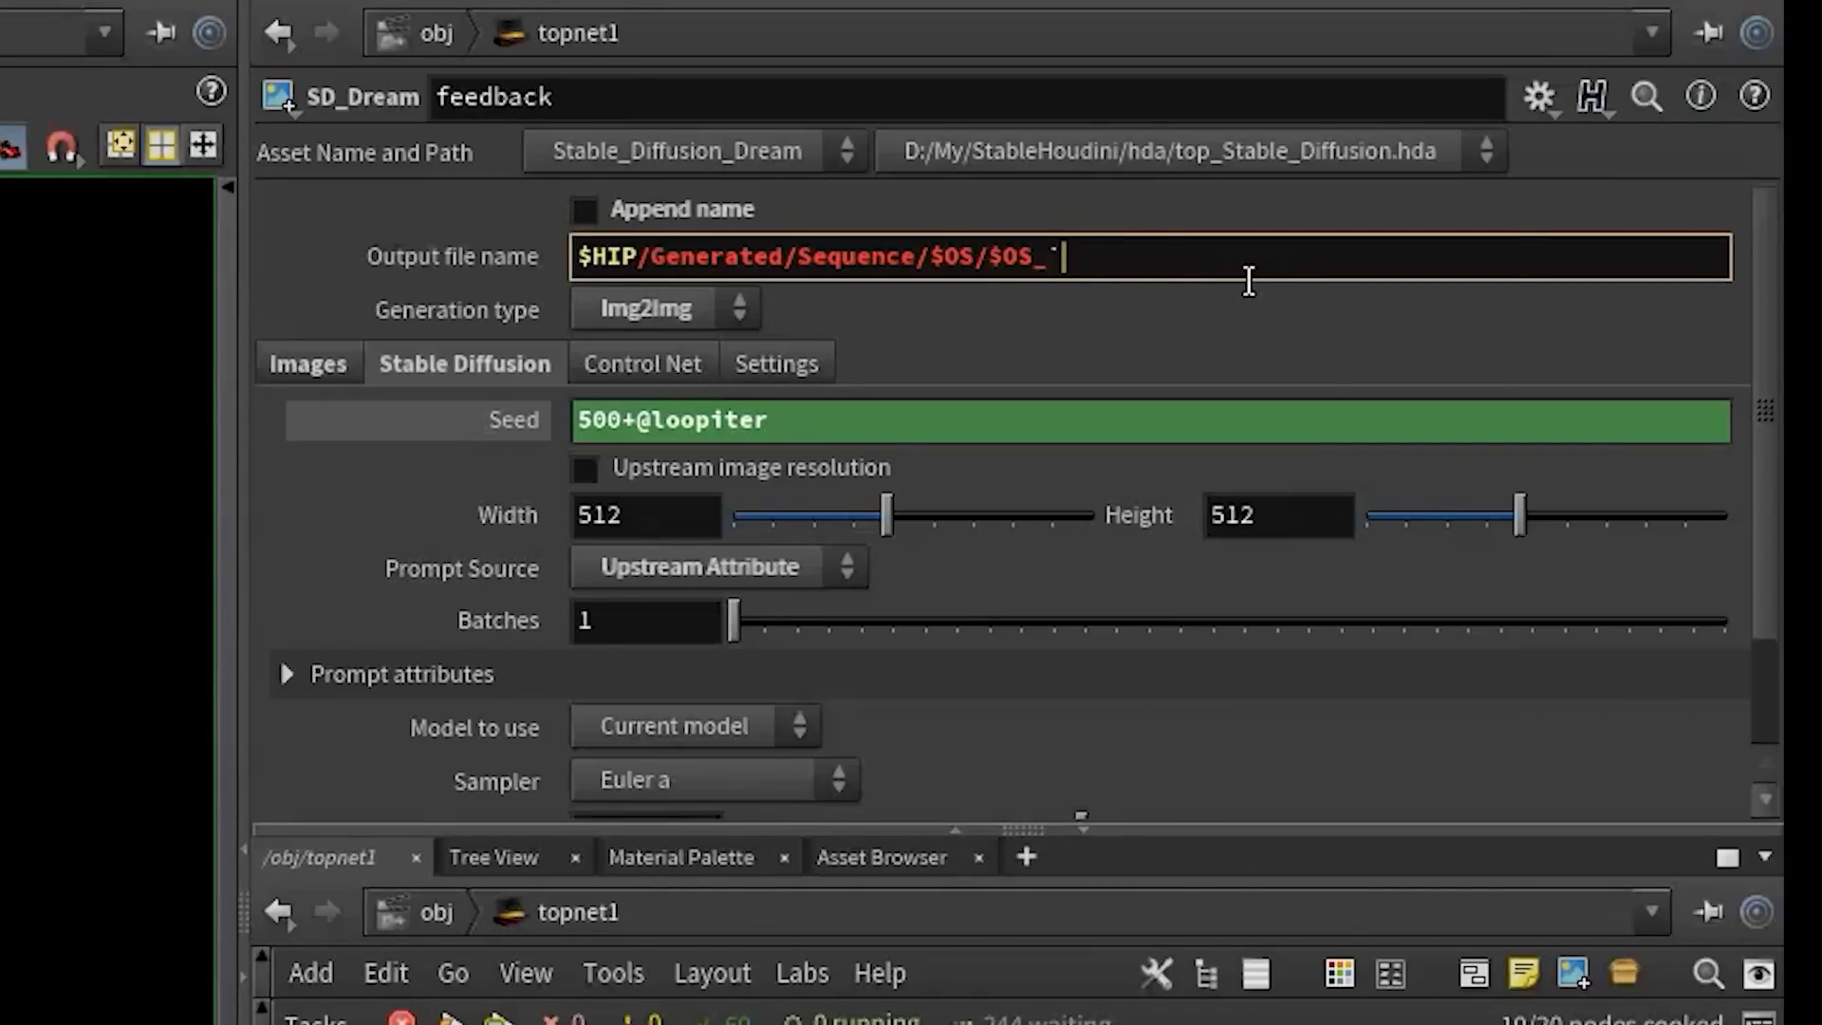
type("@loopiter`")
key("Return")
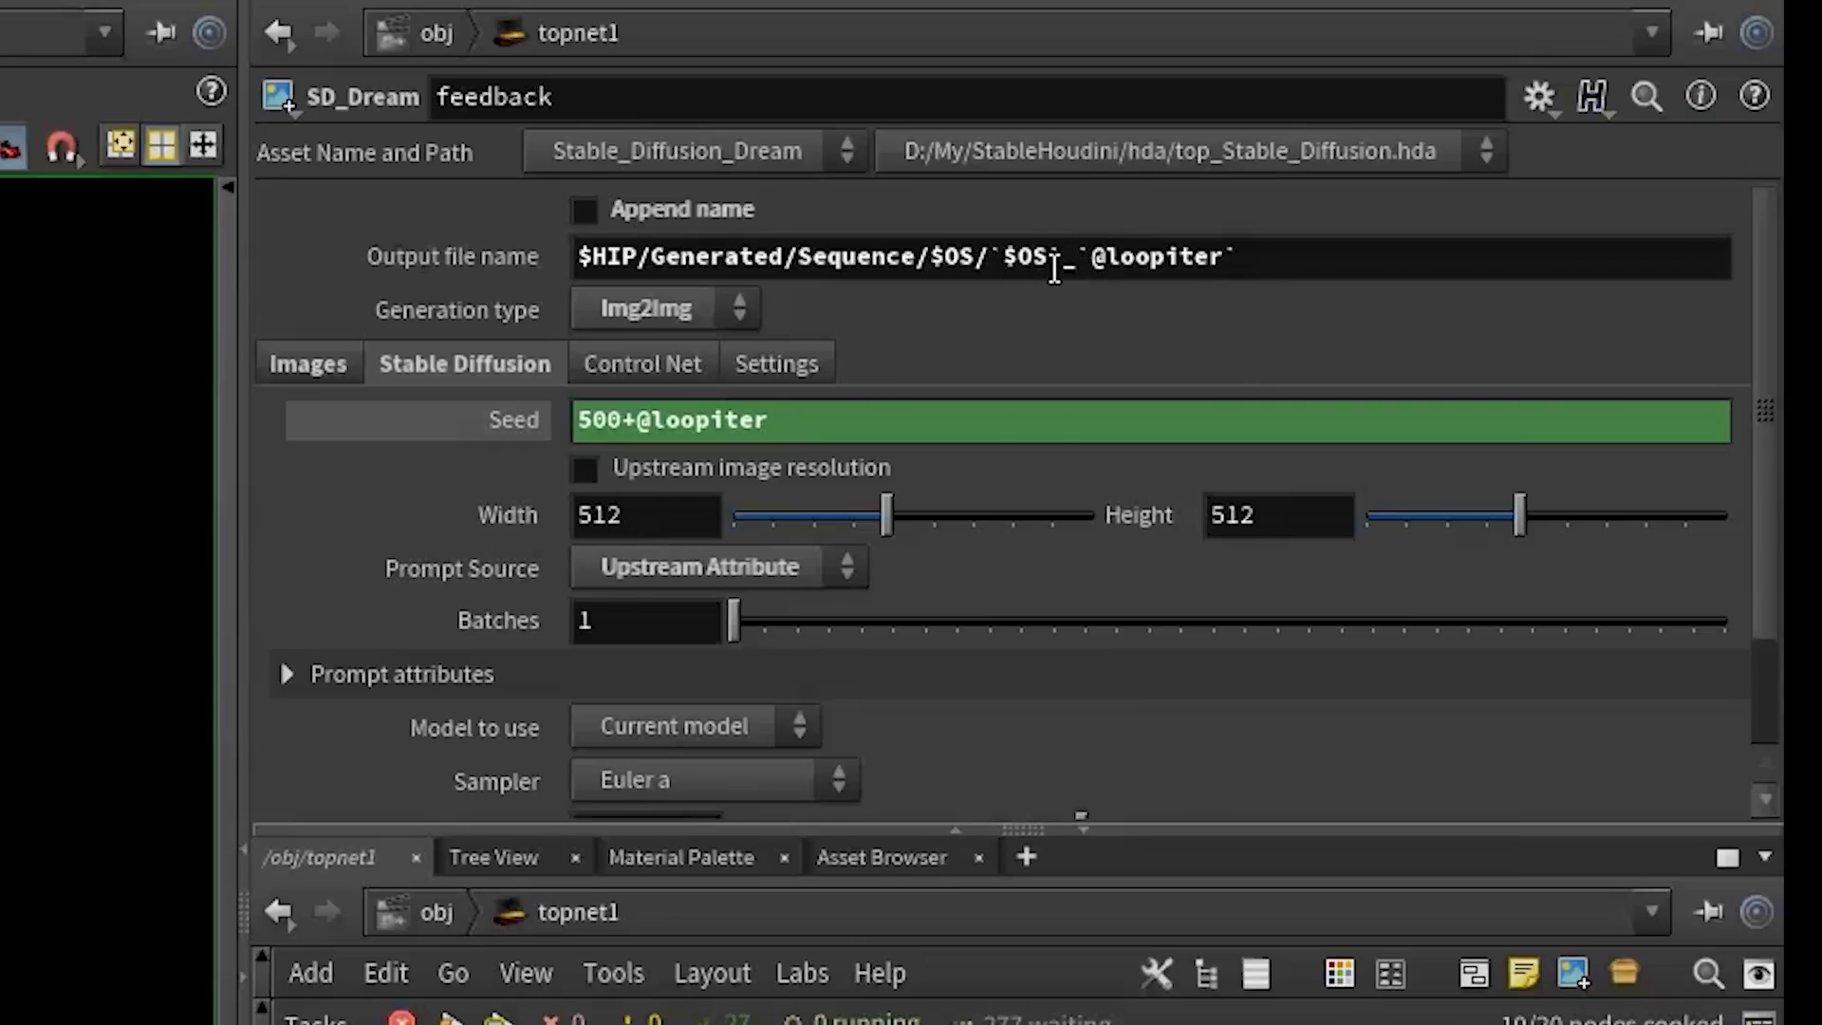
left_click(1063, 265)
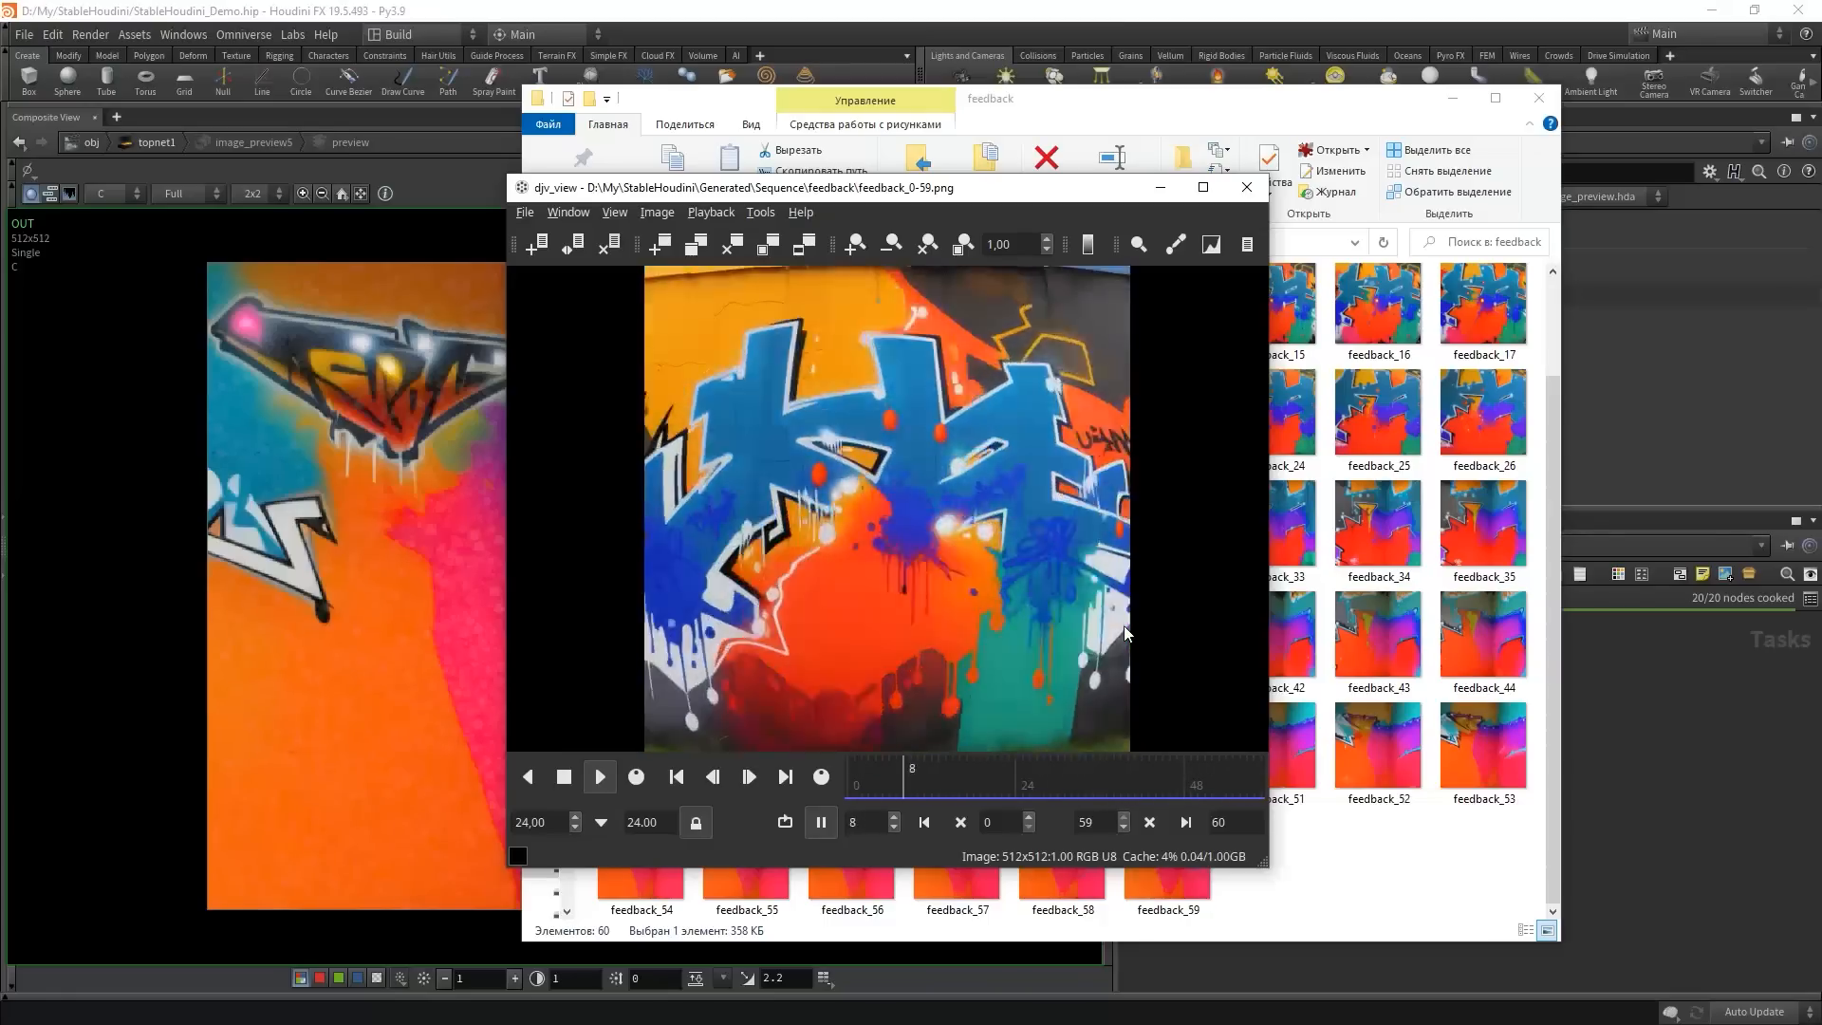
- Return to Houdini and review the feedback loop's nodes and the loop attribute names of feedbackloop_begin1
key("alt+Tab")
middle_click_drag(1480, 819, 1500, 850)
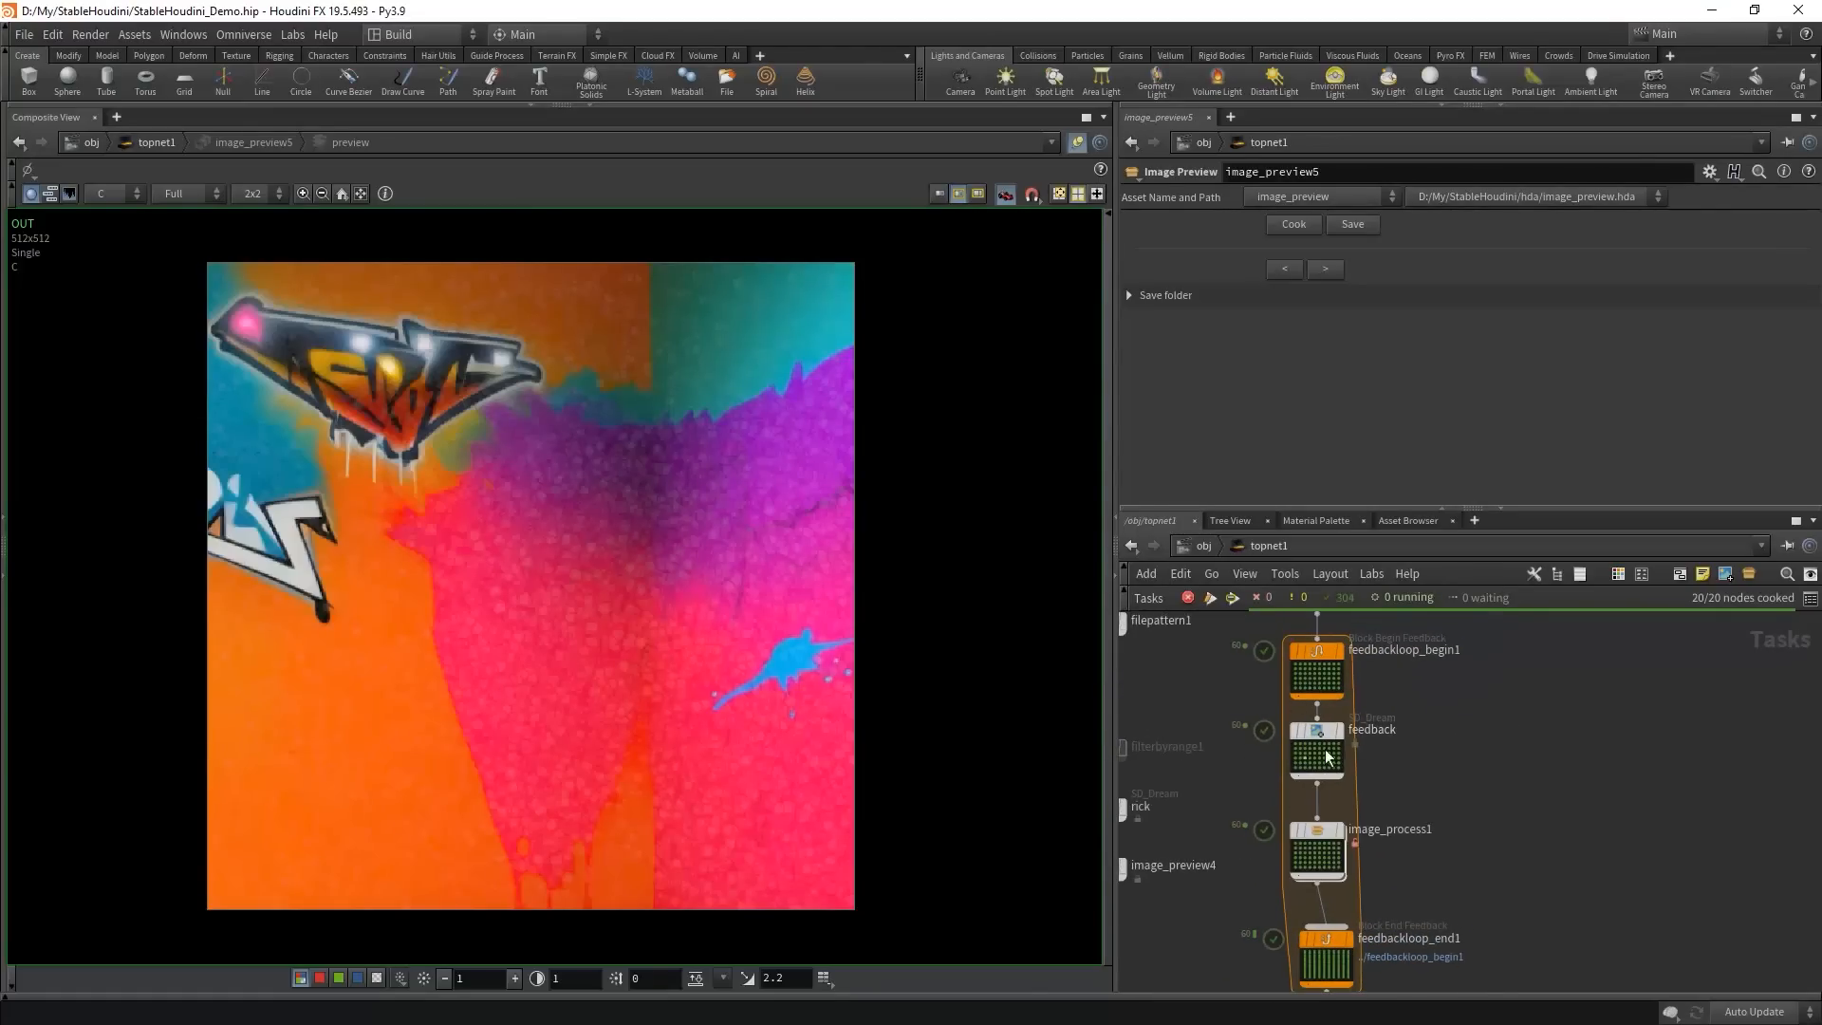
scroll(1463, 709, "down", 1)
middle_click_drag(1325, 751, 1439, 913)
scroll(1441, 713, "up", 2)
left_click_drag(1461, 691, 1264, 675)
scroll(1352, 752, "down", 1)
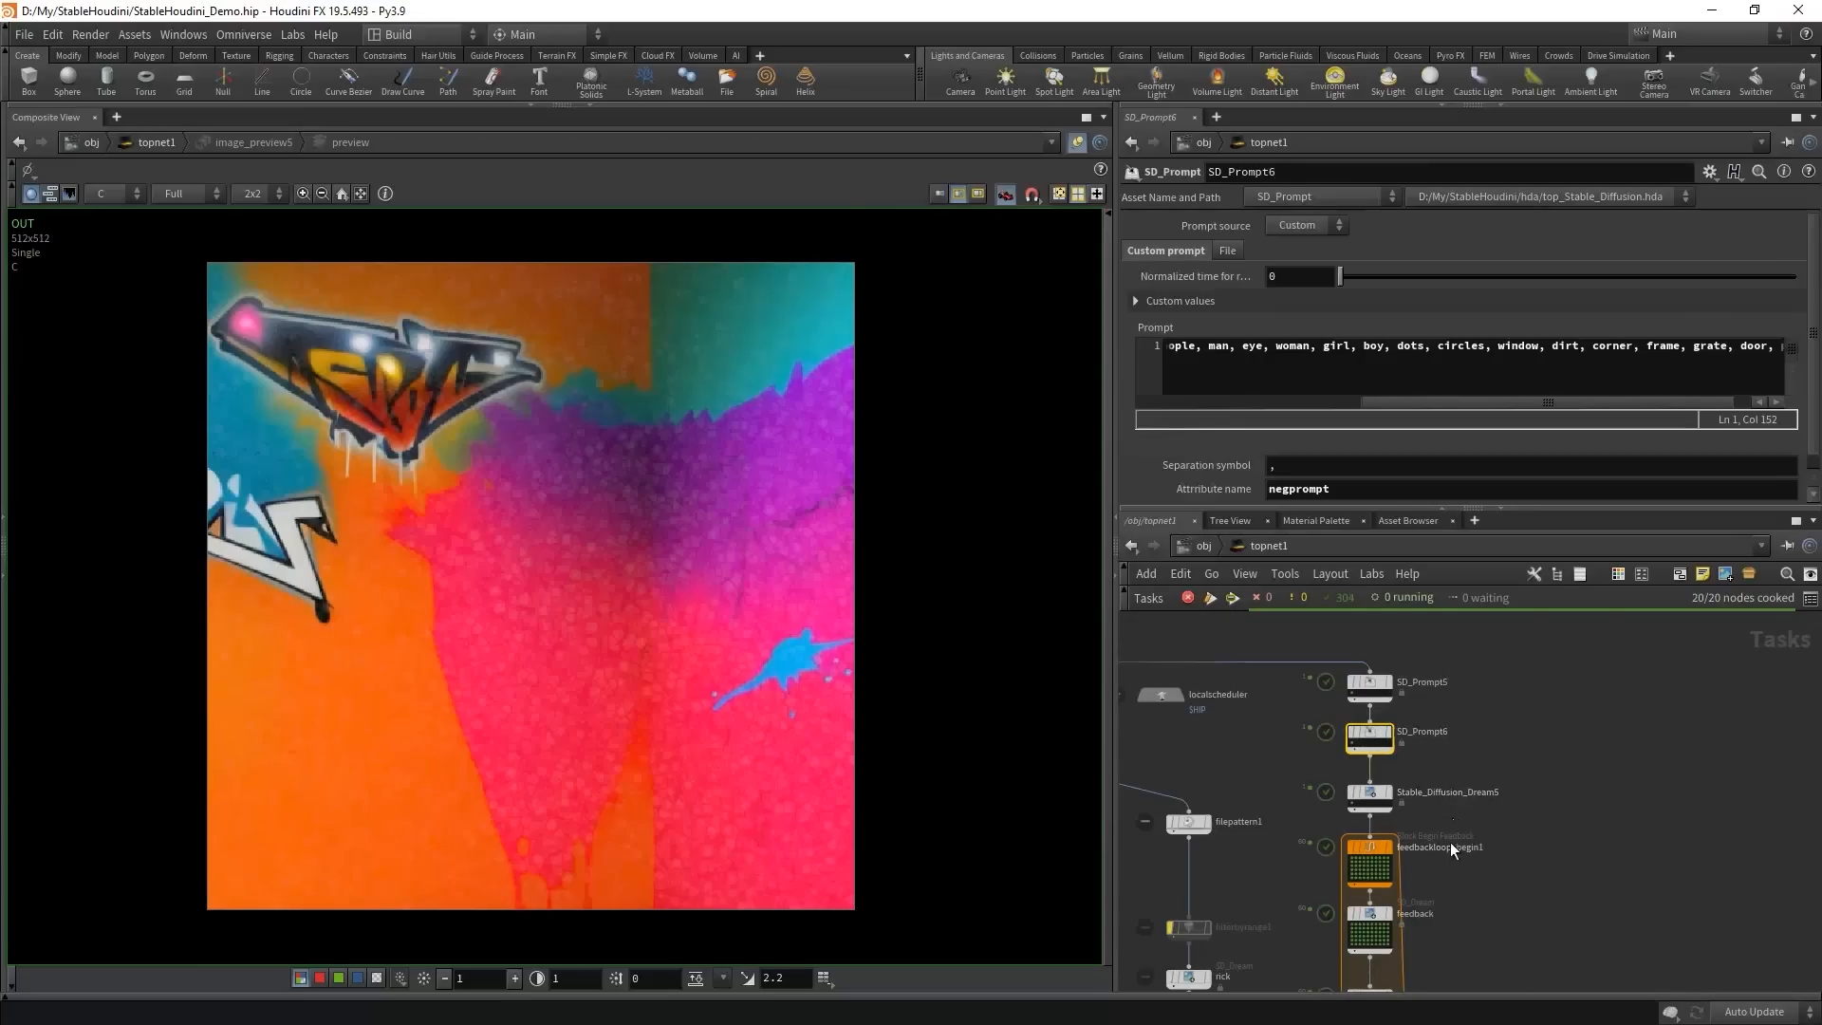
left_click(1357, 859)
double_click(1296, 442)
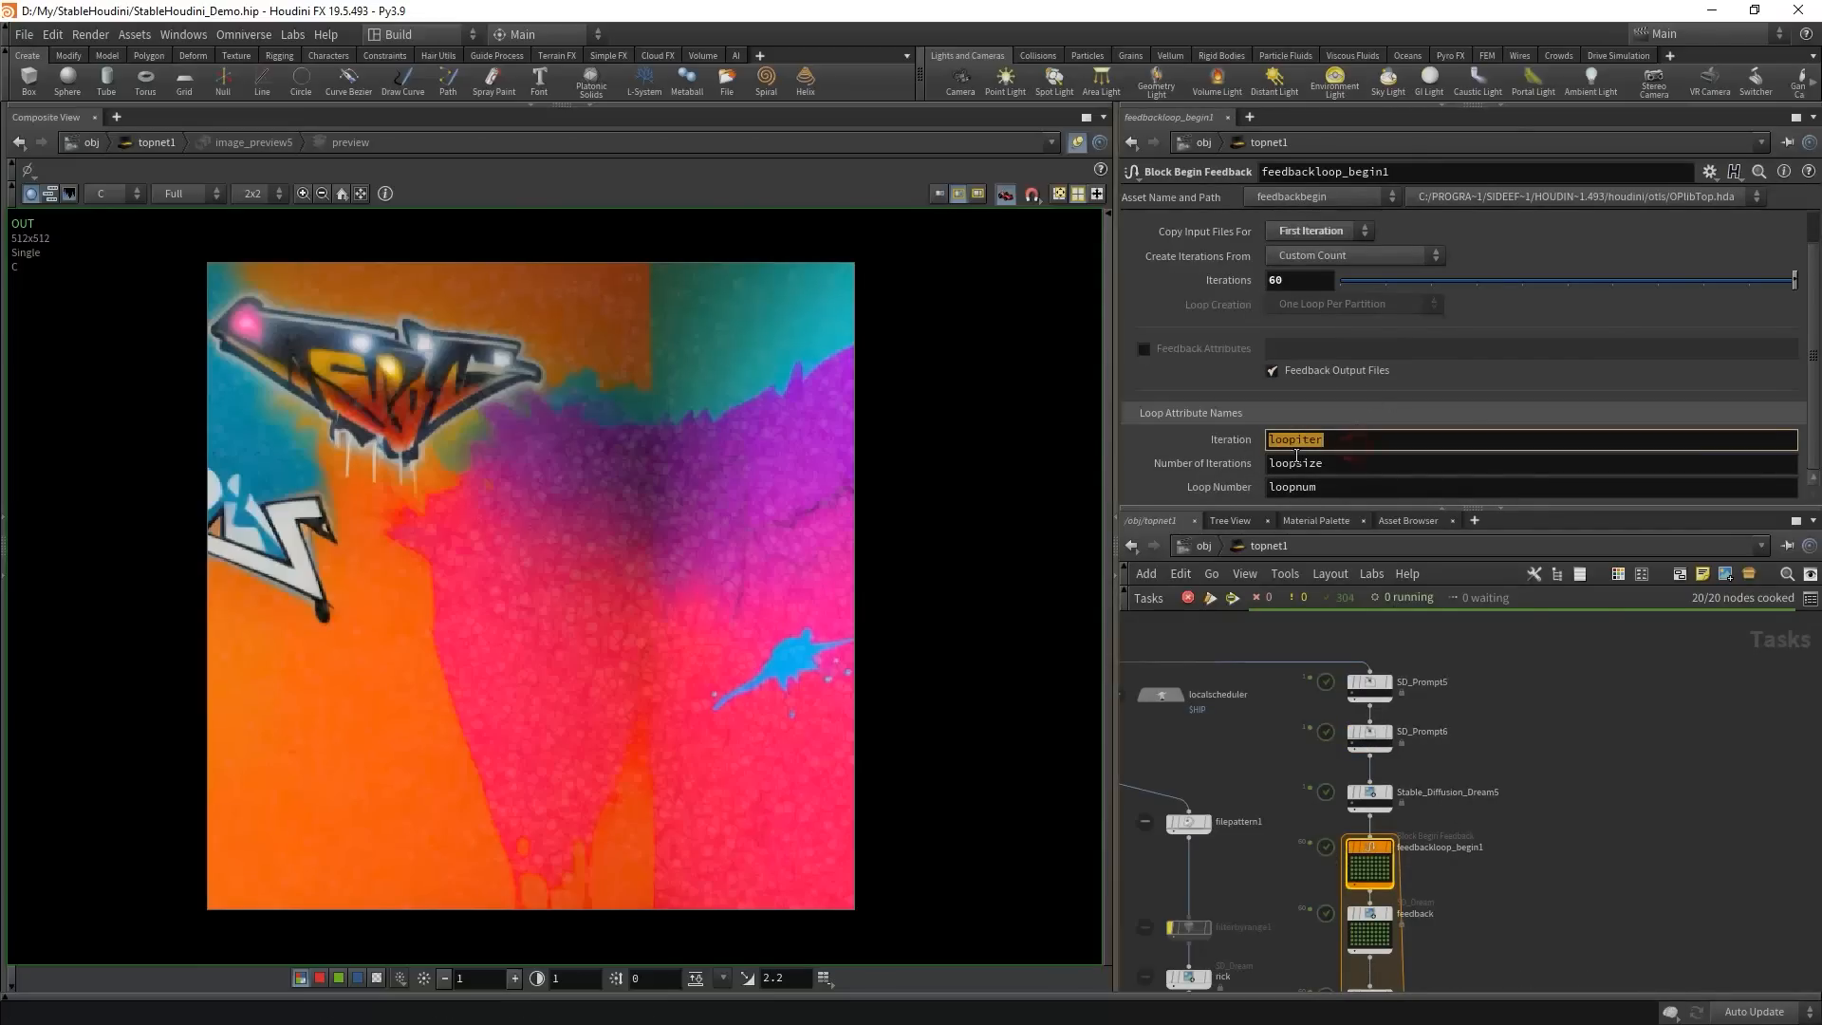
double_click(1380, 465)
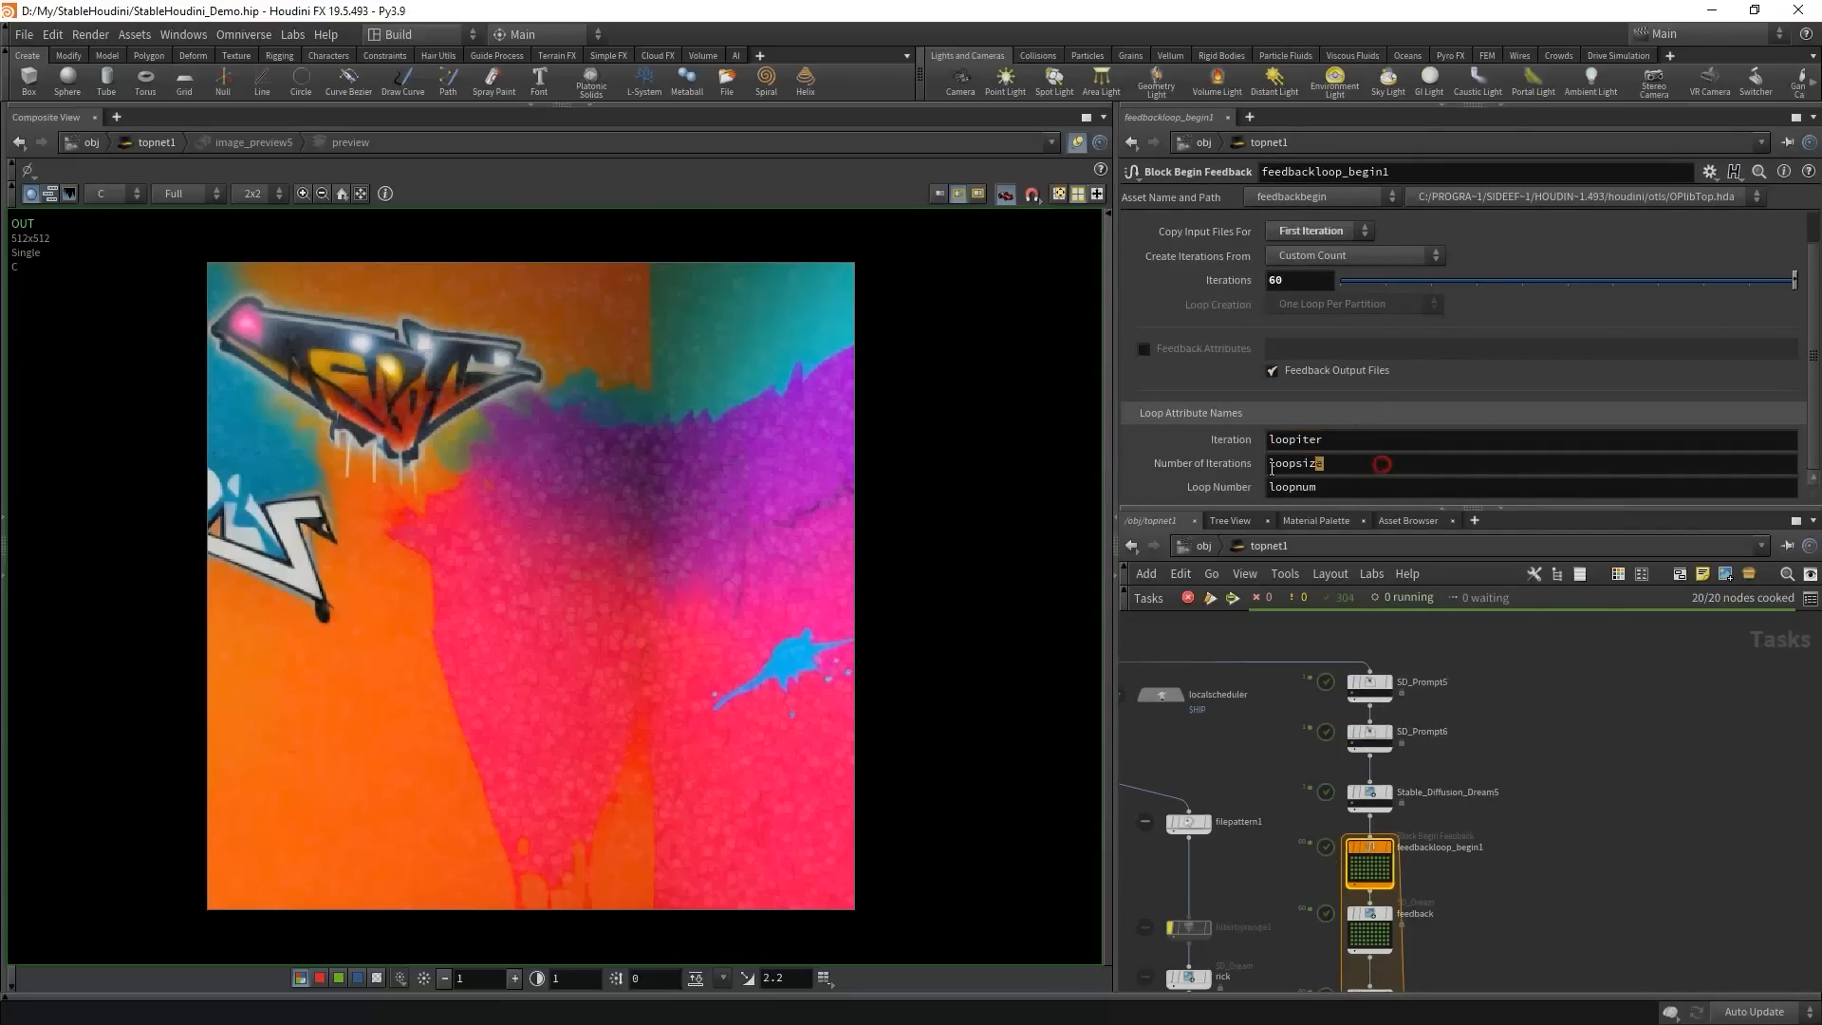
scroll(1521, 883, "down", 3)
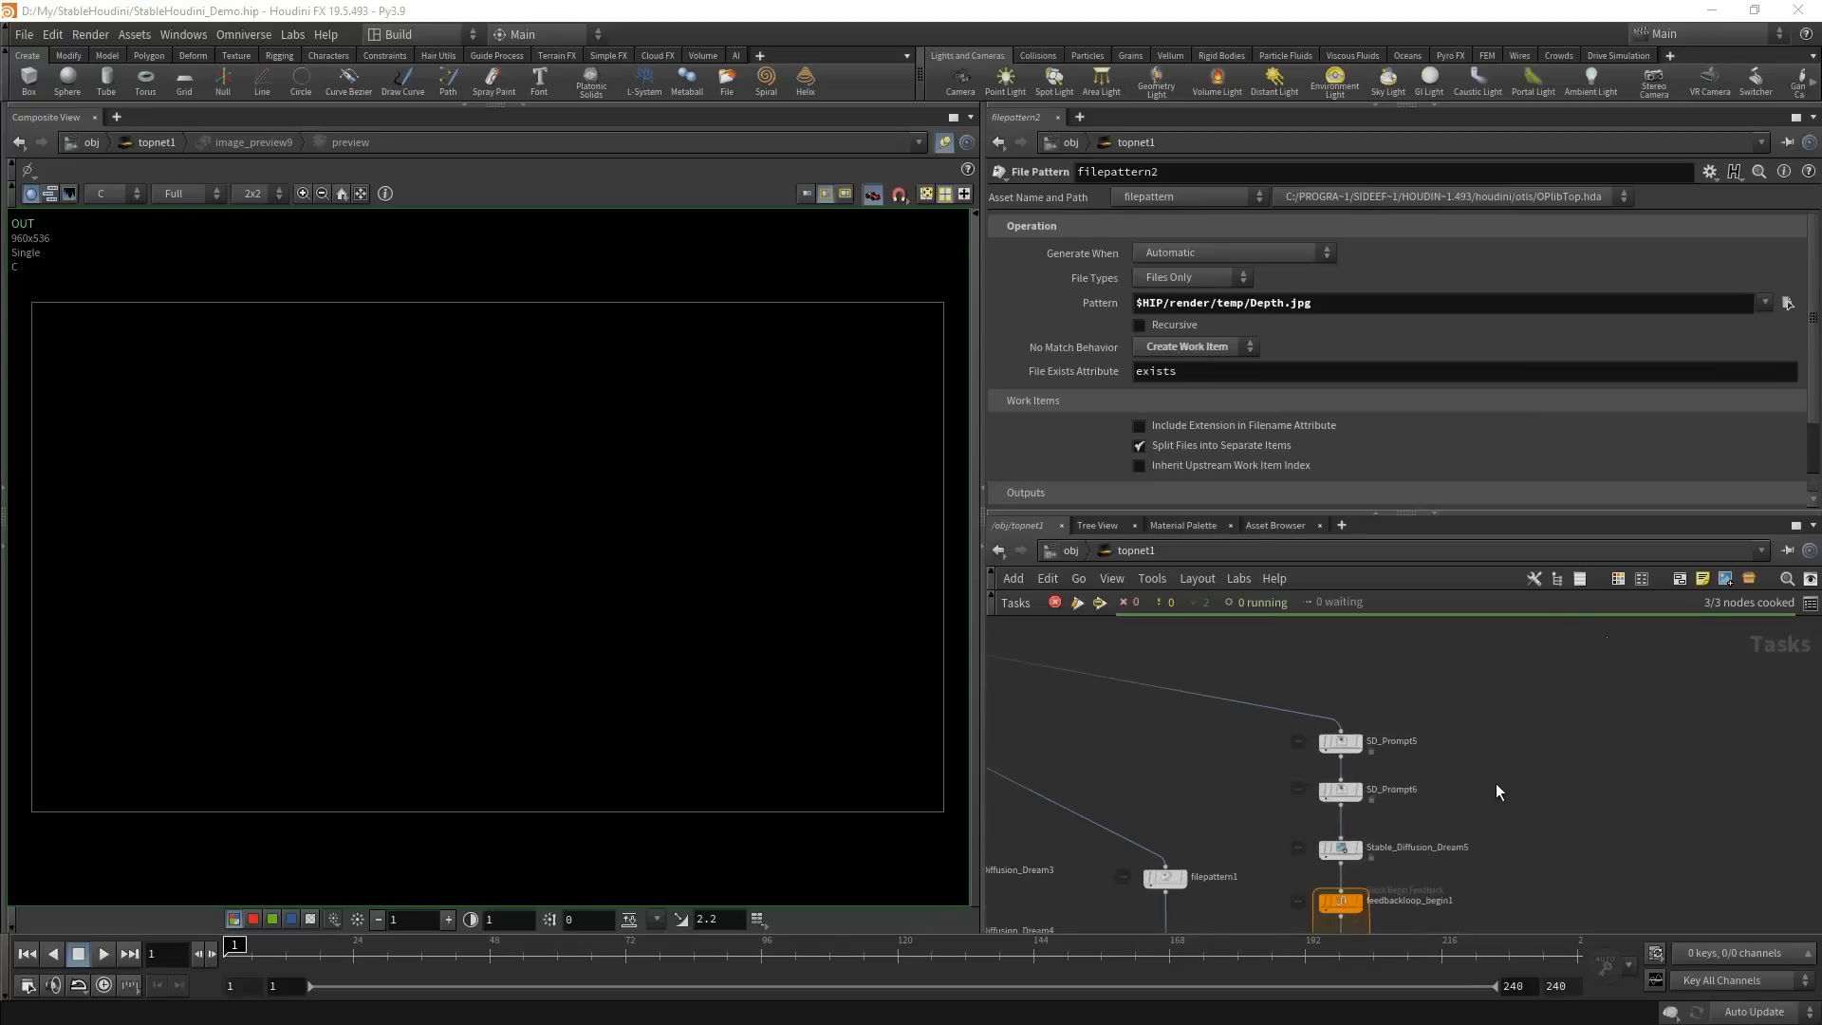
- Add a new Stable Diffusion Dream node in the empty area beside SD_Prompt5 and check its default settings
scroll(1495, 783, "up", 3)
key("Tab")
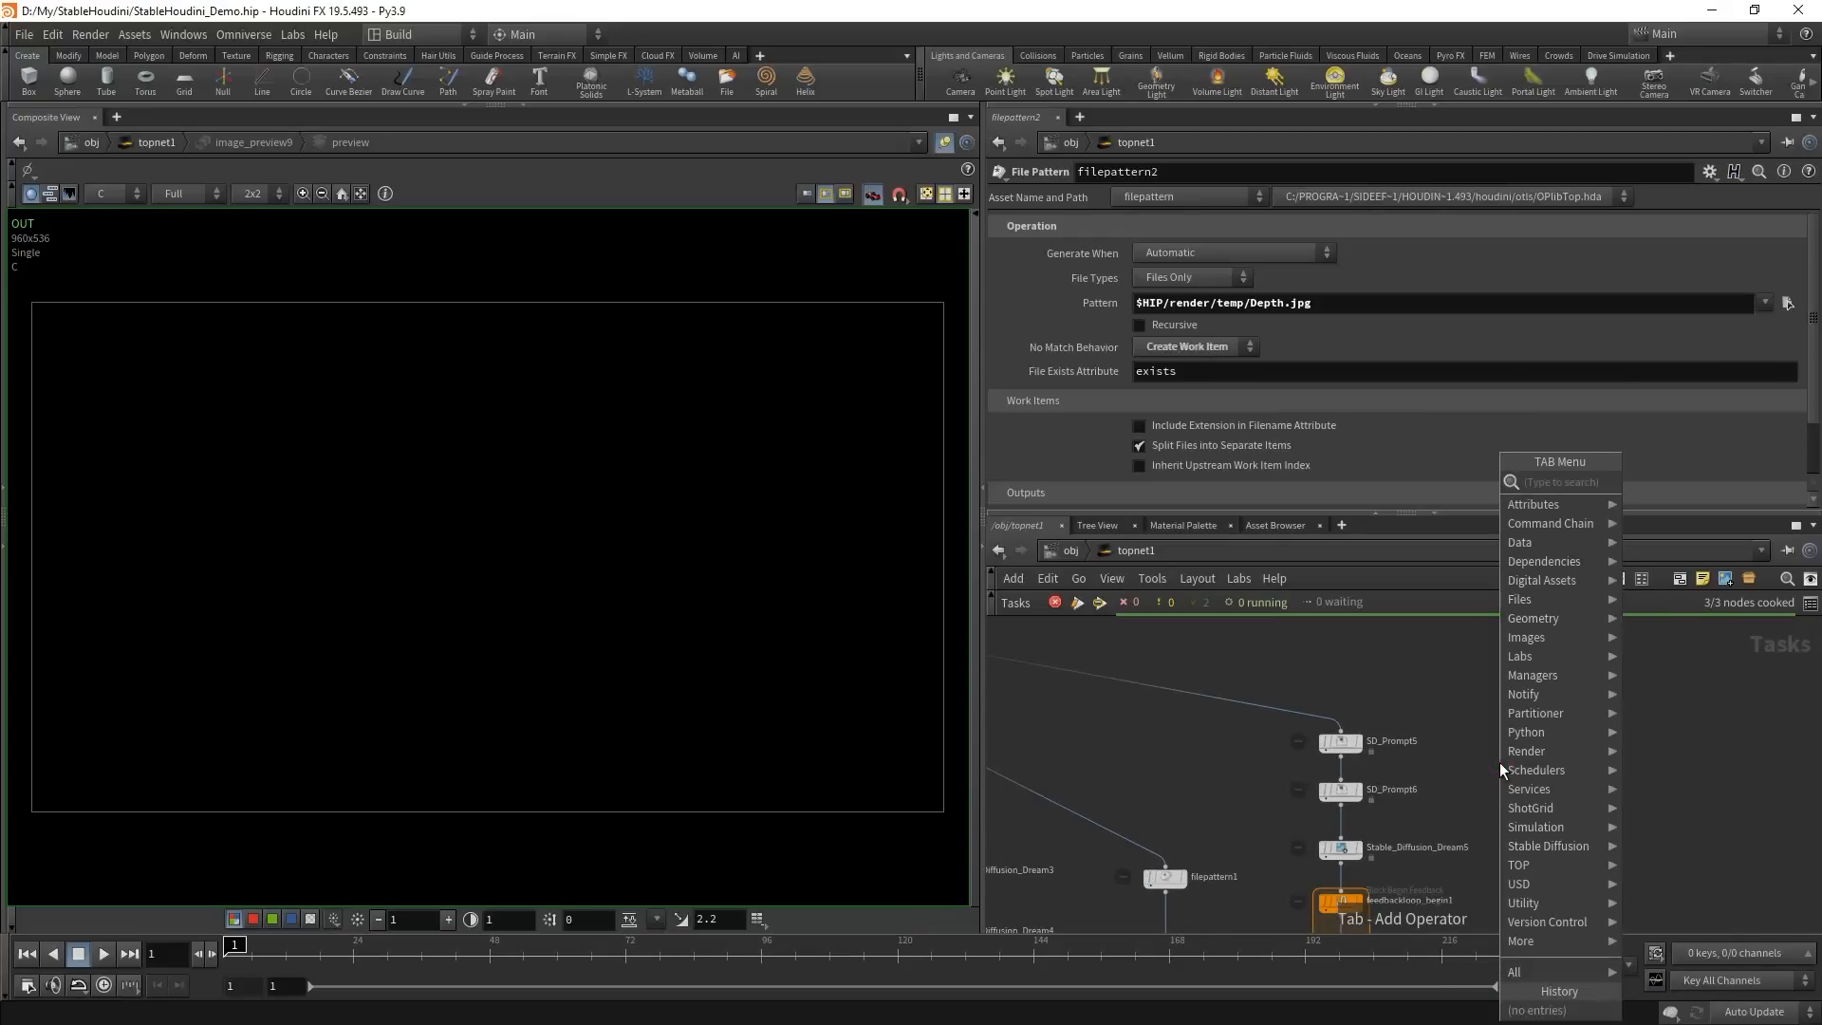
type("dre")
key("Return")
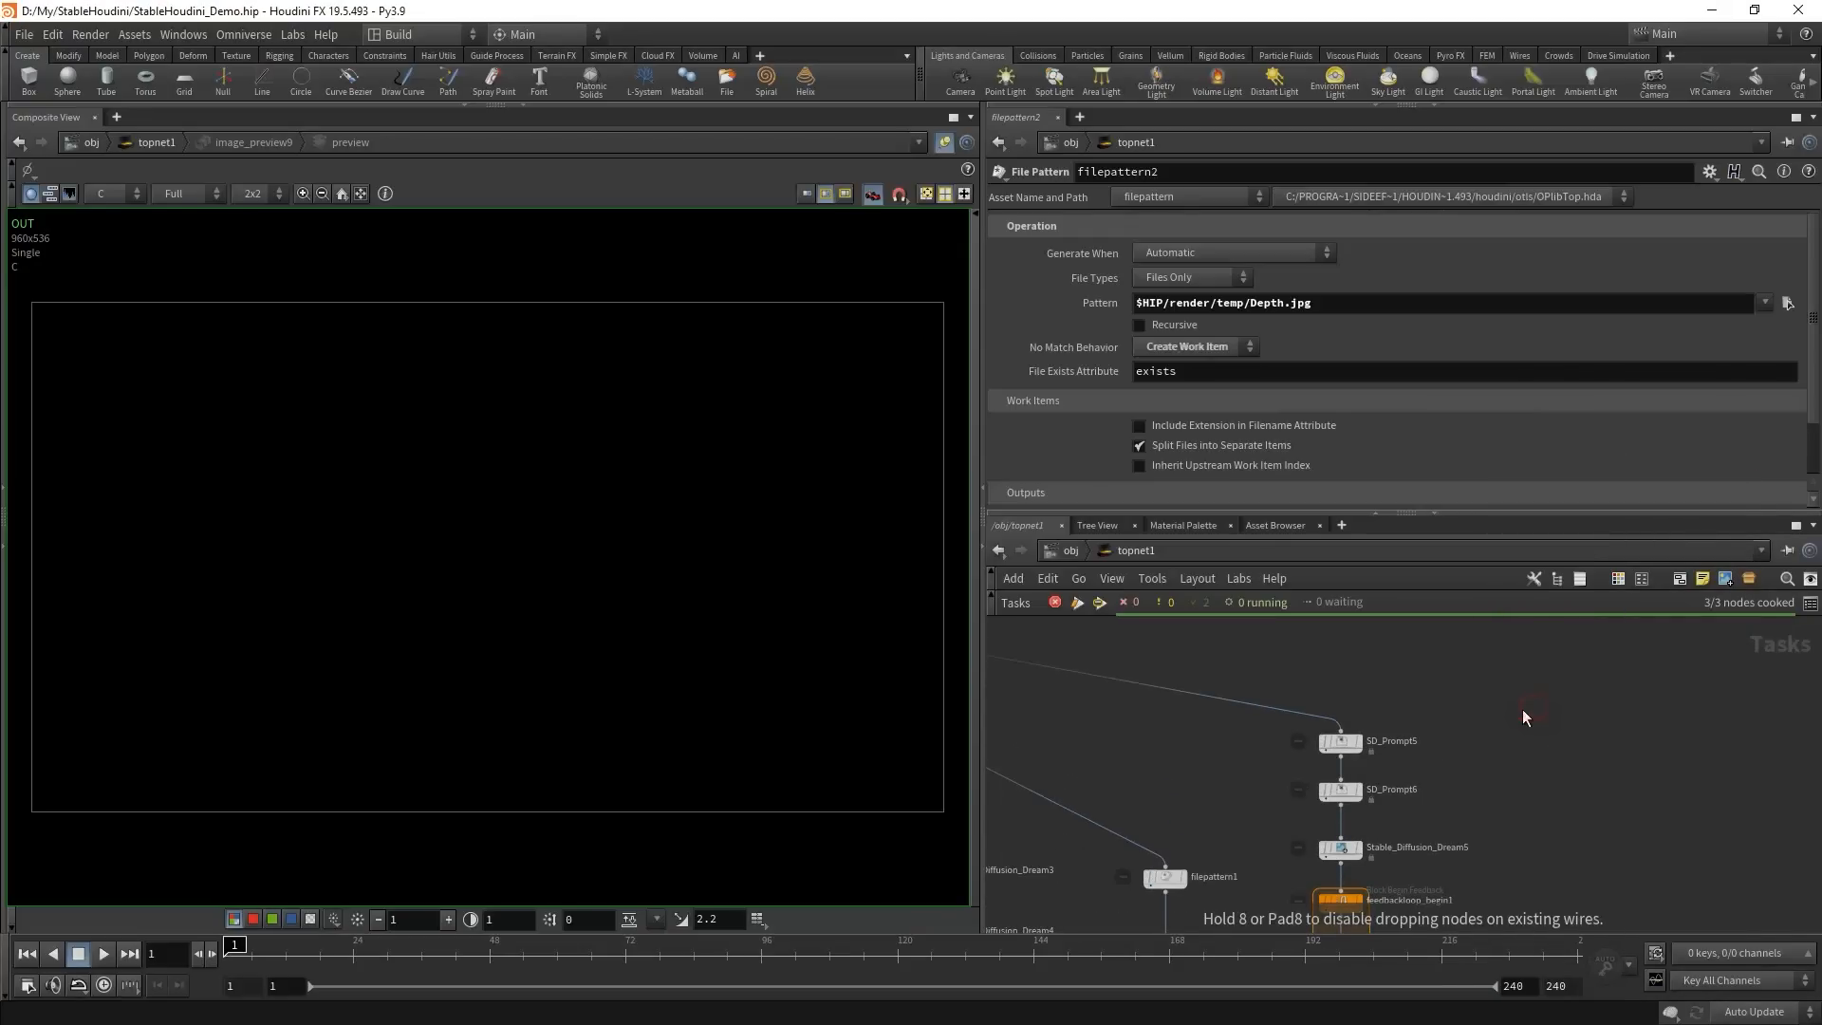
left_click(1528, 711)
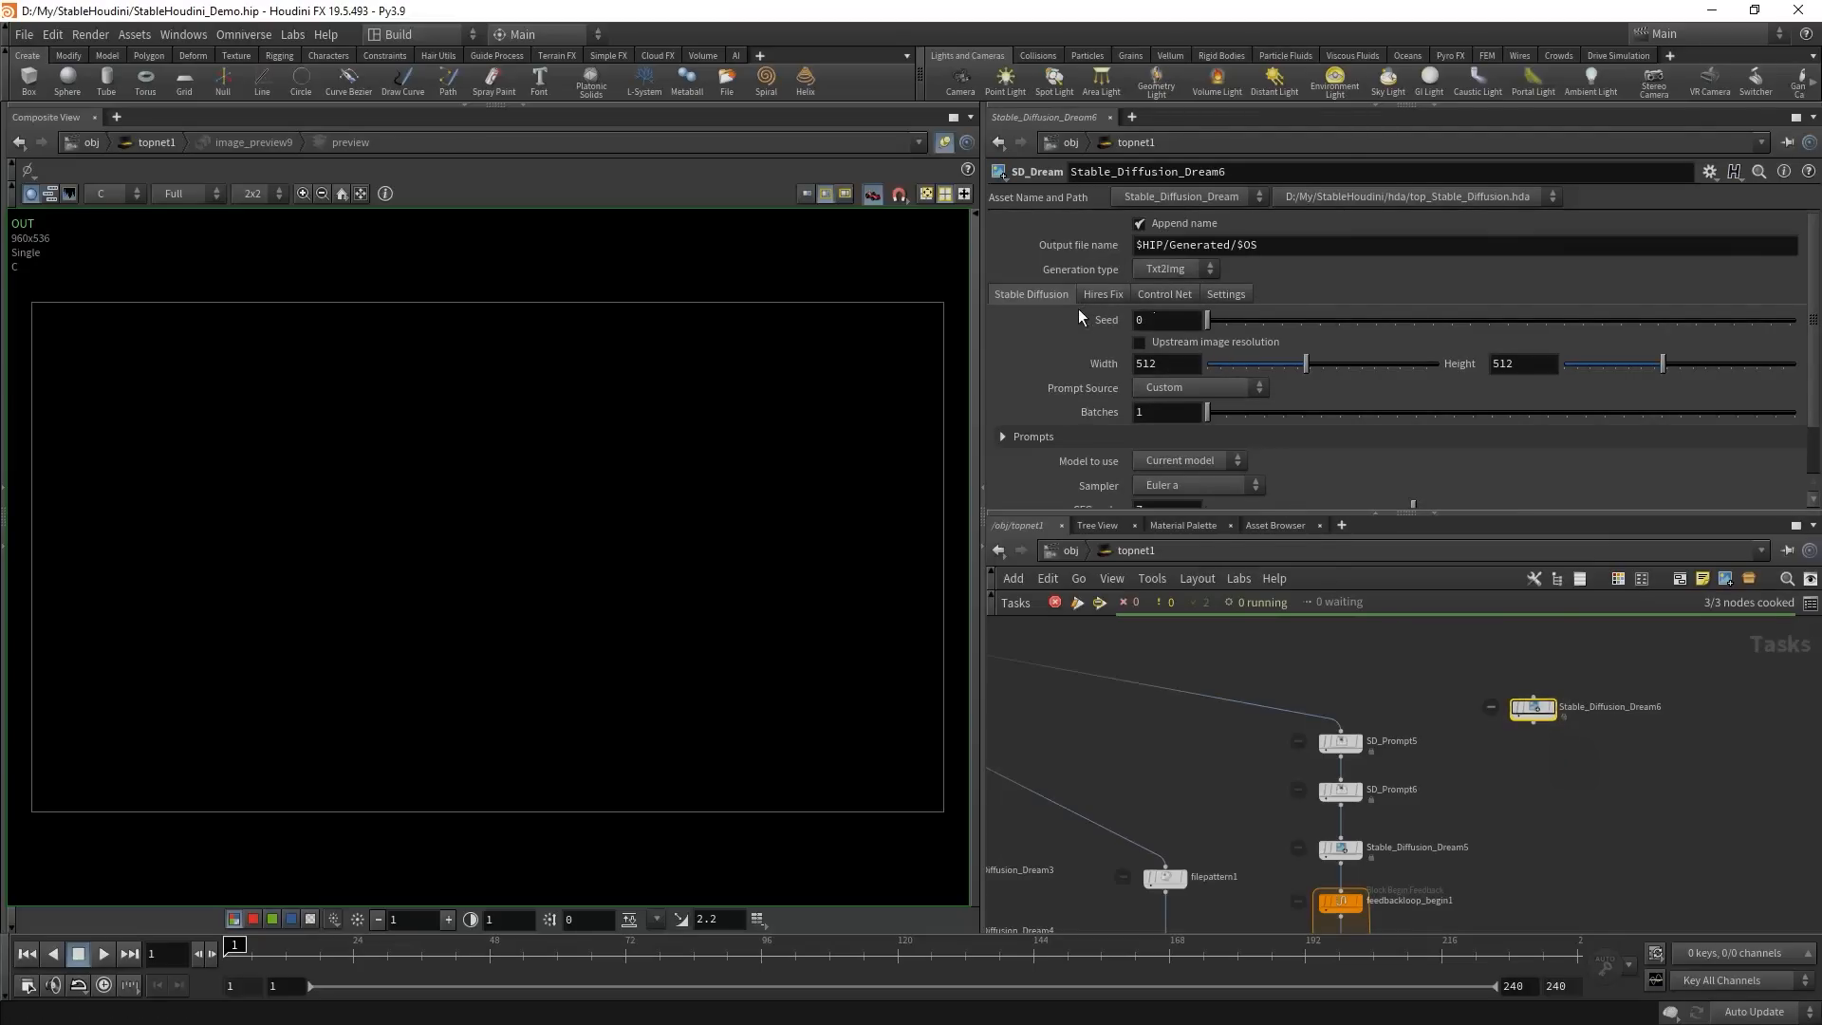
scroll(1069, 453, "down", 2)
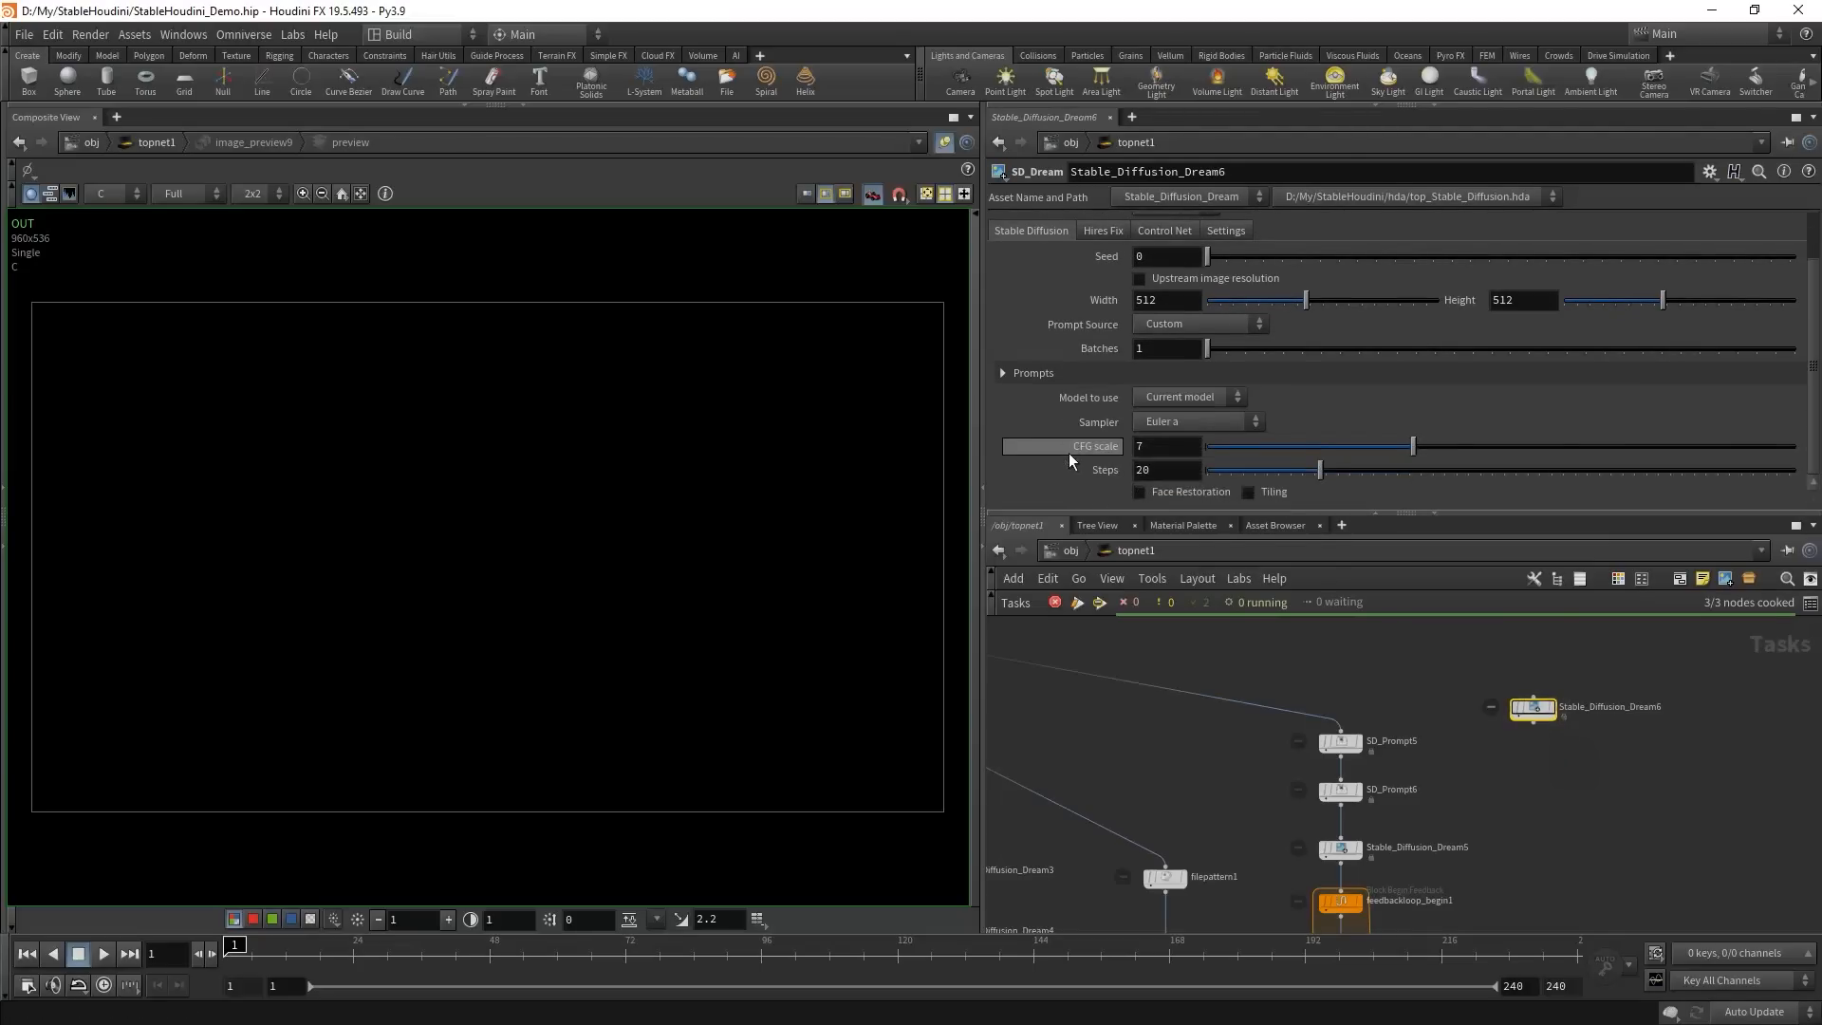
scroll(1588, 759, "up", 2)
- Connect a new Image Preview node below Stable_Diffusion_Dream6 and cook it
left_click_drag(1592, 774, 1491, 681)
right_click(1523, 732)
left_click(1530, 756)
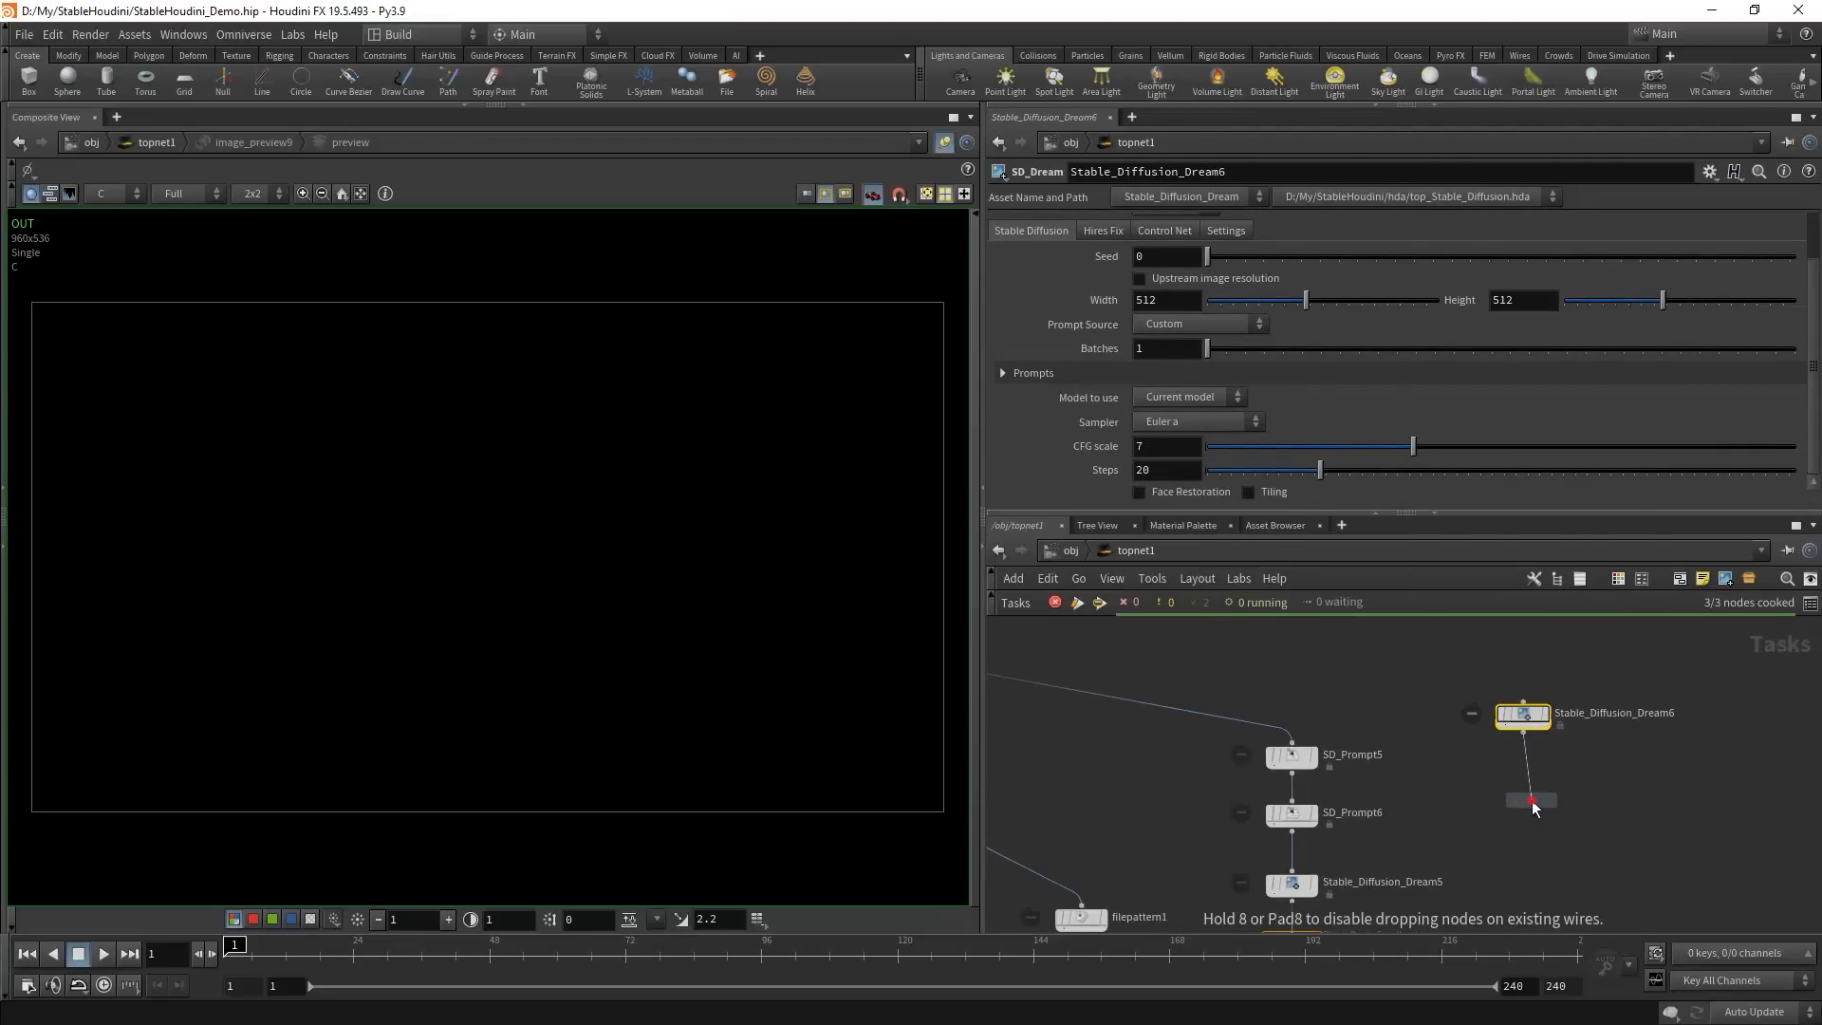
left_click(1531, 800)
left_click(1163, 226)
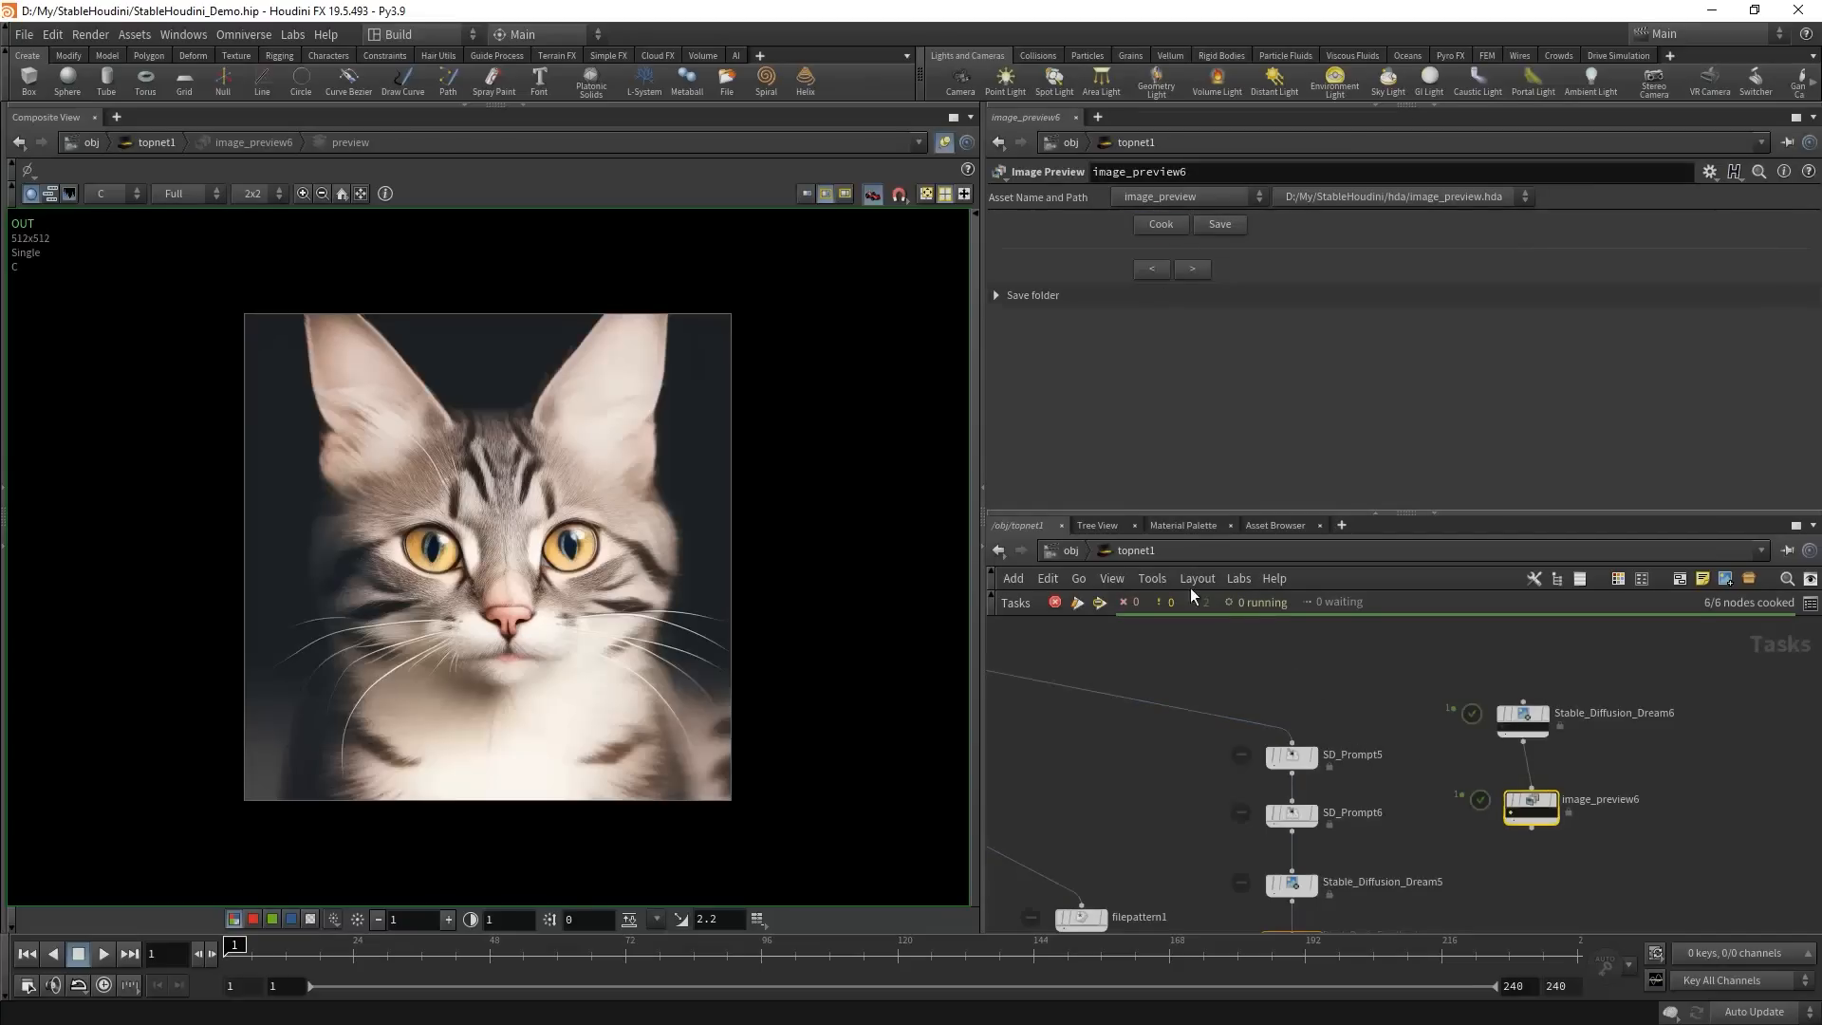
- Insert an Upscale node between Stable_Diffusion_Dream6 and image_preview6 and align it in the chain
scroll(1594, 759, "up", 4)
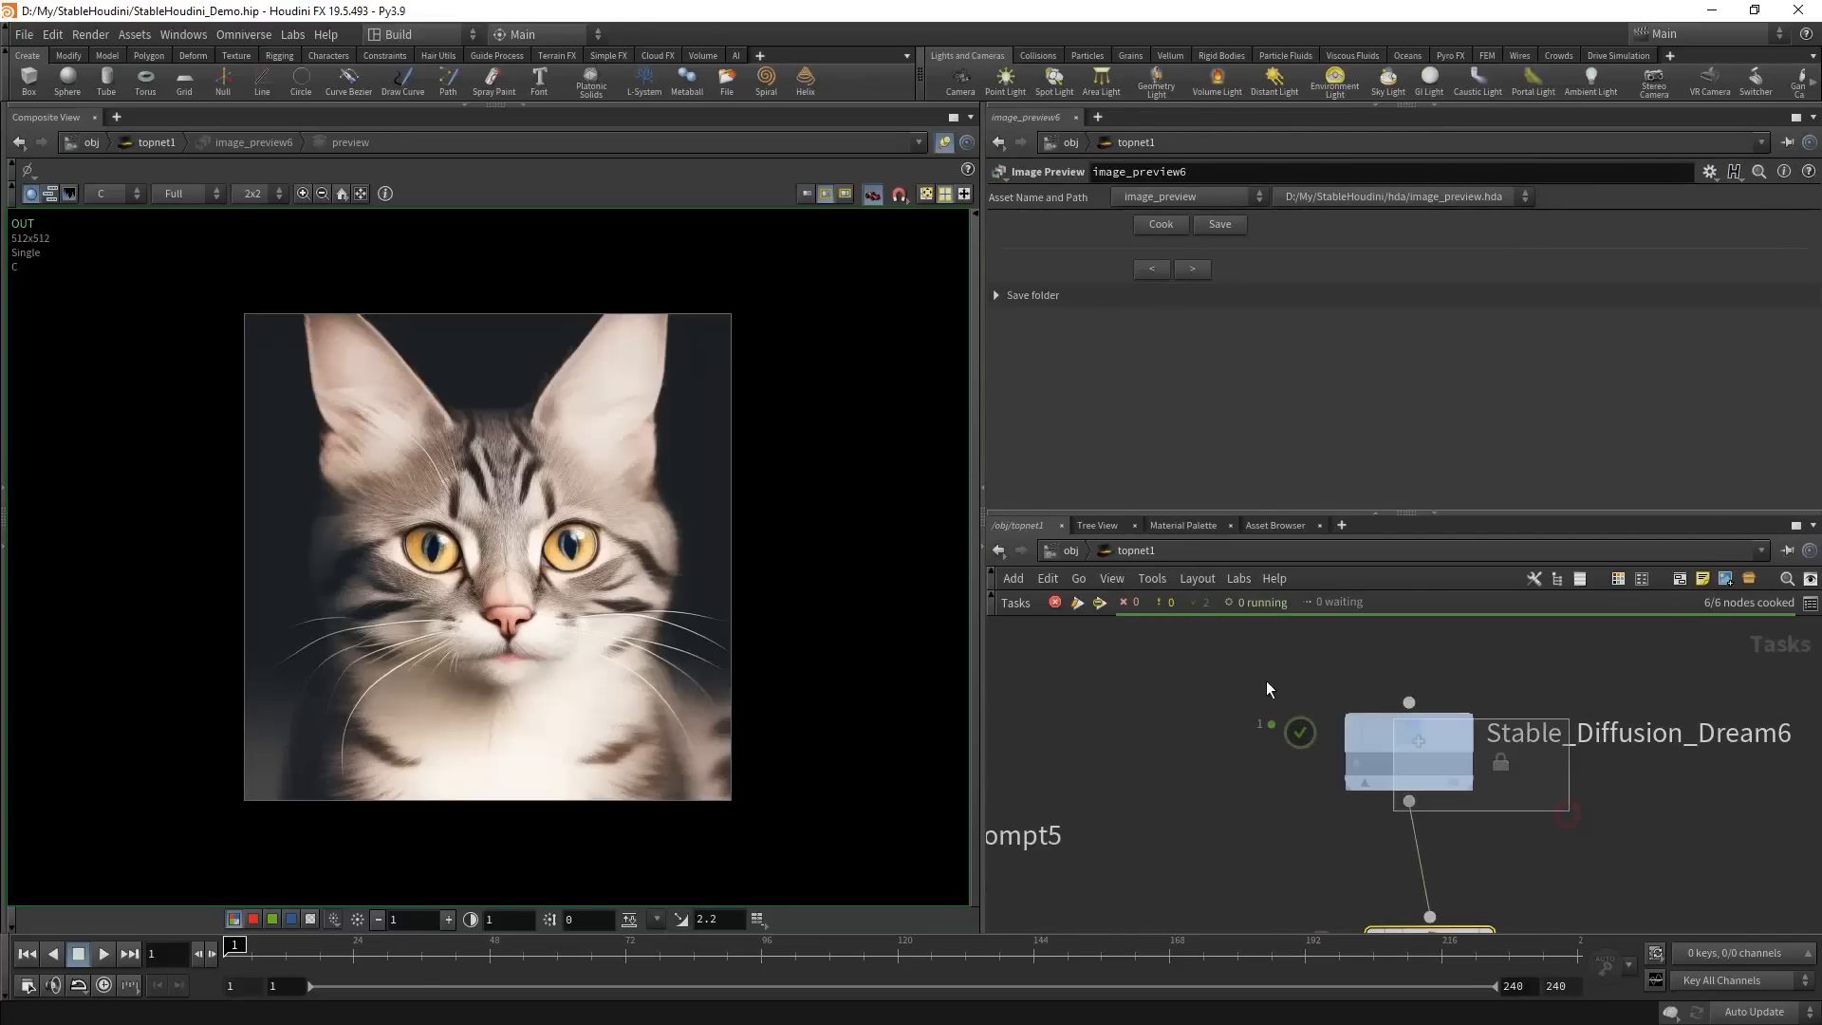
left_click(1417, 740)
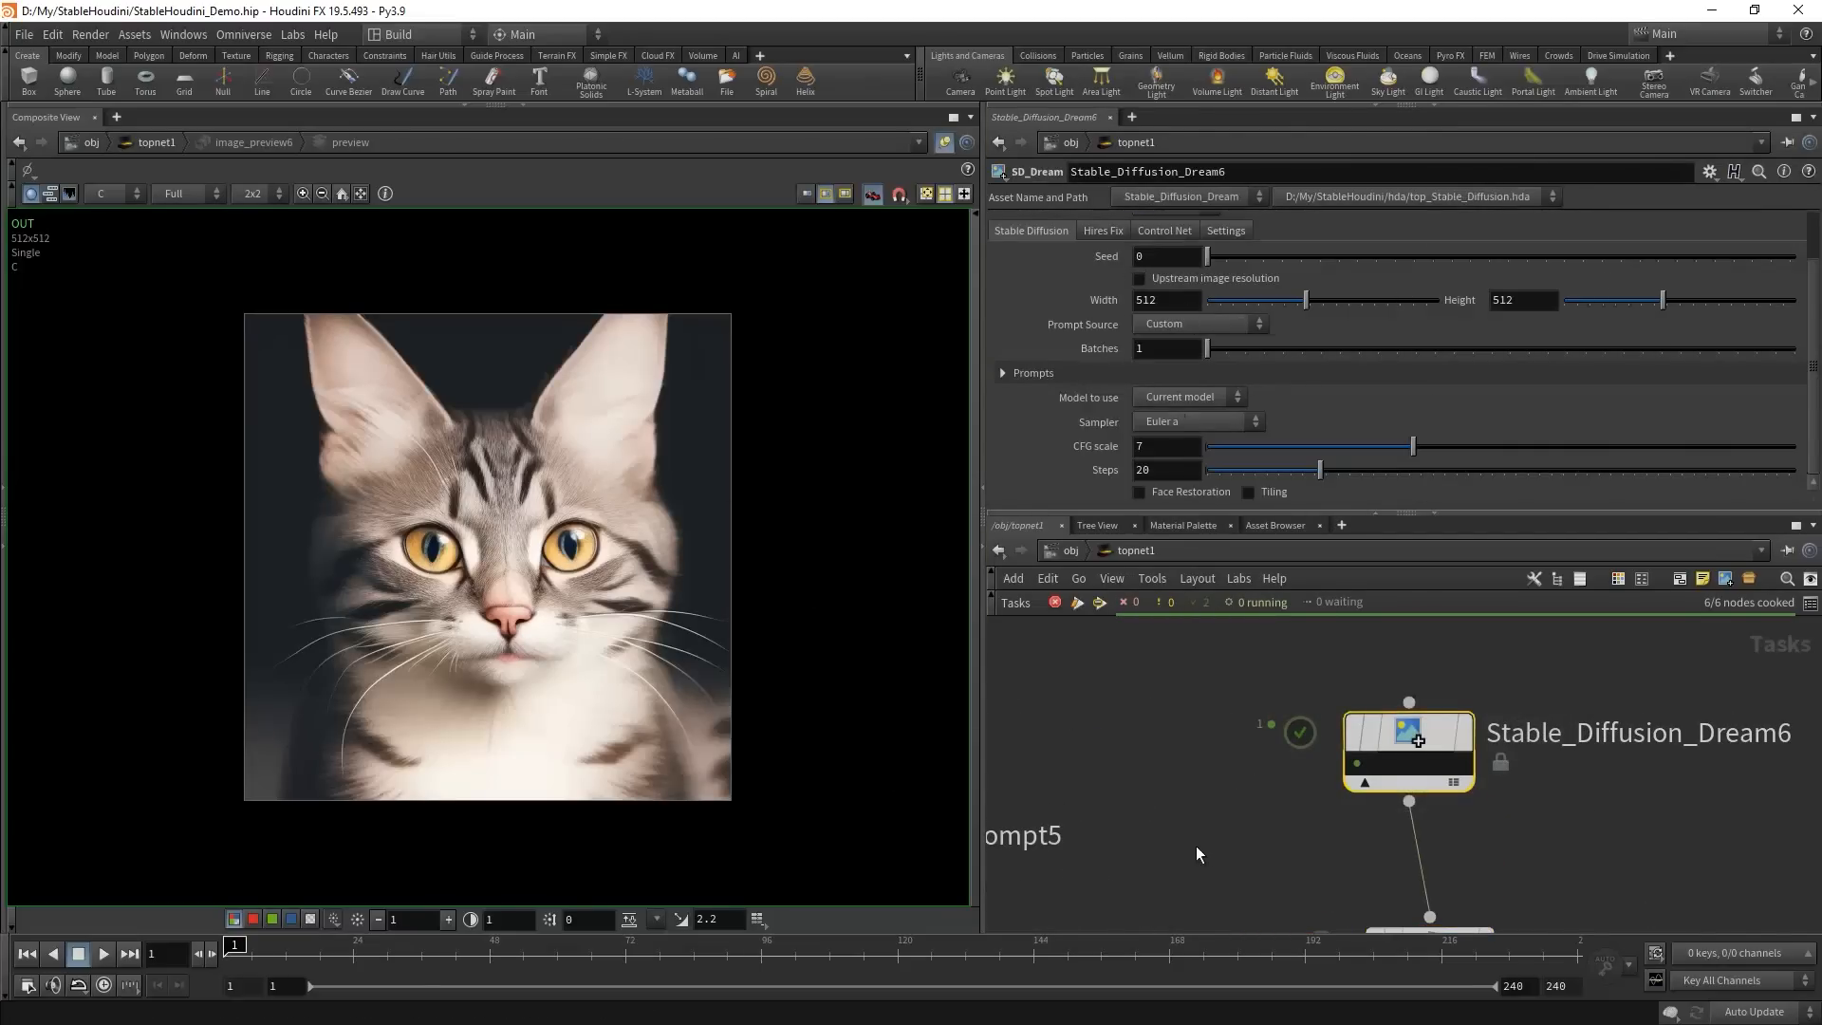
middle_click_drag(1181, 769, 1086, 599)
left_click_drag(1366, 805, 1355, 864)
middle_click_drag(1324, 670, 1336, 745)
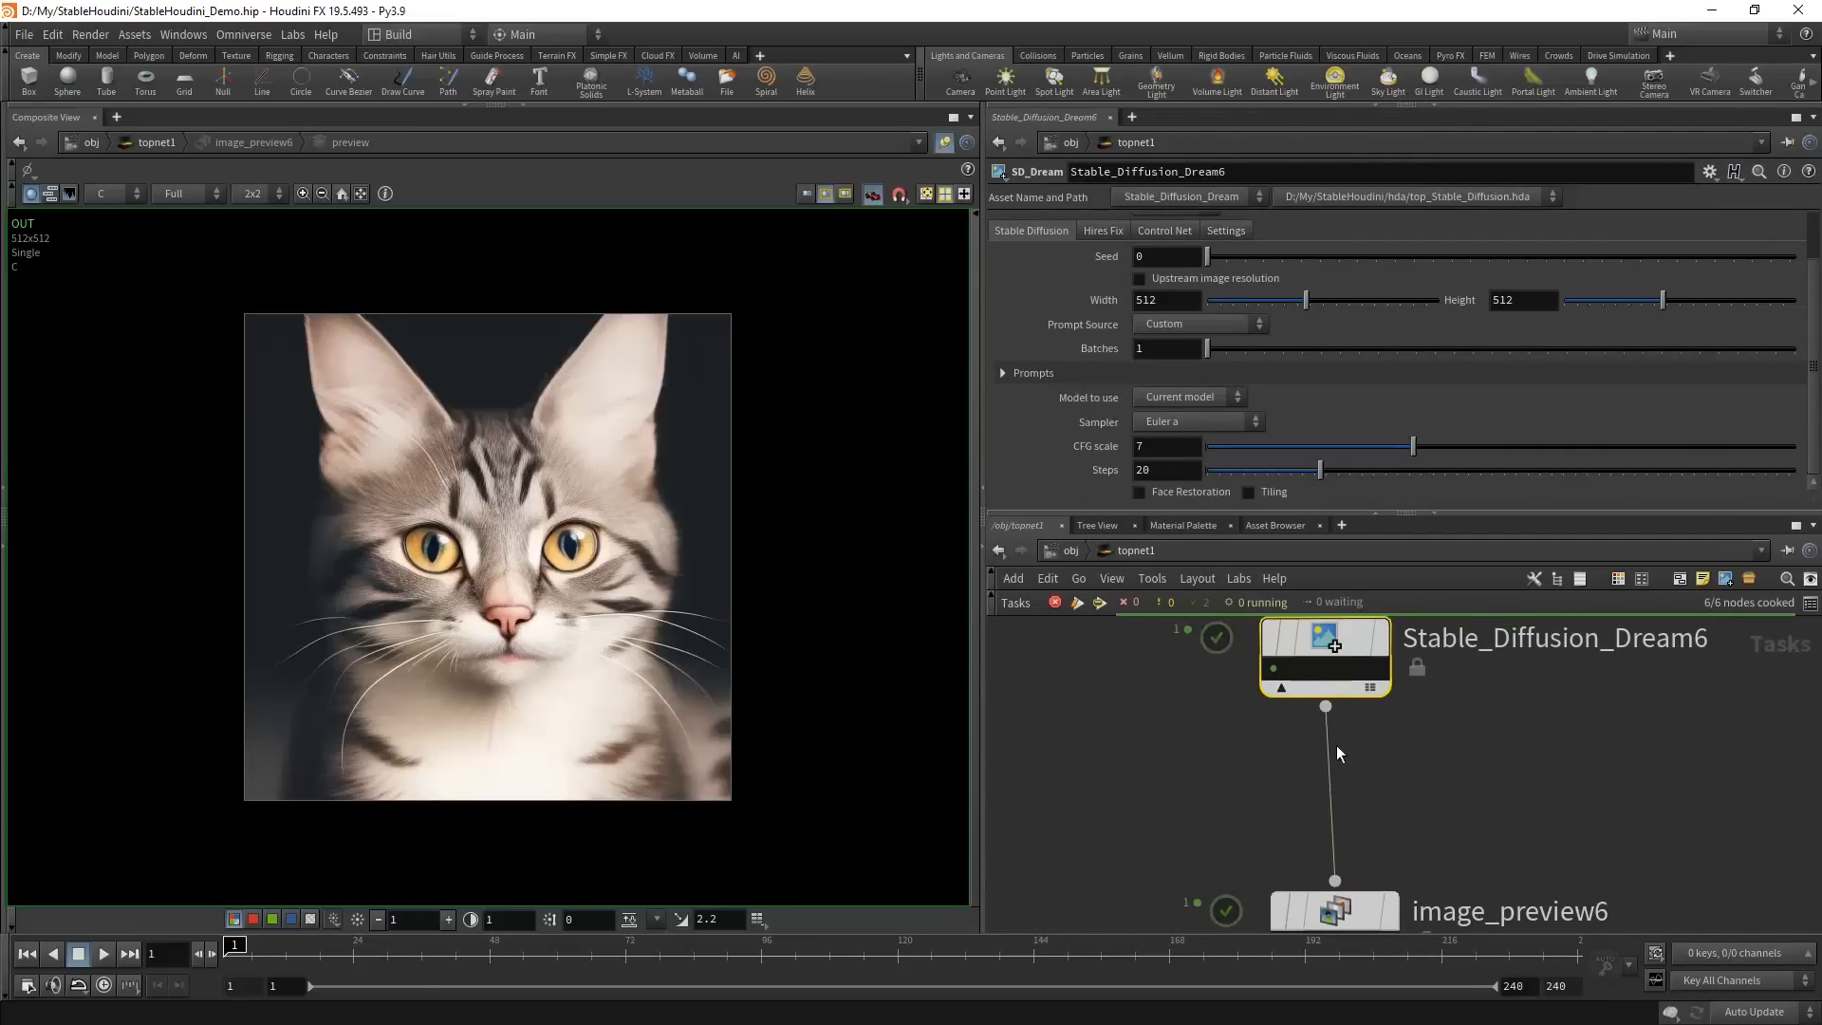
key("Tab")
type("up")
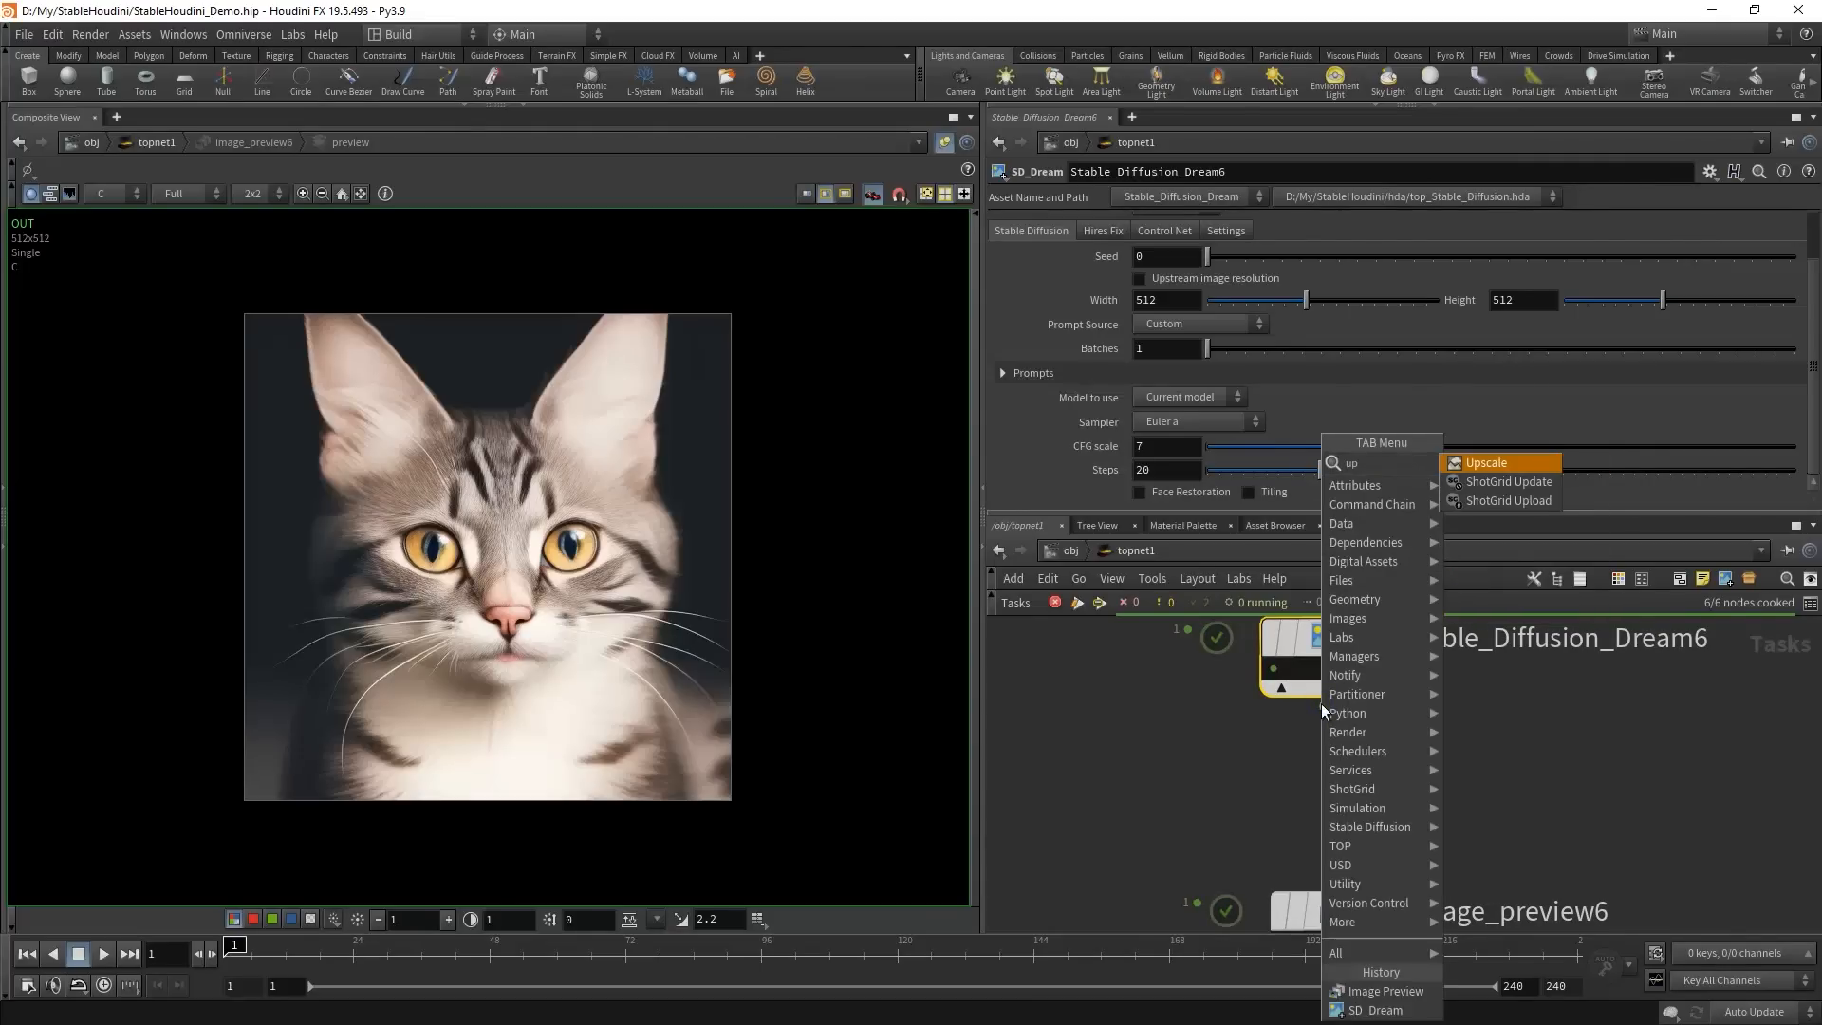
key("Return")
left_click(1324, 799)
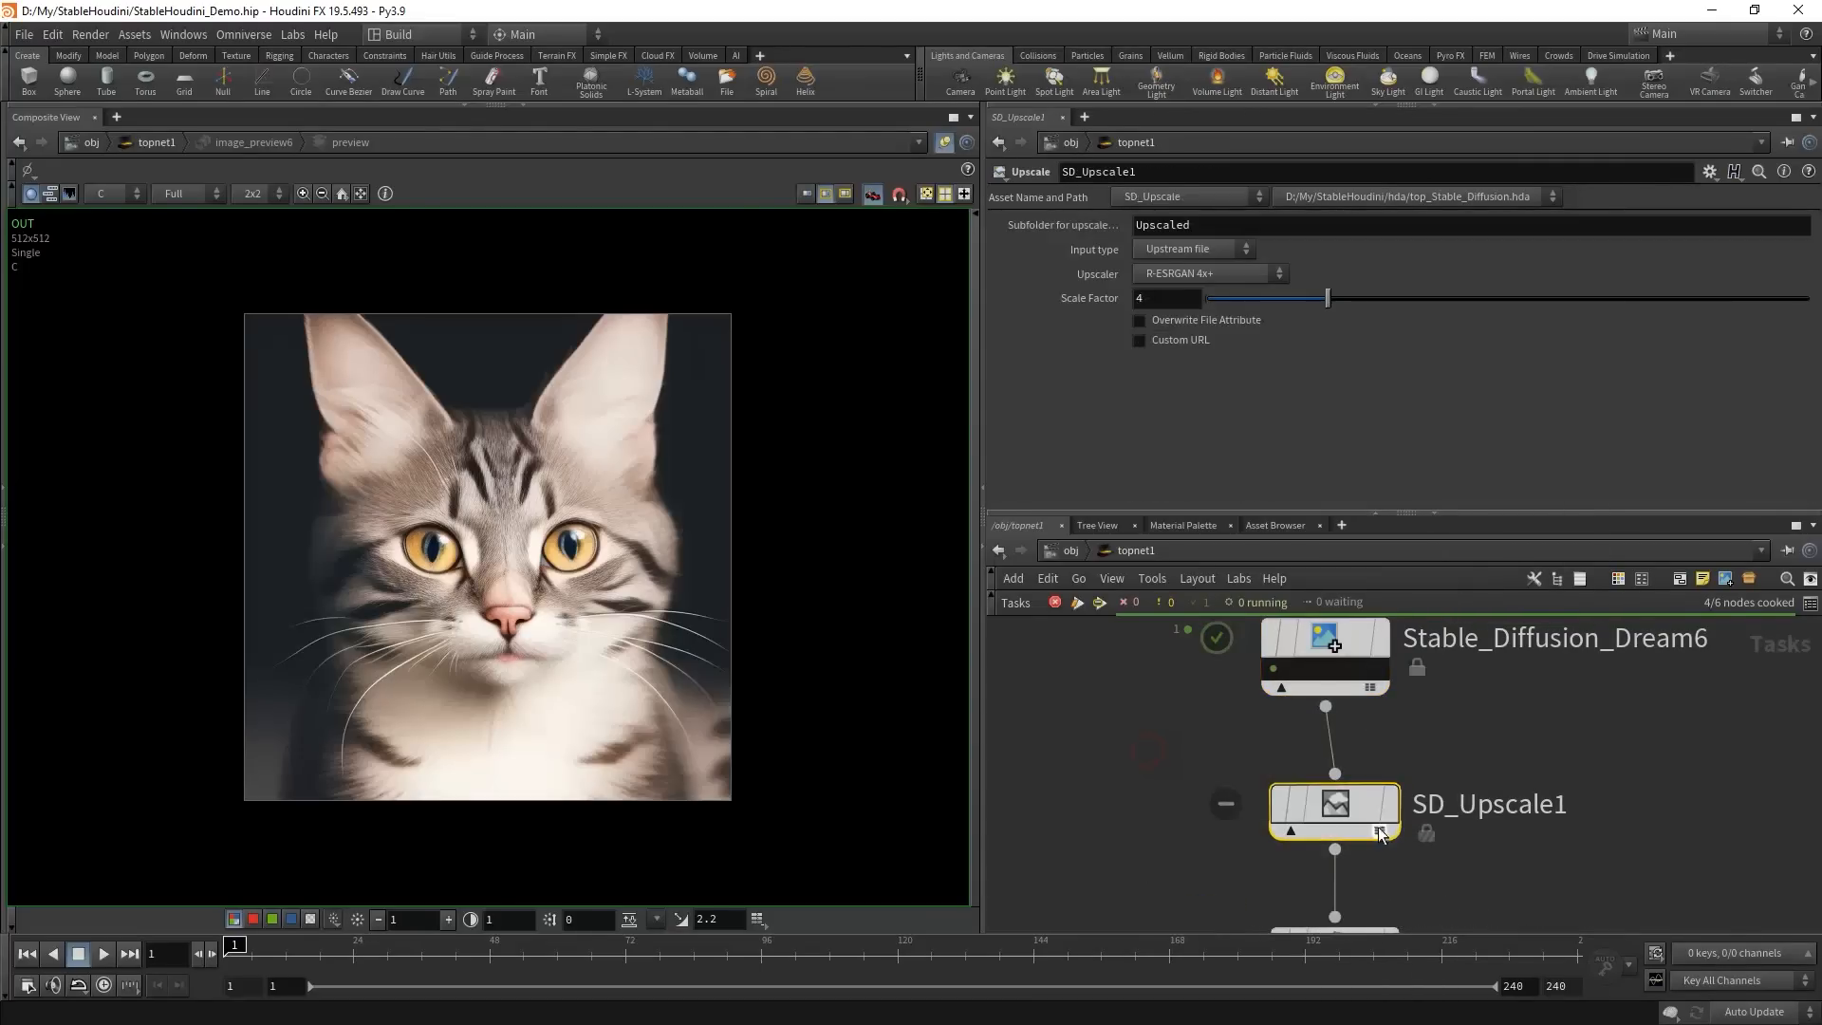
left_click_drag(1380, 833, 1371, 828)
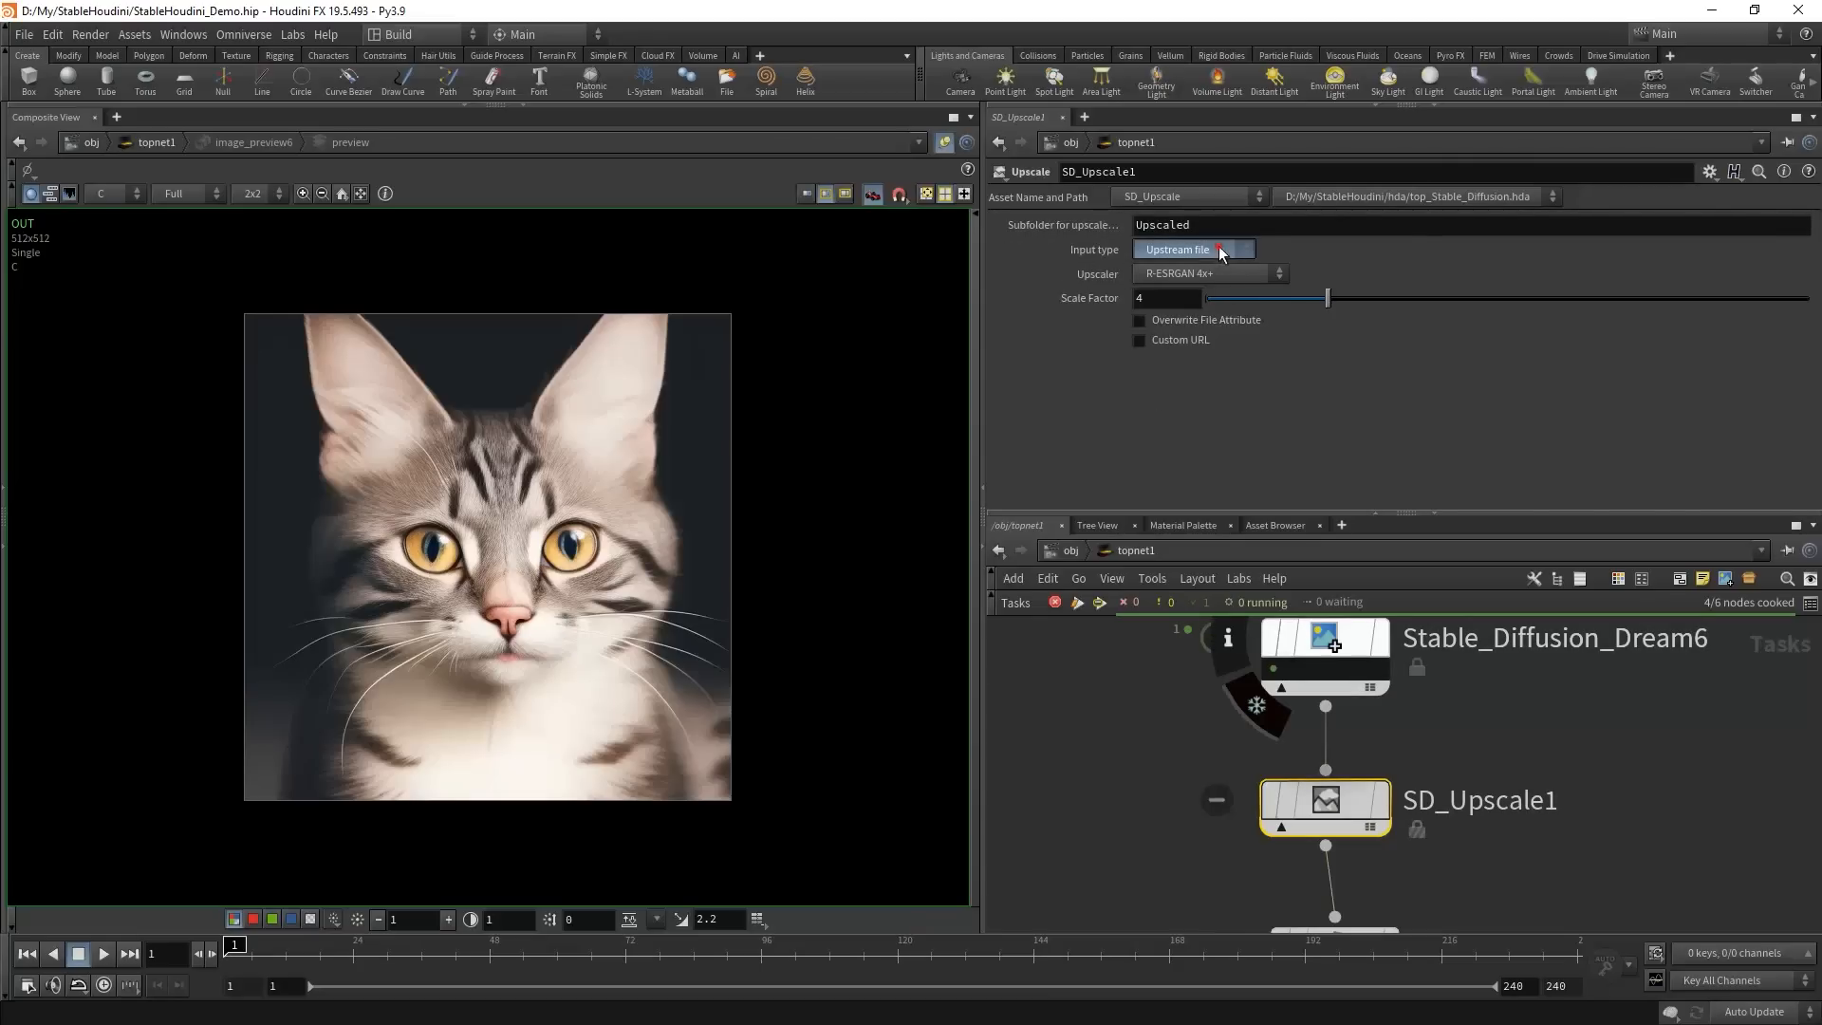
left_click(1186, 250)
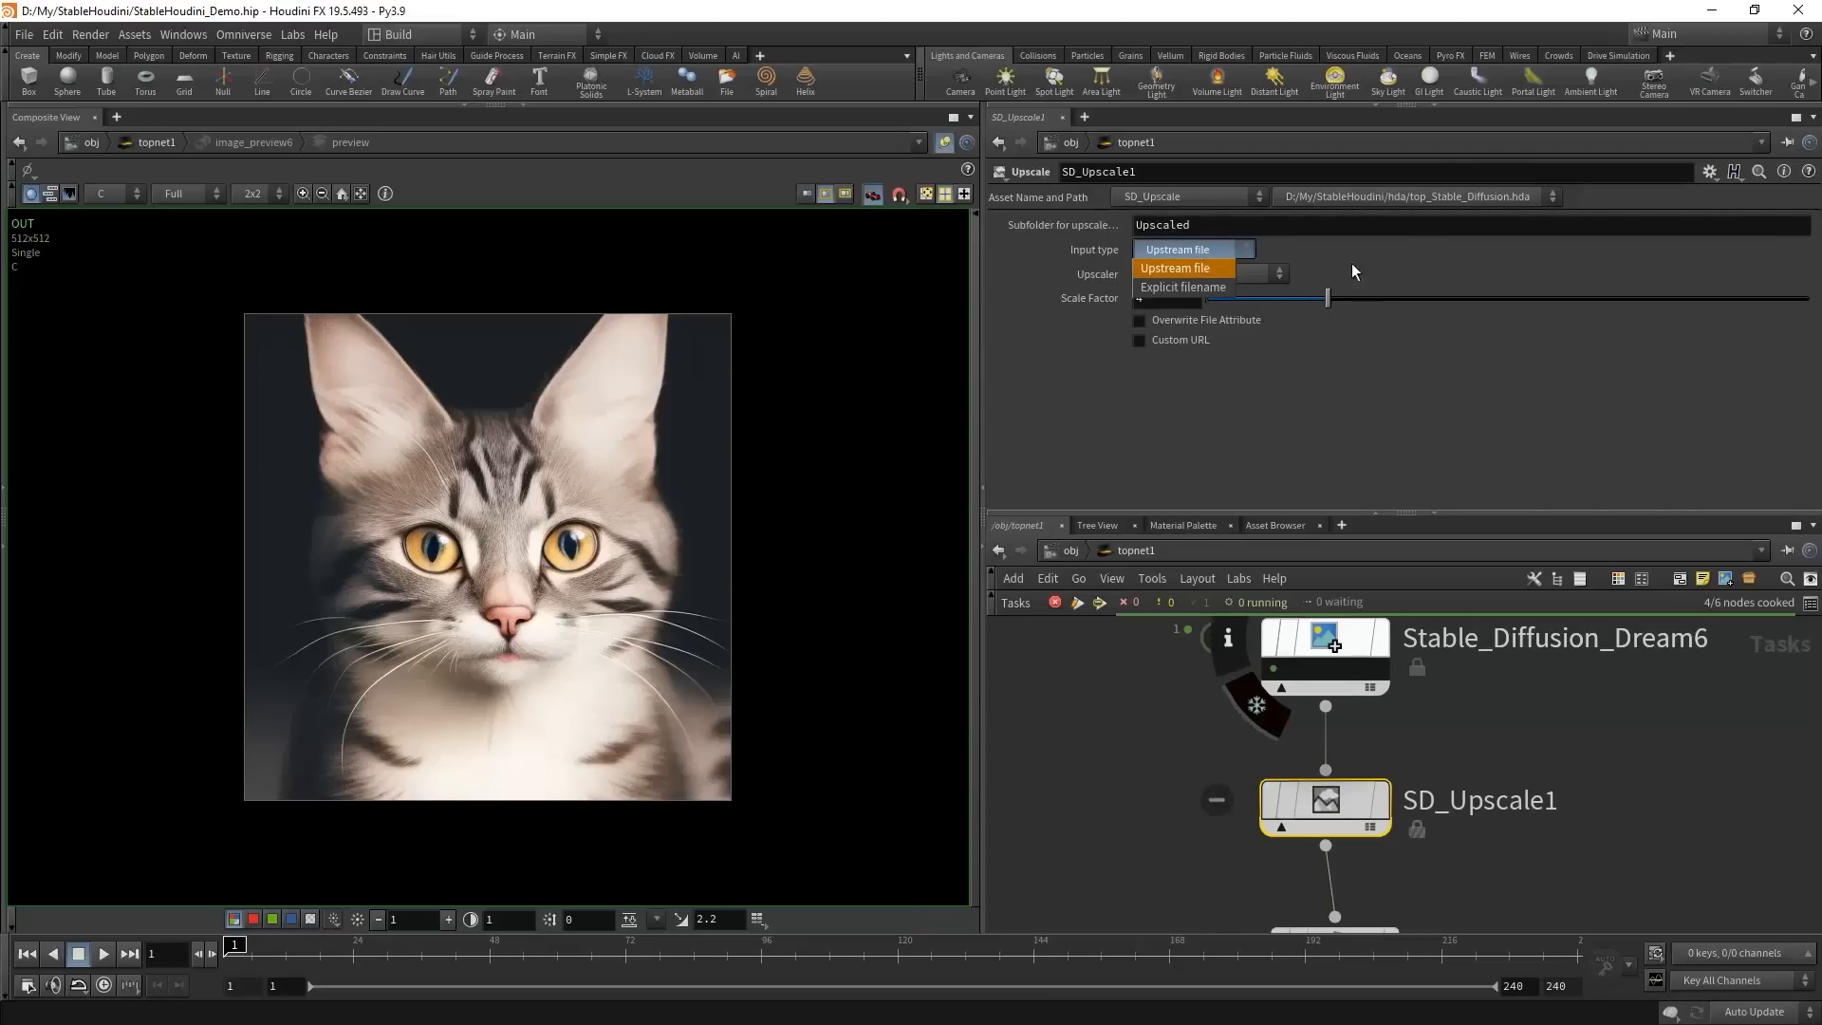
left_click(1167, 287)
left_click(1191, 248)
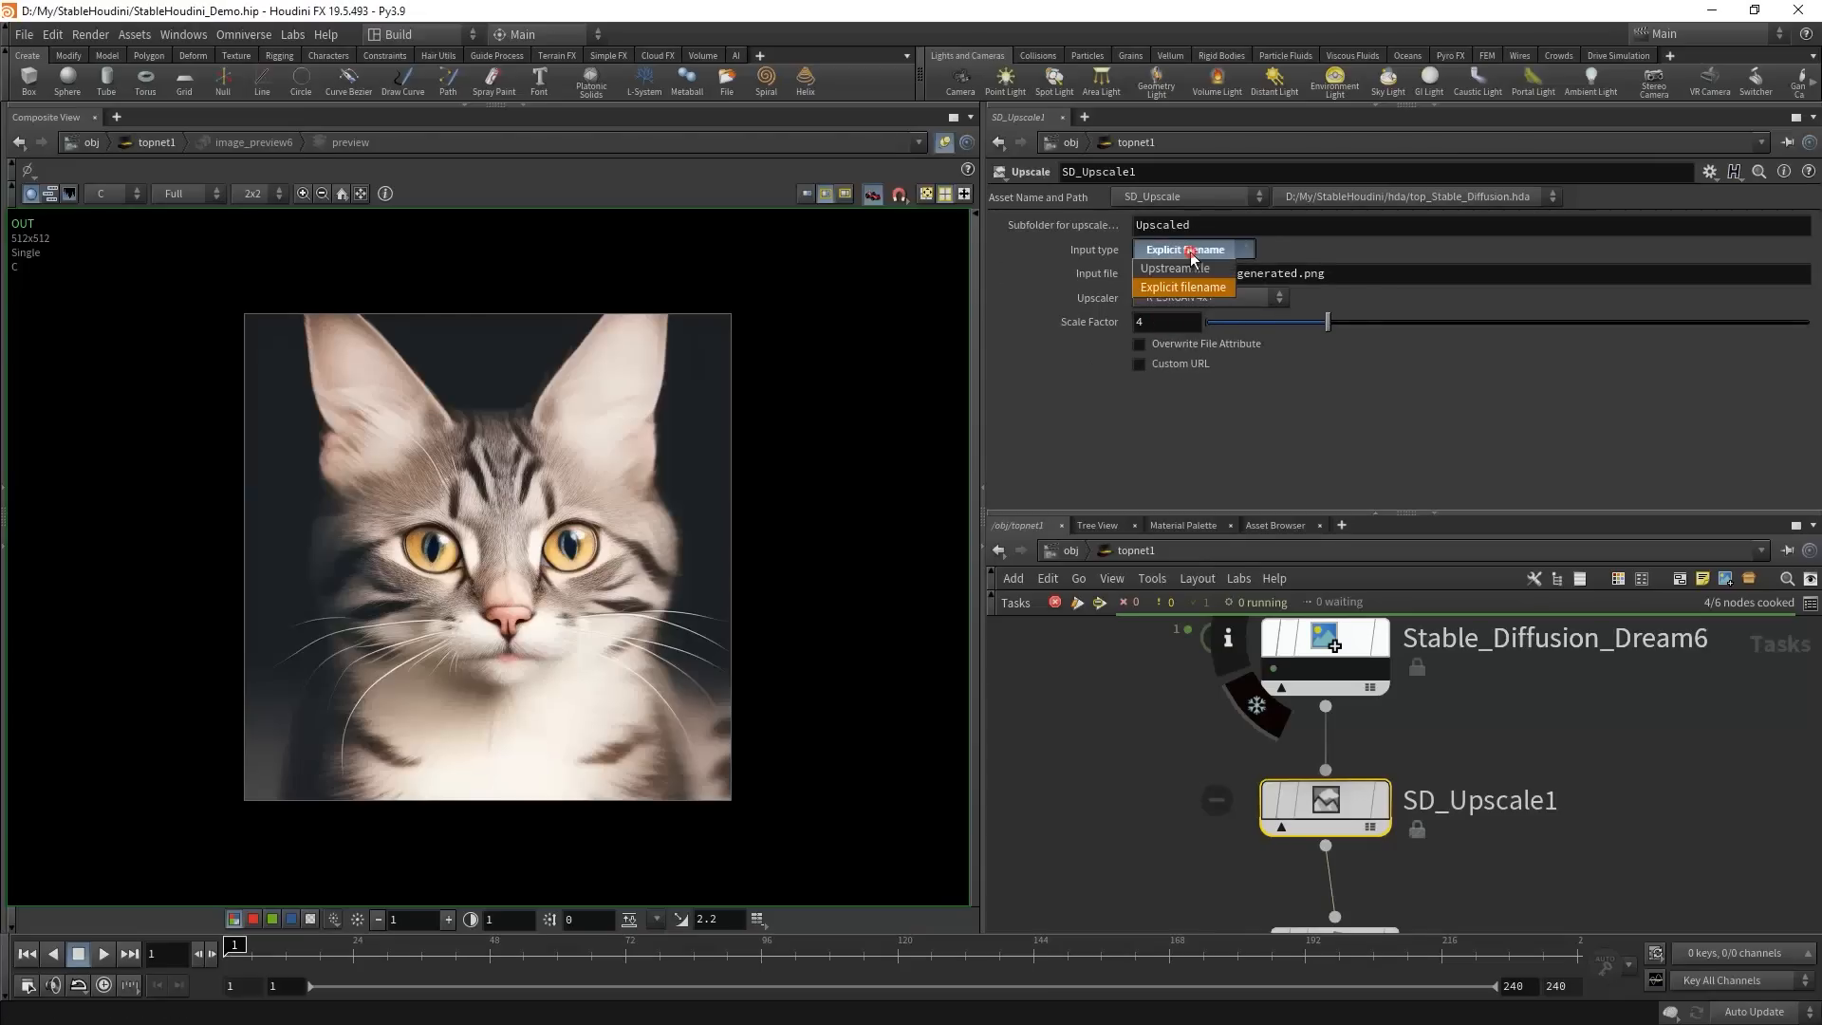
left_click(1182, 256)
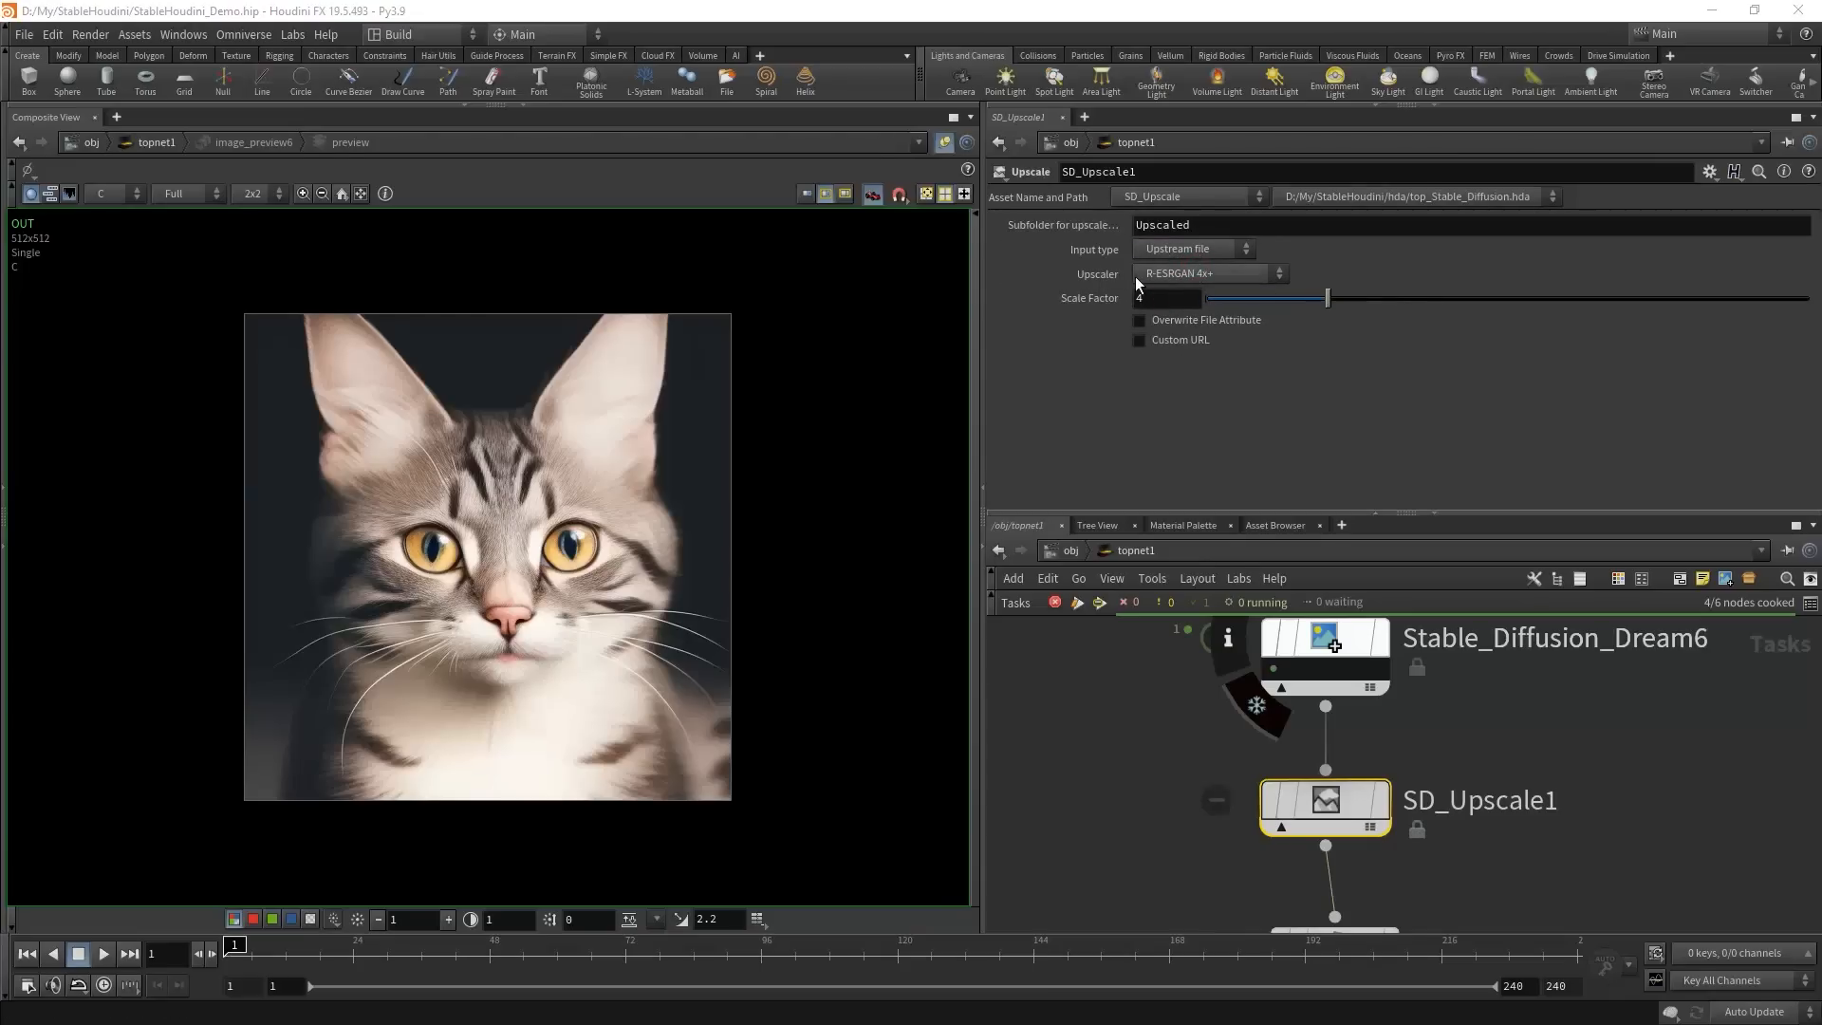
- Choose the R-ESRGAN 4x+ upscaler and enable Overwrite File Attribute on SD_Upscale1
left_click(1233, 273)
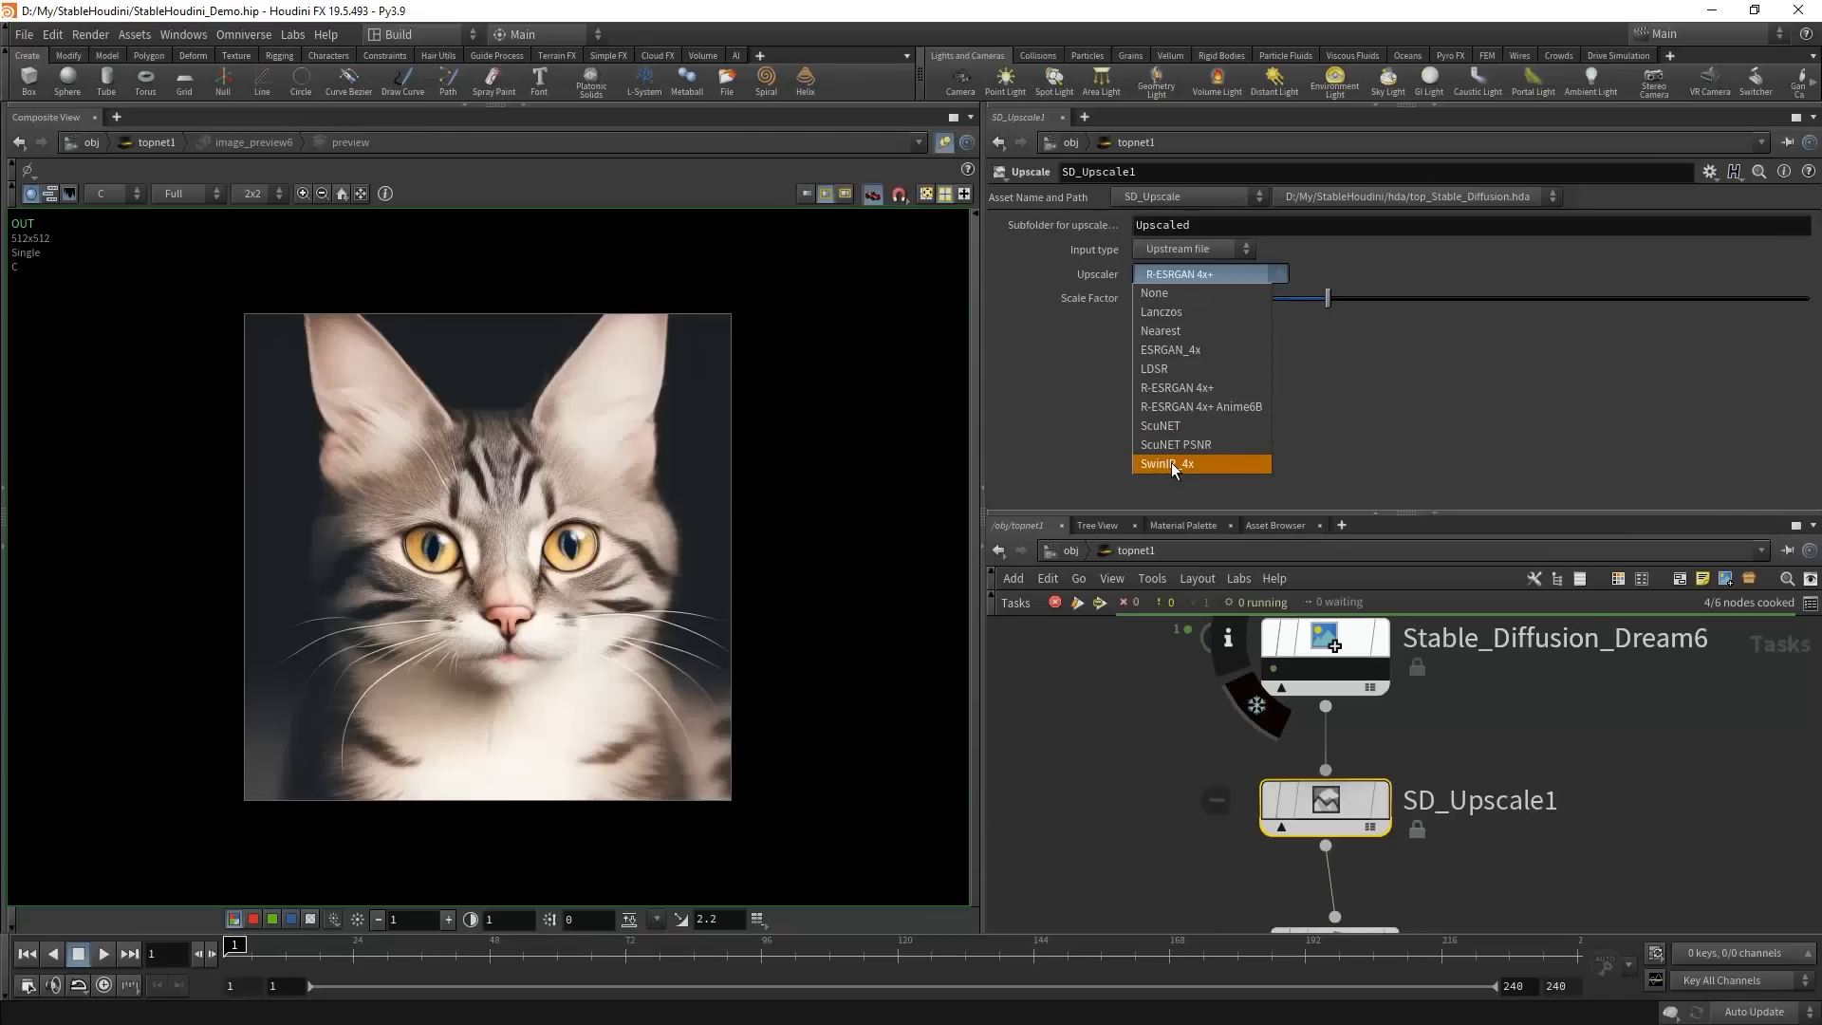
left_click(1201, 387)
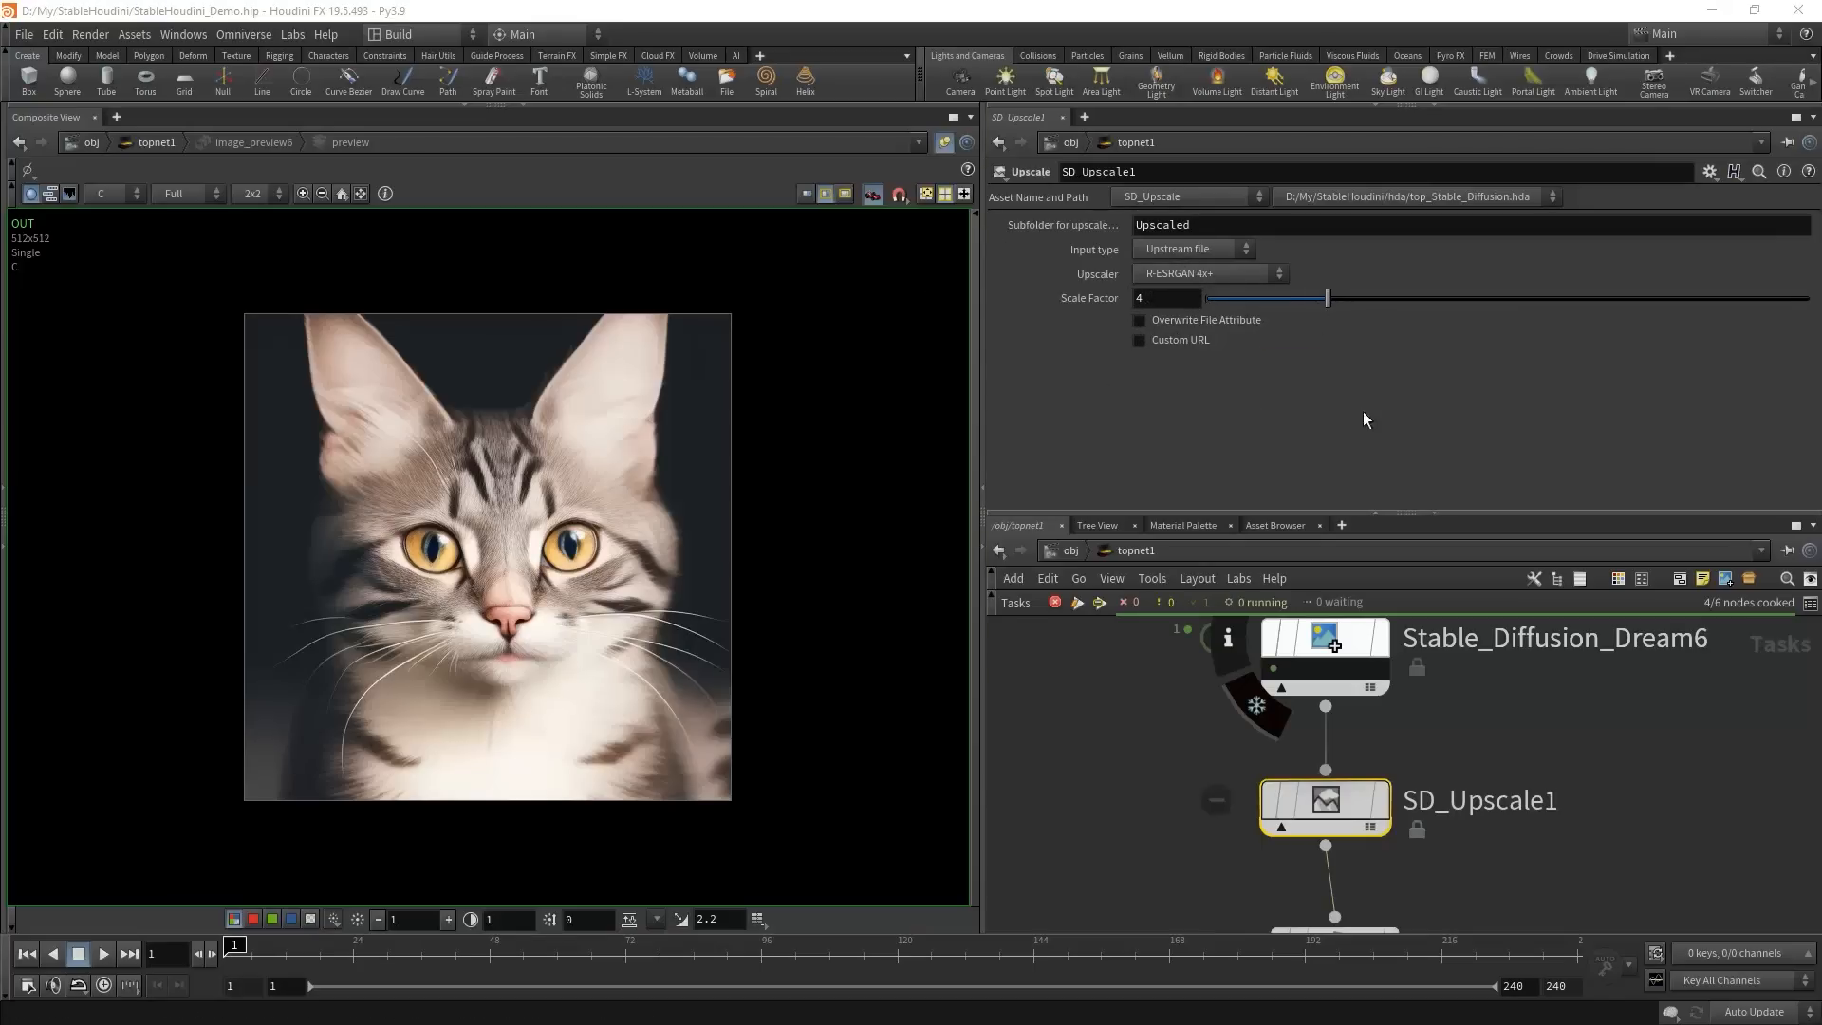
left_click(1228, 323)
- Check the output subfolder of SD_Upscale1 and cook image_preview6 to run the upscale
scroll(1406, 852, "down", 2)
middle_click_drag(1410, 720, 1394, 634)
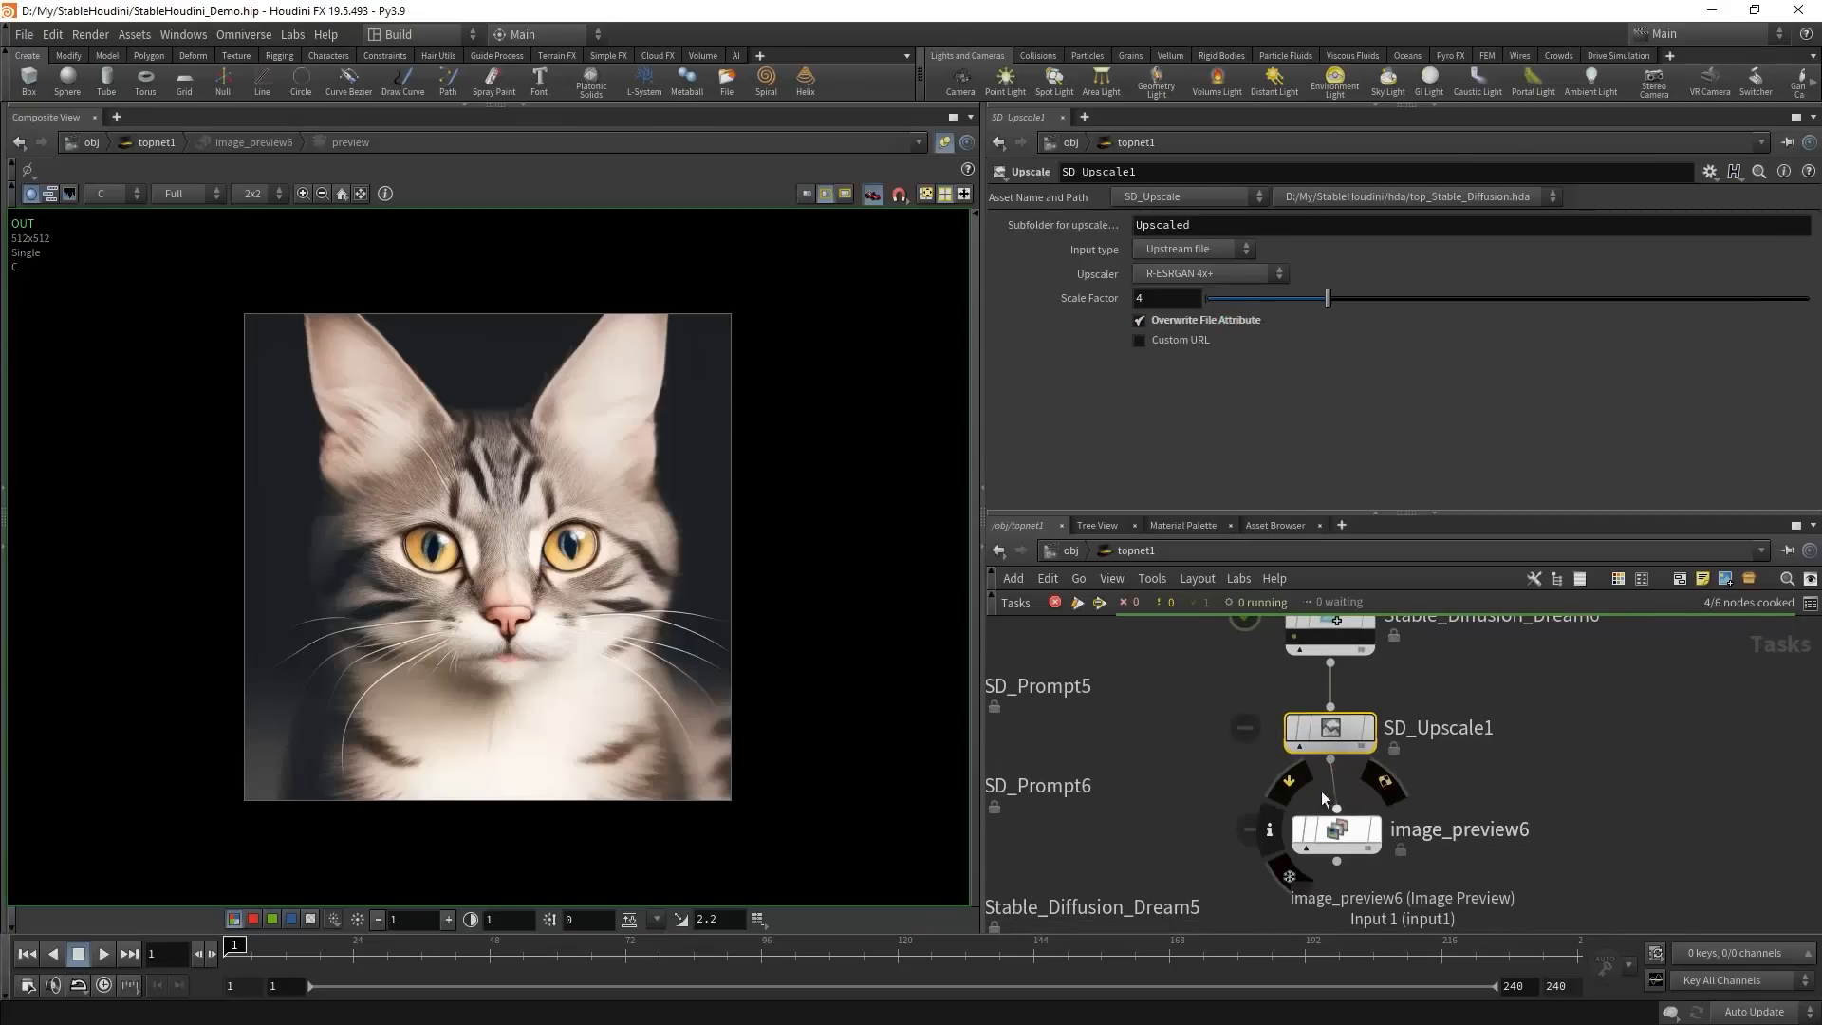
mouse_move(1218, 228)
left_mouse_down()
mouse_move(1077, 230)
mouse_move(1339, 248)
mouse_move(1044, 229)
mouse_move(1250, 226)
left_mouse_up()
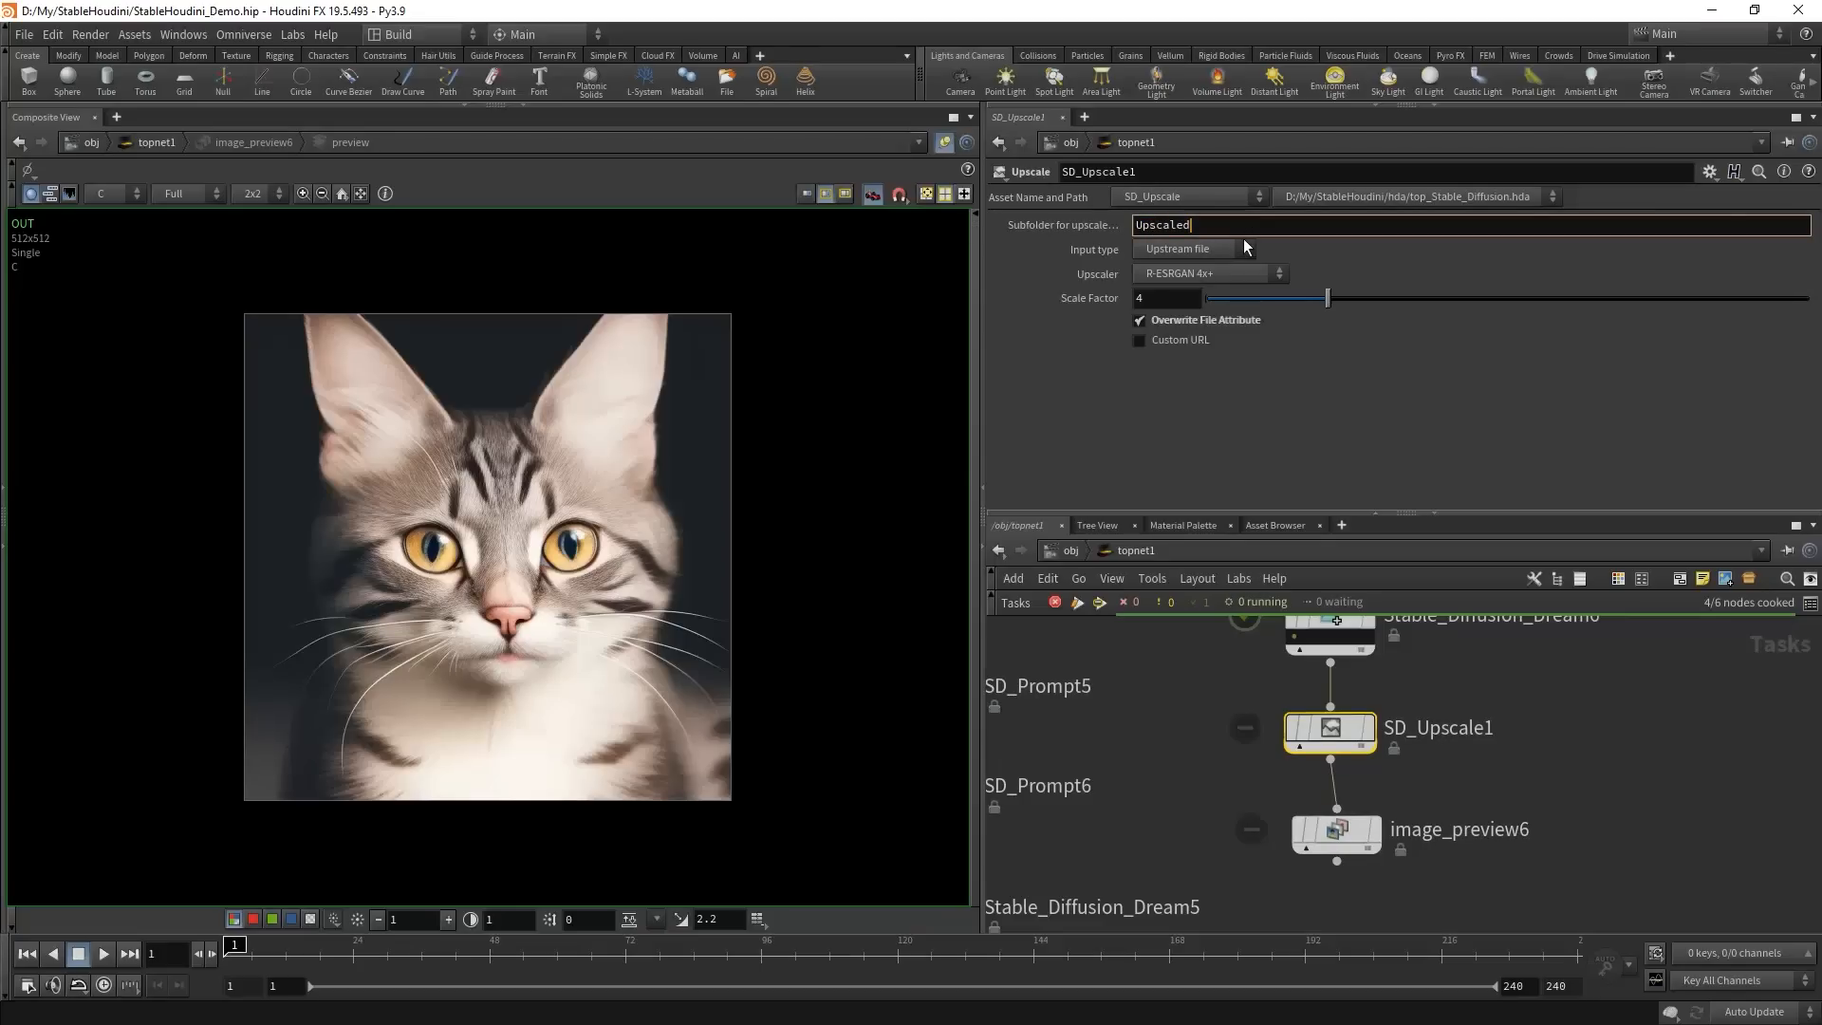
left_click_drag(1237, 226, 867, 224)
left_click(1336, 831)
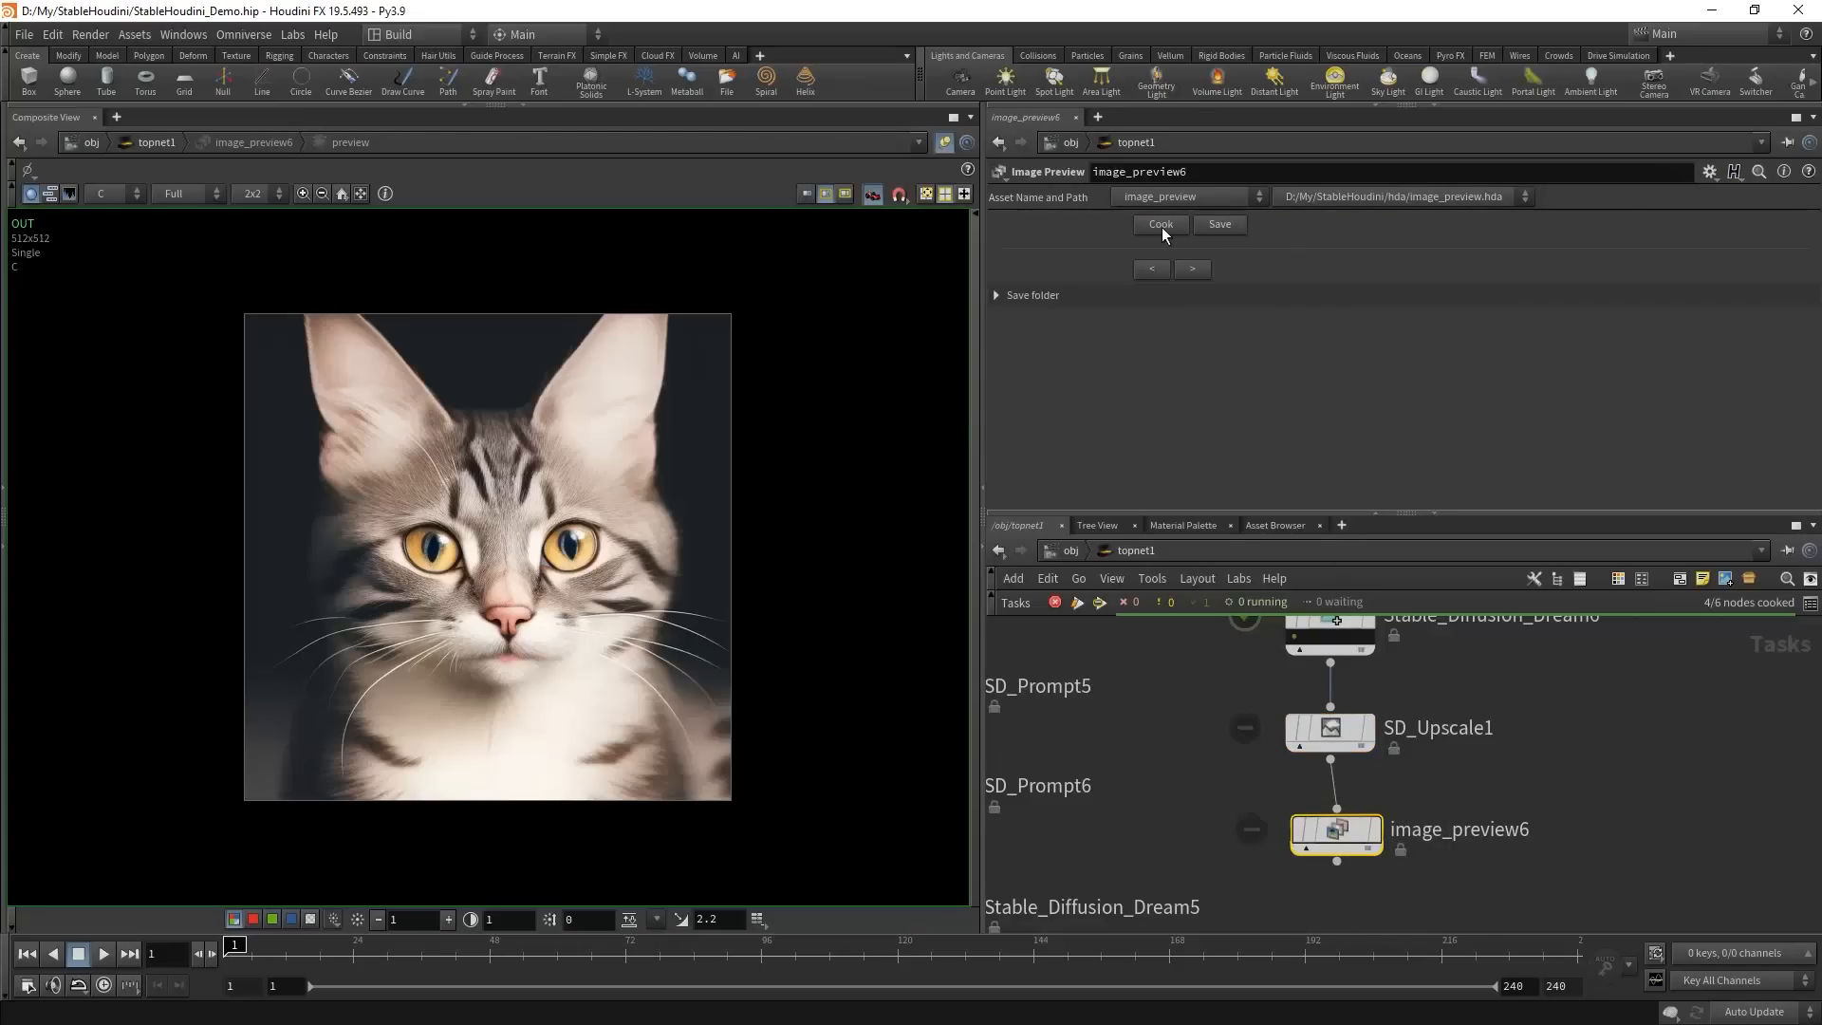
left_click(1161, 226)
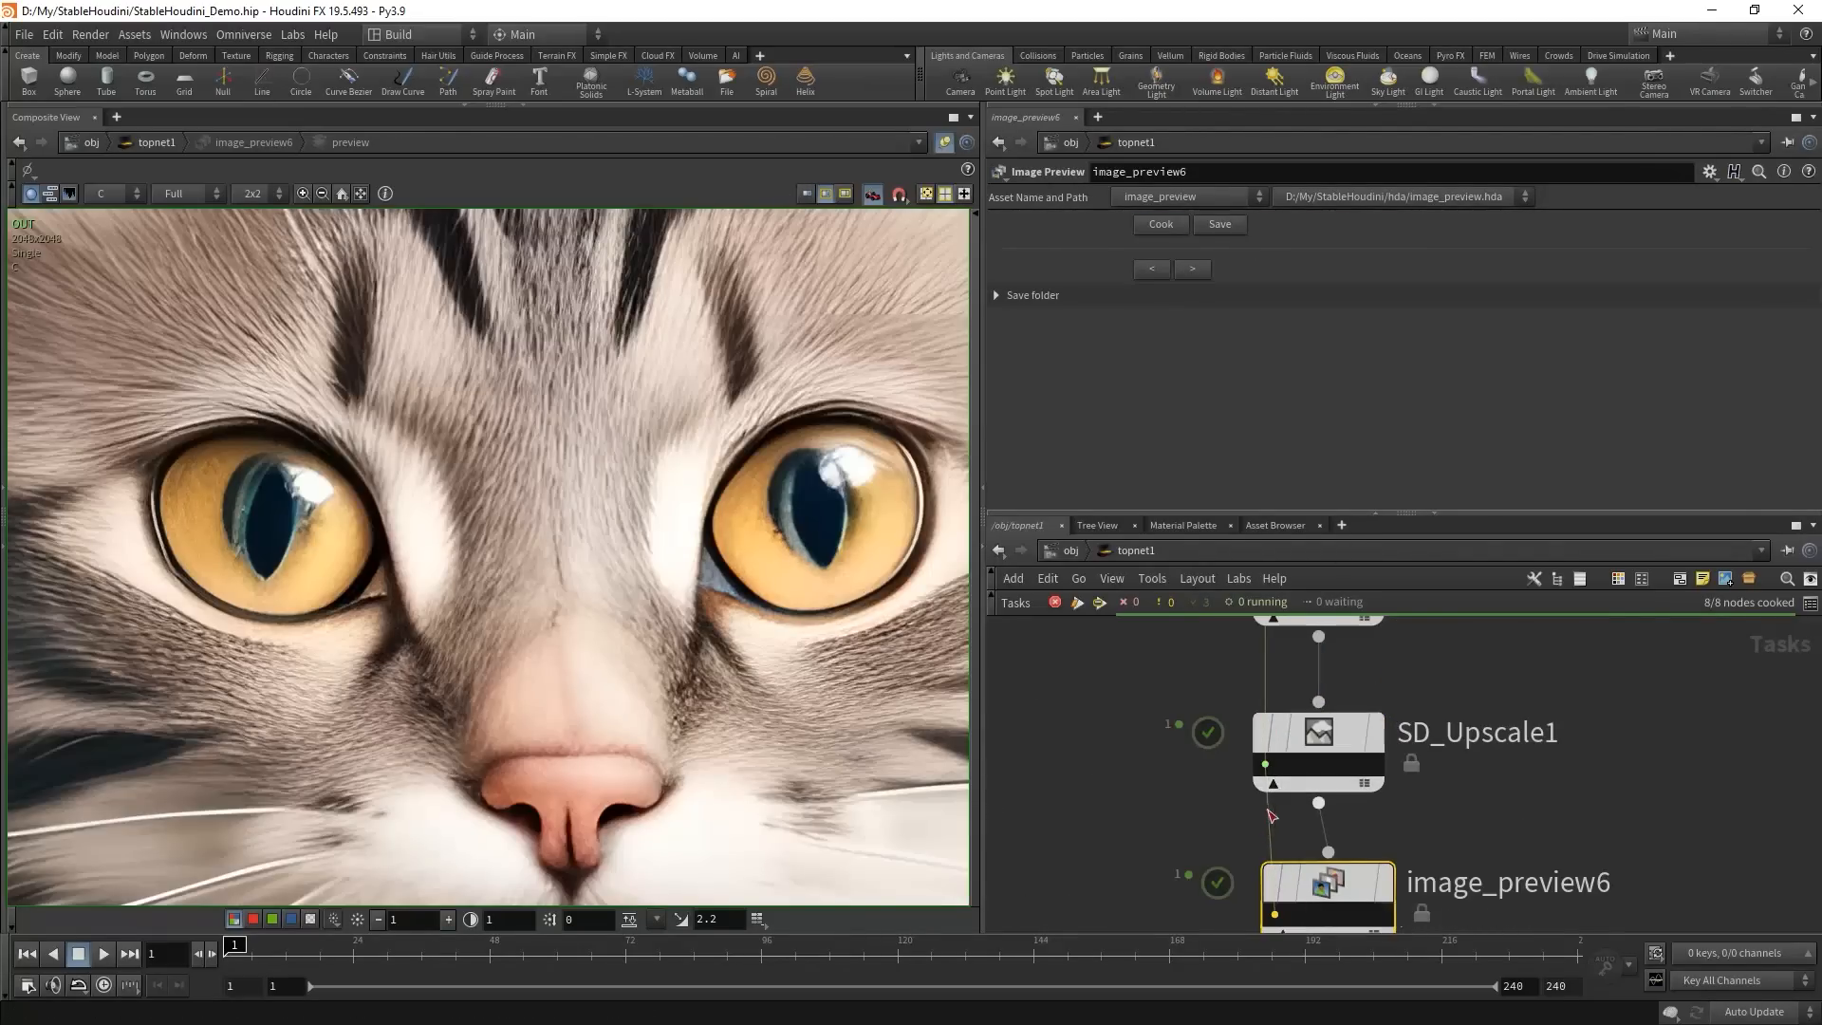
- Compare the image from Stable_Diffusion_Dream6 with the SD_Upscale1 result and examine the upscaled detail up close
middle_click_drag(1386, 685, 1375, 837)
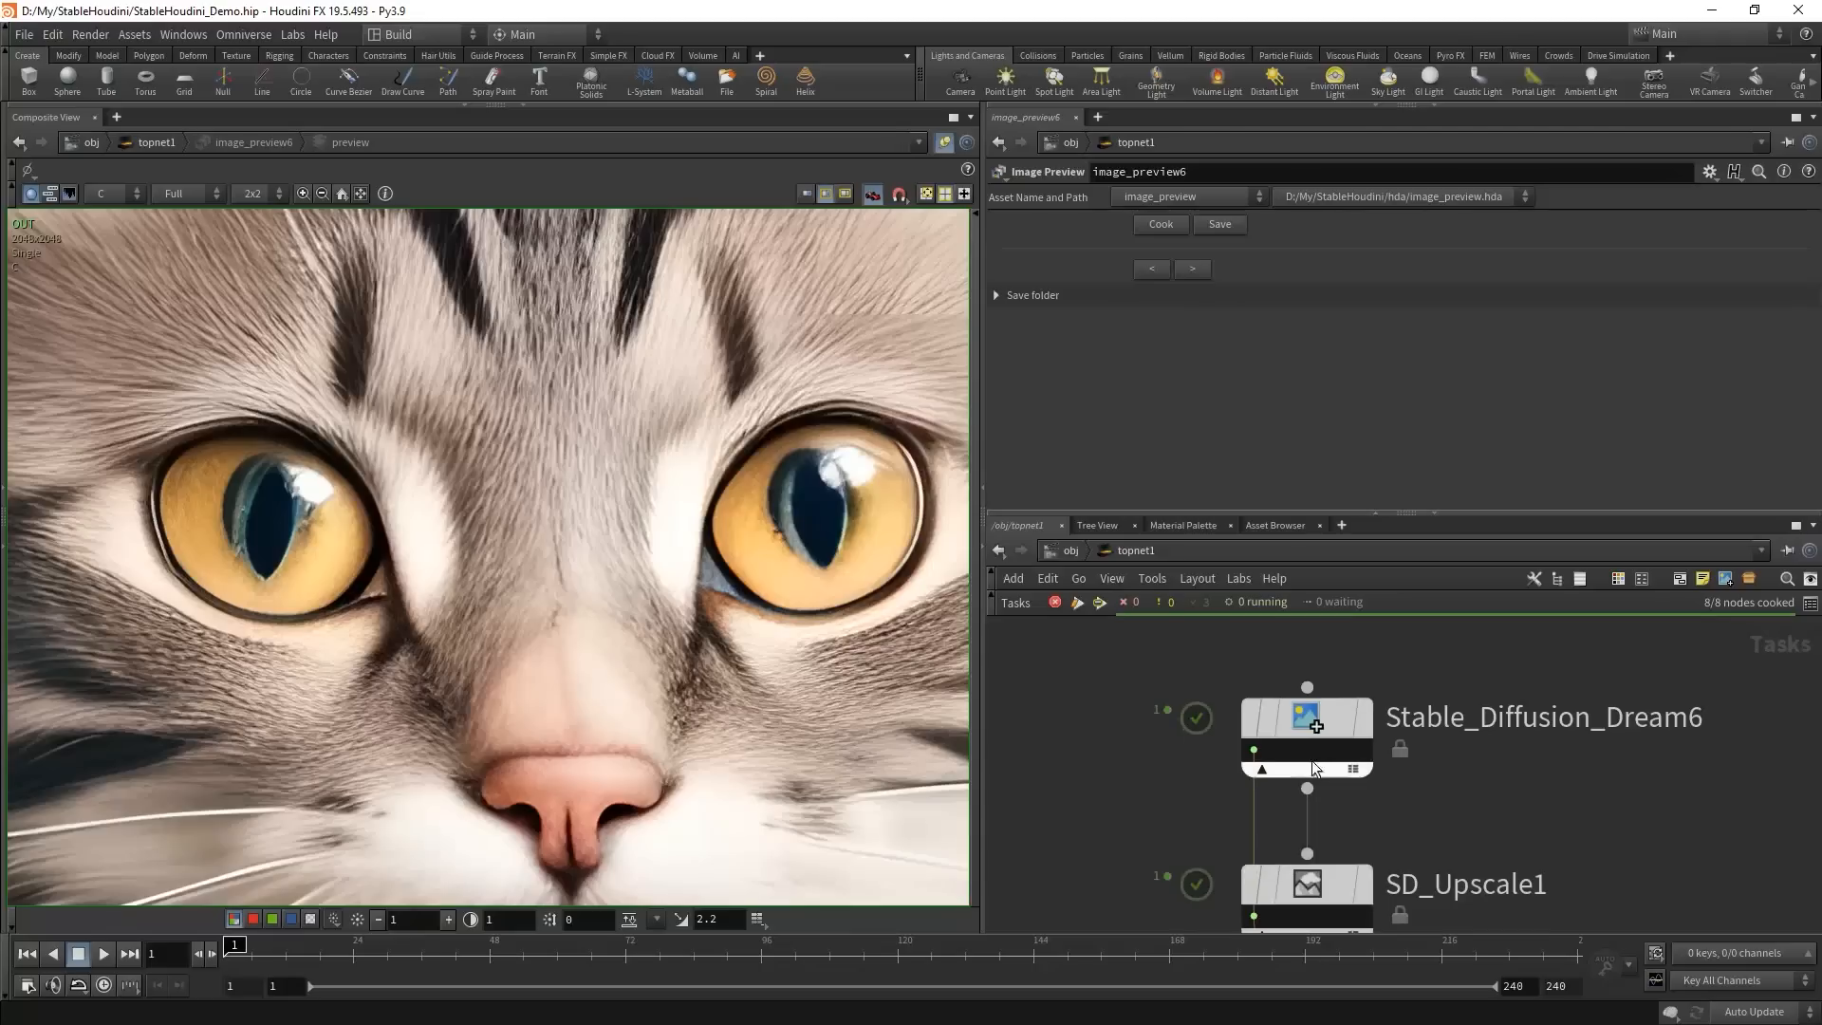
left_click(1254, 748)
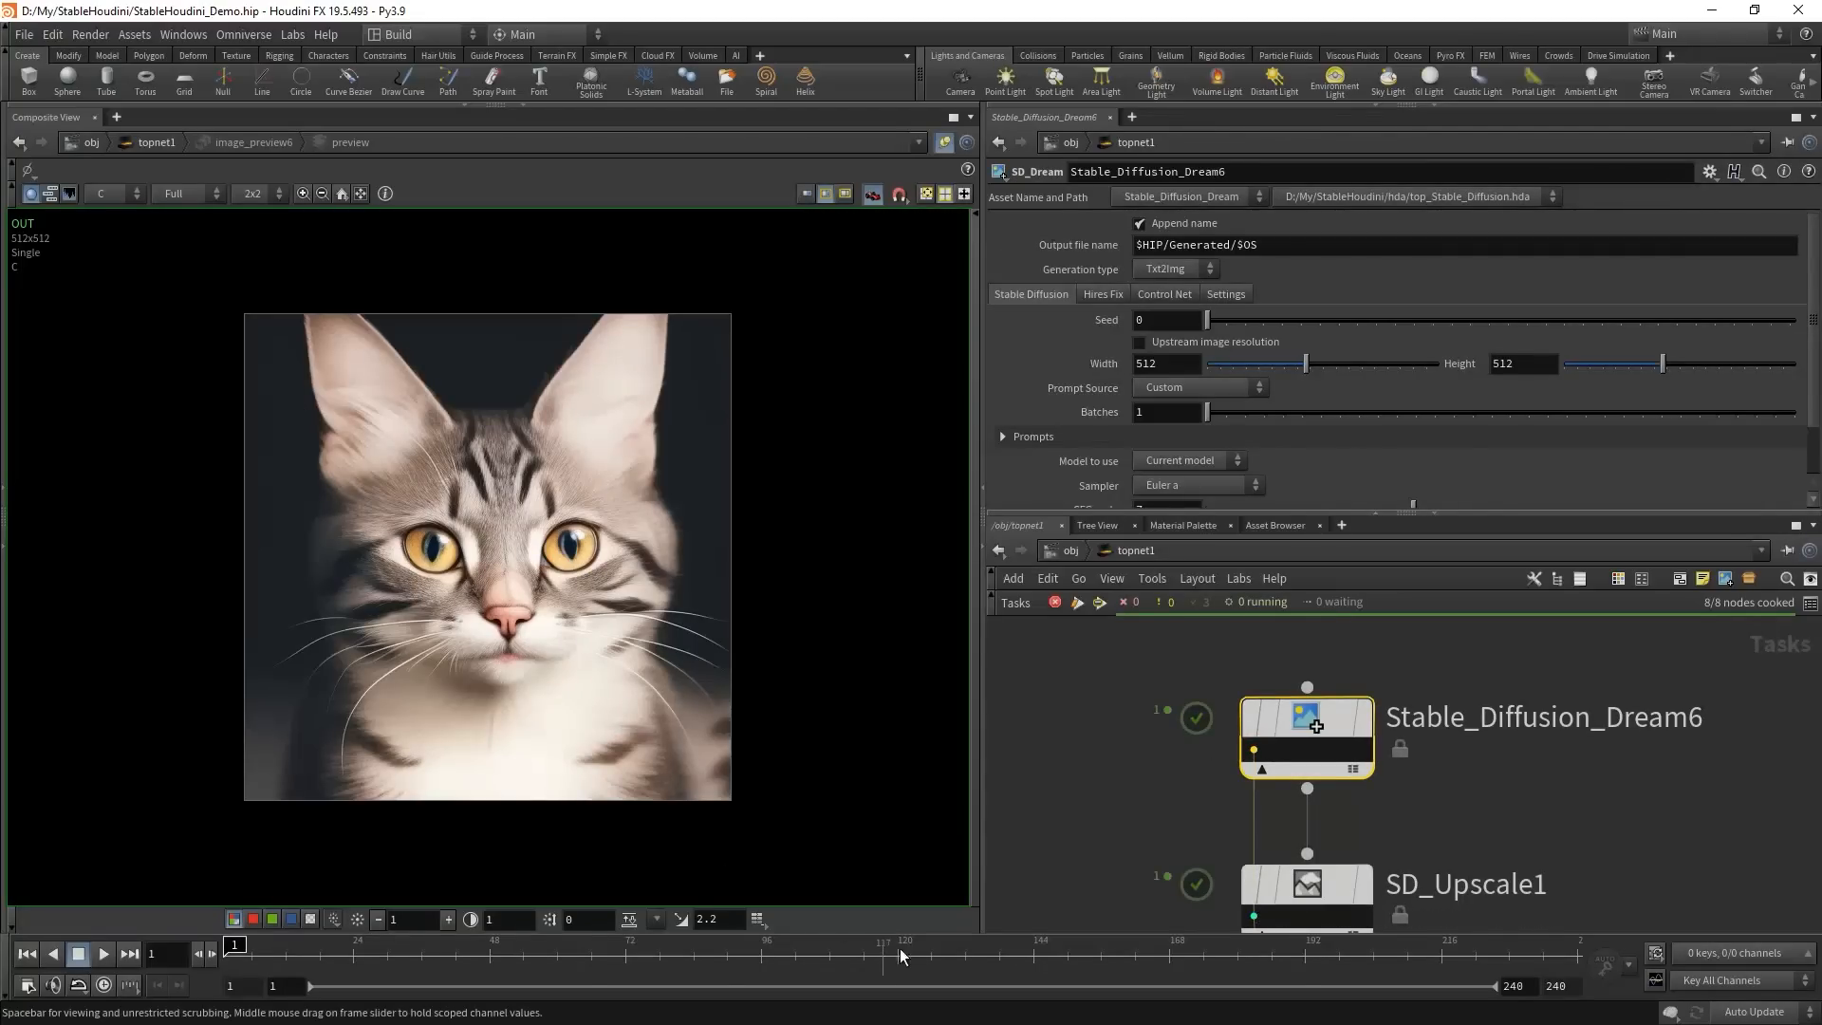
left_click(1252, 914)
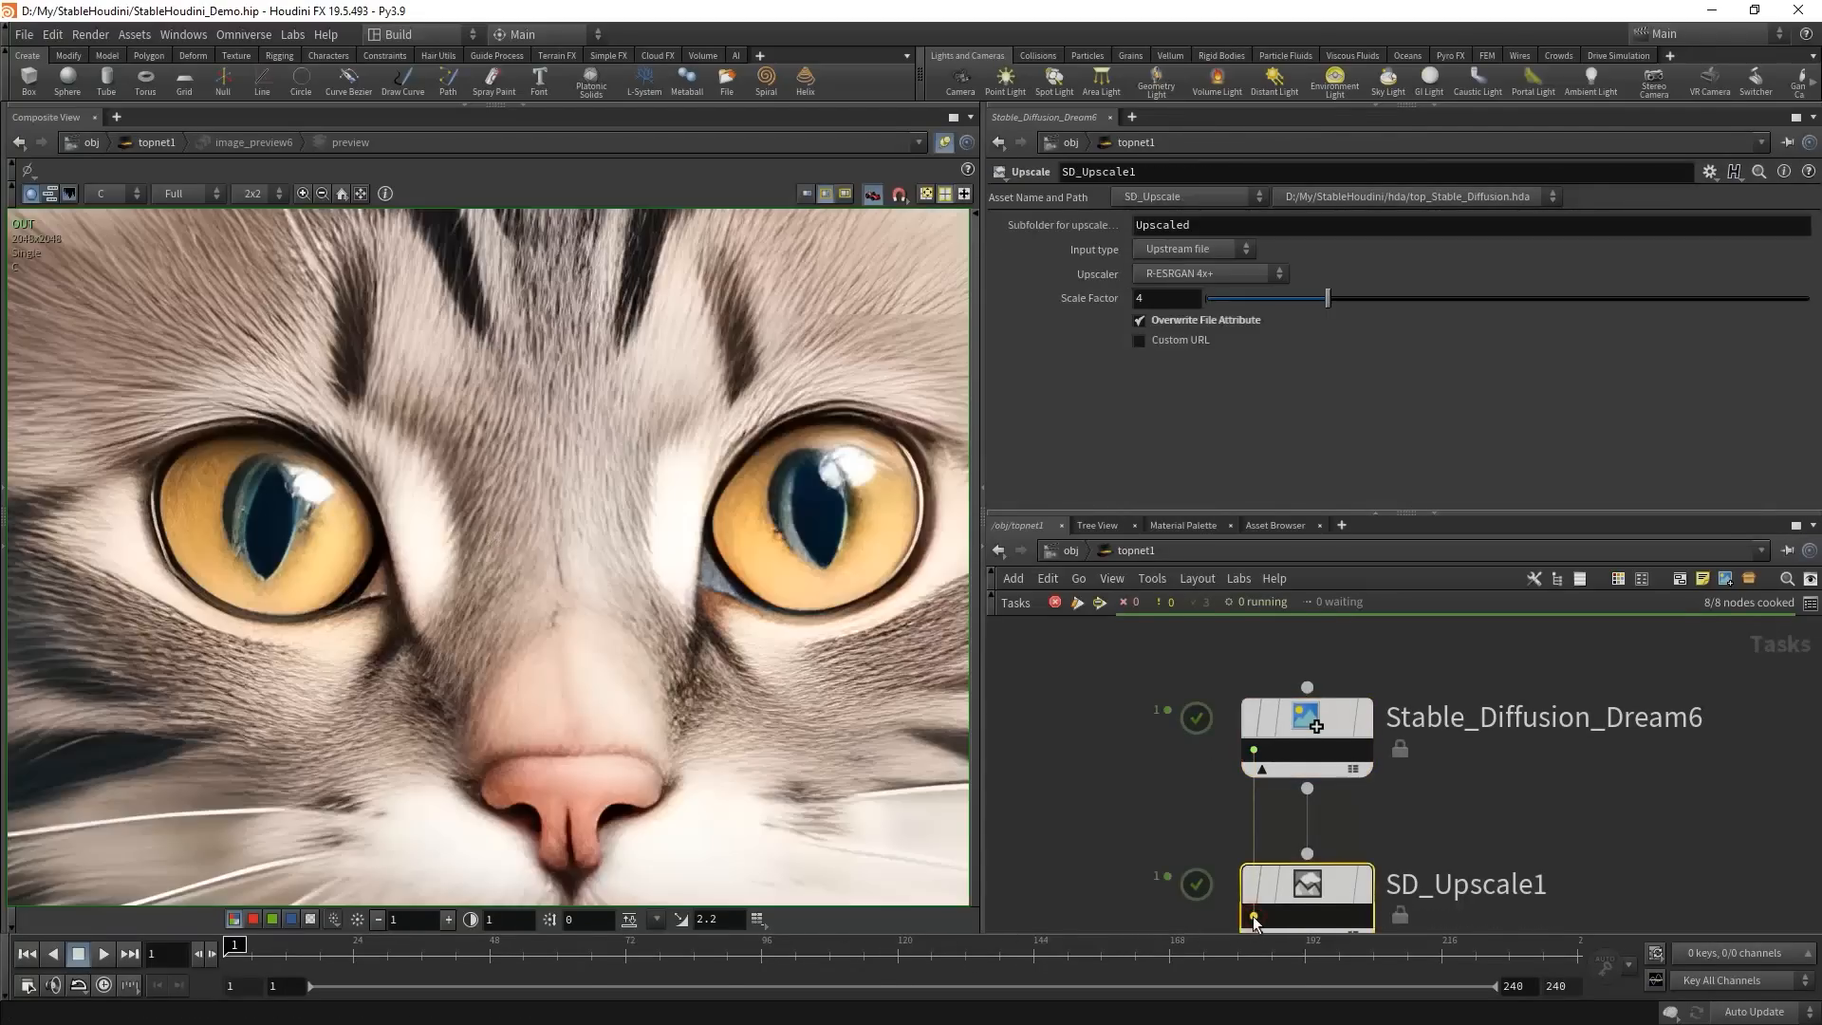
middle_click_drag(102, 319, 274, 379)
middle_click_drag(773, 726, 606, 703)
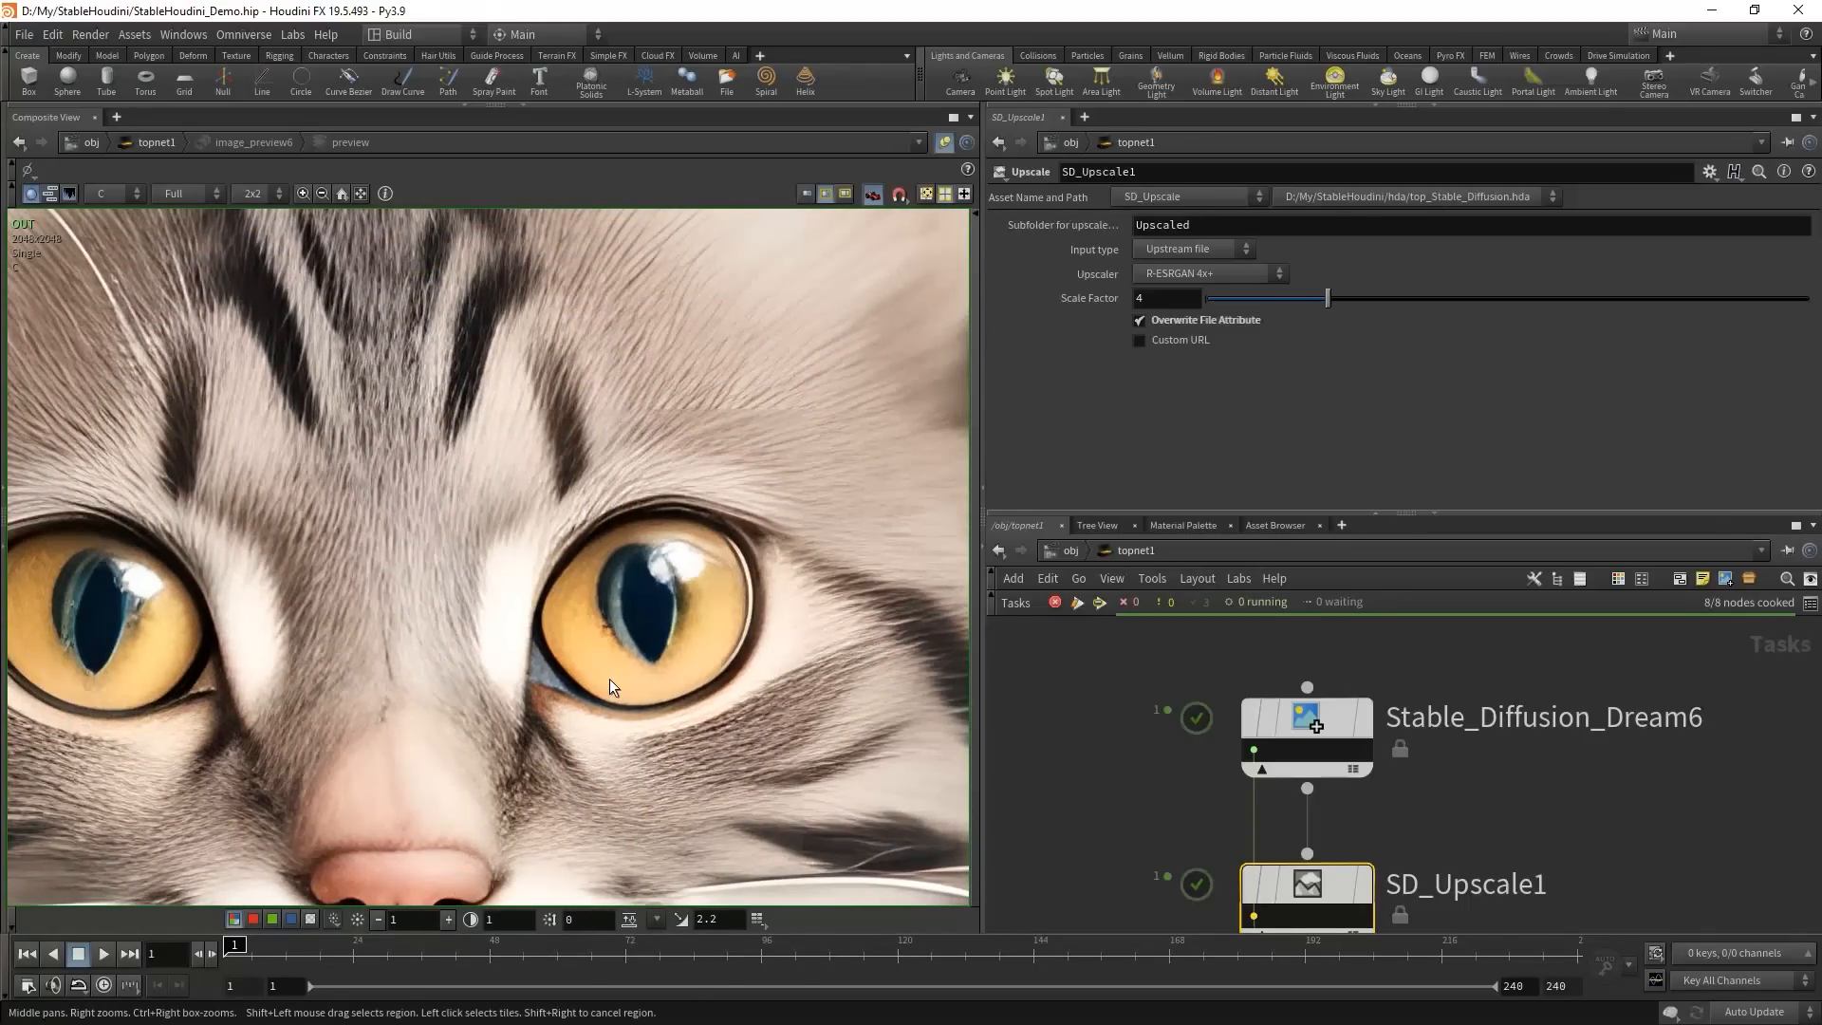
scroll(609, 679, "down", 4)
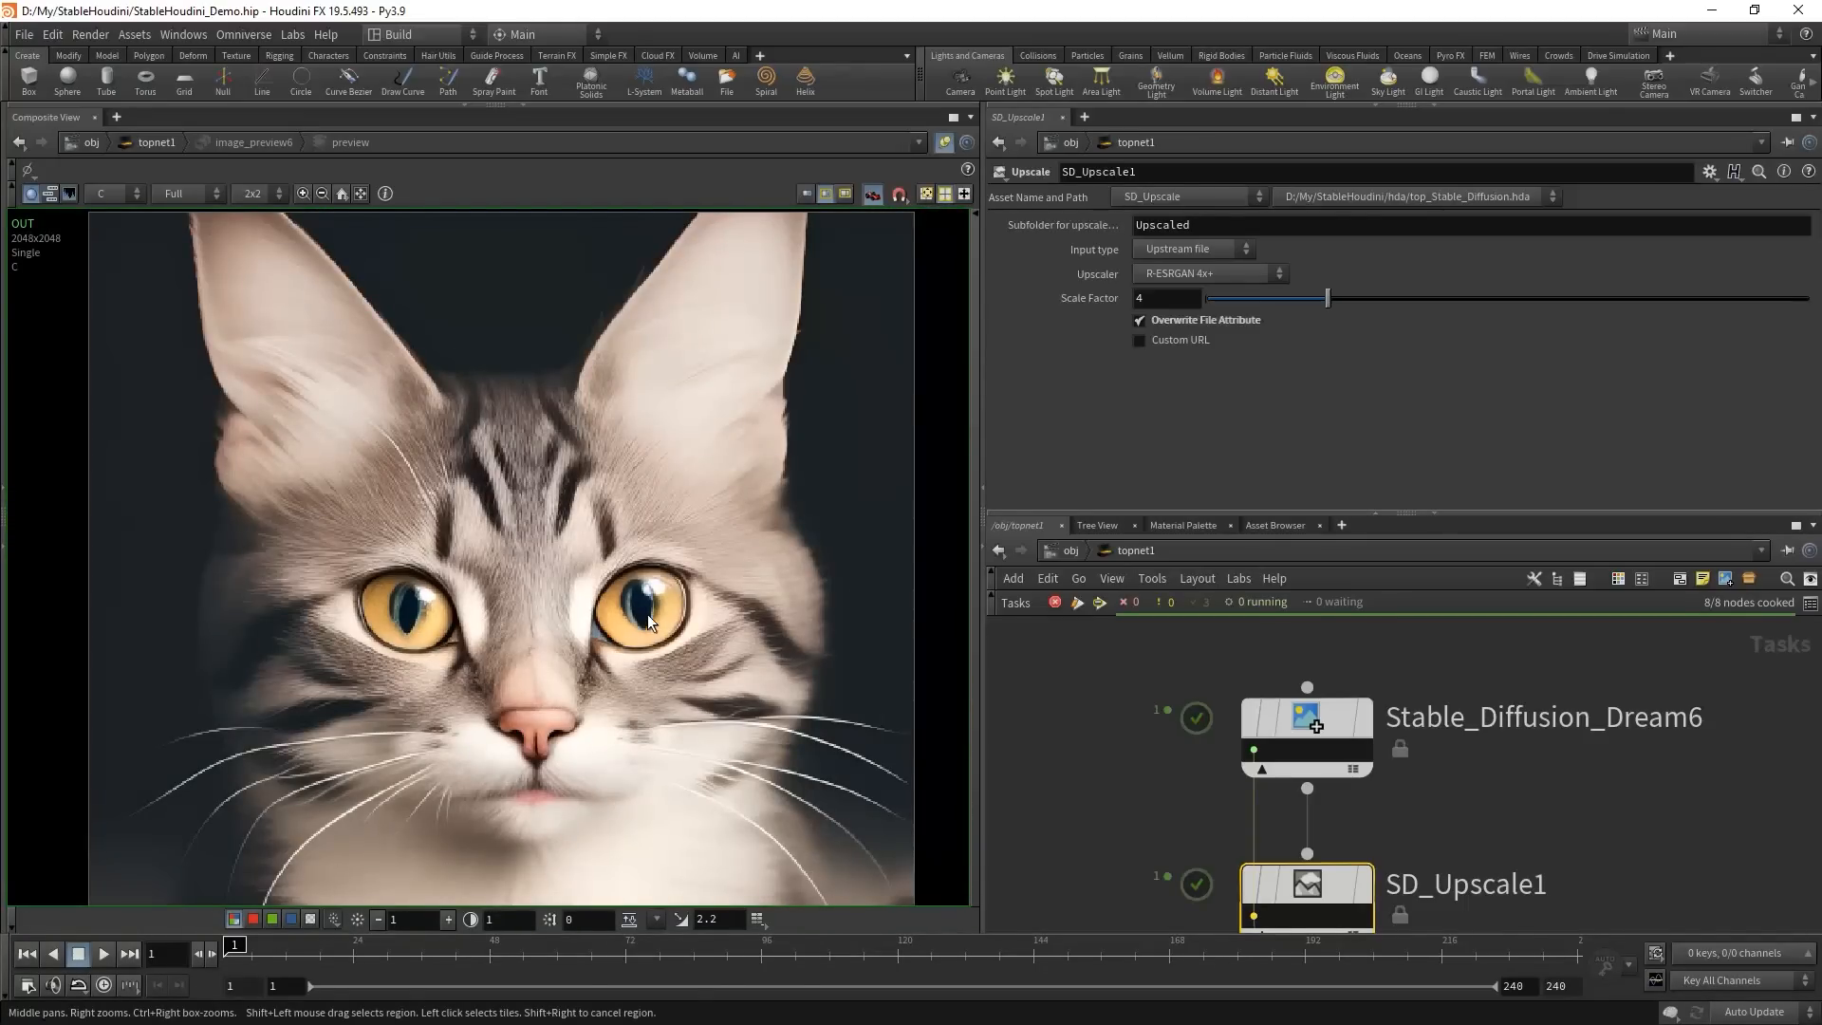
scroll(647, 612, "up", 5)
scroll(723, 531, "down", 6)
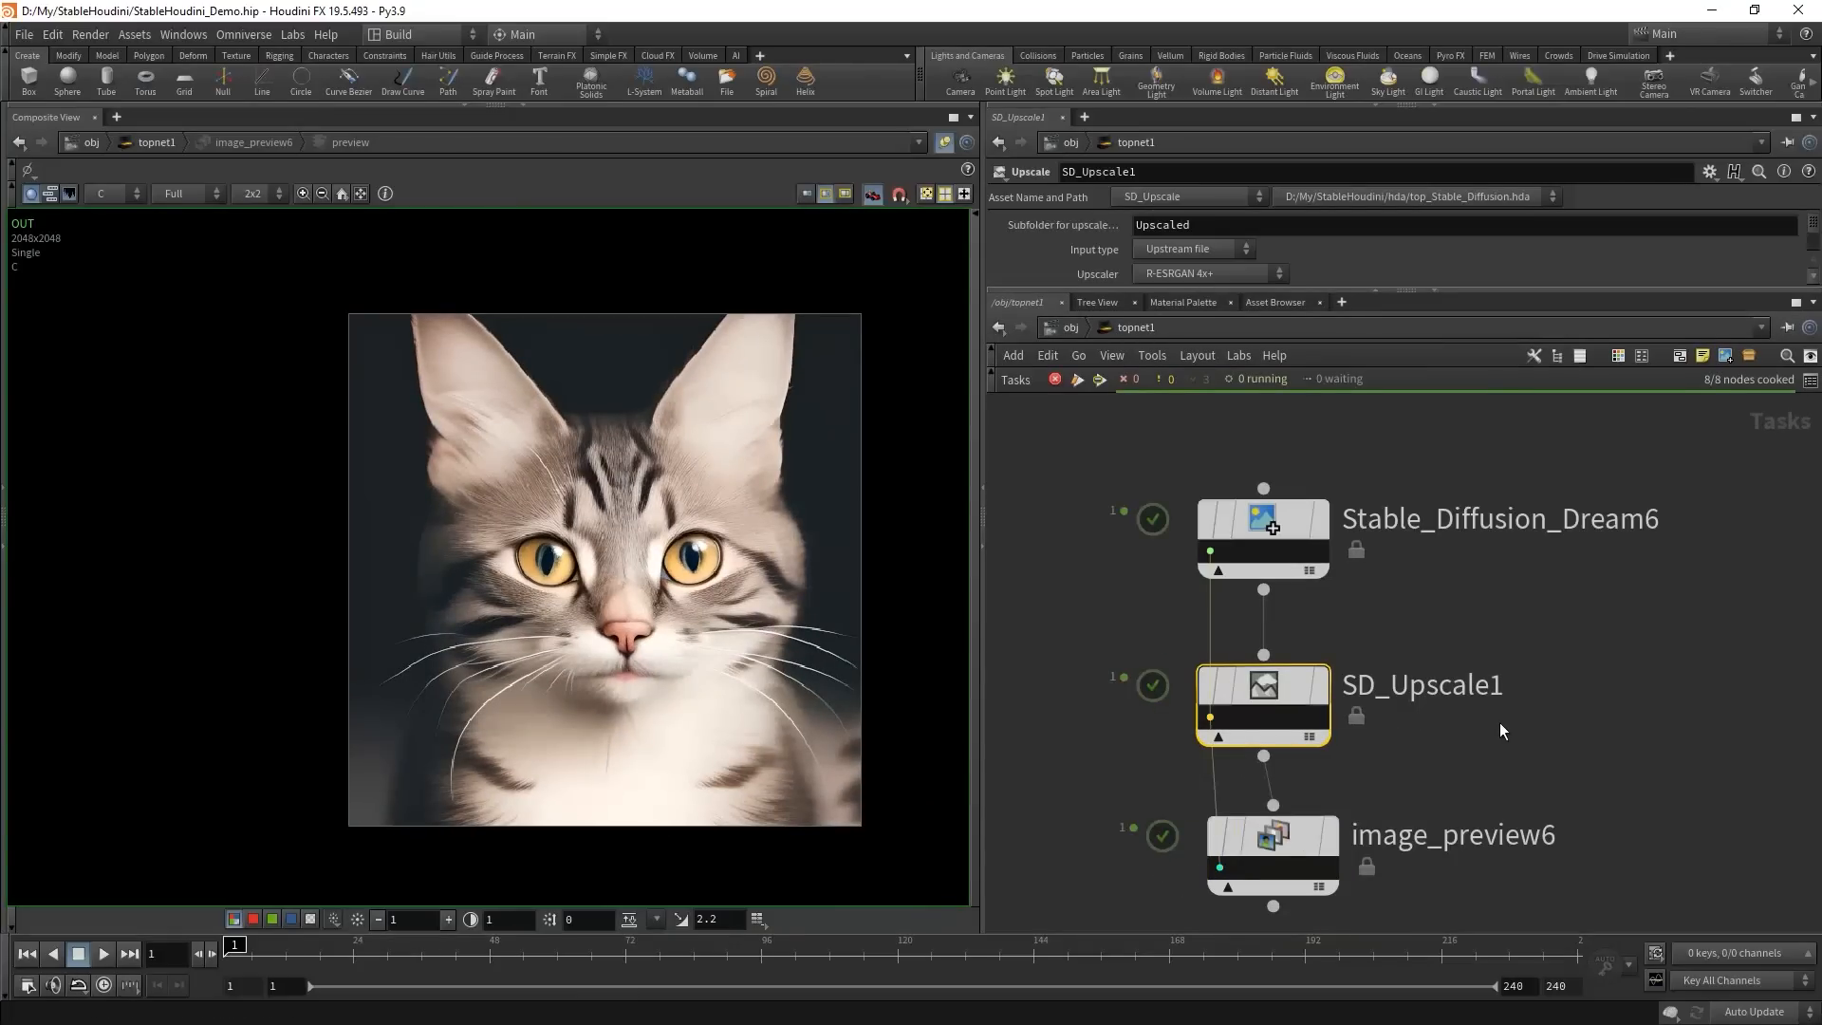
- Make room below SD_Upscale1 and insert a new SD_Dream node between it and image_preview6
left_click_drag(1062, 655, 1416, 767)
scroll(1470, 816, "down", 1)
middle_click_drag(1425, 816, 1408, 713)
left_click_drag(1285, 741, 1275, 836)
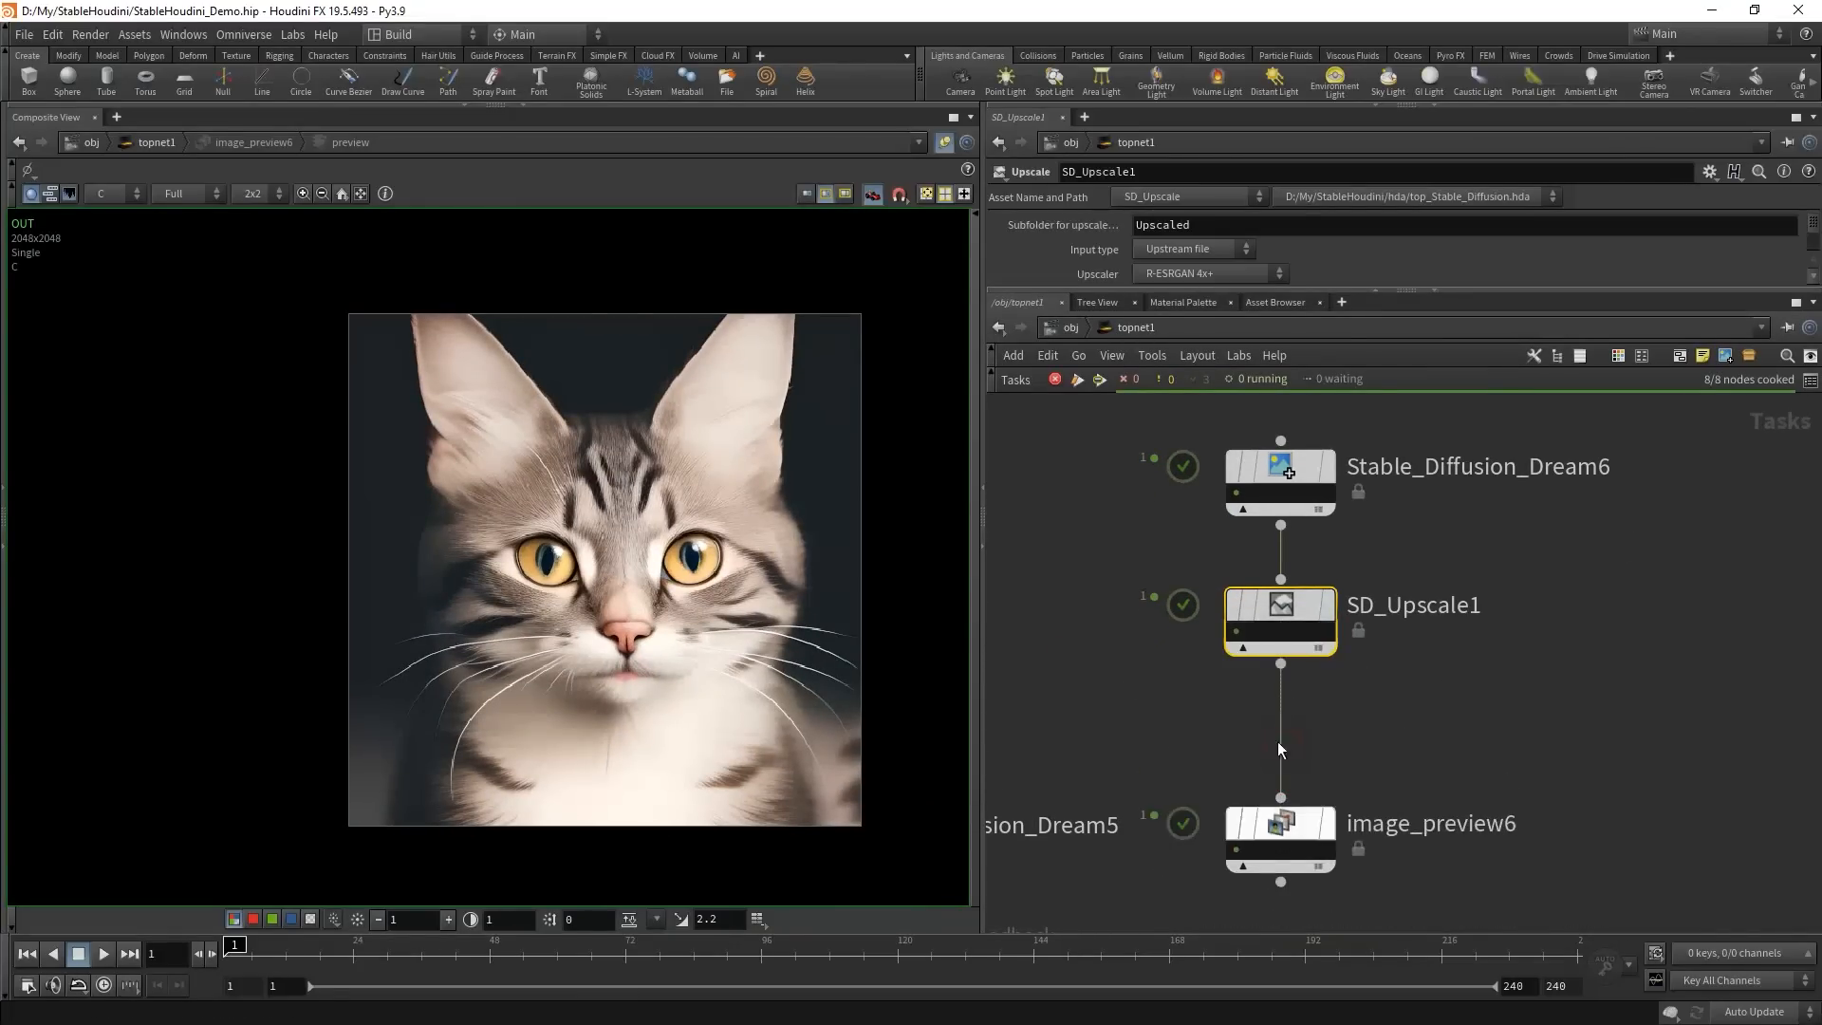
key("Tab")
type("dr")
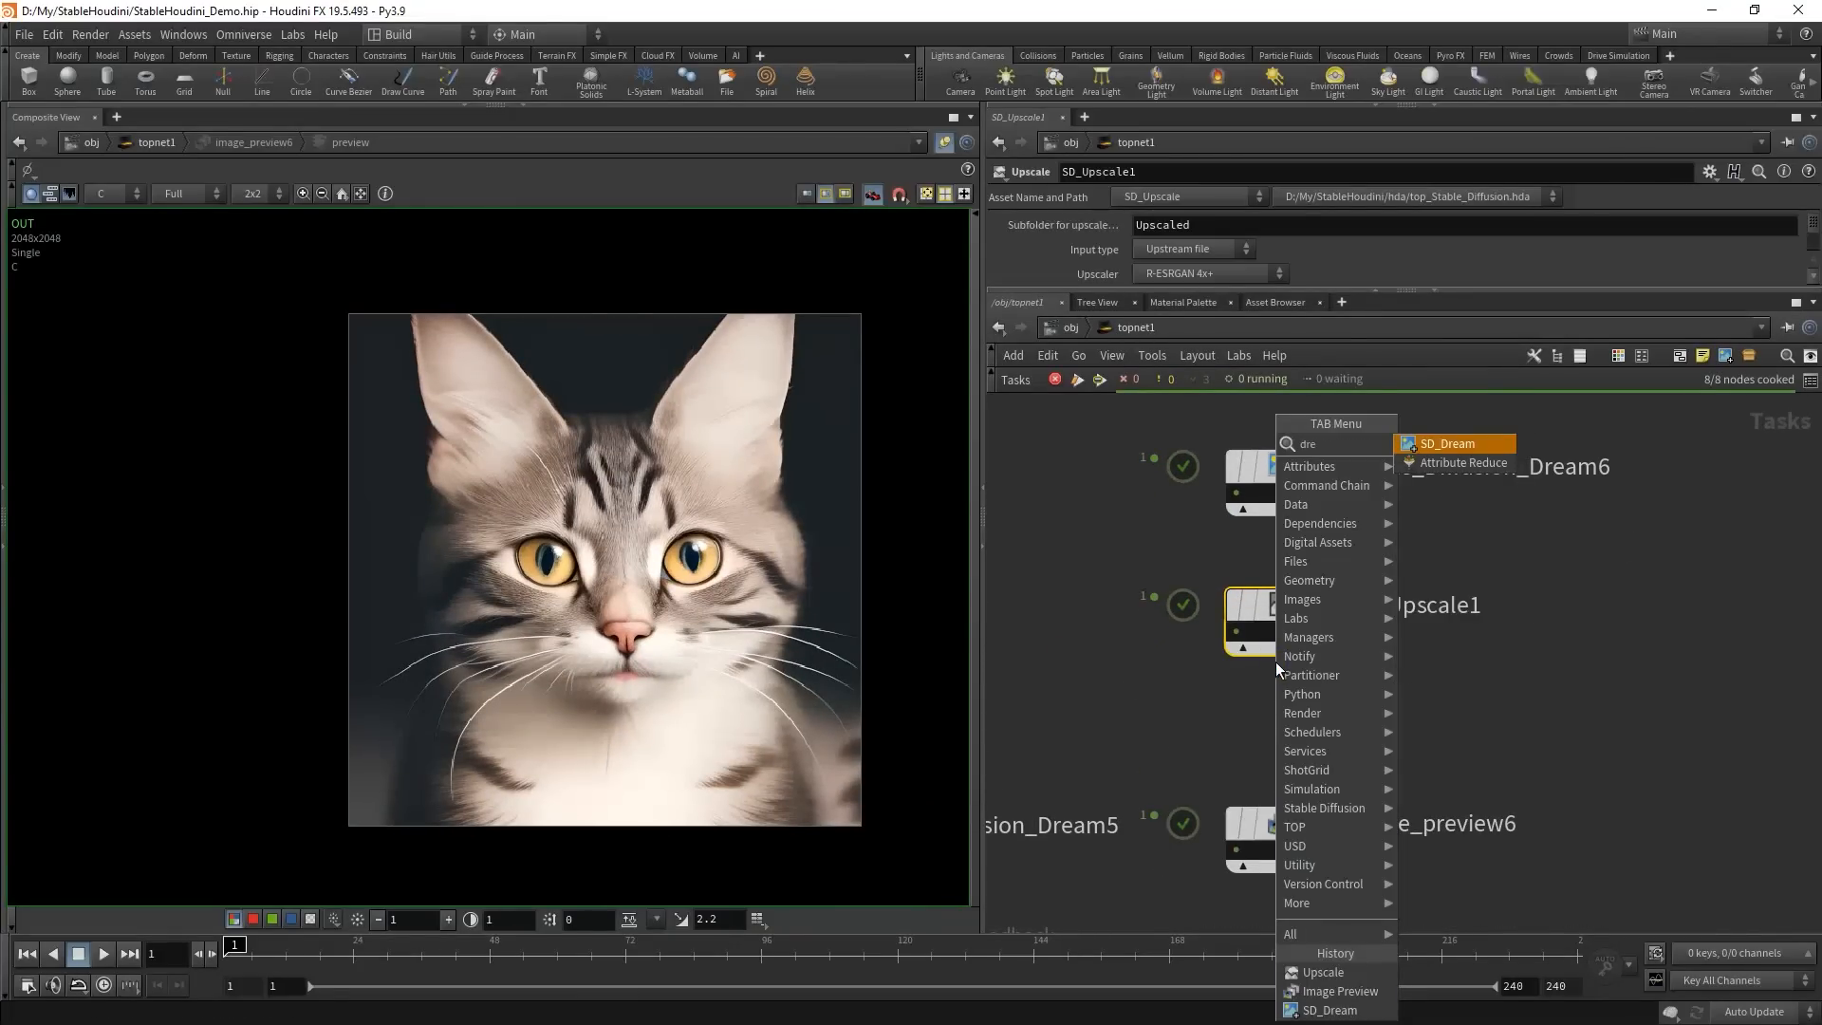
type("e")
key("Return")
left_click(1277, 750)
- Set Stable_Diffusion_Dream7 to the Img2Img generation type with a denoising strength of 0.25
left_click_drag(1214, 291, 1214, 558)
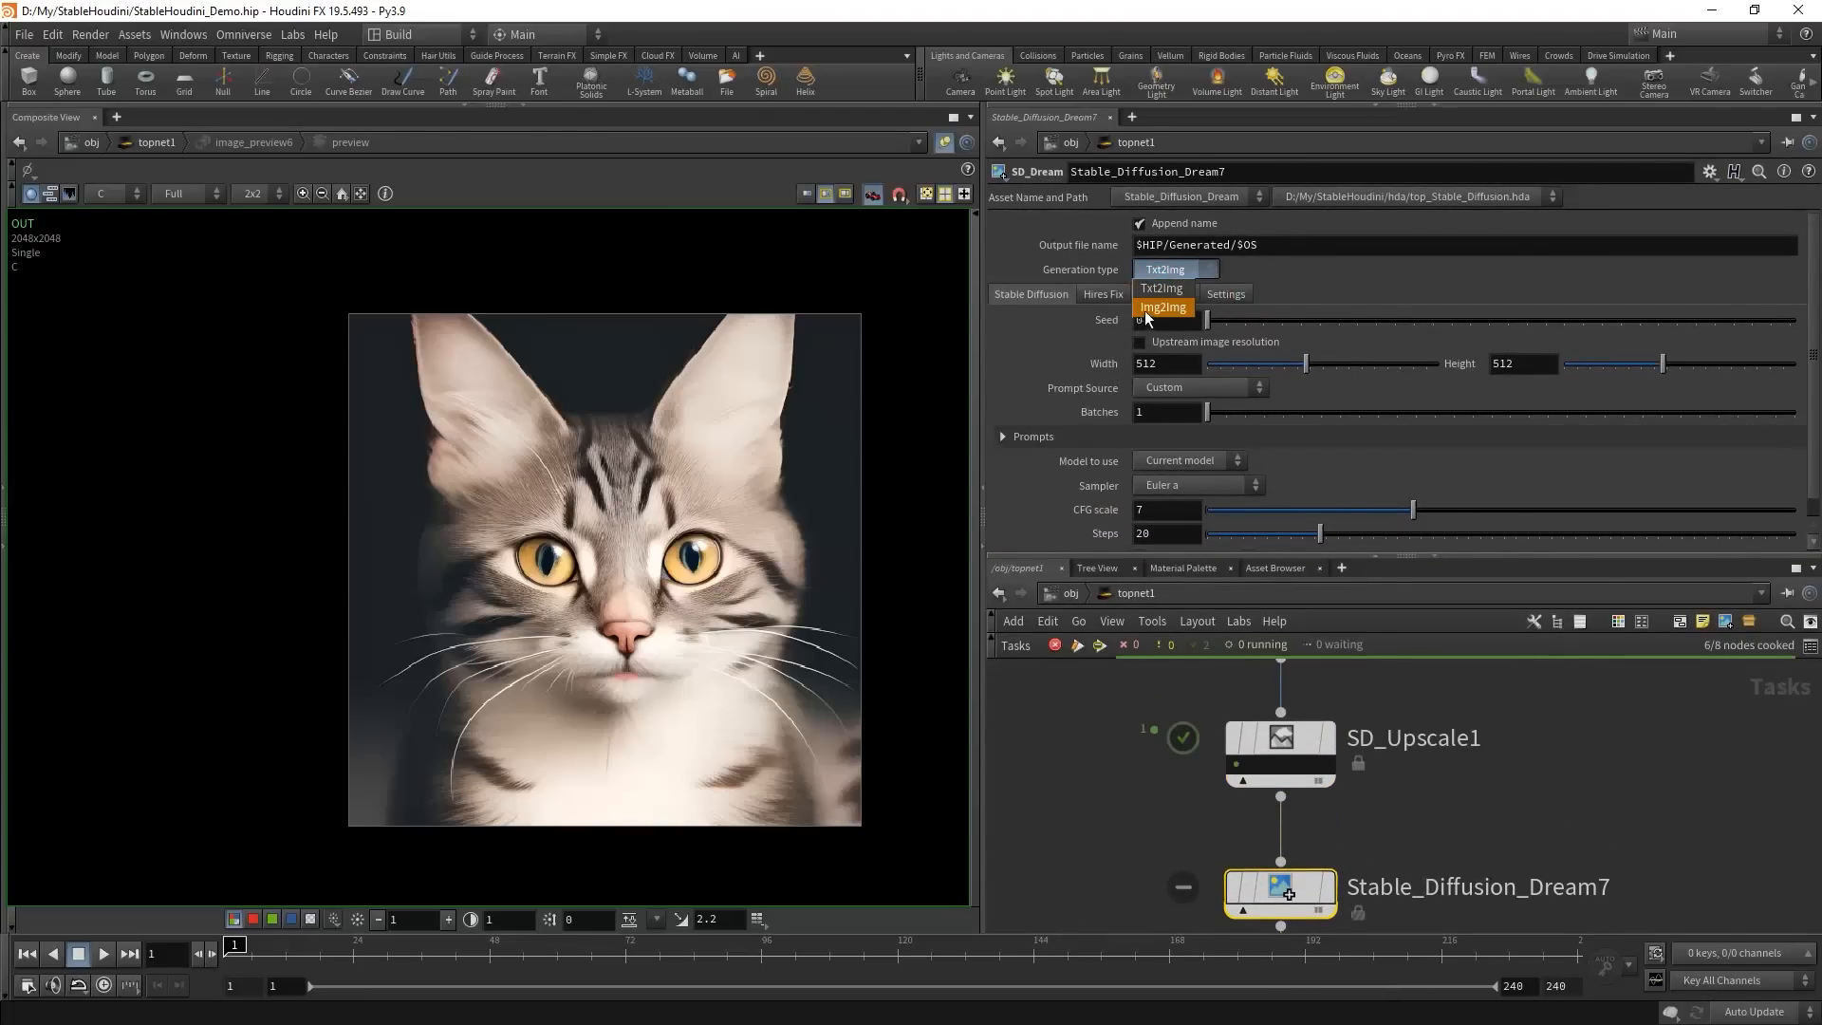
left_click(1148, 308)
left_click(1025, 294)
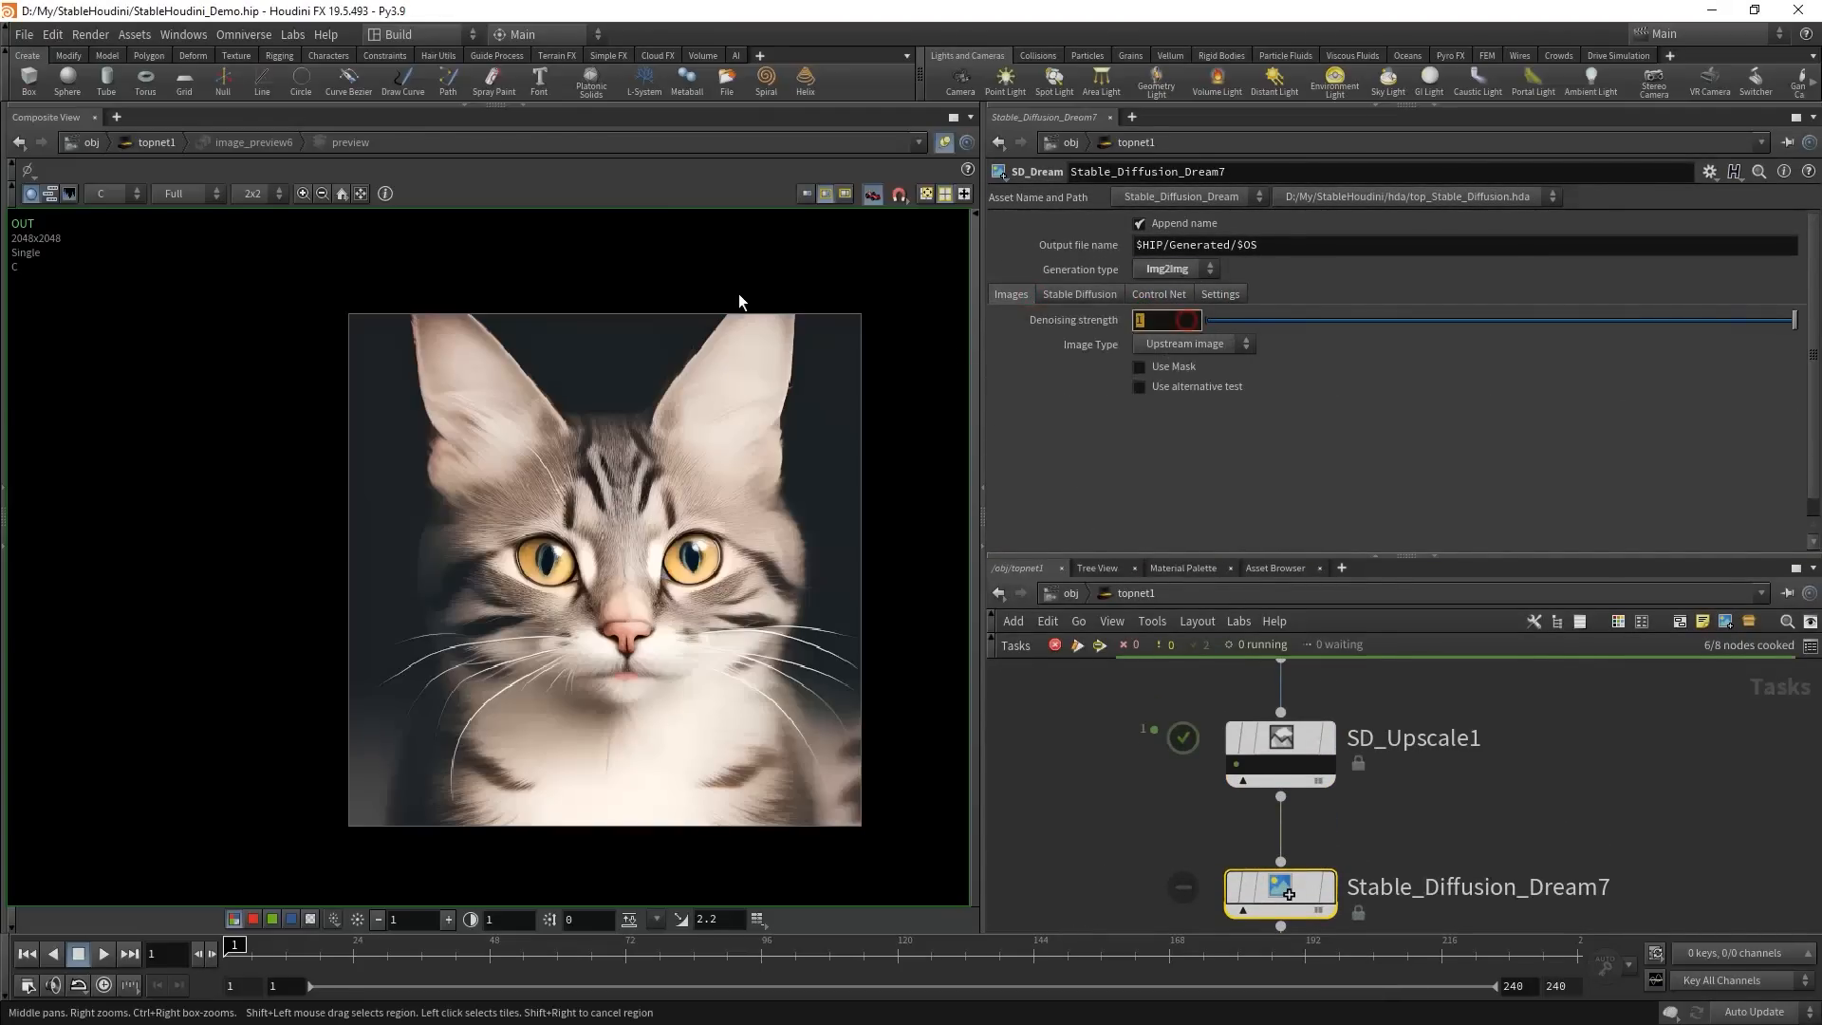
type("0.25")
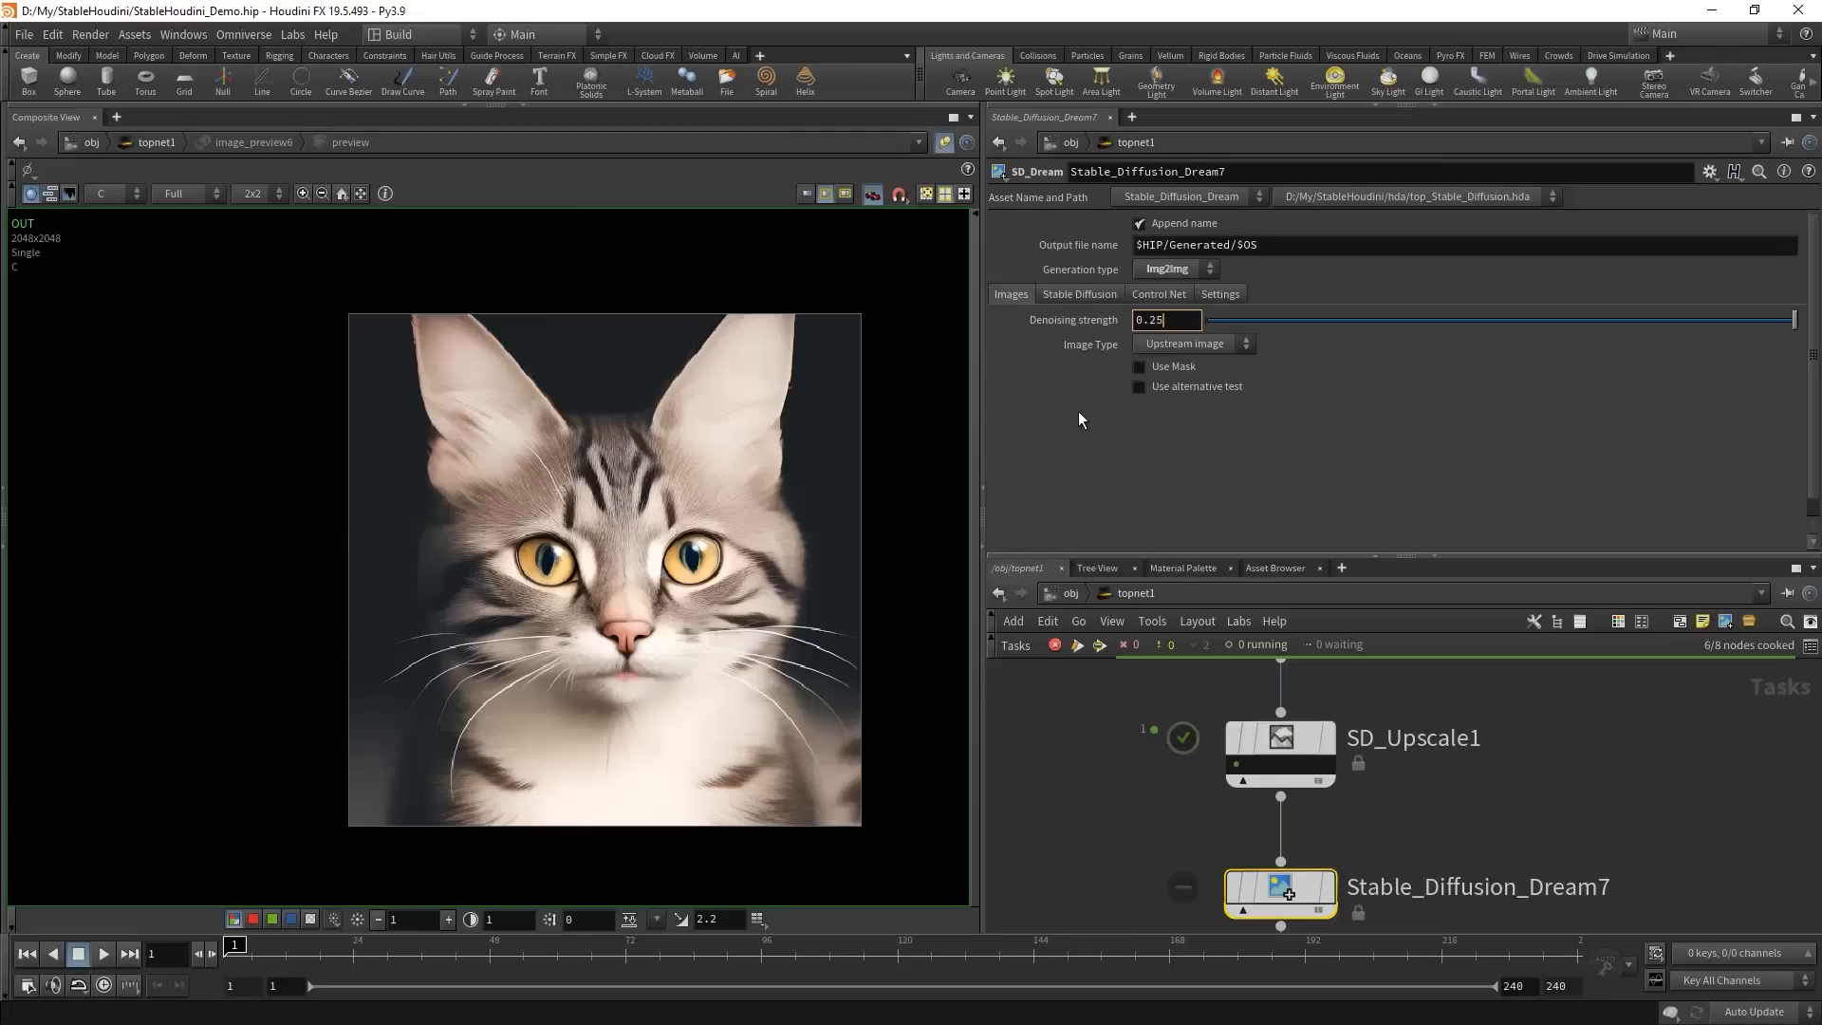
key("Return")
scroll(1060, 769, "down", 2)
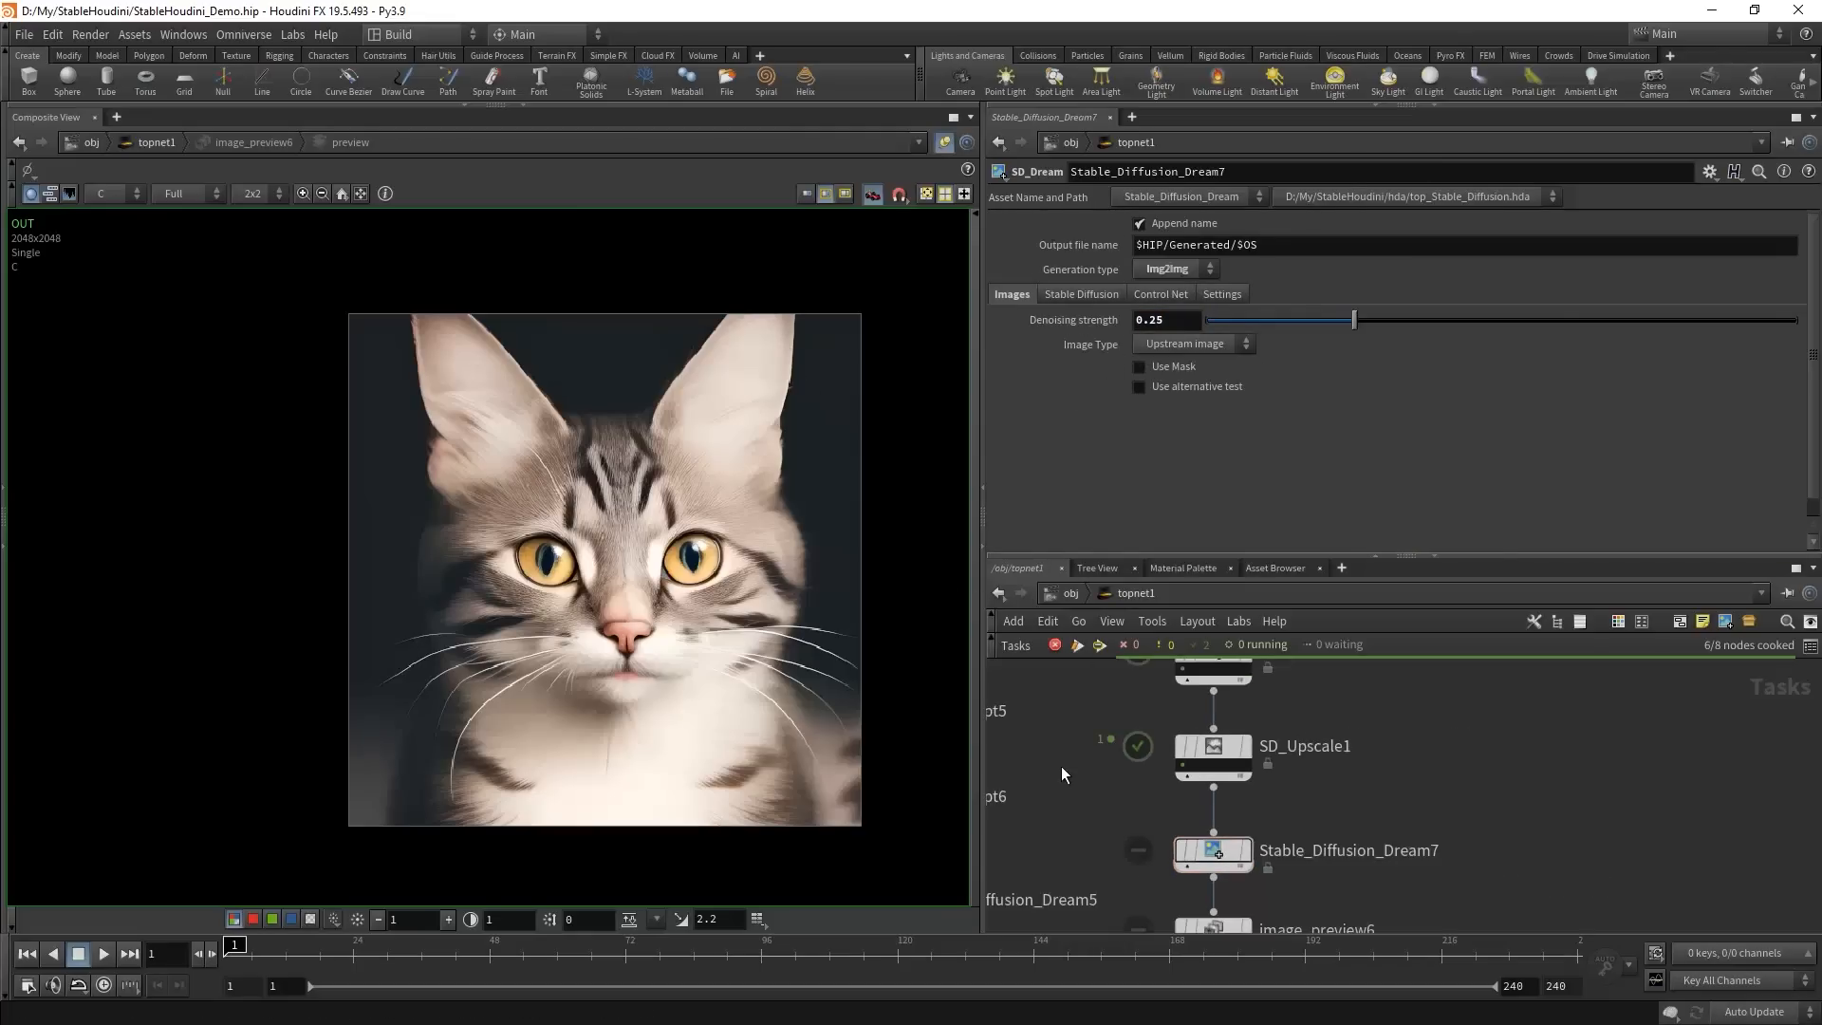
- Check the Stable Diffusion settings and the prompt text of Stable_Diffusion_Dream7
left_click(1091, 294)
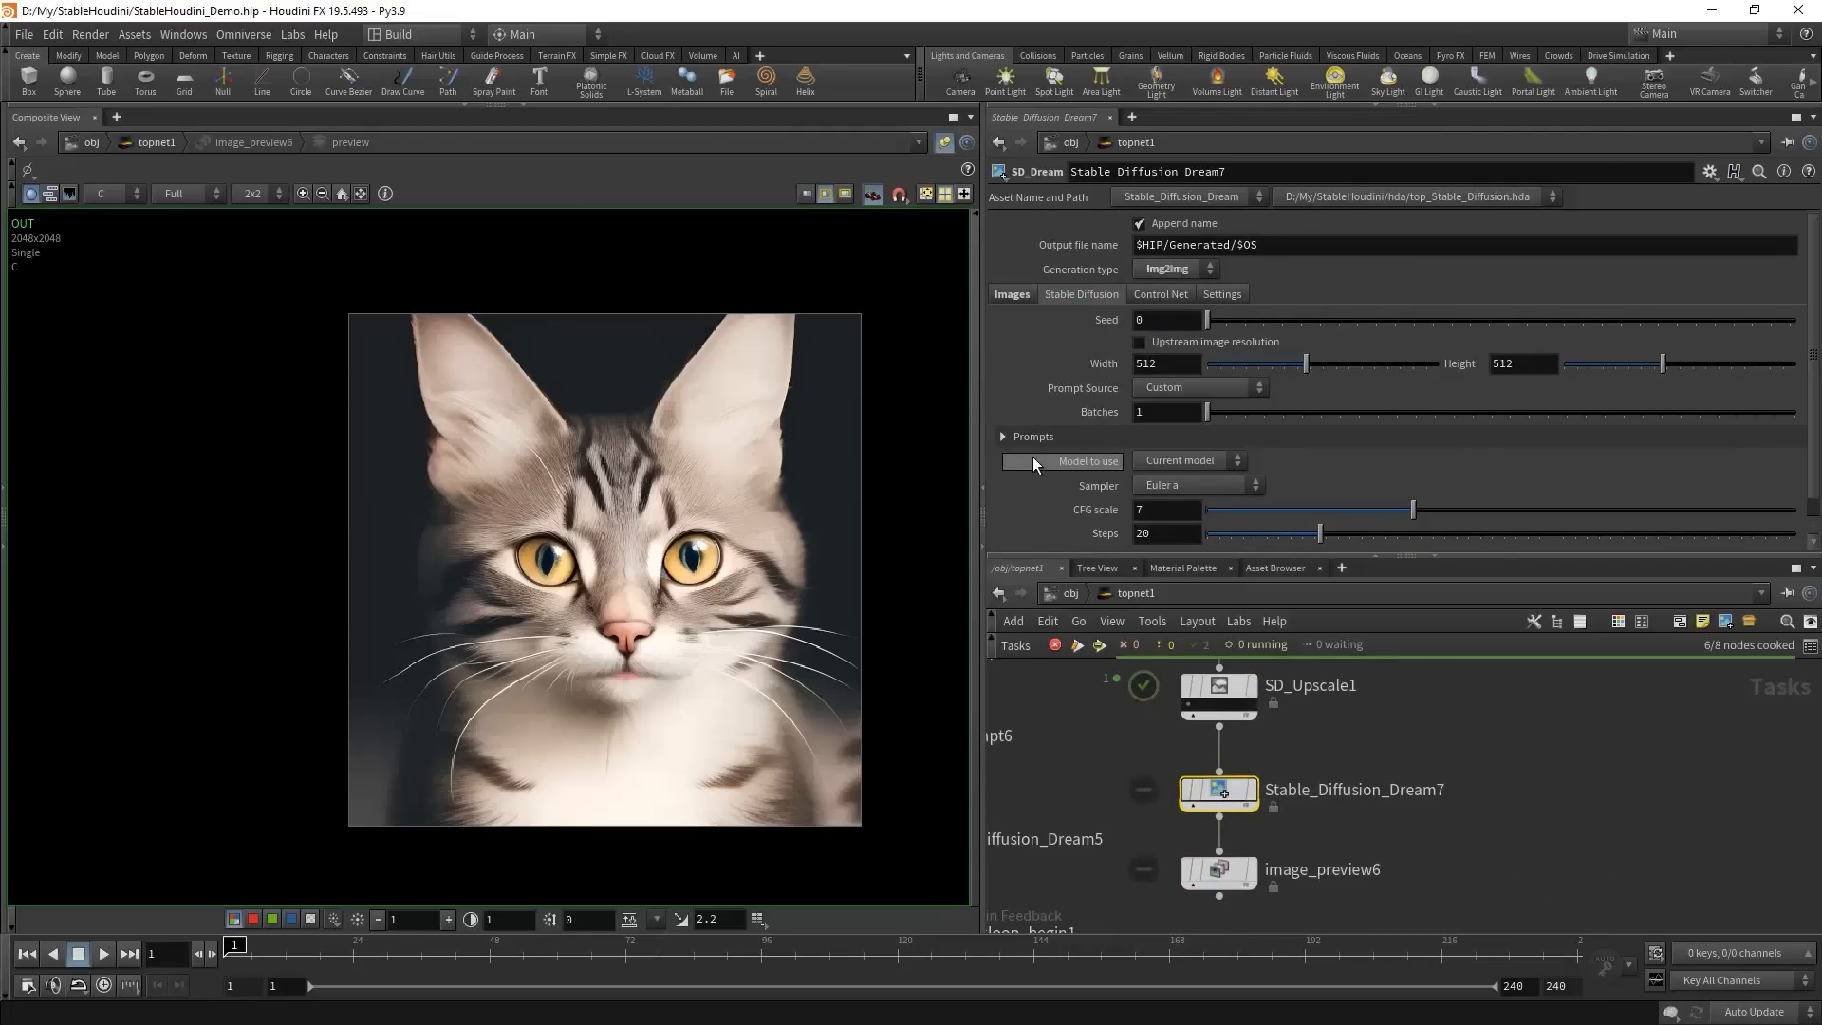
left_click(1003, 437)
left_click(1009, 468)
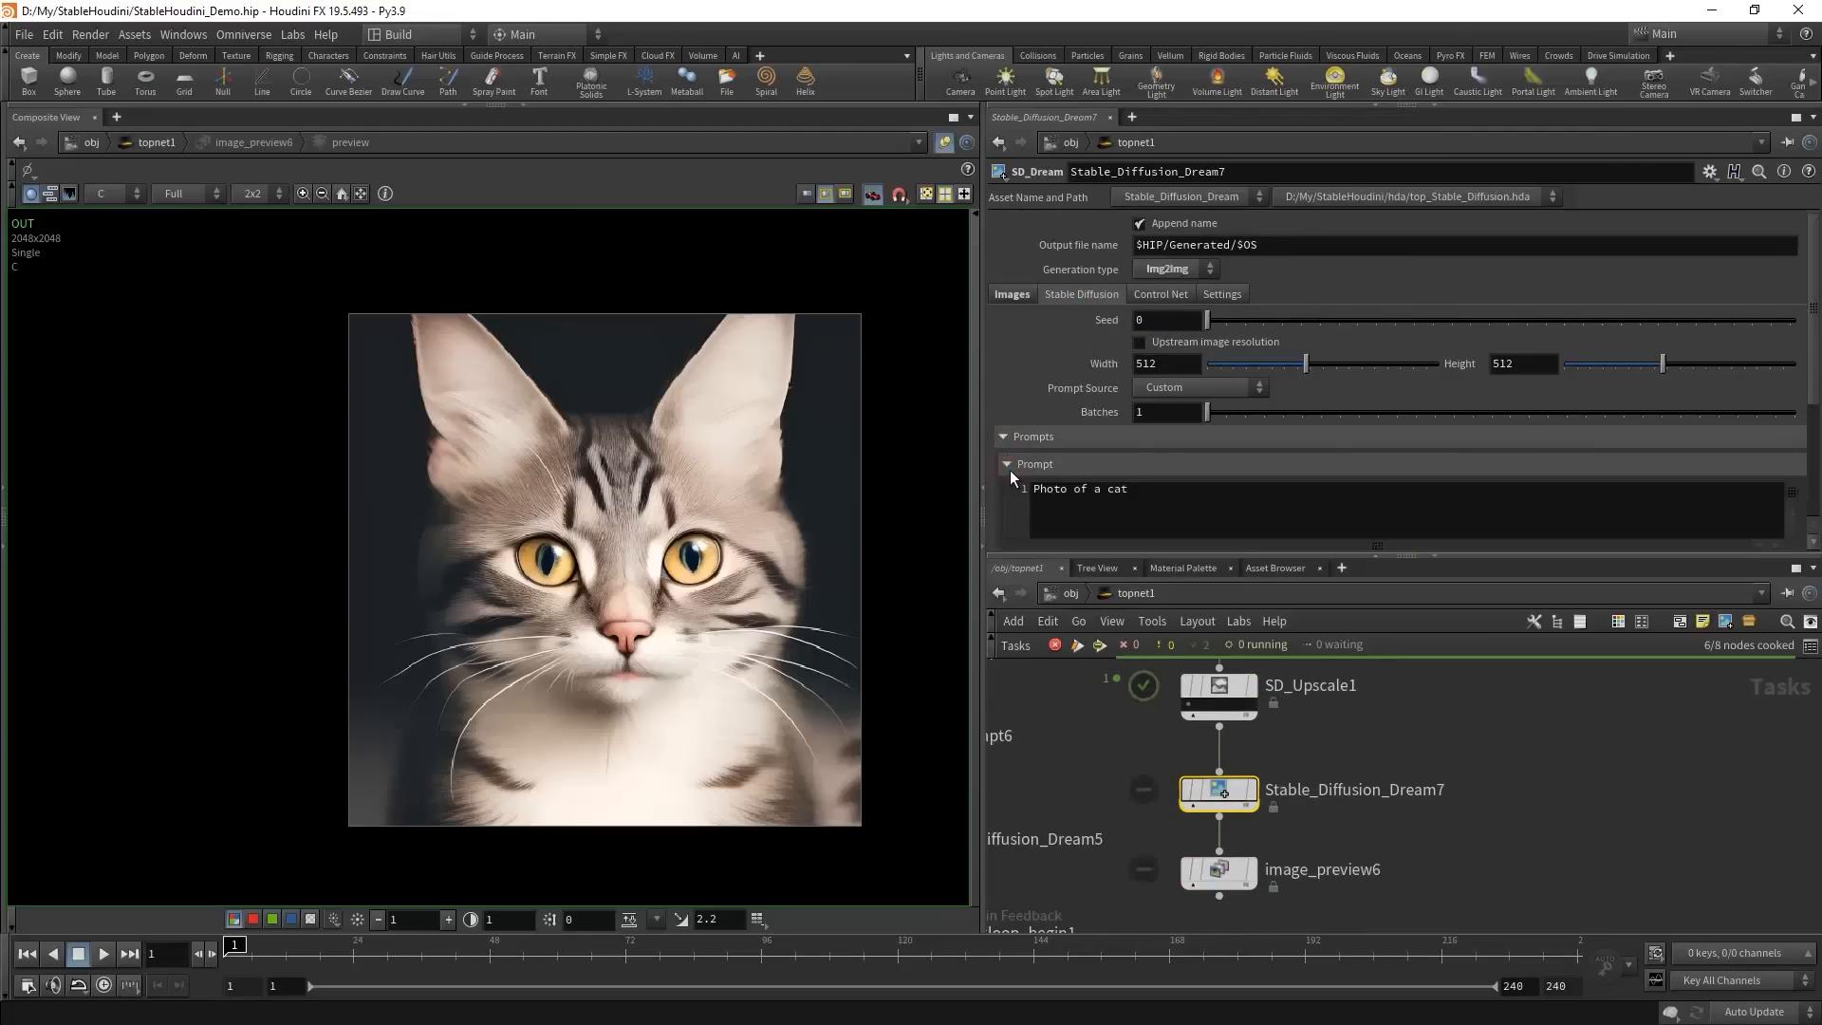
left_click(1009, 470)
left_click(1000, 440)
scroll(1451, 878, "down", 2)
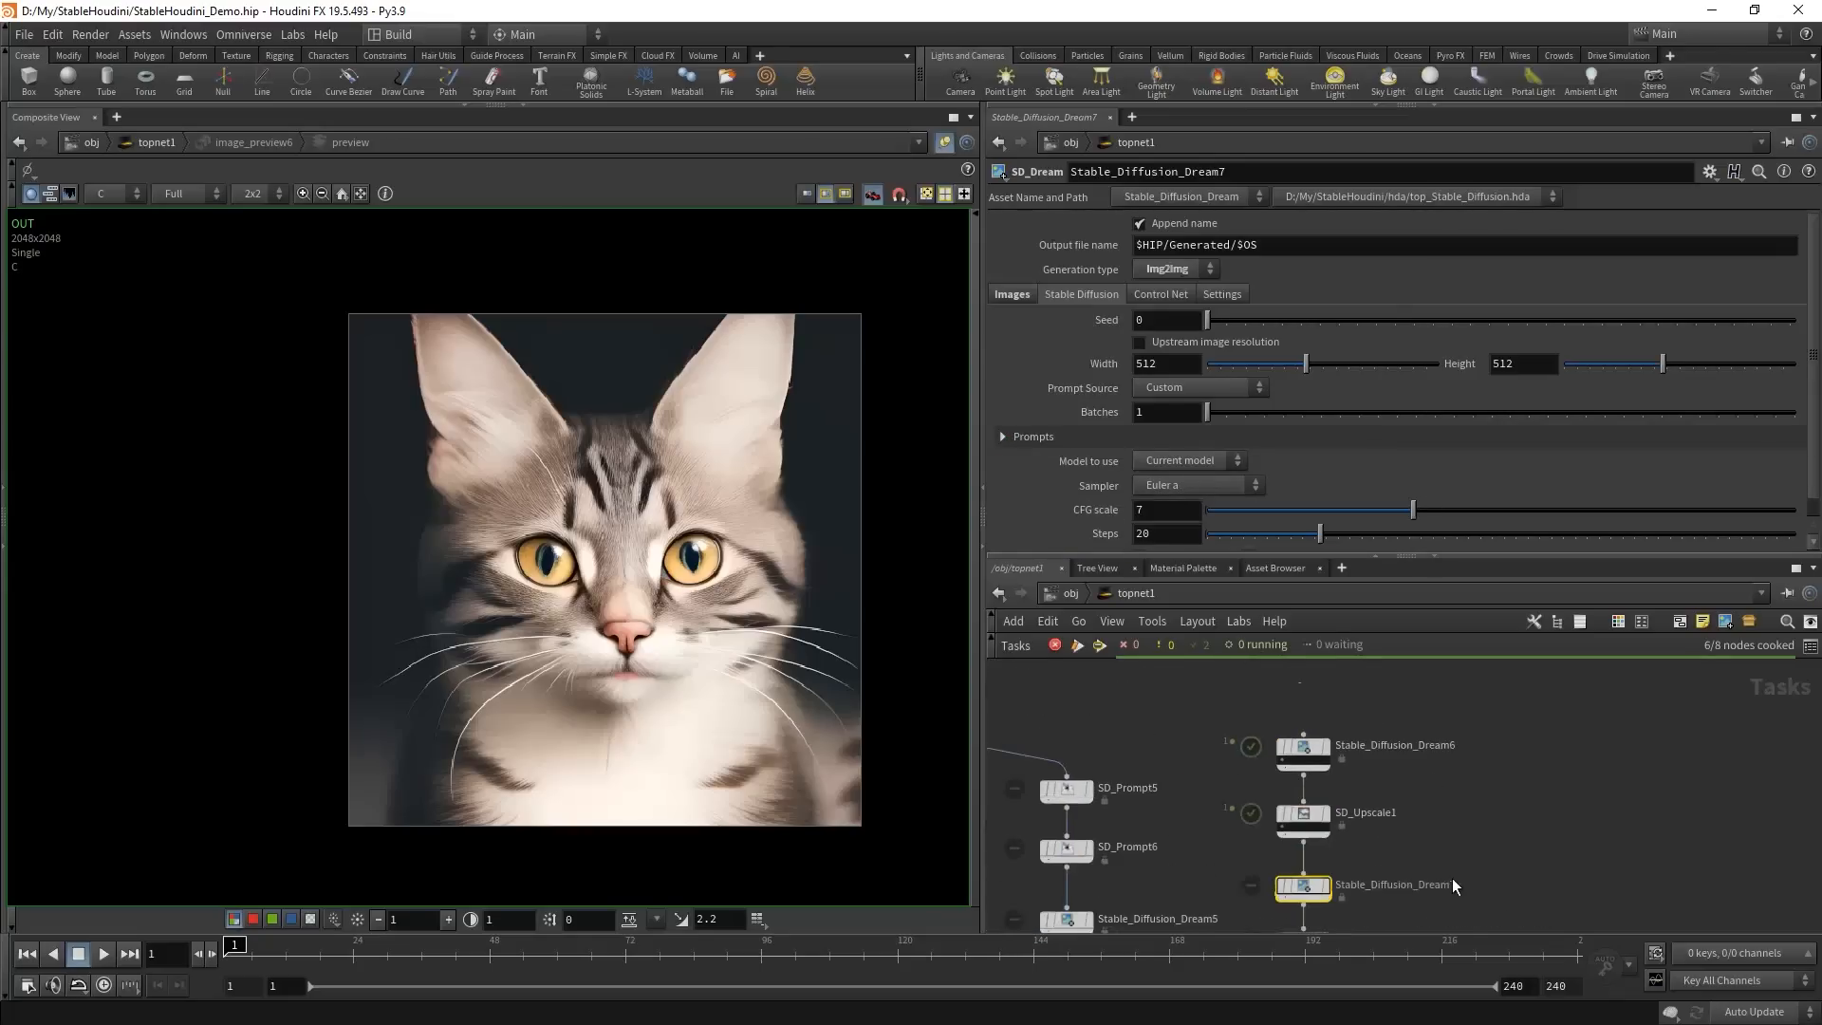
key("f")
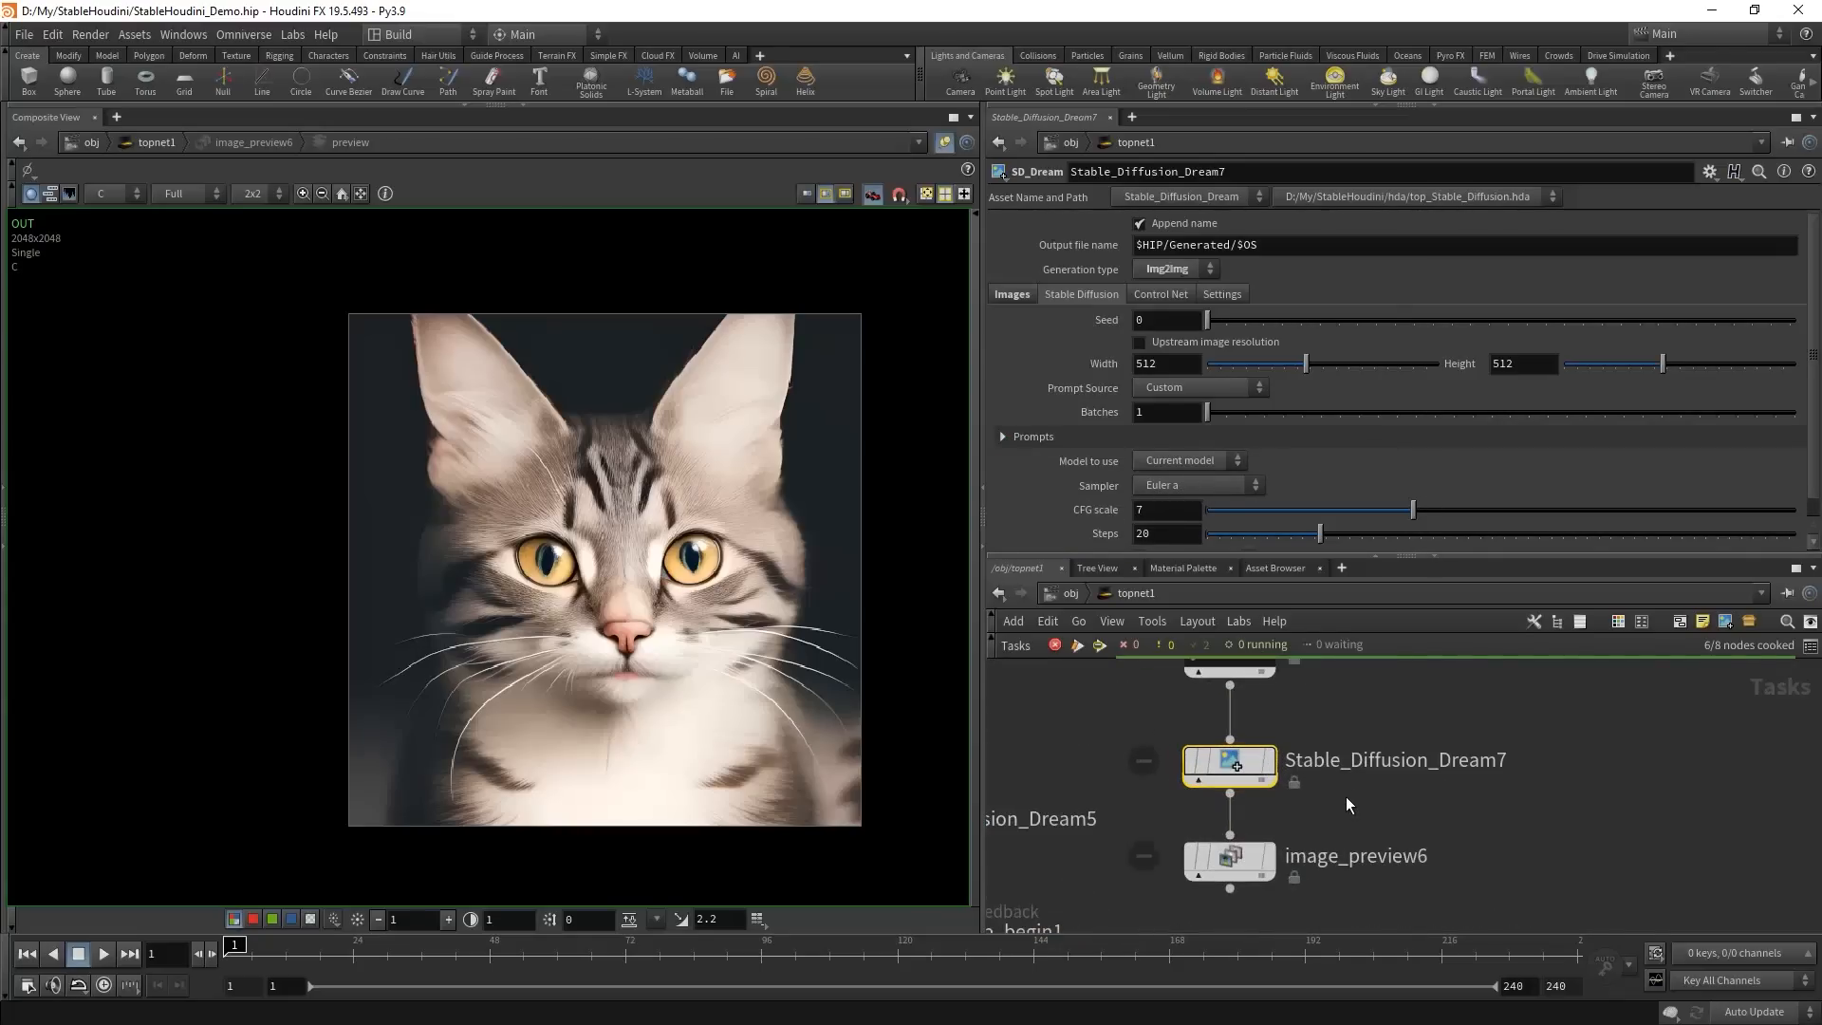
middle_click_drag(1258, 709, 1338, 783)
scroll(1356, 900, "down", 1)
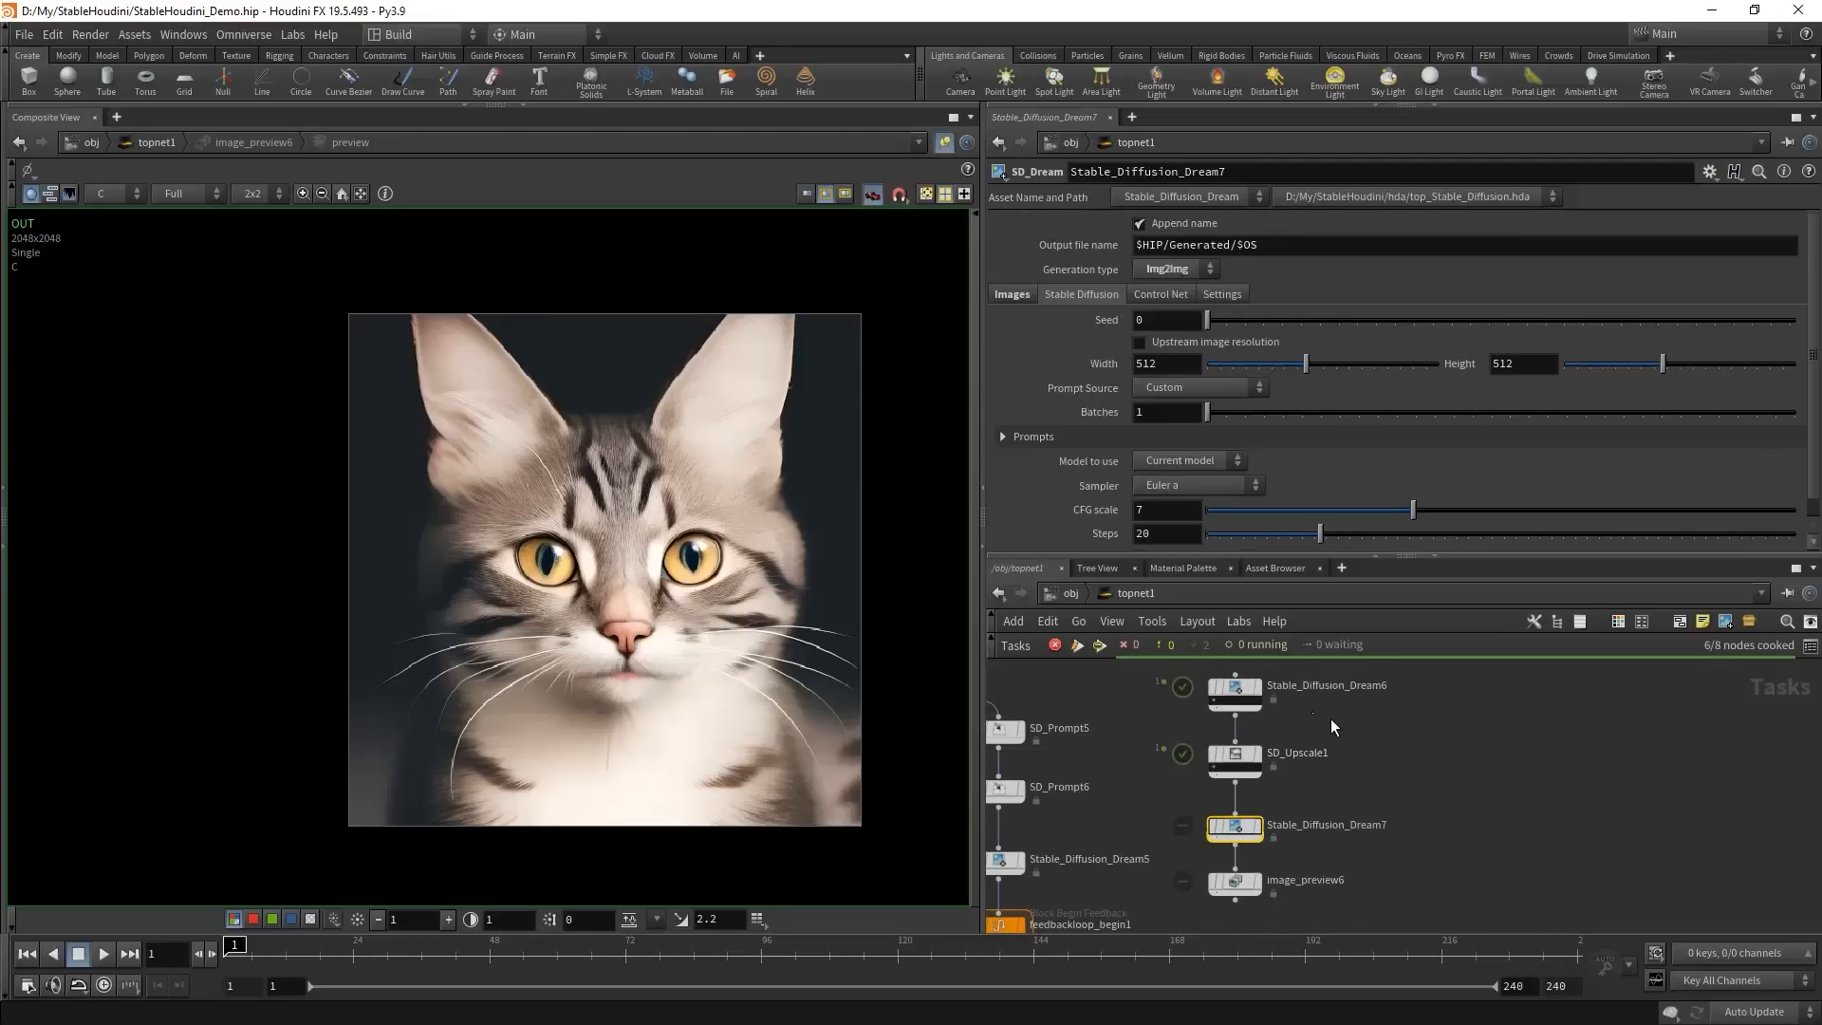
left_click_drag(1330, 719, 1145, 680)
middle_click_drag(1329, 875, 1328, 786)
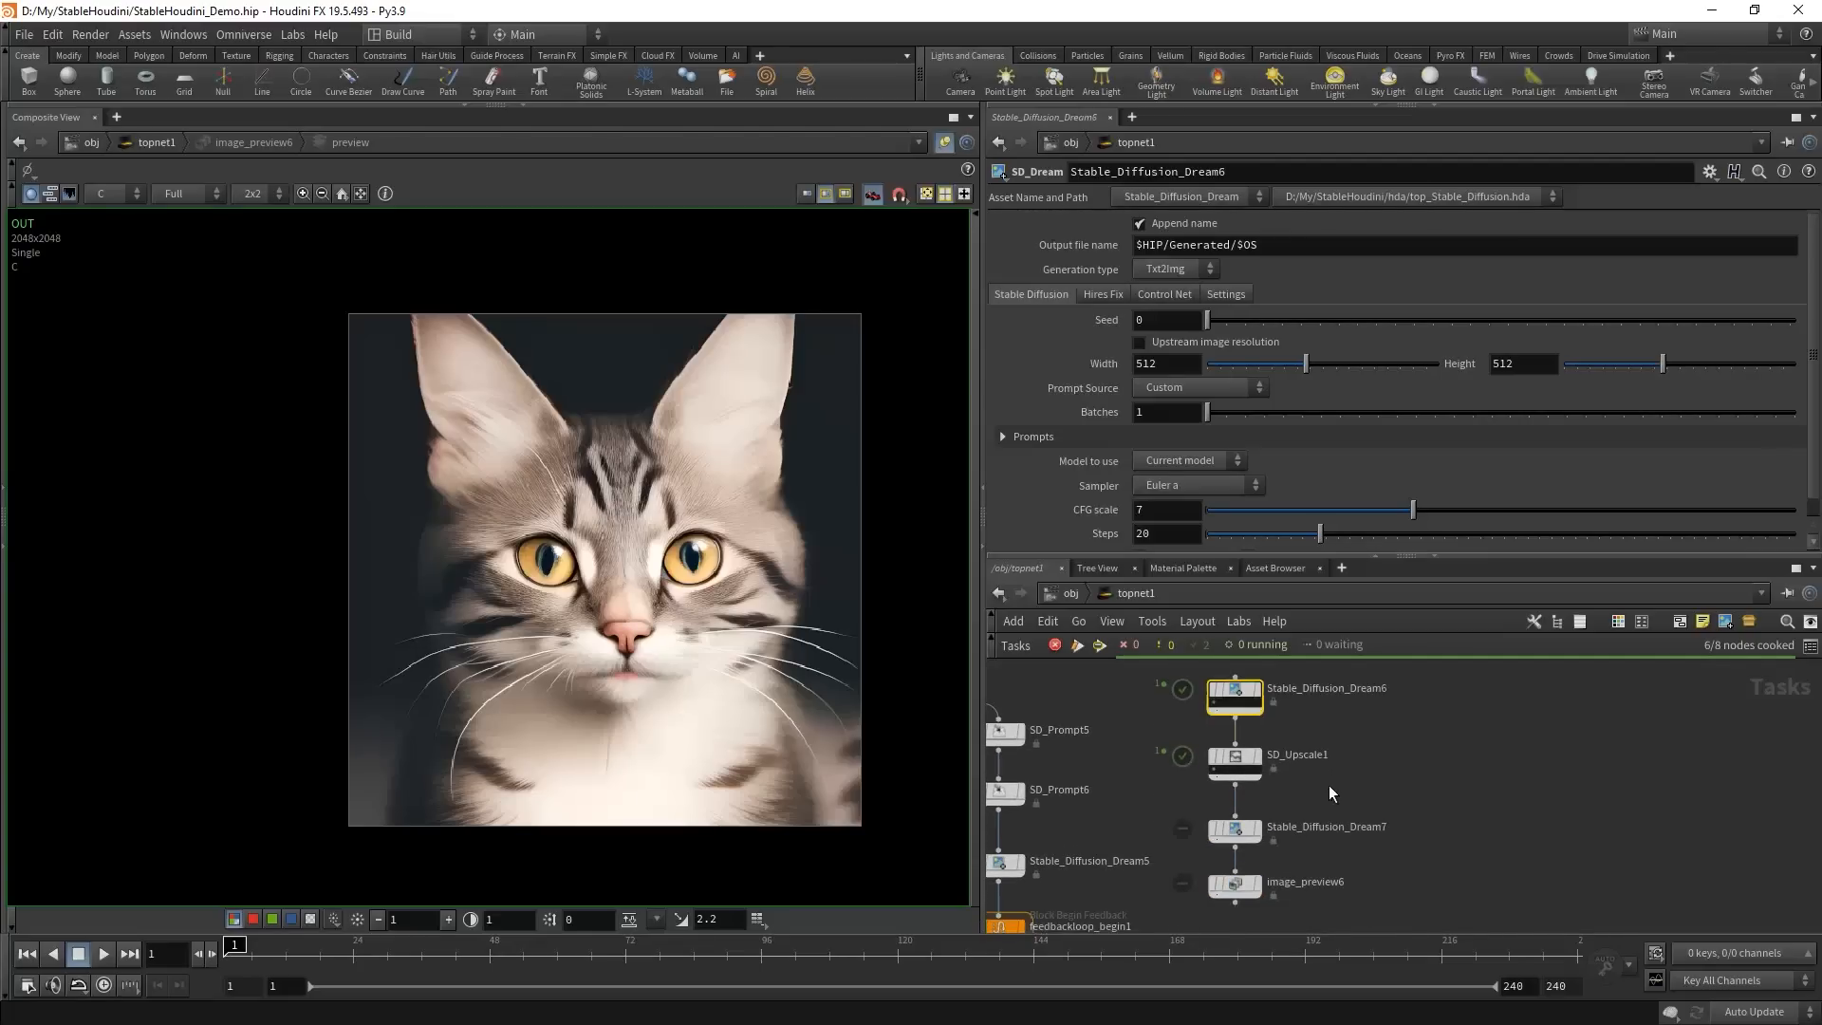
left_click_drag(1328, 793, 1368, 851)
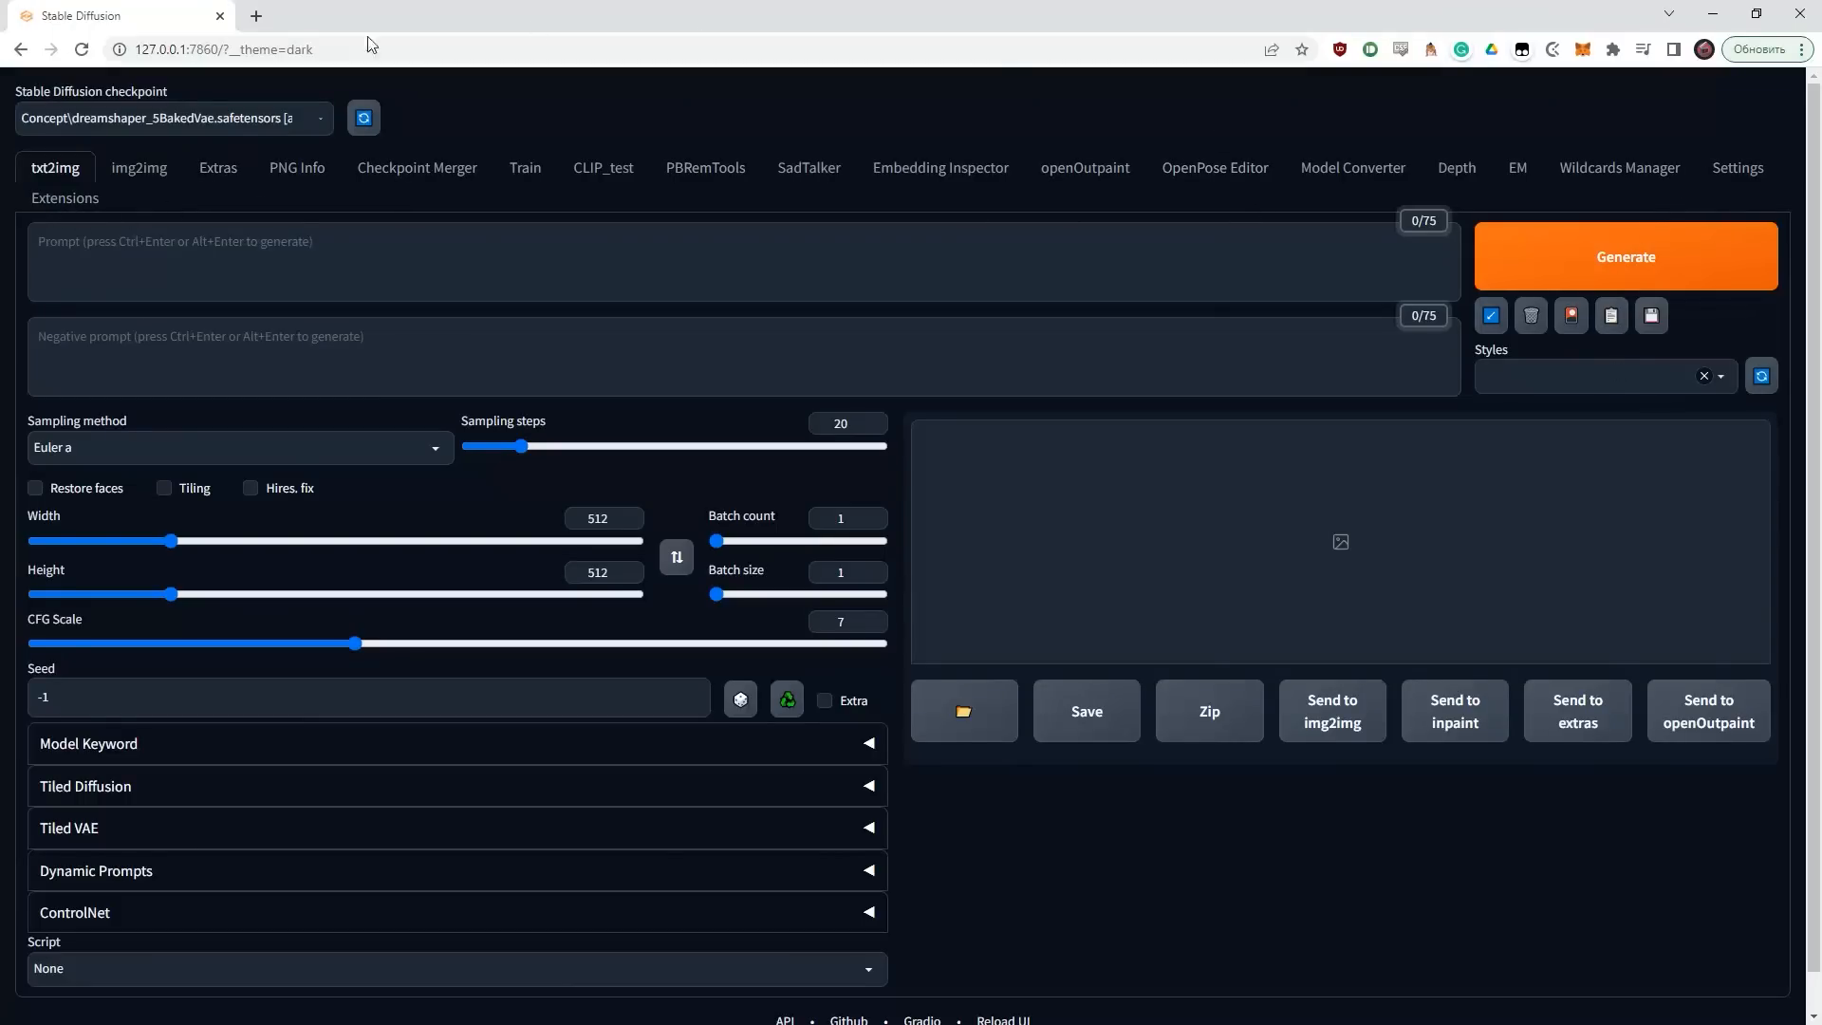
- In the Stable Diffusion web UI, load the list of available extensions and search it for "controlnet"
left_click(65, 197)
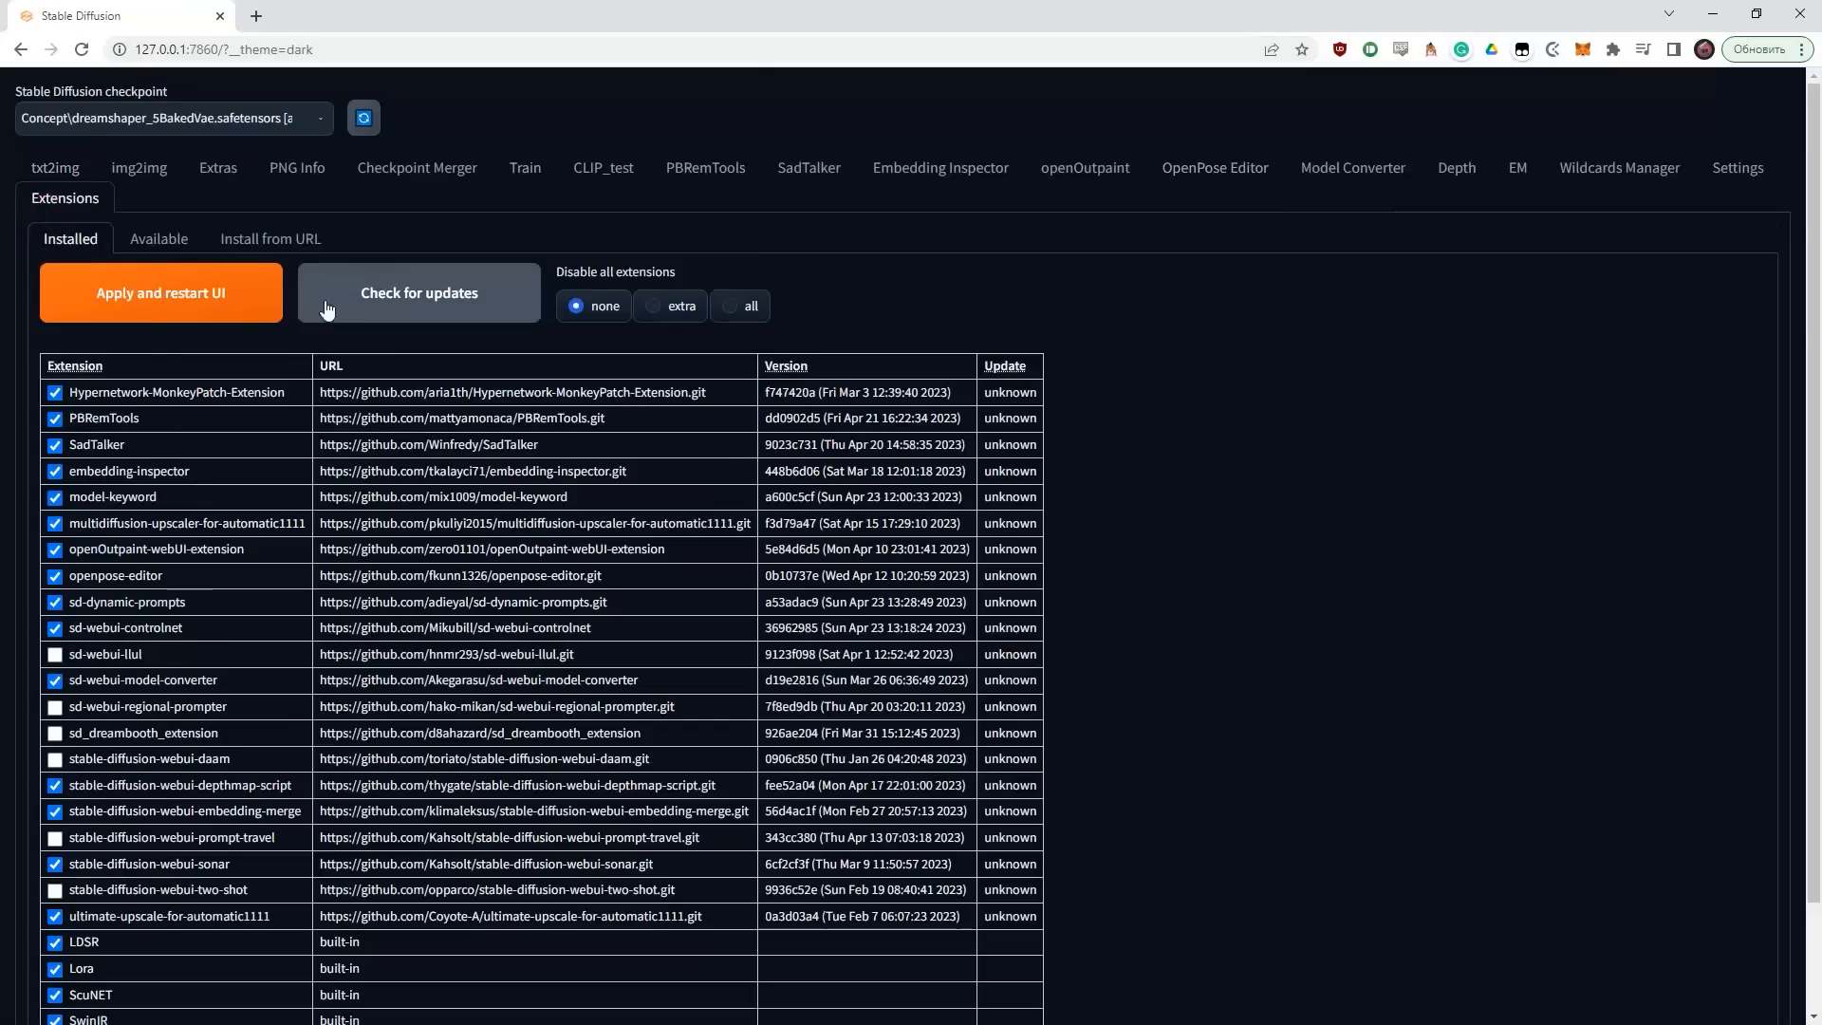
left_click(161, 238)
left_click(203, 293)
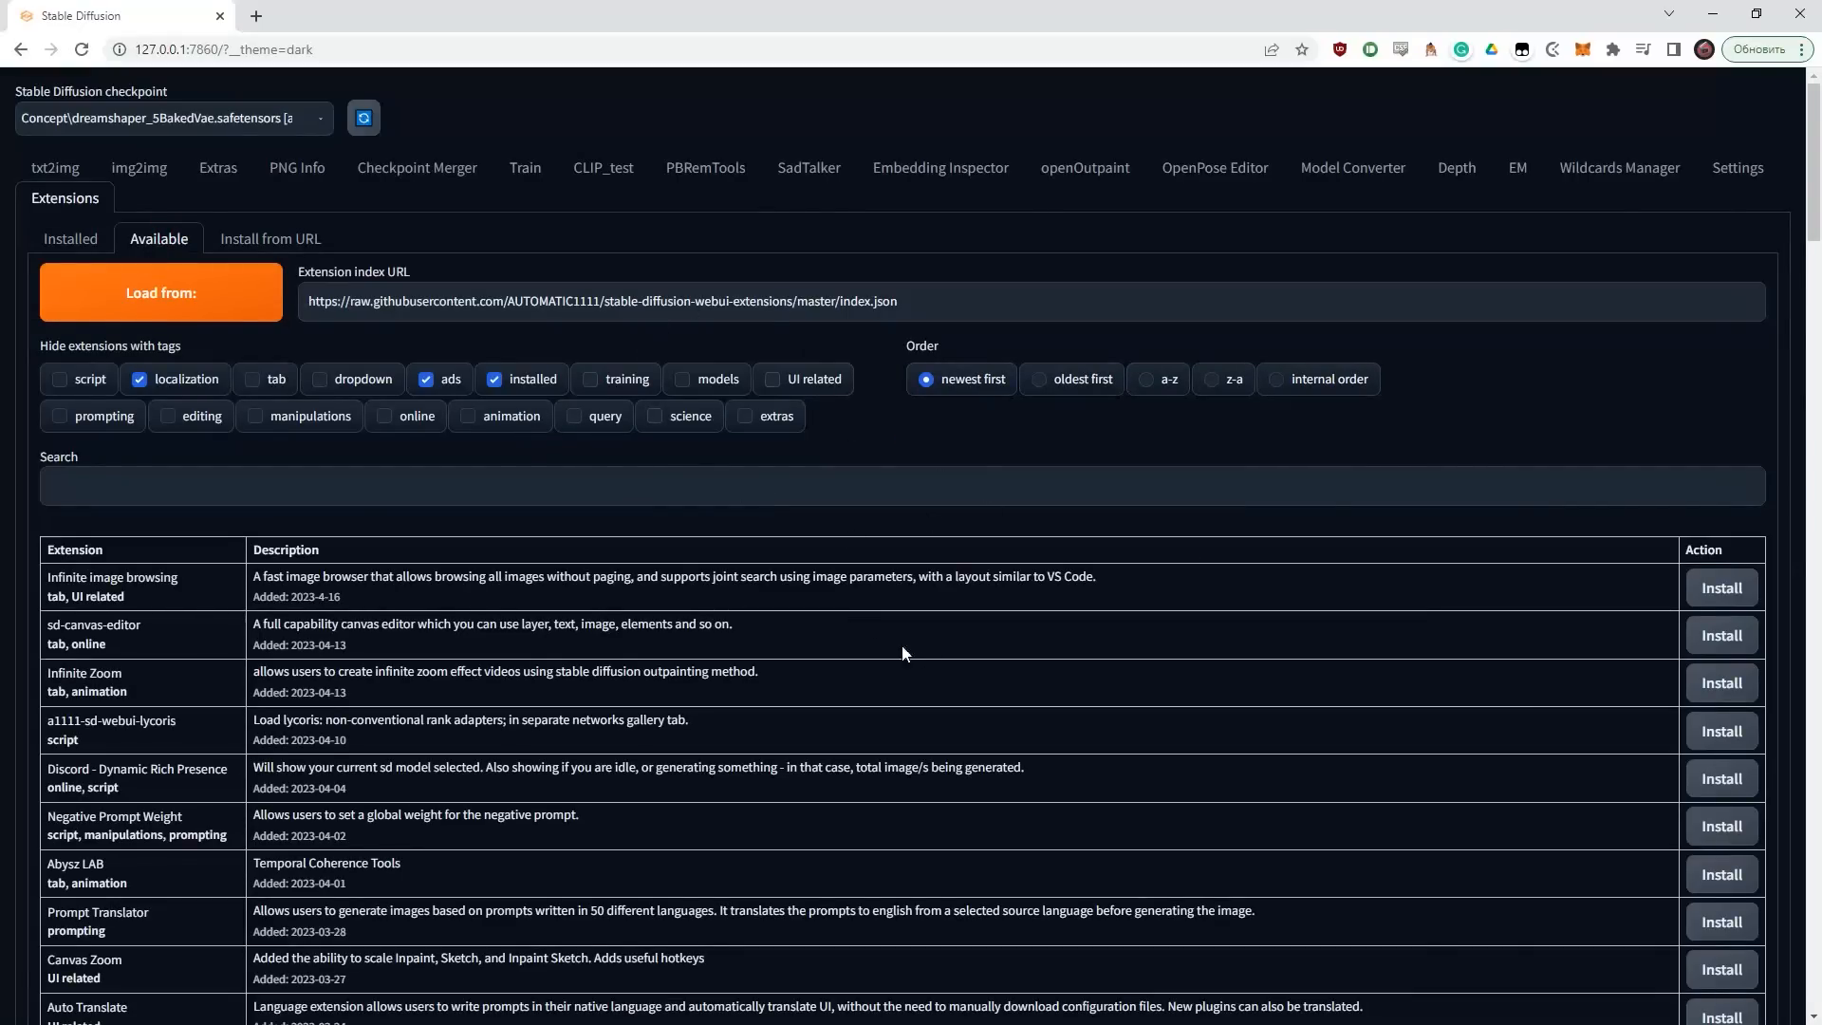
key("ctrl+f")
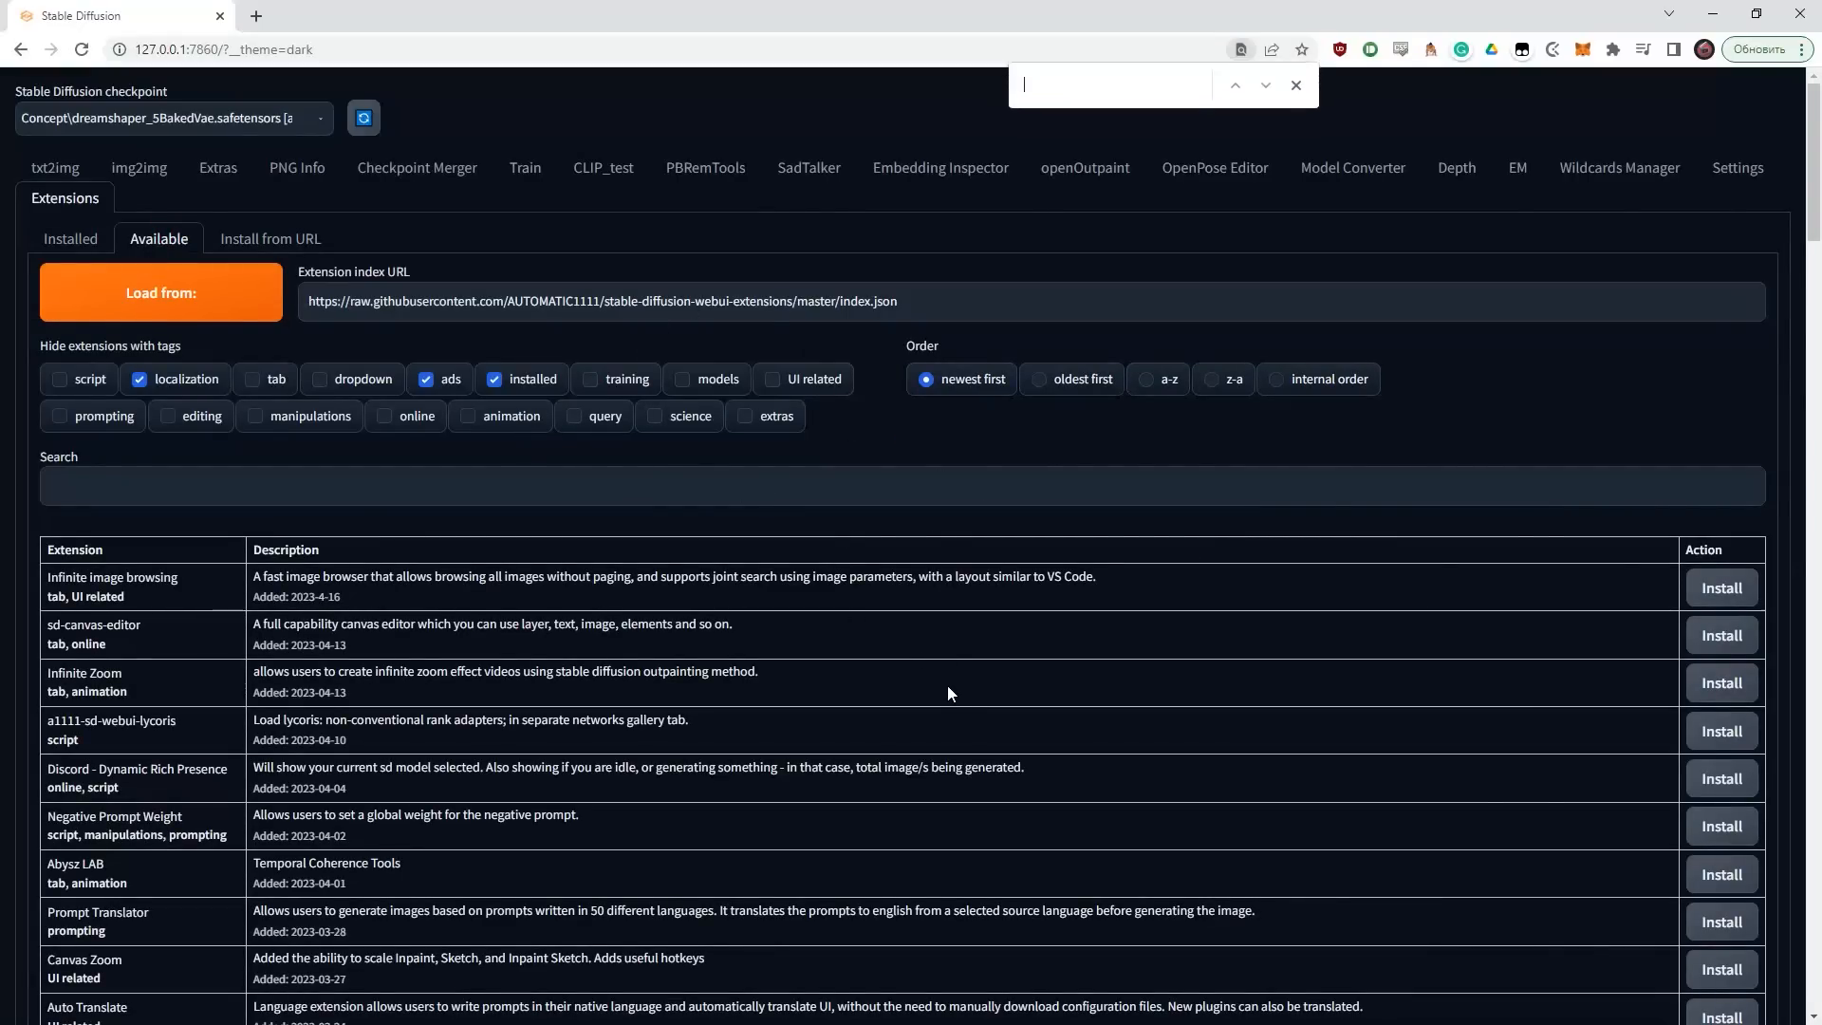
type("control")
type("net")
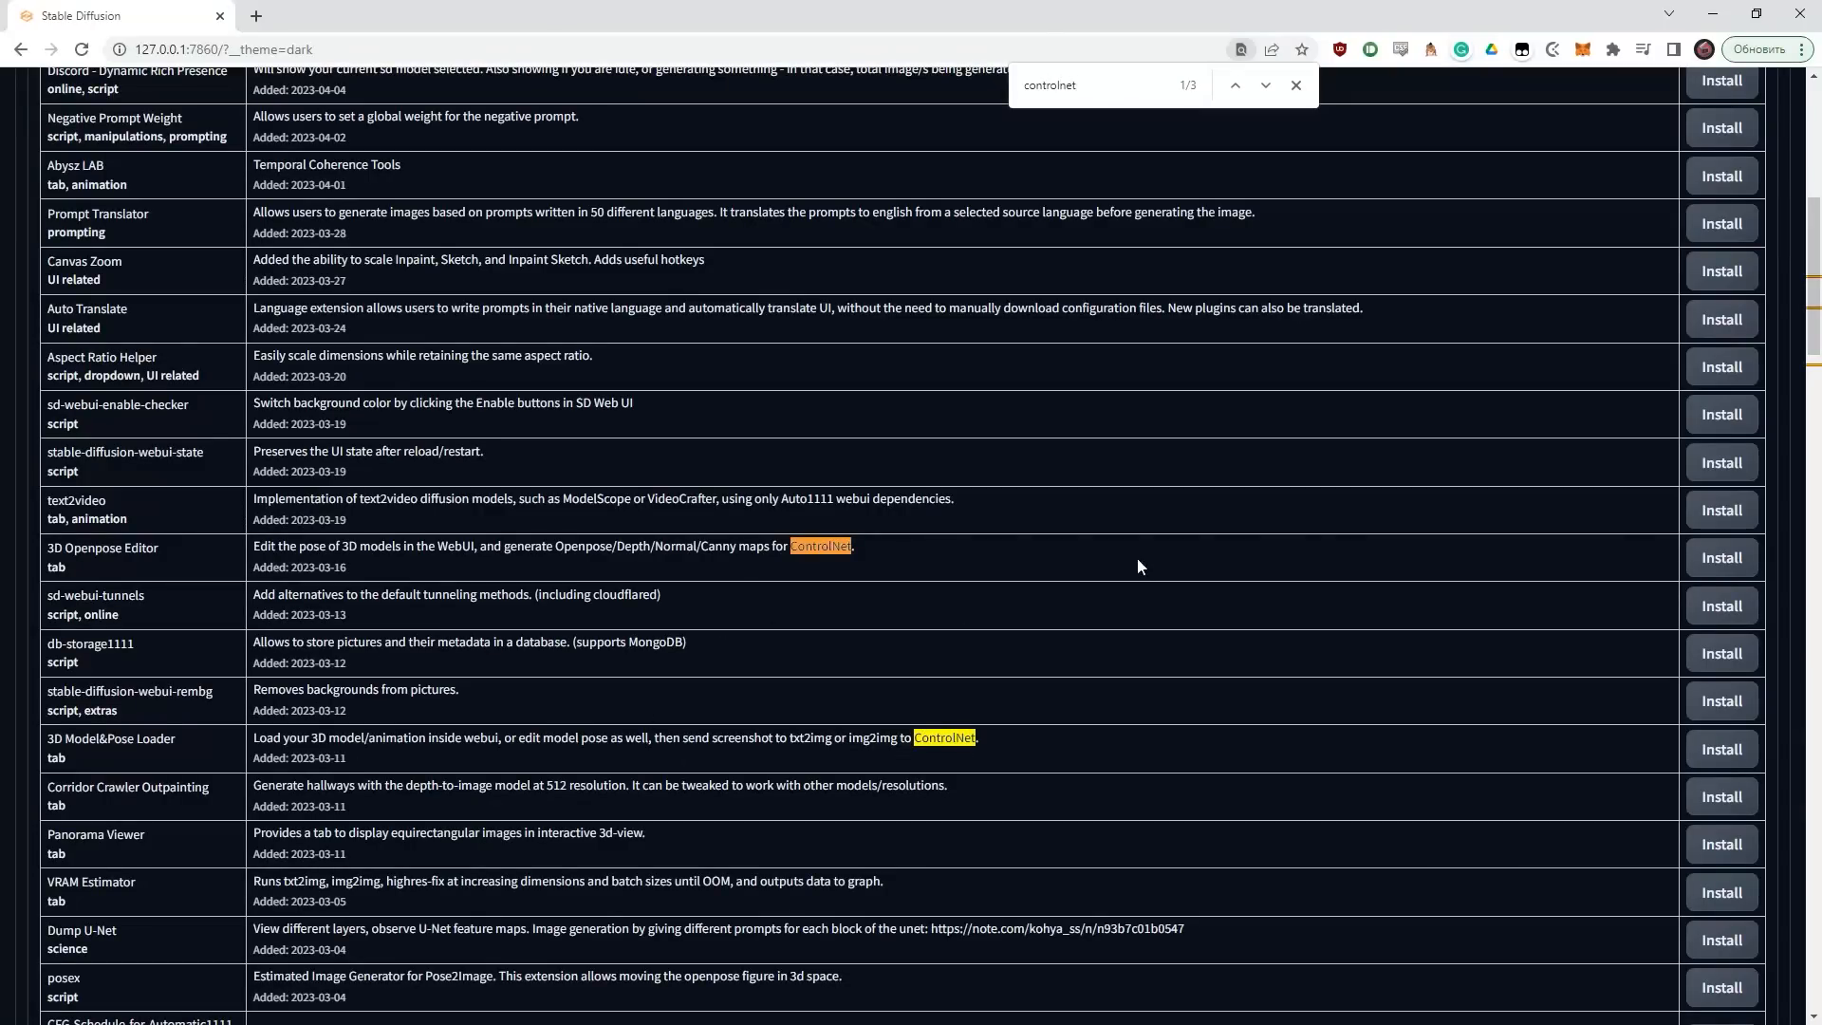
scroll(1191, 693, "up", 5)
scroll(1191, 693, "down", 6)
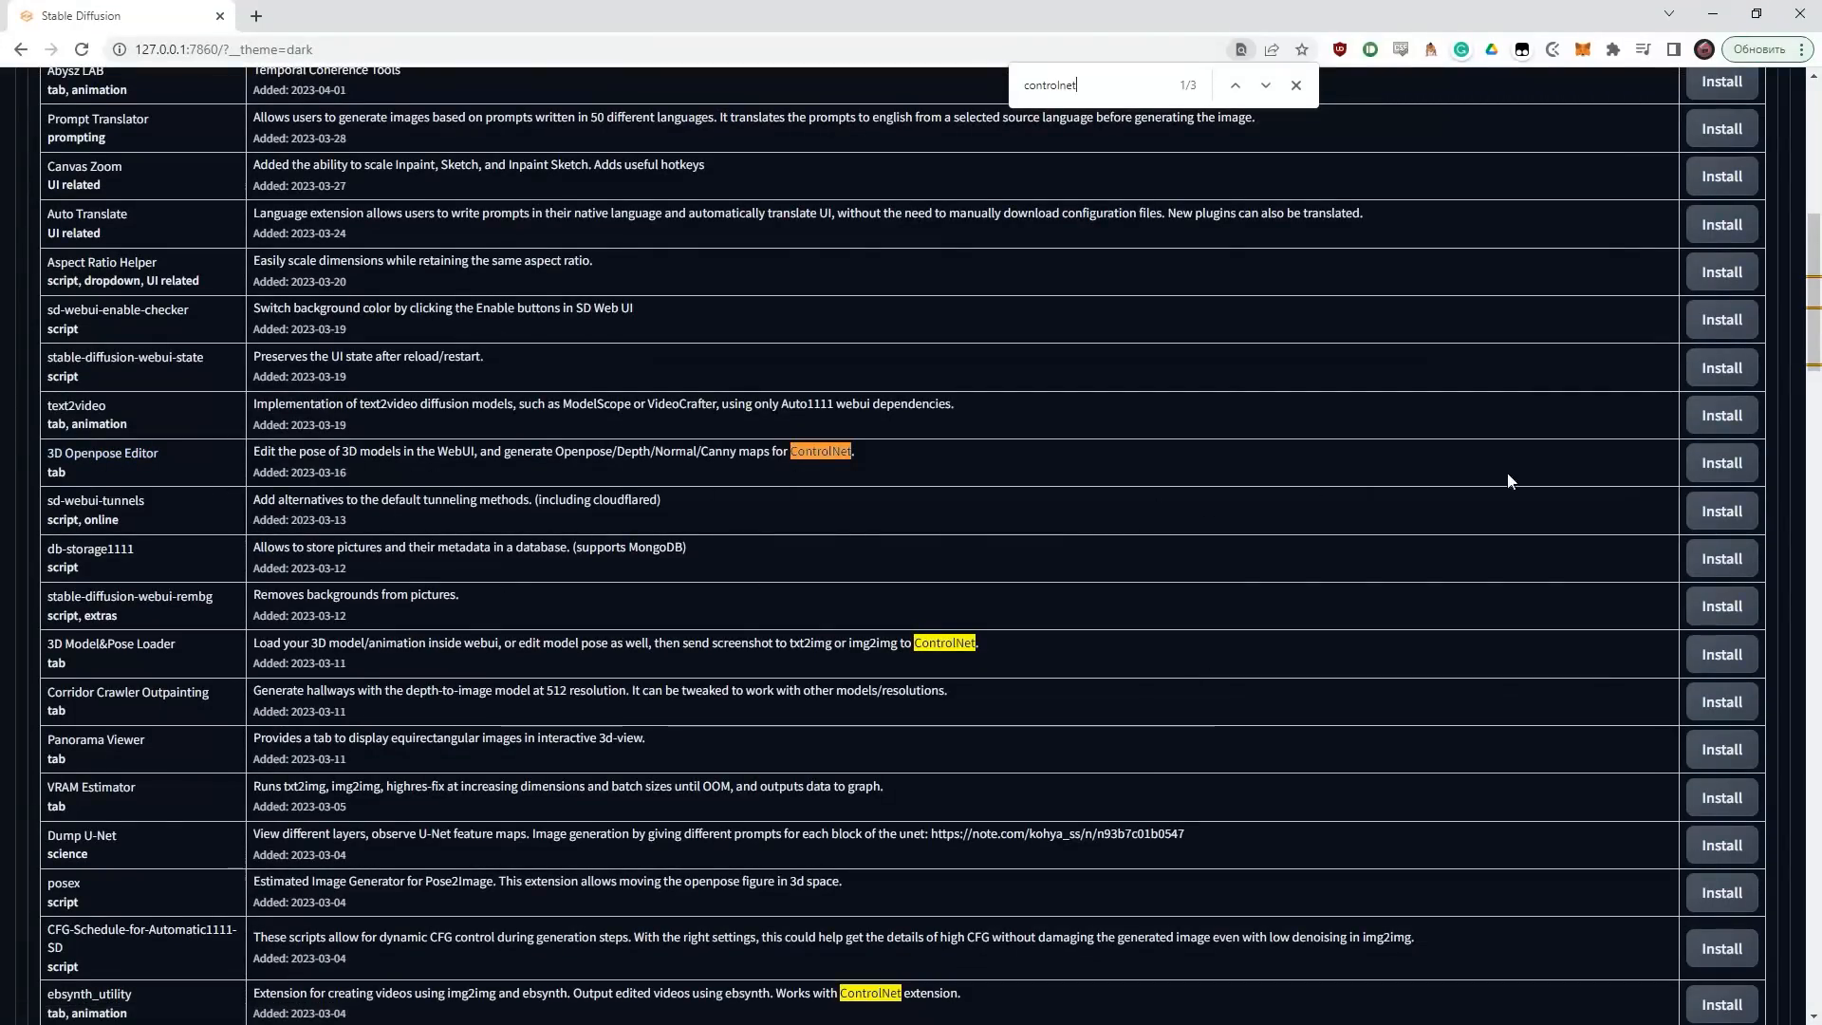
scroll(480, 450, "up", 9)
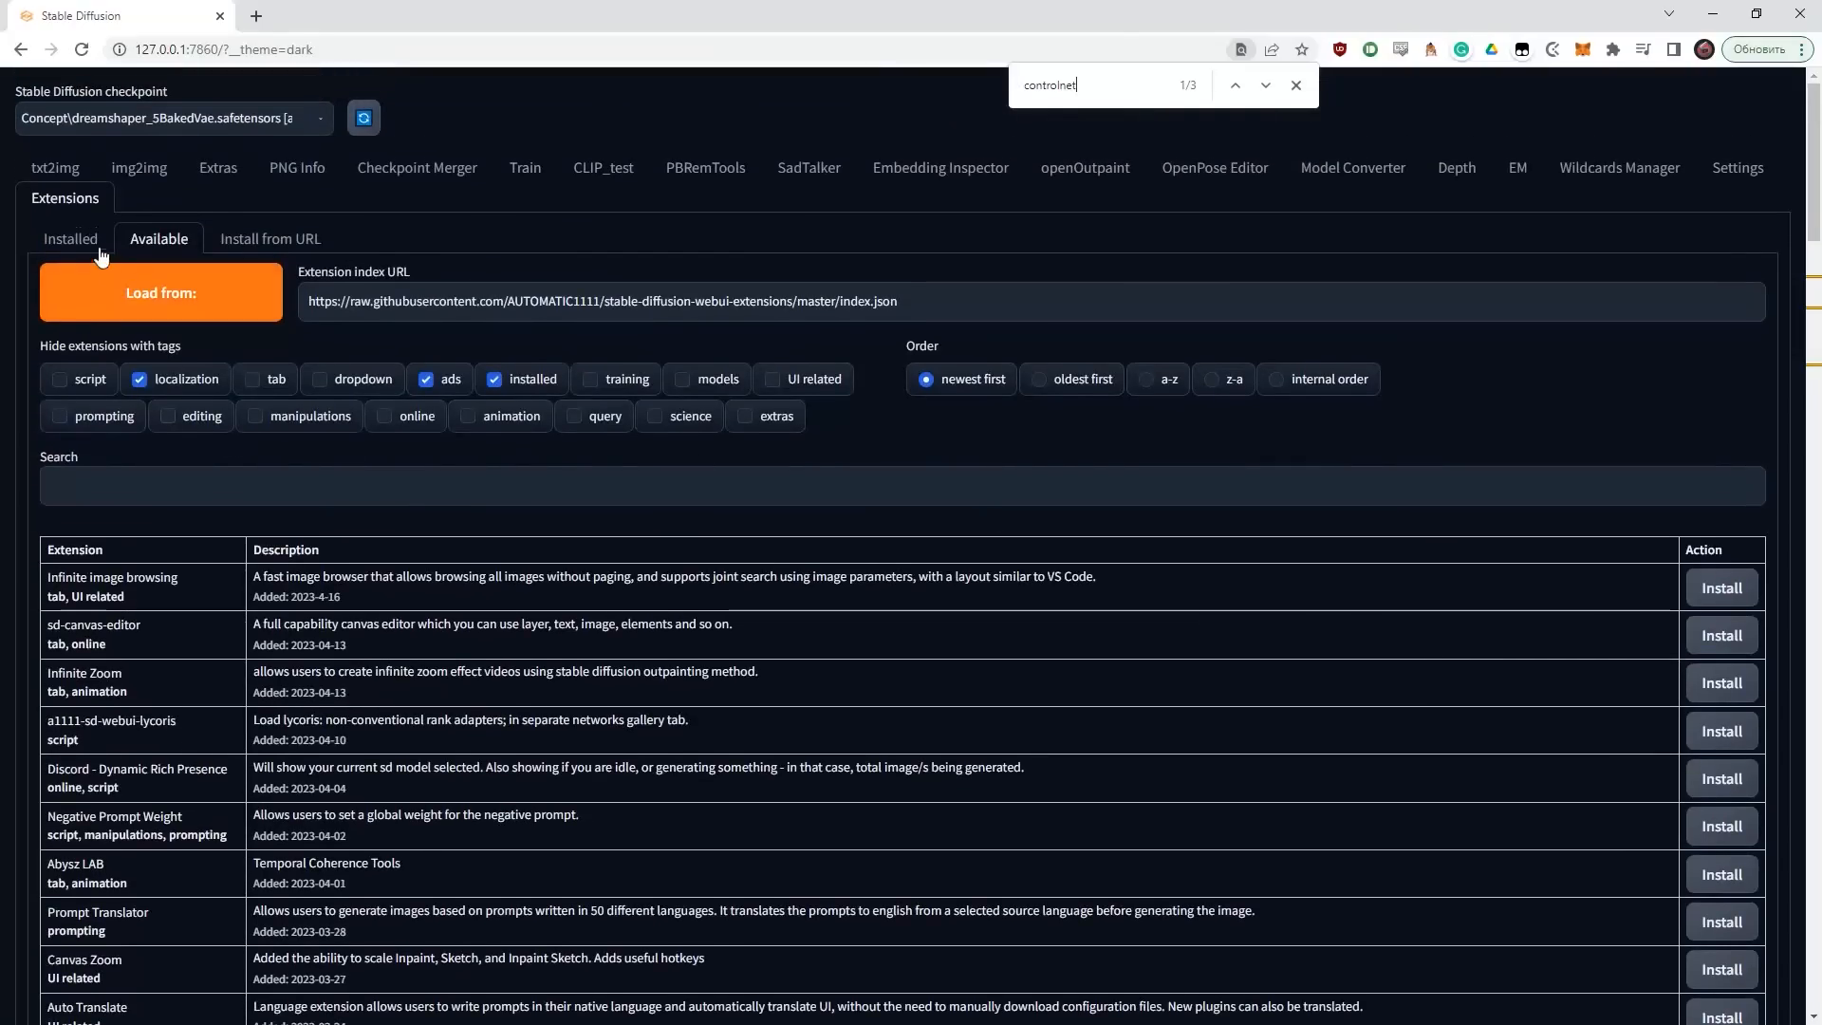
- Open the GitHub repository of the installed sd-webui-controlnet extension
left_click(70, 238)
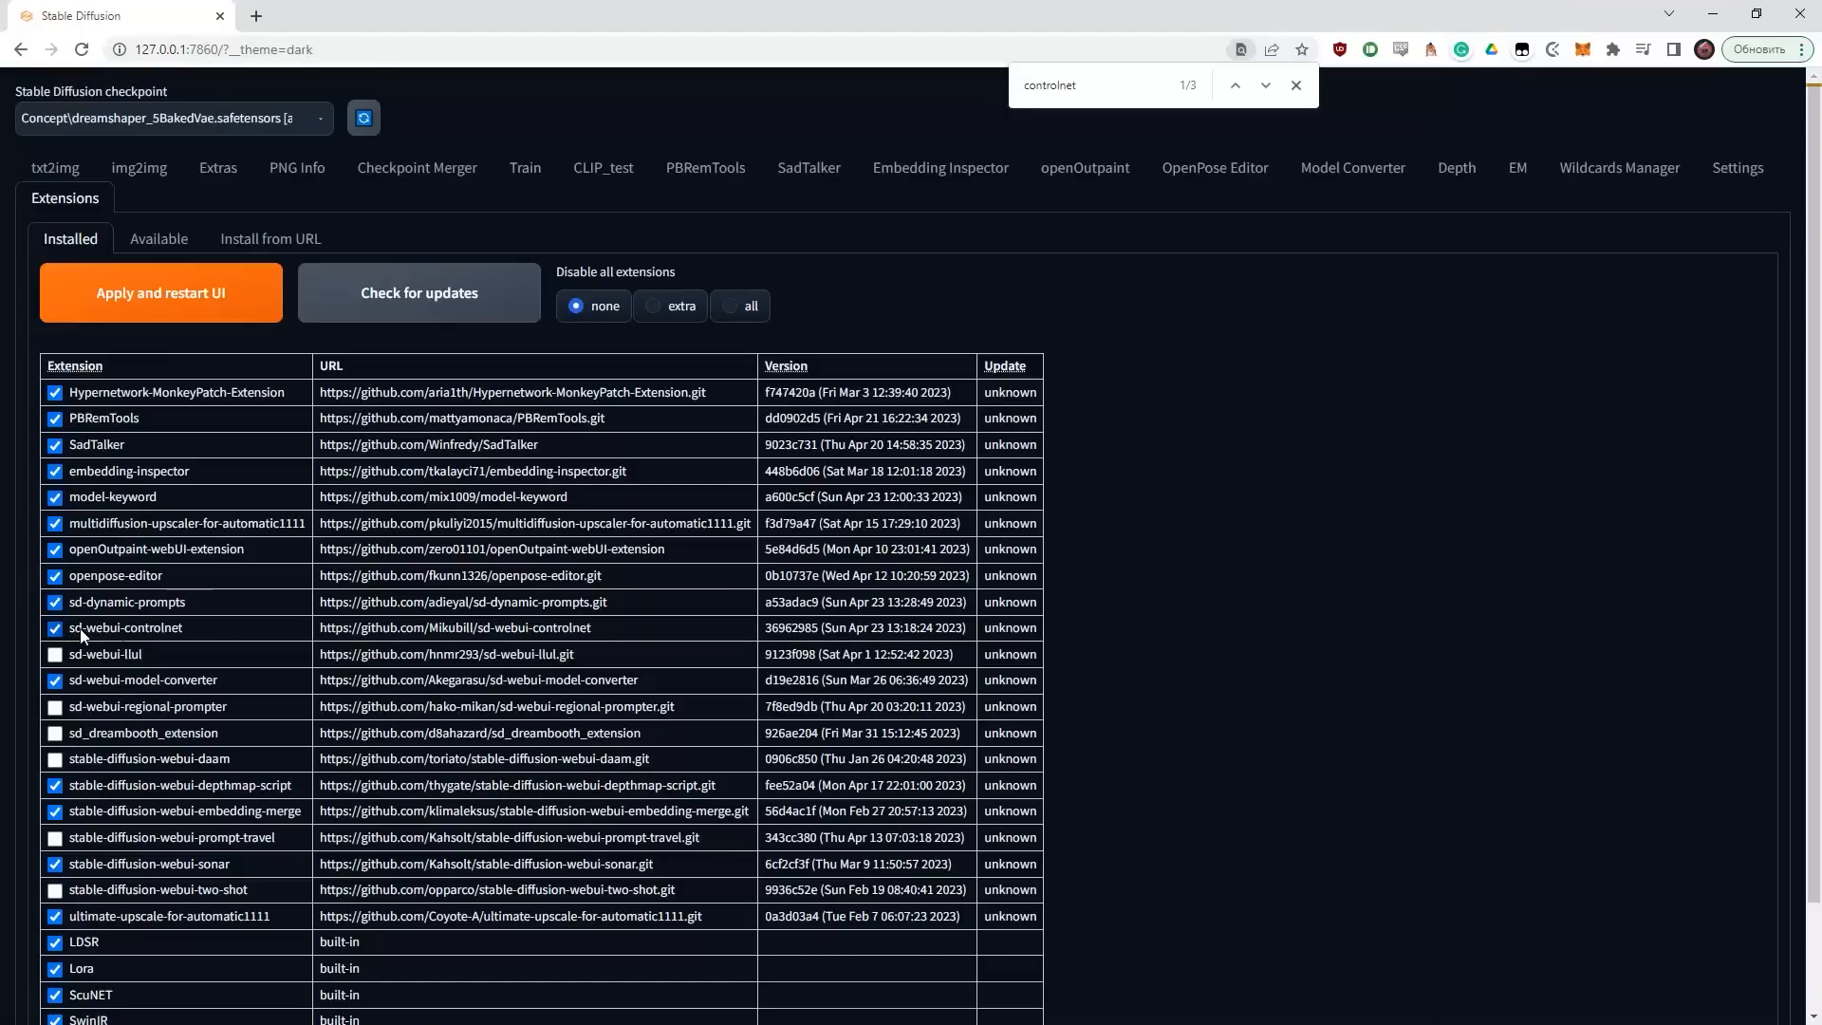
left_click(423, 630)
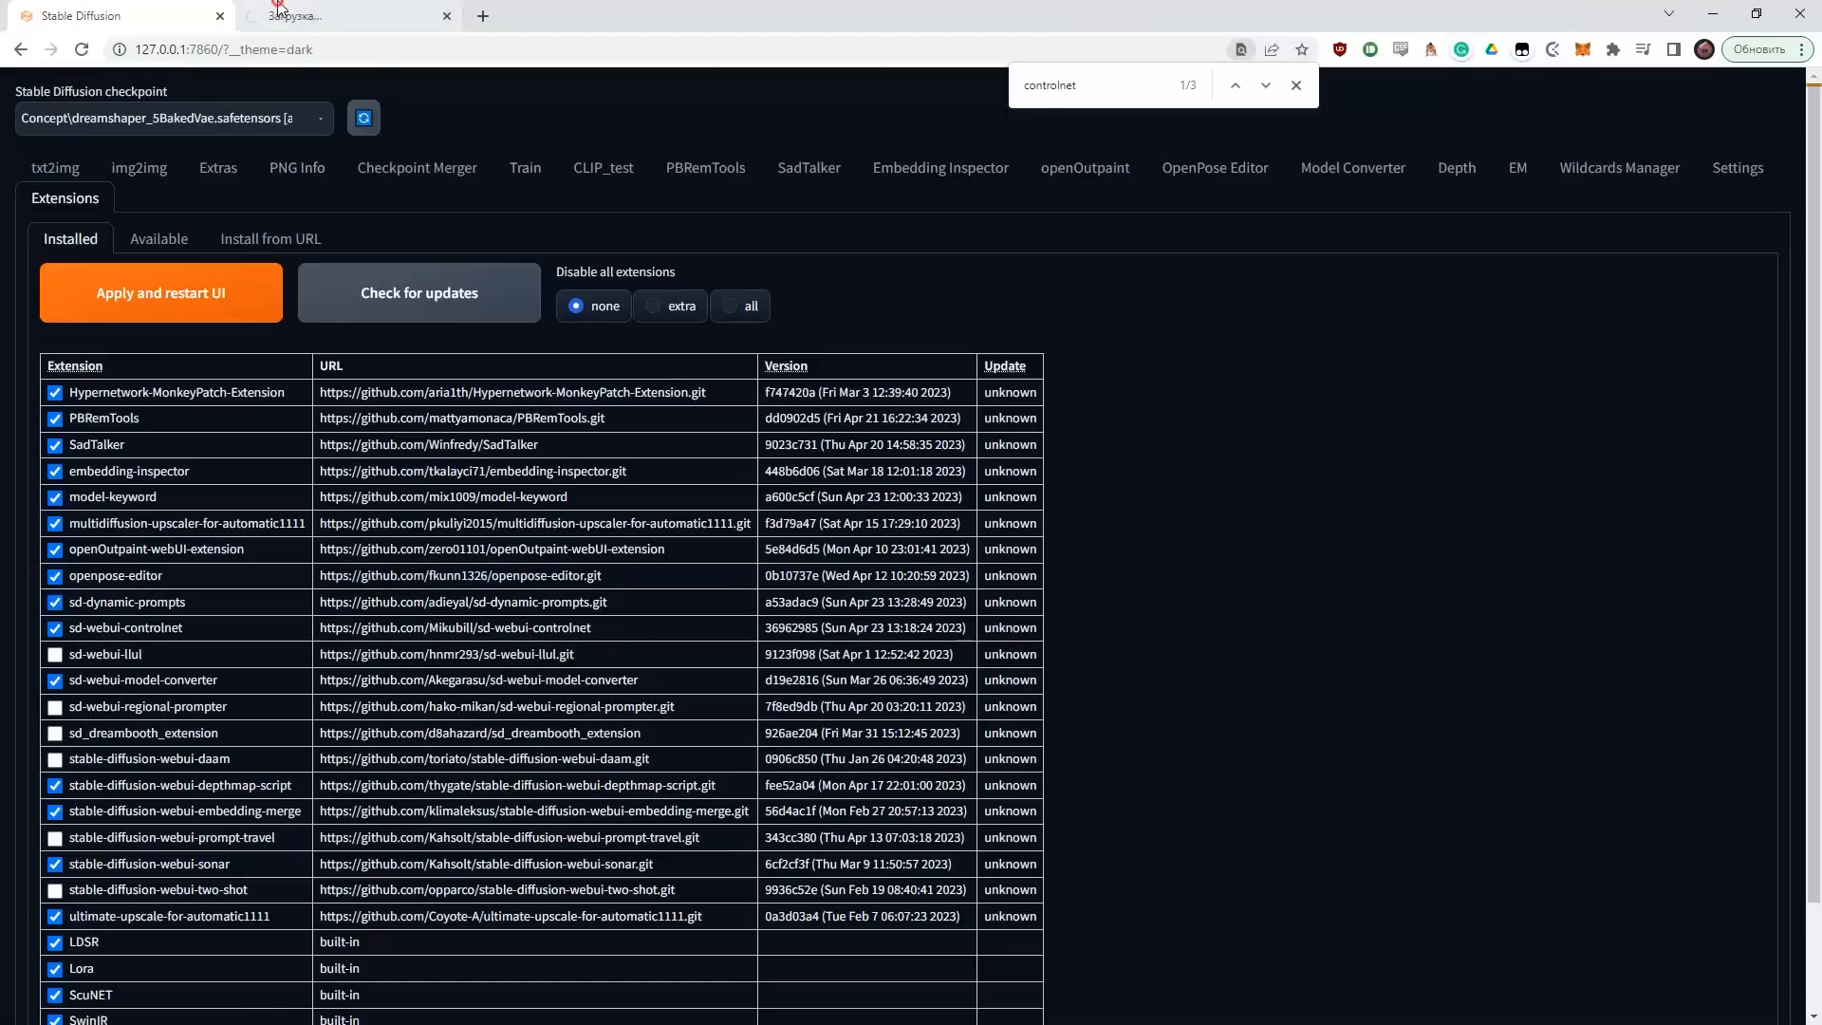
scroll(247, 721, "down", 15)
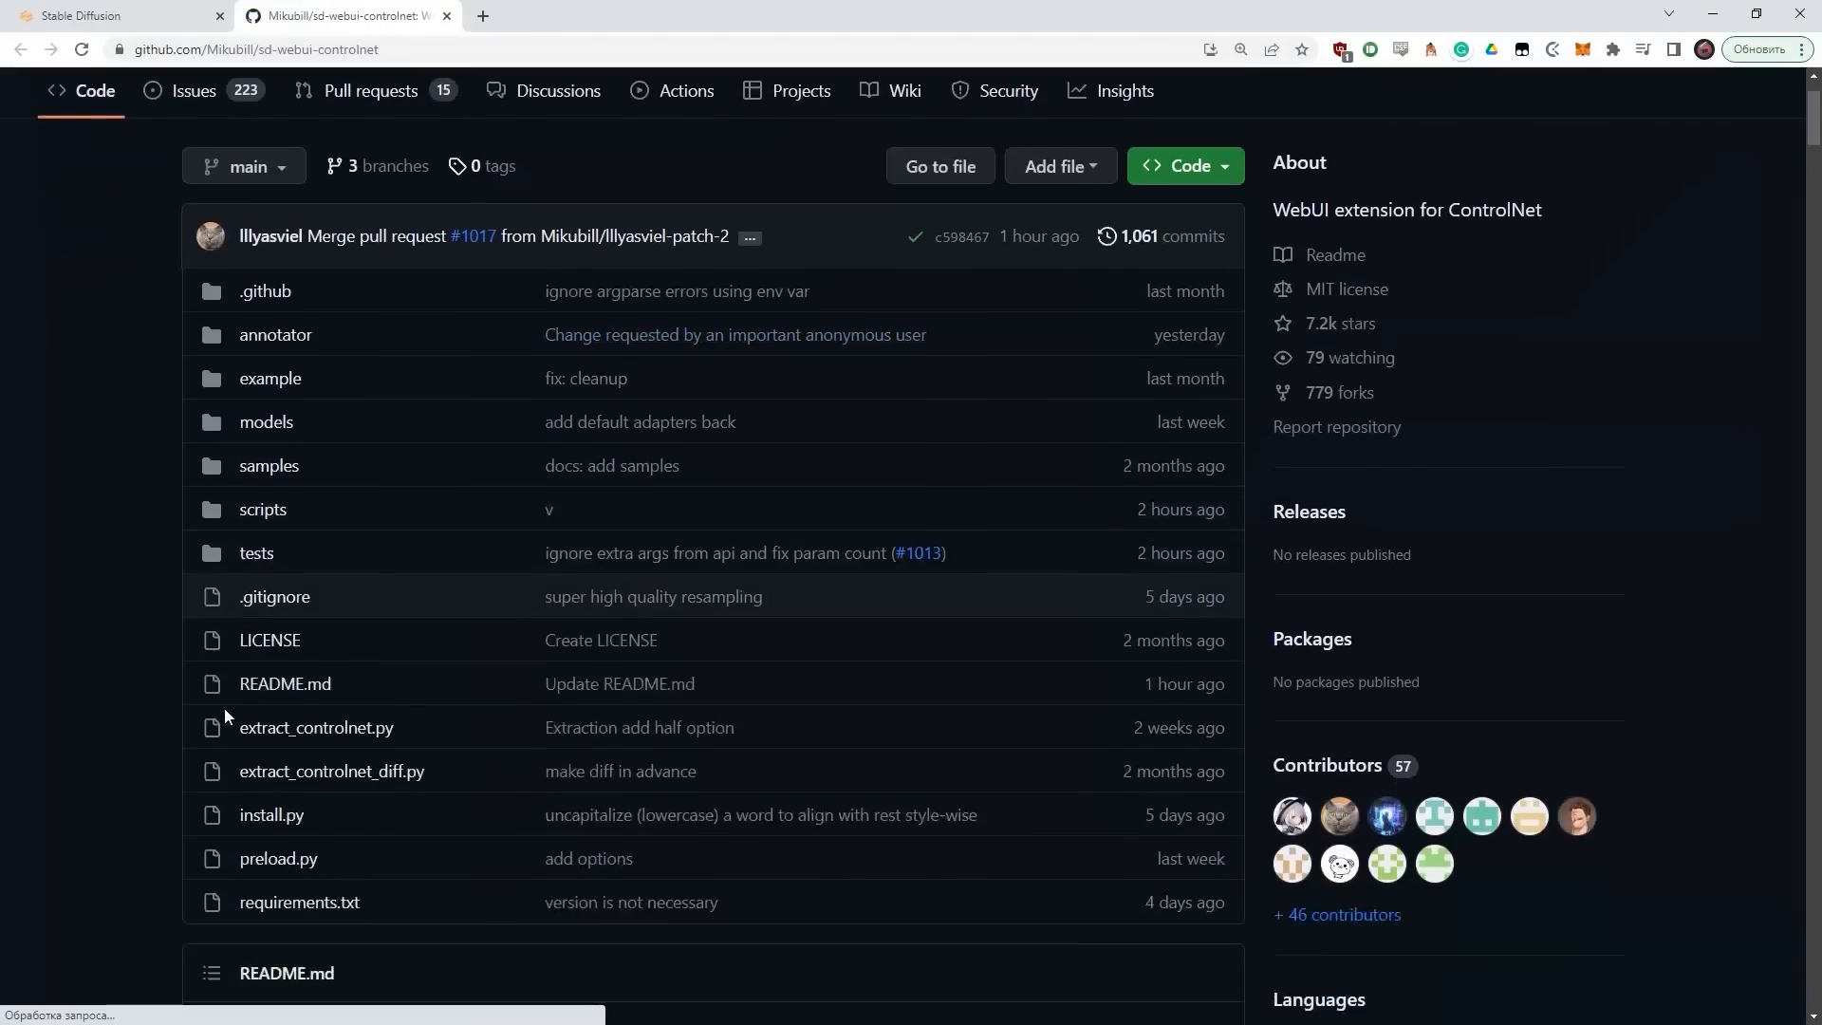
- Find the Download Models section in the README and open the Hugging Face page for the ControlNet 1.1 models
scroll(267, 767, "down", 10)
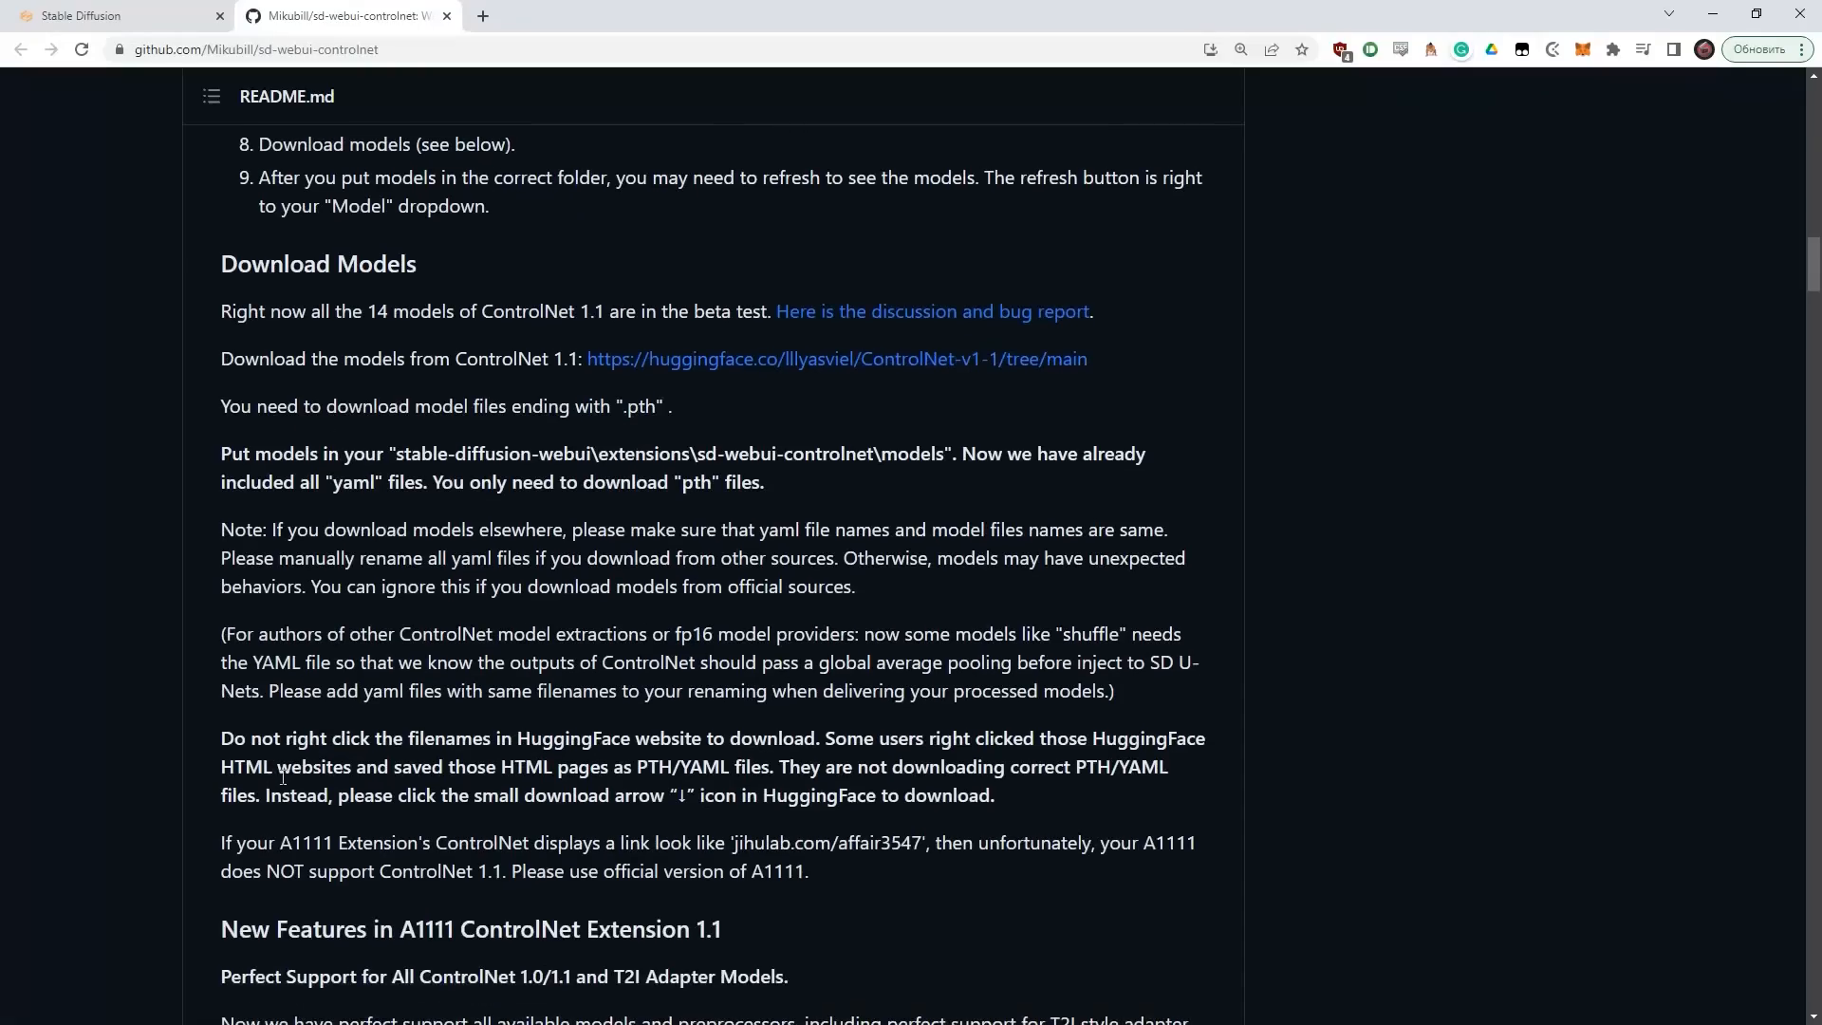
scroll(285, 774, "up", 6)
scroll(702, 757, "down", 4)
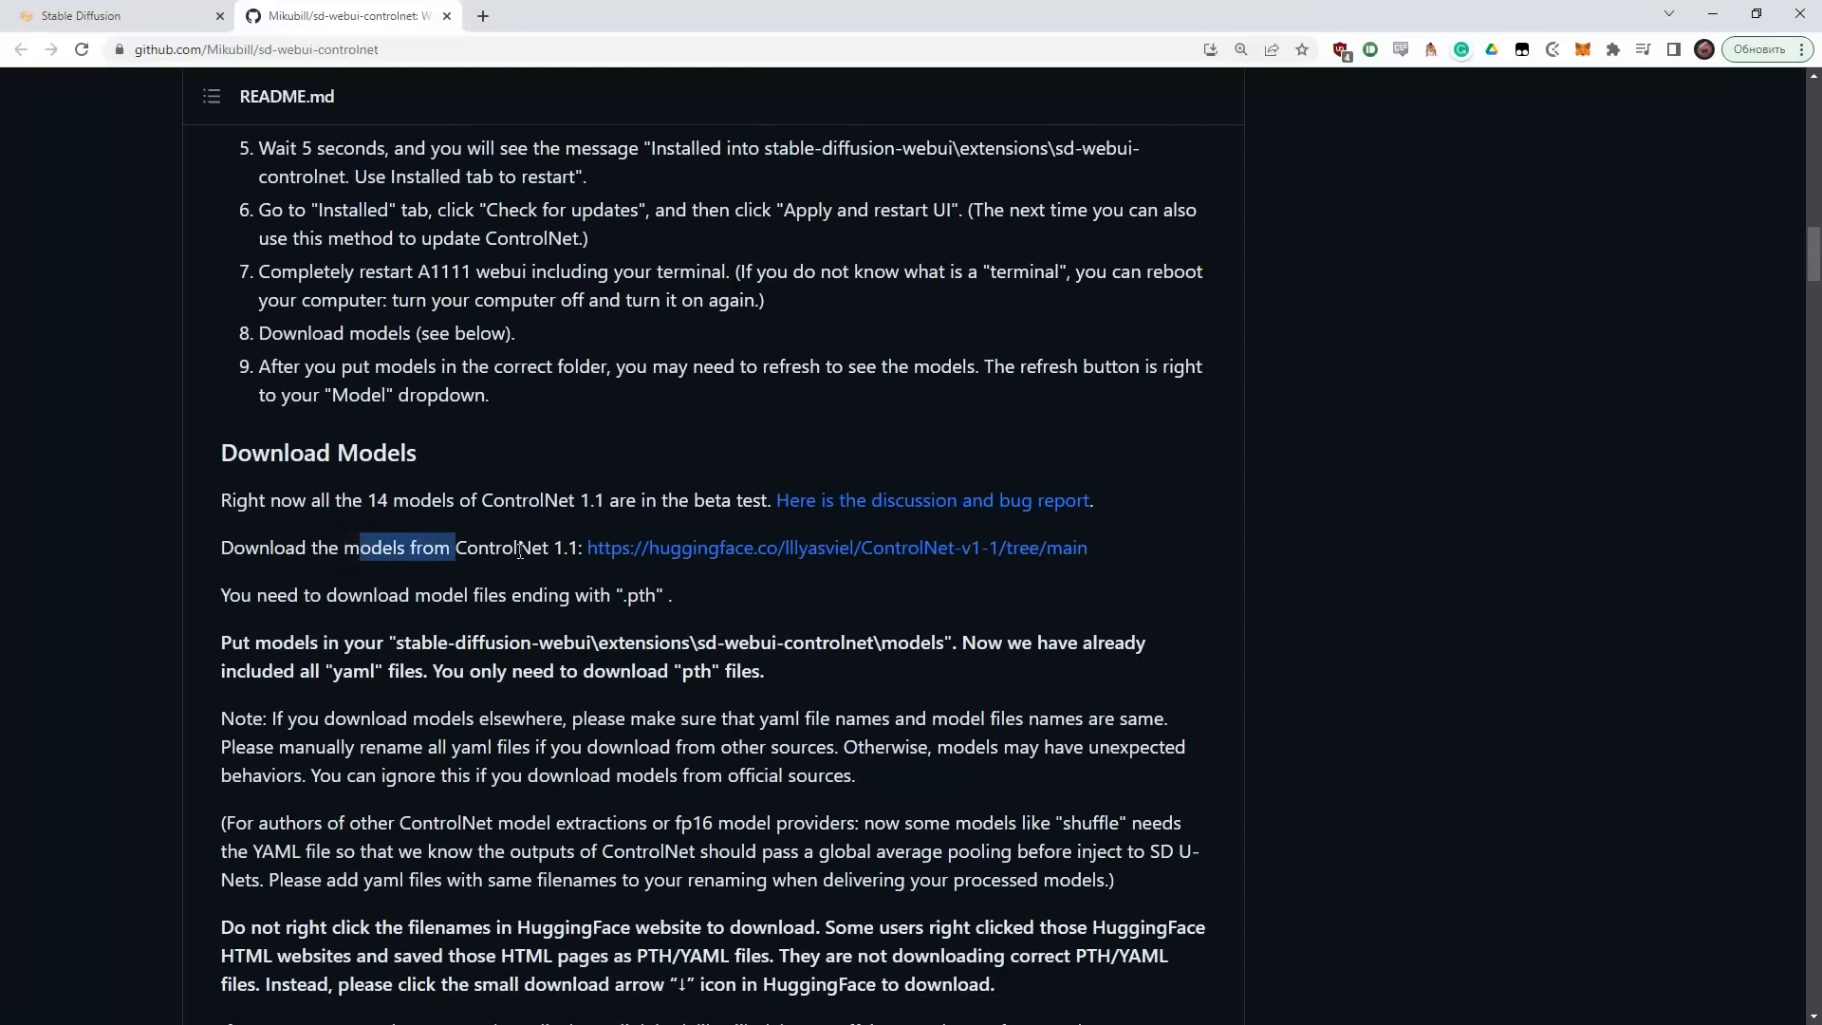
left_click(730, 549)
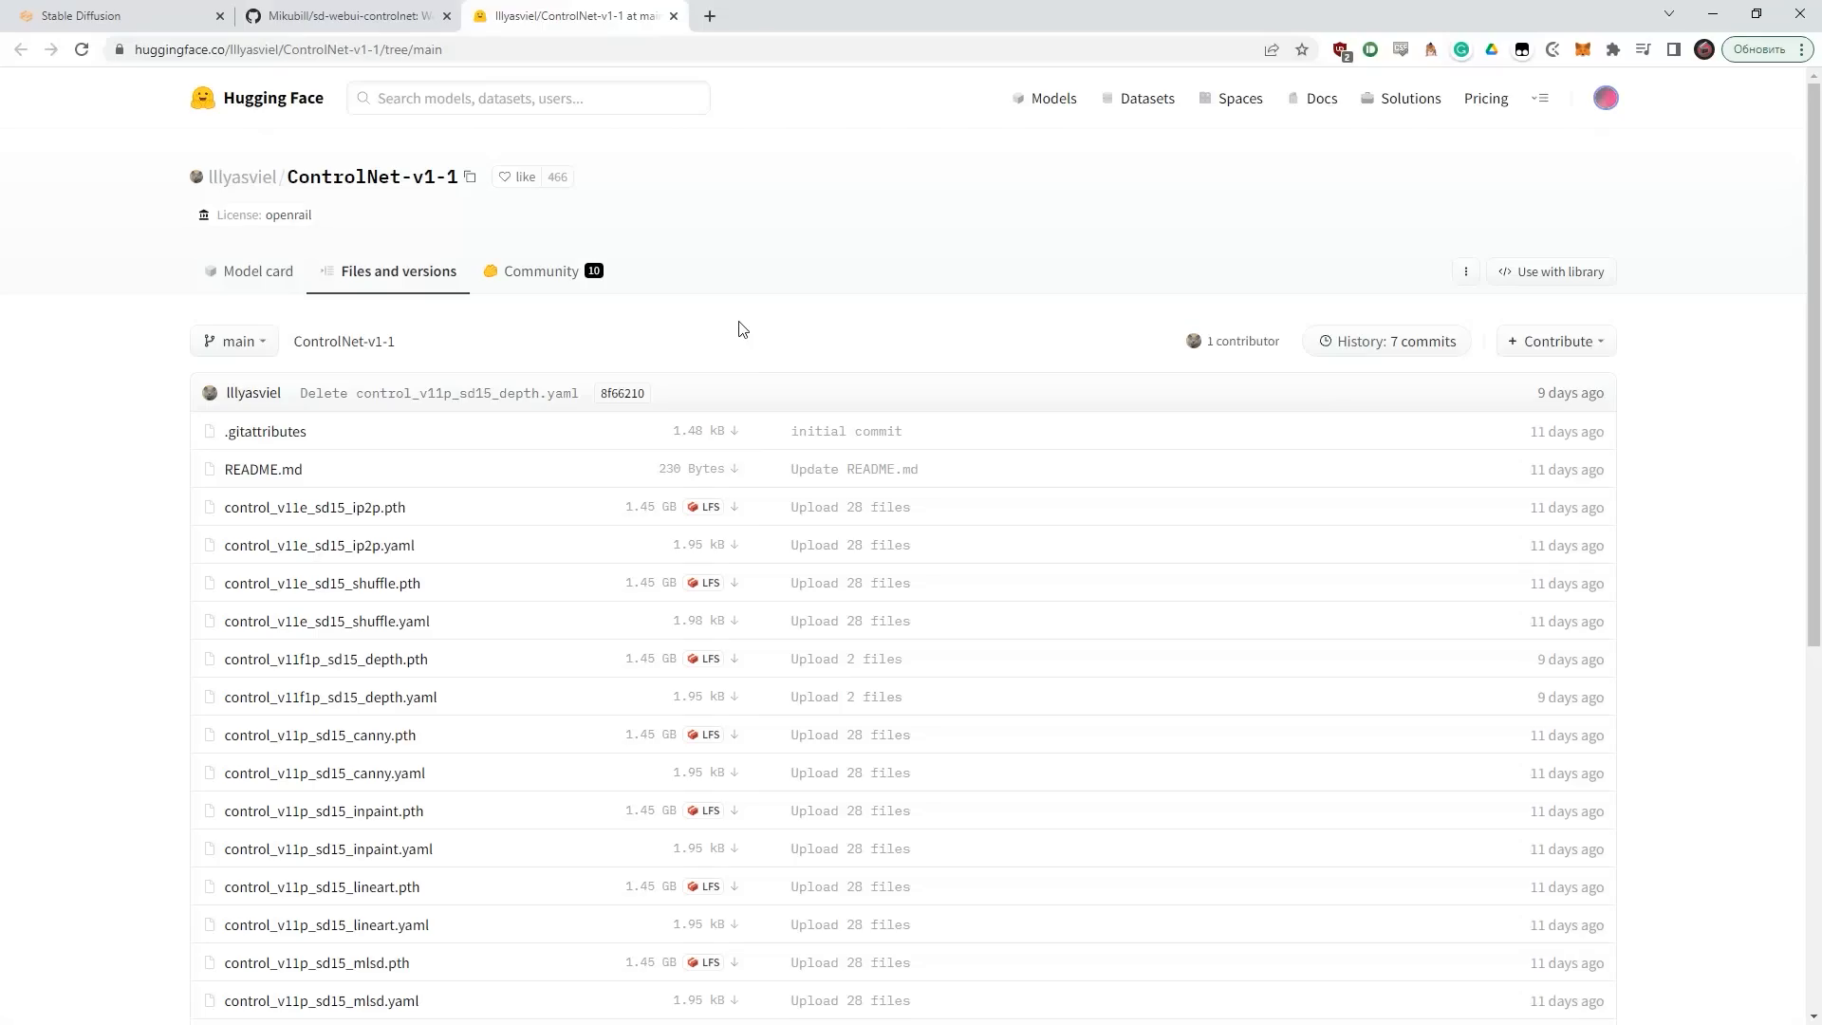
- Look through the .pth and .yaml model files listed in the ControlNet-v1-1 repository
scroll(114, 569, "down", 6)
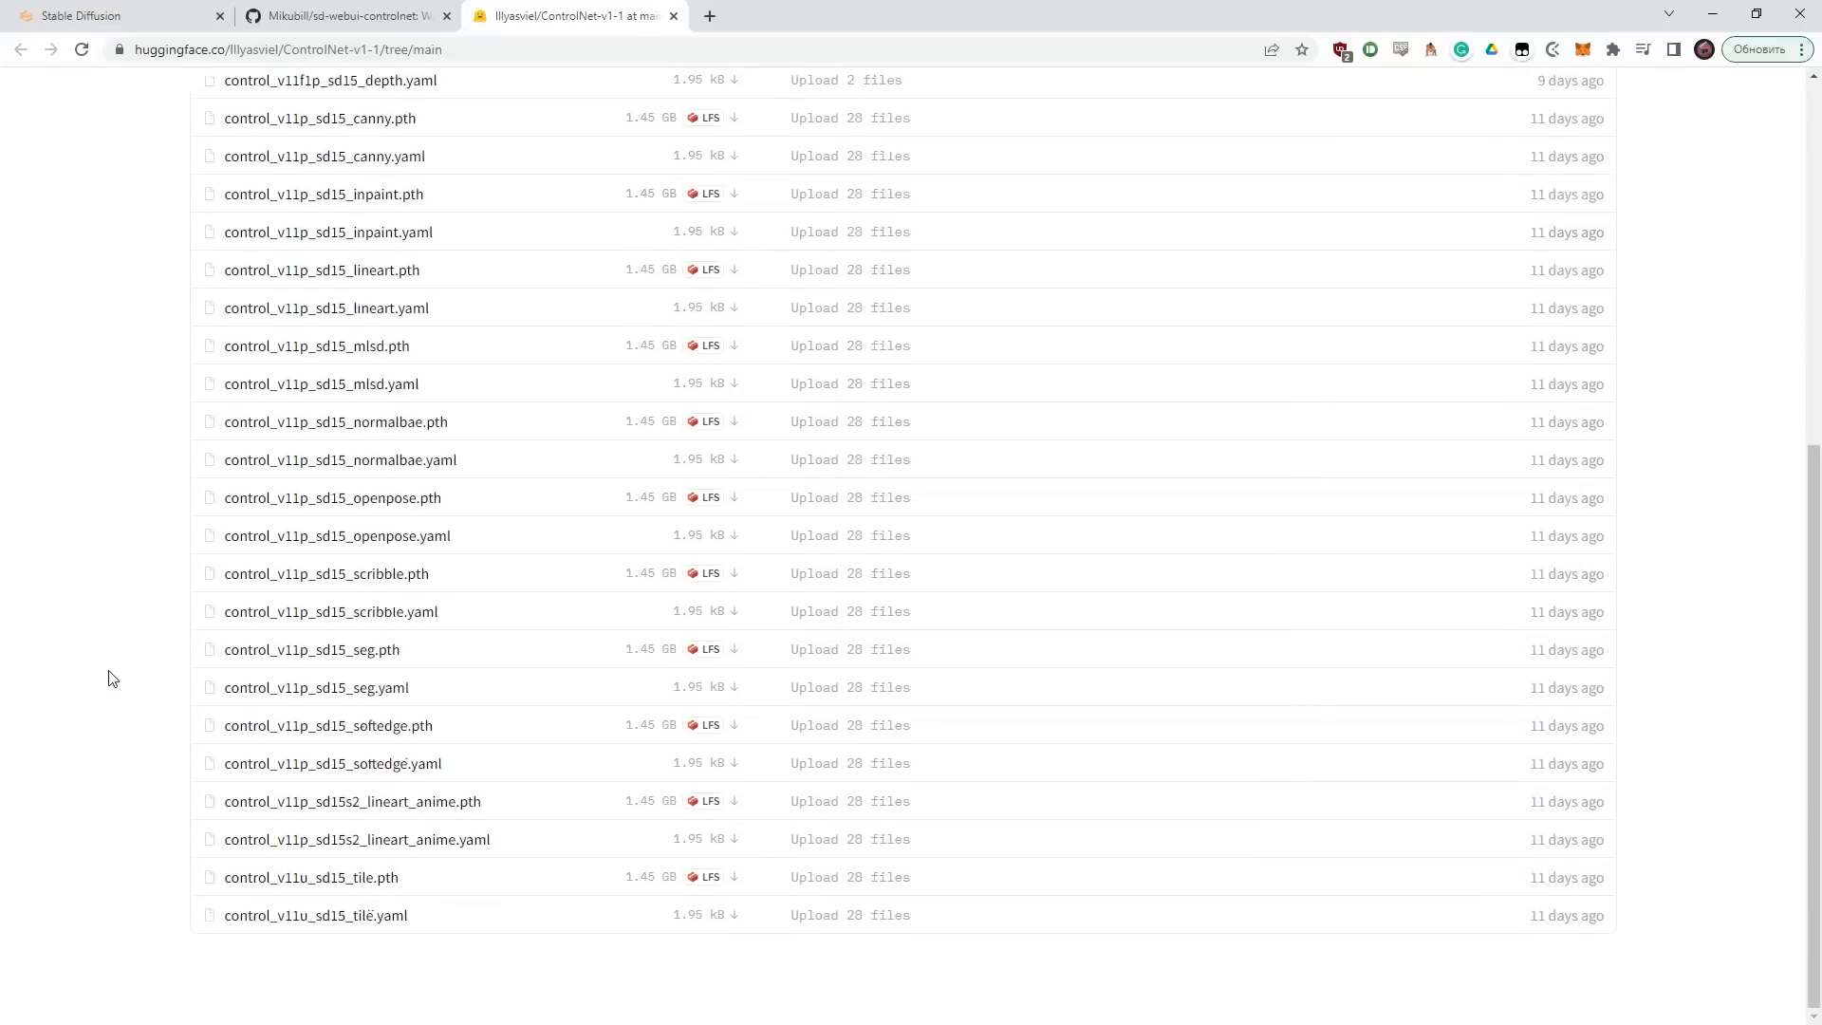
scroll(573, 725, "up", 6)
scroll(588, 711, "down", 6)
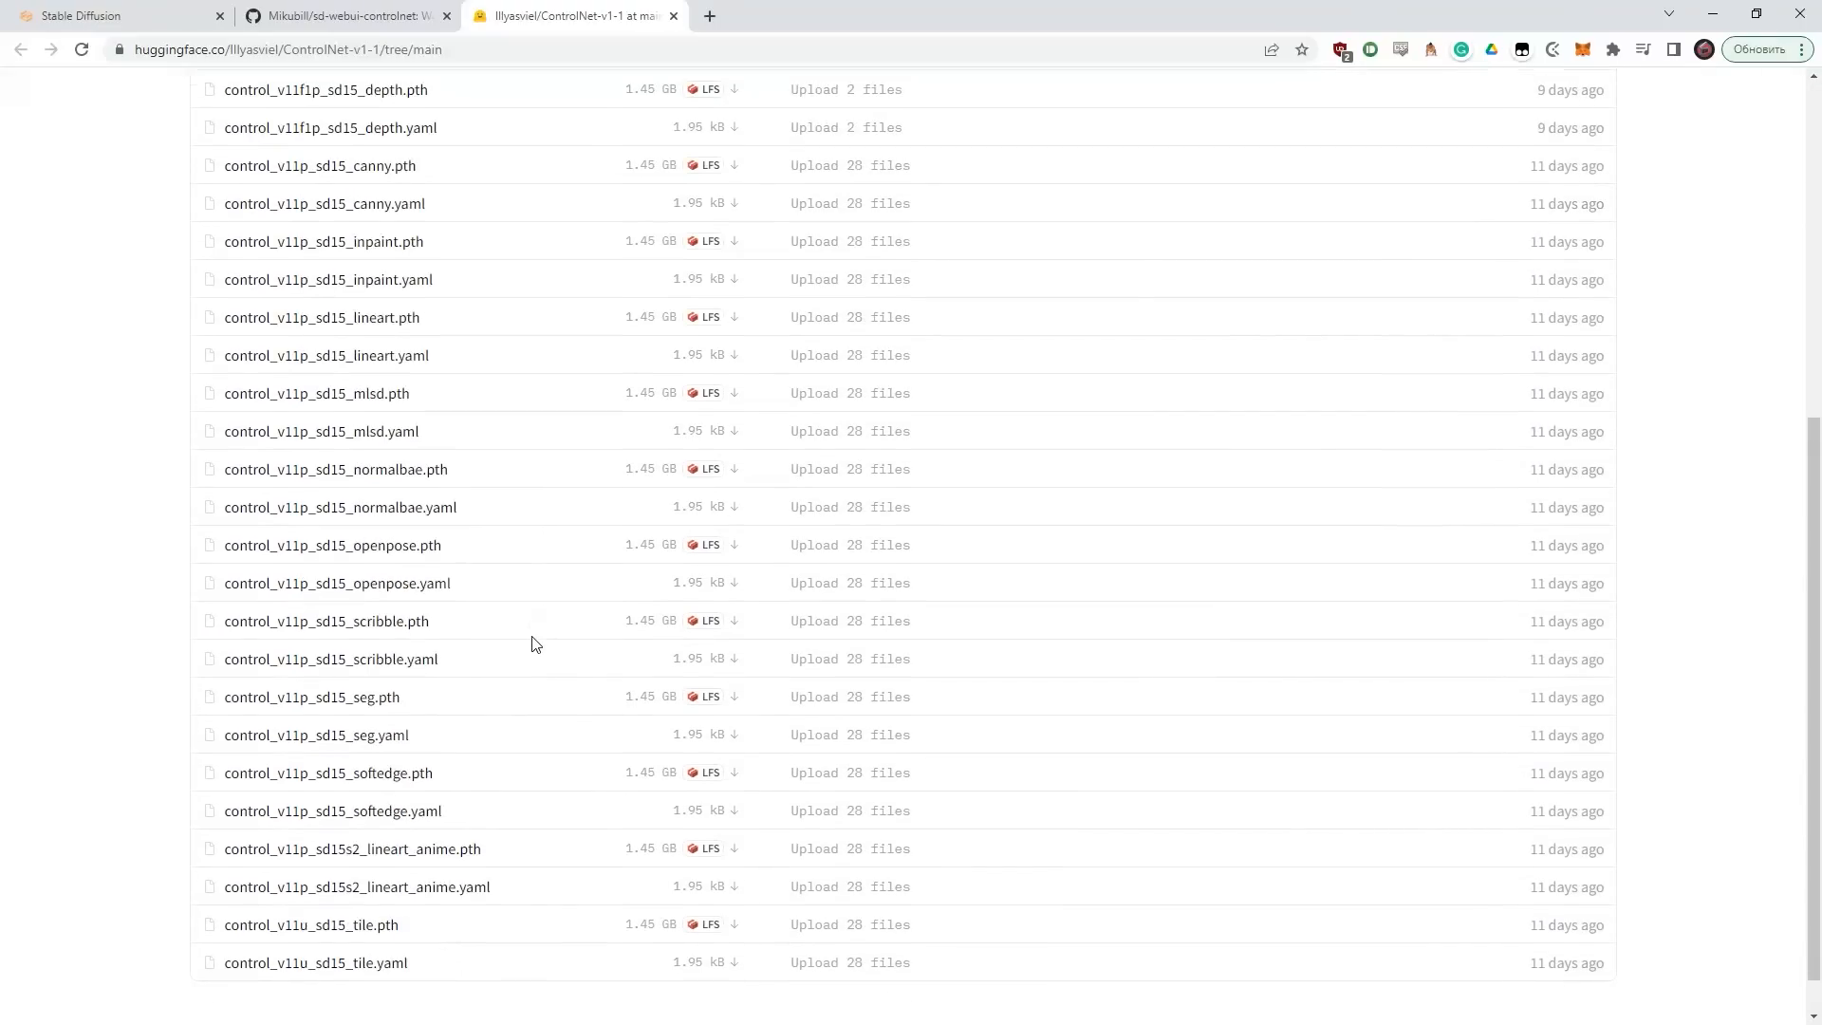
scroll(528, 772, "up", 4)
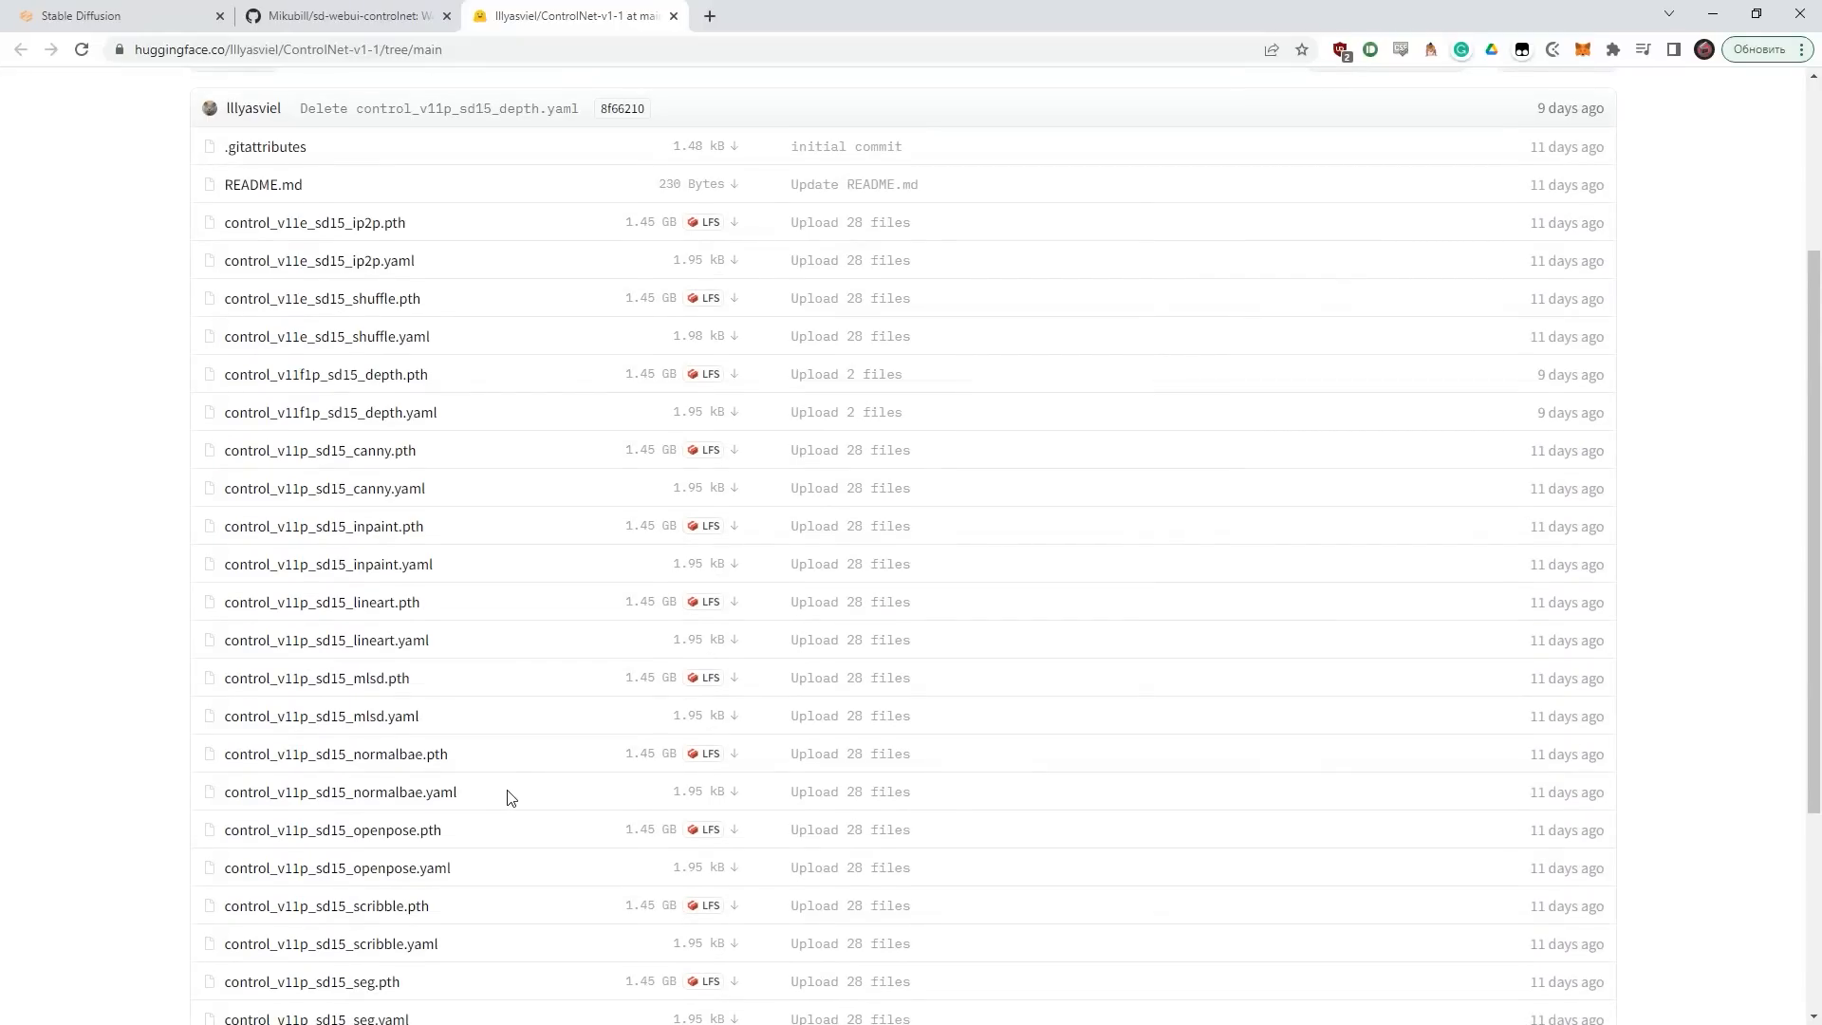
scroll(511, 798, "up", 3)
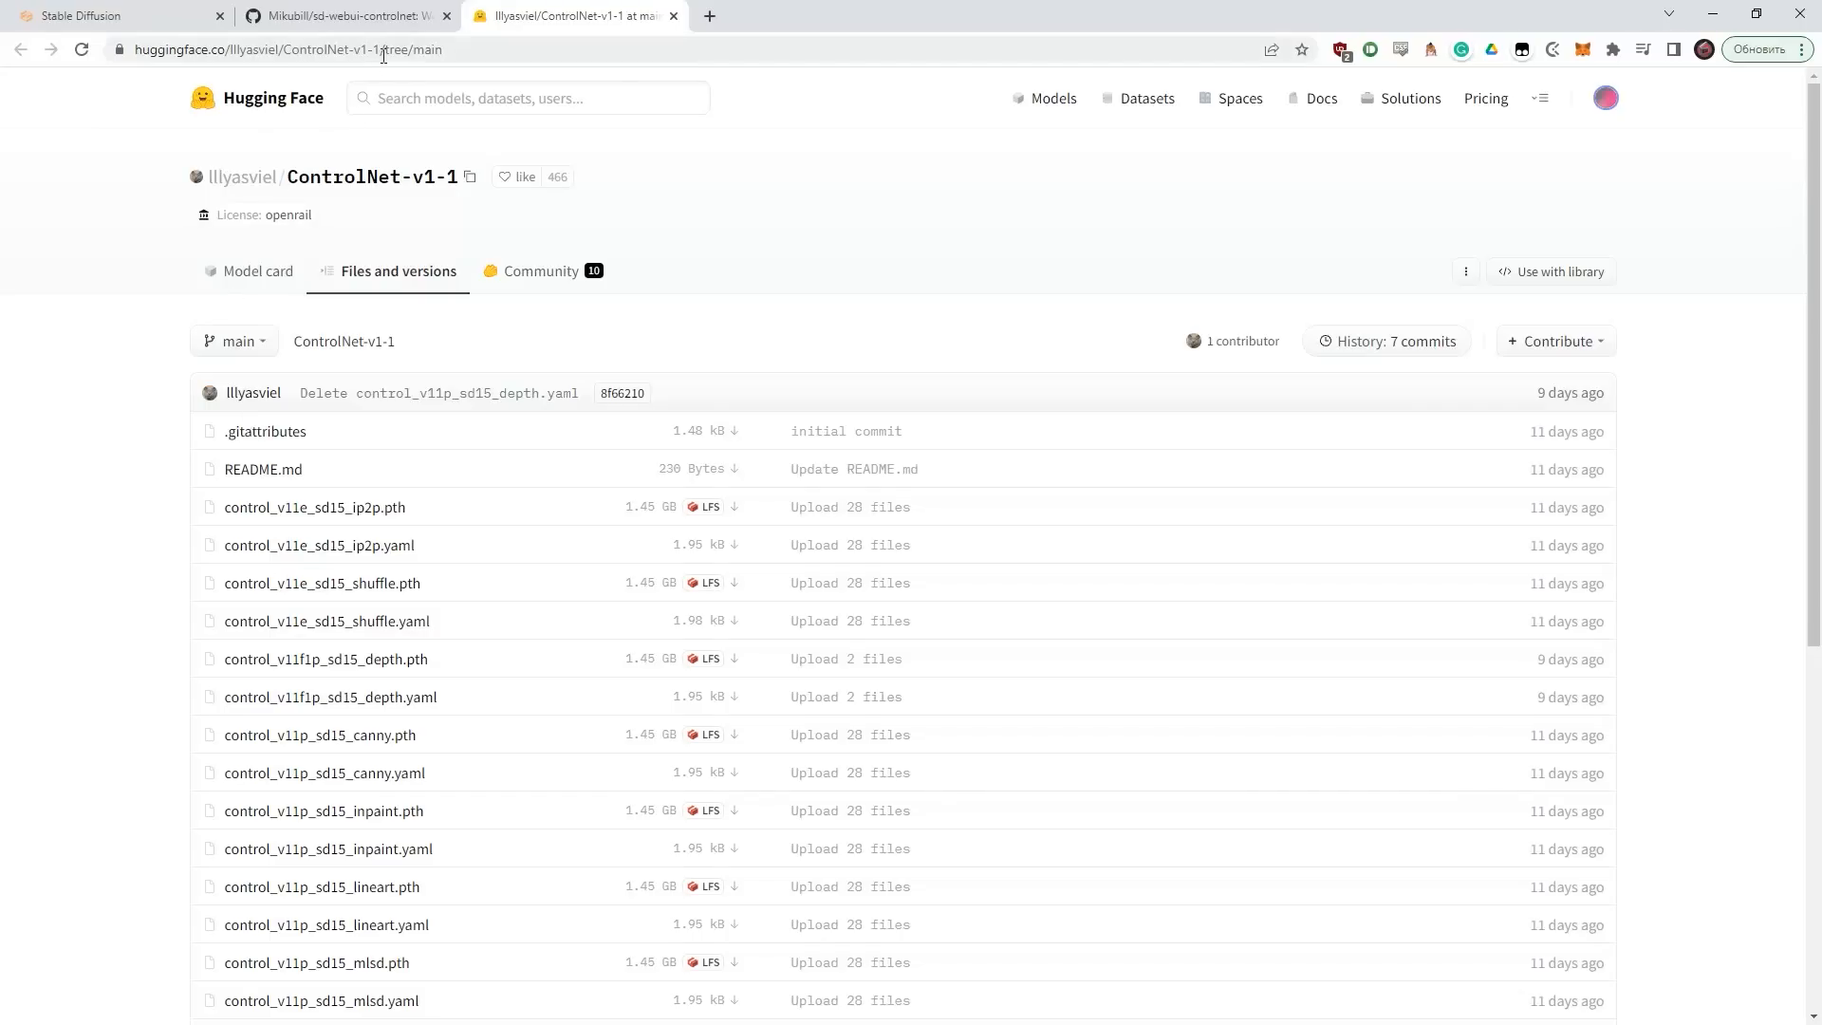
- Select the base address of the ControlNet-v1-1 repository in the page URL, leaving out /tree/main
left_click(380, 51)
left_click_drag(380, 50, 119, 52)
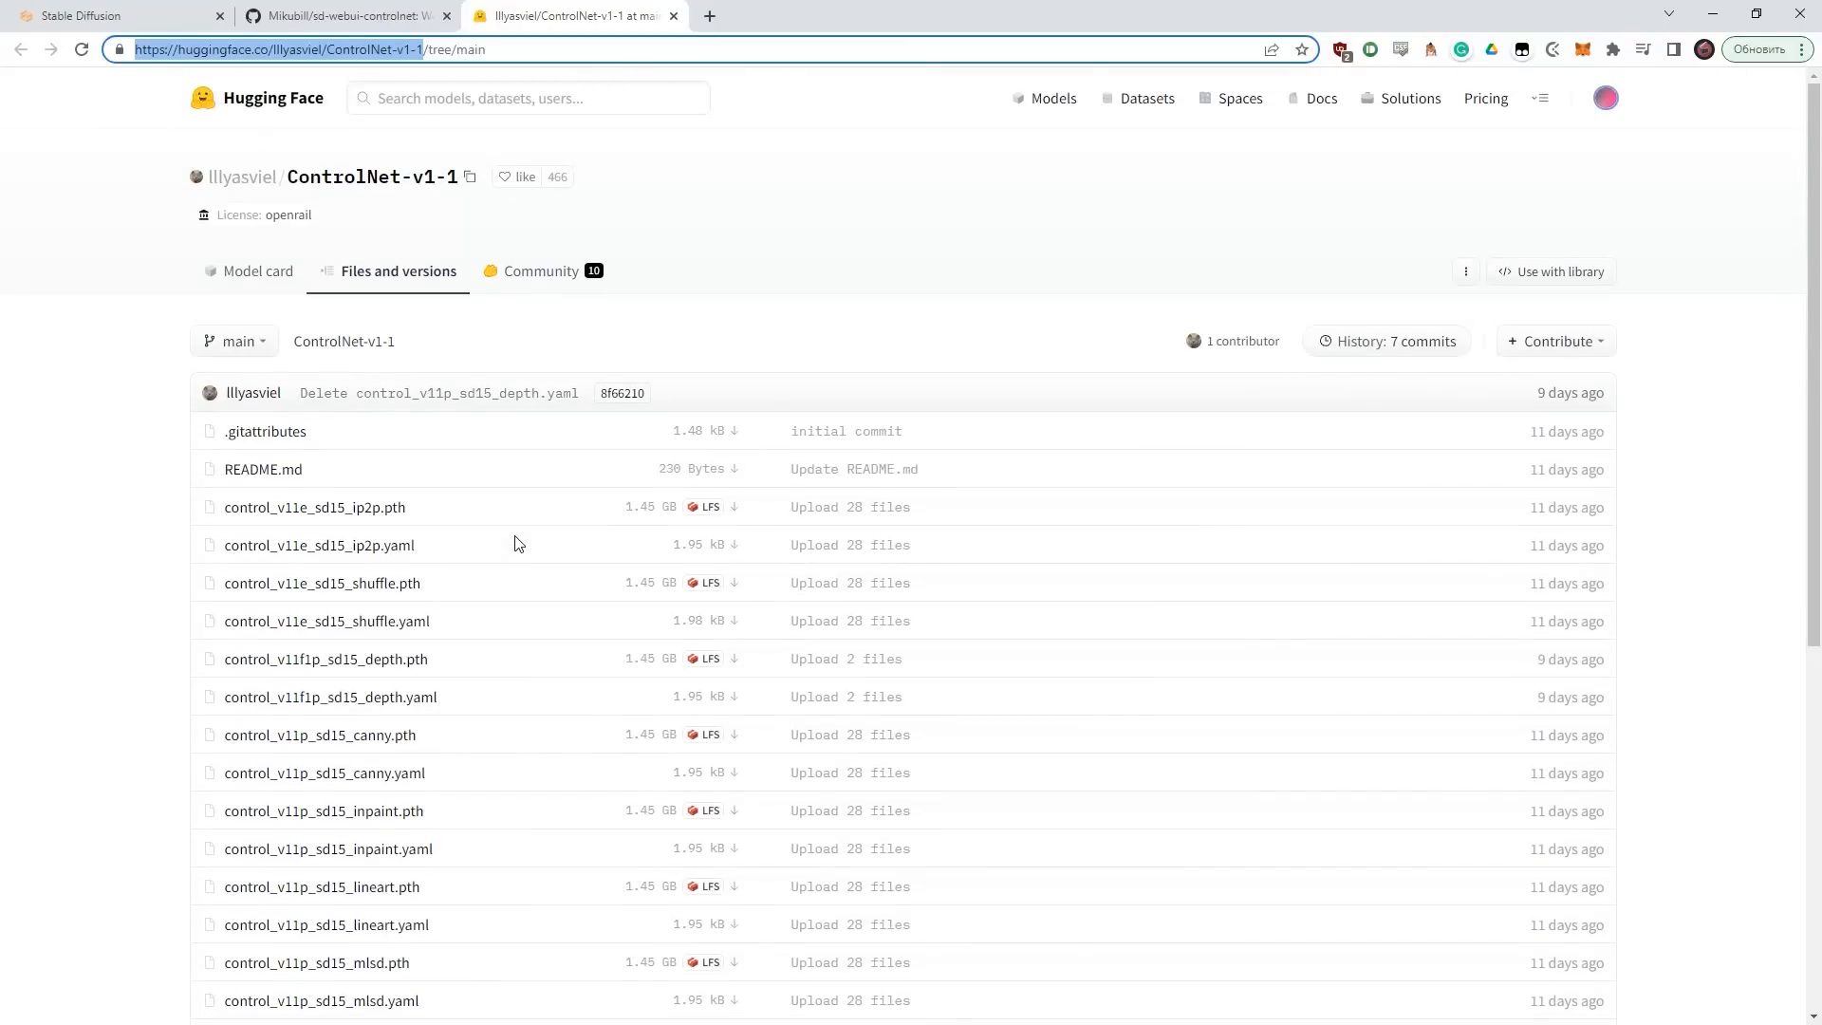
scroll(517, 543, "down", 2)
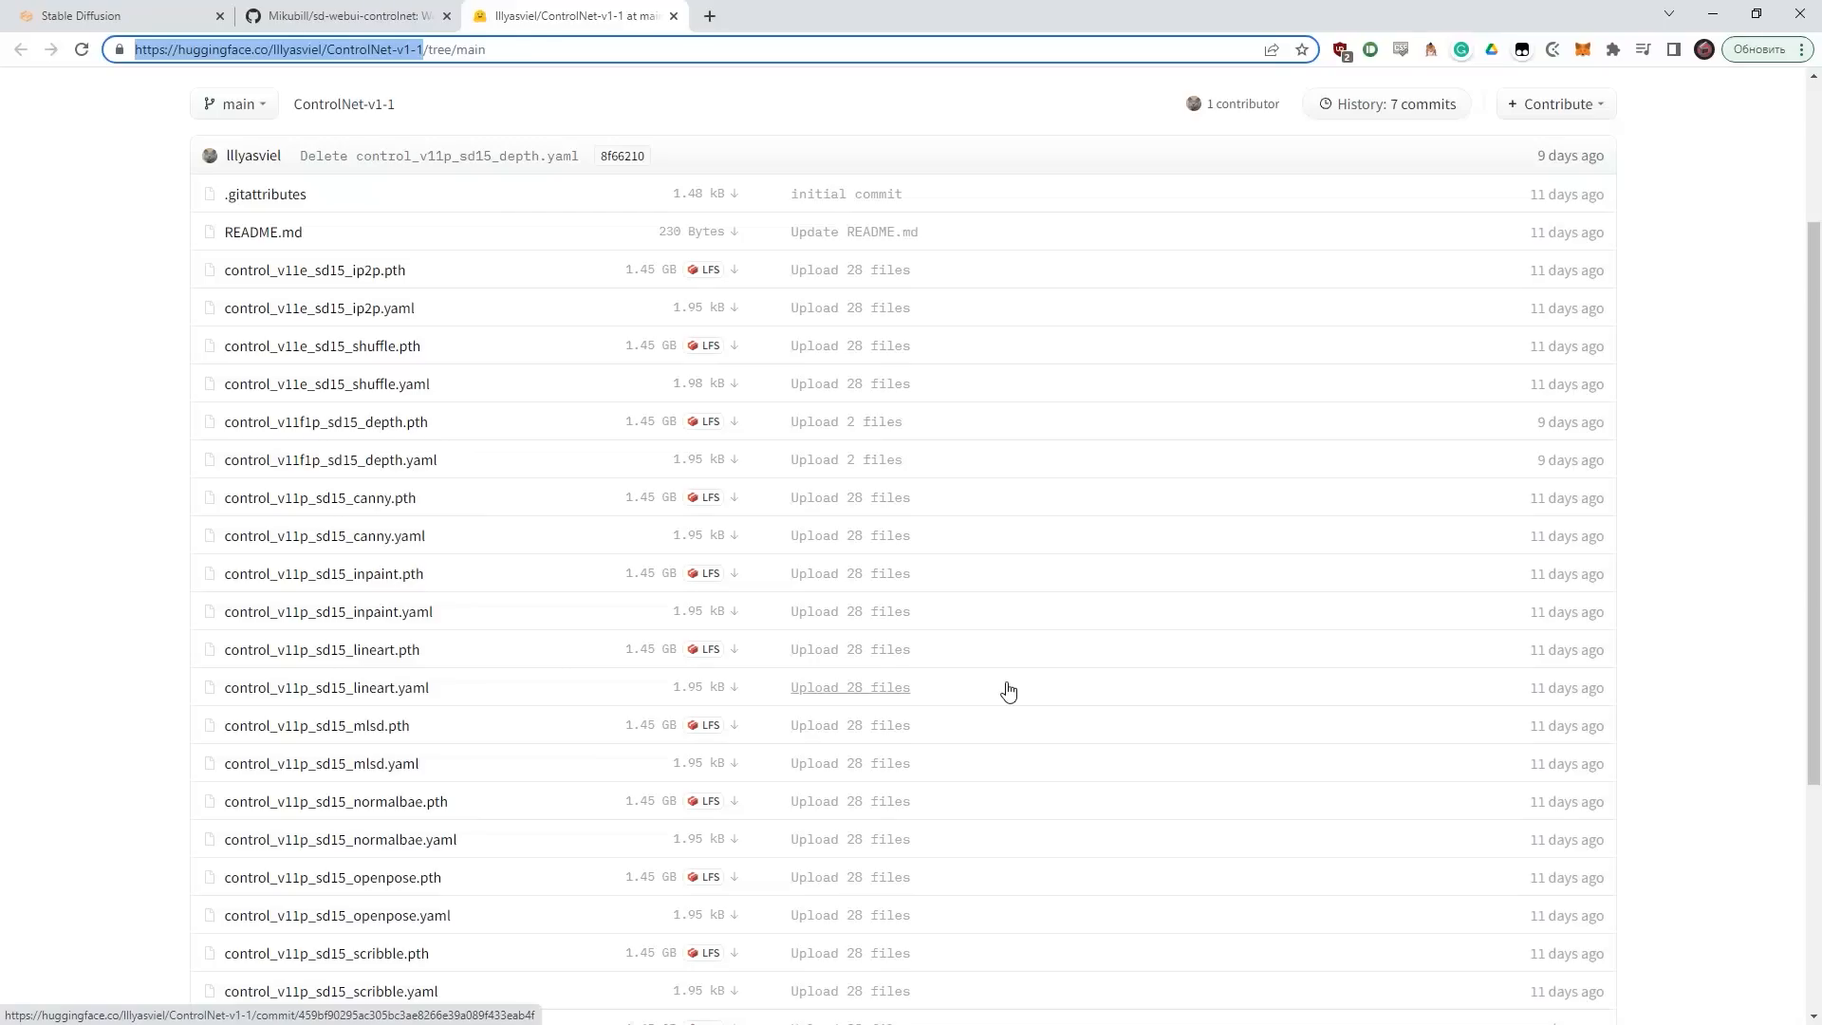
- Return to the Stable Diffusion web UI and expand the ControlNet section of txt2img
left_click(123, 16)
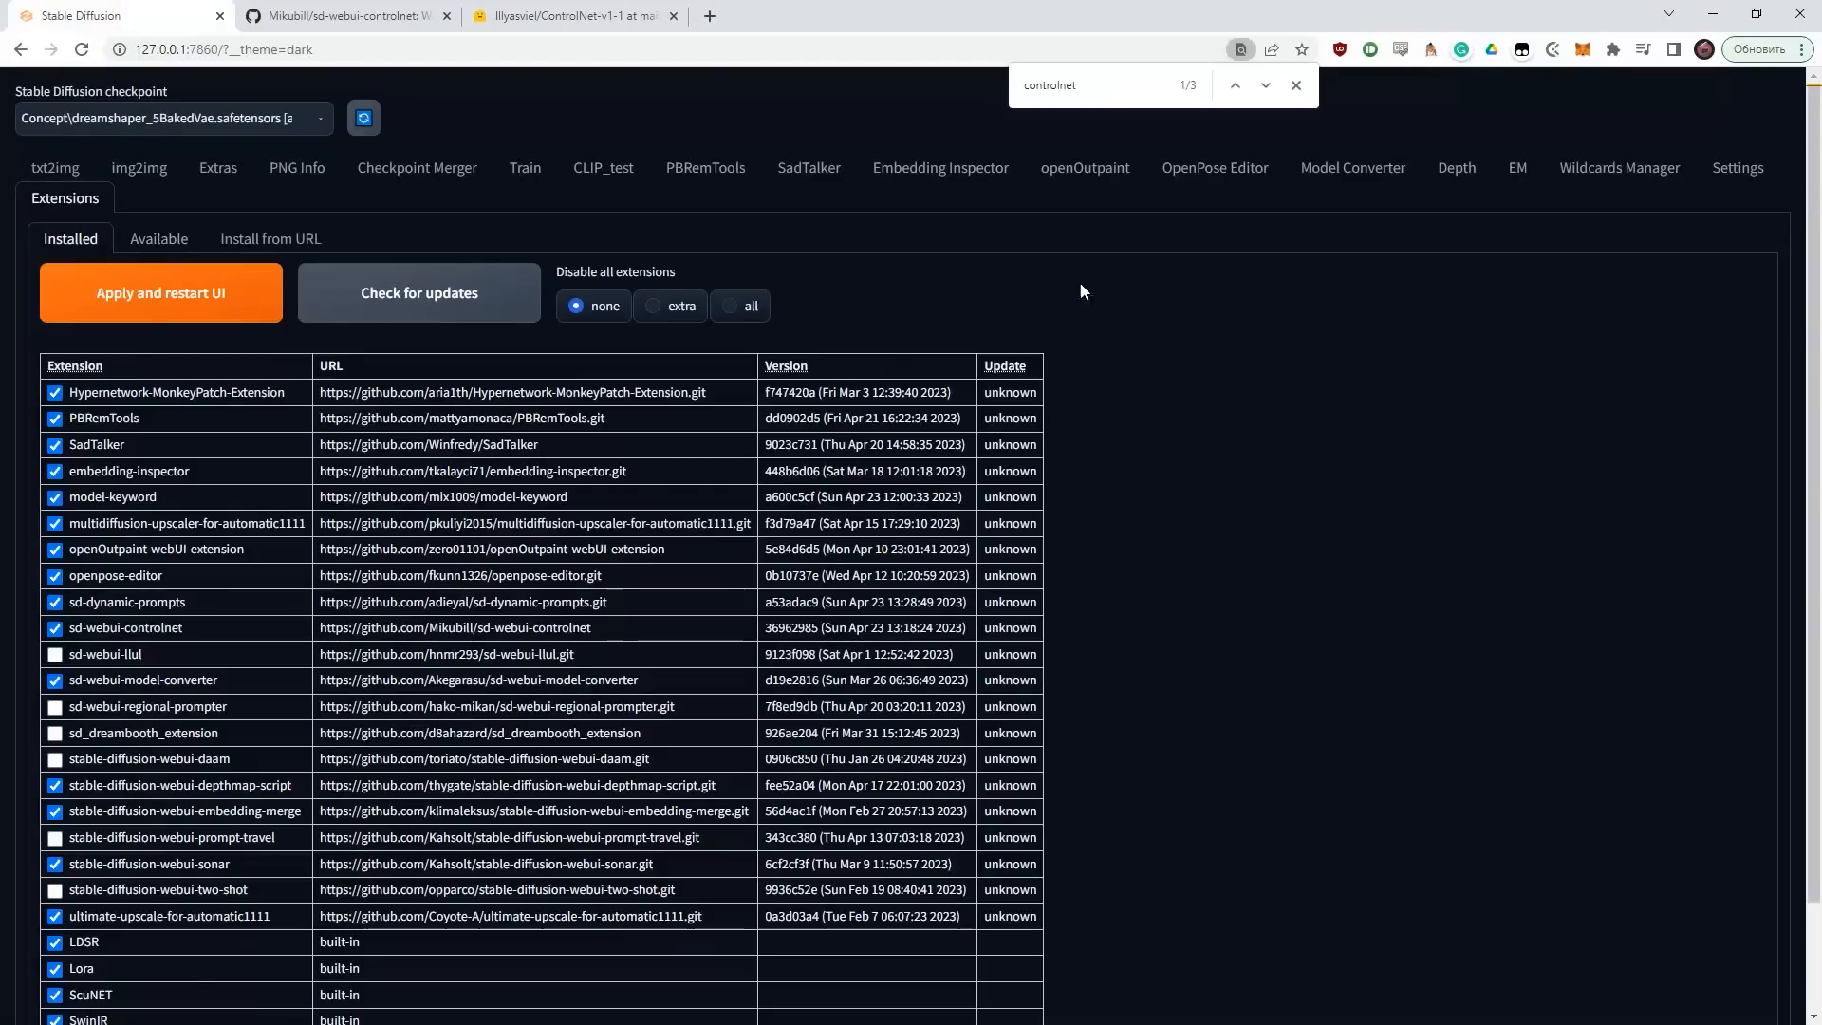
left_click(142, 168)
left_click(72, 169)
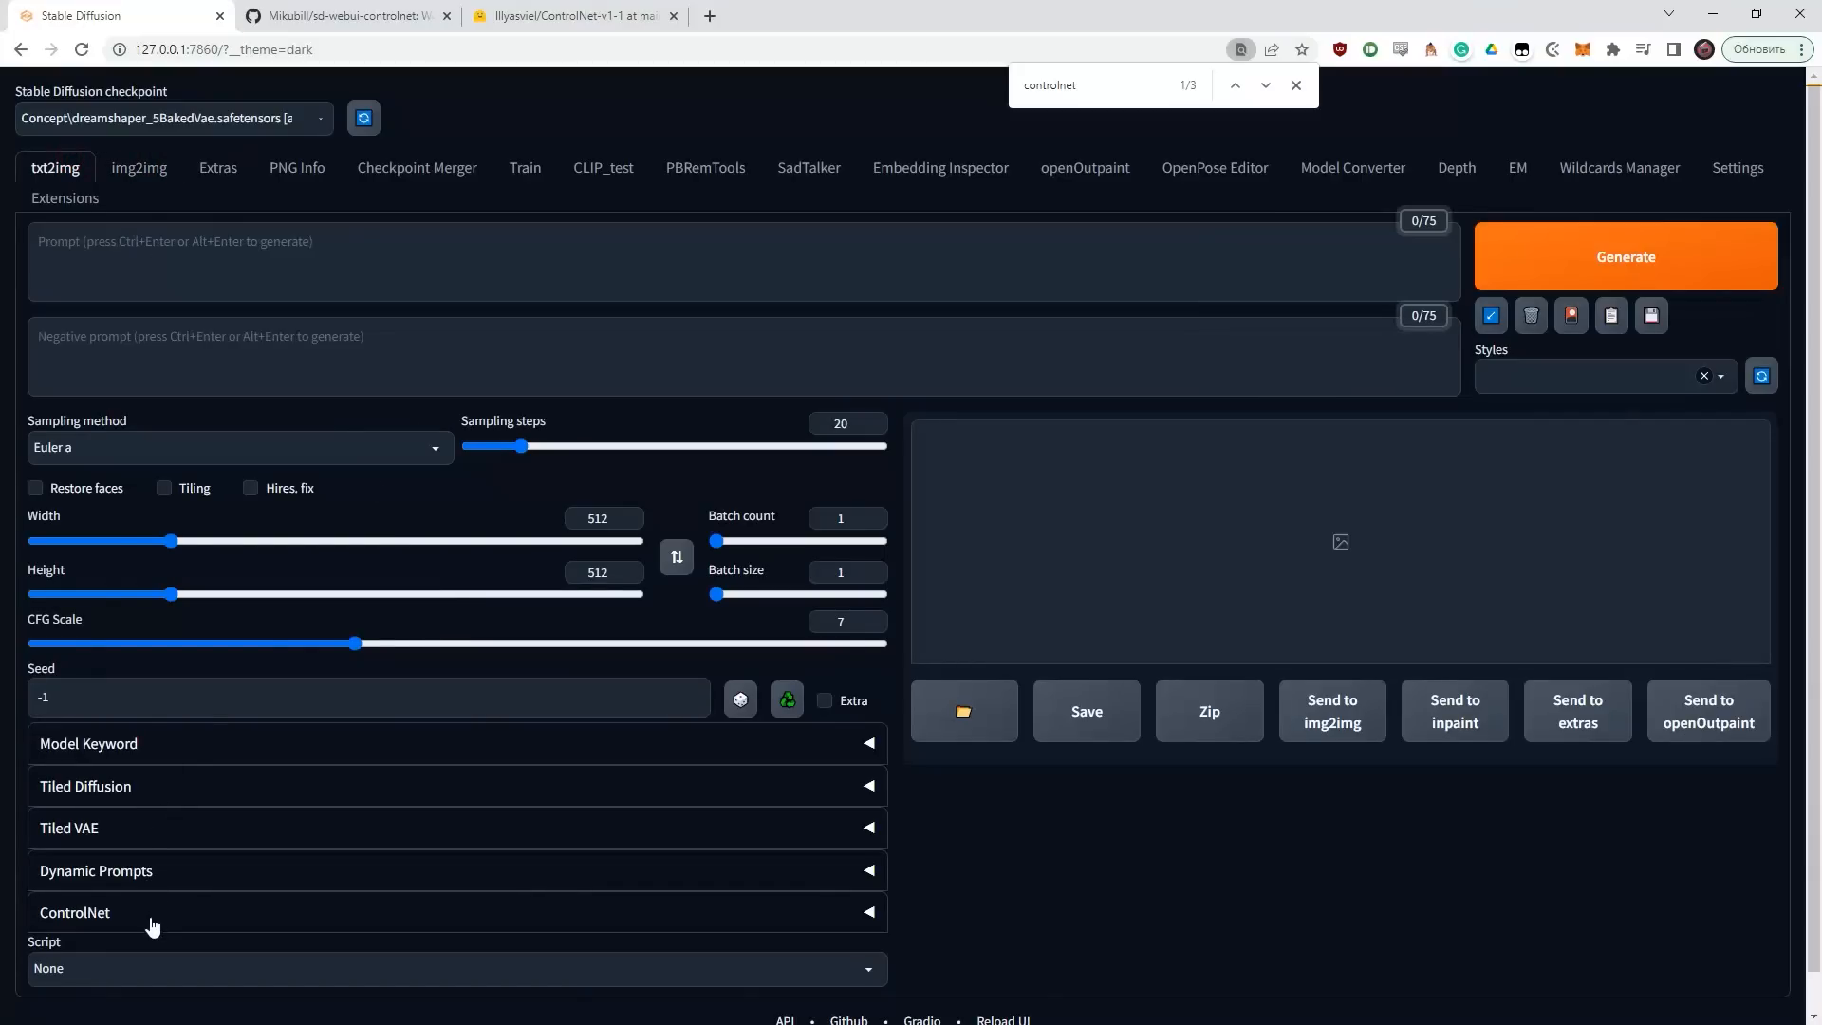
left_click(150, 914)
scroll(783, 623, "down", 6)
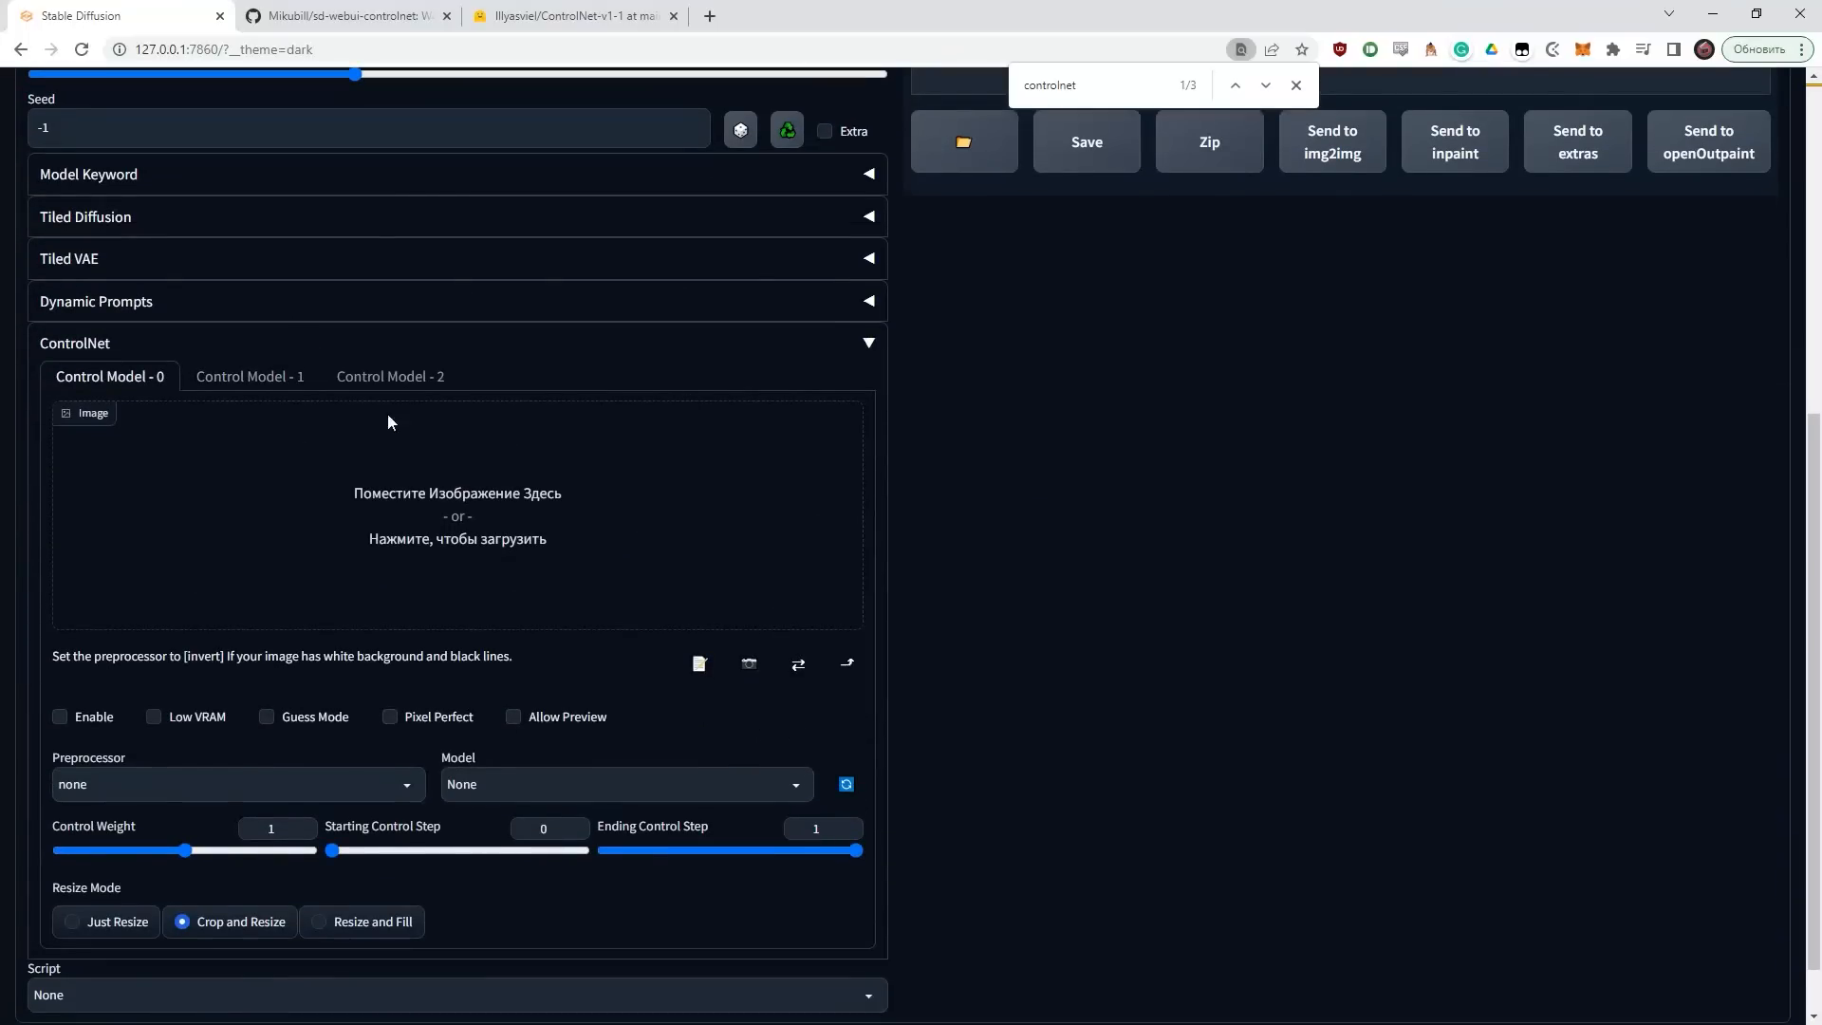
scroll(398, 557, "down", 1)
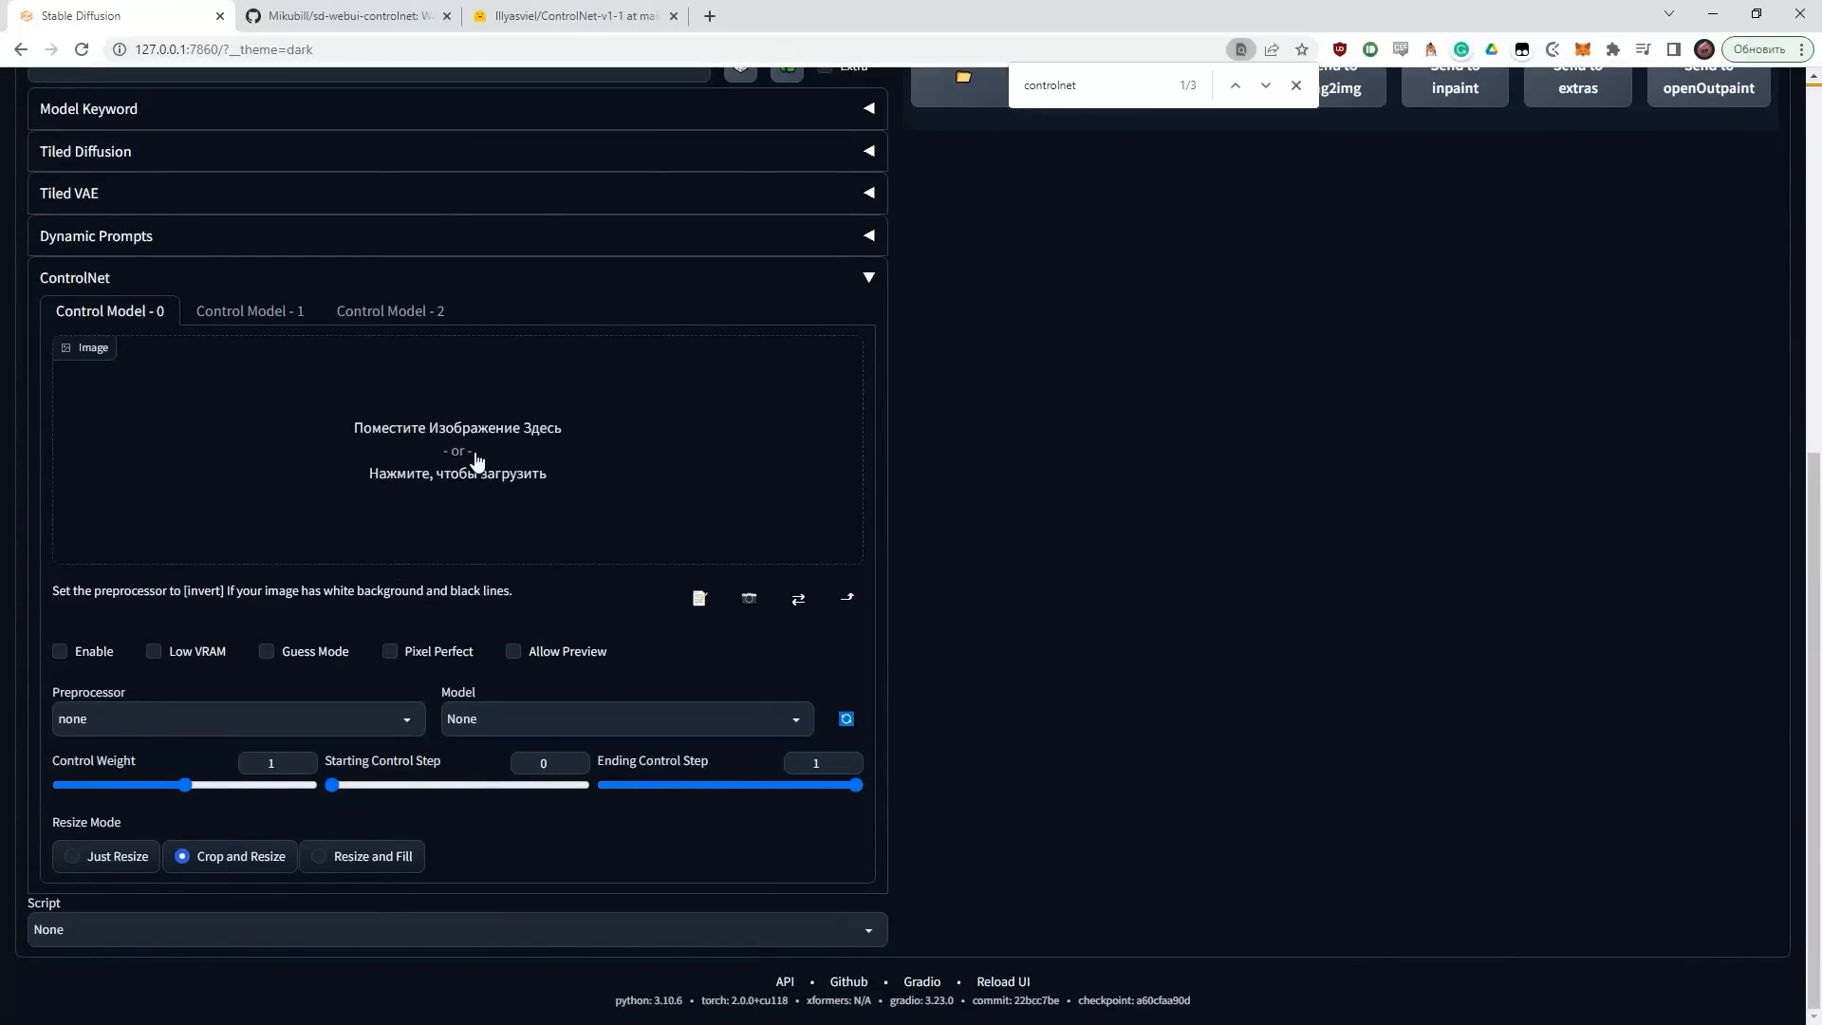
- Look through the available preprocessors and models of Control Model - 0
left_click(409, 723)
scroll(256, 561, "down", 2)
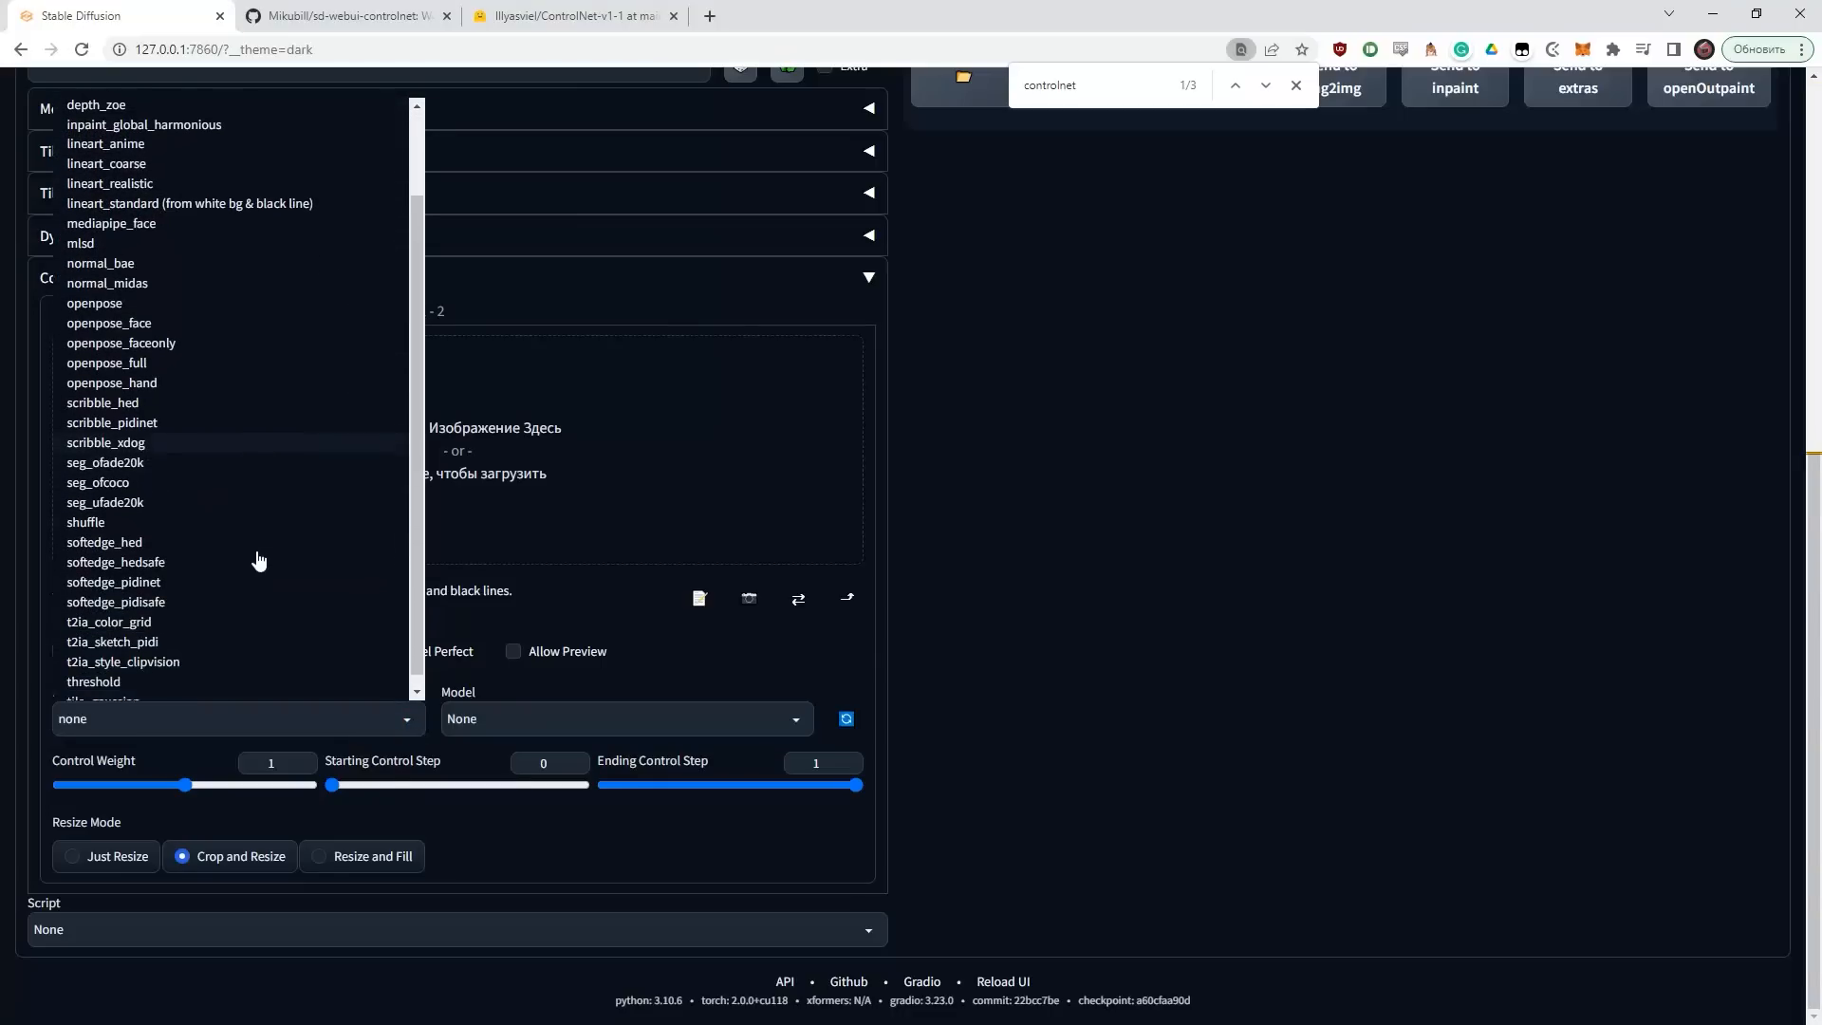
scroll(256, 561, "up", 2)
left_click(742, 674)
left_click(738, 718)
scroll(626, 398, "down", 1)
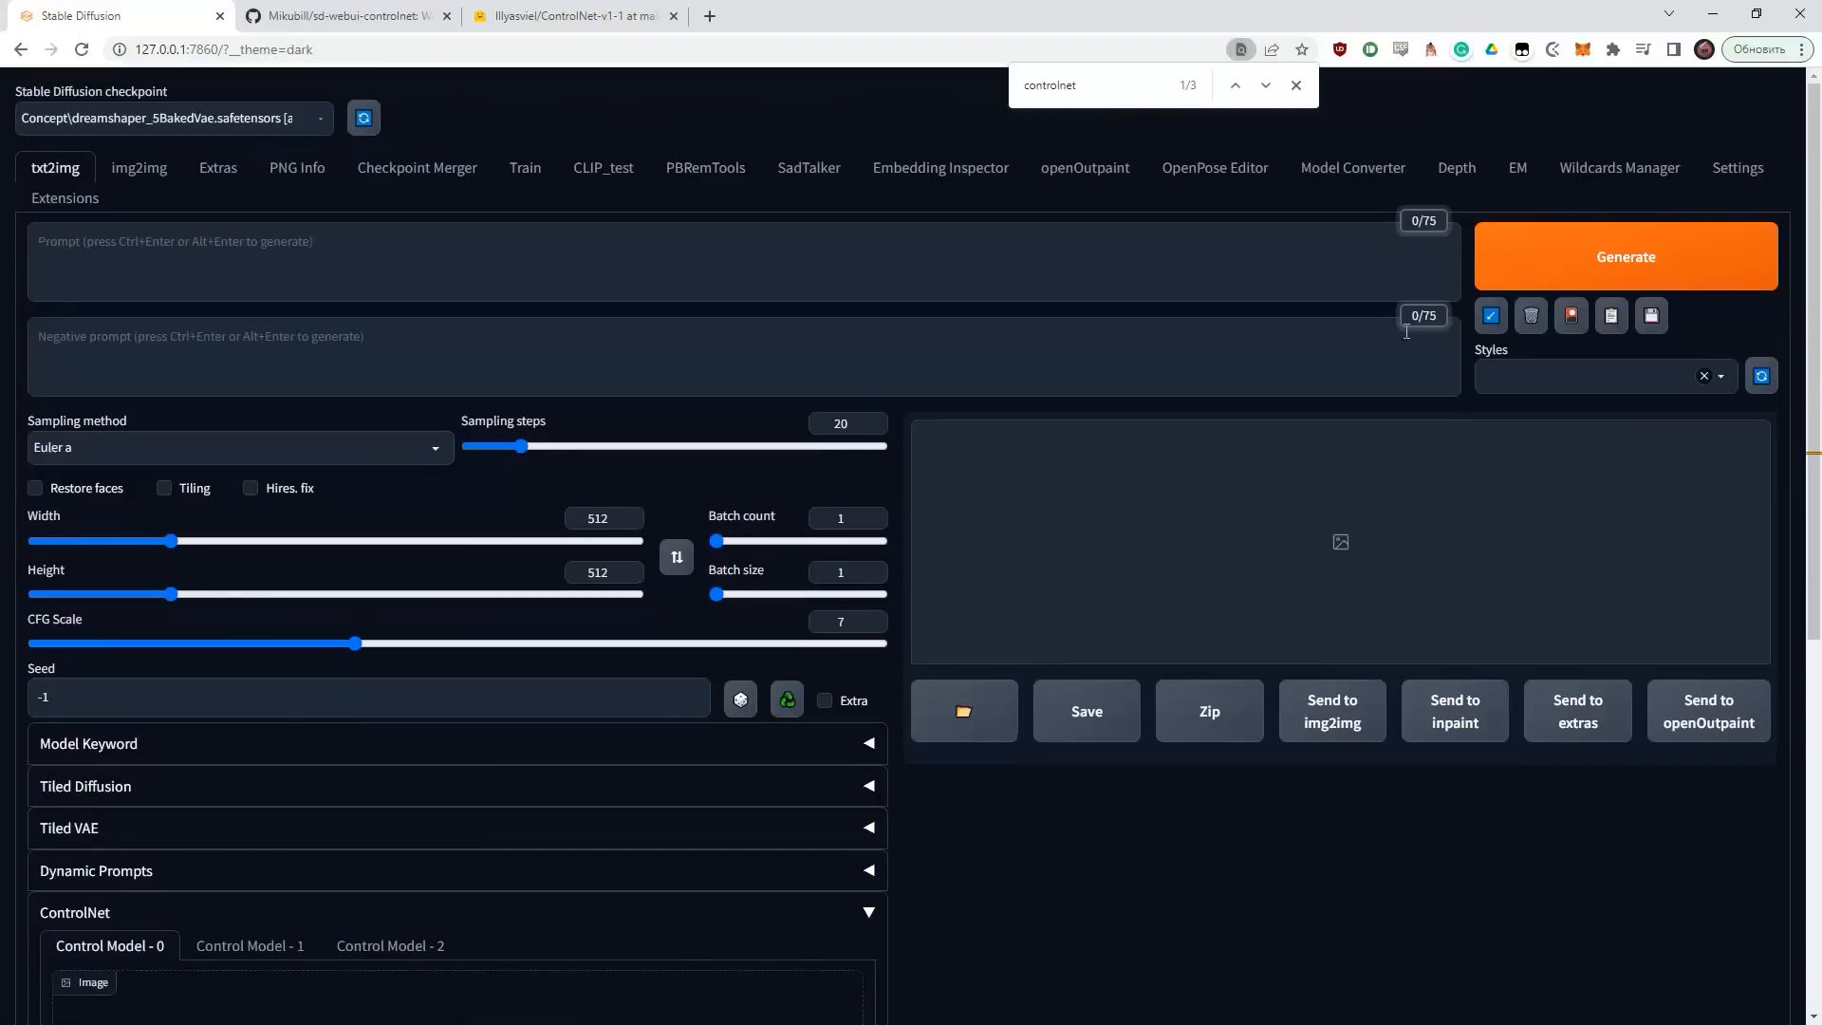
- Open the ControlNet settings and check the Multi ControlNet maximum models amount
left_click(1757, 168)
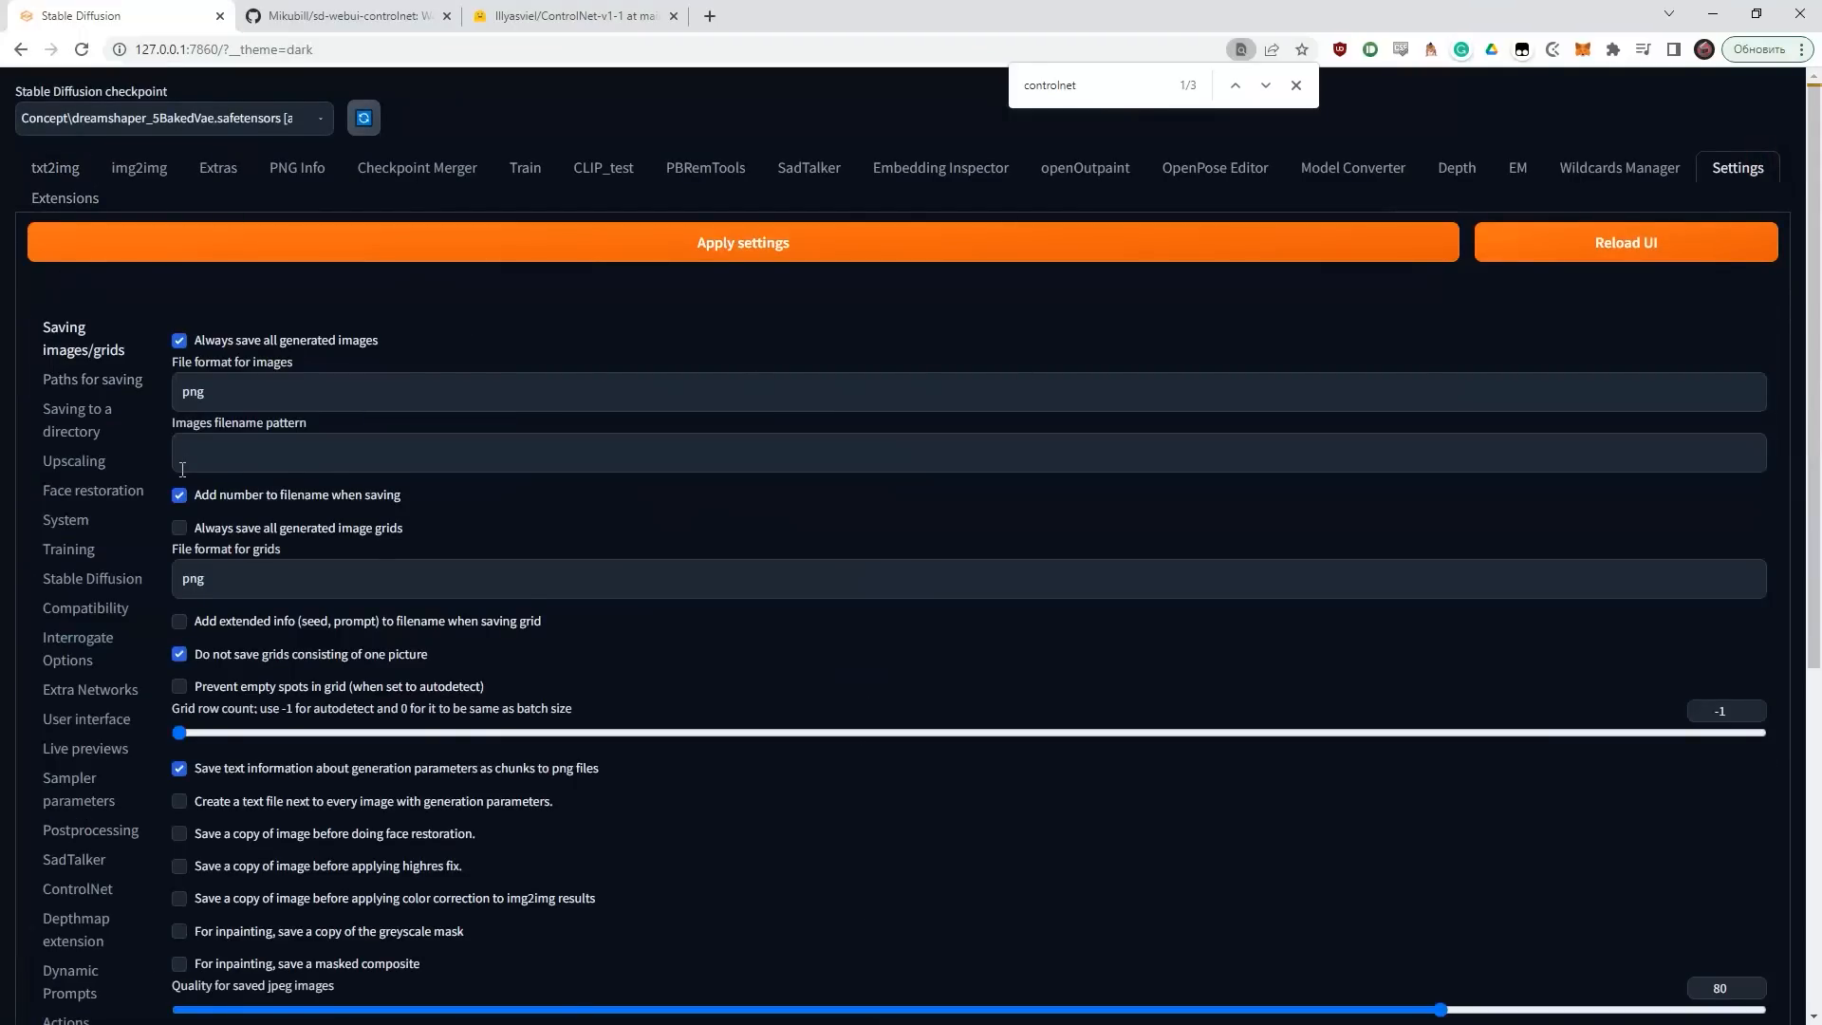
scroll(173, 750, "down", 5)
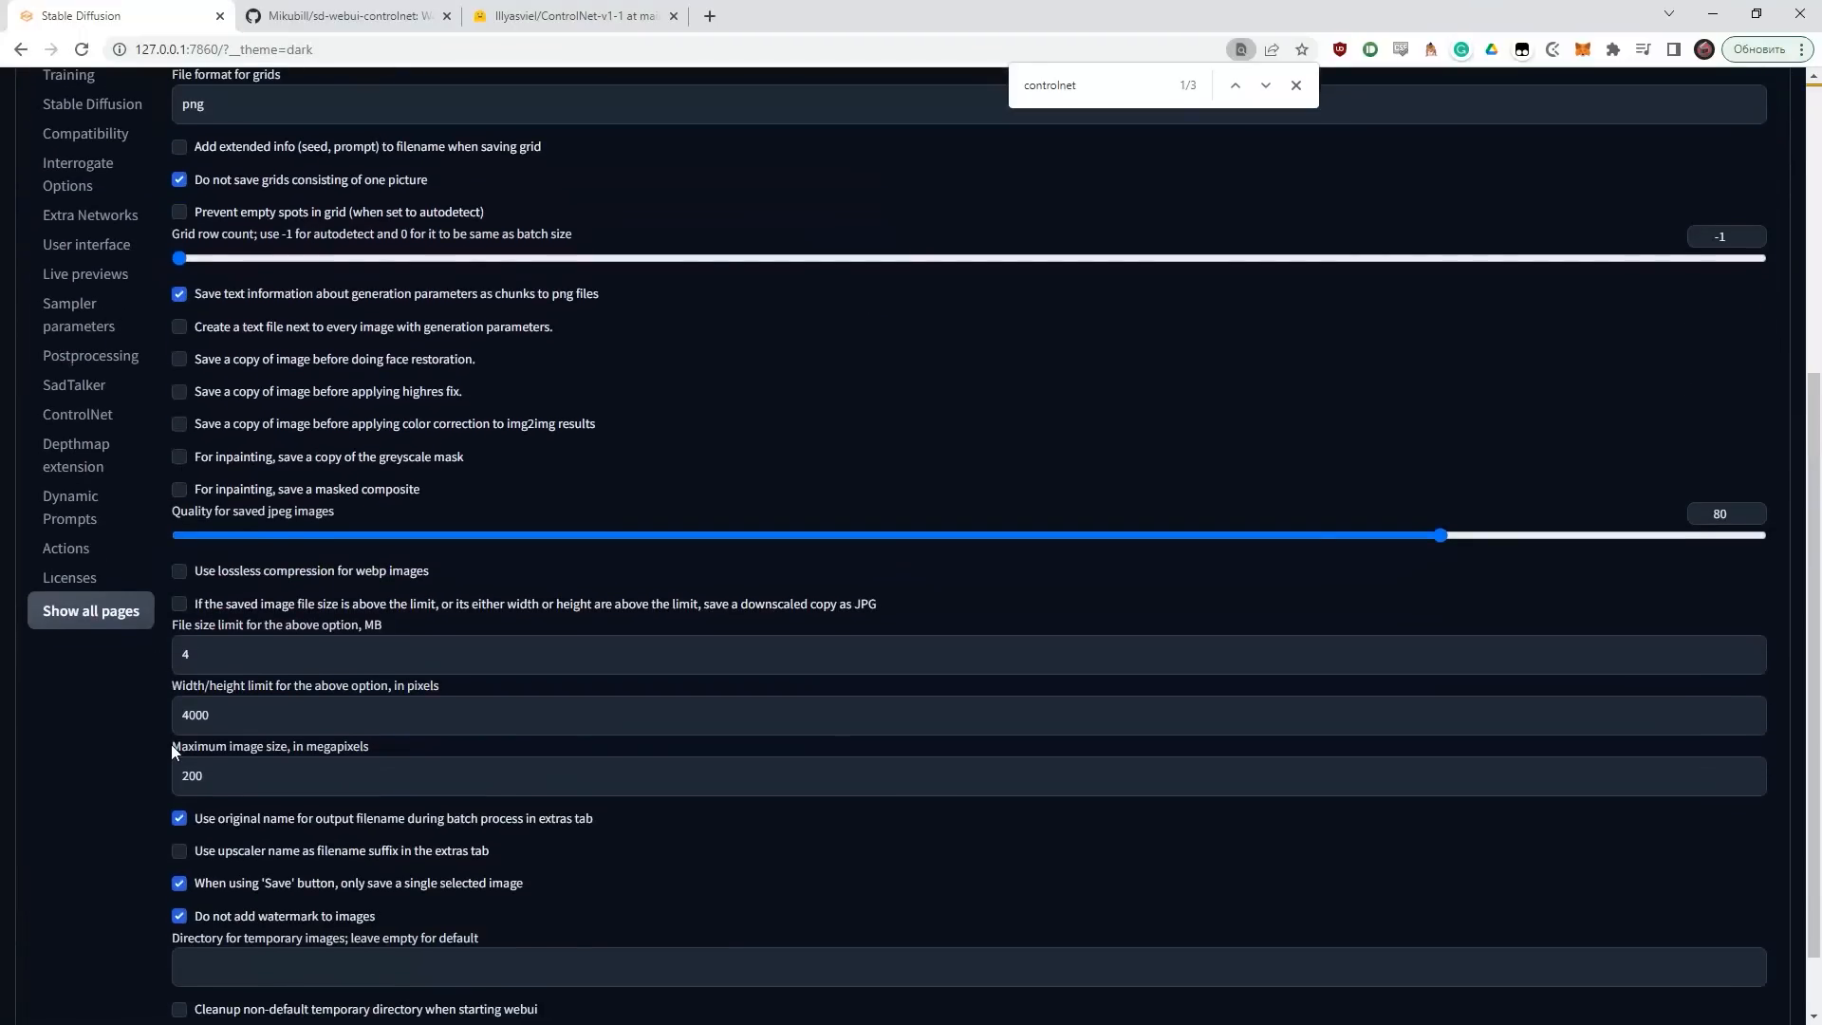
left_click(75, 413)
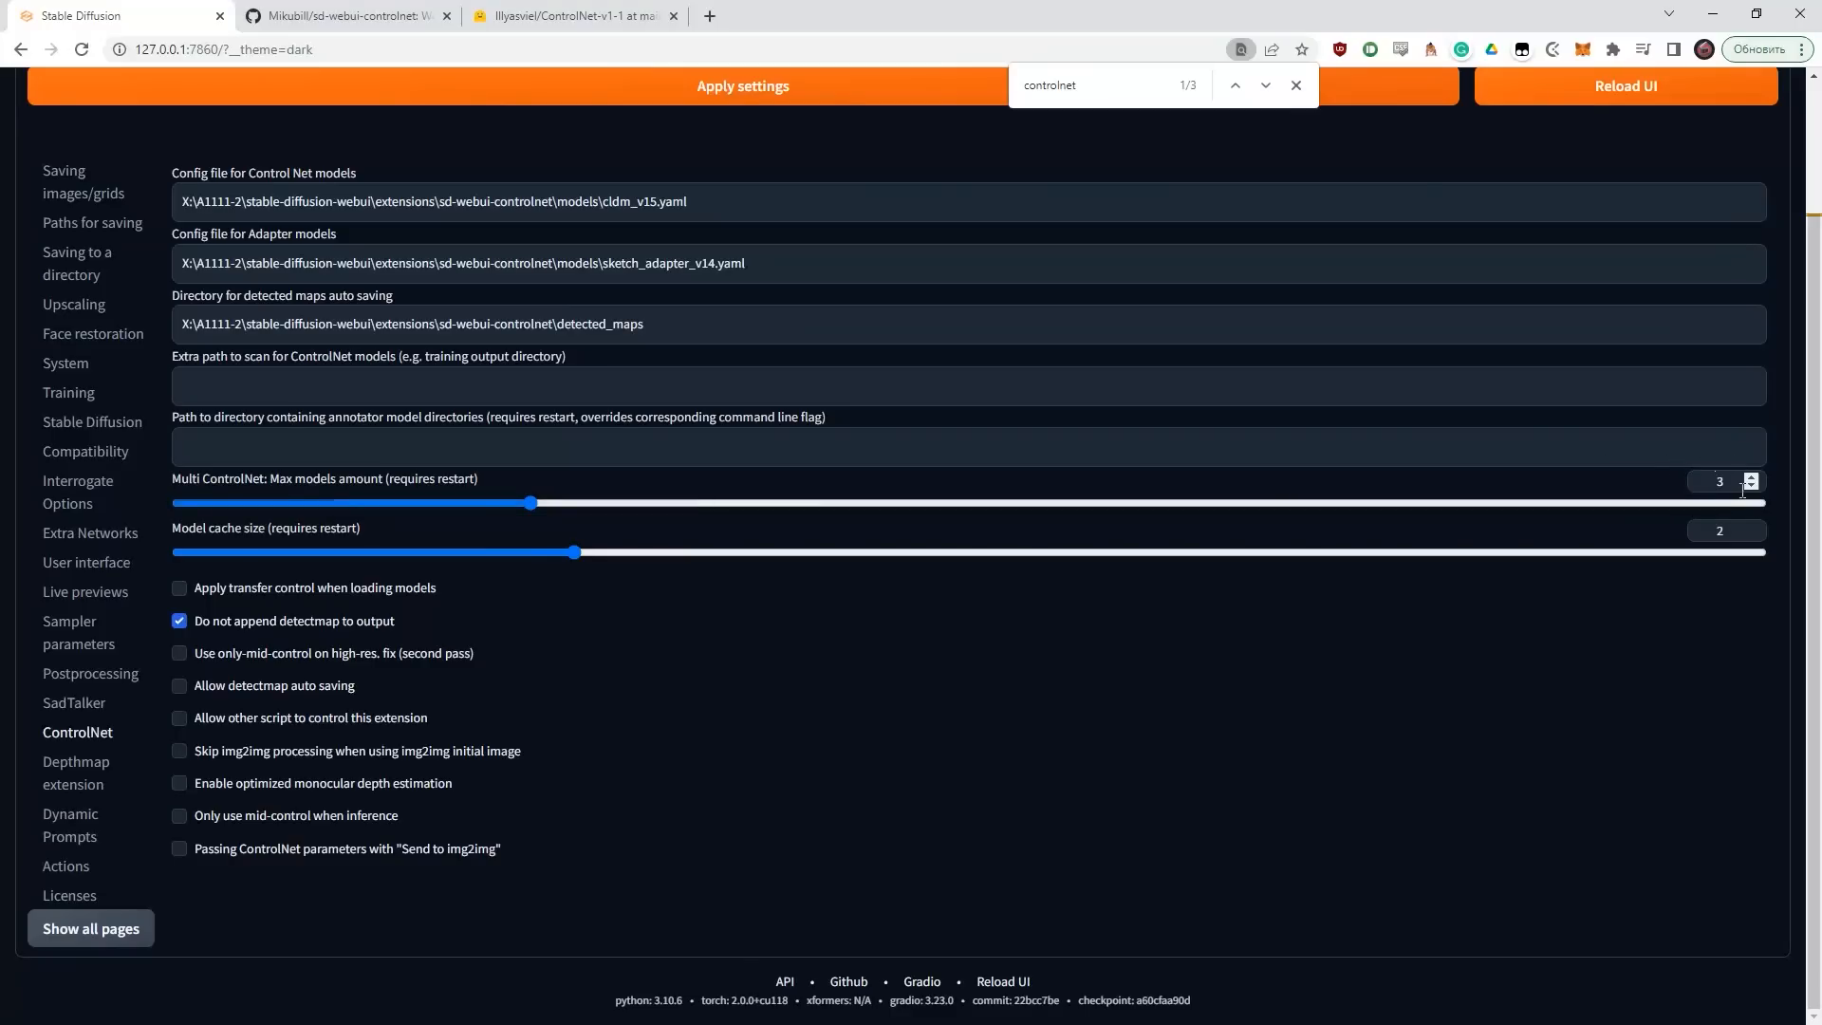
left_click_drag(1733, 482, 1628, 486)
scroll(1626, 486, "up", 2)
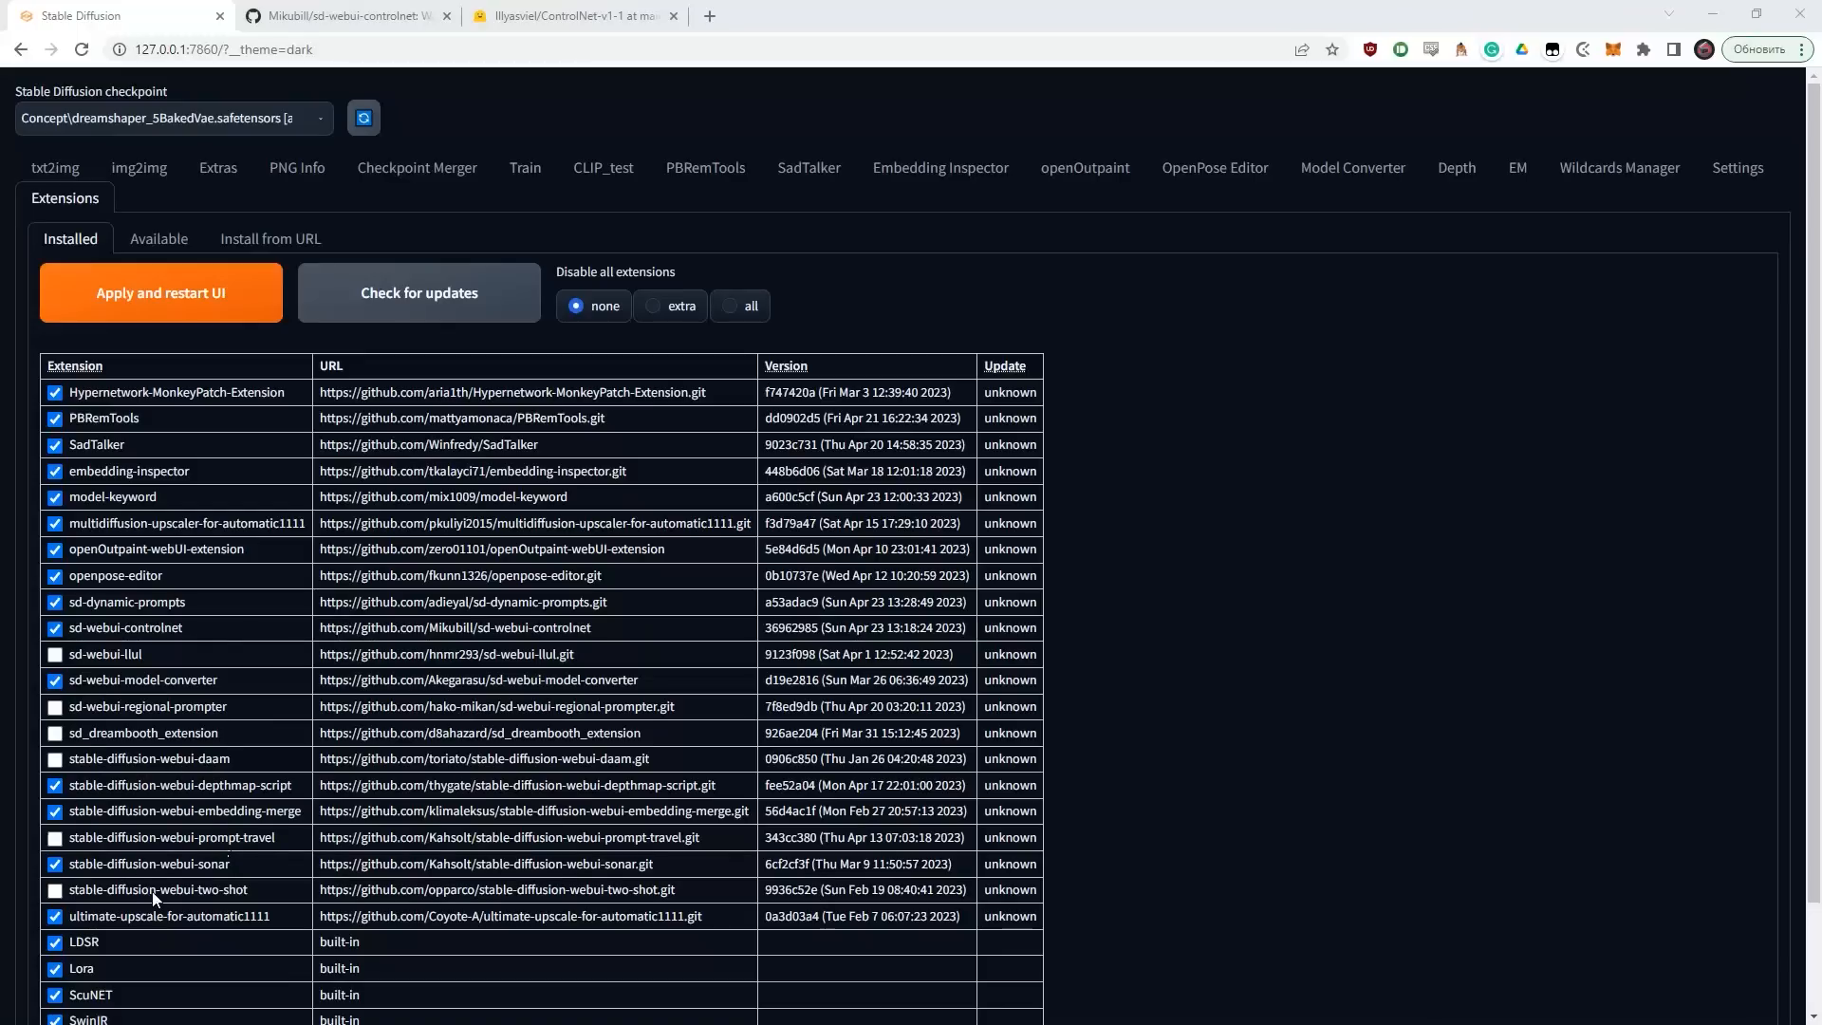
- Review the list of installed extensions and which ones are enabled
scroll(302, 759, "down", 2)
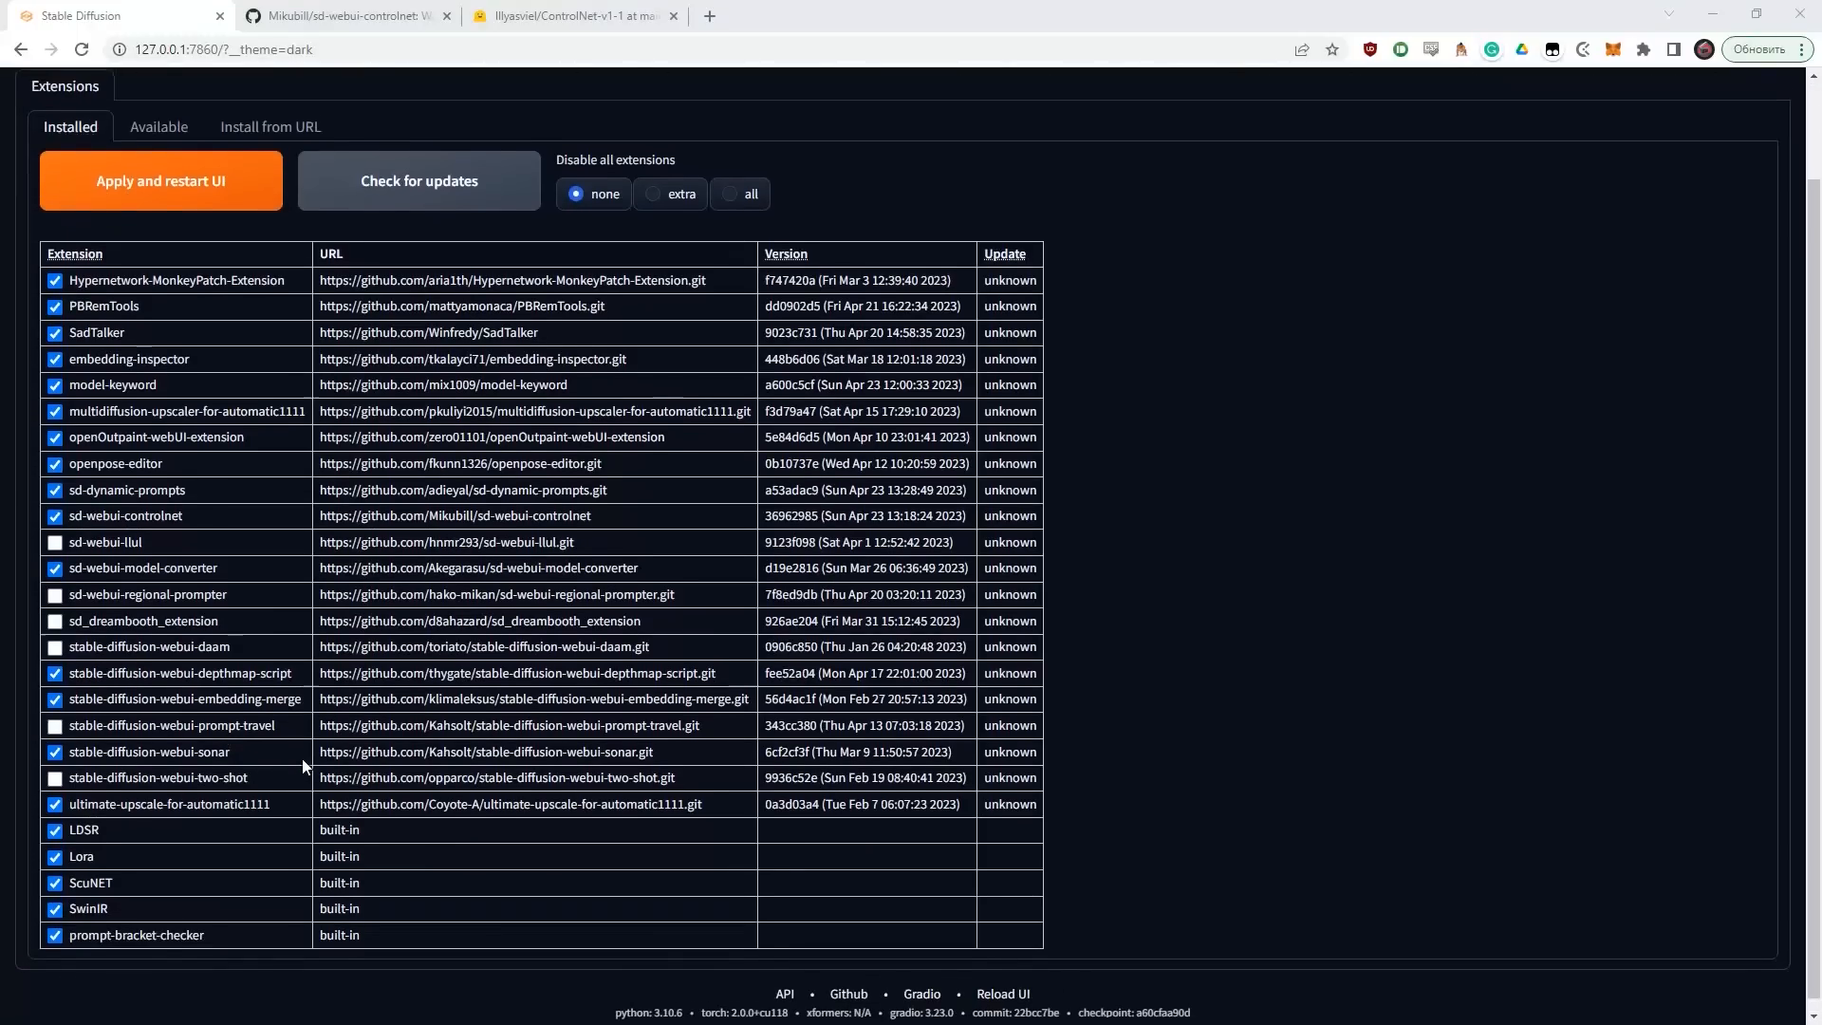
scroll(302, 759, "up", 2)
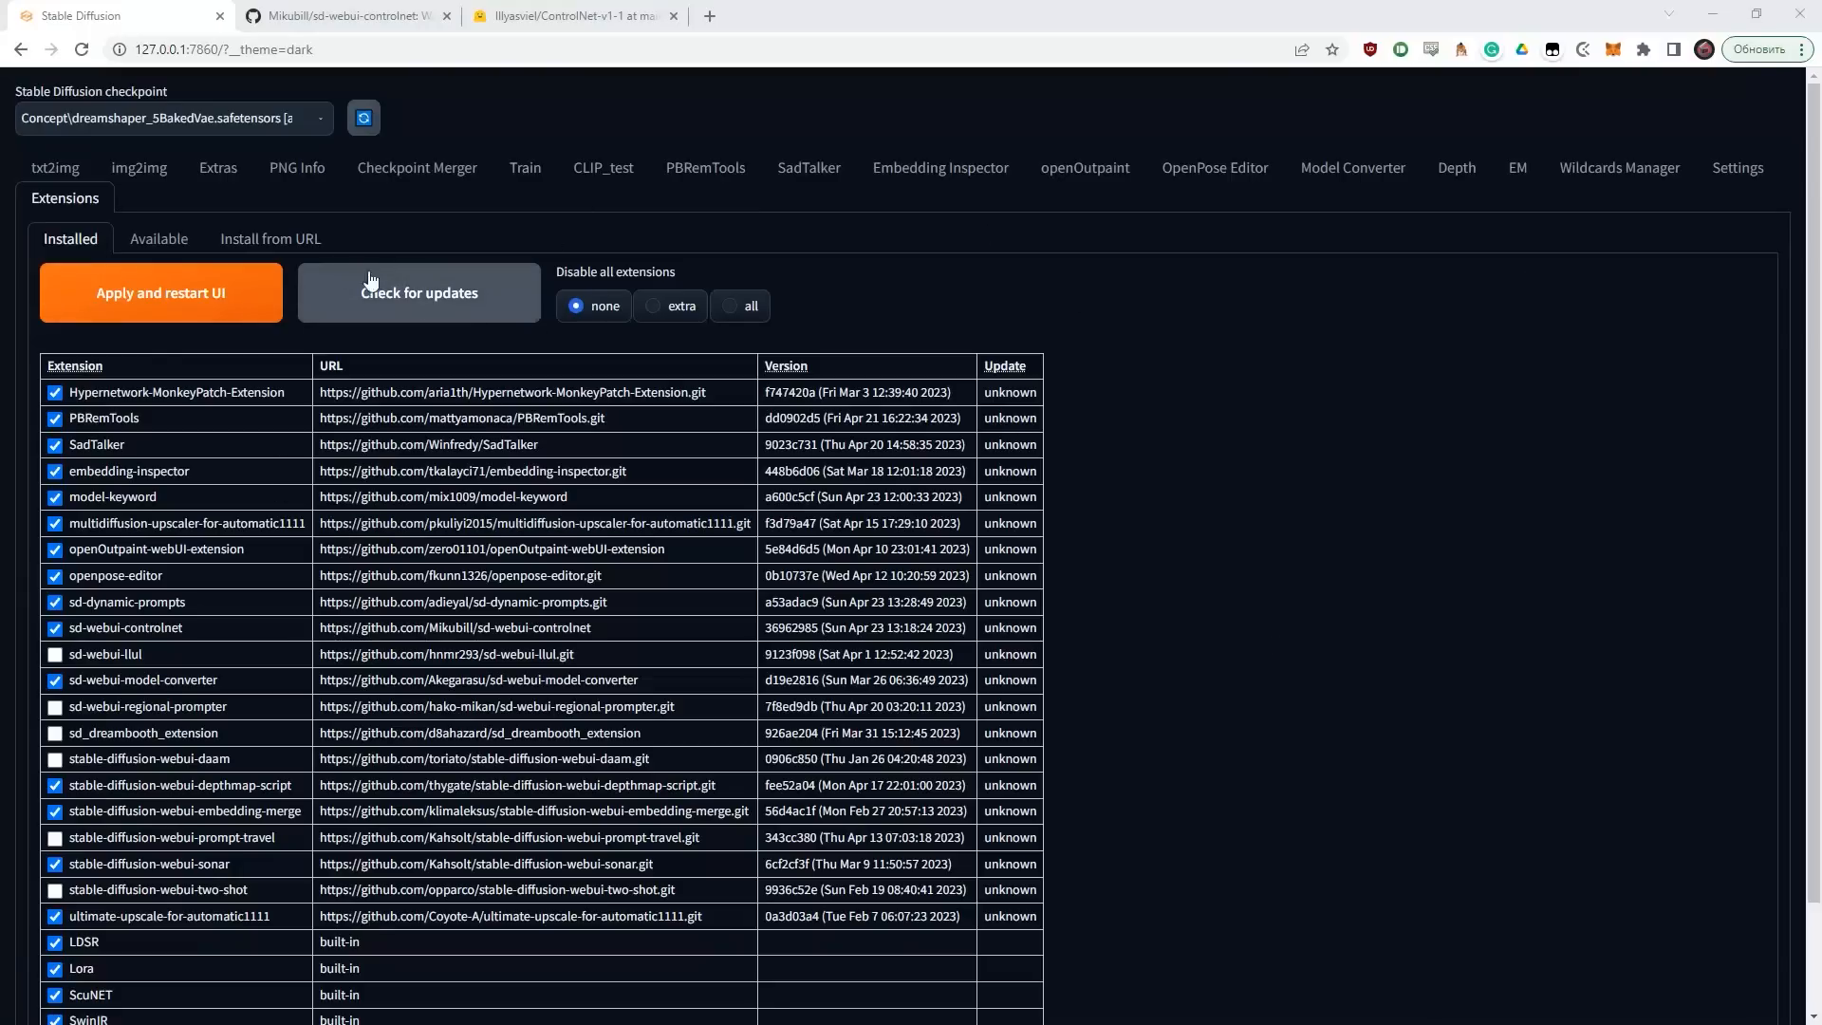
left_click(78, 243)
scroll(49, 778, "down", 2)
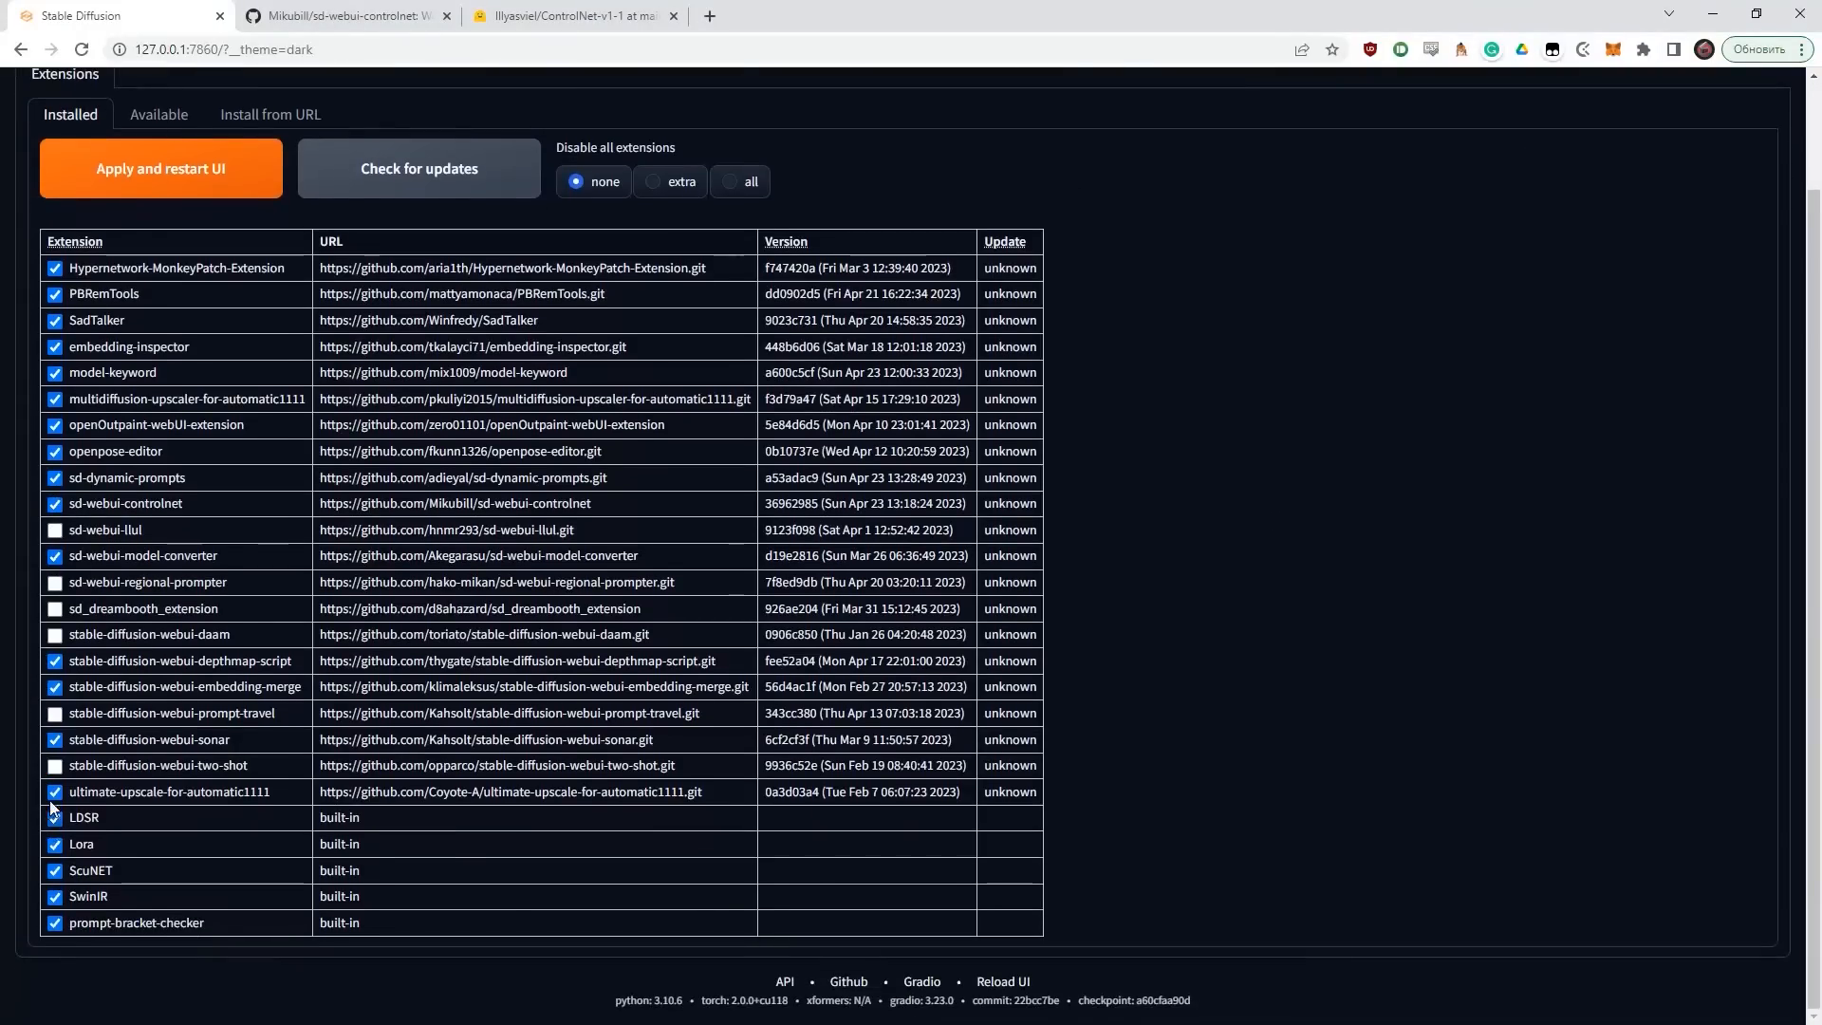
scroll(54, 736, "up", 2)
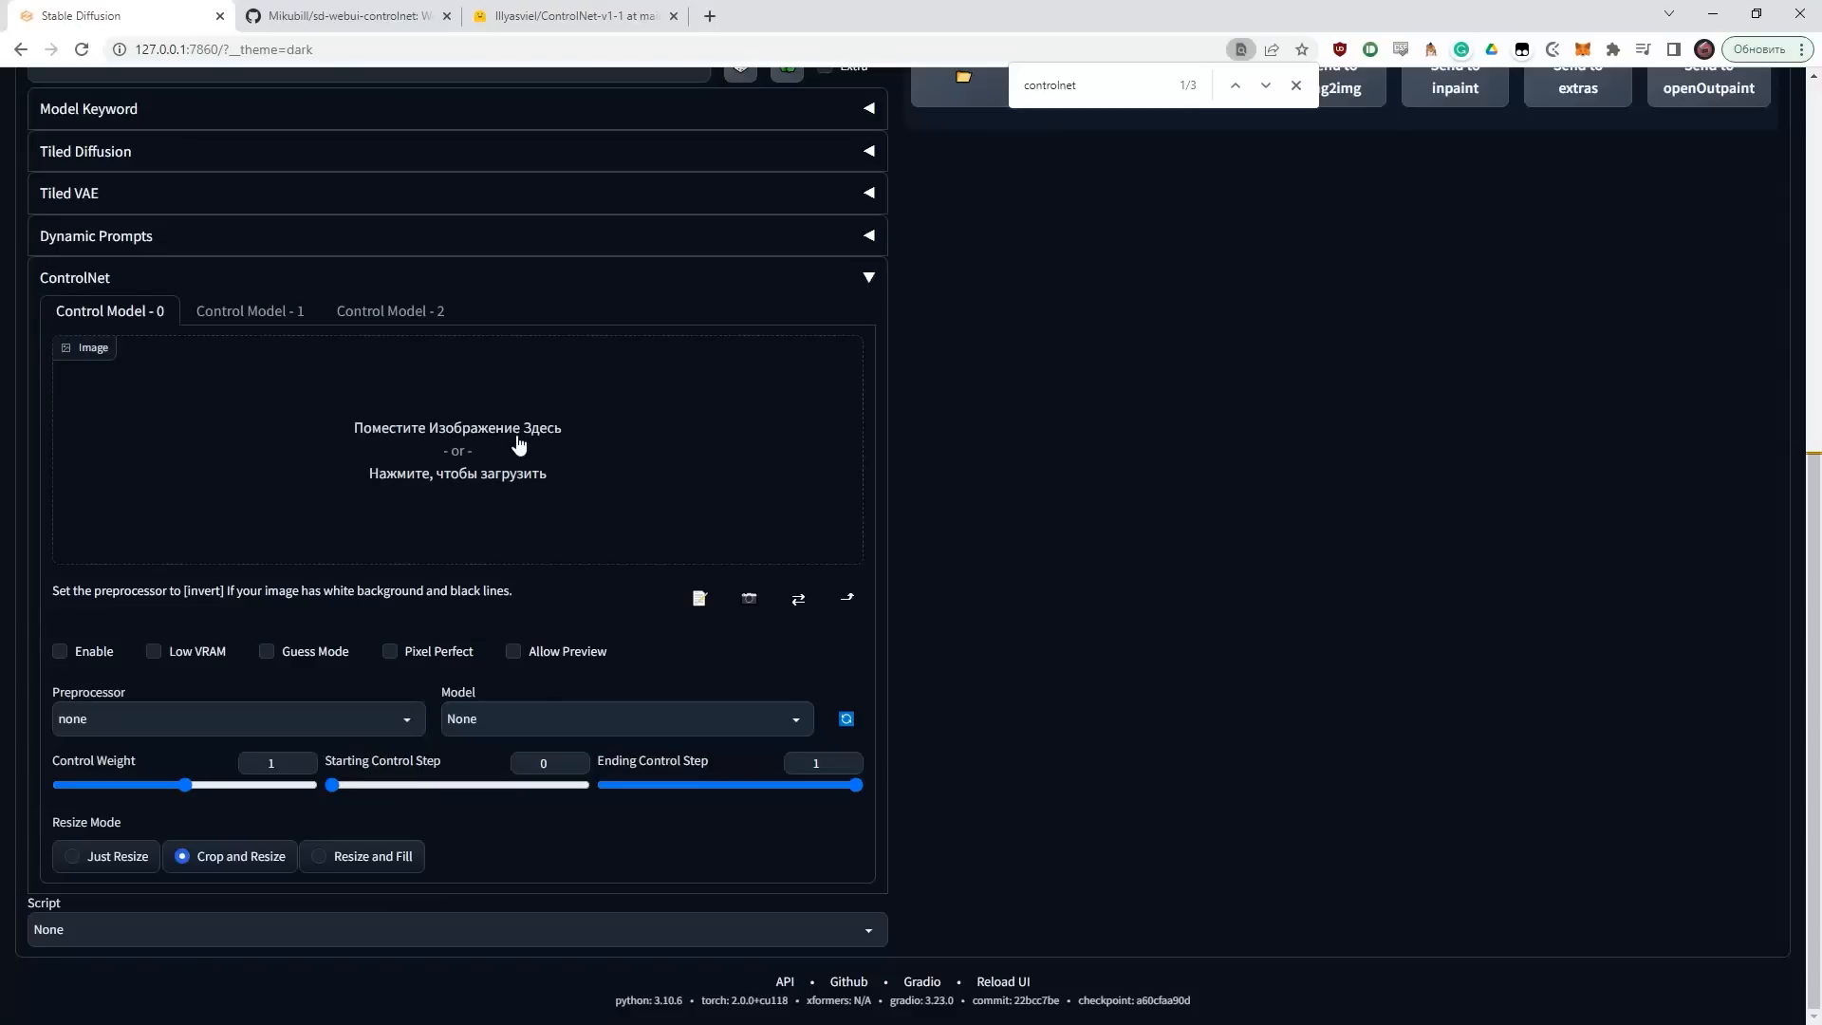
- In the txt2img ControlNet section, load the picture of the man in a dark jacket as the Control Model - 0 image
scroll(518, 444, "up", 3)
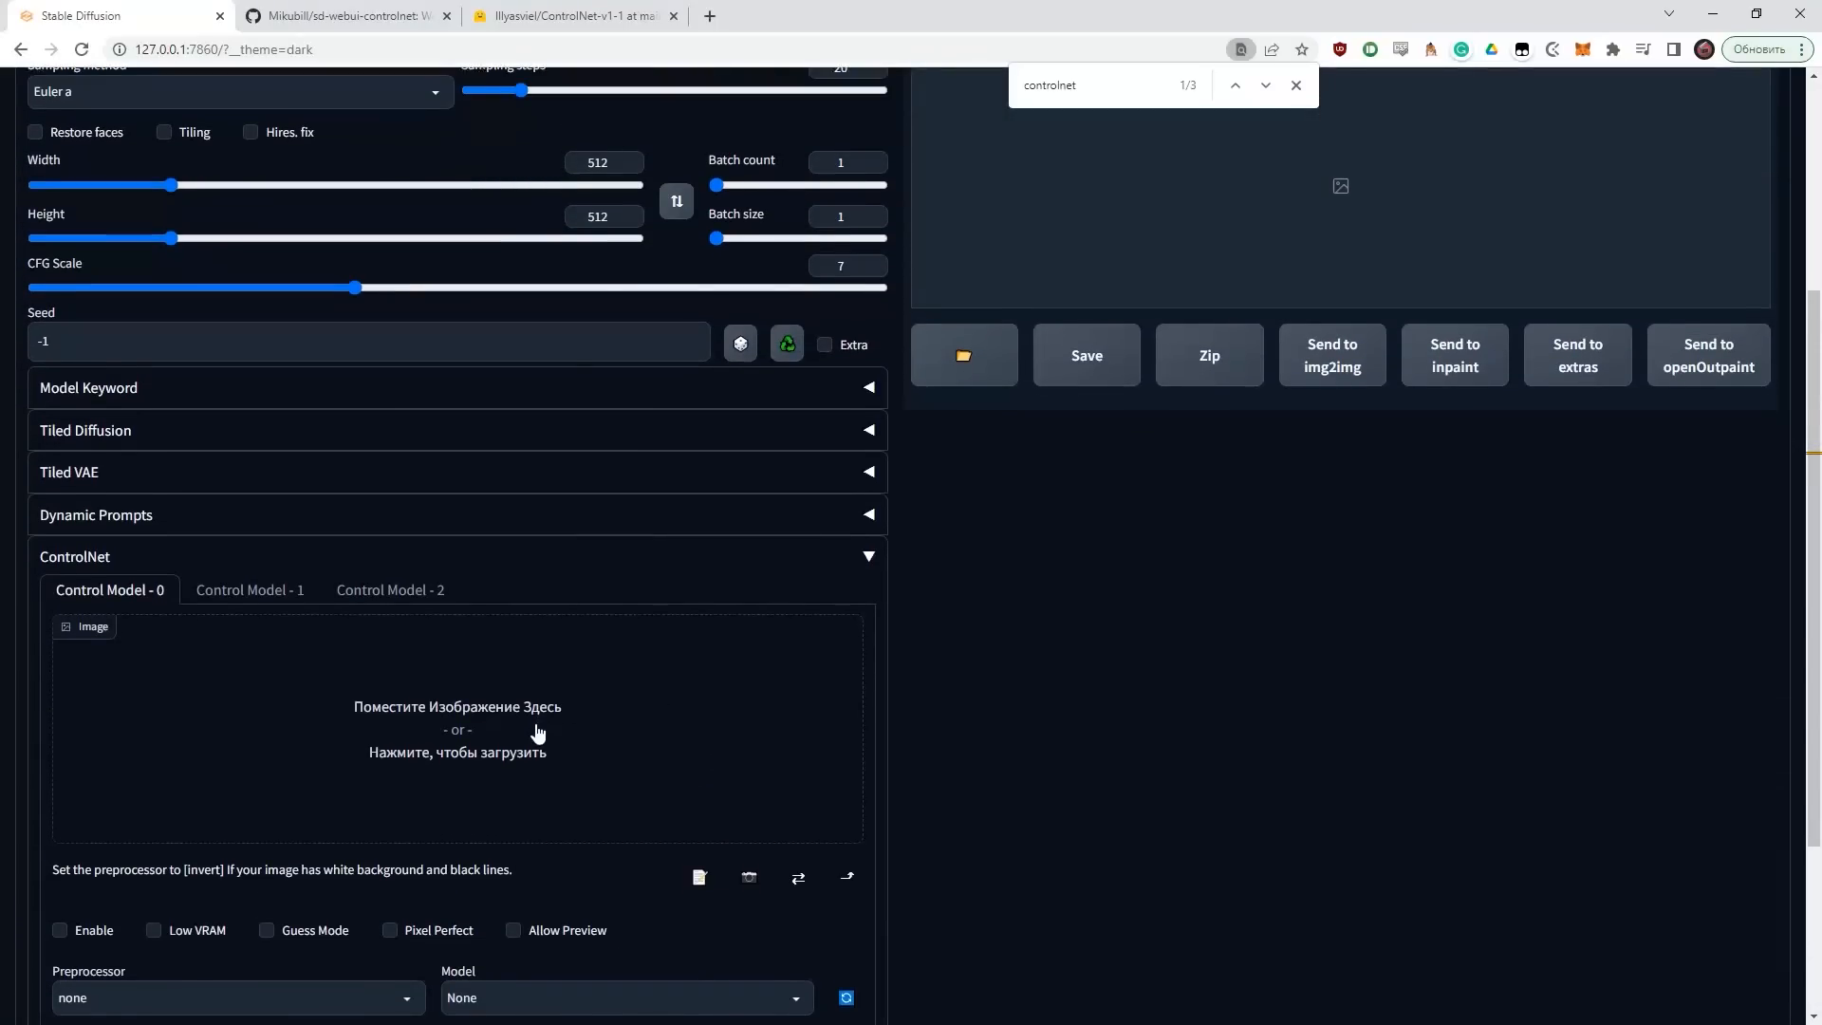
scroll(532, 732, "down", 3)
scroll(494, 569, "up", 5)
scroll(498, 512, "down", 5)
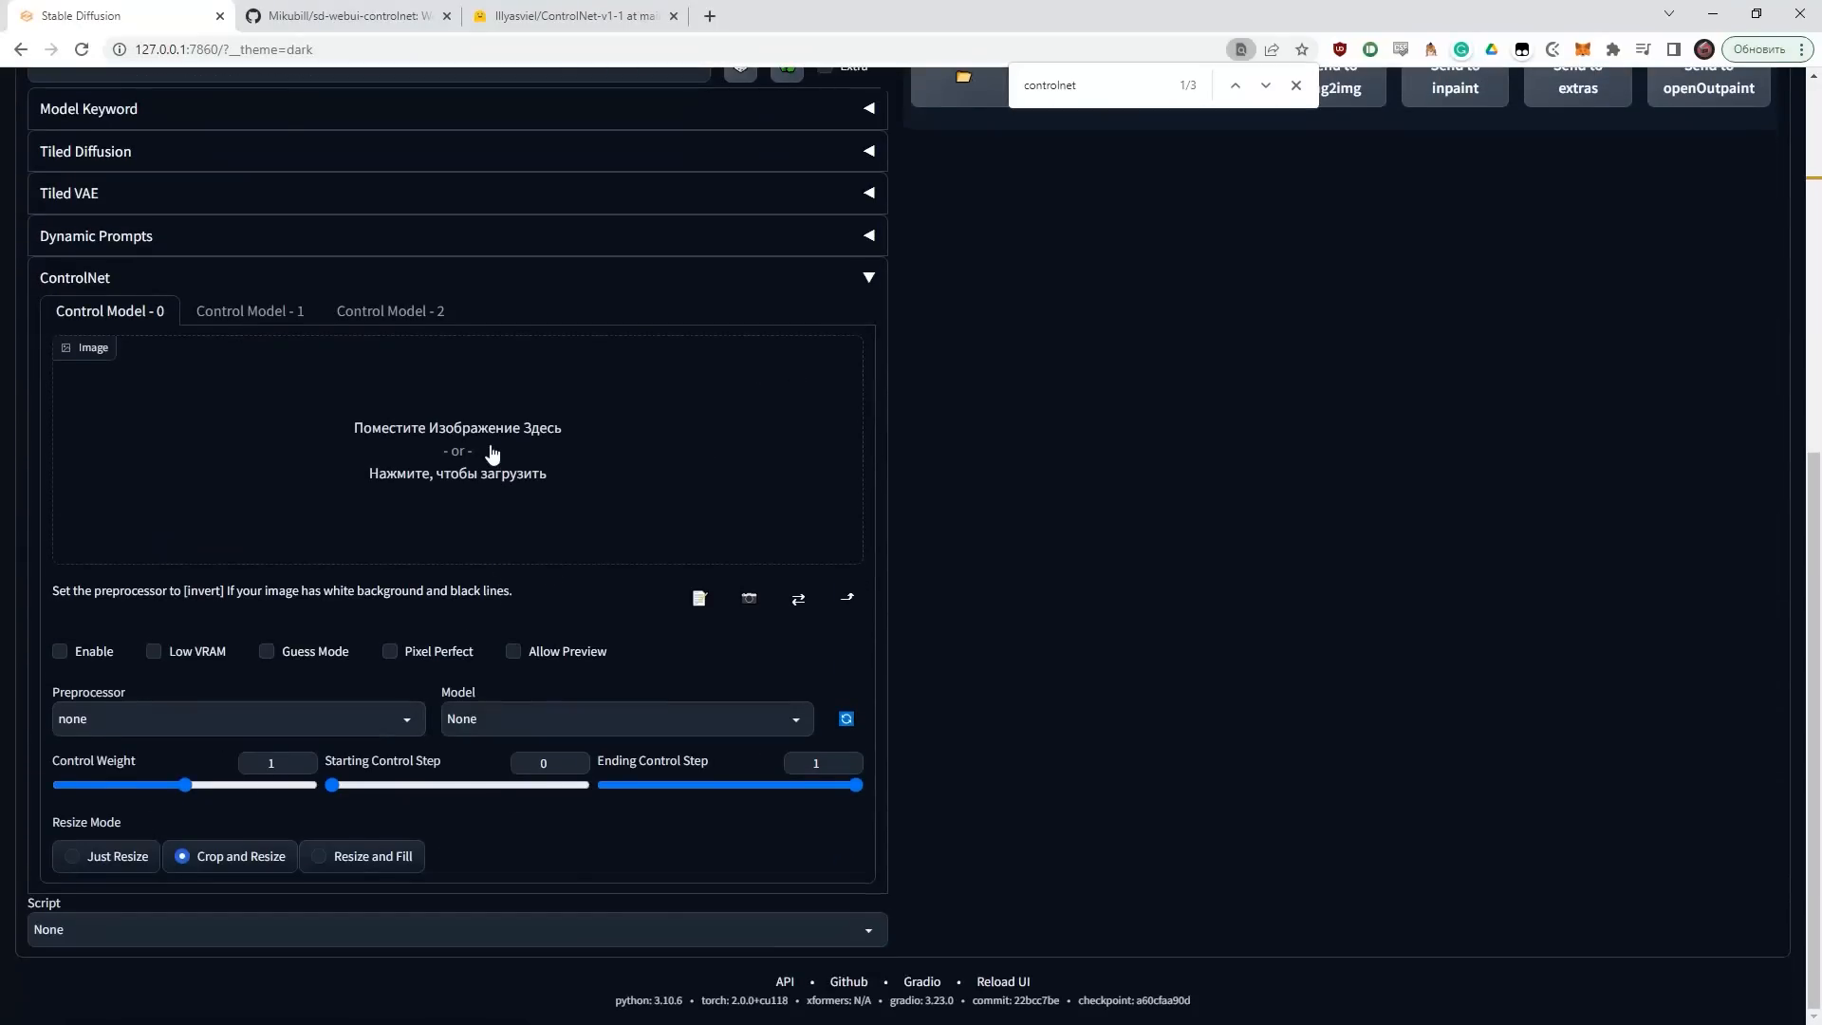
left_click(489, 448)
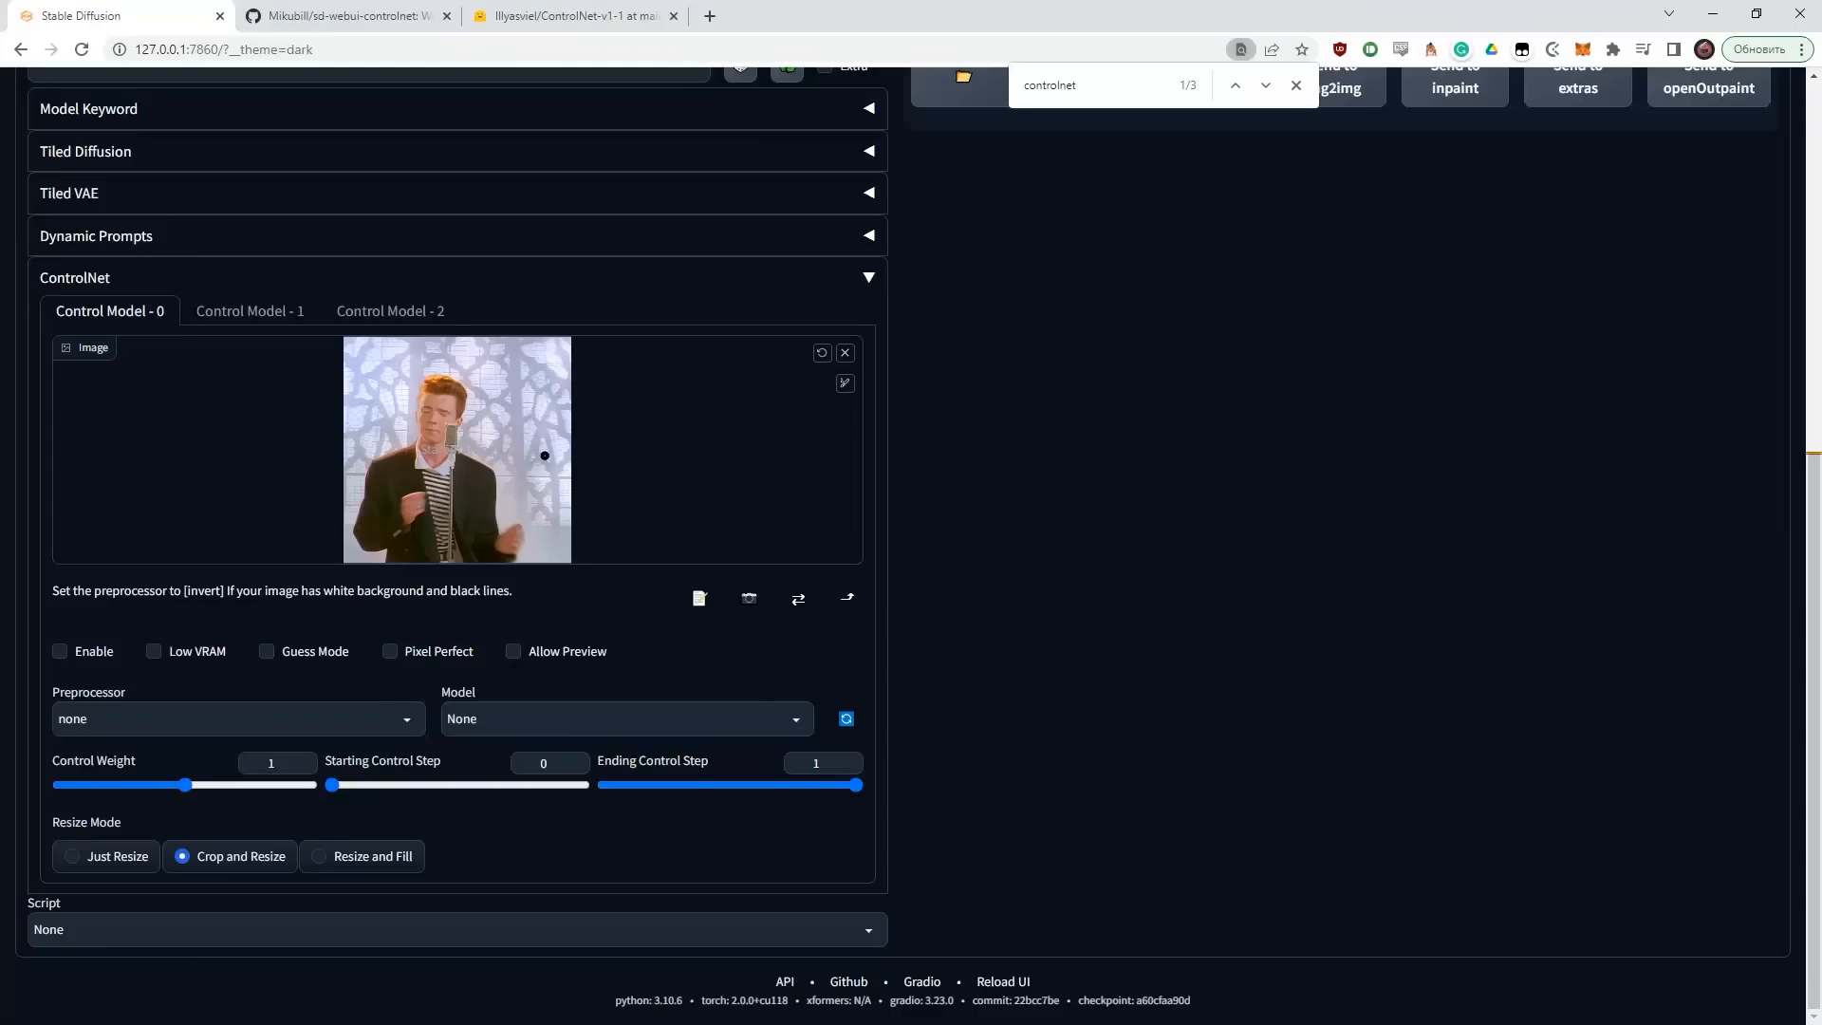
- Enable Control Model - 0 with Allow Preview and run the depth_midas preprocessor on the image
left_click(357, 720)
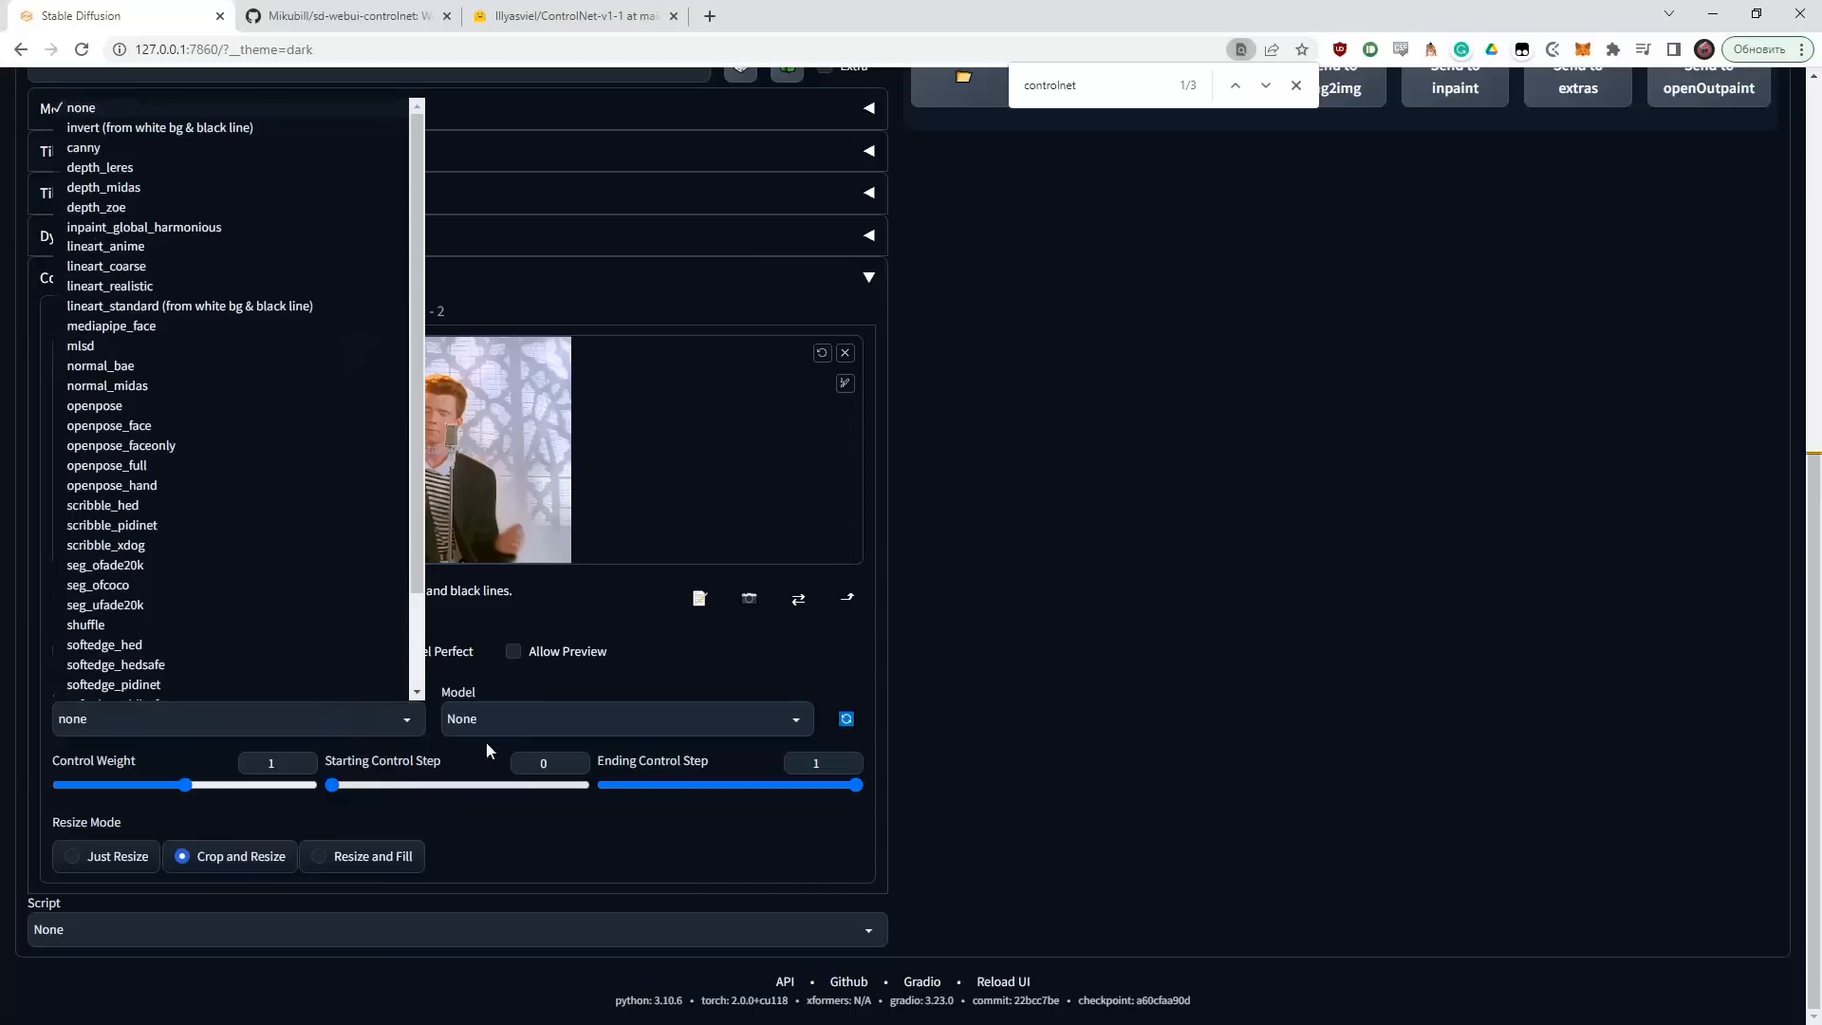
left_click(134, 190)
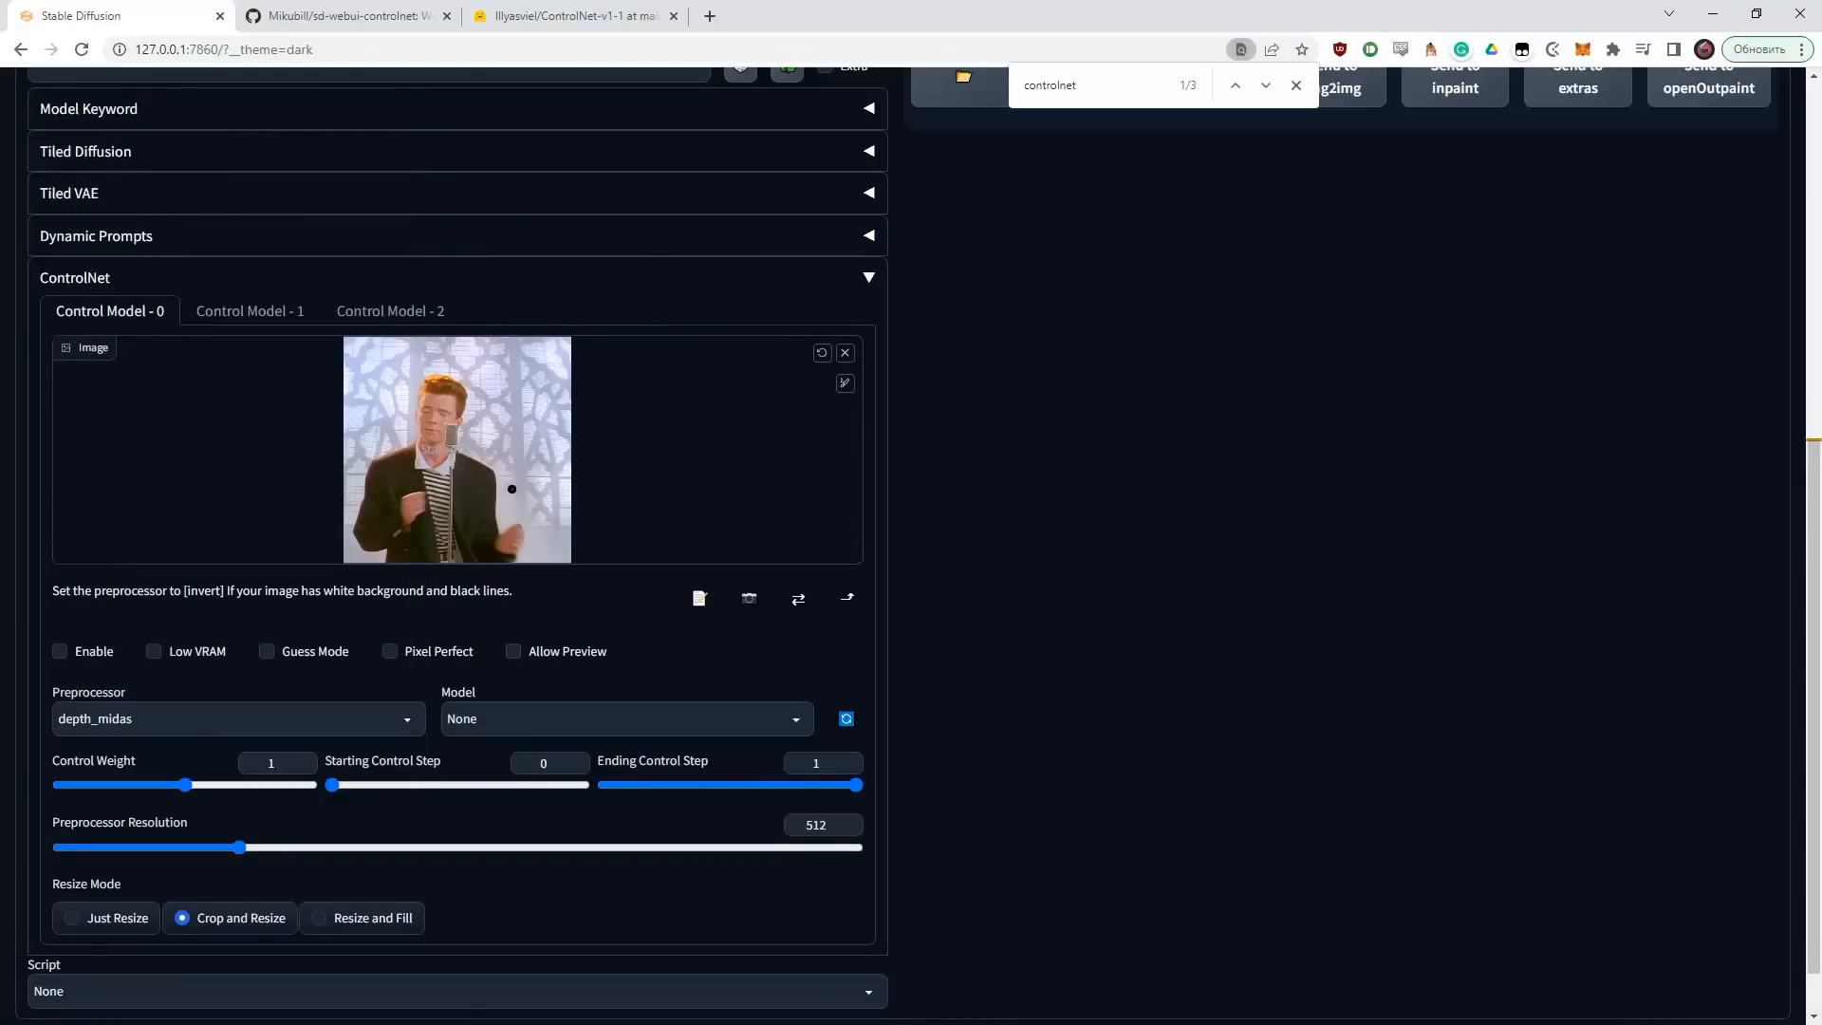
left_click(63, 649)
left_click(532, 655)
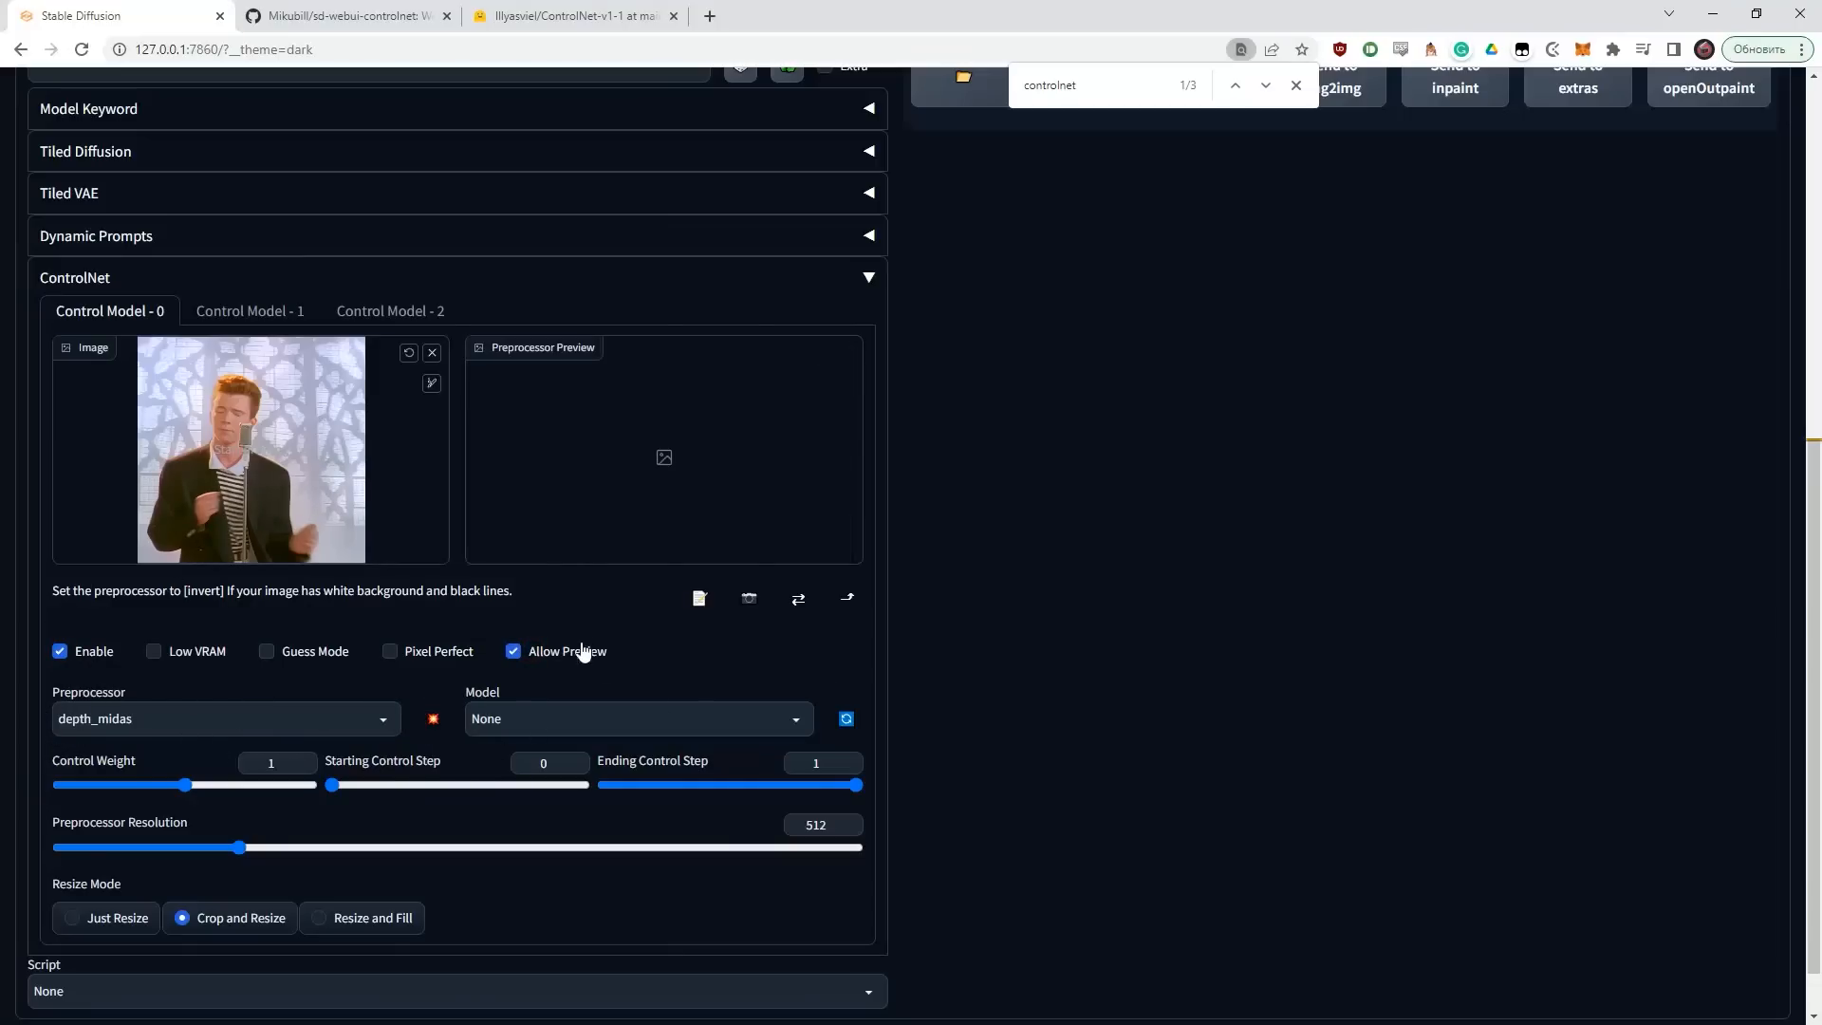
left_click(433, 719)
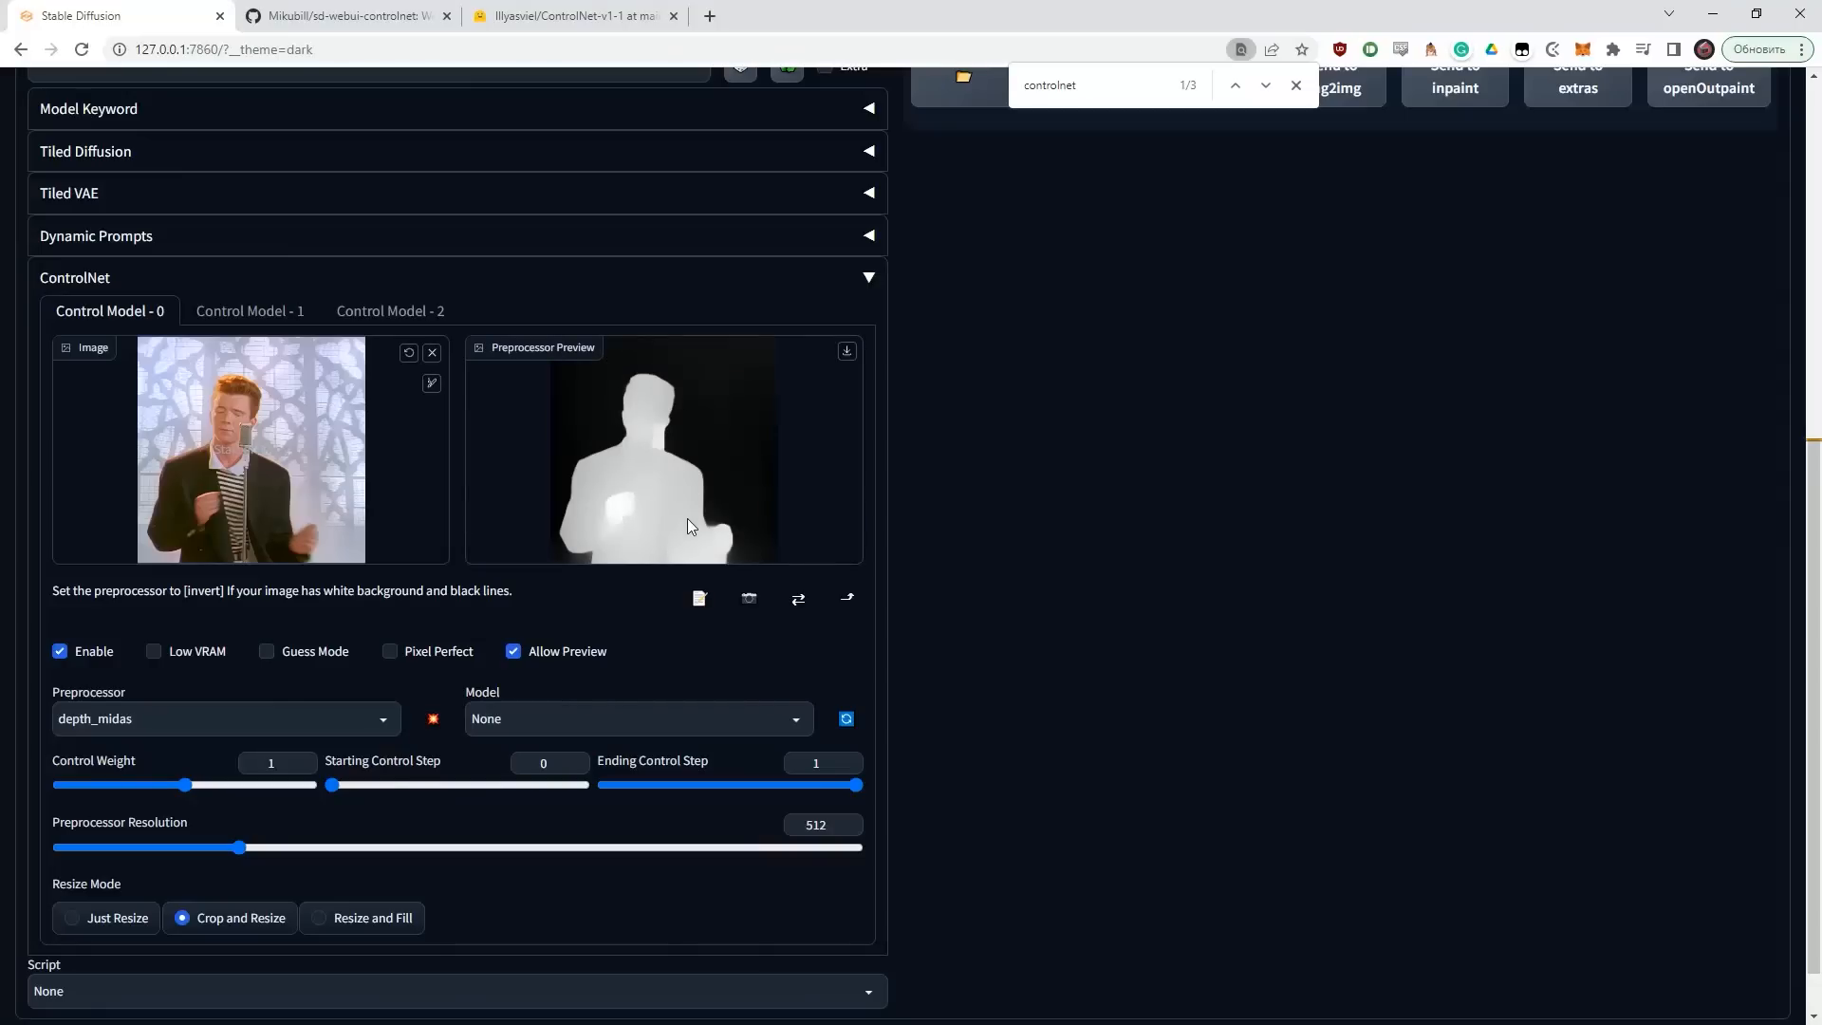
- Switch the preprocessor to canny and generate its preview
left_click(209, 718)
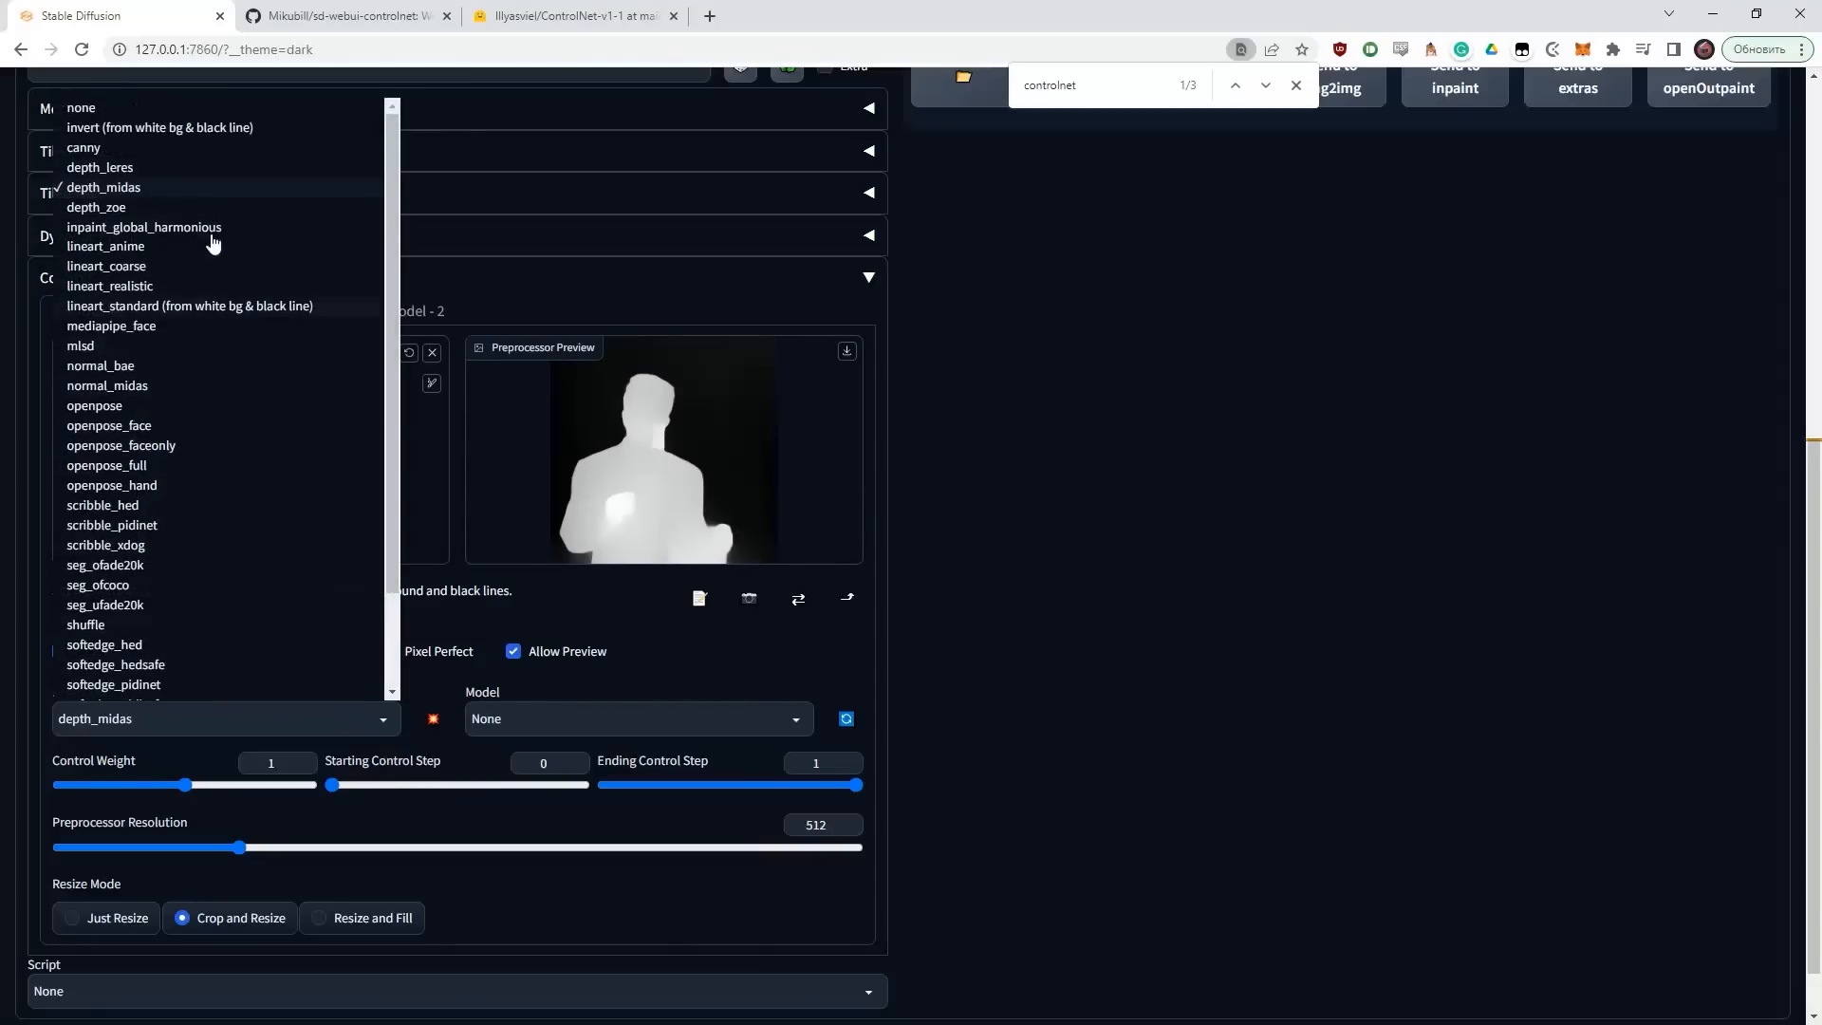
left_click(114, 148)
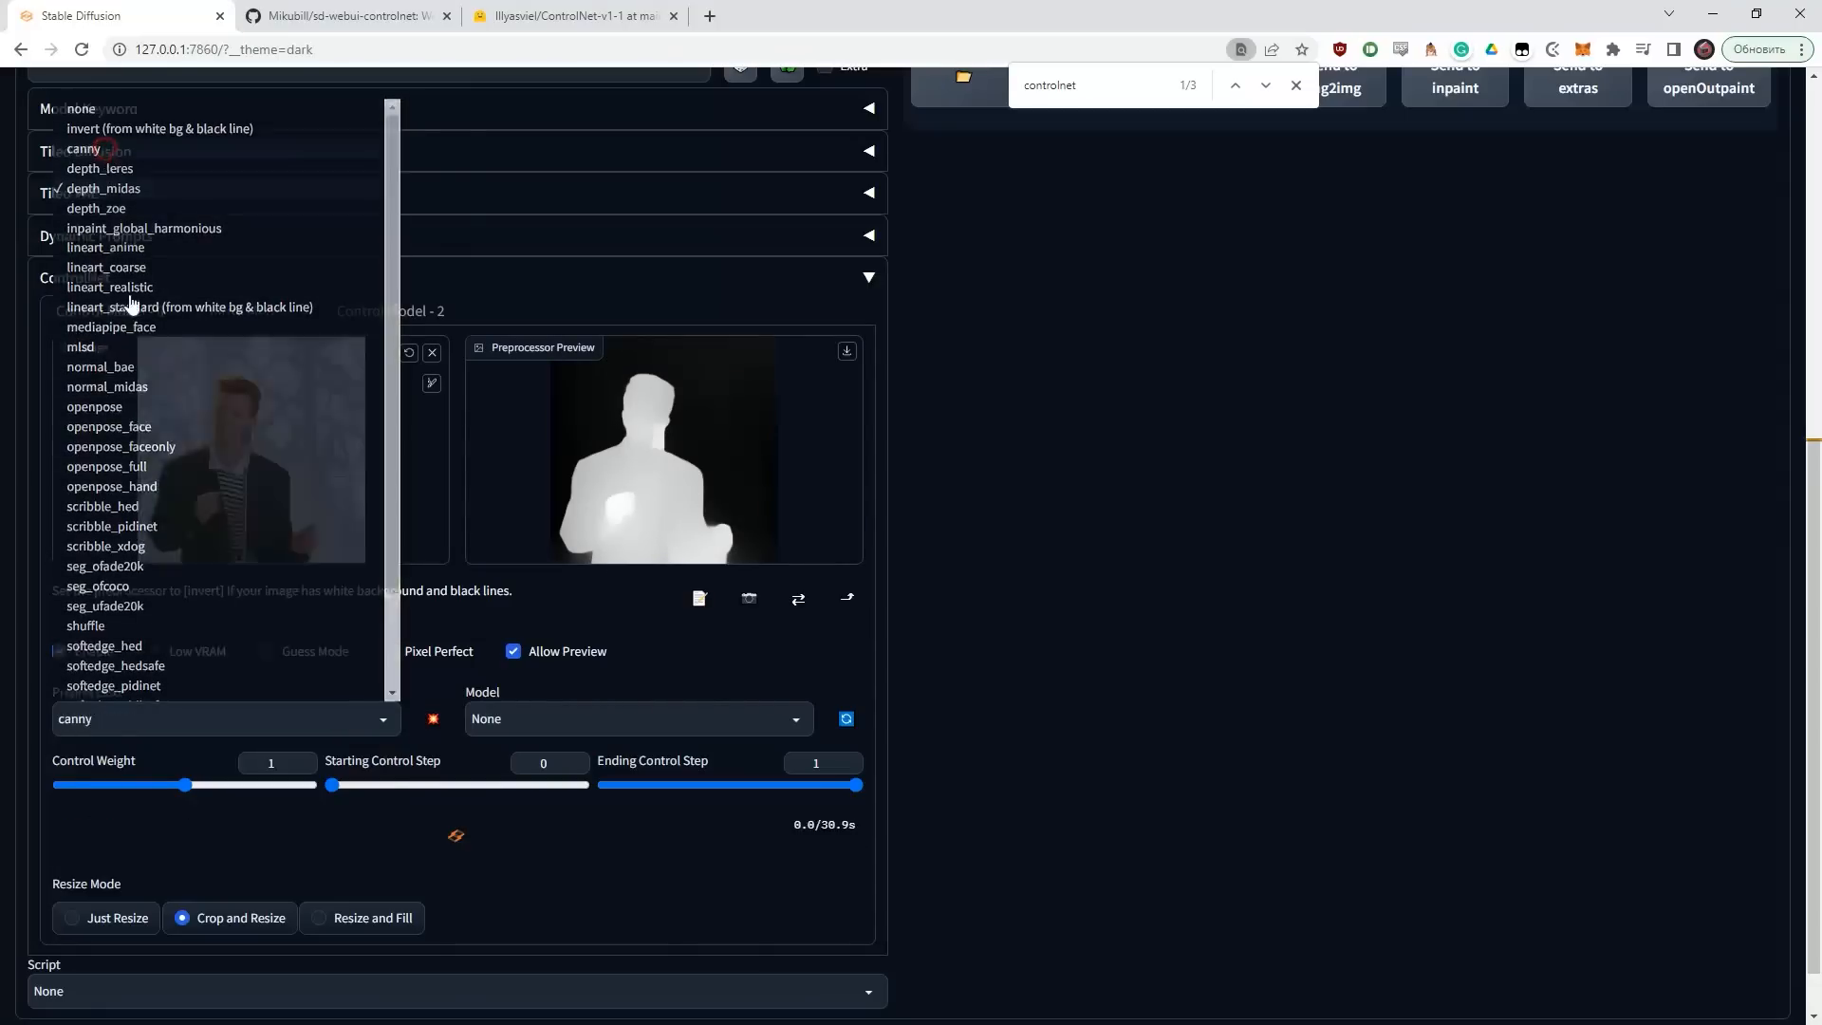
left_click(431, 721)
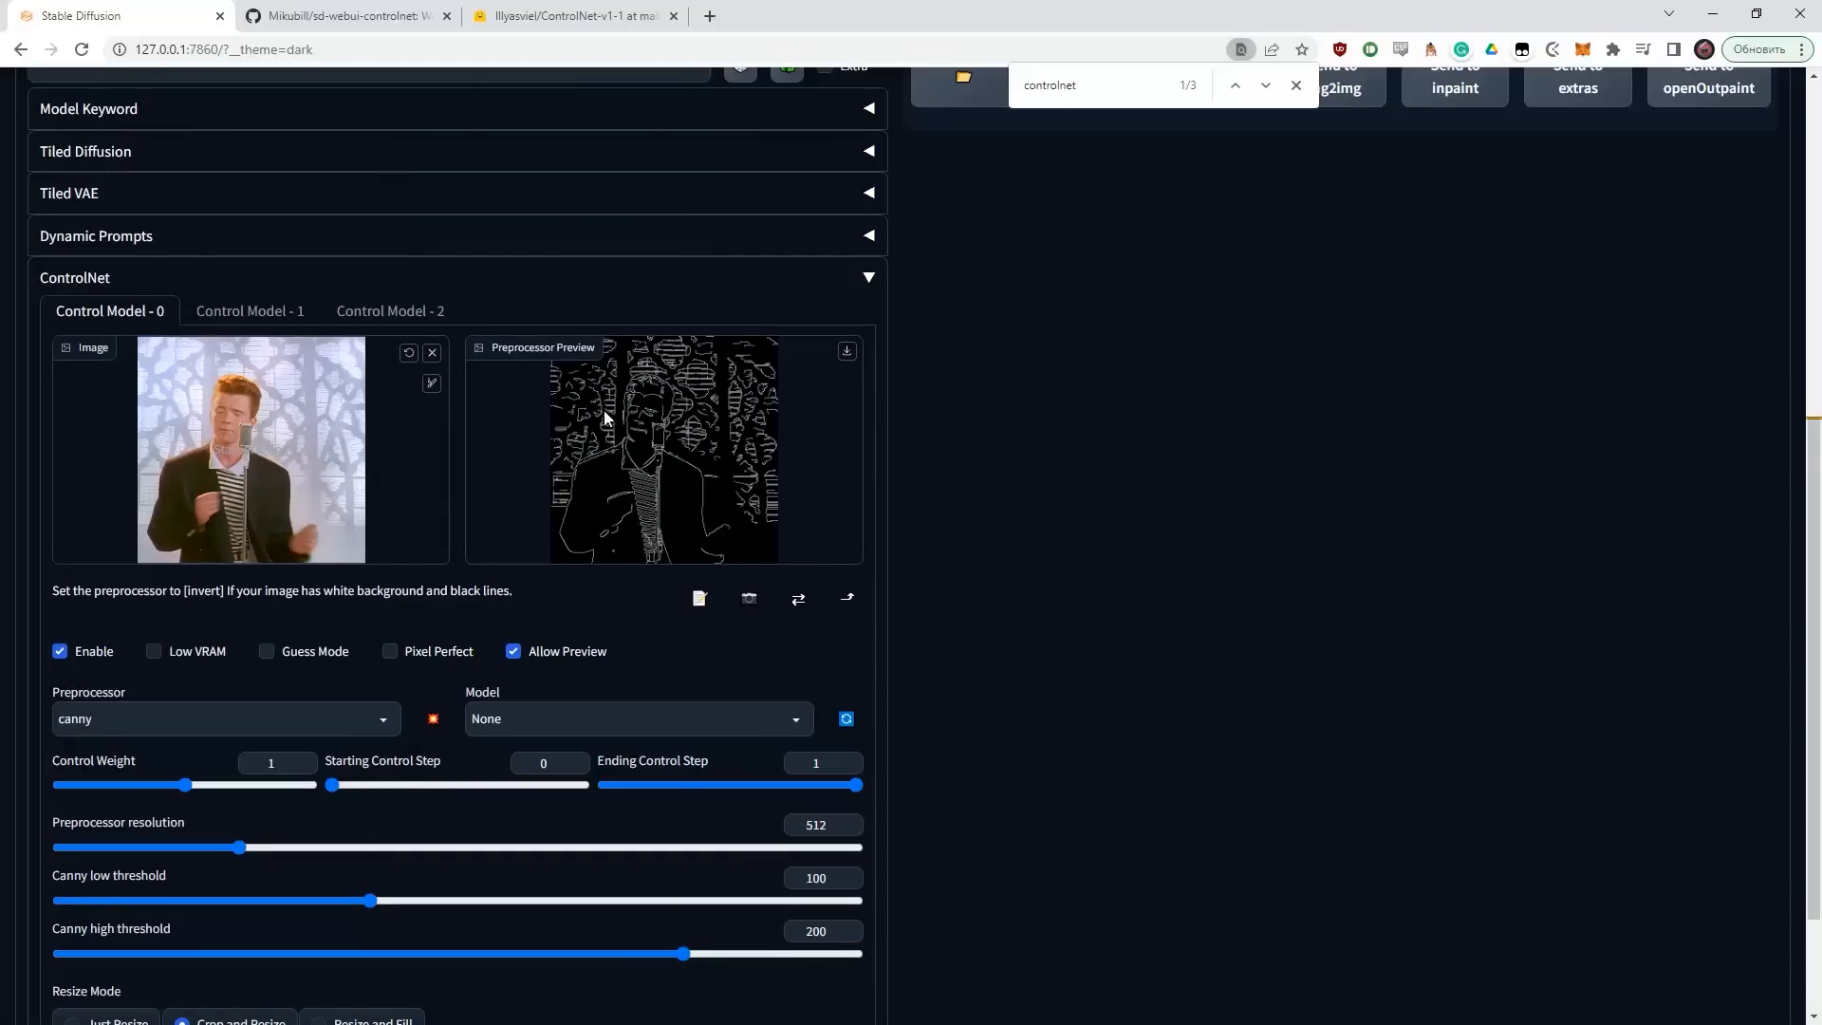
- Switch the preprocessor to normal_bae and generate its normal map preview
left_click(313, 719)
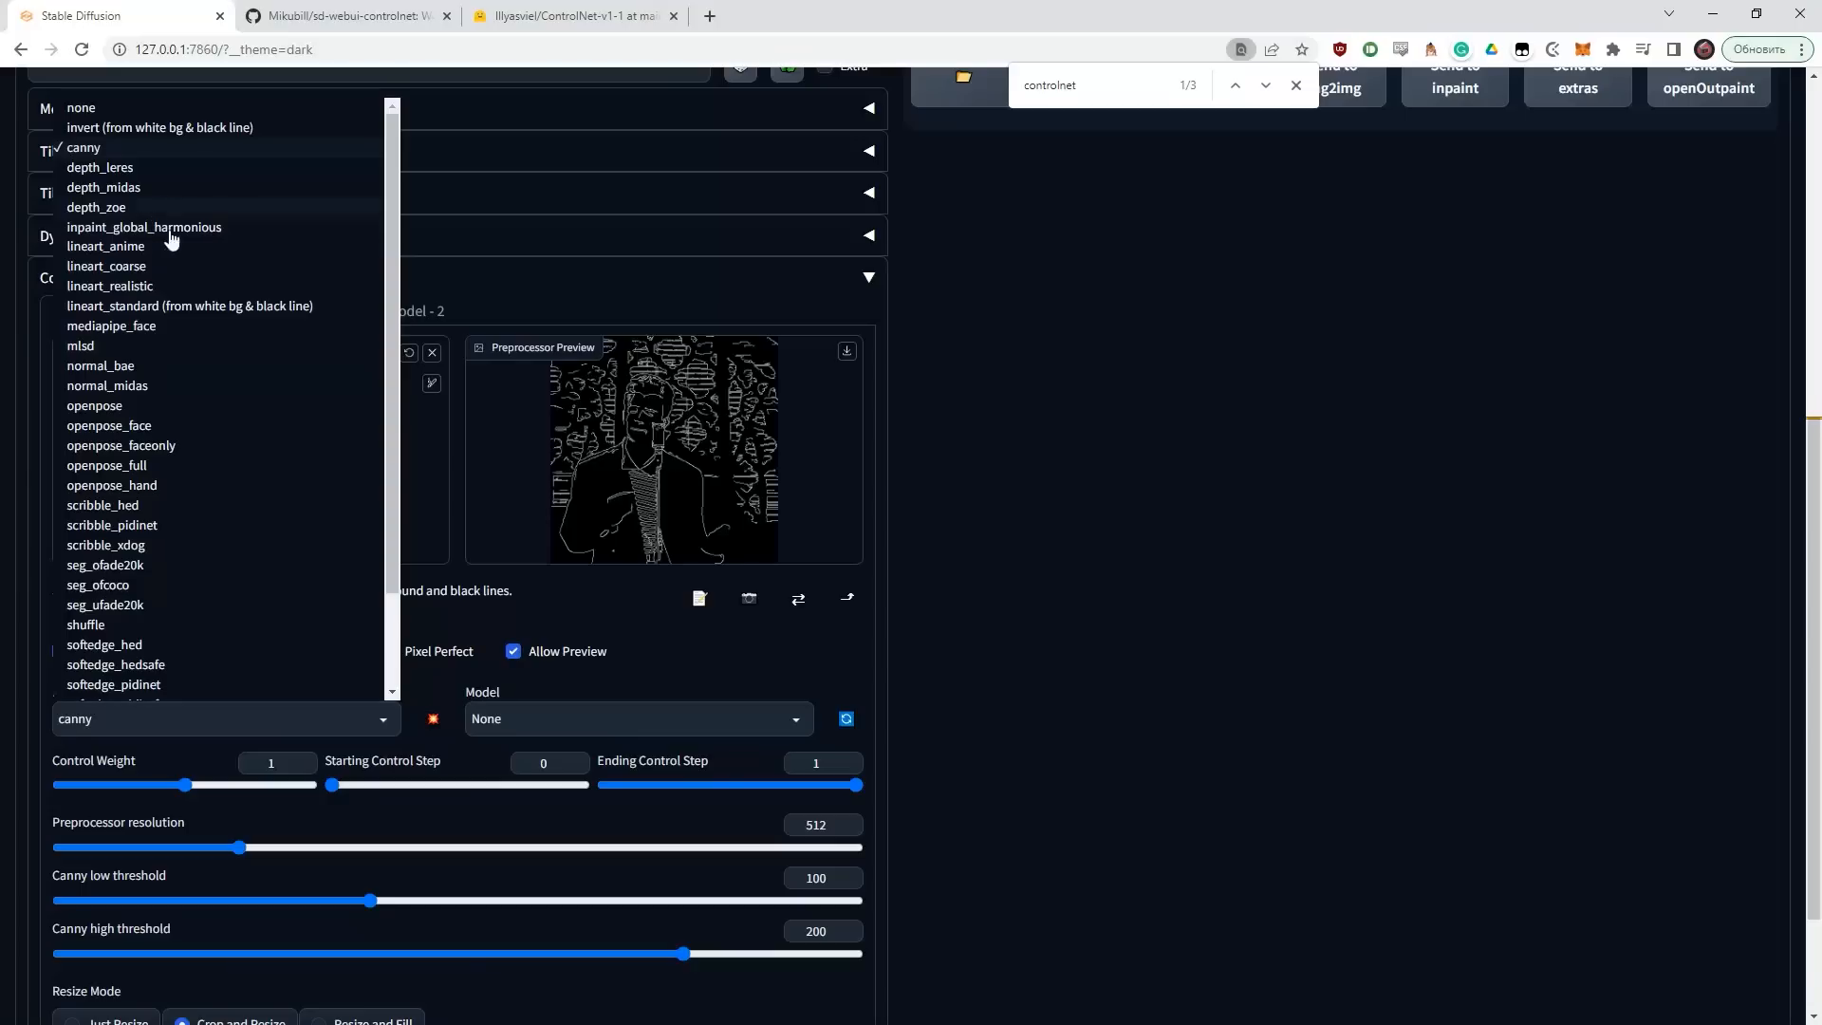
left_click(150, 366)
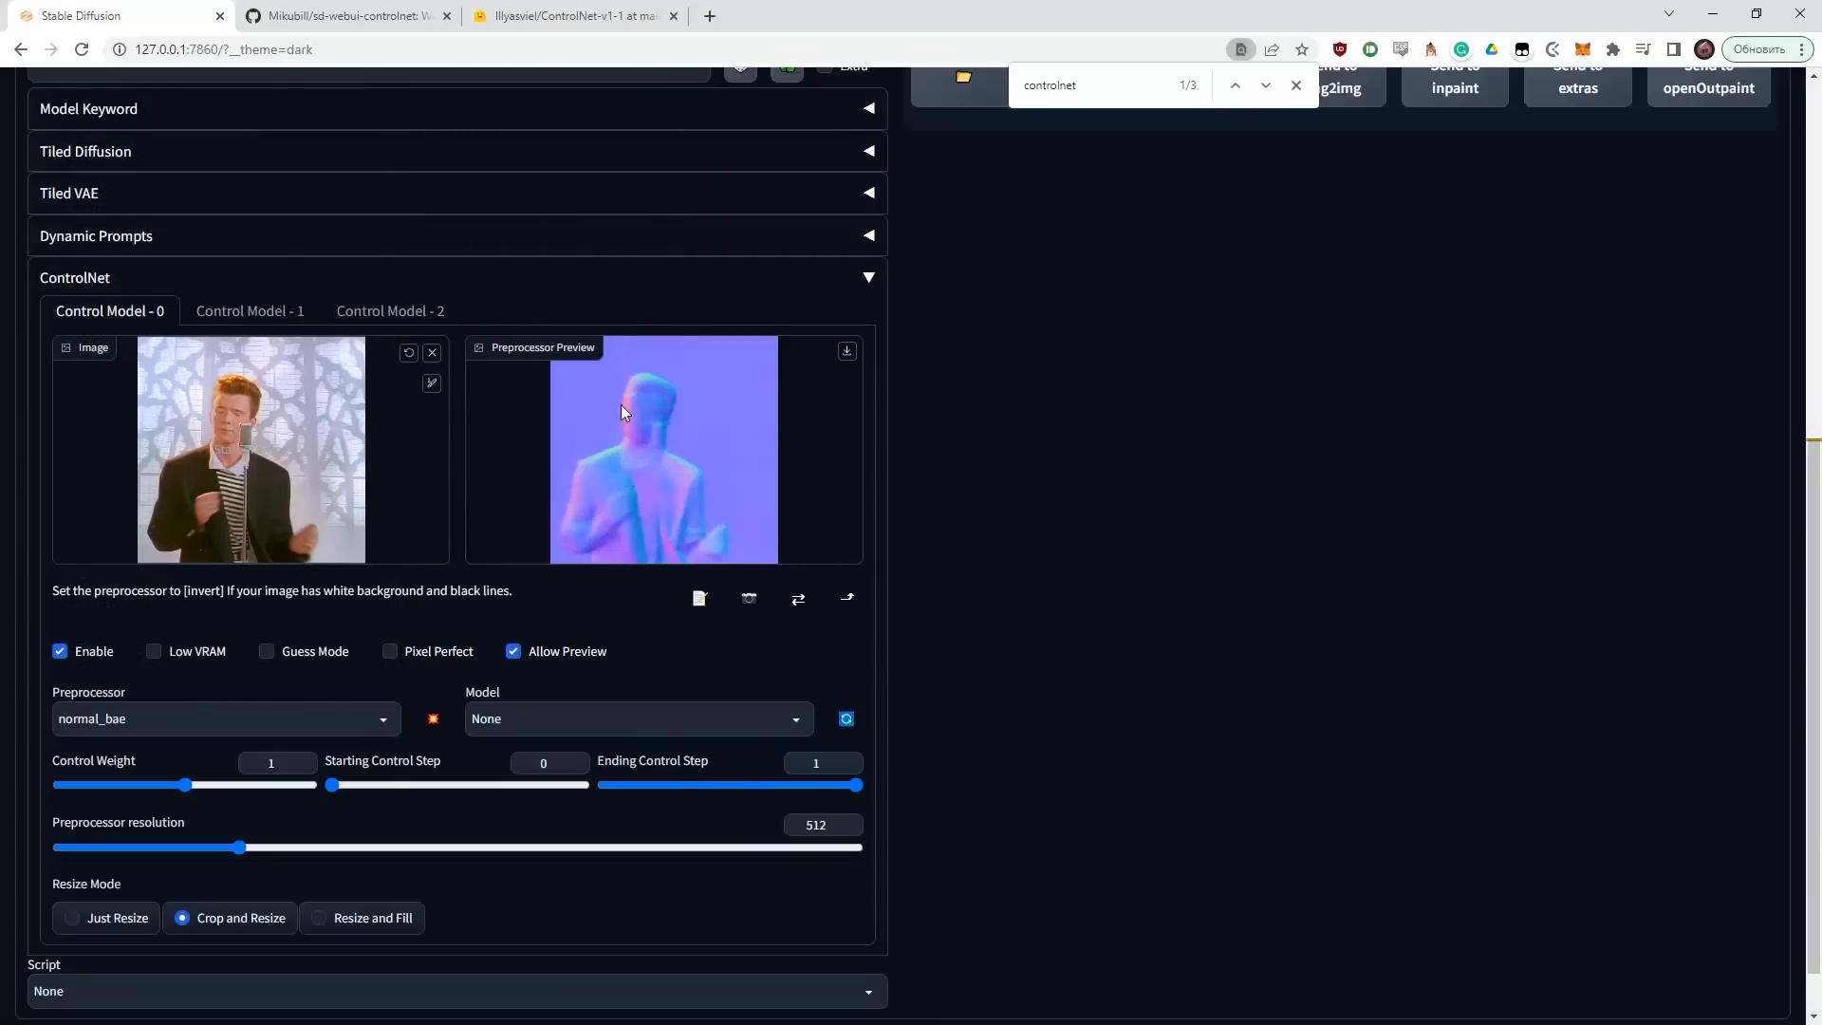
- Switch the preprocessor to normal_midas and generate its normal map preview
left_click(387, 727)
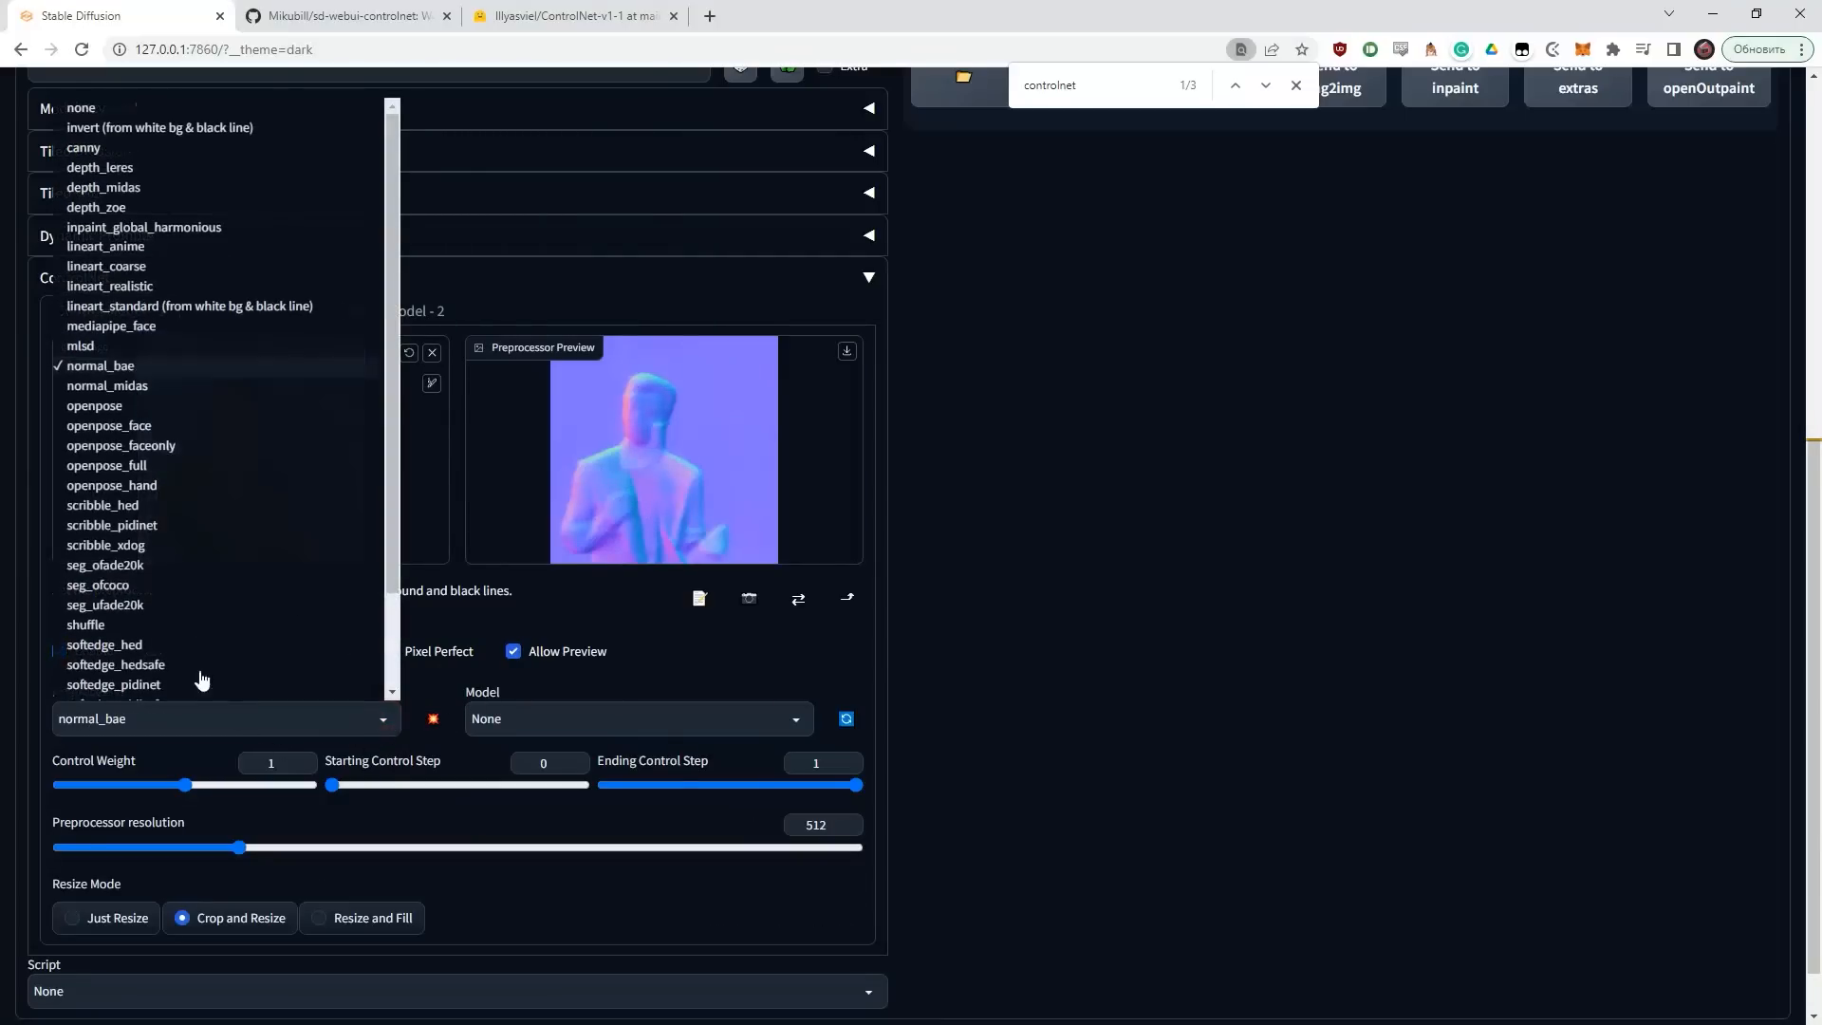
left_click(130, 396)
left_click(432, 721)
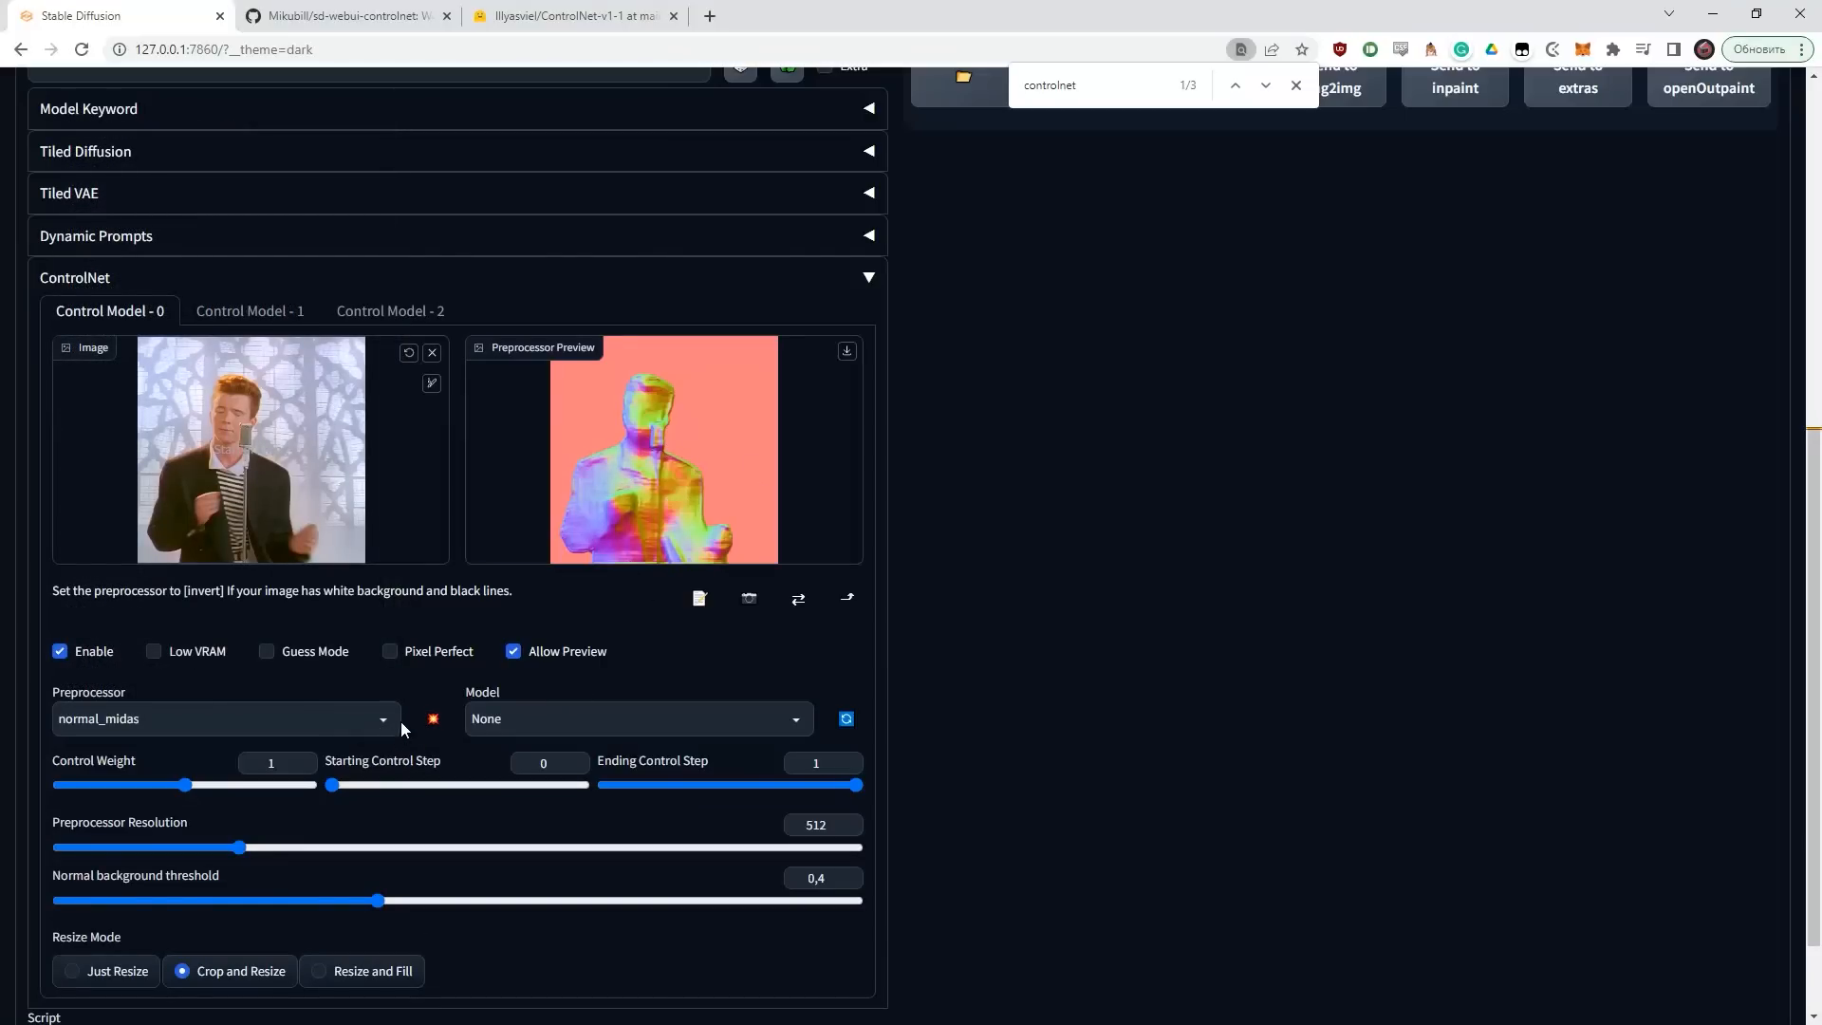
- Switch the preprocessor to openpose, generate its pose preview, and select the control_v11p_sd15_openpose model
left_click(233, 719)
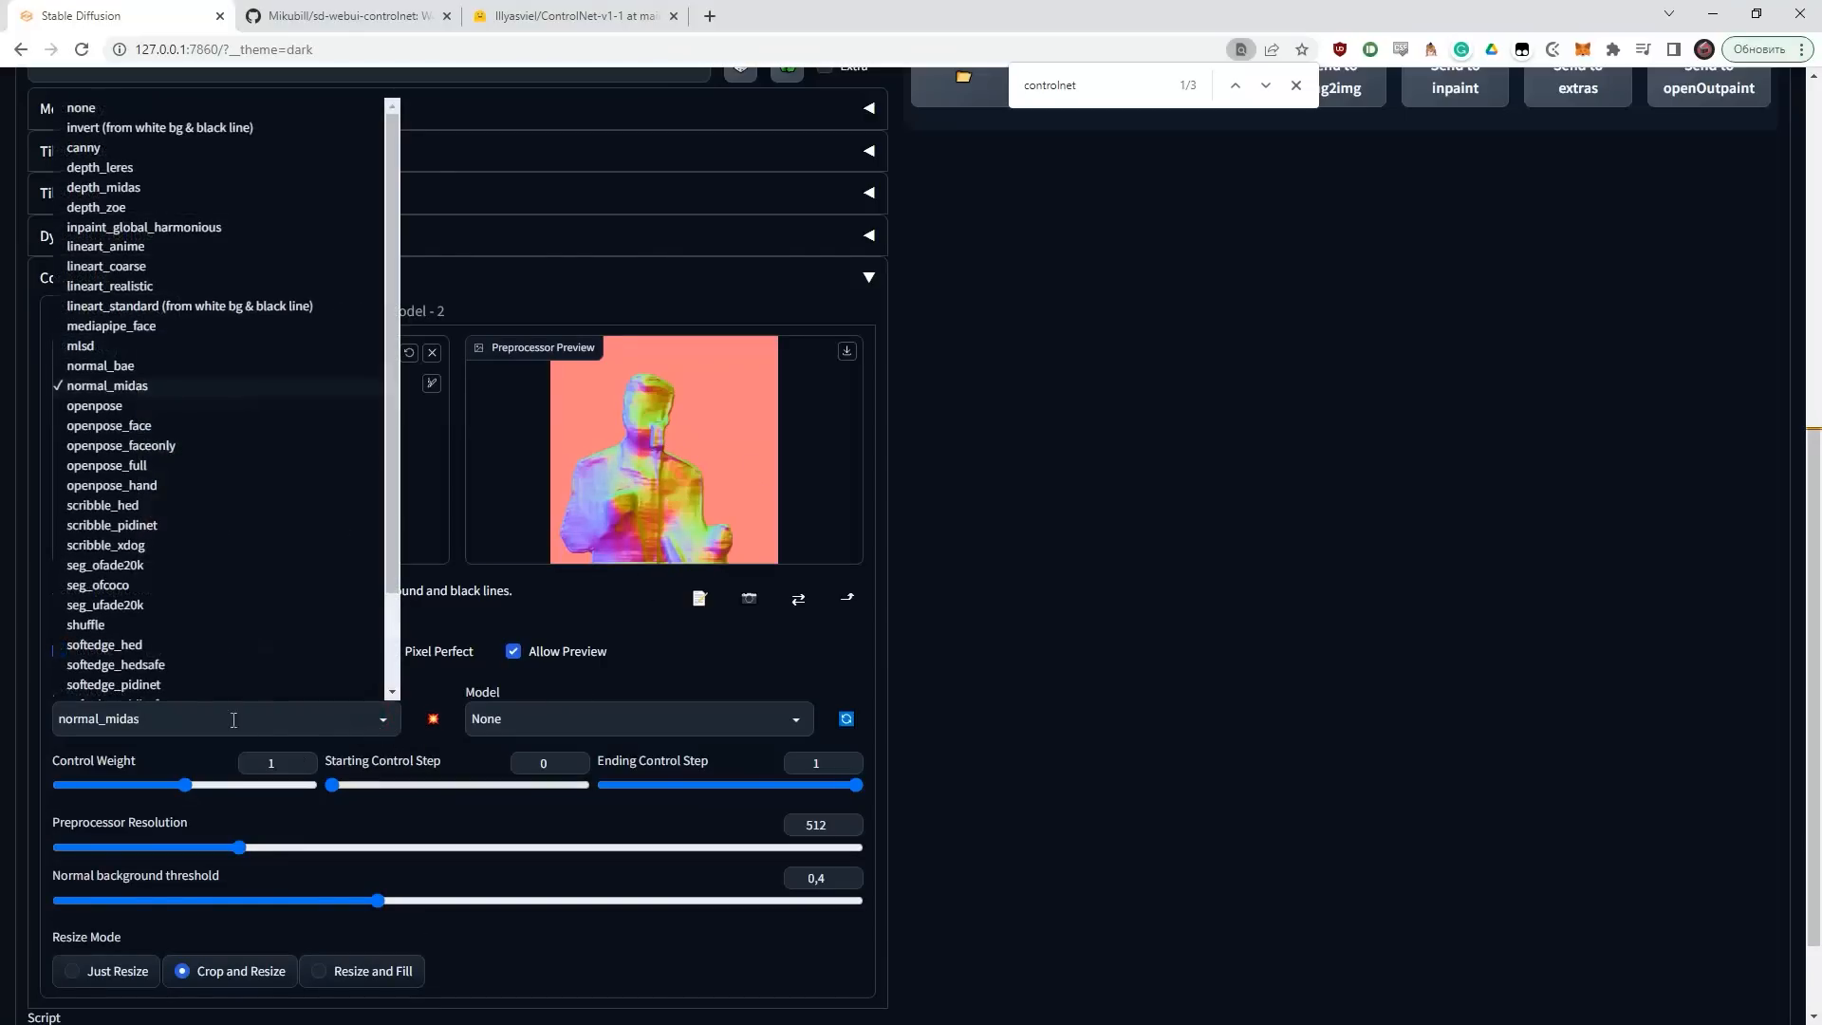
left_click(181, 408)
left_click(433, 719)
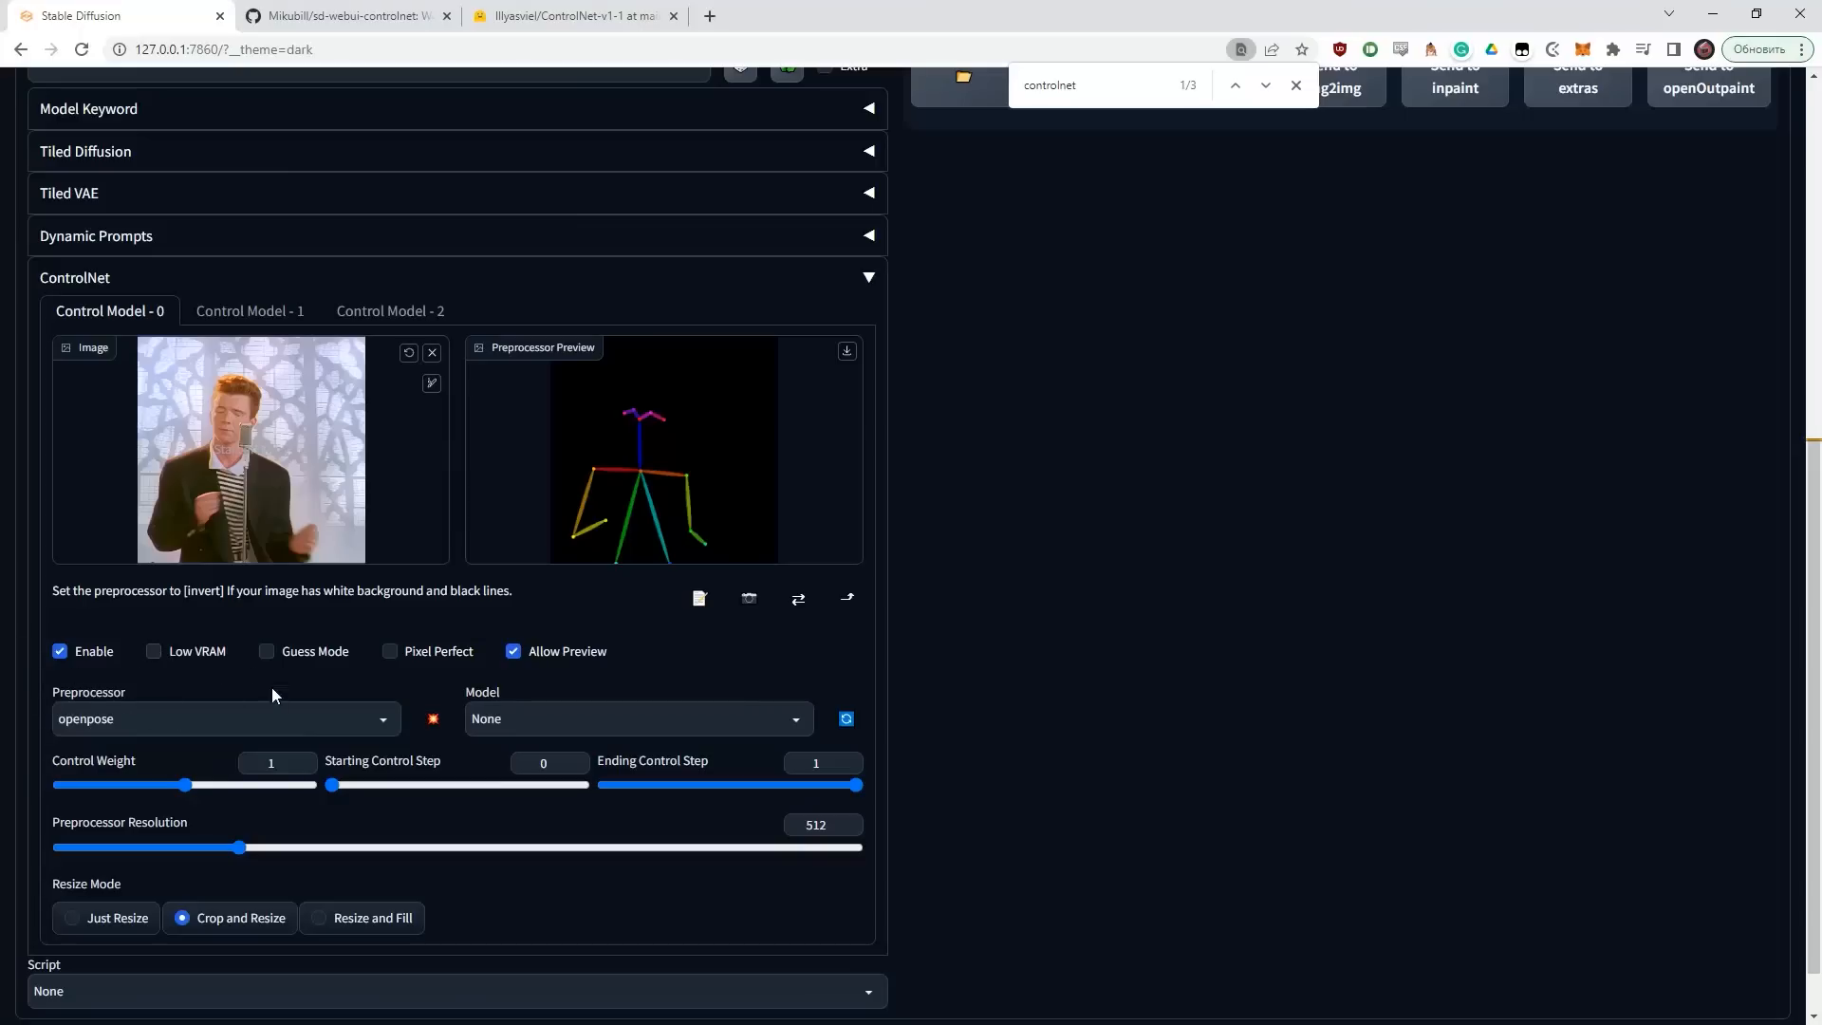
left_click(689, 731)
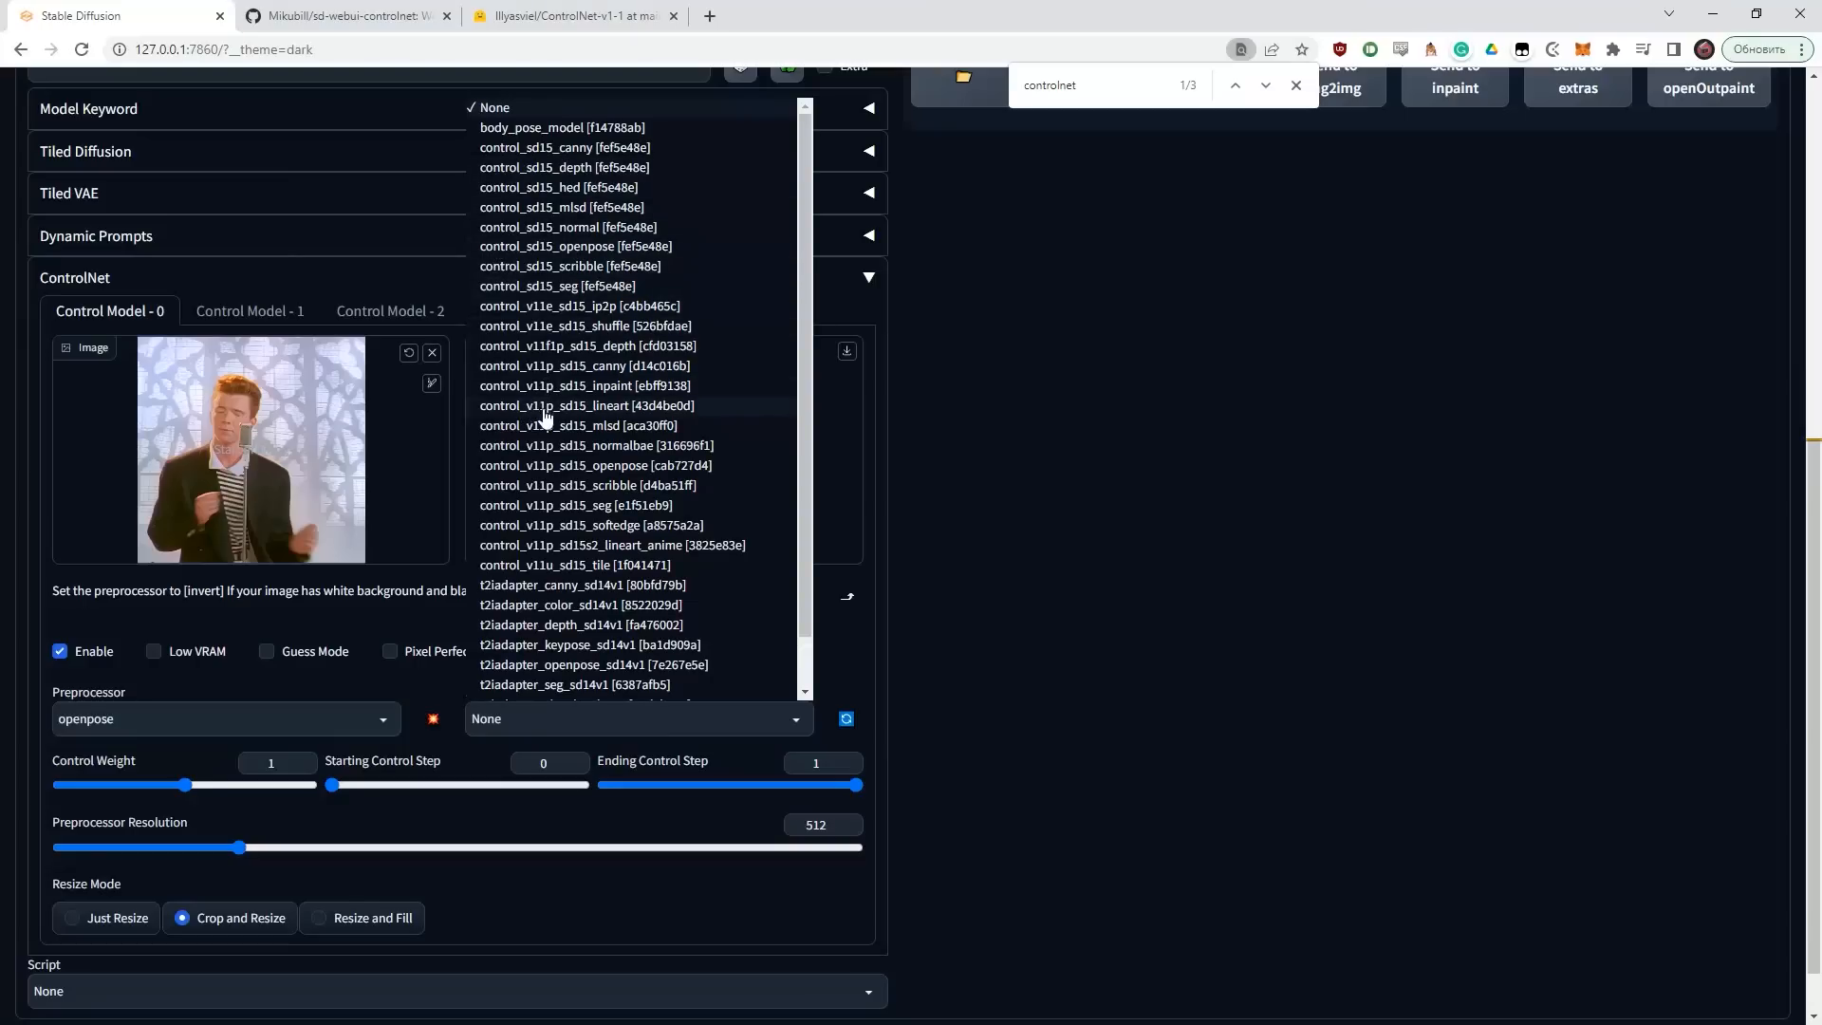
left_click(643, 465)
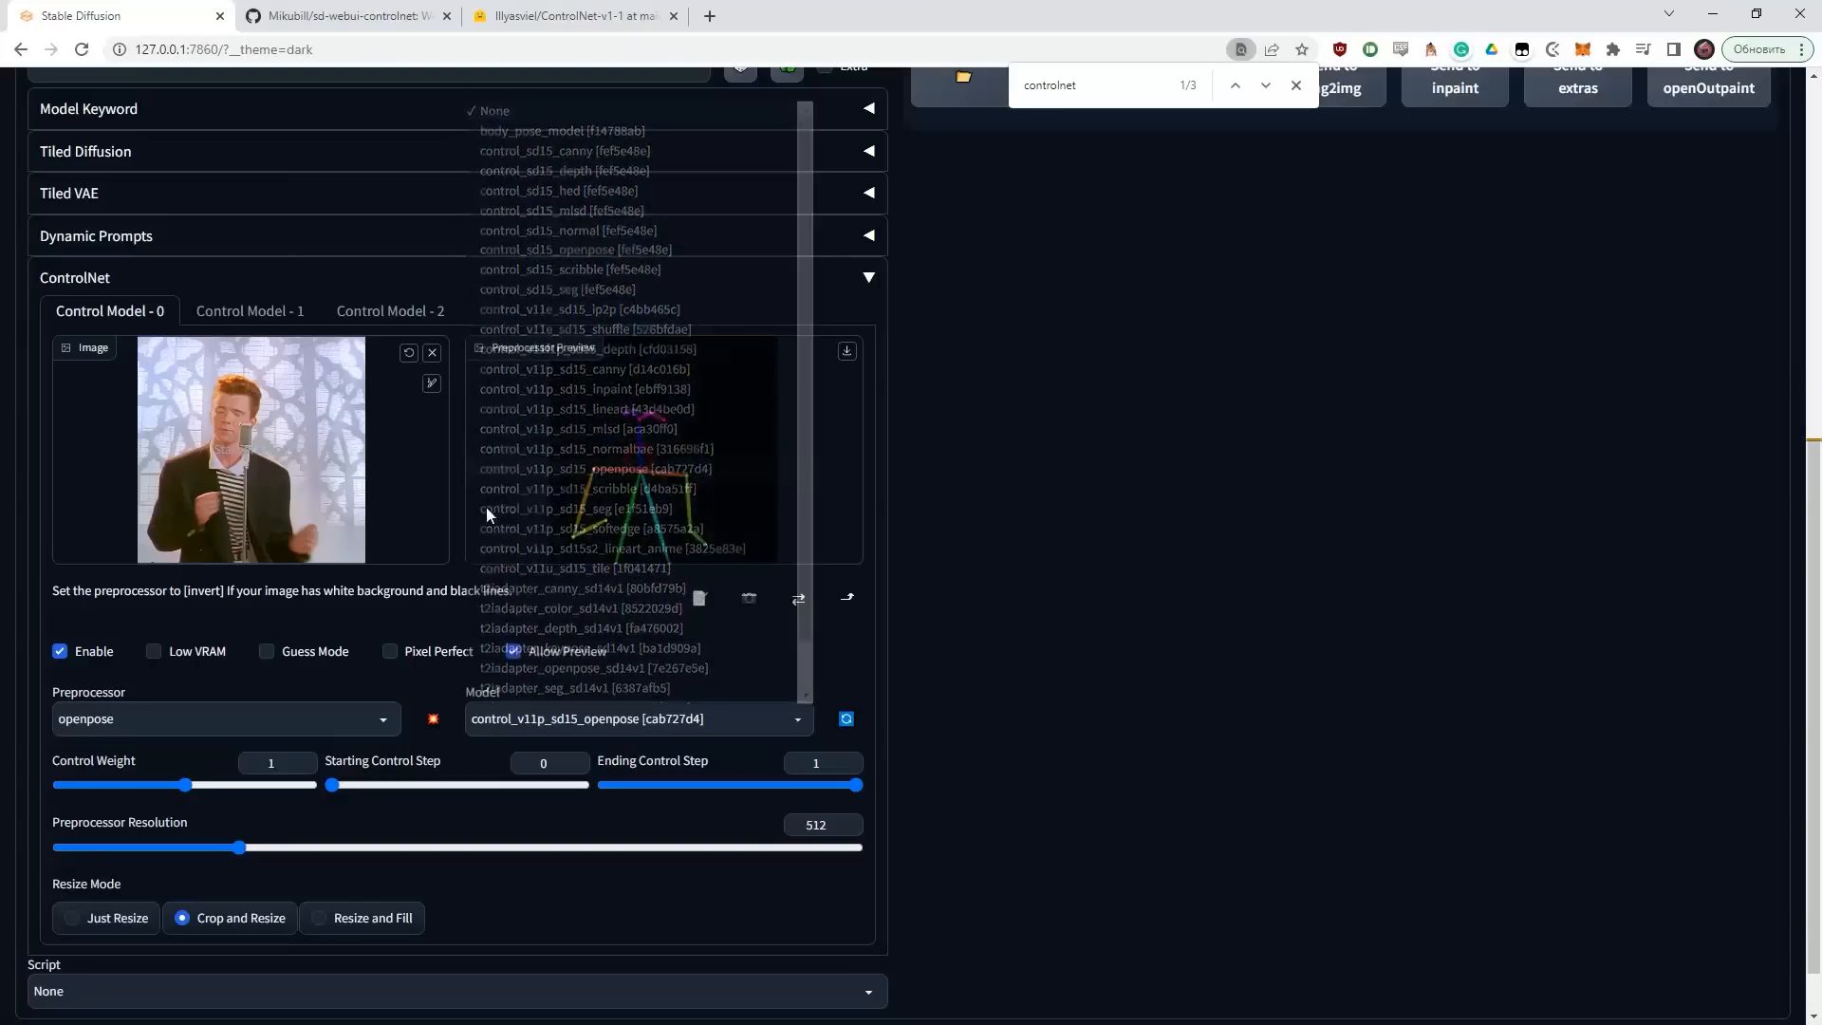
- Enter the prompt "Woman dancing, photo, hyper-realistic" and generate the image guided by the openpose ControlNet
scroll(716, 533, "up", 7)
left_click(273, 280)
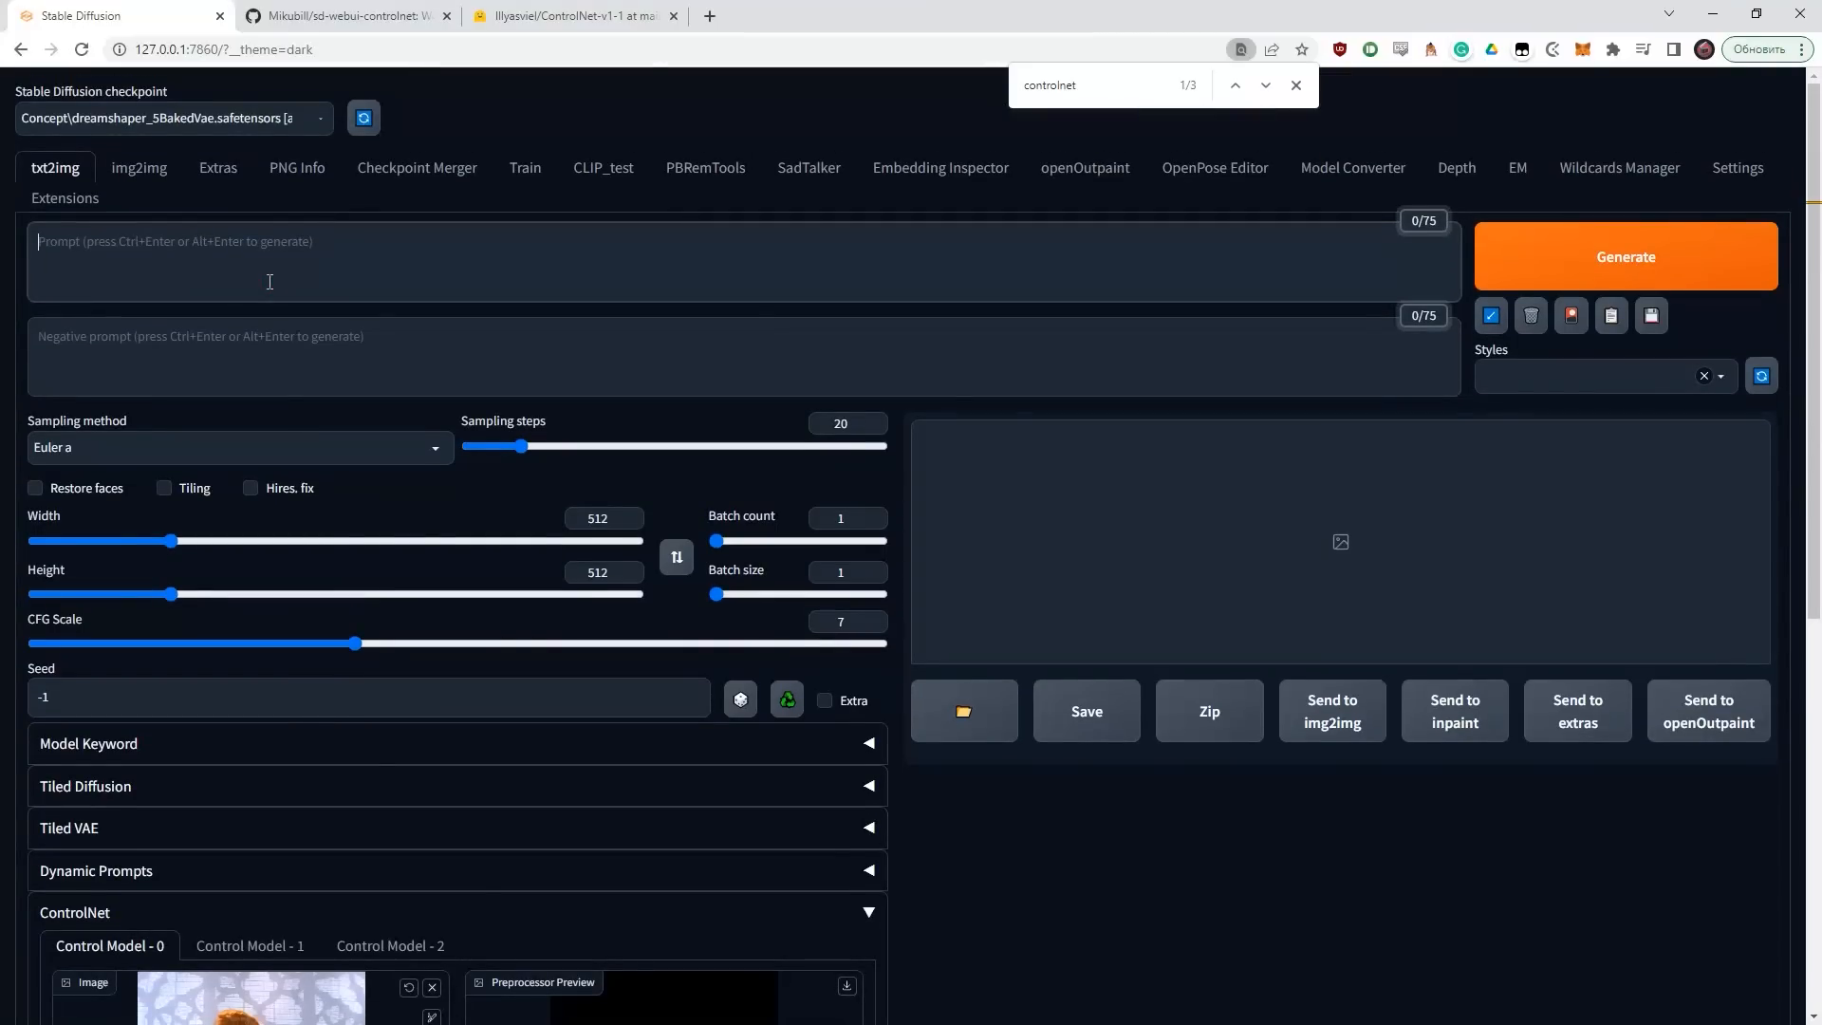
type("Woman dancin")
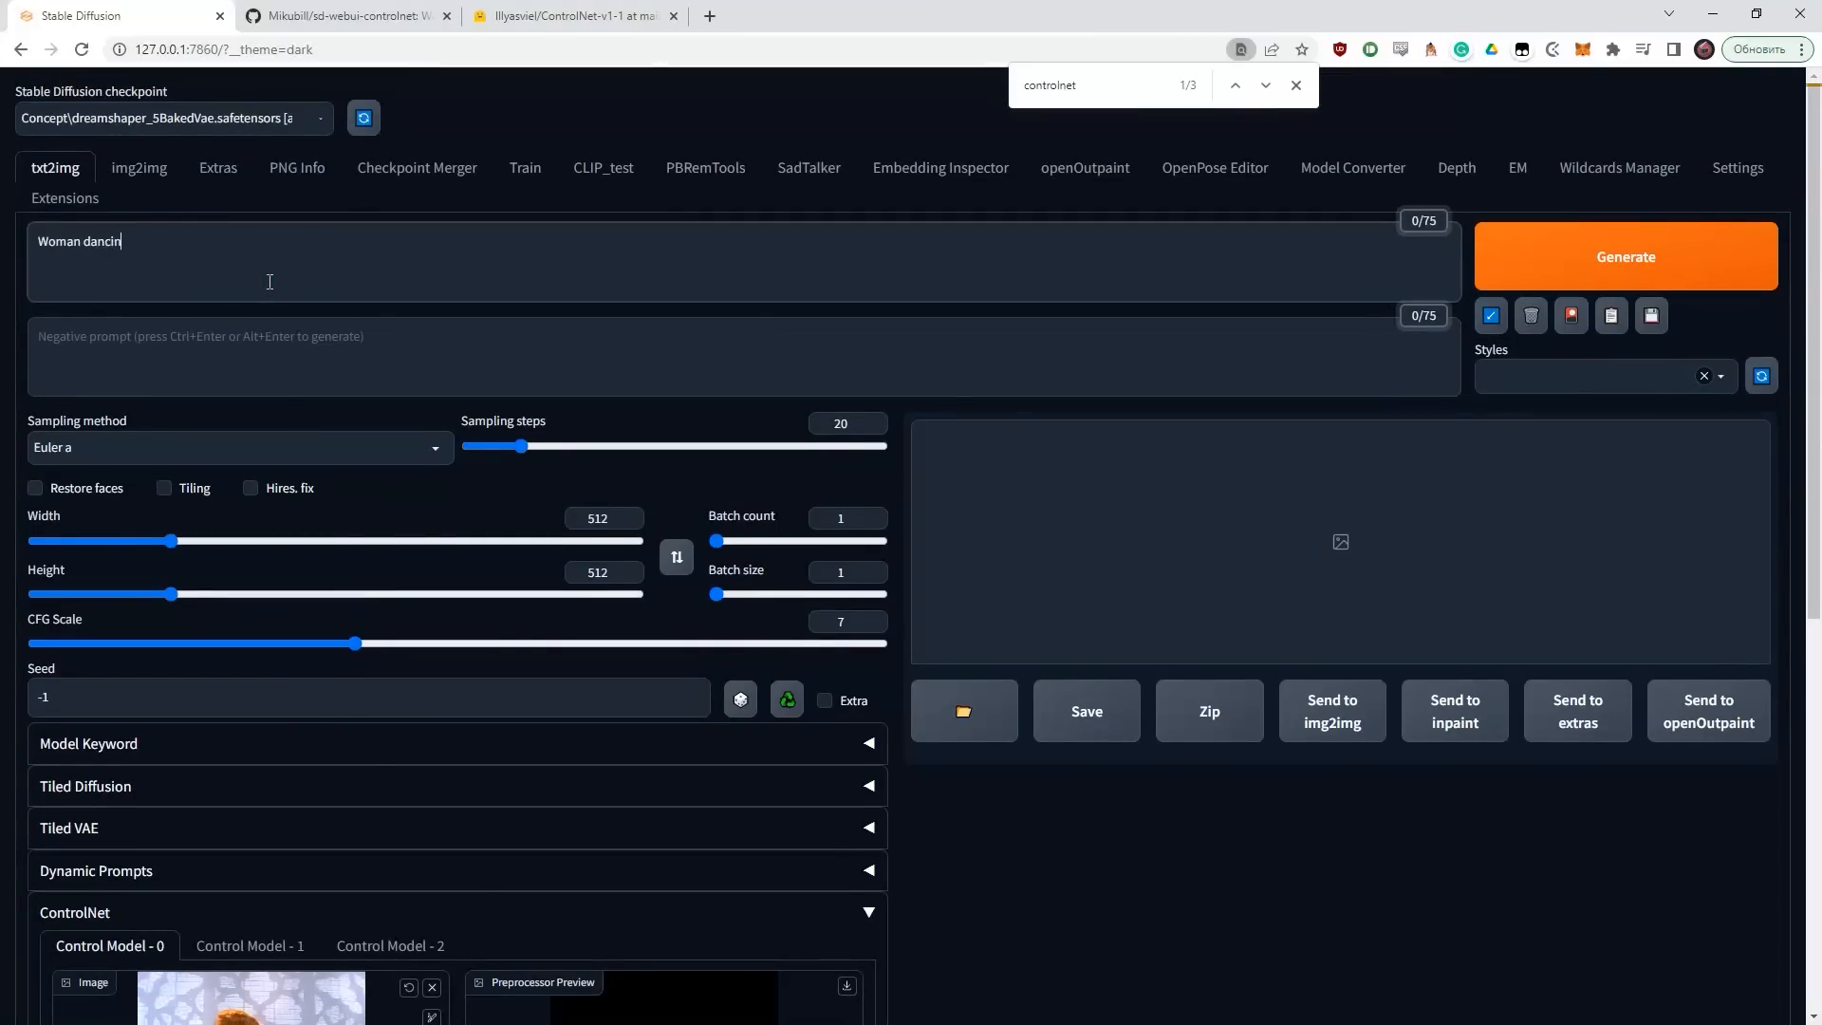
type("g, photo, hyper-realistic")
left_click(1639, 291)
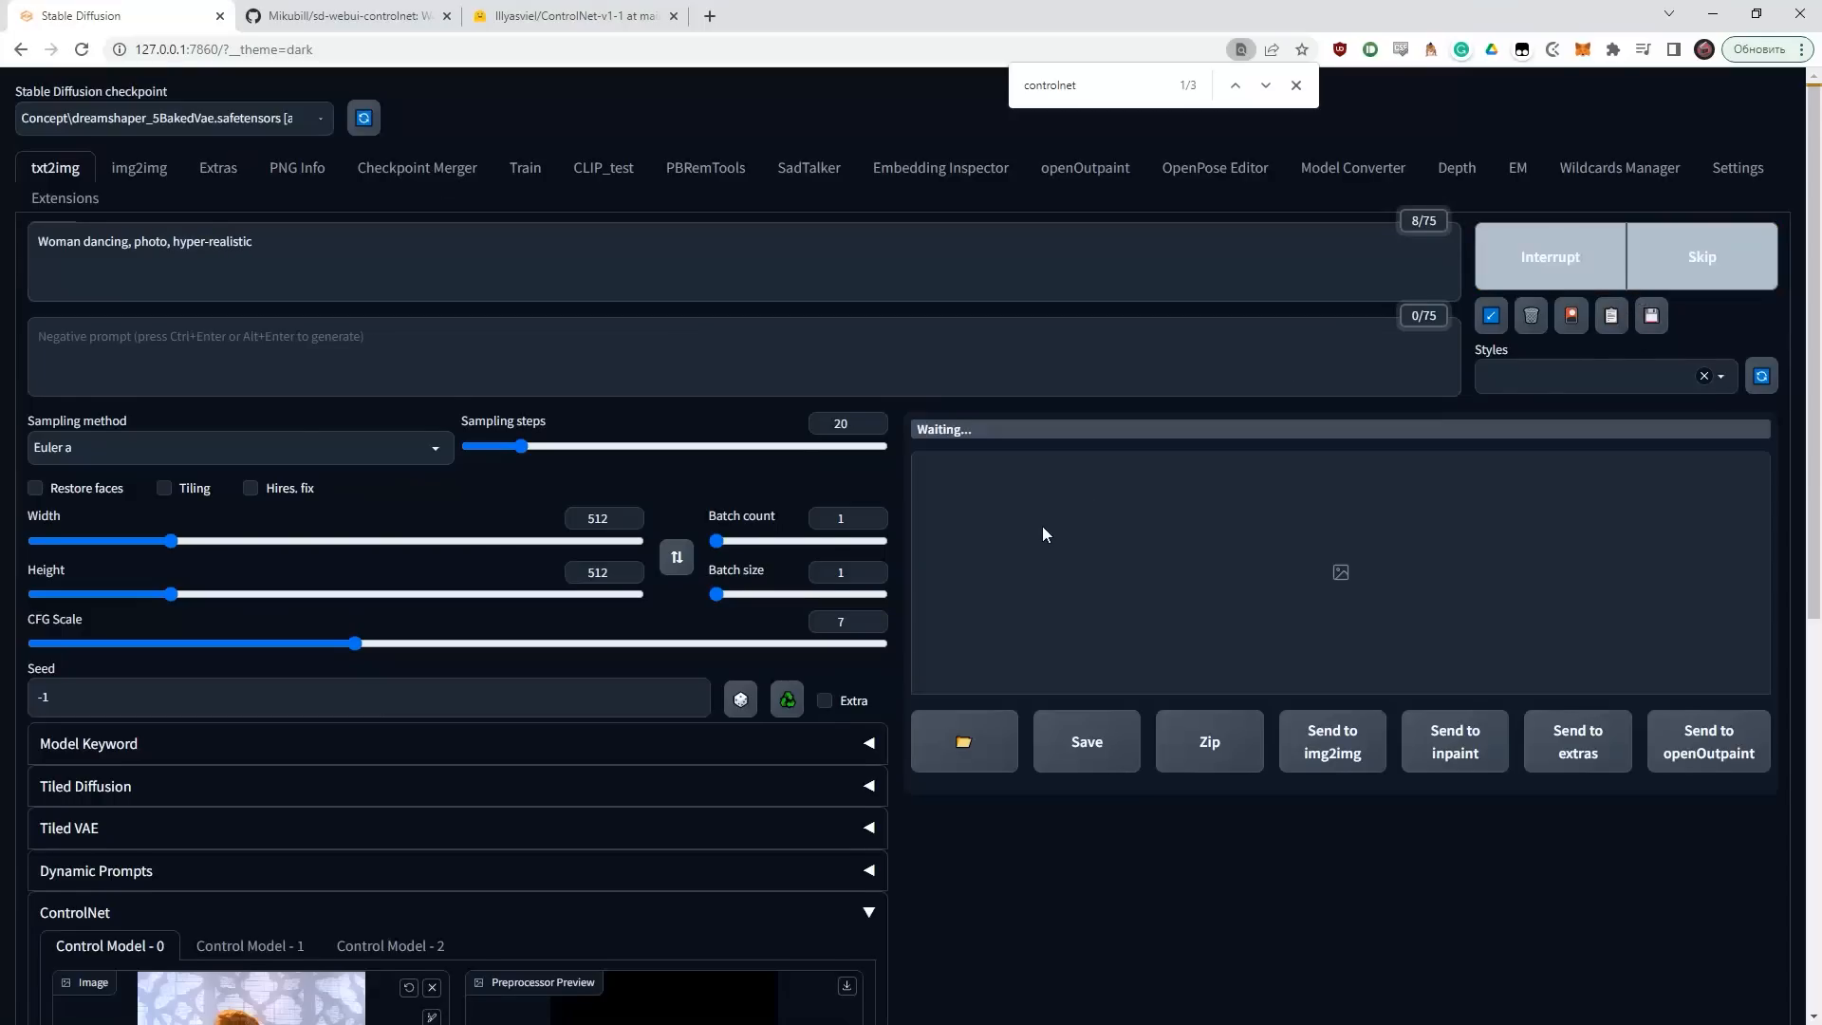
scroll(1041, 525, "down", 5)
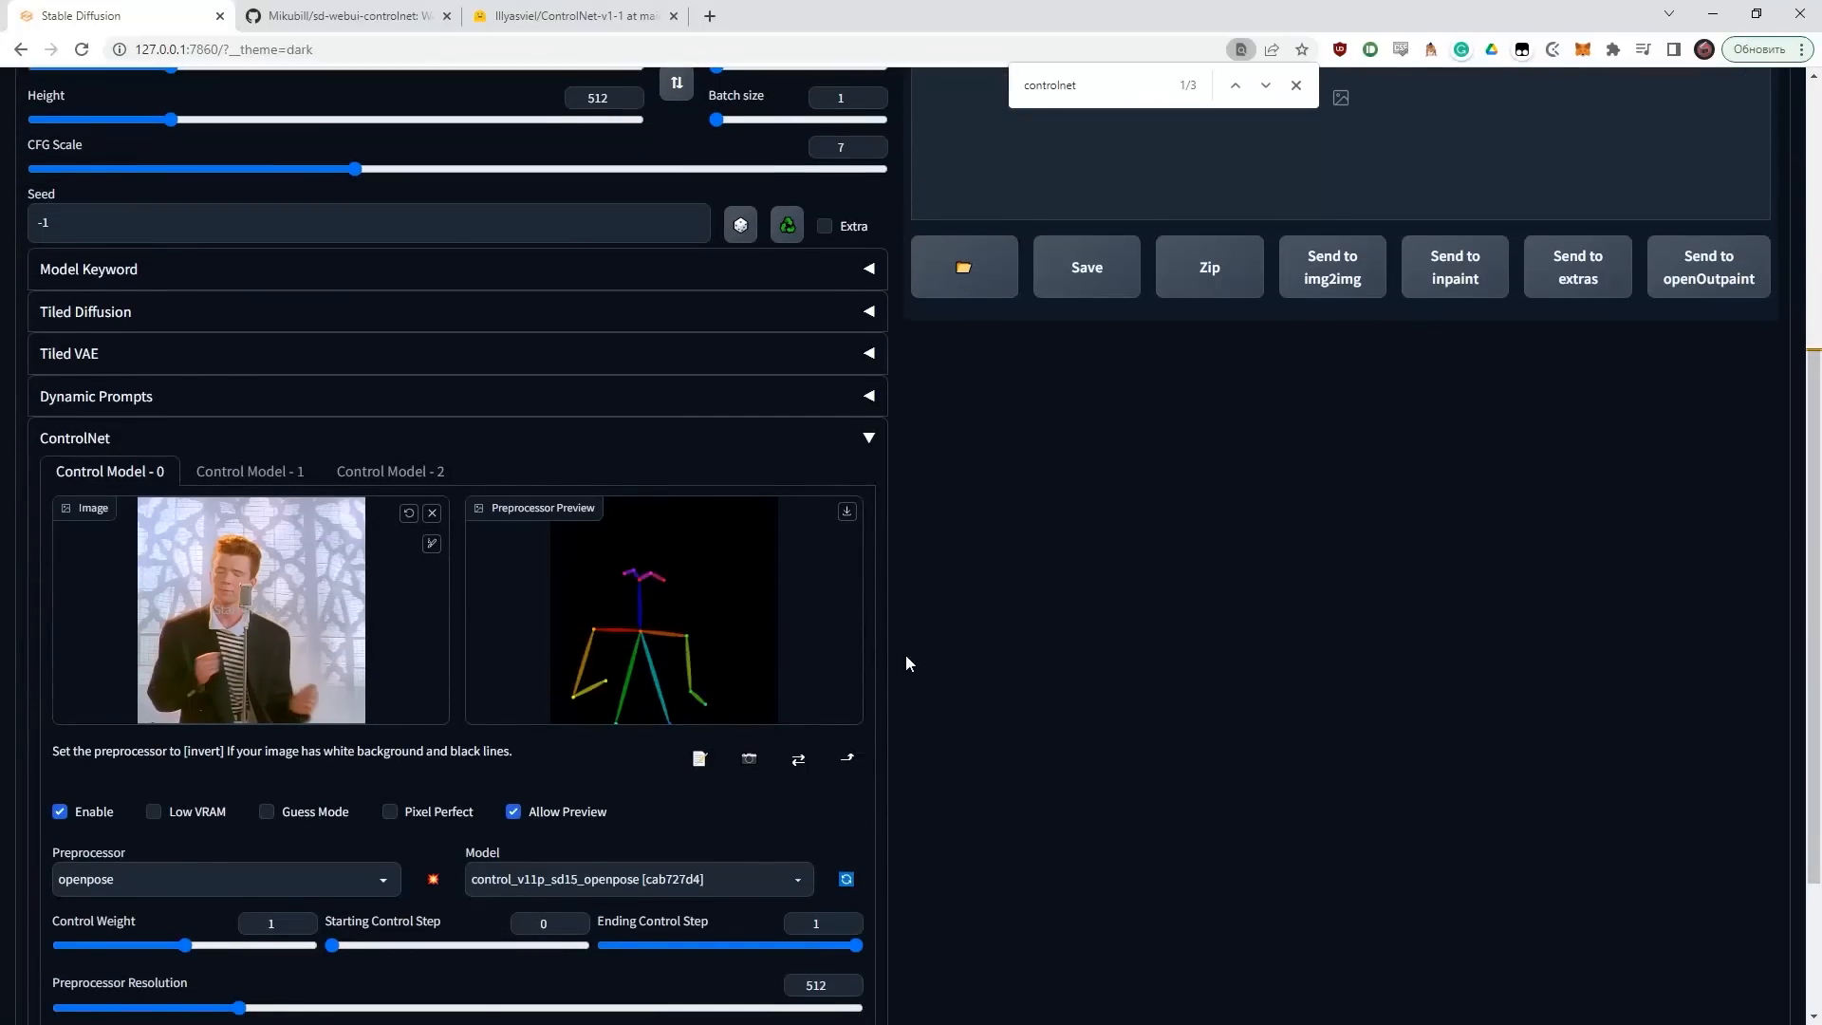
scroll(906, 662, "up", 5)
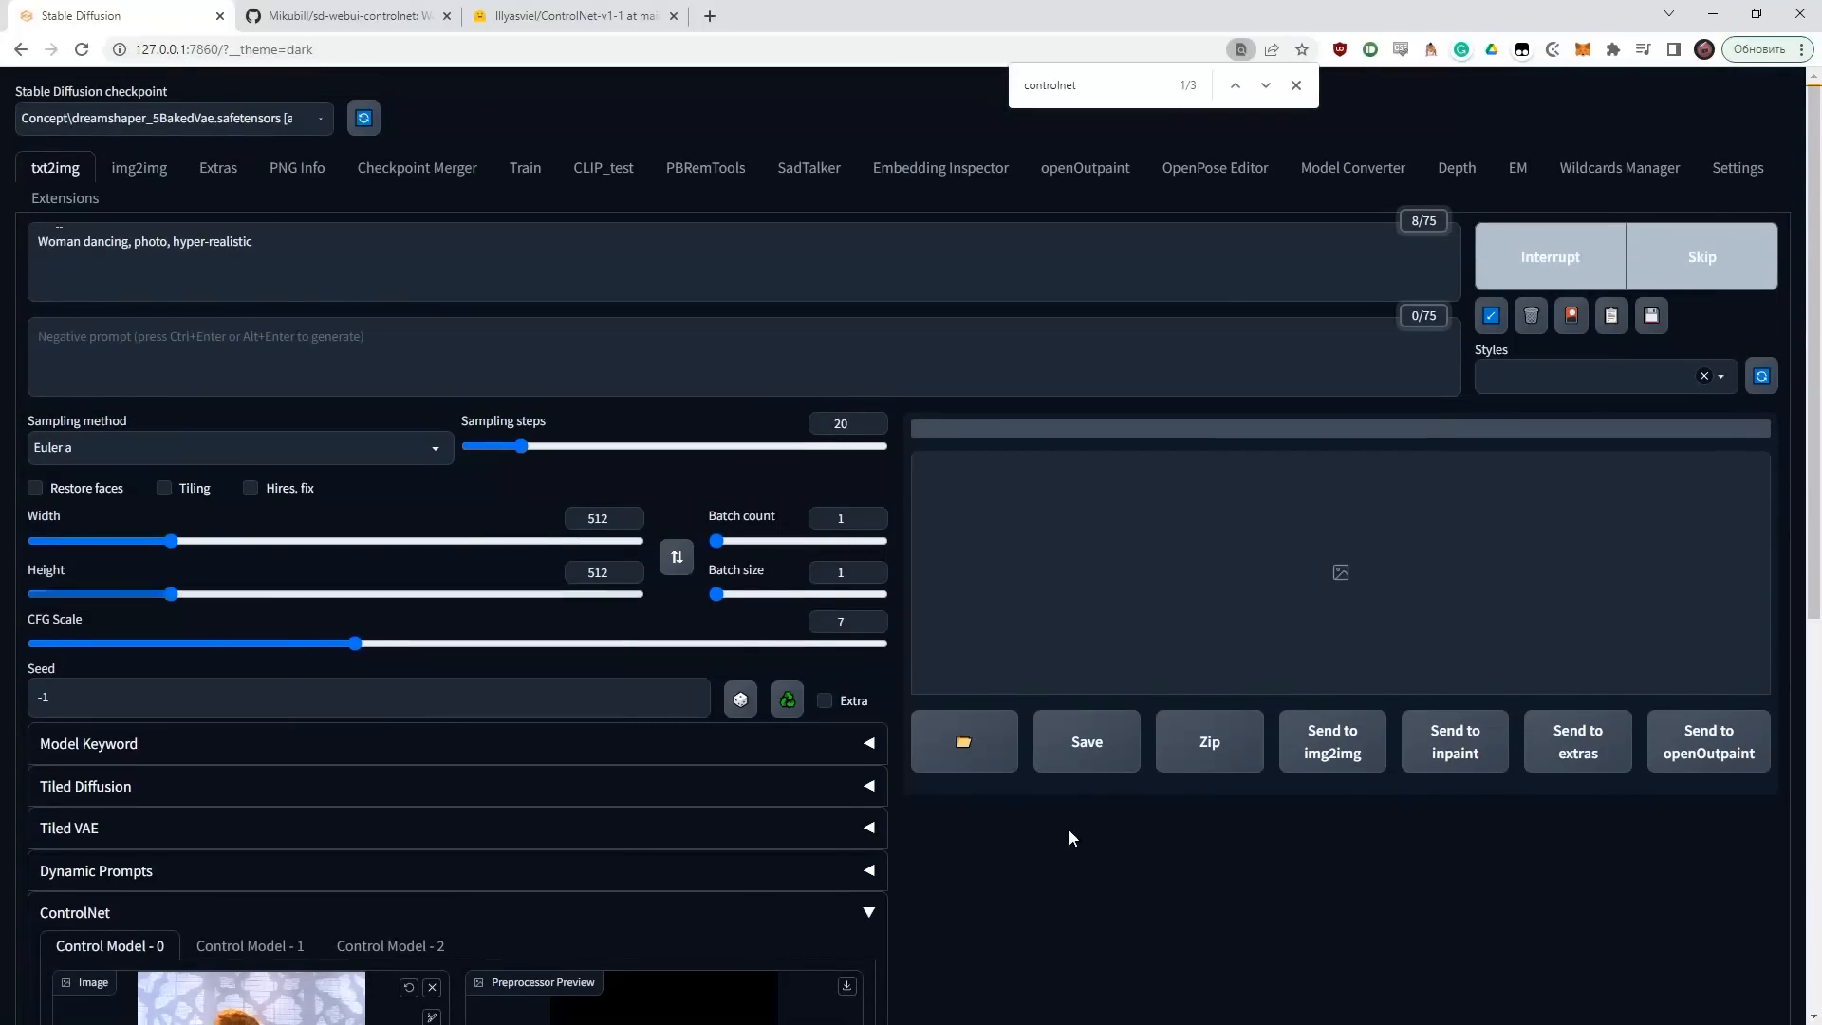
scroll(1068, 829, "down", 6)
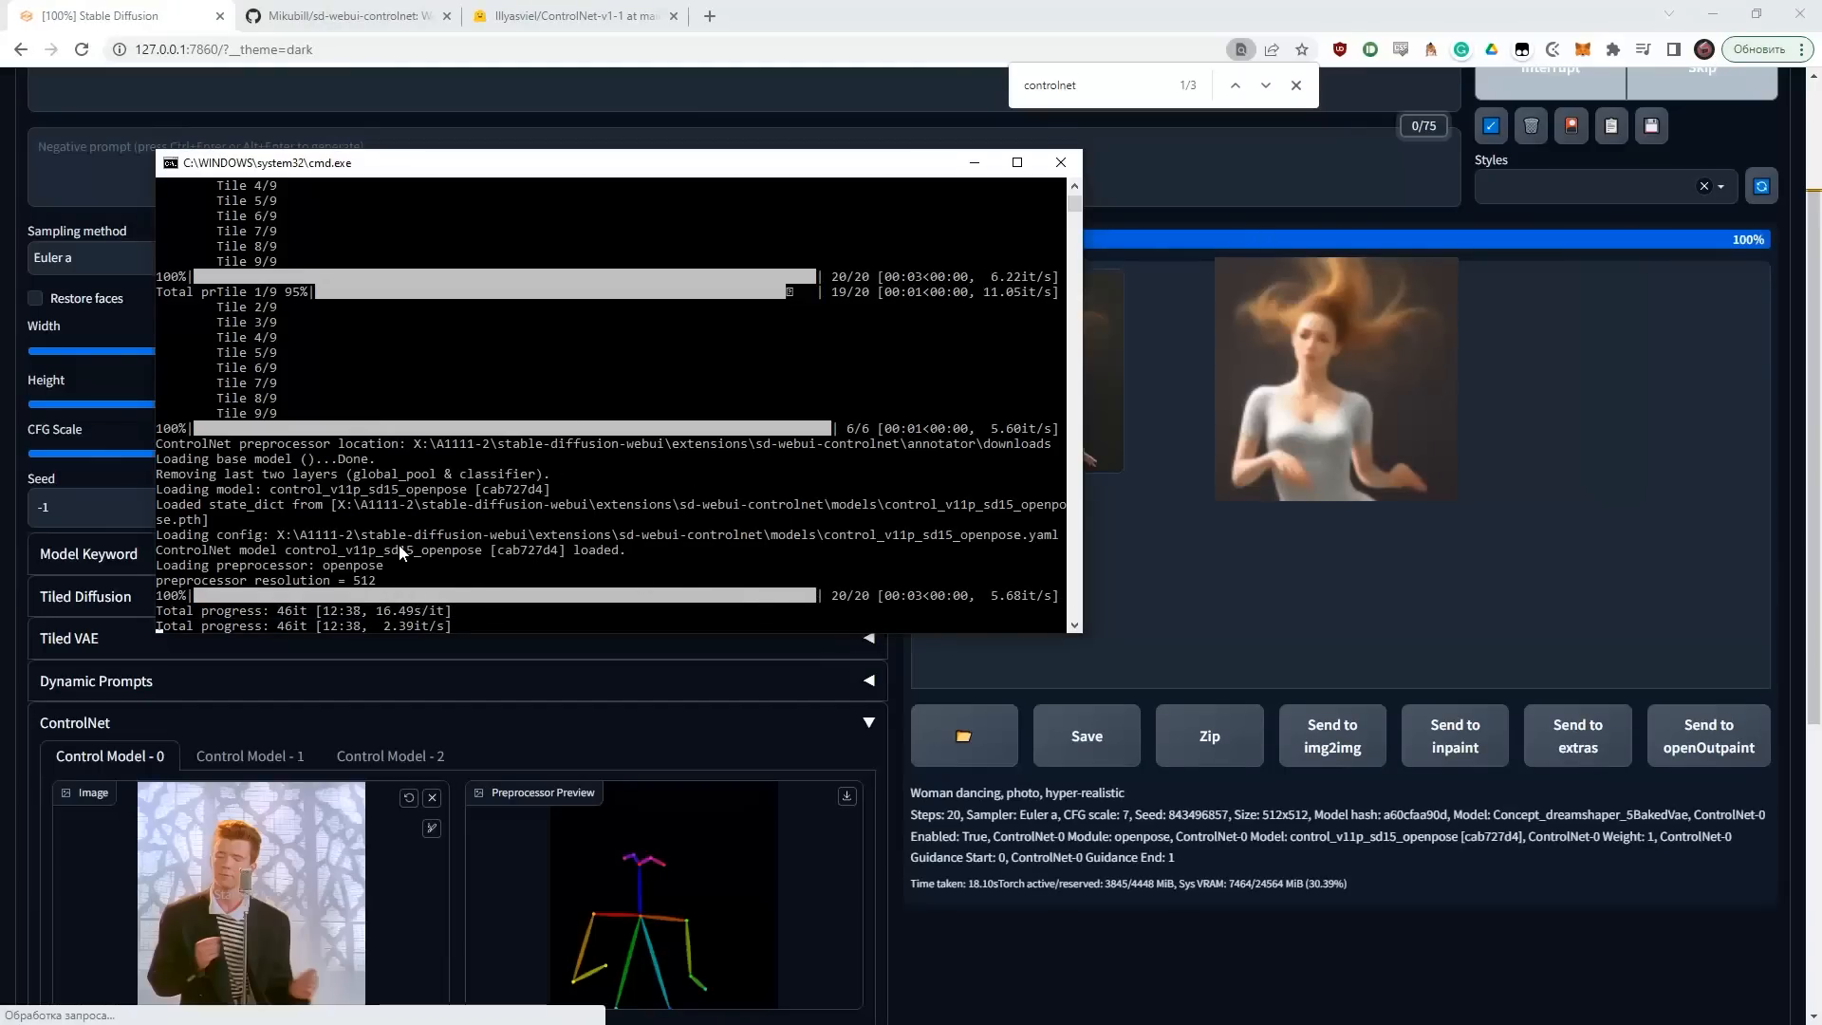
left_click(1275, 563)
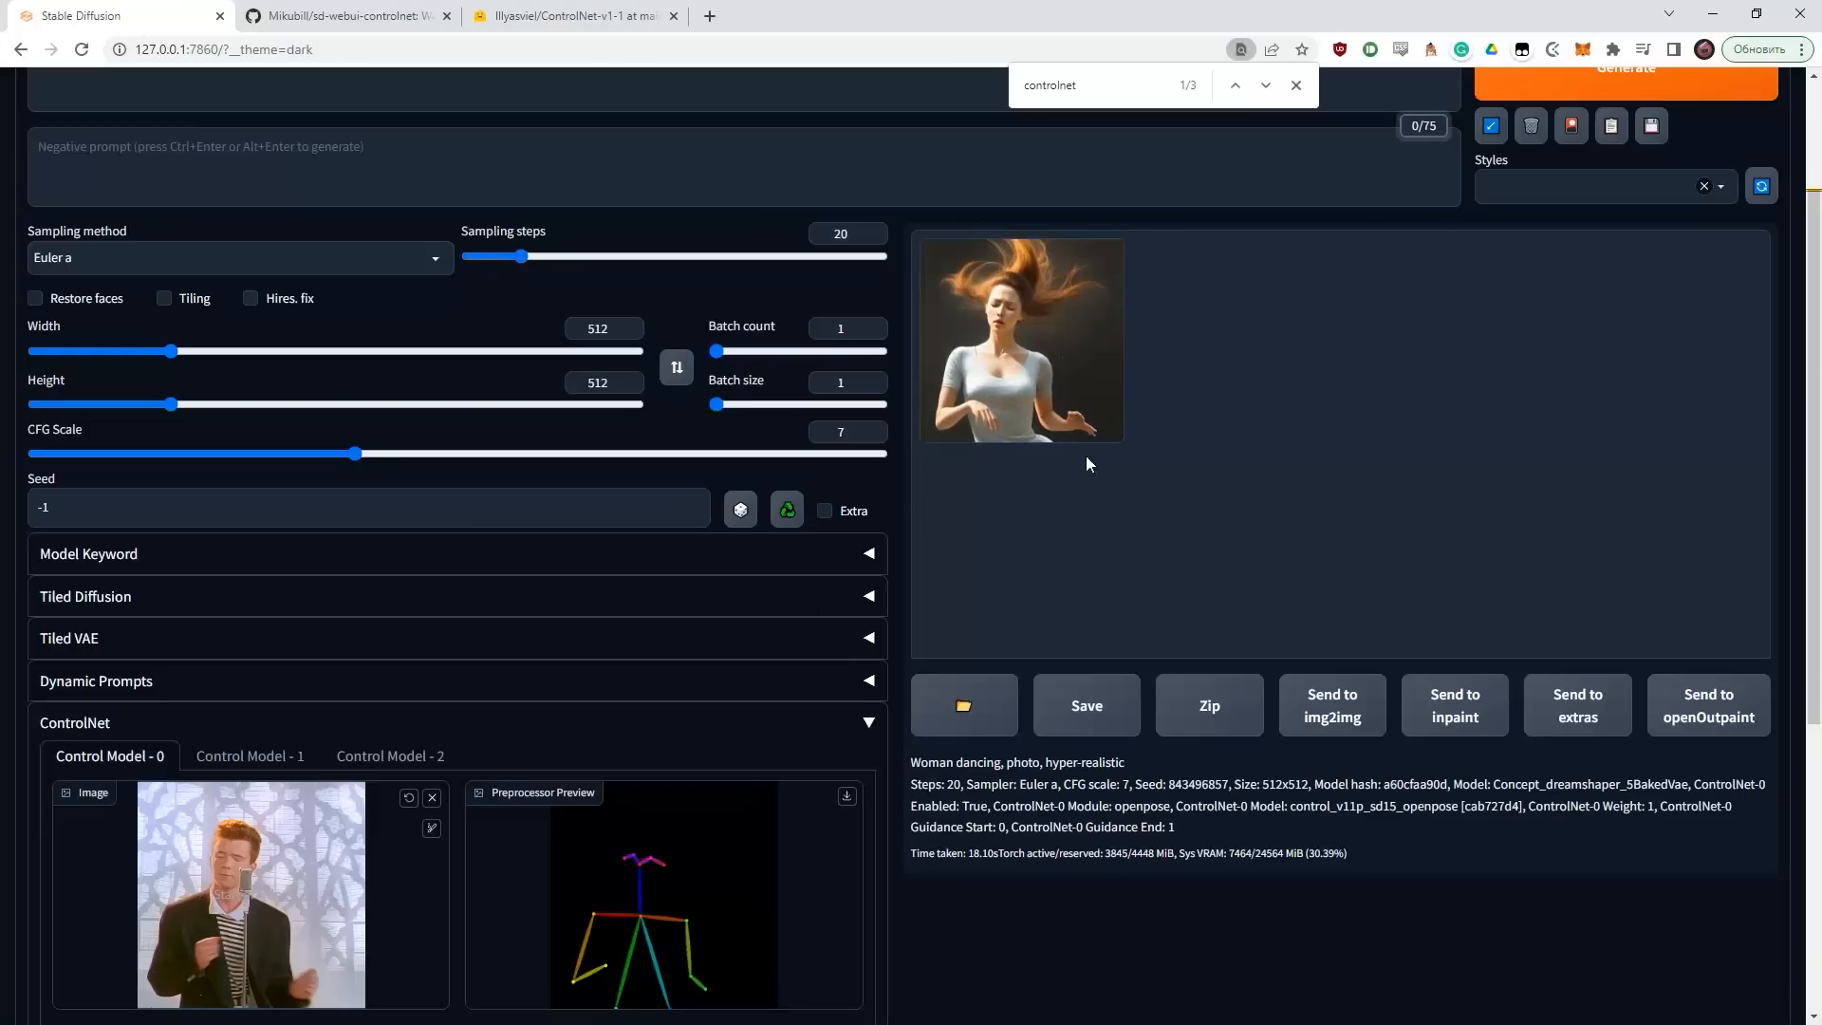
- Switch to Houdini and duplicate the filterbyrange1 node as a second branch off filepattern1
scroll(1130, 436, "down", 5)
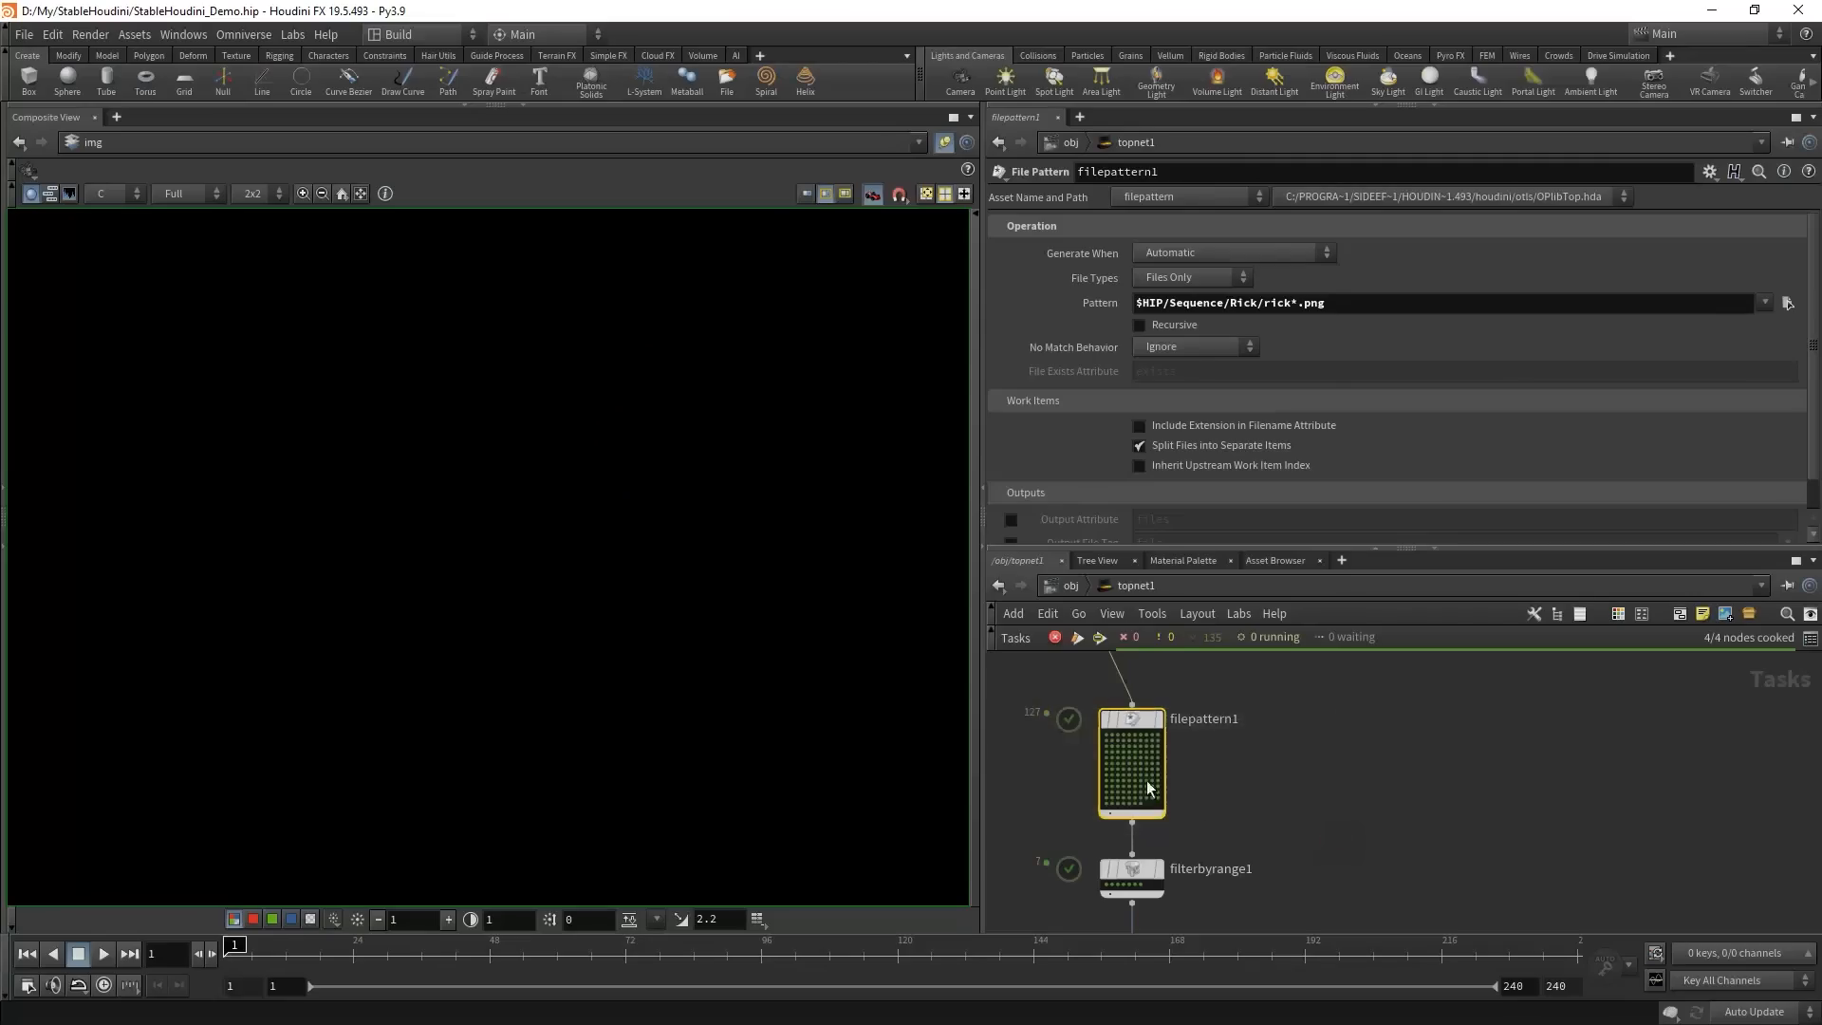
scroll(1283, 805, "down", 5)
scroll(1271, 812, "up", 5)
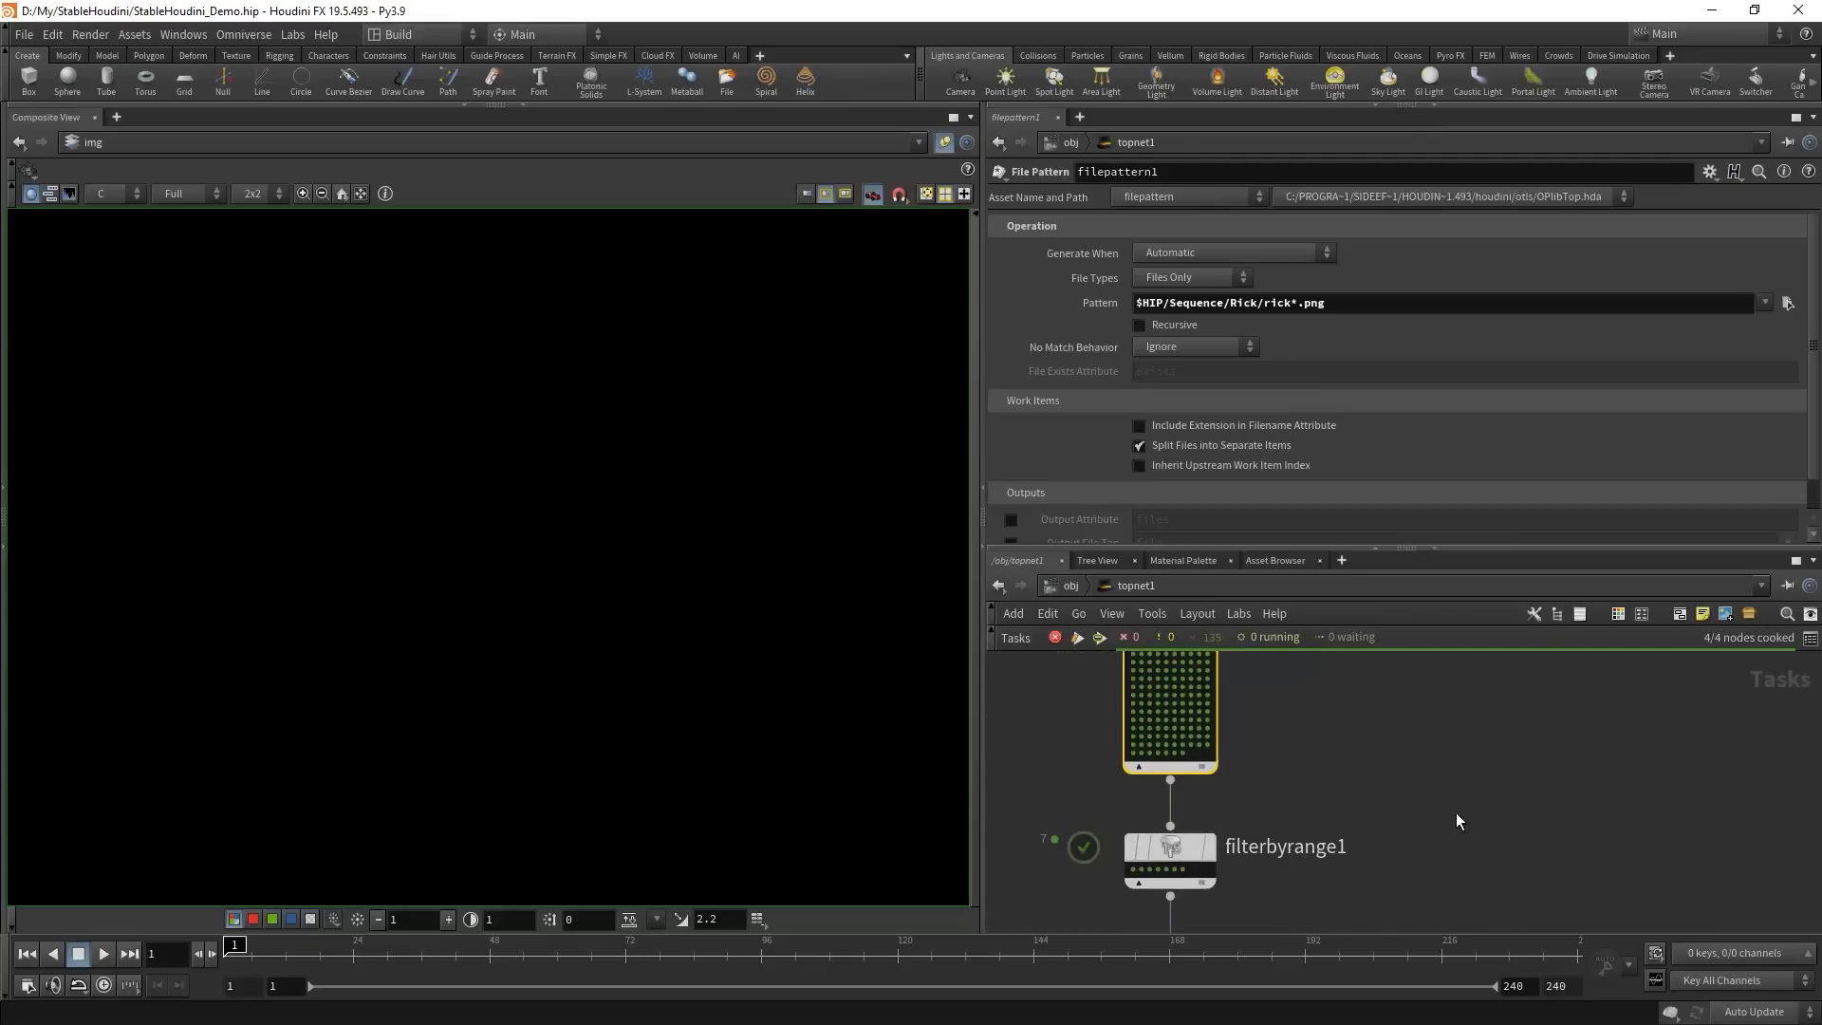
scroll(1412, 888, "down", 3)
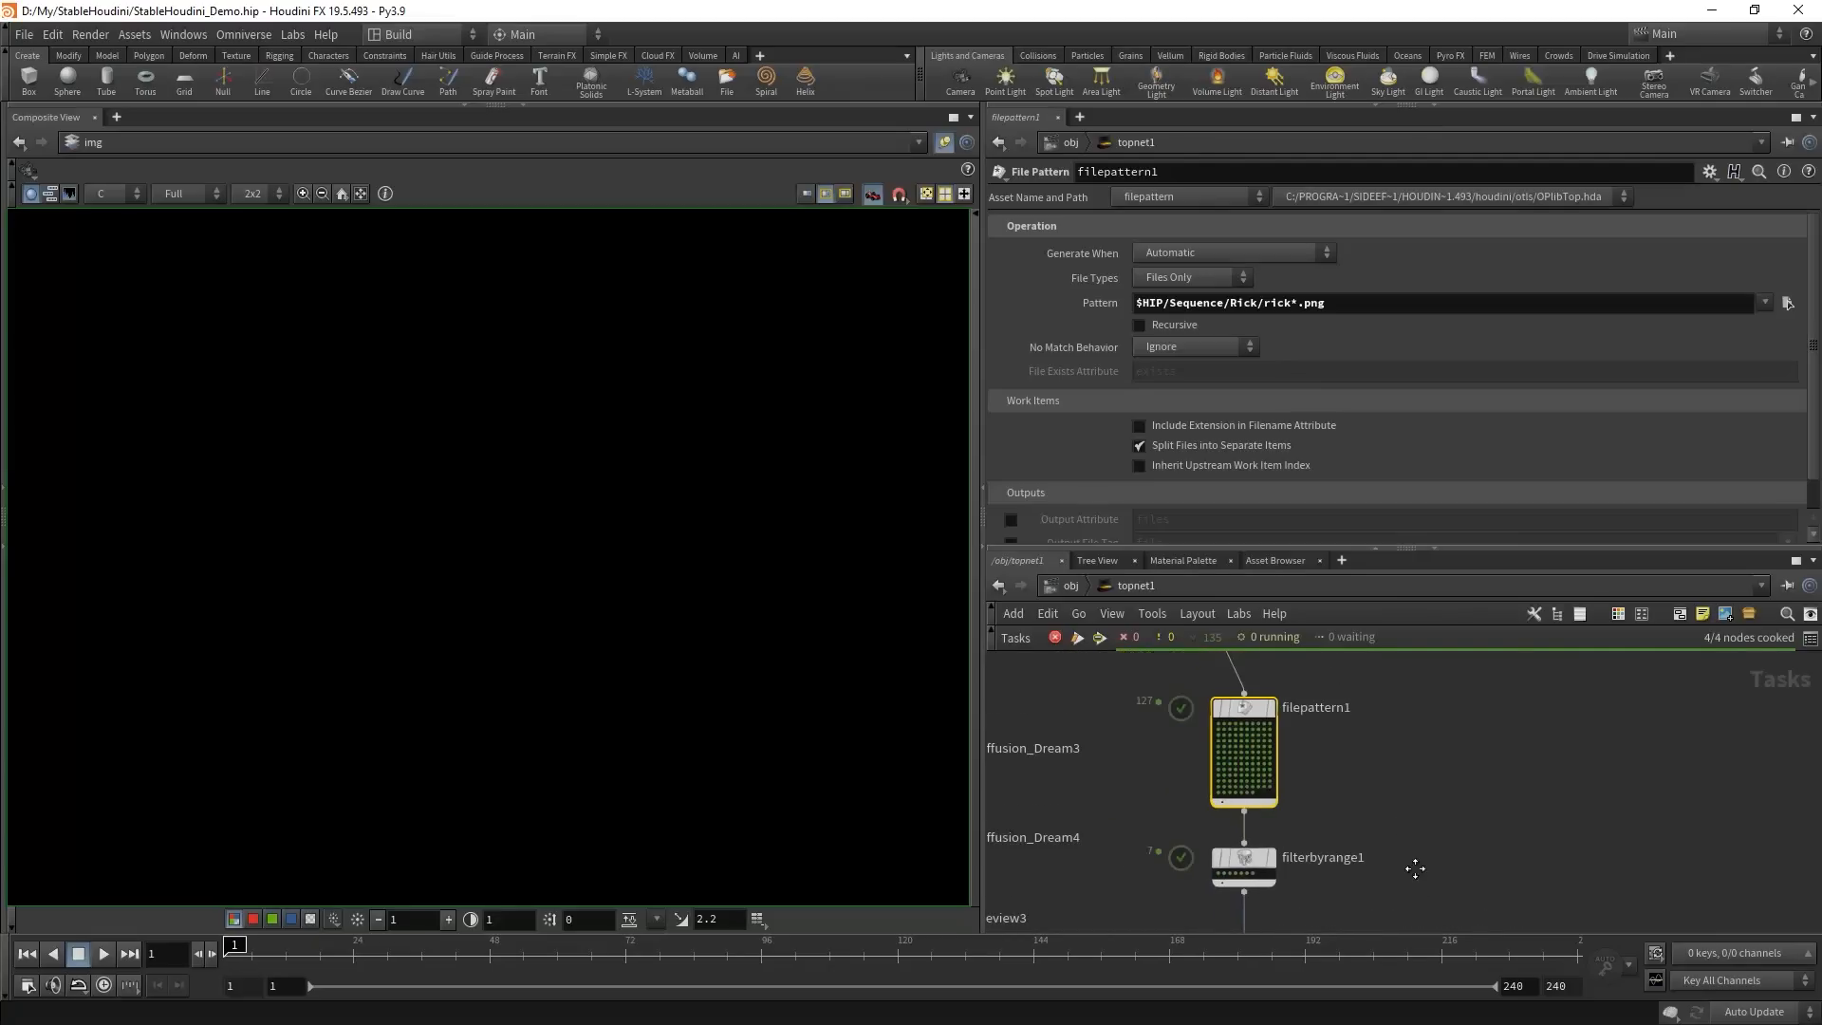
middle_click_drag(1414, 867, 1344, 736)
scroll(1343, 736, "up", 3)
left_click_drag(1082, 723, 1487, 731, "alt")
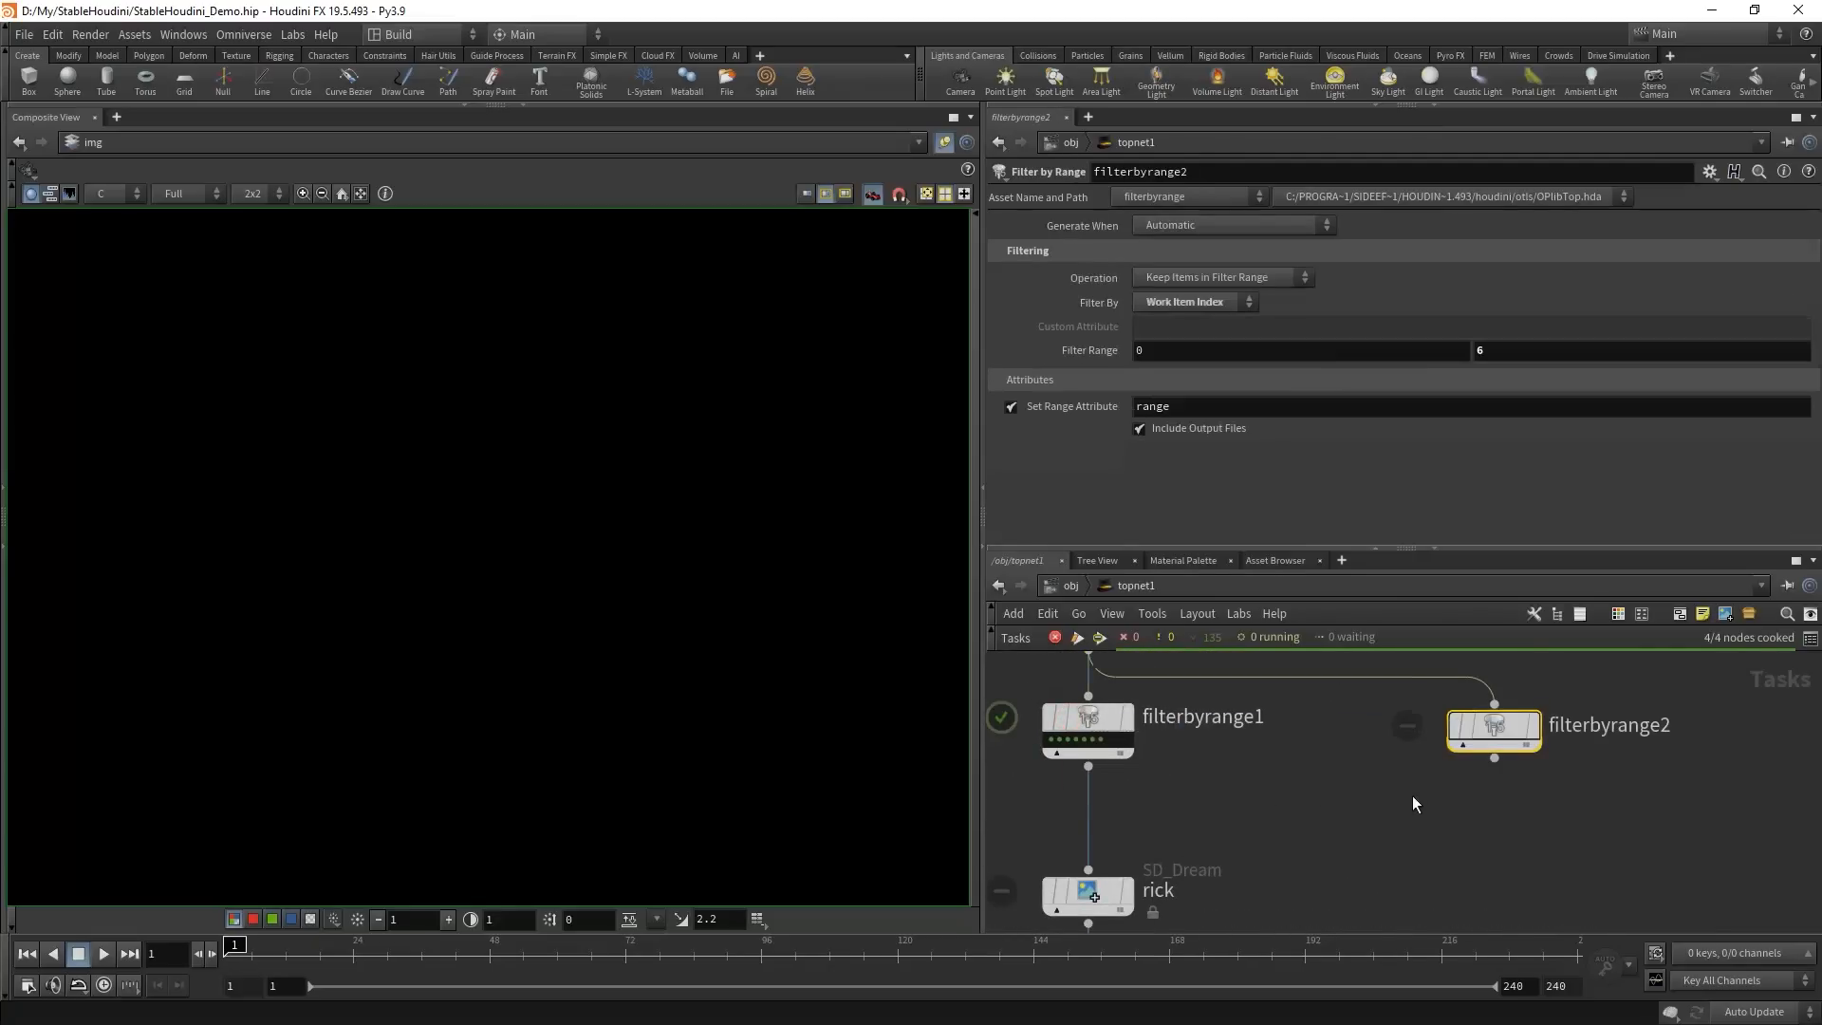
middle_click_drag(1412, 795, 1237, 860)
- Set the end of the duplicated filter's range to 0 and generate its work items
double_click(1507, 344)
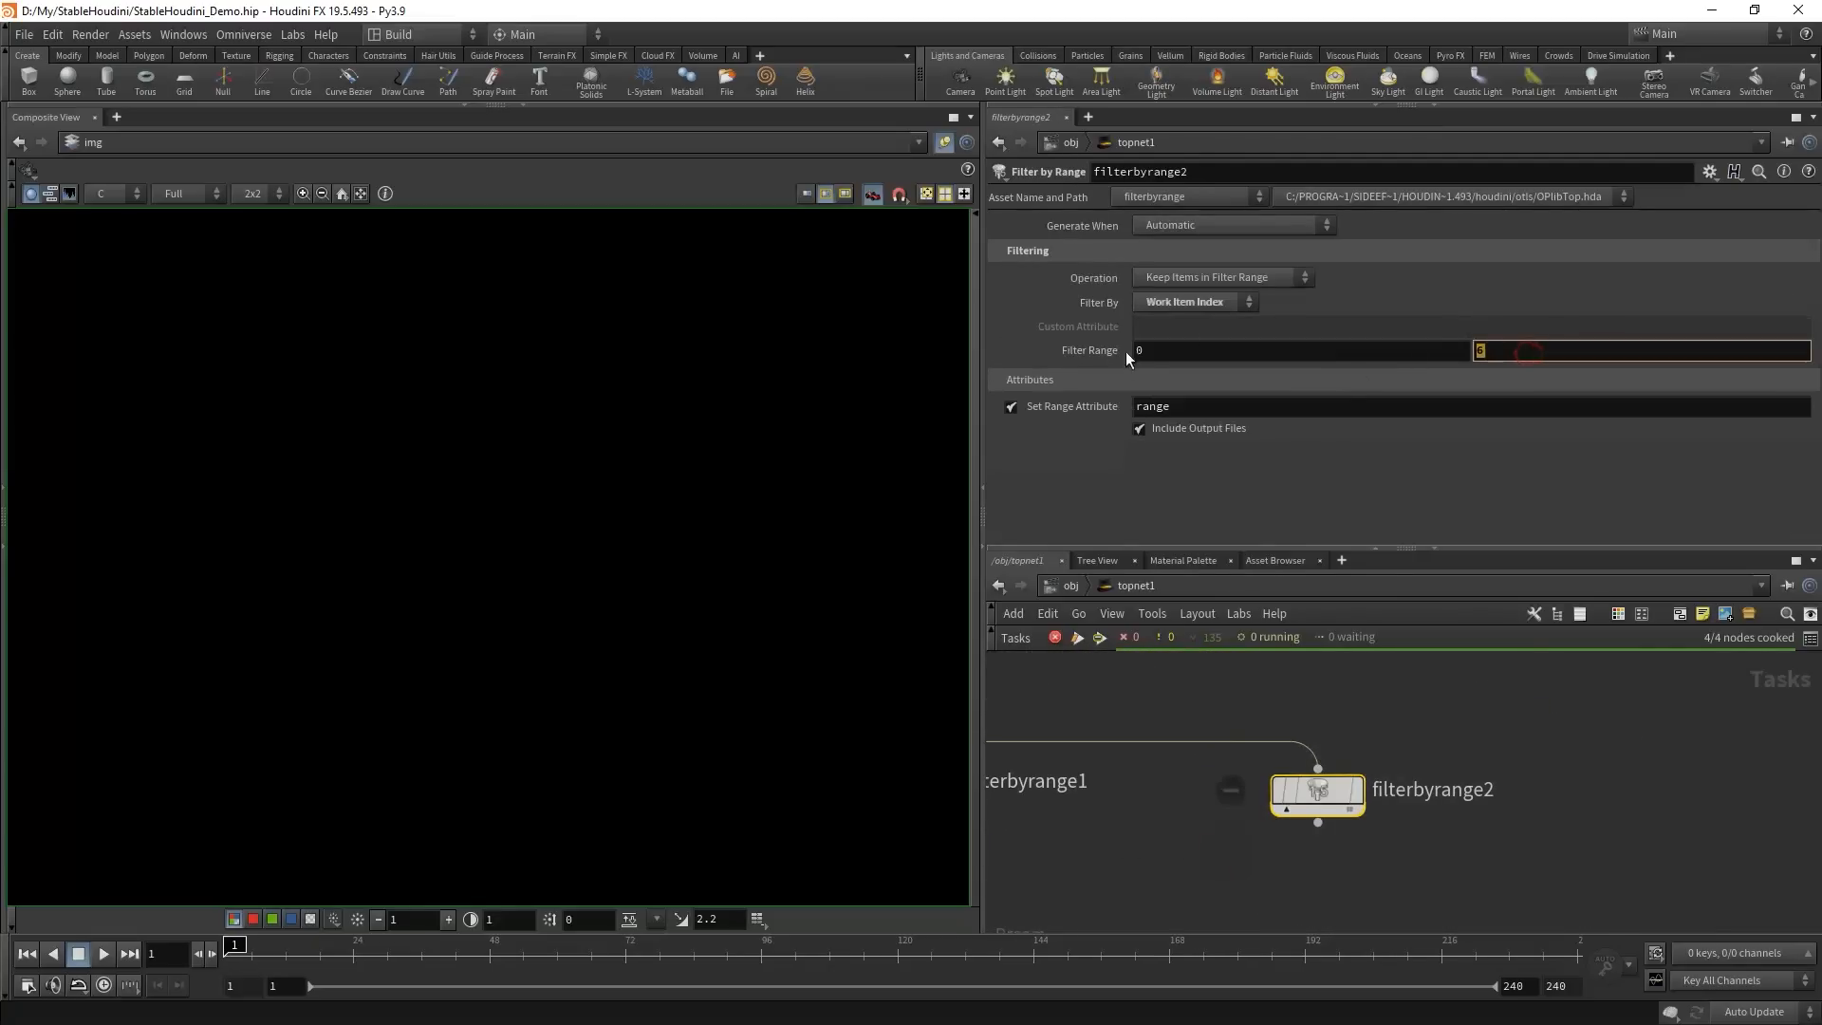
type("0")
key("Return")
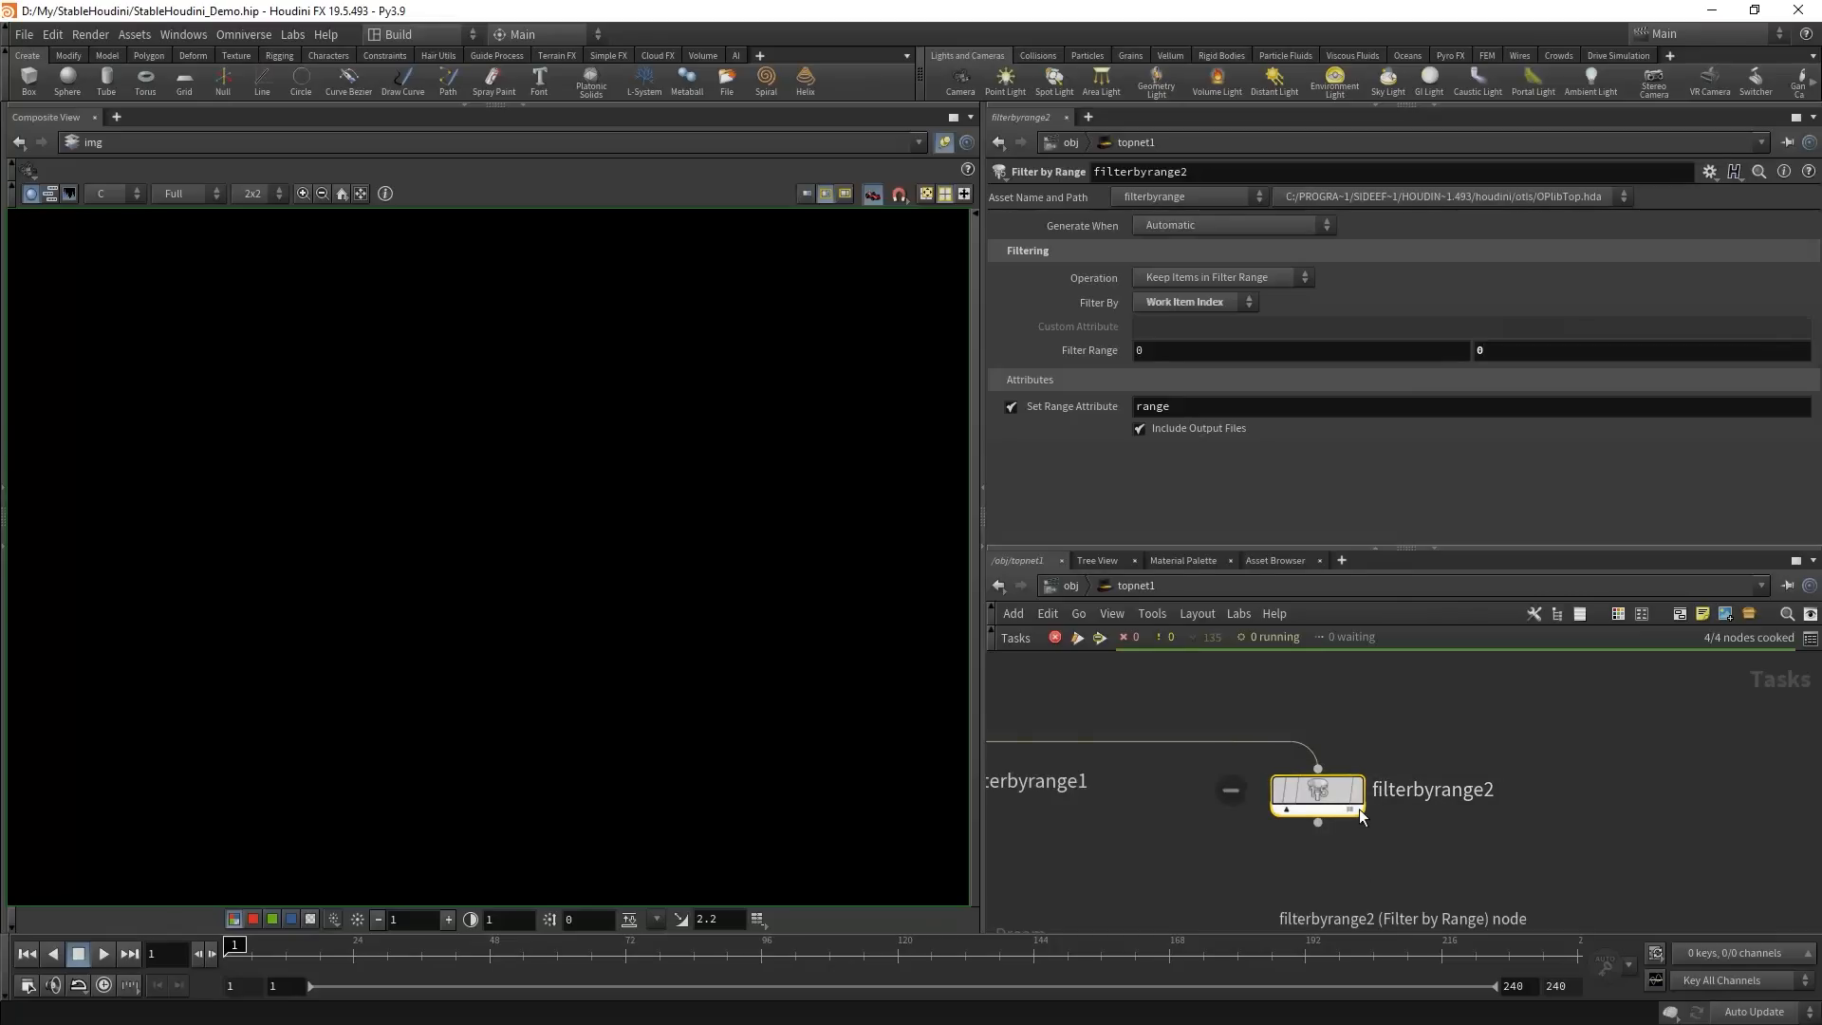
left_click(1281, 814)
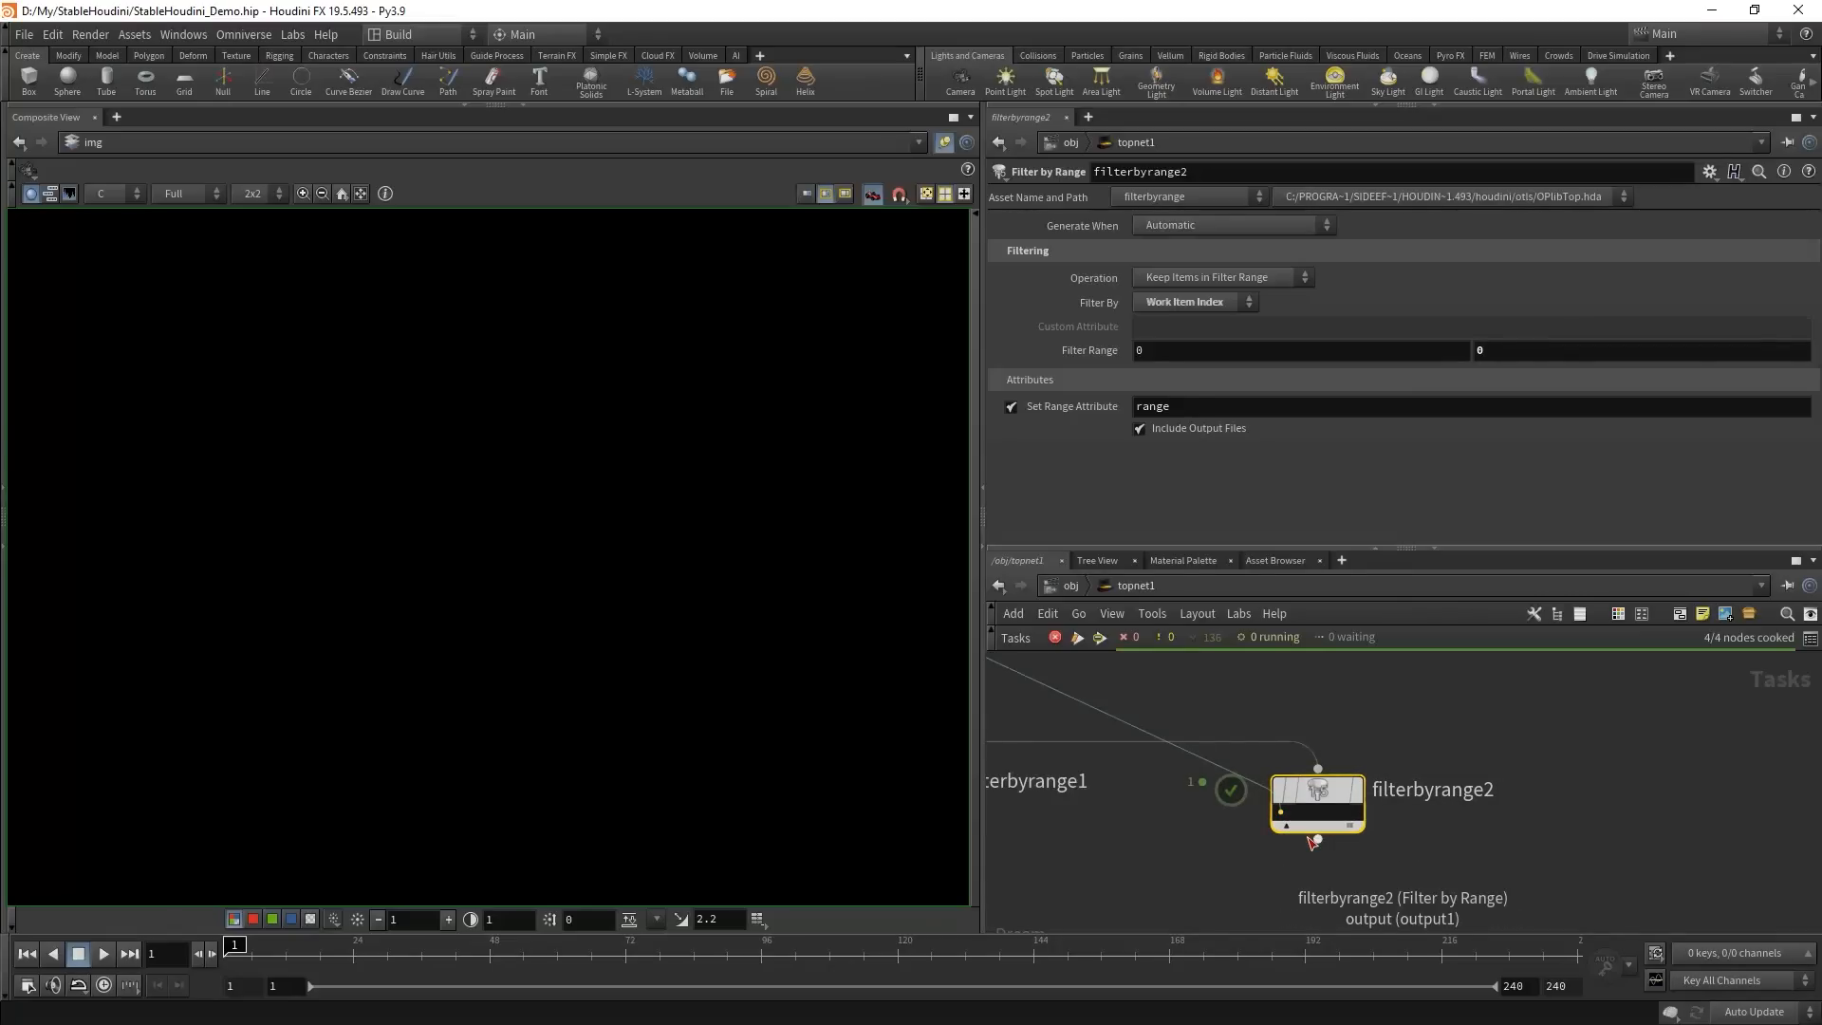
- Add an Image Preview node below filterbyrange2 and cook it to view the source frame
left_click(1318, 839)
type("ima")
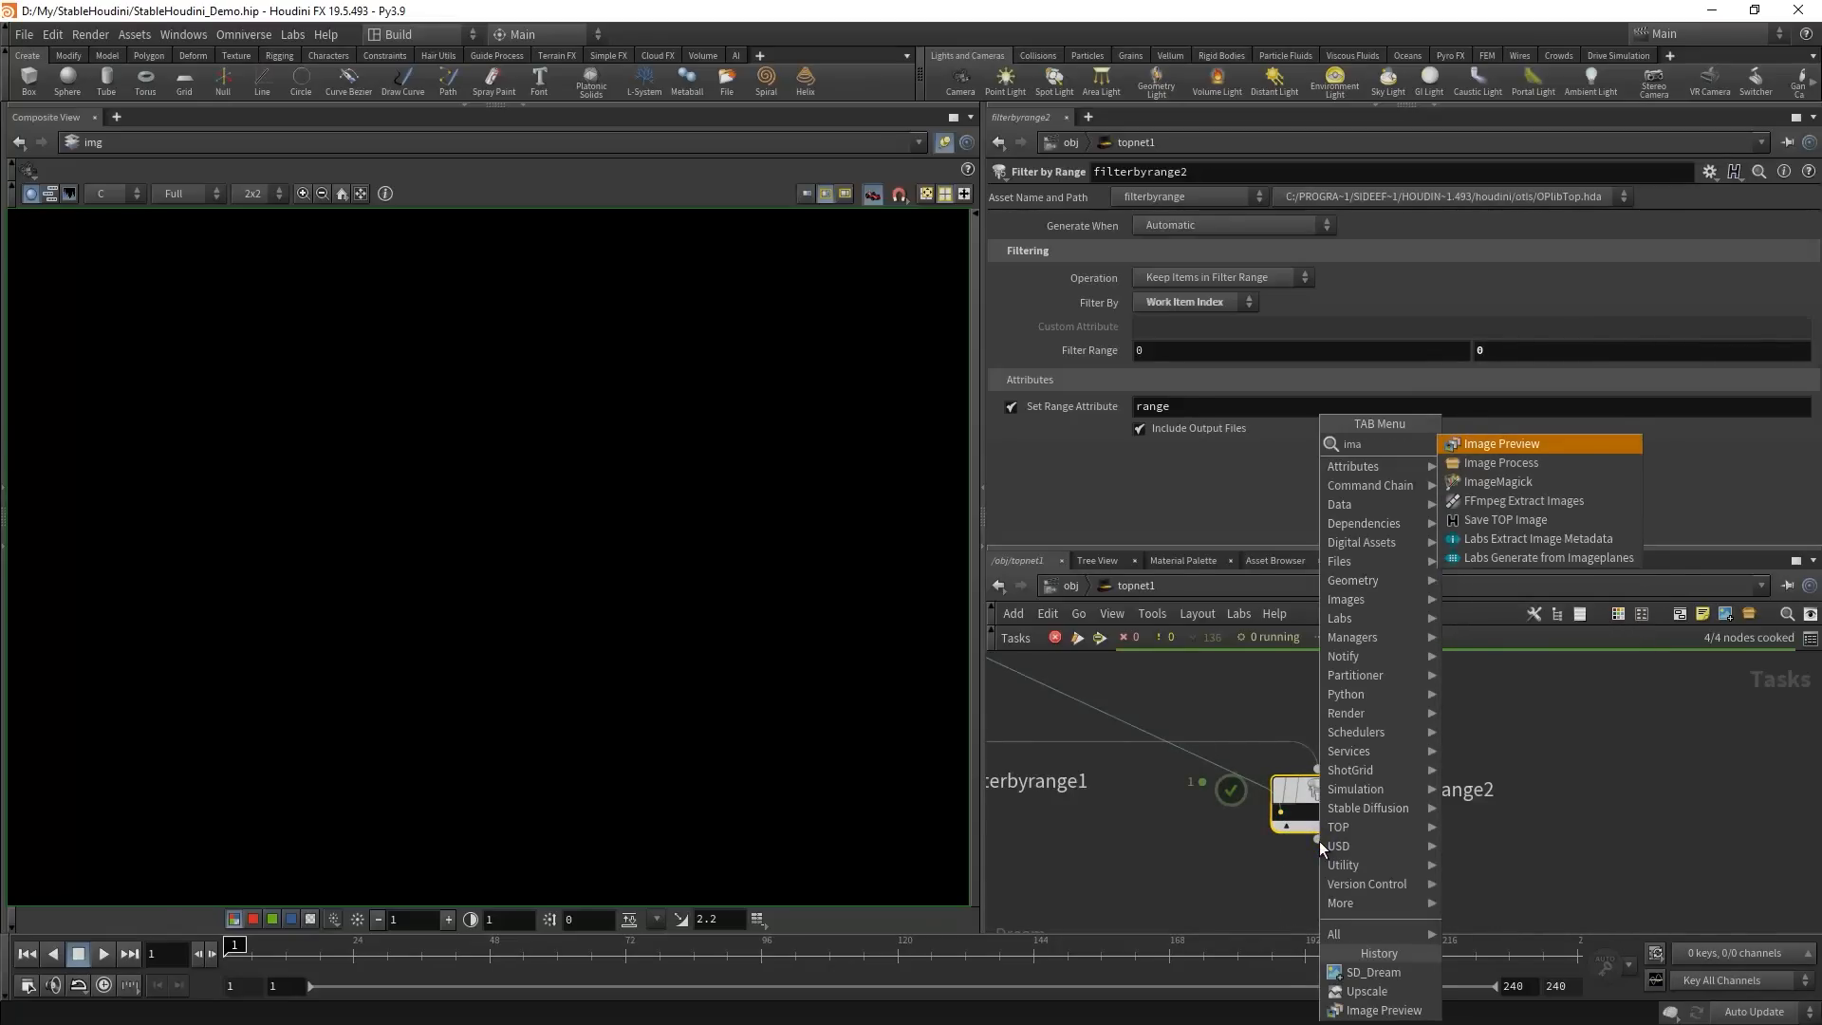
key("Return")
left_click(1313, 906)
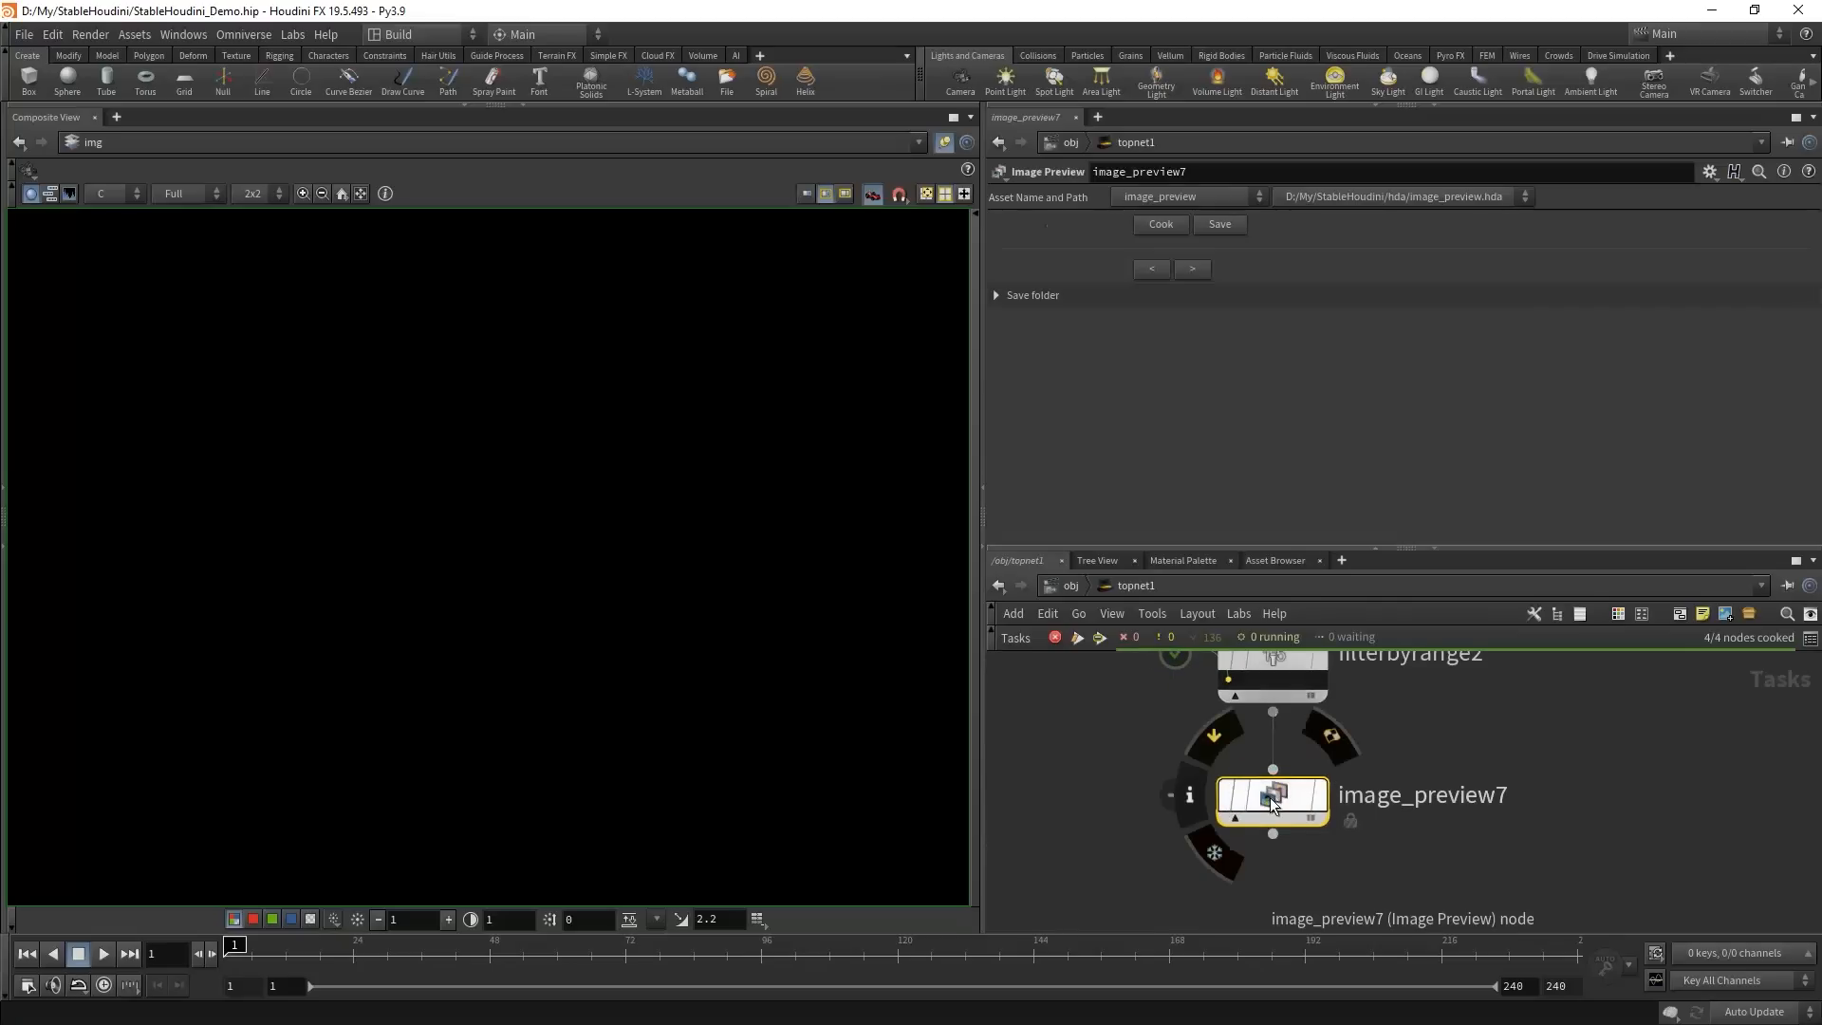
left_click(1166, 227)
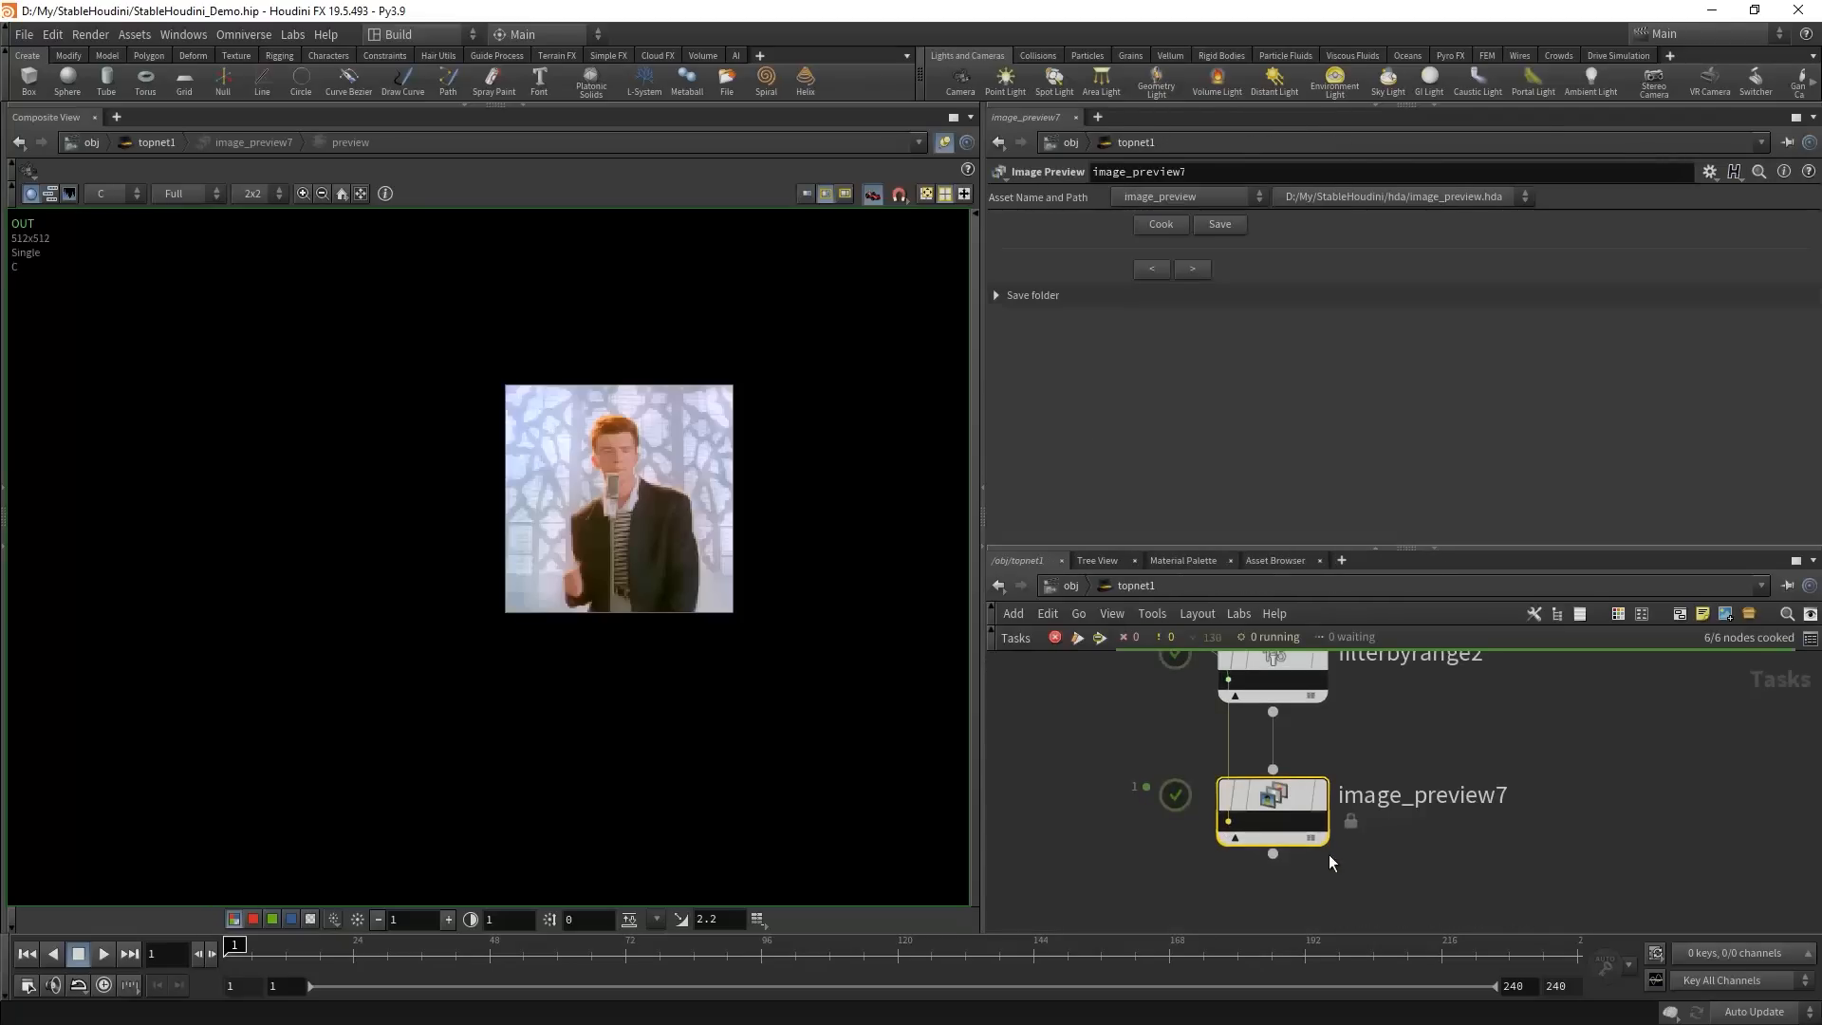
scroll(632, 446, "up", 9)
middle_click_drag(729, 570, 606, 563)
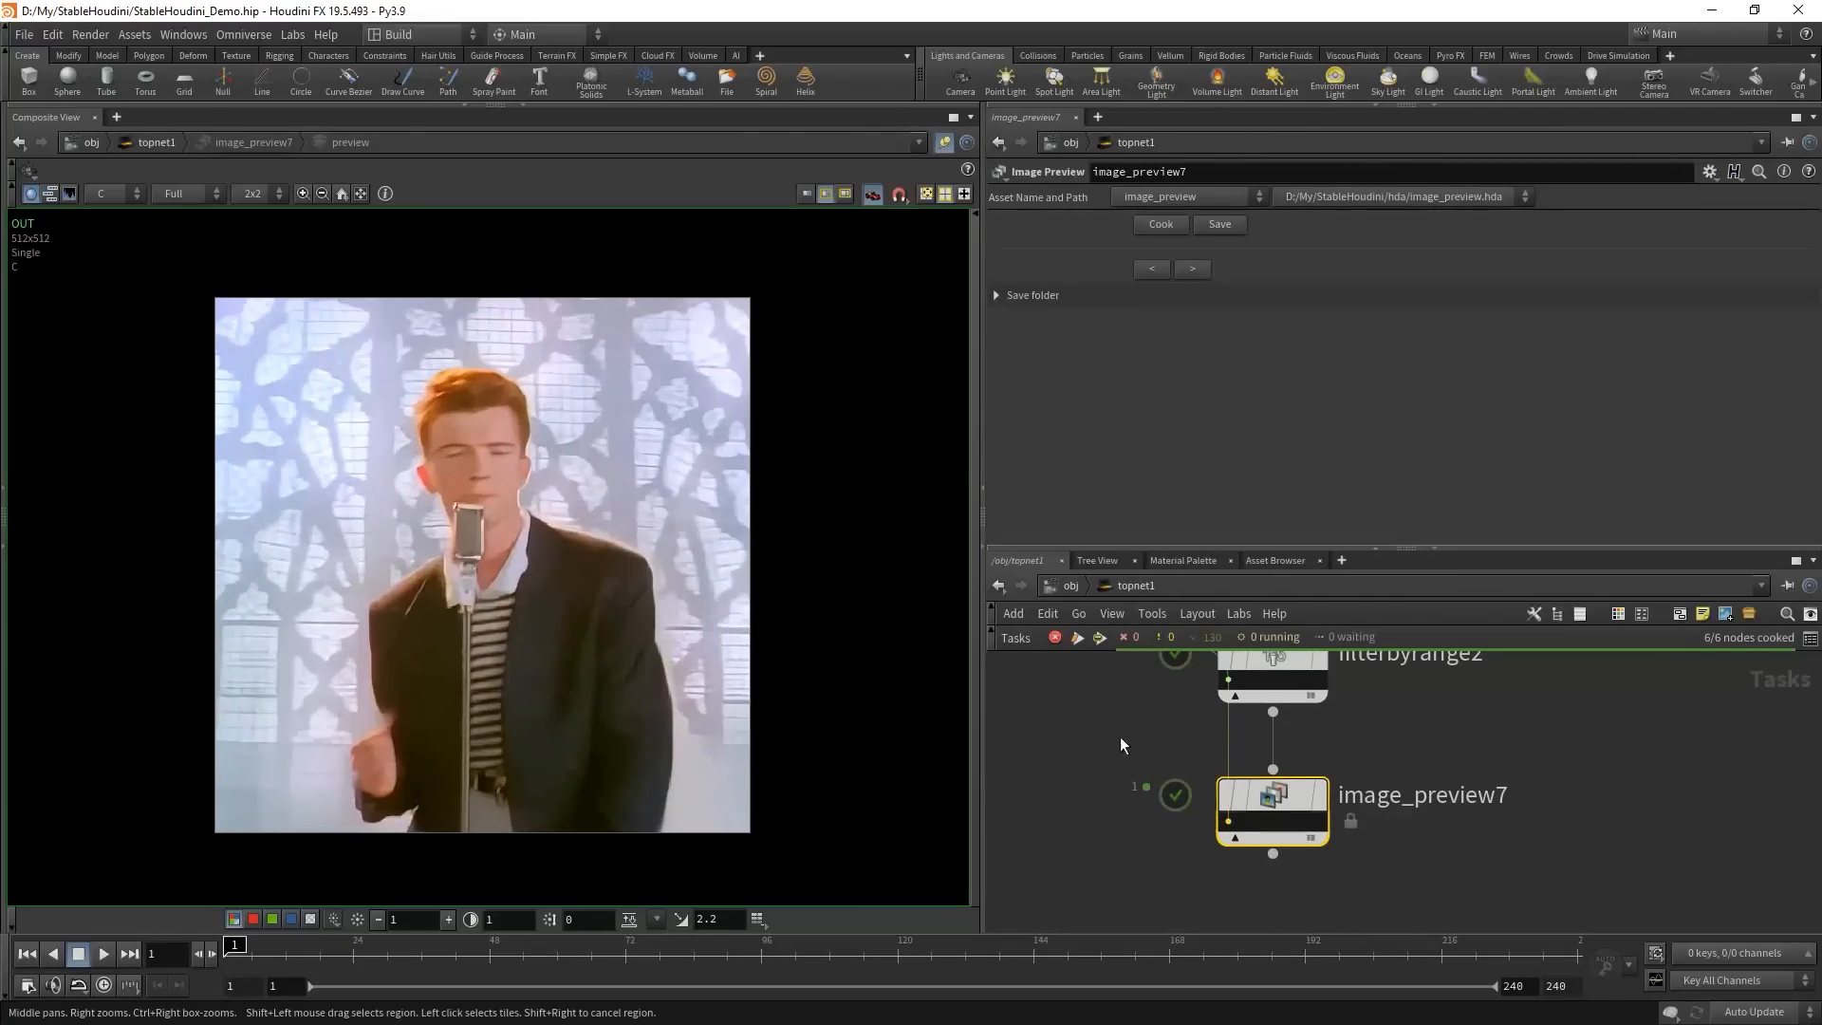
- Insert an SD_Dream node between filterbyrange2 and its Image Preview node and align it with them
scroll(1161, 797, "down", 2)
left_click_drag(1239, 813, 1239, 929)
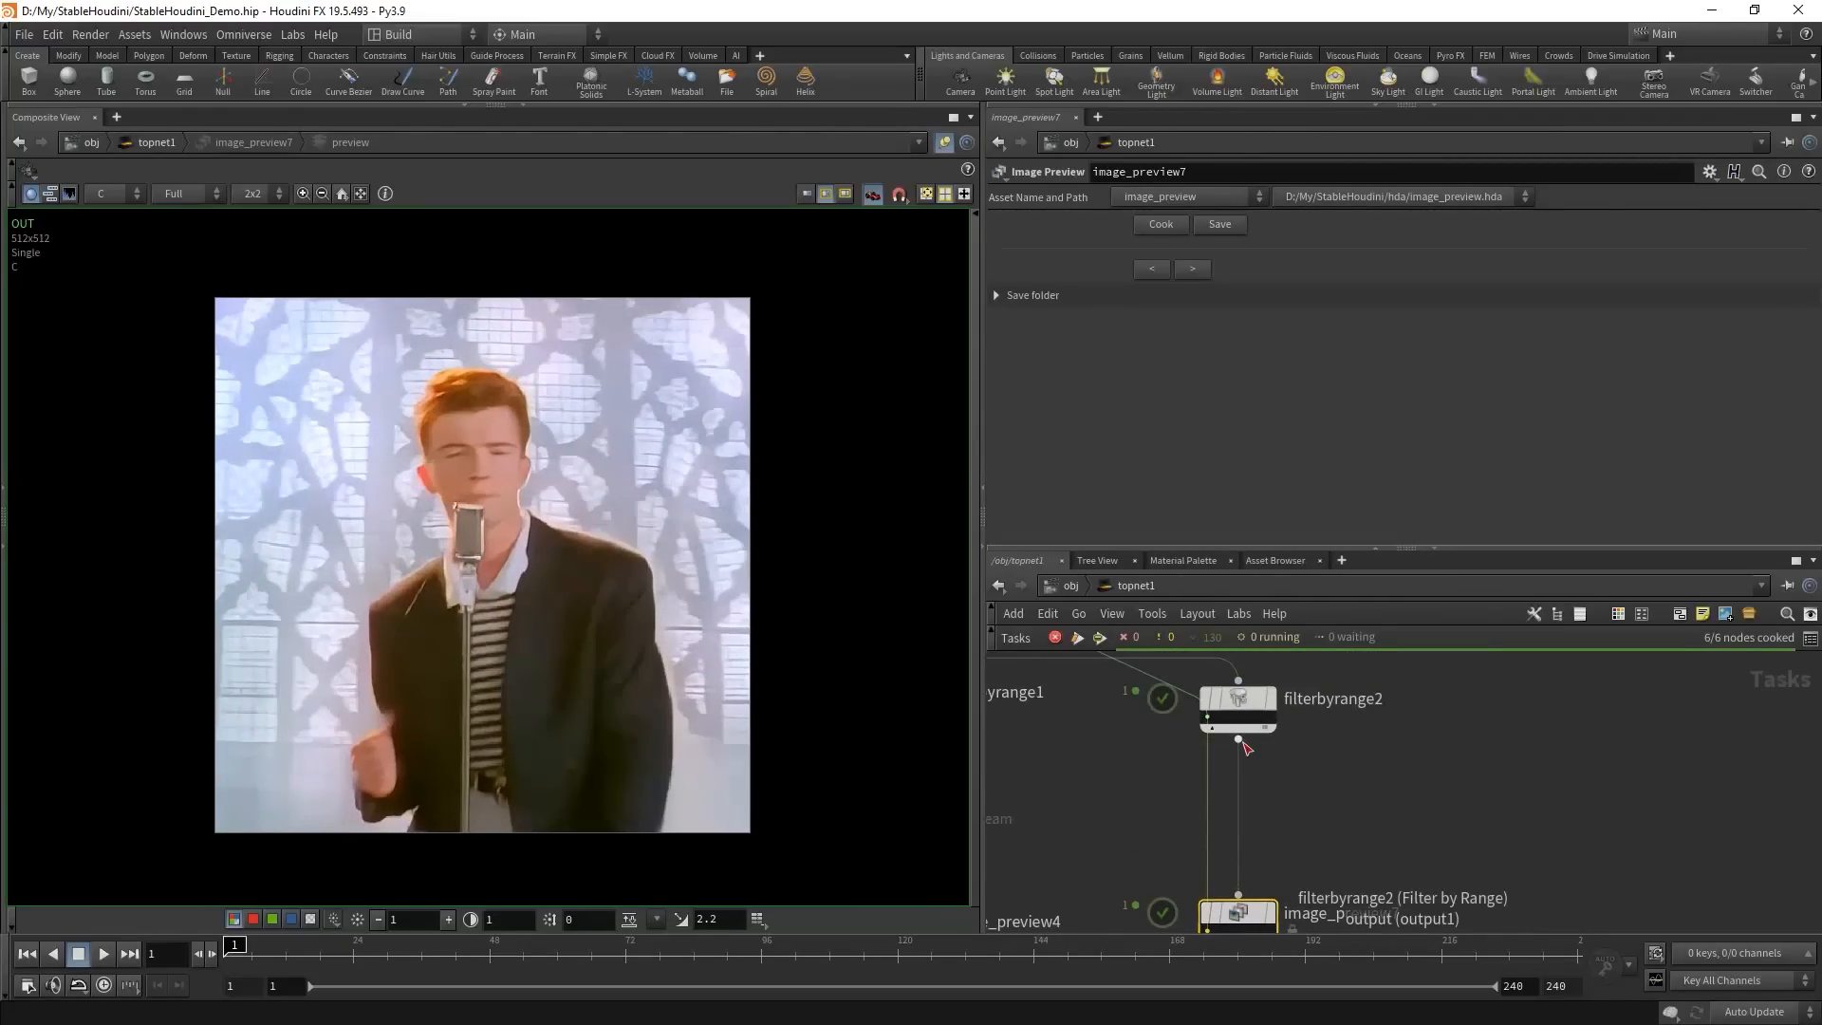
key("Tab")
type("drea")
key("Return")
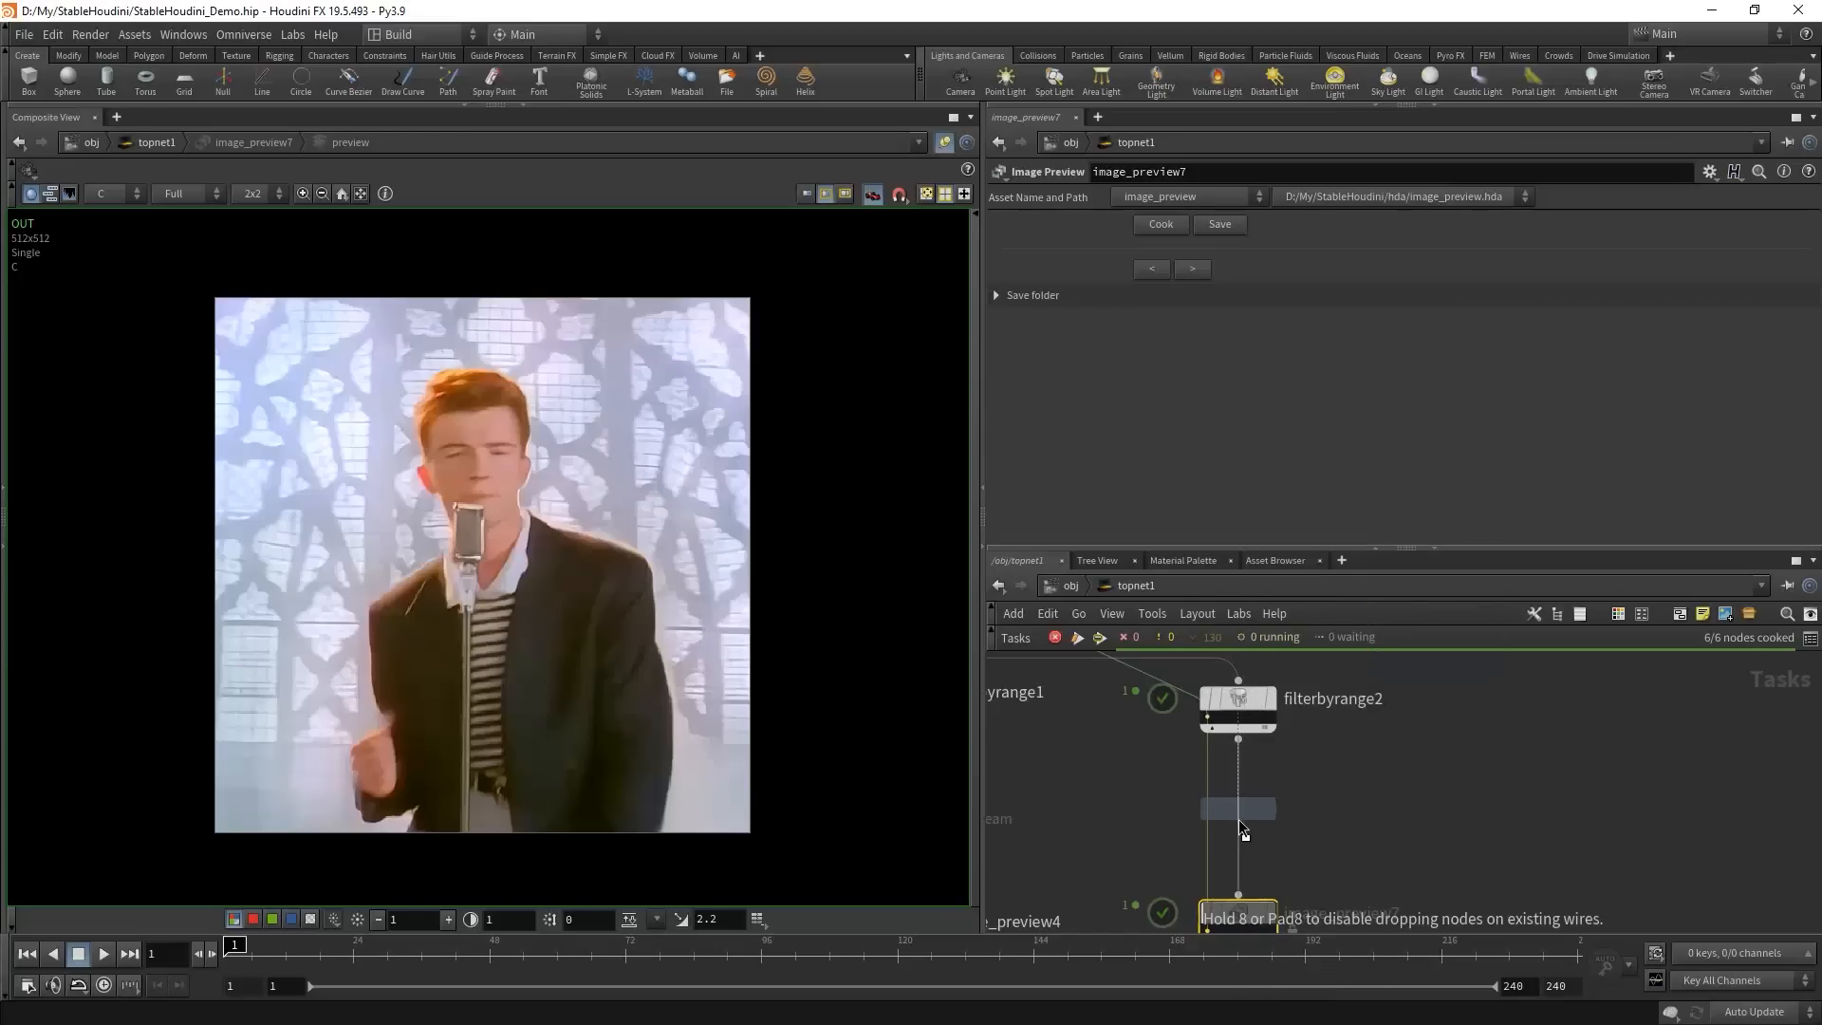
left_click(1201, 812)
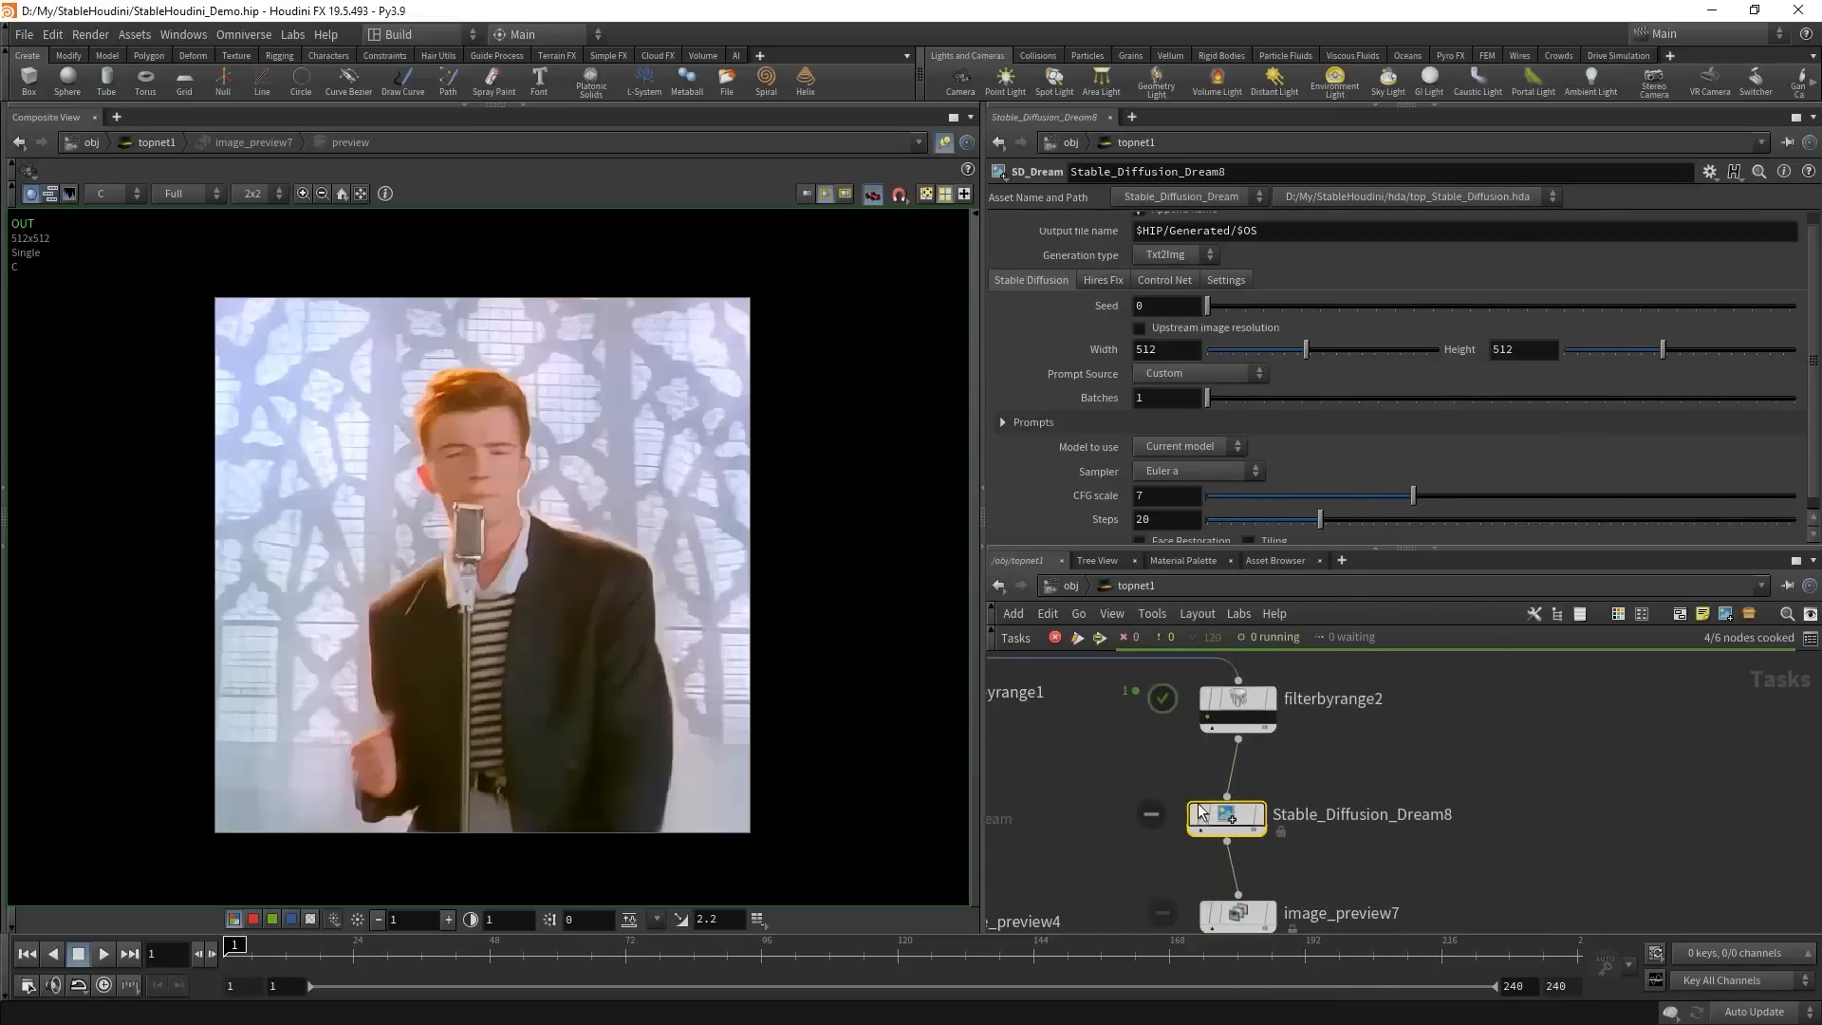
left_click_drag(1201, 812, 1212, 812)
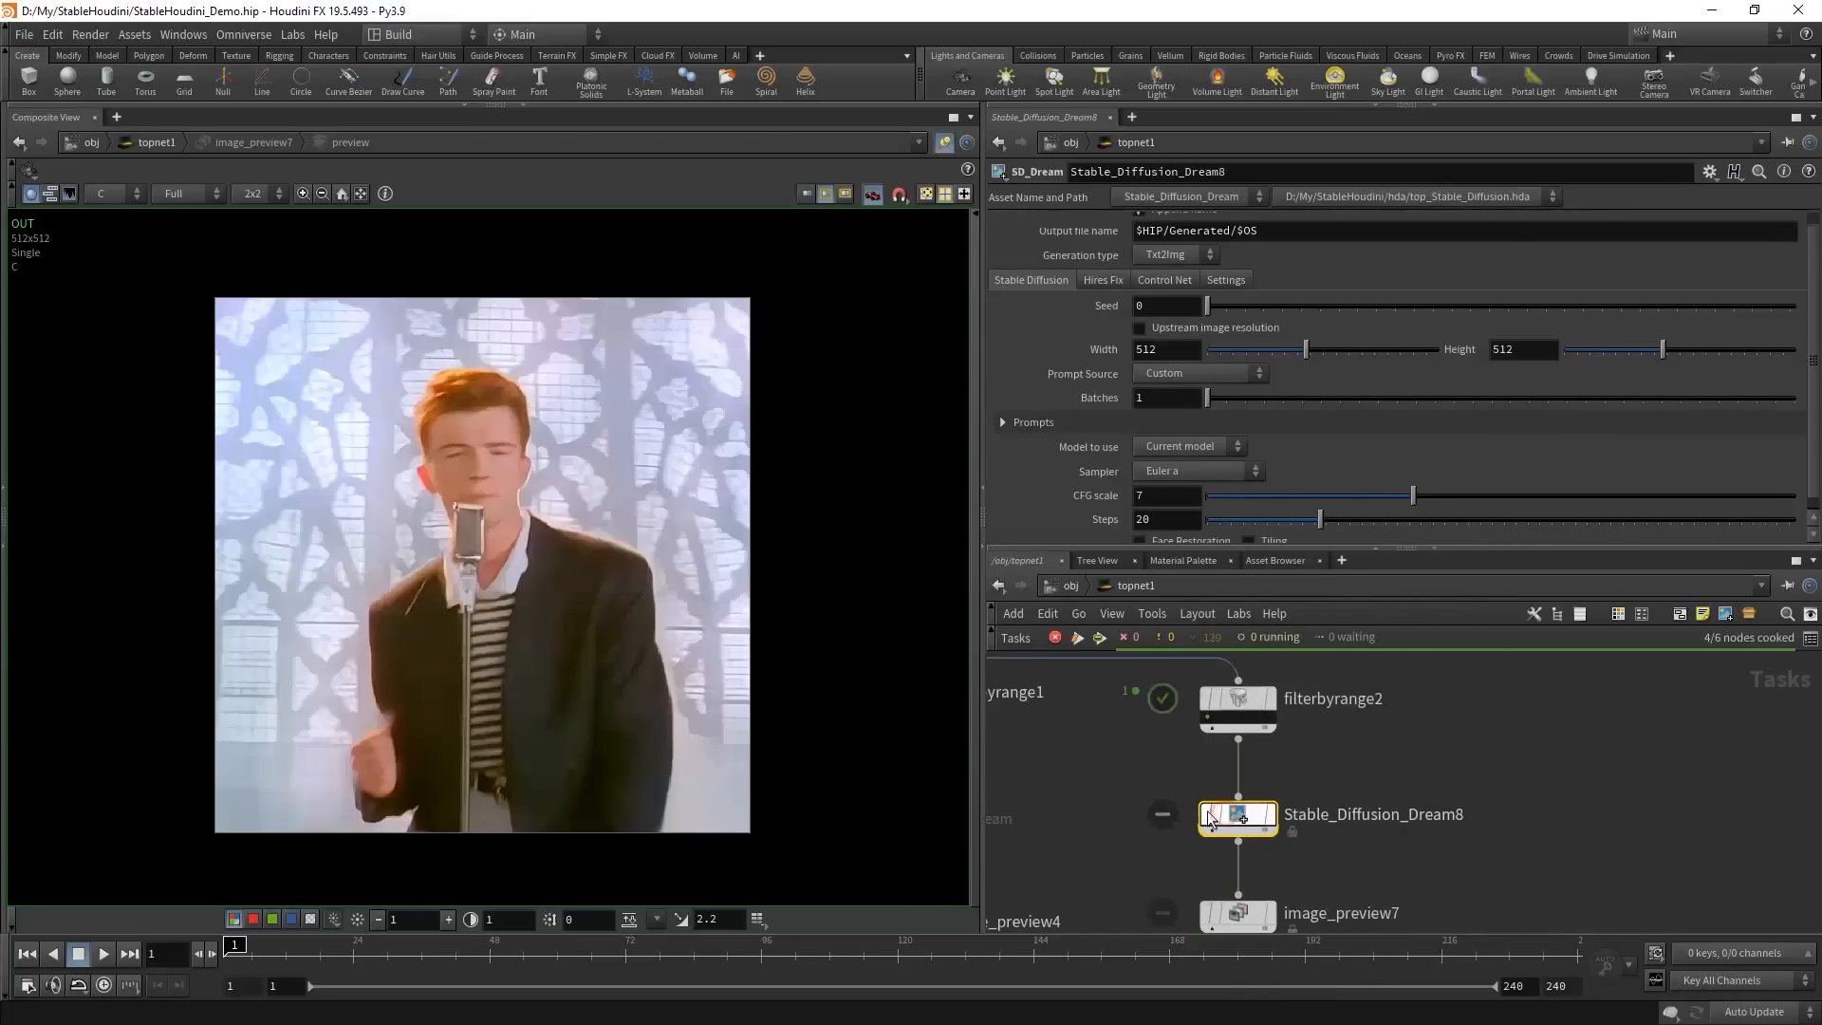
- Add one ControlNet unit to the new SD_Dream node and try the Img2Img generation type
left_click(1164, 281)
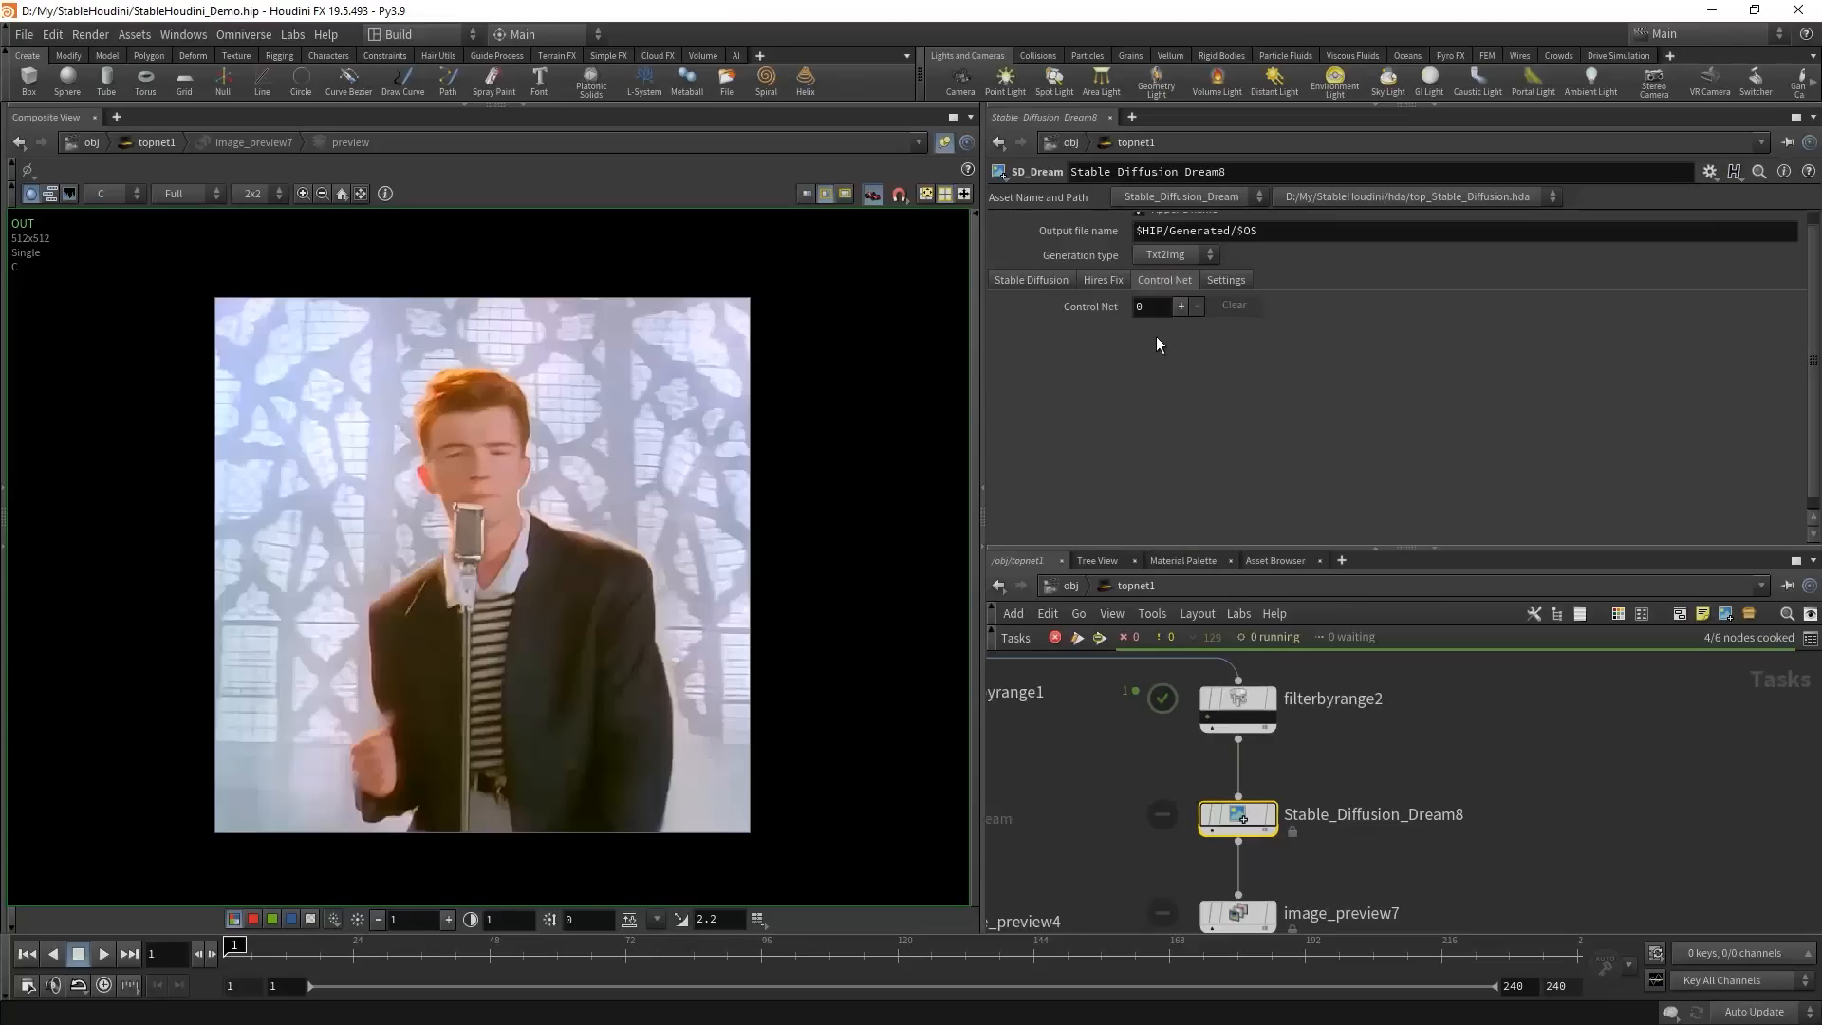
left_click(1182, 305)
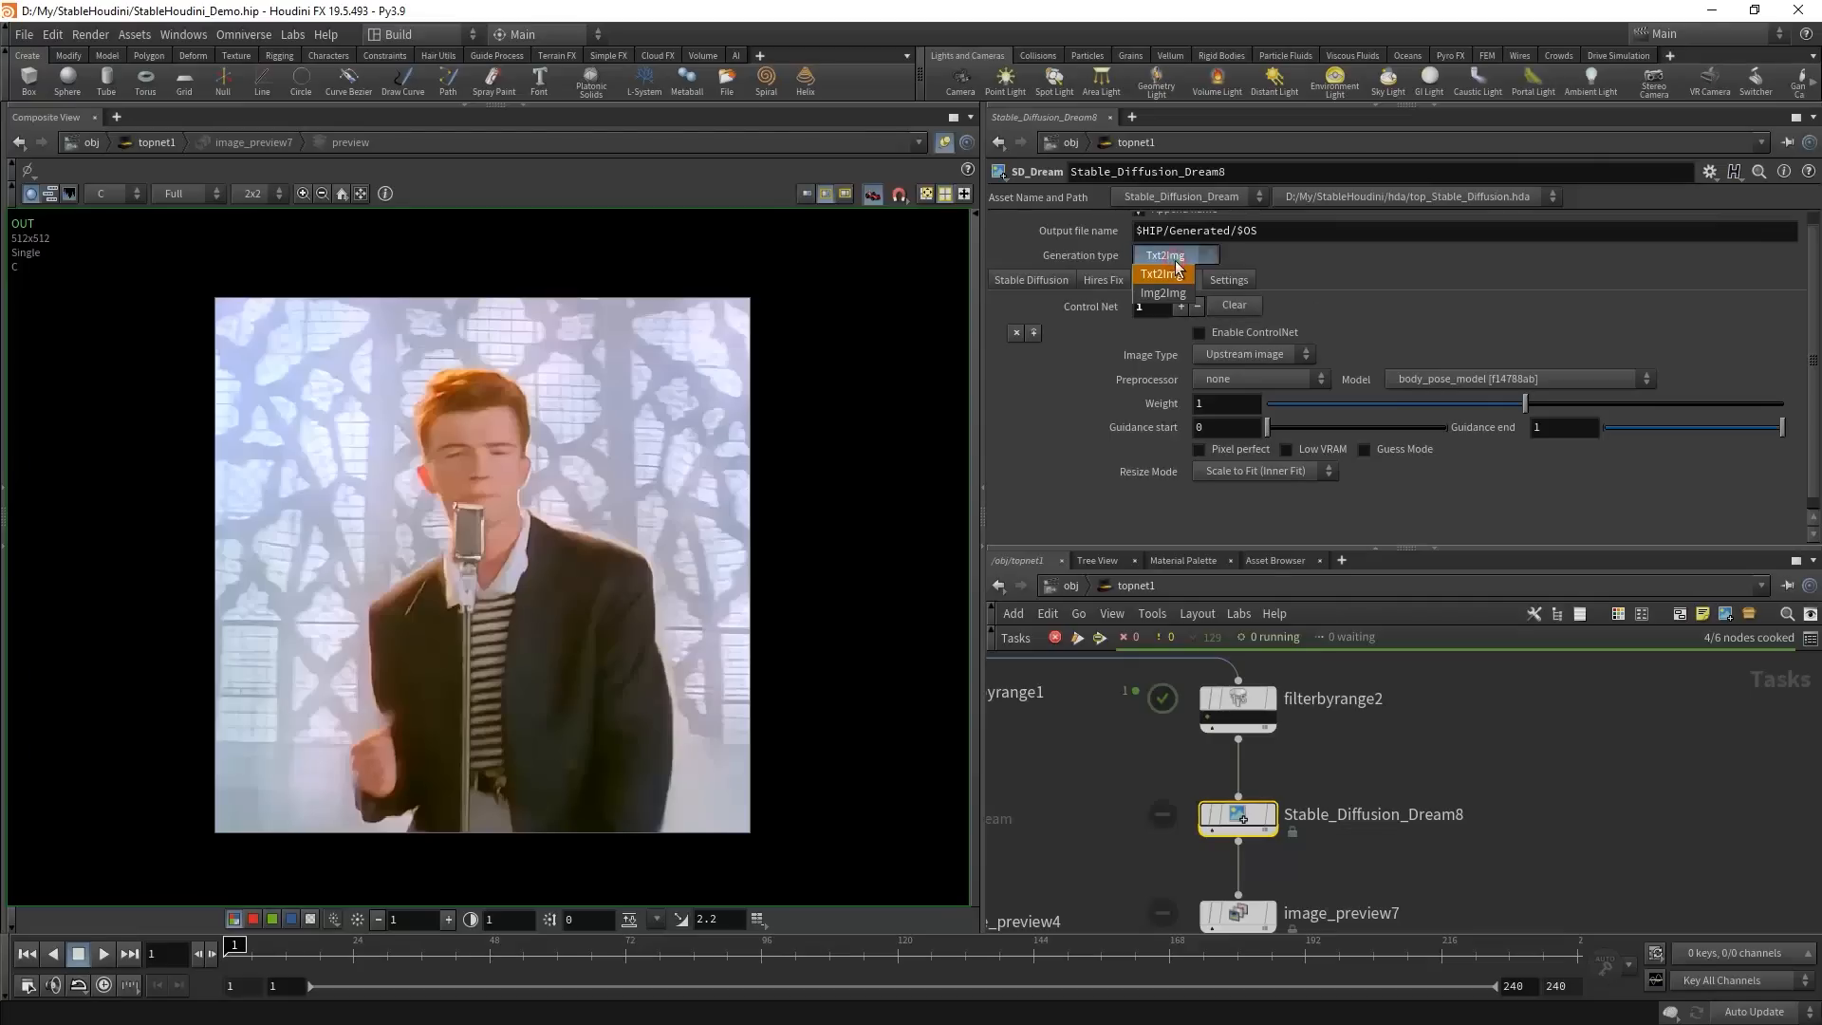
left_click(1174, 254)
left_click(1174, 275)
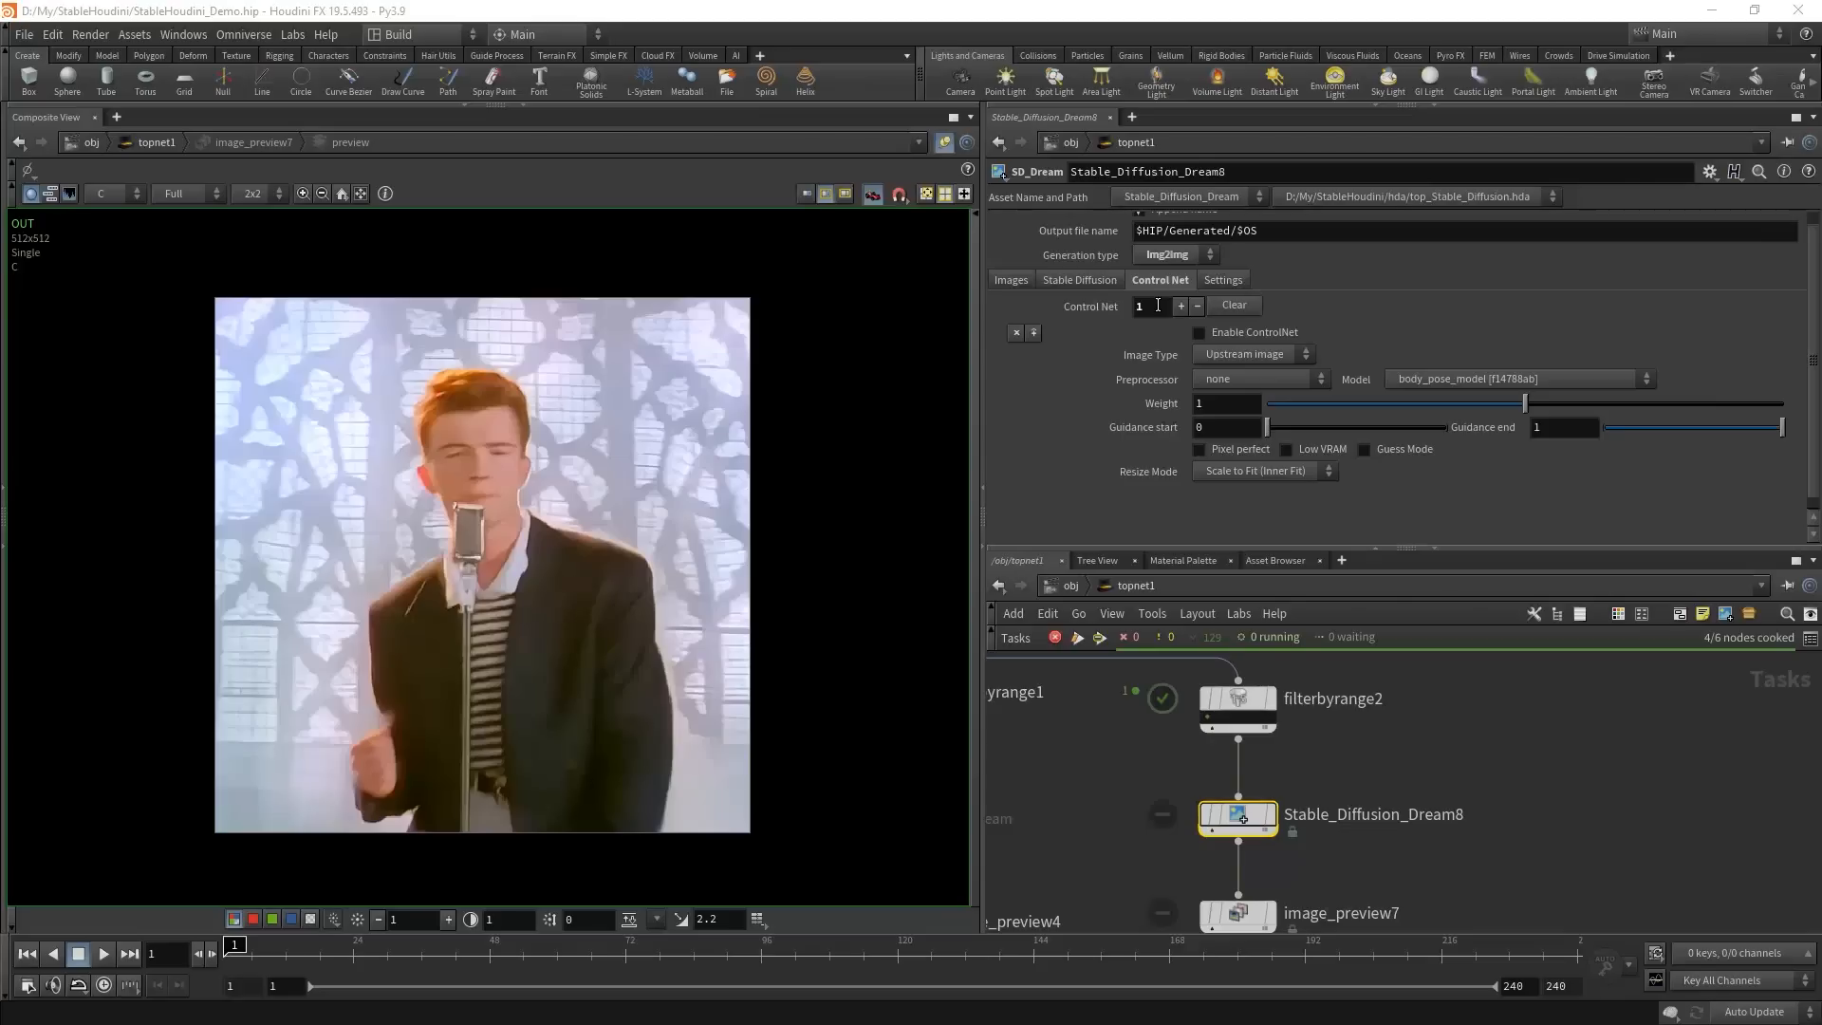
- Try a ControlNet count of 3 on the SD_Dream node, review the units' settings, and remove the extra ones
left_click_drag(1157, 305, 905, 283)
type("3")
key("Return")
scroll(1157, 386, "down", 3)
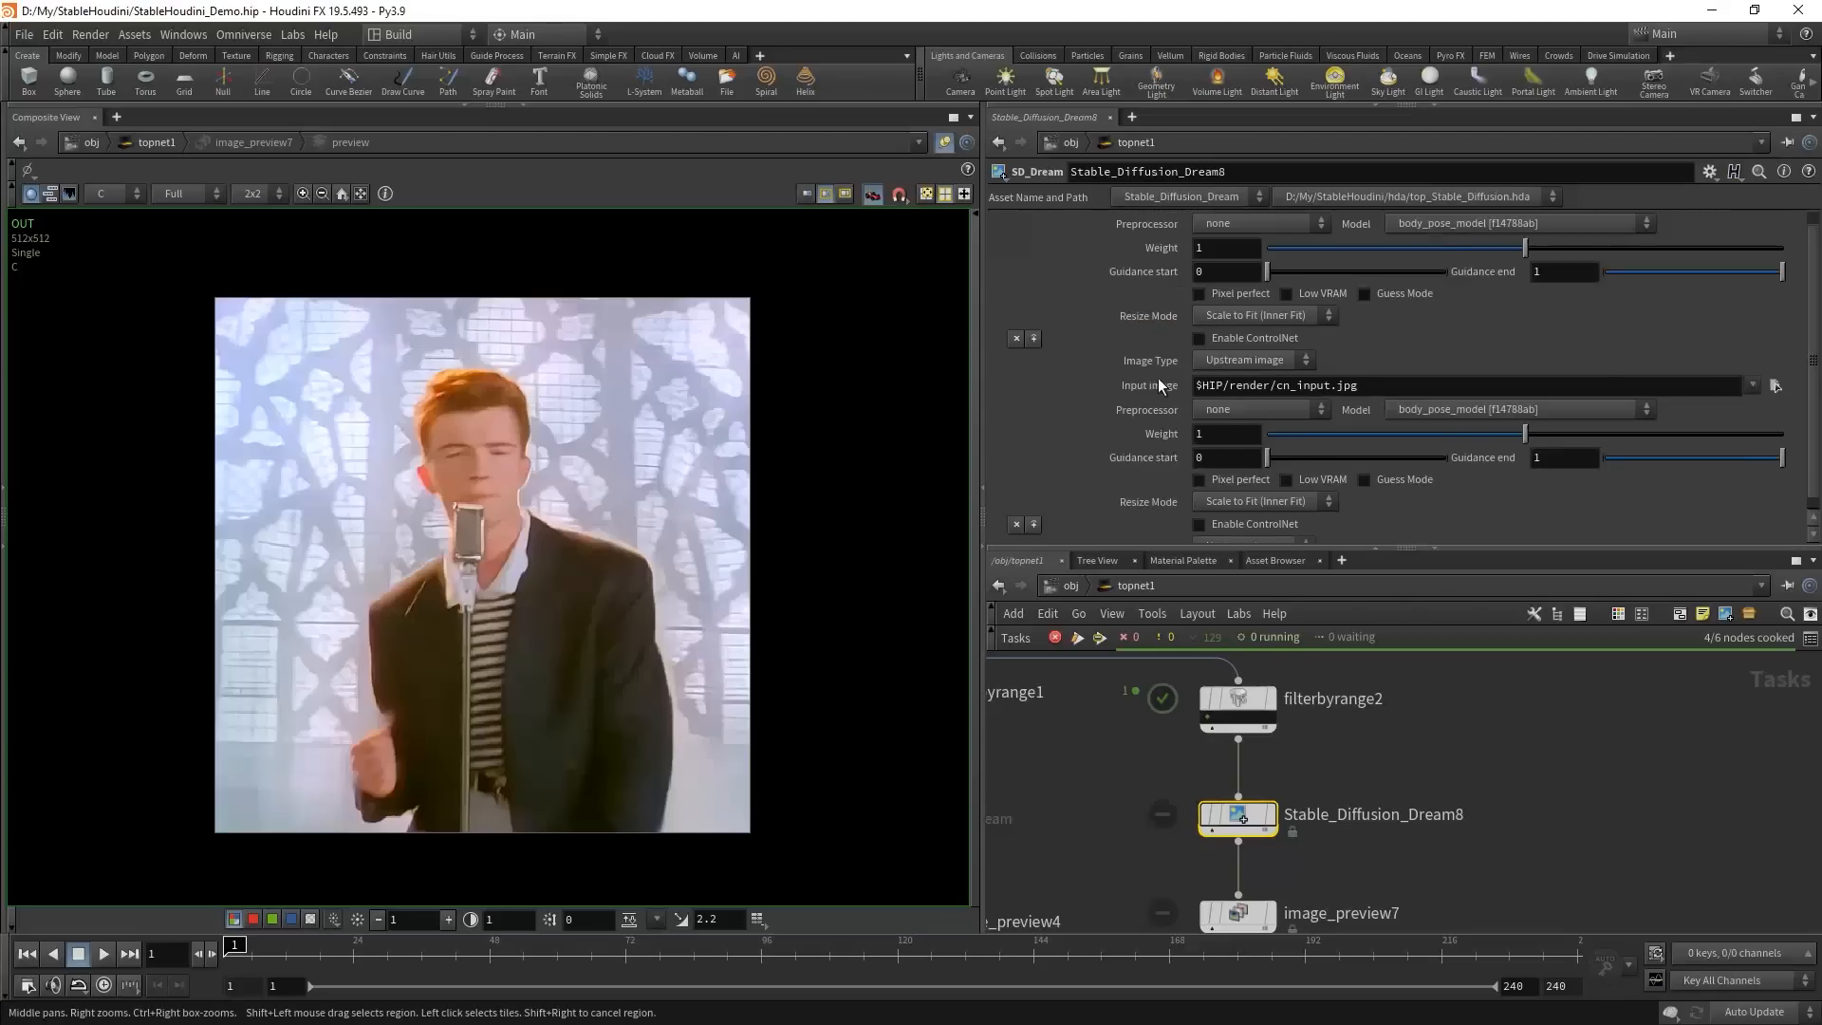
scroll(1138, 439, "up", 3)
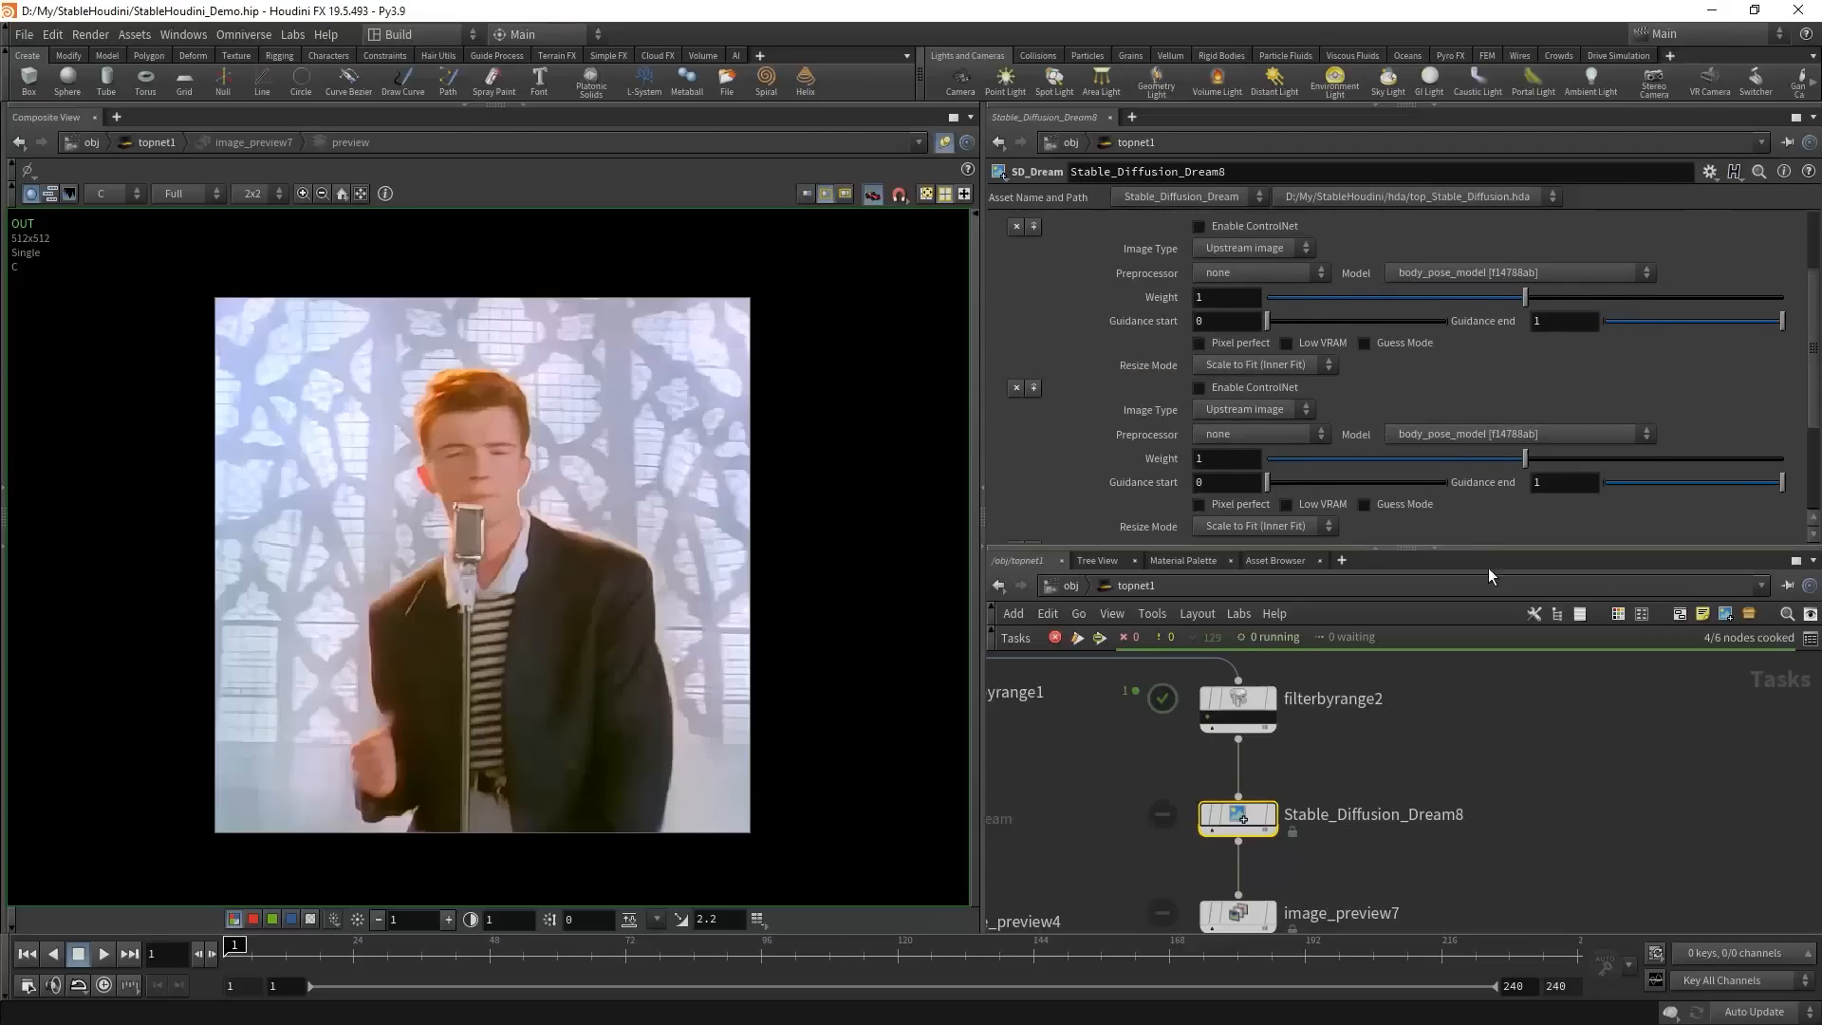
left_click_drag(1488, 550, 1487, 689)
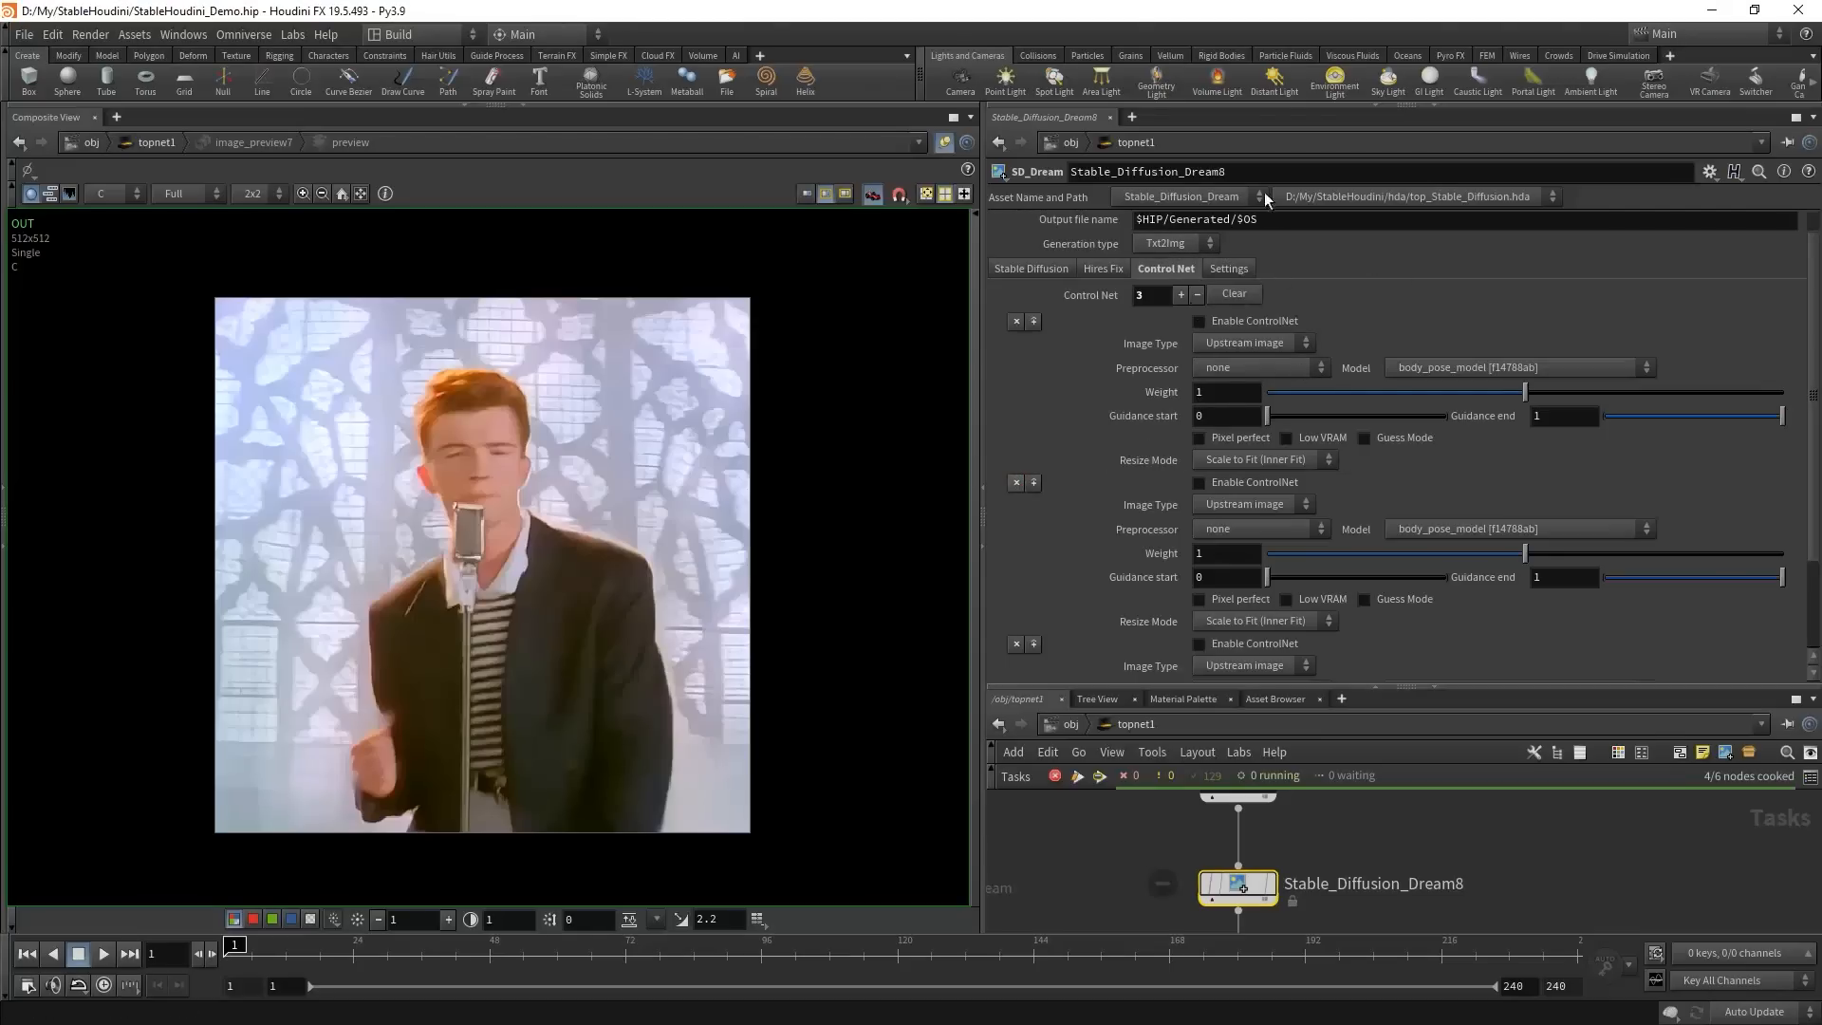
left_click(1016, 321)
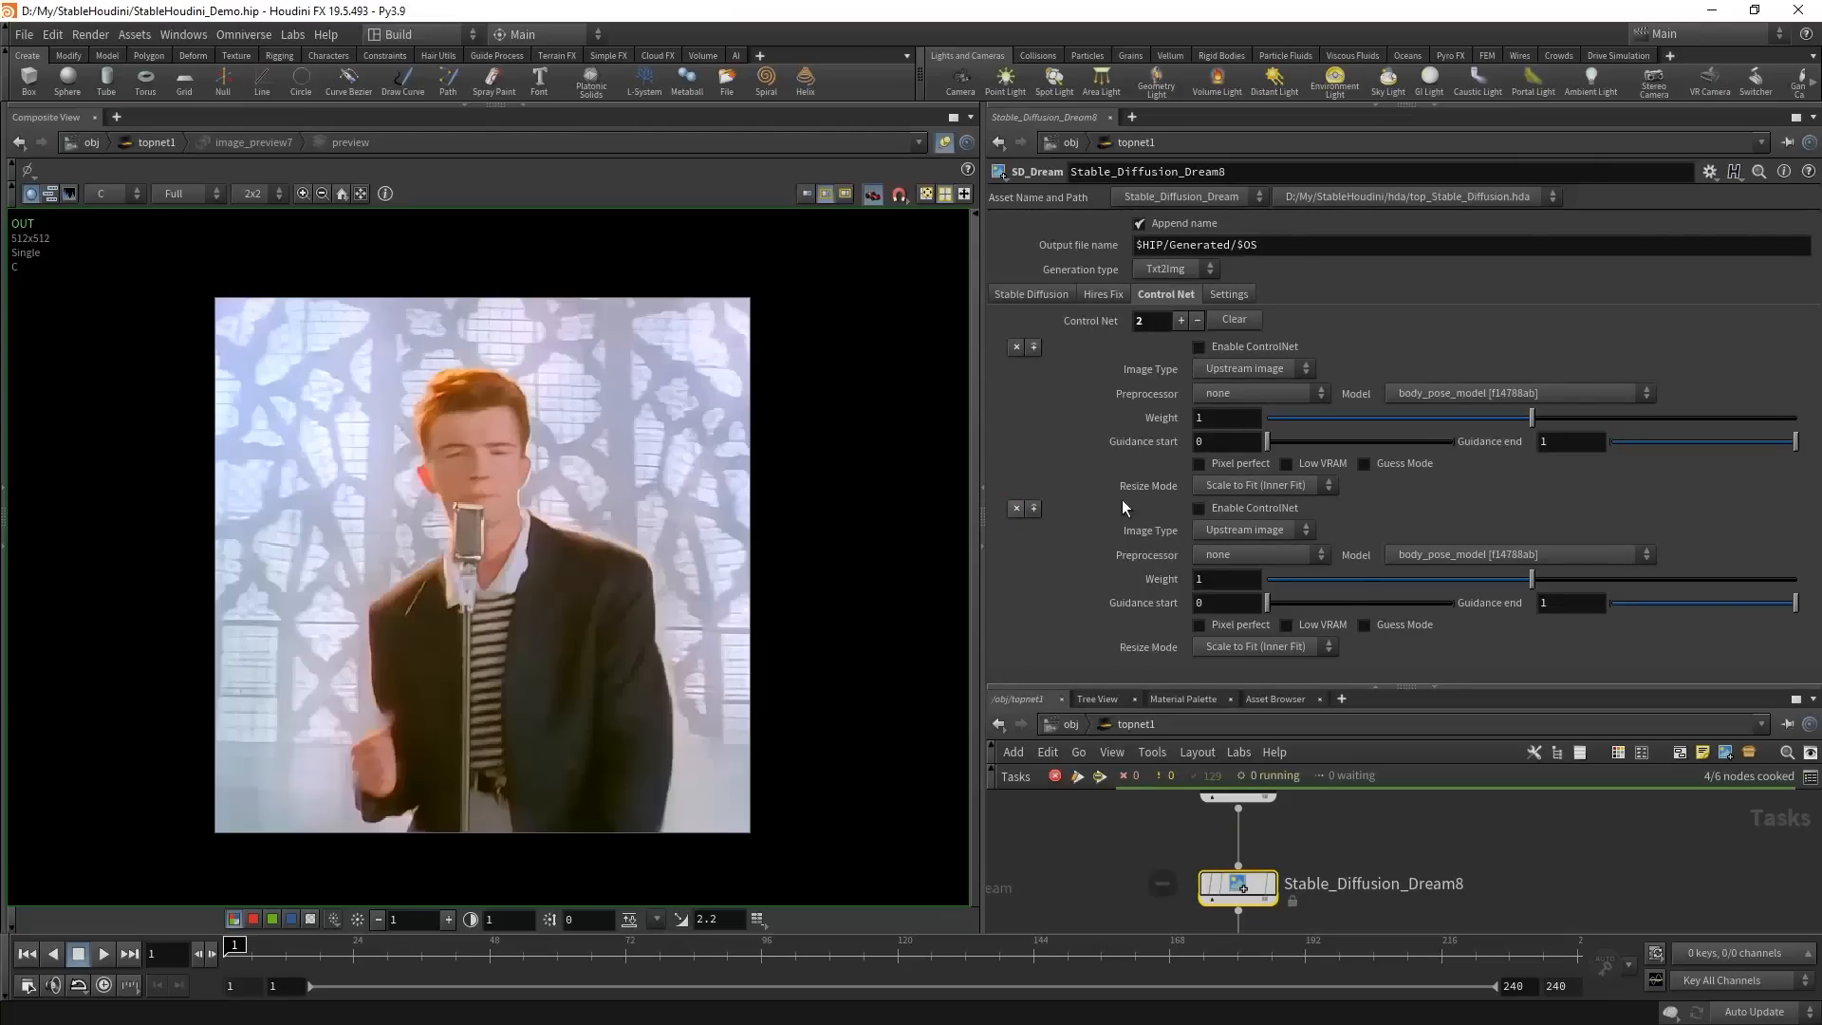
- Enable the ControlNet unit with the openpose_full preprocessor and the control_v11p_sd15_openpose model
left_click(1250, 348)
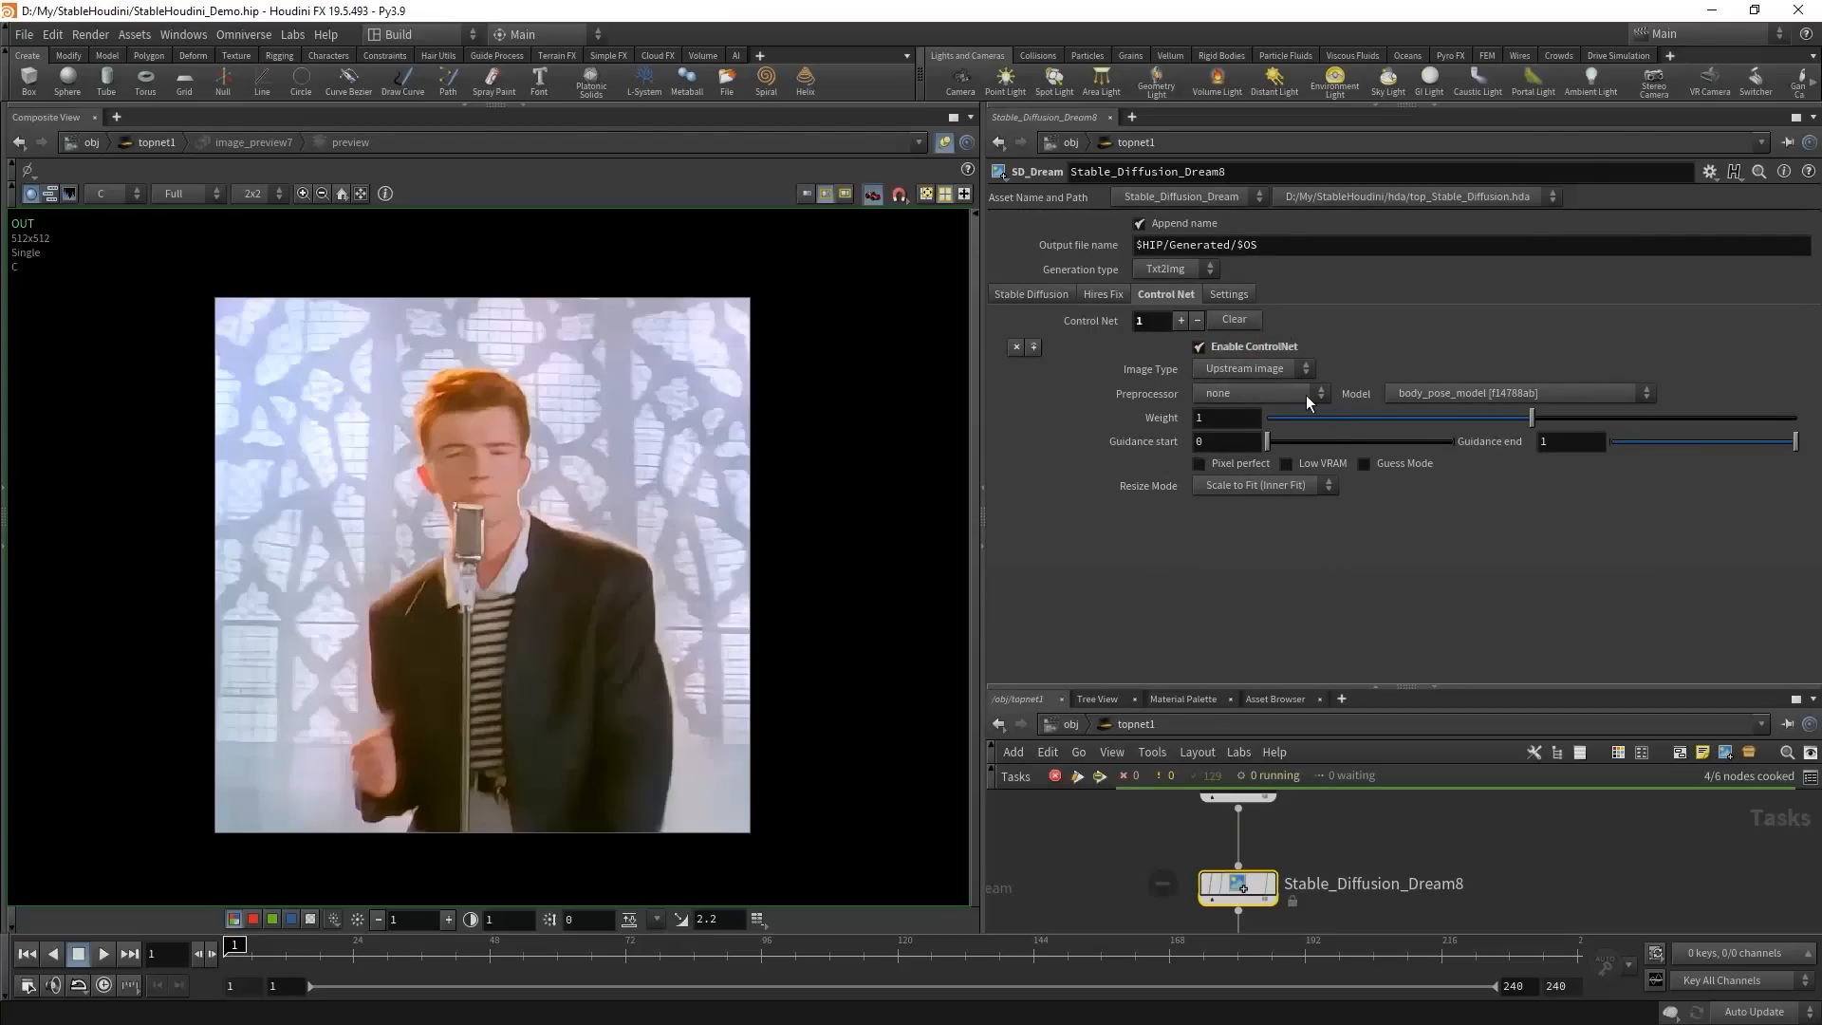
left_click(1305, 395)
left_click(1504, 400)
left_click(1505, 400)
left_click(1727, 385)
left_click(1279, 394)
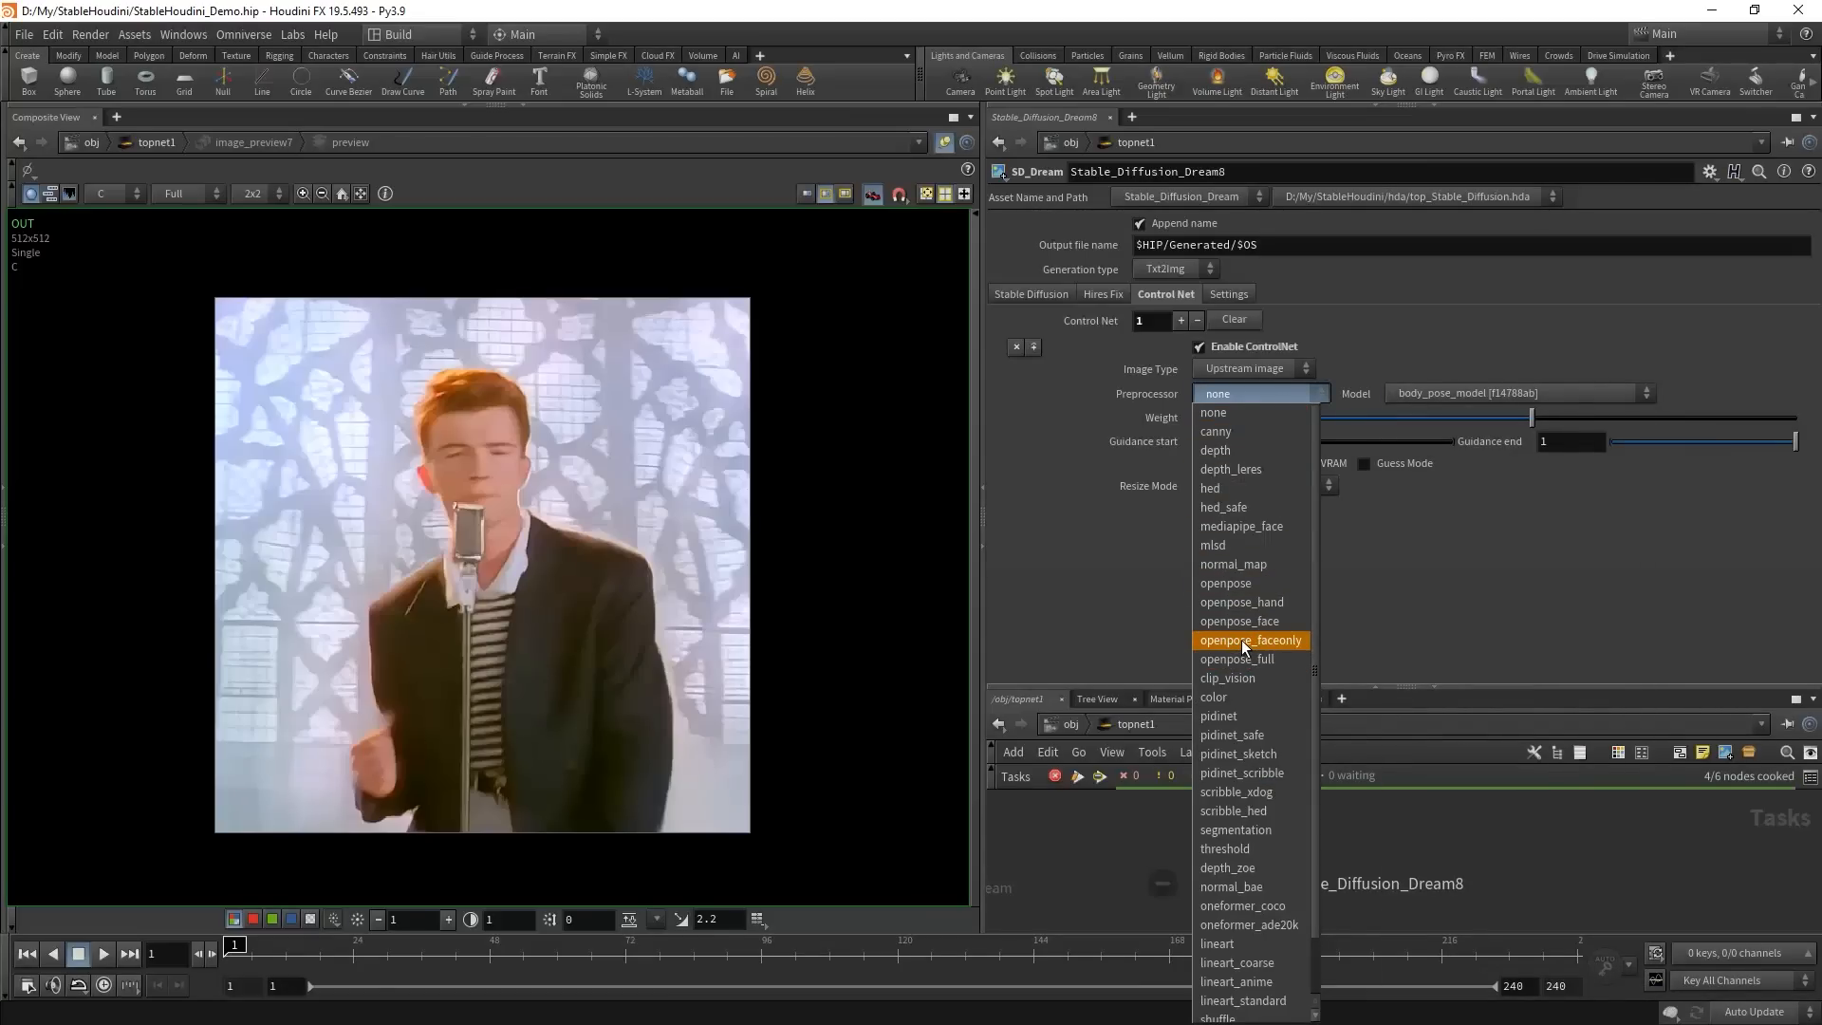
left_click(1252, 660)
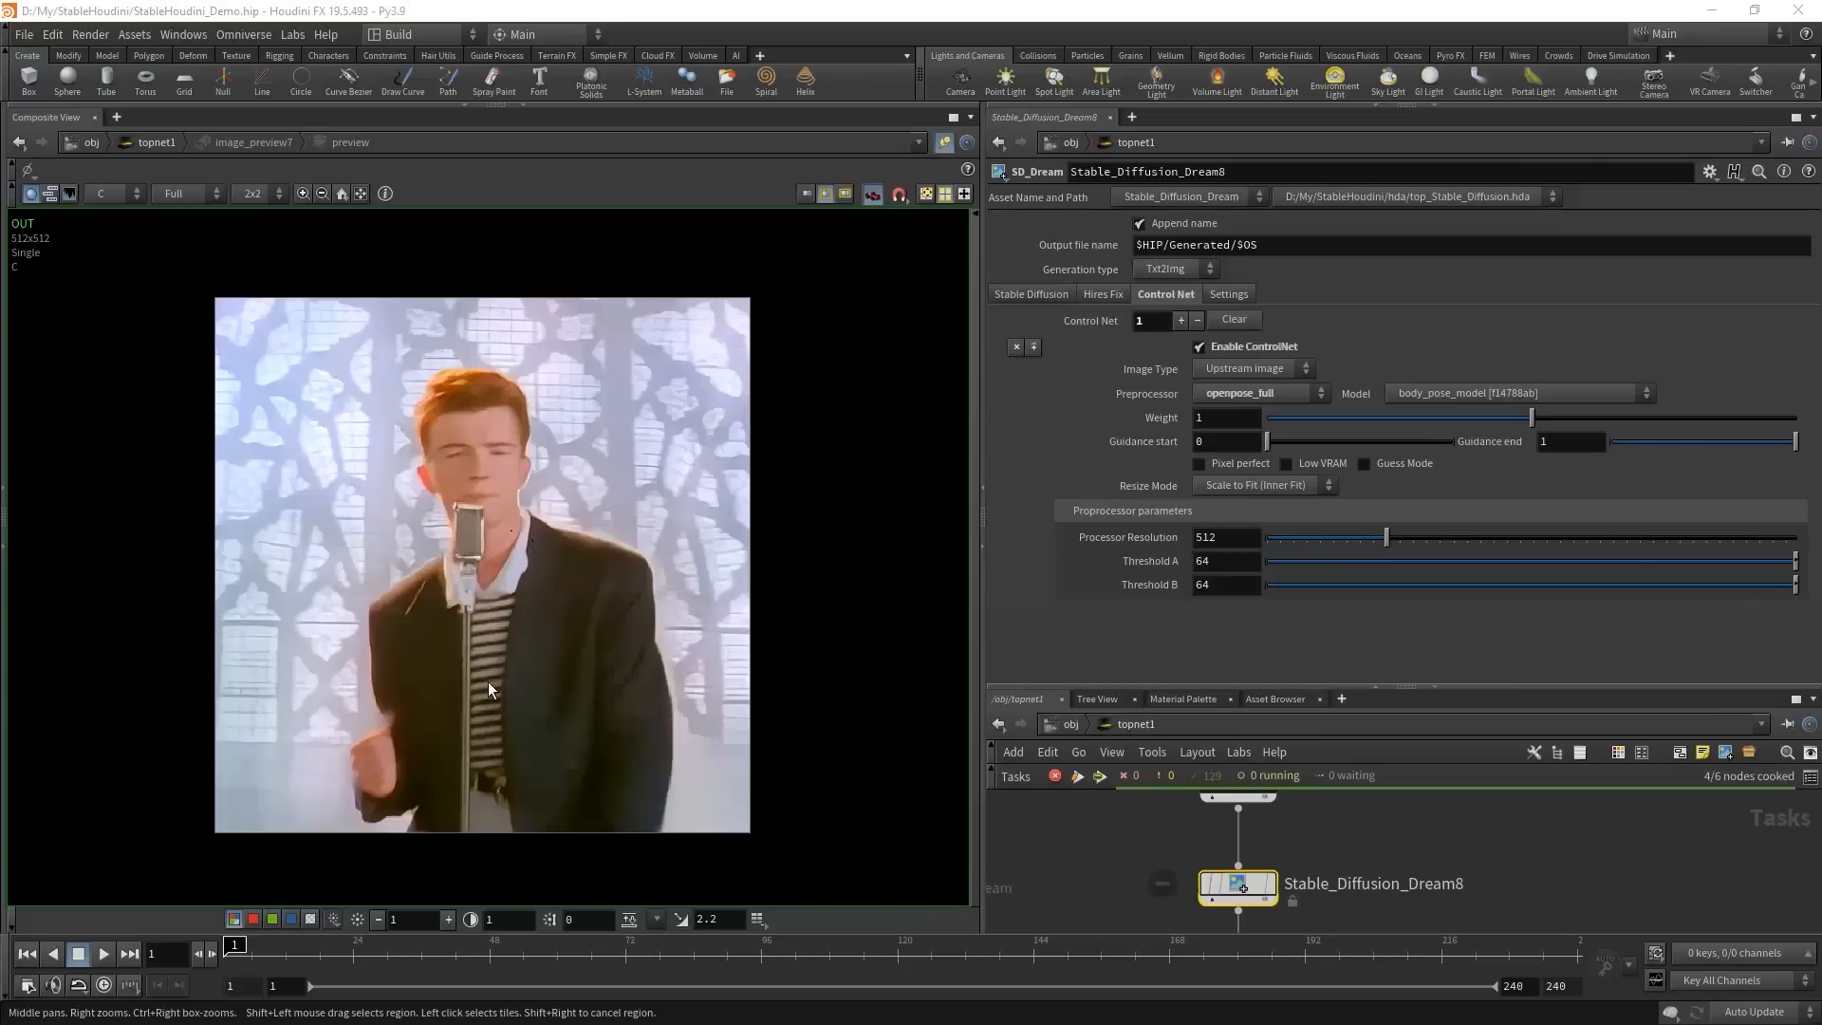
left_click(1427, 395)
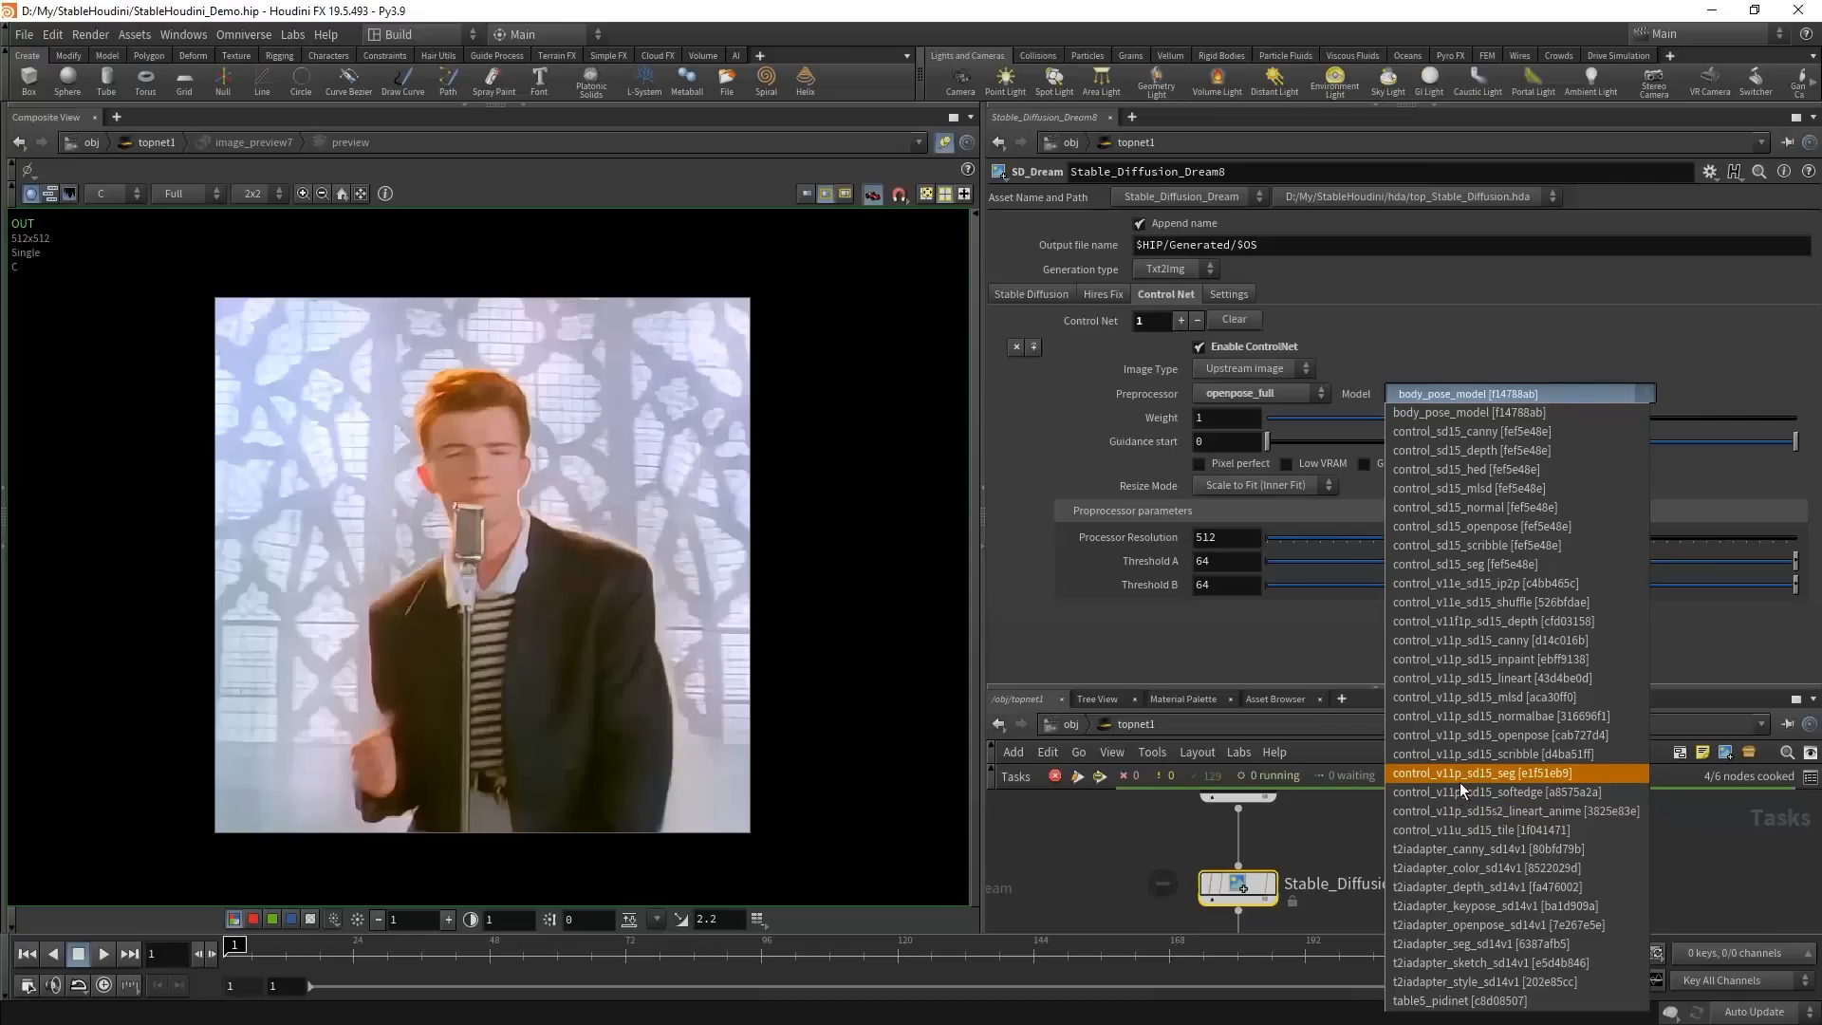
left_click(1529, 736)
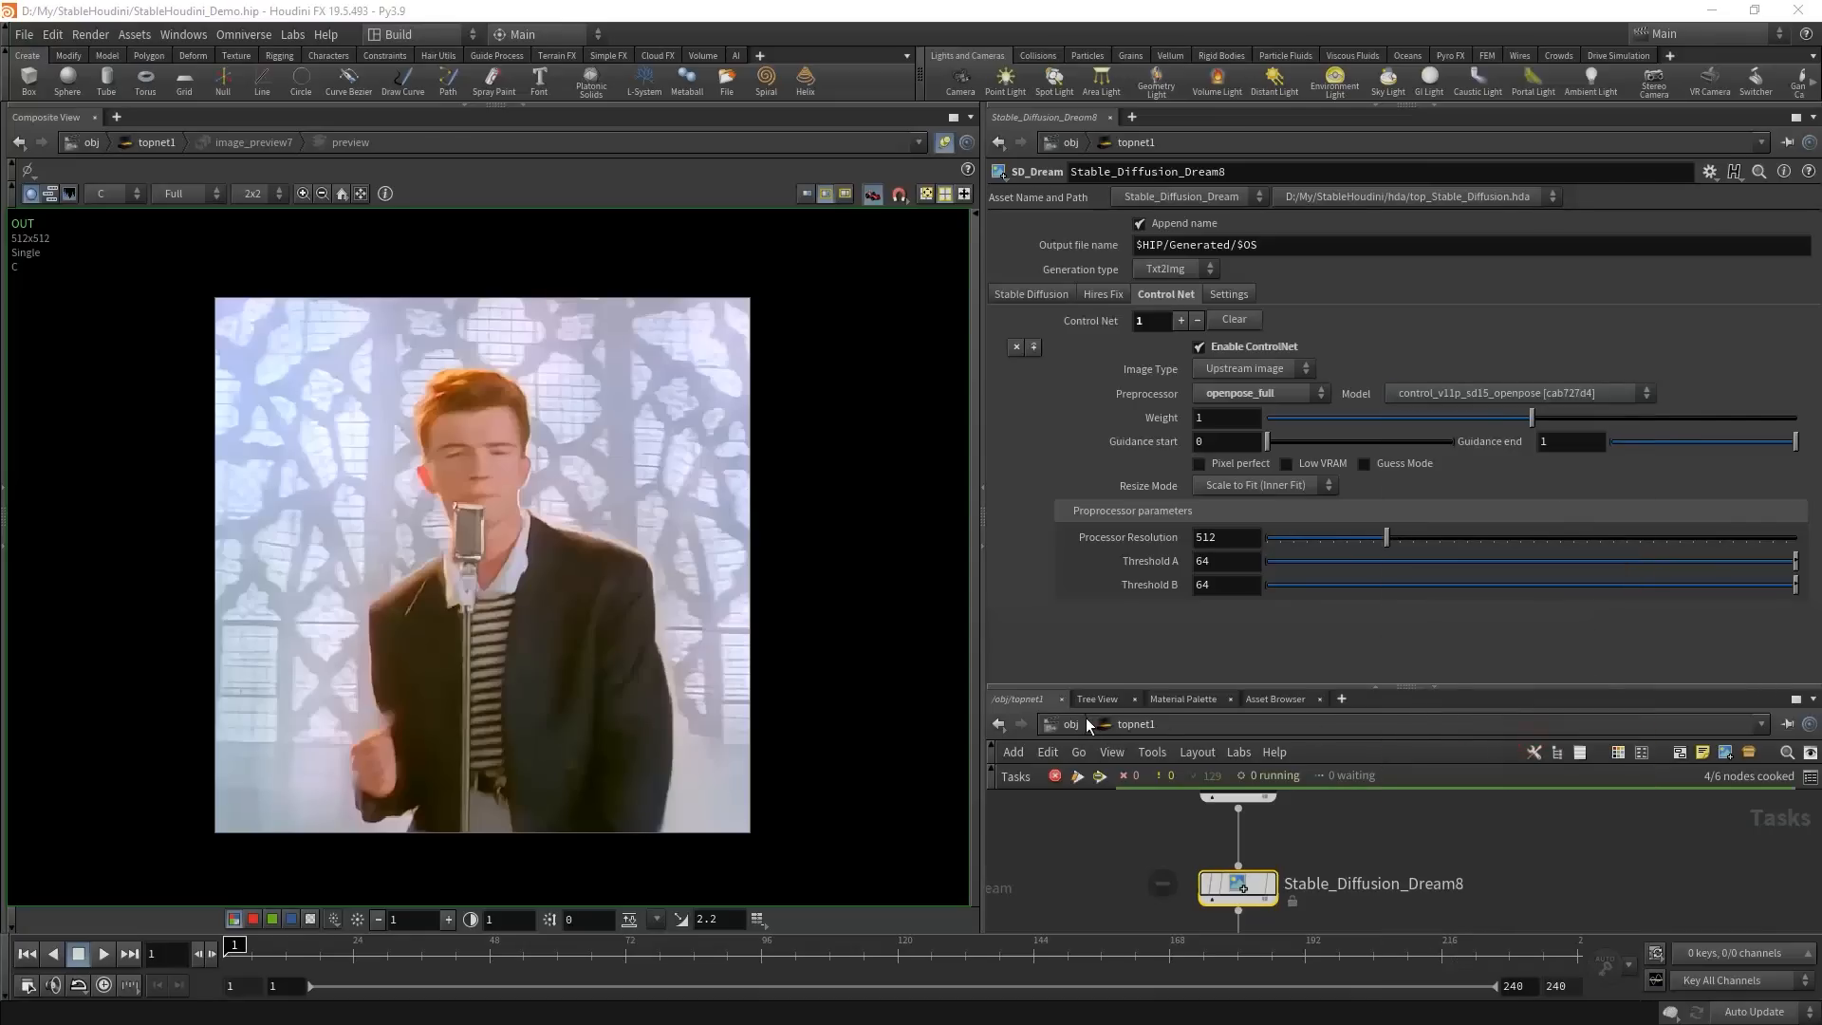
- Set the SD_Dream node's prompt to "painting of a dancing Keanu Reeves, wearing a black suit with tie, detailed face"
left_click_drag(1343, 684, 1349, 605)
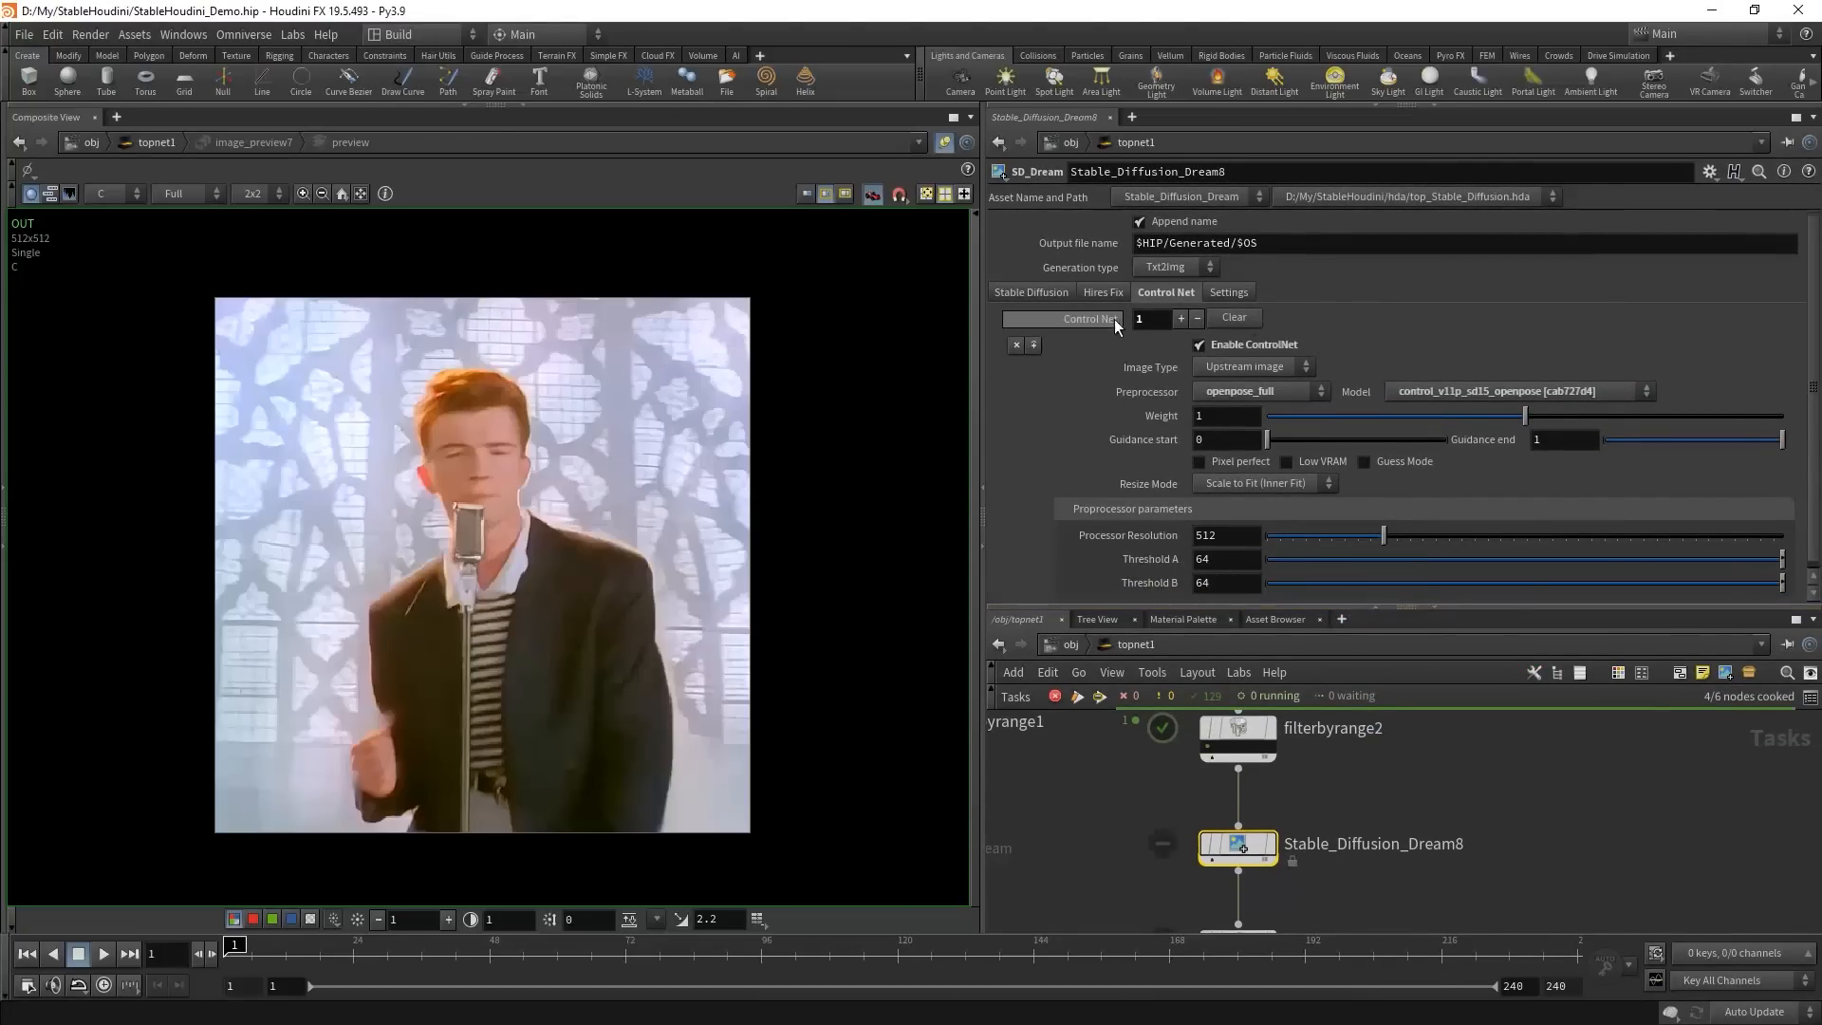
left_click(1062, 298)
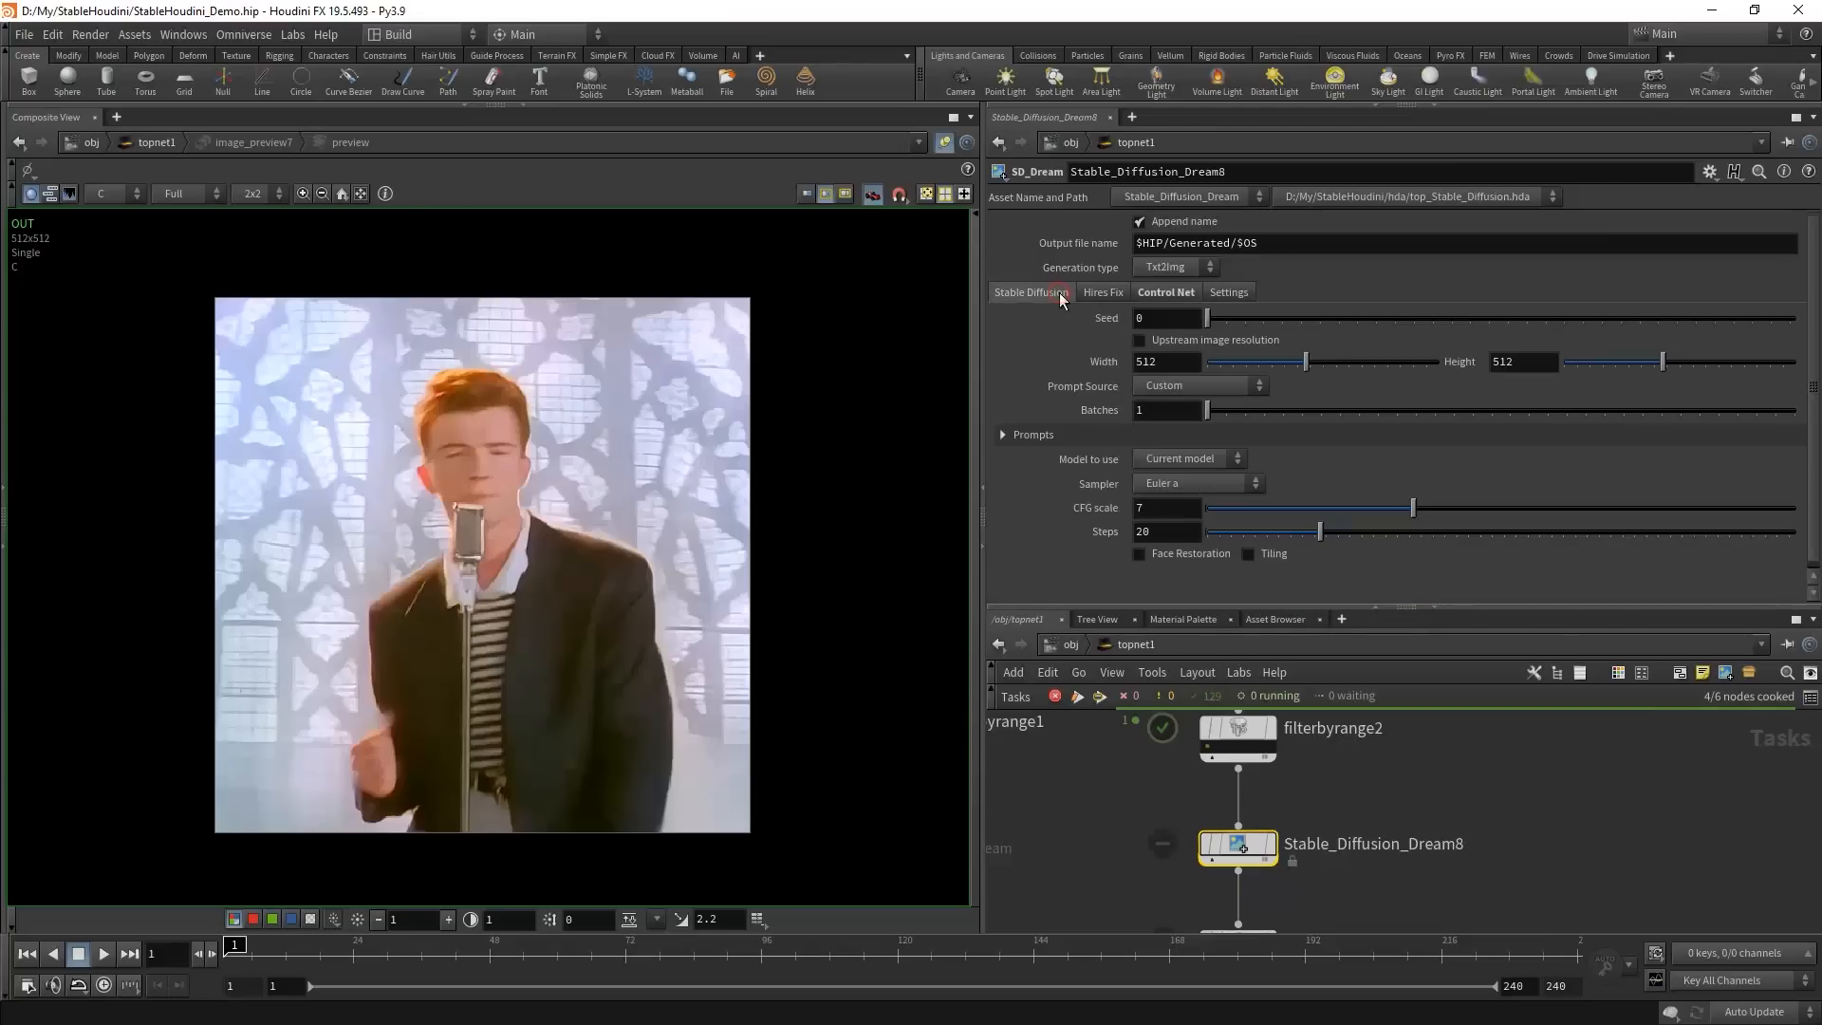
left_click(1001, 434)
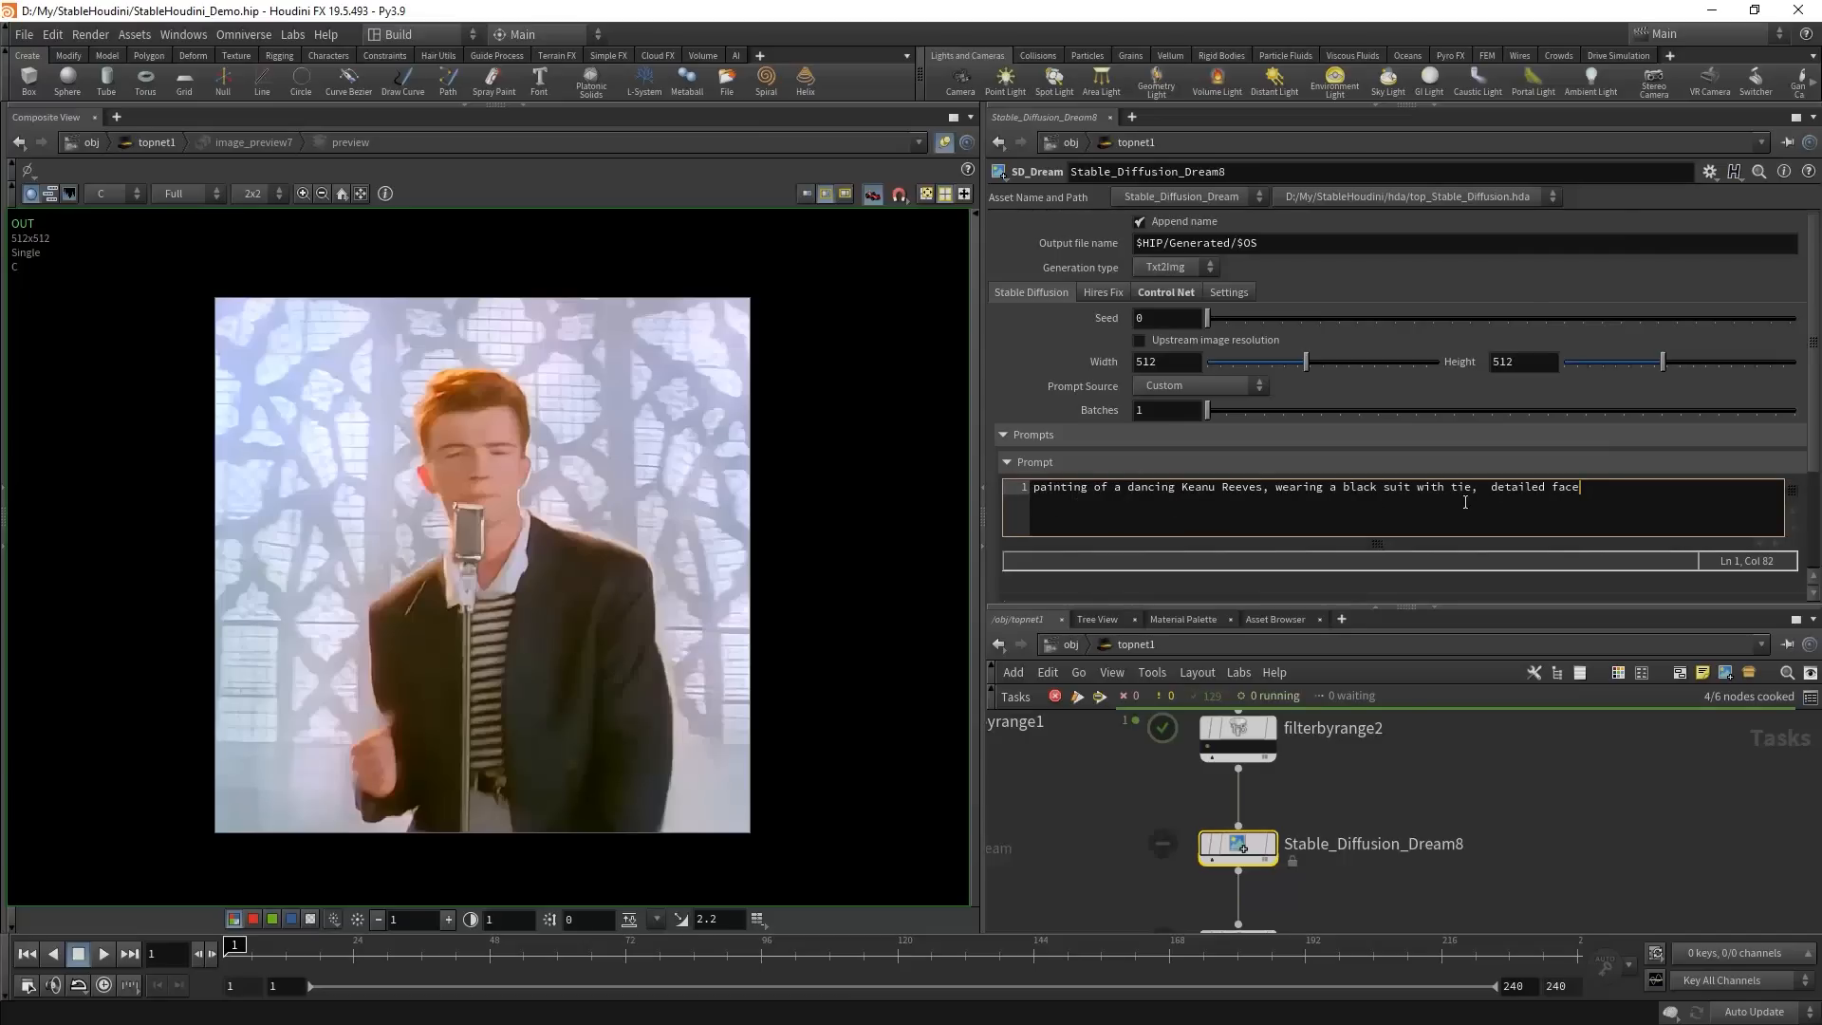
left_click(1489, 487)
key("BackSpace")
scroll(1732, 410, "down", 3)
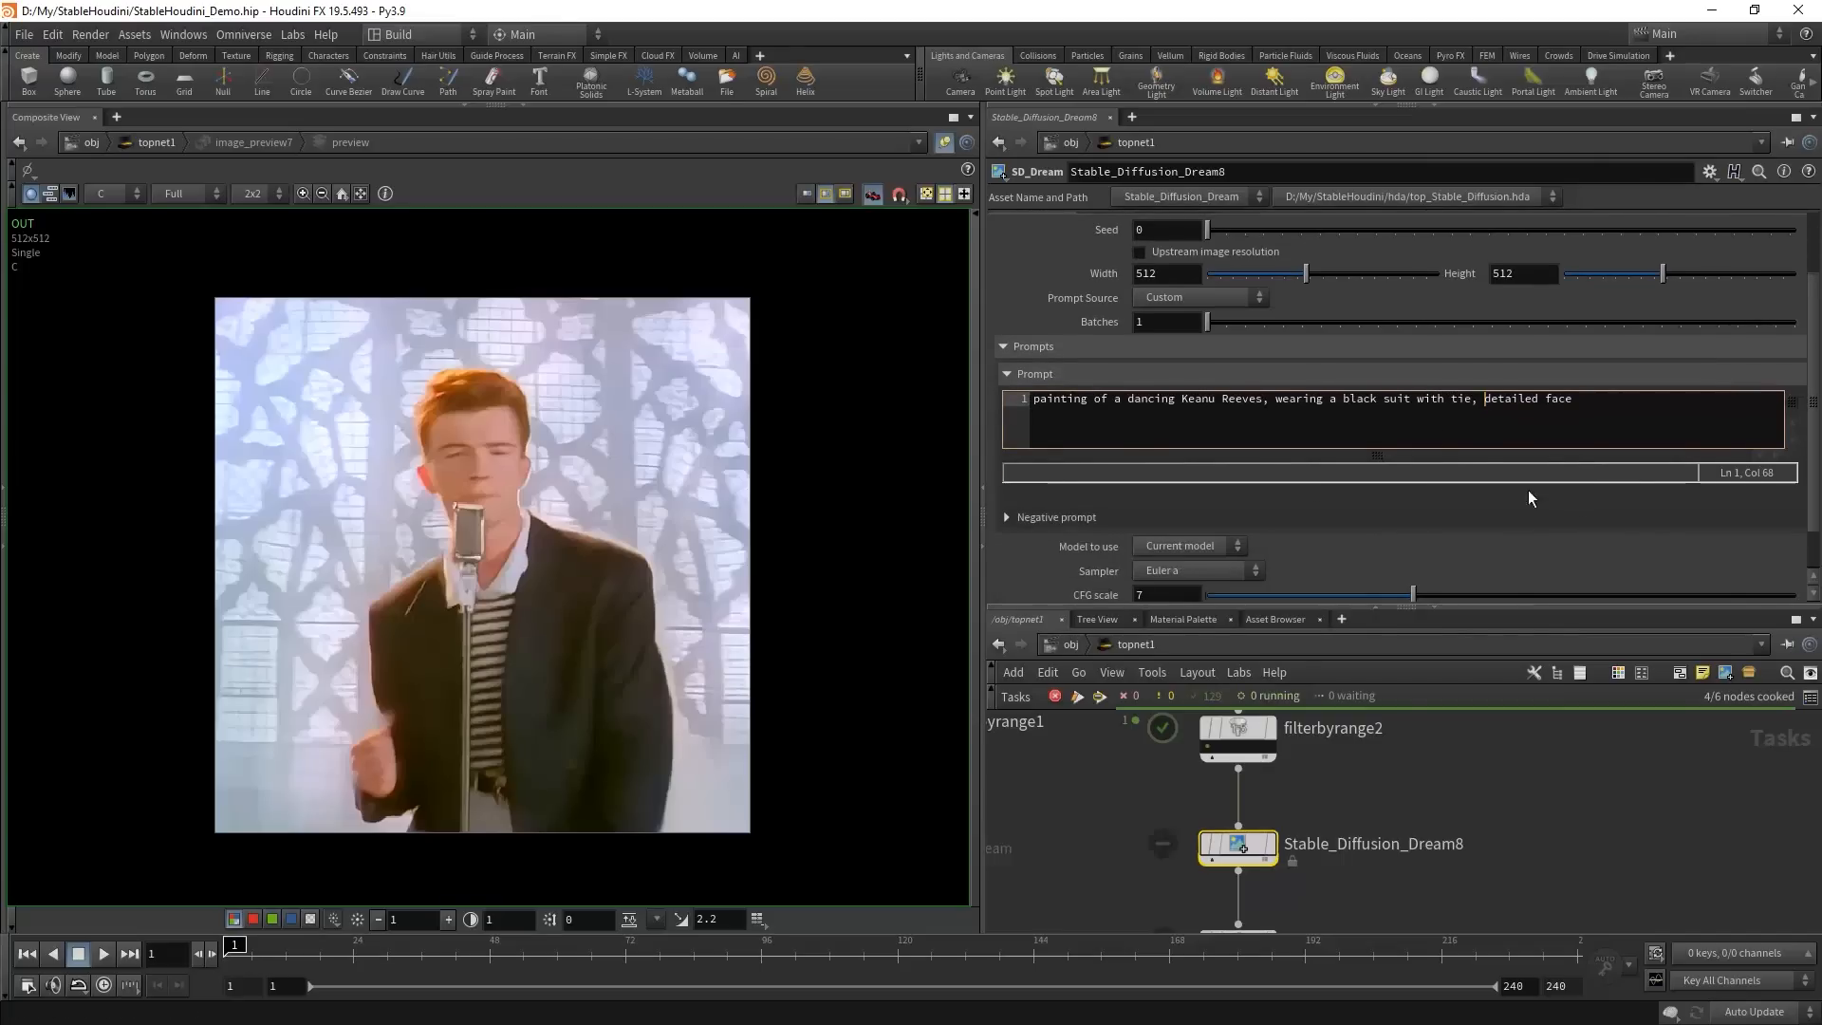
- Paste the copied negative prompt beginning "duplicate, clone, bad art, disfigured, deformed" into the SD_Dream node
left_click(1004, 517)
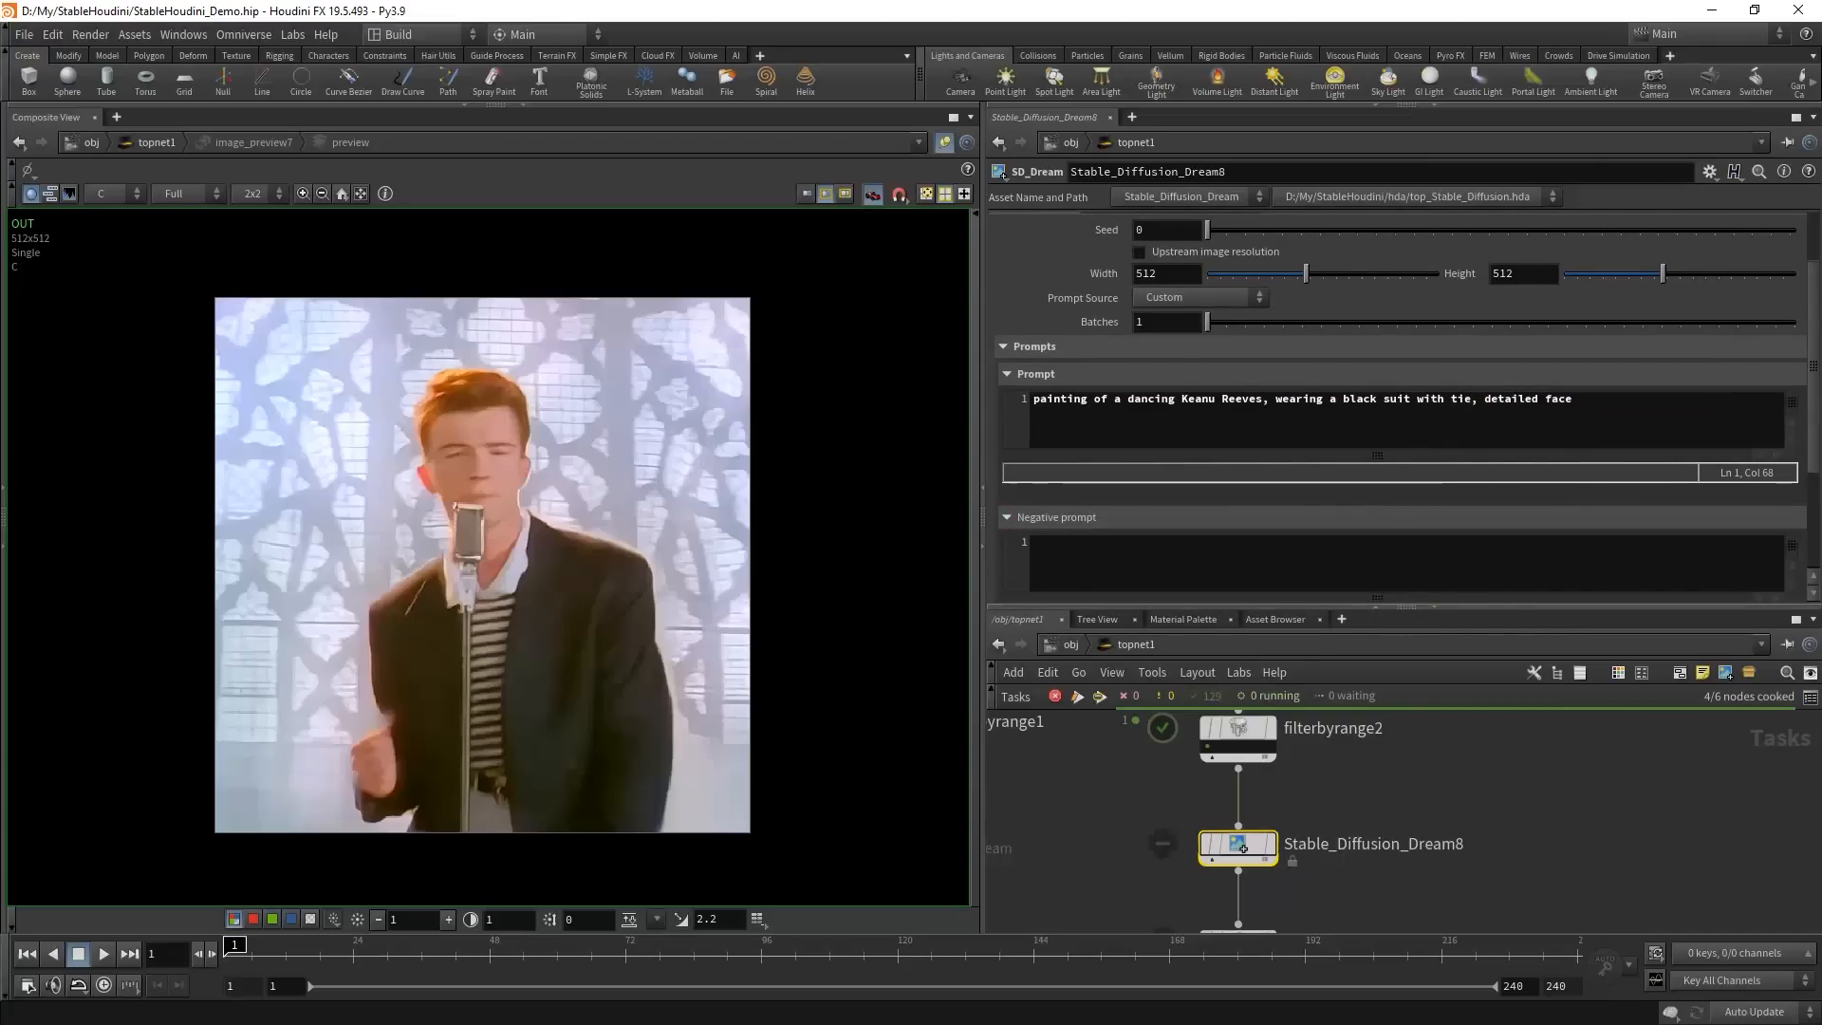
left_click(1135, 559)
key("ctrl+v")
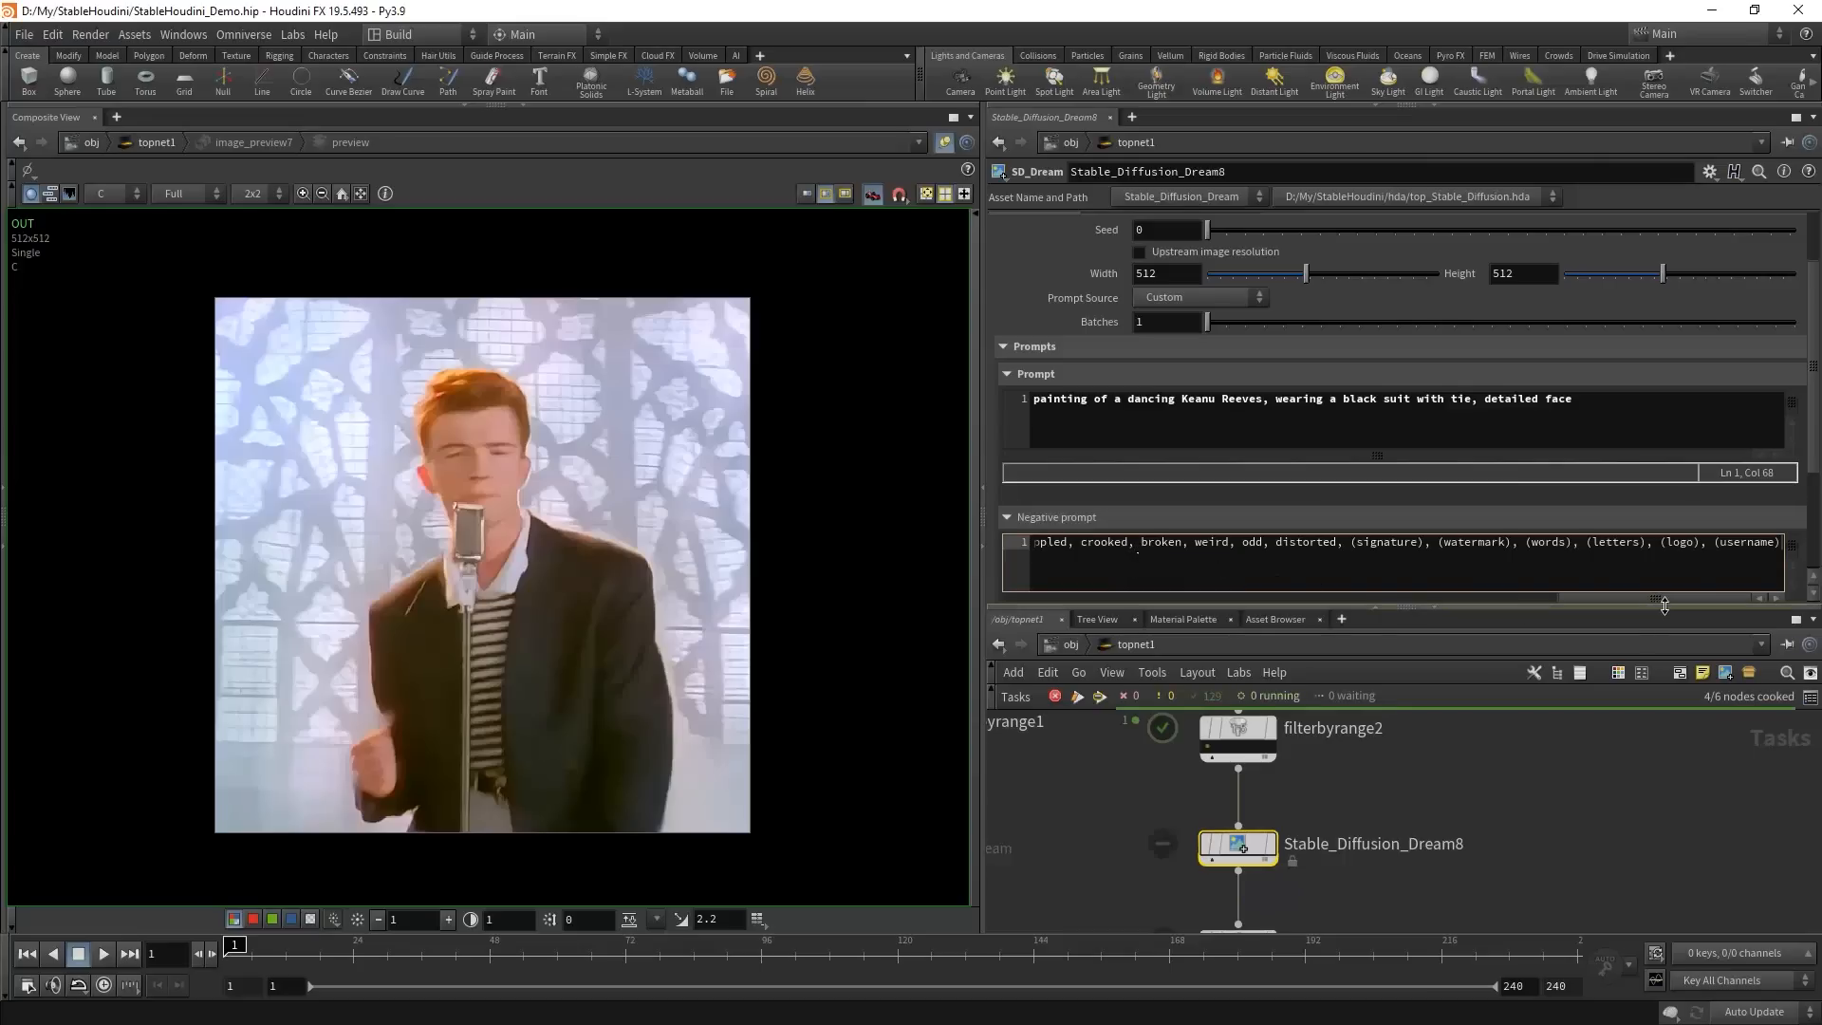
left_click_drag(1615, 598, 1043, 600)
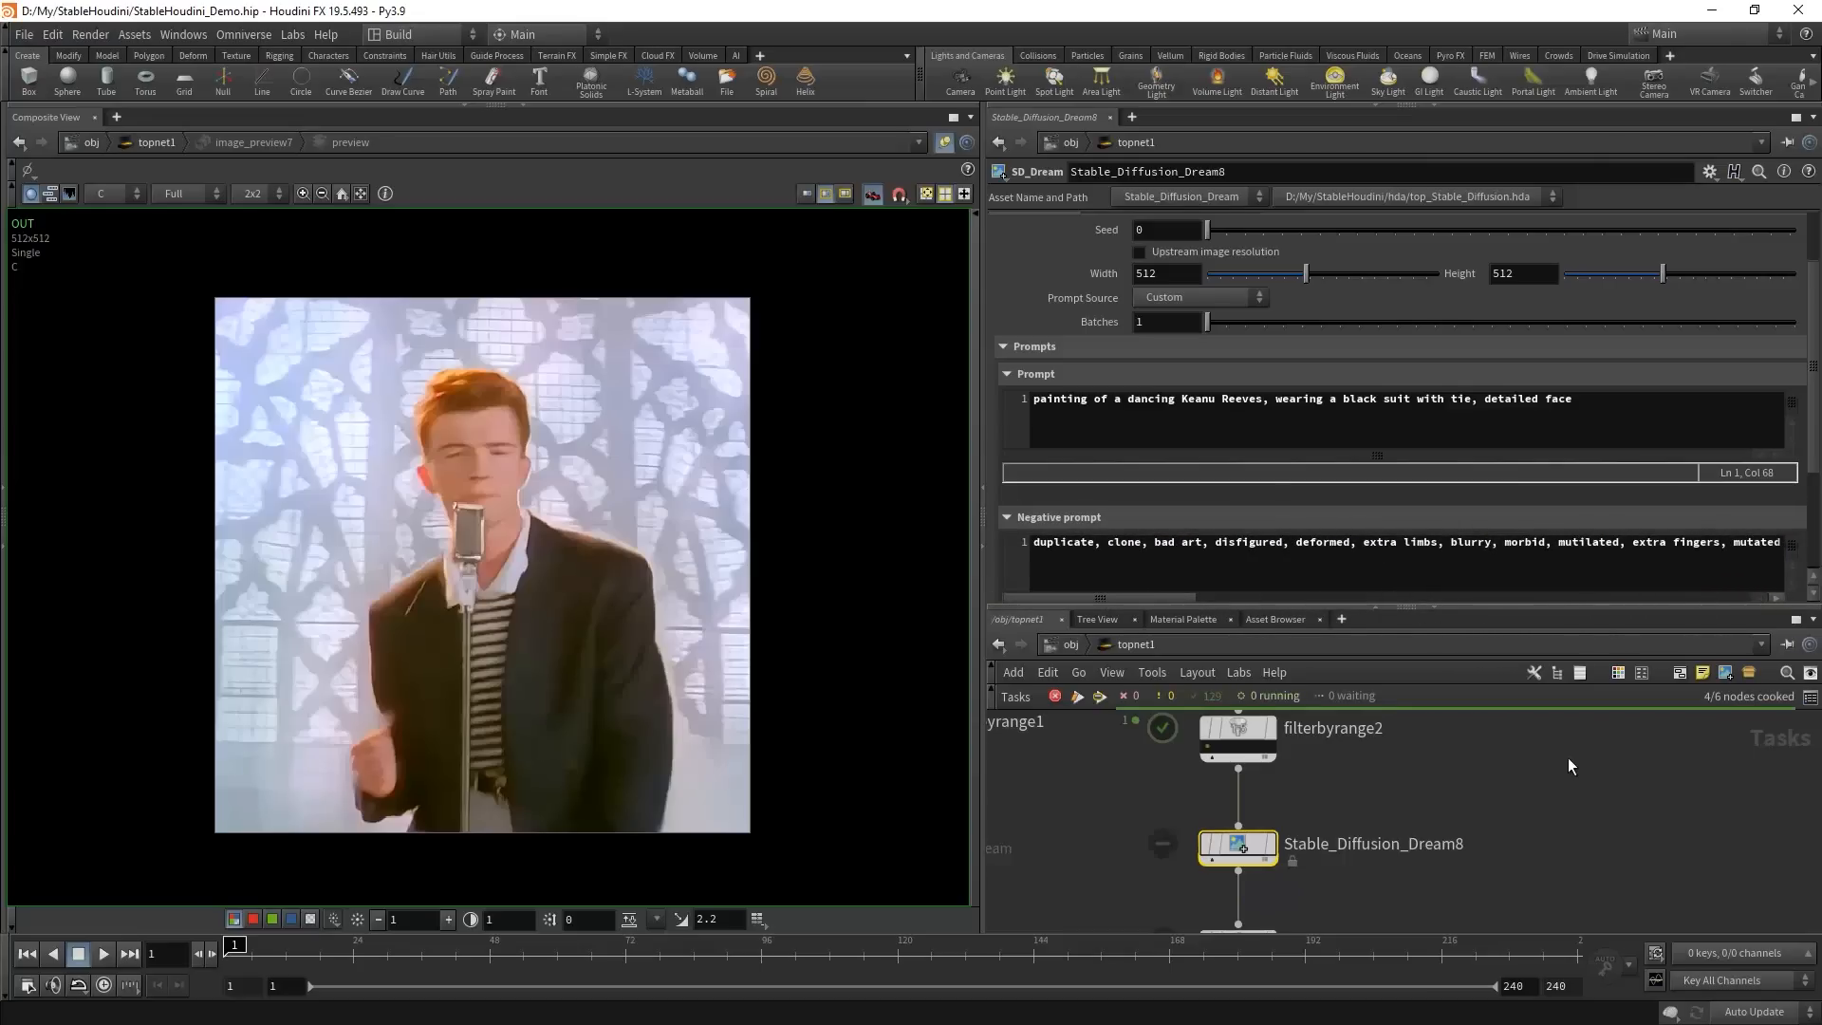
left_click(1002, 348)
- Set the SD_Dream node's output file name to $HIP/Generated/Sequence/$OS/$OS
left_click(1231, 247)
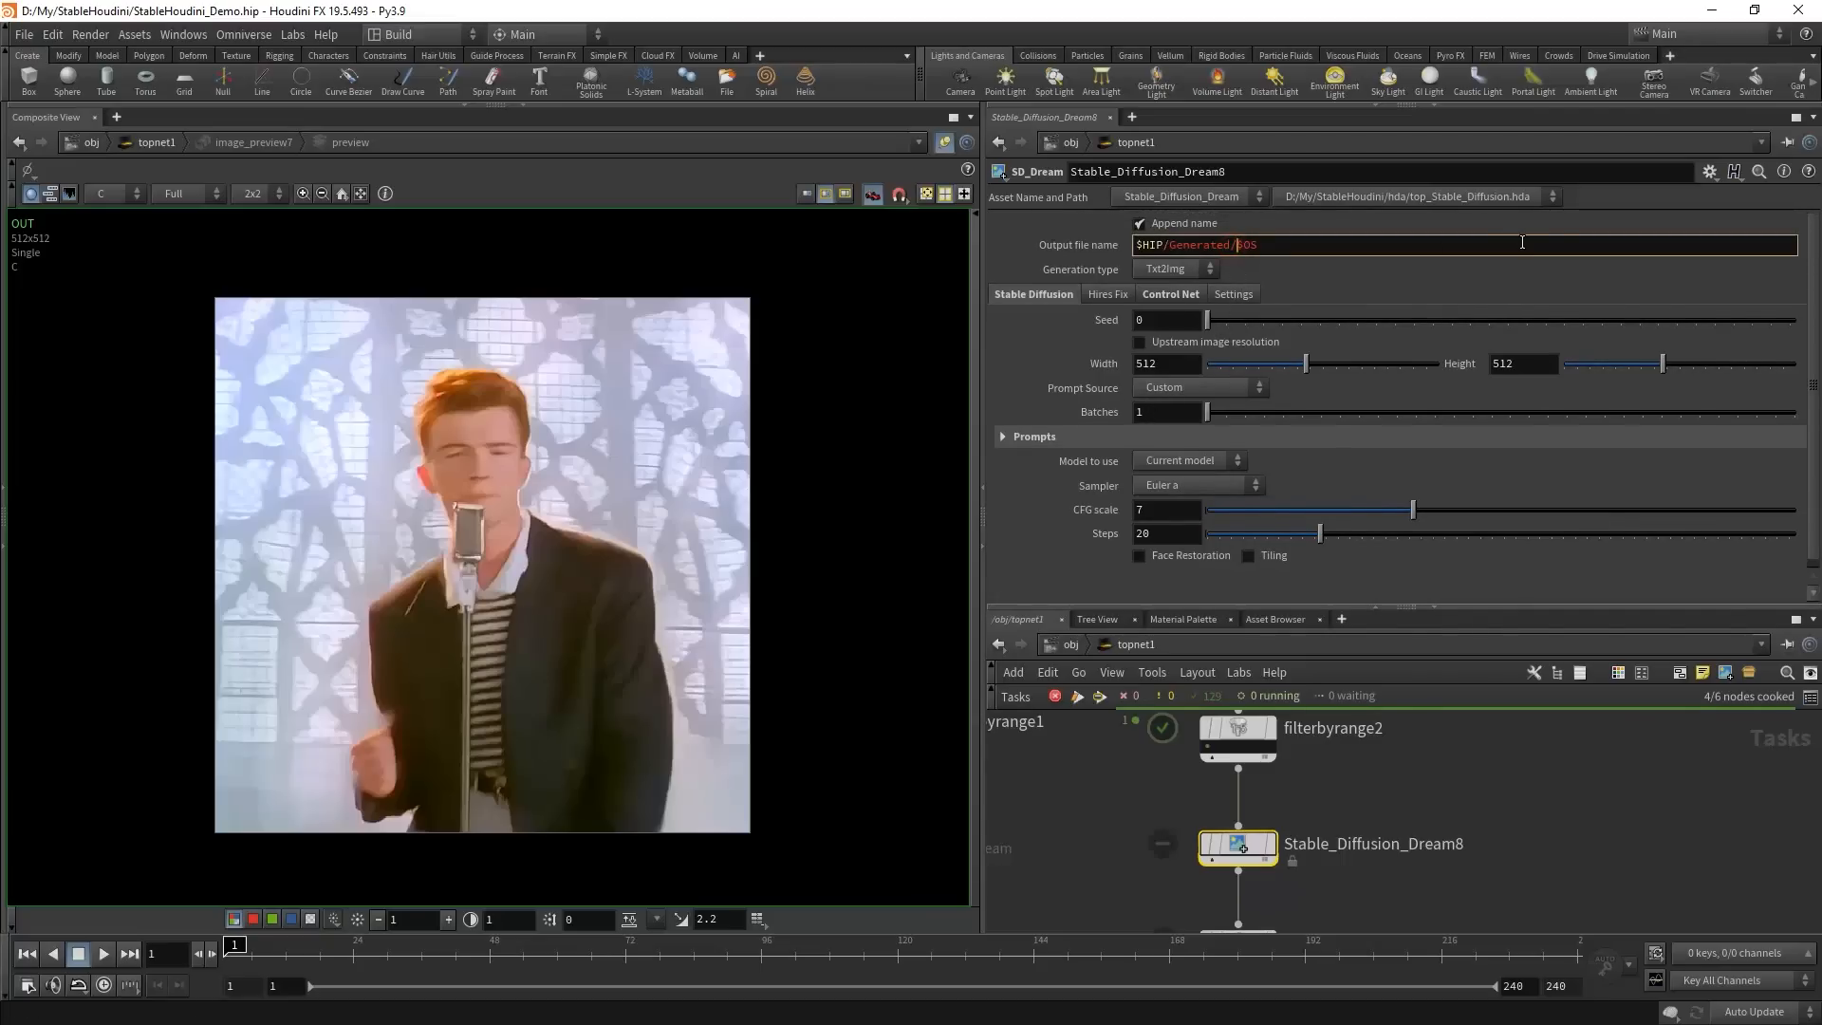
type("Sequence/$OS/$OS")
key("Return")
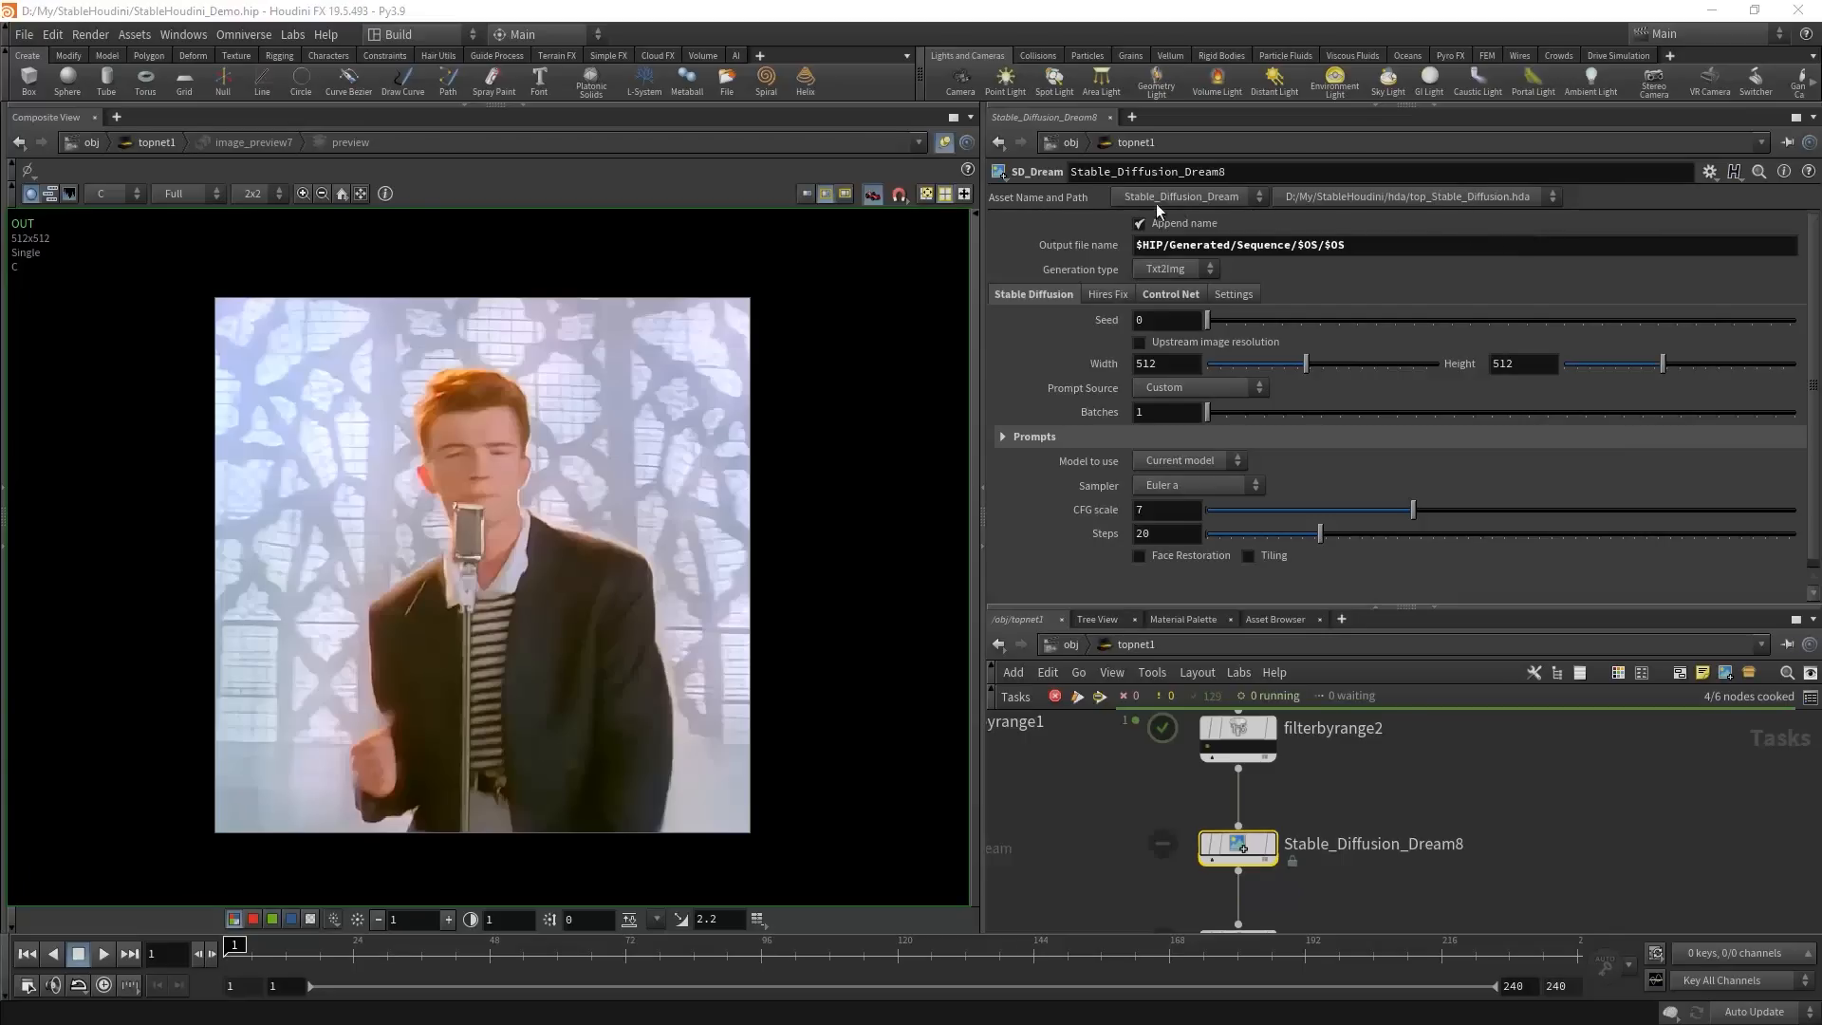
- Check the Hires Fix and ControlNet settings, then cook image_preview7 and save the scene
left_click(1107, 294)
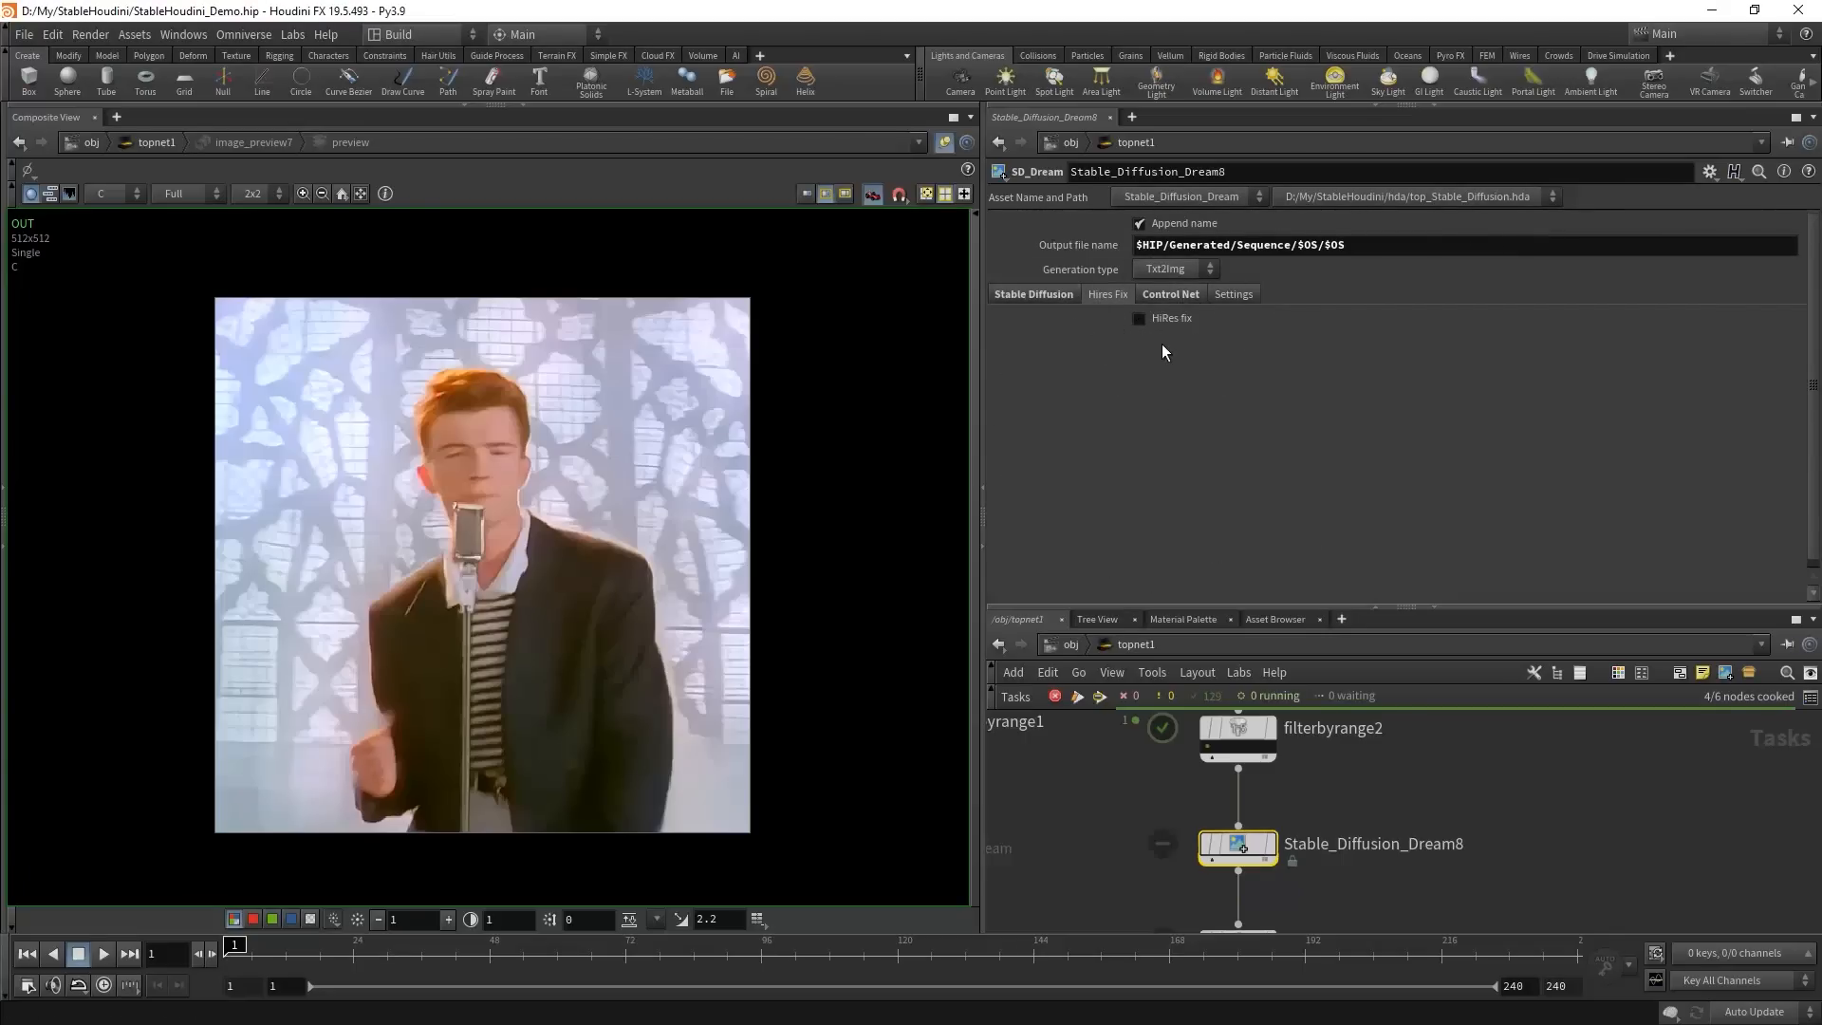
left_click(1172, 301)
scroll(1456, 861, "down", 3)
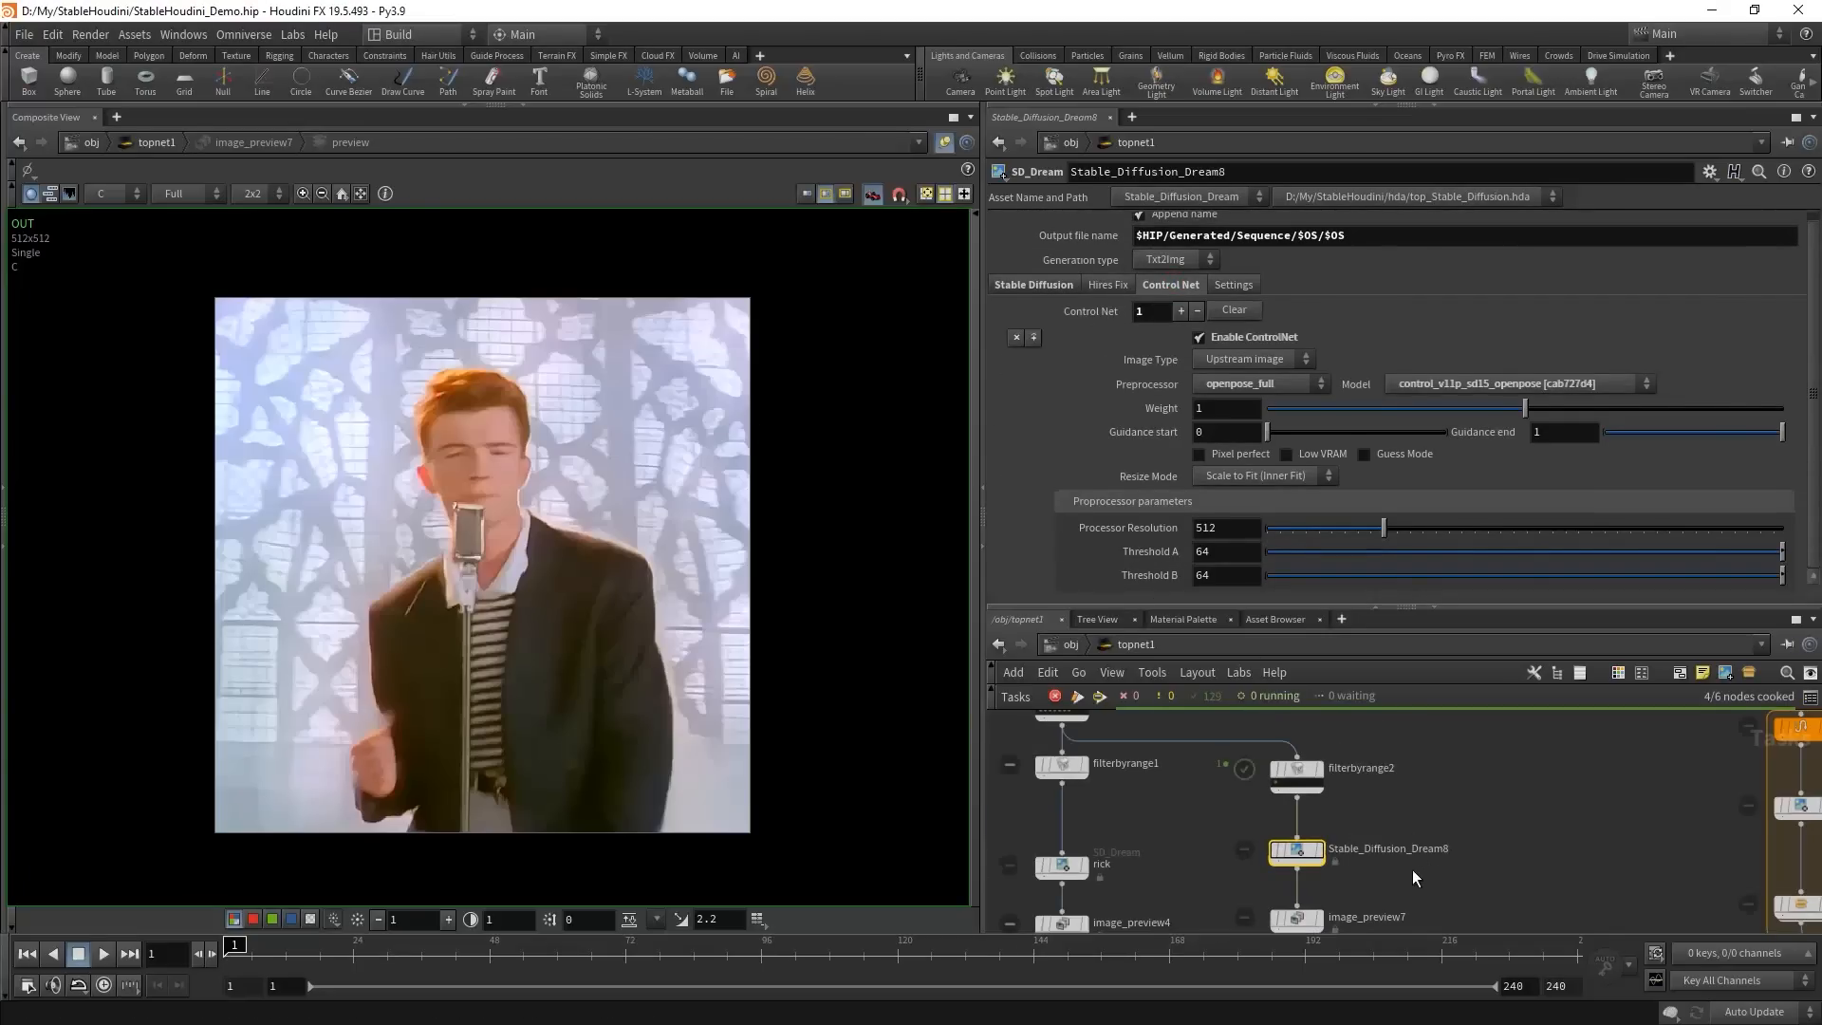
left_click(1252, 807)
key("ctrl+s")
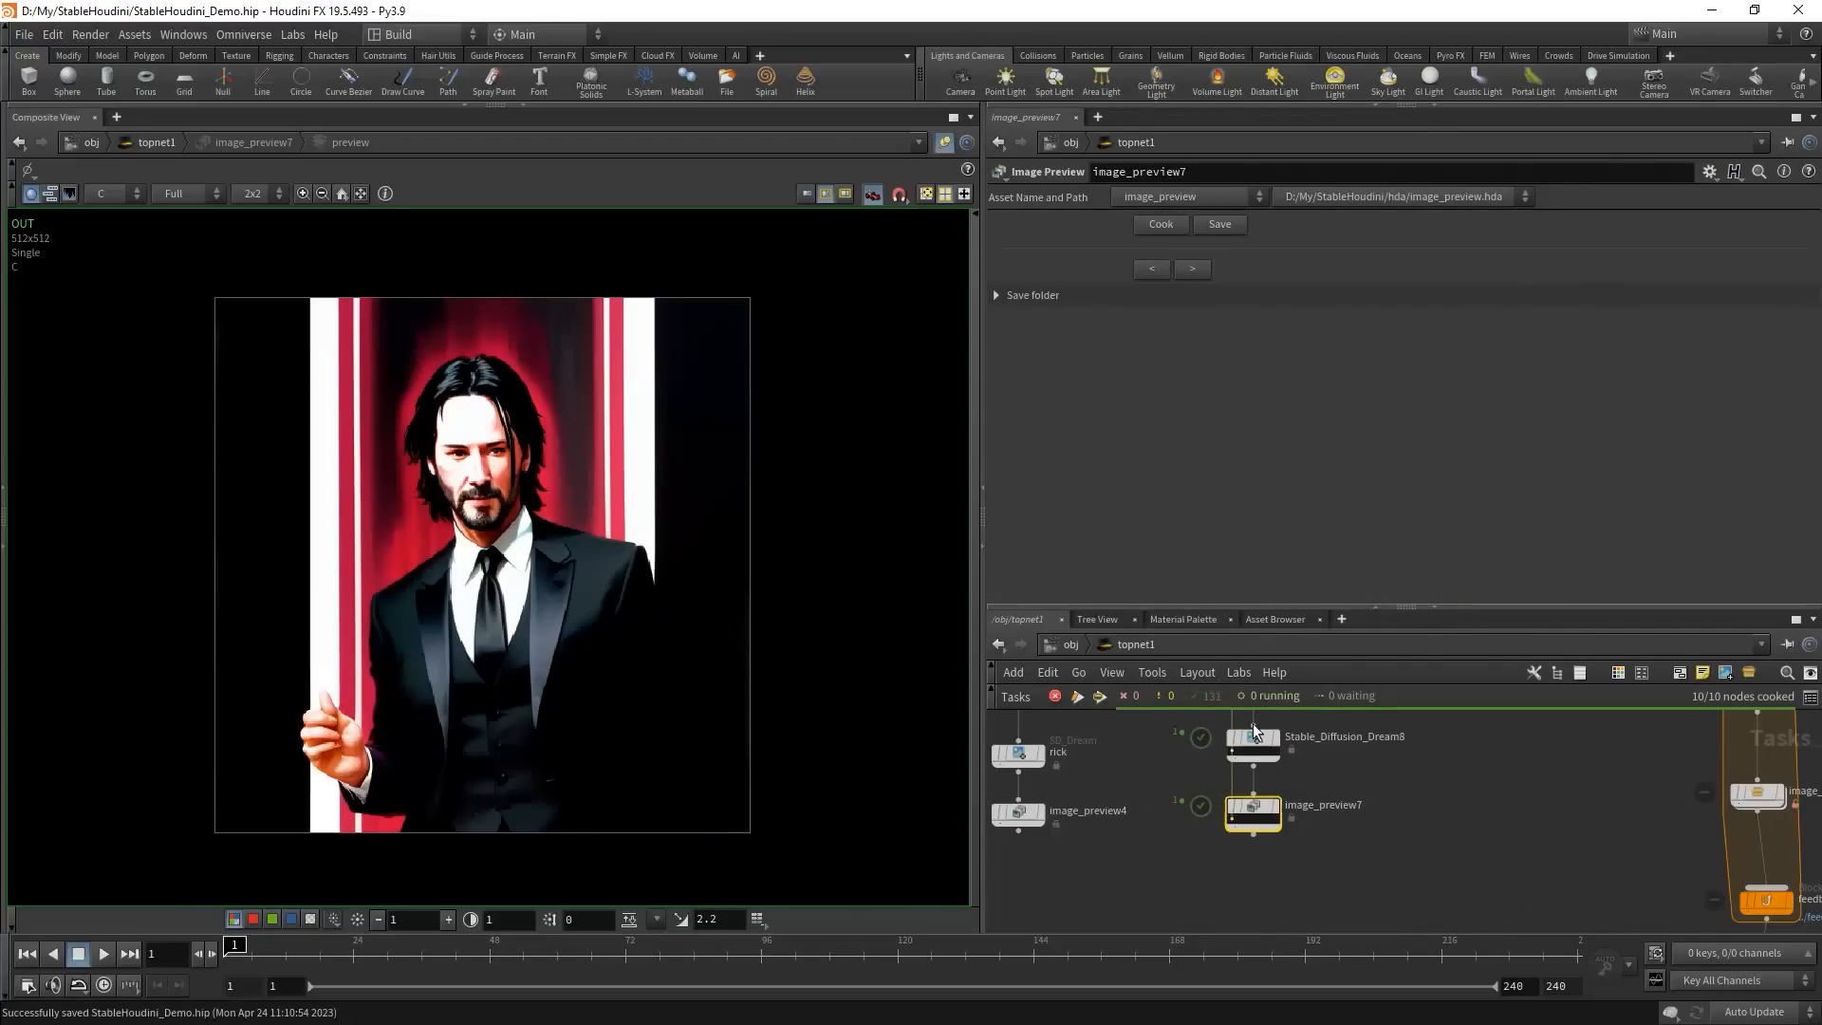
- Compare the source frame of filterbyrange2 with the image from Stable_Diffusion_Dream8, looking closely at the hand pose
left_click_drag(1228, 606, 1210, 399)
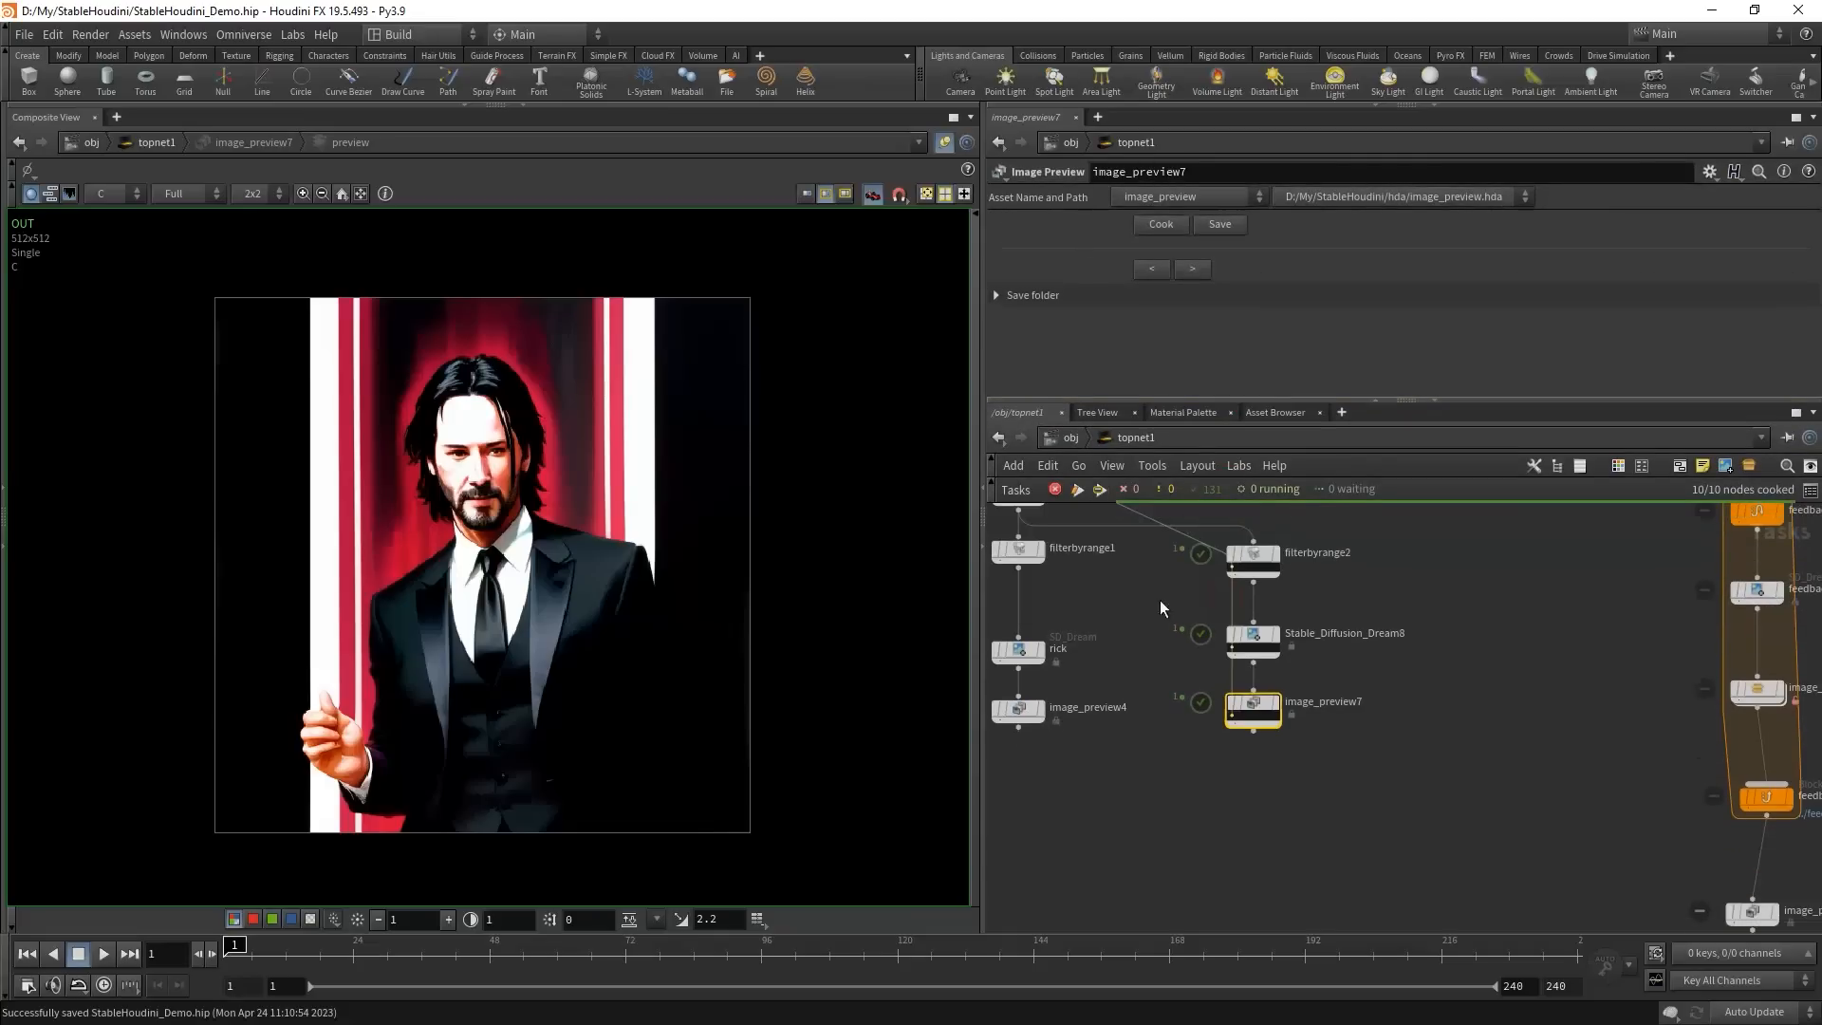
scroll(1162, 599, "up", 3)
left_click(1268, 554)
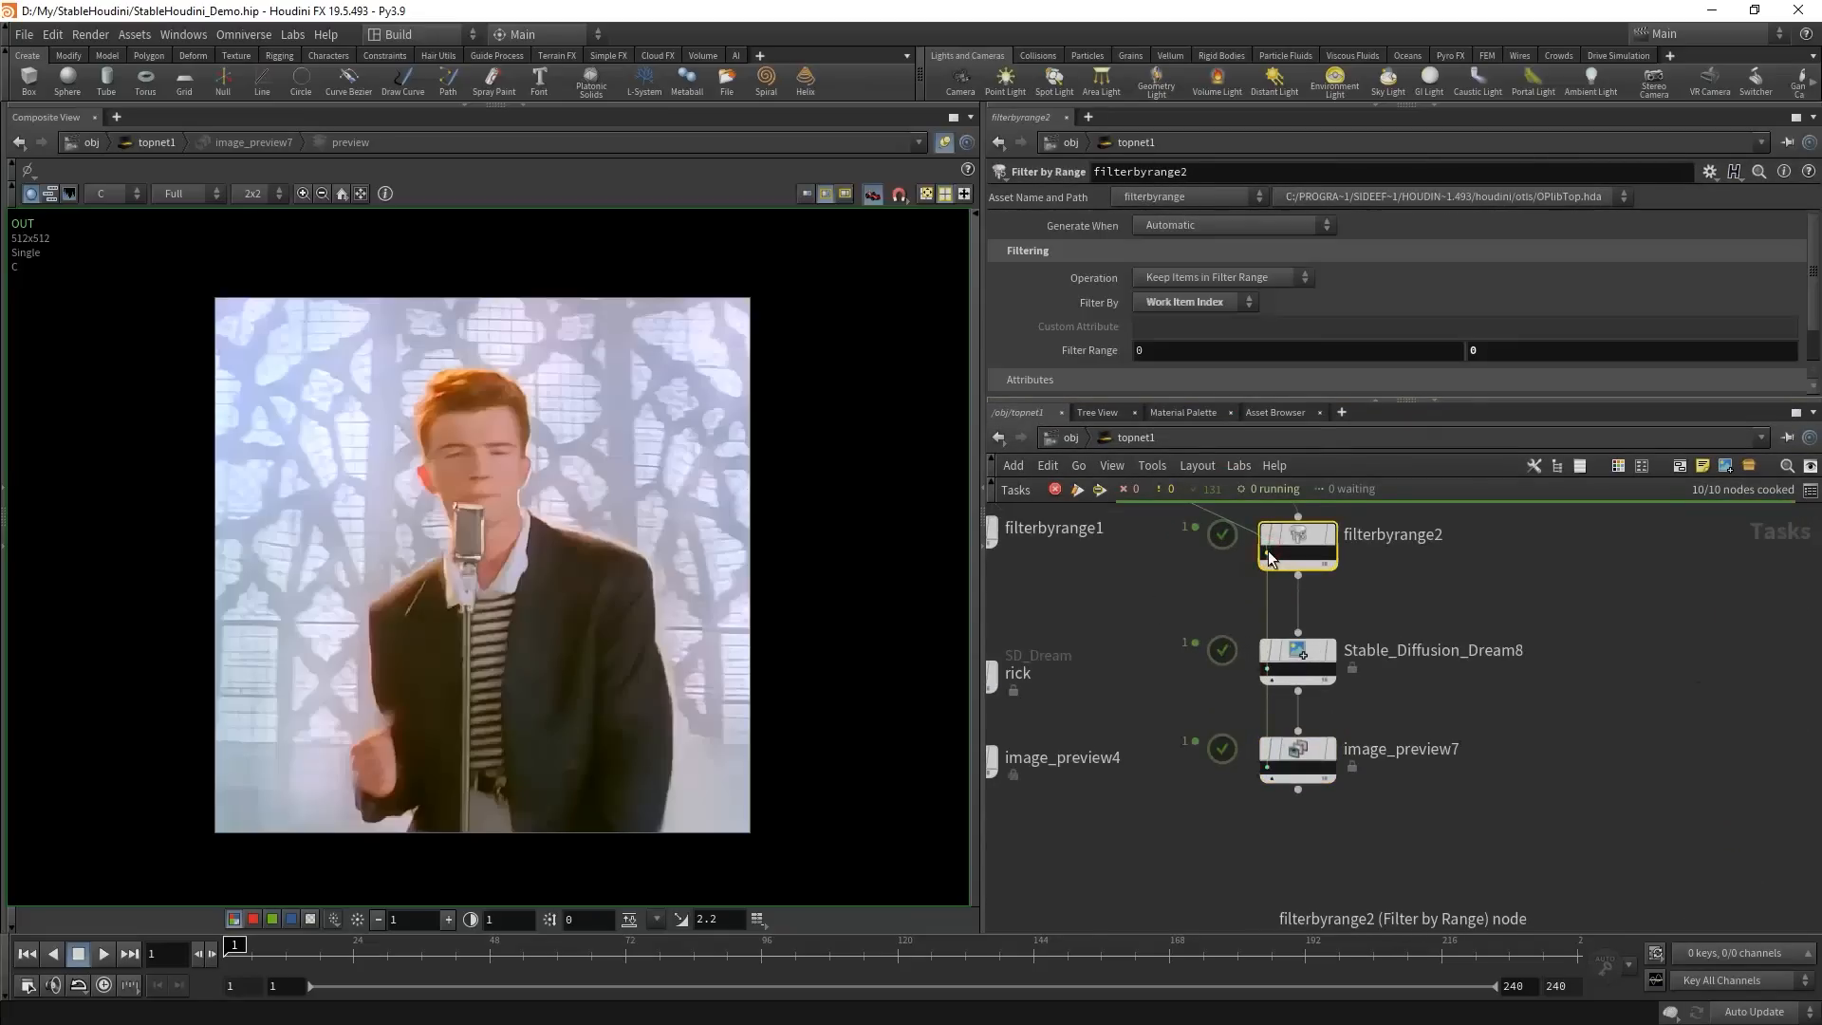
left_click(1269, 673)
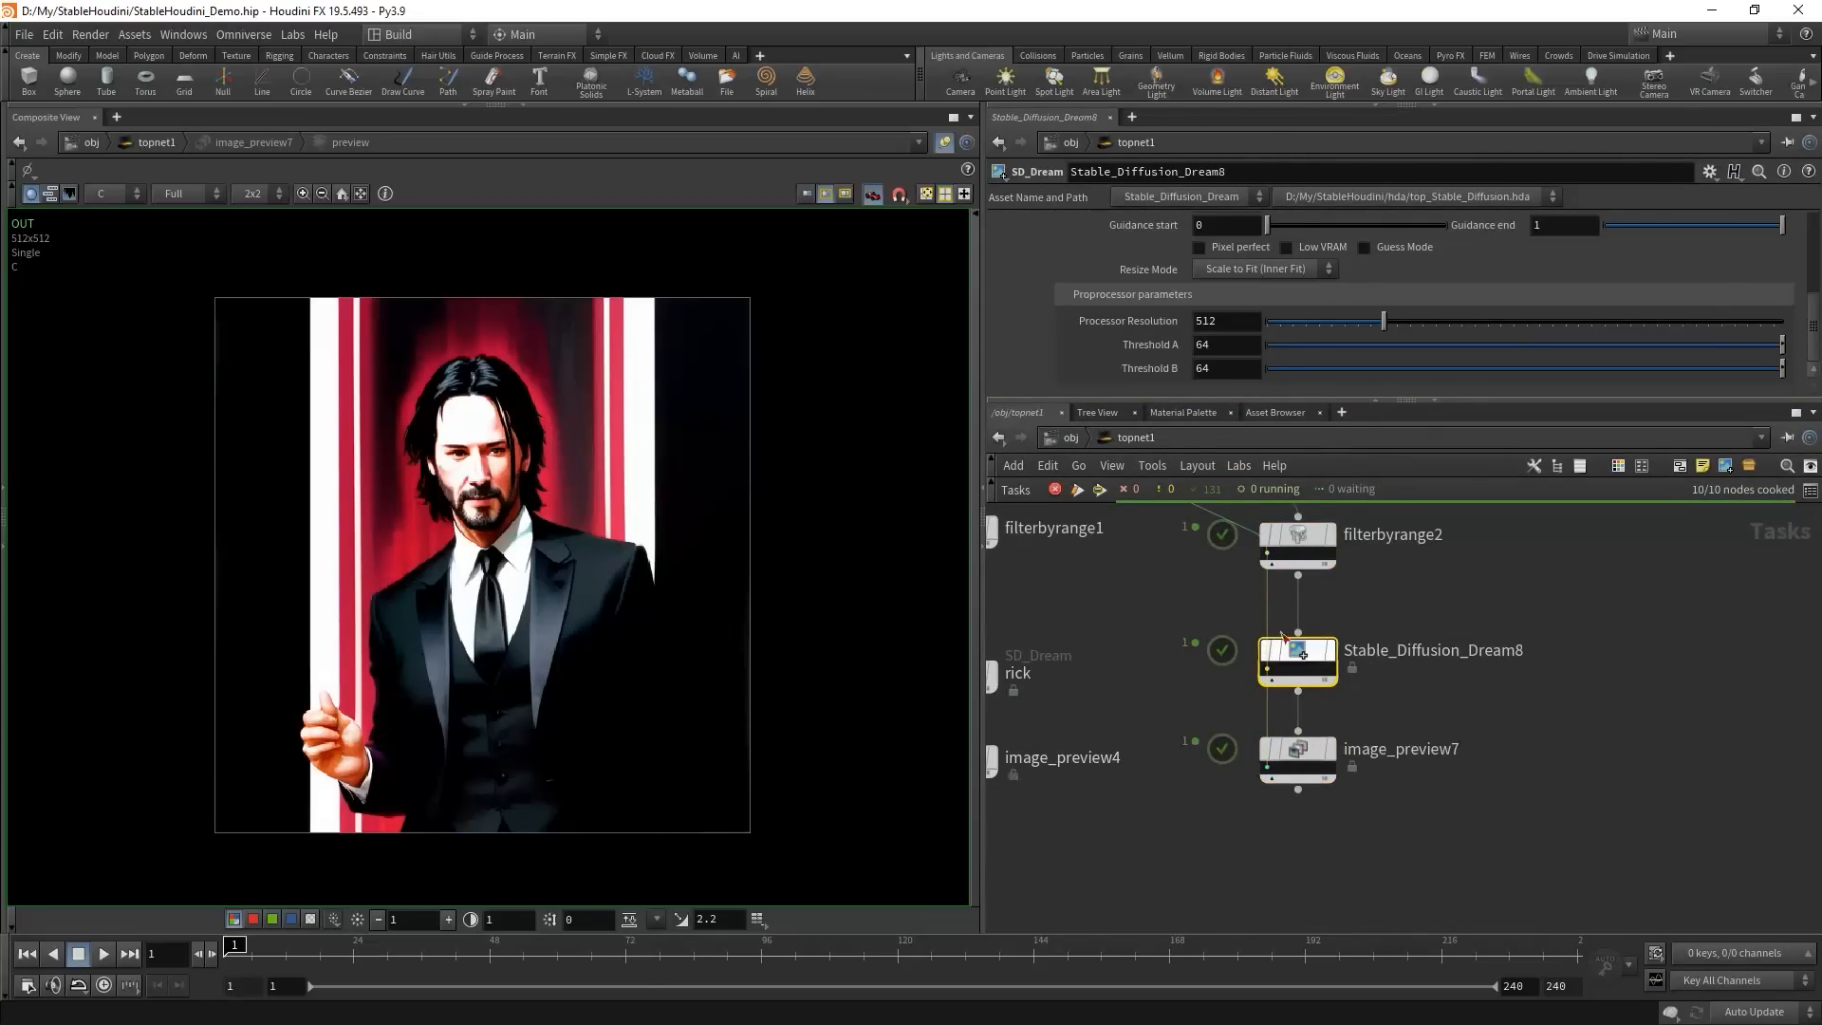
left_click(1270, 557)
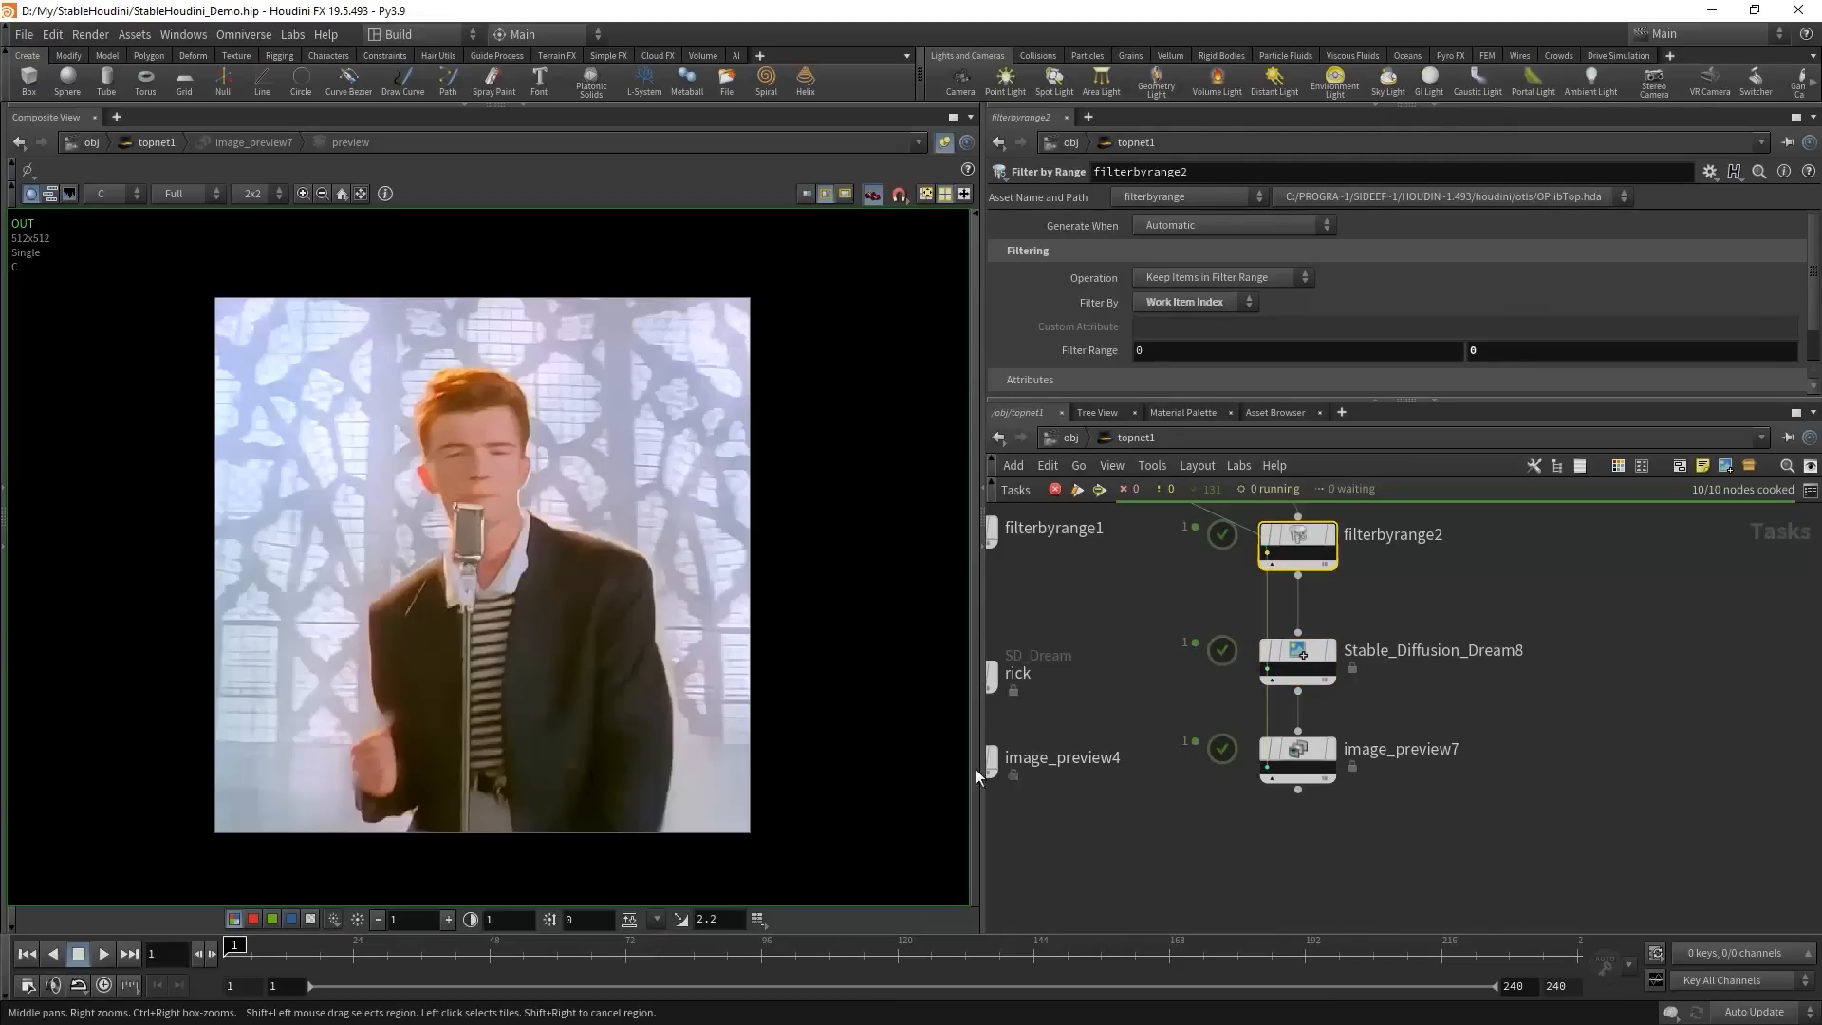
scroll(351, 769, "up", 3)
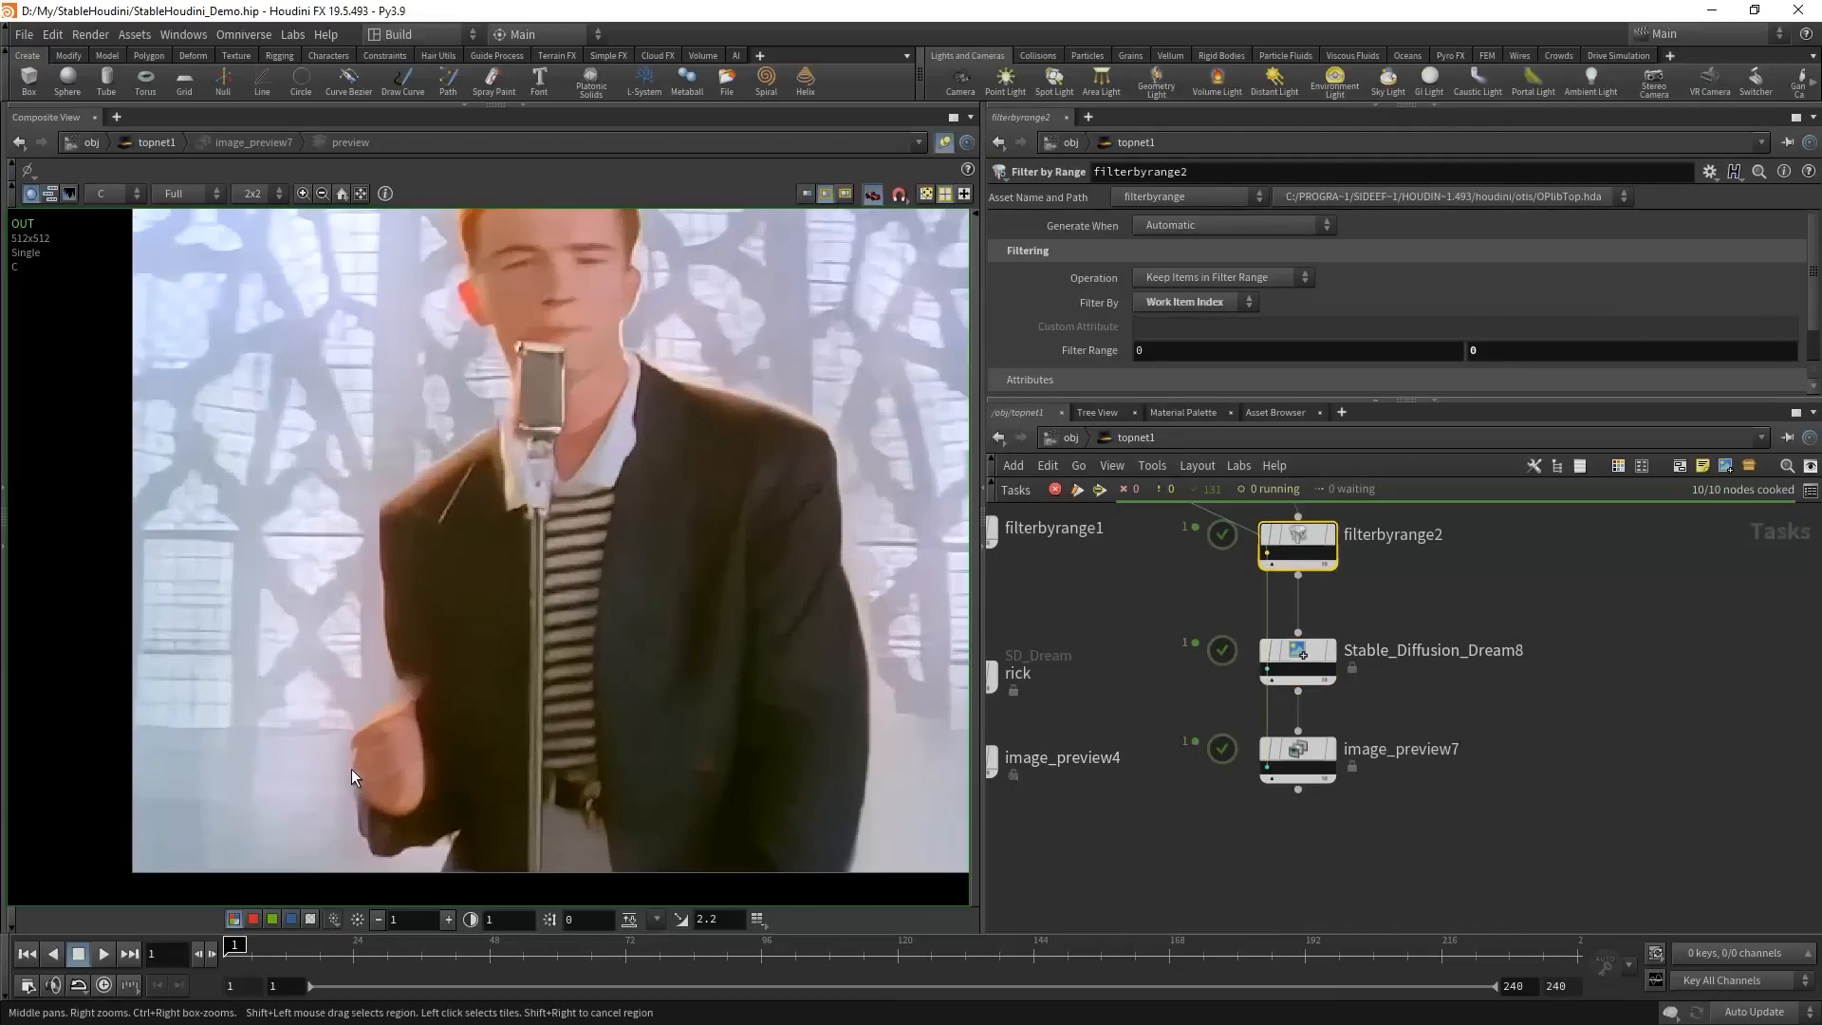
scroll(351, 769, "up", 2)
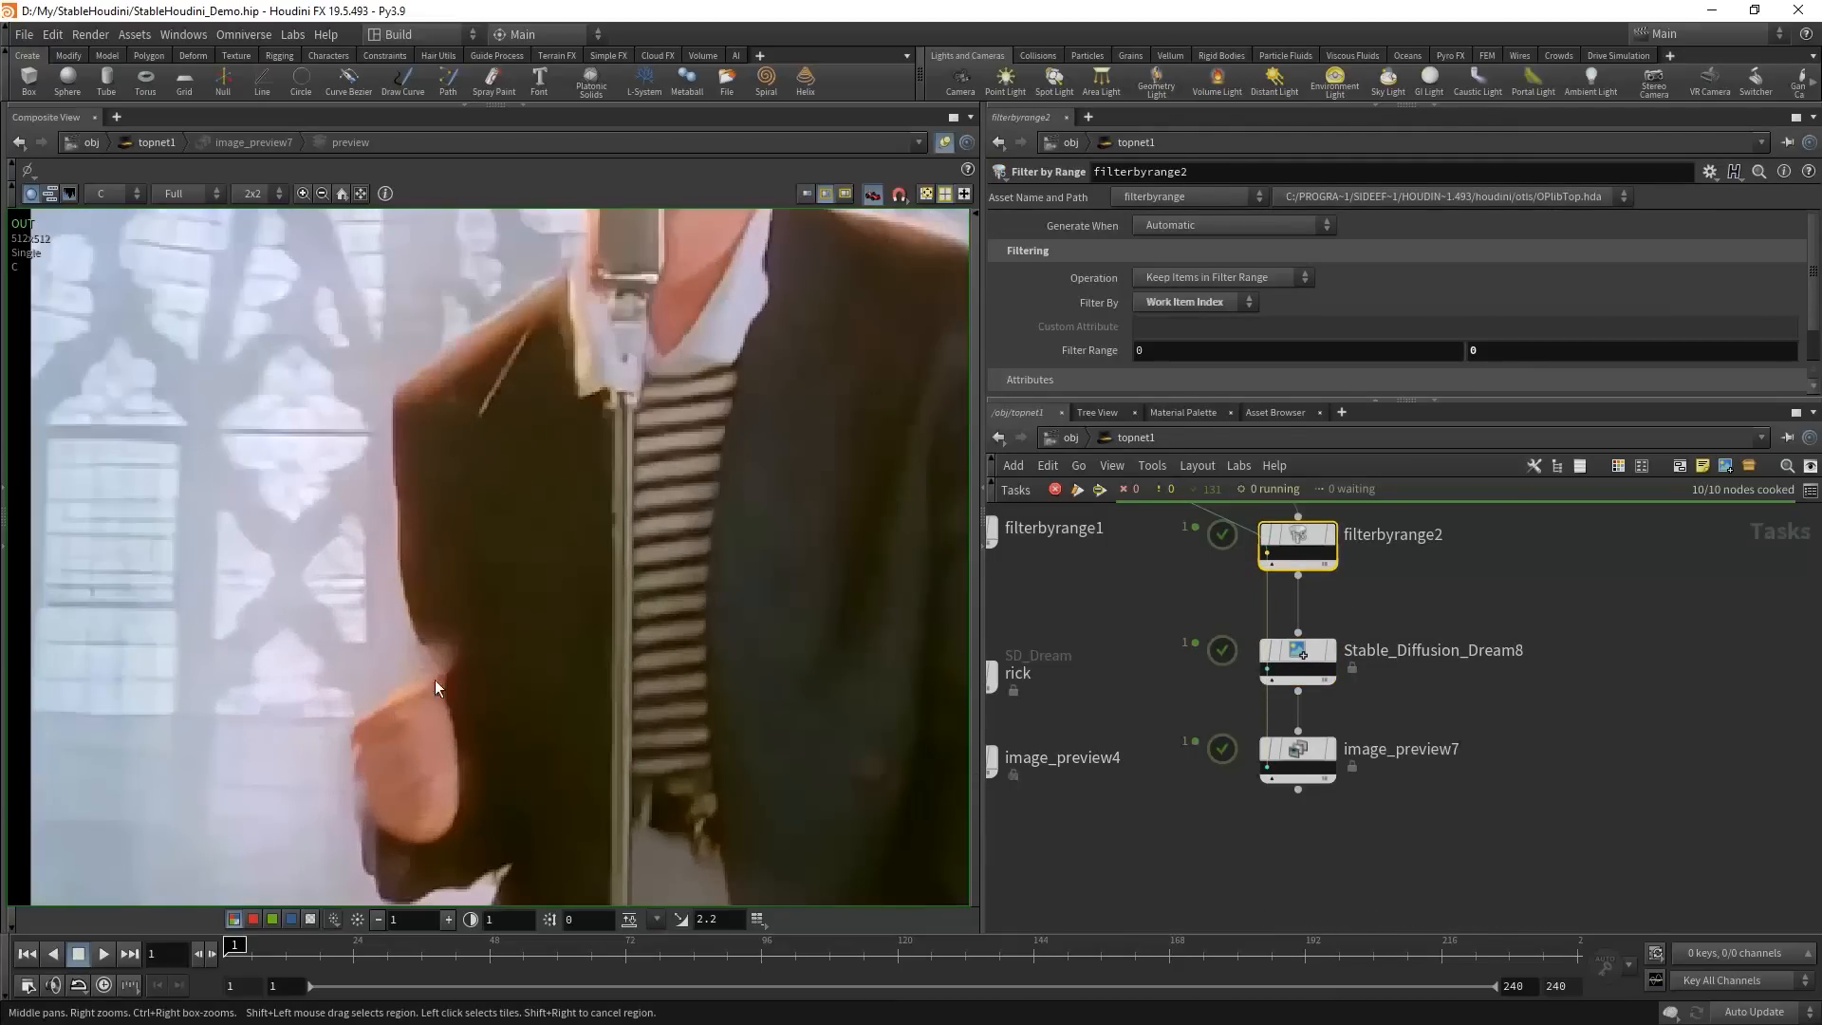
left_click(1271, 664)
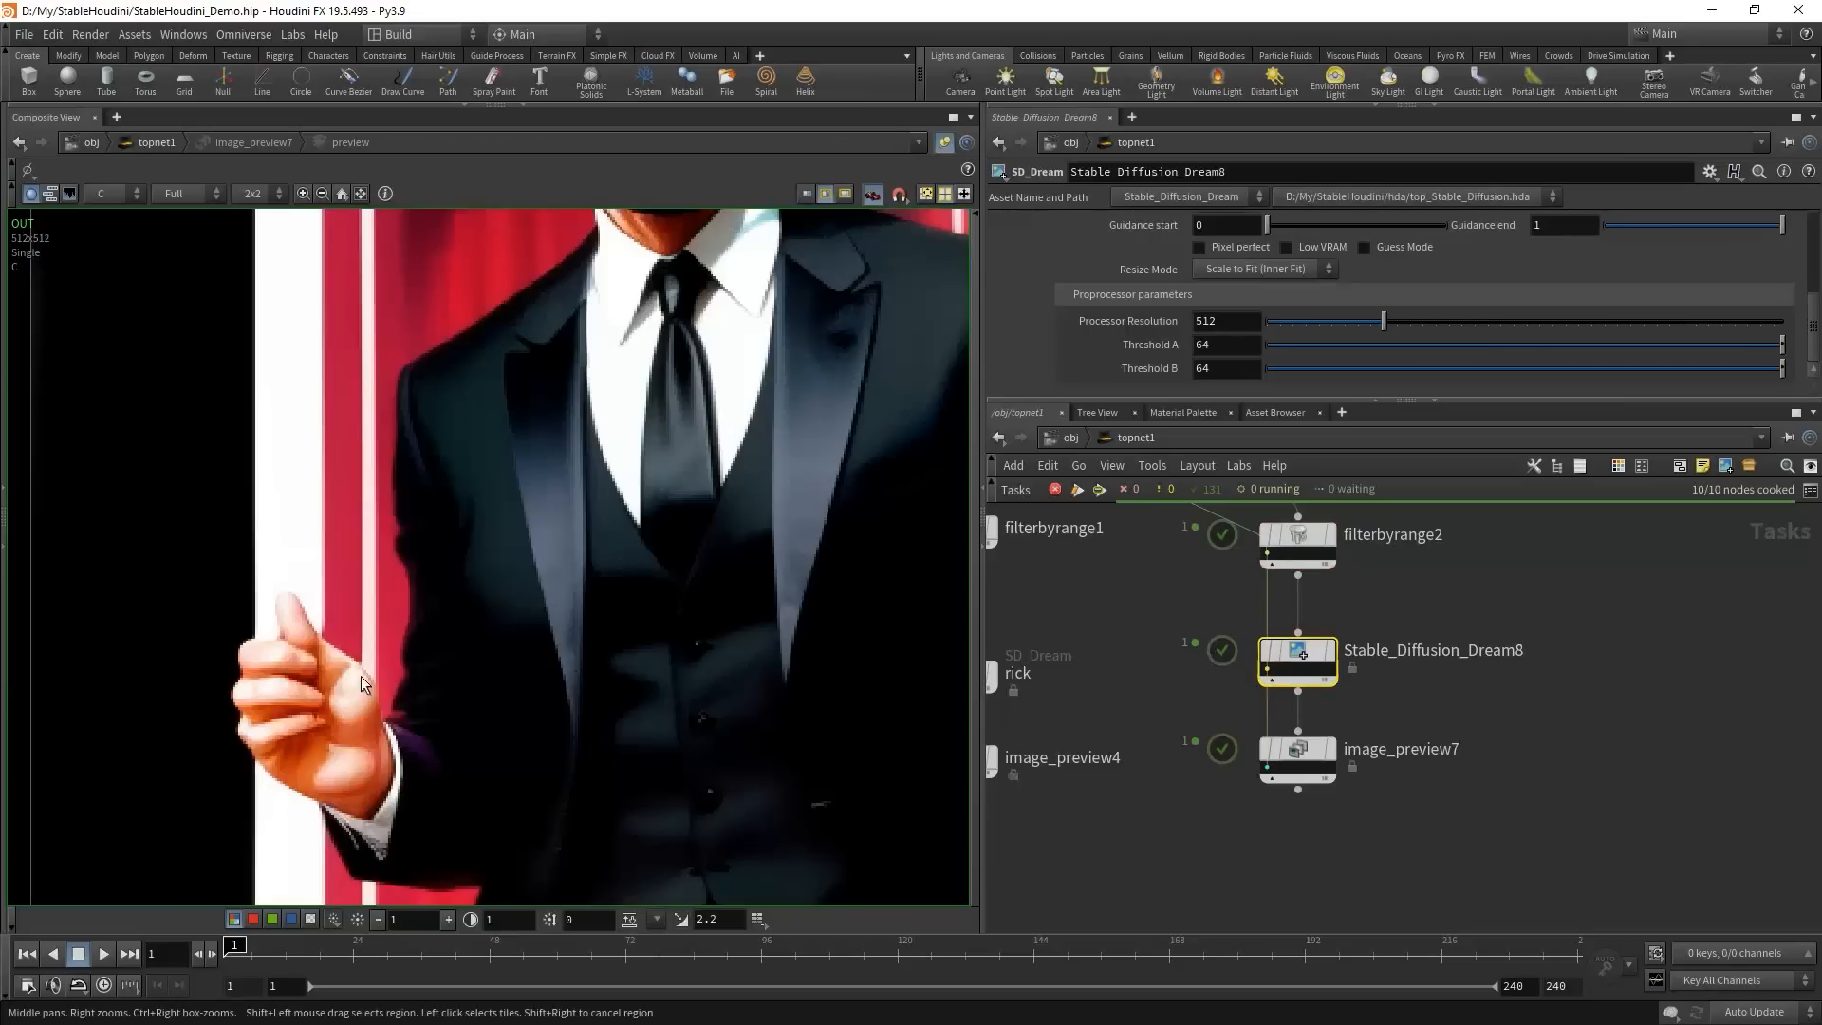
scroll(450, 666, "down", 6)
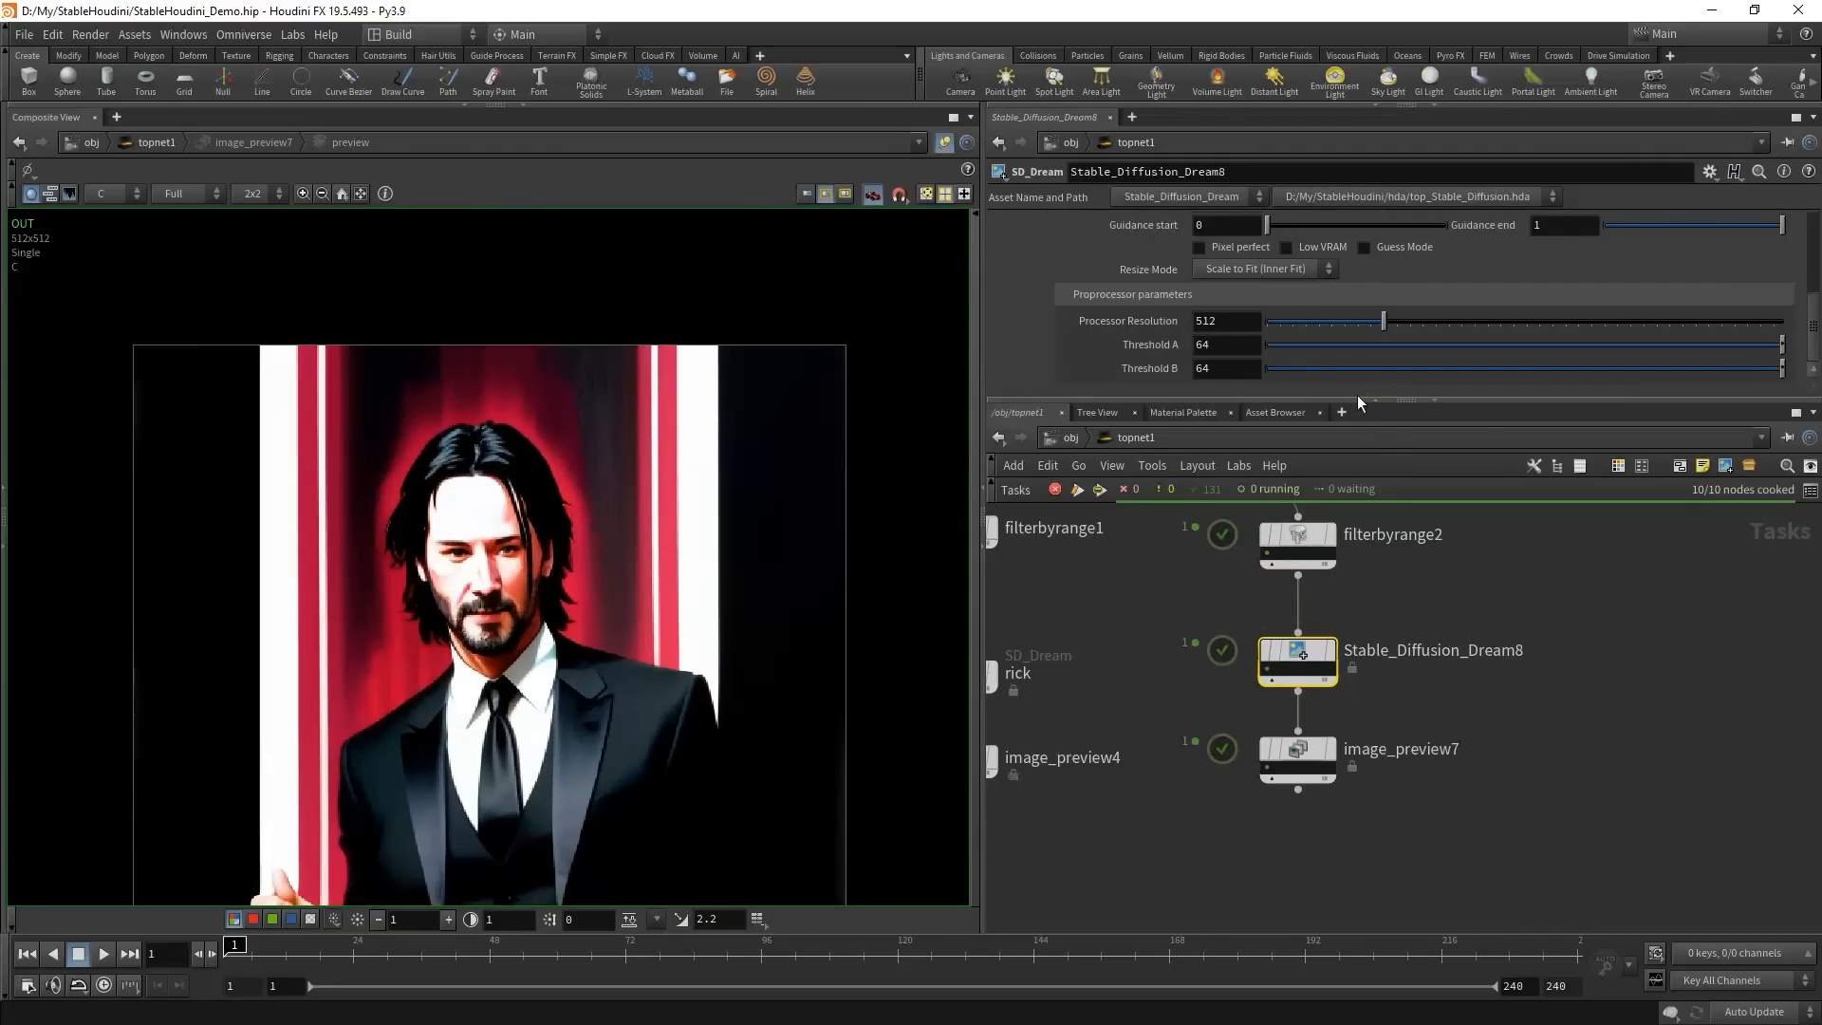
- Append ", neutral white background" to the prompt of Stable_Diffusion_Dream8
left_click_drag(1356, 399, 1357, 706)
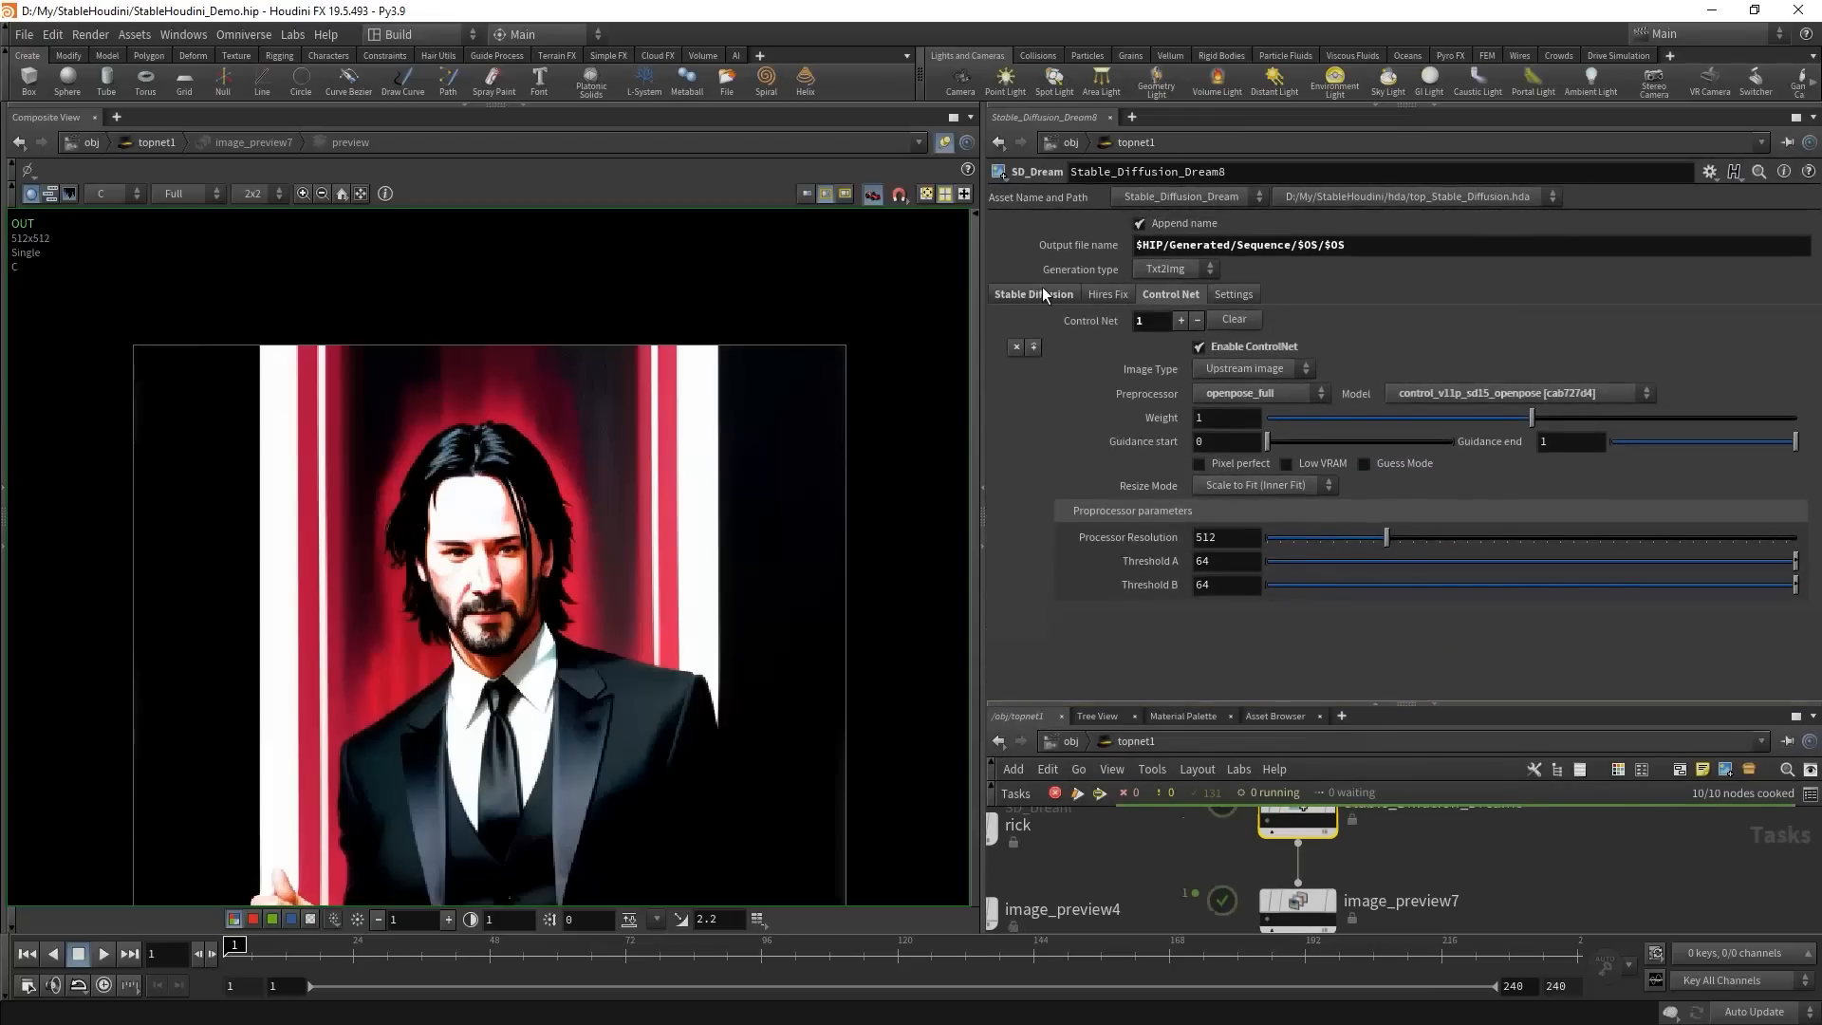
left_click(1042, 293)
left_click(1118, 295)
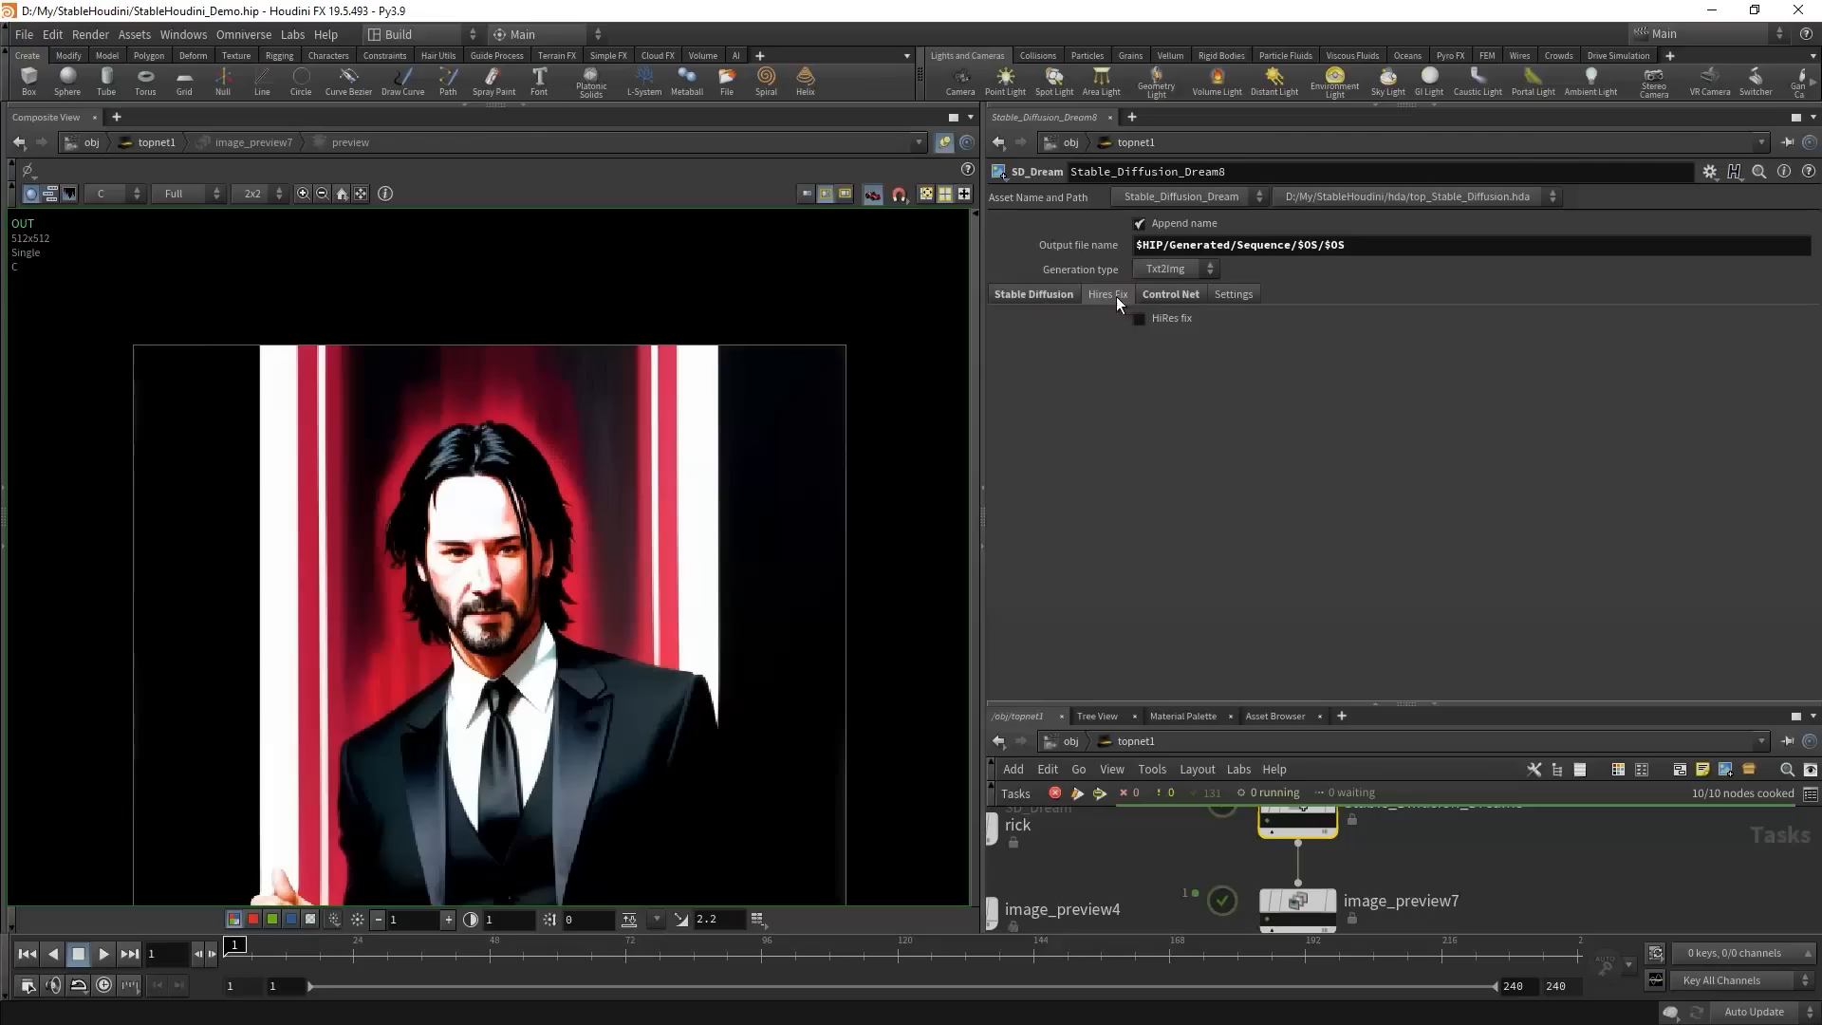
left_click(1043, 300)
left_click(1002, 438)
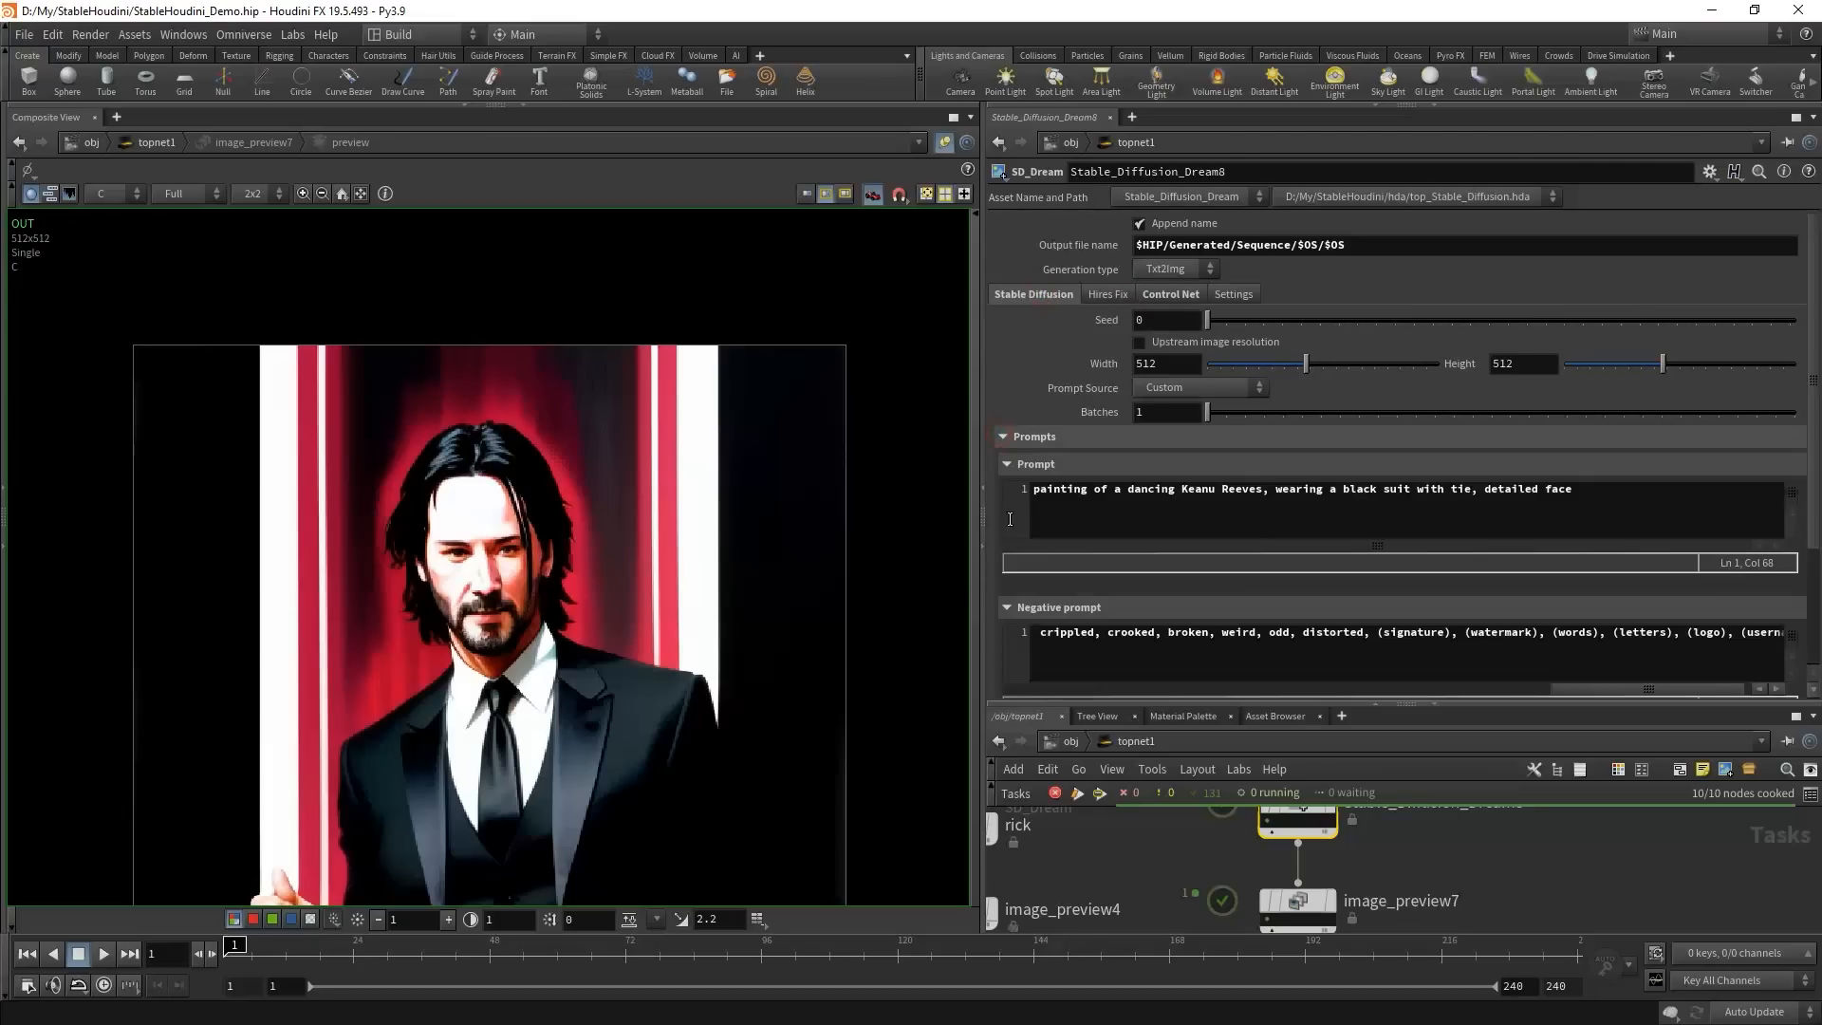
left_click(1626, 485)
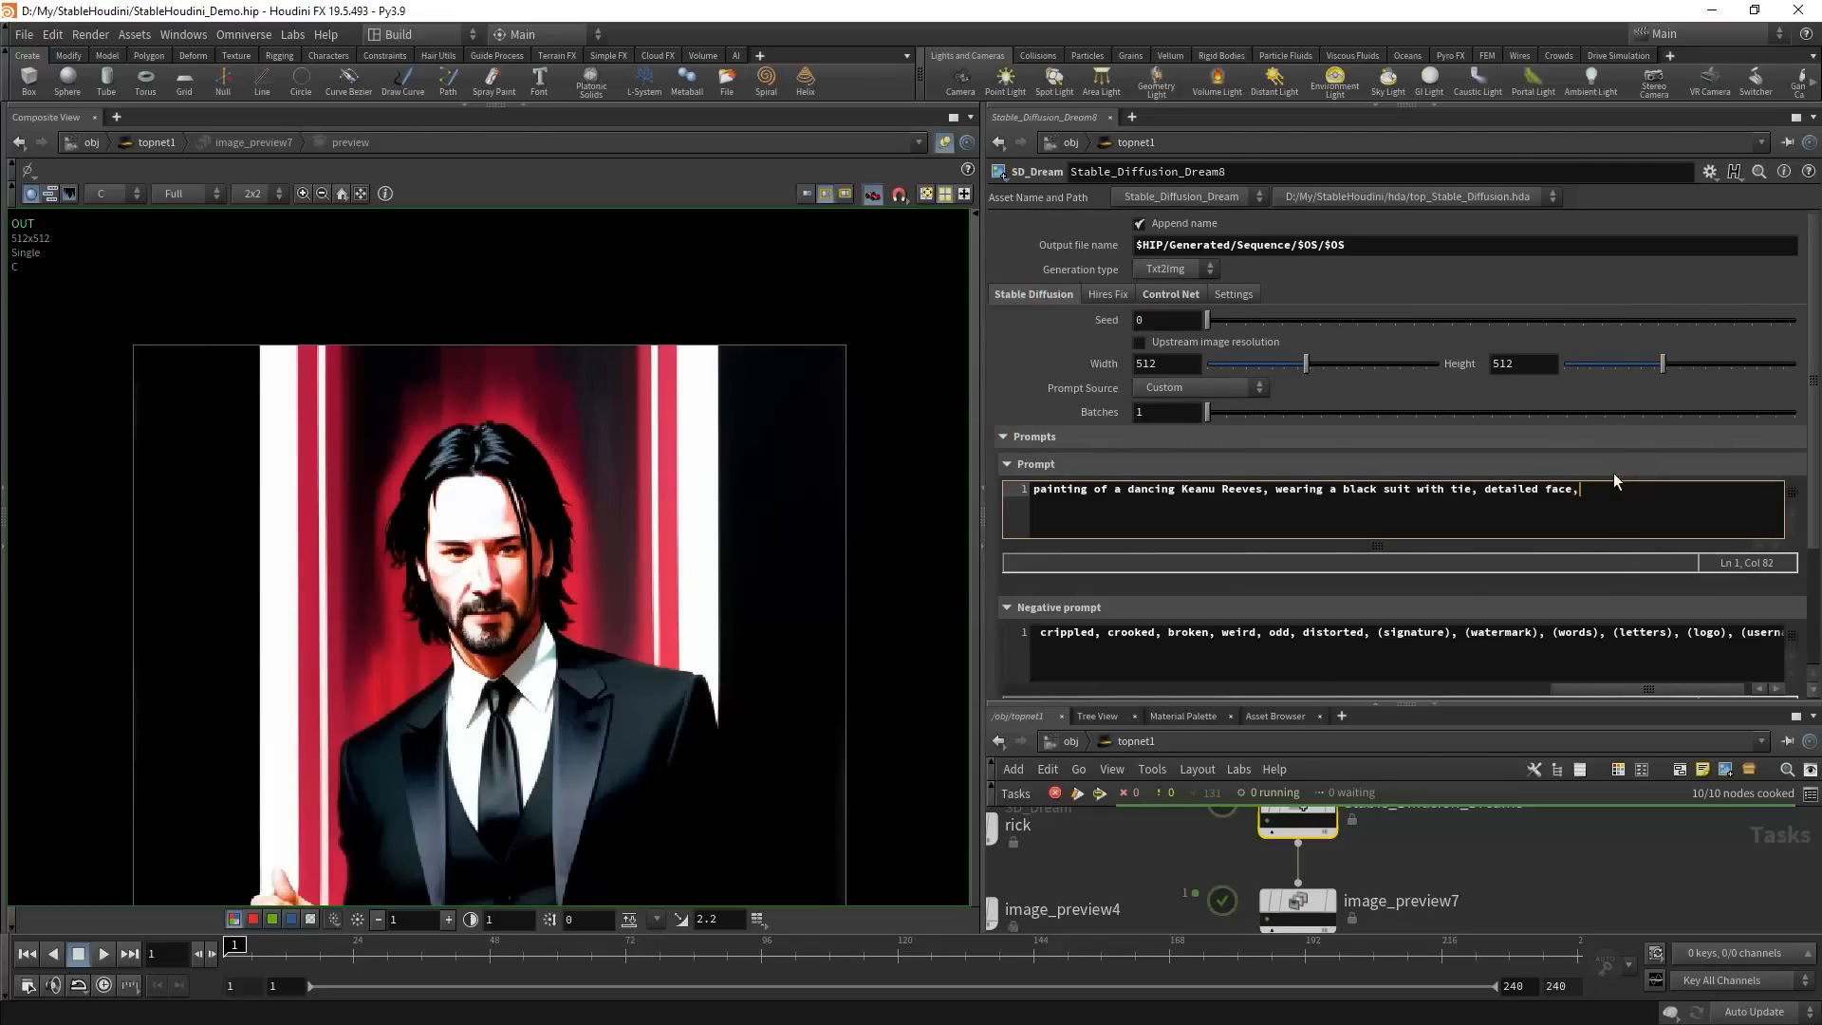
type(", neutral white background")
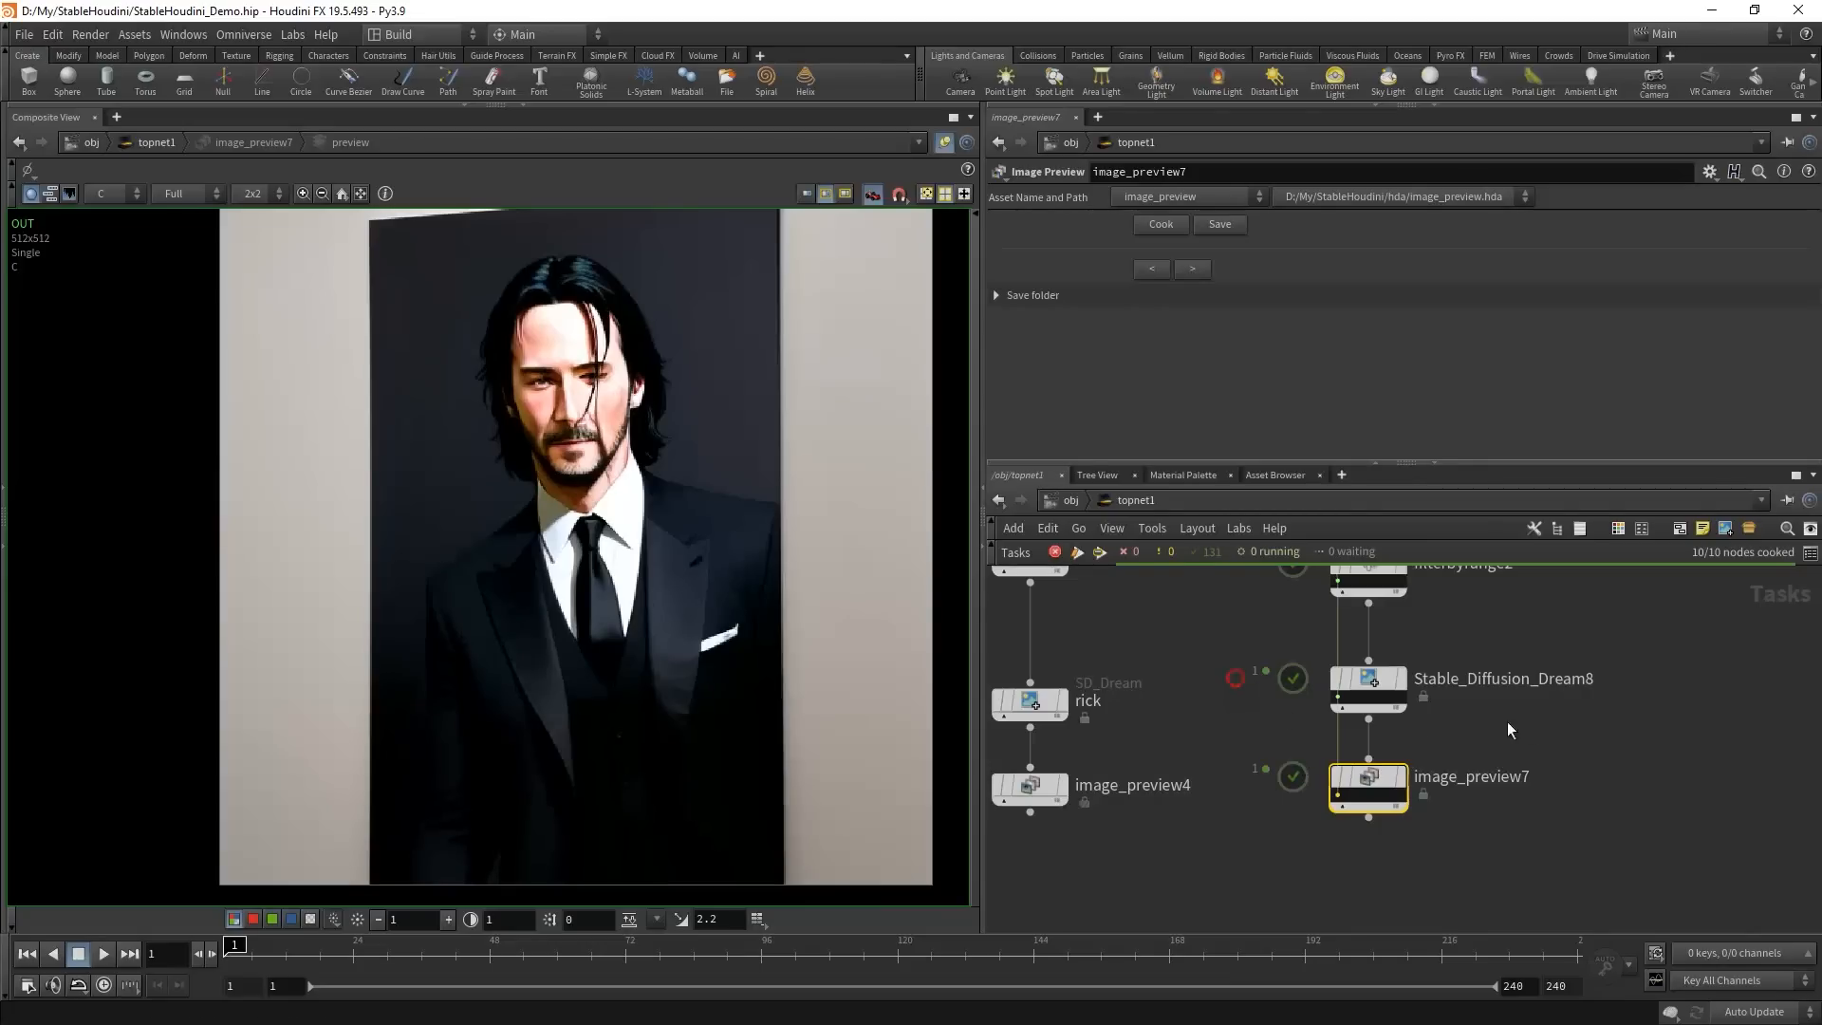
- Remove "painting of a" from the prompt of Stable_Diffusion_Dream8 and cook image_preview7
left_click(1368, 682)
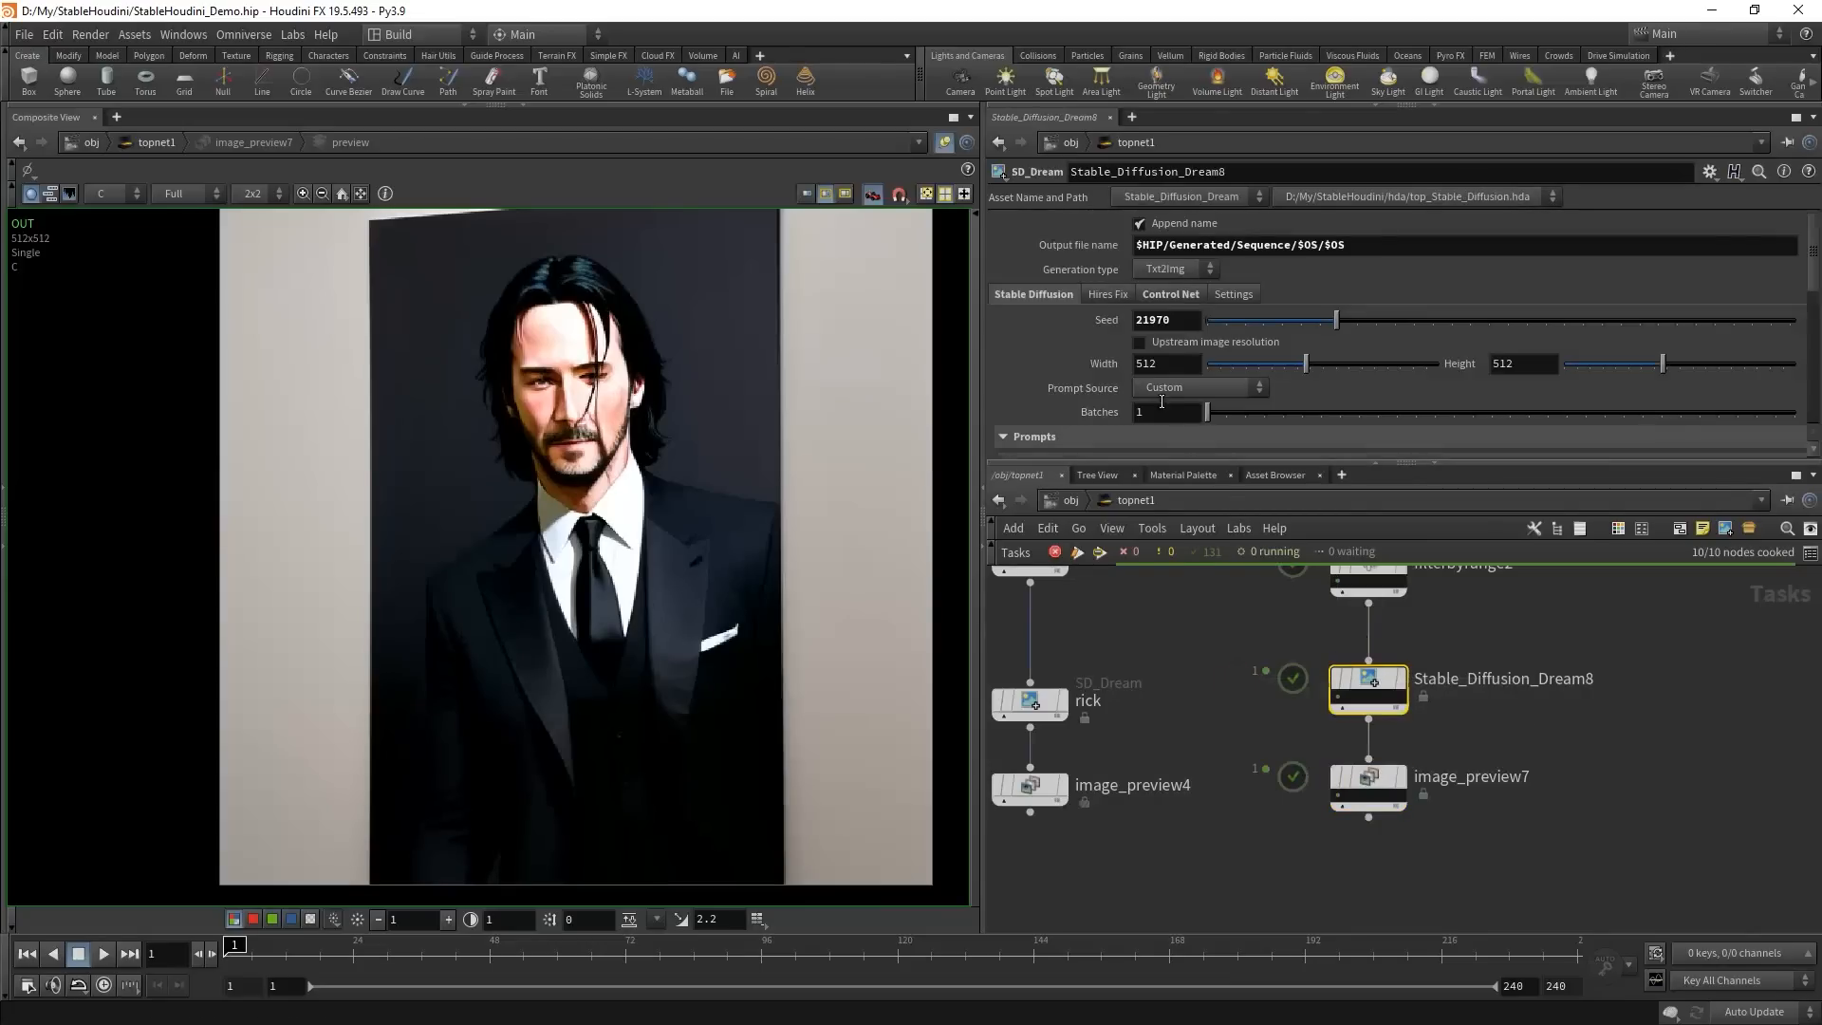
left_click(1117, 294)
left_click(1023, 296)
scroll(1134, 337, "down", 3)
left_click_drag(1128, 330, 1034, 330)
key("BackSpace")
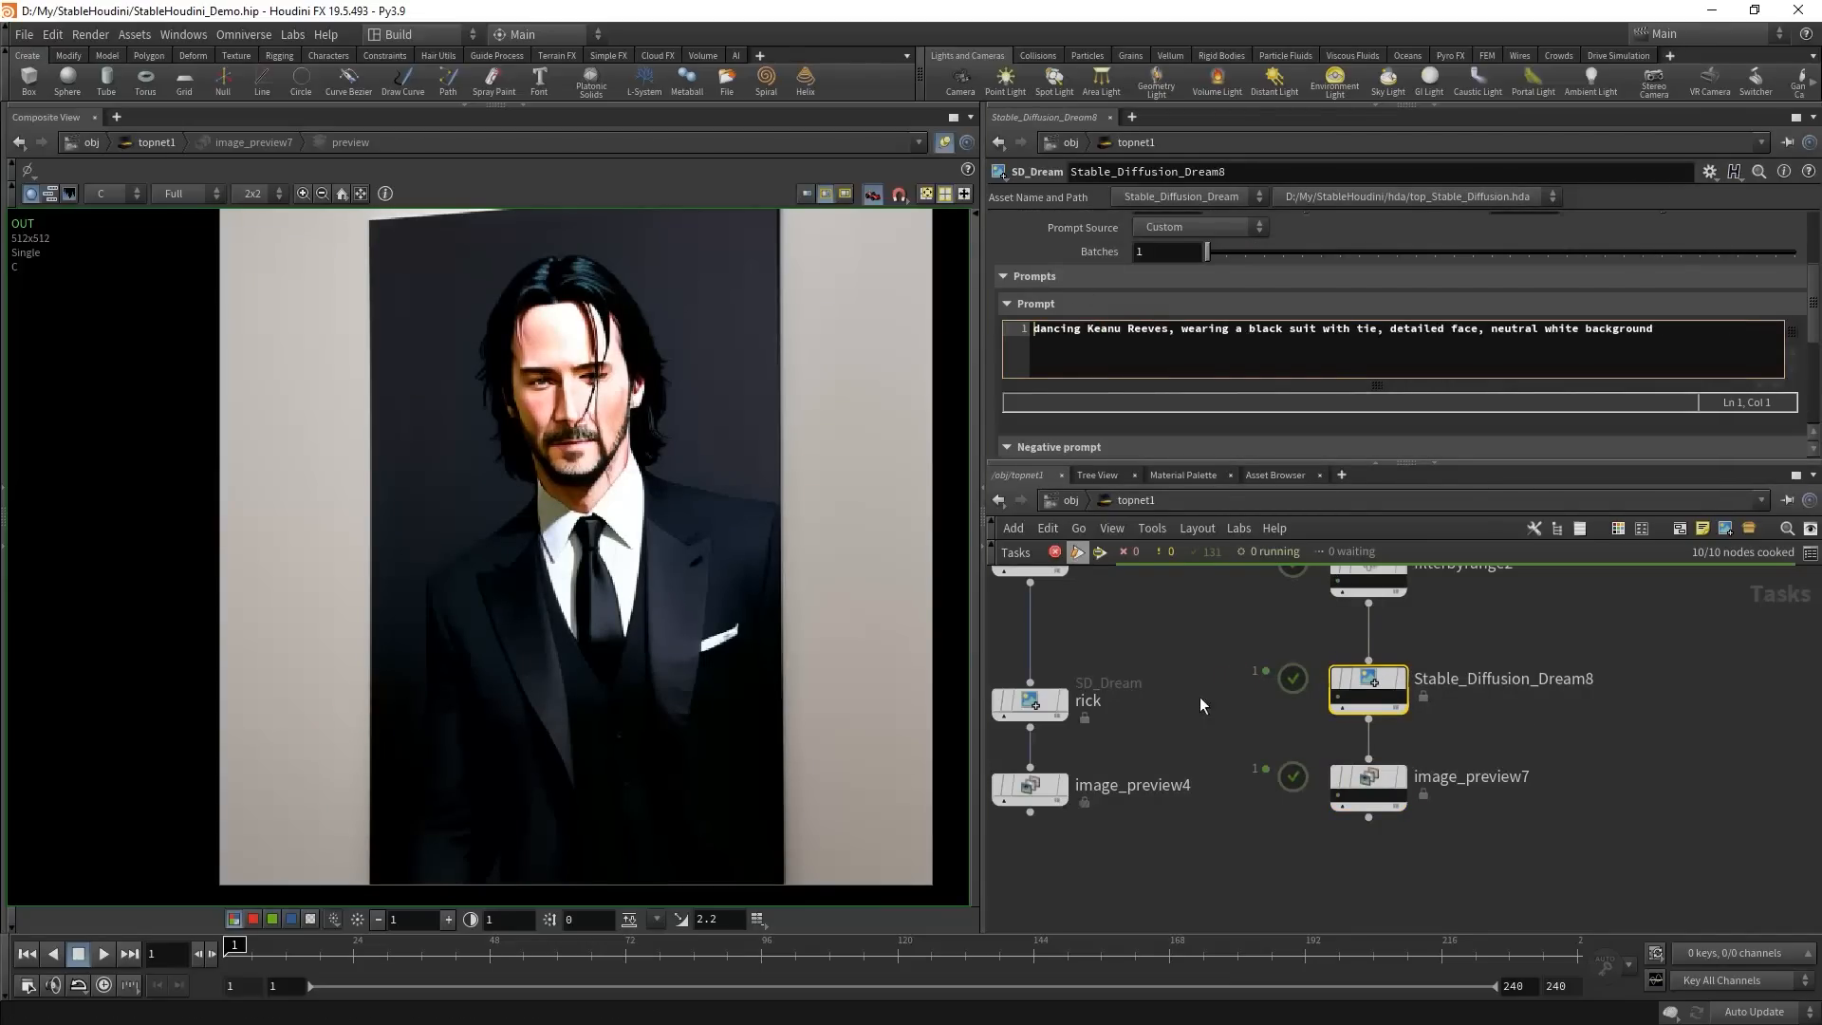
left_click(1223, 723)
left_click(1356, 778)
left_click(1159, 225)
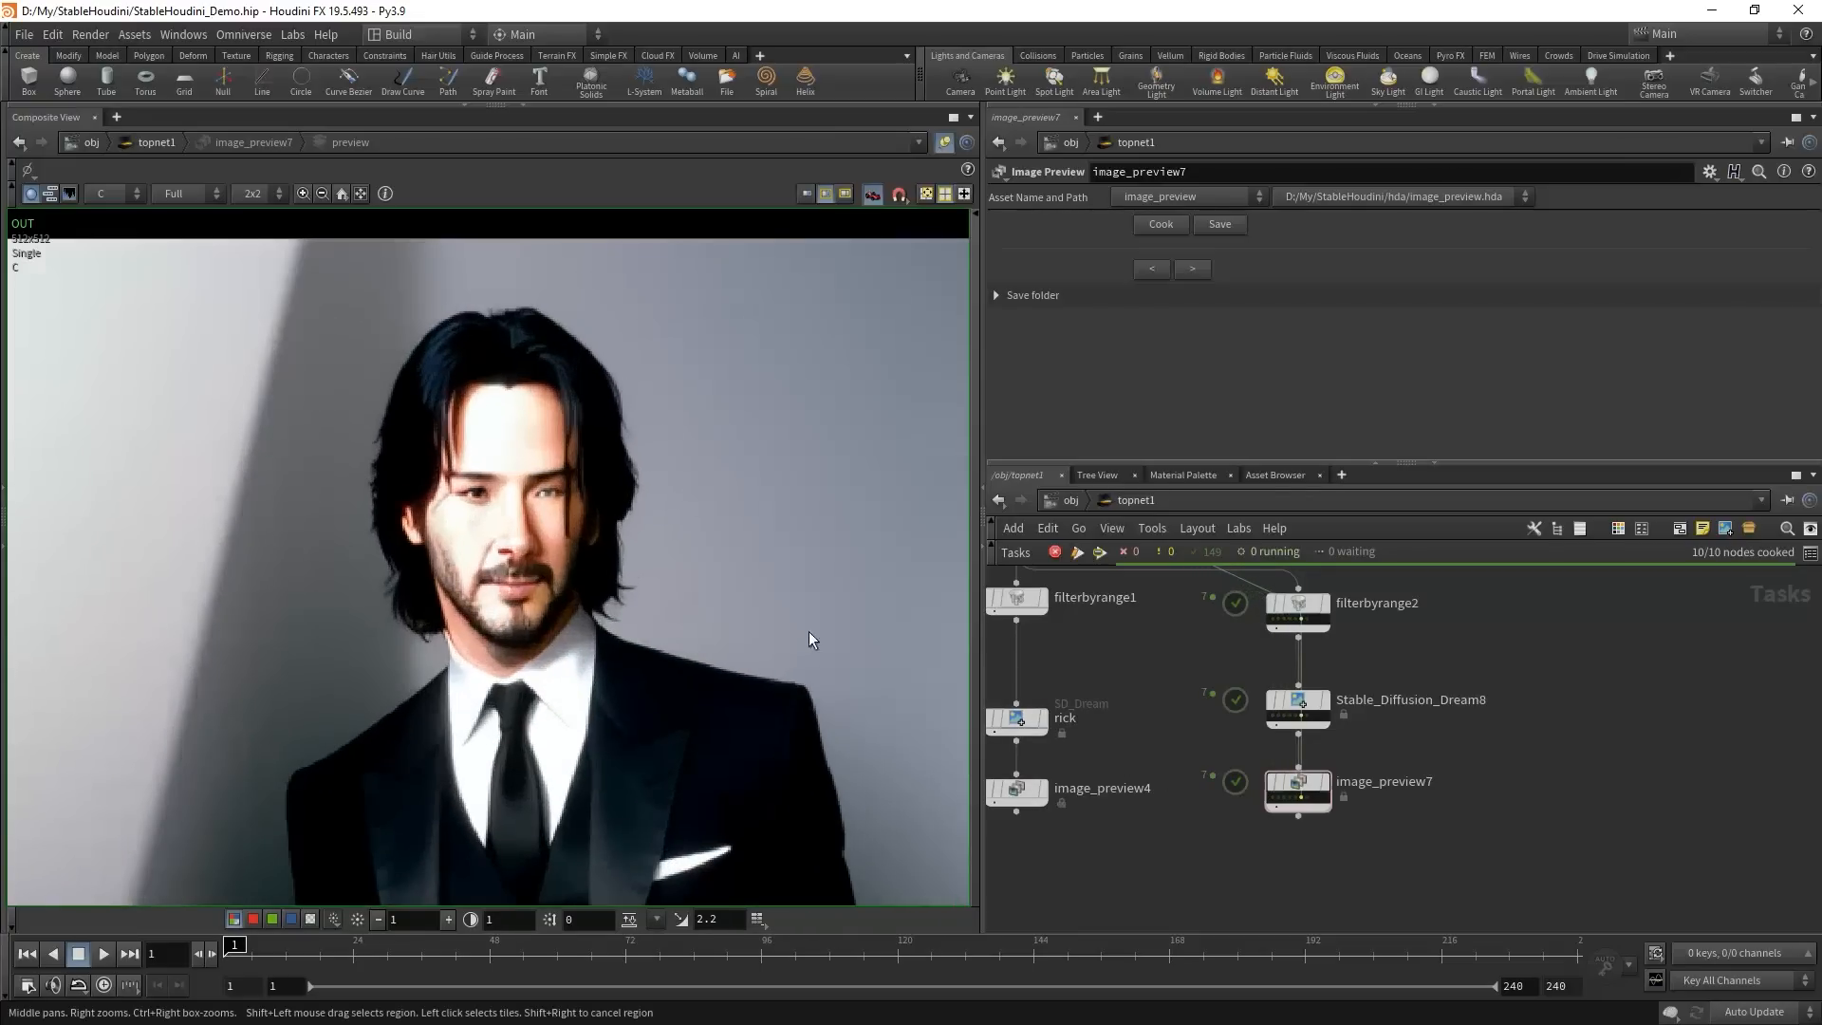
- Step back through the generated images and examine the figure's pose and hand in the preview
key("Left")
key("Left")
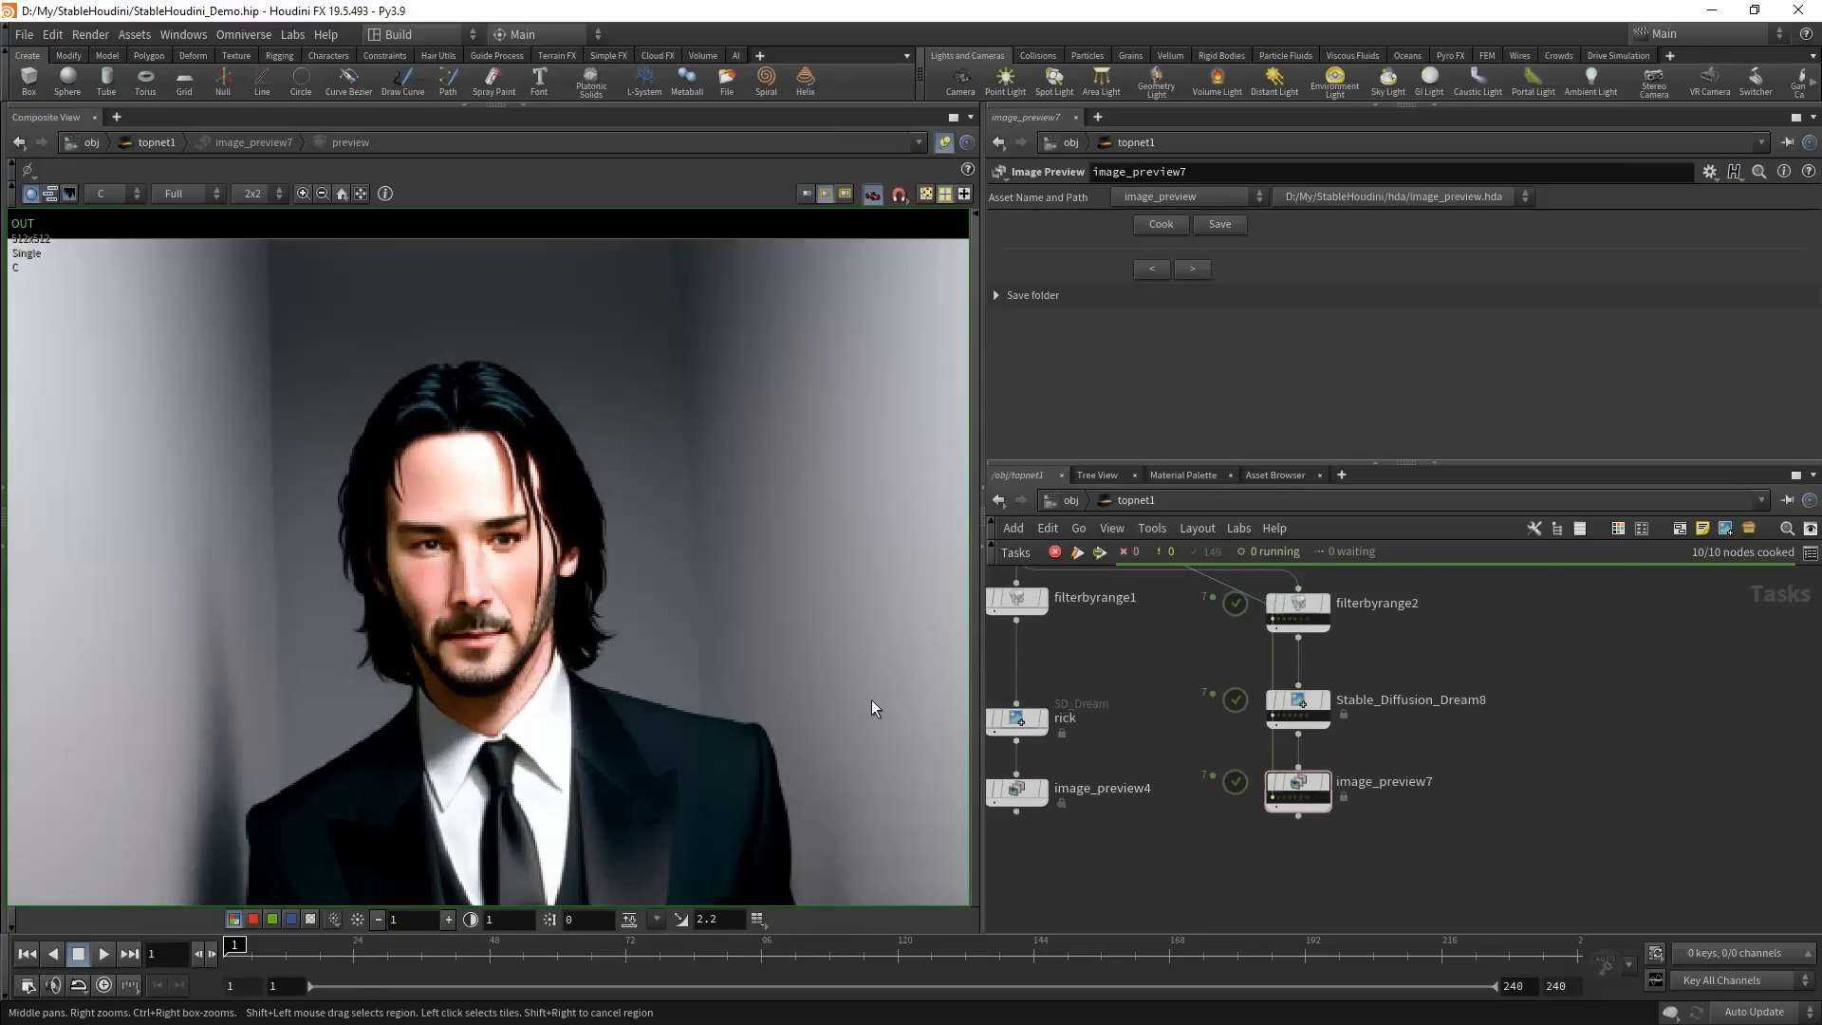
scroll(1140, 874, "down", 3)
middle_click_drag(1171, 813, 1244, 622)
scroll(729, 720, "down", 3)
middle_click_drag(789, 837, 755, 546)
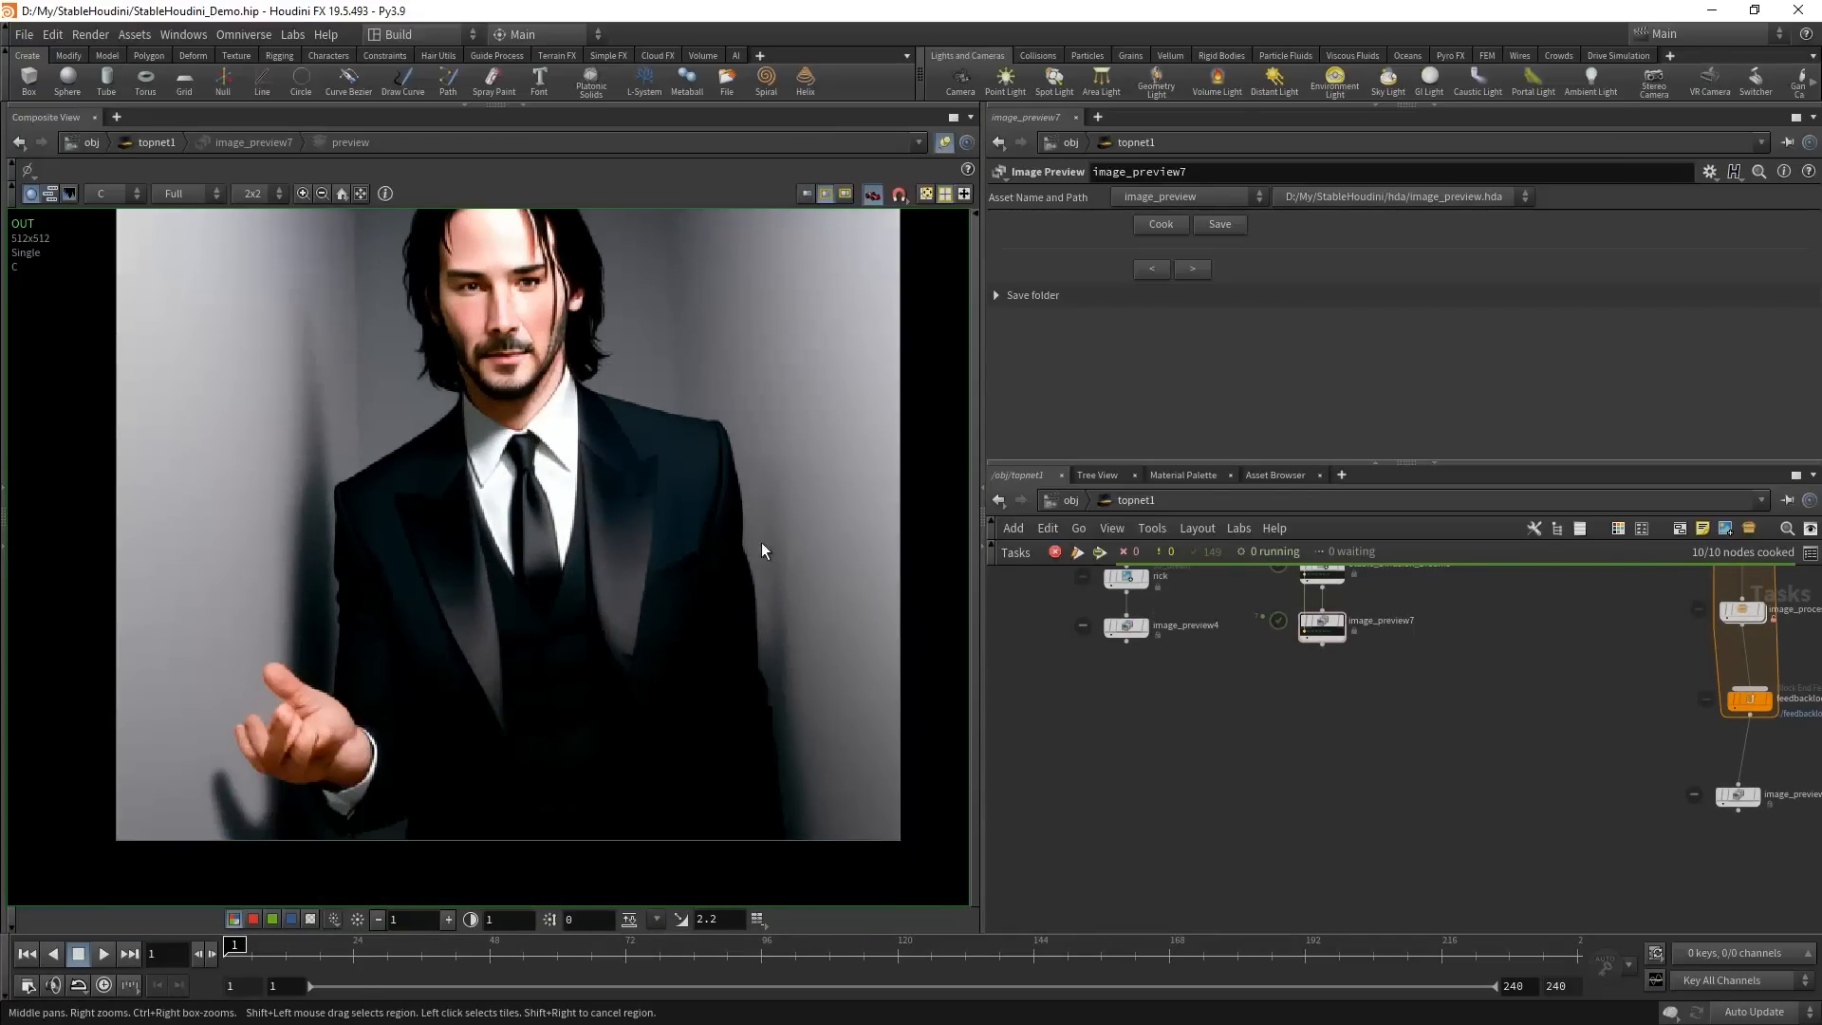
- Step forward through the generated images of image_preview7 and check the figure's pose in each frame
key("Right")
key("Right")
key("Right")
key("Right")
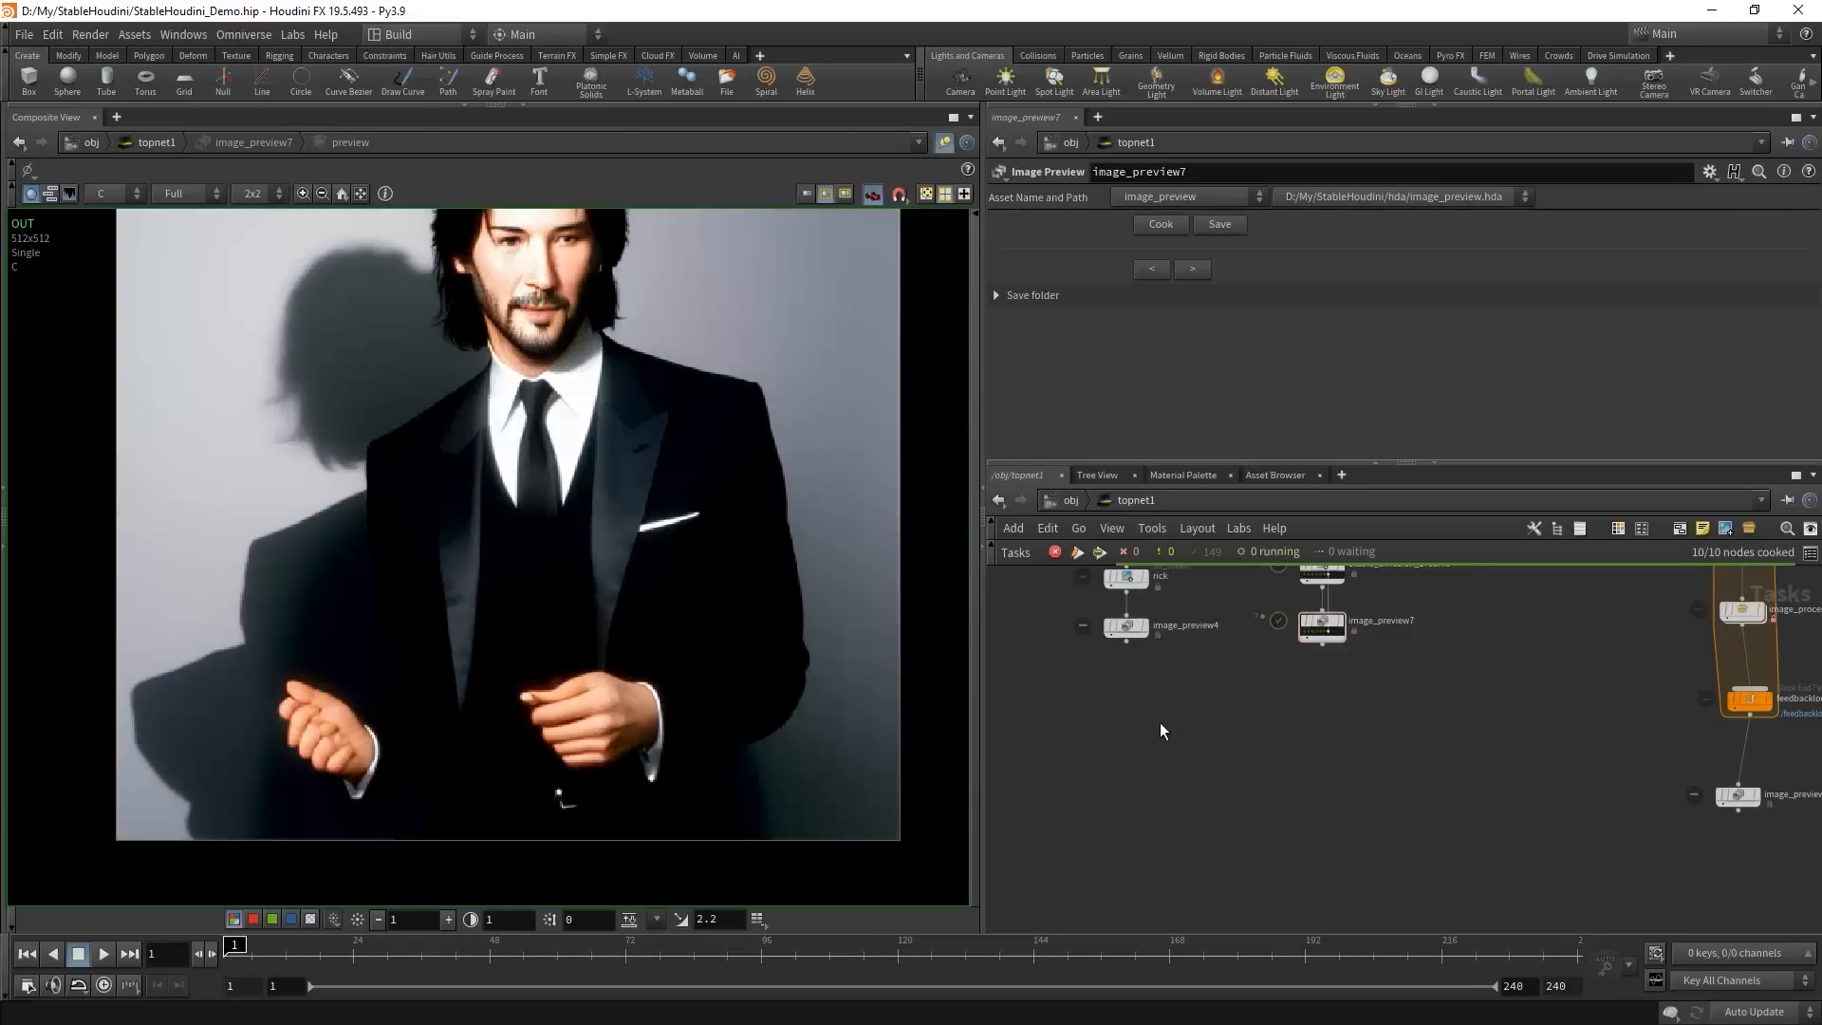
- Check the Control Net settings of Stable_Diffusion_Dream8 and switch its generation type to Img2Img
scroll(1281, 662, "up", 5)
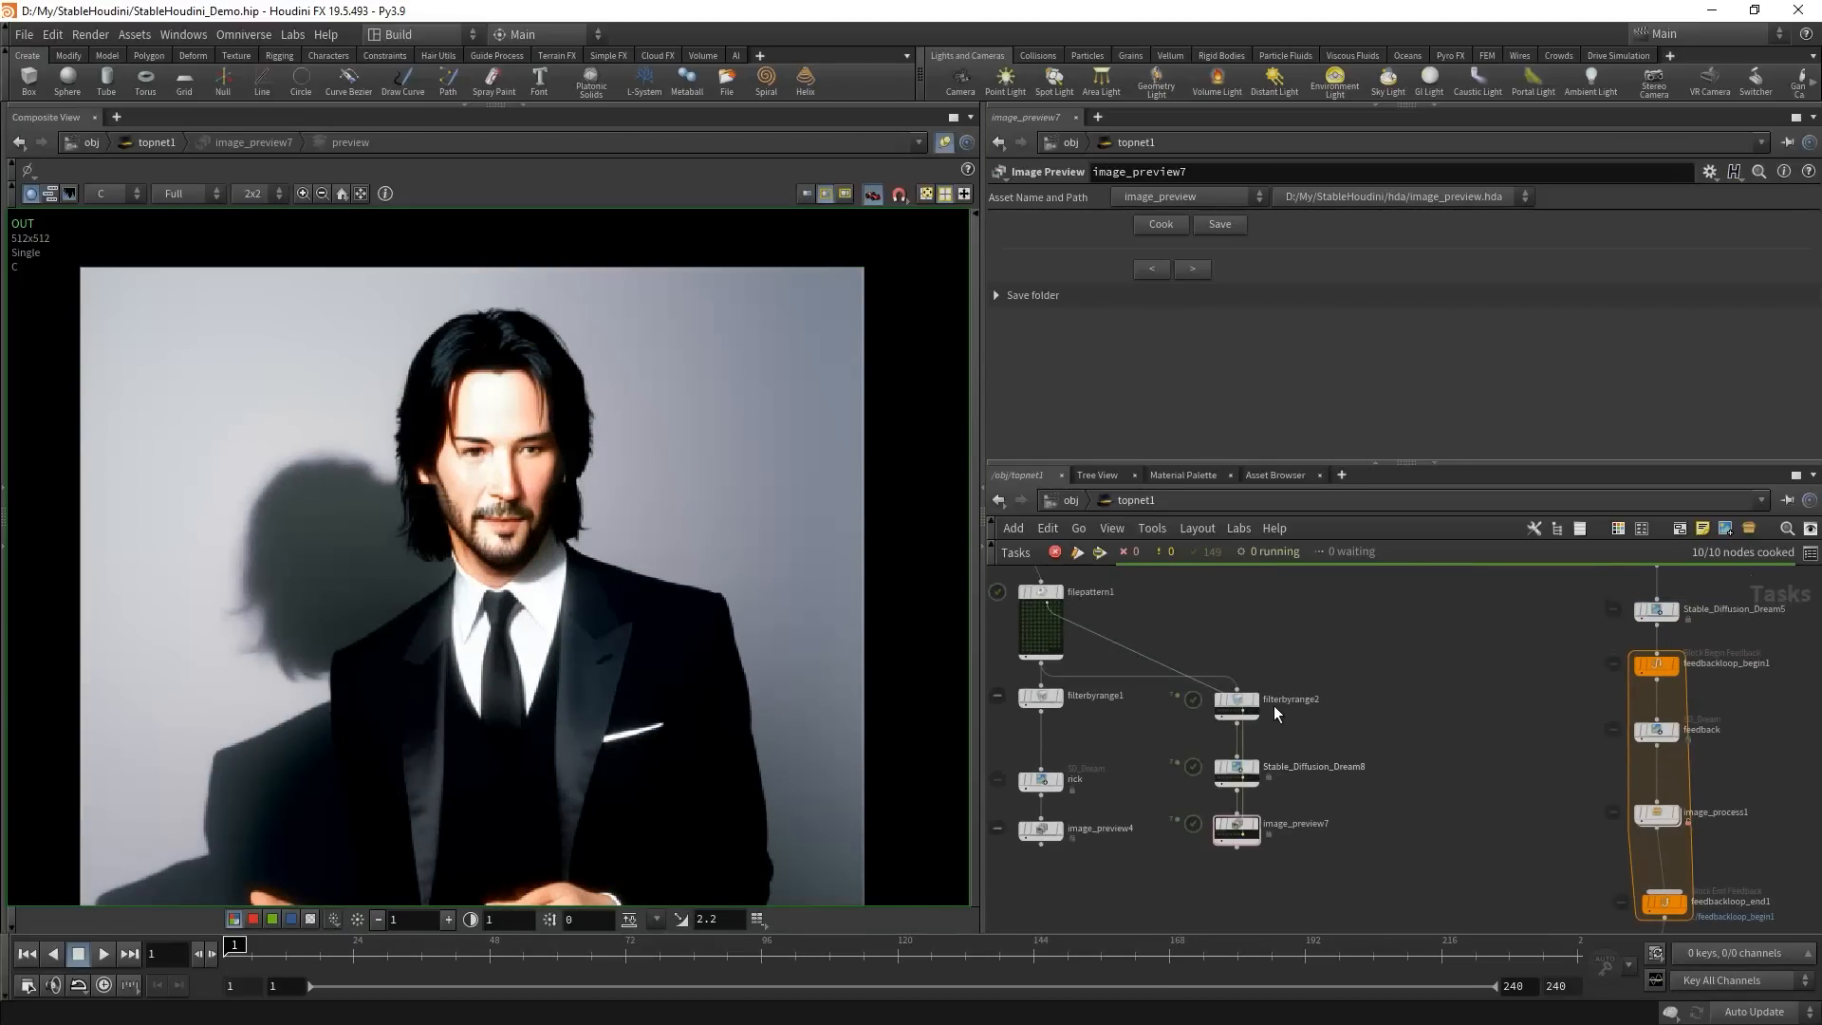
left_click(1228, 824)
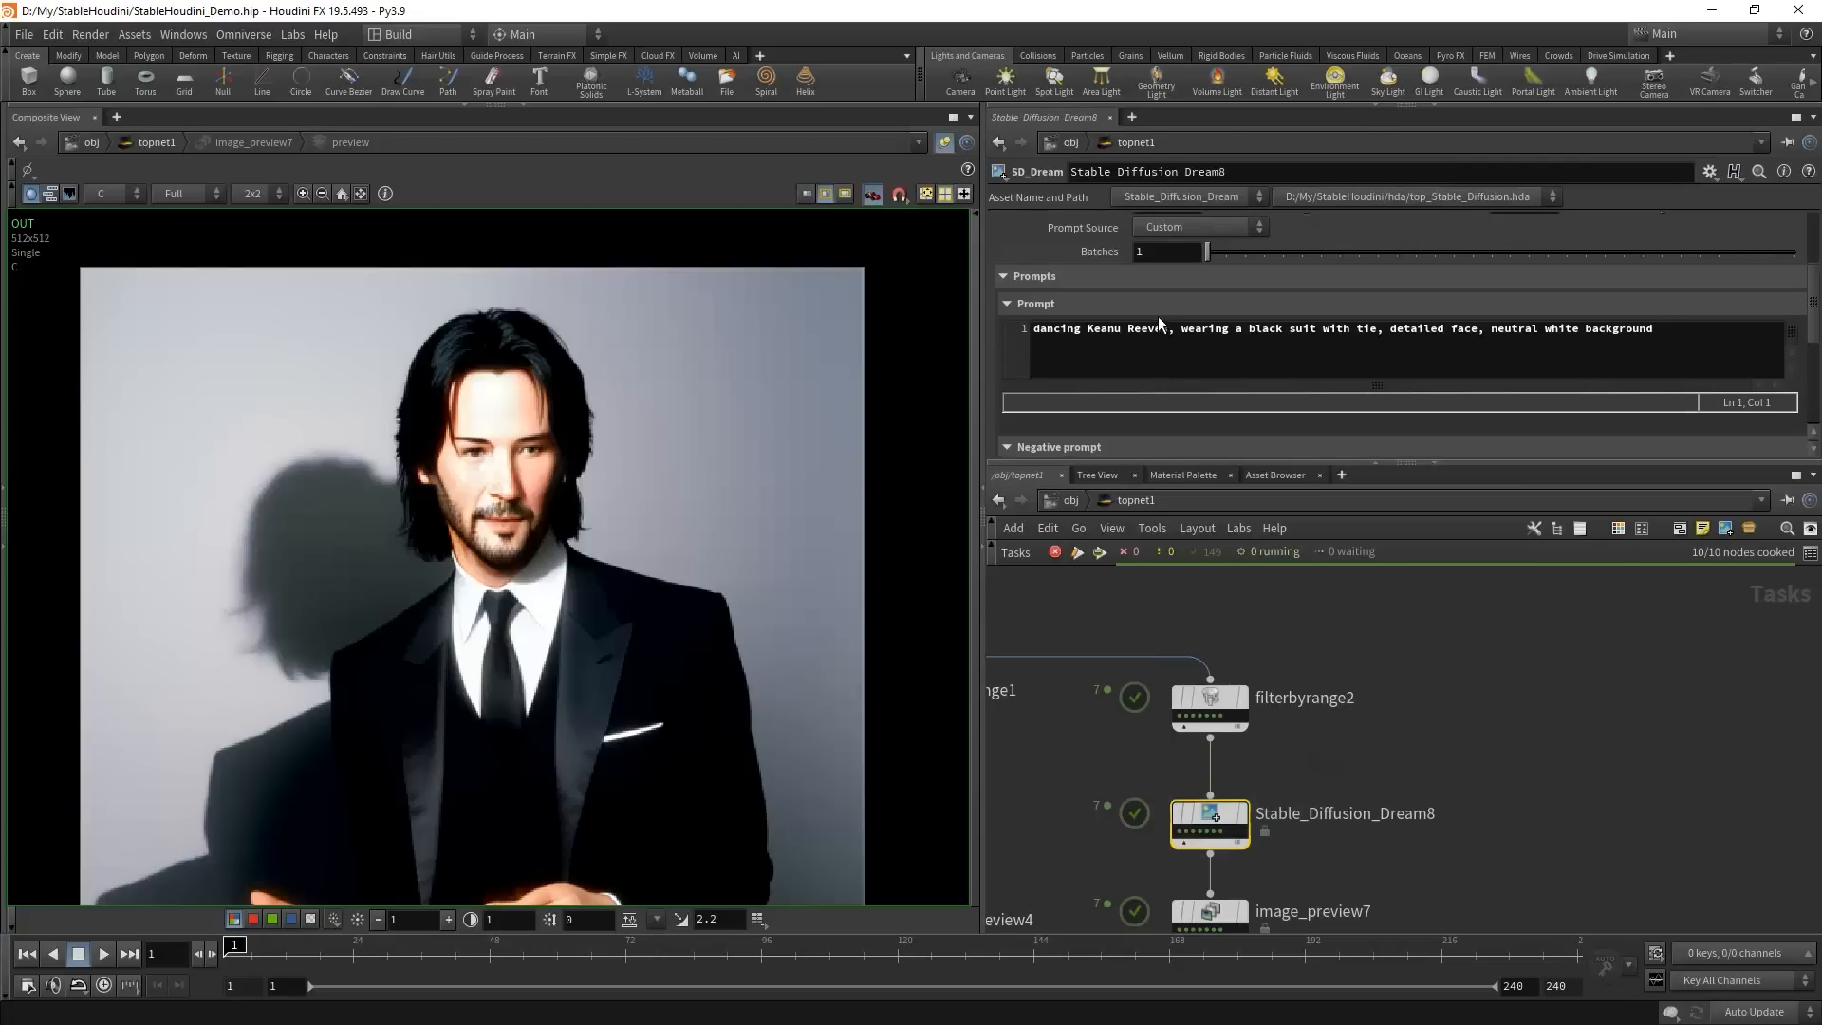
scroll(1394, 806, "down", 4)
scroll(1083, 281, "up", 4)
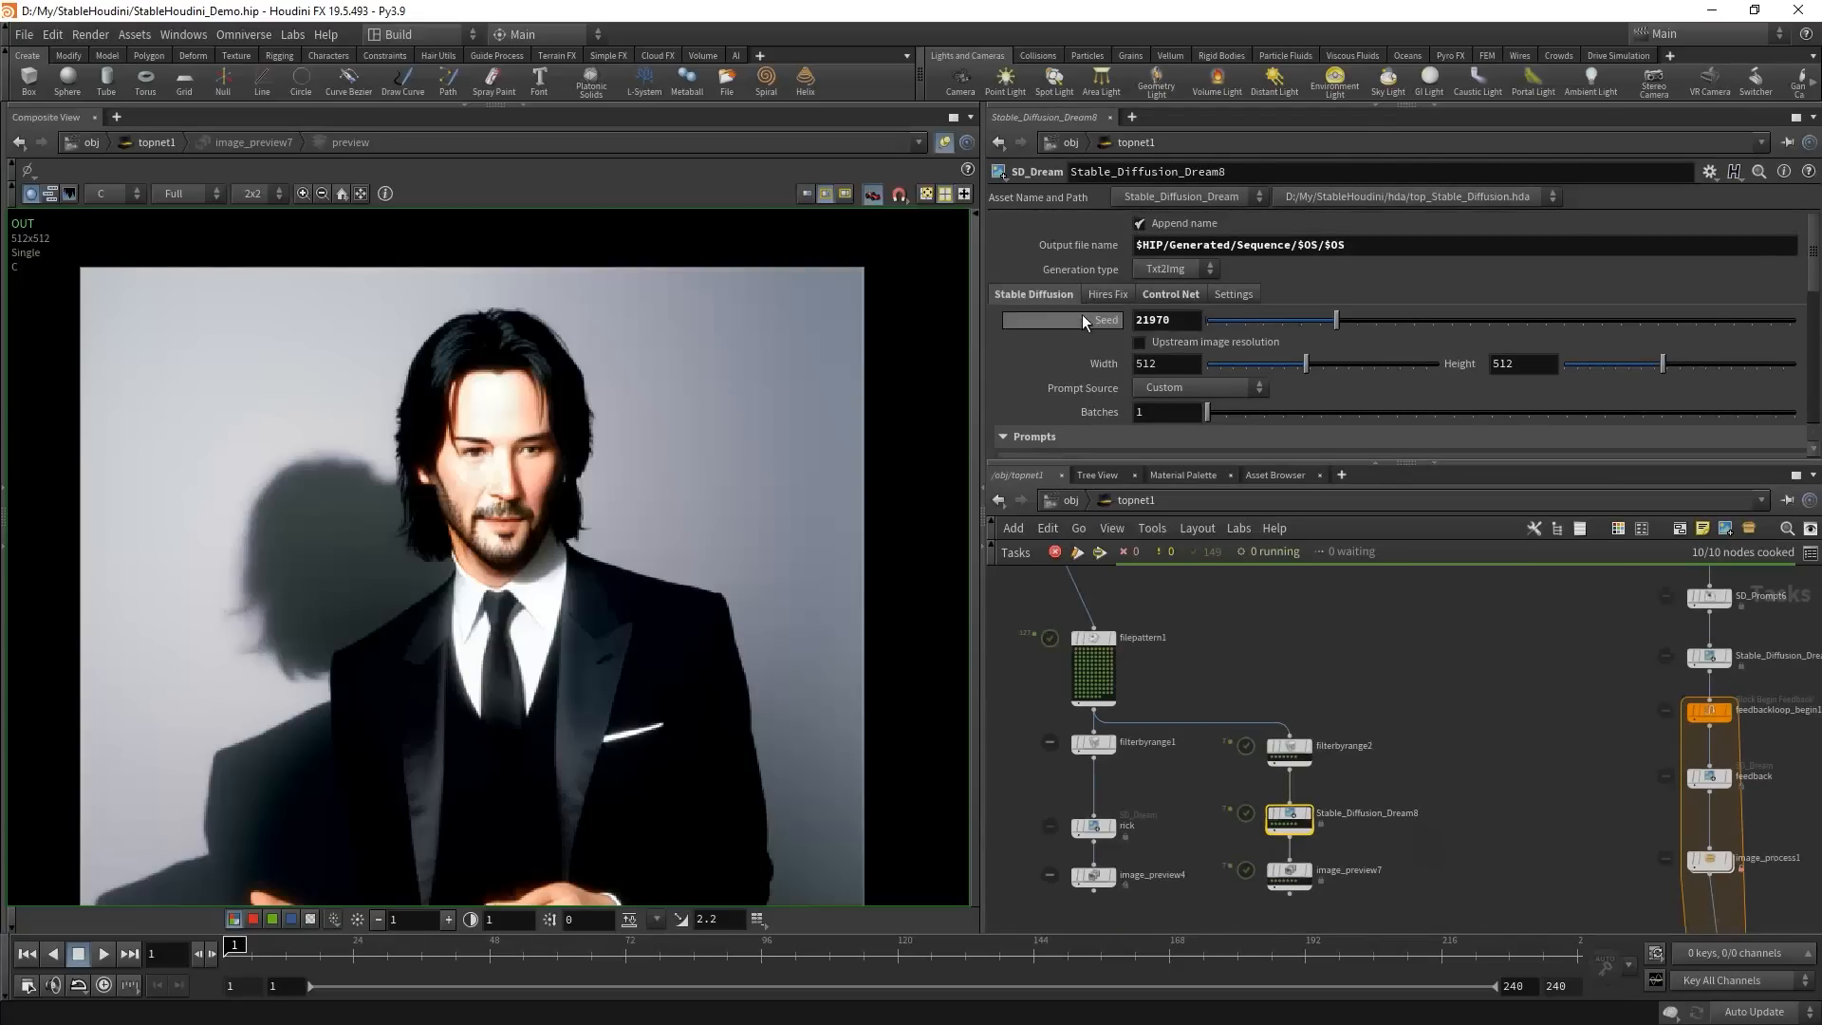
left_click(1171, 268)
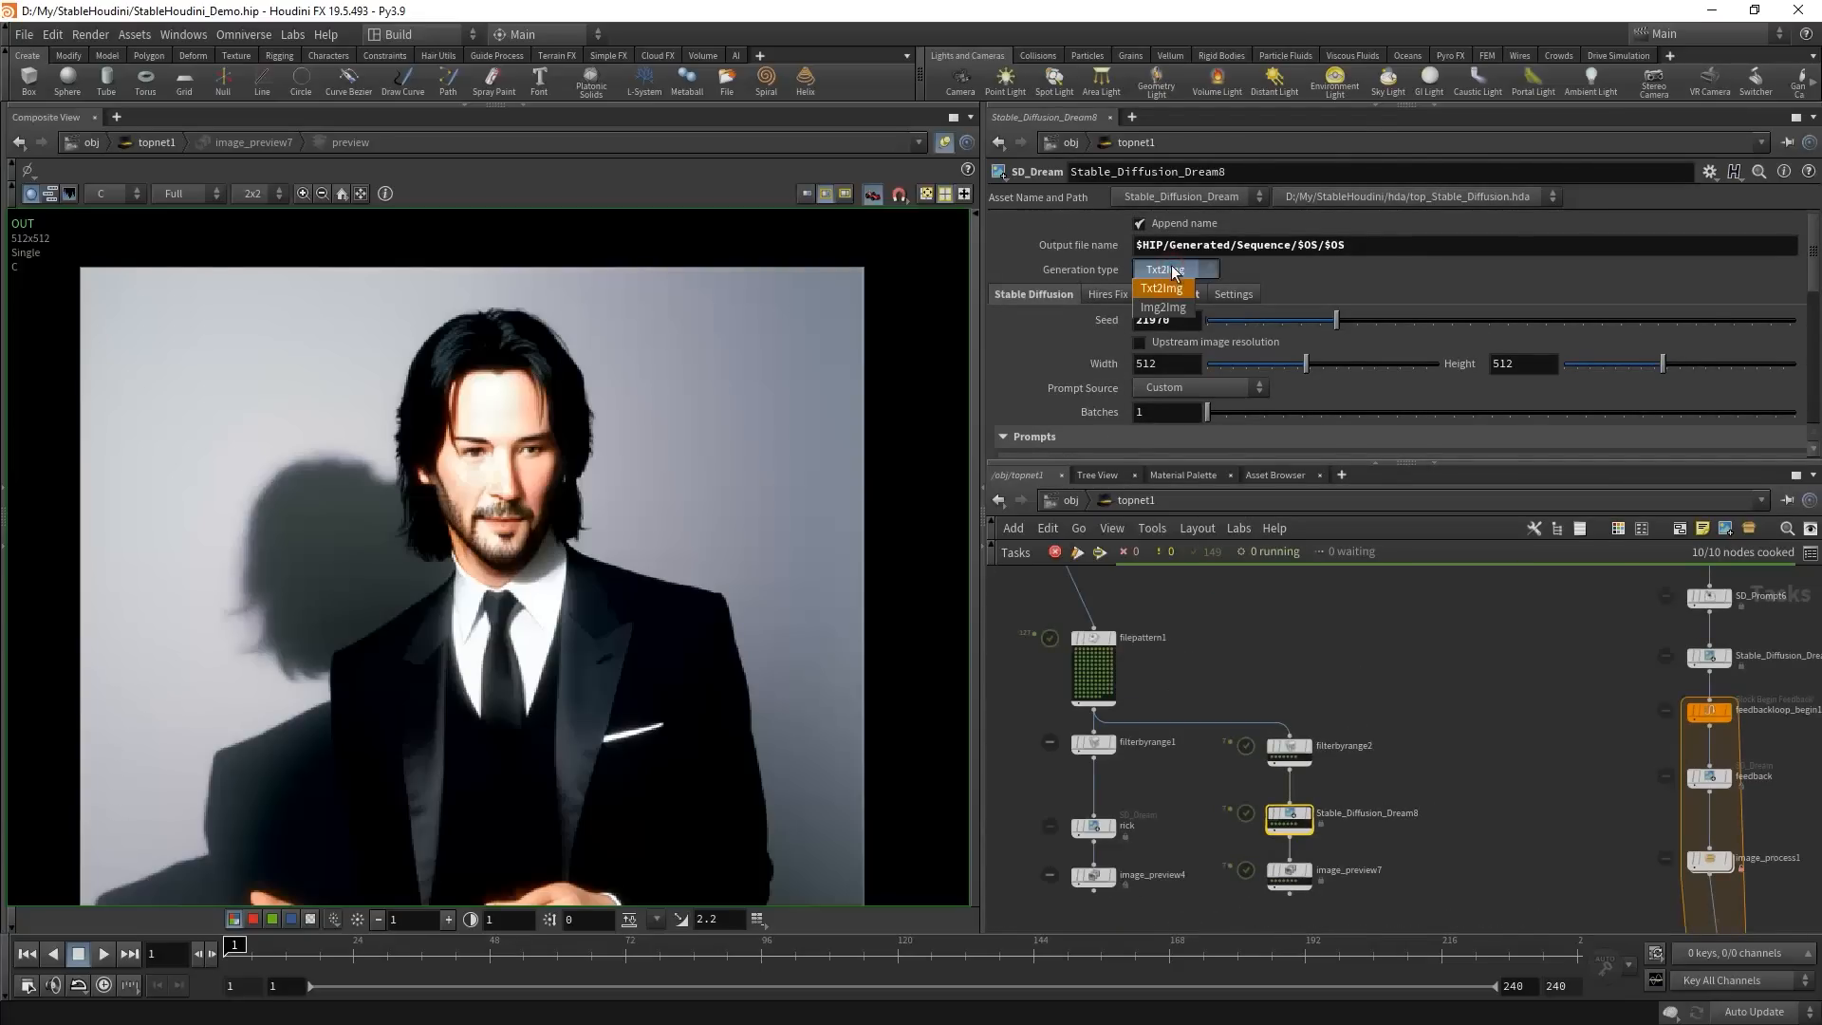
left_click(1169, 286)
left_click(1166, 295)
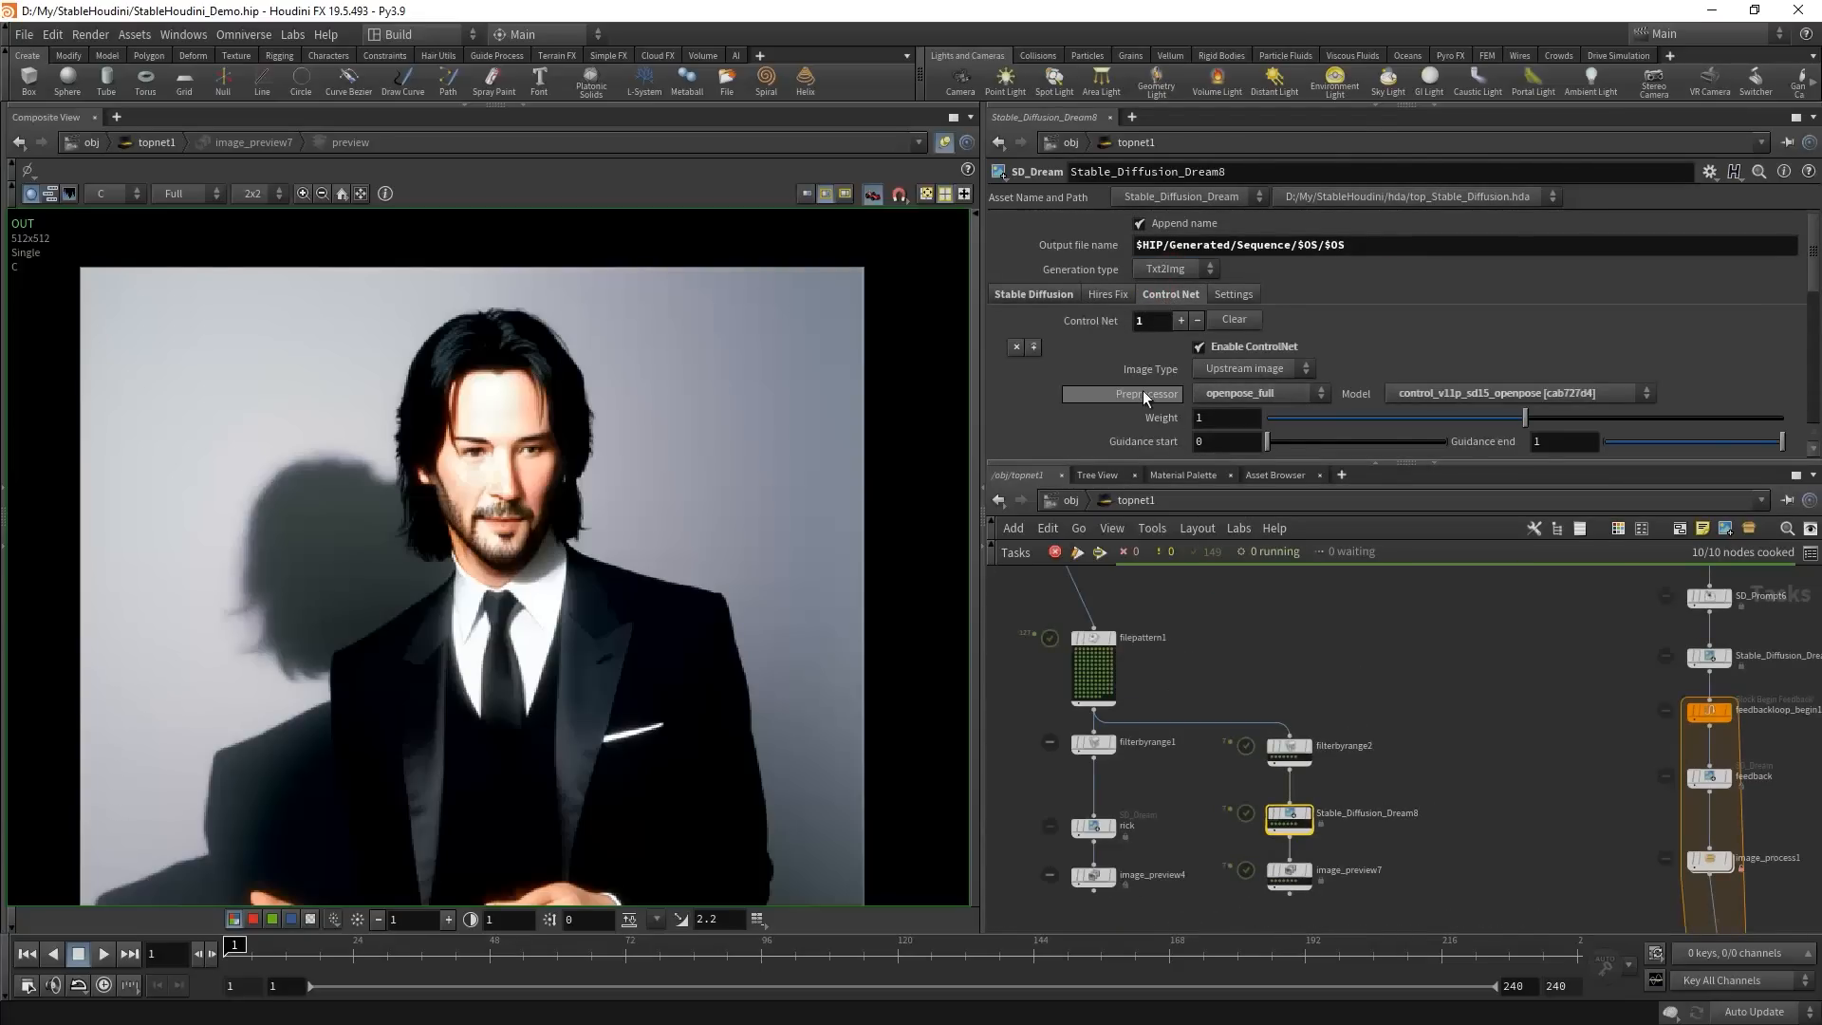
left_click(1152, 270)
left_click(1148, 326)
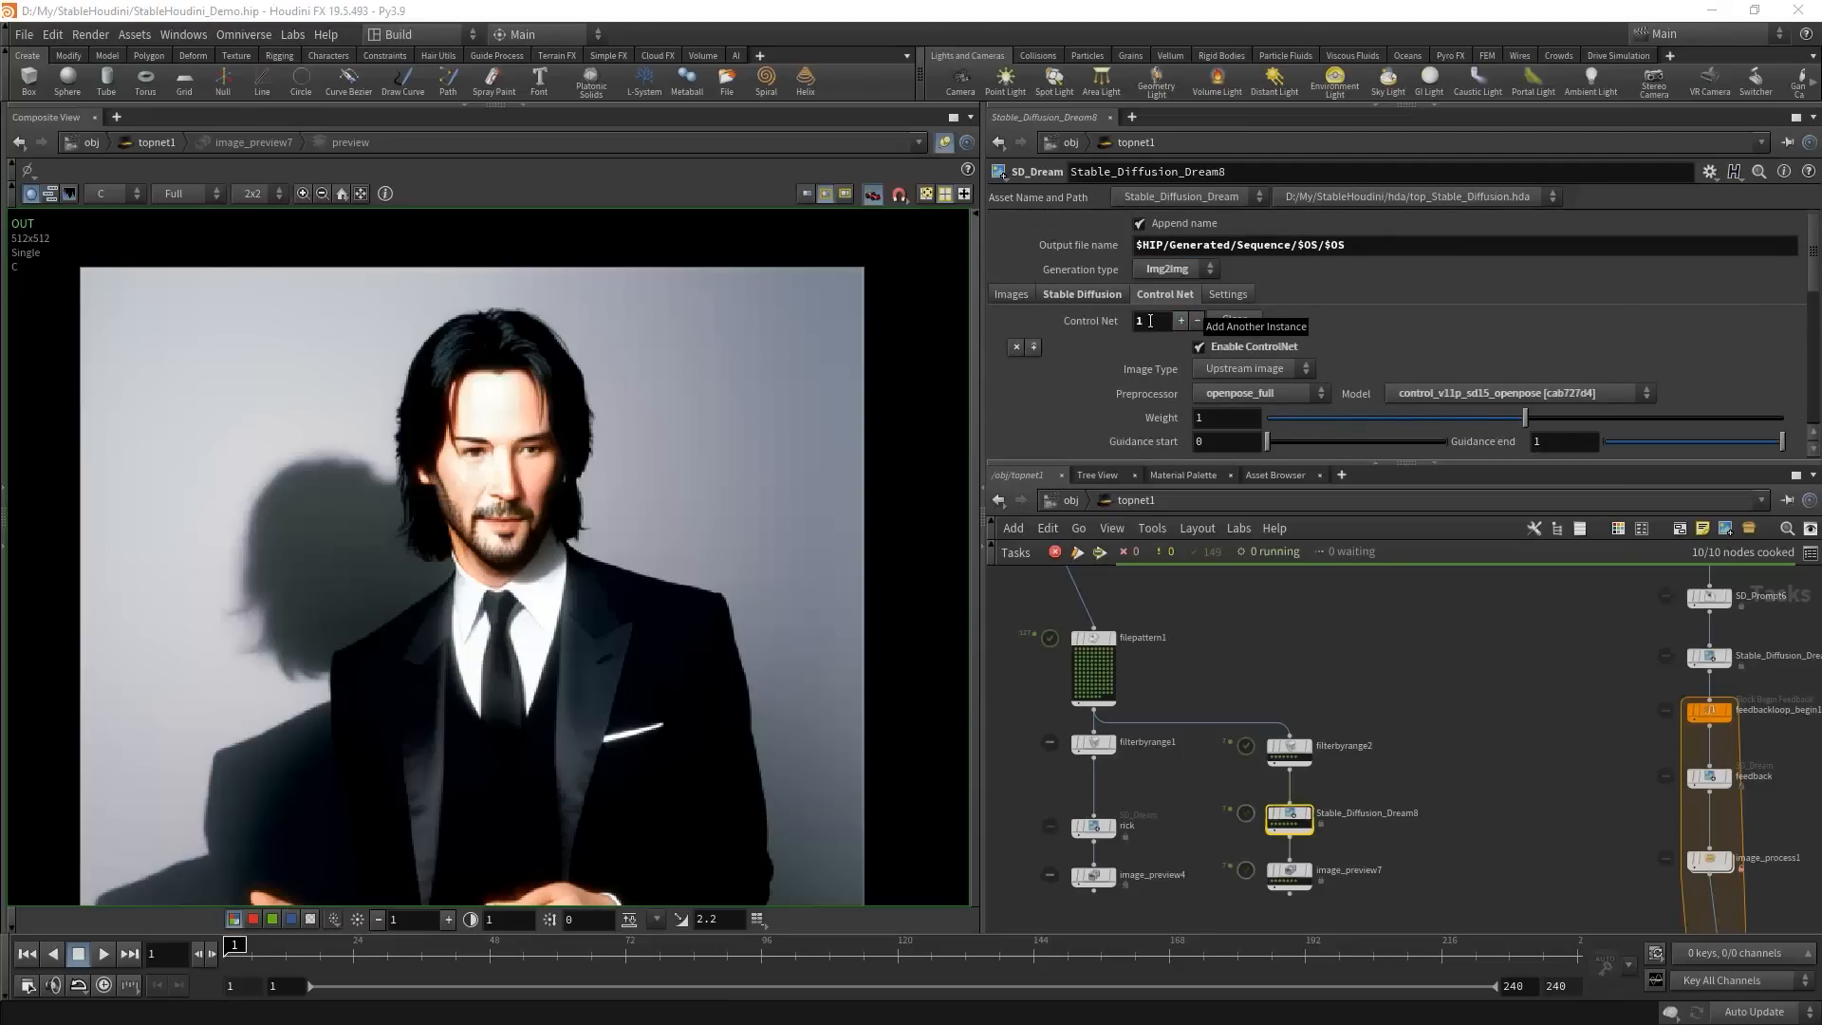
- Set the number of Control Net instances on Stable_Diffusion_Dream8 to 3
double_click(1150, 321)
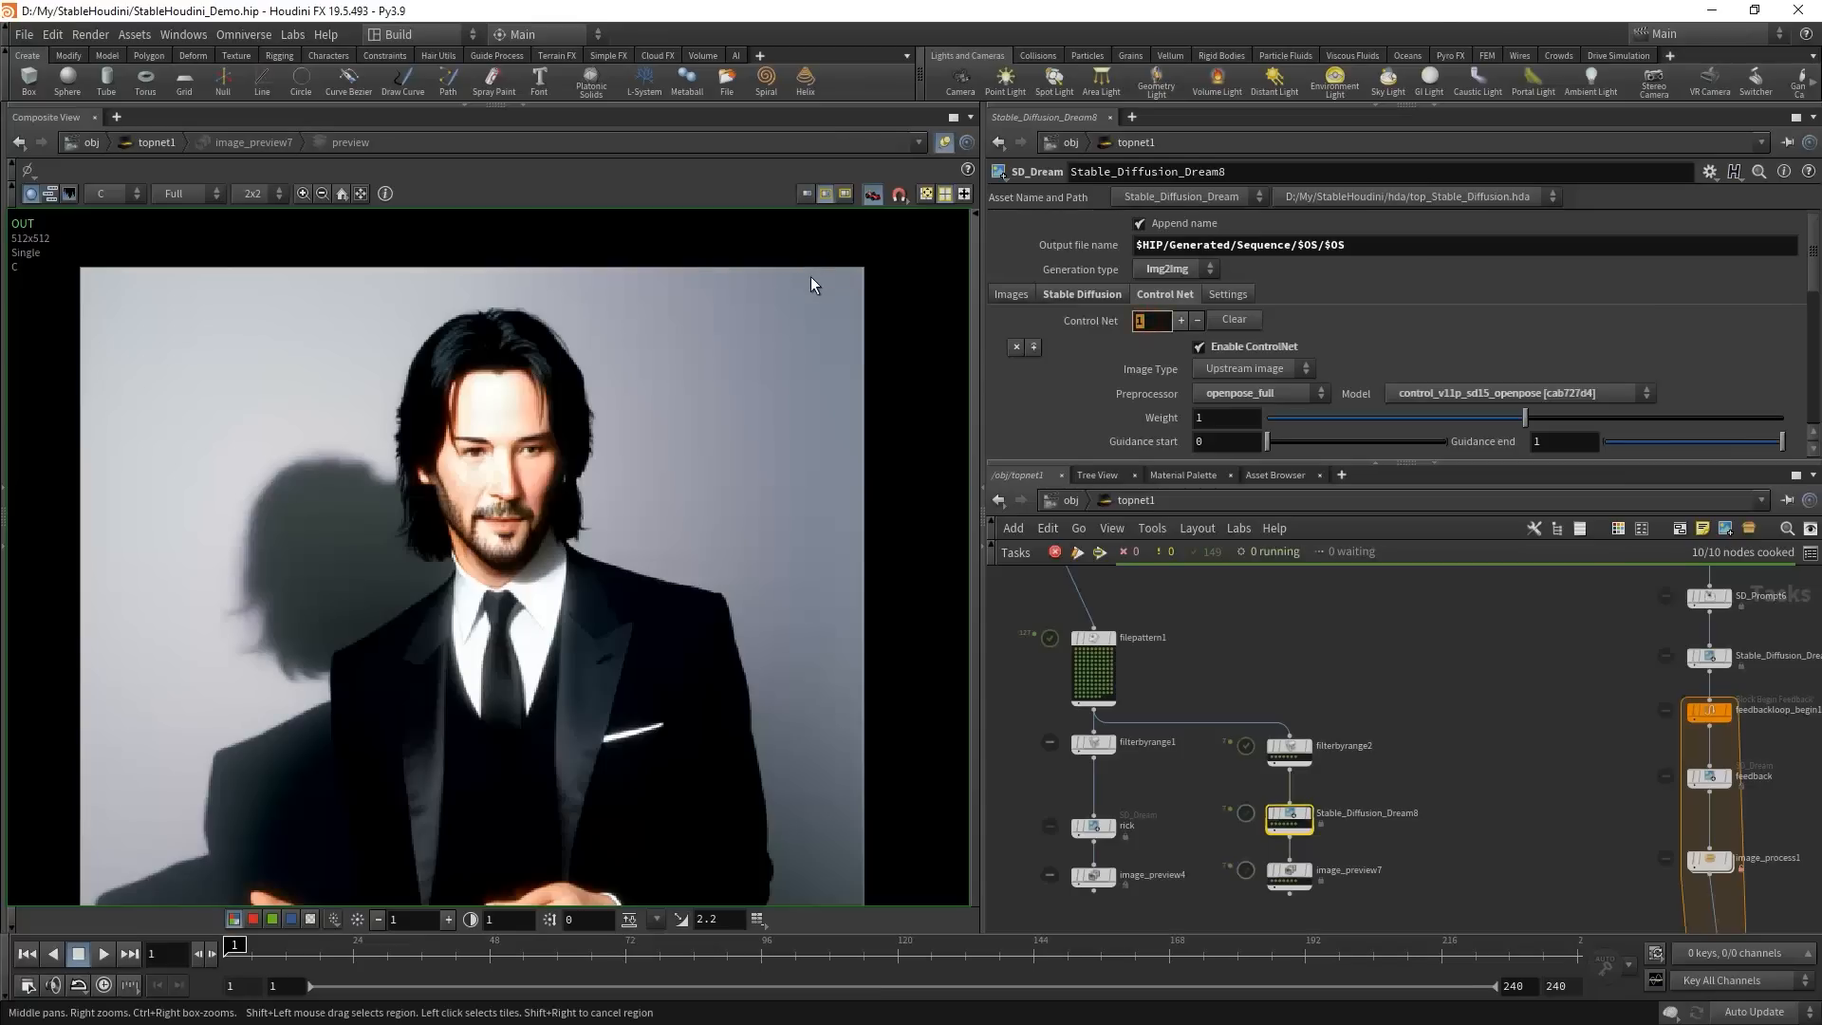
type("3")
left_click(1199, 347)
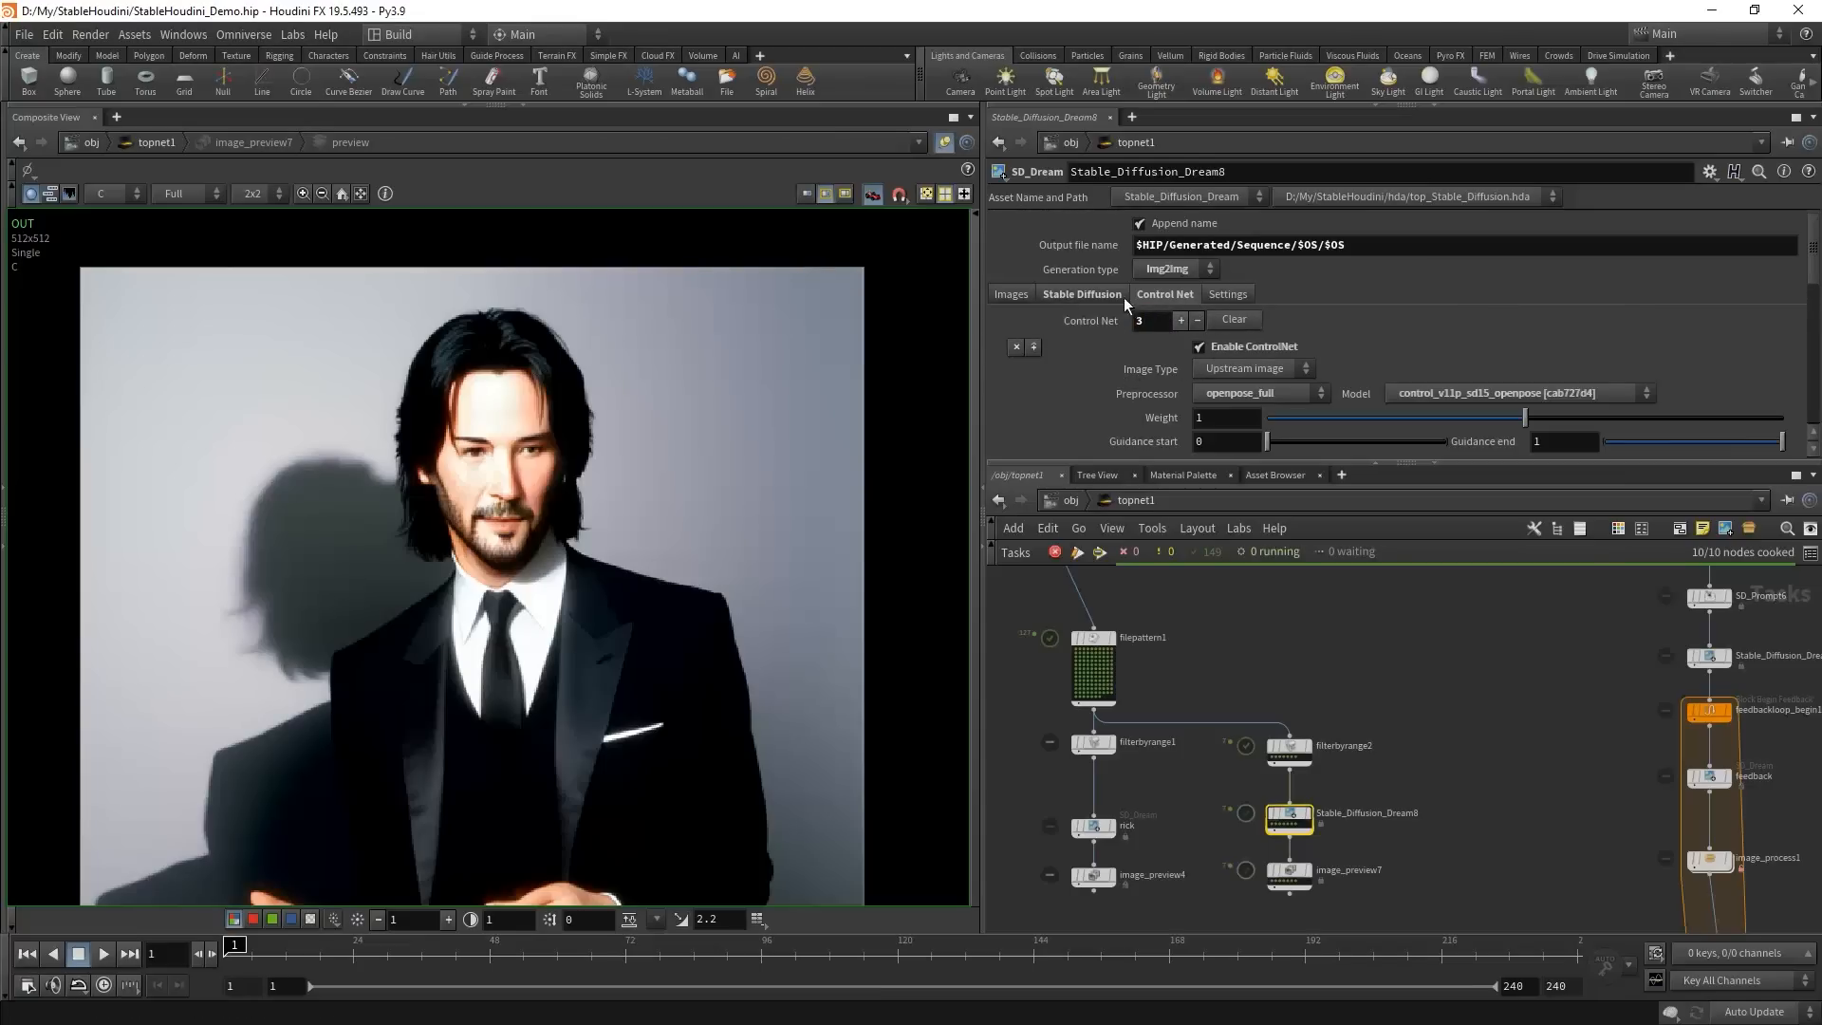
- Set the Img2Img denoising strength of Stable_Diffusion_Dream8 to 0.5
left_click(1008, 294)
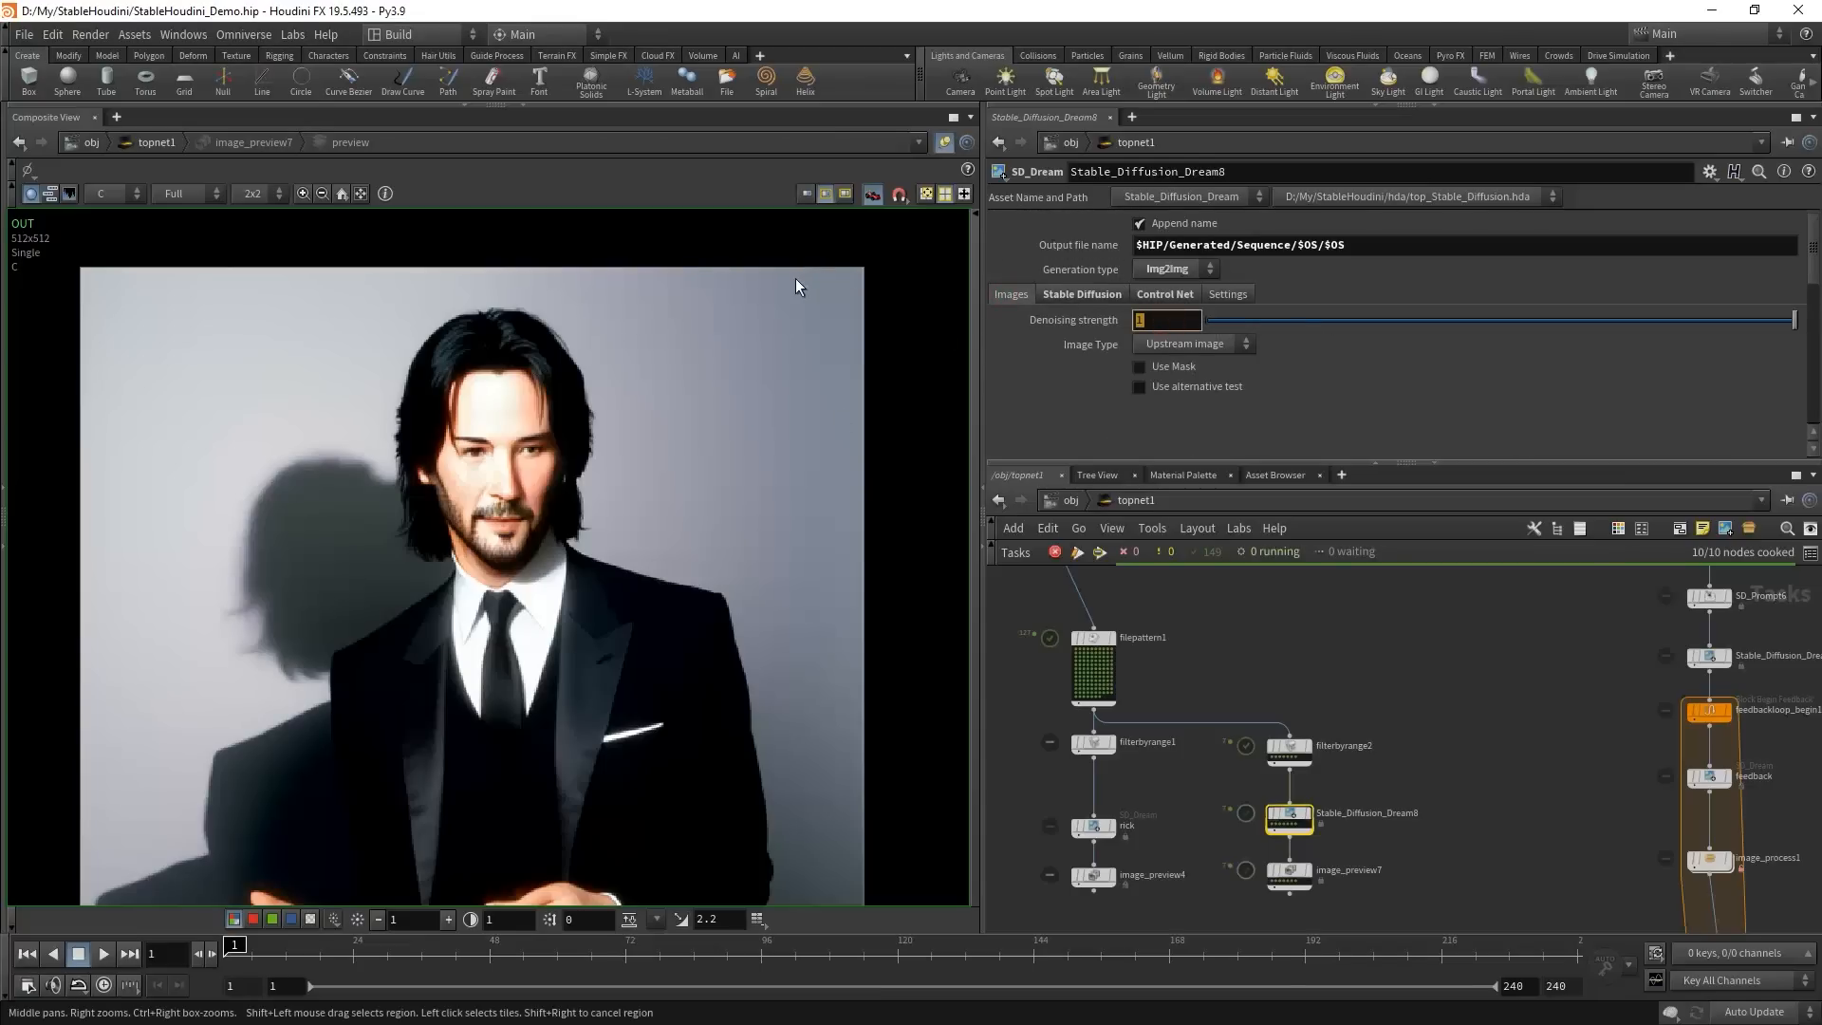
type("0.5")
key("Return")
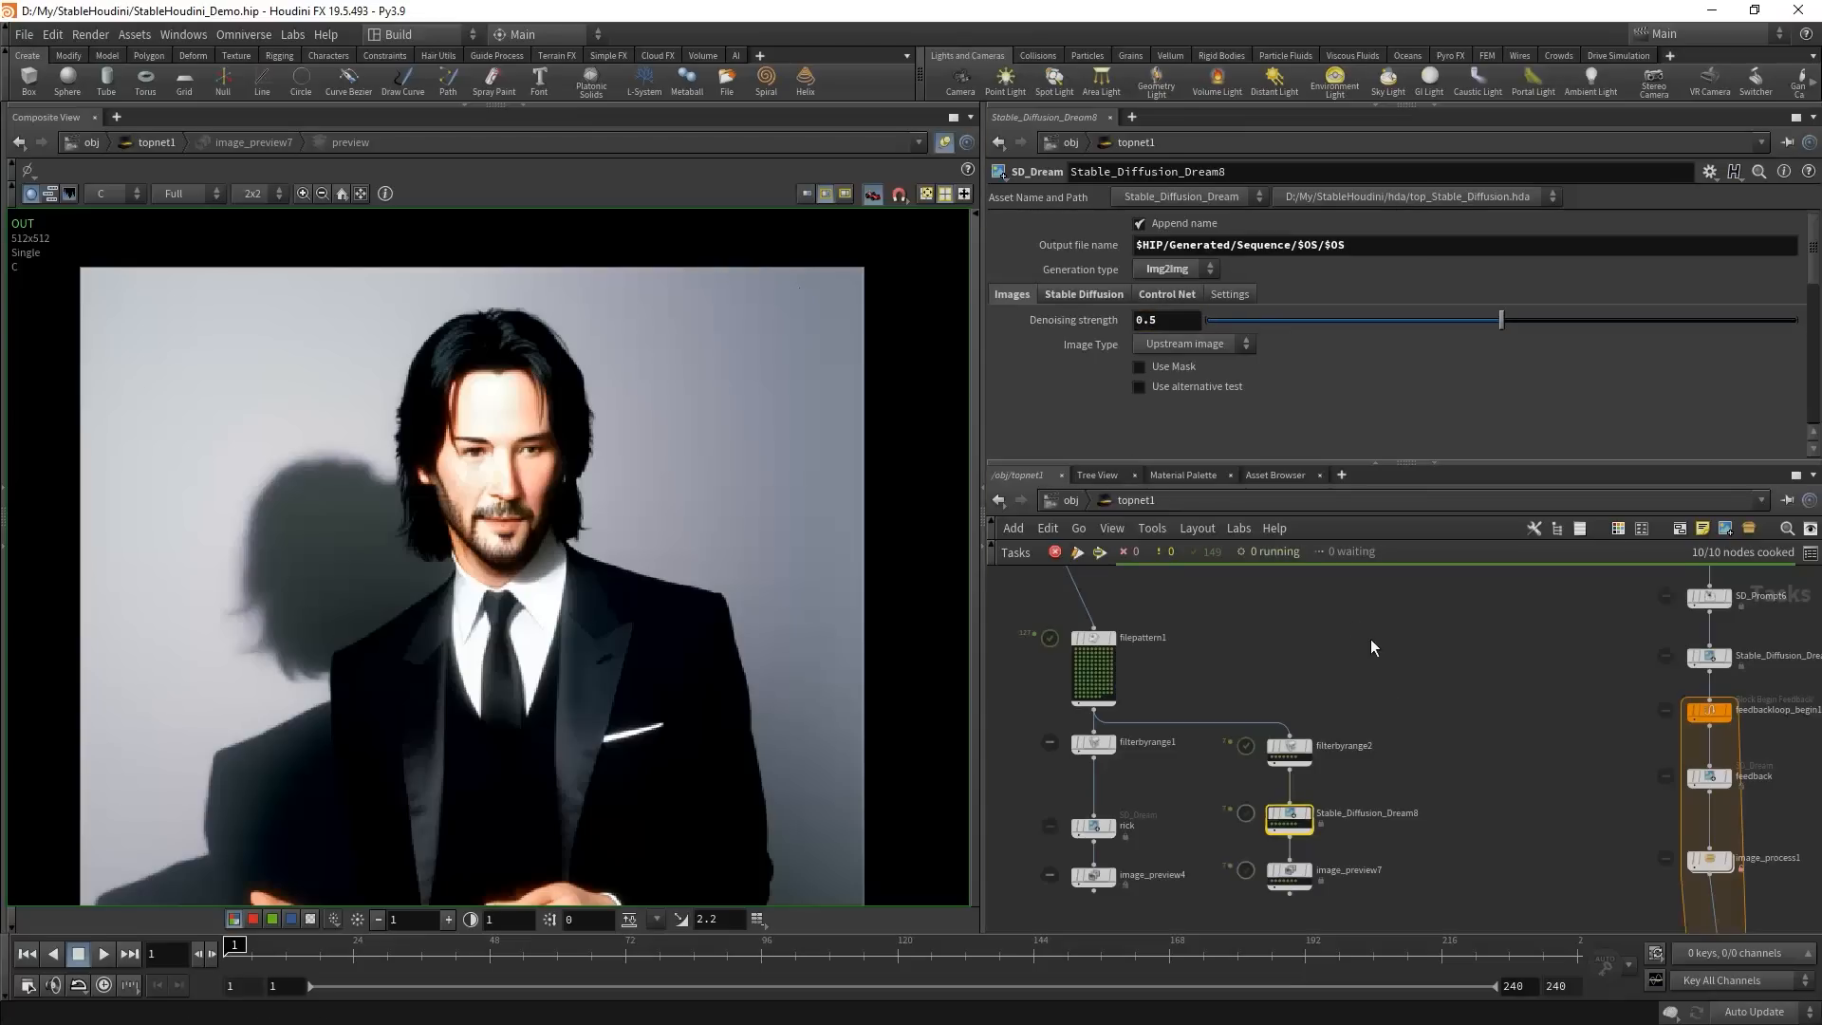
- Set the upper end of the Filter Range on filterbyrange2 to 0 and cook image_preview7
middle_click_drag(1370, 639, 1351, 556)
left_click(1276, 667)
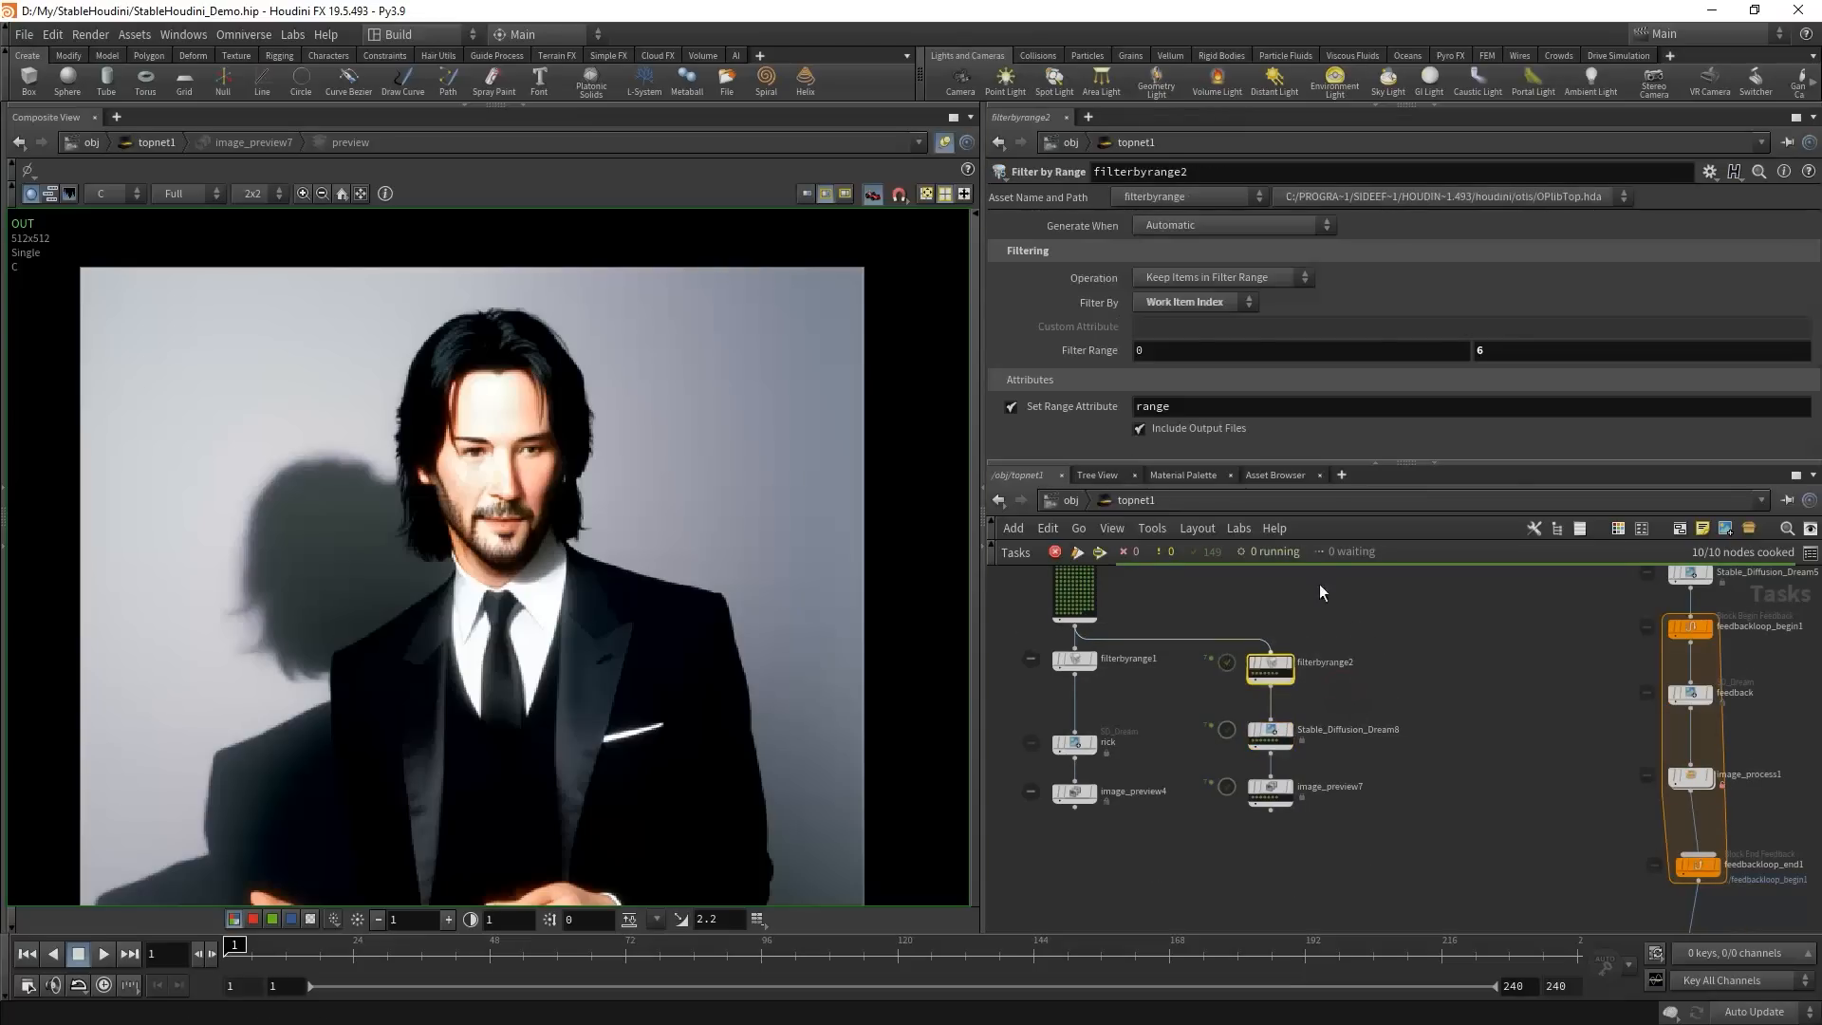
double_click(1528, 357)
type("0")
key("Return")
left_click(1270, 788)
left_click(1165, 227)
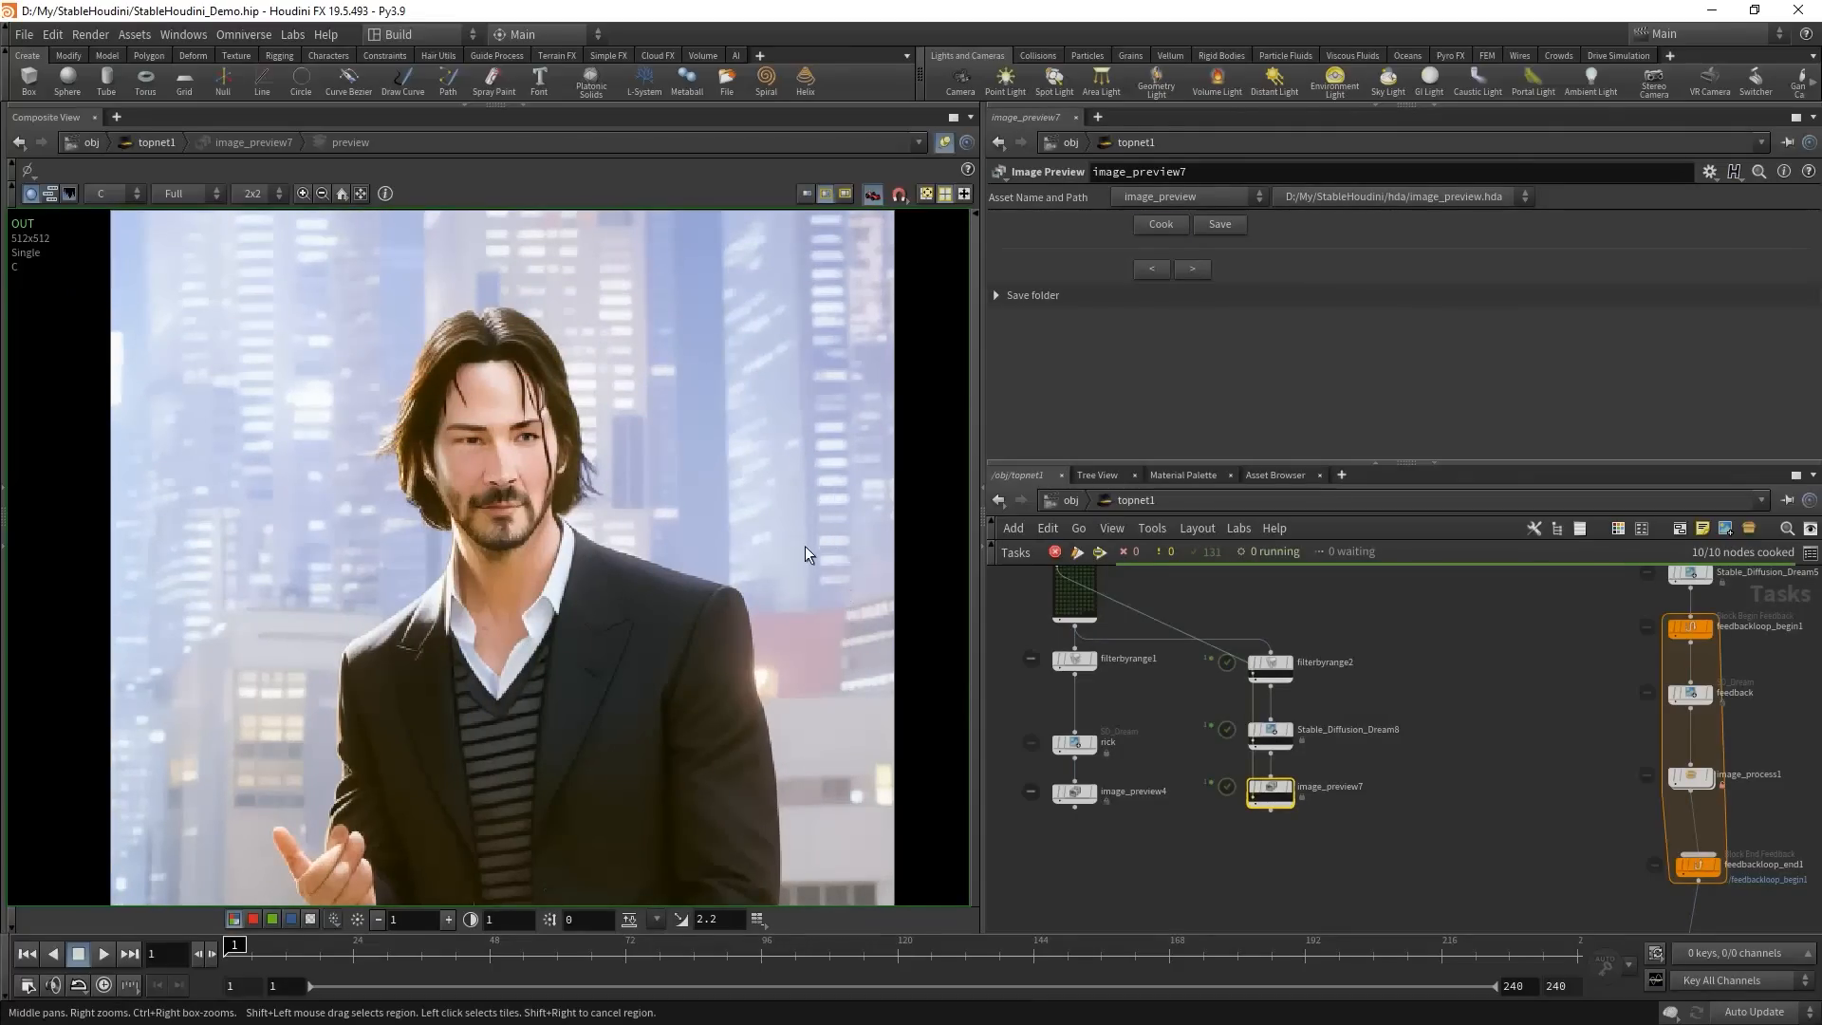
- Compare the source frame of filterbyrange2 with the Img2Img result of Stable_Diffusion_Dream8
scroll(1249, 668, "up", 3)
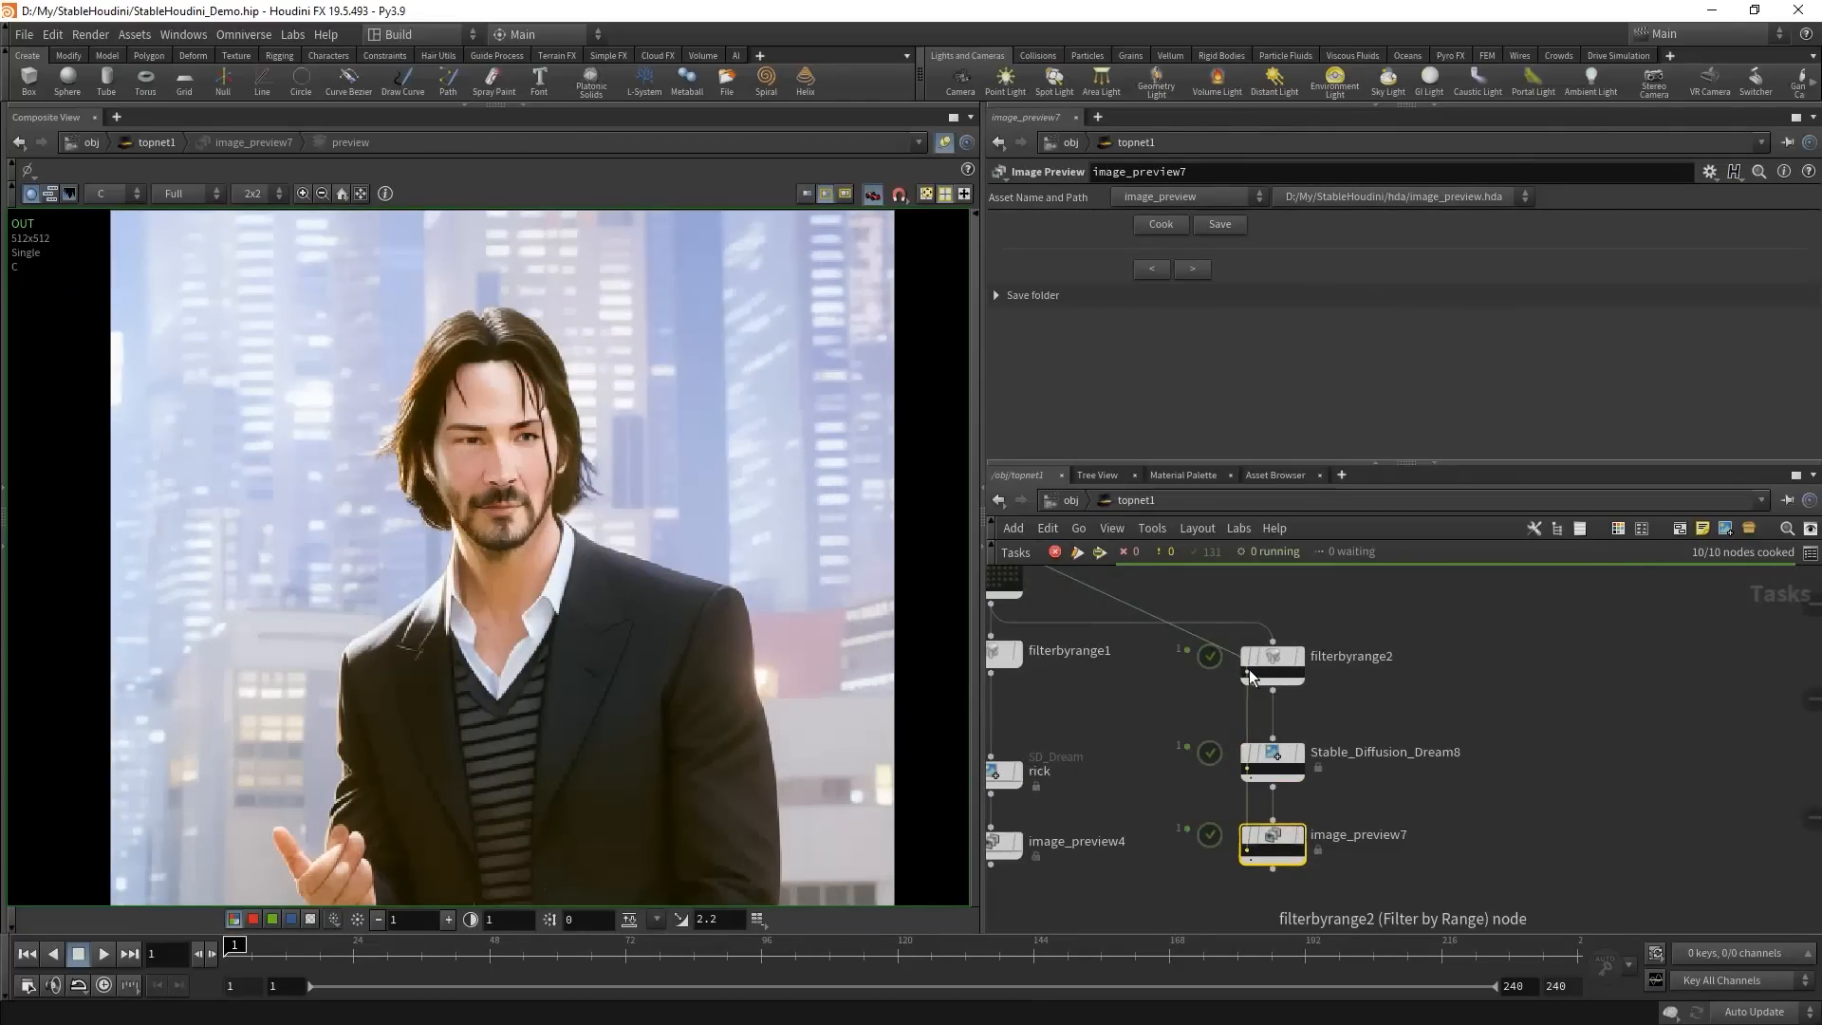
left_click(1249, 672)
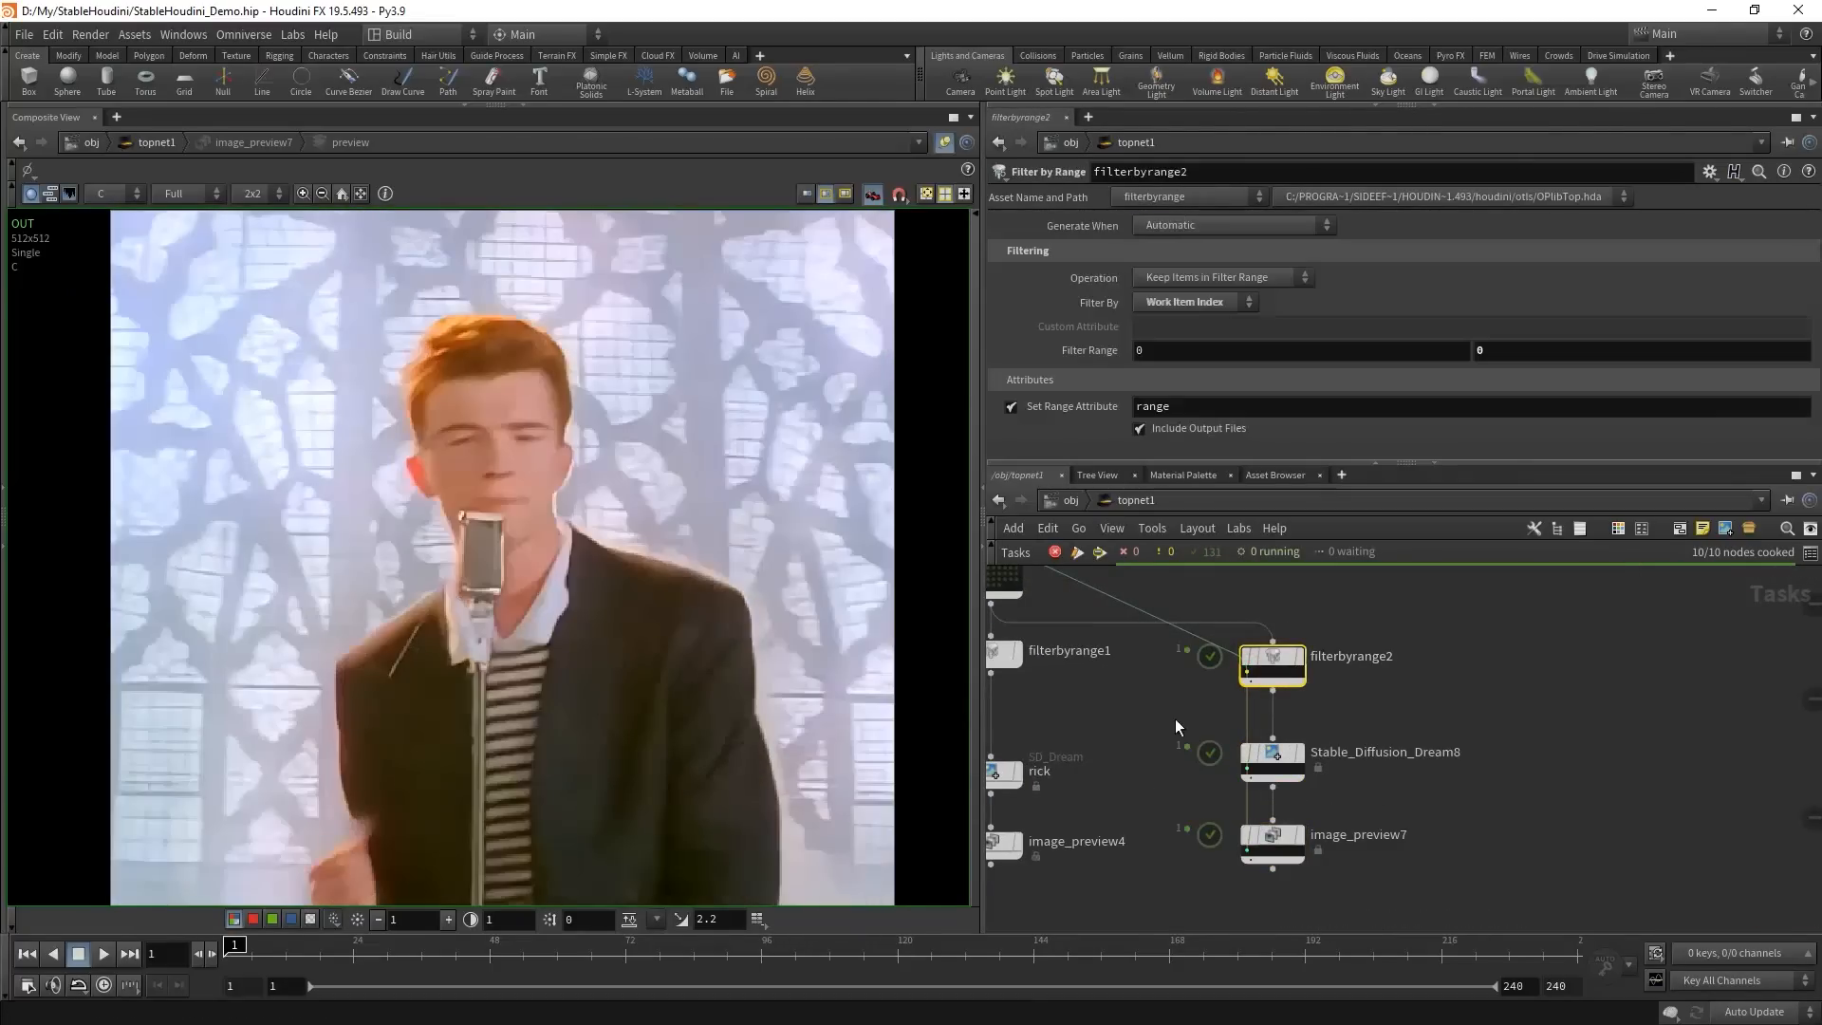
left_click(1246, 771)
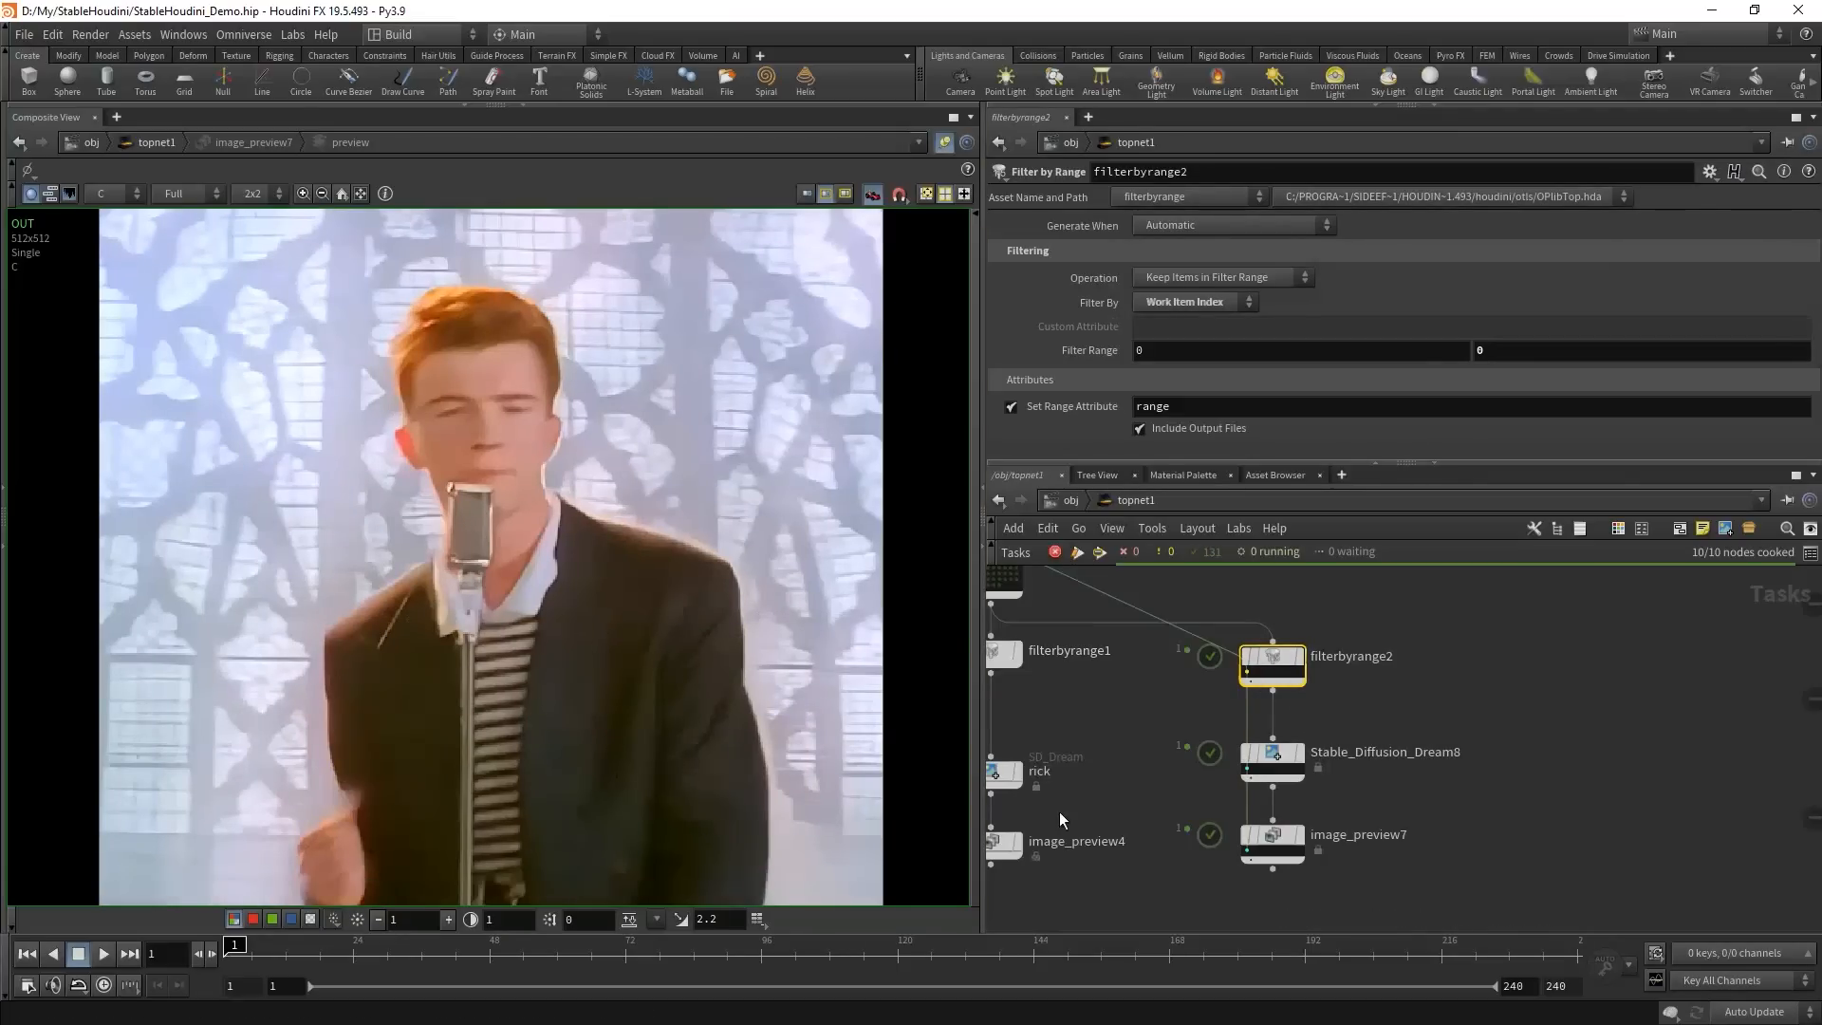
left_click(1278, 776)
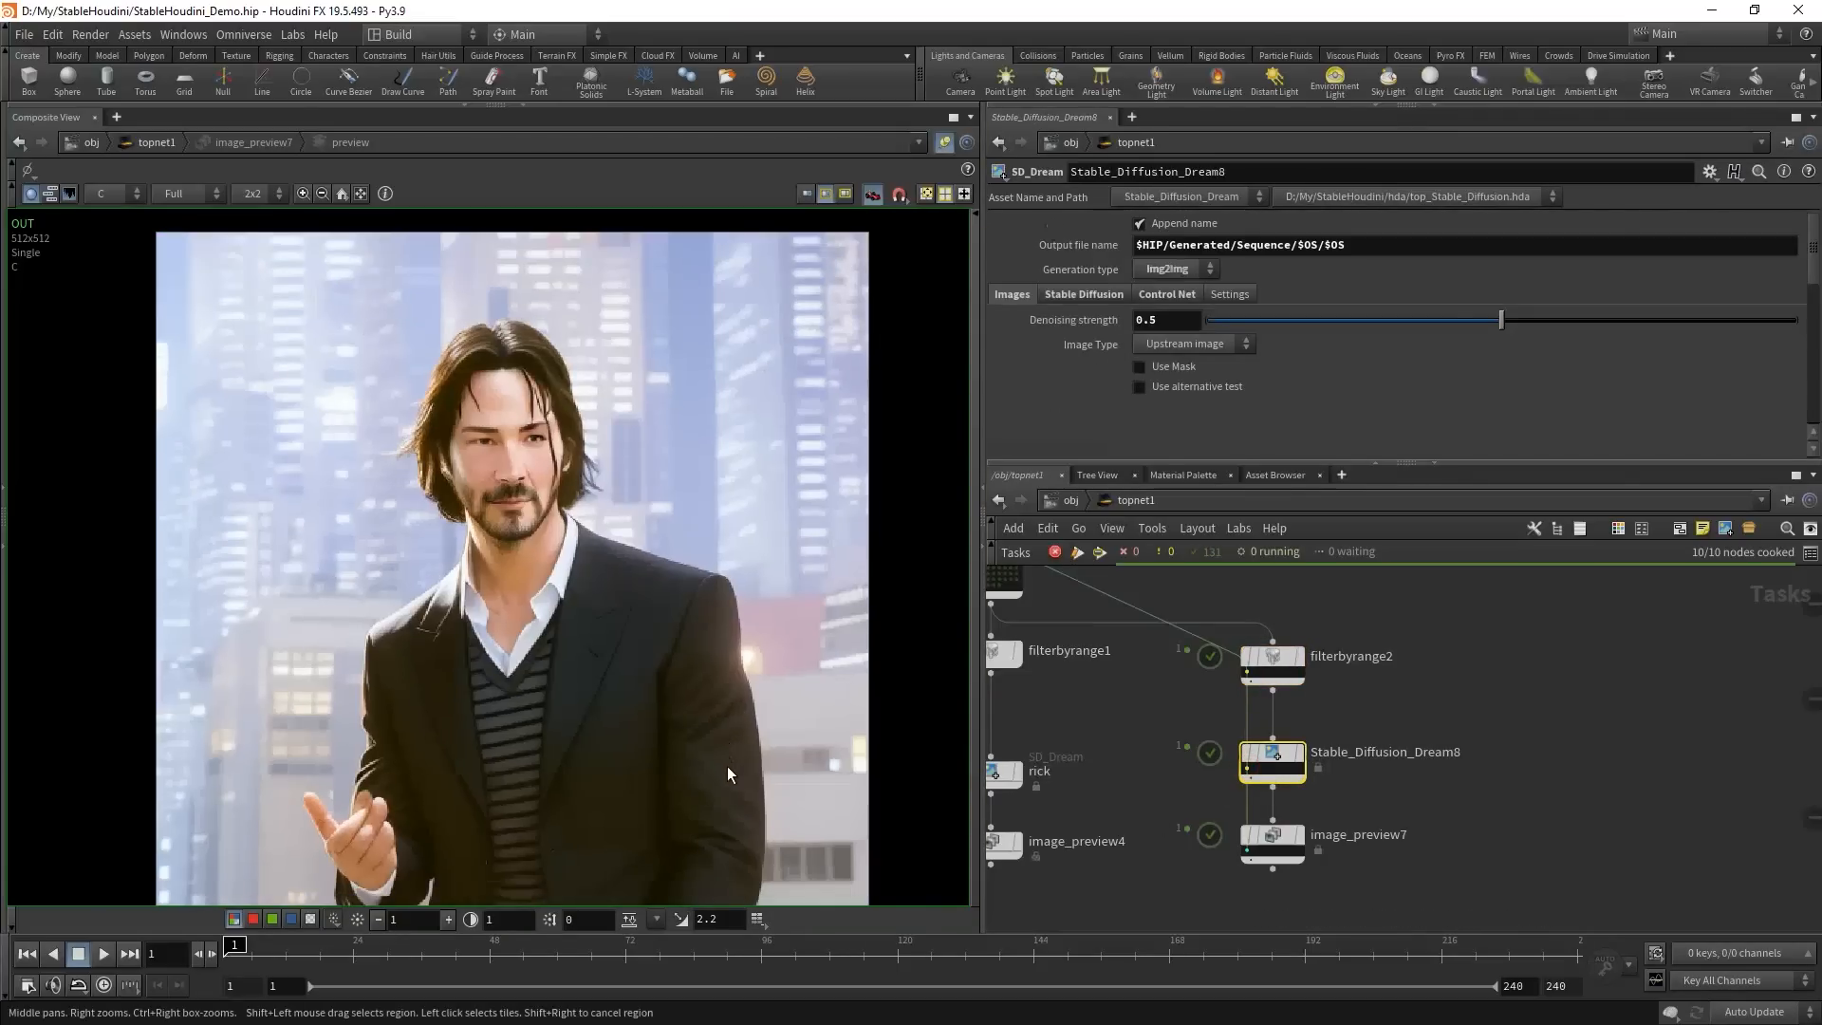
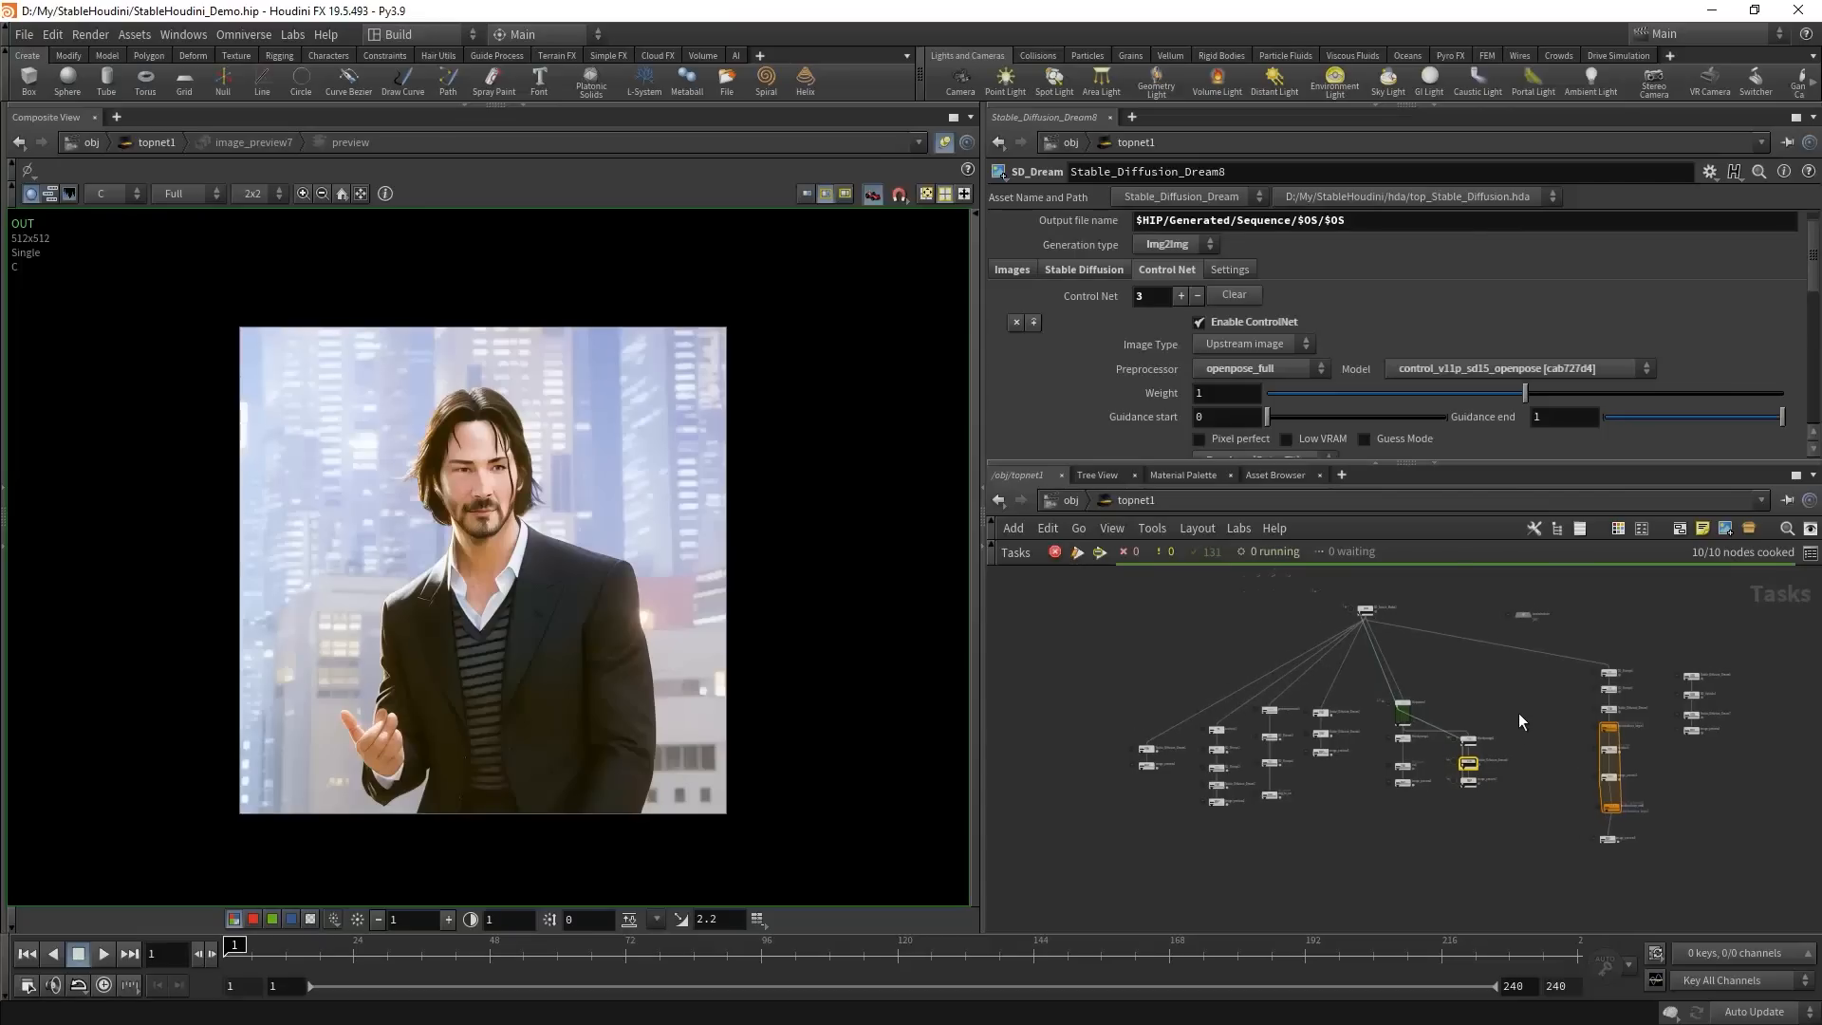
- Leave topnet1, open the character geometry from the Depth map example box, and bring back the 3D scene view alongside the image preview
scroll(1518, 710, "up", 3)
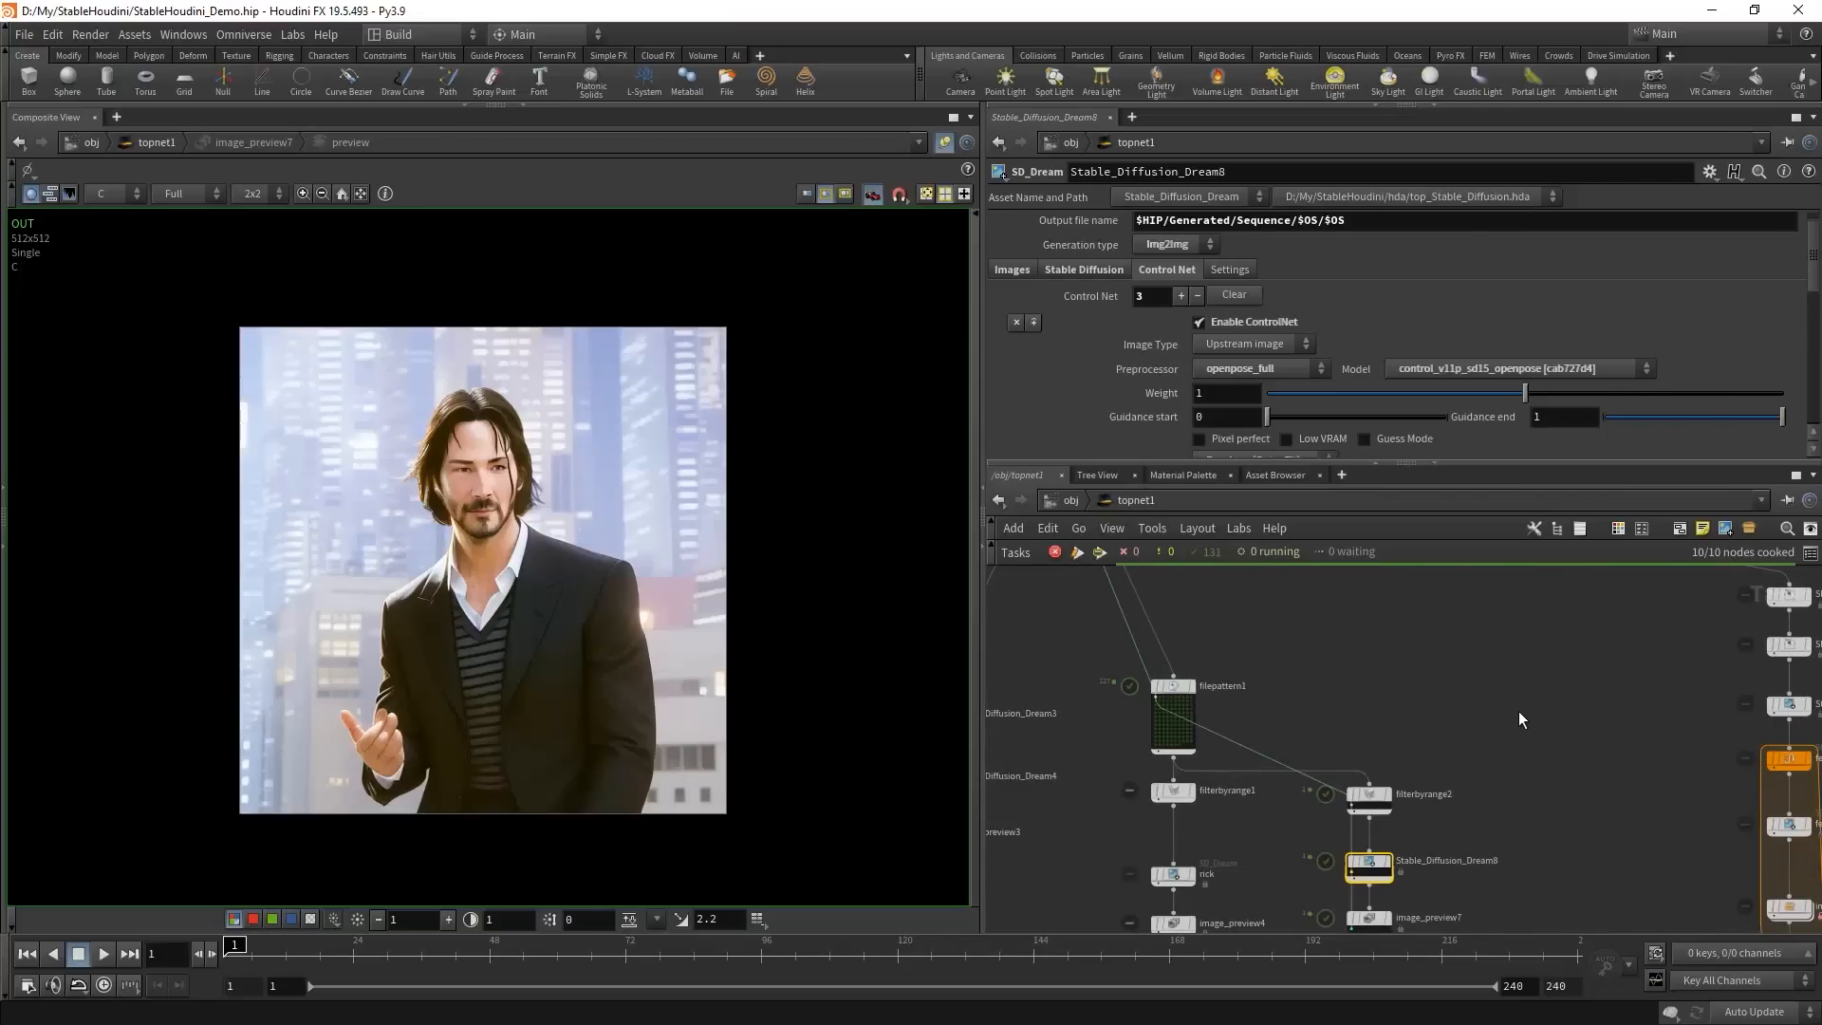
key("u")
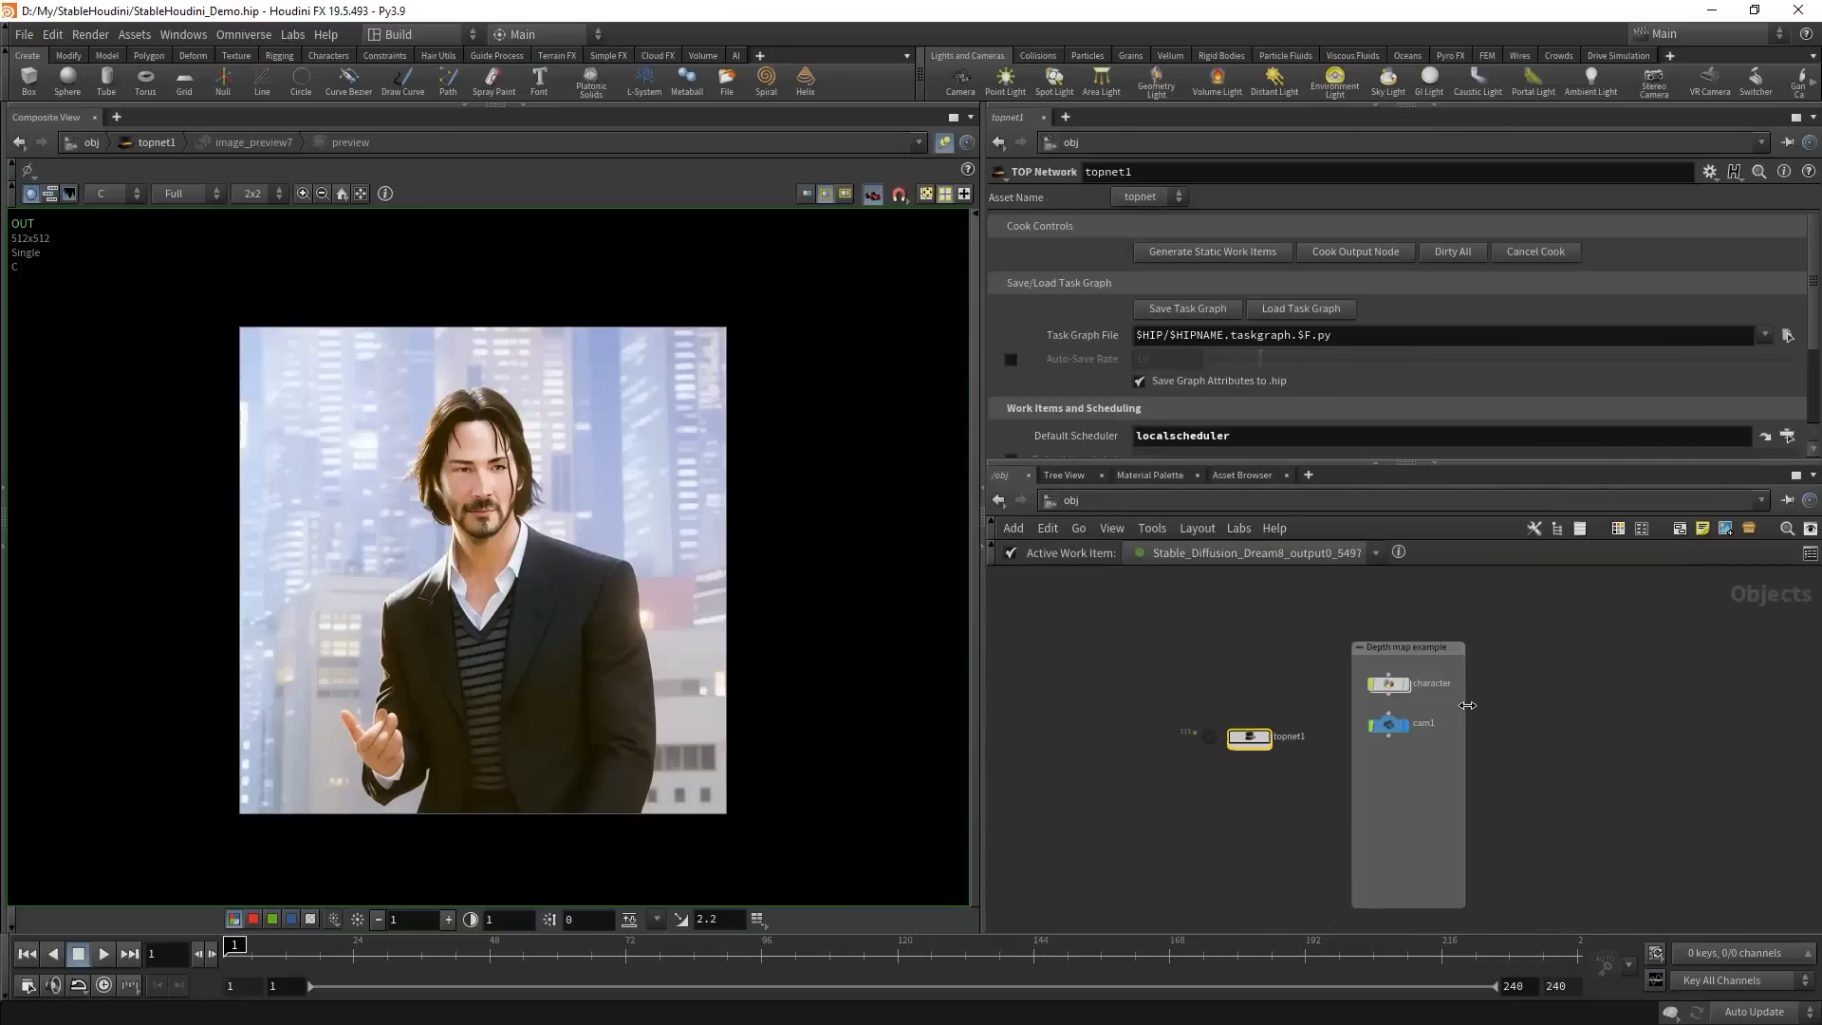
scroll(1461, 706, "up", 5)
double_click(1283, 704)
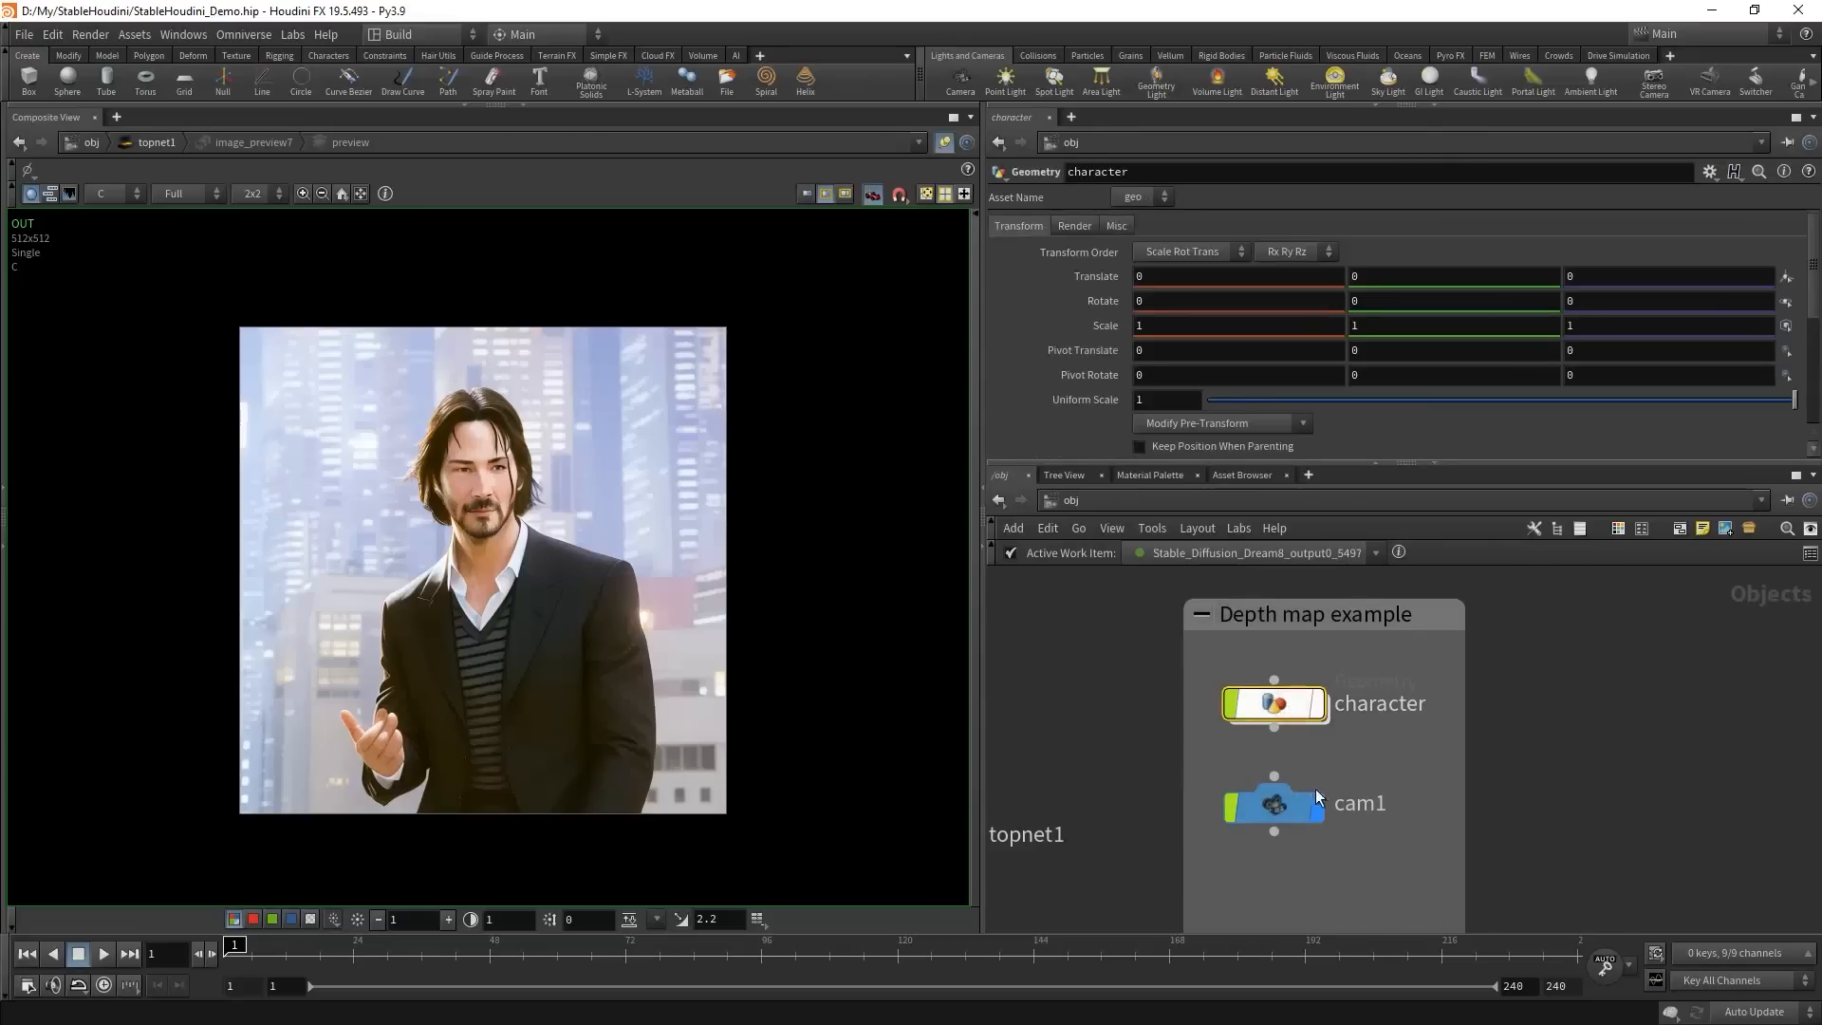
key("ctrl+b")
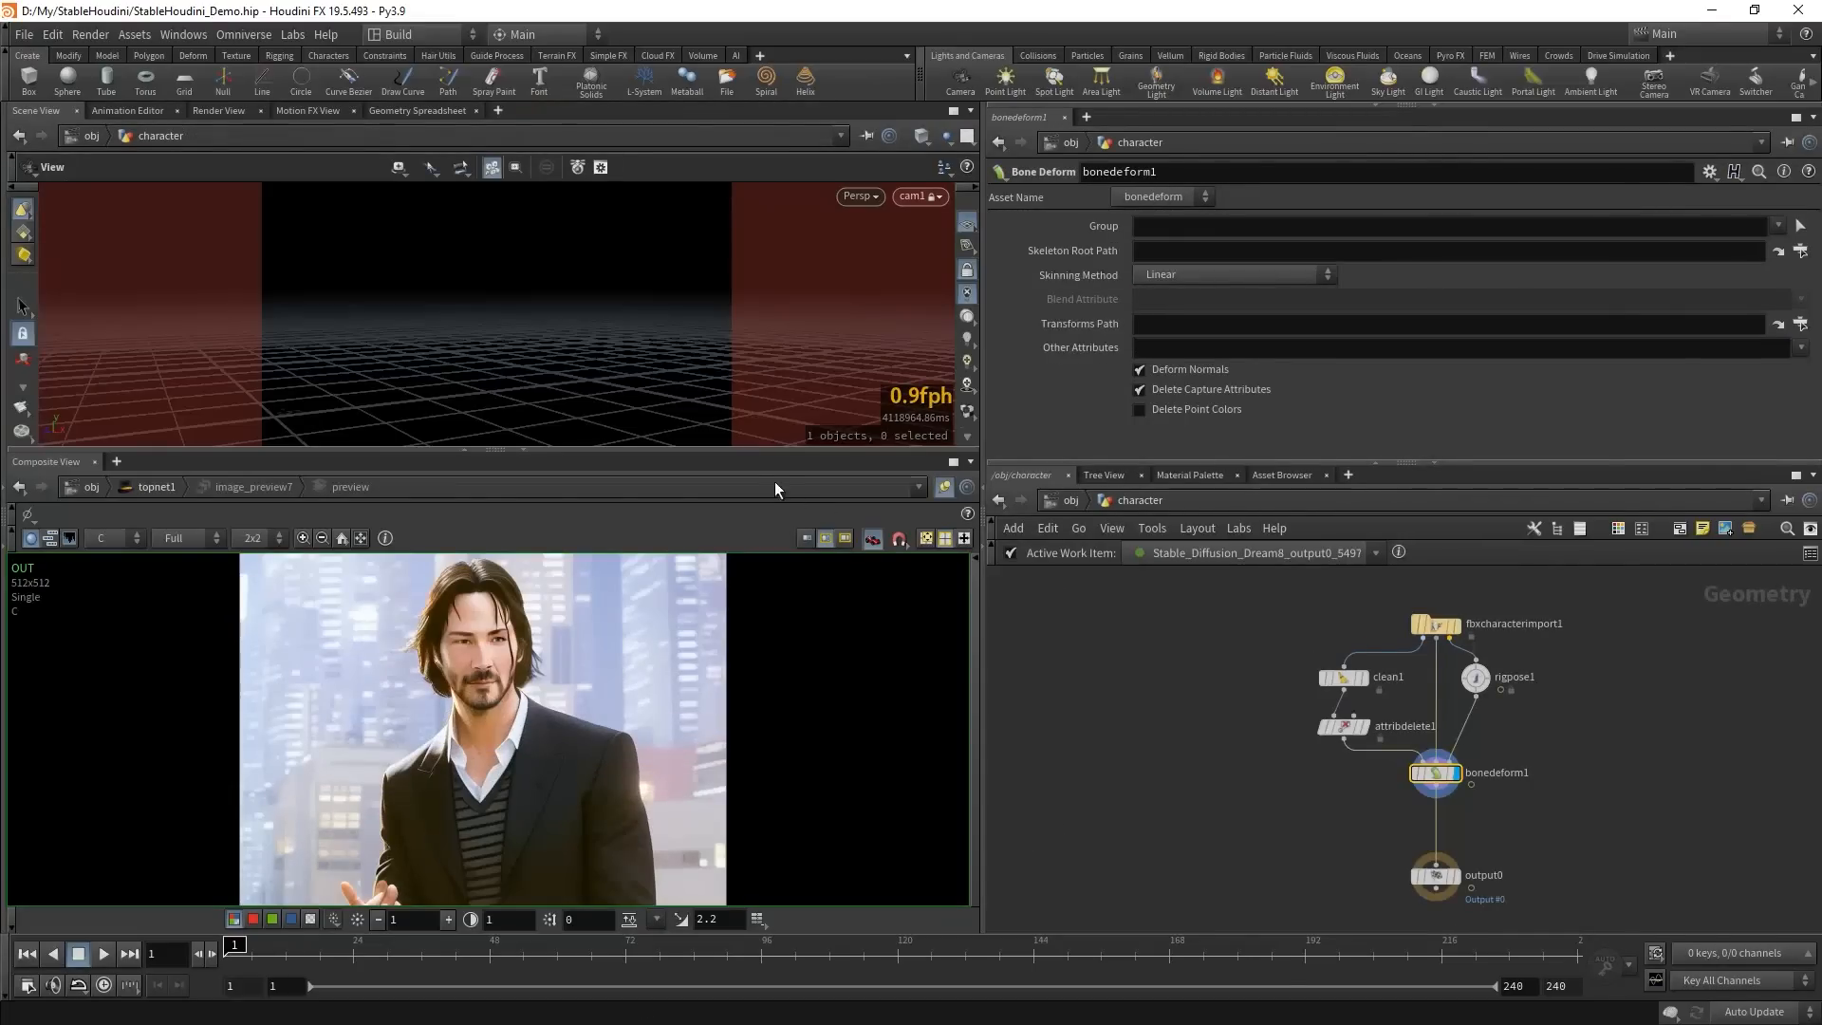
- Inspect the fbxcharacterimport1 and rigpose1 nodes in the character network
scroll(1503, 636, "up", 4)
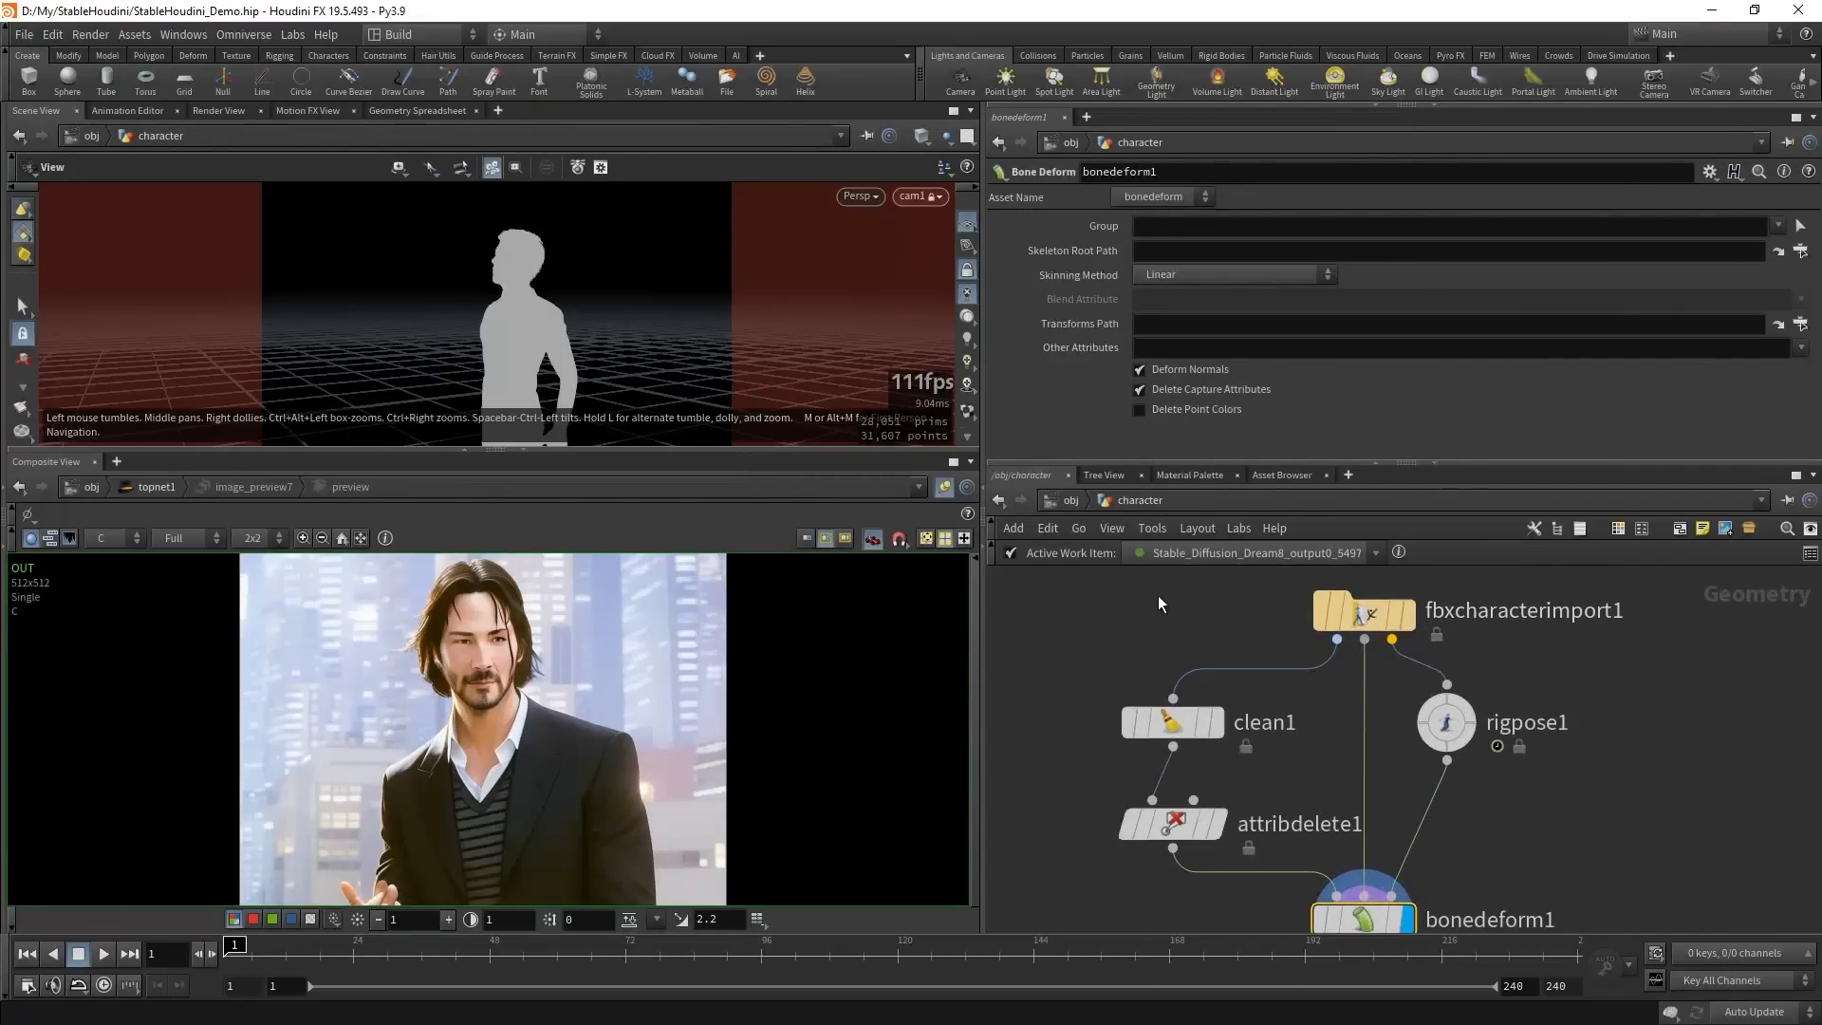
left_click(1363, 612)
left_click(1445, 722)
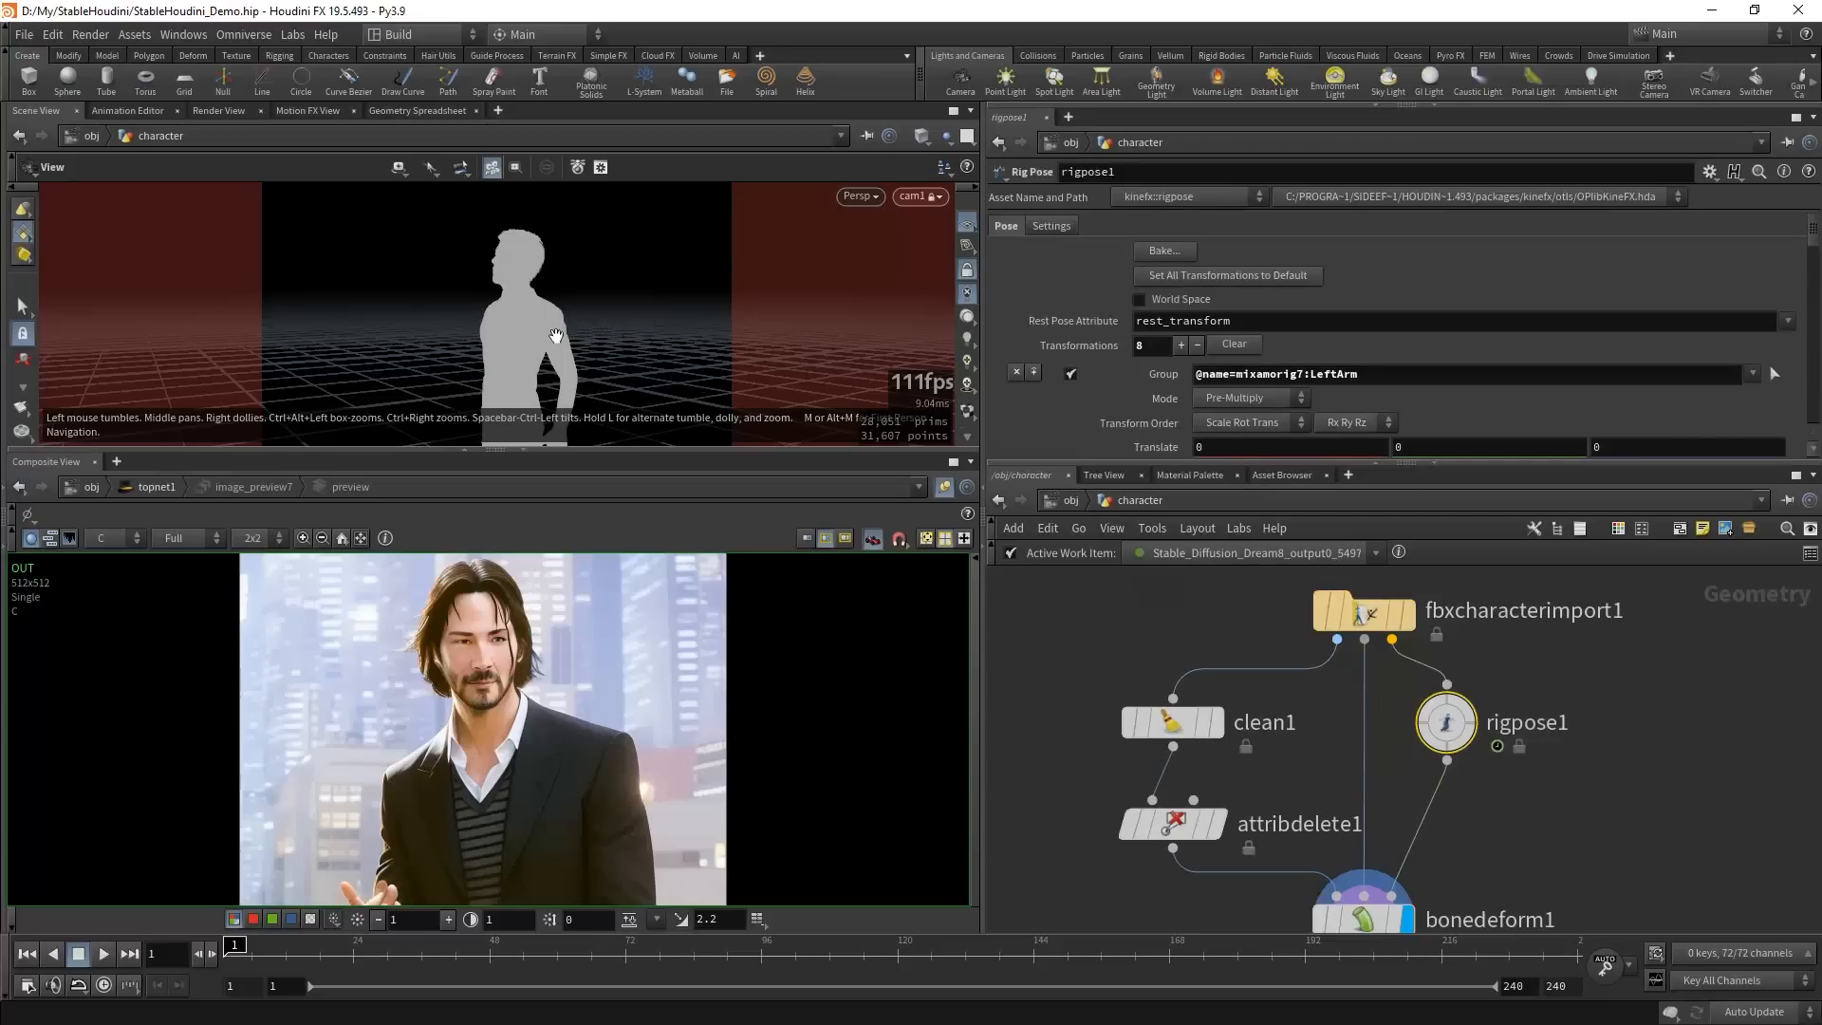
- Enlarge the scene view and reframe the cam1 shot on the character's head and upper body
left_click_drag(559, 345, 835, 368)
right_click_drag(585, 358, 484, 367)
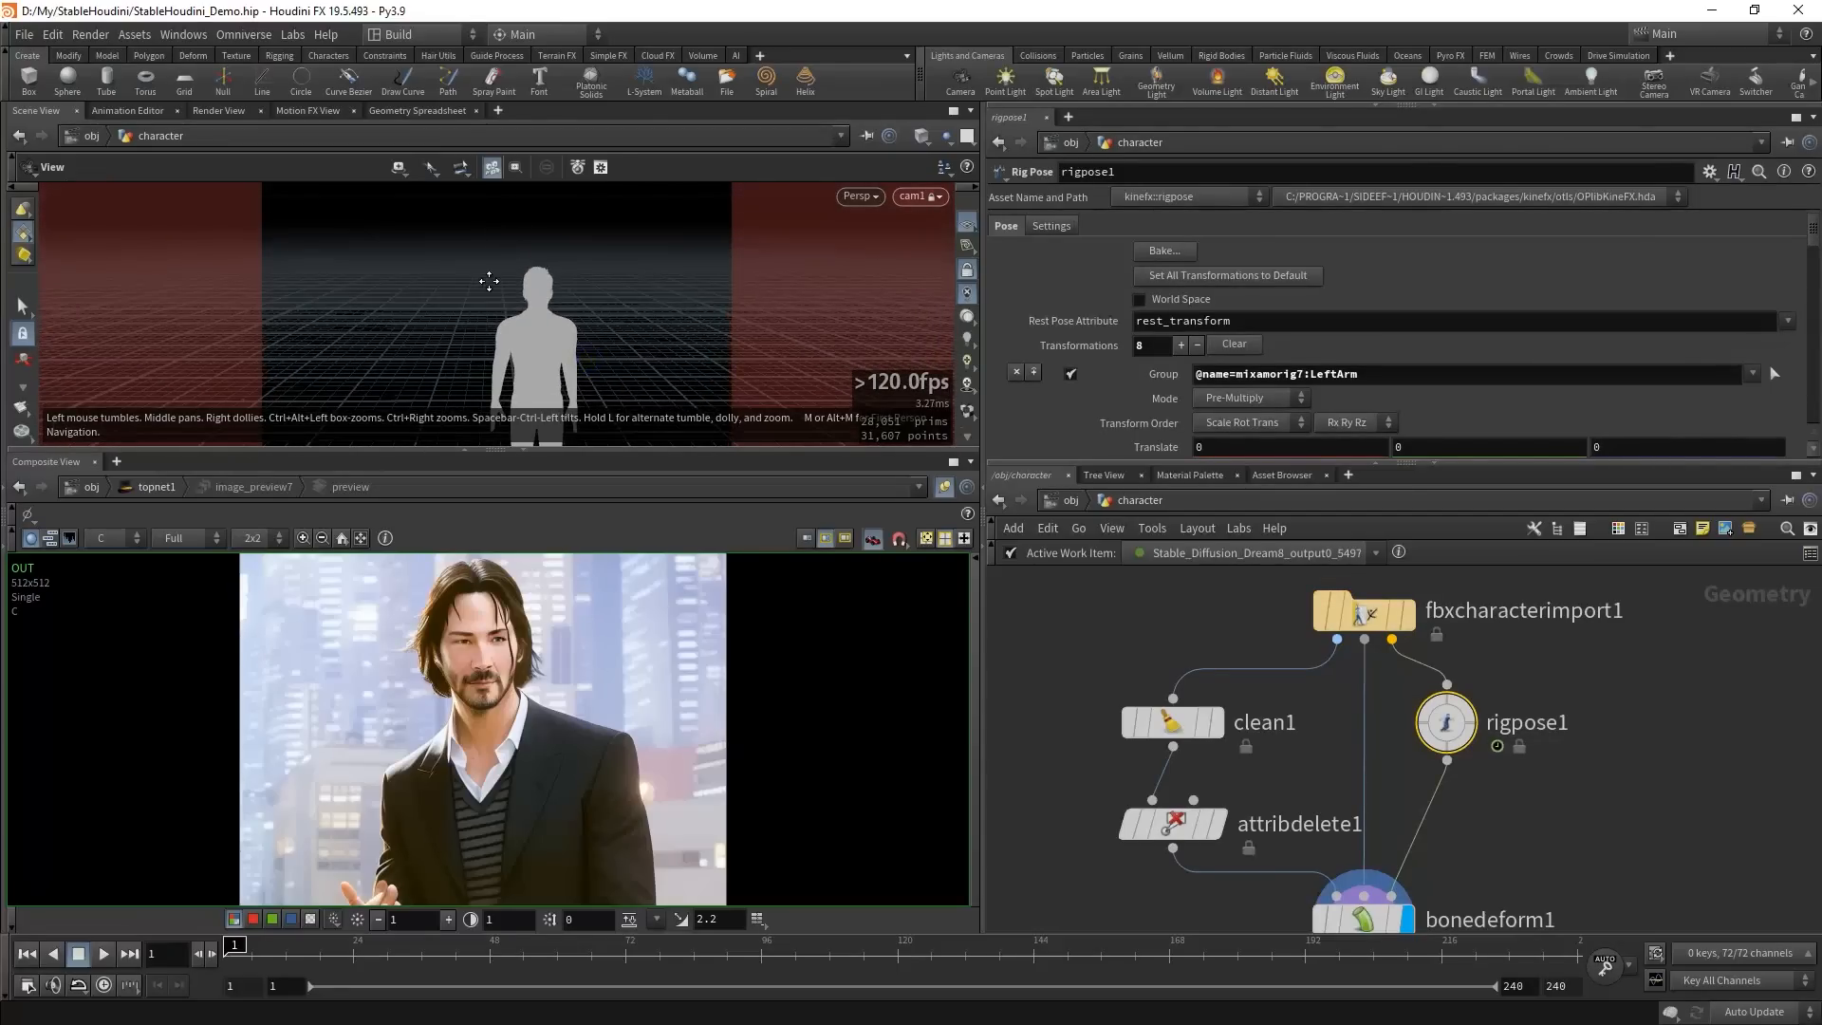
left_click_drag(488, 281, 613, 370)
right_click_drag(613, 382, 838, 355)
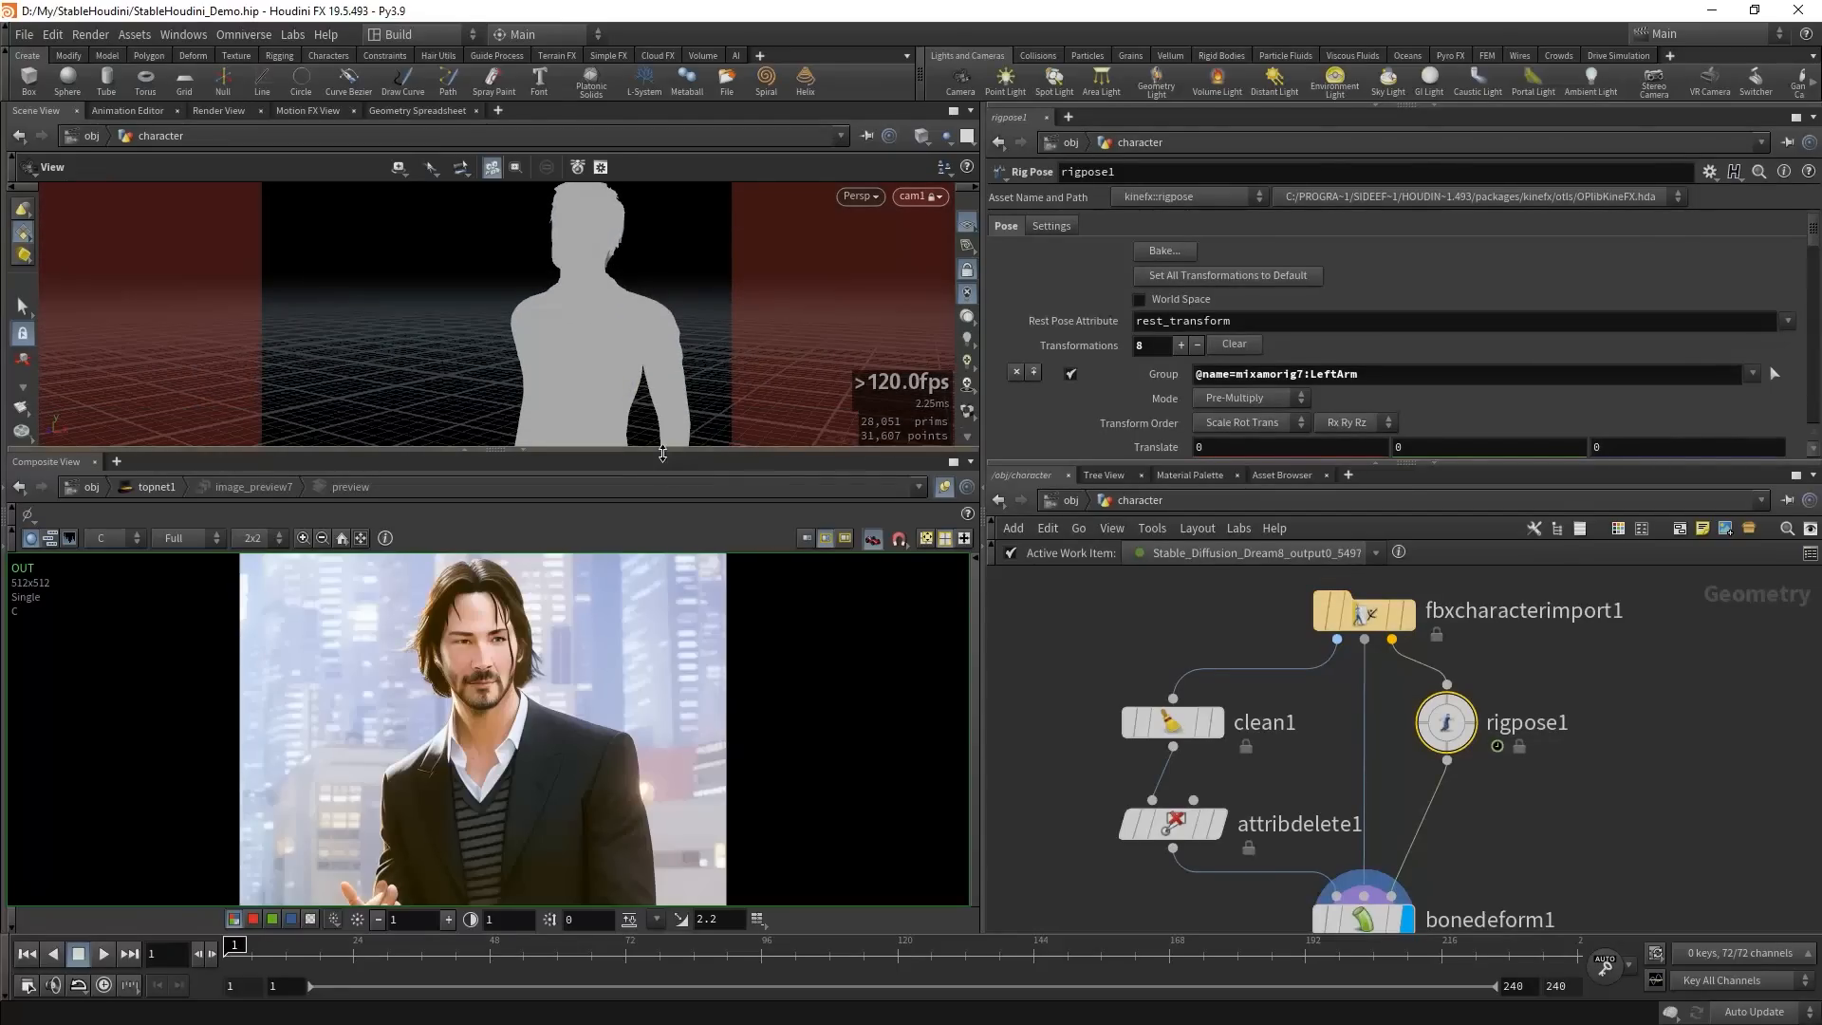
left_click_drag(662, 457, 655, 722)
middle_click_drag(594, 506, 552, 562)
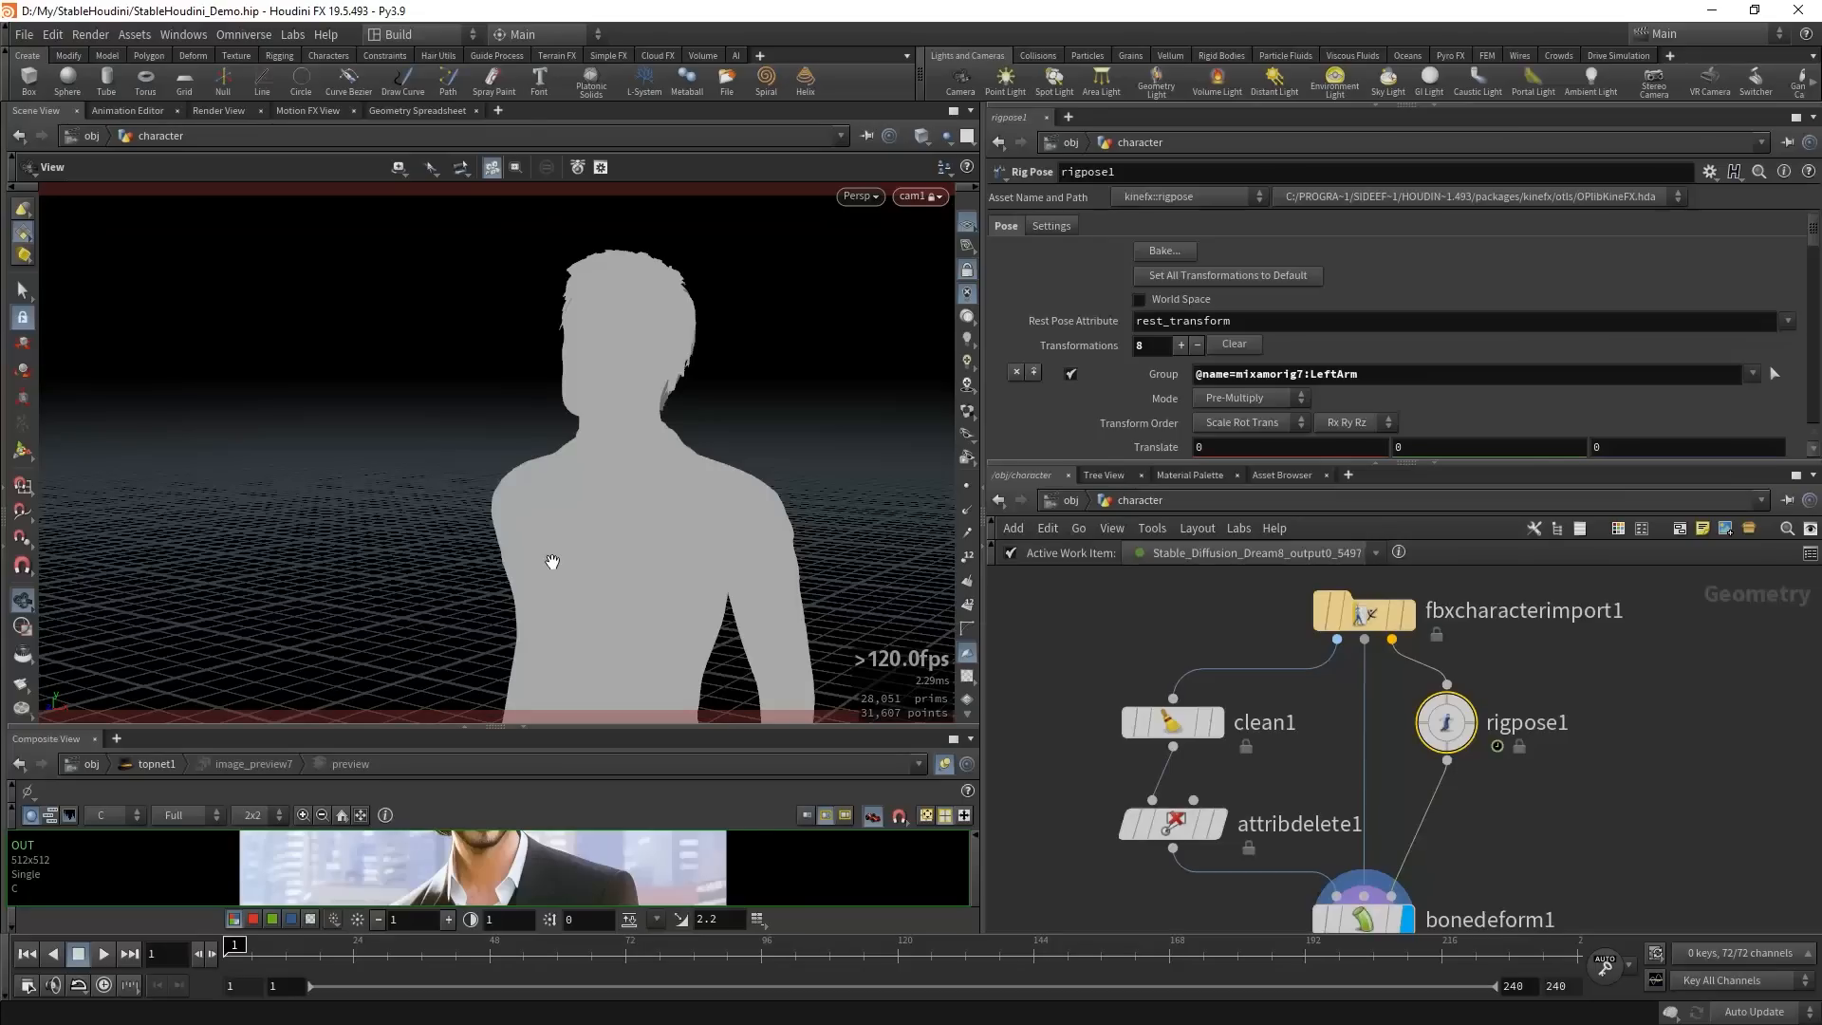
- Return to the object level and install the depth_map.hda asset library from the $HIP/hda folder
key("u")
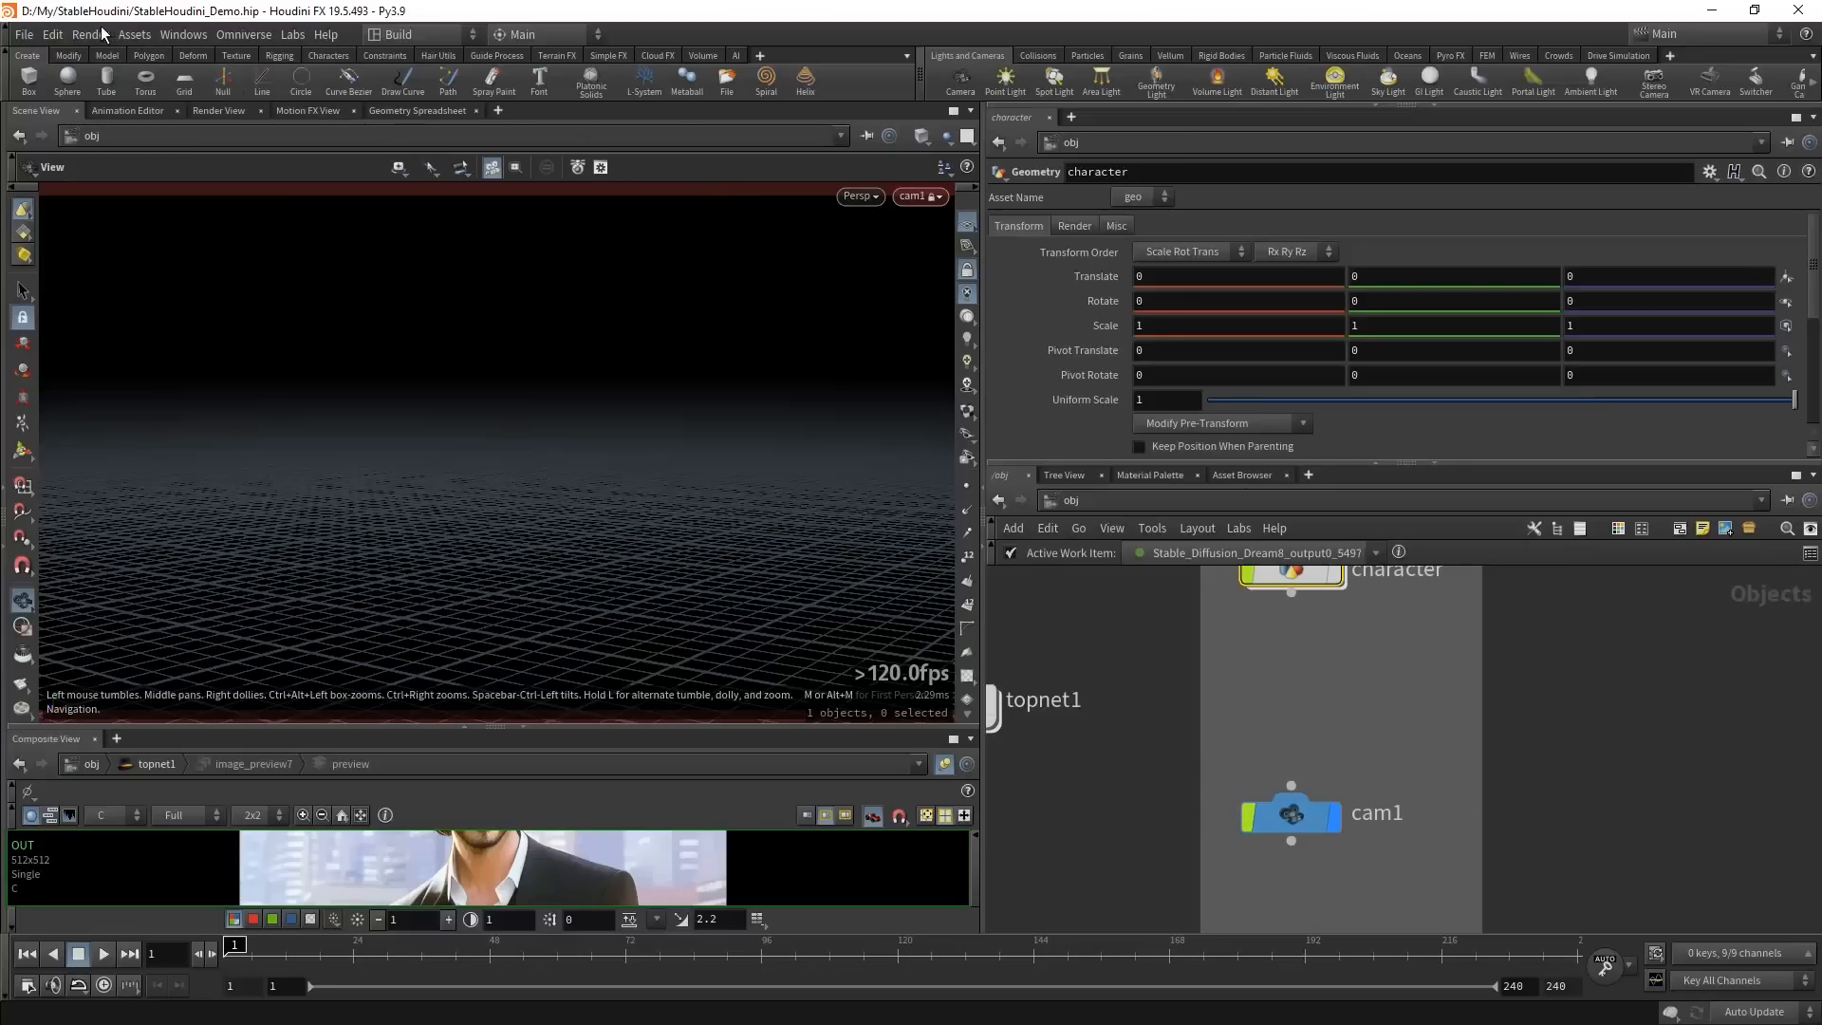
left_click(135, 34)
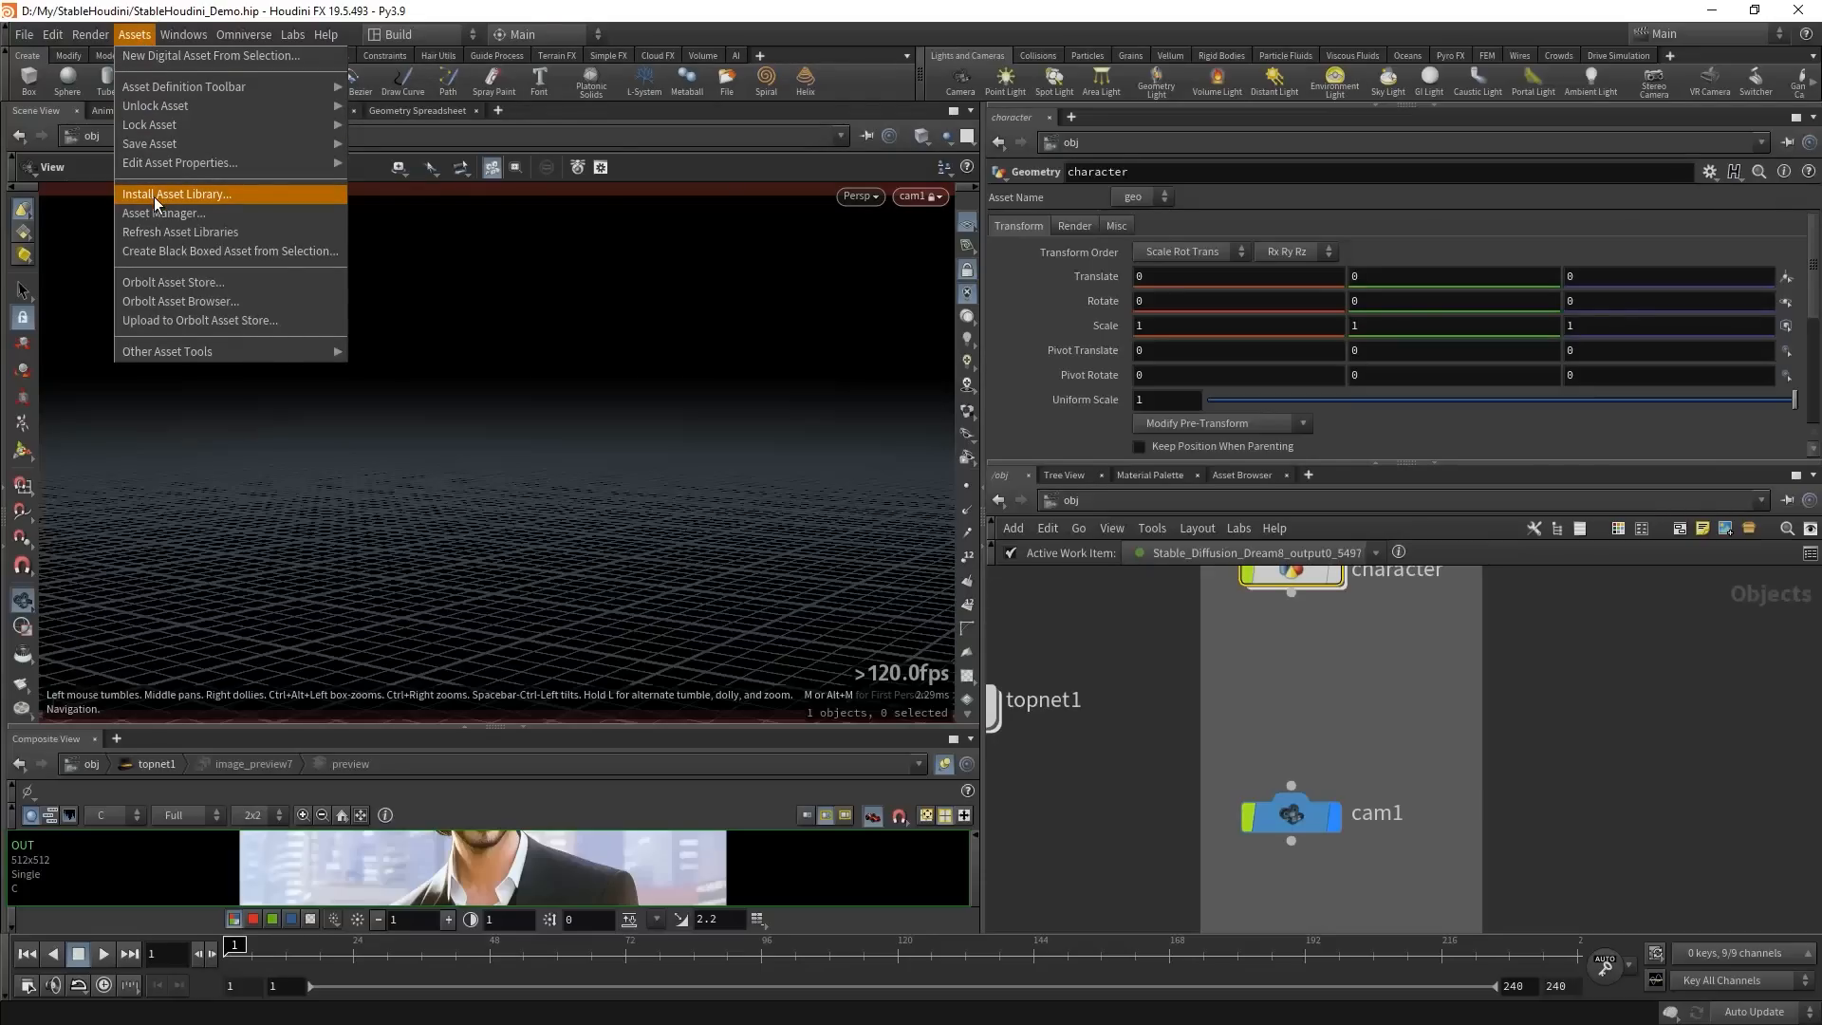
left_click(178, 193)
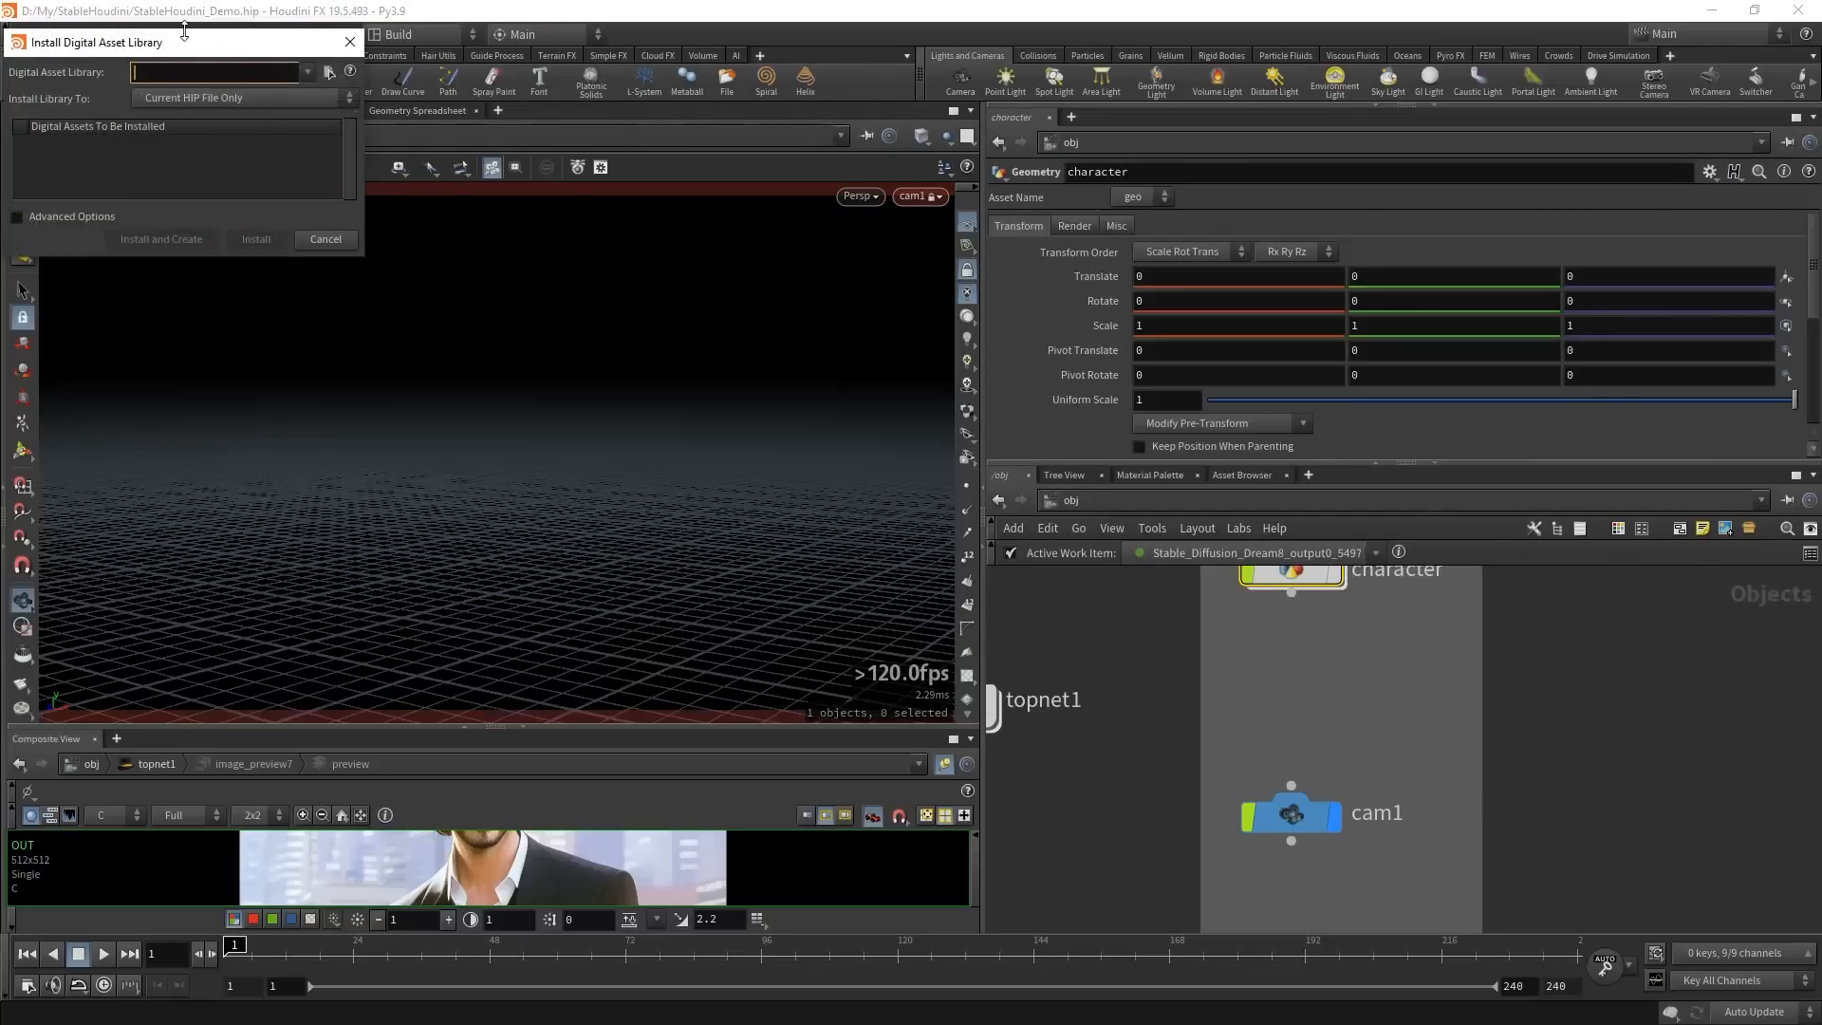
left_click_drag(184, 32, 700, 307)
left_click(854, 353)
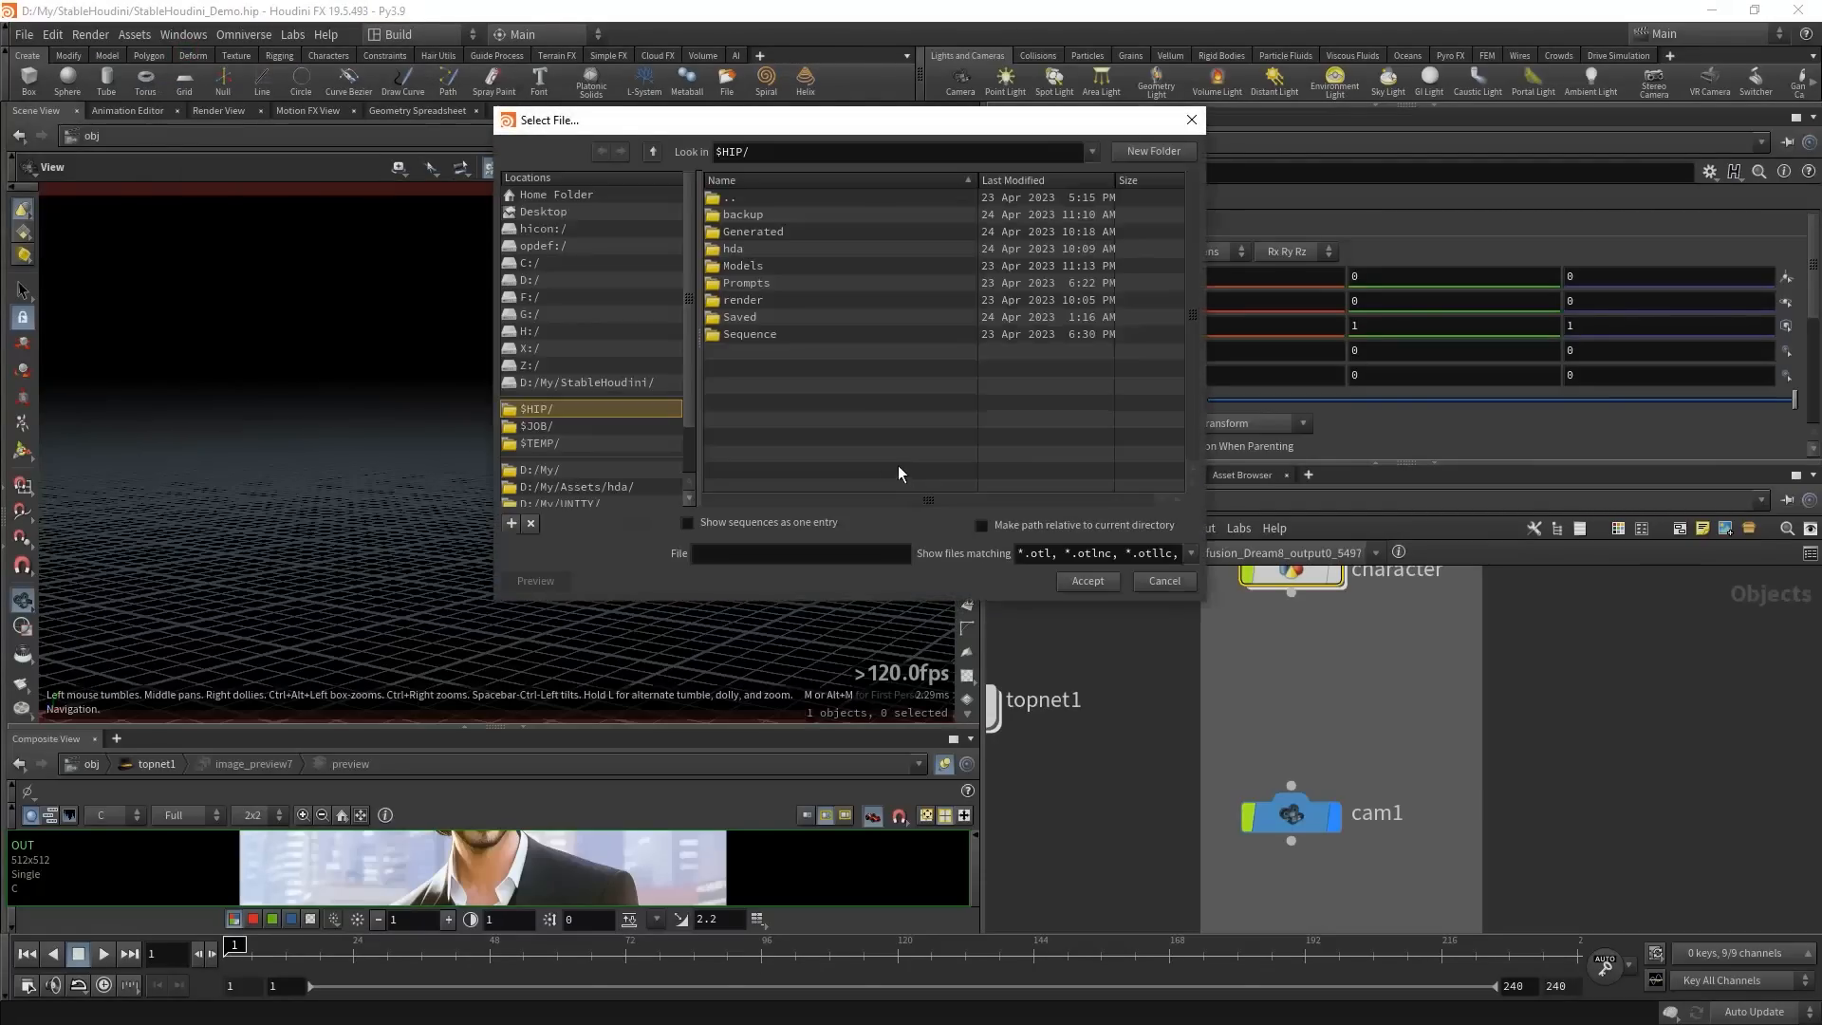
double_click(739, 249)
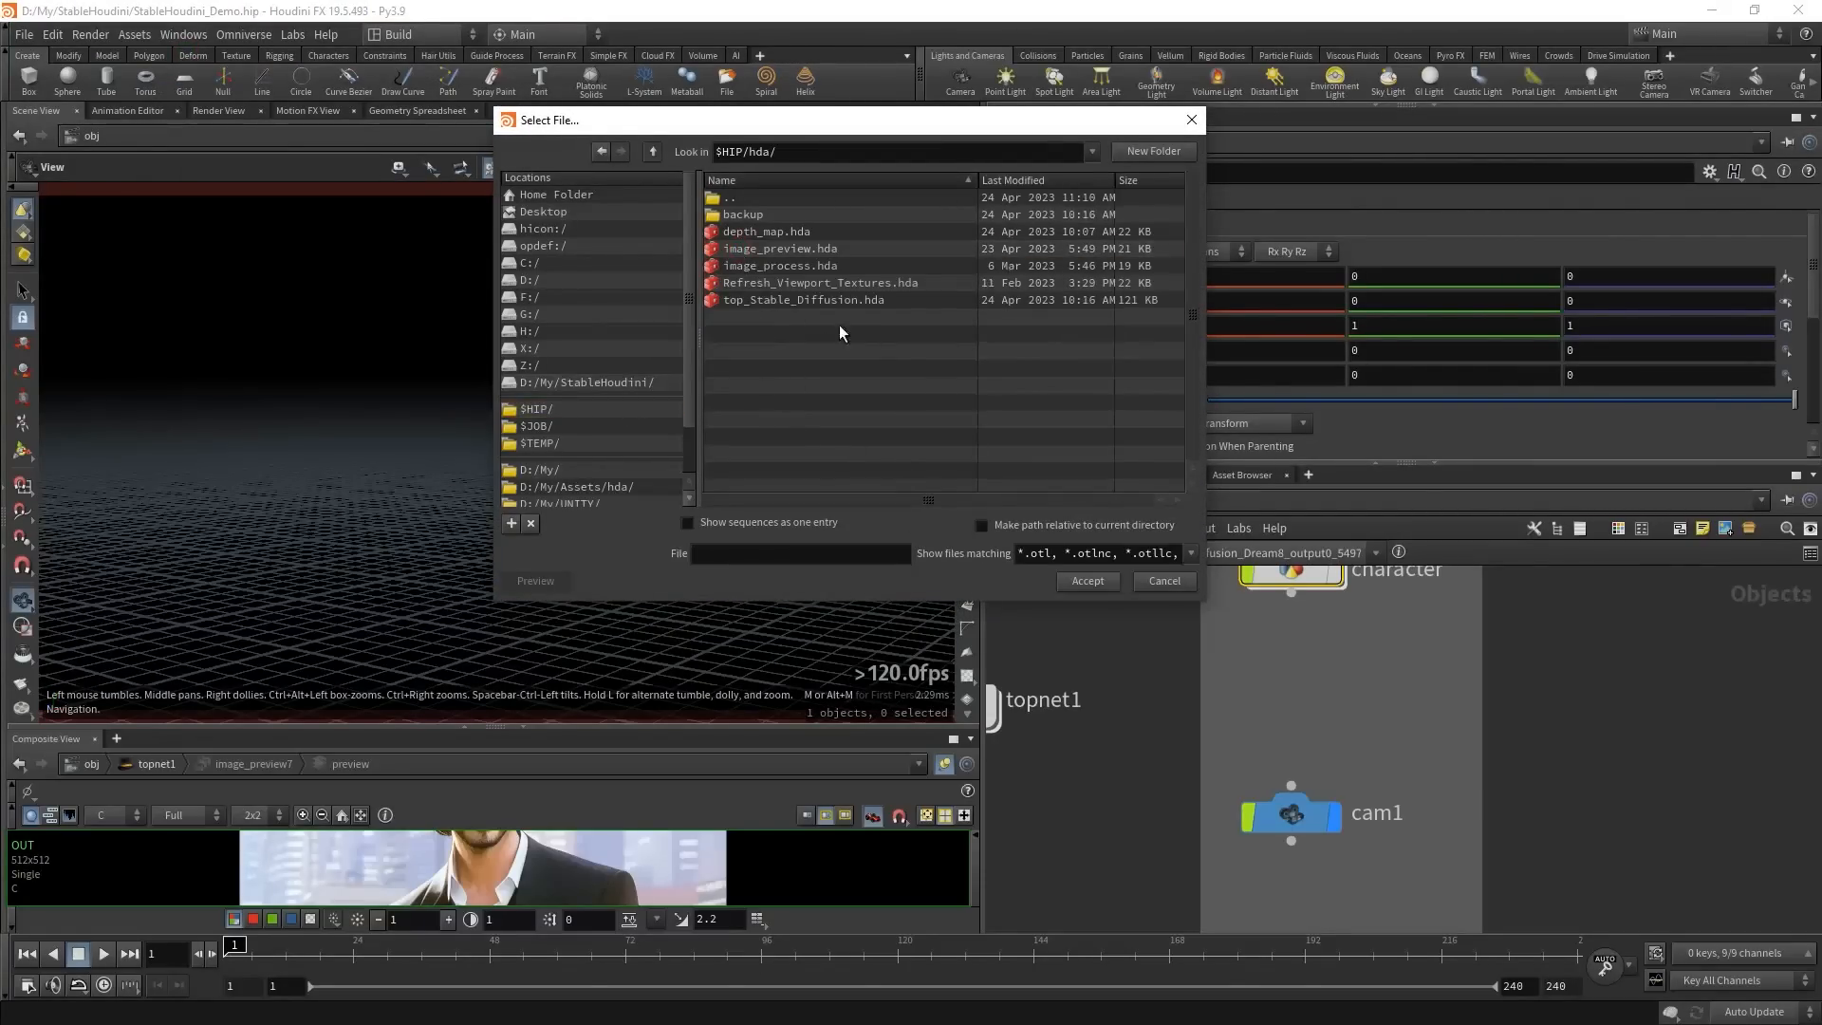
double_click(764, 235)
left_click(773, 516)
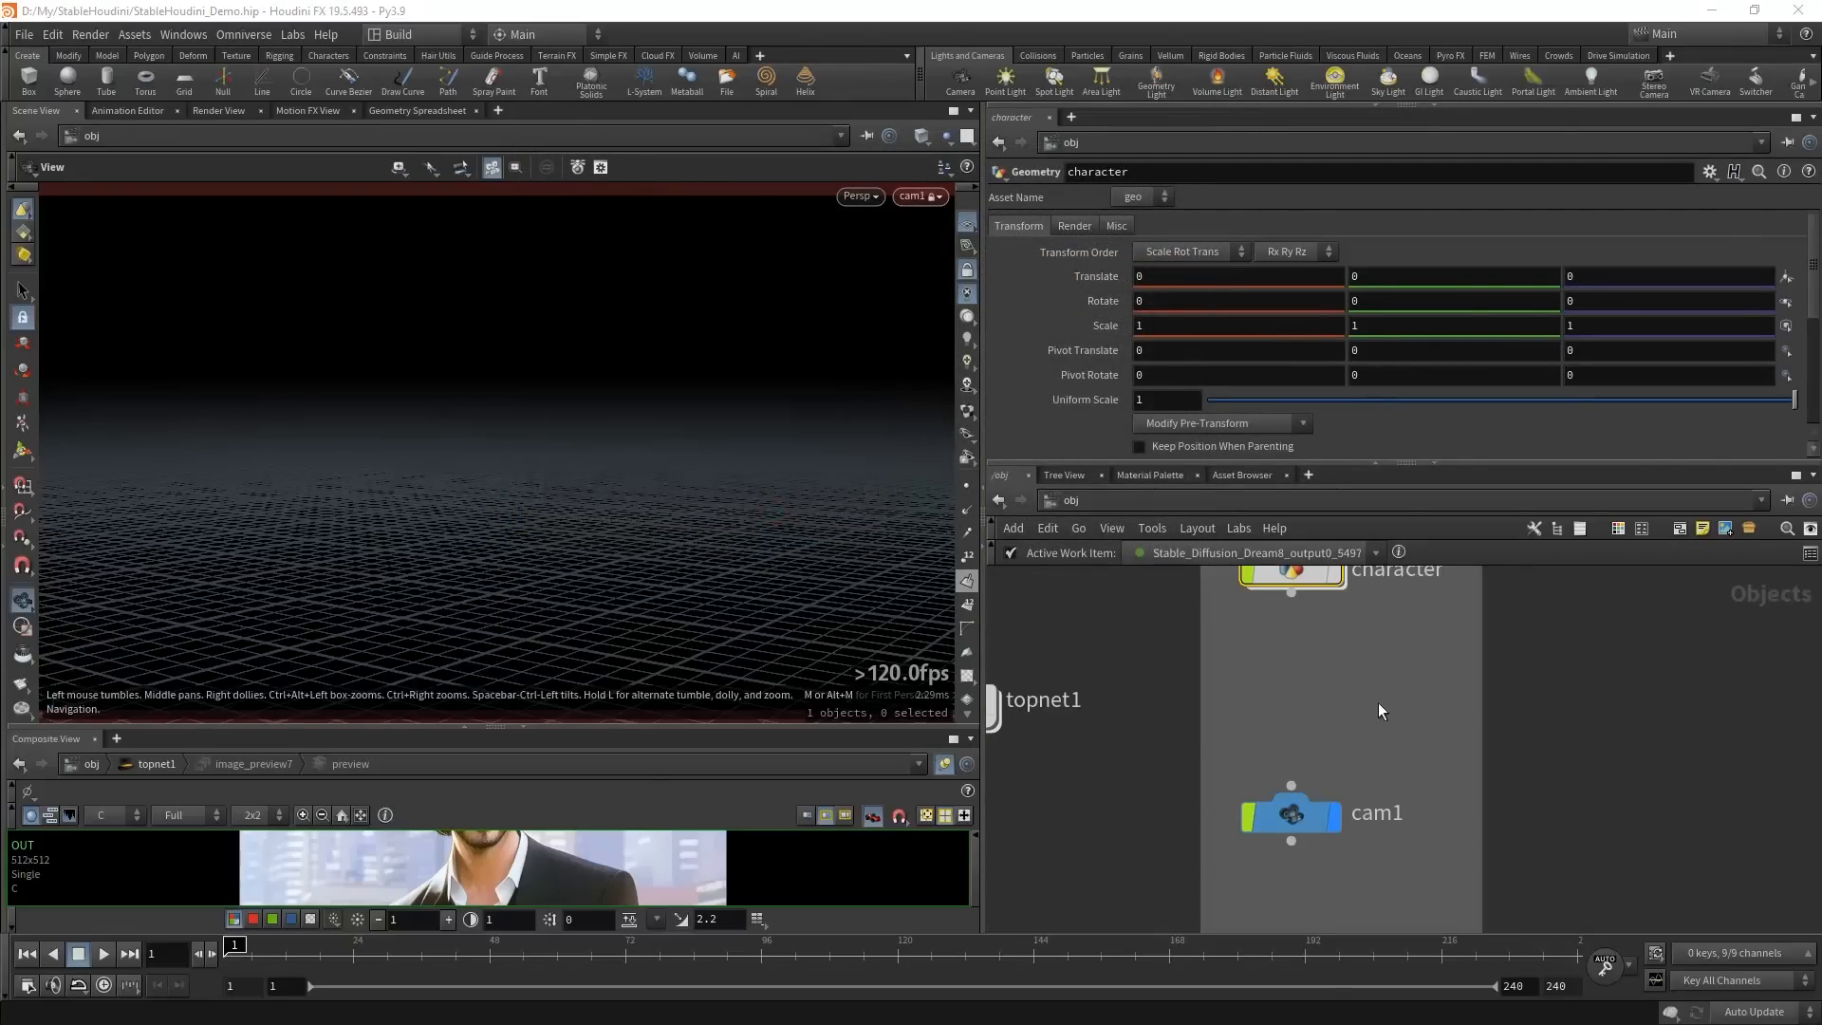
- Add a Depth Map node between character and cam1 in the Depth map example box
key("Tab")
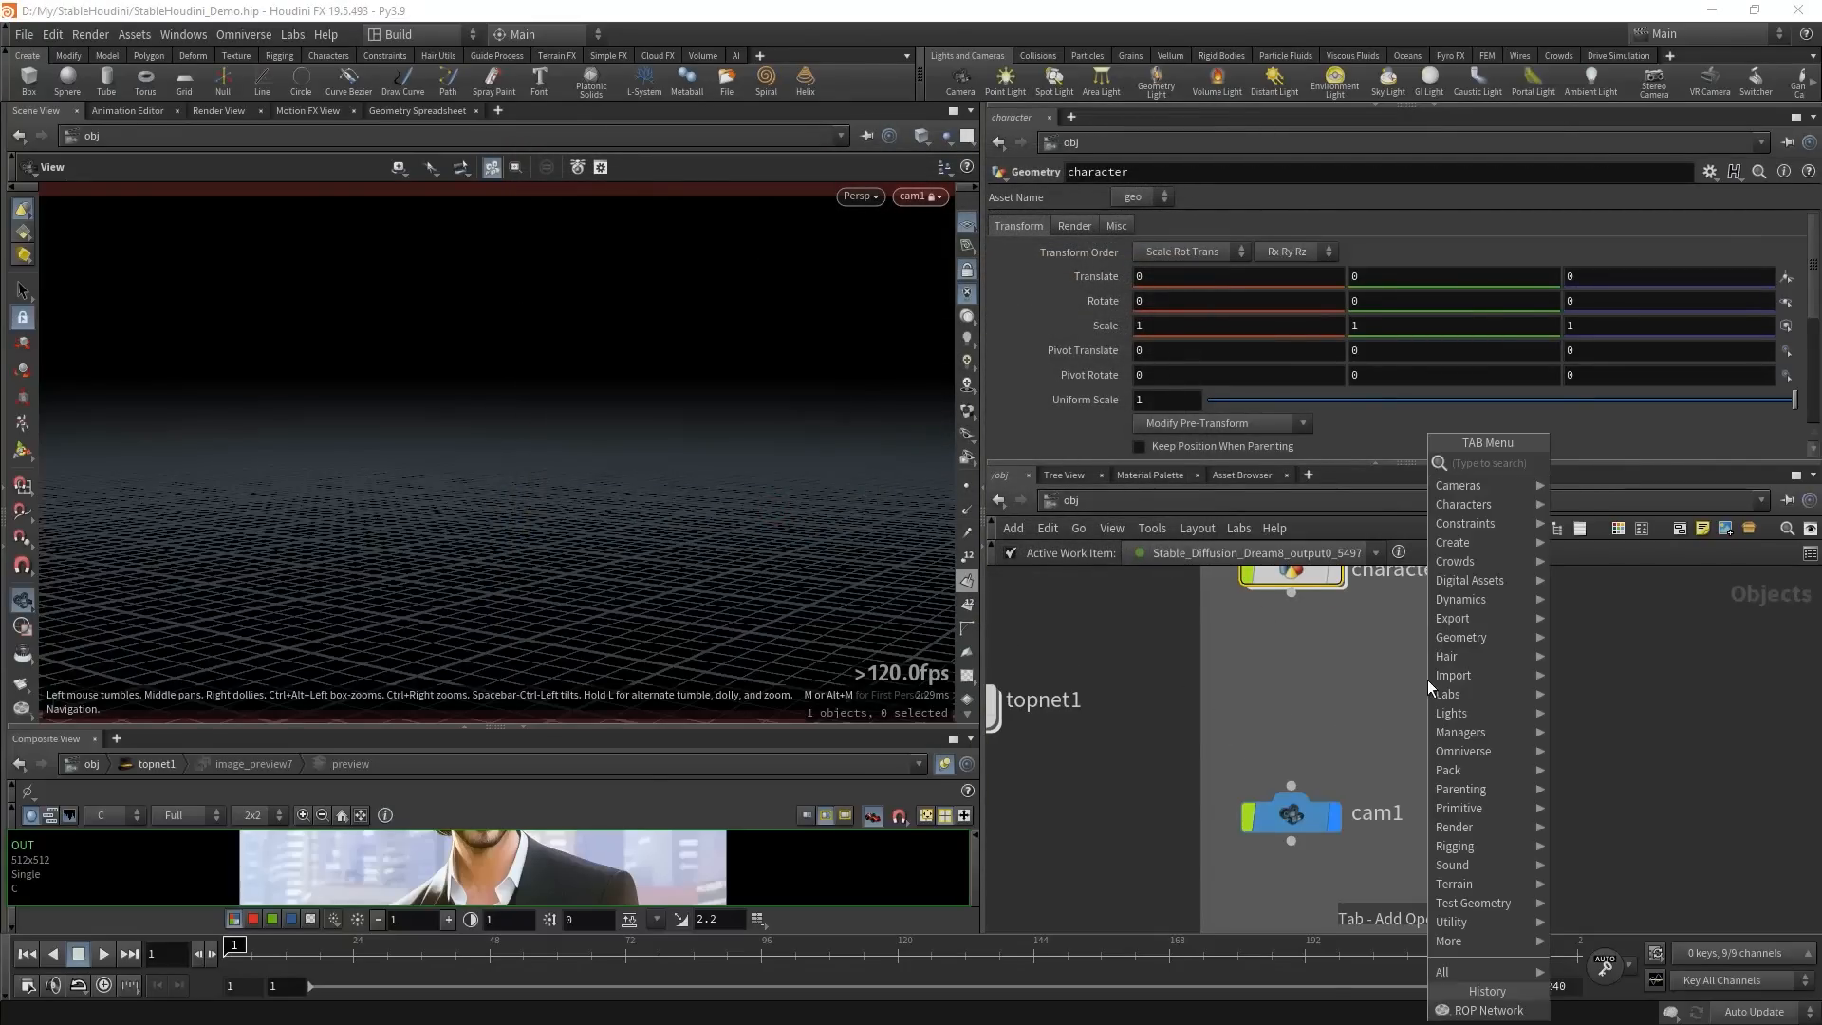
type("dep")
key("Return")
left_click(1311, 687)
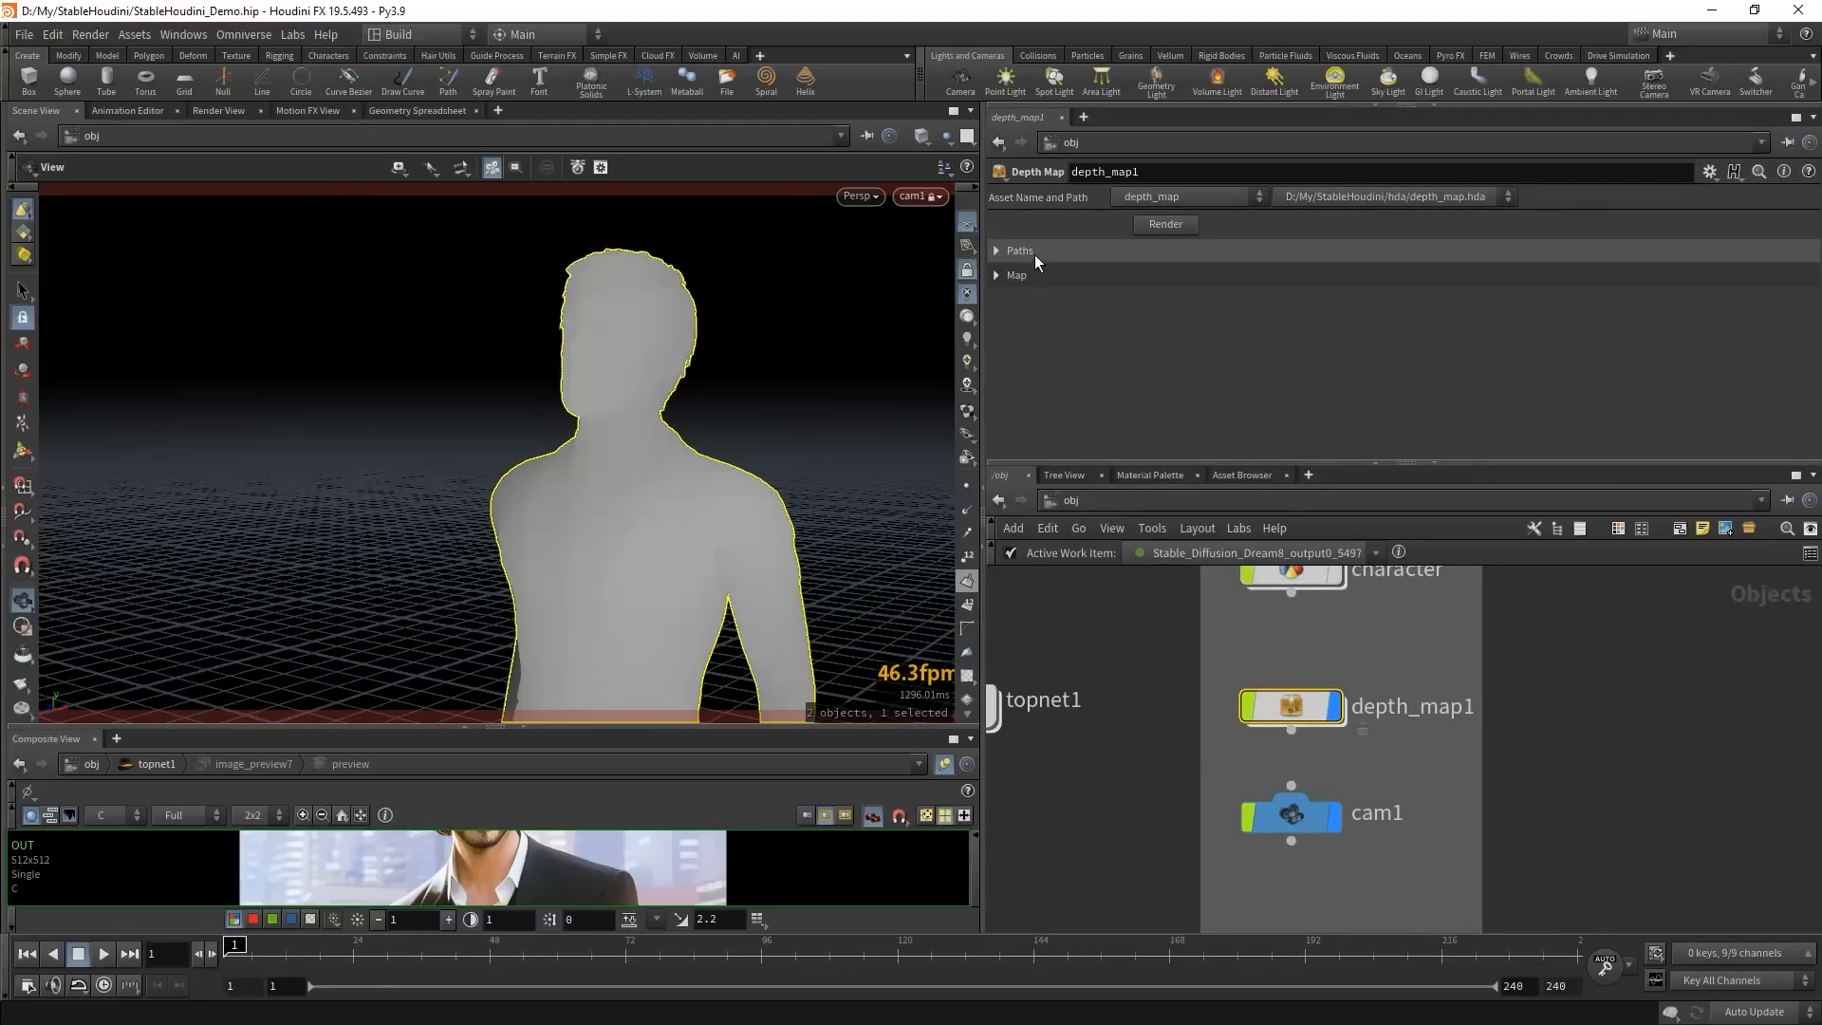
- Set the Depth Map node's camera to /obj/cam1 and its object to /obj/character
left_click(997, 251)
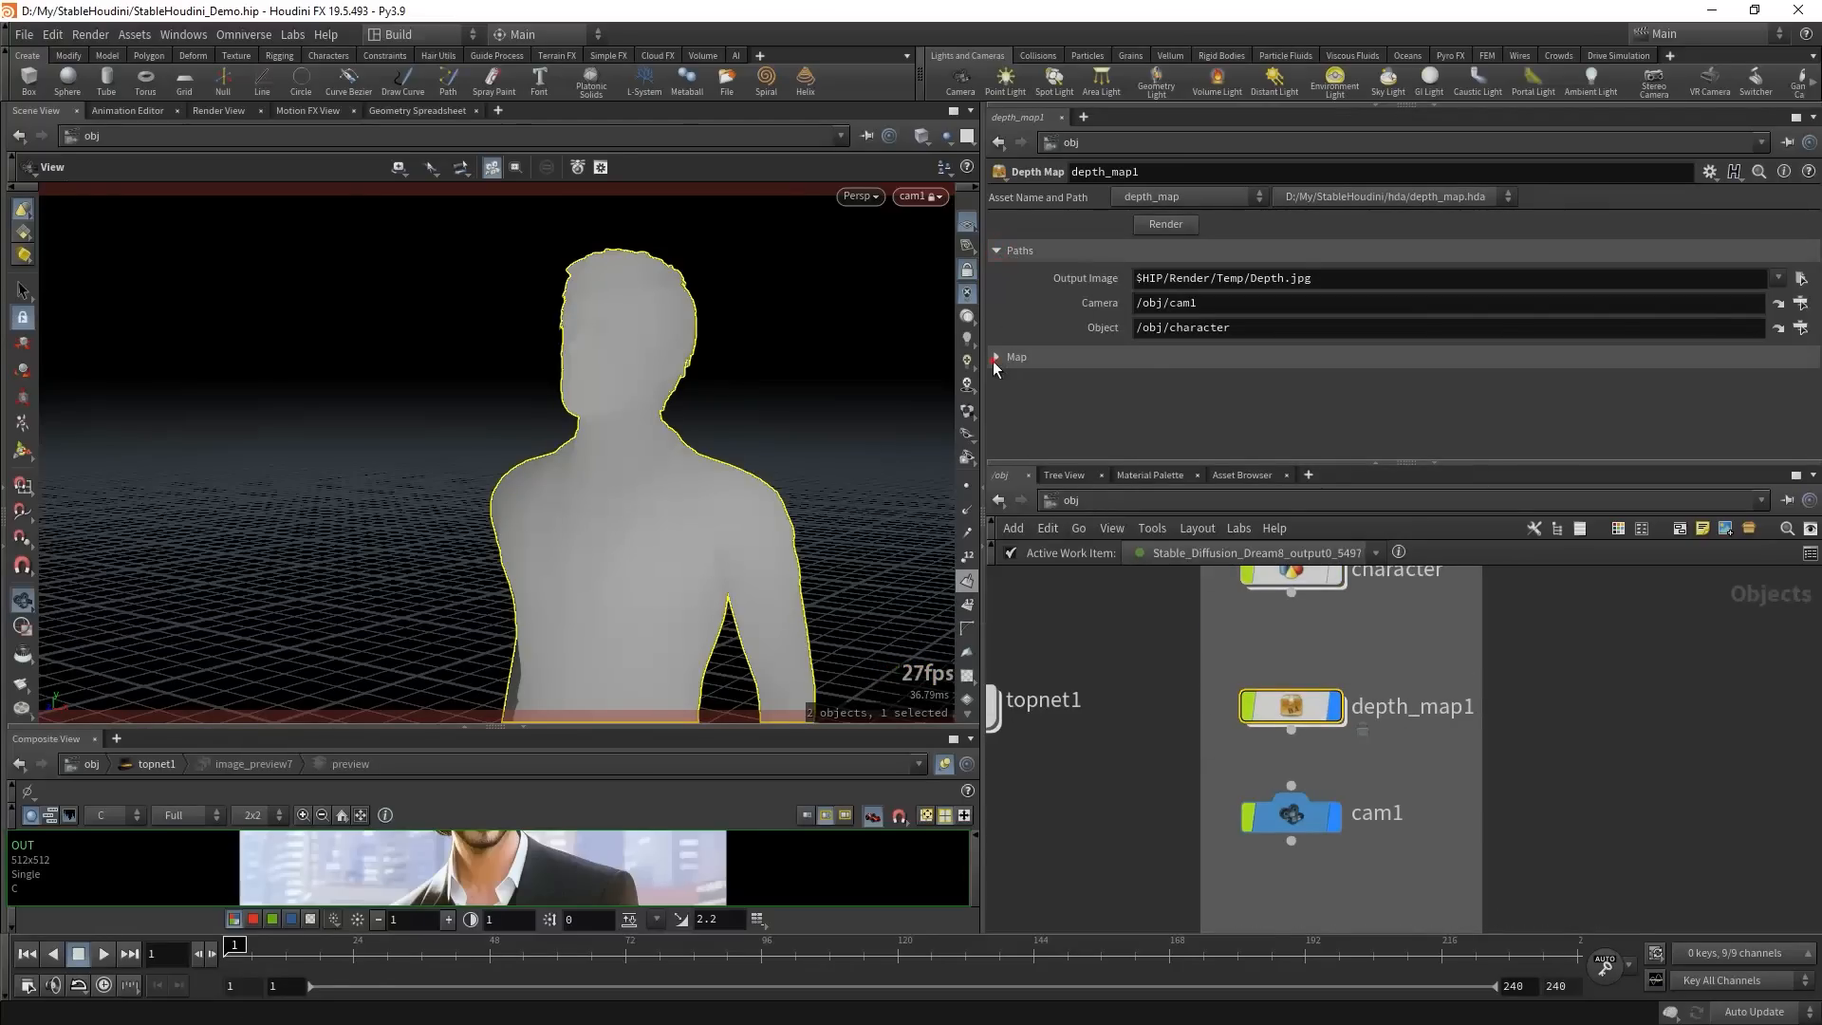
left_click(995, 357)
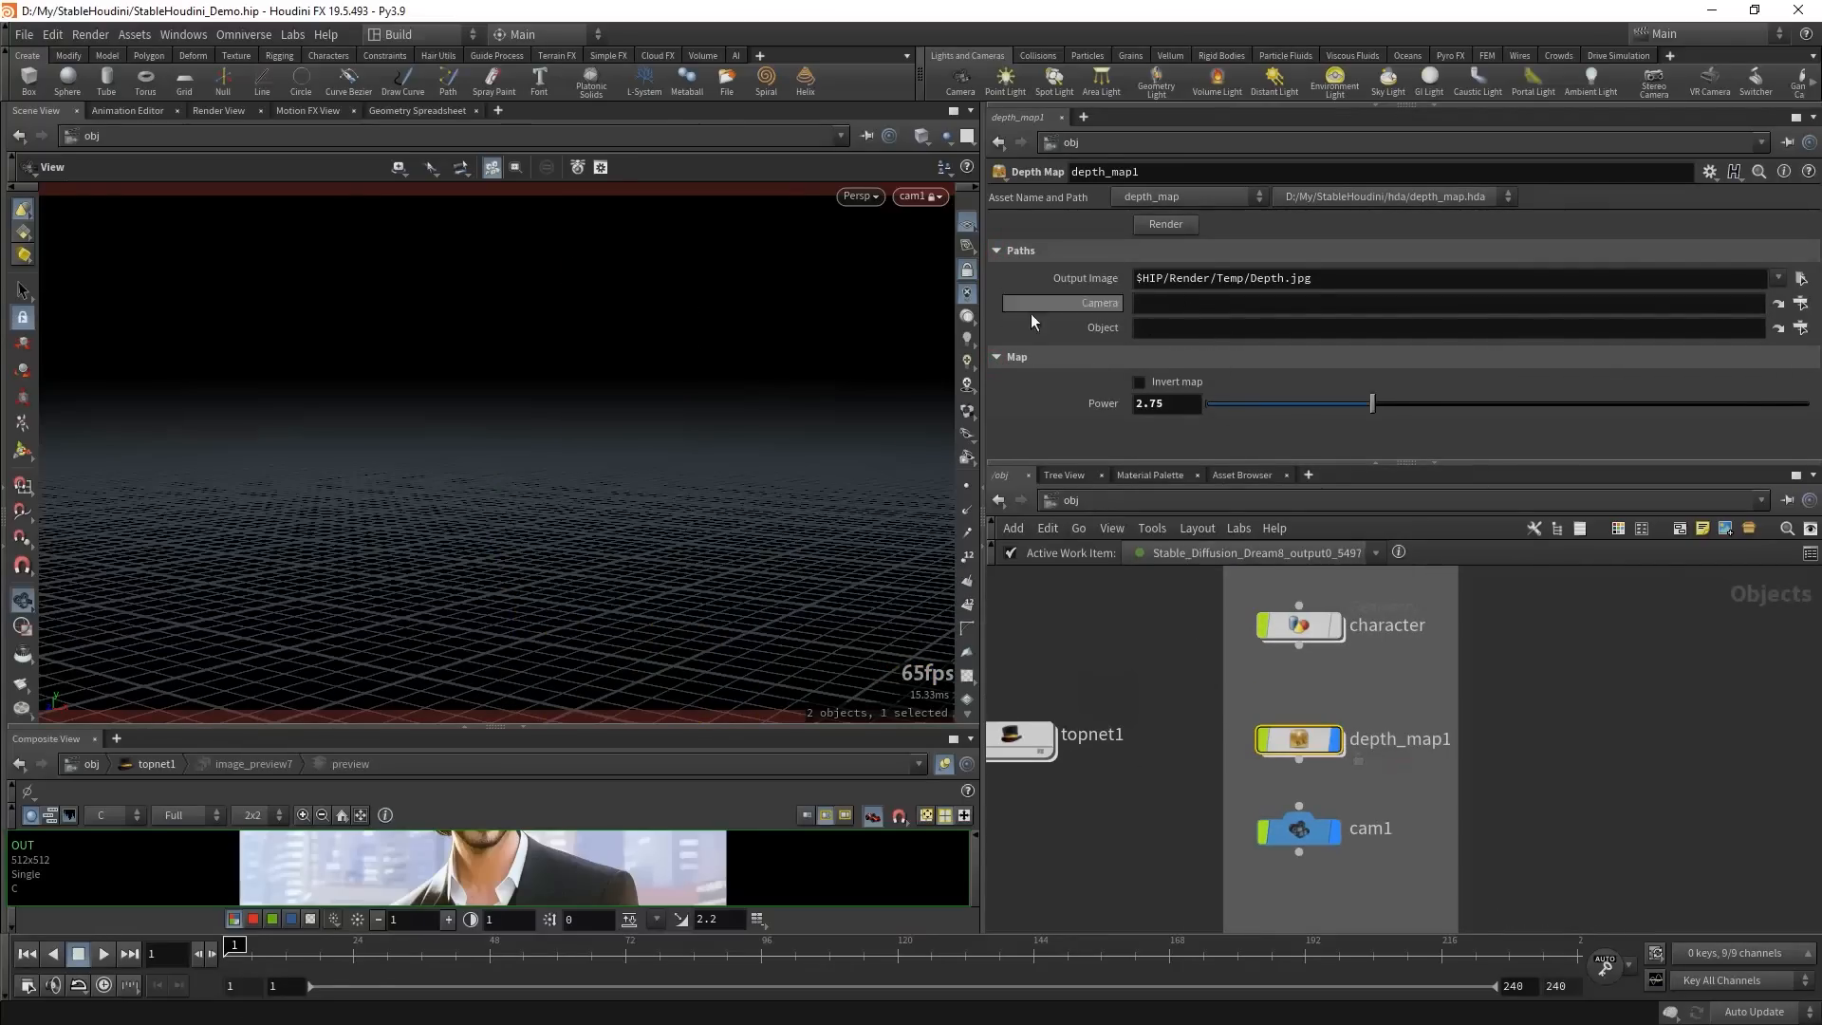
left_click(1800, 303)
left_click(1662, 209)
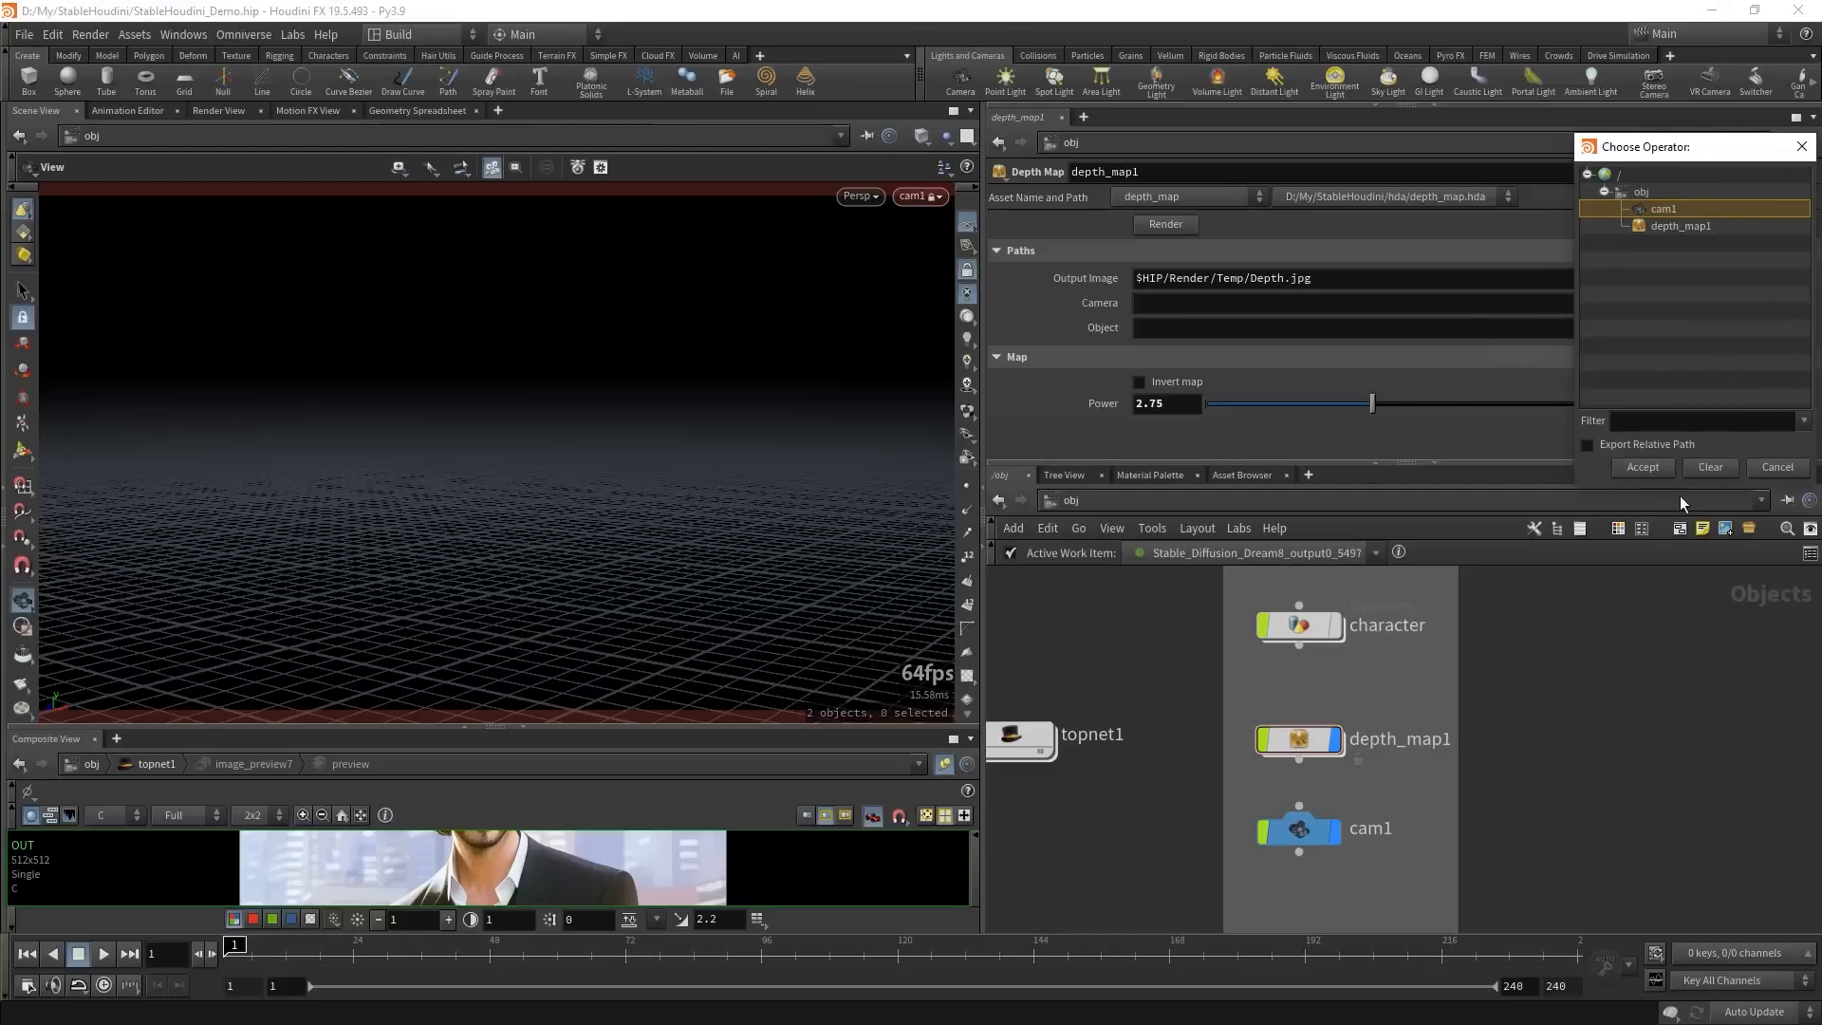
left_click(1642, 468)
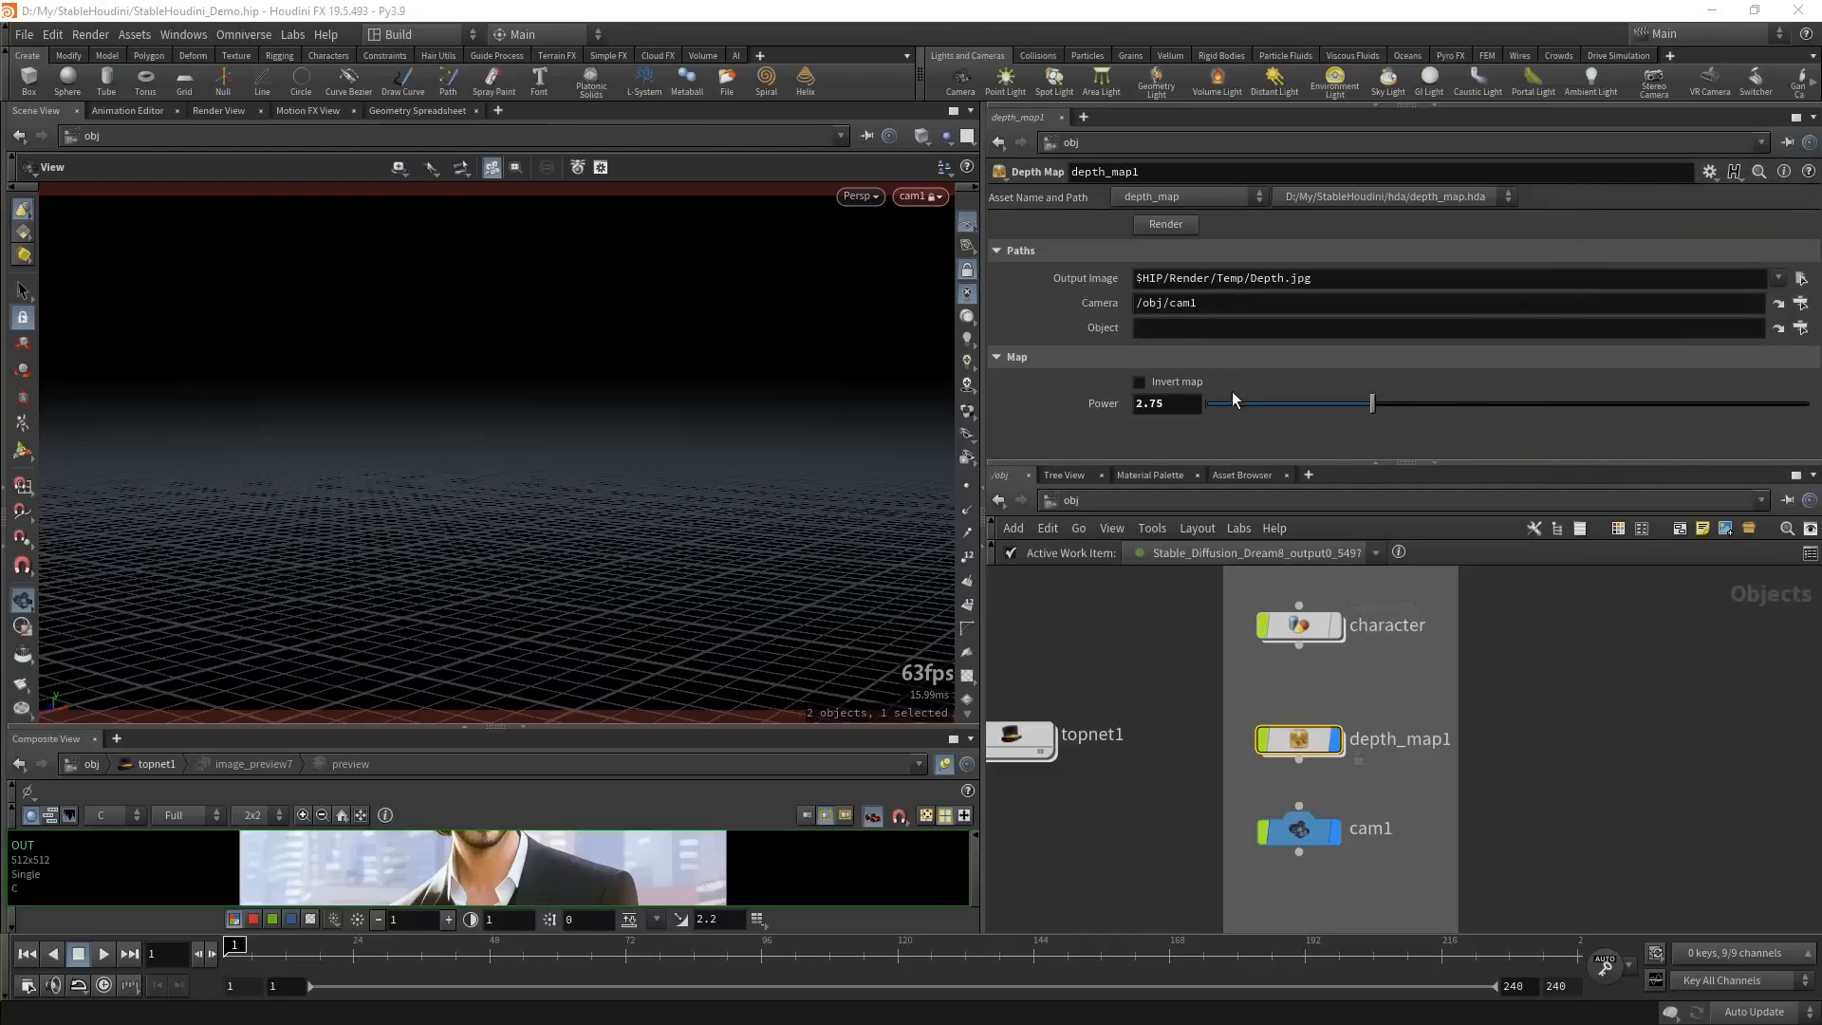
left_click(1800, 327)
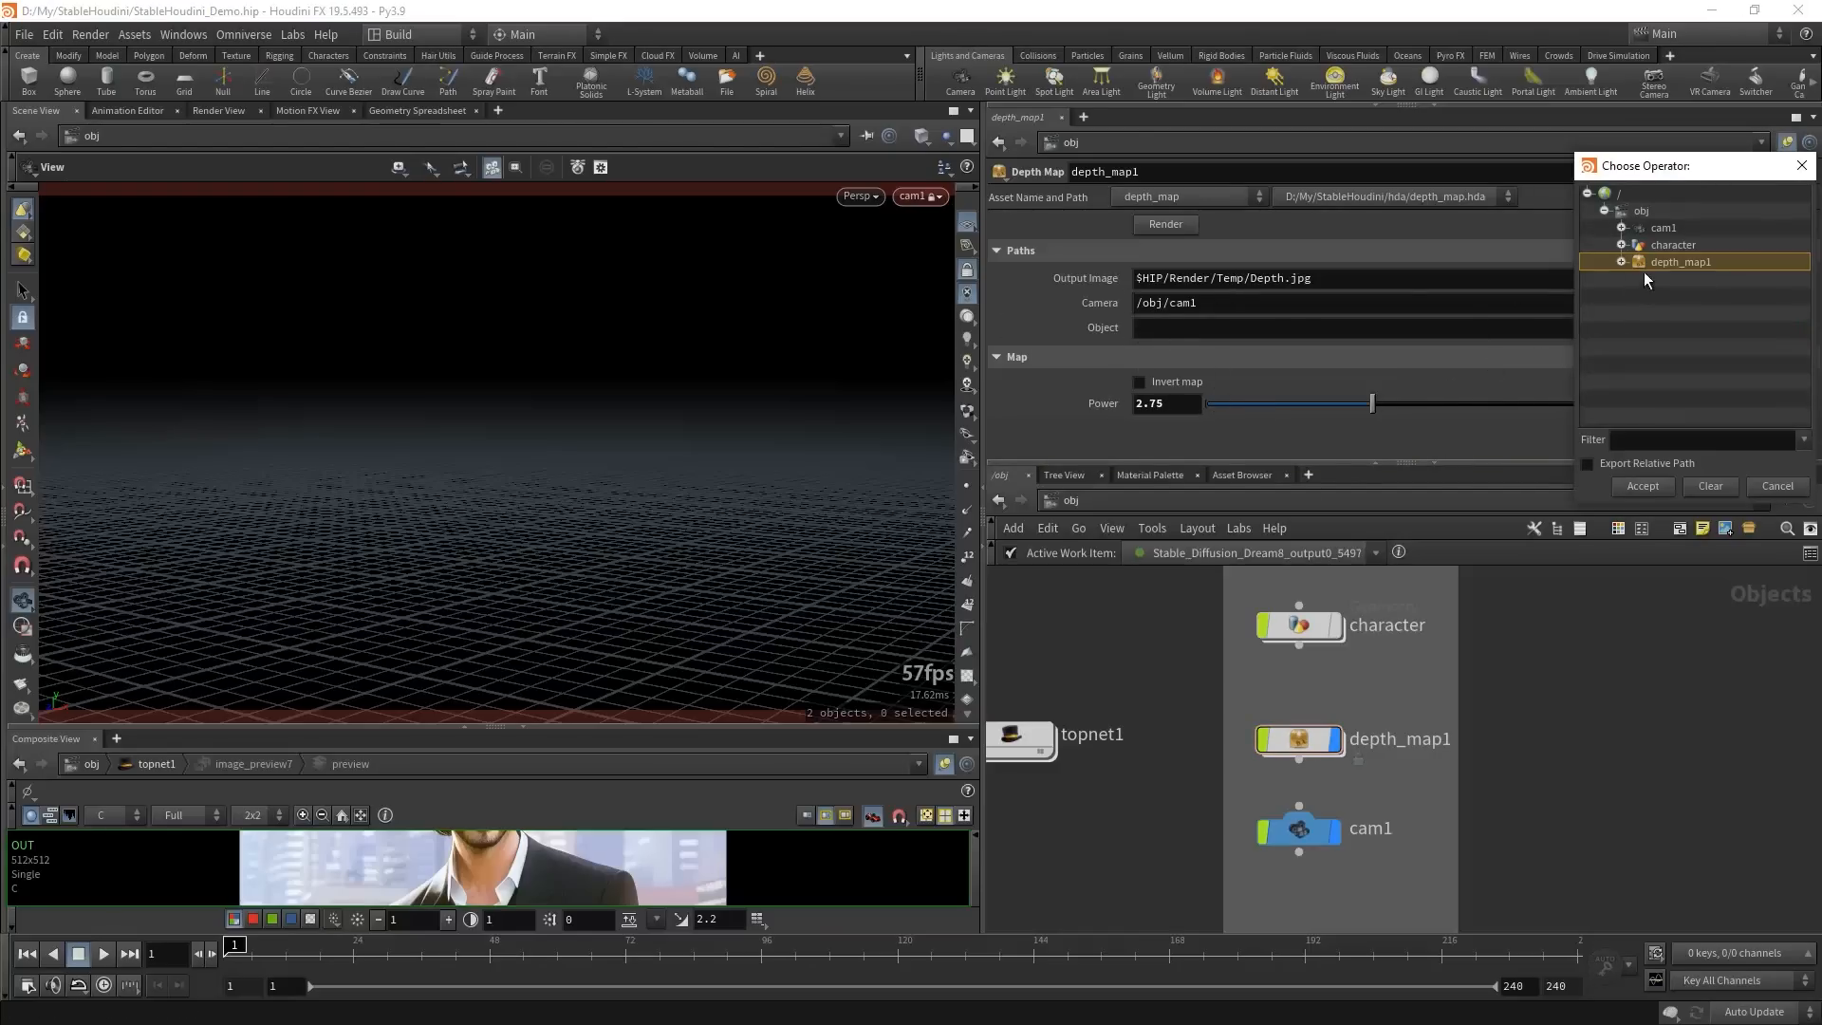
double_click(1672, 245)
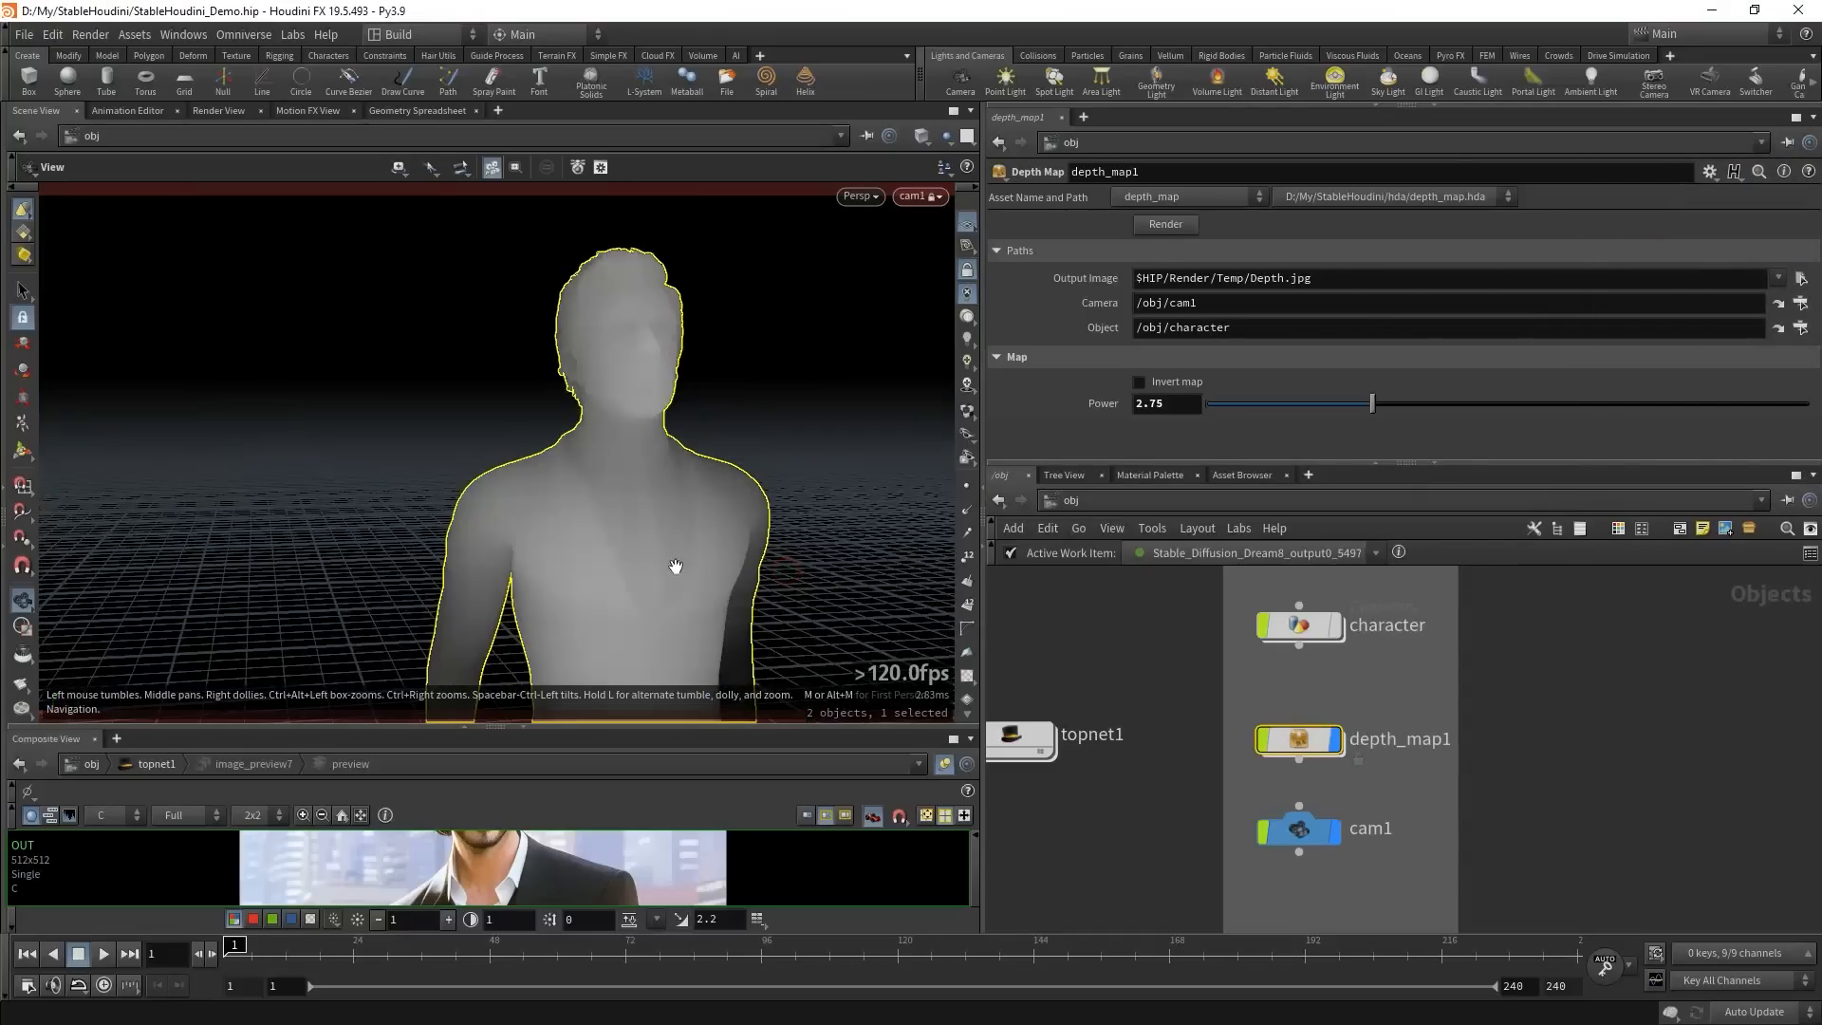
- Examine the character's depth shading from several angles through cam1 and preview the Invert map option on and off
left_click_drag(671, 560, 664, 593)
middle_click_drag(664, 593, 617, 252)
right_click_drag(626, 471, 337, 511)
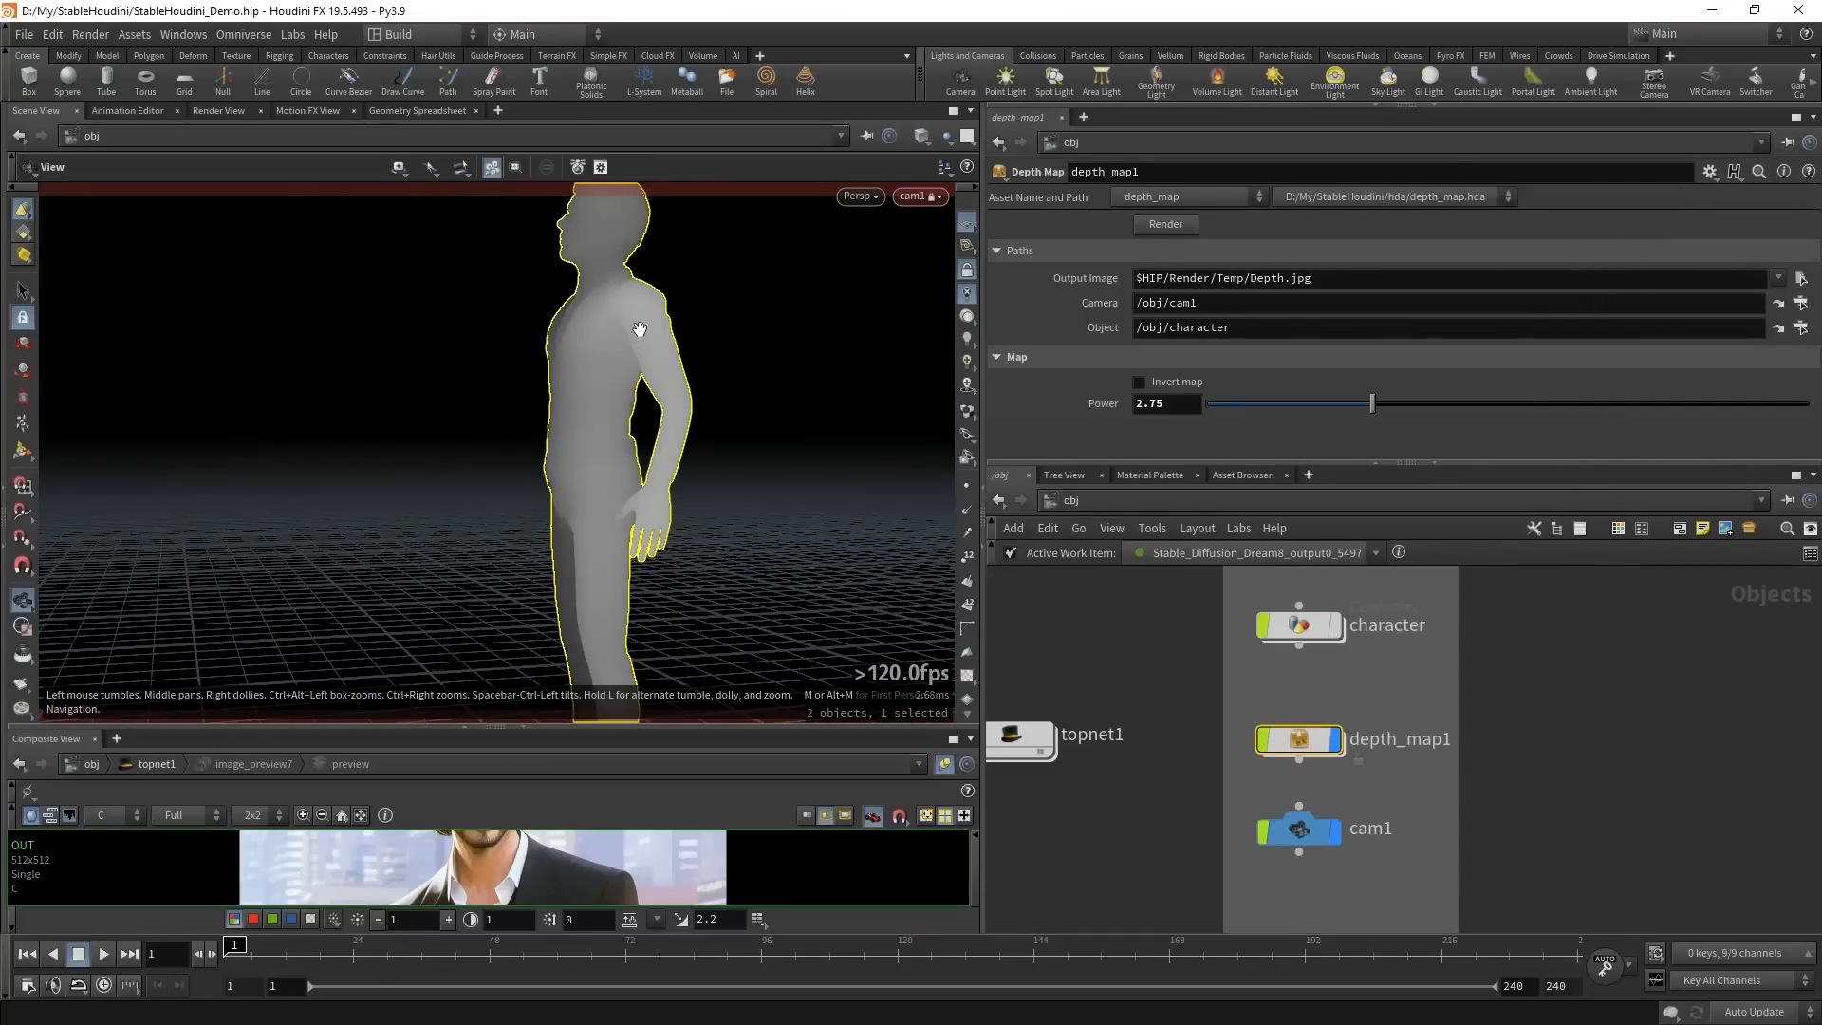
middle_click_drag(640, 330, 657, 569)
left_click_drag(657, 569, 824, 449)
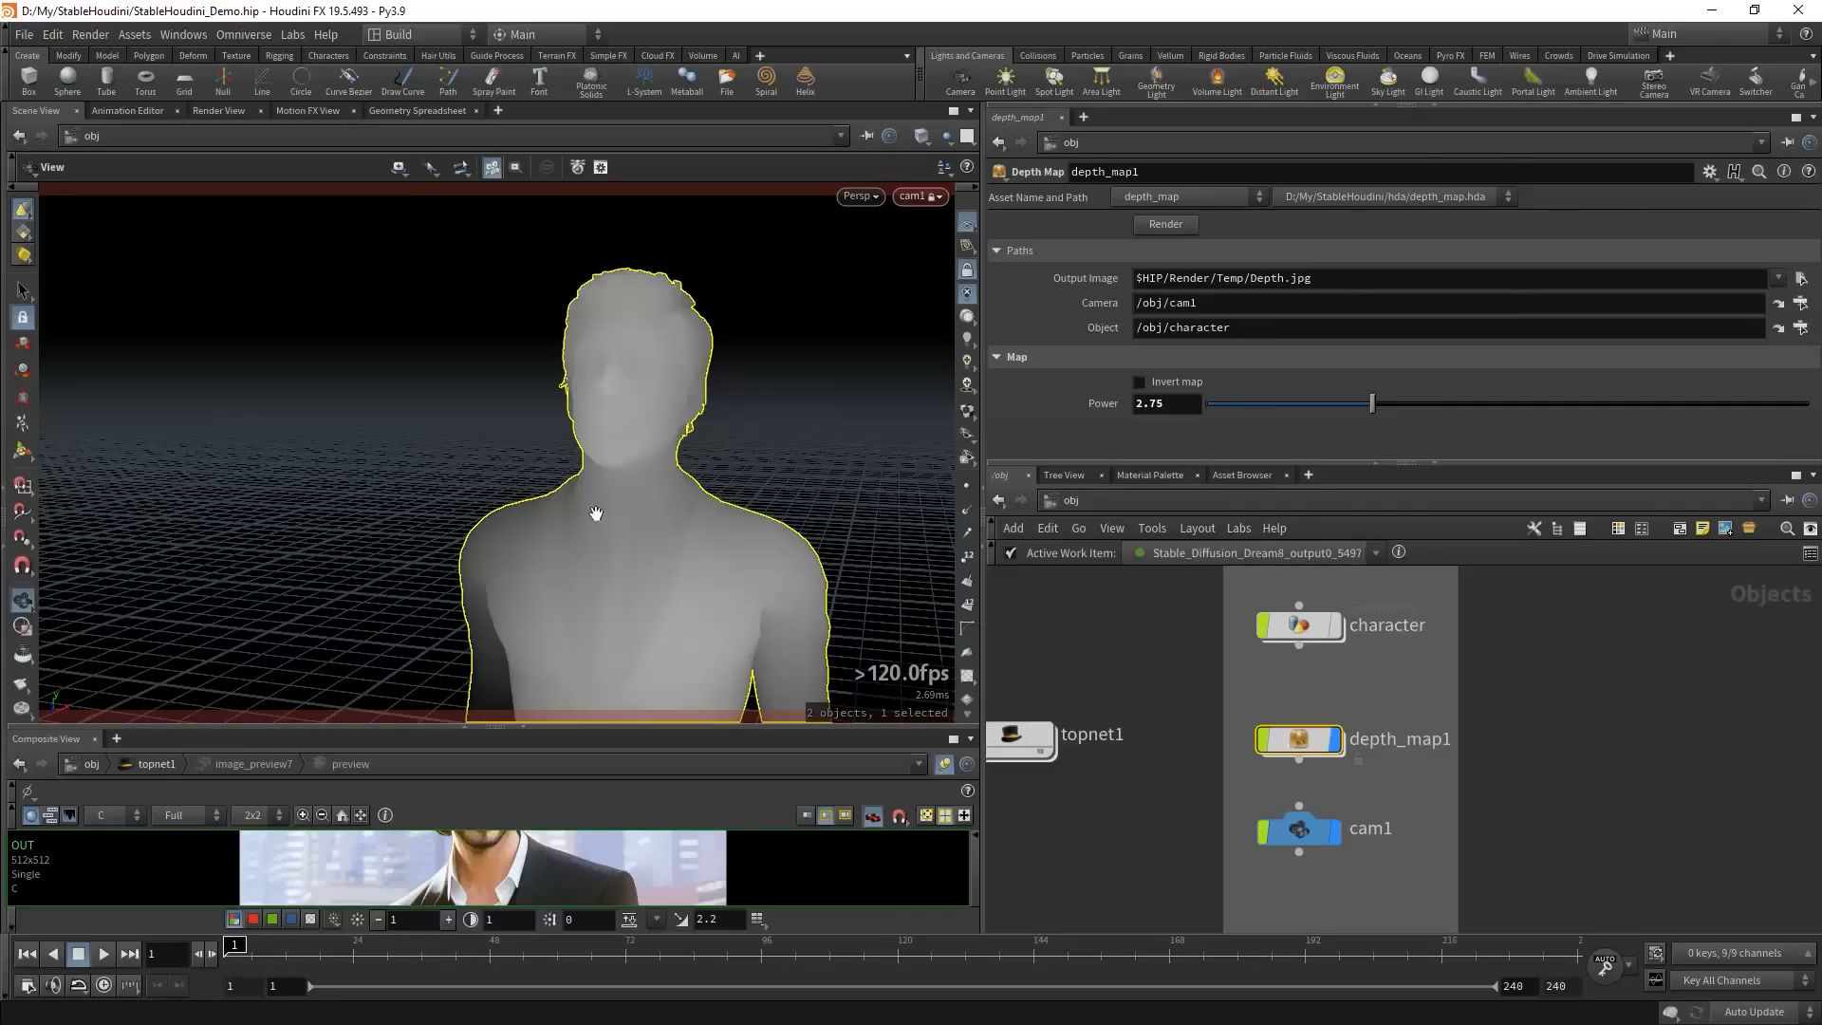
left_click_drag(597, 512, 863, 651)
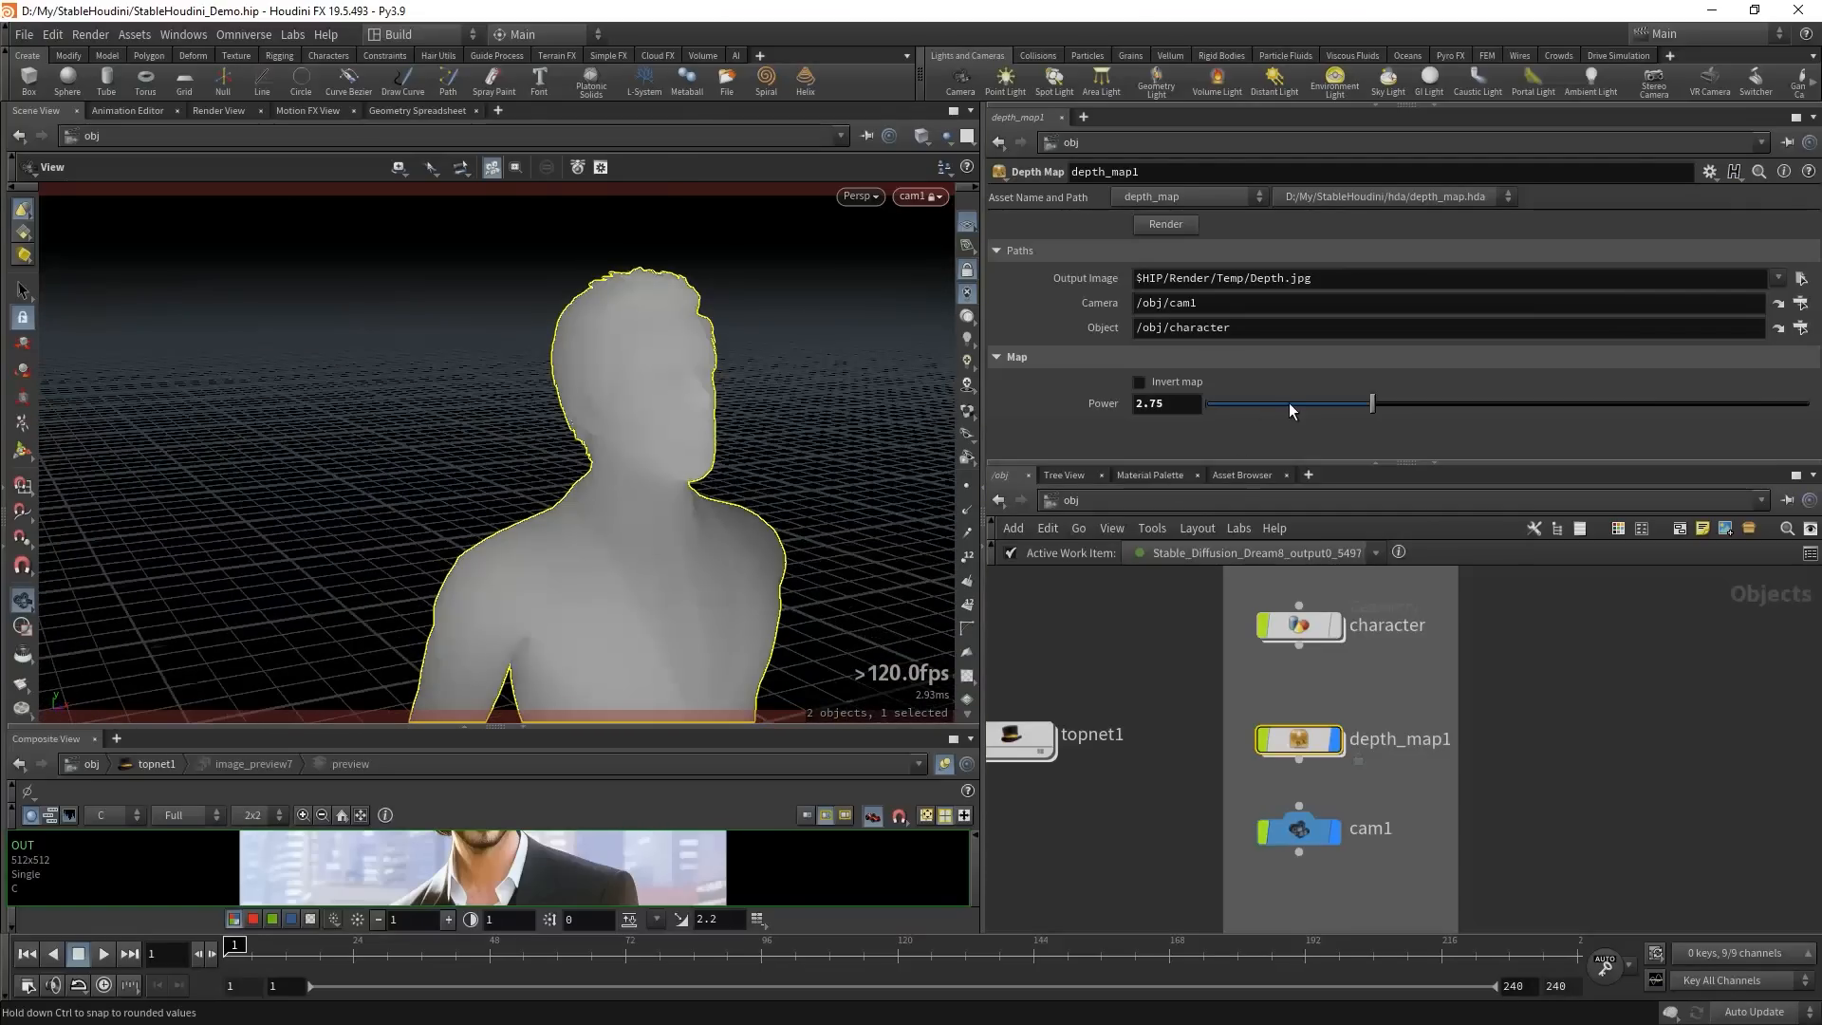
left_click(1151, 383)
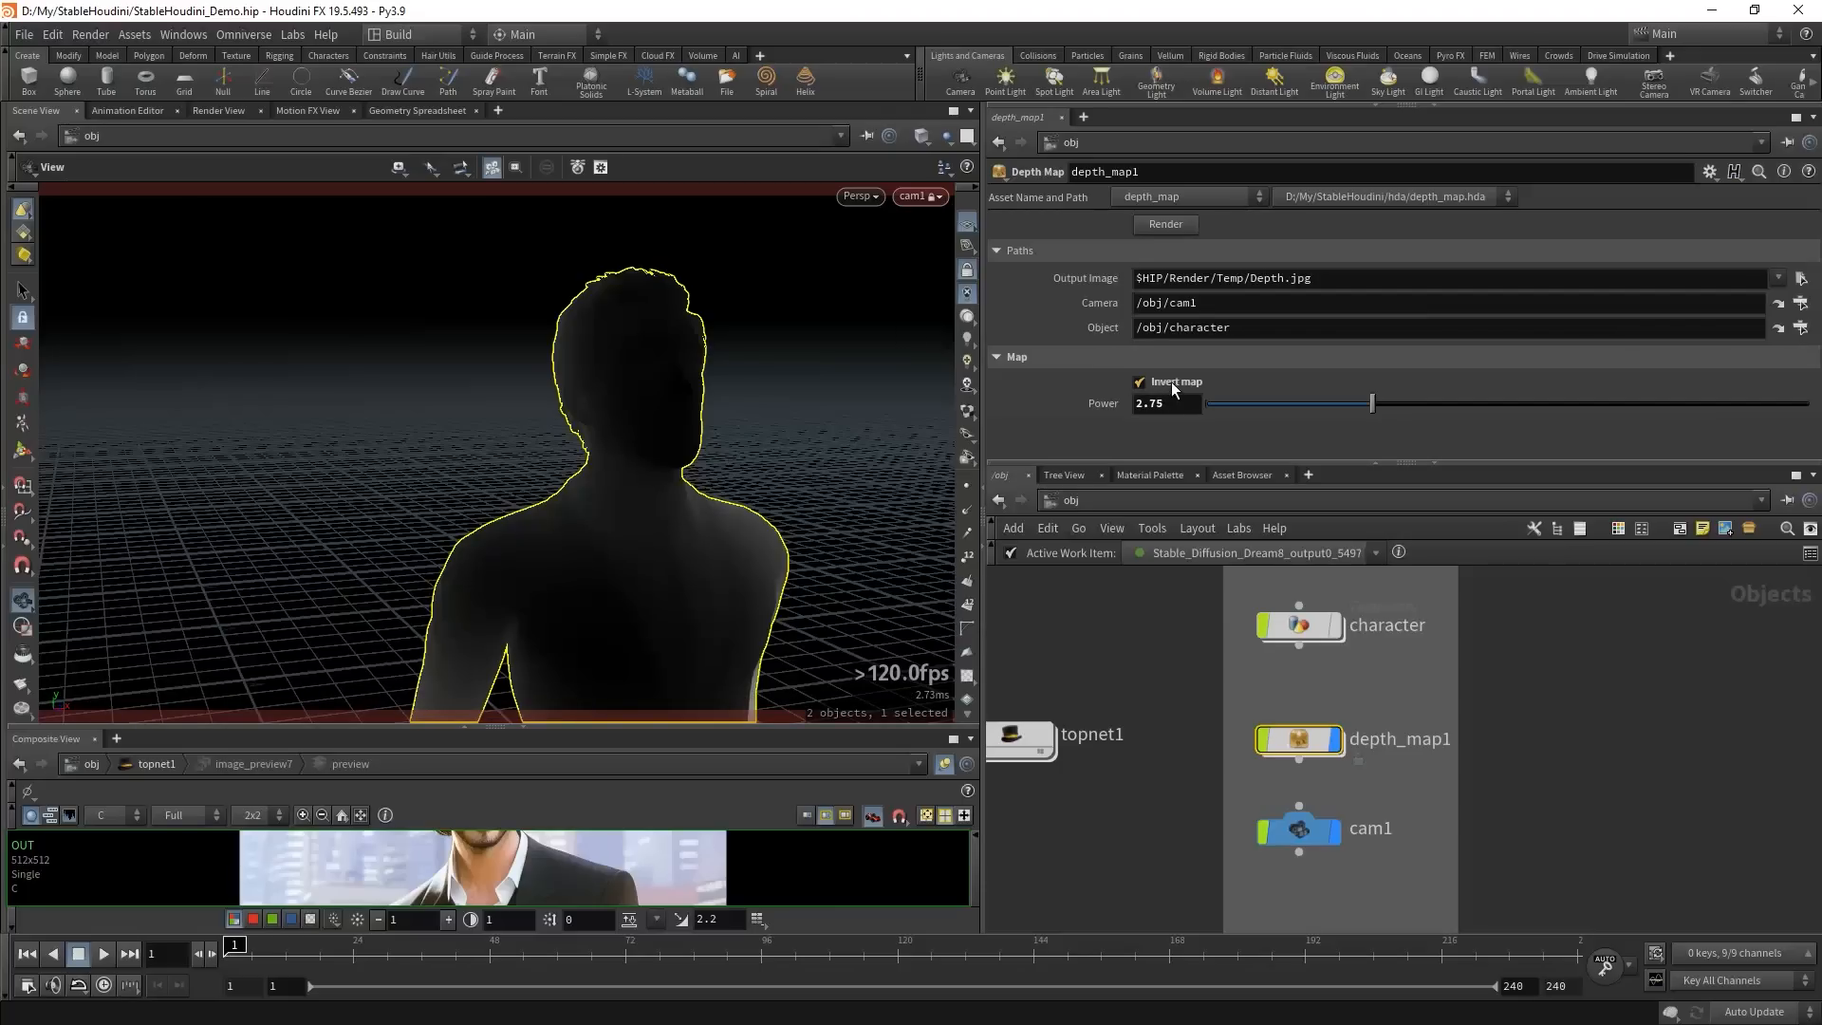
left_click(1138, 383)
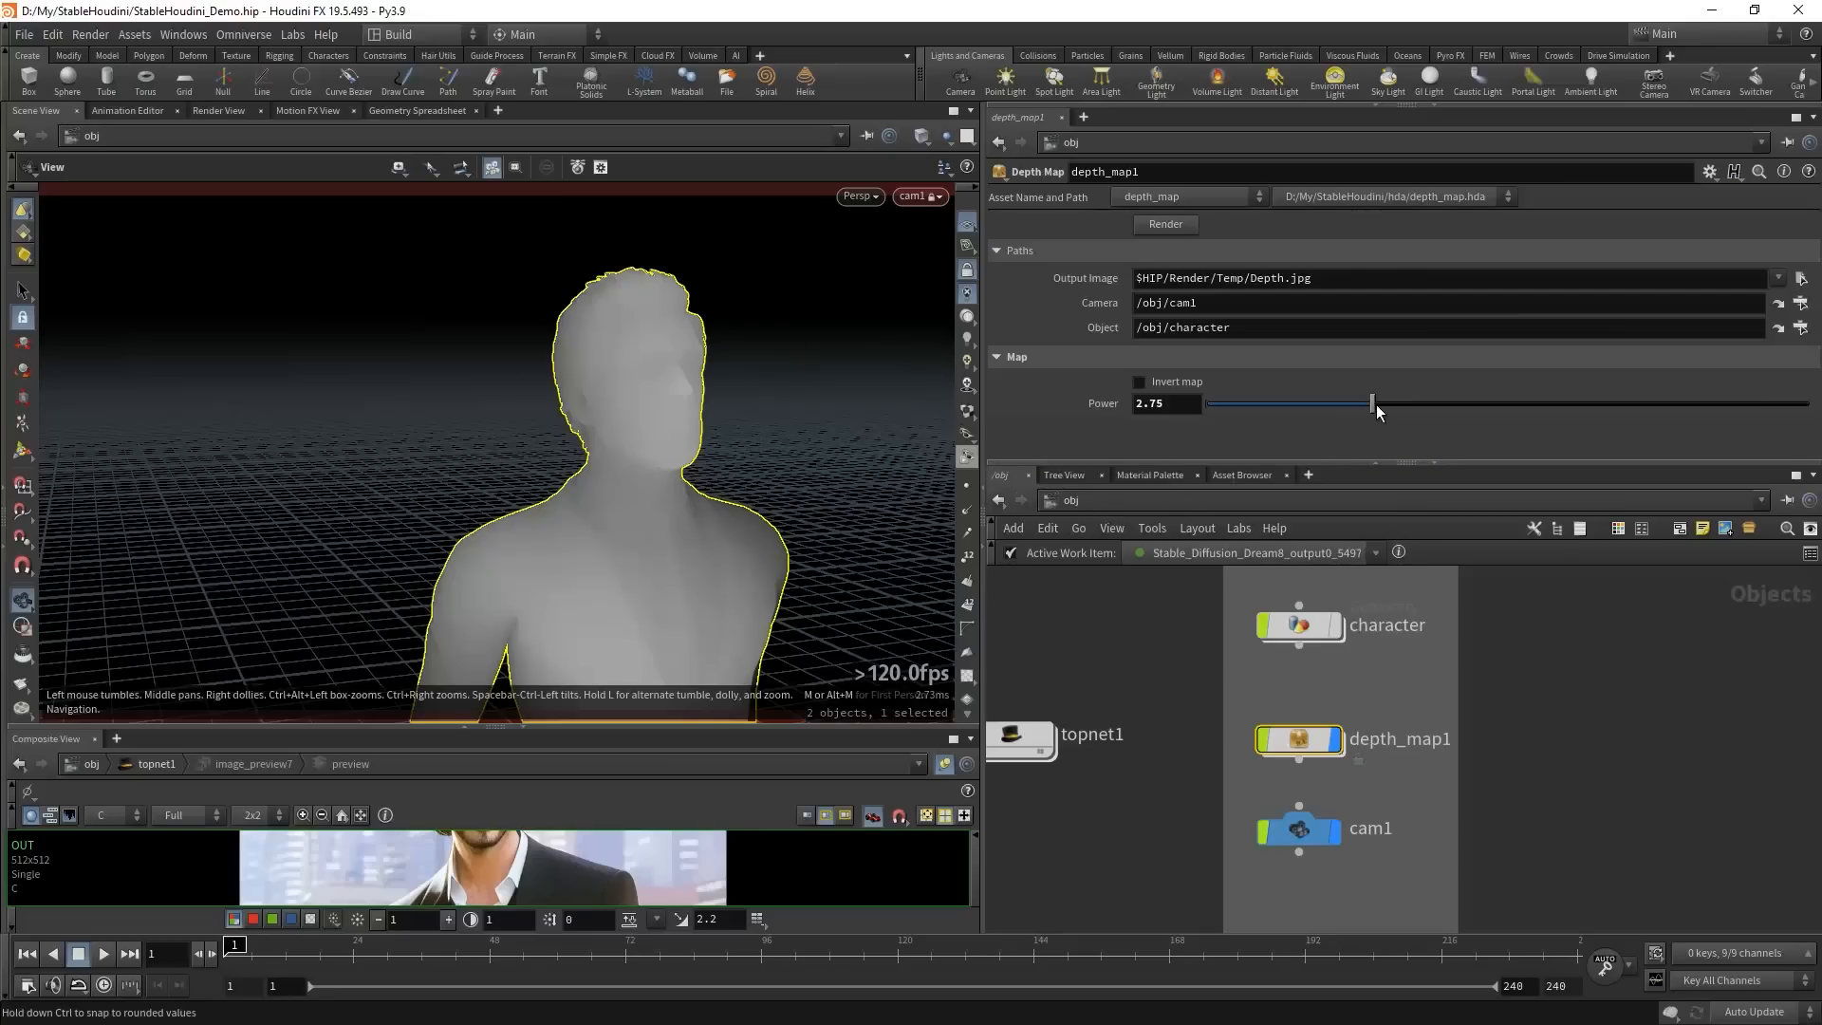
- Raise the depth map's Power to about 7.27 and reframe cam1 so the character stands in the left part of the shot
mouse_move(1375, 404)
left_mouse_down()
mouse_move(1286, 404)
mouse_move(1761, 370)
mouse_move(1646, 373)
mouse_move(1759, 385)
mouse_move(1477, 390)
mouse_move(1676, 391)
mouse_move(1503, 405)
left_mouse_up()
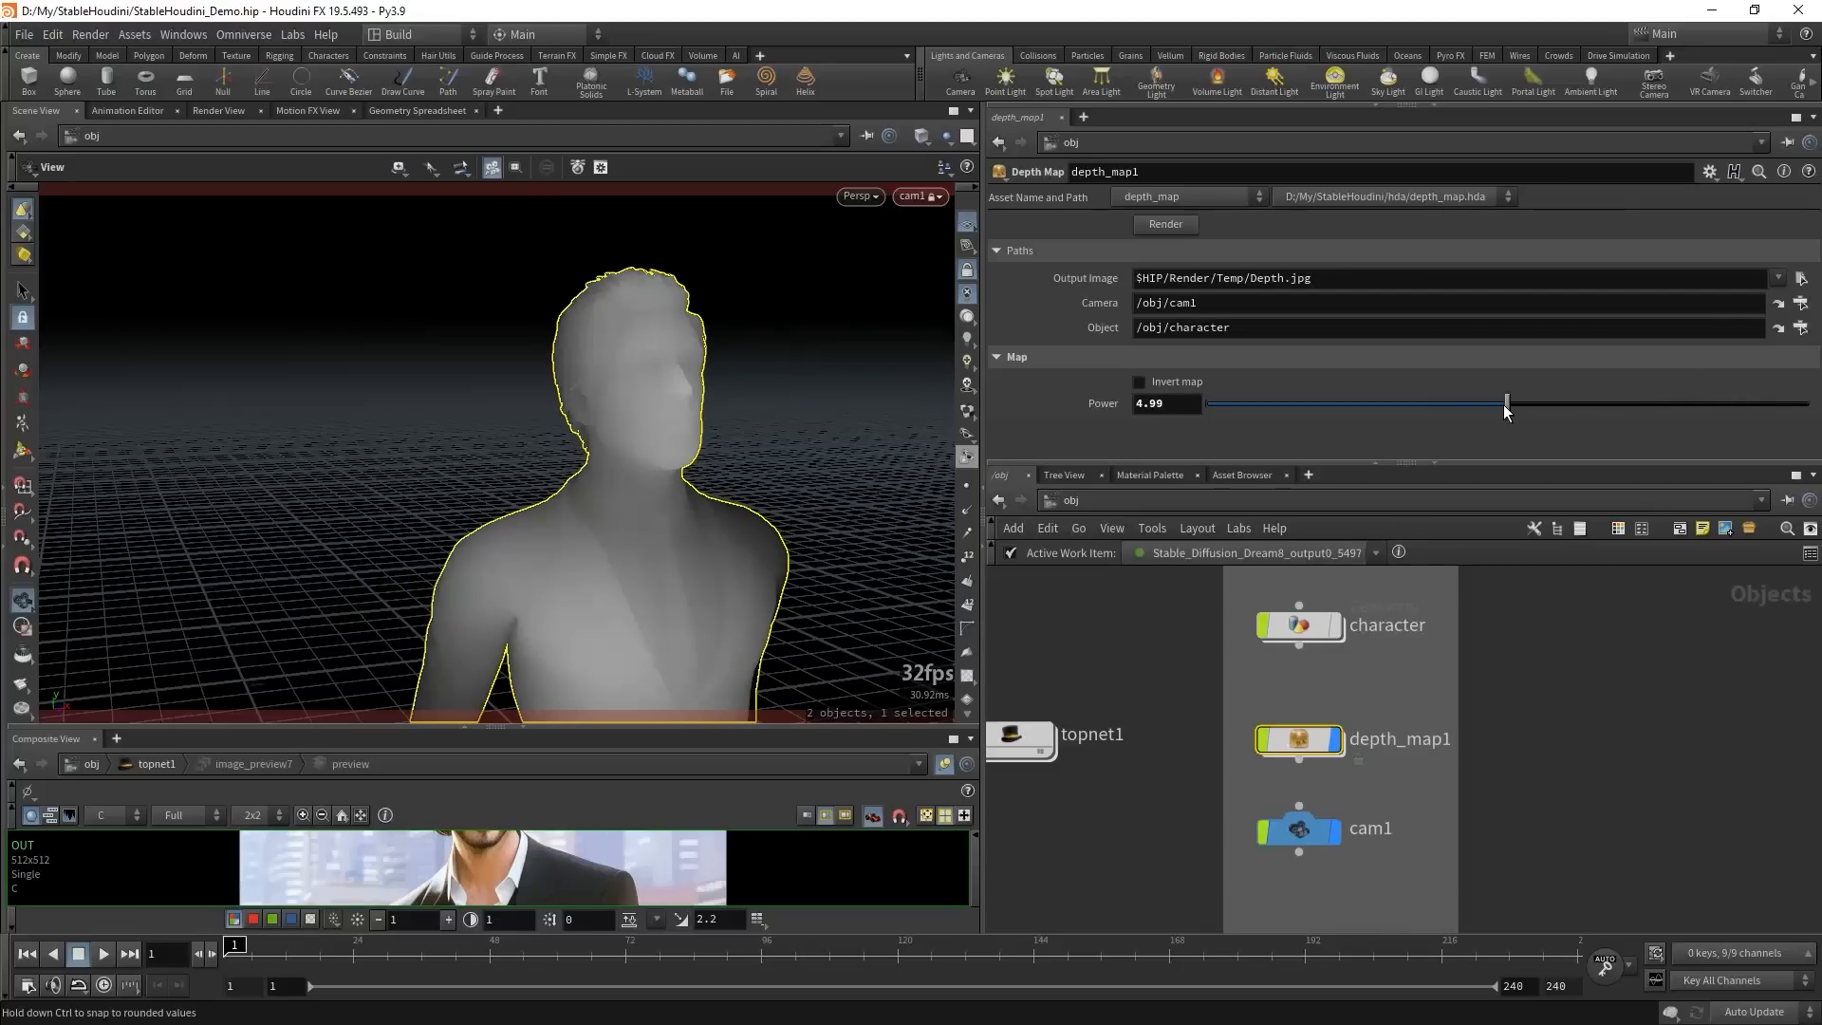
mouse_move(1506, 410)
left_mouse_down()
mouse_move(1399, 421)
mouse_move(1675, 410)
mouse_move(1645, 407)
left_mouse_up()
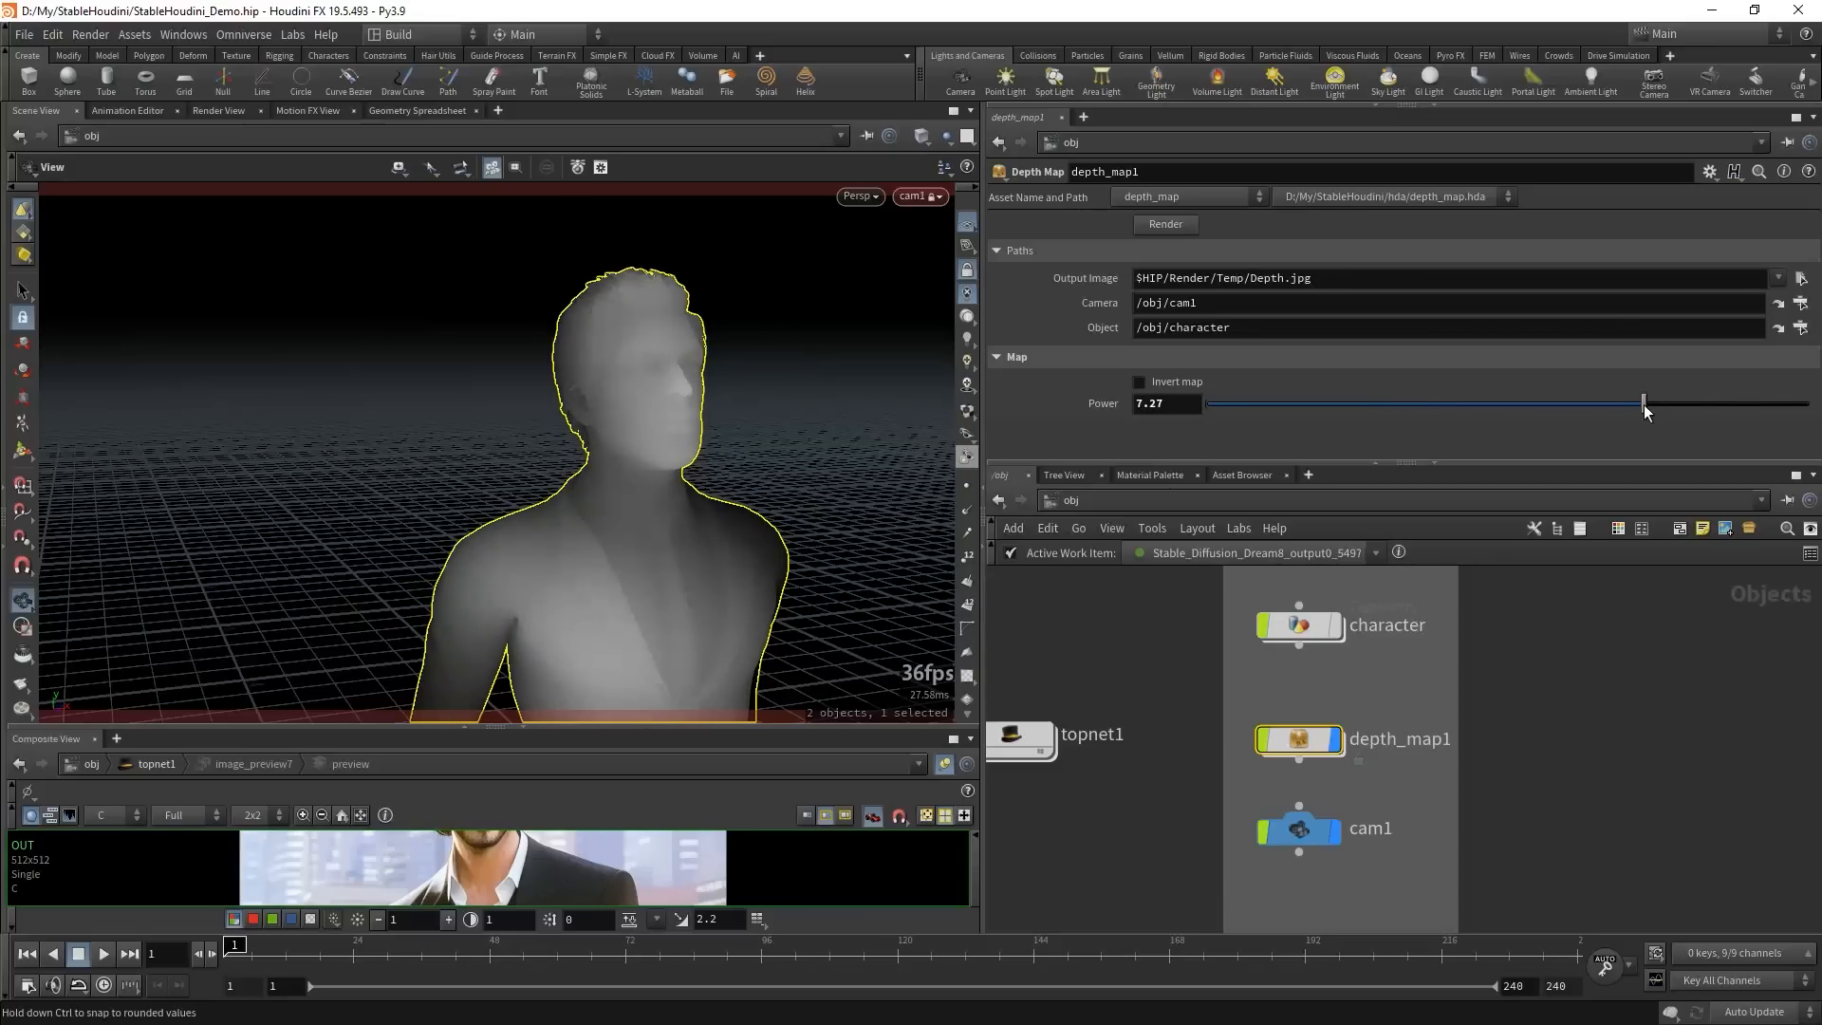
left_click_drag(628, 444, 408, 456)
- Render the depth map to $HIP/Render/Temp/Depth.jpg and check the resulting image
left_click(1347, 278)
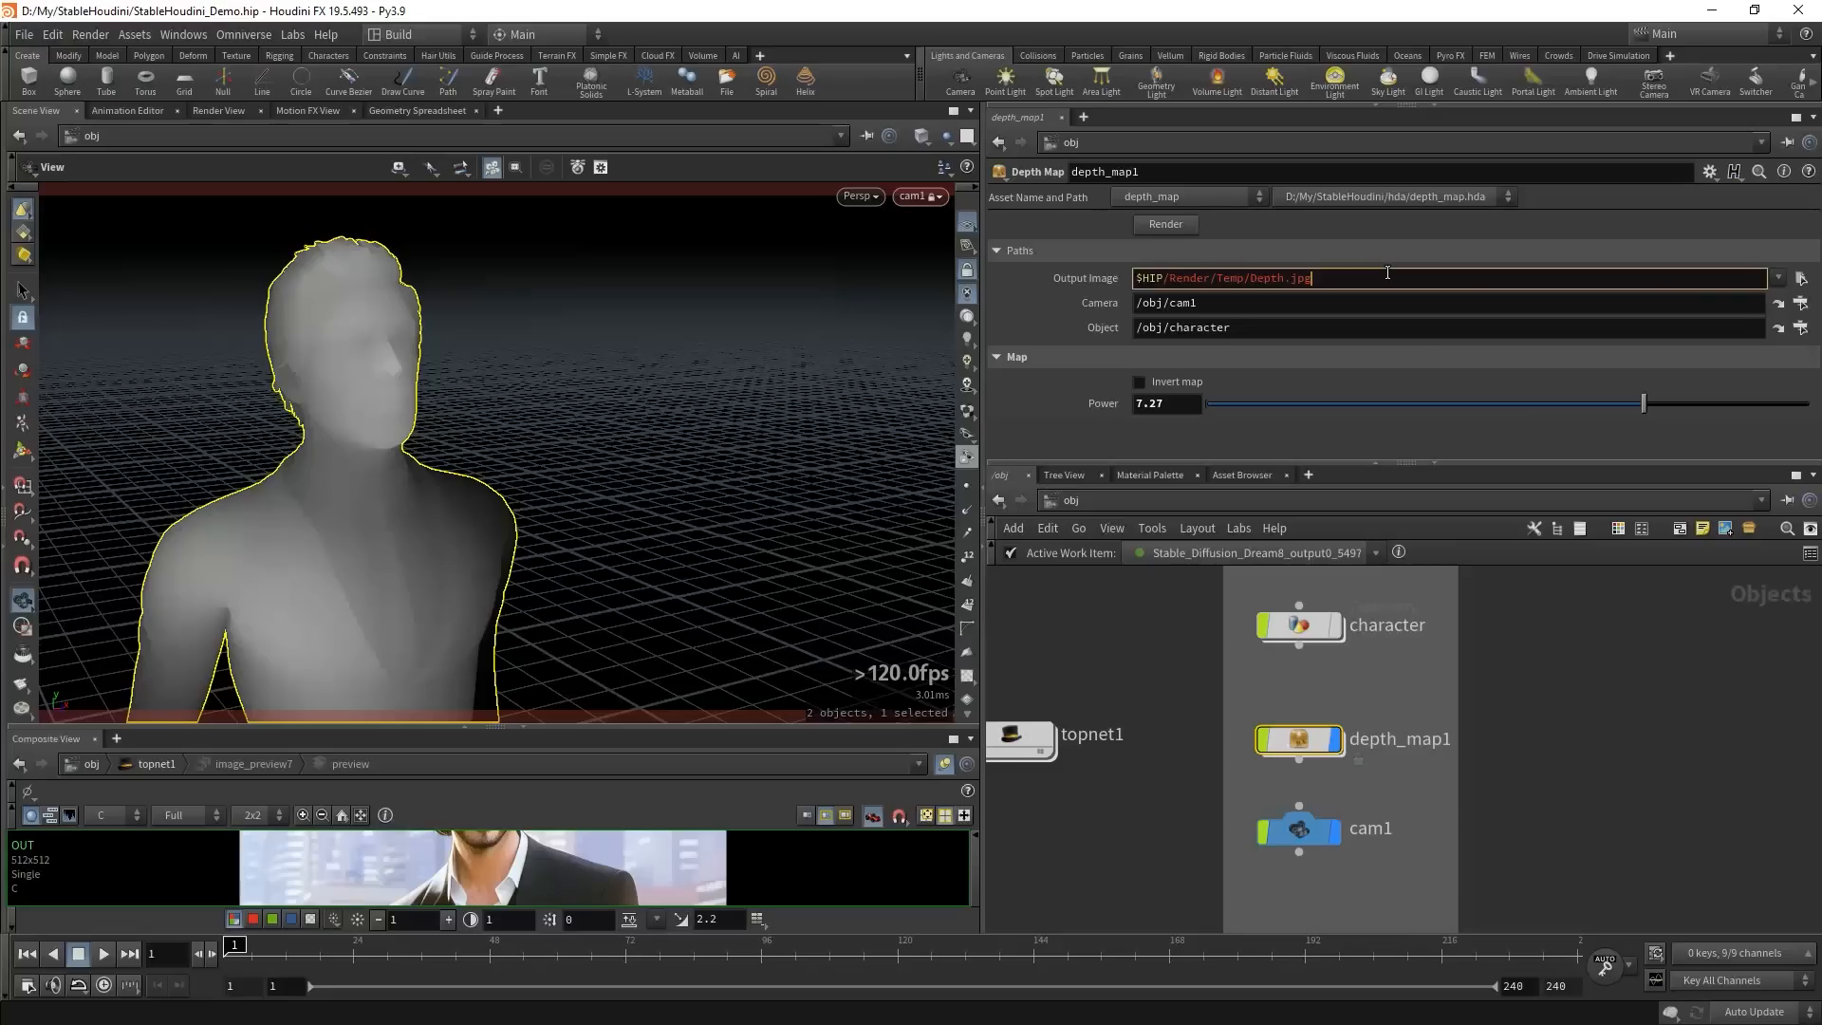
left_click(1194, 228)
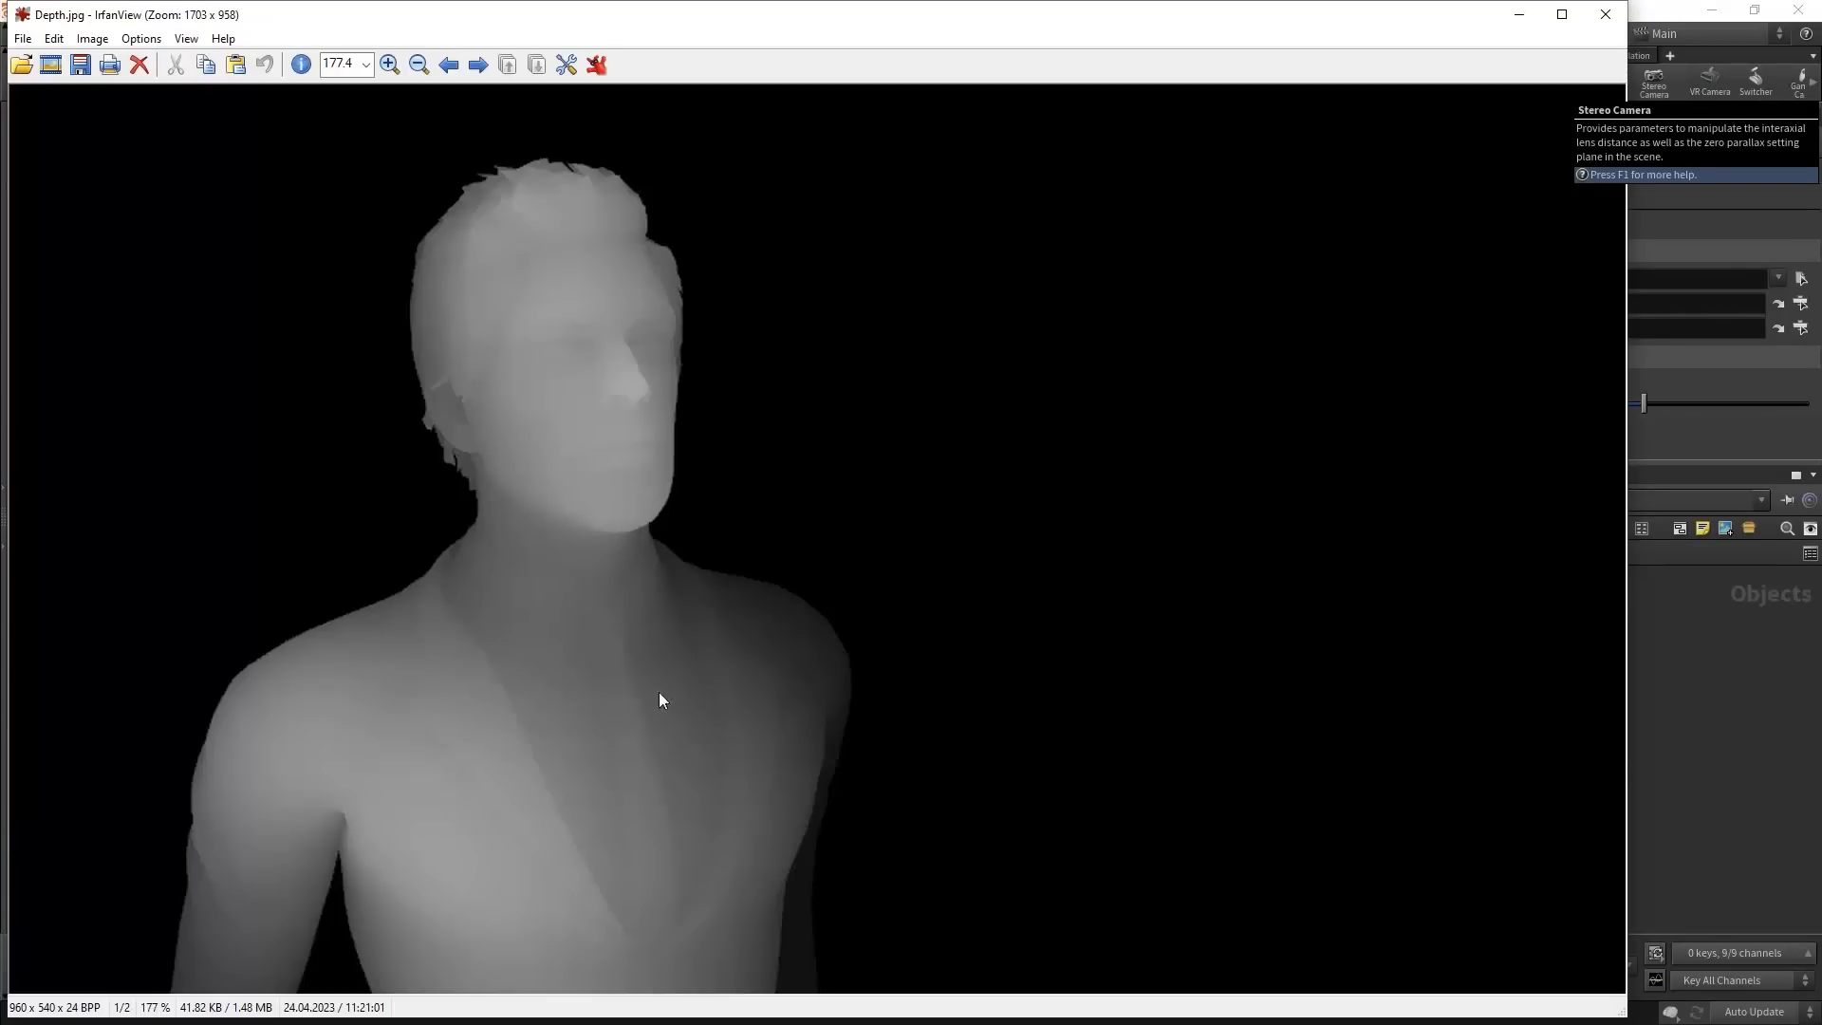
left_click(1605, 14)
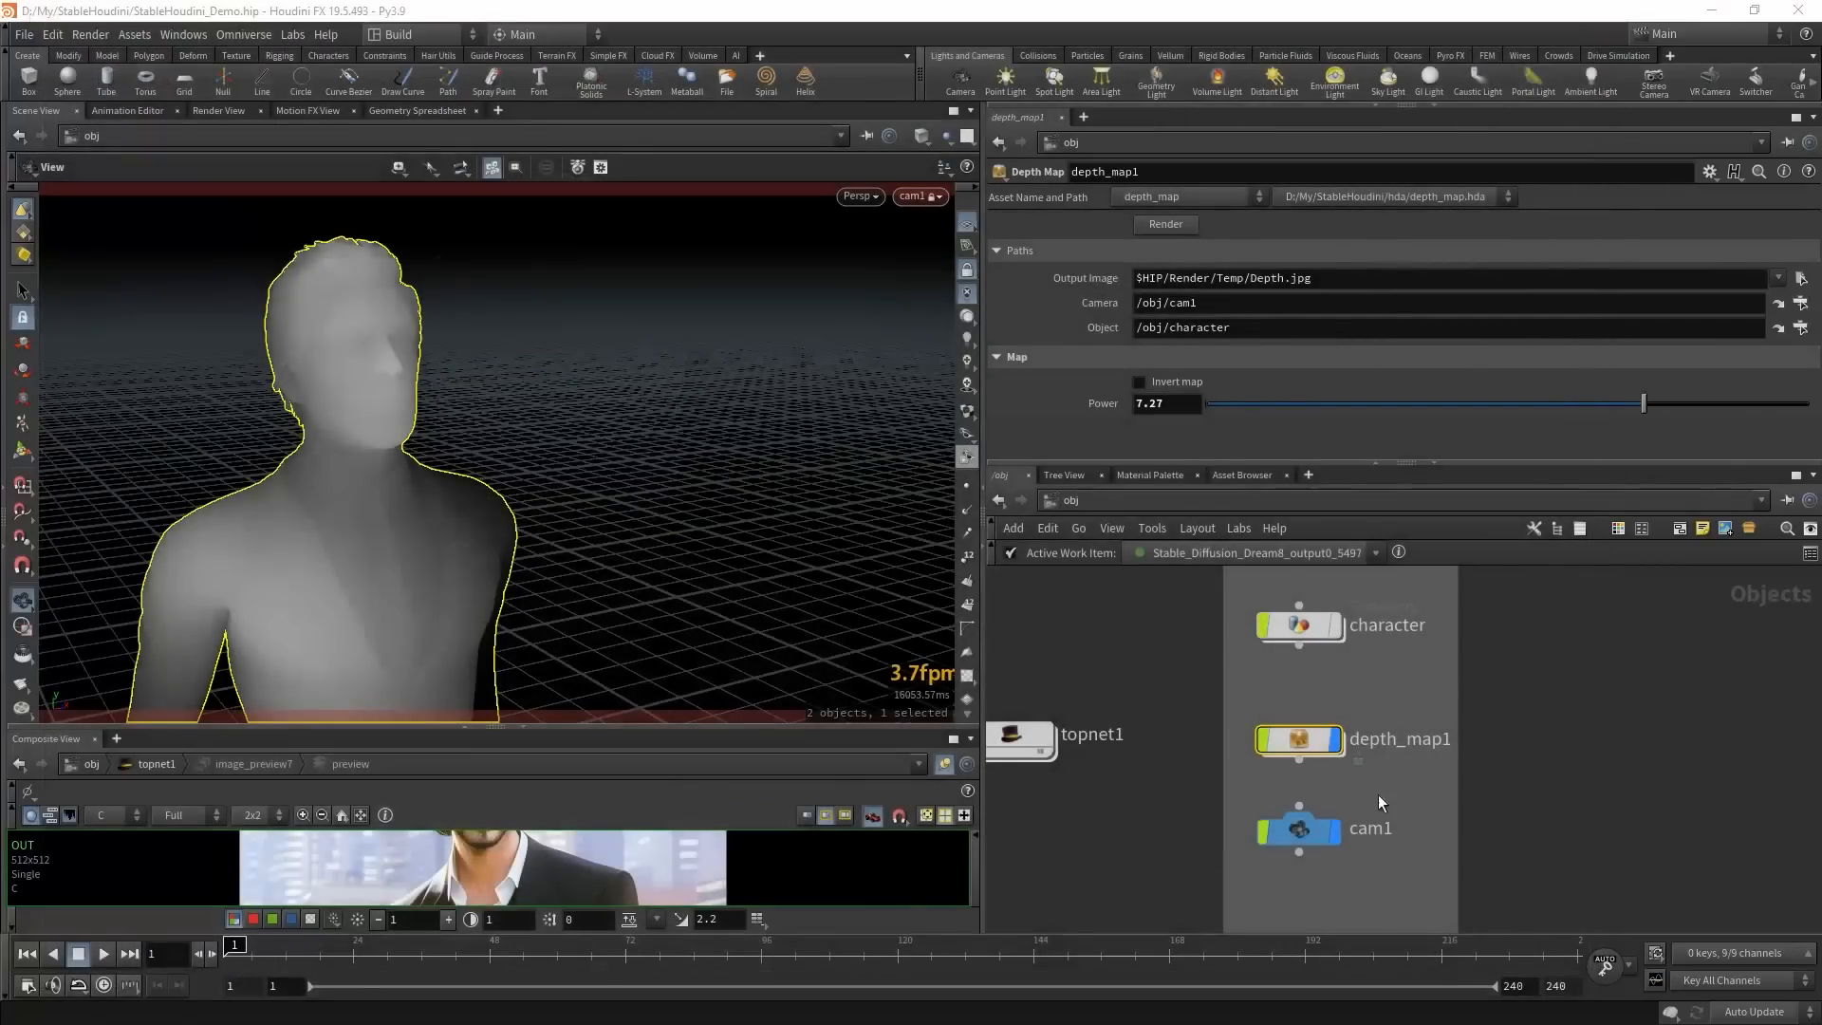
- Inside topnet1, add a File Pattern node beside the existing chains and connect it to the SD_Switch_Model output
double_click(1298, 742)
double_click(1279, 772)
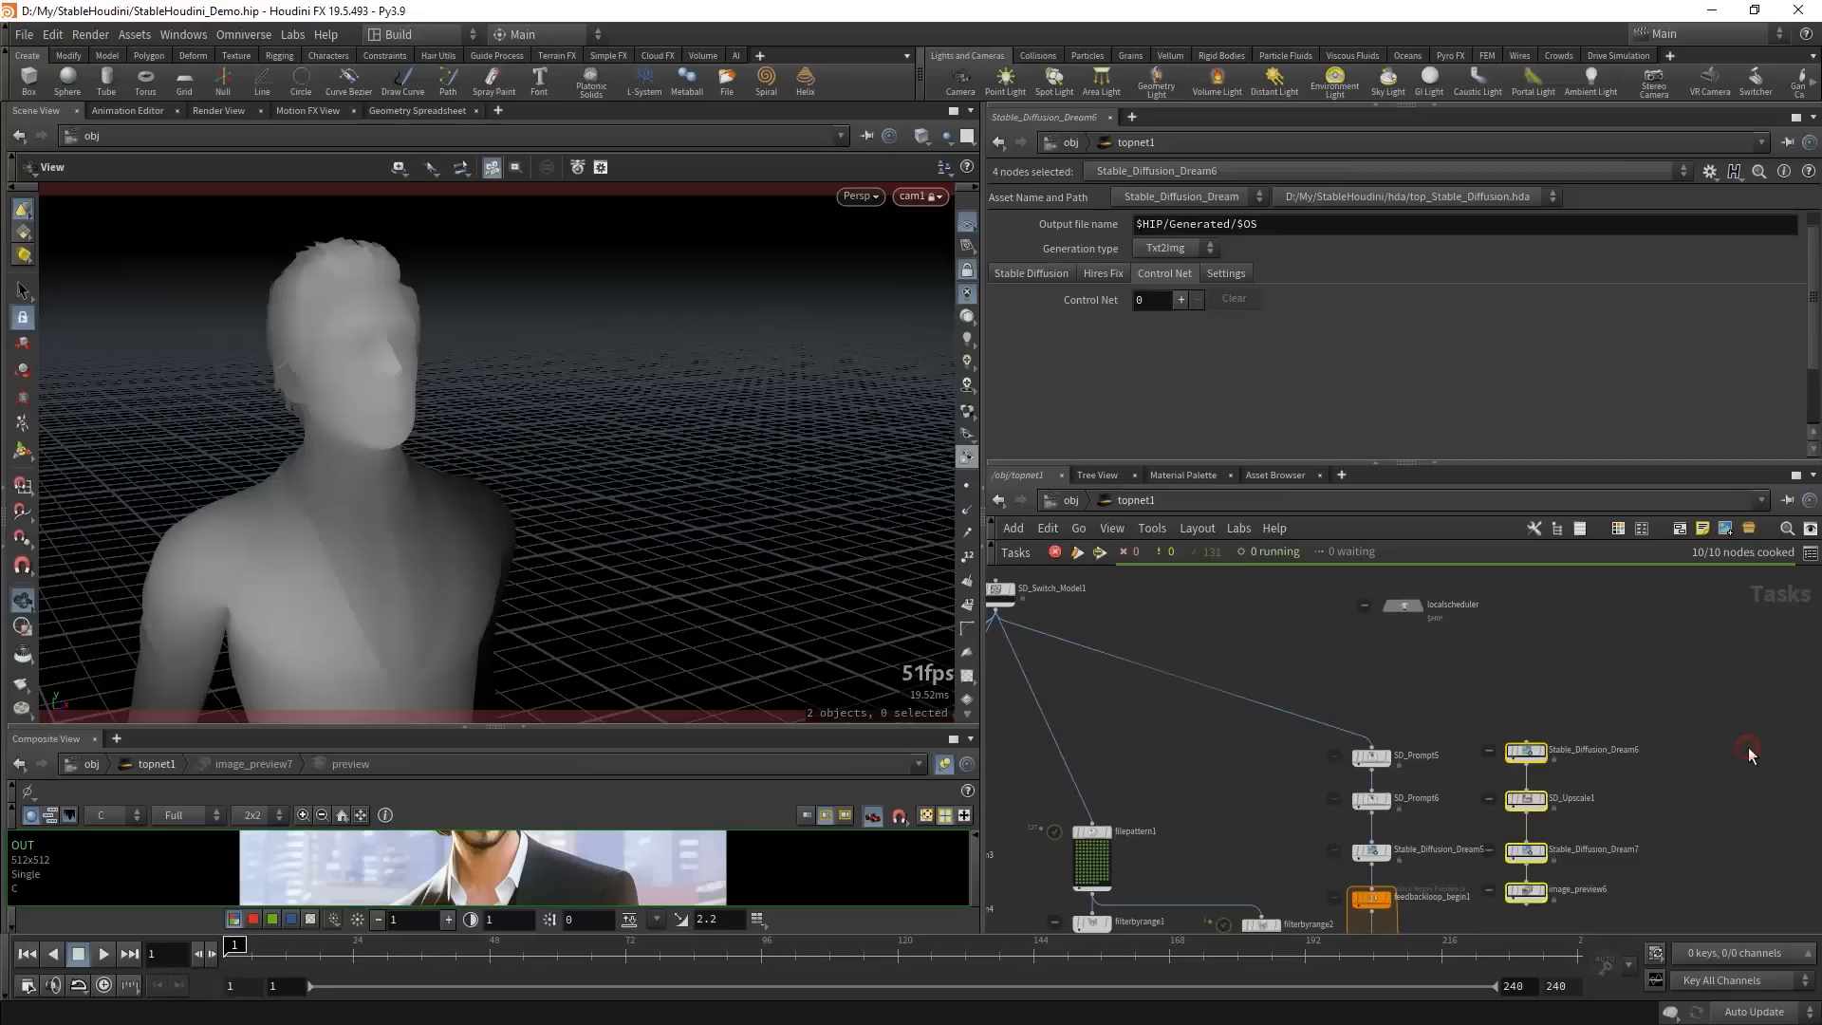
key("Tab")
type("file")
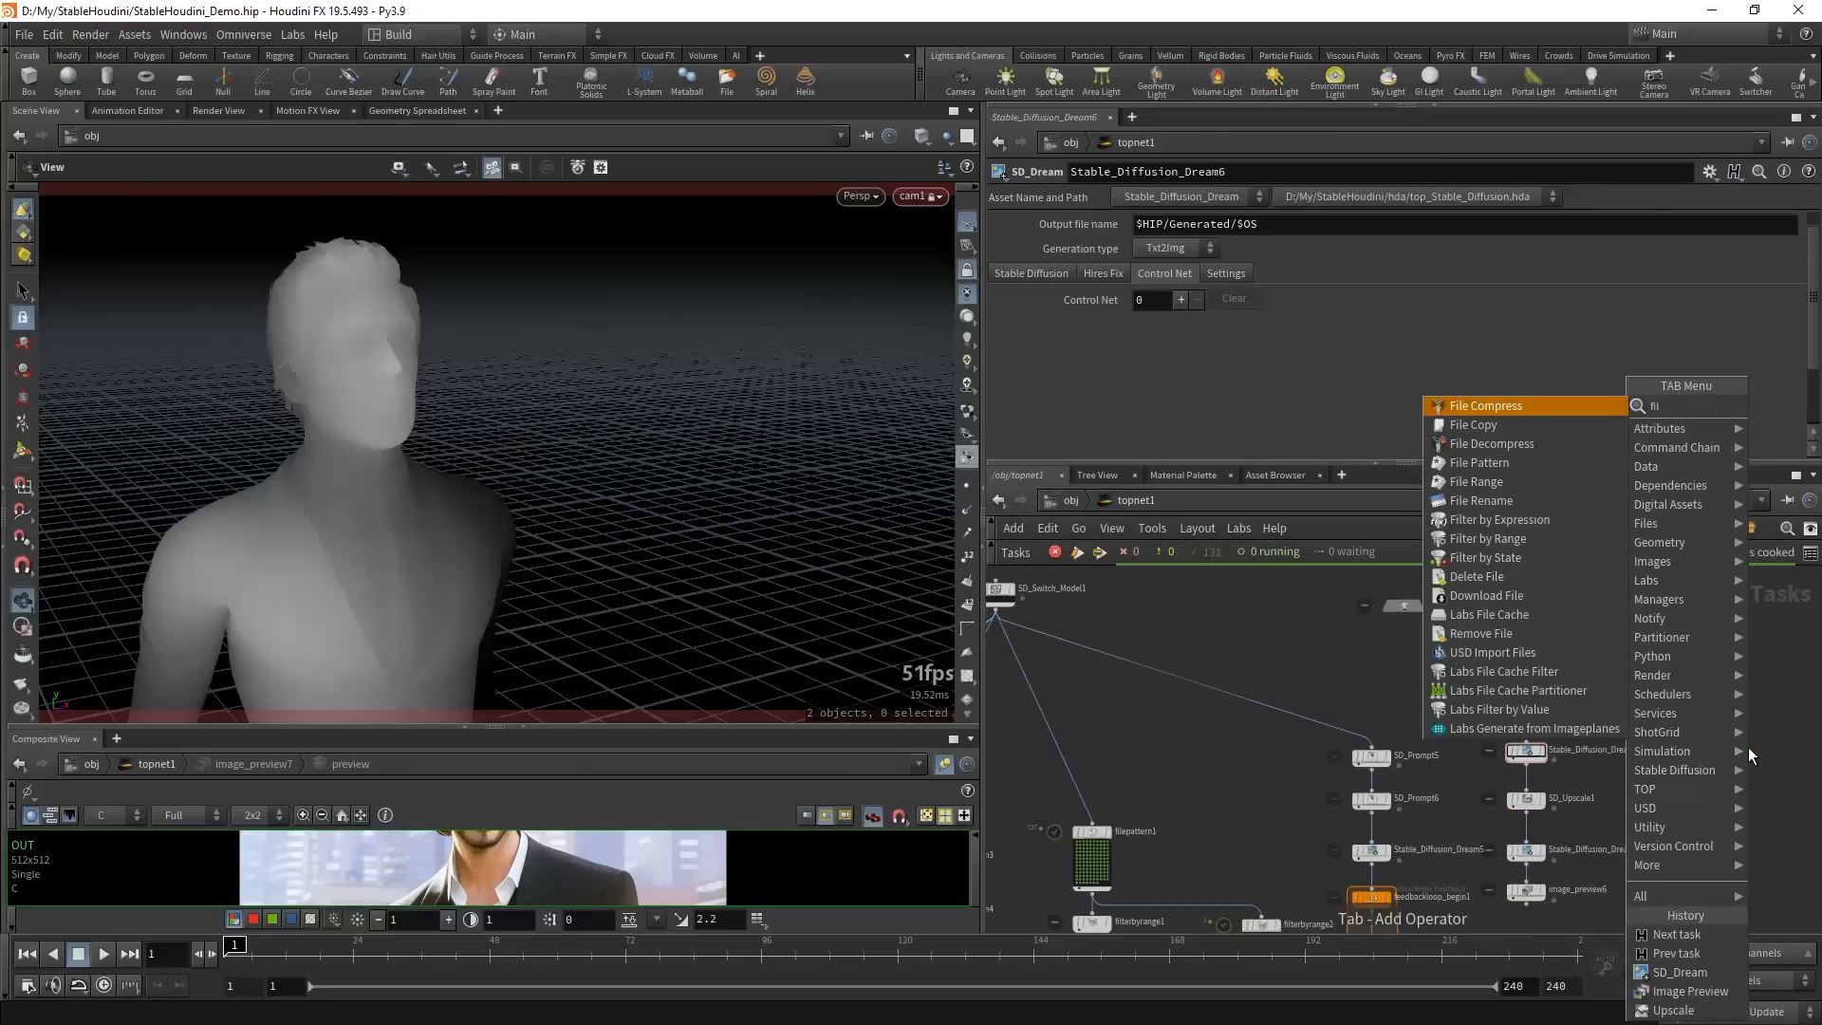
key("Down")
key("Down")
key("Down")
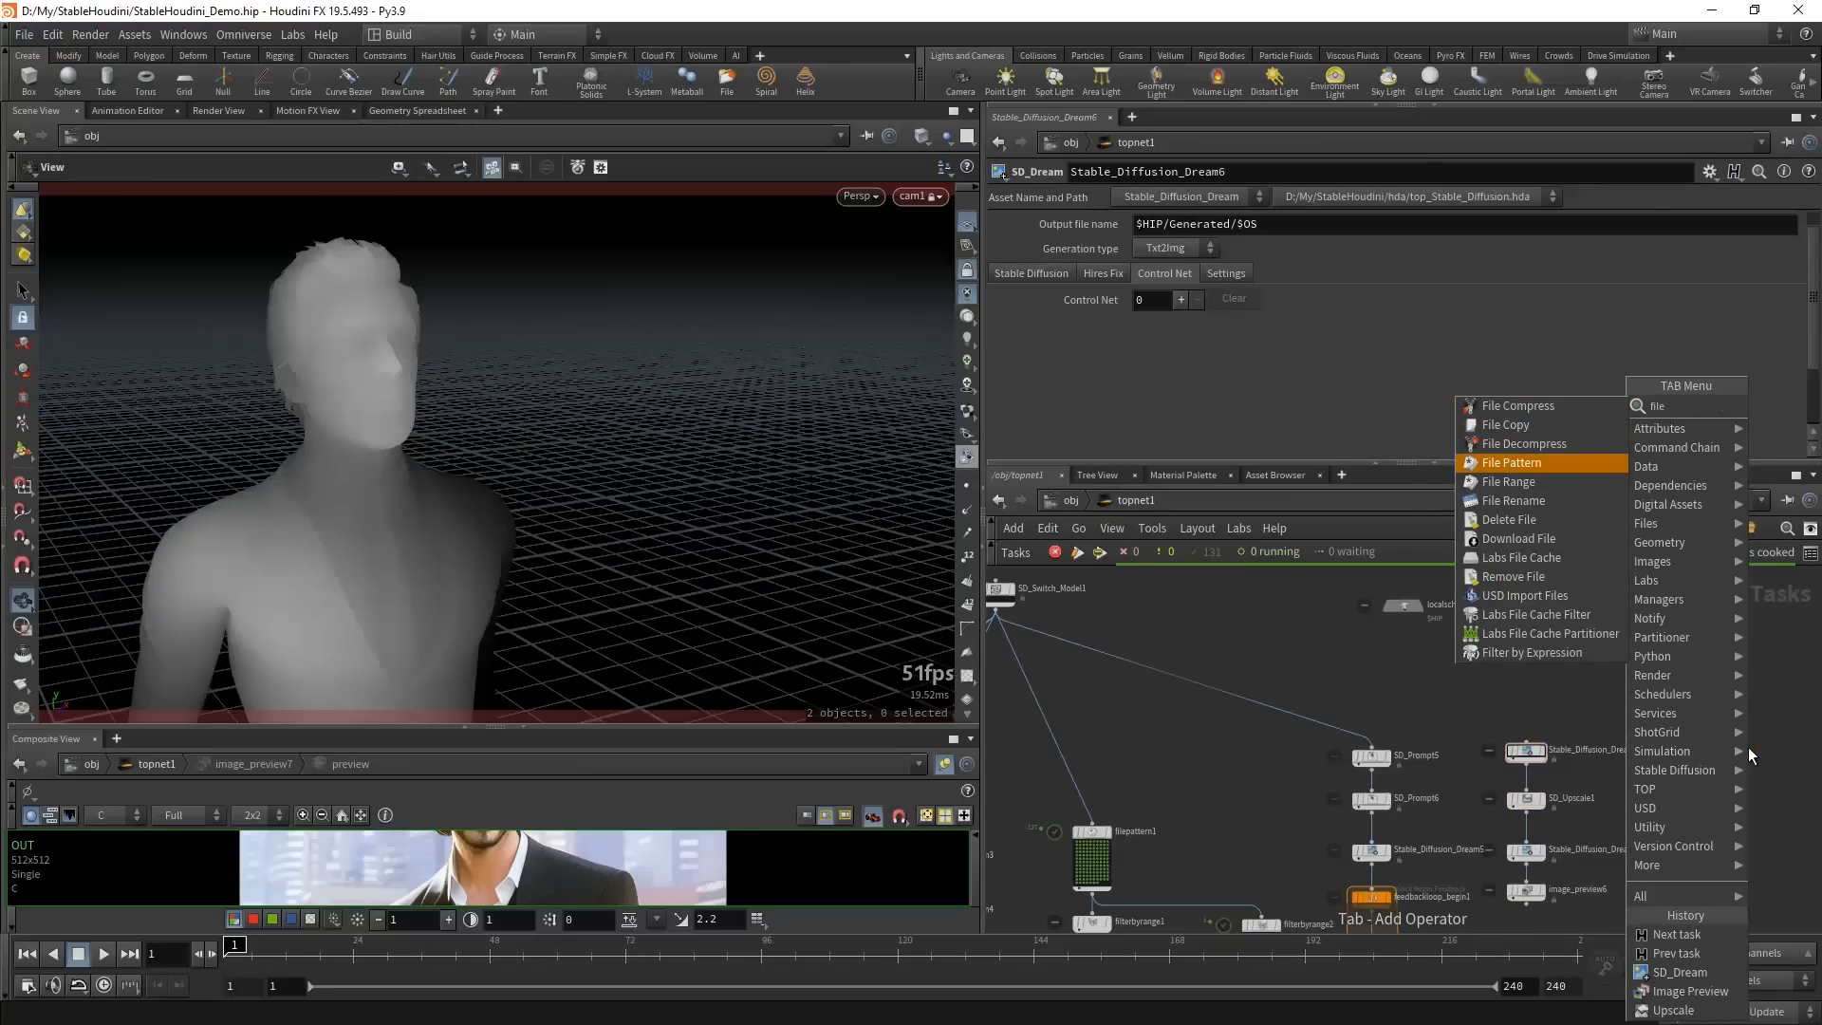
key("Return")
left_click(1746, 719)
left_click(996, 614)
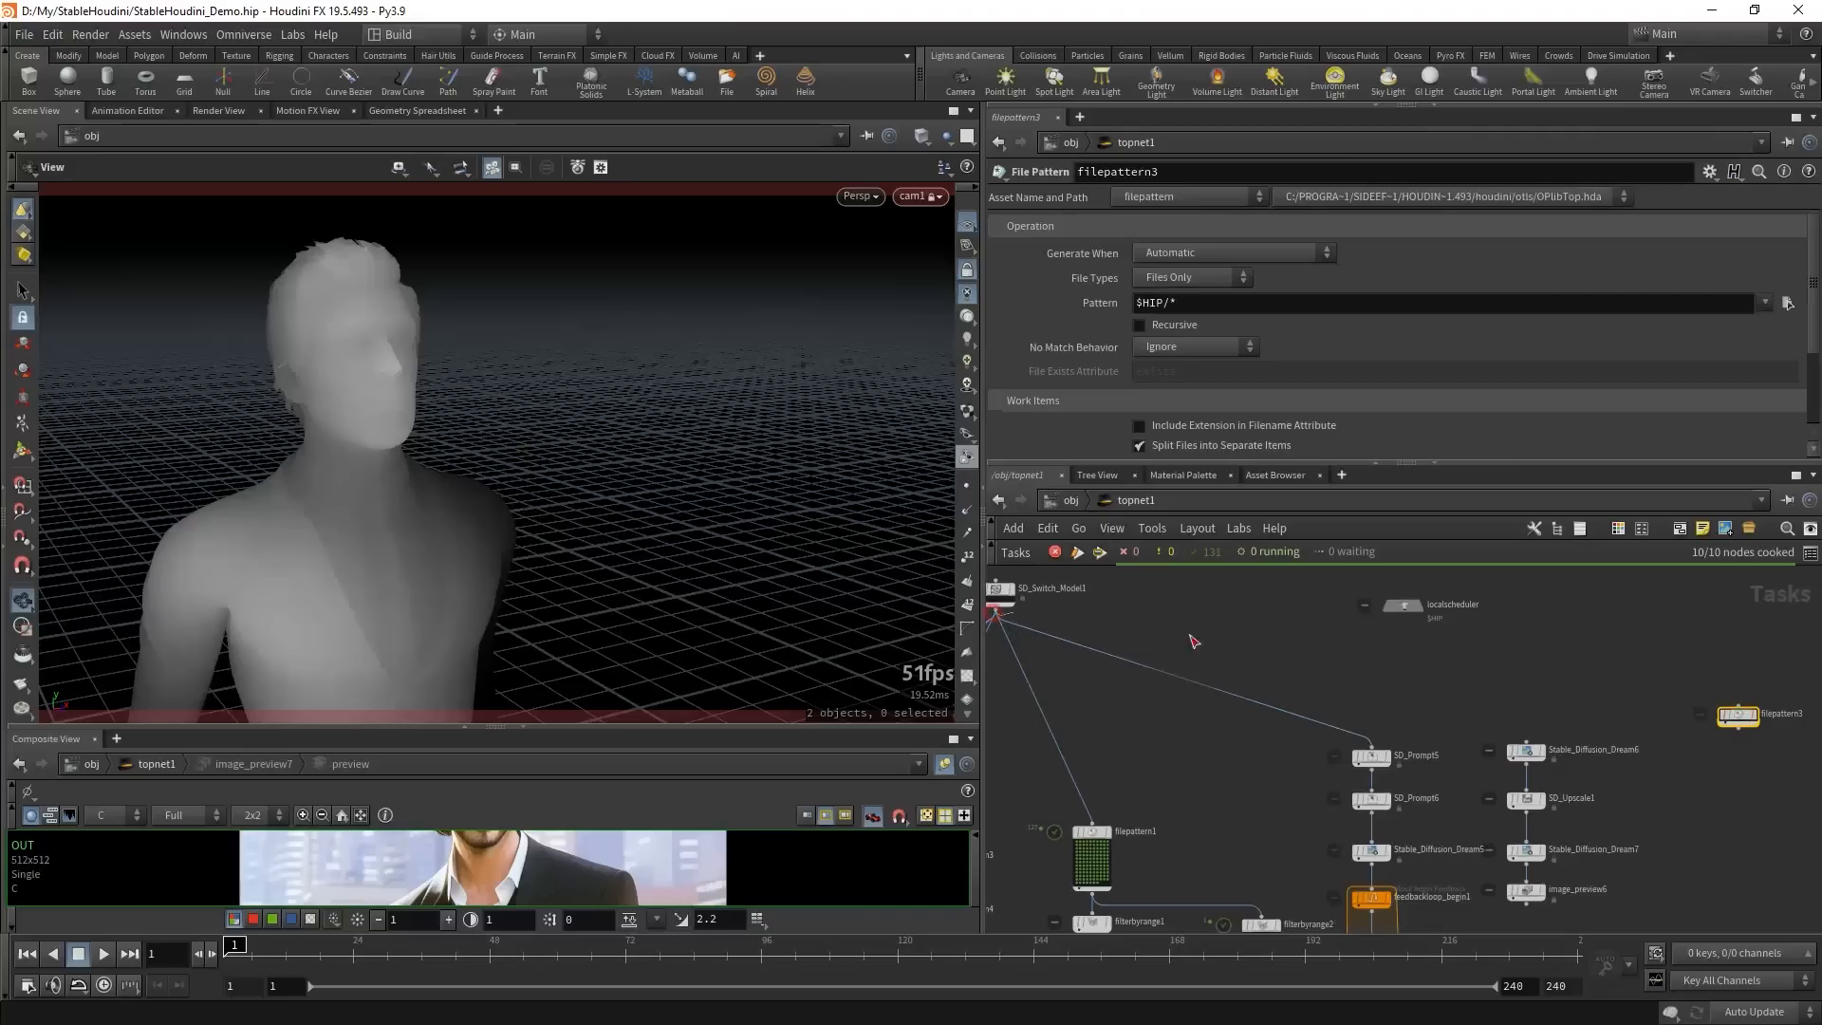
left_click(1721, 816)
left_click_drag(996, 615, 1738, 704)
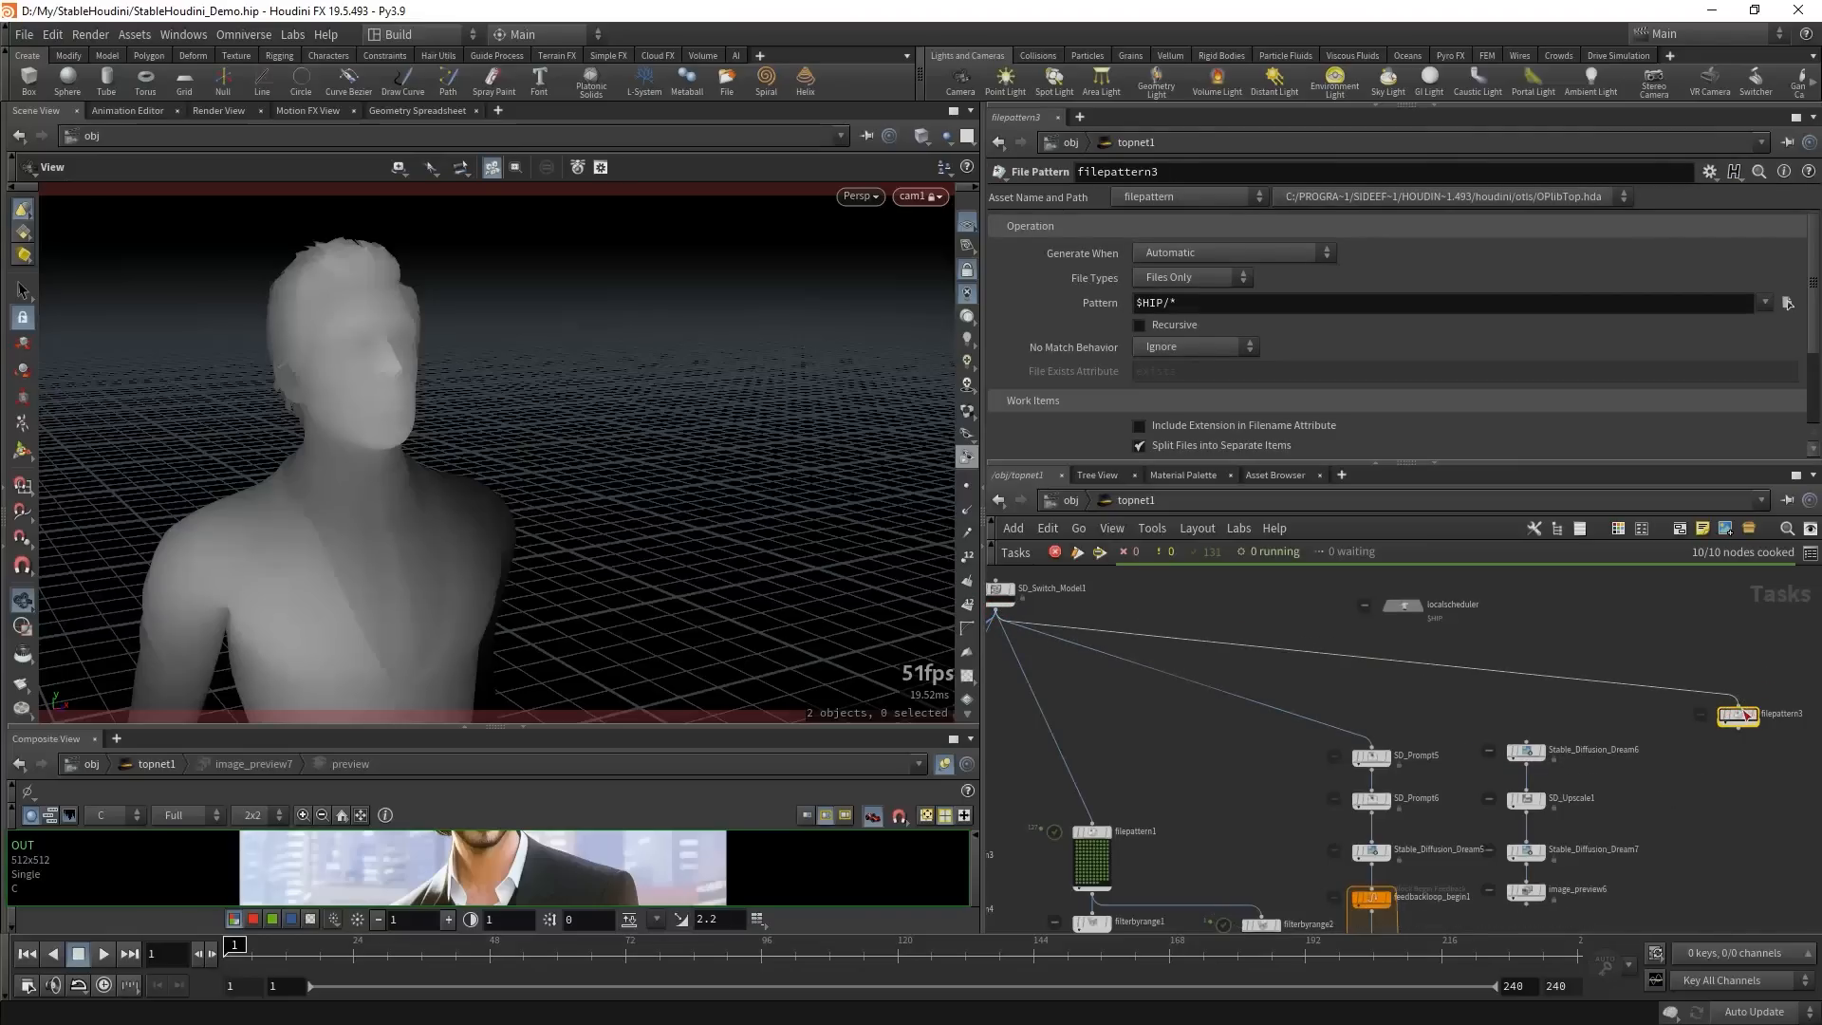
- Set the File Pattern node's pattern to $HIP/render/temp/Depth.jpg and its No Match Behavior to Create Work Item
left_click(1783, 303)
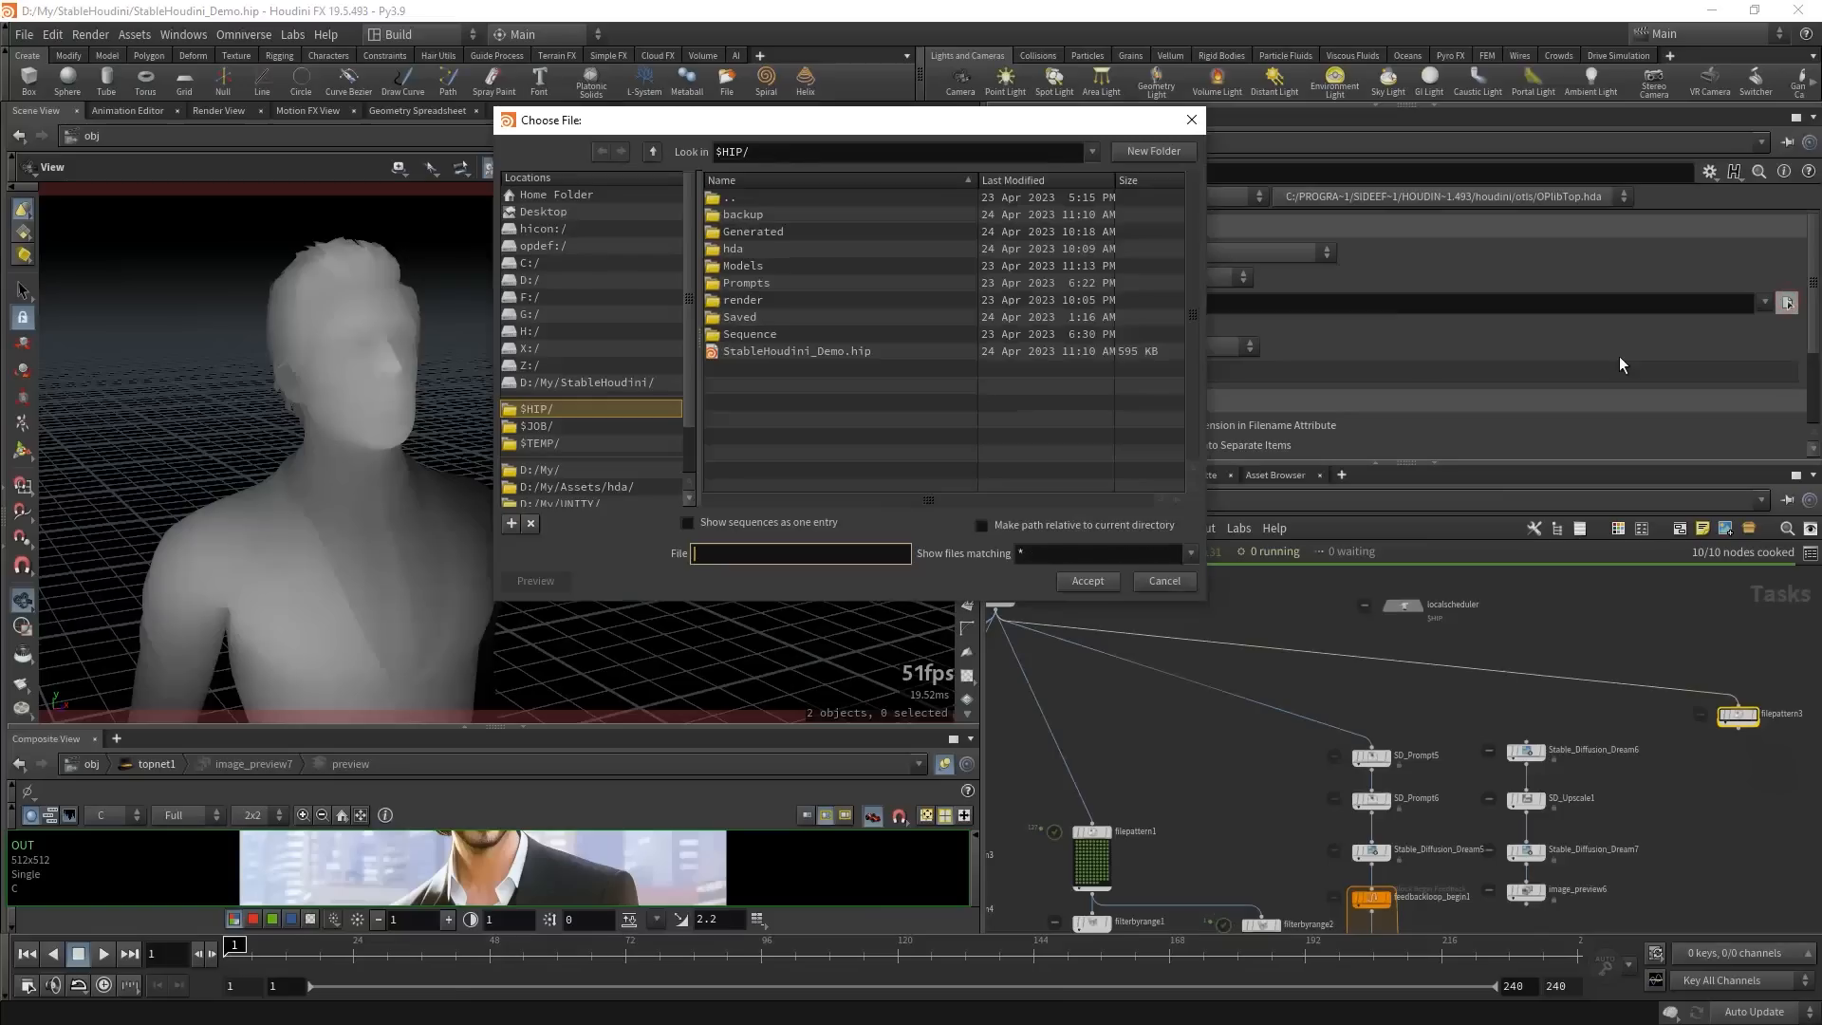
double_click(743, 300)
double_click(745, 214)
double_click(752, 214)
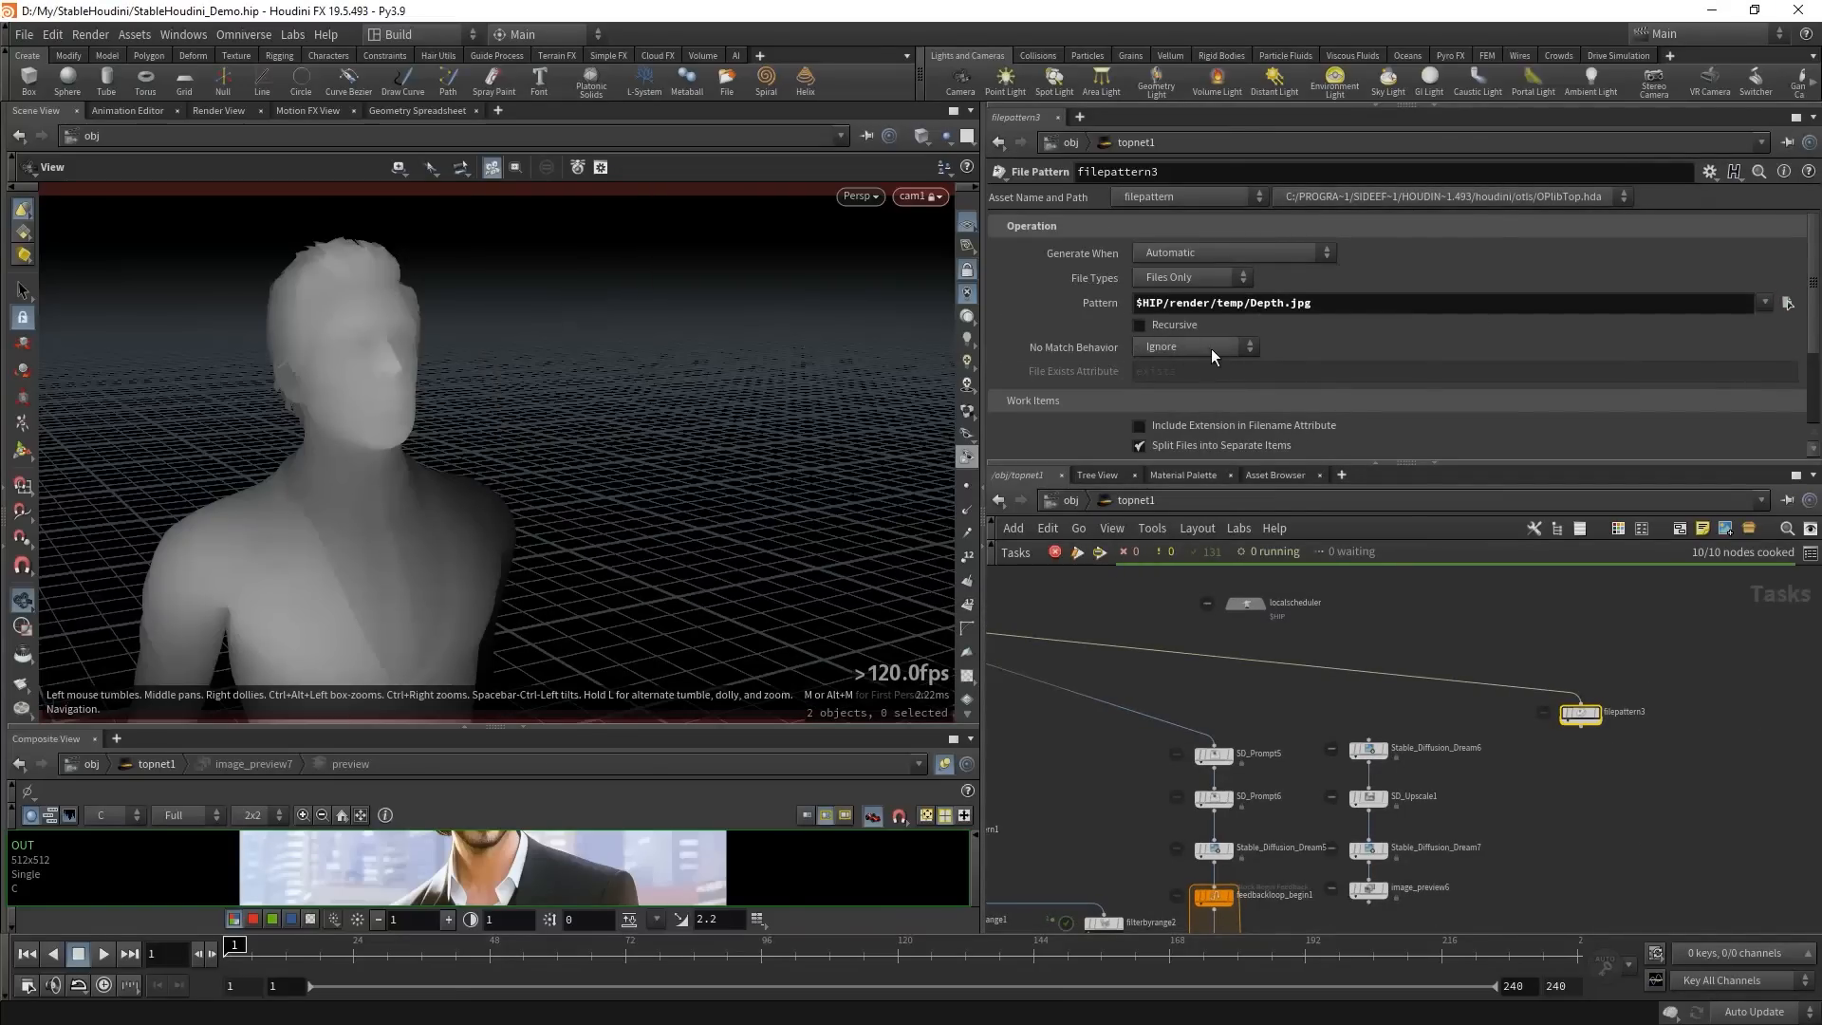
left_click(1153, 347)
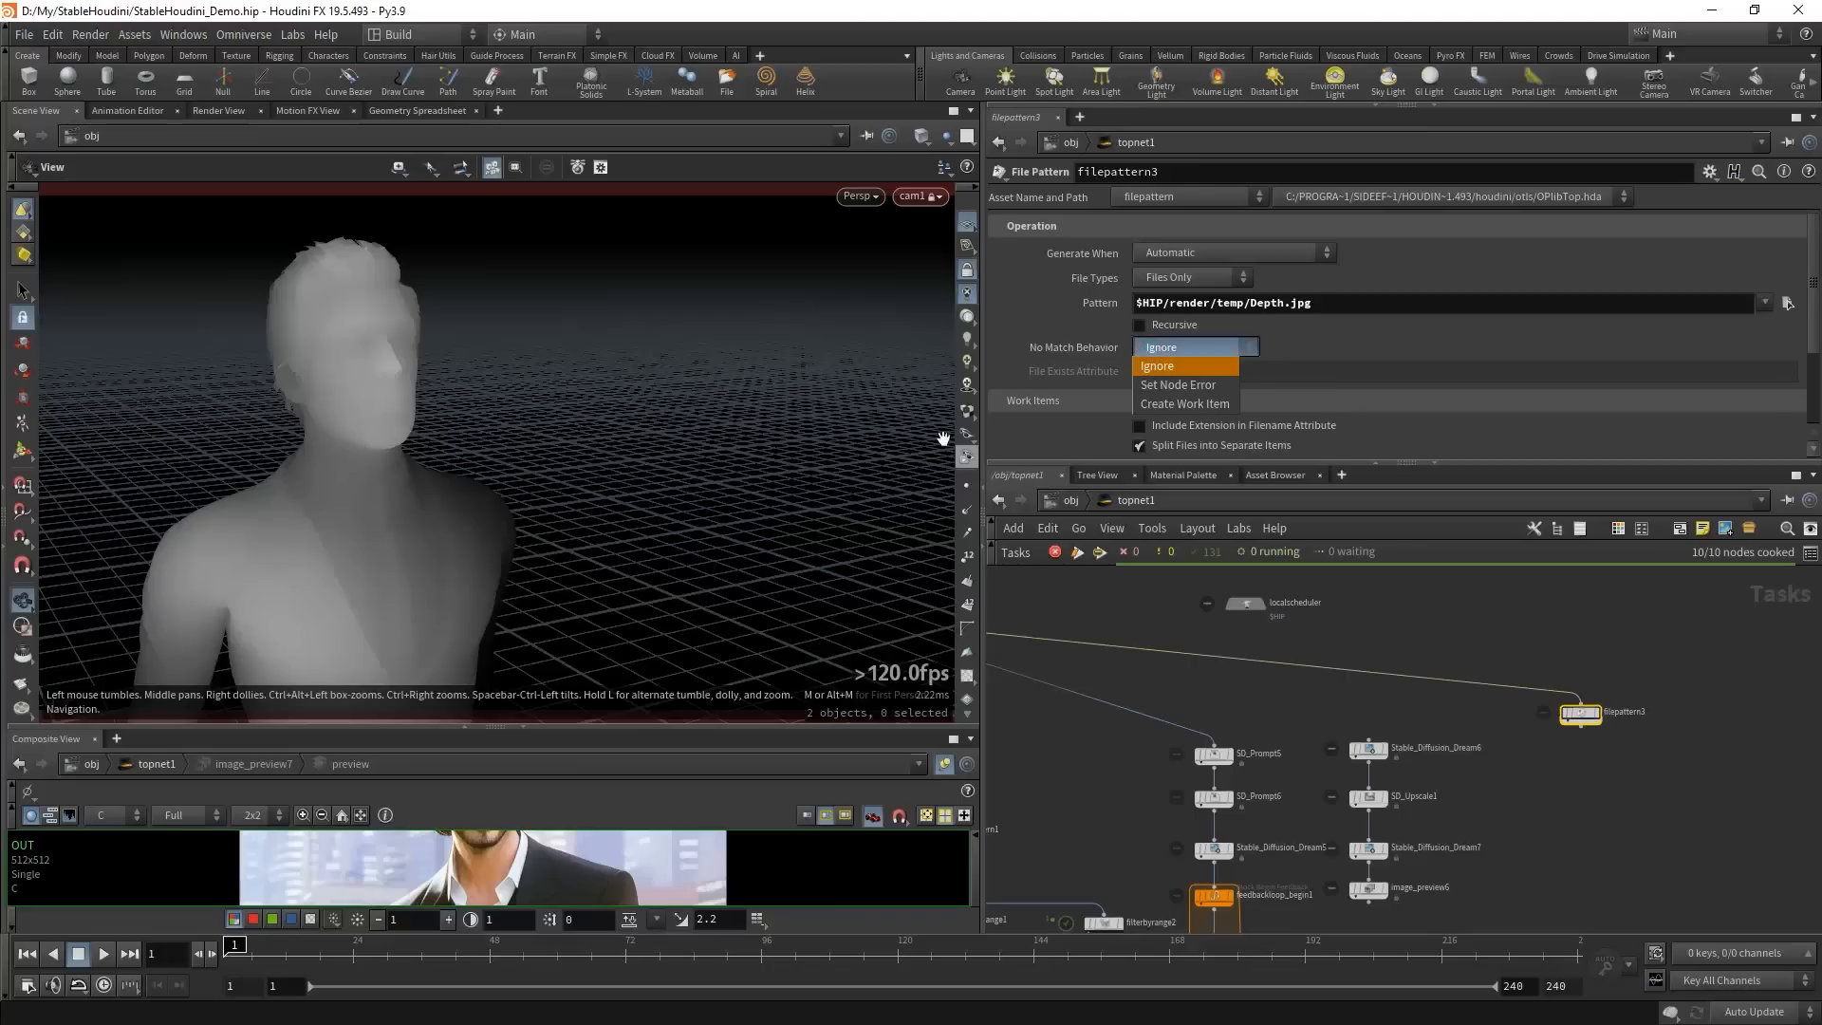
left_click(1177, 402)
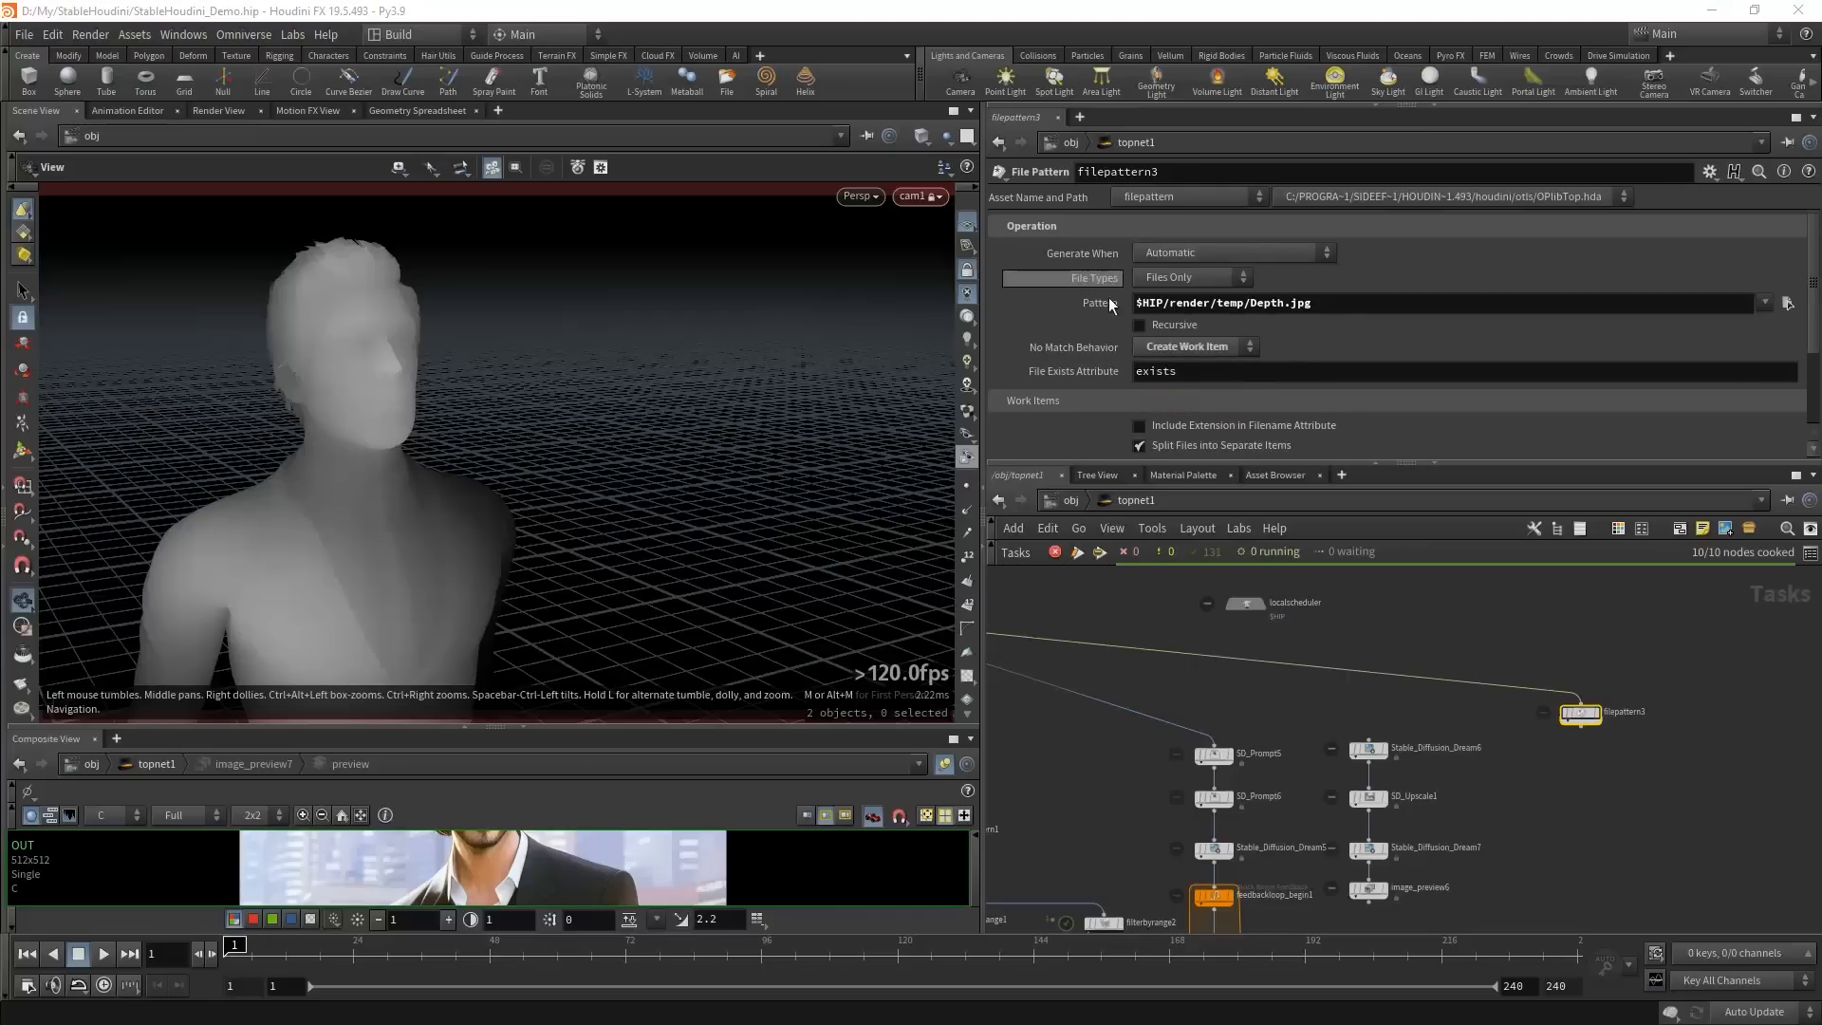
- Add a Delete File node connected below the new File Pattern node
scroll(1542, 714, "up", 3)
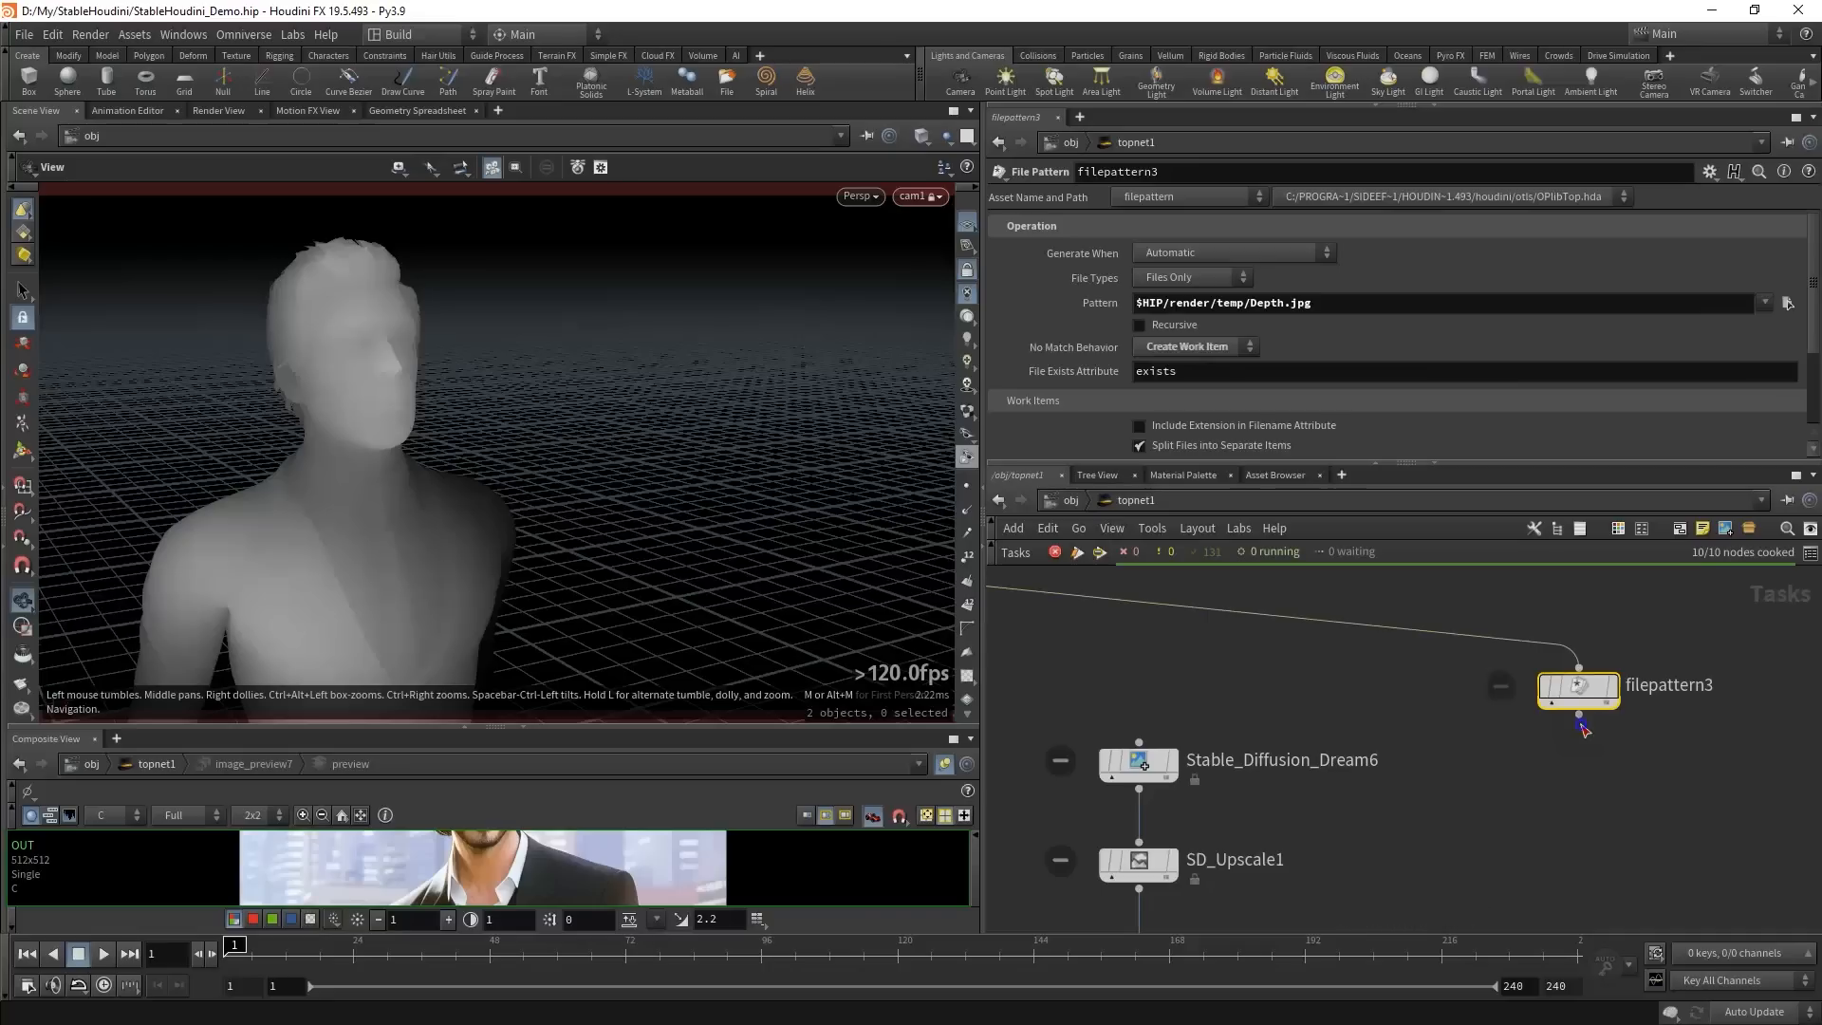
key("Tab")
type("fe")
key("BackSpace")
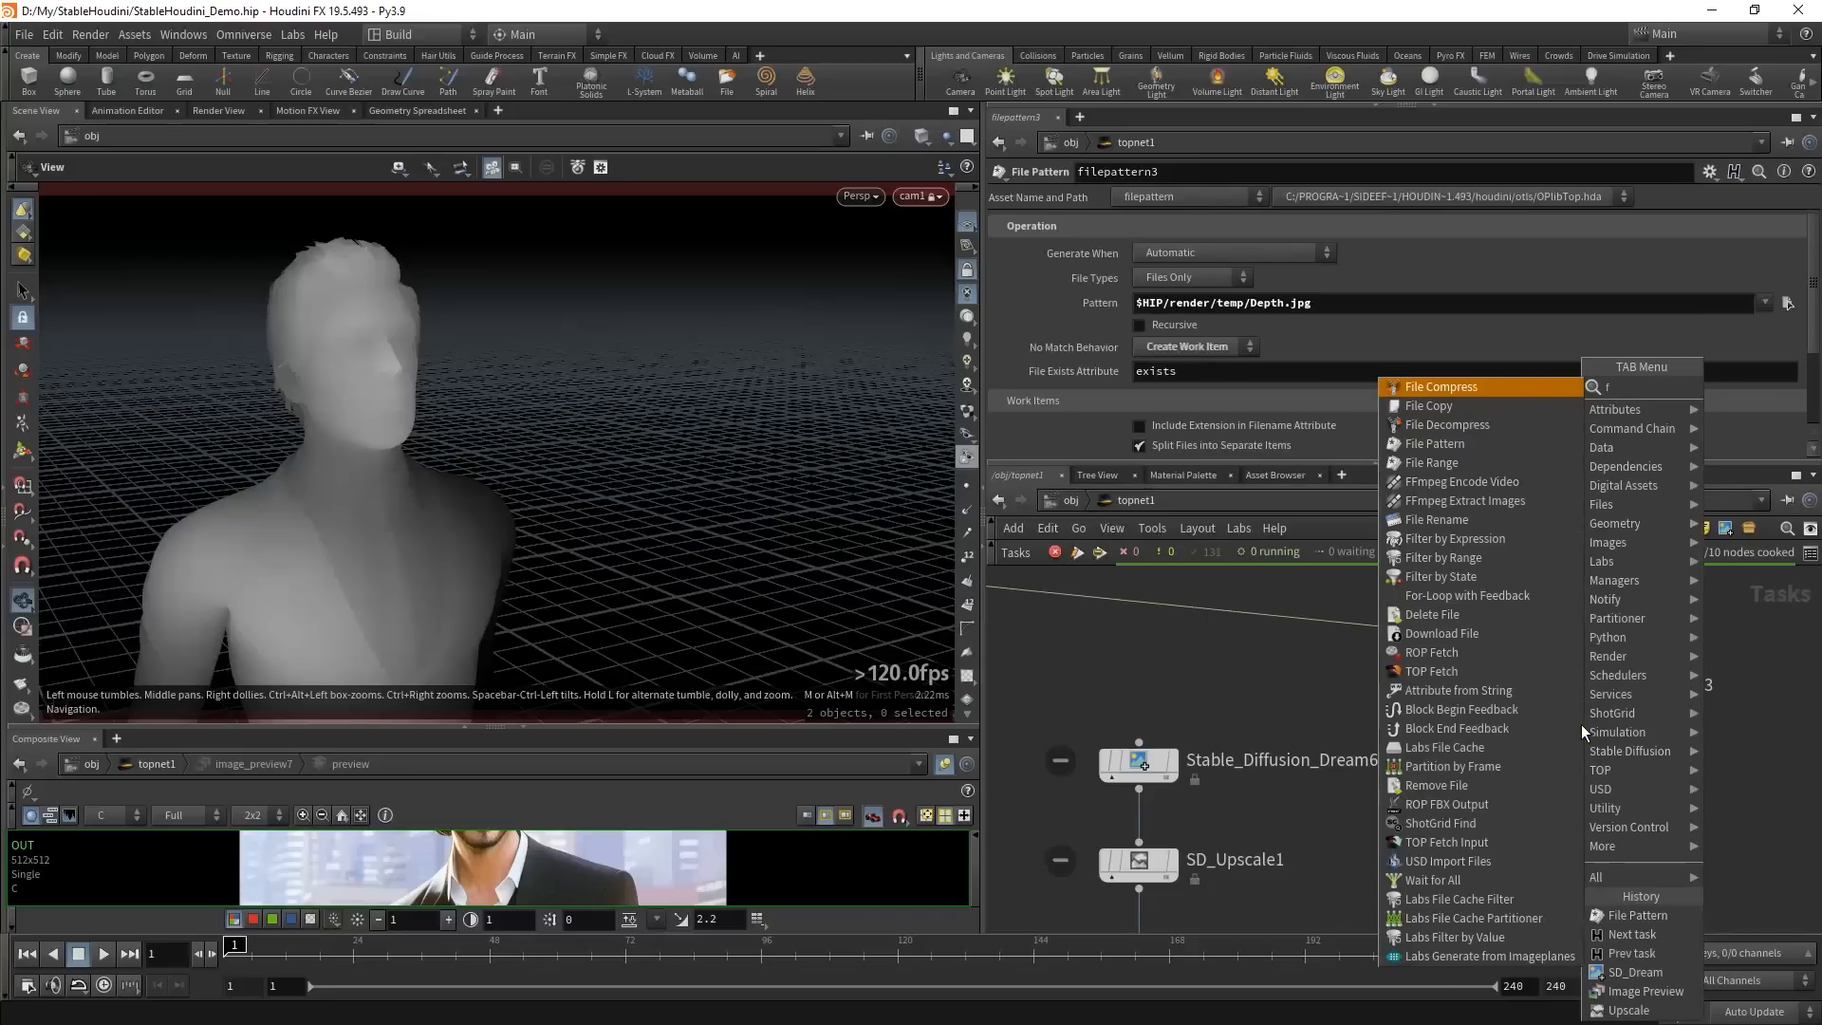
type("iled")
key("Return")
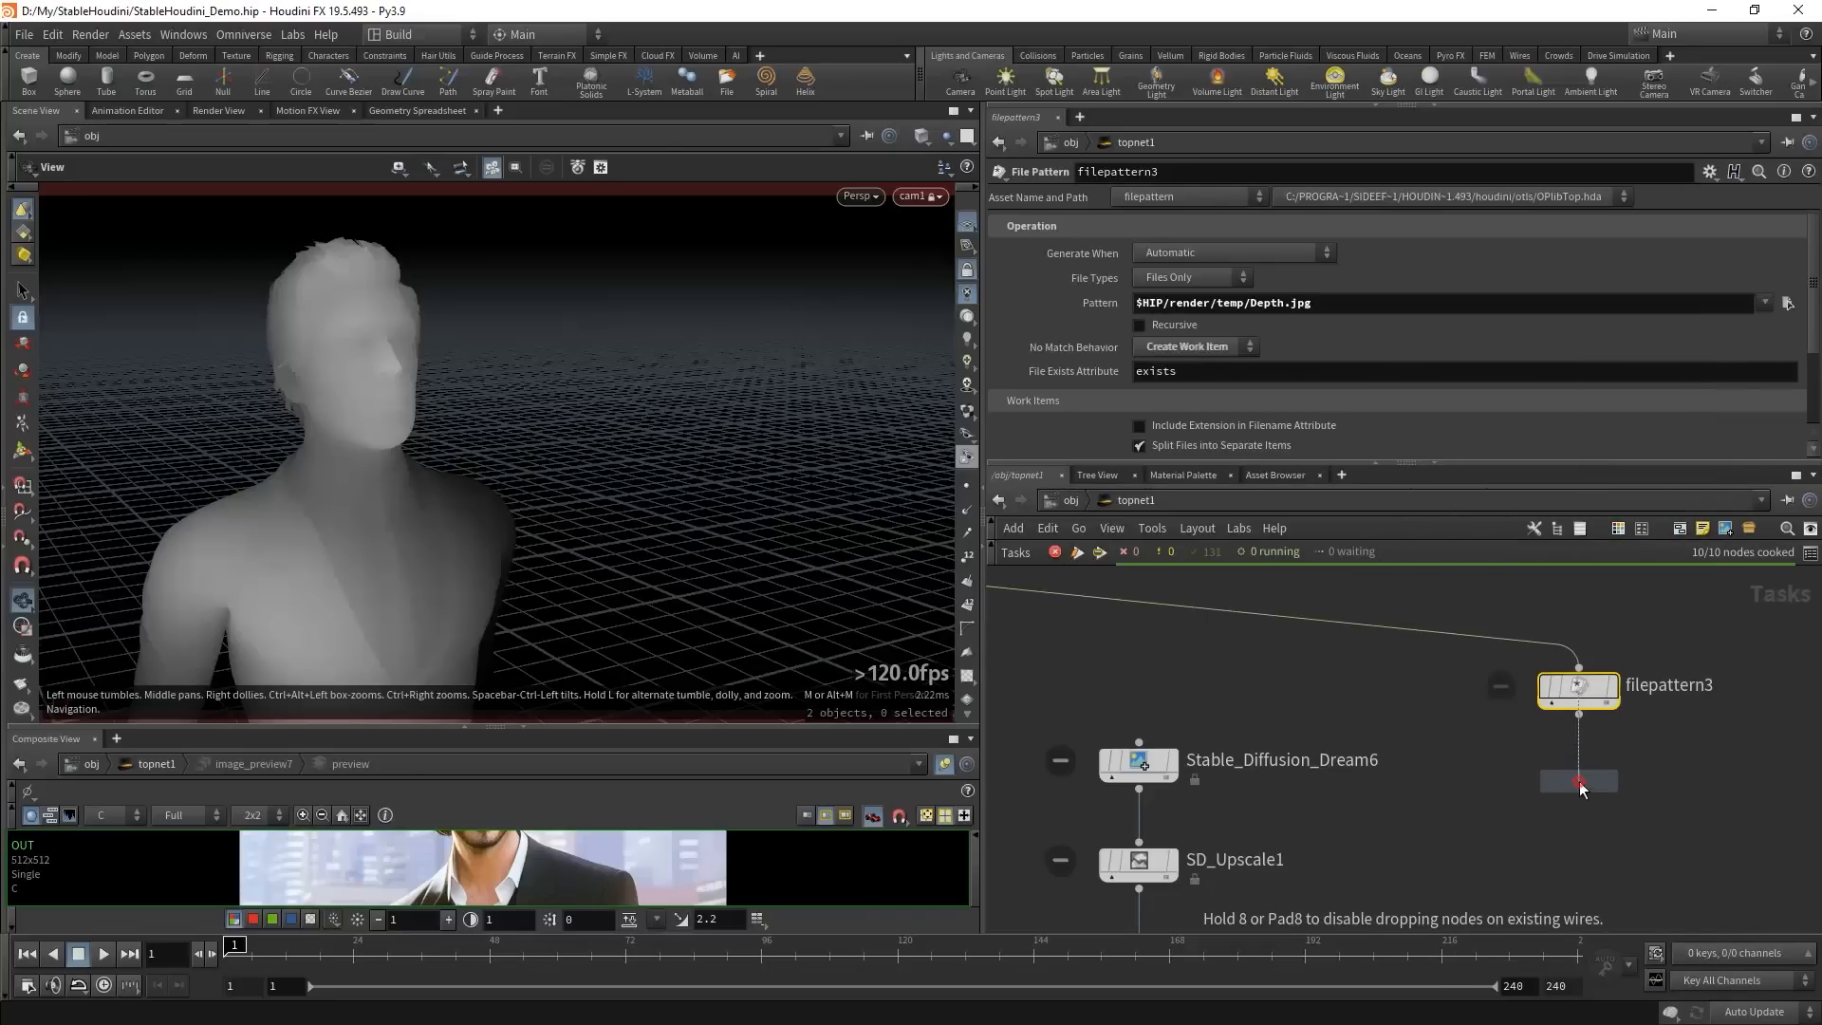
left_click(1579, 781)
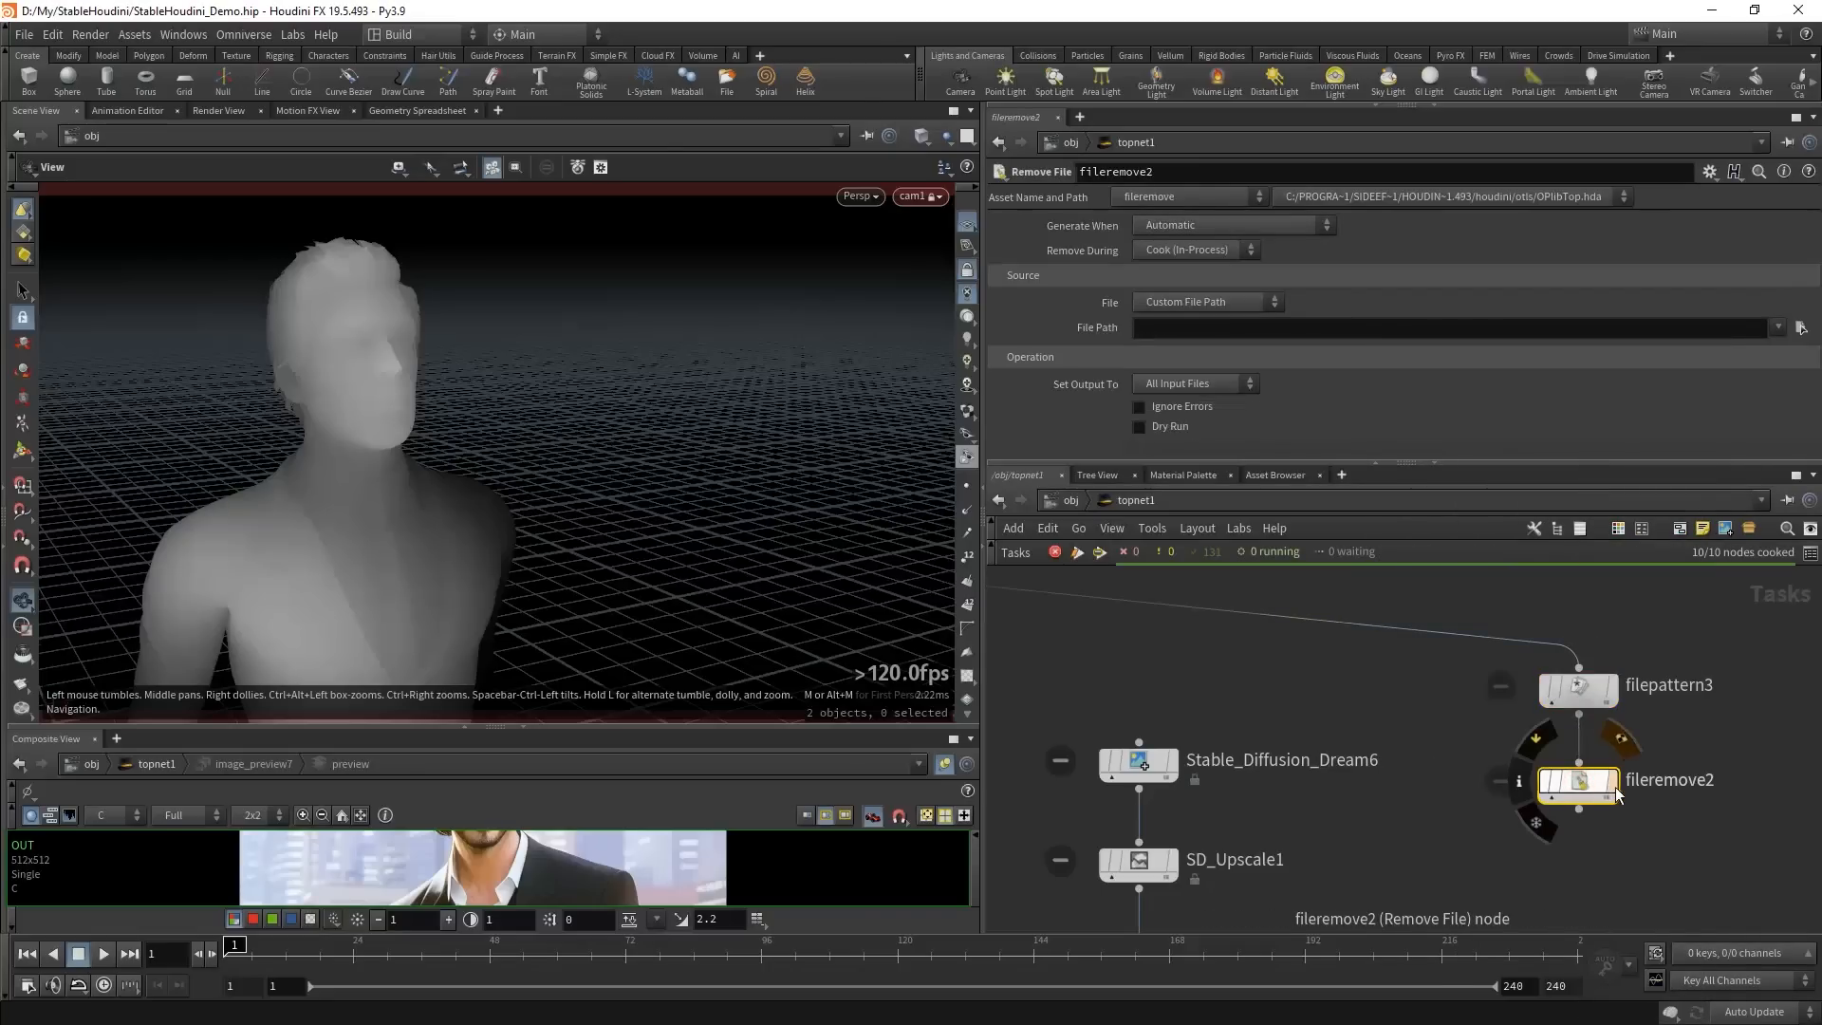
- Set the file removal node to use Upstream Output Files, enable Ignore Errors, and cook it
left_click(1197, 304)
left_click(1218, 346)
left_click(1186, 406)
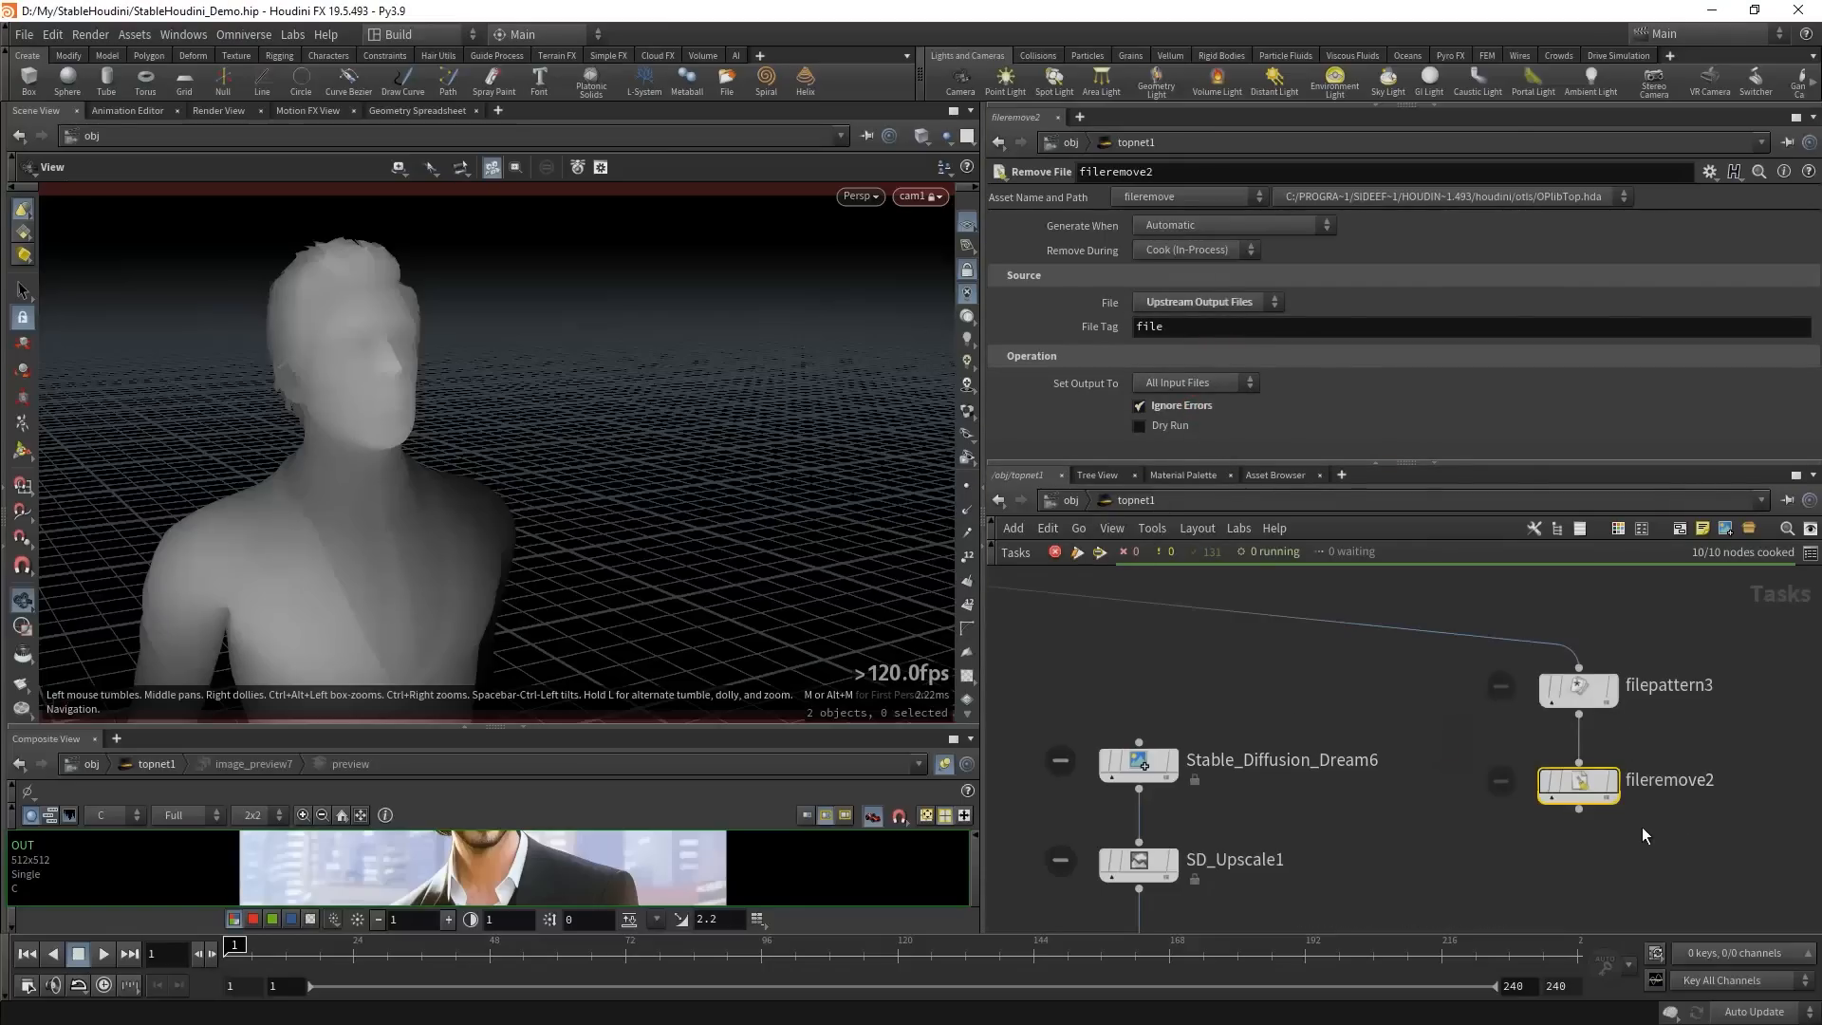
key("shift+v")
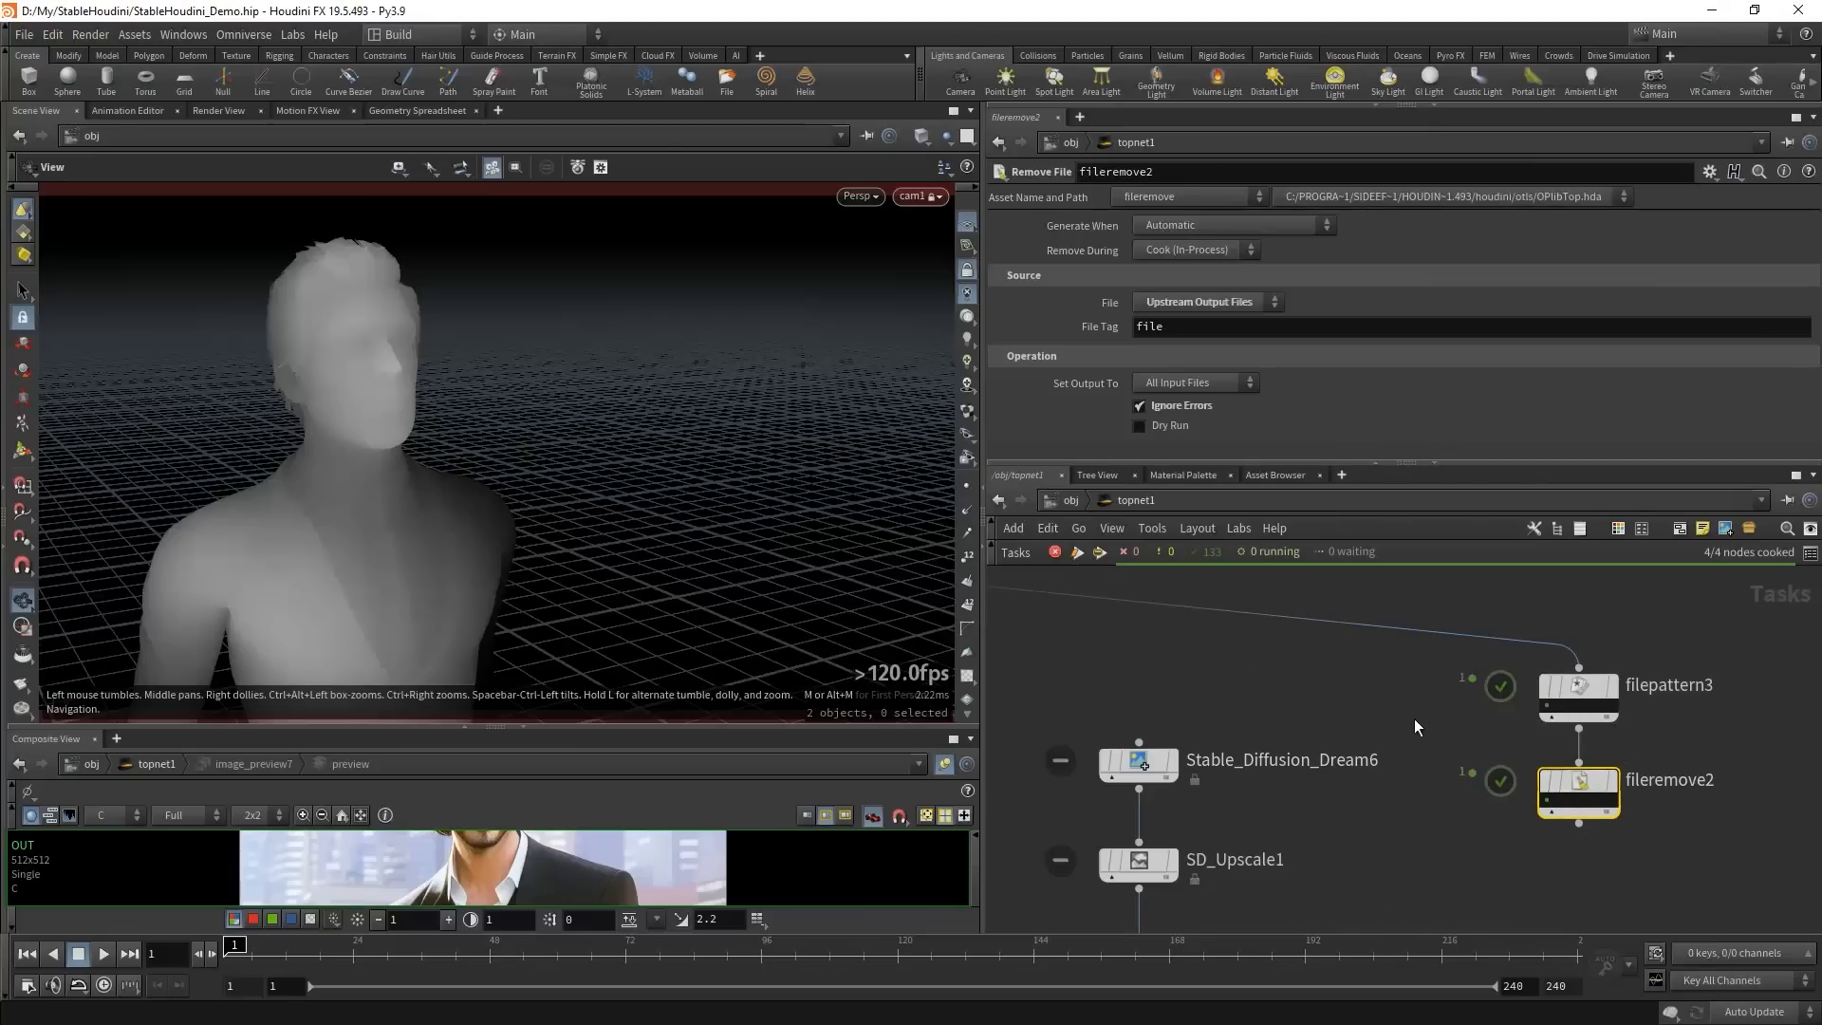
- Add a ROP Fetch node connected below the file removal node
scroll(1414, 719, "down", 5)
scroll(1478, 823, "up", 3)
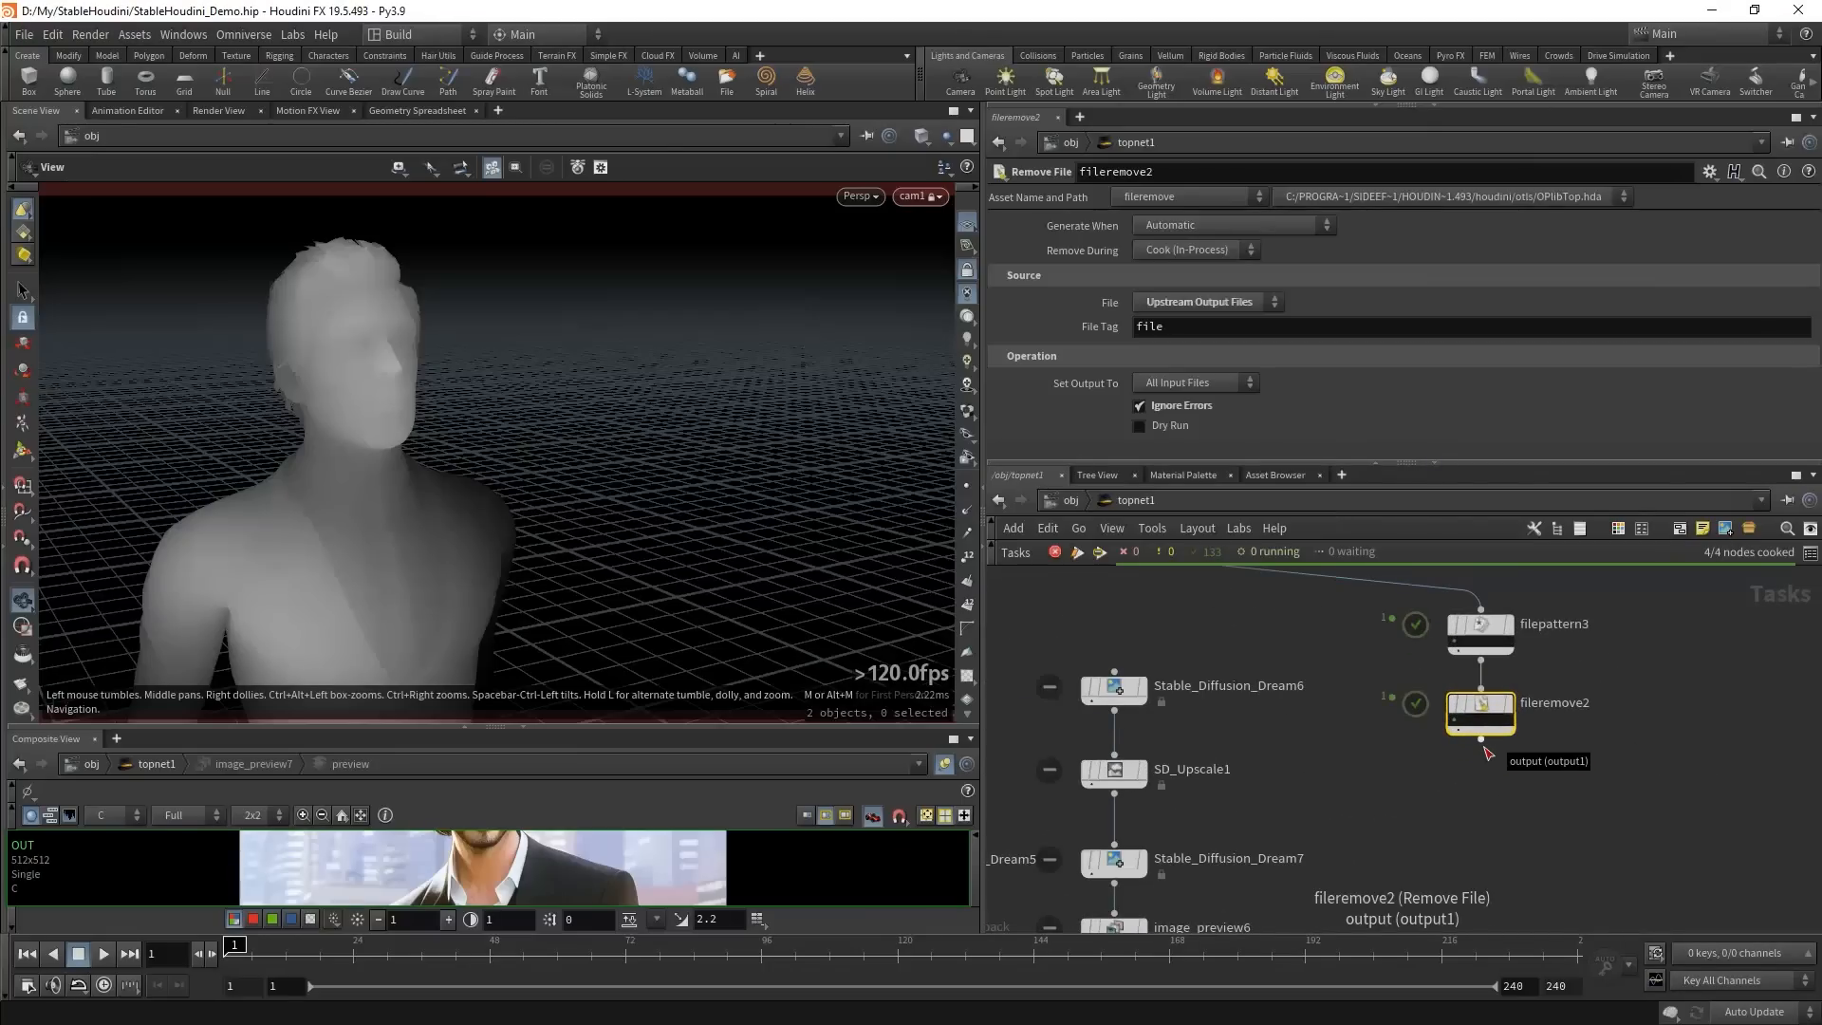
key("Tab")
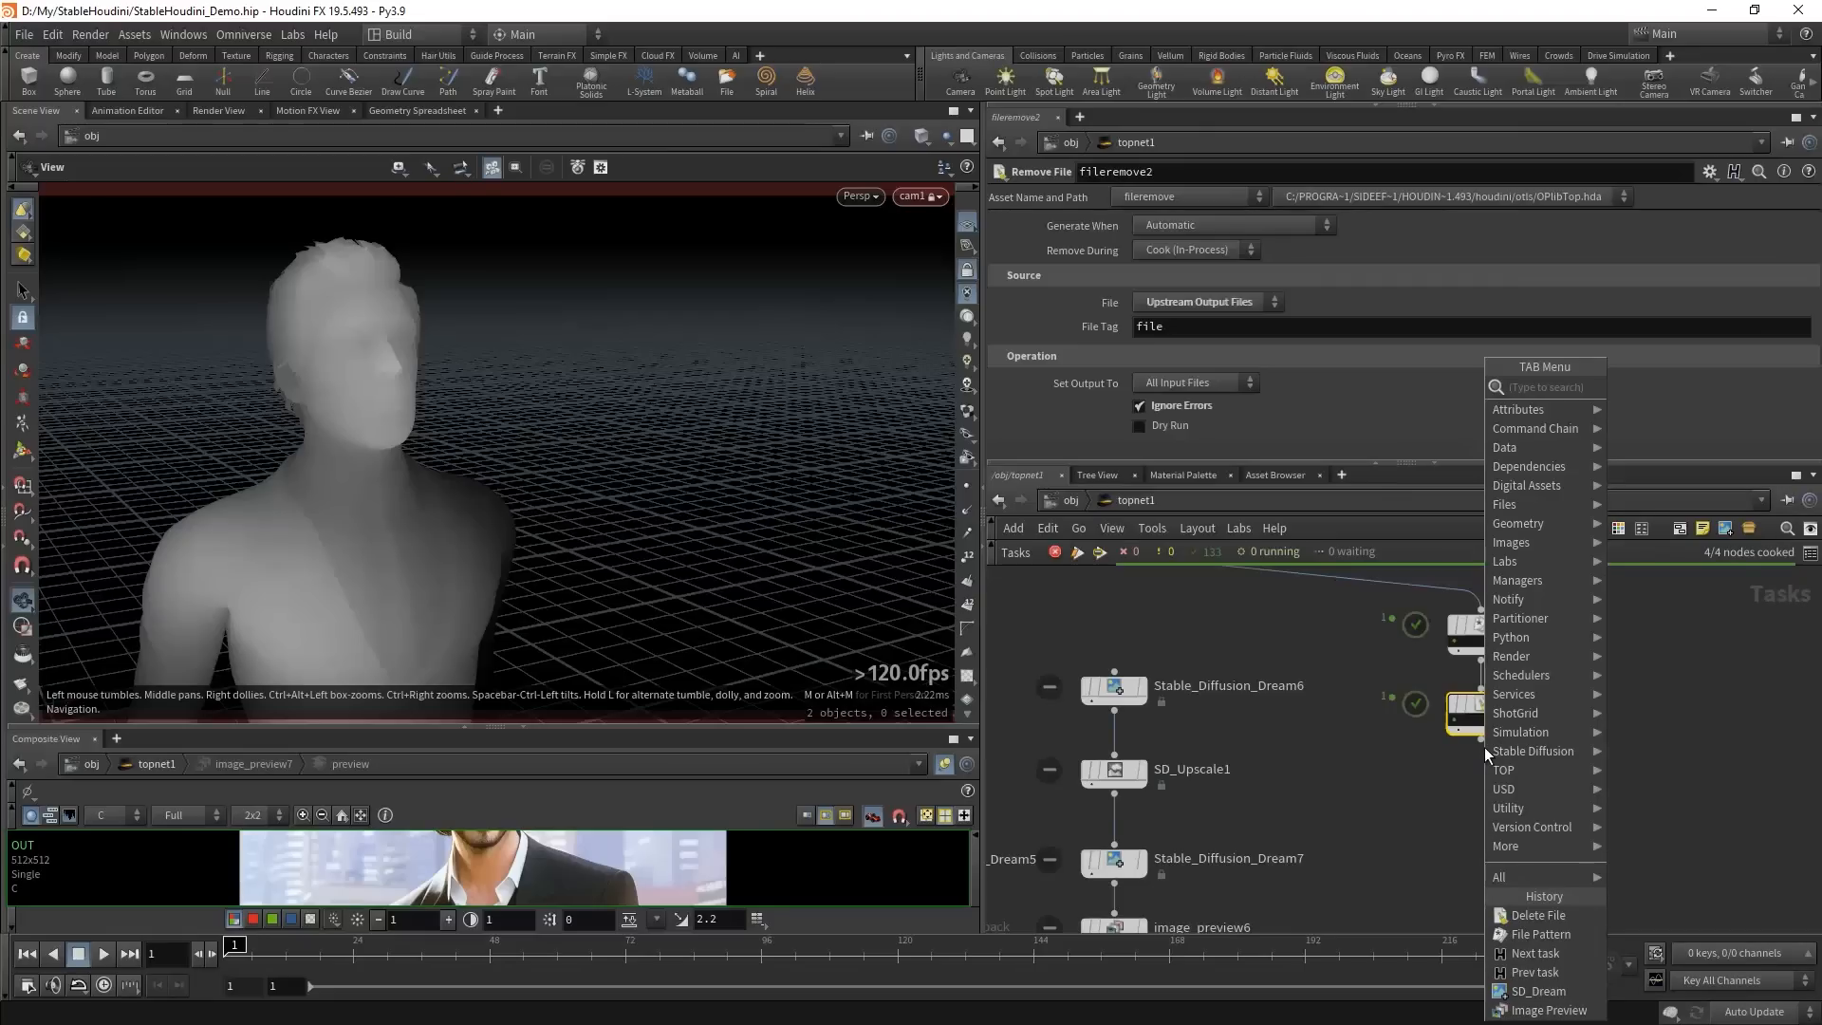
type("rop")
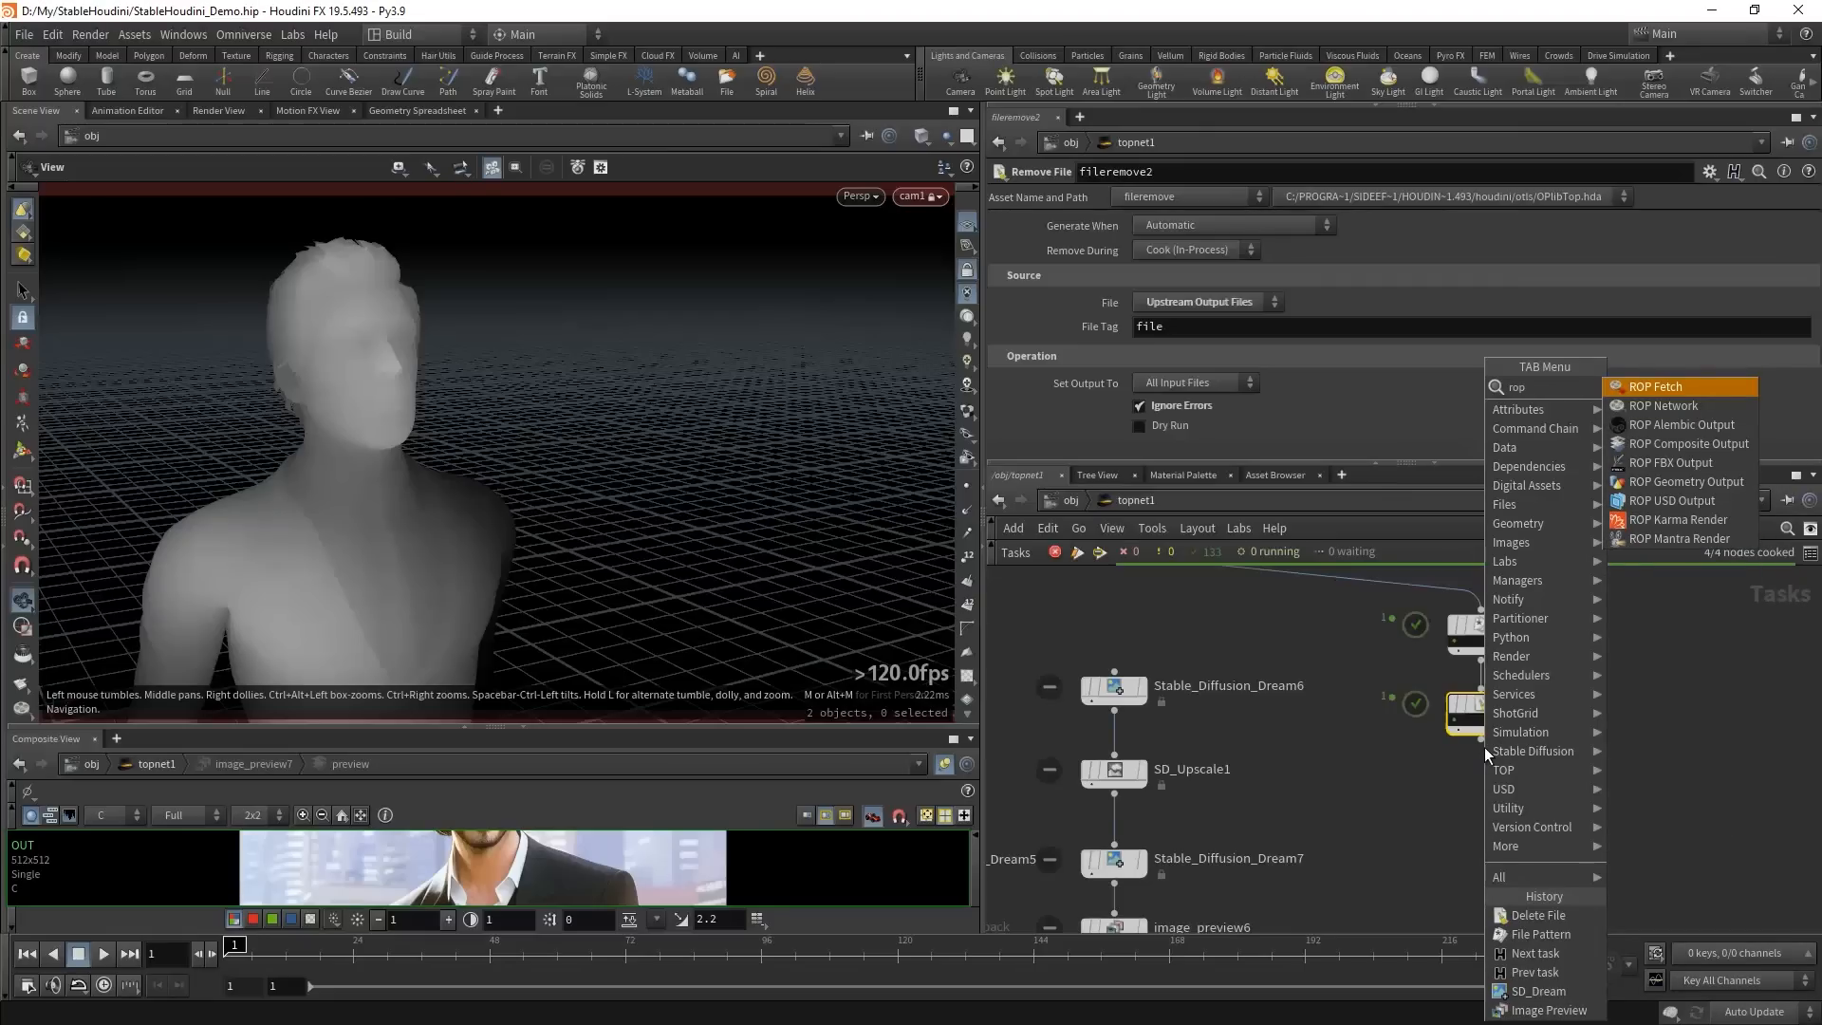
key("Return")
left_click(1490, 787)
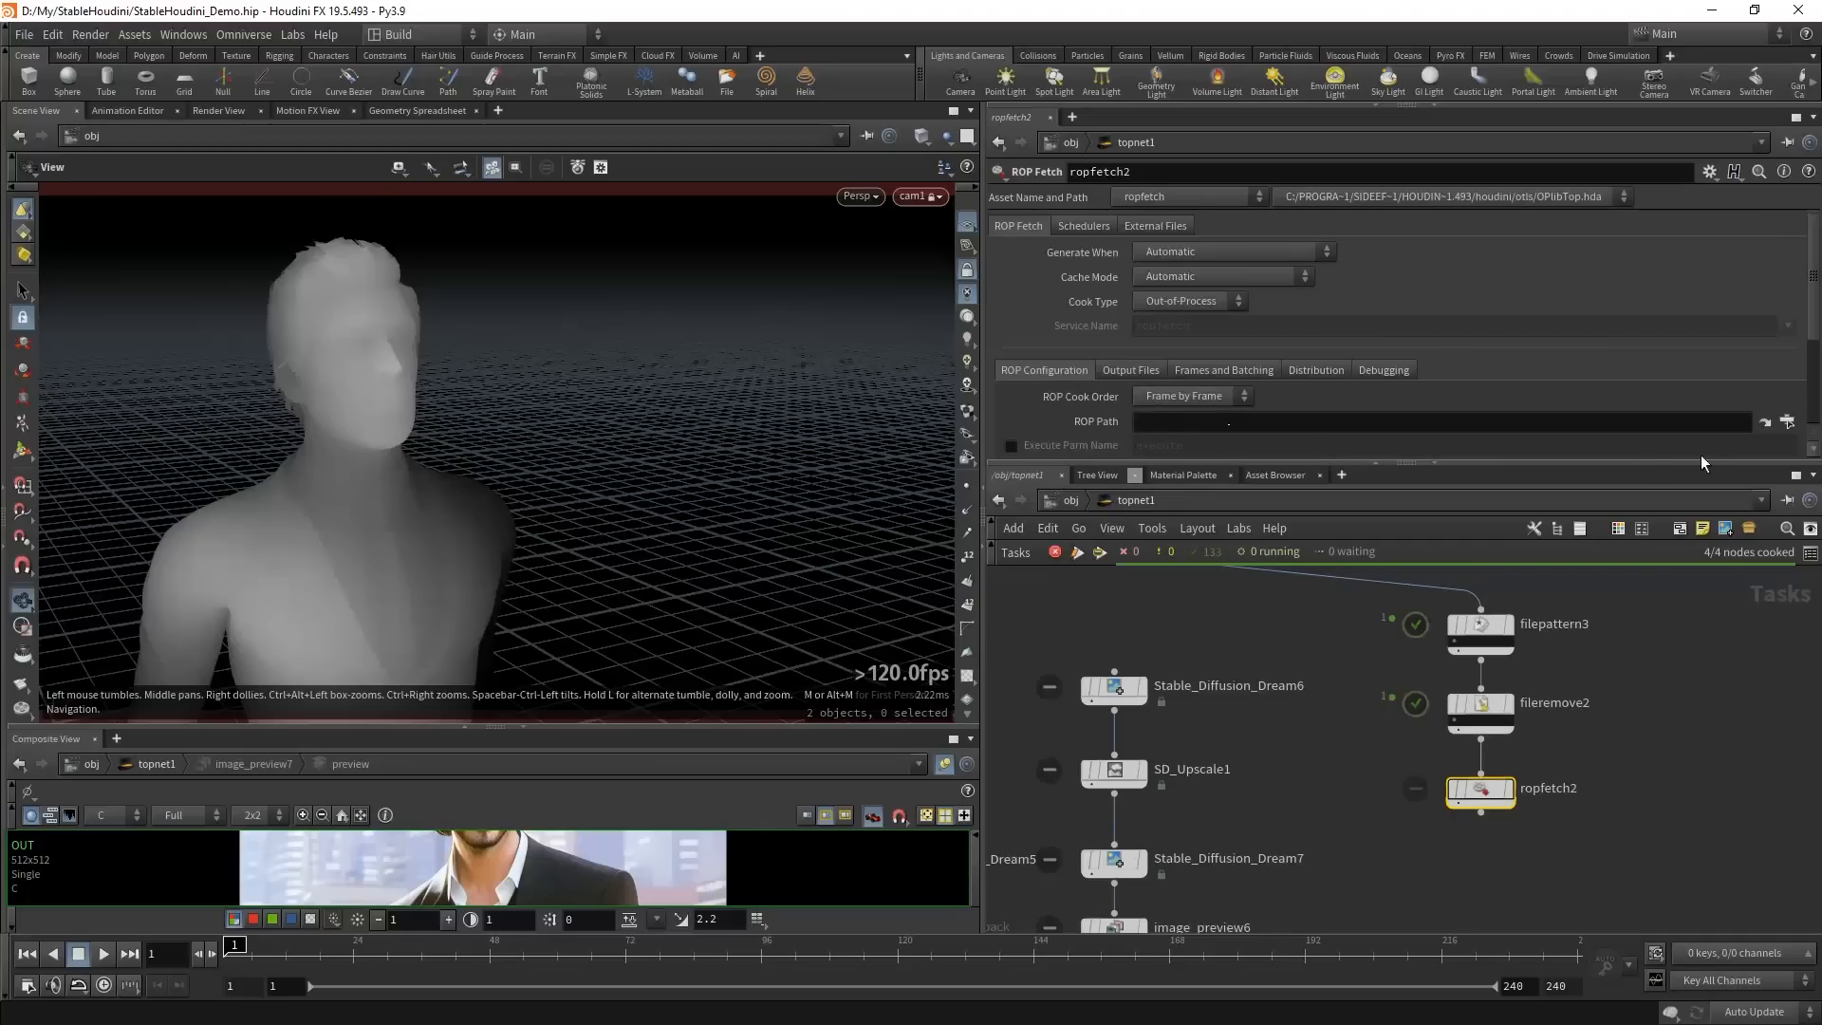
- Point the ROP Fetch node's ROP Path to /obj/depth_map1/ropnet1/opengl1
left_click(1787, 422)
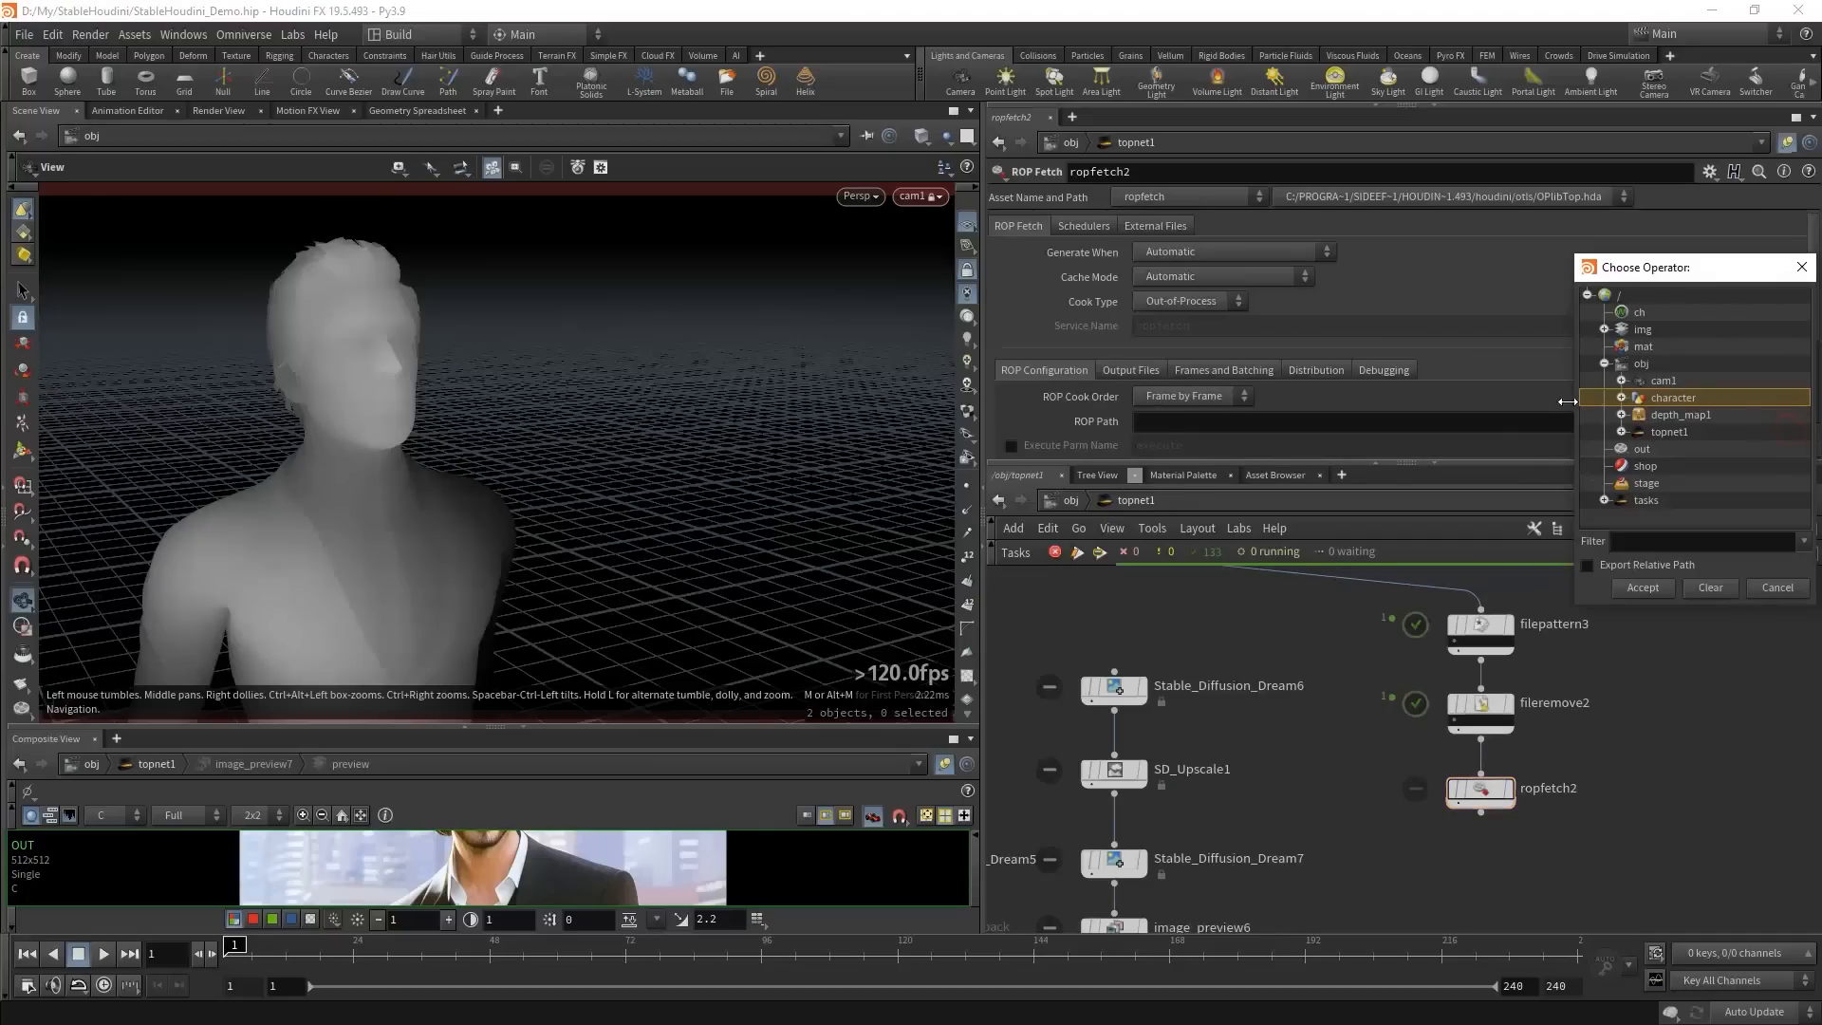
left_click(1620, 415)
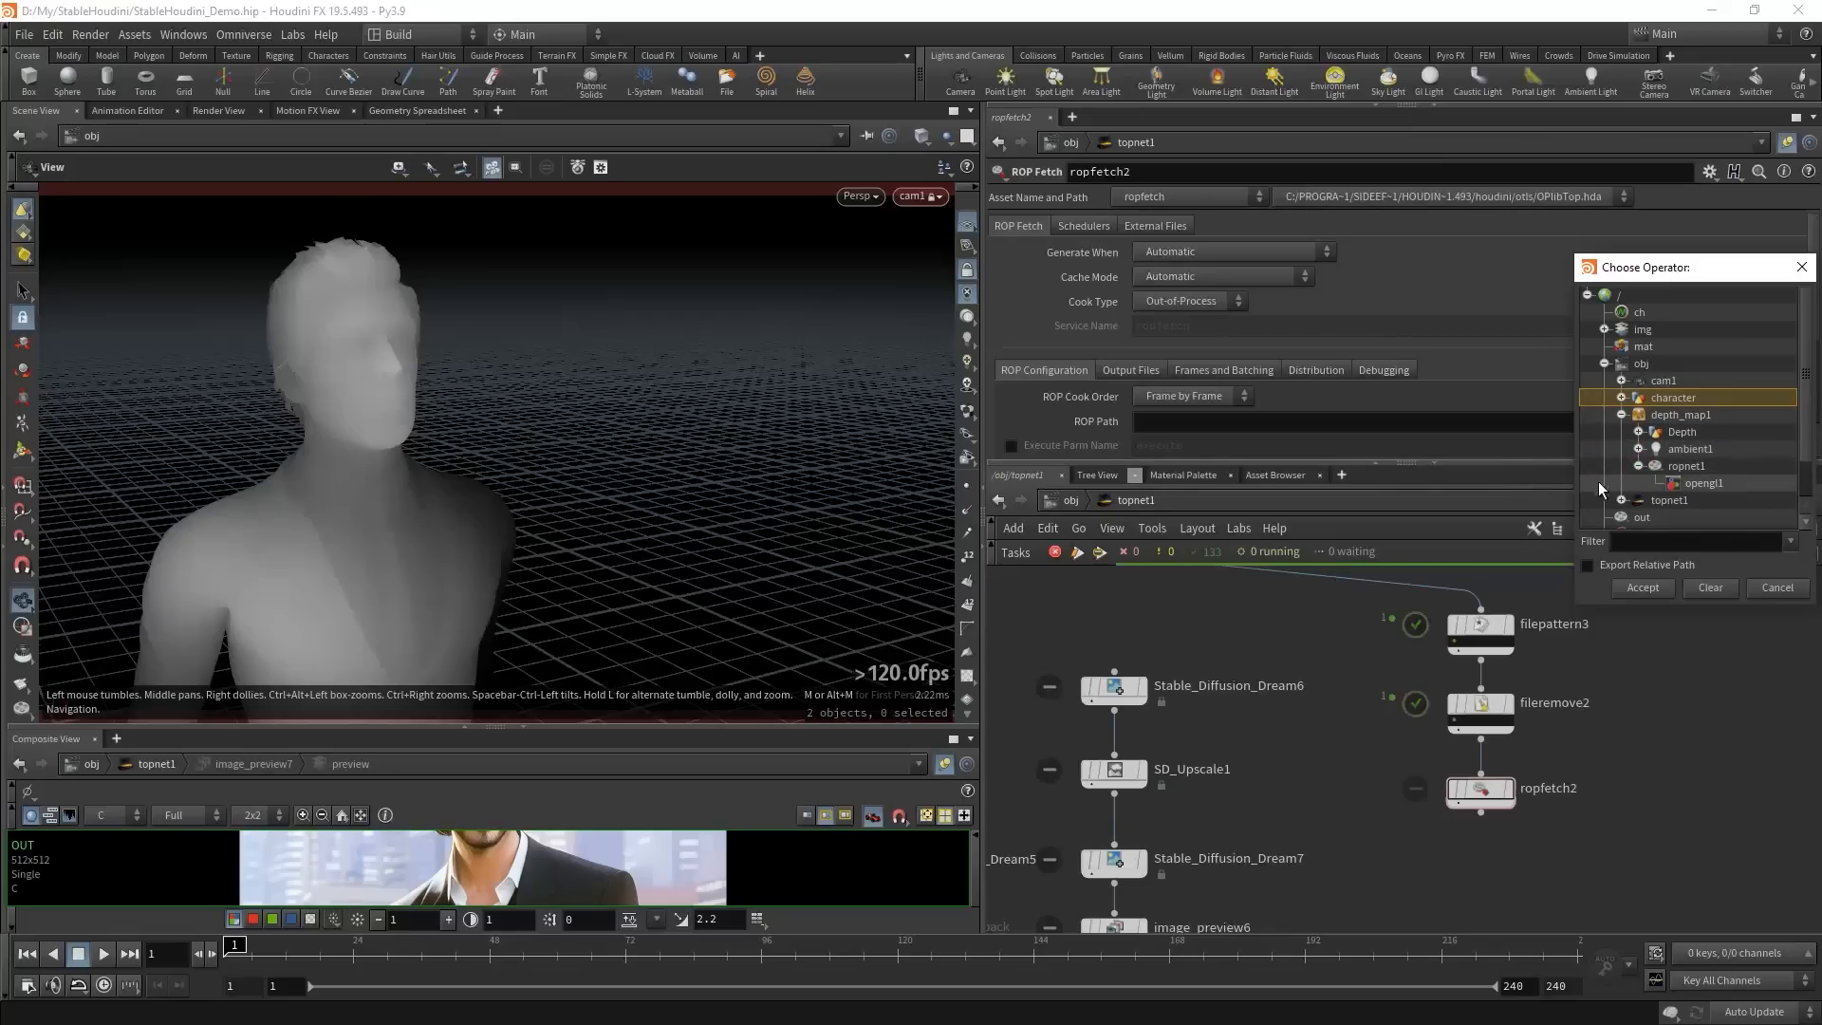
double_click(1684, 482)
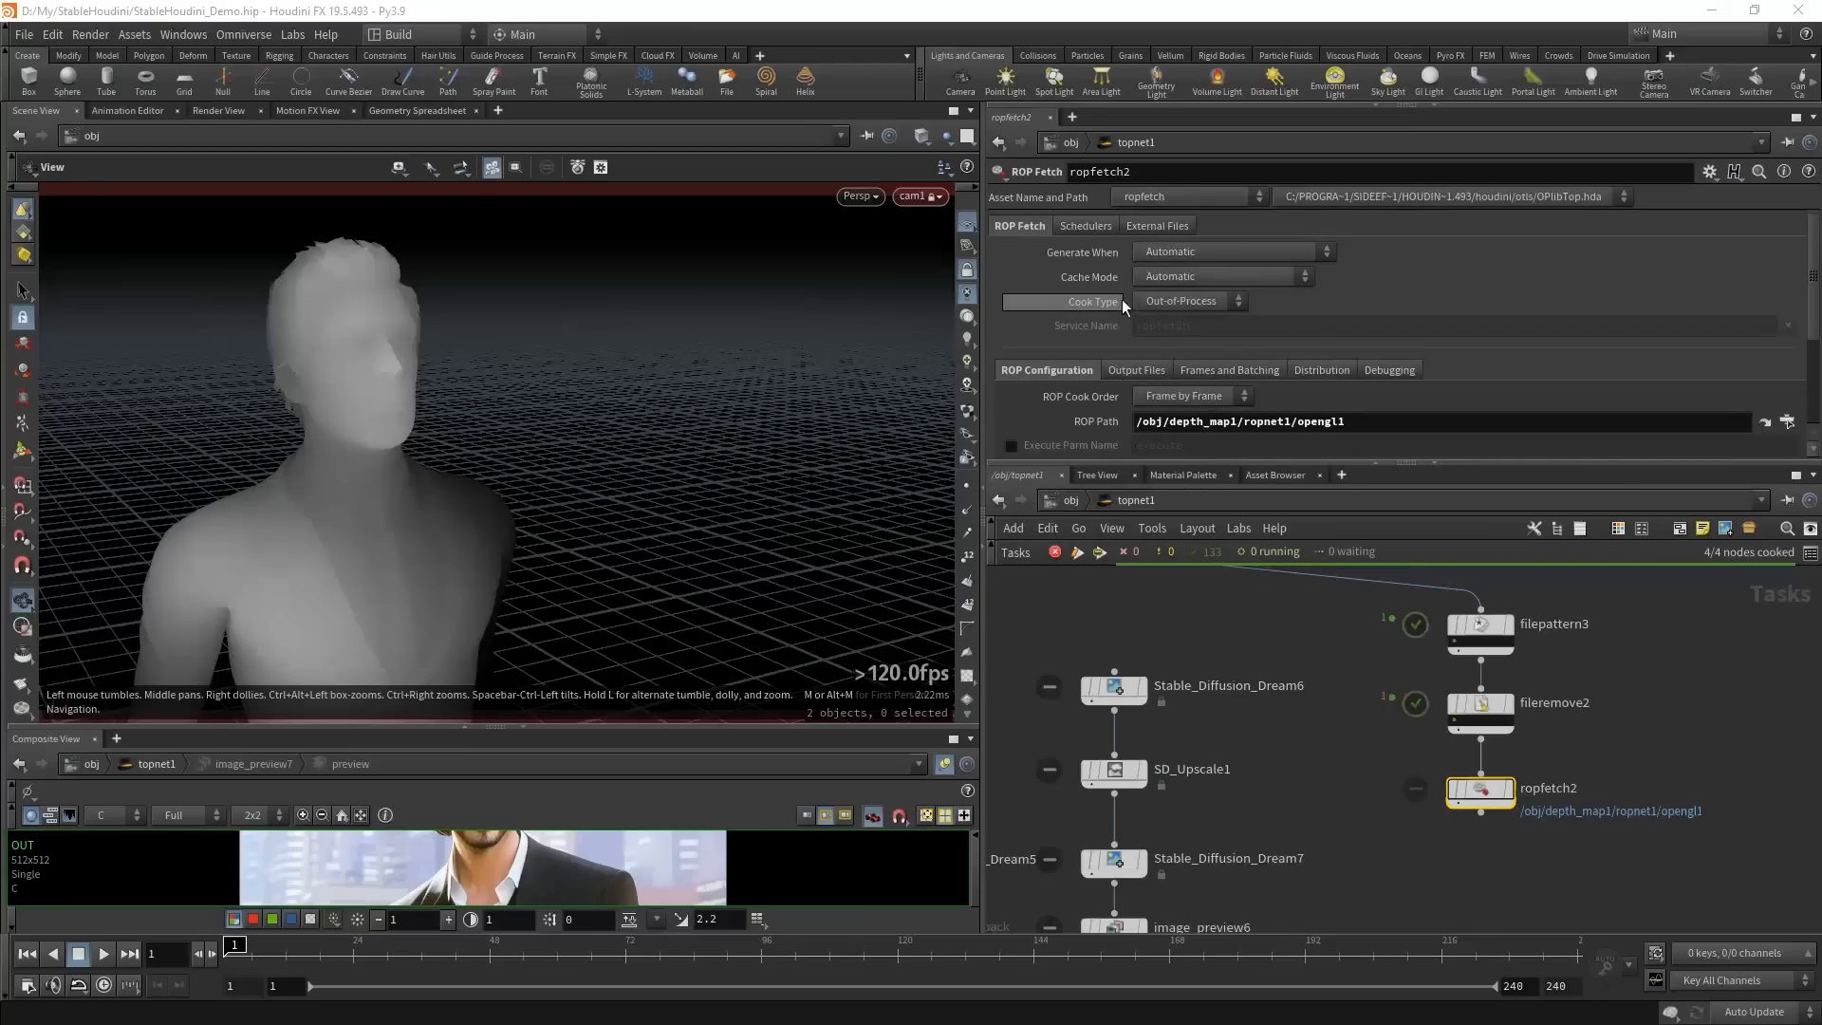
- Set the ROP Fetch node's Evaluate Using to ROP Node Configuration, then cook it and check the rendered Depth.jpg
left_click(1182, 300)
left_click(1136, 328)
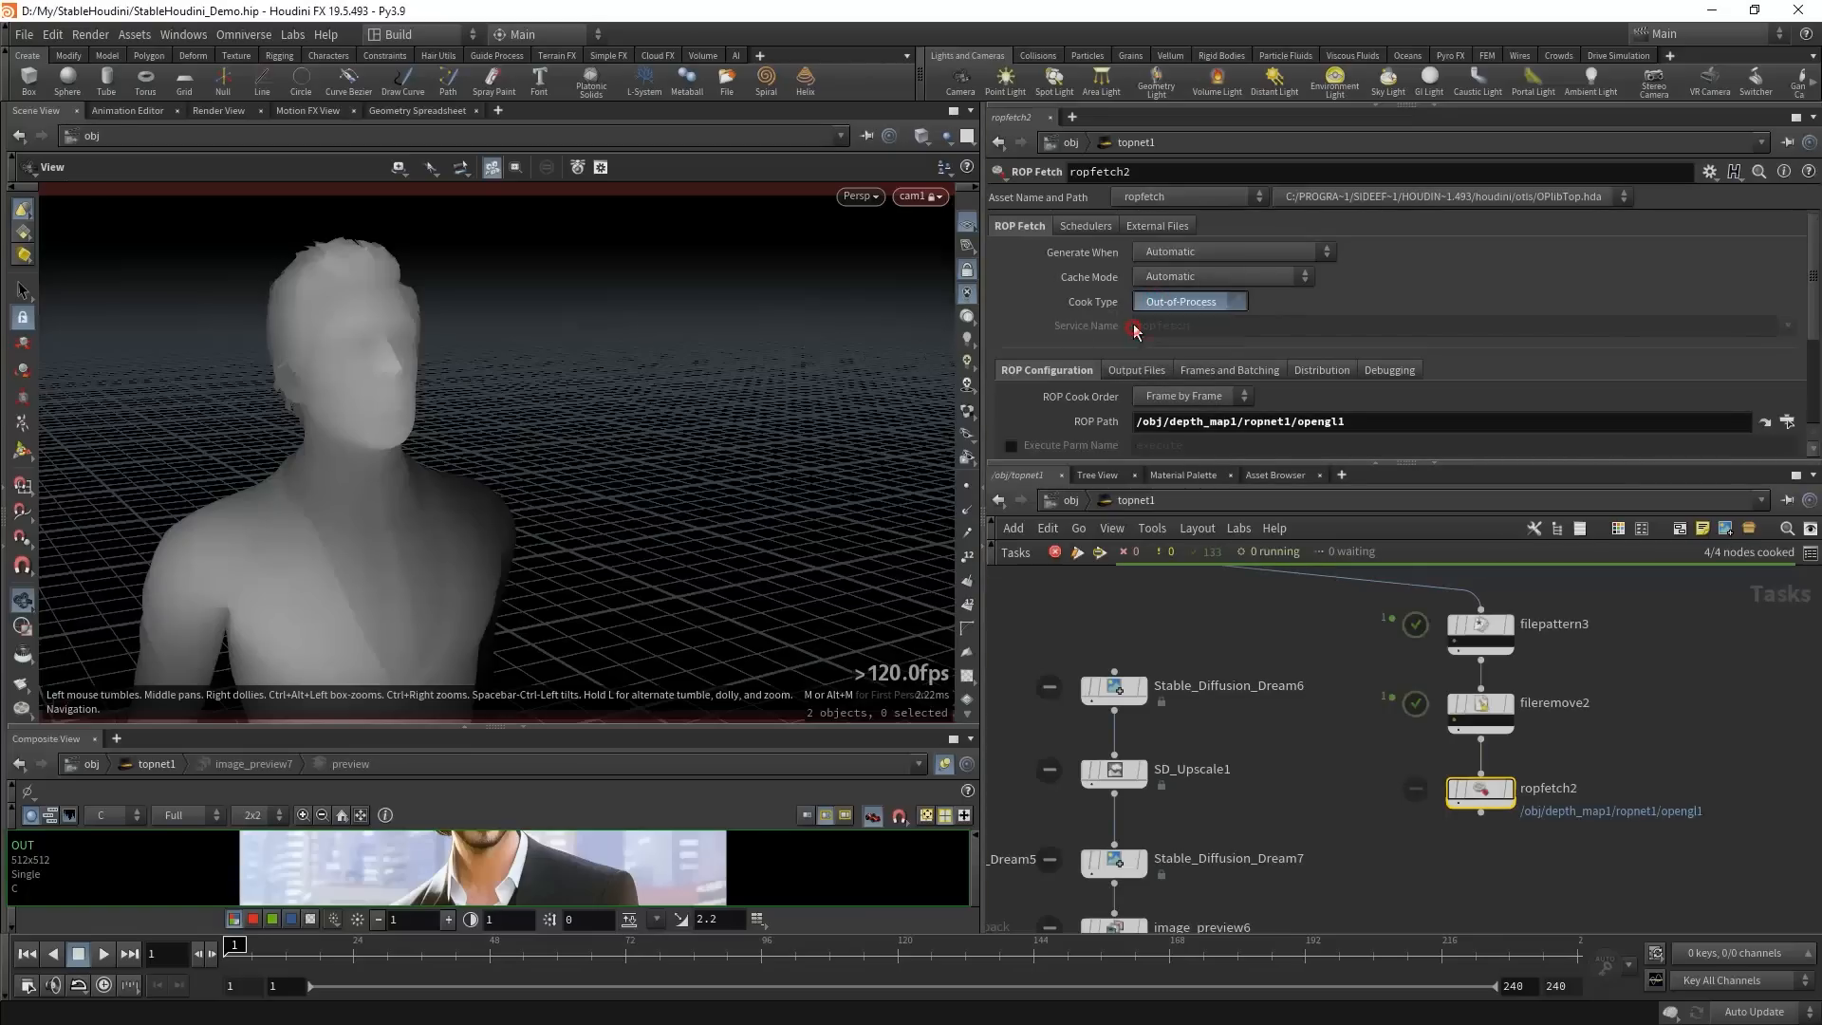
left_click(1141, 375)
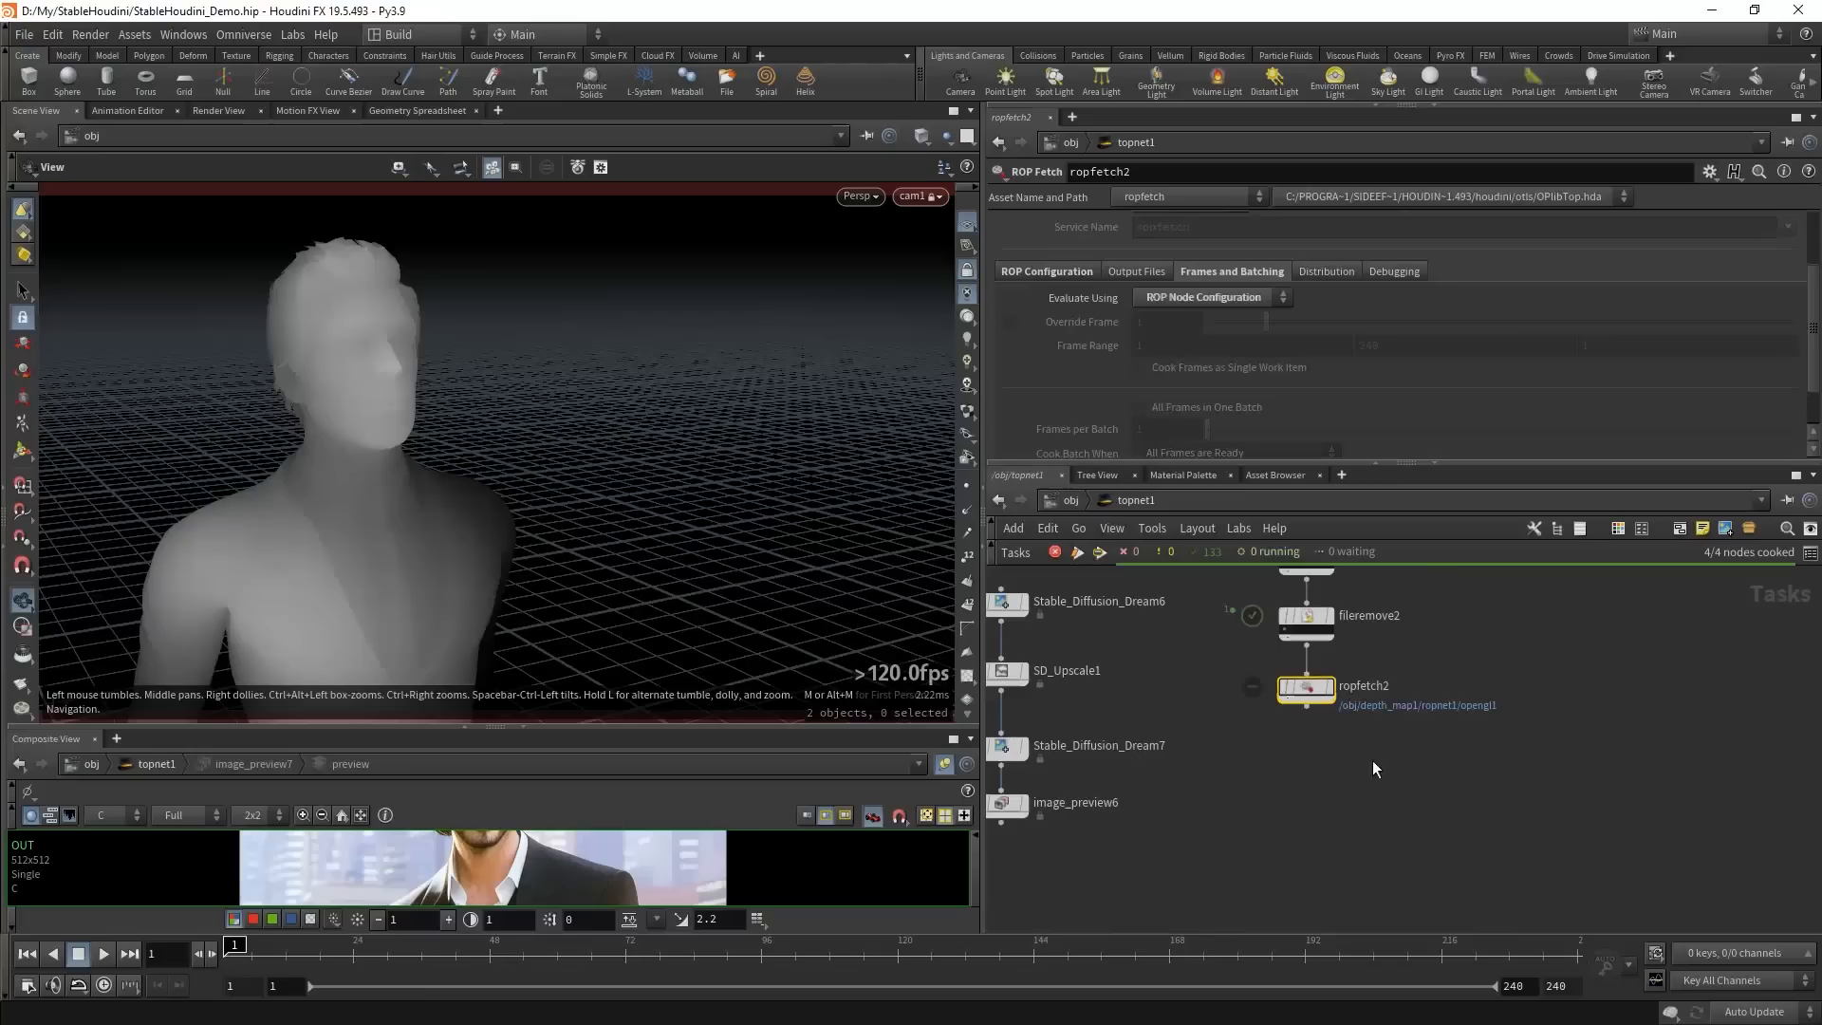
left_click_drag(1401, 750, 1258, 667)
key("shift+v")
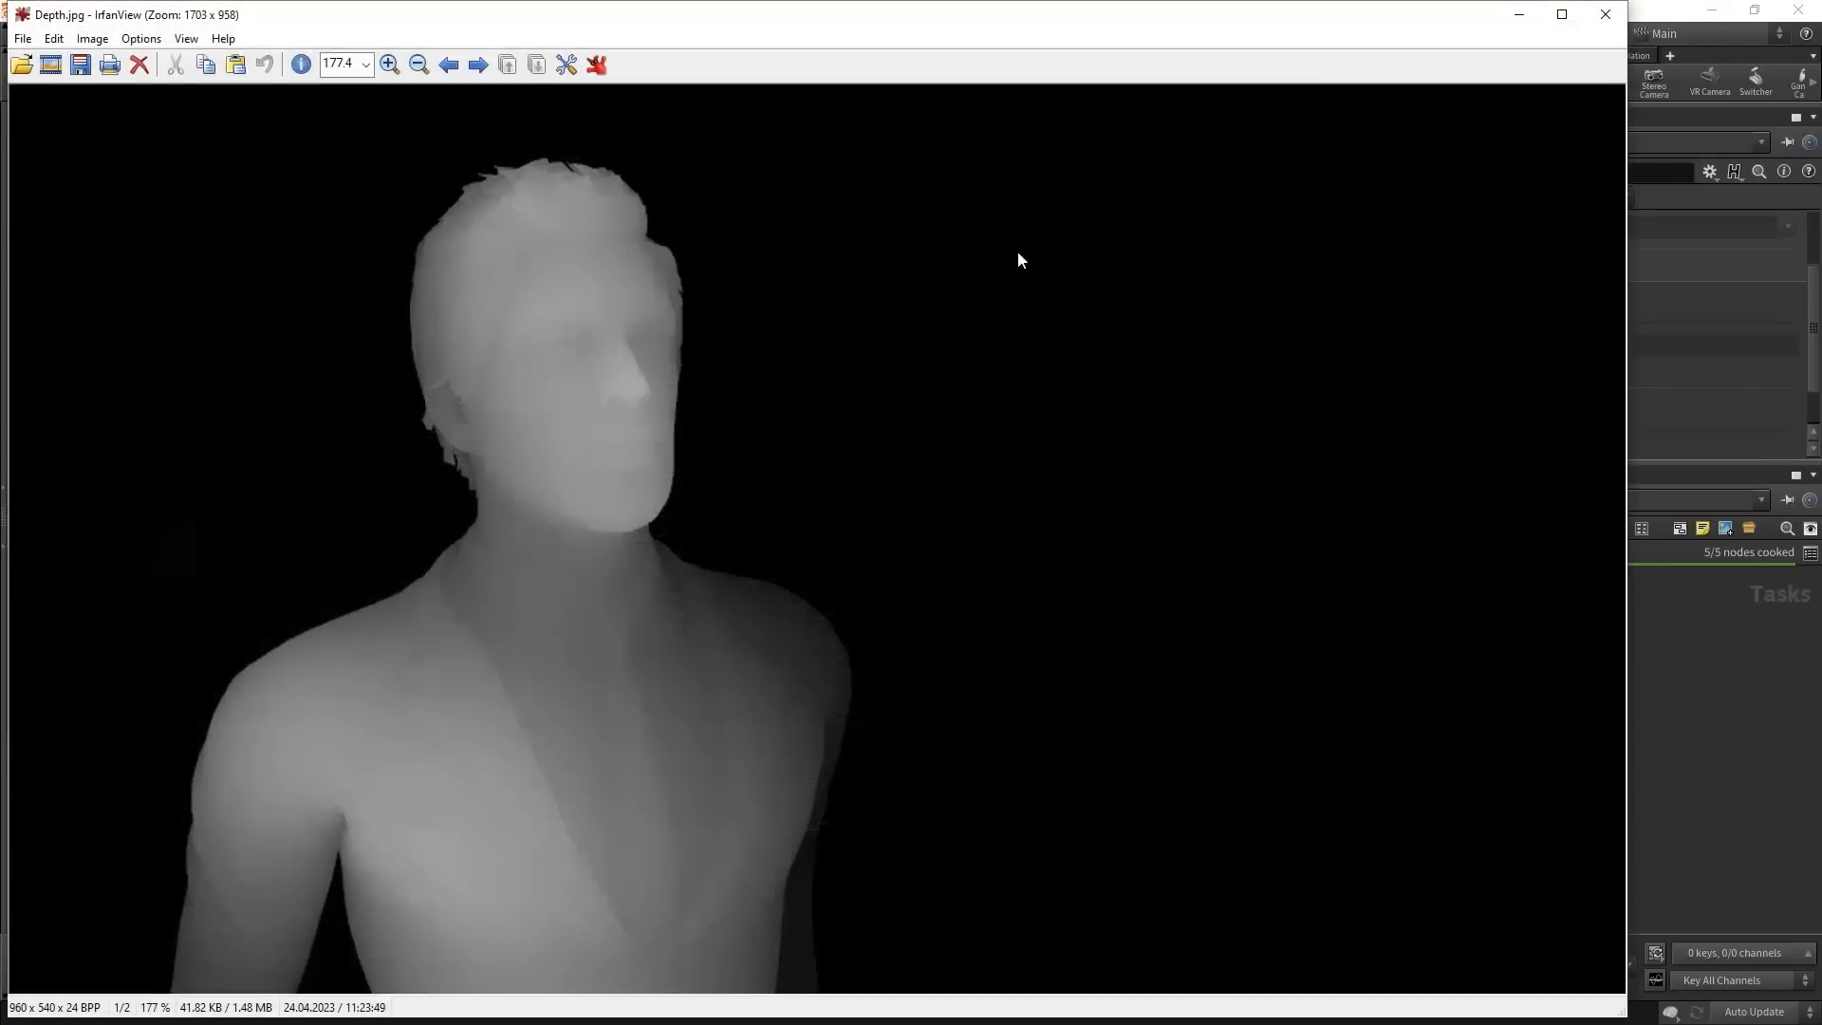
left_click(1605, 14)
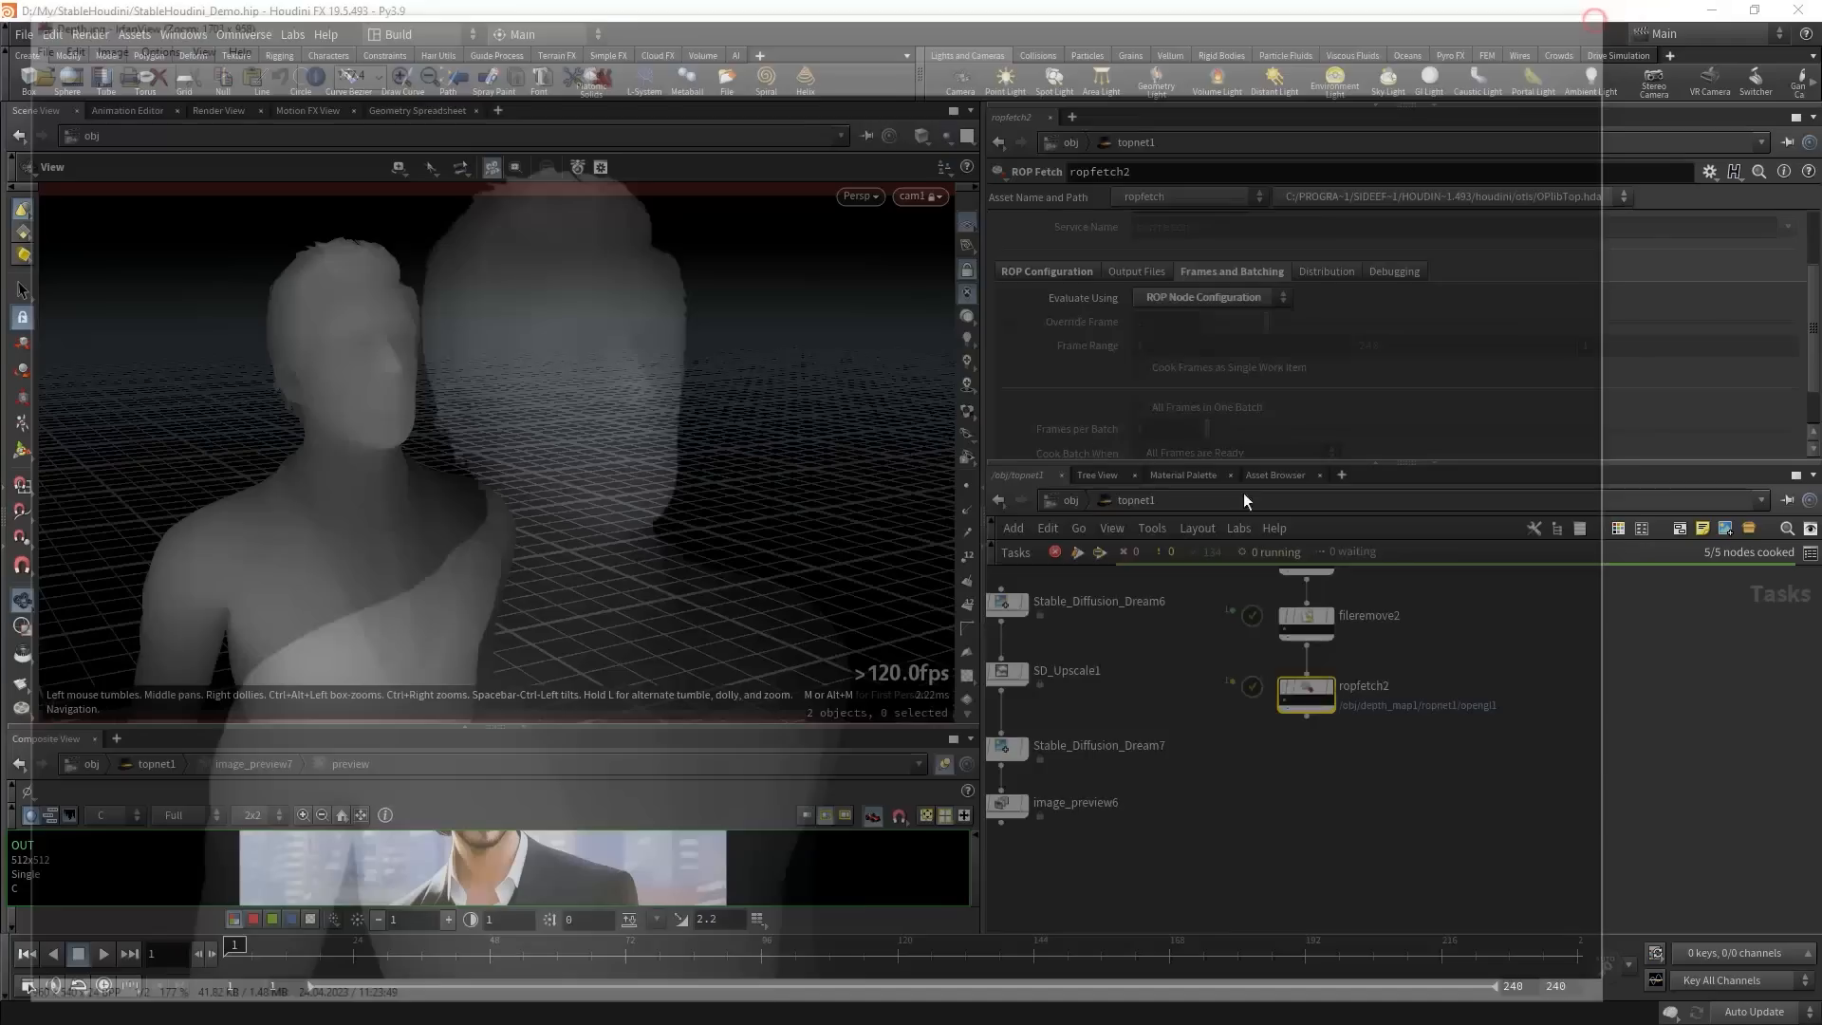
- Add an SD_Dream node below the ROP Fetch with the prompt "Comic book illustration of a man wearing a suit, neutral black background"
left_click(1258, 728)
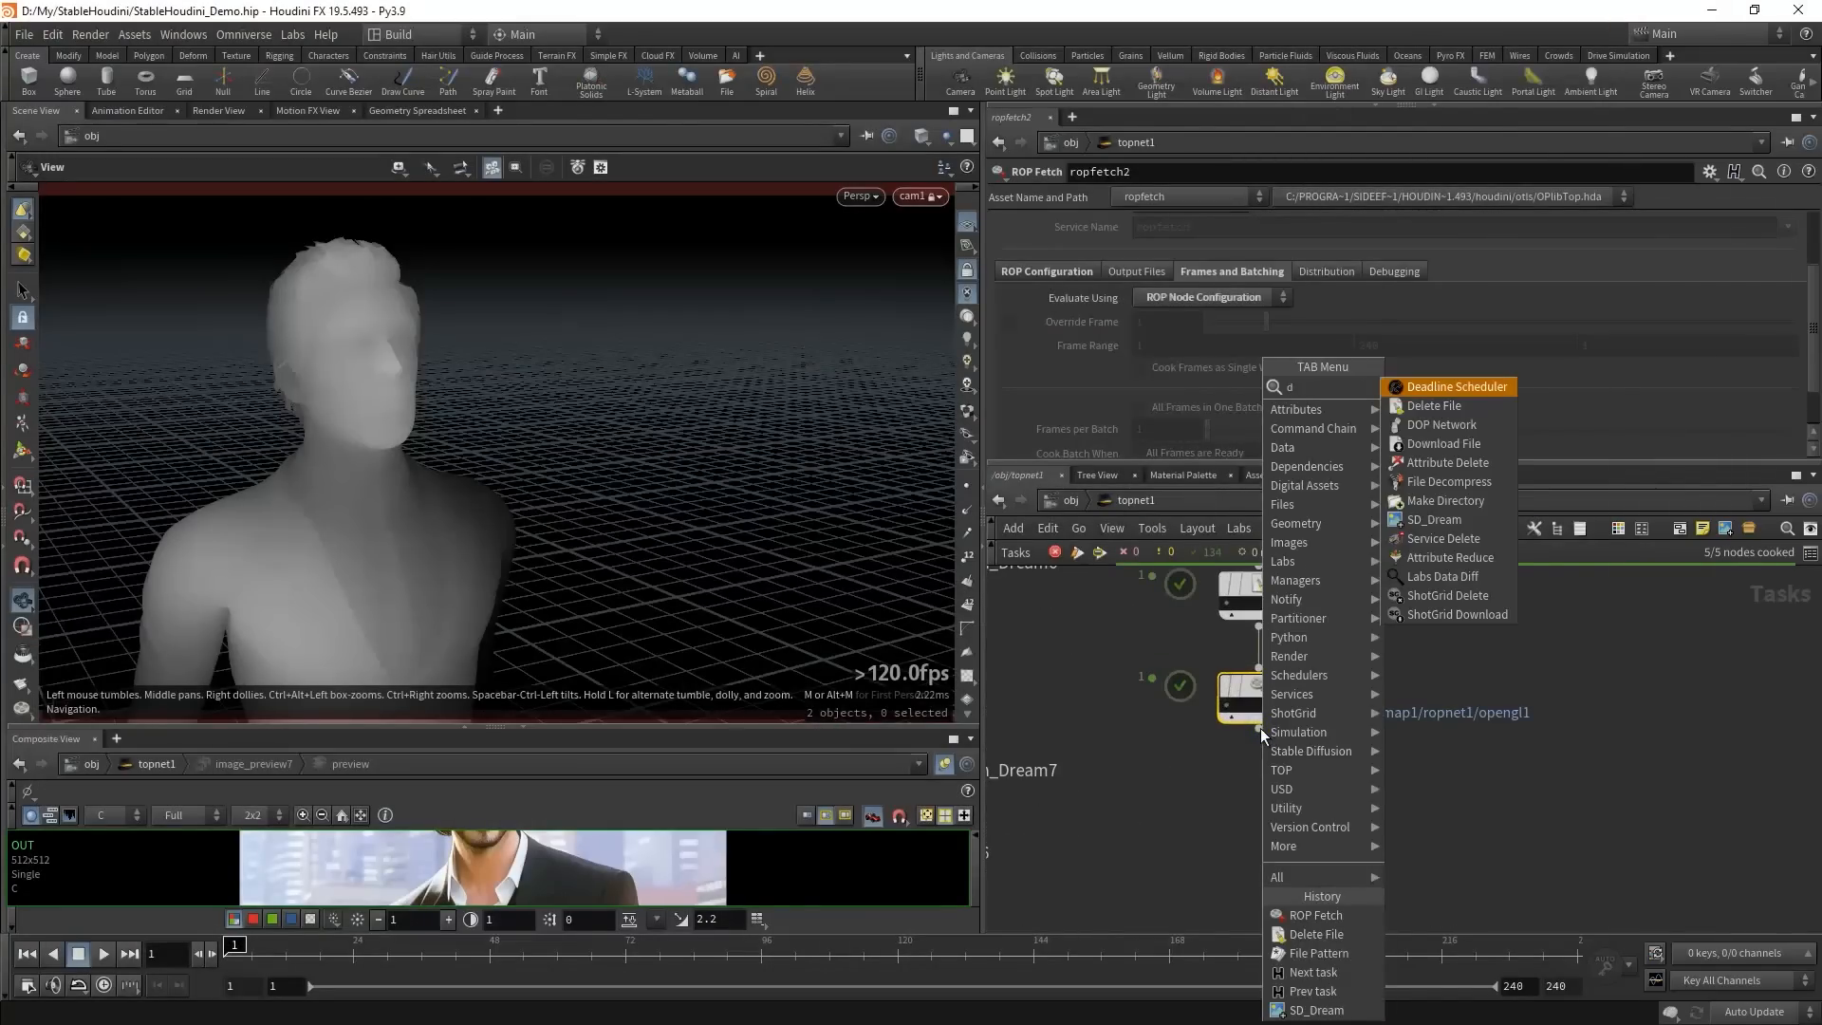
left_click(1442, 380)
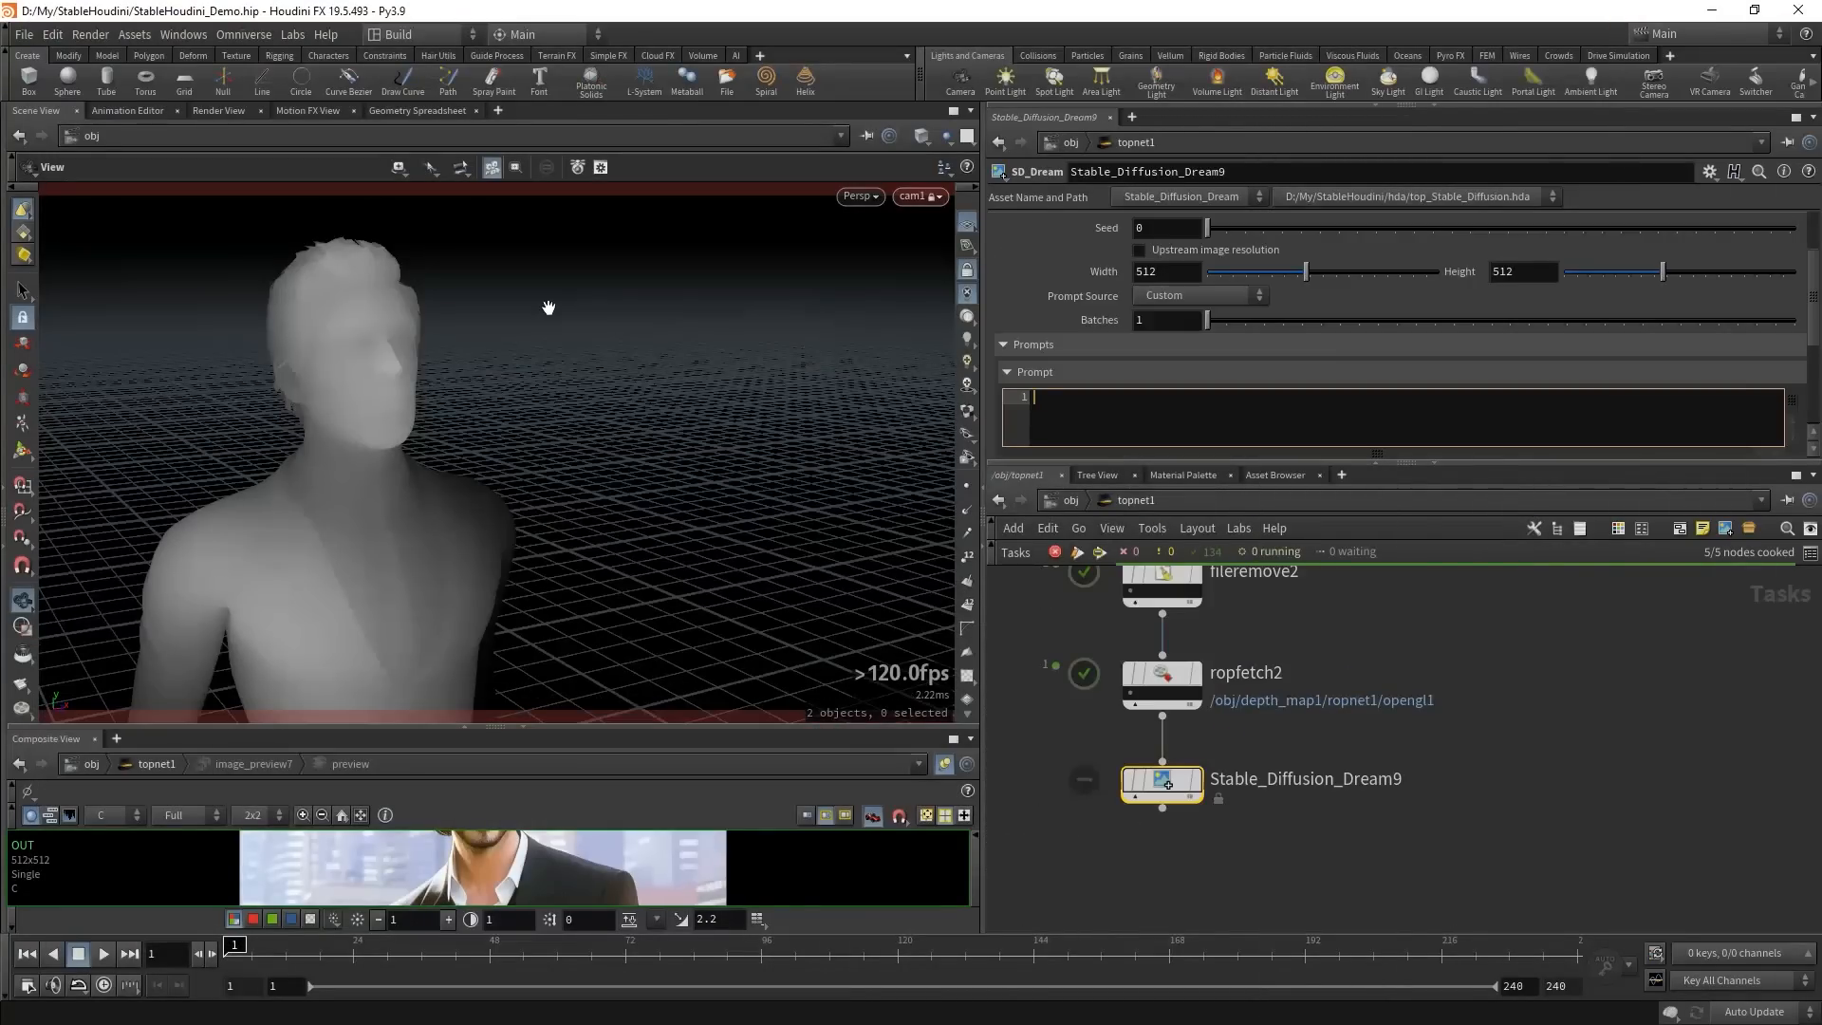
type("Comic book illustration of a man wearing a suit, ")
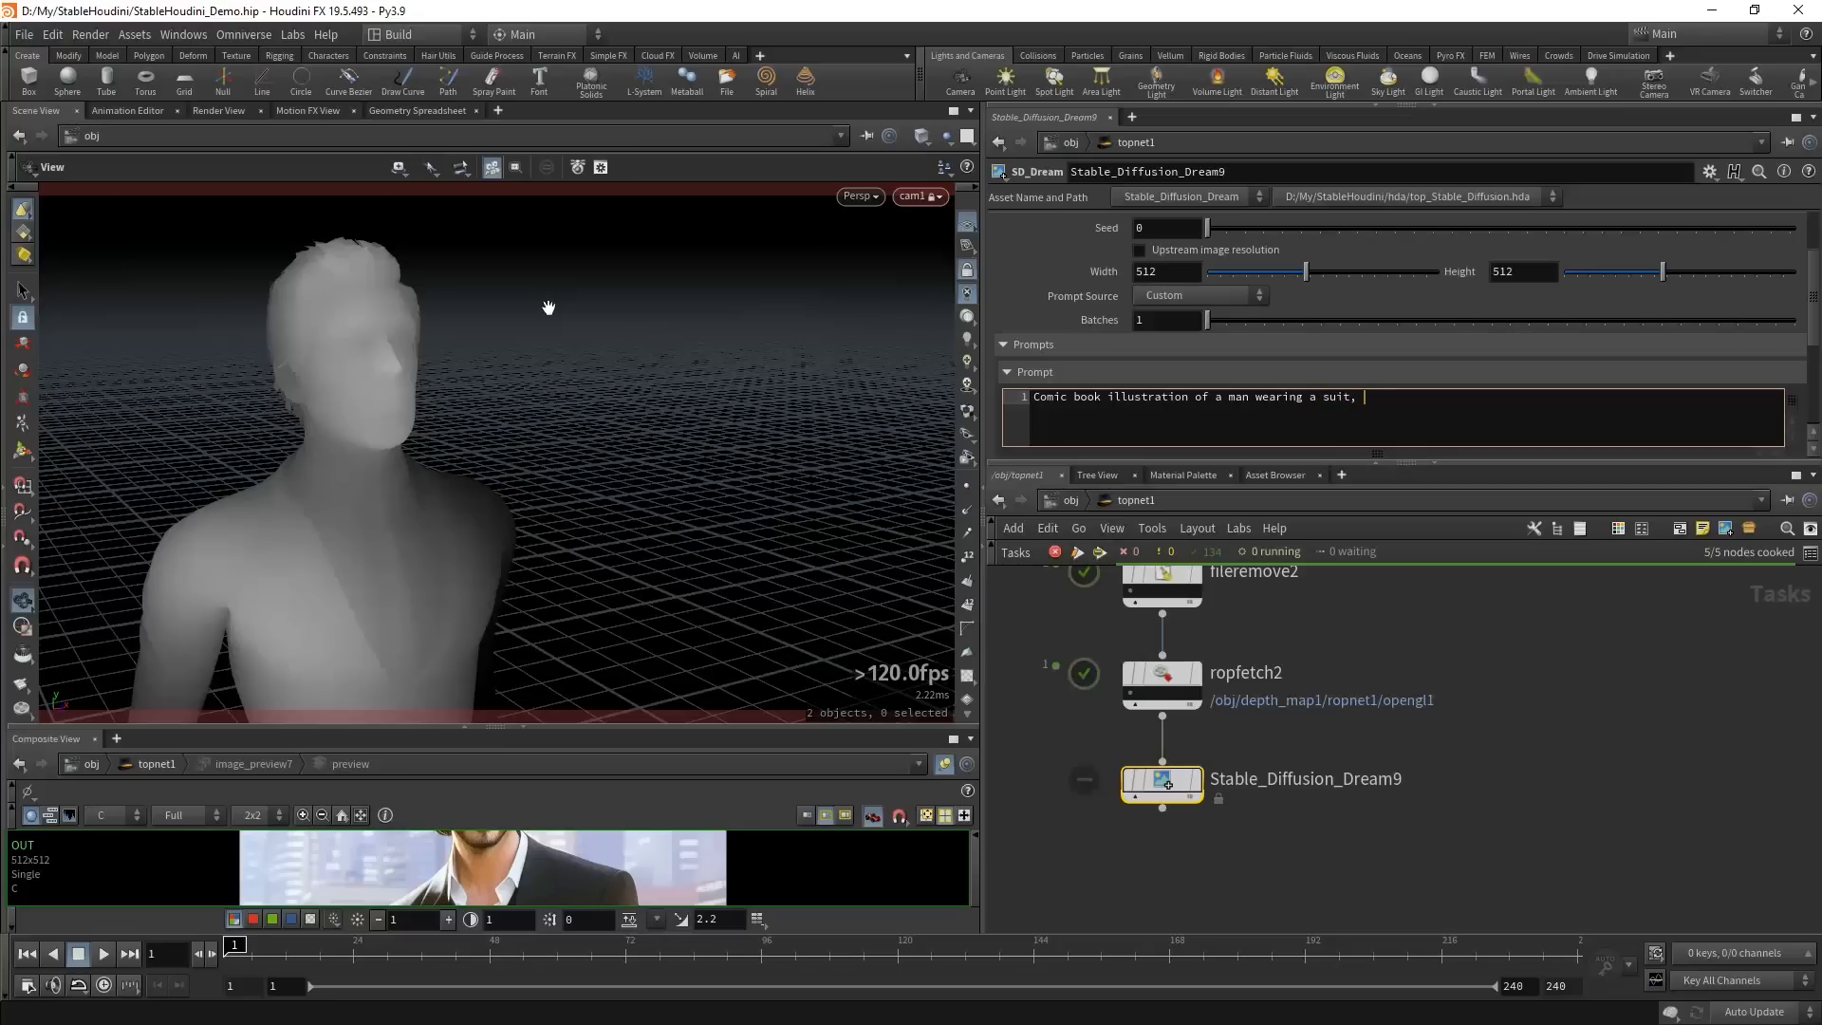
type("neutral black background")
- Paste the copied negative prompt, ending in "weird, odd, distorted, (signature), (watermark), (words), (letters), (logo), (username)", into the SD_Dream node
scroll(1012, 373, "down", 3)
left_click(1007, 376)
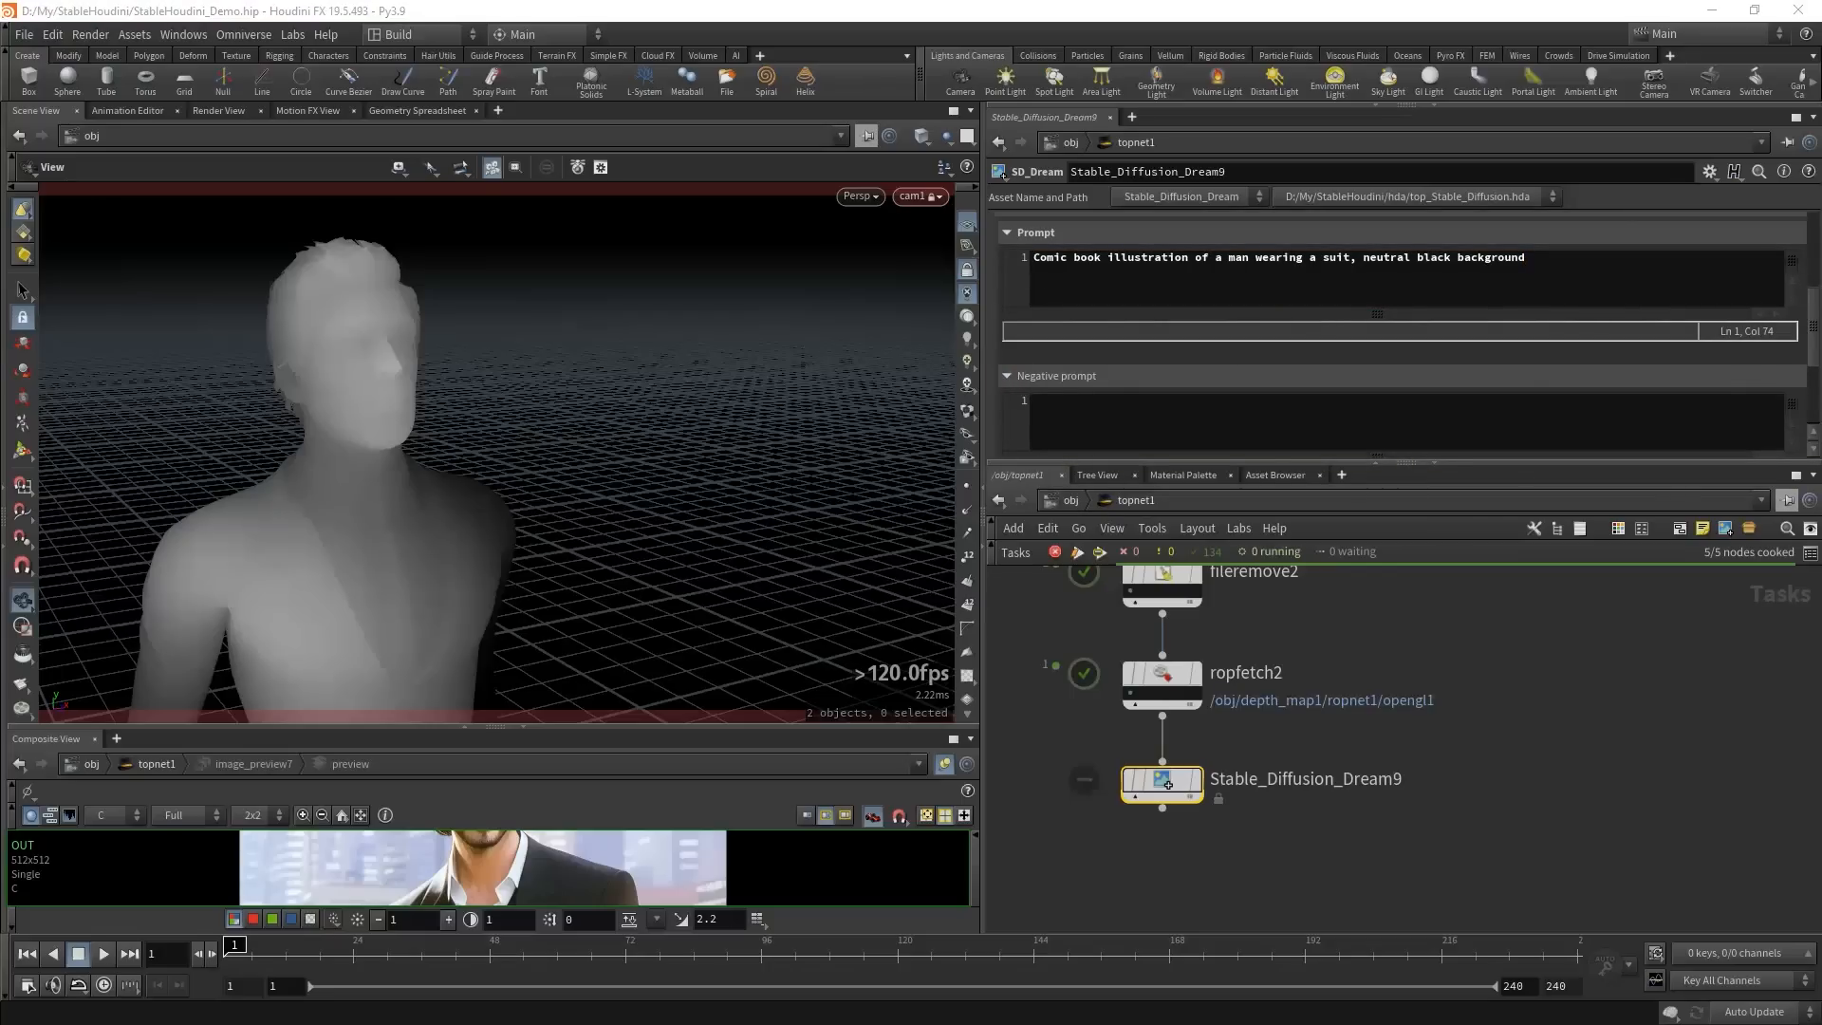
left_click(1132, 433)
key("ctrl+v")
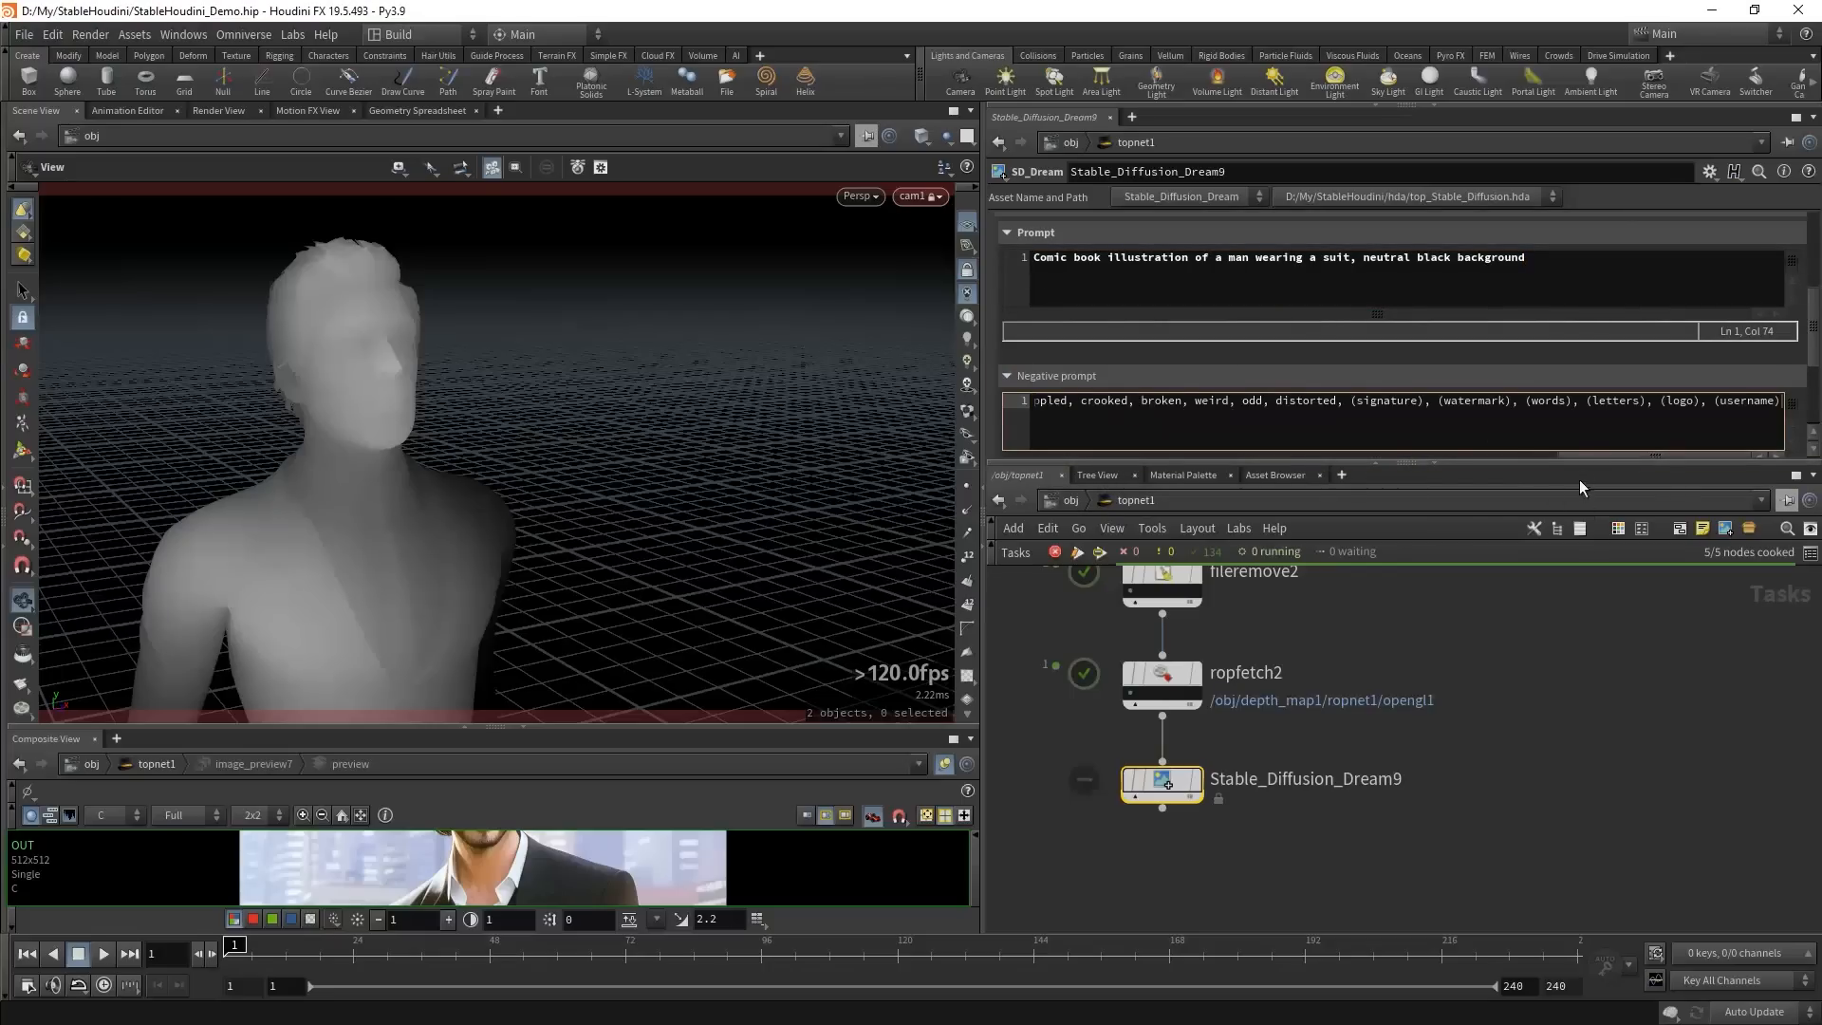
left_click_drag(1575, 455, 970, 461)
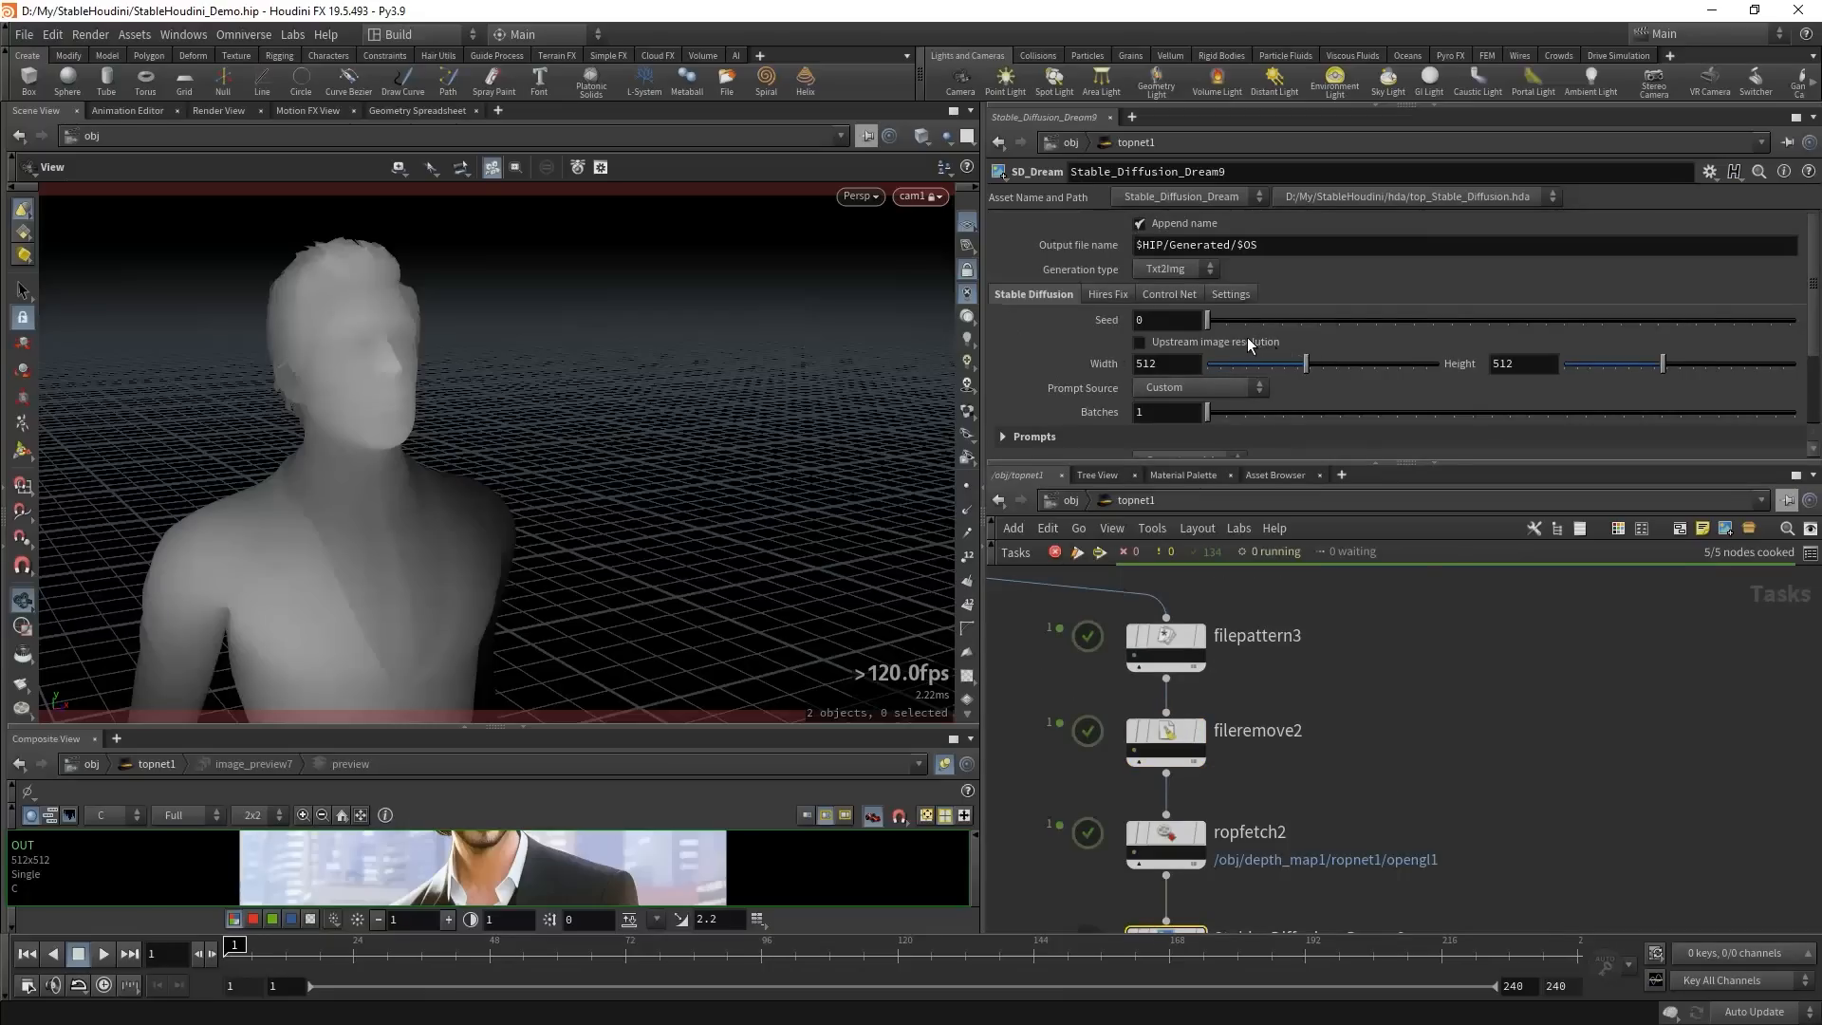
- Enable Upstream image resolution on the new SD_Dream node and rename the node depth_based
left_click(1247, 339)
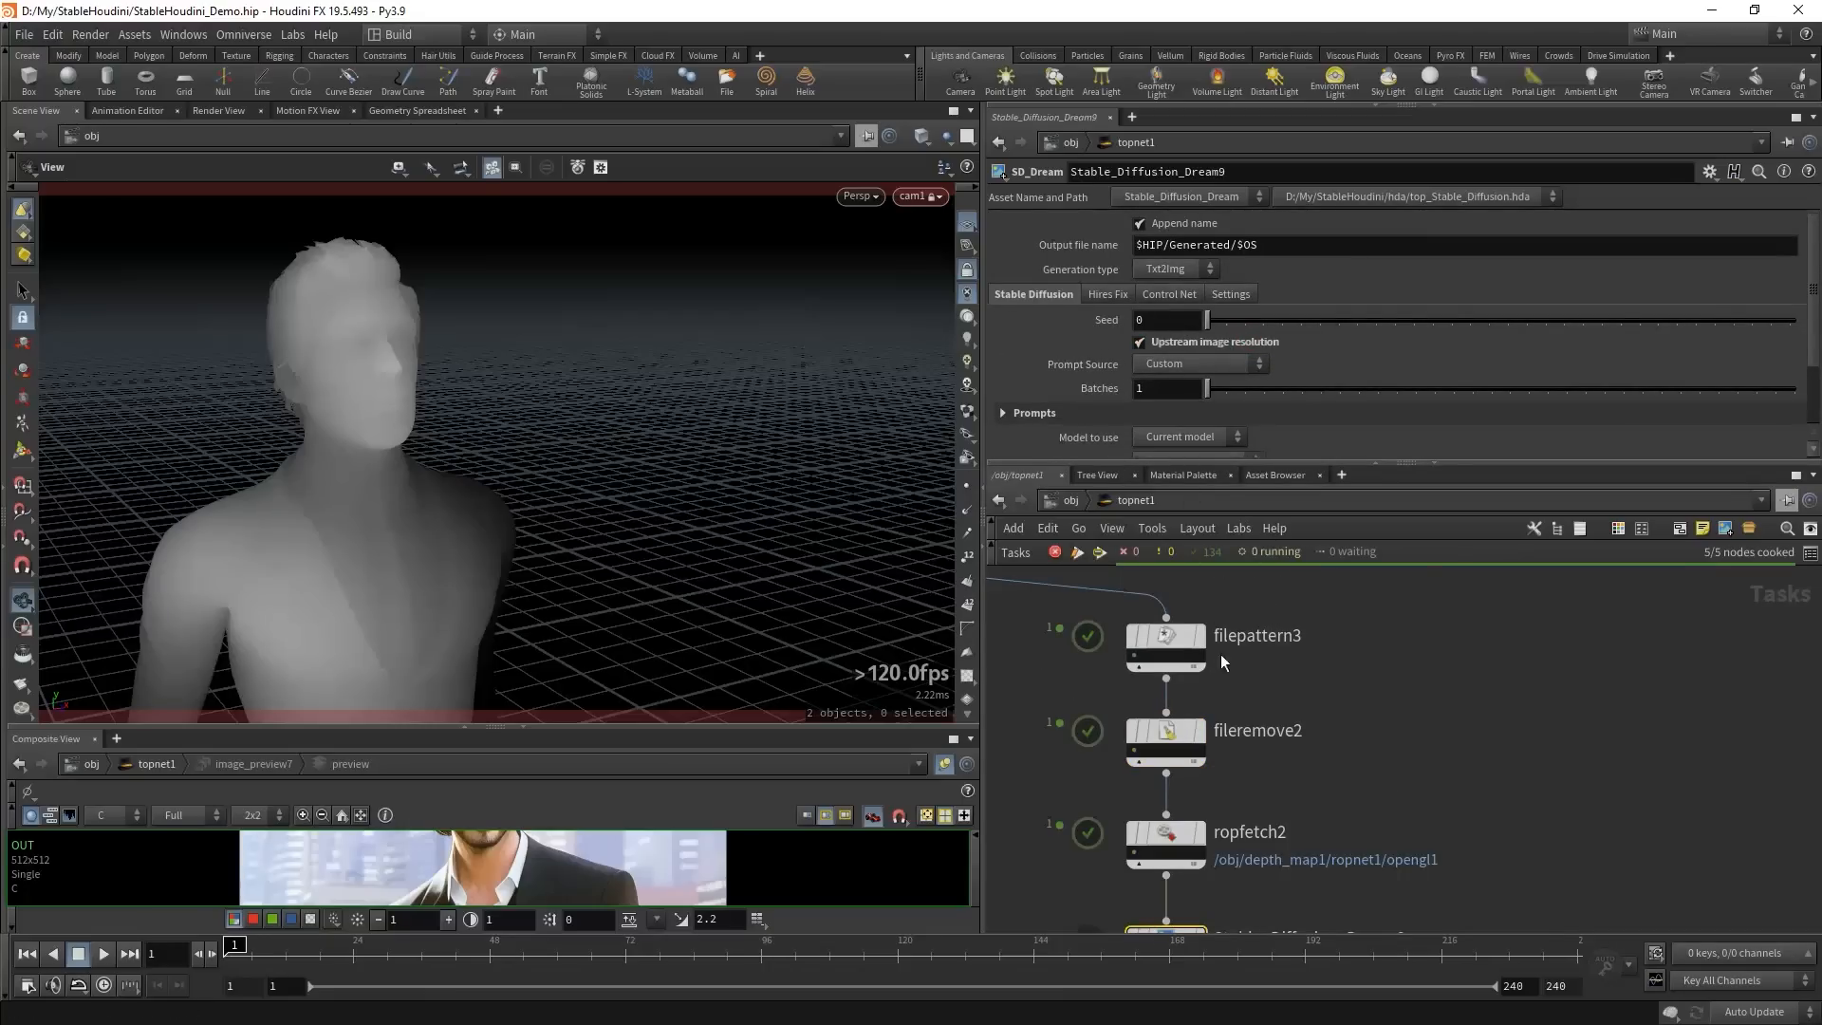
left_click(1143, 840)
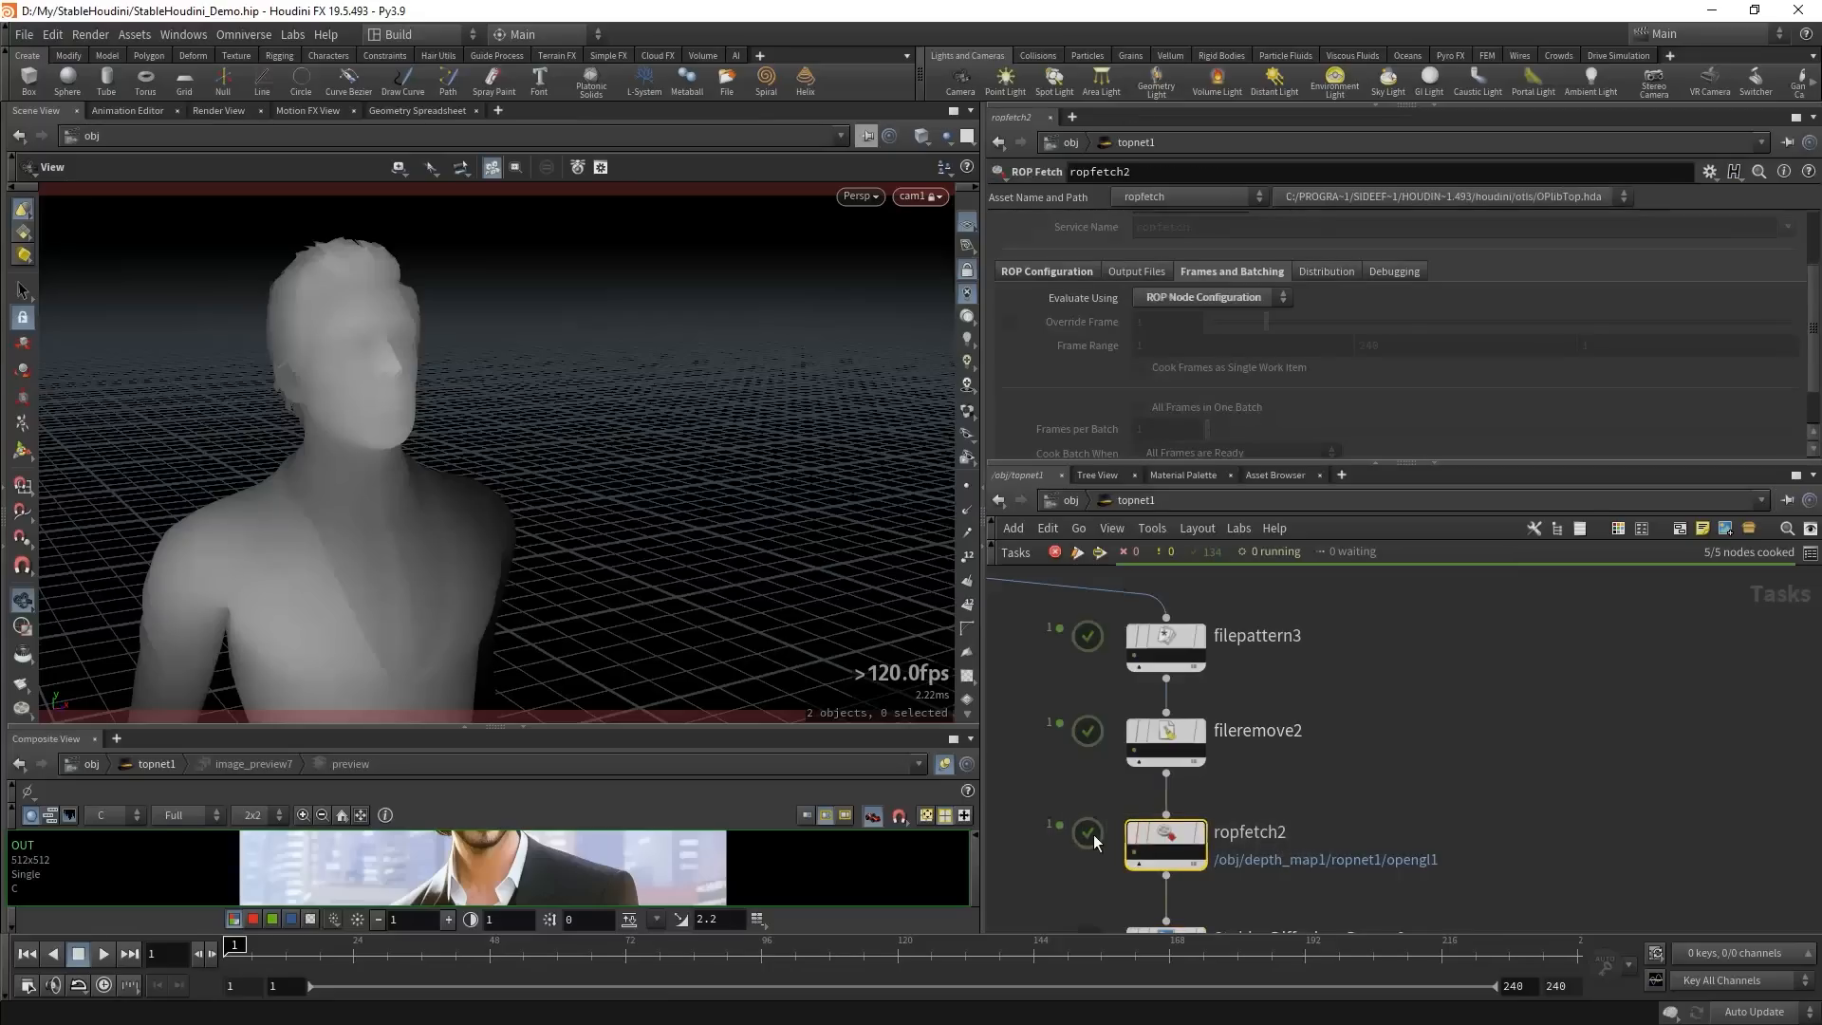
middle_click_drag(1394, 774, 1401, 641)
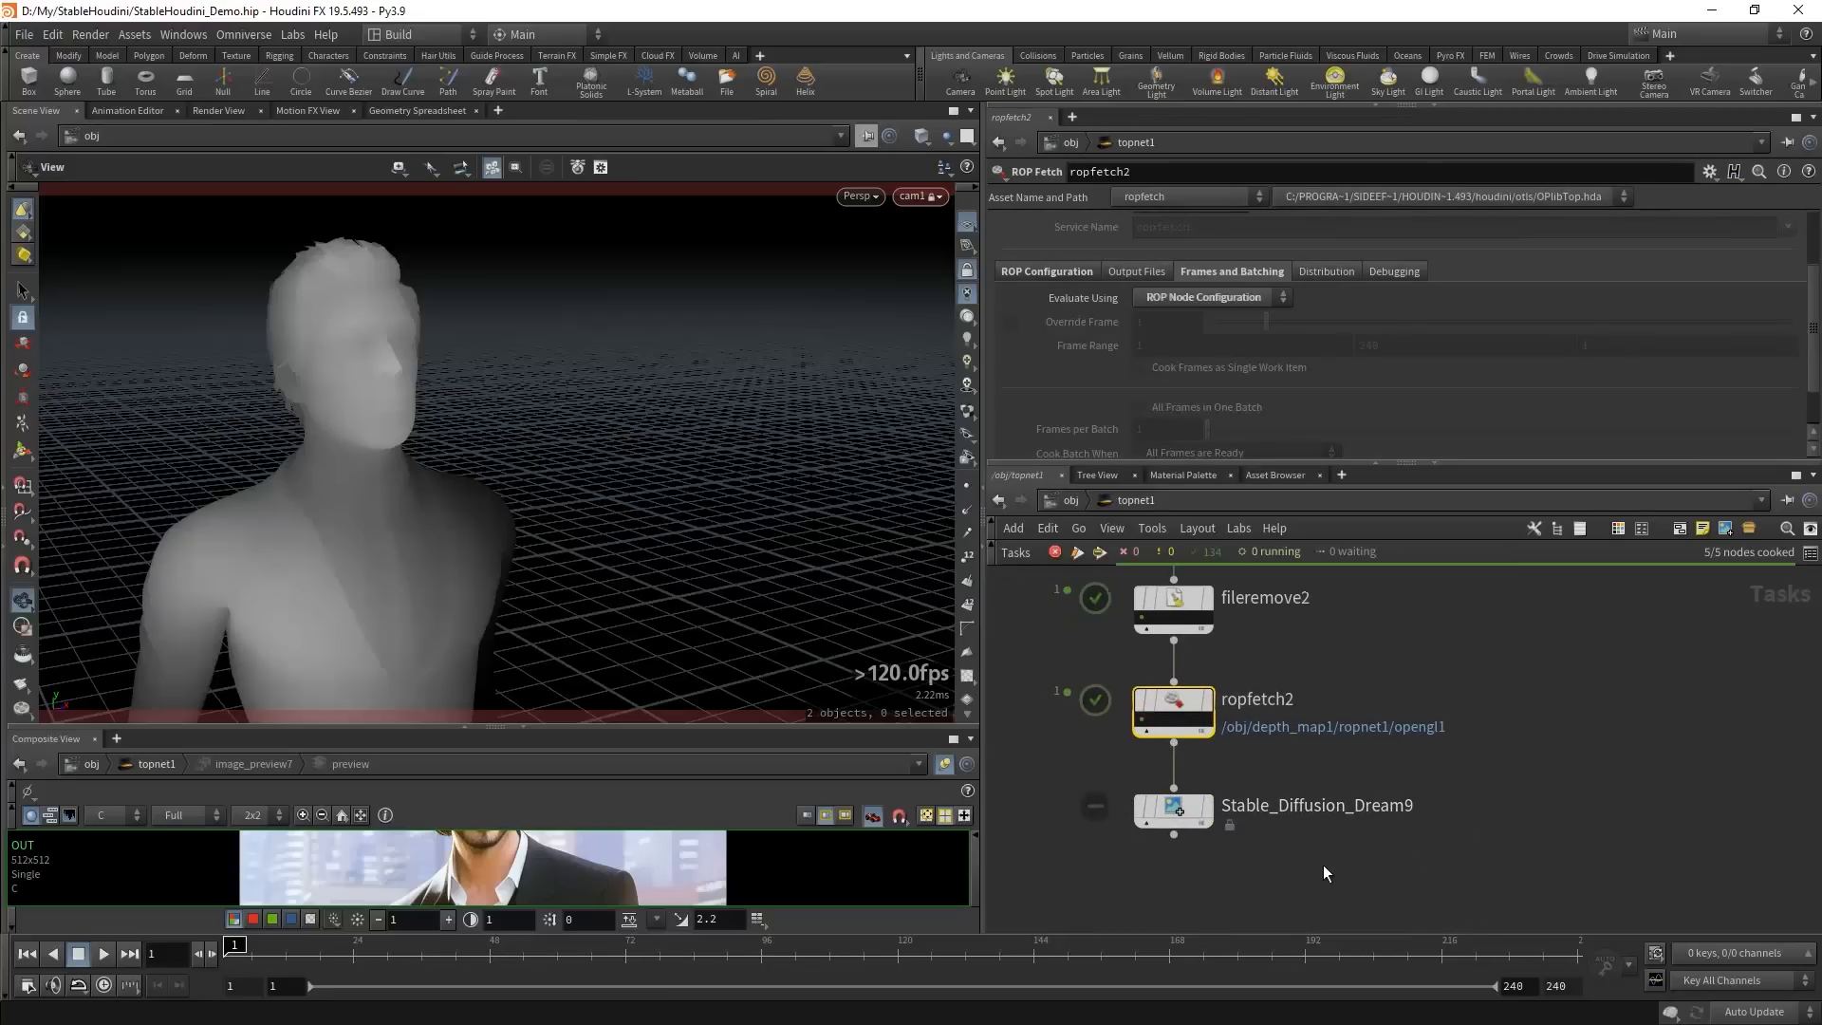
left_click(1180, 814)
double_click(1317, 805)
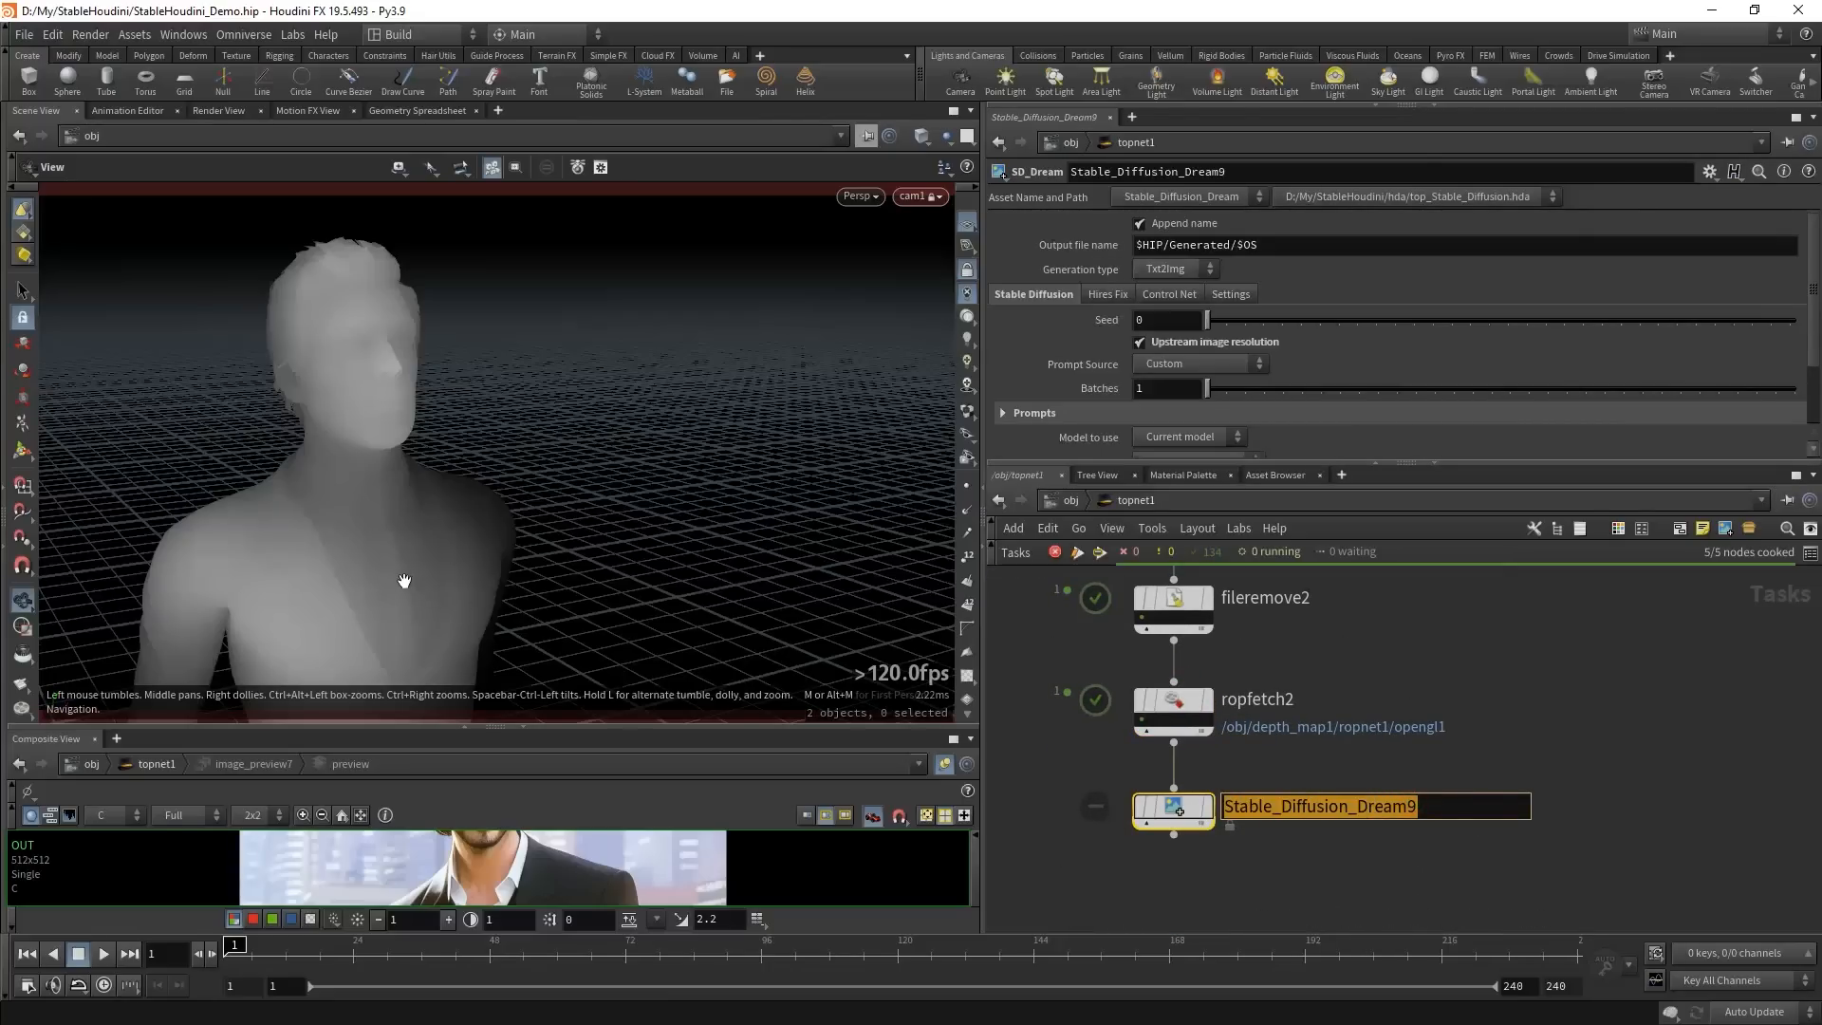
type("depth")
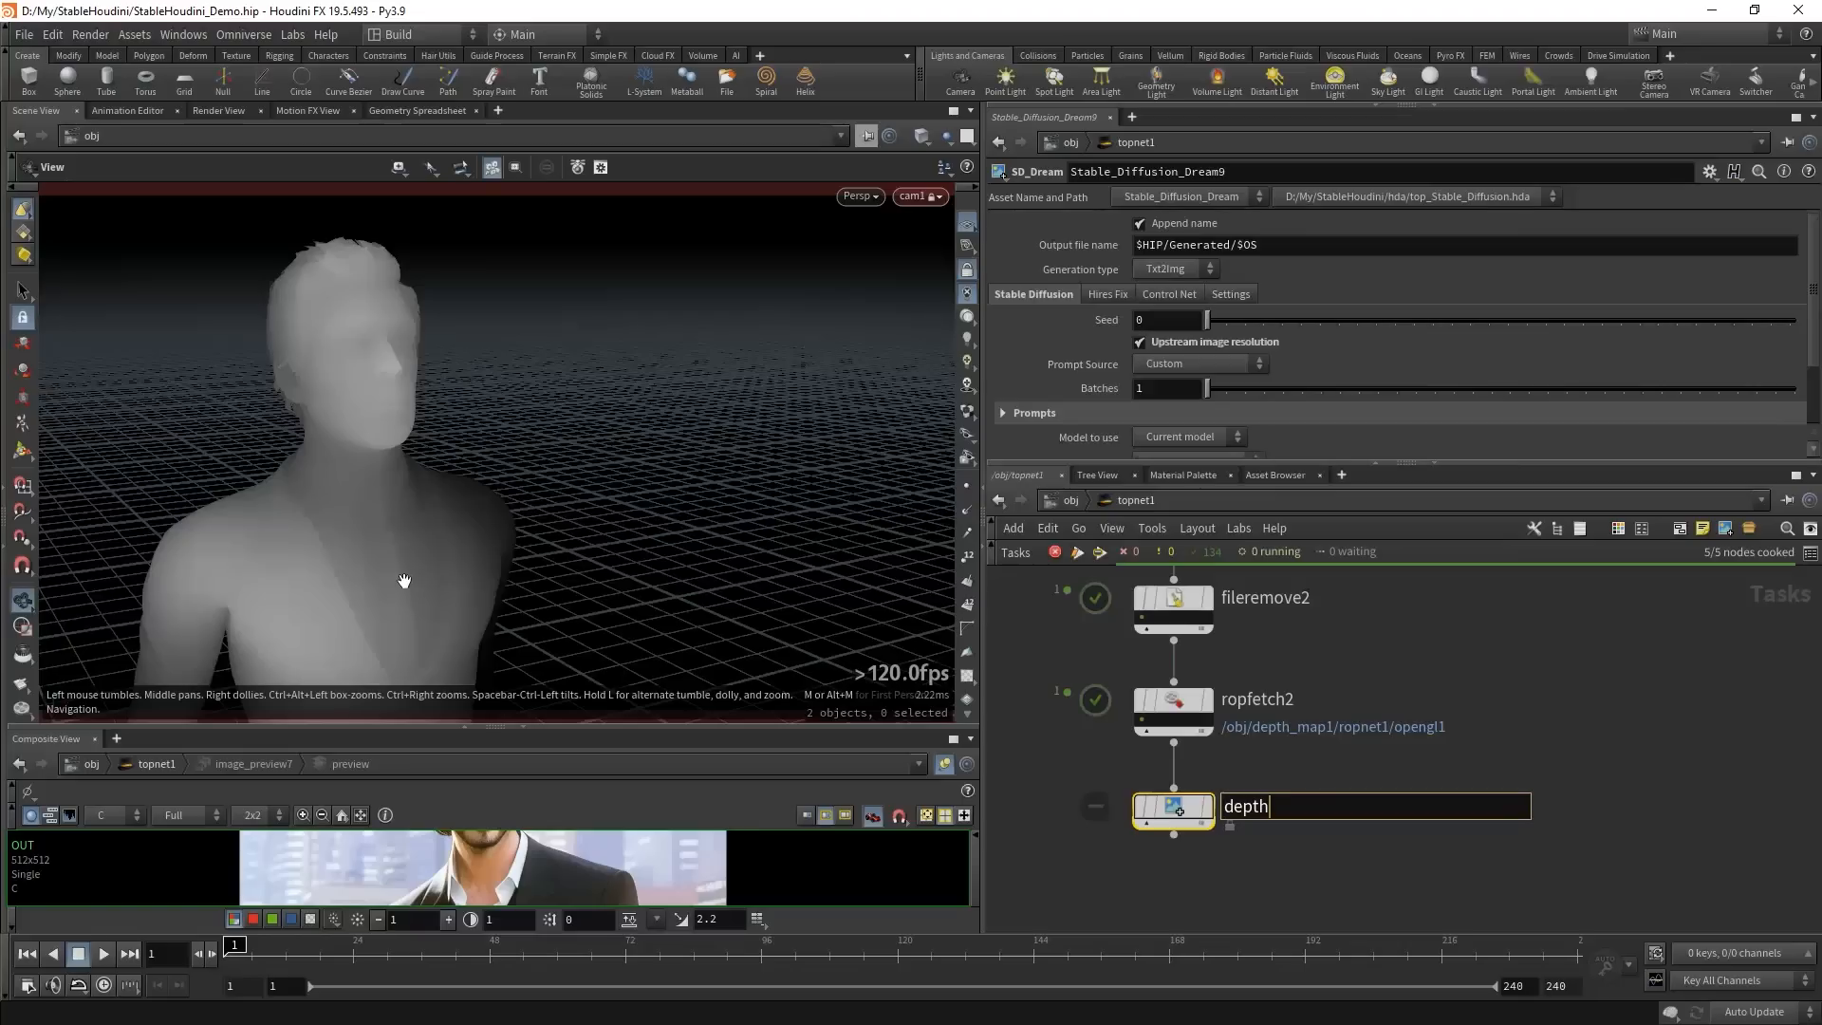
type("_based")
key("Return")
- Enable one ControlNet on depth_based, using the upstream image, no preprocessor and the control_v11f1p_sd15_depth model
left_click(1176, 294)
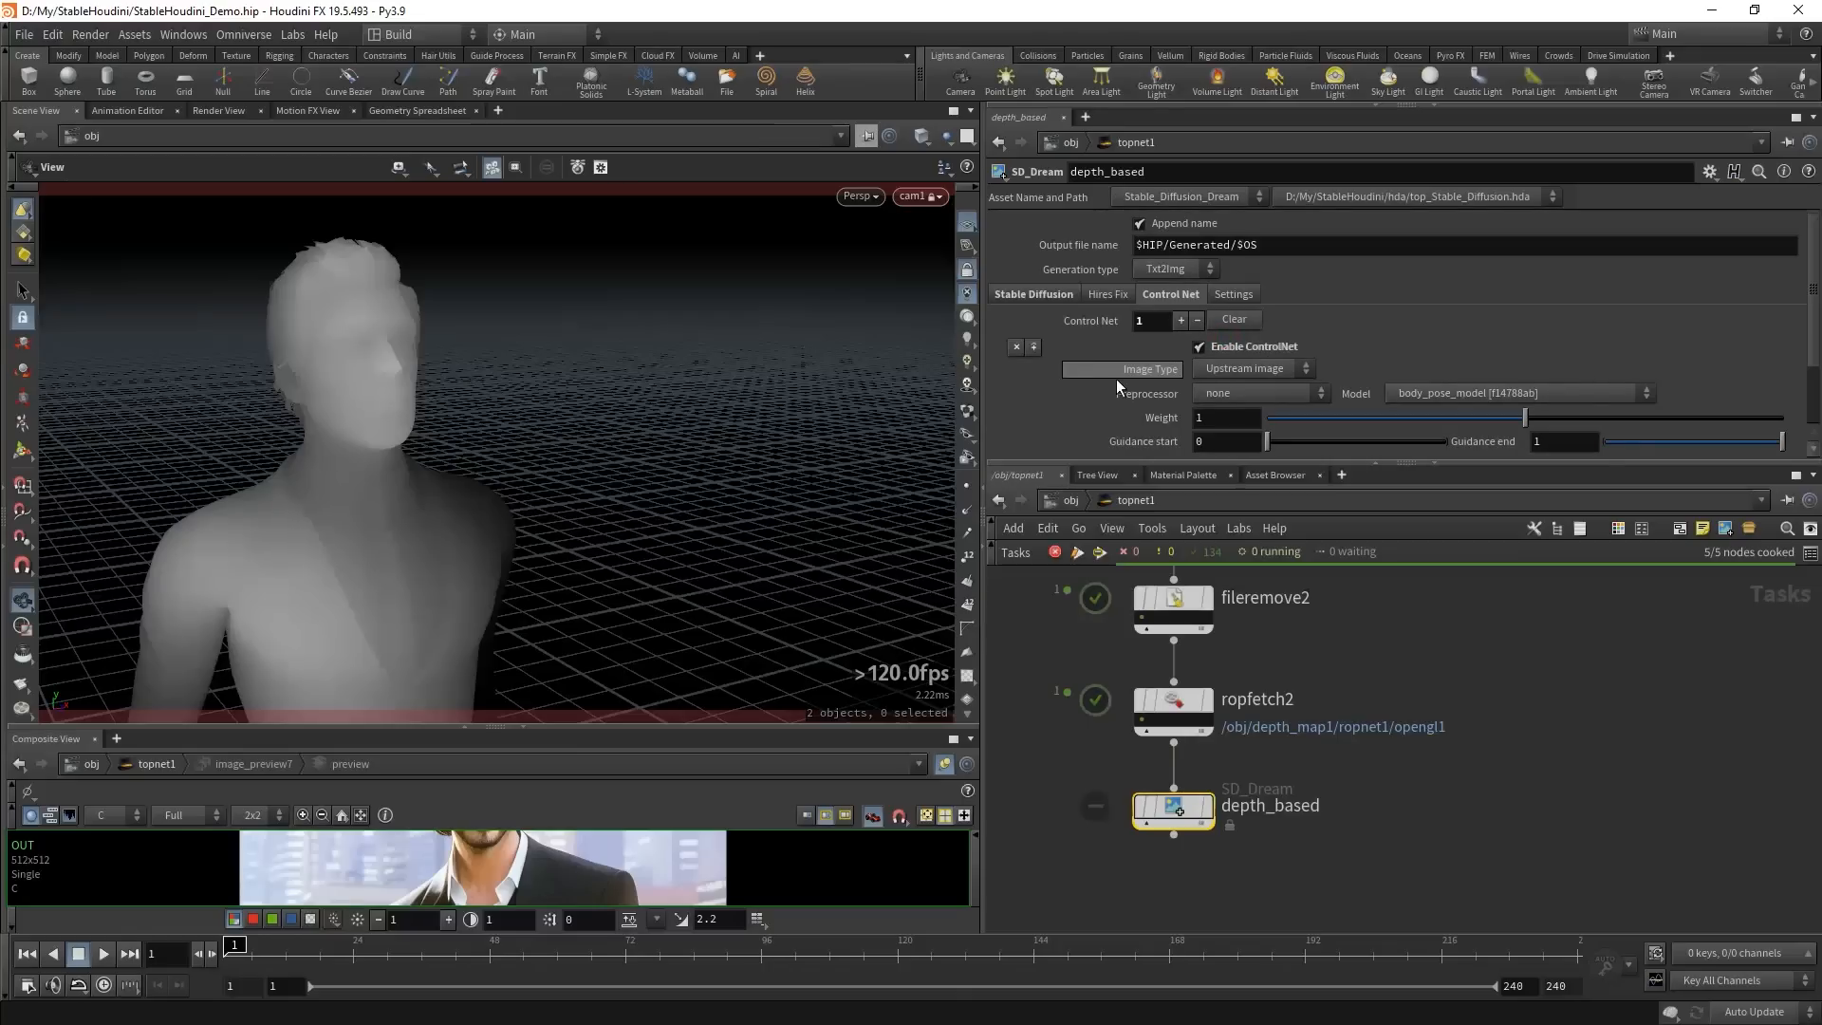
left_click(1432, 395)
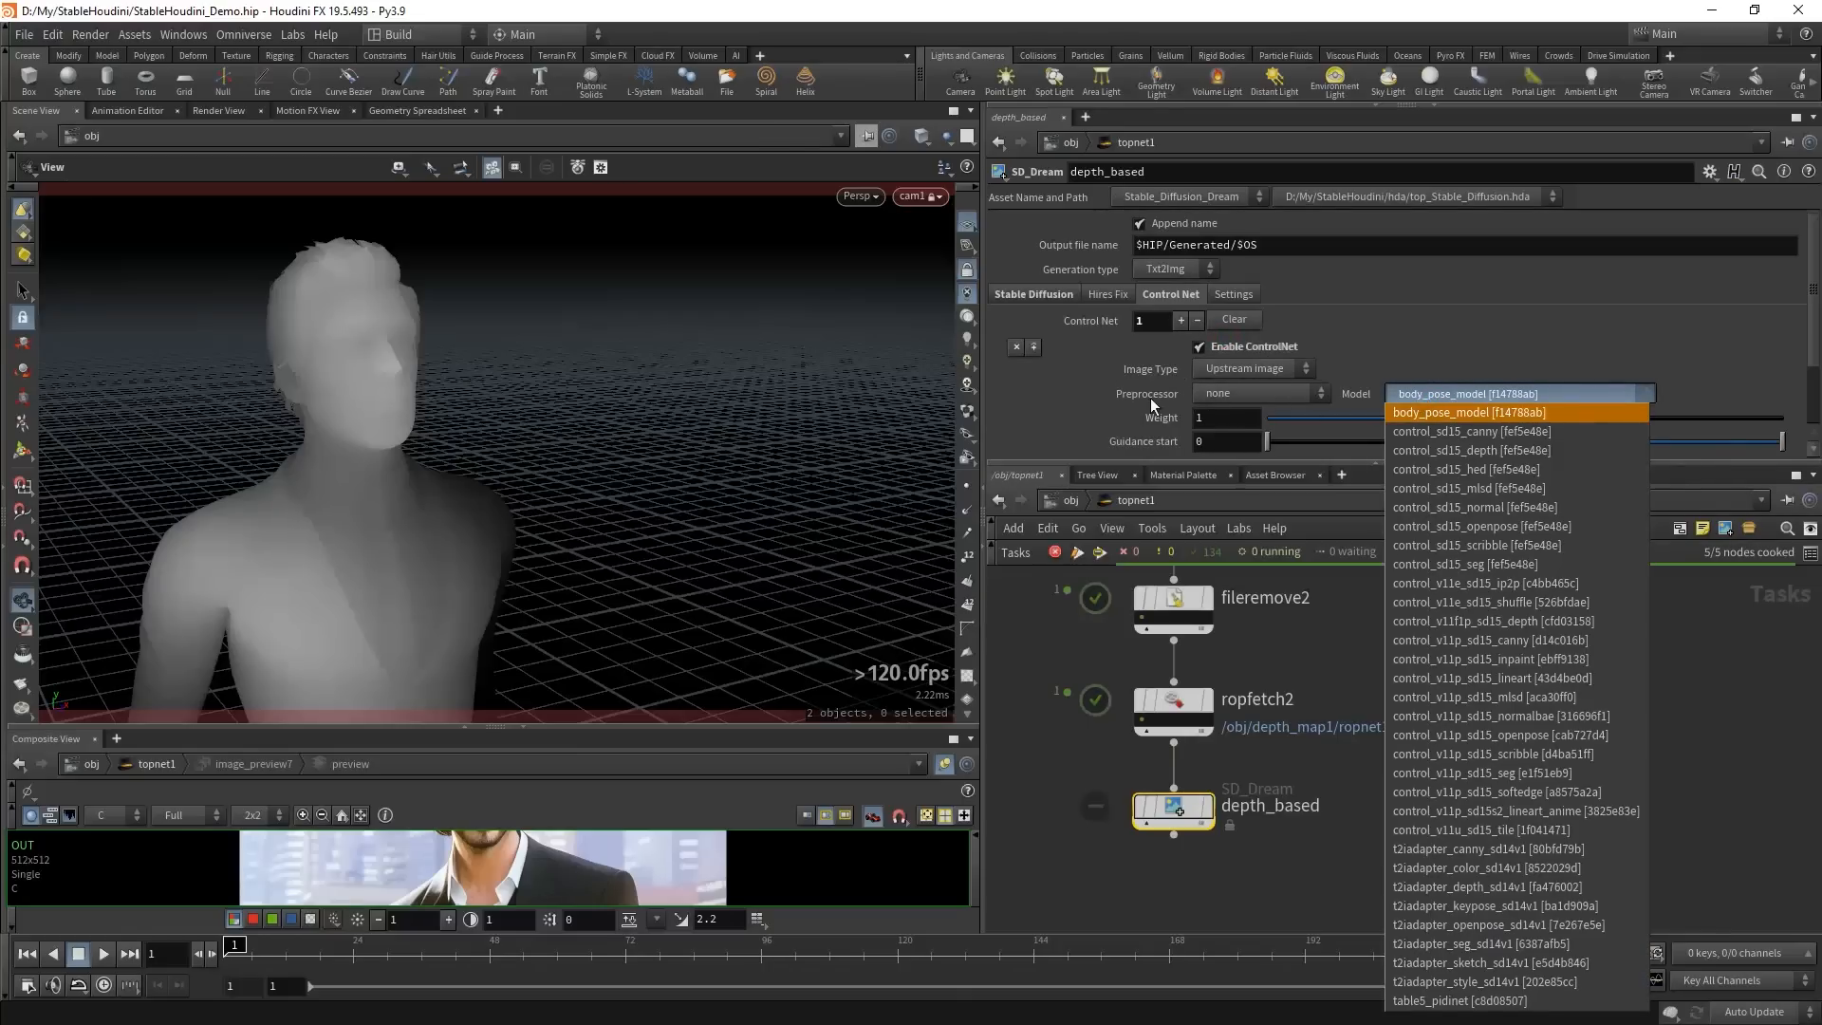
left_click(1501, 627)
scroll(1455, 418, "down", 3)
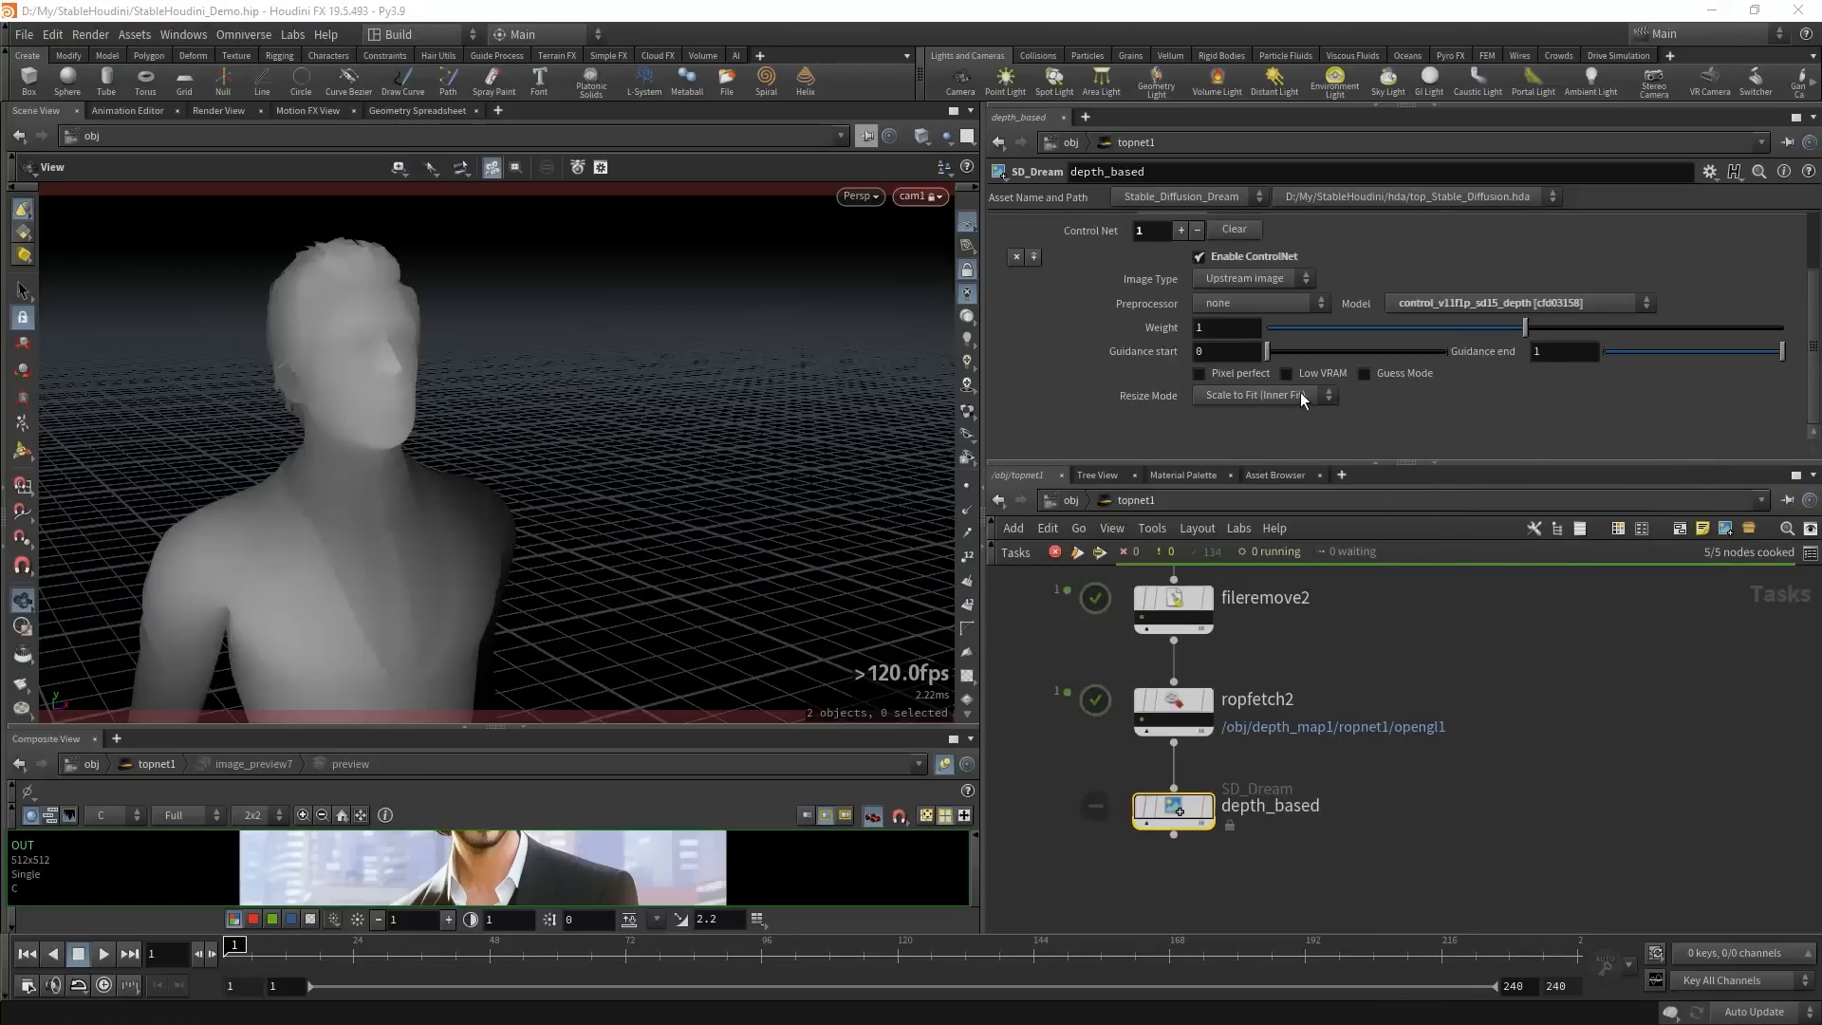
left_click(1299, 395)
left_click(1223, 415)
scroll(1485, 420, "up", 3)
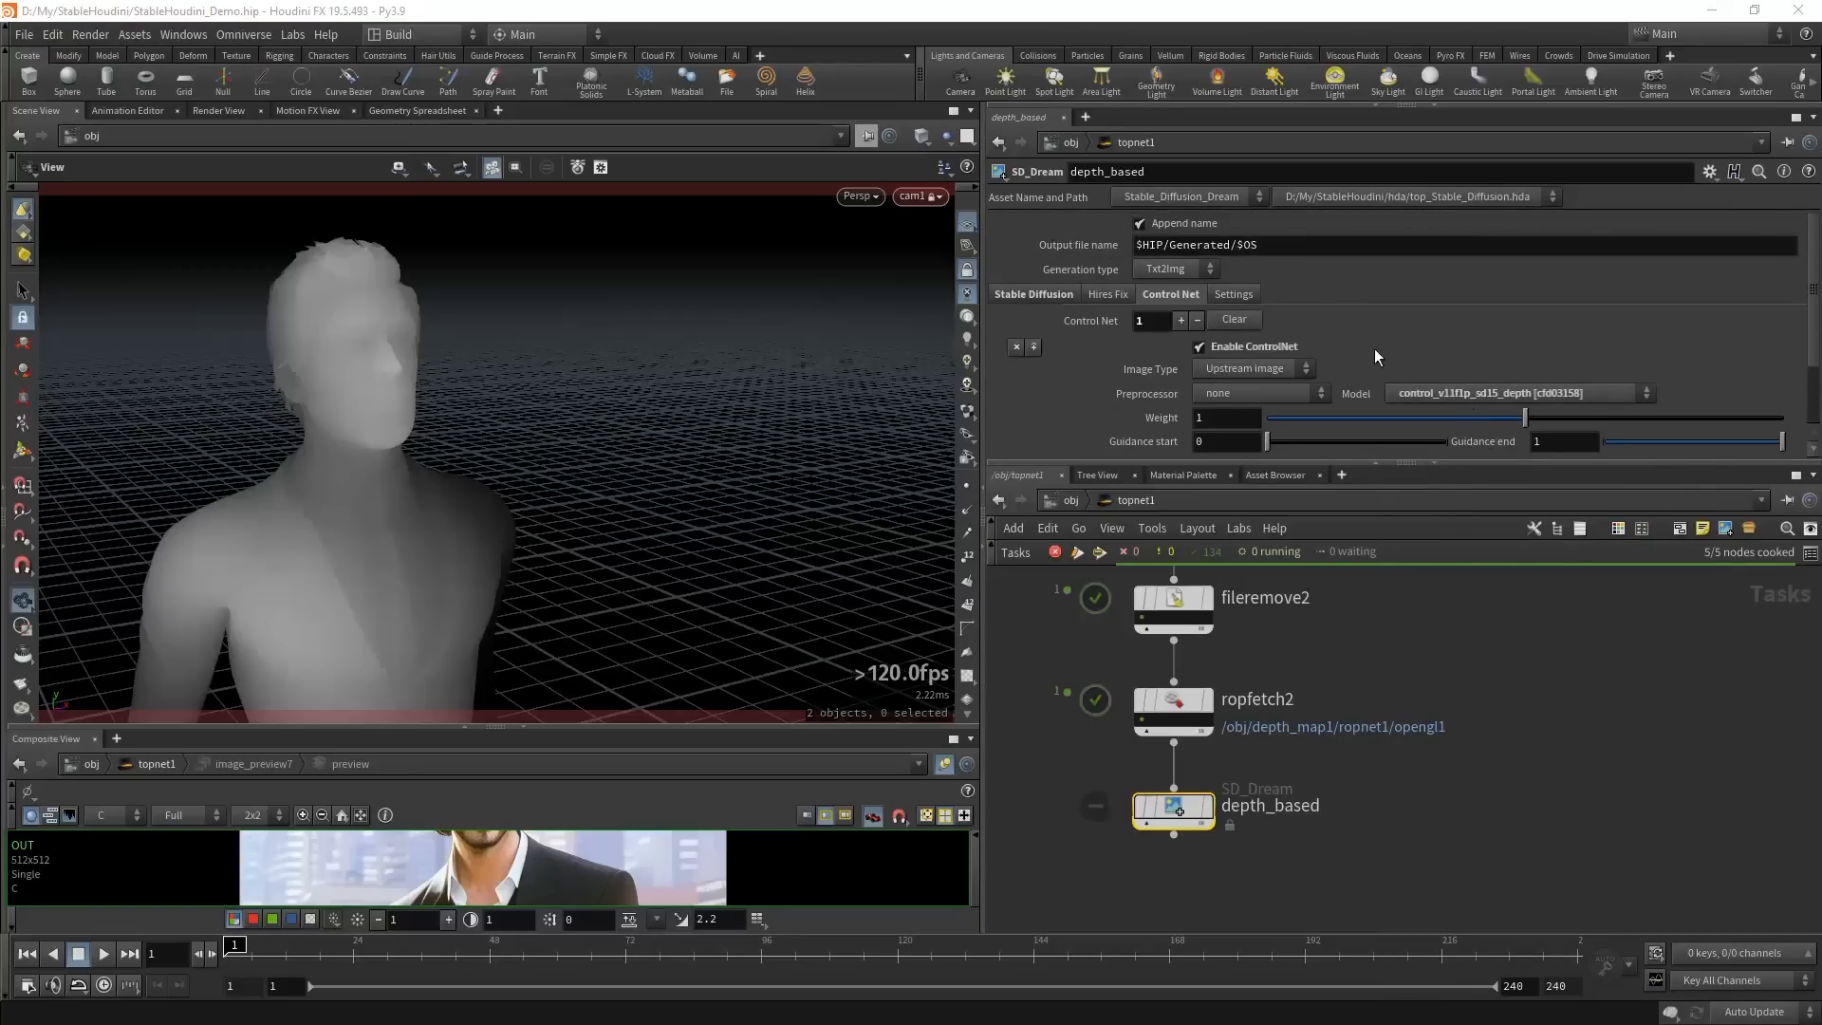
left_click(1028, 295)
- Add an Image Preview node below depth_based, cook it and save the scene
key("Tab")
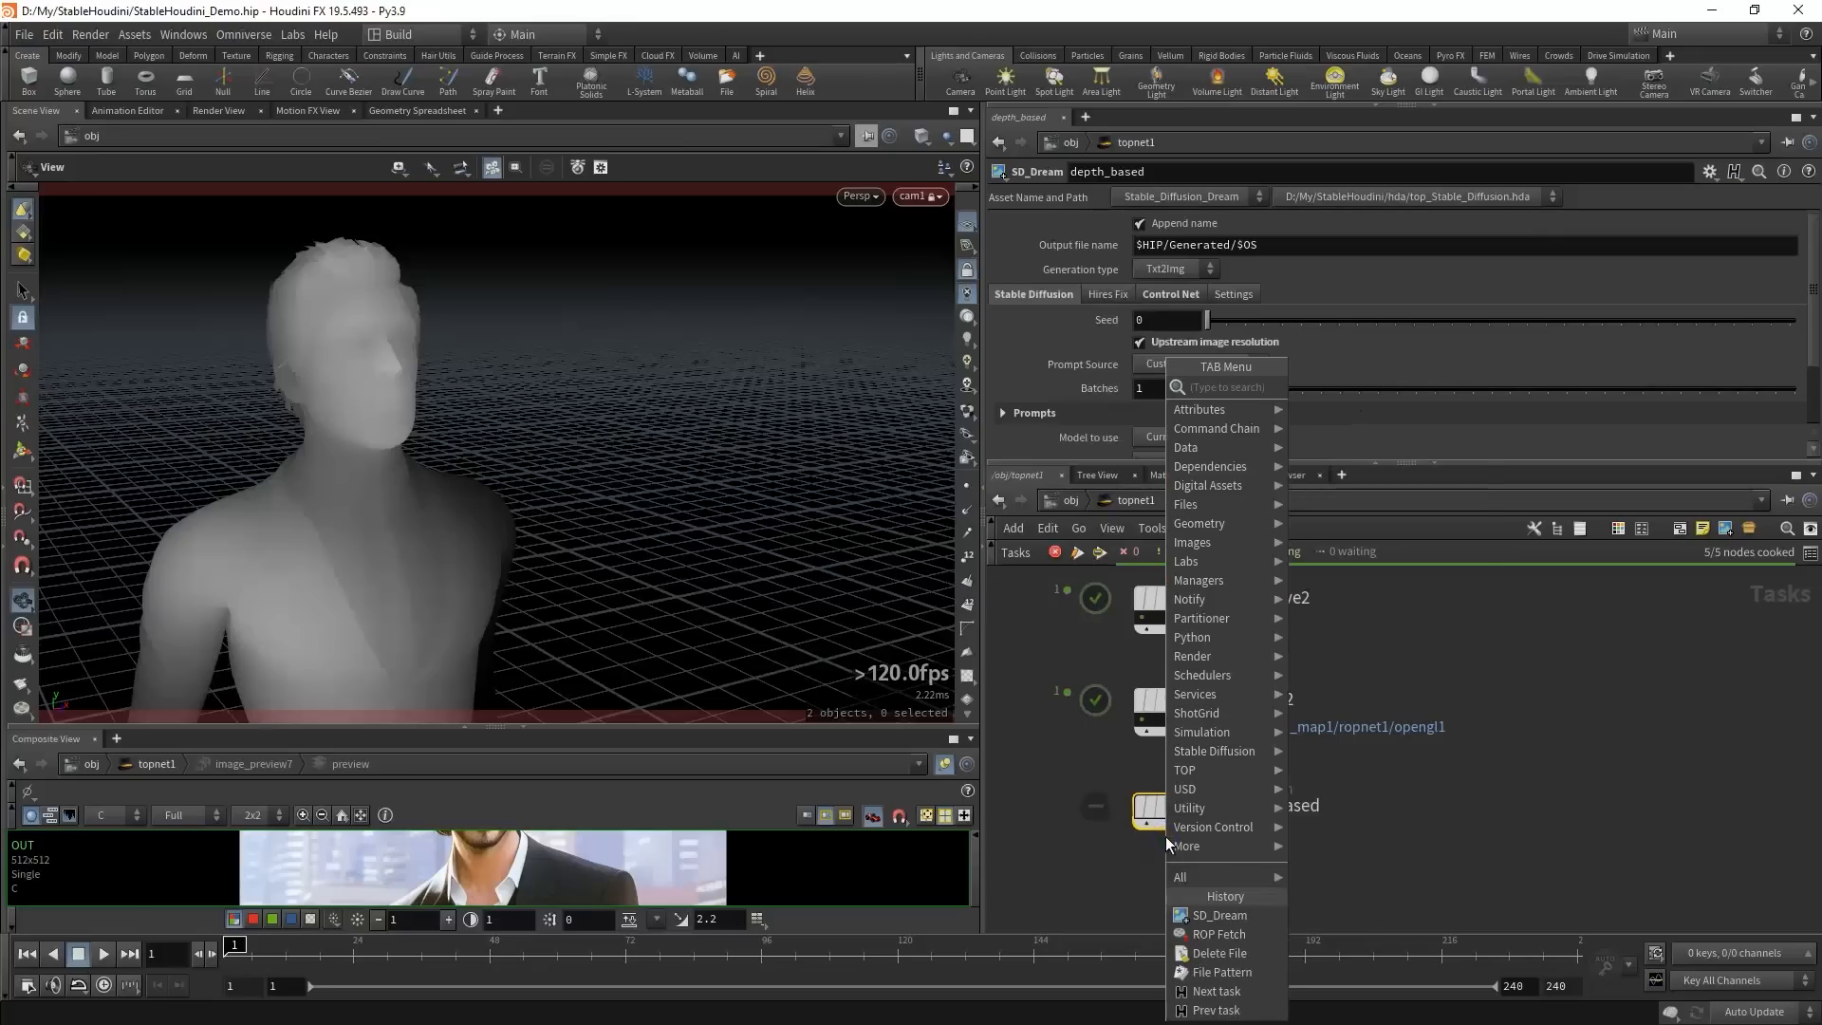
type("i")
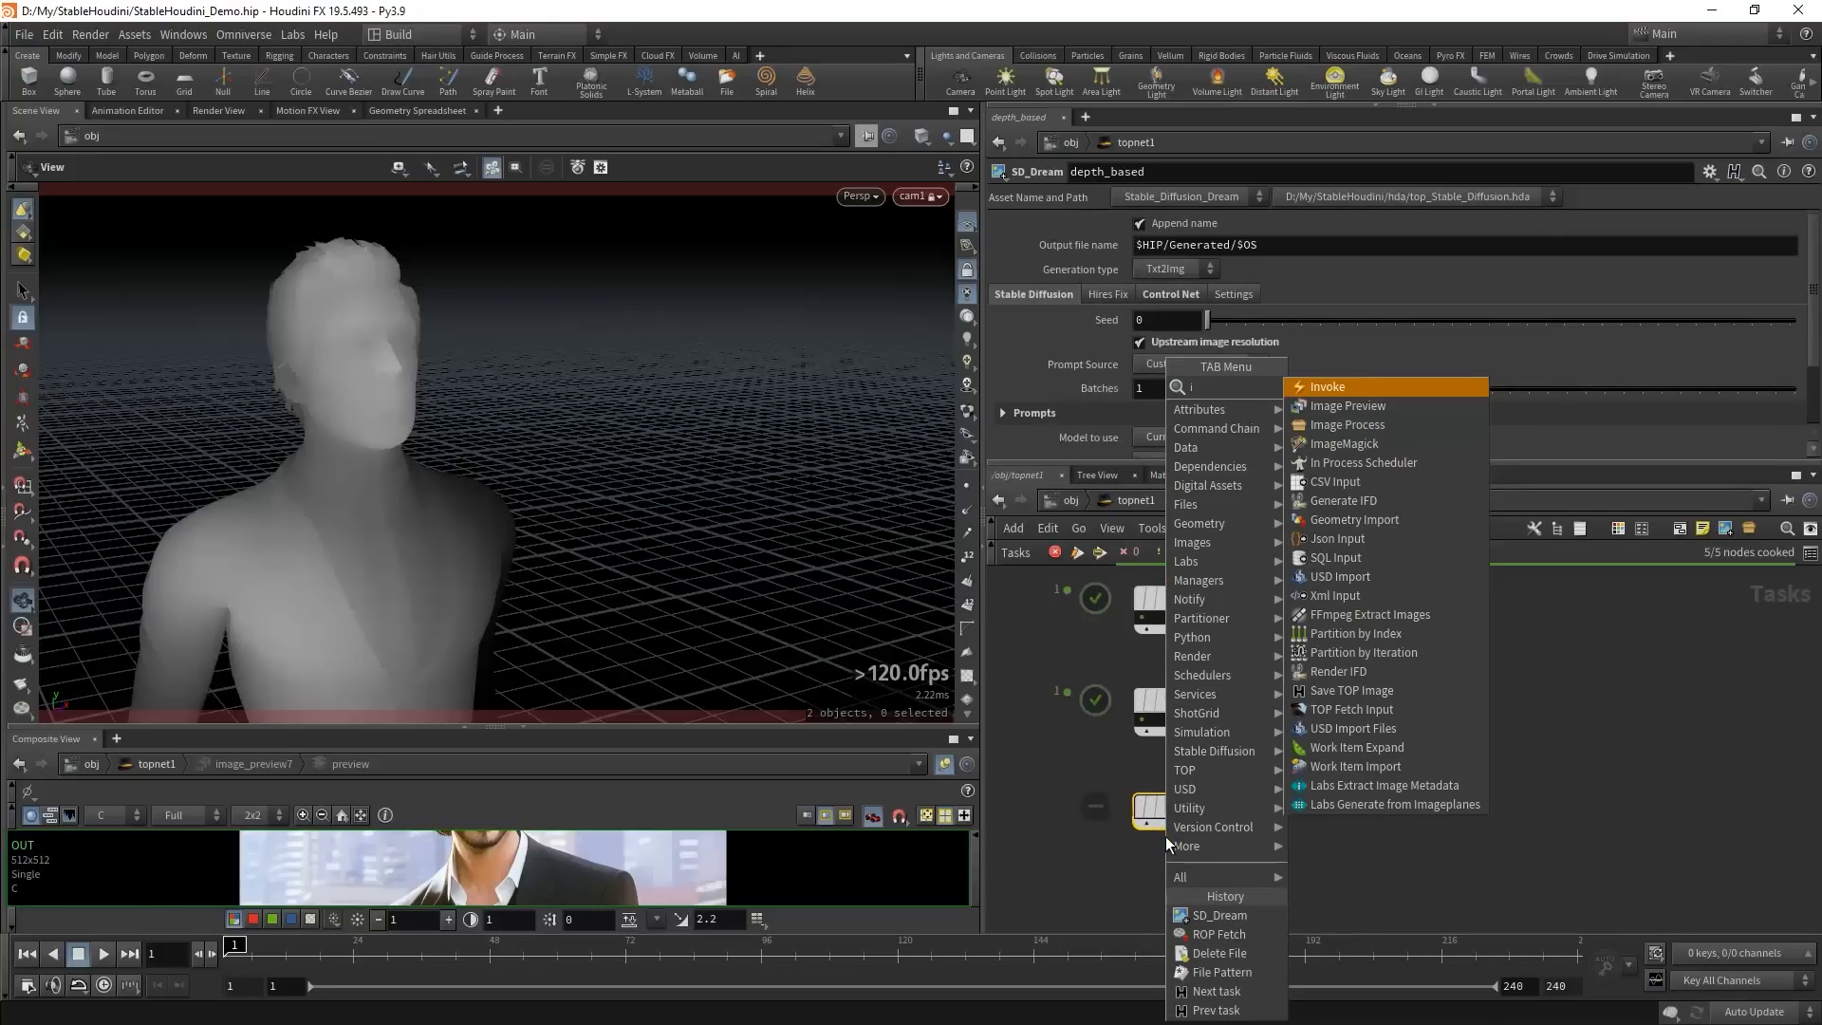
left_click(1419, 405)
left_click(1172, 885)
key("ctrl+s")
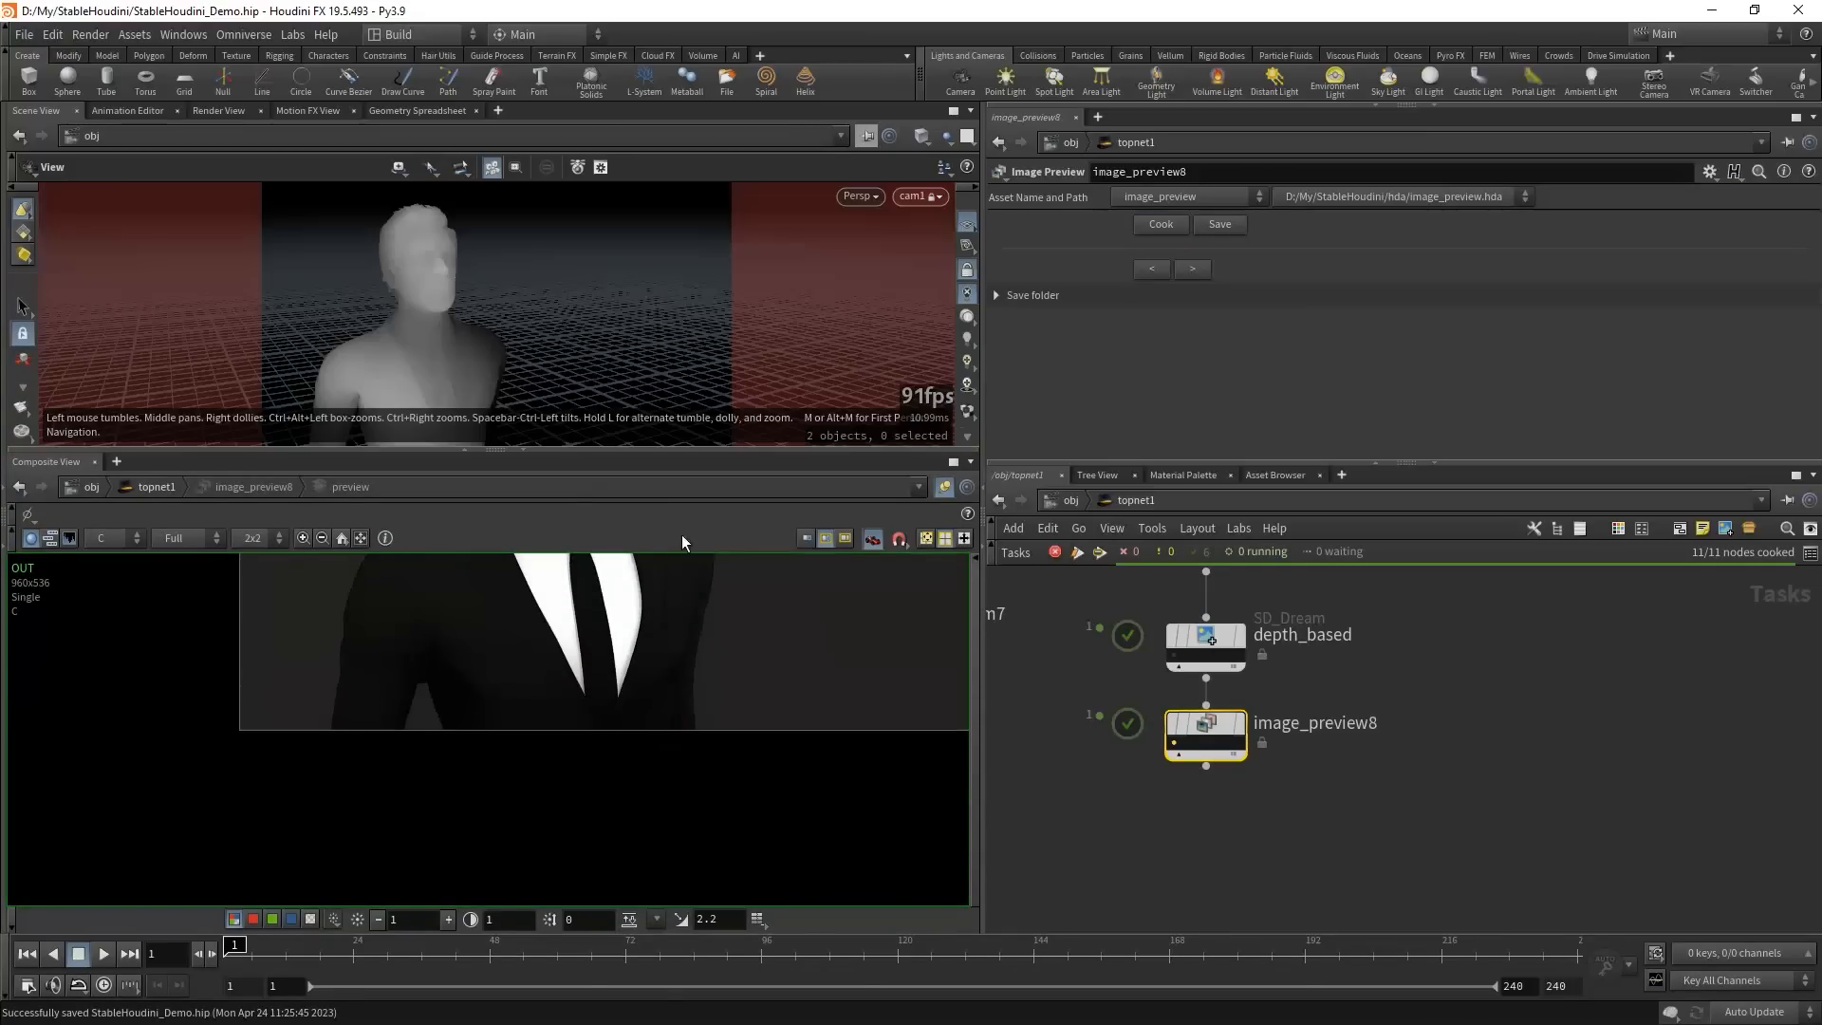
- Examine the generated comic illustration up close and as a whole, comparing its pose with the 3D character in the viewport
scroll(516, 823, "down", 2)
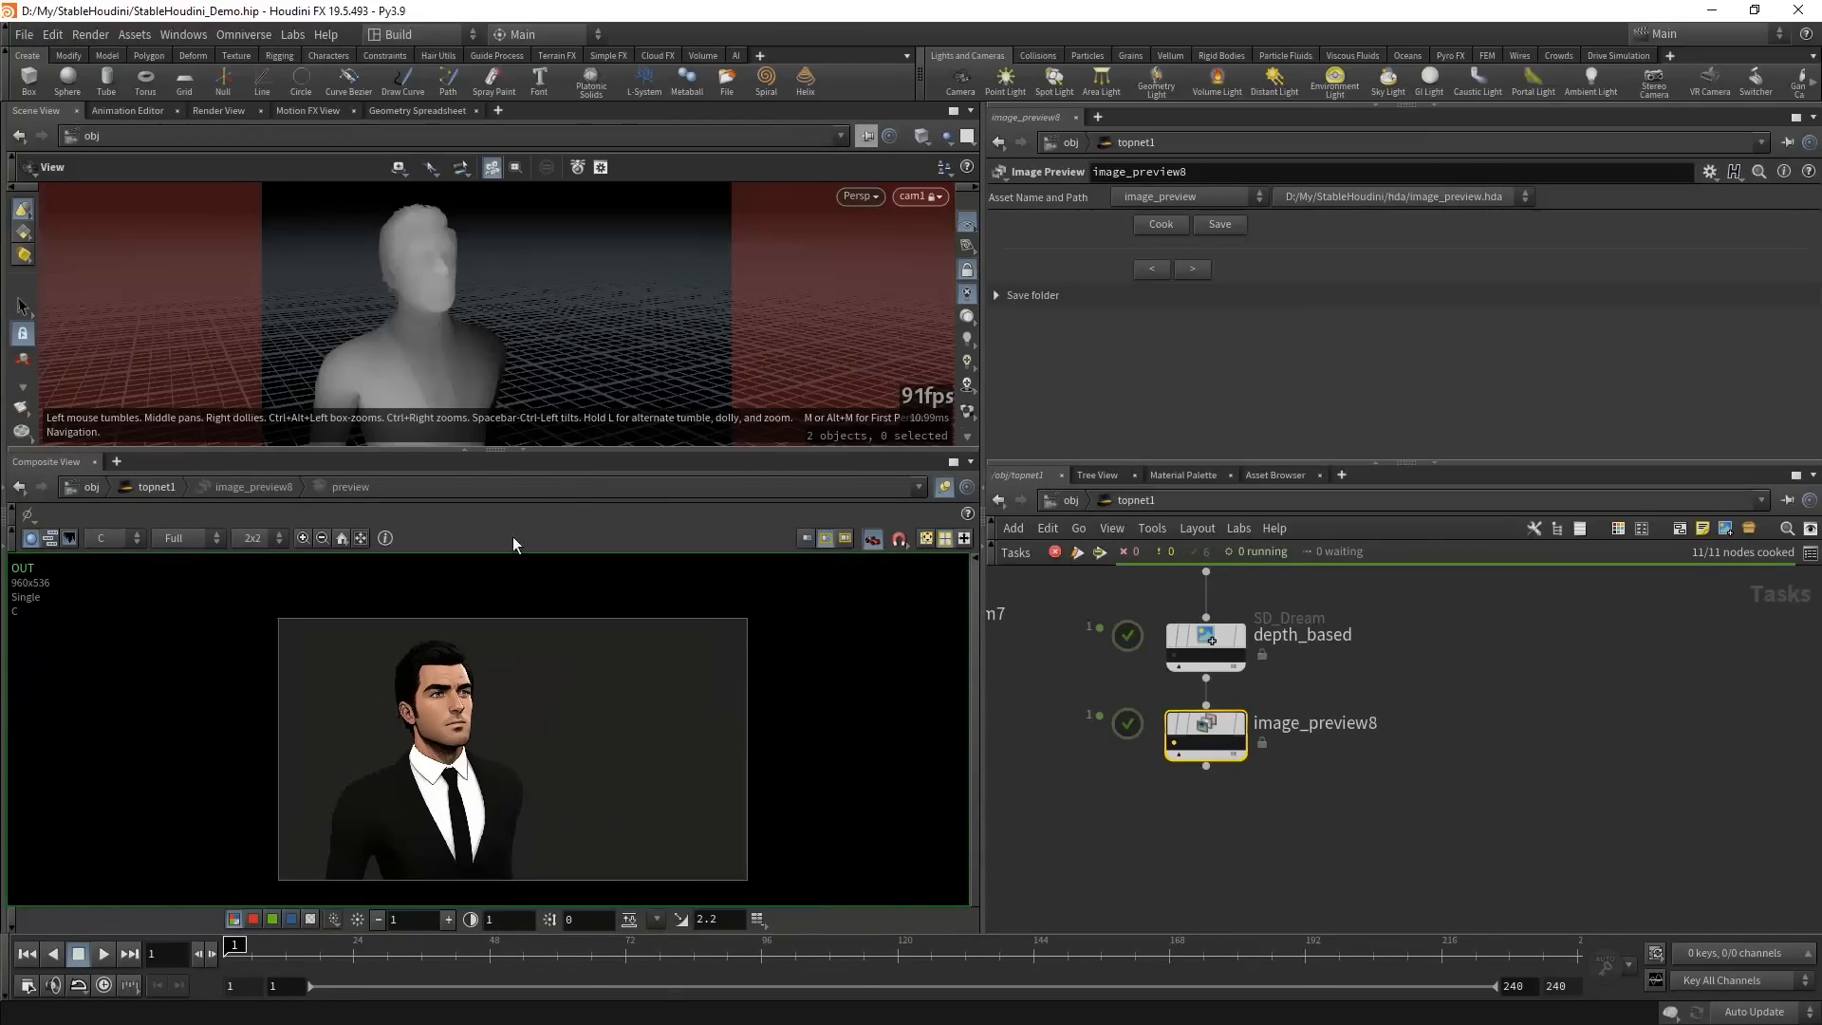
scroll(509, 754, "down", 2)
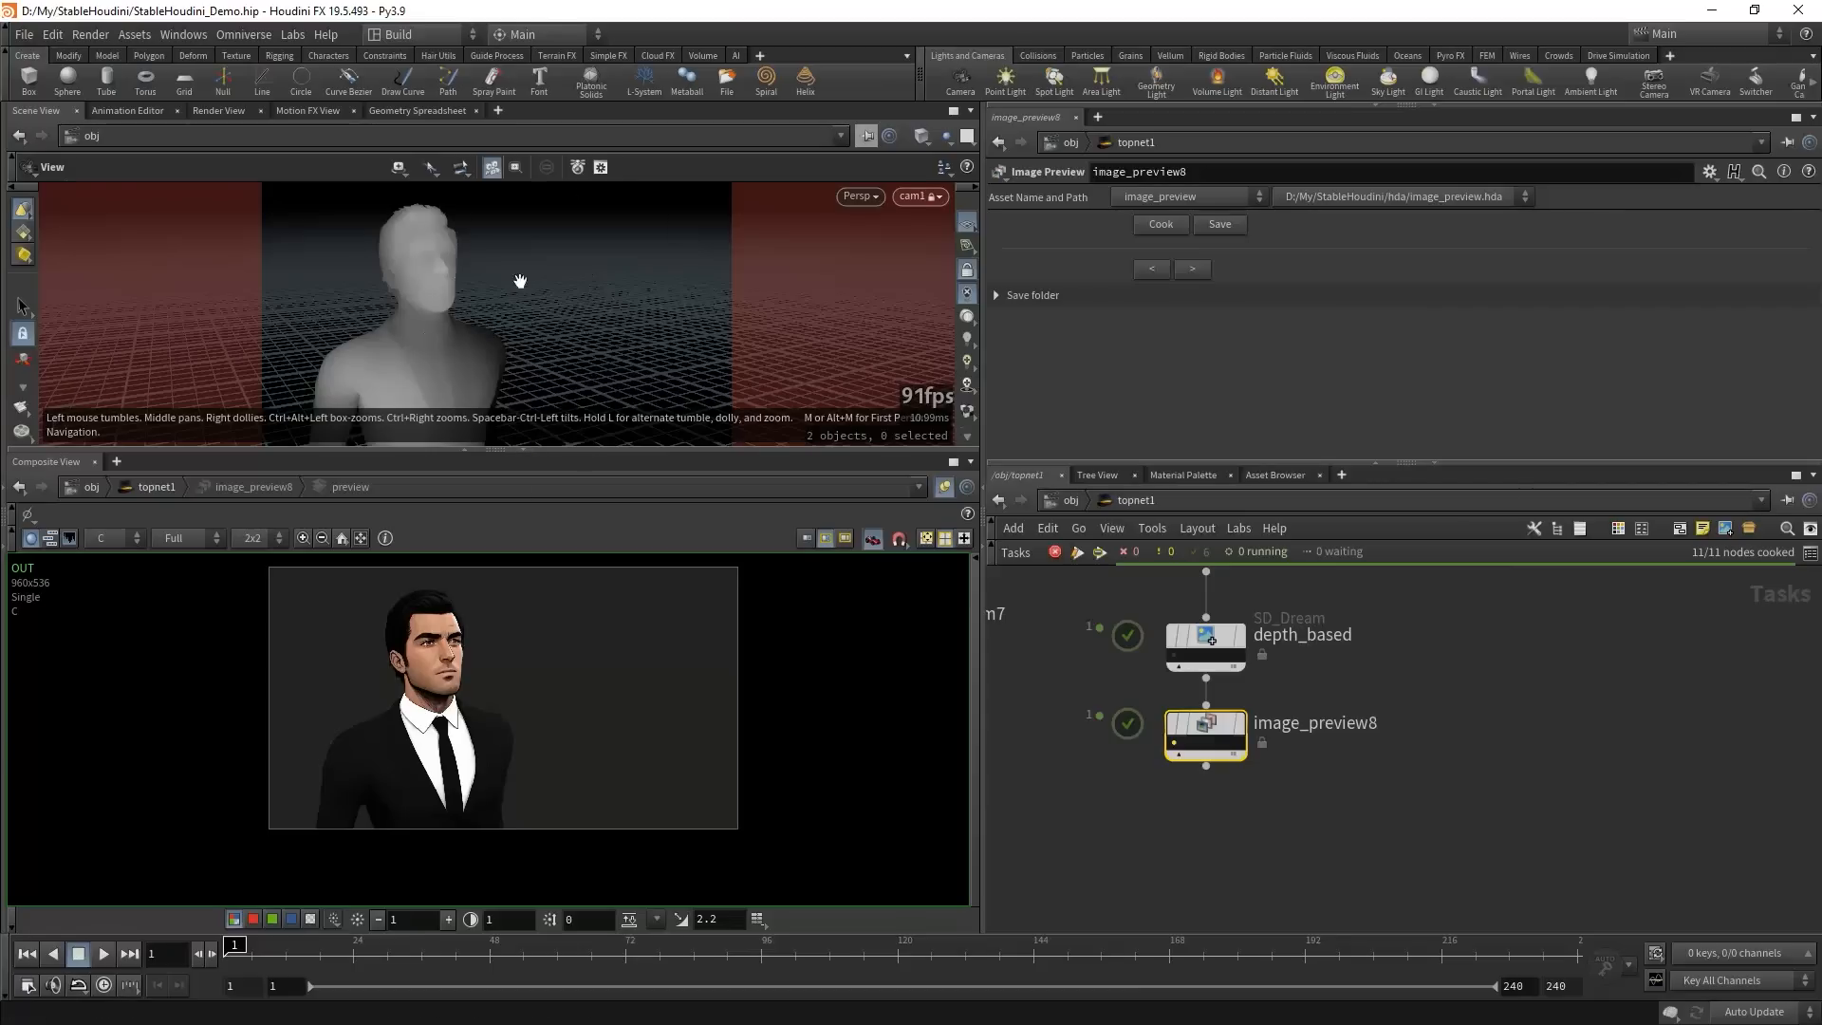
scroll(441, 755, "up", 5)
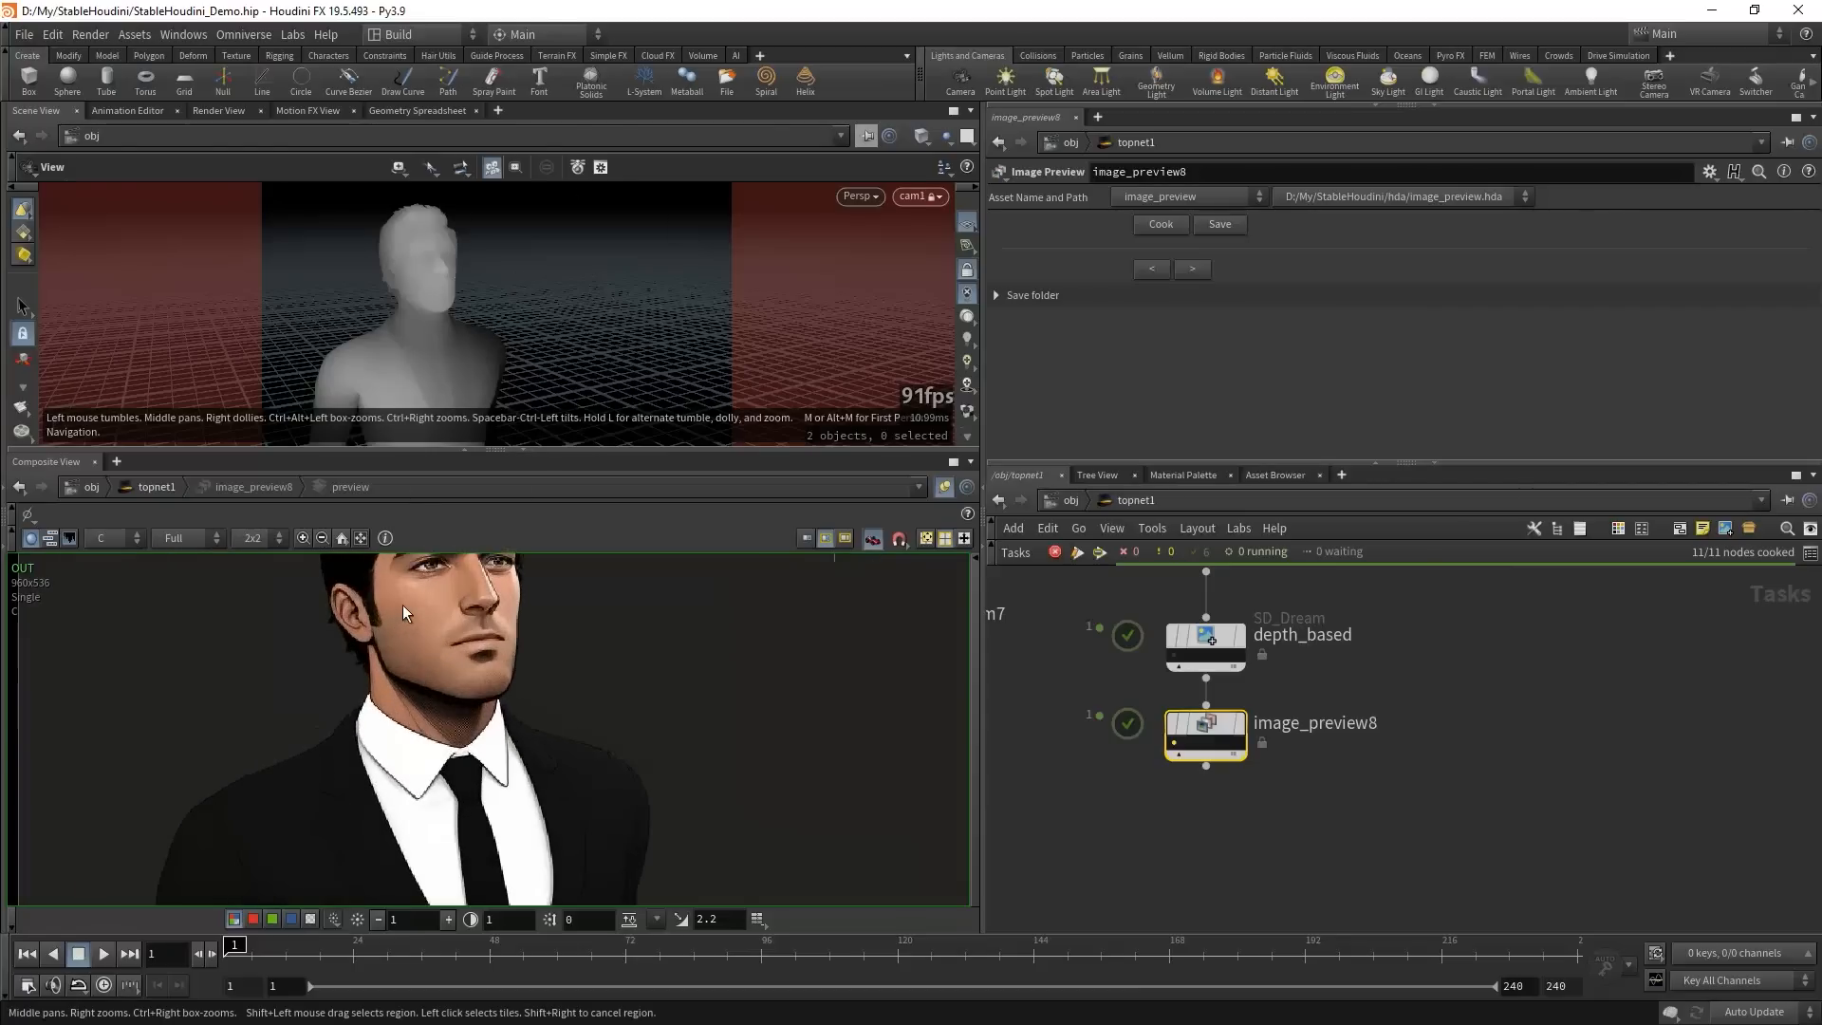
middle_click_drag(402, 609, 424, 619)
scroll(518, 647, "down", 1)
middle_click_drag(513, 663, 472, 792)
scroll(432, 655, "down", 4)
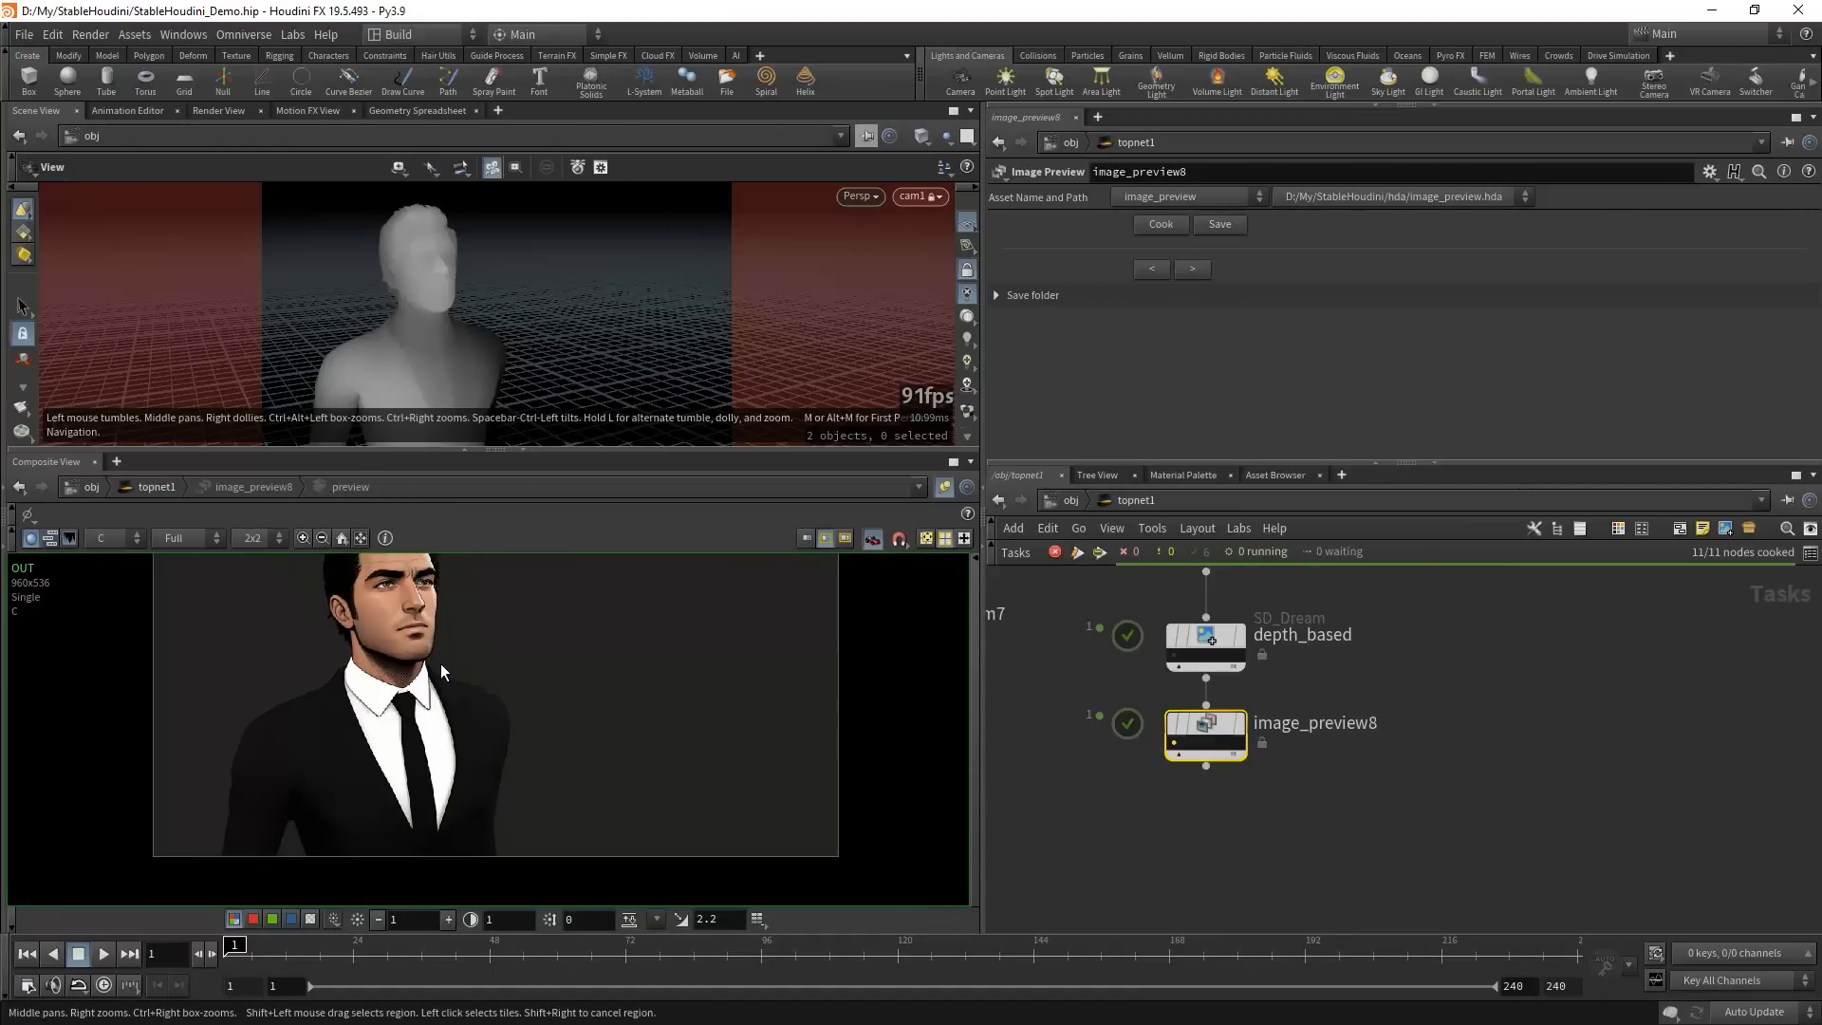
middle_click_drag(597, 749, 616, 803)
scroll(614, 777, "up", 1)
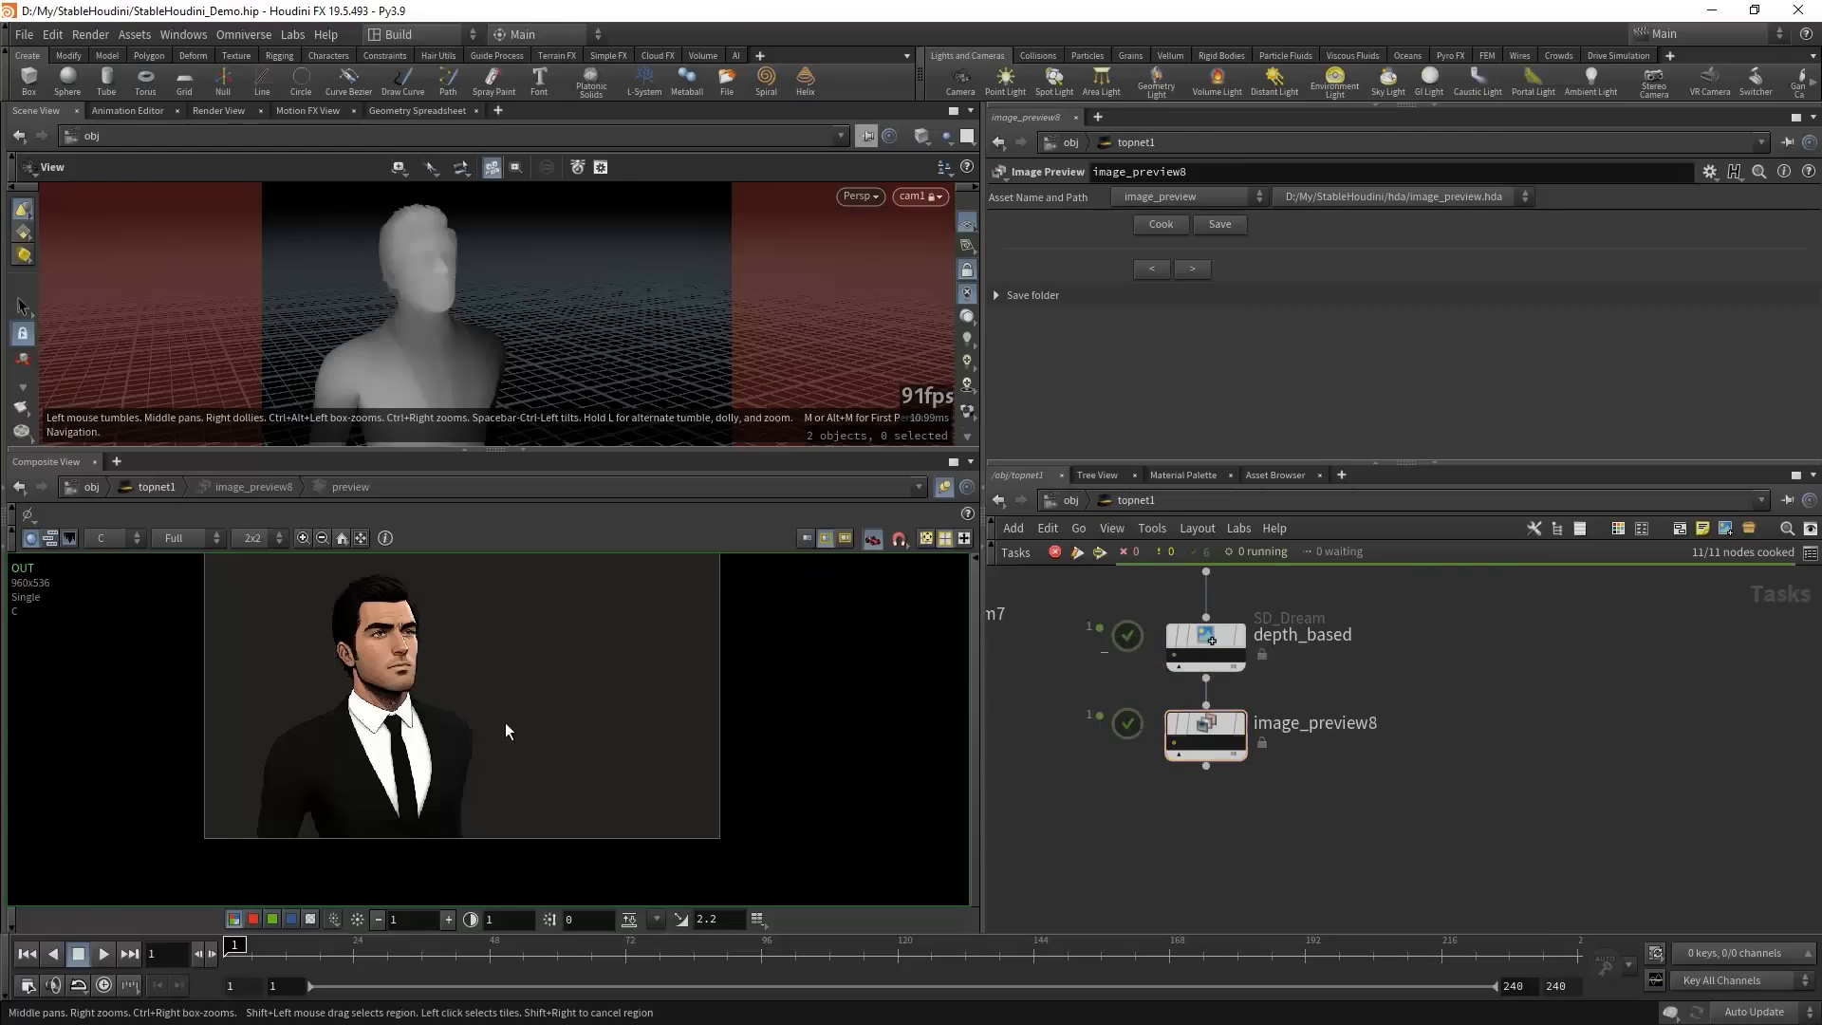
middle_click_drag(506, 728, 517, 761)
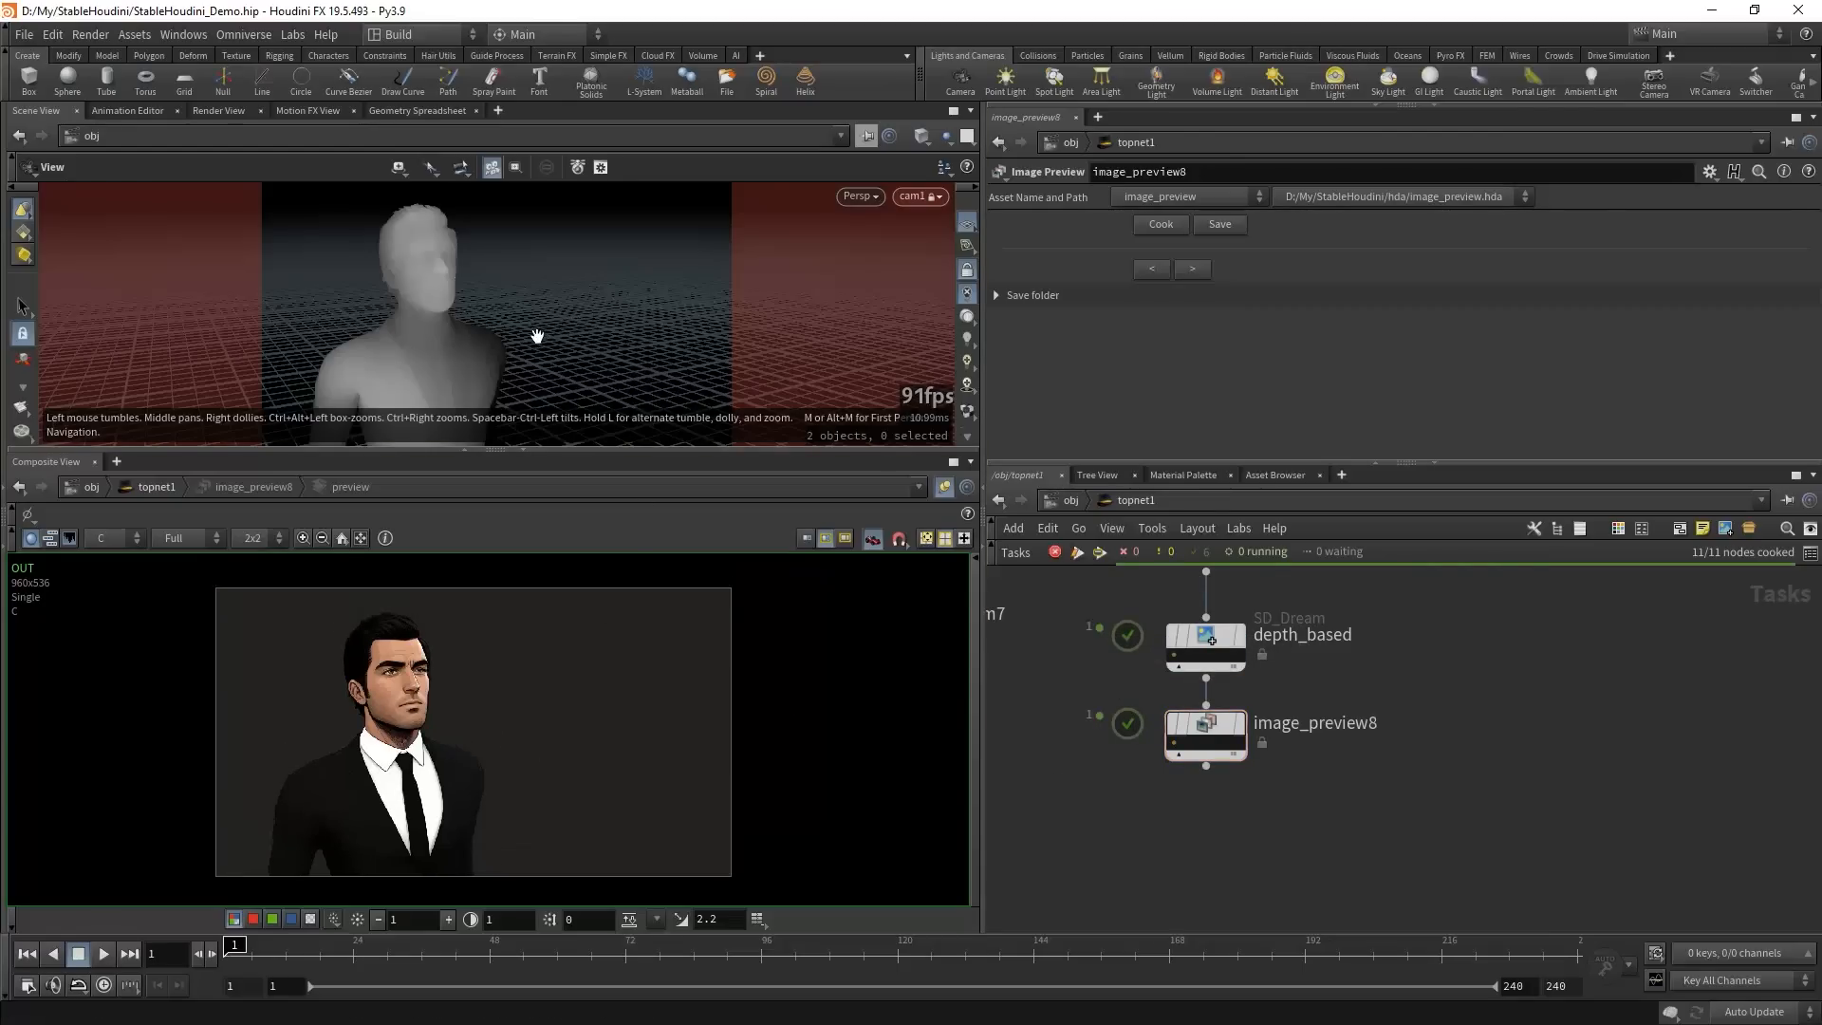
- Reframe the character through cam1, first from the waist up and then full figure, recooking the image preview for the new views
left_click_drag(494, 329, 721, 285)
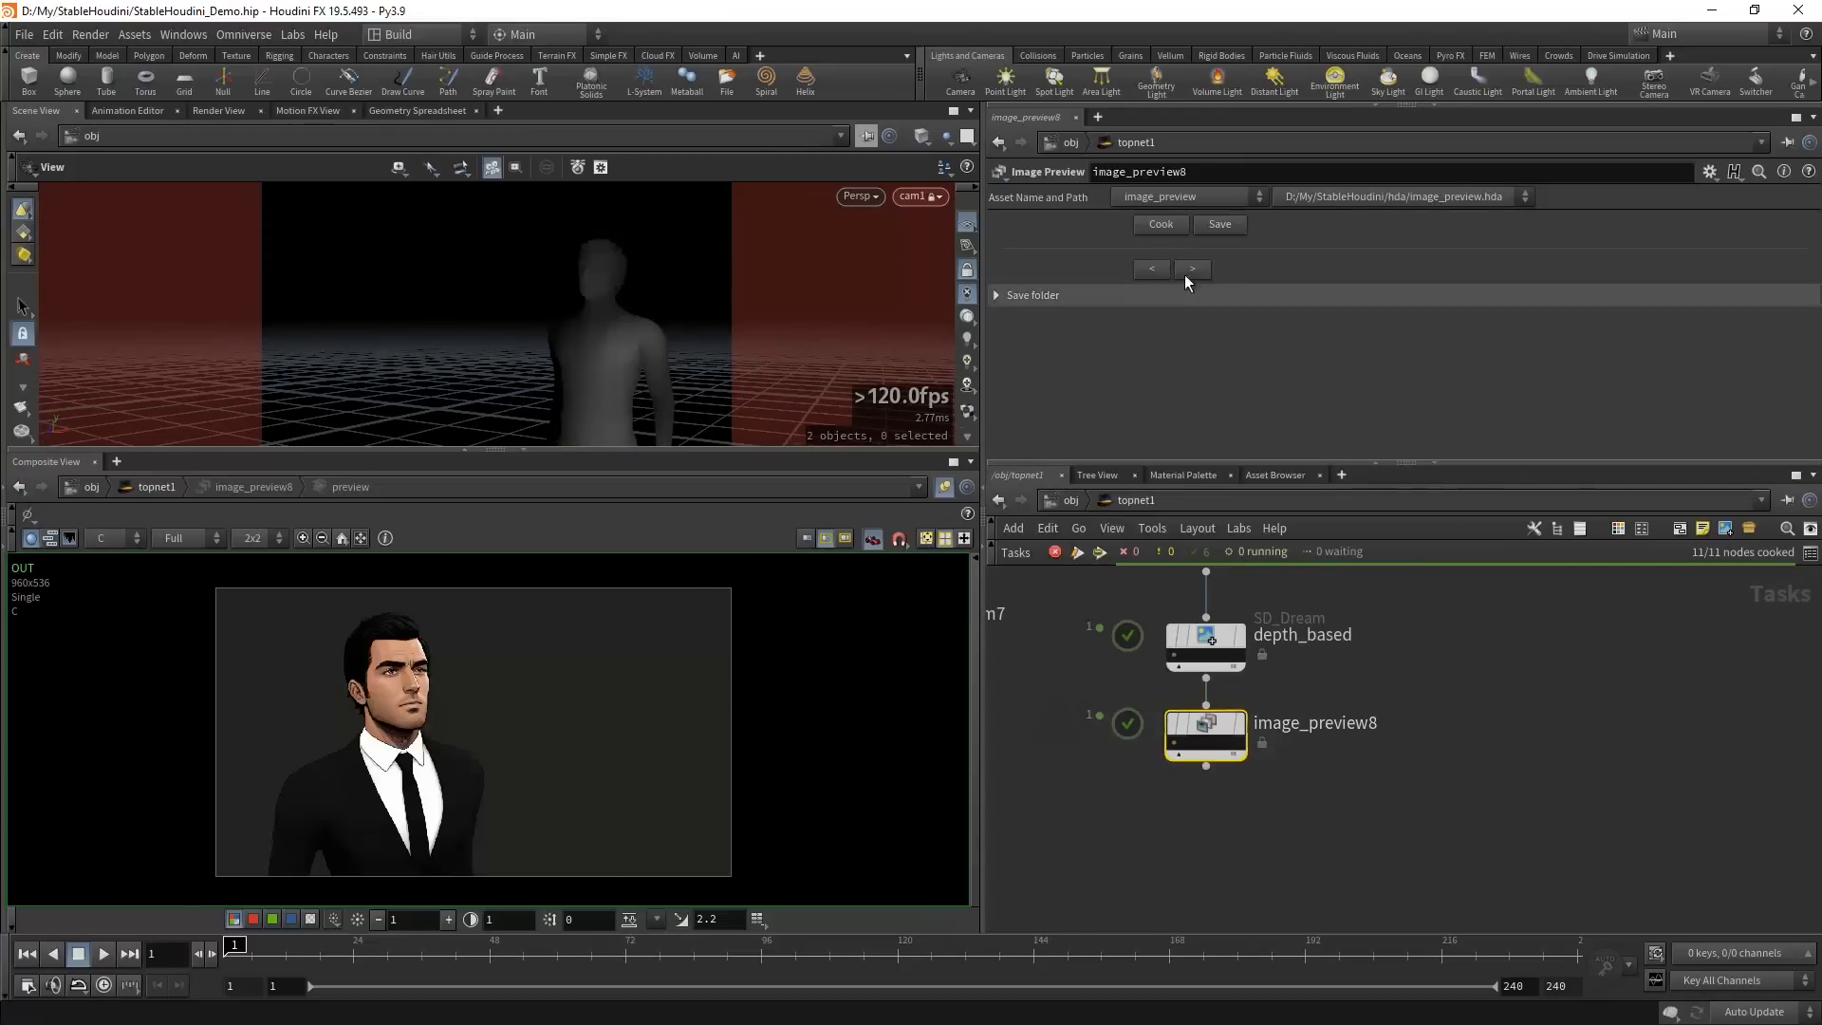
left_click(1148, 228)
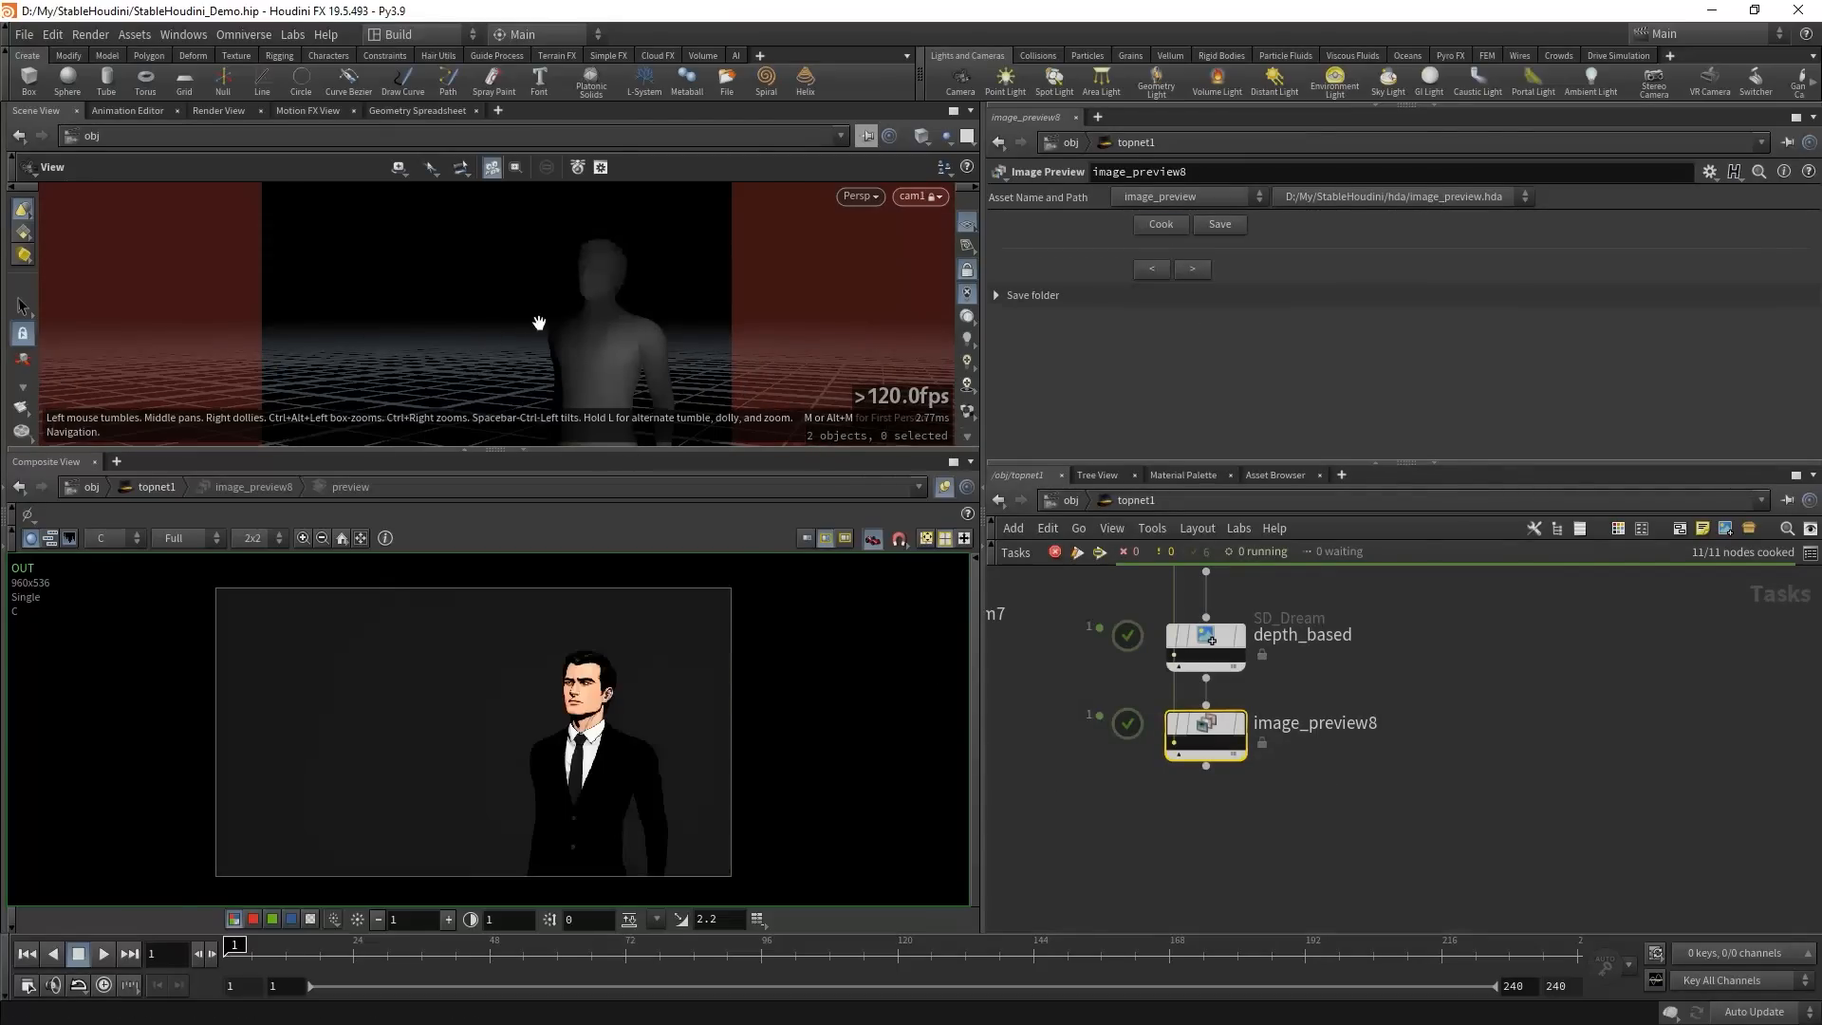
right_click_drag(539, 322, 577, 399)
middle_click_drag(577, 399, 593, 305)
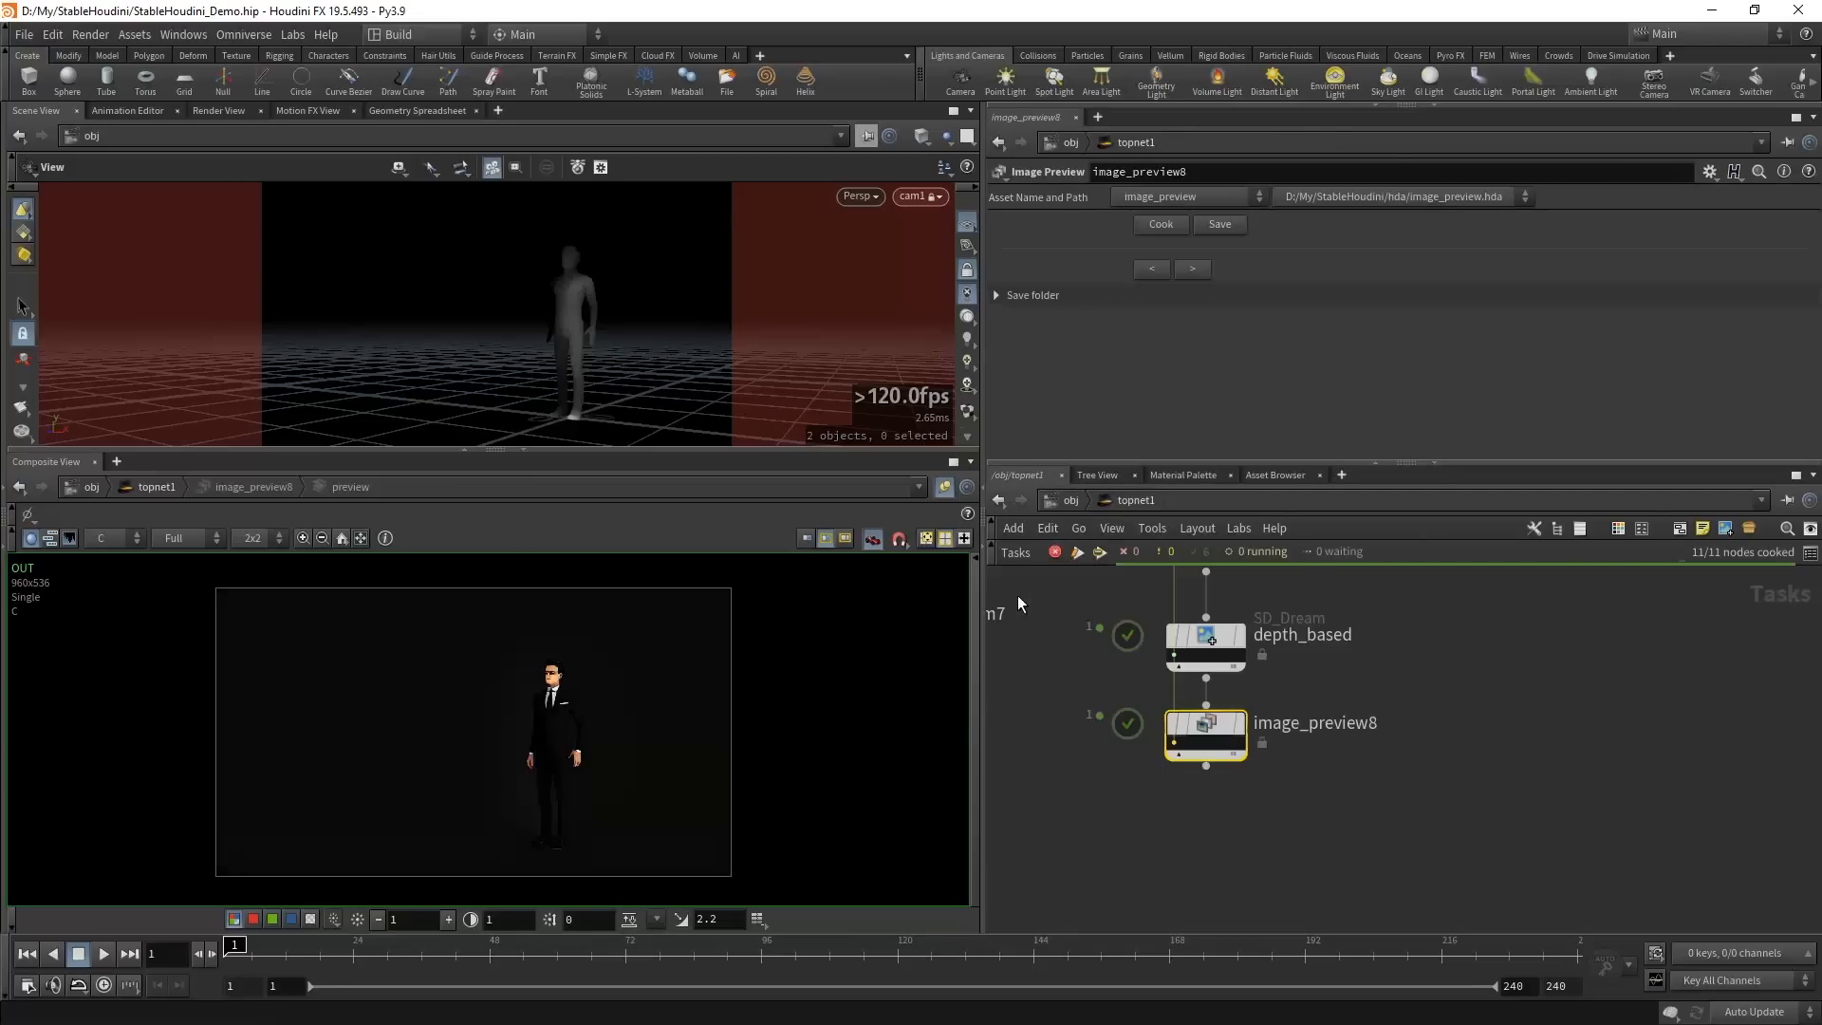
- Move cam1 through several more angles and distances around the full-figure character to vary the depth composition
left_click_drag(655, 373, 553, 370)
right_click_drag(553, 370, 683, 349)
middle_click_drag(535, 327, 162, 247)
left_click_drag(548, 313, 589, 341)
right_click_drag(589, 342, 761, 321)
middle_click_drag(620, 327, 556, 363)
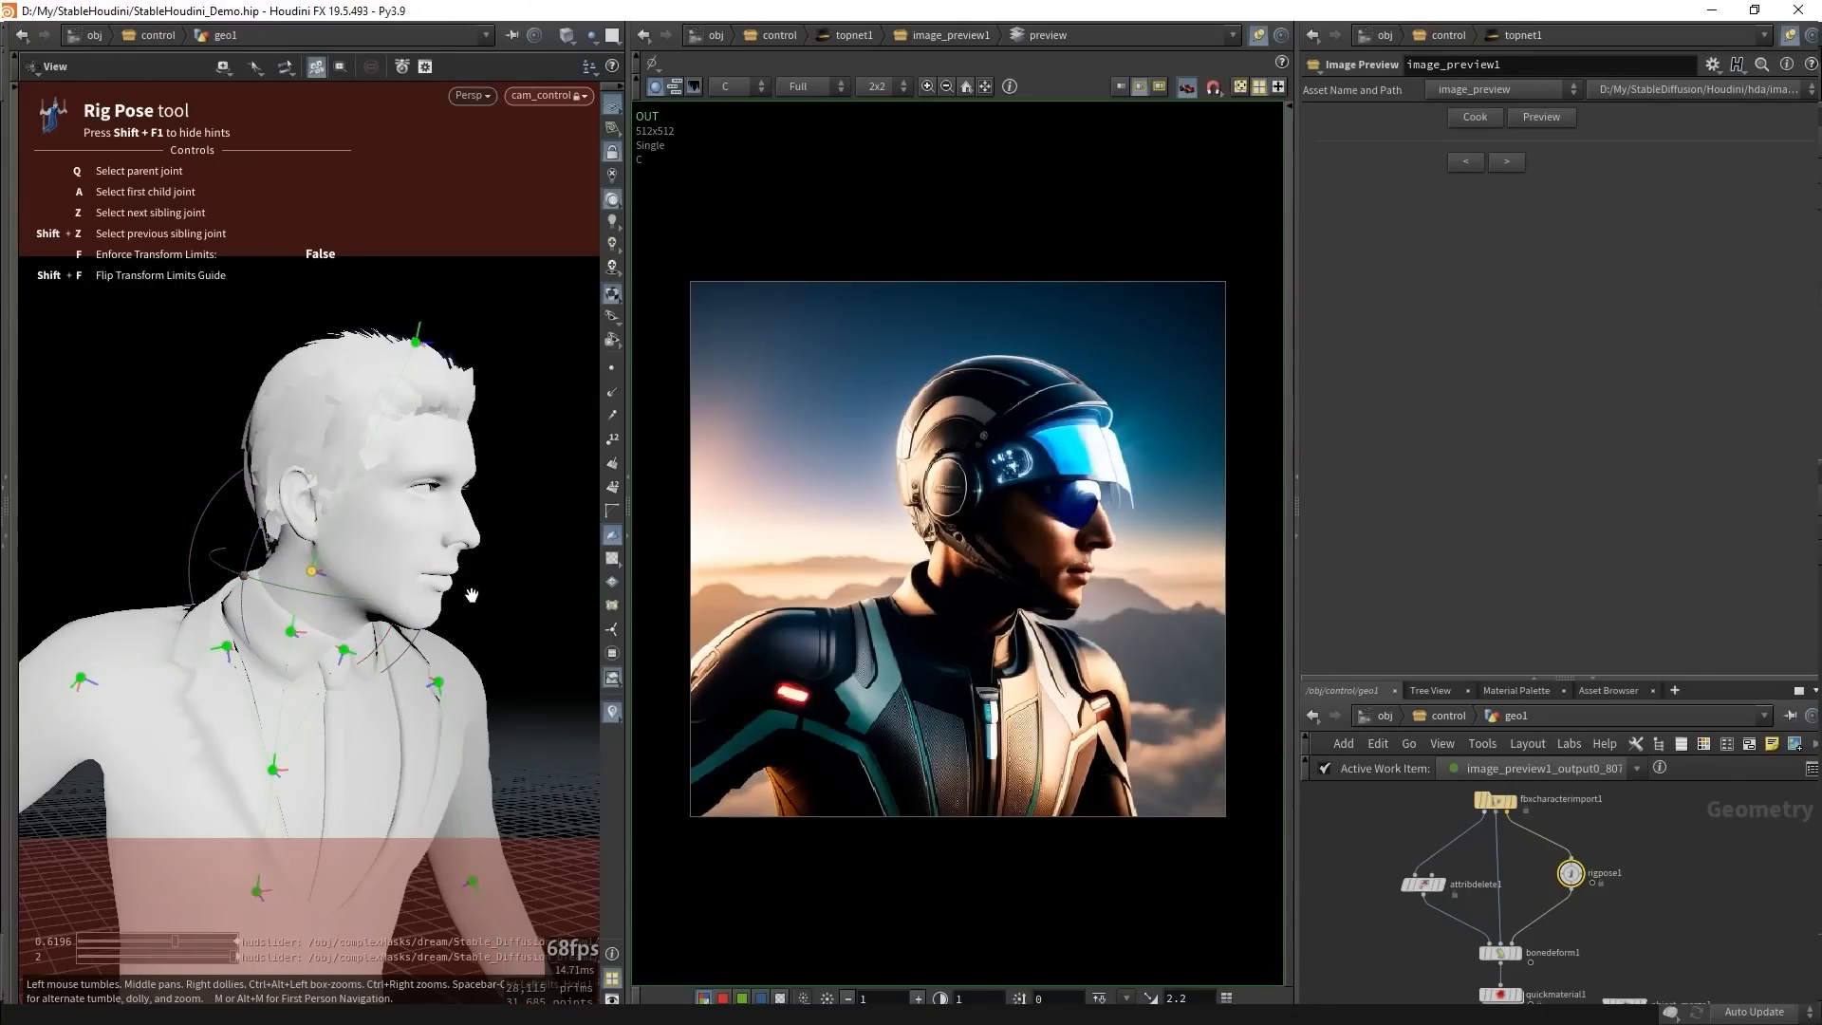
- Turn the character's head the other way and tilt it upward with the Rig Pose tool, then cook the image preview
left_click_drag(219, 626, 167, 655)
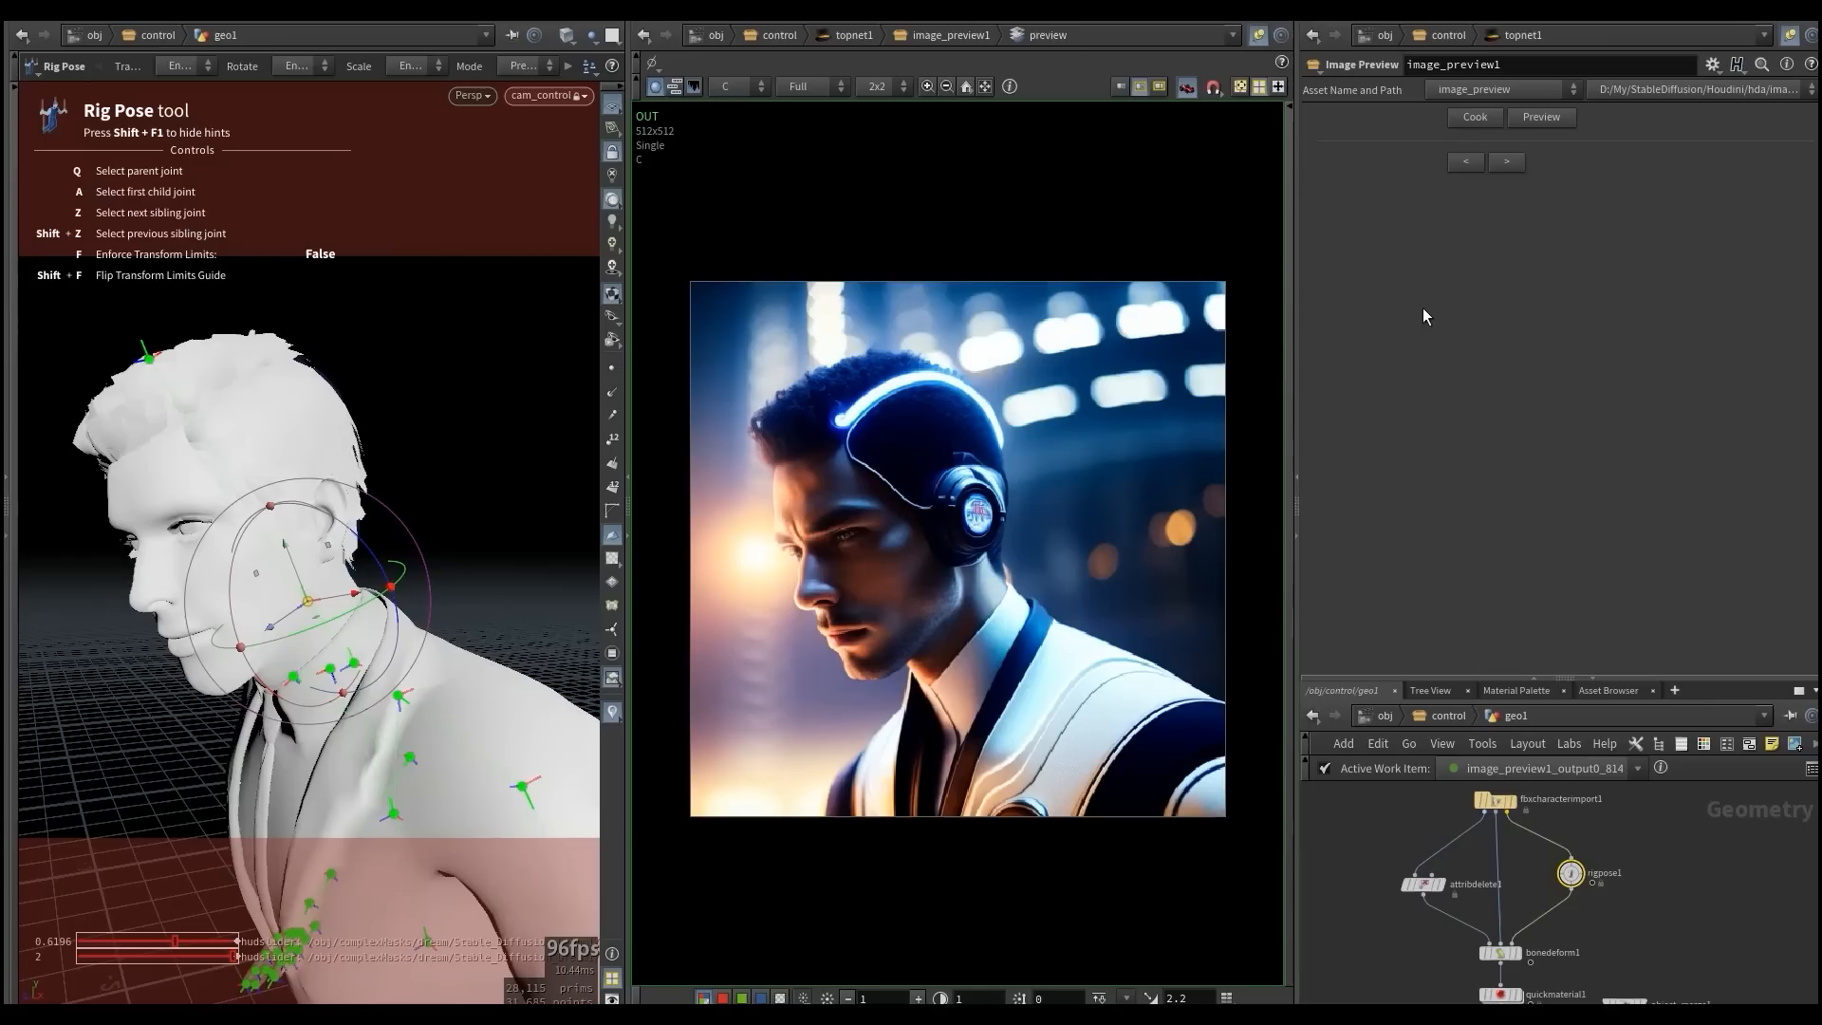
left_click_drag(235, 572, 249, 503)
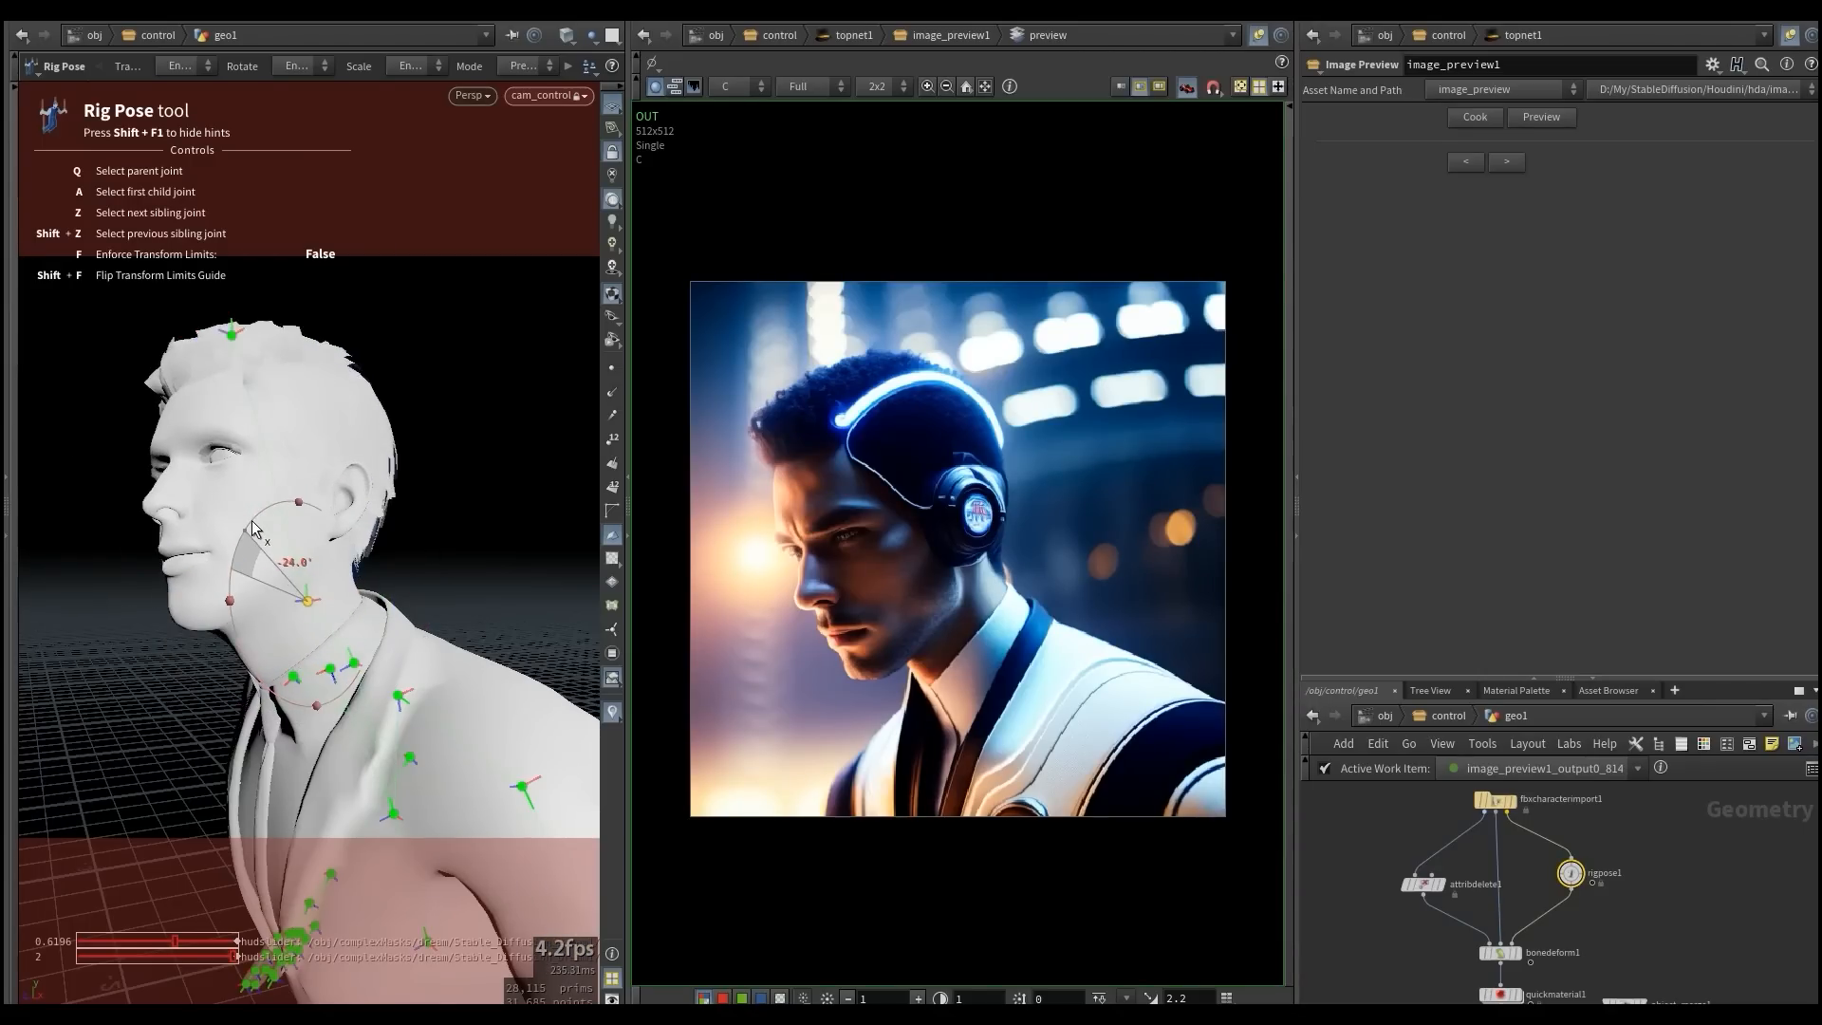
left_click(1474, 117)
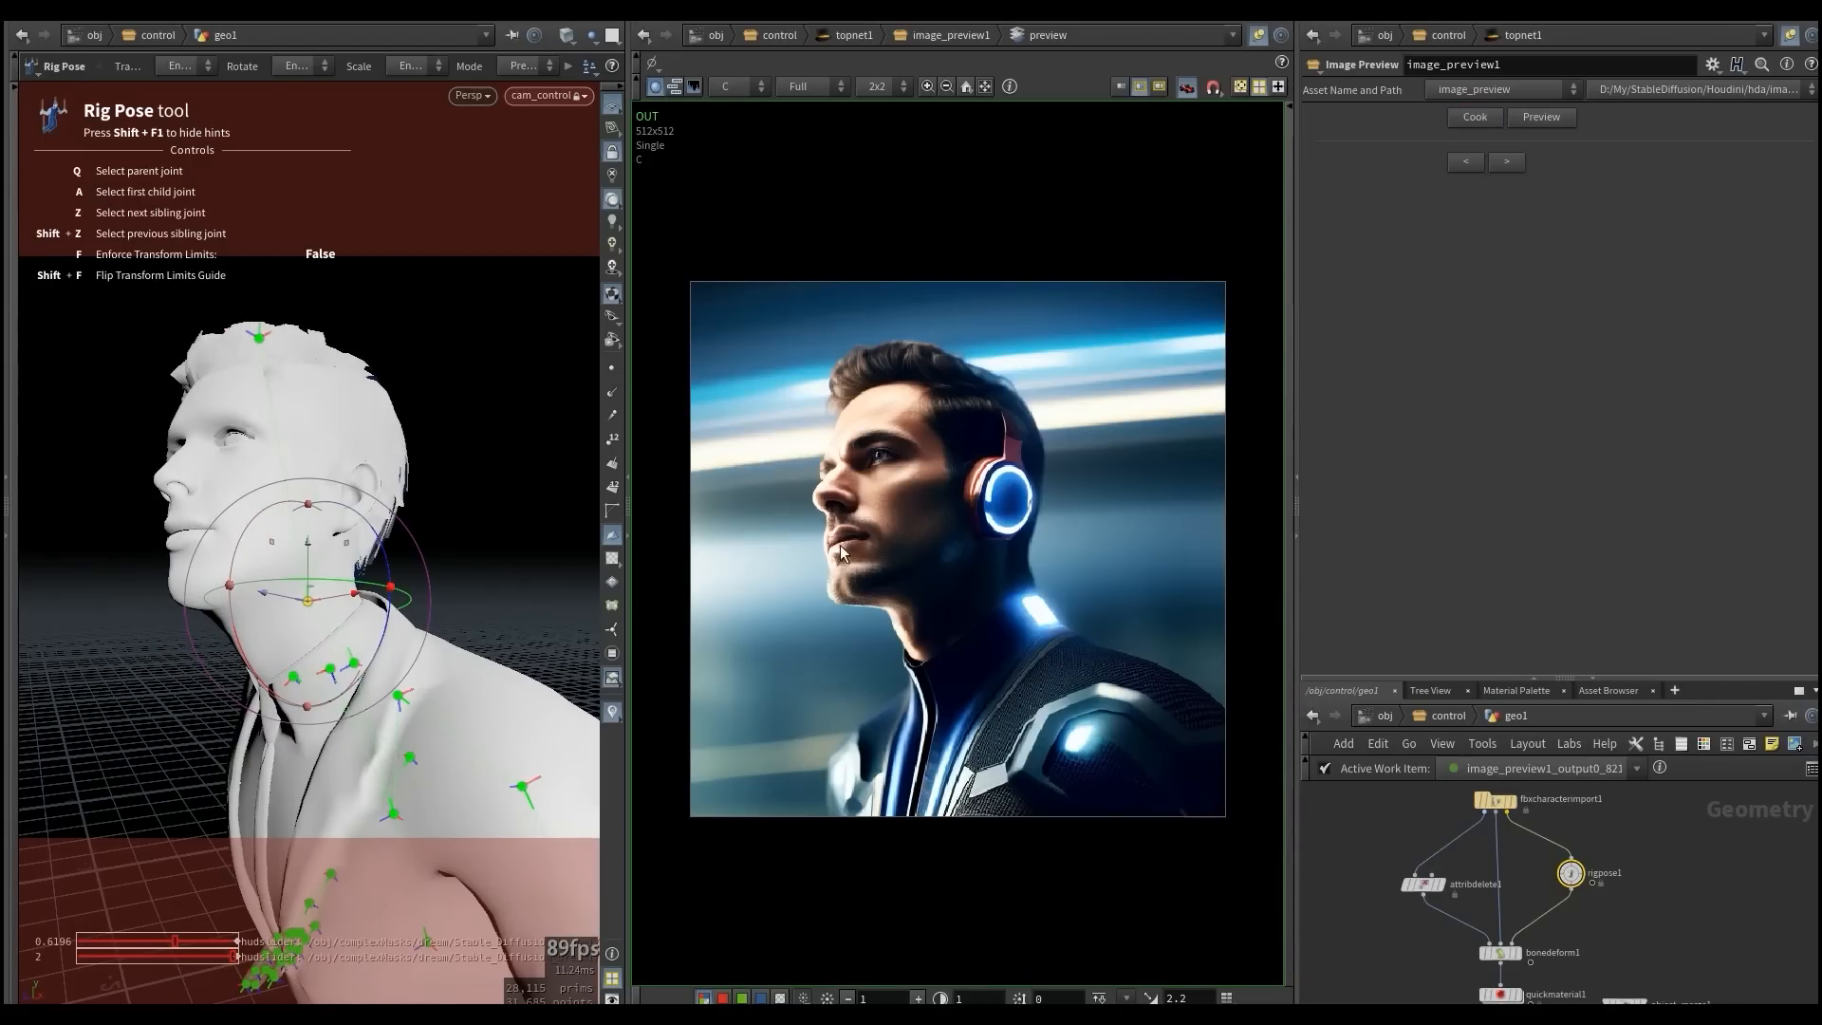
- Reframe cam_control to a full-body side view of the posed character and cook the image preview
scroll(436, 626, "down", 5)
middle_click_drag(429, 707, 354, 581, "alt")
left_click_drag(354, 581, 455, 750, "alt")
left_click(1472, 118)
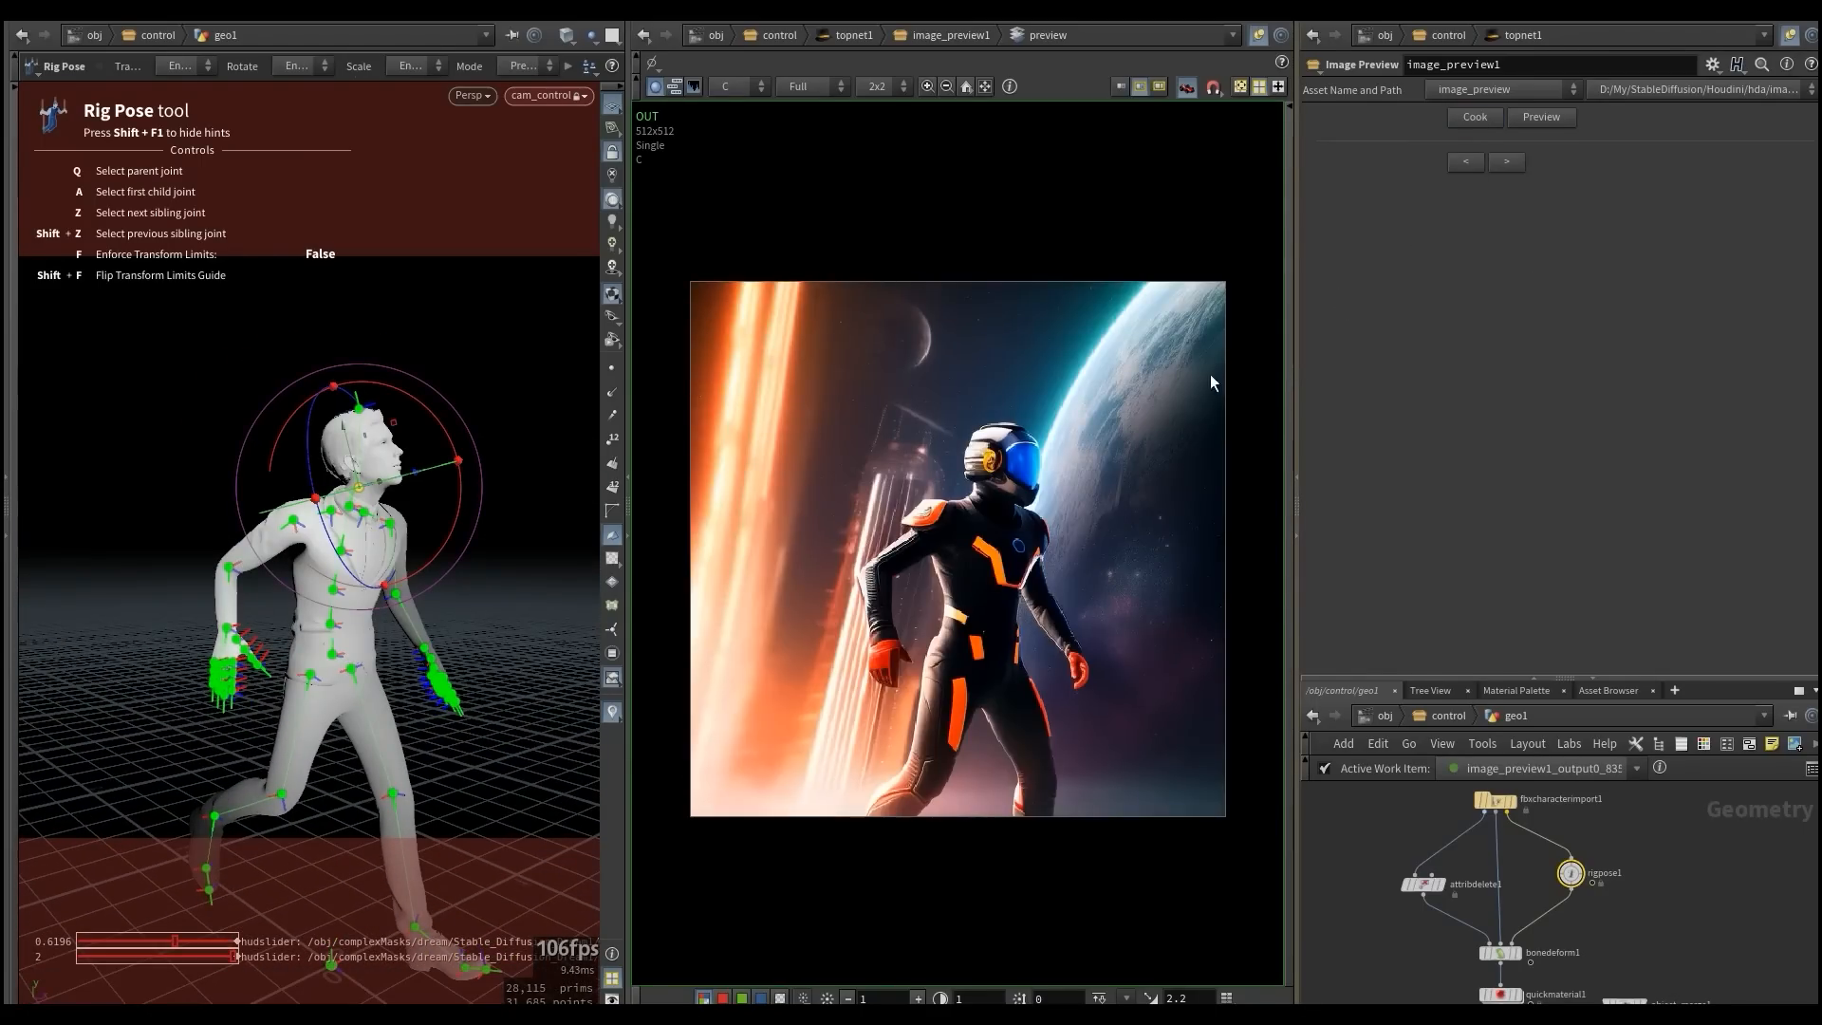